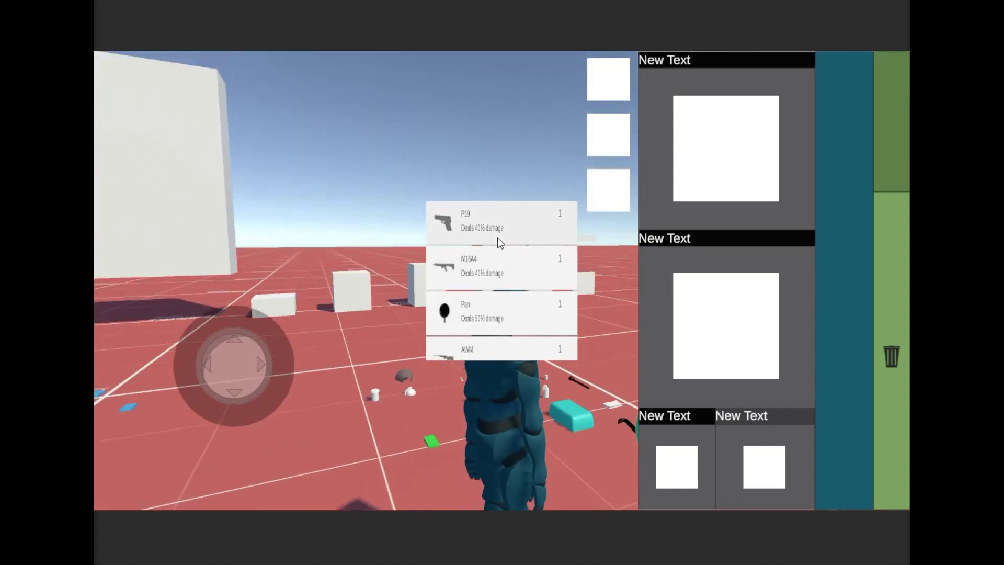
# Pick up the P19, M16A4, Pan and AWM weapons plus the green 5.56mm ammo from the loot.
pyautogui.click(486, 236)
pyautogui.click(487, 237)
pyautogui.click(489, 225)
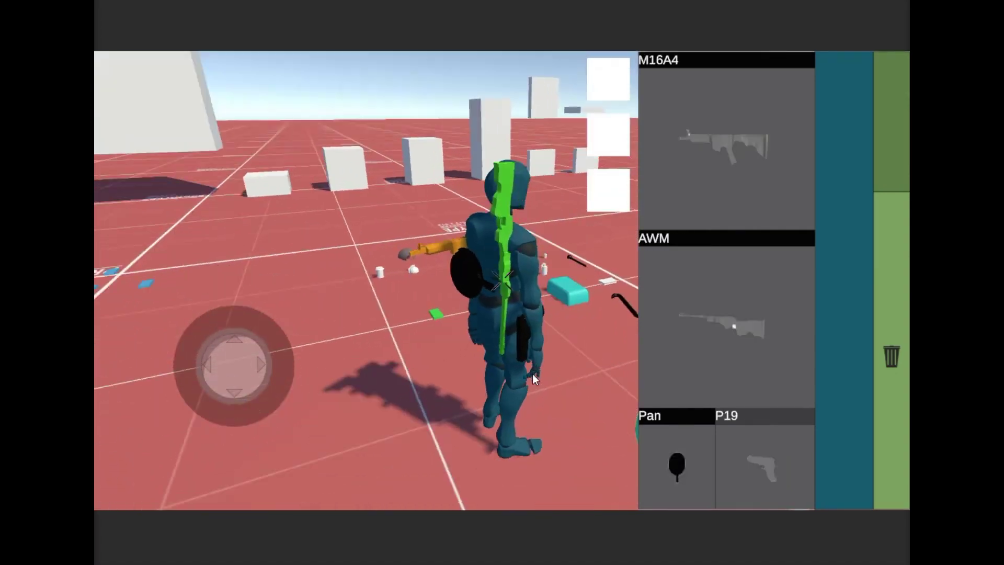
pyautogui.click(486, 230)
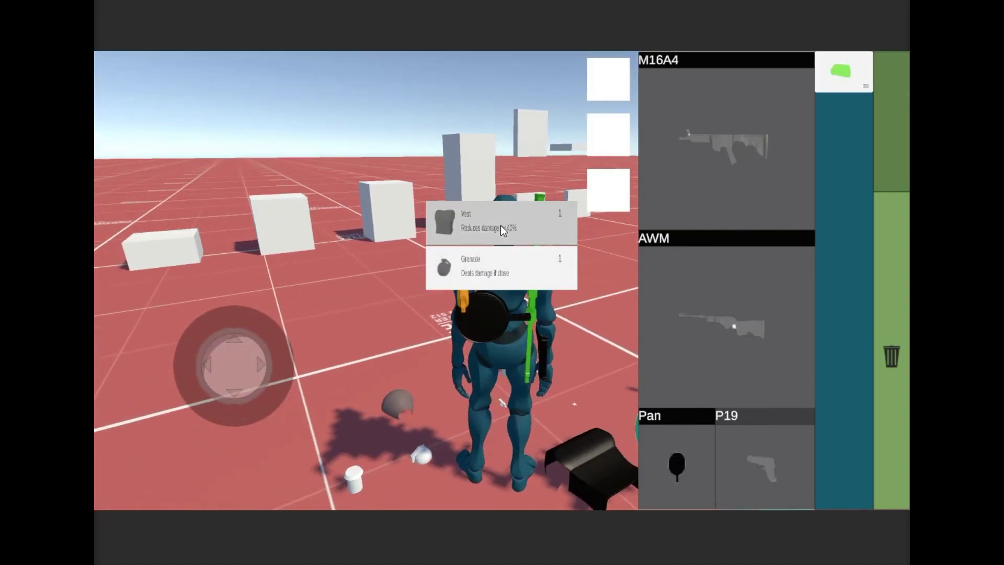
# Equip the Vest and BackPack and collect the Grenade, FirstAid kit, Bandages and other items.
pyautogui.click(502, 226)
pyautogui.click(502, 226)
pyautogui.click(502, 226)
pyautogui.click(502, 226)
pyautogui.click(491, 227)
pyautogui.click(491, 226)
pyautogui.click(492, 226)
pyautogui.click(477, 225)
pyautogui.click(554, 230)
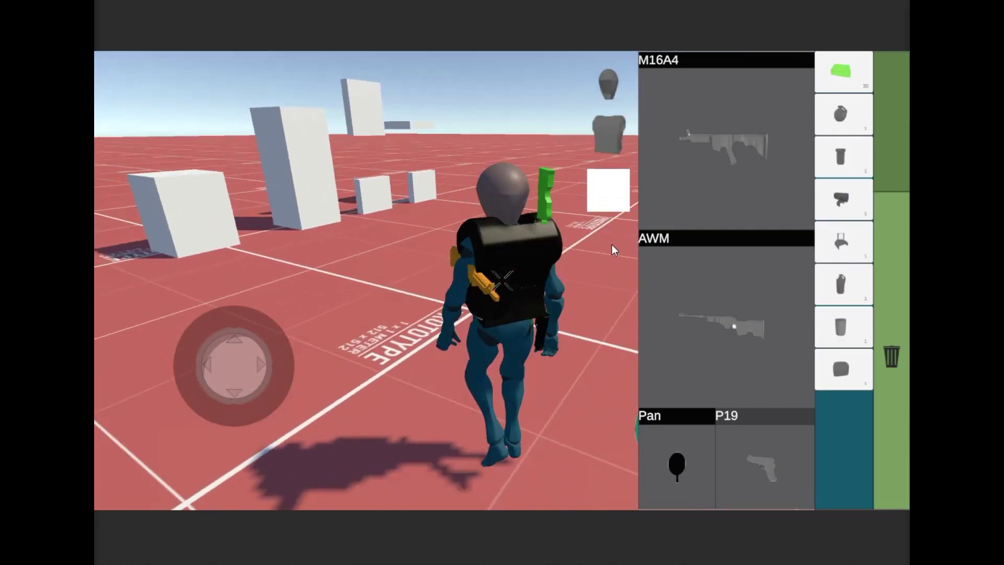
pyautogui.click(528, 230)
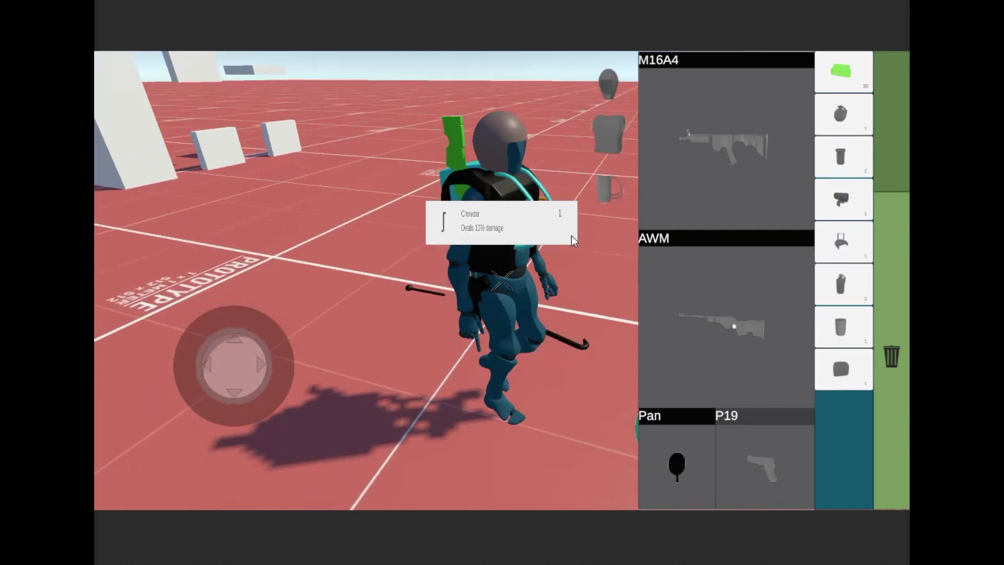
pyautogui.click(506, 262)
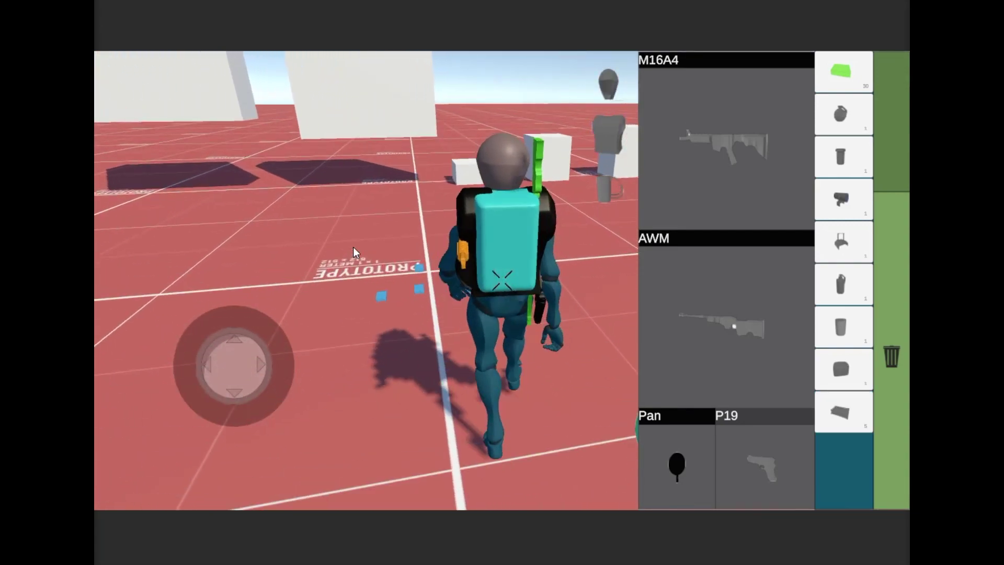
# Pick up the blue 7mm ammo and drop it as stacks of 46 and 40 rounds.
pyautogui.click(460, 225)
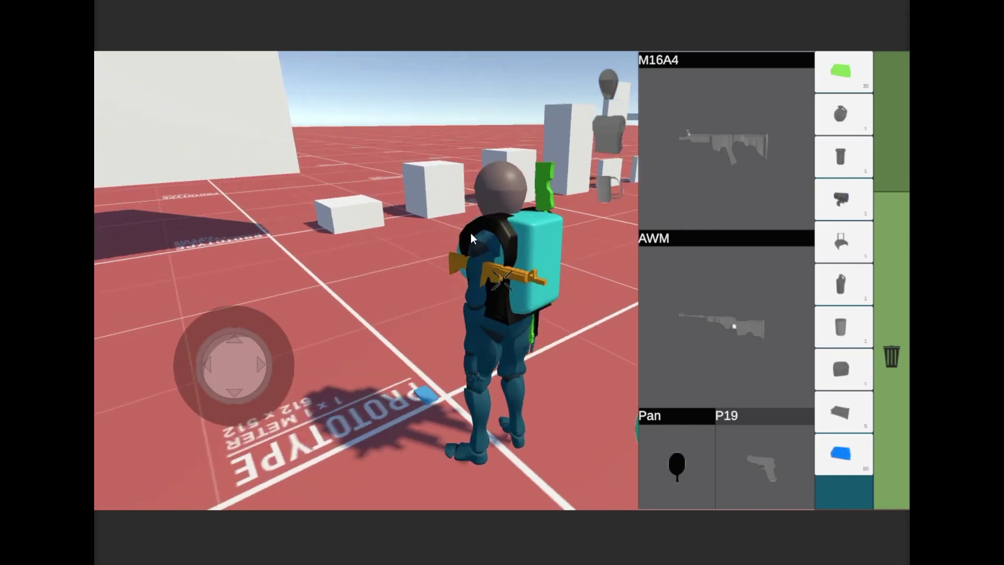
pyautogui.click(472, 233)
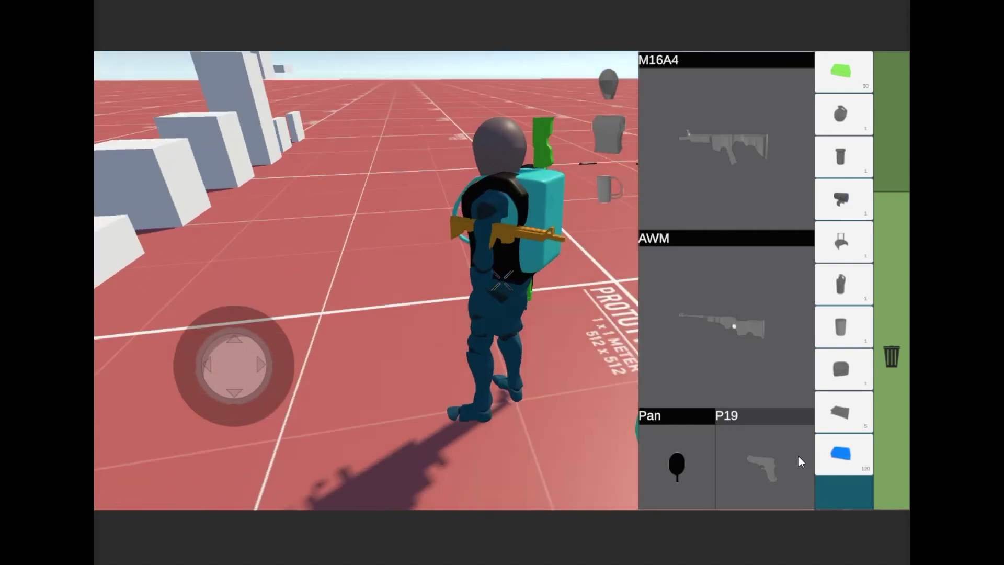
pyautogui.click(841, 456)
pyautogui.click(849, 468)
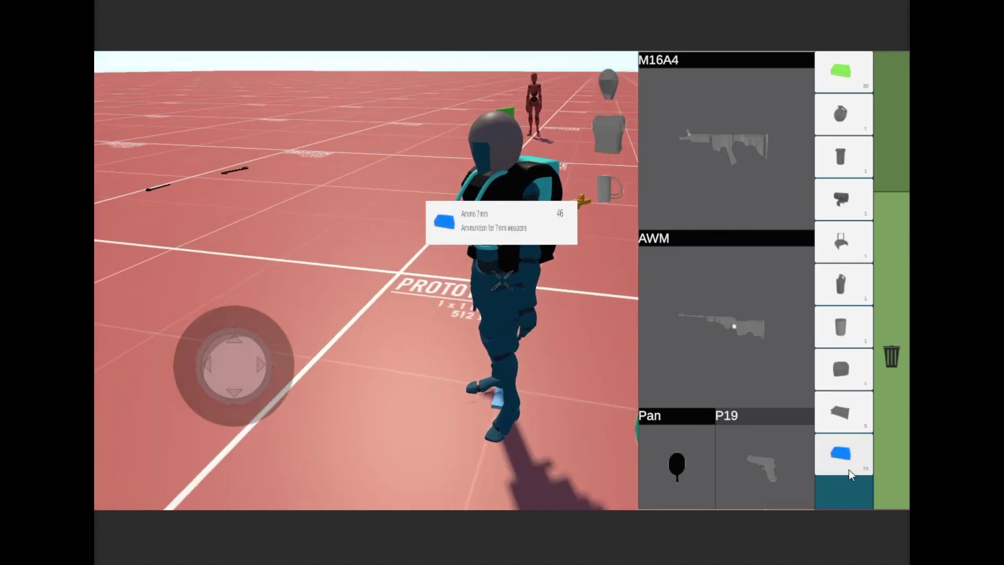
pyautogui.click(855, 453)
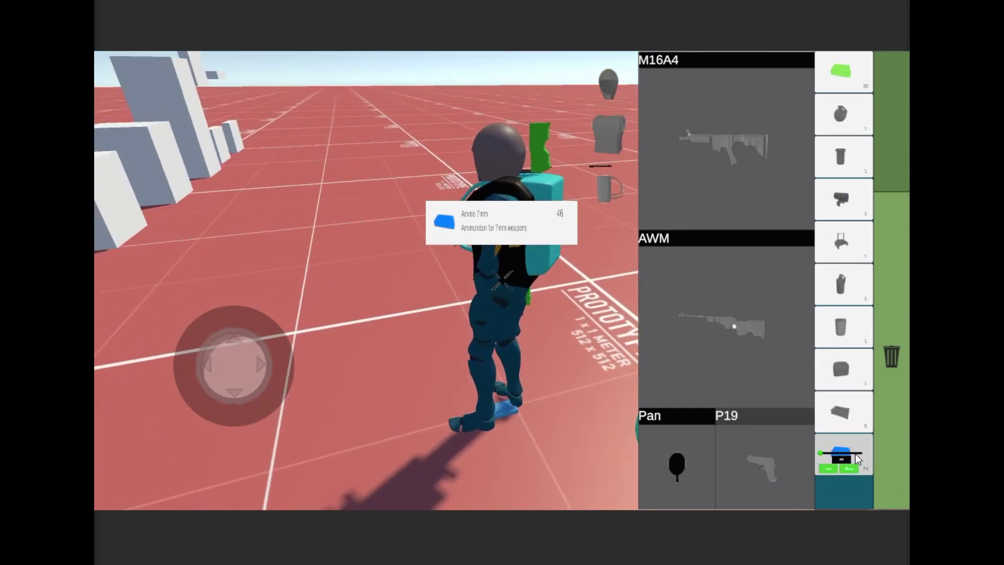
pyautogui.click(852, 468)
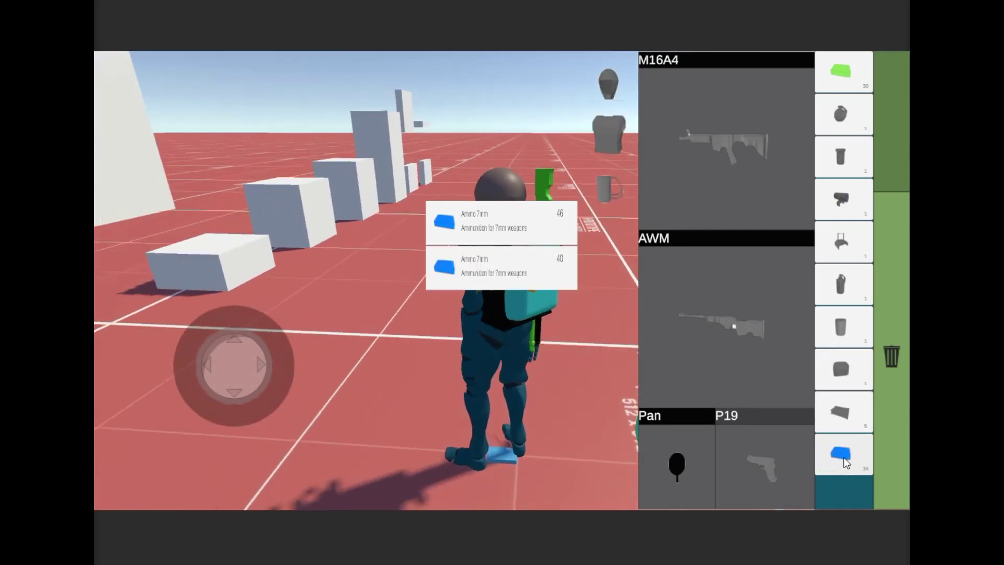
pyautogui.click(849, 468)
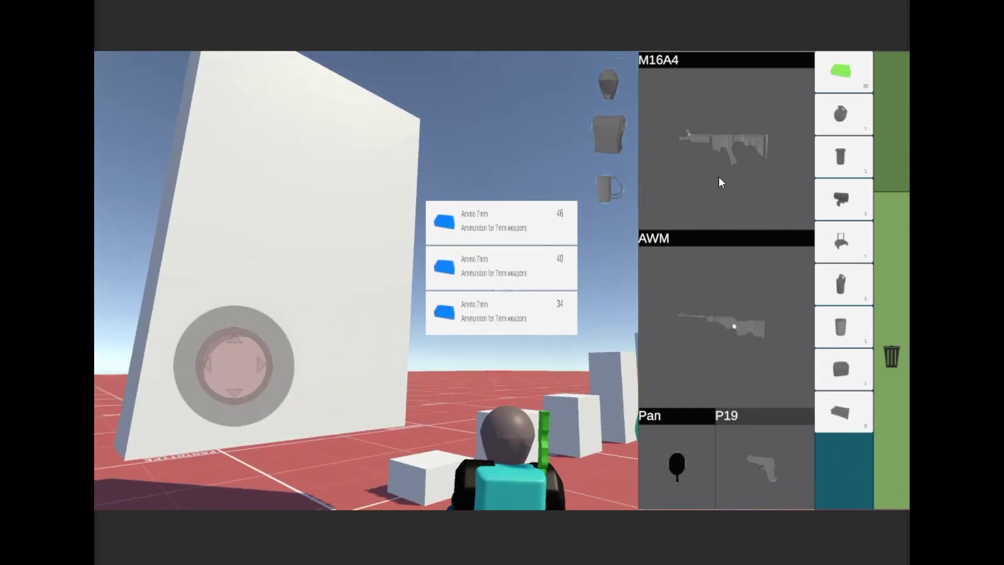
# Swap the M16A4 and AWM between weapon slots and back, then drop the Bandages, bread and cup.
pyautogui.moveTo(719, 177)
pyautogui.mouseDown()
pyautogui.moveTo(729, 321)
pyautogui.moveTo(731, 168)
pyautogui.moveTo(735, 220)
pyautogui.mouseUp()
pyautogui.moveTo(735, 328); pyautogui.dragTo(730, 179)
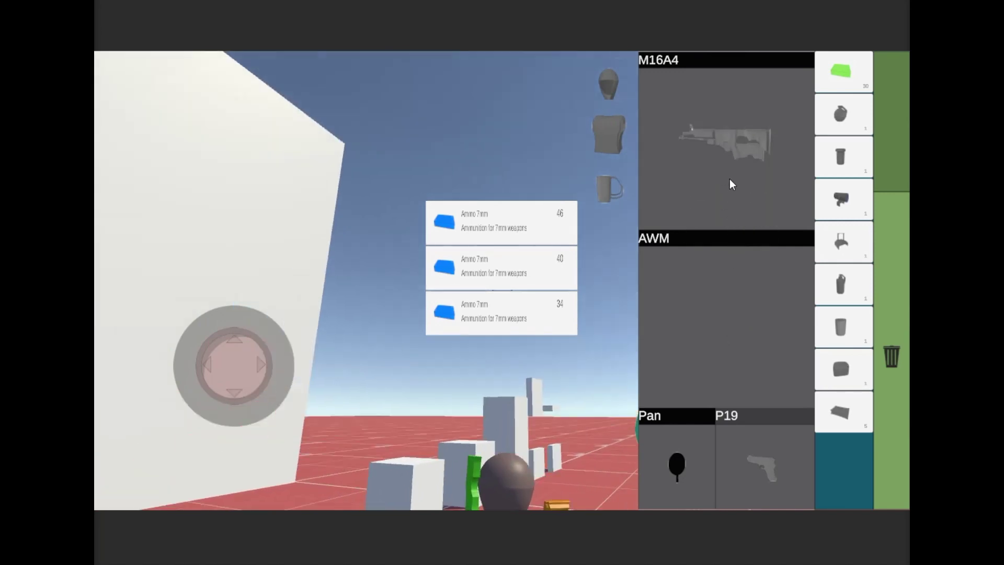
pyautogui.moveTo(841, 413); pyautogui.dragTo(885, 442)
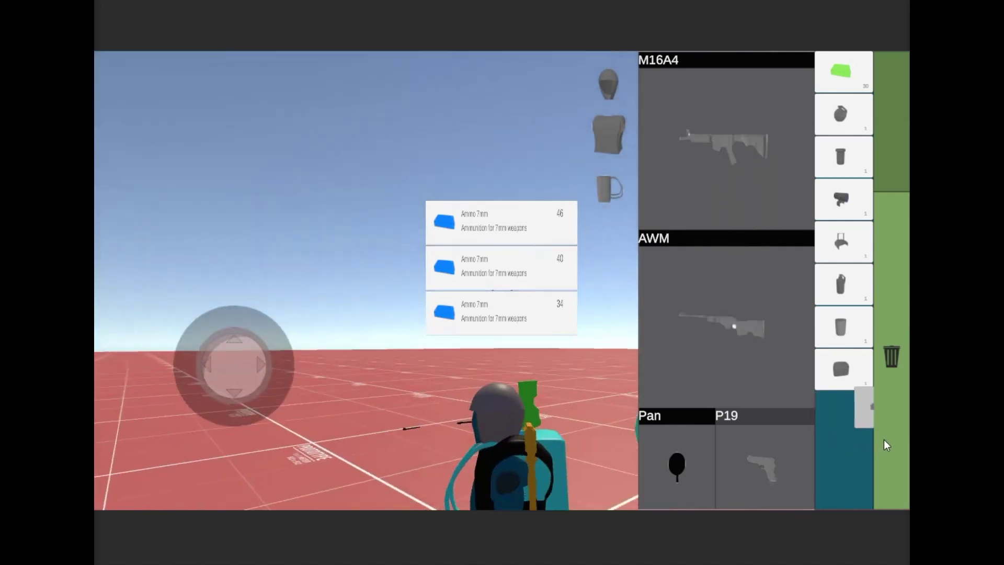
pyautogui.moveTo(841, 370); pyautogui.dragTo(889, 419)
pyautogui.moveTo(841, 327); pyautogui.dragTo(897, 423)
# Drop the remaining consumables, grenade and ammo to empty the inventory column.
pyautogui.moveTo(842, 285); pyautogui.dragTo(610, 319)
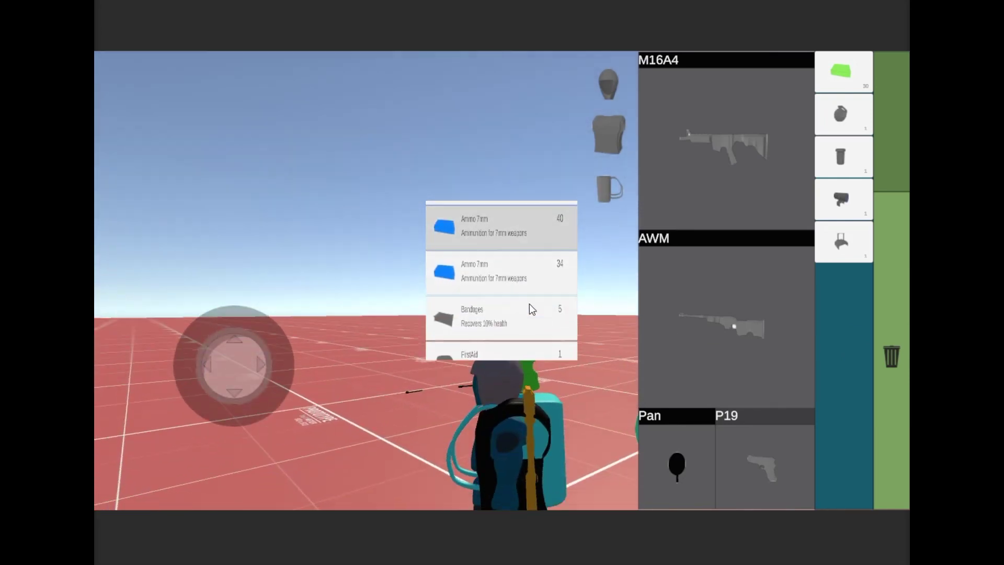
pyautogui.moveTo(513, 327); pyautogui.dragTo(522, 173)
pyautogui.moveTo(841, 242); pyautogui.dragTo(902, 305)
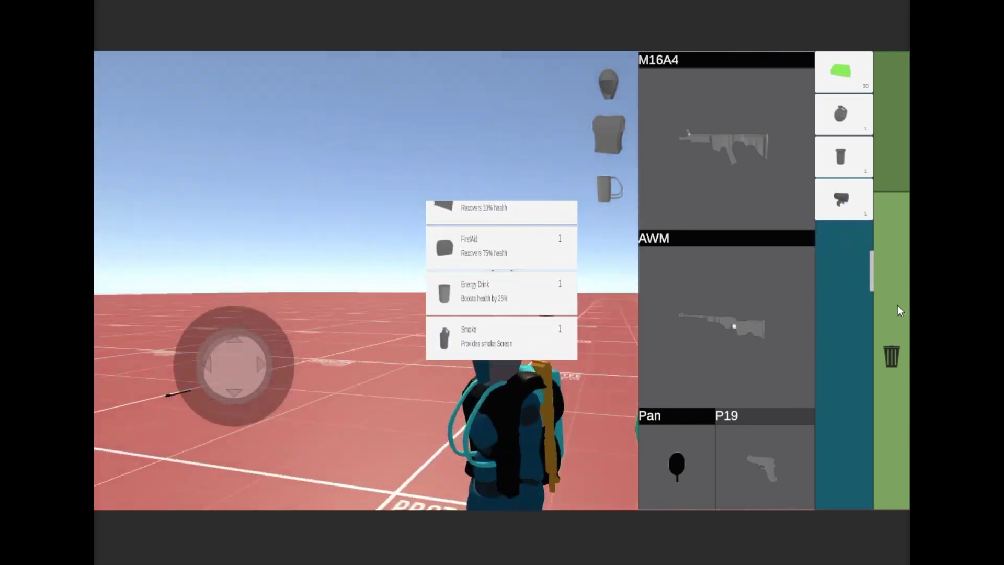
pyautogui.moveTo(841, 199); pyautogui.dragTo(892, 272)
pyautogui.moveTo(841, 157); pyautogui.dragTo(900, 307)
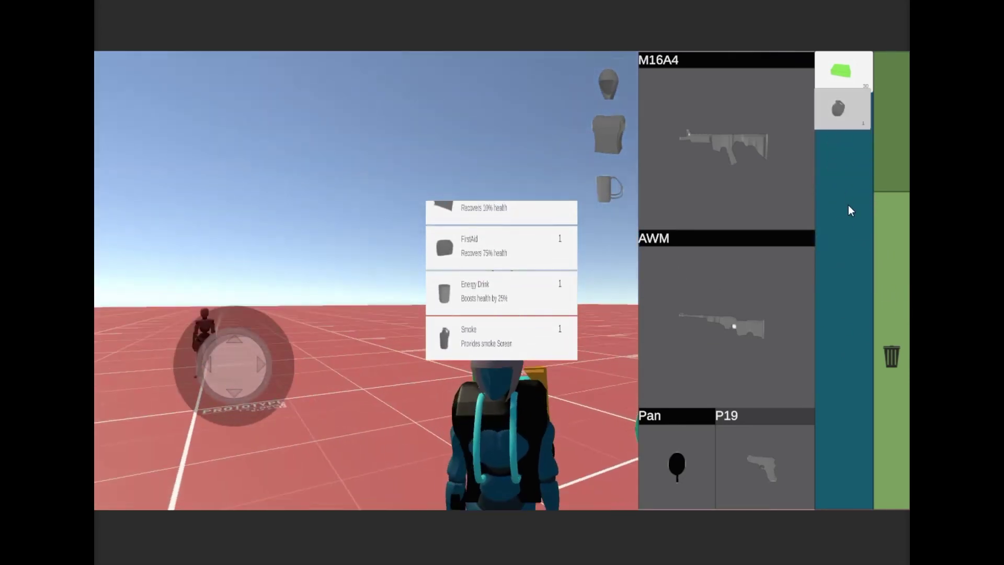
pyautogui.moveTo(841, 114); pyautogui.dragTo(849, 197)
pyautogui.moveTo(841, 71); pyautogui.dragTo(849, 319)
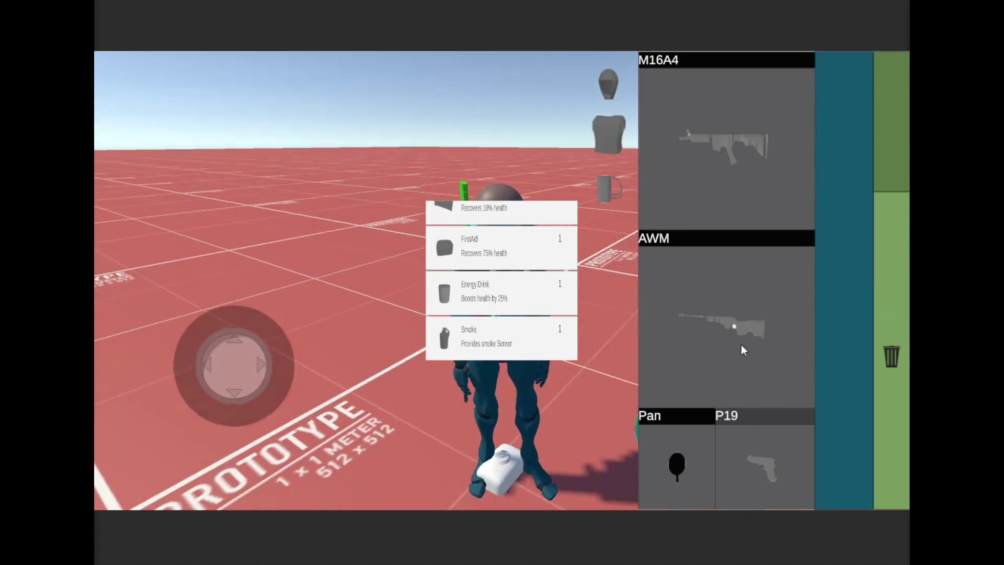
# Remove the AWM, M16A4, P19 and Pan from their weapon slots.
pyautogui.moveTo(741, 350); pyautogui.dragTo(853, 349)
pyautogui.moveTo(762, 228); pyautogui.dragTo(890, 359)
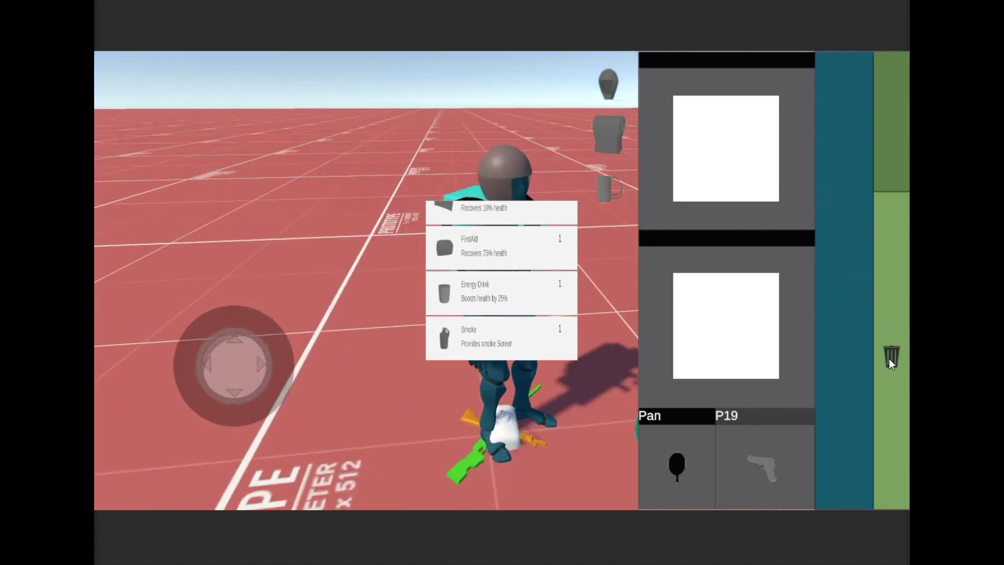
pyautogui.moveTo(754, 469); pyautogui.dragTo(881, 420)
pyautogui.moveTo(692, 465); pyautogui.dragTo(839, 386)
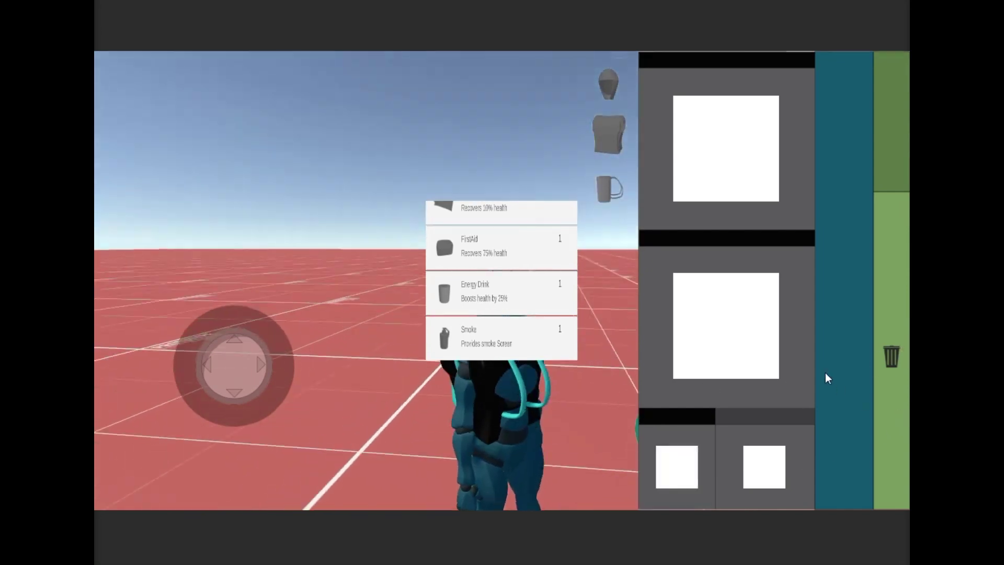
# Discard the vest, backpack and helmet, then close the inventory panel.
pyautogui.moveTo(609, 134); pyautogui.dragTo(890, 359)
pyautogui.moveTo(619, 202); pyautogui.dragTo(889, 359)
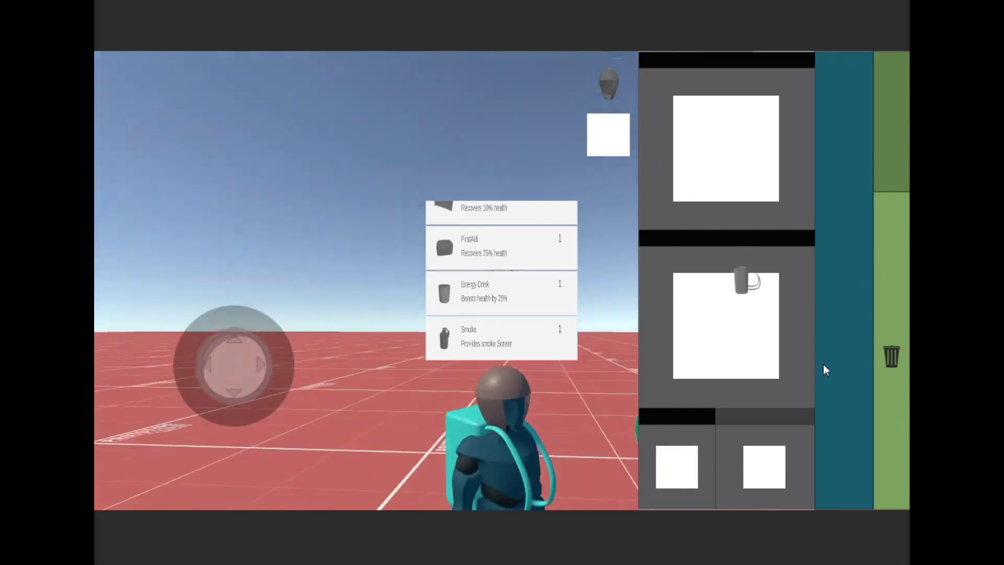
pyautogui.moveTo(608, 84); pyautogui.dragTo(882, 400)
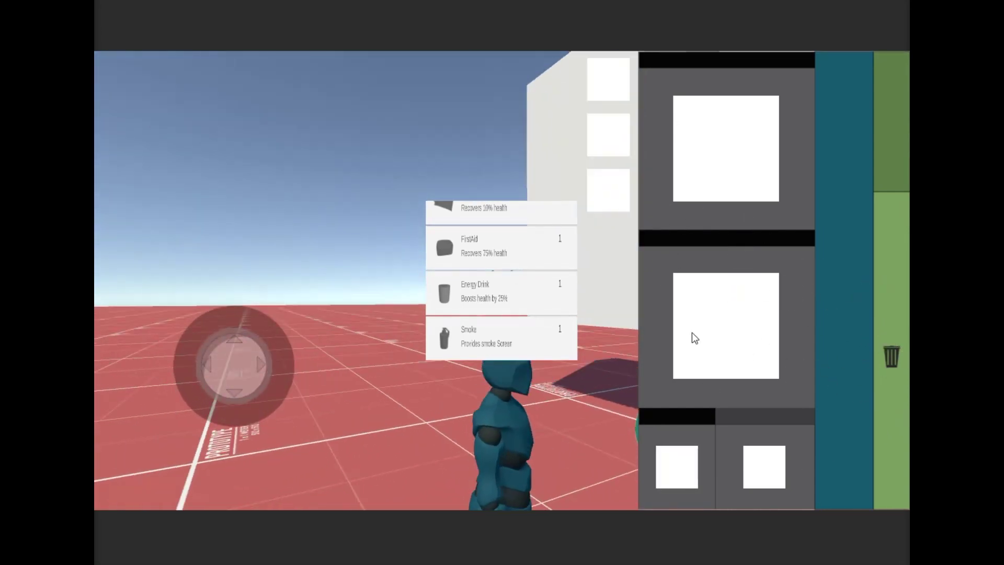
pyautogui.press('Tab')
# Walk the character back to the loot box and pick up the Bandages from the nearby items.
pyautogui.press('w')
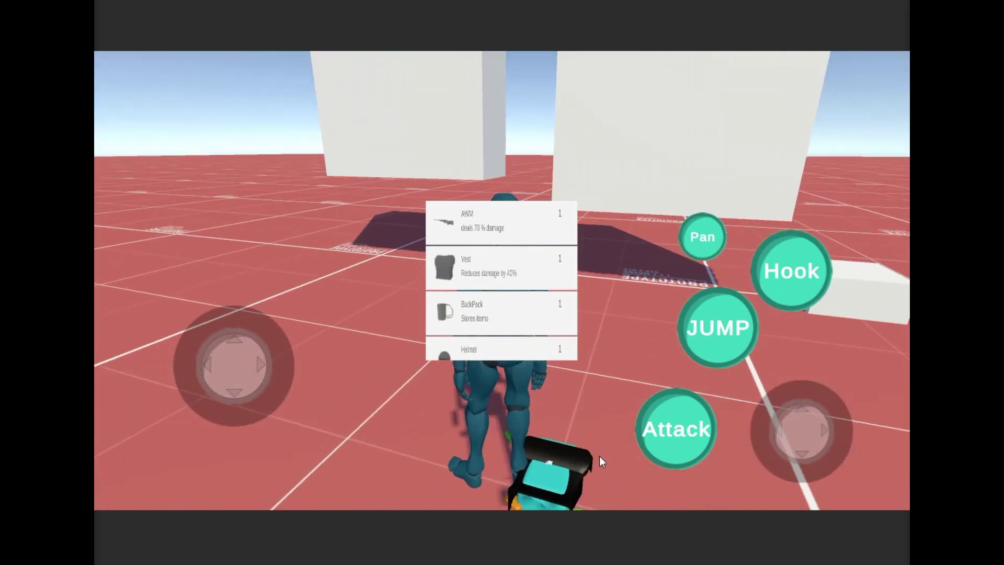
pyautogui.press('w')
pyautogui.press('s')
pyautogui.press('w')
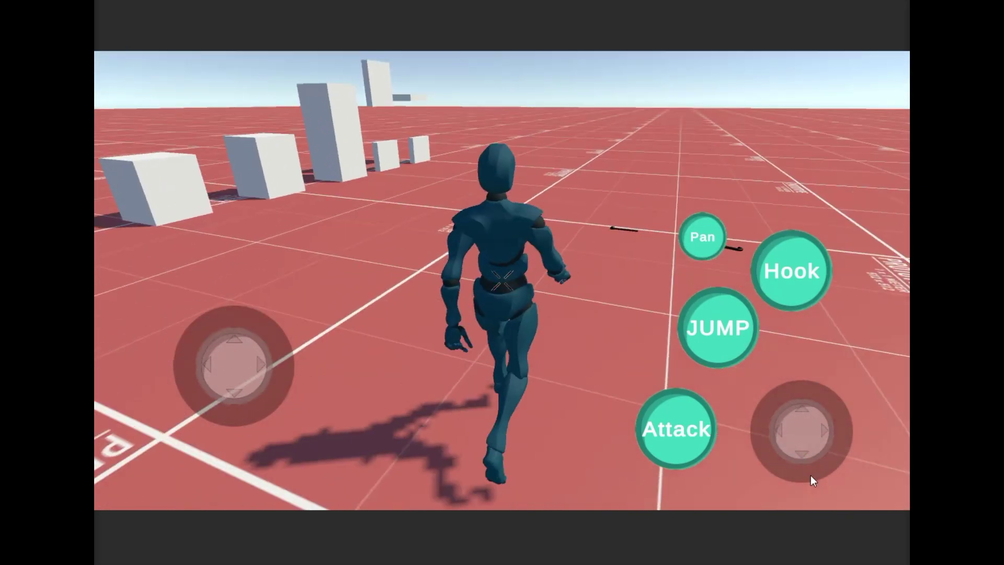
pyautogui.press('s')
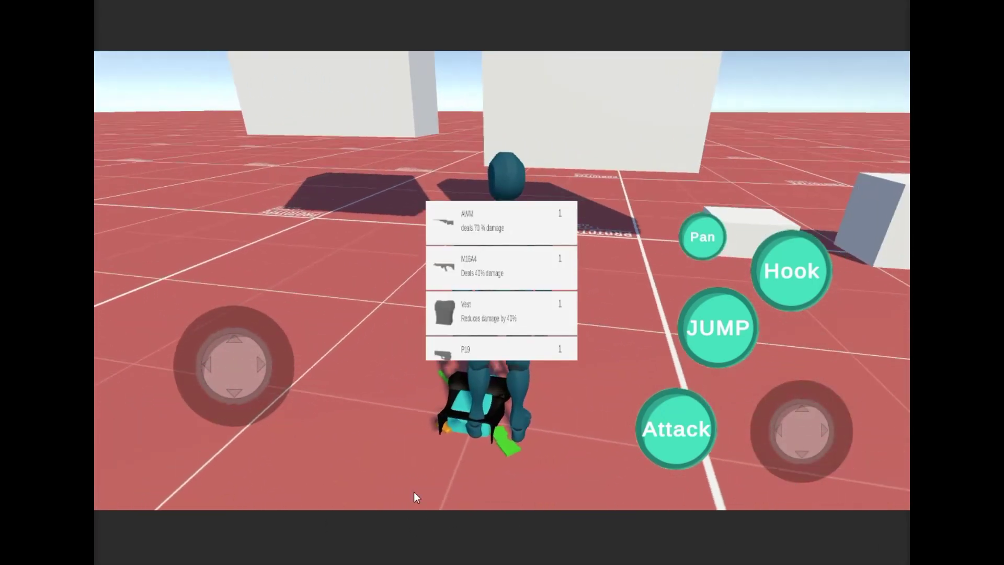
pyautogui.moveTo(411, 523); pyautogui.dragTo(505, 255)
pyautogui.scroll(-5, 506, 255)
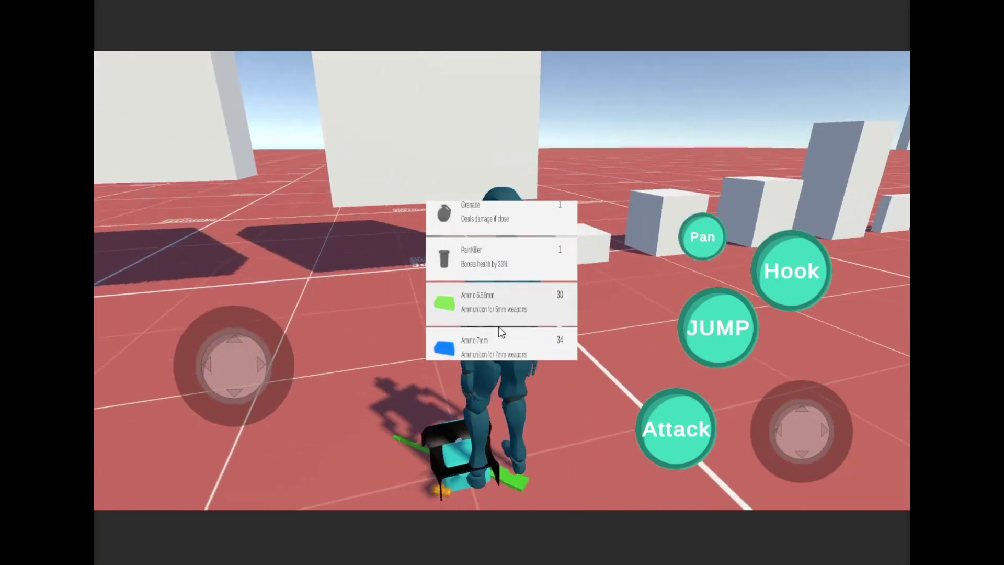
pyautogui.scroll(10, 498, 233)
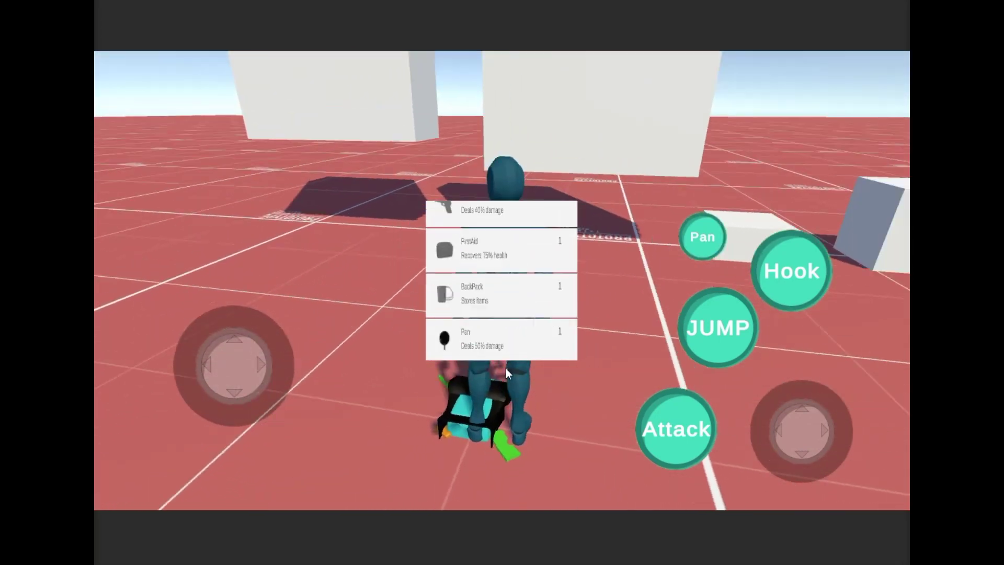
pyautogui.click(498, 233)
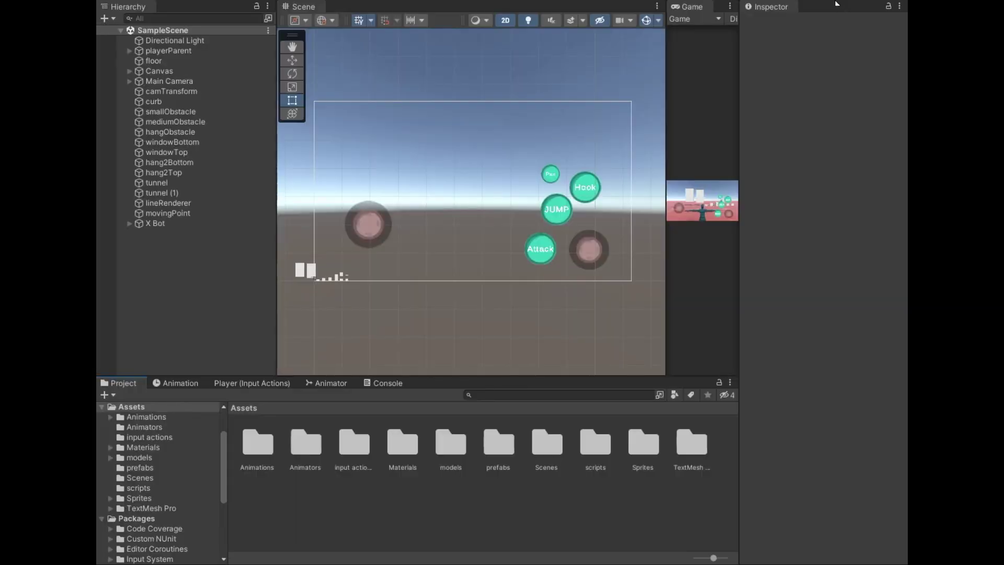
# Add a UI panel named lootPanel under Canvas.
pyautogui.click(148, 70)
pyautogui.click(129, 71)
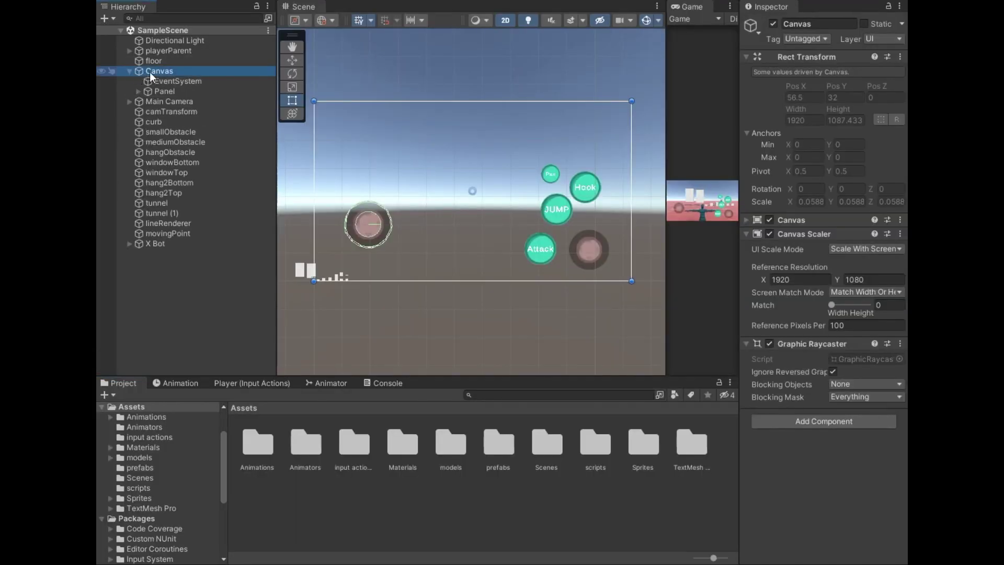
pyautogui.rightClick(149, 72)
pyautogui.moveTo(231, 321)
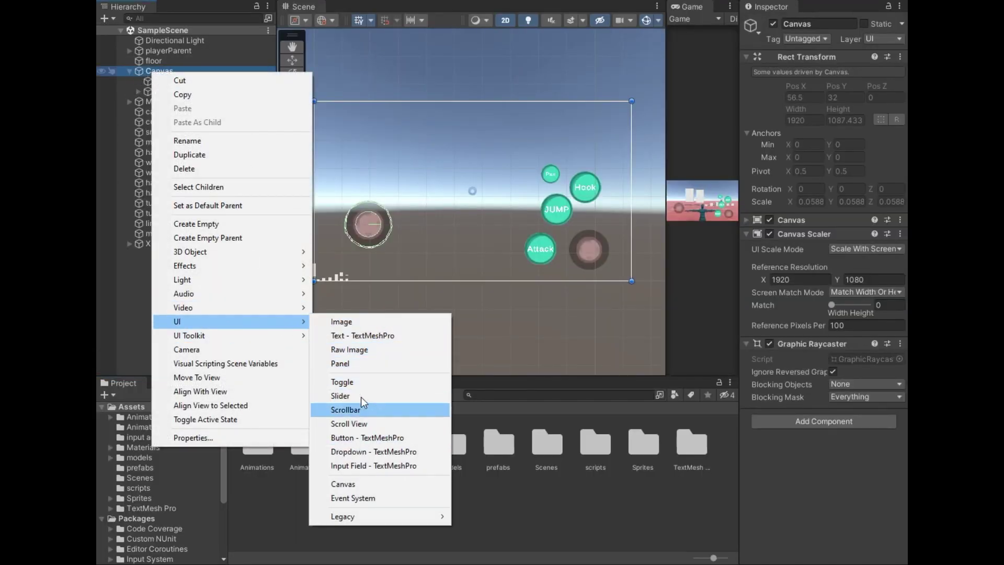
pyautogui.click(351, 364)
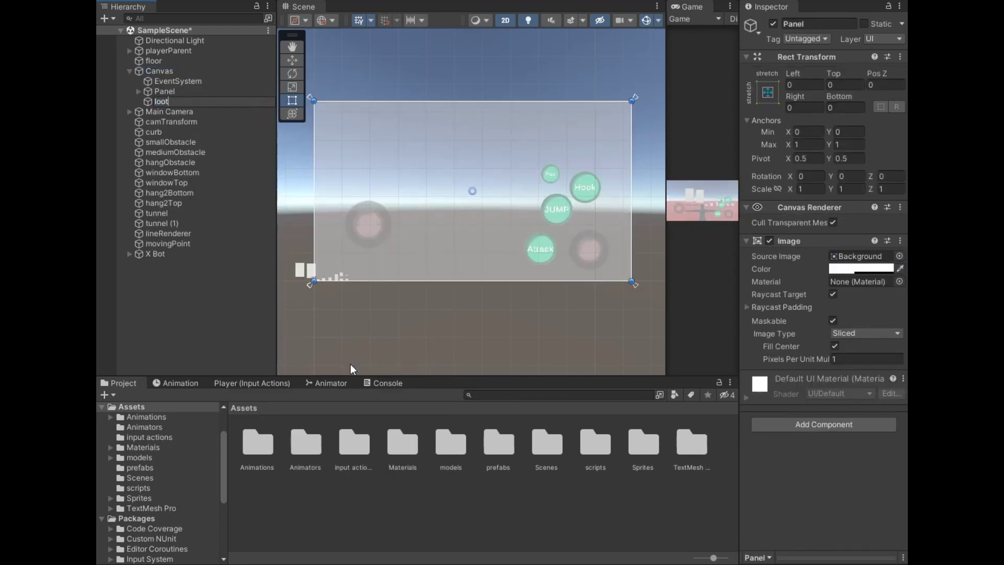
pyautogui.write('lootPanel')
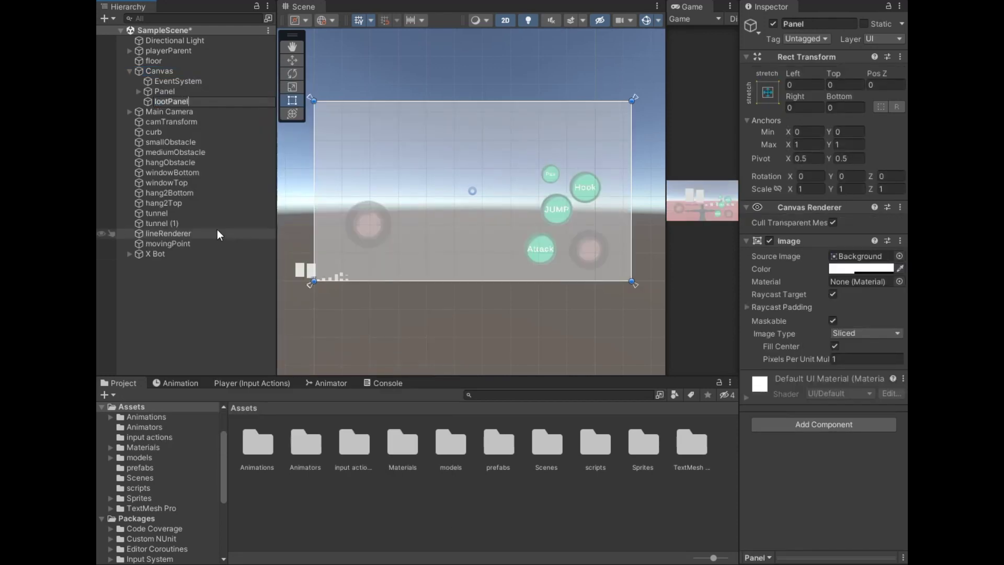
pyautogui.click(206, 162)
# Scale lootPanel down to roughly 0.19 by 0.35 with the Scale tool.
pyautogui.click(194, 99)
pyautogui.click(292, 87)
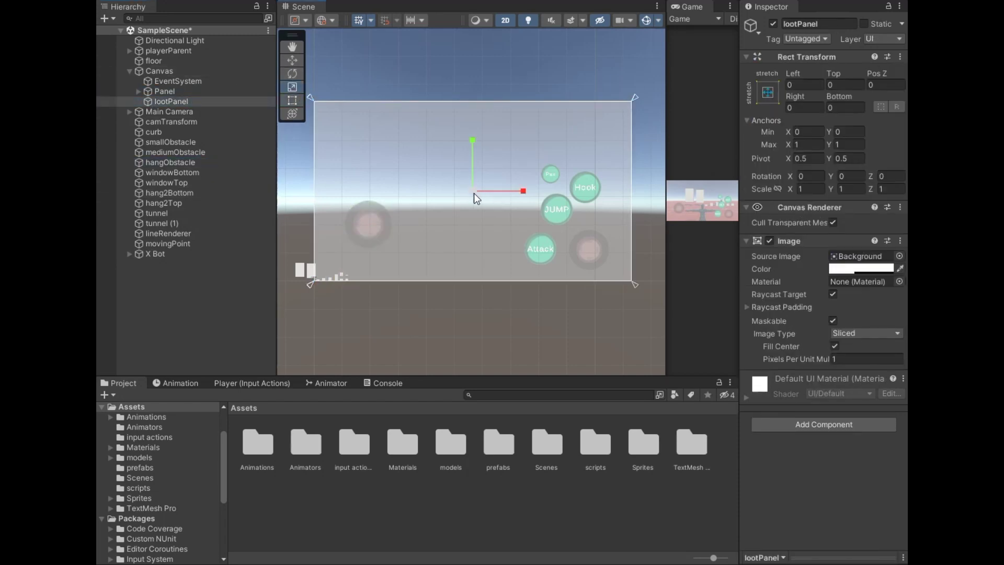
pyautogui.click(457, 207)
pyautogui.click(193, 101)
pyautogui.moveTo(466, 187)
pyautogui.mouseDown()
pyautogui.moveTo(466, 204)
pyautogui.moveTo(200, 75)
pyautogui.mouseUp()
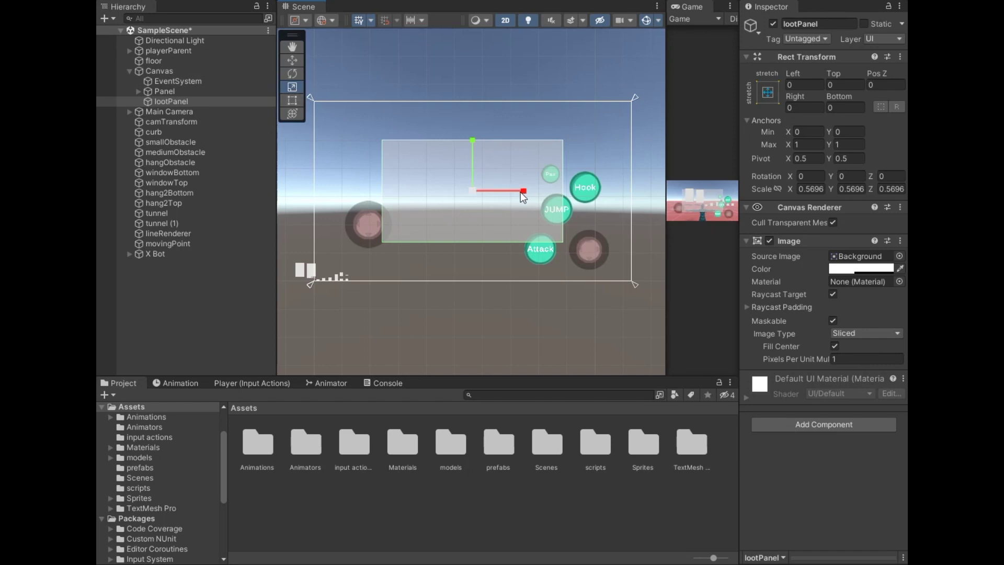
pyautogui.moveTo(524, 191); pyautogui.dragTo(488, 195)
pyautogui.moveTo(473, 140); pyautogui.dragTo(479, 162)
pyautogui.moveTo(518, 190); pyautogui.dragTo(515, 190)
# Set the lootPanel image colour's alpha to 0.
pyautogui.scroll(1, 494, 234)
pyautogui.click(884, 269)
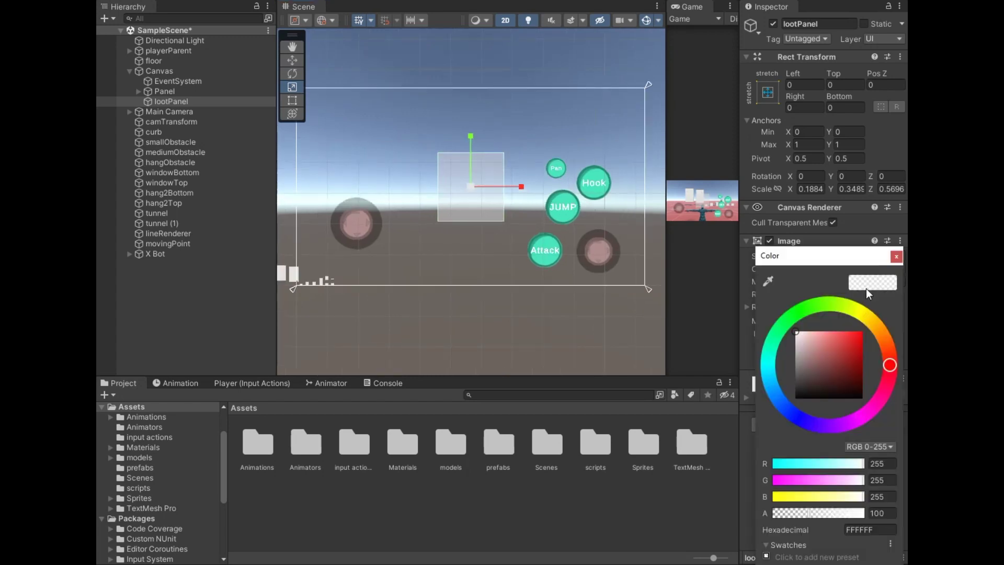
pyautogui.moveTo(779, 515); pyautogui.dragTo(771, 516)
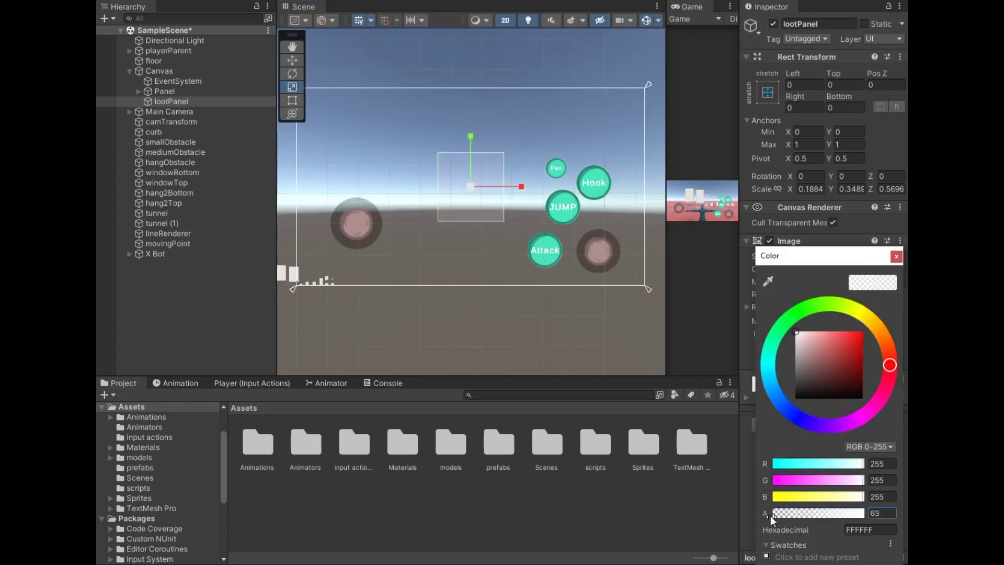
pyautogui.click(177, 104)
pyautogui.rightClick(176, 105)
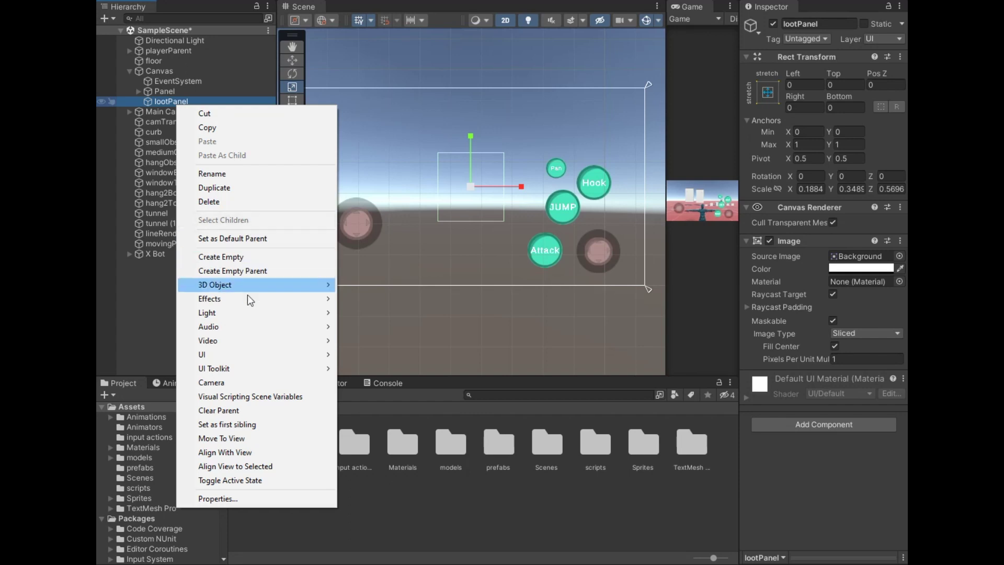
# Create an empty child 'loot' under lootPanel with stretch-stretch anchors.
pyautogui.click(243, 257)
pyautogui.write('loot')
pyautogui.press('Return')
pyautogui.click(193, 121)
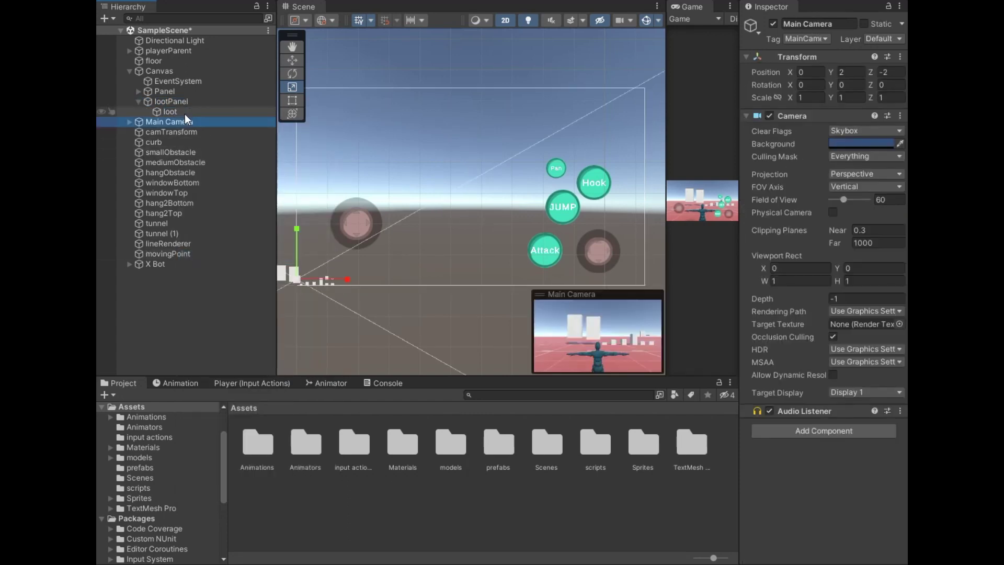
pyautogui.click(184, 114)
pyautogui.click(765, 97)
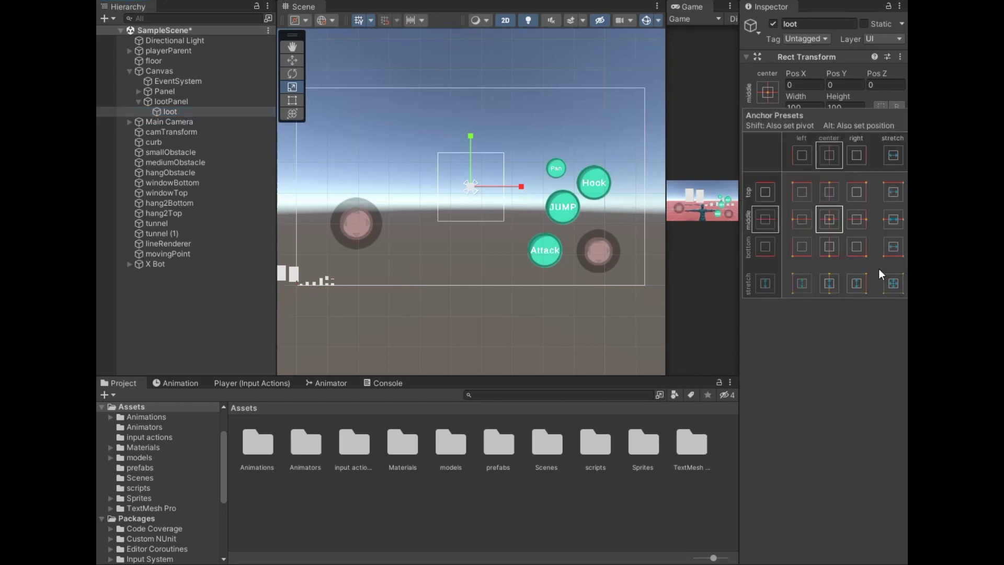
pyautogui.click(894, 285)
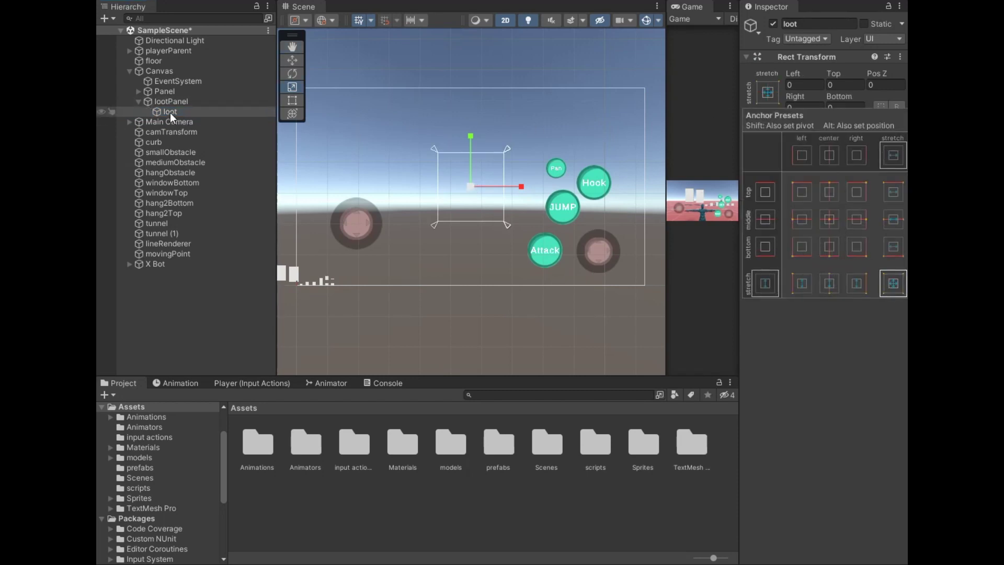
# Create an empty child 'content' under loot, also anchored stretch-stretch.
pyautogui.rightClick(170, 112)
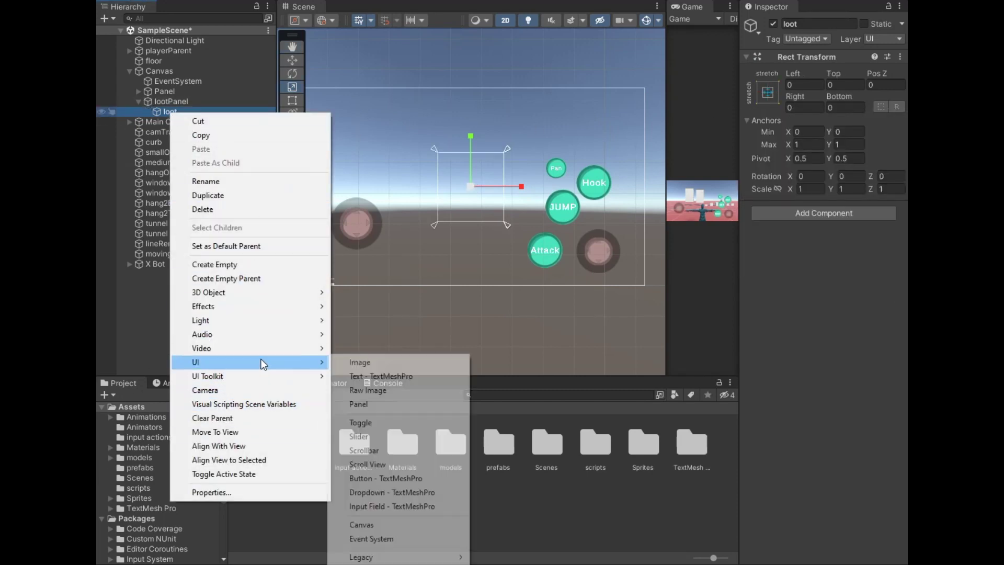
pyautogui.click(225, 264)
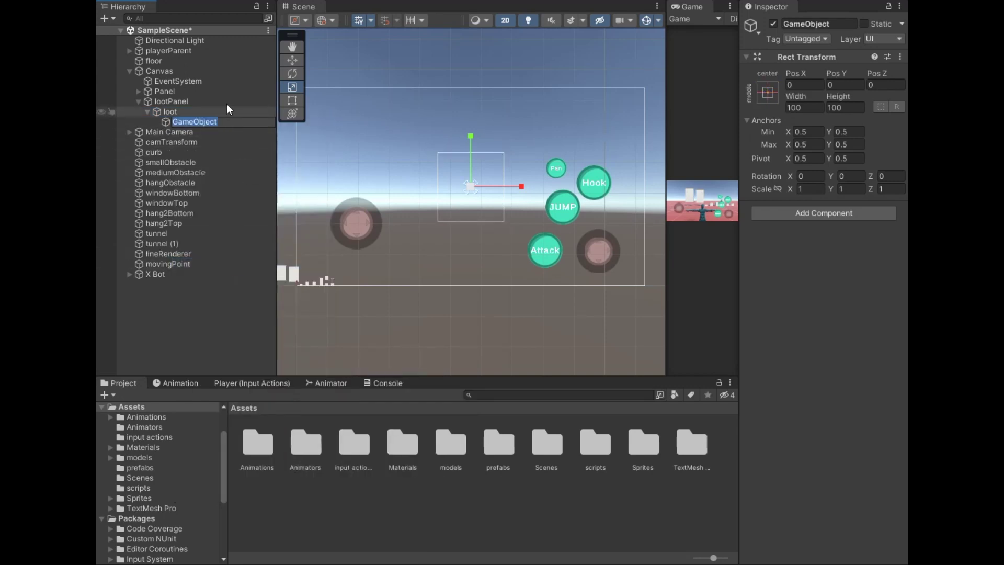
pyautogui.write('content')
pyautogui.click(209, 152)
pyautogui.click(186, 121)
pyautogui.click(768, 93)
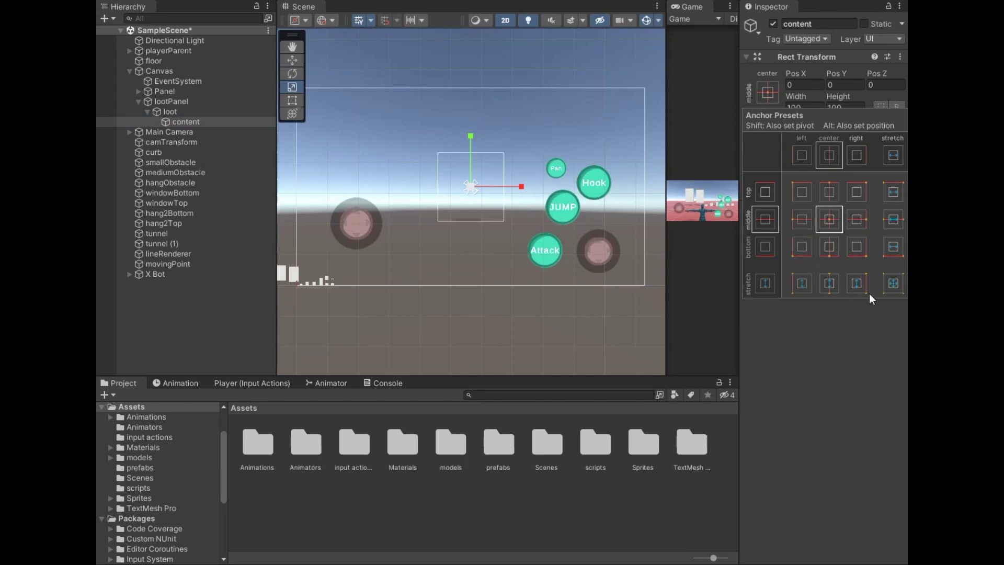
pyautogui.click(895, 284)
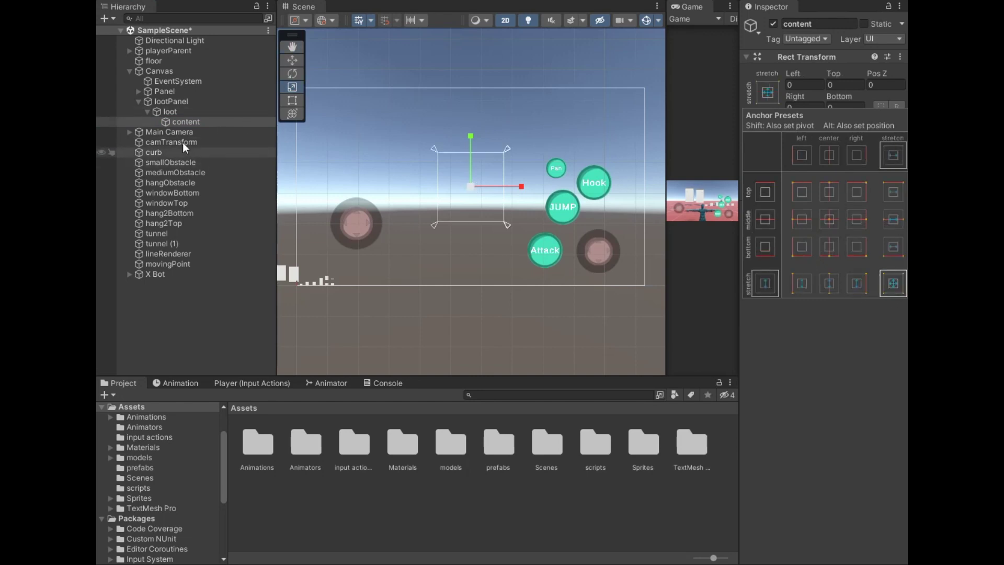
pyautogui.click(180, 111)
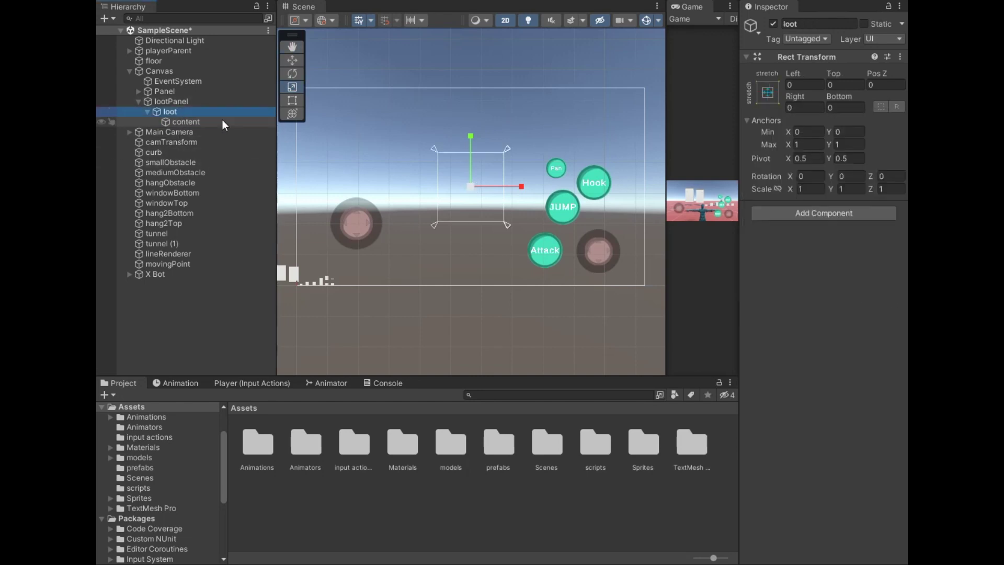
pyautogui.click(828, 215)
# Add a Scroll Rect to loot with content as Content and loot as Viewport.
pyautogui.write('scroll')
pyautogui.press('Return')
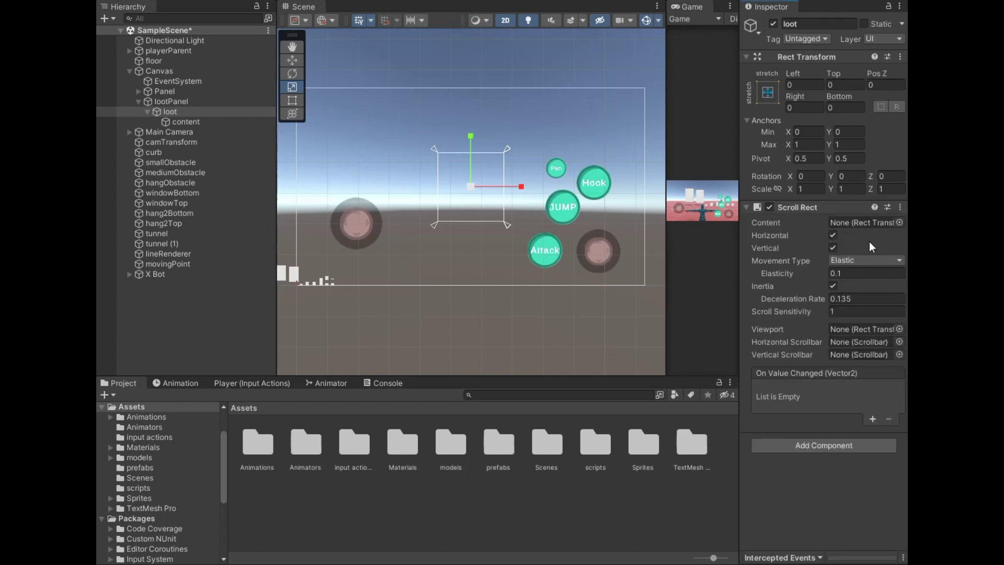
pyautogui.moveTo(188, 122); pyautogui.dragTo(656, 263)
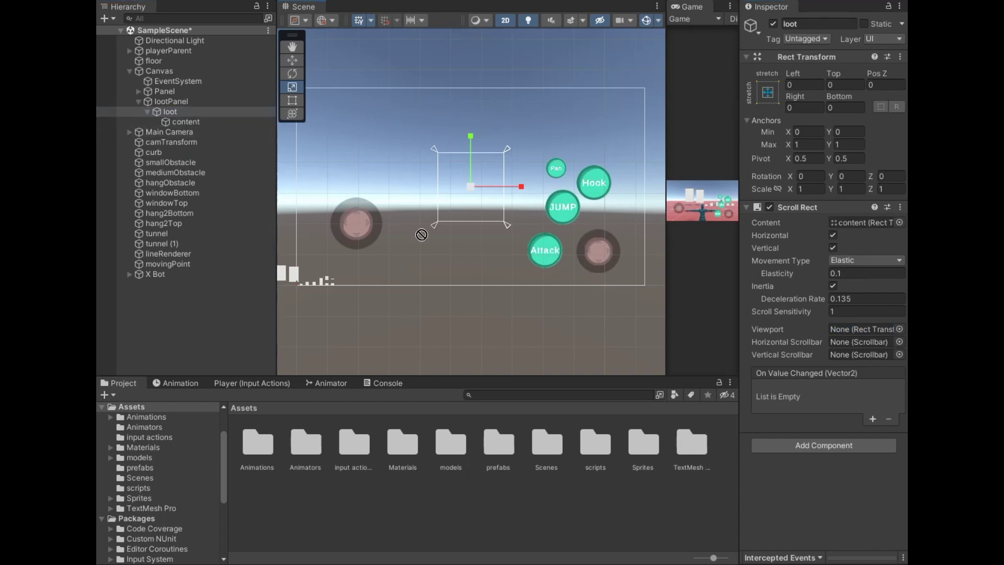
pyautogui.moveTo(853, 338); pyautogui.dragTo(863, 328)
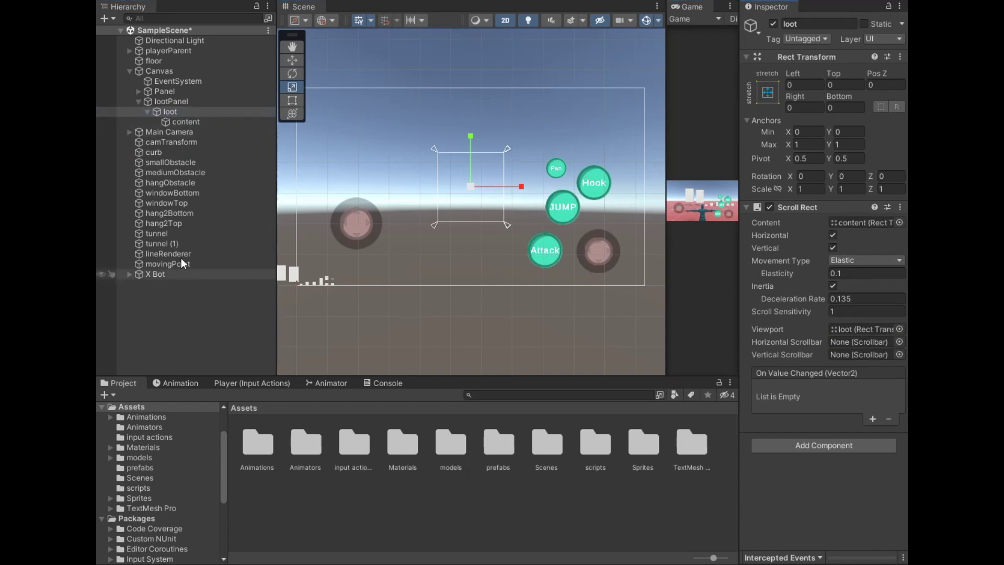
# Add a Rect Mask 2D component to loot.
pyautogui.click(824, 446)
pyautogui.write('rect')
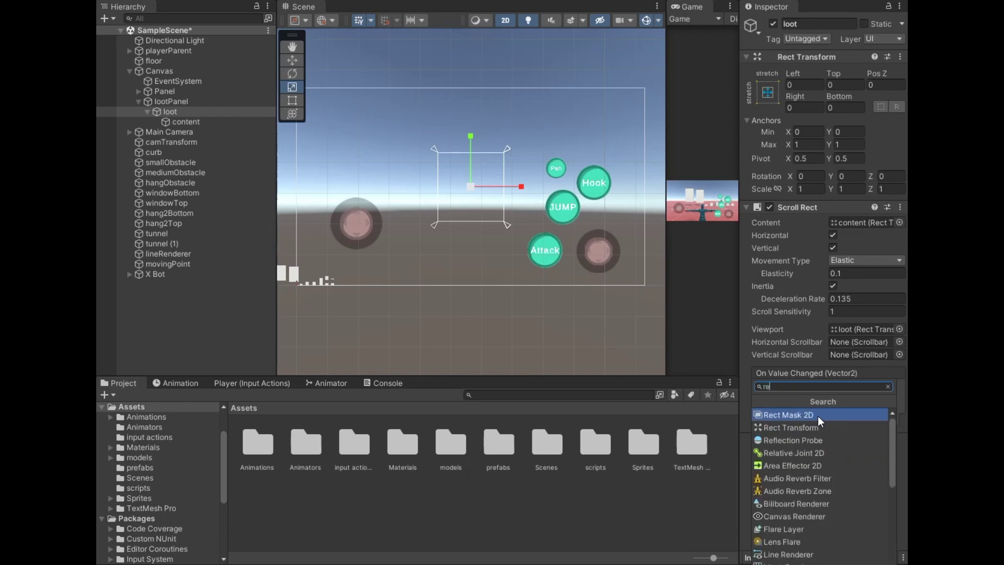
pyautogui.click(819, 416)
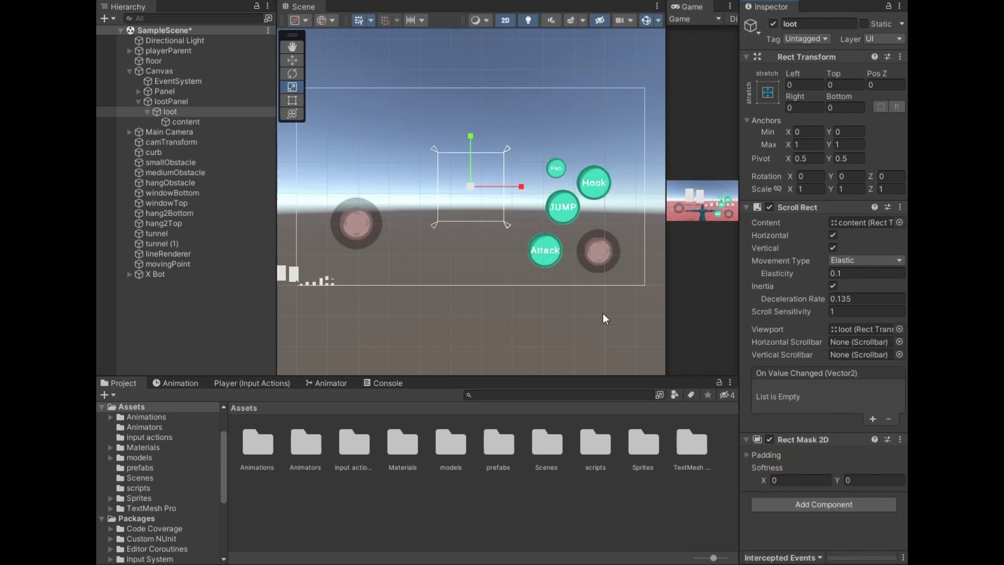
pyautogui.click(185, 121)
# Add a Grid Layout Group component to content.
pyautogui.click(783, 211)
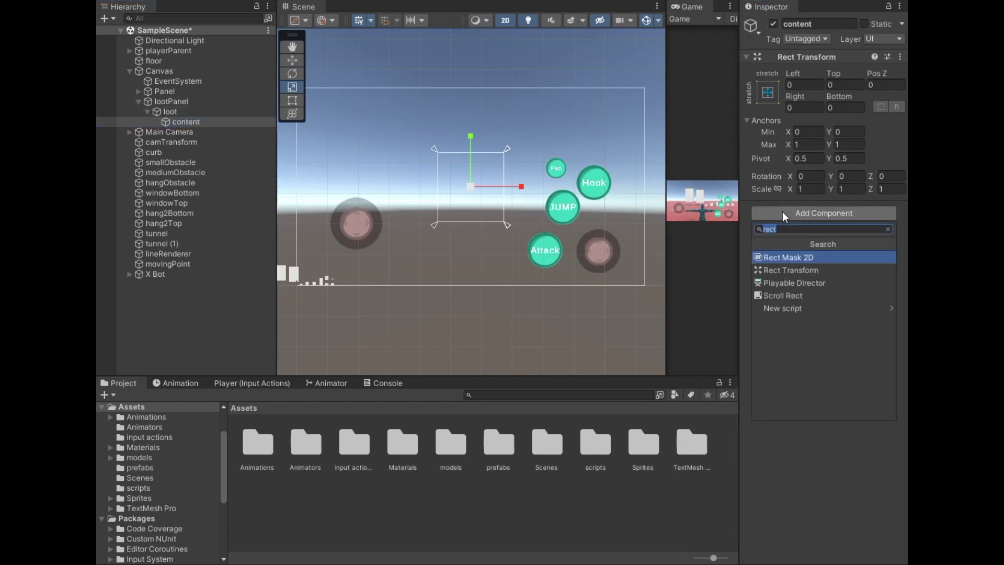
pyautogui.write('gi')
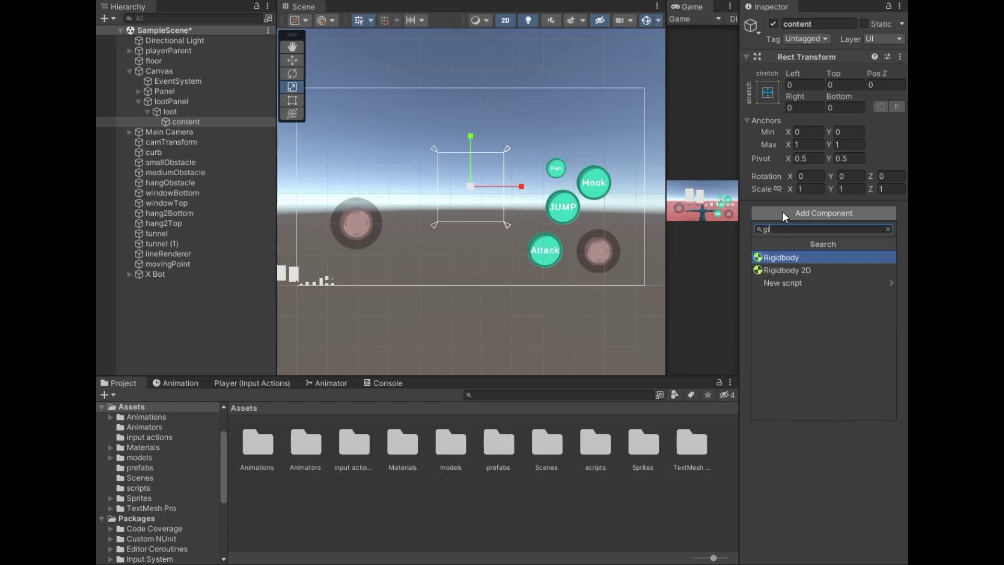
pyautogui.press('BackSpace')
pyautogui.write('rid')
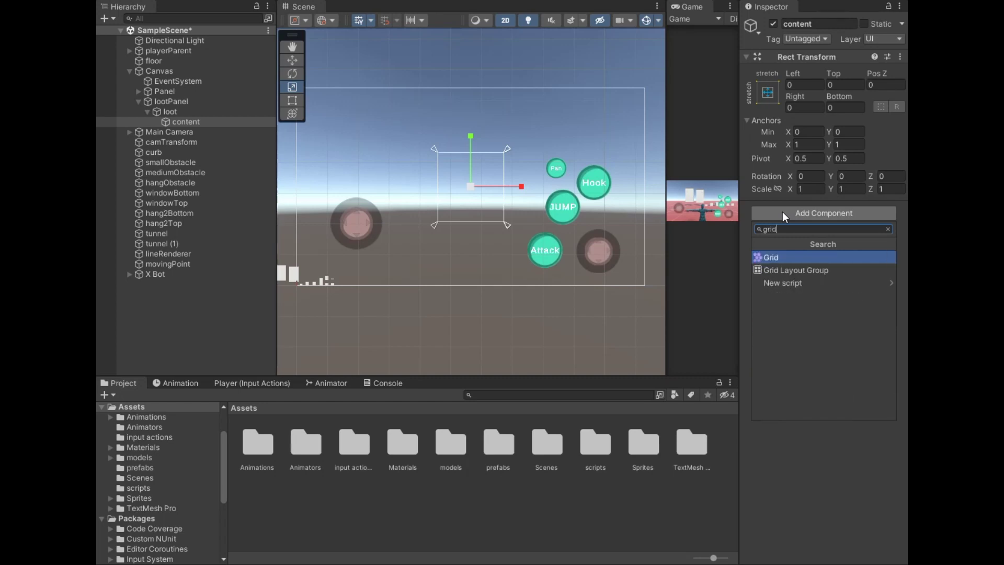
pyautogui.press('Down')
pyautogui.press('Return')
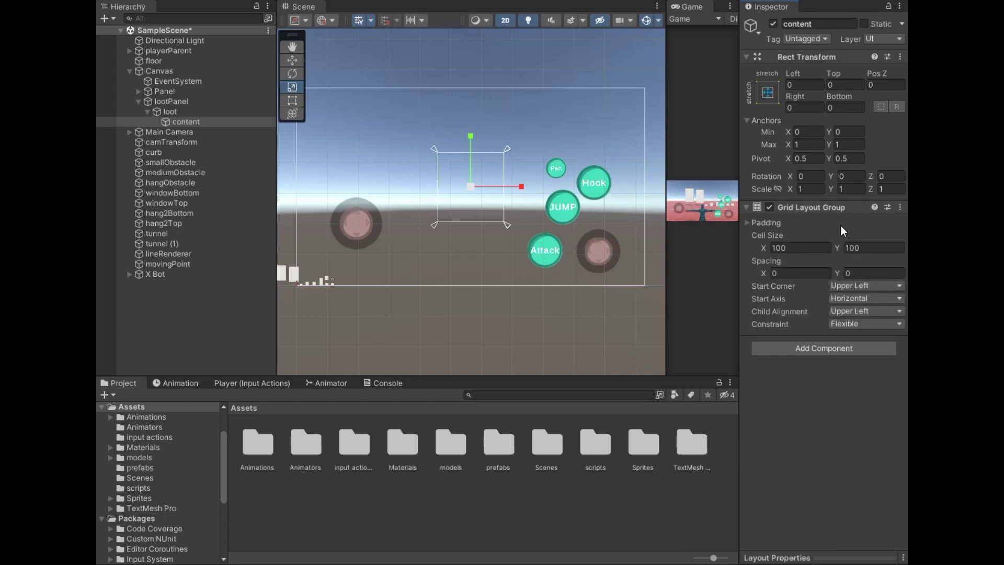
pyautogui.moveTo(739, 271); pyautogui.dragTo(699, 272)
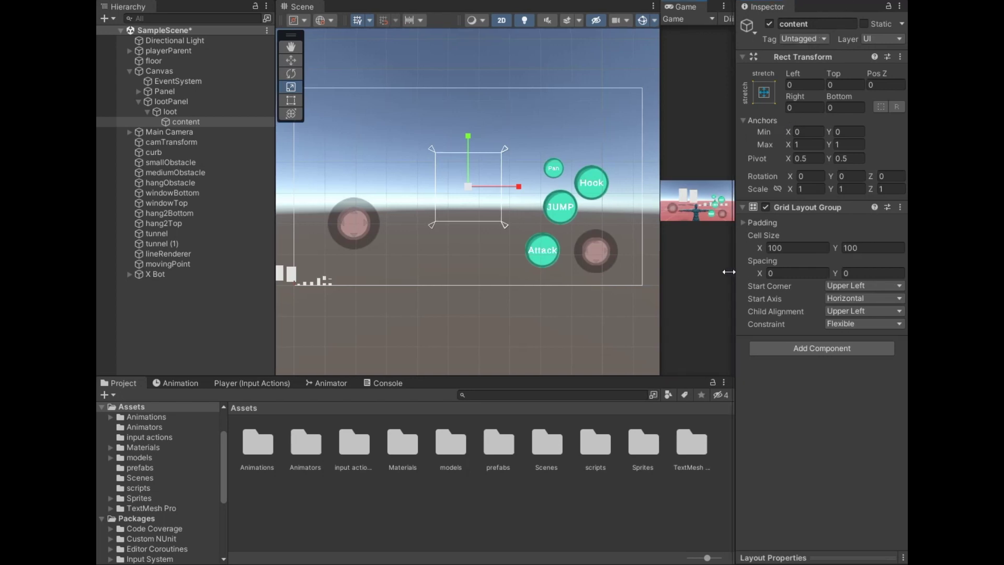
# Add a Content Size Fitter to content with Vertical Fit set to Preferred Size.
pyautogui.click(791, 323)
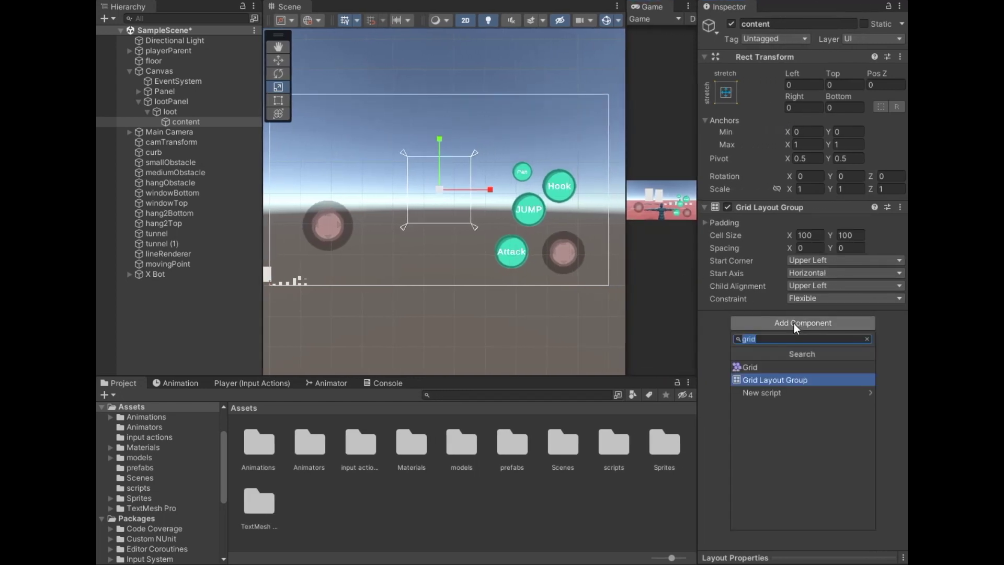
pyautogui.write('conten')
pyautogui.press('Up')
pyautogui.press('Return')
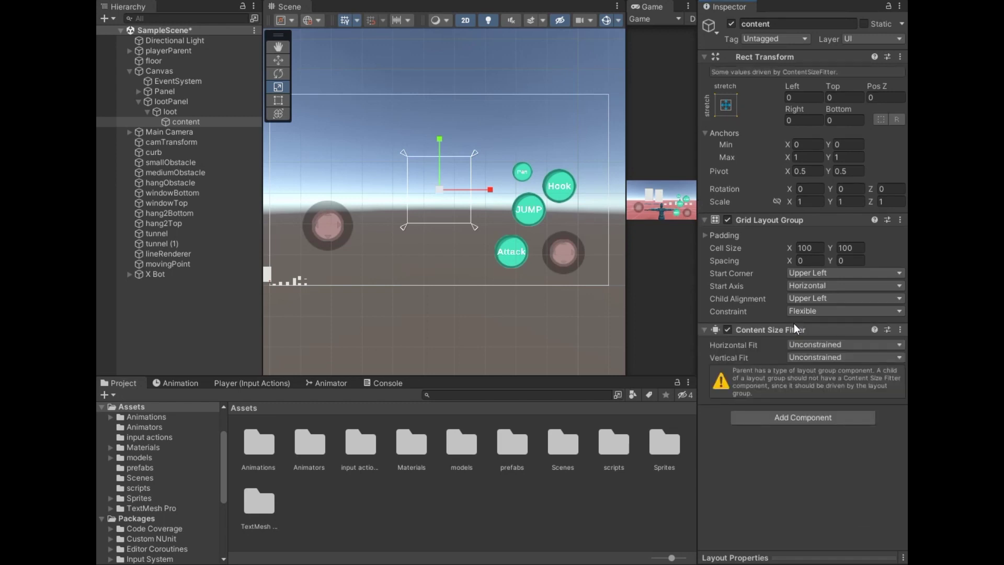
pyautogui.click(816, 357)
pyautogui.click(840, 399)
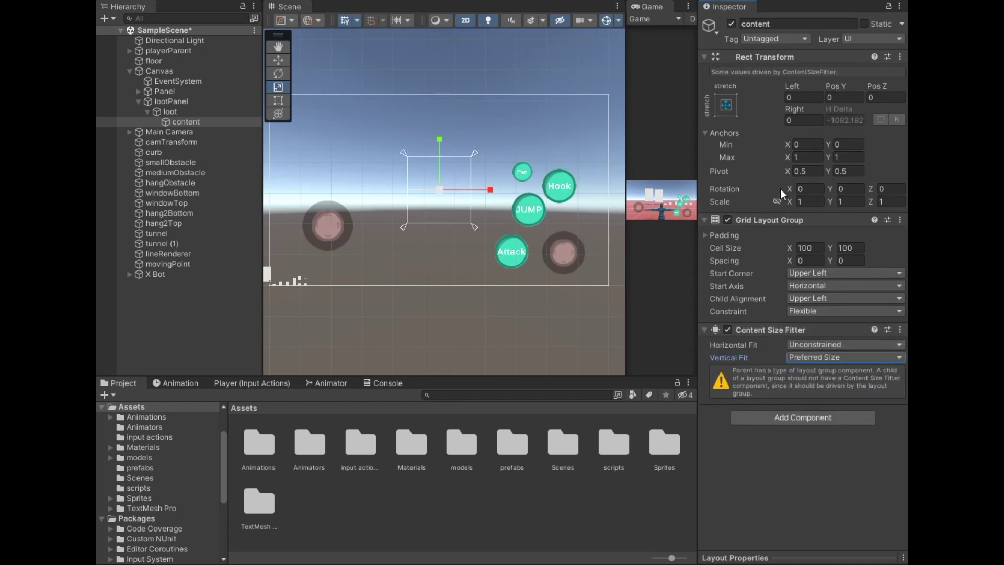
pyautogui.rightClick(177, 122)
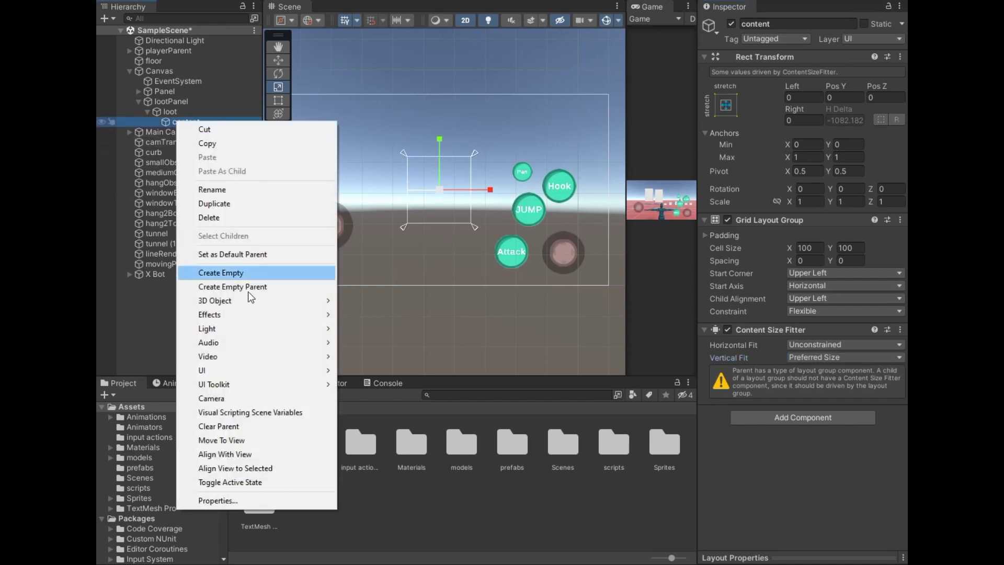
# Add a Button - TextMeshPro named lootButton inside content.
pyautogui.moveTo(212, 370)
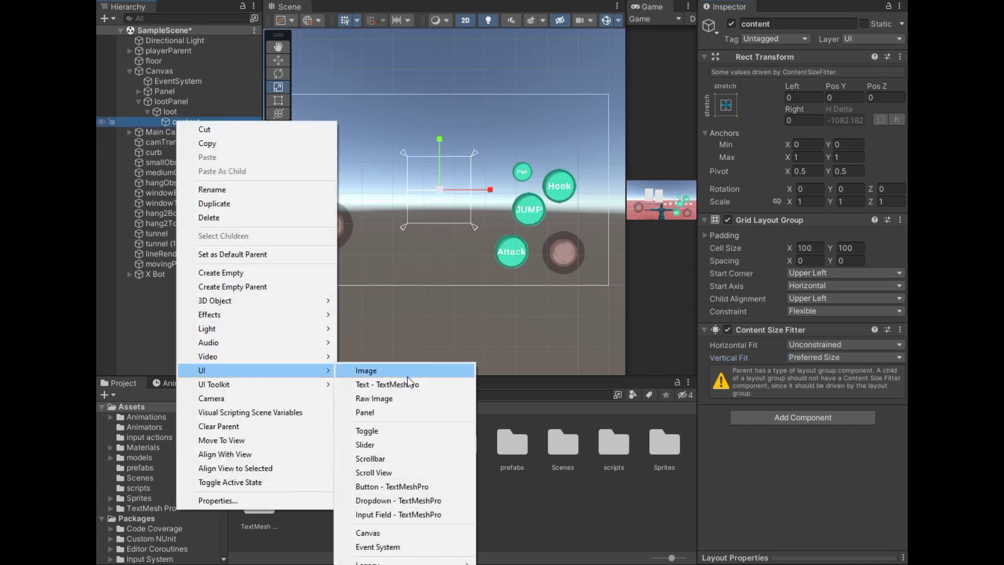
pyautogui.click(413, 489)
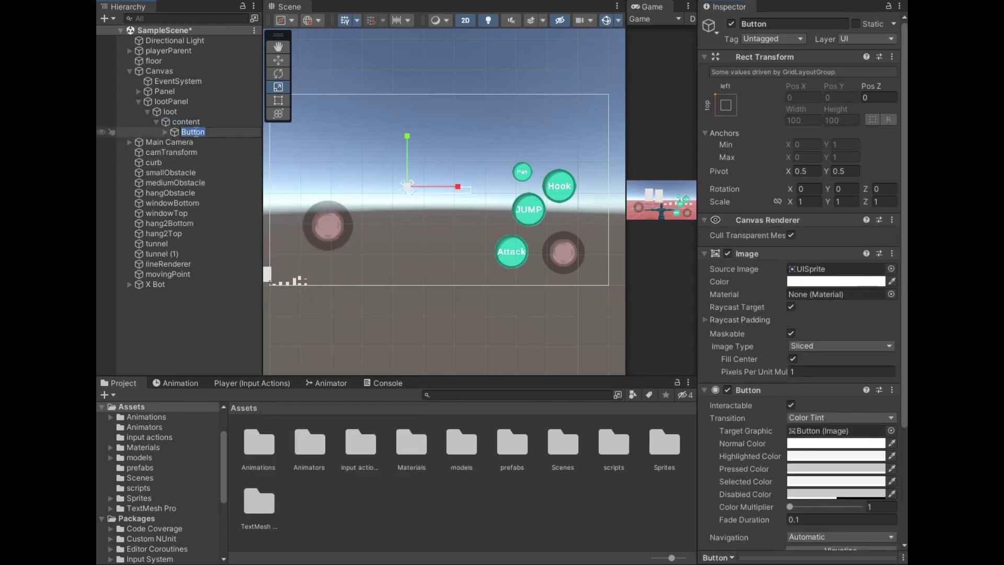
pyautogui.write('loot')
pyautogui.press('Return')
pyautogui.click(197, 131)
pyautogui.scroll(2, 477, 204)
pyautogui.scroll(2, 476, 204)
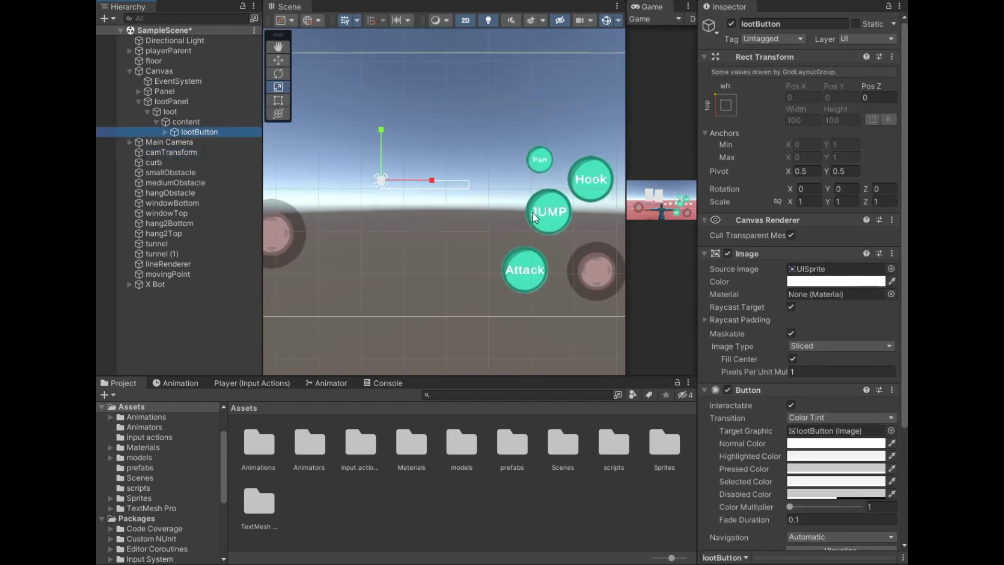
pyautogui.scroll(-4, 773, 281)
pyautogui.scroll(4, 773, 282)
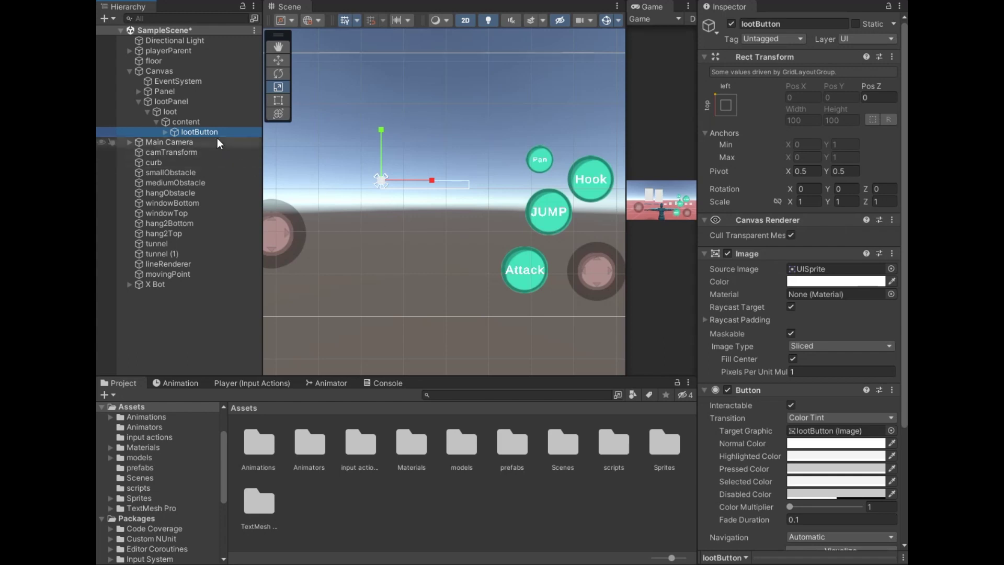
# Set content's Grid Layout Group cell size to 1900 × 300.
pyautogui.click(203, 123)
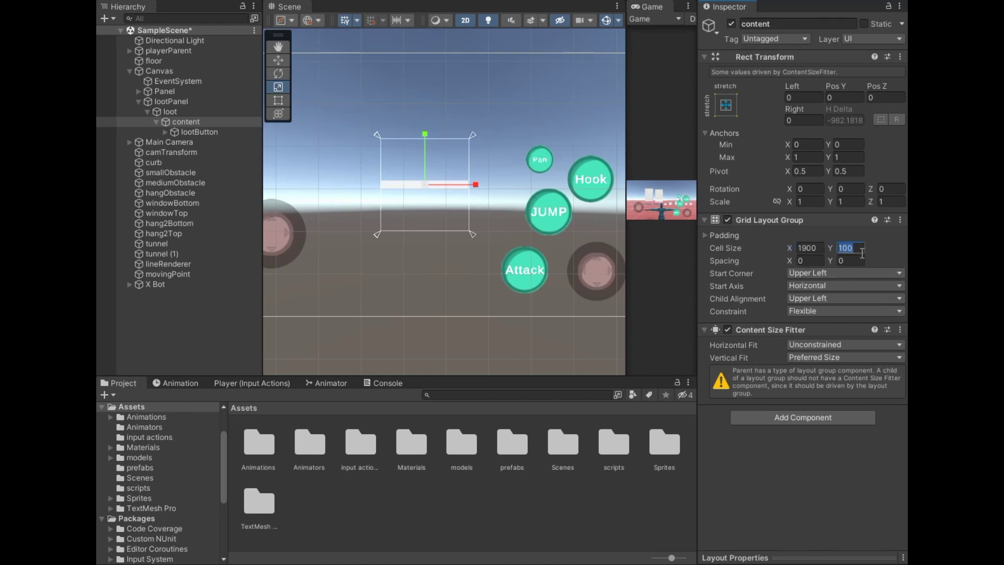
pyautogui.write('500')
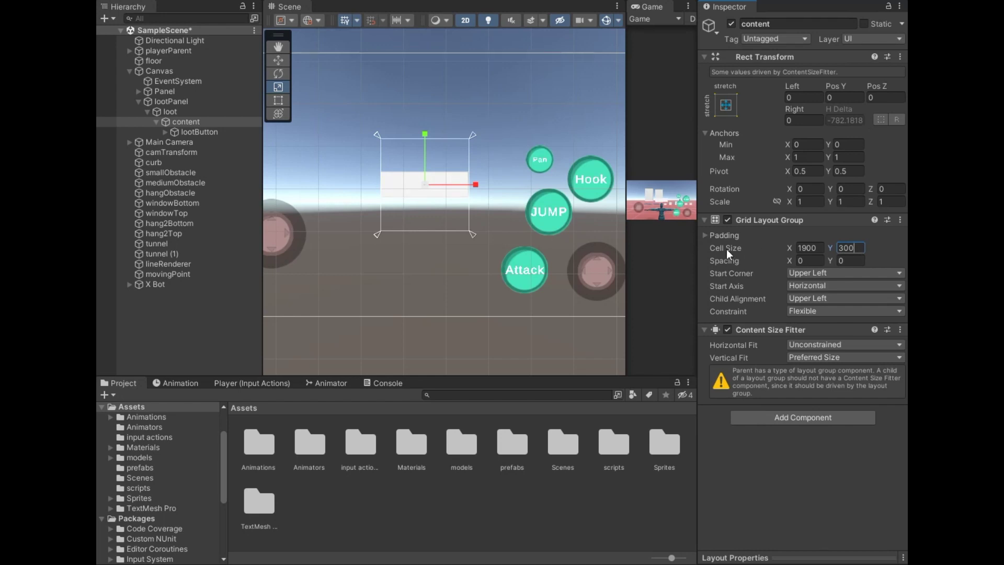
pyautogui.click(576, 241)
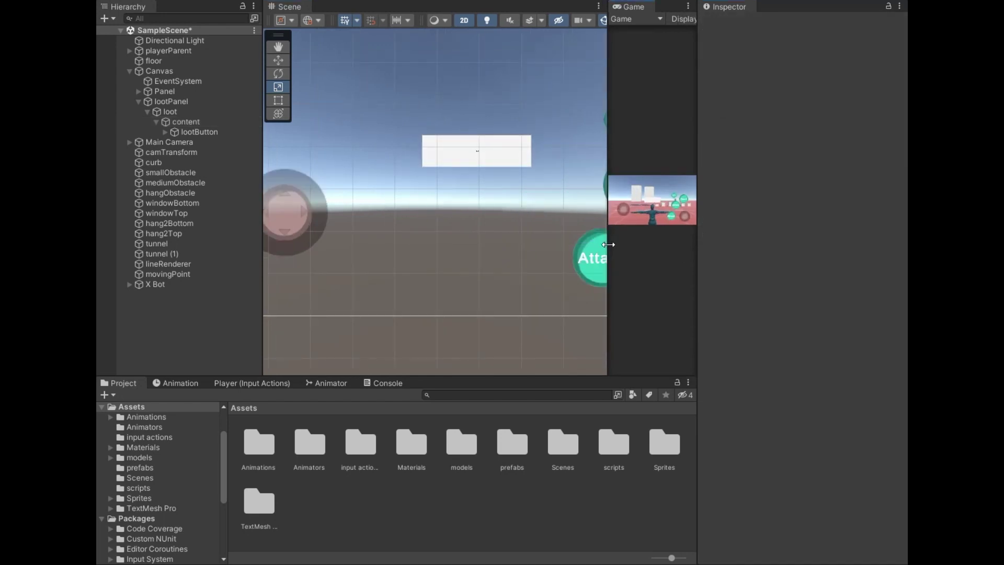
# Duplicate lootButton with Ctrl+D to add more loot buttons under content.
pyautogui.moveTo(609, 244); pyautogui.dragTo(320, 281)
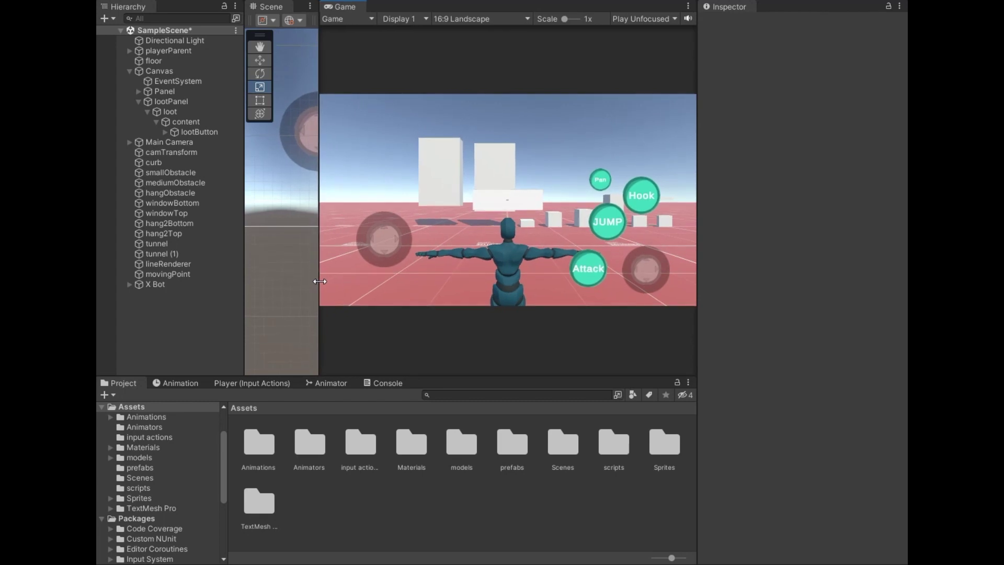
pyautogui.moveTo(320, 281); pyautogui.dragTo(517, 282)
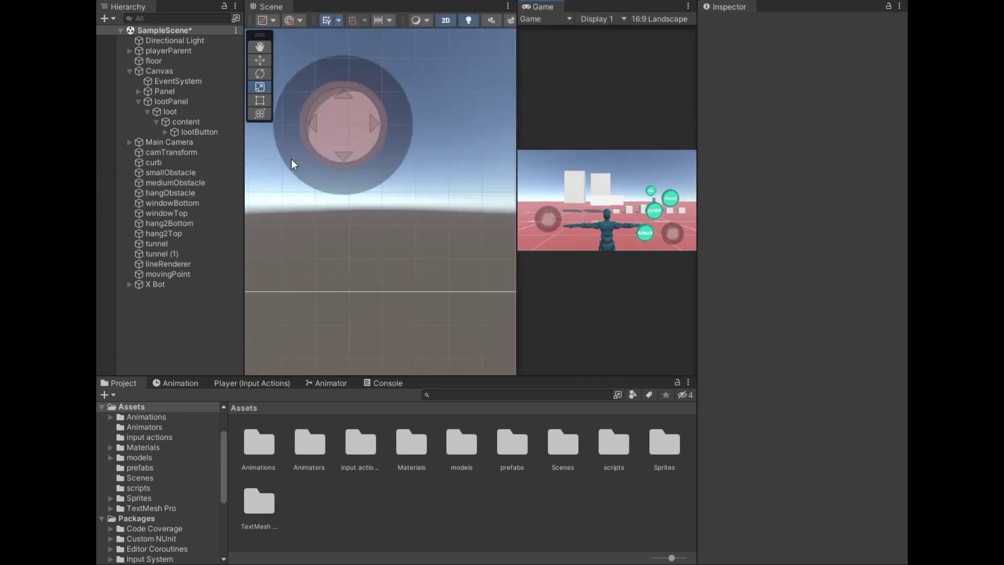
pyautogui.click(206, 134)
pyautogui.hotkey('ctrl', 'd')
pyautogui.hotkey('ctrl', 'd')
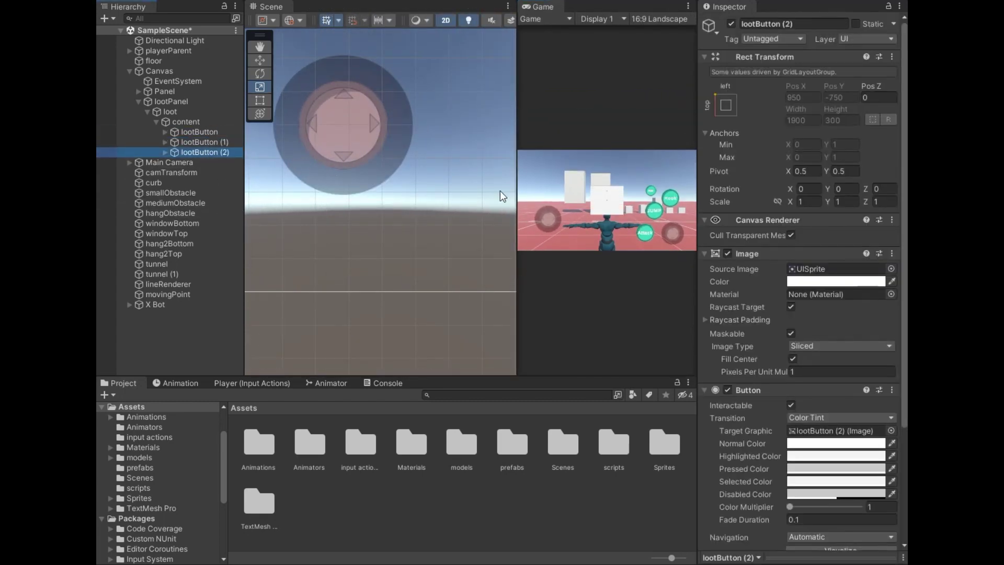
pyautogui.hotkey('ctrl', 'd')
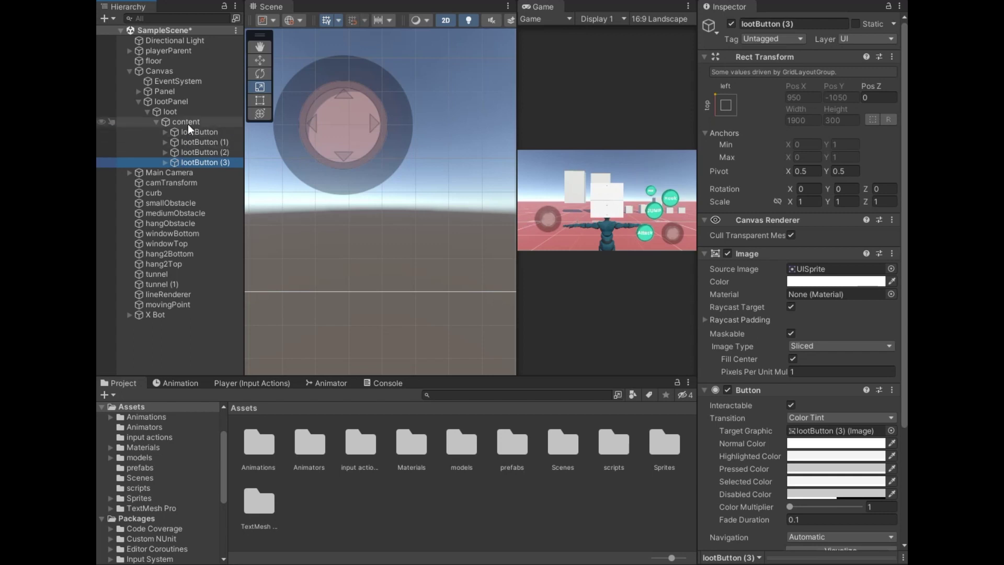
# Set content's Pivot Y to 1.
pyautogui.click(187, 124)
pyautogui.click(855, 170)
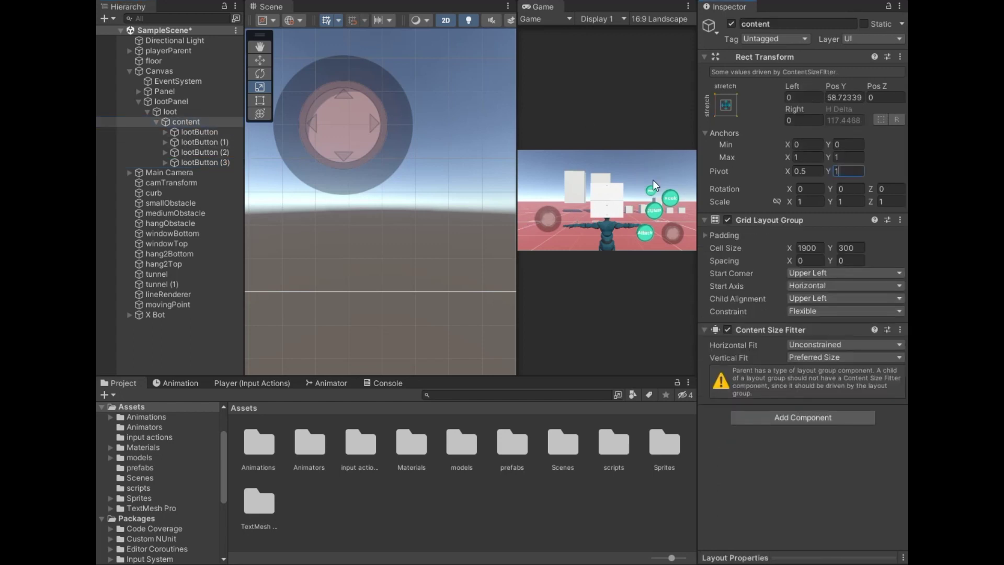
pyautogui.click(218, 191)
pyautogui.moveTo(516, 205); pyautogui.dragTo(211, 286)
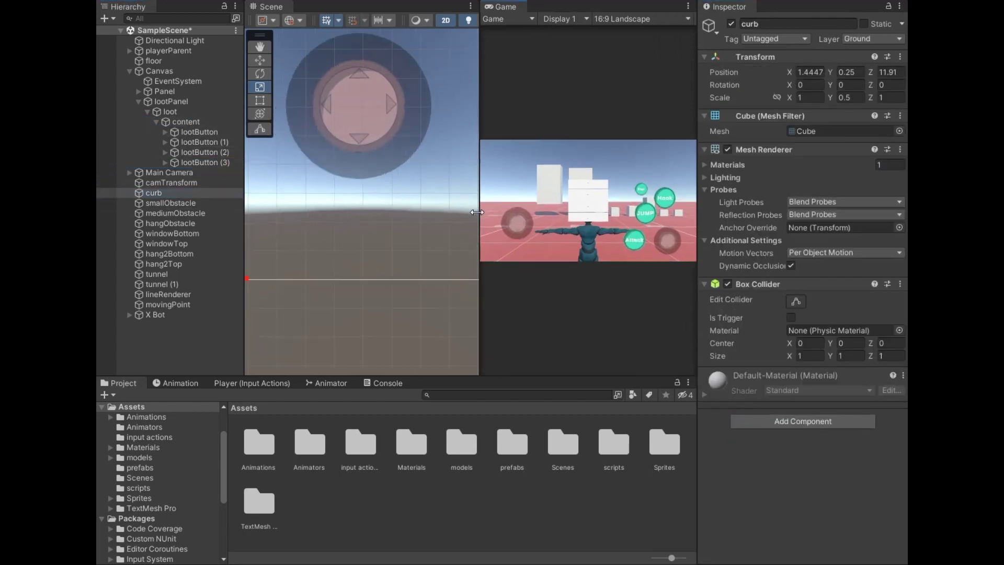
pyautogui.click(156, 314)
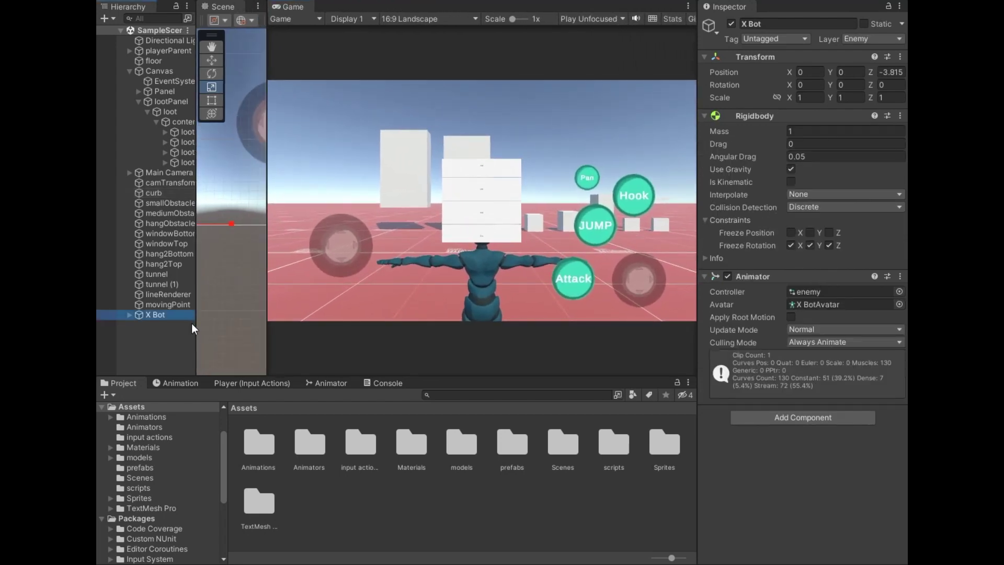
pyautogui.moveTo(197, 308); pyautogui.dragTo(236, 306)
# Set content's Grid Layout Group spacing to X 100, Y 5.
pyautogui.click(209, 124)
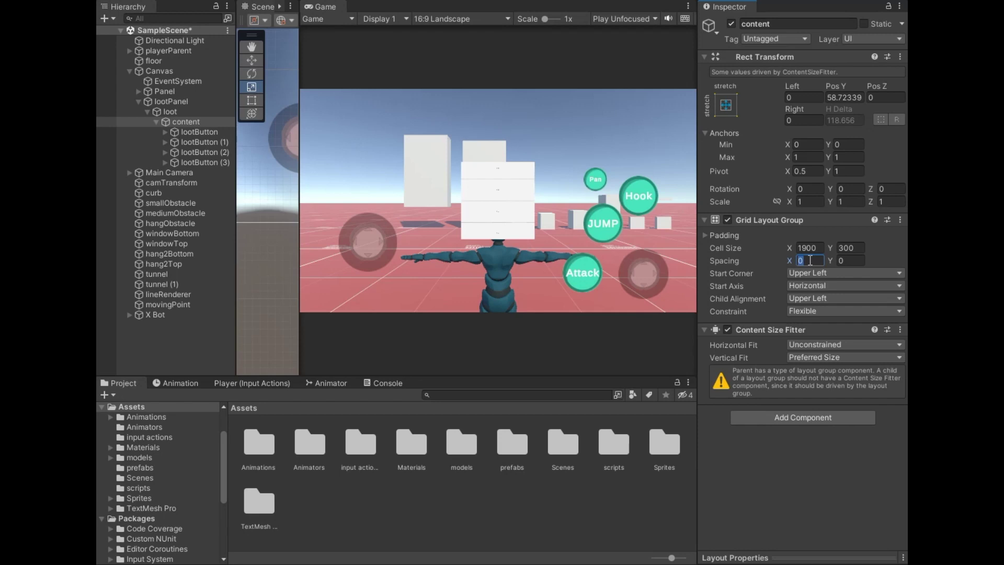
pyautogui.write('100')
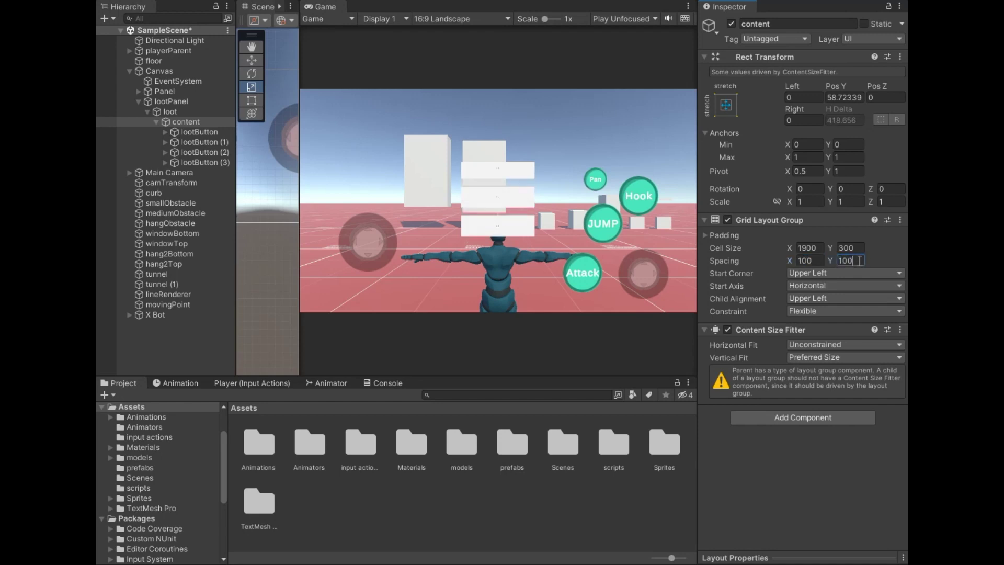
pyautogui.write('20')
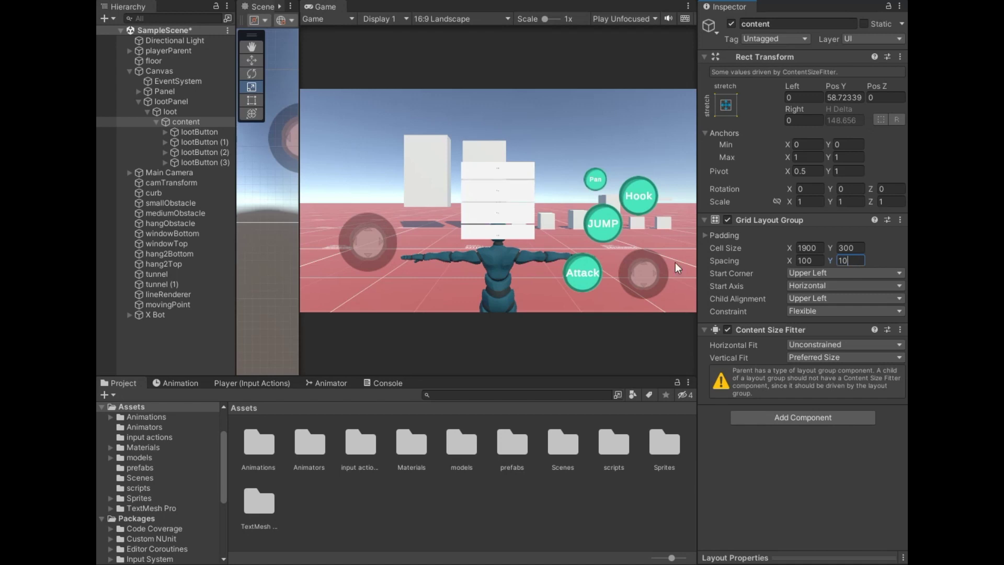
pyautogui.scroll(1, 456, 222)
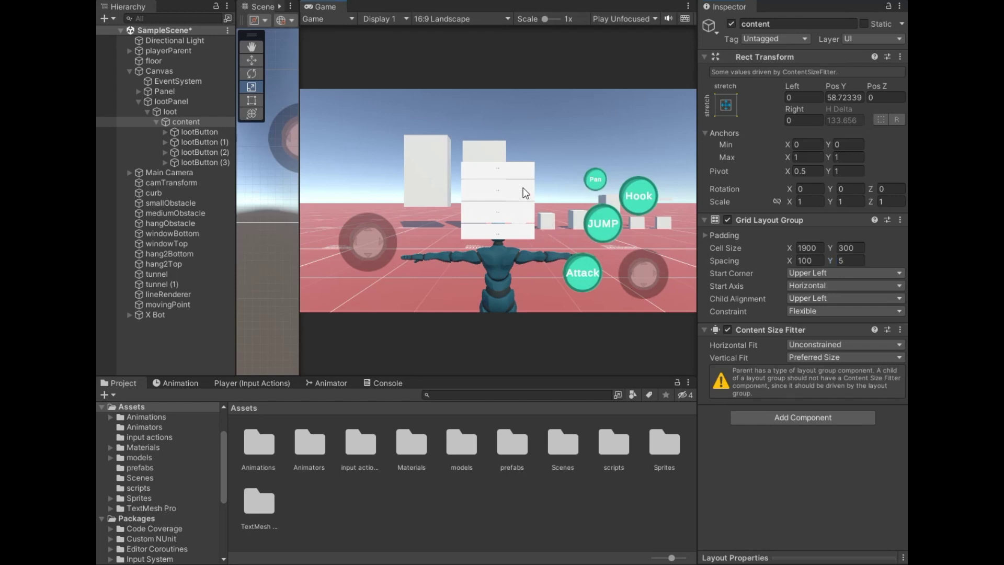
pyautogui.click(213, 162)
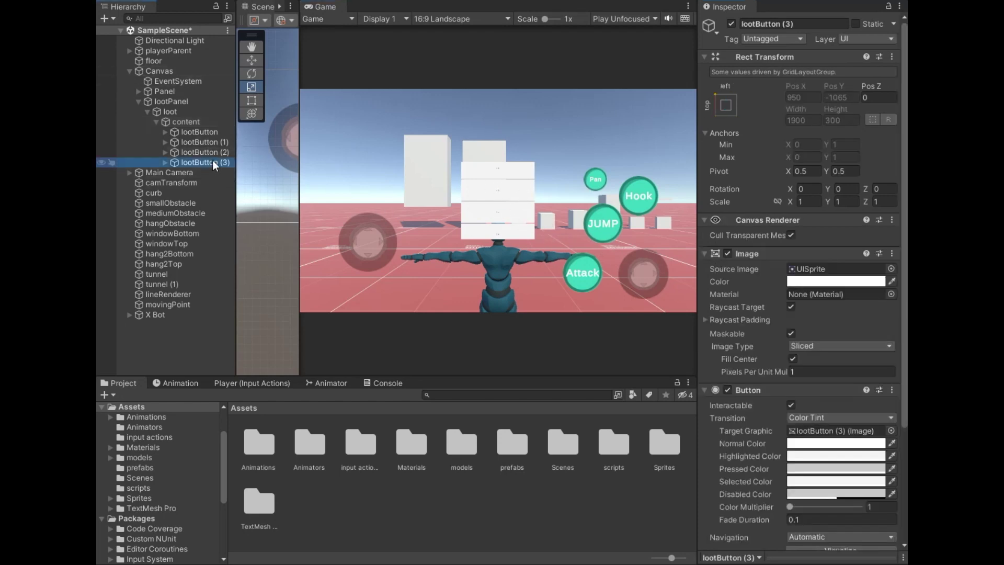
# Duplicate lootButton twice more and frame the button stack in the Scene view.
pyautogui.hotkey('ctrl', 'd')
pyautogui.hotkey('ctrl', 'd')
pyautogui.click(189, 121)
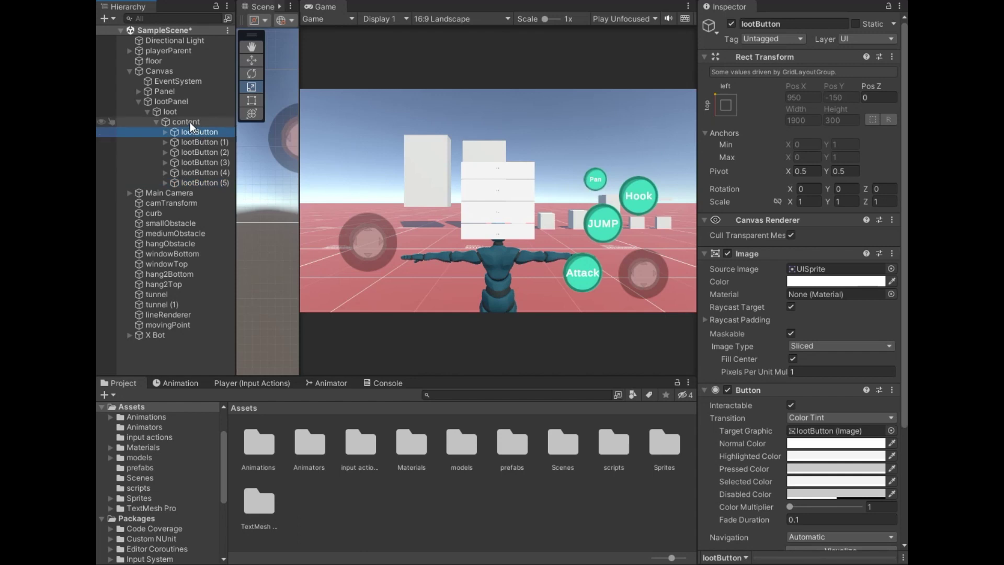
pyautogui.moveTo(299, 138); pyautogui.dragTo(592, 194)
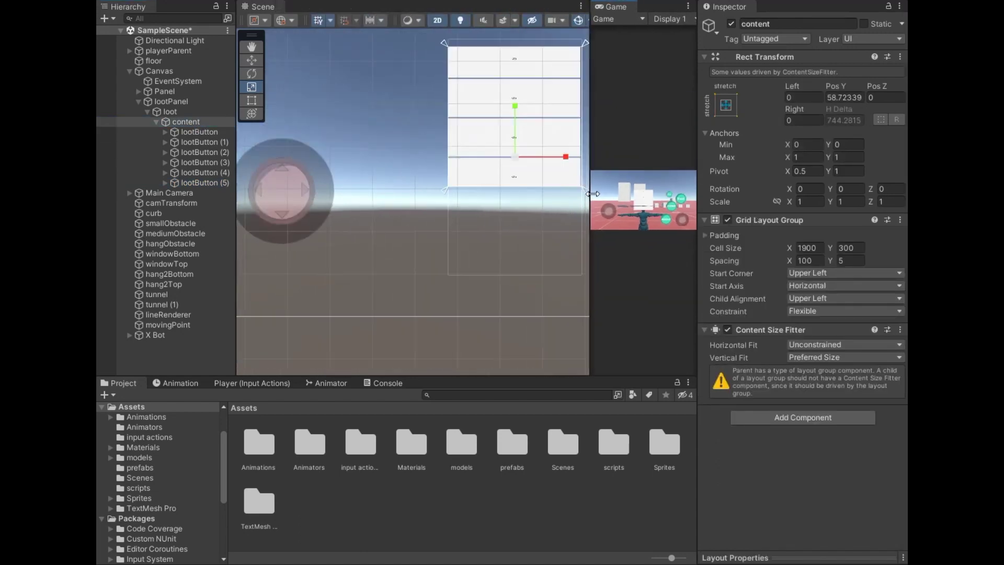
pyautogui.moveTo(588, 196); pyautogui.dragTo(516, 211, button='middle')
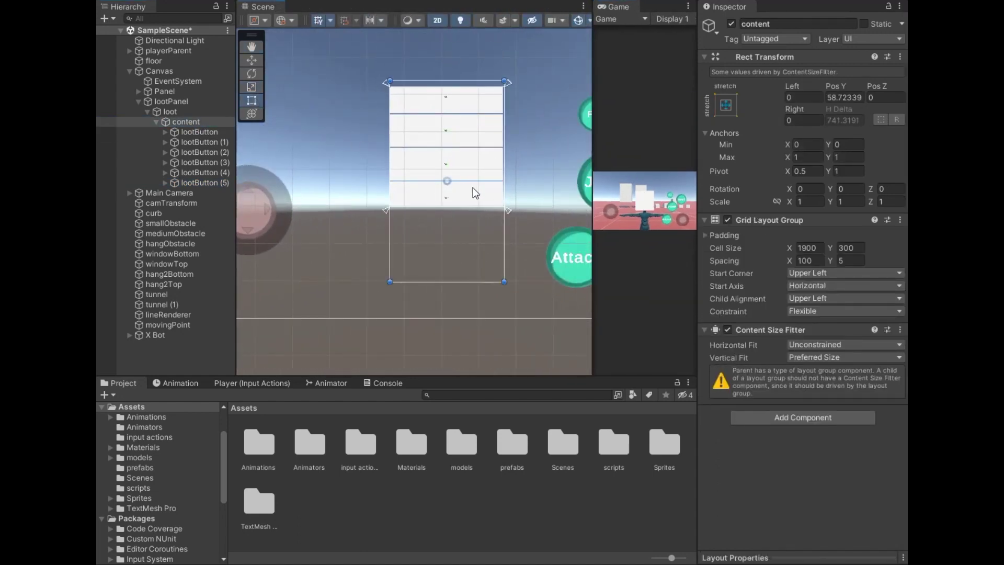
pyautogui.scroll(2, 468, 186)
pyautogui.moveTo(468, 186); pyautogui.dragTo(442, 198, button='middle')
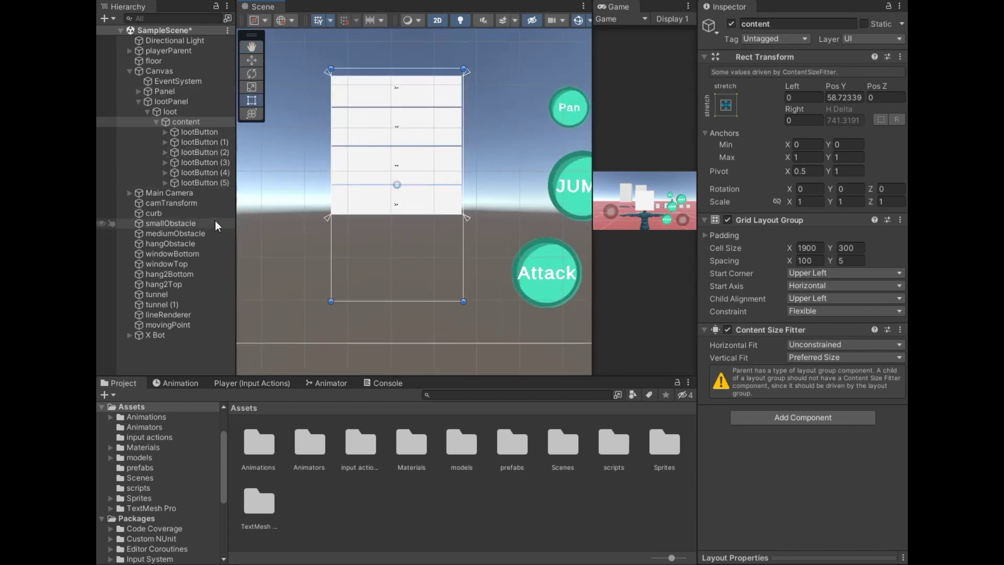
# Delete lootButton (1)–(5), keeping only the original lootButton selected.
pyautogui.click(187, 180)
pyautogui.keyDown('shift'); pyautogui.click(202, 136); pyautogui.keyUp('shift')
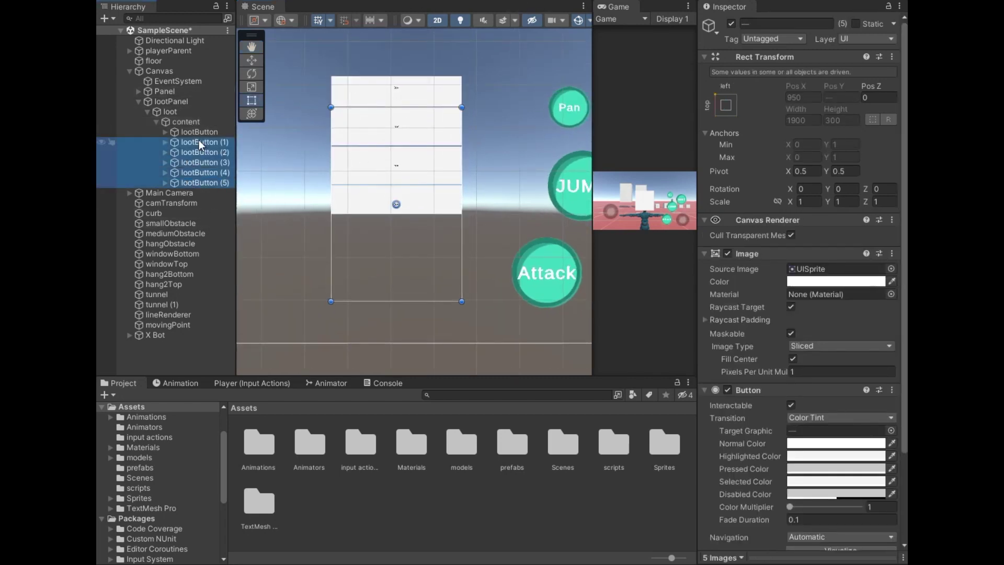
pyautogui.press('Delete')
pyautogui.click(211, 132)
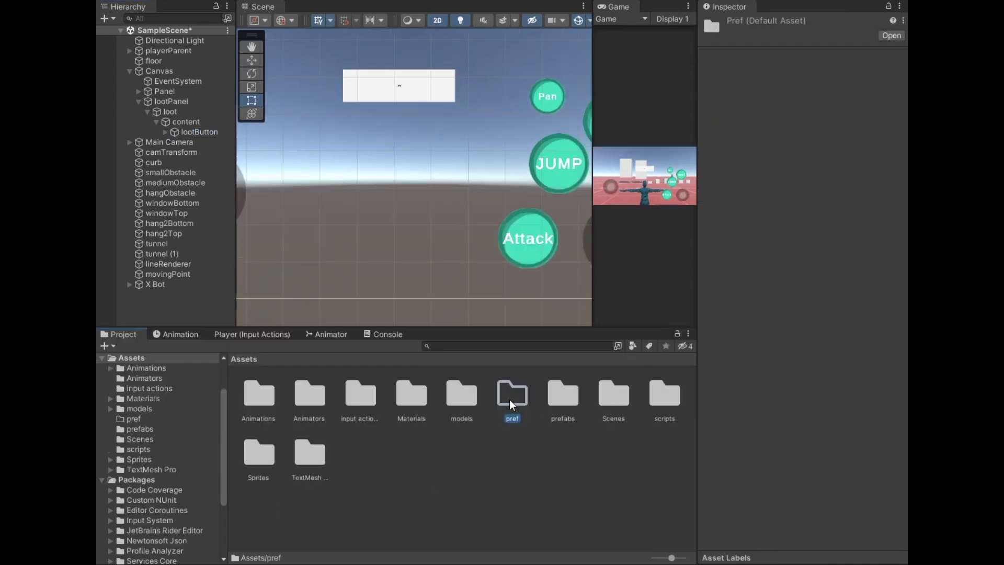
# Drag lootButton into the pref folder to save it as a prefab.
pyautogui.doubleClick(509, 400)
pyautogui.moveTo(183, 133); pyautogui.dragTo(278, 442)
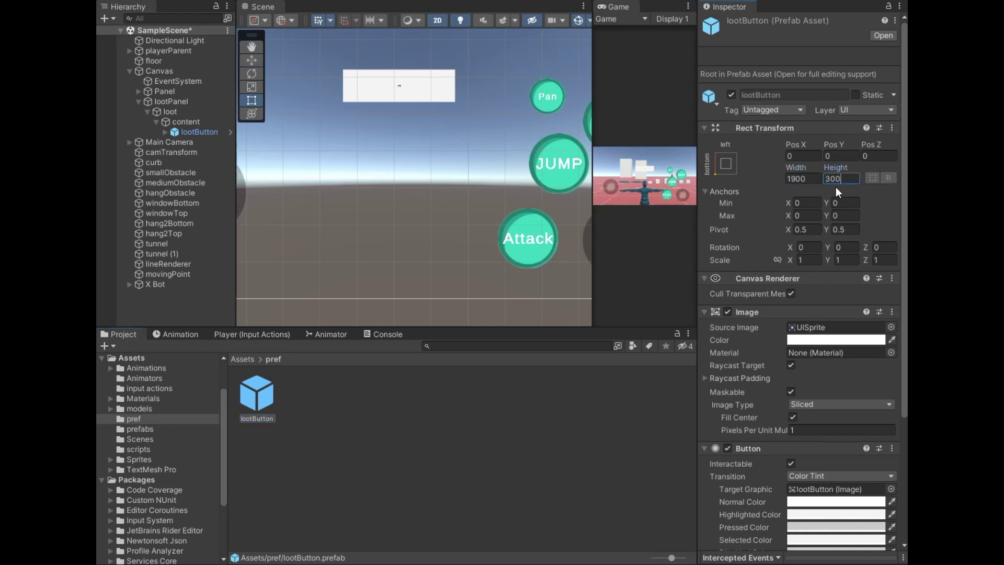
pyautogui.click(468, 484)
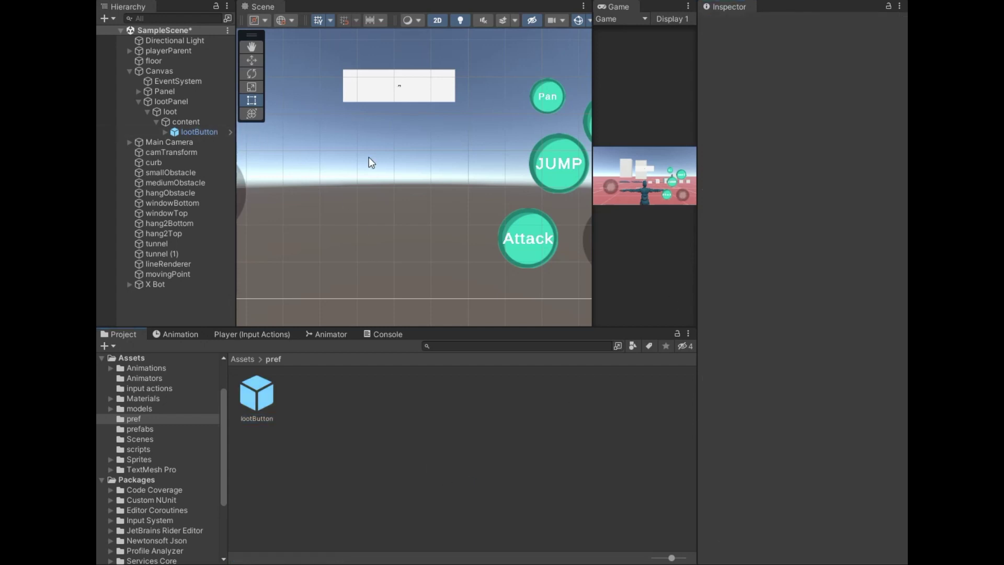
# Widen the game preview and collapse the loot and lootPanel hierarchy branches.
pyautogui.moveTo(591, 202); pyautogui.dragTo(299, 202)
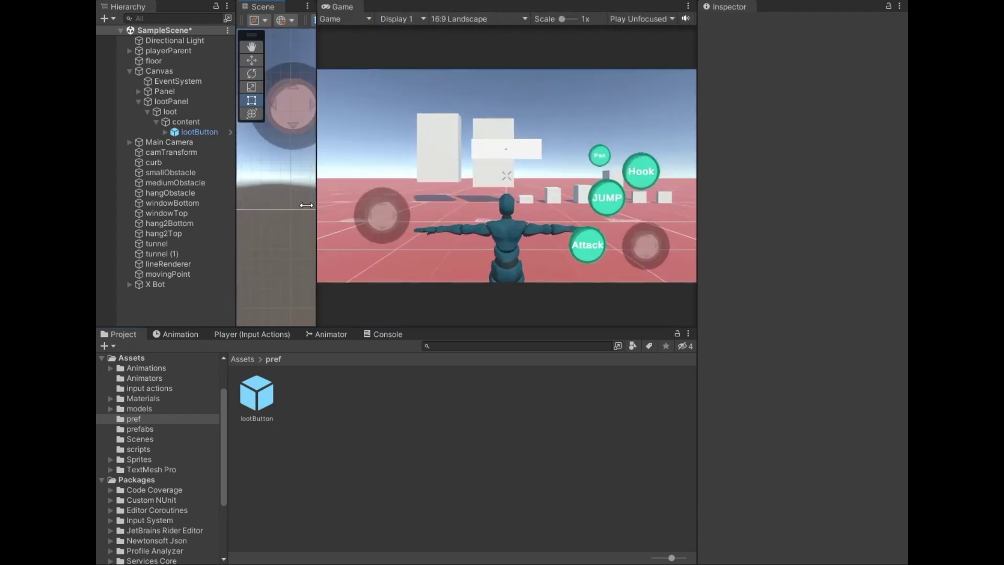
pyautogui.click(158, 123)
pyautogui.click(147, 111)
pyautogui.click(139, 102)
# Add a UI Panel under Canvas named inventory.
pyautogui.rightClick(165, 73)
pyautogui.moveTo(238, 323)
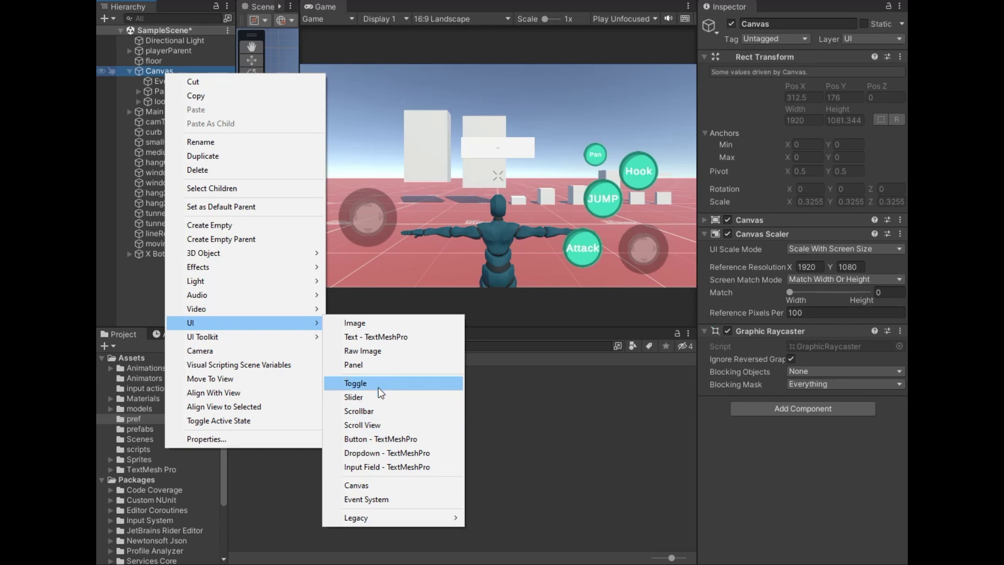
pyautogui.click(400, 364)
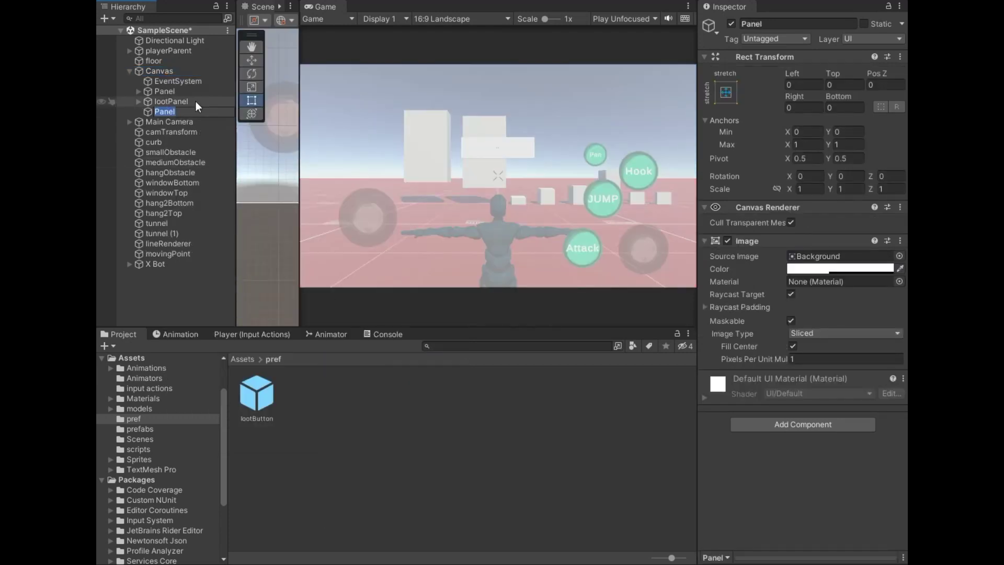
pyautogui.write('inventory')
pyautogui.click(174, 132)
# Make the inventory panel's colour fully opaque with alpha 255.
pyautogui.click(180, 114)
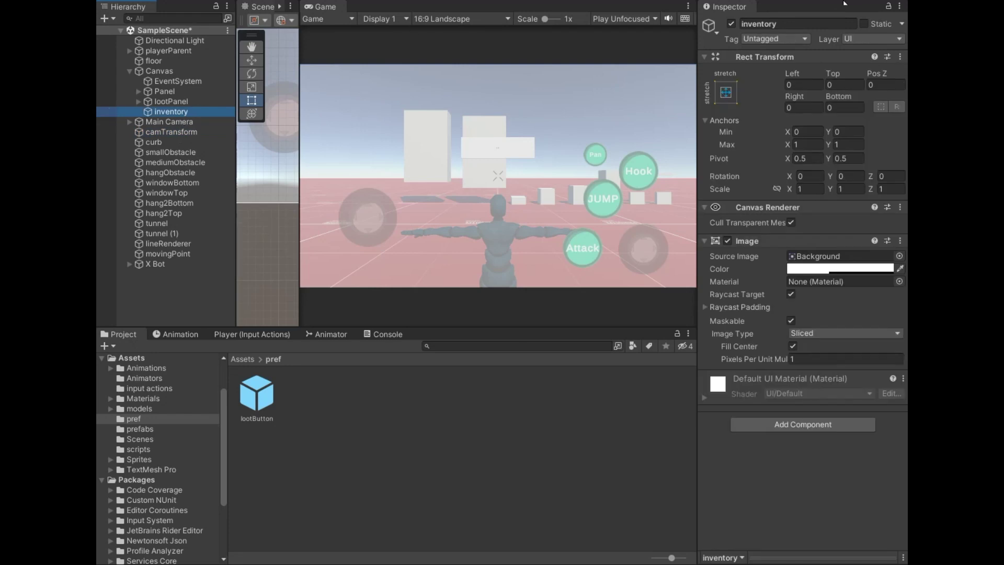
pyautogui.click(822, 269)
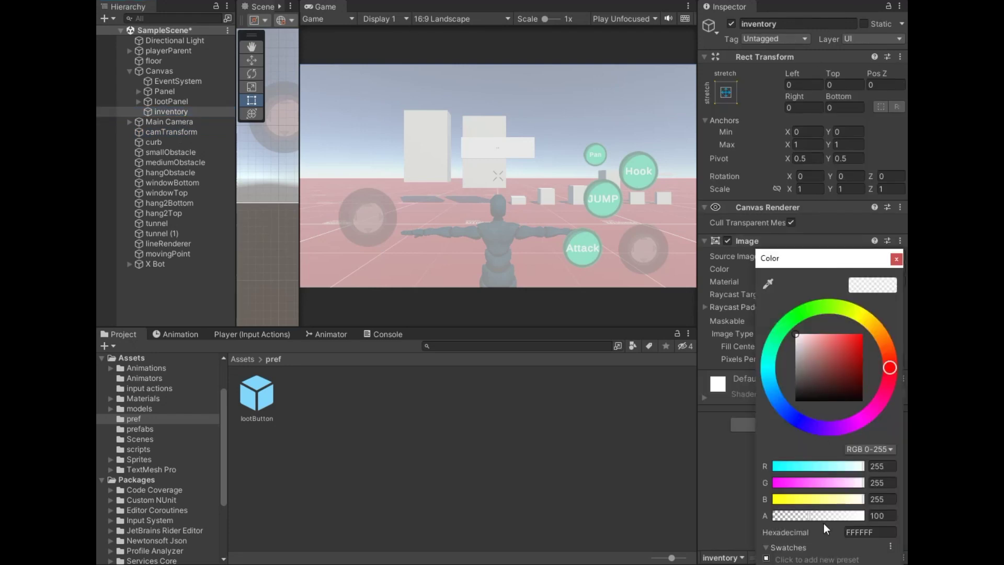
pyautogui.moveTo(825, 526); pyautogui.dragTo(869, 517)
pyautogui.click(719, 477)
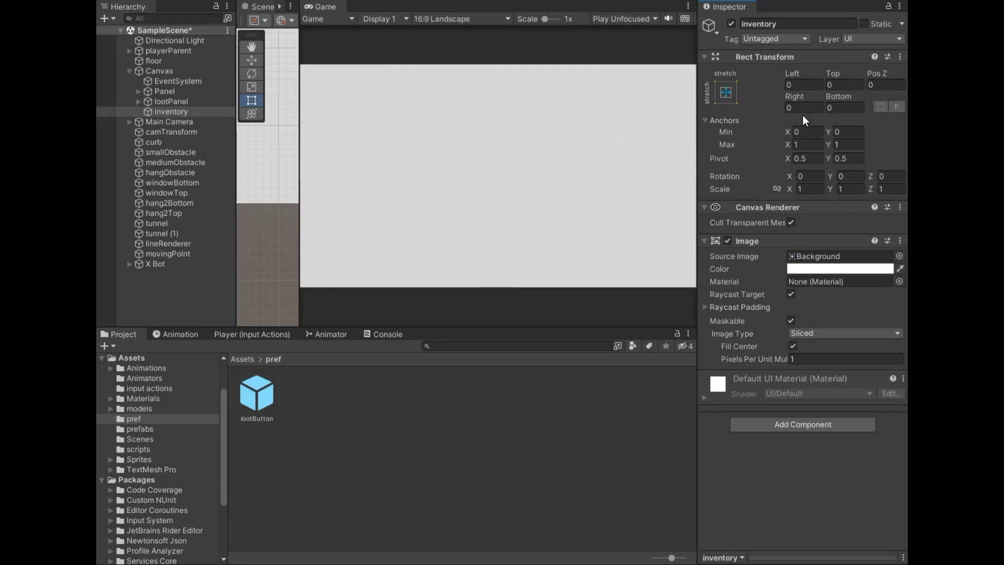
# Set the inventory panel's Left offset to 1280, keeping Right at 0.
pyautogui.write('1280')
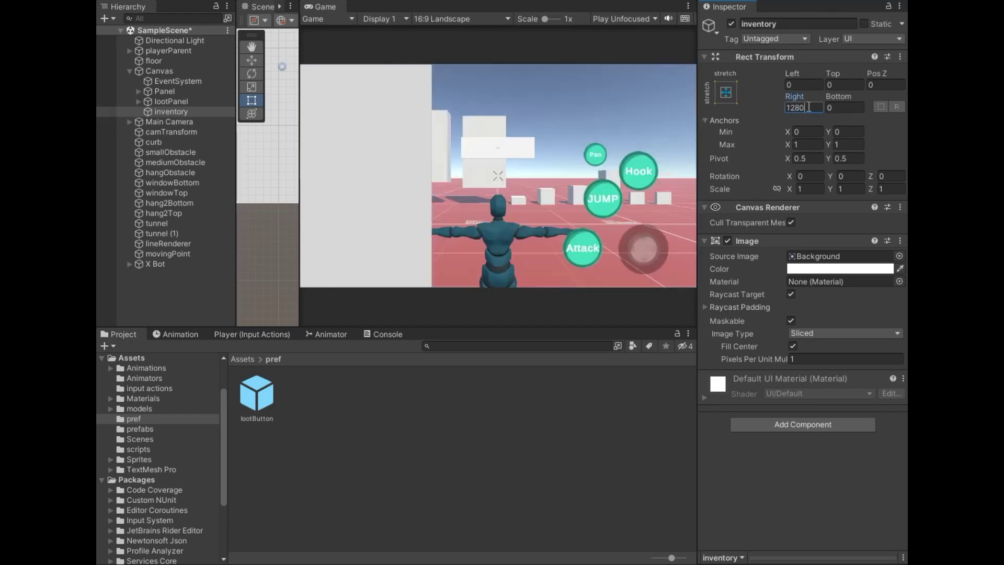
pyautogui.press('BackSpace')
pyautogui.press('BackSpace')
pyautogui.press('BackSpace')
pyautogui.press('Tab')
pyautogui.click(806, 84)
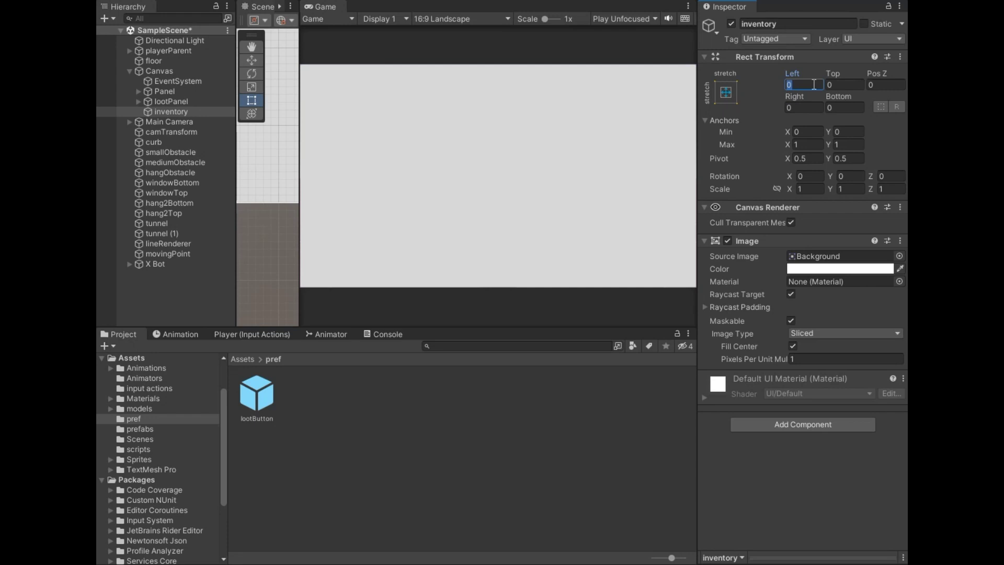
pyautogui.write('1280')
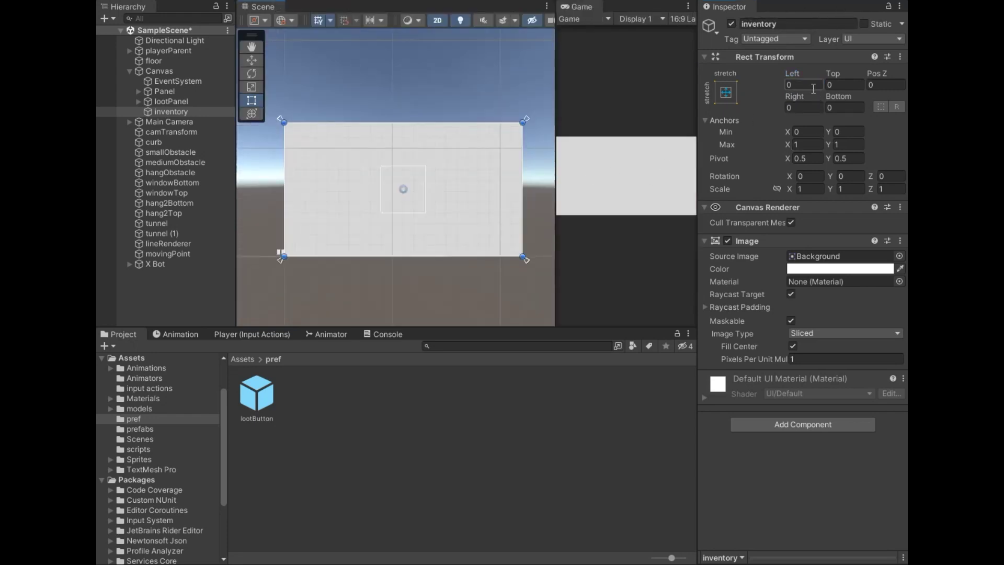
pyautogui.write('280')
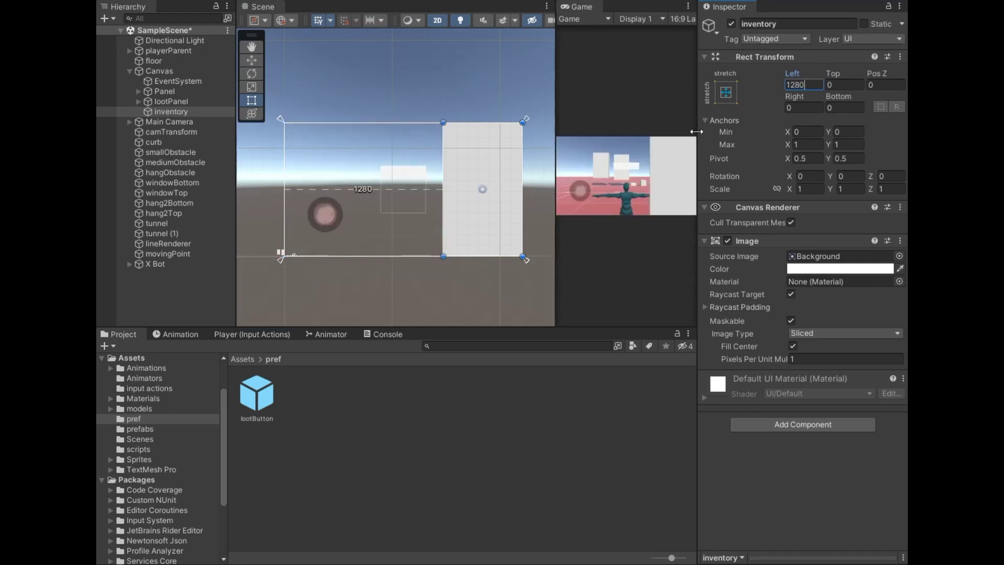
pyautogui.moveTo(509, 189)
pyautogui.mouseDown(button='middle')
pyautogui.moveTo(464, 194)
pyautogui.moveTo(462, 208)
pyautogui.mouseUp(button='middle')
pyautogui.scroll(3, 460, 204)
pyautogui.click(243, 358)
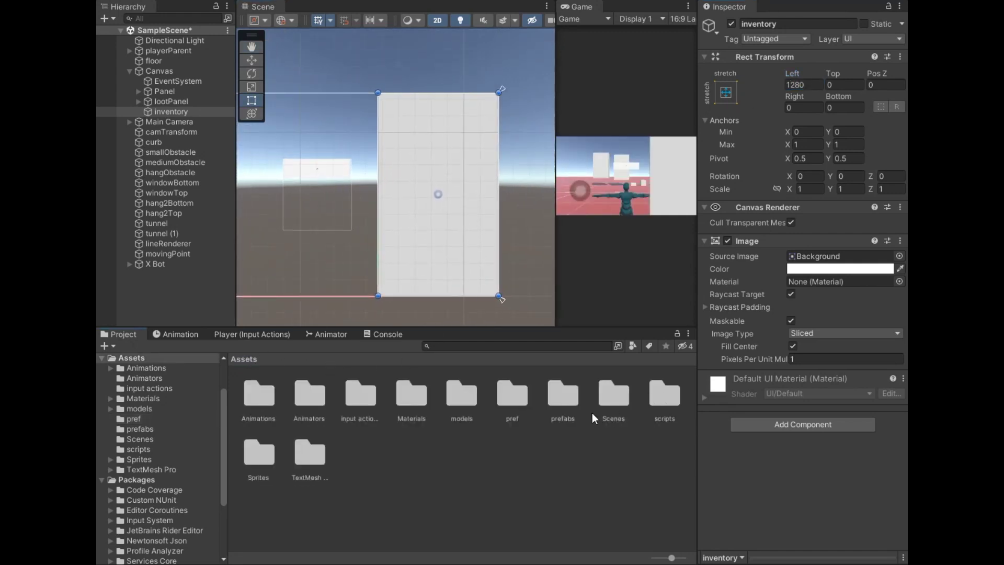
# Assign the inventory sprite from Assets/Sprites as the inventory Image's Source Image.
pyautogui.doubleClick(260, 448)
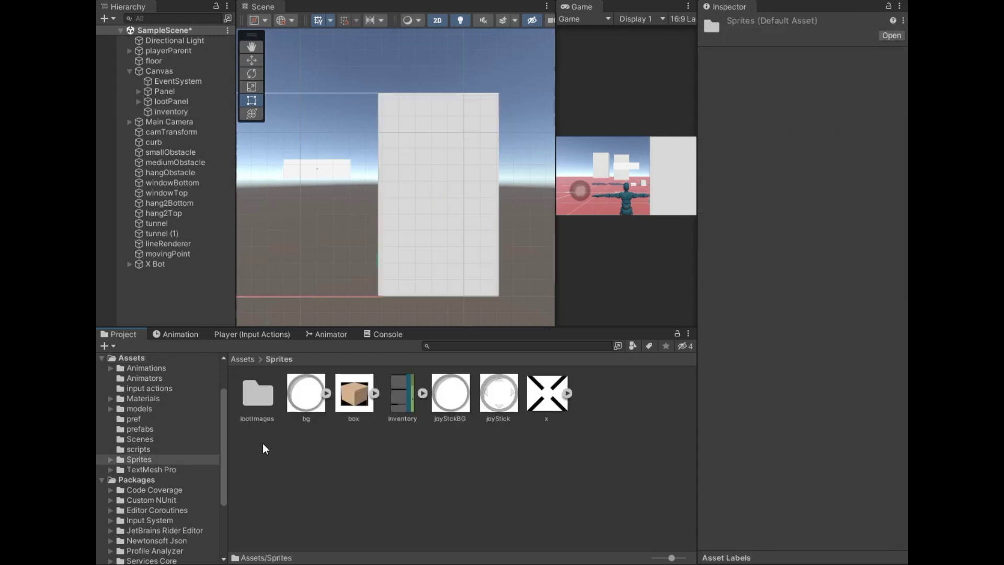
pyautogui.click(402, 392)
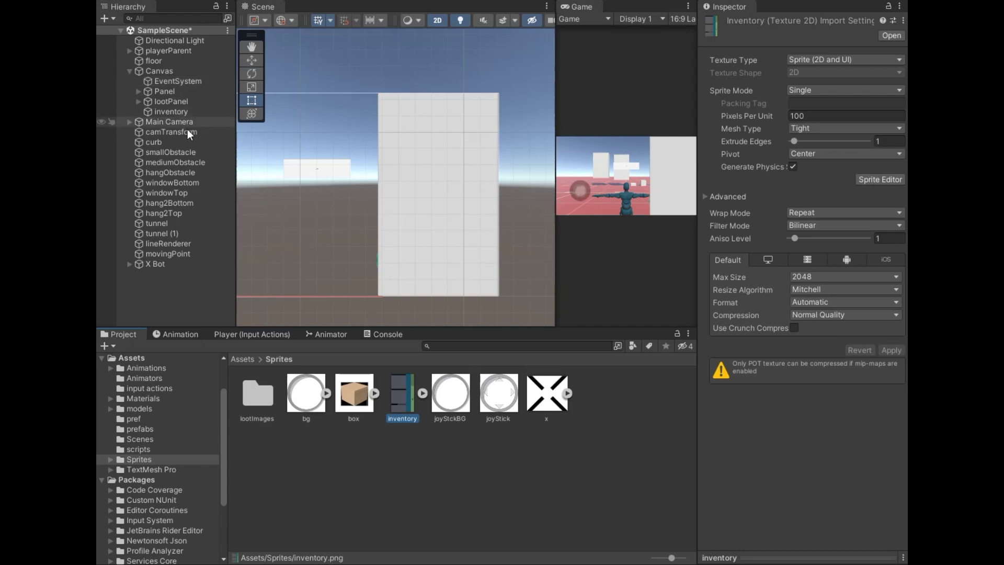
pyautogui.click(174, 112)
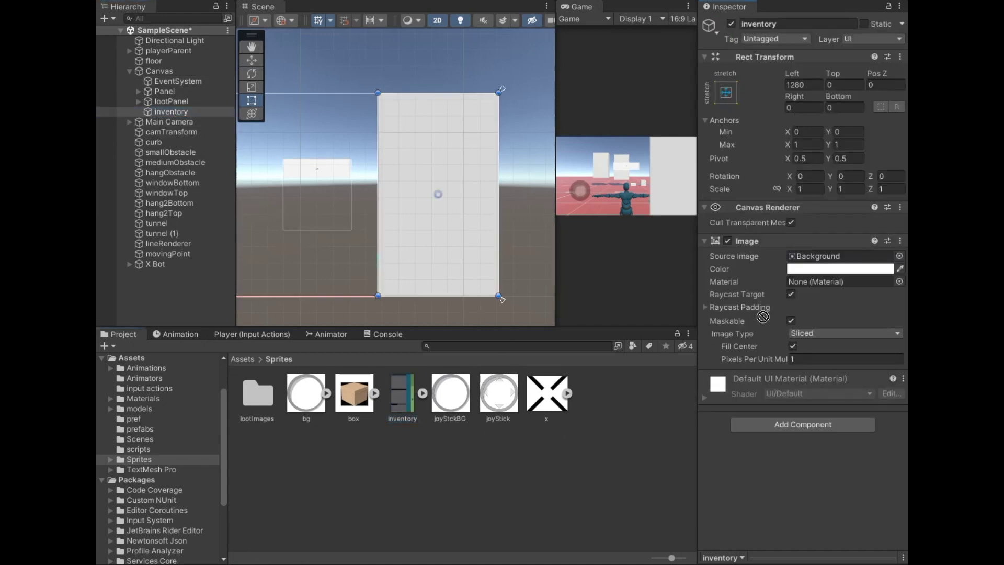
pyautogui.moveTo(409, 408); pyautogui.dragTo(840, 257)
# Zoom and pan the Scene view to frame the inventory panel, then reselect it.
pyautogui.scroll(1, 378, 217)
pyautogui.scroll(1, 378, 217)
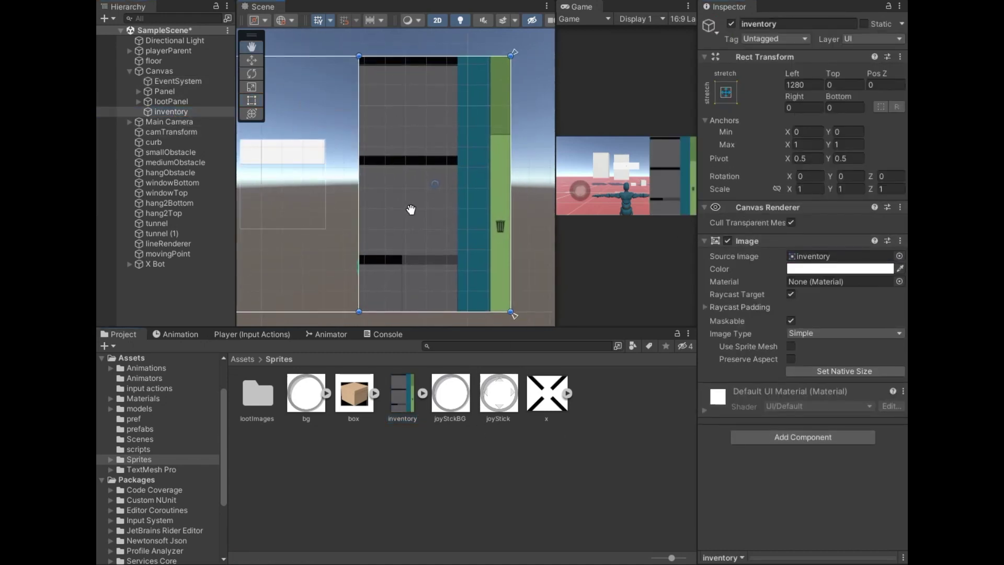
pyautogui.scroll(2, 413, 208)
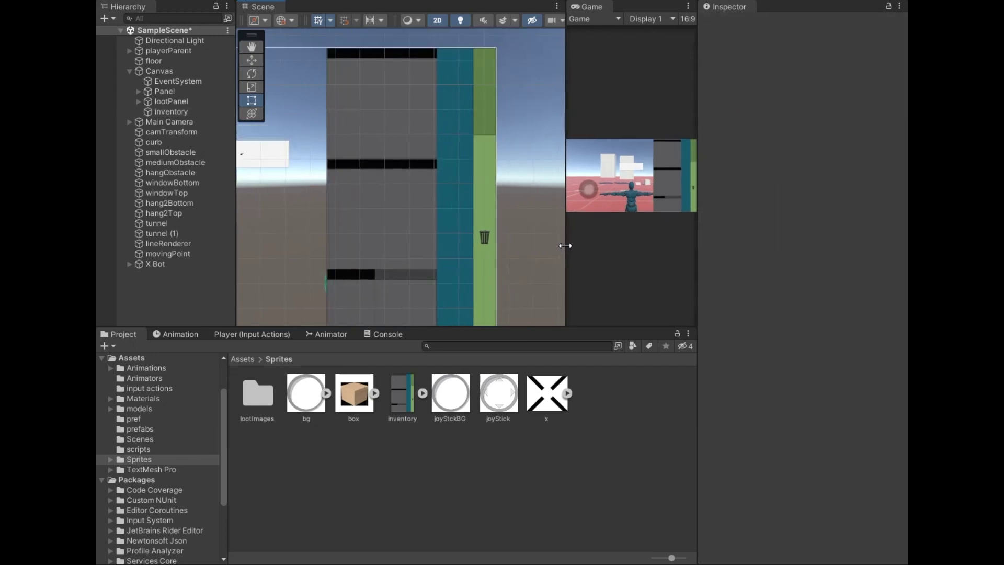
pyautogui.moveTo(556, 242); pyautogui.dragTo(626, 245)
pyautogui.scroll(-3, 519, 249)
pyautogui.scroll(2, 536, 197)
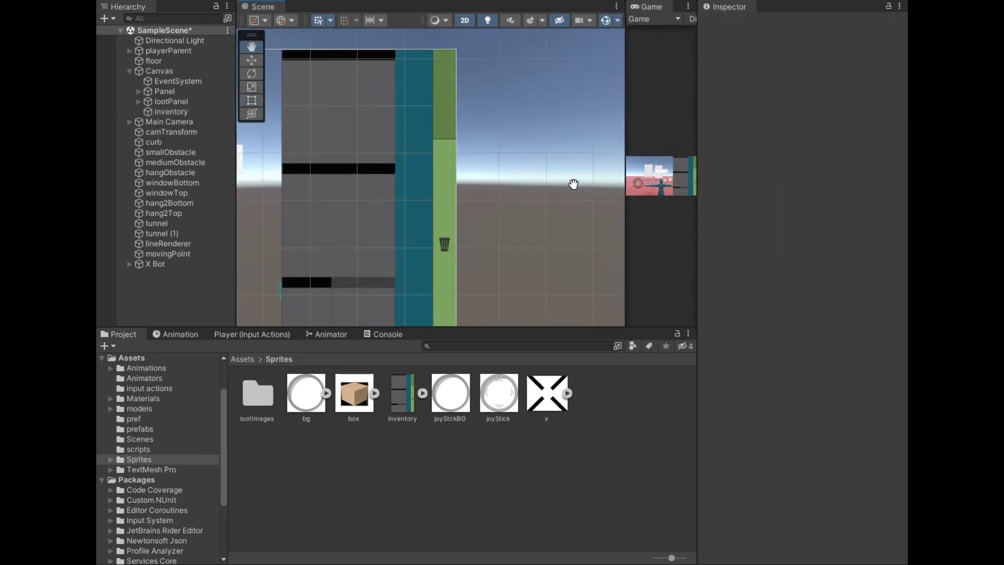
pyautogui.moveTo(537, 197); pyautogui.dragTo(621, 161, button='middle')
pyautogui.scroll(-1, 589, 188)
pyautogui.click(169, 112)
# Create an empty 'trash' child of inventory sized over the green bar.
pyautogui.rightClick(165, 113)
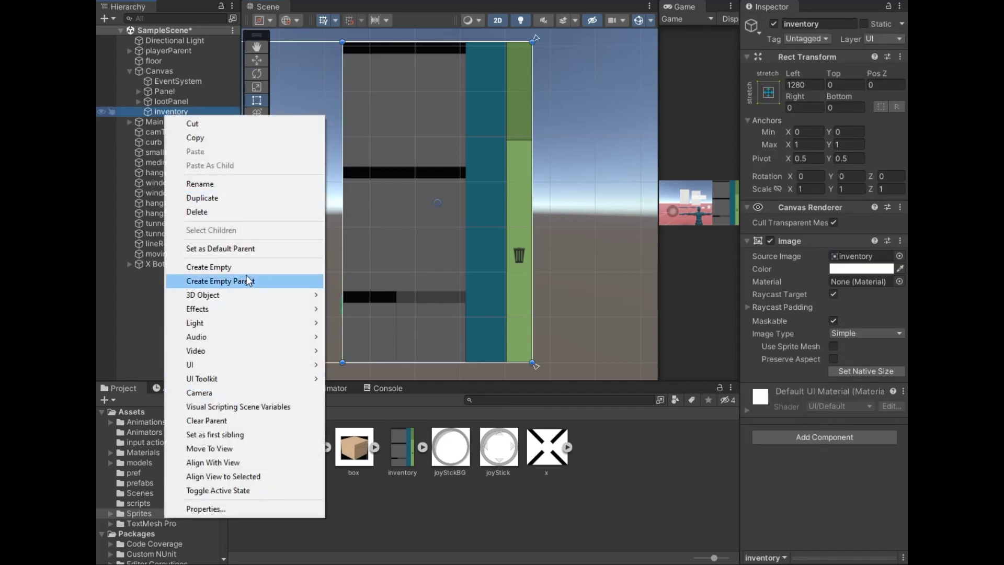
pyautogui.click(243, 267)
pyautogui.write('trash')
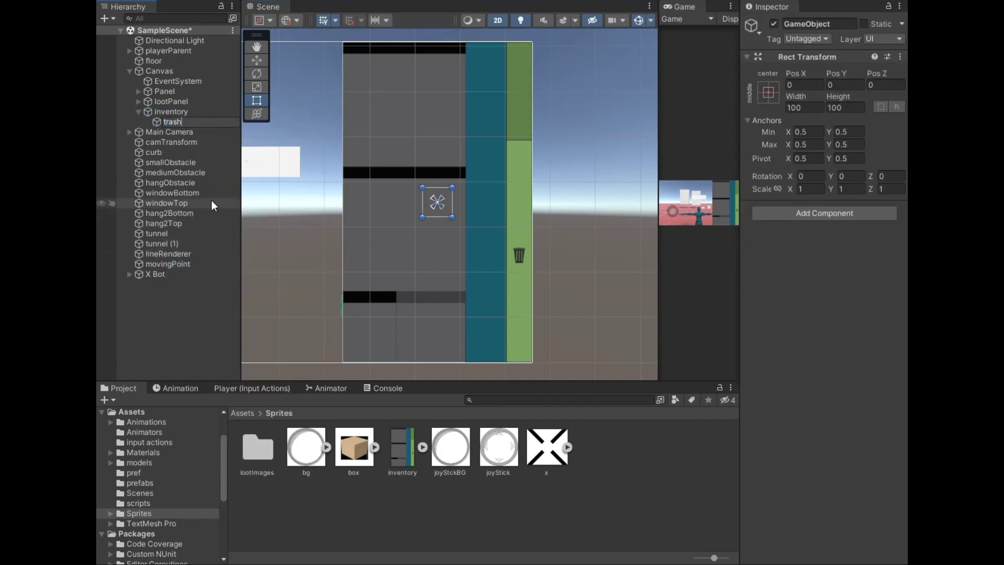
pyautogui.click(193, 183)
pyautogui.click(181, 122)
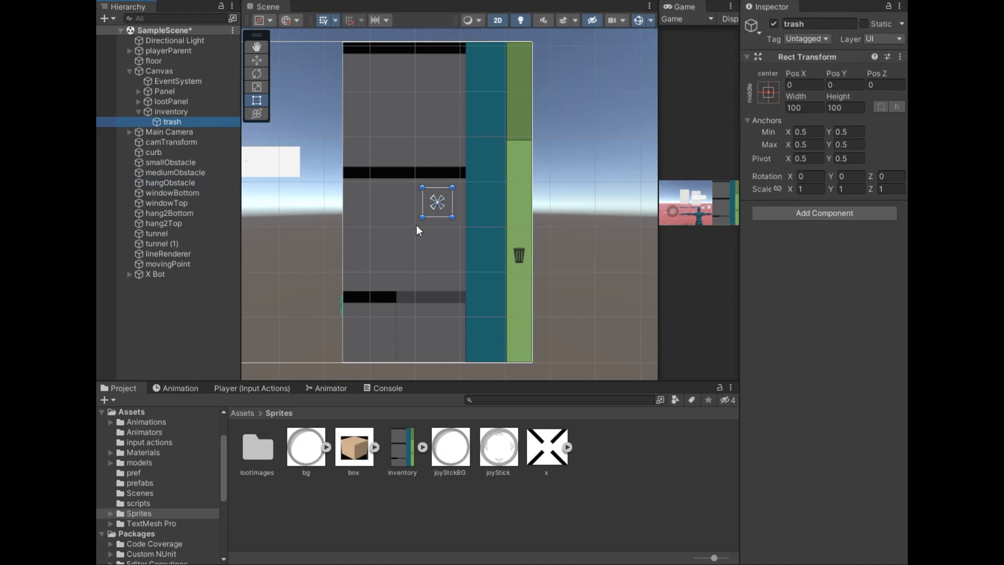
pyautogui.moveTo(454, 202); pyautogui.dragTo(533, 202)
pyautogui.moveTo(423, 202)
pyautogui.mouseDown()
pyautogui.moveTo(505, 208)
pyautogui.moveTo(535, 366)
pyautogui.mouseUp()
pyautogui.moveTo(522, 188); pyautogui.dragTo(528, 141)
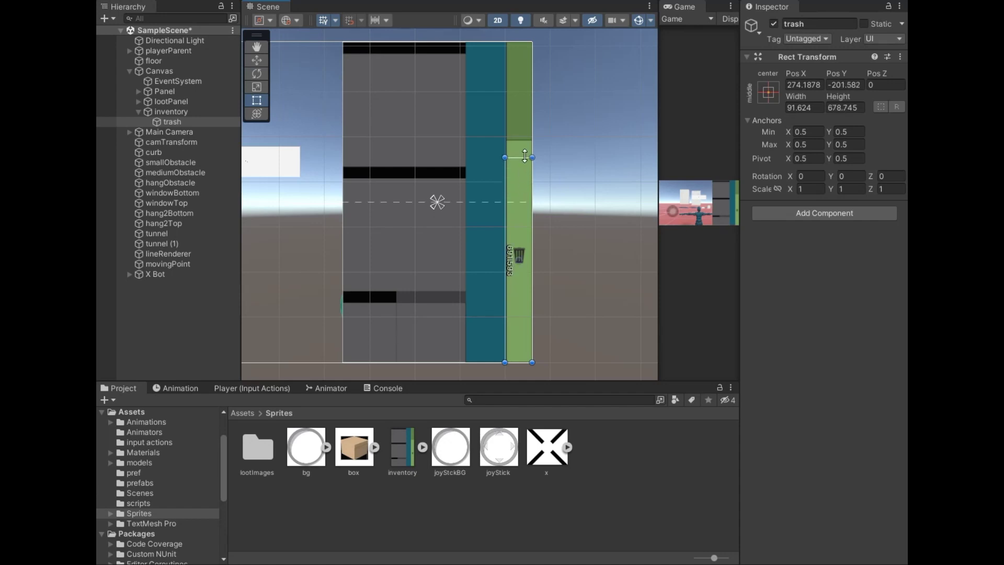
pyautogui.moveTo(508, 178); pyautogui.dragTo(509, 179)
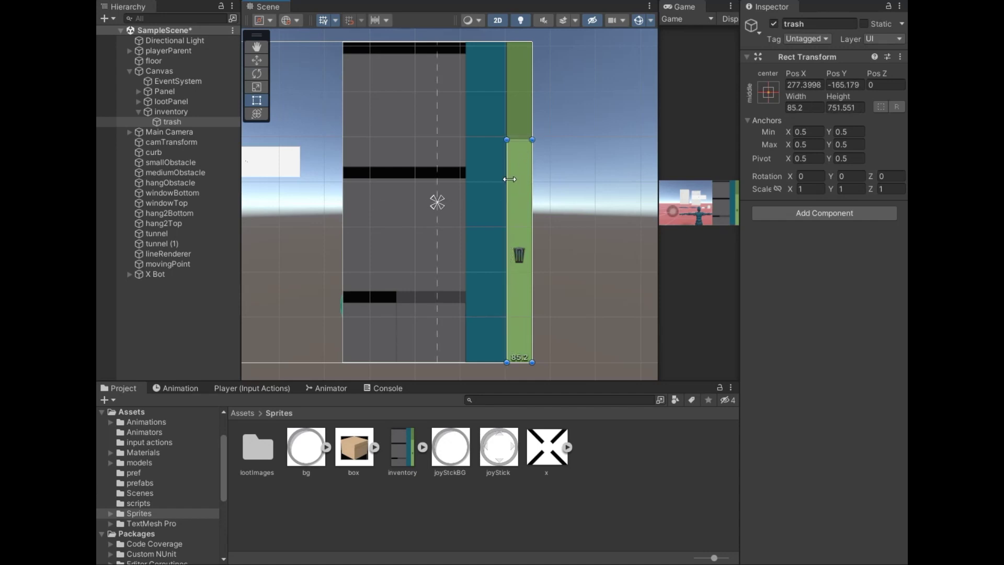
# Add a Raw Image 'bg' inside trash with stretch anchors and lowered alpha.
pyautogui.rightClick(181, 124)
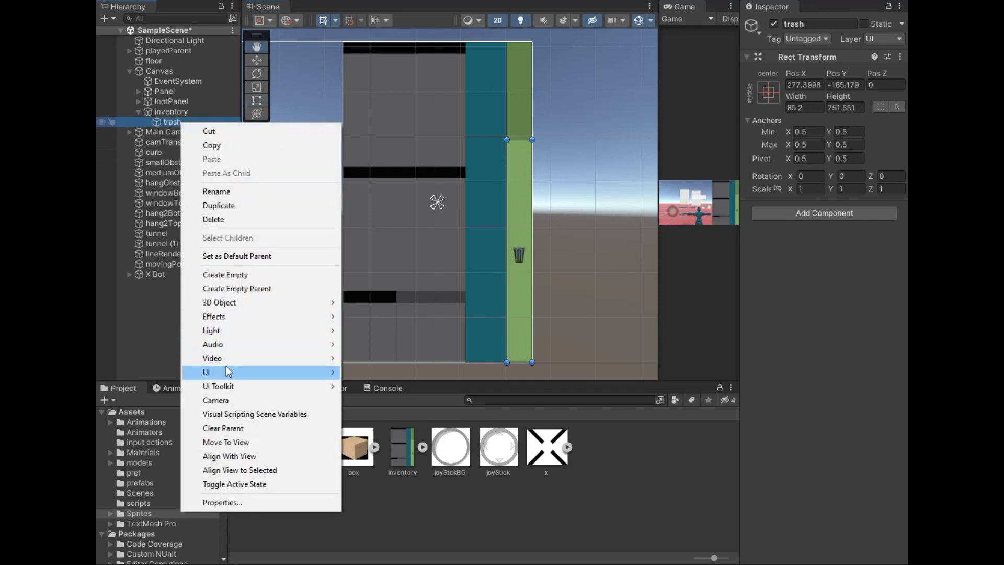
pyautogui.moveTo(292, 371)
pyautogui.click(379, 401)
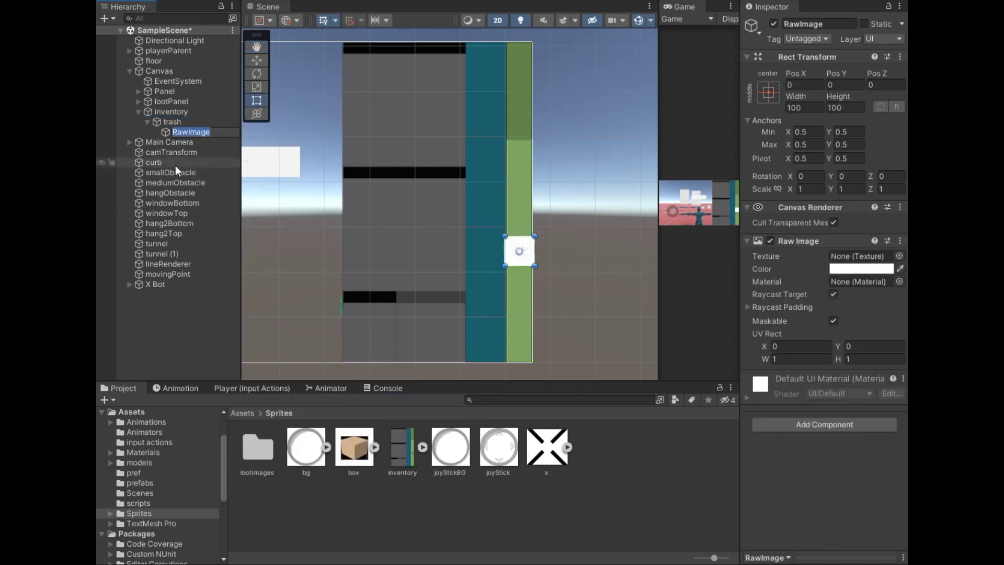
pyautogui.write('bg')
pyautogui.press('Return')
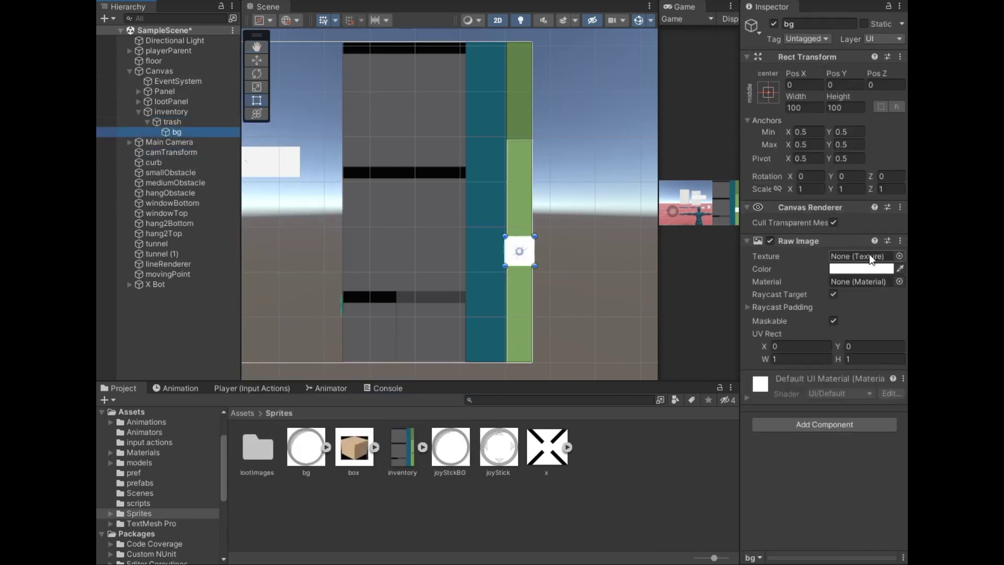
pyautogui.click(768, 93)
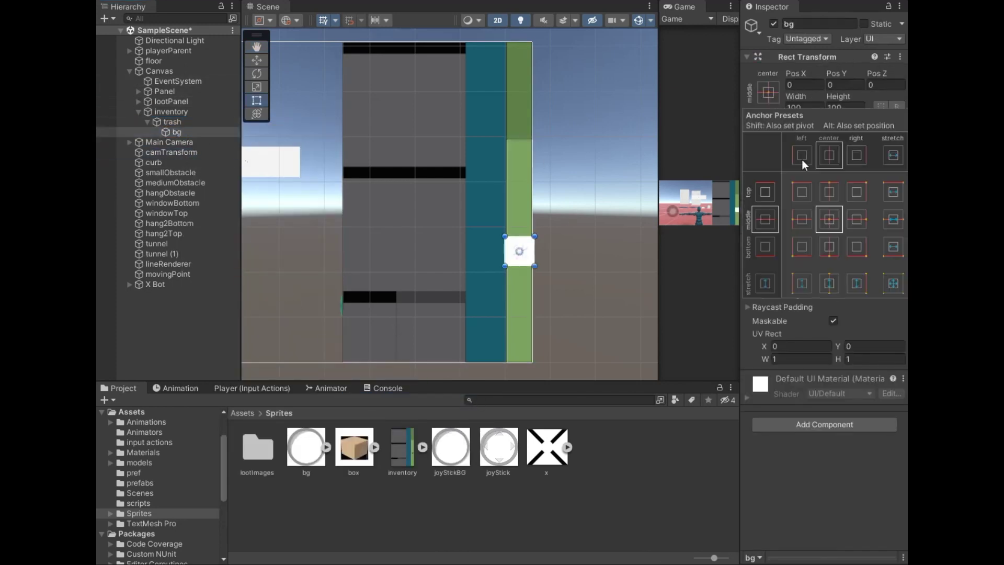
pyautogui.click(888, 287)
pyautogui.click(866, 357)
pyautogui.click(866, 269)
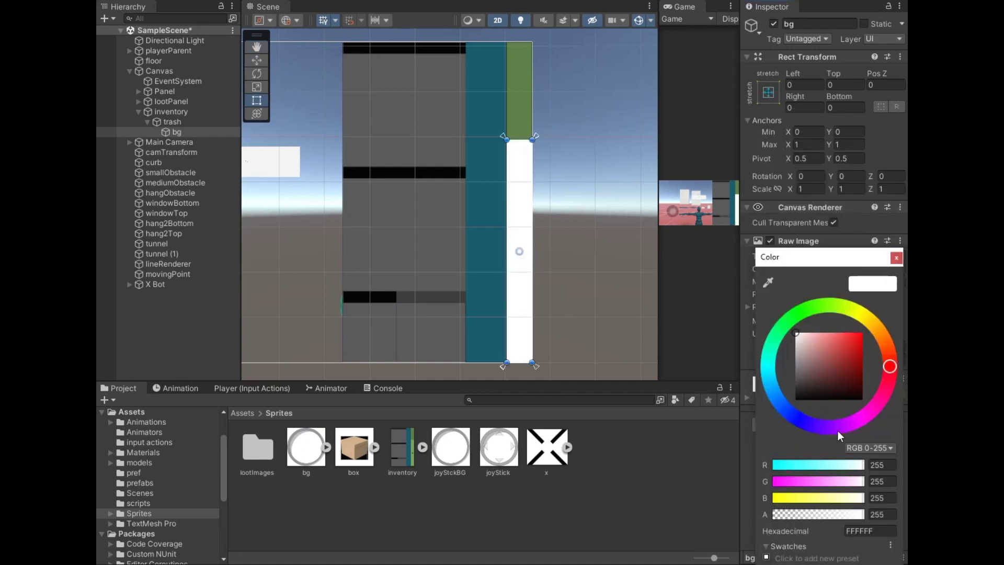
pyautogui.moveTo(792, 517); pyautogui.dragTo(780, 519)
pyautogui.click(373, 171)
# Anchor trash to the right edge, stretched vertically.
pyautogui.click(146, 122)
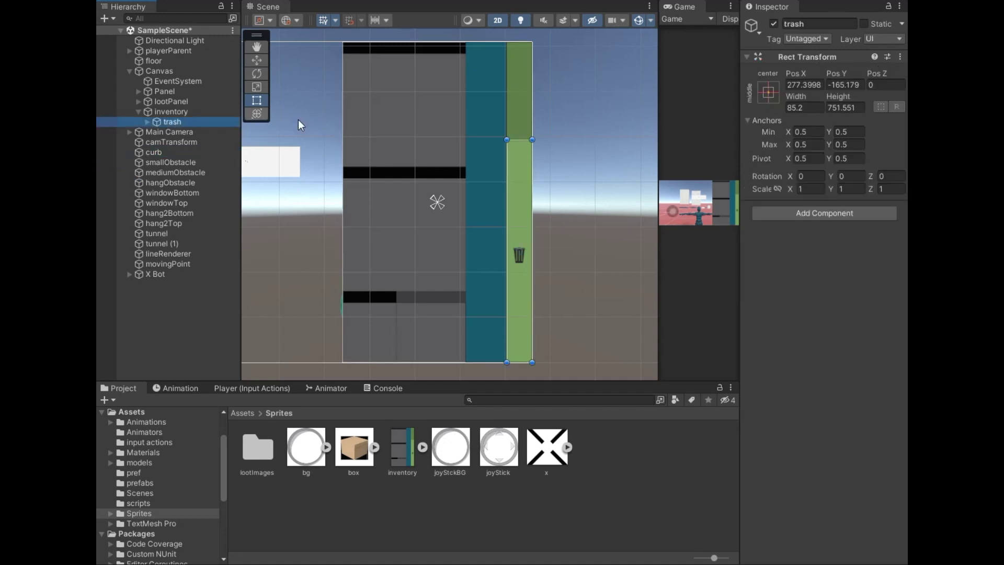
pyautogui.click(769, 92)
pyautogui.click(862, 287)
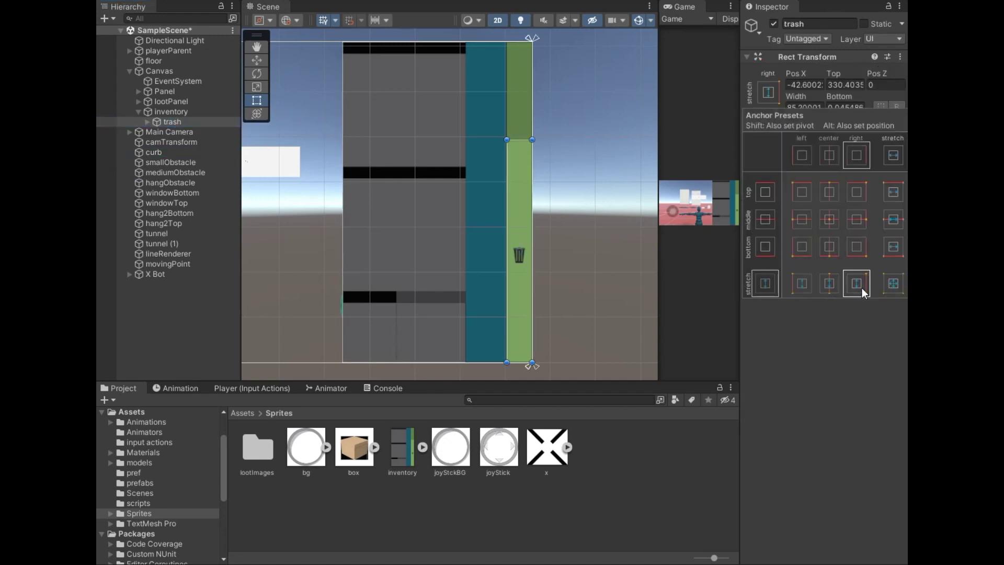
pyautogui.click(171, 112)
pyautogui.rightClick(171, 110)
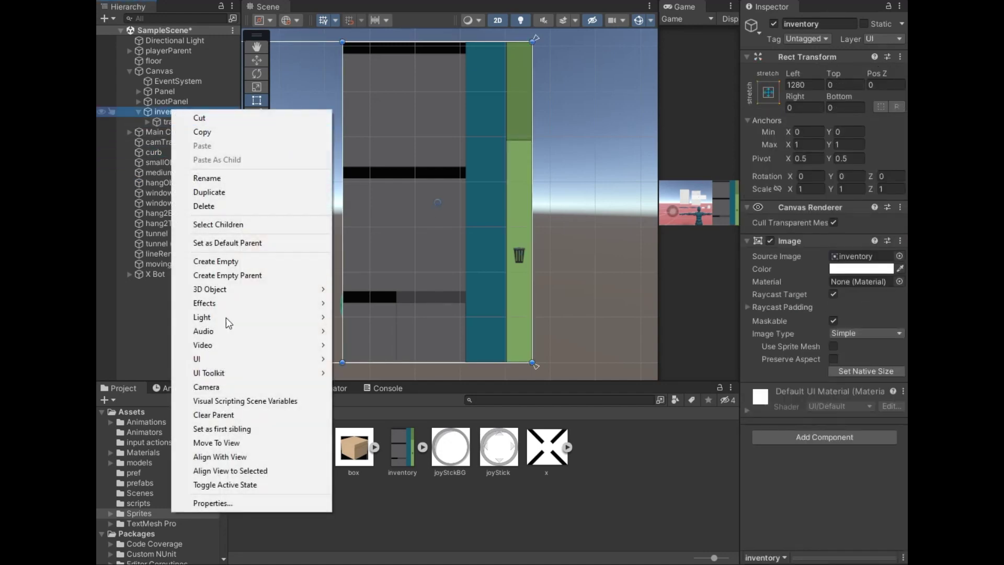
# Create an empty 'lootSection' under inventory spanning the teal column's full height.
pyautogui.click(228, 261)
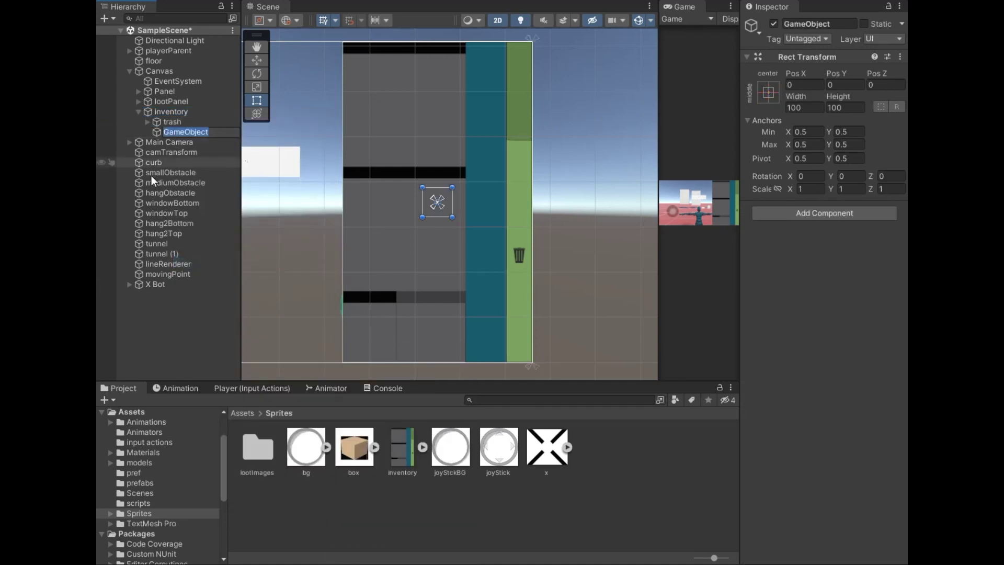
pyautogui.write('lootSection')
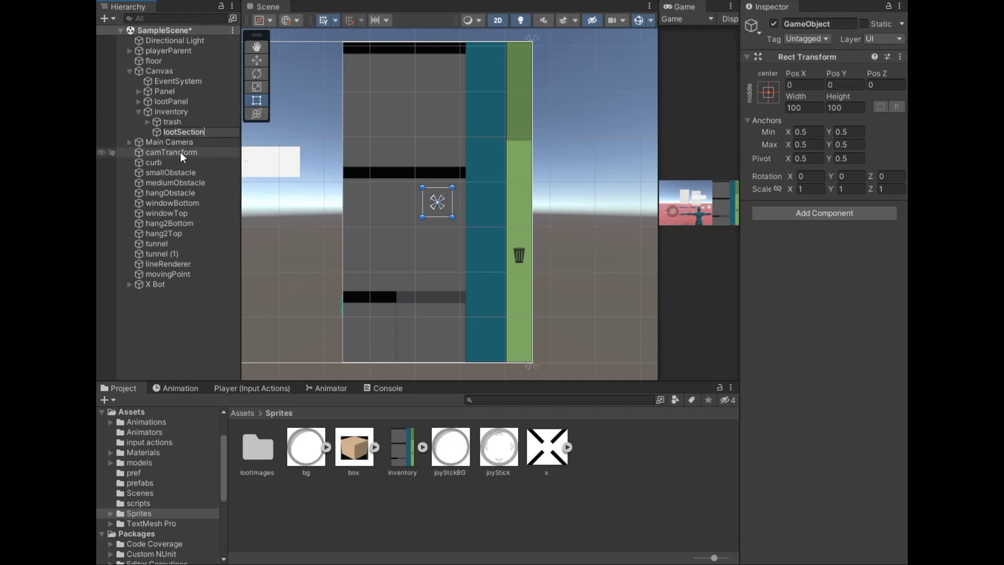
pyautogui.press('Return')
pyautogui.moveTo(456, 204); pyautogui.dragTo(463, 205)
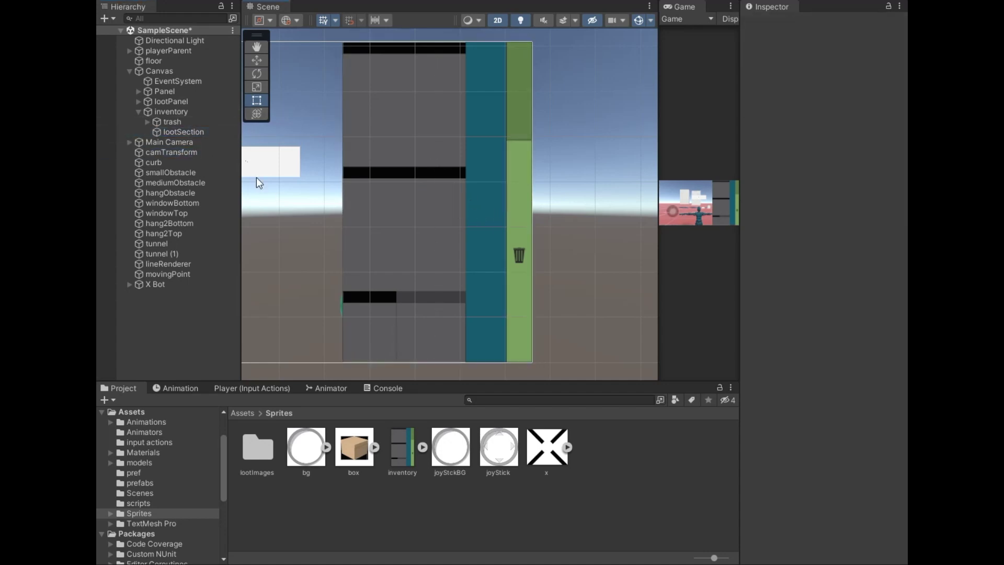
pyautogui.moveTo(424, 214)
pyautogui.mouseDown()
pyautogui.moveTo(469, 216)
pyautogui.moveTo(492, 365)
pyautogui.mouseUp()
pyautogui.moveTo(487, 188); pyautogui.dragTo(499, 44)
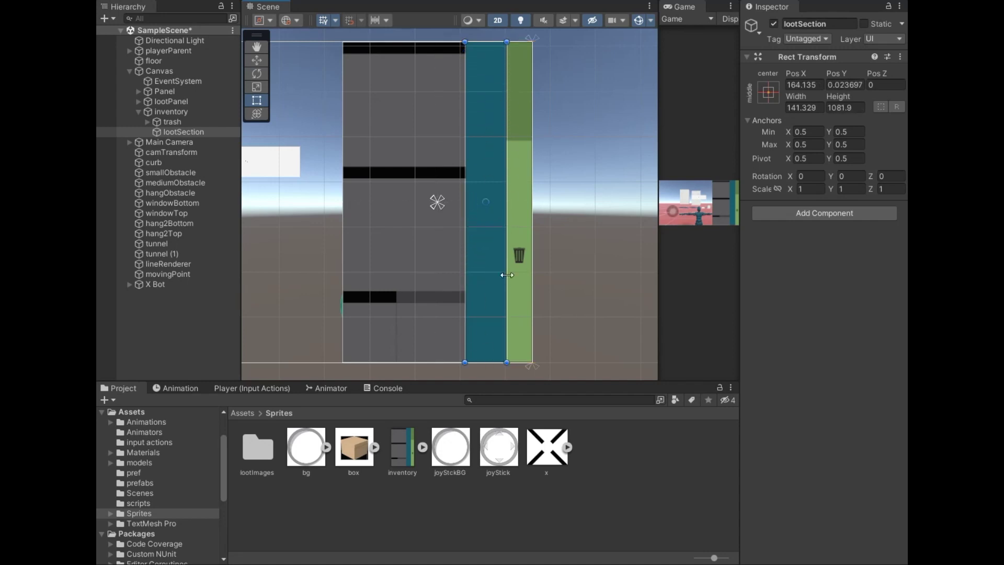
# Add a 'content' child to lootSection with the stretch-stretch anchor preset.
pyautogui.rightClick(189, 131)
pyautogui.click(271, 284)
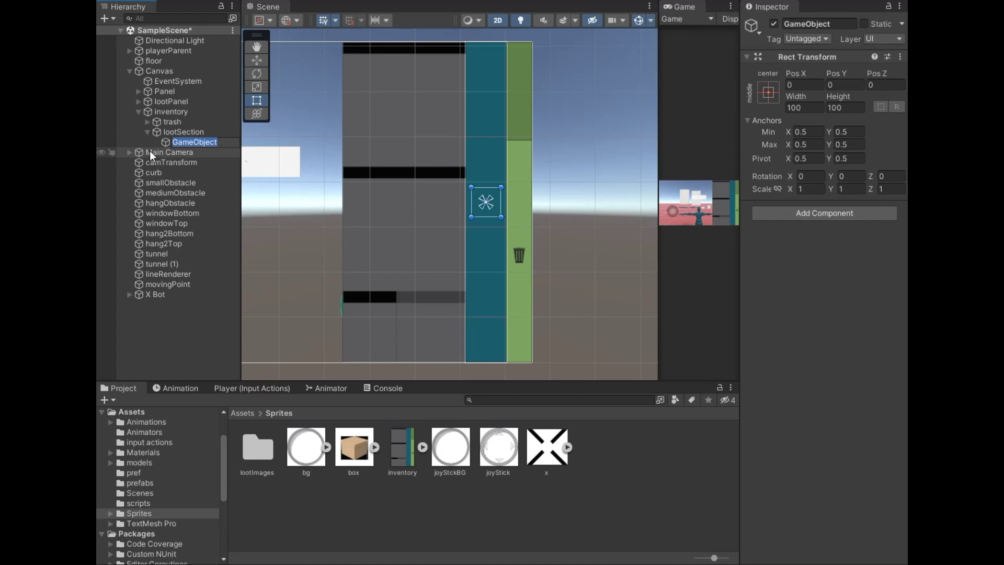
pyautogui.write('content')
pyautogui.click(186, 142)
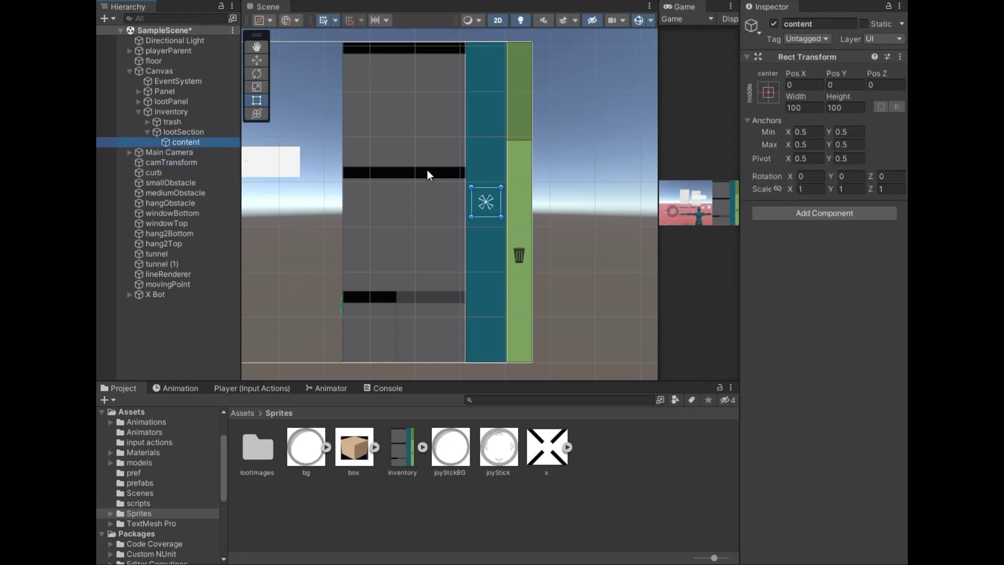
pyautogui.click(773, 100)
pyautogui.keyDown('alt'); pyautogui.click(894, 283); pyautogui.keyUp('alt')
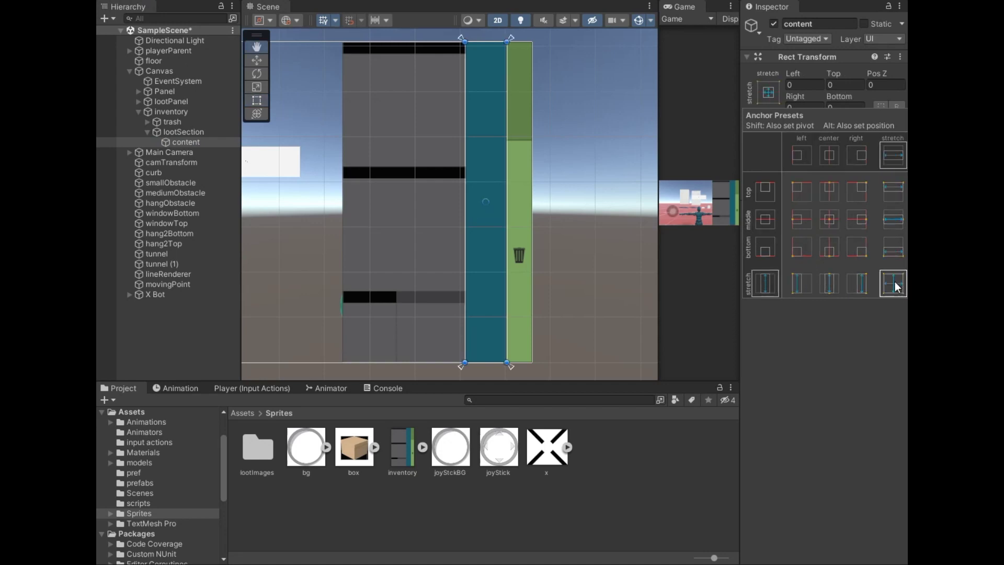
pyautogui.click(188, 132)
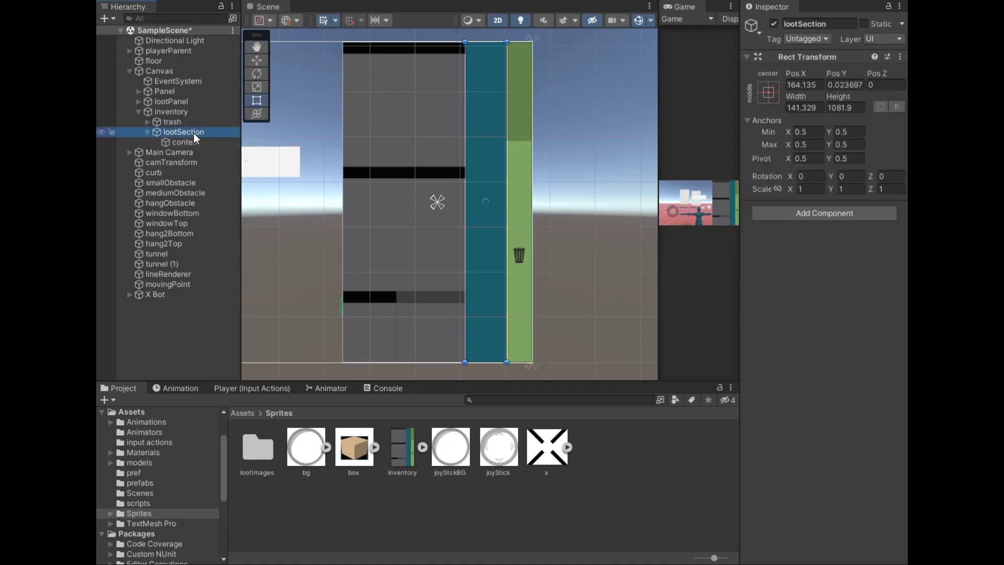
# Give lootSection a Scroll Rect (content as Content, lootSection as Viewport) and a Rect Mask 2D.
pyautogui.click(805, 212)
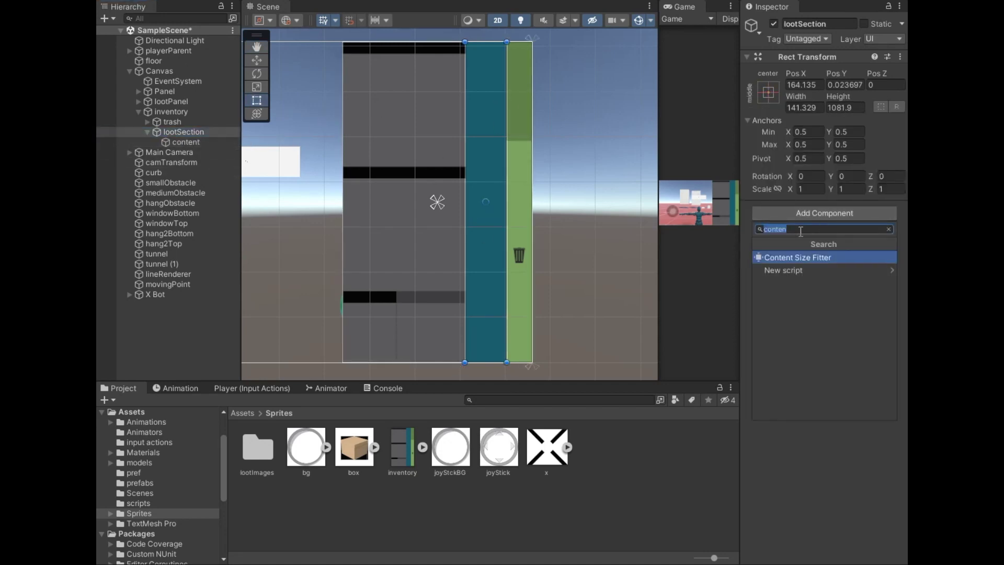
pyautogui.write('scroll')
pyautogui.press('Return')
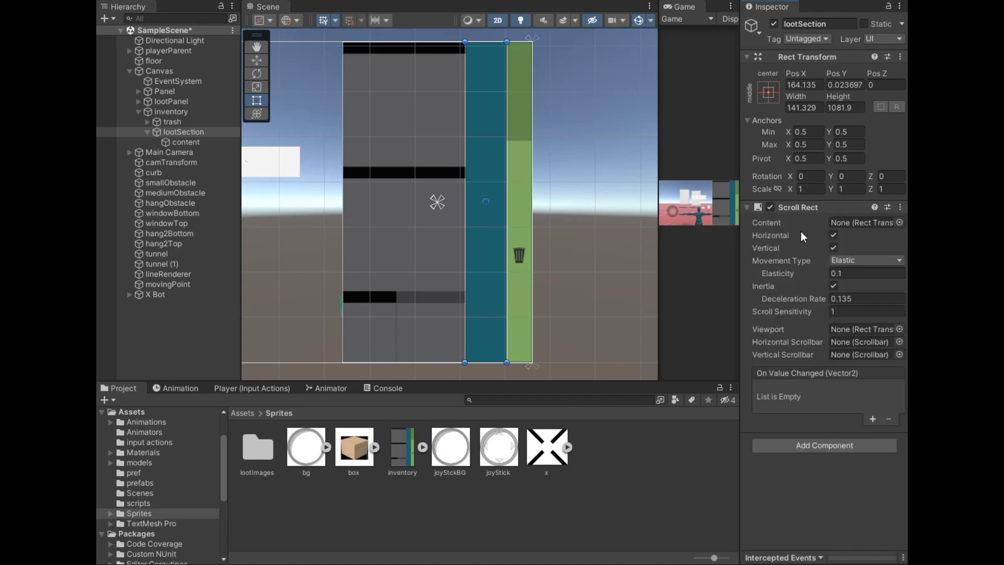
pyautogui.moveTo(186, 142); pyautogui.dragTo(849, 230)
pyautogui.moveTo(183, 132); pyautogui.dragTo(875, 330)
pyautogui.click(797, 450)
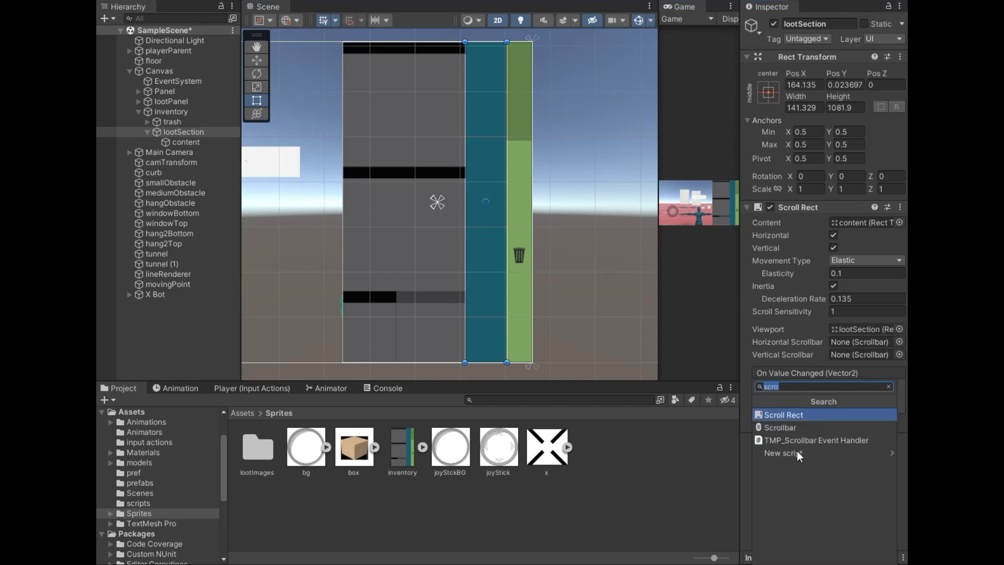
pyautogui.write('rect')
pyautogui.press('Return')
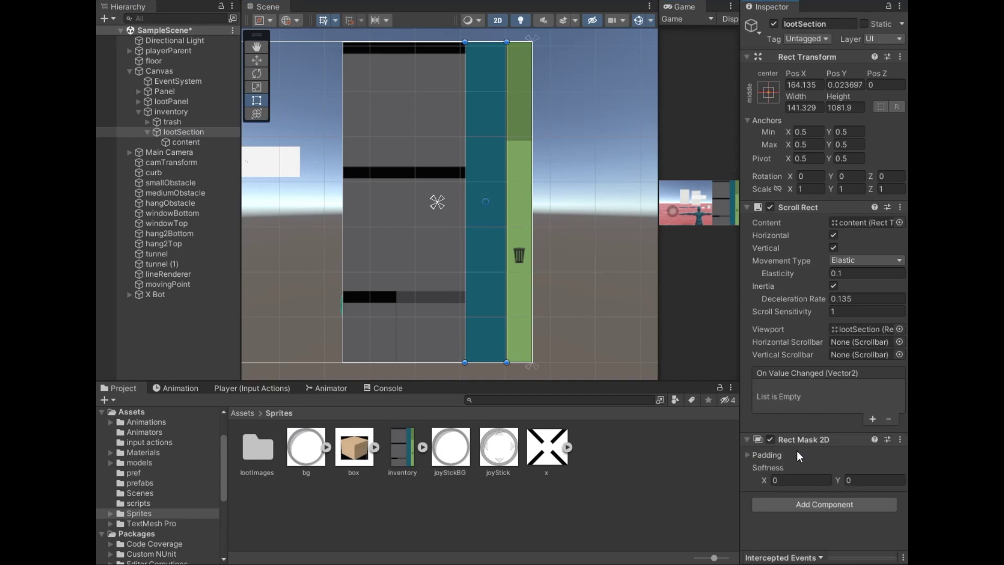
# Add a Grid Layout Group and a Content Size Fitter with Vertical Fit Preferred Size to content.
pyautogui.click(185, 142)
pyautogui.click(808, 213)
pyautogui.write('grid')
pyautogui.press('Down')
pyautogui.press('Return')
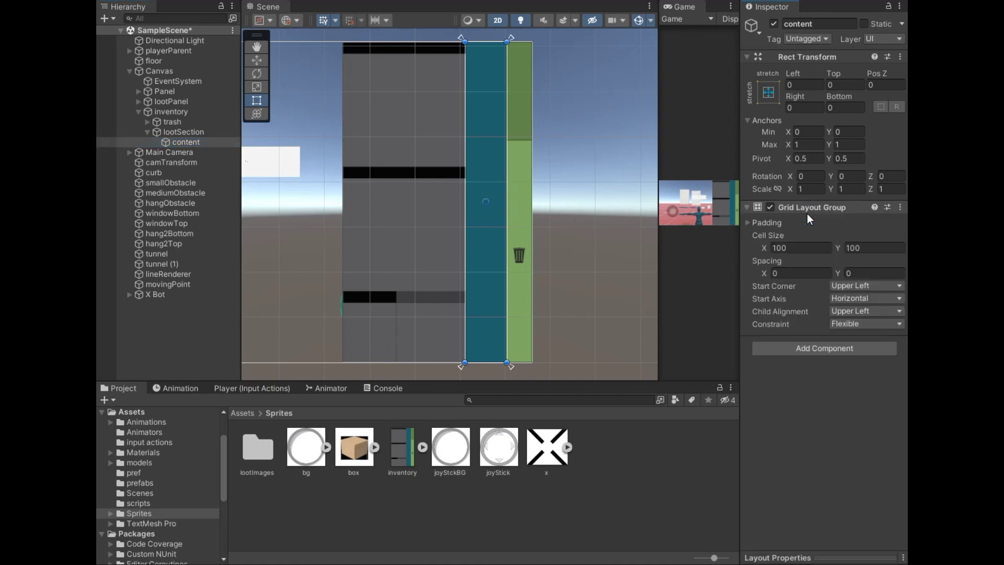
pyautogui.click(809, 348)
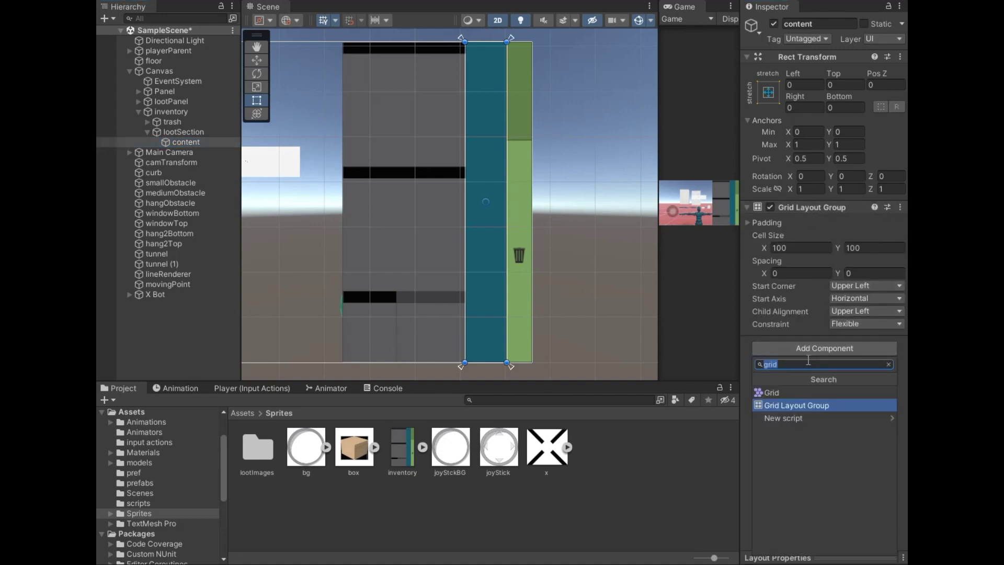
pyautogui.write('conten')
pyautogui.click(826, 390)
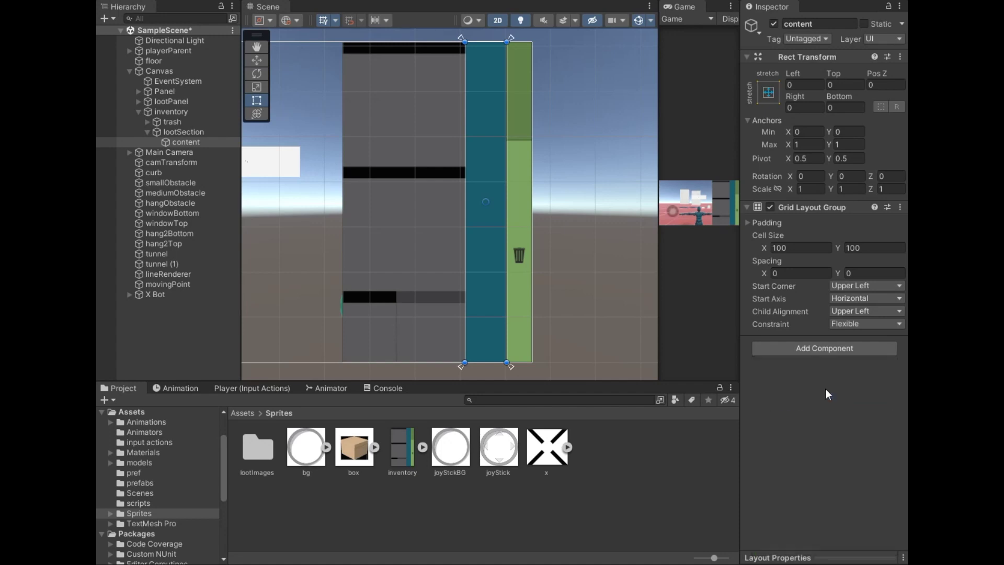
pyautogui.click(844, 383)
pyautogui.click(865, 420)
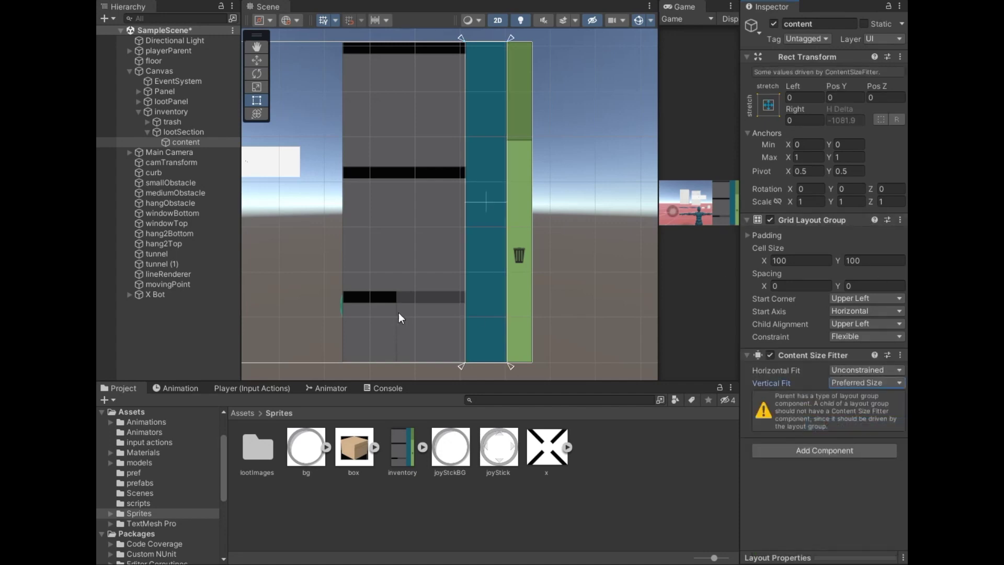
# Add a UI Button - TextMeshPro inside content.
pyautogui.rightClick(192, 142)
pyautogui.moveTo(293, 392)
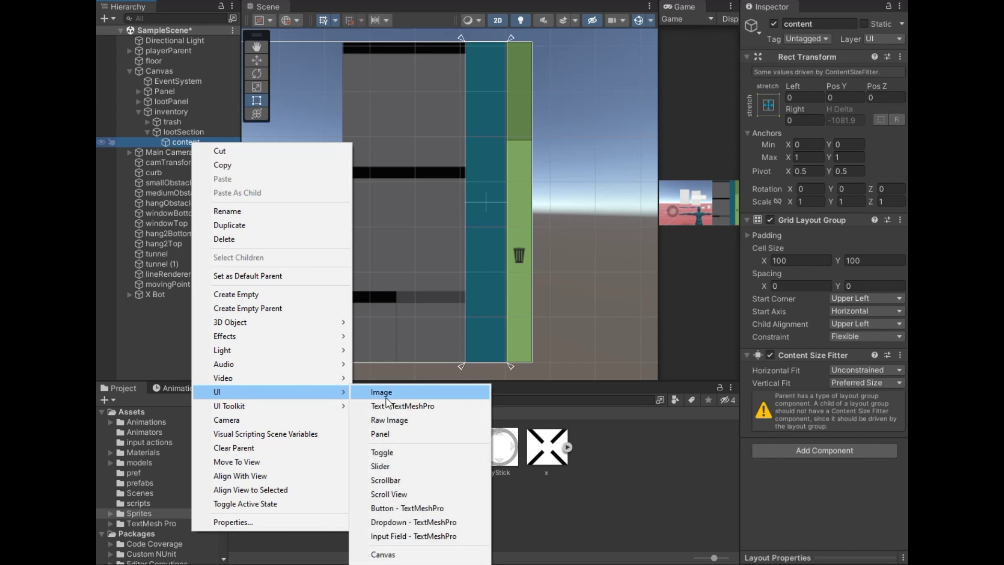
pyautogui.click(416, 508)
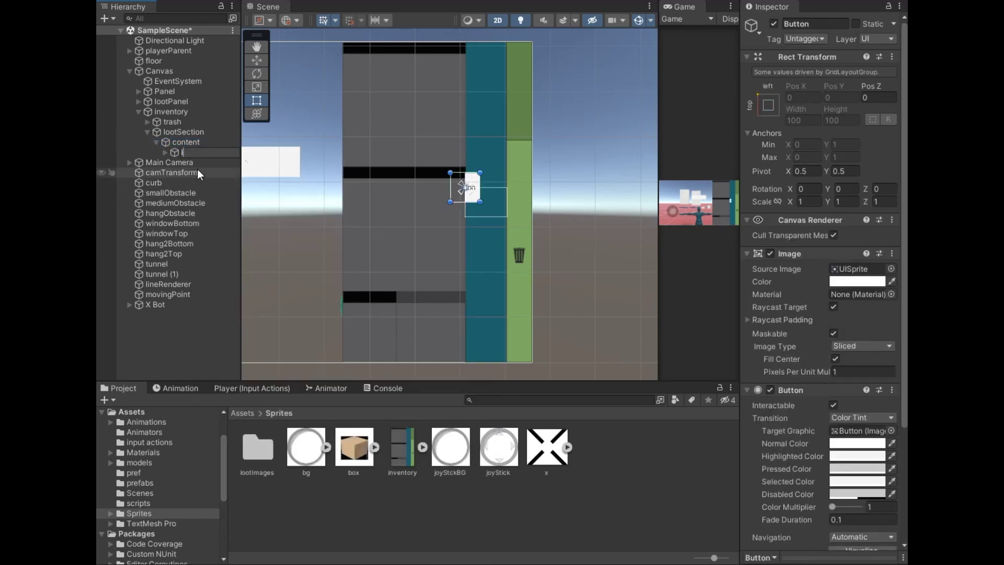
# Rename the new button to inventoryButton.
pyautogui.write('inventoryButton')
pyautogui.click(197, 169)
pyautogui.click(203, 150)
# Set content's Pivot Y to 1 and the grid Cell Size X to 140.
pyautogui.click(203, 142)
pyautogui.click(847, 171)
pyautogui.write('1')
pyautogui.click(191, 153)
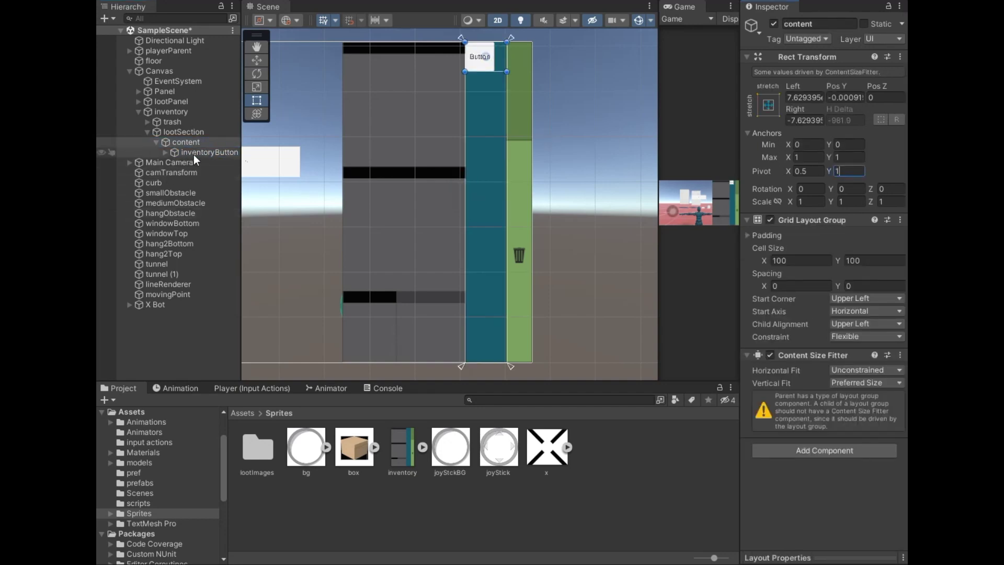
pyautogui.click(214, 141)
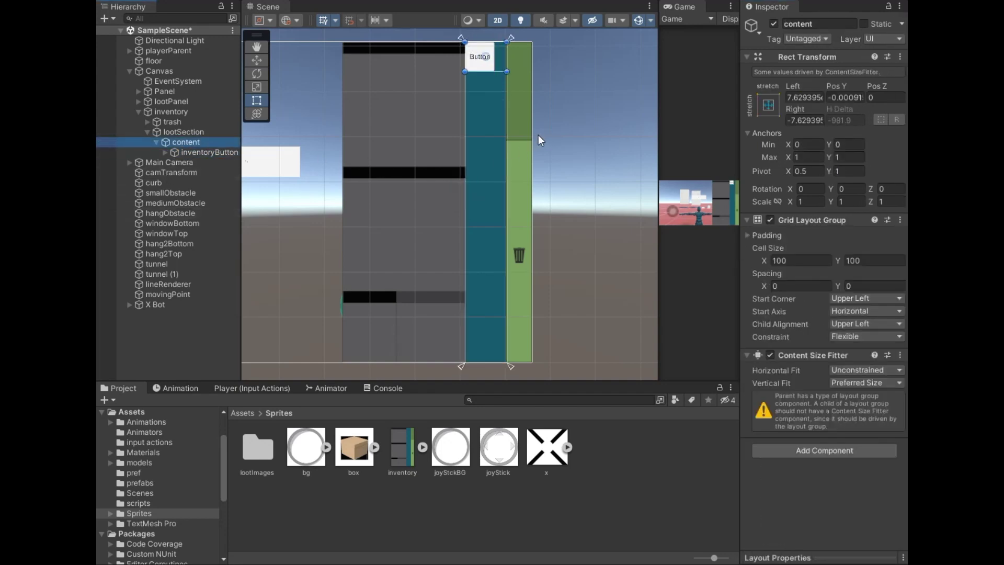
pyautogui.click(769, 105)
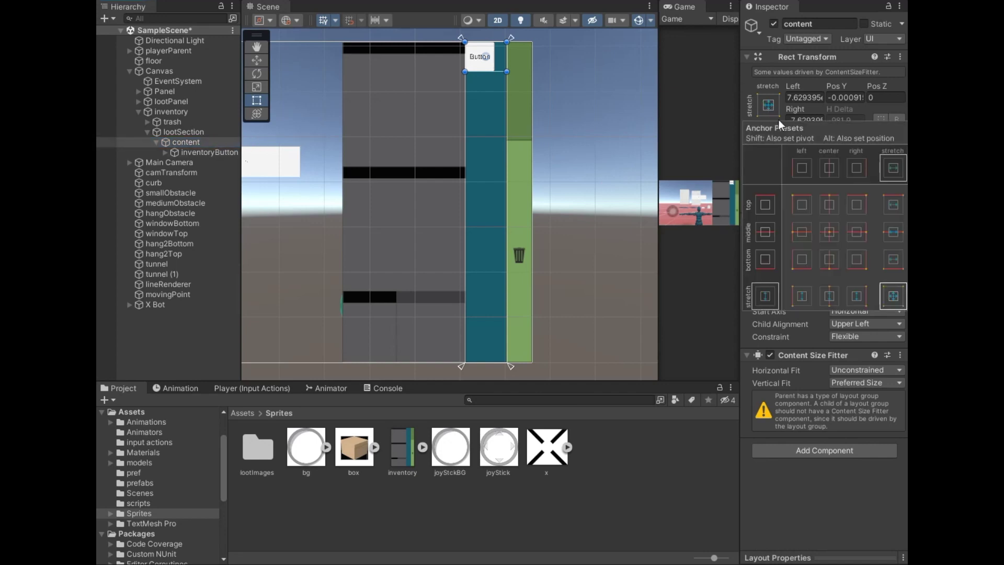
pyautogui.click(199, 134)
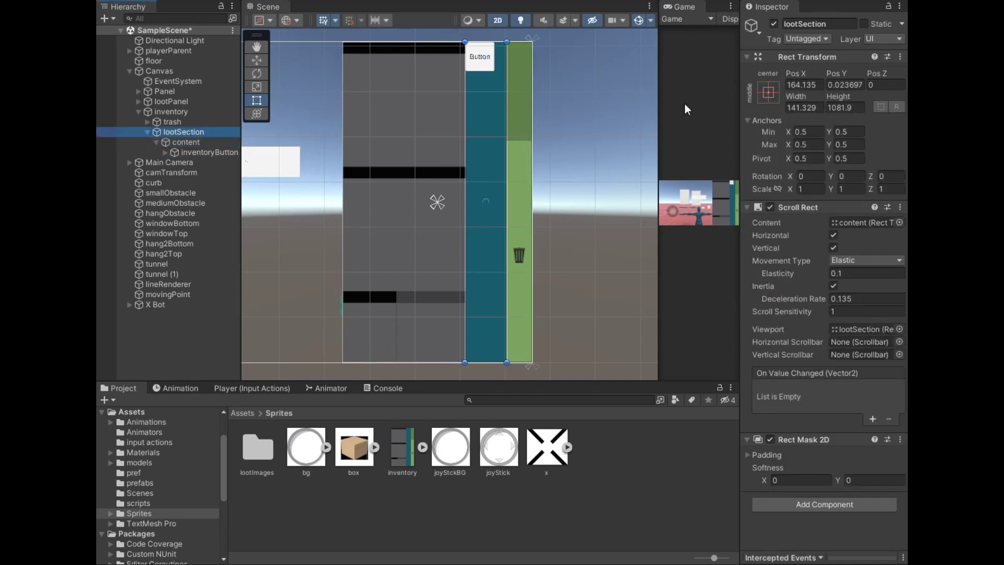
pyautogui.click(186, 141)
pyautogui.click(803, 260)
pyautogui.write('130')
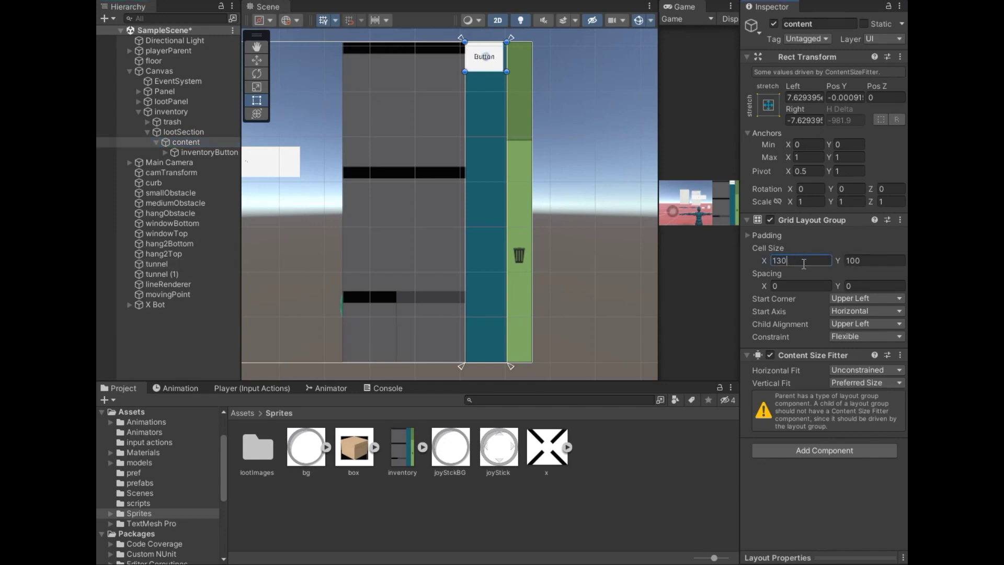
pyautogui.write('140')
# Duplicate inventoryButton to test the grid, then delete the four duplicates.
pyautogui.click(200, 153)
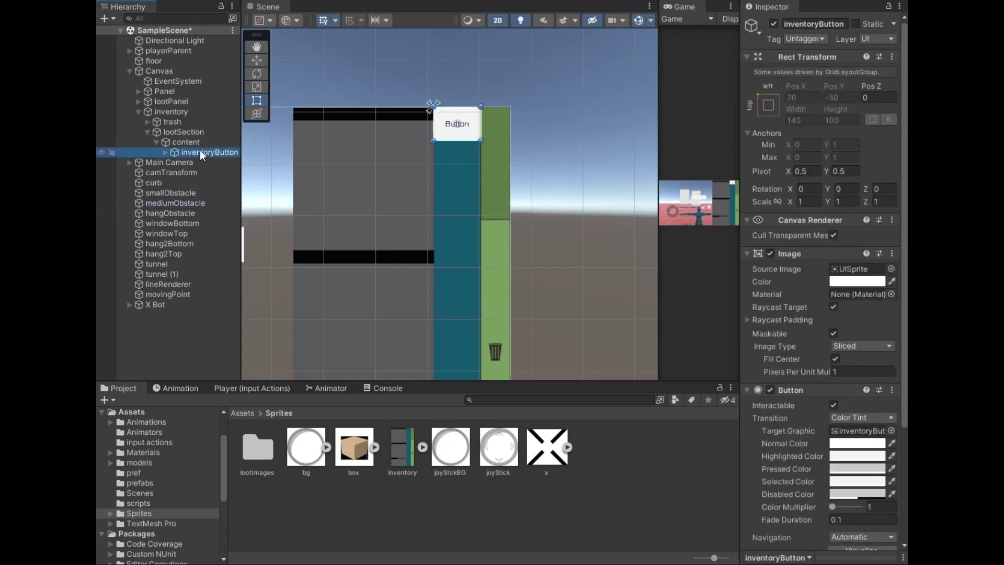
pyautogui.hotkey('ctrl', 'd')
pyautogui.hotkey('ctrl', 'd')
pyautogui.hotkey('ctrl', 'd')
pyautogui.hotkey('ctrl', 'd')
pyautogui.moveTo(658, 235)
pyautogui.mouseDown()
pyautogui.moveTo(621, 244)
pyautogui.moveTo(650, 253)
pyautogui.mouseUp()
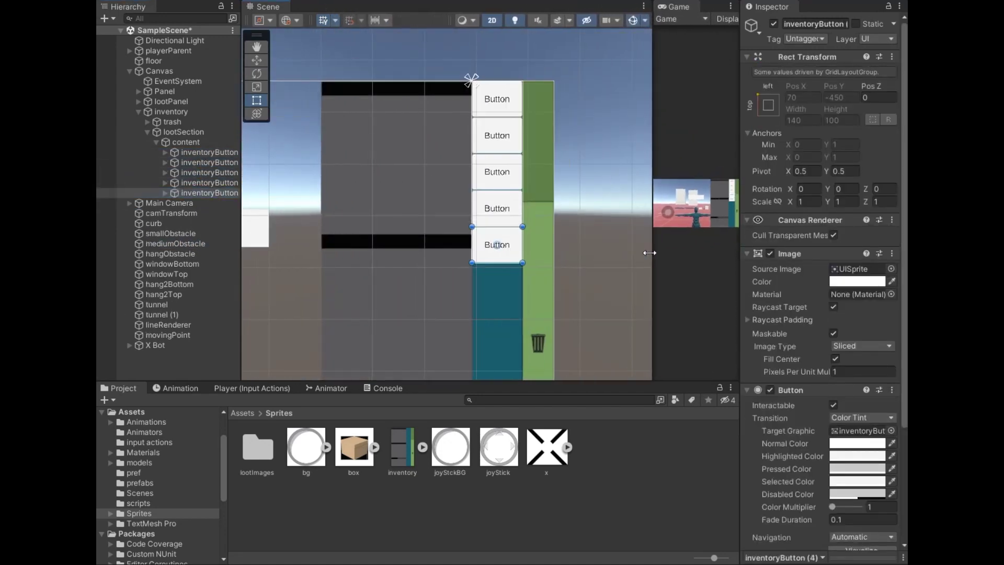
pyautogui.click(209, 191)
pyautogui.keyDown('shift'); pyautogui.click(214, 163); pyautogui.keyUp('shift')
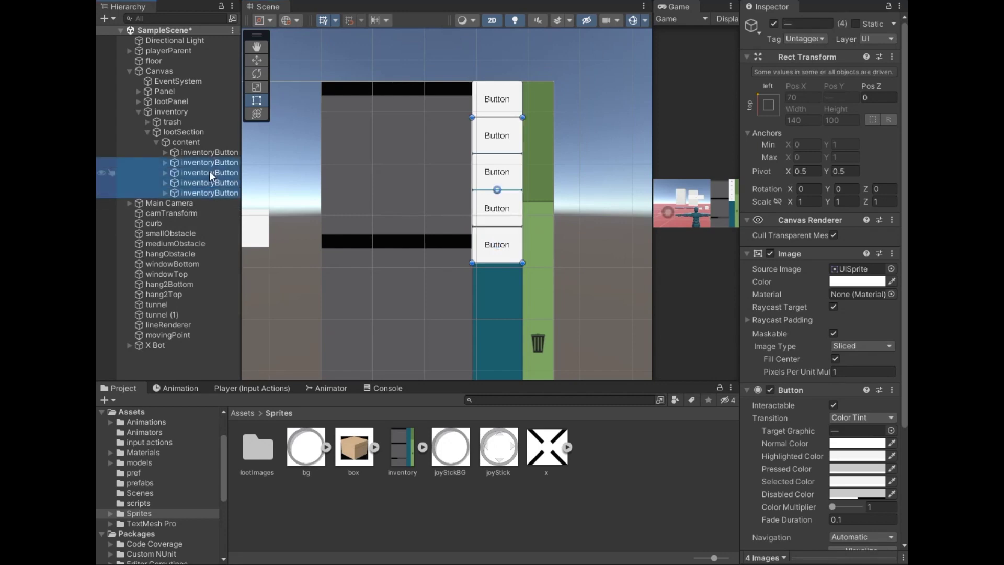
pyautogui.press('Delete')
# Open the pref folder, reframe the Scene view on the panel, and collapse content.
pyautogui.click(246, 413)
pyautogui.doubleClick(507, 449)
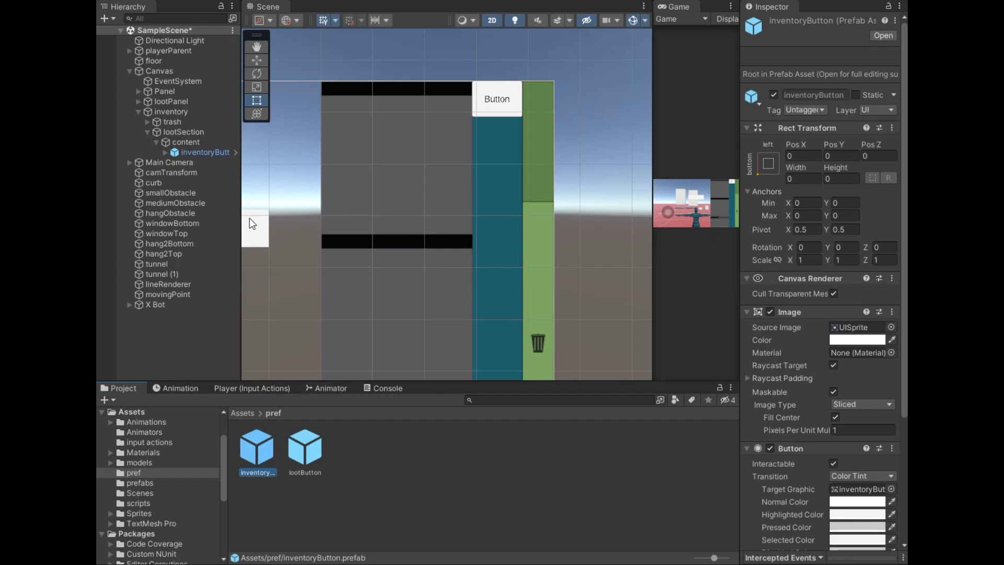
pyautogui.scroll(-1, 491, 212)
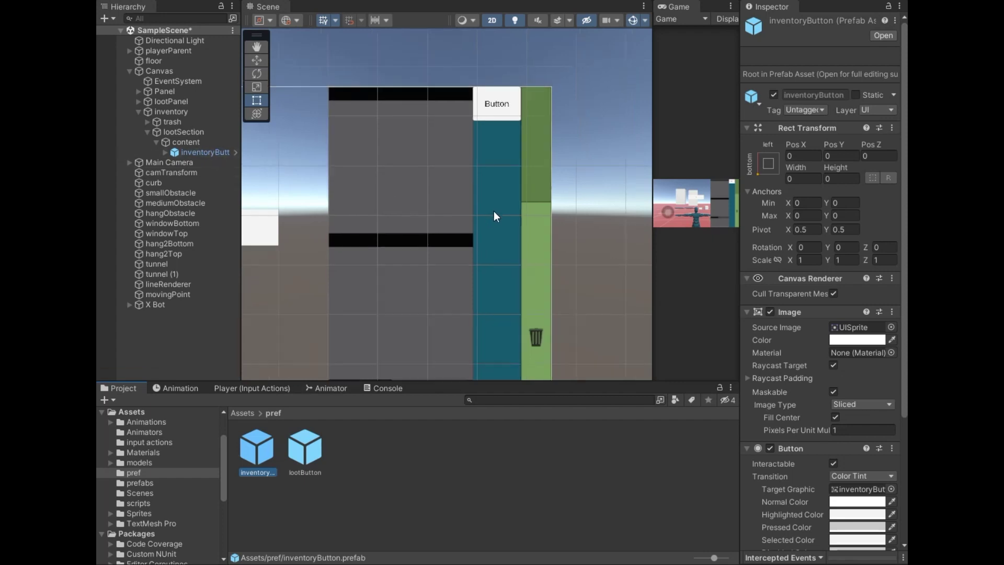
pyautogui.moveTo(513, 205); pyautogui.dragTo(513, 168, button='middle')
pyautogui.click(156, 142)
pyautogui.click(160, 131)
# Create an empty child object under inventory named leftWeaponName.
pyautogui.click(146, 132)
pyautogui.click(173, 112)
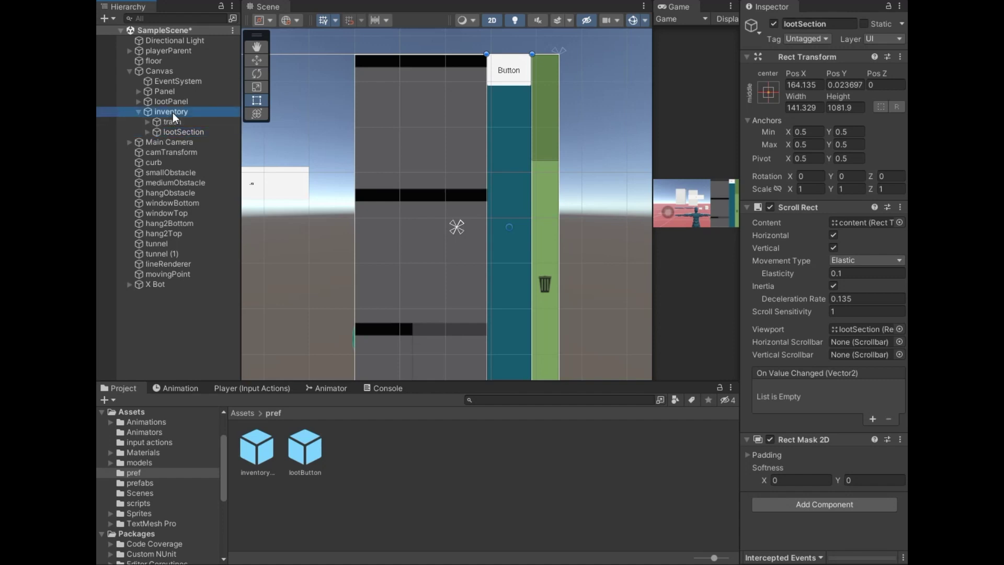
pyautogui.rightClick(172, 112)
pyautogui.click(225, 264)
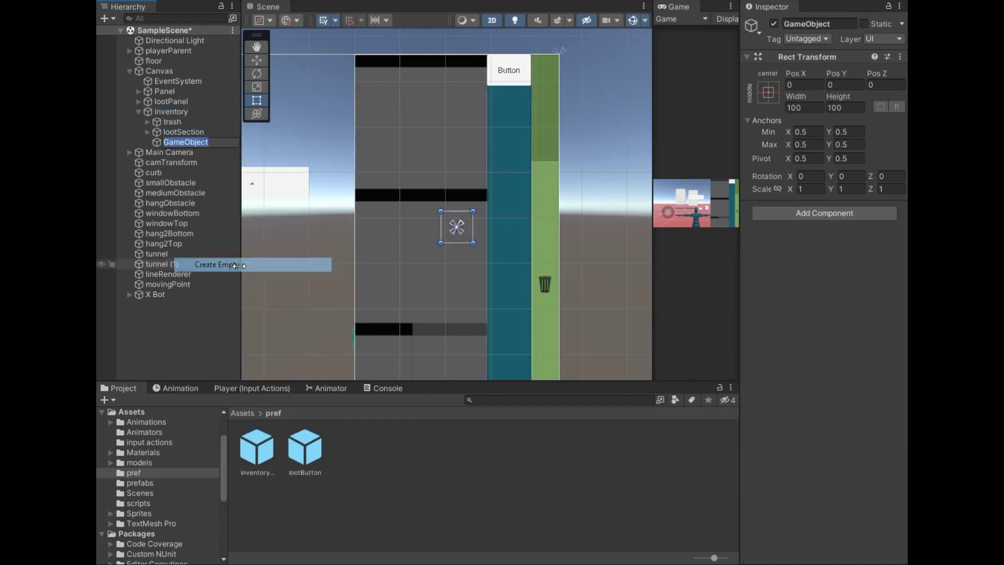
pyautogui.write('leftWeaponName')
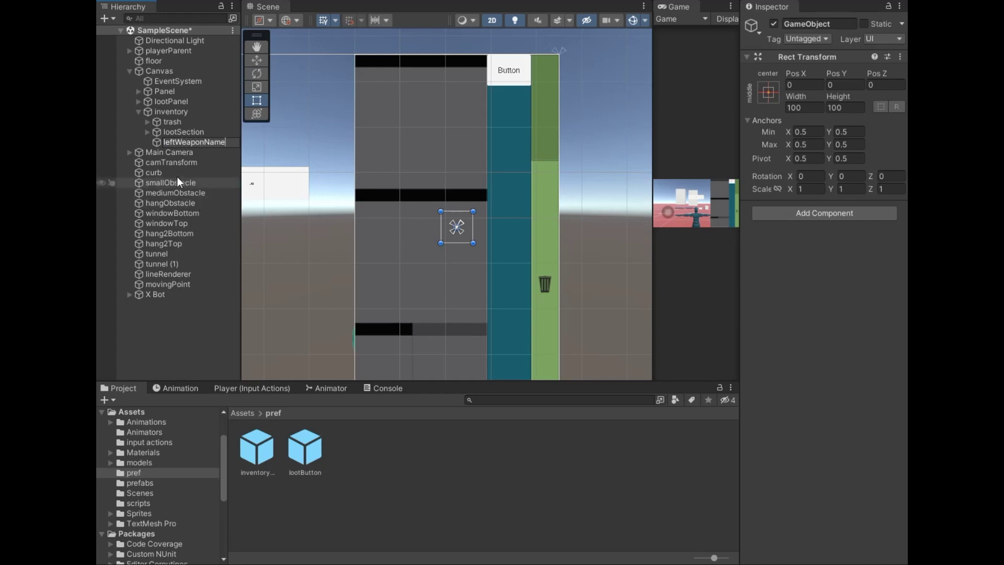
pyautogui.click(177, 176)
# Resize leftWeaponName into a thin top strip about 413 × 43 and anchor it top-centre.
pyautogui.click(191, 140)
pyautogui.moveTo(463, 203); pyautogui.dragTo(456, 52)
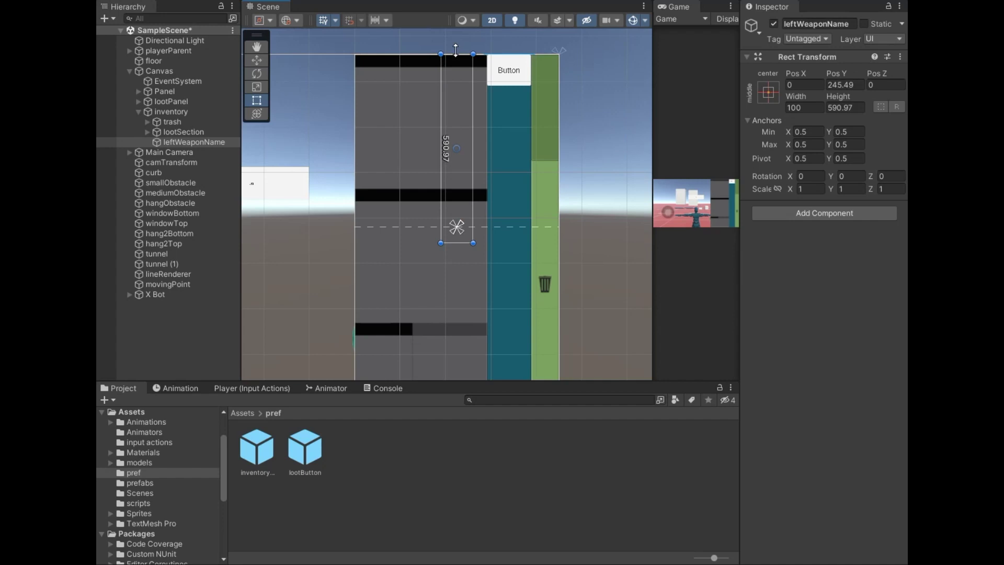
pyautogui.moveTo(458, 243)
pyautogui.mouseDown()
pyautogui.moveTo(456, 68)
pyautogui.moveTo(355, 62)
pyautogui.mouseUp()
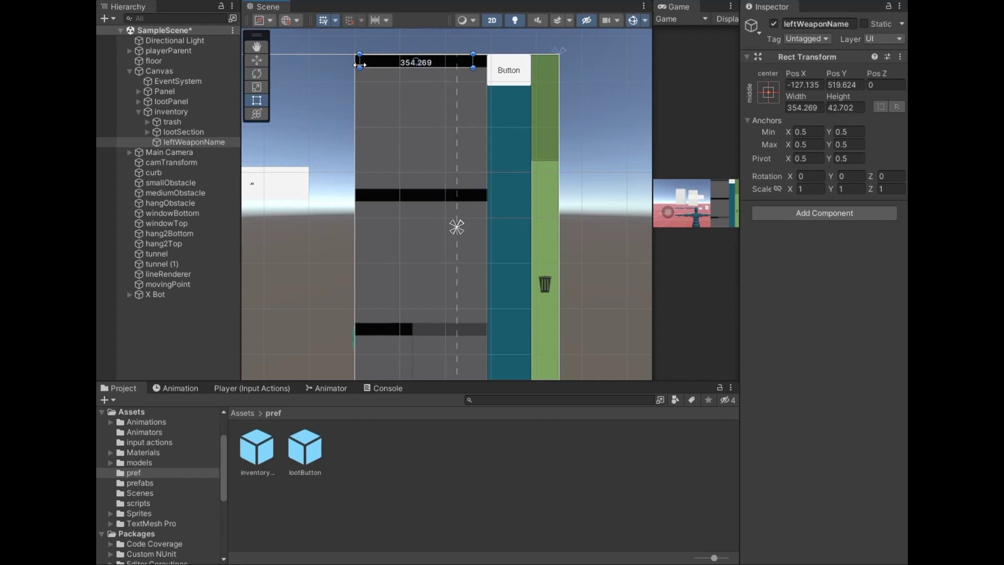
pyautogui.moveTo(473, 61); pyautogui.dragTo(487, 62)
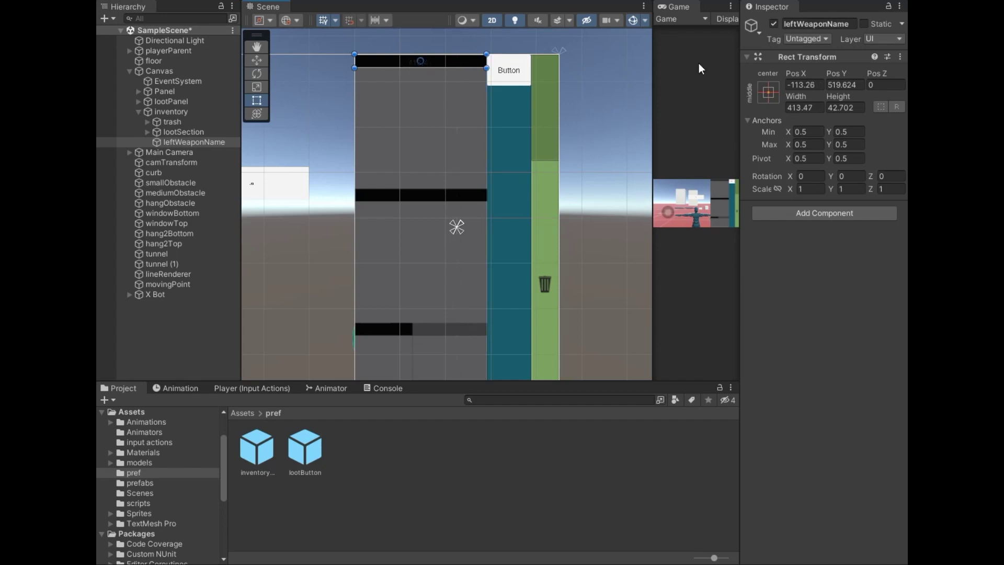
pyautogui.click(771, 89)
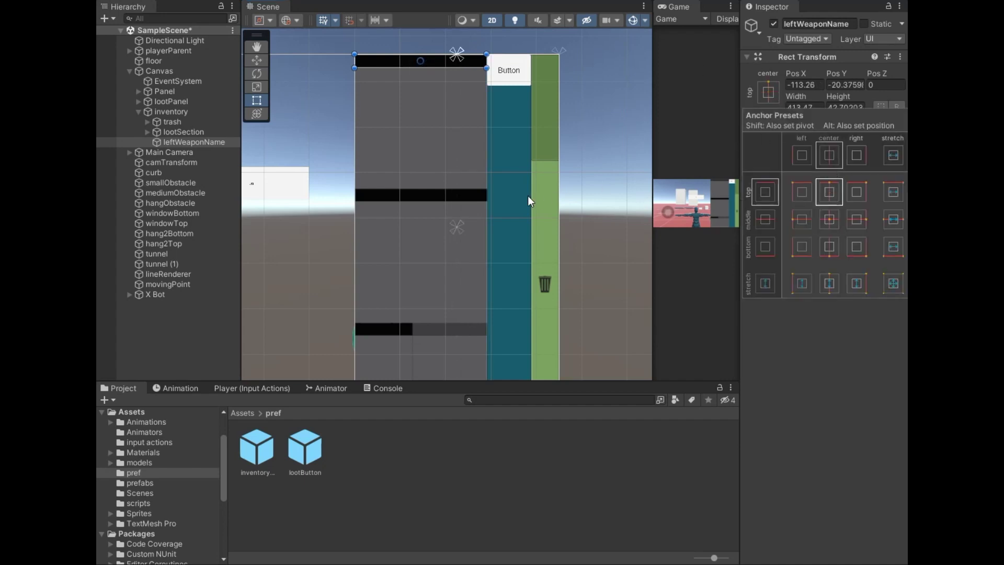
pyautogui.click(325, 111)
pyautogui.rightClick(192, 142)
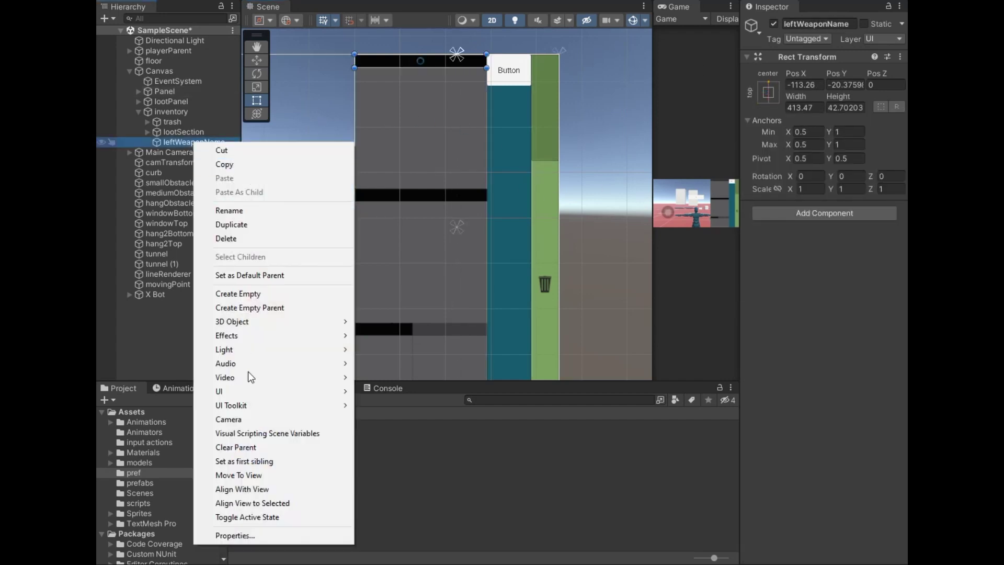
# Add a TextMeshPro text child to leftWeaponName and stretch it to fill its parent.
pyautogui.moveTo(272, 391)
pyautogui.click(419, 412)
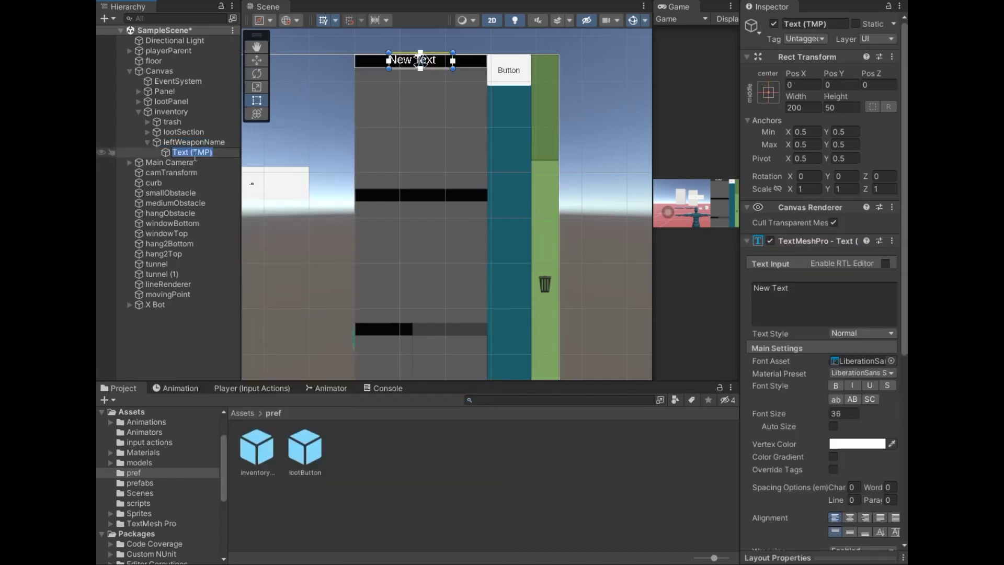
pyautogui.write('leftWeaponName')
pyautogui.press('Return')
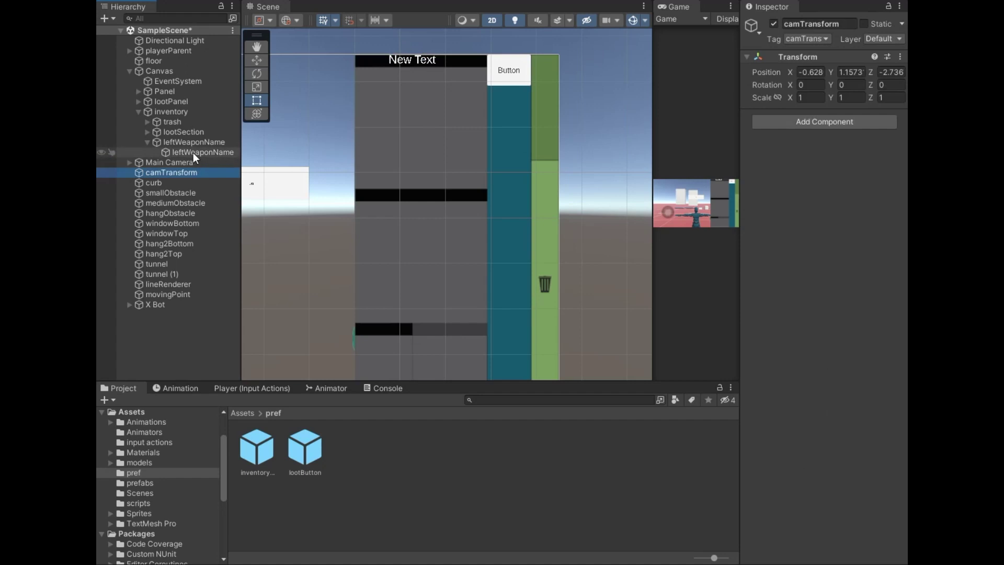
pyautogui.click(769, 92)
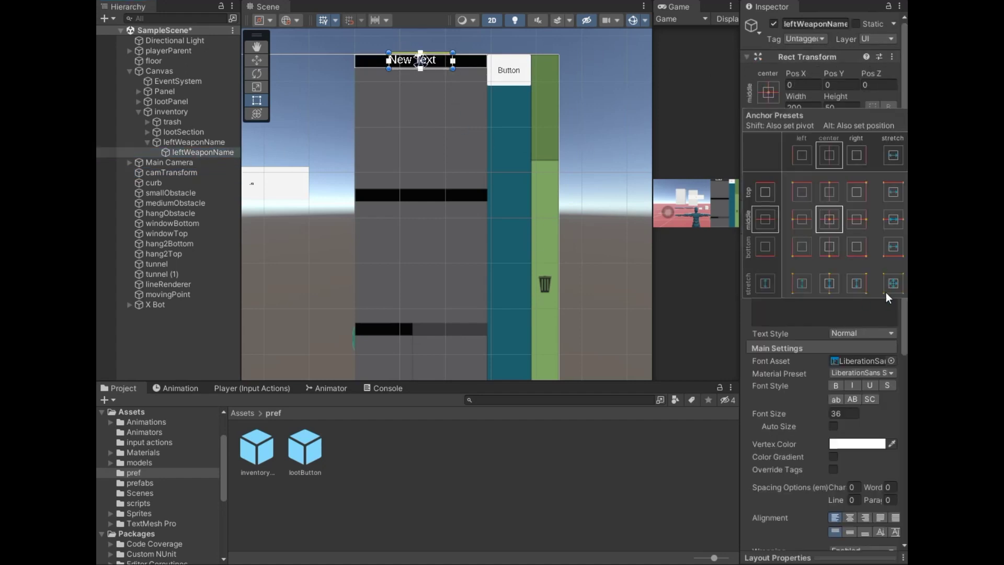
pyautogui.keyDown('alt'); pyautogui.click(894, 283); pyautogui.keyUp('alt')
pyautogui.click(196, 171)
pyautogui.click(203, 152)
# Enable Auto Size on the text with a maximum of 30 and centre it vertically.
pyautogui.scroll(-3, 764, 212)
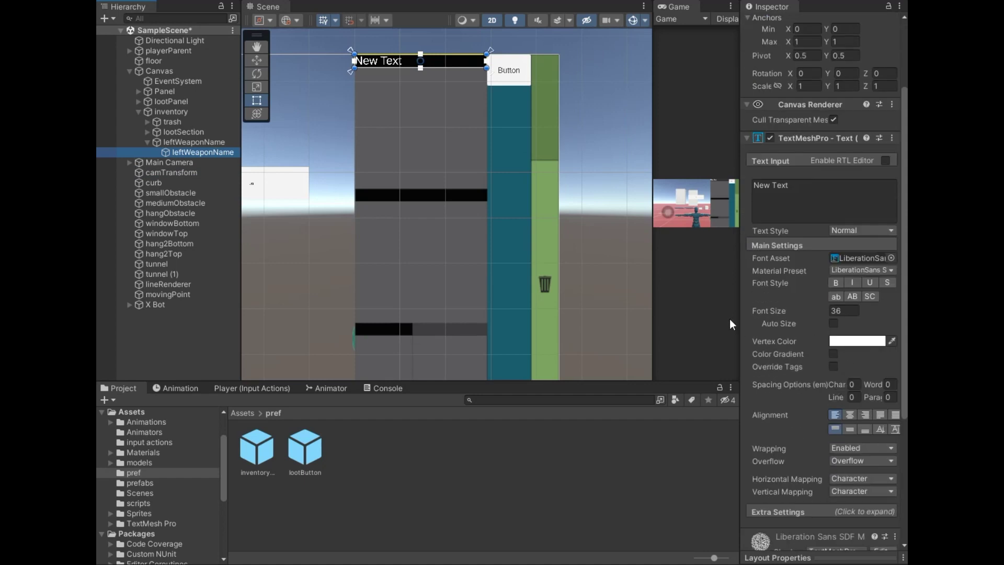
pyautogui.moveTo(740, 324); pyautogui.dragTo(659, 331)
pyautogui.click(763, 309)
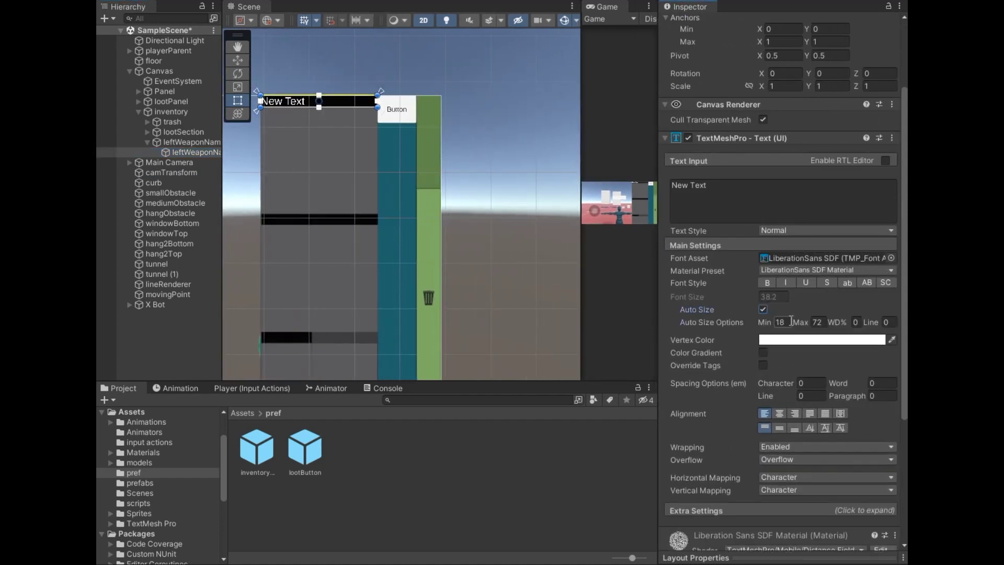
pyautogui.click(818, 323)
pyautogui.write('30')
pyautogui.click(780, 428)
pyautogui.moveTo(341, 228); pyautogui.dragTo(429, 235, button='middle')
pyautogui.scroll(2, 405, 216)
pyautogui.click(178, 144)
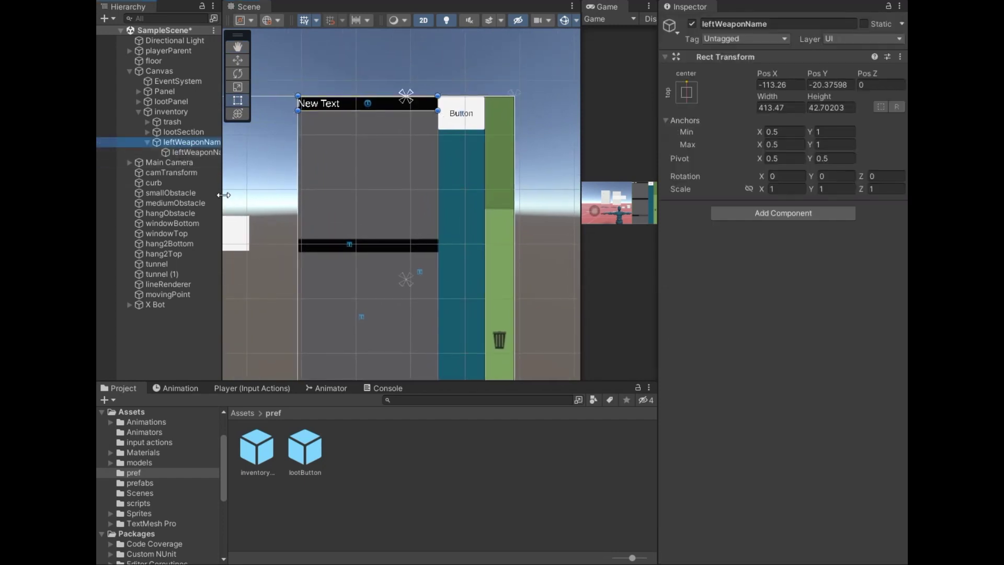
# Duplicate leftWeaponName and rename the copy rightWeaponName.
pyautogui.moveTo(223, 194); pyautogui.dragTo(266, 195)
pyautogui.click(146, 142)
pyautogui.press('Down')
pyautogui.press('Down')
pyautogui.press('Down')
pyautogui.click(186, 143)
pyautogui.hotkey('ctrl', 'd')
pyautogui.press('F2')
pyautogui.press('Right')
pyautogui.press('BackSpace')
pyautogui.press('BackSpace')
pyautogui.press('BackSpace')
pyautogui.press('BackSpace')
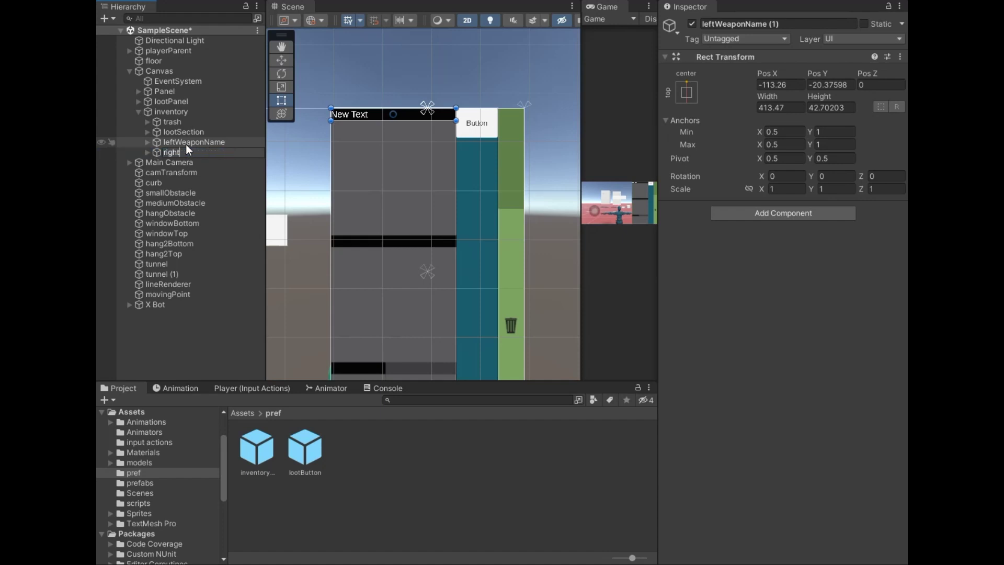
pyautogui.write('WeaponName')
pyautogui.press('Return')
pyautogui.click(167, 172)
# Rename the copied child text so it starts with 'right' instead of 'left'.
pyautogui.click(148, 153)
pyautogui.click(191, 162)
pyautogui.press('F2')
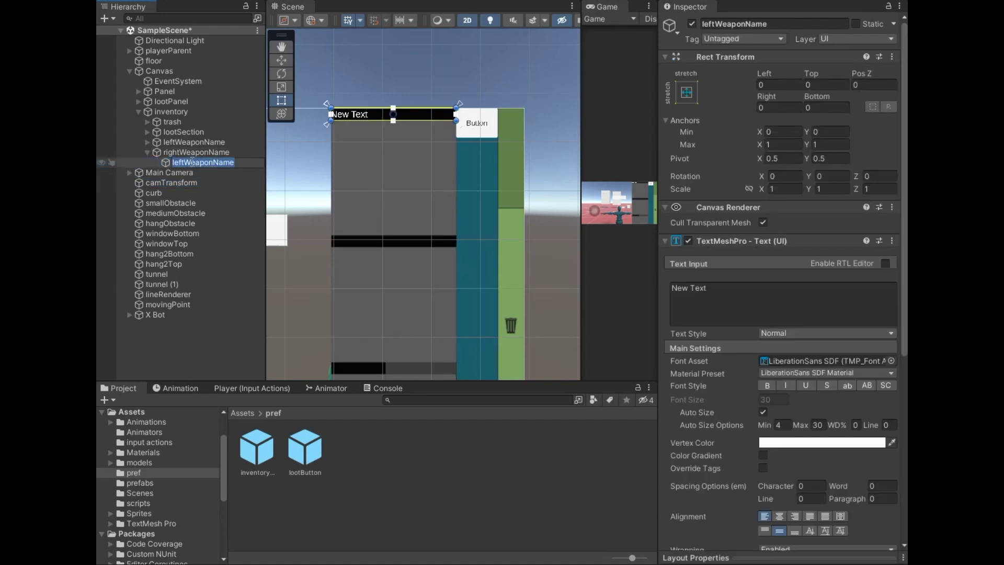
pyautogui.press('Home')
pyautogui.write('right')
pyautogui.press('Return')
# Move rightWeaponName down to Pos Y -440 over the second black bar.
pyautogui.click(147, 153)
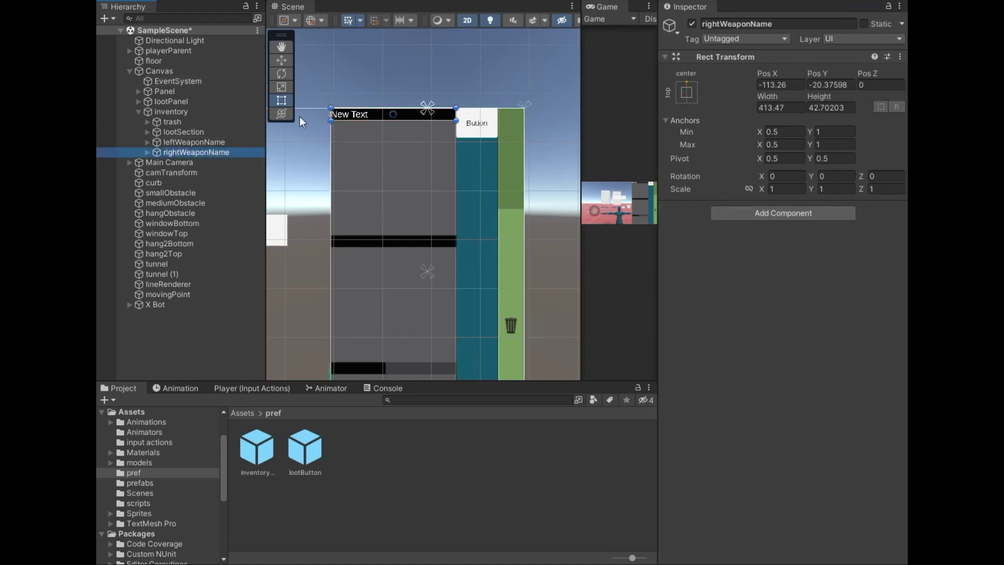
pyautogui.click(281, 61)
pyautogui.moveTo(386, 79); pyautogui.dragTo(379, 193)
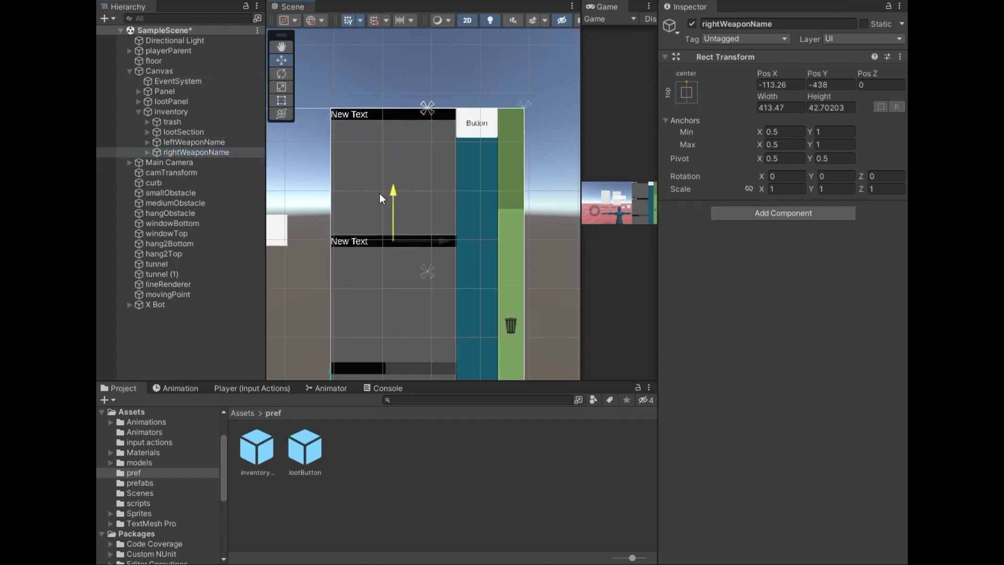
pyautogui.click(173, 110)
pyautogui.rightClick(173, 109)
# Create an empty leftWeapon object under inventory.
pyautogui.click(247, 259)
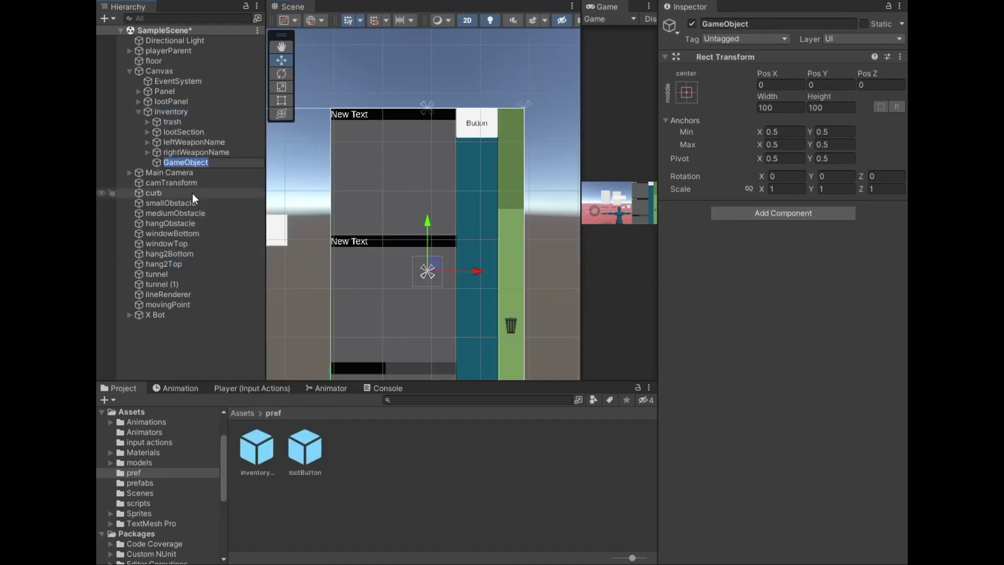
pyautogui.write('leftWeapon')
pyautogui.click(193, 193)
pyautogui.click(206, 163)
# Resize leftWeapon to fill the upper grey slot and anchor it middle-left.
pyautogui.click(284, 103)
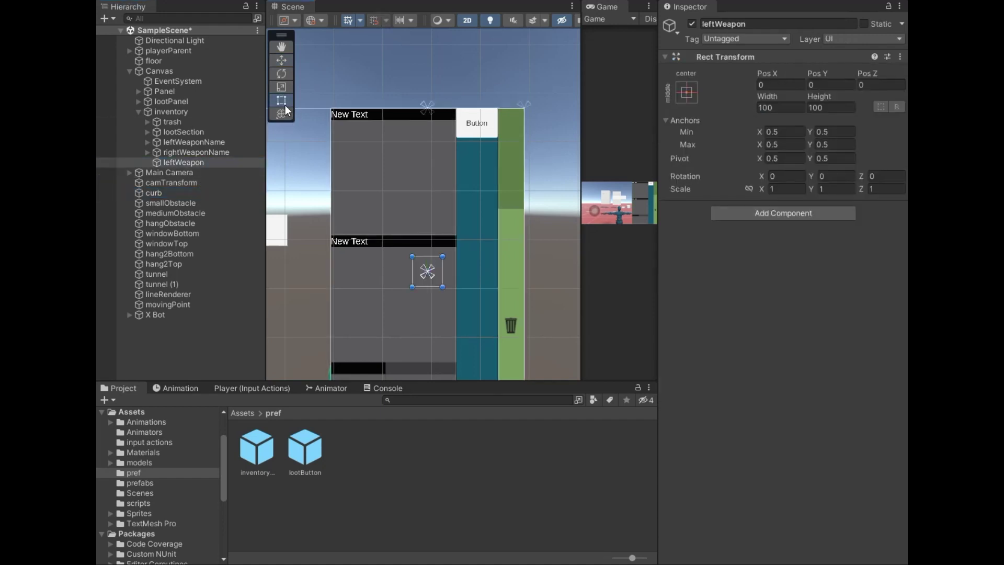
pyautogui.moveTo(428, 256); pyautogui.dragTo(428, 120)
pyautogui.moveTo(412, 184); pyautogui.dragTo(331, 183)
pyautogui.moveTo(441, 234); pyautogui.dragTo(455, 233)
pyautogui.moveTo(442, 286); pyautogui.dragTo(445, 235)
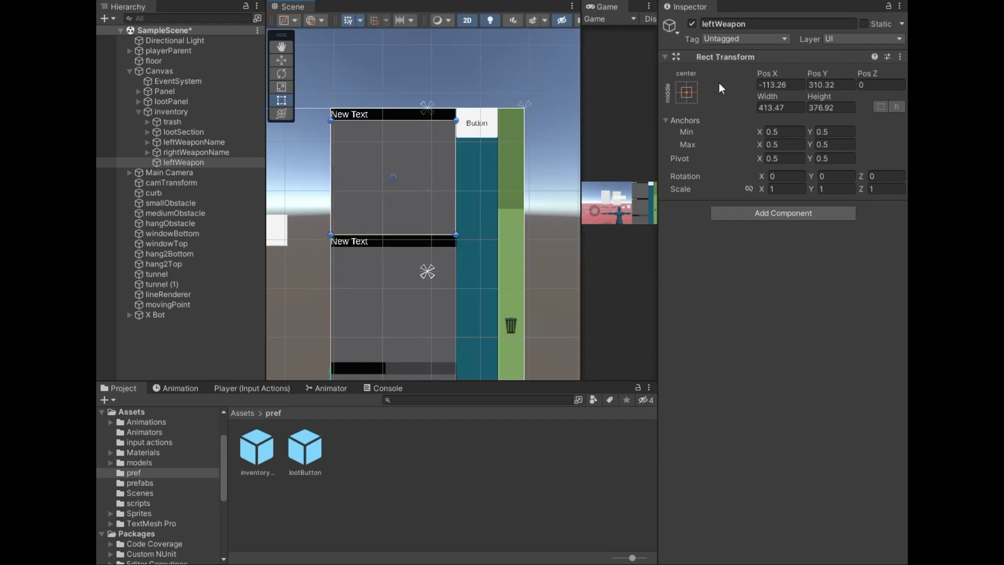
pyautogui.click(693, 94)
pyautogui.click(723, 215)
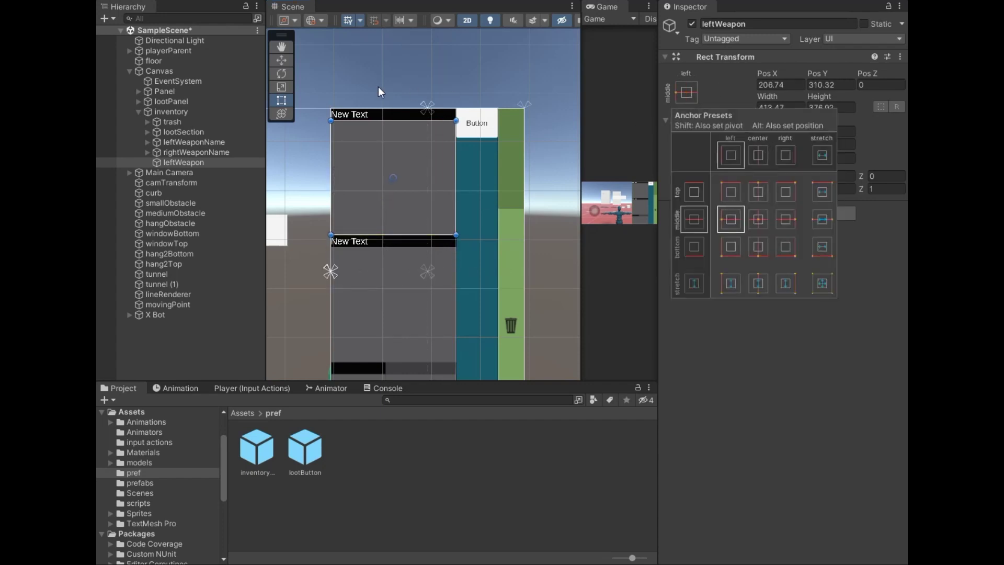
# Add a leftWeaponImage raw image inside leftWeapon and scale it up to about 2.49.
pyautogui.rightClick(196, 165)
pyautogui.moveTo(259, 413)
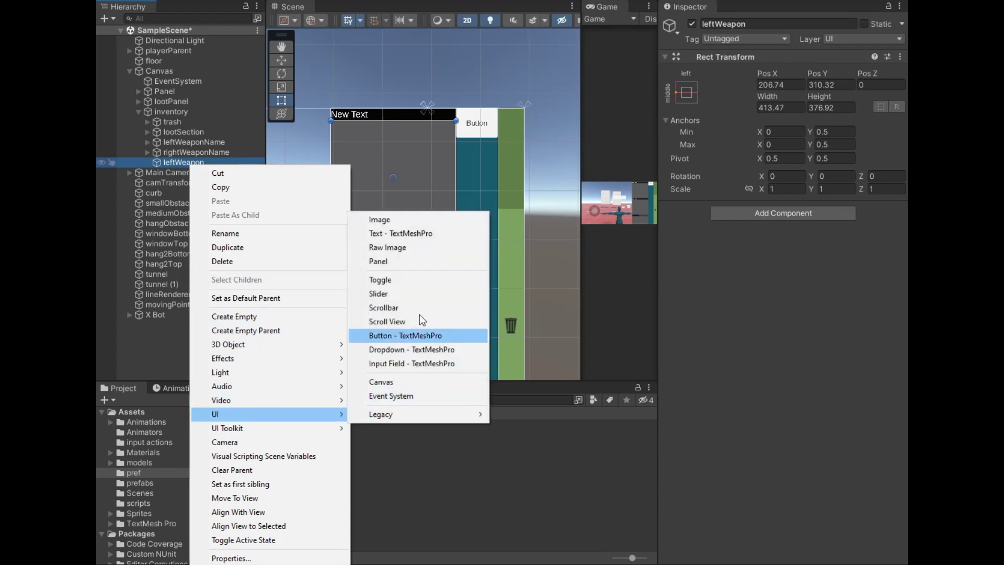
pyautogui.click(412, 257)
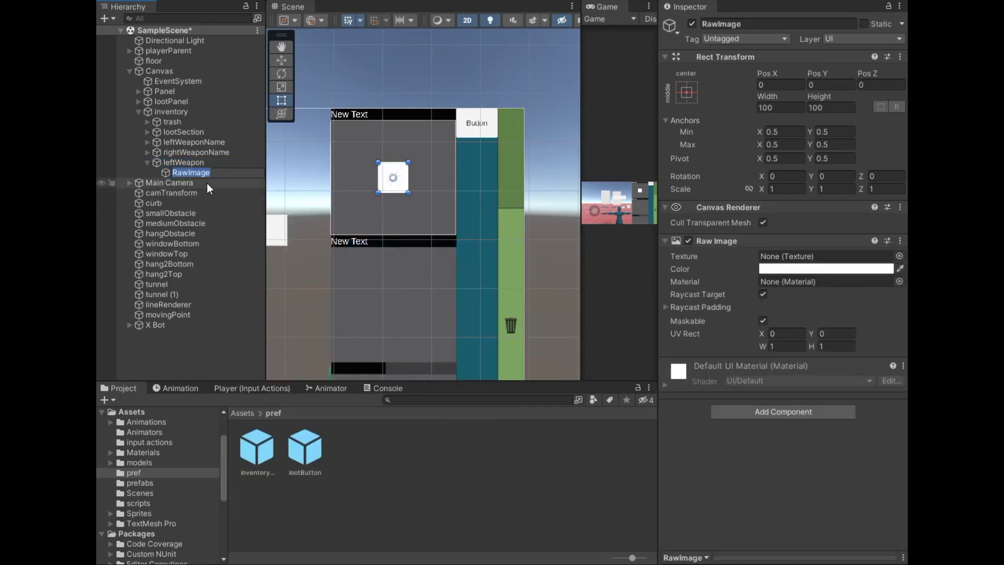
pyautogui.write('ge')
pyautogui.click(206, 183)
pyautogui.click(211, 175)
pyautogui.click(281, 87)
pyautogui.moveTo(393, 178); pyautogui.dragTo(522, 184)
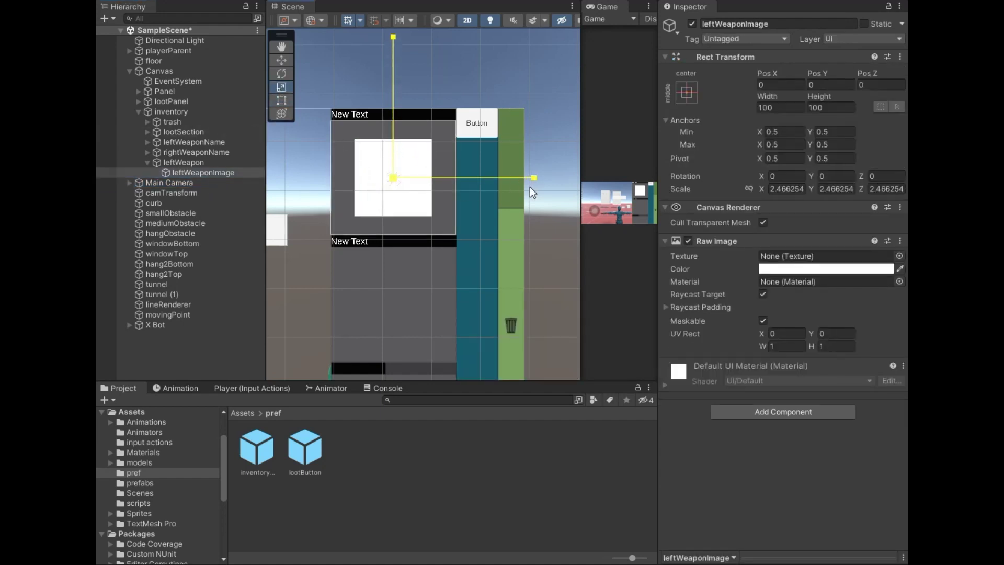
pyautogui.click(178, 193)
pyautogui.click(147, 162)
pyautogui.click(184, 162)
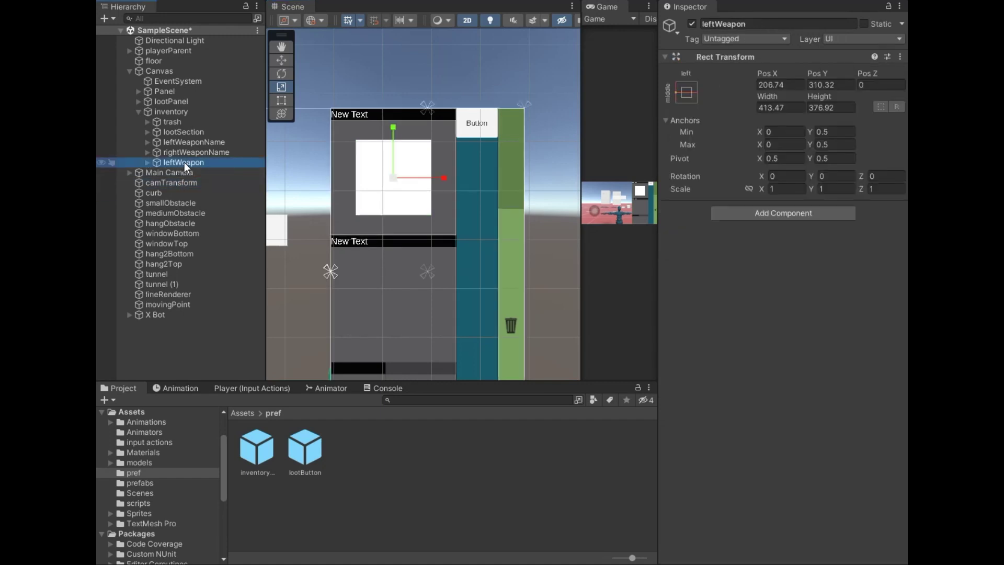
# Duplicate leftWeapon as rightWeapon and rename its child image rightWeaponImage.
pyautogui.hotkey('ctrl', 'd')
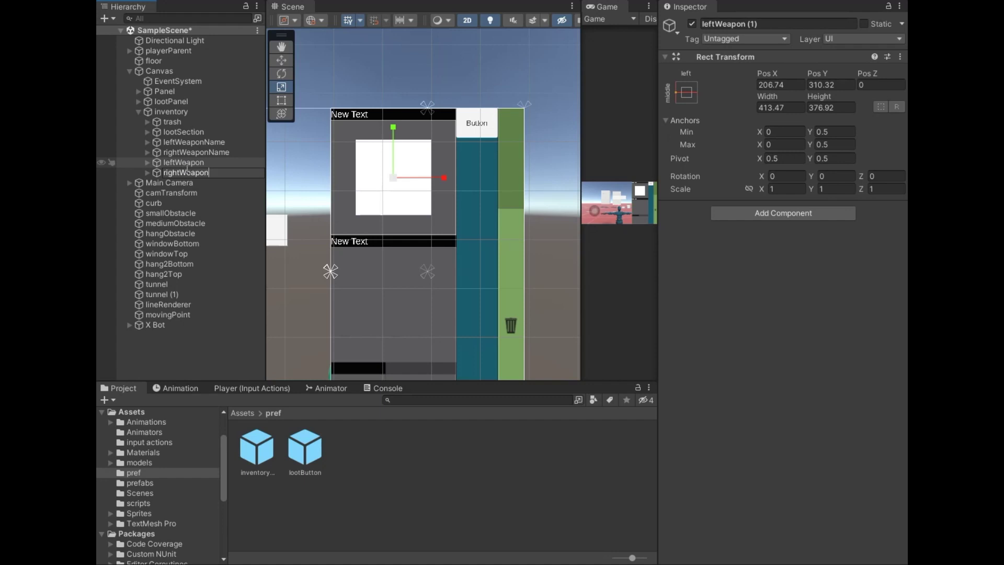
pyautogui.press('Return')
pyautogui.click(148, 173)
pyautogui.click(195, 184)
pyautogui.click(195, 184)
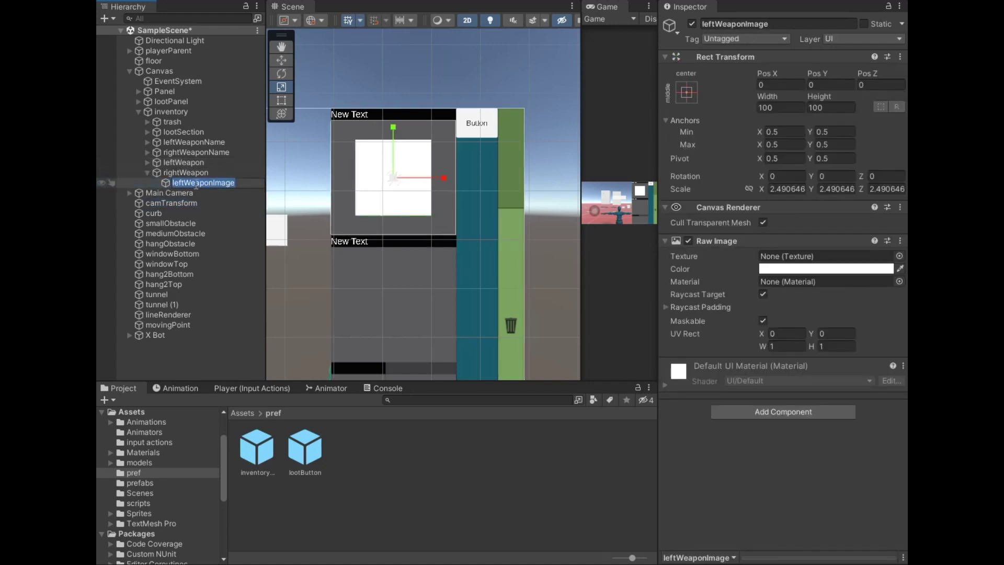
pyautogui.write('righ')
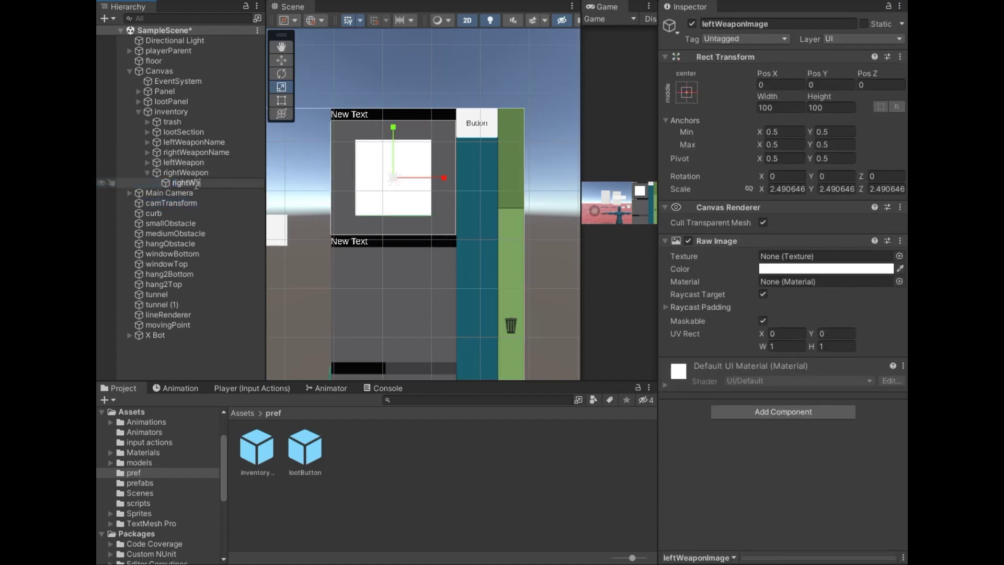
pyautogui.click(183, 202)
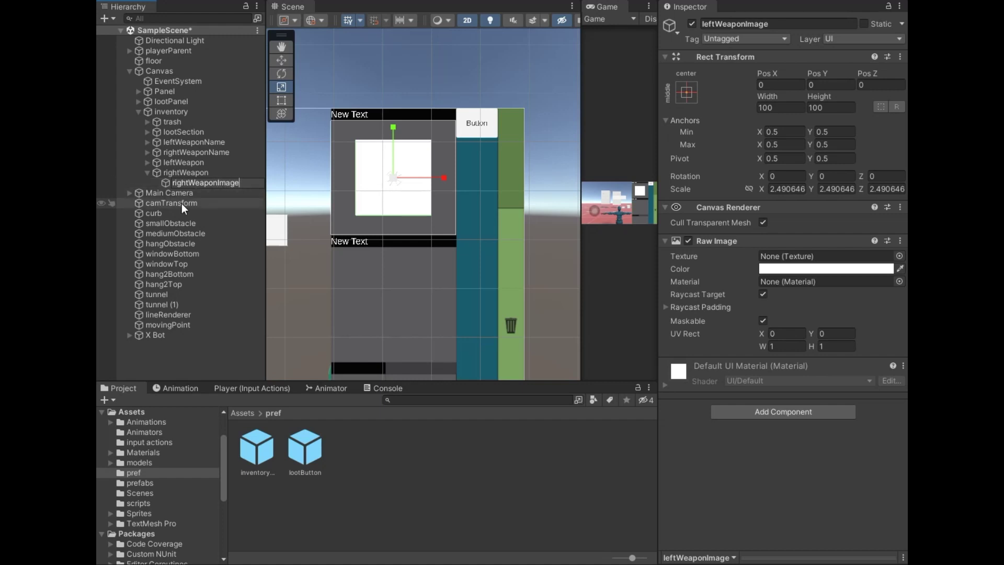
# Move rightWeapon down into the lower slot at Pos Y -107.
pyautogui.click(149, 173)
pyautogui.click(177, 174)
pyautogui.click(283, 61)
pyautogui.moveTo(402, 130); pyautogui.dragTo(404, 256)
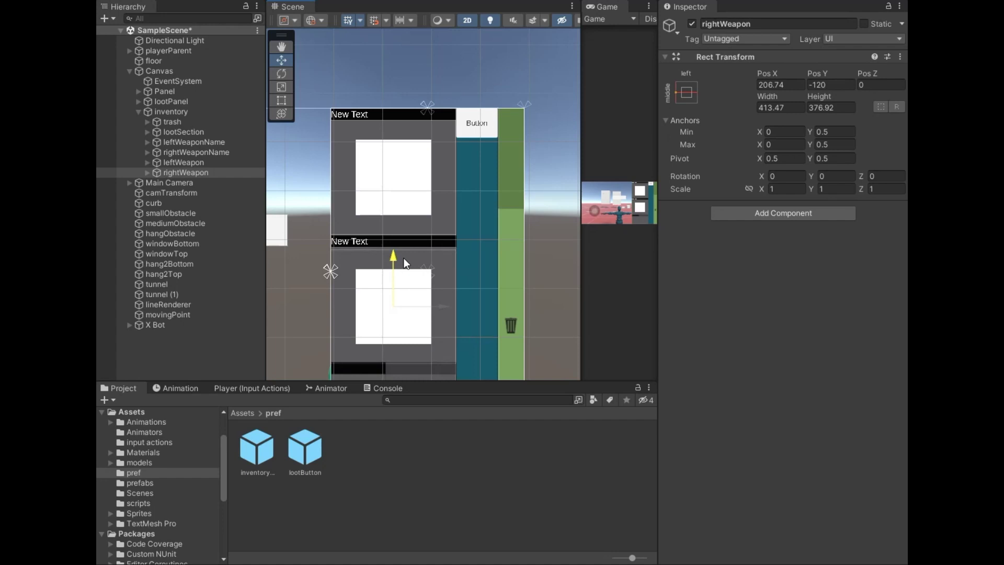
pyautogui.moveTo(416, 240); pyautogui.dragTo(440, 141, button='middle')
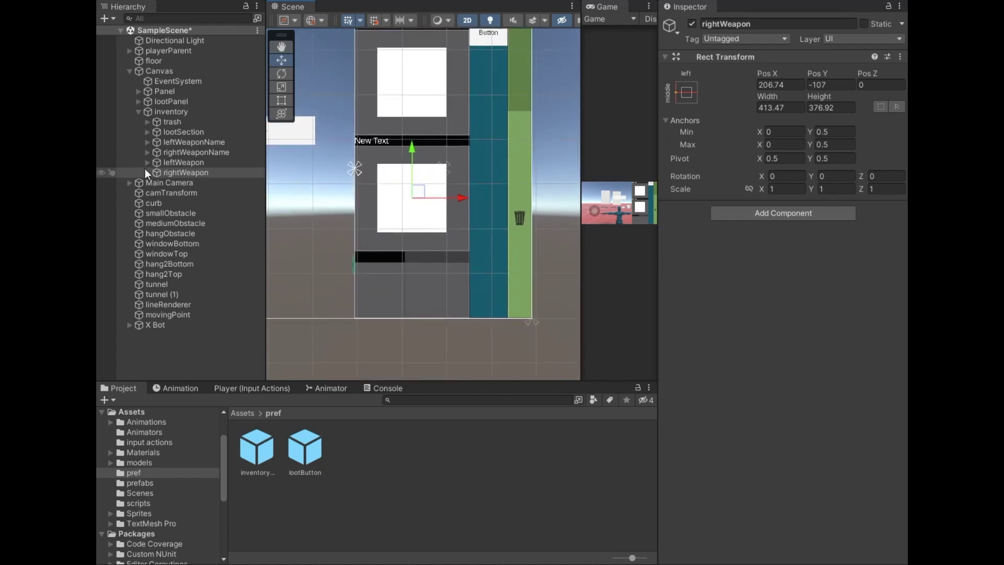
# Create an empty child object under inventory named melee.
pyautogui.click(171, 112)
pyautogui.rightClick(170, 113)
pyautogui.click(243, 268)
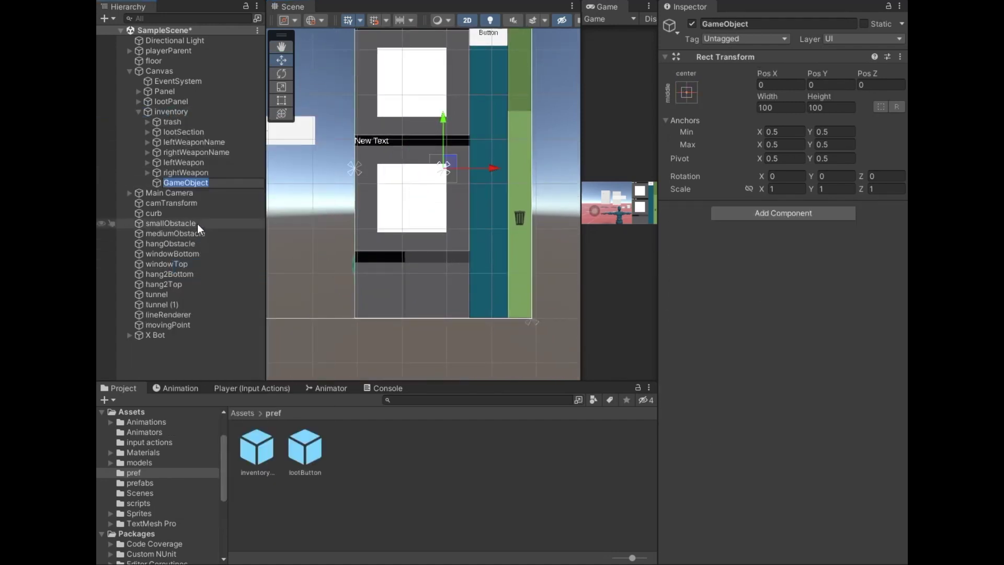
pyautogui.write('melee')
pyautogui.click(197, 224)
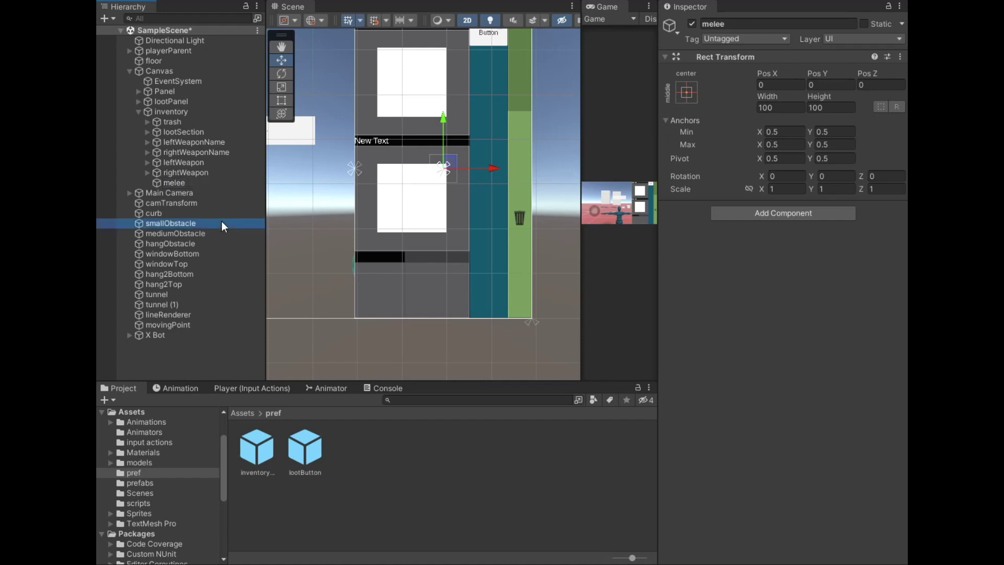
# Resize melee into the bottom-left box, about 182 × 201.
pyautogui.click(209, 183)
pyautogui.press('t')
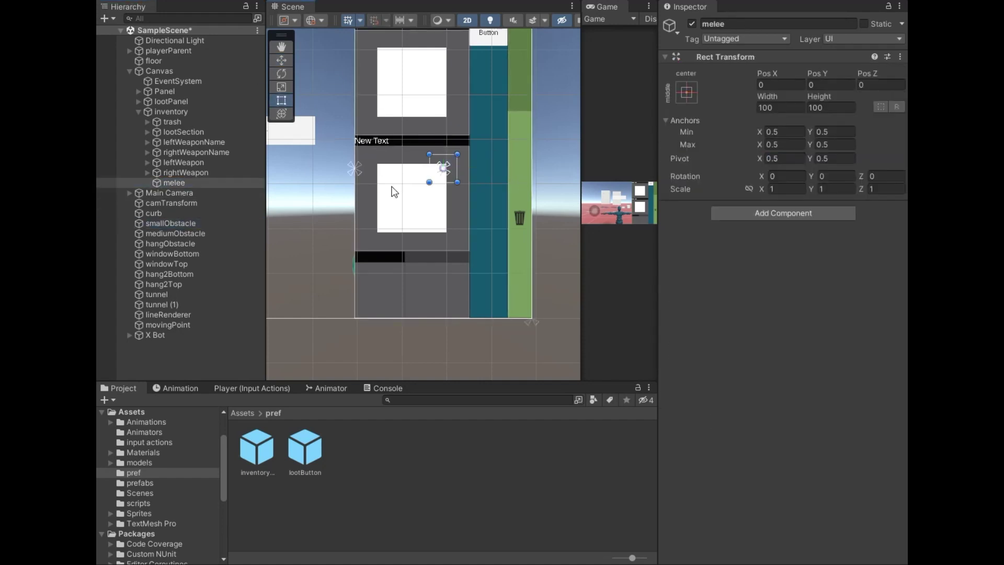
pyautogui.moveTo(443, 184); pyautogui.dragTo(443, 318)
pyautogui.moveTo(457, 155)
pyautogui.mouseDown()
pyautogui.moveTo(458, 264)
pyautogui.moveTo(357, 287)
pyautogui.mouseUp()
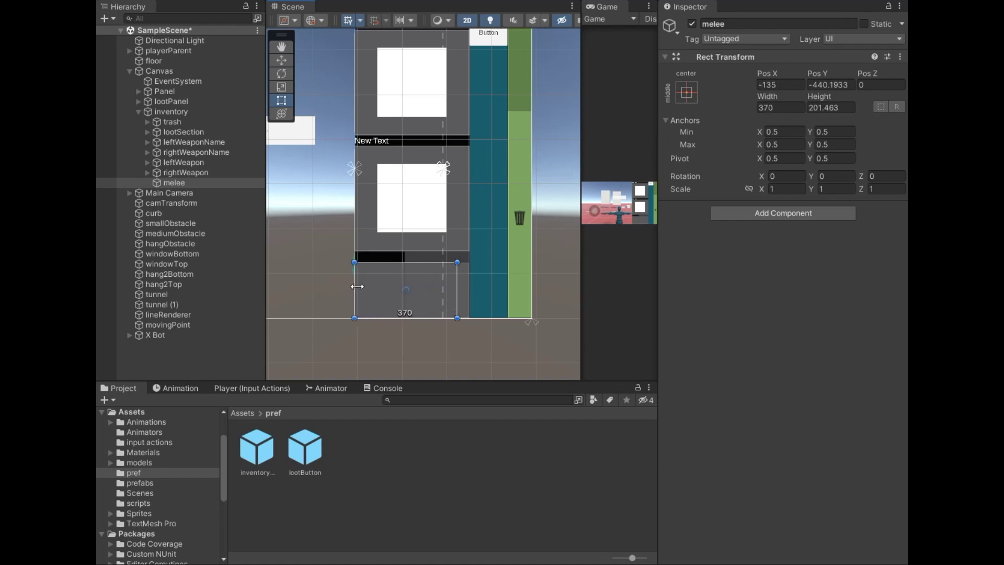
pyautogui.moveTo(452, 288); pyautogui.dragTo(404, 290)
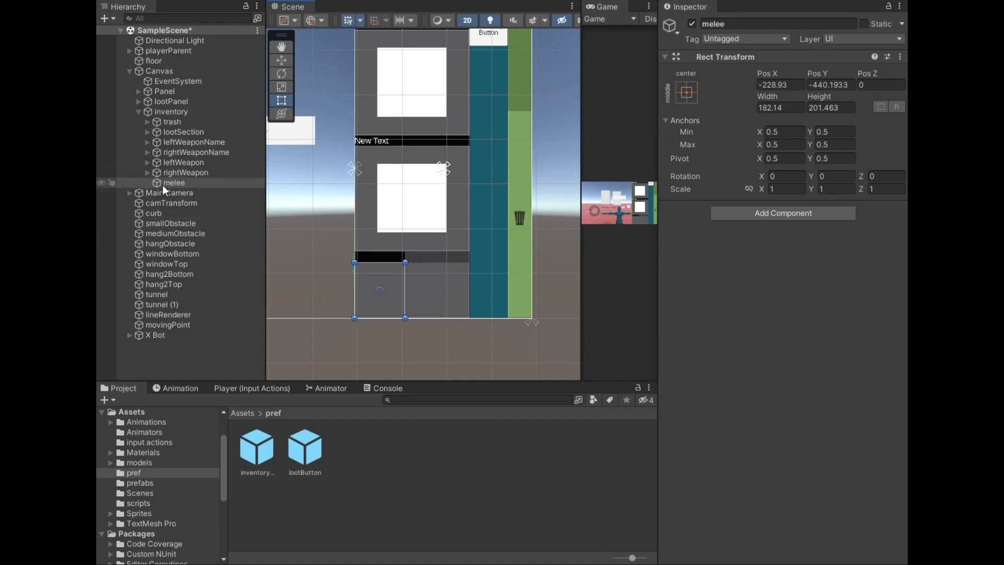
# Add a meleeImage raw image child inside melee.
pyautogui.rightClick(167, 182)
pyautogui.moveTo(230, 424)
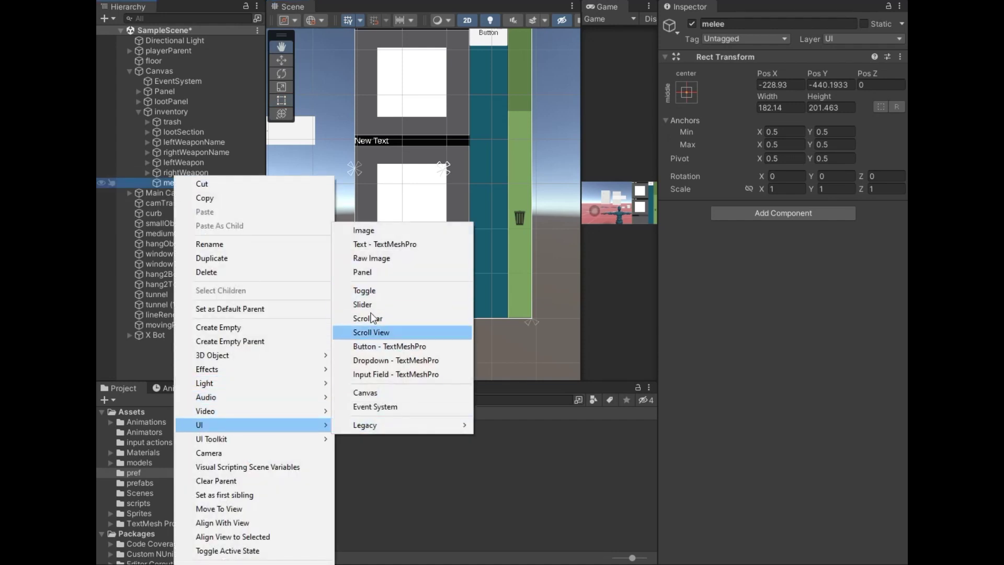
pyautogui.click(369, 261)
pyautogui.write('meleeImage')
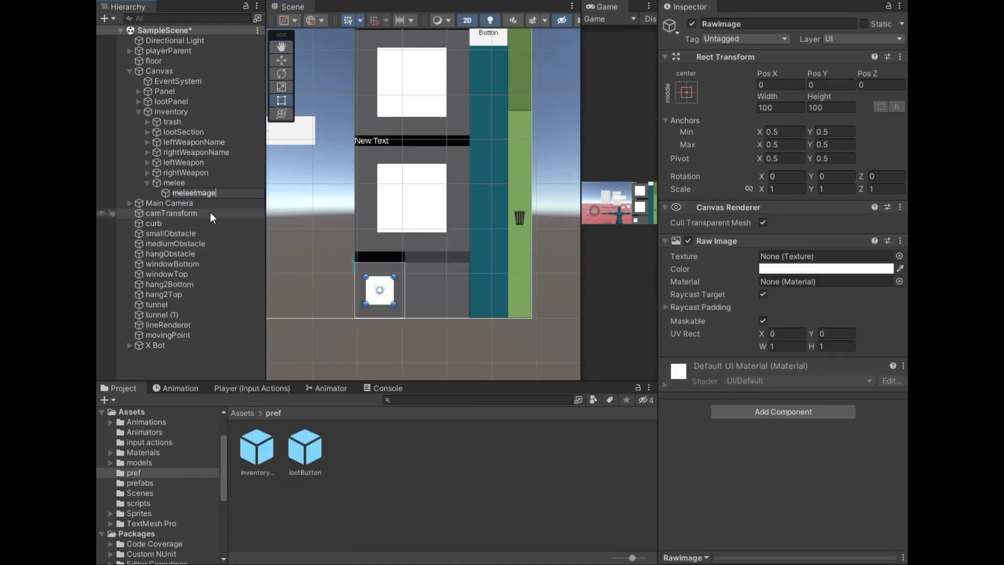
pyautogui.click(210, 212)
pyautogui.click(206, 193)
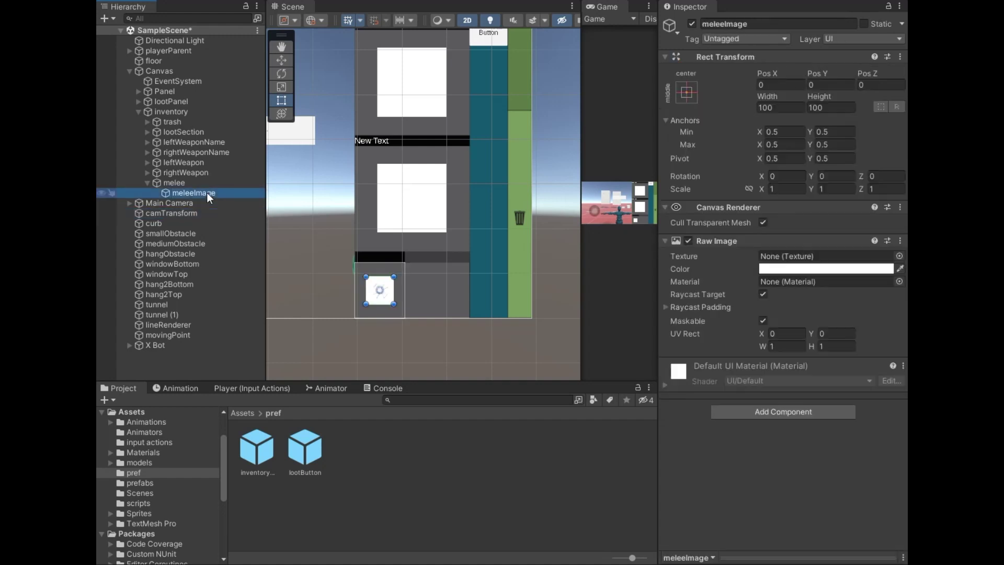
# Anchor melee with the bottom-left preset.
pyautogui.click(193, 183)
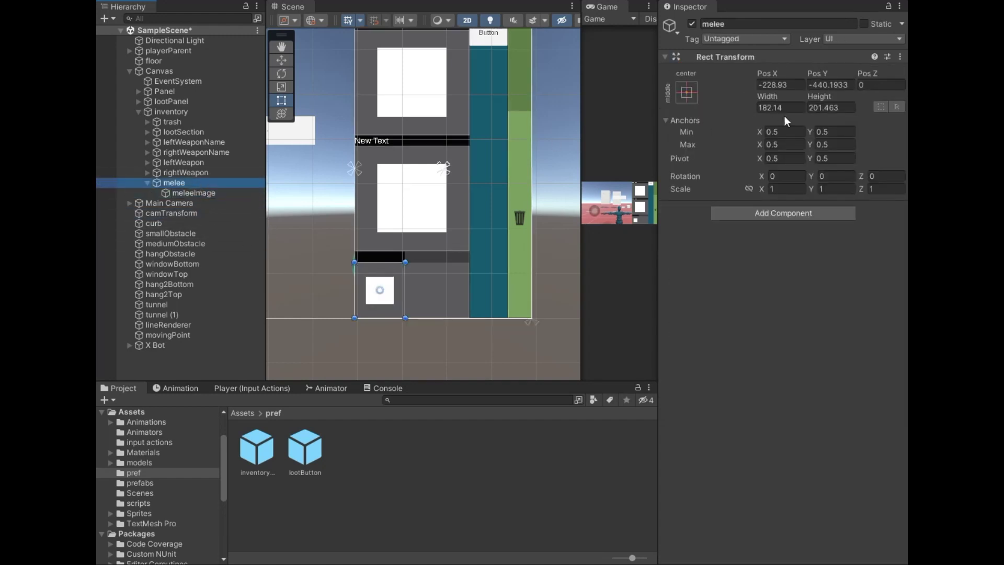
pyautogui.click(696, 93)
pyautogui.click(729, 249)
pyautogui.click(166, 254)
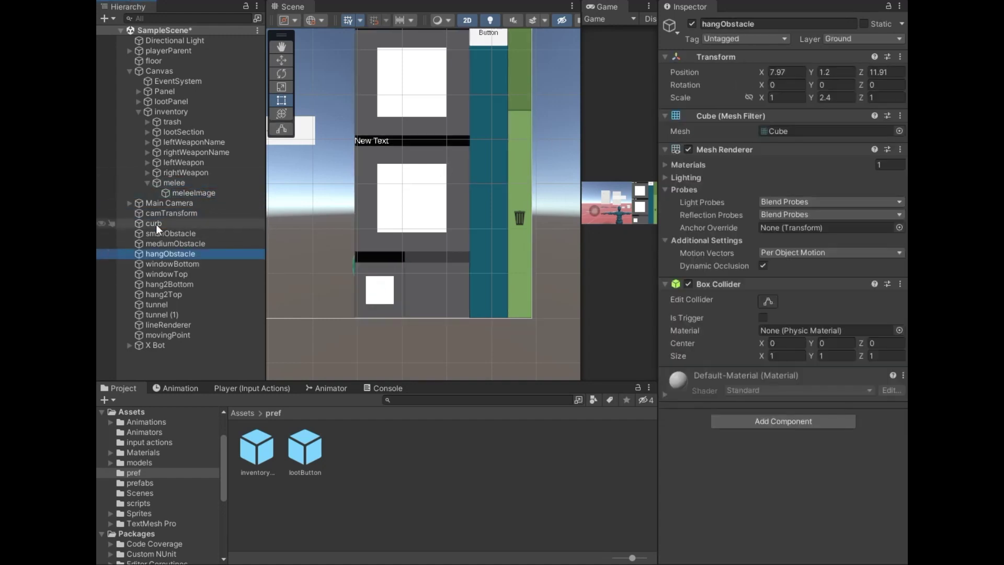
# Duplicate melee as pistol and rename its child image pistolImage.
pyautogui.click(149, 183)
pyautogui.click(175, 183)
pyautogui.hotkey('ctrl', 'd')
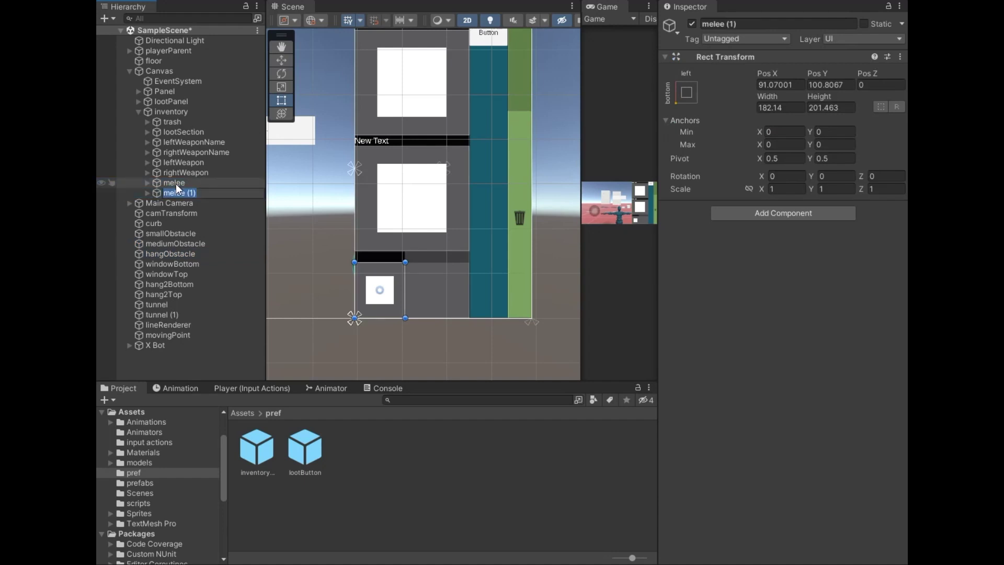
pyautogui.write('pistol')
pyautogui.press('Return')
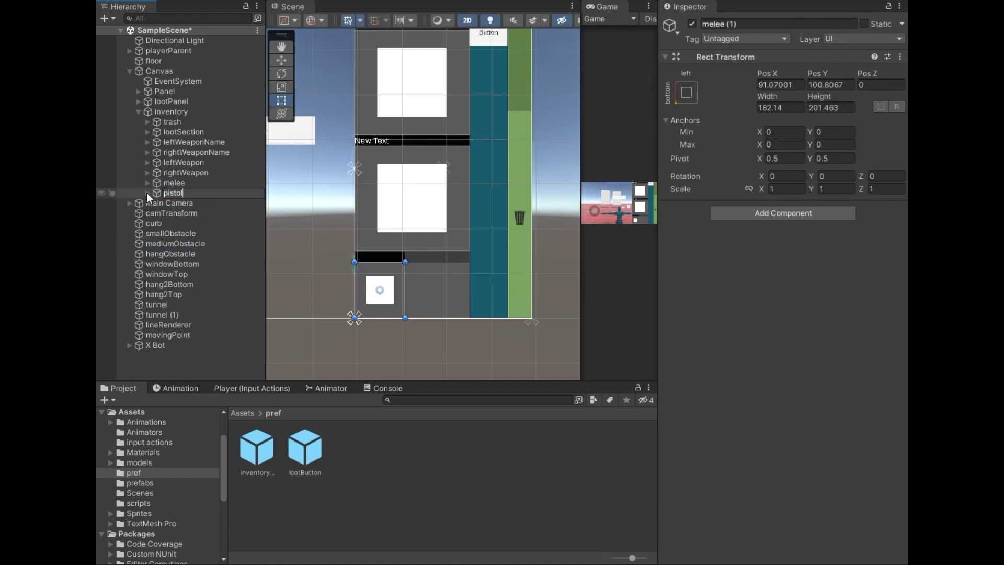
pyautogui.click(147, 193)
pyautogui.click(178, 203)
pyautogui.click(181, 203)
pyautogui.write('pistolImage')
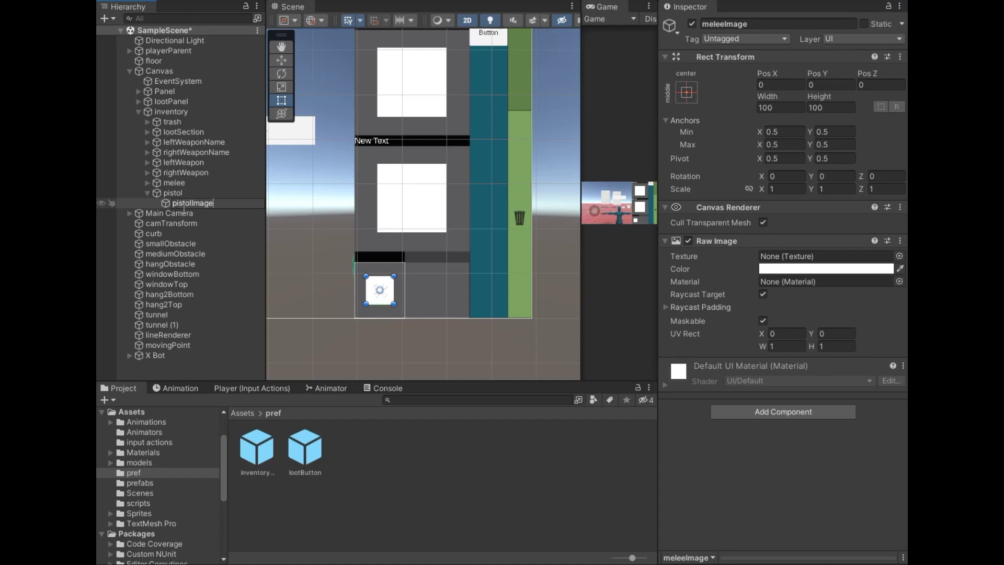
pyautogui.press('Return')
# Place pistol beside melee, widen it to about 229, and anchor it bottom-right.
pyautogui.click(148, 194)
pyautogui.click(153, 192)
pyautogui.click(282, 61)
pyautogui.moveTo(425, 292); pyautogui.dragTo(491, 296)
pyautogui.click(281, 101)
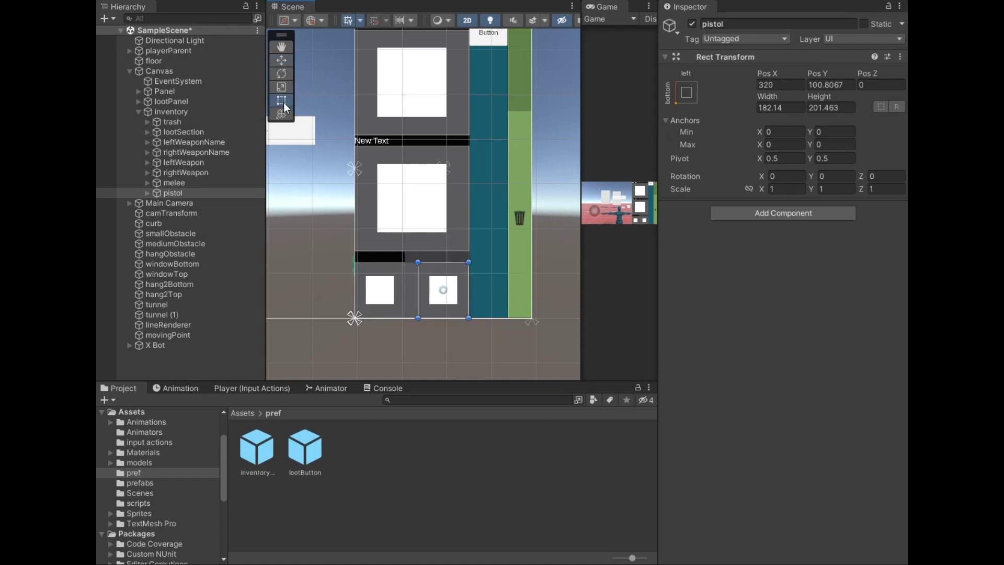
pyautogui.moveTo(417, 290); pyautogui.dragTo(404, 290)
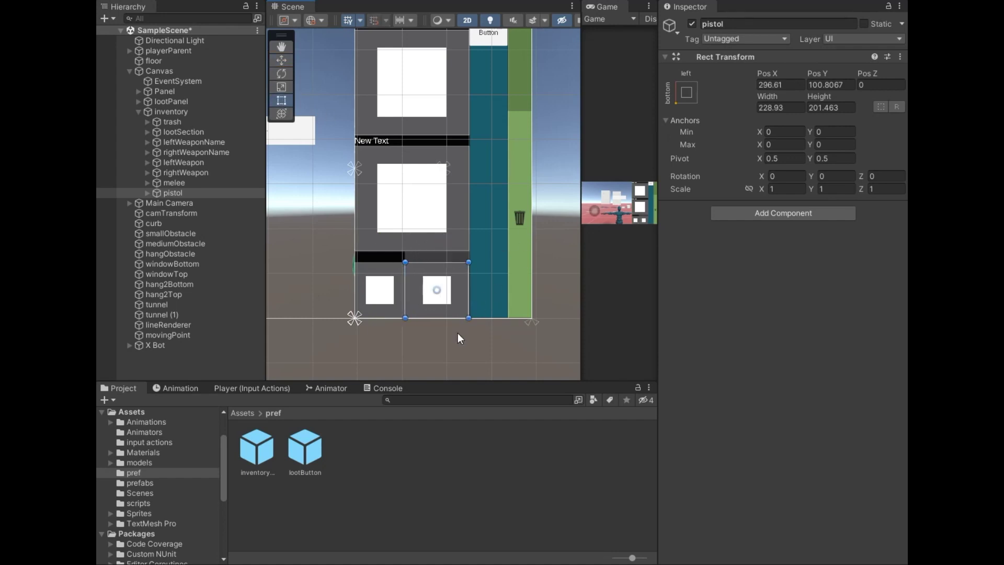
pyautogui.click(687, 93)
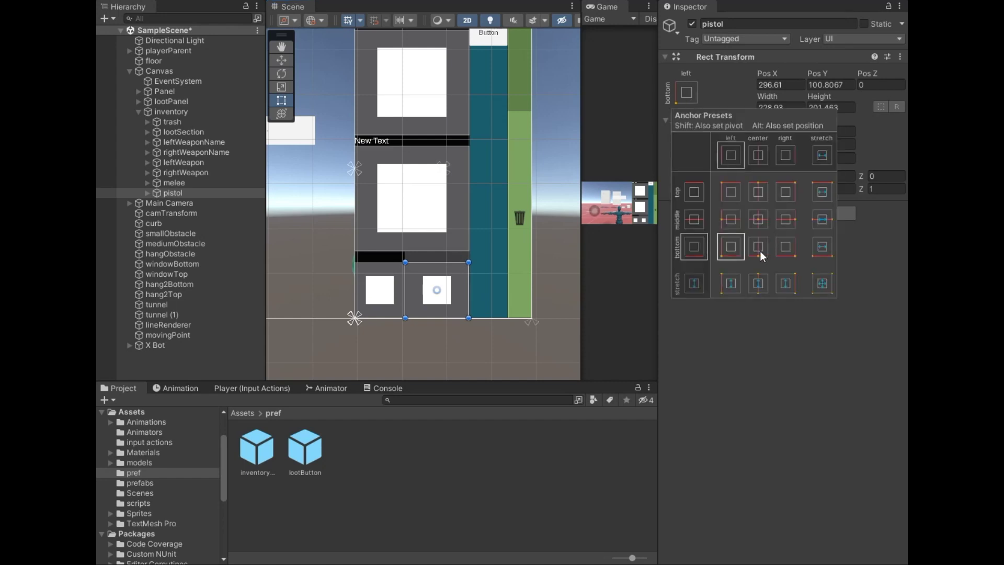
pyautogui.click(784, 252)
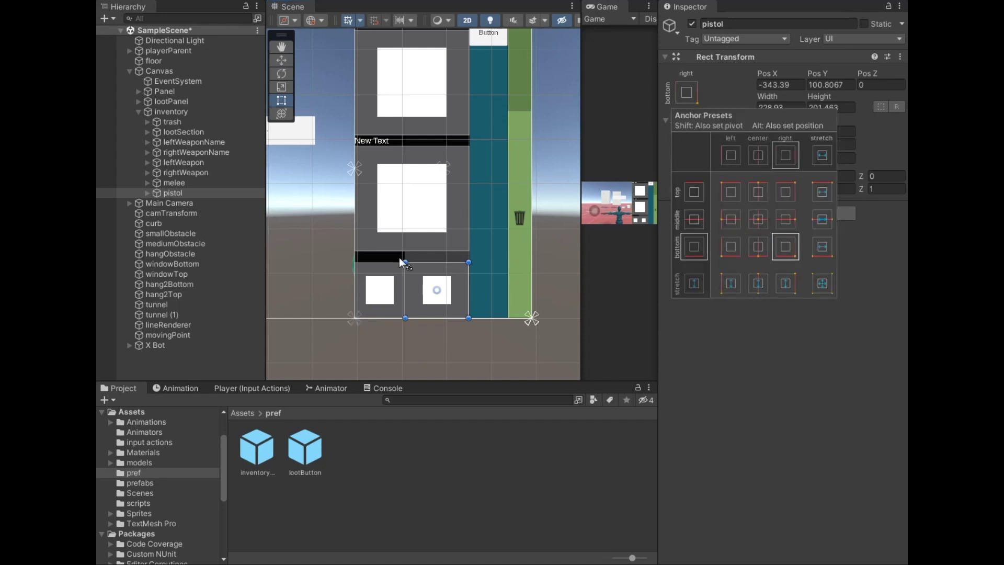
pyautogui.click(178, 113)
# Create an empty meleeName child of inventory and shape it into a thin bar over the lower-left slot.
pyautogui.rightClick(178, 113)
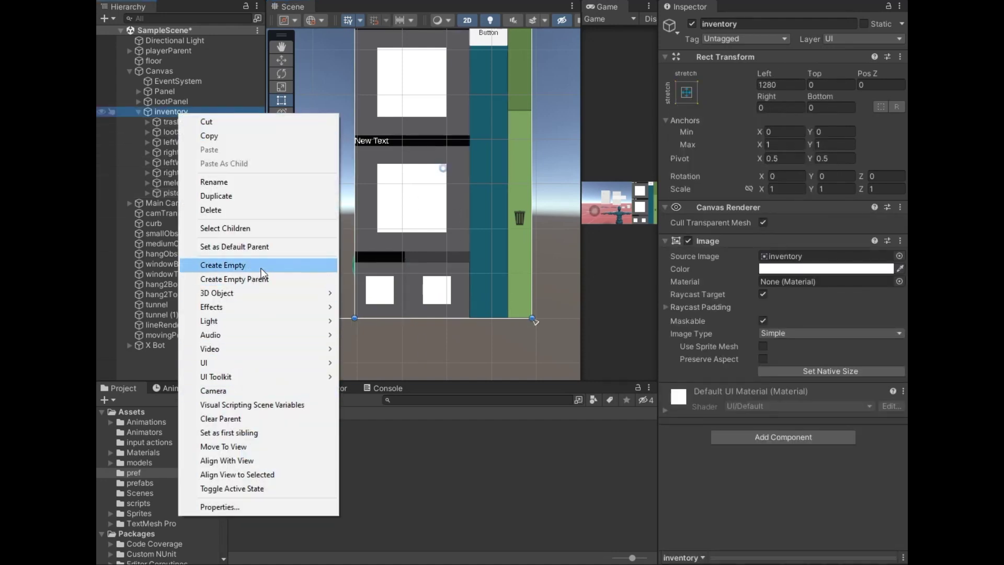
pyautogui.click(207, 264)
pyautogui.write('meleeName')
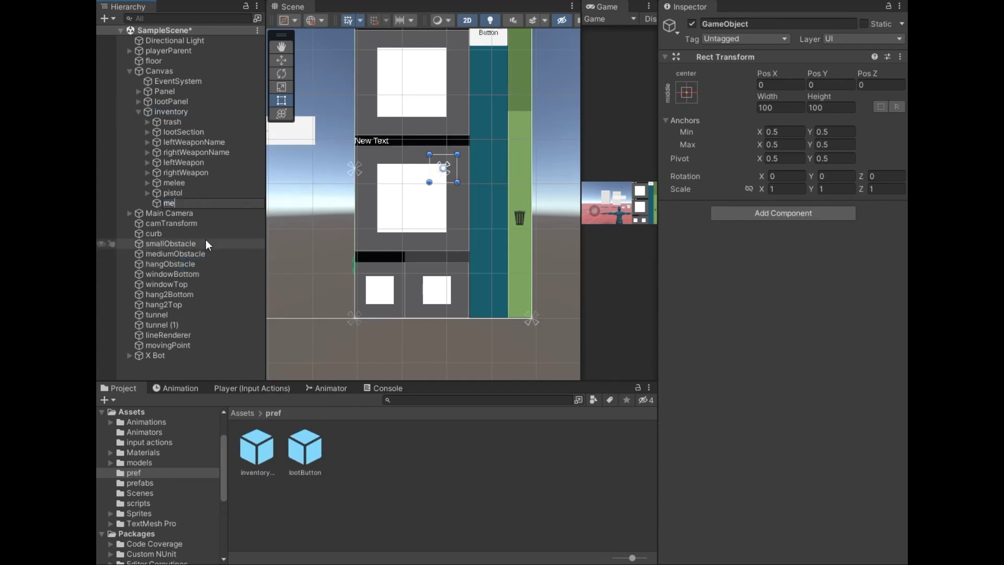
pyautogui.click(206, 243)
pyautogui.click(201, 204)
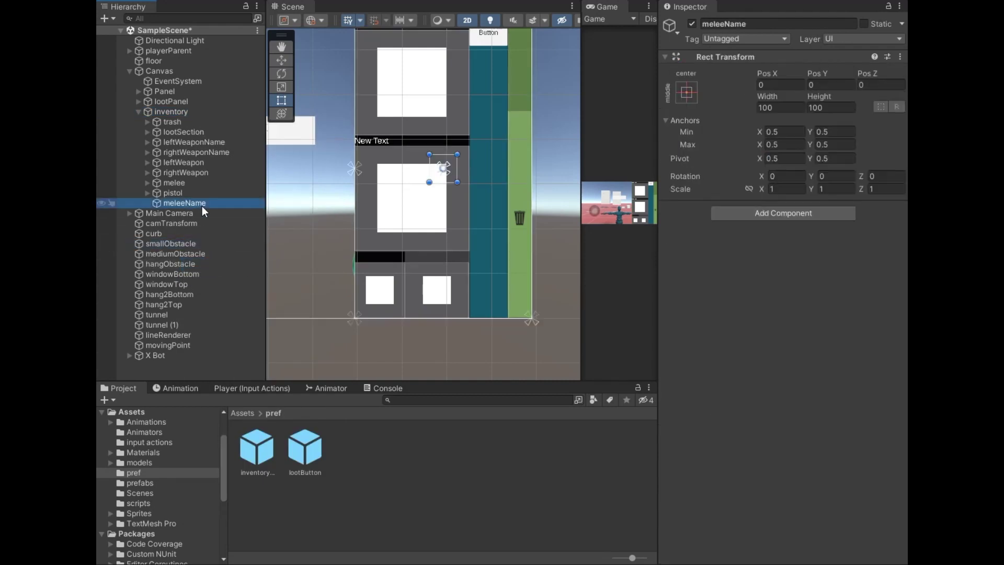
pyautogui.moveTo(429, 182); pyautogui.dragTo(427, 261)
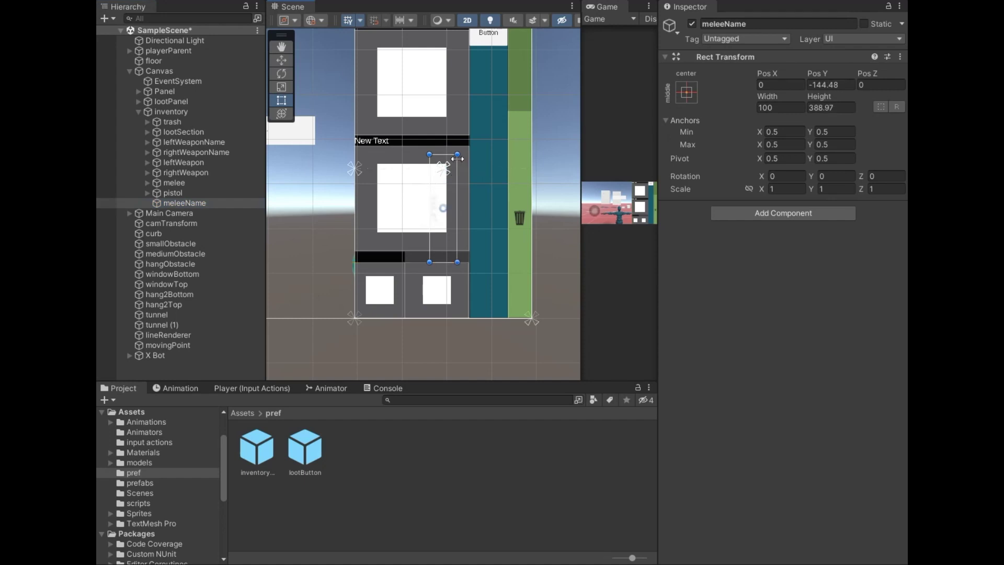
pyautogui.moveTo(431, 155)
pyautogui.mouseDown()
pyautogui.moveTo(431, 250)
pyautogui.moveTo(354, 255)
pyautogui.mouseUp()
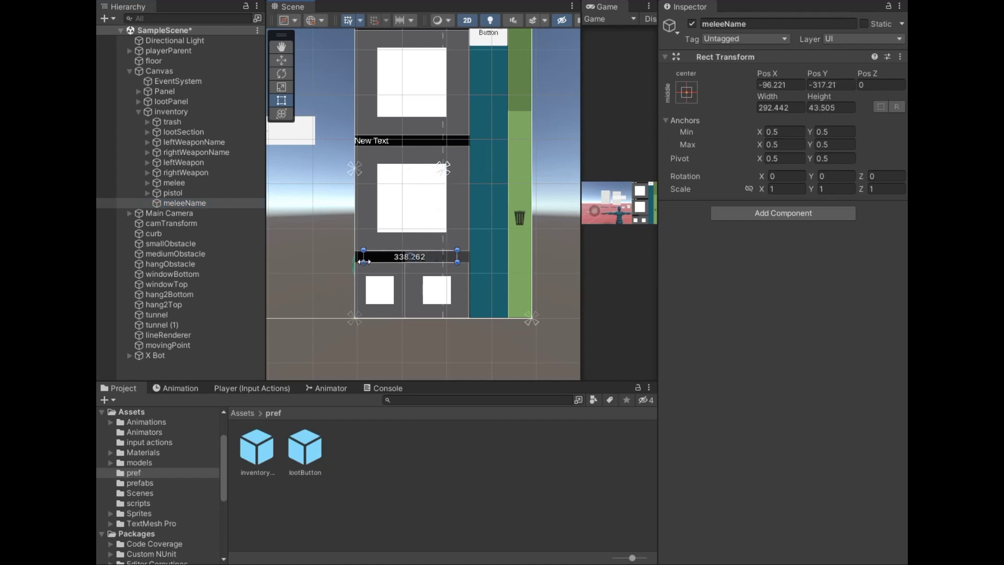
pyautogui.moveTo(458, 255); pyautogui.dragTo(401, 255)
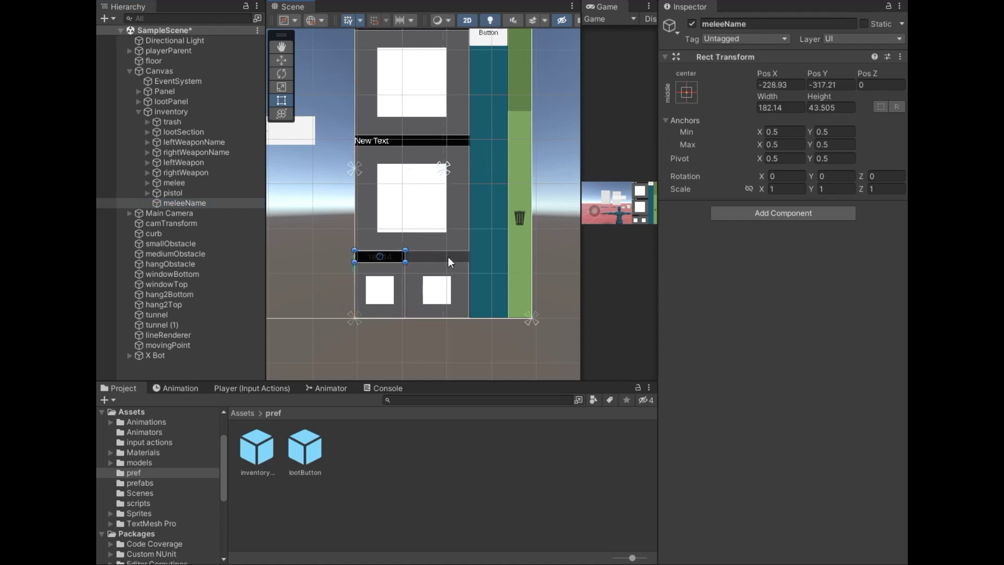
# Add a TextMeshPro text child to meleeName, also named meleeName.
pyautogui.rightClick(184, 204)
pyautogui.moveTo(237, 429)
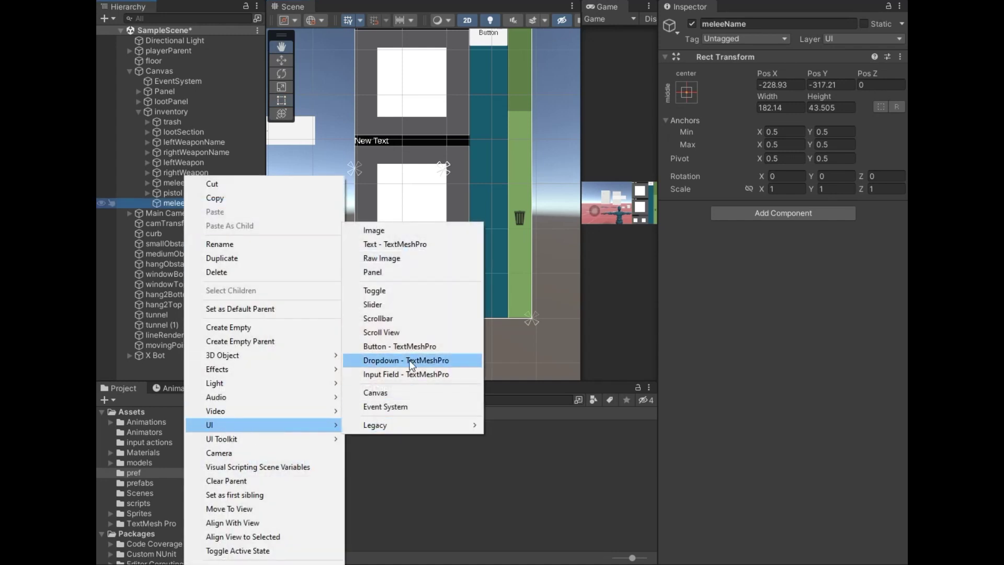
pyautogui.click(413, 245)
pyautogui.write('melee')
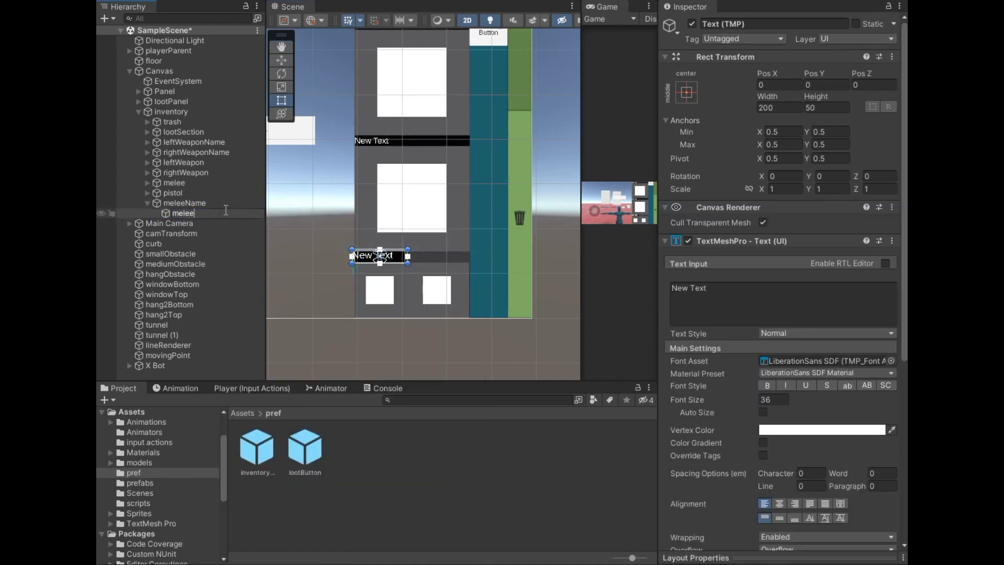
pyautogui.click(242, 240)
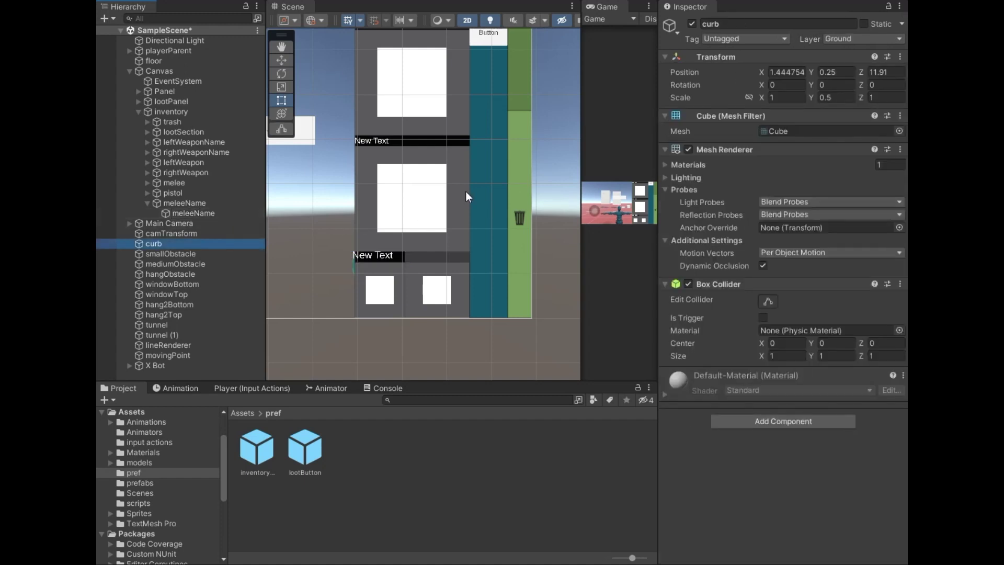
pyautogui.click(203, 213)
# Stretch the text to fill its parent, auto-size it between 3 and 30, and centre it vertically.
pyautogui.click(685, 94)
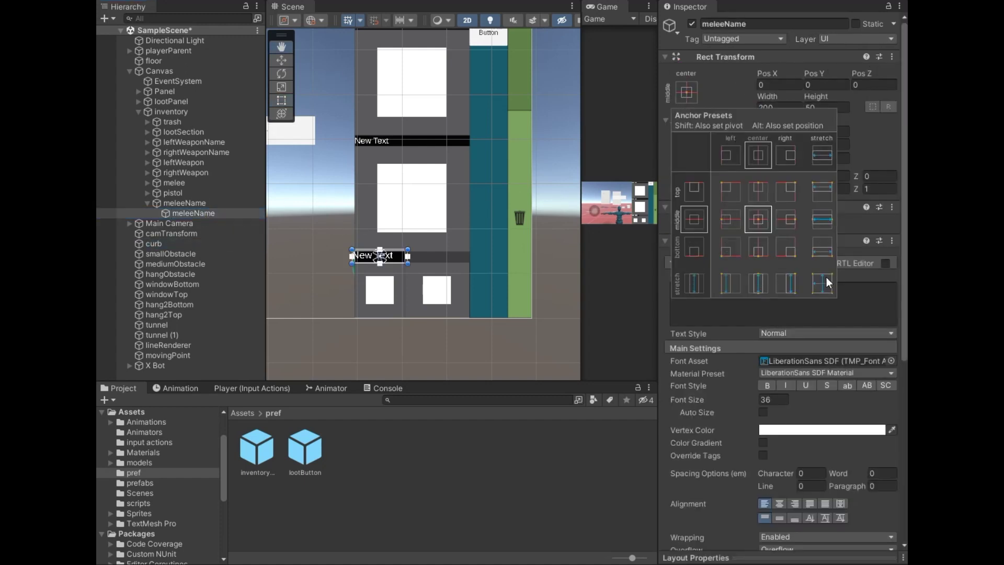
pyautogui.click(763, 412)
pyautogui.click(784, 425)
pyautogui.write('3')
pyautogui.click(821, 425)
pyautogui.write('20')
pyautogui.doubleClick(824, 425)
pyautogui.write('30')
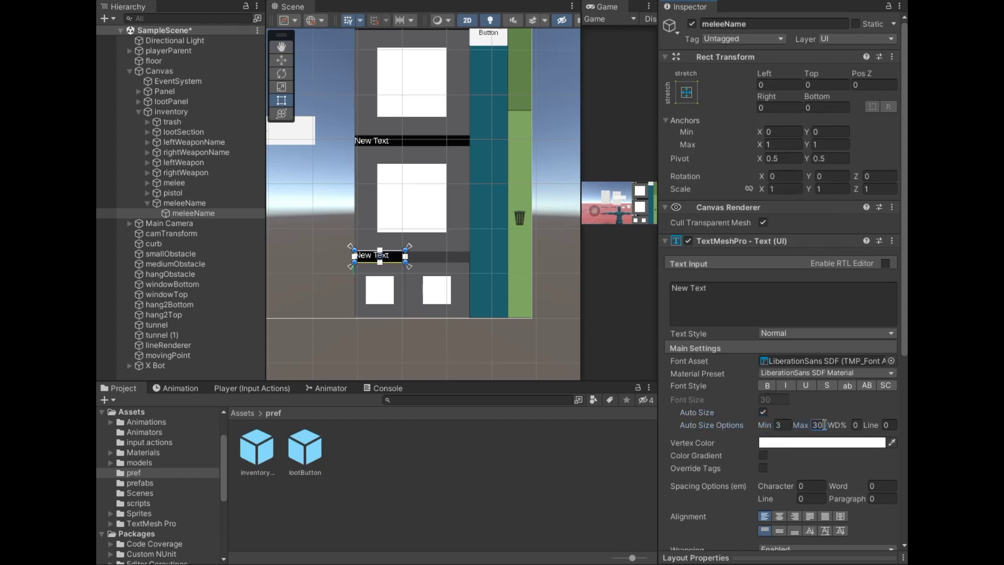
pyautogui.click(781, 530)
# Collapse meleeName and duplicate it with Ctrl+D.
pyautogui.click(155, 204)
pyautogui.click(147, 203)
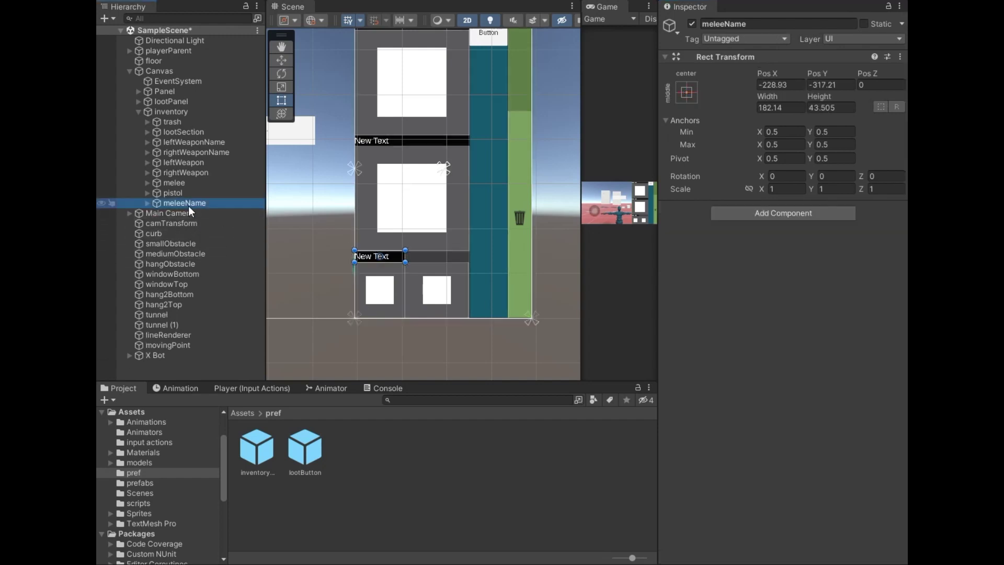
pyautogui.hotkey('ctrl', 'd')
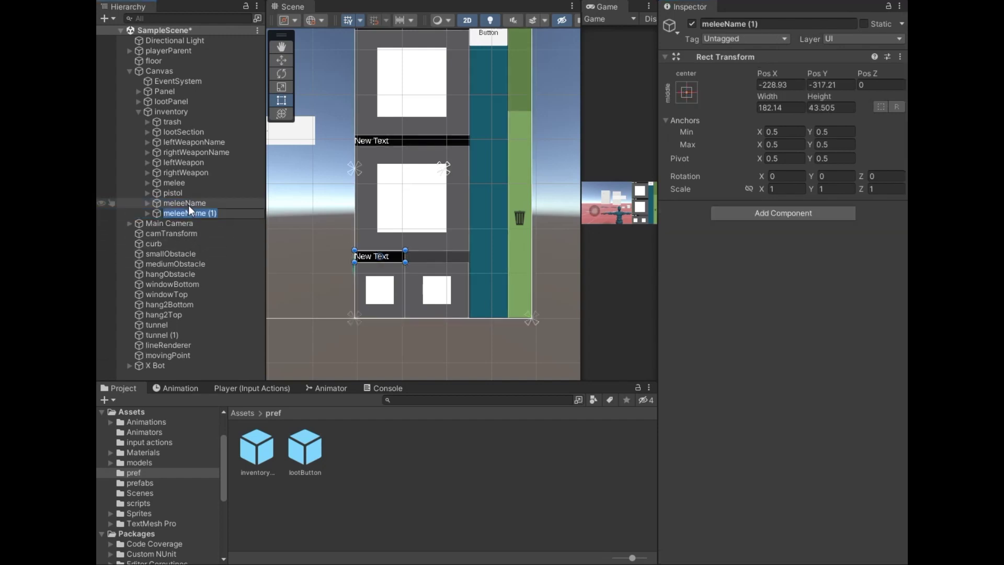
# Rename the meleeName copy and its text child to pistolName.
pyautogui.write('ame')
pyautogui.click(146, 213)
pyautogui.click(160, 215)
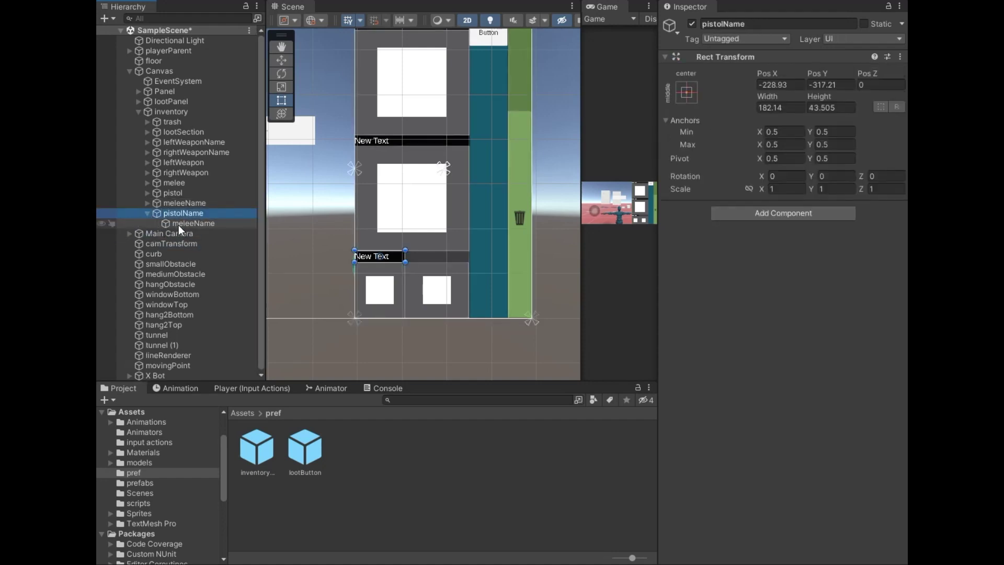
pyautogui.click(181, 225)
pyautogui.click(182, 226)
pyautogui.write('pistol')
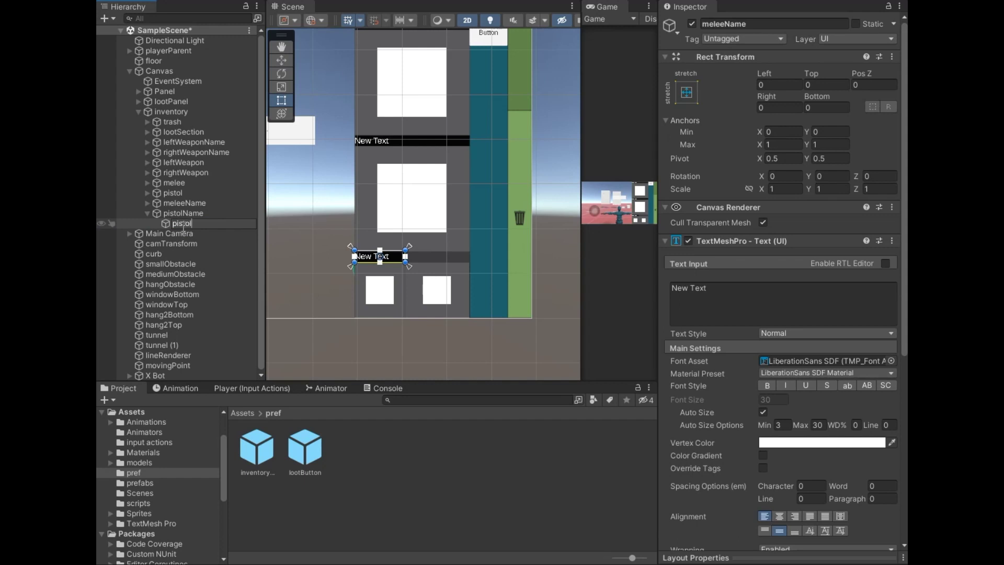
pyautogui.write('Name')
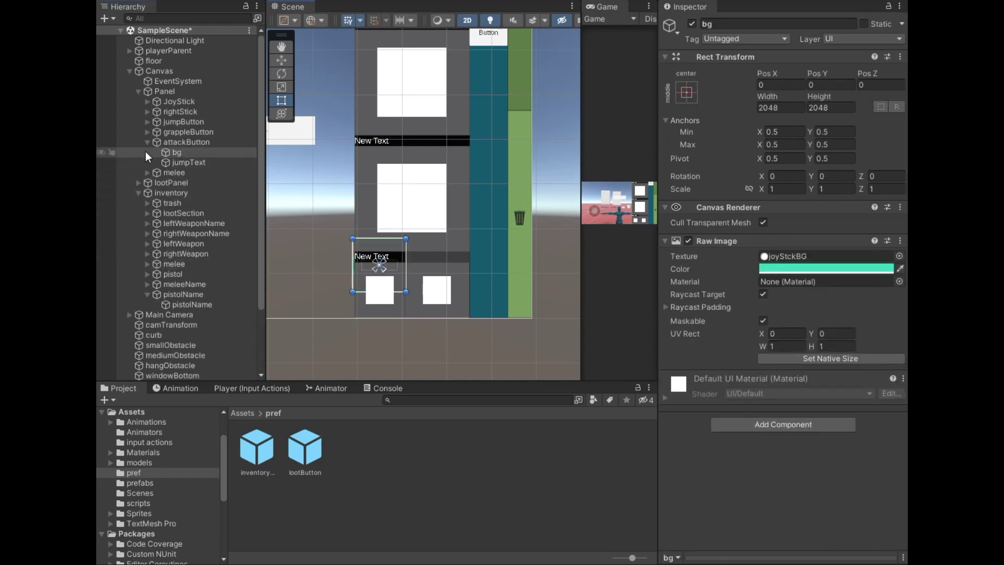
pyautogui.click(147, 142)
# Move pistolName right beside the melee label and widen it to the panel edge.
pyautogui.click(194, 273)
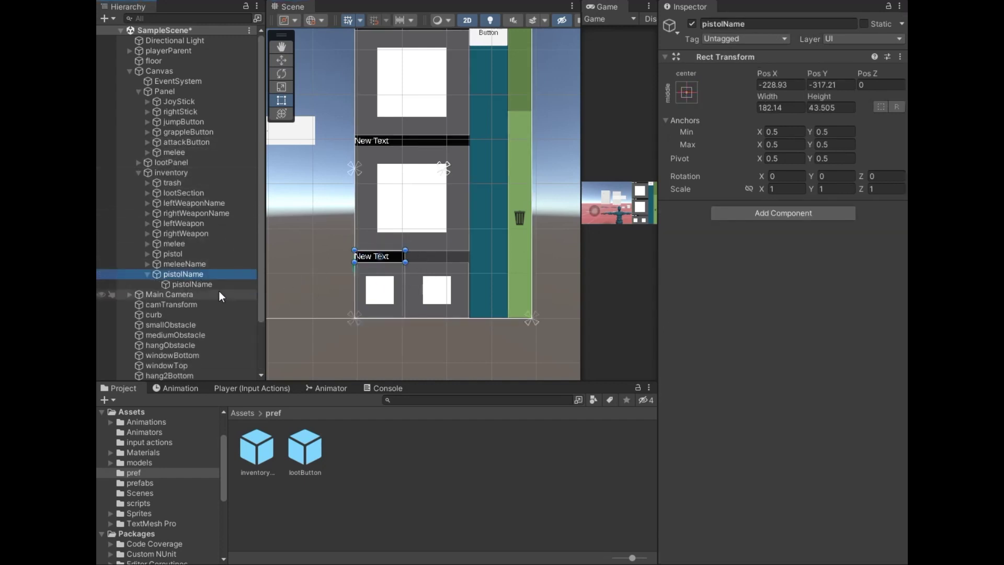
pyautogui.click(282, 64)
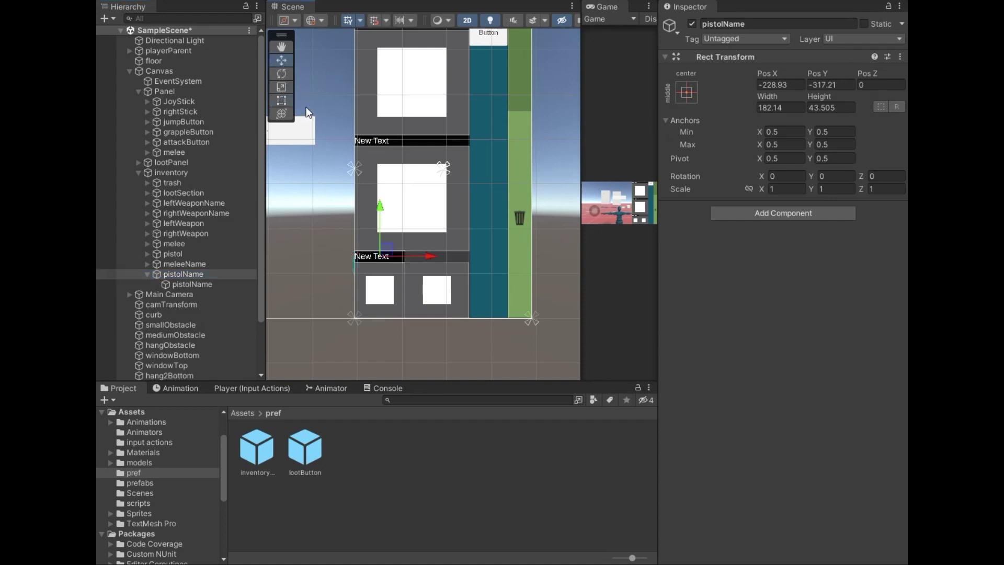
pyautogui.moveTo(427, 261); pyautogui.dragTo(475, 263)
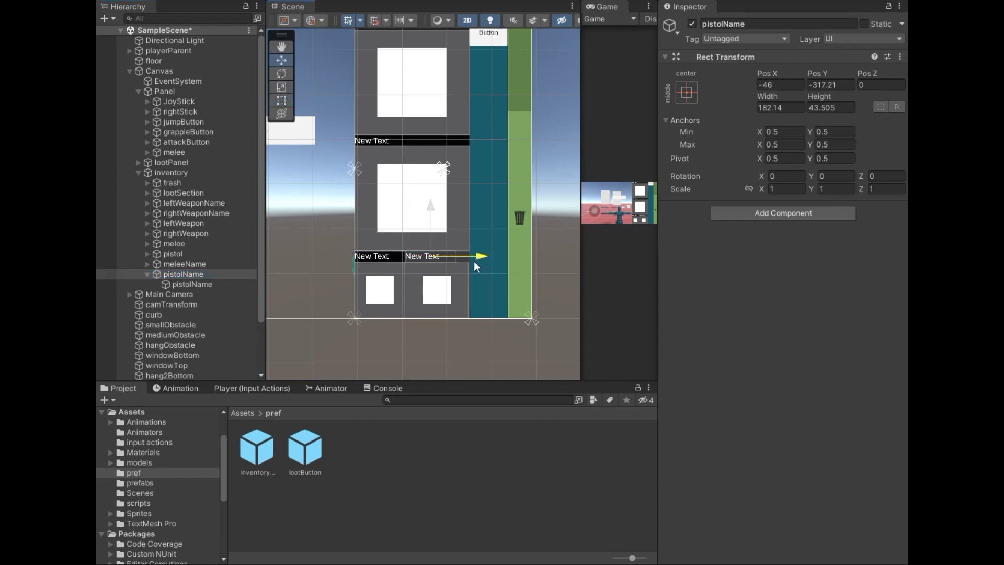
pyautogui.moveTo(474, 262); pyautogui.dragTo(475, 265)
pyautogui.click(283, 102)
pyautogui.moveTo(456, 256); pyautogui.dragTo(470, 256)
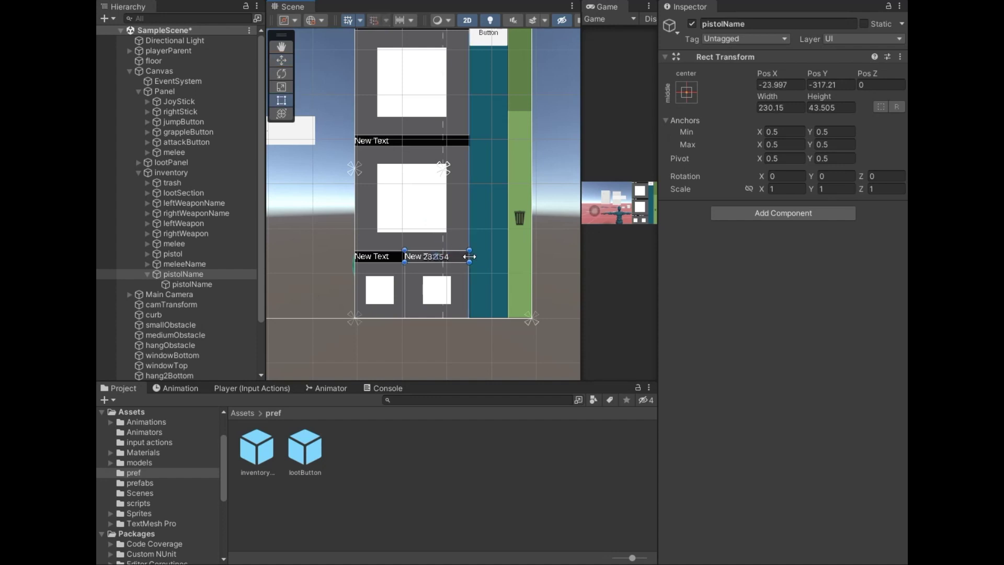
# Verify the pistolName text's anchor preset is unchanged, then deselect.
pyautogui.click(205, 274)
pyautogui.click(219, 283)
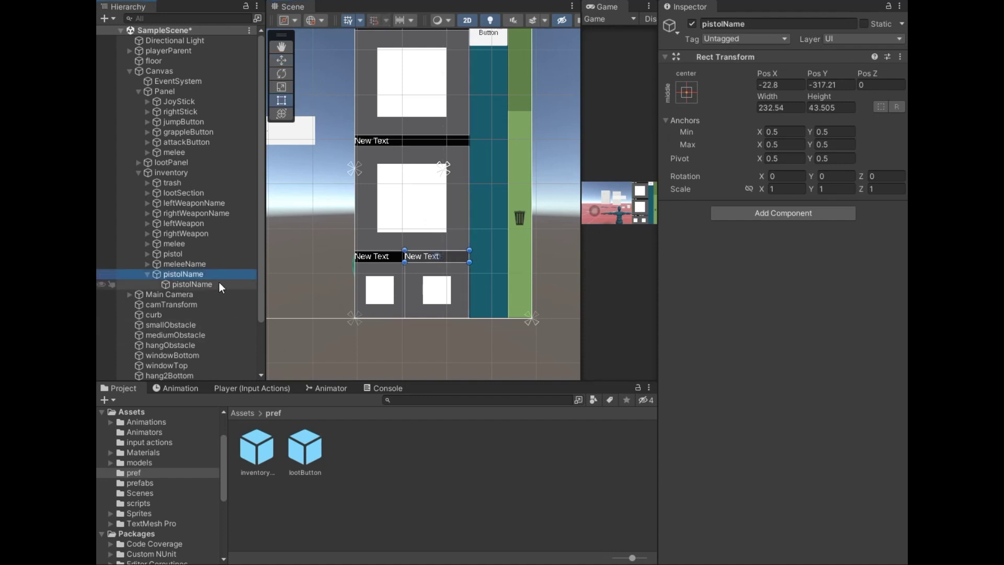
pyautogui.click(688, 92)
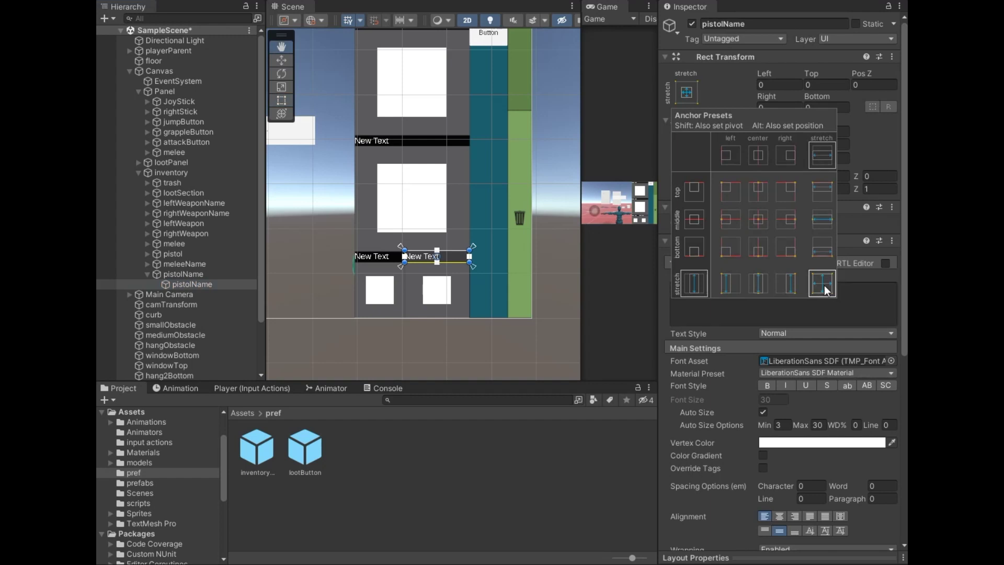
pyautogui.click(671, 201)
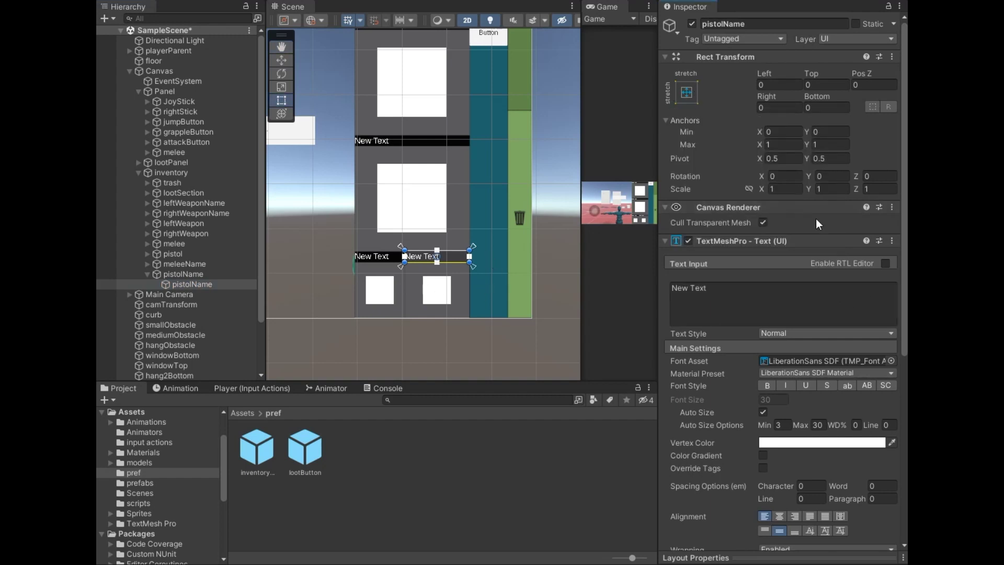
pyautogui.click(458, 351)
pyautogui.scroll(-1, 477, 233)
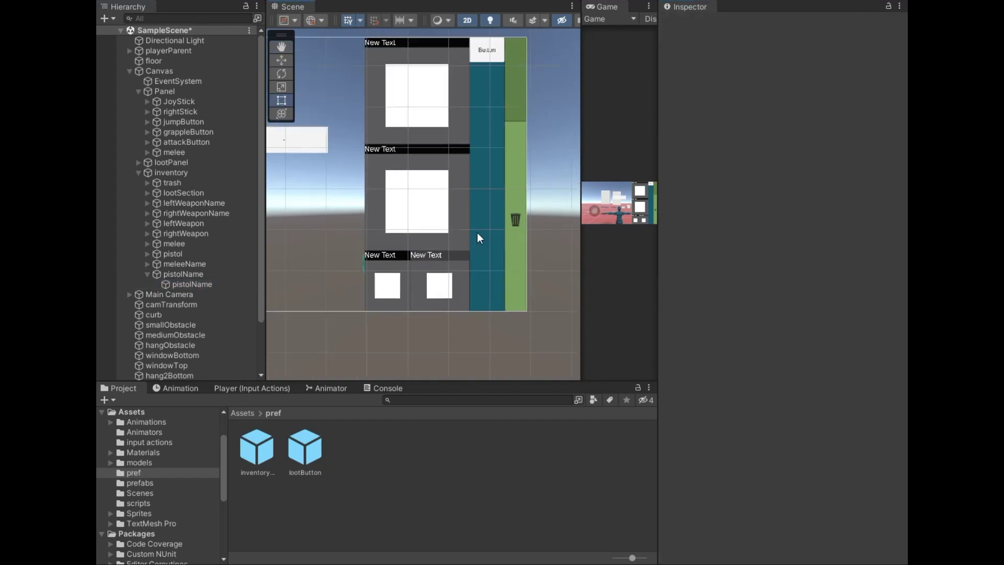
# Select the trash object and choose Add Tag... to create a new tag.
pyautogui.moveTo(477, 238); pyautogui.dragTo(458, 274, button='middle')
pyautogui.click(146, 274)
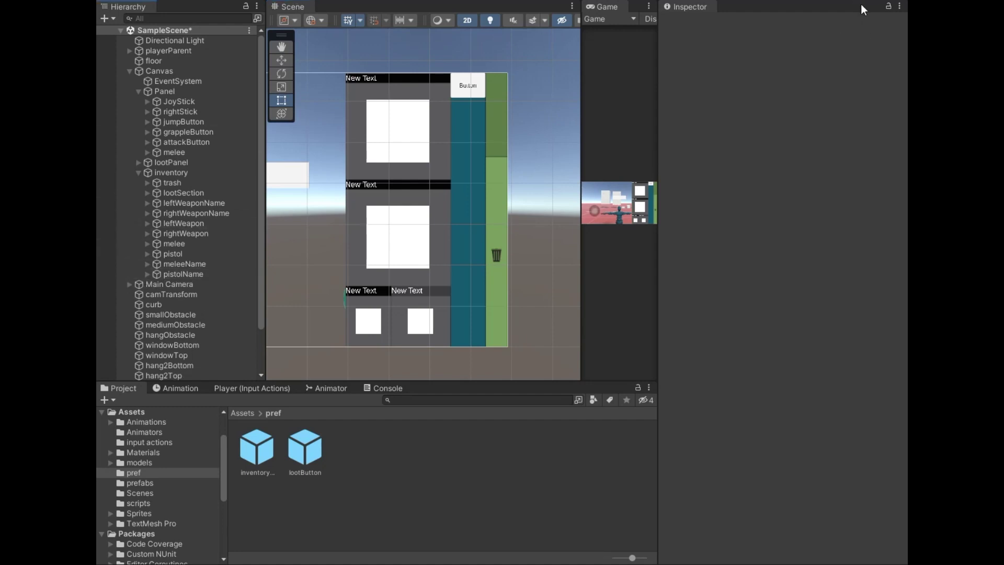
pyautogui.click(198, 183)
pyautogui.click(749, 43)
pyautogui.click(774, 281)
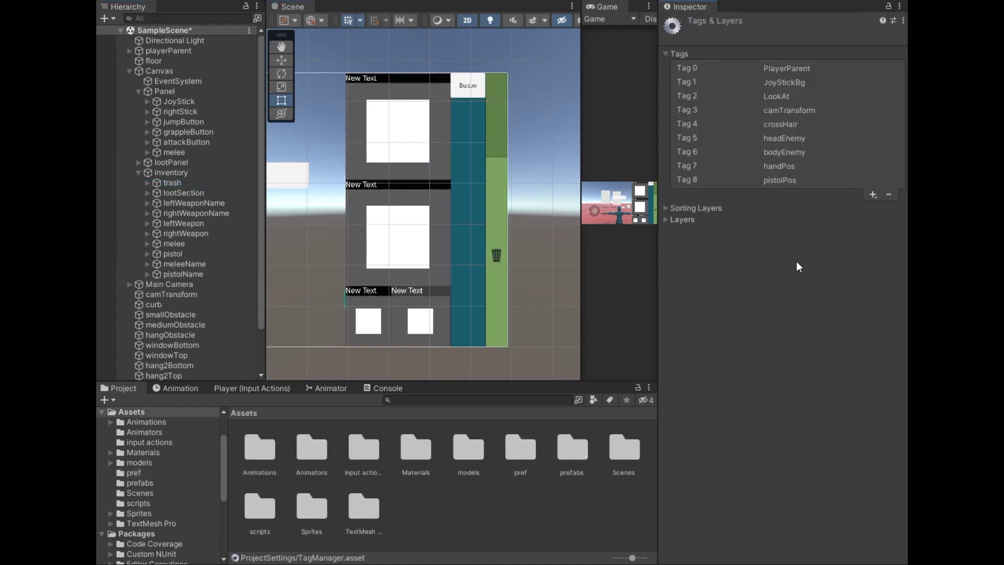
pyautogui.click(873, 195)
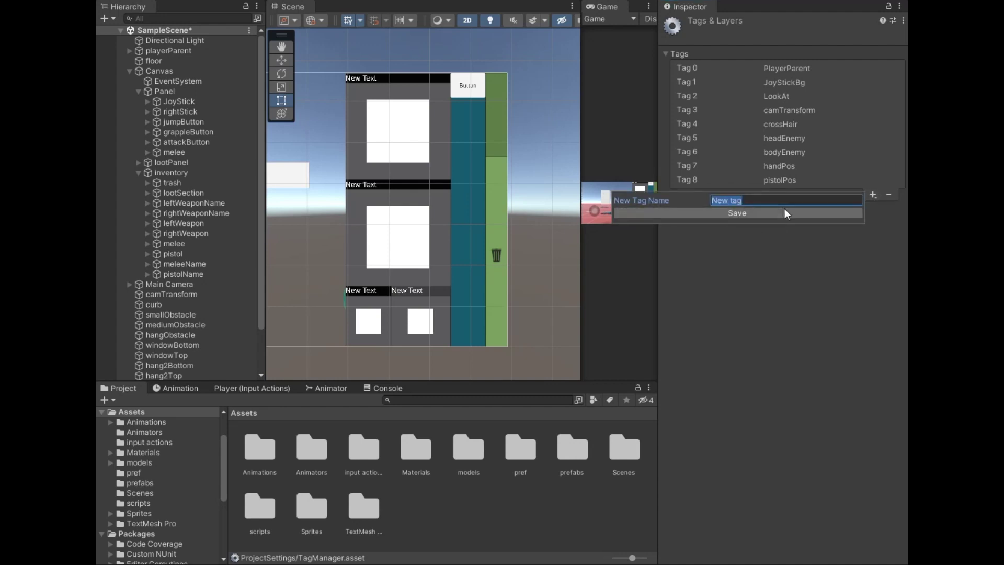
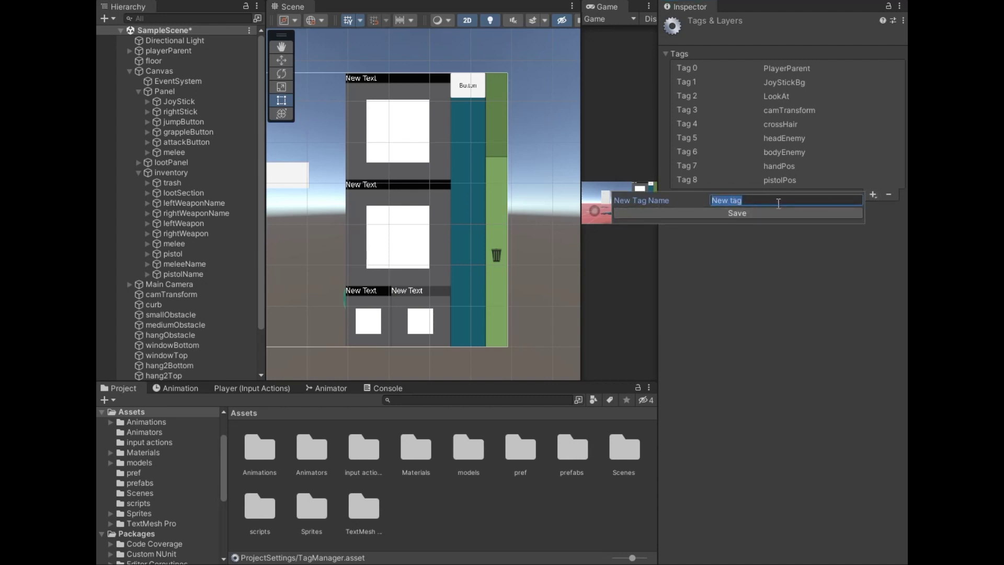
# Add the tags trash, leftWeapon, rightWeapon, melee and pistol in Tags & Layers.
pyautogui.write('trash')
pyautogui.click(800, 214)
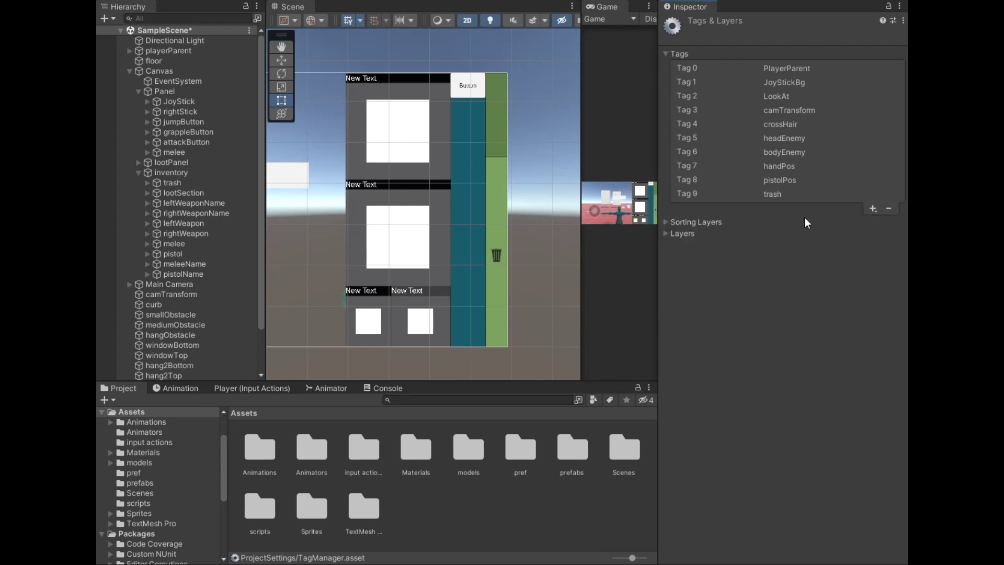
pyautogui.click(874, 209)
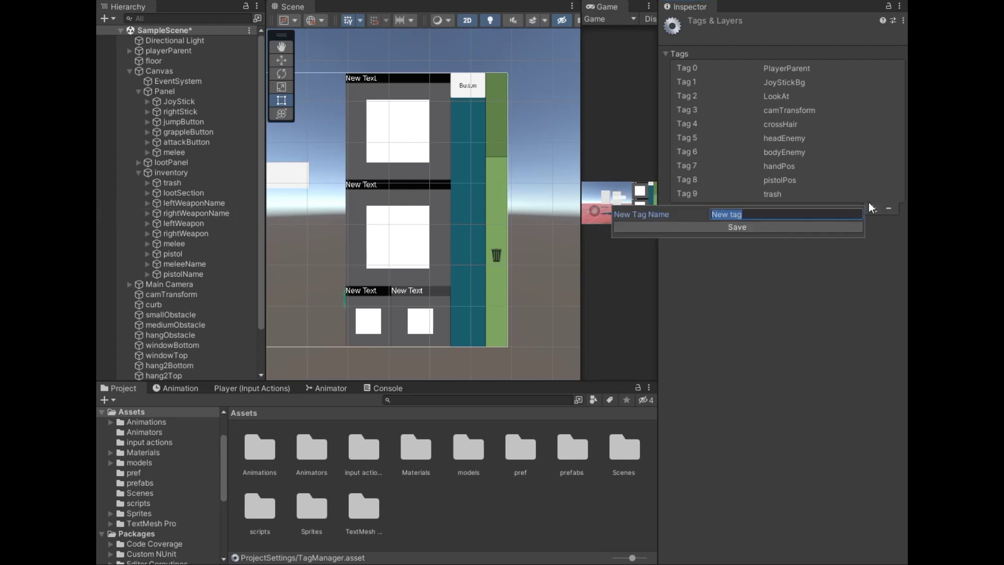
pyautogui.press('BackSpace')
pyautogui.click(778, 226)
pyautogui.click(874, 224)
pyautogui.write('rightWeapon')
pyautogui.click(821, 240)
pyautogui.click(873, 237)
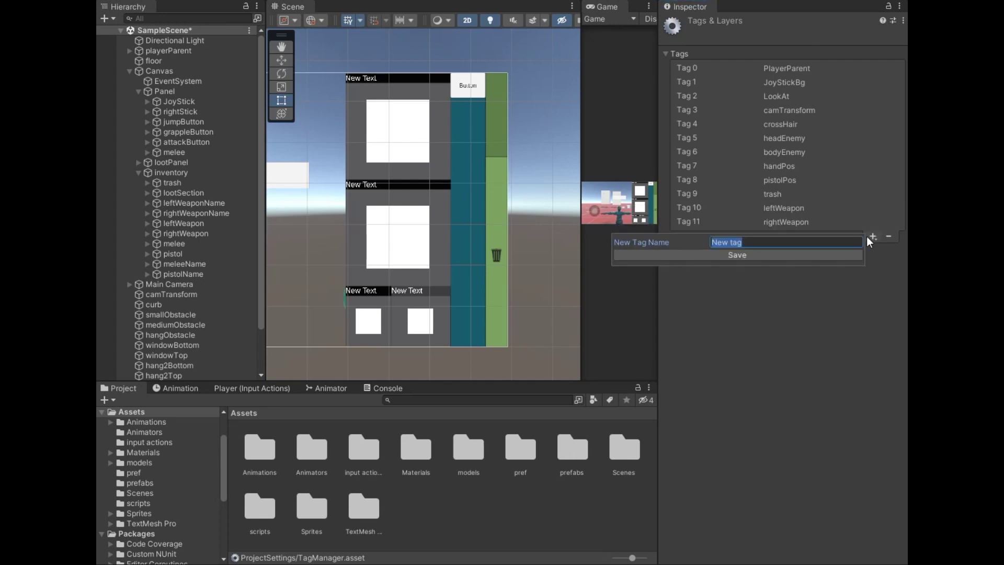
pyautogui.write('melee')
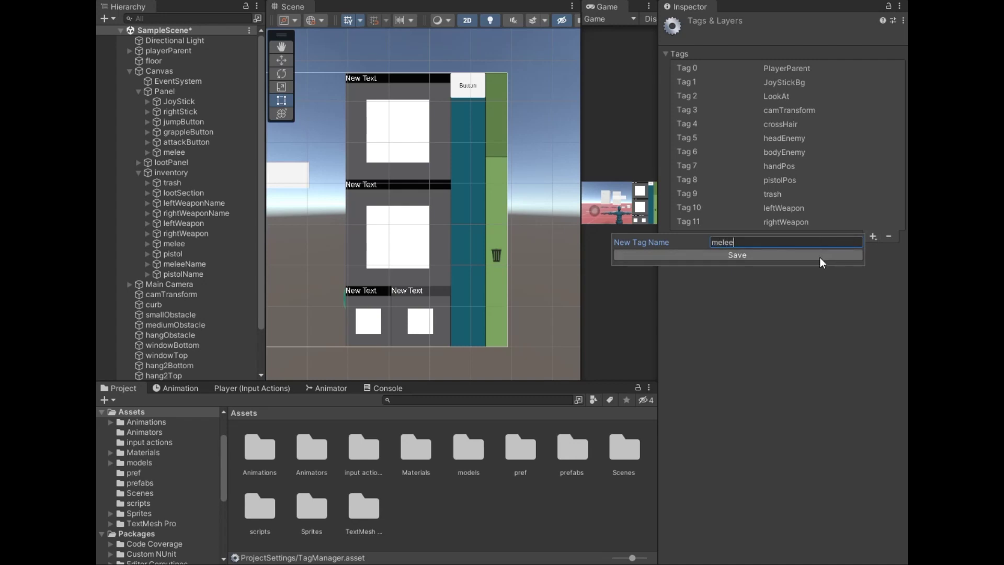
pyautogui.click(820, 255)
pyautogui.click(873, 250)
pyautogui.write('pist')
pyautogui.click(816, 268)
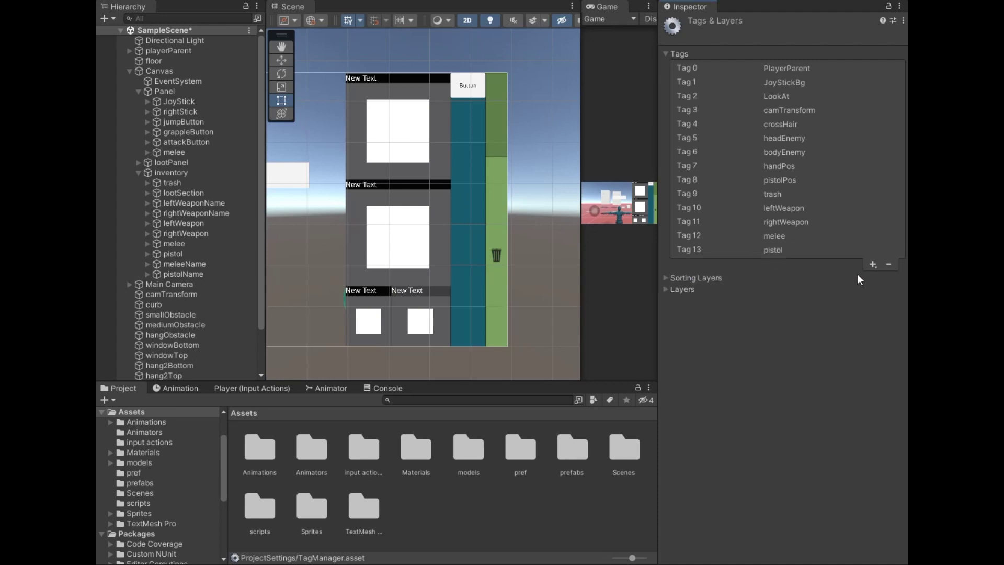
# Add the image tags meleeImage, pistolImage, rightWeaponImage and leftWeaponImage.
pyautogui.click(873, 264)
pyautogui.write('meleeImage')
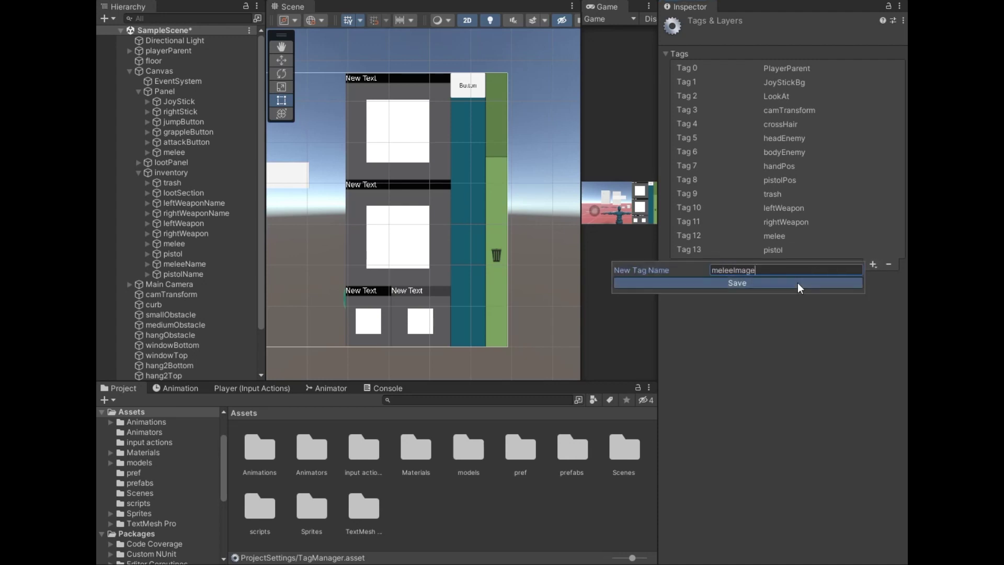
pyautogui.click(798, 282)
pyautogui.click(872, 278)
pyautogui.write('pistolImage')
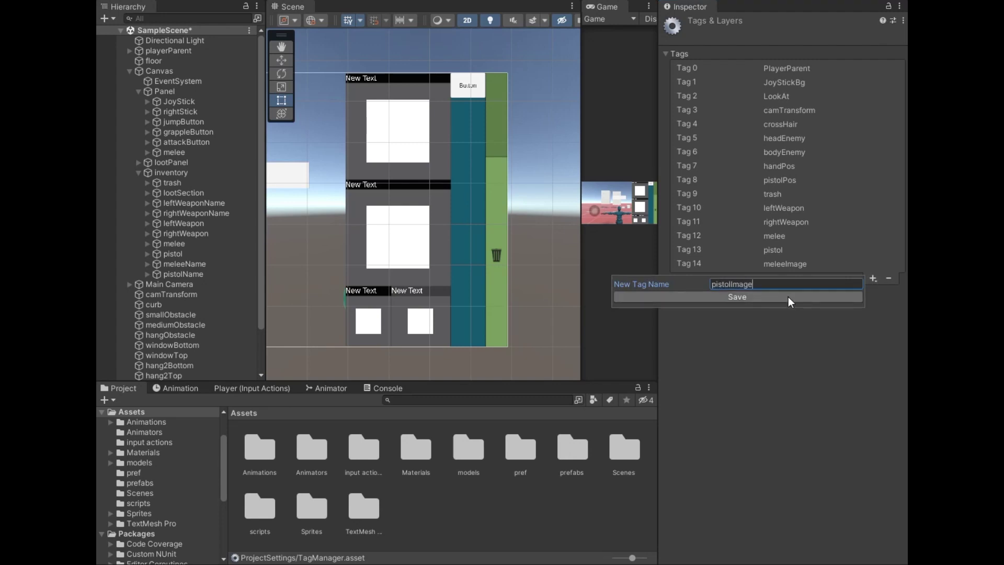
pyautogui.click(789, 297)
pyautogui.click(873, 293)
pyautogui.write('rightWeaponImage')
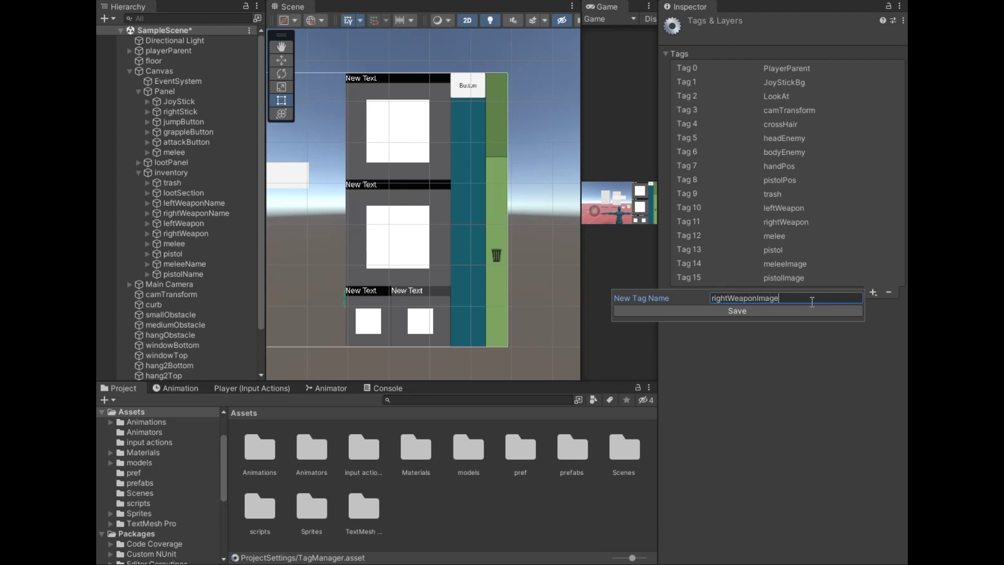
pyautogui.click(804, 311)
pyautogui.click(873, 306)
pyautogui.write('leftWeaponImage')
pyautogui.click(798, 323)
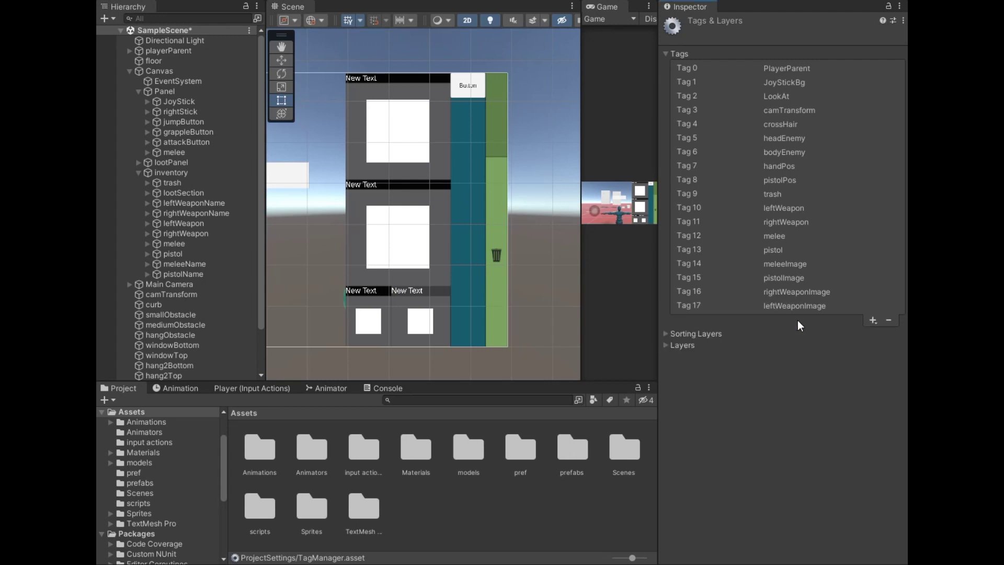
pyautogui.click(195, 273)
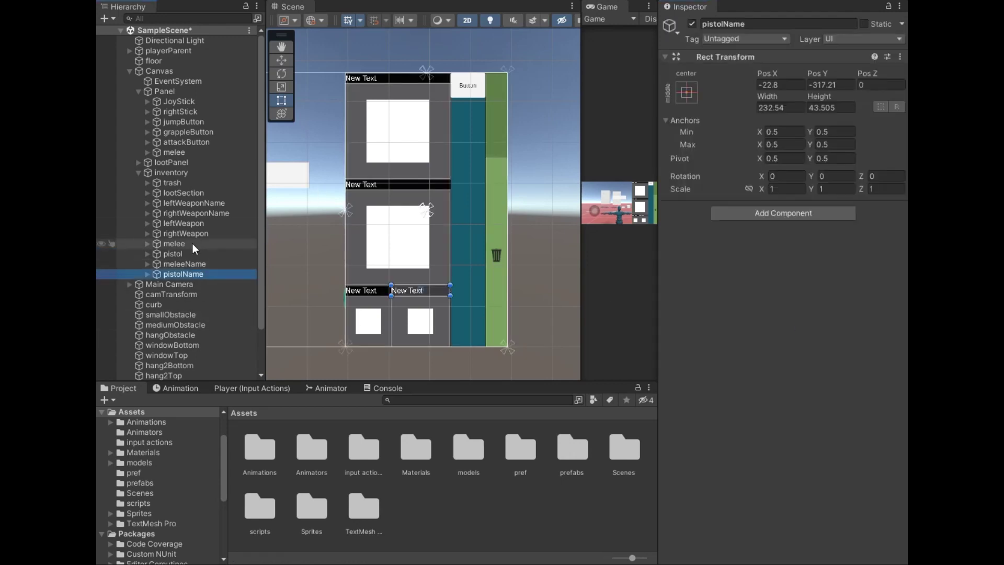
# Tag leftWeapon, leftWeaponImage, rightWeapon and rightWeaponImage with their matching tags.
pyautogui.click(181, 224)
pyautogui.click(147, 223)
pyautogui.click(147, 243)
pyautogui.click(147, 264)
pyautogui.click(147, 284)
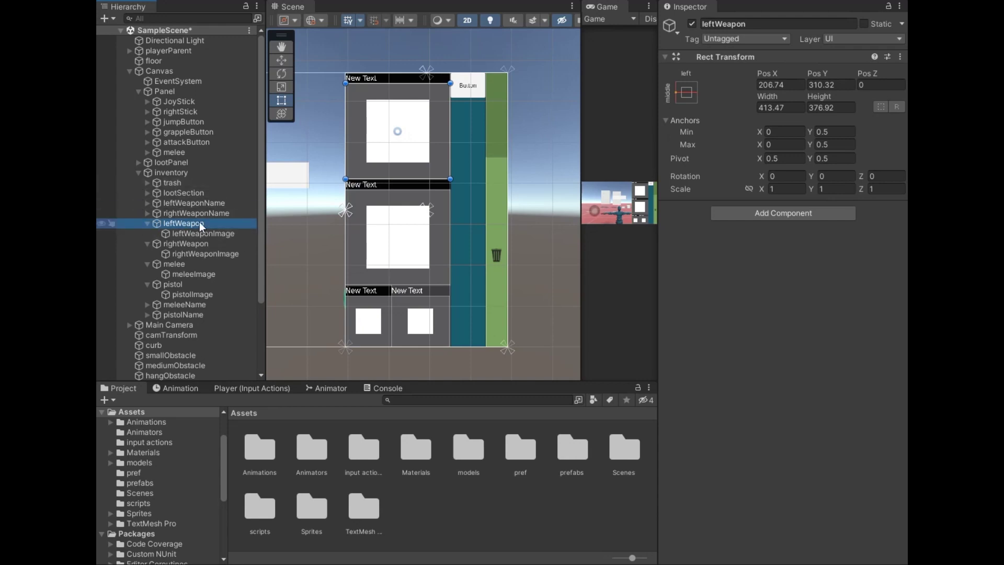
pyautogui.click(754, 39)
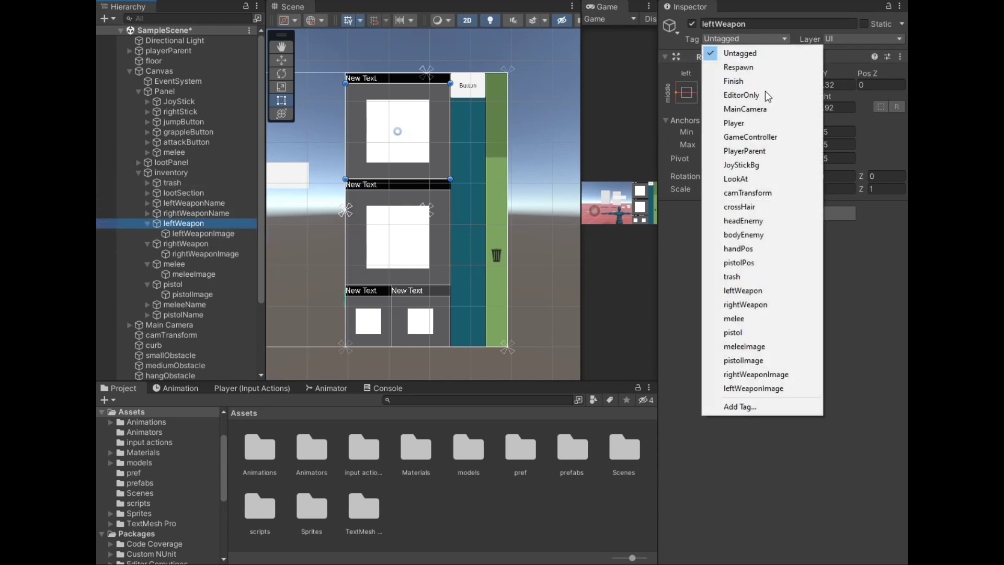
pyautogui.click(766, 299)
pyautogui.click(215, 235)
pyautogui.click(711, 42)
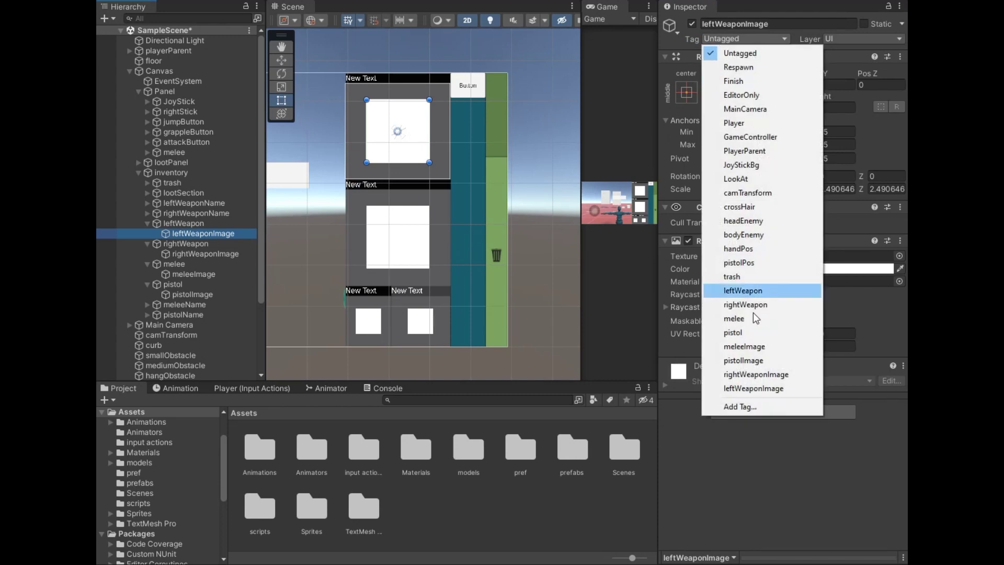
pyautogui.click(756, 388)
pyautogui.click(168, 241)
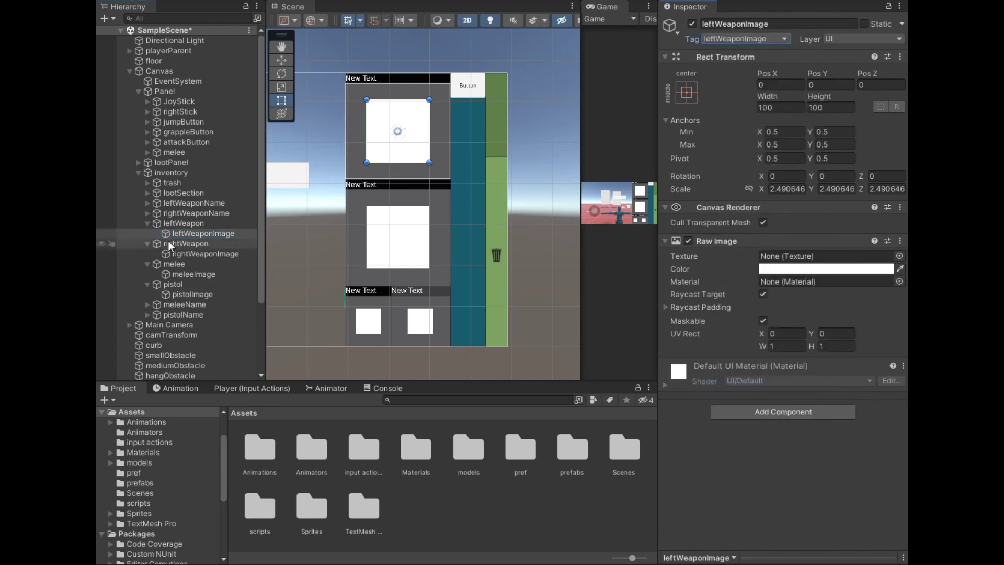
pyautogui.click(723, 42)
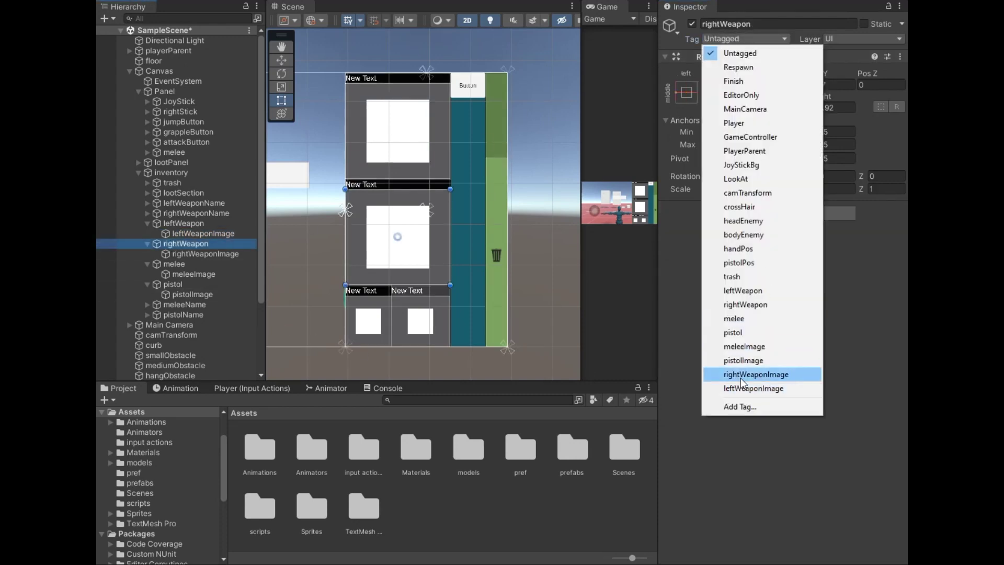
pyautogui.click(759, 303)
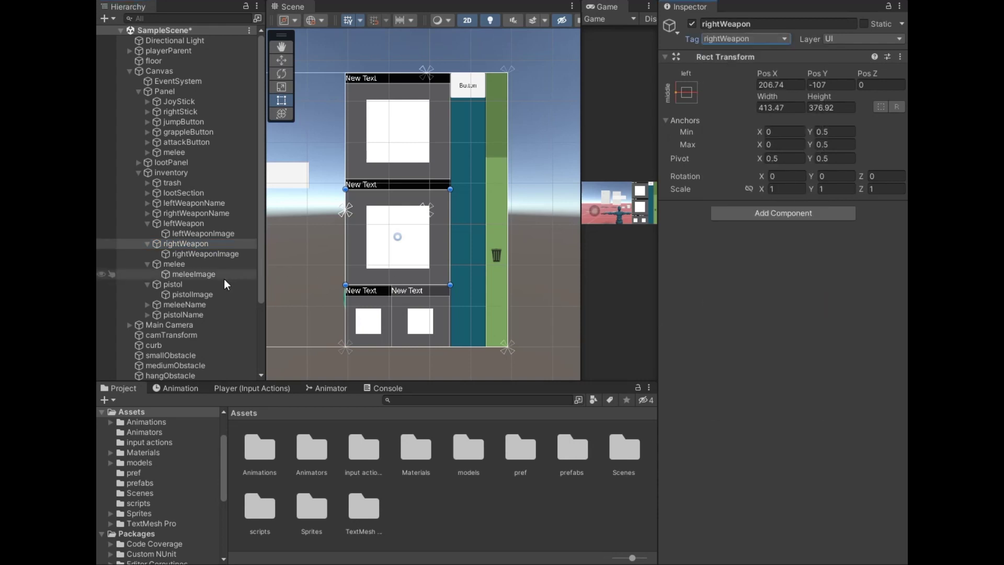
pyautogui.click(205, 254)
pyautogui.click(739, 42)
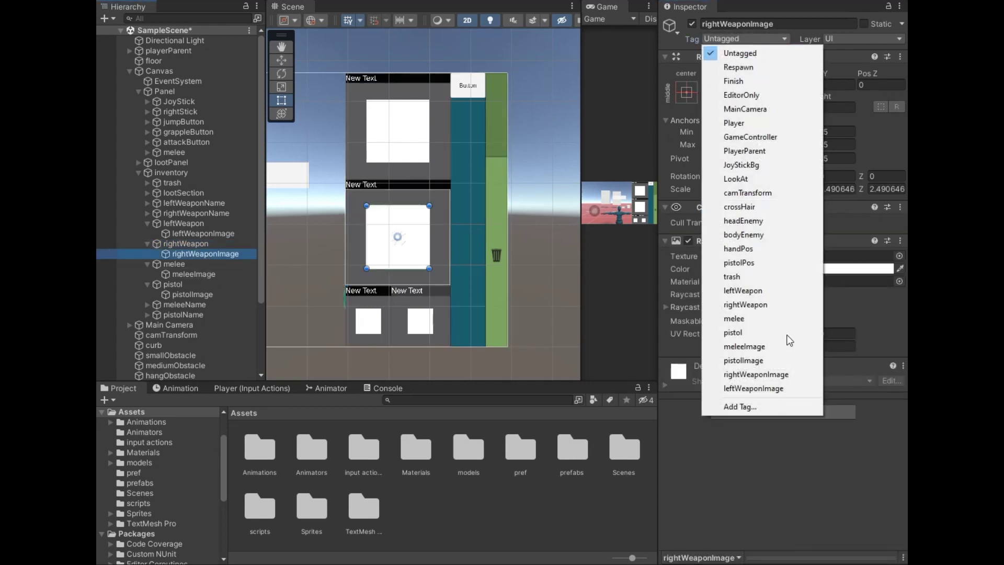
pyautogui.click(769, 377)
# Tag melee, meleeImage, pistol, pistolImage and trash with their matching tags.
pyautogui.click(194, 264)
pyautogui.click(745, 40)
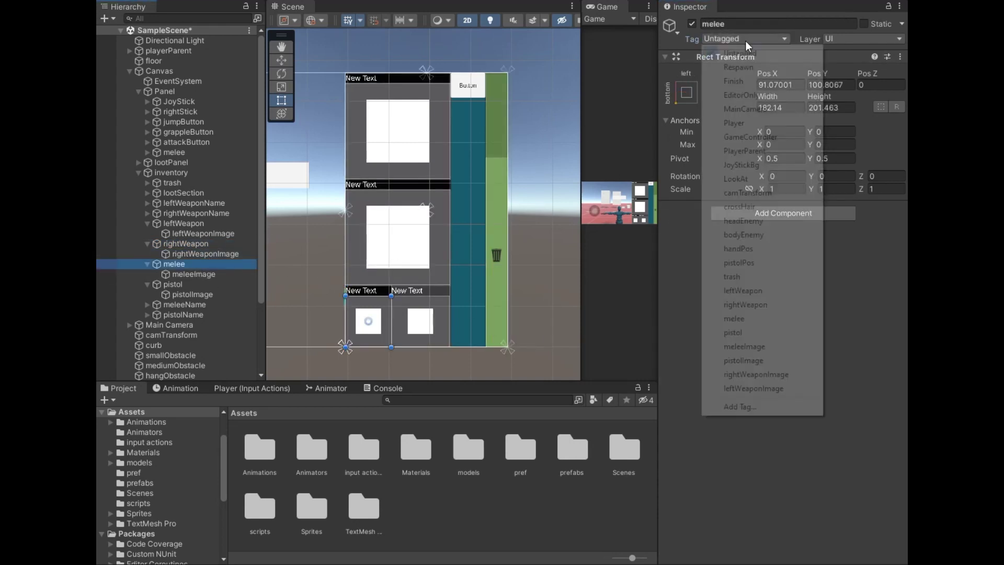
pyautogui.click(759, 318)
pyautogui.click(193, 274)
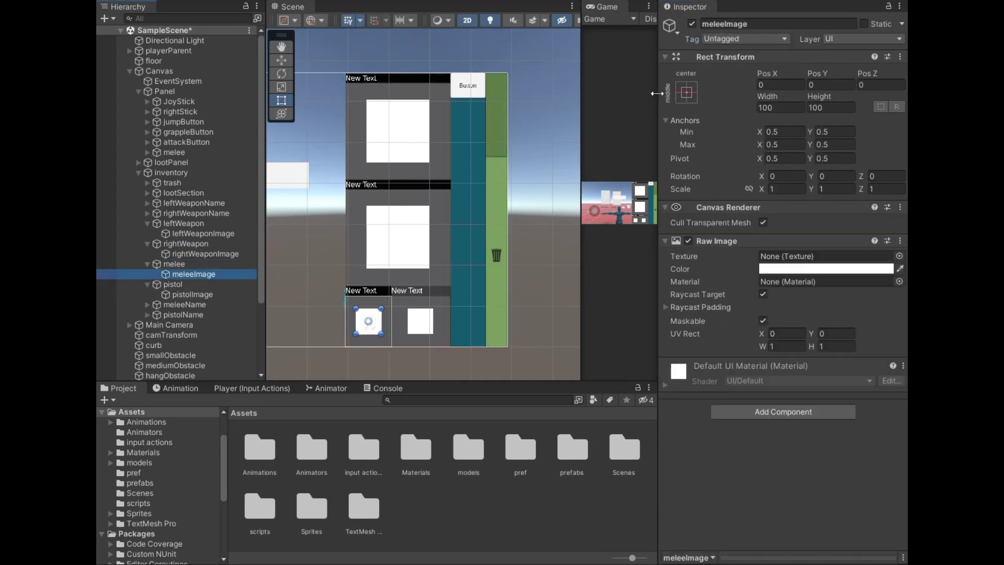
pyautogui.click(745, 39)
pyautogui.click(744, 346)
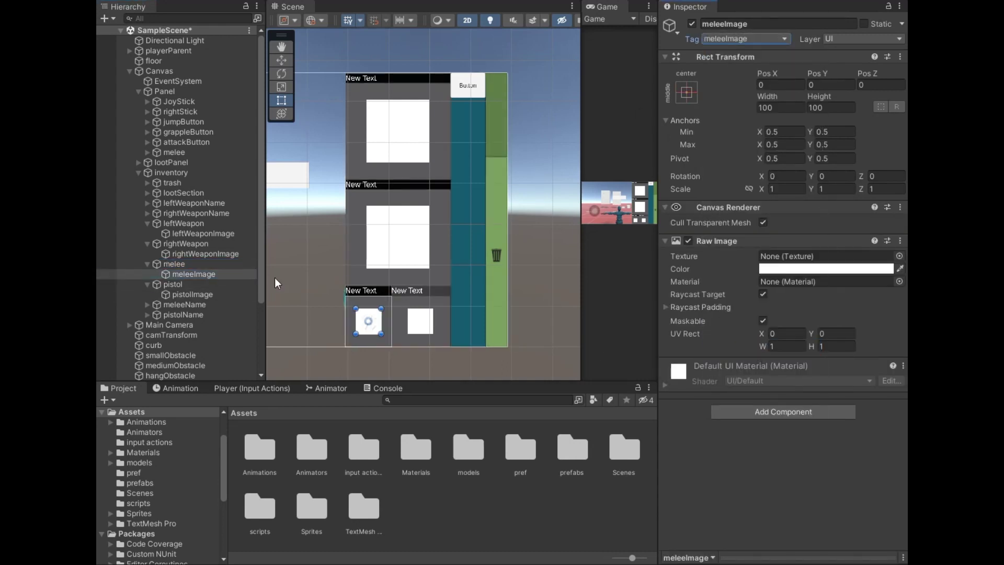
pyautogui.click(173, 284)
pyautogui.click(770, 41)
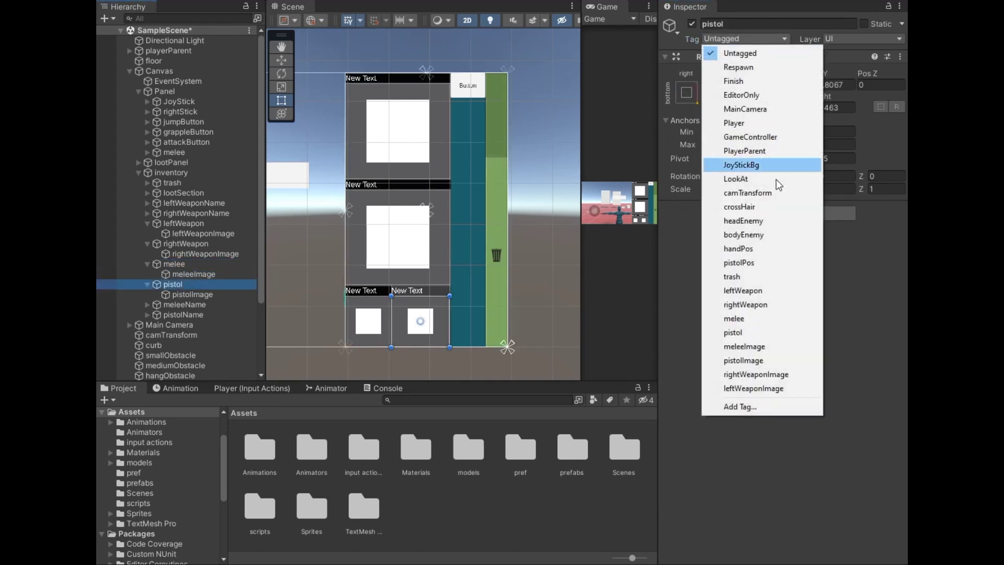
pyautogui.click(752, 337)
pyautogui.click(217, 295)
pyautogui.click(758, 40)
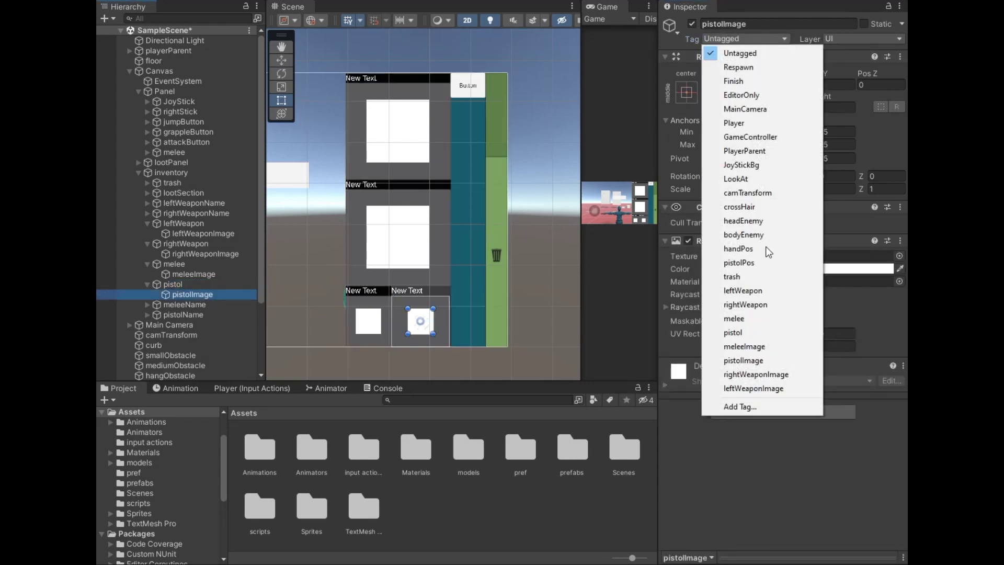
pyautogui.click(748, 358)
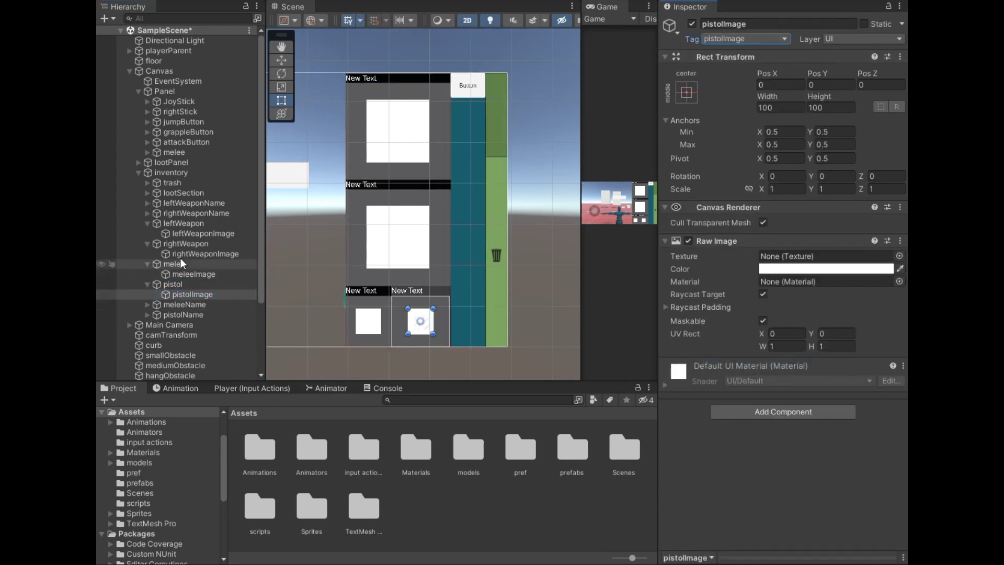
pyautogui.click(172, 182)
pyautogui.click(762, 39)
pyautogui.click(745, 277)
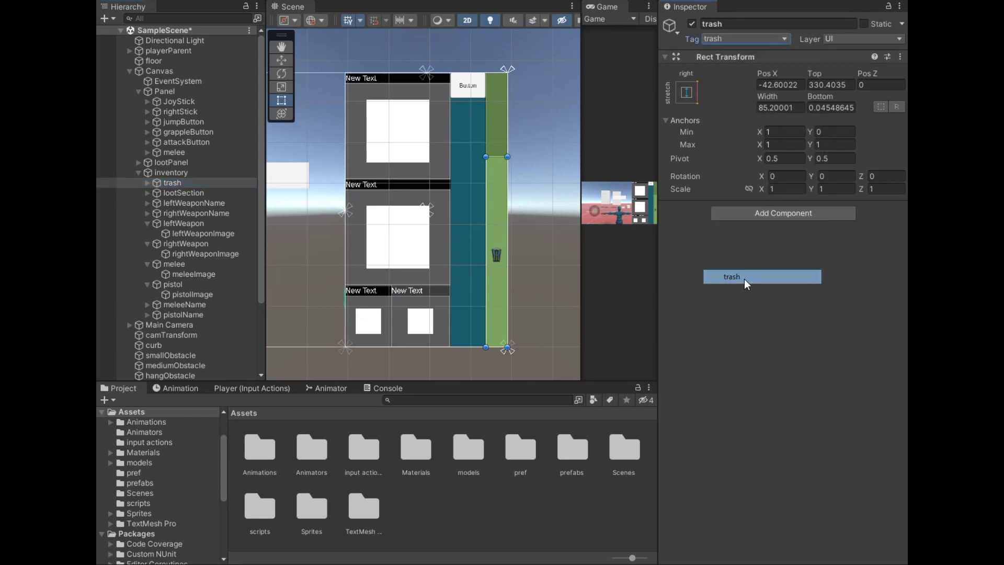
# Switch the scene view to 3D and collapse the inventory and Canvas in the Hierarchy.
pyautogui.click(467, 20)
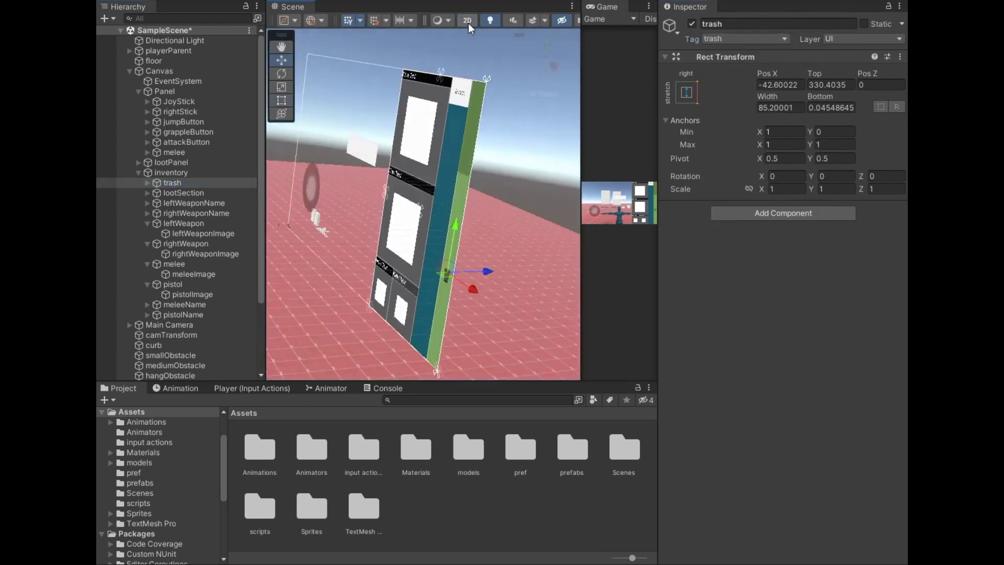
pyautogui.click(147, 224)
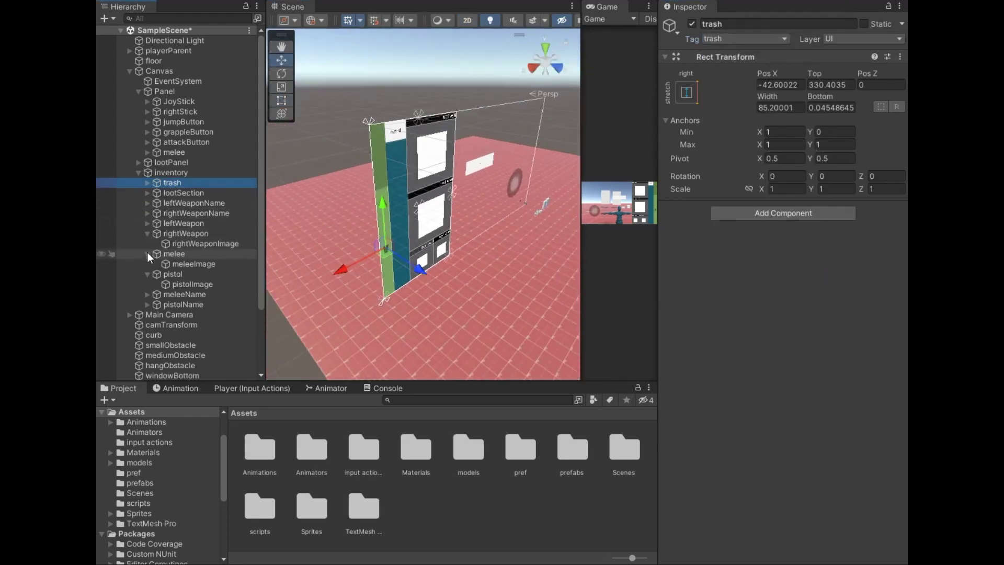
pyautogui.click(147, 234)
pyautogui.click(147, 244)
pyautogui.click(147, 253)
pyautogui.click(134, 175)
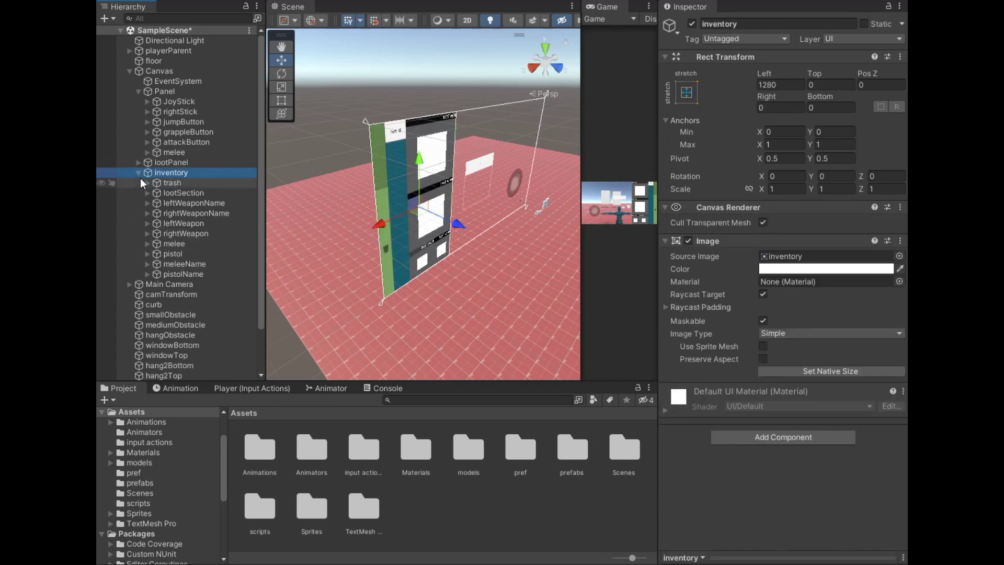
pyautogui.click(138, 173)
pyautogui.click(129, 71)
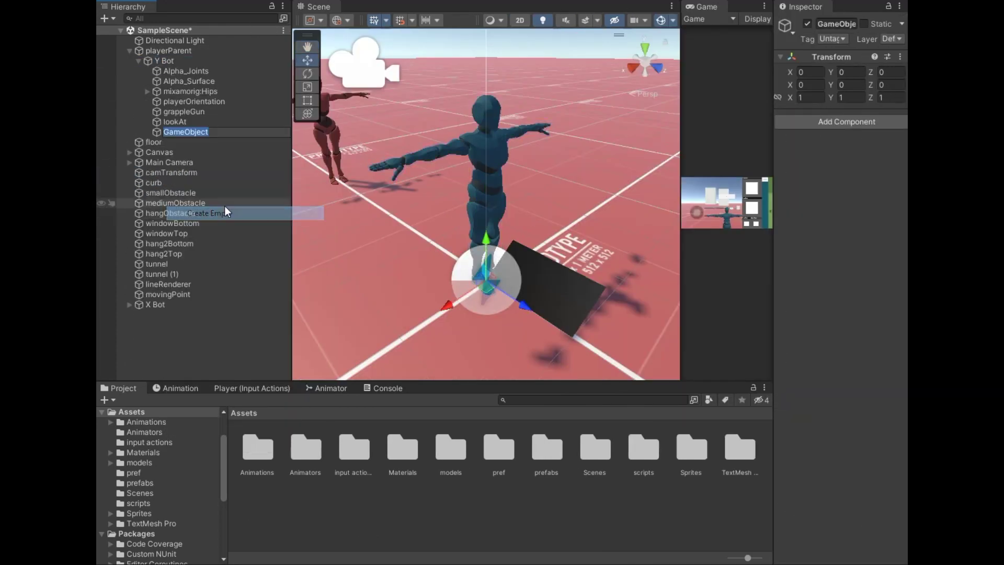
# Name the new object boxCollider and add a Box Collider component.
pyautogui.write('boxCollider')
pyautogui.press('Return')
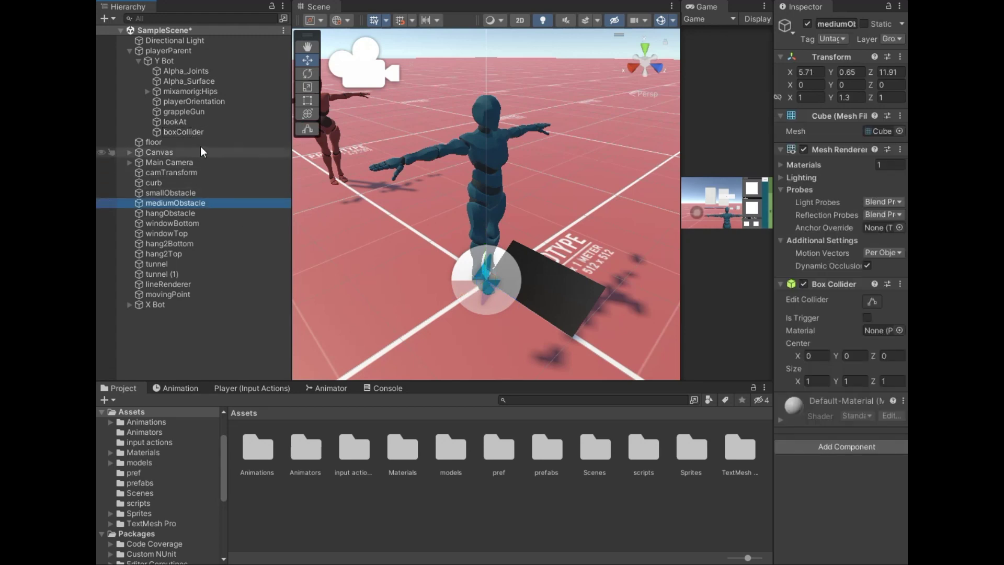
pyautogui.click(827, 123)
pyautogui.write('boxcoll')
pyautogui.press('Return')
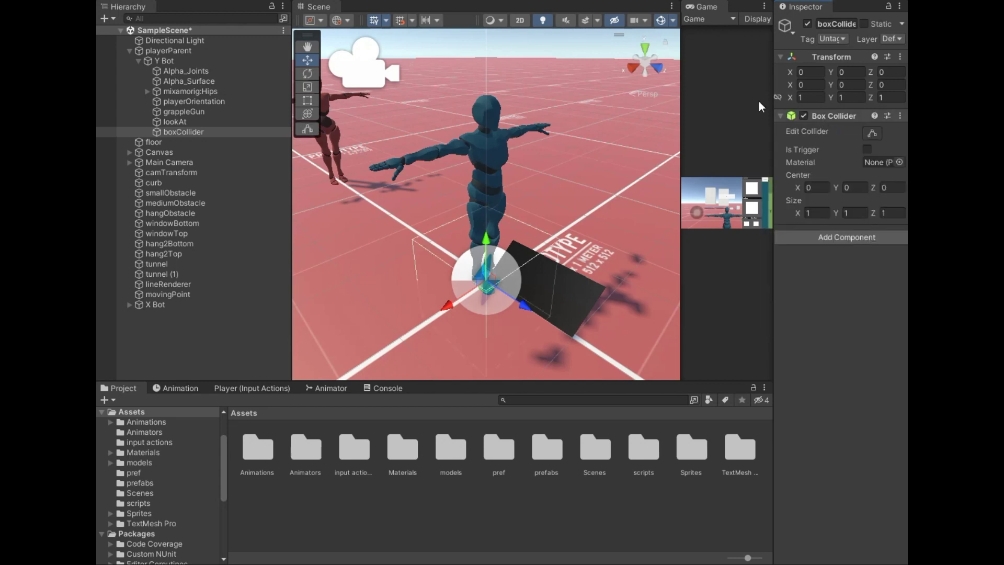
# Set the collider center Y to 0.9 and size to 1.4 × 1.8 × 1.4.
pyautogui.moveTo(626, 188); pyautogui.dragTo(573, 149, button='middle')
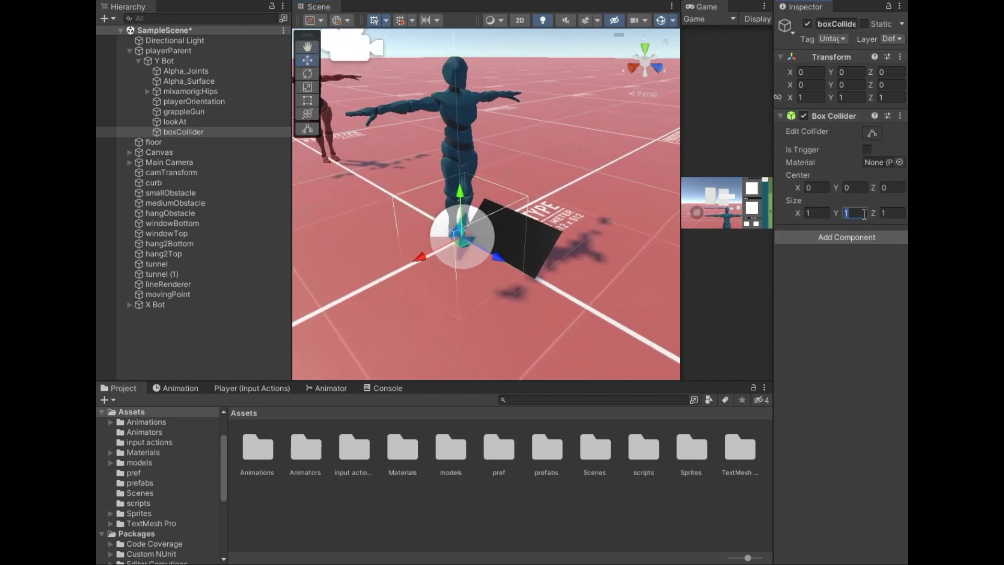
pyautogui.write('.8')
pyautogui.click(862, 187)
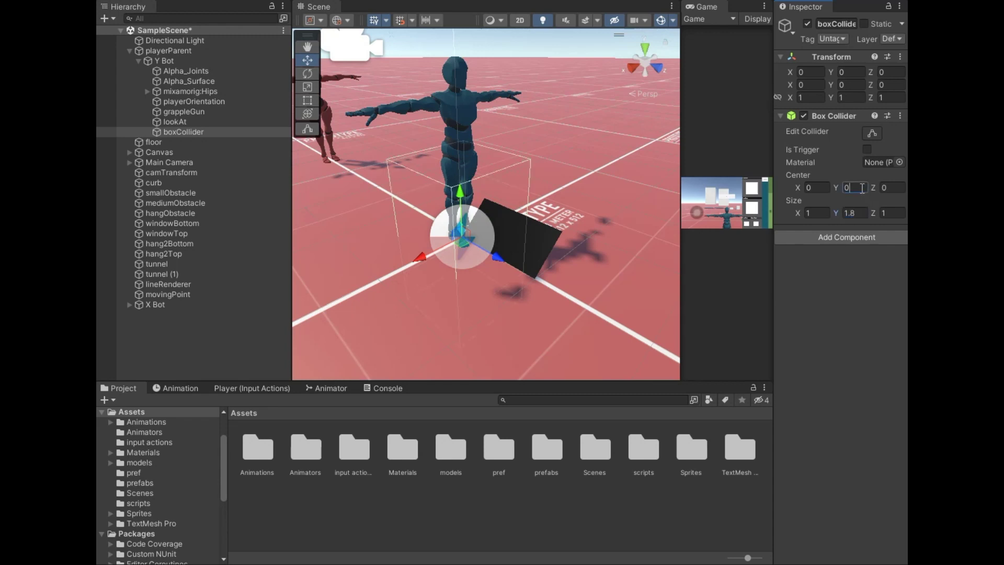
pyautogui.write('.9')
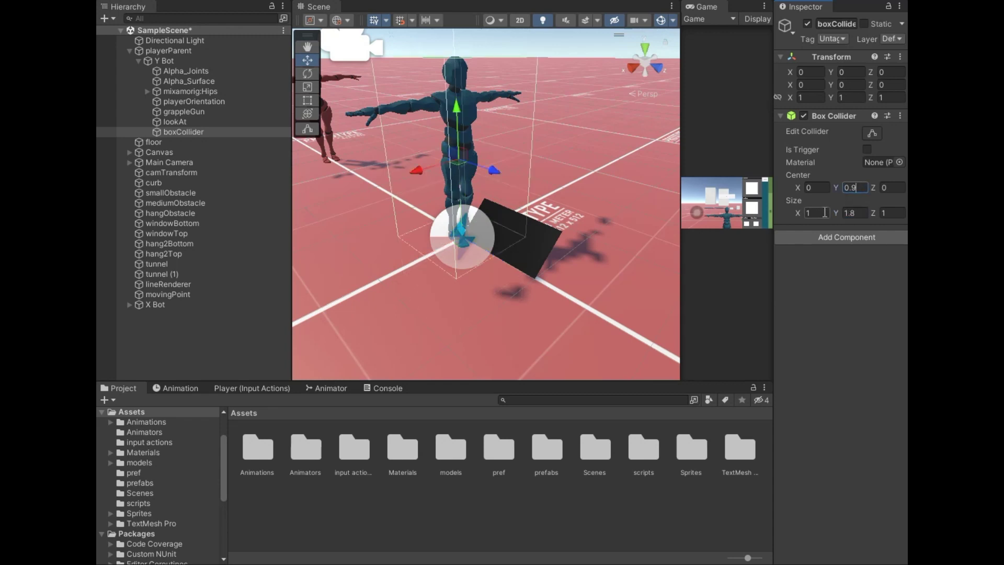
pyautogui.click(822, 210)
pyautogui.write('1.4')
pyautogui.click(892, 213)
pyautogui.write('4')
pyautogui.press('BackSpace')
pyautogui.write('1.4')
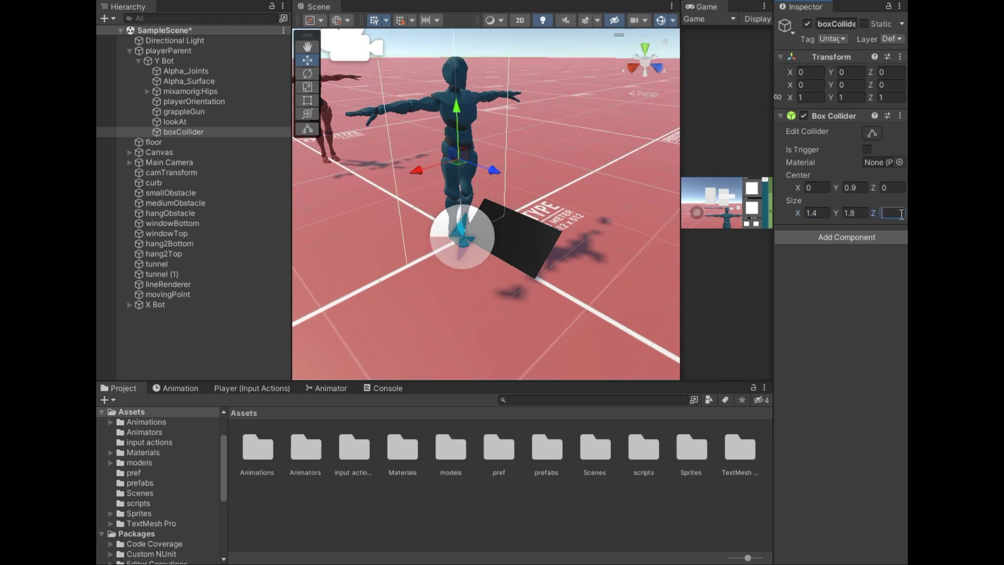
# Mark the Box Collider as a trigger.
pyautogui.moveTo(479, 186); pyautogui.dragTo(448, 212, button='middle')
pyautogui.keyDown('alt'); pyautogui.moveTo(448, 212); pyautogui.dragTo(743, 227); pyautogui.keyUp('alt')
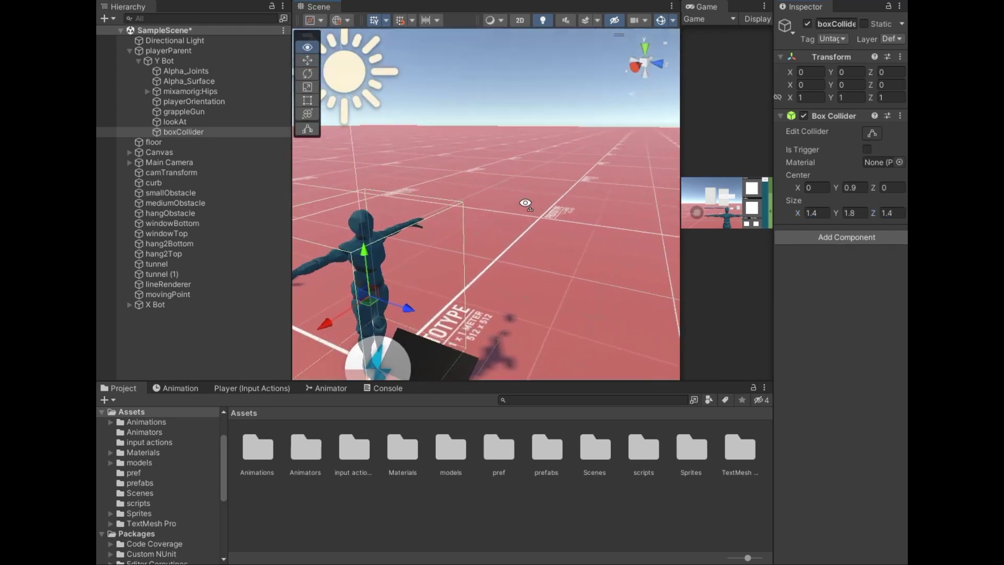
pyautogui.moveTo(775, 263); pyautogui.dragTo(747, 264)
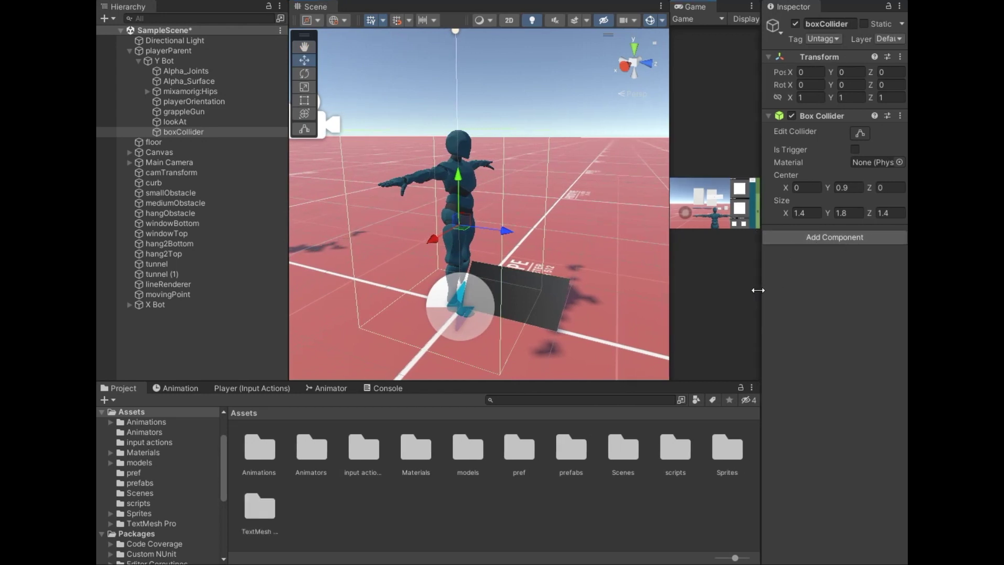
pyautogui.click(840, 149)
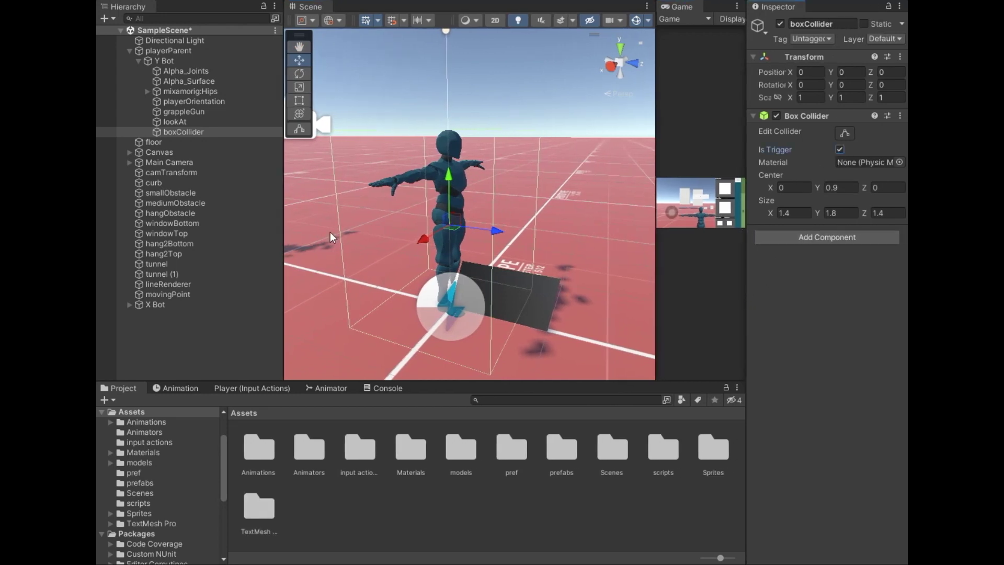
pyautogui.moveTo(482, 200)
pyautogui.keyDown('alt'); pyautogui.mouseDown()
pyautogui.moveTo(500, 189)
pyautogui.moveTo(528, 199)
pyautogui.mouseUp(); pyautogui.keyUp('alt')
pyautogui.click(801, 40)
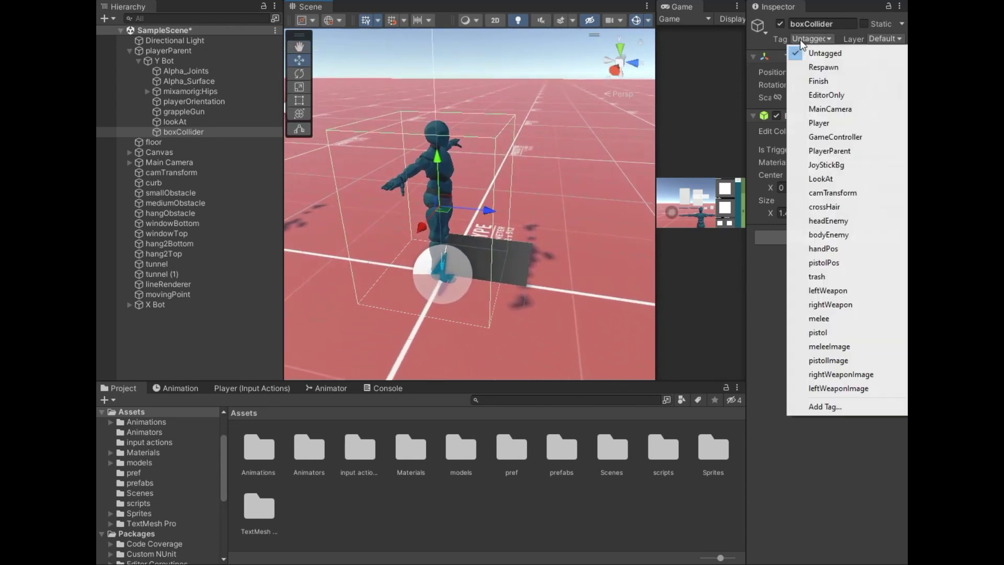
# Create a new tag named lootSystemHolder.
pyautogui.click(831, 407)
pyautogui.click(873, 320)
pyautogui.press('BackSpace')
pyautogui.write('lootSystemHolder')
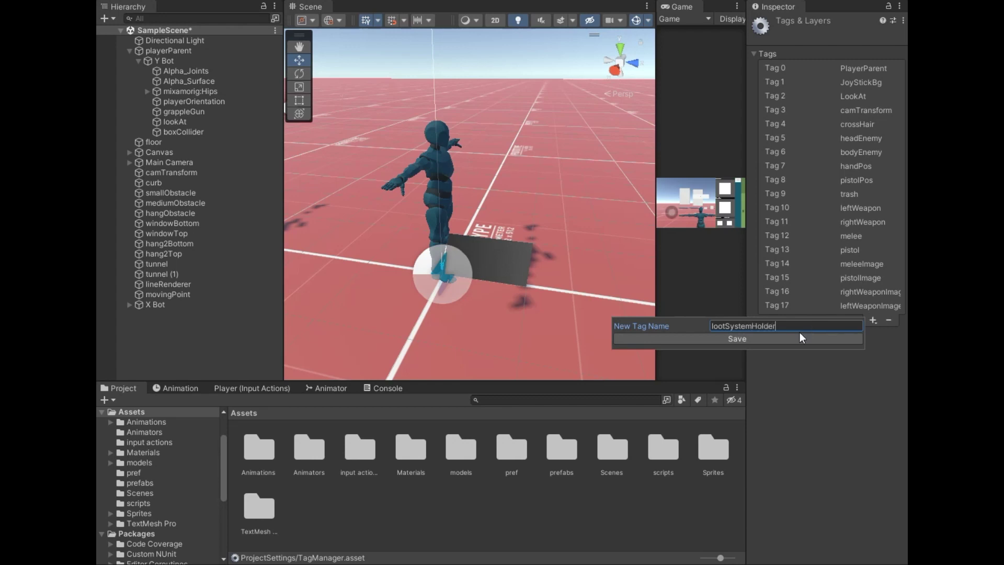
pyautogui.click(800, 338)
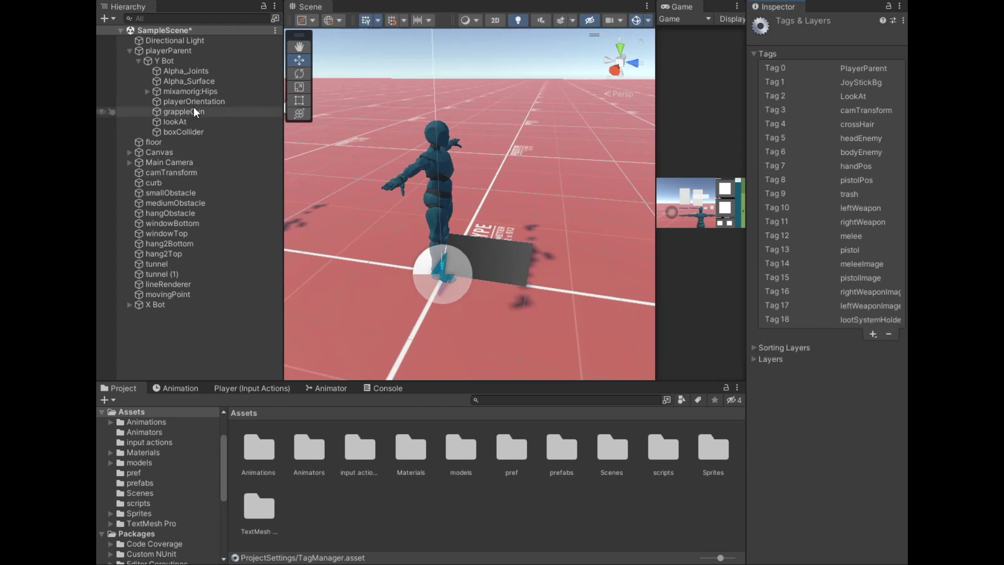
# Tag boxCollider as lootSystemHolder and open the scripts folder.
pyautogui.click(202, 133)
pyautogui.click(814, 38)
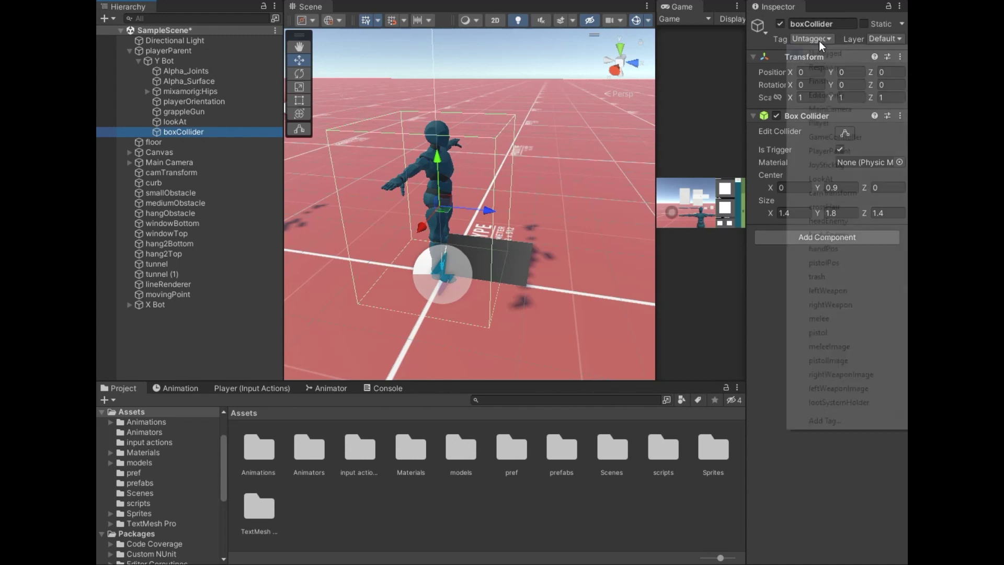
pyautogui.click(863, 403)
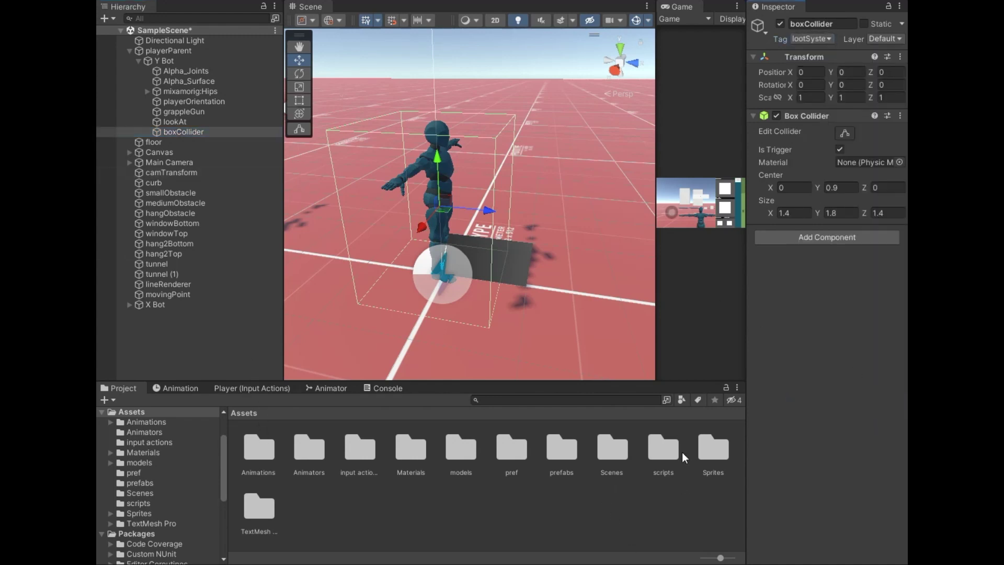
pyautogui.doubleClick(667, 450)
pyautogui.rightClick(534, 494)
# Create a C# script named Looting in the scripts folder.
pyautogui.moveTo(554, 164)
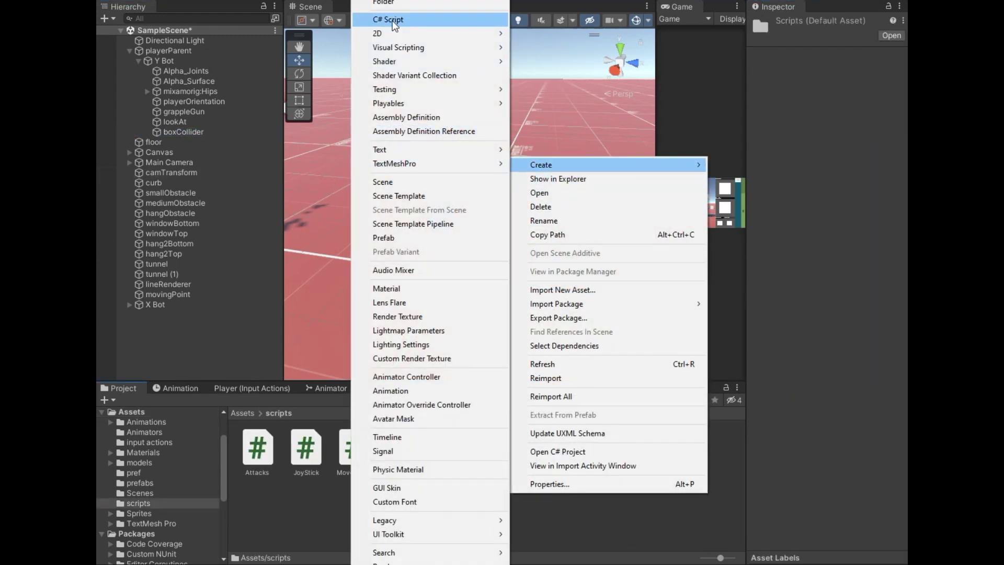
pyautogui.click(392, 20)
pyautogui.write('Looting')
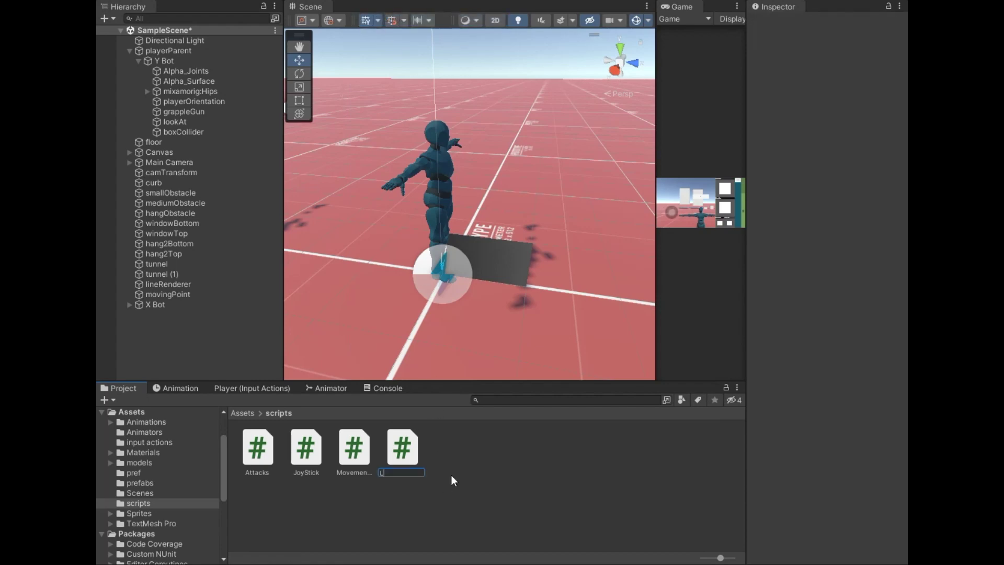
pyautogui.press('Return')
# Create a second C# script named InventoryButton.
pyautogui.rightClick(451, 475)
pyautogui.moveTo(484, 146)
pyautogui.click(346, 19)
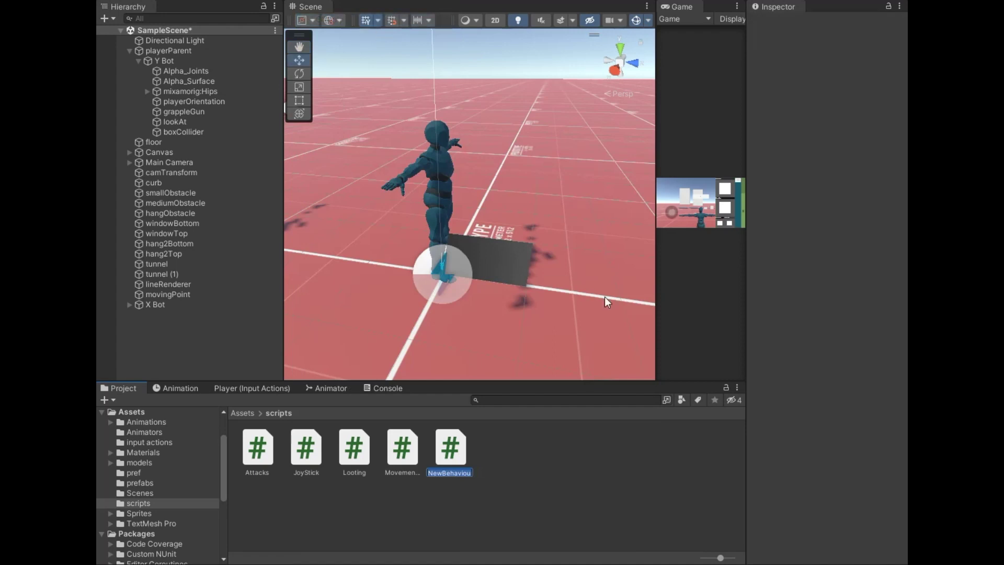
pyautogui.write('in')
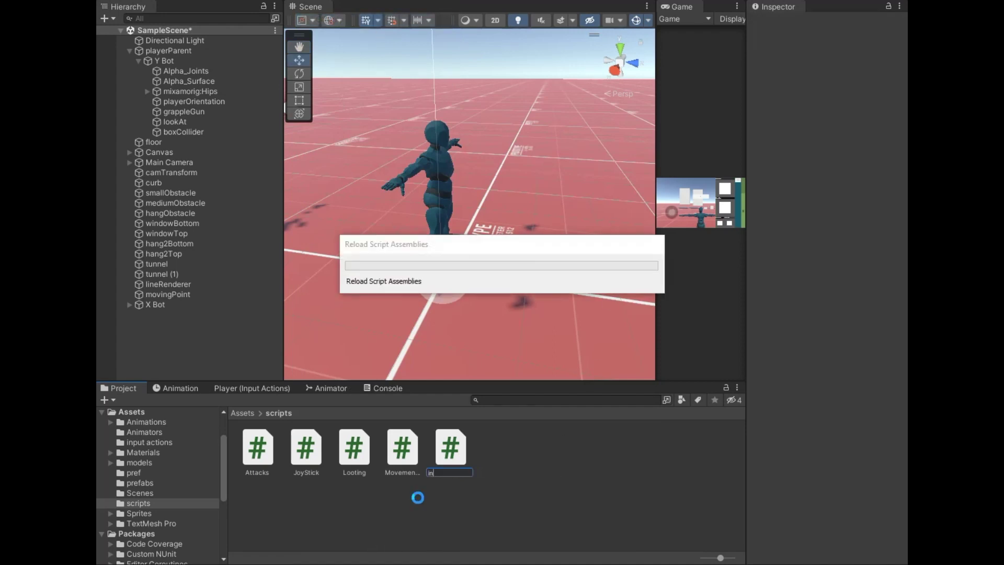
pyautogui.write('ventoryButton')
pyautogui.press('Home')
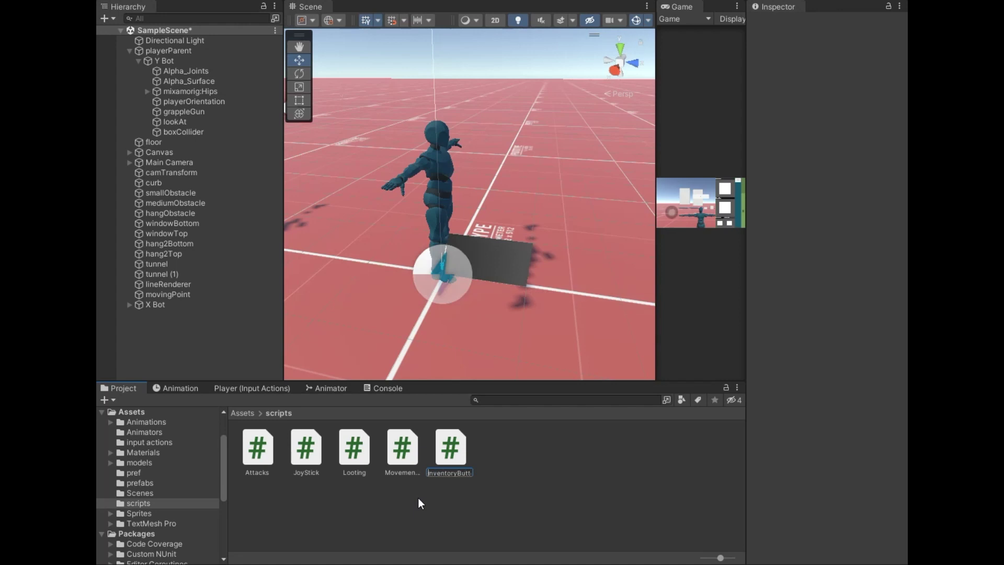
pyautogui.press('Delete')
pyautogui.write('I')
pyautogui.press('Return')
# Create a third C# script named LootButton.
pyautogui.rightClick(482, 504)
pyautogui.moveTo(529, 175)
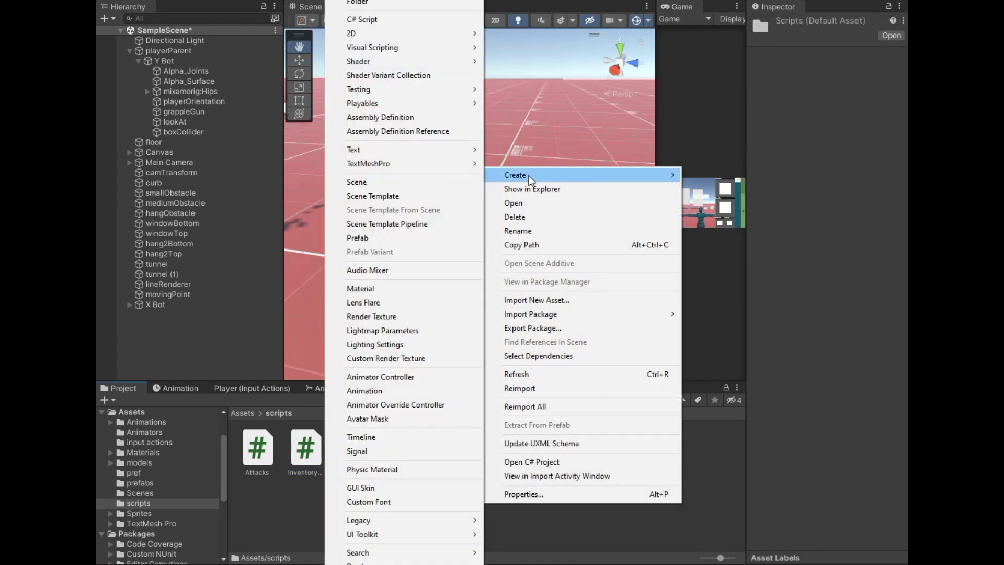
pyautogui.click(388, 19)
pyautogui.press('Return')
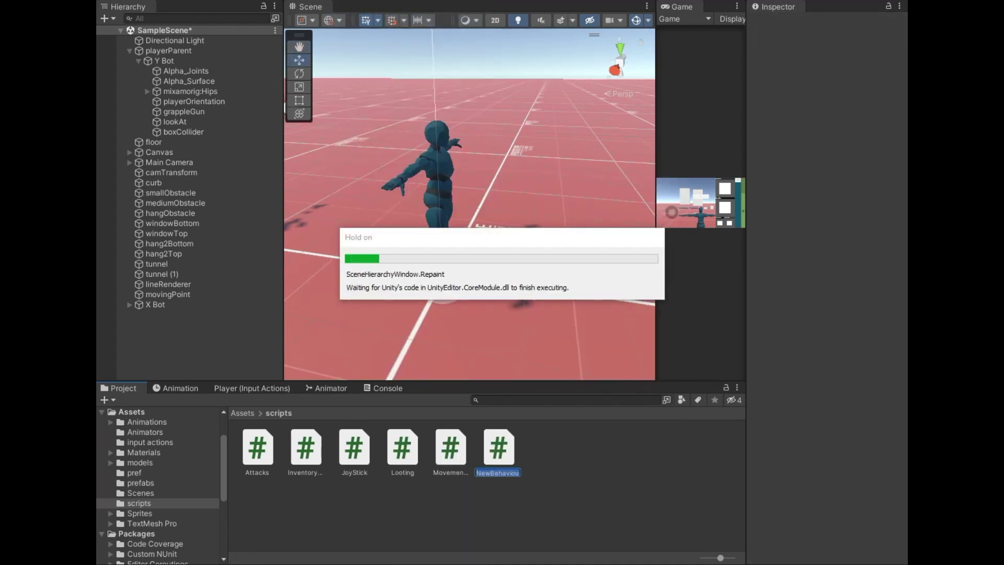
pyautogui.click(257, 448)
pyautogui.press('t')
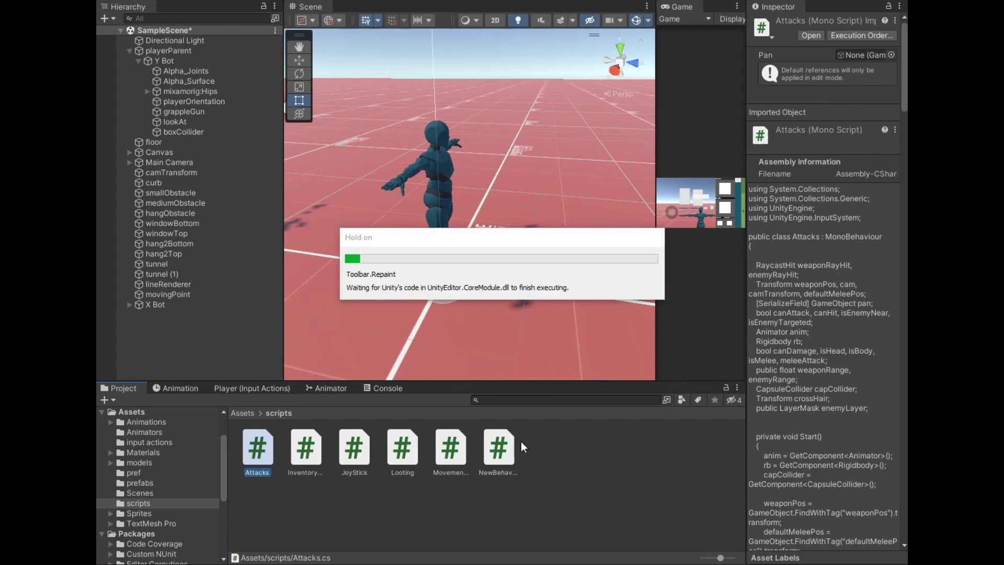
pyautogui.click(507, 457)
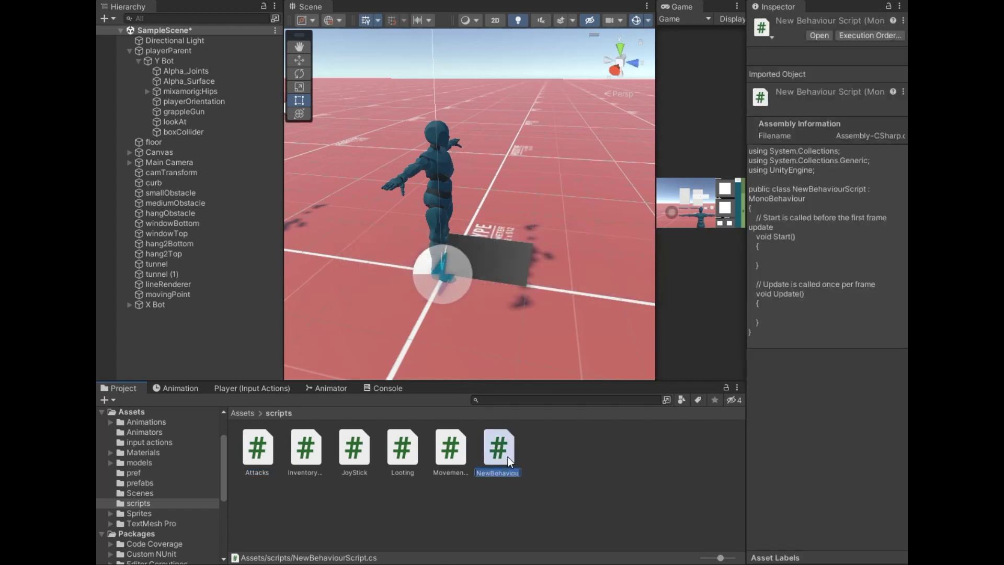
pyautogui.write('n')
pyautogui.press('Return')
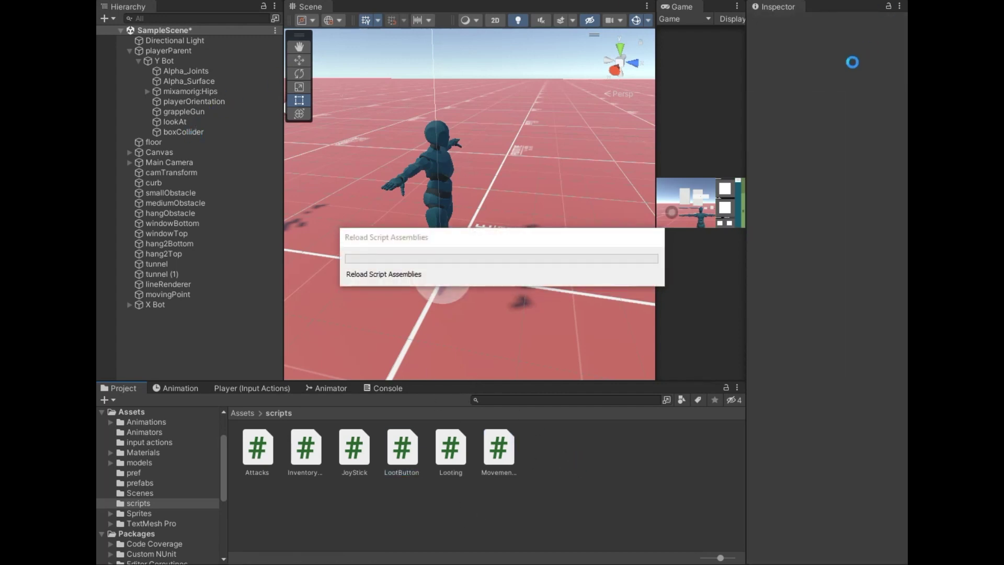
# Attach the Looting script to boxCollider.
pyautogui.click(197, 130)
pyautogui.moveTo(451, 450); pyautogui.dragTo(184, 131)
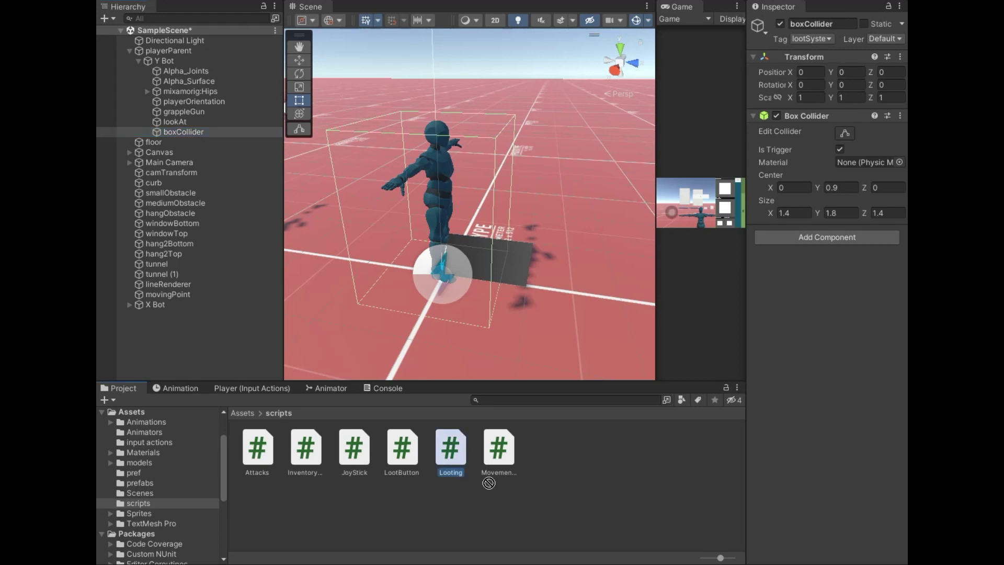
pyautogui.moveTo(450, 450); pyautogui.dragTo(817, 423)
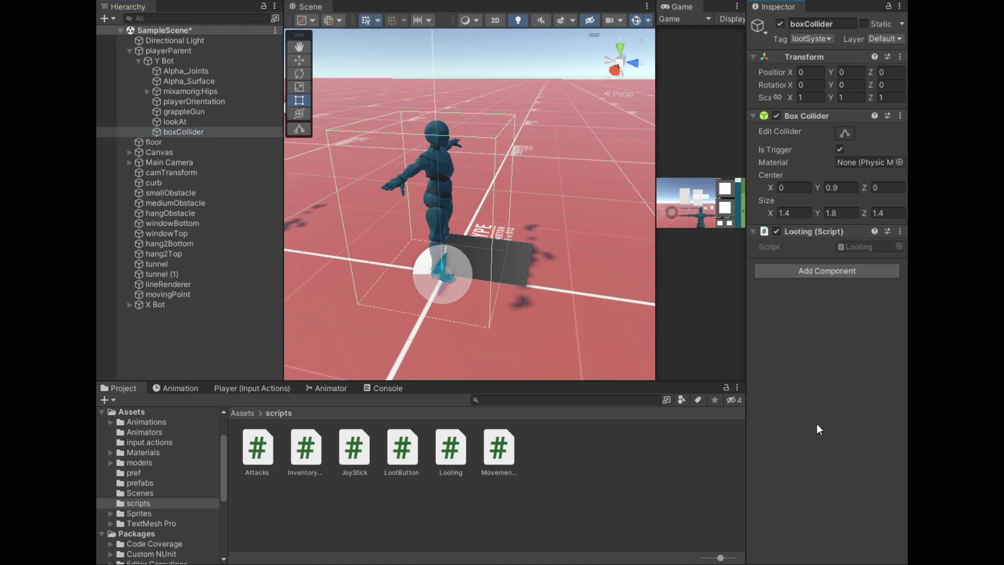
# Add the InventoryButton and LootButton scripts to their prefabs in the pref folder.
pyautogui.click(243, 413)
pyautogui.doubleClick(500, 458)
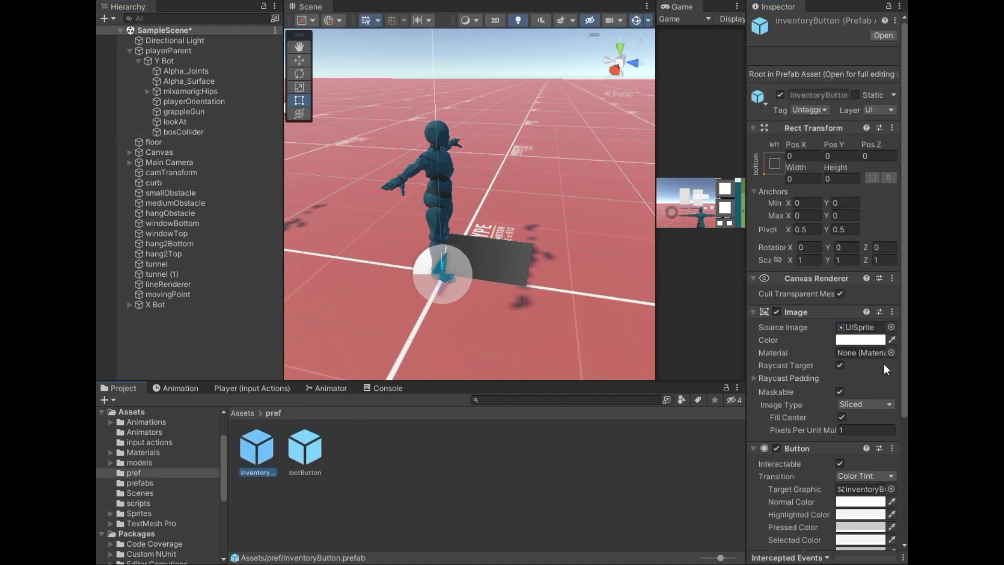
pyautogui.scroll(-5, 792, 416)
pyautogui.moveTo(746, 366); pyautogui.dragTo(693, 366)
pyautogui.scroll(5, 818, 324)
pyautogui.scroll(-5, 818, 323)
pyautogui.click(806, 535)
pyautogui.write('invent')
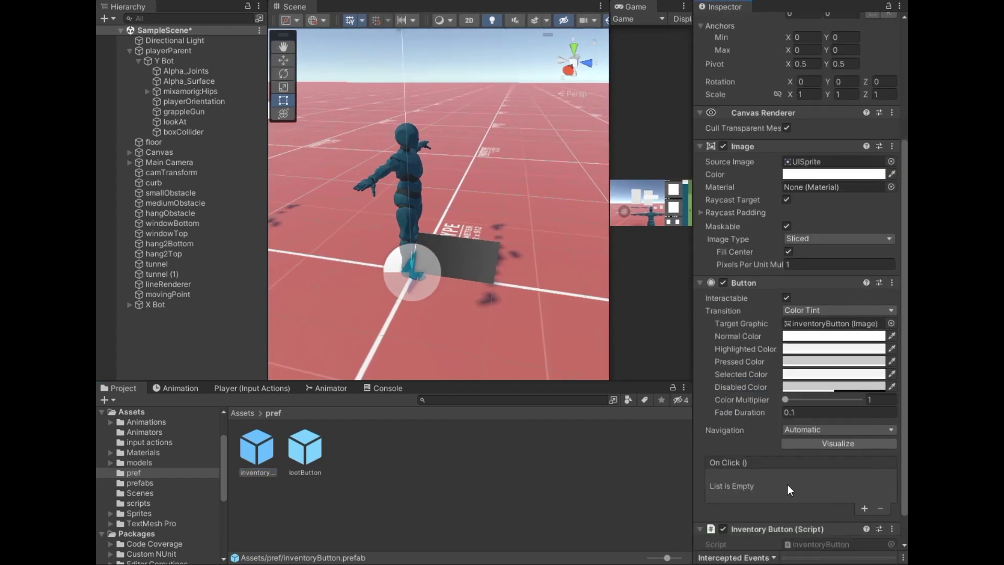
pyautogui.click(778, 533)
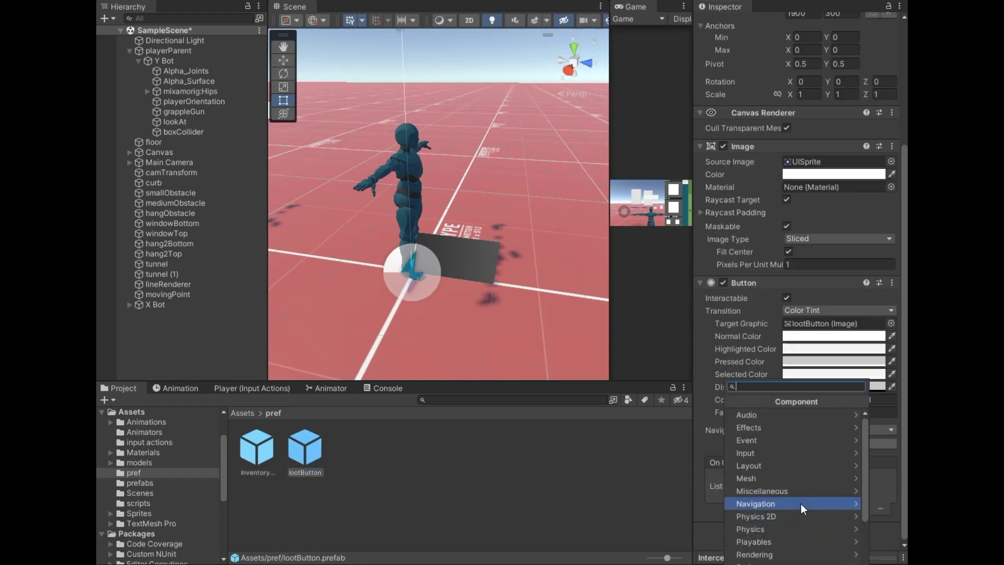
pyautogui.write('lootb')
pyautogui.press('Return')
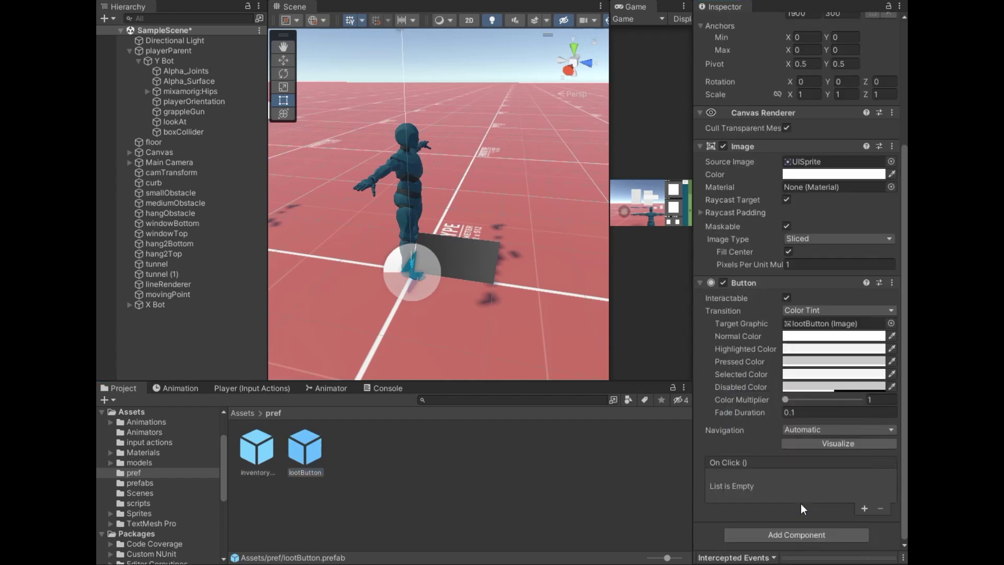
# Return to the Assets root and open the scripts folder.
pyautogui.scroll(-2, 801, 502)
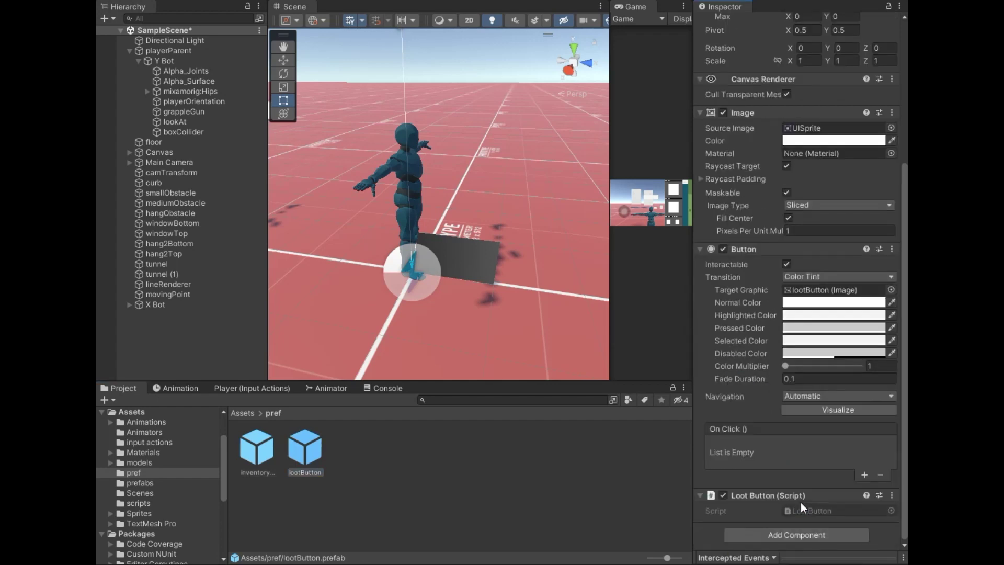
pyautogui.click(416, 471)
pyautogui.click(244, 413)
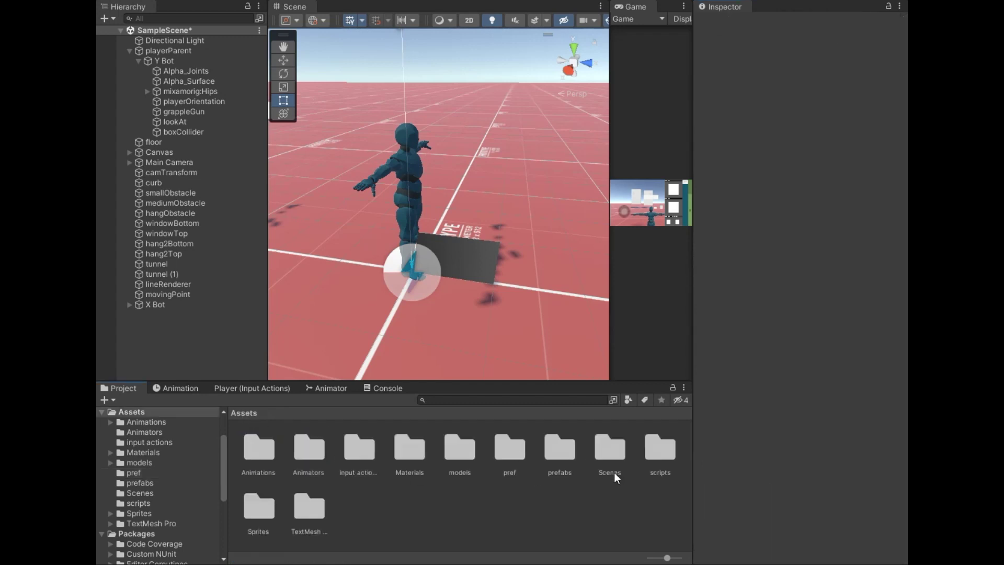
pyautogui.doubleClick(660, 457)
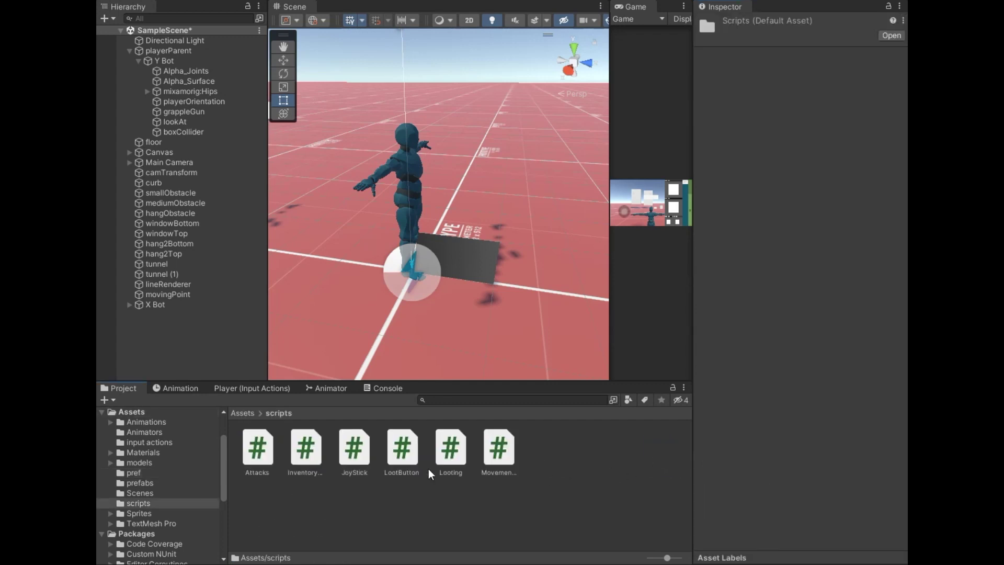
# Open Looting.cs, delete Start() and Update(), and declare a List<int> lootList.
pyautogui.doubleClick(452, 451)
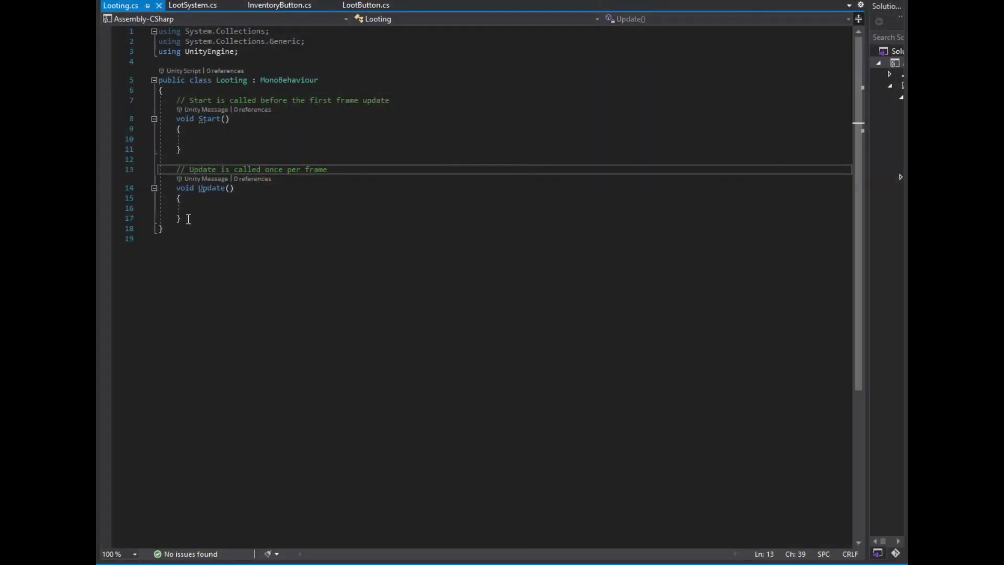
pyautogui.moveTo(188, 219); pyautogui.dragTo(172, 99)
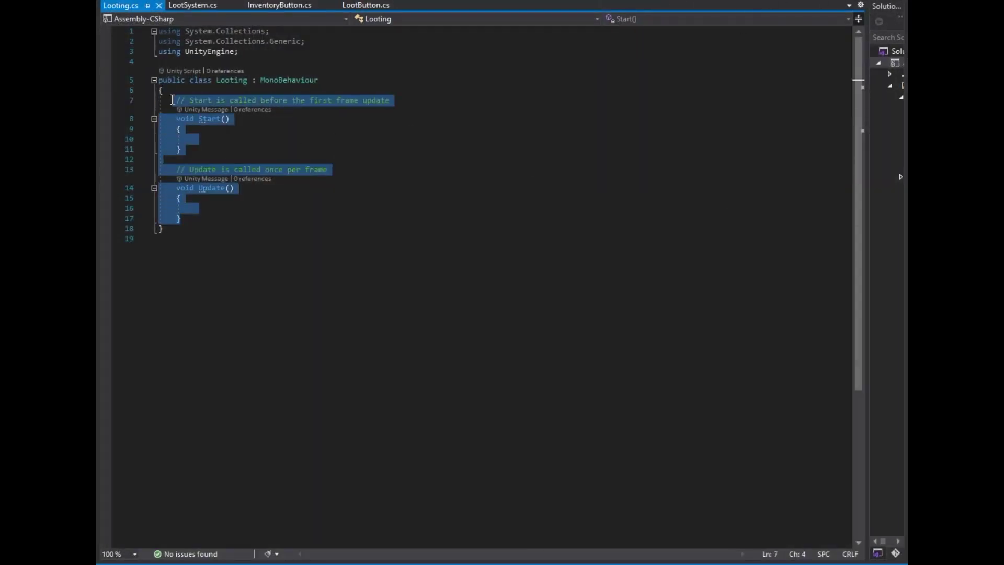
pyautogui.press('BackSpace')
pyautogui.write('ist')
pyautogui.press('Tab')
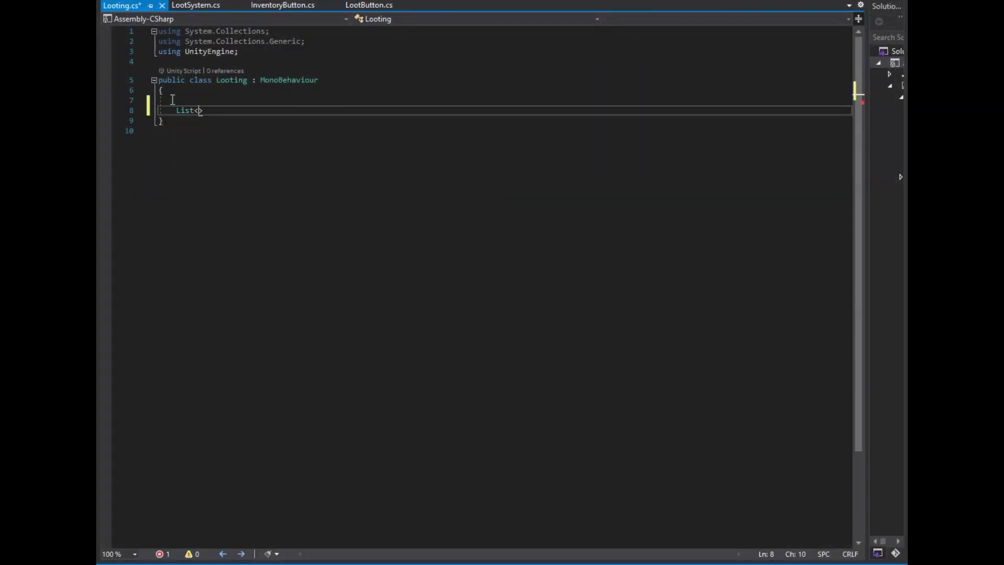
pyautogui.write('int> lootList')
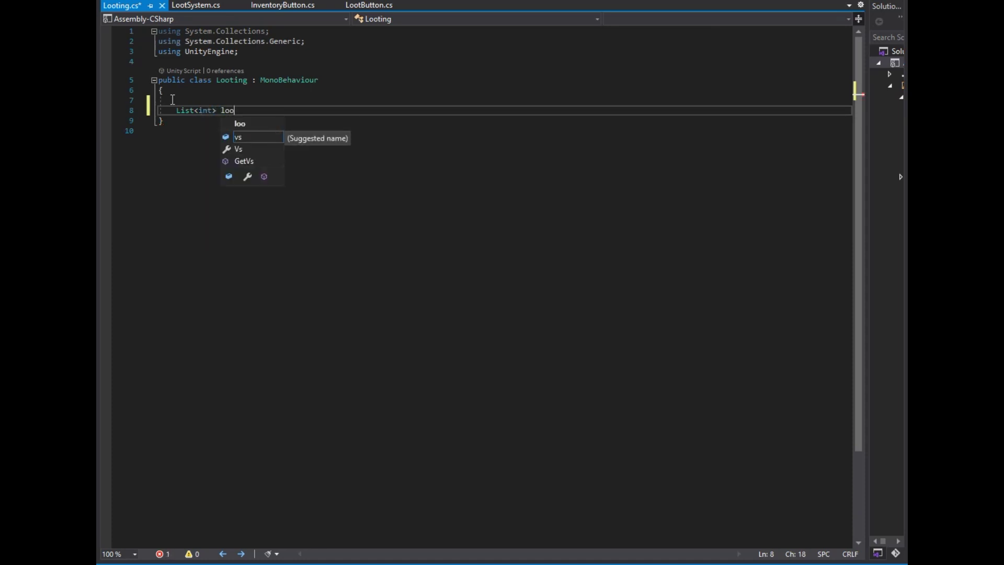
pyautogui.write(';')
pyautogui.press('Return')
# Declare List<GameObject> loot, int itemId and a string itemName field.
pyautogui.write('List')
pyautogui.press('Tab')
pyautogui.write('Gam')
pyautogui.press('Tab')
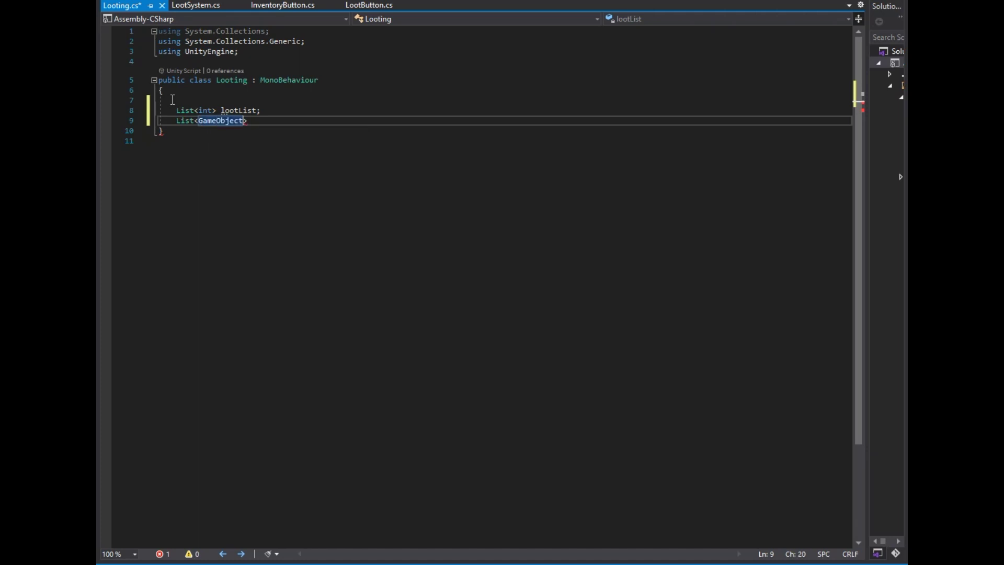
pyautogui.write('> loot;')
pyautogui.press('Return')
pyautogui.write('int item')
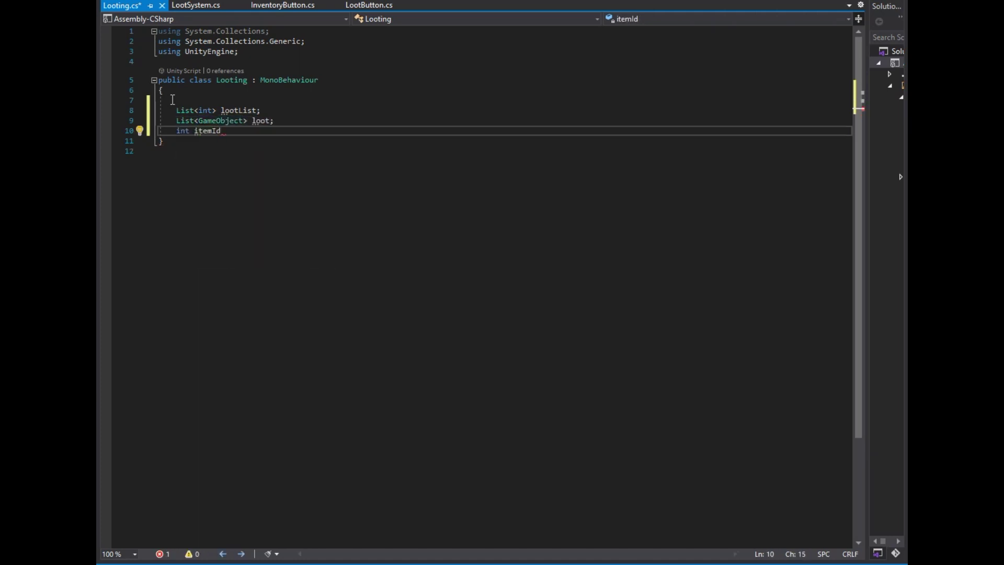
pyautogui.write('Id, tempId;')
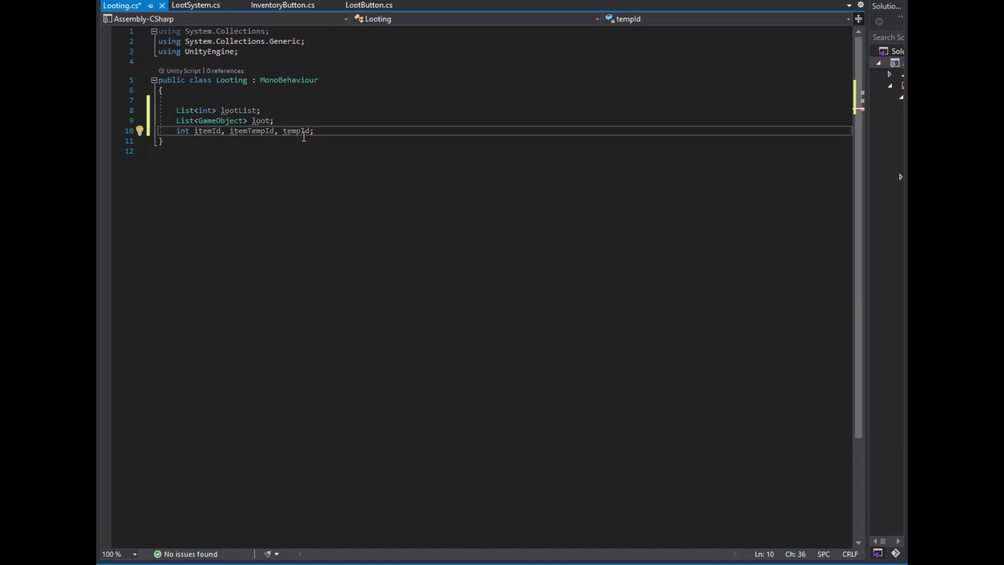
pyautogui.press('Return')
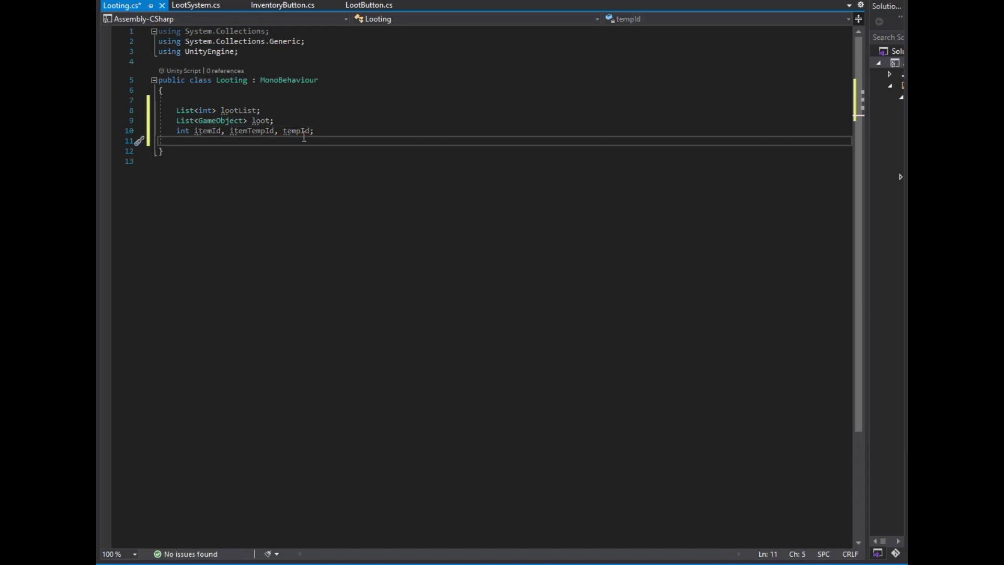
pyautogui.write('str')
pyautogui.press('Tab')
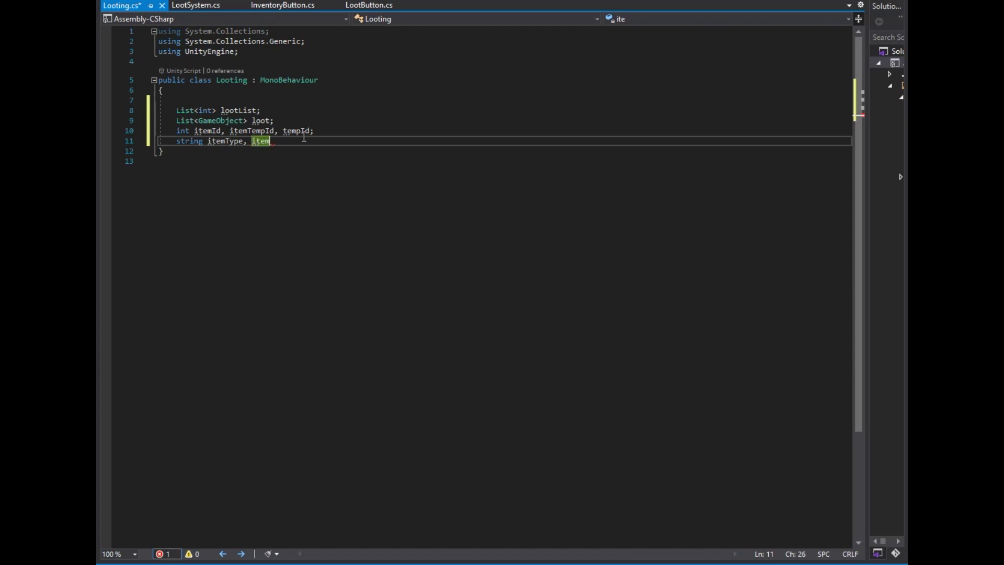
pyautogui.write('Name;')
pyautogui.press('Return')
# Add Texture itemTexture, bool isItemAccumulative, int itemNumber and a [SerializeField] GameObject lootButton.
pyautogui.write('textur')
pyautogui.press('space')
pyautogui.write('e item')
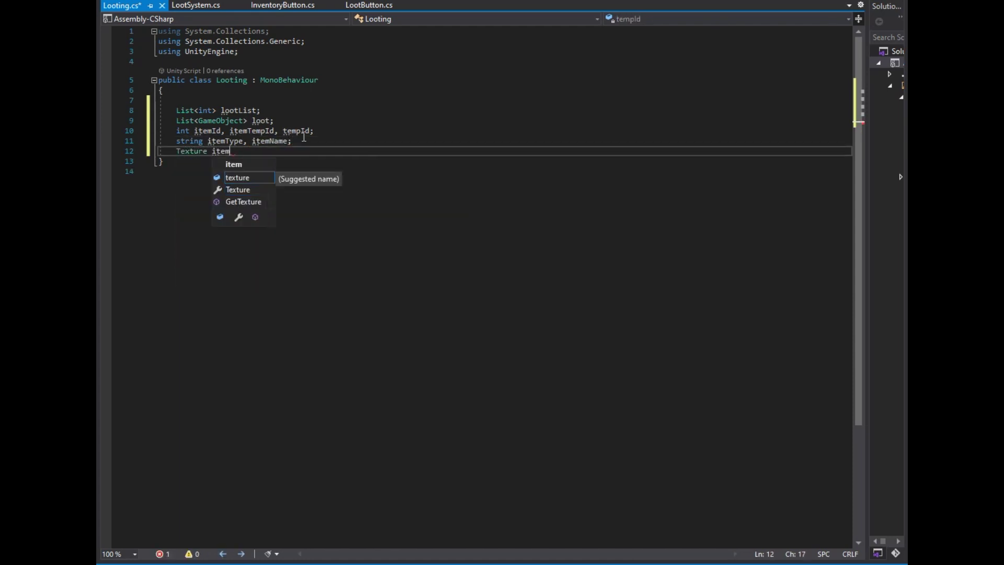
pyautogui.write('Texture;')
pyautogui.press('Return')
pyautogui.write('bool isItemAccumulative;')
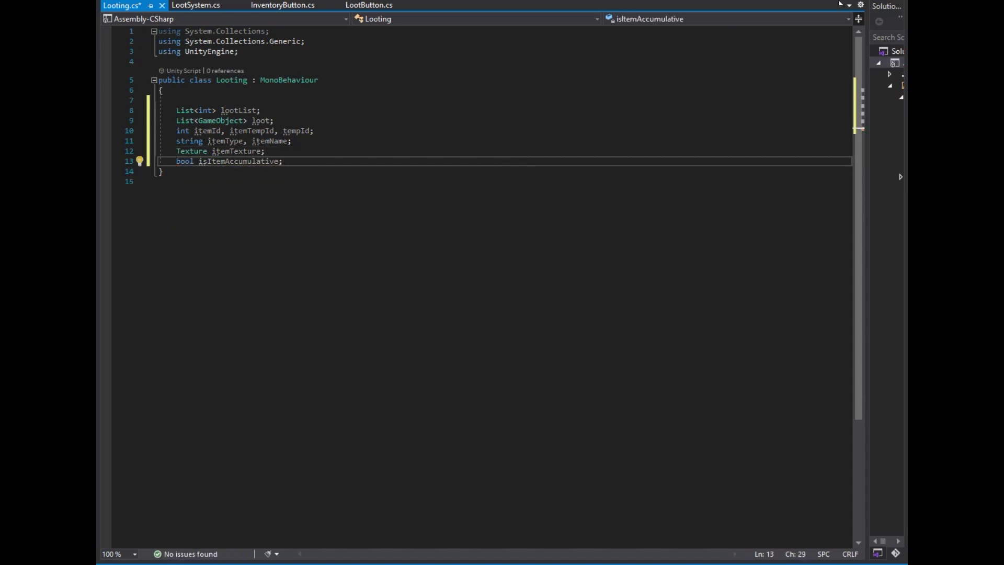
pyautogui.press('Return')
pyautogui.write('int itemNumbe')
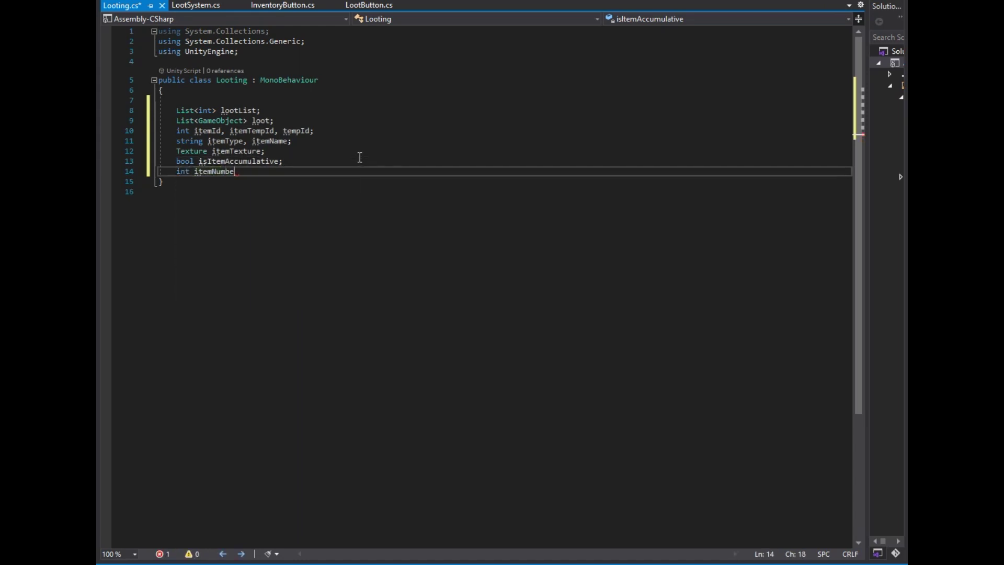
pyautogui.press('Return')
pyautogui.press('Return')
pyautogui.write('Ser] gameOb ')
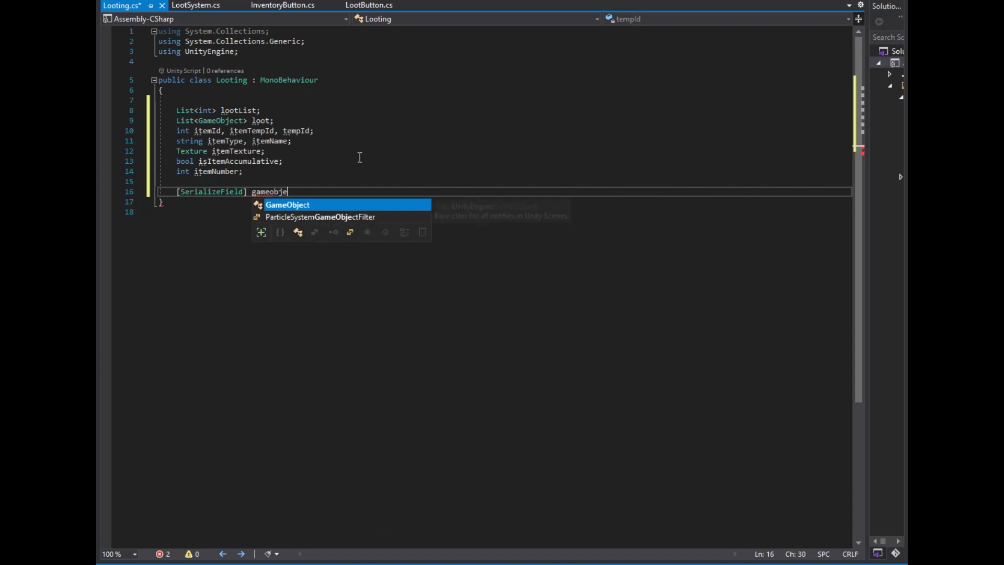
pyautogui.write('lootButton;')
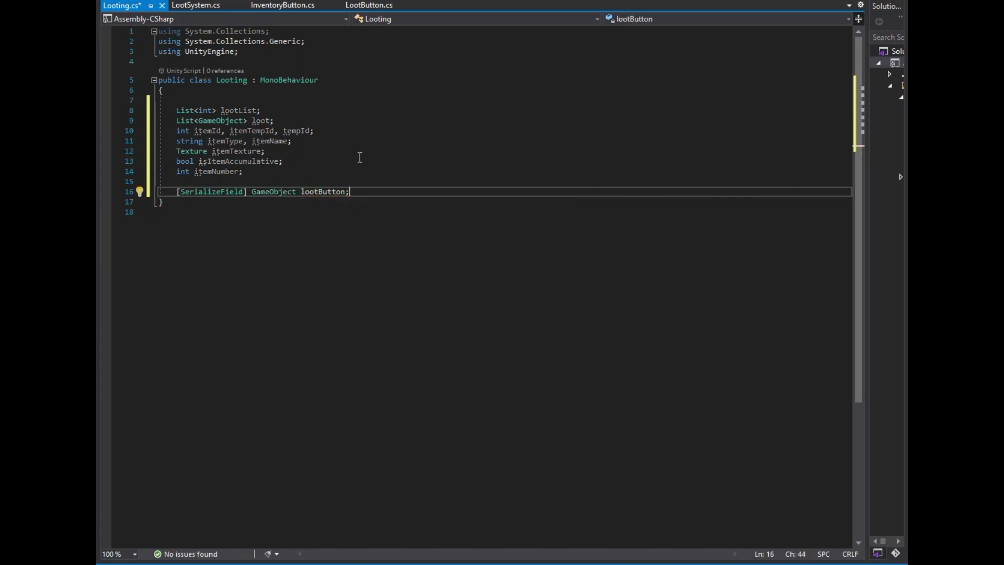
pyautogui.press('Return')
pyautogui.write('Invent')
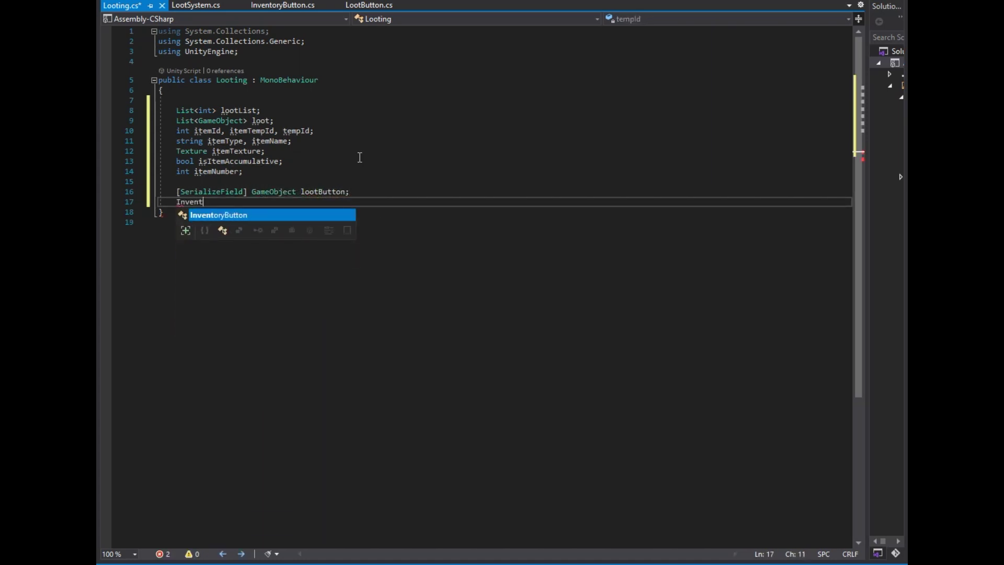
pyautogui.press('BackSpace')
pyautogui.press('BackSpace')
pyautogui.press('BackSpace')
pyautogui.press('BackSpace')
pyautogui.click(360, 157)
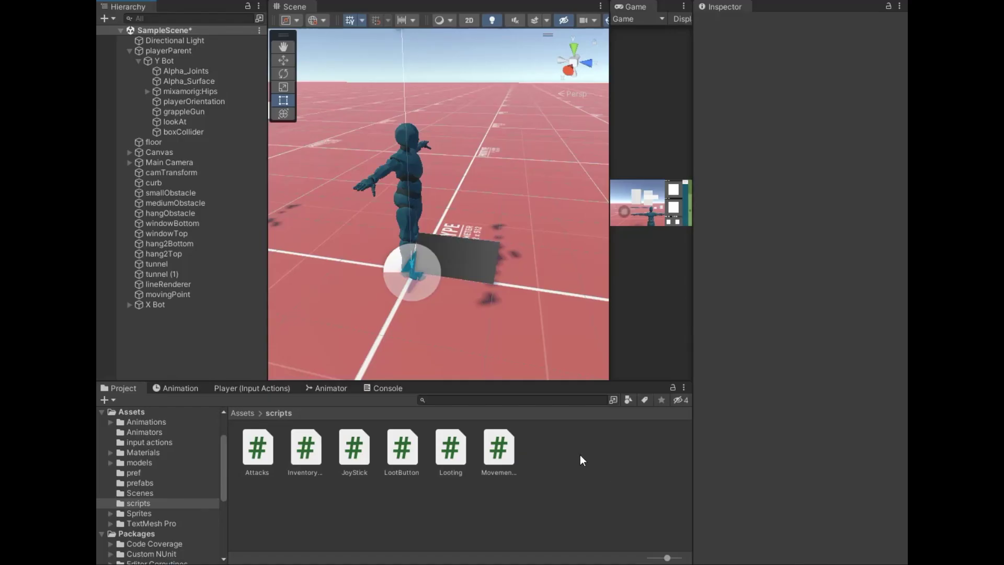
# Create an InventoryHandler C# script in the scripts folder, open it, then return to Looting.cs.
pyautogui.rightClick(443, 512)
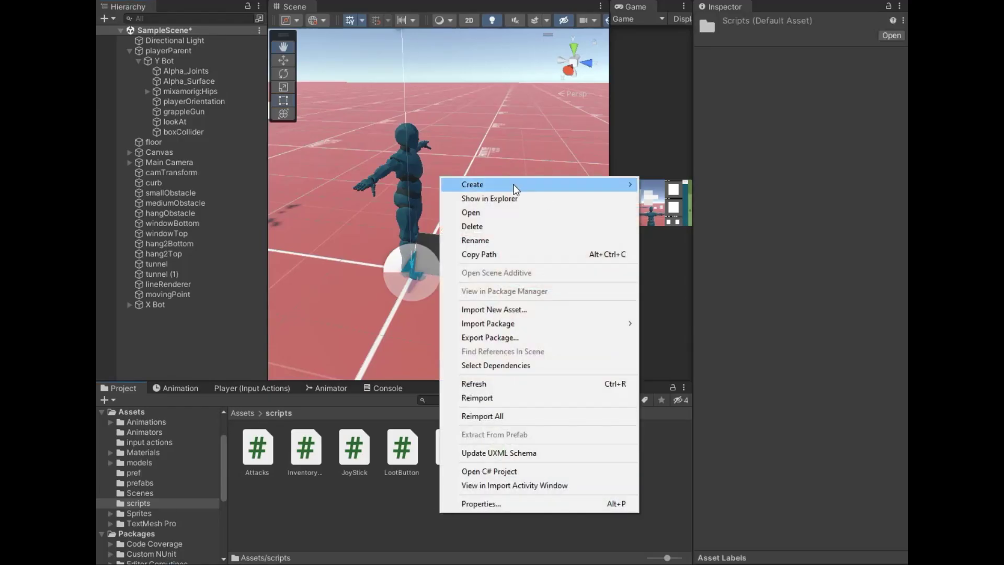
pyautogui.moveTo(510, 186)
pyautogui.click(362, 20)
pyautogui.write('Inventory')
pyautogui.write('ndler')
pyautogui.press('Return')
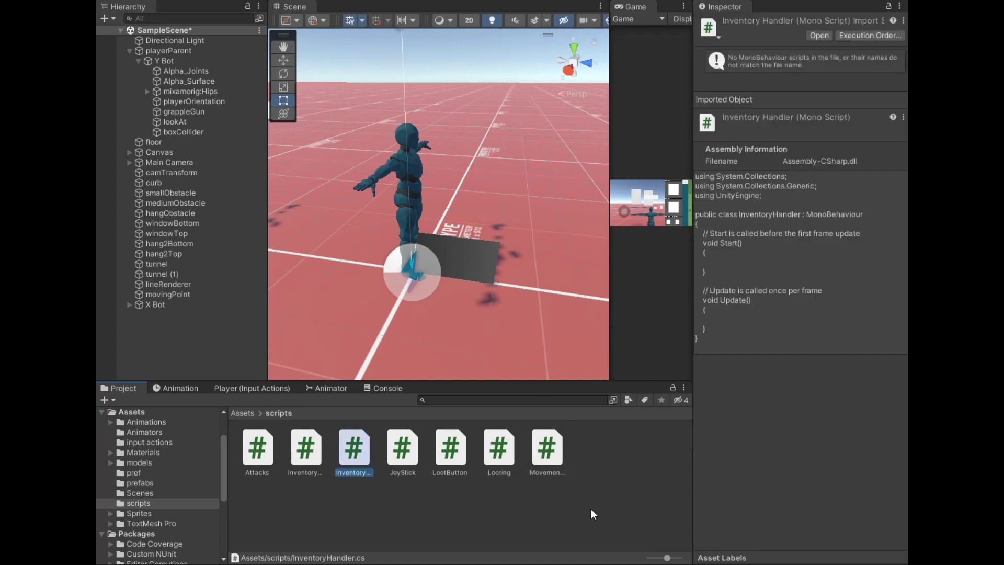
pyautogui.click(404, 466)
pyautogui.doubleClick(355, 454)
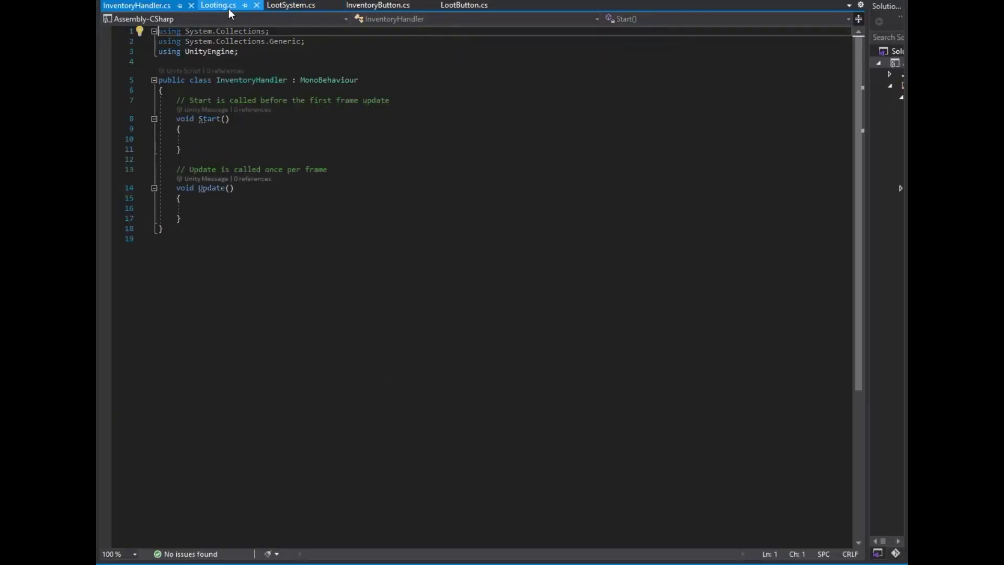
pyautogui.click(228, 6)
pyautogui.click(299, 202)
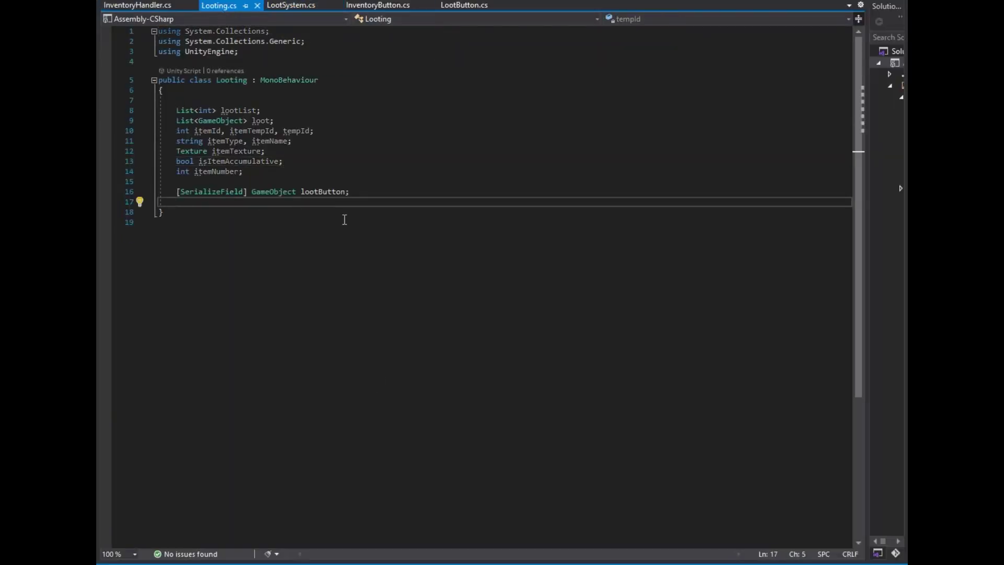
# Declare an InventoryHandler inventoryHandler field, a bool flag and a BoxCollider bCollider in Looting.cs.
pyautogui.write('InventoryHandler inventoryHandler;')
pyautogui.press('Return')
pyautogui.press('Return')
pyautogui.write('bool isThe')
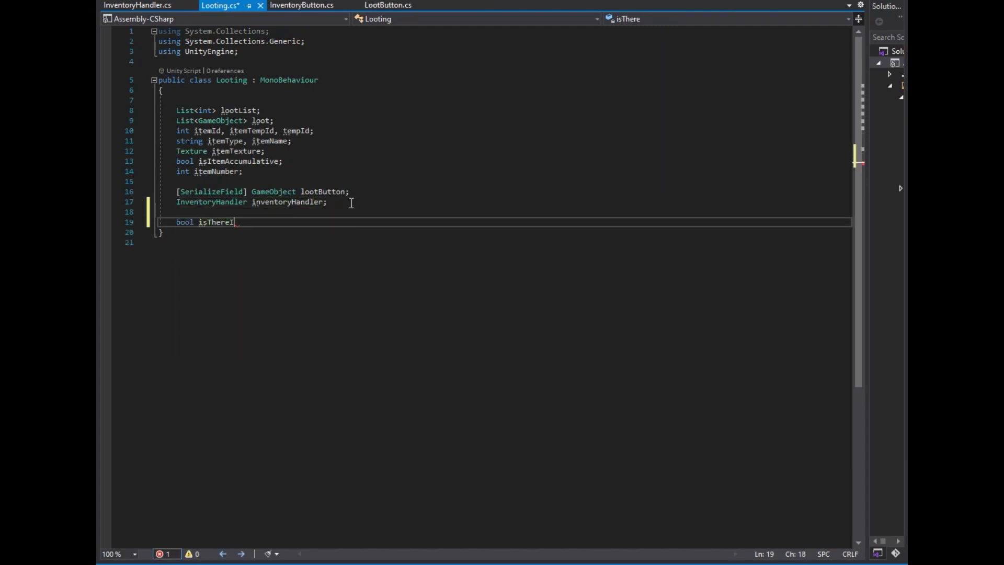
pyautogui.press('BackSpace')
pyautogui.write(';')
pyautogui.press('Return')
pyautogui.write('boxco')
pyautogui.press('space')
pyautogui.write('bCollid')
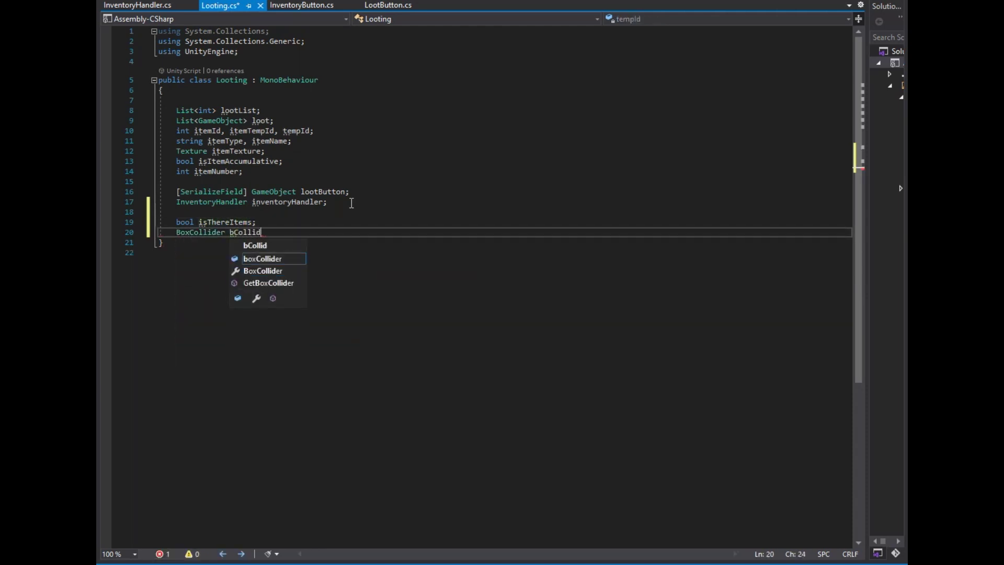
pyautogui.write('er;')
pyautogui.press('Return')
# Add a using TMPro directive and a TextMeshProUGUI lootInfo field.
pyautogui.click(262, 52)
pyautogui.press('Return')
pyautogui.write('using tmpr;')
pyautogui.click(300, 243)
pyautogui.press('Return')
pyautogui.write('textmeshprougui loo')
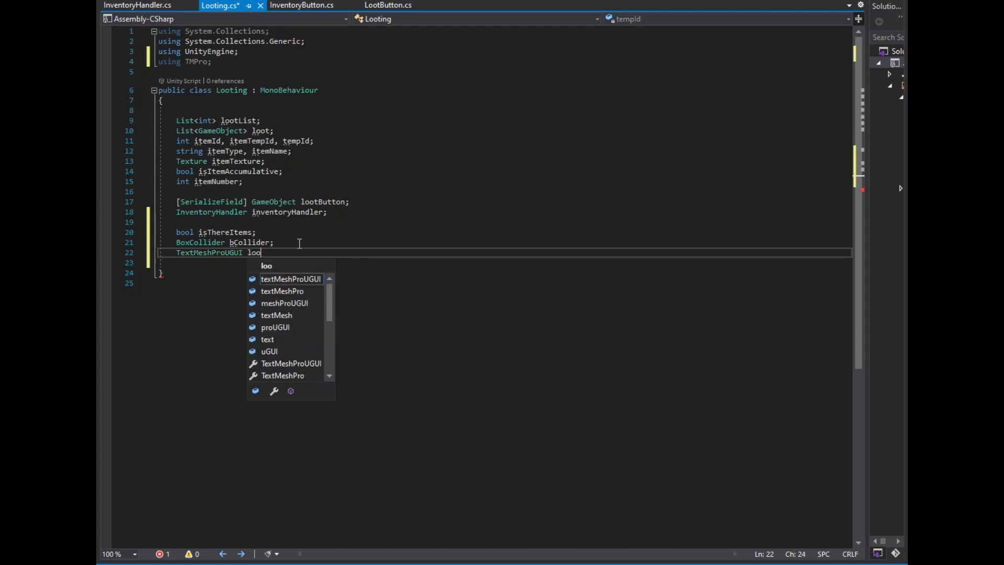
pyautogui.write('tInfo;')
pyautogui.press('Return')
pyautogui.press('Return')
pyautogui.press('Return')
# Add Start() assigning inventoryHandler via GameObject.FindWithTag(...).GetComponent<InventoryHandler>().
pyautogui.write('sta')
pyautogui.press('Return')
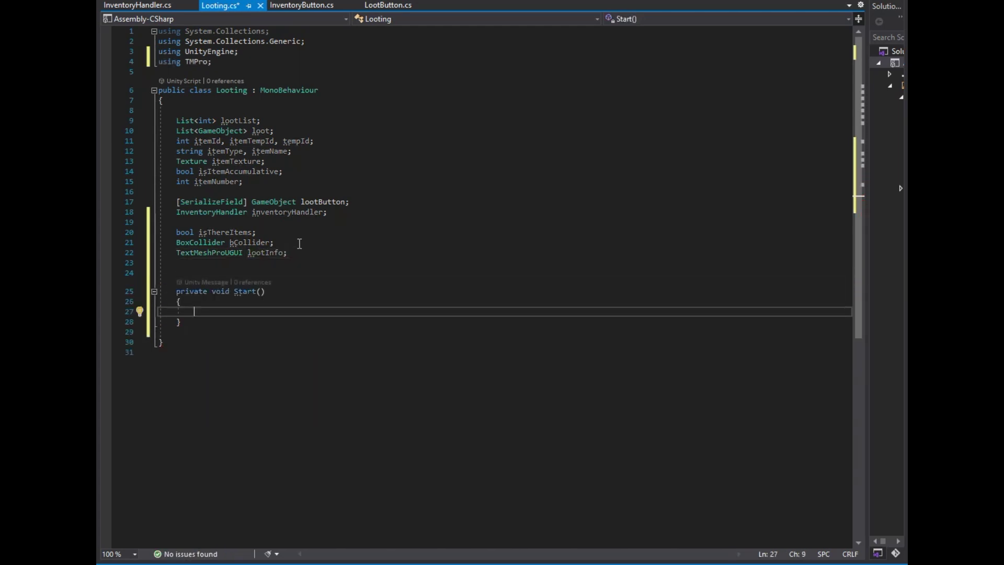
pyautogui.press('Return')
pyautogui.write('inventoryH')
pyautogui.press('Tab')
pyautogui.write('= game.')
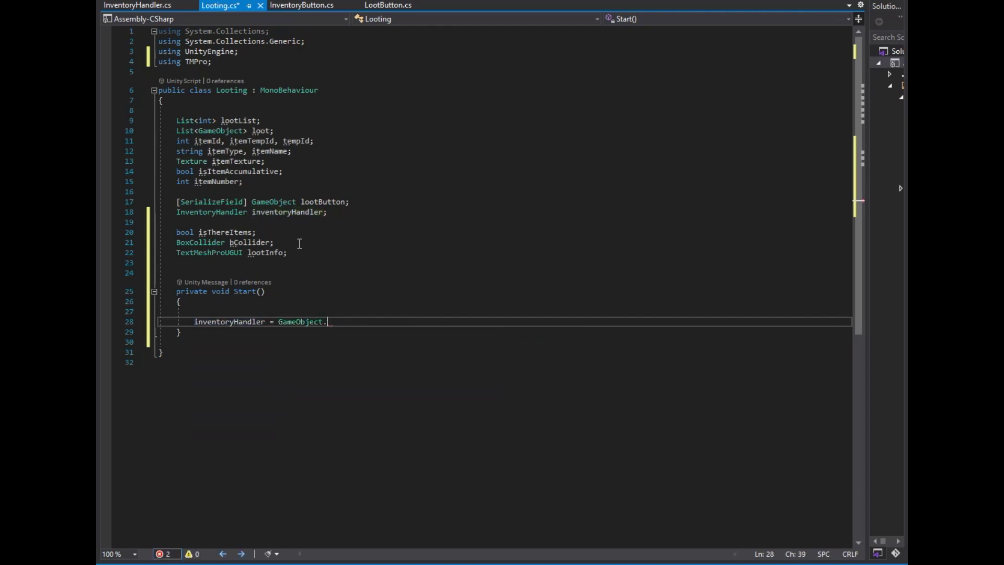
pyautogui.write('findwith')
pyautogui.press('Tab')
pyautogui.write('in')
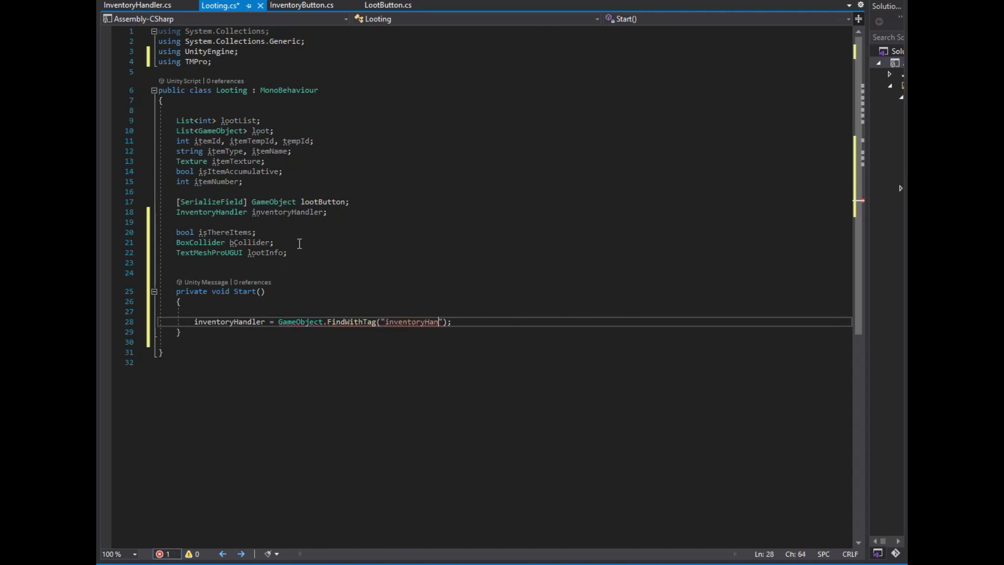
pyautogui.write('.getcomp')
pyautogui.press('Tab')
pyautogui.write('<>')
pyautogui.write('inventor>(')
pyautogui.press('Tab')
pyautogui.press('End')
# In Start(), initialize lootList as a new List<int>, loot as a new GameObject list, and tempId = 0.
pyautogui.press('Return')
pyautogui.write('lootL')
pyautogui.press('Tab')
pyautogui.write('List<int>')
pyautogui.press('End')
pyautogui.press('Return')
pyautogui.write('loot = ')
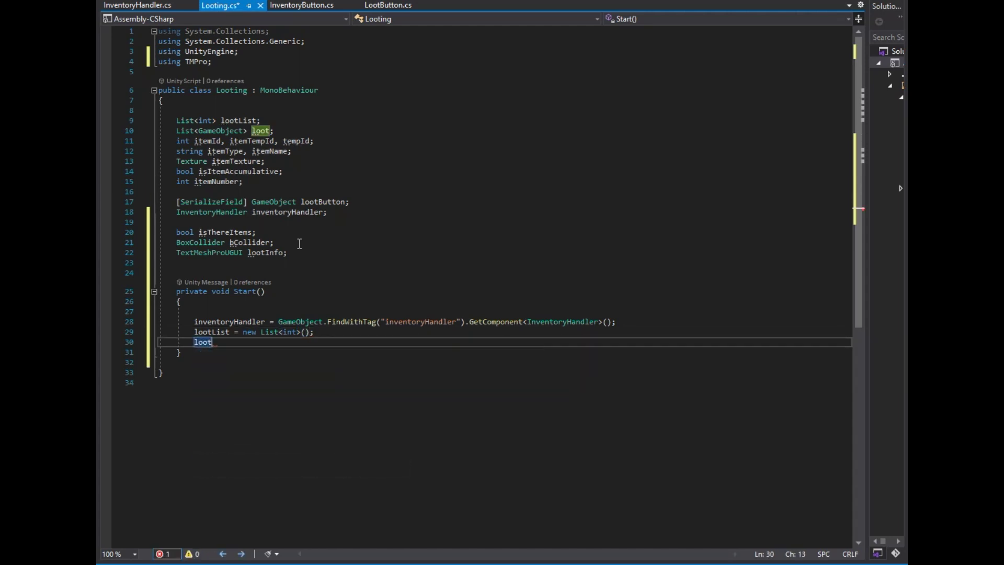
pyautogui.write('new li')
pyautogui.press('Tab')
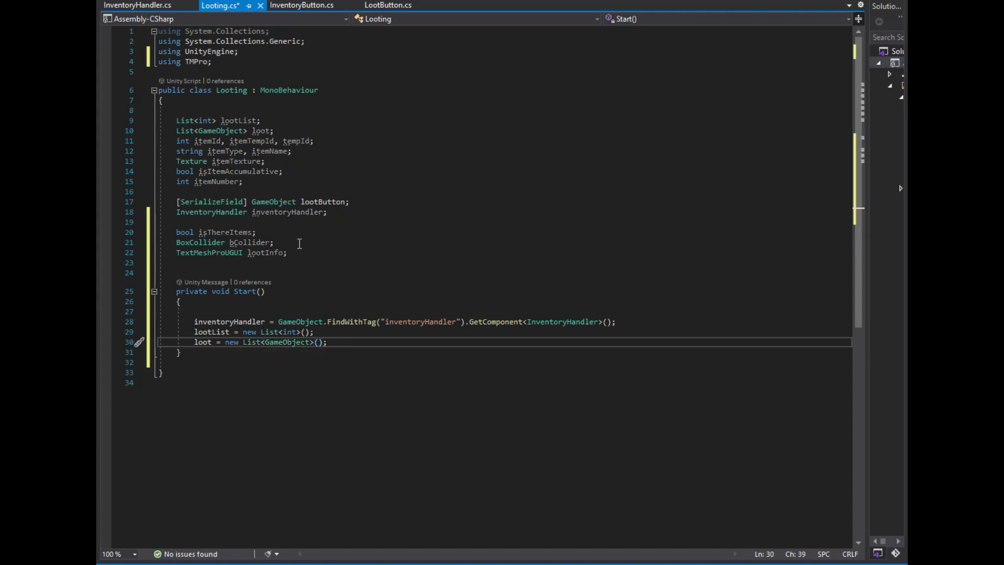
pyautogui.press('Return')
pyautogui.write('tempId')
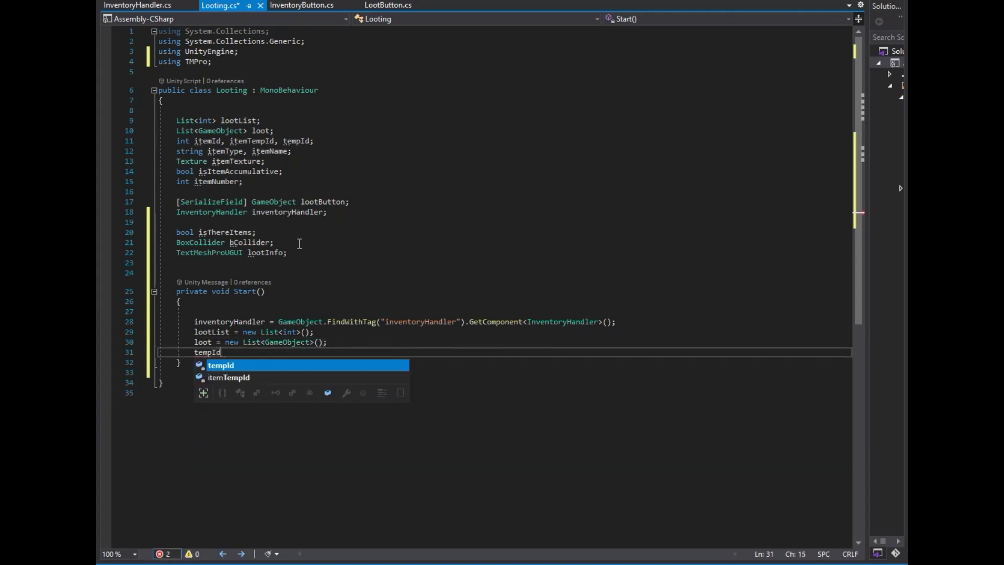
pyautogui.write(' = 0;')
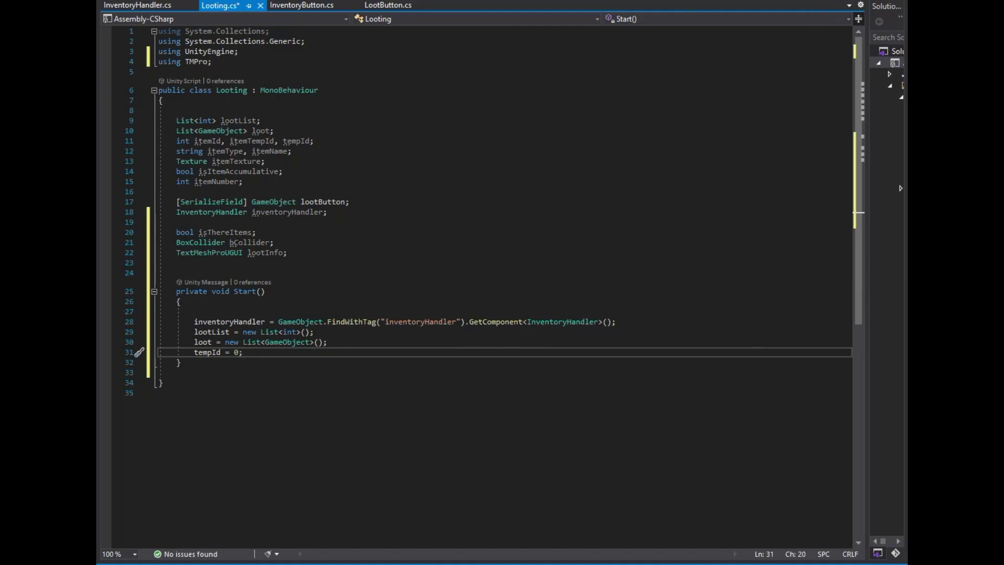
# Create a LootItem C# script in Assets/scripts and open it in Visual Studio.
pyautogui.hotkey('alt', 'Tab')
pyautogui.rightClick(532, 509)
pyautogui.moveTo(553, 180)
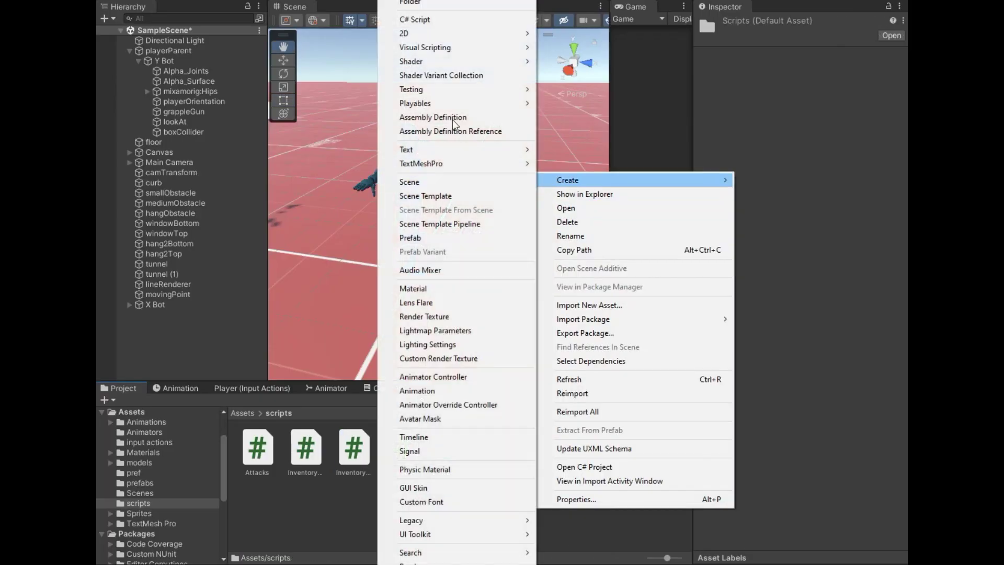
pyautogui.click(415, 20)
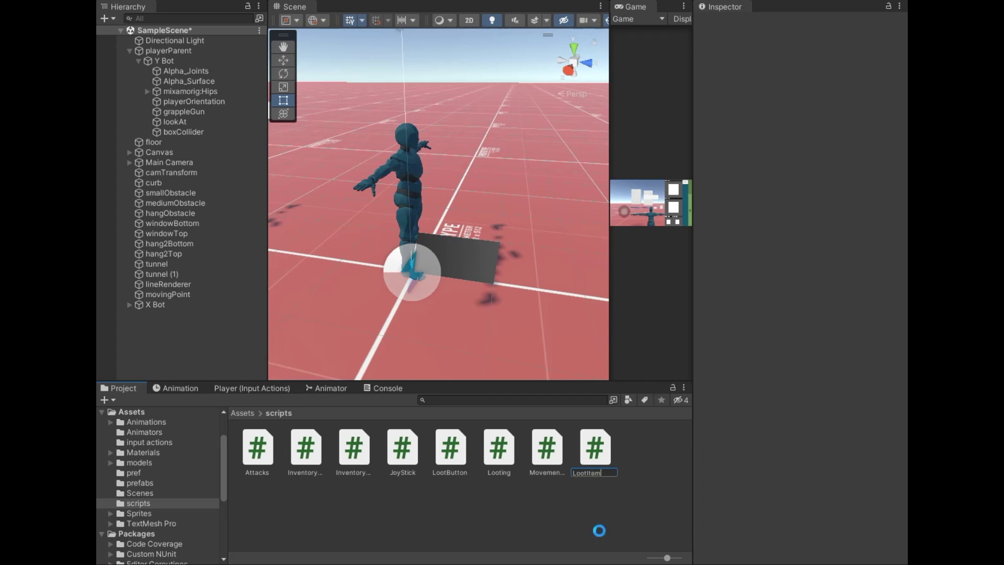
pyautogui.press('Return')
pyautogui.click(509, 456)
pyautogui.doubleClick(547, 455)
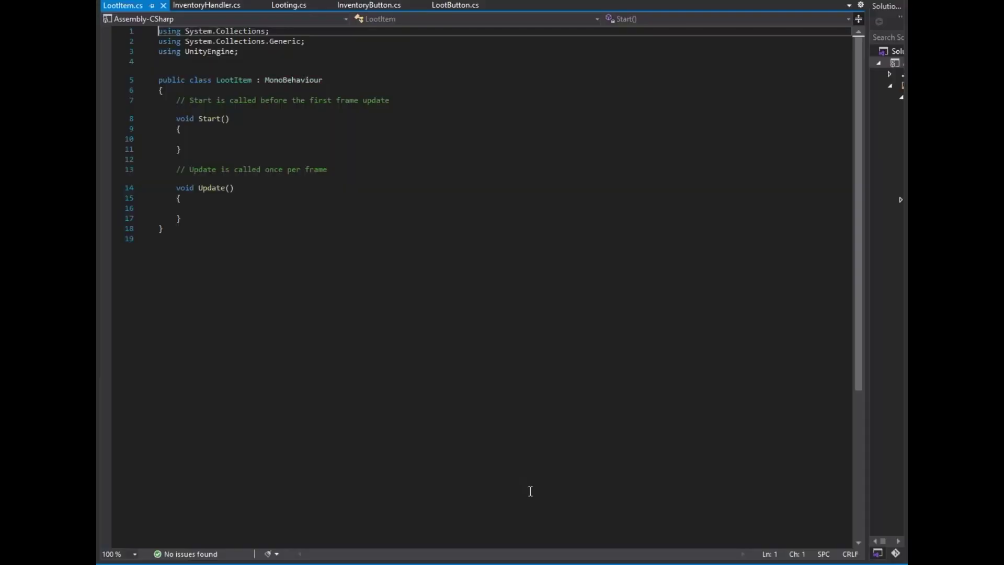
# Replace LootItem's template Start and Update methods with a [SerializeField] public int _ID field.
pyautogui.moveTo(197, 187)
pyautogui.mouseDown()
pyautogui.moveTo(157, 100)
pyautogui.moveTo(183, 140)
pyautogui.mouseUp()
pyautogui.press('BackSpace')
pyautogui.press('BackSpace')
pyautogui.press('Return')
pyautogui.write('ser')
pyautogui.press('Tab')
pyautogui.write('public in')
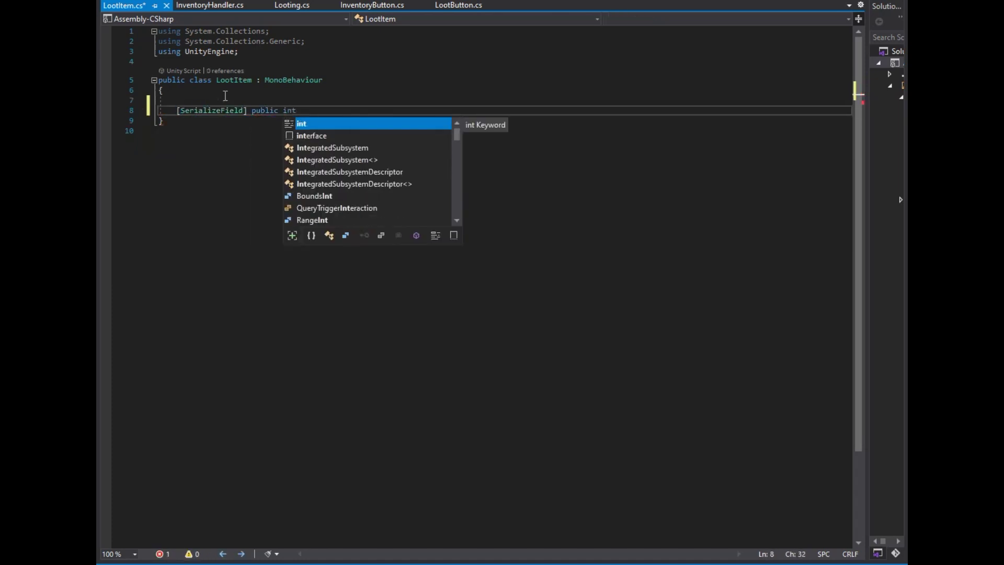
pyautogui.write('t')
# Add serialized string fields _name and _type below _ID.
pyautogui.hotkey('ctrl', 'd')
pyautogui.press('Left')
pyautogui.hotkey('ctrl', 'shift', 'Left')
pyautogui.hotkey('ctrl', 'shift', 'Left')
pyautogui.write('string _na')
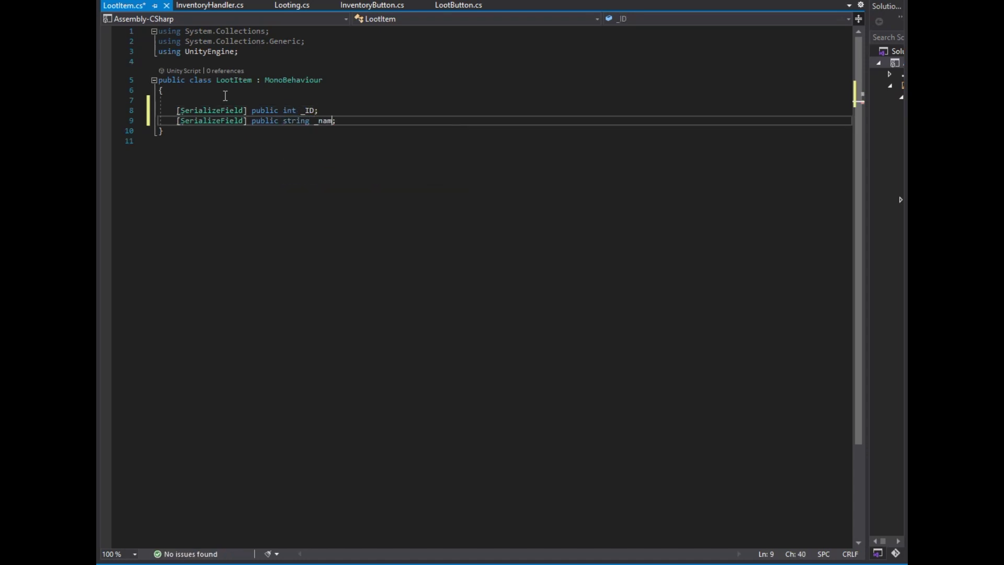
pyautogui.hotkey('ctrl', 'd')
pyautogui.press('Left')
pyautogui.hotkey('ctrl', 'shift', 'Left')
pyautogui.write('_type')
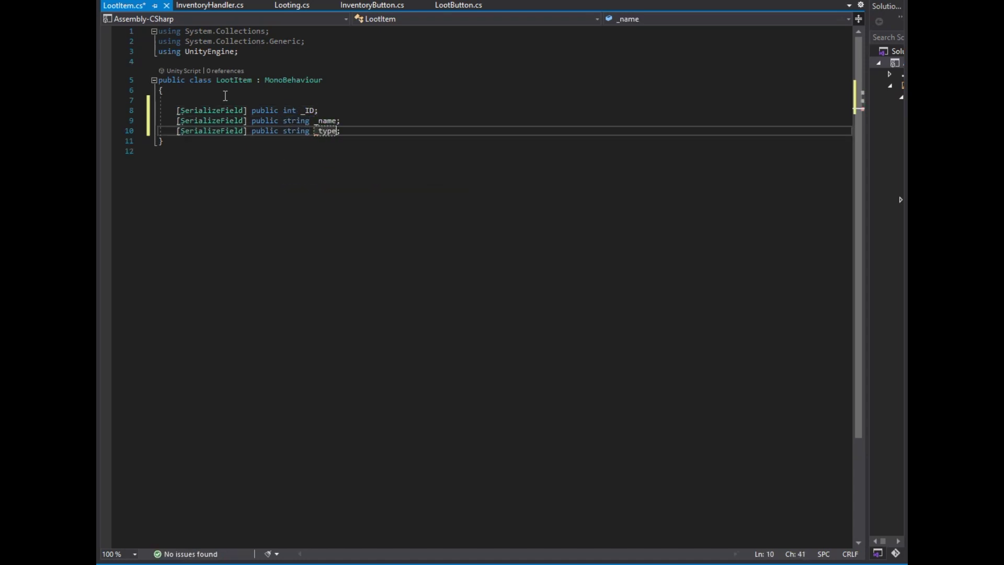
# Add a serialized int _number field.
pyautogui.hotkey('ctrl', 'd')
pyautogui.press('Left')
pyautogui.hotkey('ctrl', 'shift', 'Left')
pyautogui.hotkey('ctrl', 'shift', 'Left')
pyautogui.write('int nu')
pyautogui.press('BackSpace')
pyautogui.press('BackSpace')
pyautogui.write('_')
pyautogui.write(';')
# Add serialized bool _isAccumulative and Texture _texture fields.
pyautogui.hotkey('ctrl', 'd')
pyautogui.press('Left')
pyautogui.hotkey('ctrl', 'shift', 'Left')
pyautogui.hotkey('ctrl', 'shift', 'Left')
pyautogui.write('bool _isaccumula')
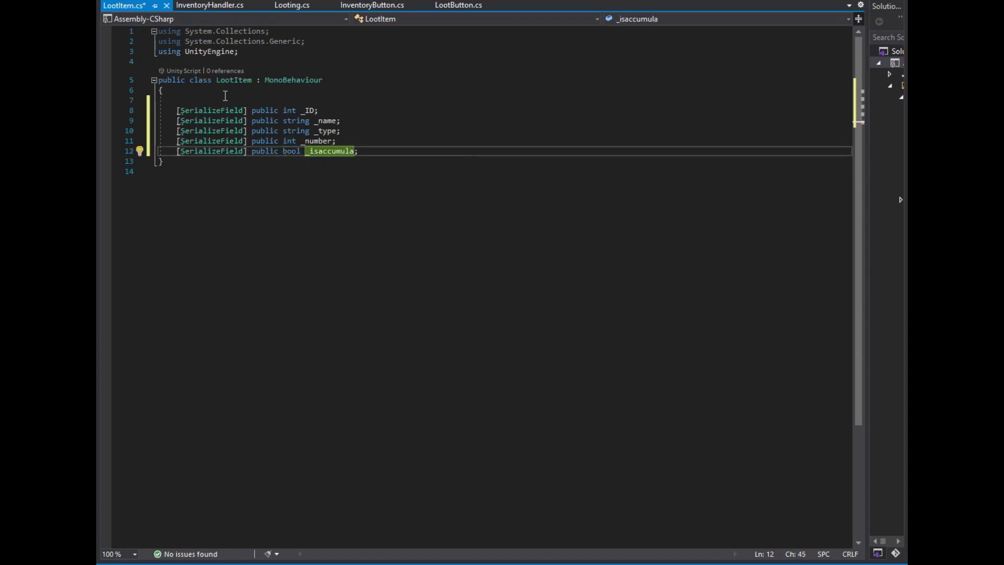
pyautogui.press('Left')
pyautogui.press('Left')
pyautogui.press('Left')
pyautogui.write('tive')
pyautogui.press('End')
pyautogui.hotkey('ctrl', 'd')
pyautogui.press('Left')
pyautogui.hotkey('ctrl', 'shift', 'Left')
pyautogui.hotkey('ctrl', 'shift', 'Left')
pyautogui.write('Texture ')
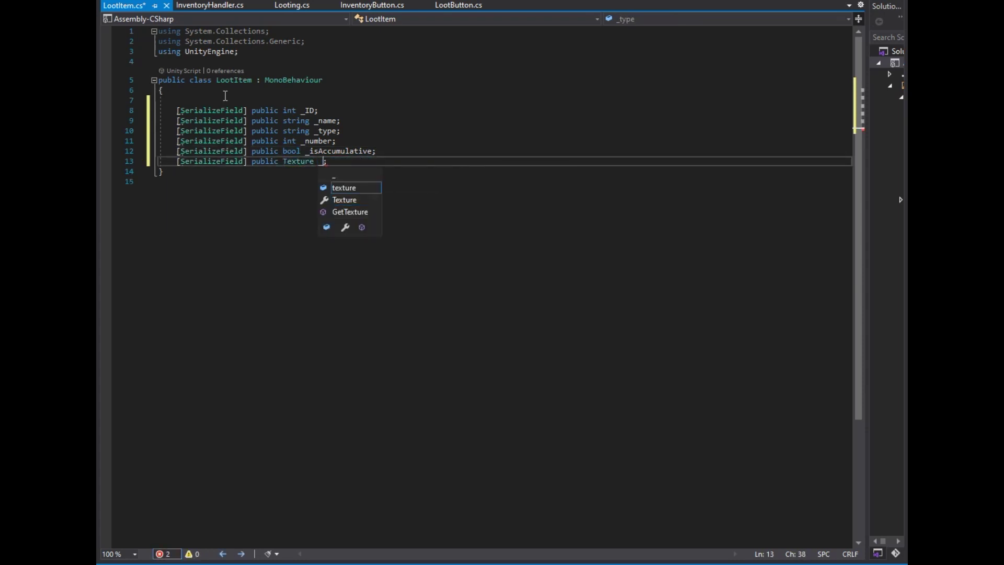
pyautogui.write('_texture')
pyautogui.press('End')
# Add a using TMPro directive and a serialized TextMeshProUGUI itemInfo field.
pyautogui.hotkey('ctrl', 'd')
pyautogui.press('Up')
pyautogui.press('Up')
pyautogui.press('Up')
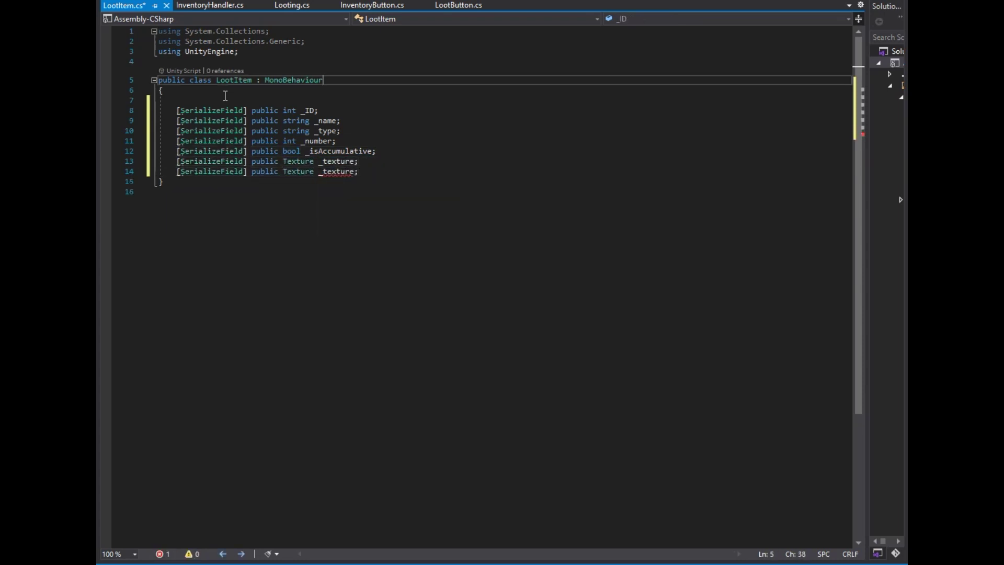
pyautogui.press('Up')
pyautogui.press('Up')
pyautogui.press('Return')
pyautogui.write('using TMPro;')
pyautogui.doubleClick(350, 183)
pyautogui.hotkey('ctrl', 'shift', 'Left')
pyautogui.write('textmesh')
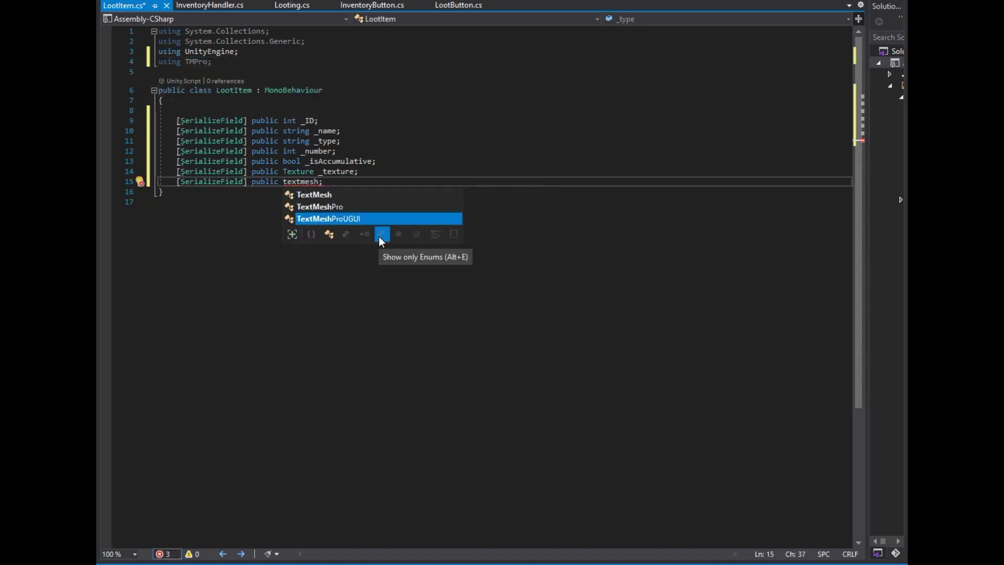
pyautogui.press('Tab')
pyautogui.write('itemInfo;')
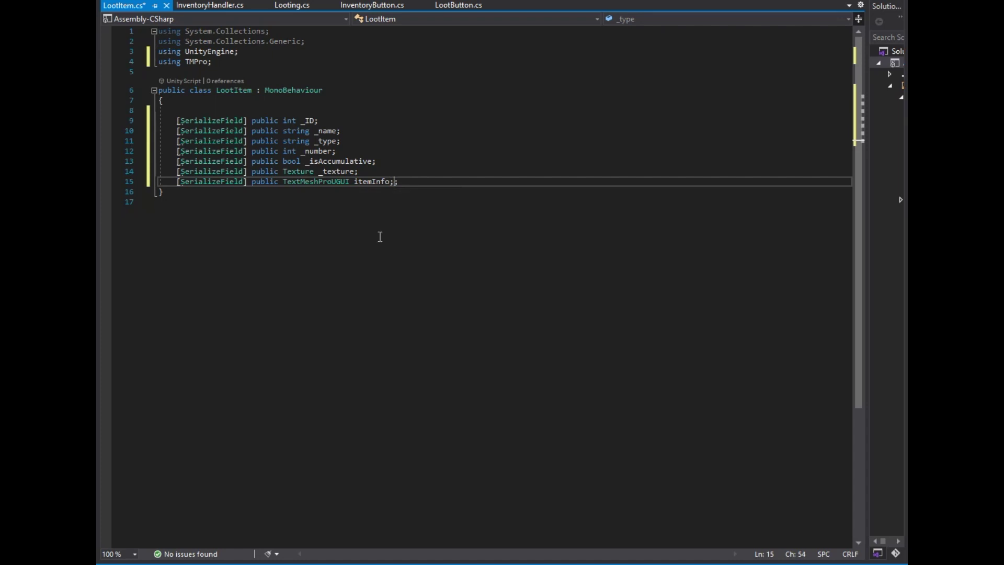
# Add public tempId = 0 and Vector3 fields holsterRot, handRot and groundRot.
pyautogui.click(416, 182)
pyautogui.press('Return')
pyautogui.press('Return')
pyautogui.write('public int tempI')
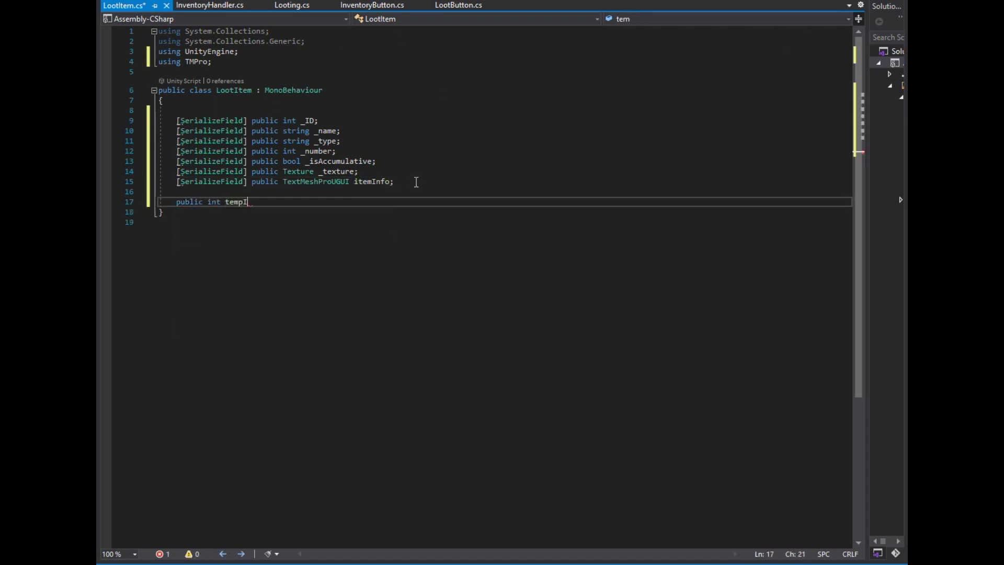
pyautogui.write('d = 0;')
pyautogui.press('Return')
pyautogui.write('public vector3 holster')
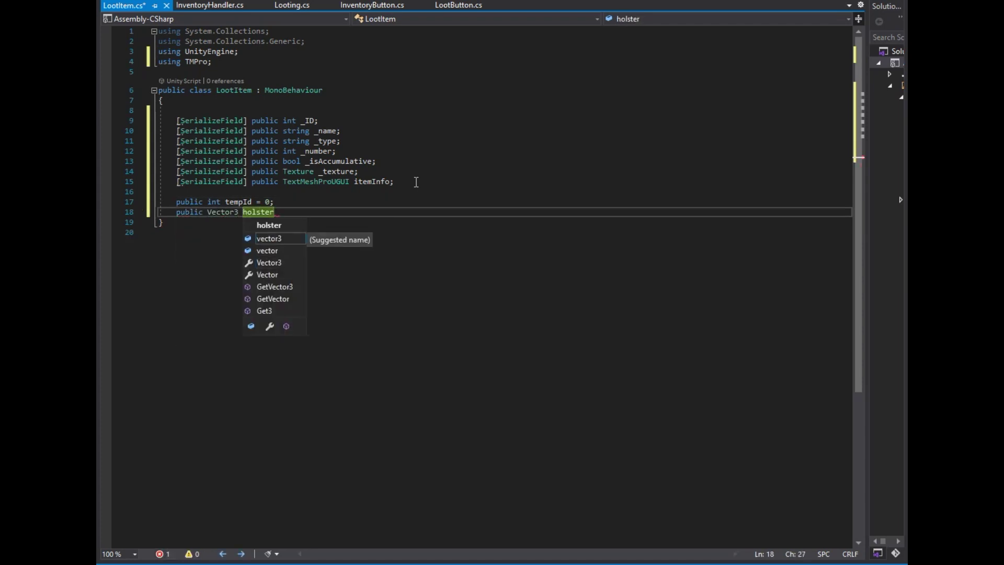
pyautogui.write(';')
pyautogui.hotkey('ctrl', 'd')
pyautogui.hotkey('ctrl', 'd')
pyautogui.press('Up')
pyautogui.hotkey('ctrl', 'shift', 'Left')
pyautogui.write('handRot')
pyautogui.press('Down')
pyautogui.hotkey('ctrl', 'shift', 'Left')
pyautogui.write('grou')
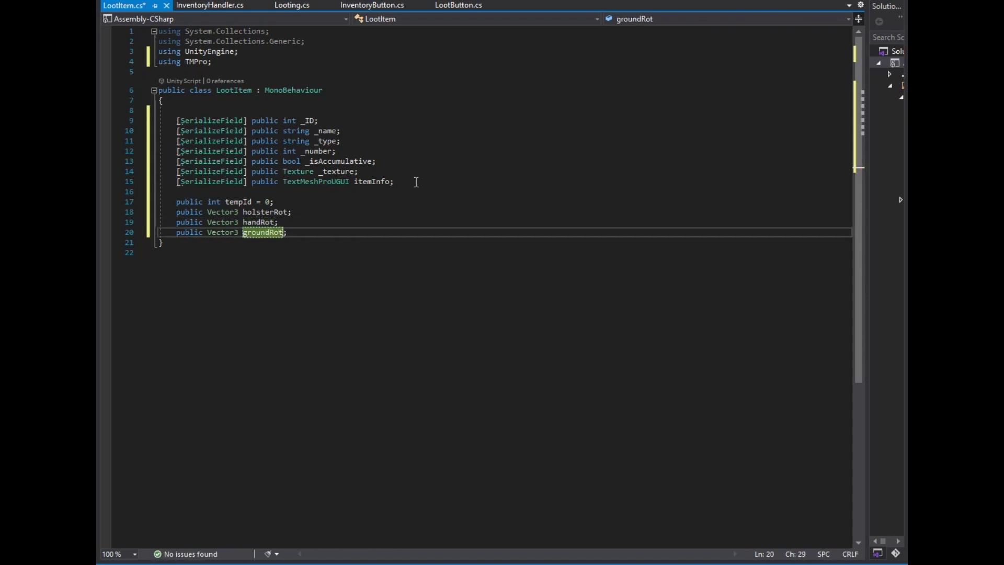
# In Looting.cs, add OnTriggerEnter(Collider other) with an if checking CompareTag("loot").
pyautogui.click(291, 5)
pyautogui.click(218, 341)
pyautogui.press('Return')
pyautogui.press('Return')
pyautogui.write('ontri')
pyautogui.press('Tab')
pyautogui.write('if () {')
pyautogui.press('Return')
pyautogui.press('Up')
pyautogui.write('other.gameObject.com("loot')
# Inside the loot-tag check, store other's GetComponent<LootItem>() in a lootItem variable.
pyautogui.press('Down')
pyautogui.press('Return')
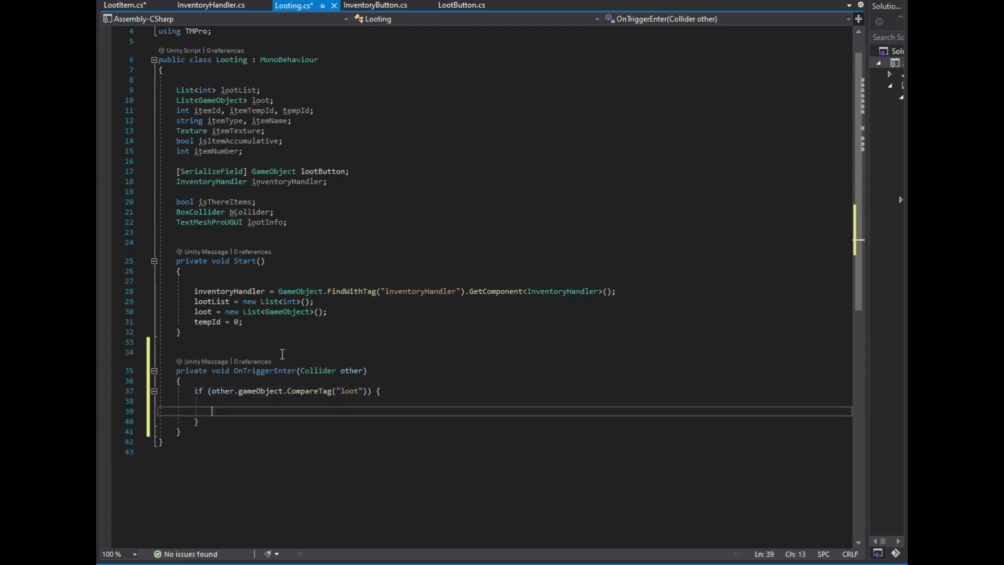
pyautogui.write('loot')
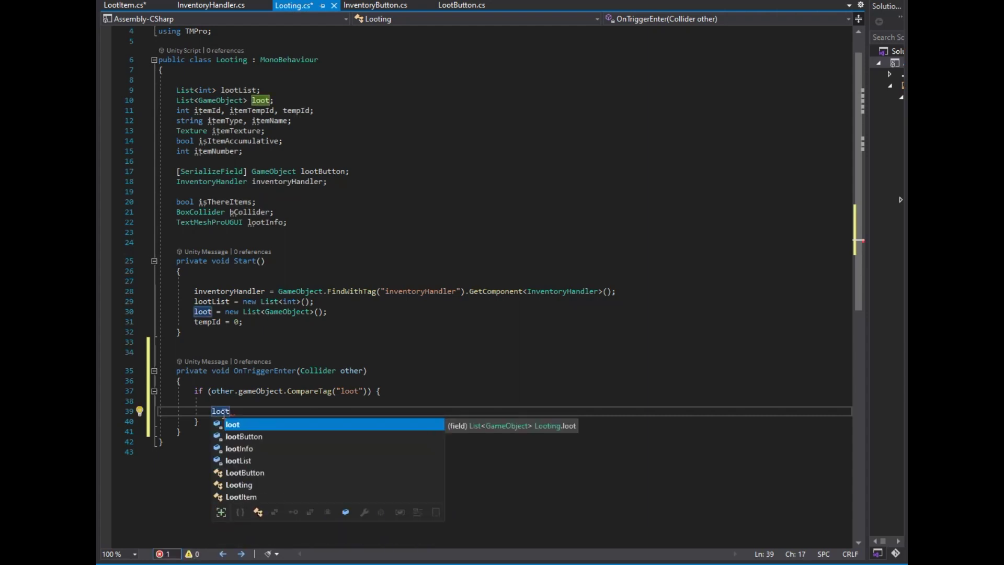
pyautogui.write('I lootItem = other')
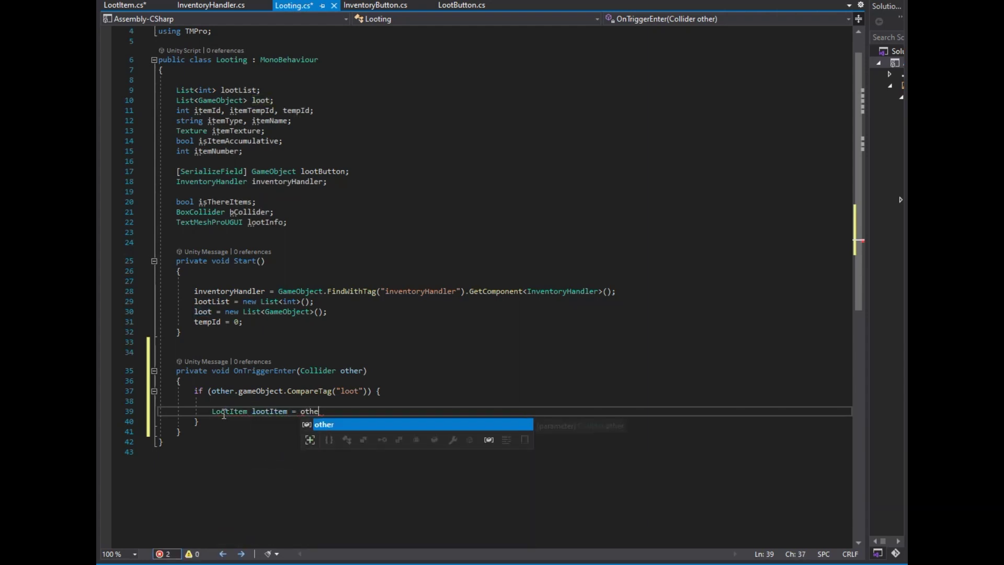
pyautogui.write('.getCom')
pyautogui.press('Tab')
pyautogui.write('<>()')
pyautogui.press('Left')
pyautogui.press('Left')
pyautogui.press('Left')
pyautogui.write('Loot')
pyautogui.press('Tab')
pyautogui.press('End')
pyautogui.write(';')
pyautogui.press('Return')
pyautogui.press('Return')
# Assign itemId, itemTempId, itemType, itemName and isItemAccumulative from lootItem's fields.
pyautogui.write('itemId = lootitem.id')
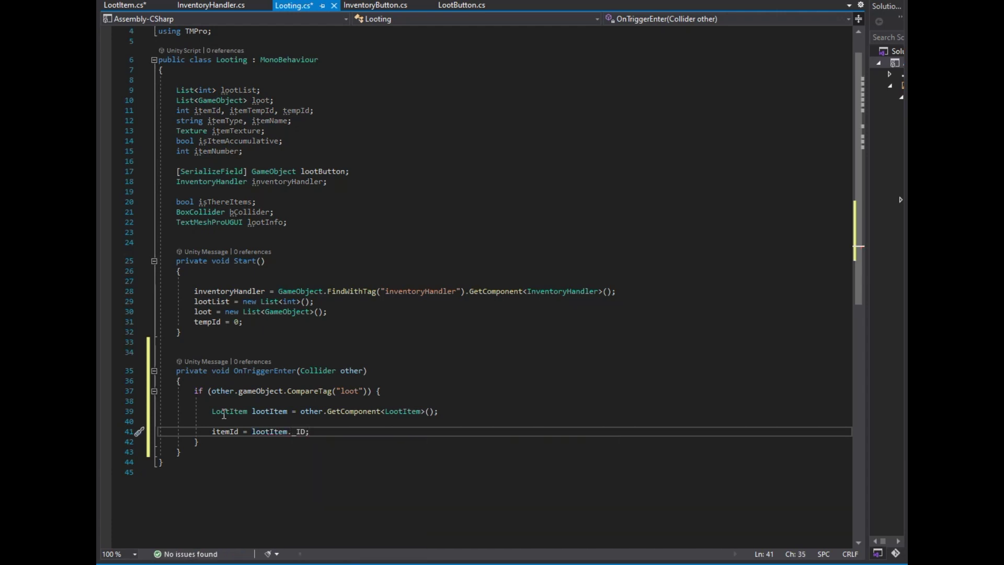
pyautogui.press('Return')
pyautogui.write('itemTempId = lootItem.tempId;')
pyautogui.press('Return')
pyautogui.write('itemType = lootItem._type;')
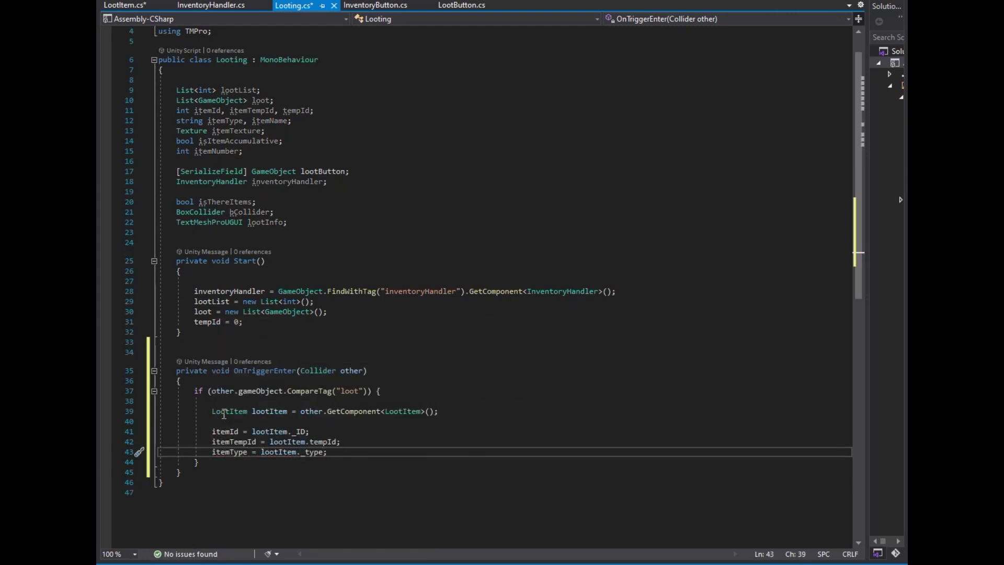
pyautogui.press('Return')
pyautogui.write('itemName =')
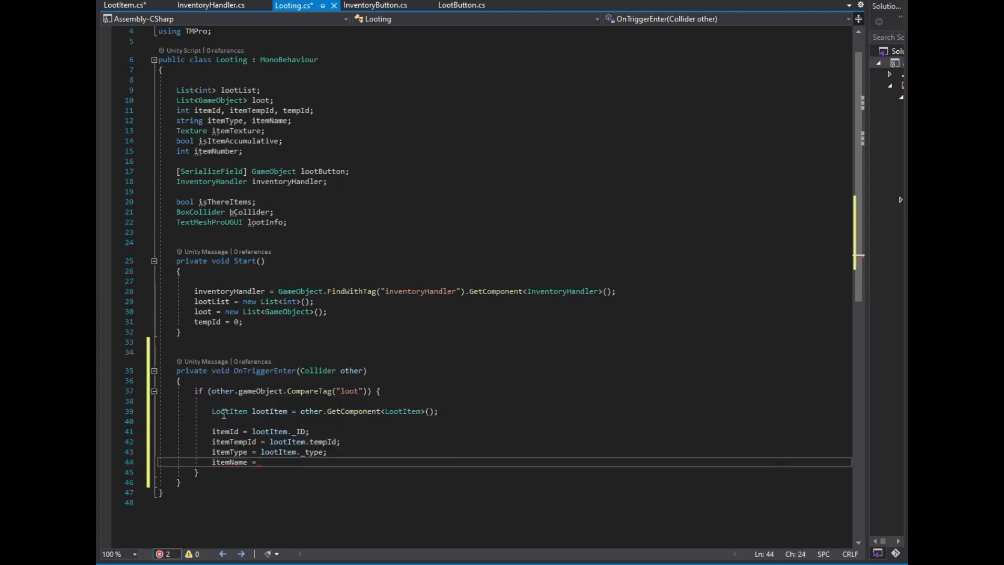
pyautogui.write('lootItem.nam;')
pyautogui.press('Return')
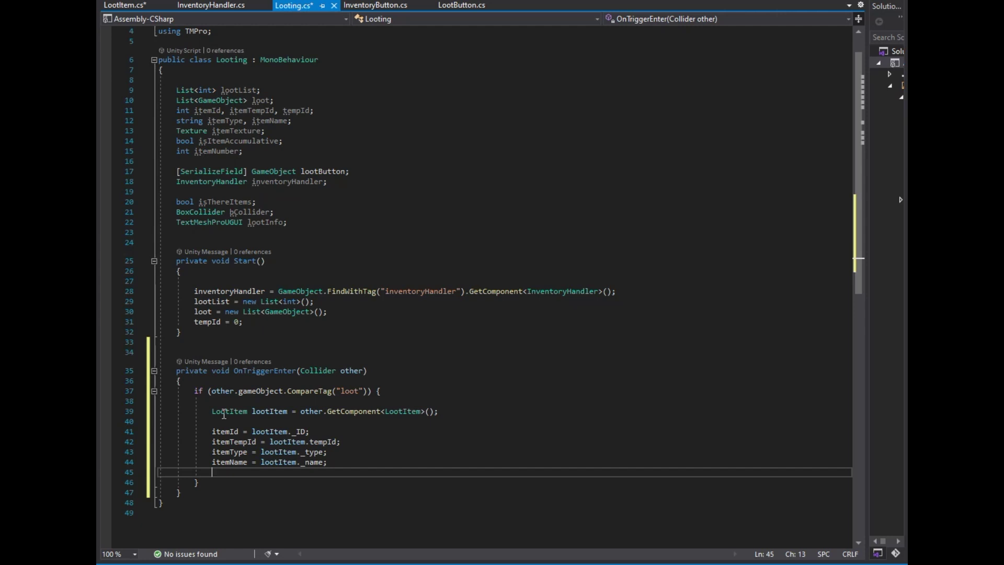
pyautogui.write('isit')
pyautogui.press('Tab')
pyautogui.write('oot')
pyautogui.press('Tab')
pyautogui.write('._isa')
pyautogui.press('Tab')
pyautogui.write(';')
# Assign itemNumber from lootItem._number and itemTexture from lootItem._texture.
pyautogui.press('Return')
pyautogui.write('itemn')
pyautogui.press('Tab')
pyautogui.write('= lootItem.numb')
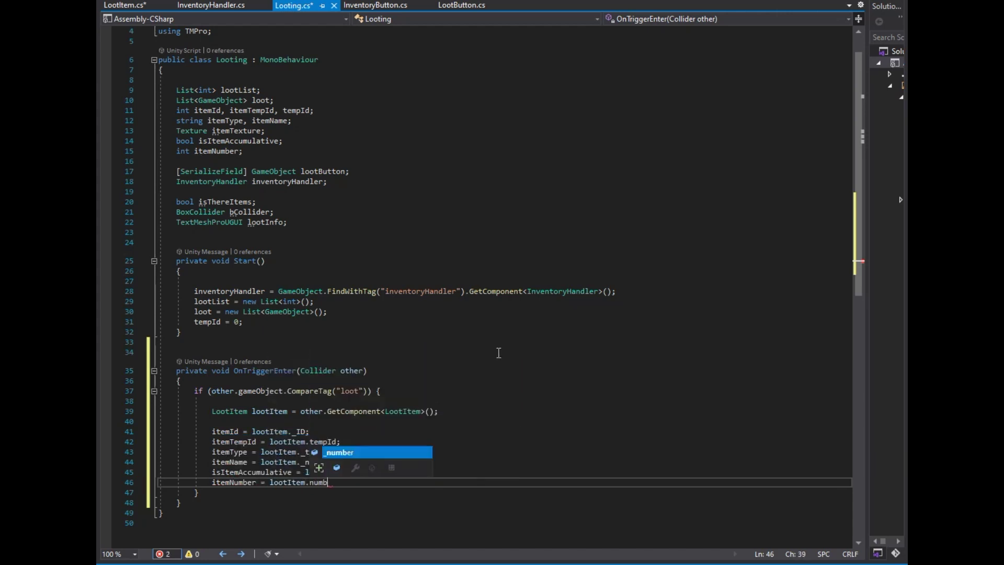
pyautogui.press('Tab')
pyautogui.write(';')
pyautogui.press('Return')
pyautogui.write('itemT')
pyautogui.press('Tab')
pyautogui.write('lootItem._t')
pyautogui.press('Tab')
pyautogui.write(';')
# Assign lootInfo from lootItem.itemInfo to complete the field copying.
pyautogui.press('Return')
pyautogui.write('lootI')
pyautogui.press('Tab')
pyautogui.write('= lootI')
pyautogui.press('Tab')
pyautogui.write('.it')
pyautogui.press('Tab')
pyautogui.write(';')
pyautogui.scroll(-1, 633, 250)
pyautogui.scroll(-3, 633, 250)
pyautogui.click(461, 5)
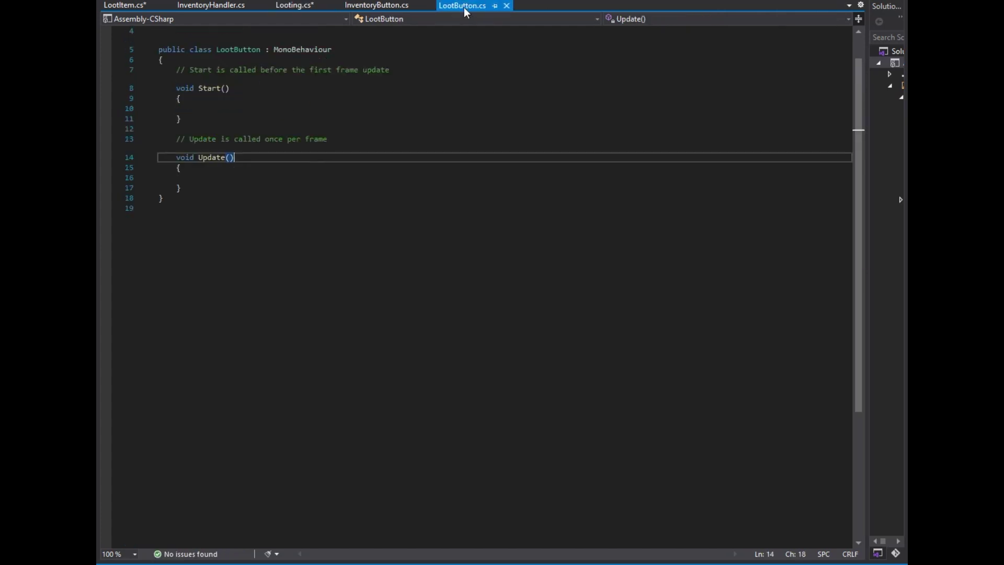
# Replace the template methods with a serialized TextMeshProUGUI _buttonName field, adding using TMPro.
pyautogui.moveTo(182, 188); pyautogui.dragTo(177, 69)
pyautogui.press('Delete')
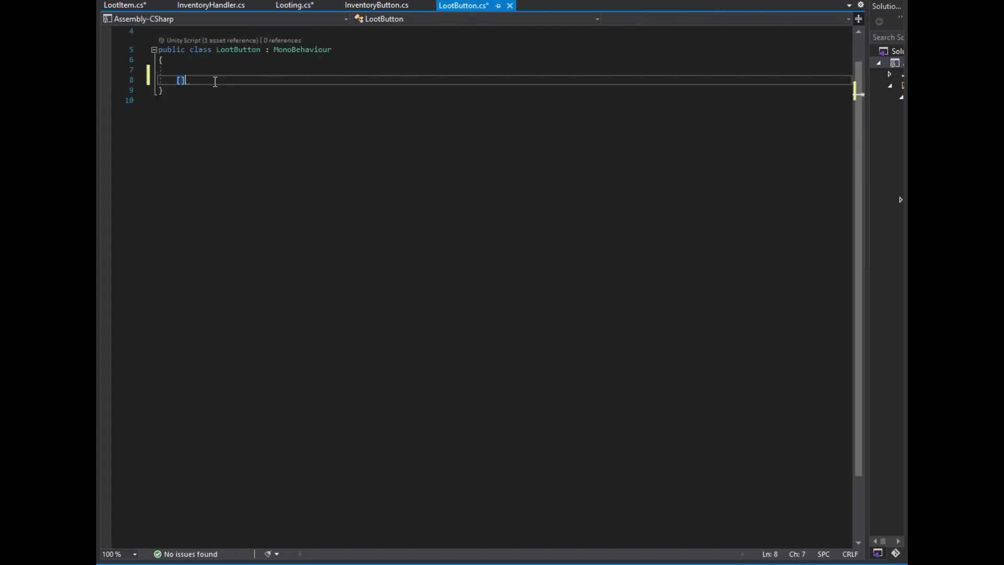
pyautogui.write('ser')
pyautogui.press('Tab')
pyautogui.press('Up')
pyautogui.press('Up')
pyautogui.press('Up')
pyautogui.press('Up')
pyautogui.press('Up')
pyautogui.press('Return')
pyautogui.write('using TMPro;')
pyautogui.press('Down')
pyautogui.press('Down')
pyautogui.press('Down')
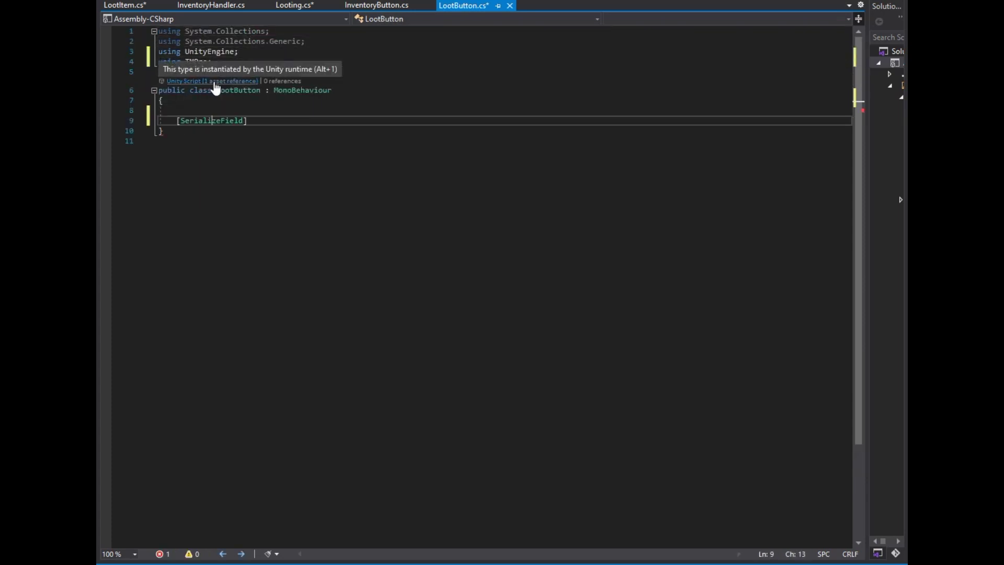
pyautogui.press('Right')
pyautogui.write('TextMeshProUGUI ')
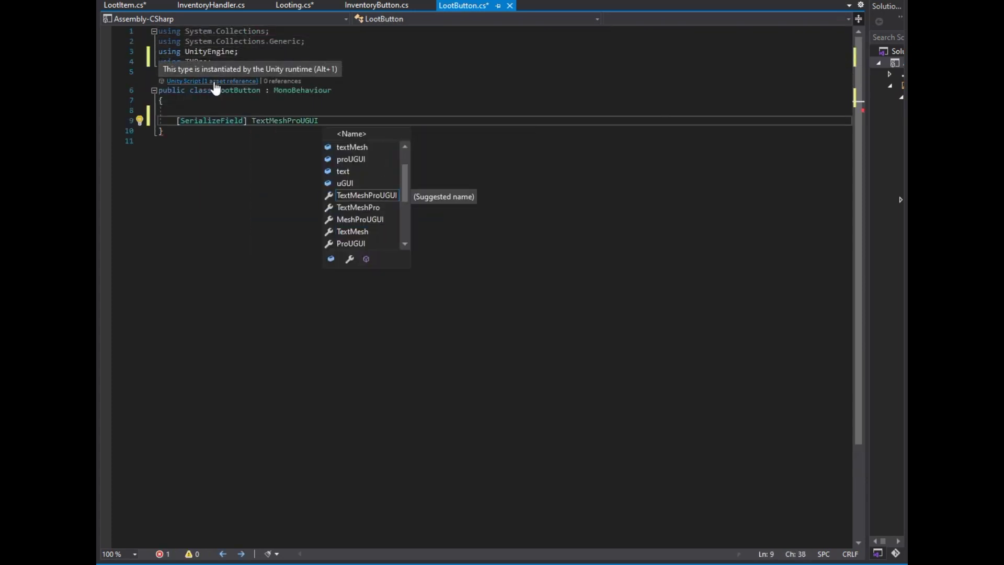
pyautogui.write('_buttonName;')
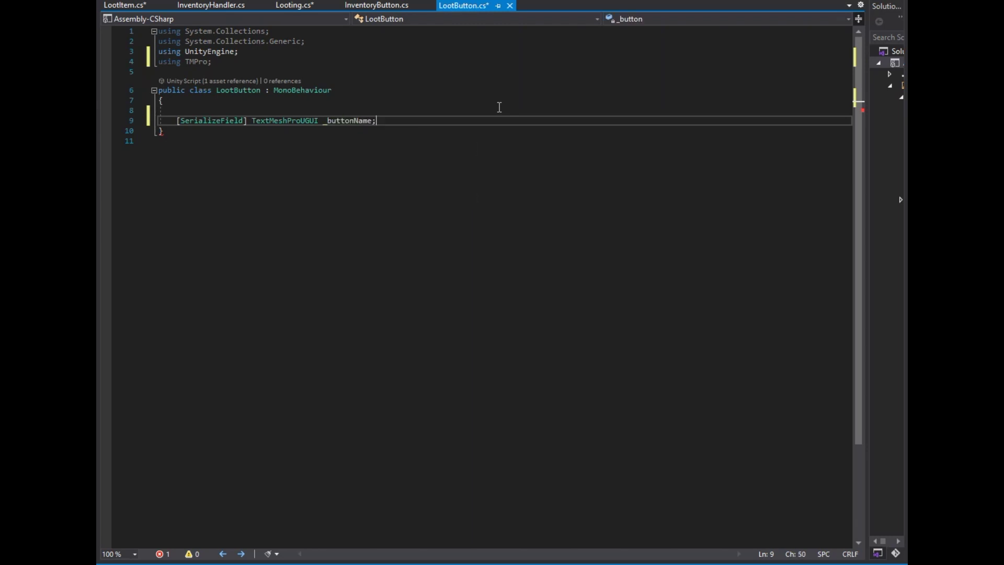
# Duplicate the field into serialized _buttonNumber and _buttonInfo TextMeshProUGUI fields.
pyautogui.hotkey('ctrl', 'd')
pyautogui.hotkey('ctrl', 'd')
pyautogui.hotkey('ctrl', 'd')
pyautogui.press('Left')
pyautogui.hotkey('shift', 'Left')
pyautogui.hotkey('shift', 'Left')
pyautogui.hotkey('shift', 'Left')
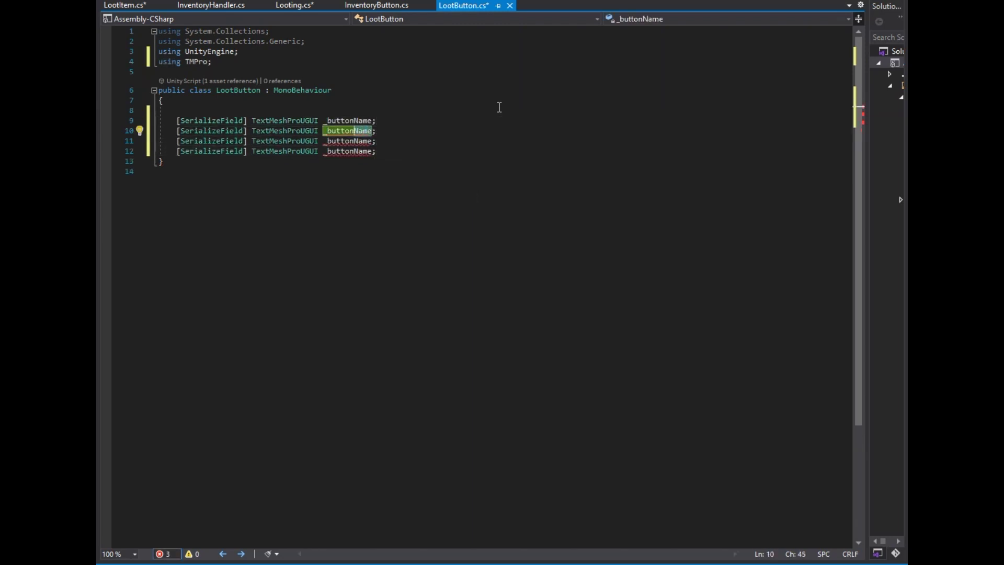
pyautogui.write('Number')
pyautogui.press('Down')
pyautogui.press('Left')
pyautogui.hotkey('shift', 'Left')
pyautogui.hotkey('shift', 'Left')
pyautogui.hotkey('shift', 'Left')
pyautogui.write('Info')
pyautogui.press('End')
pyautogui.hotkey('shift', 'Down')
pyautogui.press('Delete')
# Add using UnityEngine.UI and a serialized RawImage _buttonImage field.
pyautogui.press('Return')
pyautogui.press('Return')
pyautogui.press('Tab')
pyautogui.write('Draw')
pyautogui.hotkey('ctrl', 'z')
pyautogui.press('Up')
pyautogui.press('Up')
pyautogui.press('Up')
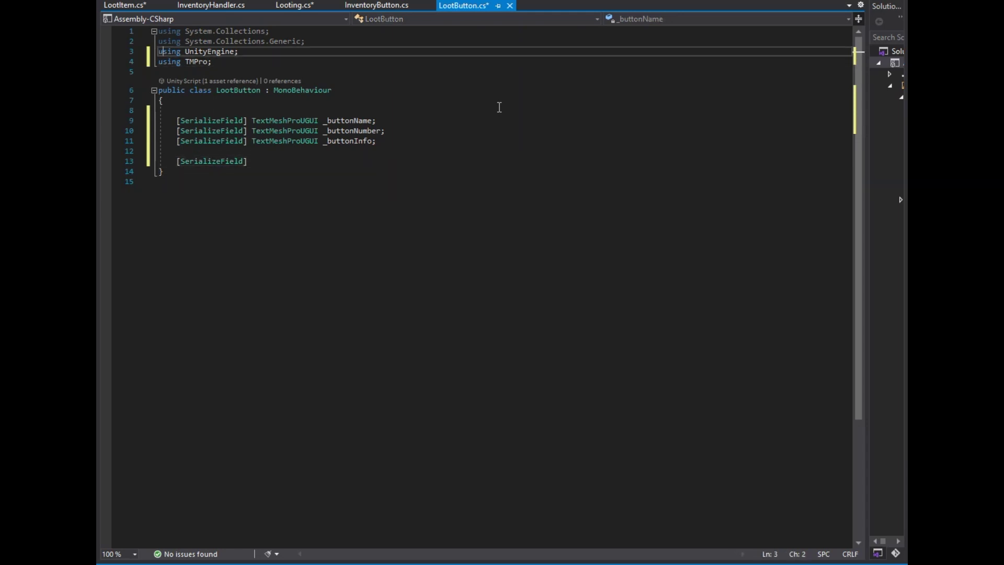
pyautogui.hotkey('ctrl', 'd')
pyautogui.write('.UI')
pyautogui.press('Escape')
pyautogui.press('Down')
pyautogui.press('Down')
pyautogui.press('Down')
pyautogui.press('Down')
pyautogui.press('Down')
pyautogui.write('raw')
pyautogui.press('Tab')
pyautogui.write('_')
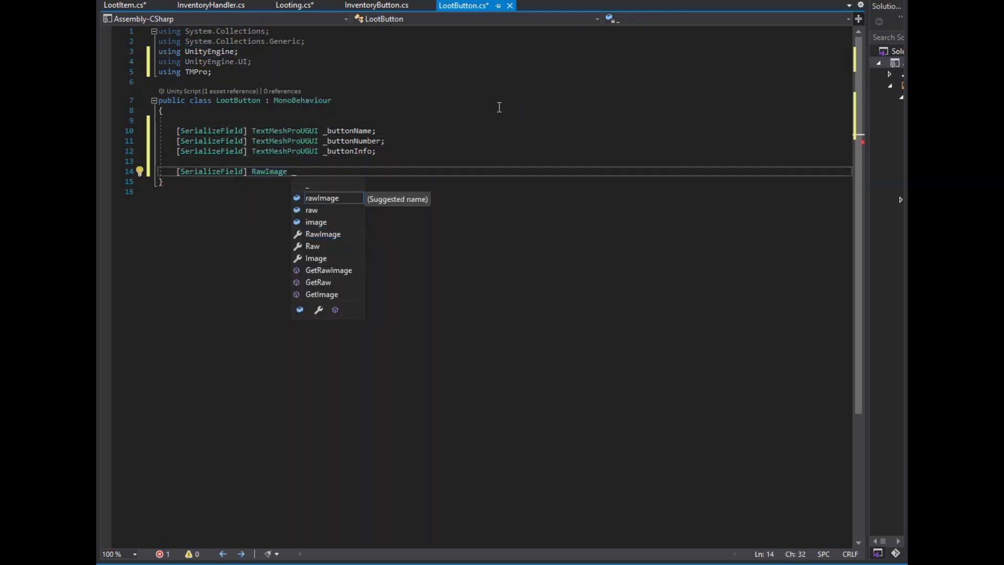
pyautogui.write('buttonImage;')
# Declare string type, string namee and bool isAccumulative data fields.
pyautogui.press('Return')
pyautogui.press('Return')
pyautogui.write('str')
pyautogui.press('Tab')
pyautogui.write('type')
pyautogui.press('Return')
pyautogui.write('str')
pyautogui.press('Tab')
pyautogui.write('namee')
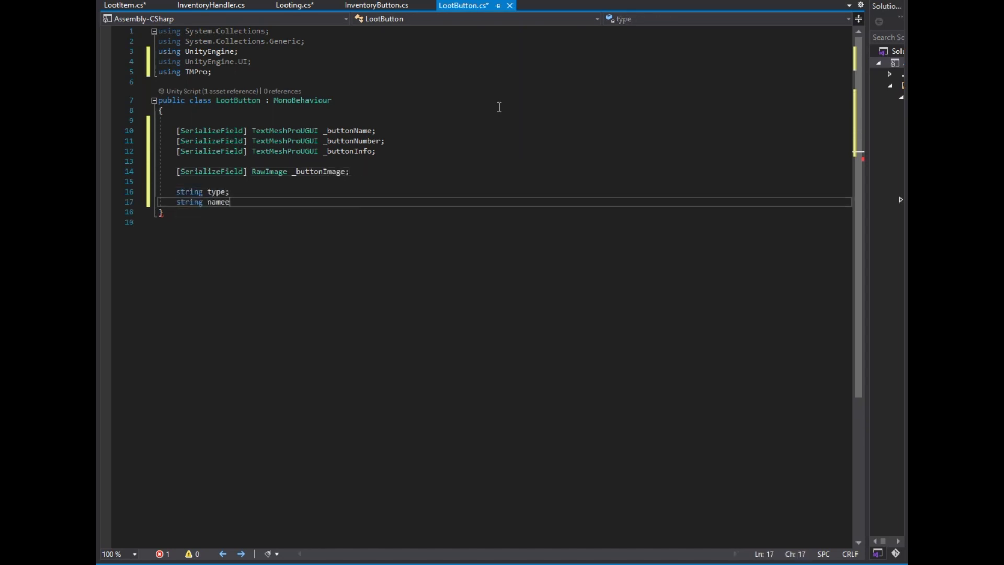
pyautogui.press('Return')
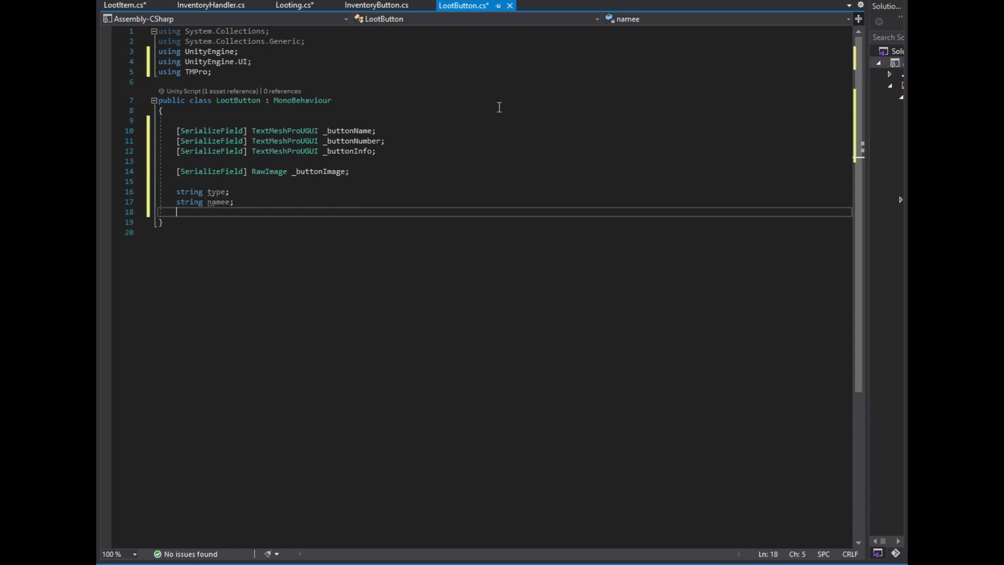
pyautogui.write('bool isAccumulative;')
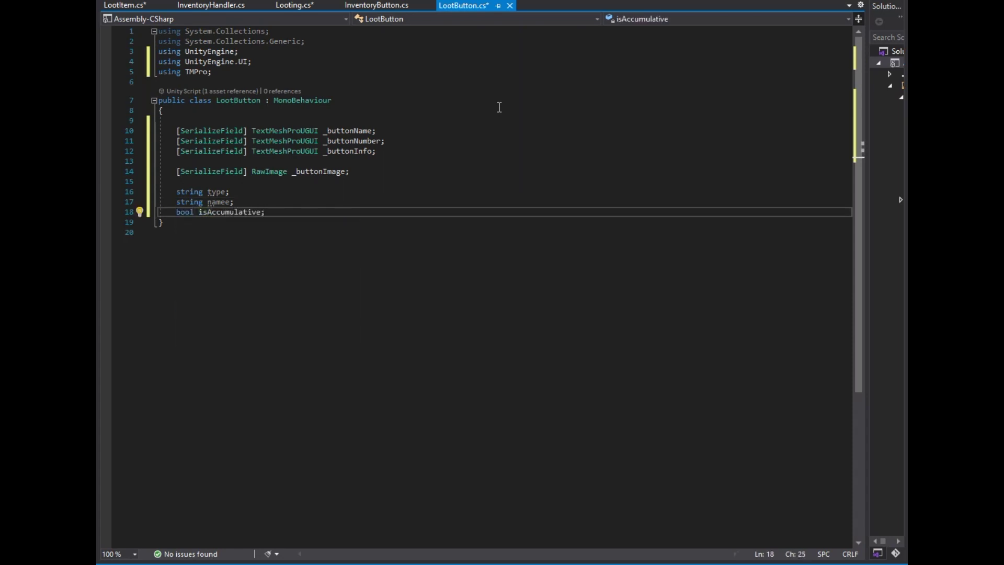
pyautogui.press('Return')
# Add public int fields, a Texture image field and an InventoryHandler inventoryHandler field.
pyautogui.write('public int id, tempI')
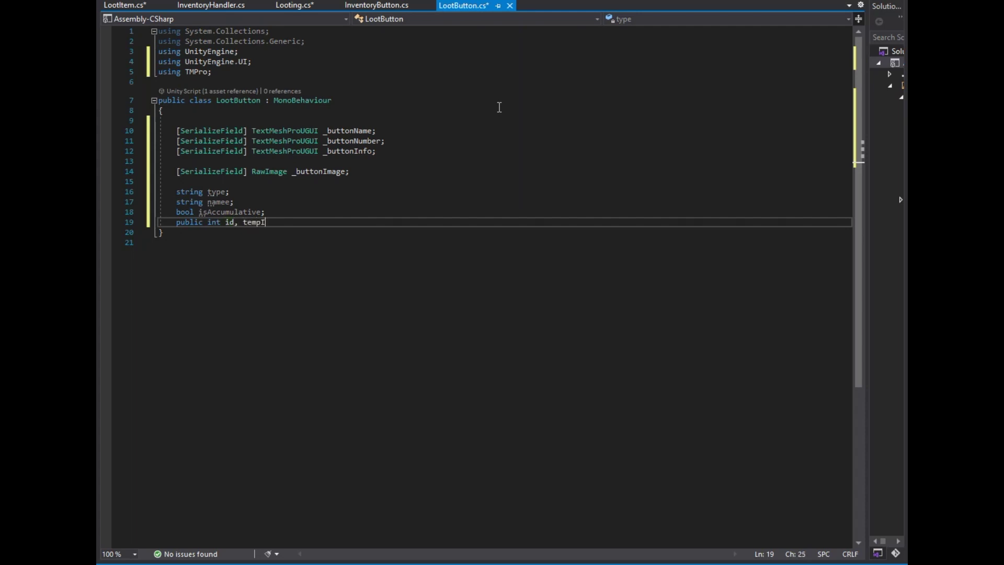
pyautogui.press('Return')
pyautogui.write('public int number;')
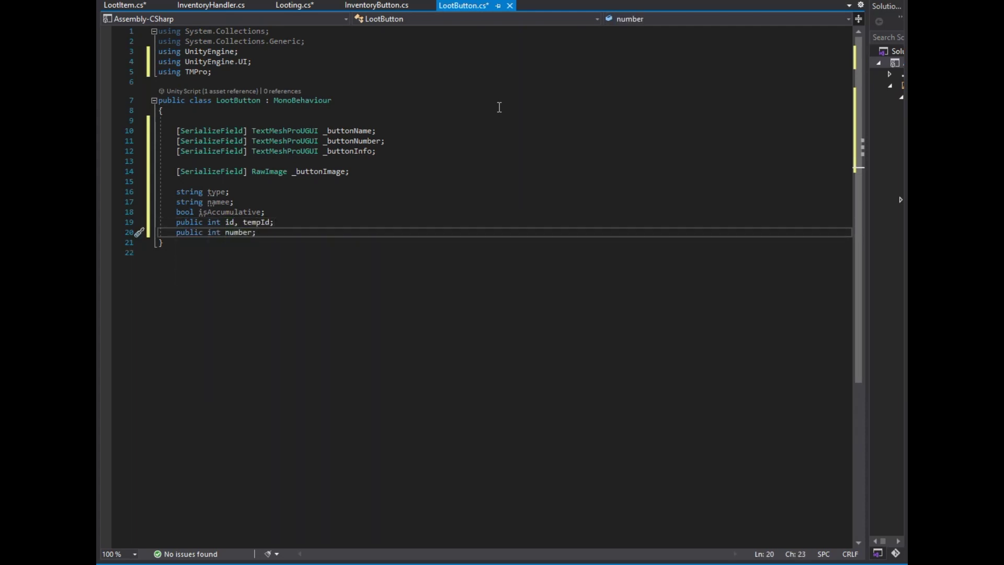
pyautogui.press('Return')
pyautogui.write('Texture ')
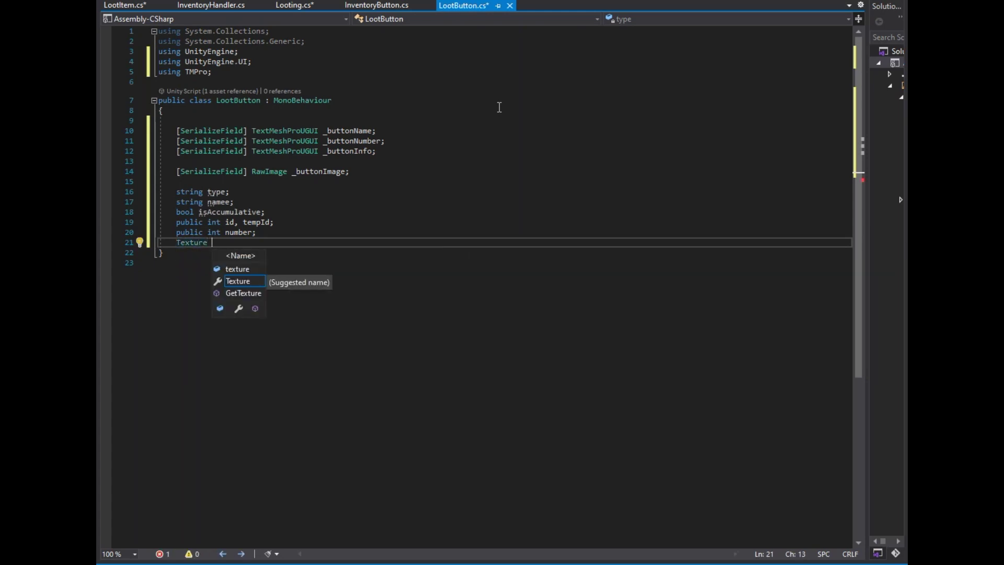
pyautogui.write('image;')
pyautogui.press('Return')
pyautogui.write('InventoryHandler inventoryHandler')
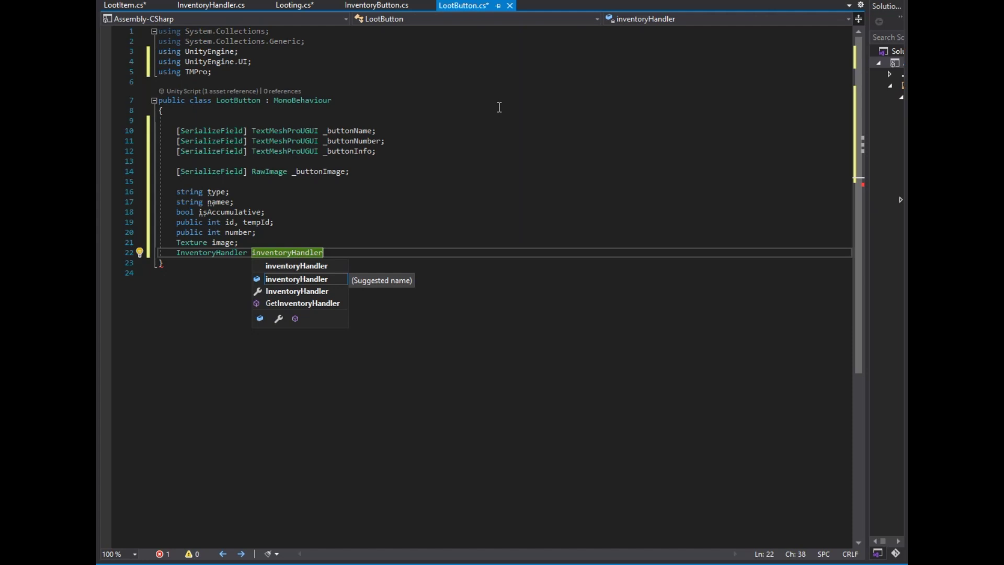
pyautogui.write(';')
# Write Start() assigning inventoryHandler via GameObject.FindWithTag("inventoryHandler").
pyautogui.press('Return')
pyautogui.press('Return')
pyautogui.write('start')
pyautogui.press('Return')
pyautogui.write('inventoryHandler')
pyautogui.write('ameObject.FindWithTag("inventoryHandler')
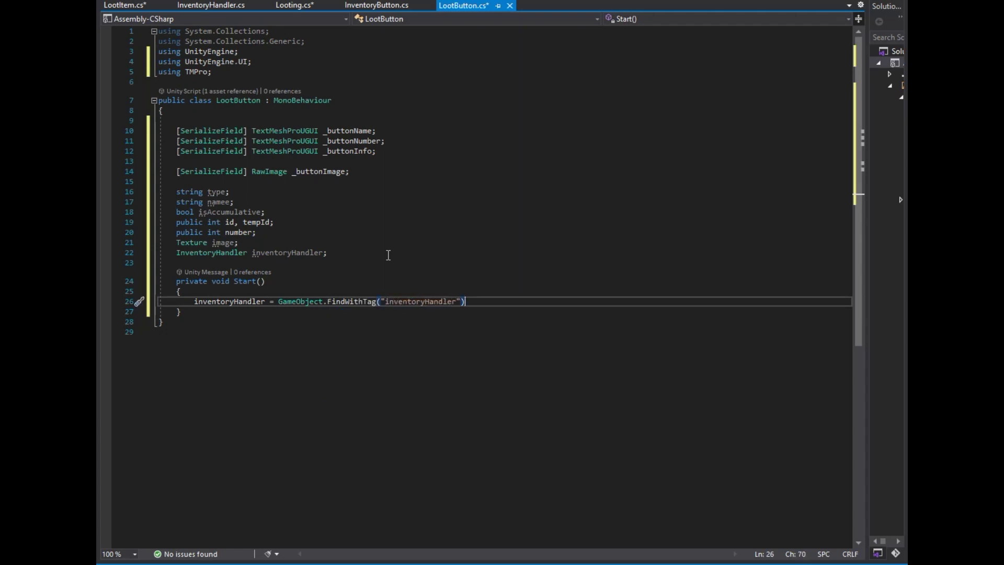
pyautogui.write('.getco')
# Finish Start with .GetComponent<InventoryHandler>() on the tagged object.
pyautogui.press('Tab')
pyautogui.write('<>')
pyautogui.write('inventory')
pyautogui.press('Tab')
# Declare public void SetButtonInfo with _id, _tempId, _name, _type, _number, _image and bool parameters.
pyautogui.press('Down')
pyautogui.press('Return')
pyautogui.press('Return')
pyautogui.write('public void ')
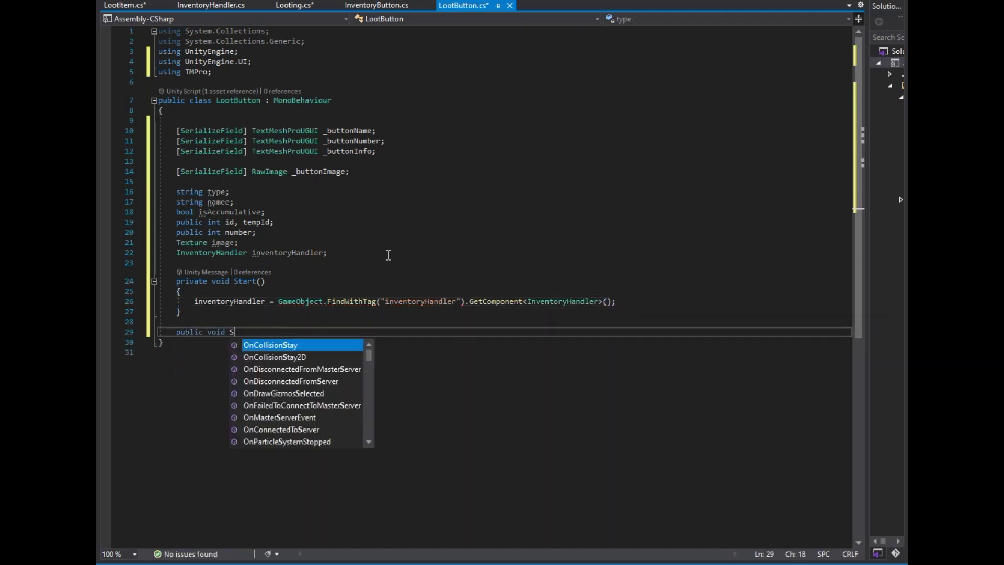
pyautogui.write('SetButtonInfo() {')
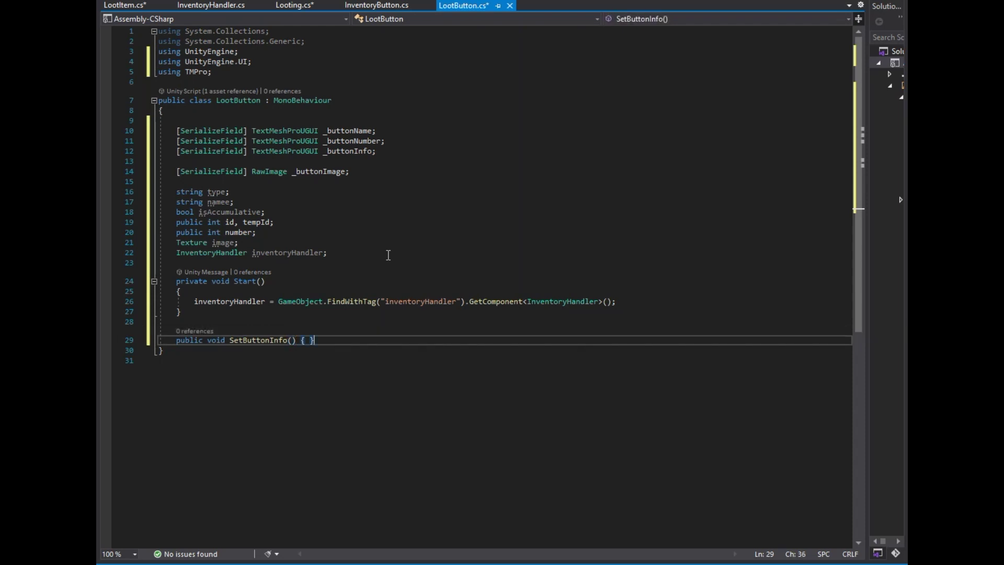
pyautogui.press('Return')
pyautogui.press('Right')
pyautogui.write('int _id, int _tempId, ')
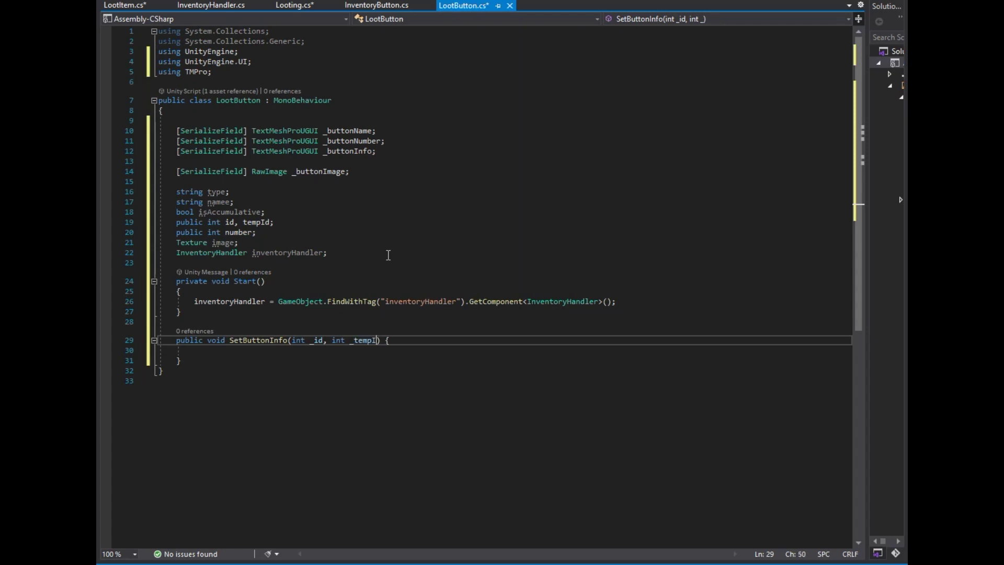
pyautogui.write('string _name, ')
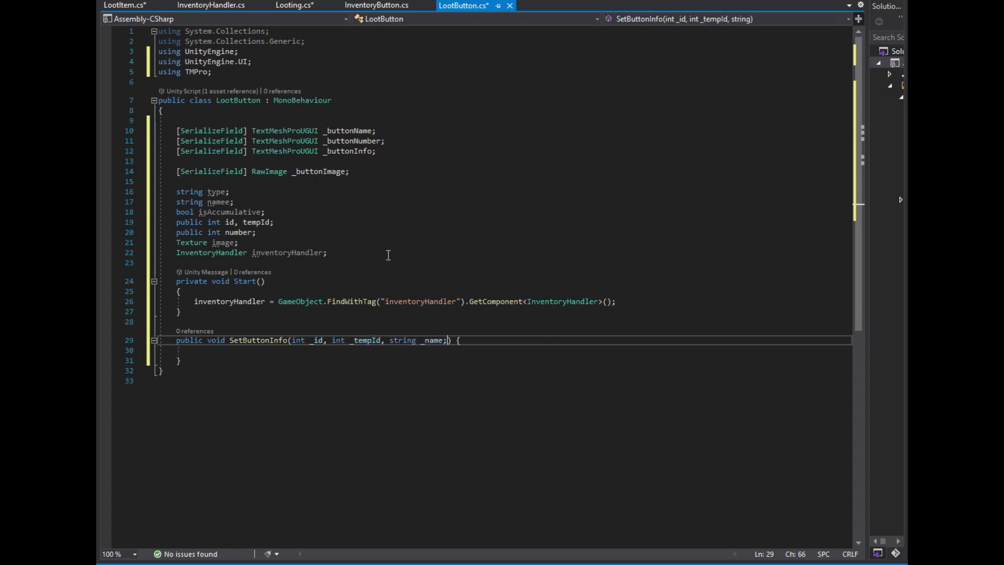
pyautogui.write('string _type,')
pyautogui.write(' int _number, ')
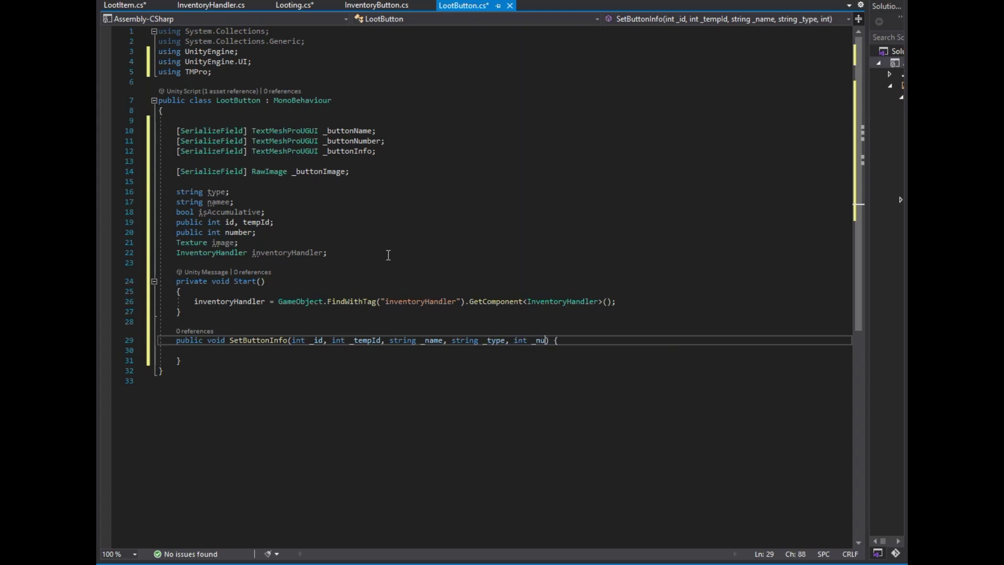
pyautogui.write('Texture _image')
pyautogui.write(', ')
pyautogui.write('bool _isA')
pyautogui.write('ccumulative')
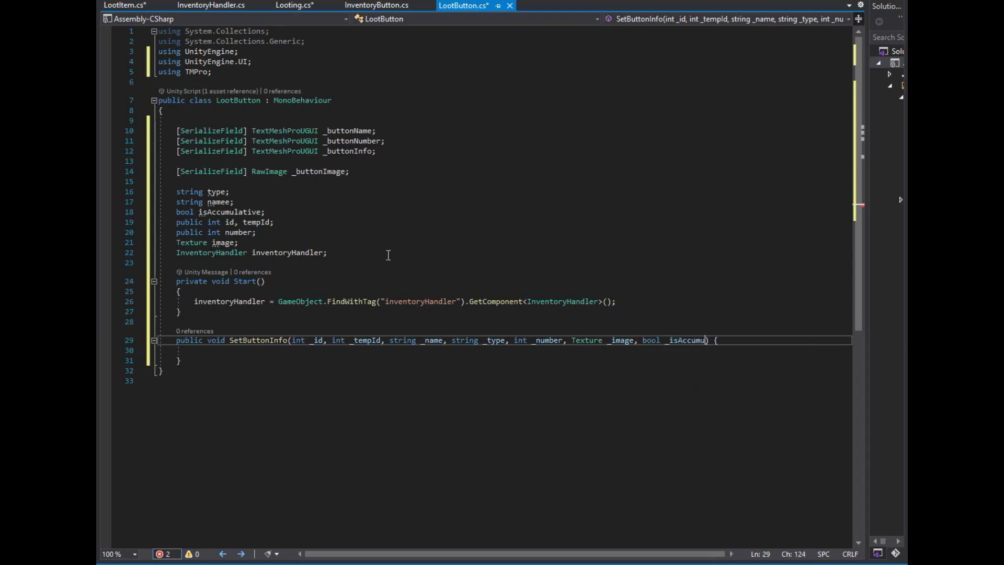
pyautogui.write(', Text')
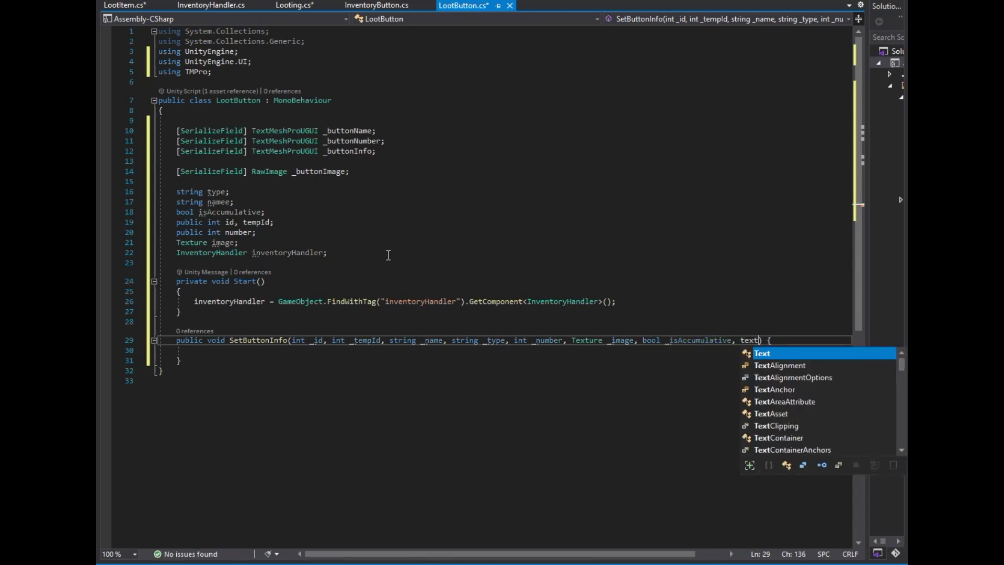
pyautogui.write('MeshProUGUI lootInfo')
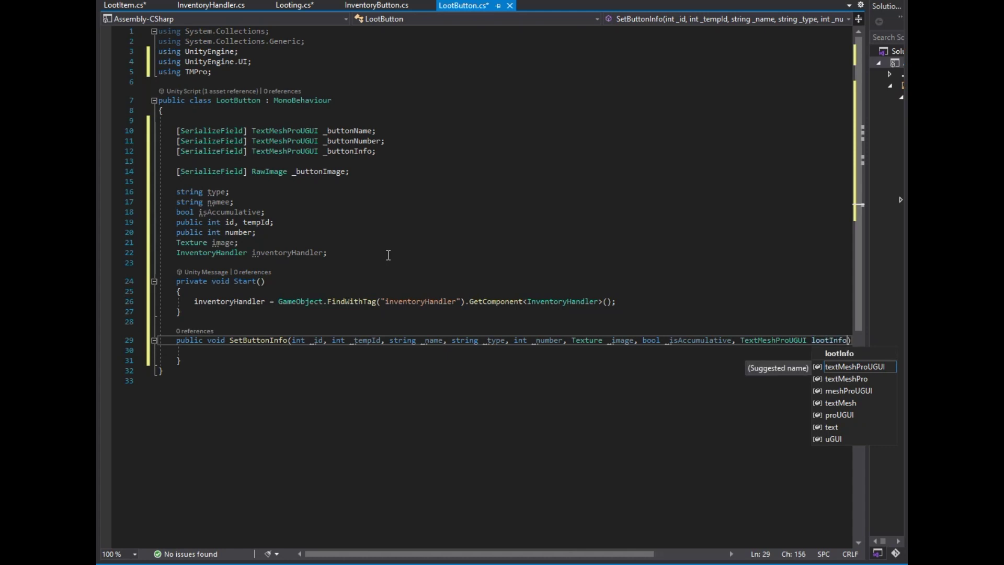
pyautogui.press('Escape')
# In SetButtonInfo, set the name, info and number texts and _buttonImage.texture to _image.
pyautogui.press('Down')
pyautogui.press('Return')
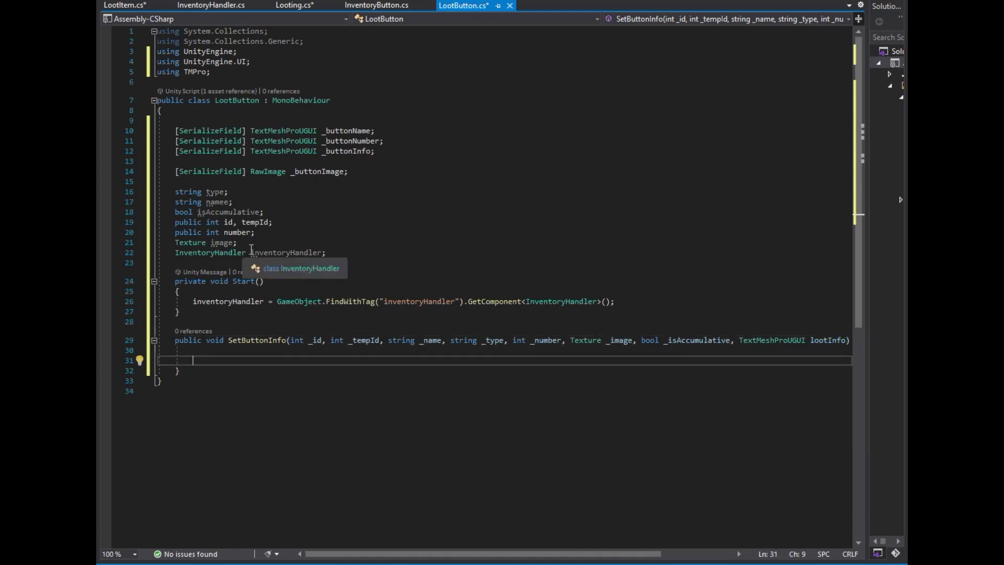
pyautogui.write('_button')
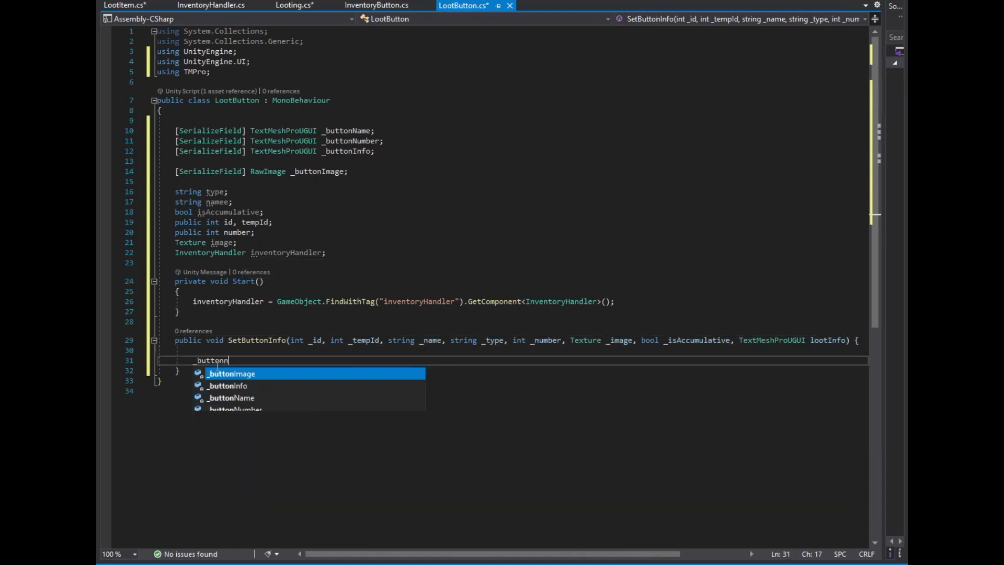
pyautogui.write('Name.text = _name;')
pyautogui.press('Return')
pyautogui.write('buttonI.text = looti.text;')
pyautogui.press('Return')
pyautogui.write('_buttonNumber.text = "" + _number;')
pyautogui.press('Return')
pyautogui.write('buttonim')
pyautogui.press('Tab')
pyautogui.write('.texture = _im')
pyautogui.press('Tab')
pyautogui.write(';')
# Assign id, type, isAccumulative and namee from the method's parameters.
pyautogui.press('Return')
pyautogui.press('Return')
pyautogui.write('id = _id;')
pyautogui.press('Return')
pyautogui.write('ty')
pyautogui.press('Tab')
pyautogui.write('= _type;')
pyautogui.press('Return')
pyautogui.write('isacc')
pyautogui.press('Tab')
pyautogui.write('= _isacc')
pyautogui.press('Tab')
pyautogui.write(';')
pyautogui.press('Return')
pyautogui.write('na')
pyautogui.press('Tab')
pyautogui.write('_nam')
pyautogui.press('Tab')
pyautogui.write(';')
# Assign number, image and tempId from _number, _image and _tempId.
pyautogui.press('Return')
pyautogui.write('numbe')
pyautogui.press('Tab')
pyautogui.write('= _num')
pyautogui.press('Tab')
pyautogui.write(';')
pyautogui.press('Return')
pyautogui.write('im')
pyautogui.press('Tab')
pyautogui.write('= _im')
pyautogui.press('Tab')
pyautogui.write(';')
pyautogui.press('Return')
pyautogui.write('temp')
pyautogui.press('Tab')
pyautogui.write('= _te')
pyautogui.press('Tab')
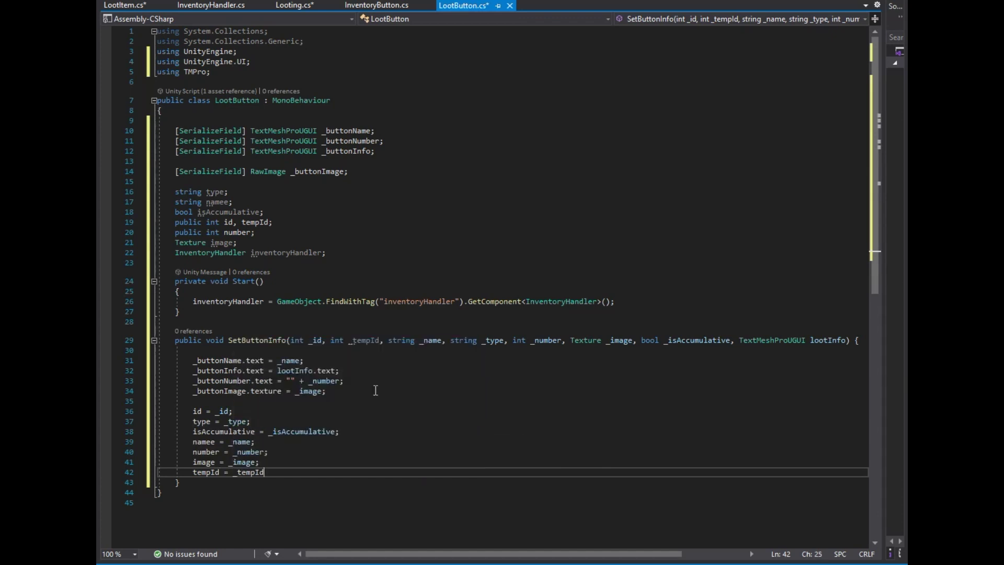
pyautogui.click(209, 6)
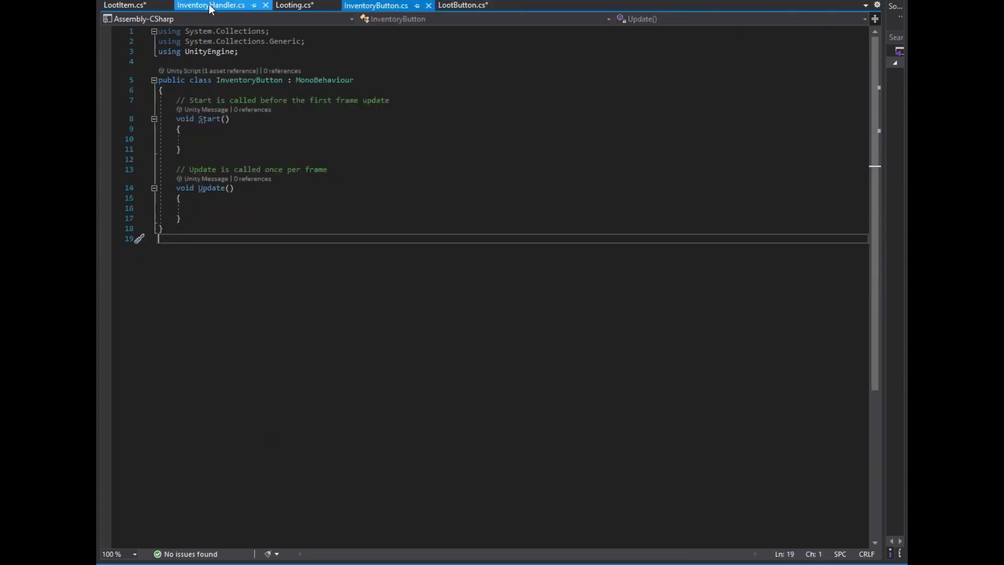
# Replace the template methods with InstantiateLootButton taking itemId, tempId, itemName, itemType, itemNumber, itemTexture, isAccumulative parameters.
pyautogui.moveTo(199, 217); pyautogui.dragTo(162, 99)
pyautogui.press('Delete')
pyautogui.write('public void InstantiateLootButton() {')
pyautogui.press('Return')
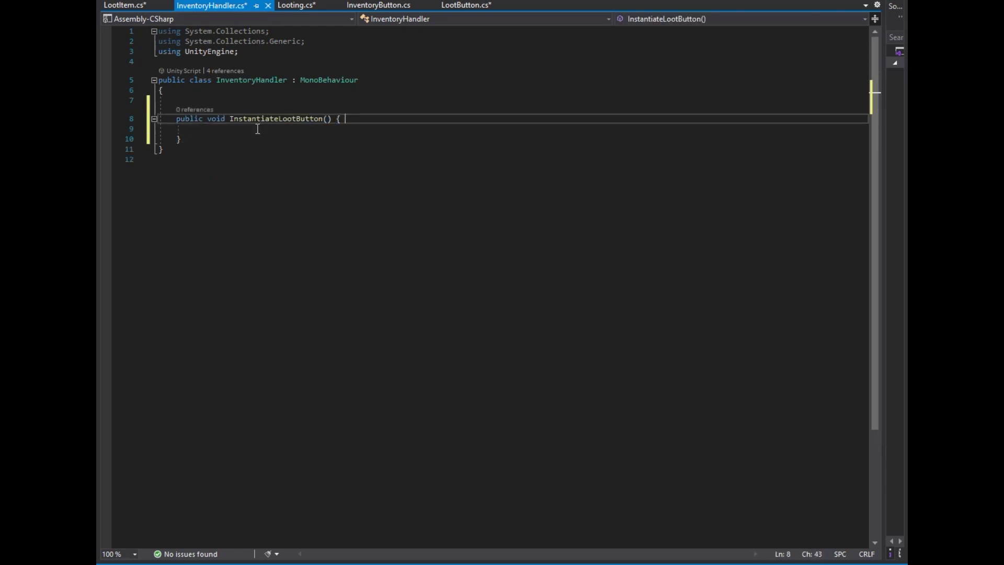
pyautogui.write('int itemId, ')
pyautogui.write('int tempId, ')
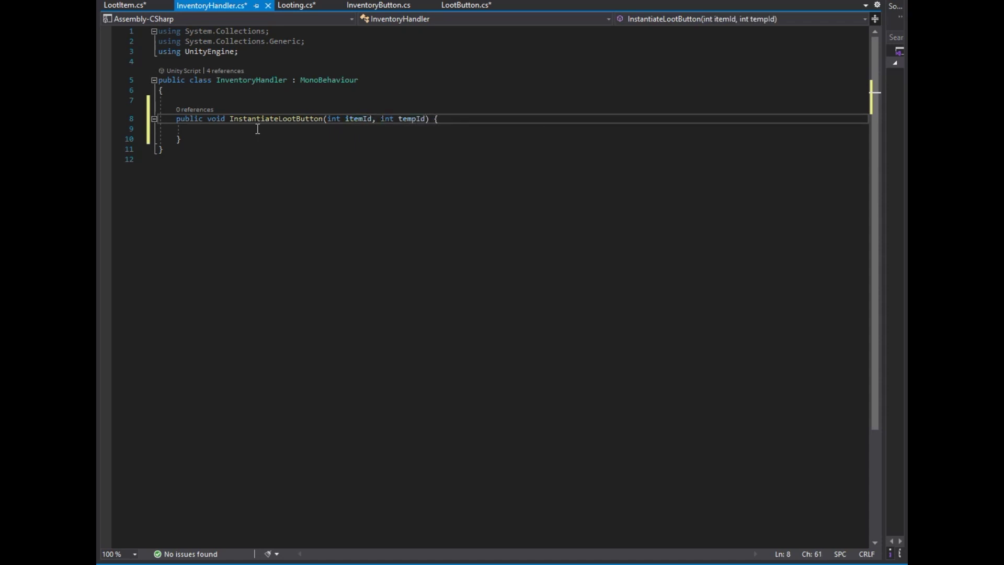
pyautogui.write('string itemName, ')
pyautogui.write('string itemType, ')
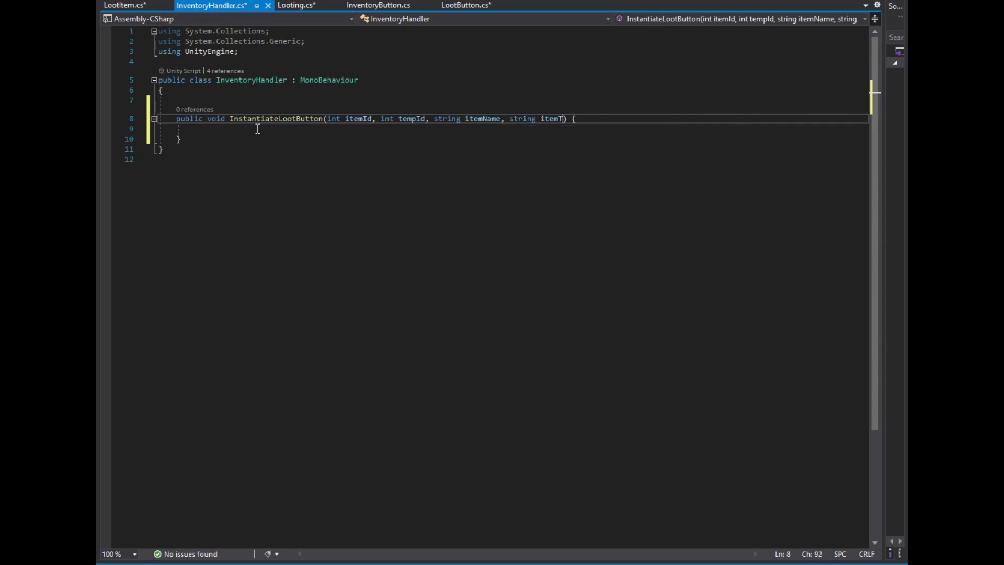
pyautogui.write('int itemNumber,')
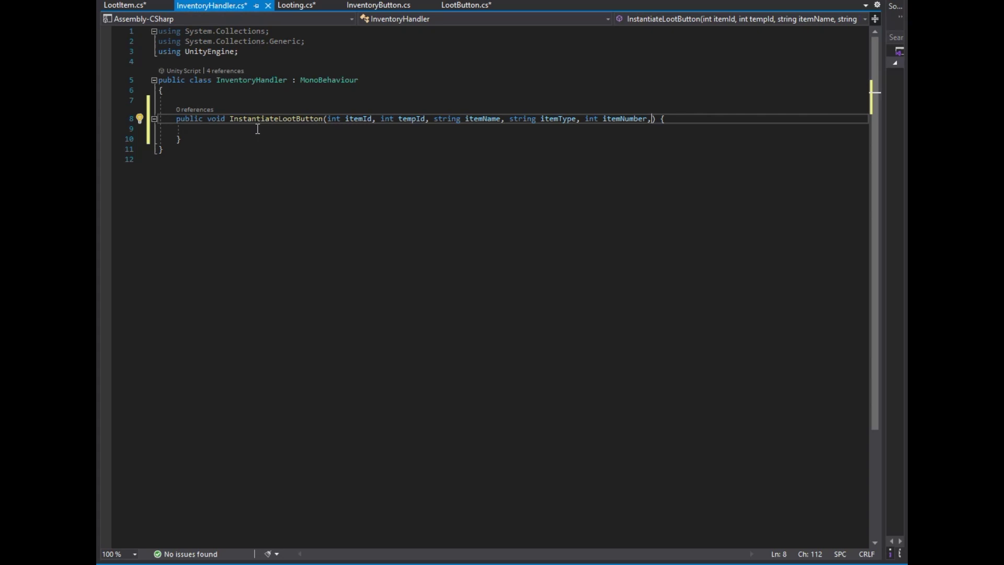
pyautogui.write(' Texture itemTx')
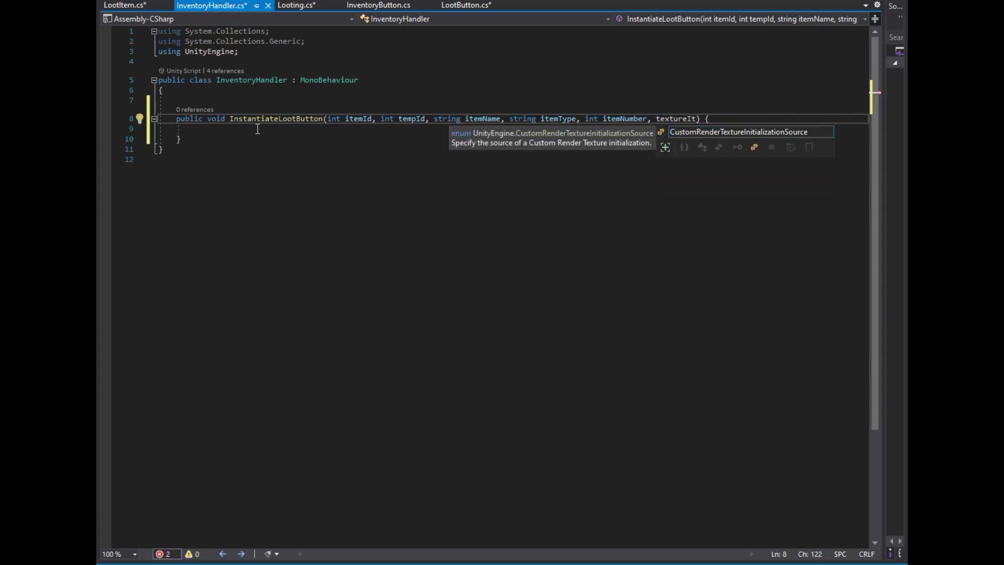
pyautogui.press('BackSpace')
pyautogui.write('exture, ')
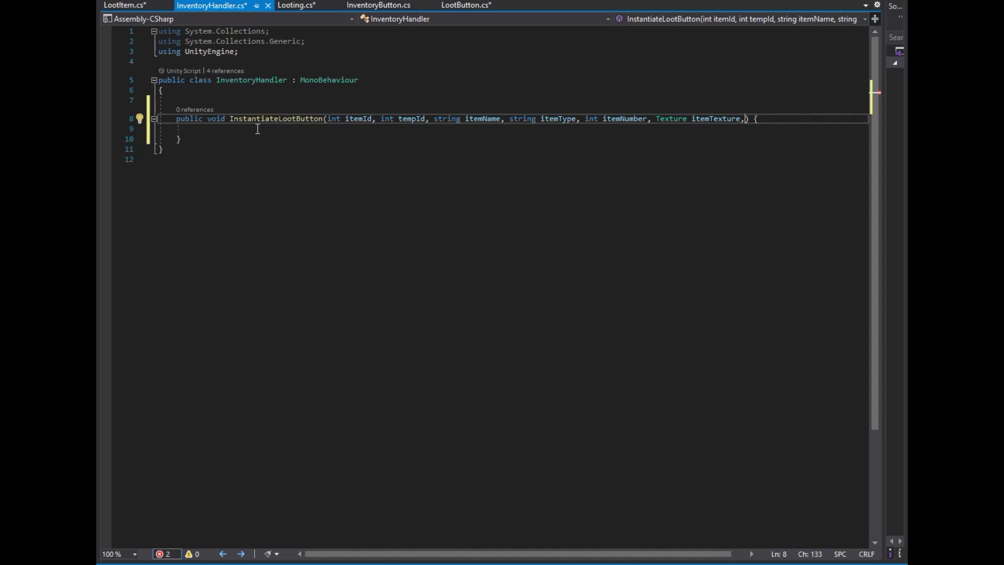
pyautogui.write('bool isAccumulative,')
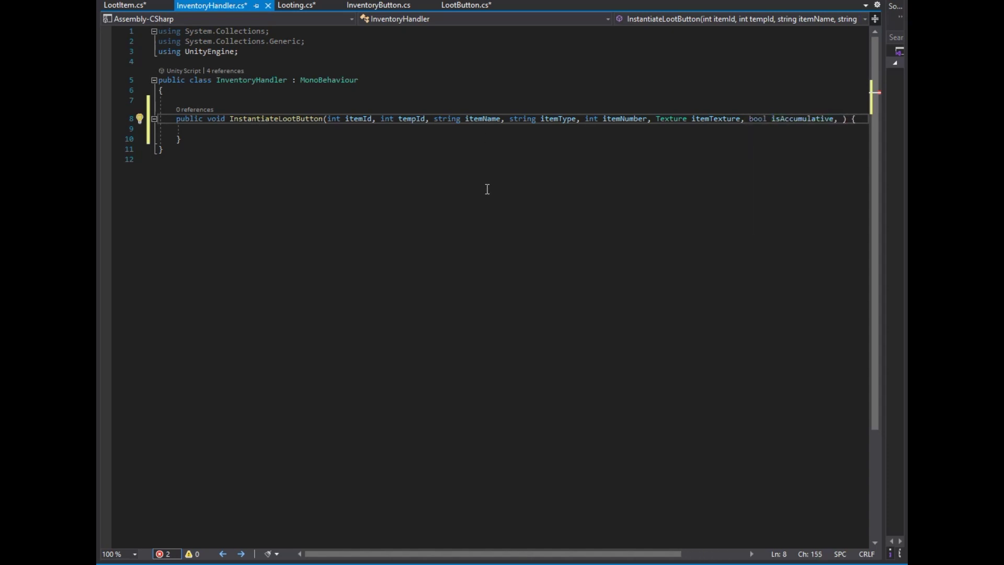
pyautogui.keyDown('ctrl'); pyautogui.scroll(-1, 487, 189); pyautogui.keyUp('ctrl')
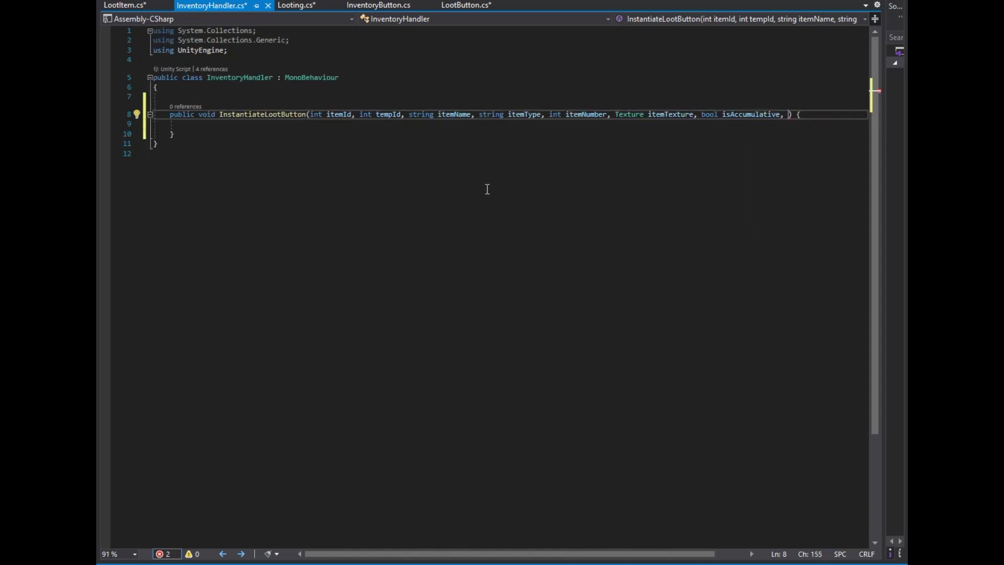
pyautogui.write('text')
# Add using TMPro and a final TextMeshProUGUI lootInfo parameter, leaving room for class fields.
pyautogui.click(280, 51)
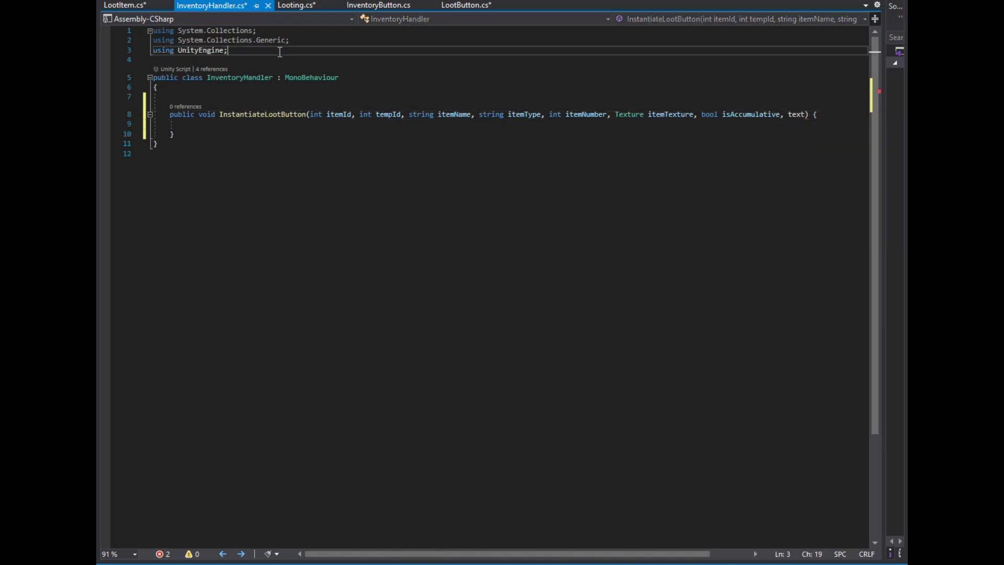
pyautogui.press('Return')
pyautogui.write('using tmpr;')
pyautogui.doubleClick(797, 124)
pyautogui.write('TextMeshProUGUI')
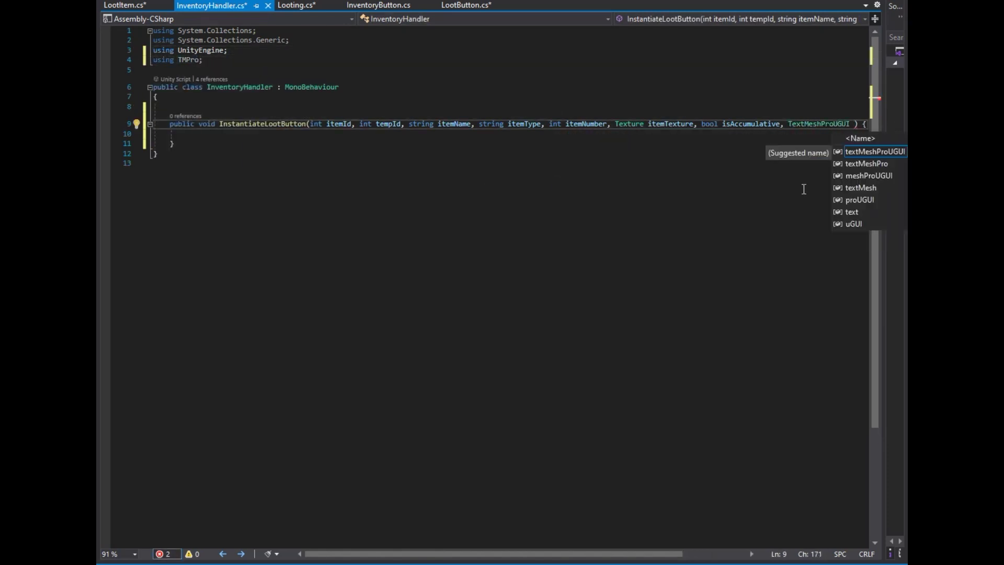
pyautogui.keyDown('ctrl'); pyautogui.scroll(-1, 739, 212); pyautogui.keyUp('ctrl')
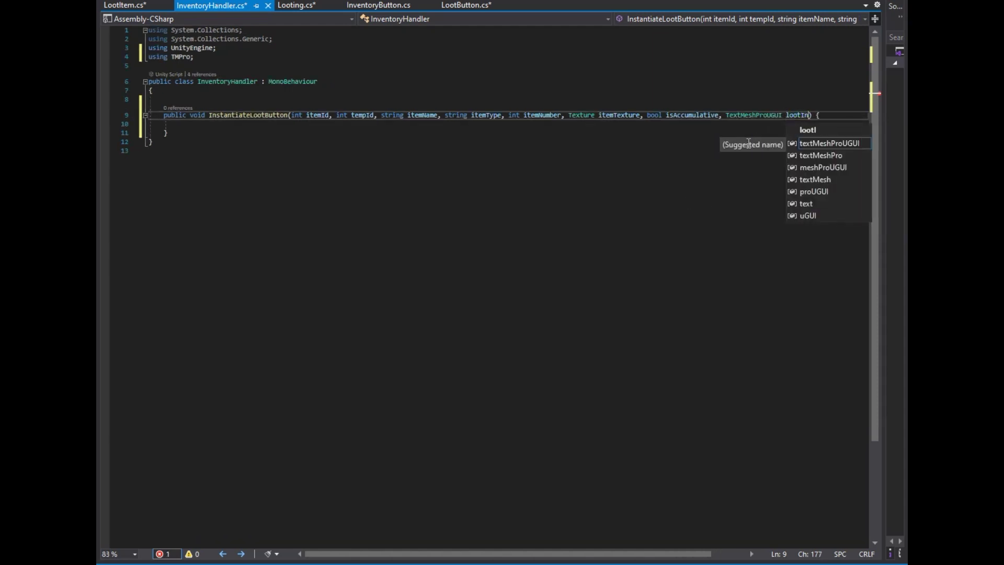
pyautogui.write('fo')
pyautogui.press('Down')
pyautogui.press('Return')
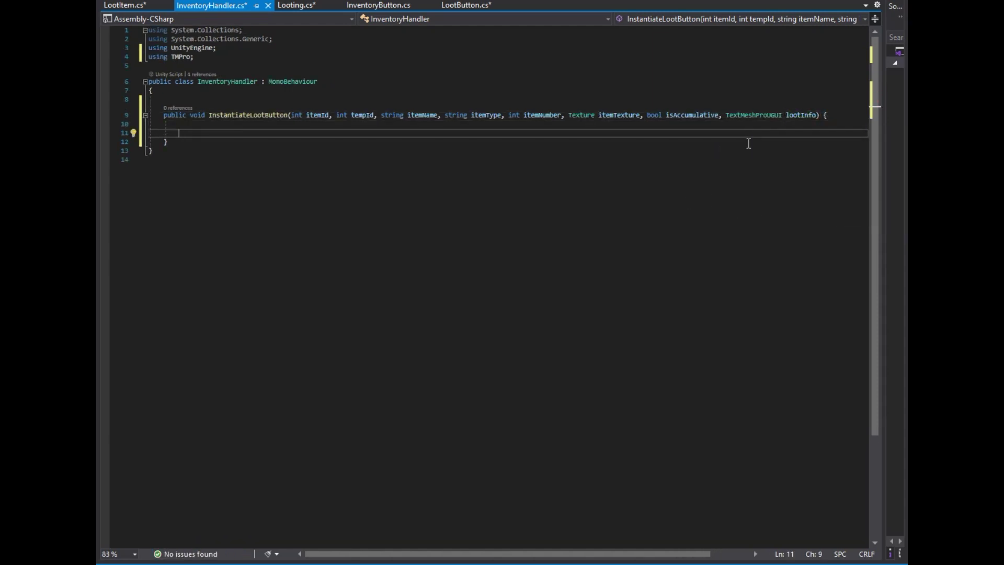
pyautogui.click(255, 93)
pyautogui.press('Return')
pyautogui.press('Return')
# Add serialized fields GameObject lootButton and Transform lootButtonsHolder to InventoryHandler.
pyautogui.write('Serial')
pyautogui.press('Tab')
pyautogui.write('] game lootButton;')
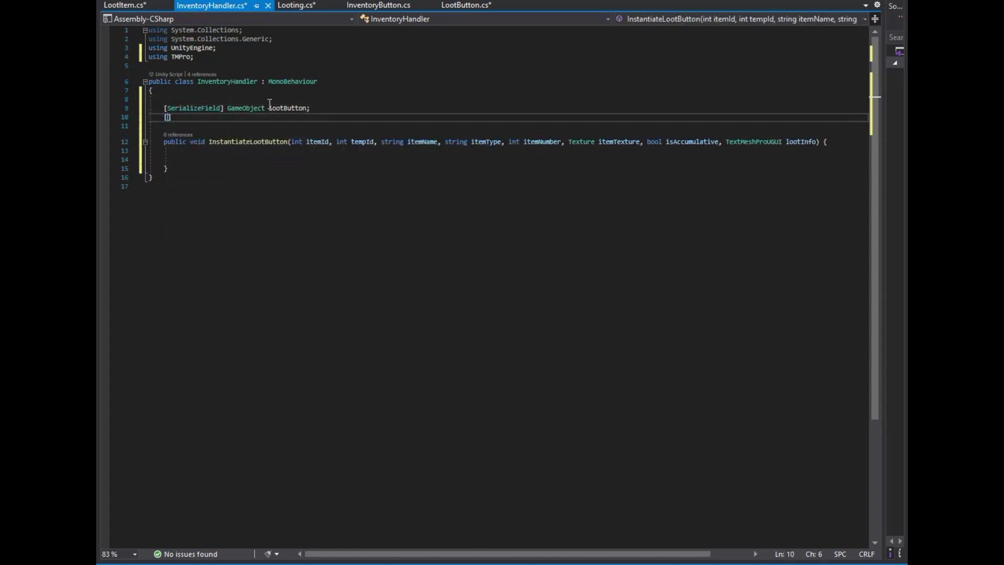
pyautogui.write('SerializeField] Transform lootButtonsHolde')
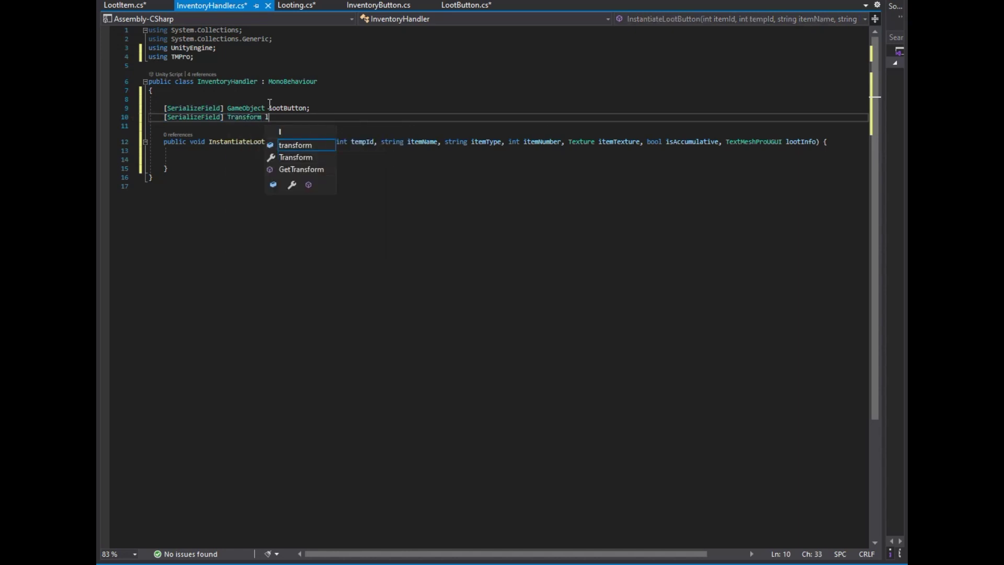
pyautogui.write('r;')
# In InstantiateLootButton, instantiate lootButton and parent its transform to lootButtonsHolder.
pyautogui.click(220, 161)
pyautogui.write('var button')
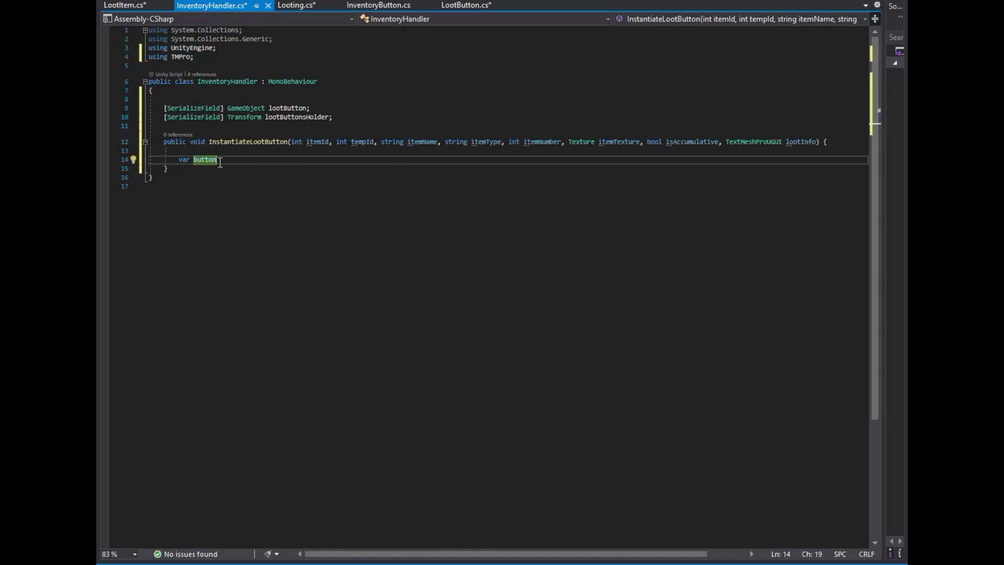
pyautogui.keyDown('ctrl'); pyautogui.scroll(1, 220, 162); pyautogui.keyUp('ctrl')
pyautogui.keyDown('ctrl'); pyautogui.scroll(1, 265, 183); pyautogui.keyUp('ctrl')
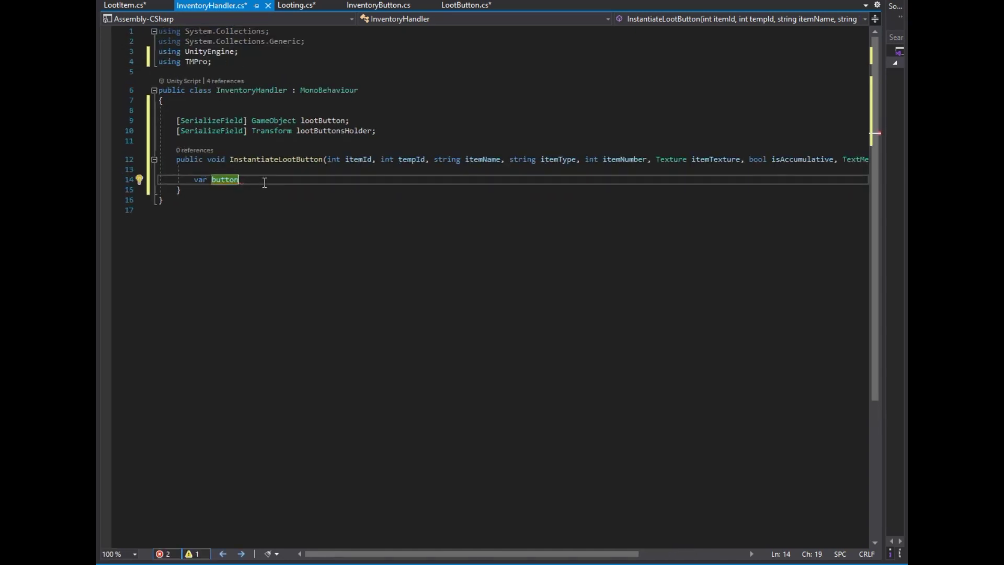
pyautogui.write('nstant()')
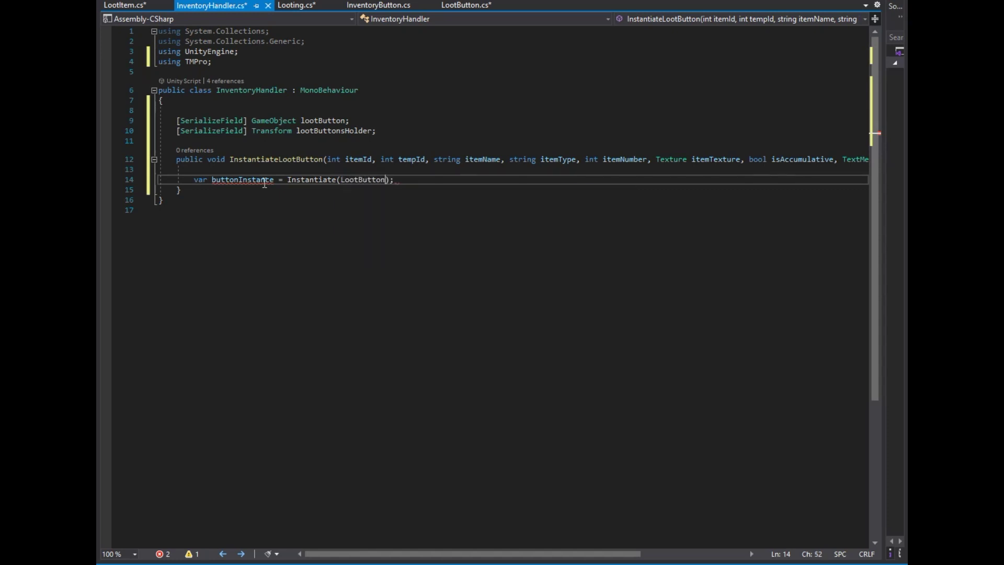
pyautogui.write('oot')
pyautogui.write('ootbutton, lootbutton')
pyautogui.press('Down')
pyautogui.press('Tab')
pyautogui.press('End')
pyautogui.press('Return')
pyautogui.write('b.transform.setp')
pyautogui.press('Tab')
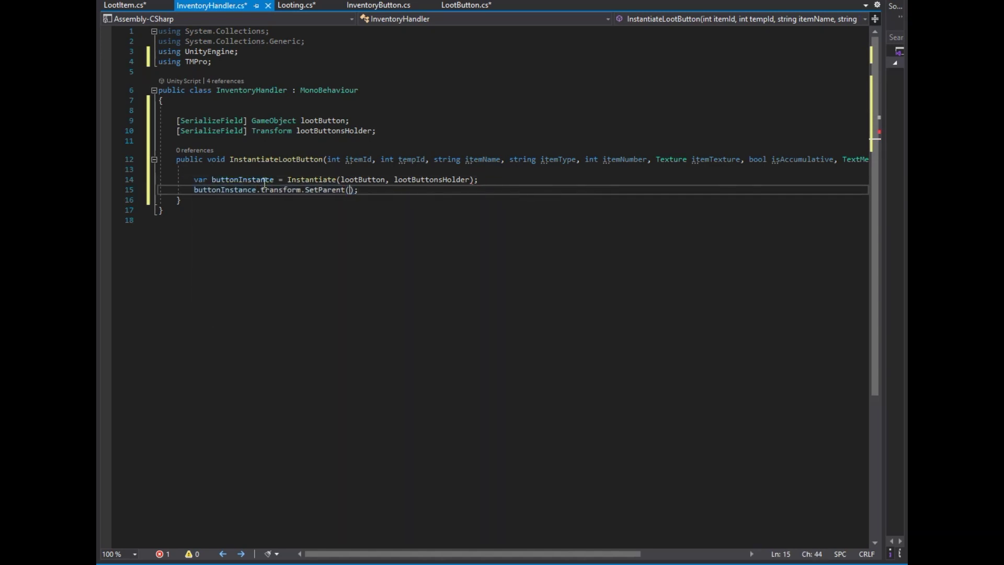
pyautogui.write('l')
pyautogui.press('Down')
pyautogui.press('Down')
pyautogui.press('Tab')
pyautogui.press('Return')
pyautogui.press('Return')
# Call GetComponent<LootButton>().SetButtonInfo with itemId, tempId, name, type, number, texture, isAccumulative, lootInfo.
pyautogui.write('button')
pyautogui.press('Tab')
pyautogui.write('.getcompo')
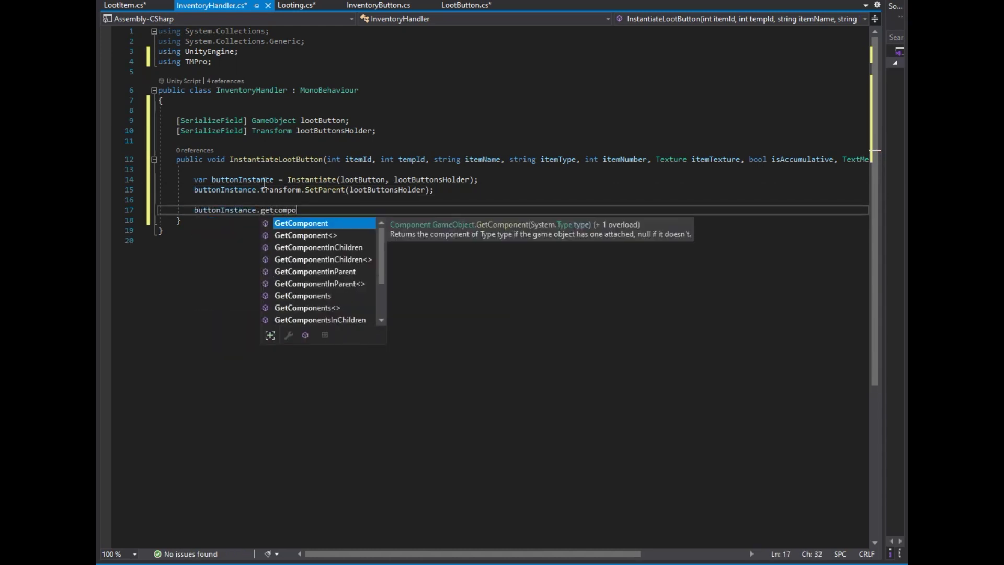
pyautogui.write('<Loot')
pyautogui.press('Tab')
pyautogui.write('().set')
pyautogui.press('Tab')
pyautogui.write('itemId, tem')
pyautogui.press('Tab')
pyautogui.write('itemN')
pyautogui.press('Tab')
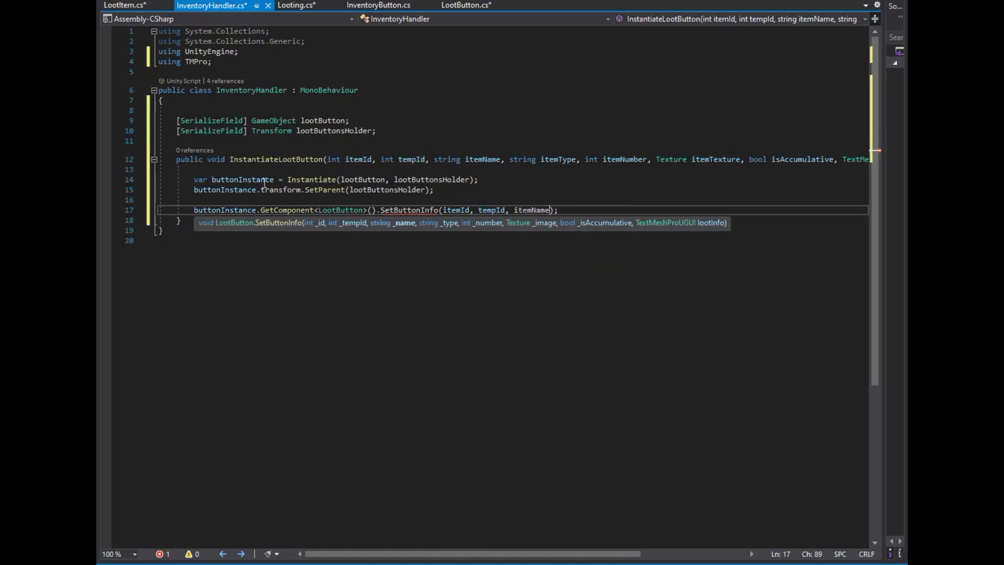
pyautogui.write(', itemT')
pyautogui.press('Tab')
pyautogui.write(', item')
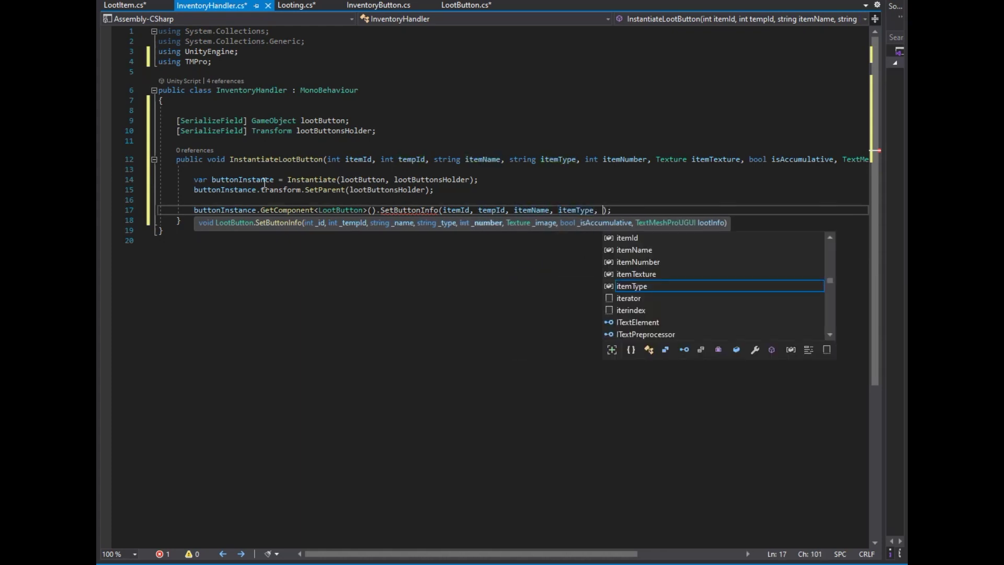
pyautogui.write('N')
pyautogui.press('Tab')
pyautogui.write(', itemT')
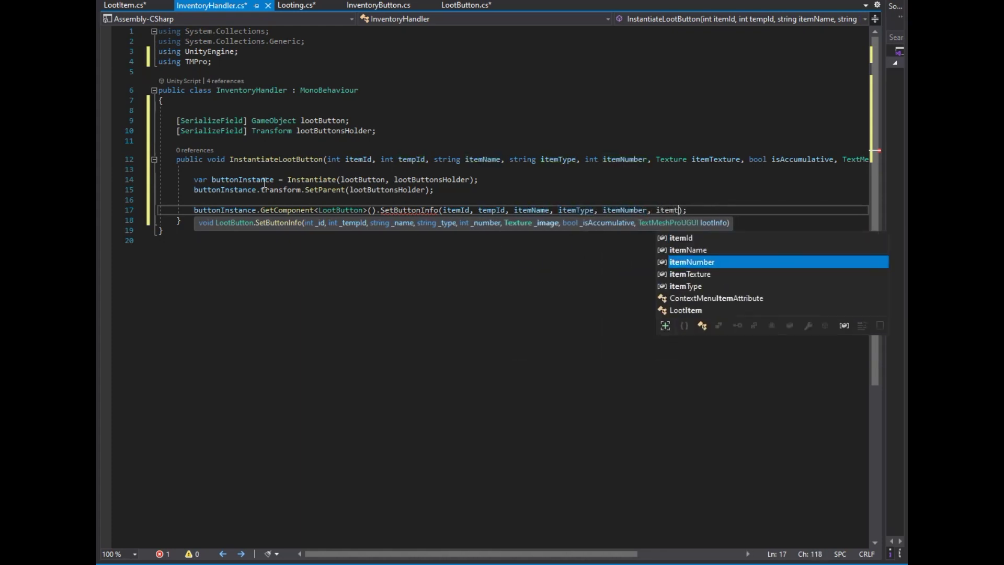
pyautogui.press('Tab')
pyautogui.write(', is')
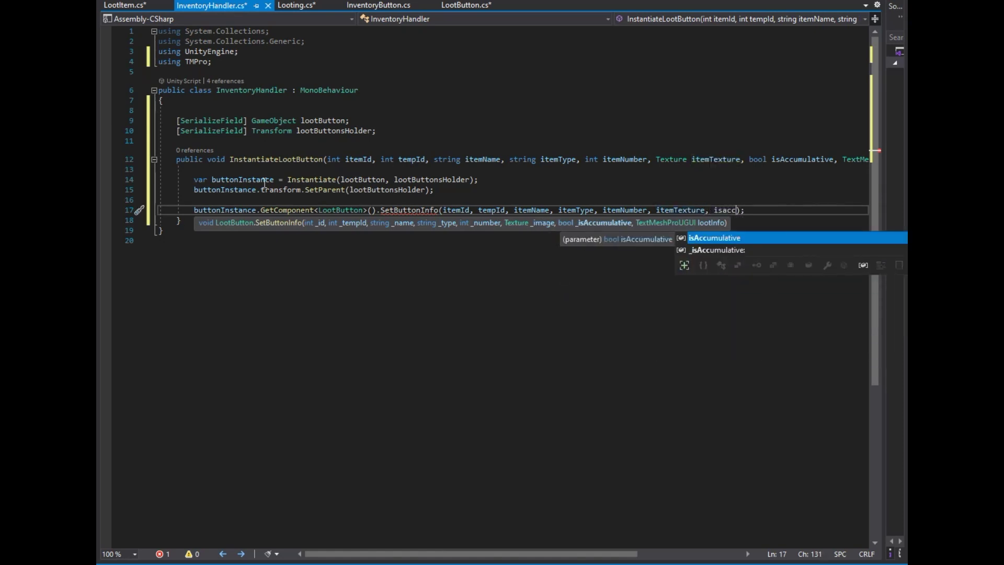
pyautogui.press('Tab')
pyautogui.write(', l')
pyautogui.press('Tab')
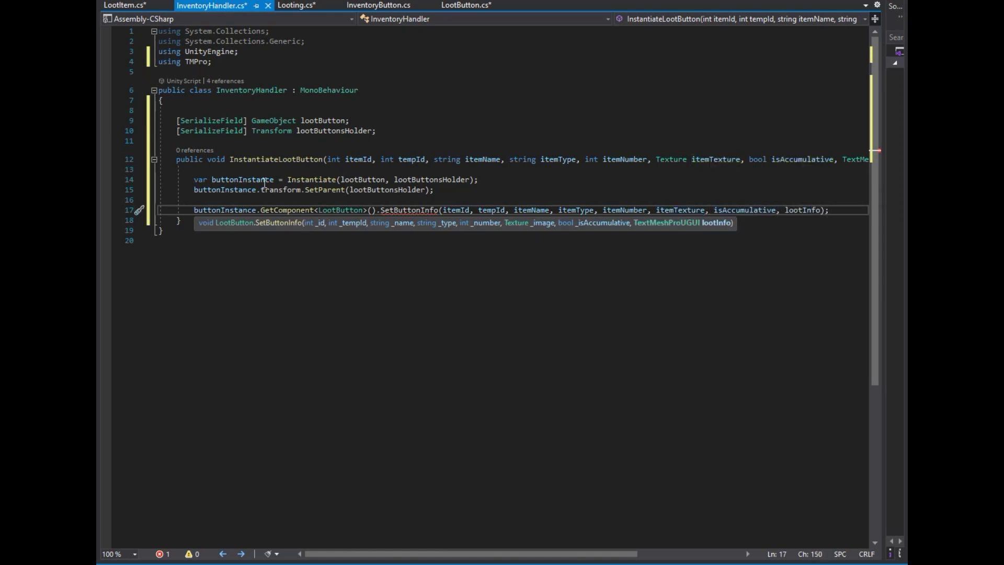
pyautogui.press('End')
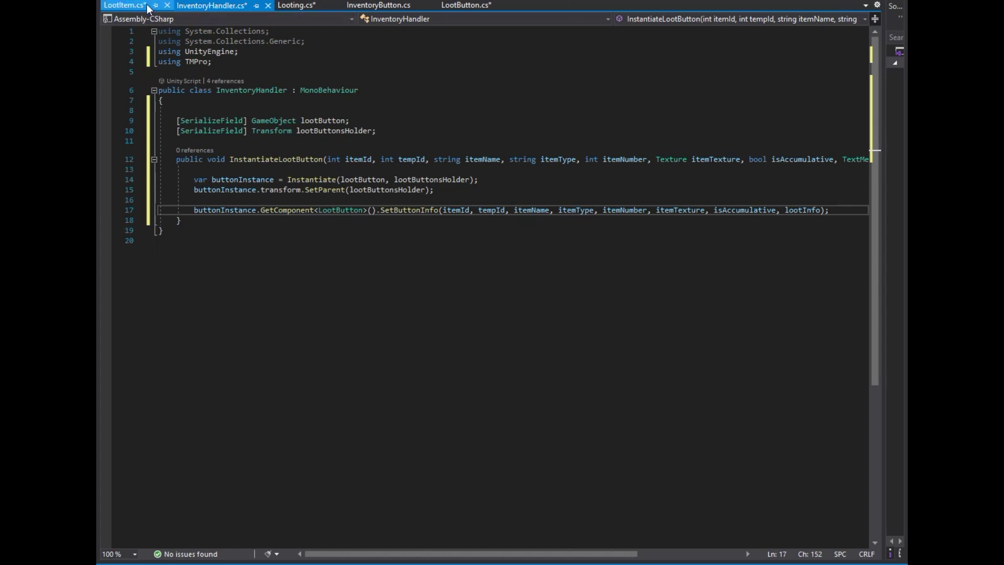
# In LootItem.cs, add public void SetTempId(int _num) that sets tempId = _num.
pyautogui.click(151, 7)
pyautogui.press('Return')
pyautogui.press('Return')
pyautogui.write('pu')
pyautogui.press('Tab')
pyautogui.write('voi')
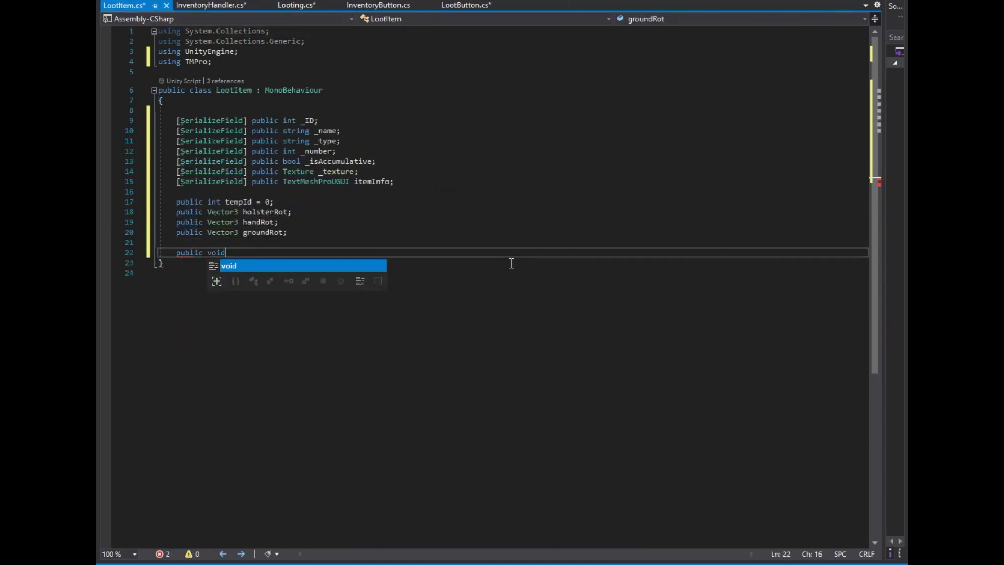
pyautogui.write('d SetTempI')
pyautogui.write('d(in')
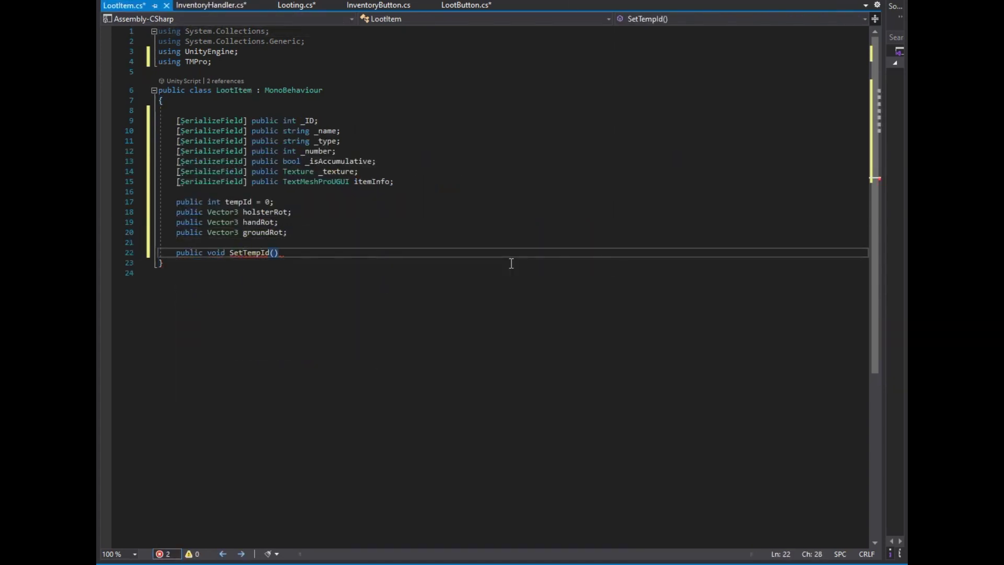
pyautogui.write(') {')
pyautogui.press('Return')
pyautogui.press('Up')
pyautogui.press('End')
pyautogui.press('Left')
pyautogui.press('Left')
pyautogui.press('Left')
pyautogui.write('int _num')
pyautogui.press('Down')
pyautogui.press('Return')
pyautogui.write('tempId = _num;')
# In Looting.cs, call lootItem.SetTempId(tempId) and begin assigning itemTempId from lootItem.
pyautogui.click(290, 5)
pyautogui.press('Return')
pyautogui.press('Return')
pyautogui.write('lootItem.set()')
pyautogui.write('empId')
pyautogui.press('Return')
pyautogui.write('itemT')
pyautogui.press('Tab')
pyautogui.write('= lootI')
pyautogui.press('Tab')
# Finish itemTempId = lootItem.tempId, then add itemId to lootList and other.gameObject to loot.
pyautogui.write('.t')
pyautogui.press('Tab')
pyautogui.write(';')
pyautogui.press('Return')
pyautogui.press('Return')
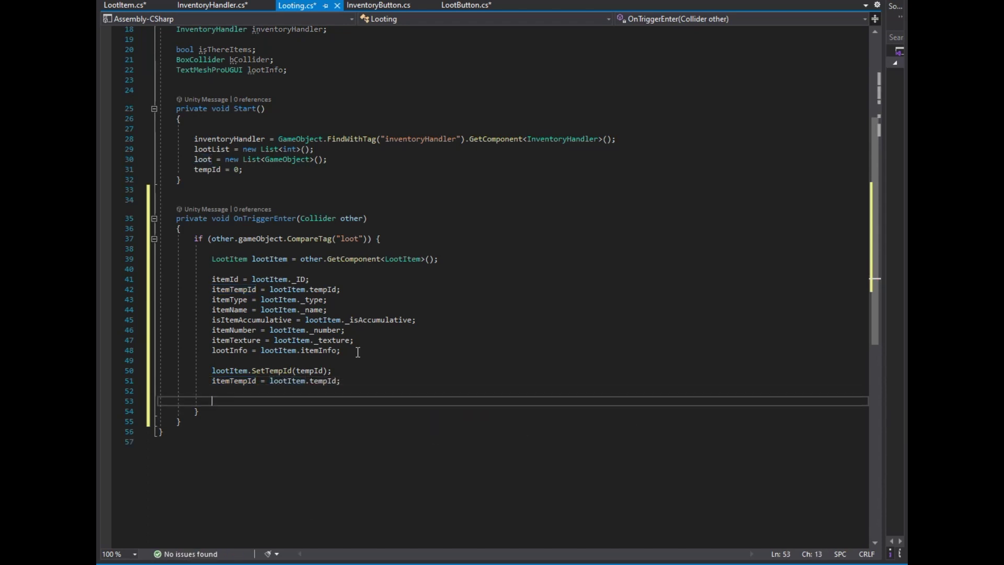
pyautogui.write('lootL')
pyautogui.press('Tab')
pyautogui.write('.ad')
pyautogui.press('Tab')
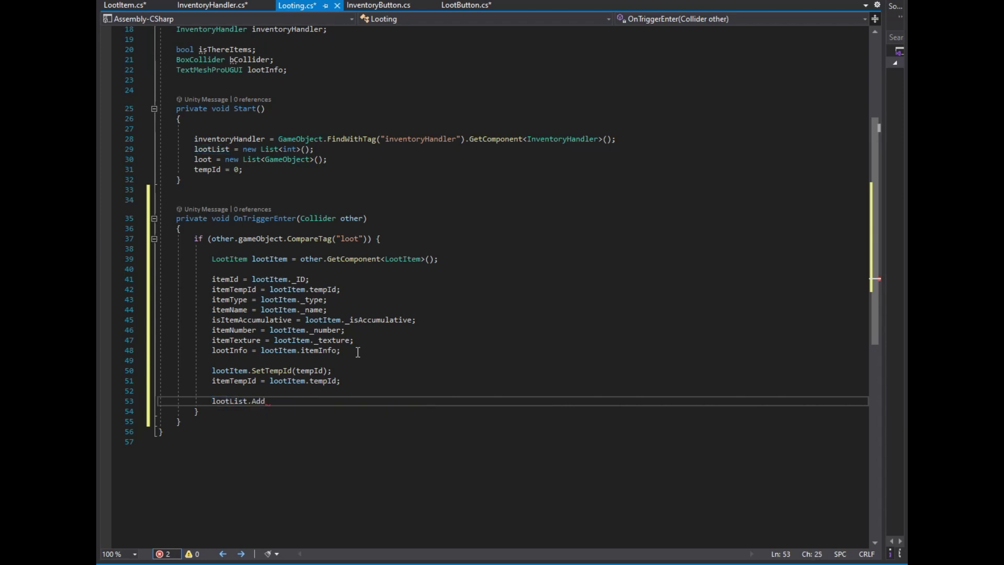
pyautogui.write('id')
pyautogui.press('Down')
pyautogui.press('Down')
pyautogui.press('Down')
pyautogui.press('Tab')
pyautogui.press('End')
pyautogui.press('Return')
pyautogui.write('loot.ad')
pyautogui.press('Tab')
pyautogui.write('ot')
pyautogui.press('Tab')
pyautogui.write('.game')
pyautogui.press('Tab')
# Call inventoryHandler.InstantiateLootButton with itemId, itemTempId, name, type, number, texture, isItemAccumulative, lootInfo.
pyautogui.press('Return')
pyautogui.write('inv')
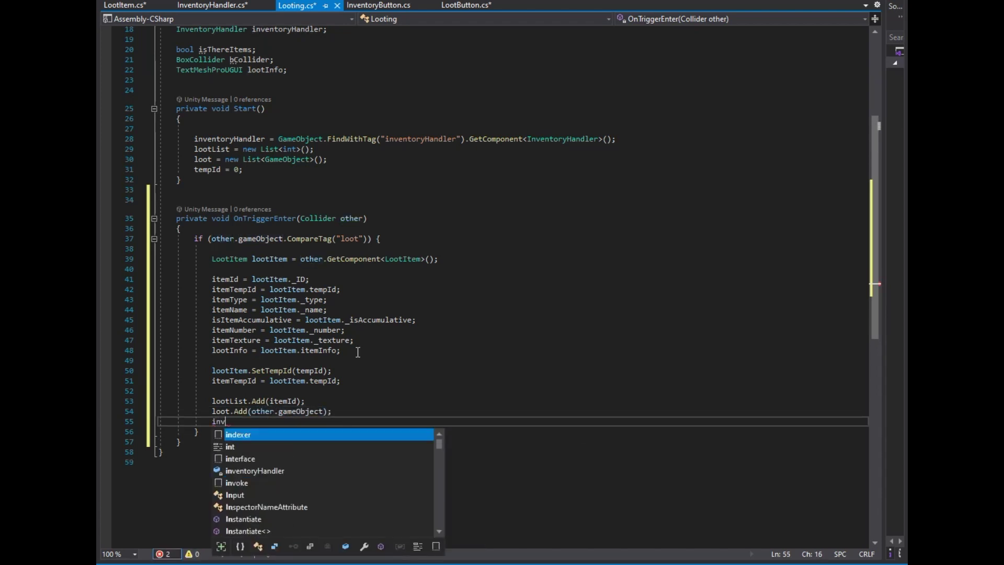
pyautogui.press('Tab')
pyautogui.write('.inst')
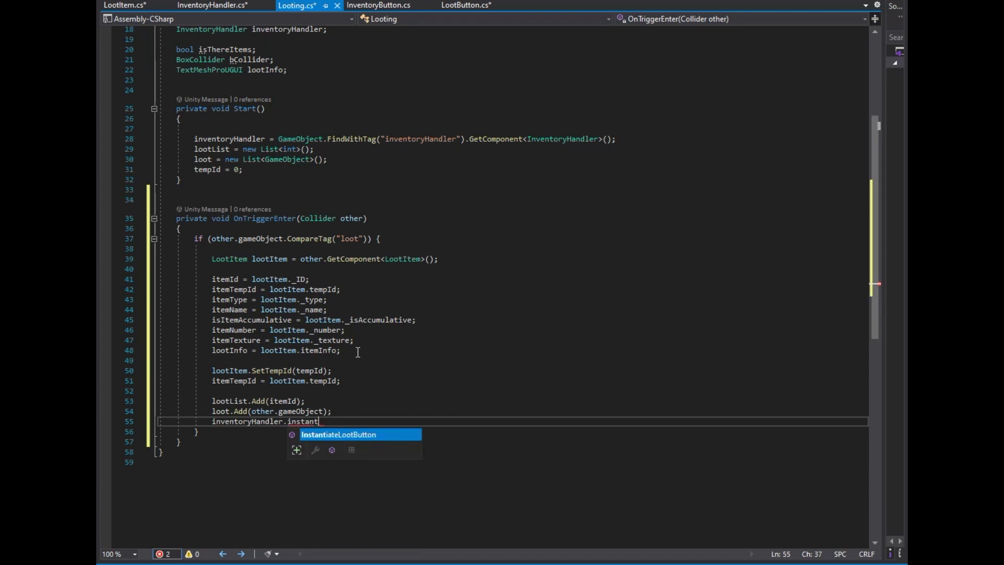
pyautogui.press('Tab')
pyautogui.write('()')
pyautogui.write('itemId')
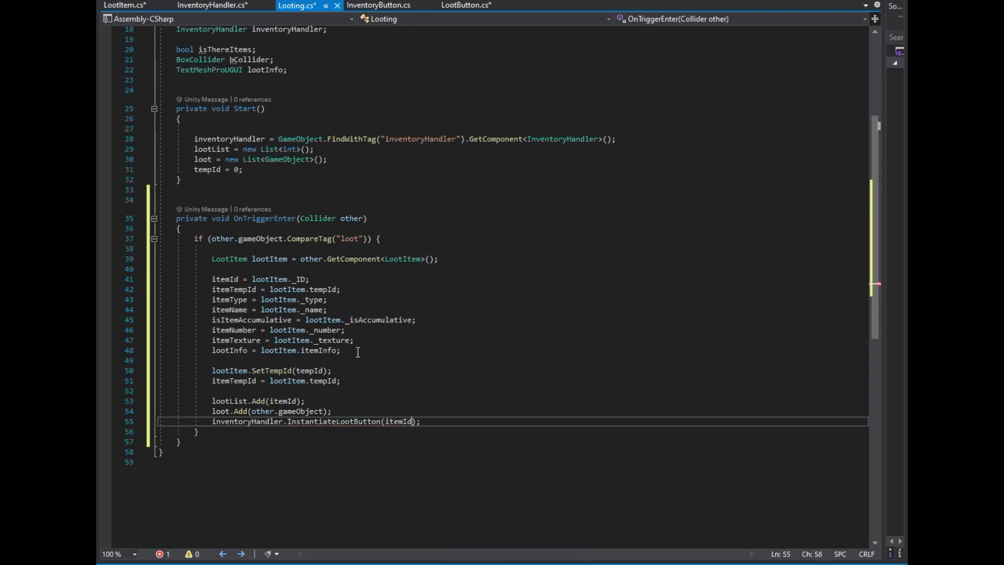
pyautogui.write(', itemtem')
pyautogui.press('Tab')
pyautogui.write(', itemN')
pyautogui.press('Tab')
pyautogui.write(', itemT')
pyautogui.press('Tab')
pyautogui.write(', itemN')
pyautogui.press('Tab')
pyautogui.write(', itemT')
pyautogui.press('Tab')
pyautogui.write(', isI')
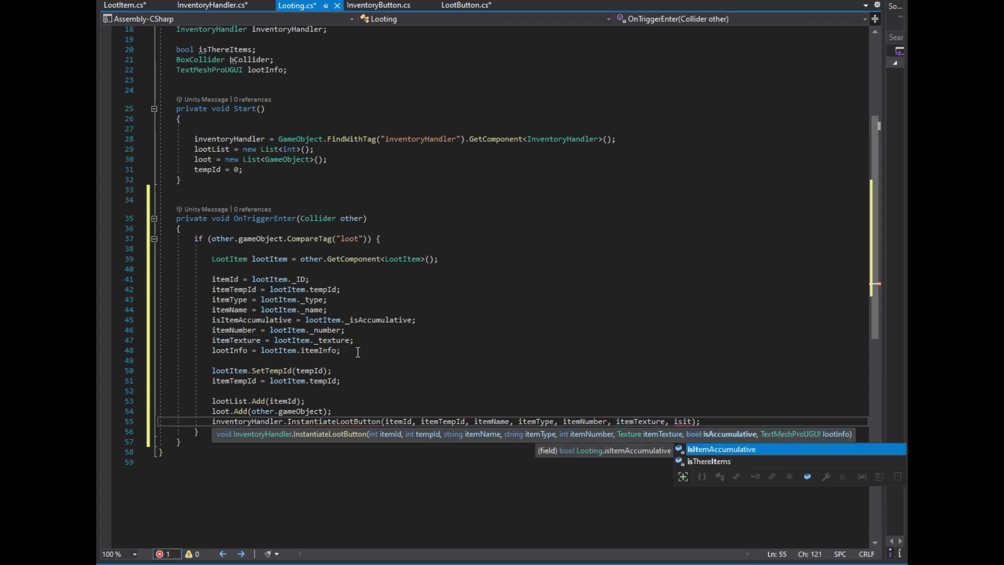
pyautogui.press('Tab')
pyautogui.write(', lootI')
pyautogui.press('Tab')
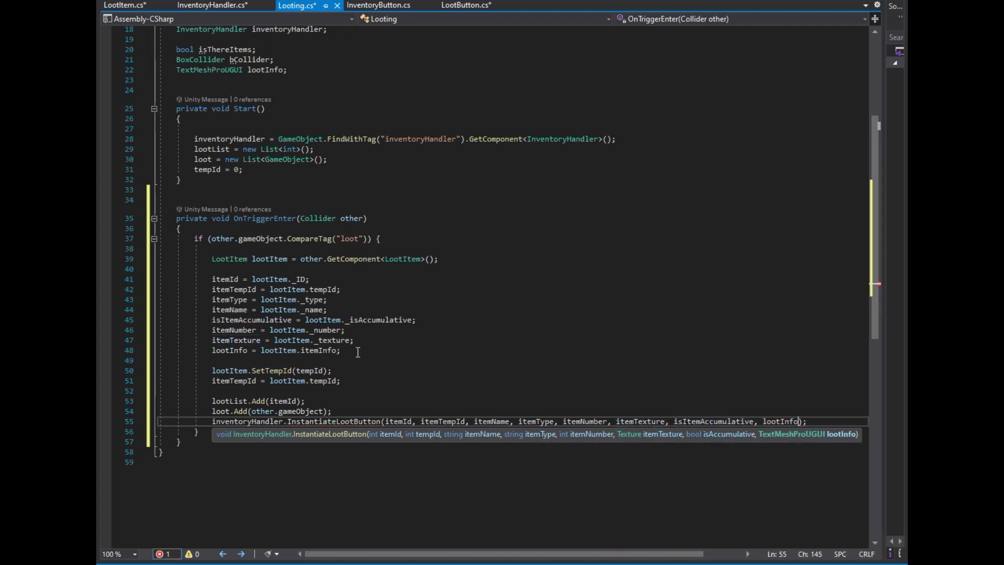
# Add a tempId increment line after the InstantiateLootButton call.
pyautogui.press('End')
pyautogui.press('Return')
pyautogui.write('te')
pyautogui.press('Tab')
pyautogui.scroll(-1, 501, 251)
# Add an OnTriggerExit(Collider other) method with an if block checking CompareTag("loot").
pyautogui.press('Down')
pyautogui.press('Down')
pyautogui.press('End')
pyautogui.press('Return')
pyautogui.press('Return')
pyautogui.press('Return')
pyautogui.write('ontrigg')
pyautogui.press('Down')
pyautogui.press('Tab')
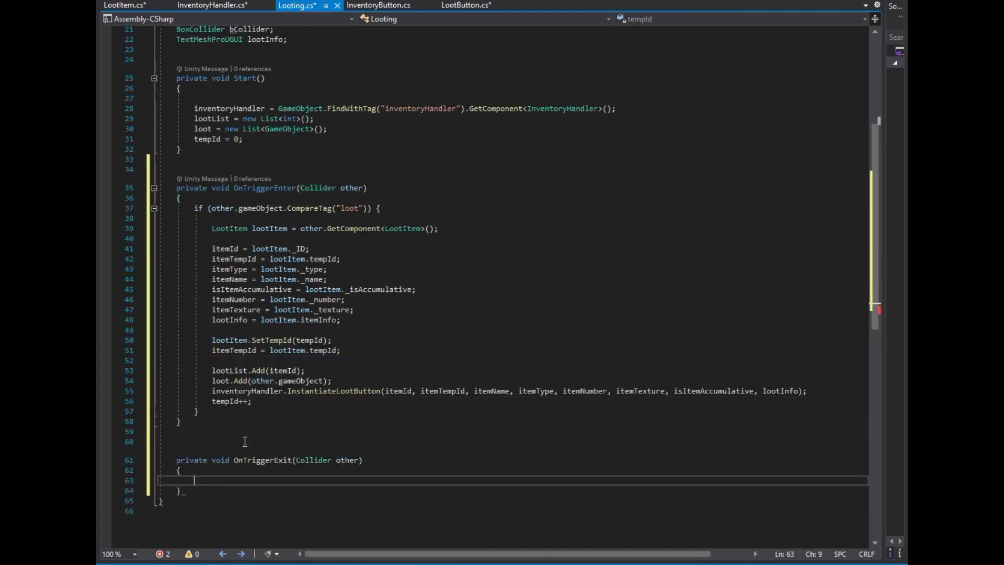
pyautogui.press('Return')
pyautogui.write('if () {')
pyautogui.press('Return')
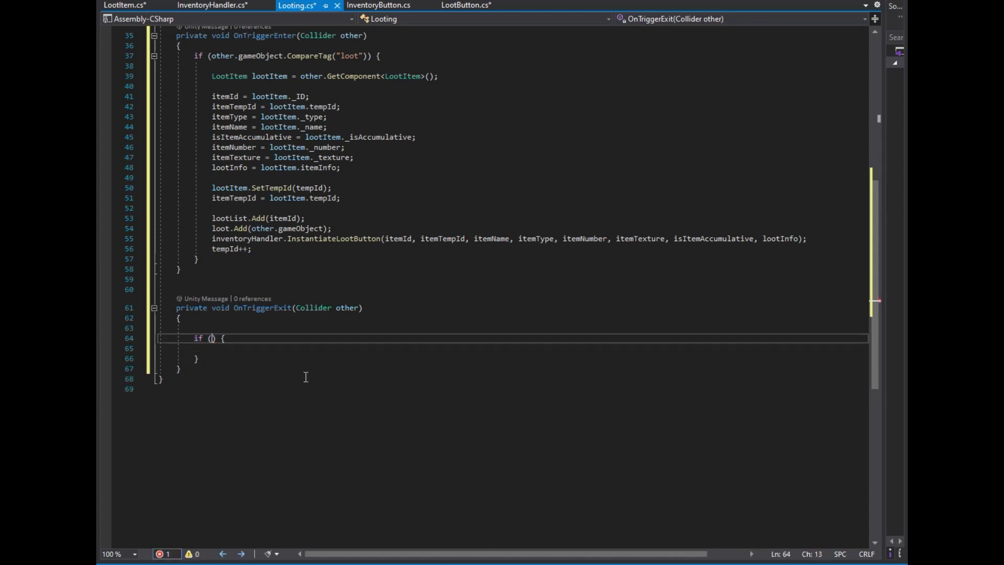
pyautogui.press('Up')
pyautogui.press('End')
pyautogui.press('Left')
pyautogui.press('Left')
pyautogui.press('Left')
pyautogui.write('other.gameObject.com(')
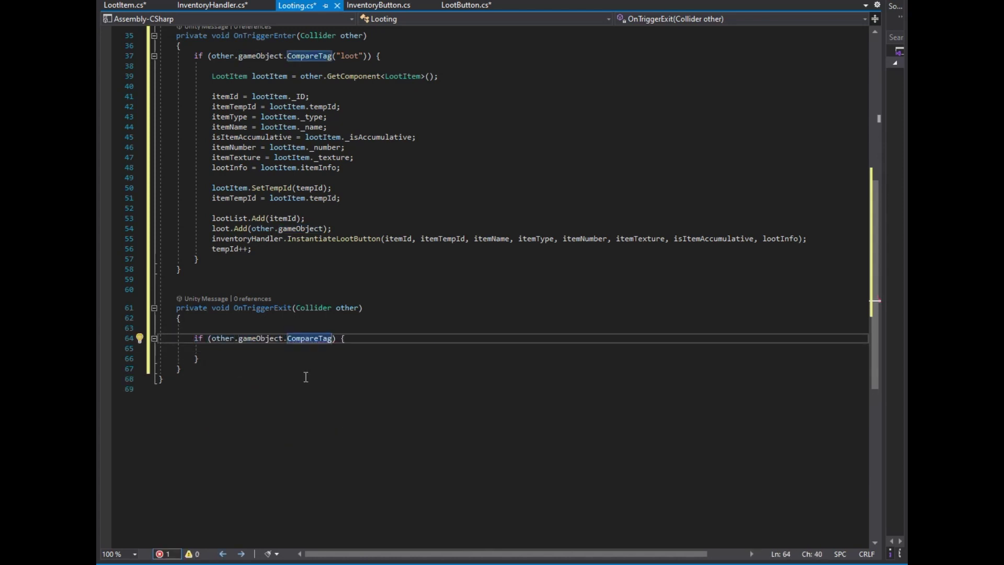
pyautogui.write('oot')
pyautogui.press('Down')
pyautogui.press('Return')
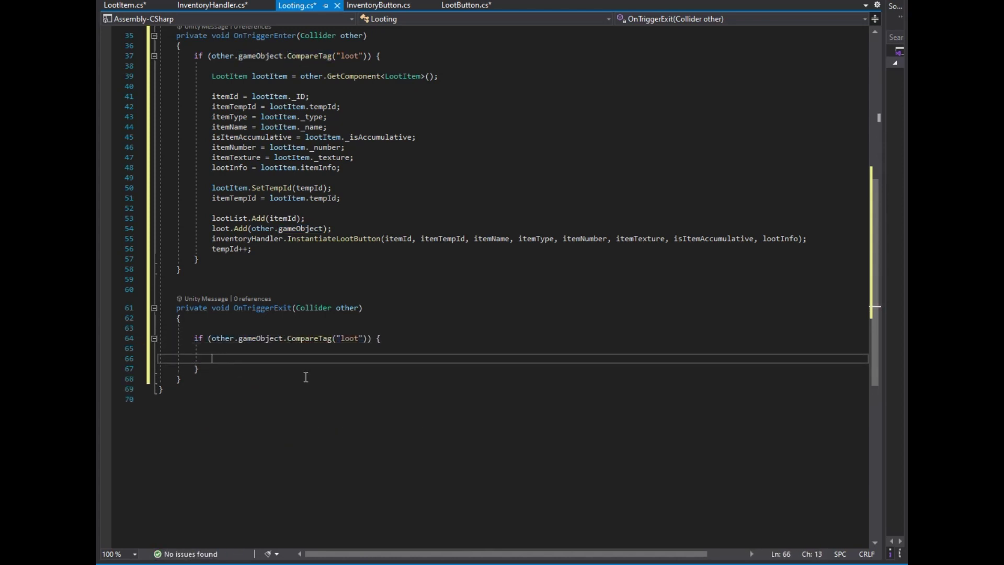
# Get the LootItem component, store its _ID in itemId, and remove itemId from lootList.
pyautogui.write('ootItem lootItem = other.GetComponent<')
pyautogui.write('LootItem')
pyautogui.press('End')
pyautogui.press('Return')
pyautogui.write('itemId = lootItem.id')
pyautogui.press('Down')
pyautogui.write(';')
pyautogui.press('Return')
pyautogui.write('lootList')
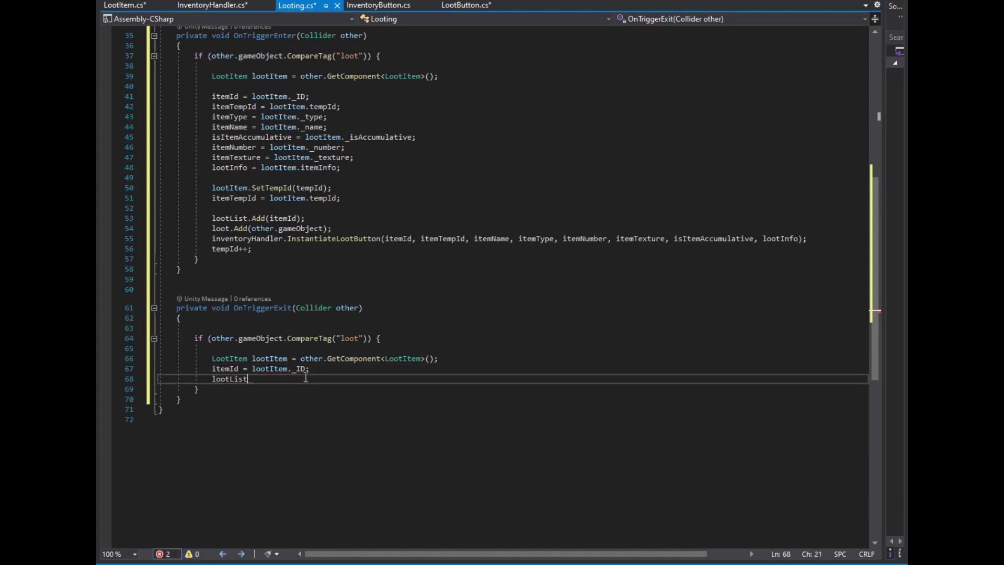
pyautogui.write('.remo')
pyautogui.press('Tab')
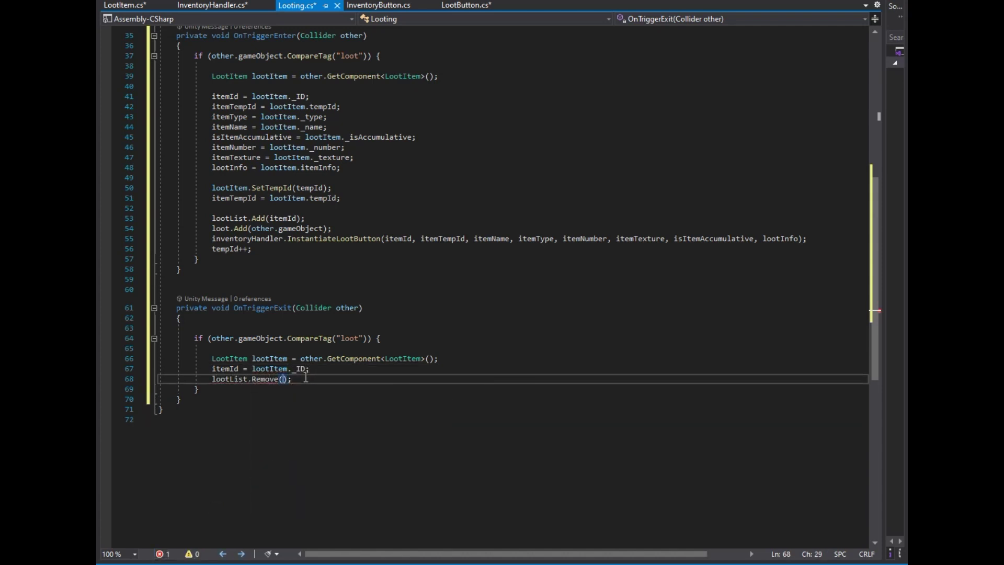
pyautogui.write('item')
pyautogui.press('Tab')
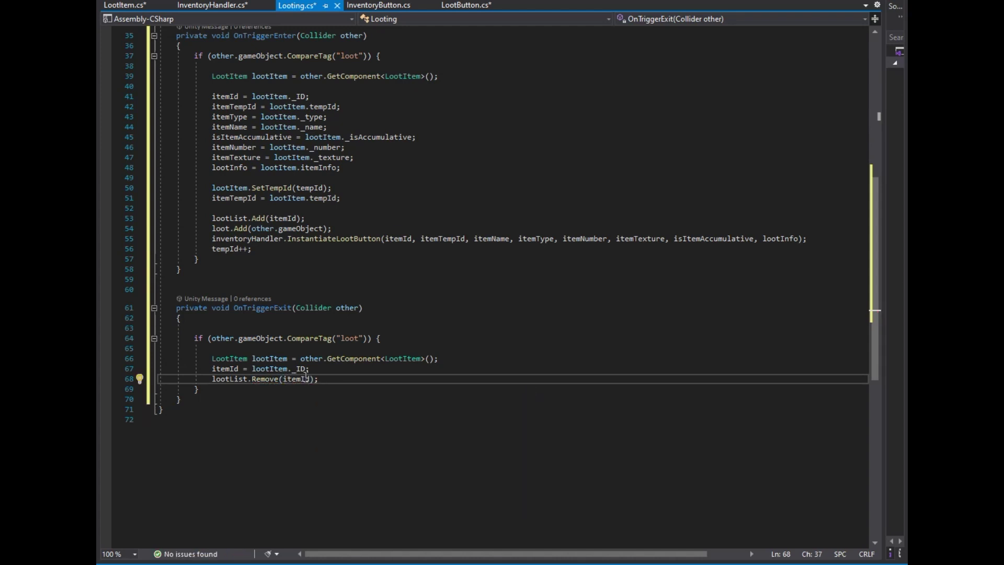
# Add a for loop over loot that reads each entry's LootItem _ID into lootId.
pyautogui.press('Return')
pyautogui.press('Return')
pyautogui.write('for')
pyautogui.press('Tab')
pyautogui.press('Tab')
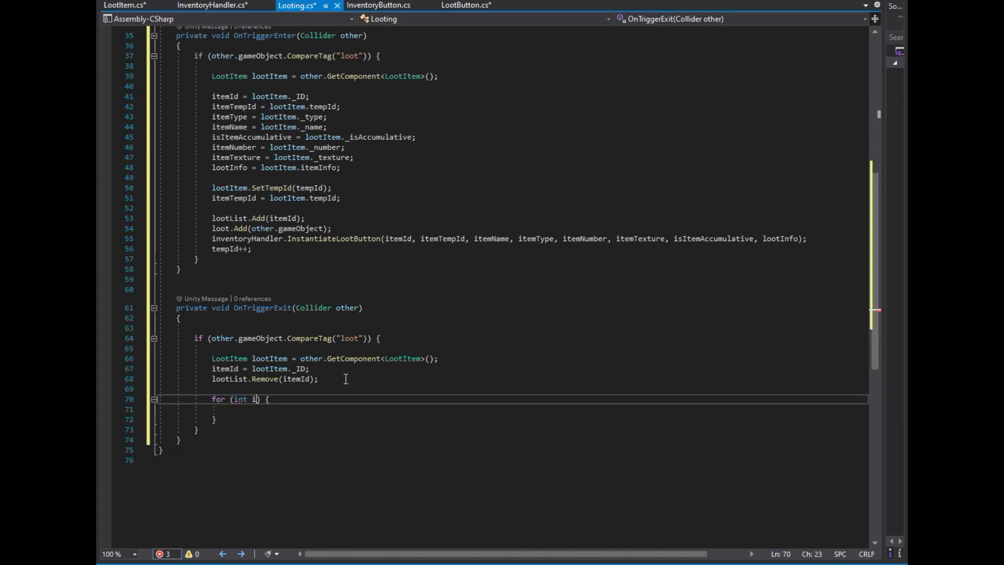
pyautogui.write('<loot.')
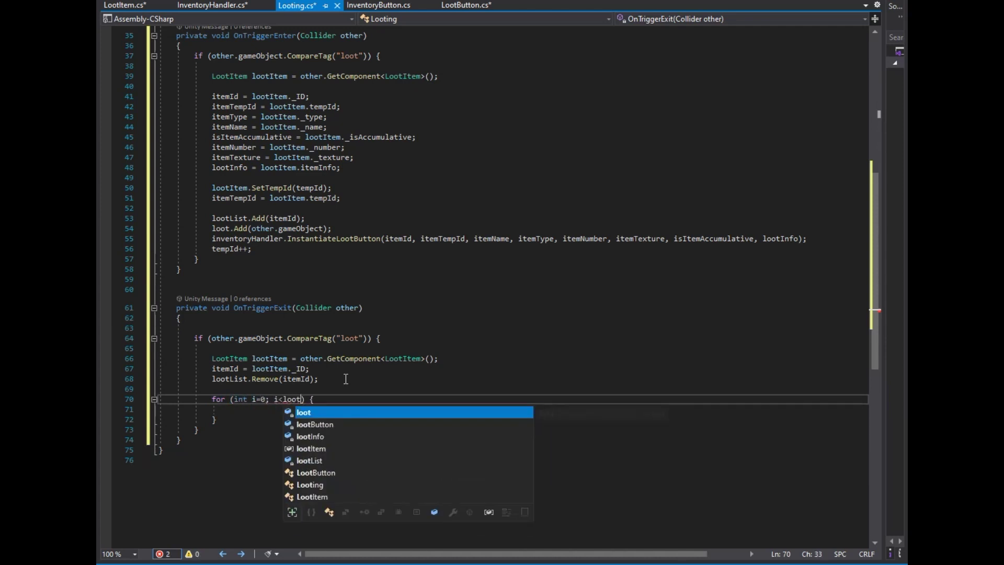
pyautogui.write('co;')
pyautogui.press('Return')
pyautogui.press('Return')
pyautogui.write('int lootId =')
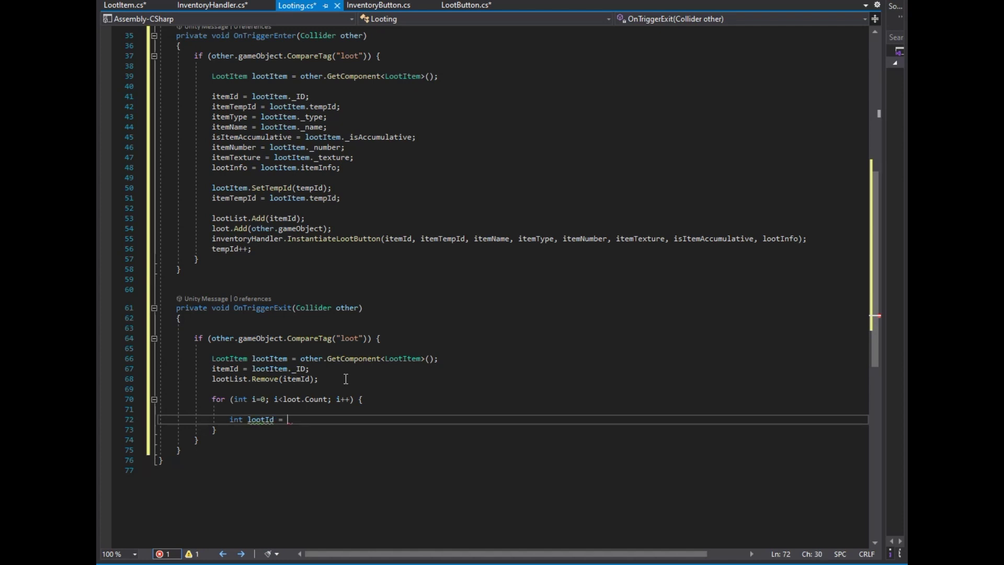
pyautogui.write(' loot[i].GetComponent<>(')
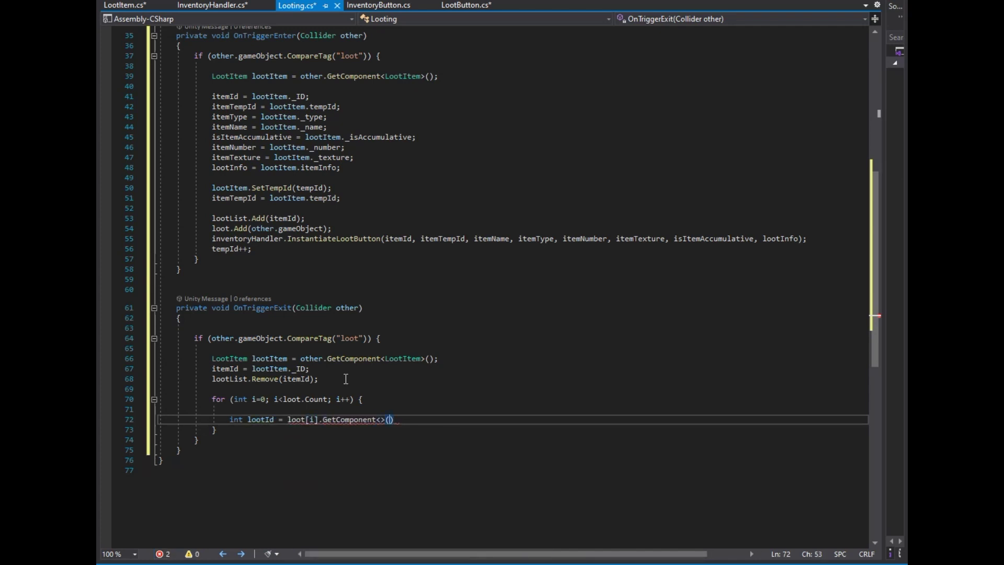
pyautogui.press('Left')
pyautogui.press('Left')
pyautogui.write('Loot')
pyautogui.press('Tab')
pyautogui.press('End')
pyautogui.write('._')
pyautogui.press('Tab')
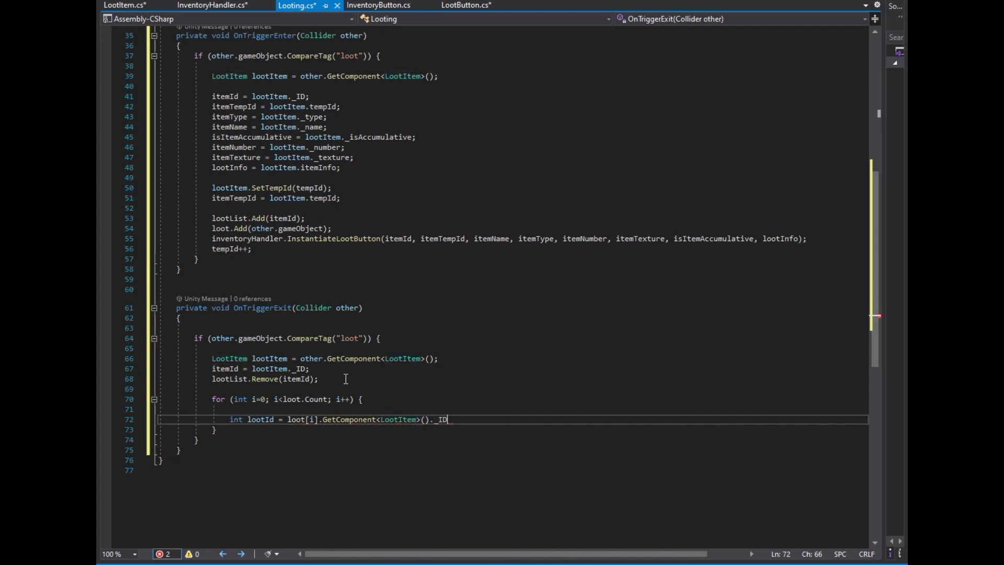
# Inside the loop, call loot.Remove(loot[i]) when itemId equals lootId.
pyautogui.press('Return')
pyautogui.press('Return')
pyautogui.write('if () {')
pyautogui.press('Right')
pyautogui.write('itemId == lootid')
pyautogui.press('Tab')
pyautogui.press('Down')
pyautogui.press('Return')
pyautogui.write('loot.Remove()loot[i]')
pyautogui.press('Down')
pyautogui.press('Down')
pyautogui.scroll(-5, 314, 352)
pyautogui.press('Return')
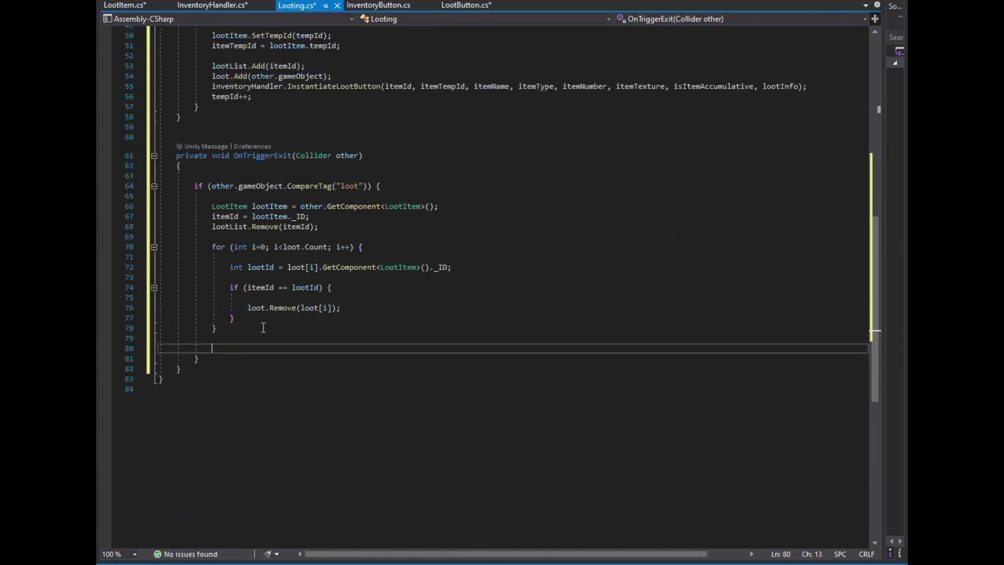
# Collect all lootButton-tagged objects into a GameObject[] buttons array.
pyautogui.press('Return')
pyautogui.write('GameObject[] butto')
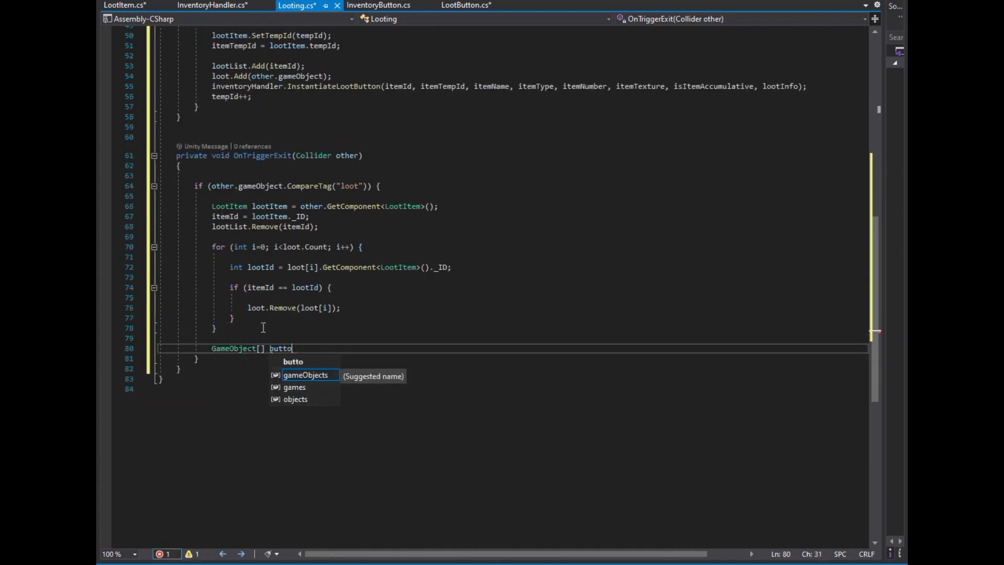
pyautogui.write('ns = GameObject.findga')
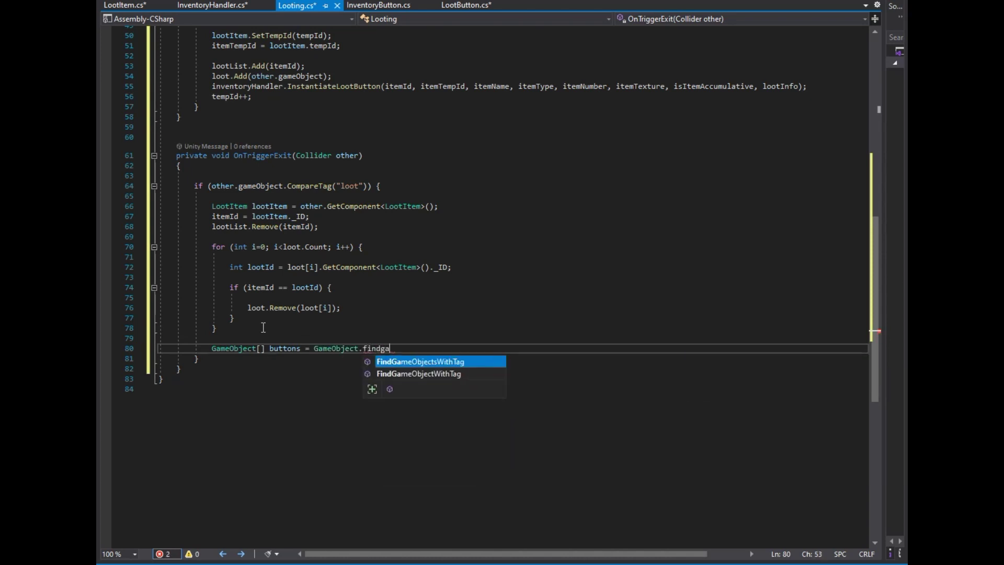
pyautogui.write('()')
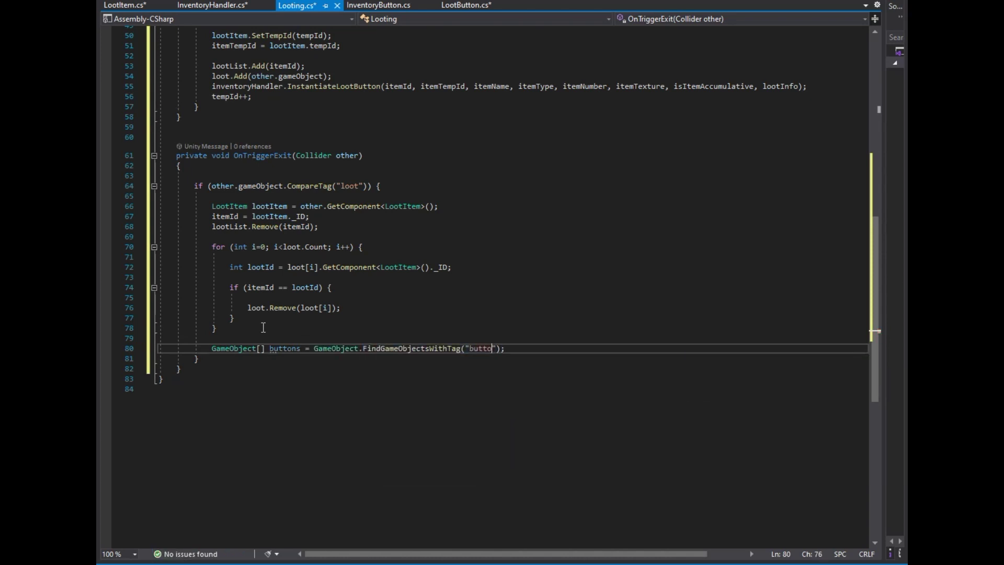
pyautogui.hotkey('ctrl', 'shift', 'Left')
pyautogui.write('loot')
# Loop through buttons, reading each button's LootButton id into butId.
pyautogui.press('Return')
pyautogui.write('for')
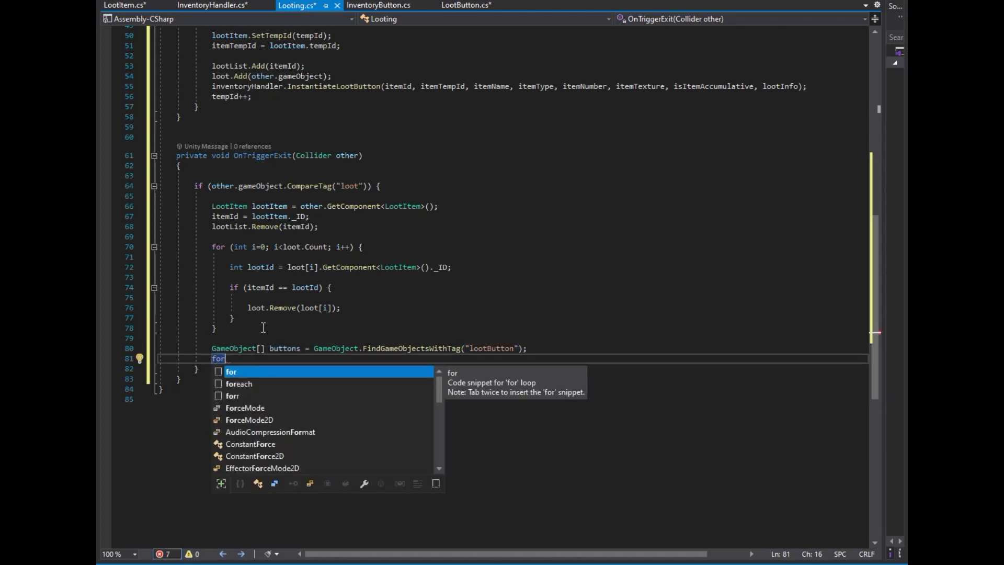
pyautogui.write(' () {')
pyautogui.press('Return')
pyautogui.press('Up')
pyautogui.press('Up')
pyautogui.press('Right')
pyautogui.press('Right')
pyautogui.press('Right')
pyautogui.write('i< buttons.Length; i++')
pyautogui.press('Down')
pyautogui.press('Return')
pyautogui.write('int b')
pyautogui.write('buttons[i].getcom<>')
pyautogui.write('Loo')
pyautogui.press('Tab')
pyautogui.press('End')
pyautogui.write('.id;')
# Destroy buttons[i] when butId equals itemId, then return, and switch back to Unity.
pyautogui.press('Return')
pyautogui.press('Return')
pyautogui.write('if () { ')
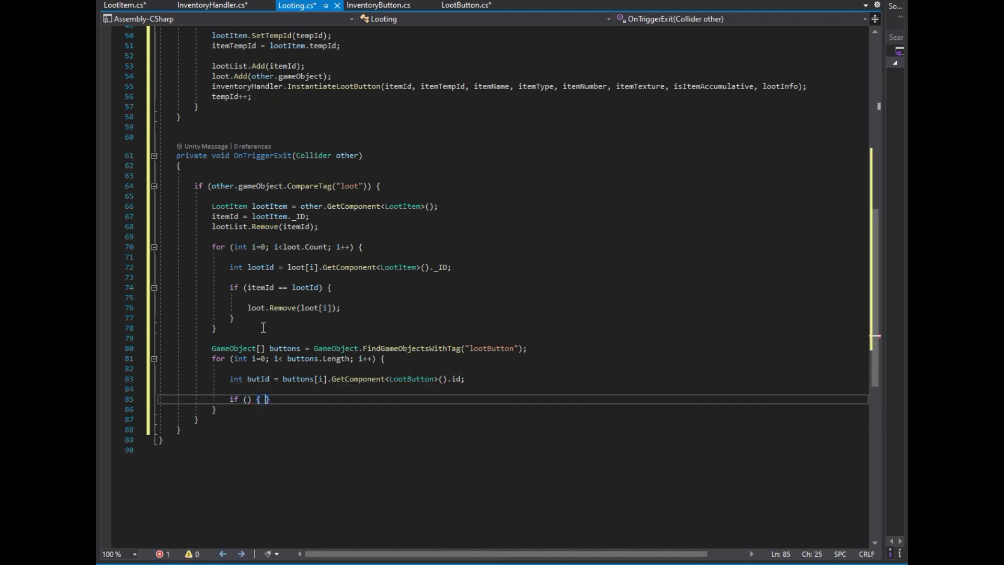
pyautogui.write('butId == ite')
pyautogui.press('Tab')
pyautogui.press('Down')
pyautogui.press('Return')
pyautogui.write('GameObject.Dest')
pyautogui.press('Tab')
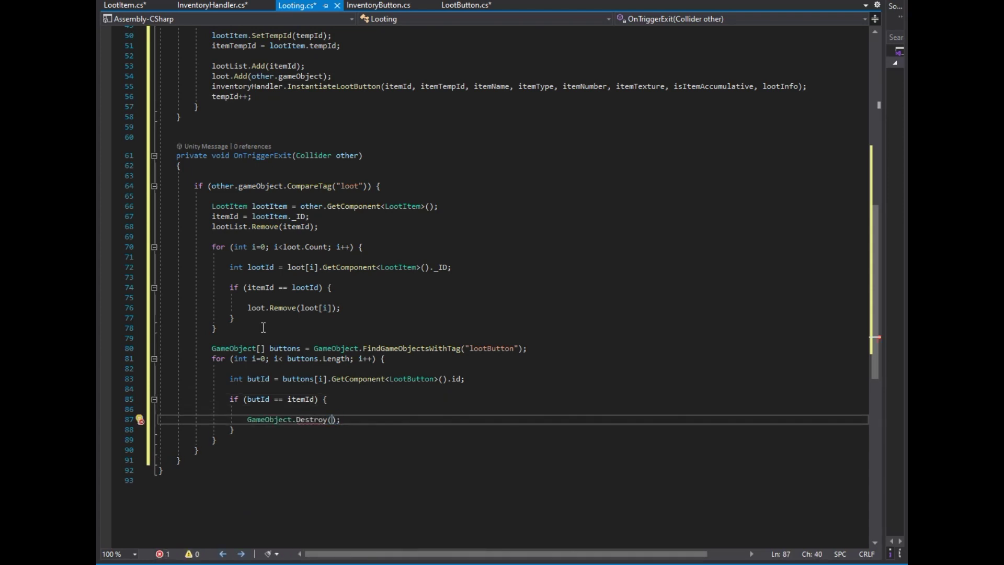
pyautogui.write('butt')
pyautogui.press('Tab')
pyautogui.press('End')
pyautogui.press('Return')
pyautogui.write('return;')
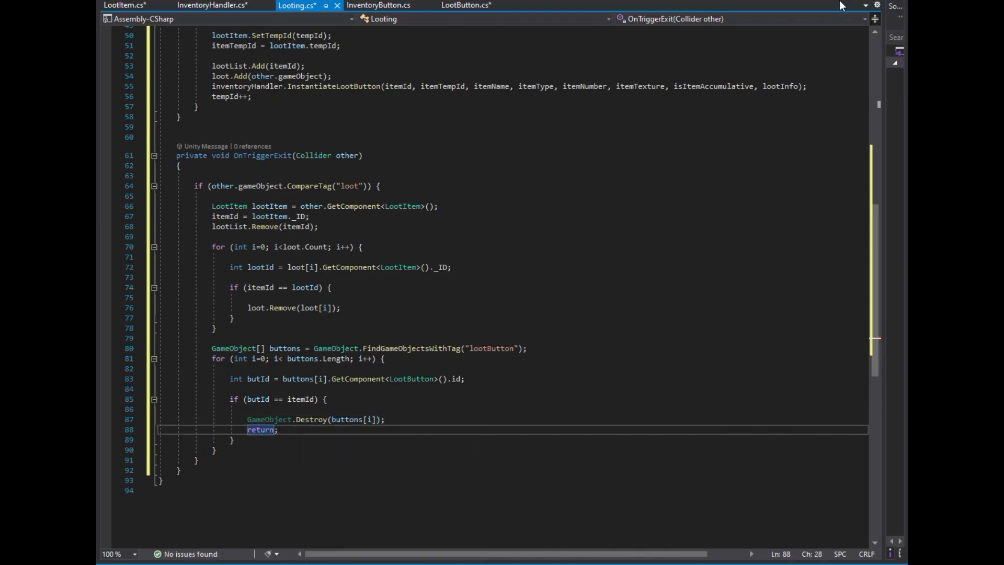
pyautogui.hotkey('alt', 'Tab')
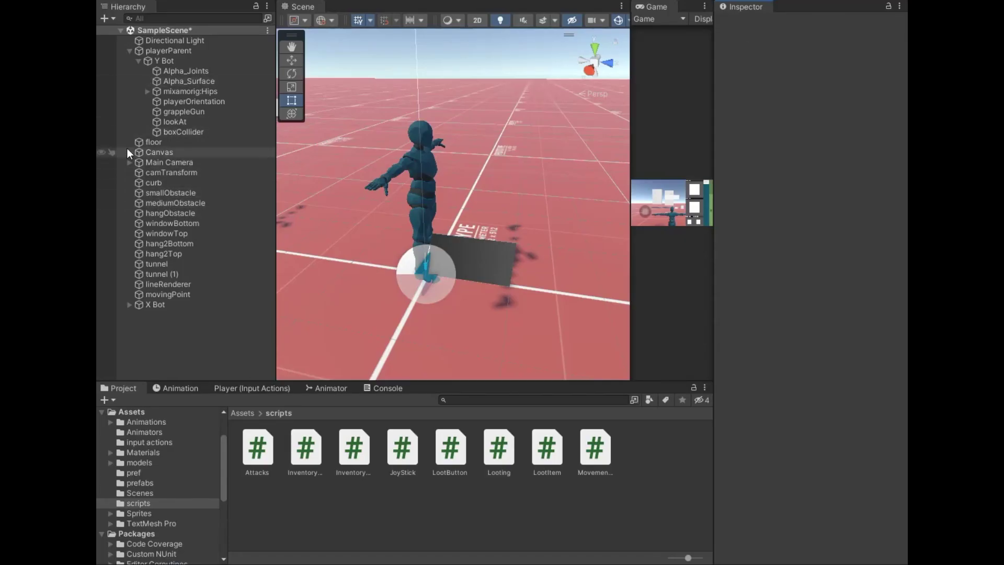
# Create two new tags, inventoryHandler and lootButton, from the inventory object's Tag menu.
pyautogui.click(129, 152)
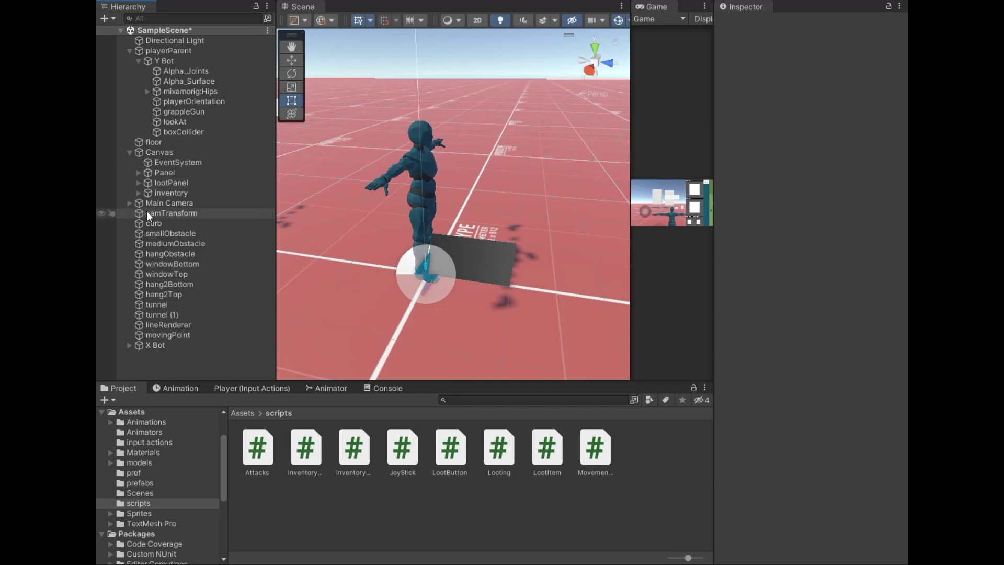
pyautogui.click(166, 192)
pyautogui.click(773, 40)
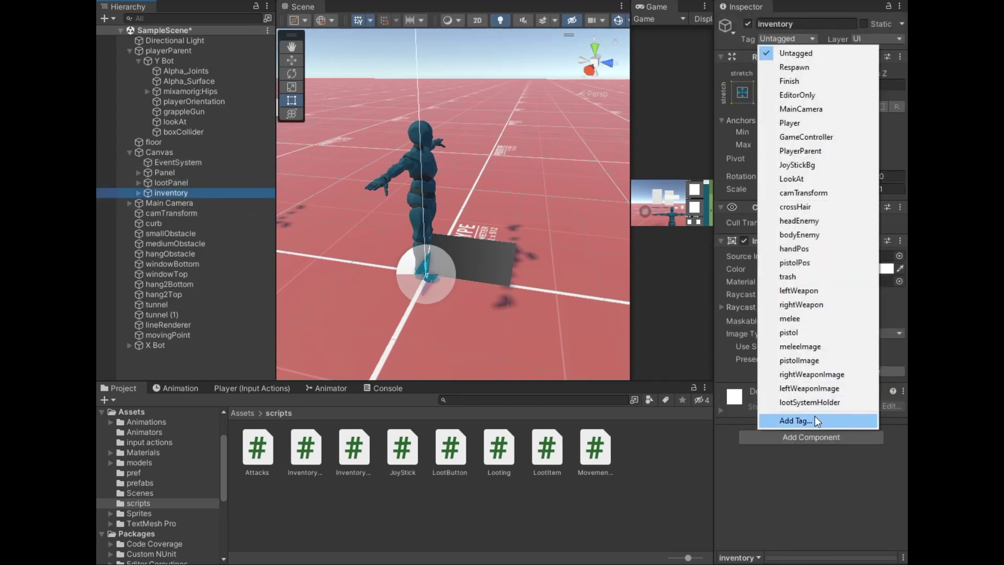
pyautogui.click(814, 418)
pyautogui.click(873, 335)
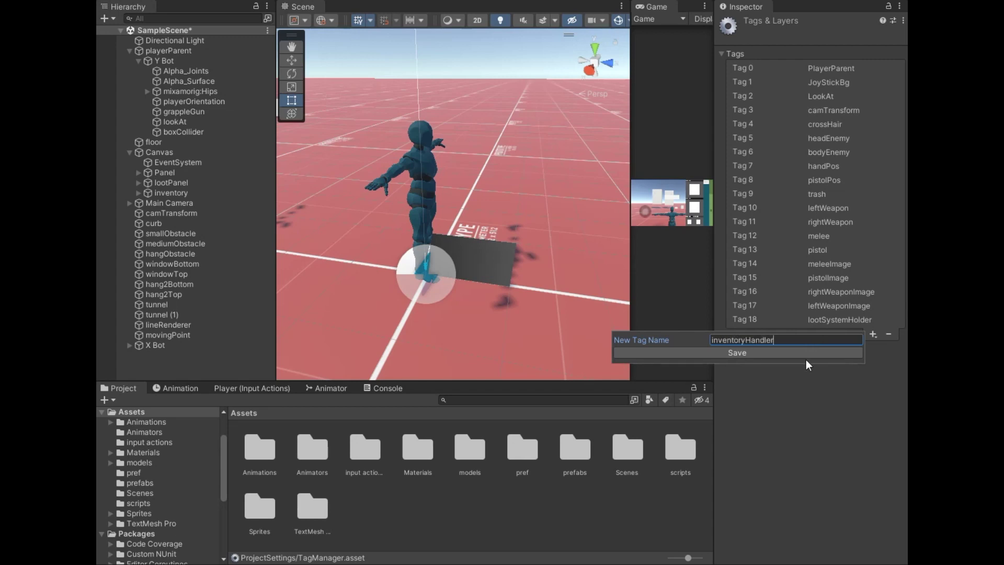
pyautogui.click(808, 358)
pyautogui.click(872, 348)
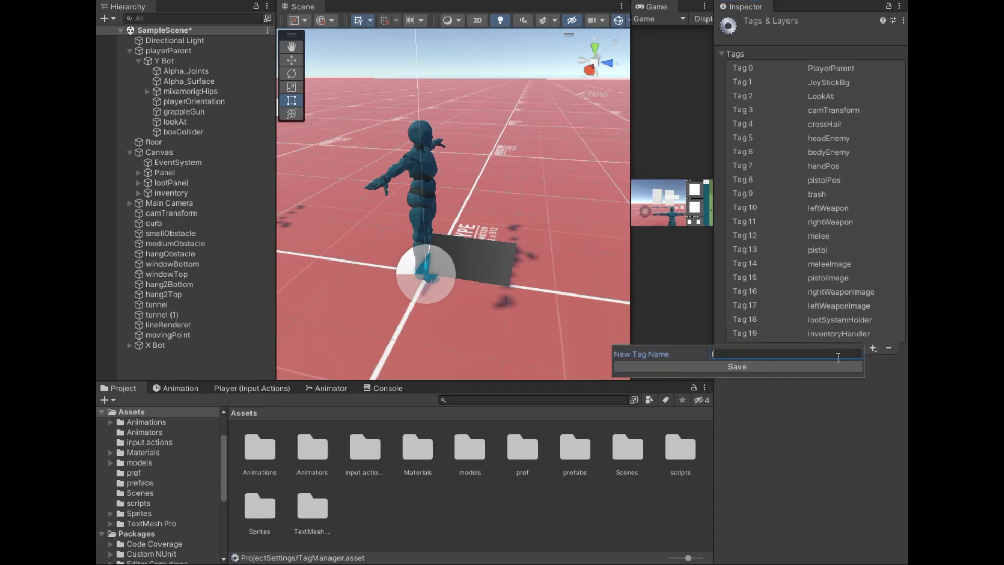
pyautogui.write('loot')
pyautogui.click(870, 362)
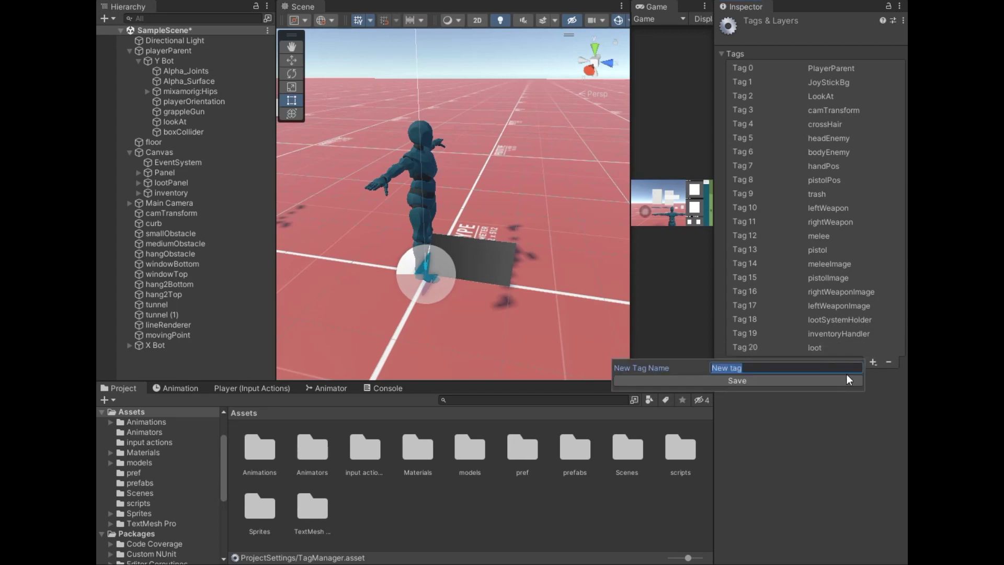
pyautogui.write('lootButton')
pyautogui.click(802, 381)
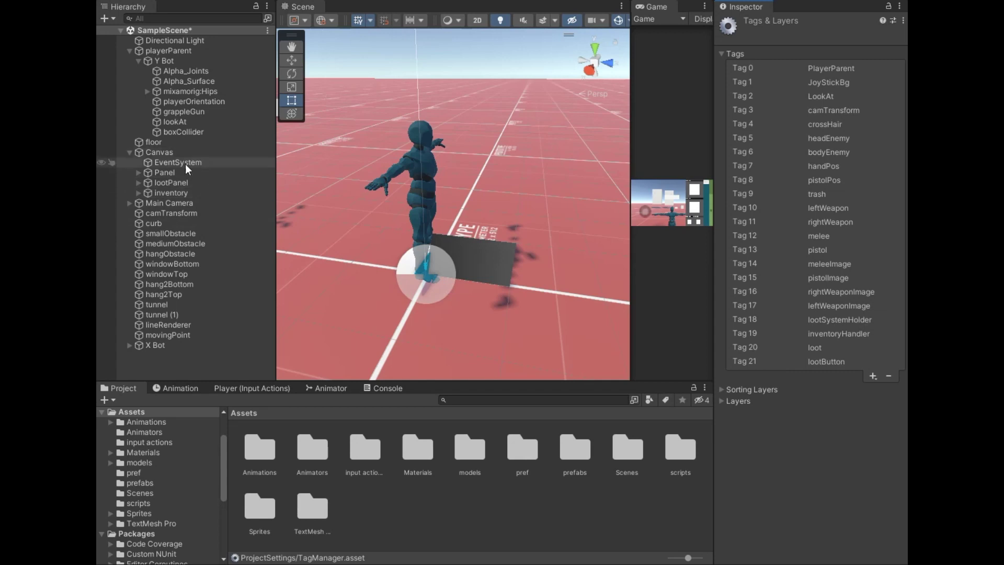
# Tag the Canvas's inventory object as inventoryHandler.
pyautogui.click(180, 190)
pyautogui.click(796, 40)
pyautogui.click(836, 418)
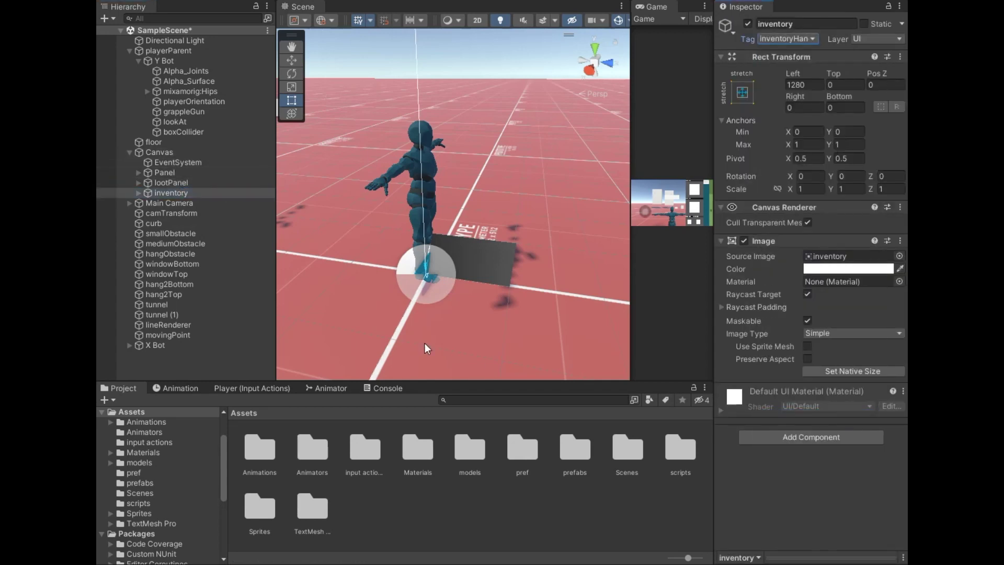
# Tag the lootButton prefab in the pref folder as lootButton, then open the models folder.
pyautogui.doubleClick(530, 469)
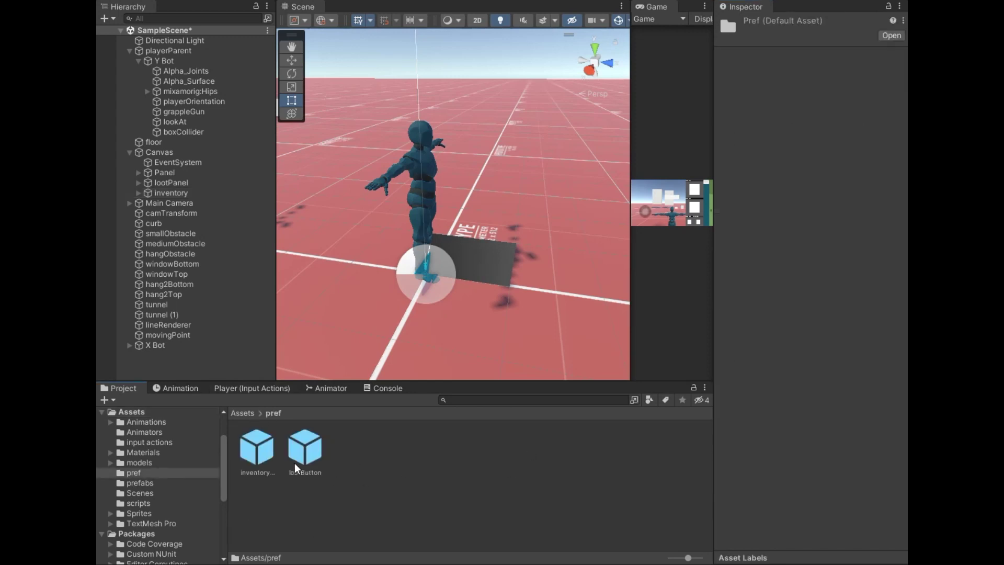
pyautogui.click(309, 455)
pyautogui.click(785, 109)
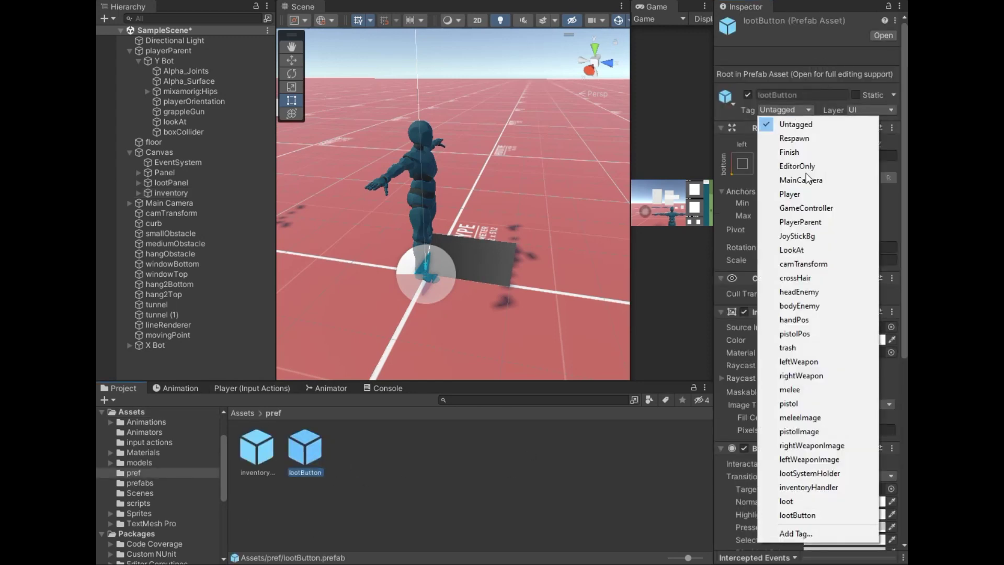
pyautogui.click(829, 518)
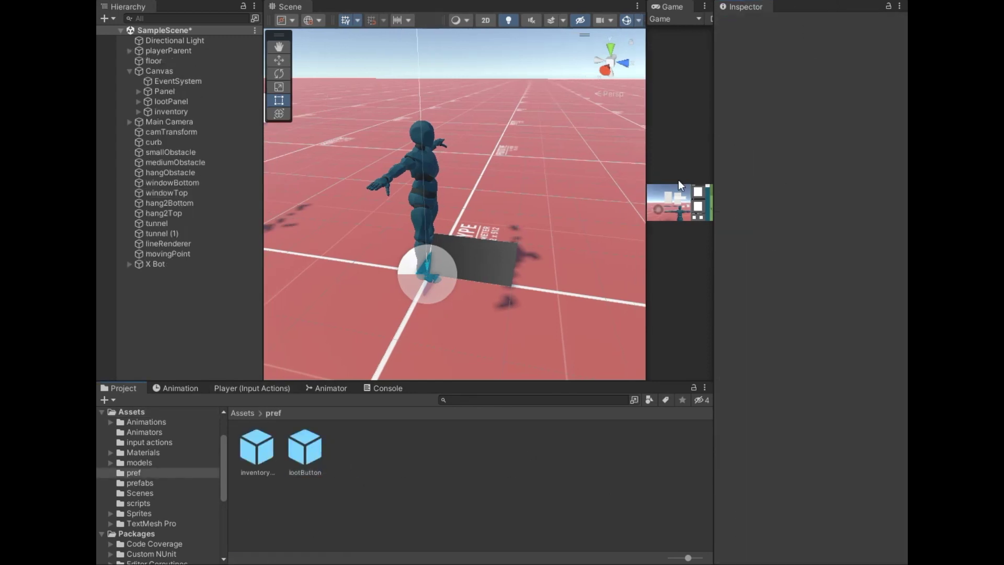
pyautogui.click(252, 412)
pyautogui.doubleClick(471, 455)
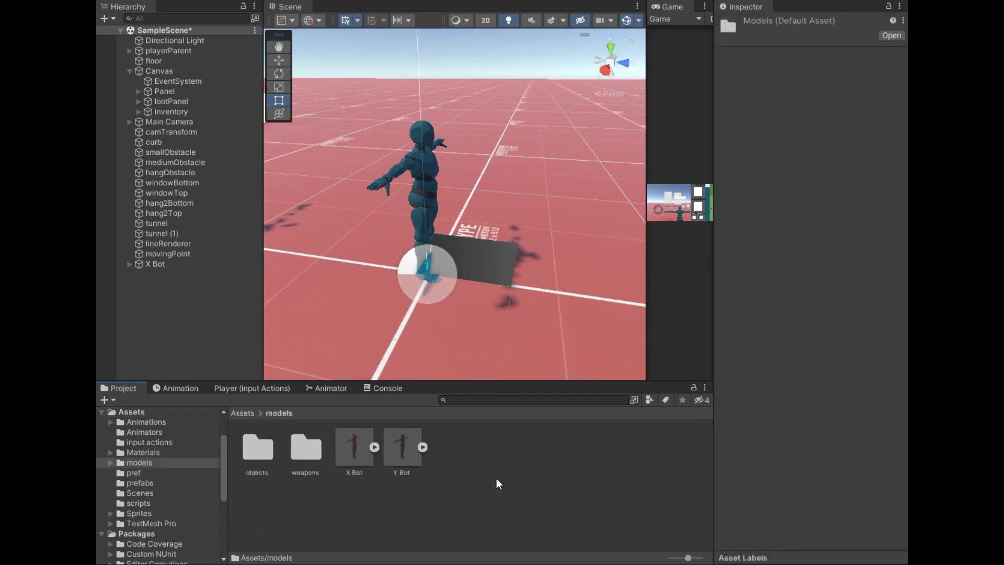
# Drag the ar rifle from models/weapons into the scene and roughly resize and raise it.
pyautogui.doubleClick(308, 453)
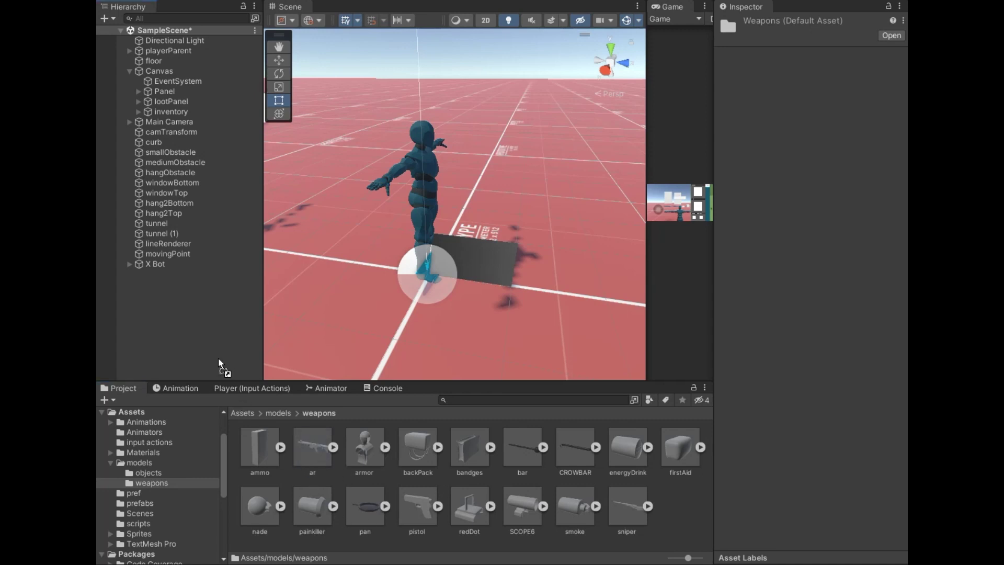
pyautogui.moveTo(218, 358); pyautogui.dragTo(203, 332)
pyautogui.press('w')
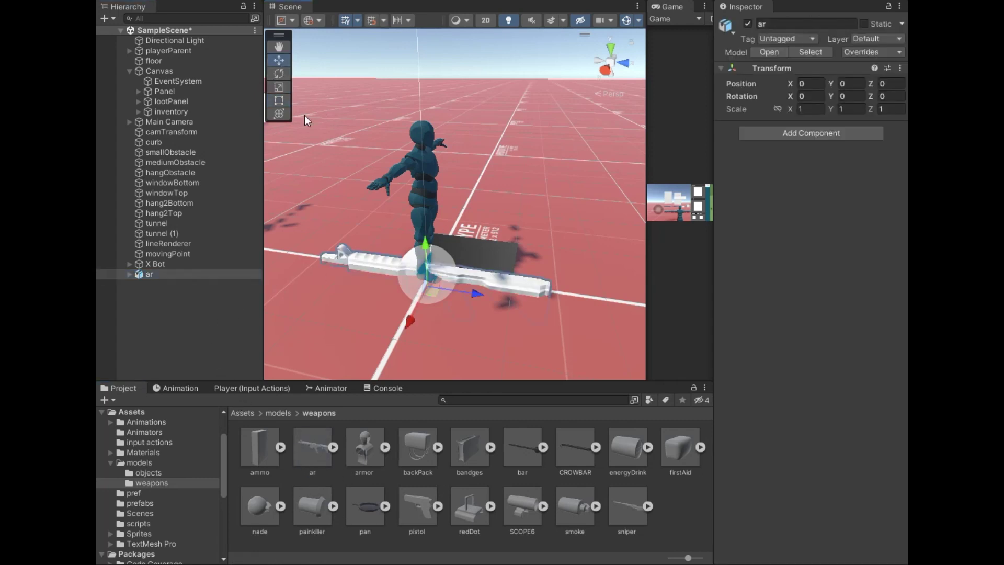
pyautogui.moveTo(422, 254); pyautogui.dragTo(390, 272)
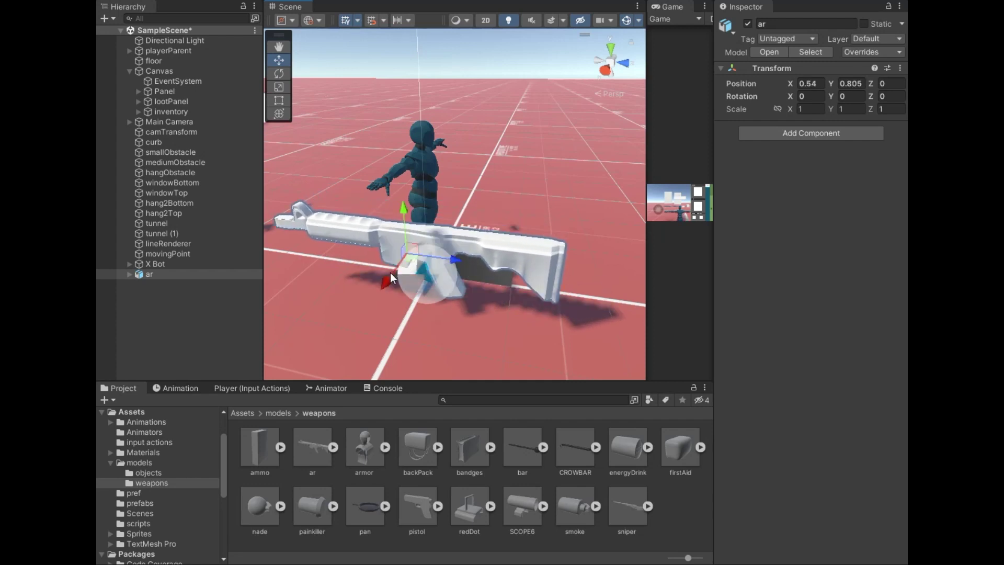
pyautogui.click(279, 87)
pyautogui.moveTo(400, 266); pyautogui.dragTo(373, 259)
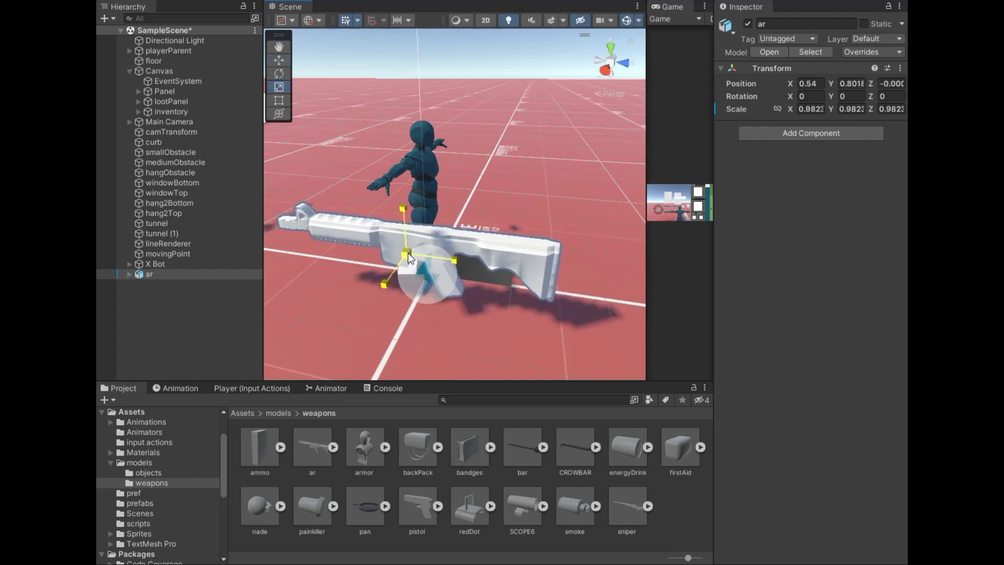
pyautogui.click(279, 60)
pyautogui.moveTo(394, 217)
pyautogui.mouseDown()
pyautogui.moveTo(403, 186)
pyautogui.moveTo(363, 212)
pyautogui.mouseUp()
# Shrink the rifle to about 0.18 scale and position it in the character's hand.
pyautogui.scroll(5, 363, 213)
pyautogui.moveTo(415, 243); pyautogui.dragTo(458, 258, button='middle')
pyautogui.click(279, 87)
pyautogui.moveTo(430, 210); pyautogui.dragTo(363, 114)
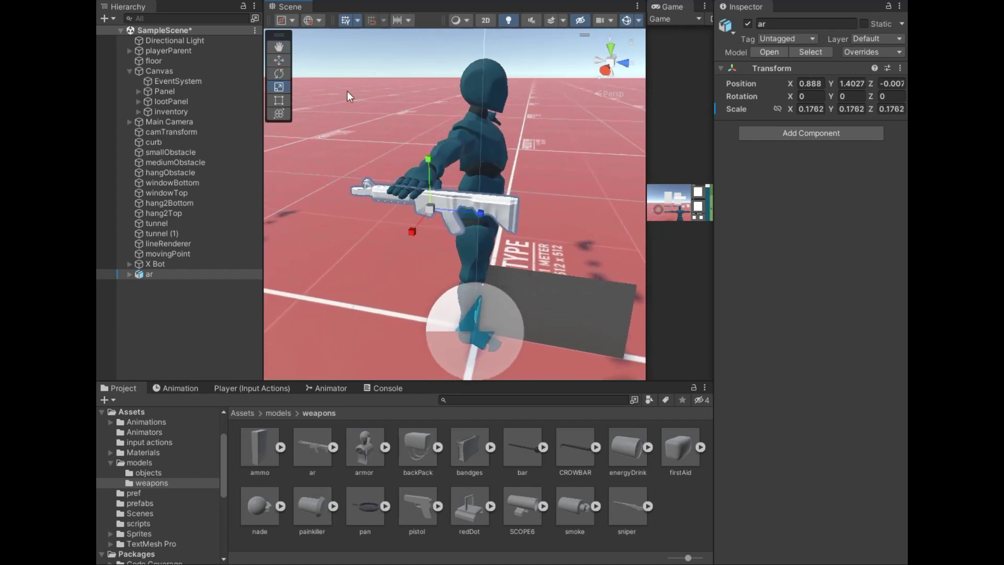
pyautogui.click(278, 60)
pyautogui.moveTo(430, 209); pyautogui.dragTo(404, 226)
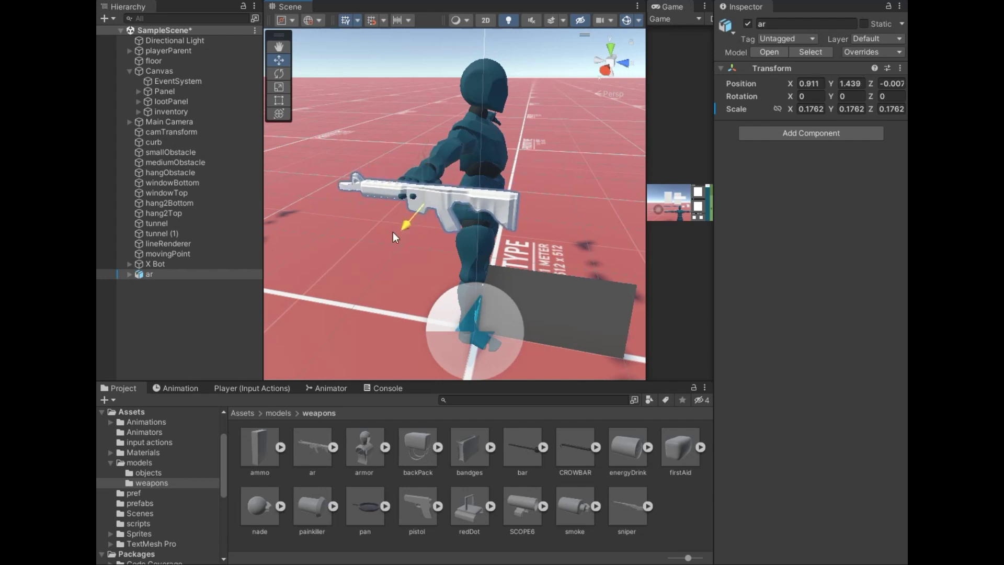
pyautogui.click(812, 133)
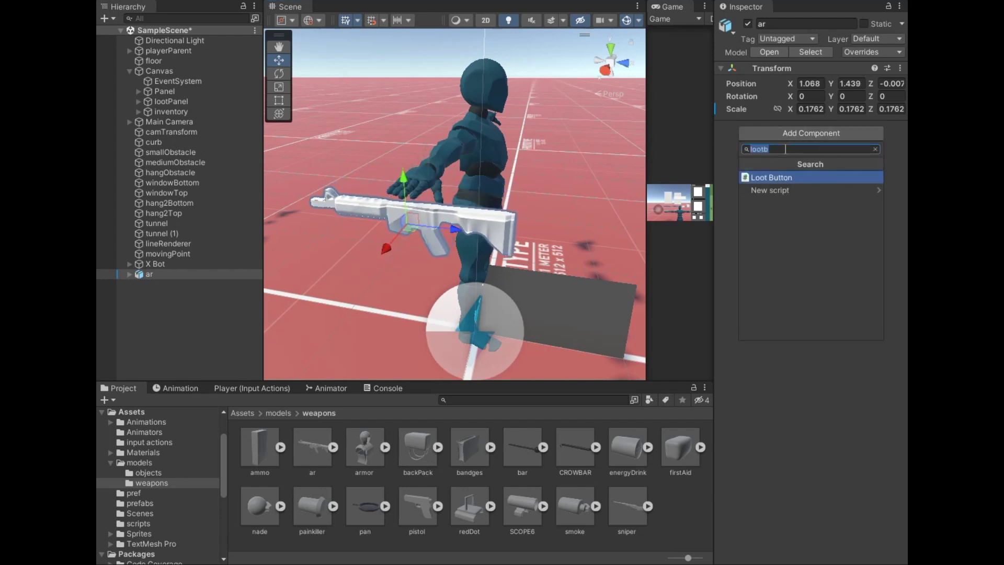
# Add Loot Item, a trigger Box Collider, and a Rigidbody with Use Gravity off to the rifle.
pyautogui.write('looti')
pyautogui.press('Return')
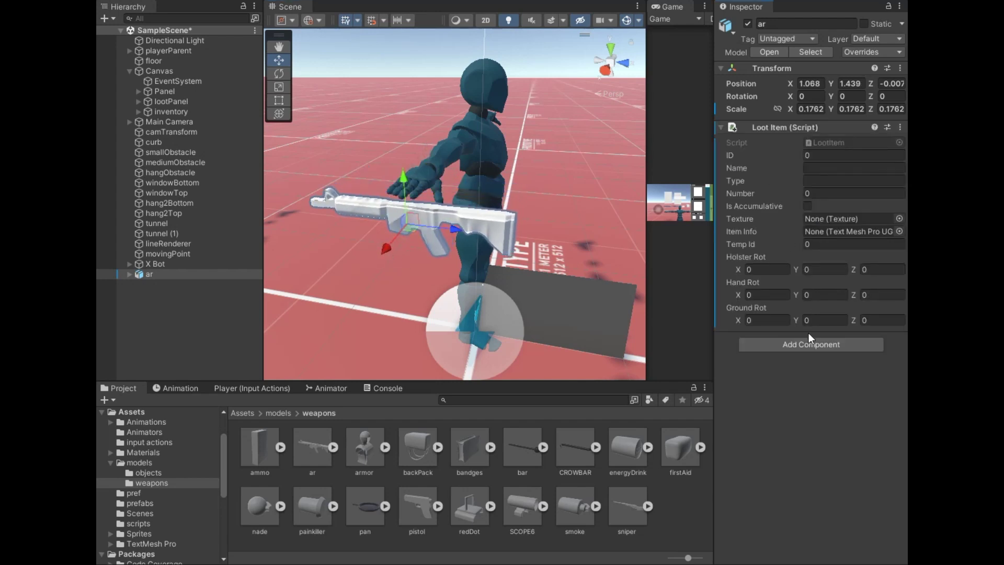
pyautogui.click(802, 350)
pyautogui.write('boxco')
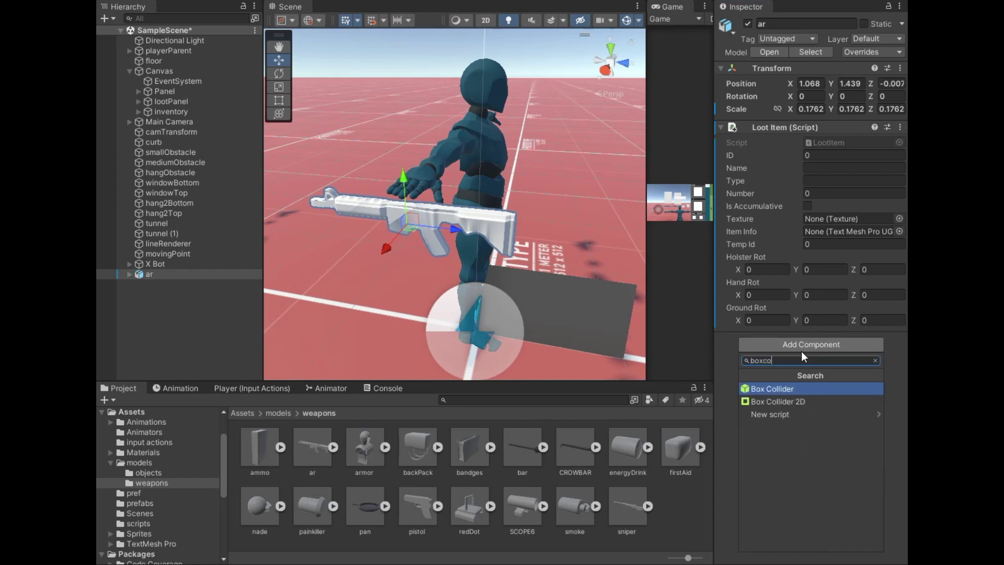
pyautogui.press('Return')
pyautogui.click(808, 371)
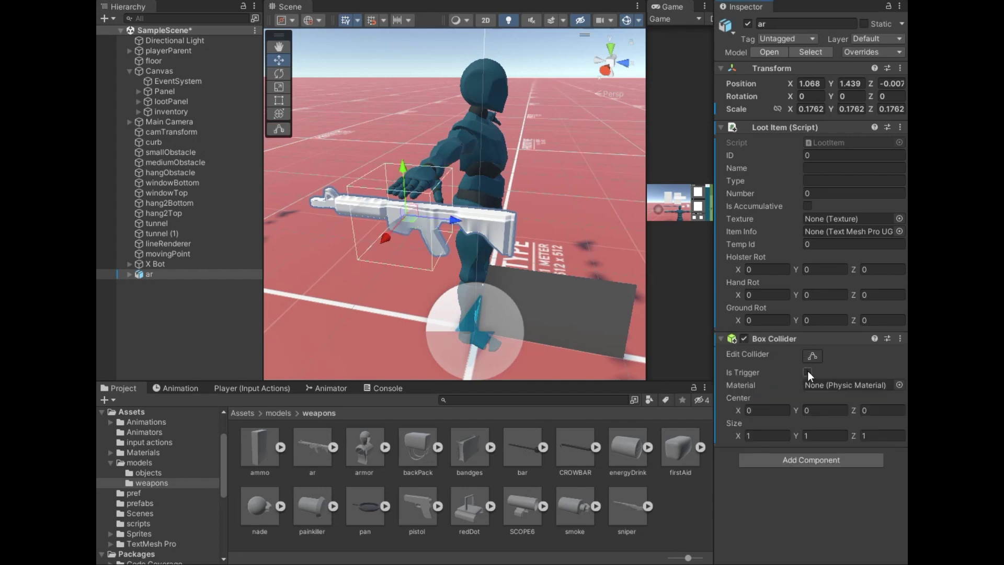
pyautogui.click(800, 454)
pyautogui.write('rigid')
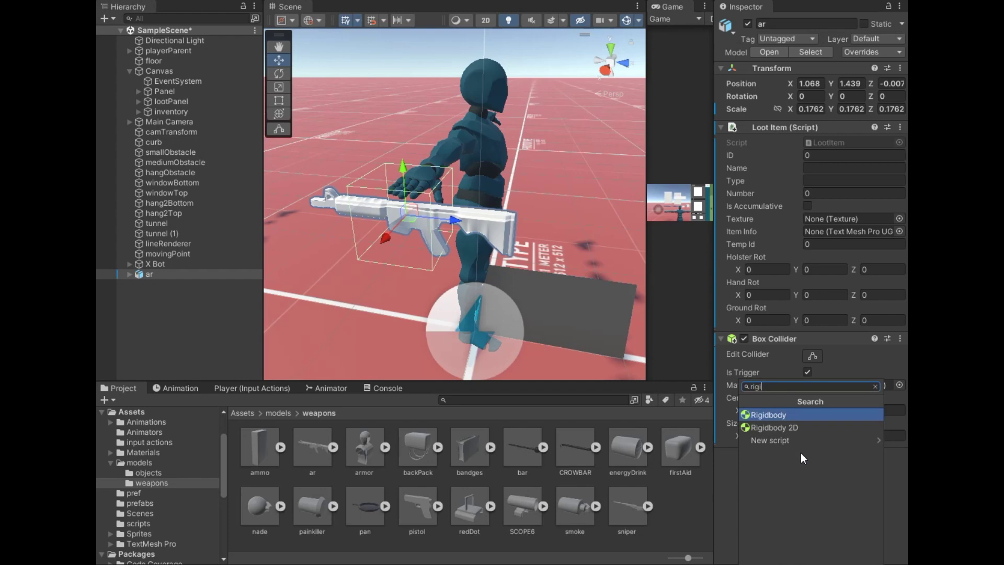
pyautogui.press('Return')
pyautogui.click(809, 435)
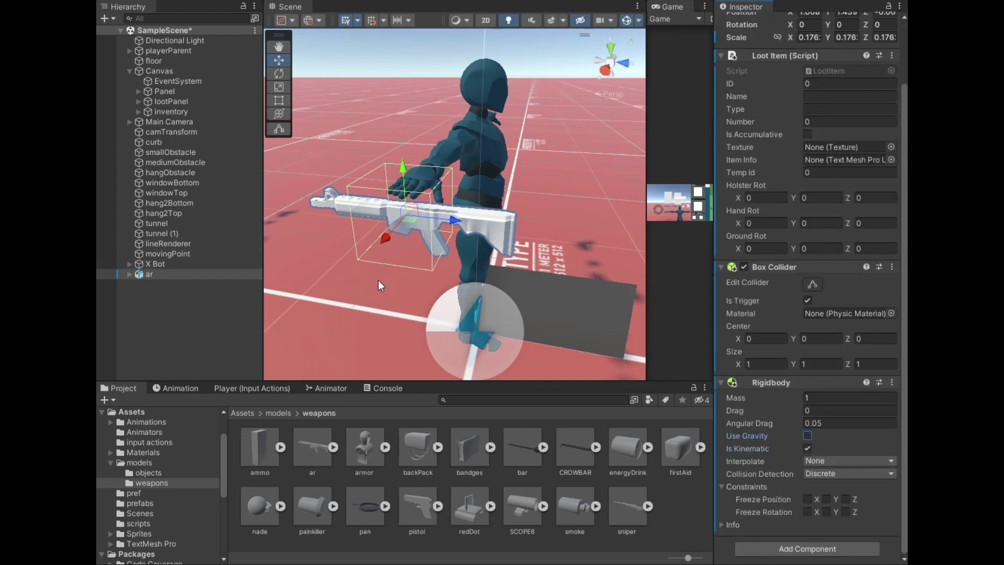
# Unpack the ar prefab and fit the Box Collider around the gun (0.479×0.492×2.787).
pyautogui.rightClick(175, 275)
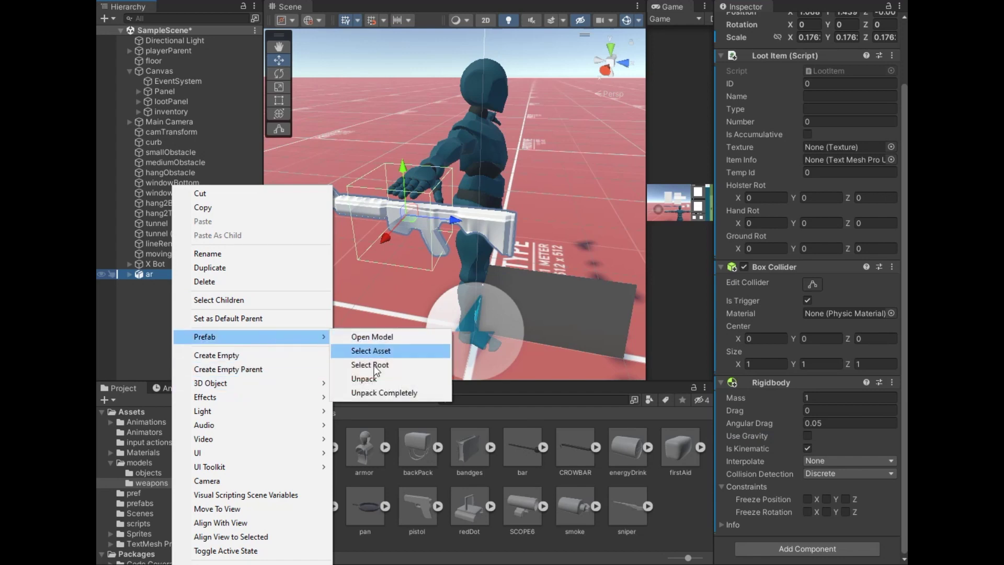
pyautogui.click(361, 437)
pyautogui.click(148, 275)
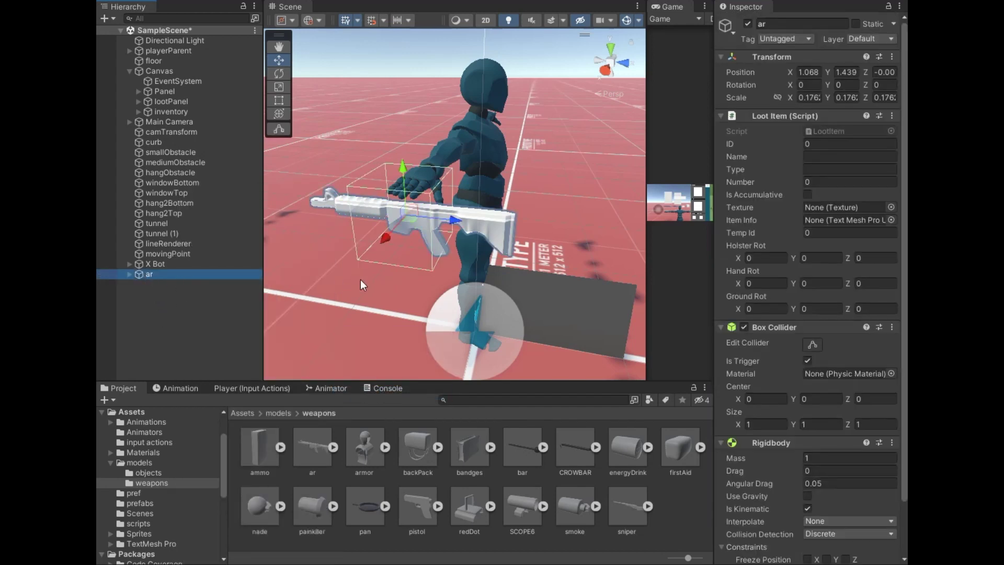
pyautogui.scroll(-3, 795, 277)
pyautogui.click(813, 284)
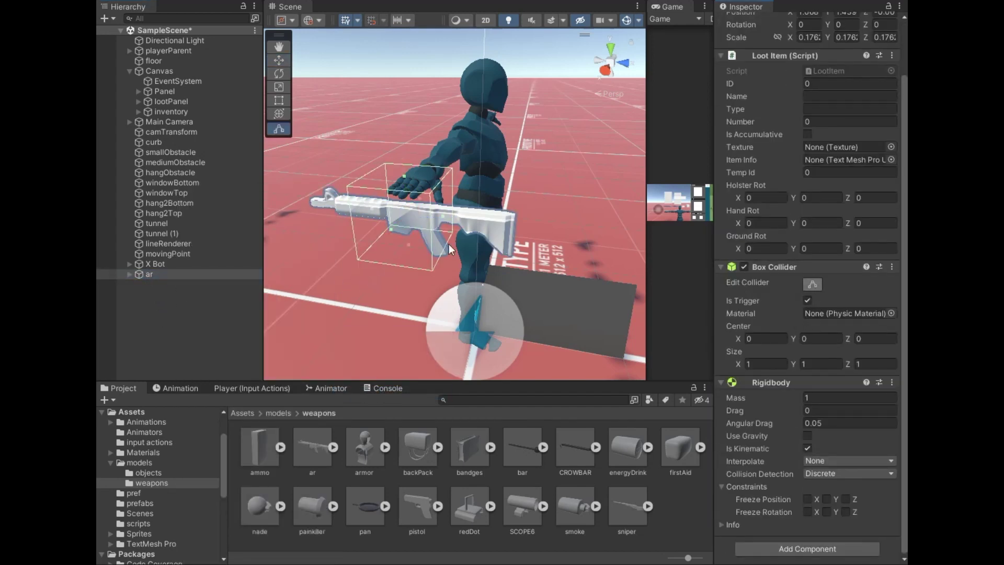
pyautogui.scroll(1, 449, 244)
pyautogui.moveTo(460, 219); pyautogui.dragTo(523, 229)
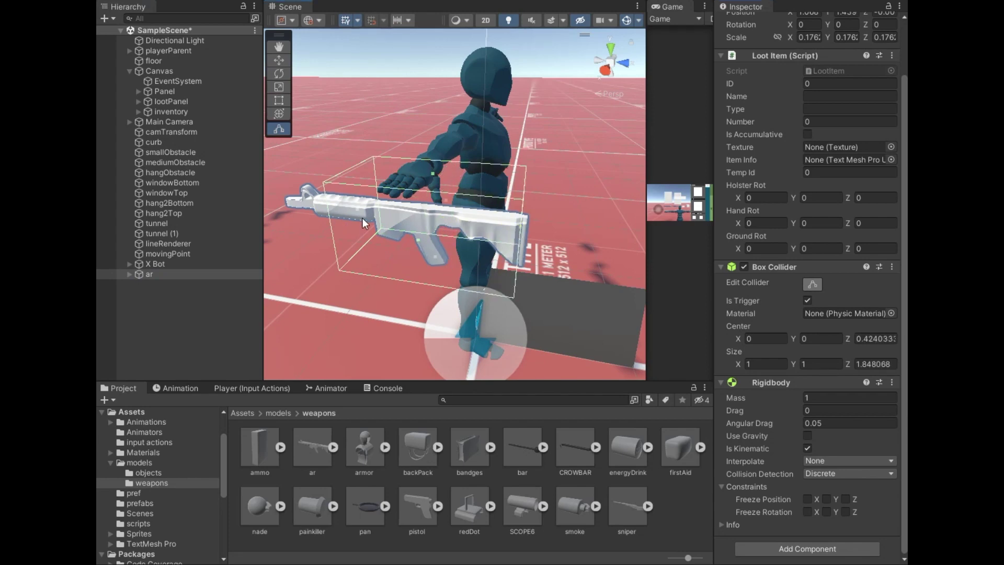
pyautogui.moveTo(357, 210); pyautogui.dragTo(296, 206)
pyautogui.moveTo(392, 171)
pyautogui.mouseDown()
pyautogui.moveTo(404, 215)
pyautogui.moveTo(397, 259)
pyautogui.moveTo(383, 225)
pyautogui.mouseUp()
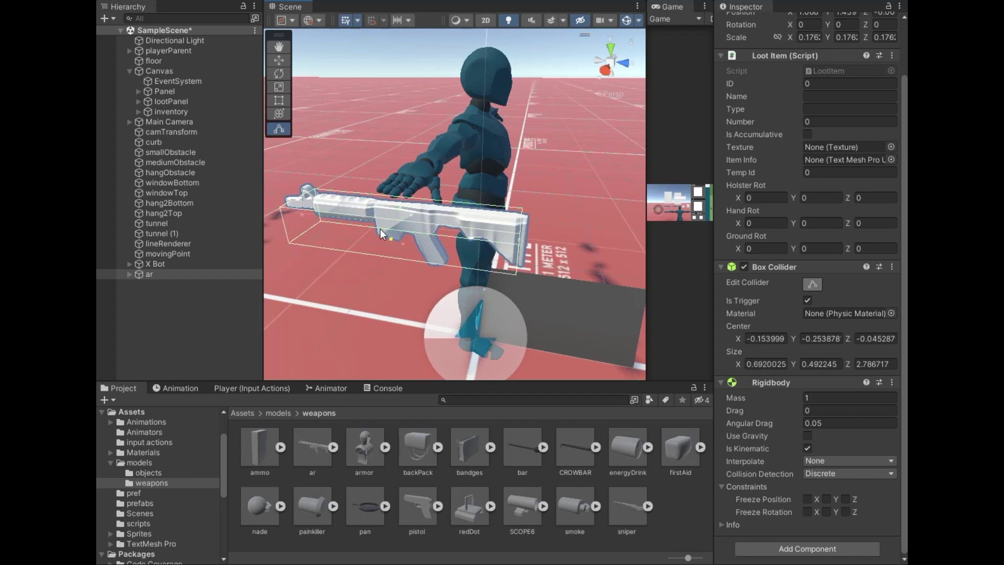
pyautogui.moveTo(385, 223)
pyautogui.mouseDown(button='right')
pyautogui.moveTo(427, 318)
pyautogui.moveTo(500, 247)
pyautogui.moveTo(501, 196)
pyautogui.moveTo(469, 325)
pyautogui.mouseUp(button='right')
pyautogui.scroll(-3, 476, 260)
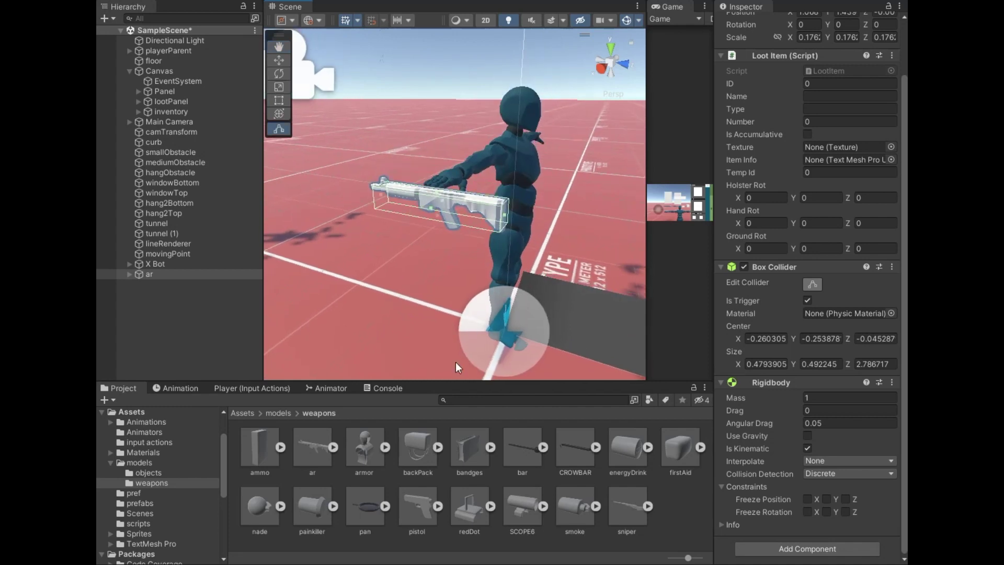
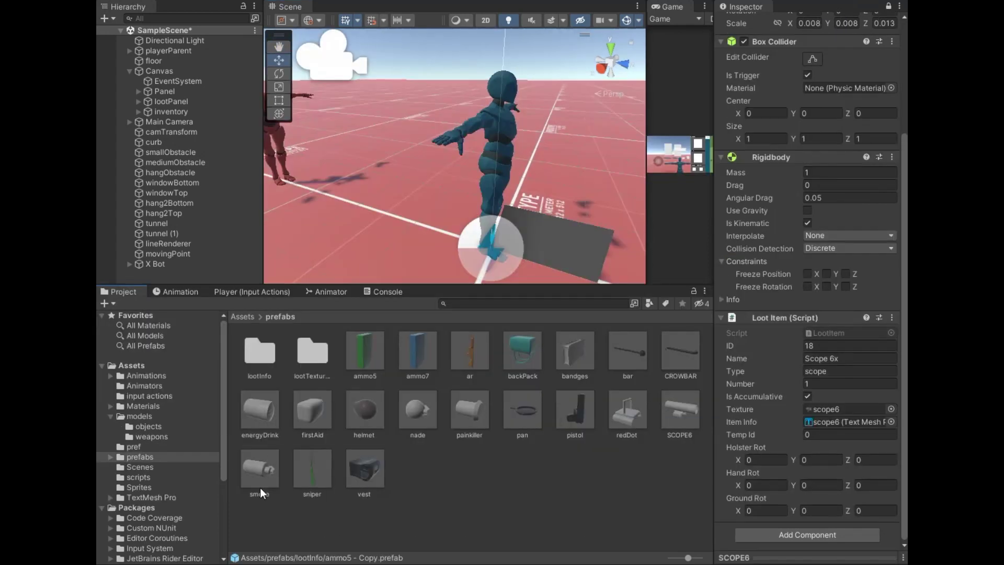
# Review the Loot Item values of the ammo5, ammo7, ar, backPack, bandges, bar and CROWBAR prefabs.
pyautogui.click(379, 360)
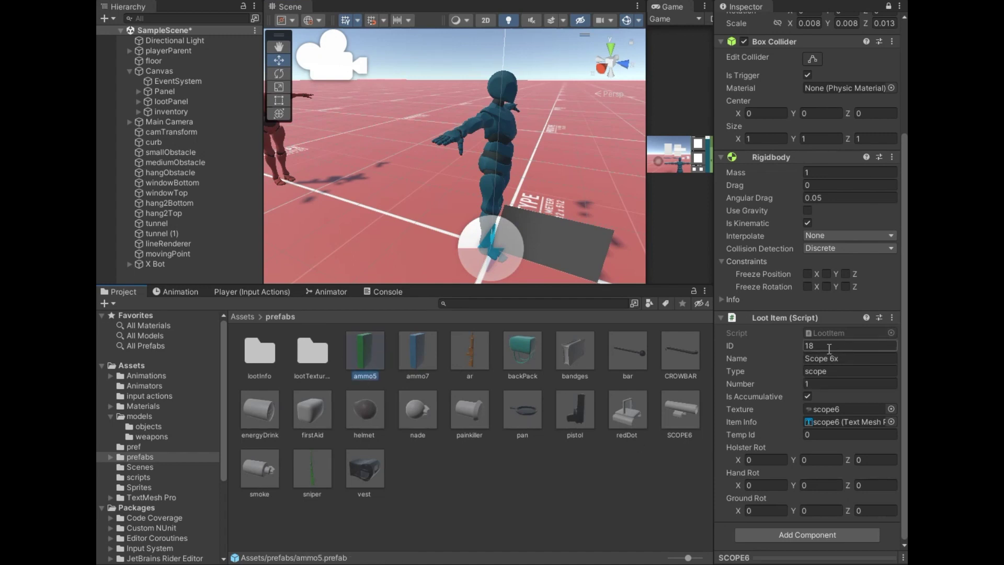
pyautogui.click(413, 363)
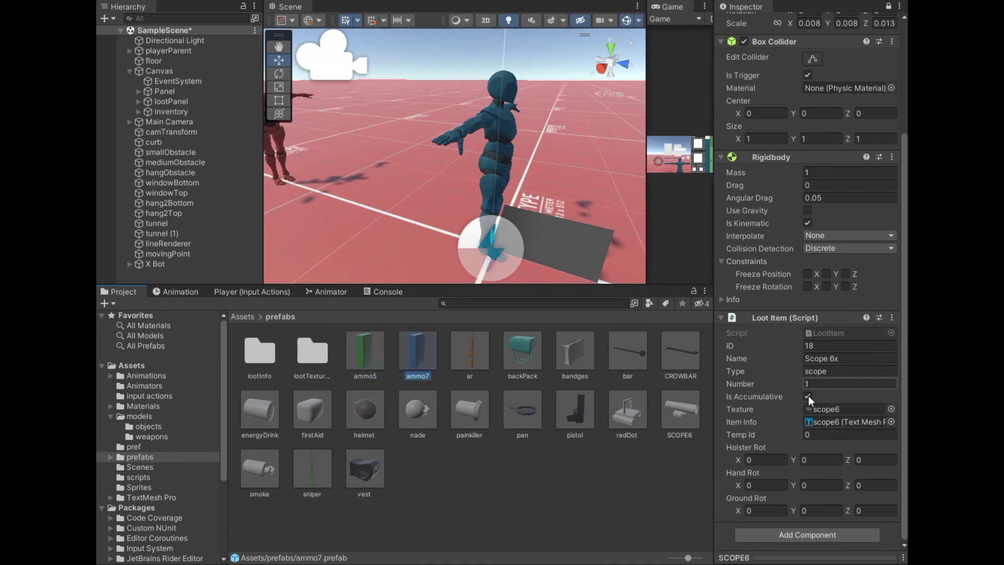
pyautogui.press('Right')
pyautogui.press('Right')
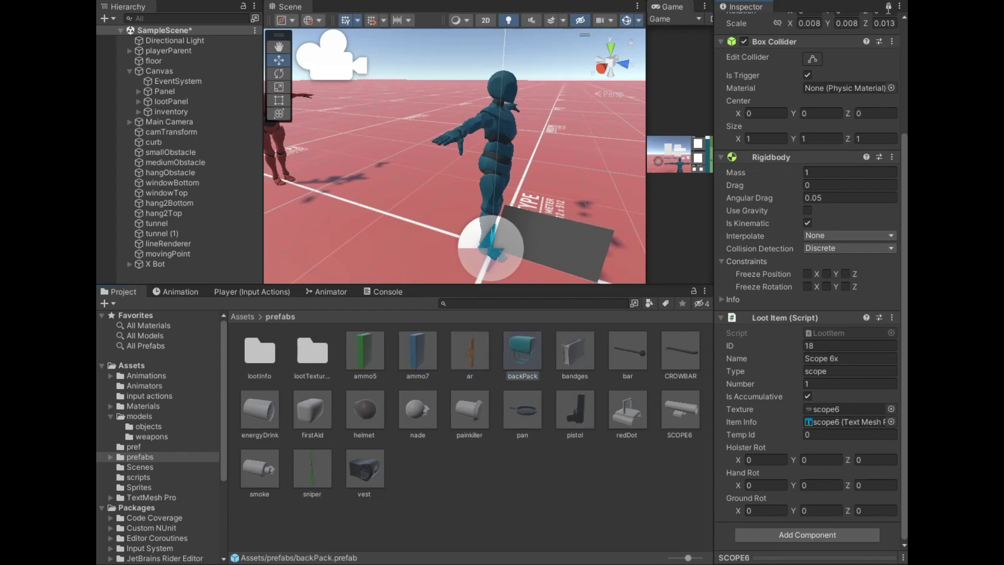
pyautogui.click(360, 349)
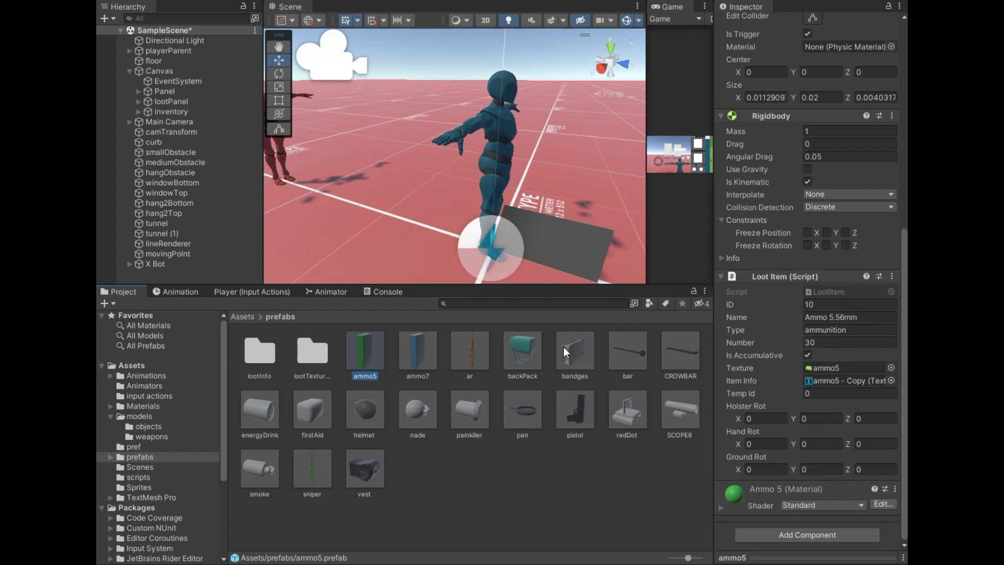
pyautogui.click(428, 354)
pyautogui.click(491, 372)
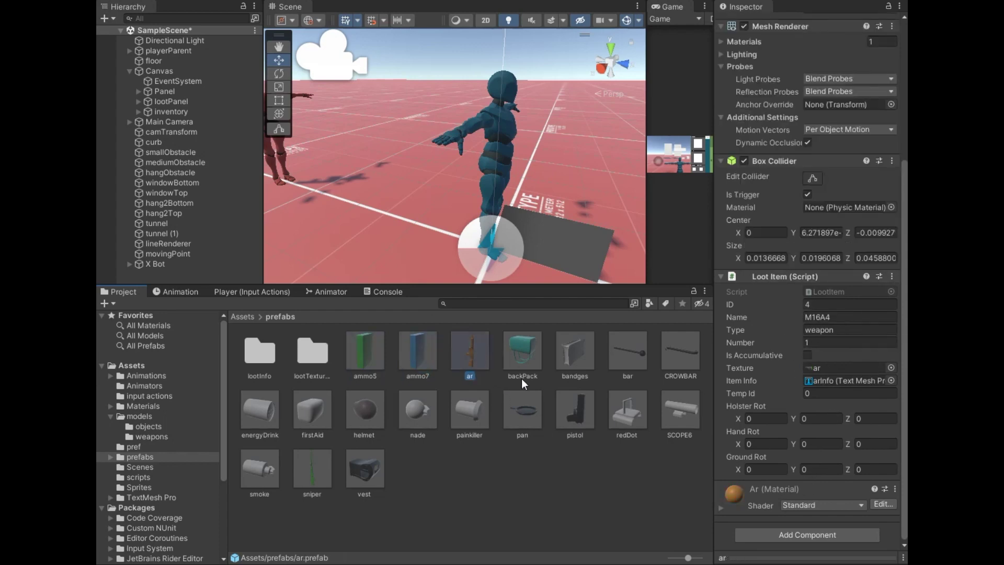
pyautogui.click(522, 353)
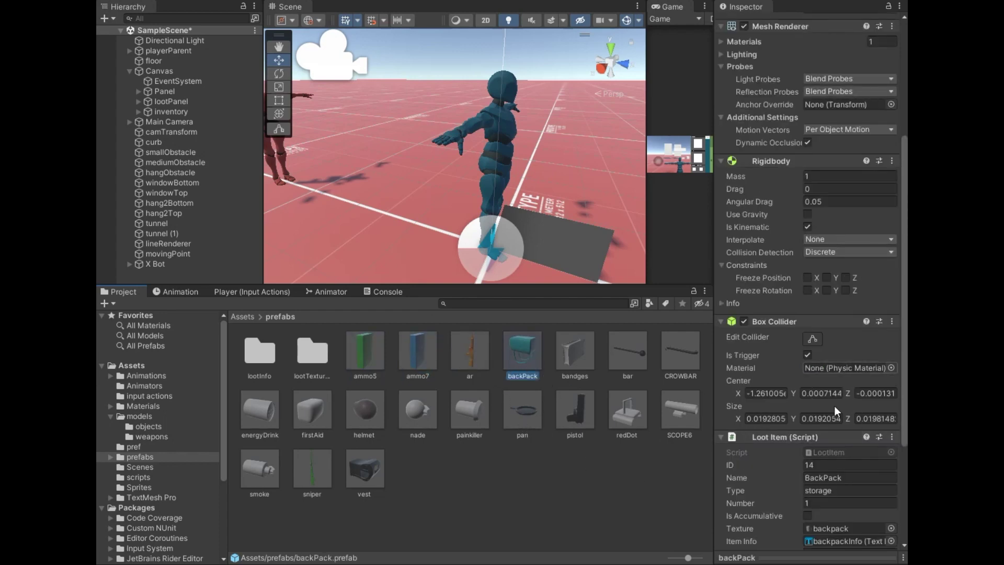
pyautogui.scroll(-5, 746, 517)
pyautogui.click(567, 368)
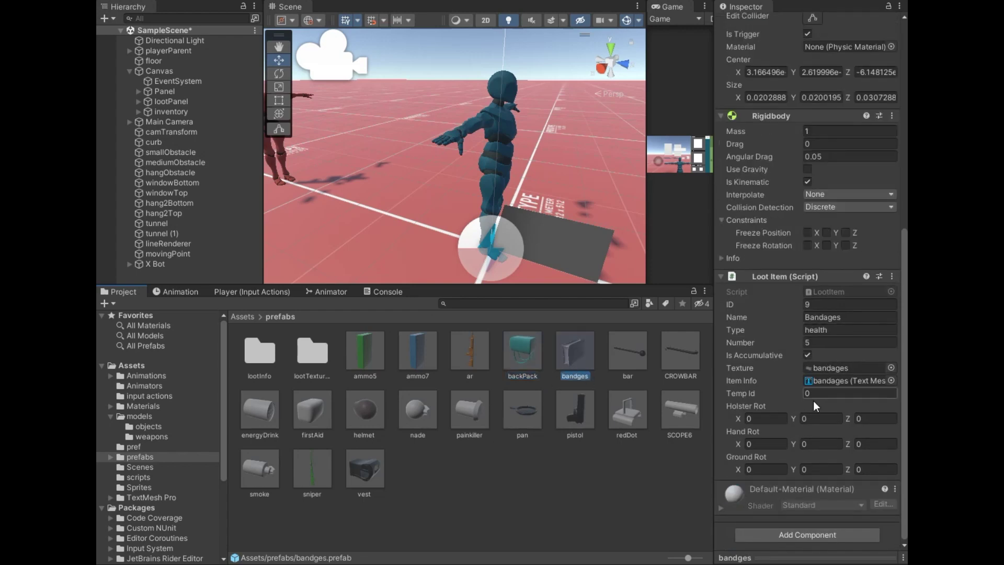
pyautogui.click(632, 362)
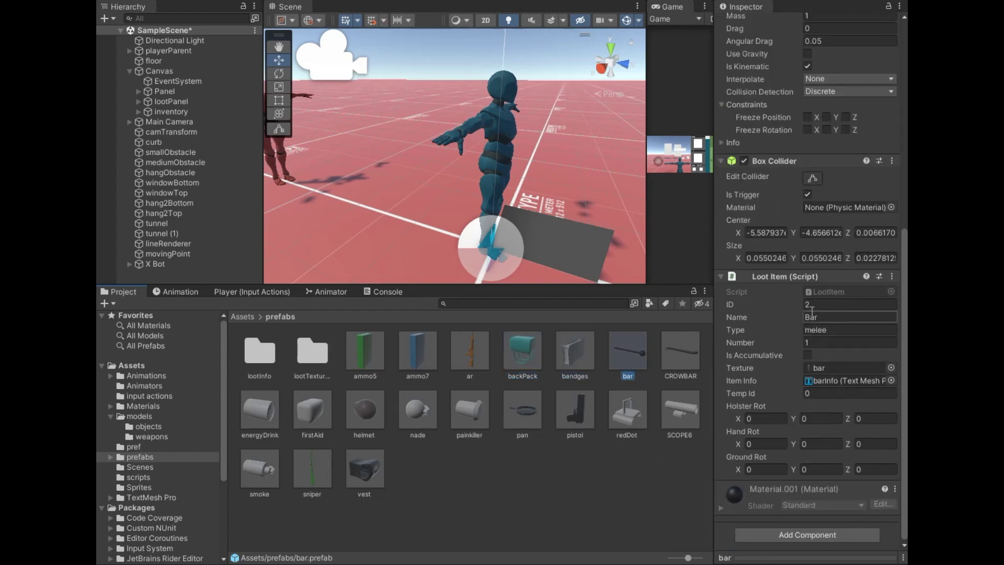
pyautogui.click(670, 358)
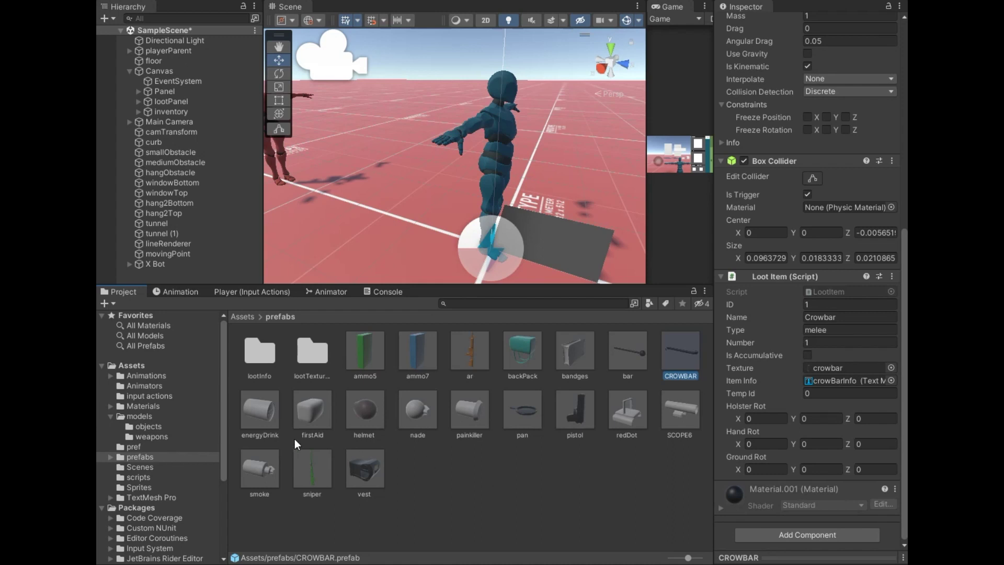
# Review energyDrink through vest prefabs' Loot Item values, then open the lootTextures folder.
pyautogui.click(260, 411)
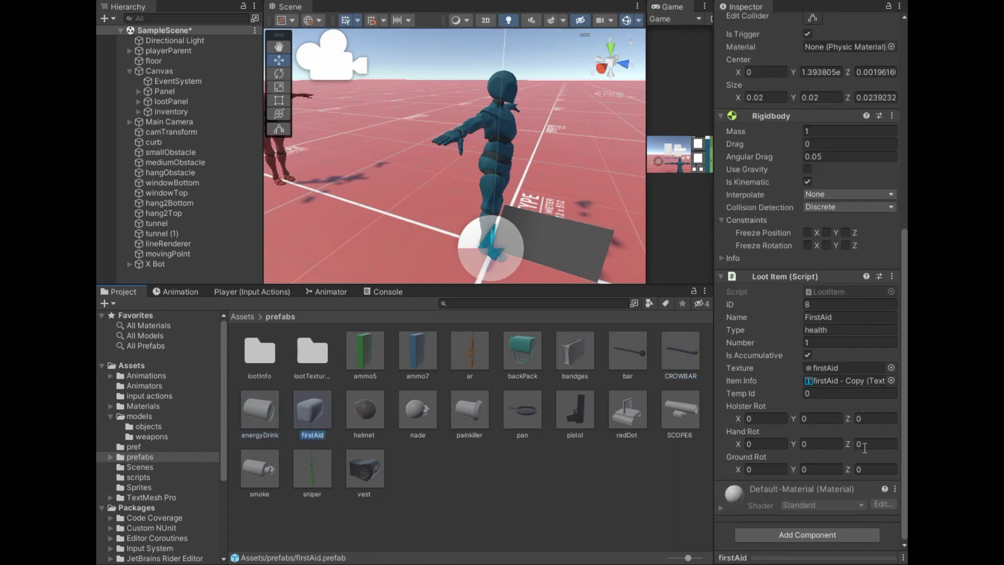
pyautogui.click(365, 410)
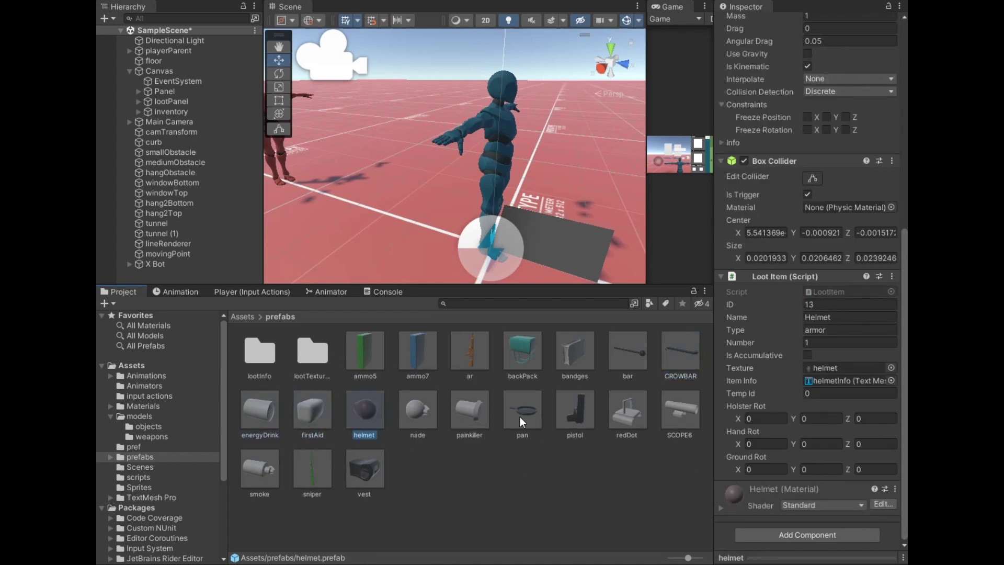
pyautogui.click(423, 415)
pyautogui.click(482, 419)
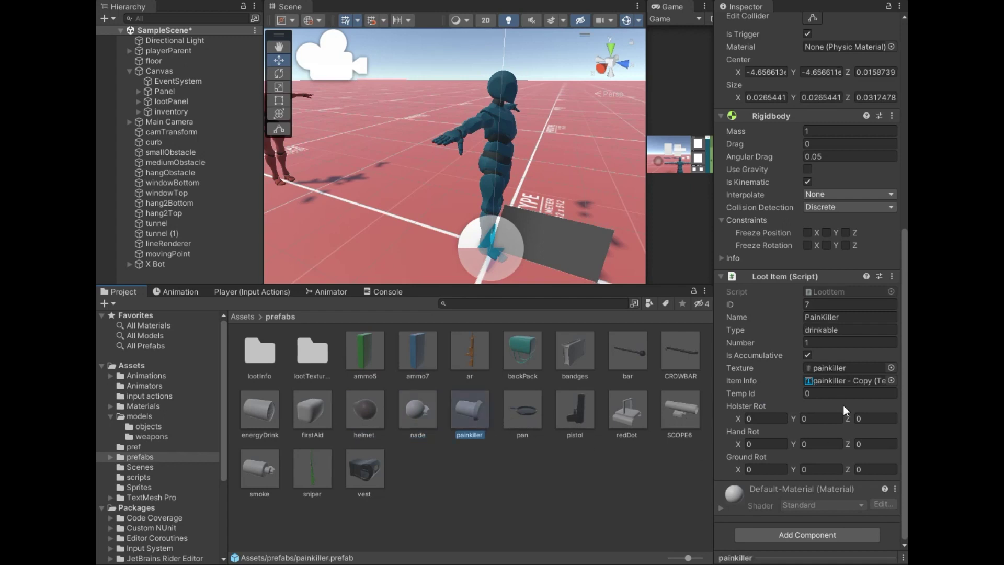
pyautogui.click(542, 421)
pyautogui.click(582, 425)
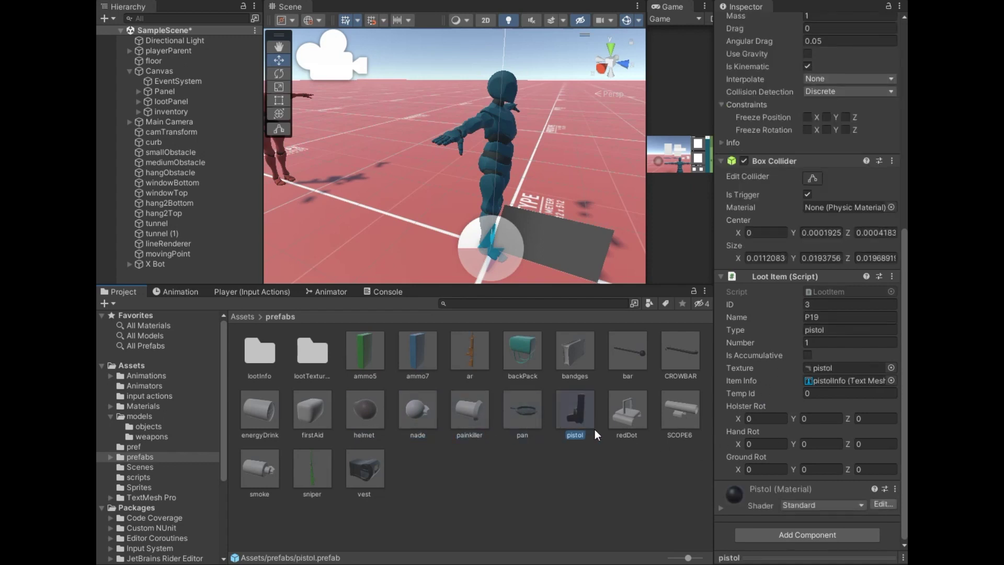
pyautogui.click(641, 418)
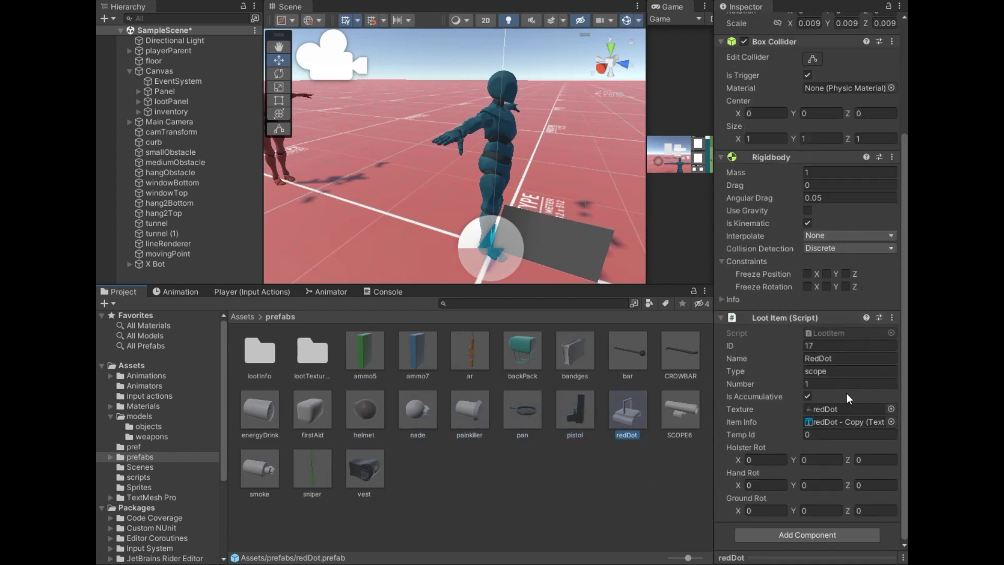
pyautogui.click(677, 424)
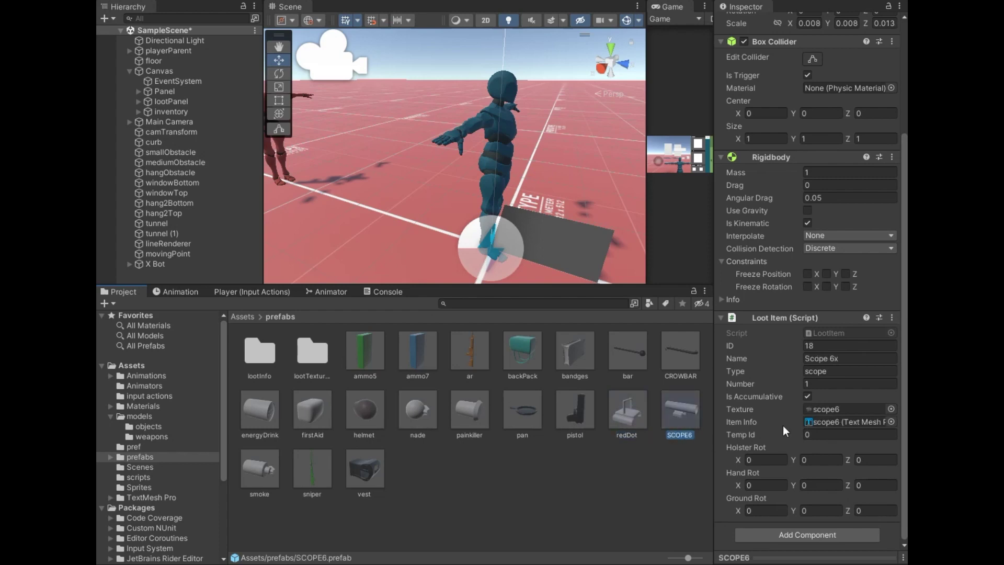
pyautogui.click(275, 479)
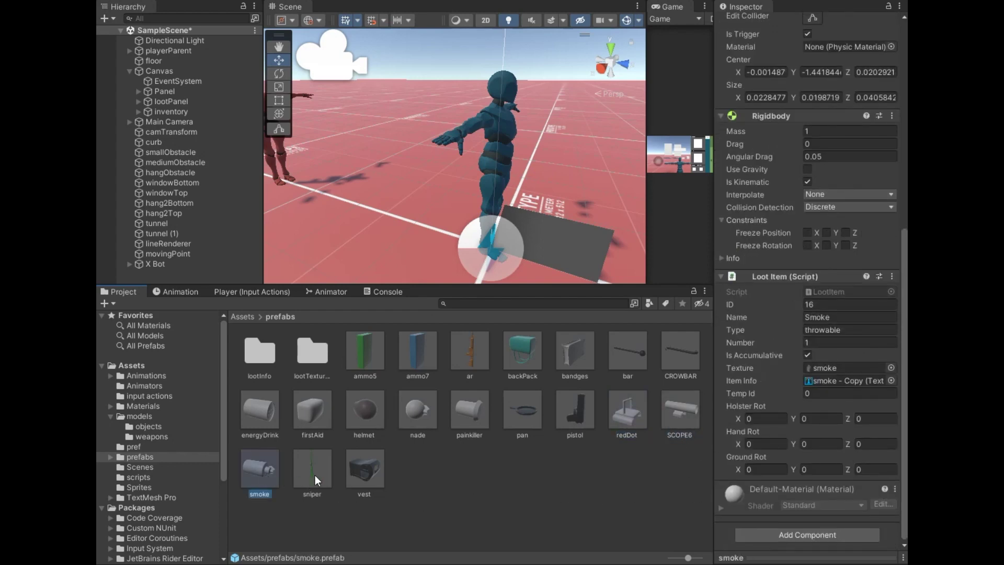
pyautogui.click(326, 484)
pyautogui.click(376, 474)
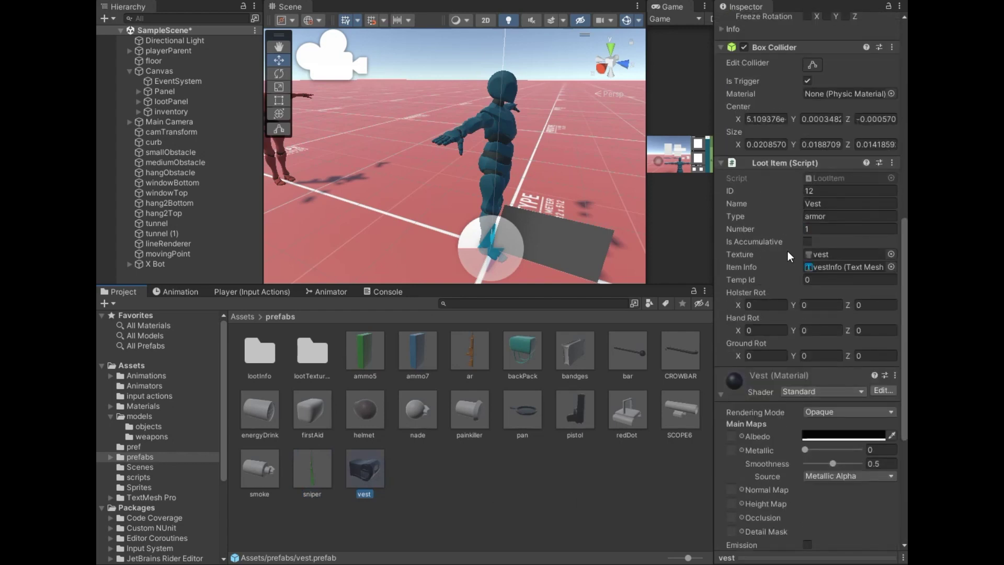
pyautogui.doubleClick(312, 350)
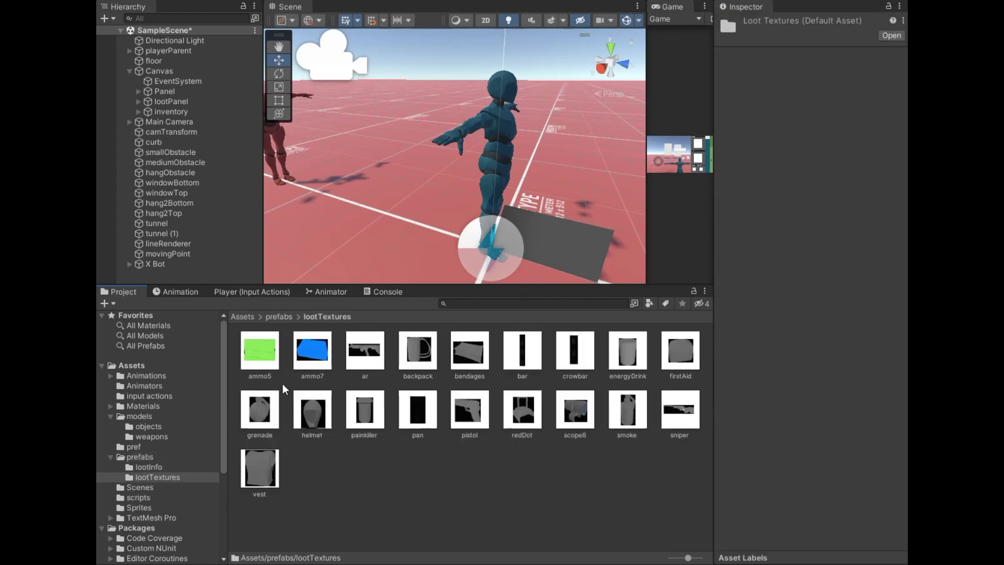
# Inspect the ammo7, backpack and painkiller icon textures, then return to prefabs.
pyautogui.click(311, 361)
pyautogui.click(419, 354)
pyautogui.click(365, 409)
pyautogui.click(388, 381)
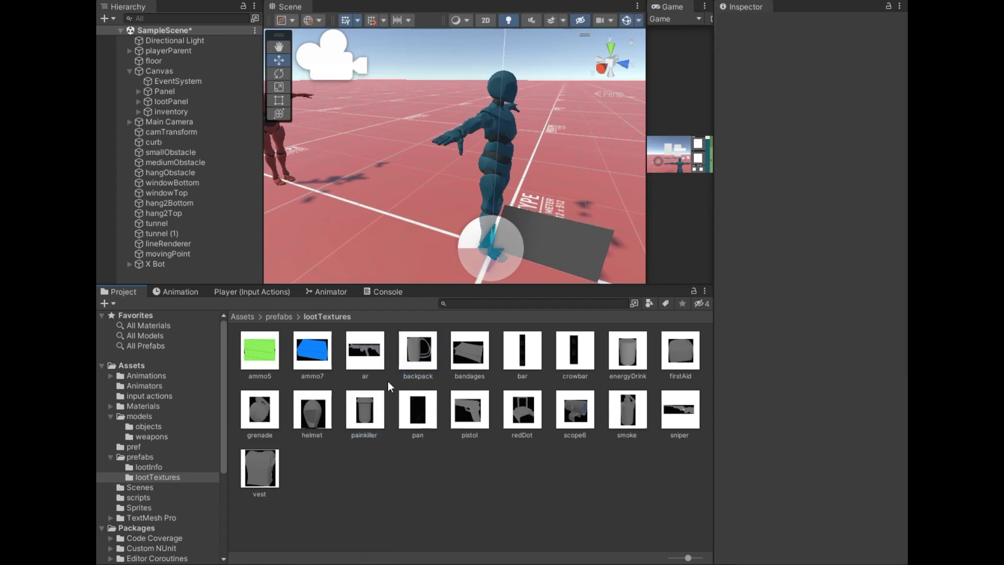
pyautogui.click(280, 315)
# Check the lootInfo item descriptions, from ammo5 and painkiller through smoke and vestInfo.
pyautogui.doubleClick(266, 348)
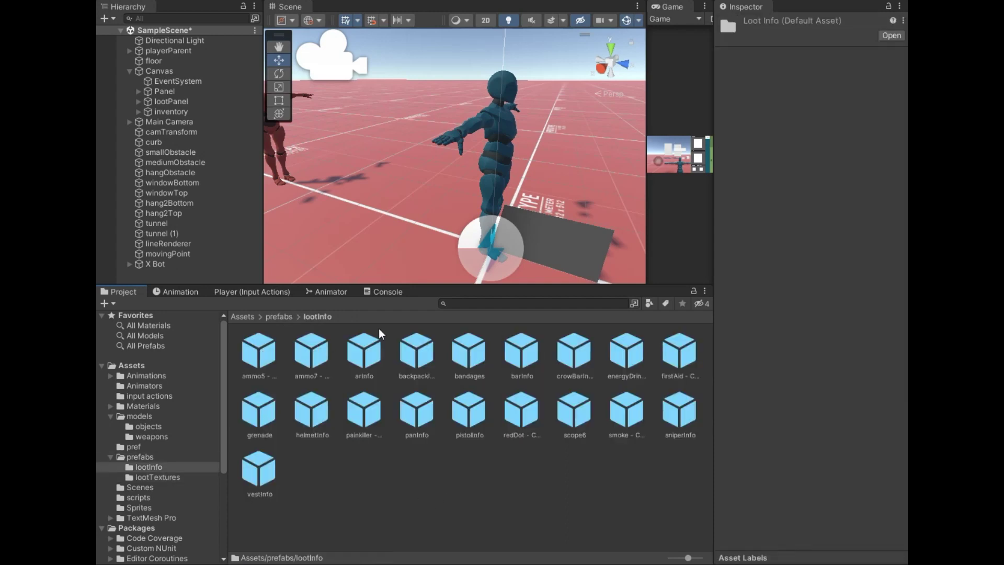
pyautogui.click(259, 356)
pyautogui.click(828, 293)
pyautogui.click(358, 416)
pyautogui.click(425, 416)
pyautogui.click(473, 416)
pyautogui.click(521, 410)
pyautogui.click(576, 376)
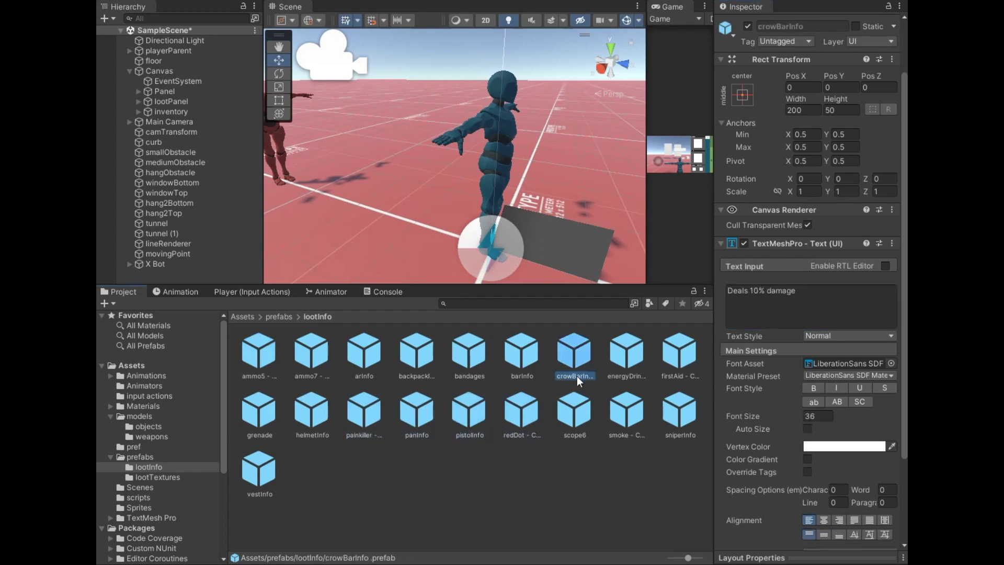
pyautogui.click(635, 359)
pyautogui.click(623, 403)
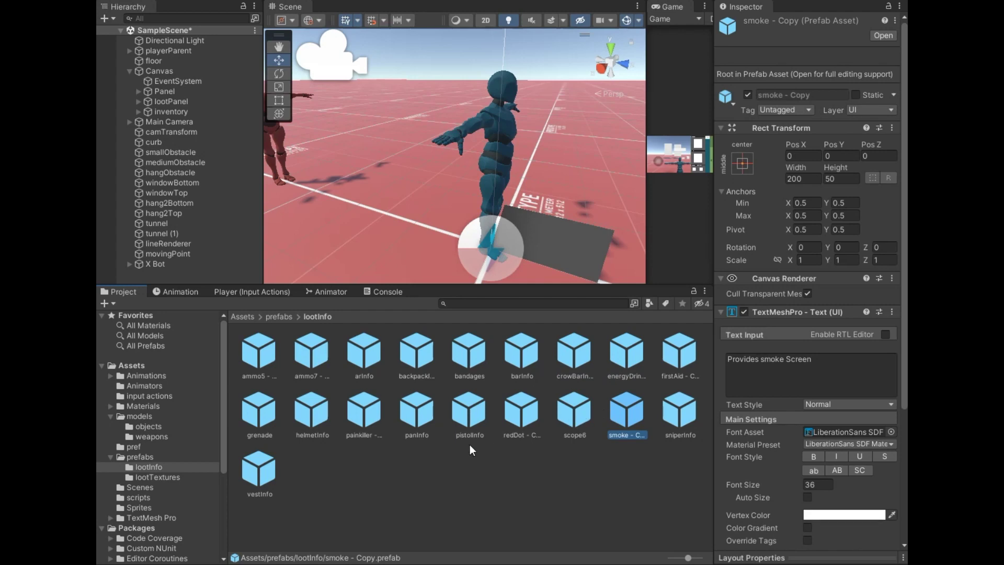
pyautogui.click(267, 470)
pyautogui.click(499, 513)
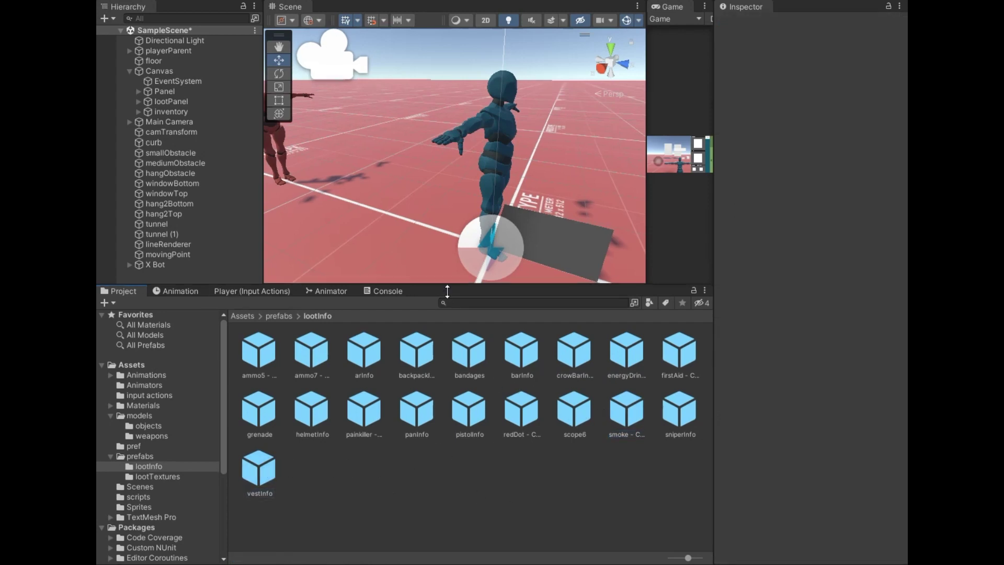
# Confirm the ammo5 prefab's Tag is 'loot', then go up to the Assets root.
pyautogui.moveTo(444, 285); pyautogui.dragTo(437, 354)
pyautogui.click(277, 366)
pyautogui.click(361, 405)
pyautogui.click(785, 110)
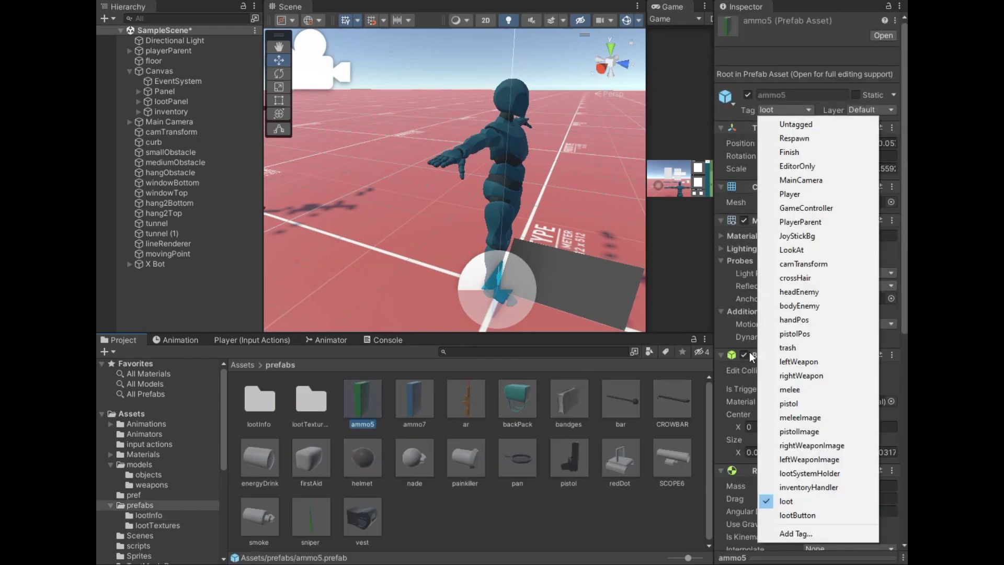
pyautogui.click(800, 505)
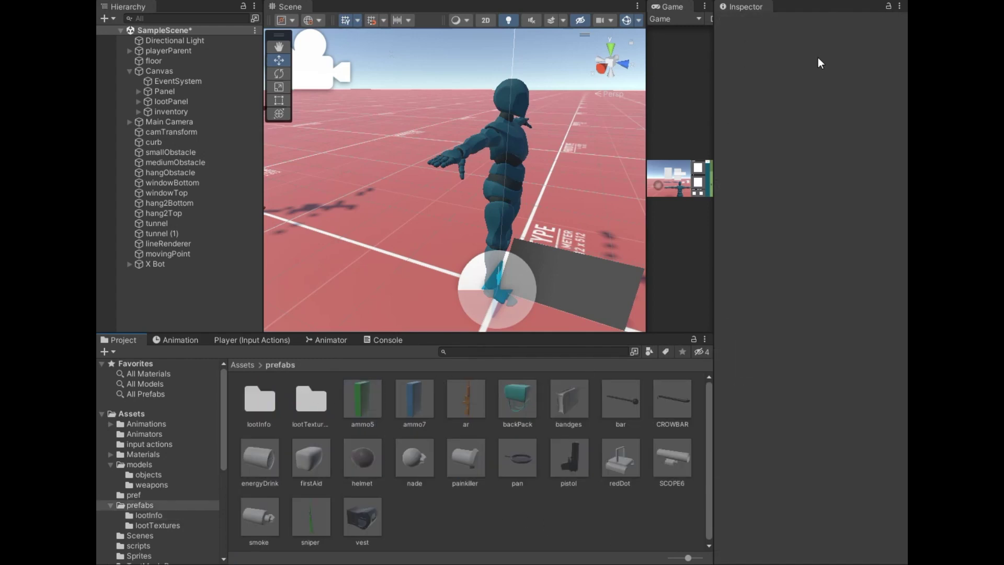
pyautogui.click(230, 364)
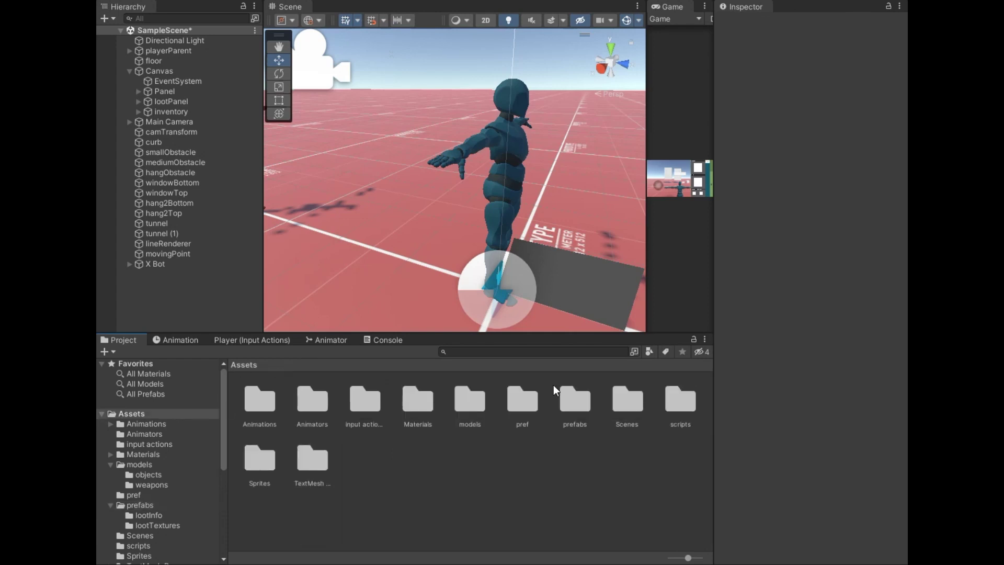
# Attach the InventoryHandler script from the scripts folder to the inventory object.
pyautogui.click(675, 405)
pyautogui.doubleClick(682, 403)
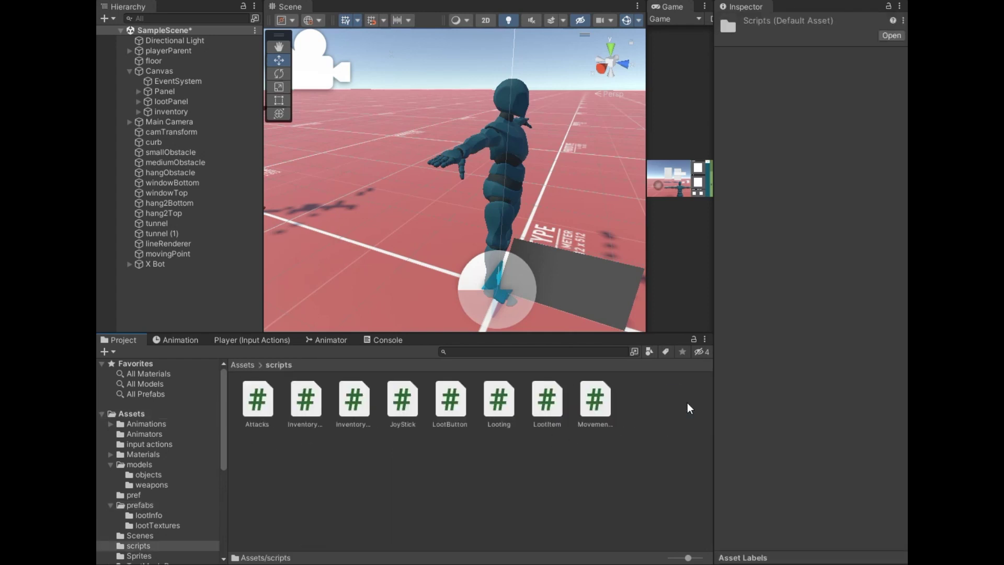
pyautogui.click(173, 112)
pyautogui.click(351, 413)
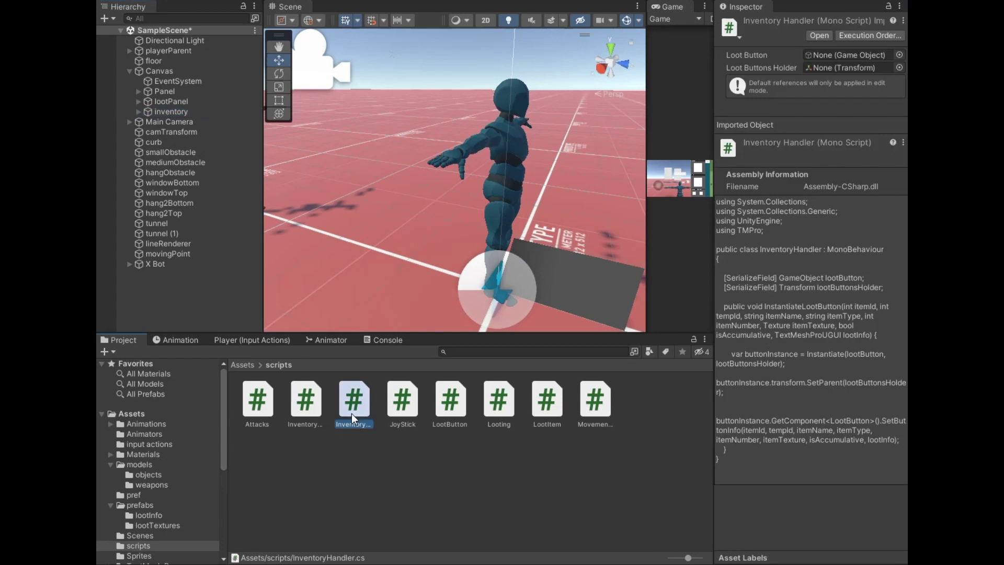
pyautogui.click(177, 113)
pyautogui.click(438, 491)
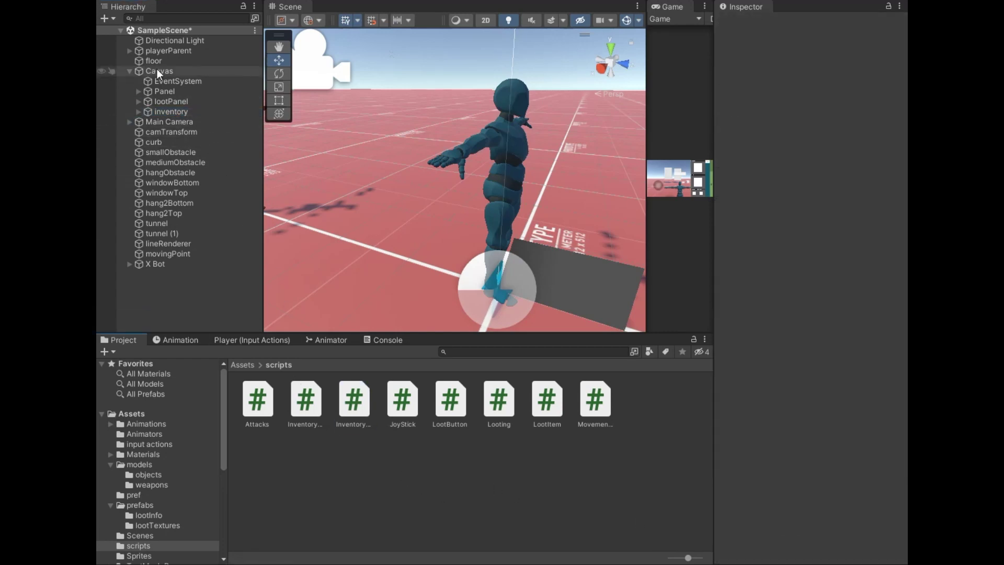
pyautogui.click(171, 112)
pyautogui.click(305, 408)
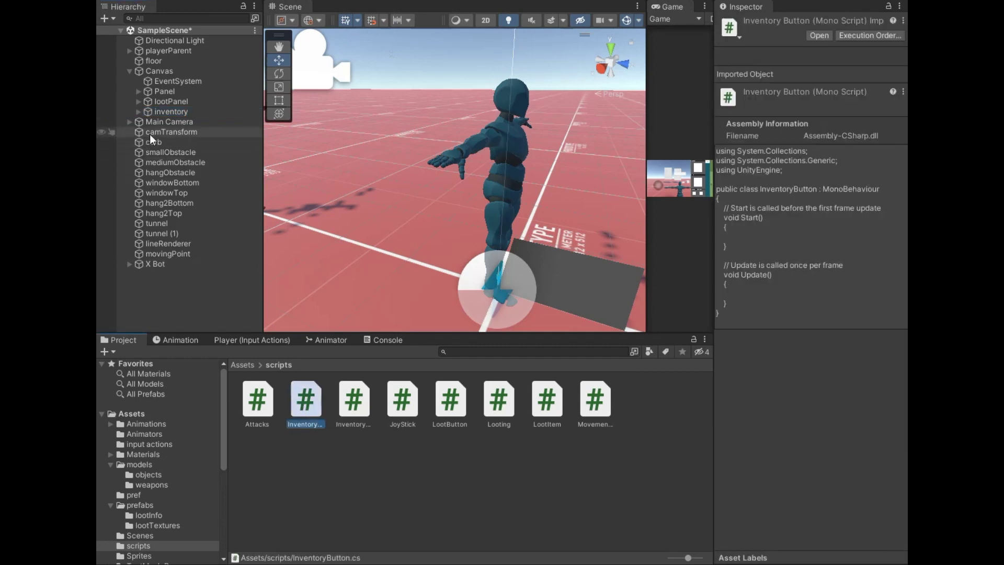
pyautogui.click(180, 111)
pyautogui.moveTo(354, 401); pyautogui.dragTo(791, 509)
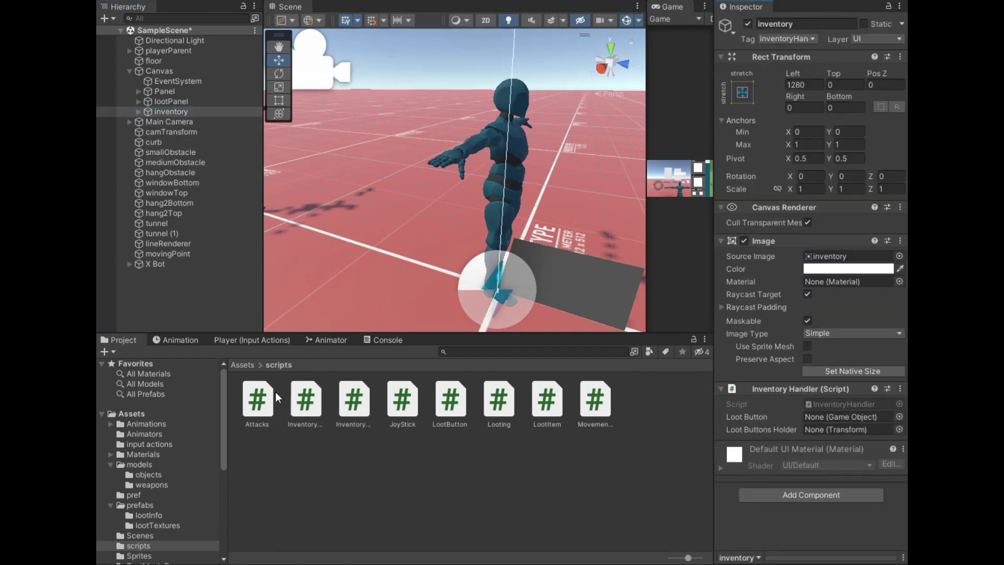
# Assign the lootButton prefab from the pref folder as Inventory Handler's Loot Button.
pyautogui.click(243, 365)
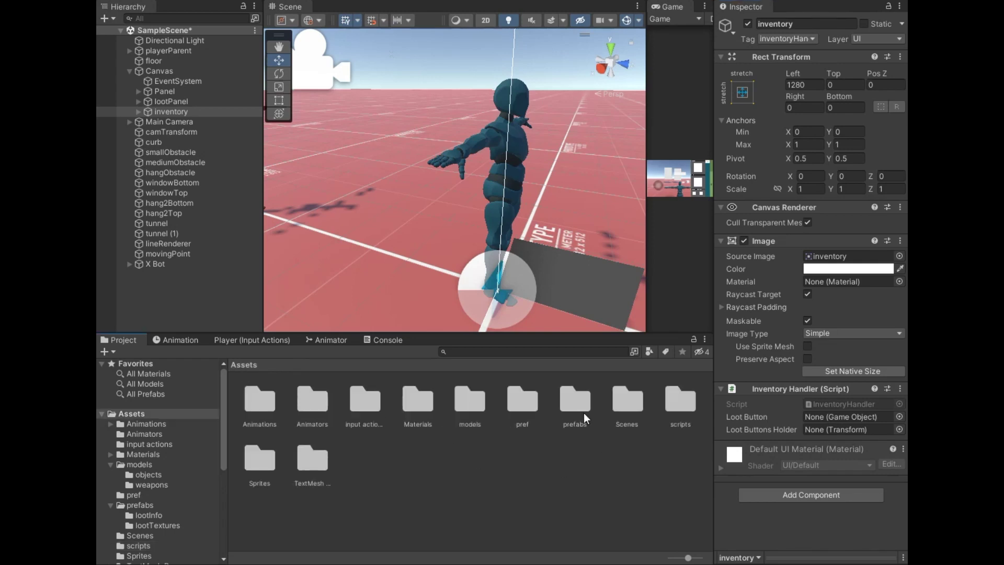
pyautogui.doubleClick(522, 406)
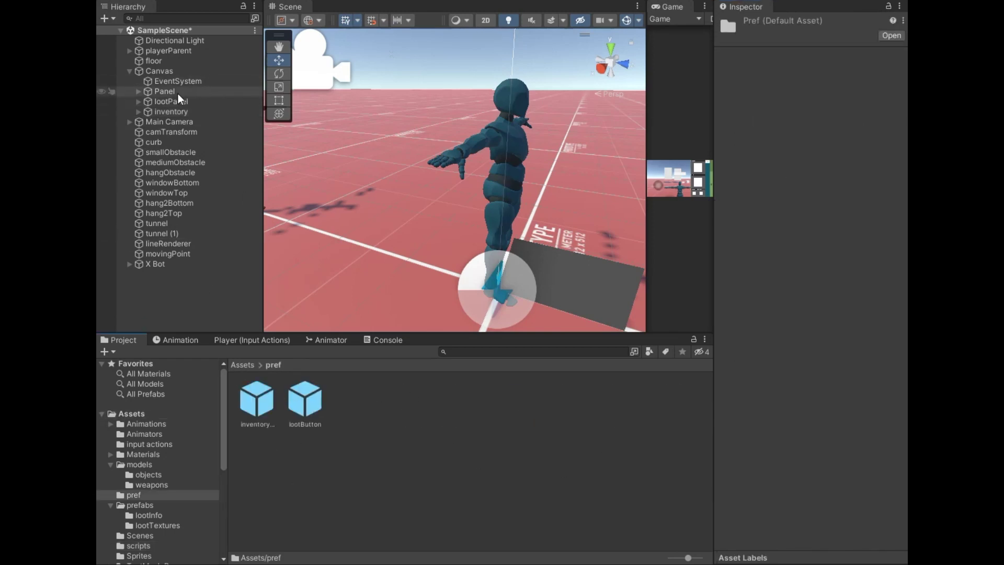
pyautogui.click(172, 112)
pyautogui.moveTo(305, 403); pyautogui.dragTo(847, 416)
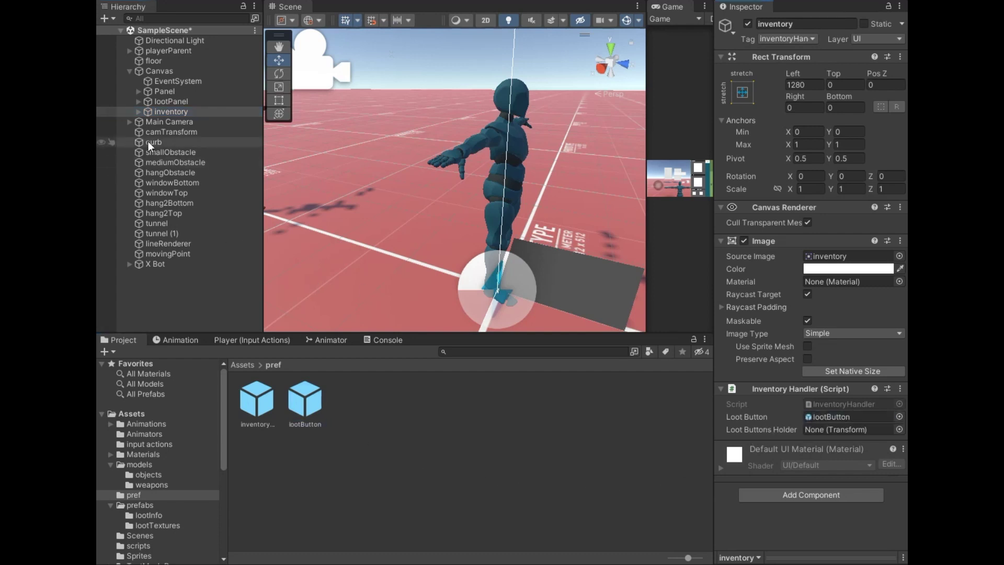
# Set the loot object's content under lootPanel as the Loot Buttons Holder.
pyautogui.click(139, 111)
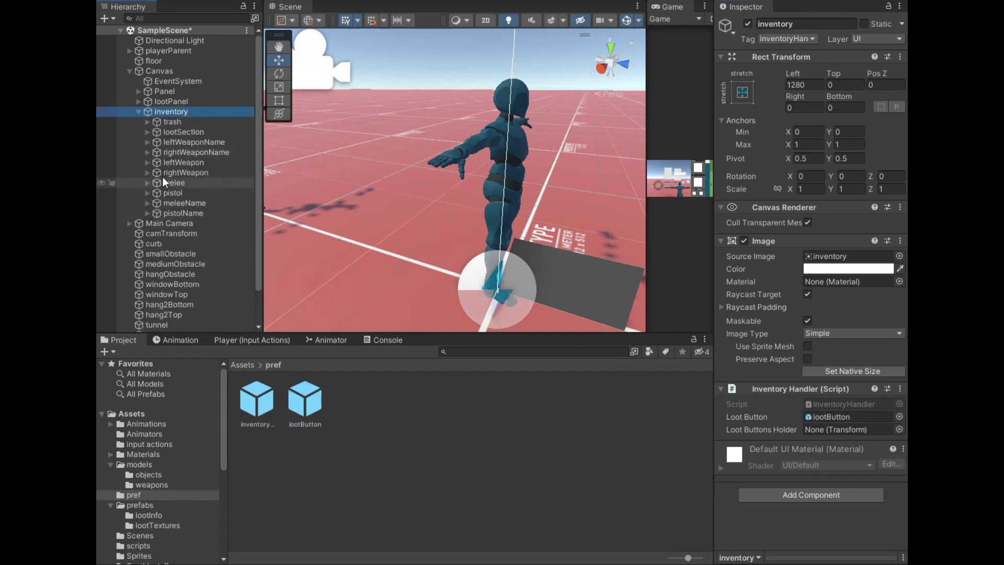
pyautogui.click(148, 131)
pyautogui.click(183, 143)
pyautogui.moveTo(172, 111)
pyautogui.mouseDown()
pyautogui.moveTo(645, 376)
pyautogui.moveTo(828, 429)
pyautogui.mouseUp()
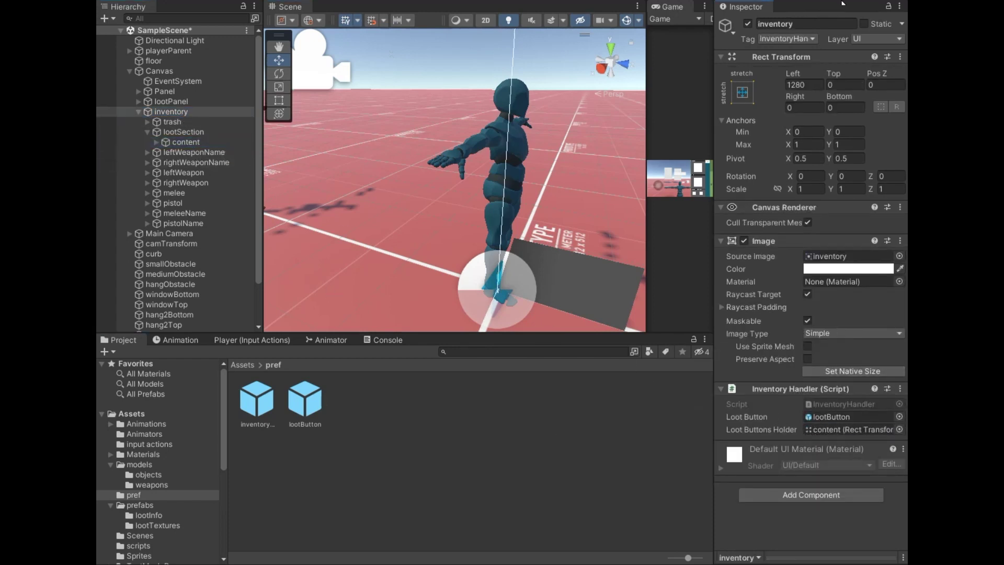
pyautogui.click(200, 130)
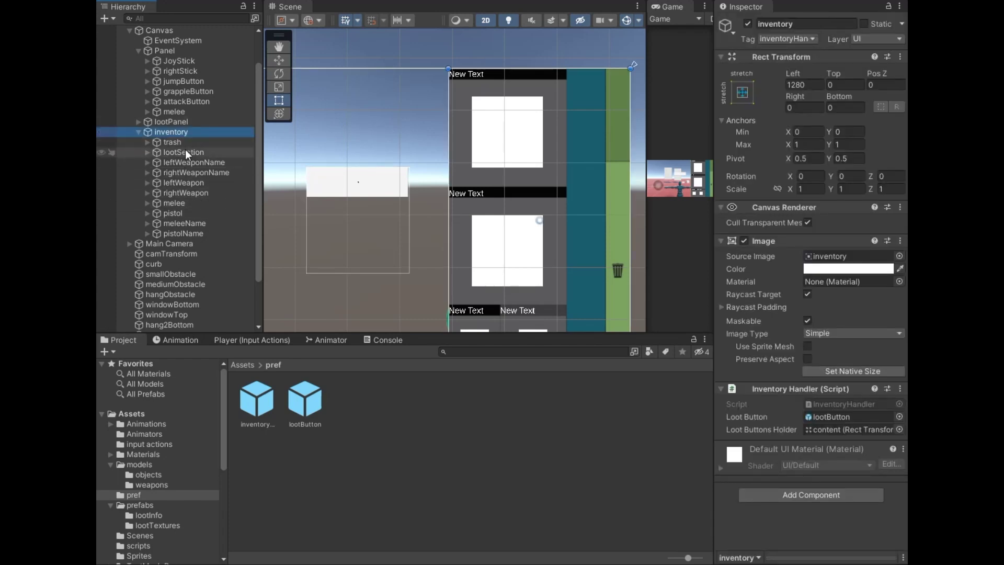
pyautogui.scroll(3, 184, 135)
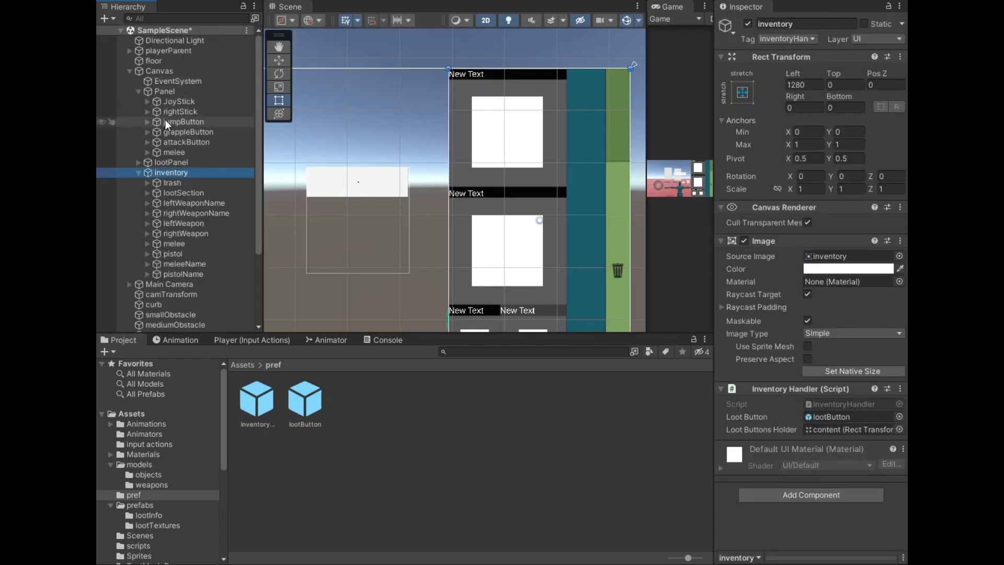
pyautogui.click(138, 163)
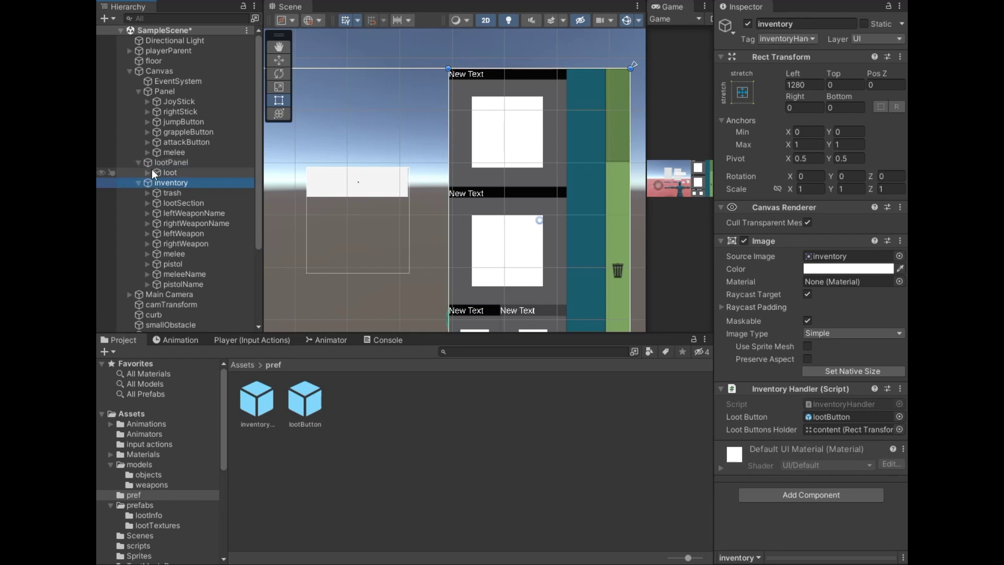
pyautogui.click(147, 172)
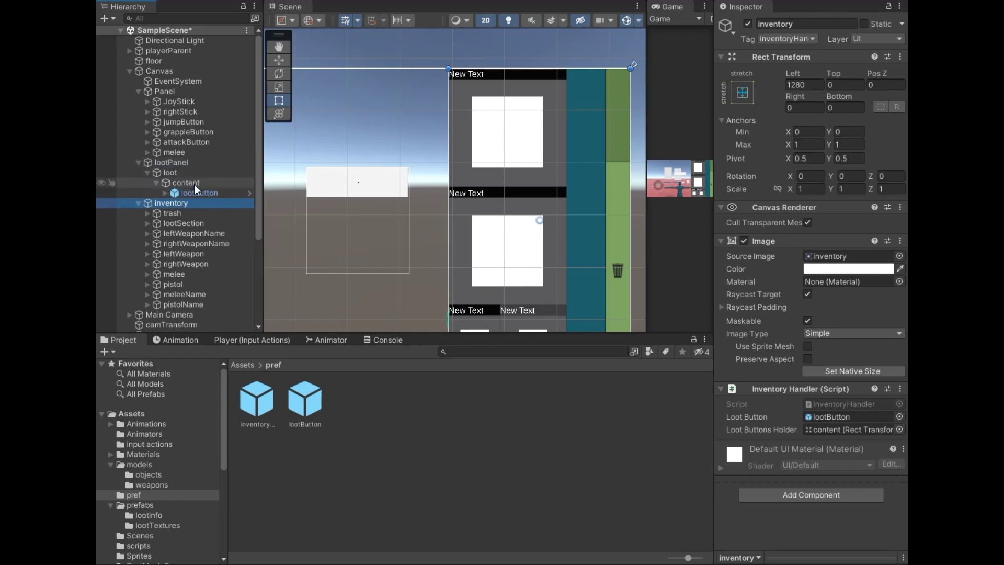
pyautogui.moveTo(182, 183); pyautogui.dragTo(839, 438)
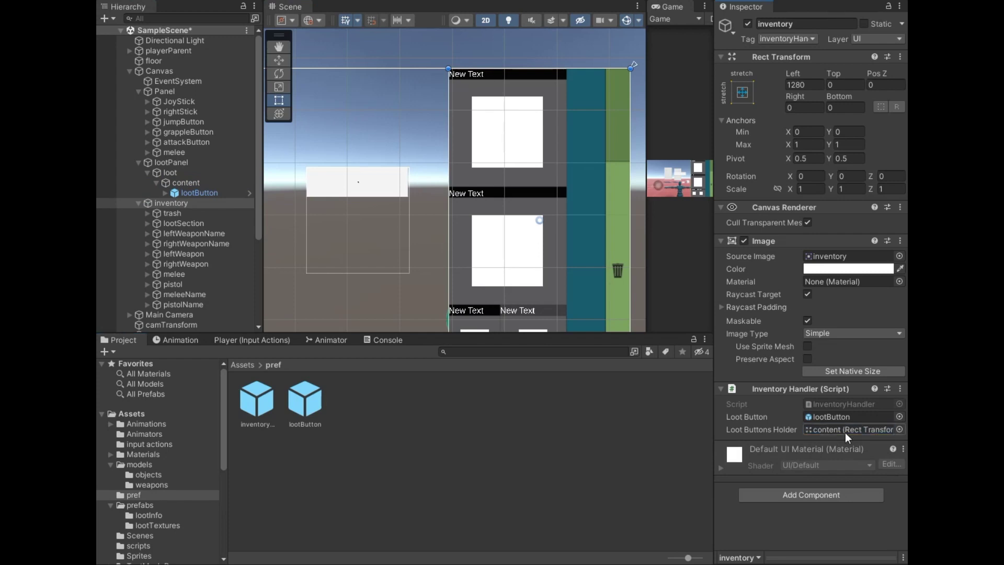
pyautogui.click(200, 192)
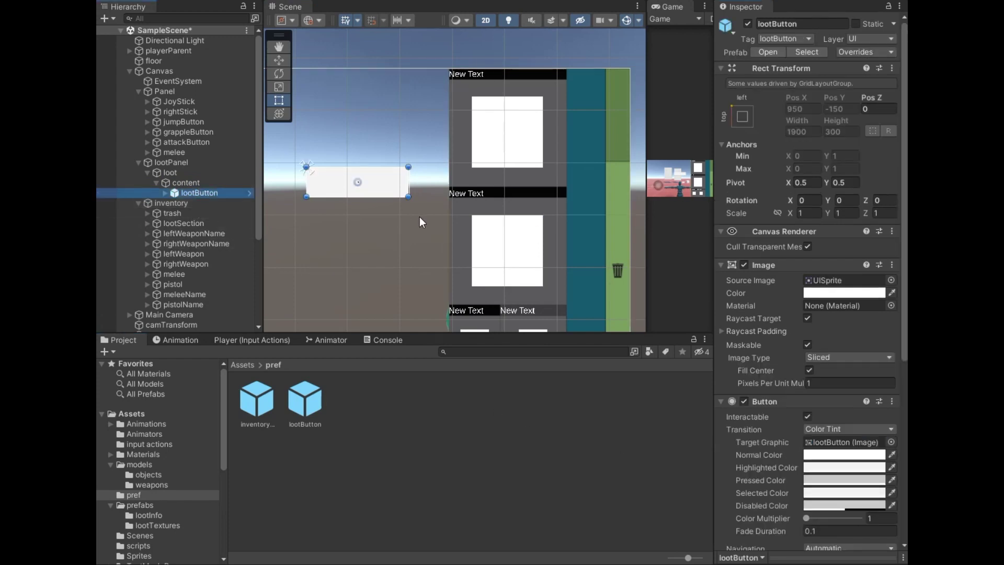
# Frame the lootButton and open it in Prefab Mode, showing its unassigned Loot Button script.
pyautogui.press('f')
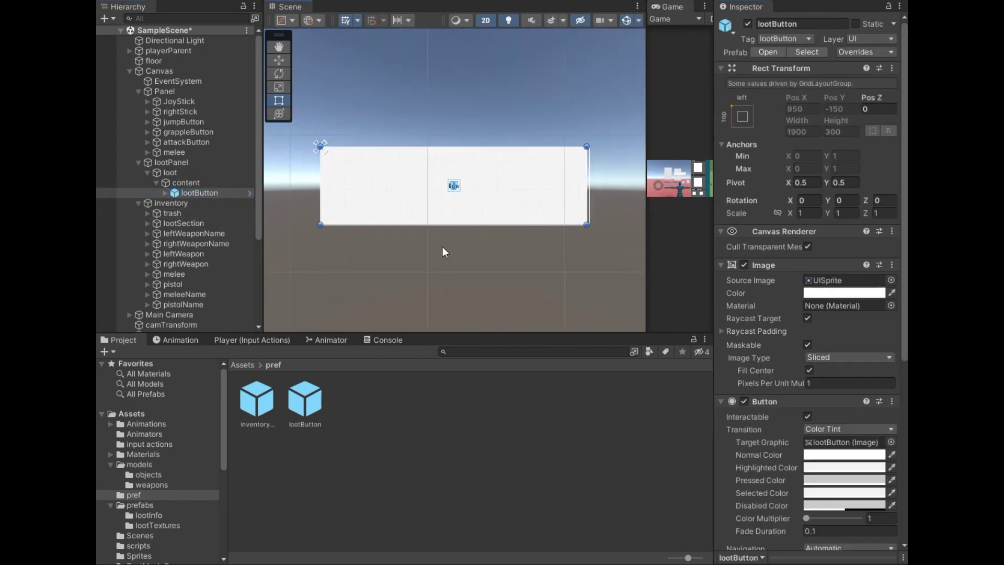
pyautogui.moveTo(443, 247); pyautogui.dragTo(469, 222, button='middle')
pyautogui.scroll(2, 468, 223)
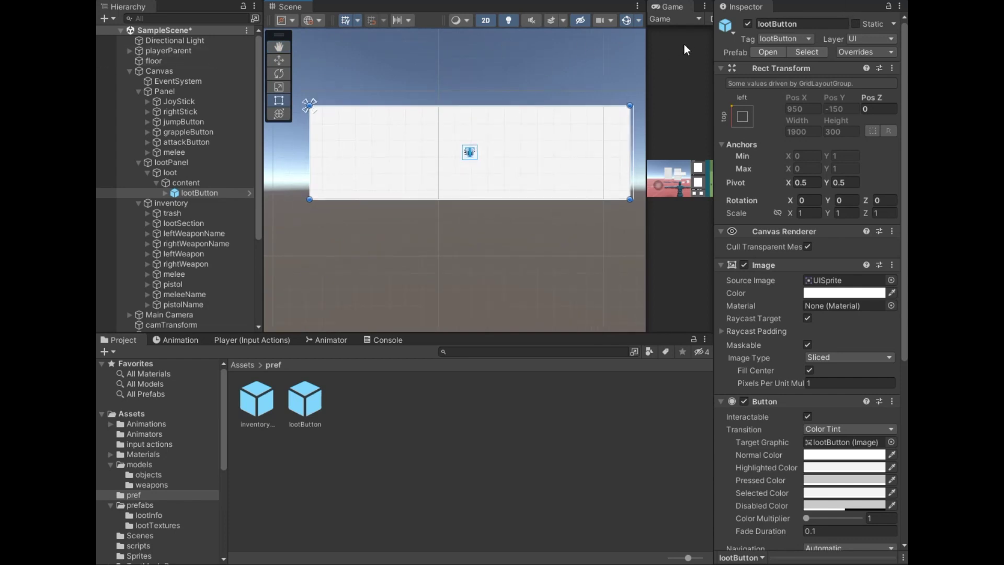
pyautogui.click(769, 51)
pyautogui.moveTo(600, 197); pyautogui.dragTo(558, 216, button='middle')
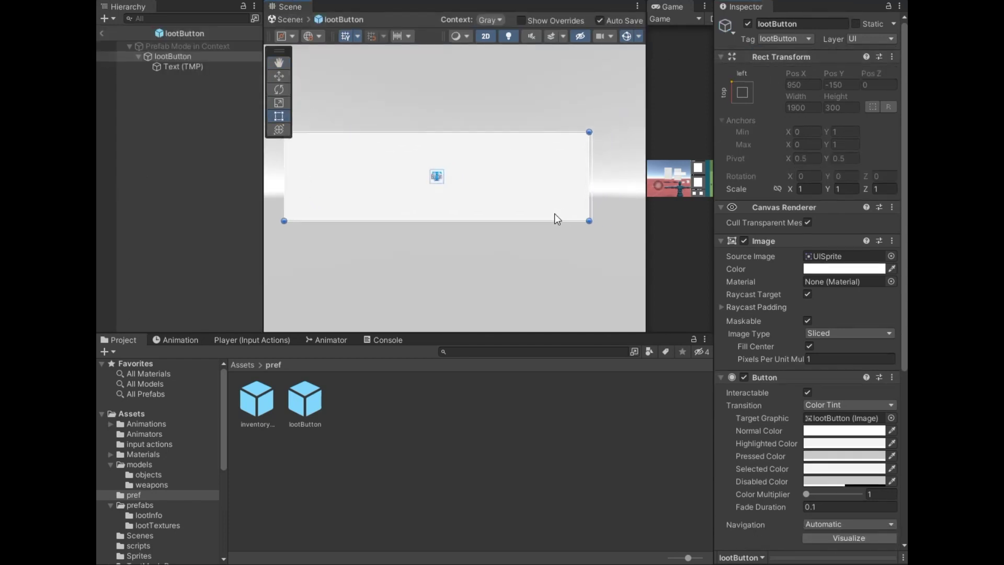
pyautogui.scroll(1, 542, 313)
pyautogui.moveTo(530, 333); pyautogui.dragTo(529, 345)
pyautogui.scroll(-7, 826, 418)
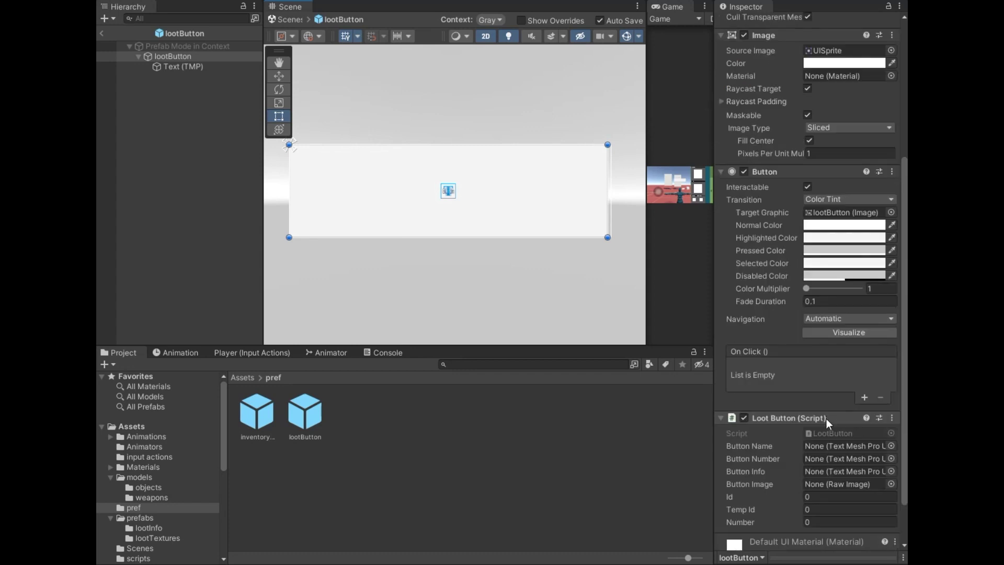
pyautogui.scroll(-3, 837, 461)
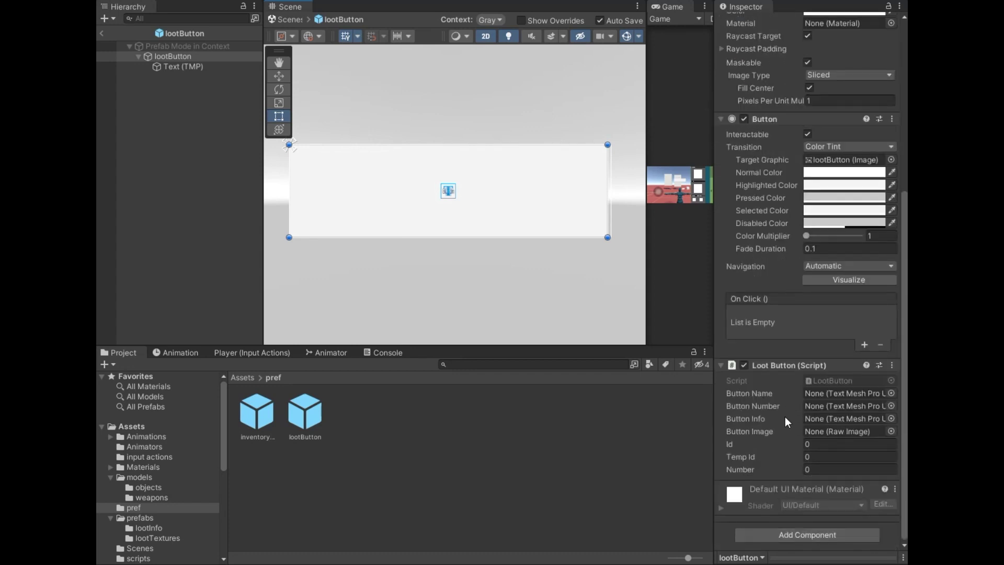
pyautogui.rightClick(171, 54)
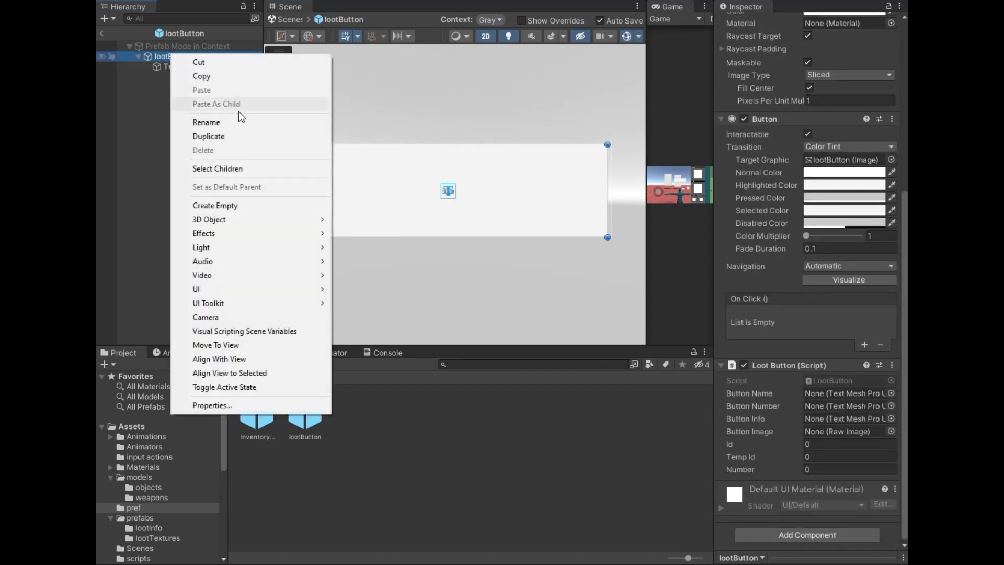
# Add a Raw Image child to lootButton named buttonImage.
pyautogui.moveTo(227, 283)
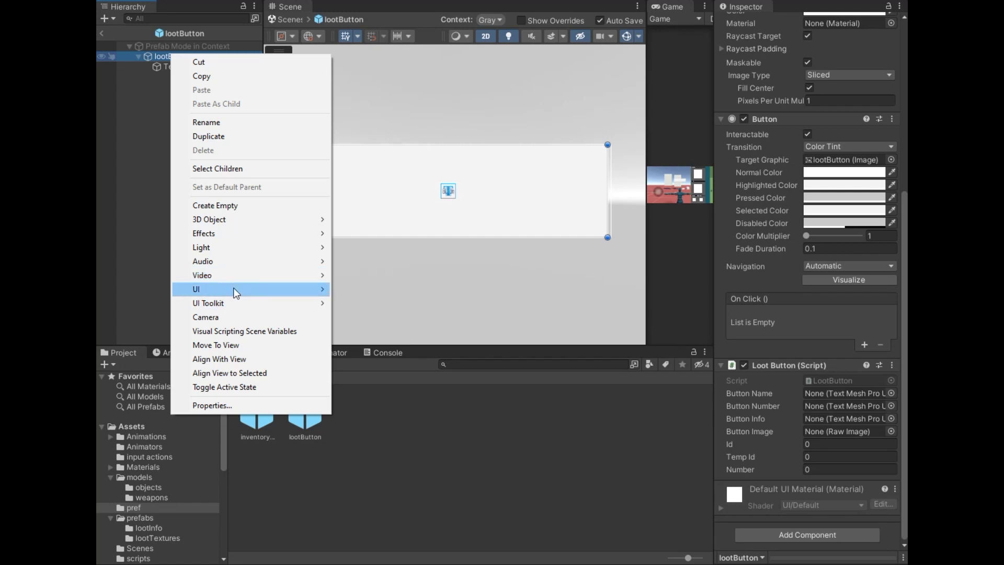
pyautogui.click(365, 317)
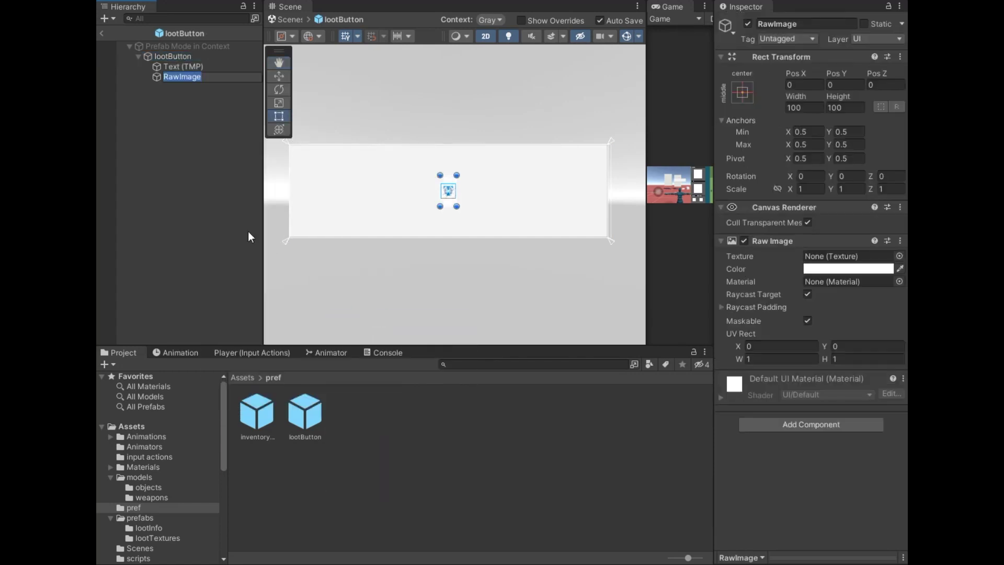
pyautogui.write('buttonImage')
pyautogui.press('Return')
pyautogui.press('Up')
pyautogui.click(199, 77)
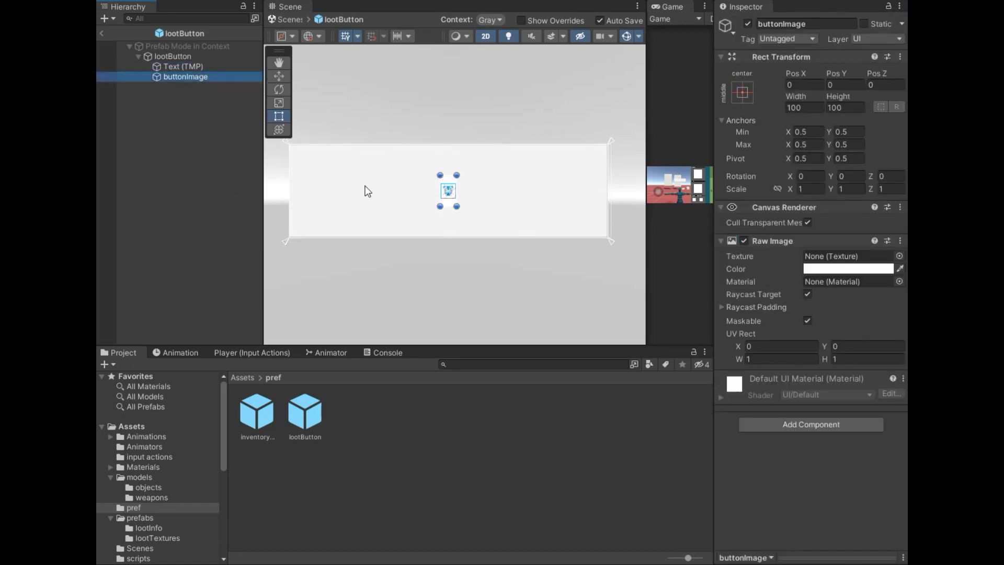
# Resize buttonImage to about 326 × 184 at the button's left end.
pyautogui.moveTo(440, 175); pyautogui.dragTo(294, 149)
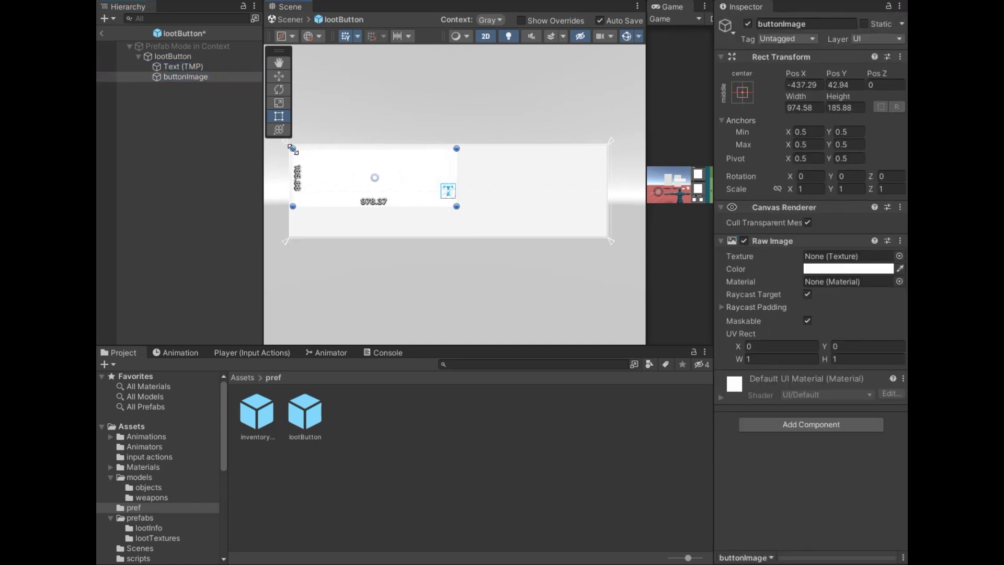
pyautogui.moveTo(456, 207); pyautogui.dragTo(368, 226)
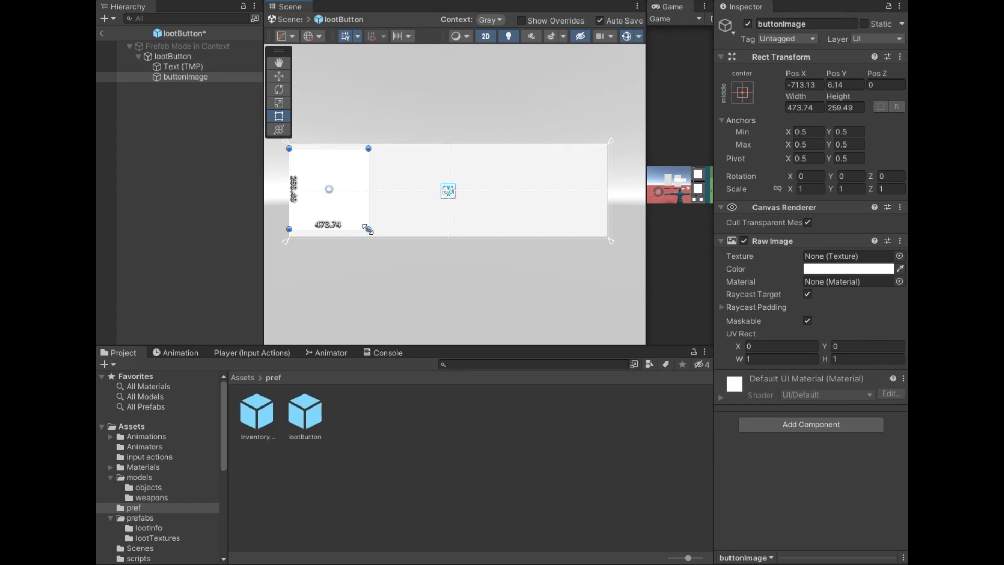
pyautogui.moveTo(370, 150); pyautogui.dragTo(361, 160)
pyautogui.moveTo(291, 163); pyautogui.dragTo(301, 163)
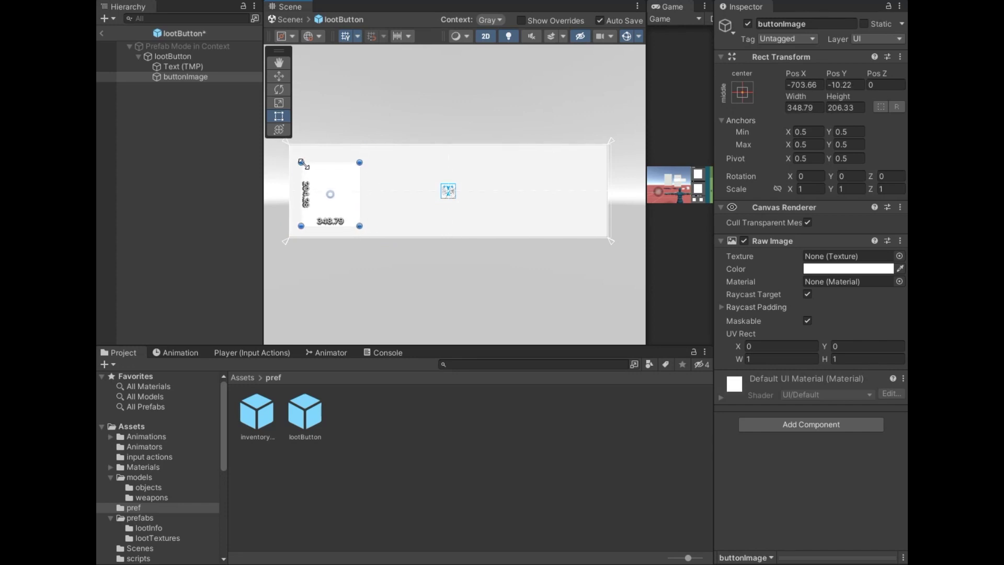
pyautogui.moveTo(361, 226); pyautogui.dragTo(361, 220)
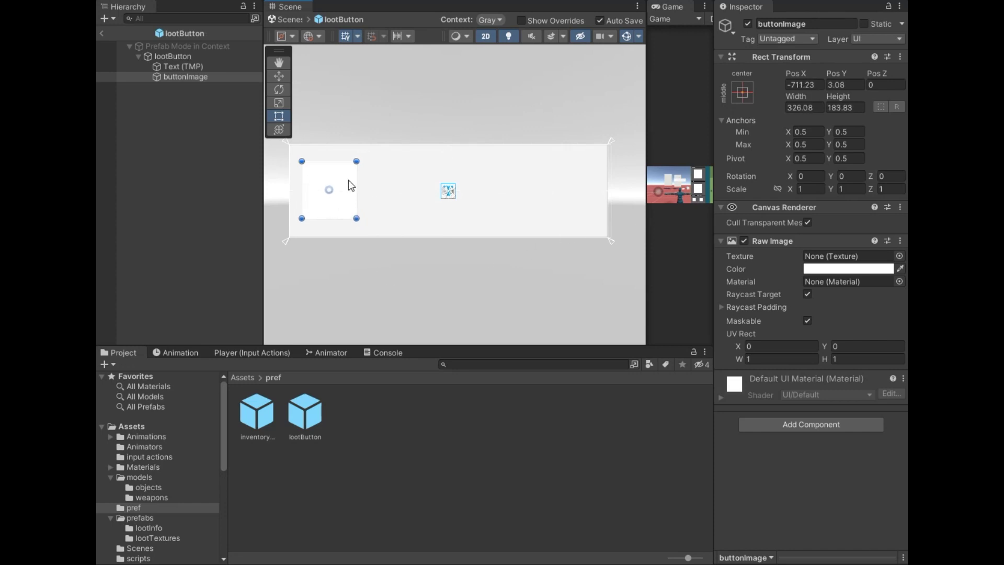
# Add a TextMeshPro text child named name and stretch its box wider to the right.
pyautogui.rightClick(182, 61)
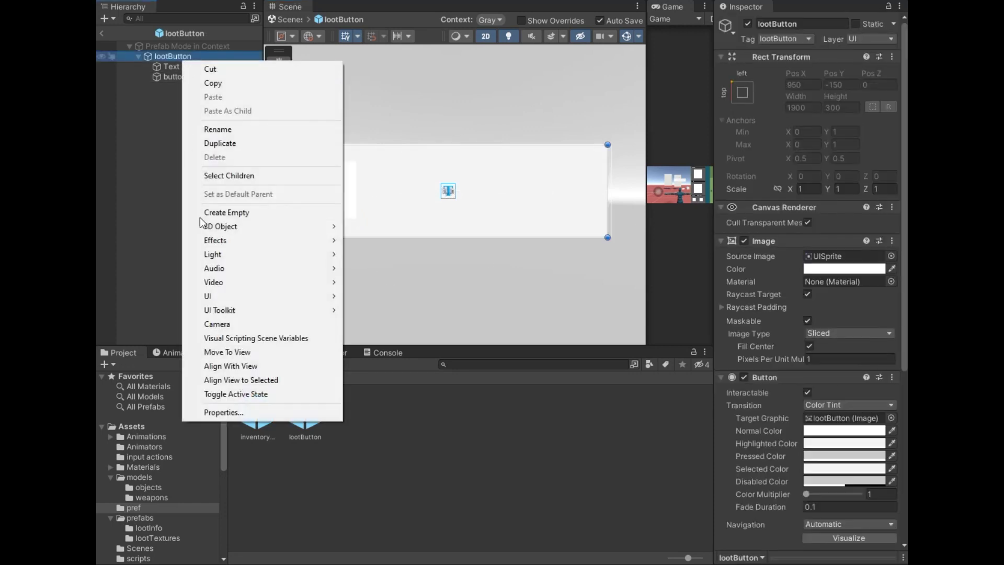
pyautogui.moveTo(305, 293)
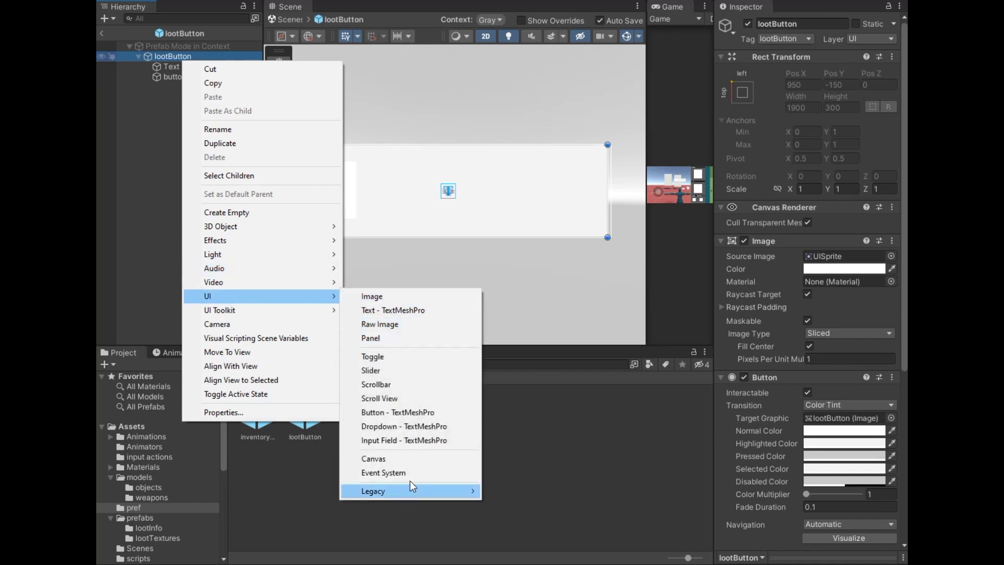
pyautogui.click(400, 310)
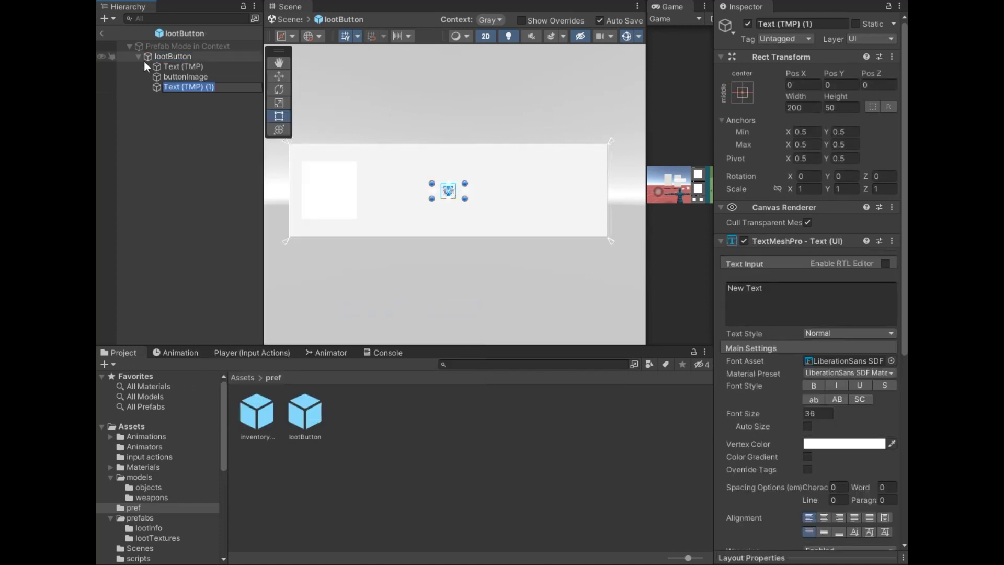
pyautogui.write('name')
pyautogui.press('Return')
pyautogui.click(189, 88)
pyautogui.moveTo(432, 184); pyautogui.dragTo(362, 161)
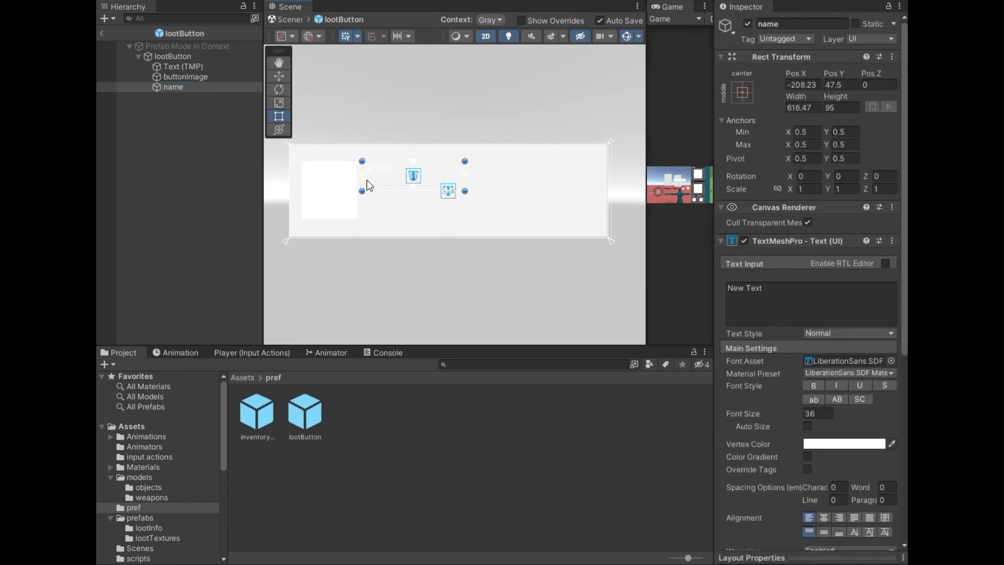
pyautogui.moveTo(362, 191); pyautogui.dragTo(363, 185)
pyautogui.moveTo(467, 180)
pyautogui.mouseDown()
pyautogui.moveTo(597, 175)
pyautogui.moveTo(598, 186)
pyautogui.mouseUp()
# Duplicate name as a new text object called info and stretch it downward.
pyautogui.click(185, 88)
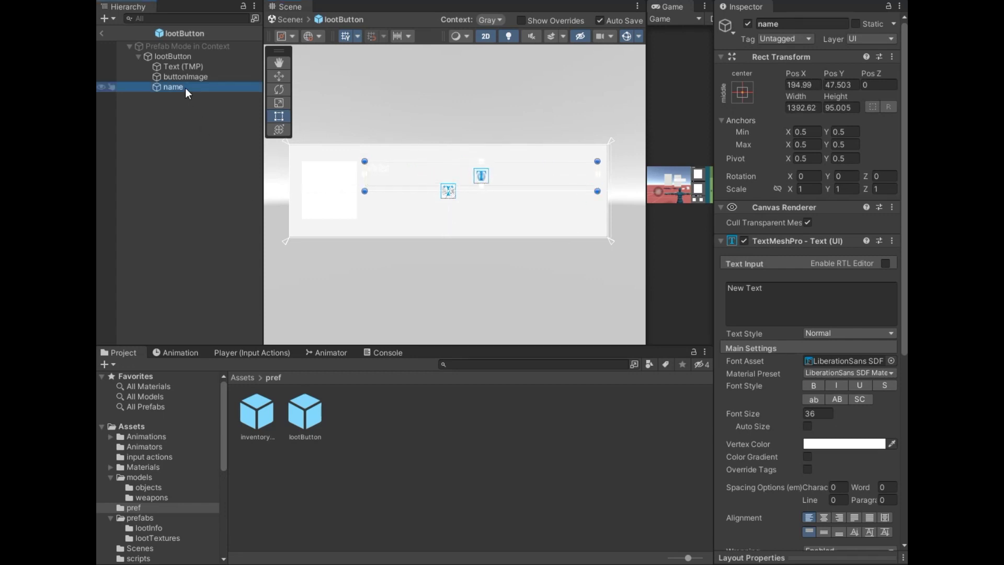
pyautogui.hotkey('ctrl', 'd')
pyautogui.write('info')
pyautogui.press('Return')
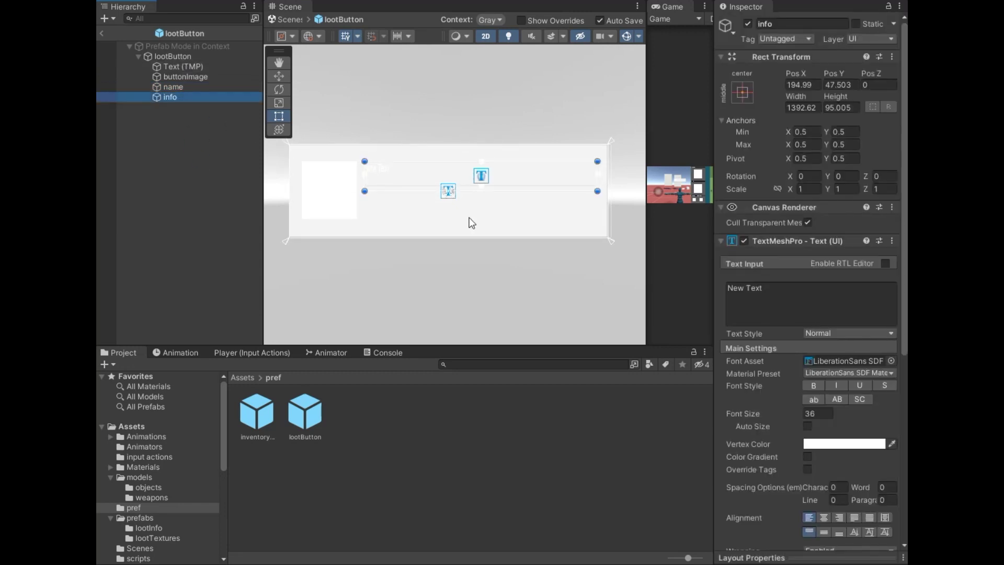
pyautogui.moveTo(485, 192); pyautogui.dragTo(479, 212)
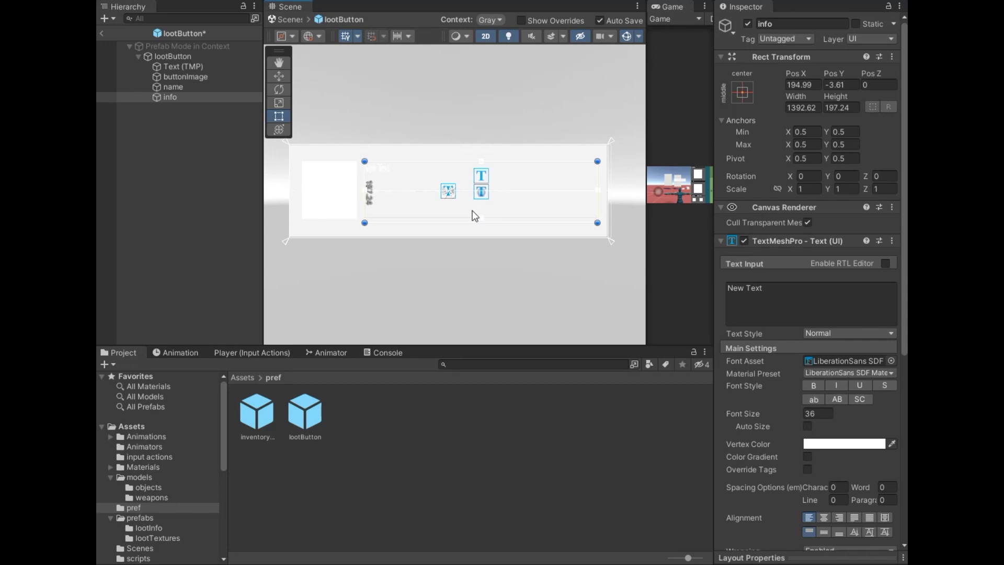
pyautogui.moveTo(464, 168); pyautogui.dragTo(462, 171)
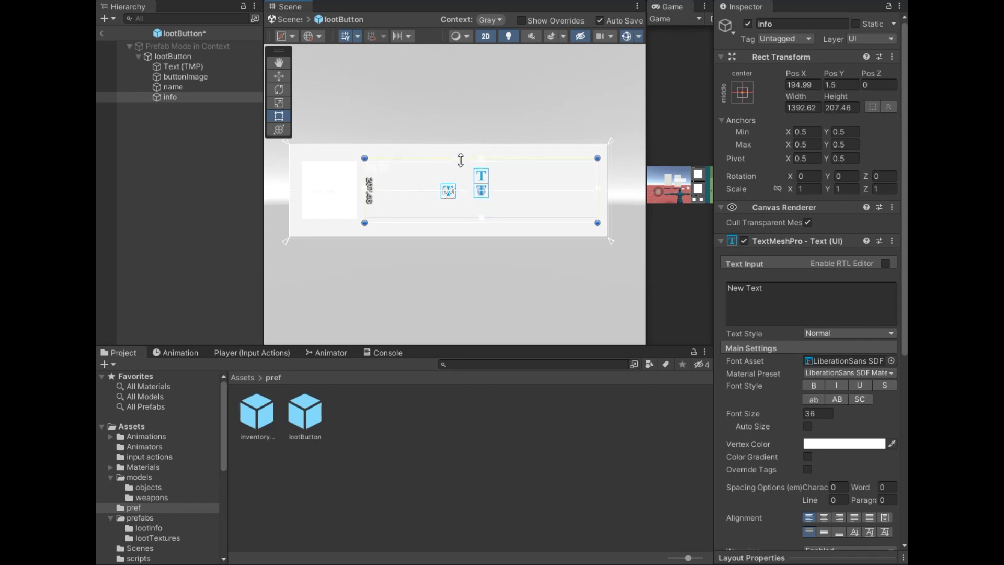
# Move info's top edge below the name text, hiding name temporarily while adjusting.
pyautogui.click(178, 88)
pyautogui.click(748, 23)
pyautogui.click(184, 98)
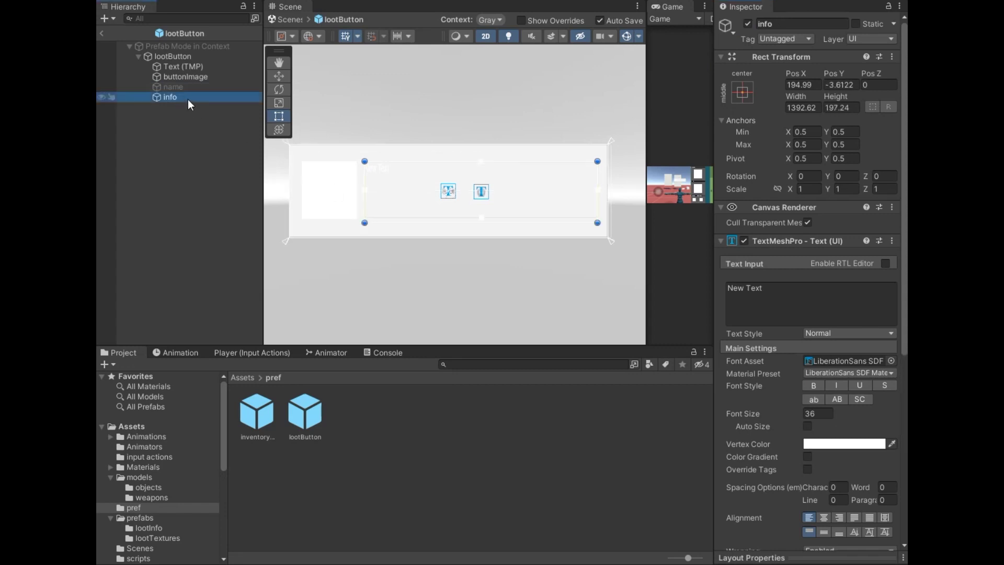
pyautogui.moveTo(400, 168); pyautogui.dragTo(400, 196)
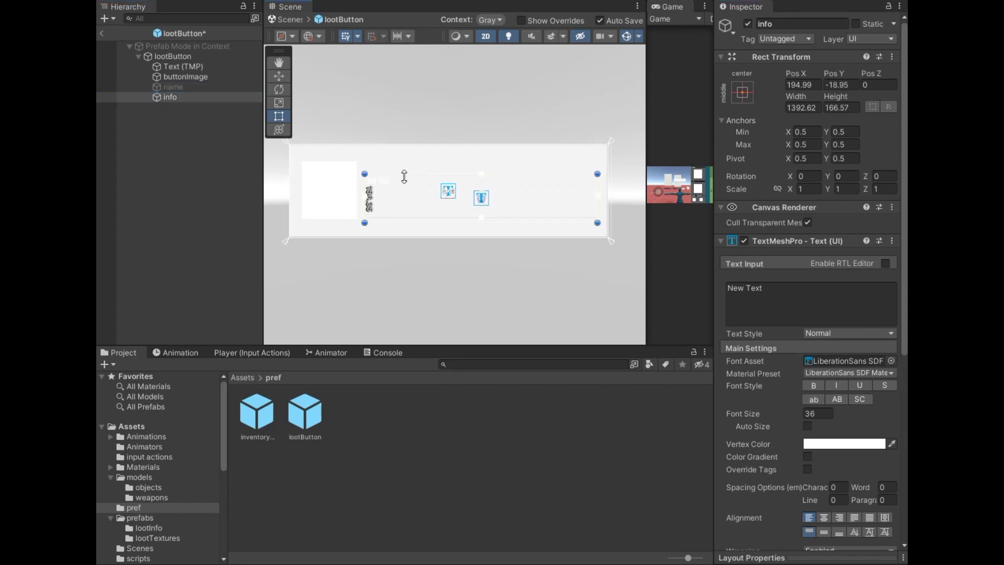
pyautogui.click(151, 88)
pyautogui.click(748, 24)
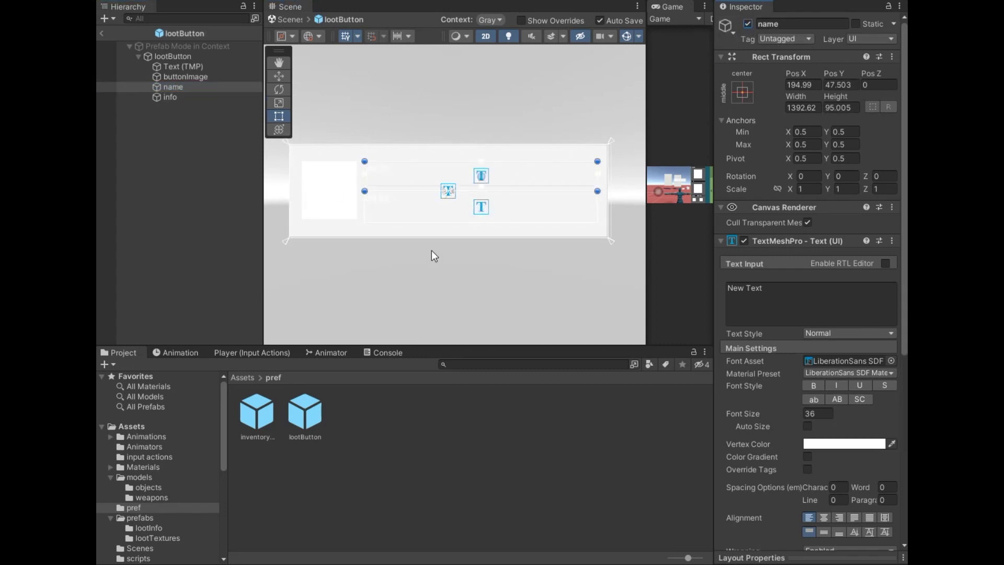
# Turn on Auto Size and set black vertex colour for both name and info texts.
pyautogui.keyDown('ctrl'); pyautogui.click(177, 99); pyautogui.keyUp('ctrl')
pyautogui.moveTo(713, 312); pyautogui.dragTo(623, 313)
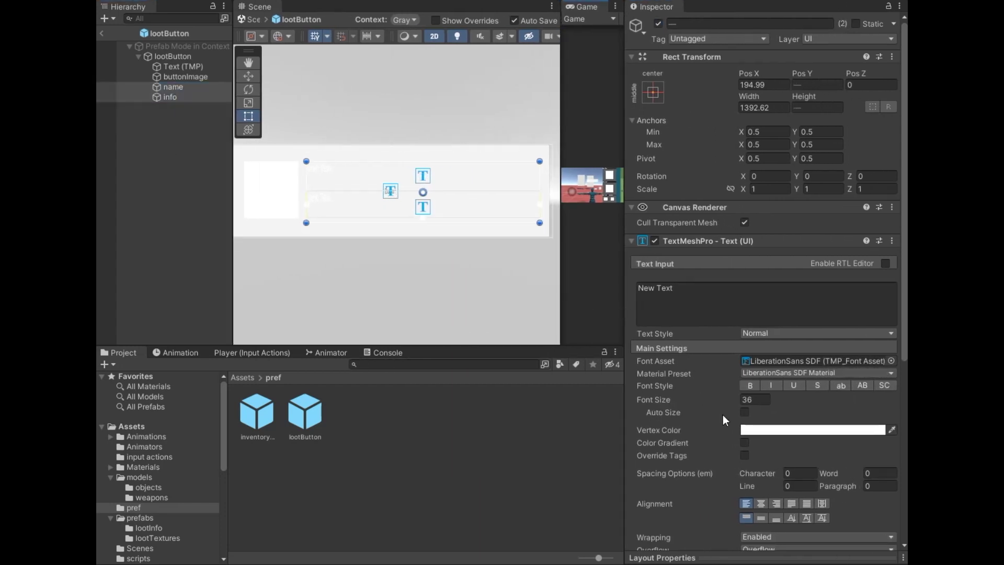
pyautogui.click(745, 412)
pyautogui.click(767, 425)
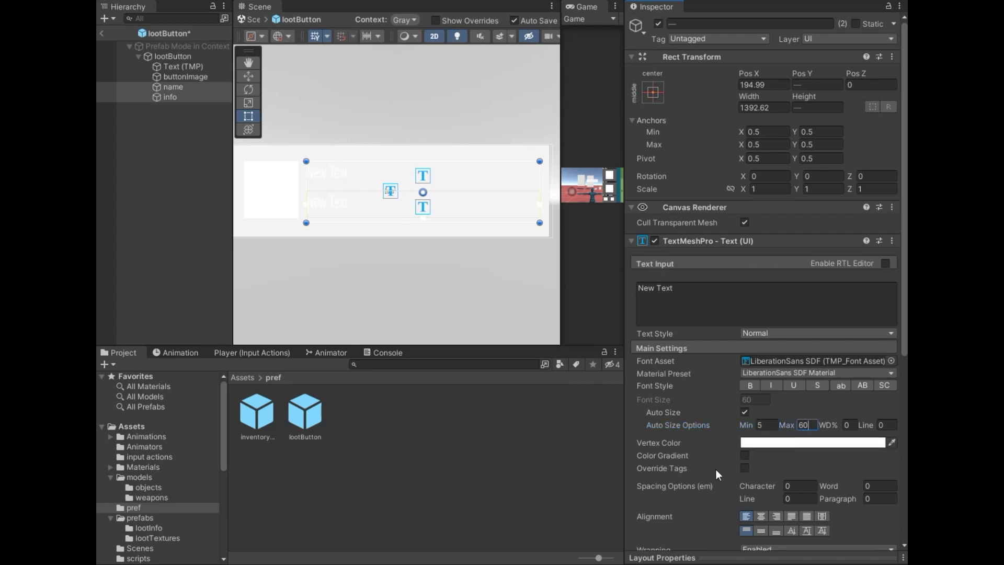
pyautogui.click(871, 444)
pyautogui.moveTo(854, 403); pyautogui.dragTo(870, 429)
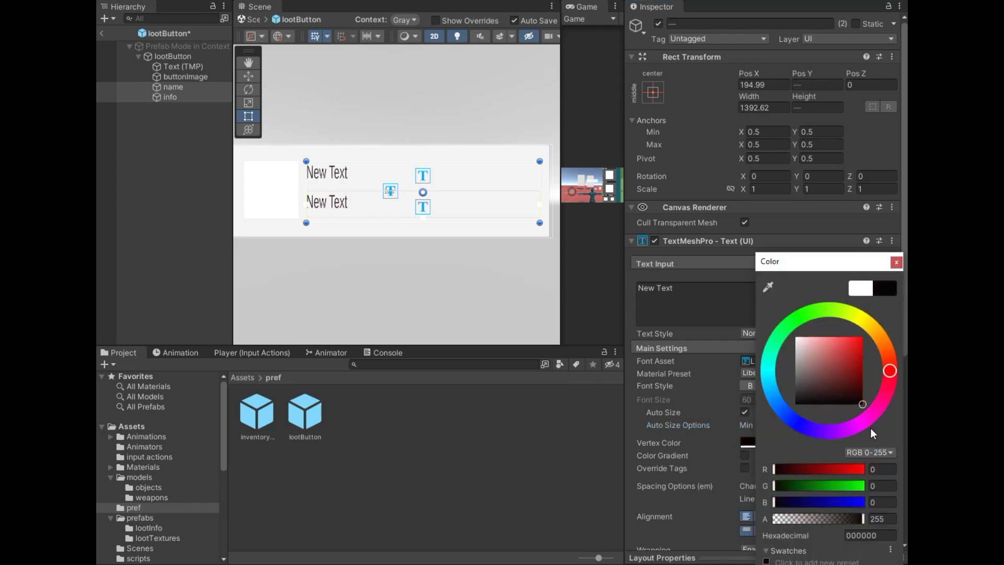
pyautogui.click(166, 179)
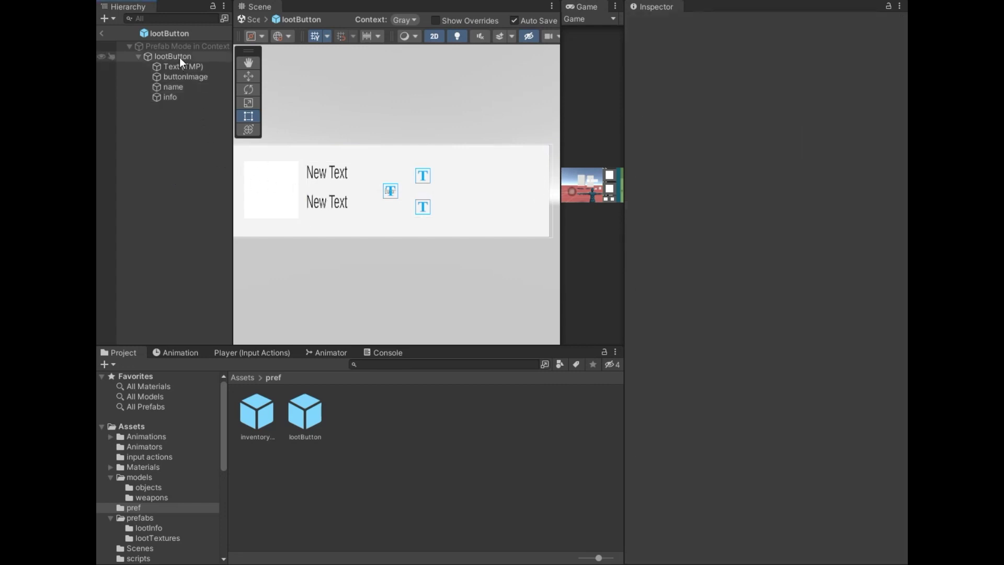
# Add a new TextMeshPro text child to lootButton named number.
pyautogui.rightClick(180, 57)
pyautogui.moveTo(218, 292)
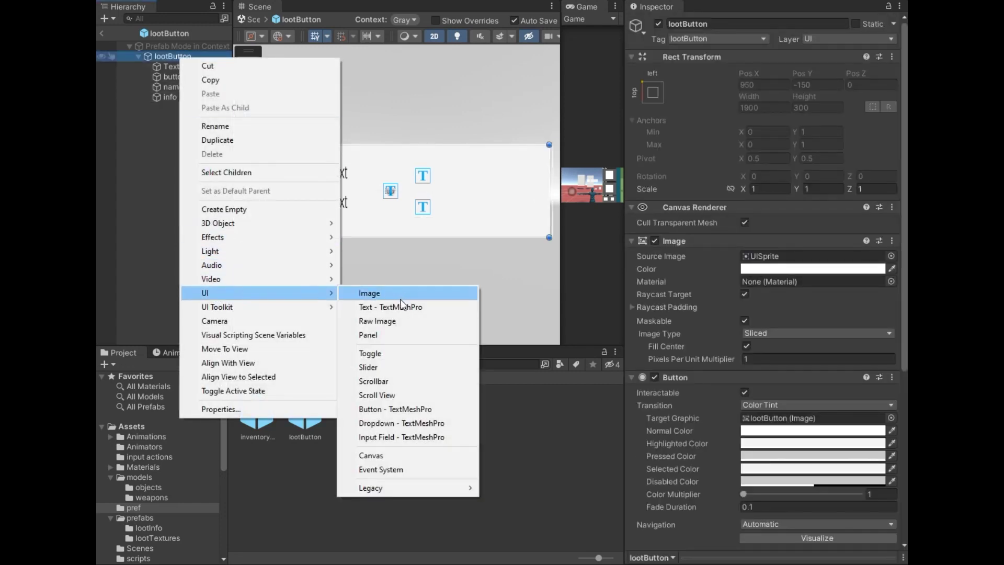
pyautogui.click(400, 307)
pyautogui.write('number')
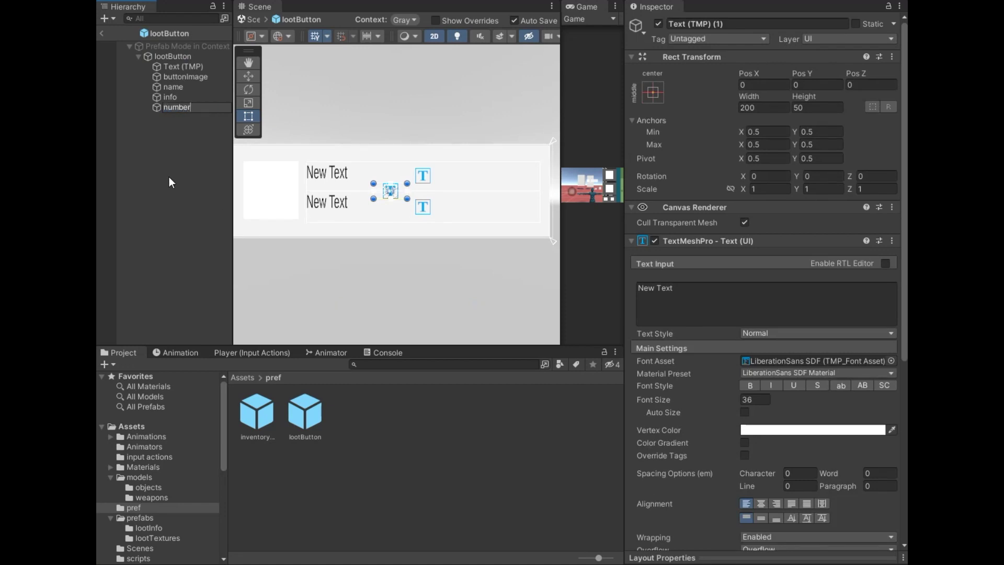
pyautogui.click(174, 115)
pyautogui.click(175, 108)
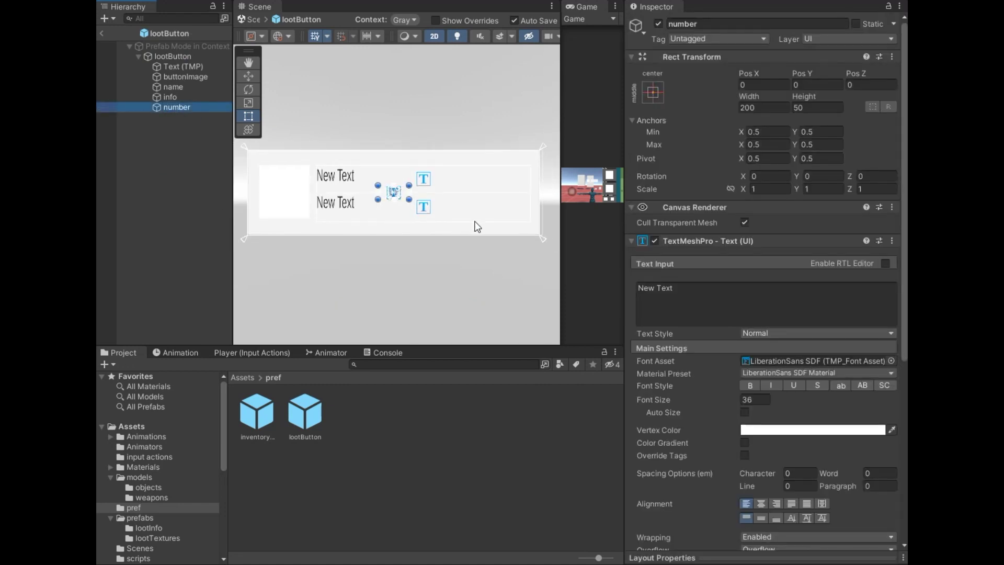
# Resize number to about 322 × 106 toward the button's right end and anchor it top-right.
pyautogui.moveTo(378, 178); pyautogui.dragTo(488, 156)
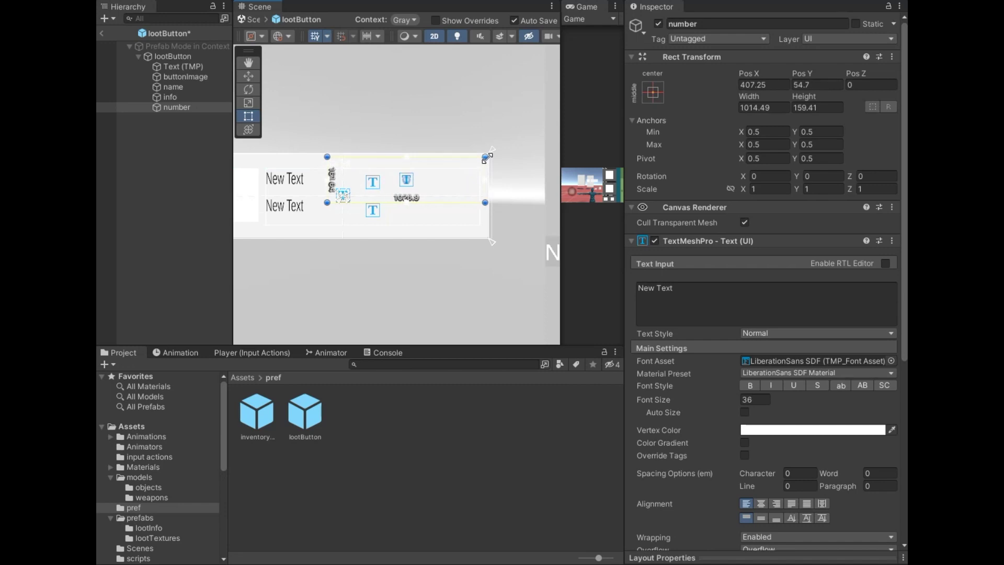
pyautogui.moveTo(326, 204); pyautogui.dragTo(430, 193)
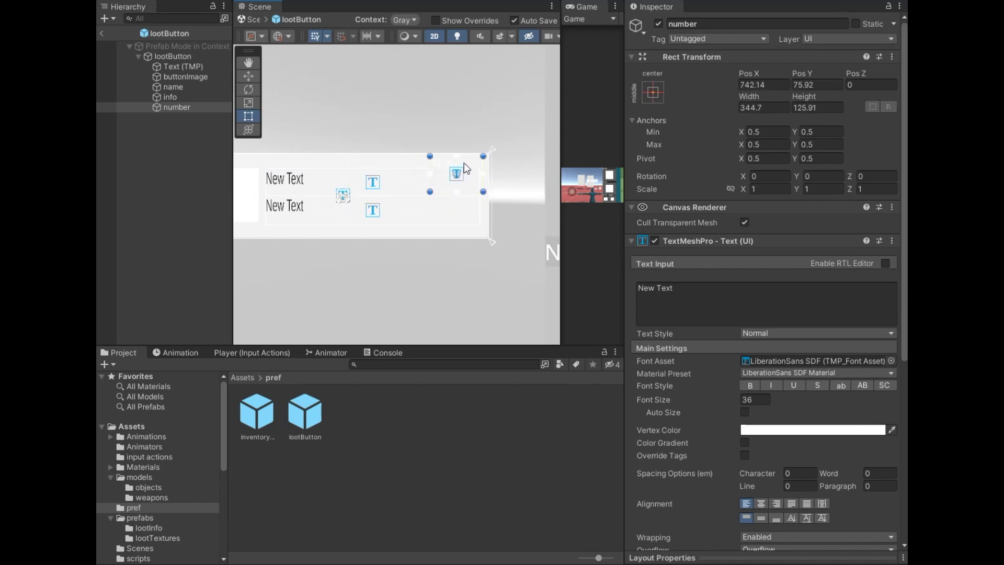
pyautogui.moveTo(482, 163); pyautogui.dragTo(481, 162)
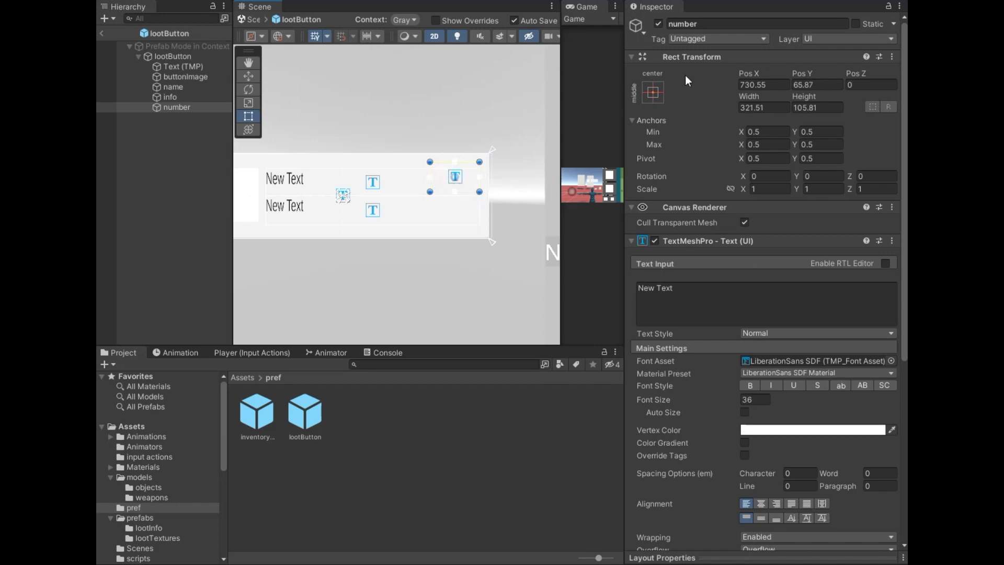
pyautogui.click(653, 93)
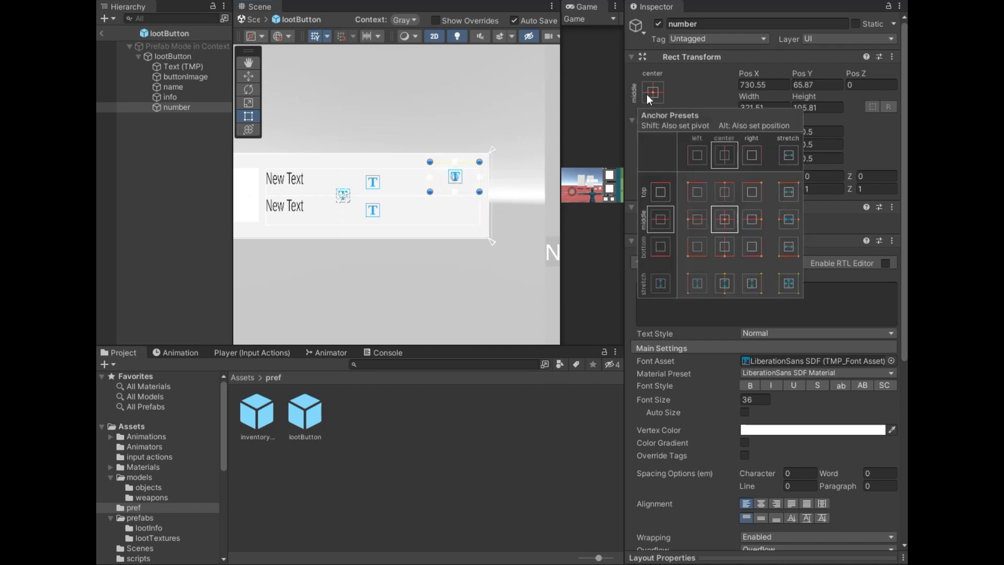
# Anchor number to top-right, name to top-centre and buttonImage to middle-left.
pyautogui.click(193, 96)
pyautogui.moveTo(312, 259); pyautogui.dragTo(382, 239, button='middle')
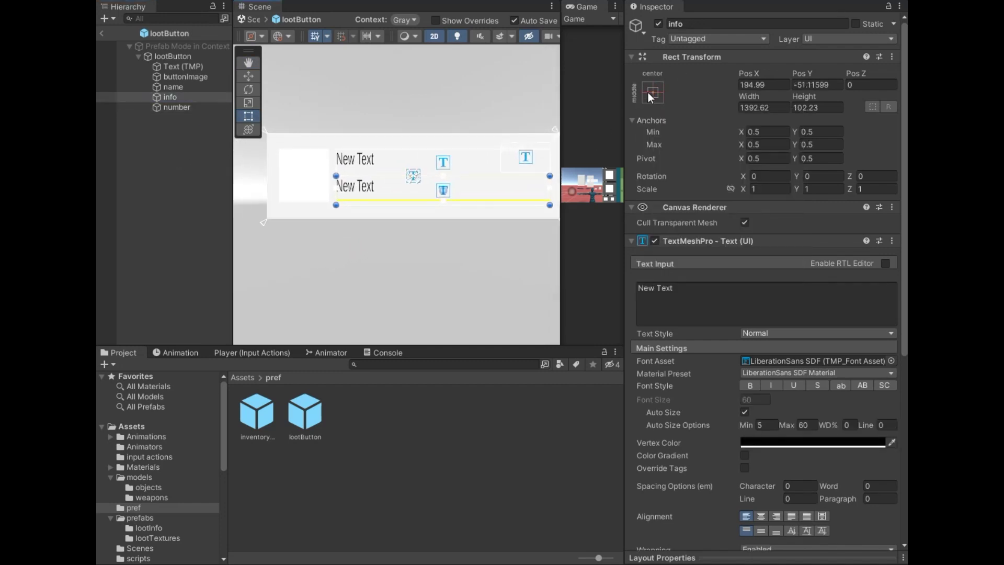
pyautogui.click(653, 93)
pyautogui.click(173, 87)
pyautogui.click(652, 93)
pyautogui.click(718, 197)
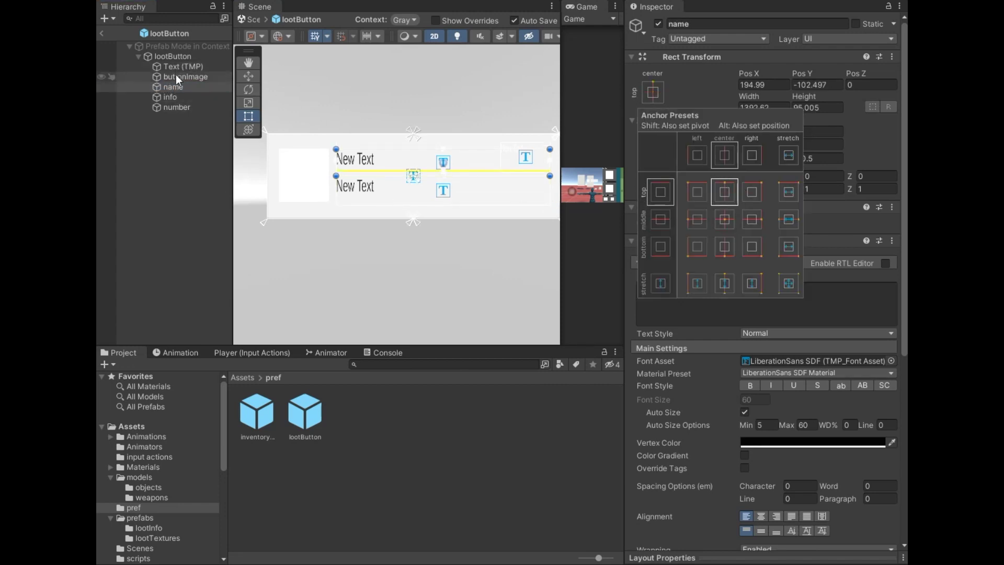
pyautogui.click(177, 76)
pyautogui.click(652, 93)
pyautogui.click(695, 222)
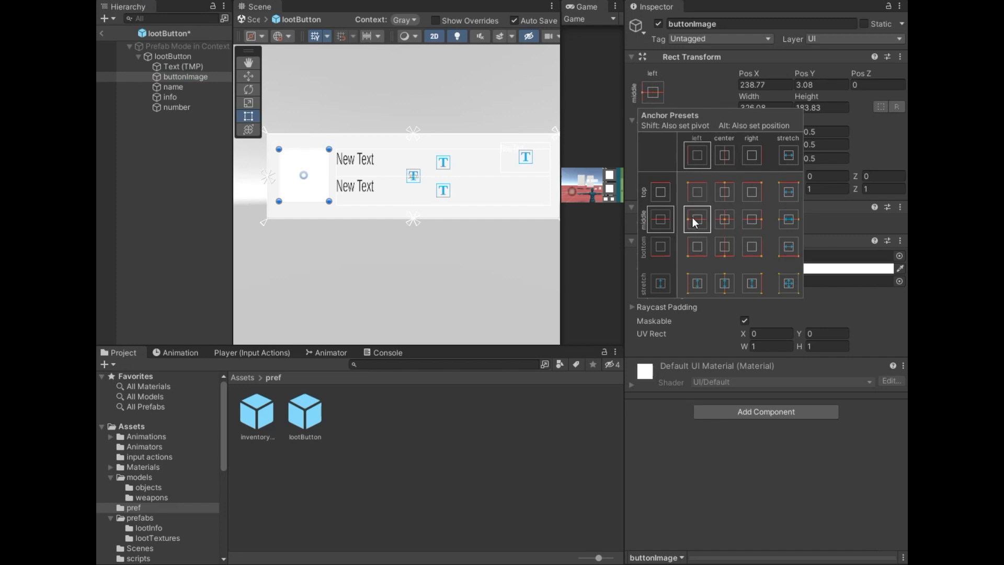
# Assign name, number, info and buttonImage to the lootButton's Loot Button script fields.
pyautogui.click(203, 214)
pyautogui.click(184, 59)
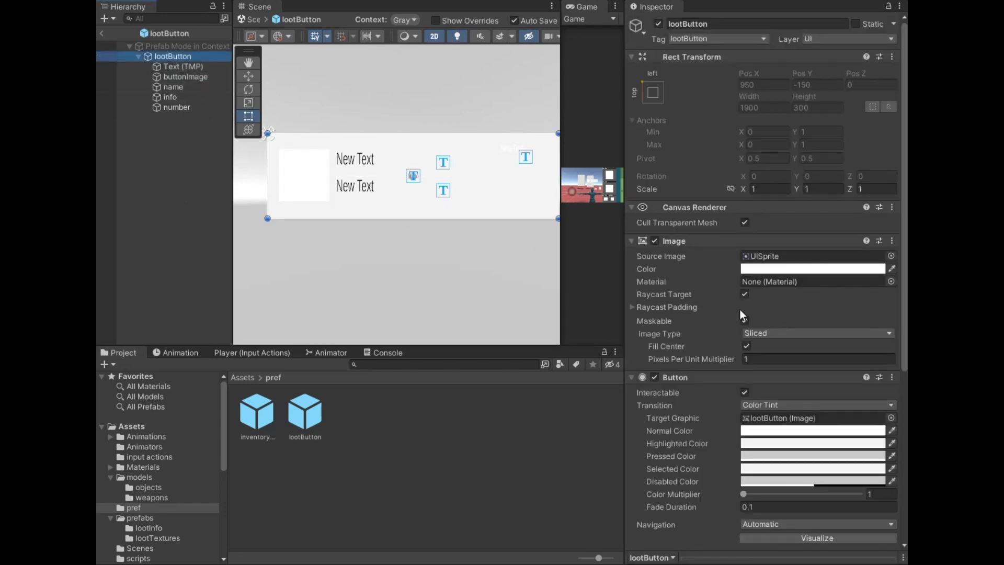
pyautogui.moveTo(172, 87); pyautogui.dragTo(787, 393)
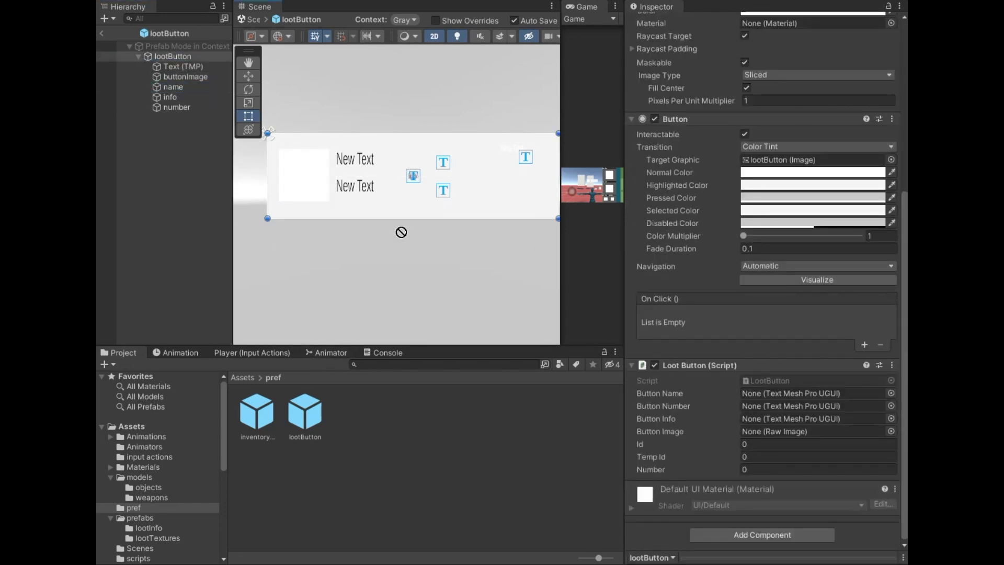
pyautogui.moveTo(176, 107); pyautogui.dragTo(787, 406)
pyautogui.moveTo(170, 97); pyautogui.dragTo(788, 418)
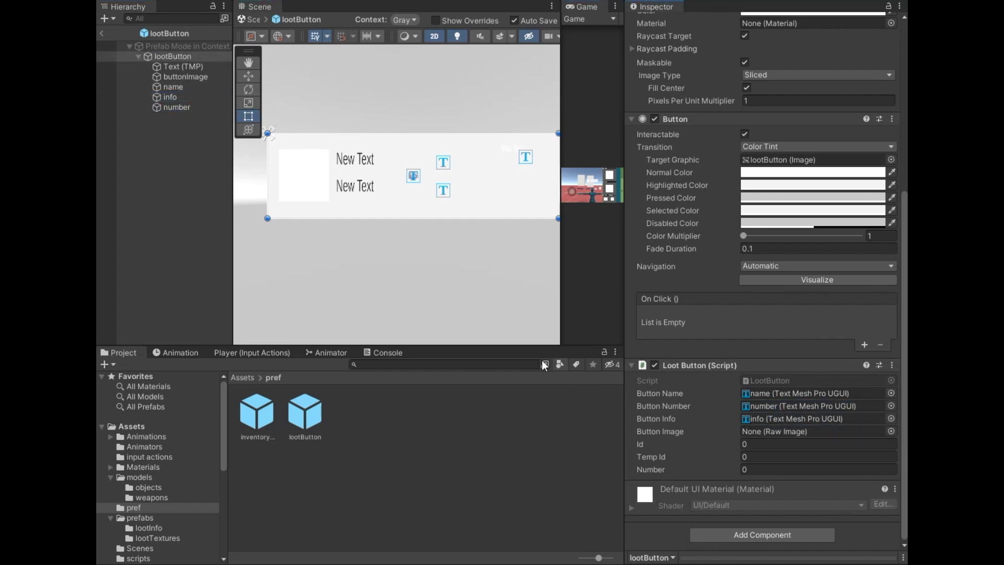
pyautogui.moveTo(199, 76); pyautogui.dragTo(788, 431)
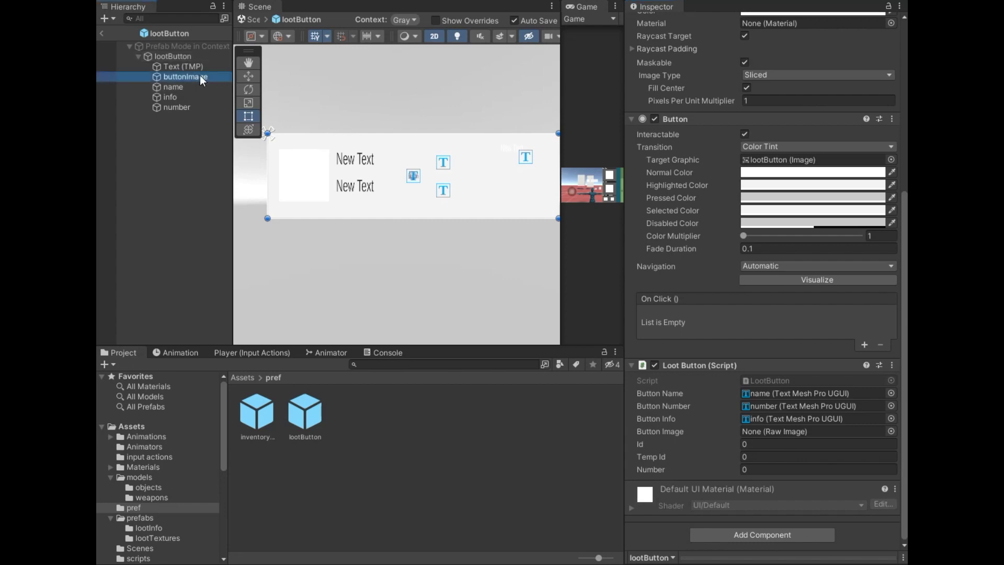
# Exit Prefab Mode back to SampleScene and select the lootButton prefab asset.
pyautogui.rightClick(767, 437)
pyautogui.click(102, 33)
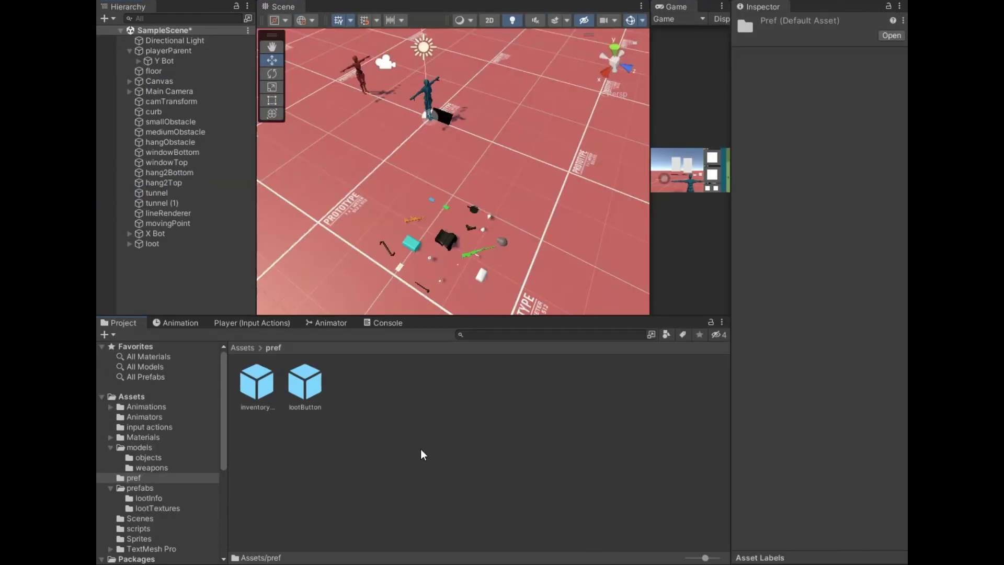
pyautogui.click(309, 395)
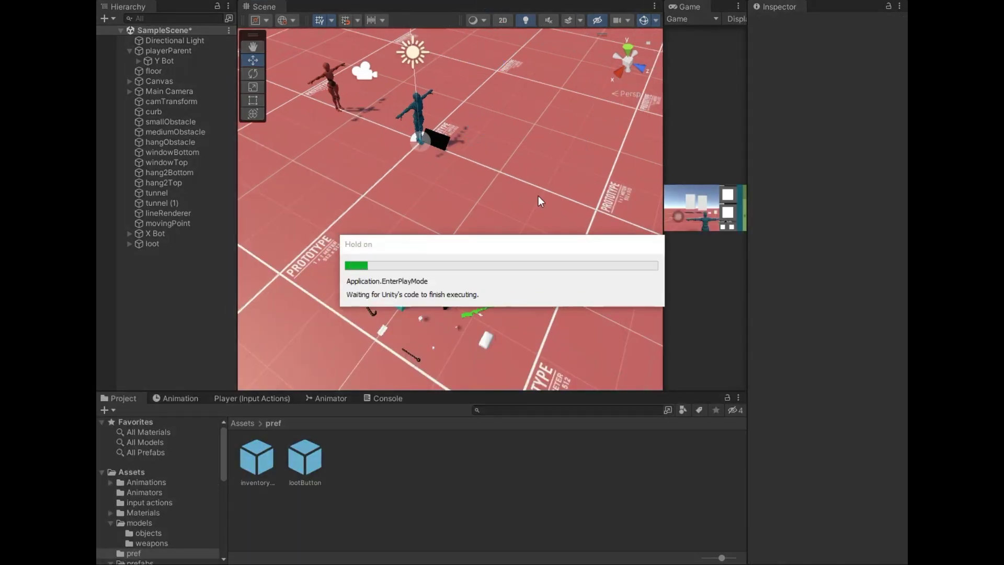
# Enlarge the Game view and loot the first item in Play mode, then return to InventoryHandler.cs.
pyautogui.moveTo(661, 253); pyautogui.dragTo(333, 253)
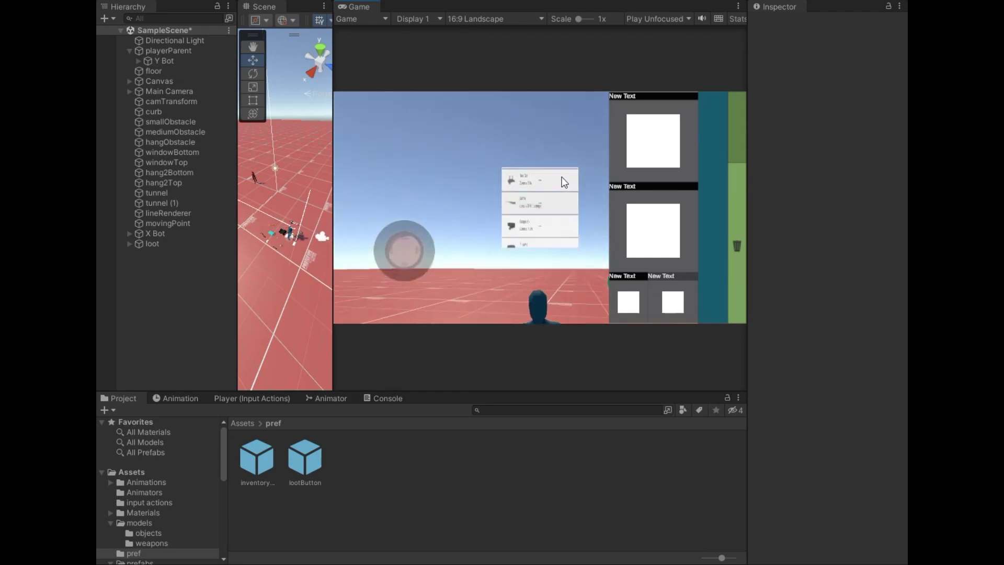
pyautogui.click(563, 177)
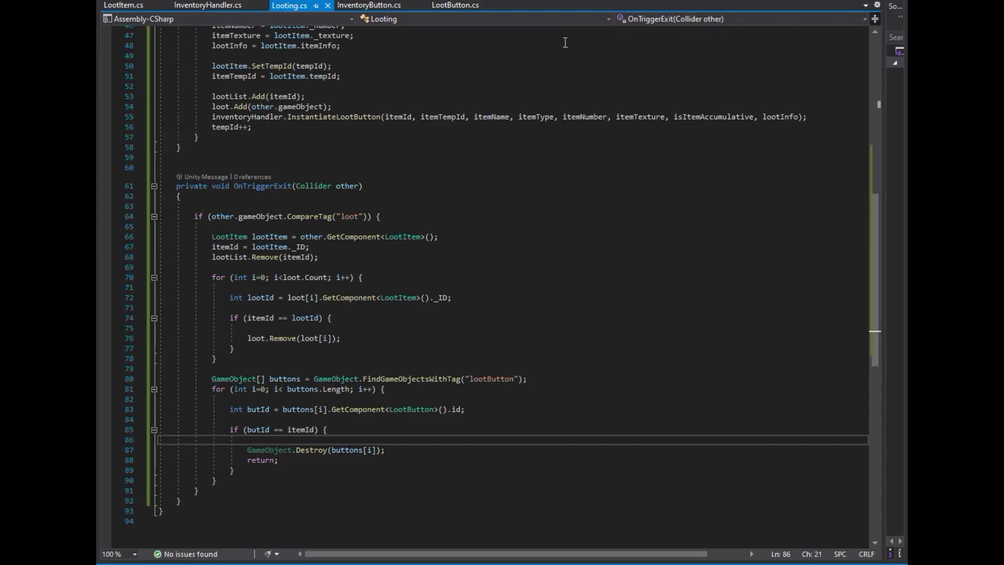
pyautogui.click(206, 4)
pyautogui.press('Return')
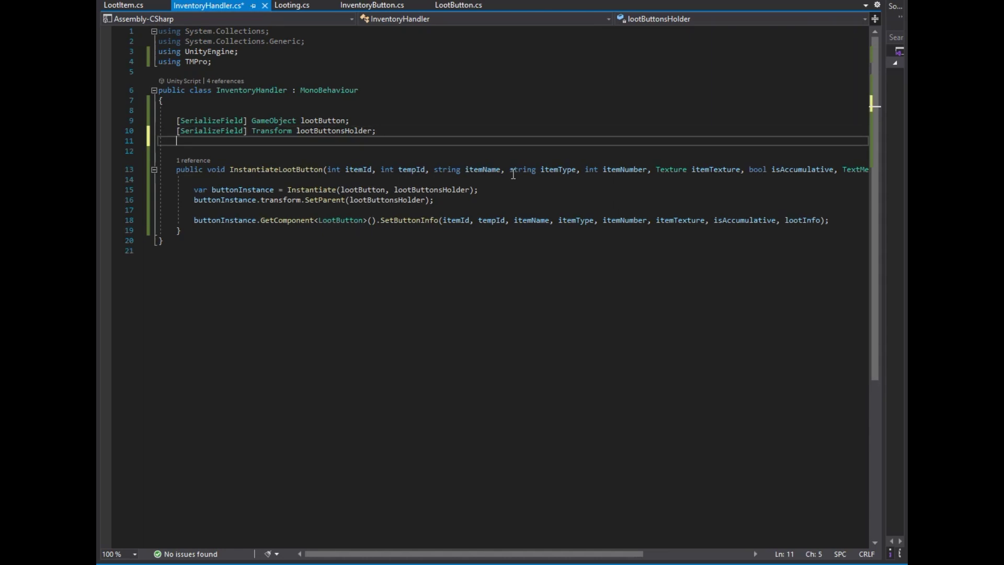
# Add [SerializeField] GameObject fields lootPanel and lootBox to InventoryHandler.
pyautogui.press('Return')
pyautogui.write('gam')
pyautogui.press('BackSpace')
pyautogui.press('BackSpace')
pyautogui.press('BackSpace')
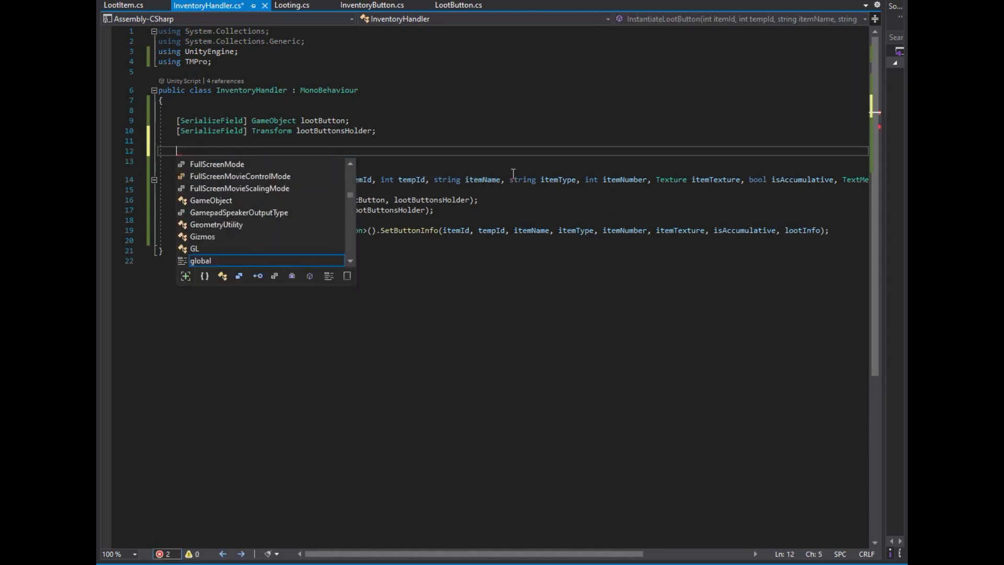
pyautogui.write('[ser] gam ')
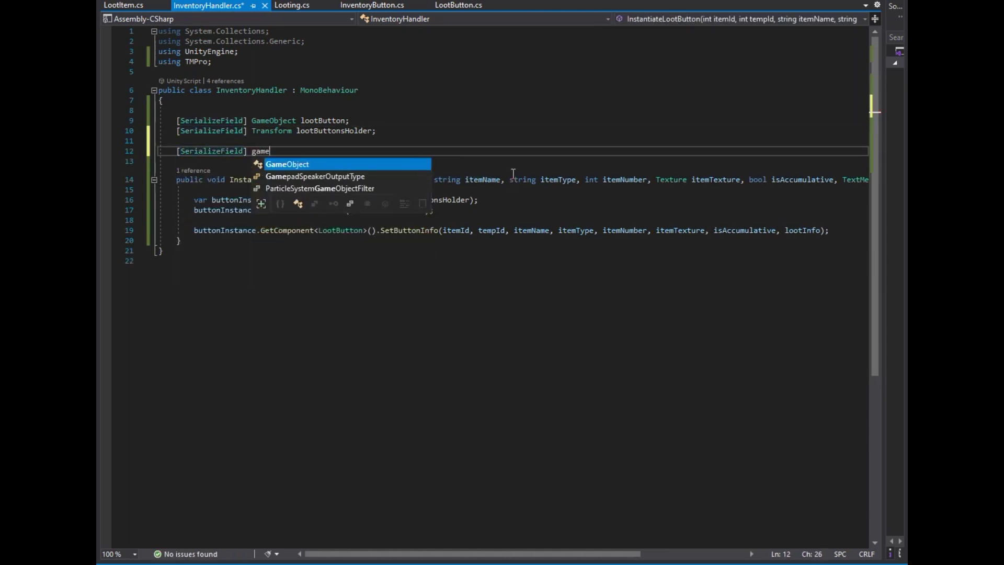
pyautogui.write('loot')
pyautogui.write(';')
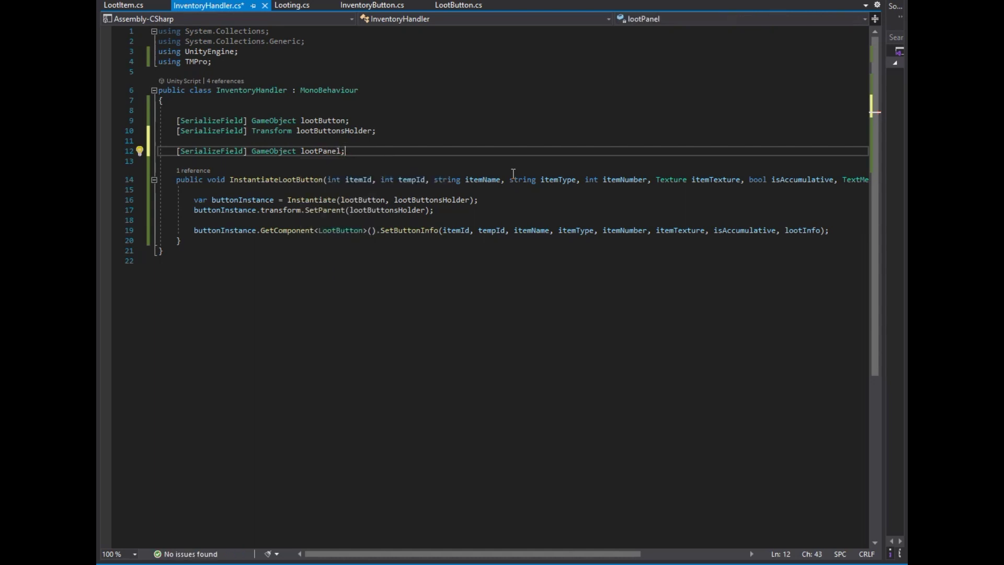
pyautogui.hotkey('ctrl', 'd')
pyautogui.press('Left')
pyautogui.hotkey('shift', 'Left')
pyautogui.hotkey('shift', 'Left')
pyautogui.hotkey('shift', 'Left')
pyautogui.write('B')
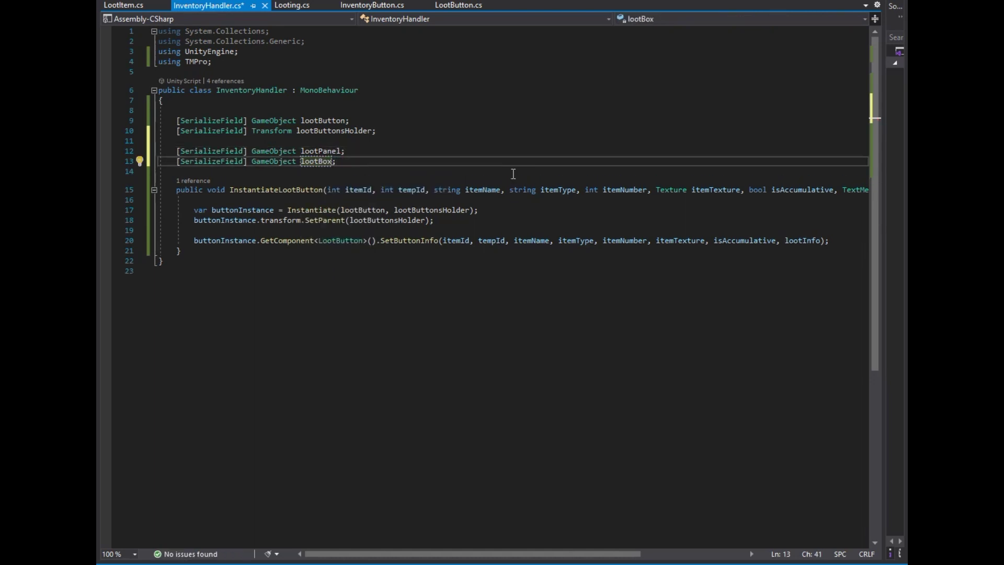
# Declare Looting looting, GameObject player and bool isPanelOpen fields.
pyautogui.press('Return')
pyautogui.press('Return')
pyautogui.write('Looting lloting;')
pyautogui.press('Left')
pyautogui.press('Left')
pyautogui.press('Left')
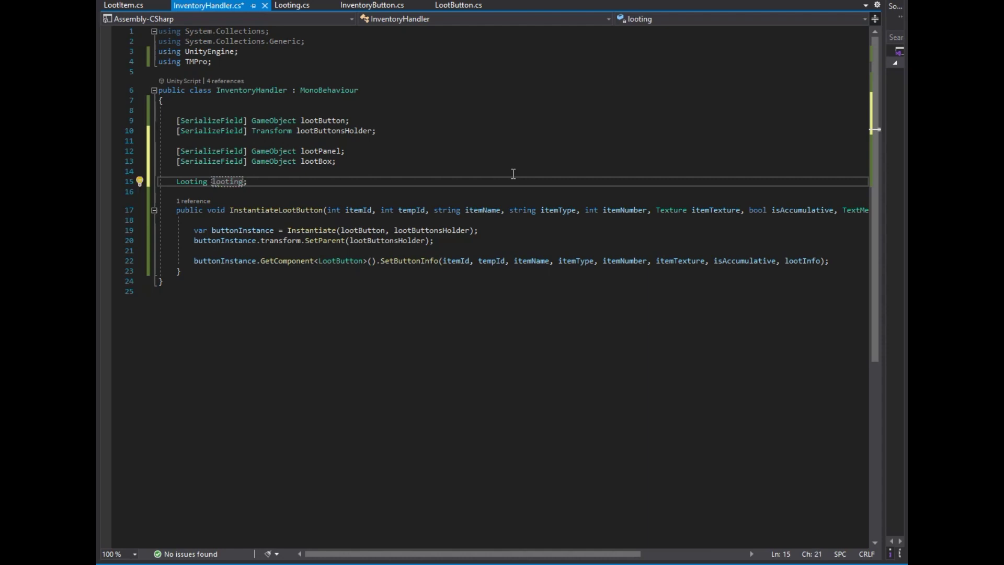
pyautogui.press('Return')
pyautogui.write('GameObject player;')
pyautogui.press('Return')
pyautogui.write('bool isPanelOpen;')
# Write Start() setting player via GameObject.FindWithTag for Player and isPanelOpen to true.
pyautogui.press('Return')
pyautogui.press('Return')
pyautogui.write('Star')
pyautogui.press('Tab')
pyautogui.write('player = gam')
pyautogui.press('Tab')
pyautogui.write('Gam')
pyautogui.press('Tab')
pyautogui.write('.FindW')
pyautogui.press('Tab')
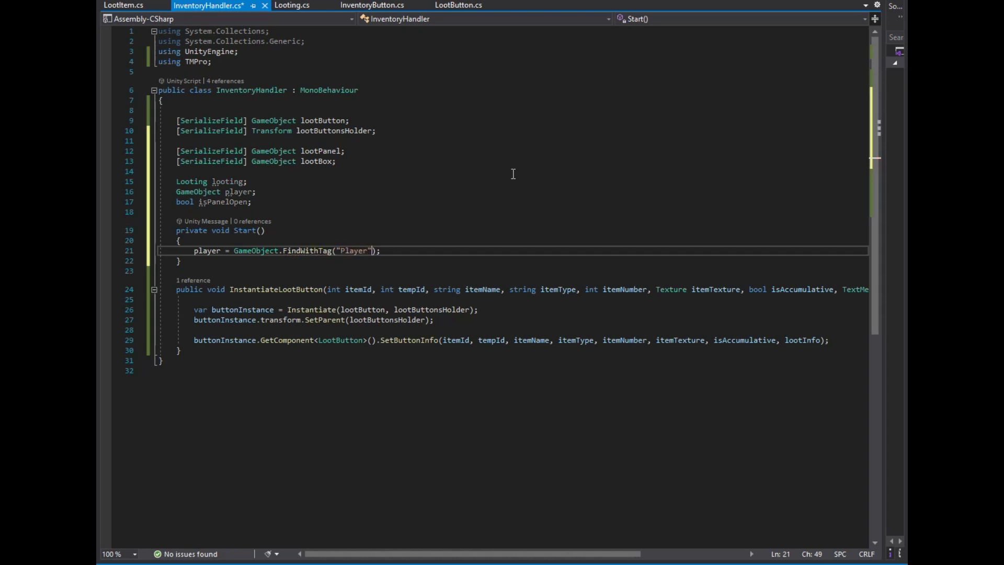
pyautogui.press('Return')
pyautogui.write('isP')
pyautogui.press('Tab')
pyautogui.write('= true;')
# Hide lootPanel and lootBox with SetActive(false) in Start, then begin a public Handle method.
pyautogui.press('Return')
pyautogui.write('lootpan.setA')
pyautogui.press('Tab')
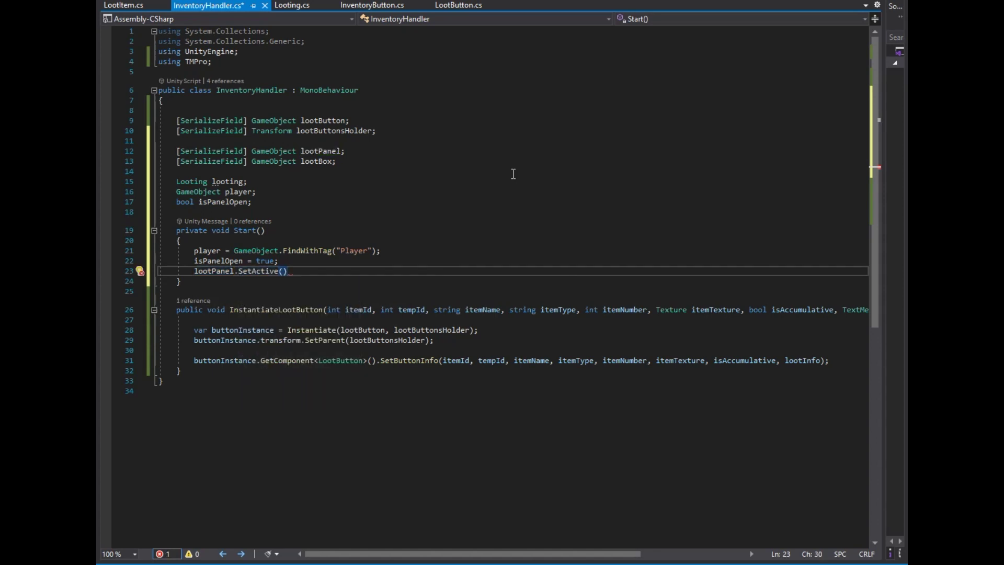
pyautogui.write('false);')
pyautogui.press('Return')
pyautogui.write('loot')
pyautogui.press('Tab')
pyautogui.write('.setA')
pyautogui.press('Tab')
pyautogui.write('(false')
pyautogui.press('Down')
pyautogui.press('Down')
pyautogui.press('Down')
pyautogui.press('Return')
pyautogui.press('Return')
pyautogui.press('Return')
pyautogui.write('public void Handle')
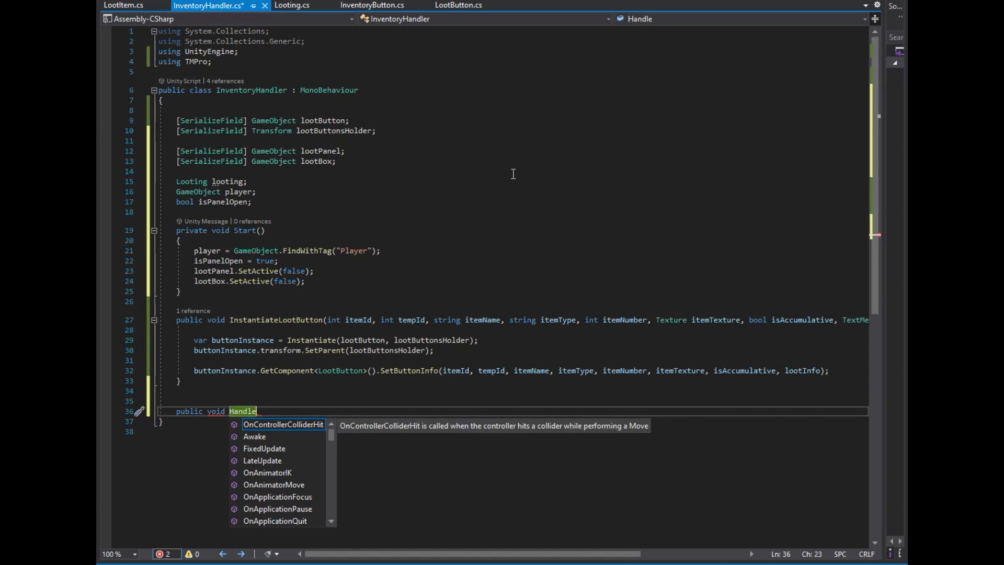
pyautogui.write('Panel() { ')
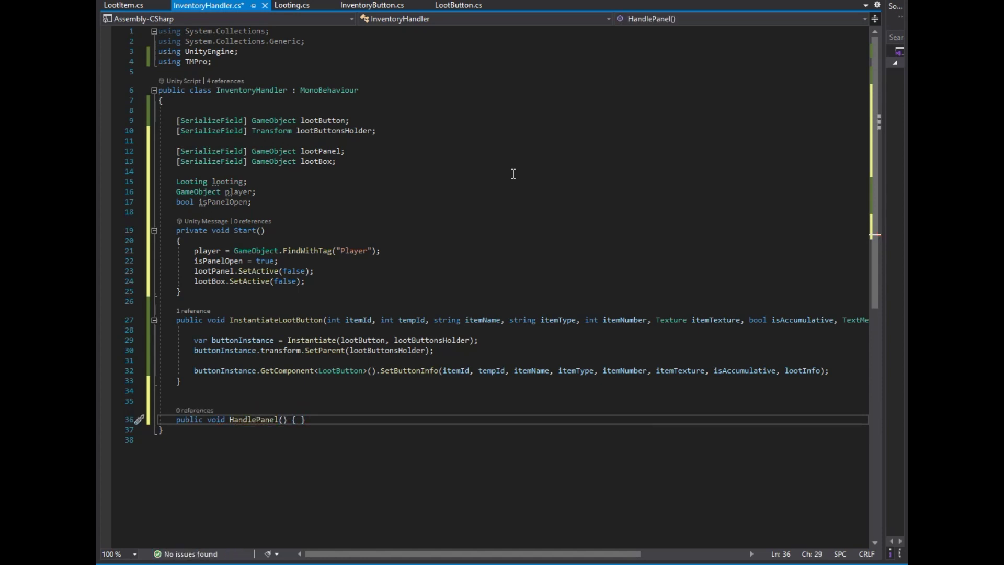
pyautogui.write('pane')
# Give HandlePanel a bool _isThereItems parameter and an if (_isThereItems) block.
pyautogui.press('BackSpace')
pyautogui.press('BackSpace')
pyautogui.press('BackSpace')
pyautogui.write('bool _isTh')
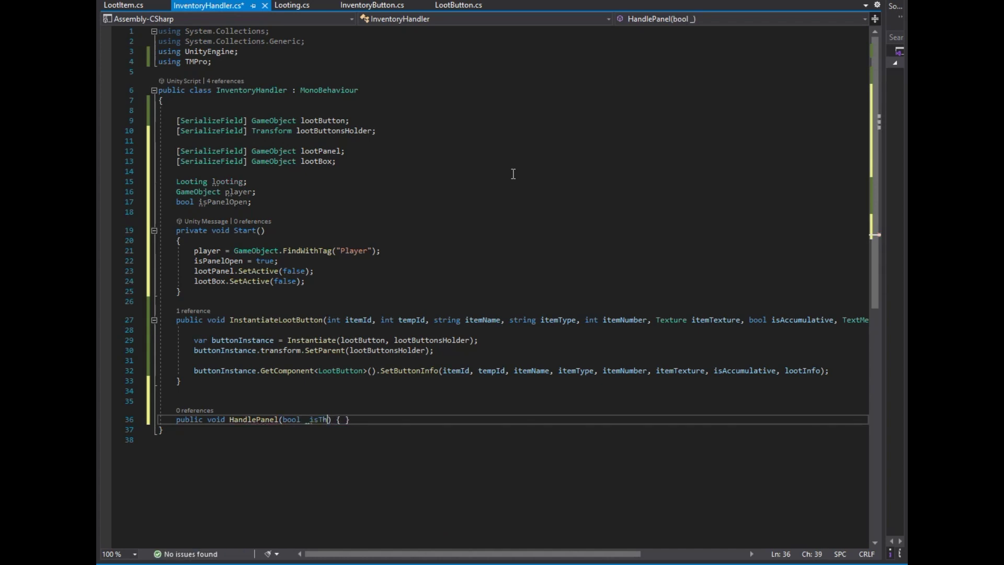
pyautogui.press('Right')
pyautogui.press('Right')
pyautogui.press('Right')
pyautogui.press('Return')
# Add an inner if (isPanelOpen) block containing a lootPanel SetActive call.
pyautogui.press('Return')
pyautogui.write('if')
pyautogui.press('Tab')
pyautogui.press('Tab')
pyautogui.write('_isthe')
pyautogui.press('Tab')
pyautogui.press('Down')
pyautogui.press('Return')
pyautogui.write('if () {')
pyautogui.press('Left')
pyautogui.press('Left')
pyautogui.press('Left')
pyautogui.write('is')
pyautogui.press('Tab')
pyautogui.press('Right')
pyautogui.press('Right')
pyautogui.press('Right')
# Complete the lootPanel call and add lootBox.SetActive(false) in that block.
pyautogui.press('Return')
pyautogui.press('Return')
pyautogui.write('lootPa.seta')
pyautogui.press('Tab')
pyautogui.write('();')
pyautogui.press('Left')
pyautogui.press('Left')
pyautogui.press('End')
# Add a second if block containing a lootPanel.SetActive() call.
pyautogui.press('Return')
pyautogui.write('lootBox.setac')
pyautogui.press('Tab')
pyautogui.write('()')
pyautogui.write('false')
pyautogui.press('End')
pyautogui.scroll(-5, 493, 226)
pyautogui.press('Return')
pyautogui.press('Return')
pyautogui.write('if () { _isThereItems')
pyautogui.press('Down')
pyautogui.press('Return')
pyautogui.write('lootPanel.setact')
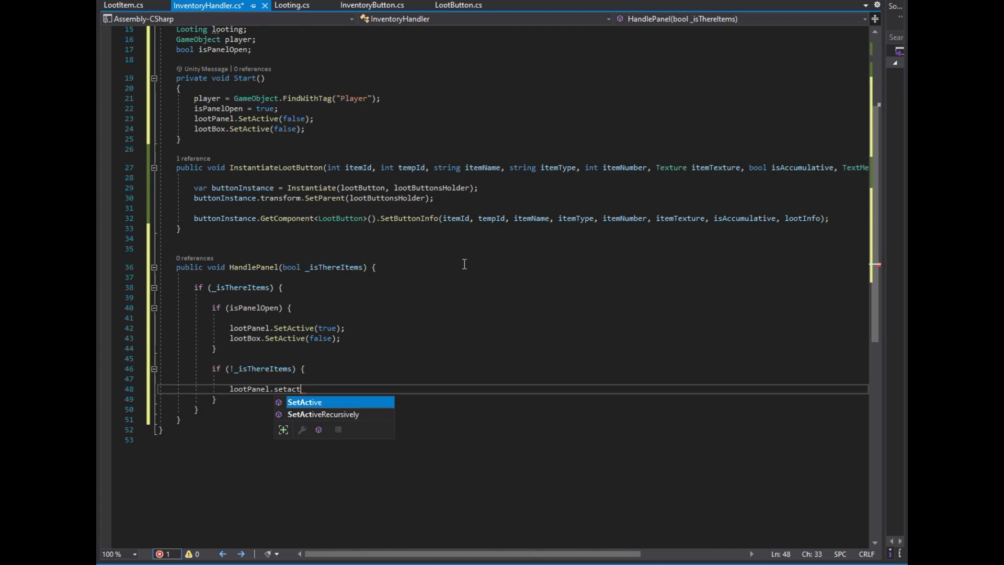
pyautogui.write('();')
pyautogui.press('Up')
pyautogui.press('Up')
pyautogui.press('Left')
pyautogui.press('Left')
# Make the second condition an isPanelOpen check and pass false to lootPanel.SetActive.
pyautogui.hotkey('ctrl', 'shift', 'Left')
pyautogui.write('isP')
pyautogui.press('Tab')
pyautogui.press('Down')
pyautogui.press('Down')
pyautogui.press('End')
pyautogui.press('Left')
pyautogui.press('Left')
pyautogui.write('f')
pyautogui.press('Tab')
pyautogui.press('End')
# Add lootBox.SetActive(true) in the second block.
pyautogui.press('Return')
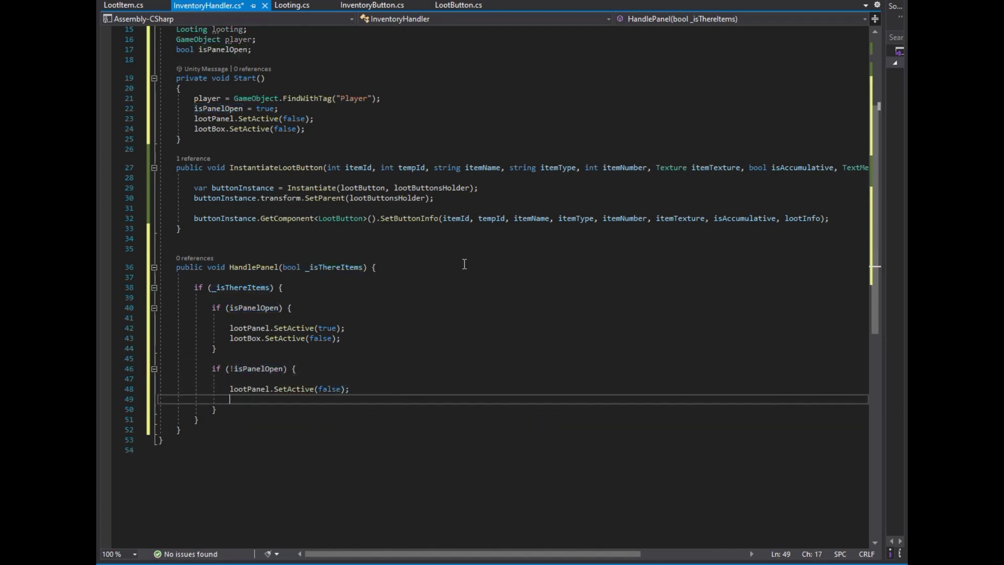
pyautogui.write('lootBox.setac')
pyautogui.press('Tab')
pyautogui.write('();')
pyautogui.press('Left')
pyautogui.press('Left')
pyautogui.write('tru')
pyautogui.press('Tab')
pyautogui.press('End')
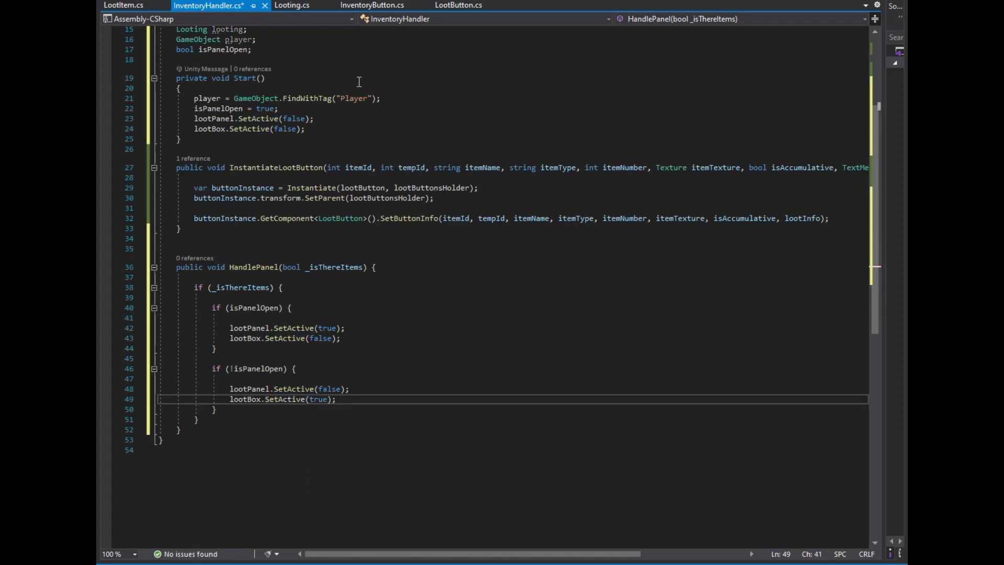
# In Looting.cs, start a new line below Start() for an Update method.
pyautogui.hotkey('ctrl', 'Tab')
pyautogui.scroll(2, 210, 253)
pyautogui.scroll(3, 210, 252)
pyautogui.scroll(8, 211, 252)
pyautogui.click(210, 252)
pyautogui.press('Return')
# Add Looting's Update() with an if on lootList.Count that sets isThereItems to true.
pyautogui.write('upd')
pyautogui.press('Tab')
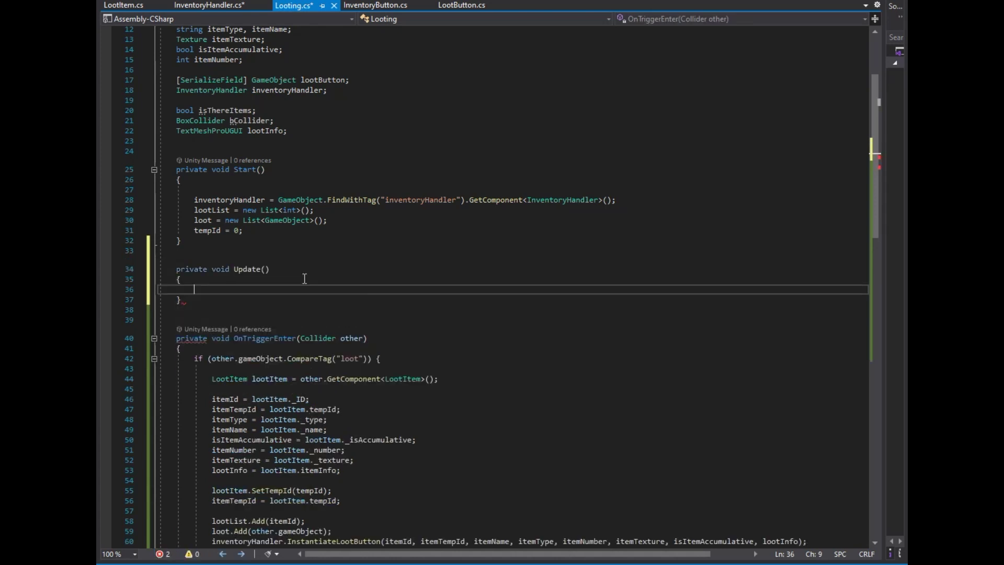
pyautogui.press('Return')
pyautogui.write('if')
pyautogui.press('Tab')
pyautogui.press('Tab')
pyautogui.press('Tab')
pyautogui.write('lootList.Count')
pyautogui.press('Down')
pyautogui.press('Return')
pyautogui.write('inven.Hand')
pyautogui.press('Tab')
pyautogui.write('();')
pyautogui.press('Up')
pyautogui.scroll(1, 299, 162)
pyautogui.write('isTh')
pyautogui.press('Tab')
pyautogui.write('true;')
# Pass isThereItems to the HandlePanel call and add an empty second if block.
pyautogui.press('Down')
pyautogui.press('End')
pyautogui.press('Left')
pyautogui.press('Left')
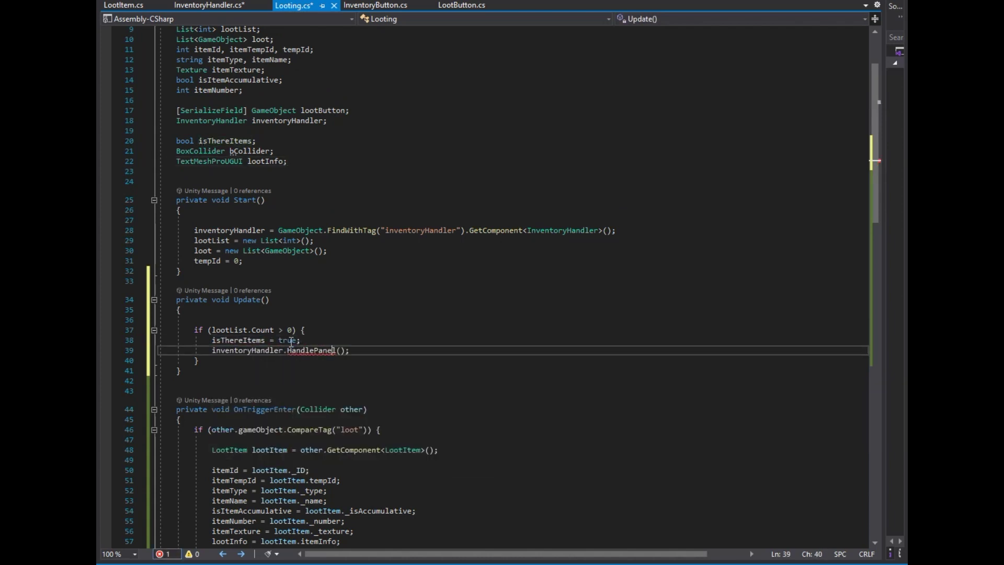
pyautogui.write('is')
pyautogui.press('Tab')
pyautogui.press('Down')
pyautogui.press('End')
pyautogui.press('Return')
pyautogui.press('Return')
pyautogui.write('if () {')
pyautogui.press('Return')
# Move the HandlePanel call out and make the second if set isThereItems = false when lootList.Count == 0.
pyautogui.press('Up')
pyautogui.press('Up')
pyautogui.press('Up')
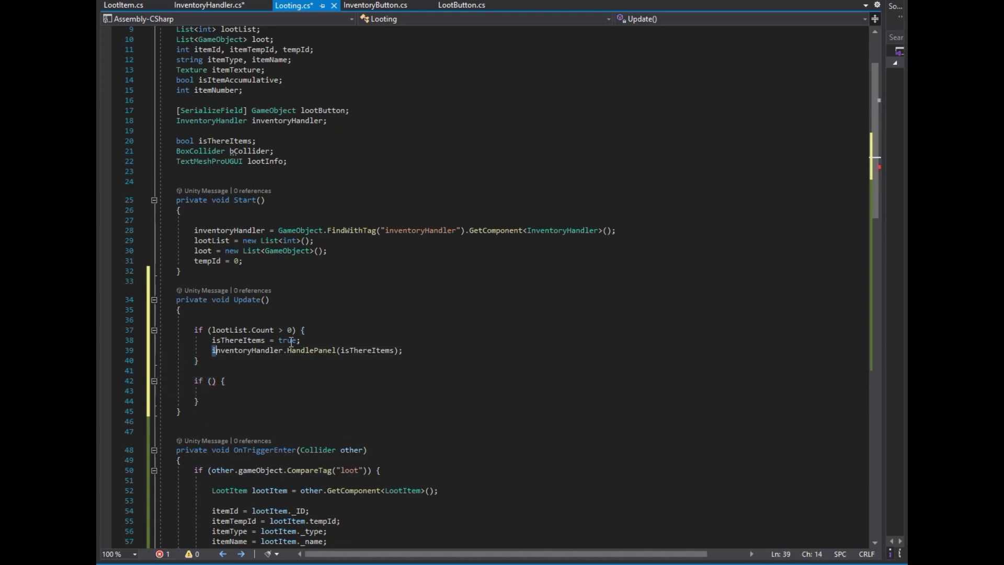
pyautogui.hotkey('ctrl', 'x')
pyautogui.press('Down')
pyautogui.press('Down')
pyautogui.press('Down')
pyautogui.press('End')
pyautogui.press('Left')
pyautogui.press('Left')
pyautogui.press('Left')
pyautogui.write('loot')
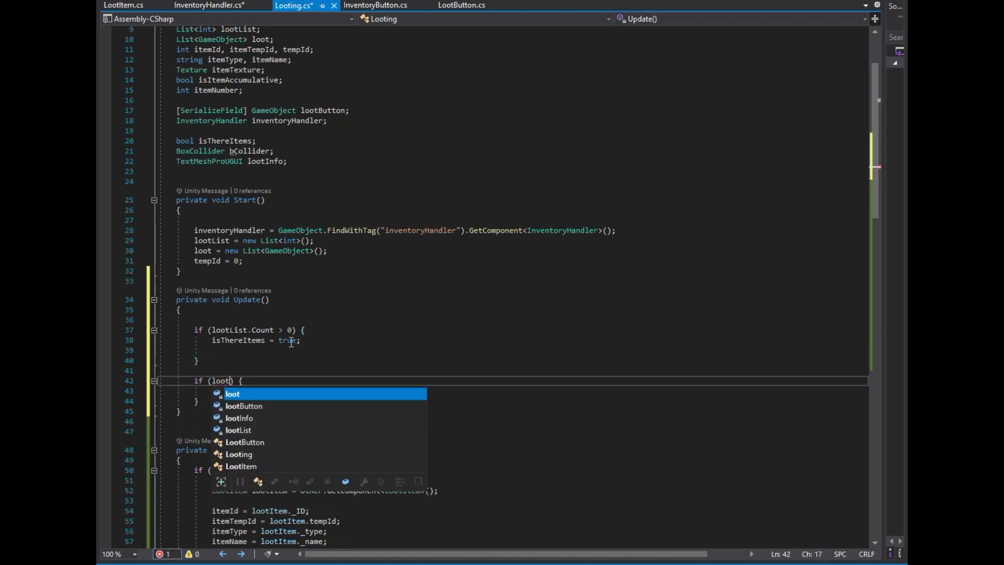
pyautogui.write('List.coun')
pyautogui.write('0')
pyautogui.press('Down')
pyautogui.press('Return')
pyautogui.write('isThereItems = false;')
pyautogui.press('Down')
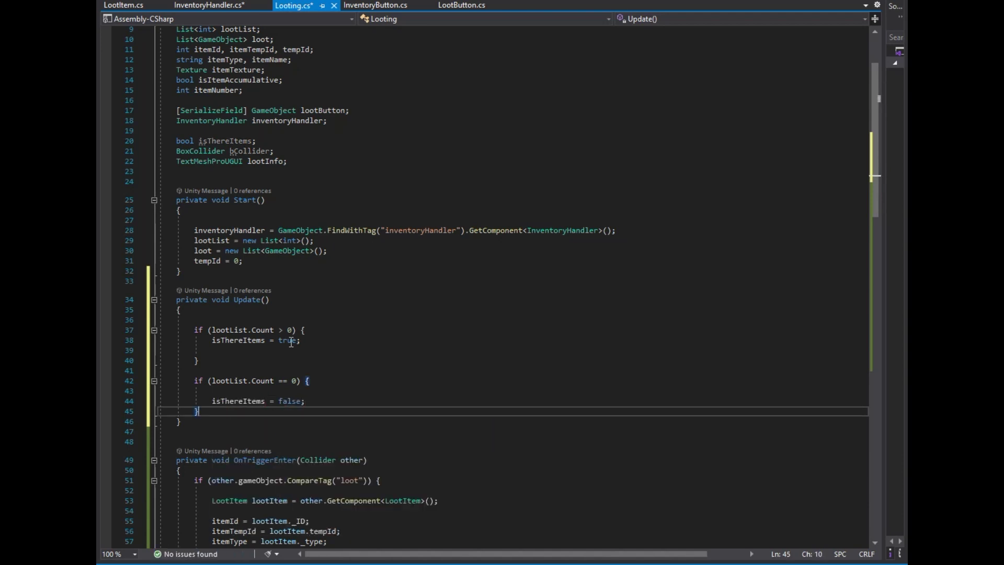
# Call inventoryHandler.HandlePanel(isThereItems) after both if blocks.
pyautogui.press('Return')
pyautogui.press('Return')
pyautogui.hotkey('ctrl', 'v')
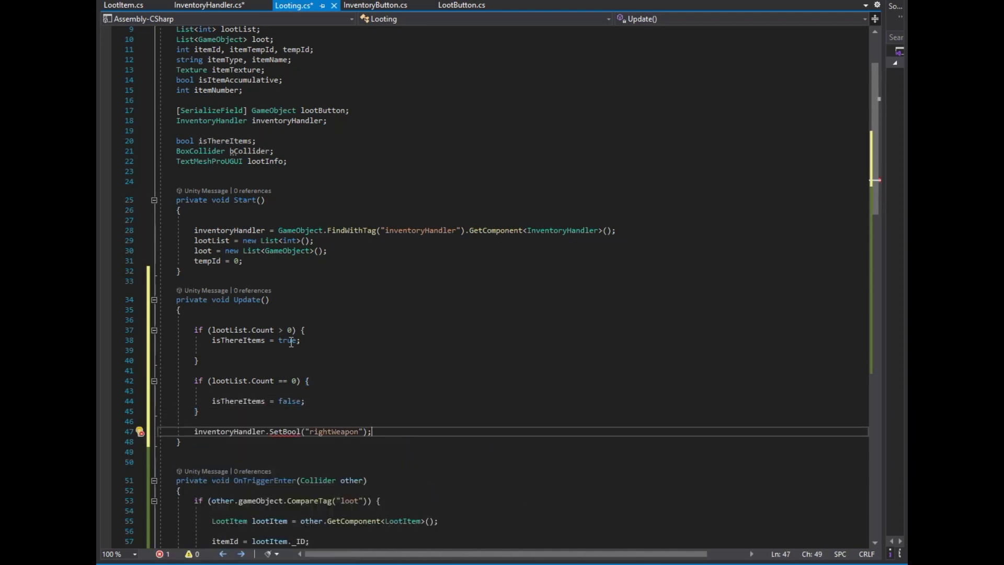
pyautogui.write('inve.han')
pyautogui.press('Tab')
pyautogui.scroll(-2, 274, 378)
pyautogui.write('is')
pyautogui.press('Tab')
pyautogui.scroll(-1, 332, 394)
pyautogui.click(277, 358)
pyautogui.press('Return')
pyautogui.press('Return')
# Add public void EmptyLootList() looping from lootList.Count - 1 down to 0, calling lootList.RemoveAt(i).
pyautogui.write('public void EmptyL')
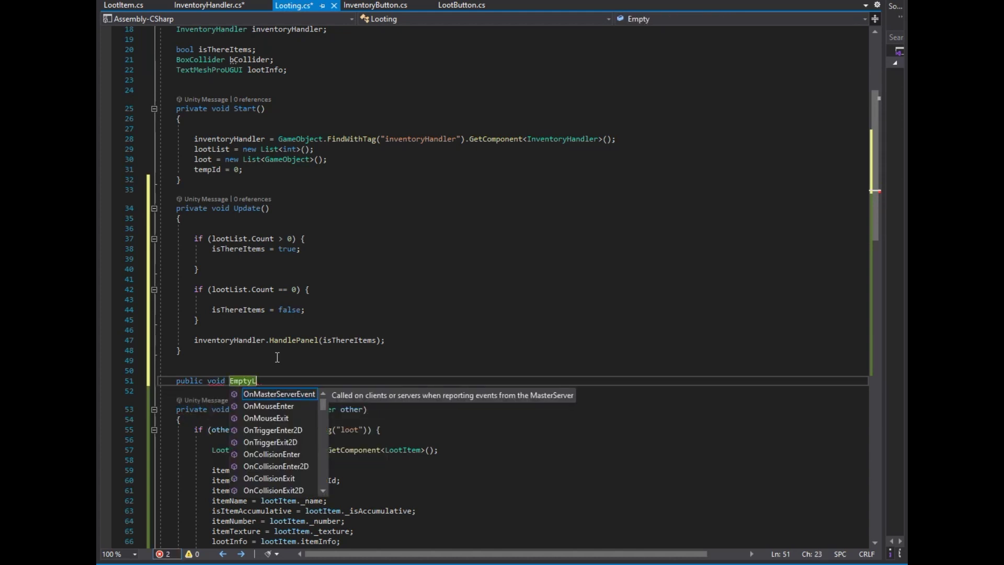
pyautogui.write('ootList() {')
pyautogui.press('Return')
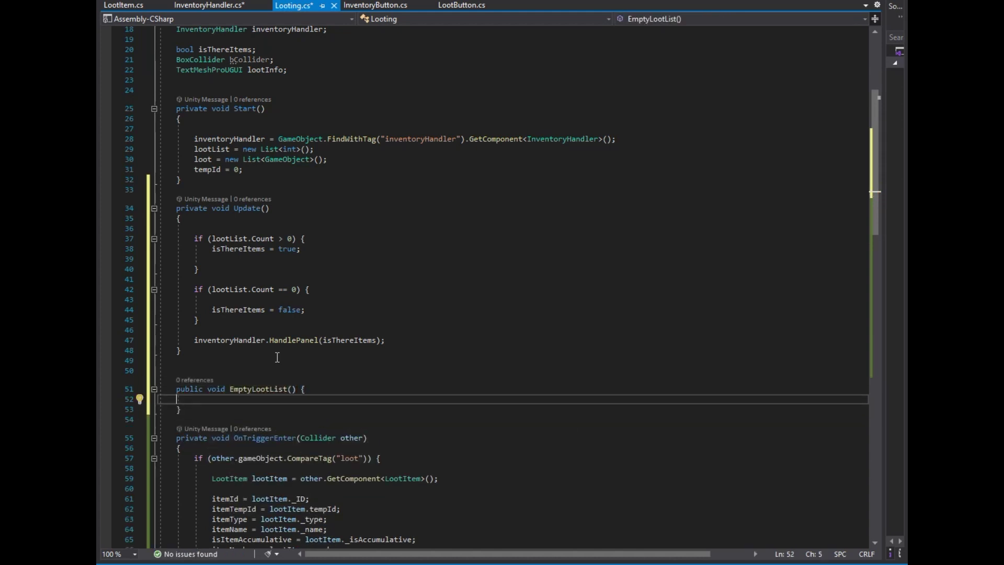
pyautogui.press('Return')
pyautogui.write('o')
pyautogui.press('Tab')
pyautogui.press('Tab')
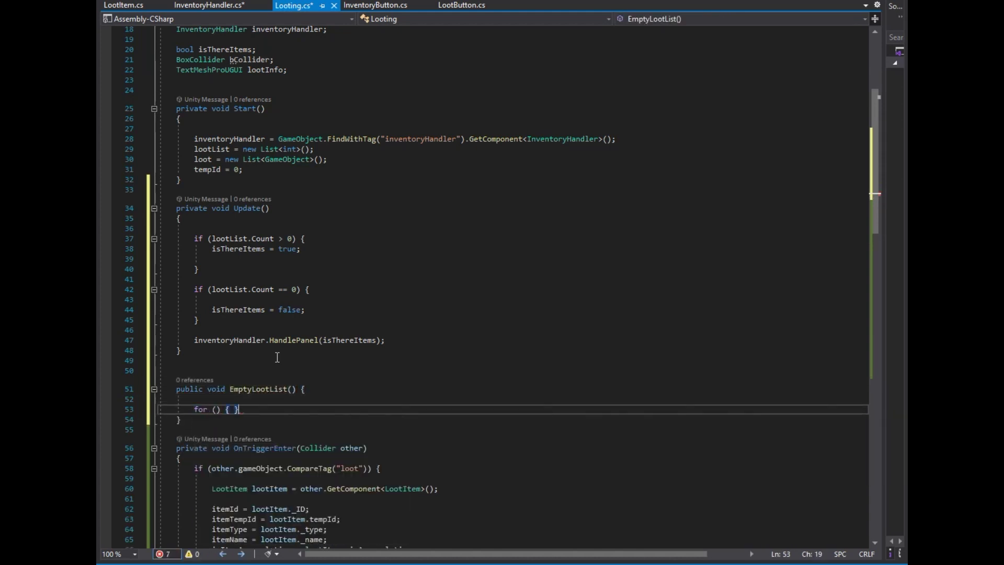
pyautogui.write('loot')
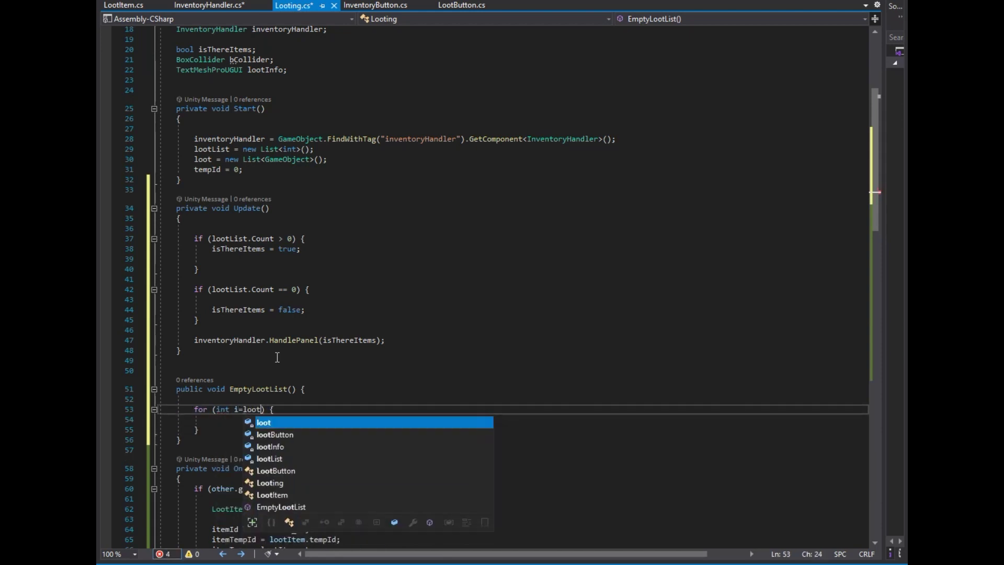
pyautogui.write('List.Count - 1; i >=0')
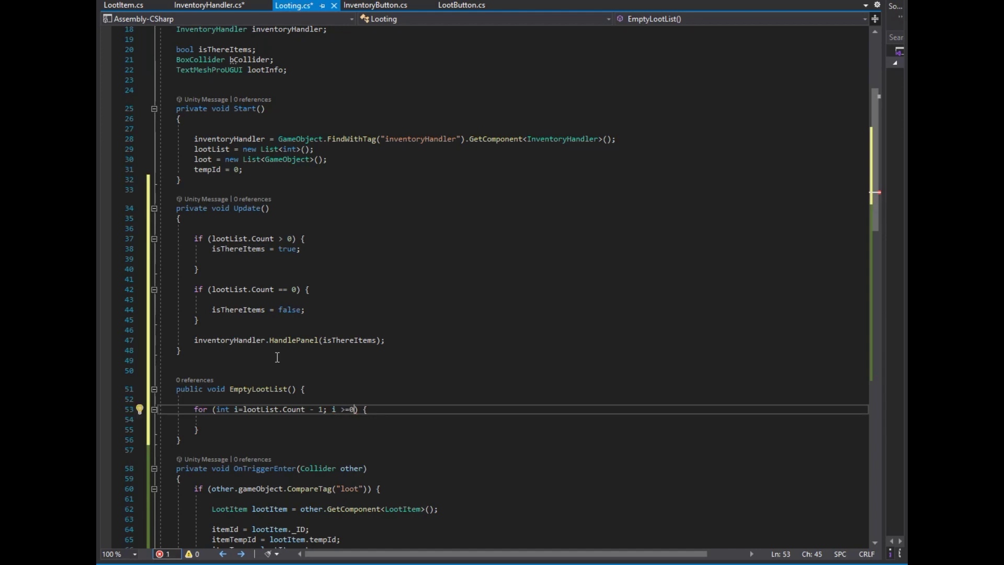
pyautogui.write('; i-')
pyautogui.press('Return')
pyautogui.press('Return')
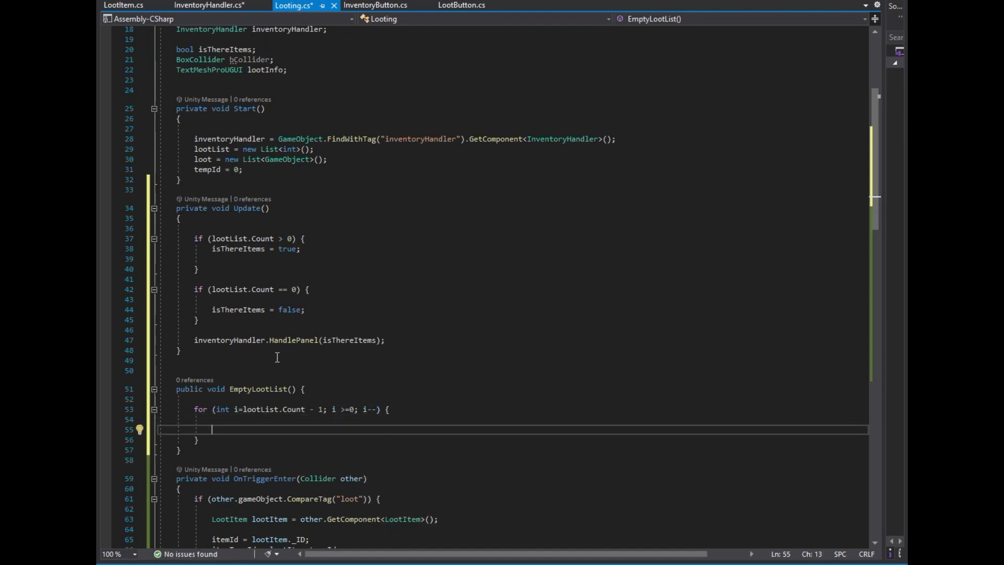
pyautogui.write('lootList.re')
pyautogui.press('Down')
pyautogui.press('Down')
pyautogui.press('Tab')
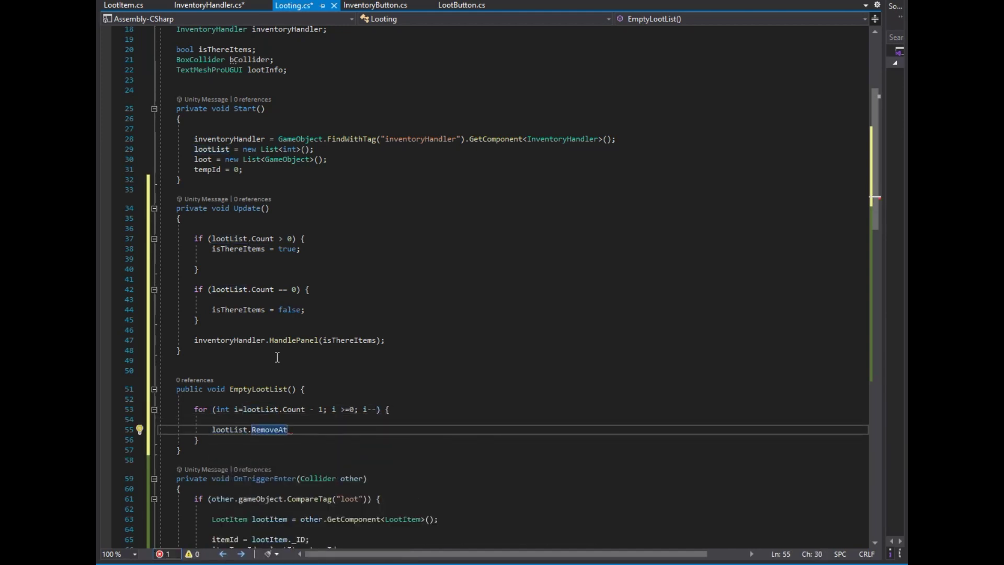
pyautogui.write('i')
pyautogui.press('Escape')
pyautogui.press('Down')
pyautogui.press('Down')
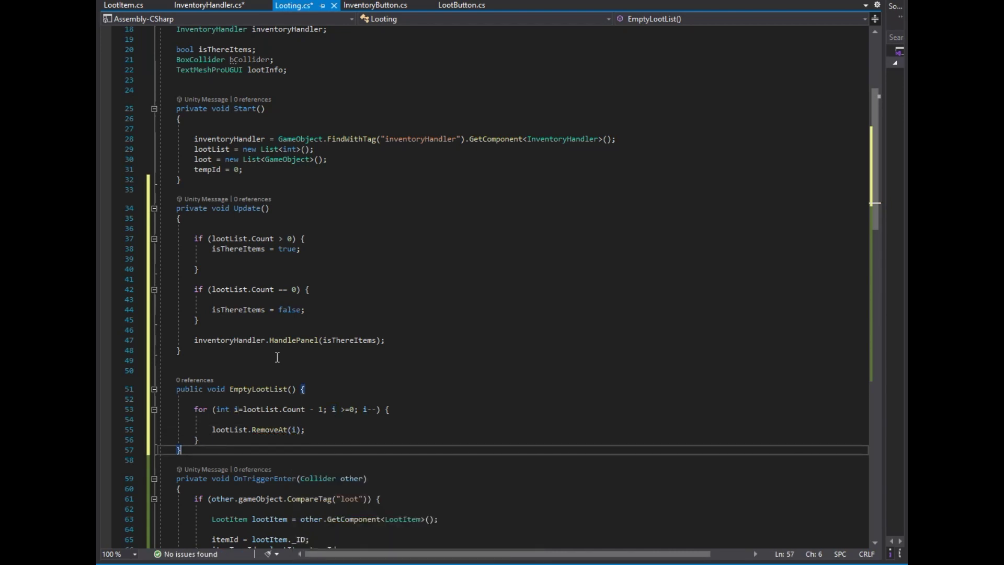
pyautogui.scroll(-4, 213, 388)
# Add public void ResetTempId() that sets tempId to 0.
pyautogui.press('Return')
pyautogui.press('Return')
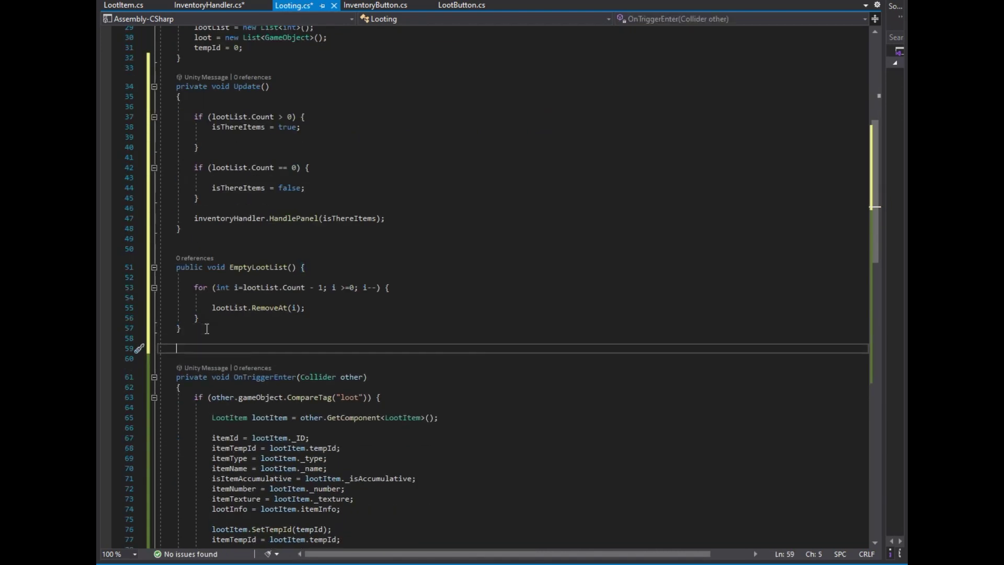
pyautogui.write('public void ResetTemp')
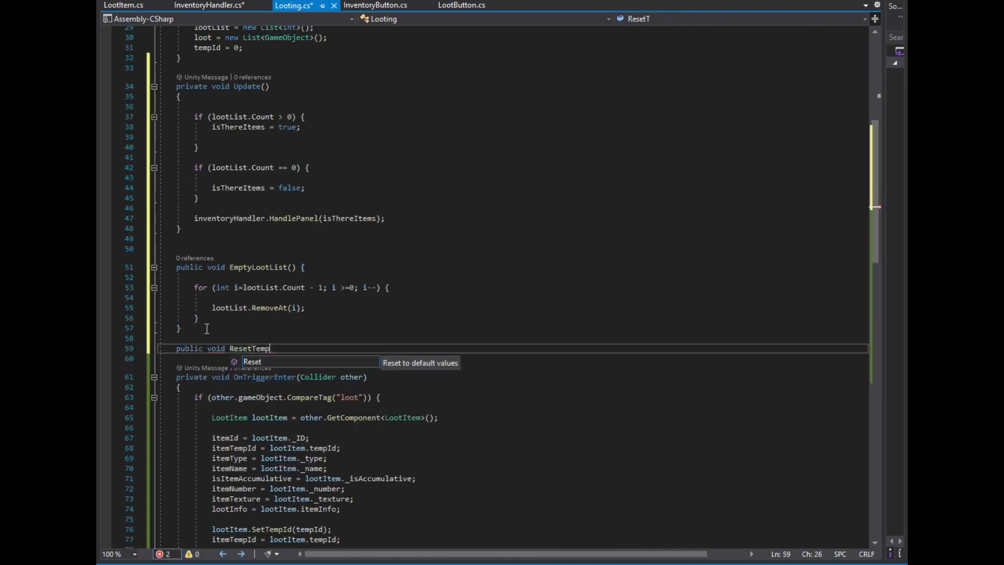
pyautogui.write('Id() {')
pyautogui.press('Return')
pyautogui.press('Return')
pyautogui.write('tempId = 0;')
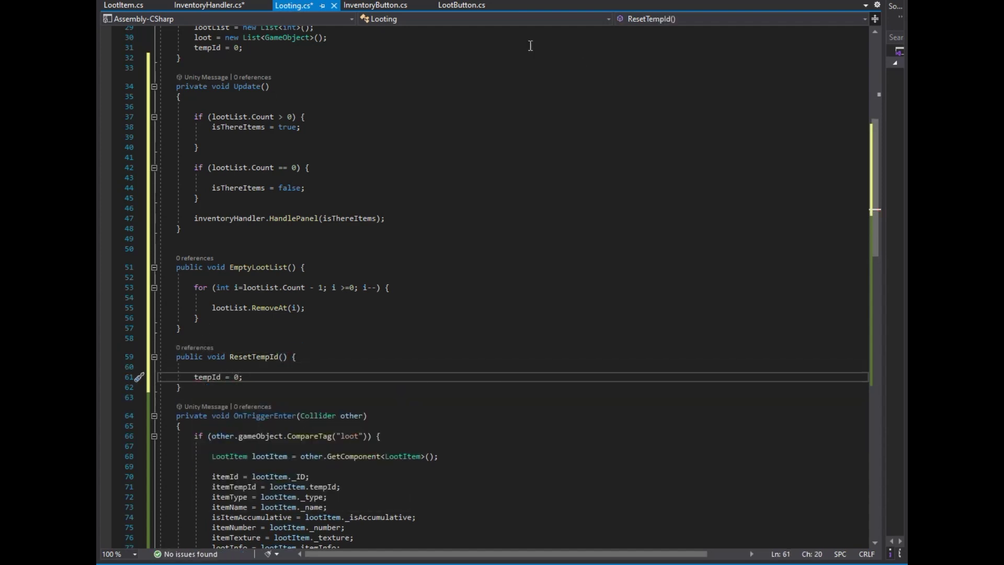
pyautogui.click(222, 8)
# In HandlePanel, add an if (!_isThereItems) block calling looting.EmptyLootList().
pyautogui.click(348, 337)
pyautogui.press('Return')
pyautogui.write('if()!_is')
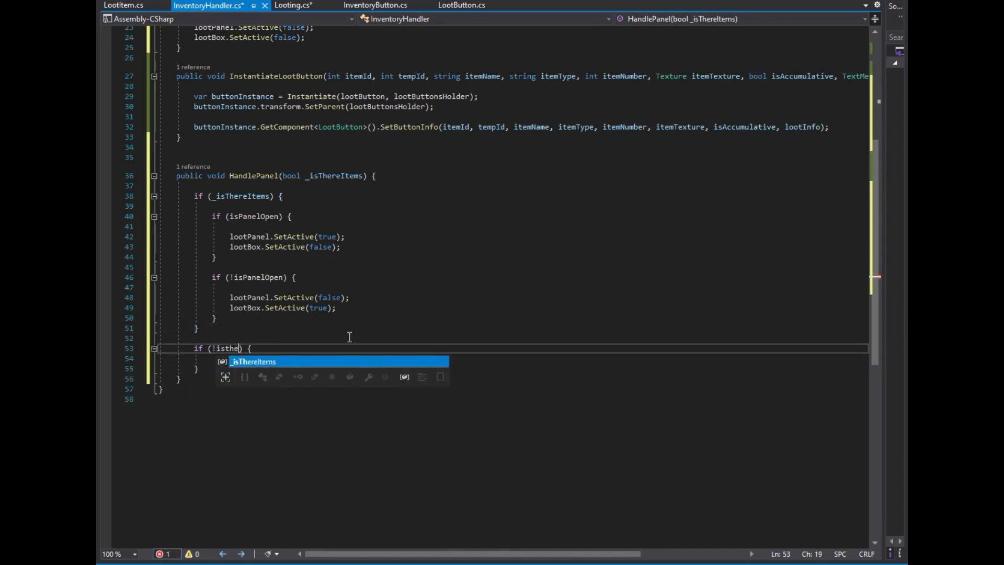
pyautogui.press('Tab')
pyautogui.press('Down')
pyautogui.press('Return')
pyautogui.write('looting.empty')
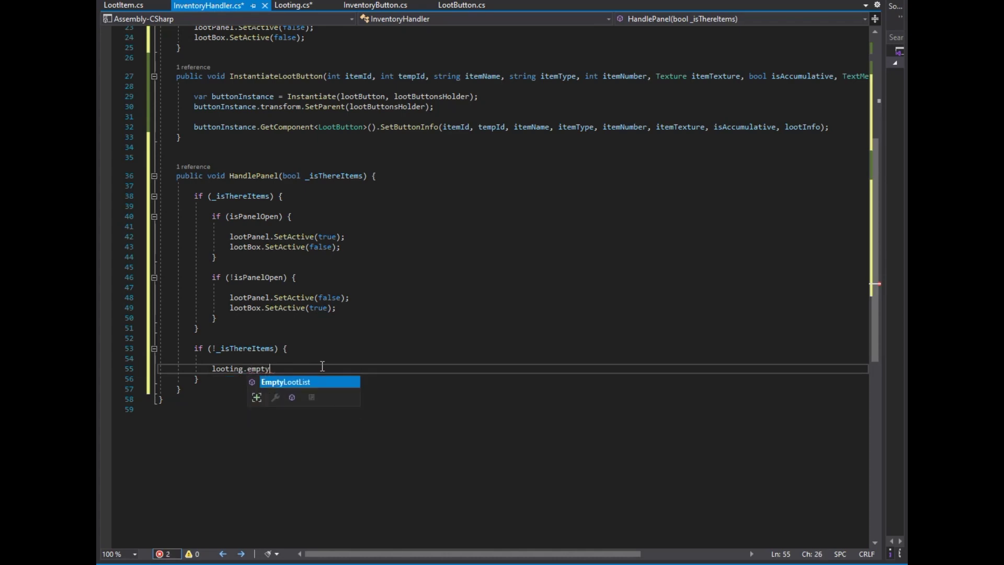
pyautogui.write(';')
# In Start, assign looting via GameObject.FindWithTag(...).GetComponent<Looting>().
pyautogui.scroll(5, 322, 366)
pyautogui.click(395, 160)
pyautogui.press('Return')
pyautogui.write('looting = GameObject.FindWith')
pyautogui.press('Tab')
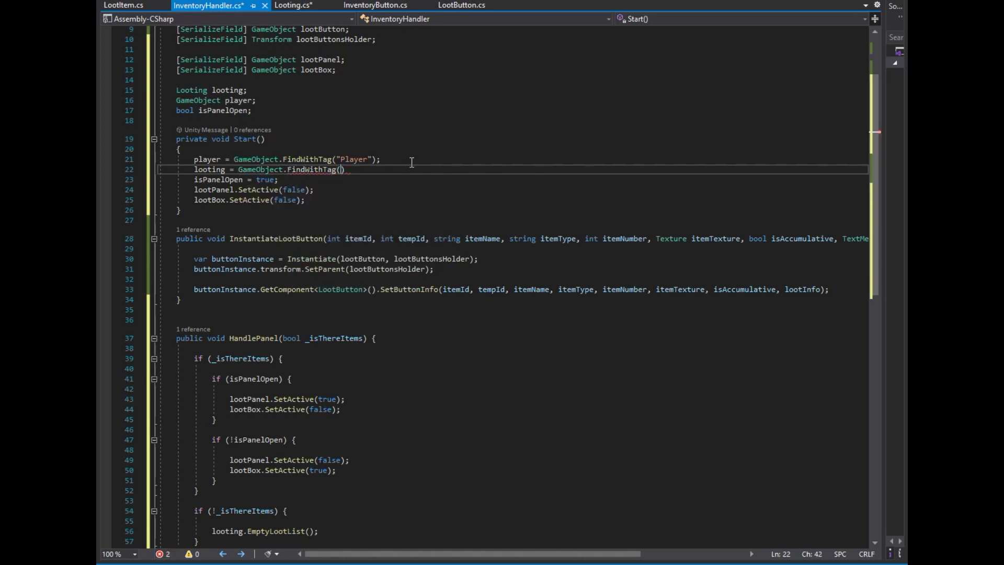
pyautogui.write('.getco')
pyautogui.press('Tab')
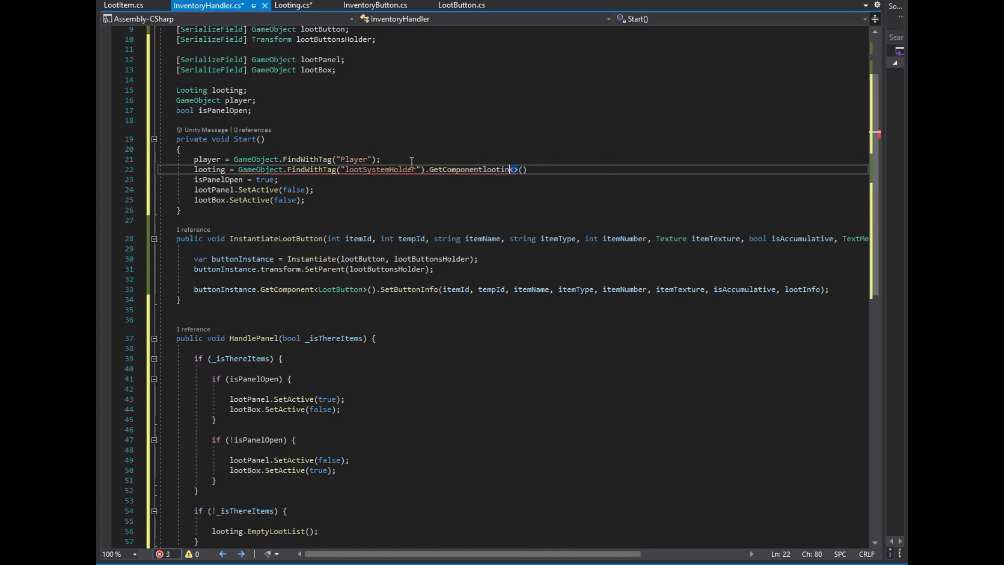
pyautogui.write('Looting')
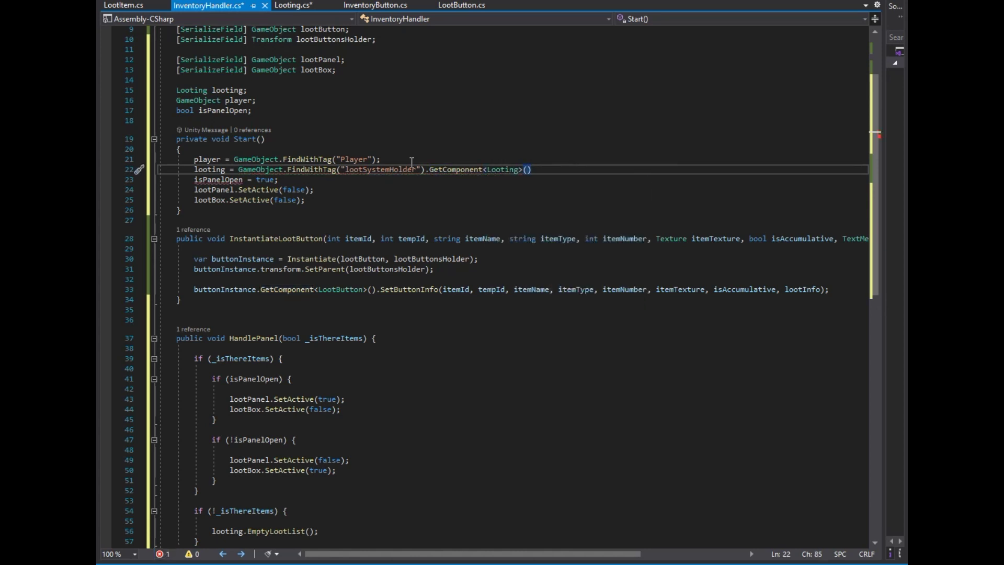
# Call looting.ResetTempId() and store lootButtonsHolder.transform.childCount in an int childCount.
pyautogui.scroll(-4, 366, 314)
pyautogui.scroll(-2, 352, 352)
pyautogui.click(353, 351)
pyautogui.press('Return')
pyautogui.write('looti.reset();')
pyautogui.press('Return')
pyautogui.press('Return')
pyautogui.write('int childCou')
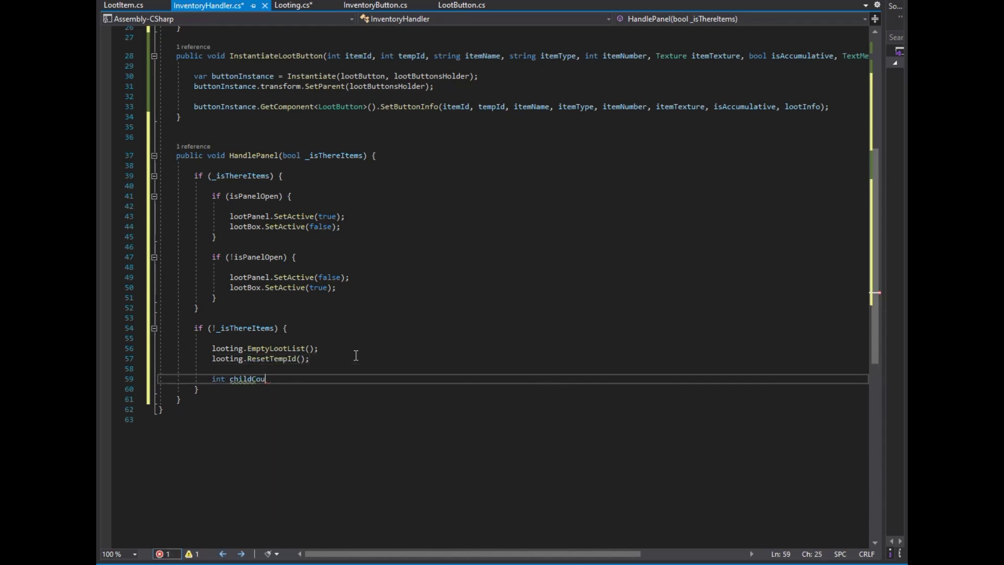
pyautogui.write('nt = lootButto')
pyautogui.press('Tab')
pyautogui.write('.')
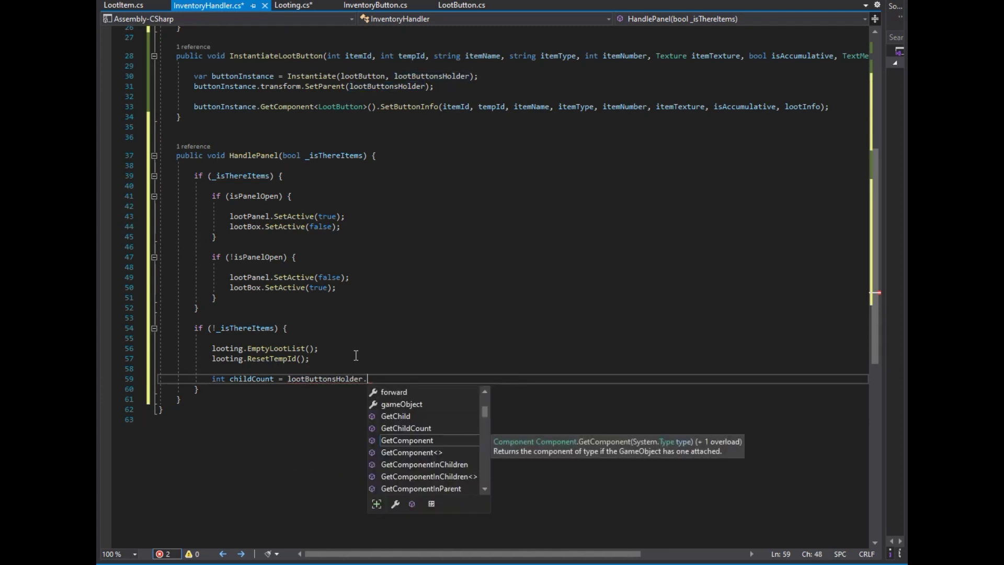
pyautogui.write('tra')
pyautogui.press('Tab')
pyautogui.write('.ch')
pyautogui.press('Tab')
pyautogui.press('Return')
pyautogui.press('Return')
# Loop over lootButtonsHolder's children, getting each GetChild(i).gameObject and destroying it.
pyautogui.write('for')
pyautogui.press('Tab')
pyautogui.press('Tab')
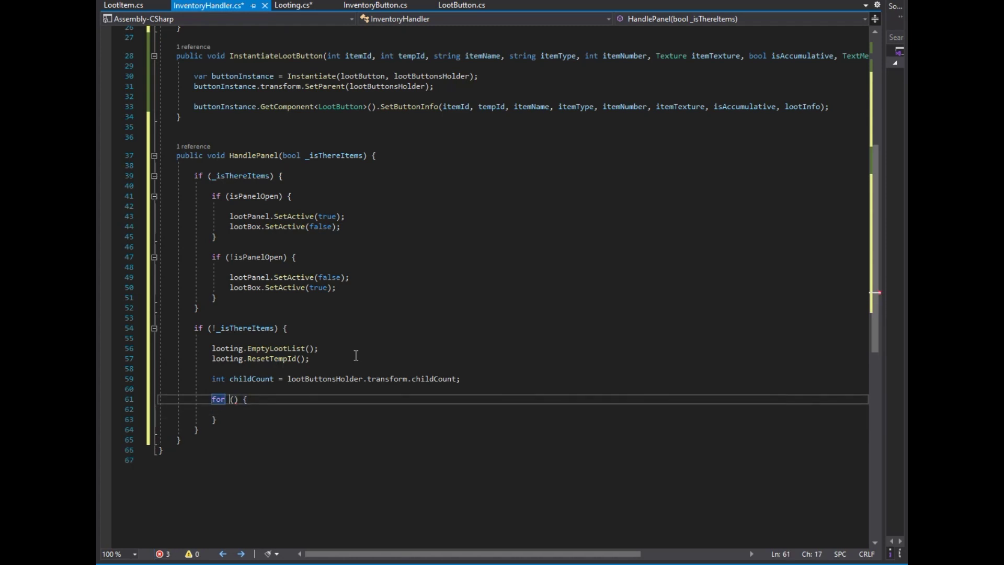
pyautogui.press('Right')
pyautogui.press('Right')
pyautogui.write('int i ')
pyautogui.write('< ch')
pyautogui.press('Tab')
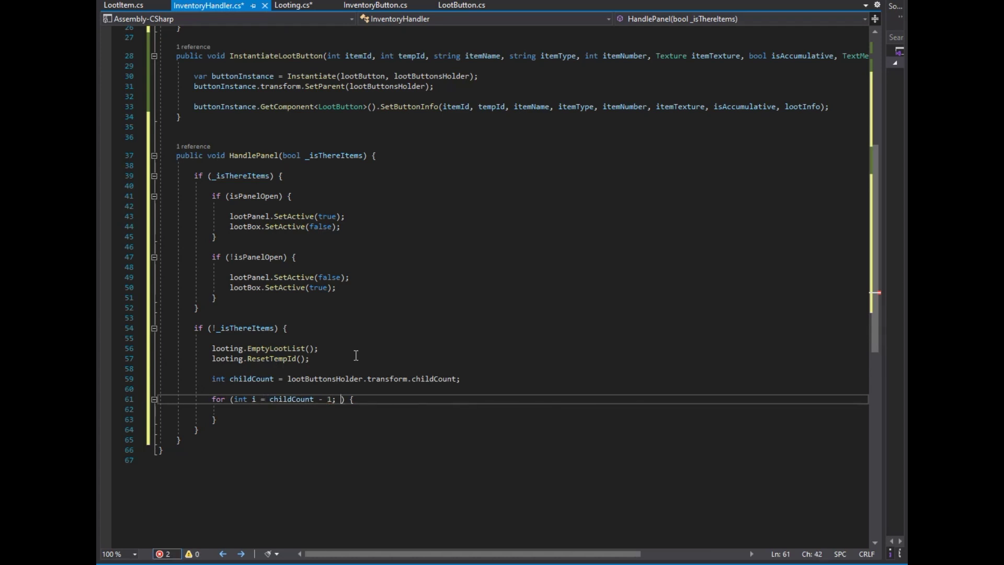
pyautogui.write('i >=0; i--')
pyautogui.press('Down')
pyautogui.press('Return')
pyautogui.write('game')
pyautogui.press('Down')
pyautogui.press('space')
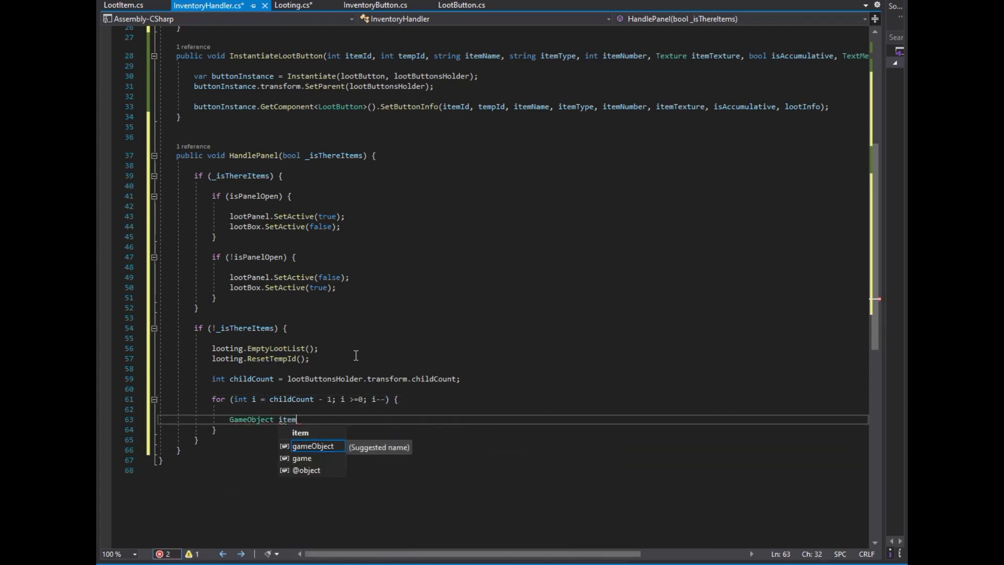
pyautogui.write(' = loot')
pyautogui.press('Tab')
pyautogui.write('.getc')
pyautogui.press('Tab')
pyautogui.write('i).gam')
pyautogui.press('Return')
pyautogui.write('GameObject.Destroy(i')
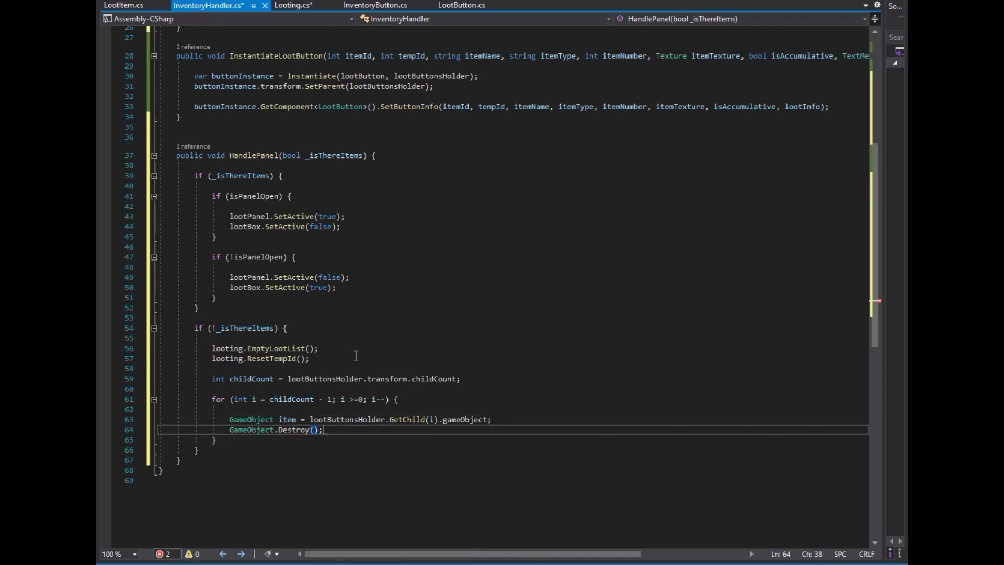
pyautogui.write('tem)')
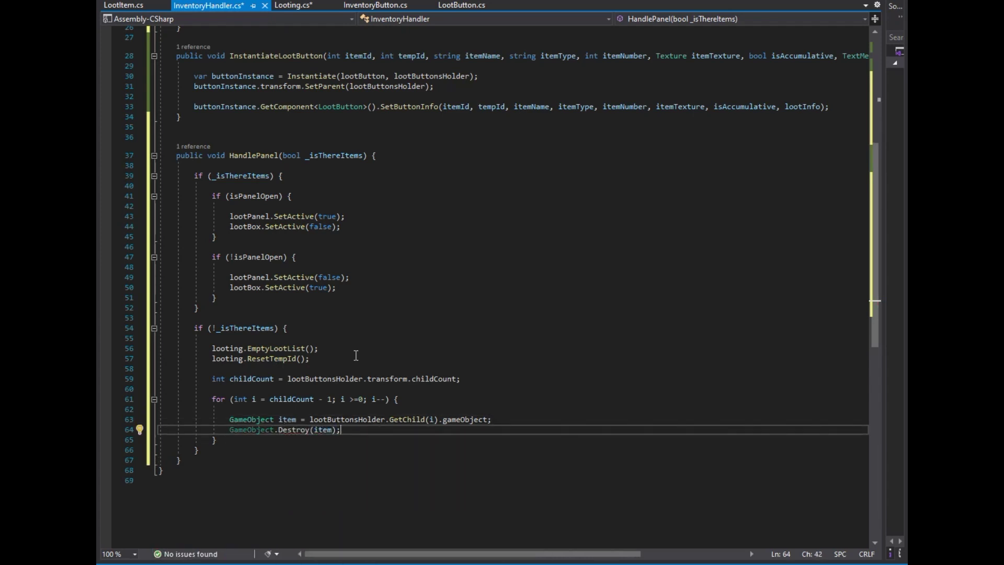
# Hide the panels with lootBox.SetActive(false) and lootPanel.SetActive(false).
pyautogui.press('Down')
pyautogui.press('End')
pyautogui.press('Return')
pyautogui.press('Return')
pyautogui.write('lootBox.set')
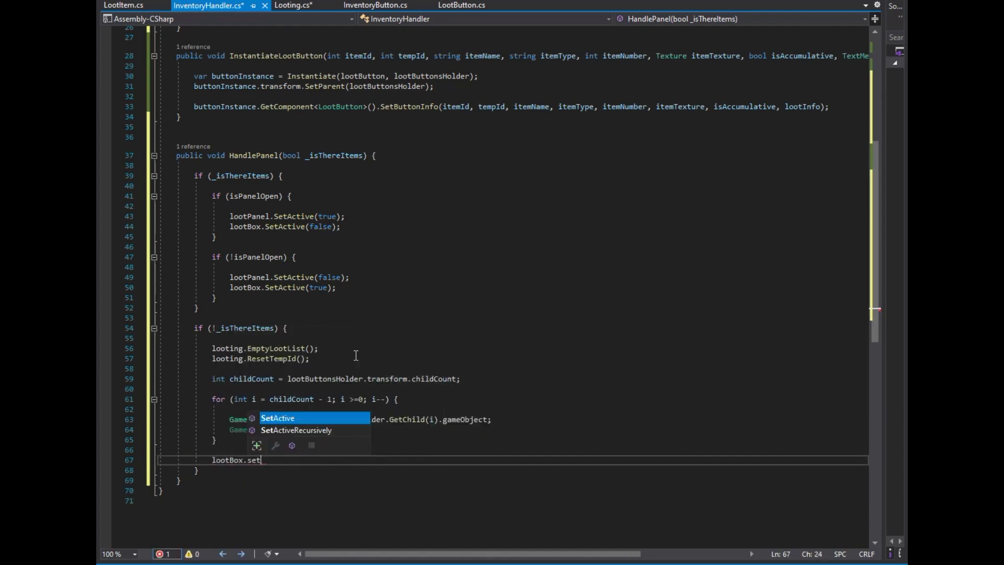
pyautogui.press('Tab')
pyautogui.write('false')
pyautogui.press('End')
pyautogui.press('Return')
pyautogui.write('lootPanel.set')
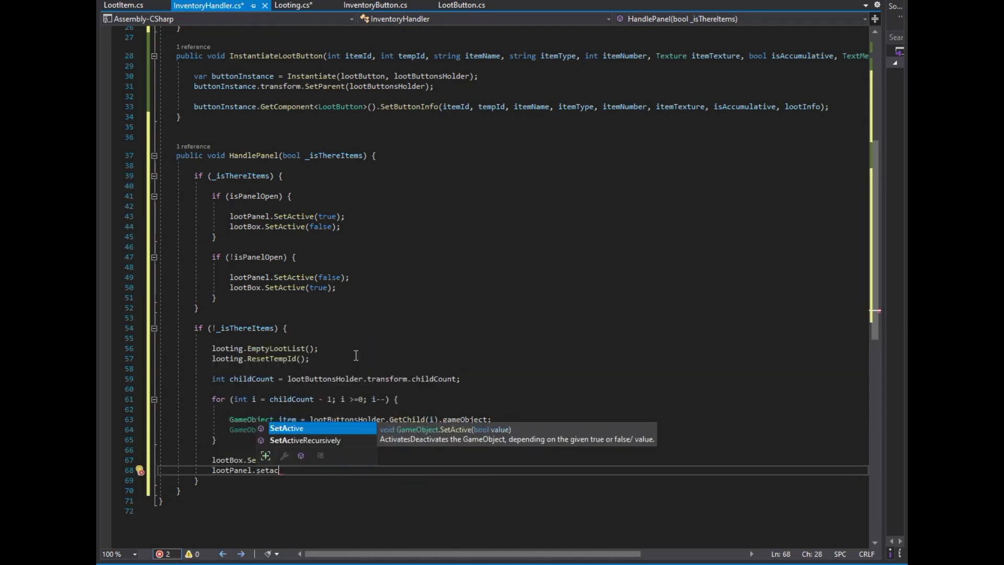
pyautogui.press('Tab')
pyautogui.write('()')
pyautogui.write('false);')
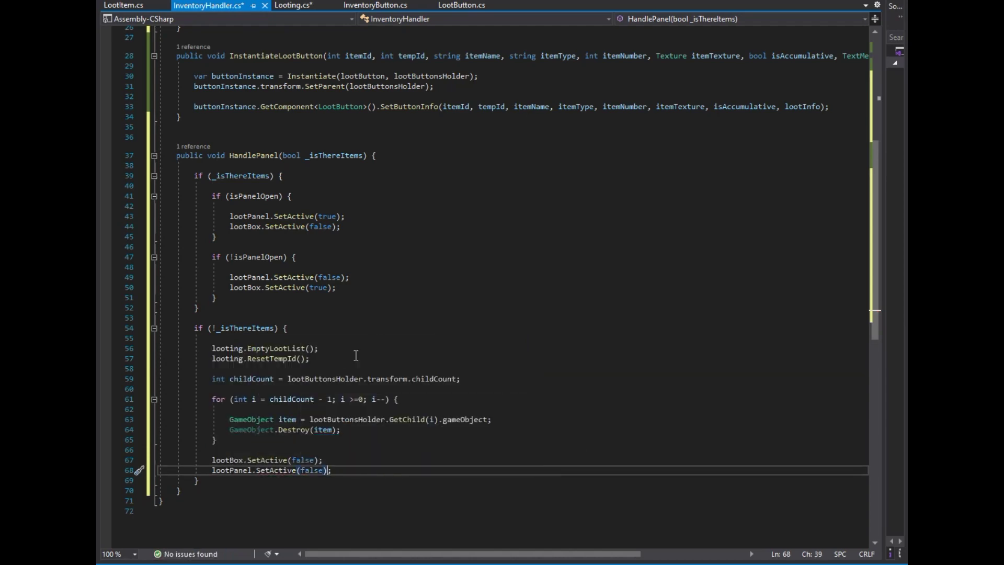
# Start a new public void ShowPanel() method below HandlePanel.
pyautogui.scroll(-3, 410, 374)
pyautogui.scroll(-2, 410, 374)
pyautogui.click(245, 349)
pyautogui.press('Return')
pyautogui.write('public void ShowPanel')
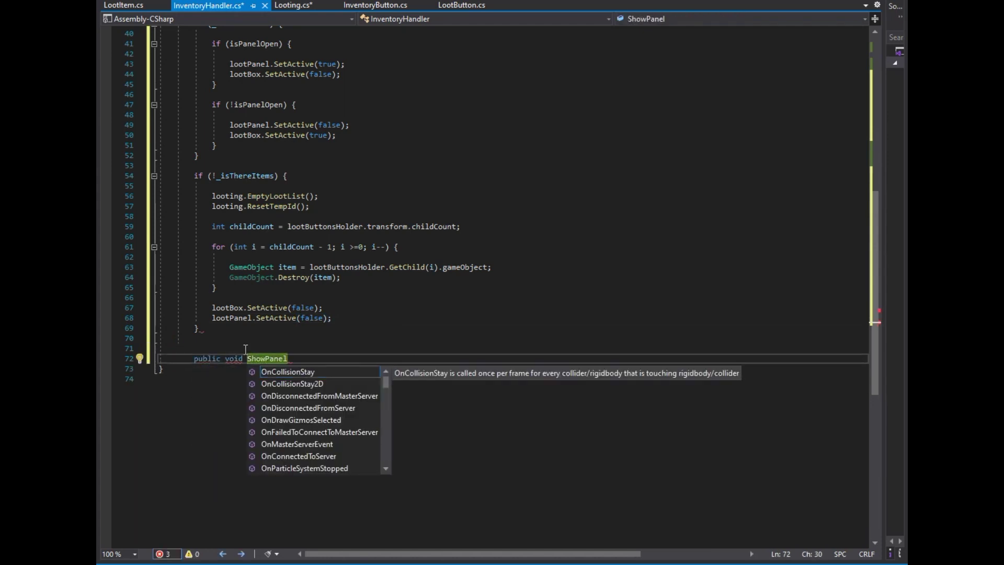
pyautogui.write('() {')
# Add empty ShowPanel and ClosePanel methods to InventoryHandler.
pyautogui.press('Return')
pyautogui.press('Return')
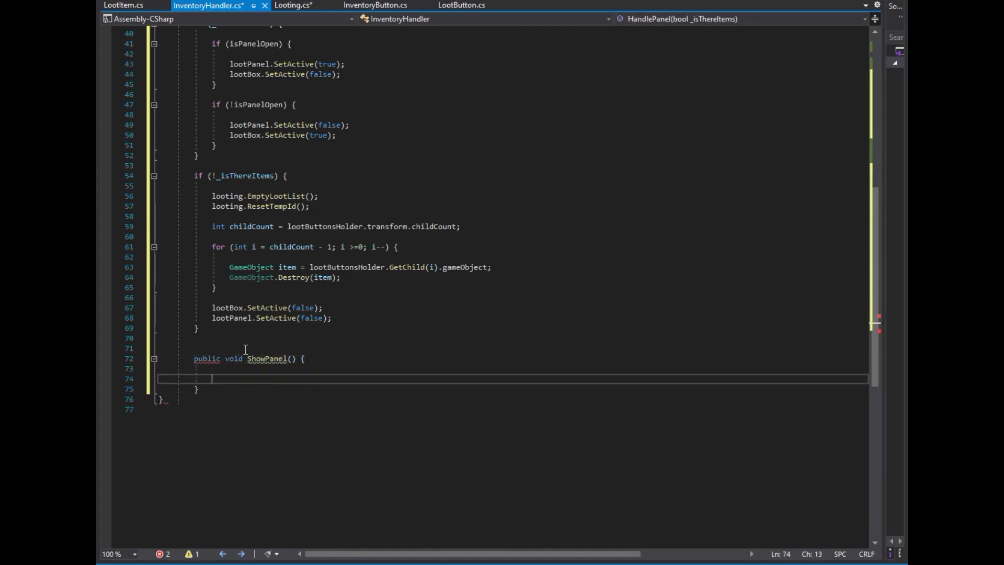
pyautogui.click(227, 303)
pyautogui.press('Return')
pyautogui.press('Return')
pyautogui.write('public void ClosePanel()')
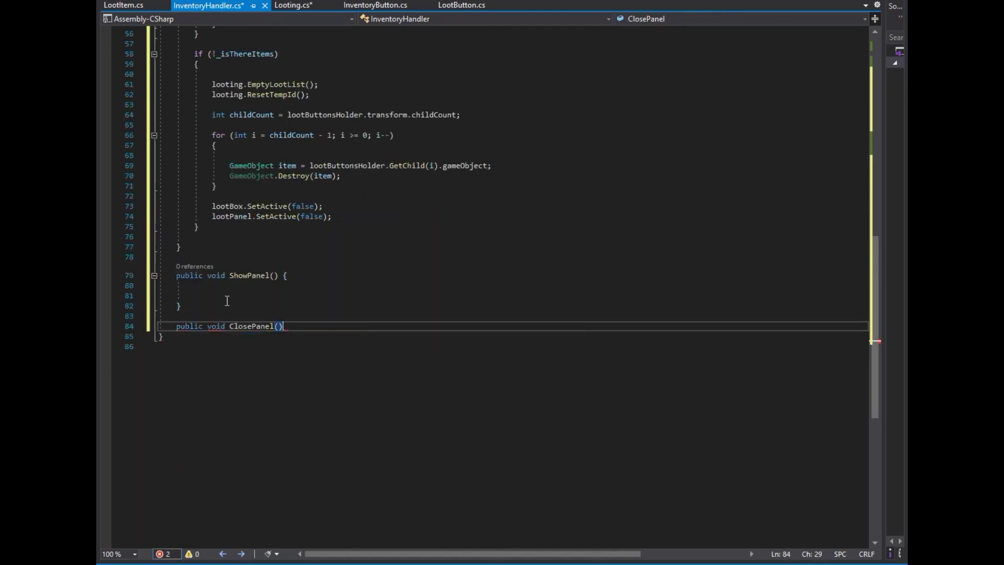
pyautogui.press('Return')
# In Looting.cs, add a public void ShowPanel() method after ResetTempId.
pyautogui.hotkey('ctrl', 'Tab')
pyautogui.scroll(-5, 269, 266)
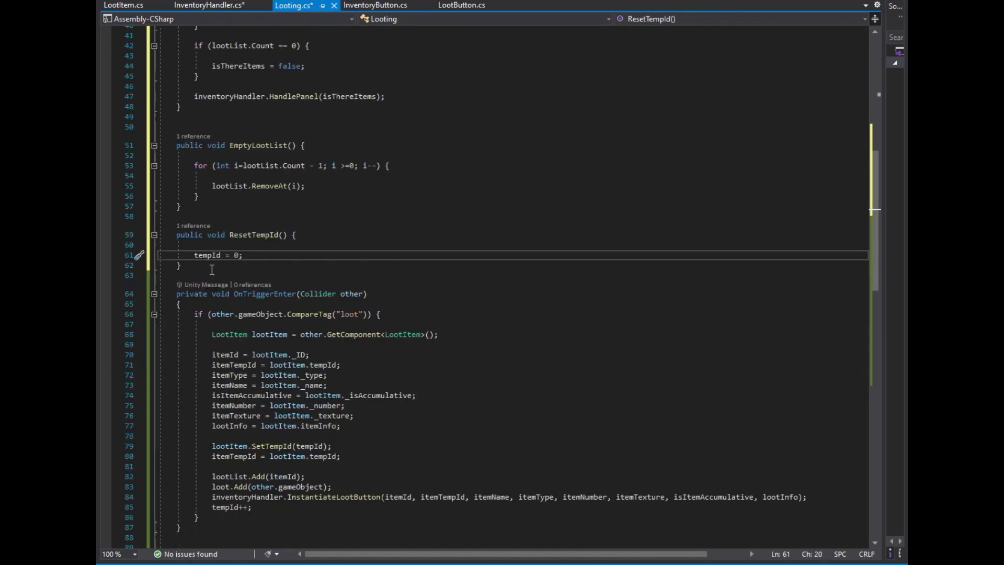
pyautogui.click(269, 266)
pyautogui.press('Return')
pyautogui.write('public void ')
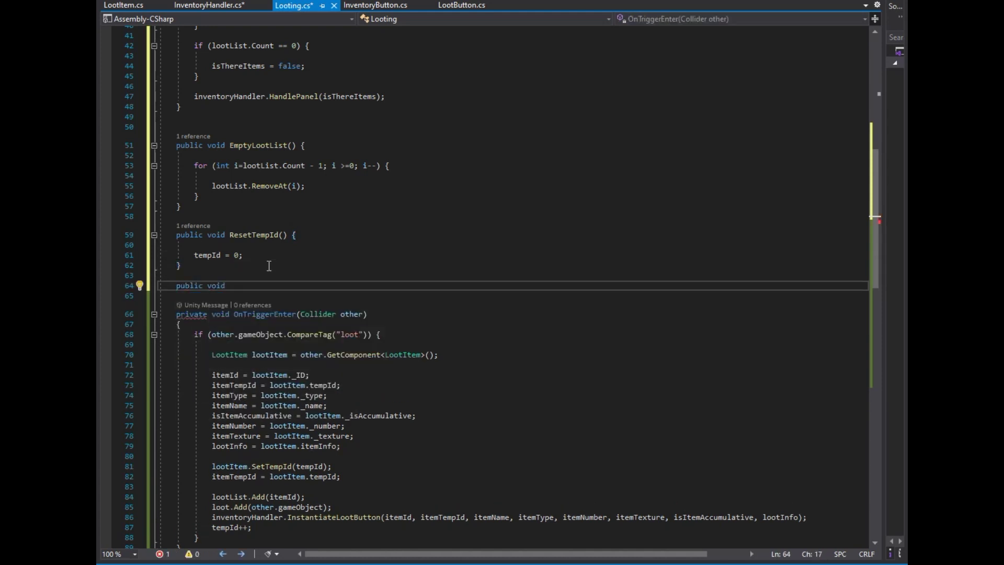
pyautogui.write('ShowPanel() {')
pyautogui.press('Return')
pyautogui.press('Up')
# Add a using UnityEngine.InputSystem directive to Looting.cs.
pyautogui.scroll(7, 269, 265)
pyautogui.scroll(6, 269, 266)
pyautogui.click(249, 51)
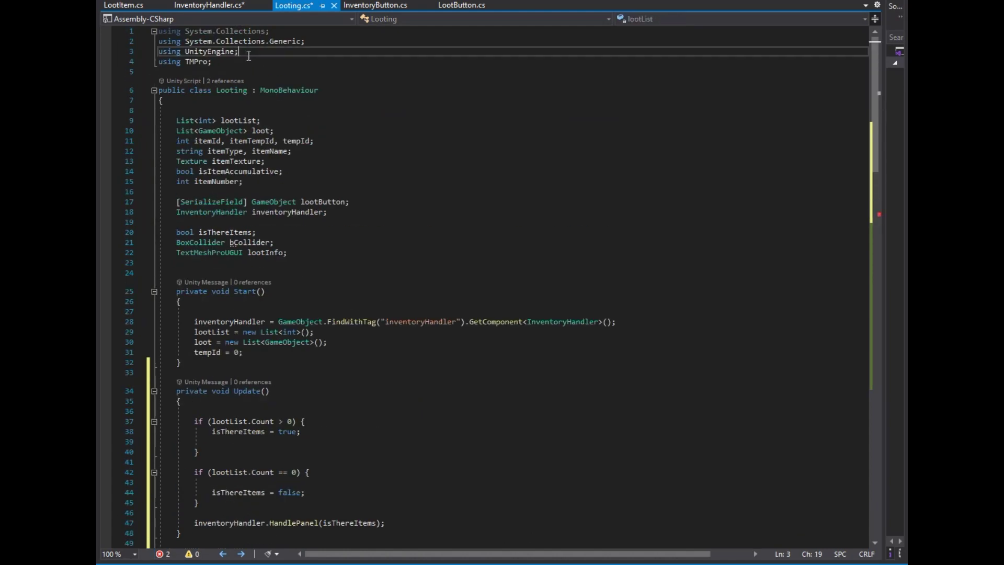
pyautogui.press('Return')
pyautogui.write('using UnityEngine.in')
pyautogui.press('Down')
pyautogui.press('Tab')
# Give ShowPanel an InputAction.CallbackContext context parameter.
pyautogui.scroll(-16, 357, 369)
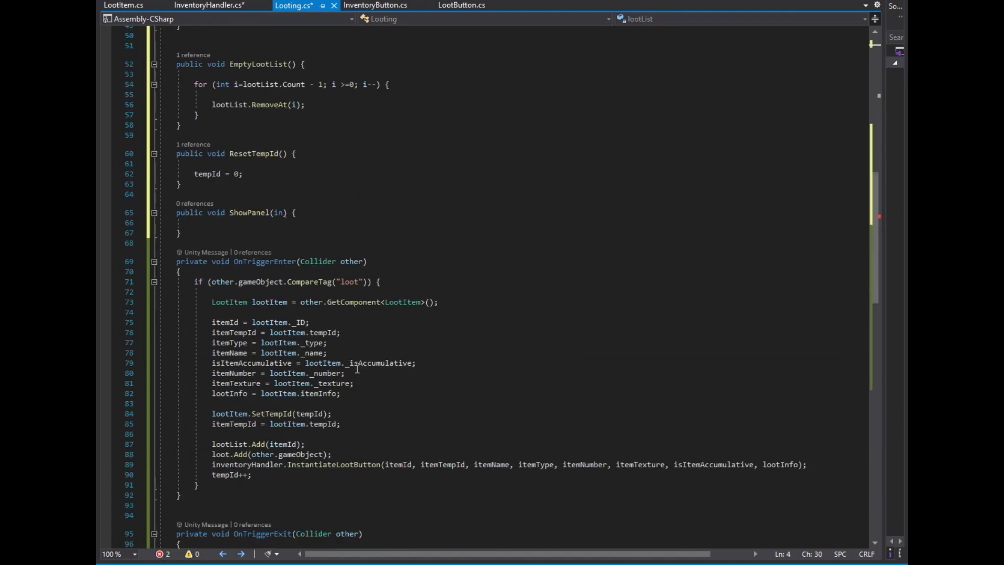
pyautogui.click(285, 212)
pyautogui.hotkey('ctrl', 'space')
pyautogui.write('put')
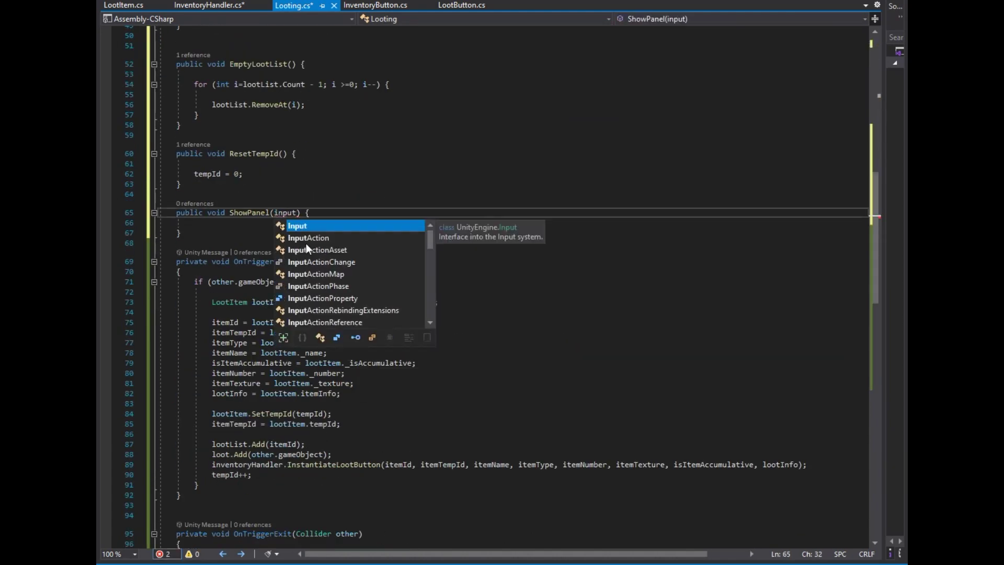
pyautogui.write('Action.CallbackContext _context')
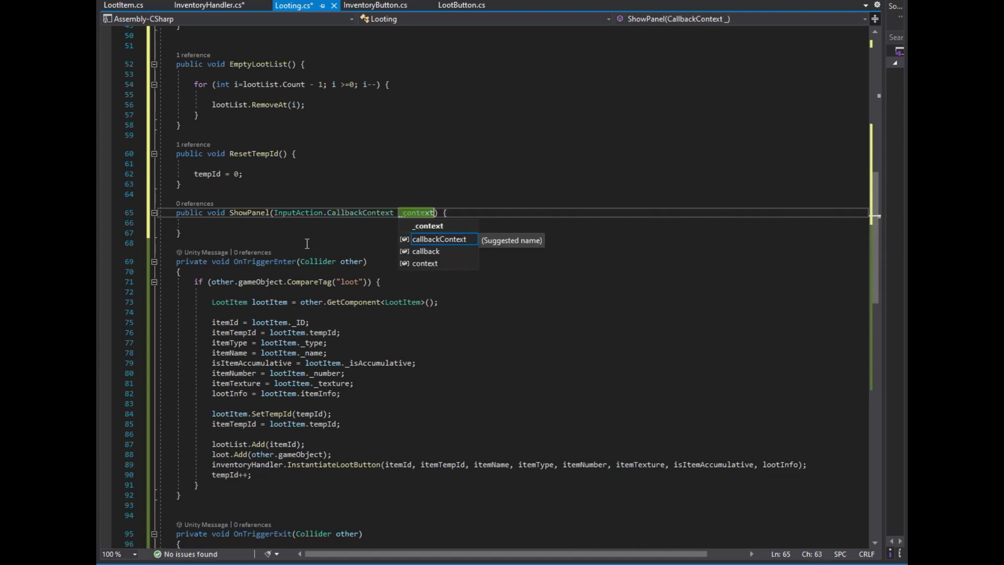
pyautogui.press('Escape')
pyautogui.press('Down')
# Make ShowPanel call inventoryHandler.ShowPanel when context.performed.
pyautogui.press('Return')
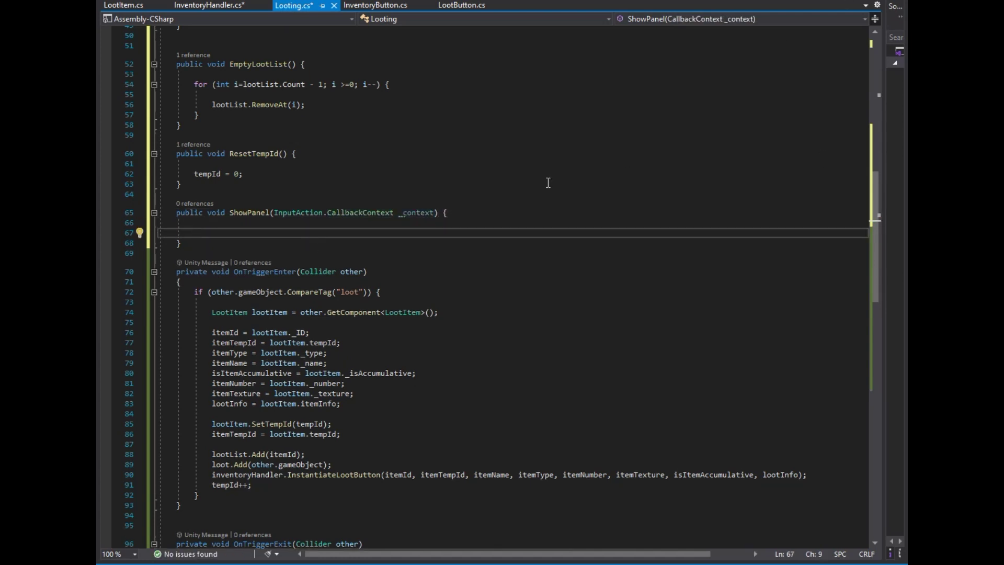
pyautogui.write('if')
pyautogui.press('Tab')
pyautogui.press('Tab')
pyautogui.write('context.perf')
pyautogui.press('Tab')
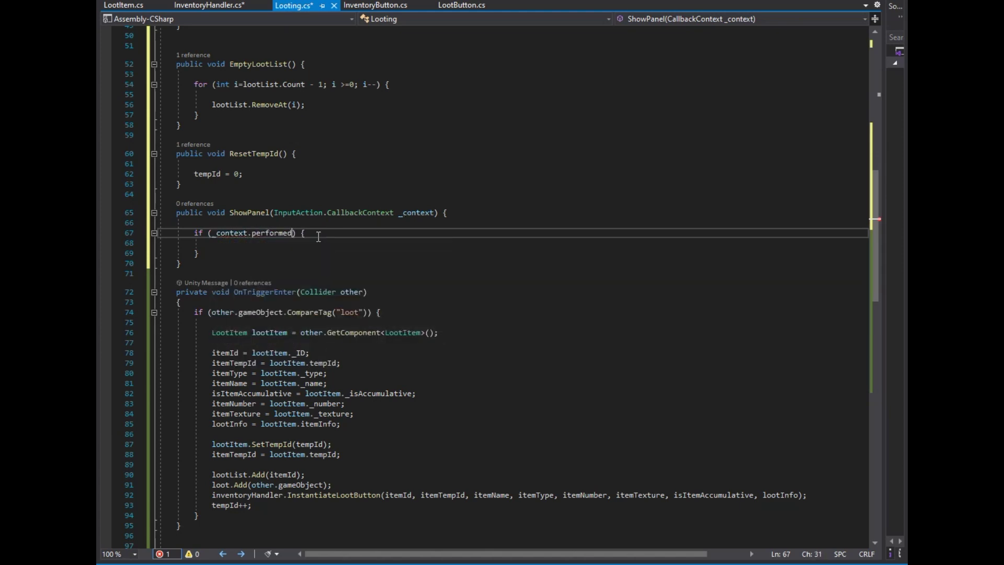
pyautogui.press('Return')
pyautogui.write('inventor')
pyautogui.press('Tab')
pyautogui.write('.show')
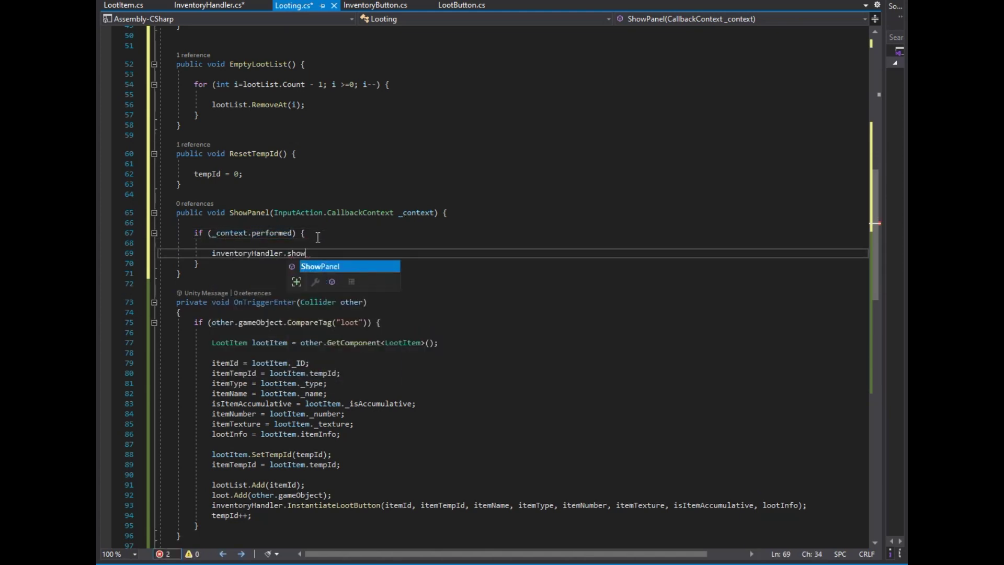
pyautogui.write(';')
# Duplicate ShowPanel as a ClosePanel handler forwarding to inventoryHandler's ClosePanel.
pyautogui.hotkey('shift', 'Up')
pyautogui.hotkey('shift', 'Up')
pyautogui.hotkey('shift', 'Up')
pyautogui.hotkey('ctrl', 'd')
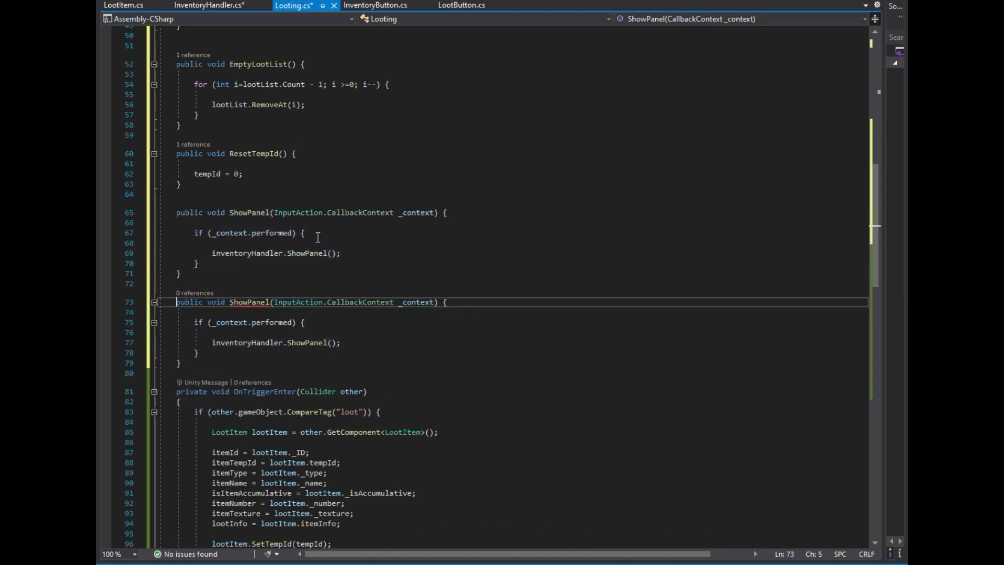
pyautogui.write('ClosePanel')
pyautogui.press('Down')
pyautogui.press('Down')
pyautogui.press('Down')
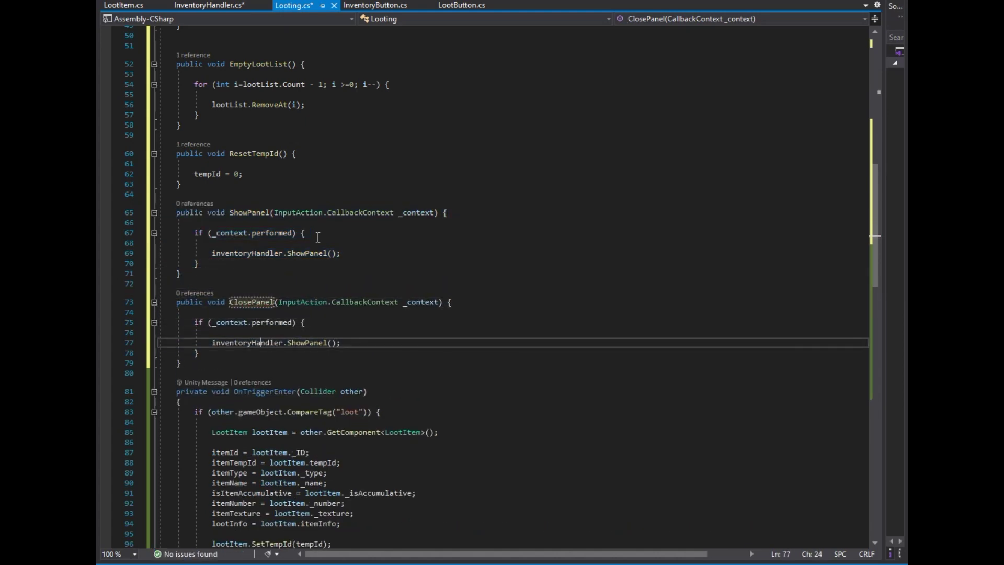
pyautogui.write('Cl')
# Start declaring public void BoxColliderRoutine() below ClosePanel.
pyautogui.scroll(-4, 317, 237)
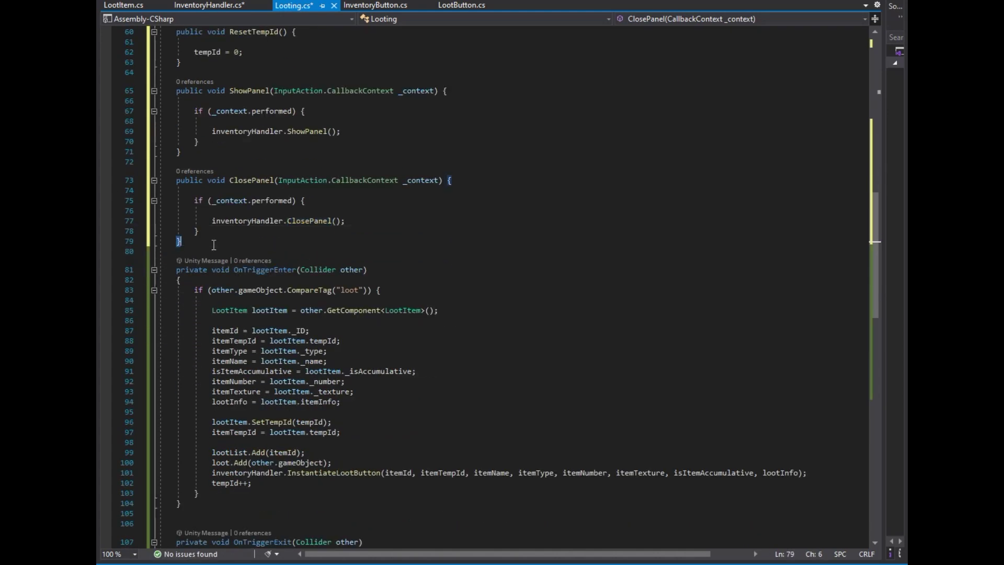
pyautogui.click(213, 245)
pyautogui.press('Return')
pyautogui.press('Return')
pyautogui.write('public void BoxColliderRoutine')
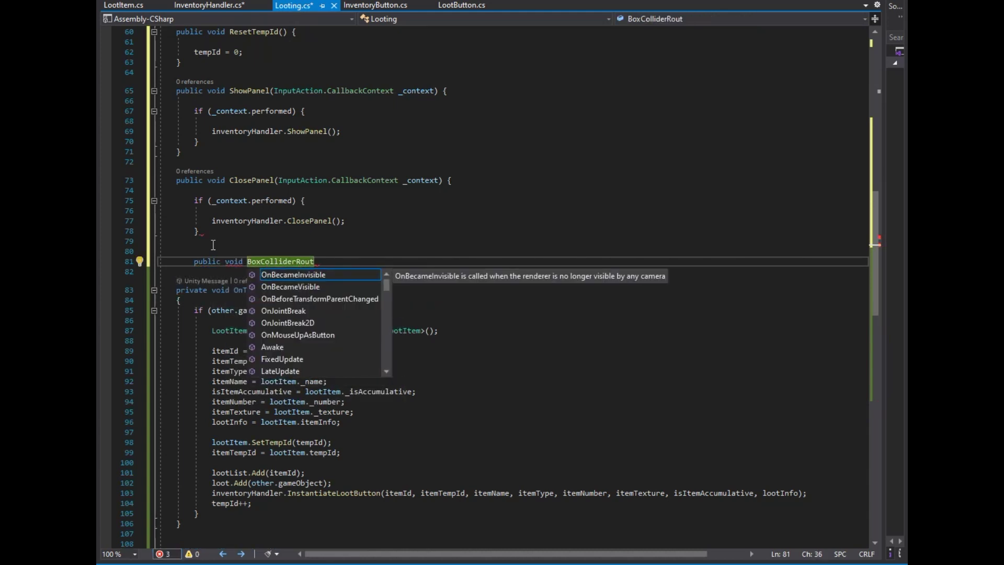
pyautogui.write('() {')
# Finish the BoxColliderRoutine body and add ClosePanel's missing closing brace.
pyautogui.press('Return')
pyautogui.press('Down')
pyautogui.hotkey('shift', 'Up')
pyautogui.hotkey('shift', 'Up')
pyautogui.press('Escape')
pyautogui.press('Up')
pyautogui.write('}')
pyautogui.press('Down')
pyautogui.press('Down')
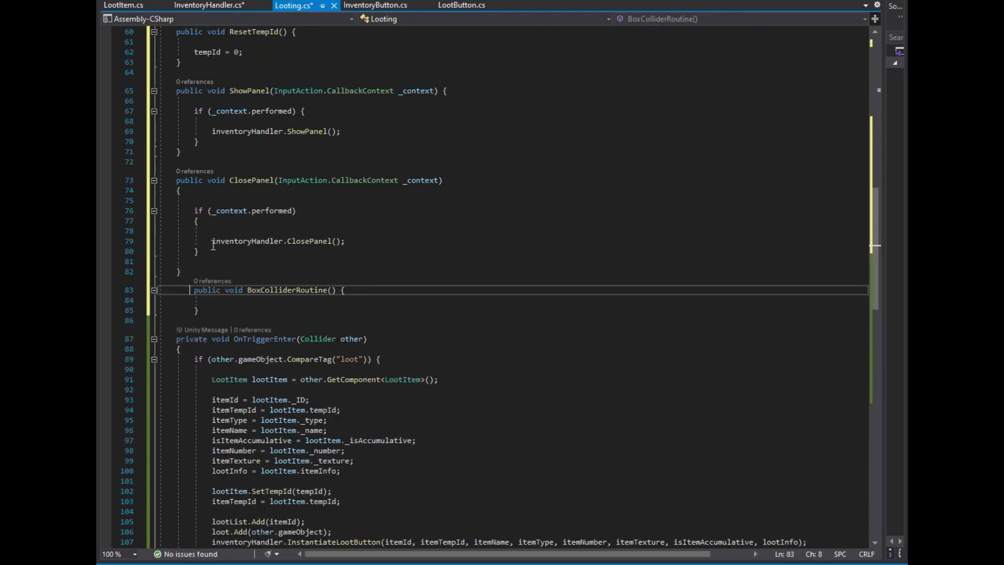
pyautogui.press('Down')
# Make BoxColliderRoutine call StartCoroutine on the collider coroutine.
pyautogui.write('Sta')
pyautogui.press('Tab')
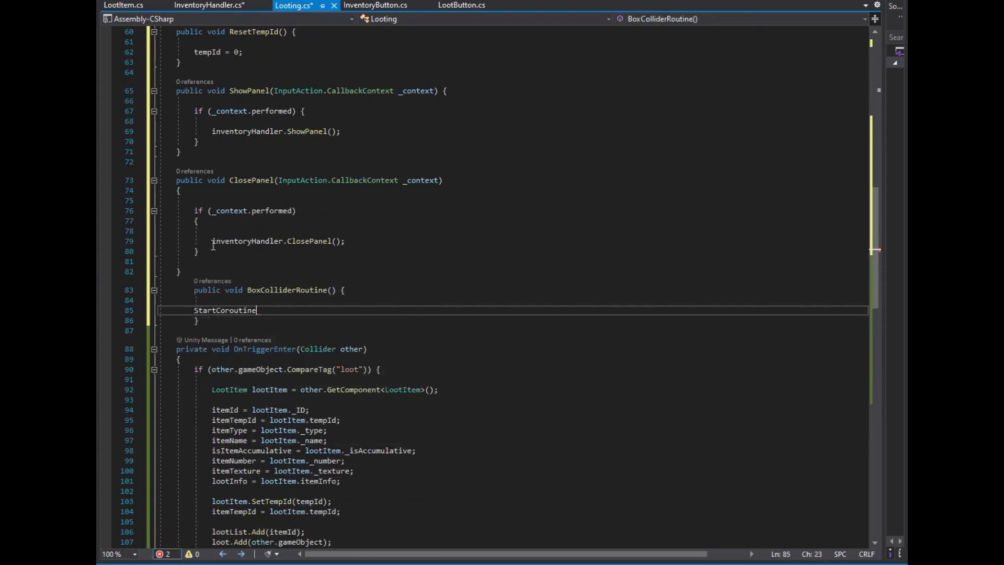
pyautogui.write('BoxCollider')
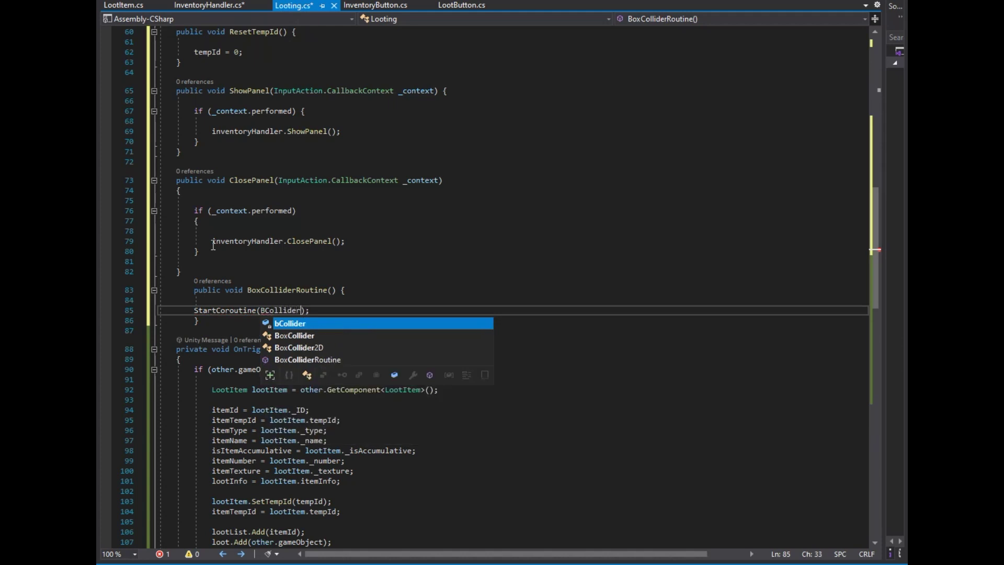
pyautogui.write('Routine(')
pyautogui.press('Down')
pyautogui.press('End')
pyautogui.press('Return')
pyautogui.press('Return')
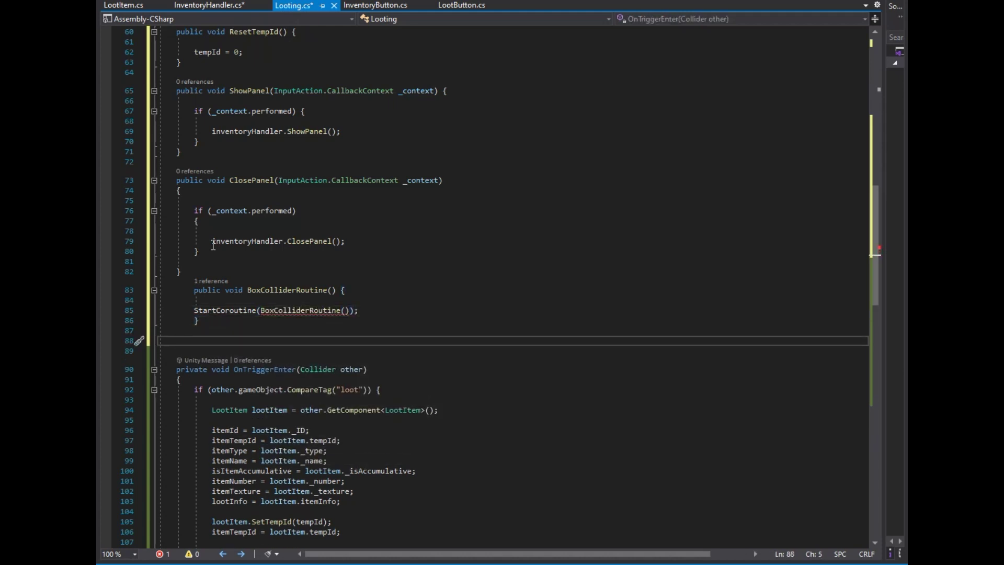
# Declare an IEnumerator BColliderRoutine() method.
pyautogui.write('ienume')
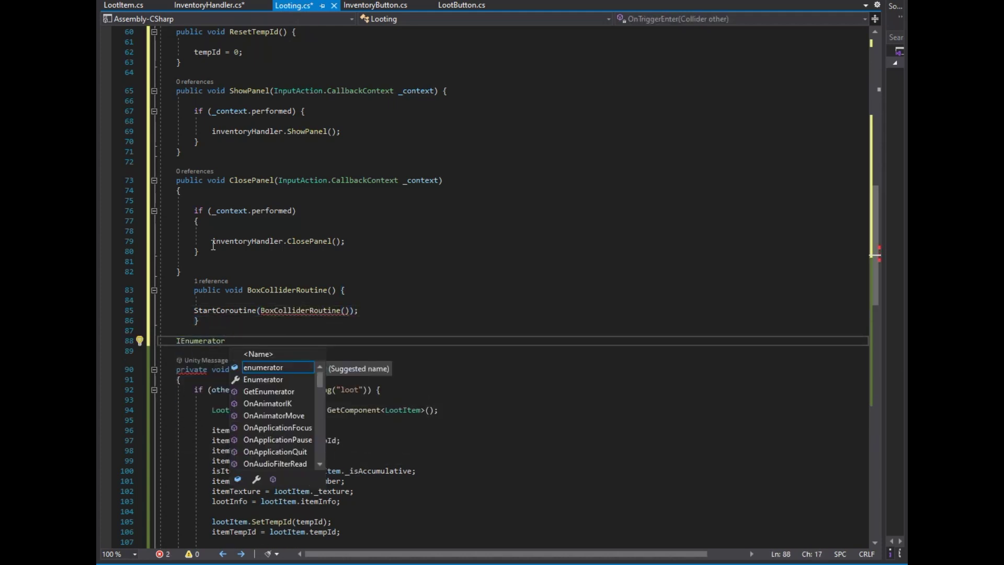
pyautogui.click(274, 310)
pyautogui.press('BackSpace')
pyautogui.press('BackSpace')
pyautogui.press('Down')
pyautogui.press('Down')
pyautogui.press('Down')
pyautogui.write('B')
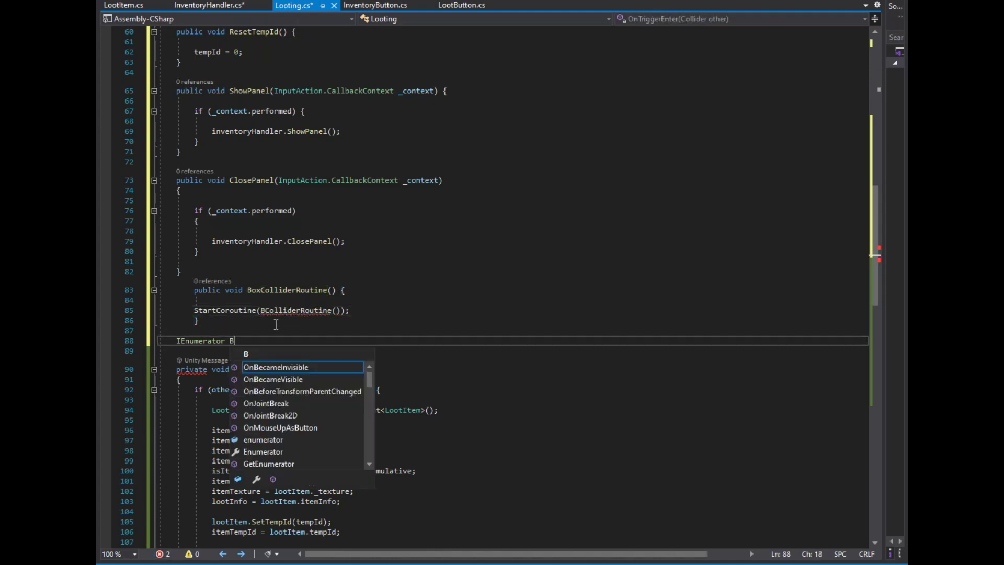
pyautogui.write('ColliderRoutine() {')
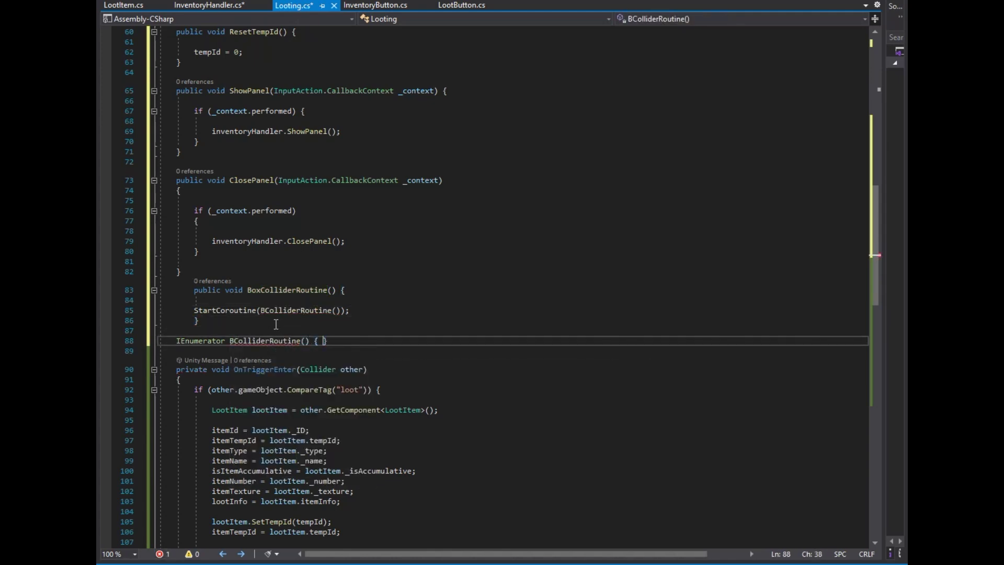
pyautogui.press('Return')
pyautogui.press('Return')
# In BColliderRoutine, disable bCollider, wait 0.05 seconds, then re-enable it.
pyautogui.scroll(-4, 276, 324)
pyautogui.write('bCollider.enabled')
pyautogui.press('Return')
pyautogui.hotkey('ctrl', 'z')
pyautogui.write('= fa')
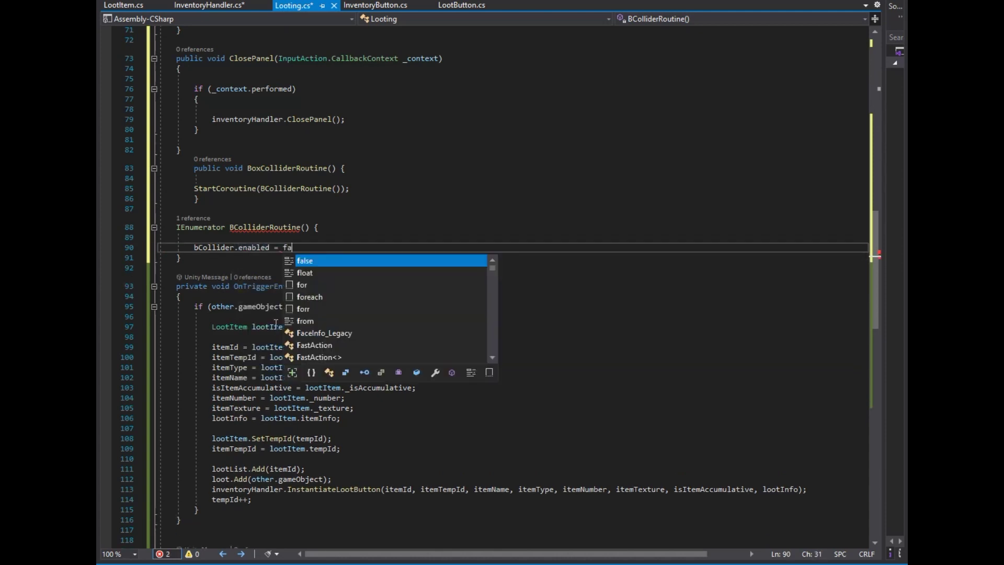
pyautogui.write('lse;')
pyautogui.press('Return')
pyautogui.write('yield return new WaitForSeconds(0.05f);')
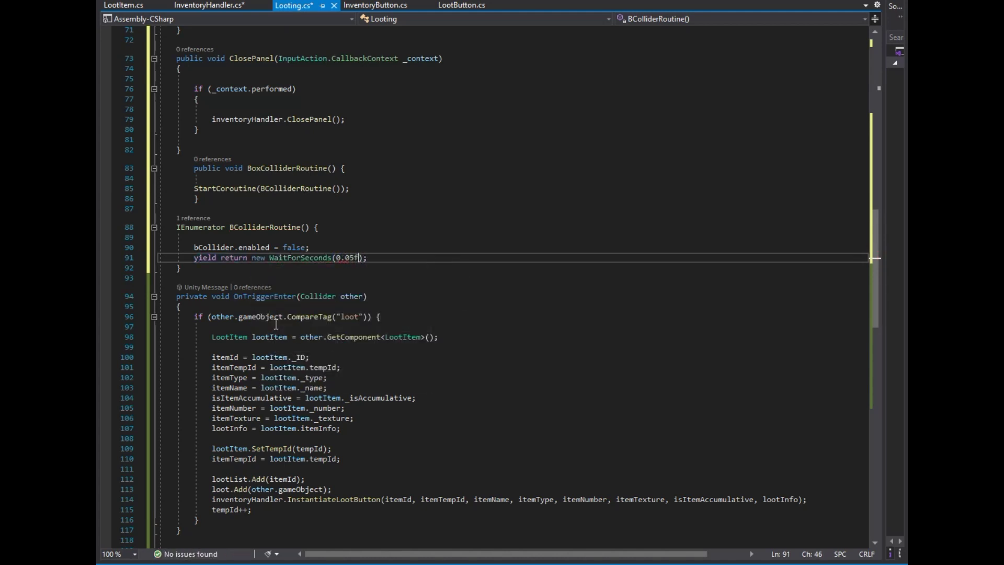
pyautogui.press('Return')
pyautogui.write('bCollider.enabled = true;')
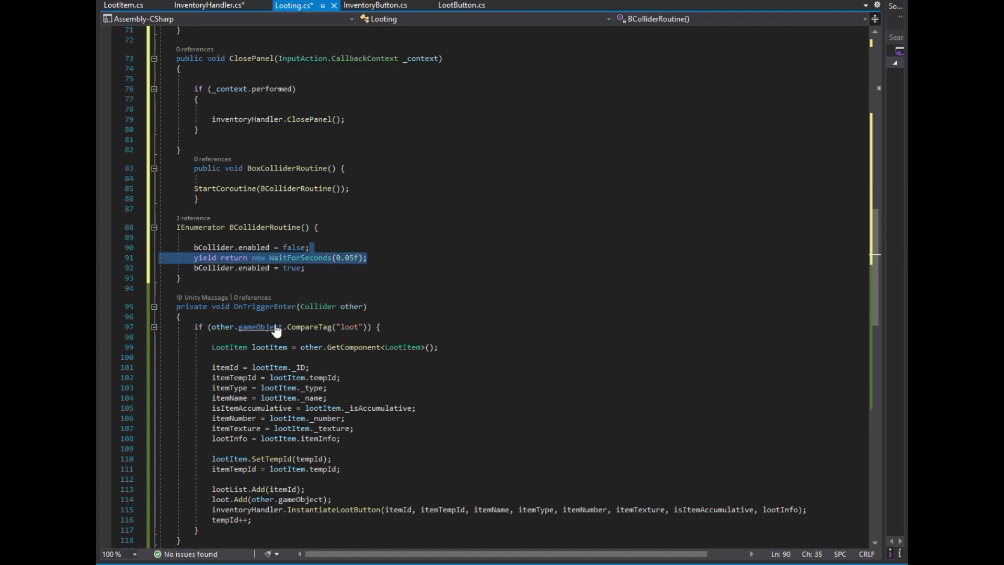
# Add a StopCoroutine(BColliderRoutine()) line after re-enabling the collider.
pyautogui.press('Return')
pyautogui.write('yield return new WaitForSeconds(0.05f);')
pyautogui.write('StopCoroutine();')
pyautogui.write('BCol')
pyautogui.press('Tab')
pyautogui.write('()')
pyautogui.click(372, 257)
# In InventoryHandler's ShowPanel, add an if (!isPanelOpen) block.
pyautogui.click(222, 7)
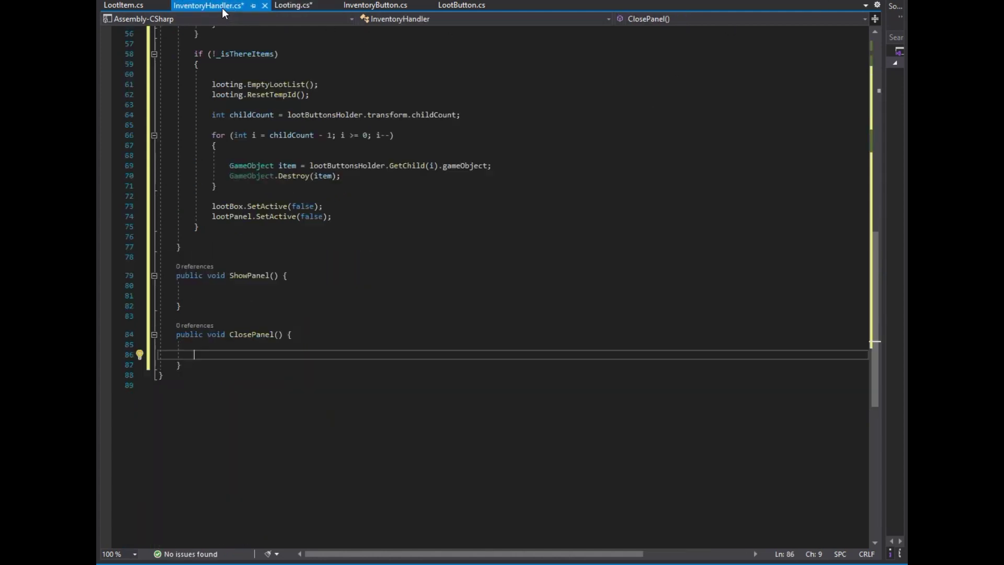
pyautogui.click(249, 294)
pyautogui.write('if')
pyautogui.press('Tab')
pyautogui.press('Tab')
pyautogui.press('Delete')
pyautogui.write('!is')
pyautogui.press('Tab')
pyautogui.press('Down')
pyautogui.press('Return')
# Inside it, clear and reset looting, run the collider routine, show lootPanel, set isPanelOpen true.
pyautogui.write('looting.em')
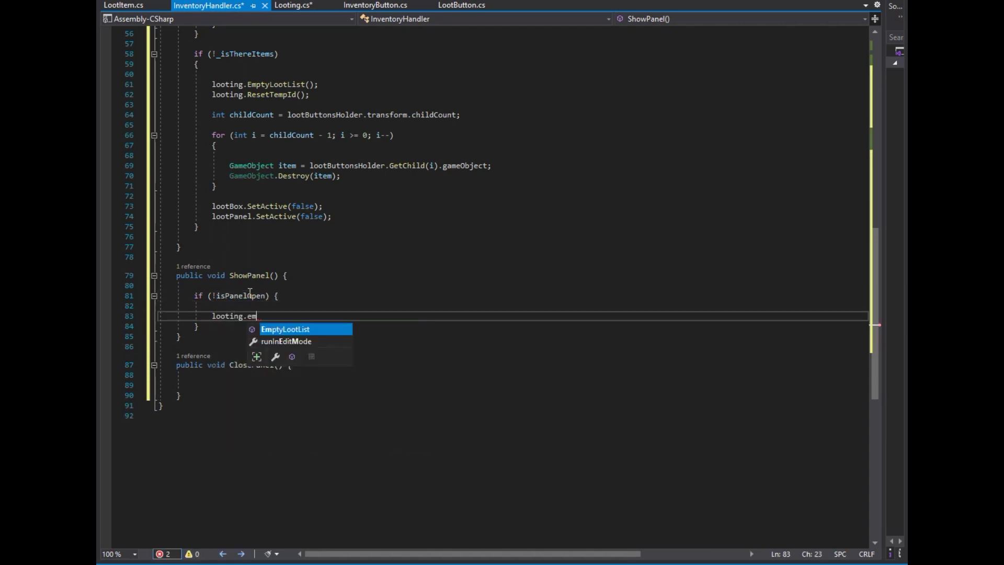
pyautogui.write('ptyLootList();')
pyautogui.press('Return')
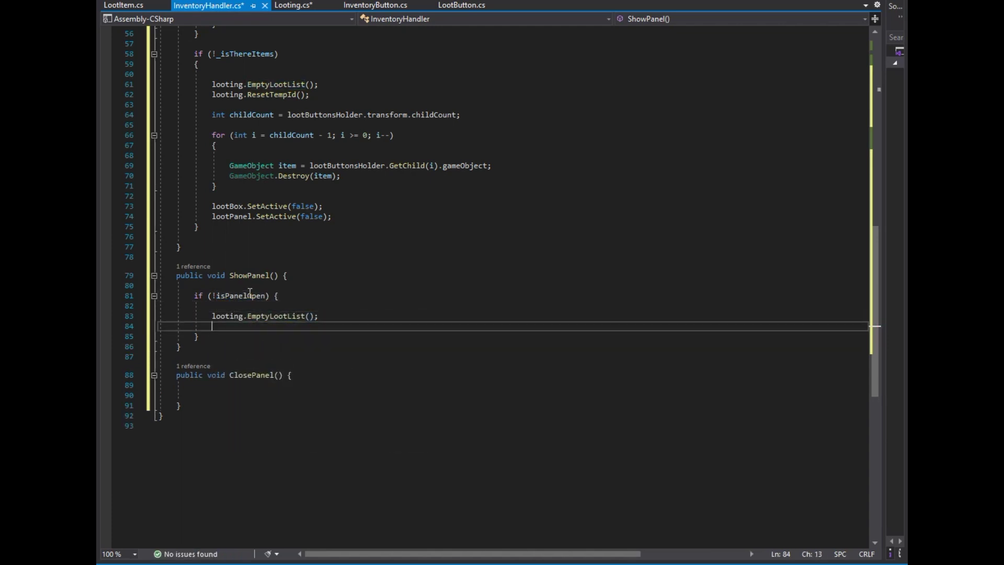
pyautogui.write('looting.reset()')
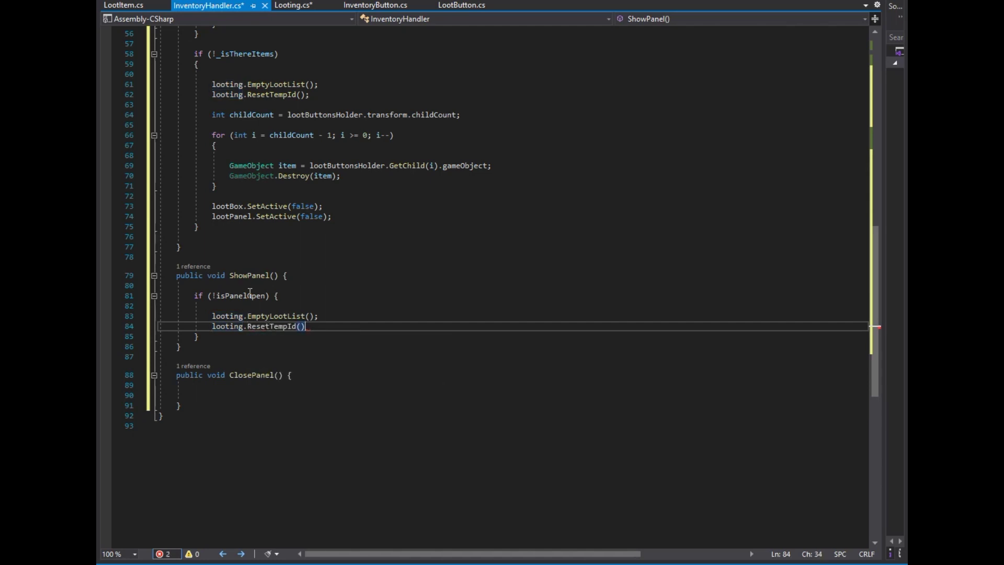
pyautogui.write(';')
pyautogui.press('Return')
pyautogui.write('loot')
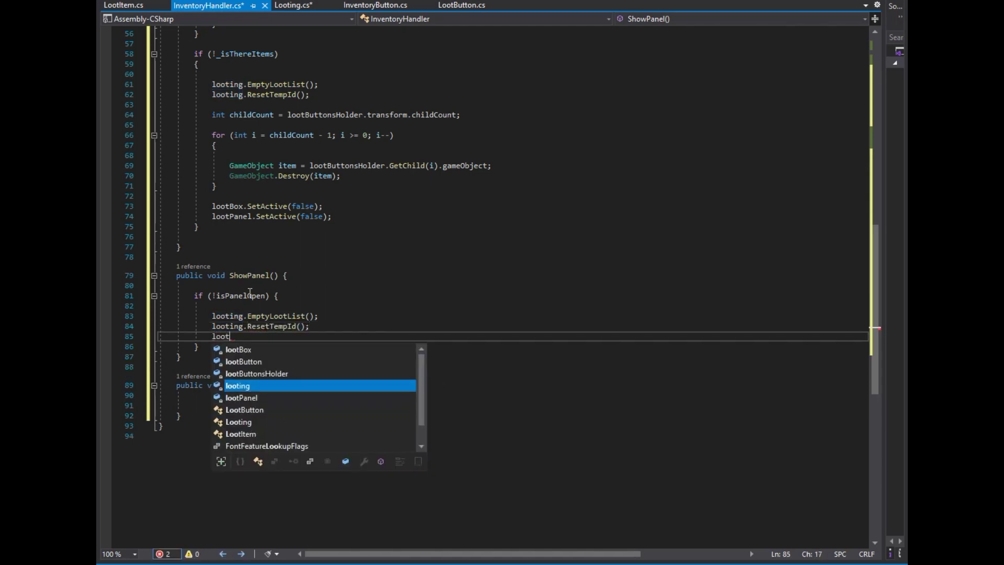
pyautogui.write('ing.box()')
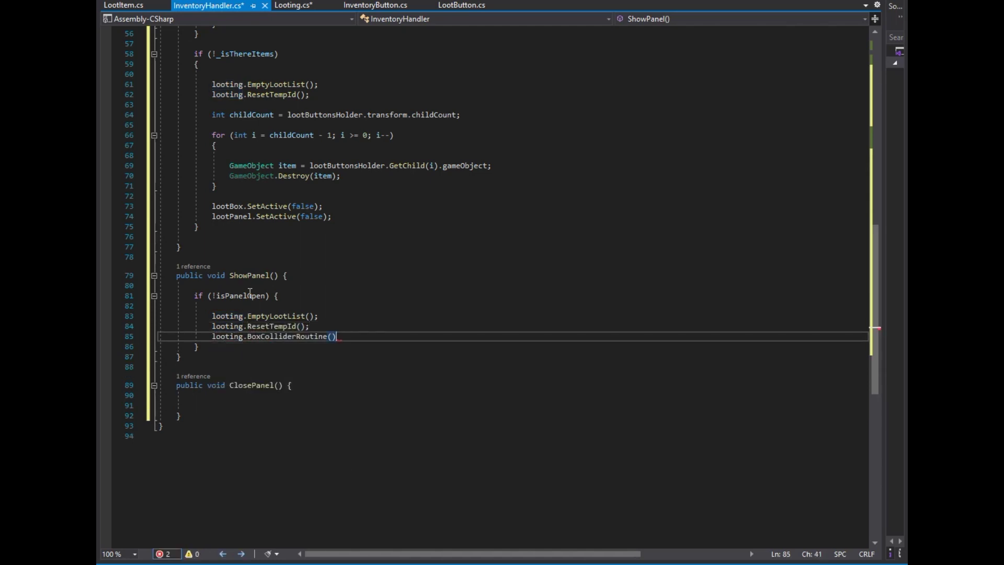
pyautogui.write(';')
pyautogui.press('Return')
pyautogui.write('lootPanel.SetActive(t')
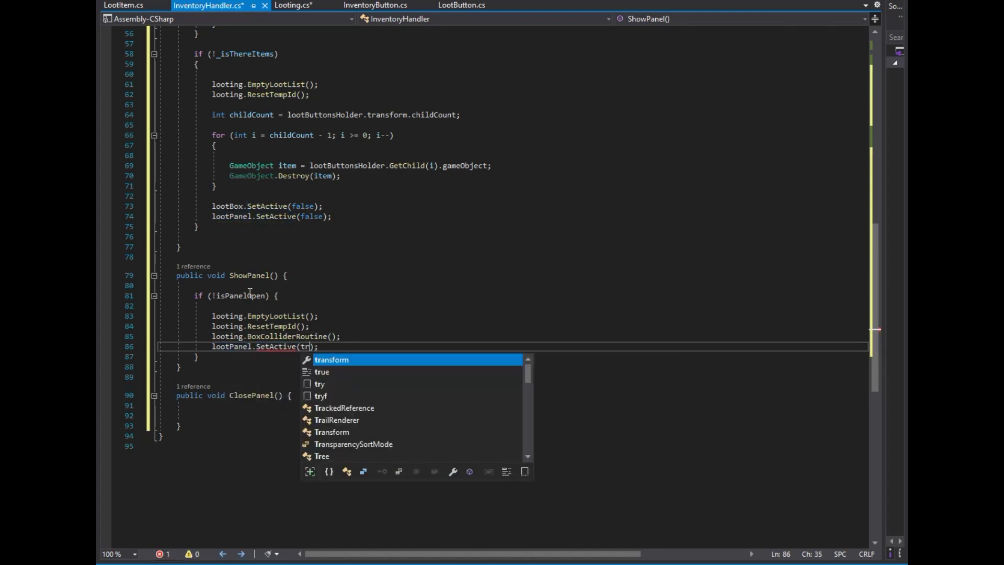
pyautogui.write('rue')
pyautogui.press('End')
pyautogui.press('Return')
pyautogui.write('isPanelOpen')
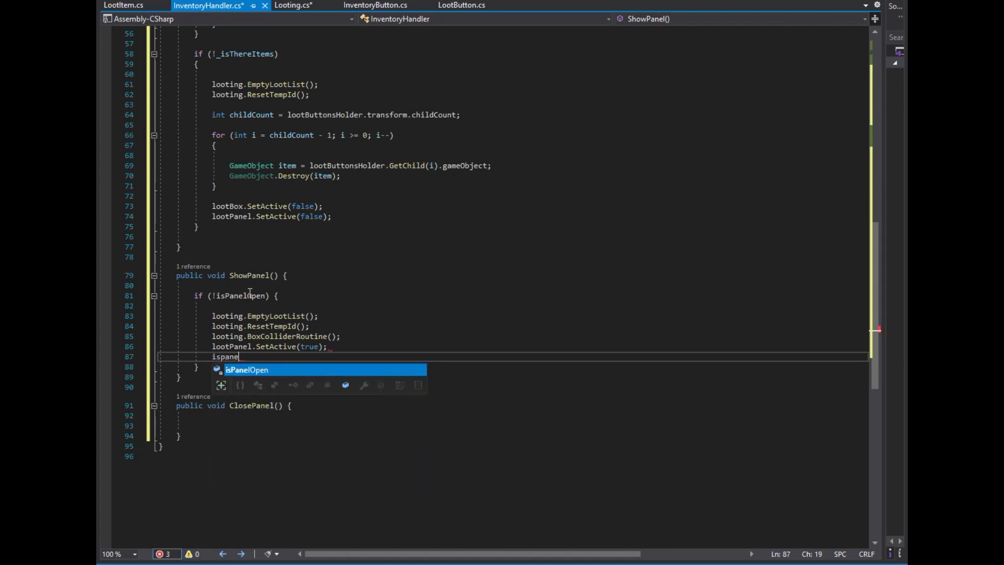
pyautogui.write(' = true;')
# In ClosePanel, if isPanelOpen, hide lootPanel and set isPanelOpen to false.
pyautogui.click(240, 426)
pyautogui.write('if () { }isPanelOpen')
pyautogui.press('Down')
pyautogui.press('Return')
pyautogui.write('lootPanel.SetActive(')
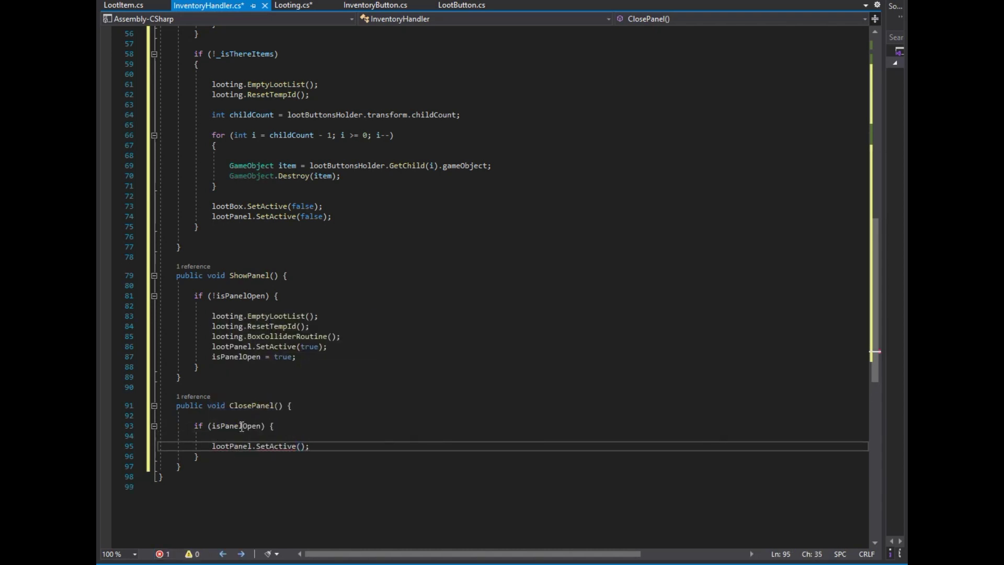
pyautogui.write('false')
pyautogui.press('End')
pyautogui.press('Return')
pyautogui.write('isPanelOpen = false;')
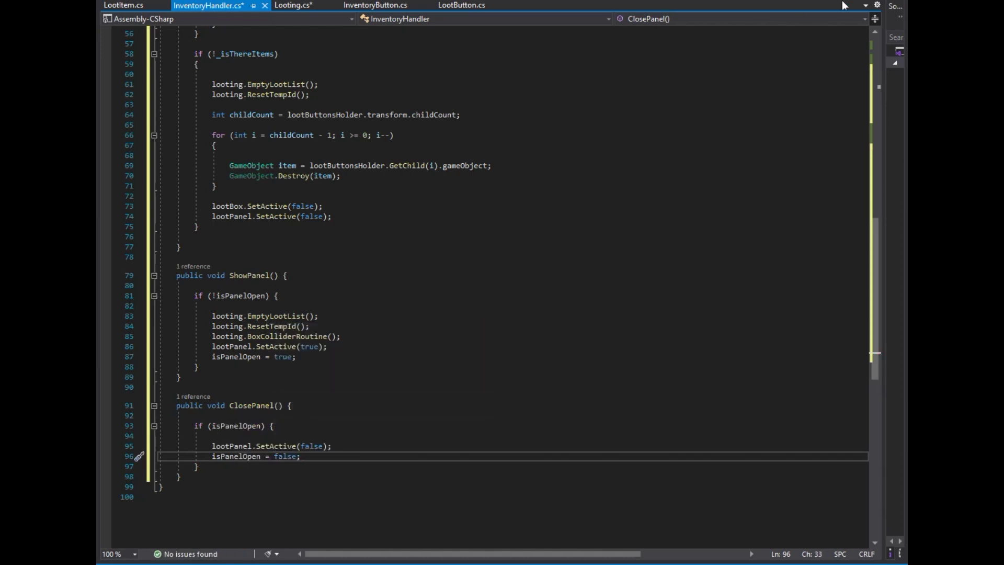
# In Looting's Start, assign bCollider = GetComponent<BoxCollider>() and save Looting.cs.
pyautogui.click(295, 6)
pyautogui.click(628, 242)
pyautogui.press('Return')
pyautogui.write('bCollider = getco<>box>(')
pyautogui.hotkey('ctrl', 's')
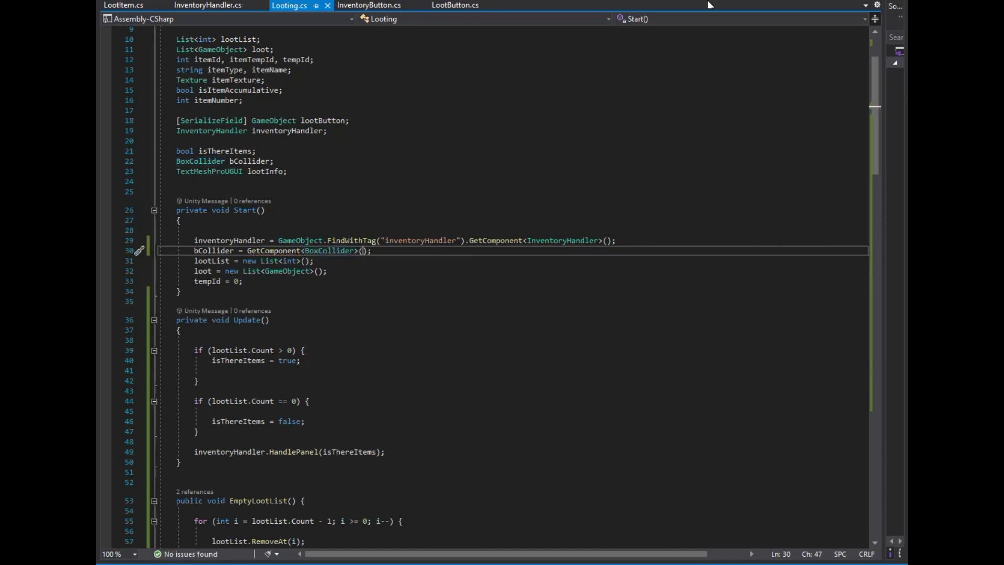
pyautogui.hotkey('alt', 'Tab')
# Name the new action showPanel, add an interaction, and bind it to F.
pyautogui.write('showPanel')
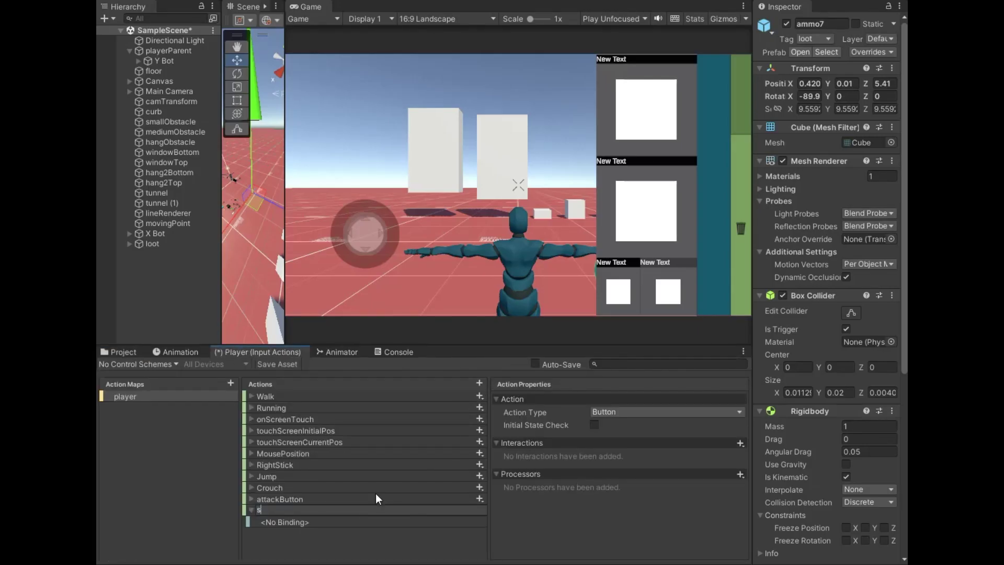
pyautogui.press('Return')
pyautogui.click(740, 443)
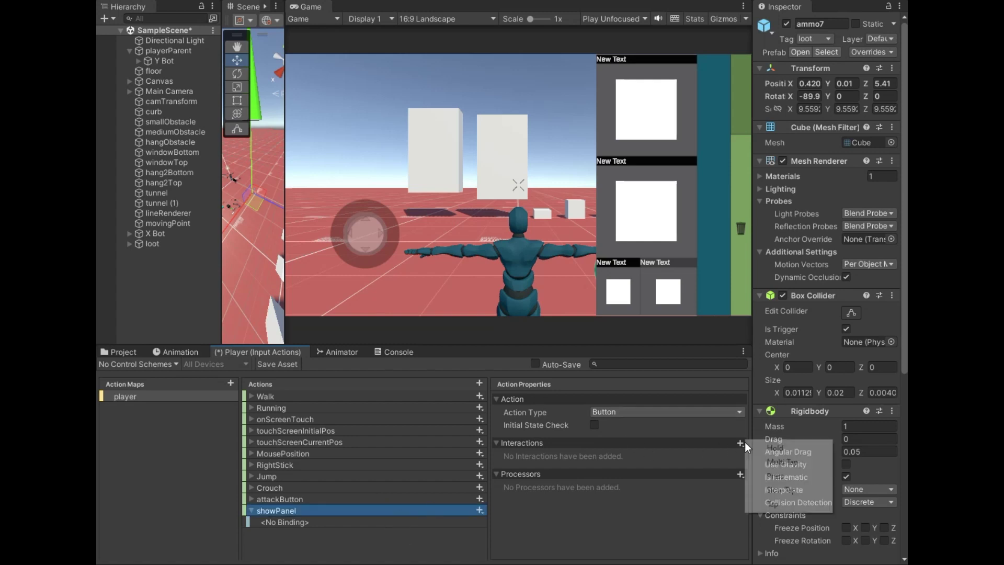
pyautogui.click(769, 460)
pyautogui.click(285, 522)
pyautogui.click(613, 412)
pyautogui.write('f')
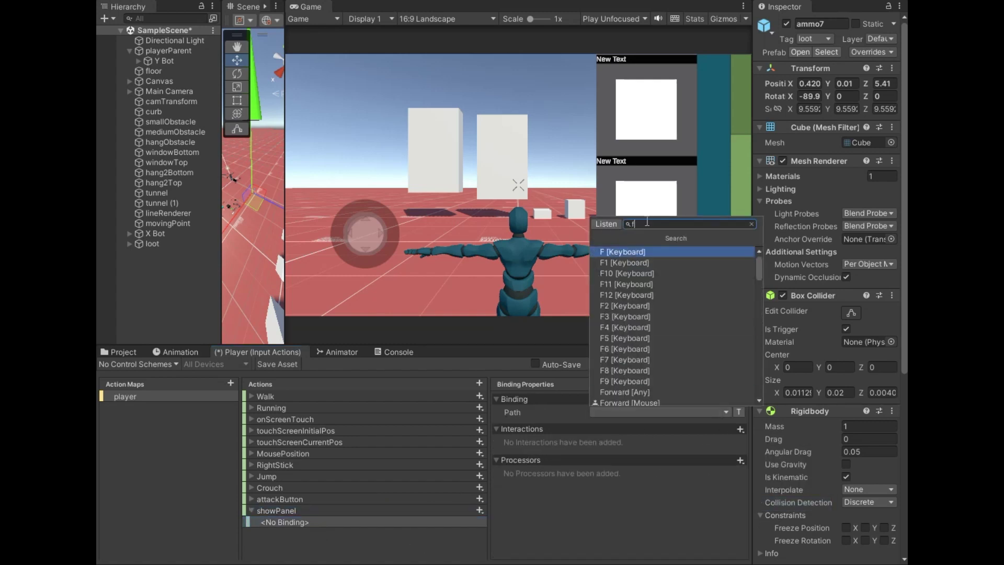
pyautogui.press('Return')
# Add a hidePanel action with a Tap interaction bound to Escape.
pyautogui.click(480, 384)
pyautogui.write('hidePanel')
pyautogui.click(740, 443)
pyautogui.click(755, 507)
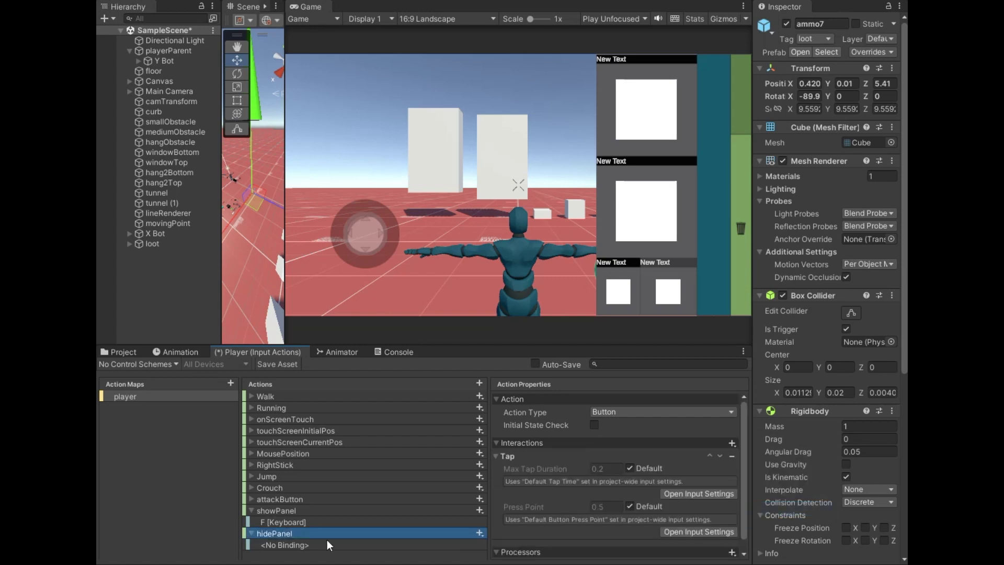
pyautogui.click(327, 545)
pyautogui.click(626, 413)
pyautogui.write('esc')
pyautogui.press('Return')
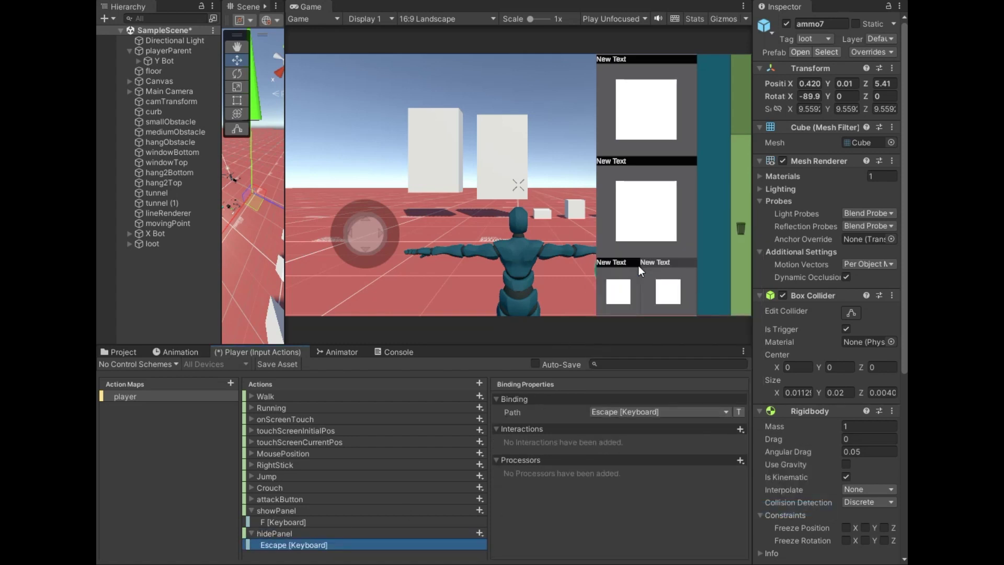
pyautogui.click(138, 60)
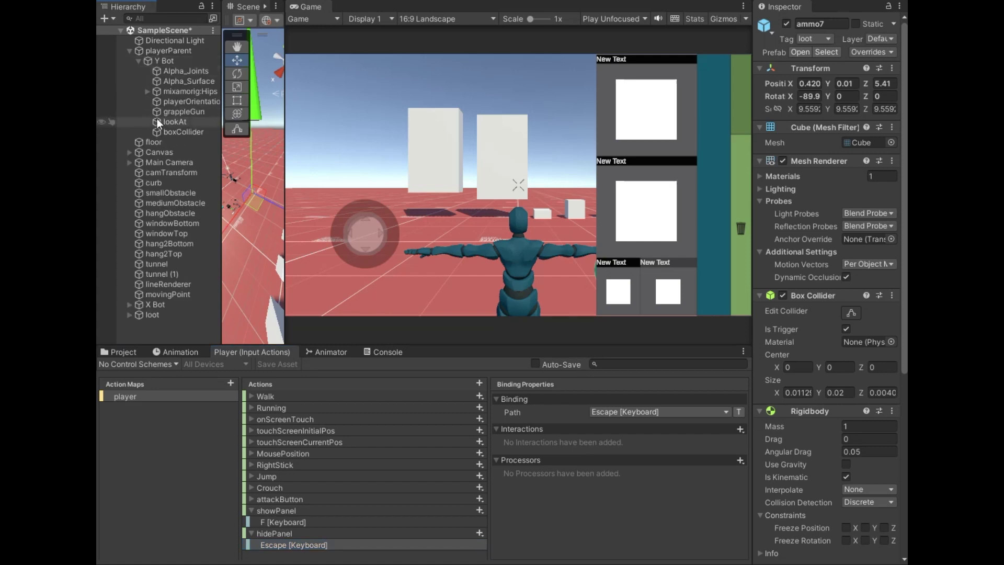
# On Y Bot's Player Input events, add one handler entry each to showPanel and hidePanel.
pyautogui.click(164, 61)
pyautogui.moveTo(743, 304); pyautogui.dragTo(668, 303)
pyautogui.scroll(-5, 684, 299)
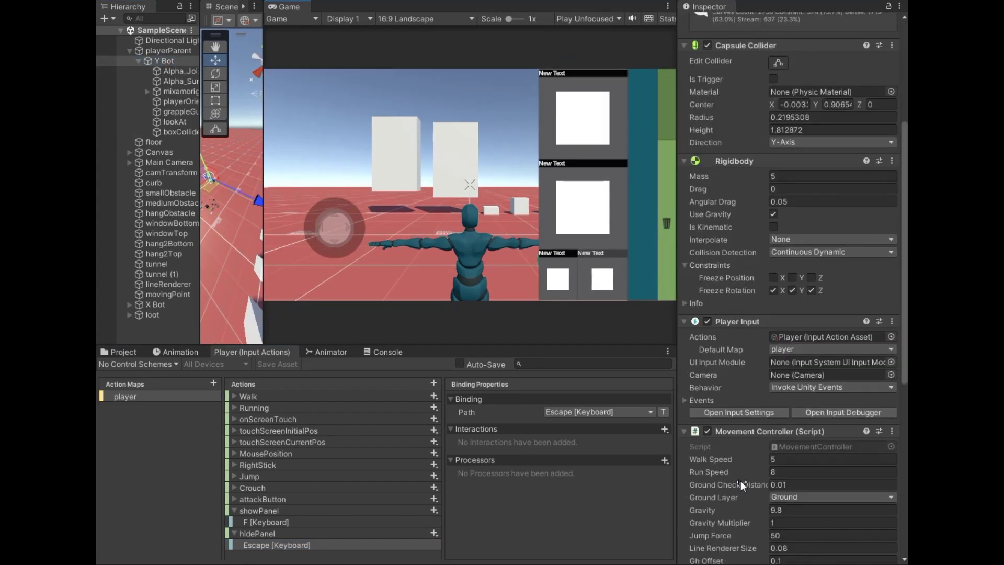
pyautogui.scroll(-5, 684, 299)
pyautogui.click(685, 297)
pyautogui.click(696, 309)
pyautogui.scroll(-5, 790, 500)
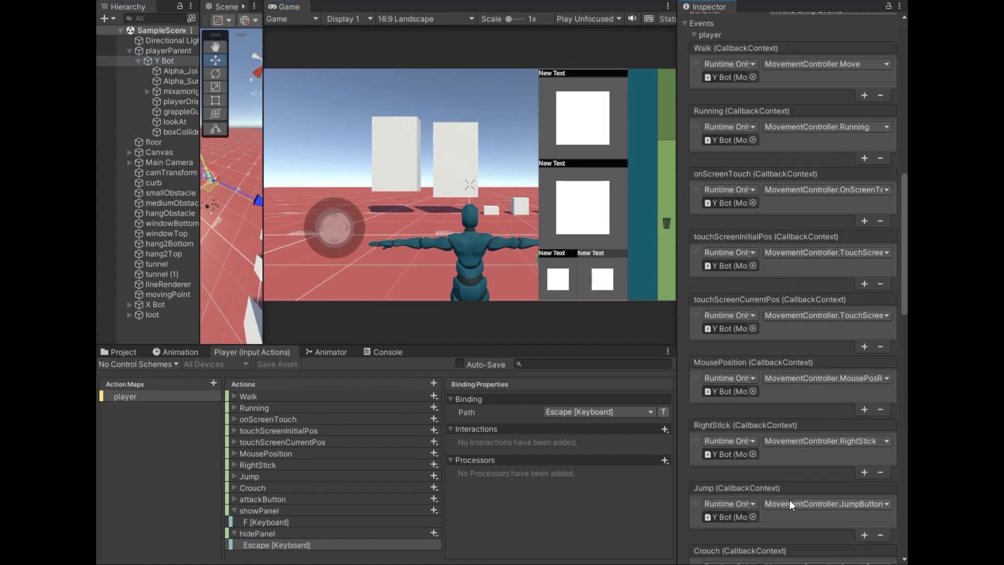
pyautogui.scroll(-5, 789, 501)
pyautogui.scroll(-2, 787, 500)
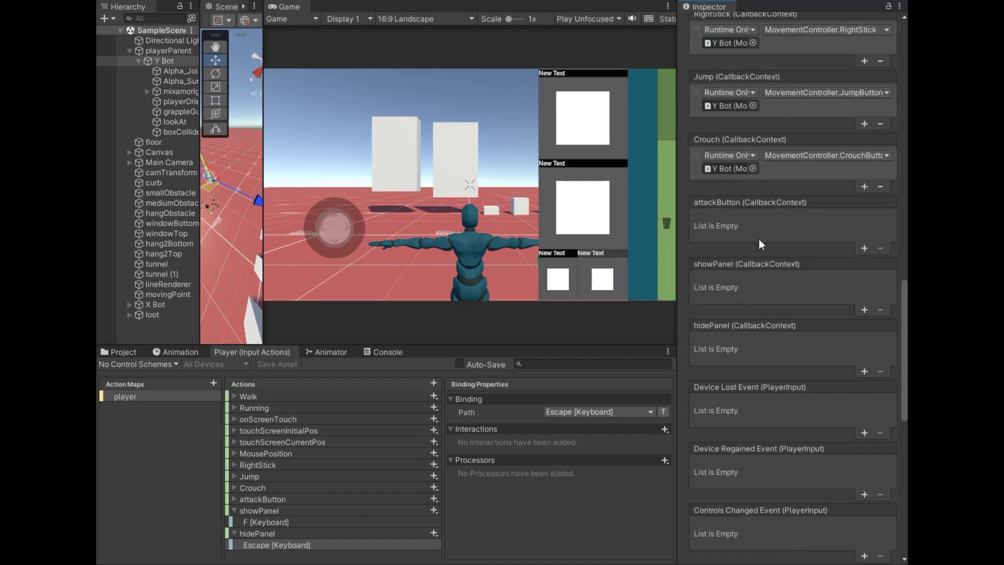
pyautogui.click(864, 309)
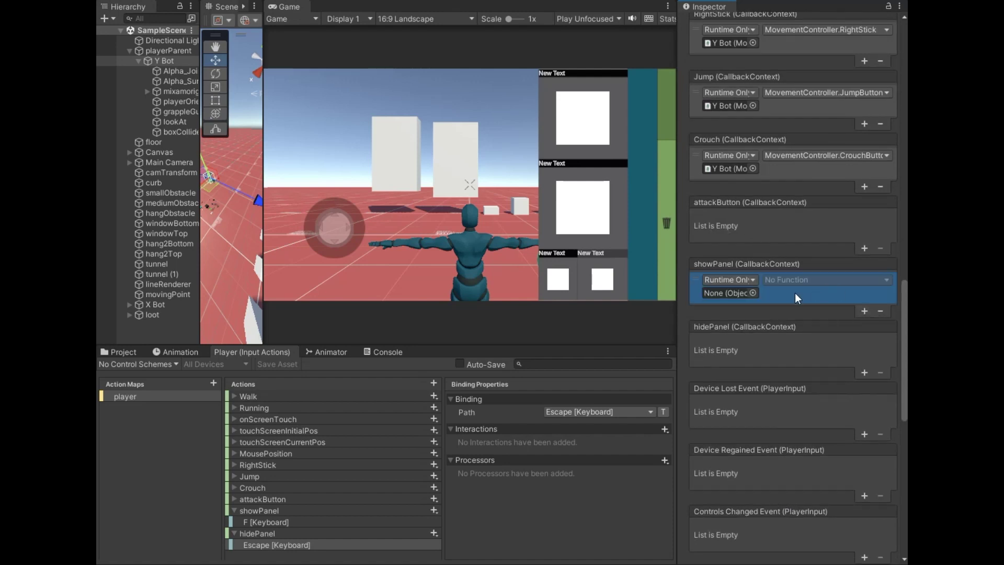
pyautogui.click(862, 372)
pyautogui.click(864, 374)
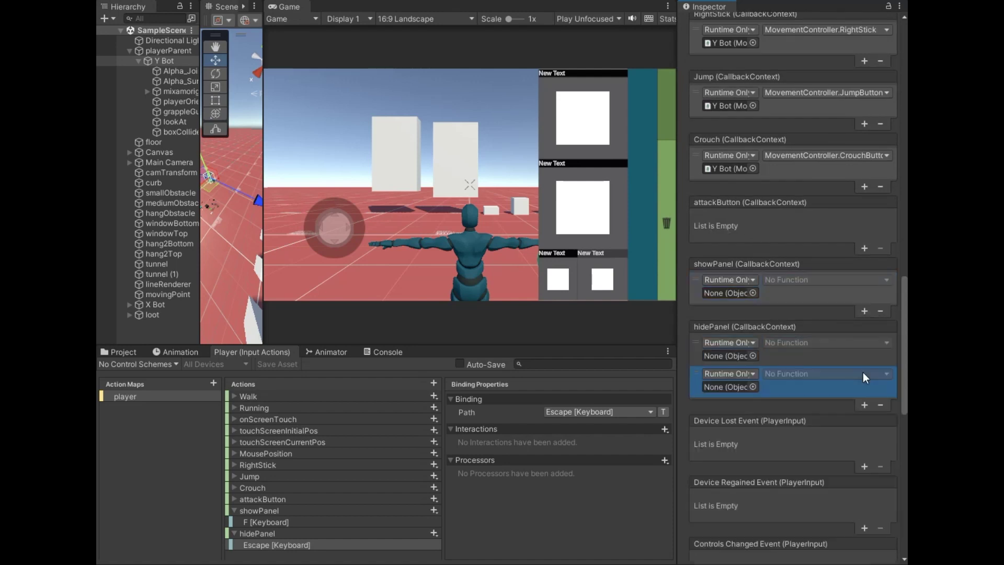
pyautogui.click(881, 405)
# Target boxCollider so showPanel calls Looting.ShowPanel and hidePanel calls Looting.ClosePanel, then stop play mode.
pyautogui.moveTo(177, 131); pyautogui.dragTo(648, 222)
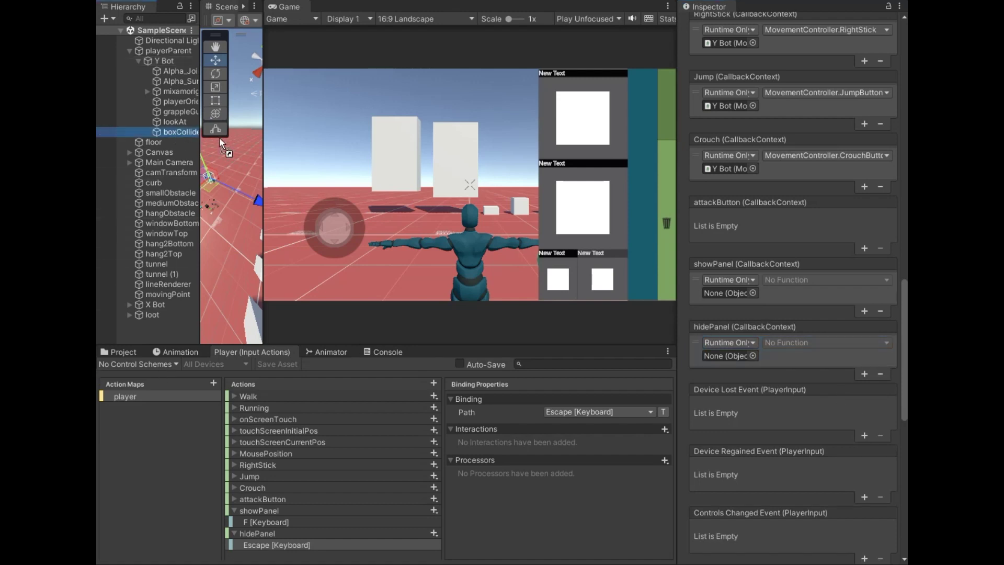
pyautogui.moveTo(708, 288); pyautogui.dragTo(708, 291)
pyautogui.moveTo(178, 132); pyautogui.dragTo(243, 182)
pyautogui.click(782, 279)
pyautogui.moveTo(805, 353)
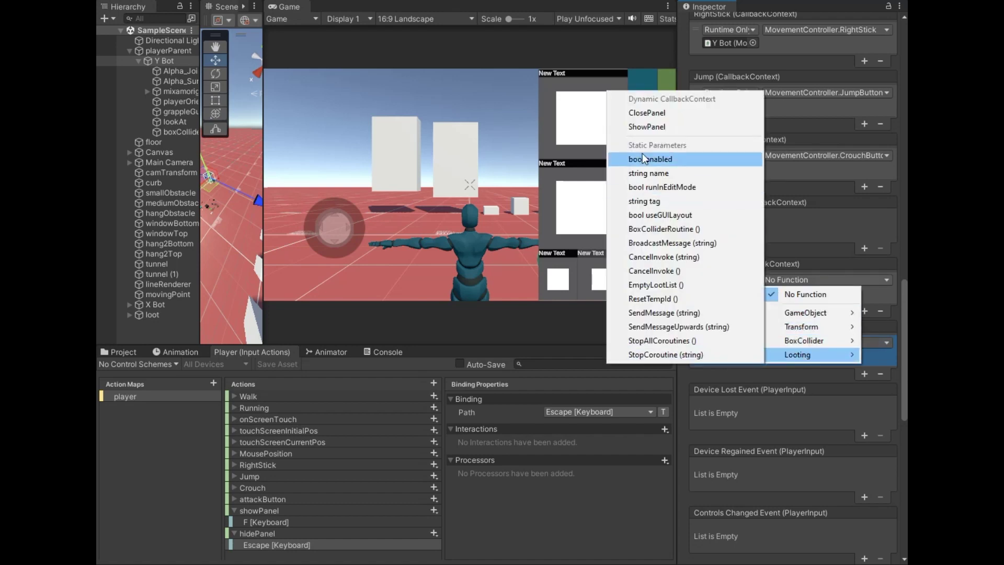
pyautogui.click(648, 127)
pyautogui.click(789, 341)
pyautogui.moveTo(800, 418)
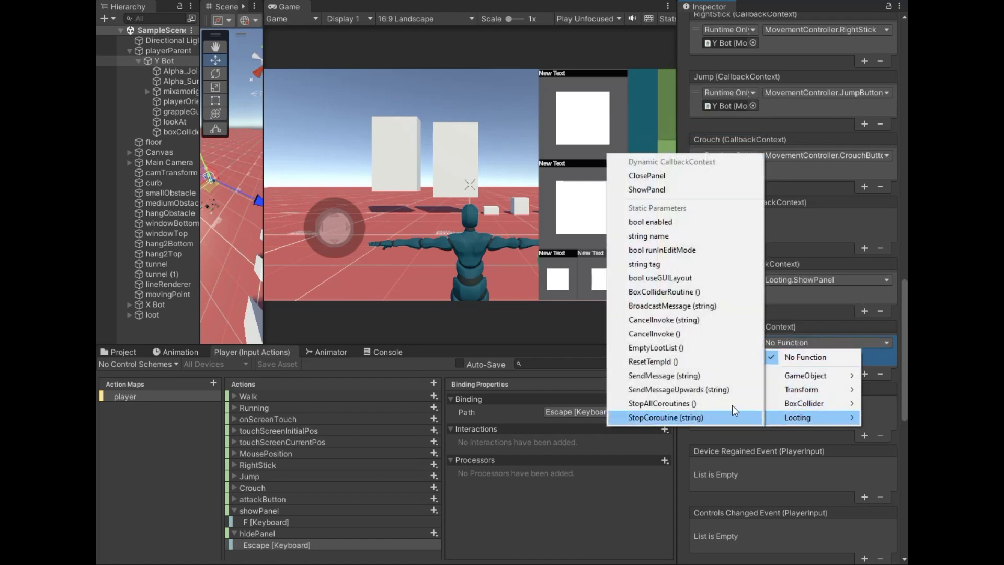
pyautogui.click(646, 178)
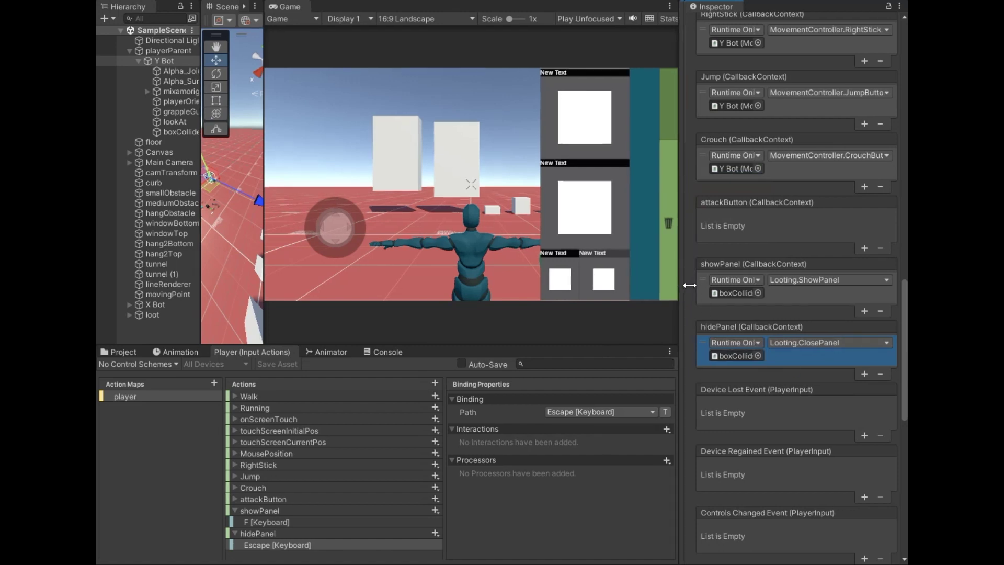
pyautogui.moveTo(680, 286); pyautogui.dragTo(719, 289)
pyautogui.hotkey('ctrl', 'p')
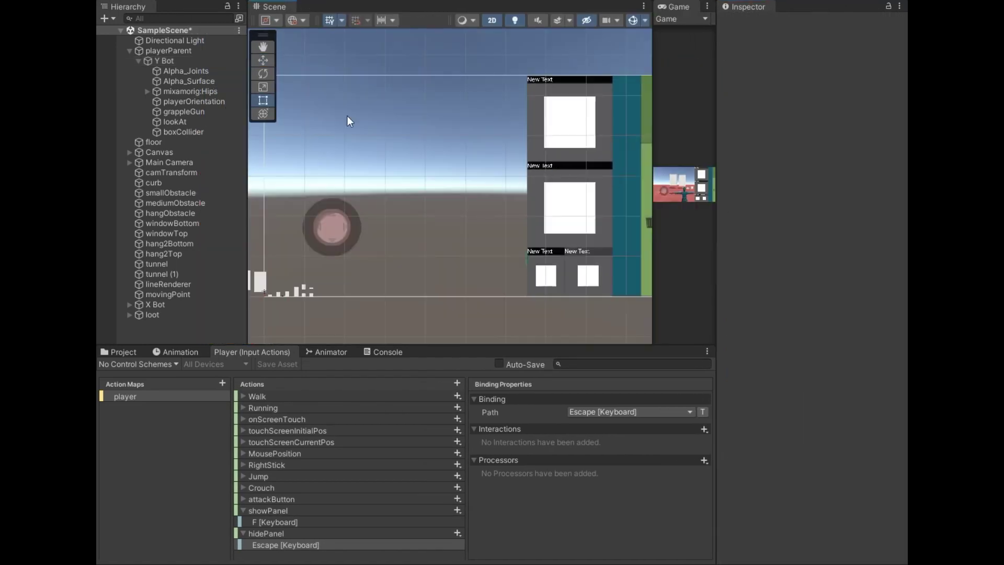
# Assign lootPanel to the inventory object's Inventory Handler Loot Panel field.
pyautogui.click(130, 152)
pyautogui.click(174, 254)
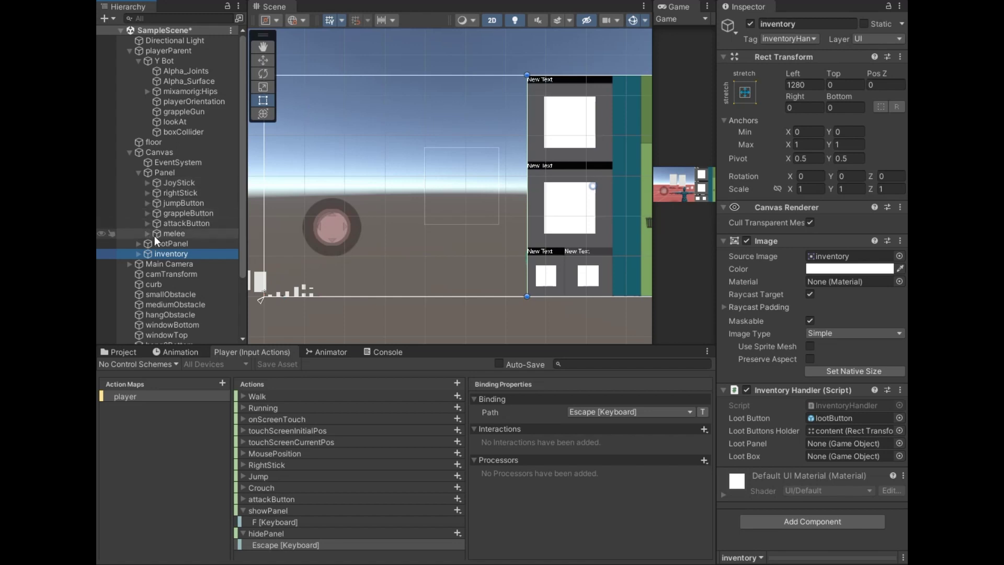
pyautogui.click(139, 244)
pyautogui.scroll(-3, 157, 240)
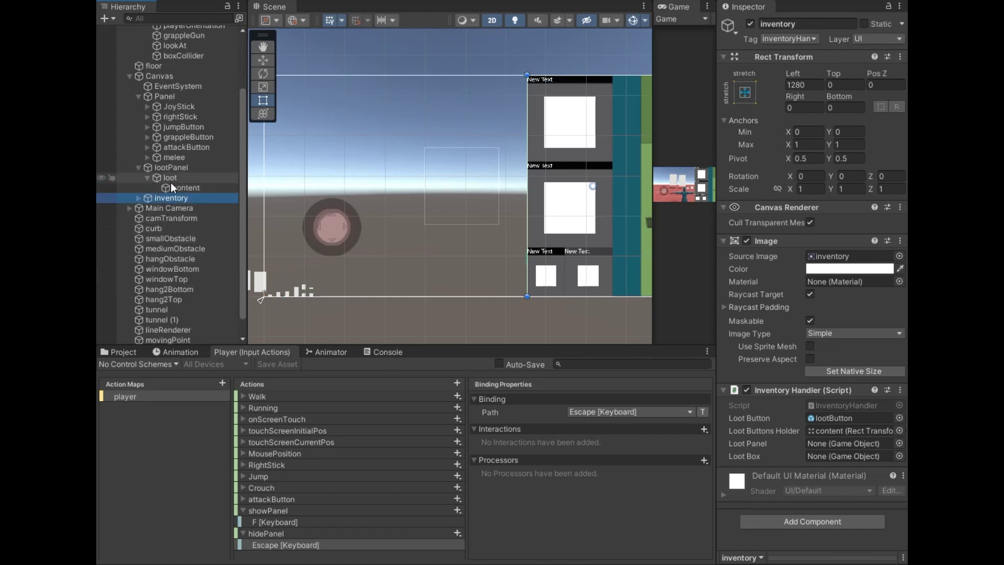
pyautogui.moveTo(179, 169); pyautogui.dragTo(591, 242)
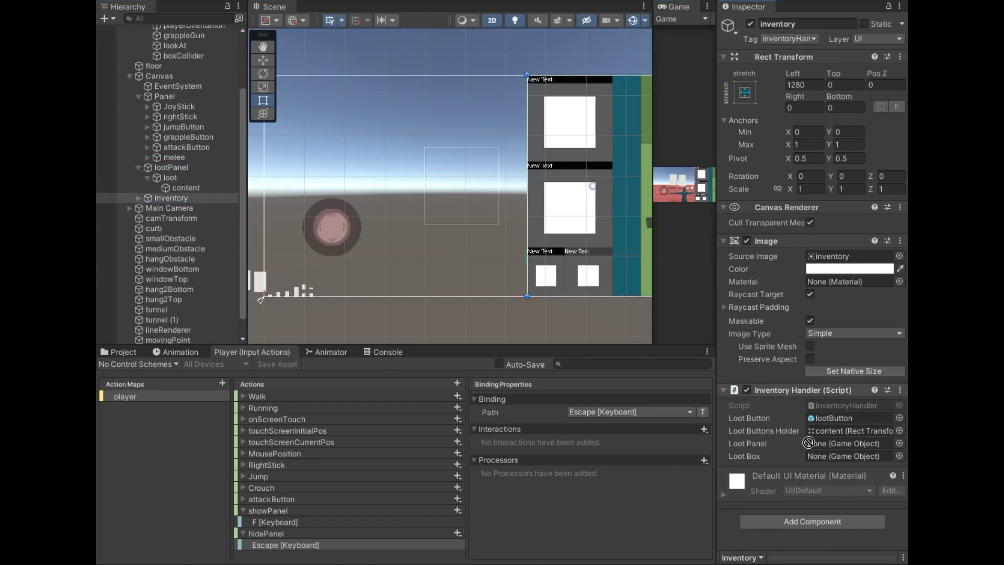
pyautogui.moveTo(801, 436); pyautogui.dragTo(814, 444)
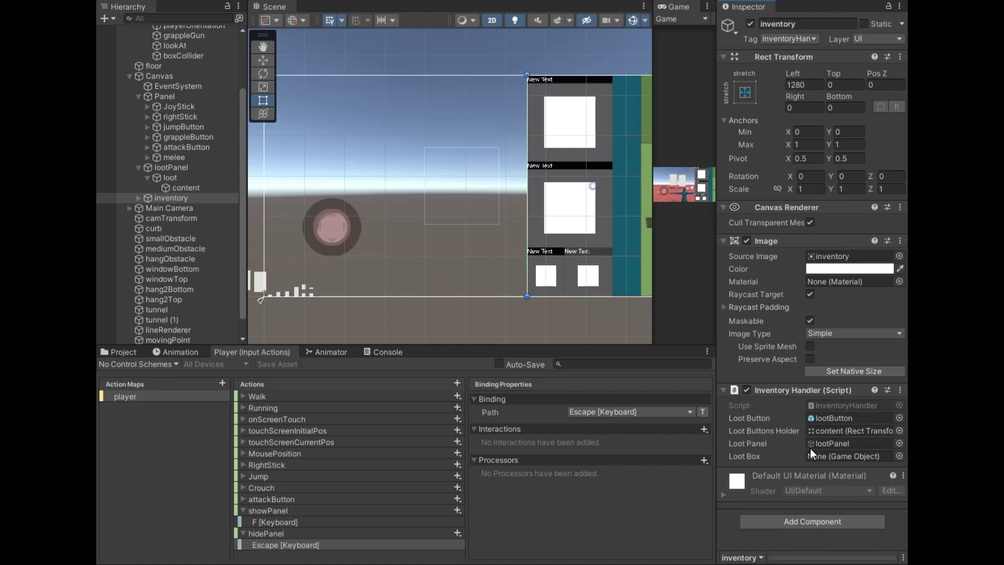
# Inspect the lootPanel, Panel and Canvas objects, bringing up Canvas's creation menu.
pyautogui.click(175, 167)
pyautogui.click(171, 97)
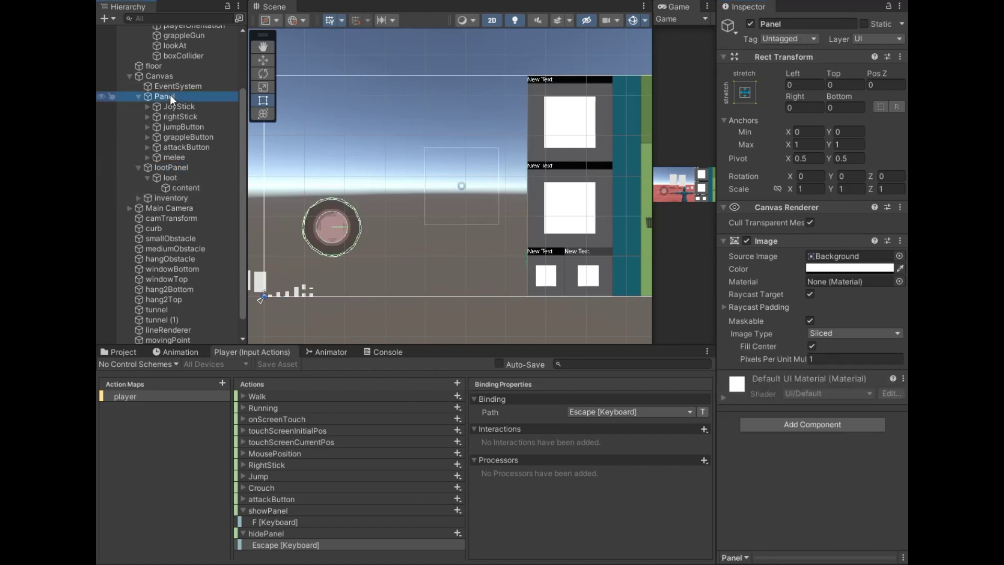
pyautogui.click(164, 76)
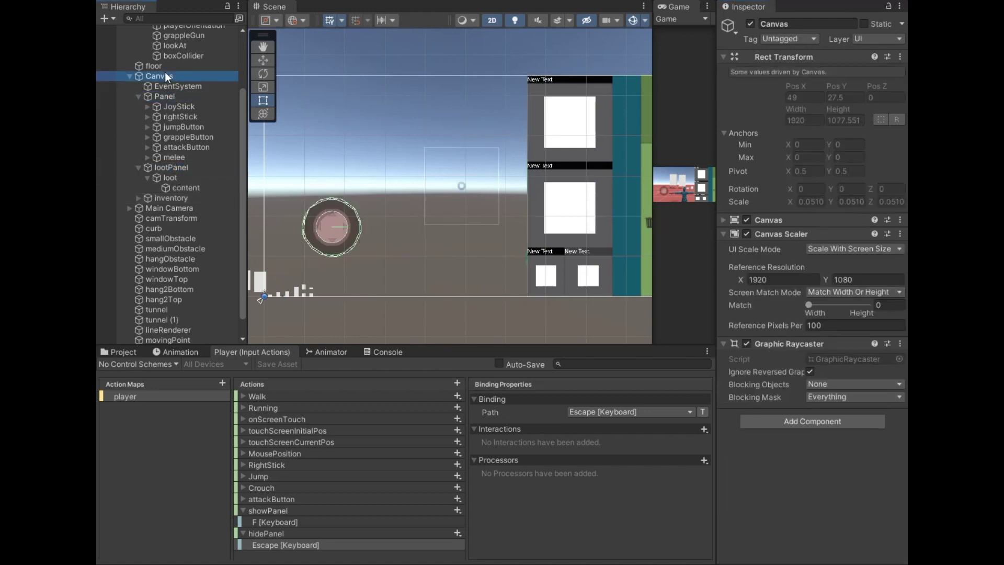
pyautogui.rightClick(162, 76)
# Create an empty child object named lootbox under Canvas.
pyautogui.click(211, 228)
pyautogui.write('lootbox')
pyautogui.click(212, 228)
pyautogui.click(190, 207)
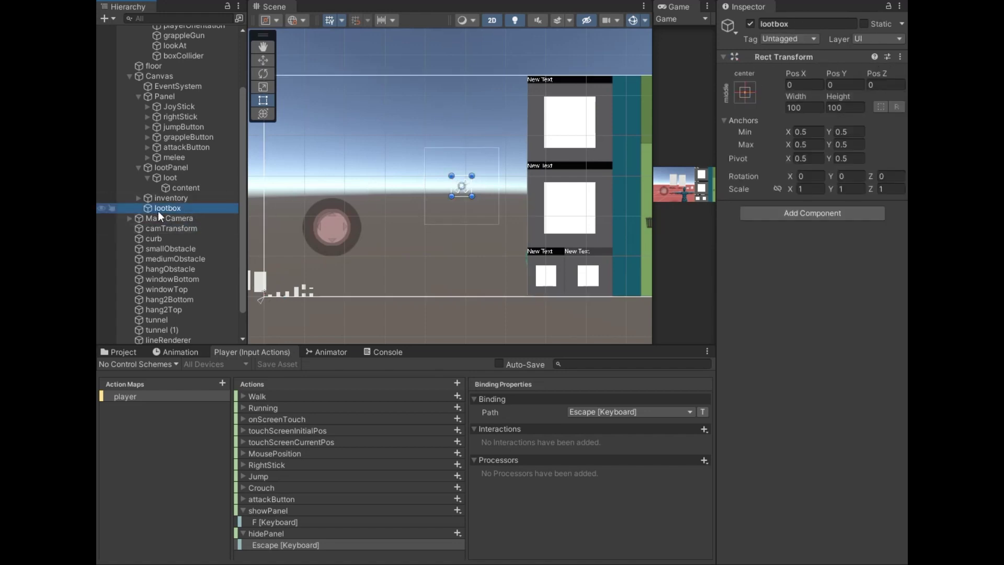
# Add two Raw Image children under lootbox, named bg and box.
pyautogui.rightClick(162, 208)
pyautogui.moveTo(205, 425)
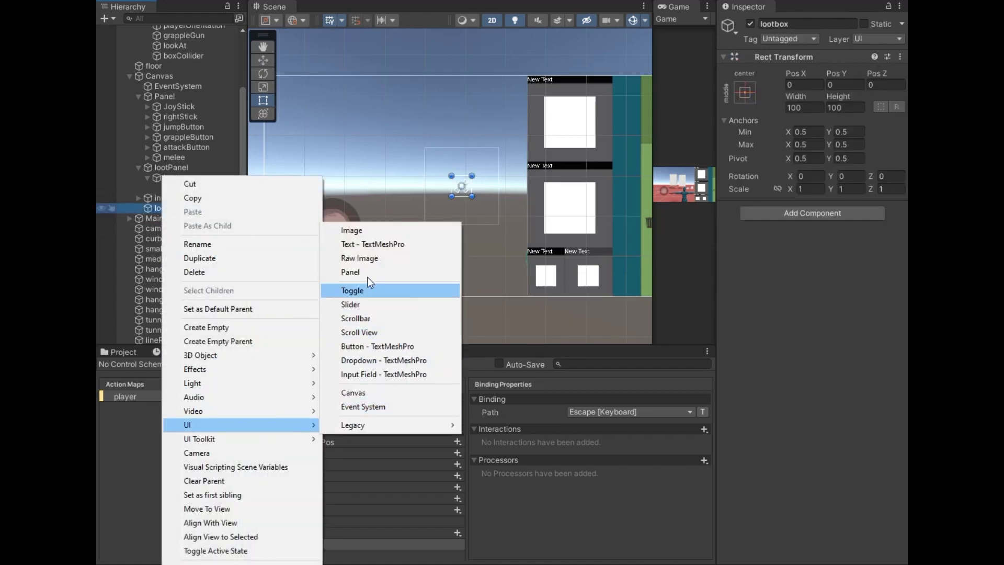
pyautogui.click(370, 258)
pyautogui.write('bg')
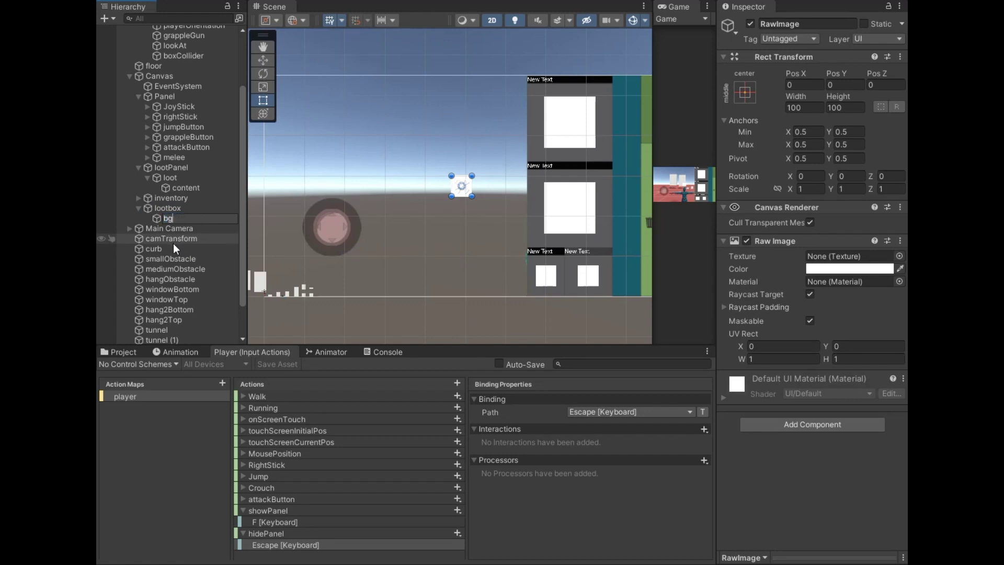
pyautogui.click(174, 242)
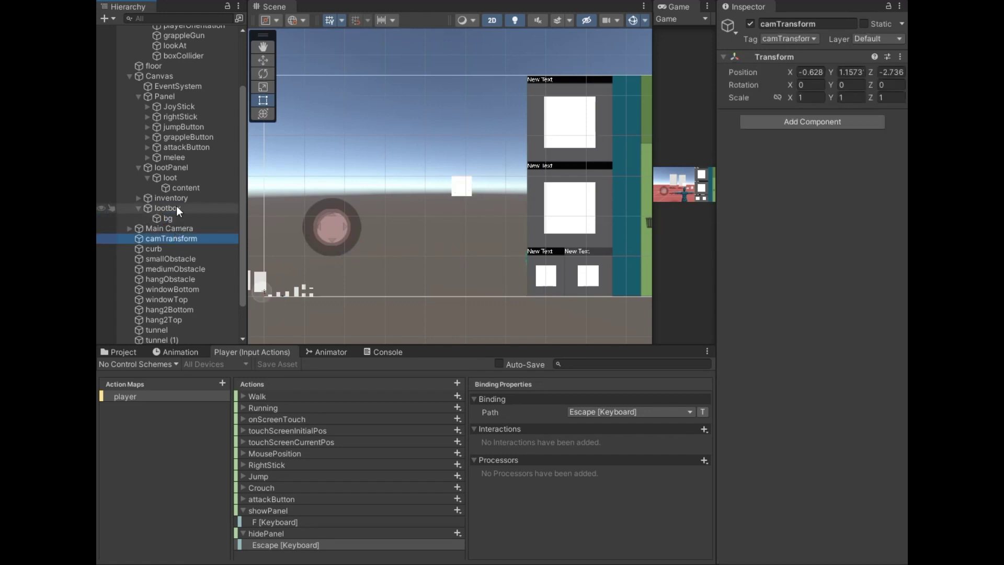
pyautogui.rightClick(175, 208)
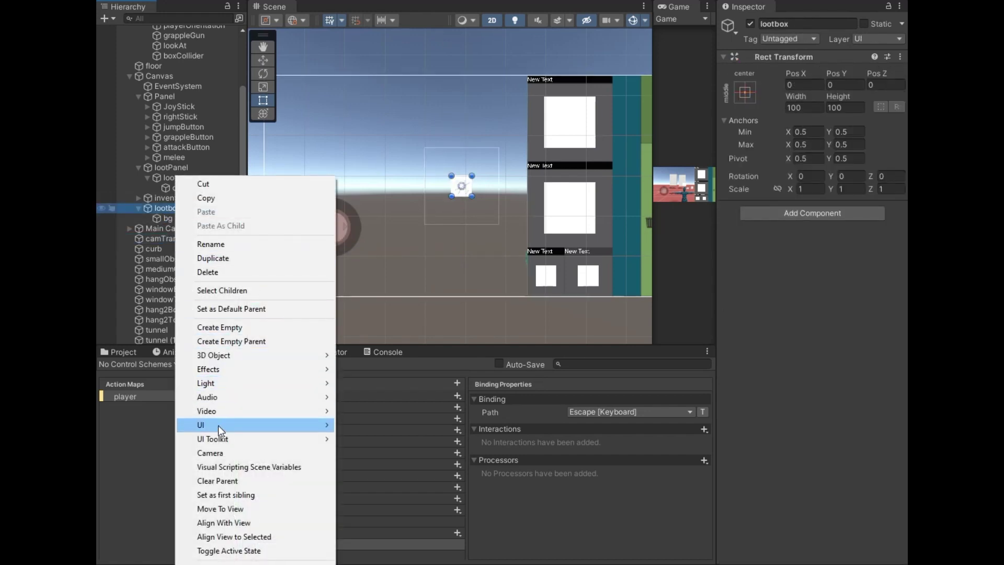
pyautogui.moveTo(218, 426)
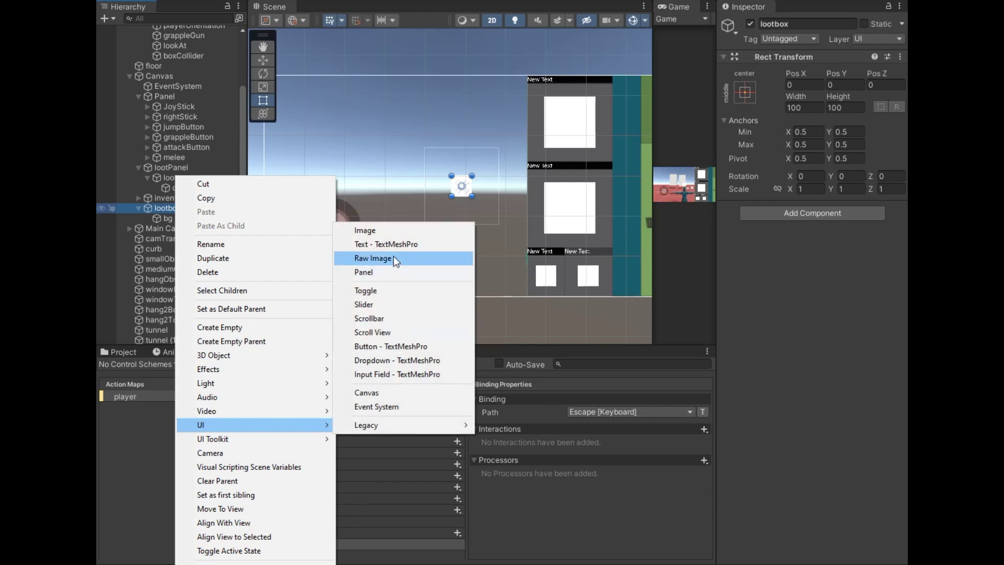
pyautogui.click(393, 256)
pyautogui.write('box')
pyautogui.click(166, 269)
# Give the bg raw image the bg texture and the box raw image the box texture.
pyautogui.click(167, 219)
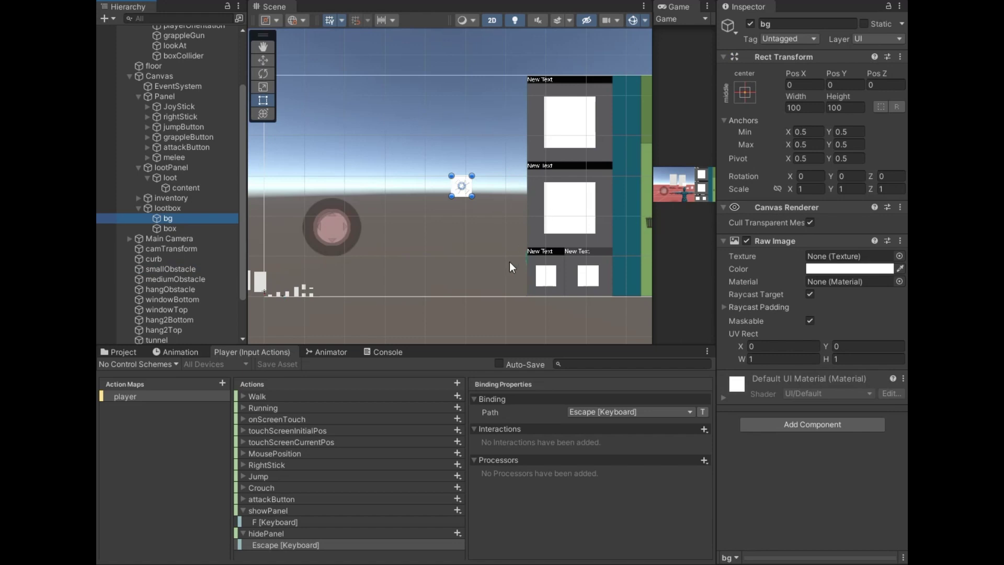
pyautogui.click(900, 256)
pyautogui.write('box')
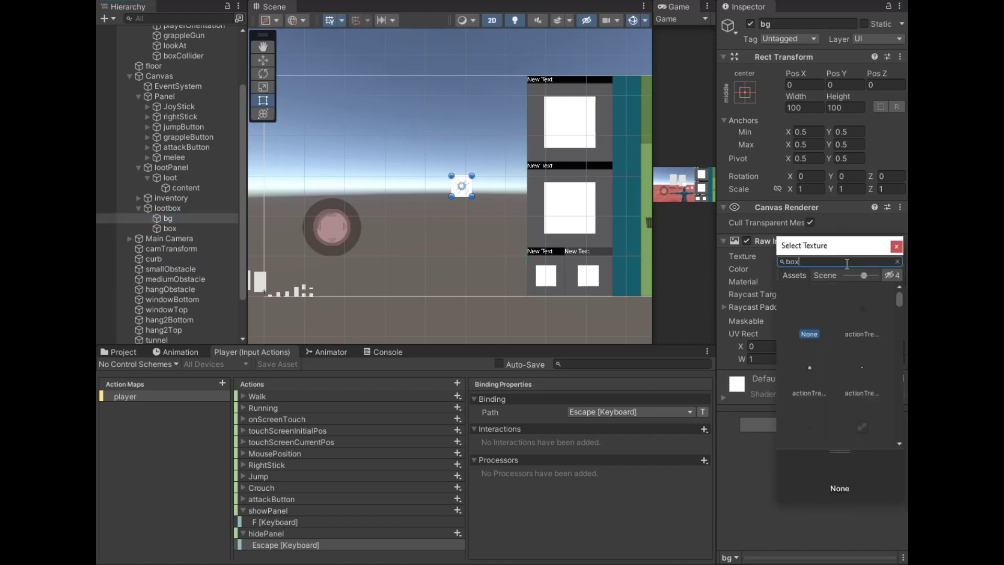
pyautogui.press('BackSpace')
pyautogui.press('BackSpace')
pyautogui.press('BackSpace')
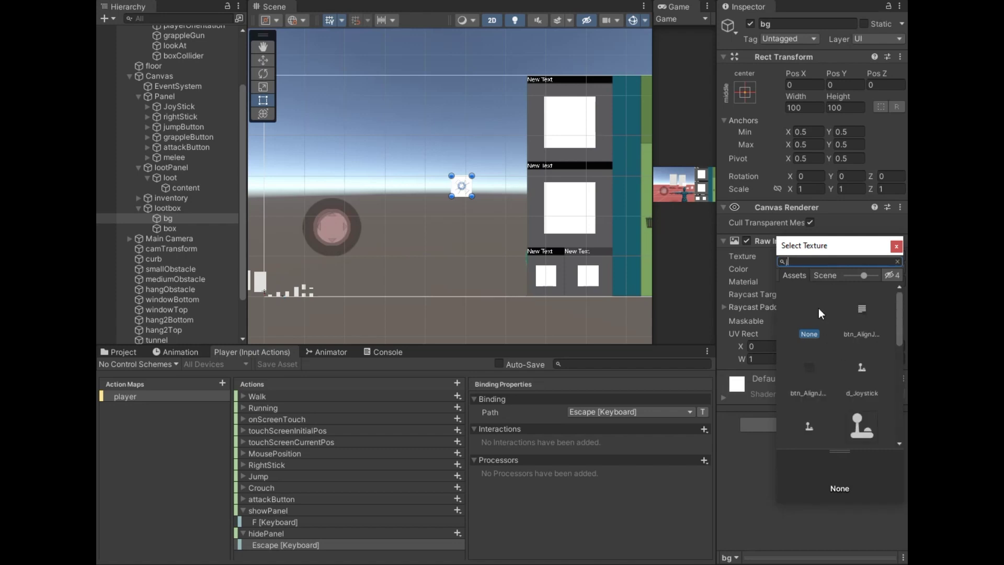
pyautogui.write('bg')
pyautogui.doubleClick(856, 317)
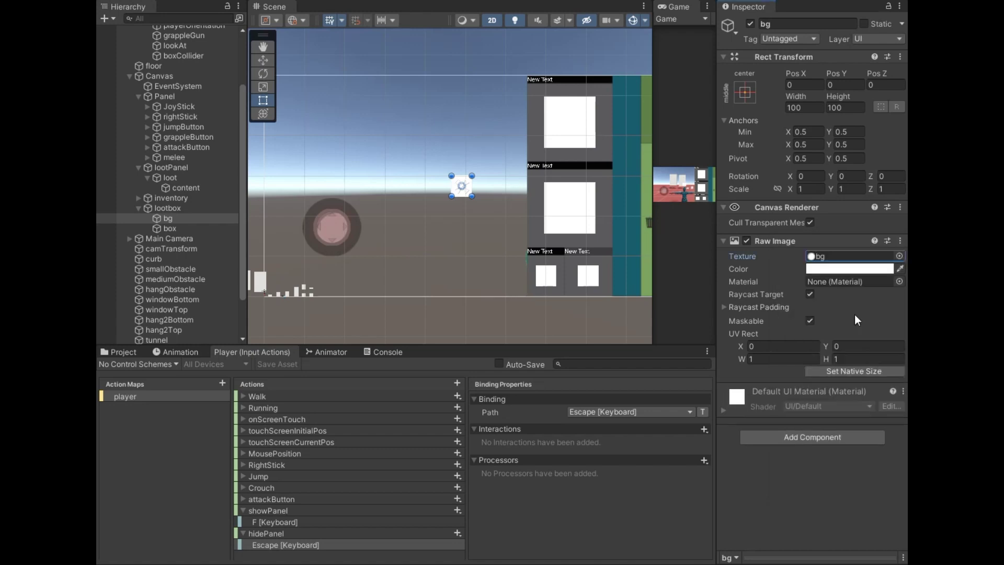
pyautogui.click(169, 229)
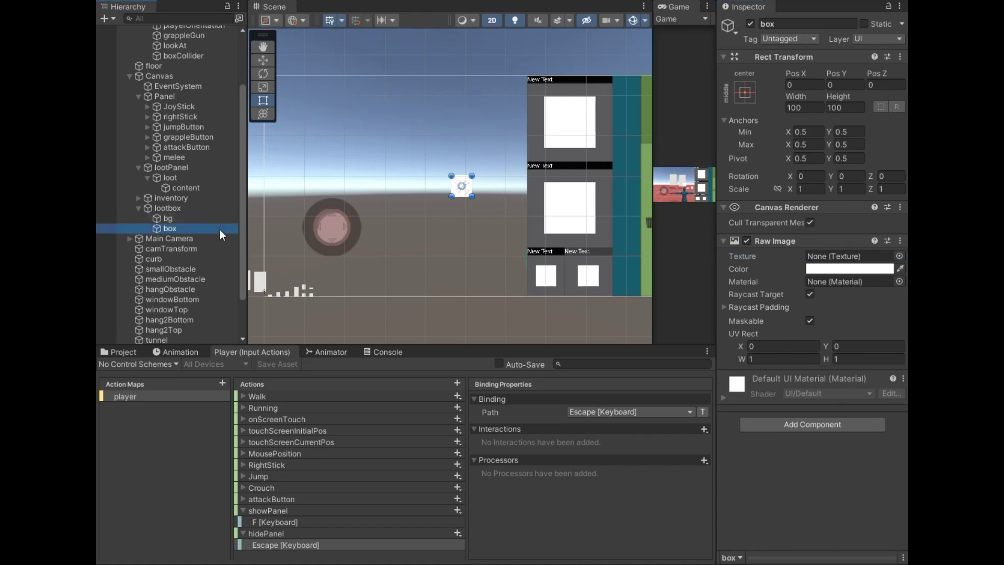
pyautogui.click(899, 256)
pyautogui.write('box')
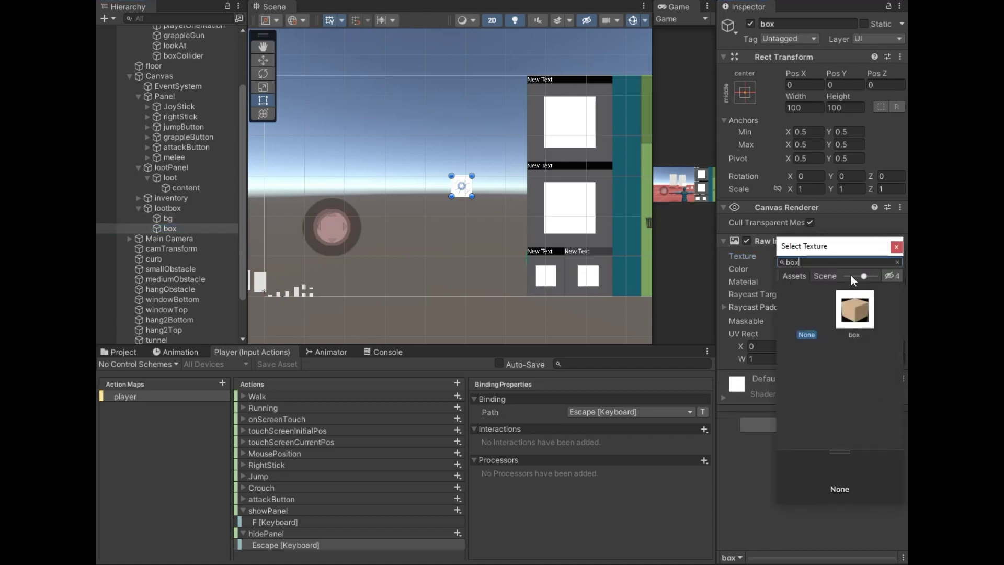
pyautogui.doubleClick(854, 314)
pyautogui.scroll(5, 483, 212)
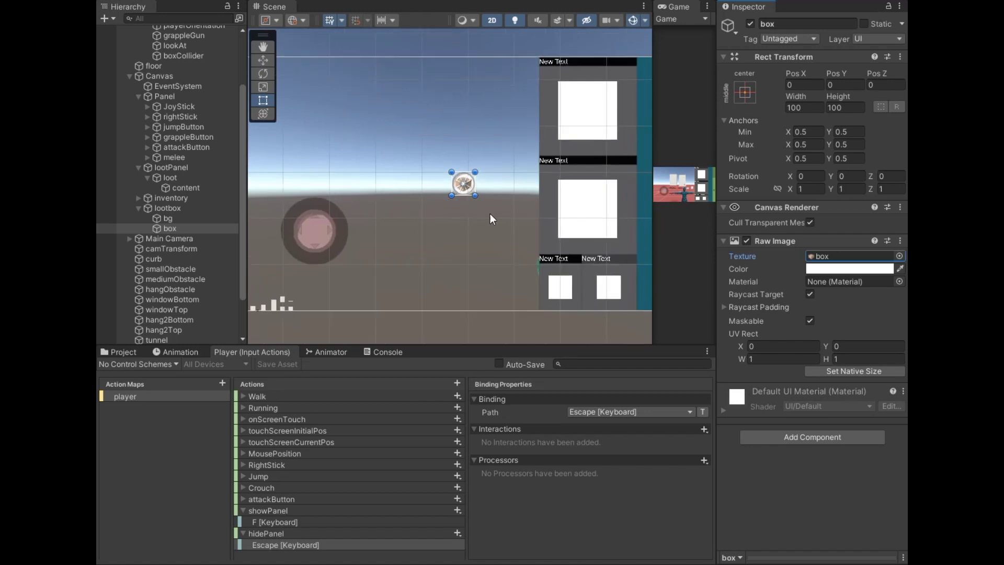
# Scale the lootbox object down to about 0.73 with the scale tool.
pyautogui.scroll(-2, 498, 229)
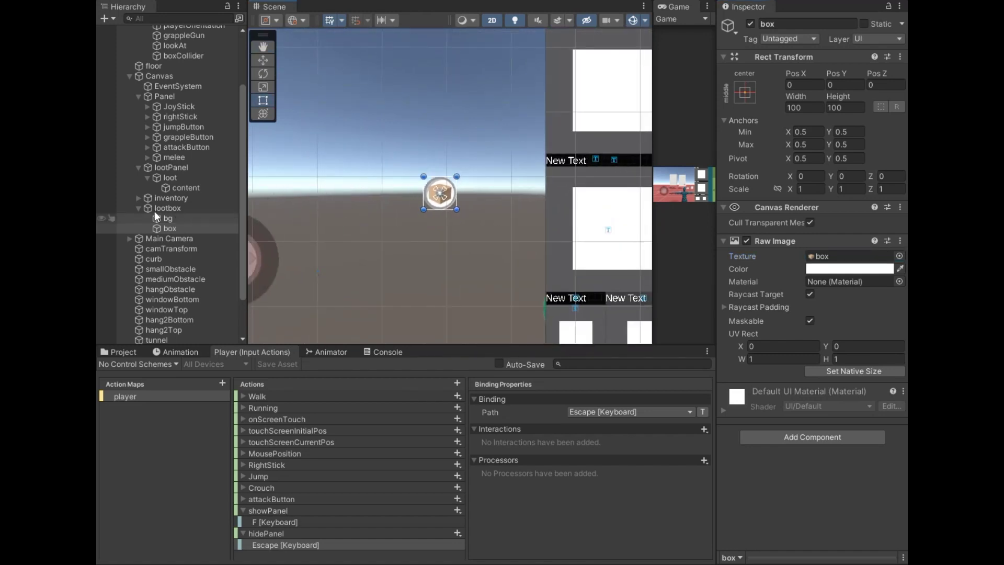
pyautogui.click(185, 169)
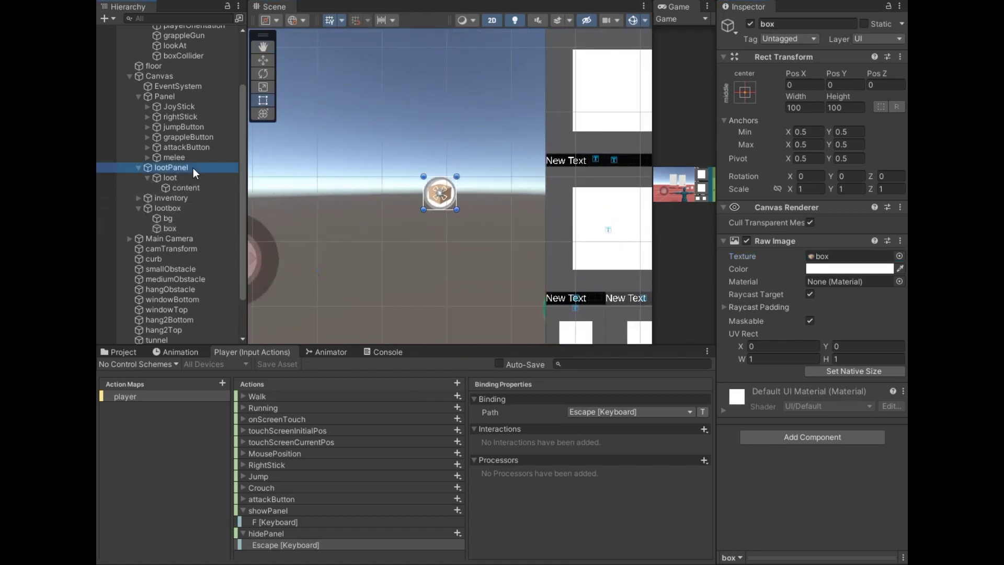
pyautogui.click(177, 210)
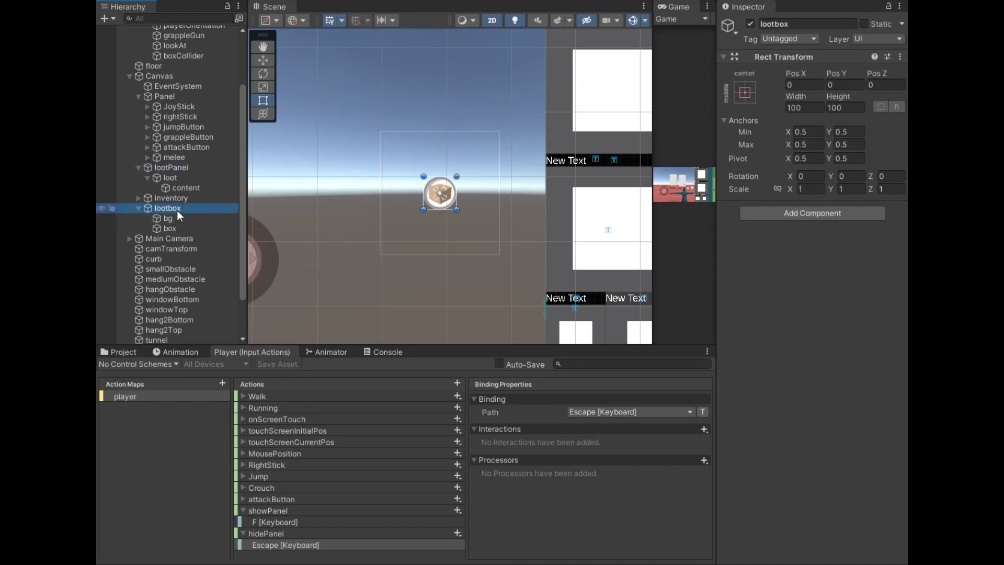
pyautogui.click(263, 87)
pyautogui.moveTo(442, 195); pyautogui.dragTo(435, 203)
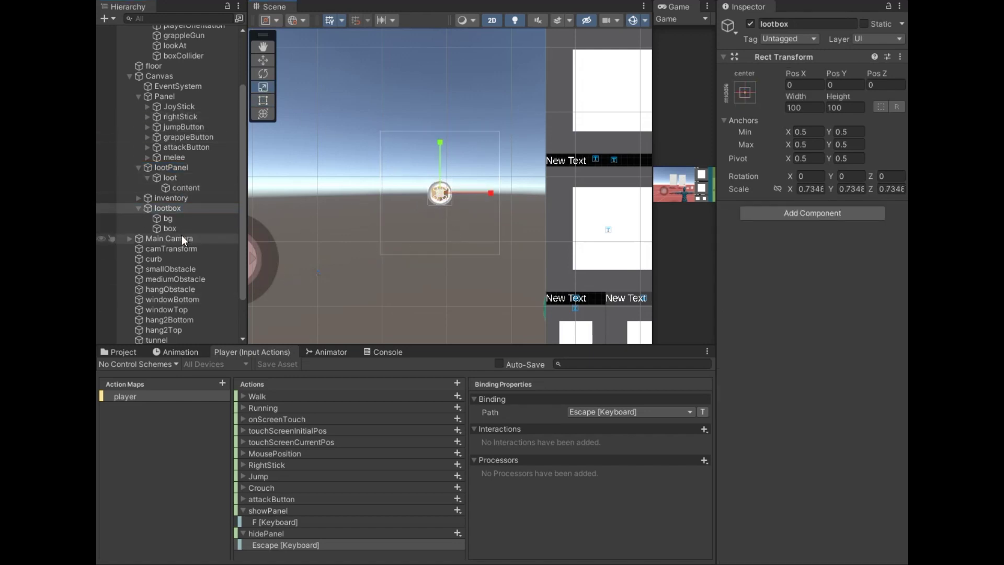
pyautogui.scroll(-2, 181, 178)
pyautogui.scroll(2, 178, 131)
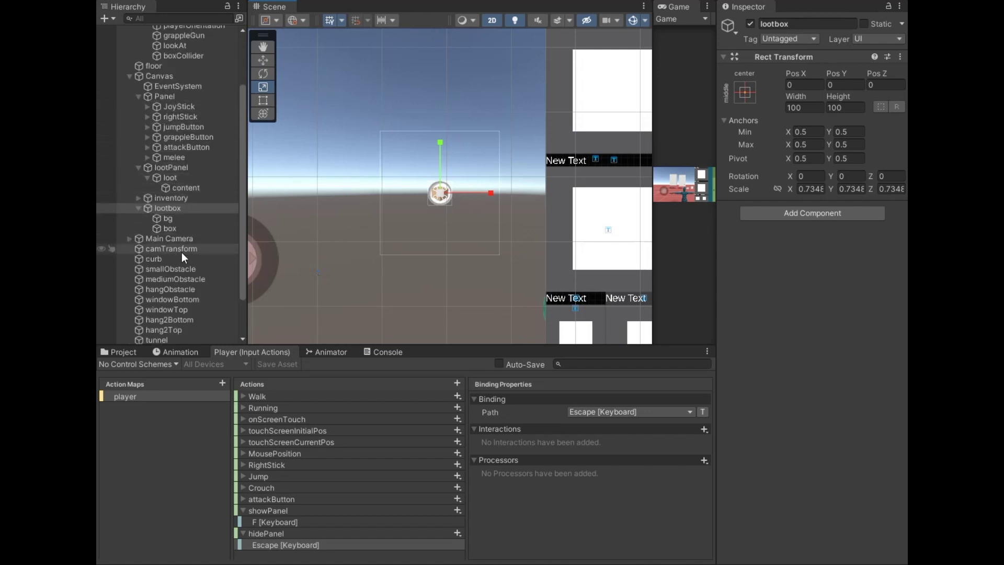
# Assign lootbox to the inventory's Inventory Handler Loot Box field.
pyautogui.click(168, 197)
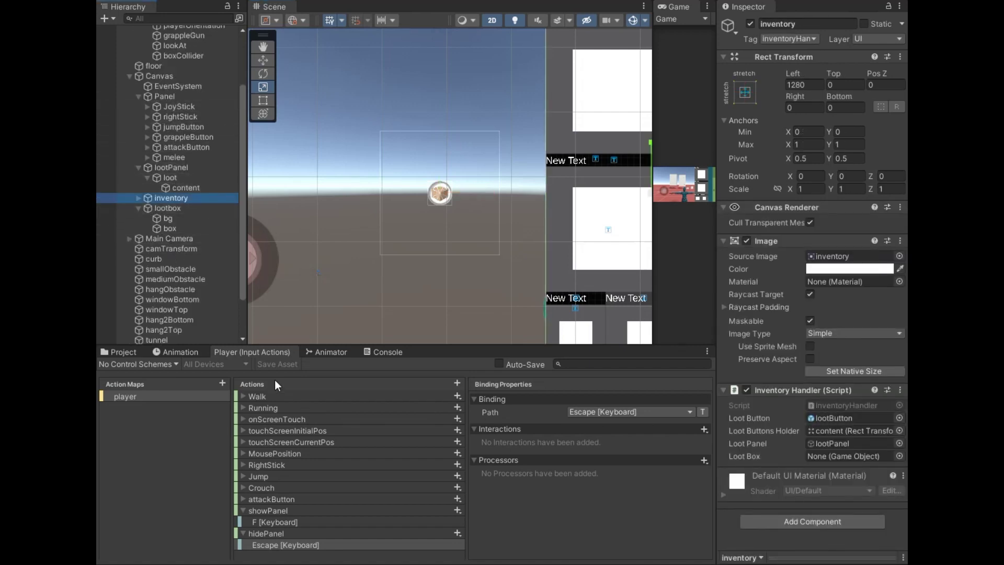
pyautogui.moveTo(165, 209); pyautogui.dragTo(847, 456)
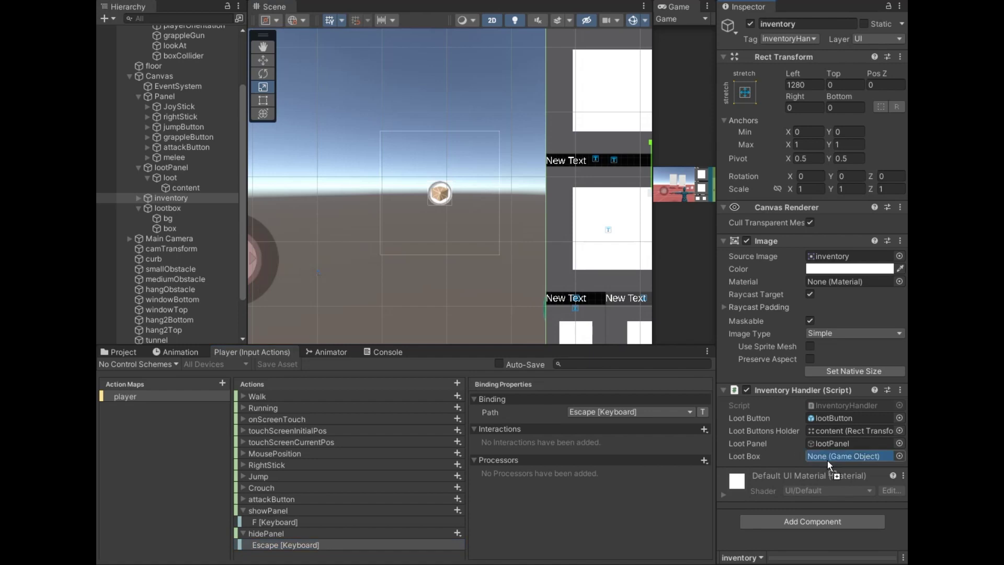
pyautogui.doubleClick(459, 349)
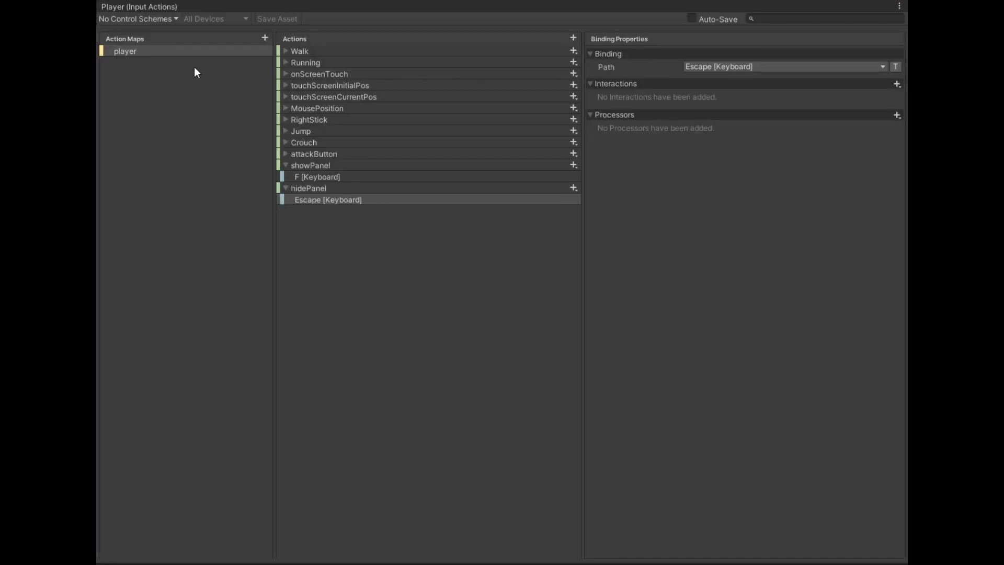
pyautogui.doubleClick(131, 11)
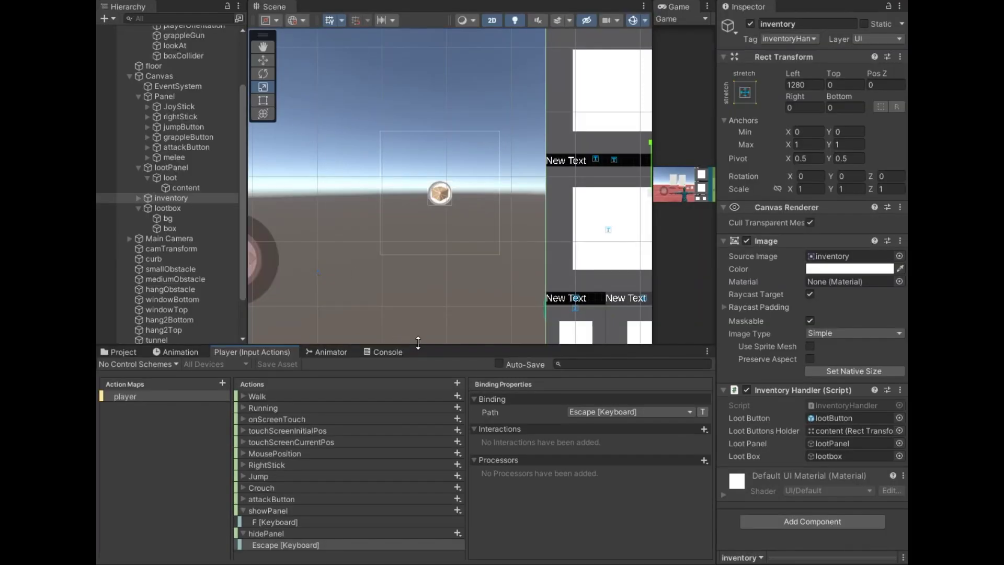
# Resize the editor panels and start Play mode to test the loot setup.
pyautogui.moveTo(418, 343); pyautogui.dragTo(418, 370)
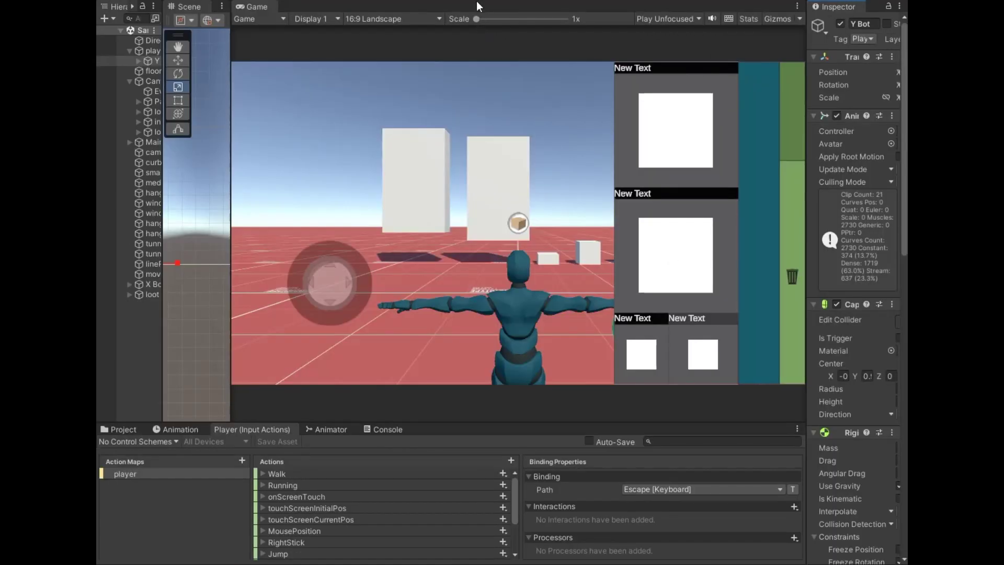
pyautogui.click(476, 1)
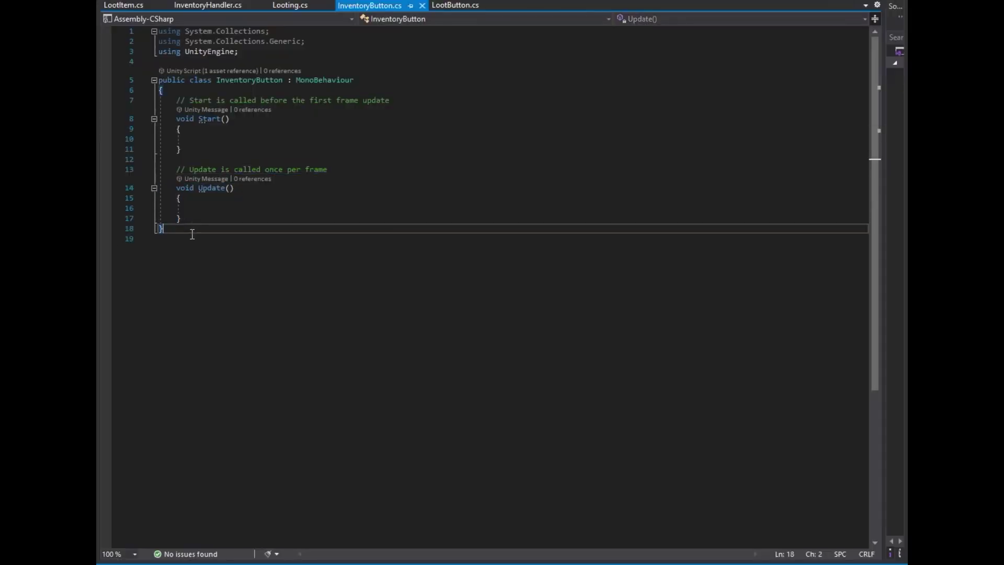
# Remove the default Start and Update methods and add a using TMPro directive.
pyautogui.moveTo(189, 219); pyautogui.dragTo(169, 108)
pyautogui.press('Delete')
pyautogui.press('Up')
pyautogui.press('Up')
pyautogui.press('Up')
pyautogui.press('End')
pyautogui.press('Return')
pyautogui.write('using tmpro')
pyautogui.press('Down')
pyautogui.press('Down')
pyautogui.press('Down')
pyautogui.press('Return')
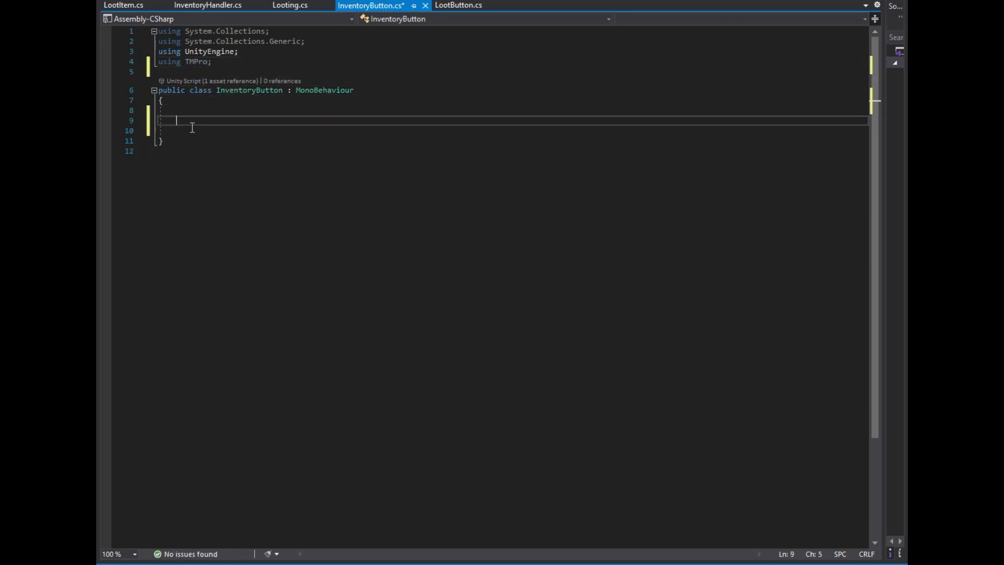
# Add a using UnityEngine.UI directive and a serialized RawImage buttonImage field.
pyautogui.write('serial]')
pyautogui.press('Tab')
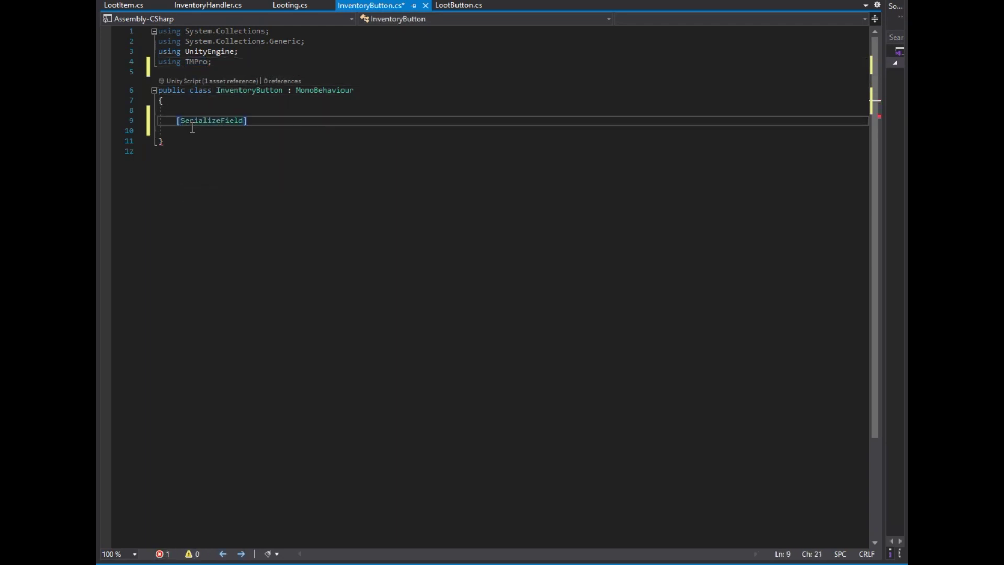
pyautogui.write('] rawima')
pyautogui.press('Escape')
pyautogui.press('Up')
pyautogui.press('Up')
pyautogui.press('Up')
pyautogui.press('Up')
pyautogui.hotkey('ctrl', 'd')
pyautogui.press('Left')
pyautogui.write('.u')
pyautogui.press('Tab')
pyautogui.press('Down')
pyautogui.press('Down')
pyautogui.press('Down')
pyautogui.press('End')
pyautogui.press('BackSpace')
pyautogui.press('BackSpace')
pyautogui.press('BackSpace')
pyautogui.press('Tab')
pyautogui.write('b')
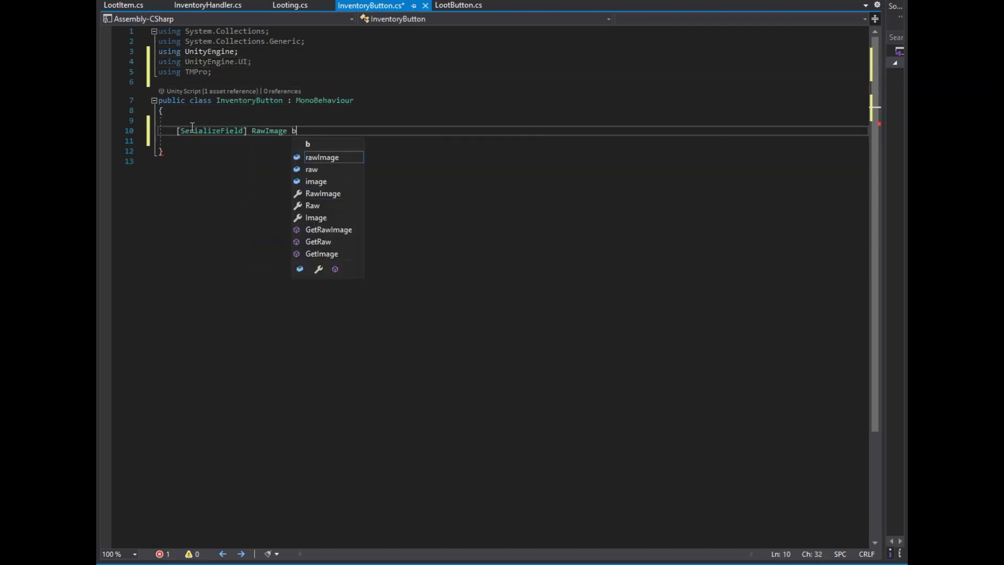
pyautogui.write('uttonImage;')
# Add a second serialized TextMeshProUGUI field for the button's number text.
pyautogui.hotkey('ctrl', 'd')
pyautogui.press('Left')
pyautogui.press('Left')
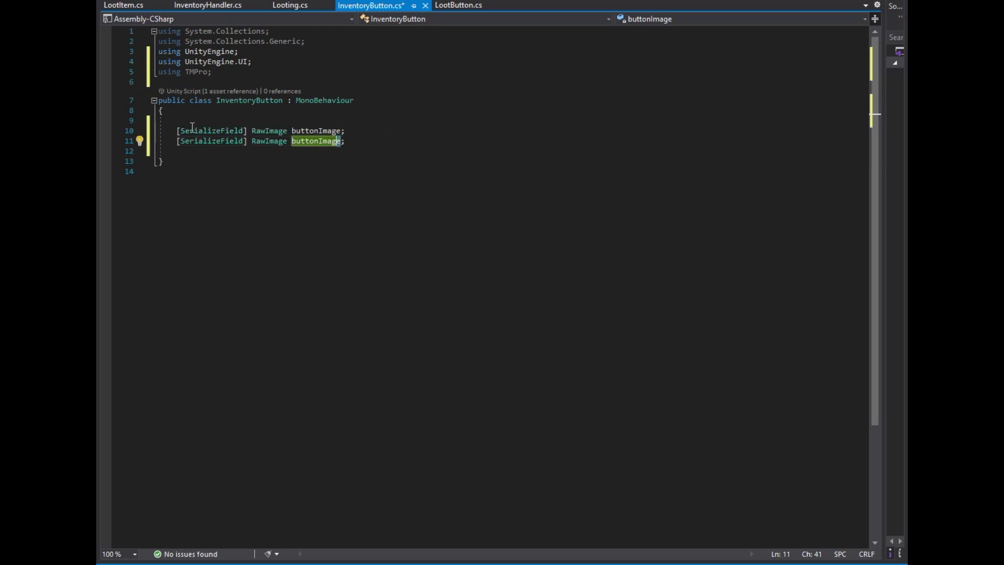
pyautogui.write('textmeshprou')
pyautogui.press('Tab')
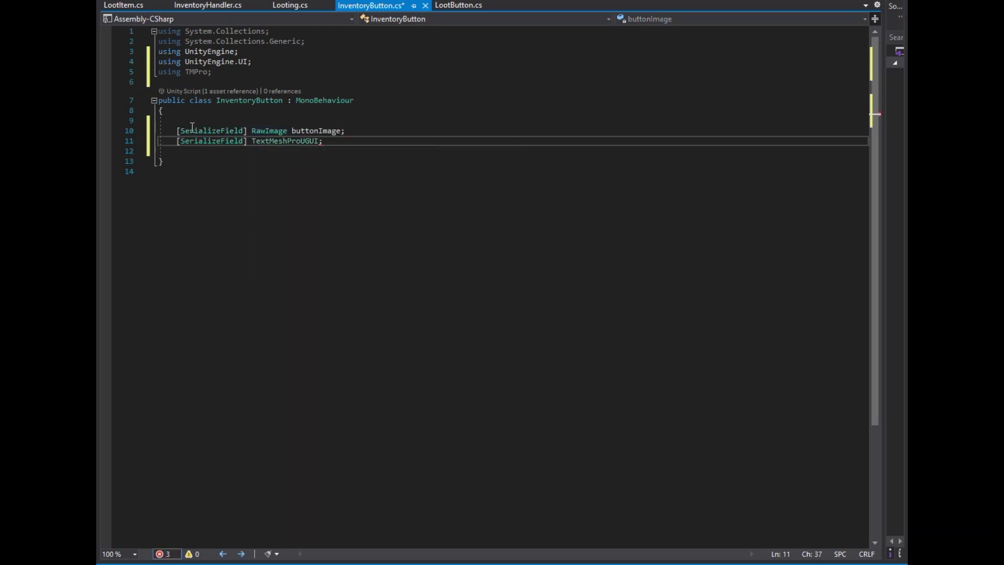
pyautogui.write('buttonNum')
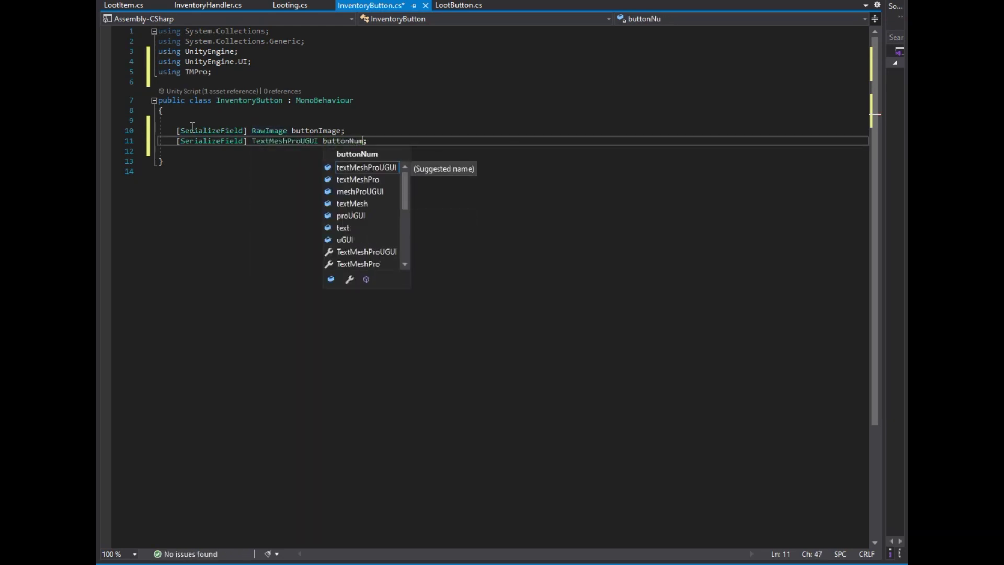
pyautogui.press('End')
# Declare public void SetButtonInfo(int _id, int _number, Texture _image).
pyautogui.press('Return')
pyautogui.press('Return')
pyautogui.press('Return')
pyautogui.write('public void Set')
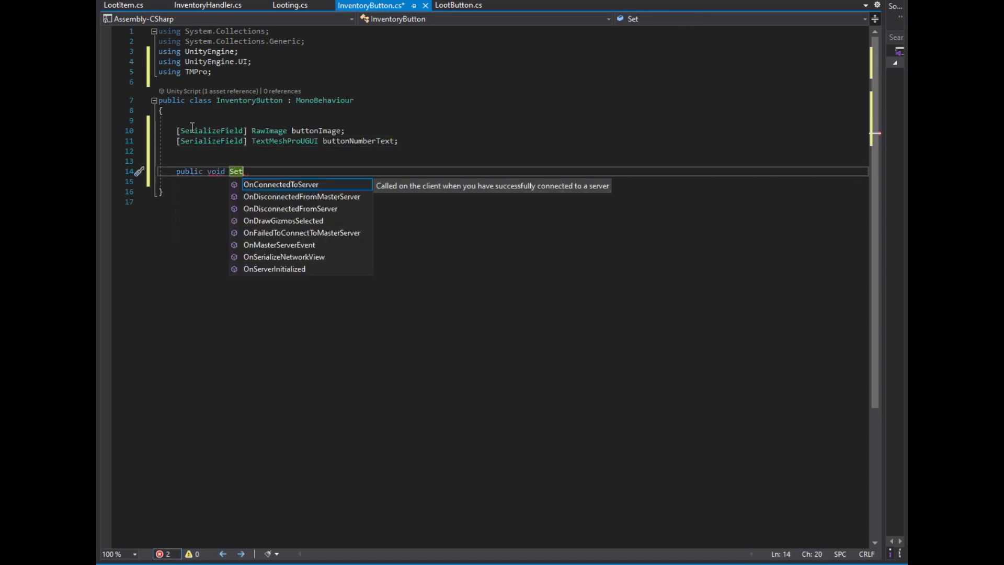
pyautogui.write('ButtonInfo() {')
pyautogui.press('Return')
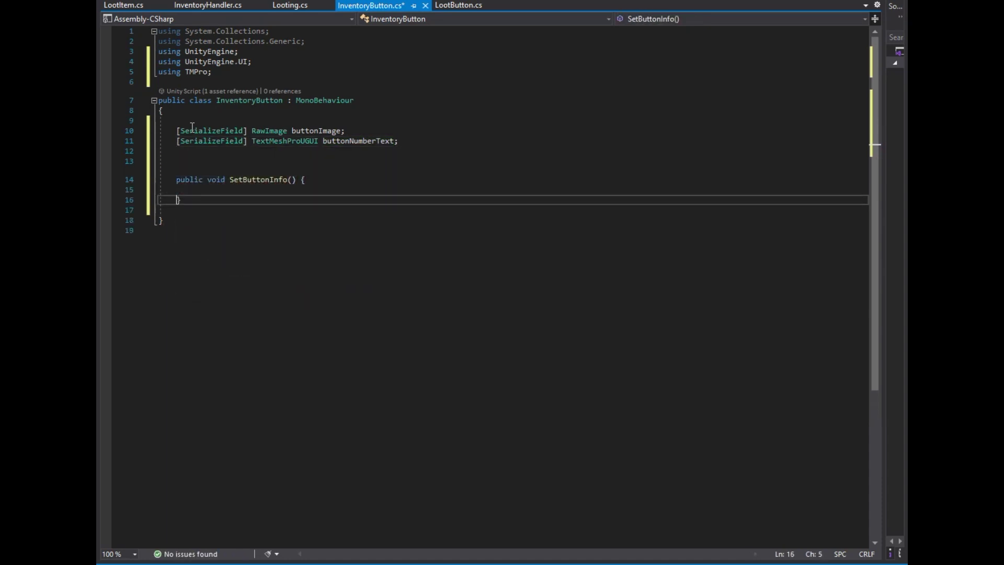
pyautogui.press('Right')
pyautogui.press('Right')
pyautogui.write('int _')
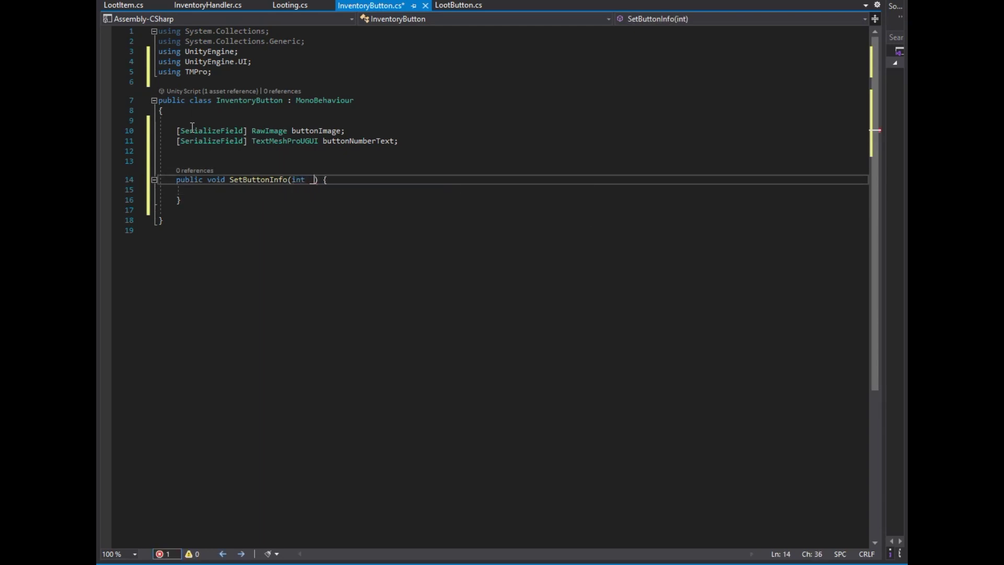
pyautogui.write('id, int _number,')
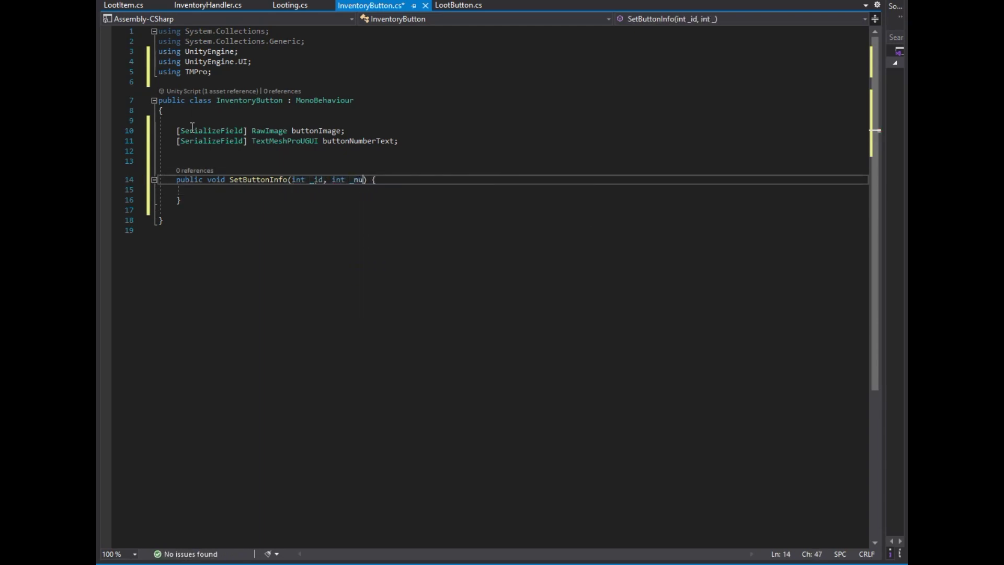
pyautogui.write(' Textu')
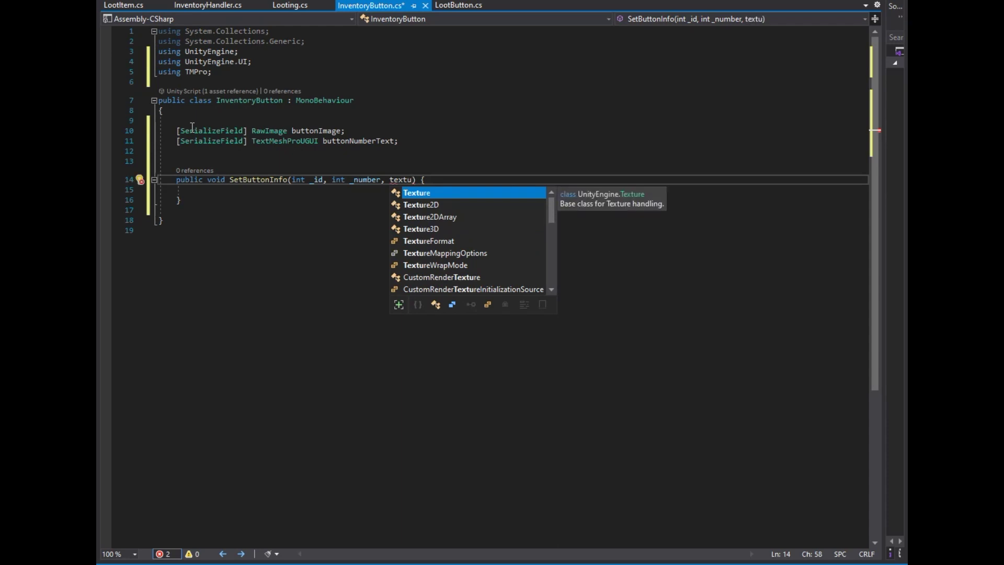
pyautogui.write('re _image')
pyautogui.press('Down')
pyautogui.press('Return')
# In SetButtonInfo, set buttonImage.texture = _image and buttonNumberText.text = "" + _number.
pyautogui.write('butto')
pyautogui.press('Tab')
pyautogui.write('.texture = _image;')
pyautogui.press('Return')
pyautogui.write('butto')
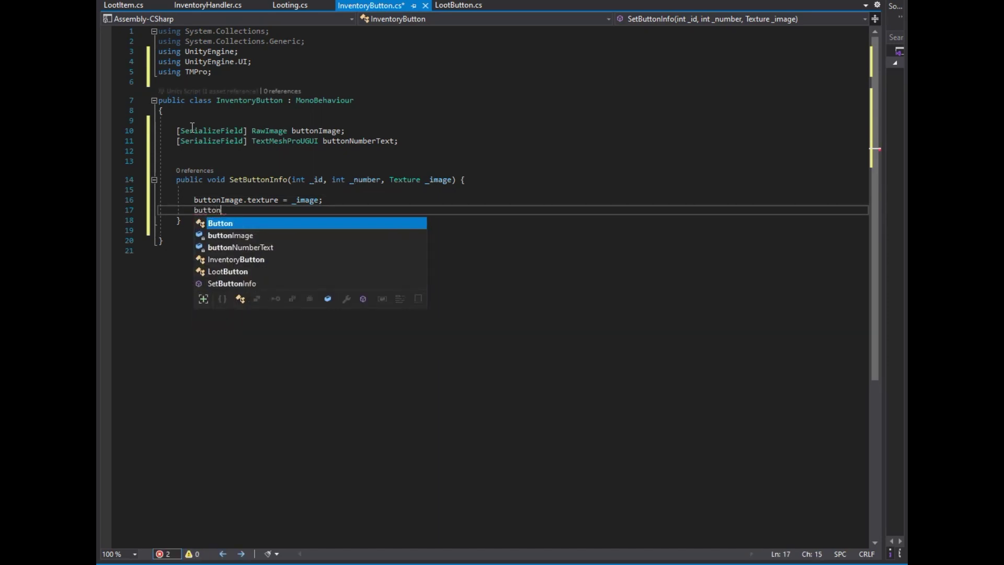
pyautogui.press('Down')
pyautogui.press('Down')
pyautogui.press('Tab')
pyautogui.write('.text = ')
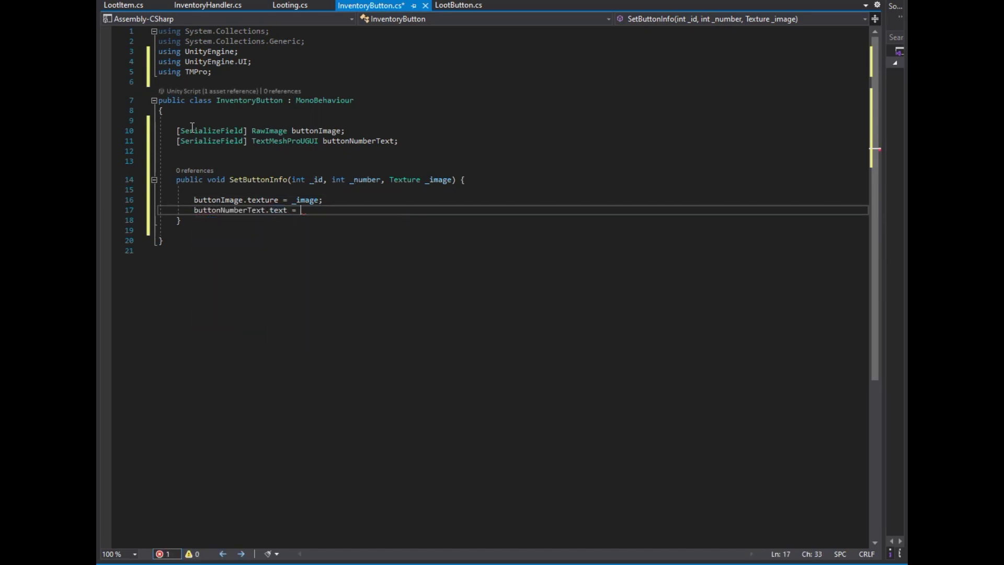
pyautogui.write('"" + _number')
# Add public id and number fields and assign _id and _number to them in SetButtonInfo.
pyautogui.click(434, 151)
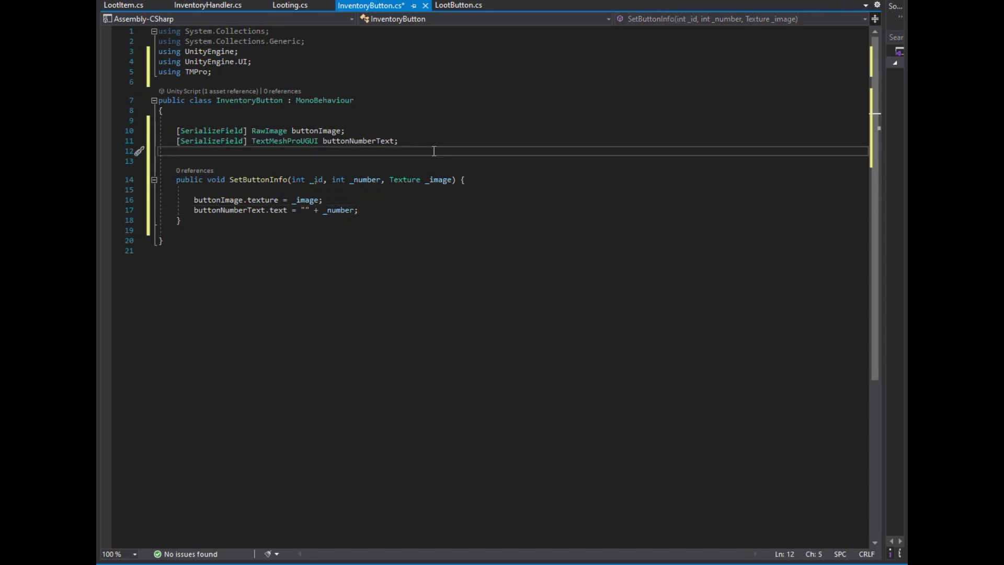
pyautogui.press('Return')
pyautogui.write('public int id, numbe')
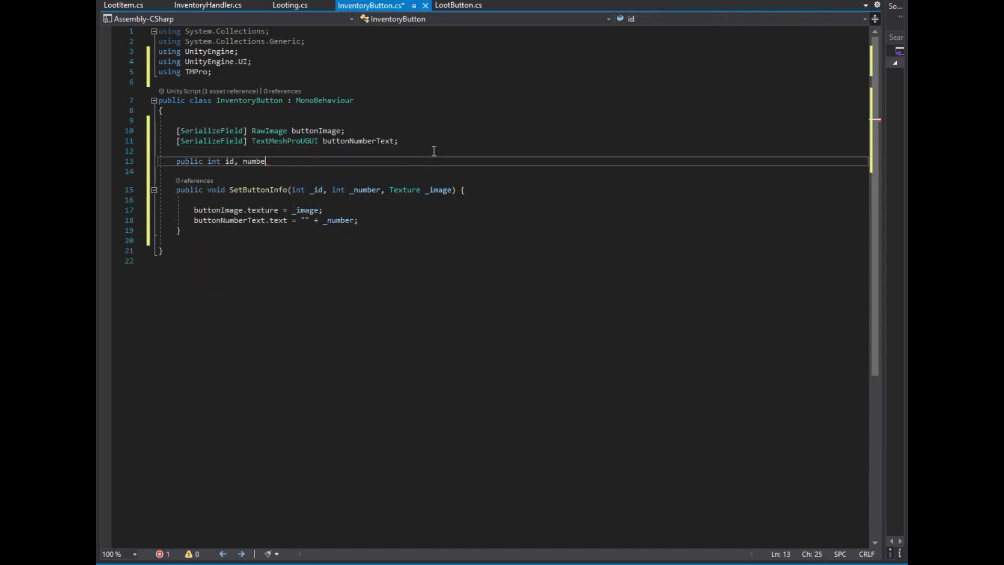
pyautogui.click(410, 217)
pyautogui.press('Return')
pyautogui.press('Return')
pyautogui.write('_id;')
pyautogui.press('Return')
pyautogui.write('number = _number;')
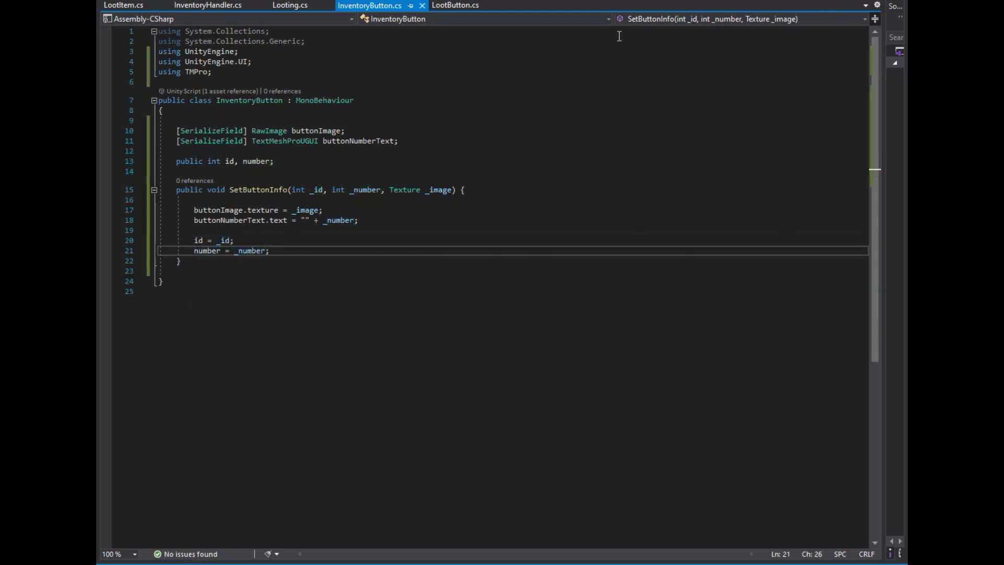
# In InventoryHandler, make room for a new method after ClosePanel.
pyautogui.click(208, 5)
pyautogui.scroll(-20, 215, 262)
pyautogui.click(214, 334)
pyautogui.press('Return')
pyautogui.press('Return')
# Write UpdateInventory with parameters int _id, int tempId, string _type, Texture _image, int _number, bool _isAccumulative.
pyautogui.write('public void UpdateInven')
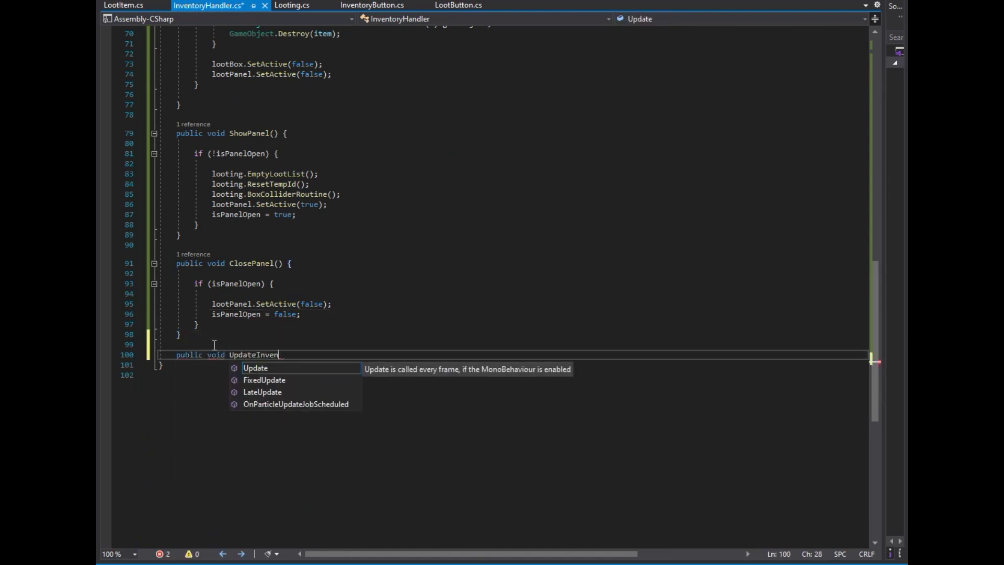
pyautogui.write('tory() {')
pyautogui.press('Return')
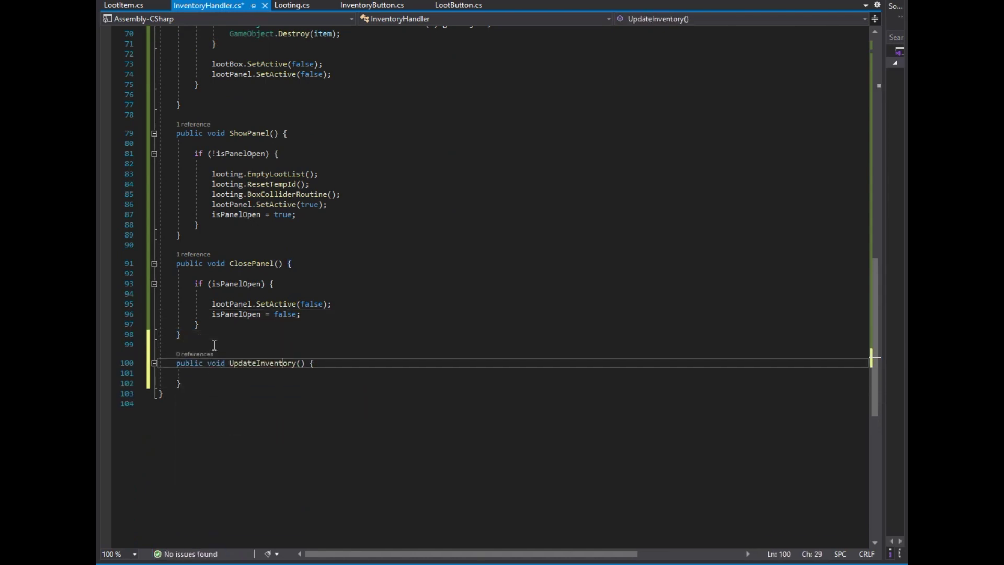
pyautogui.write('int _id,')
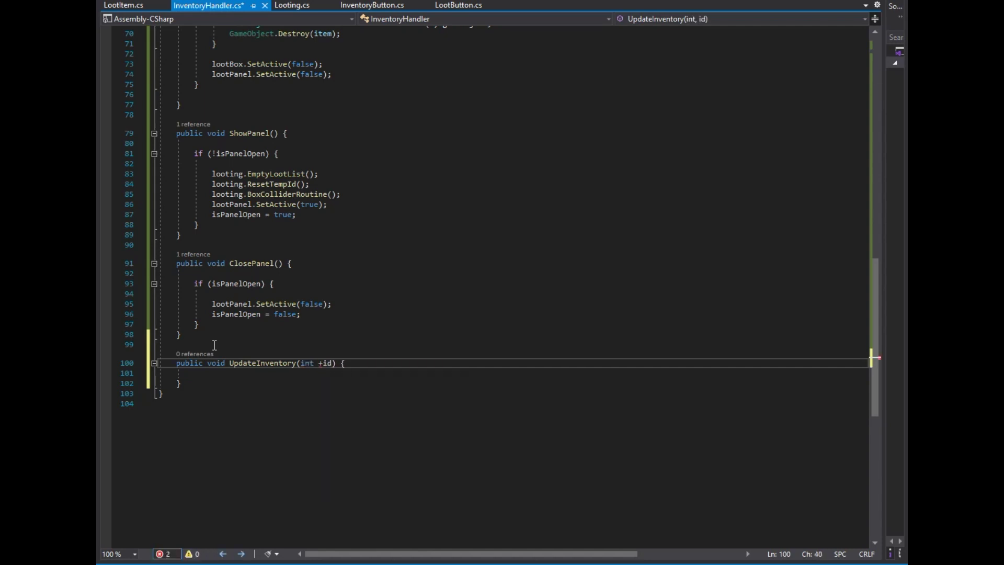
pyautogui.write(' int tempId, ')
pyautogui.write('str')
pyautogui.press('Tab')
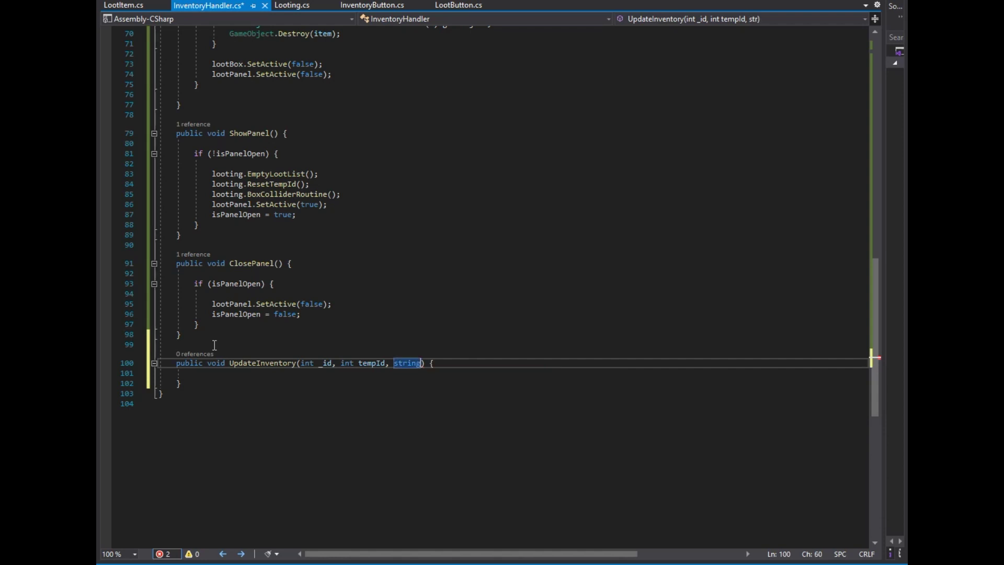
pyautogui.write('string _type, Texture _image')
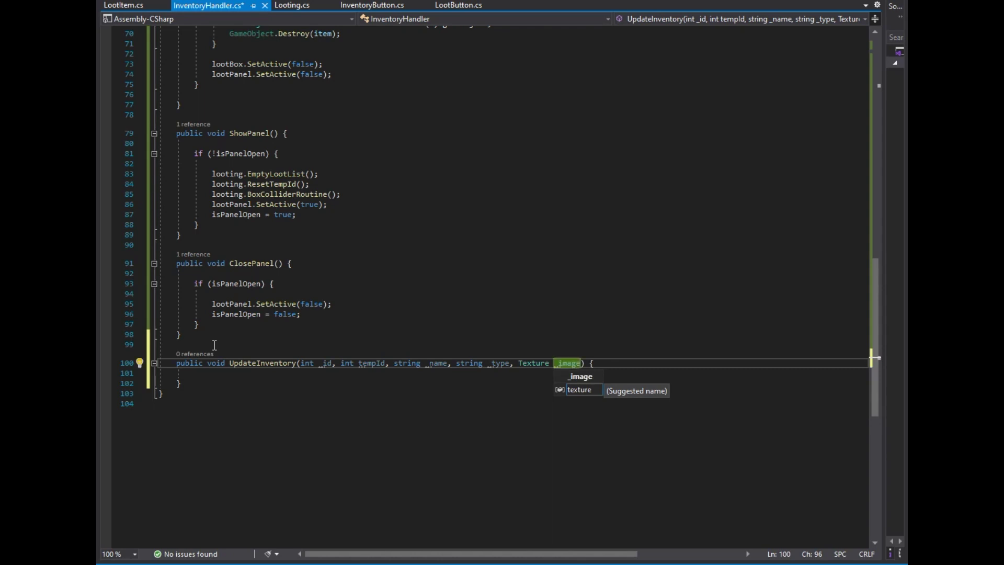
pyautogui.write(', int _number,')
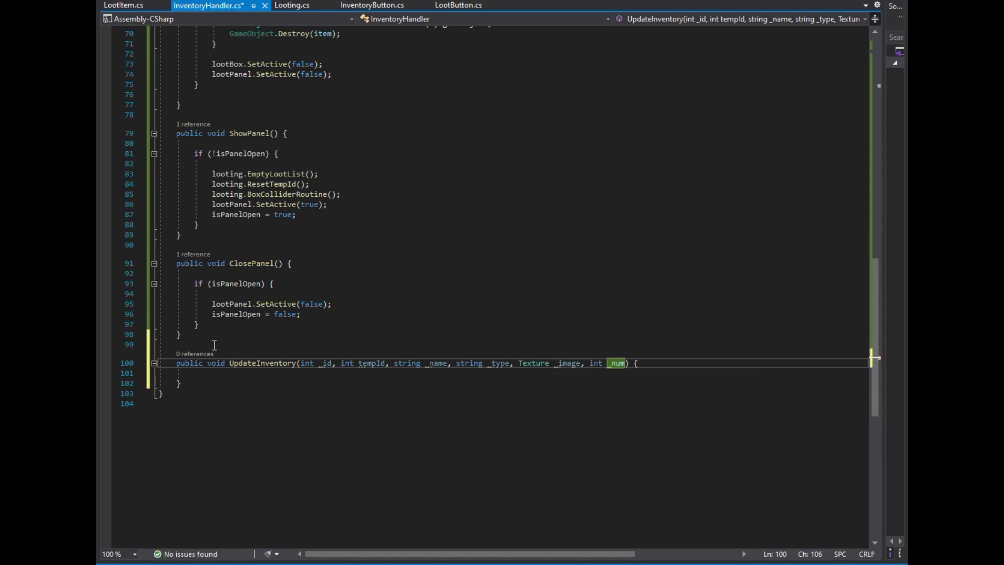
pyautogui.write(' bool _isAccumulative')
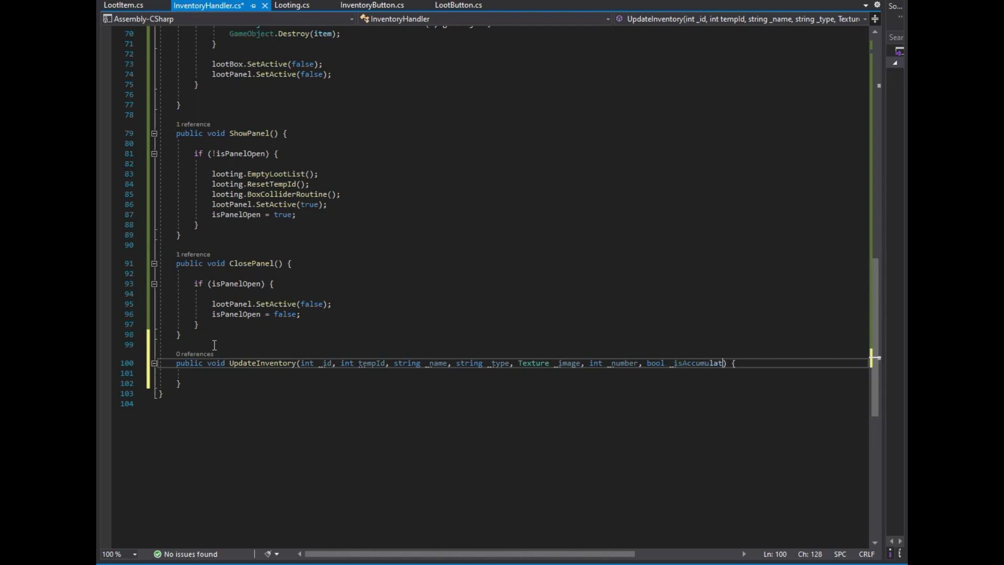
pyautogui.write(',')
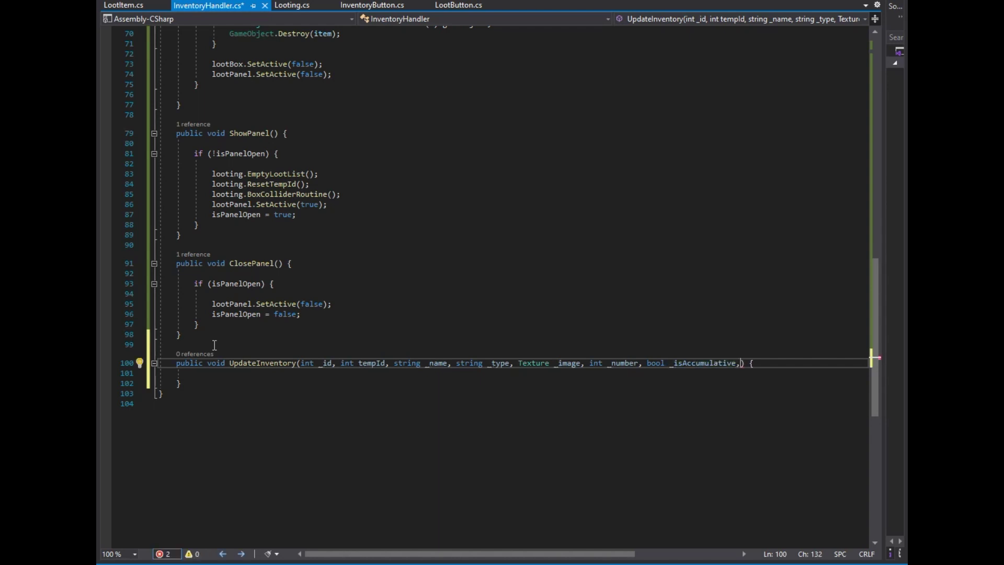
pyautogui.press('Down')
pyautogui.press('Return')
# Add an if (_isAccumulative) block containing an empty nested if statement.
pyautogui.write('if(')
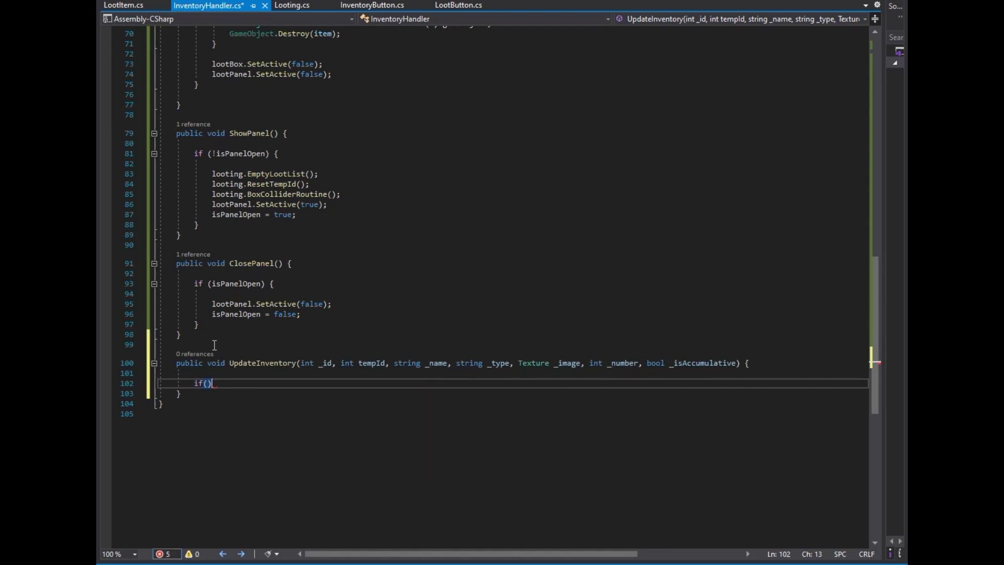
pyautogui.press('Return')
pyautogui.press('Tab')
pyautogui.press('Down')
pyautogui.press('Return')
pyautogui.write('i) {')
pyautogui.press('Return')
pyautogui.press('Up')
pyautogui.write('lootli')
pyautogui.press('BackSpace')
pyautogui.press('BackSpace')
pyautogui.press('BackSpace')
pyautogui.press('BackSpace')
pyautogui.press('BackSpace')
pyautogui.press('BackSpace')
# Declare a List<int> lootList field in the class.
pyautogui.scroll(-1, 815, 38)
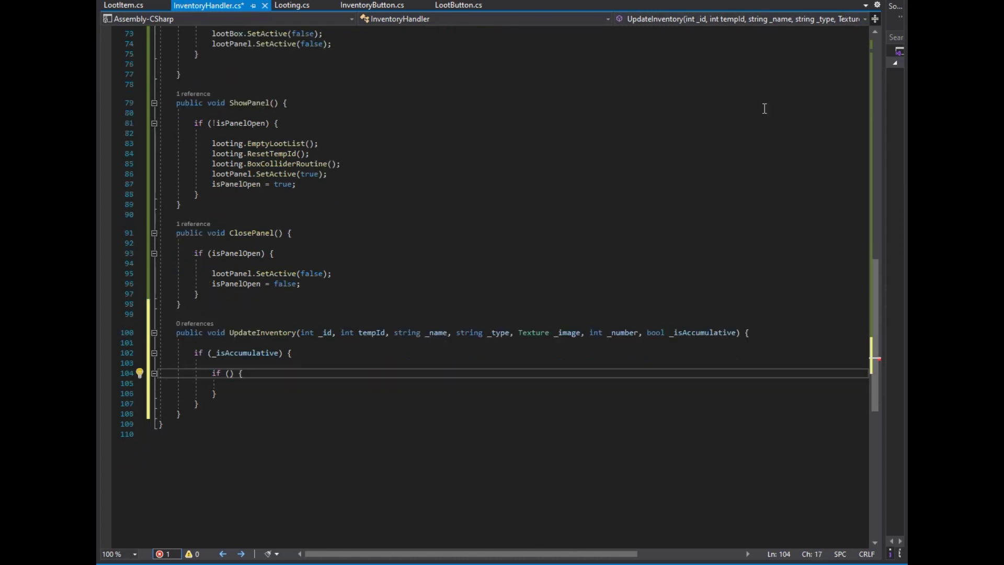
pyautogui.scroll(20, 747, 140)
pyautogui.click(329, 202)
pyautogui.press('Return')
pyautogui.press('Return')
pyautogui.write('List<int> lootList;')
# Initialize lootList as a new List<int> at the end of Start.
pyautogui.scroll(-2, 356, 244)
pyautogui.click(352, 250)
pyautogui.press('Return')
pyautogui.write('lootList = new list<int>')
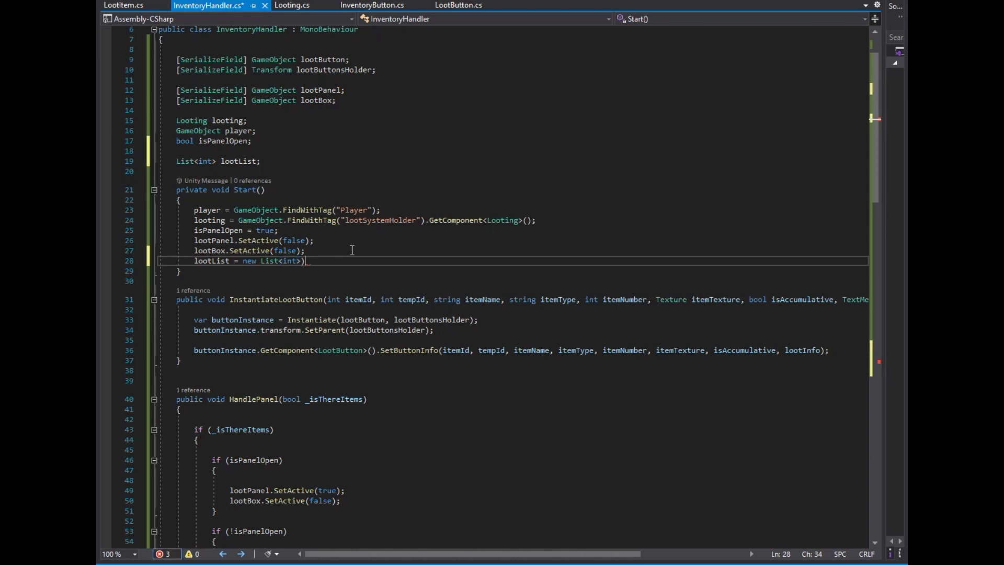
# Set the nested if condition to lootList.Contains(_id).
pyautogui.scroll(-11, 353, 250)
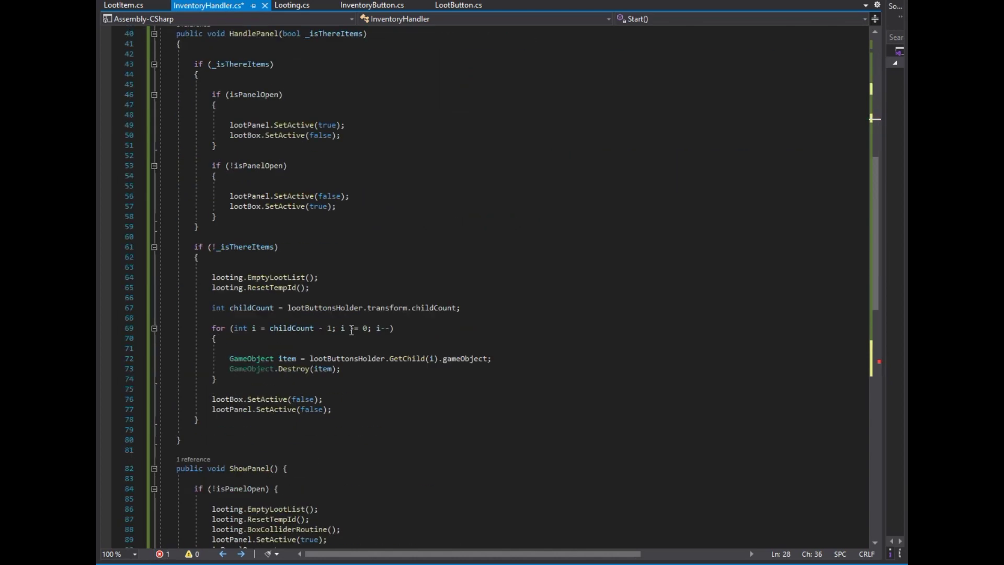
pyautogui.scroll(-15, 352, 250)
pyautogui.click(230, 281)
pyautogui.write('lootListconta(_id)')
# Declare a GameObject[] buttons array filled by GameObject.FindGameObjectsWithTag.
pyautogui.press('Down')
pyautogui.press('Return')
pyautogui.write('game b')
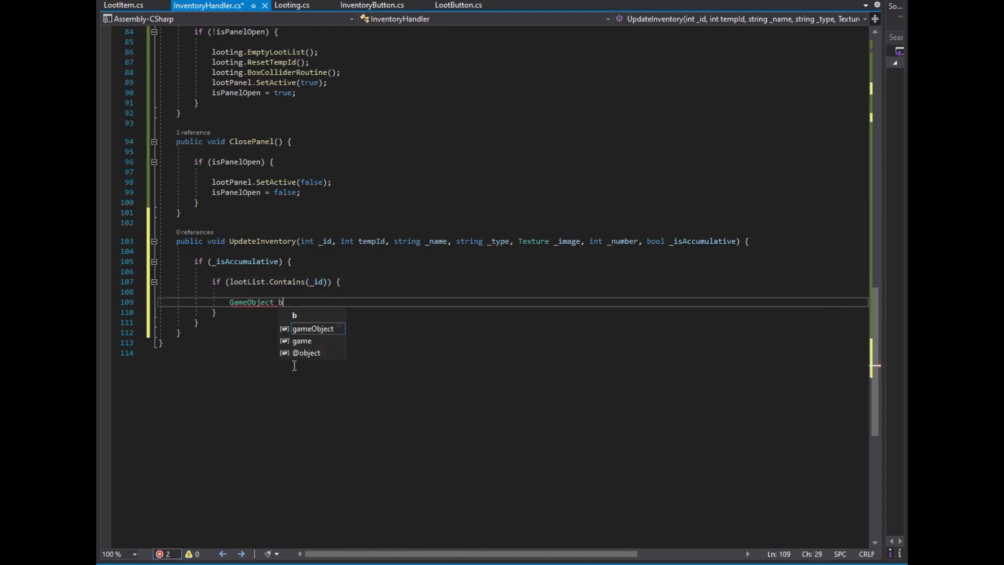
pyautogui.write('uttons')
pyautogui.press('Left')
pyautogui.write('[]')
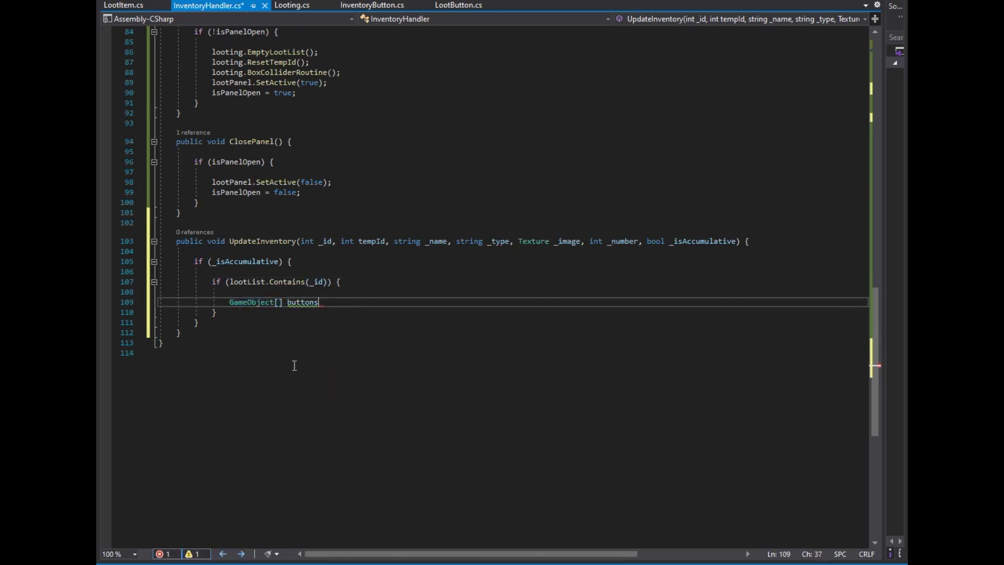
pyautogui.write('= game.fid')
pyautogui.press('Down')
pyautogui.press('Tab')
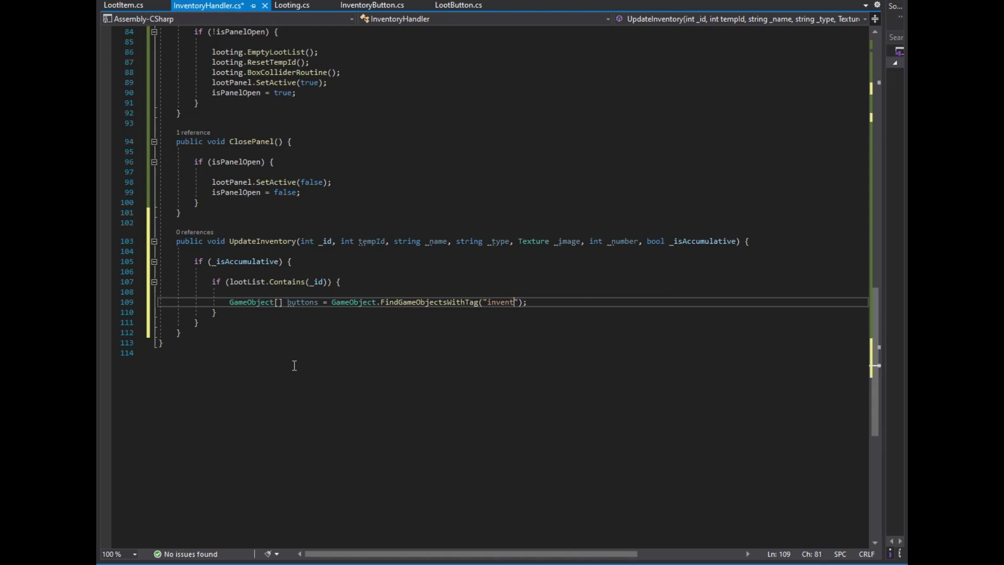
pyautogui.press('Return')
pyautogui.press('Return')
# Add a for loop from i = 0 while i < buttons.Length.
pyautogui.write('for () {')
pyautogui.press('Return')
pyautogui.press('Up')
pyautogui.press('Up')
pyautogui.press('Right')
pyautogui.press('Right')
pyautogui.press('Right')
pyautogui.write('int i=0; i< butto')
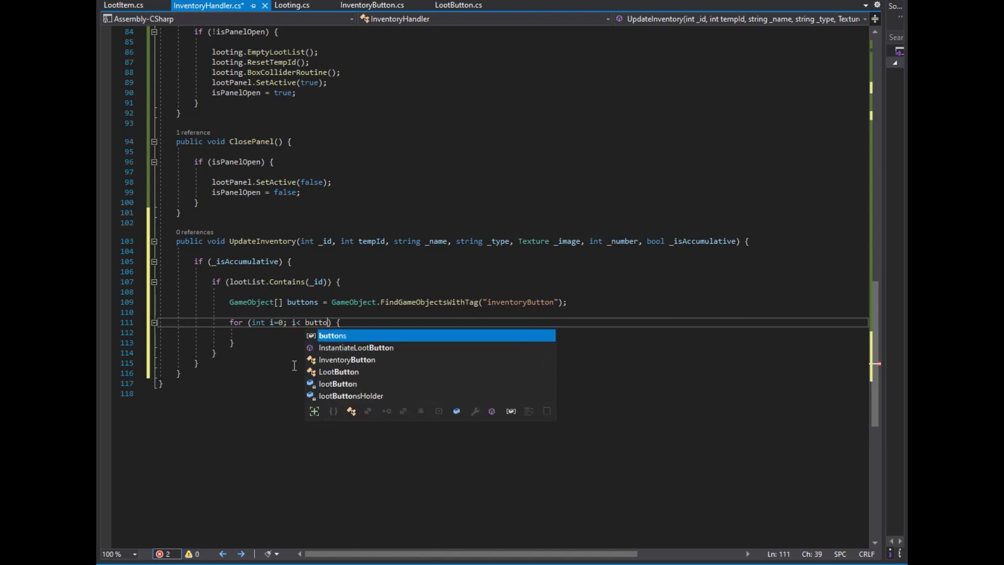
pyautogui.write('ns.Length; i++')
pyautogui.press('Down')
pyautogui.press('Return')
# Store each button's InventoryButton id in an int buttonId inside the loop.
pyautogui.write('int buttonI')
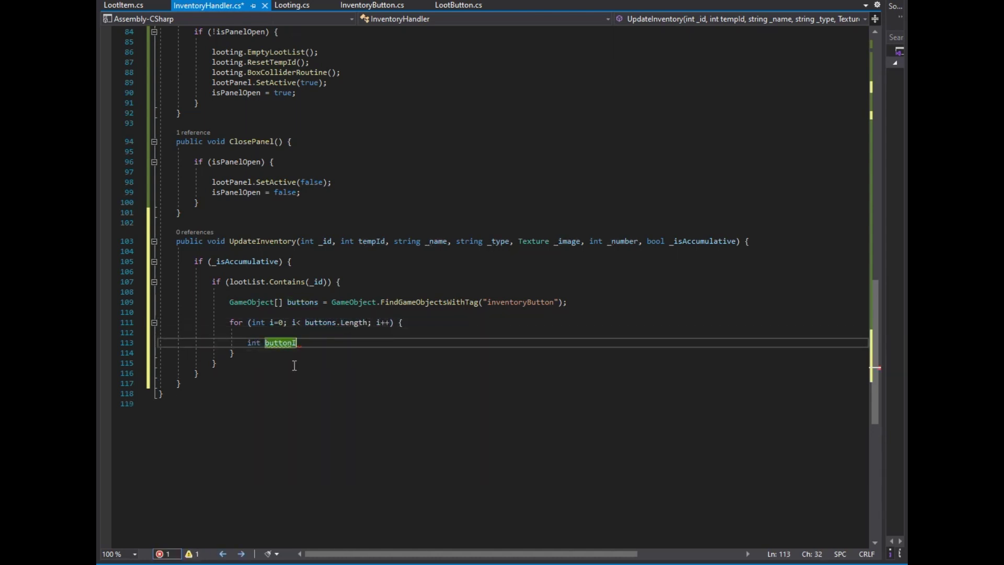
pyautogui.write('d = buttons[]')
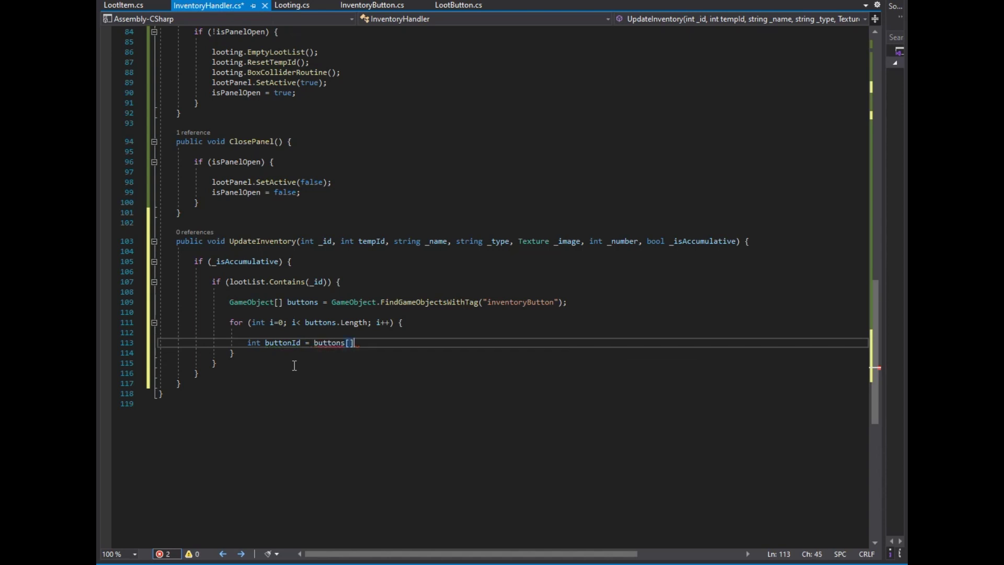
pyautogui.write('.get')
pyautogui.press('Tab')
pyautogui.write('<(')
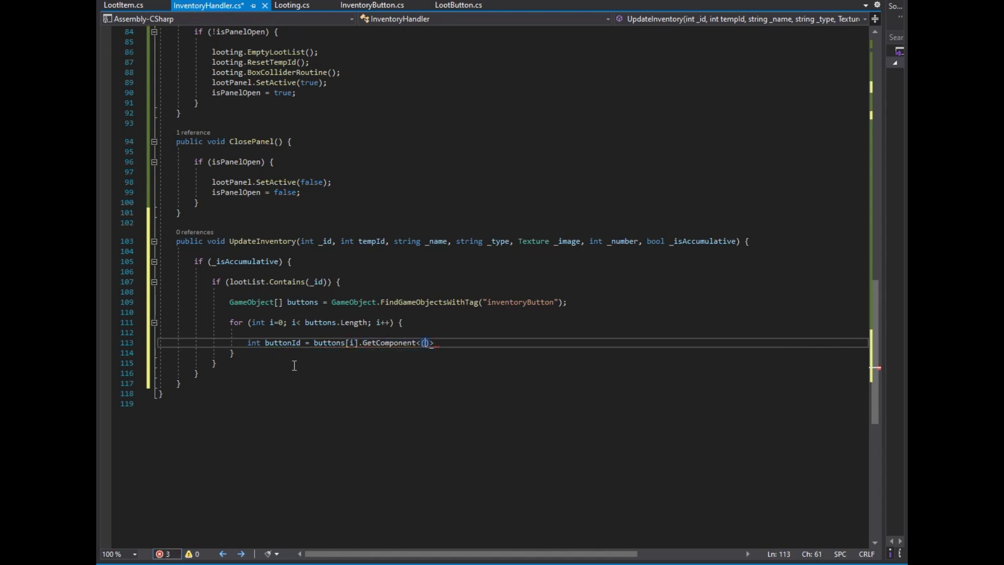
pyautogui.press('Left')
pyautogui.press('Left')
pyautogui.press('Left')
pyautogui.write('Inv')
pyautogui.press('Tab')
pyautogui.press('End')
pyautogui.write('.id;')
pyautogui.press('Return')
pyautogui.press('Return')
# Add an if block checking whether buttonId equals the looted id.
pyautogui.write('if()')
pyautogui.press('Left')
pyautogui.press('Left')
pyautogui.press('Return')
pyautogui.press('Up')
pyautogui.write('buttonId ==')
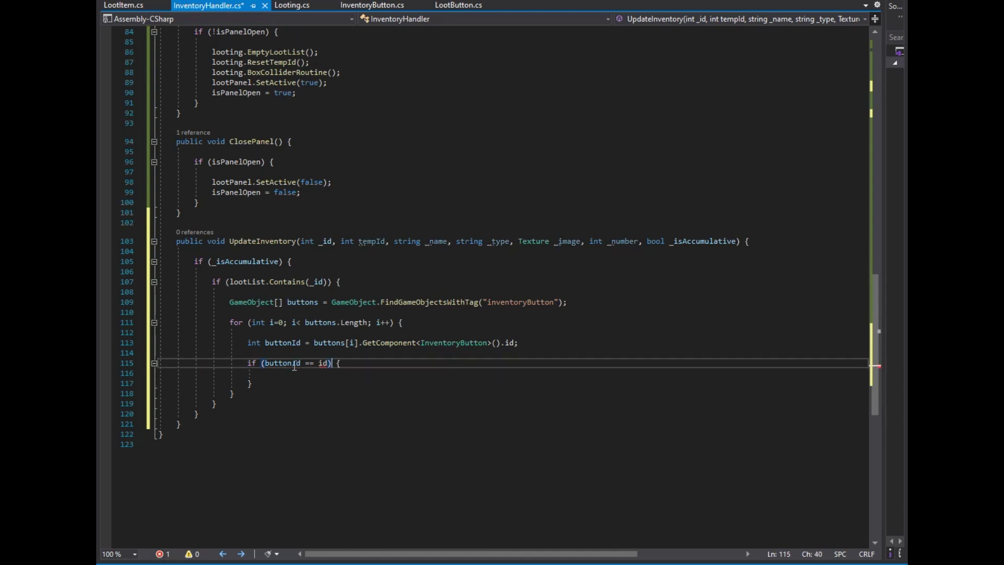
pyautogui.press('Down')
pyautogui.press('Return')
# Read the matching button's InventoryButton number into an int variable.
pyautogui.write('int b')
pyautogui.write('buttons[i].getcomp')
pyautogui.press('Tab')
pyautogui.write('<>()Inv')
pyautogui.press('Tab')
pyautogui.press('End')
pyautogui.write('.number;')
pyautogui.press('Return')
# Compute int totalNumber = buttonNuber + _number.
pyautogui.write('int totalNum')
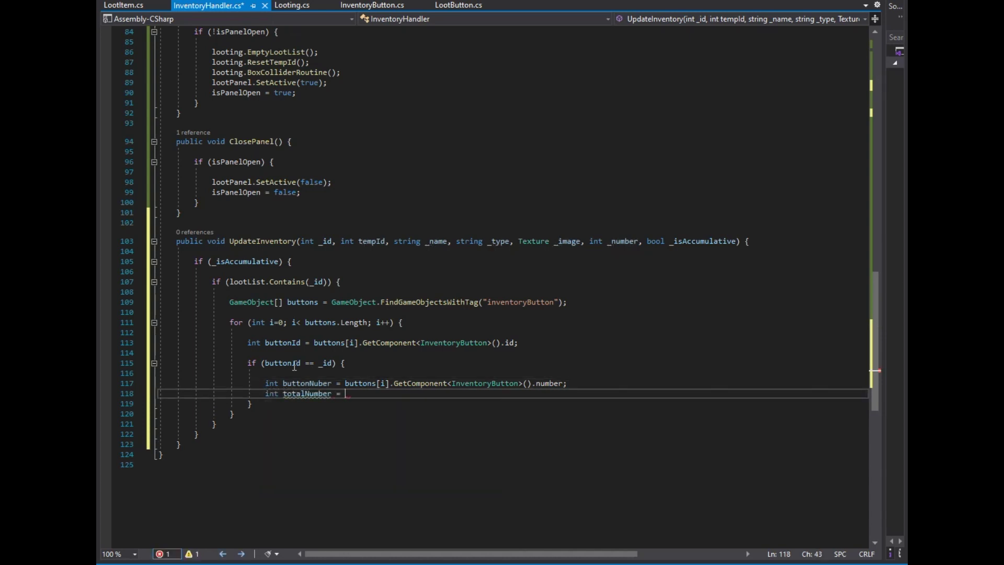
pyautogui.write('ber = butto')
pyautogui.press('Tab')
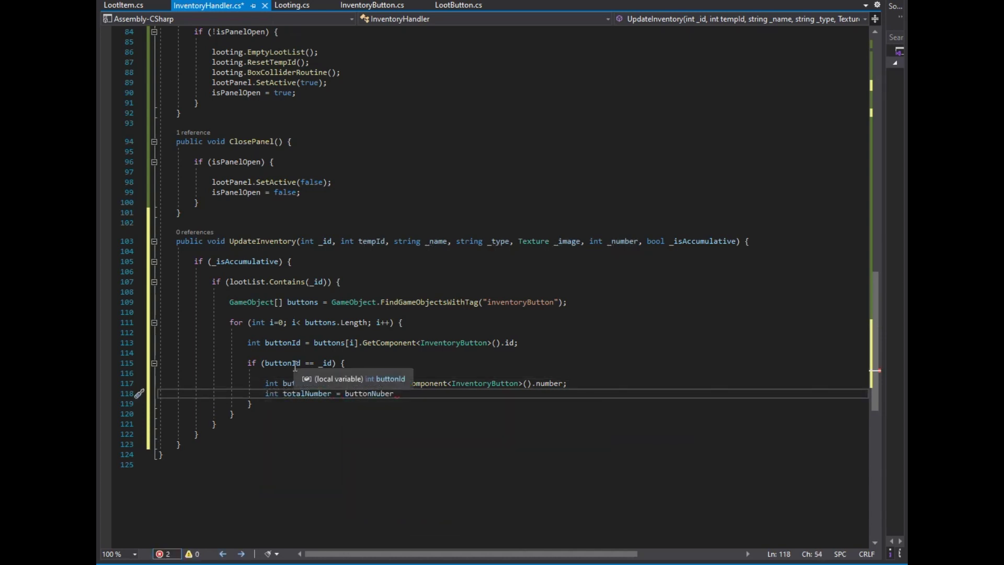
pyautogui.write(' + _numb')
pyautogui.press('Tab')
pyautogui.write(';')
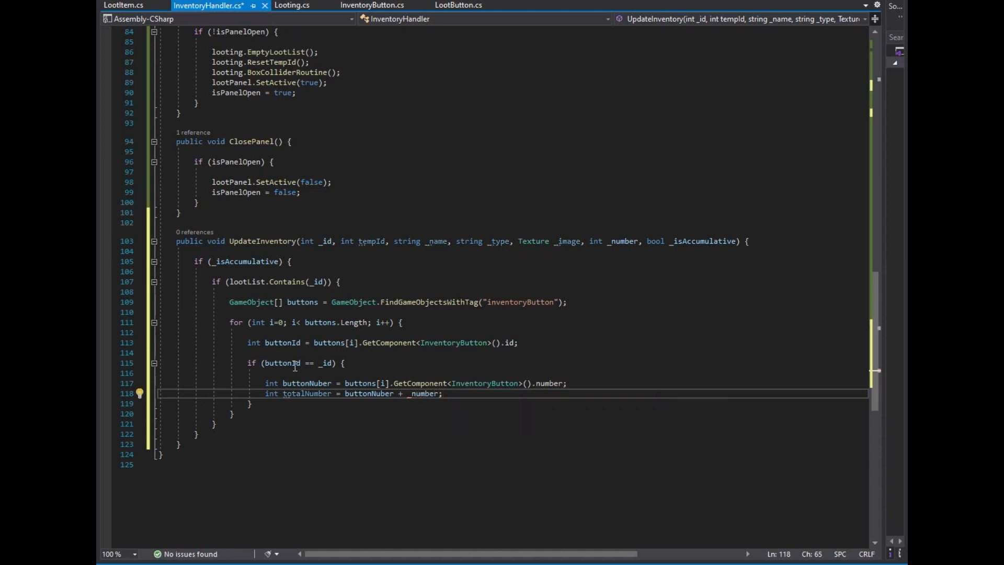
pyautogui.press('Return')
# Call the button's InventoryButton.SetButtonInfo(_id, totalNumber, _image).
pyautogui.write('buttons[i].GetC')
pyautogui.press('Tab')
pyautogui.write('invent')
pyautogui.press('Tab')
pyautogui.press('End')
pyautogui.write('.SetB')
pyautogui.press('Tab')
pyautogui.write('_id')
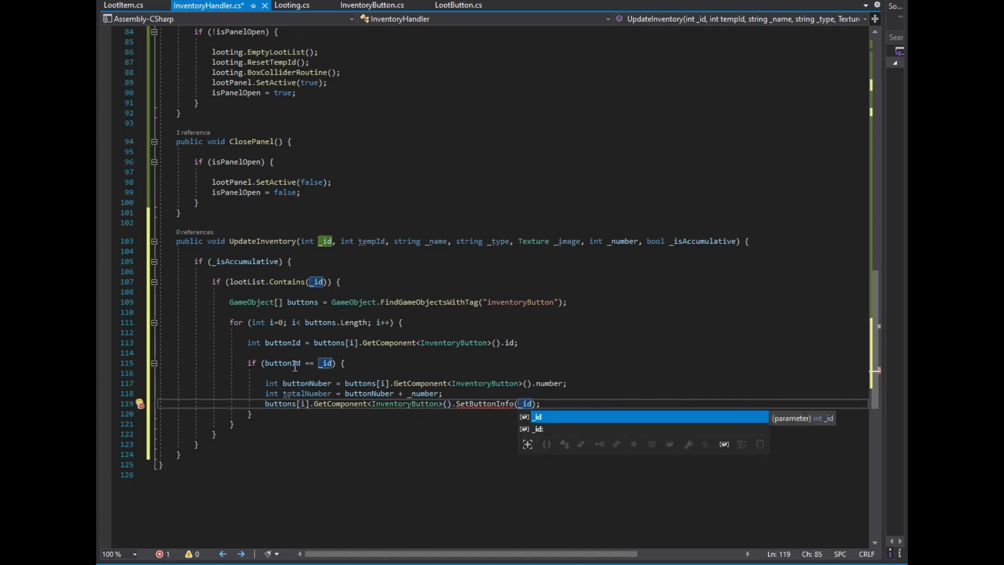
pyautogui.write(', tot')
pyautogui.press('Tab')
pyautogui.write(', _im')
pyautogui.press('Tab')
pyautogui.press('End')
pyautogui.press('Down')
pyautogui.press('Down')
pyautogui.press('Down')
# Add an if (!lootList.Contains(_id)) block to UpdateInventory.
pyautogui.press('Return')
pyautogui.press('Return')
pyautogui.write('if() {')
pyautogui.press('Return')
pyautogui.press('Up')
pyautogui.write('lootLi')
pyautogui.press('Tab')
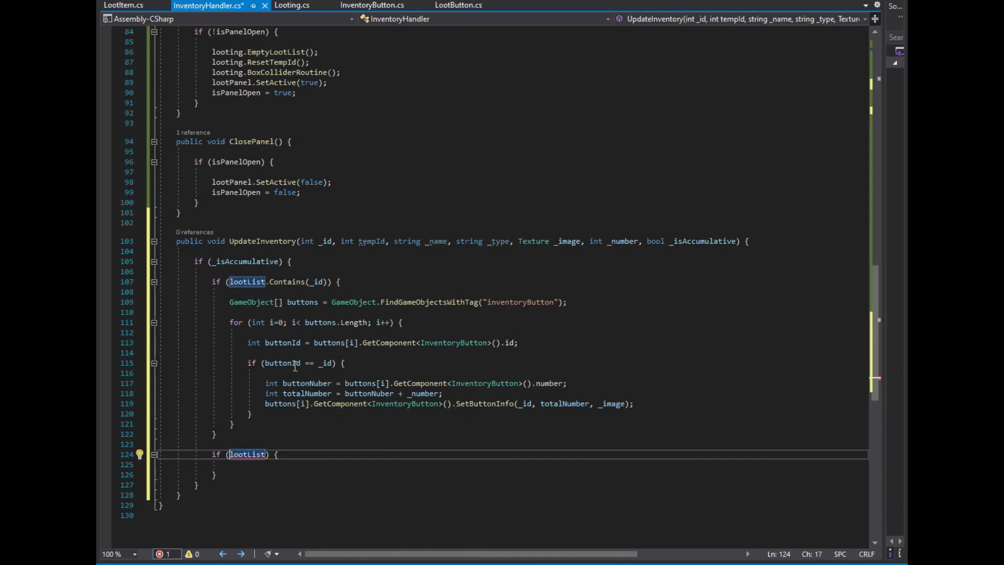
pyautogui.write('.Con')
pyautogui.press('Tab')
pyautogui.write('(_i')
pyautogui.press('Tab')
pyautogui.press('Down')
pyautogui.press('Return')
# Start a var instance = Instantiate(...) line inside the new block.
pyautogui.write('var i')
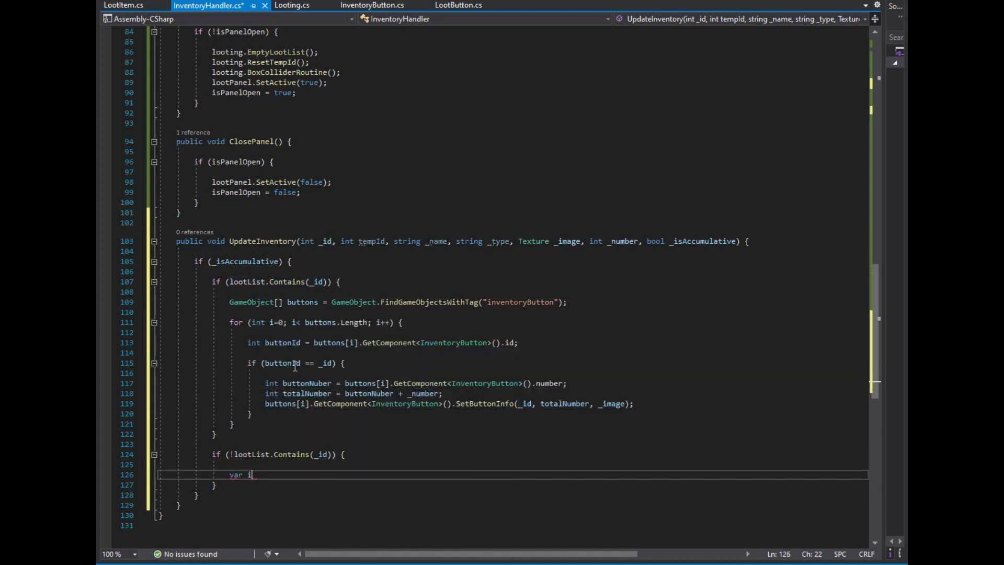
pyautogui.write('nstance = Insta')
pyautogui.press('Tab')
pyautogui.press('Left')
pyautogui.press('Left')
pyautogui.write('inve')
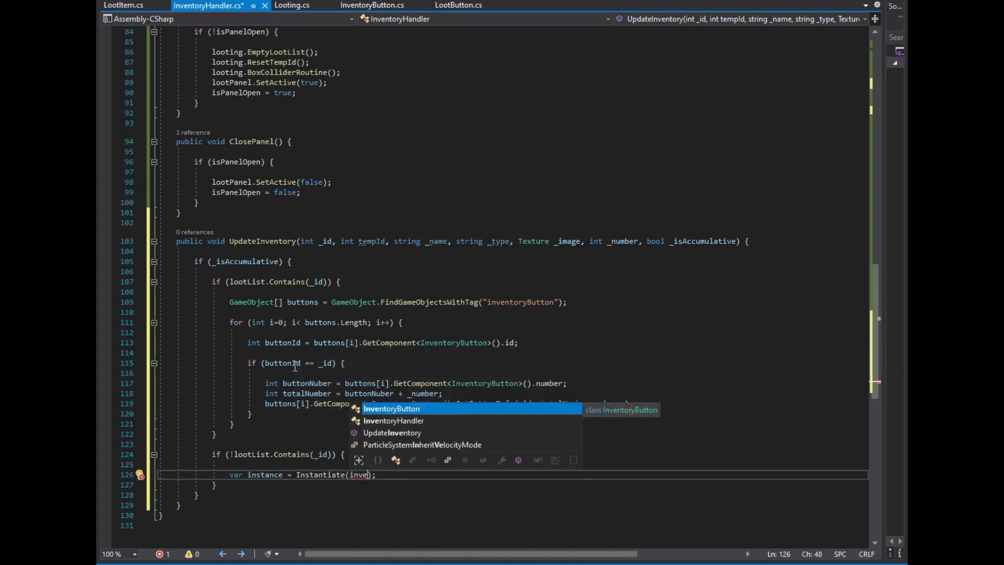
pyautogui.press('BackSpace')
pyautogui.press('BackSpace')
pyautogui.press('BackSpace')
# Duplicate the lootButton and lootButtonsHolder fields as inventoryButton and inventoryButtonsHolder.
pyautogui.moveTo(292, 191); pyautogui.dragTo(342, 121)
pyautogui.scroll(1, 881, 277)
pyautogui.moveTo(881, 278); pyautogui.dragTo(883, 63)
pyautogui.click(410, 127)
pyautogui.hotkey('shift', 'Up')
pyautogui.hotkey('ctrl', 'd')
pyautogui.press('Return')
pyautogui.press('Return')
pyautogui.hotkey('ctrl', 'Right')
pyautogui.hotkey('ctrl', 'Right')
pyautogui.hotkey('shift', 'Right')
pyautogui.hotkey('shift', 'Right')
pyautogui.hotkey('shift', 'Right')
pyautogui.write('in')
pyautogui.press('Down')
pyautogui.hotkey('ctrl', 'Left')
pyautogui.hotkey('shift', 'Right')
pyautogui.hotkey('shift', 'Right')
pyautogui.hotkey('shift', 'Right')
pyautogui.write('inventory')
# Pass inventoryButton and inventoryButtonsHolder as the Instantiate arguments.
pyautogui.scroll(-6, 411, 127)
pyautogui.scroll(-20, 411, 126)
pyautogui.scroll(-4, 351, 273)
pyautogui.click(350, 273)
pyautogui.write('inventoryButton, inventoryButtonsH')
pyautogui.press('Tab')
pyautogui.press('End')
pyautogui.press('Return')
# Parent the new instance to inventoryButtonsHolder with transform.SetParent.
pyautogui.write('instance.transform.setP')
pyautogui.press('Tab')
pyautogui.write('();')
pyautogui.press('Left')
pyautogui.press('Left')
pyautogui.write('inventor')
pyautogui.press('Down')
pyautogui.press('Tab')
pyautogui.press('End')
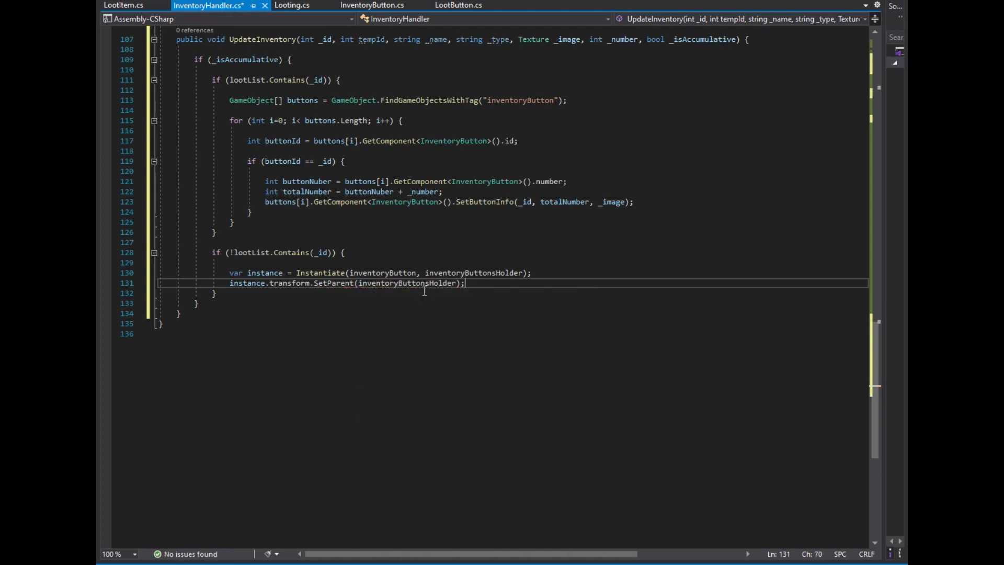
pyautogui.press('Return')
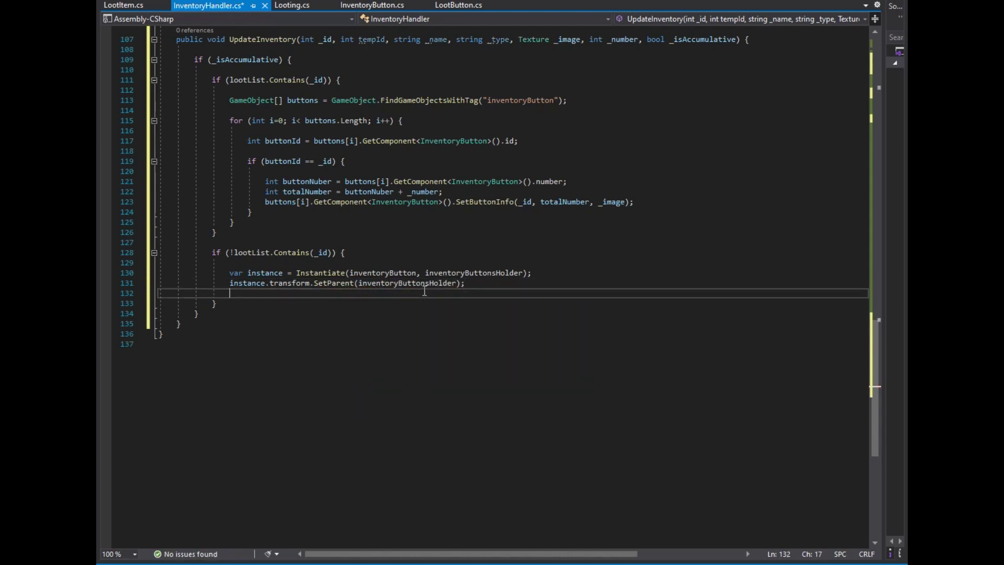
# Call GetComponent<InventoryButton>().SetButtonInfo with _id and _num, then save InventoryHandler.
pyautogui.press('Return')
pyautogui.write('instance.Get')
pyautogui.press('Tab')
pyautogui.write('<>(')
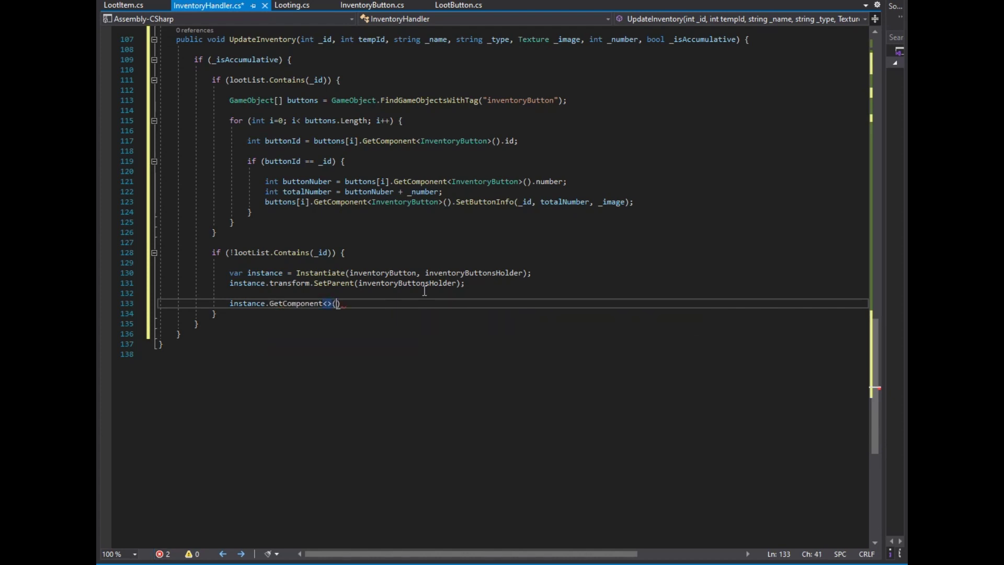
pyautogui.write('nvent')
pyautogui.press('Tab')
pyautogui.press('End')
pyautogui.write('.set')
pyautogui.press('Tab')
pyautogui.write('();')
pyautogui.write('_id, ')
pyautogui.write('_num,')
pyautogui.write('age')
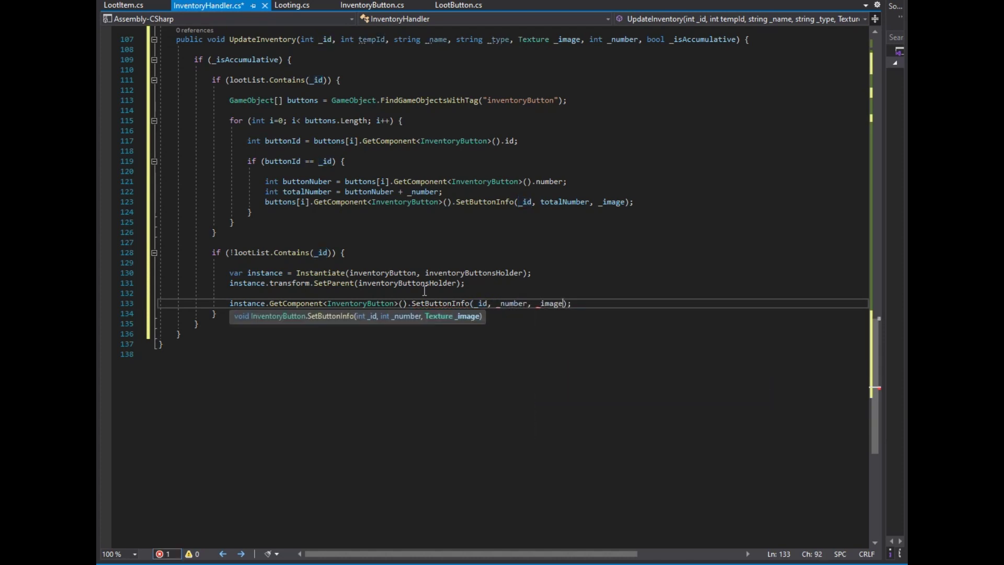
pyautogui.click(212, 242)
pyautogui.hotkey('ctrl', 's')
# Record the new item with lootList.Add(_id) inside the block.
pyautogui.click(578, 305)
pyautogui.press('Return')
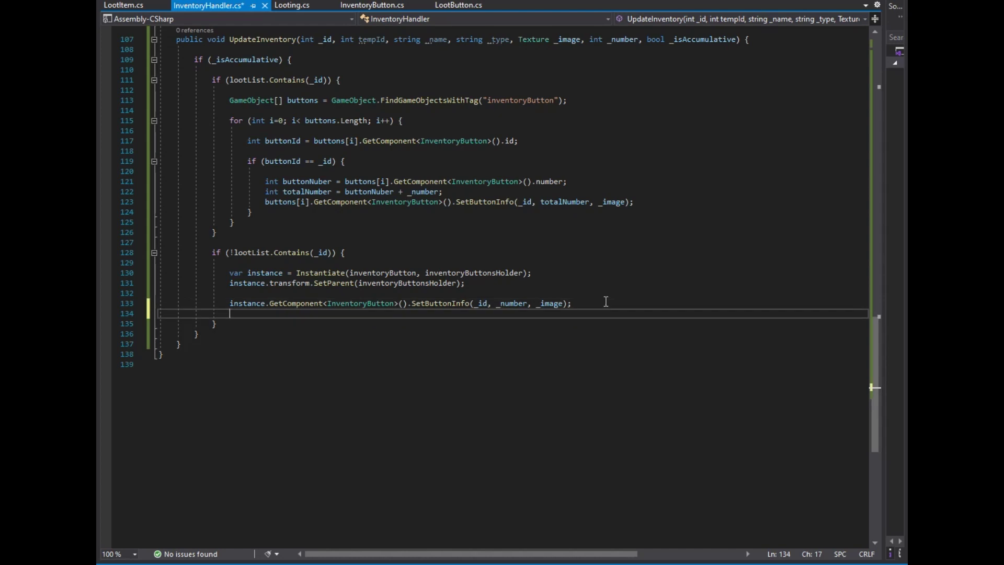
pyautogui.write('lootList.Add(')
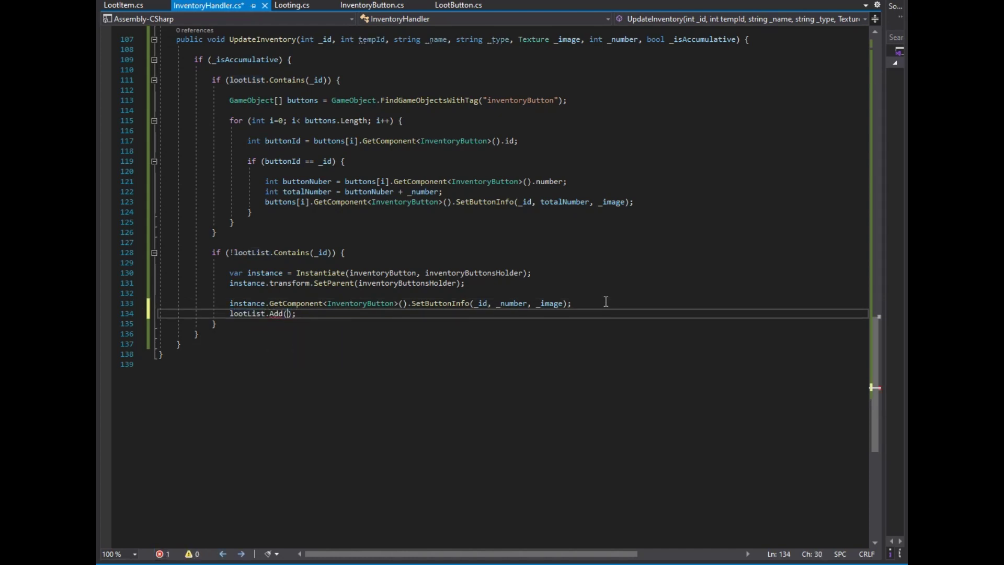
pyautogui.write('_id')
pyautogui.press('Escape')
pyautogui.press('Down')
pyautogui.press('Return')
pyautogui.press('Return')
pyautogui.write('looting.remo')
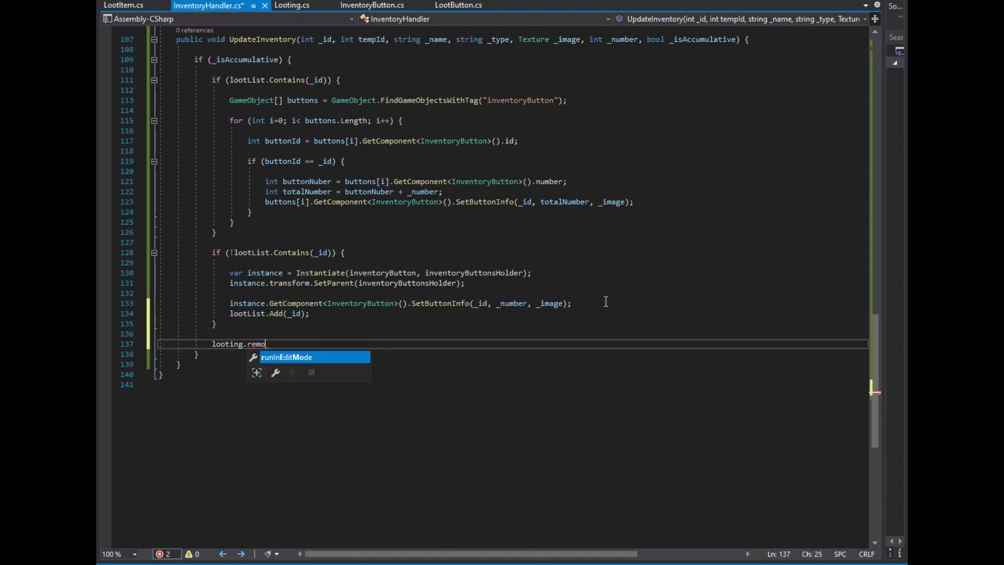
pyautogui.press('BackSpace')
pyautogui.press('BackSpace')
pyautogui.press('BackSpace')
pyautogui.press('BackSpace')
pyautogui.click(291, 5)
pyautogui.scroll(-3, 297, 262)
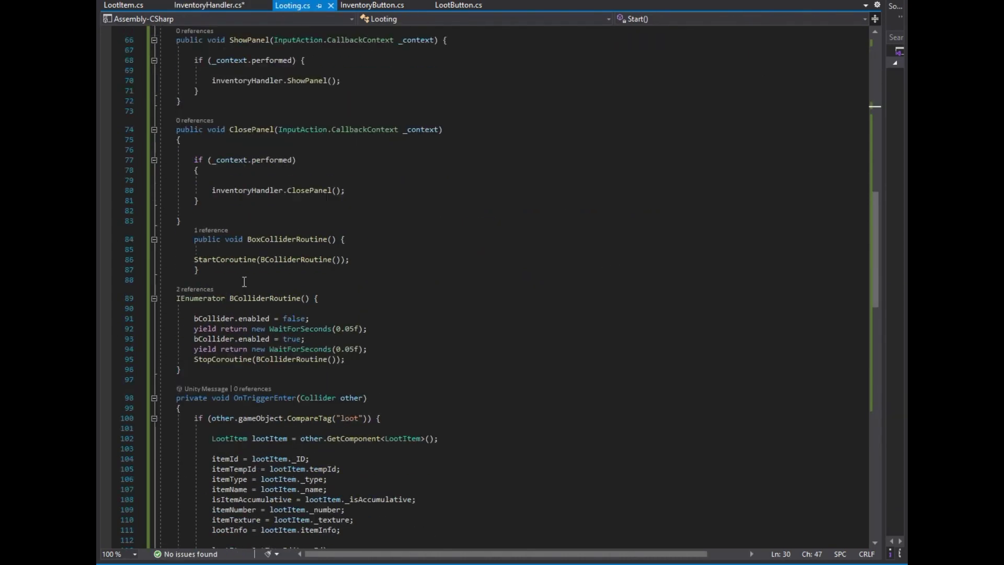
# Add a public RemoveId method with an int _tempId parameter that calls lootList.Remove(_id).
pyautogui.scroll(-1, 297, 314)
pyautogui.click(296, 349)
pyautogui.press('Return')
pyautogui.press('Return')
pyautogui.write('public void ')
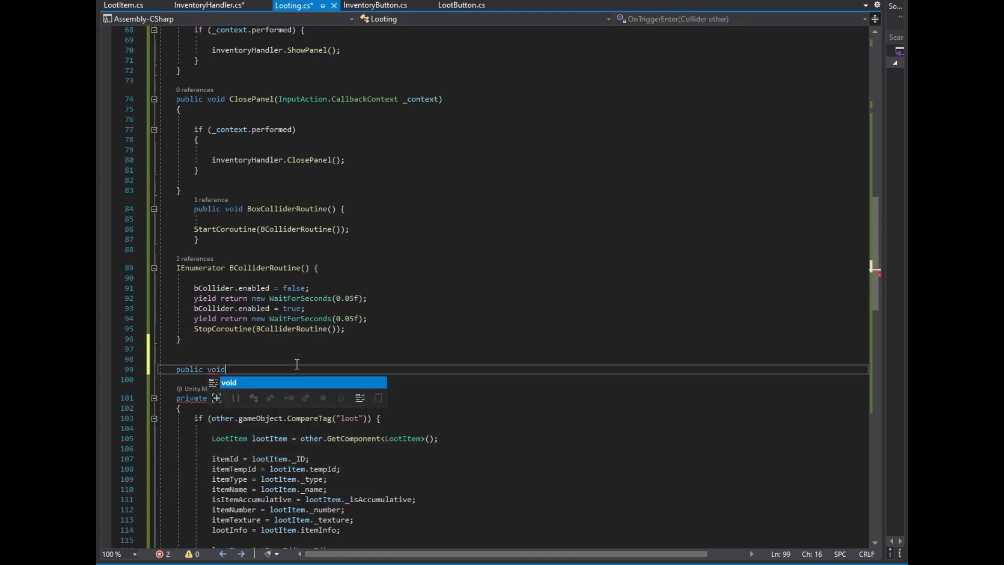
pyautogui.write('RemoveId() {')
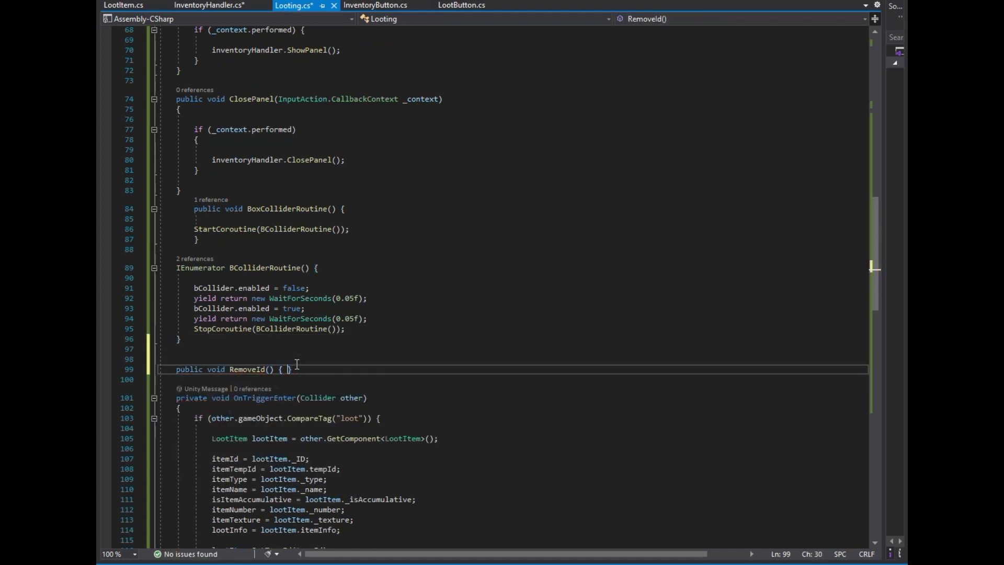
pyautogui.press('Return')
pyautogui.write('int _tempId')
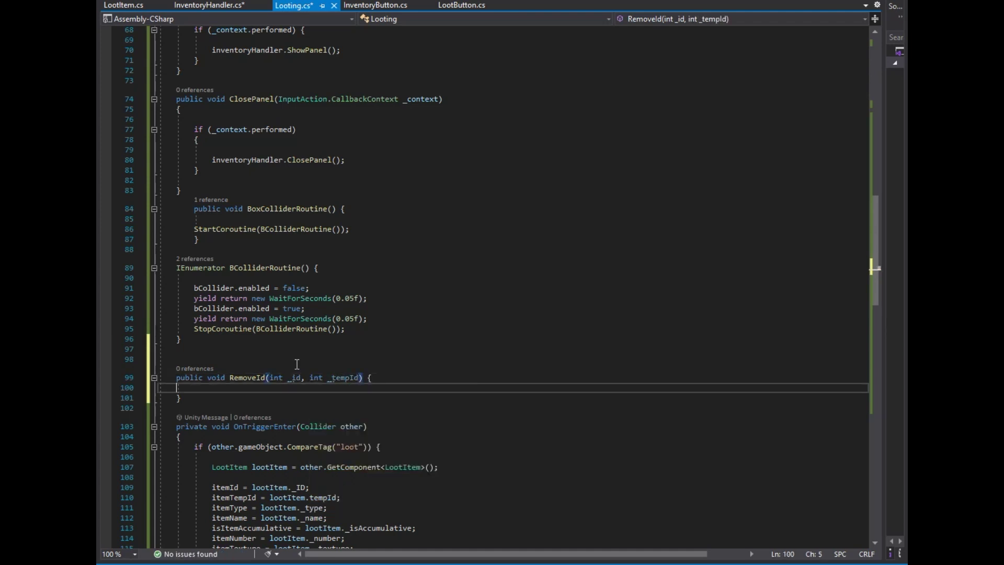
pyautogui.press('Down')
pyautogui.press('Return')
pyautogui.write('lootList.rem(_id')
pyautogui.press('End')
pyautogui.press('Return')
pyautogui.press('Return')
# Loop over loot and read each item's LootItem _ID into lootId.
pyautogui.write('for')
pyautogui.press('Tab')
pyautogui.press('Tab')
pyautogui.press('Tab')
pyautogui.write('int i=0; i< loot.Count; i++')
pyautogui.press('Down')
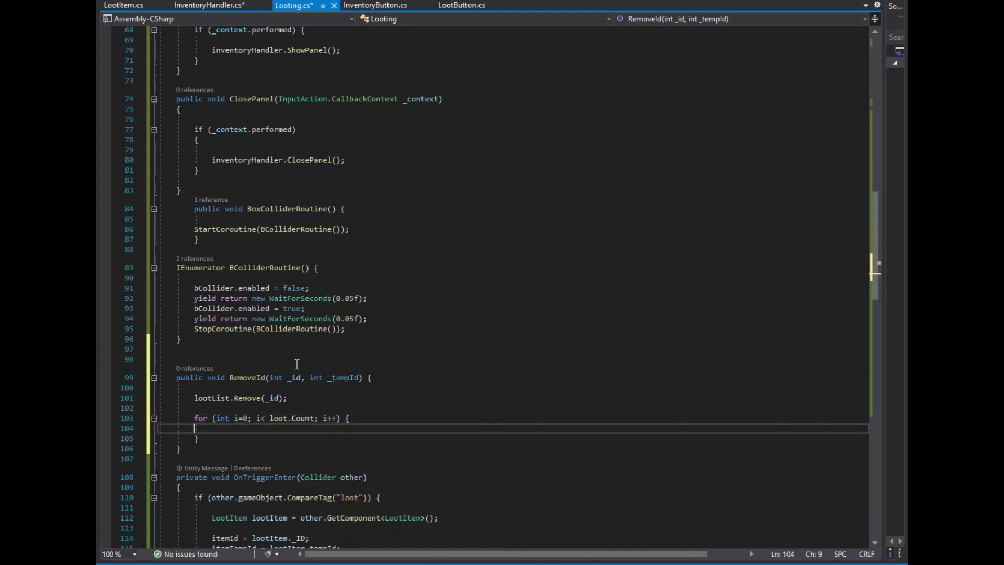
pyautogui.press('Return')
pyautogui.write('int loot')
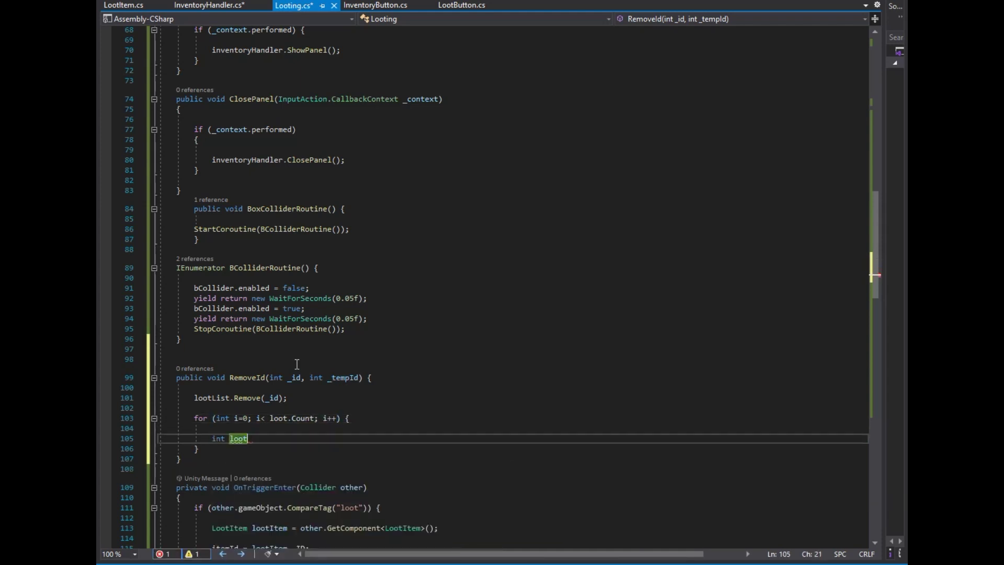
pyautogui.write('Id = loot[i]')
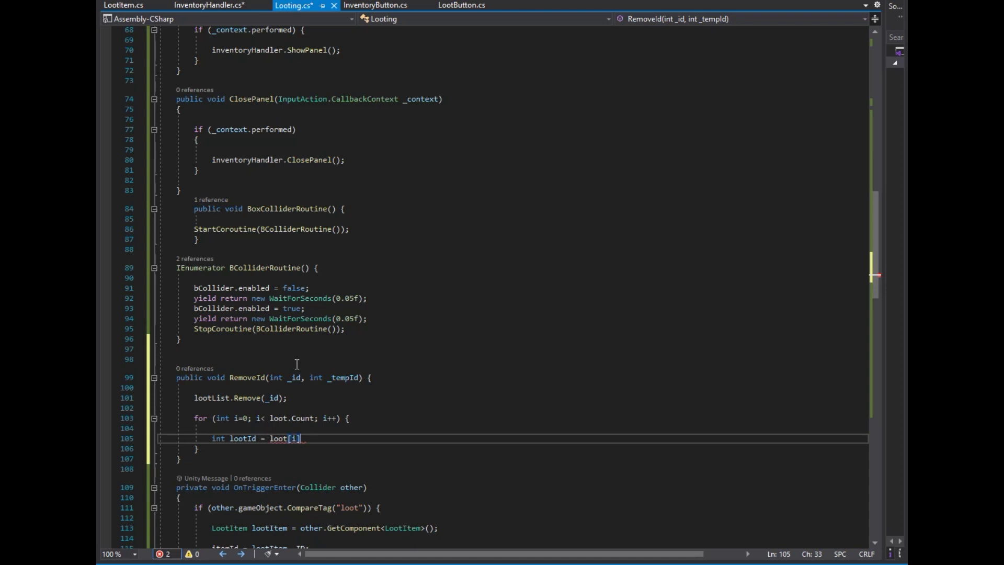
pyautogui.write('.GetComp')
pyautogui.press('Tab')
pyautogui.write('Loot')
pyautogui.press('Tab')
pyautogui.write('._ID;')
pyautogui.press('Return')
# Store each loot item's LootItem tempId in a lootTempId variable.
pyautogui.write('int lo= loot[i].getcomp<>()')
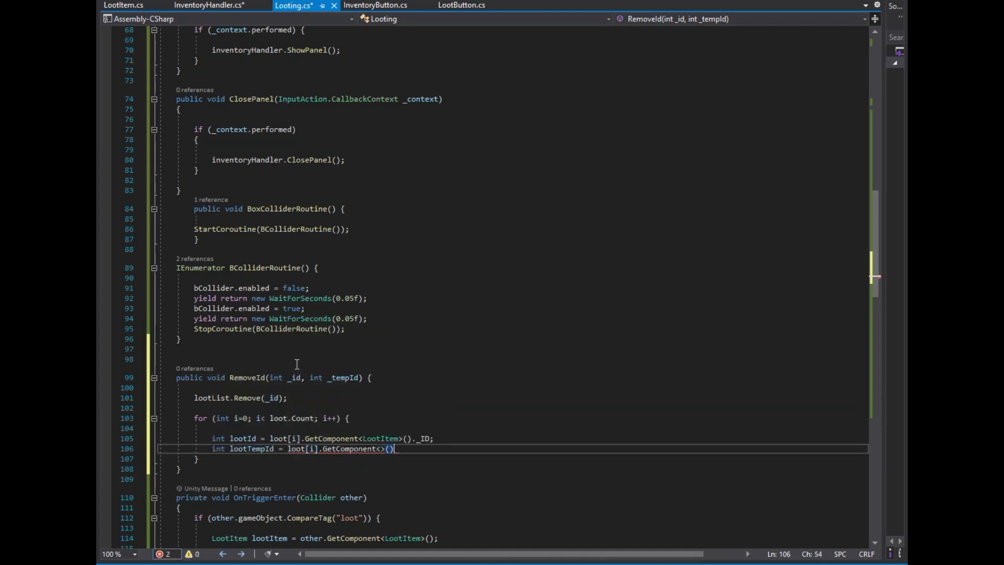
pyautogui.write('Lo')
pyautogui.press('Tab')
pyautogui.press('End')
pyautogui.write('.te')
pyautogui.press('Tab')
pyautogui.write(';')
pyautogui.press('Return')
pyautogui.press('Return')
pyautogui.press('Down')
# Add an if checking lootId matches _id and lootTempId equals _tempId.
pyautogui.click(319, 467)
pyautogui.write('if(')
pyautogui.press('Return')
pyautogui.scroll(-5, 320, 468)
pyautogui.press('Up')
pyautogui.write('looti')
pyautogui.press('Tab')
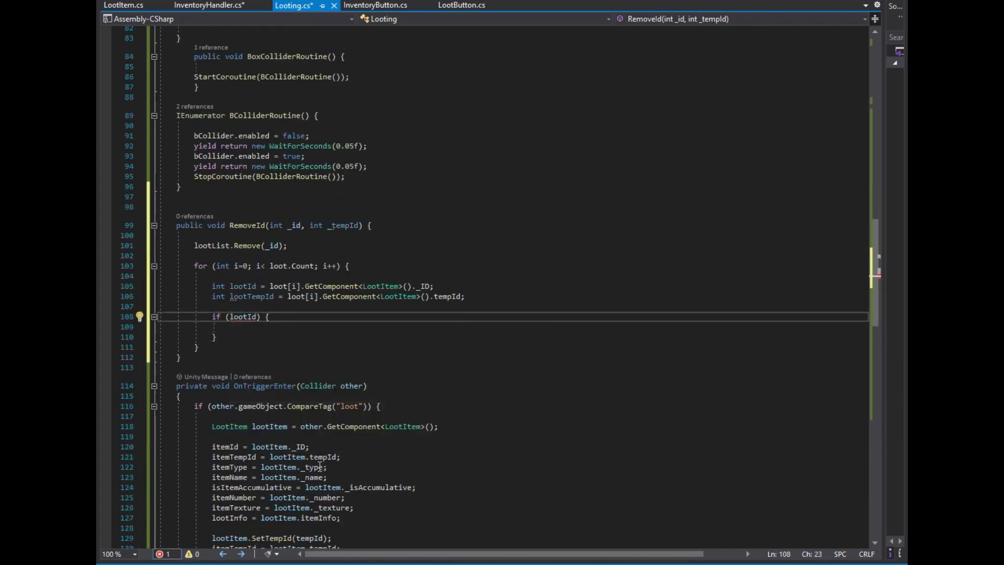
pyautogui.write(' == _id && ')
pyautogui.write('lootTempId')
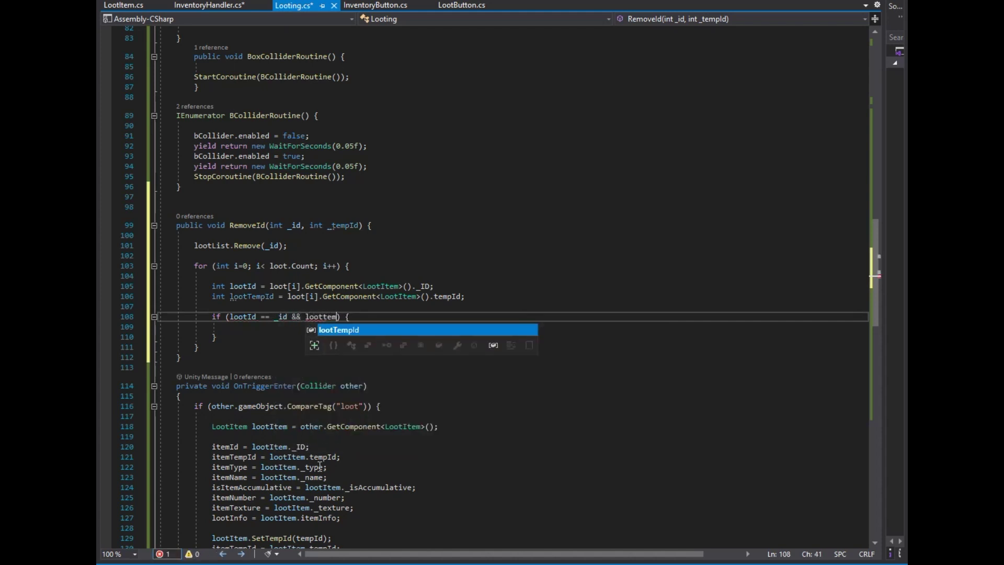
pyautogui.press('Tab')
pyautogui.write('== temp')
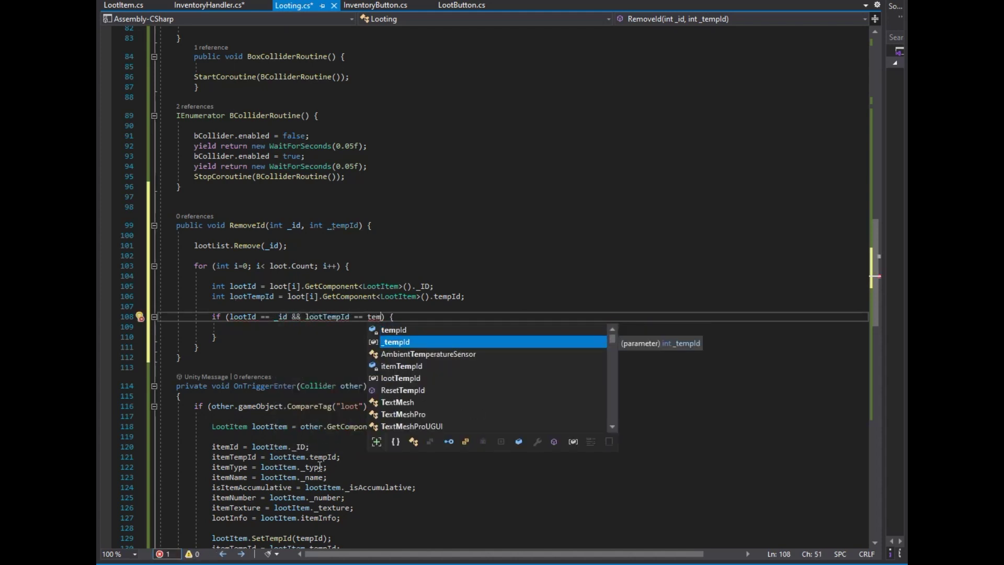
pyautogui.press('Tab')
pyautogui.press('BackSpace')
pyautogui.write('_')
pyautogui.press('Tab')
# Inside the if, destroy loot[i] and remove it from the loot list.
pyautogui.press('Down')
pyautogui.press('Return')
pyautogui.write('g')
pyautogui.press('Tab')
pyautogui.write('.Des')
pyautogui.press('Tab')
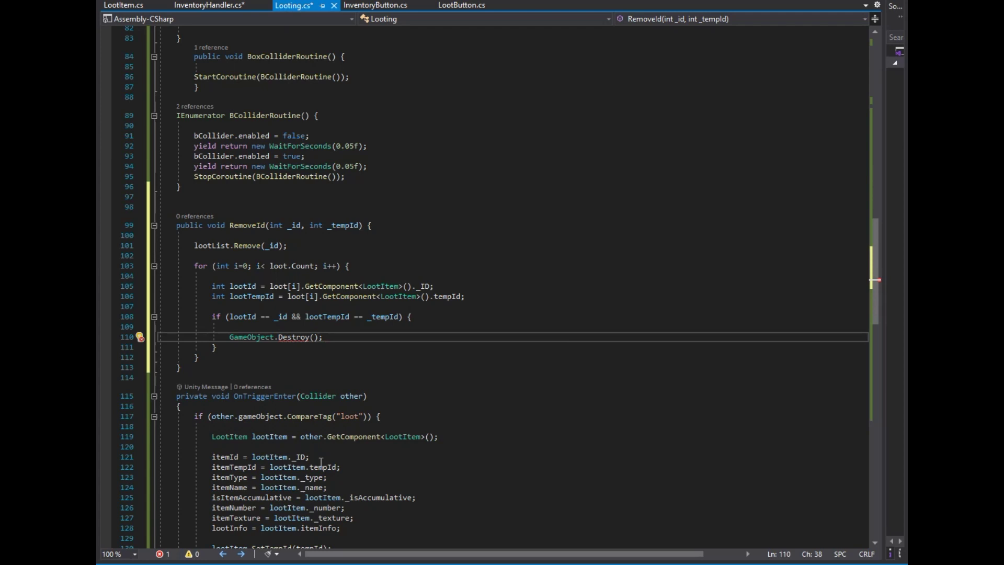
pyautogui.write('loot[i]')
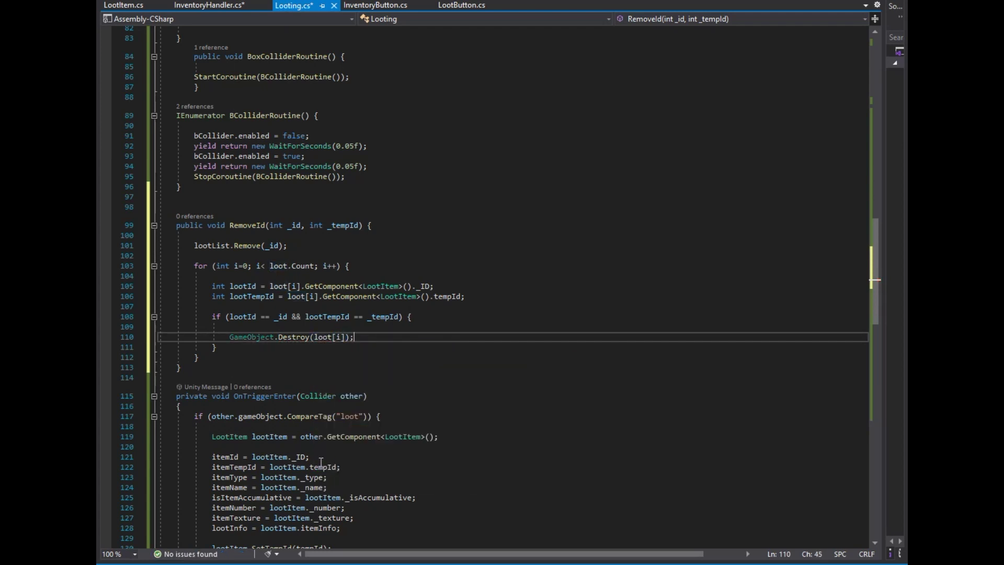
pyautogui.press('End')
pyautogui.press('Return')
pyautogui.write('loot.Remove()')
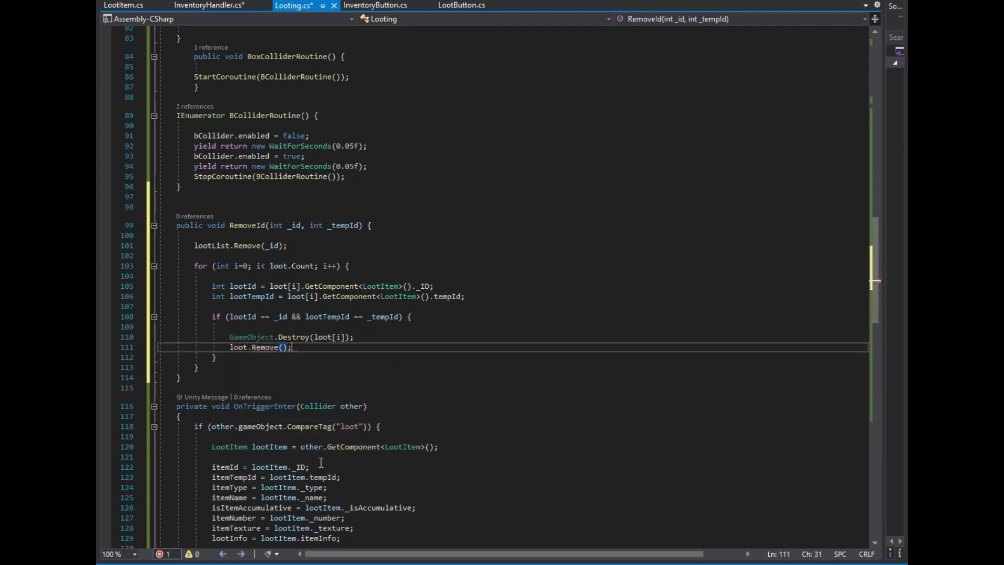
pyautogui.write('loot[i]')
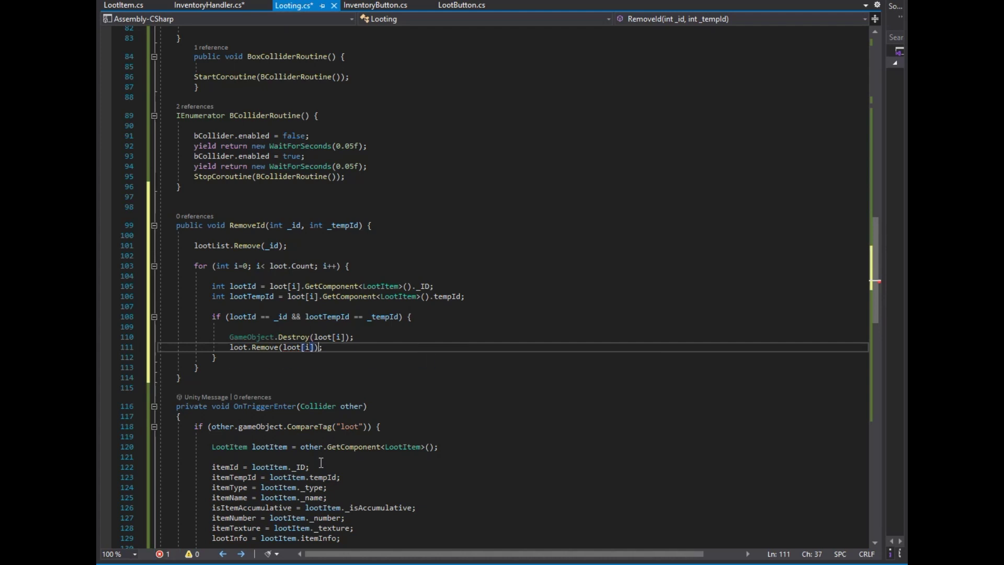
pyautogui.press('Down')
pyautogui.scroll(-2, 321, 462)
pyautogui.click(191, 6)
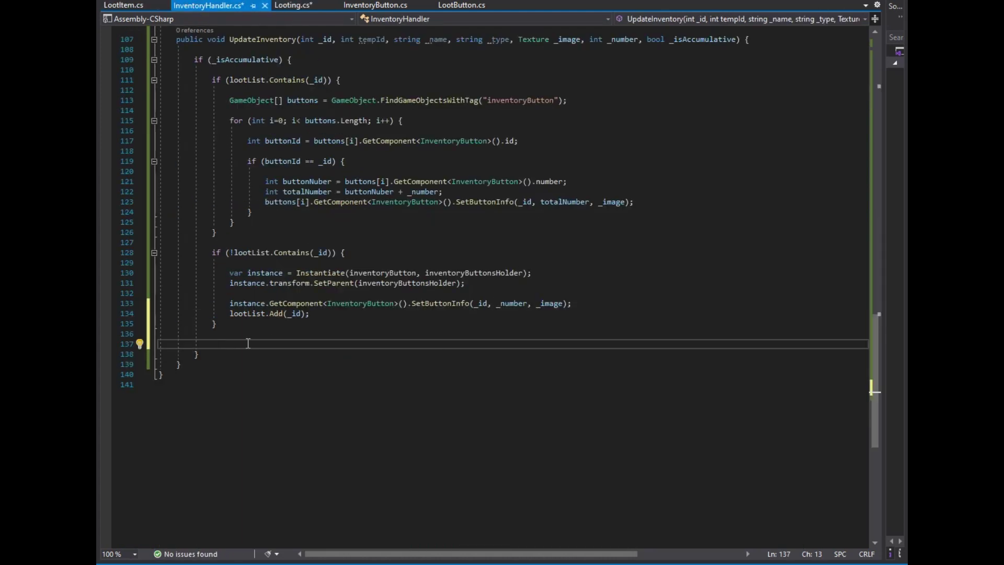
# End UpdateInventory with a looting.RemoveId(_id, _tempId) call.
pyautogui.write('looting.')
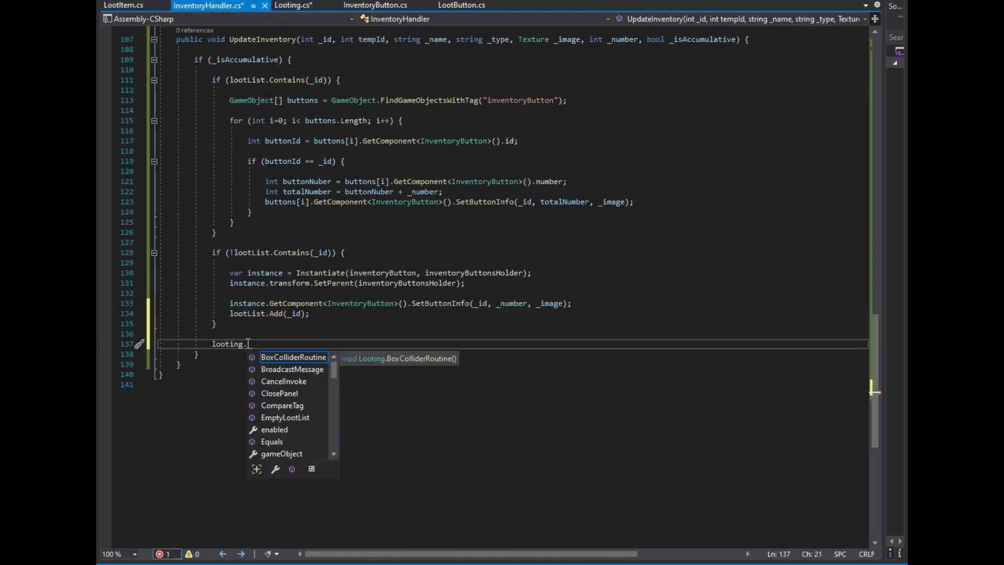
pyautogui.write('rem()')
pyautogui.press('Left')
pyautogui.write('_id, te')
pyautogui.press('BackSpace')
pyautogui.press('BackSpace')
pyautogui.write('_tempId')
pyautogui.press('Left')
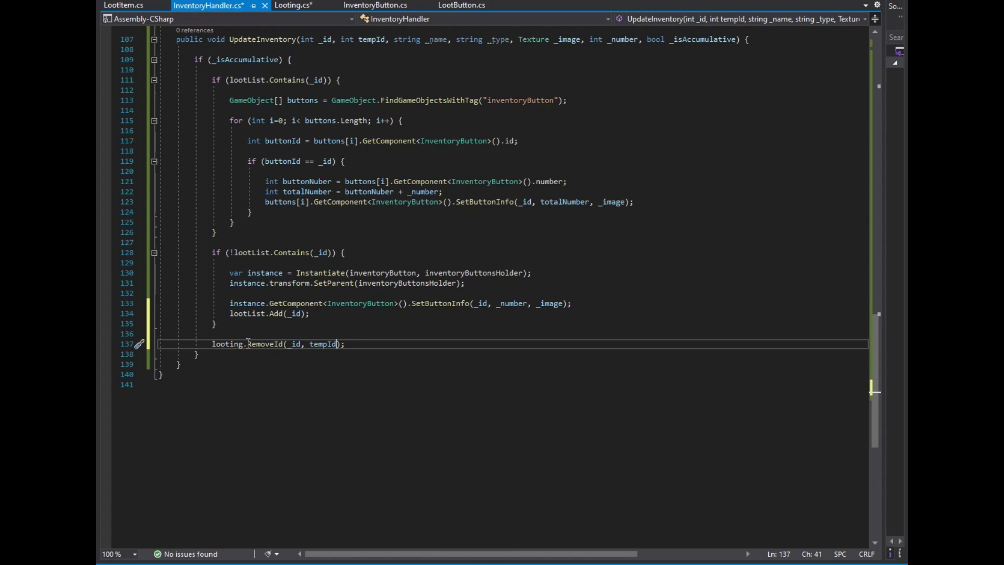
pyautogui.scroll(2, 248, 342)
pyautogui.scroll(-1, 353, 382)
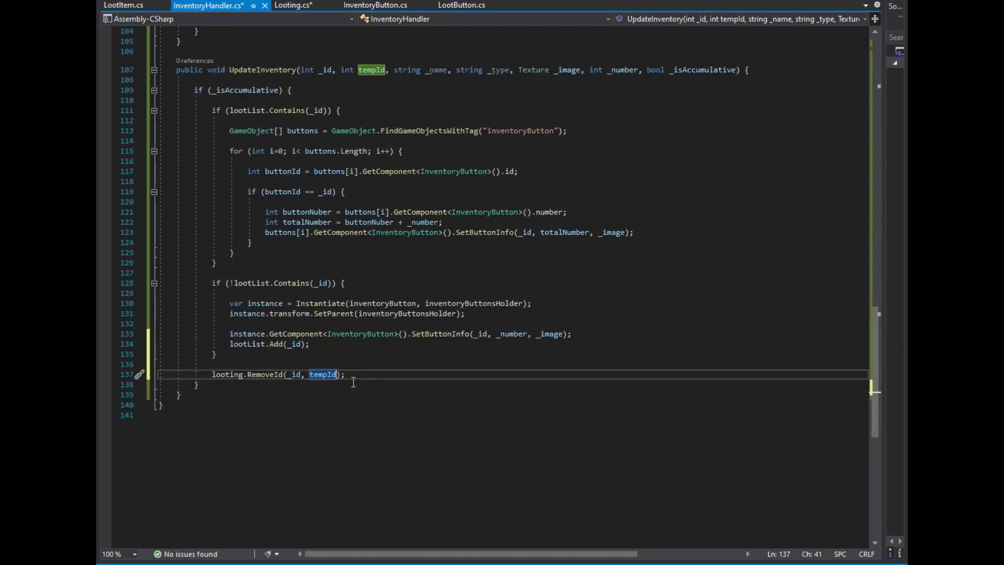
# Review the code in InventoryButton.cs and then LootButton.cs.
pyautogui.click(364, 8)
pyautogui.scroll(-1, 203, 249)
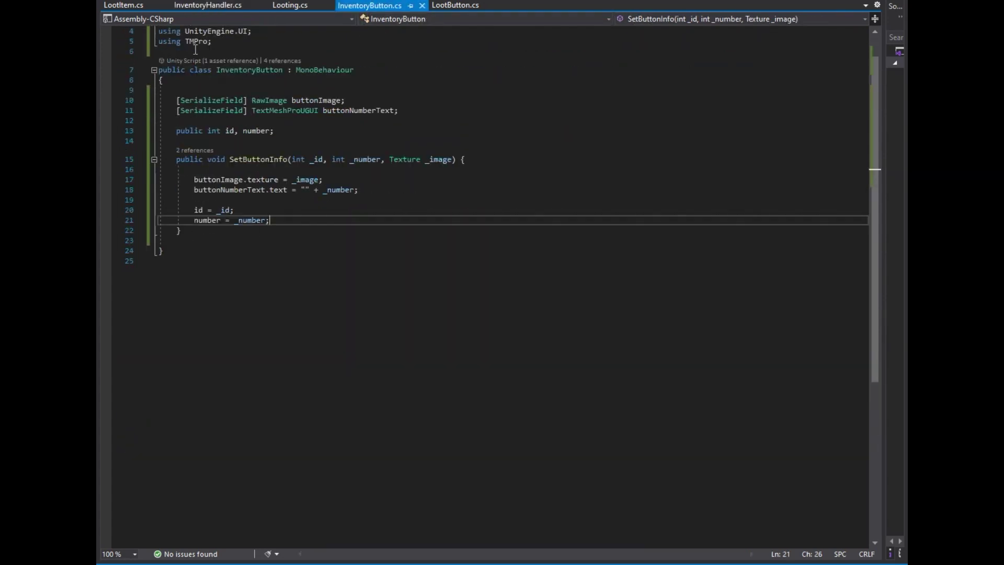
pyautogui.click(450, 6)
pyautogui.scroll(-5, 366, 261)
# Add a ButtonClick() method calling inventoryHandler.UpdateInventory with id, tempId, name, type, image, number, isAccumulative.
pyautogui.click(384, 359)
pyautogui.press('Return')
pyautogui.press('Return')
pyautogui.press('Return')
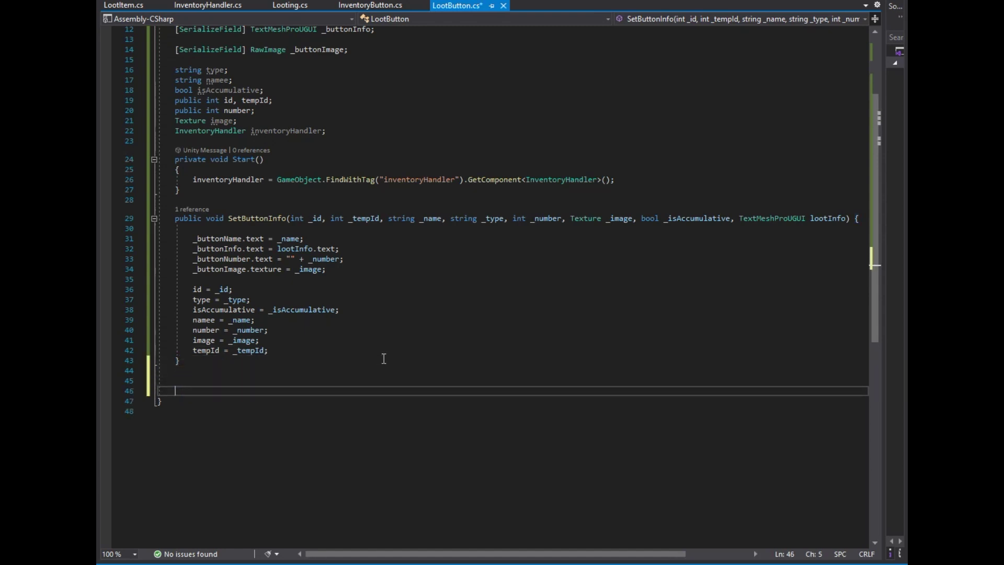
pyautogui.write('public void ButtonClick')
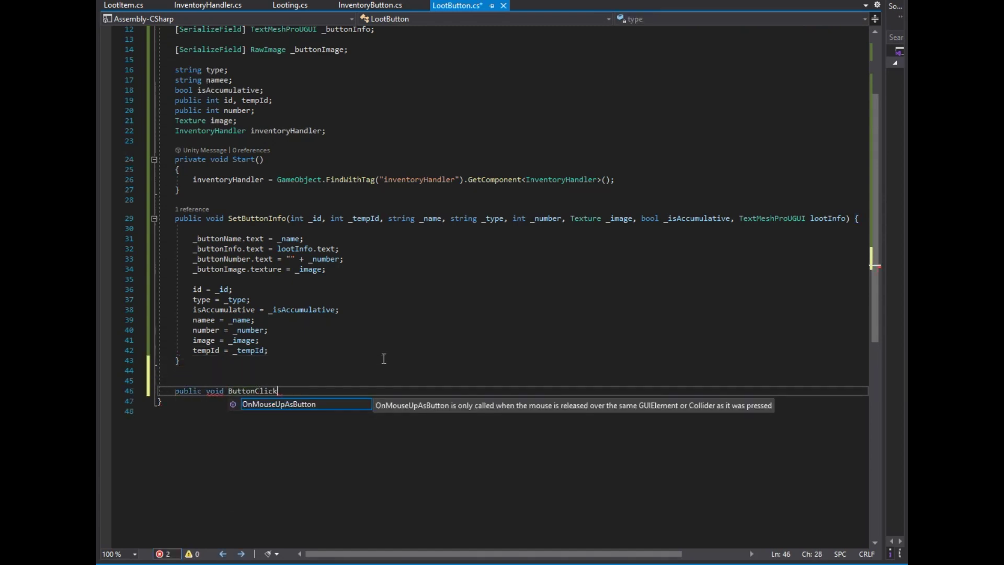
pyautogui.write('() {')
pyautogui.press('Return')
pyautogui.press('Down')
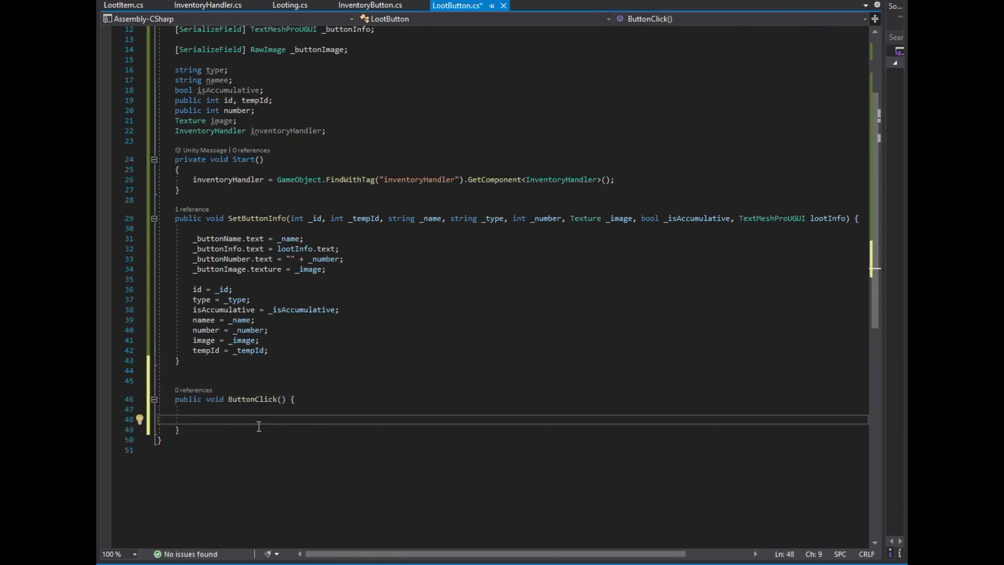
pyautogui.write('inventoryHandler.up')
pyautogui.press('Tab')
pyautogui.press('Left')
pyautogui.write('i')
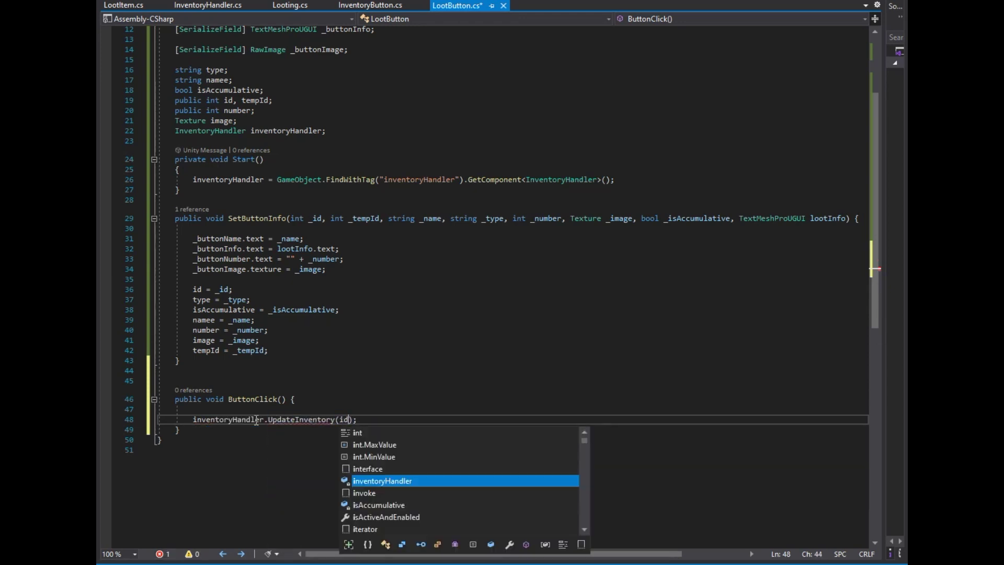
pyautogui.write('d, temp')
pyautogui.press('Tab')
pyautogui.write(', namee, type, image, number, i')
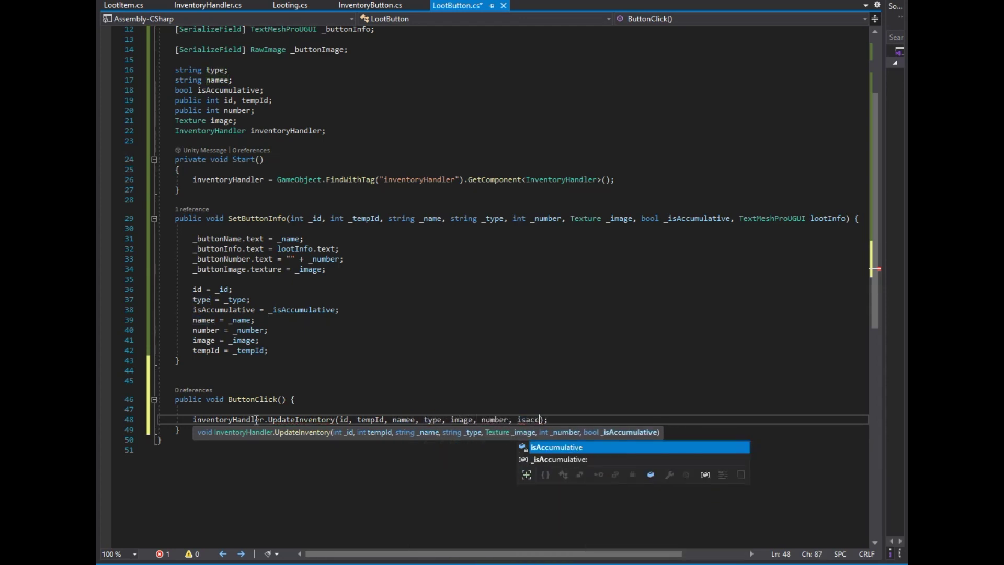
pyautogui.write('sAcc')
pyautogui.press('Tab')
# Add GameObject.Destroy(gameObject) after the UpdateInventory call in ButtonClick.
pyautogui.press('End')
pyautogui.press('Return')
pyautogui.write('GameObject.Destroy()')
pyautogui.write('game')
pyautogui.press('Tab')
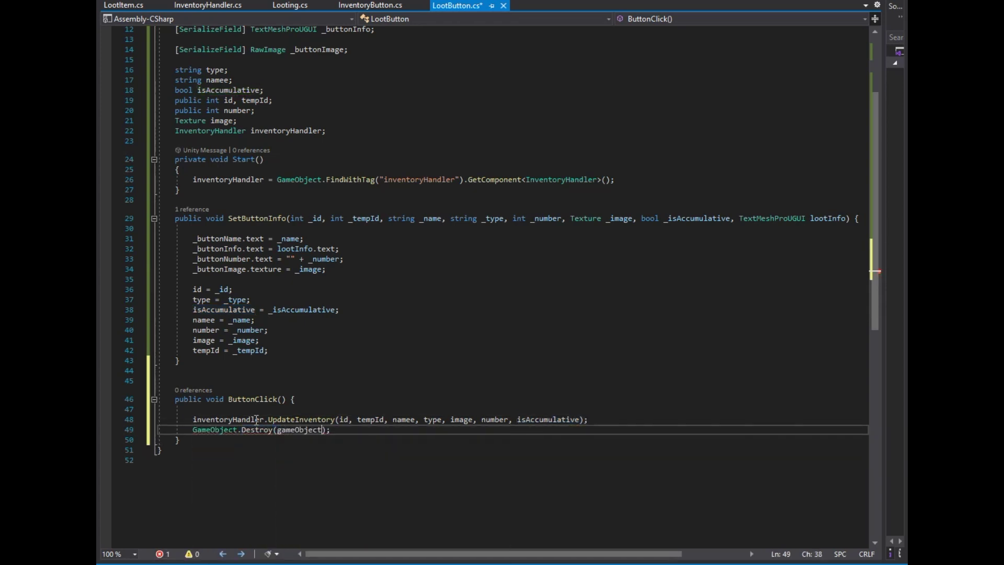
# Return to the Unity Editor and open the inventoryButton prefab for editing.
pyautogui.hotkey('alt', 'Tab')
pyautogui.press('Down')
pyautogui.press('f')
pyautogui.press('Down')
pyautogui.press('Up')
pyautogui.click(165, 135)
# Rename the inventoryButton's Text (TMP) child to number.
pyautogui.click(173, 66)
pyautogui.press('F2')
pyautogui.write('number')
pyautogui.press('Return')
# Shrink the number text, move it to the button's bottom-right, and enable Auto Size.
pyautogui.press('r')
pyautogui.moveTo(437, 202); pyautogui.dragTo(417, 230)
pyautogui.moveTo(437, 159); pyautogui.dragTo(437, 204)
pyautogui.moveTo(477, 246); pyautogui.dragTo(542, 246)
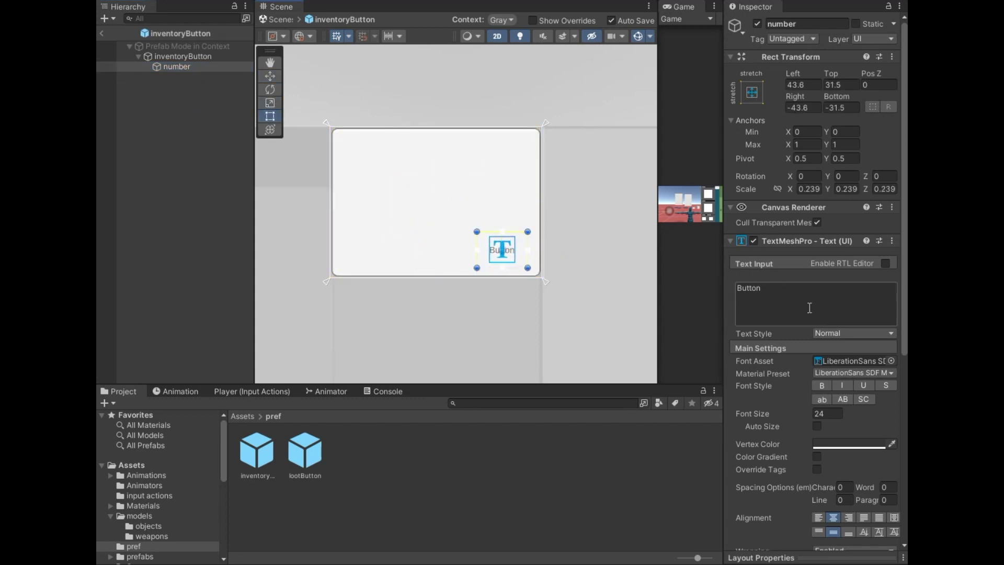
pyautogui.click(816, 427)
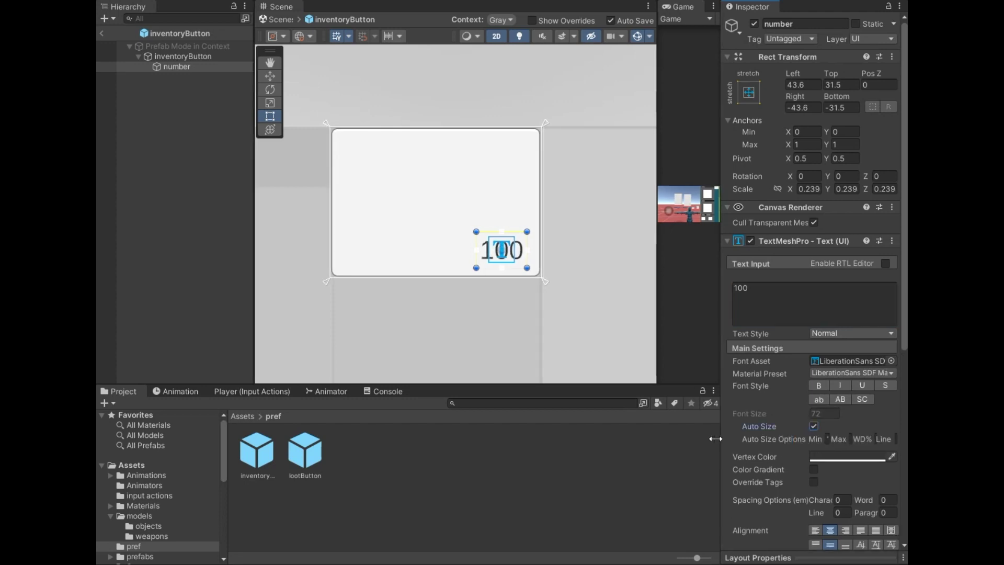
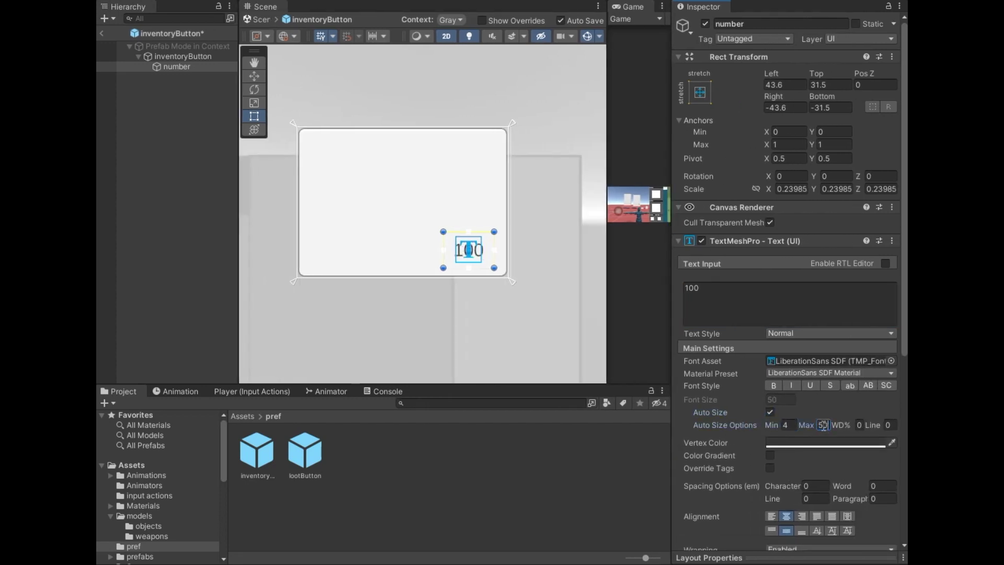
# Add a Raw Image child to the inventoryButton prefab and name it 'image'.
pyautogui.scroll(-3, 817, 406)
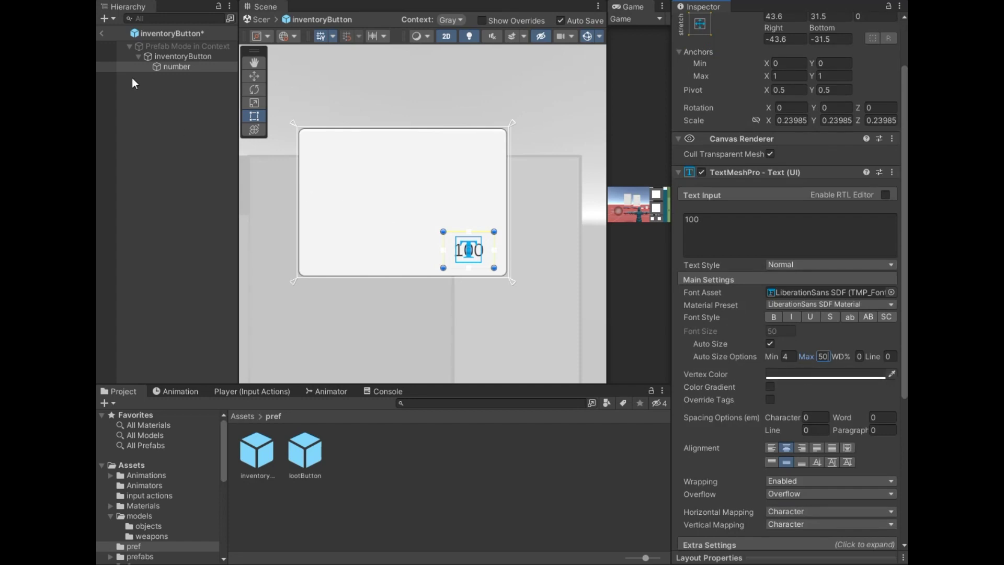
pyautogui.click(166, 56)
pyautogui.rightClick(165, 56)
pyautogui.moveTo(287, 292)
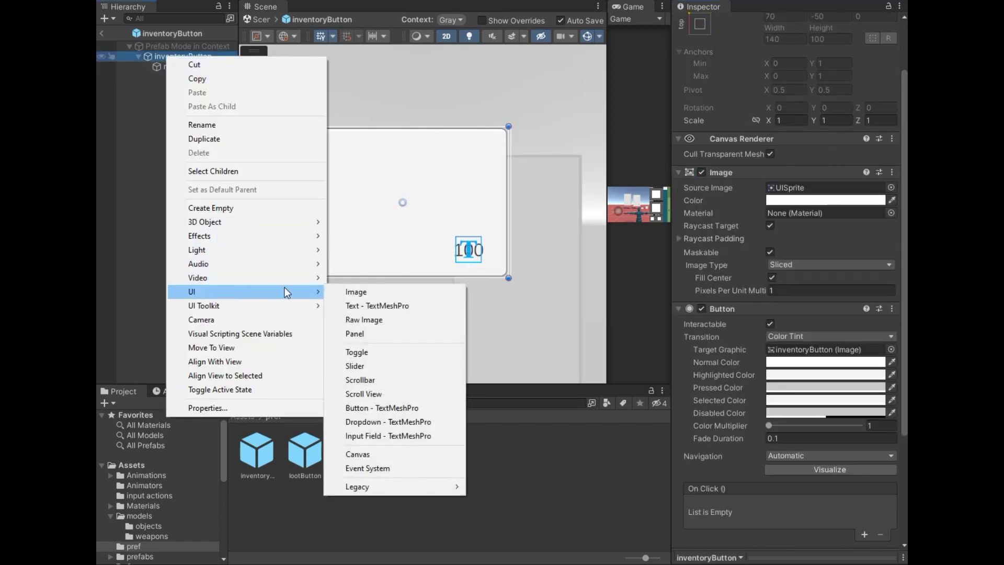
pyautogui.click(385, 320)
pyautogui.write('Image')
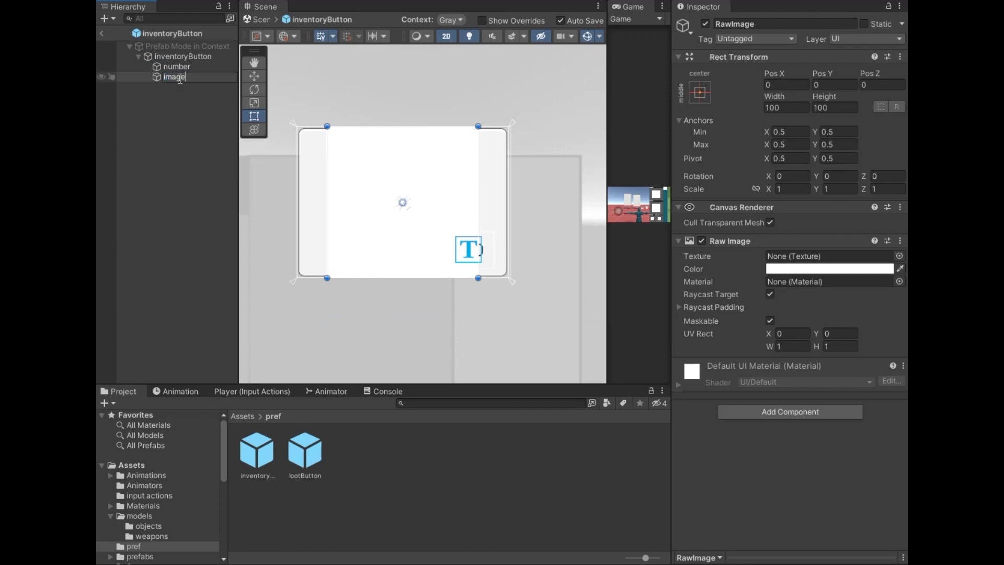
pyautogui.click(181, 77)
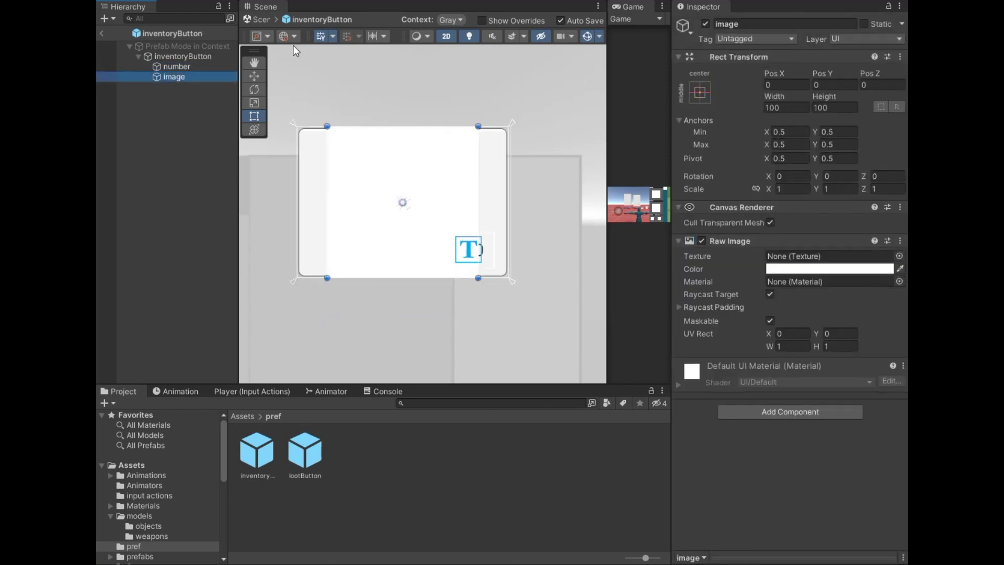
# Scale the image down to about 0.59 and shift it slightly left.
pyautogui.moveTo(403, 204); pyautogui.dragTo(385, 219)
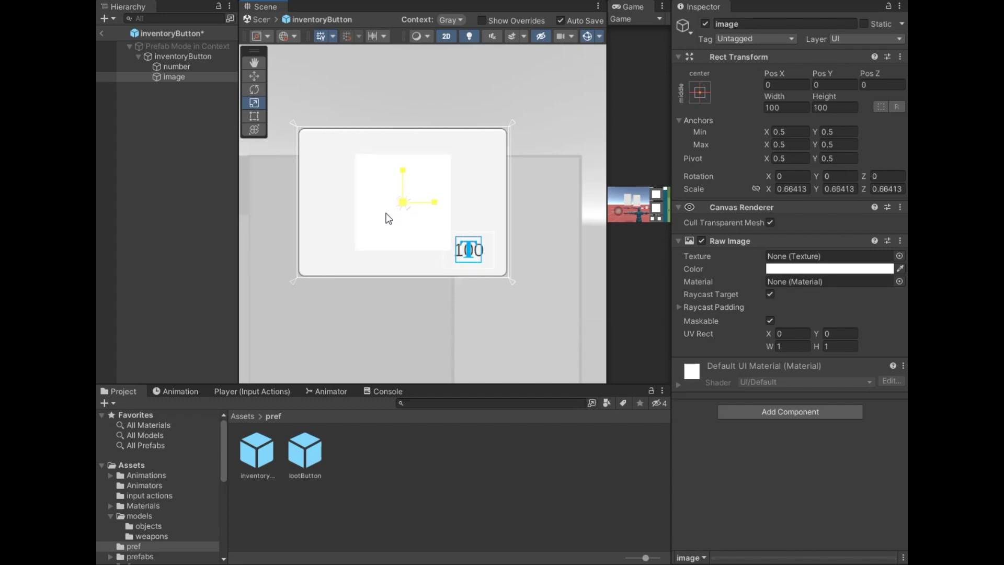
pyautogui.moveTo(440, 205); pyautogui.dragTo(444, 208)
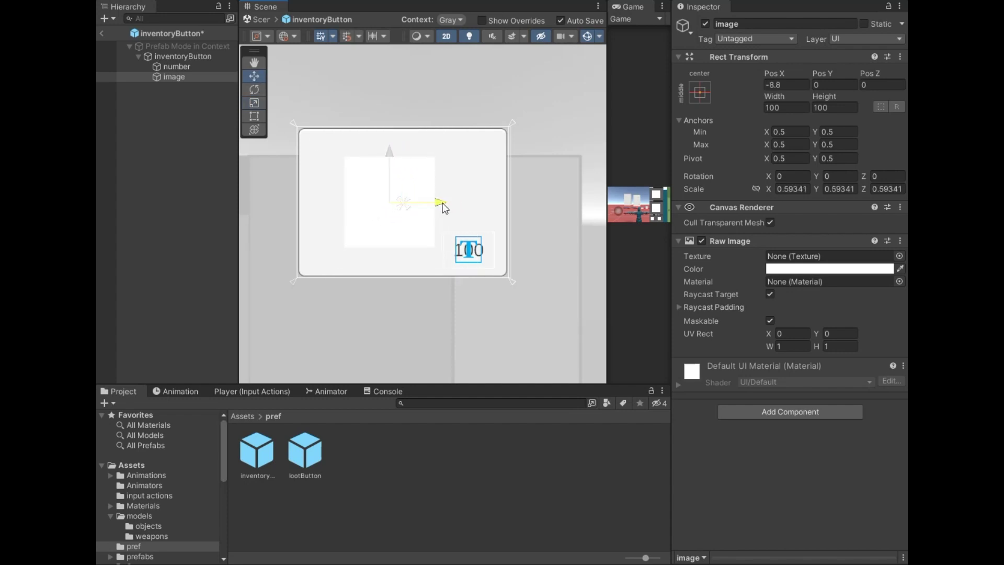
pyautogui.click(198, 153)
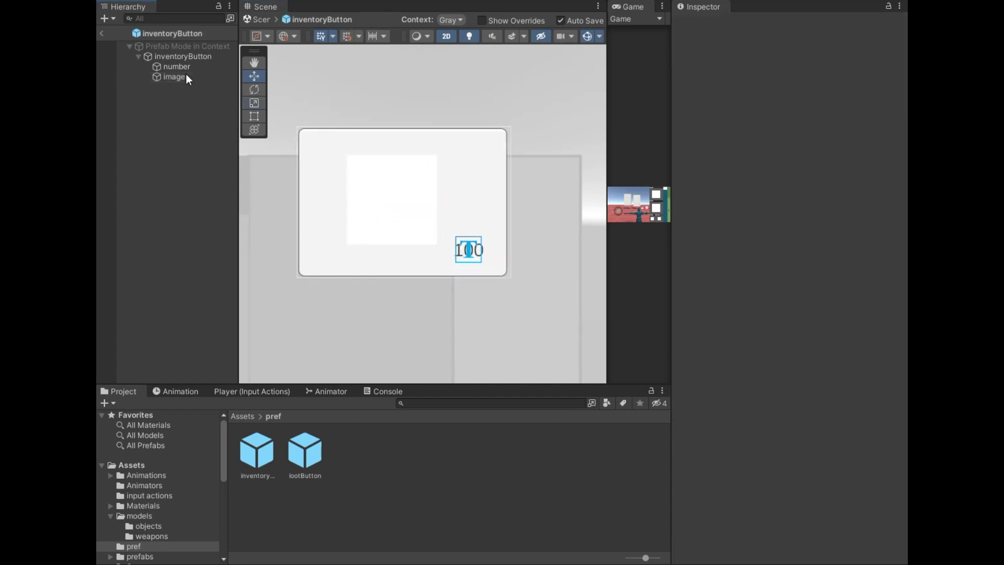
pyautogui.click(206, 56)
# Assign image and number to the Button Image and Button Number Text script fields.
pyautogui.scroll(-5, 779, 476)
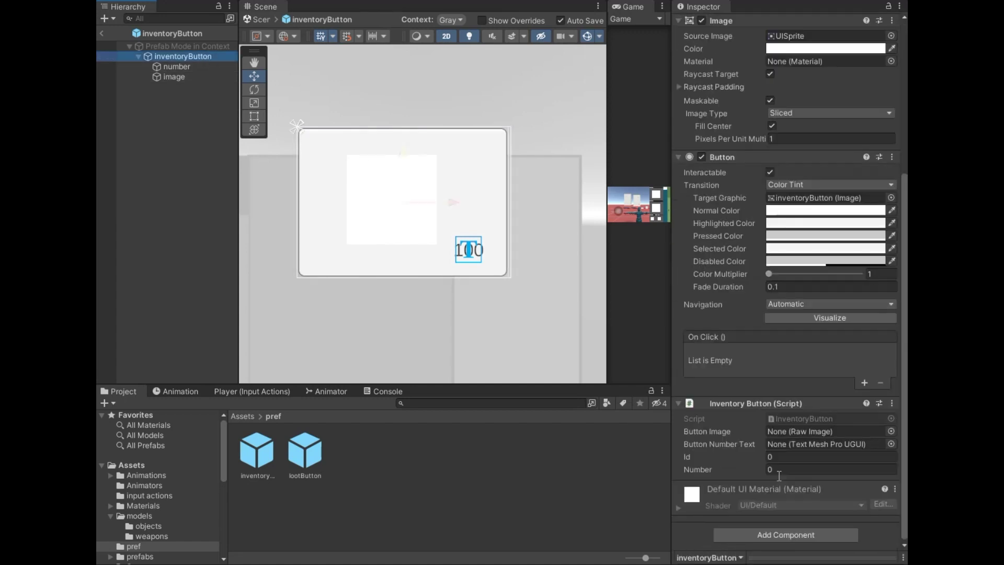
pyautogui.doubleClick(178, 79)
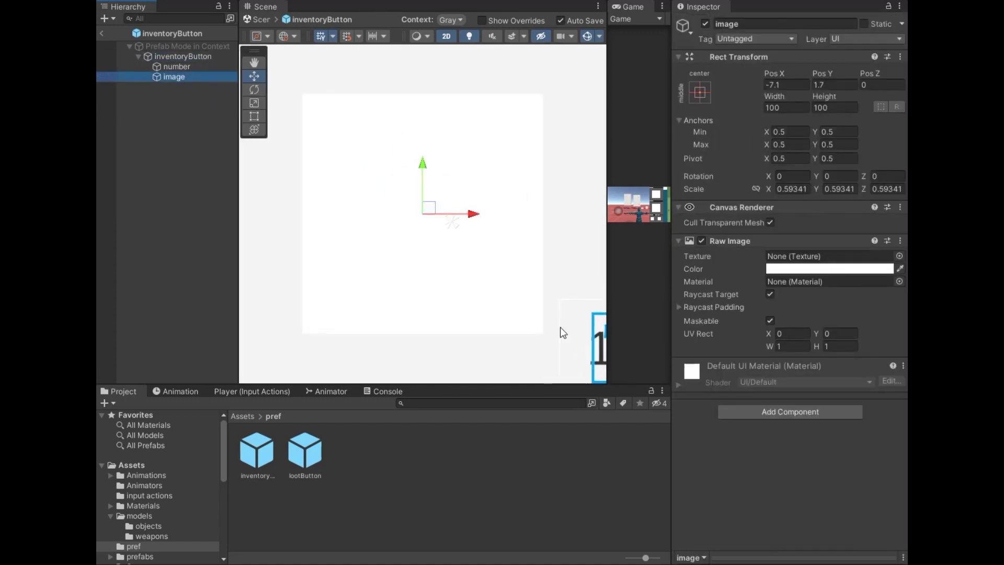
pyautogui.click(183, 57)
pyautogui.press('f')
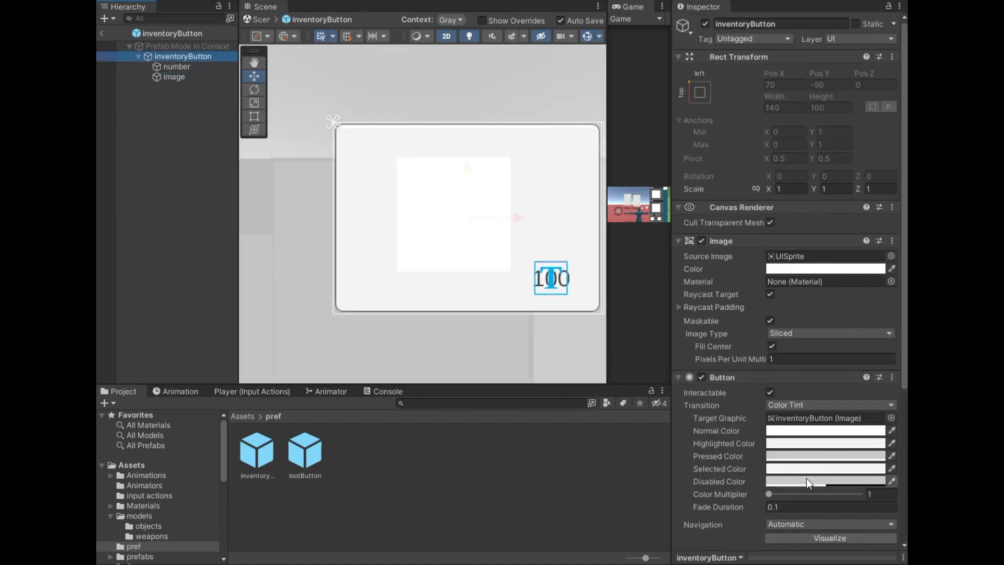
pyautogui.moveTo(174, 77)
pyautogui.mouseDown()
pyautogui.moveTo(771, 473)
pyautogui.moveTo(800, 432)
pyautogui.mouseUp()
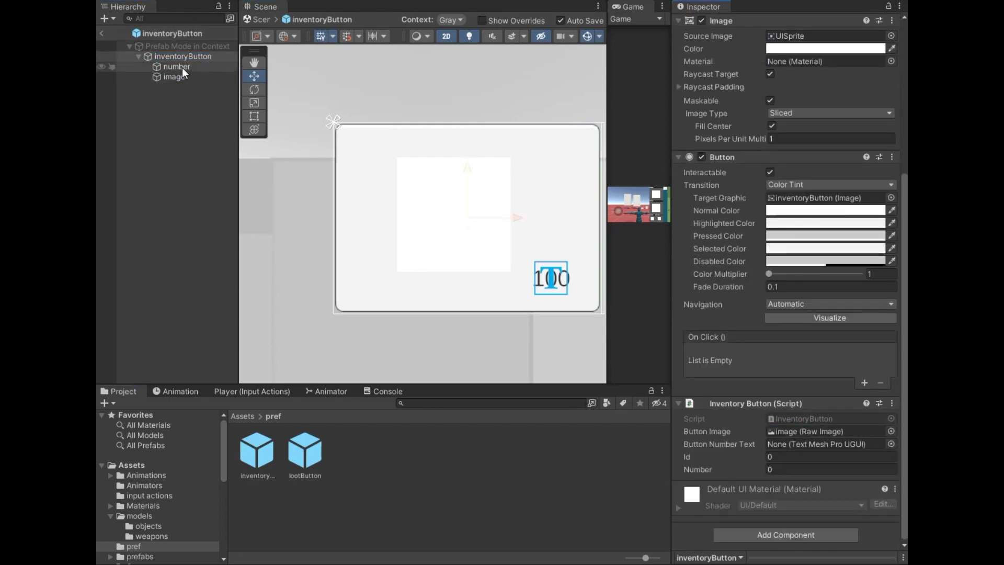
pyautogui.moveTo(640, 361); pyautogui.dragTo(794, 447)
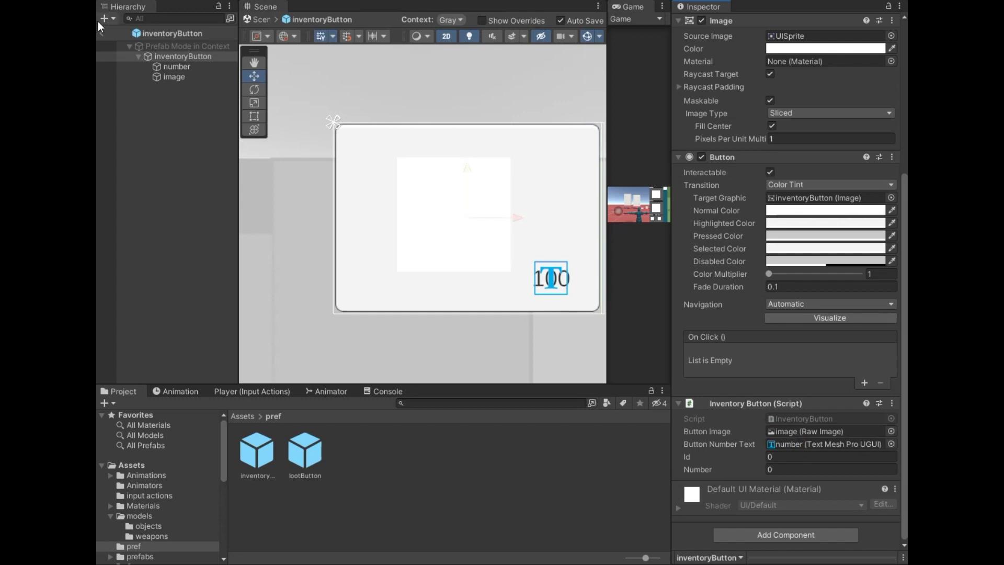
# Exit Prefab Mode, delete the inventoryButton instance under content, and open the lootButton prefab.
pyautogui.click(101, 32)
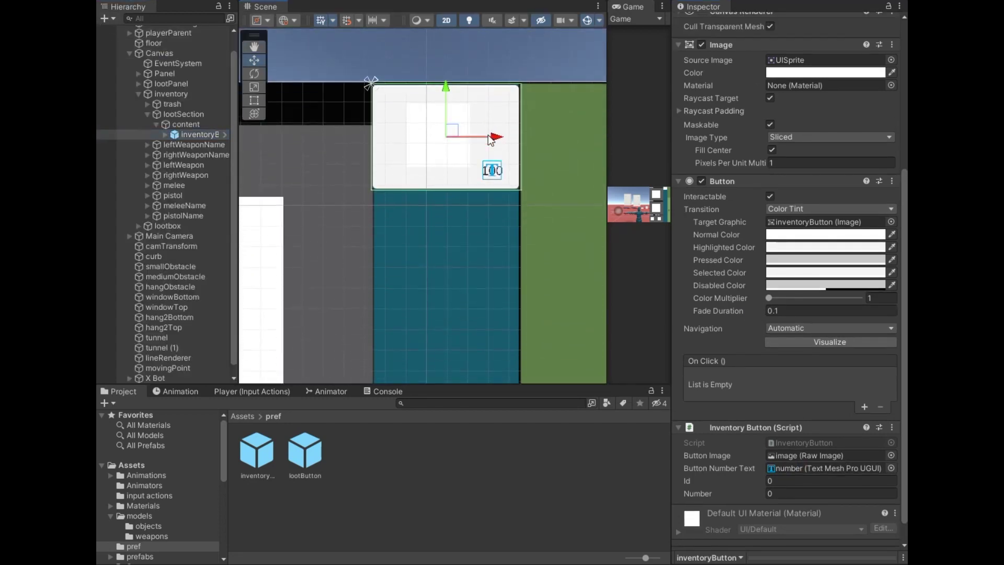
pyautogui.click(186, 125)
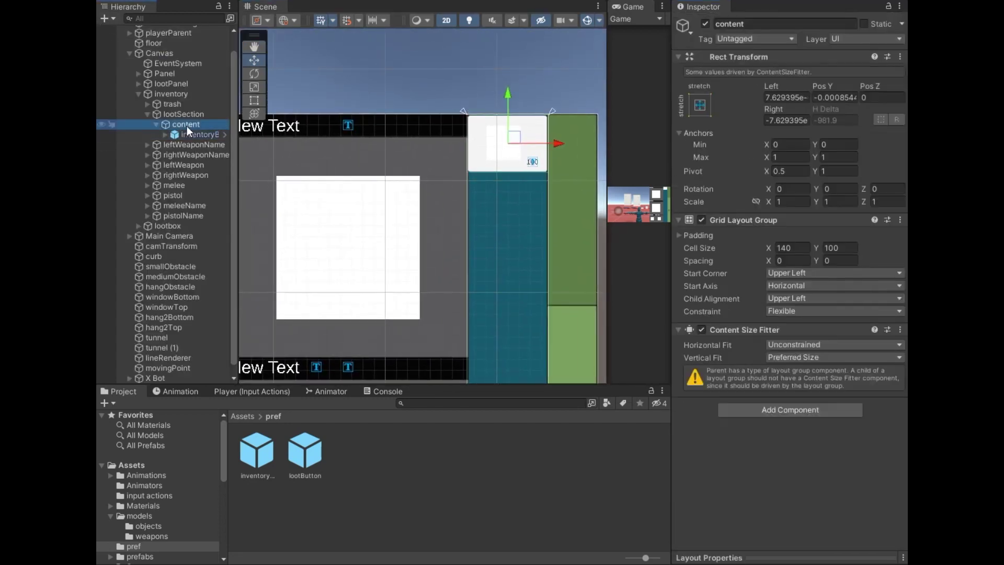
pyautogui.click(192, 135)
pyautogui.press('Delete')
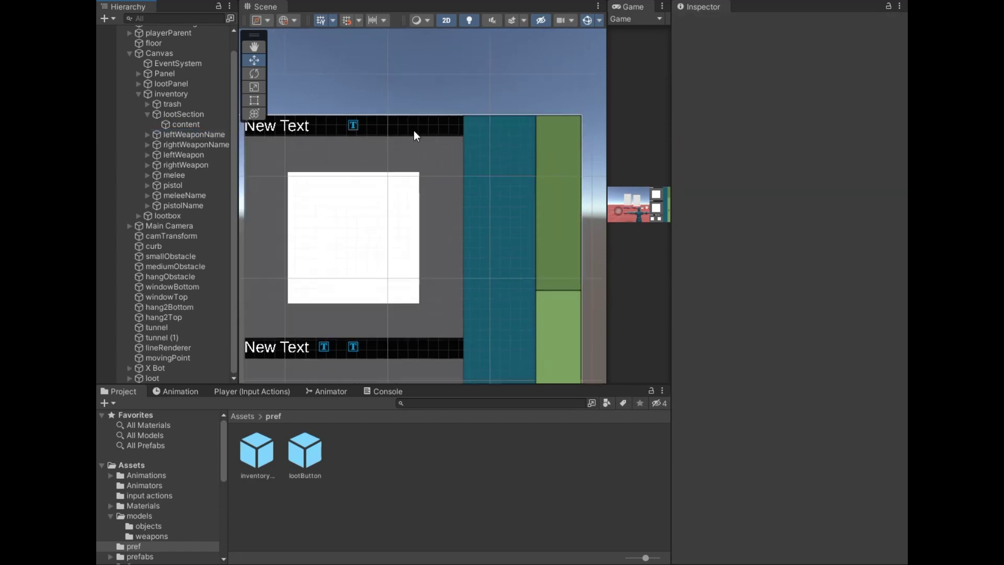
pyautogui.moveTo(606, 232); pyautogui.dragTo(309, 231)
pyautogui.doubleClick(306, 453)
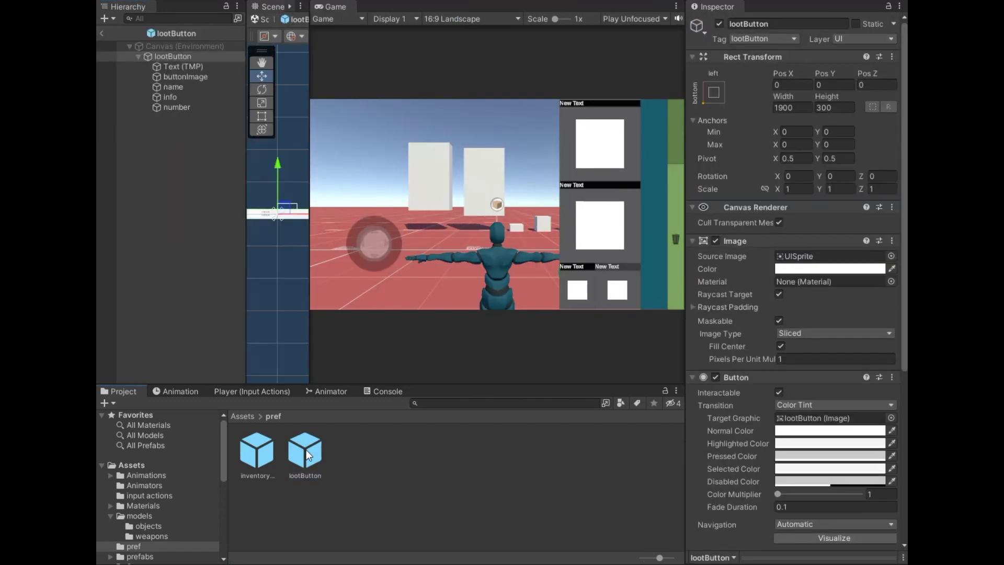
# Set lootButton's On Click event to call LootButton.ButtonClick(), then return to the scene.
pyautogui.click(179, 59)
pyautogui.scroll(-8, 766, 425)
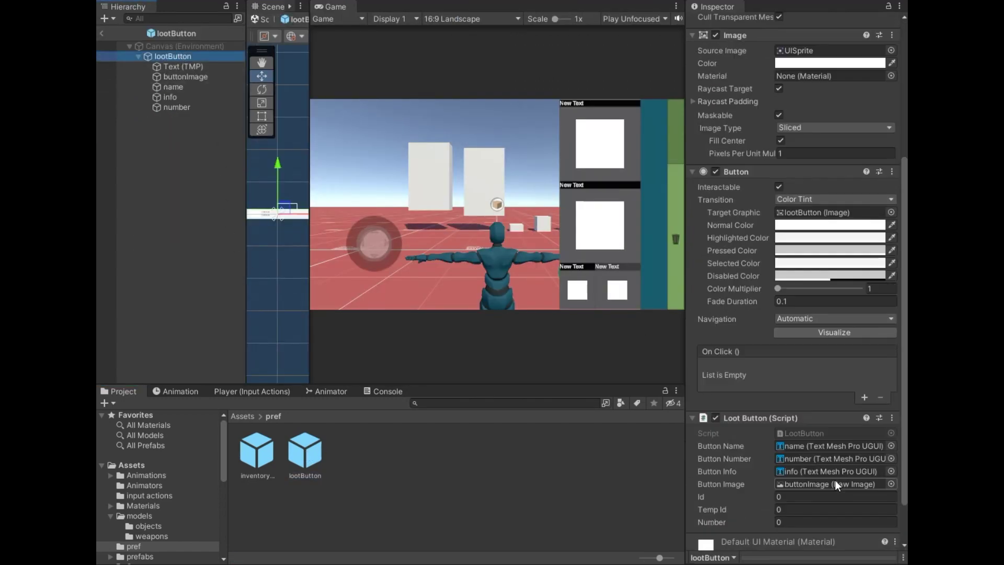
pyautogui.scroll(-2, 796, 398)
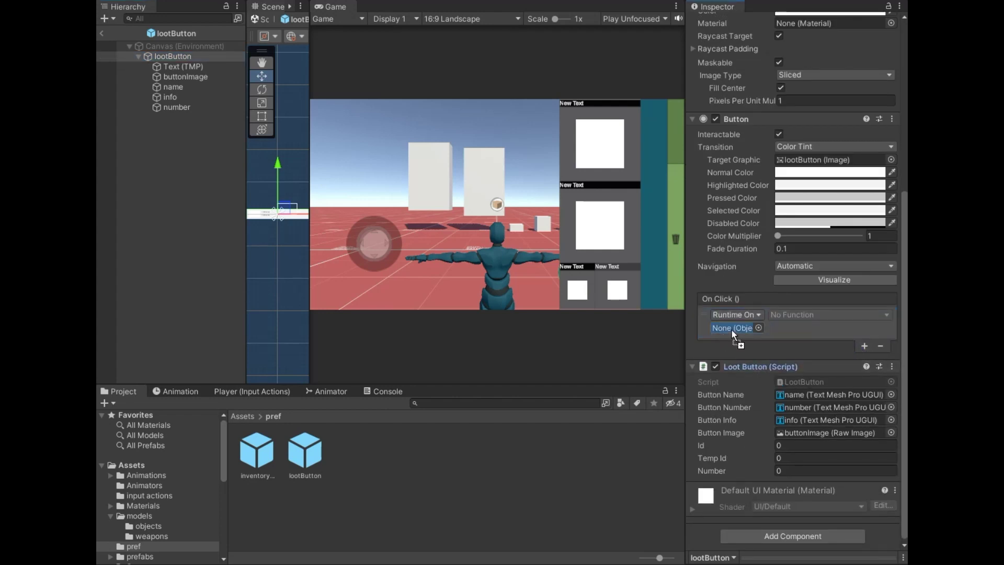
pyautogui.click(802, 320)
pyautogui.moveTo(809, 417)
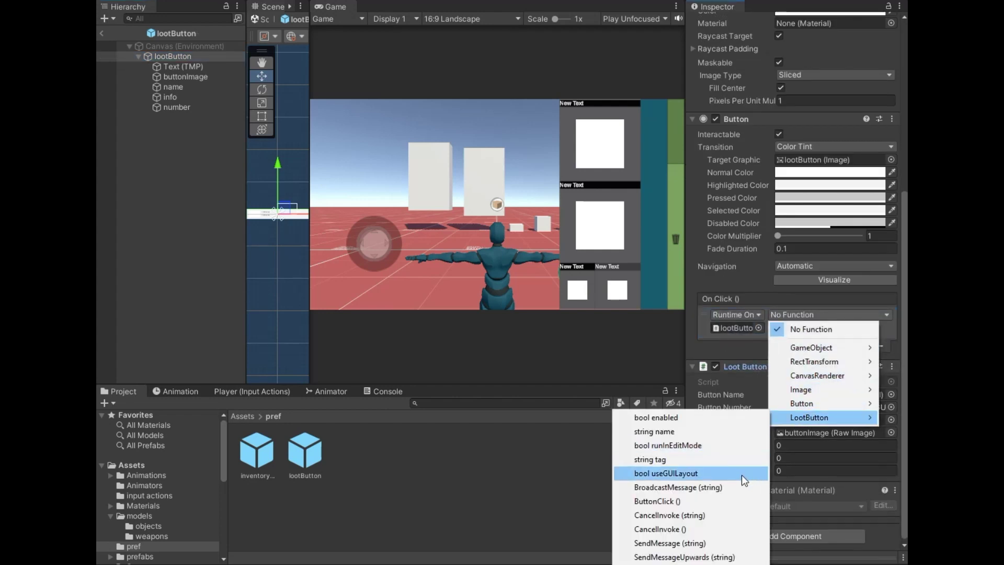
pyautogui.click(725, 510)
pyautogui.click(103, 33)
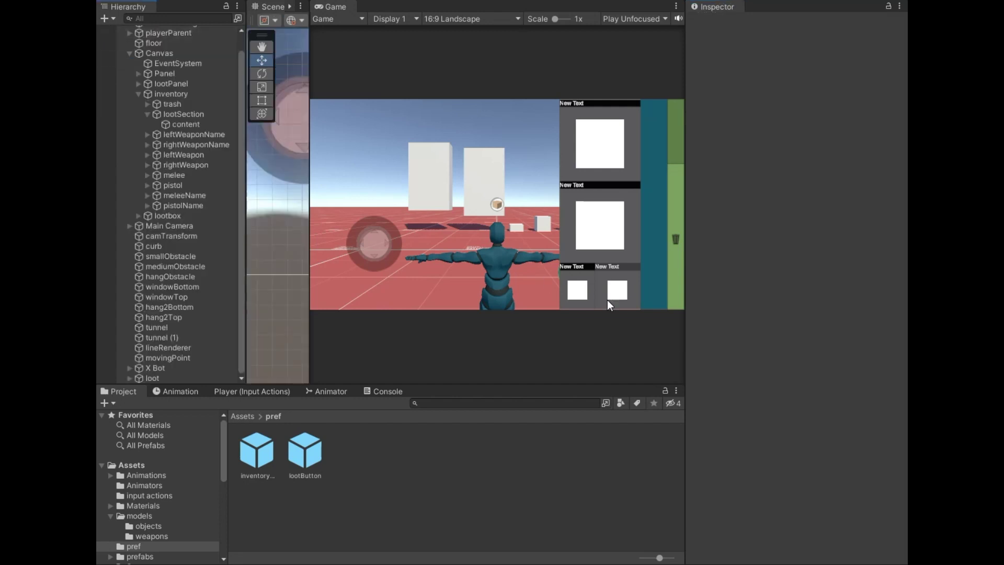
# Link the inventoryButton prefab and content holder on the inventory's Inventory Handler, then enter Play mode.
pyautogui.moveTo(685, 297); pyautogui.dragTo(870, 311)
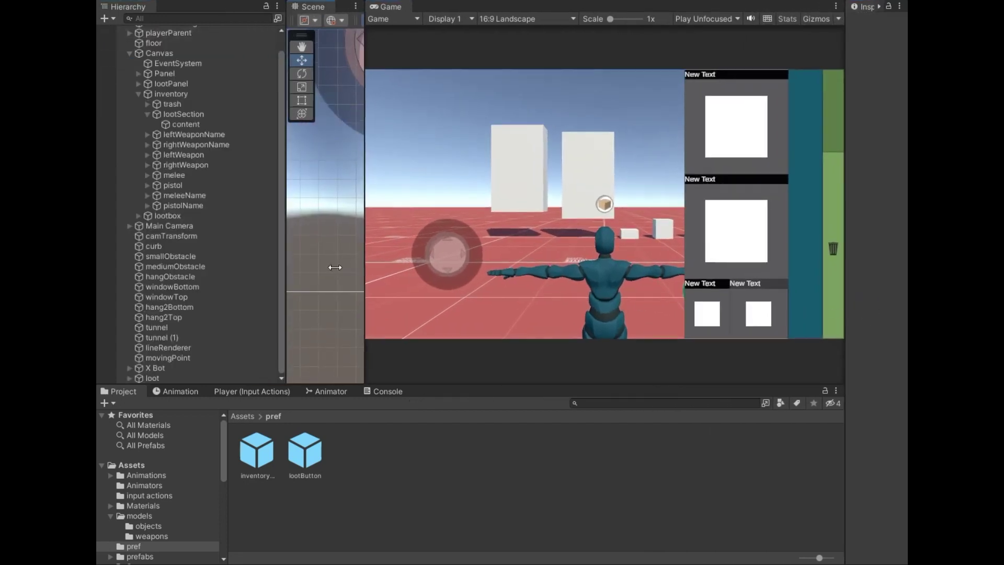
pyautogui.click(170, 93)
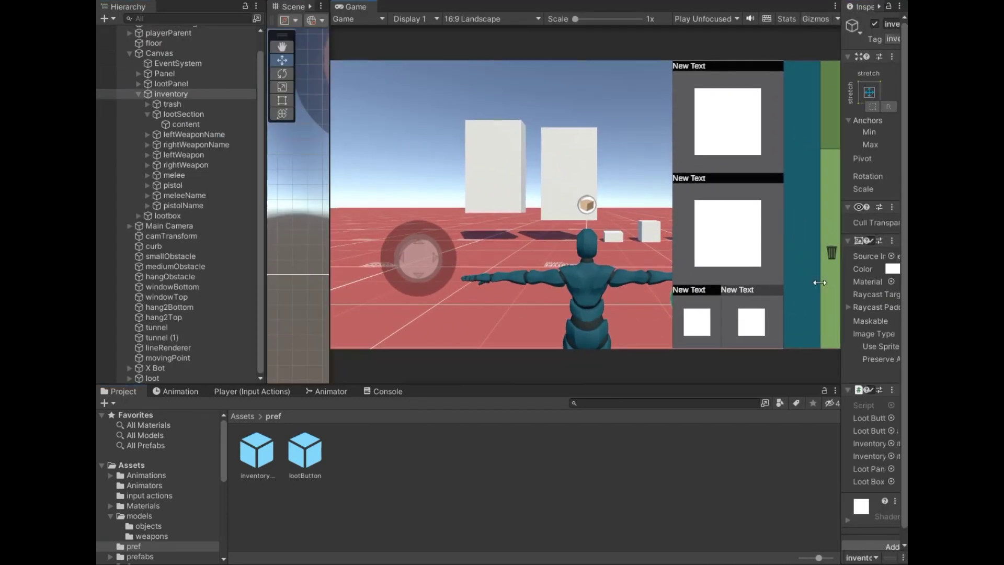
pyautogui.moveTo(841, 275); pyautogui.dragTo(702, 283)
pyautogui.scroll(-1, 759, 413)
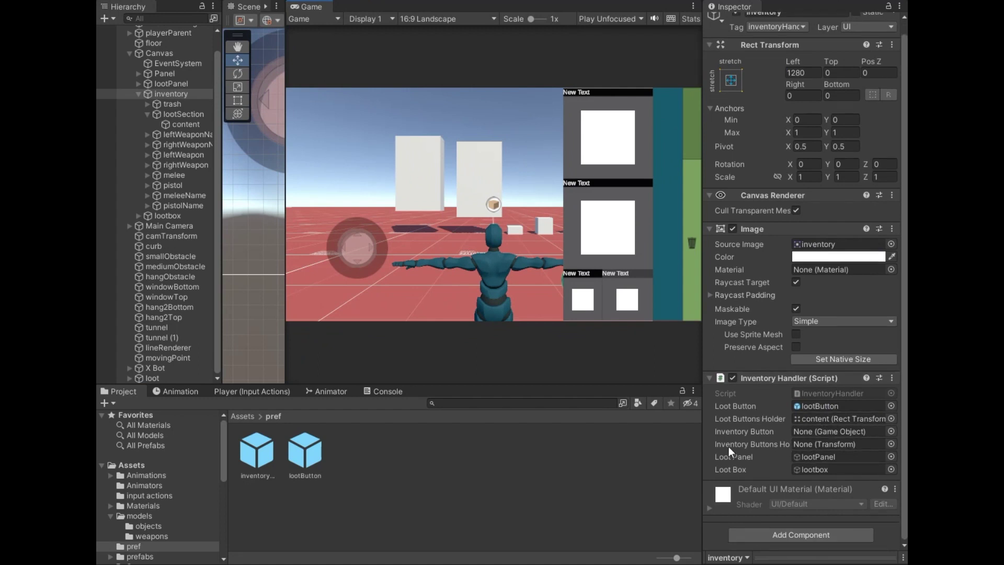
pyautogui.moveTo(685, 429); pyautogui.dragTo(821, 436)
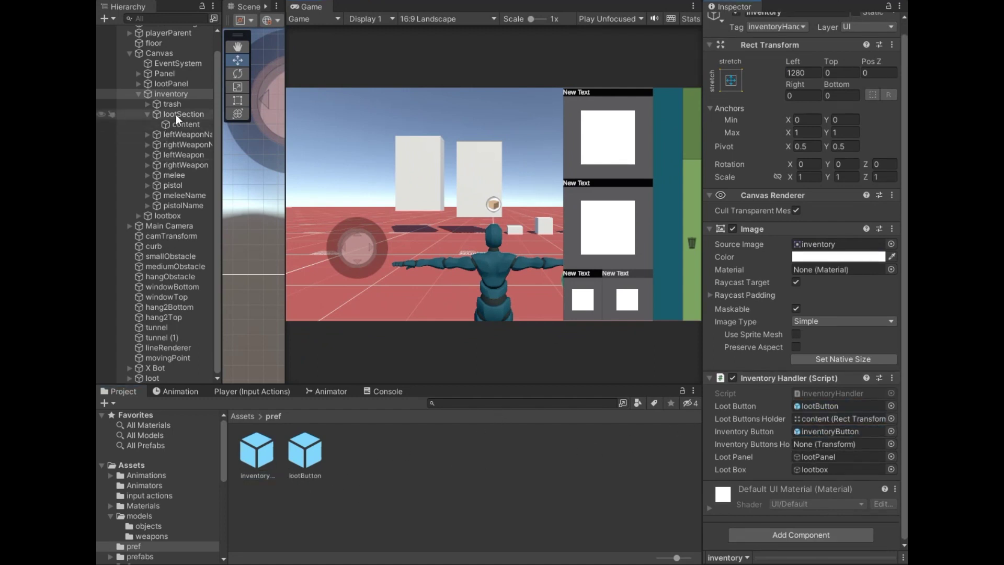
pyautogui.moveTo(186, 131); pyautogui.dragTo(621, 375)
pyautogui.moveTo(821, 476); pyautogui.dragTo(827, 451)
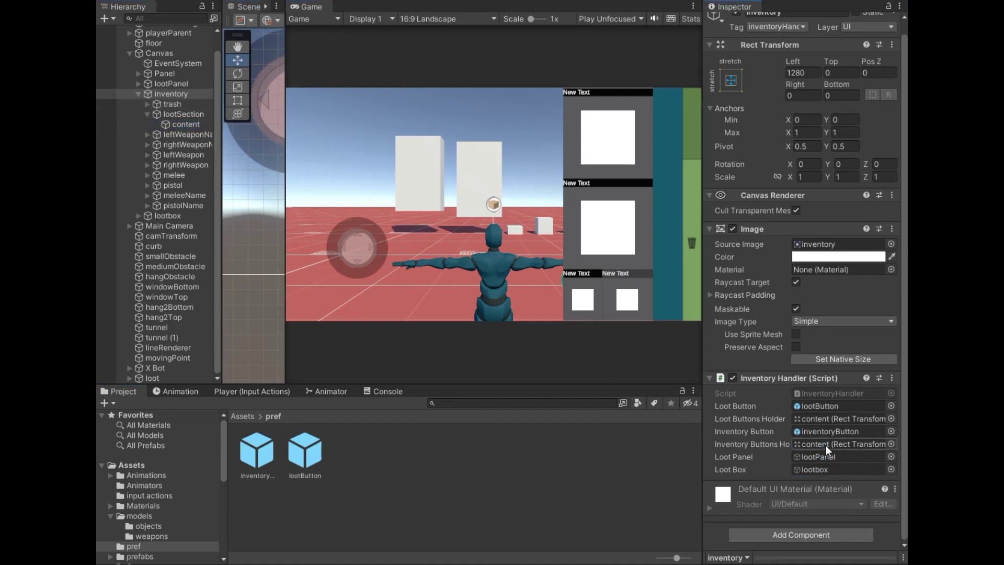
pyautogui.moveTo(703, 261); pyautogui.dragTo(769, 257)
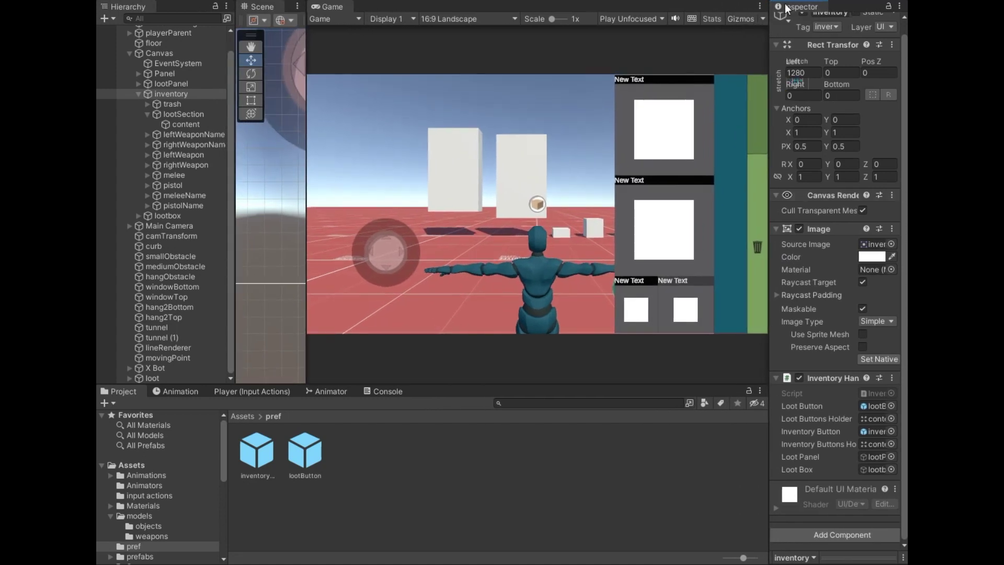
pyautogui.hotkey('ctrl', 'p')
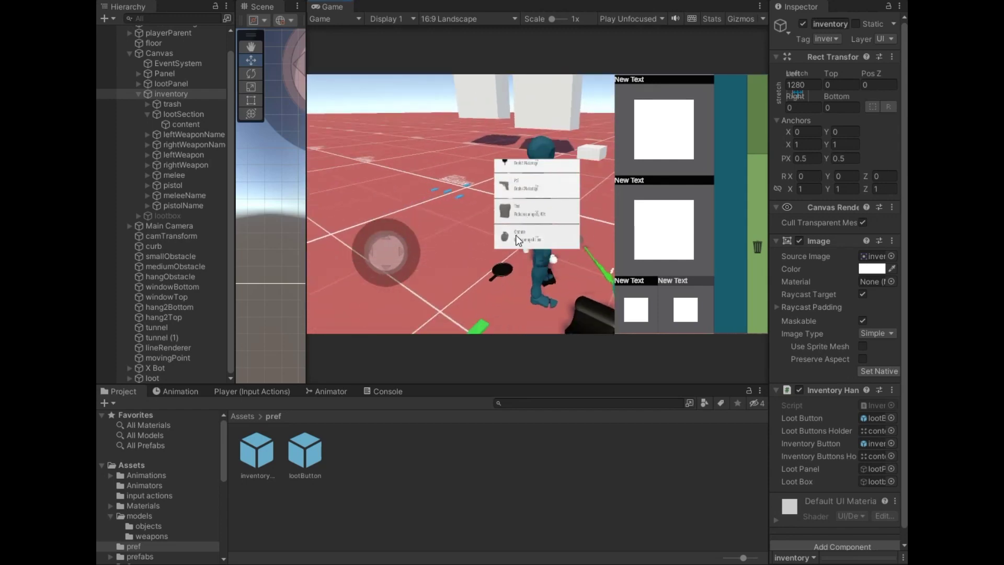
# Pick up several loot entries, including the green item, into the inventory.
pyautogui.click(523, 224)
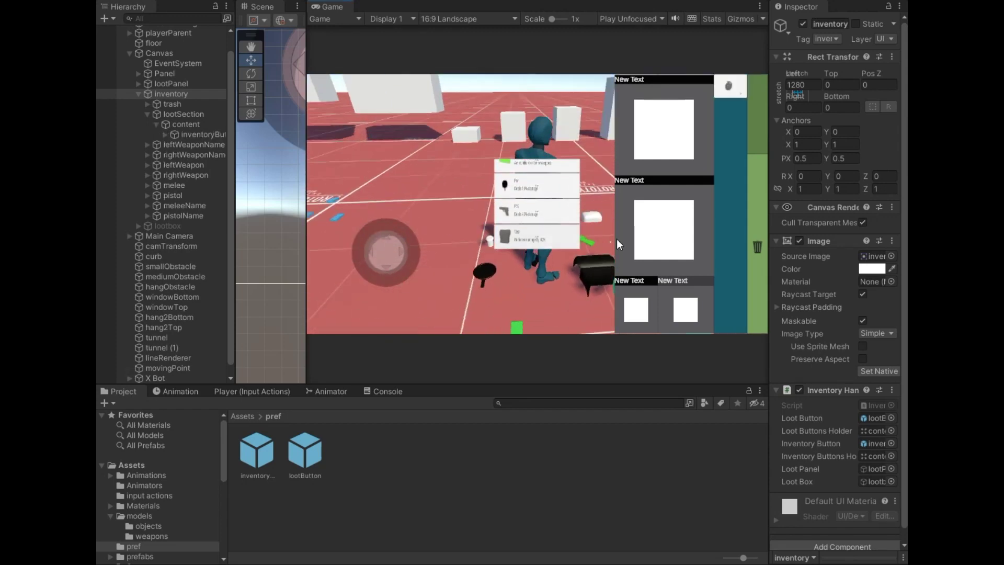
pyautogui.click(531, 170)
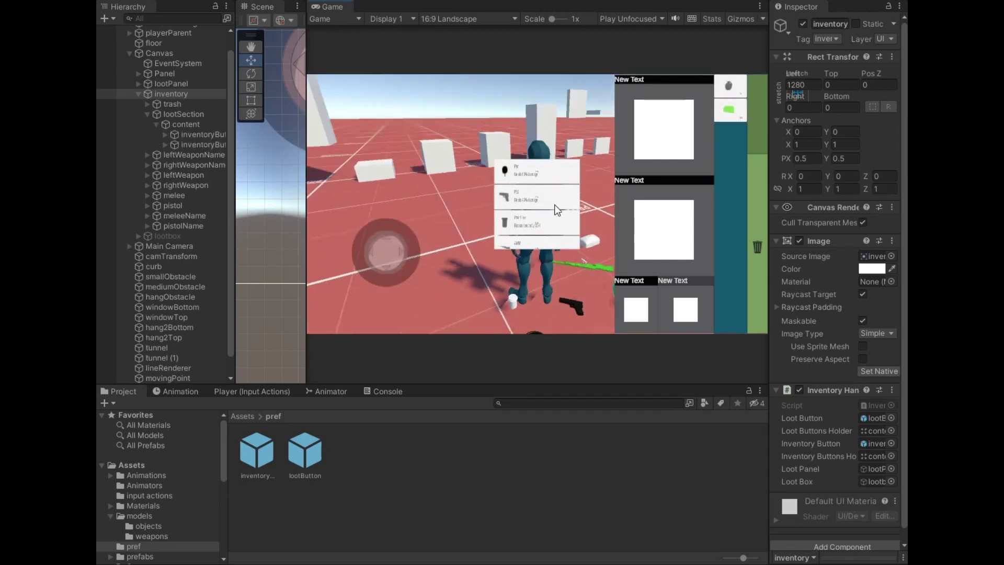
pyautogui.click(535, 230)
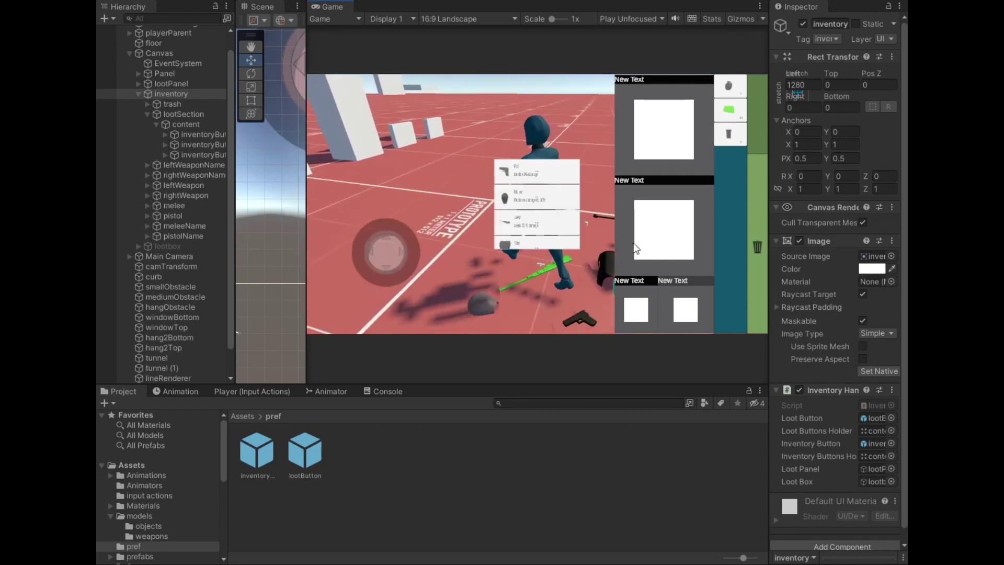
pyautogui.click(522, 233)
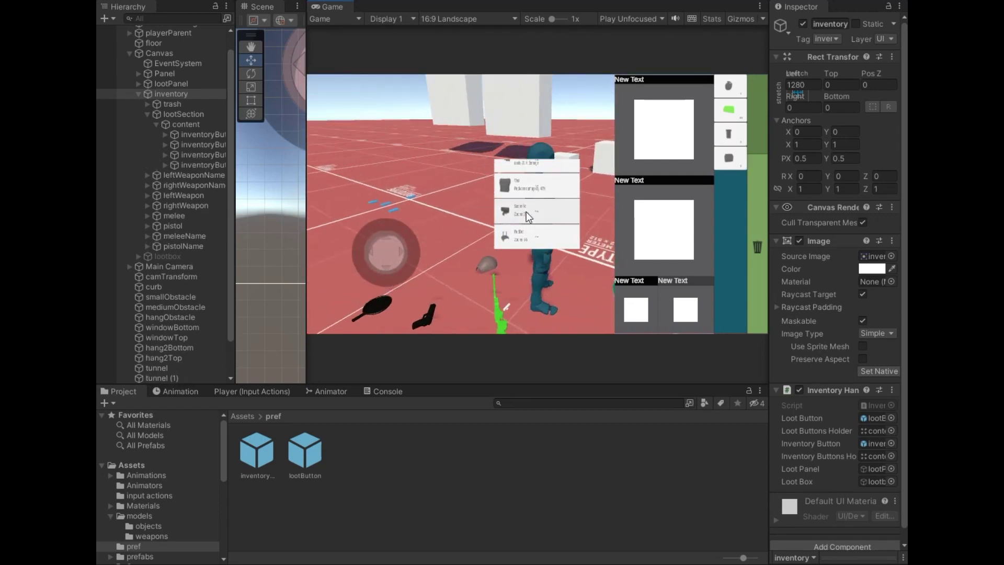
pyautogui.click(520, 235)
pyautogui.click(521, 236)
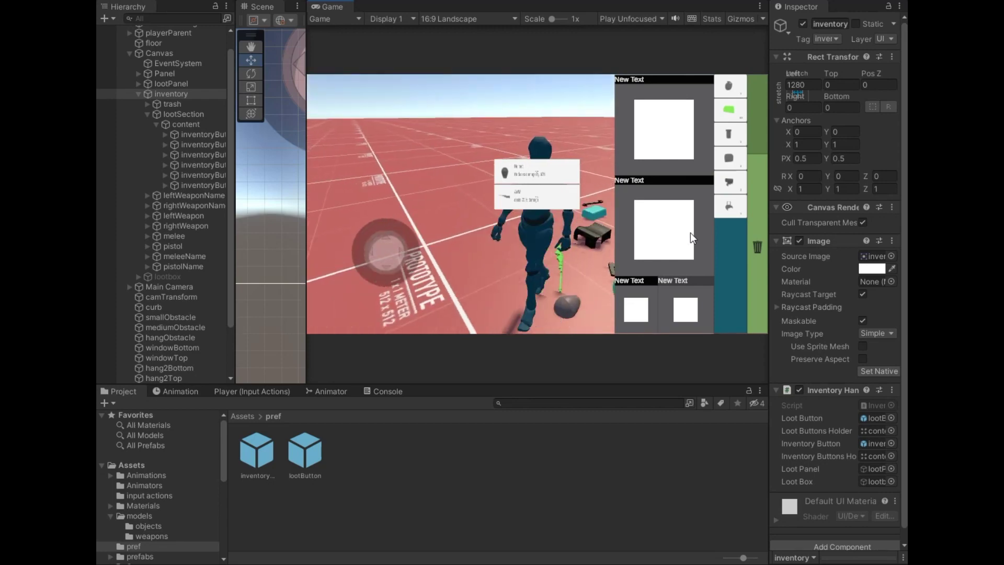
pyautogui.click(518, 225)
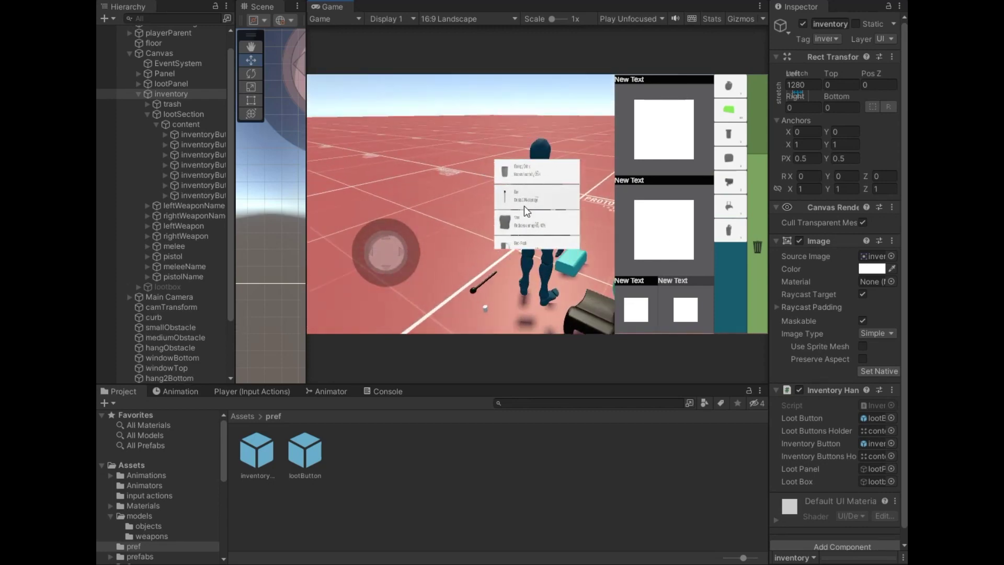
# Stop Play mode and bring up the inventoryButton prefab's Tag choices.
pyautogui.hotkey('ctrl', 'p')
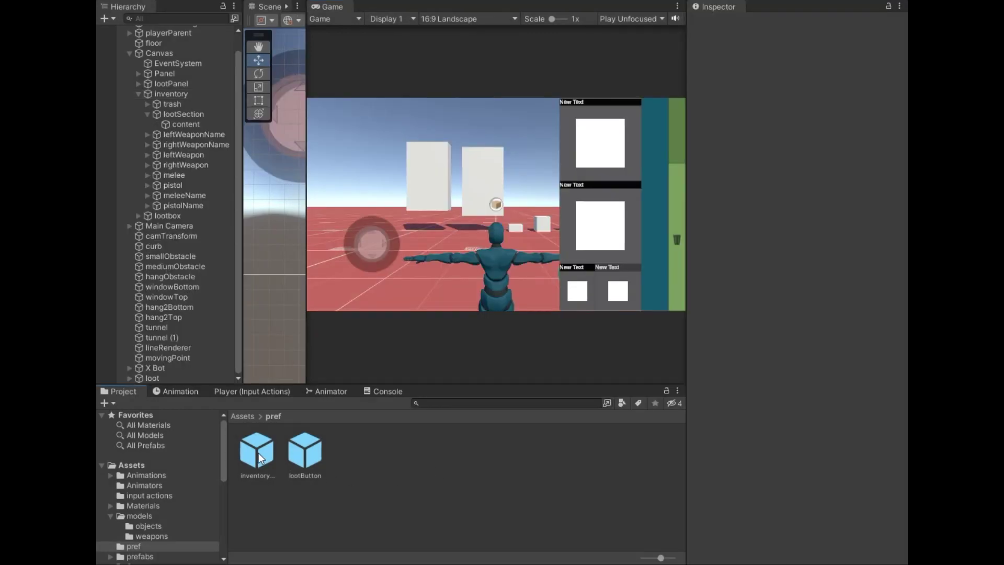
pyautogui.click(256, 452)
pyautogui.click(780, 111)
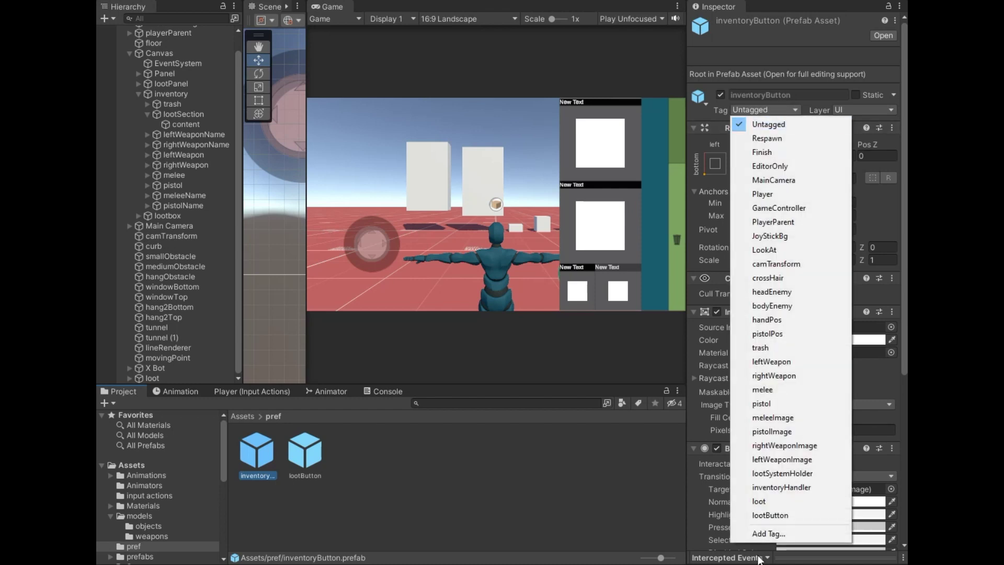
# Create a new tag named inventoryButton.
pyautogui.click(767, 544)
pyautogui.click(873, 377)
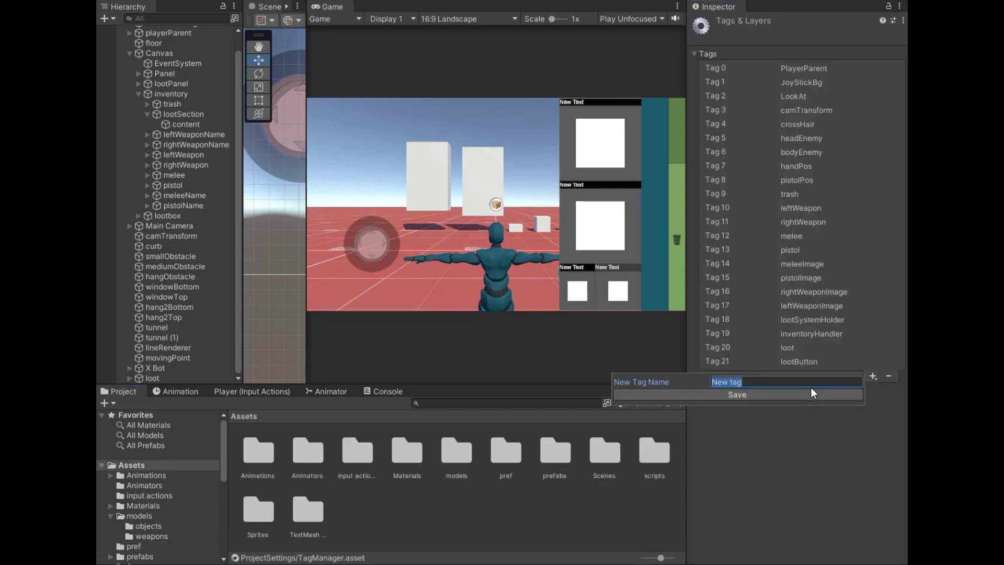
pyautogui.write('inventoryButton')
pyautogui.click(811, 388)
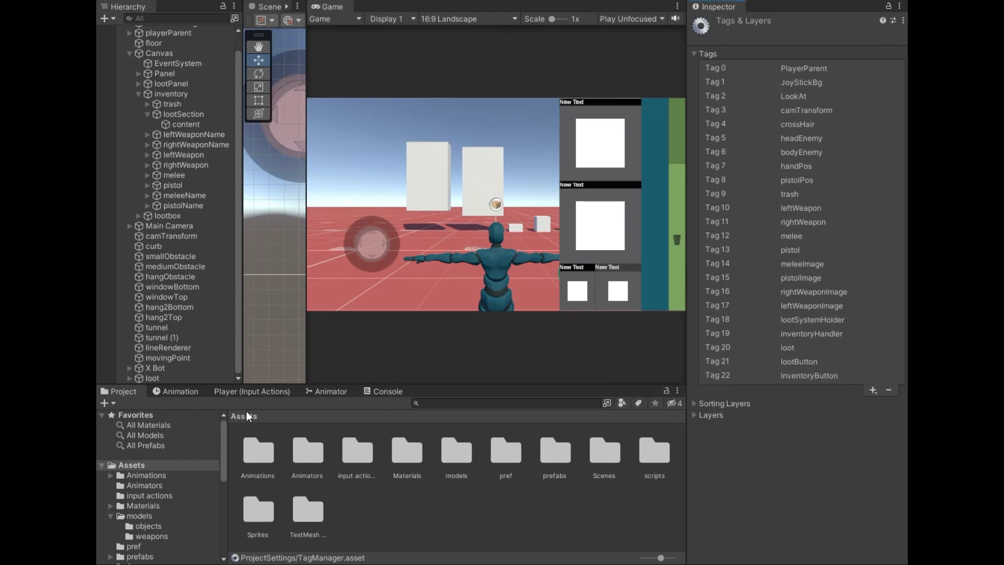
# Tag the inventoryButton prefab as inventoryButton and enlarge the game preview.
pyautogui.doubleClick(515, 458)
pyautogui.click(256, 451)
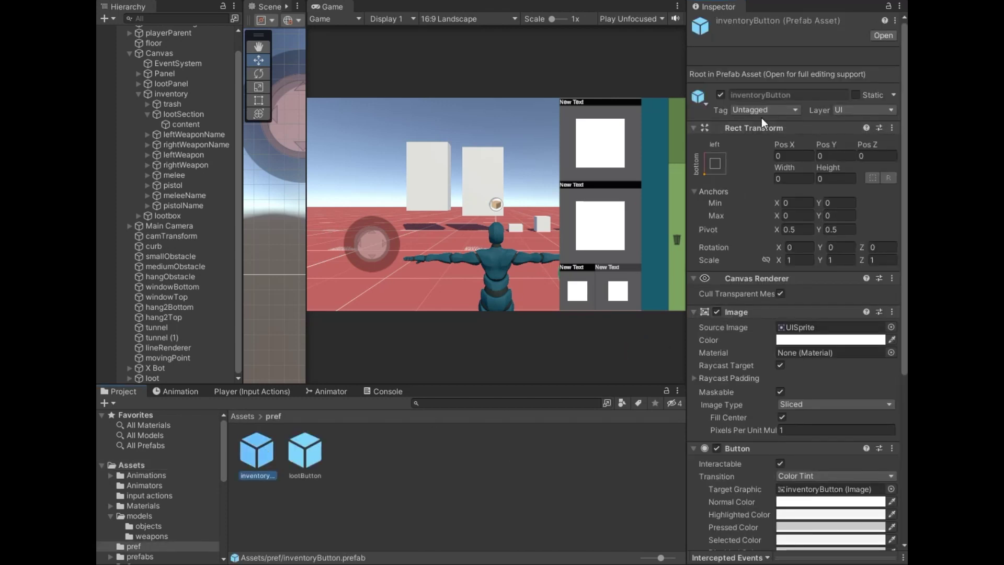
pyautogui.click(763, 110)
pyautogui.click(774, 529)
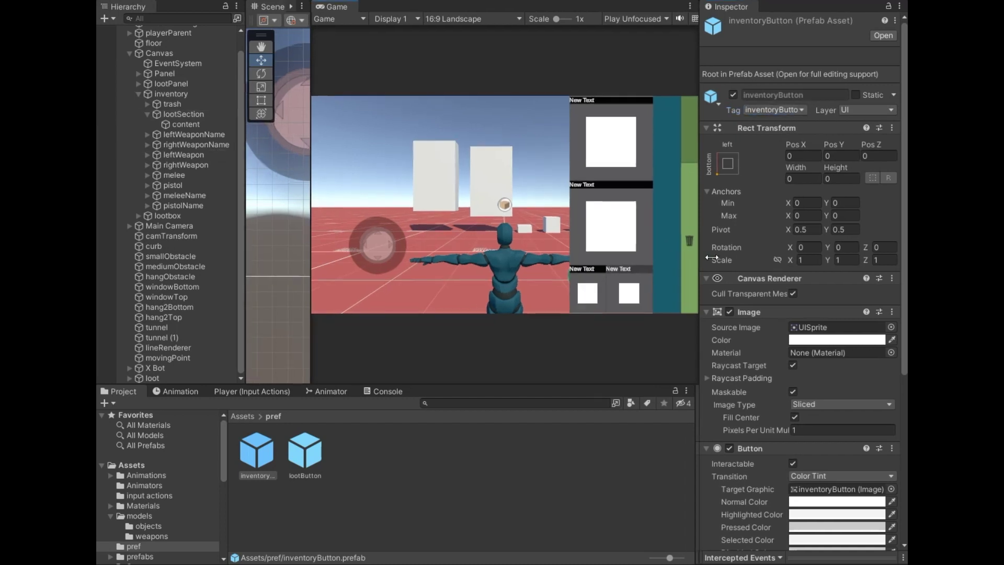
pyautogui.moveTo(686, 260); pyautogui.dragTo(794, 262)
pyautogui.moveTo(343, 260); pyautogui.dragTo(237, 261)
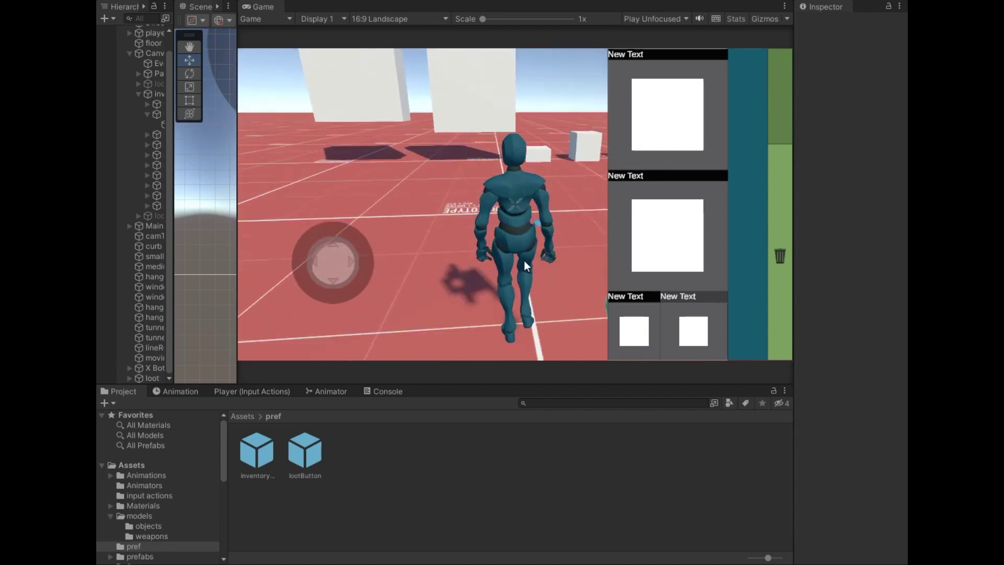
# Pick up the blue item, green item, grenade and painkiller into the inventory.
pyautogui.click(497, 204)
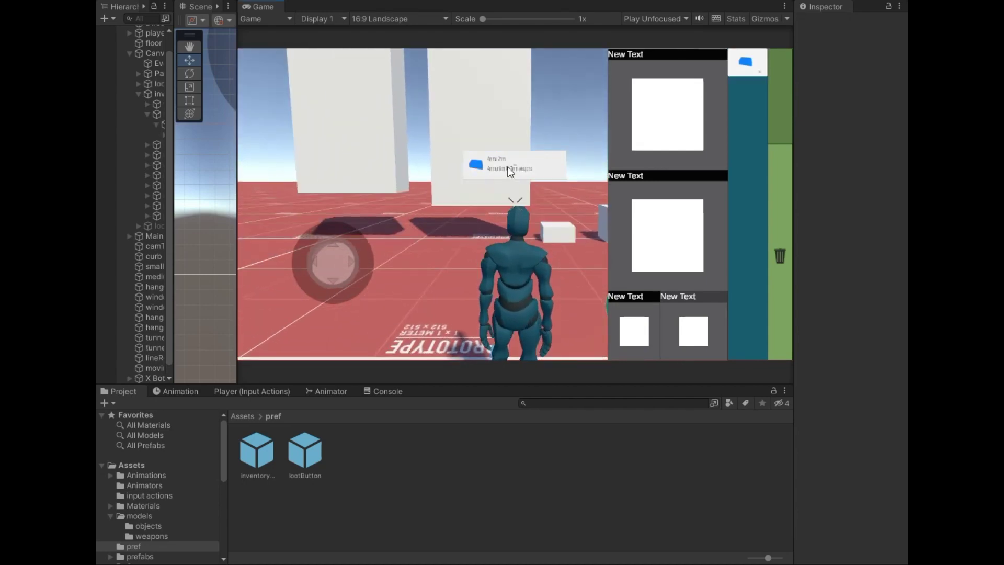
pyautogui.moveTo(522, 234)
pyautogui.mouseDown()
pyautogui.moveTo(762, 76)
pyautogui.moveTo(753, 199)
pyautogui.mouseUp()
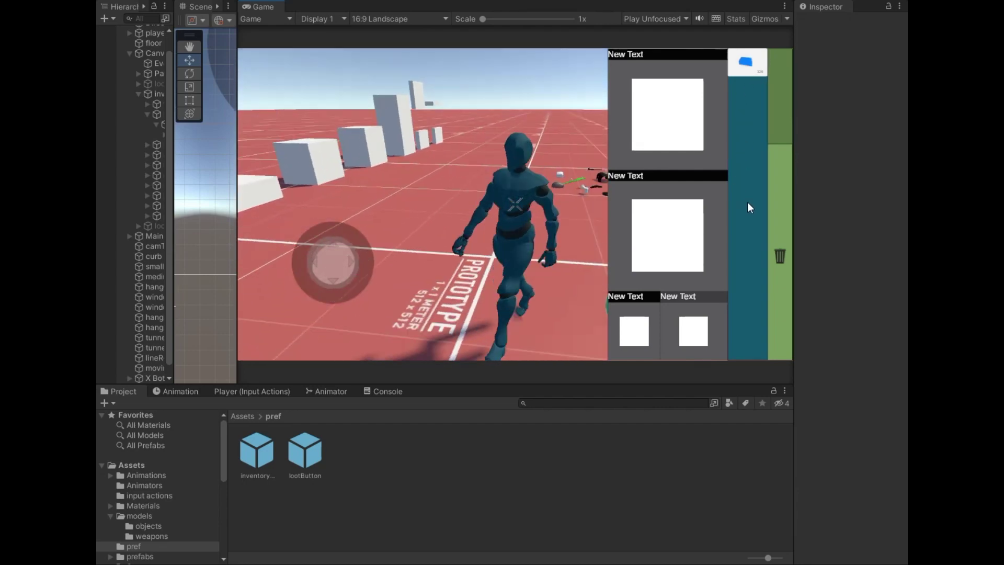
pyautogui.click(501, 170)
pyautogui.moveTo(501, 170); pyautogui.dragTo(501, 225)
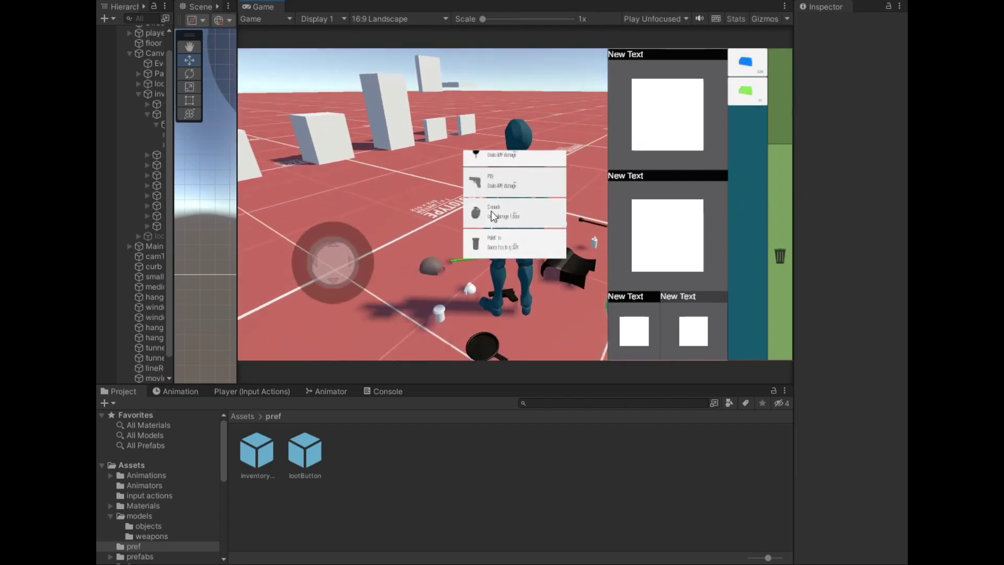
pyautogui.click(478, 212)
pyautogui.click(479, 211)
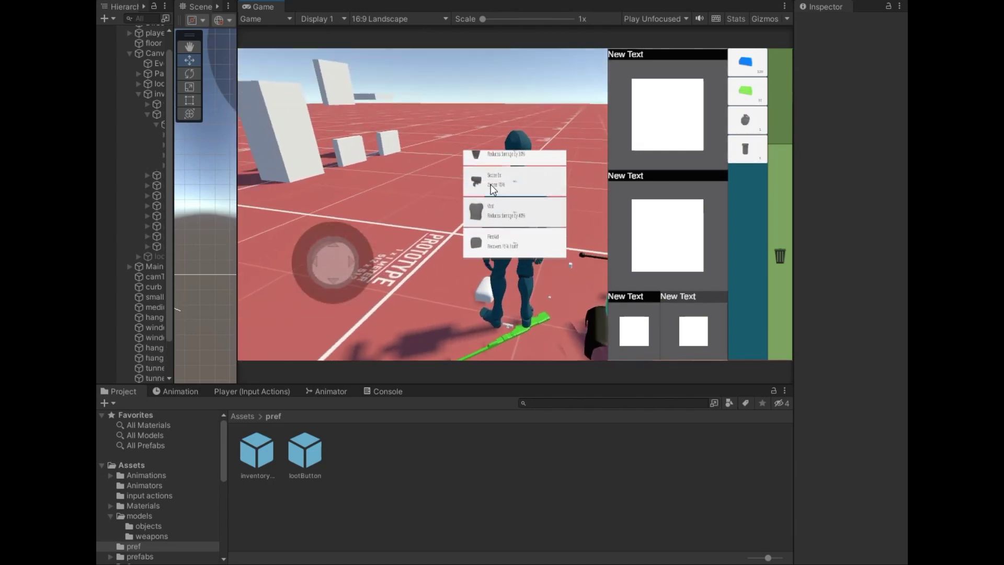
# Pick up the Scope, RedDot, FirstAid kit, Energy Drink, Silencer and Bandages.
pyautogui.click(491, 191)
pyautogui.click(486, 255)
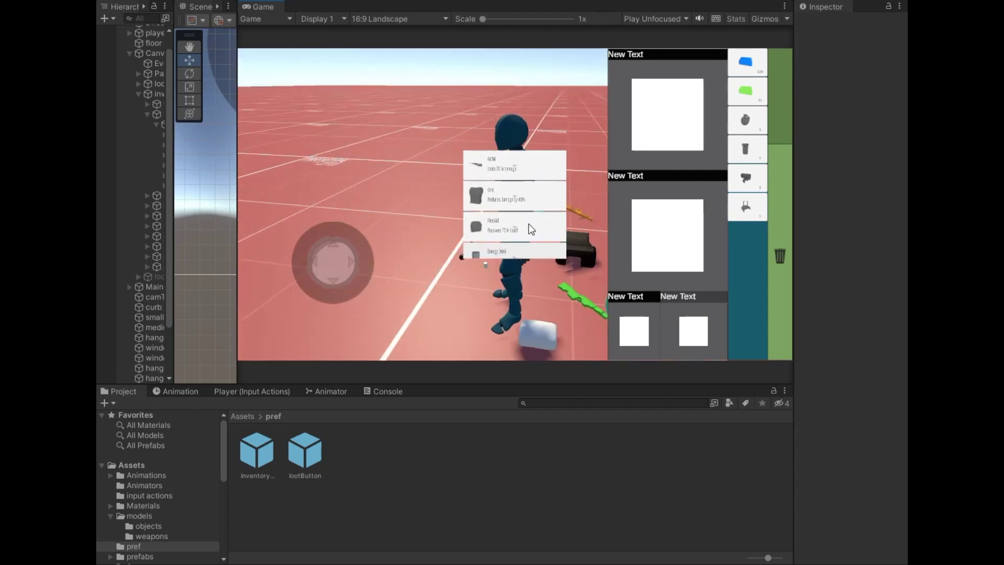
pyautogui.click(533, 238)
pyautogui.click(521, 232)
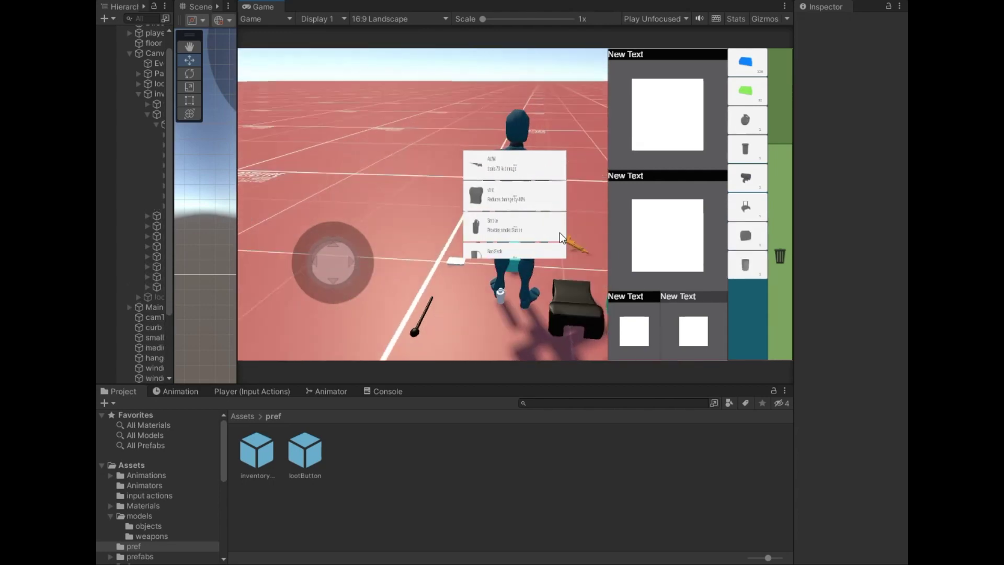
pyautogui.click(527, 233)
pyautogui.click(513, 254)
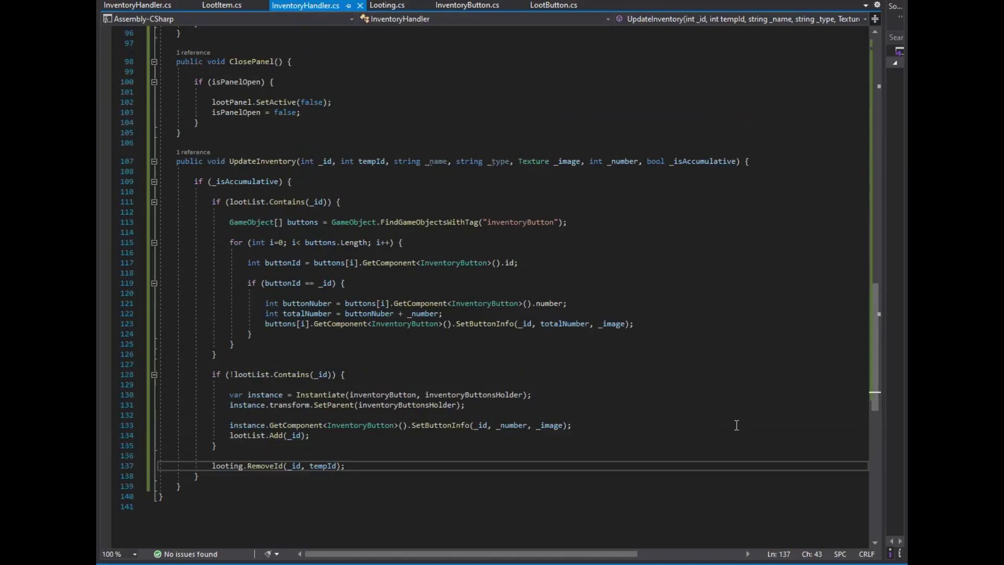
pyautogui.scroll(20, 736, 425)
# Start a new [SerializeField] field line below the lootBox field.
pyautogui.scroll(12, 576, 314)
pyautogui.click(417, 202)
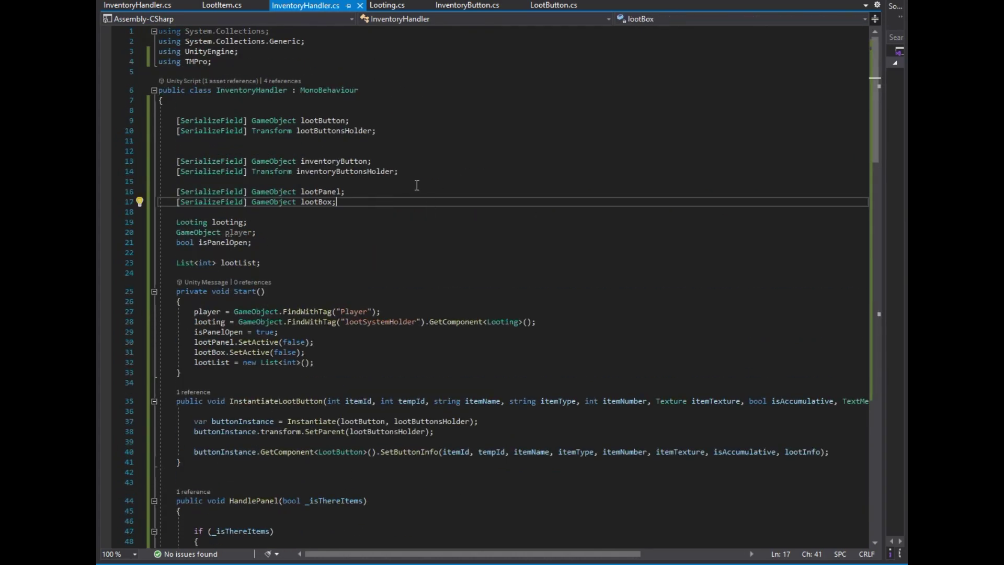
pyautogui.press('Return')
pyautogui.press('Return')
pyautogui.write('[]')
pyautogui.press('Left')
pyautogui.write('Ser')
pyautogui.press('Tab')
pyautogui.press('End')
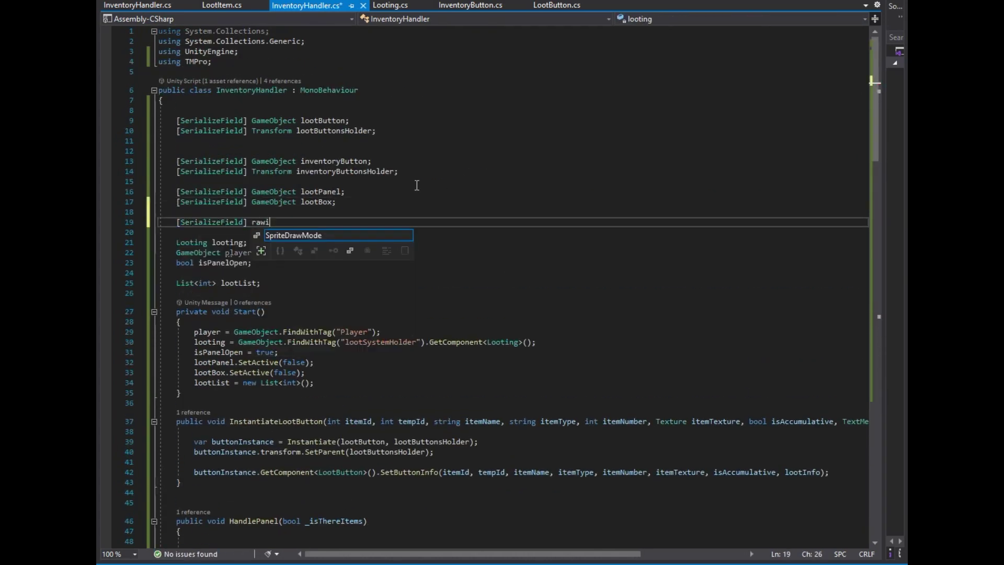
pyautogui.press('BackSpace')
pyautogui.press('BackSpace')
# Add a 'using UnityEngine.UI;' directive below the UnityEngine using line.
pyautogui.click(296, 51)
pyautogui.hotkey('ctrl', 'd')
pyautogui.press('BackSpace')
pyautogui.write('.UI;')
# Declare the serialized field as RawImage meleeImage.
pyautogui.click(283, 228)
pyautogui.write('awim')
pyautogui.press('Tab')
pyautogui.write('meleeIma')
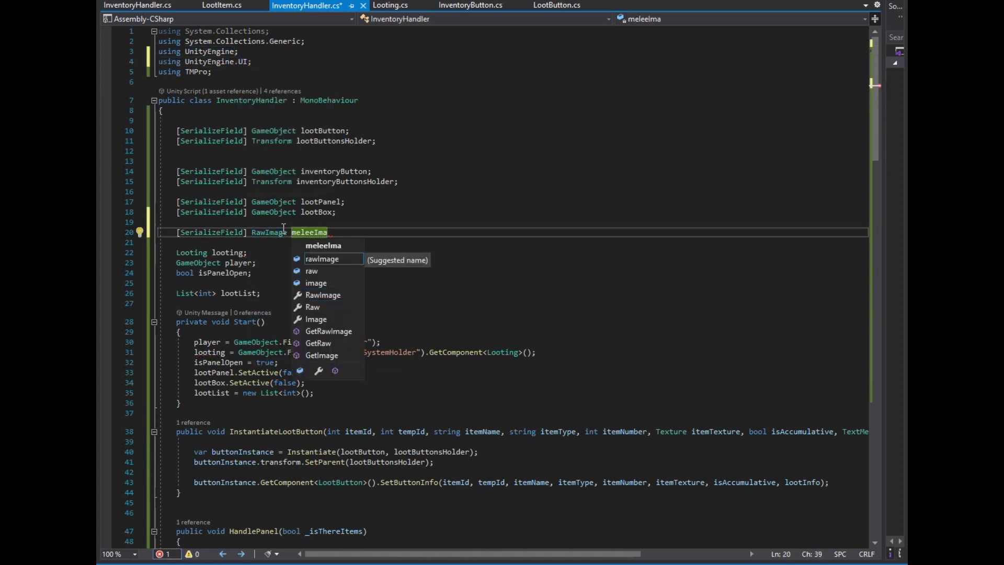
pyautogui.write('ge;')
pyautogui.hotkey('ctrl', 'd')
pyautogui.hotkey('ctrl', 'd')
pyautogui.hotkey('ctrl', 'd')
pyautogui.hotkey('ctrl', 'd')
# Copy the meleeImage field and rename copies to pistolImage, rightWeaponImage and leftWeaponImage.
pyautogui.press('Up')
pyautogui.press('Up')
pyautogui.press('Up')
pyautogui.press('BackSpace')
pyautogui.press('BackSpace')
pyautogui.press('BackSpace')
pyautogui.write('pi')
pyautogui.press('Down')
pyautogui.press('Left')
pyautogui.press('BackSpace')
pyautogui.press('BackSpace')
pyautogui.press('BackSpace')
pyautogui.write('rightWeapon')
pyautogui.press('Down')
pyautogui.press('Left')
pyautogui.press('Left')
pyautogui.press('Left')
pyautogui.press('BackSpace')
pyautogui.press('BackSpace')
pyautogui.press('BackSpace')
pyautogui.write('leftW')
# Rename the remaining copied fields to vestImage and backpackImage.
pyautogui.press('Down')
pyautogui.press('Left')
pyautogui.press('Left')
pyautogui.press('Left')
pyautogui.press('BackSpace')
pyautogui.press('BackSpace')
pyautogui.press('BackSpace')
pyautogui.write('vest')
pyautogui.press('Down')
pyautogui.press('Right')
pyautogui.press('BackSpace')
pyautogui.press('BackSpace')
pyautogui.press('BackSpace')
pyautogui.write('backpack')
# Add a helmetImage RawImage field by duplicating the backpackImage line.
pyautogui.press('End')
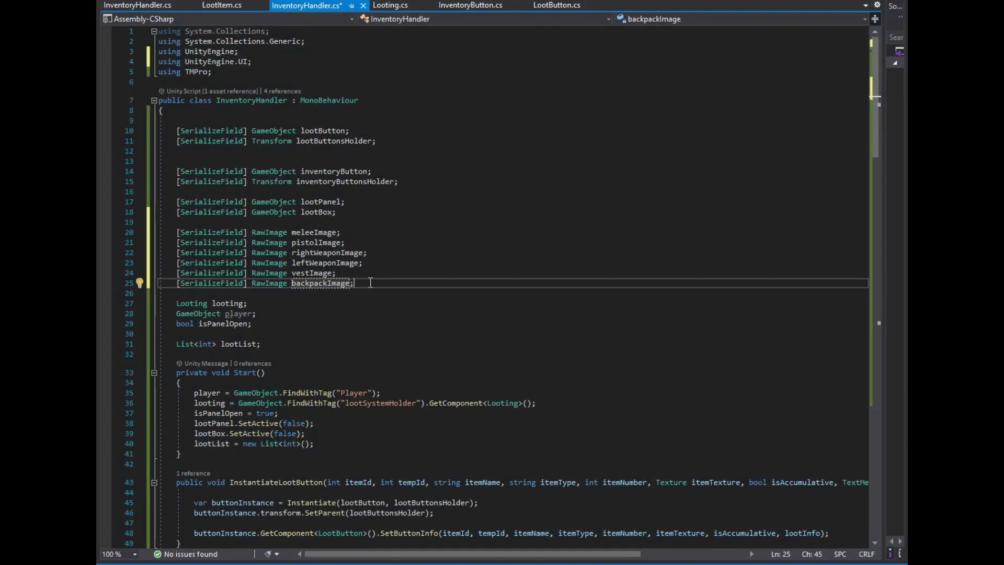
pyautogui.hotkey('ctrl', 'd')
pyautogui.hotkey('ctrl', 'Left')
pyautogui.hotkey('ctrl', 'Left')
pyautogui.hotkey('shift', 'Right')
pyautogui.hotkey('shift', 'Right')
pyautogui.hotkey('shift', 'Right')
pyautogui.write('vest')
pyautogui.hotkey('ctrl', 'shift', 'Left')
pyautogui.press('BackSpace')
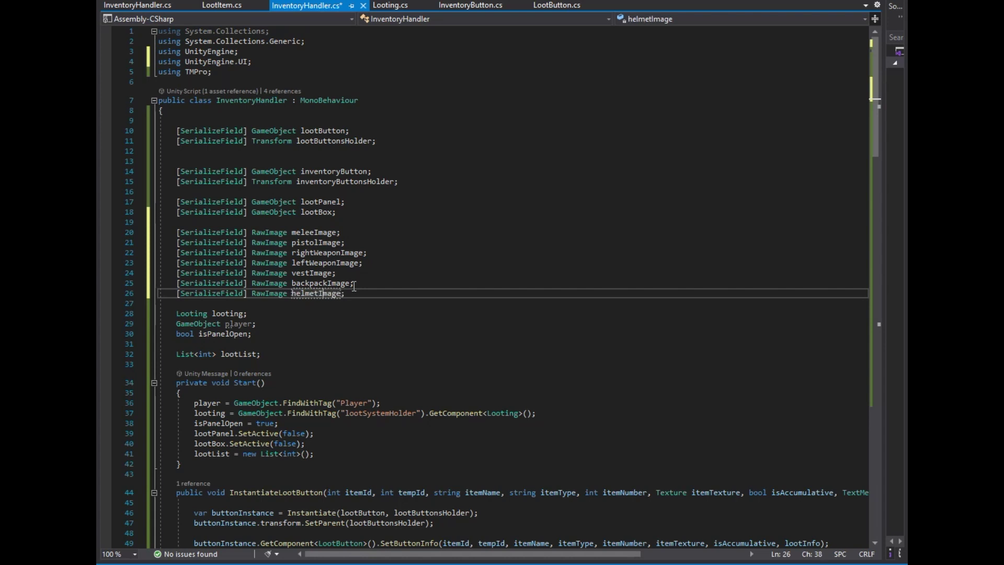
# After a blank line, begin a new [SerializeField] TextMesh field.
pyautogui.press('End')
pyautogui.press('Return')
pyautogui.press('Return')
pyautogui.write('[Seria')
pyautogui.press('Tab')
pyautogui.write(']')
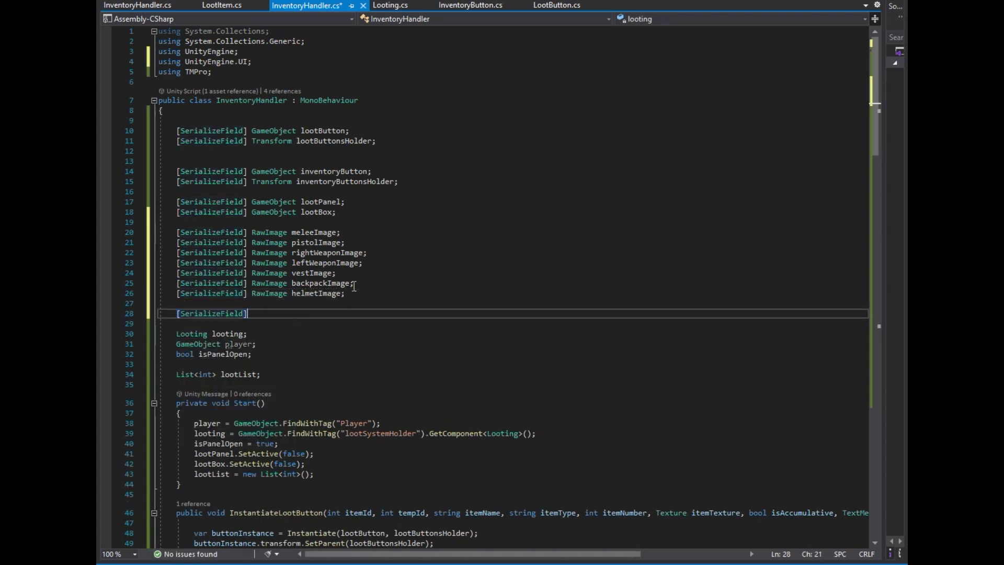
pyautogui.write(' TextMesh')
# Declare TextMeshProUGUI name fields pistolName, meleeName, rightWeaponName and leftWeaponName.
pyautogui.press('Tab')
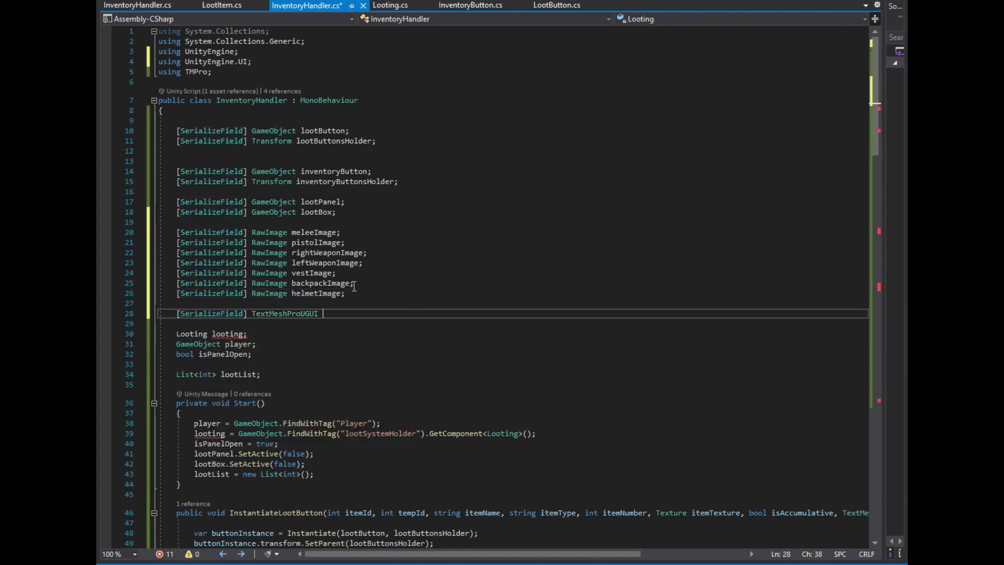
pyautogui.write('pistolName;')
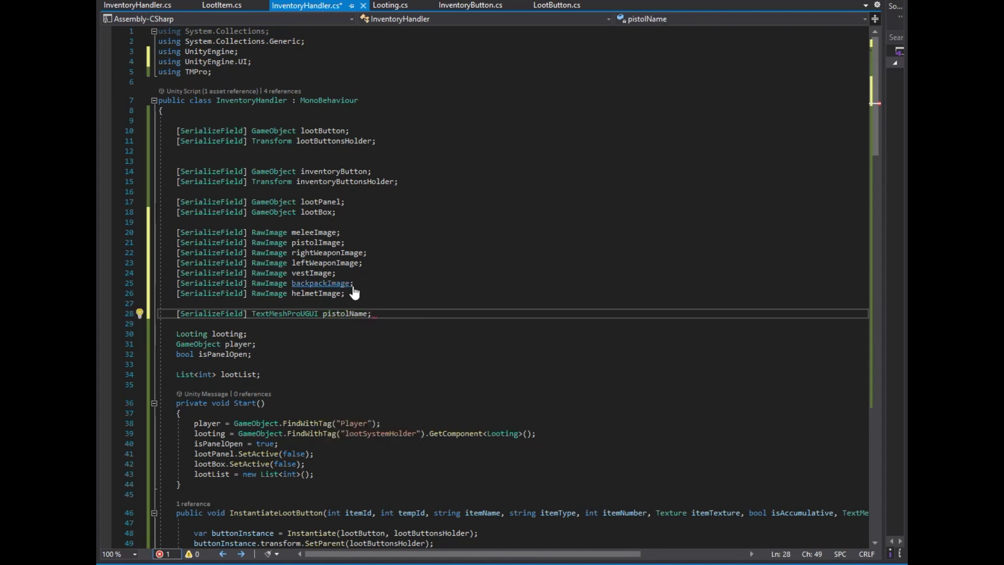
pyautogui.hotkey('ctrl', 'd')
pyautogui.hotkey('ctrl', 'd')
pyautogui.hotkey('ctrl', 'd')
pyautogui.press('Up')
pyautogui.press('Up')
pyautogui.write('melee')
pyautogui.press('Down')
pyautogui.hotkey('ctrl', 'shift', 'Left')
pyautogui.write('rightWe')
pyautogui.press('BackSpace')
pyautogui.press('Down')
pyautogui.press('Left')
pyautogui.press('Left')
pyautogui.press('Left')
pyautogui.hotkey('ctrl', 'shift', 'Left')
pyautogui.write('leftWea')
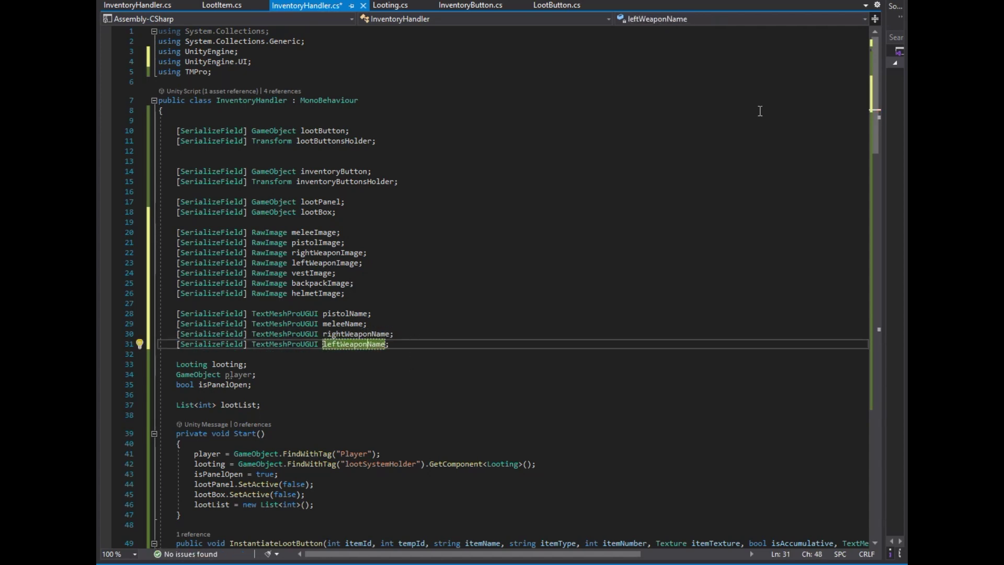
# Add bool fields rightWeaponActive and leftWeaponActive below the name fields.
pyautogui.click(418, 343)
pyautogui.press('Return')
pyautogui.press('Return')
pyautogui.write('bool right')
pyautogui.write('aCTIVE')
pyautogui.hotkey('ctrl', 'shift', 'Left')
pyautogui.write('righ')
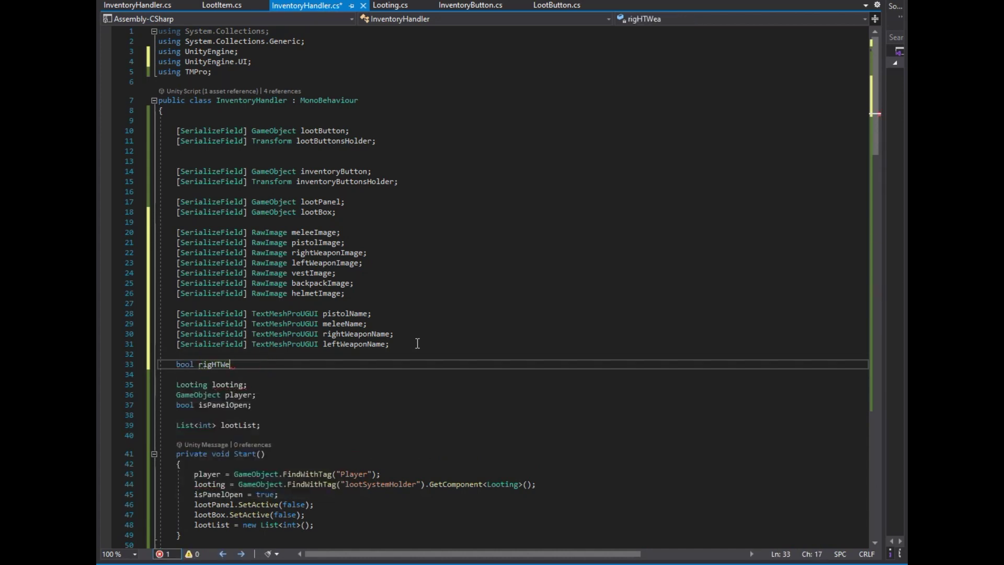
pyautogui.write('tWeaponActive, leftWeaponActive;')
pyautogui.press('Return')
pyautogui.write('bool rightWeapon, leftWeapon;')
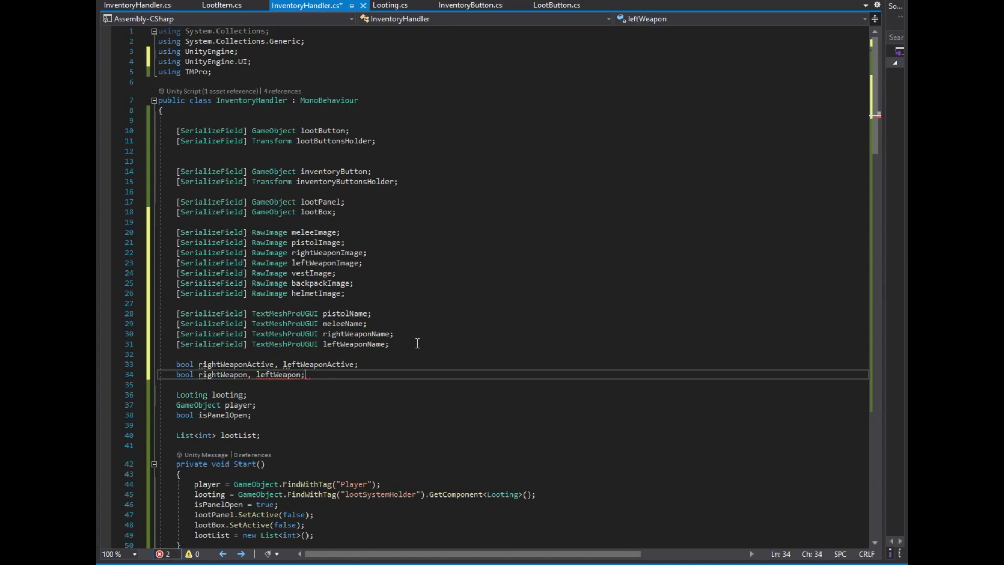
# Declare Transform slot fields (itemPos, meleePos, pistolPos, vestPos, backpackPos, helmetPos, weapon positions) and public has-item bools.
pyautogui.press('Return')
pyautogui.press('Return')
pyautogui.write('Transform itemPos, ')
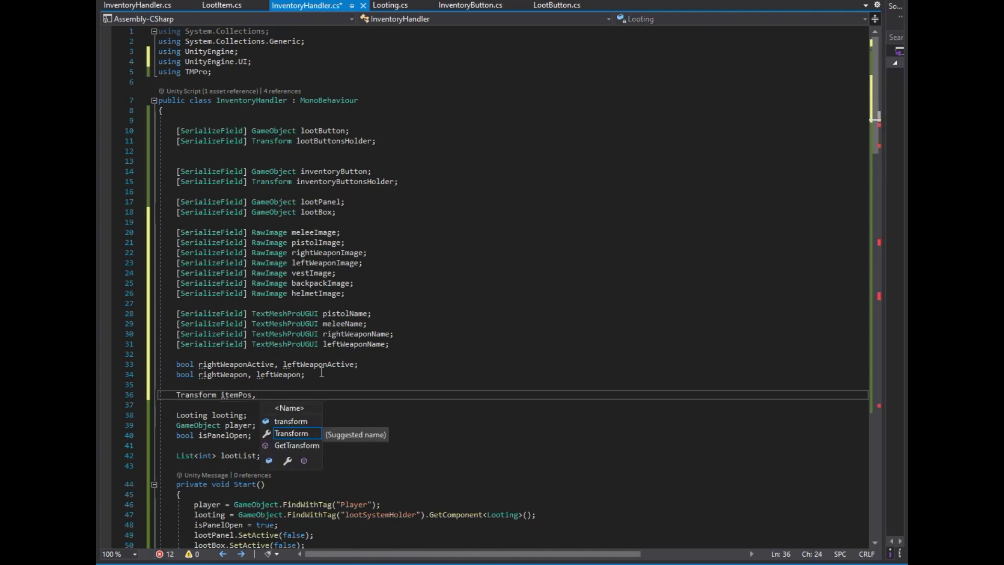
pyautogui.write('meleePos, pistolPos, vestPos, backpackP')
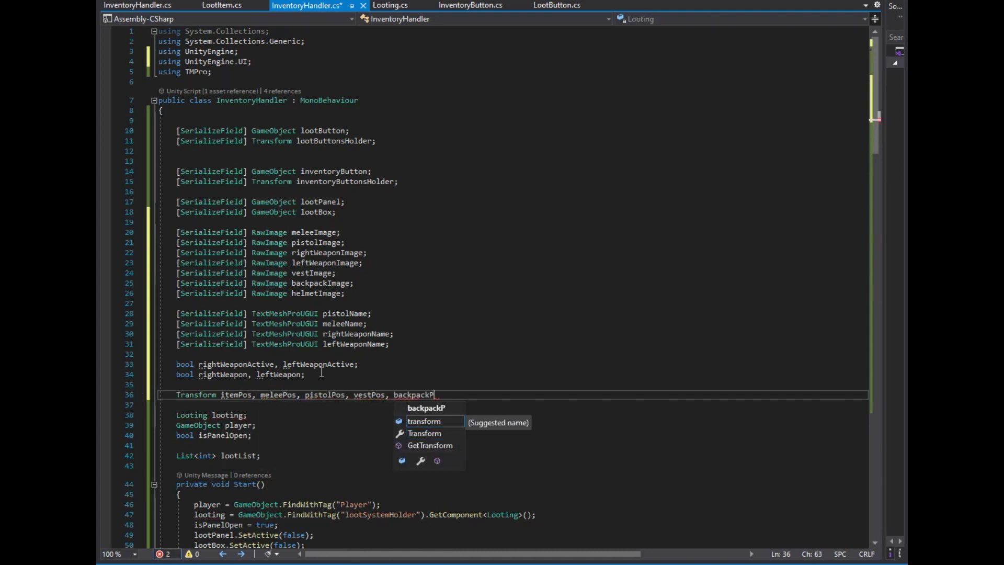
pyautogui.write('os, helmetPos, ri')
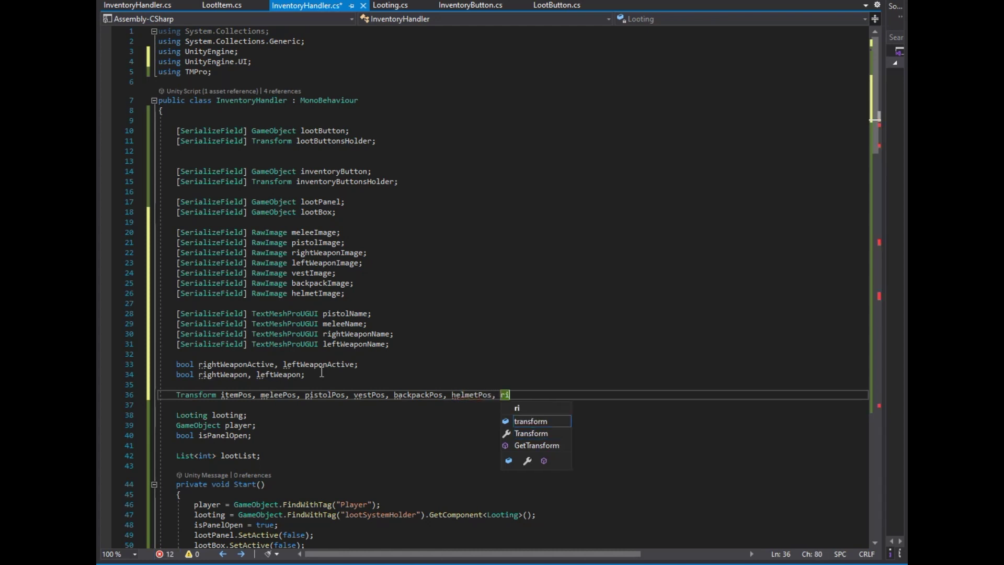
pyautogui.write('ghtWeaponPos, ')
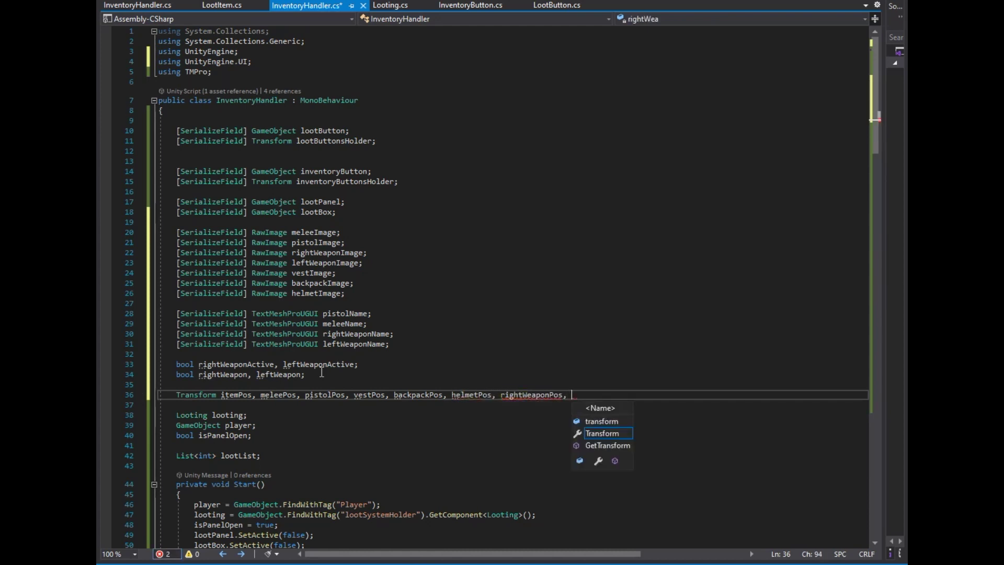
pyautogui.write('leftWeaponPos;')
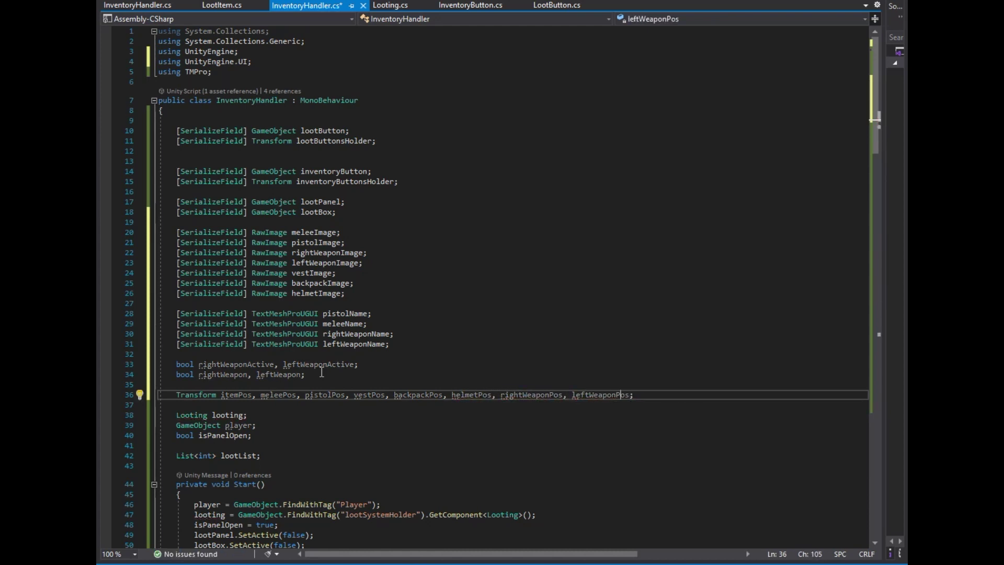
pyautogui.press('Return')
pyautogui.write('public bool hasIt')
pyautogui.write('Mele')
pyautogui.write(' has')
pyautogui.write('has')
pyautogui.write('lmet')
pyautogui.write('haB')
pyautogui.write(' has')
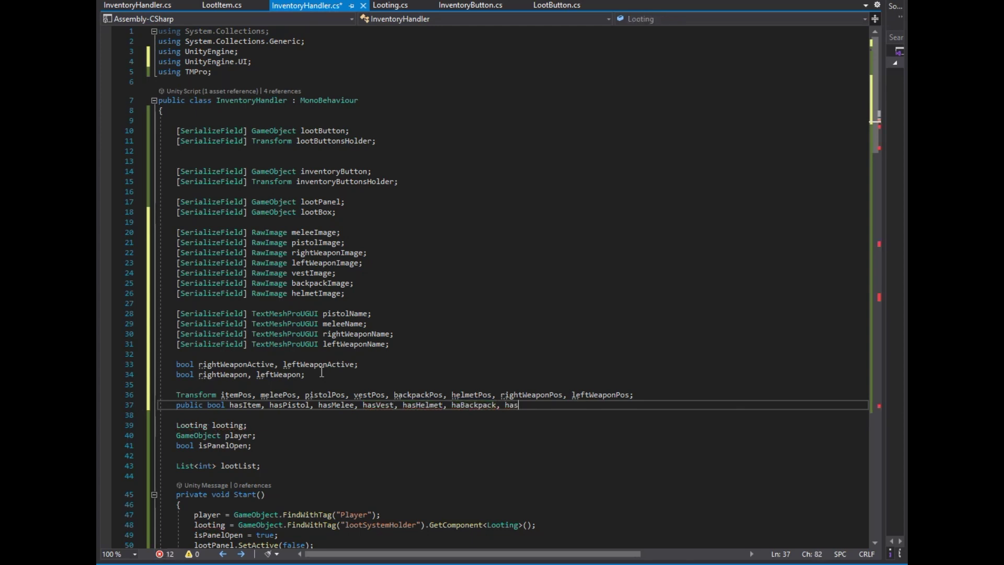
pyautogui.write('Weapon, hasLeftWeapon;')
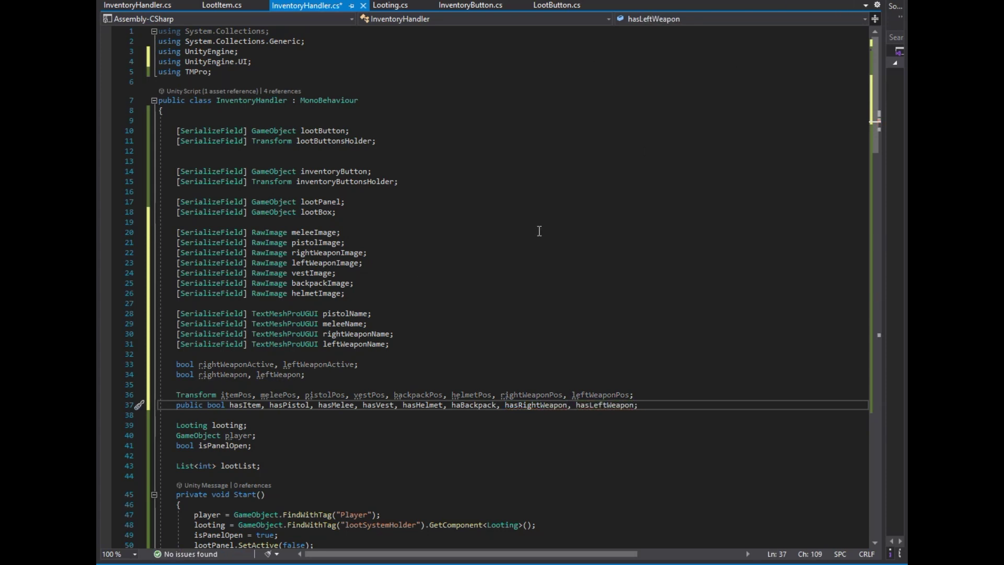
# Add an int active-item field and GameObject activeItem, and append handPos to the Transform list.
pyautogui.press('Return')
pyautogui.press('Return')
pyautogui.write('int activeItemId')
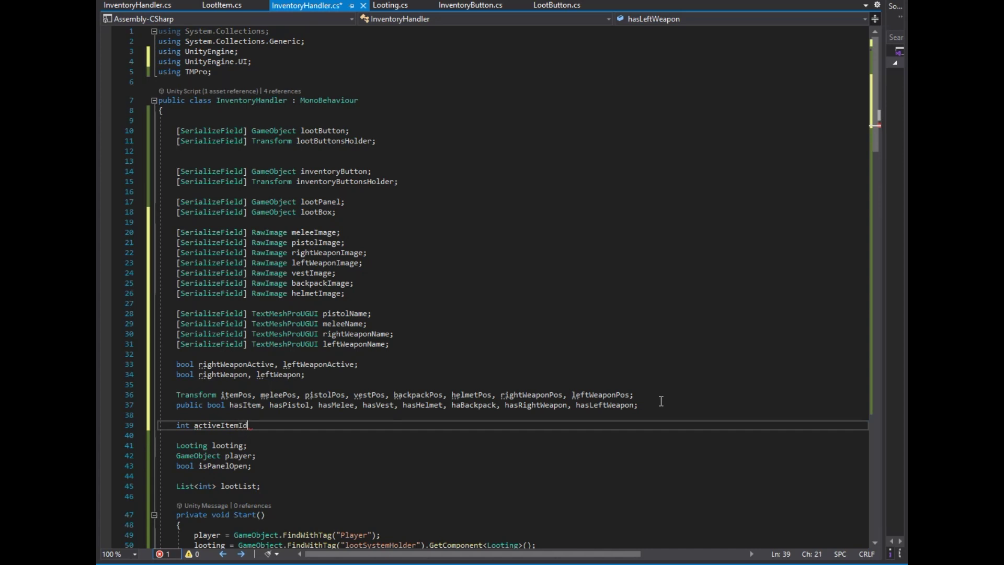
pyautogui.press('Return')
pyautogui.write('GameObject activeItem')
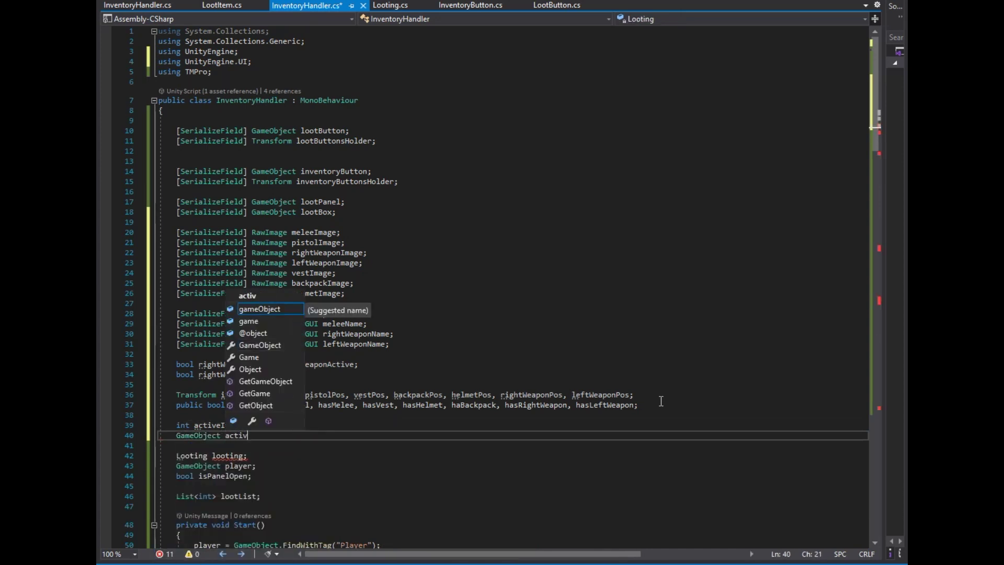
pyautogui.write(';')
pyautogui.scroll(-2, 770, 438)
pyautogui.click(631, 334)
pyautogui.write(', handPo')
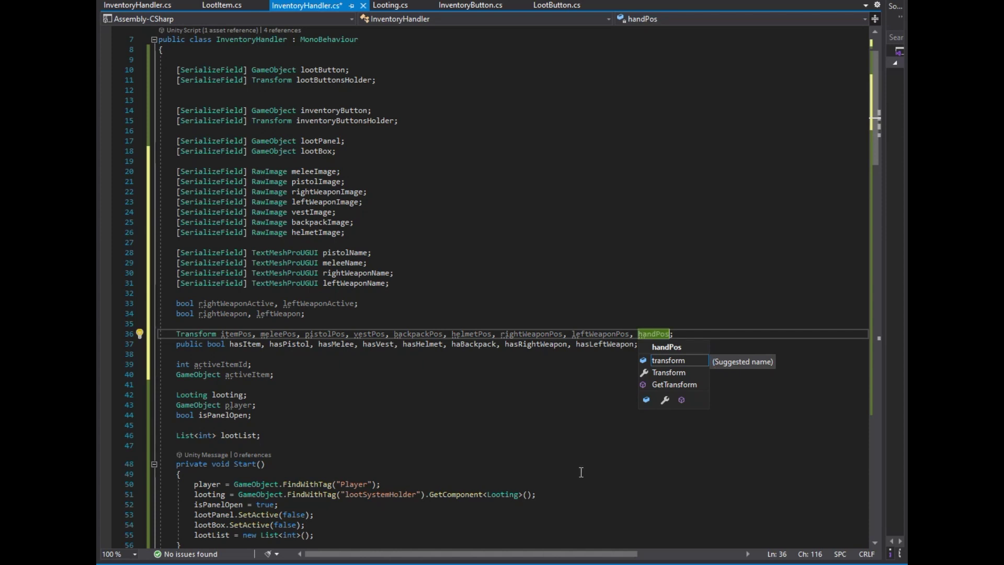
# In Start(), assign handPos via GameObject.FindWithTag("handPos").transform and duplicate that line.
pyautogui.scroll(-3, 582, 472)
pyautogui.click(342, 440)
pyautogui.press('Return')
pyautogui.press('Return')
pyautogui.write('handPos = Gam')
pyautogui.press('Tab')
pyautogui.write('.FindW')
pyautogui.press('Tab')
pyautogui.write('(')
pyautogui.write('handpos')
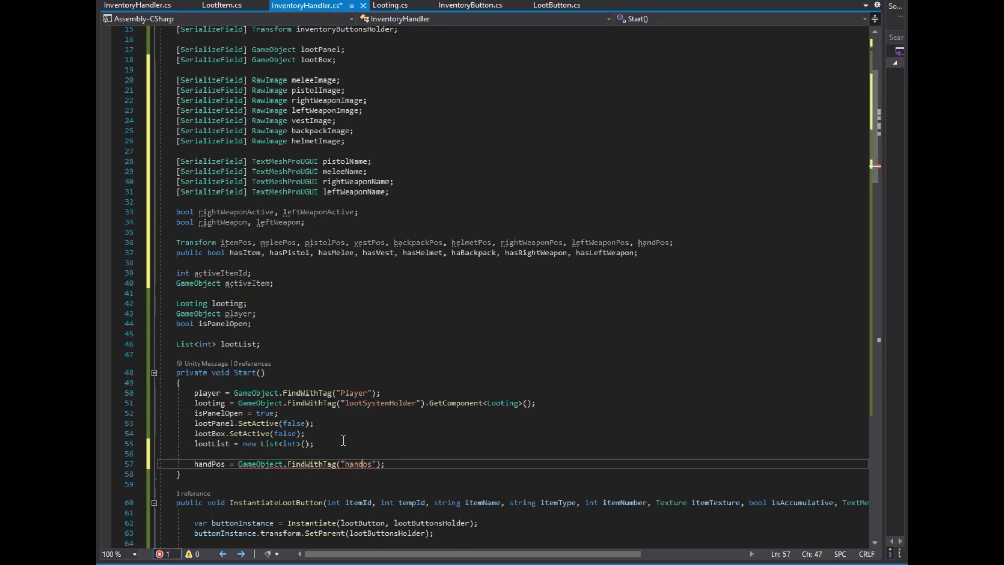
pyautogui.write('.transf')
pyautogui.press('Tab')
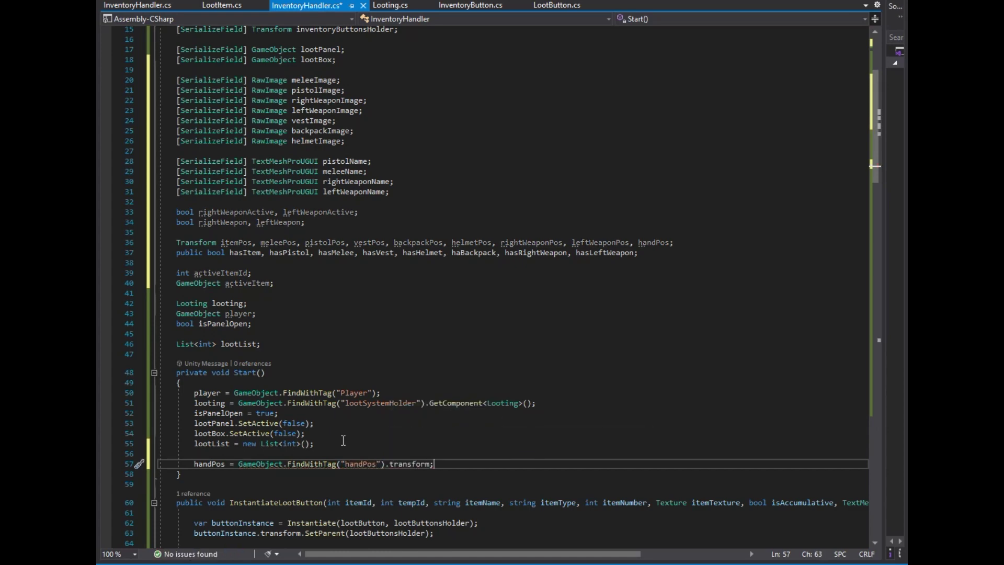
pyautogui.press('End')
pyautogui.hotkey('ctrl', 'd')
pyautogui.hotkey('ctrl', 'd')
pyautogui.hotkey('ctrl', 'd')
# Turn the first two duplicated lookups into meleePos and pistolPos with melee and pistol tags.
pyautogui.scroll(-6, 343, 440)
pyautogui.doubleClick(212, 292)
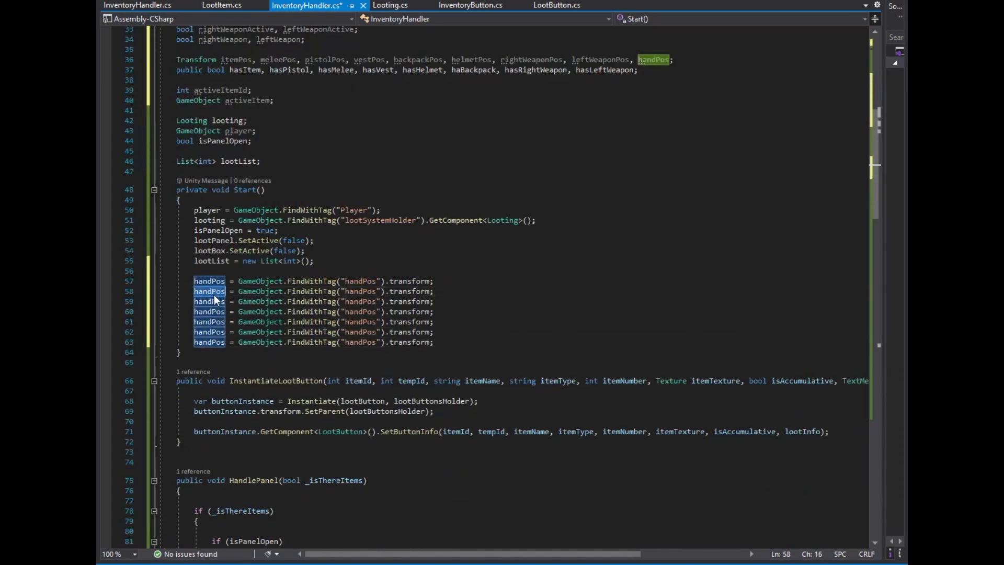
pyautogui.write('melee')
pyautogui.press('Tab')
pyautogui.press('Right')
pyautogui.press('Right')
pyautogui.press('Right')
pyautogui.hotkey('ctrl', 'shift', 'Left')
pyautogui.write('melee')
pyautogui.press('Down')
pyautogui.press('Left')
pyautogui.press('Left')
pyautogui.hotkey('ctrl', 'shift', 'Left')
pyautogui.write('pist')
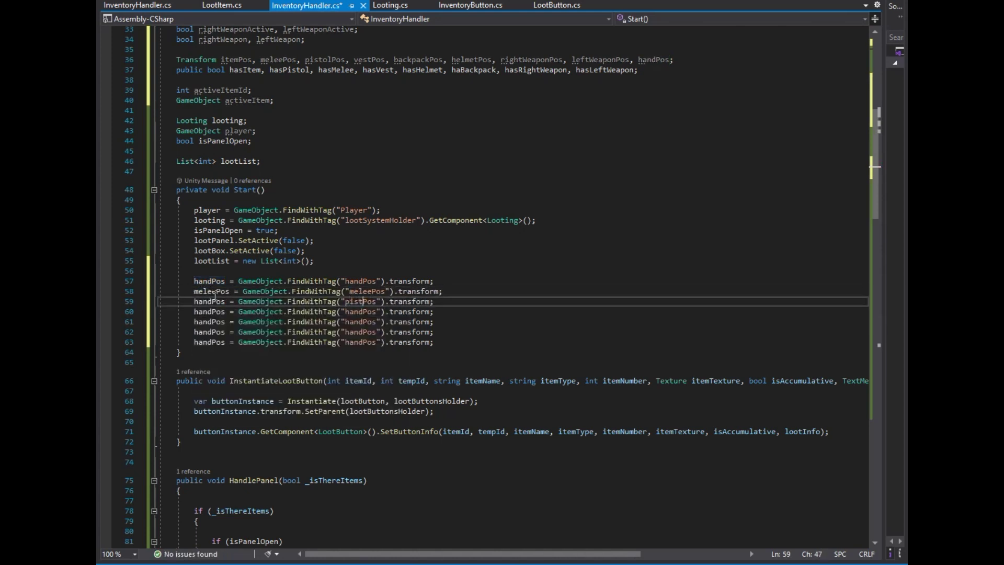
pyautogui.doubleClick(214, 297)
pyautogui.write('pistolPos')
# Change the next two lookups to vestPos and helmetPos using vest and helmet tags.
pyautogui.press('Down')
pyautogui.press('Home')
pyautogui.hotkey('ctrl', 'shift', 'Right')
pyautogui.write('vestPos')
pyautogui.hotkey('ctrl', 'Right')
pyautogui.hotkey('ctrl', 'Right')
pyautogui.hotkey('ctrl', 'Right')
pyautogui.hotkey('shift', 'Right')
pyautogui.hotkey('shift', 'Right')
pyautogui.hotkey('shift', 'Right')
pyautogui.write('vest')
pyautogui.press('Down')
pyautogui.hotkey('shift', 'Left')
pyautogui.hotkey('shift', 'Left')
pyautogui.write('helmet')
pyautogui.press('Home')
pyautogui.hotkey('ctrl', 'shift', 'Right')
pyautogui.write('helmetPos')
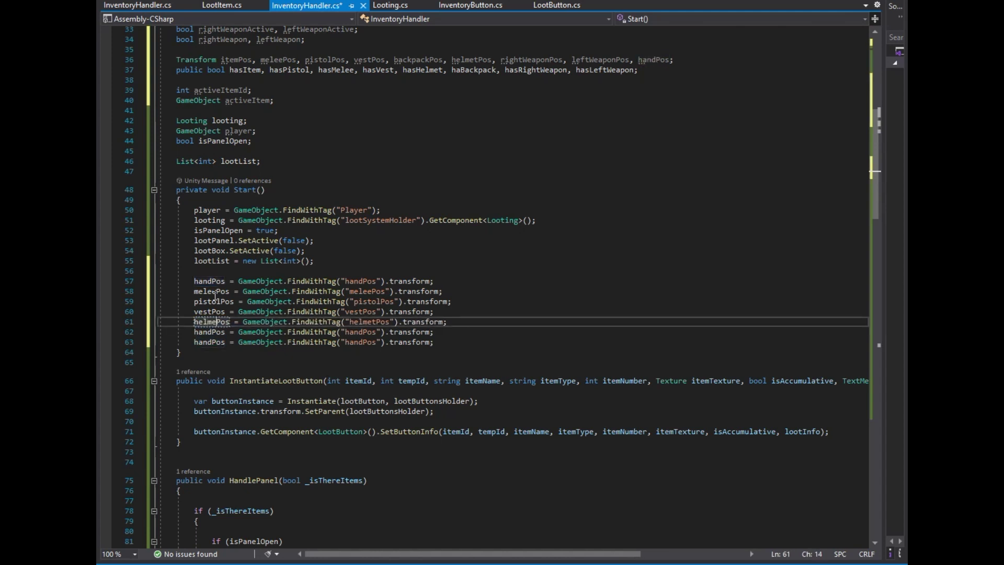
# Make line 62 assign backpackPos from the backpack tag.
pyautogui.press('Down')
pyautogui.hotkey('ctrl', 'Left')
pyautogui.hotkey('ctrl', 'Left')
pyautogui.press('Right')
pyautogui.press('Right')
pyautogui.press('Right')
pyautogui.hotkey('ctrl', 'Left')
pyautogui.hotkey('ctrl', 'shift', 'Right')
pyautogui.write('backpackPos')
pyautogui.hotkey('ctrl', 'Right')
pyautogui.hotkey('ctrl', 'Right')
pyautogui.hotkey('ctrl', 'Right')
pyautogui.hotkey('ctrl', 'shift', 'Left')
pyautogui.write('backpack')
# Make line 63 assign leftWeaponPos from the leftWeaponPos tag.
pyautogui.press('Down')
pyautogui.hotkey('ctrl', 'shift', 'Left')
pyautogui.write('leftW')
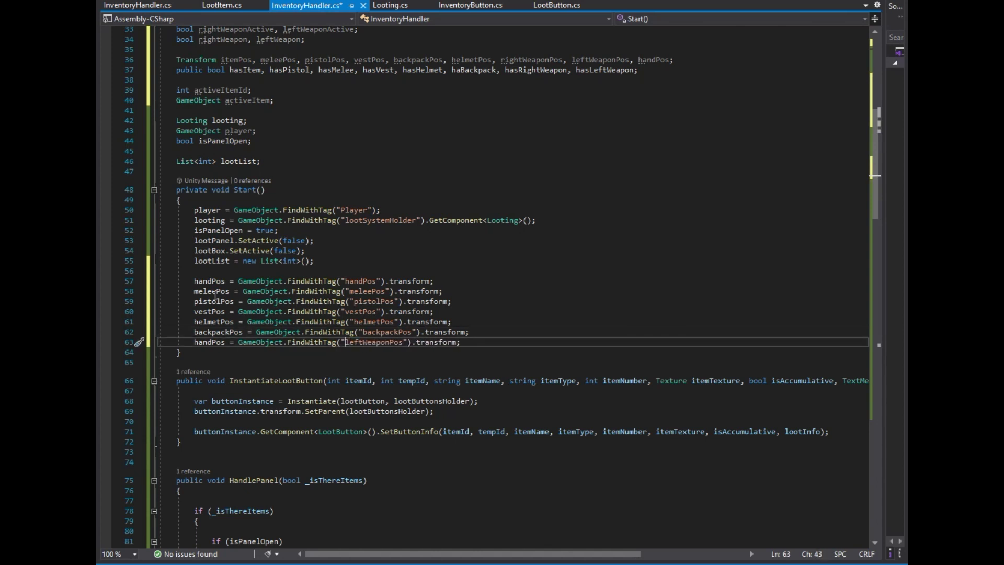
pyautogui.hotkey('ctrl', 'Left')
pyautogui.hotkey('ctrl', 'shift', 'Right')
pyautogui.write('leftWeaponPos')
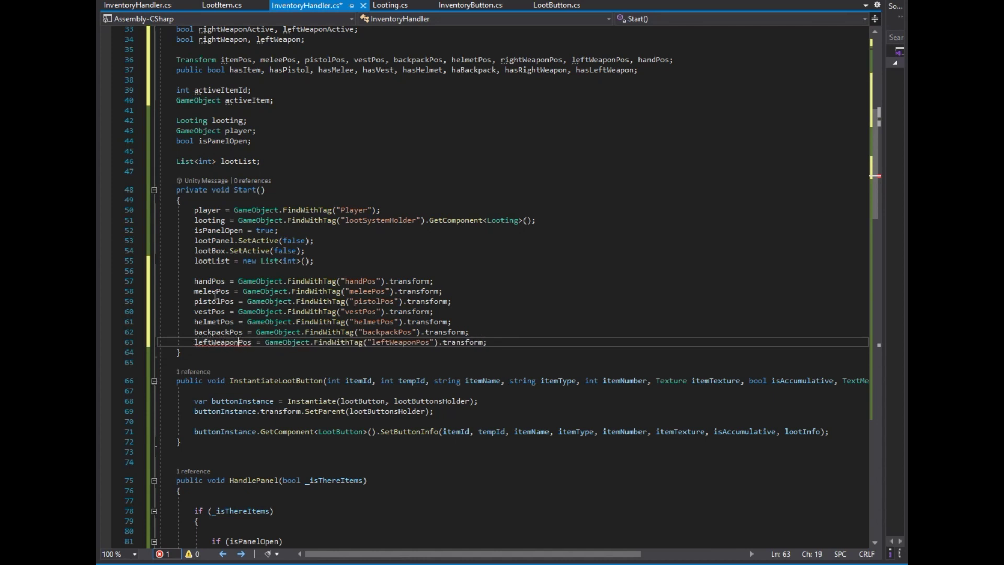
# Duplicate the left-weapon lookup and change it to assign rightWeaponPos from the rightWeaponPos tag.
pyautogui.hotkey('ctrl', 'Right')
pyautogui.hotkey('ctrl', 'Right')
pyautogui.hotkey('ctrl', 'Right')
pyautogui.hotkey('ctrl', 'd')
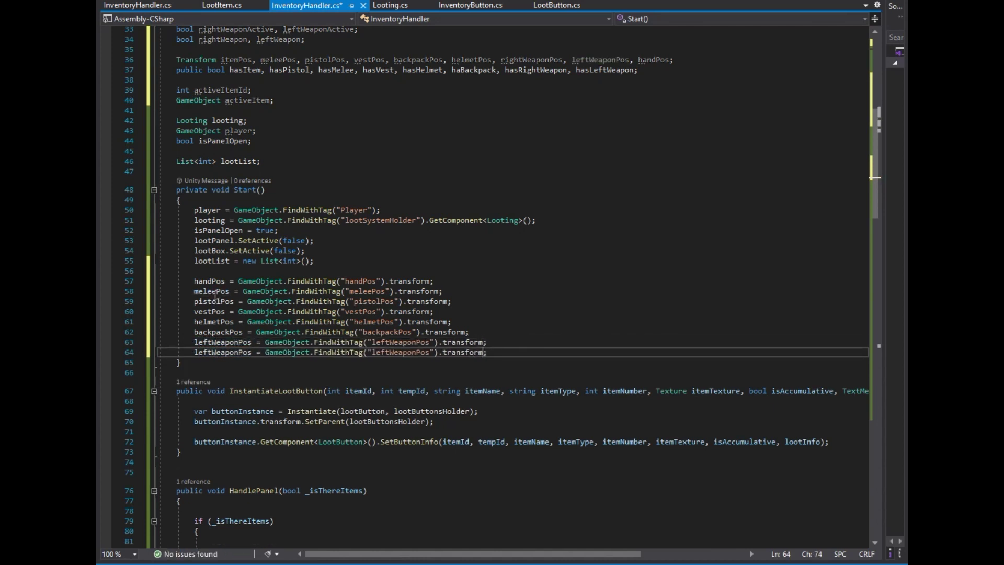
pyautogui.hotkey('ctrl', 'shift', 'Left')
pyautogui.write('right')
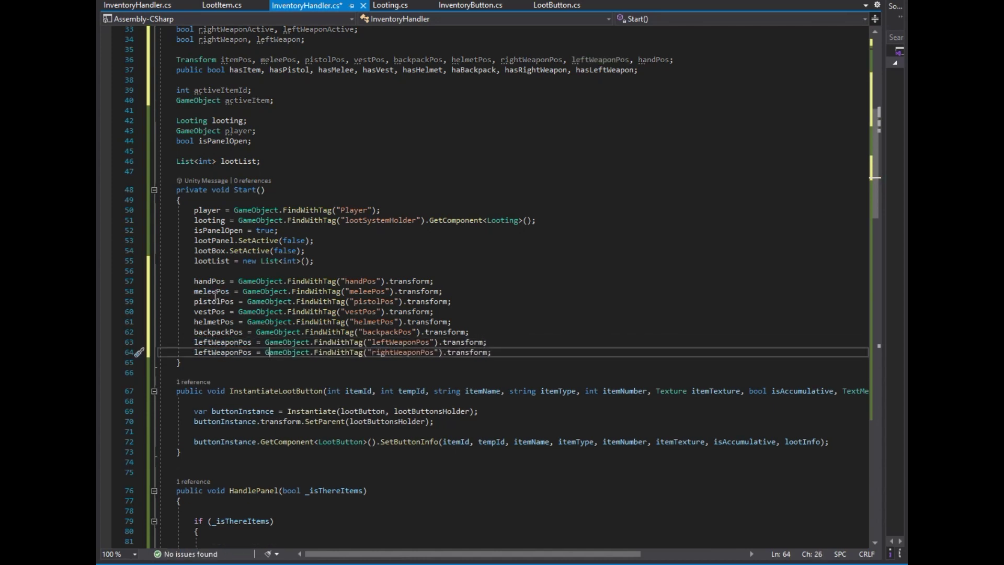
pyautogui.press('Home')
pyautogui.hotkey('shift', 'Right')
pyautogui.hotkey('shift', 'Right')
pyautogui.hotkey('shift', 'Right')
pyautogui.write('right')
pyautogui.click(628, 301)
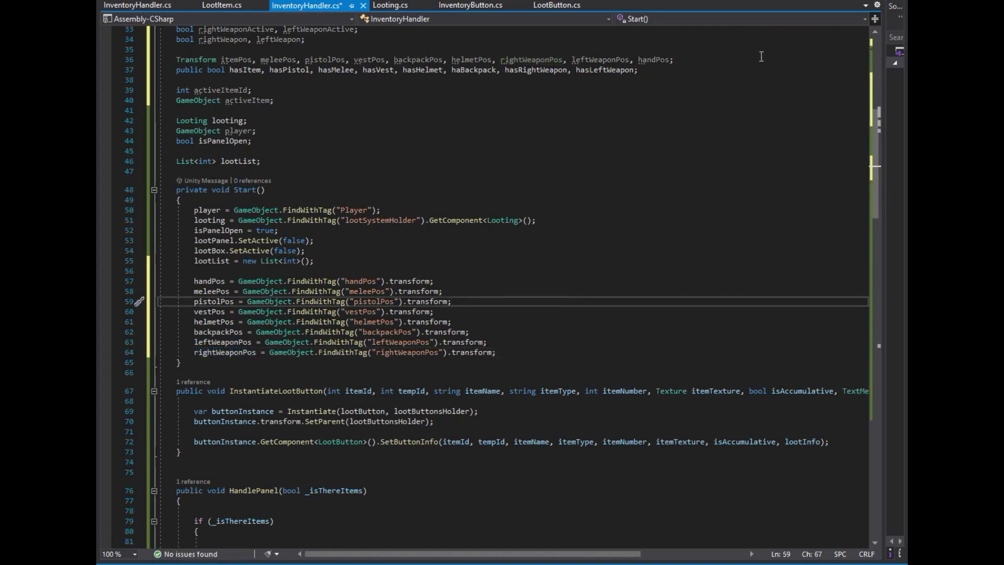
pyautogui.scroll(-10, 456, 410)
# After the accumulative branch, add an if (!_isAccumulative) block and start a _type string check inside it.
pyautogui.scroll(-5, 400, 522)
pyautogui.click(215, 384)
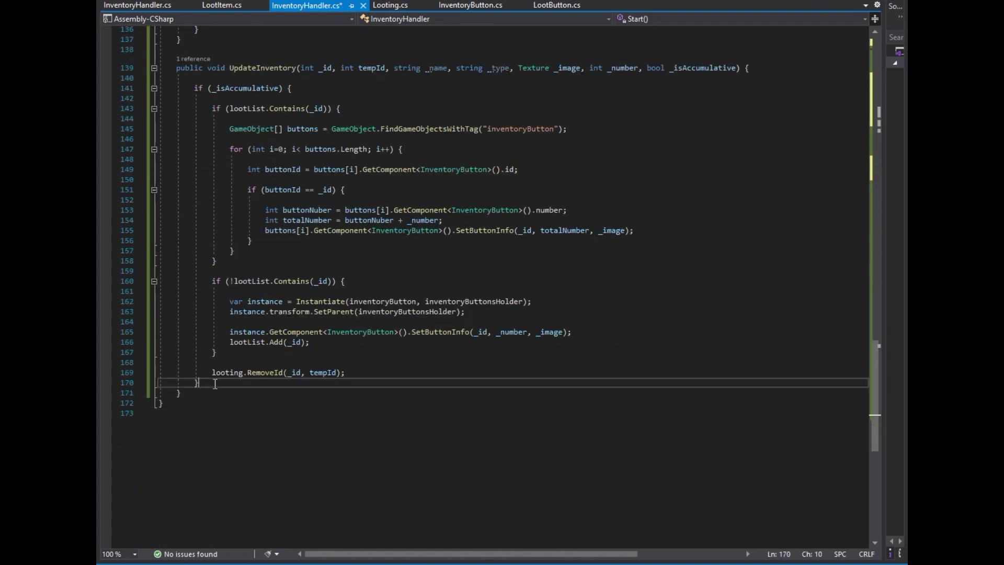
pyautogui.press('Return')
pyautogui.press('Return')
pyautogui.press('Return')
pyautogui.write('if()')
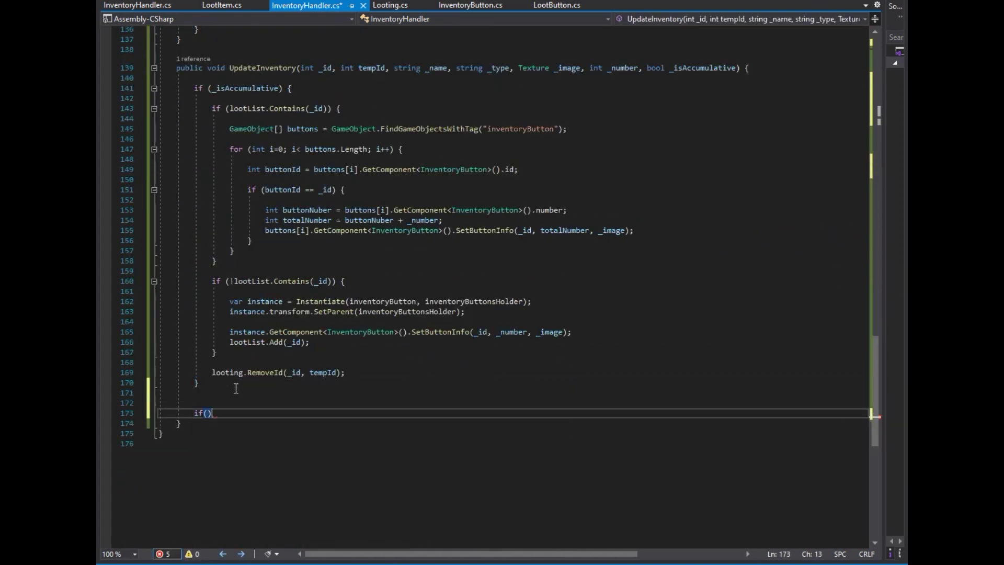
pyautogui.write('{')
pyautogui.press('Return')
pyautogui.press('Up')
pyautogui.press('Left')
pyautogui.press('Left')
pyautogui.press('Left')
pyautogui.write('!_is')
pyautogui.press('Tab')
pyautogui.press('Down')
pyautogui.press('Return')
pyautogui.write('if () { _type "')
# Make the melee type check assign hasItem = hasMelee;.
pyautogui.scroll(-4, 280, 406)
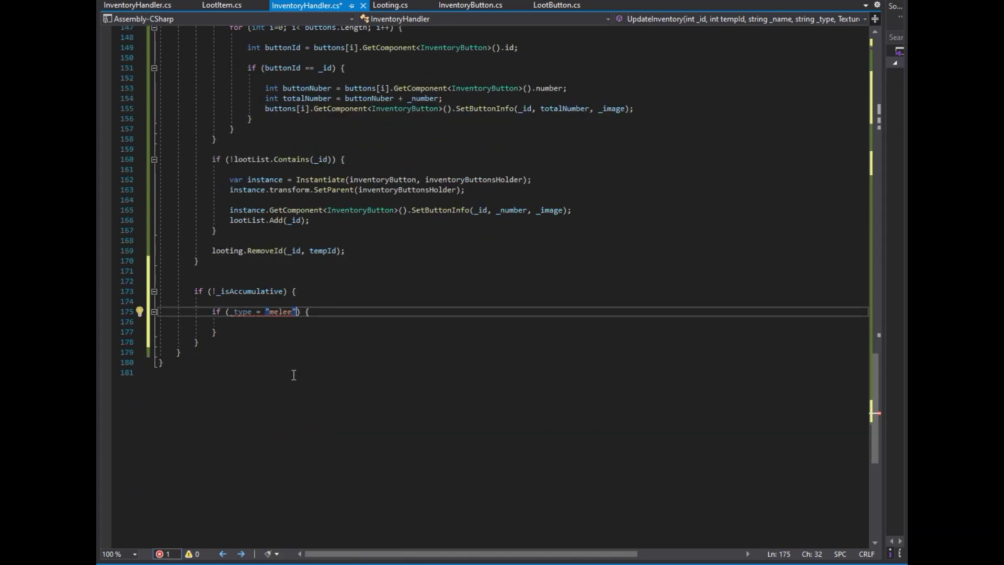
pyautogui.scroll(-2, 322, 263)
pyautogui.press('Down')
pyautogui.press('Return')
pyautogui.write('has')
pyautogui.press('Tab')
pyautogui.write('= has')
pyautogui.press('Tab')
pyautogui.write(';')
# Duplicate the melee if-block several times and put each copy on its own lines.
pyautogui.press('Down')
pyautogui.press('End')
pyautogui.hotkey('shift', 'Up')
pyautogui.hotkey('shift', 'Up')
pyautogui.hotkey('shift', 'Up')
pyautogui.hotkey('shift', 'Home')
pyautogui.hotkey('ctrl', 'd')
pyautogui.hotkey('ctrl', 'd')
pyautogui.hotkey('ctrl', 'd')
pyautogui.hotkey('ctrl', 'd')
pyautogui.scroll(-3, 495, 296)
pyautogui.press('Escape')
pyautogui.press('Return')
pyautogui.press('Return')
pyautogui.press('Up')
pyautogui.press('Up')
pyautogui.press('Up')
pyautogui.press('Return')
pyautogui.press('Return')
pyautogui.press('Up')
pyautogui.press('Up')
pyautogui.press('Up')
pyautogui.press('Return')
pyautogui.press('Return')
pyautogui.press('Up')
pyautogui.press('Up')
pyautogui.press('Up')
pyautogui.press('Up')
pyautogui.press('Up')
pyautogui.press('Return')
pyautogui.press('Return')
pyautogui.press('Up')
pyautogui.press('Up')
pyautogui.press('Up')
pyautogui.press('Return')
pyautogui.press('Return')
pyautogui.press('Up')
pyautogui.press('Up')
pyautogui.press('Up')
pyautogui.press('Return')
pyautogui.press('Return')
pyautogui.press('Up')
# Change the second copy to check "pistol" and assign hasPistol.
pyautogui.press('Up')
pyautogui.press('Up')
pyautogui.press('Up')
pyautogui.press('Return')
pyautogui.press('Return')
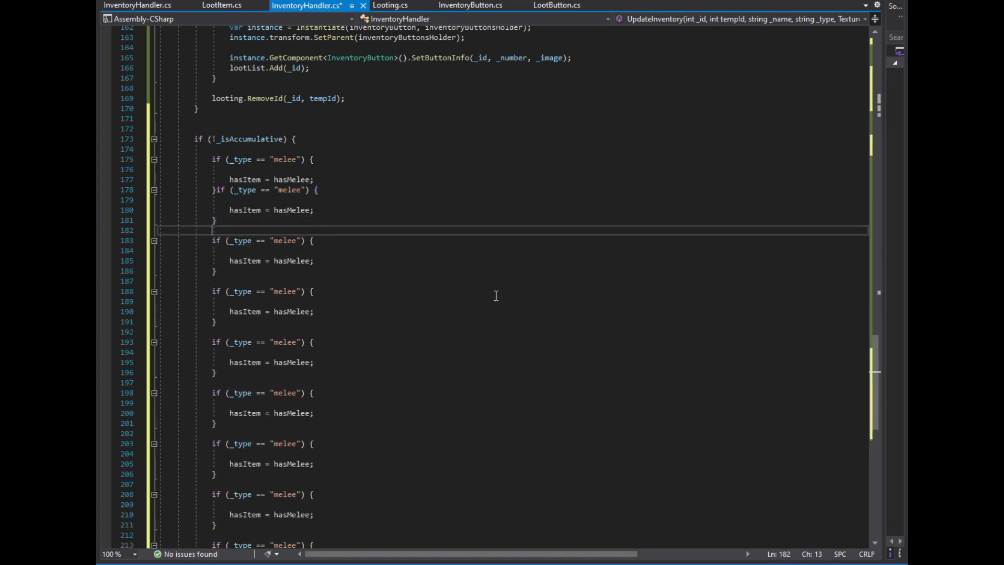
pyautogui.press('Up')
pyautogui.press('Up')
pyautogui.press('Up')
pyautogui.press('Return')
pyautogui.press('Return')
pyautogui.hotkey('ctrl', 'Right')
pyautogui.hotkey('ctrl', 'Right')
pyautogui.hotkey('ctrl', 'Right')
pyautogui.hotkey('shift', 'Right')
pyautogui.hotkey('shift', 'Right')
pyautogui.hotkey('shift', 'Right')
pyautogui.write('pistol')
pyautogui.press('Delete')
pyautogui.press('Down')
pyautogui.press('Down')
pyautogui.press('Down')
pyautogui.press('Up')
pyautogui.press('Right')
pyautogui.hotkey('shift', 'Left')
pyautogui.hotkey('shift', 'Left')
pyautogui.hotkey('shift', 'Left')
pyautogui.write('Pi')
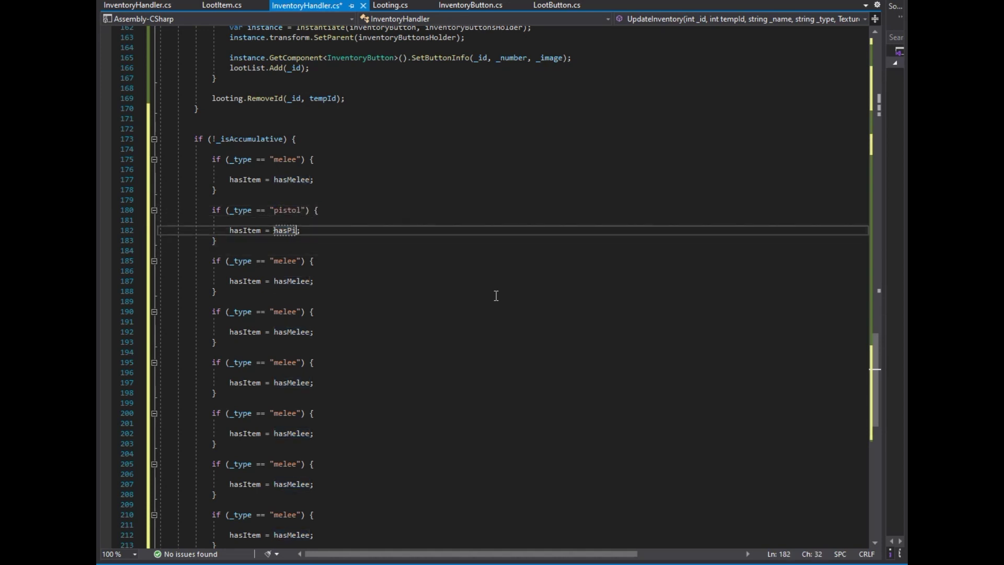
# Change the third copy to check "vest" and assign hasVest.
pyautogui.press('Down')
pyautogui.press('Down')
pyautogui.press('Down')
pyautogui.hotkey('ctrl', 'Left')
pyautogui.hotkey('ctrl', 'Left')
pyautogui.hotkey('ctrl', 'Left')
pyautogui.hotkey('shift', 'ctrl', 'Right')
pyautogui.write('vest')
pyautogui.press('Down')
pyautogui.press('Down')
pyautogui.press('Left')
pyautogui.hotkey('shift', 'ctrl', 'Right')
pyautogui.write('Vest')
# Change the fourth copy to check "helmet" and assign hasHelmet.
pyautogui.press('Down')
pyautogui.press('Down')
pyautogui.press('Down')
pyautogui.hotkey('ctrl', 'Left')
pyautogui.hotkey('ctrl', 'Left')
pyautogui.hotkey('shift', 'ctrl', 'Right')
pyautogui.write('h')
pyautogui.press('Down')
pyautogui.press('Down')
pyautogui.press('Left')
pyautogui.press('Left')
pyautogui.press('Left')
pyautogui.hotkey('shift', 'ctrl', 'Right')
pyautogui.write('H')
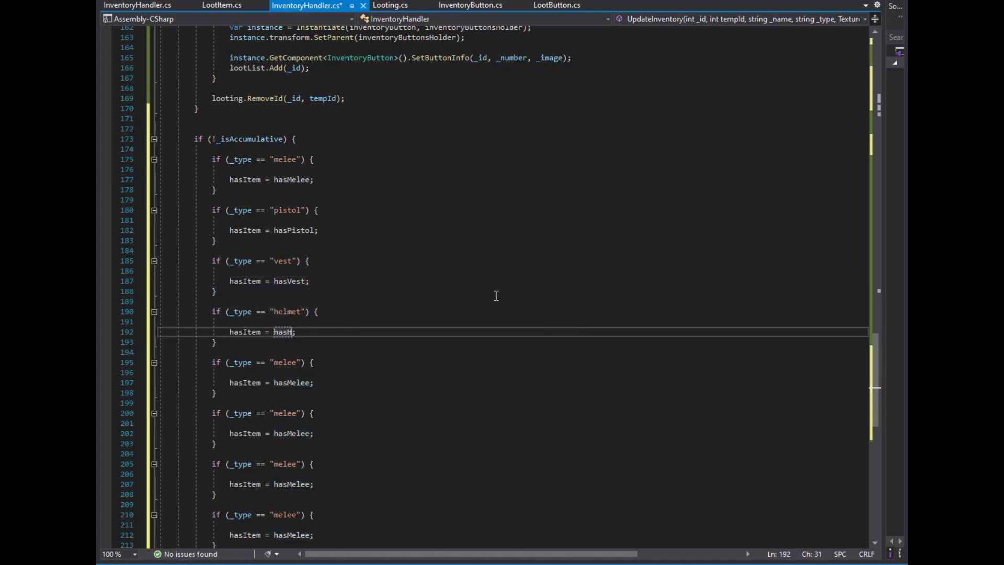
# Change the fifth copy to check "backpack" and assign the backpack flag.
pyautogui.press('Down')
pyautogui.press('Down')
pyautogui.press('Down')
pyautogui.hotkey('ctrl', 'Left')
pyautogui.hotkey('shift', 'ctrl', 'Right')
pyautogui.write('b')
pyautogui.press('Down')
pyautogui.press('Down')
pyautogui.press('Left')
pyautogui.press('Left')
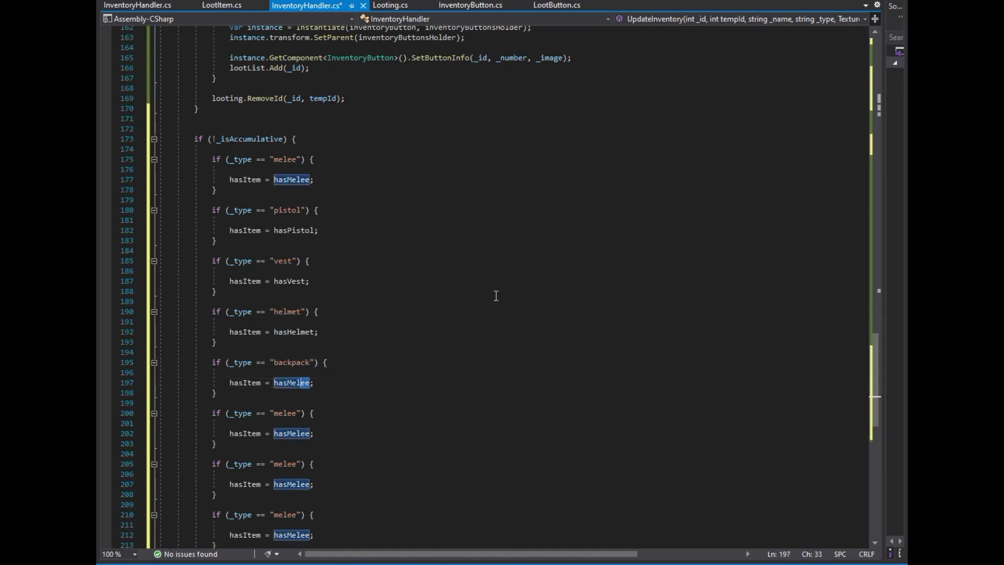
pyautogui.hotkey('shift', 'ctrl', 'Right')
pyautogui.write('Backpack')
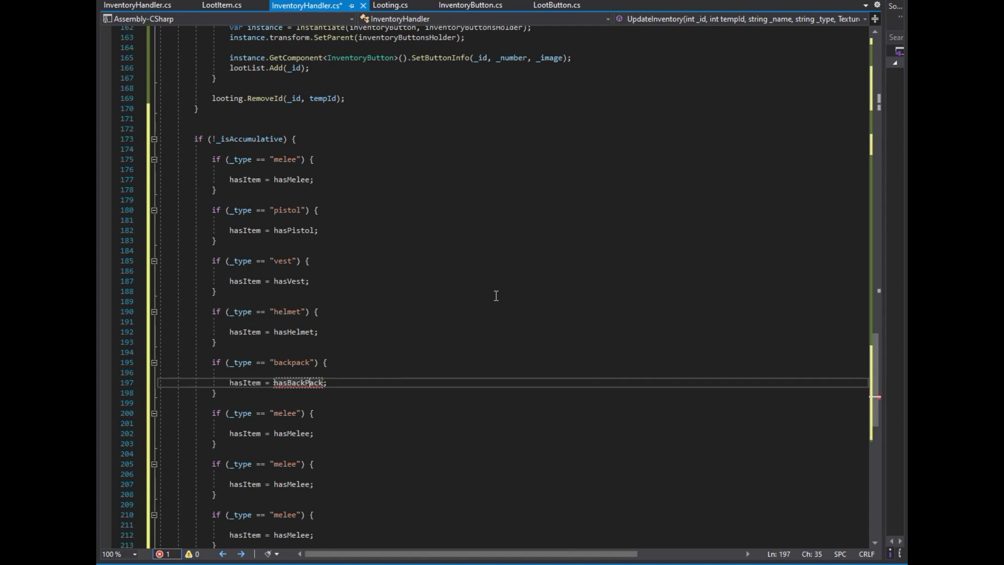
pyautogui.click(623, 404)
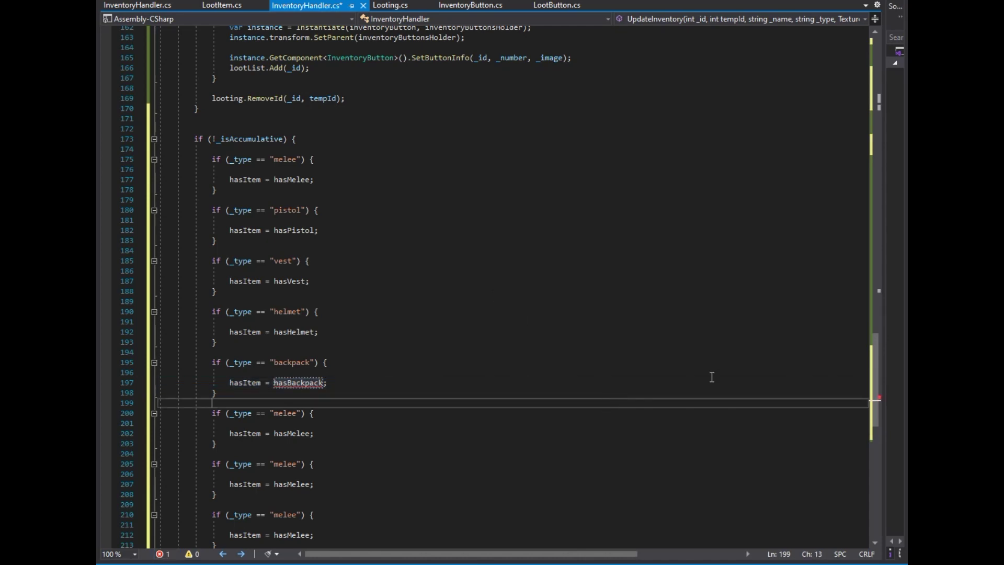
pyautogui.click(875, 123)
# Correct haBackpack to hasBackpack in its declaration and delete the leftover duplicate melee blocks.
pyautogui.click(488, 264)
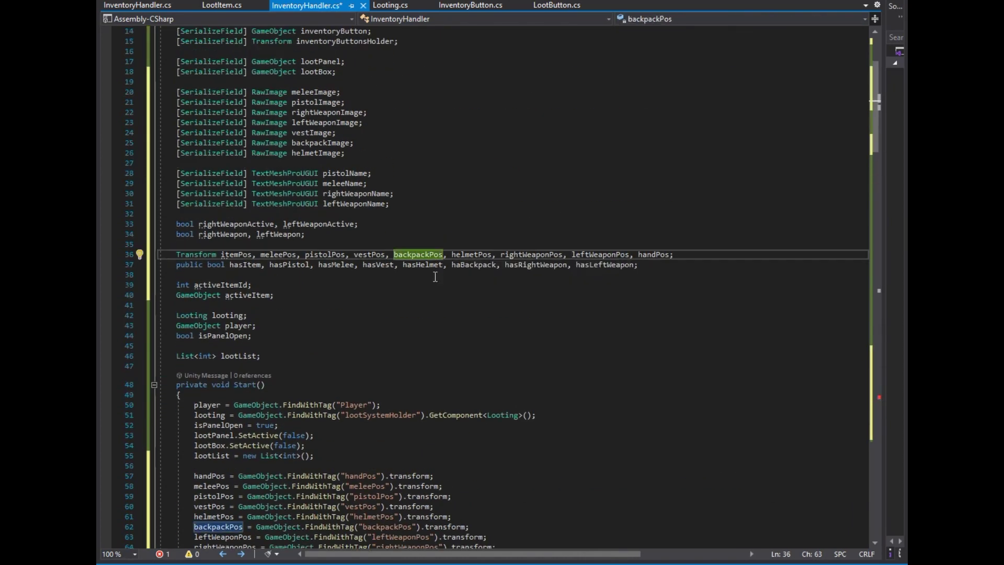
pyautogui.click(460, 265)
pyautogui.write('s')
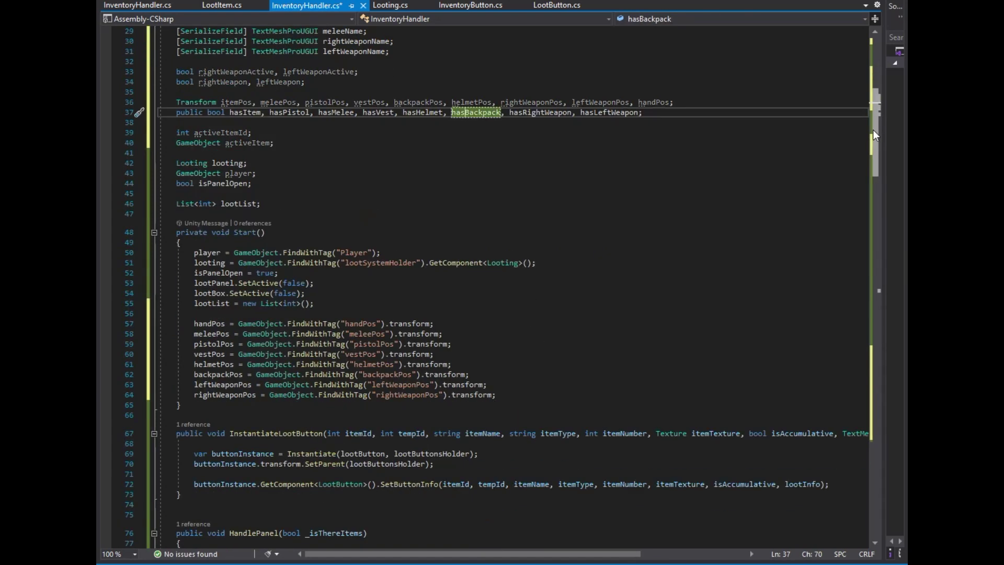
pyautogui.moveTo(872, 131); pyautogui.dragTo(864, 401)
pyautogui.scroll(-1, 864, 402)
pyautogui.doubleClick(292, 346)
pyautogui.press('Down')
pyautogui.press('Down')
pyautogui.press('Down')
pyautogui.hotkey('shift', 'Down')
pyautogui.hotkey('shift', 'Down')
pyautogui.hotkey('shift', 'Down')
pyautogui.hotkey('shift', 'Down')
pyautogui.hotkey('shift', 'Down')
pyautogui.hotkey('shift', 'Down')
pyautogui.press('Delete')
pyautogui.press('Up')
pyautogui.press('Up')
pyautogui.press('Up')
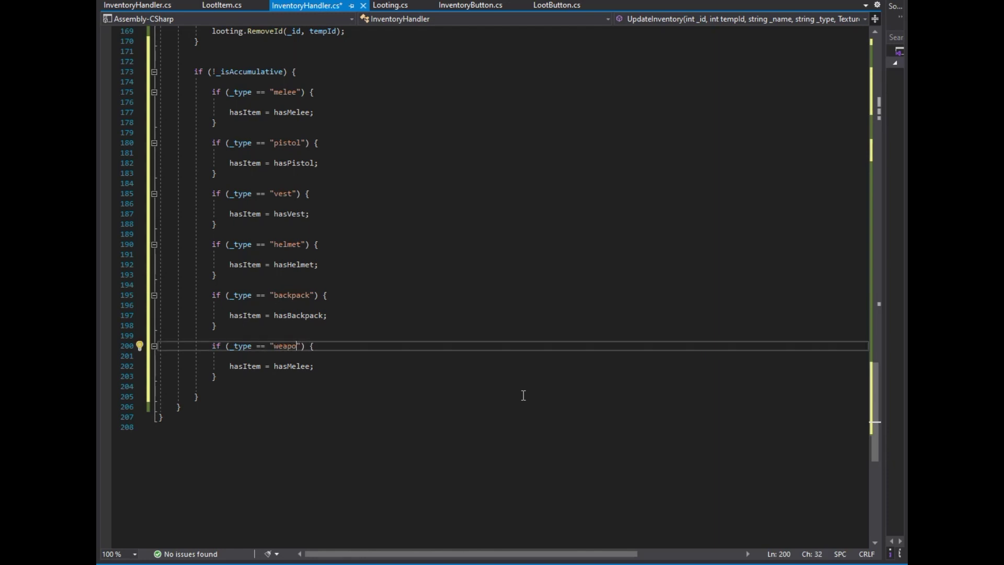
# Replace the weapon block's hasMelee assignment with an if (leftWeaponActive) block.
pyautogui.press('Down')
pyautogui.press('Down')
pyautogui.hotkey('shift', 'Home')
pyautogui.press('BackSpace')
pyautogui.write('if () {')
pyautogui.press('Return')
pyautogui.press('Up')
pyautogui.press('Up')
pyautogui.write('leftWeap')
pyautogui.press('Tab')
pyautogui.press('Down')
# Inside it, add if (hasRightWeapon) setting hasItem = hasLeftWeapon, leftWeapon = true, rightWeapon = false.
pyautogui.press('Return')
pyautogui.write('if () {')
pyautogui.press('Return')
pyautogui.press('Up')
pyautogui.write('hasR')
pyautogui.press('Tab')
pyautogui.press('Down')
pyautogui.press('Return')
pyautogui.write('has')
pyautogui.press('Tab')
pyautogui.write('hasL')
pyautogui.press('Tab')
pyautogui.write(';')
pyautogui.press('Return')
pyautogui.write('leftw = true;')
pyautogui.press('Return')
pyautogui.write('ri')
pyautogui.press('Tab')
pyautogui.write('= false;')
# Add an if (!hasRightWeapon) copy setting hasItem = hasRightWeapon, leftWeapon = false, rightWeapon = true.
pyautogui.press('Down')
pyautogui.hotkey('shift', 'Up')
pyautogui.hotkey('shift', 'Up')
pyautogui.hotkey('shift', 'Up')
pyautogui.hotkey('ctrl', 'd')
pyautogui.press('Down')
pyautogui.press('Return')
pyautogui.press('Return')
pyautogui.press('Right')
pyautogui.press('Right')
pyautogui.press('Right')
pyautogui.write('!')
pyautogui.press('Down')
pyautogui.press('Down')
pyautogui.press('BackSpace')
pyautogui.press('BackSpace')
pyautogui.press('BackSpace')
pyautogui.write('Right')
pyautogui.press('Down')
pyautogui.hotkey('ctrl', 'shift', 'Left')
pyautogui.write('false;')
pyautogui.press('Down')
pyautogui.hotkey('ctrl', 'shift', 'Left')
pyautogui.write('true;')
pyautogui.scroll(-6, 594, 295)
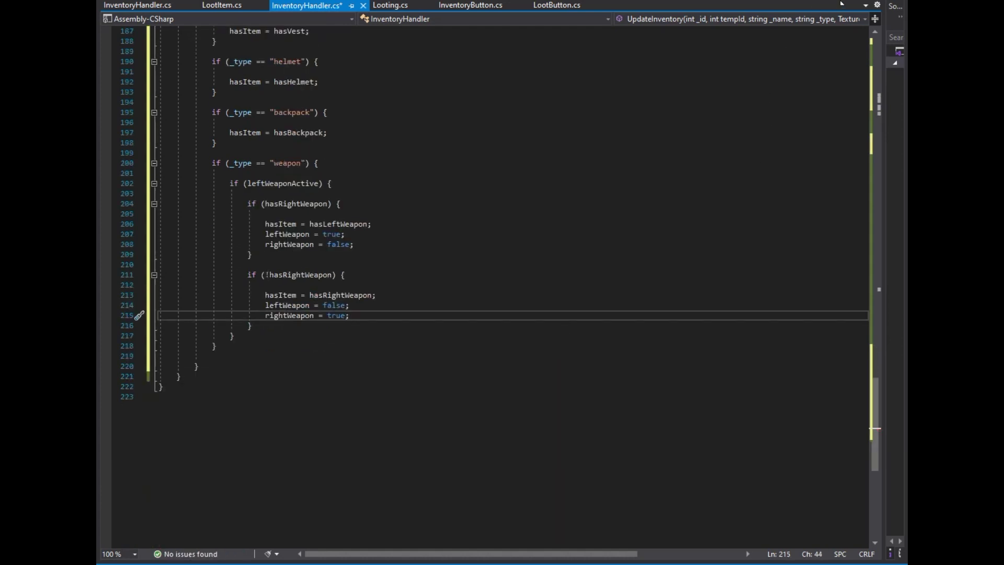
# Add an if (rightWeaponActive) block after the leftWeaponActive block.
pyautogui.click(248, 338)
pyautogui.press('Return')
pyautogui.press('Return')
pyautogui.write('if () {')
pyautogui.press('Return')
pyautogui.press('Up')
pyautogui.press('Right')
pyautogui.press('Right')
pyautogui.press('Right')
pyautogui.write('rightWeaponActive')
# Inside it, add if (hasLeftWeapon) with the line hasItem = hasRightWeapon;.
pyautogui.press('Down')
pyautogui.press('Return')
pyautogui.write('if () {')
pyautogui.press('Return')
pyautogui.press('Up')
pyautogui.press('Right')
pyautogui.press('Right')
pyautogui.press('Right')
pyautogui.write('has')
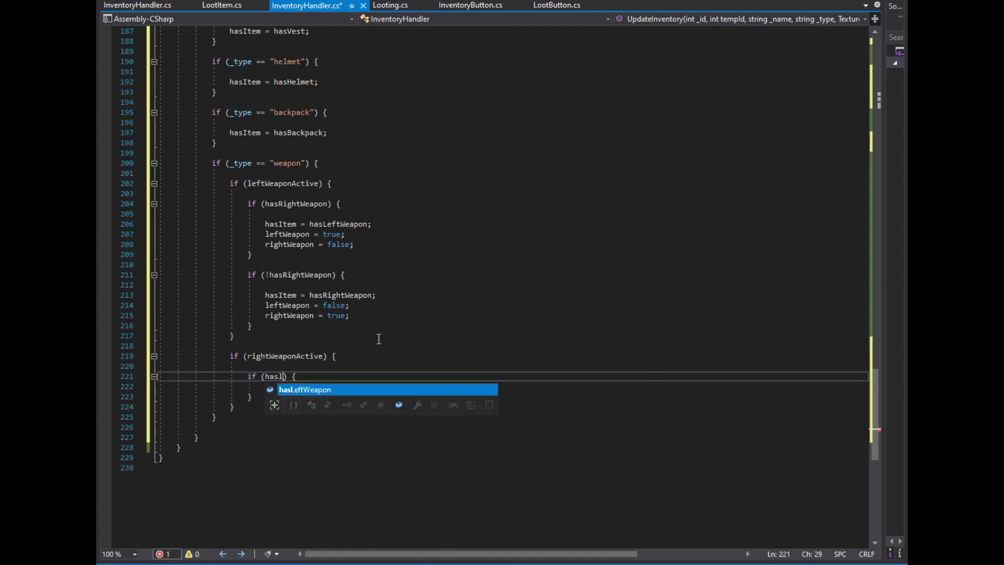
pyautogui.press('Tab')
pyautogui.press('Down')
pyautogui.press('Return')
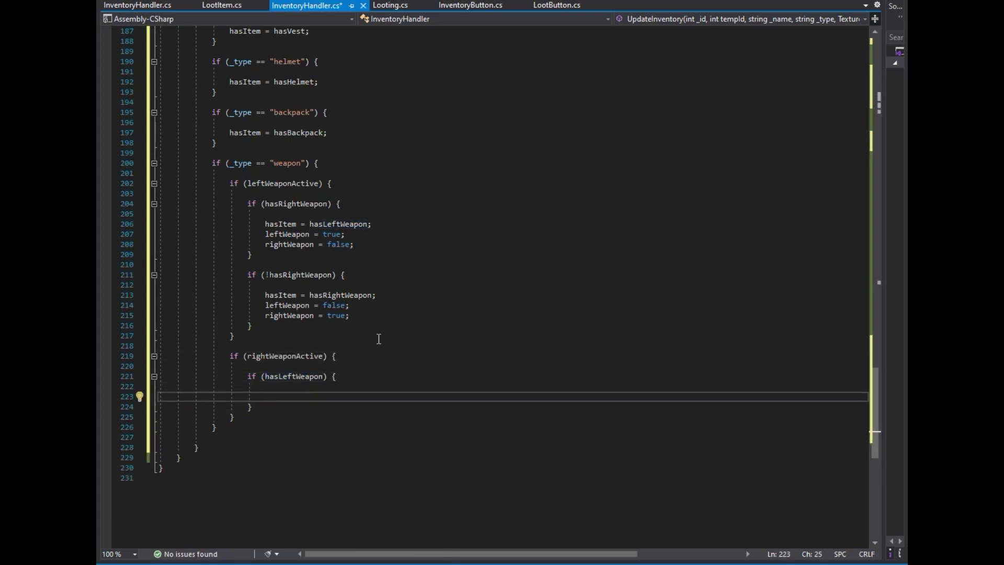
pyautogui.write('hasI')
pyautogui.press('Tab')
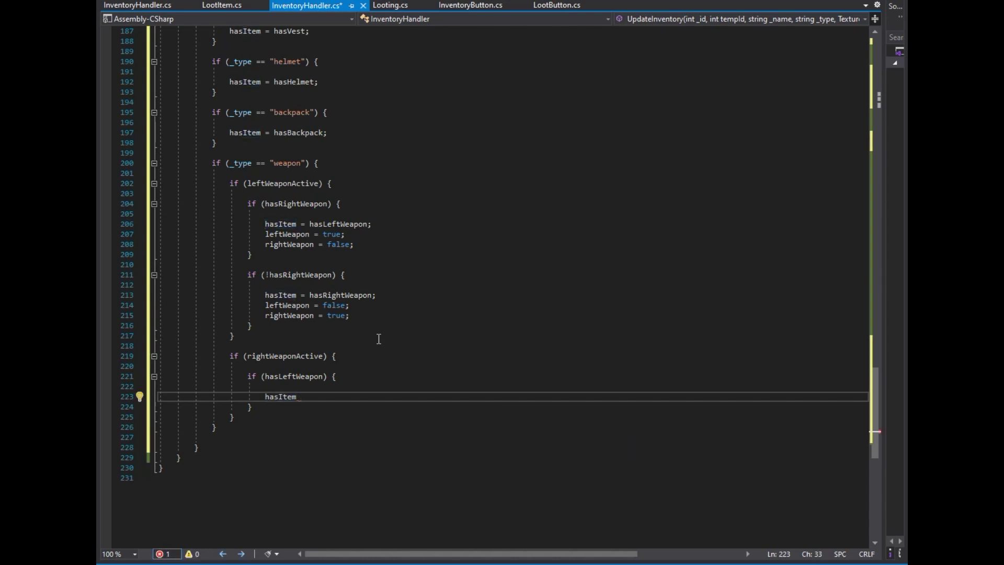
pyautogui.write('has')
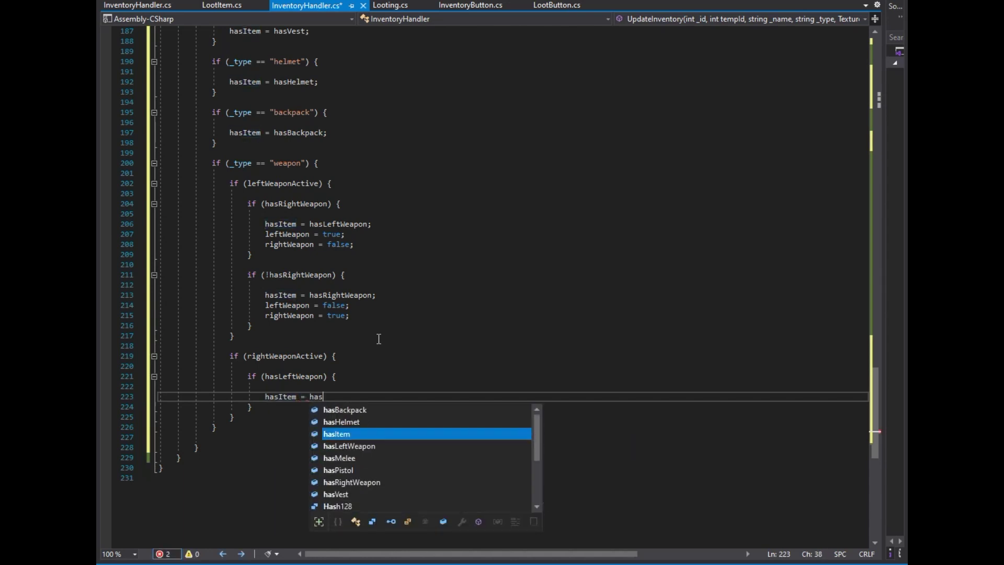
pyautogui.write('ri')
pyautogui.press('Tab')
pyautogui.write(';')
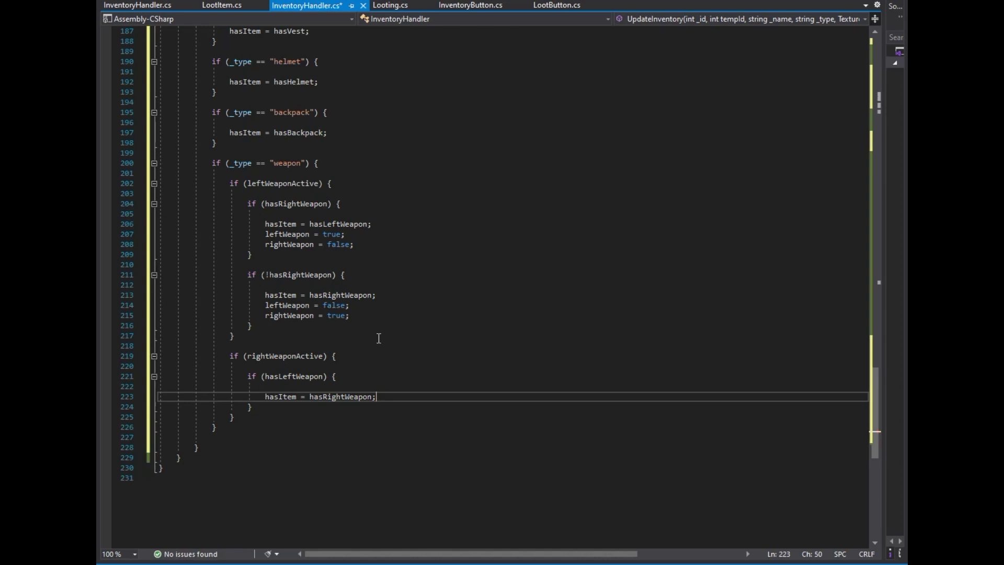
# Add leftWeapon = false; and rightWeapon = true; to the hasLeftWeapon case.
pyautogui.press('Return')
pyautogui.write('leftwe')
pyautogui.press('Tab')
pyautogui.write('= false;')
pyautogui.press('Return')
pyautogui.write('right')
pyautogui.press('Tab')
pyautogui.write('= true;')
pyautogui.press('Down')
# Duplicate it as an !hasLeftWeapon case: hasItem = hasLeftWeapon, leftWeapon = true, rightWeapon = false.
pyautogui.hotkey('shift', 'Up')
pyautogui.hotkey('shift', 'Up')
pyautogui.hotkey('shift', 'Up')
pyautogui.hotkey('ctrl', 'd')
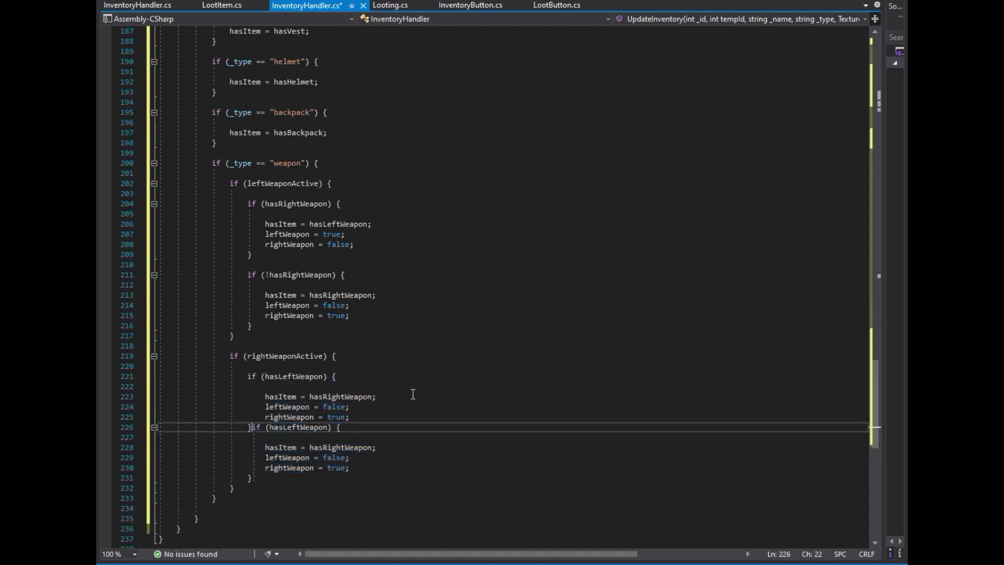
pyautogui.press('Return')
pyautogui.press('Return')
pyautogui.press('Right')
pyautogui.press('Right')
pyautogui.press('Right')
pyautogui.write('!')
pyautogui.press('Down')
pyautogui.press('Down')
pyautogui.press('Right')
pyautogui.press('Right')
pyautogui.press('Right')
pyautogui.hotkey('shift', 'Right')
pyautogui.hotkey('shift', 'Right')
pyautogui.hotkey('shift', 'Right')
pyautogui.write('Left')
pyautogui.press('Down')
pyautogui.hotkey('shift', 'Left')
pyautogui.hotkey('shift', 'Left')
pyautogui.hotkey('shift', 'Left')
pyautogui.hotkey('shift', 'Left')
pyautogui.write('true')
pyautogui.press('Down')
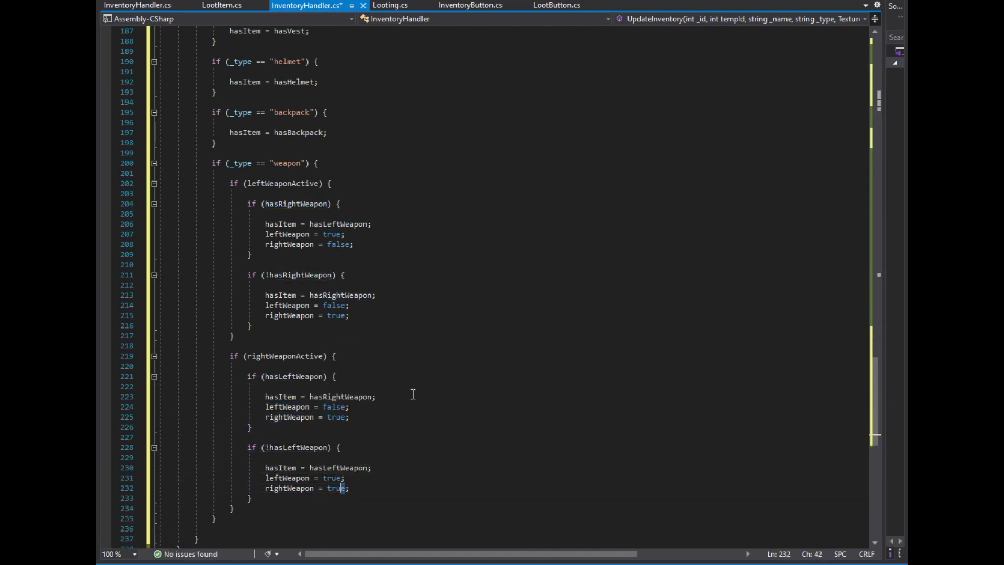
pyautogui.write('false')
# Add an if (!leftWeaponActive && !rightWeaponActive) block with a blank line for an inner check.
pyautogui.scroll(-5, 416, 392)
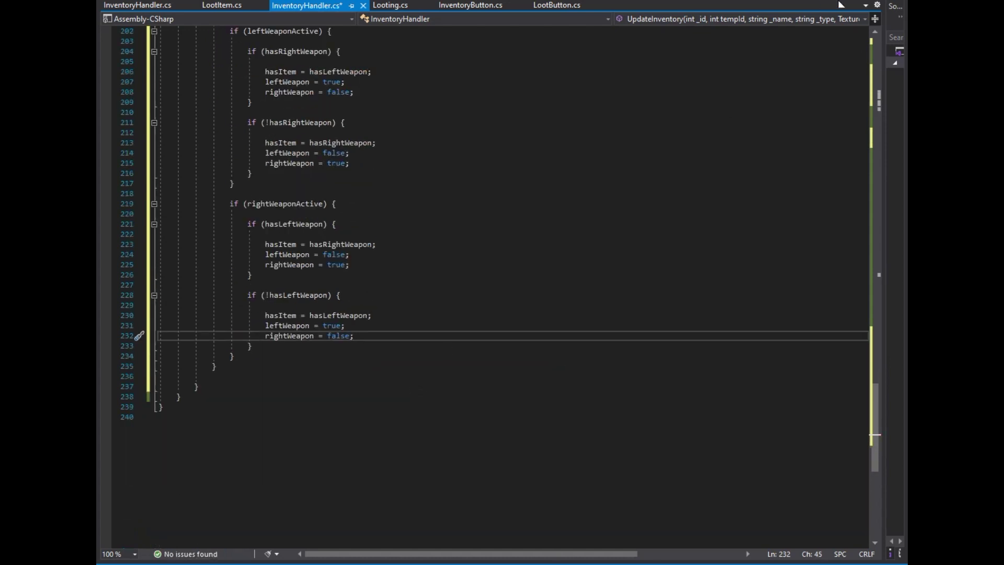
pyautogui.click(257, 356)
pyautogui.press('Return')
pyautogui.press('Return')
pyautogui.write('if ()')
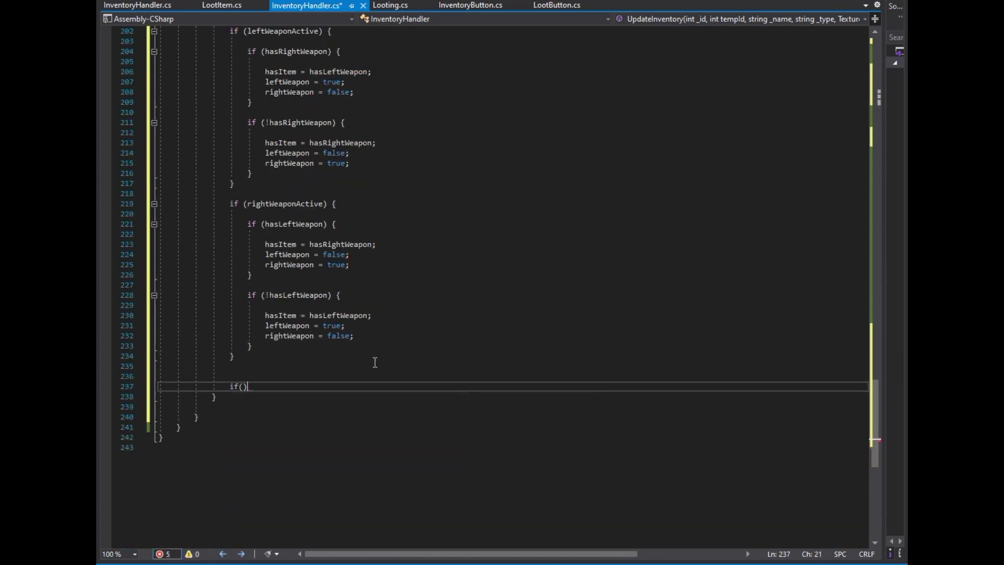
pyautogui.write(' {')
pyautogui.press('Return')
pyautogui.press('Up')
pyautogui.press('Right')
pyautogui.press('Right')
pyautogui.press('Right')
pyautogui.write('!leftWeaponActive')
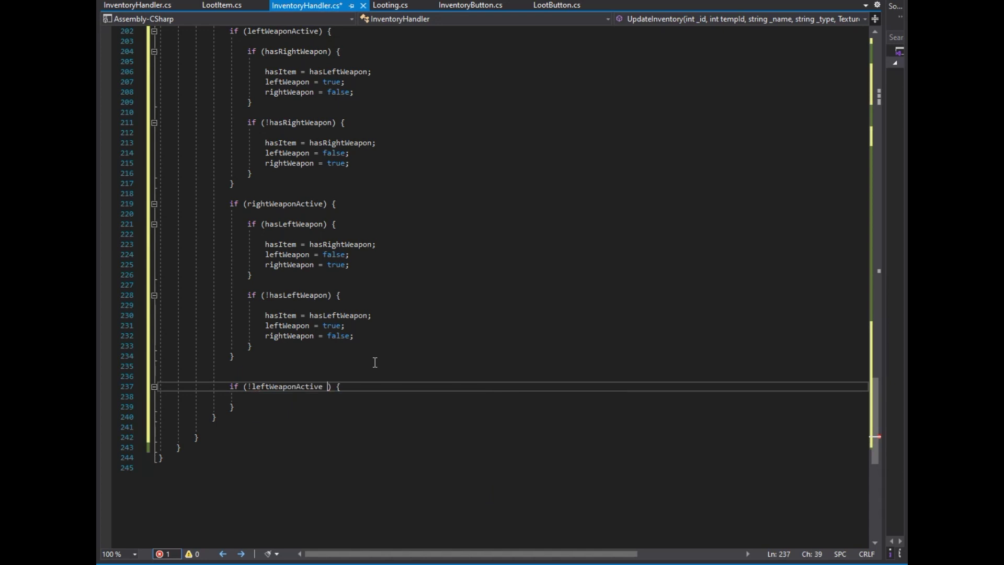
pyautogui.write(' && right')
pyautogui.press('Down')
pyautogui.press('Tab')
pyautogui.press('Left')
pyautogui.press('Left')
pyautogui.press('Left')
pyautogui.write('!')
pyautogui.press('Down')
pyautogui.press('Return')
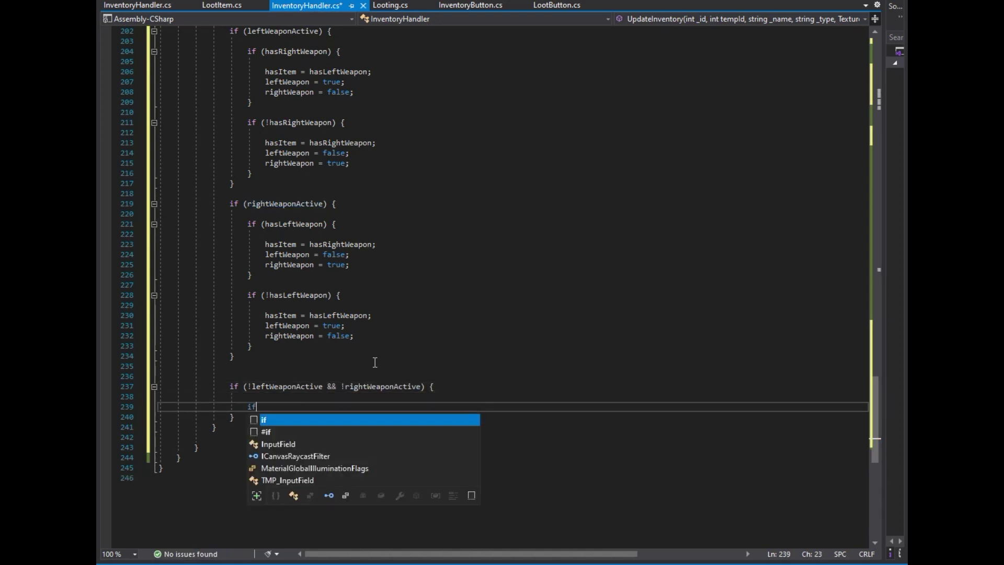
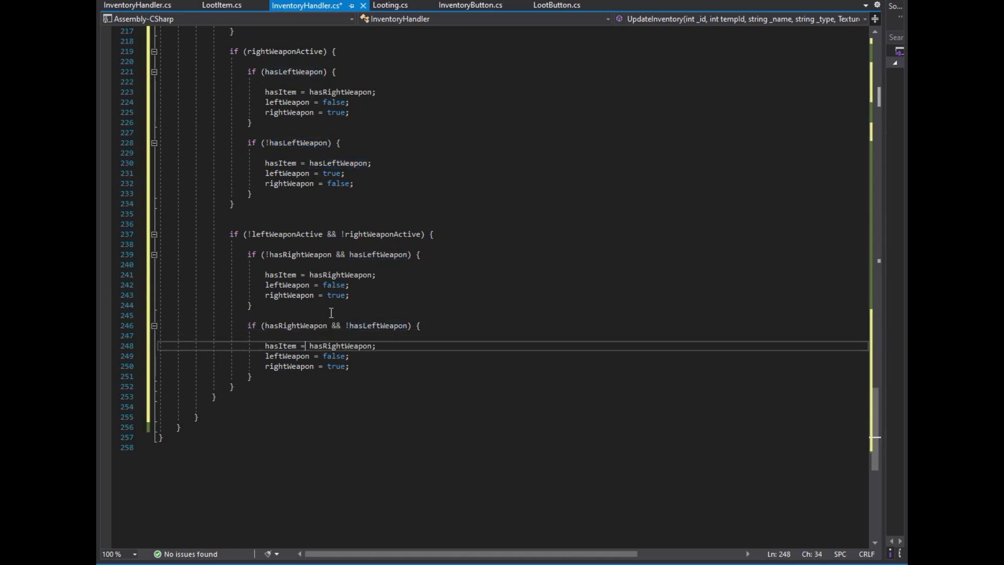
# Fix the line 246 if-block so leftWeapon is true and rightWeapon false.
pyautogui.press('Down')
pyautogui.hotkey('ctrl', 'Left')
pyautogui.hotkey('ctrl', 'shift', 'Right')
pyautogui.write('t')
pyautogui.press('Tab')
pyautogui.press('Down')
pyautogui.write('f')
pyautogui.press('Tab')
pyautogui.press('Down')
# Duplicate that block for the case with neither right nor left weapon.
pyautogui.hotkey('shift', 'Up')
pyautogui.hotkey('shift', 'Up')
pyautogui.hotkey('shift', 'Up')
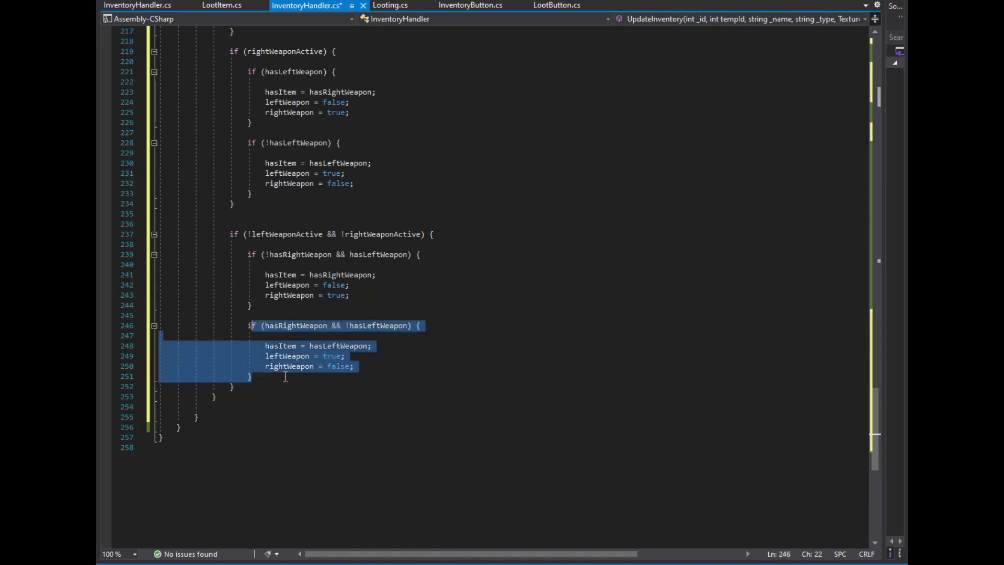
pyautogui.hotkey('ctrl', 'c')
pyautogui.press('Right')
pyautogui.press('Return')
pyautogui.press('Return')
pyautogui.hotkey('ctrl', 'v')
pyautogui.press('Up')
pyautogui.press('Up')
pyautogui.press('Up')
pyautogui.press('Right')
pyautogui.press('Right')
pyautogui.press('Right')
pyautogui.write('!')
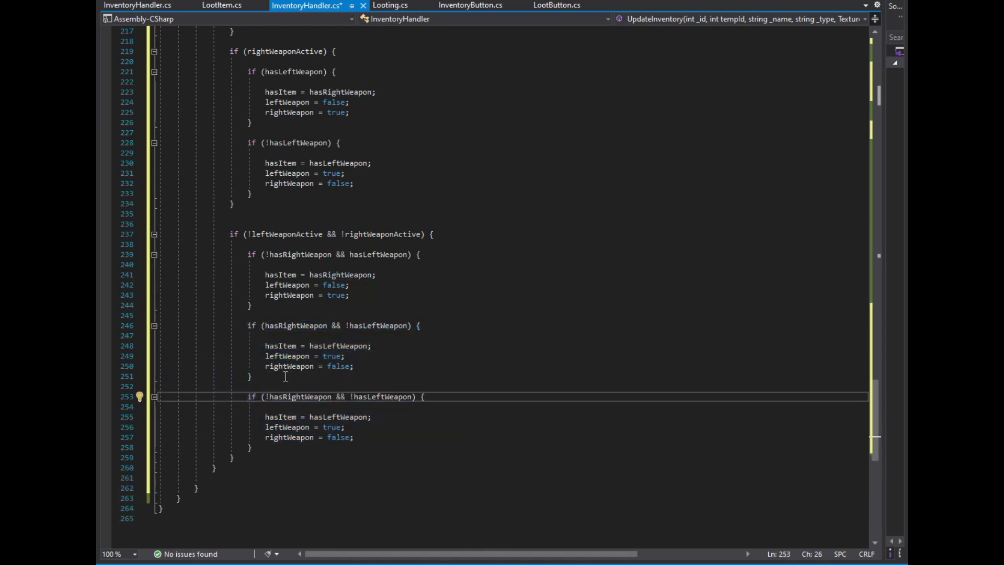
# Copy the neither-weapon block and remove its negations to cover both weapons.
pyautogui.click(265, 452)
pyautogui.hotkey('shift', 'Up')
pyautogui.hotkey('shift', 'Up')
pyautogui.hotkey('shift', 'Up')
pyautogui.hotkey('ctrl', 'c')
pyautogui.press('Right')
pyautogui.press('Return')
pyautogui.press('Return')
pyautogui.hotkey('ctrl', 'v')
pyautogui.press('Up')
pyautogui.press('Up')
pyautogui.press('Up')
pyautogui.press('Right')
pyautogui.press('Right')
pyautogui.press('Right')
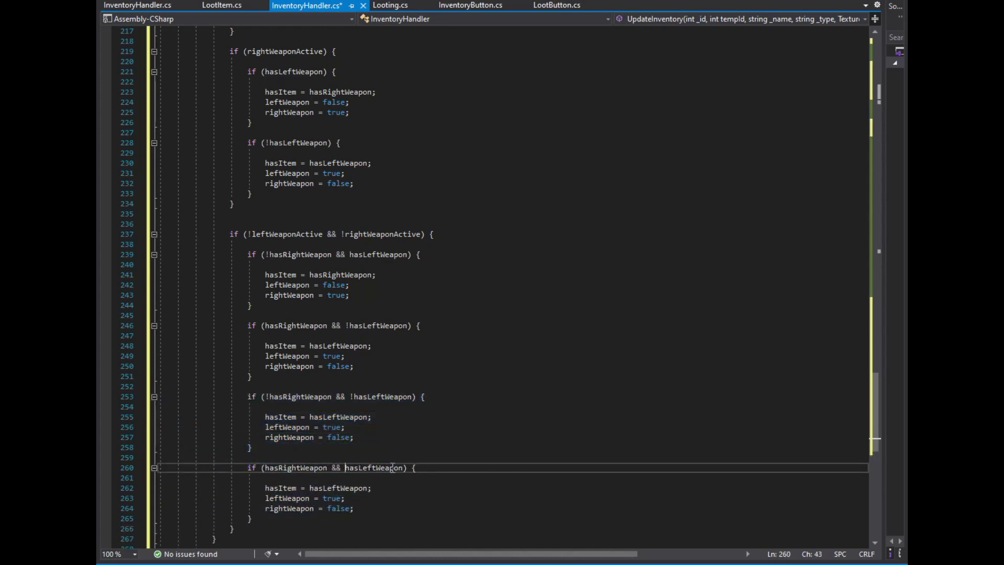
# Add an if (hasItem) block below the weapon logic, starting a nested if (_type) check.
pyautogui.scroll(-5, 392, 467)
pyautogui.press('Down')
pyautogui.press('Down')
pyautogui.press('Down')
pyautogui.press('Down')
pyautogui.press('Return')
pyautogui.press('Return')
pyautogui.press('Left')
pyautogui.press('Return')
pyautogui.press('Up')
pyautogui.press('Right')
pyautogui.press('Right')
pyautogui.press('Right')
pyautogui.write('hasItem')
pyautogui.press('End')
pyautogui.press('Return')
pyautogui.press('Return')
pyautogui.write('if() { ')
pyautogui.write('_type')
# Write the melee branch setting activeItem with GameObject.FindWithTag.
pyautogui.press('Escape')
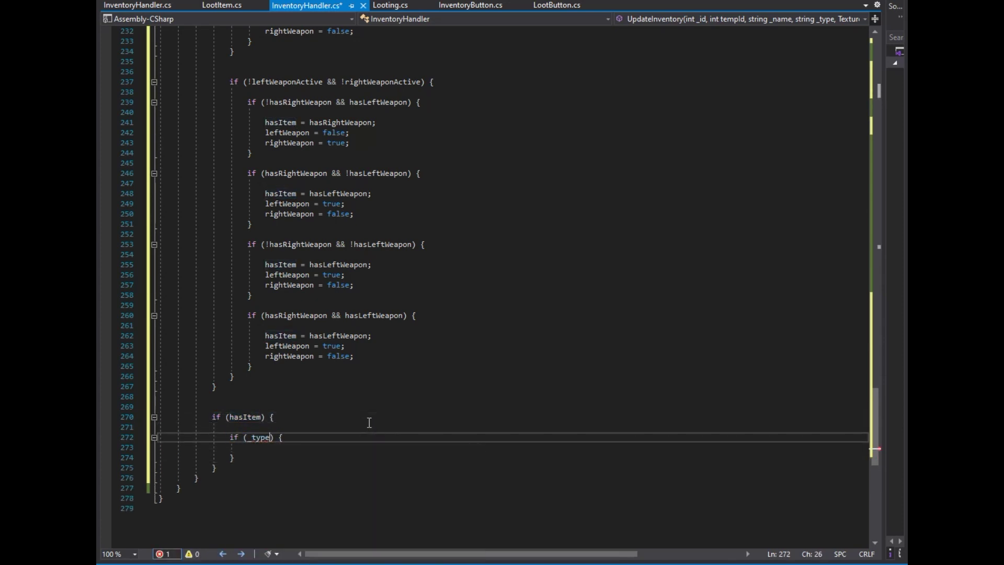
pyautogui.write('e')
pyautogui.press('Down')
pyautogui.press('Return')
pyautogui.write('activeItem = gameObj')
pyautogui.press('Up')
pyautogui.press('Tab')
pyautogui.write('.findwit')
pyautogui.press('Tab')
pyautogui.write('();')
pyautogui.press('Left')
pyautogui.press('Left')
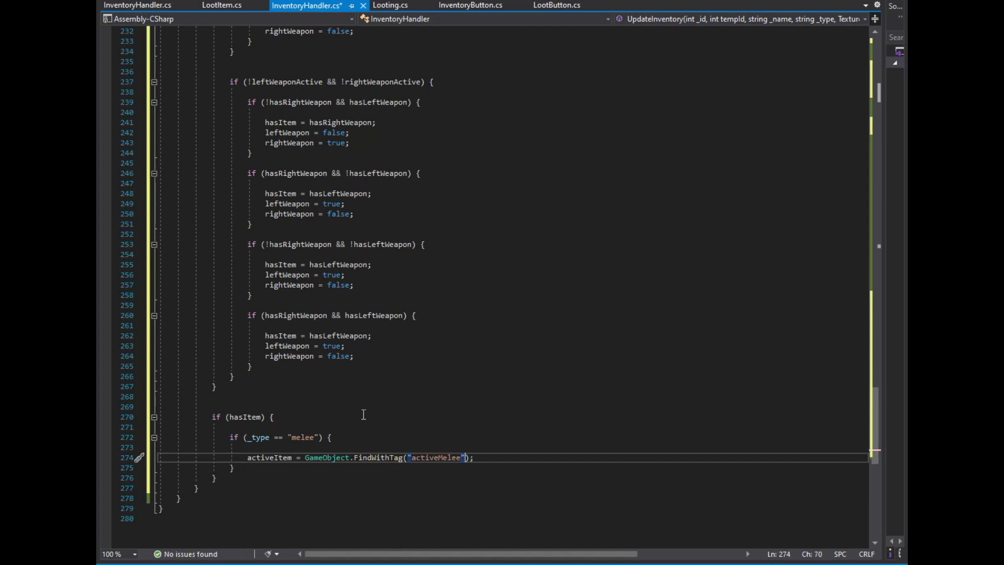
# Duplicate the melee branch several times, with each copy's braces on separate lines.
pyautogui.scroll(-4, 364, 415)
pyautogui.click(256, 350)
pyautogui.hotkey('shift', 'Up')
pyautogui.hotkey('shift', 'Up')
pyautogui.hotkey('shift', 'Up')
pyautogui.hotkey('ctrl', 'd')
pyautogui.hotkey('ctrl', 'd')
pyautogui.hotkey('ctrl', 'd')
pyautogui.hotkey('ctrl', 'd')
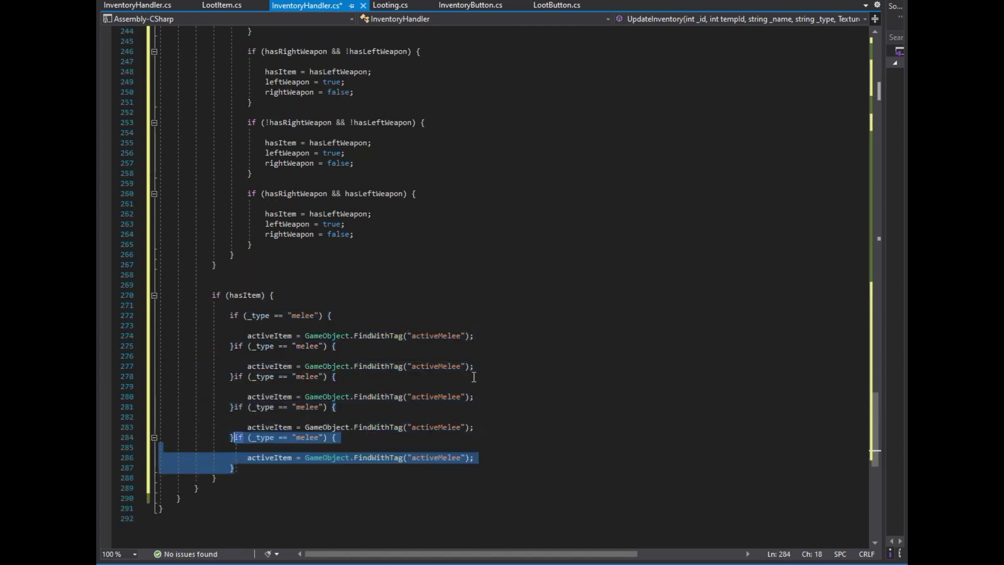
pyautogui.press('Left')
pyautogui.press('Return')
pyautogui.press('Return')
pyautogui.press('Up')
pyautogui.press('Up')
pyautogui.press('Up')
pyautogui.press('Return')
pyautogui.press('Return')
pyautogui.press('Up')
pyautogui.press('Up')
pyautogui.press('Up')
pyautogui.press('Return')
pyautogui.press('Return')
pyautogui.press('Up')
pyautogui.press('Up')
pyautogui.press('Up')
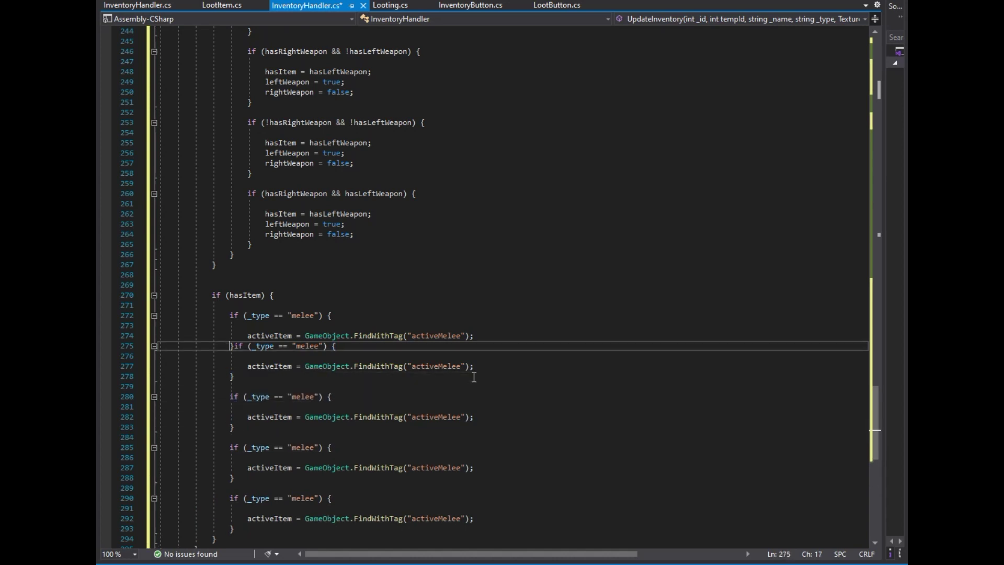
pyautogui.press('Return')
pyautogui.press('Return')
# Change the first two copies to the pistol/Pistol and vest/Vest types and tags.
pyautogui.write('pistol')
pyautogui.press('Down')
pyautogui.press('Down')
pyautogui.hotkey('shift', 'Right')
pyautogui.write('Pistol')
pyautogui.press('Down')
pyautogui.press('Down')
pyautogui.press('Down')
pyautogui.press('Left')
pyautogui.press('Left')
pyautogui.press('Left')
pyautogui.hotkey('shift', 'Left')
pyautogui.hotkey('shift', 'Left')
pyautogui.write('vest')
pyautogui.press('Down')
pyautogui.press('Down')
pyautogui.press('End')
pyautogui.press('Left')
pyautogui.press('Left')
pyautogui.press('Left')
pyautogui.hotkey('shift', 'Left')
pyautogui.hotkey('shift', 'Left')
pyautogui.hotkey('shift', 'Left')
pyautogui.write('Vest')
# Change the next copy to the helmet type with the Helmet tag.
pyautogui.press('Down')
pyautogui.press('Down')
pyautogui.press('Down')
pyautogui.press('Left')
pyautogui.press('Left')
pyautogui.press('Left')
pyautogui.hotkey('shift', 'Left')
pyautogui.hotkey('shift', 'Left')
pyautogui.hotkey('shift', 'Left')
pyautogui.write('h')
pyautogui.press('Down')
pyautogui.press('Down')
pyautogui.press('End')
pyautogui.press('Left')
pyautogui.press('Left')
pyautogui.press('Left')
pyautogui.hotkey('shift', 'Left')
pyautogui.hotkey('shift', 'Left')
pyautogui.hotkey('shift', 'Left')
pyautogui.write('Helmet')
# Change the last copy to the backpack type, completing the activeBackpack tag.
pyautogui.scroll(-5, 454, 357)
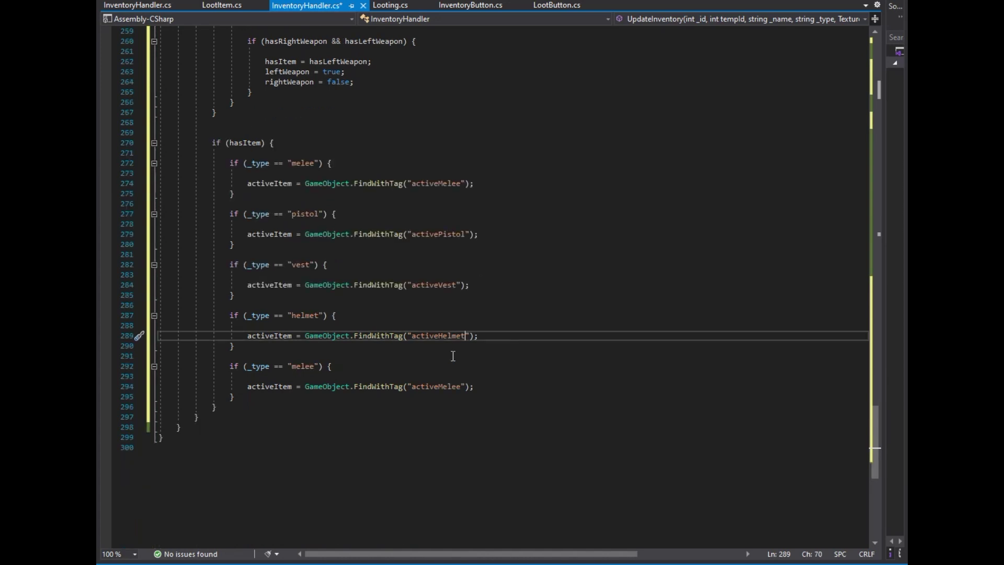
pyautogui.doubleClick(304, 369)
pyautogui.write('backpack')
pyautogui.press('Down')
pyautogui.press('Down')
pyautogui.write('BAC')
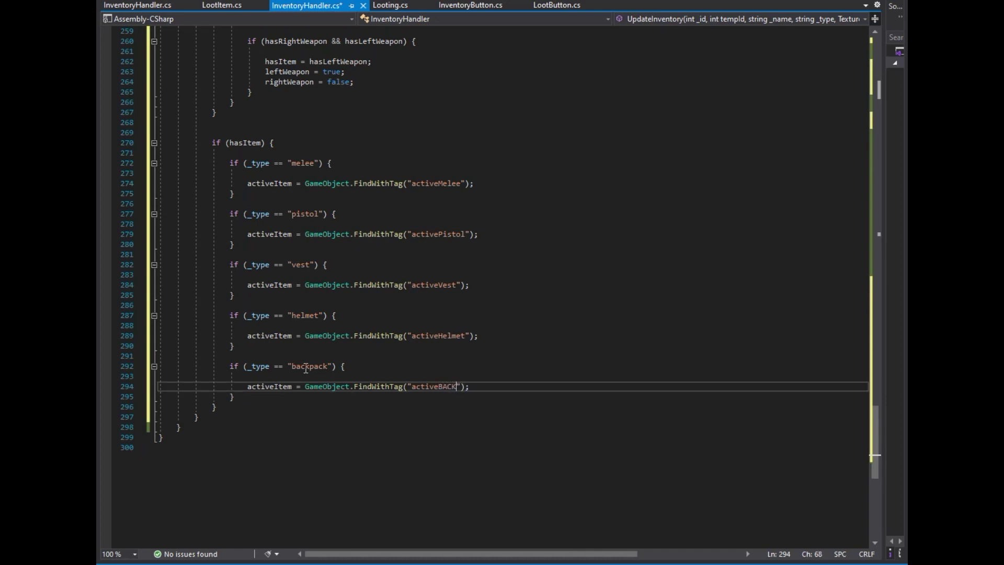
pyautogui.write('k')
pyautogui.press('Down')
pyautogui.press('End')
# Add a weapon branch to the _type checks.
pyautogui.press('Return')
pyautogui.press('Return')
pyautogui.write('if() { ')
pyautogui.write('_type ')
pyautogui.write('n')
pyautogui.press('Down')
pyautogui.press('Return')
pyautogui.write('if () {')
# Nest a leftWeapon check setting activeItem = GameObject.FindWithTag for the left weapon.
pyautogui.press('Return')
pyautogui.press('Up')
pyautogui.press('End')
pyautogui.press('Left')
pyautogui.press('Left')
pyautogui.press('Left')
pyautogui.write('left')
pyautogui.press('Tab')
pyautogui.press('Down')
pyautogui.press('Return')
pyautogui.write('active')
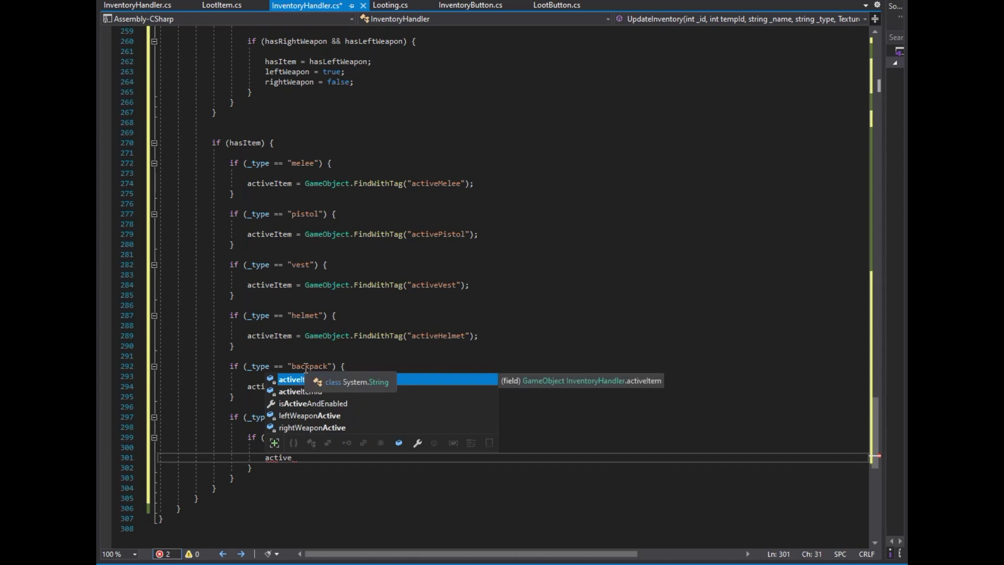
pyautogui.press('Tab')
pyautogui.write('= gam')
pyautogui.press('Tab')
pyautogui.write('.find')
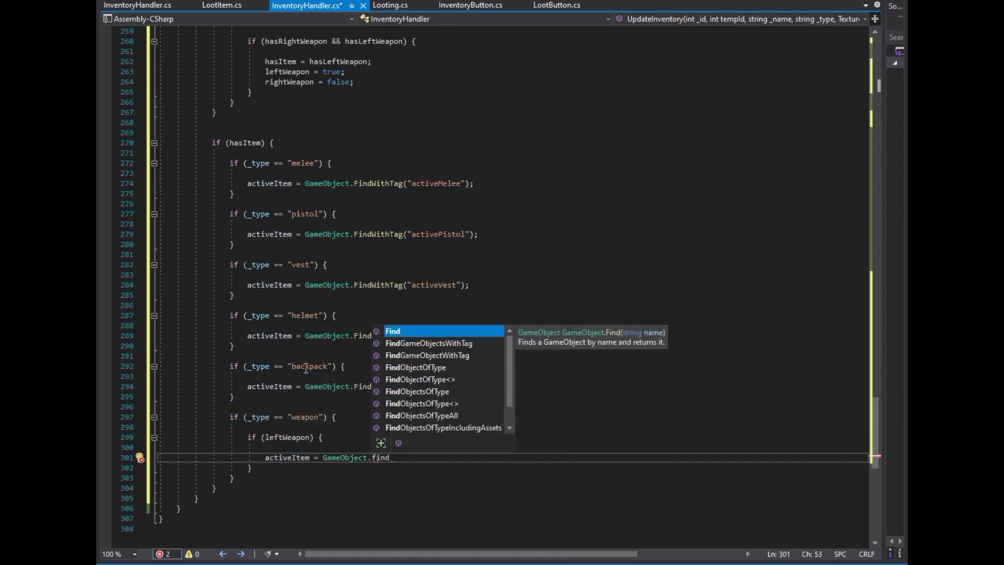
pyautogui.write('w')
pyautogui.press('Tab')
pyautogui.write('()')
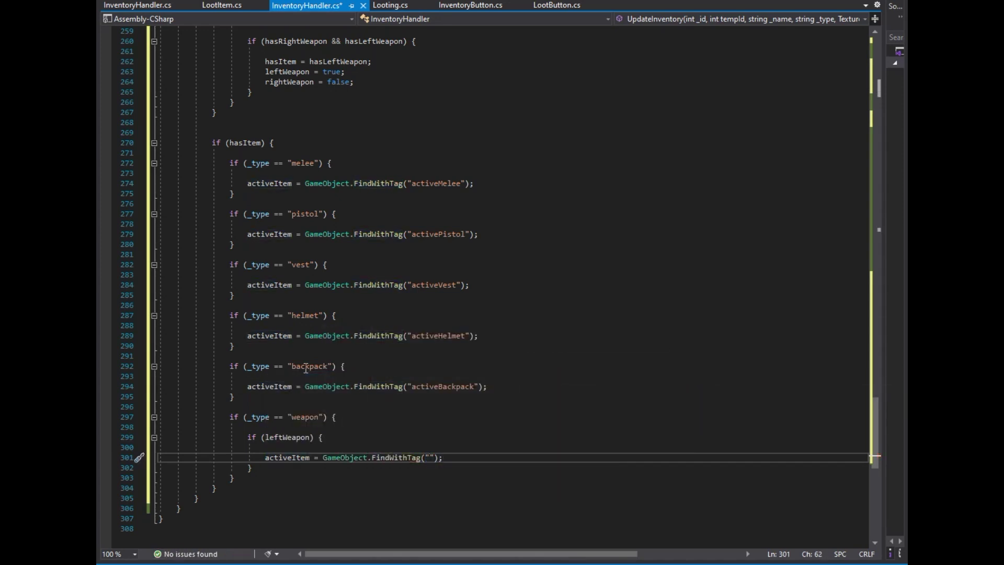
# Duplicate the left weapon branch for the right weapon and its Right tag.
pyautogui.hotkey('shift', 'Up')
pyautogui.hotkey('shift', 'Up')
pyautogui.hotkey('ctrl', 'c')
pyautogui.press('Down')
pyautogui.press('End')
pyautogui.press('Return')
pyautogui.press('Return')
pyautogui.hotkey('ctrl', 'v')
pyautogui.hotkey('shift', 'Right')
pyautogui.hotkey('shift', 'Right')
pyautogui.hotkey('shift', 'Right')
pyautogui.write('right')
pyautogui.press('Down')
pyautogui.press('Down')
pyautogui.press('Right')
pyautogui.press('Right')
pyautogui.press('Right')
pyautogui.hotkey('shift', 'Right')
pyautogui.hotkey('shift', 'Right')
pyautogui.hotkey('shift', 'Right')
pyautogui.write('Ri')
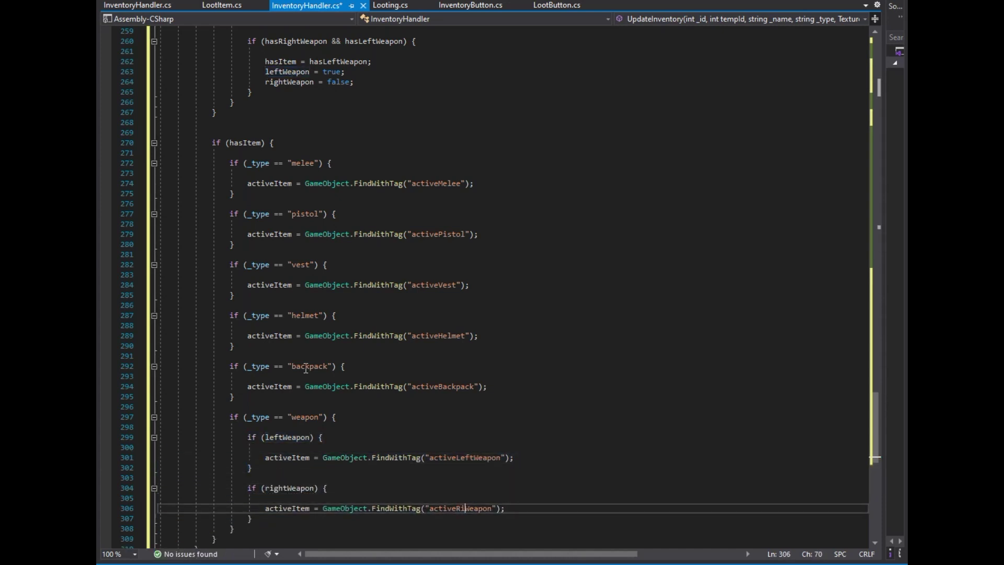
# Store activeItemId = activeItem.GetComponent<LootItem>()._ID after the type branches.
pyautogui.scroll(-3, 426, 271)
pyautogui.press('Down')
pyautogui.press('Down')
pyautogui.scroll(-2, 303, 394)
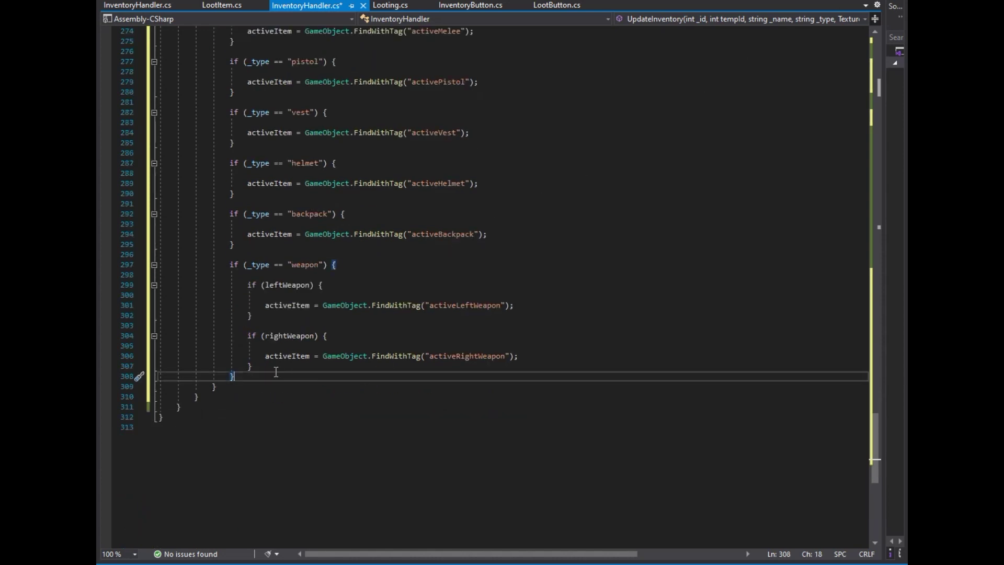
pyautogui.press('Return')
pyautogui.press('Return')
pyautogui.write('activeIte')
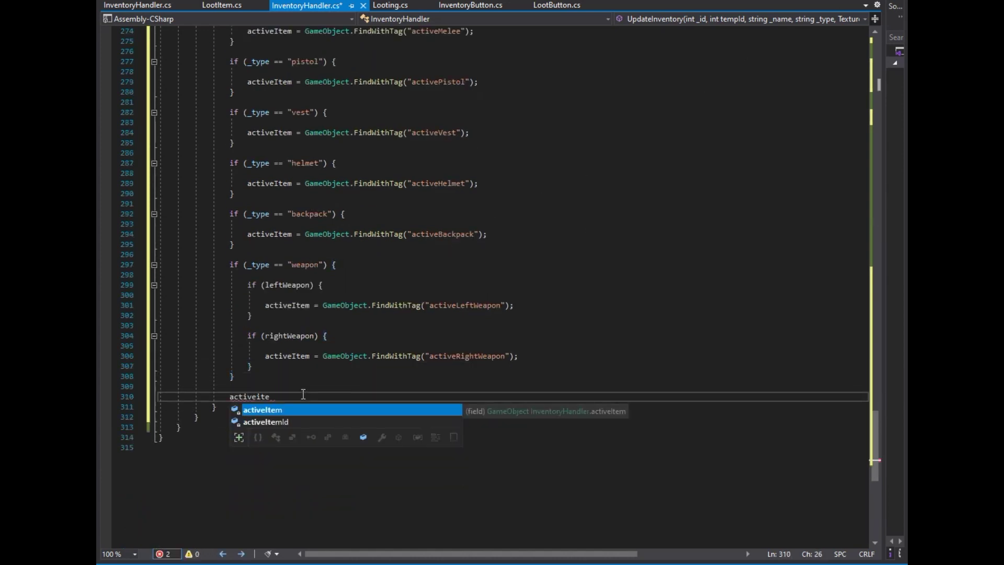
pyautogui.write('mId = activeItem.')
pyautogui.write('getcomp')
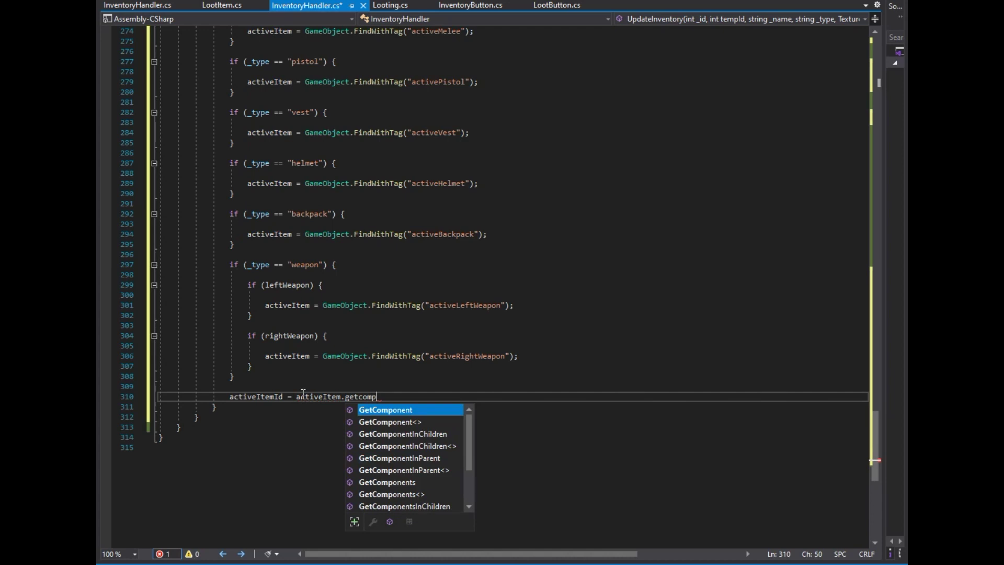
pyautogui.write('<>()Loo')
pyautogui.press('Tab')
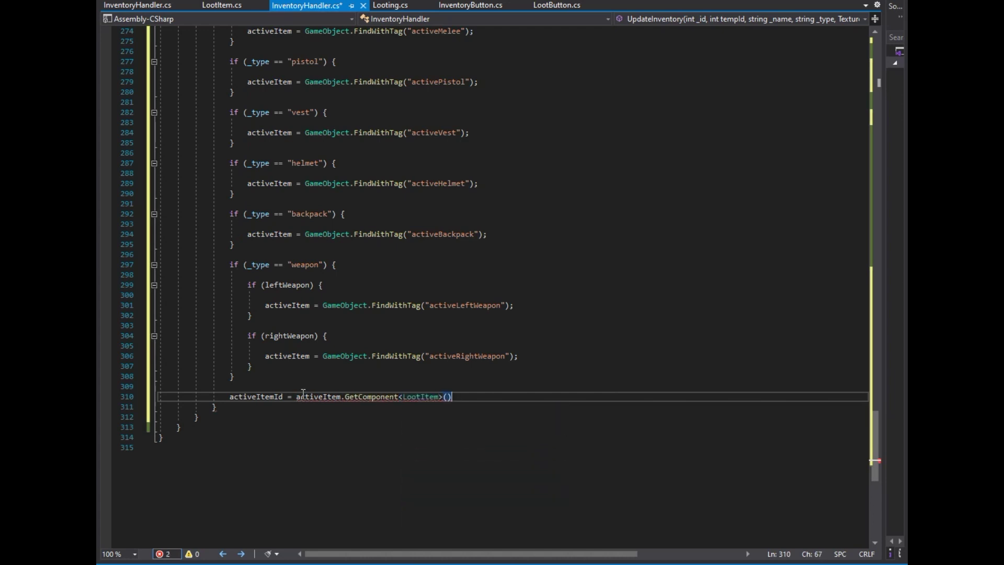
pyautogui.write('>()._ID;')
# Add Destroy(activeItem) and looting.RemoveId(_id, tempId) lines.
pyautogui.press('Return')
pyautogui.write('gameo.destr()')
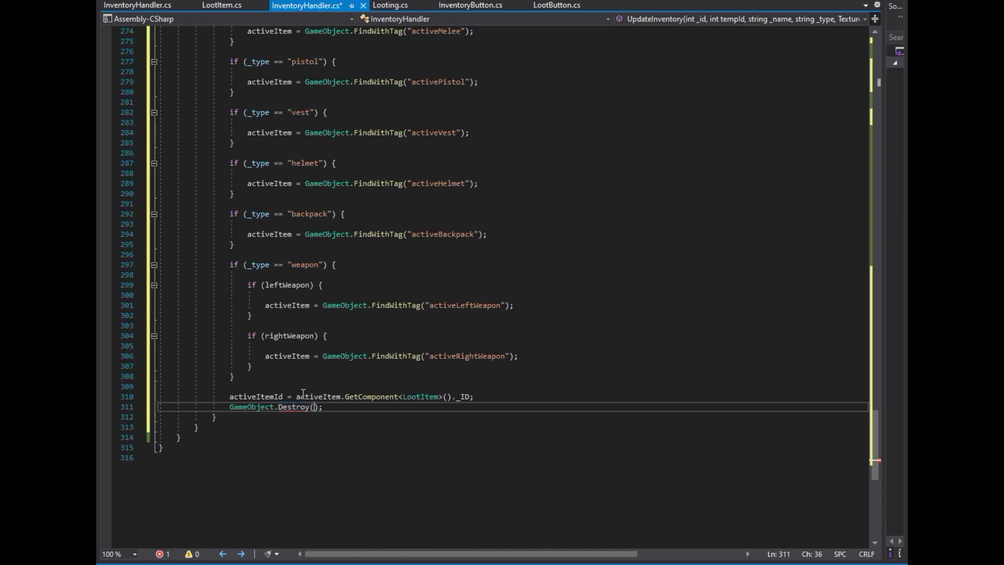
pyautogui.write('active')
pyautogui.press('Tab')
pyautogui.press('End')
pyautogui.press('Return')
pyautogui.write('lootin.rem')
pyautogui.press('Tab')
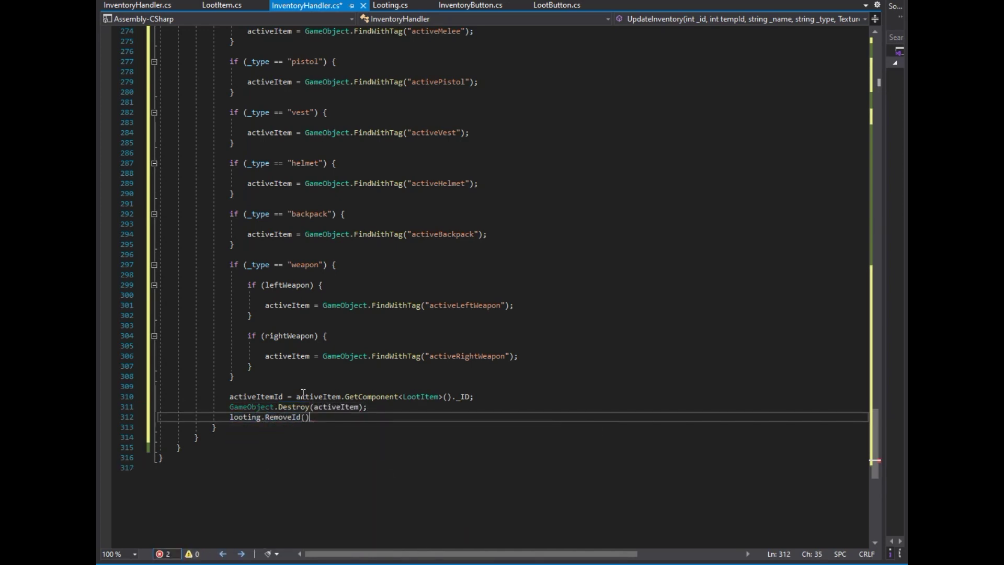
pyautogui.write('_id, temp')
pyautogui.press('Tab')
# Start another if (_type) block after the hasItem block.
pyautogui.press('Down')
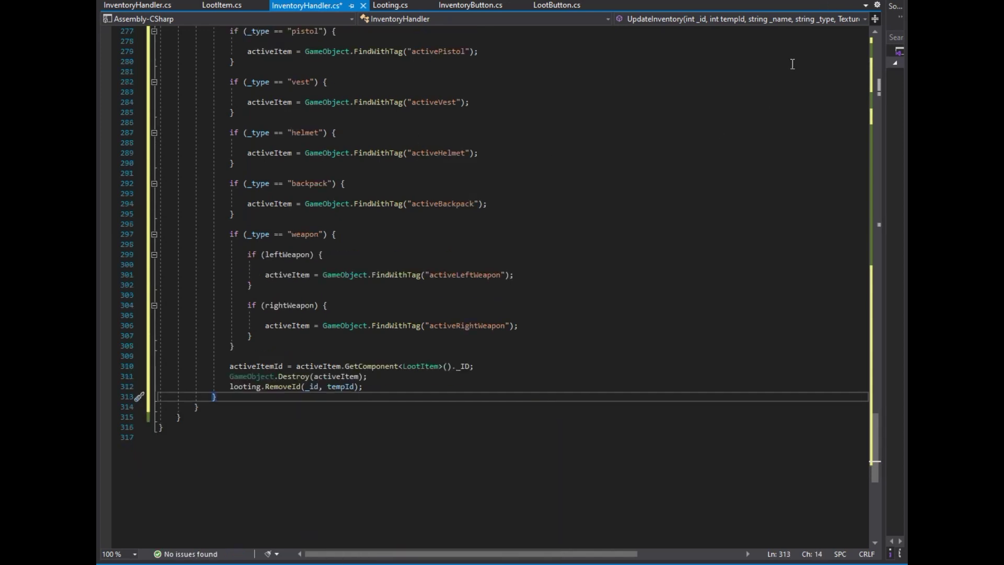
pyautogui.press('Return')
pyautogui.press('Return')
pyautogui.write('if () { ')
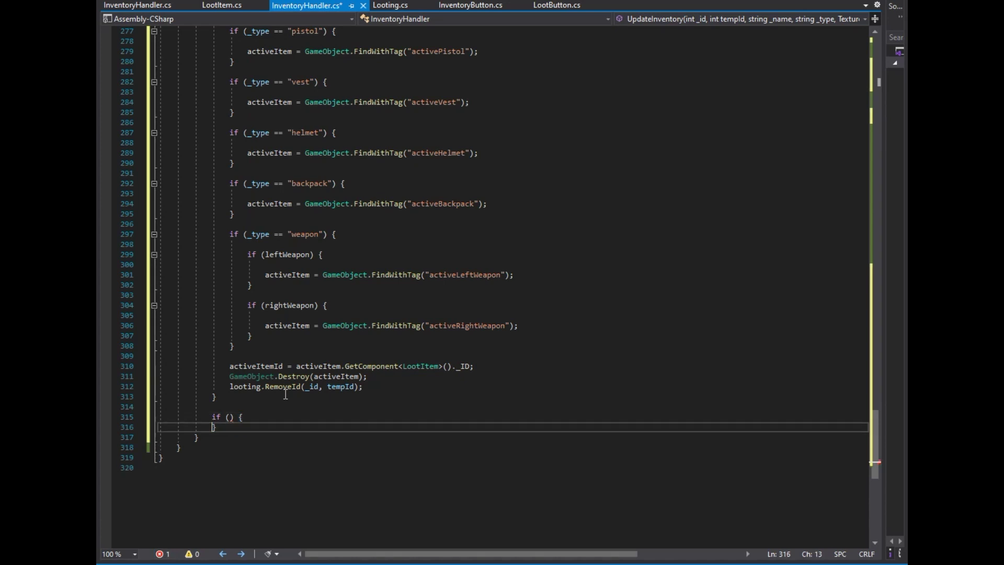
pyautogui.write('_type == "')
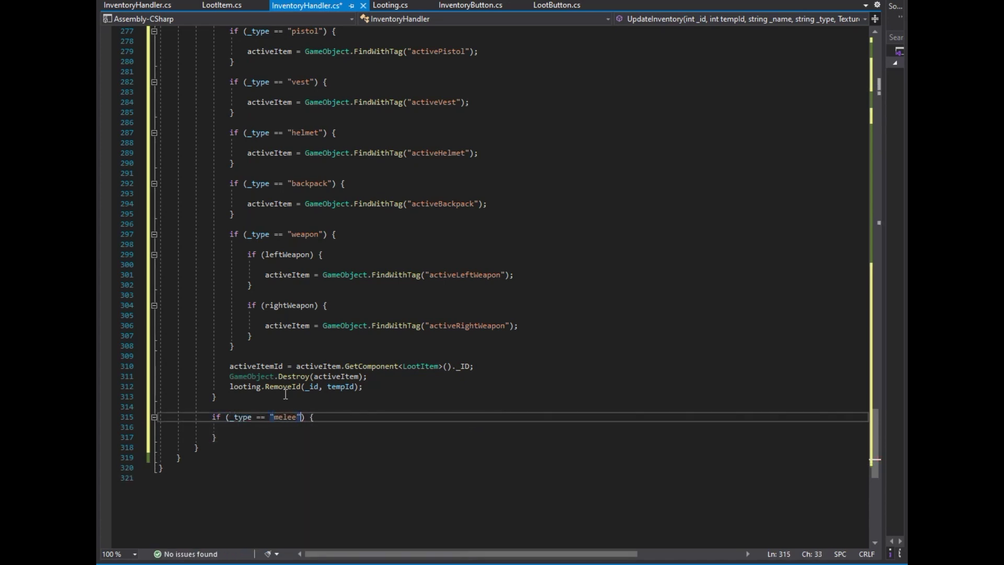
# Fill the melee branch with meleeImage.texture = _image, meleeName.text = _name and itemPos = meleePos.
pyautogui.press('Down')
pyautogui.press('Return')
pyautogui.write('meleeImage.texture = _image;')
pyautogui.press('Return')
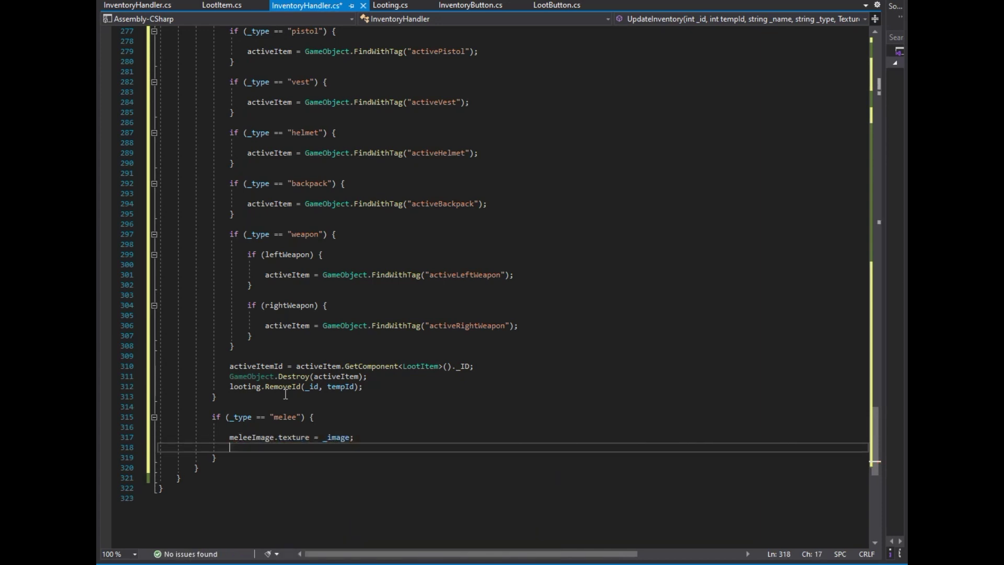
pyautogui.write('meleeName.text = nam')
pyautogui.press('Down')
pyautogui.press('Down')
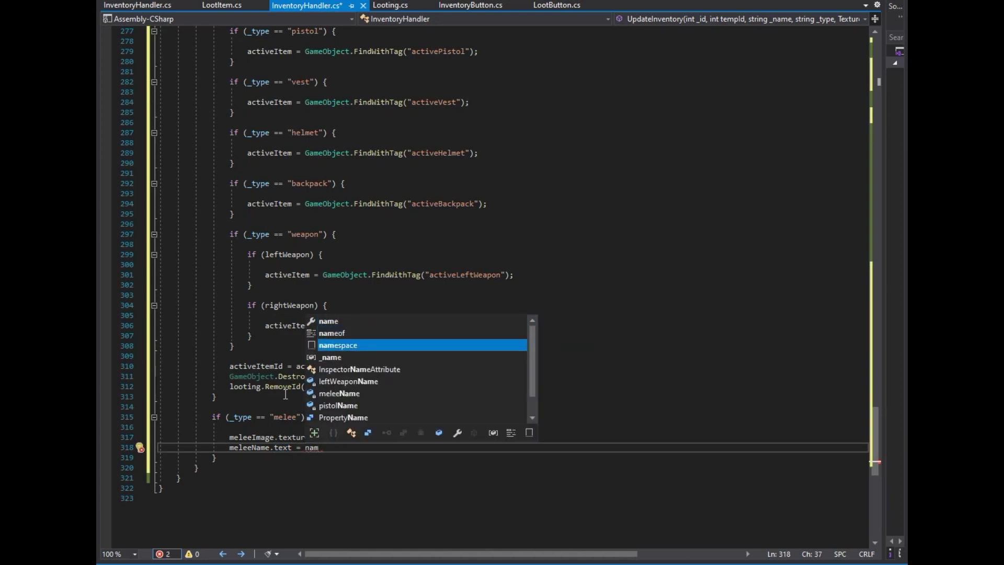
pyautogui.press('Down')
pyautogui.write(';')
pyautogui.press('Return')
pyautogui.write('itemPos = mele')
pyautogui.press('Down')
pyautogui.write(';')
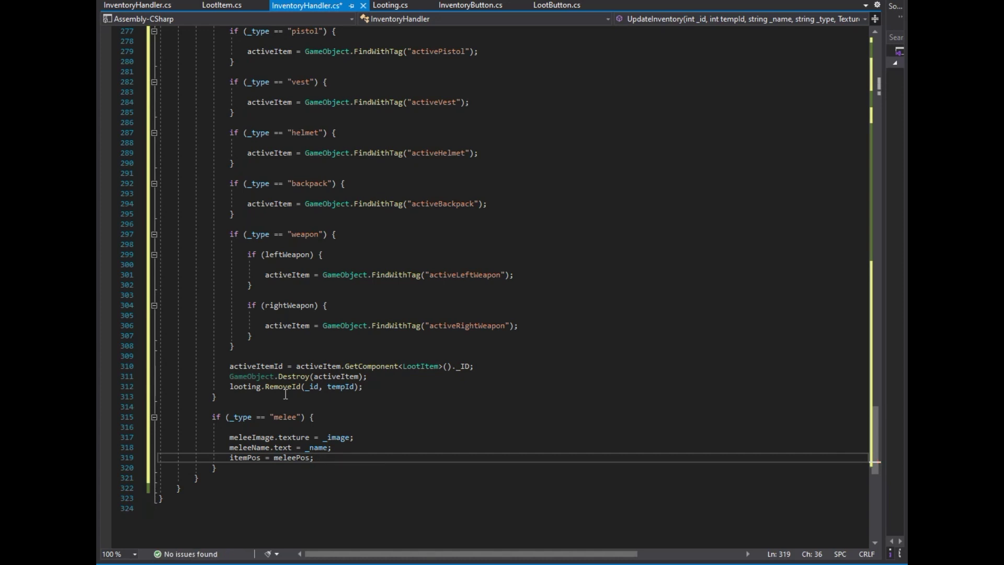
# Duplicate the melee display branch several times and split the joined braces onto separate lines.
pyautogui.press('Down')
pyautogui.scroll(-9, 524, 212)
pyautogui.hotkey('shift', 'Up')
pyautogui.hotkey('shift', 'Up')
pyautogui.hotkey('shift', 'Up')
pyautogui.hotkey('shift', 'Home')
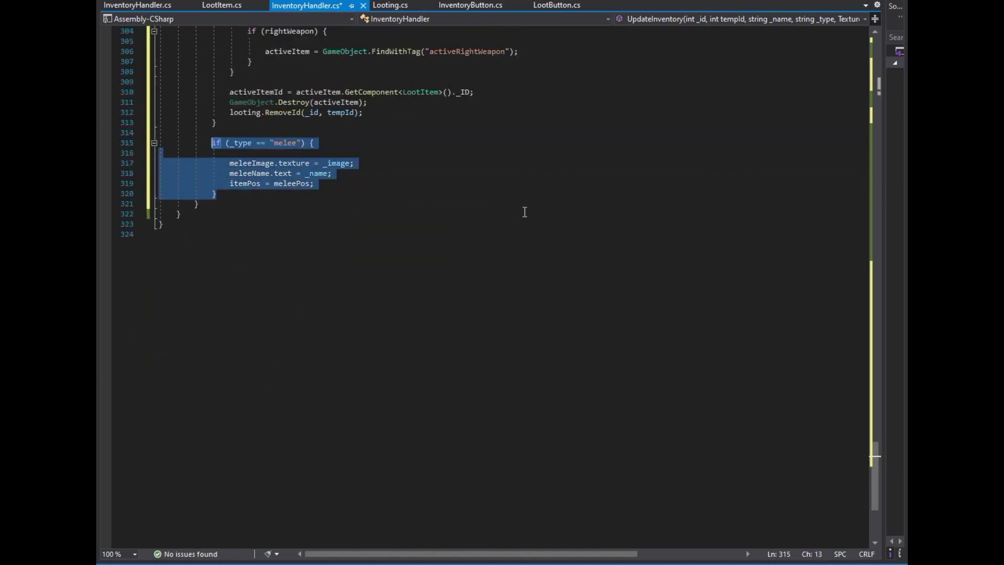
pyautogui.hotkey('ctrl', 'd')
pyautogui.hotkey('ctrl', 'd')
pyautogui.hotkey('ctrl', 'd')
pyautogui.hotkey('ctrl', 'd')
pyautogui.press('Return')
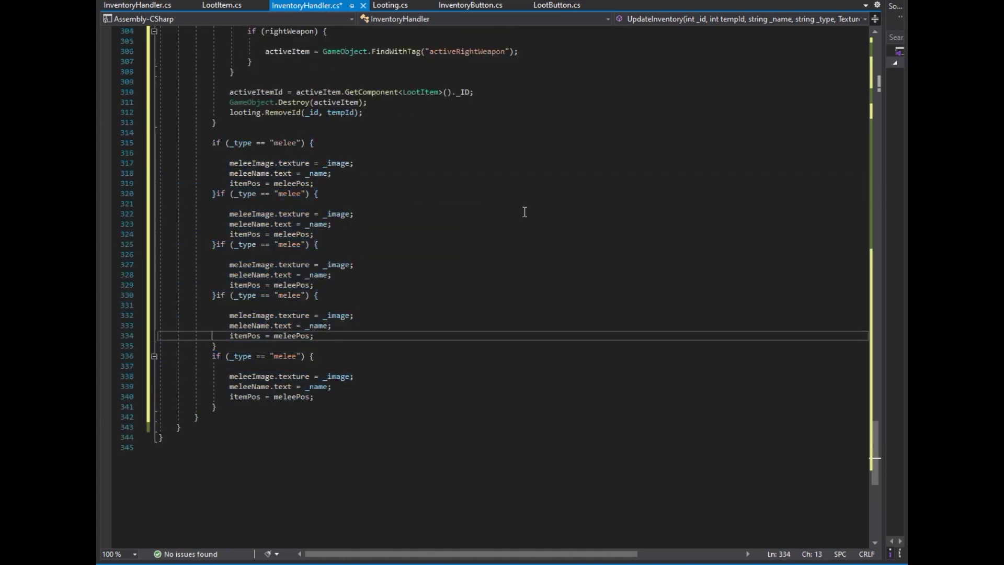
pyautogui.press('Up')
pyautogui.press('Up')
pyautogui.press('Up')
pyautogui.press('Return')
pyautogui.press('Up')
pyautogui.press('Up')
pyautogui.press('Up')
pyautogui.press('Right')
pyautogui.press('Return')
pyautogui.press('Up')
pyautogui.press('Up')
pyautogui.press('Up')
pyautogui.press('Right')
pyautogui.press('Return')
# Turn the second copy into a pistol branch using pistolImage, pistolName and pistolPos.
pyautogui.hotkey('ctrl', 'Right')
pyautogui.hotkey('ctrl', 'Right')
pyautogui.hotkey('ctrl', 'Right')
pyautogui.hotkey('shift', 'Right')
pyautogui.hotkey('shift', 'Right')
pyautogui.hotkey('shift', 'Right')
pyautogui.hotkey('shift', 'Right')
pyautogui.hotkey('shift', 'Right')
pyautogui.write('pistol')
pyautogui.press('Down')
pyautogui.press('Down')
pyautogui.press('BackSpace')
pyautogui.press('BackSpace')
pyautogui.press('BackSpace')
pyautogui.write('p')
pyautogui.press('Down')
pyautogui.hotkey('ctrl', 'Left')
pyautogui.hotkey('shift', 'Right')
pyautogui.hotkey('shift', 'Right')
pyautogui.hotkey('shift', 'Right')
# Rename the third copy's type string and image field to vest.
pyautogui.hotkey('shift', 'Right')
pyautogui.write('pistol')
pyautogui.press('Down')
pyautogui.hotkey('ctrl', 'Right')
pyautogui.hotkey('ctrl', 'Right')
pyautogui.hotkey('shift', 'Right')
pyautogui.hotkey('shift', 'Right')
pyautogui.hotkey('shift', 'Right')
pyautogui.hotkey('shift', 'Right')
pyautogui.write('pistol')
pyautogui.press('Down')
pyautogui.press('Down')
pyautogui.press('Down')
pyautogui.press('Down')
pyautogui.press('Home')
pyautogui.hotkey('shift', 'Right')
pyautogui.hotkey('shift', 'Right')
pyautogui.hotkey('shift', 'Right')
pyautogui.write('vest')
pyautogui.press('Down')
pyautogui.hotkey('ctrl', 'Left')
pyautogui.hotkey('shift', 'Right')
pyautogui.hotkey('shift', 'Right')
pyautogui.hotkey('shift', 'Right')
pyautogui.write('vest')
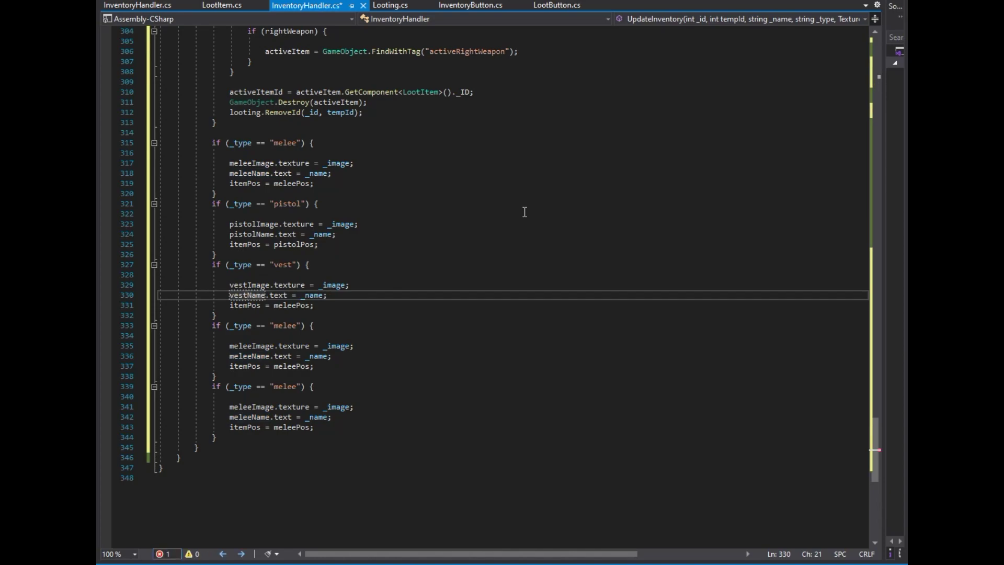
pyautogui.hotkey('ctrl', 'Right')
pyautogui.hotkey('ctrl', 'Right')
# Confirm vestImage is declared, delete the unmatched vestName line, and set itemPos to vestPos.
pyautogui.scroll(20, 878, 250)
pyautogui.scroll(20, 874, 70)
pyautogui.click(353, 273)
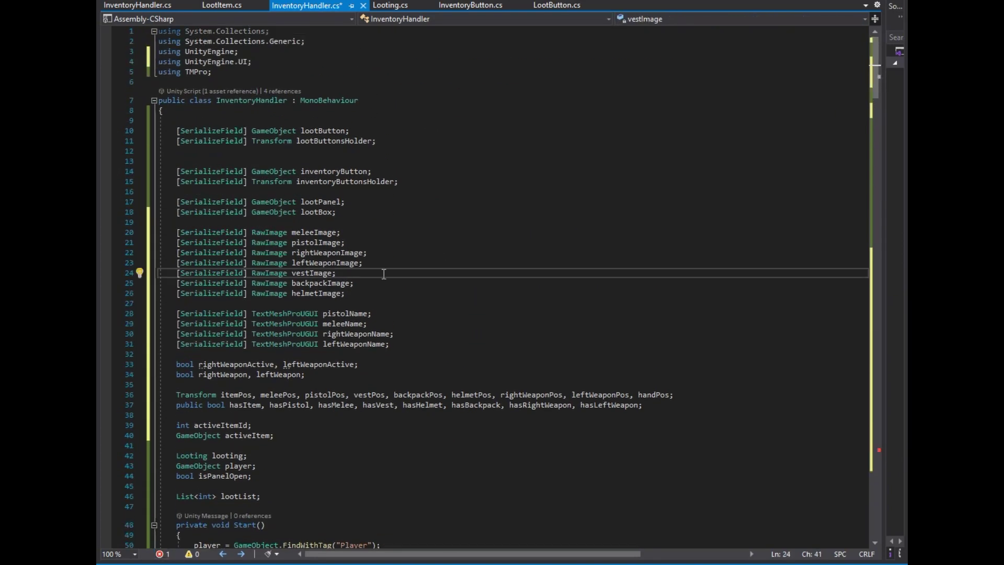
pyautogui.scroll(-7, 353, 273)
pyautogui.scroll(-20, 351, 280)
pyautogui.scroll(-18, 351, 287)
pyautogui.scroll(-9, 349, 300)
pyautogui.scroll(-16, 349, 300)
pyautogui.scroll(-15, 366, 293)
pyautogui.scroll(-12, 382, 285)
pyautogui.click(392, 279)
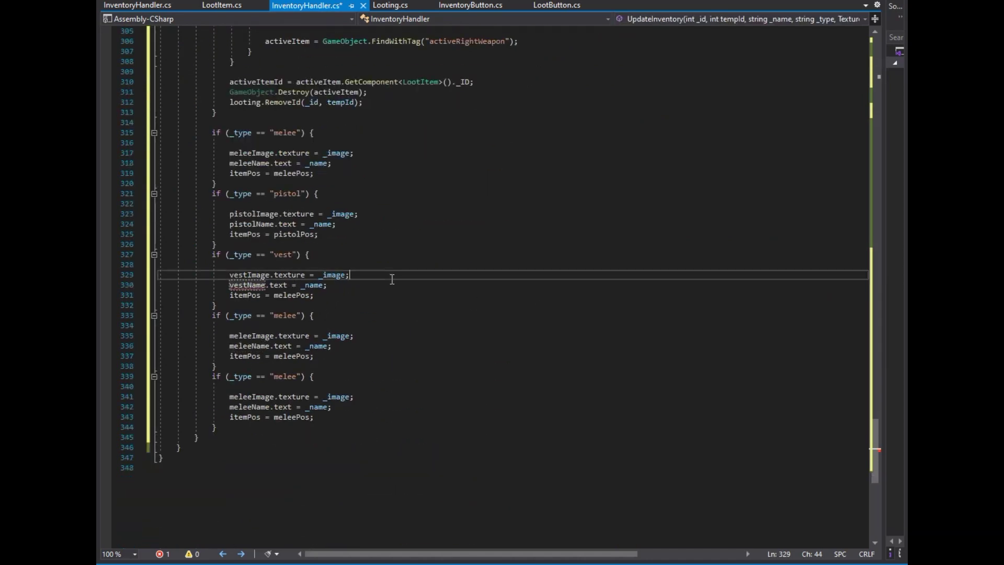
pyautogui.hotkey('shift', 'Down')
pyautogui.press('Delete')
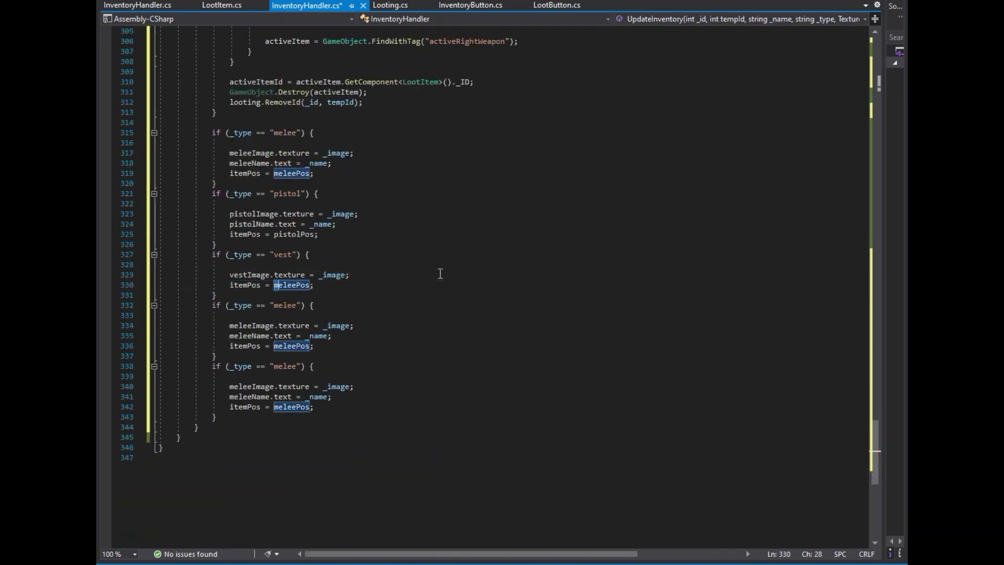
pyautogui.write('vest')
pyautogui.press('Down')
pyautogui.press('Down')
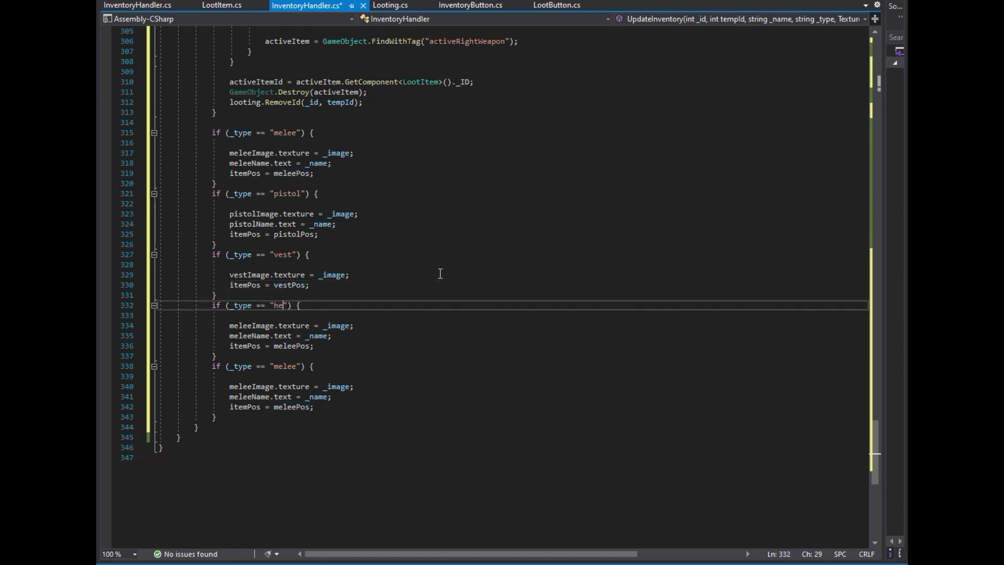
# Make the next copy a helmet branch with helmetImage and helmetPos, dropping its name line.
pyautogui.press('Down')
pyautogui.press('Down')
pyautogui.press('Left')
pyautogui.press('Left')
pyautogui.press('Left')
pyautogui.write('helmet')
pyautogui.press('Down')
pyautogui.hotkey('shift', 'Down')
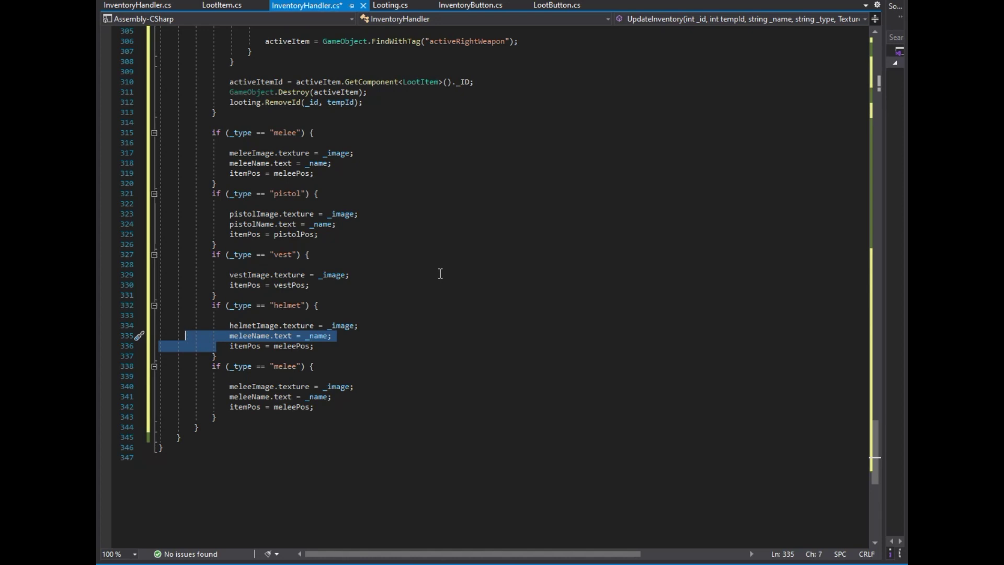
pyautogui.press('Delete')
pyautogui.press('Return')
pyautogui.hotkey('ctrl', 'Right')
pyautogui.hotkey('ctrl', 'Right')
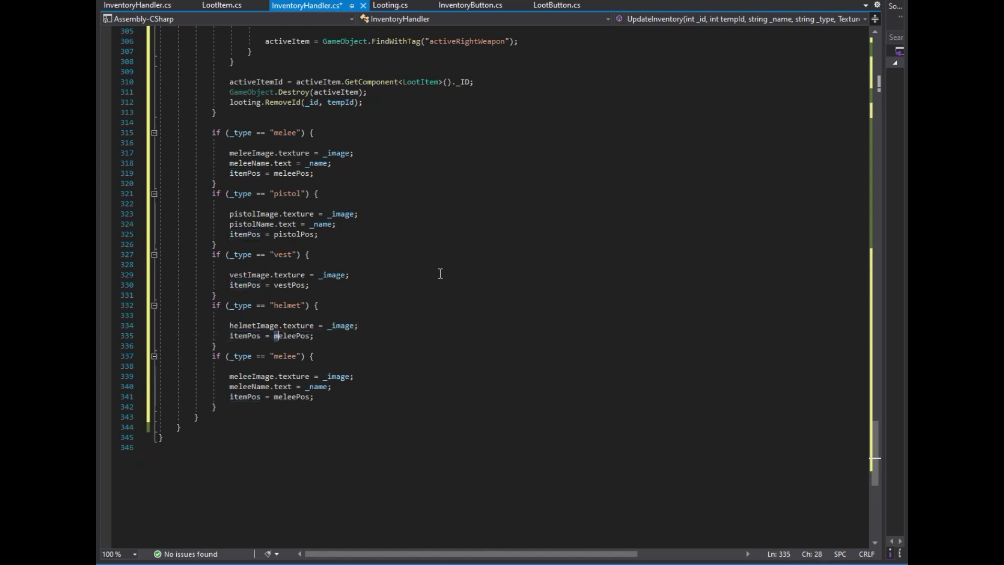
pyautogui.hotkey('ctrl', 'BackSpace')
pyautogui.write('helmet')
# Change the next copy's type string to backpack and its image field to backpackImage.
pyautogui.press('Down')
pyautogui.press('Down')
pyautogui.hotkey('ctrl', 'shift', 'Left')
pyautogui.write('ba')
pyautogui.press('Down')
pyautogui.press('Down')
pyautogui.press('Left')
pyautogui.press('Left')
pyautogui.hotkey('ctrl', 'shift', 'Left')
pyautogui.write('back')
# Remove the backpack branch's name assignment and set itemPos to backpackPos.
pyautogui.press('Down')
pyautogui.press('Home')
pyautogui.hotkey('shift', 'End')
pyautogui.press('Delete')
pyautogui.press('Down')
pyautogui.hotkey('ctrl', 'Right')
pyautogui.hotkey('ctrl', 'Right')
pyautogui.hotkey('shift', 'Right')
pyautogui.hotkey('shift', 'Right')
pyautogui.write('backpack')
pyautogui.scroll(-3, 460, 324)
pyautogui.press('Down')
# Add an if (_type == "weapon") branch containing a nested if (leftWeapon) block.
pyautogui.press('End')
pyautogui.press('Return')
pyautogui.press('Return')
pyautogui.write('if(')
pyautogui.press('BackSpace')
pyautogui.press('BackSpace')
pyautogui.press('Tab')
pyautogui.press('Tab')
pyautogui.write('_type == "weapon')
pyautogui.press('Down')
pyautogui.press('Return')
pyautogui.write('if')
pyautogui.press('Tab')
pyautogui.press('Tab')
pyautogui.write('leftWeapon')
# Paste the pistol assignments into the leftWeapon block, renamed to leftWeaponImage, leftWeaponName and leftWeaponPos.
pyautogui.press('Up')
pyautogui.press('Up')
pyautogui.press('Up')
pyautogui.press('Up')
pyautogui.press('Up')
pyautogui.press('Up')
pyautogui.hotkey('shift', 'Up')
pyautogui.hotkey('shift', 'Up')
pyautogui.hotkey('shift', 'Up')
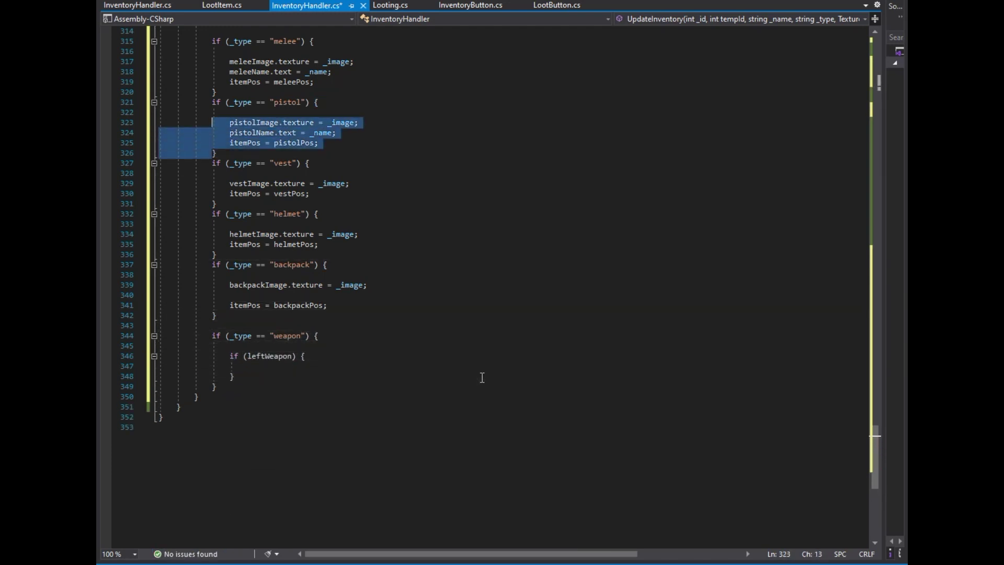
pyautogui.hotkey('ctrl', 'c')
pyautogui.click(261, 377)
pyautogui.hotkey('ctrl', 'v')
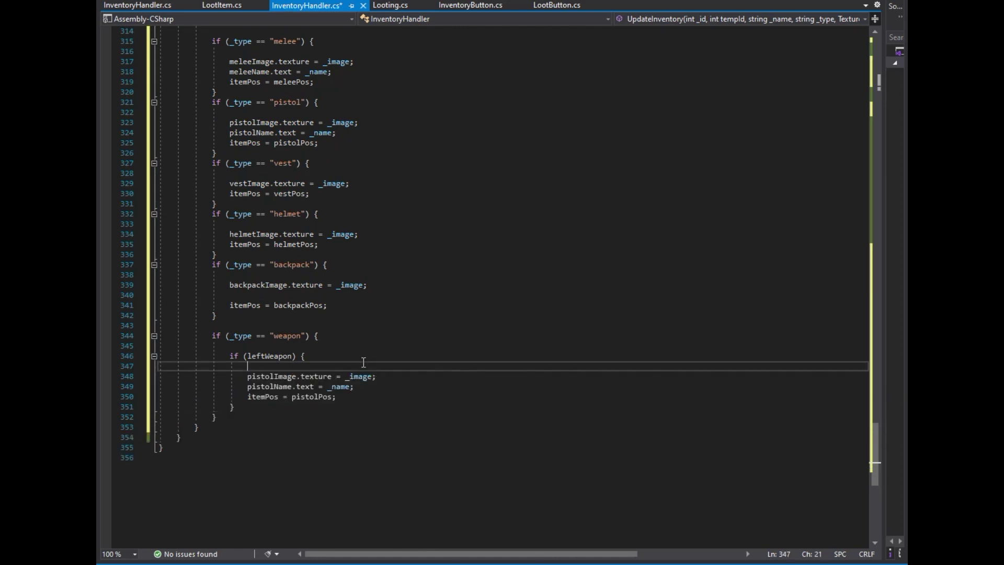
pyautogui.click(257, 376)
pyautogui.press('BackSpace')
pyautogui.press('BackSpace')
pyautogui.press('Delete')
pyautogui.press('Delete')
pyautogui.press('Delete')
pyautogui.write('leftWeapon')
pyautogui.press('Down')
pyautogui.press('Left')
pyautogui.press('Left')
pyautogui.press('Left')
pyautogui.hotkey('shift', 'Left')
pyautogui.hotkey('shift', 'Left')
pyautogui.hotkey('shift', 'Left')
pyautogui.write('leftWeapon')
pyautogui.press('Down')
pyautogui.hotkey('shift', 'Right')
pyautogui.hotkey('shift', 'Right')
pyautogui.hotkey('shift', 'Right')
pyautogui.write('le')
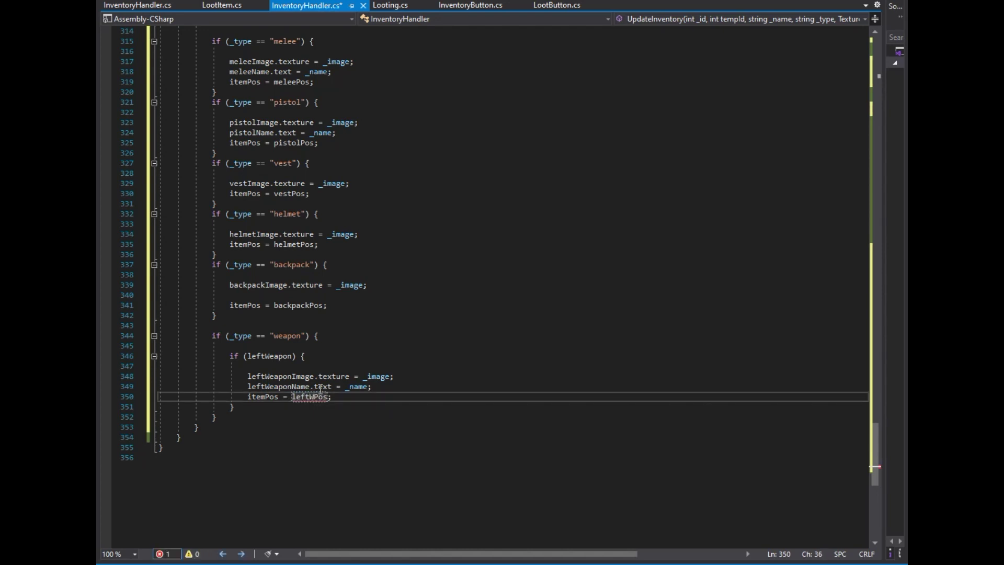
# Duplicate the leftWeapon block and change the copy's condition to rightWeapon.
pyautogui.press('Down')
pyautogui.press('End')
pyautogui.hotkey('shift', 'Up')
pyautogui.hotkey('shift', 'Up')
pyautogui.hotkey('shift', 'Up')
pyautogui.hotkey('ctrl', 'c')
pyautogui.hotkey('ctrl', 'v')
pyautogui.press('Return')
pyautogui.press('Return')
pyautogui.press('Right')
pyautogui.press('Right')
pyautogui.press('Right')
pyautogui.hotkey('shift', 'Right')
pyautogui.hotkey('shift', 'Right')
pyautogui.hotkey('shift', 'Right')
pyautogui.write('right')
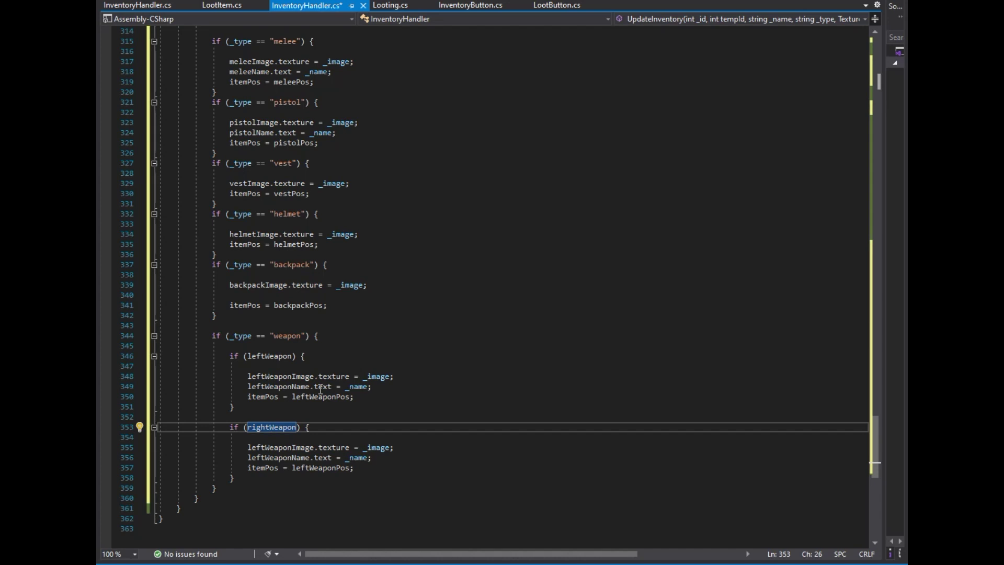
# Rename the copied fields to rightWeaponImage, rightWeaponName and rightWeaponPos.
pyautogui.press('Down')
pyautogui.press('Down')
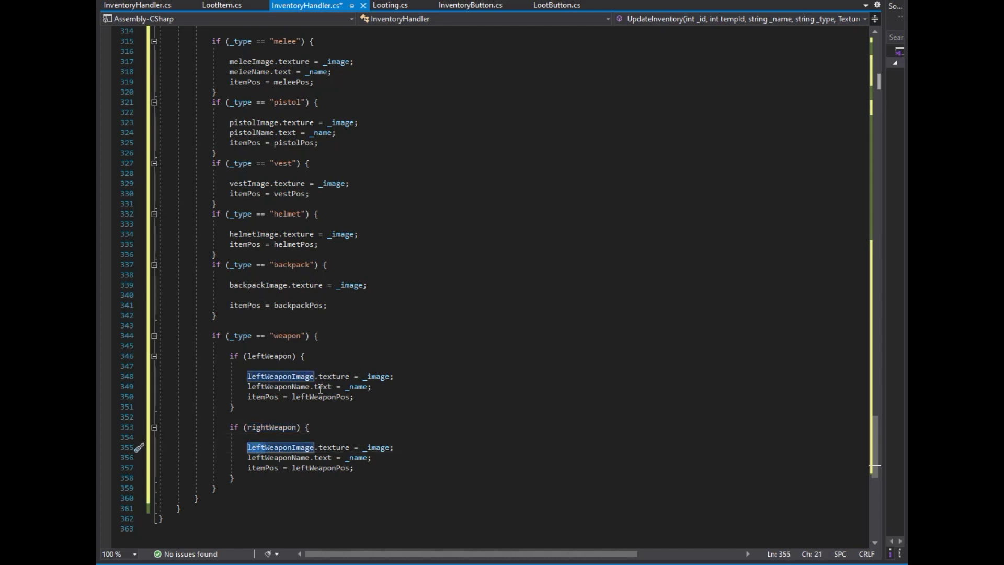
pyautogui.write('right')
pyautogui.press('Down')
pyautogui.press('Home')
pyautogui.hotkey('shift', 'Right')
pyautogui.hotkey('shift', 'Right')
pyautogui.hotkey('shift', 'Right')
pyautogui.write('r')
pyautogui.press('Down')
pyautogui.hotkey('ctrl', 'Right')
pyautogui.hotkey('ctrl', 'Right')
pyautogui.hotkey('shift', 'Right')
pyautogui.hotkey('shift', 'Right')
pyautogui.hotkey('shift', 'Right')
pyautogui.write('right')
# Start a for loop after the weapon branch, beginning int i=0 and looking up lootList.
pyautogui.scroll(-2, 459, 222)
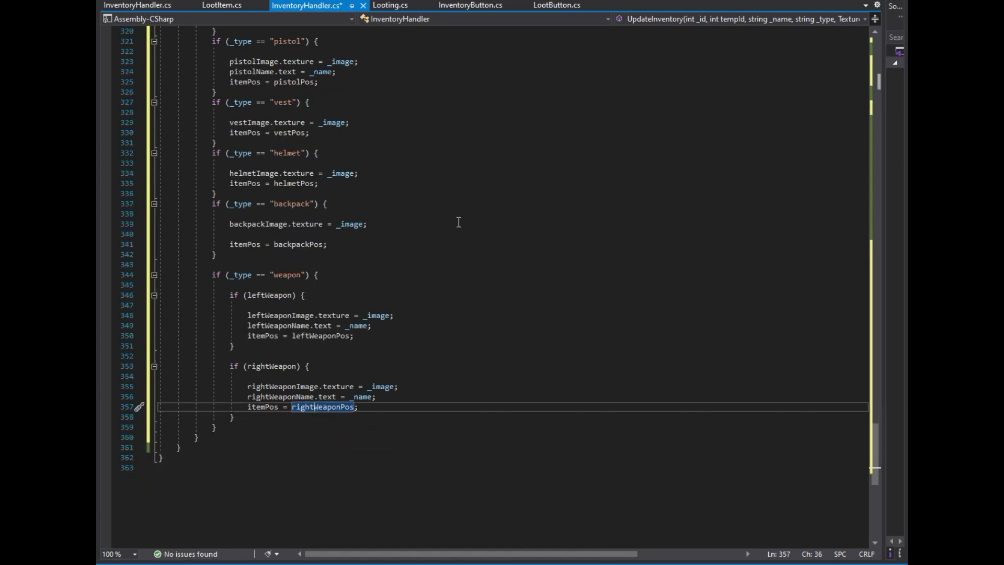
pyautogui.press('Down')
pyautogui.press('Down')
pyautogui.press('Return')
pyautogui.press('Return')
pyautogui.write('for () {')
pyautogui.press('Return')
pyautogui.press('Up')
pyautogui.press('End')
pyautogui.press('Left')
pyautogui.press('Left')
pyautogui.press('Left')
pyautogui.write('int i=0; i,loot')
pyautogui.press('Down')
pyautogui.press('Down')
pyautogui.press('Up')
pyautogui.press('Up')
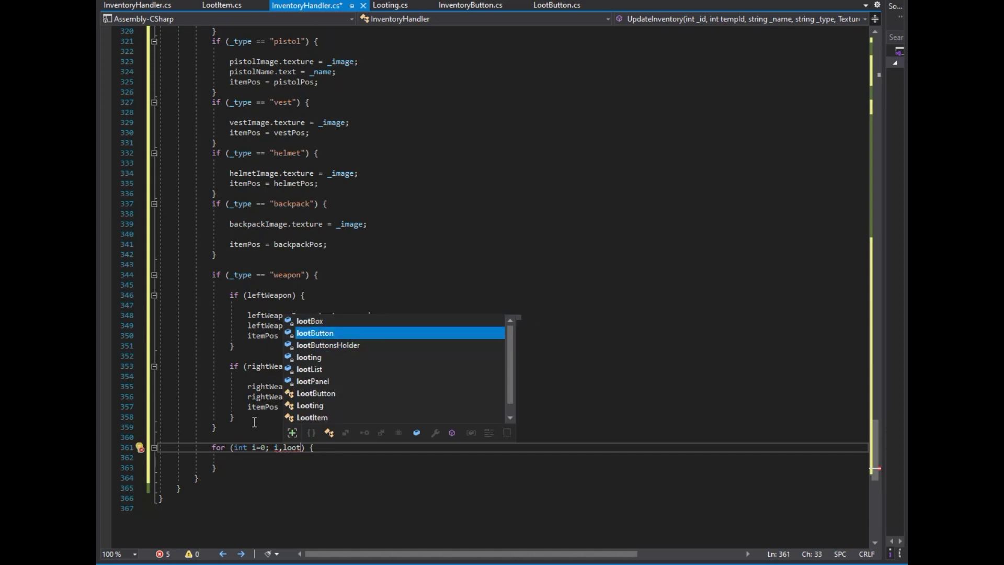
pyautogui.press('Down')
pyautogui.press('Down')
pyautogui.press('Down')
pyautogui.press('BackSpace')
pyautogui.press('BackSpace')
pyautogui.press('BackSpace')
pyautogui.press('BackSpace')
pyautogui.press('BackSpace')
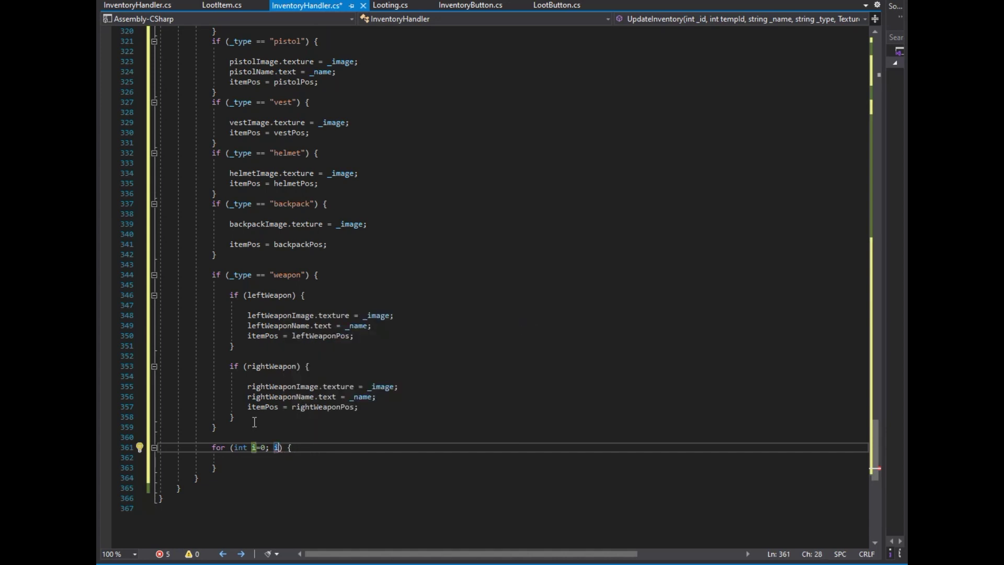
# Undo the half-written for loop over lootItems and scroll up to the field declarations.
pyautogui.write('< loot')
pyautogui.hotkey('ctrl', 'z')
pyautogui.hotkey('ctrl', 'z')
pyautogui.hotkey('ctrl', 'z')
pyautogui.moveTo(877, 428); pyautogui.dragTo(872, 84)
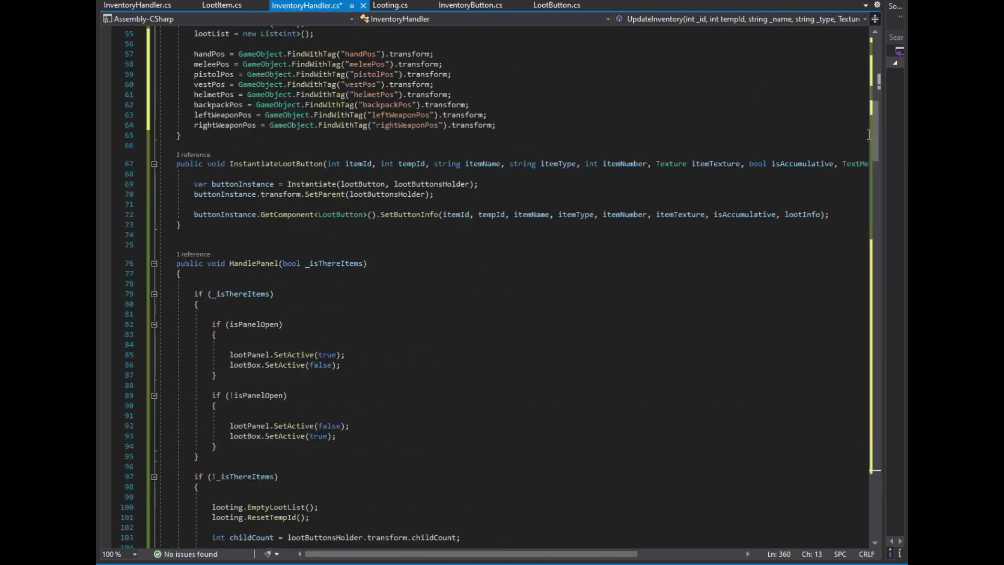
# Declare [SerializeField] public GameObject[] lootItems; below the weapon flags.
pyautogui.click(365, 303)
pyautogui.press('Return')
pyautogui.press('Return')
pyautogui.press('Up')
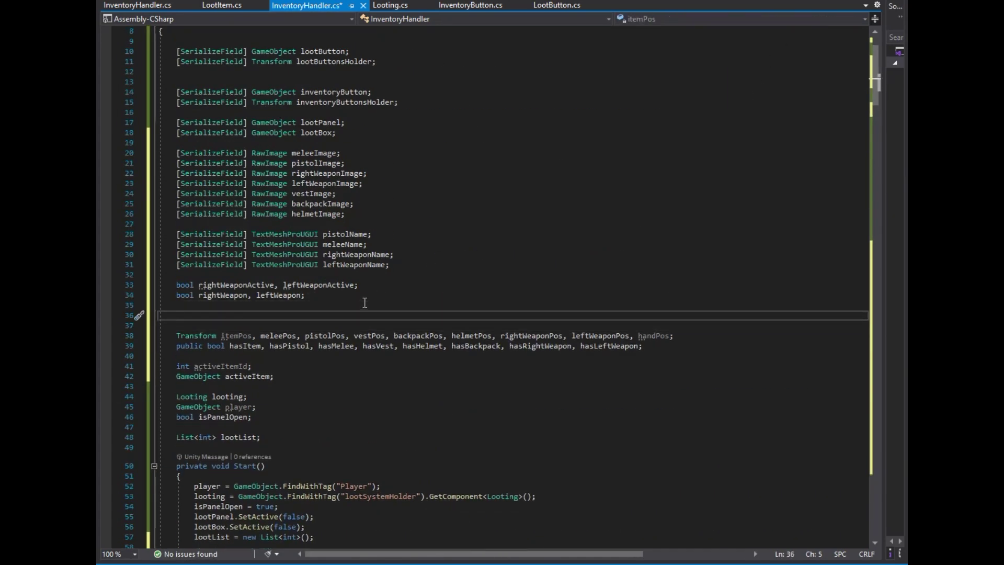
pyautogui.write('Serializ')
pyautogui.press('Tab')
pyautogui.write('] public GameObject[] ')
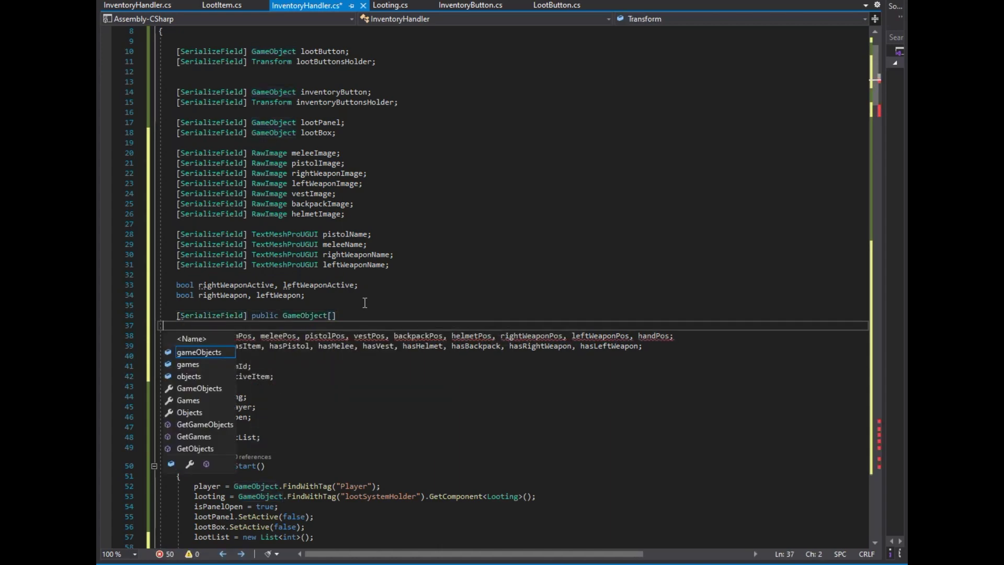
pyautogui.write('l')
pyautogui.write('ootItems;')
# Move the insertion point to the end of the weapon branch.
pyautogui.scroll(-7, 340, 335)
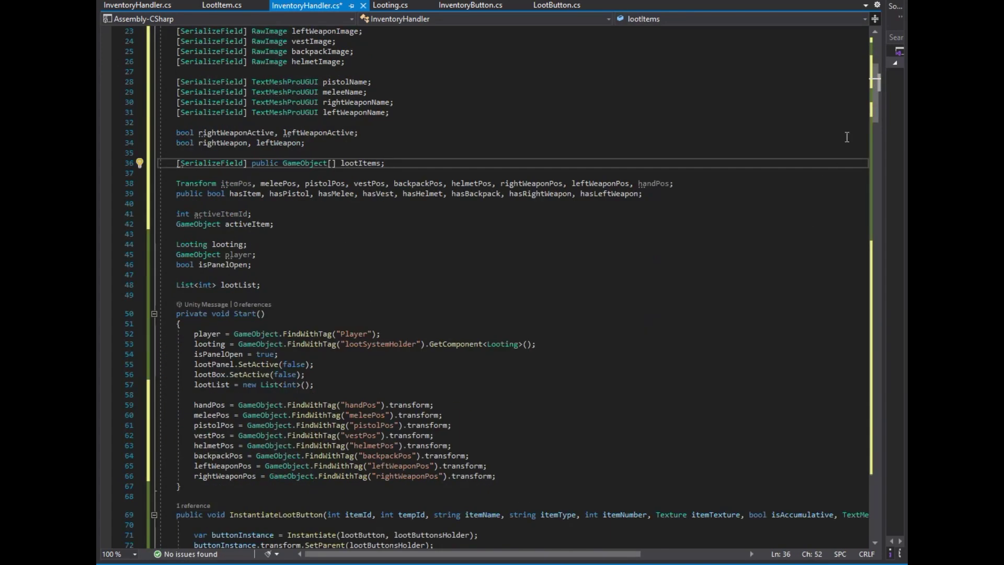
pyautogui.scroll(-20, 330, 350)
pyautogui.scroll(-15, 319, 365)
pyautogui.click(215, 316)
pyautogui.click(307, 327)
# Start a for loop over lootItems.Length that stores each item's LootItem _ID in itemId.
pyautogui.press('Return')
pyautogui.write('for () {')
pyautogui.press('Return')
pyautogui.press('Up')
pyautogui.press('Right')
pyautogui.write('int i=0;')
pyautogui.write('ootItems.leng')
pyautogui.write('i++')
pyautogui.press('Down')
pyautogui.press('Return')
pyautogui.write('int item')
pyautogui.write('lootItems')
pyautogui.write('.get<')
pyautogui.write('LootI')
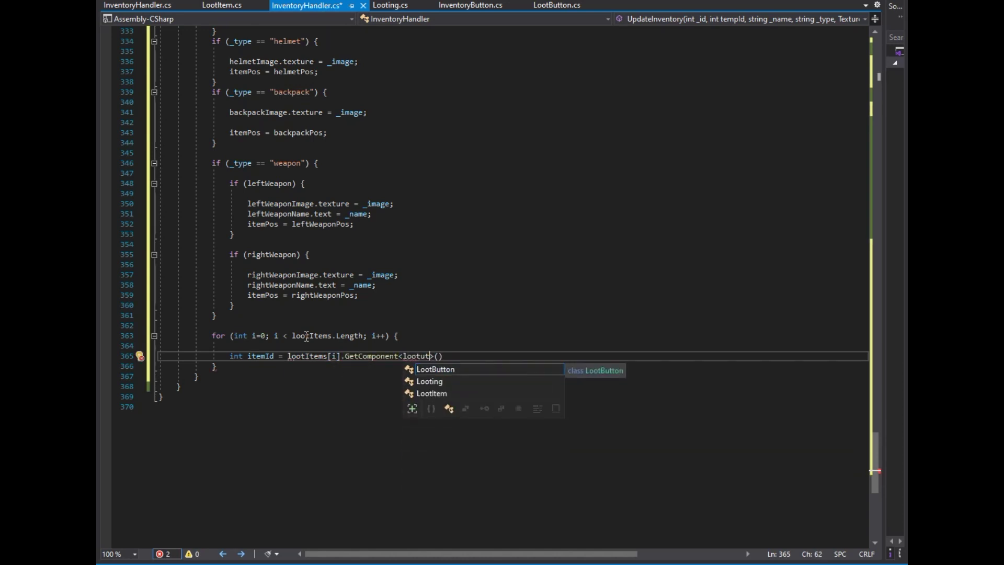
pyautogui.press('Tab')
pyautogui.write('._ID;')
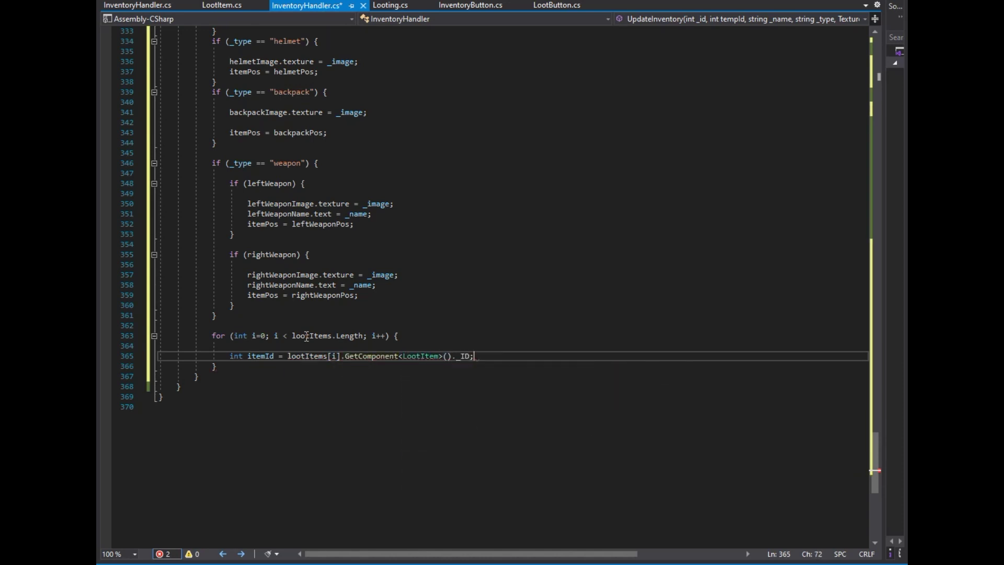
# Add an if itemId == activeItemId branch that instantiates lootItems[i] as instance.
pyautogui.press('Return')
pyautogui.write('if () {')
pyautogui.press('Return')
pyautogui.press('Up')
pyautogui.write('itemId == active')
pyautogui.press('Down')
pyautogui.press('Tab')
pyautogui.press('Down')
pyautogui.press('Return')
pyautogui.write('var instance = Inst')
pyautogui.press('Tab')
pyautogui.press('Left')
pyautogui.press('Left')
pyautogui.write('lootItems[')
# Position the instance at the player's position plus (0, 0.01f, 0).
pyautogui.press('Return')
pyautogui.write('ins')
pyautogui.press('Tab')
pyautogui.write('.trans.pos = player.transform.position ')
pyautogui.write('Vector3();')
pyautogui.write(', 0.0')
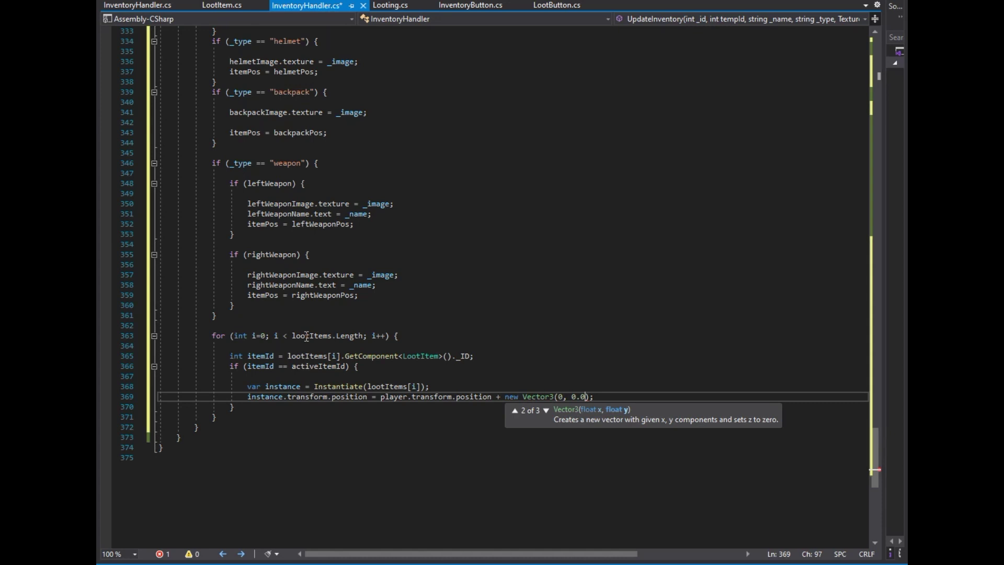
pyautogui.press('End')
# Unparent the instance with SetParent(null) and set its tag to "loot".
pyautogui.press('Return')
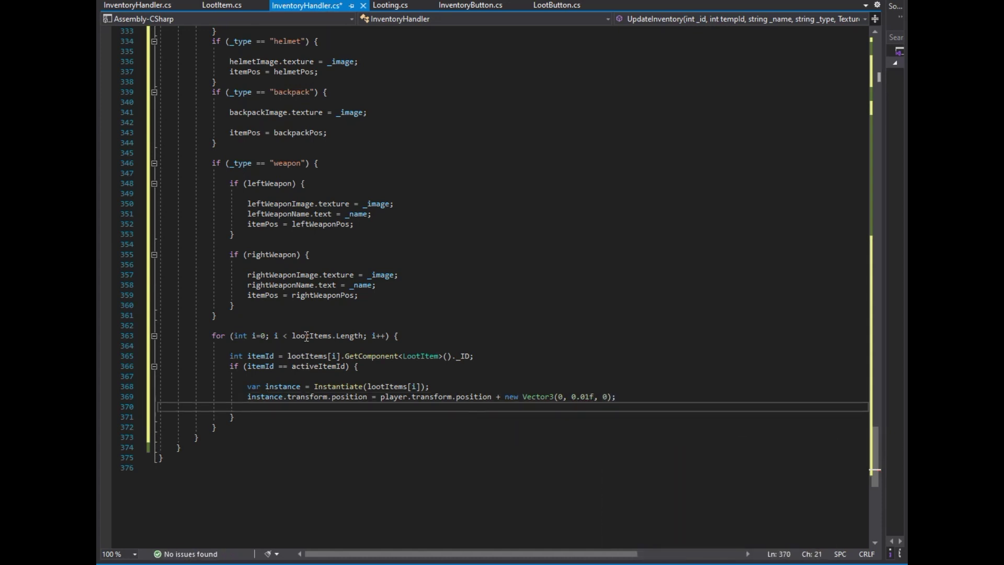
pyautogui.write('instance.transform.')
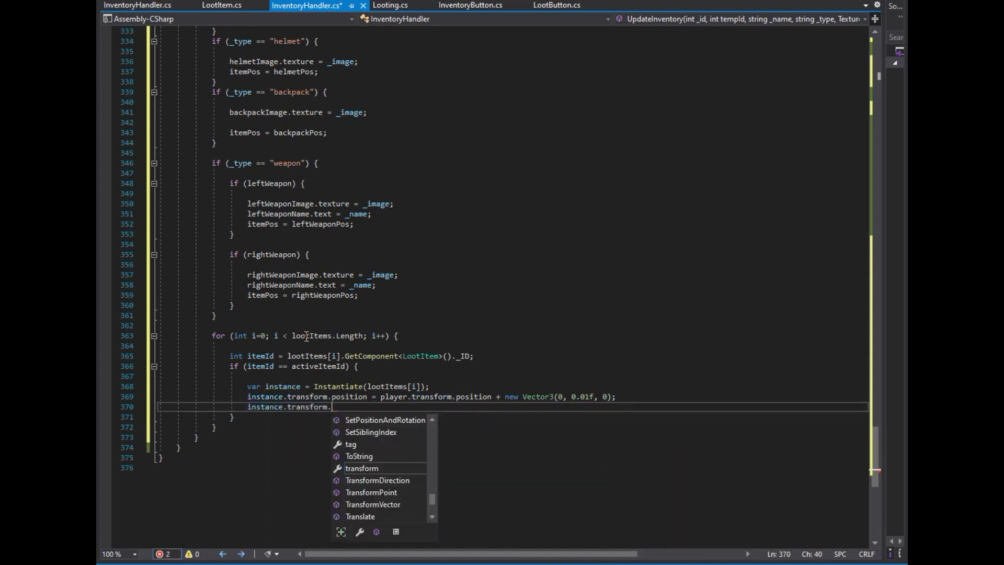
pyautogui.write('setpa(null);')
pyautogui.press('Return')
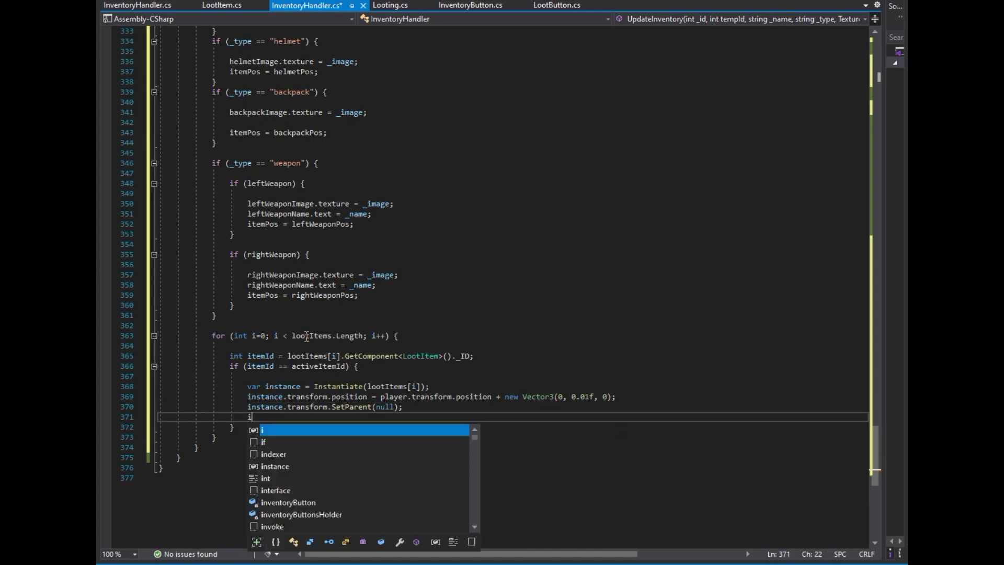
pyautogui.write('ins')
pyautogui.press('Tab')
pyautogui.write('.tag =')
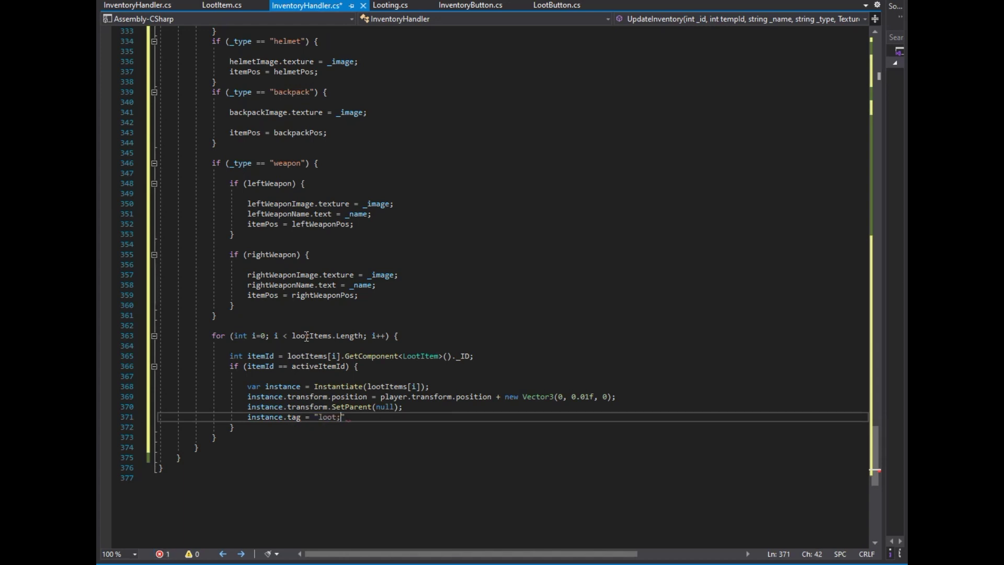
pyautogui.click(249, 437)
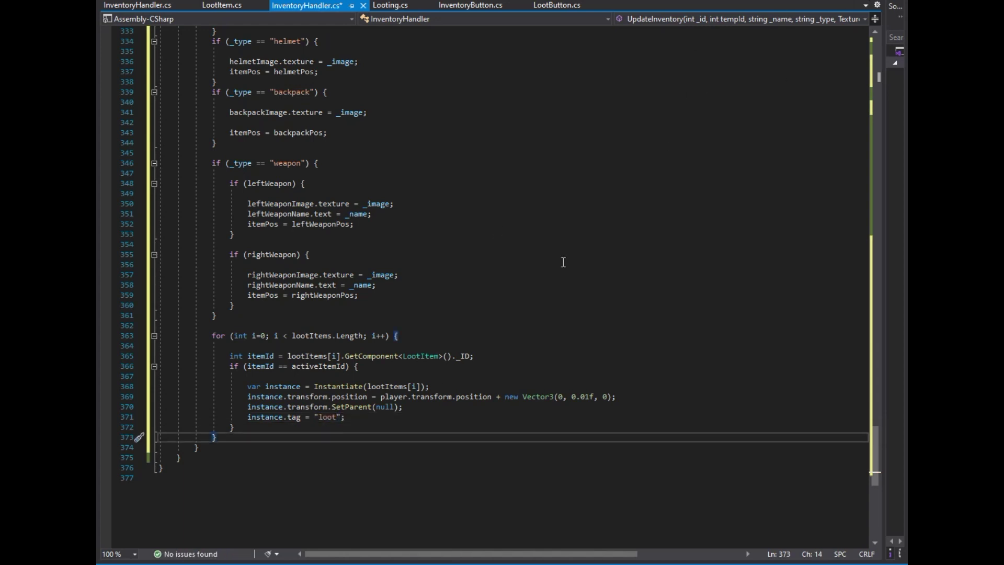
pyautogui.scroll(-2, 273, 395)
pyautogui.press('Return')
pyautogui.press('Return')
# Write a second for loop whose body reads each loot item's LootItem _ID into itemId.
pyautogui.write('for({')
pyautogui.press('Return')
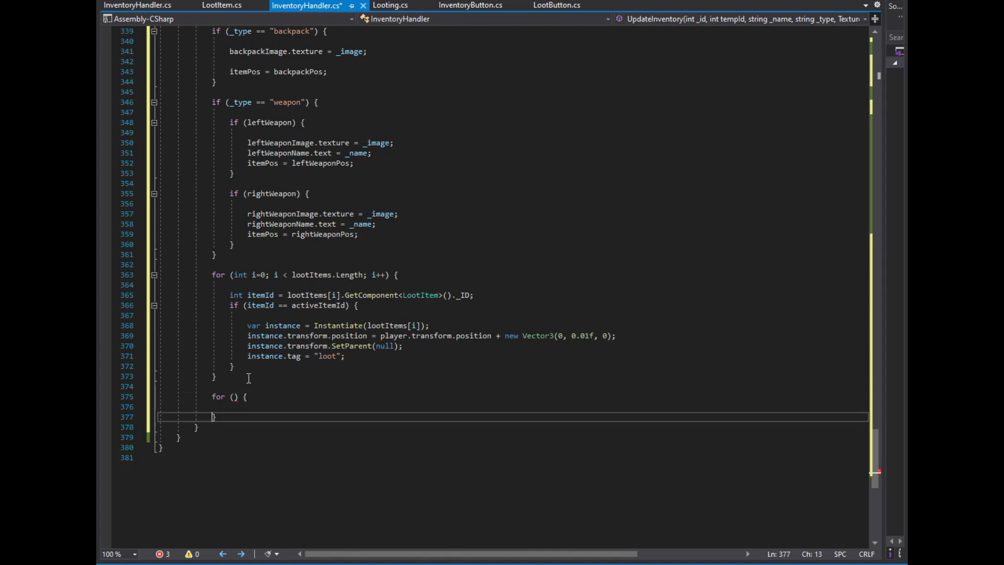
pyautogui.press('Up')
pyautogui.press('End')
pyautogui.press('Left')
pyautogui.press('Left')
pyautogui.press('Left')
pyautogui.write('int i = 0')
pyautogui.write('i < LootItem')
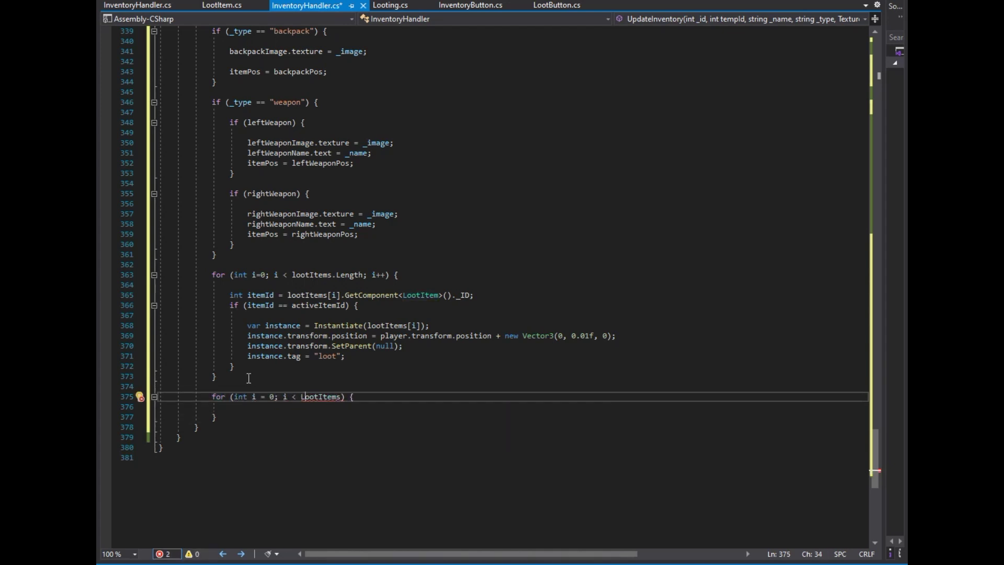
pyautogui.write('.leni++')
pyautogui.press('Down')
pyautogui.press('Return')
pyautogui.write('int itemId')
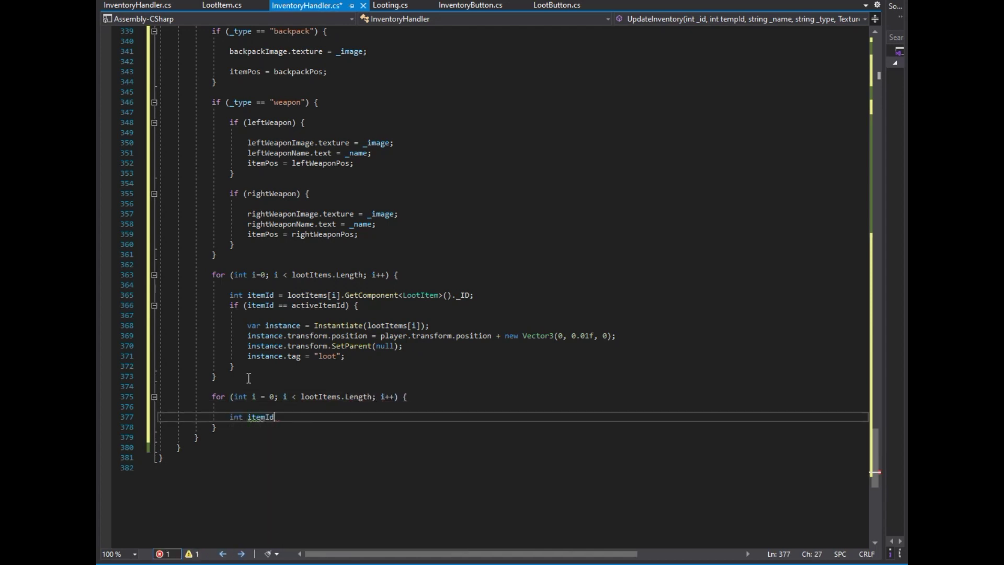
pyautogui.write('lootItems[')
pyautogui.write('i].getComp')
pyautogui.press('Tab')
pyautogui.write('LootItem>()._ID;')
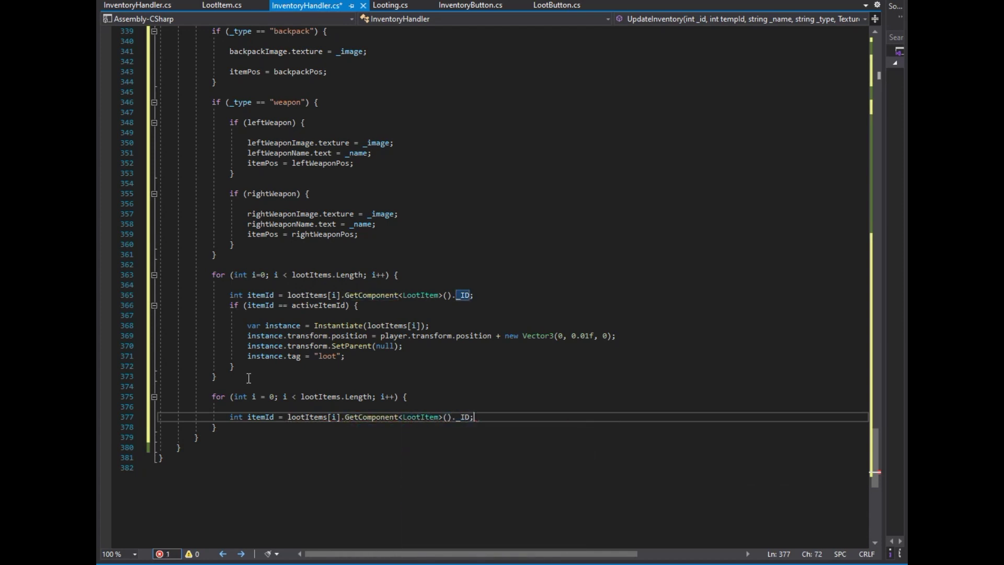
# Add an if itemId == _id branch that instantiates the loot item at itemPos.
pyautogui.press('Return')
pyautogui.write('if')
pyautogui.press('Tab')
pyautogui.press('Tab')
pyautogui.press('Delete')
pyautogui.write('itemId =')
pyautogui.press('Tab')
pyautogui.press('Down')
pyautogui.press('Return')
pyautogui.write('var itemInstance = instan')
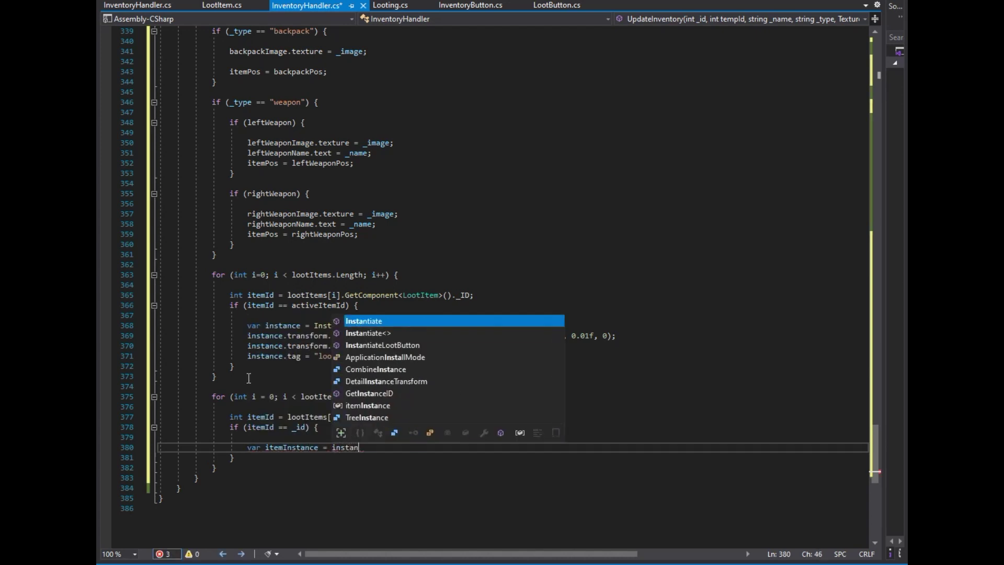
pyautogui.press('Tab')
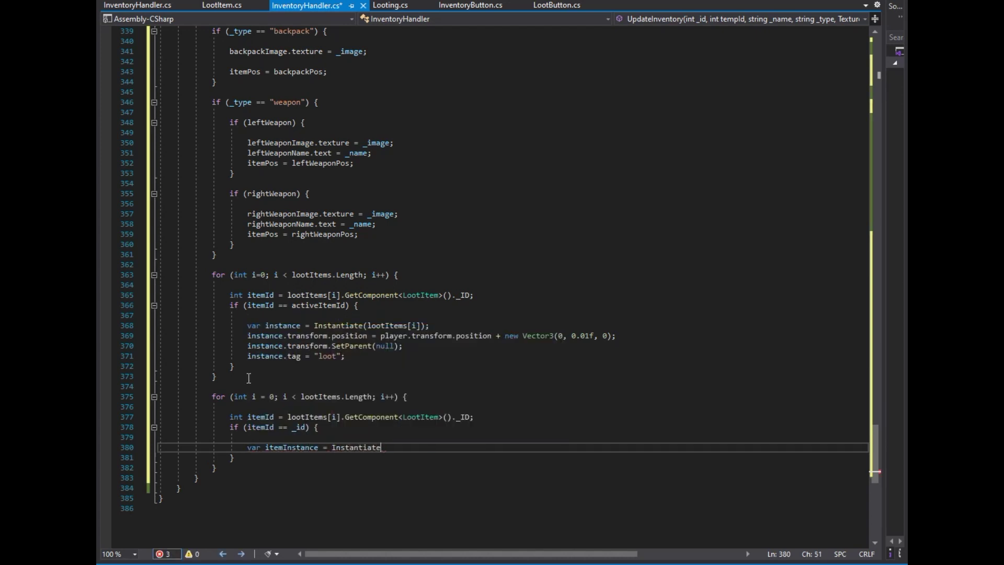
pyautogui.write('lootit')
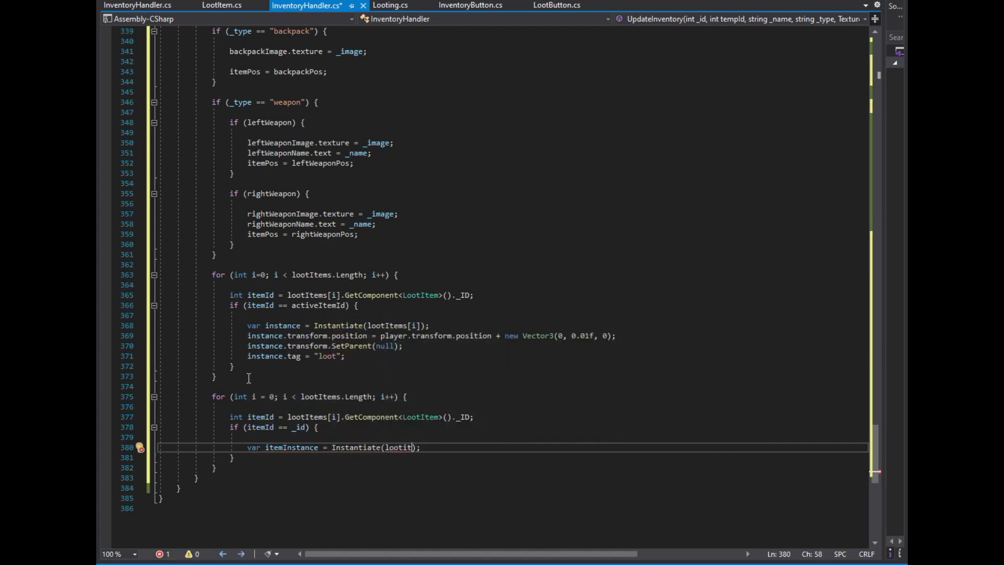
pyautogui.write(', item')
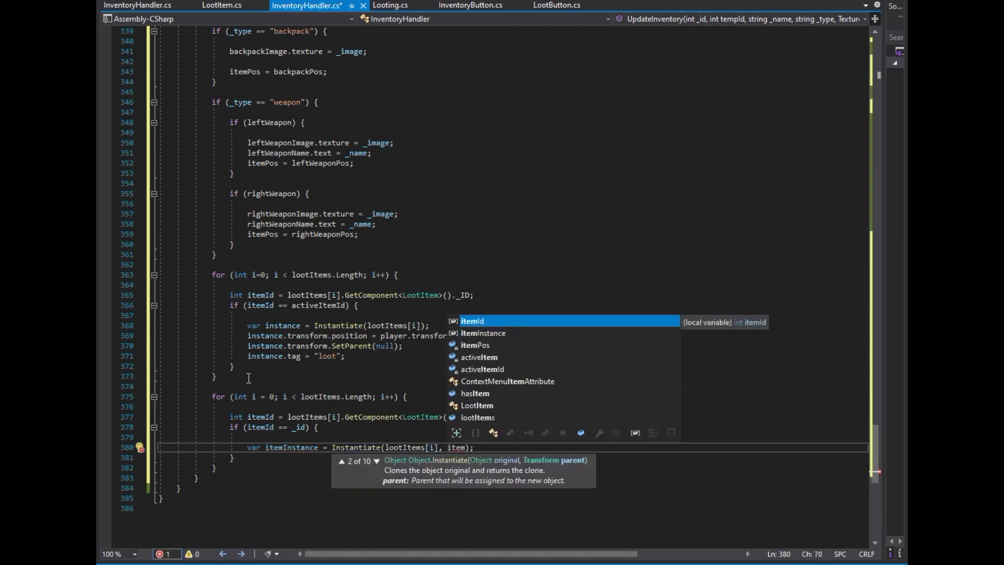
pyautogui.write('Pos')
pyautogui.press('Return')
# Parent itemInstance to itemPos, set its position to itemPos.position, then begin an empty if block.
pyautogui.write('itemI.transform.setpa()itemPos')
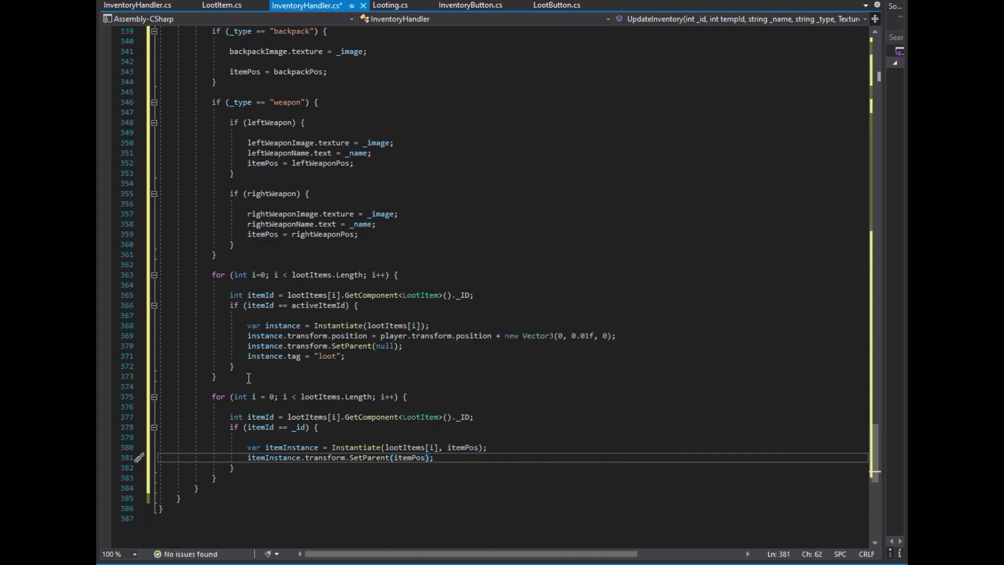
pyautogui.press('Return')
pyautogui.write('itemI')
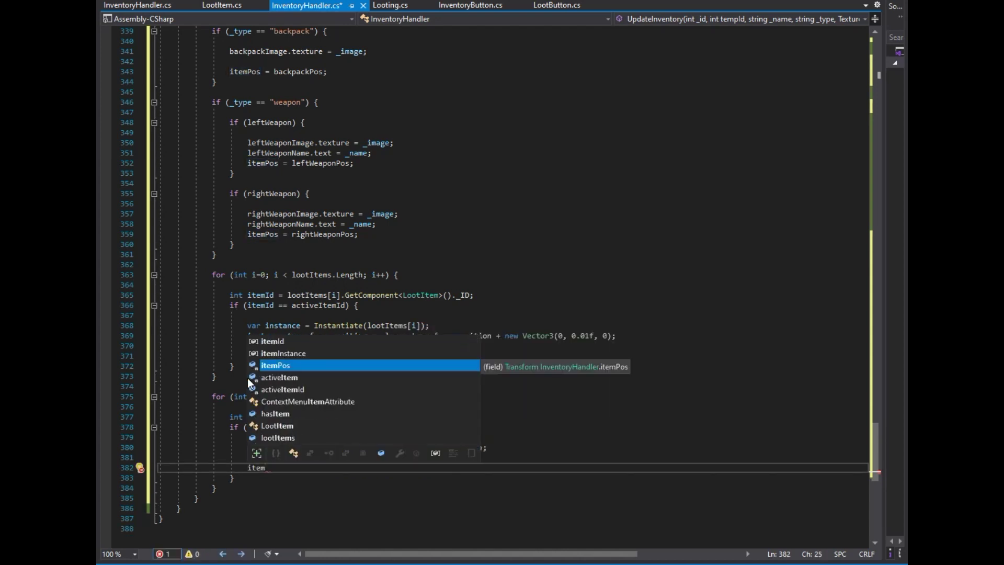
pyautogui.press('Tab')
pyautogui.write('.transform.position')
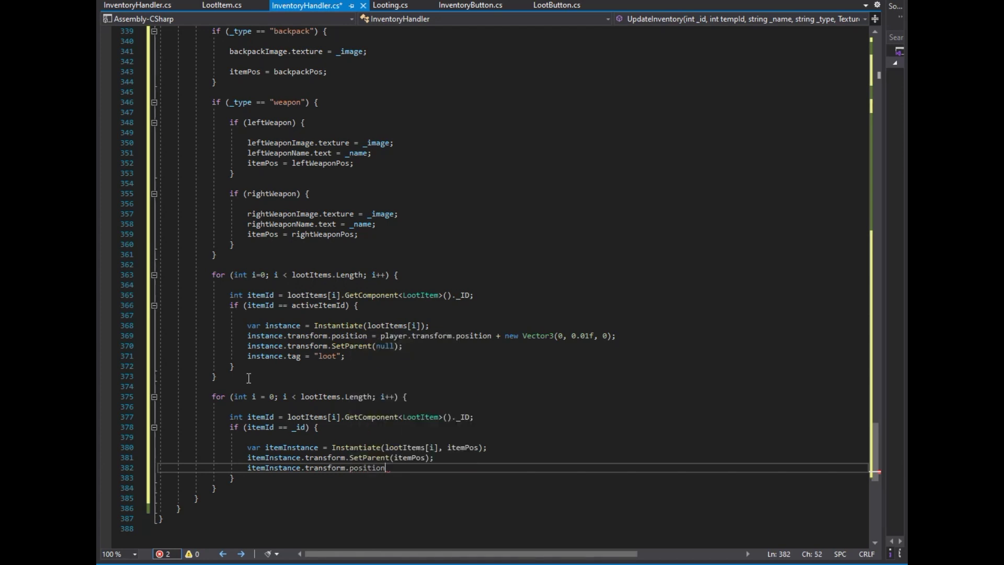
pyautogui.write(' = itemPos.posiy')
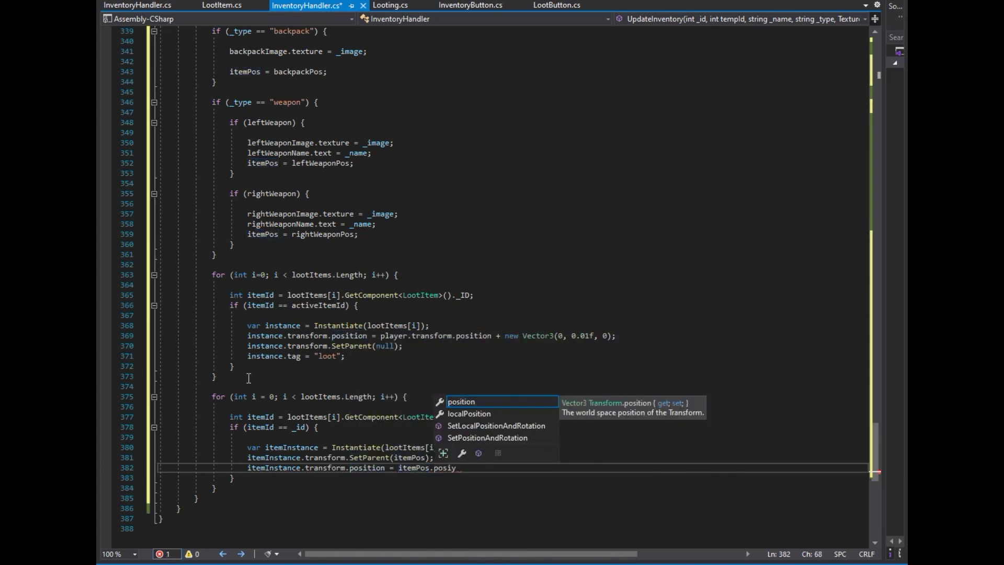
pyautogui.press('BackSpace')
pyautogui.press('BackSpace')
pyautogui.write('ition')
pyautogui.press('Return')
pyautogui.press('Return')
pyautogui.scroll(-6, 396, 327)
pyautogui.write('if () {')
pyautogui.press('Return')
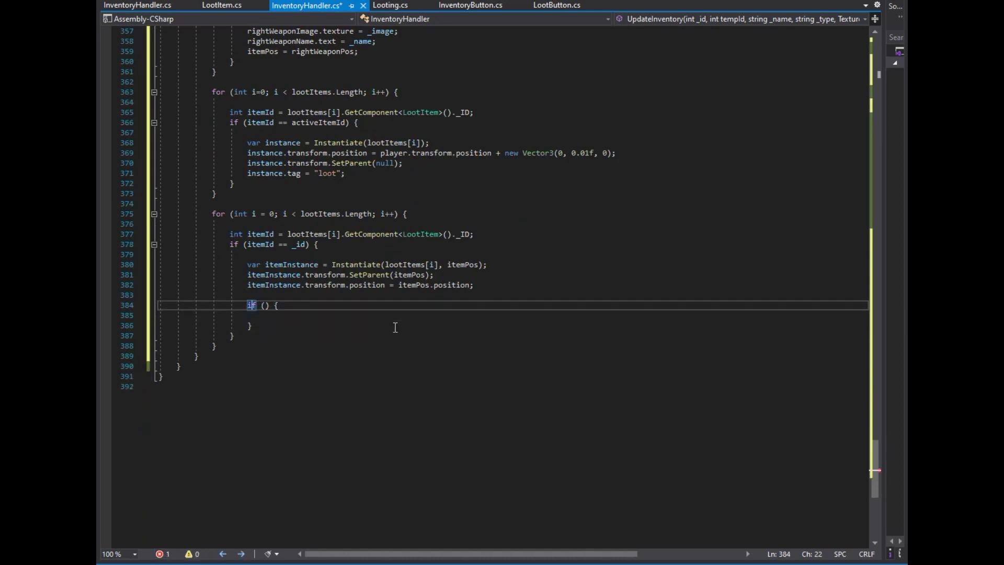
# Write the if (_type == "melee") block that tags itemInstance as activeMelee.
pyautogui.press('Tab')
pyautogui.write('== "melee')
pyautogui.press('Down')
pyautogui.press('Return')
pyautogui.write('itemInstance.tag = "activ')
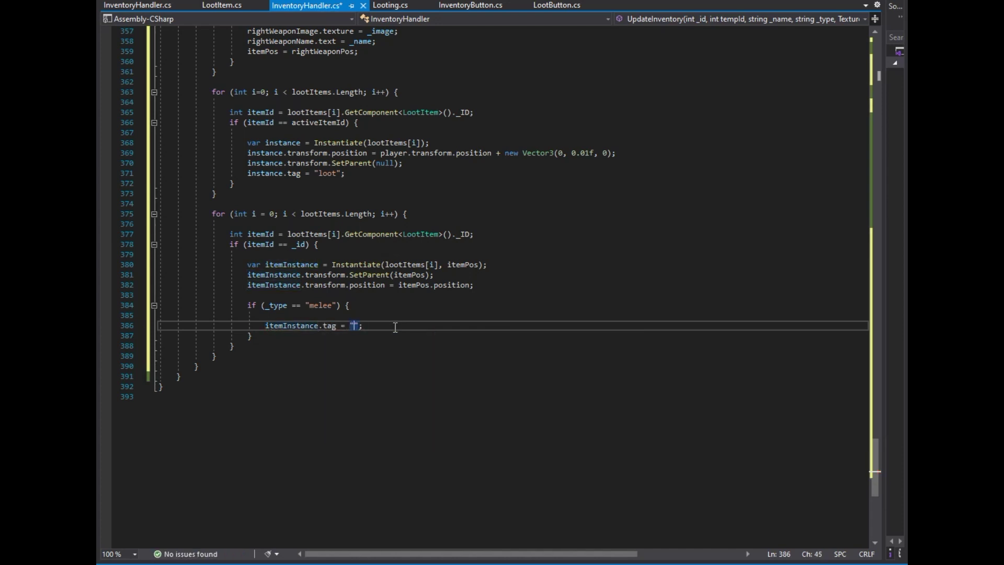
pyautogui.write('eMe')
pyautogui.press('Down')
# Duplicate the melee block as a pistol case tagged activePistol.
pyautogui.press('End')
pyautogui.hotkey('shift', 'Up')
pyautogui.hotkey('shift', 'Up')
pyautogui.hotkey('shift', 'Up')
pyautogui.hotkey('shift', 'Home')
pyautogui.hotkey('ctrl', 'c')
pyautogui.hotkey('ctrl', 'v')
pyautogui.press('Up')
pyautogui.press('Up')
pyautogui.press('Up')
pyautogui.press('End')
pyautogui.hotkey('shift', 'Right')
pyautogui.hotkey('shift', 'Right')
pyautogui.hotkey('shift', 'Right')
pyautogui.write('pistol')
pyautogui.press('Delete')
pyautogui.press('Delete')
pyautogui.press('Down')
pyautogui.press('Down')
pyautogui.press('End')
pyautogui.press('Left')
pyautogui.press('Left')
pyautogui.press('BackSpace')
pyautogui.press('BackSpace')
pyautogui.press('BackSpace')
pyautogui.write('P')
# Duplicate the pistol block as a vest case tagged activeVest.
pyautogui.press('Down')
pyautogui.press('End')
pyautogui.hotkey('shift', 'Up')
pyautogui.hotkey('shift', 'Up')
pyautogui.hotkey('shift', 'Up')
pyautogui.hotkey('shift', 'Home')
pyautogui.hotkey('ctrl', 'c')
pyautogui.hotkey('ctrl', 'v')
pyautogui.press('Up')
pyautogui.press('Up')
pyautogui.press('Up')
pyautogui.press('End')
pyautogui.press('Left')
pyautogui.press('Left')
pyautogui.press('Left')
pyautogui.hotkey('shift', 'Left')
pyautogui.hotkey('shift', 'Left')
pyautogui.hotkey('shift', 'Left')
pyautogui.write('vest')
pyautogui.press('Down')
pyautogui.press('Down')
pyautogui.press('End')
pyautogui.press('Left')
pyautogui.press('Left')
pyautogui.hotkey('shift', 'Left')
pyautogui.hotkey('shift', 'Left')
pyautogui.hotkey('shift', 'Left')
pyautogui.write('Vest')
# Duplicate the vest block as a helmet case tagged activeHelmet.
pyautogui.press('Down')
pyautogui.press('End')
pyautogui.hotkey('shift', 'Up')
pyautogui.hotkey('shift', 'Up')
pyautogui.hotkey('shift', 'Up')
pyautogui.hotkey('shift', 'Home')
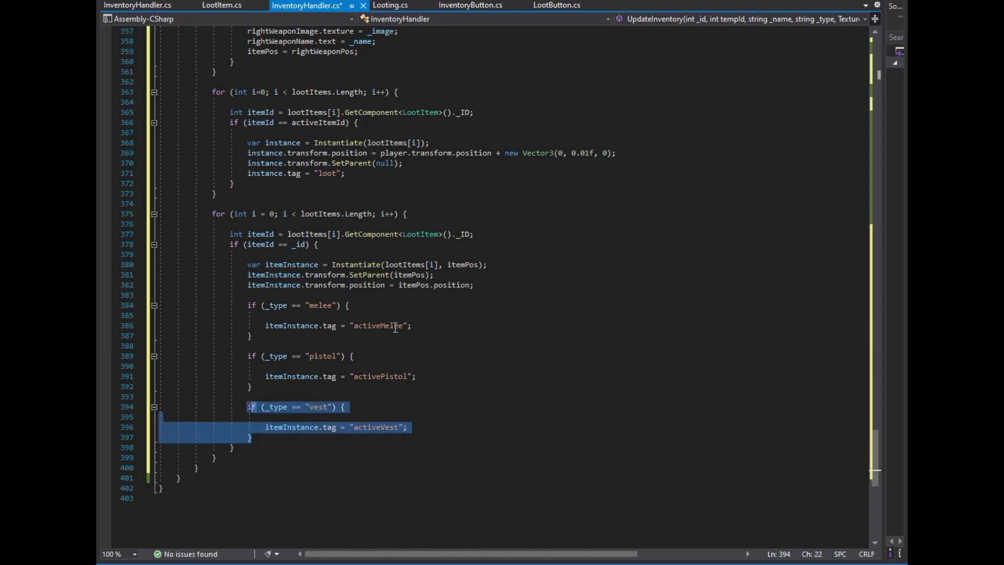
pyautogui.hotkey('ctrl', 'c')
pyautogui.press('Right')
pyautogui.press('Return')
pyautogui.press('Return')
pyautogui.hotkey('ctrl', 'v')
pyautogui.press('Up')
pyautogui.press('Up')
pyautogui.press('Up')
pyautogui.press('End')
pyautogui.press('Left')
pyautogui.press('Left')
pyautogui.press('Left')
pyautogui.hotkey('shift', 'Left')
pyautogui.hotkey('shift', 'Left')
pyautogui.hotkey('shift', 'Left')
pyautogui.write('helmet')
pyautogui.press('Down')
pyautogui.press('Down')
pyautogui.press('End')
pyautogui.press('Left')
pyautogui.press('Left')
pyautogui.press('Left')
# Duplicate the helmet block as a backpack case tagged activeBackpack.
pyautogui.press('Down')
pyautogui.press('End')
pyautogui.hotkey('shift', 'Up')
pyautogui.hotkey('shift', 'Up')
pyautogui.hotkey('shift', 'Up')
pyautogui.hotkey('shift', 'Home')
pyautogui.hotkey('ctrl', 'c')
pyautogui.press('Right')
pyautogui.press('Return')
pyautogui.press('Return')
pyautogui.hotkey('ctrl', 'v')
pyautogui.press('Up')
pyautogui.press('Up')
pyautogui.press('Up')
pyautogui.press('End')
pyautogui.press('Left')
pyautogui.press('Left')
pyautogui.press('Left')
pyautogui.hotkey('shift', 'Right')
pyautogui.hotkey('shift', 'Right')
pyautogui.hotkey('shift', 'Right')
pyautogui.hotkey('shift', 'Right')
pyautogui.hotkey('shift', 'Right')
pyautogui.hotkey('shift', 'Right')
pyautogui.write('ba')
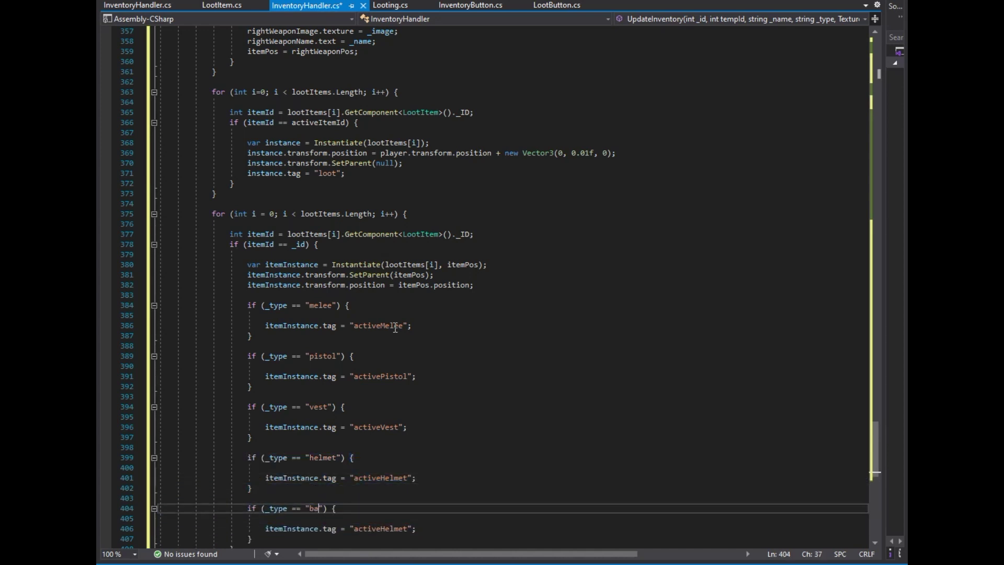
pyautogui.scroll(-5, 395, 328)
pyautogui.scroll(-1, 396, 328)
pyautogui.press('Down')
pyautogui.press('Down')
pyautogui.hotkey('shift', 'Right')
pyautogui.hotkey('shift', 'Right')
pyautogui.hotkey('shift', 'Right')
pyautogui.write('ba')
# Duplicate the backpack block as a weapon case containing a nested if (leftWeapon) block.
pyautogui.press('Down')
pyautogui.hotkey('shift', 'Up')
pyautogui.hotkey('shift', 'Up')
pyautogui.hotkey('shift', 'Up')
pyautogui.hotkey('ctrl', 'c')
pyautogui.hotkey('ctrl', 'v')
pyautogui.press('Right')
pyautogui.press('Right')
pyautogui.hotkey('ctrl', 'shift', 'Right')
pyautogui.write('wea')
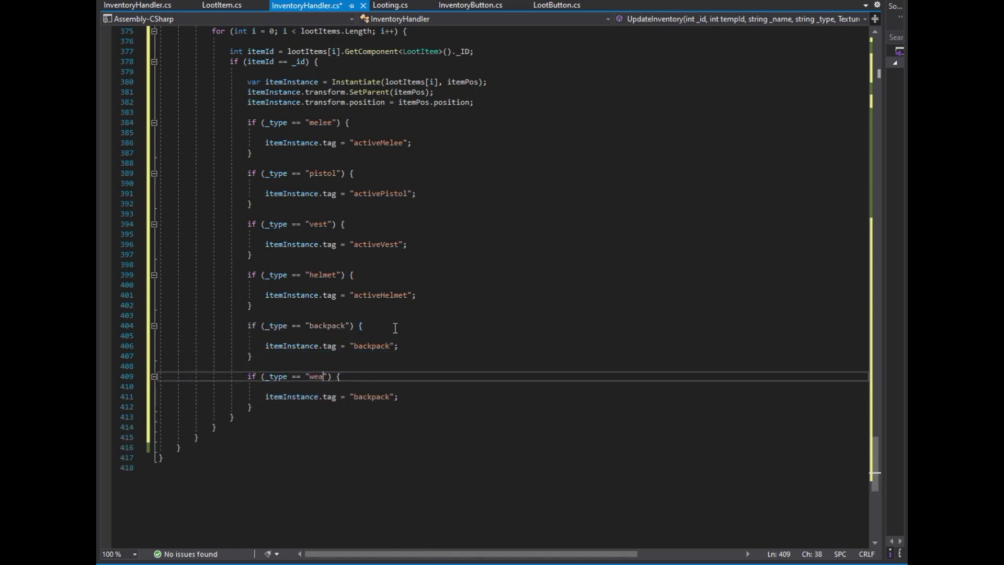
pyautogui.press('Down')
pyautogui.press('Return')
pyautogui.write('if () {')
pyautogui.press('Return')
pyautogui.press('Up')
pyautogui.write('leftWea')
pyautogui.press('Tab')
# Move the weapon case's tag line into the leftWeapon block and tag it activeLeftWeapon.
pyautogui.press('Down')
pyautogui.press('Down')
pyautogui.press('Down')
pyautogui.press('Home')
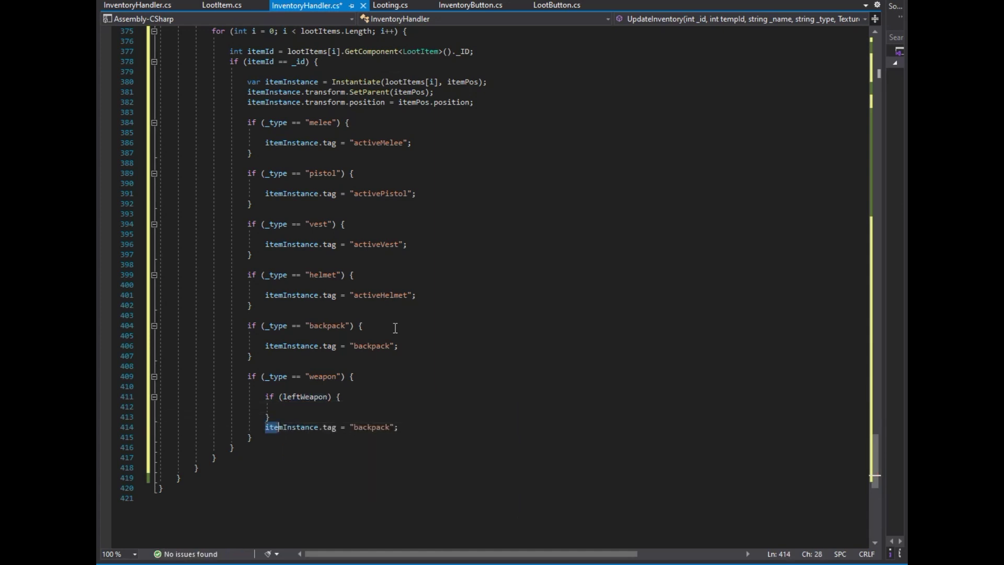
pyautogui.hotkey('ctrl', 'x')
pyautogui.press('Up')
pyautogui.press('Up')
pyautogui.hotkey('shift', 'Left')
pyautogui.hotkey('shift', 'Left')
pyautogui.hotkey('shift', 'Left')
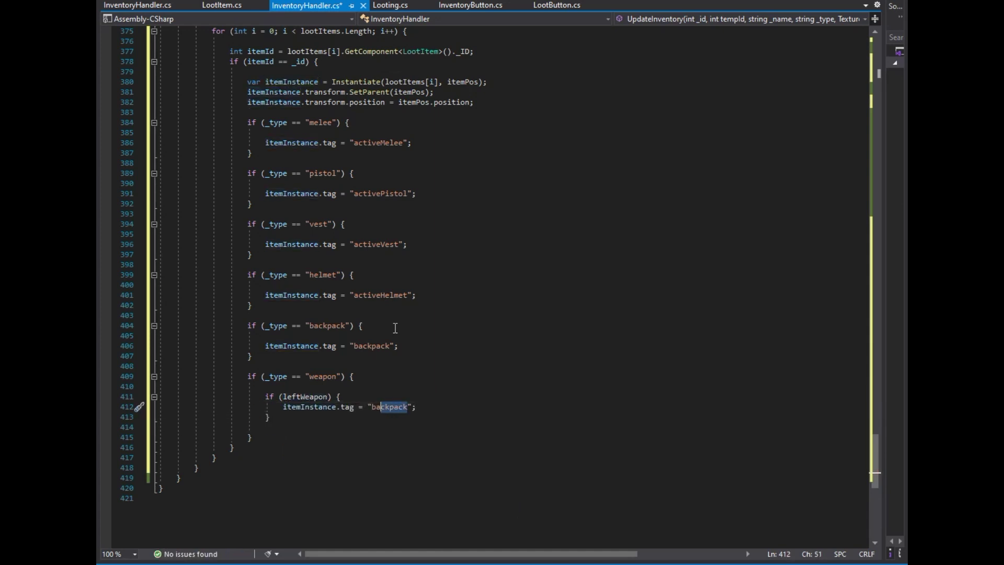
pyautogui.write('activeLeft')
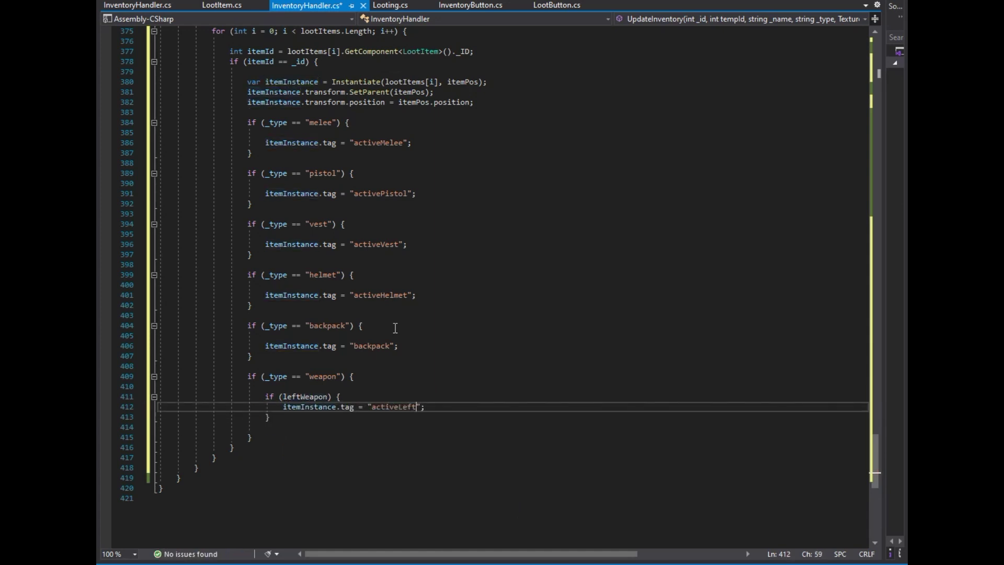
pyautogui.press('Up')
pyautogui.press('Up')
pyautogui.press('Up')
pyautogui.press('Left')
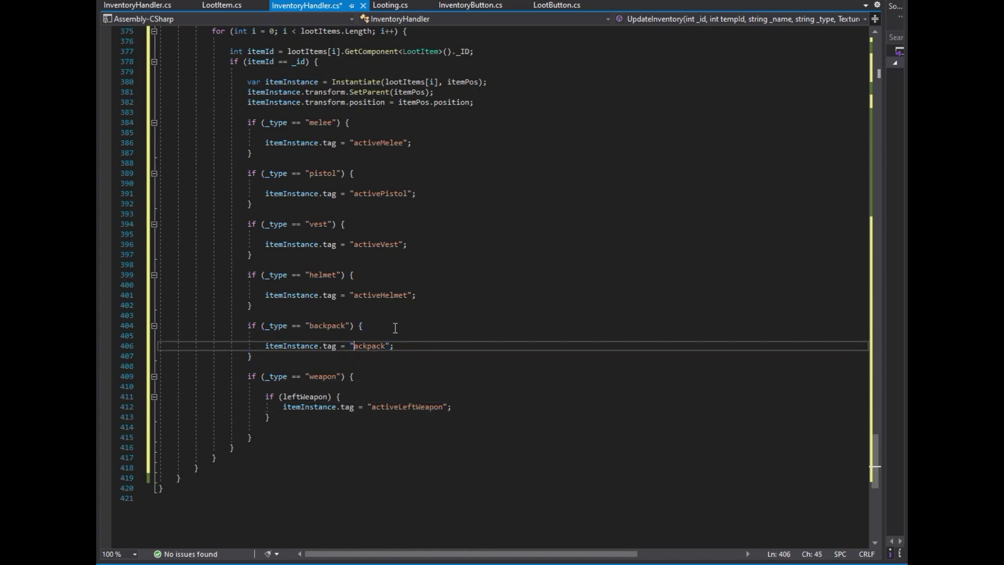
pyautogui.write('eB')
# Duplicate the leftWeapon block as a rightWeapon case tagged activeRightWeapon.
pyautogui.press('Down')
pyautogui.press('Down')
pyautogui.press('Down')
pyautogui.hotkey('shift', 'Up')
pyautogui.hotkey('shift', 'Up')
pyautogui.hotkey('ctrl', 'd')
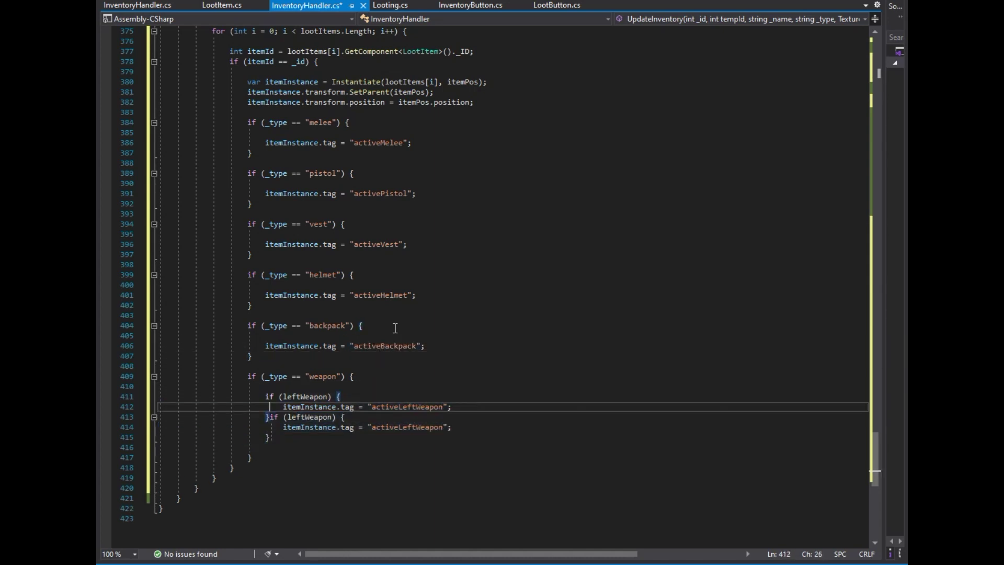
pyautogui.press('Return')
pyautogui.hotkey('ctrl', 'shift', 'Left')
pyautogui.write('right')
pyautogui.press('Escape')
pyautogui.press('Down')
pyautogui.press('End')
pyautogui.press('Left')
pyautogui.press('Left')
pyautogui.press('Left')
pyautogui.hotkey('shift', 'Left')
pyautogui.hotkey('shift', 'Left')
pyautogui.hotkey('shift', 'Left')
pyautogui.write('Ri')
pyautogui.scroll(20, 724, 208)
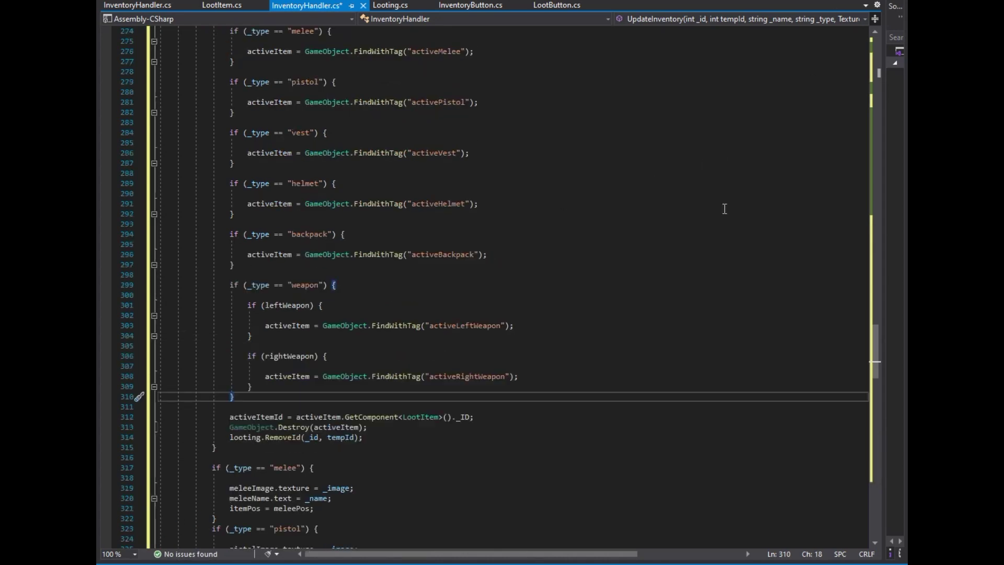
# Add the missing closing brace so the item-spawning loop is closed.
pyautogui.scroll(-10, 471, 235)
pyautogui.click(230, 236)
pyautogui.scroll(-11, 229, 236)
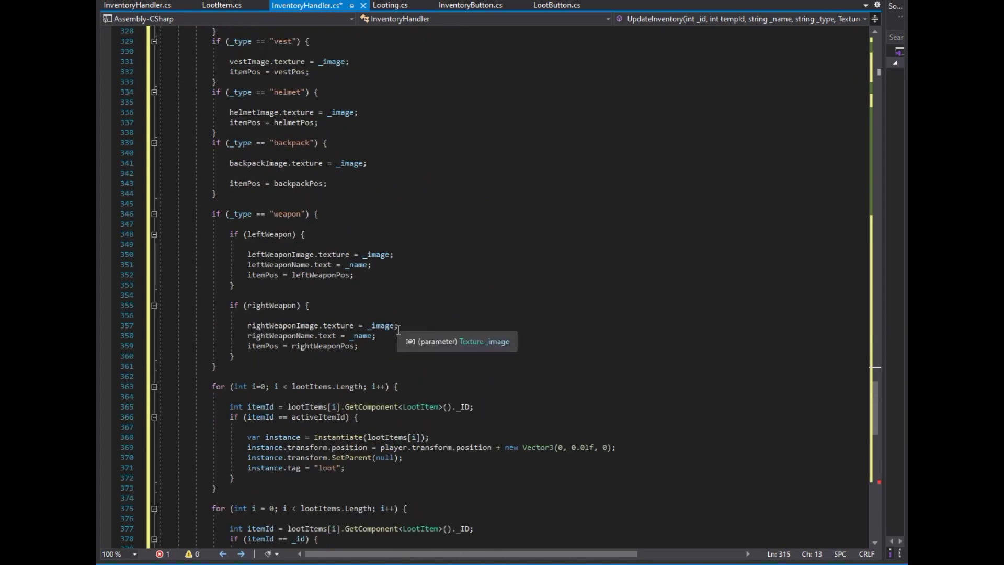
pyautogui.scroll(-20, 291, 336)
pyautogui.click(197, 314)
pyautogui.write('}')
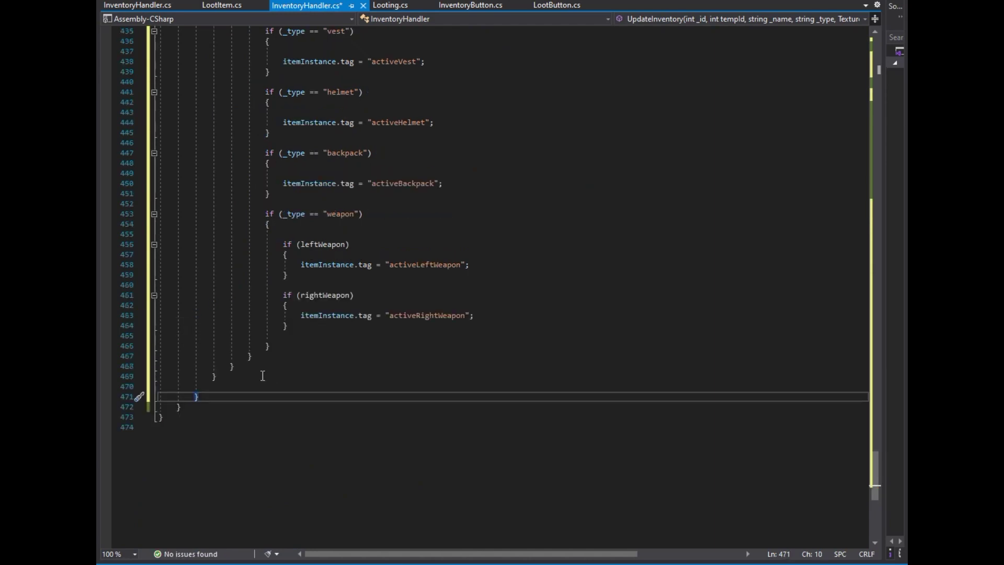
pyautogui.click(263, 376)
pyautogui.scroll(7, 558, 253)
pyautogui.scroll(20, 558, 253)
pyautogui.scroll(20, 558, 230)
pyautogui.scroll(7, 558, 224)
pyautogui.scroll(-11, 200, 280)
pyautogui.scroll(-18, 209, 293)
pyautogui.scroll(-15, 219, 309)
pyautogui.scroll(-14, 230, 325)
# Below the loop, add an if (!hasItem) block holding an empty if (_type == "melee") check.
pyautogui.click(230, 324)
pyautogui.press('Return')
pyautogui.press('Return')
pyautogui.write('i')
pyautogui.press('Tab')
pyautogui.write('ha')
pyautogui.press('Tab')
pyautogui.press('Down')
pyautogui.press('Return')
pyautogui.write('if()')
pyautogui.press('Right')
pyautogui.press('Right')
pyautogui.press('Right')
pyautogui.write('typeof ==')
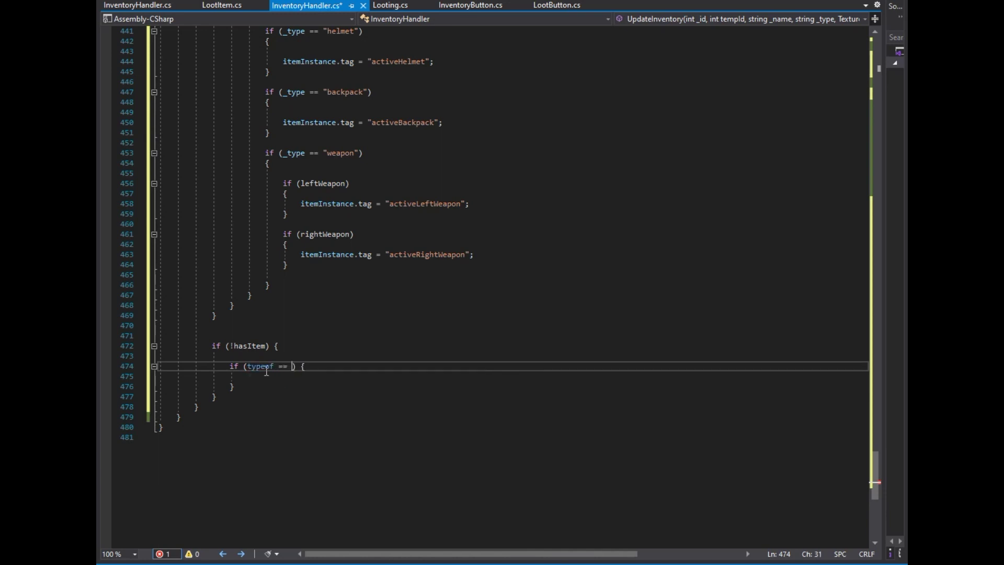
pyautogui.press('BackSpace')
pyautogui.write('_type')
pyautogui.press('Down')
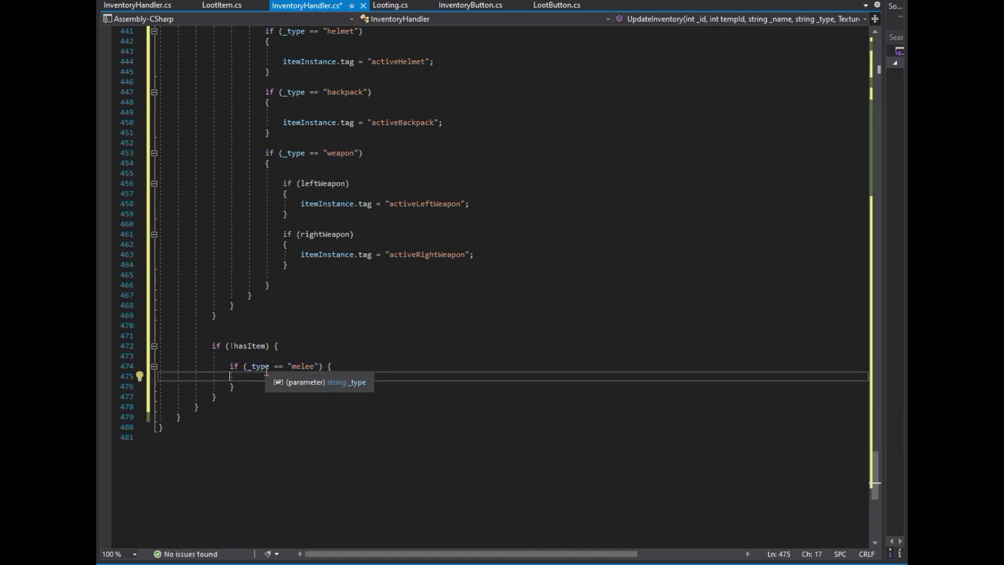
# Begin selecting the slot image assignment if statements higher up in the file.
pyautogui.scroll(4, 267, 372)
pyautogui.scroll(13, 270, 367)
pyautogui.scroll(16, 275, 358)
pyautogui.scroll(-6, 223, 331)
pyautogui.moveTo(238, 396); pyautogui.dragTo(266, 6)
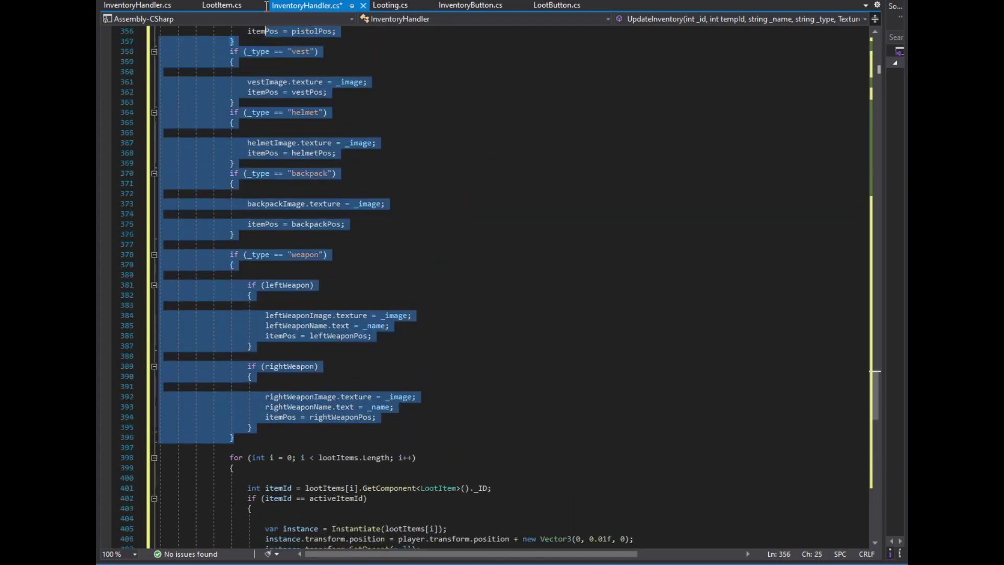
# Replace the placeholder melee check with the copied slot image assignment ifs.
pyautogui.moveTo(266, 6); pyautogui.dragTo(230, 92)
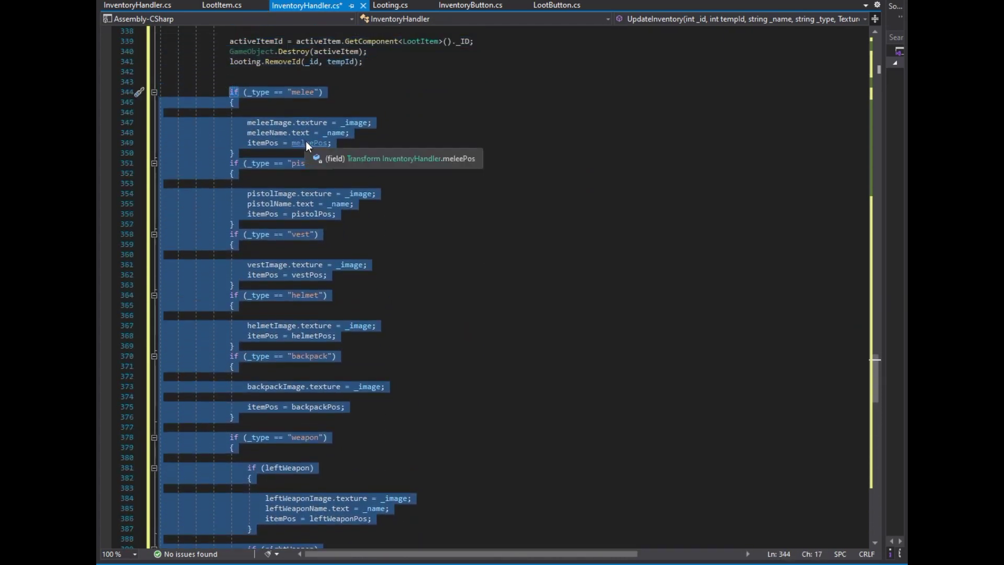
pyautogui.scroll(-20, 306, 141)
pyautogui.scroll(-11, 306, 141)
pyautogui.click(248, 334)
pyautogui.moveTo(247, 335); pyautogui.dragTo(231, 315)
pyautogui.hotkey('ctrl', 'v')
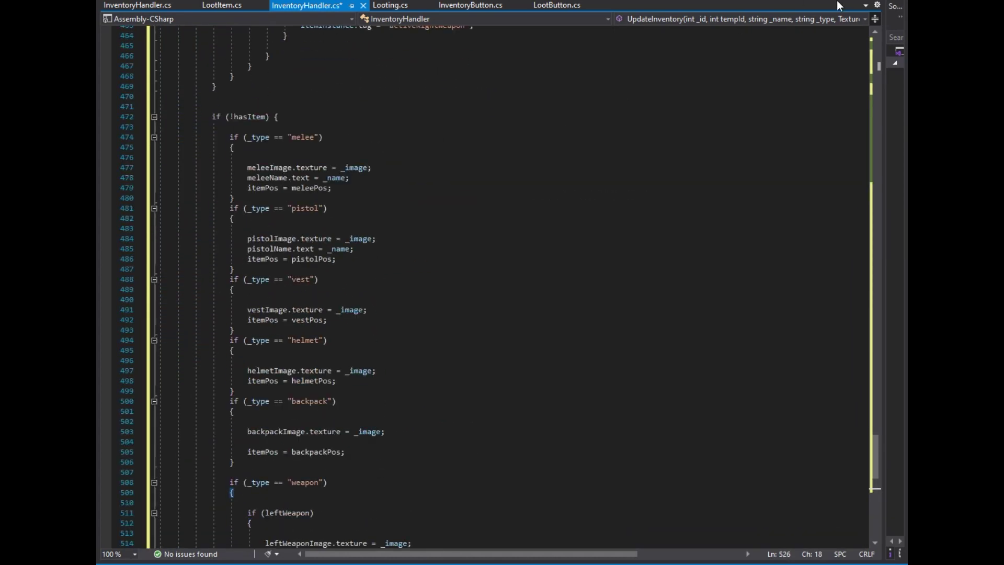
# Copy the item-spawning and tagging loop and paste it below the pasted slot assignments.
pyautogui.scroll(-8, 531, 352)
pyautogui.scroll(8, 561, 348)
pyautogui.scroll(20, 562, 350)
pyautogui.scroll(13, 561, 350)
pyautogui.scroll(13, 561, 350)
pyautogui.scroll(14, 561, 350)
pyautogui.scroll(13, 561, 349)
pyautogui.scroll(18, 562, 349)
pyautogui.scroll(15, 561, 350)
pyautogui.scroll(-8, 561, 350)
pyautogui.scroll(-20, 561, 349)
pyautogui.scroll(-20, 561, 349)
pyautogui.scroll(-18, 561, 349)
pyautogui.scroll(-9, 562, 350)
pyautogui.scroll(-7, 561, 350)
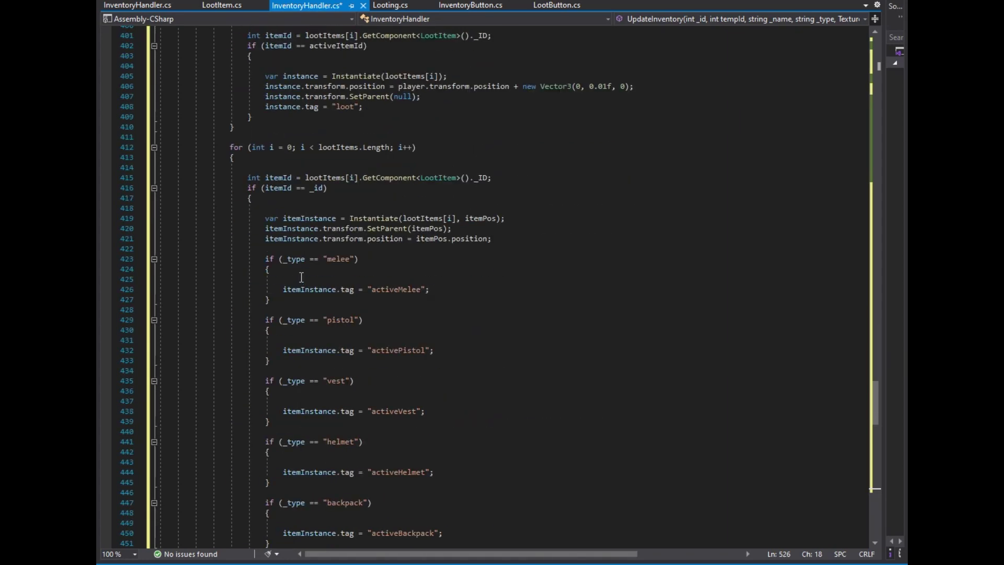
pyautogui.moveTo(235, 158)
pyautogui.mouseDown()
pyautogui.moveTo(251, 166)
pyautogui.moveTo(390, 552)
pyautogui.mouseUp()
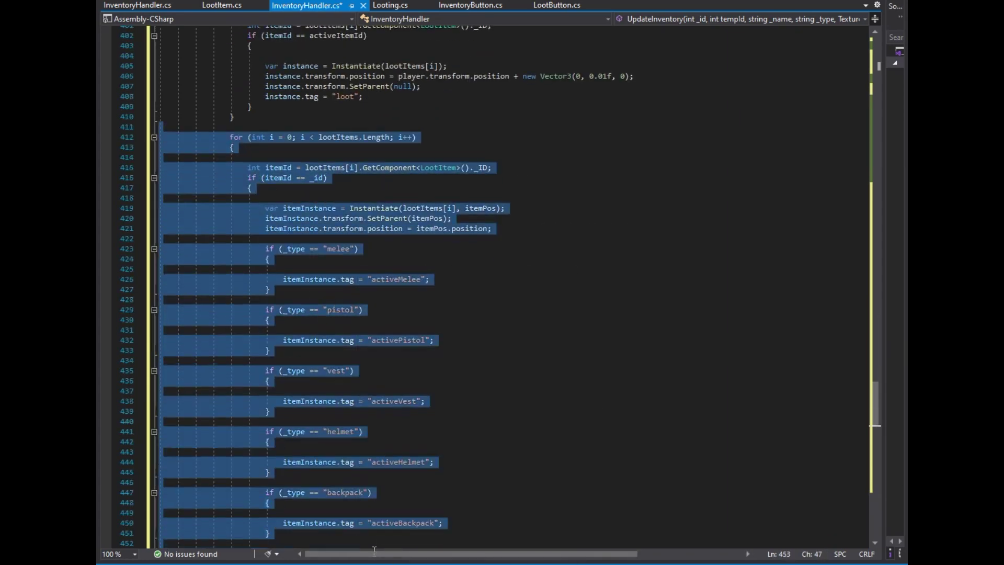
pyautogui.moveTo(390, 552); pyautogui.dragTo(329, 459)
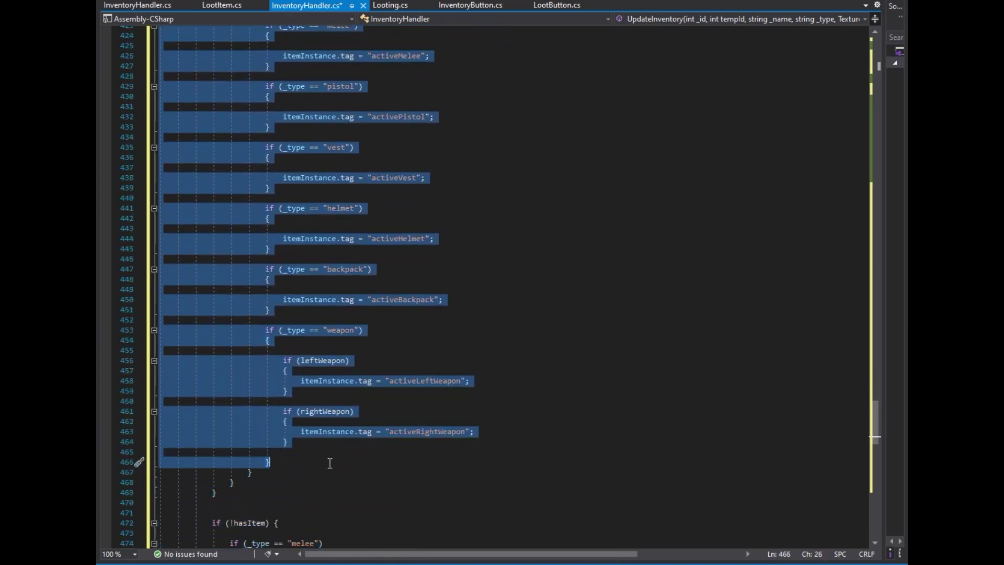
pyautogui.scroll(8, 330, 471)
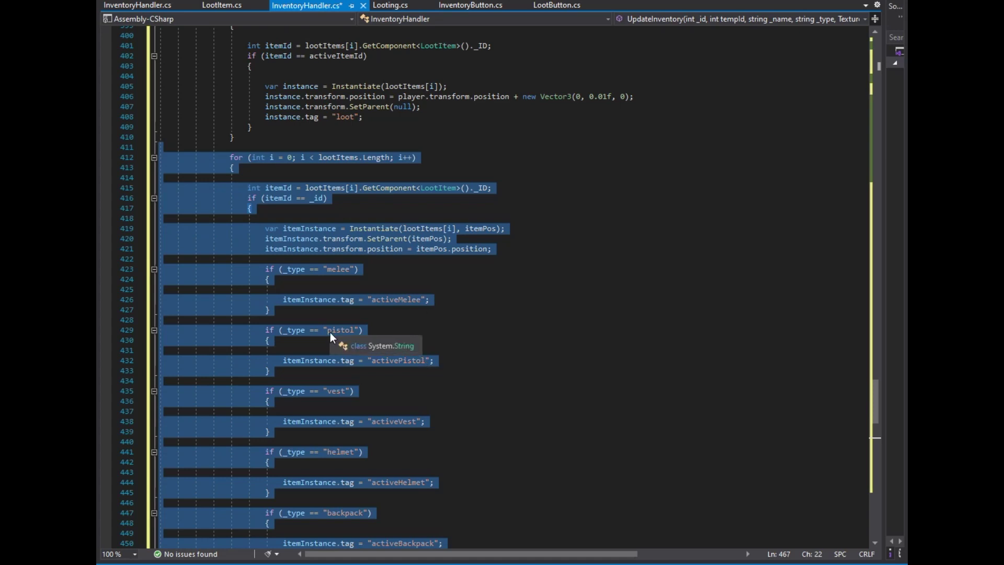
pyautogui.scroll(-9, 331, 332)
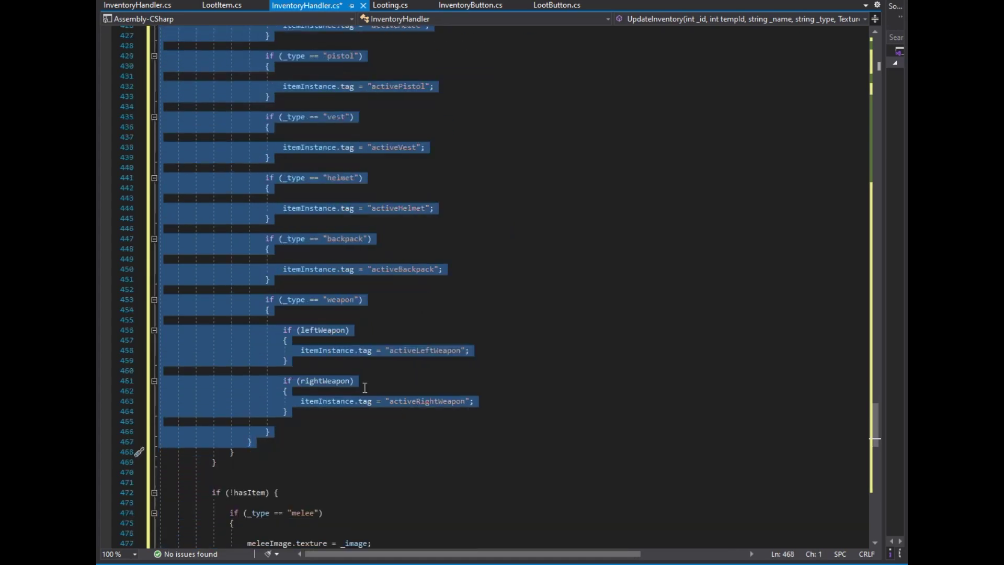
pyautogui.scroll(3, 362, 387)
pyautogui.scroll(4, 362, 387)
pyautogui.scroll(-3, 361, 386)
pyautogui.scroll(-5, 361, 386)
pyautogui.hotkey('shift', 'Down')
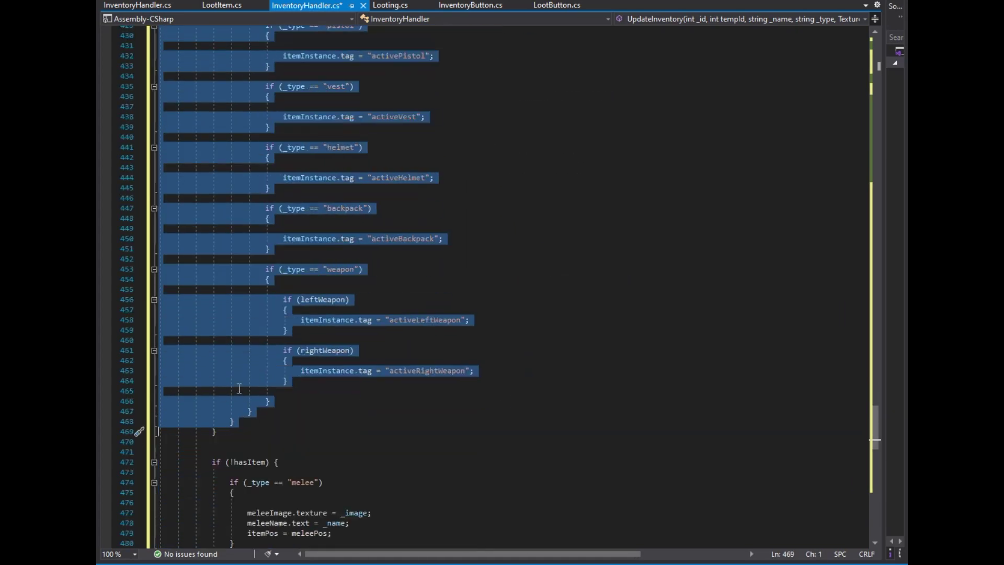
pyautogui.hotkey('ctrl', 'c')
pyautogui.scroll(-20, 280, 384)
pyautogui.click(565, 364)
pyautogui.press('Return')
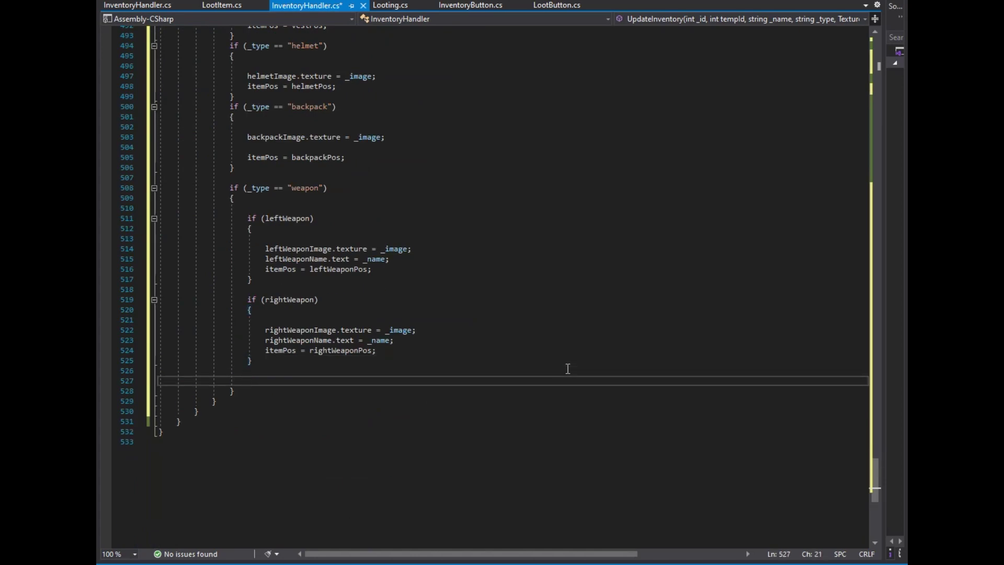
pyautogui.hotkey('ctrl', 'v')
# Add hasMelee = true; and hasPistol = true; under the activeMelee and activePistol lines.
pyautogui.scroll(2, 587, 409)
pyautogui.scroll(1, 552, 403)
pyautogui.scroll(4, 555, 402)
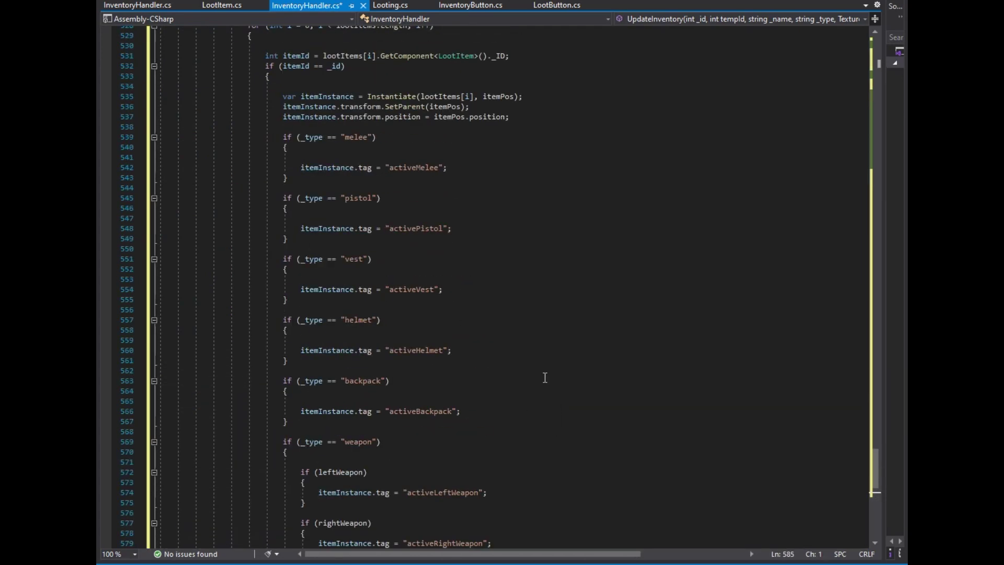
pyautogui.scroll(1, 544, 376)
pyautogui.click(498, 202)
pyautogui.press('Return')
pyautogui.write('hasMelee = true;')
pyautogui.click(473, 268)
pyautogui.press('Return')
pyautogui.write('hasPistol = true;')
# Add hasVest = true; and hasHelmet = true; under the activeVest and activeHelmet lines.
pyautogui.click(456, 340)
pyautogui.press('Return')
pyautogui.write('hasve')
pyautogui.press('Tab')
pyautogui.write('= true;')
pyautogui.scroll(-4, 460, 313)
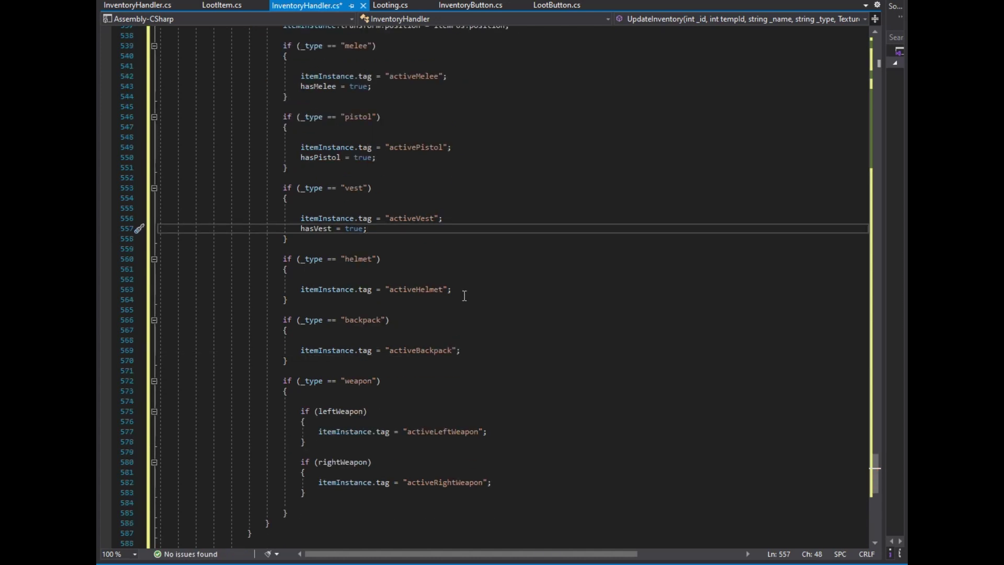
pyautogui.click(464, 289)
pyautogui.press('Return')
pyautogui.write('hashe')
pyautogui.press('Tab')
pyautogui.write('= true;')
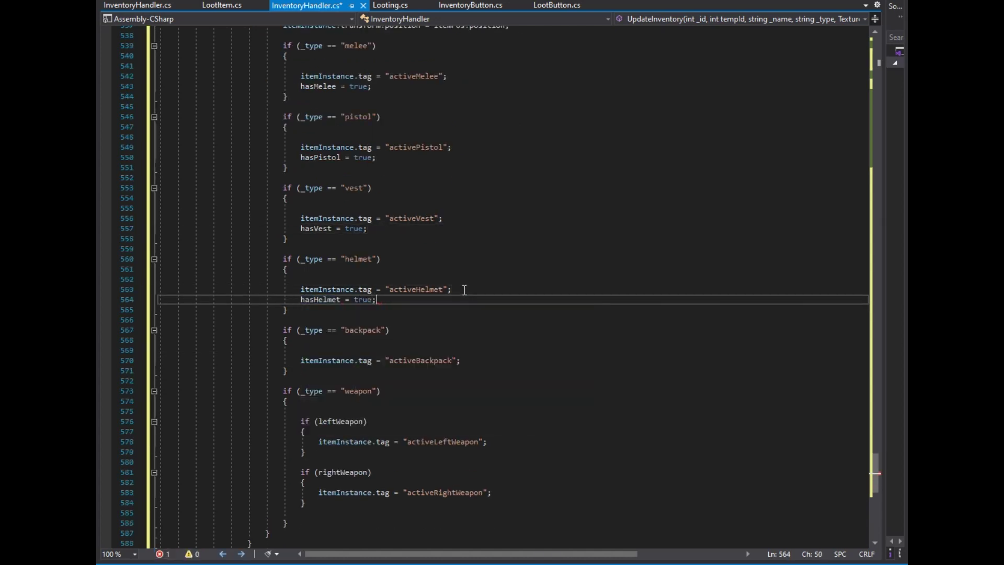
# Add hasBackpack = true; and hasLeftWeapon = true; under their matching tag assignment lines.
pyautogui.scroll(-3, 470, 273)
pyautogui.click(470, 272)
pyautogui.press('Return')
pyautogui.write('hasba')
pyautogui.press('Tab')
pyautogui.write('= true;')
pyautogui.scroll(-2, 470, 272)
pyautogui.click(501, 297)
pyautogui.press('Return')
pyautogui.write('hash')
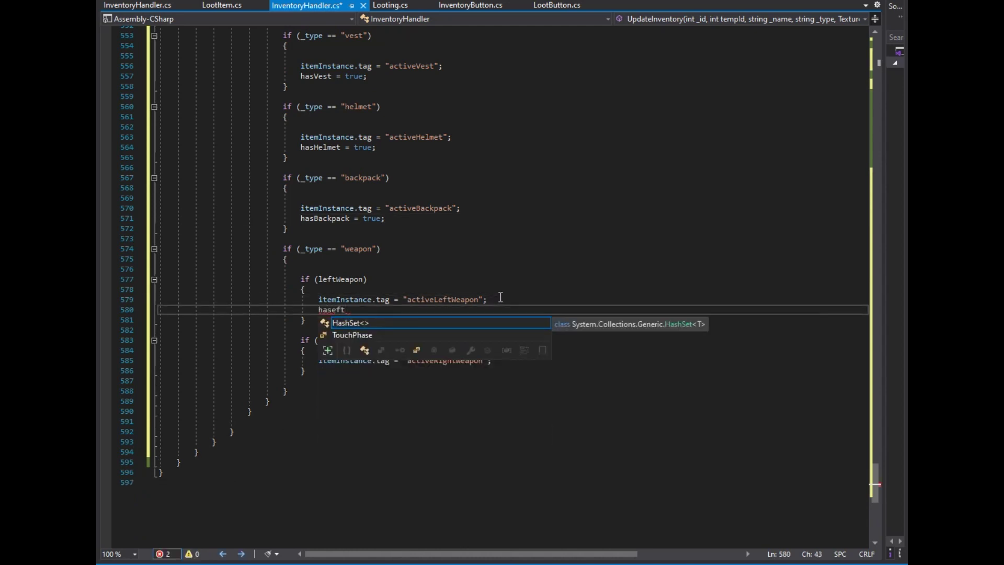
pyautogui.press('BackSpace')
pyautogui.write('le')
pyautogui.press('Tab')
pyautogui.write('= true;')
# Add hasRightWeapon = true; under the activeRightWeapon line.
pyautogui.click(500, 359)
pyautogui.press('Return')
pyautogui.write('hasr')
pyautogui.press('Tab')
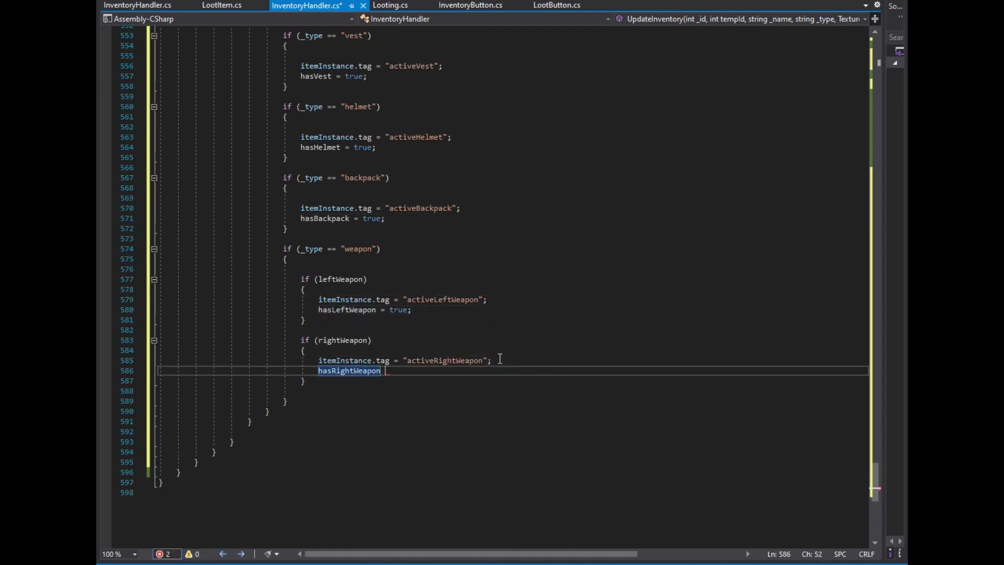
pyautogui.write('= true;')
pyautogui.scroll(1, 471, 356)
pyautogui.scroll(4, 415, 330)
pyautogui.scroll(7, 342, 271)
pyautogui.scroll(2, 343, 272)
pyautogui.click(521, 238)
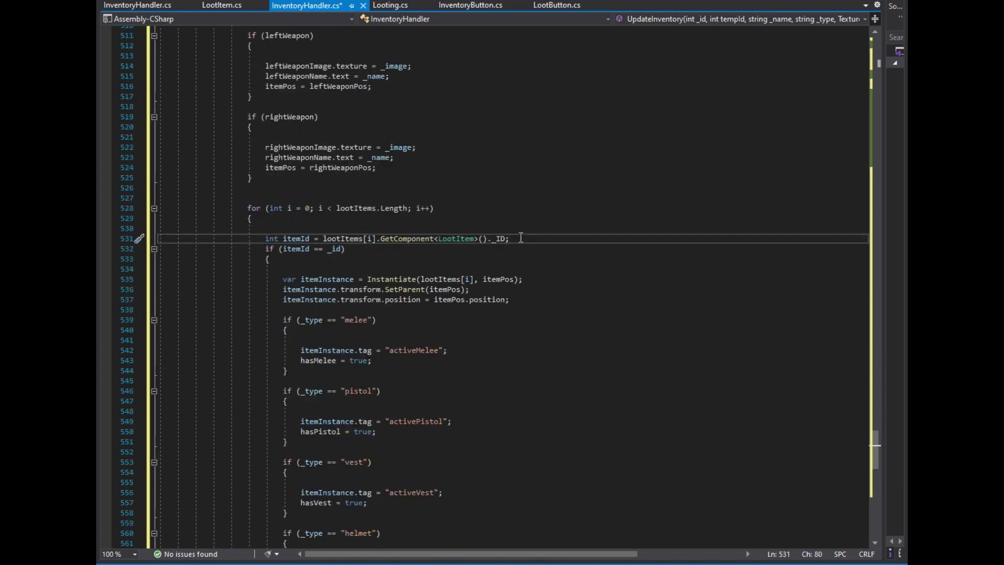
# Insert looting.RemoveId(_id, tempId); on a new line below the itemId line.
pyautogui.press('Return')
pyautogui.write('looting.remo')
pyautogui.press('Tab')
pyautogui.write('_id, tempId')
pyautogui.press('End')
pyautogui.press('Return')
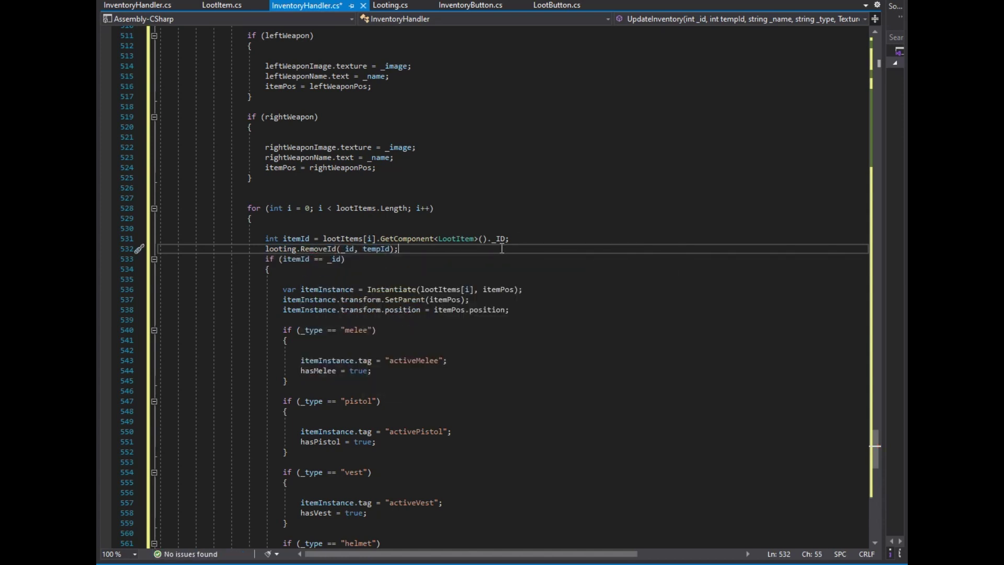
# Clean up blank lines and open new lines after the loot loop's closing brace.
pyautogui.scroll(-14, 526, 262)
pyautogui.scroll(16, 497, 287)
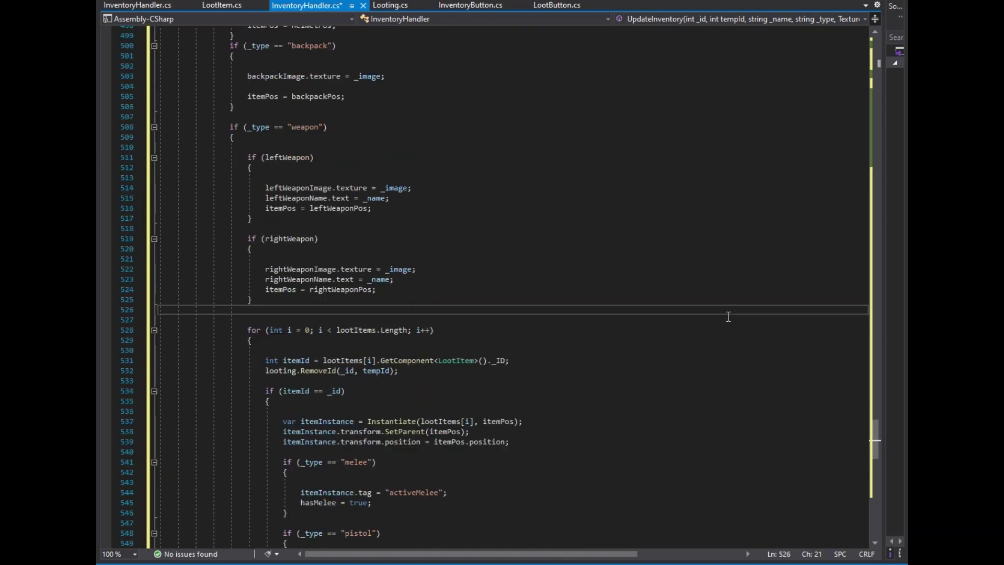
pyautogui.scroll(1, 497, 288)
pyautogui.click(246, 290)
pyautogui.press('BackSpace')
pyautogui.press('BackSpace')
pyautogui.scroll(-14, 396, 303)
pyautogui.scroll(-6, 395, 303)
pyautogui.click(531, 369)
pyautogui.scroll(-2, 512, 358)
pyautogui.click(332, 281)
pyautogui.press('Return')
pyautogui.press('Return')
pyautogui.scroll(2, 226, 391)
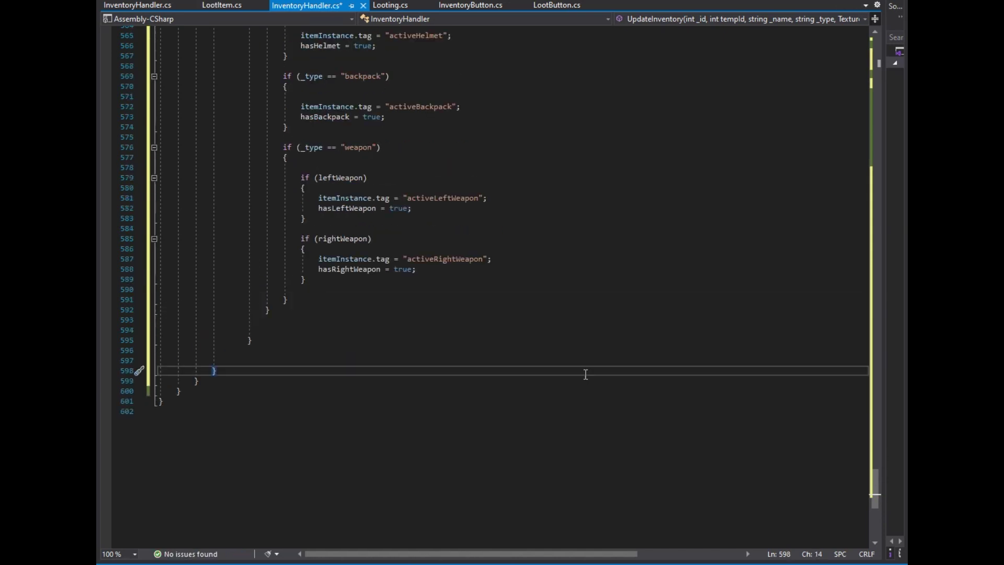
pyautogui.click(226, 391)
# Add the missing closing brace at line 470.
pyautogui.scroll(5, 332, 381)
pyautogui.scroll(15, 385, 386)
pyautogui.scroll(17, 384, 387)
pyautogui.write('}')
pyautogui.press('Return')
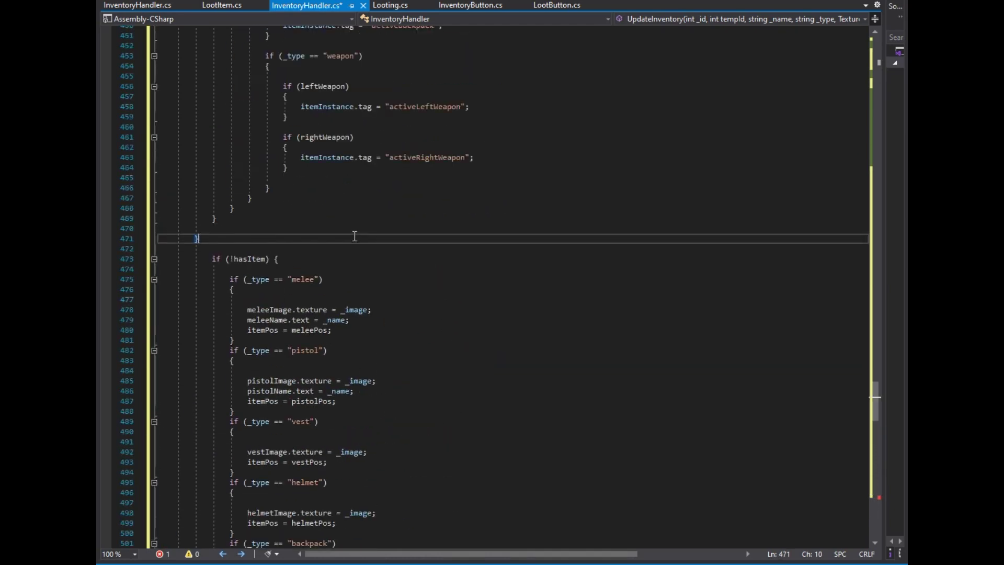
# Add lootList.Add(_id); after the loot loop in UpdateInventory.
pyautogui.scroll(-11, 355, 236)
pyautogui.scroll(-20, 352, 260)
pyautogui.scroll(-6, 320, 298)
pyautogui.click(265, 368)
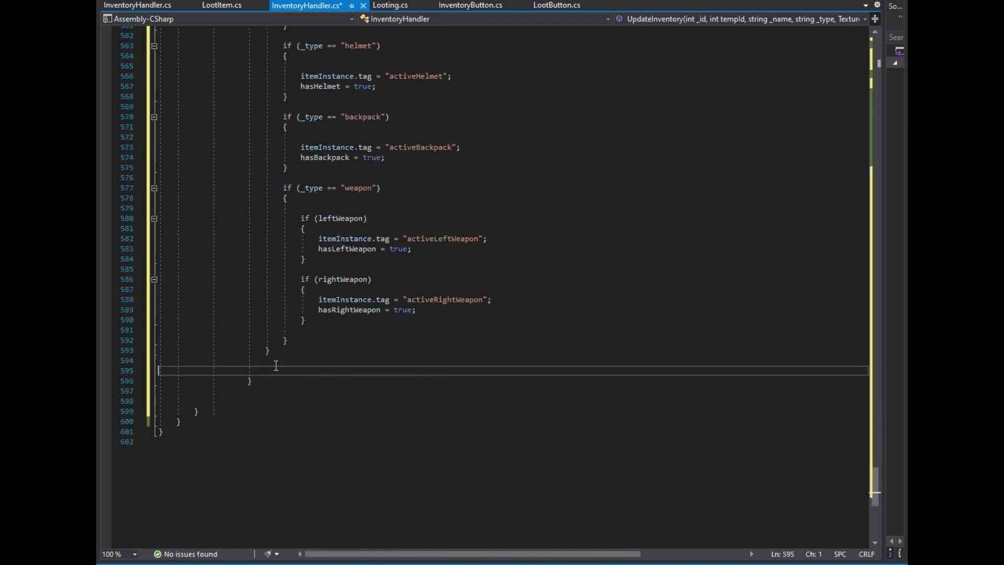
pyautogui.write('lootList.add')
pyautogui.write('_id')
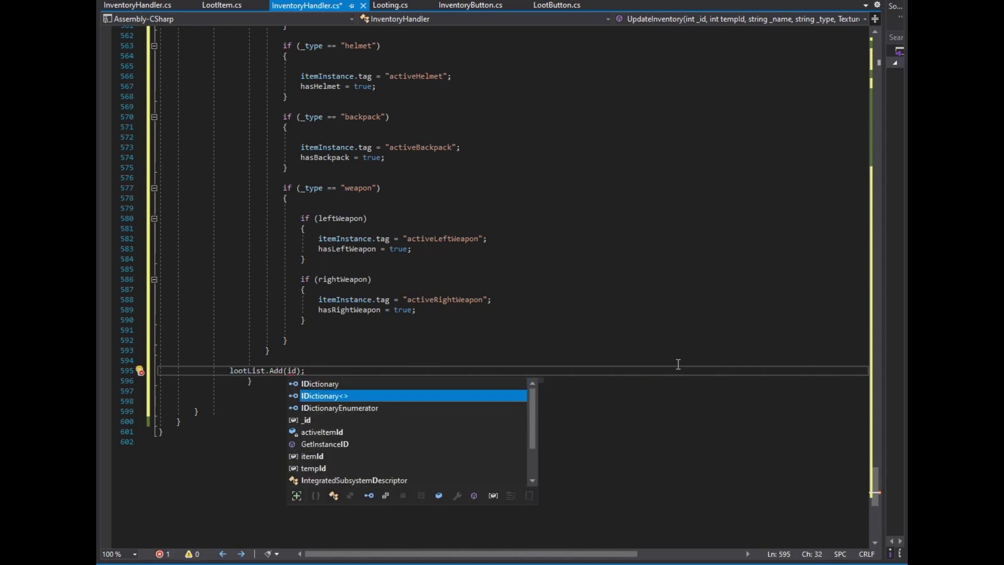
pyautogui.click(248, 380)
pyautogui.press('Return')
pyautogui.click(213, 391)
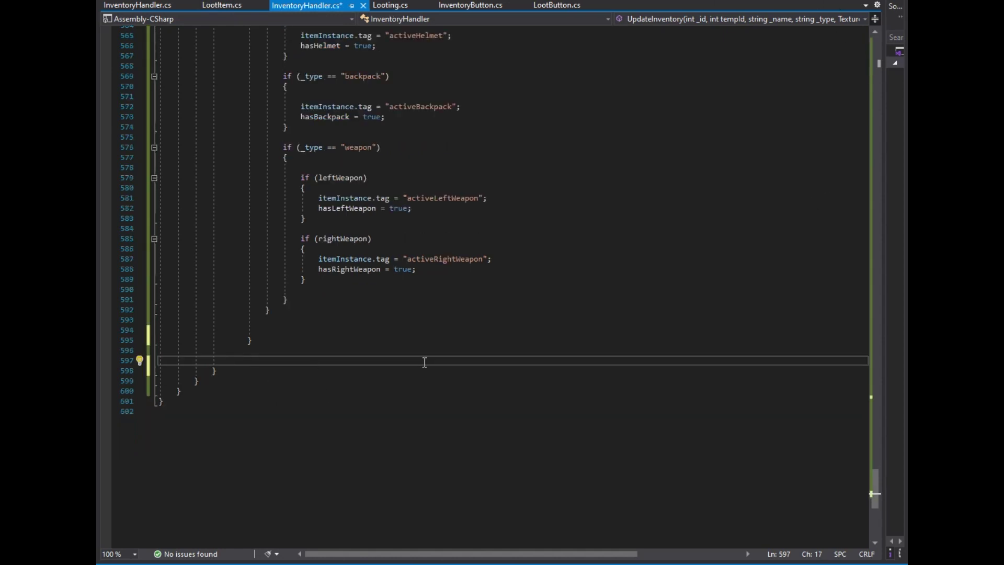
pyautogui.write('lootList.add_')
pyautogui.press('Tab')
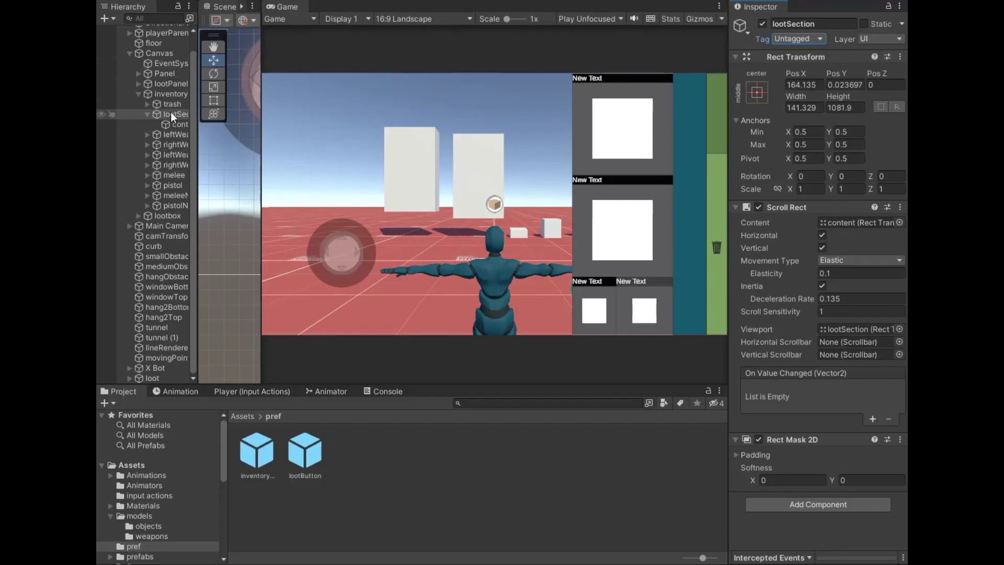
# From the inventory object's tag list, go to Tags & Layers and add the activePistol tag.
pyautogui.click(172, 97)
pyautogui.click(785, 40)
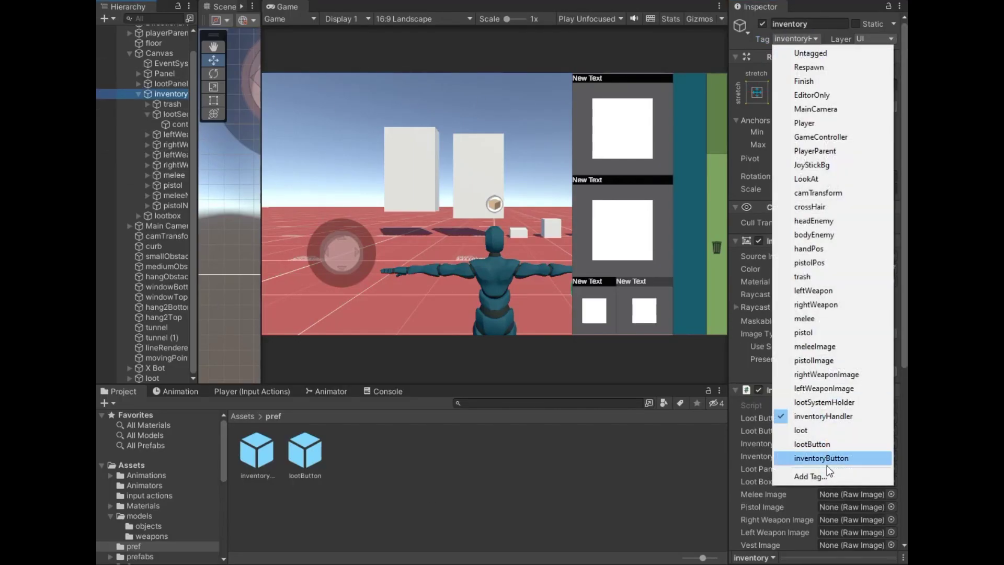
pyautogui.click(821, 477)
pyautogui.click(873, 390)
pyautogui.write('activePistol')
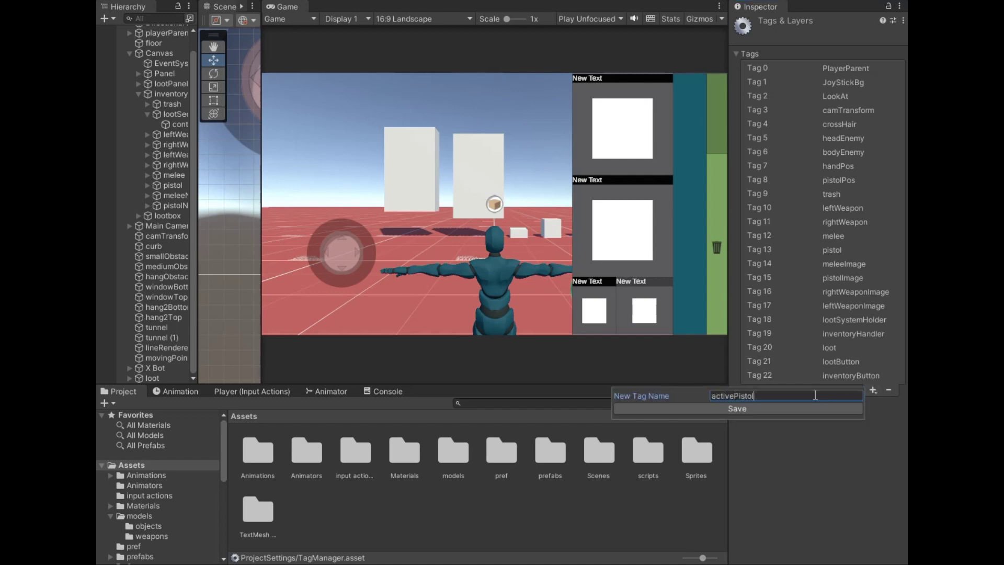
pyautogui.click(808, 407)
# Add the activeMelee, activeVest and activeHelmet tags.
pyautogui.click(872, 404)
pyautogui.write('activeMelee')
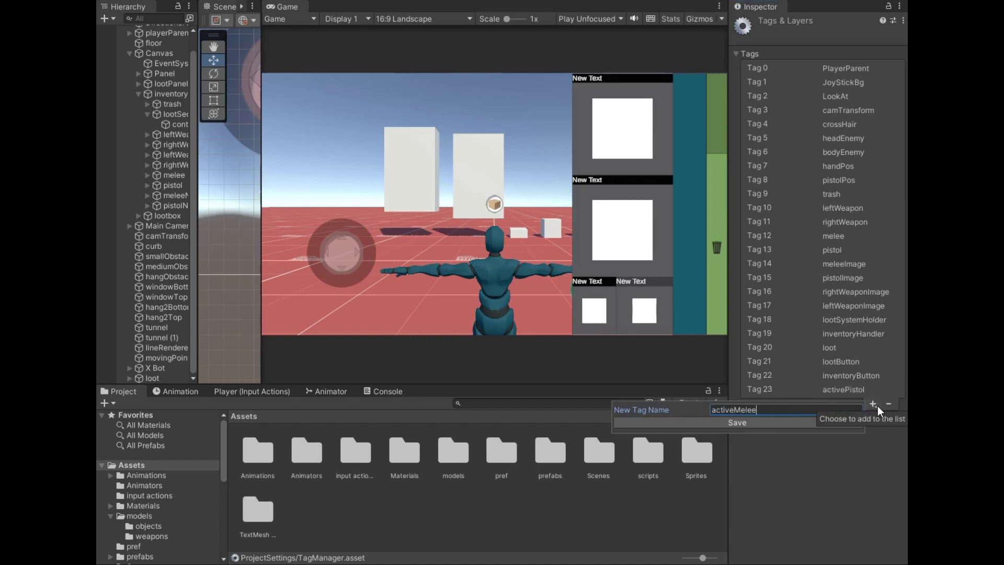
pyautogui.click(808, 422)
pyautogui.click(873, 419)
pyautogui.write('ac')
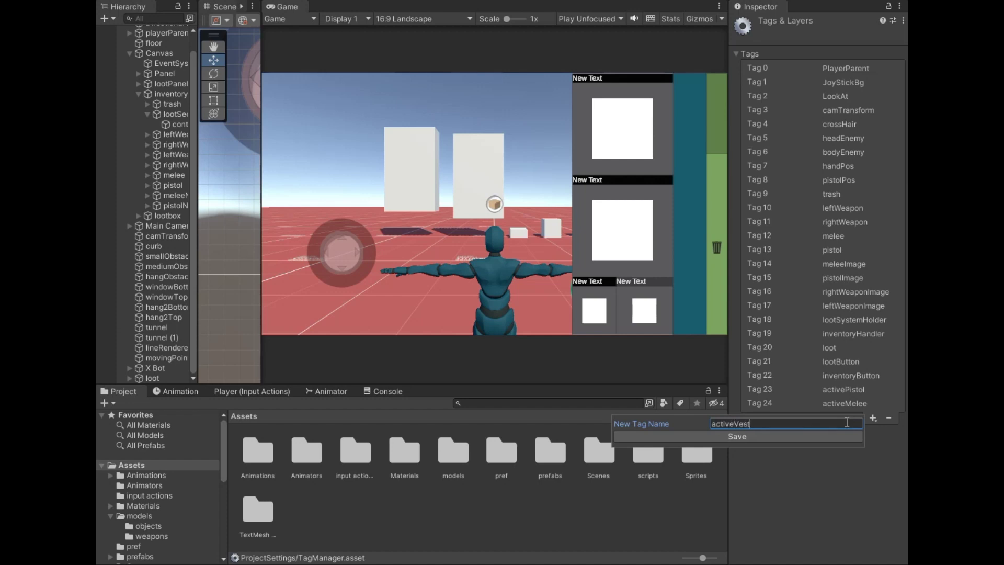
pyautogui.click(804, 436)
pyautogui.click(873, 432)
pyautogui.write('activeHe')
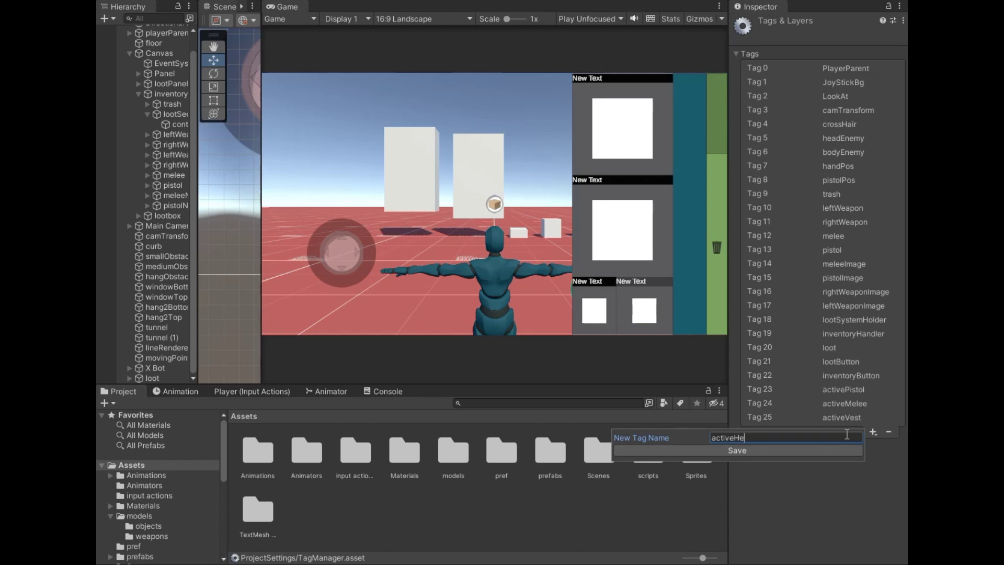
pyautogui.click(806, 451)
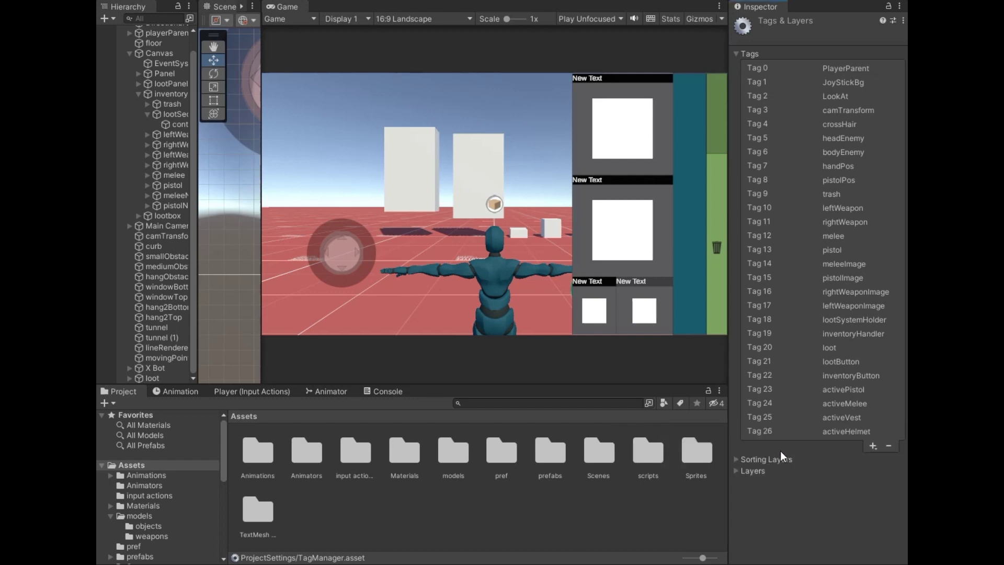
# Add activeBackpack, activeLeftWeapon and activeRightWeapon tags, and begin a rightWeaponPos tag.
pyautogui.click(874, 447)
pyautogui.write('eBackpack')
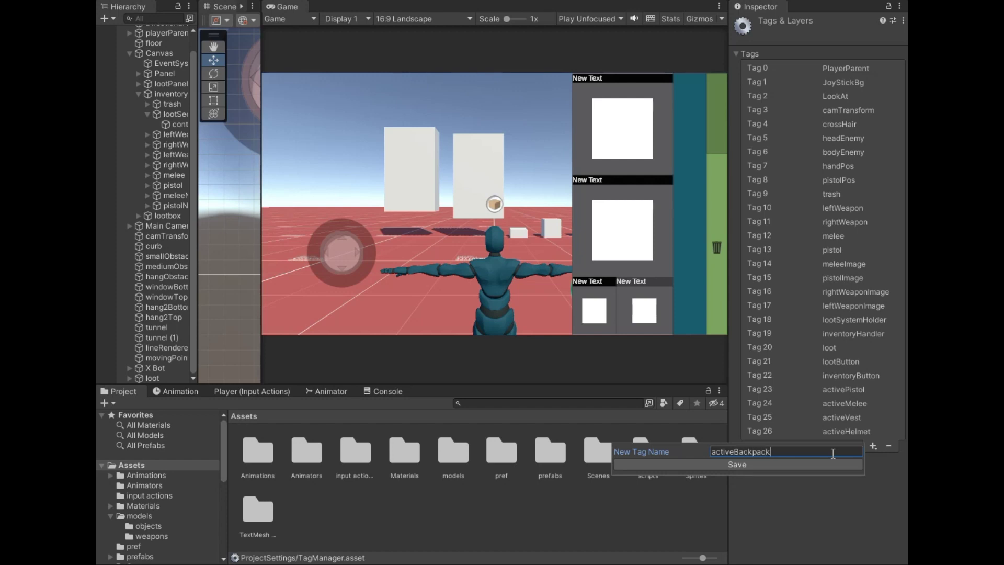
pyautogui.click(807, 467)
pyautogui.click(870, 461)
pyautogui.write('activeLeftWeapon')
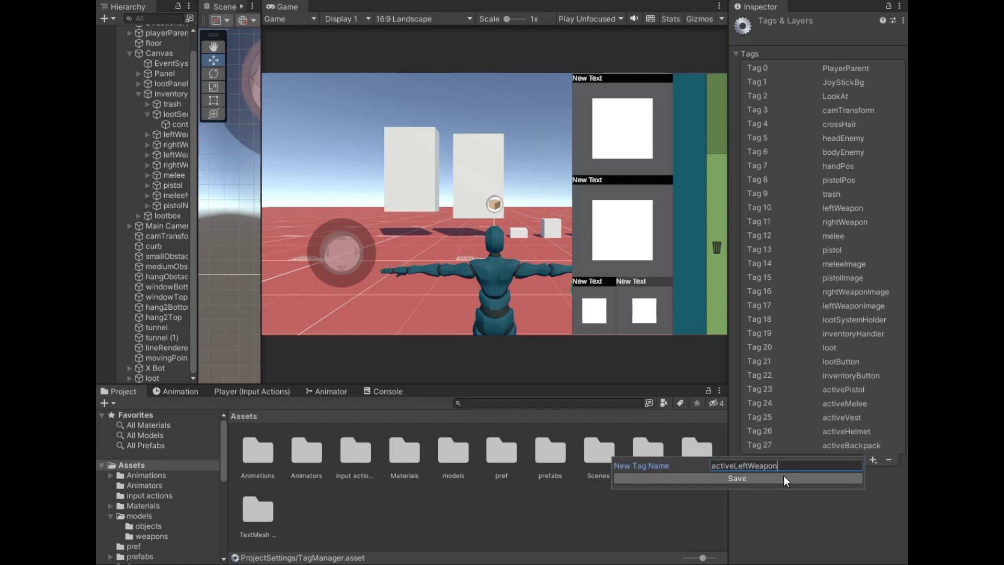
pyautogui.click(783, 477)
pyautogui.click(873, 474)
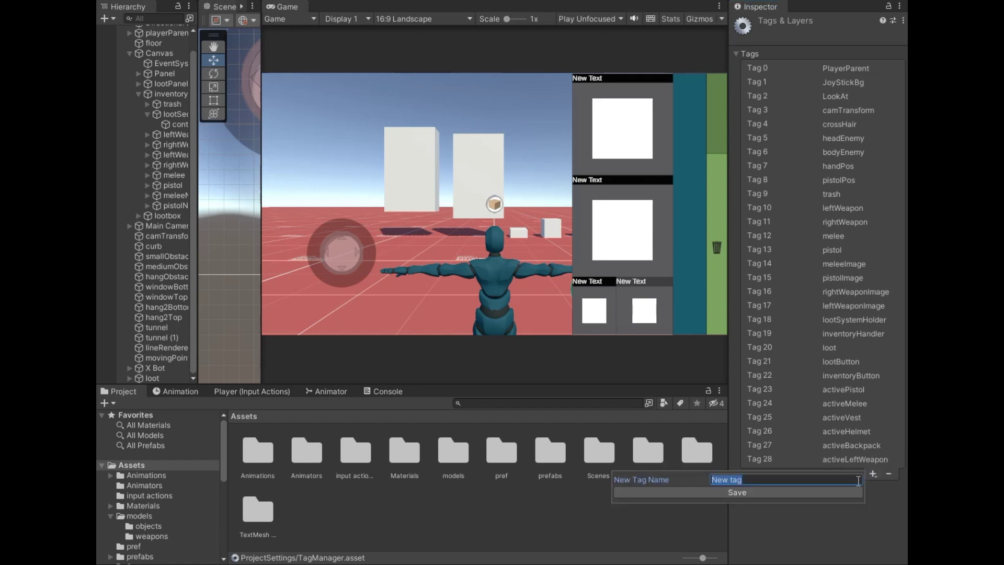
pyautogui.write('activeRightWeapon')
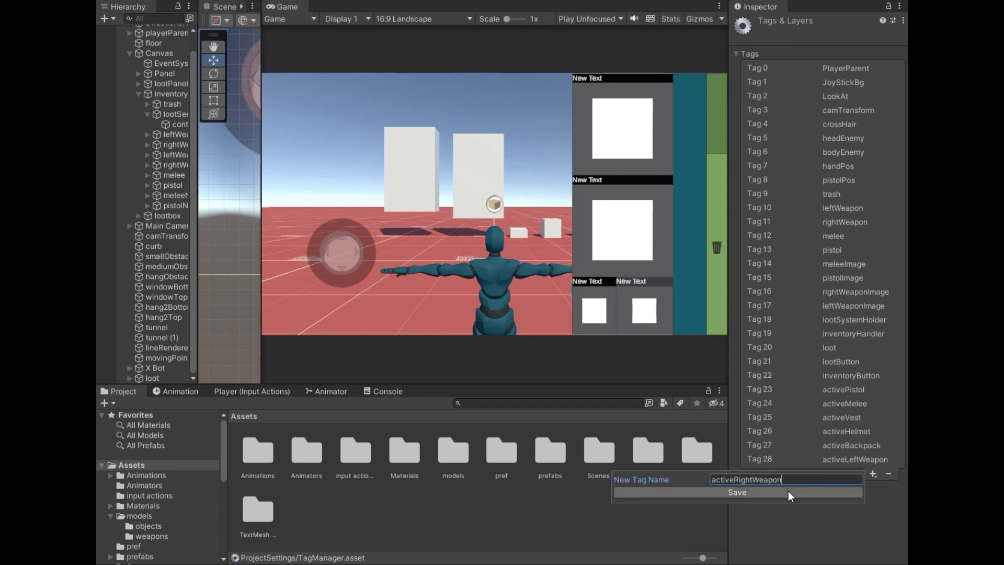
pyautogui.click(789, 492)
pyautogui.click(873, 488)
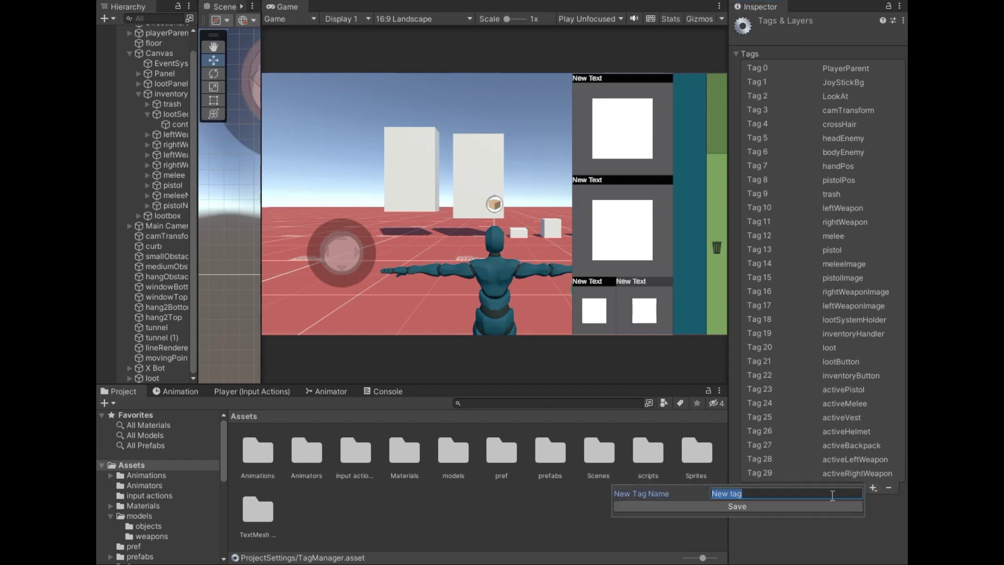
pyautogui.write('rightWeaponPos')
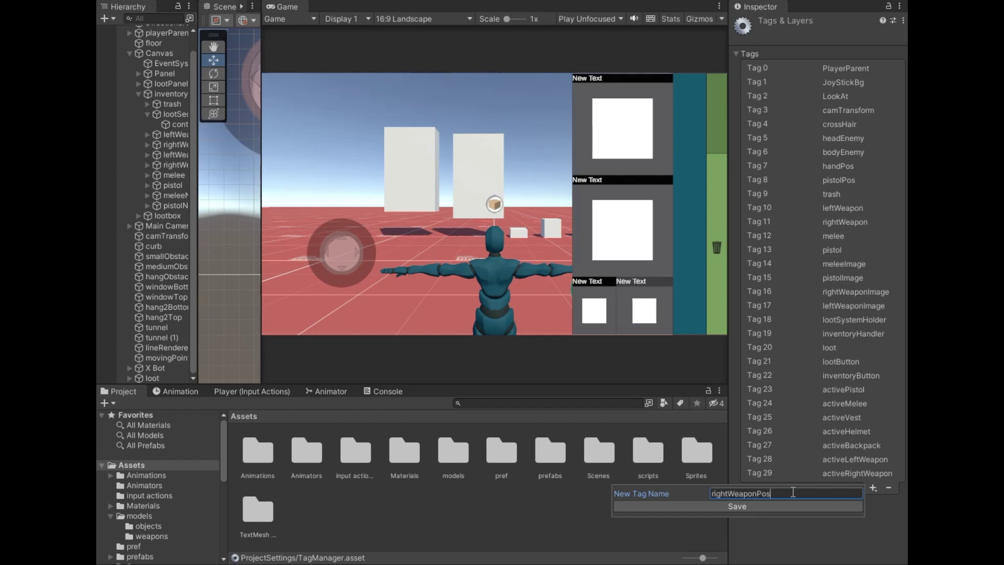
# Save the rightWeaponPos, leftWeaponPos and helmetPos tags.
pyautogui.click(777, 505)
pyautogui.click(868, 501)
pyautogui.write('leftWeaponPos')
pyautogui.click(823, 520)
pyautogui.click(873, 516)
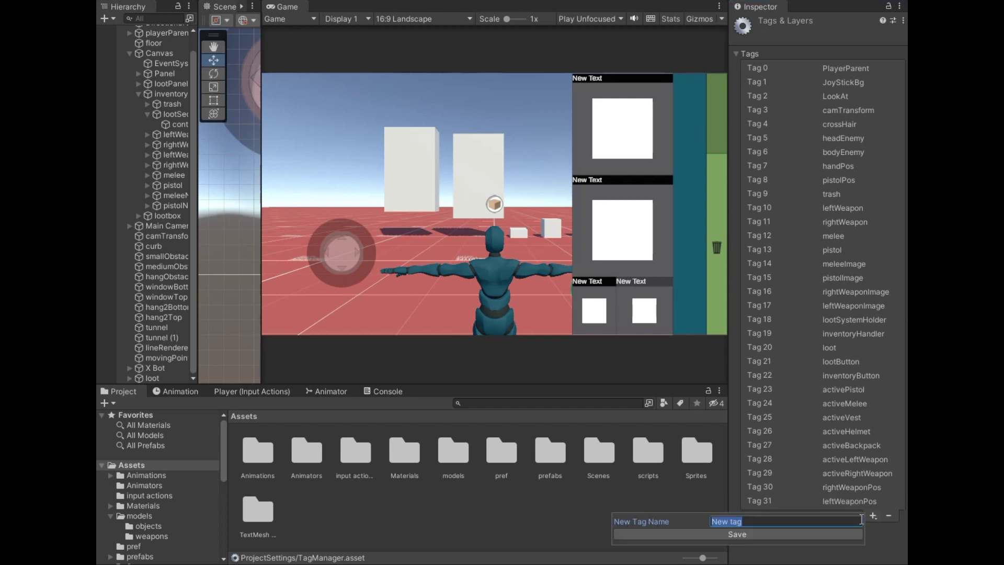
pyautogui.write('he')
pyautogui.click(841, 534)
# Add the vestPos, backpackPos and meleePos tags.
pyautogui.click(873, 530)
pyautogui.write('vest')
pyautogui.click(815, 543)
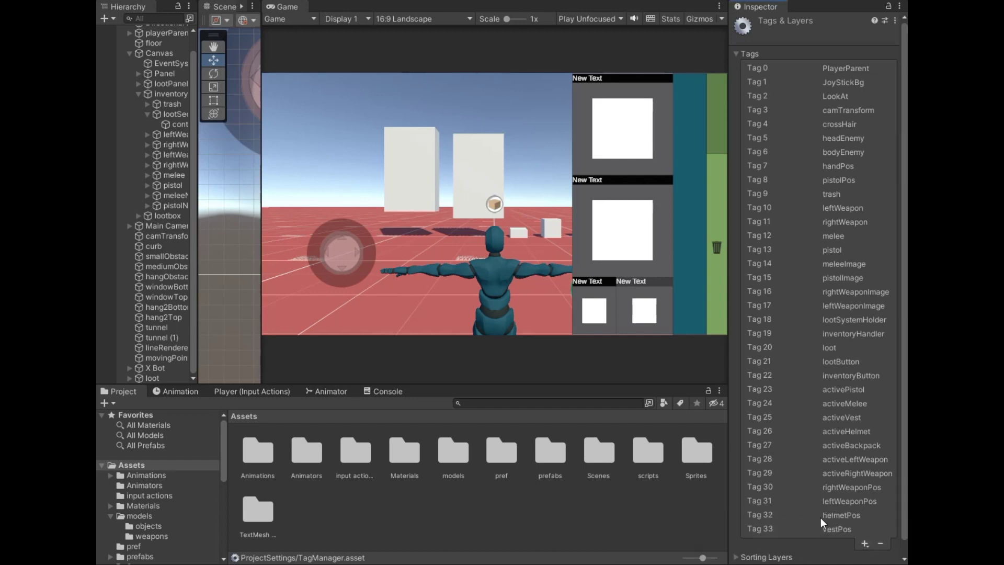
pyautogui.scroll(-1, 821, 516)
pyautogui.click(862, 530)
pyautogui.write('backpackPos')
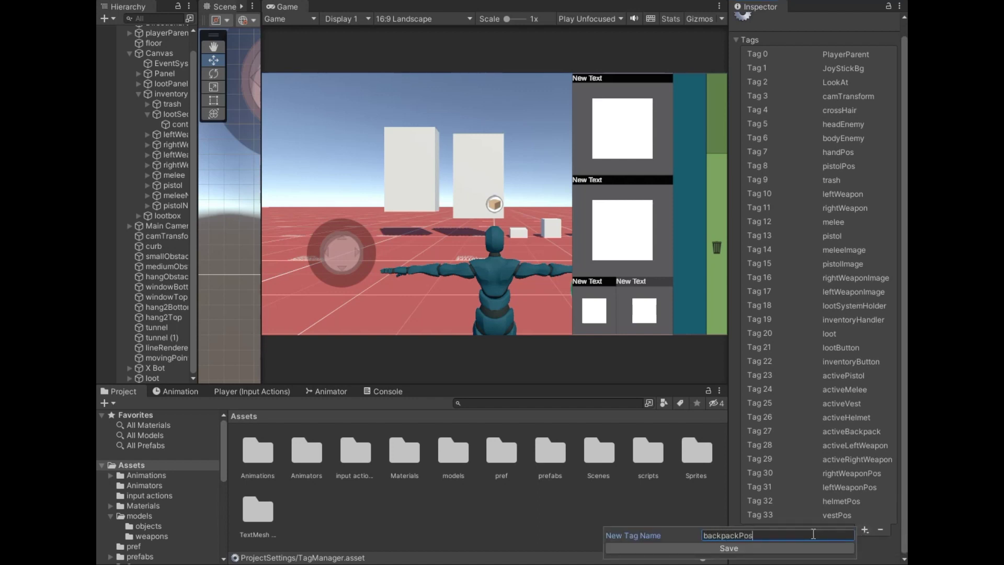
pyautogui.click(799, 544)
pyautogui.scroll(1, 818, 461)
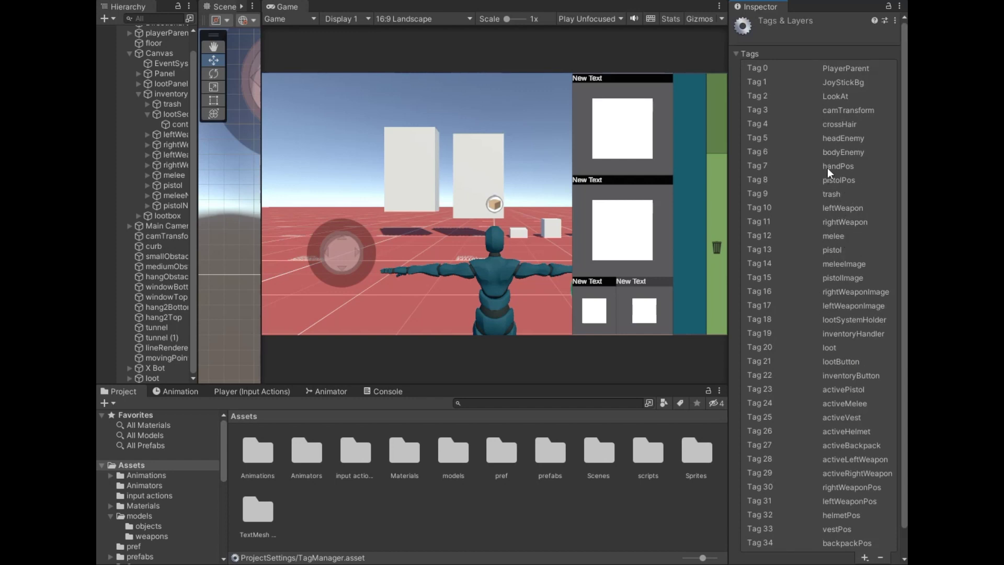
pyautogui.scroll(-1, 820, 425)
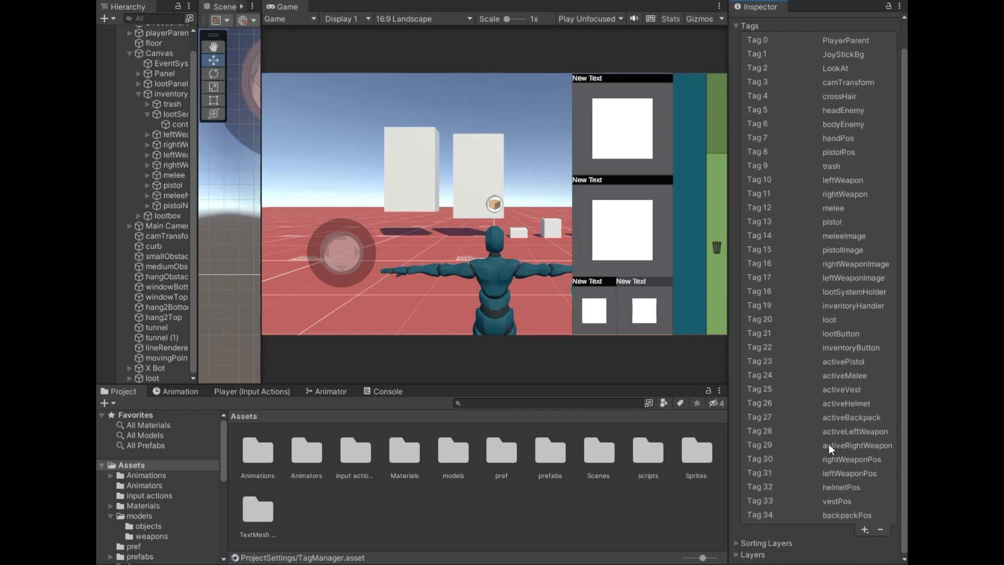
pyautogui.click(868, 527)
pyautogui.write('meleePos')
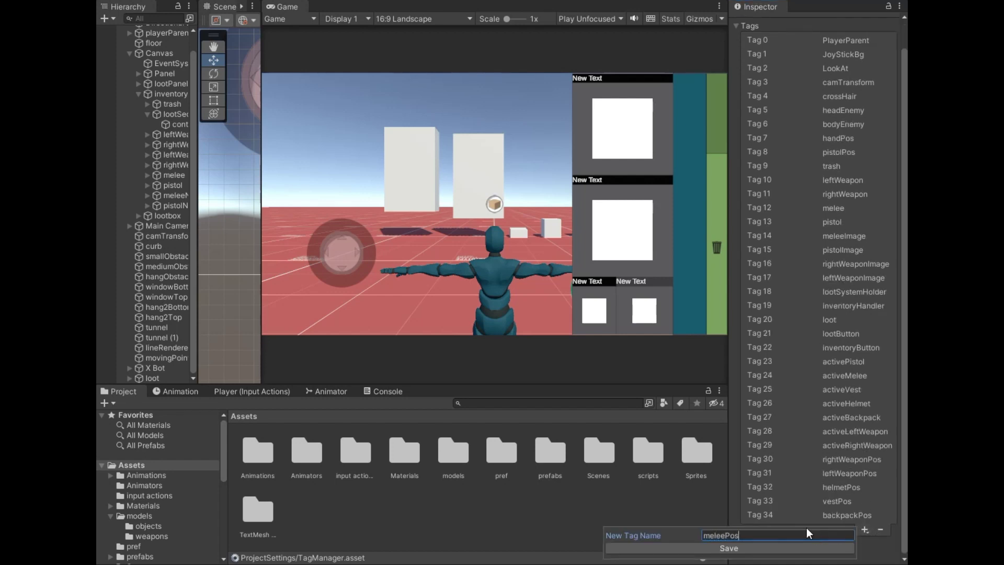
pyautogui.click(795, 549)
pyautogui.scroll(2, 837, 464)
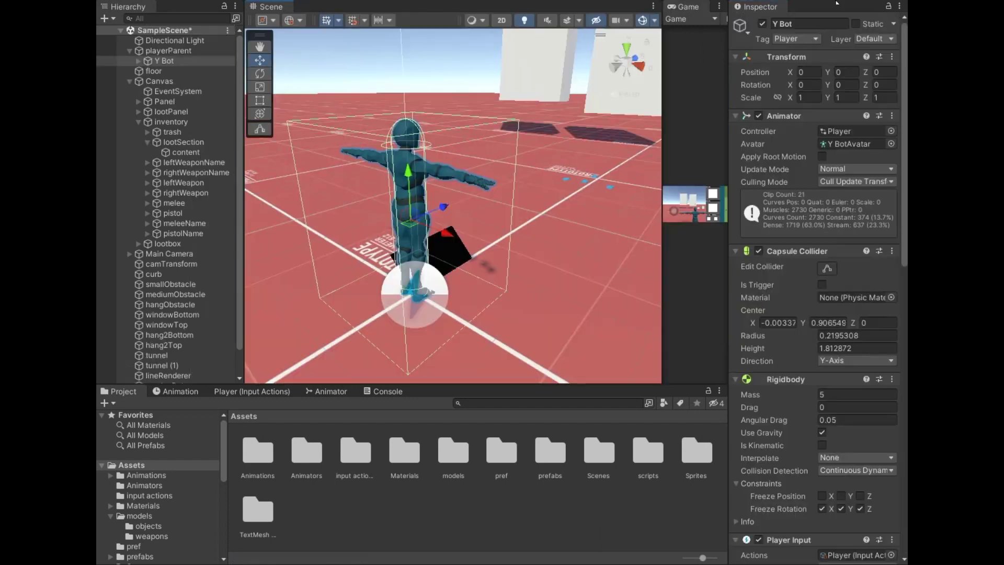
# Expand the Y Bot rig in the Hierarchy down to mixamorig:Spine2.
pyautogui.click(139, 62)
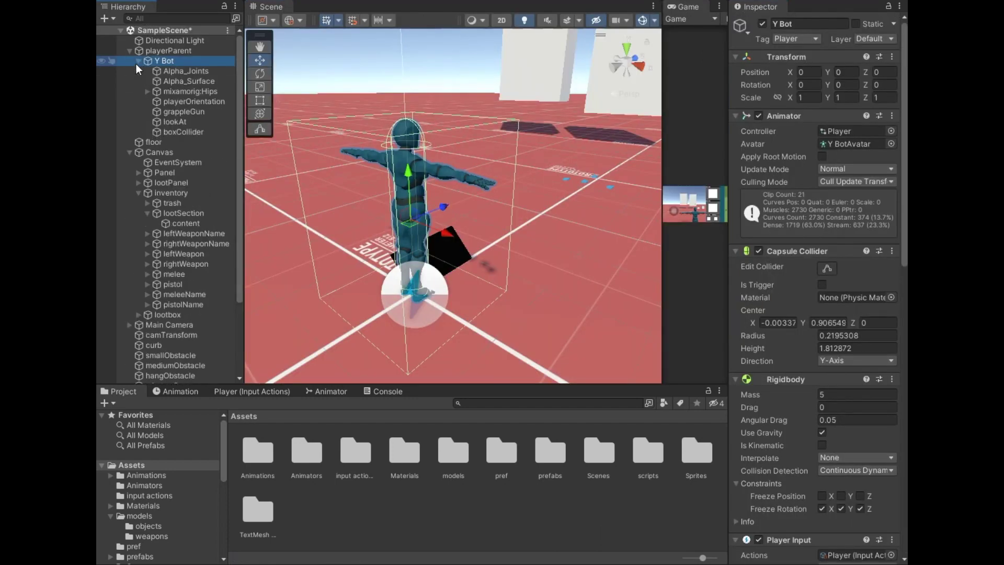
pyautogui.click(148, 92)
pyautogui.moveTo(242, 161); pyautogui.dragTo(288, 162)
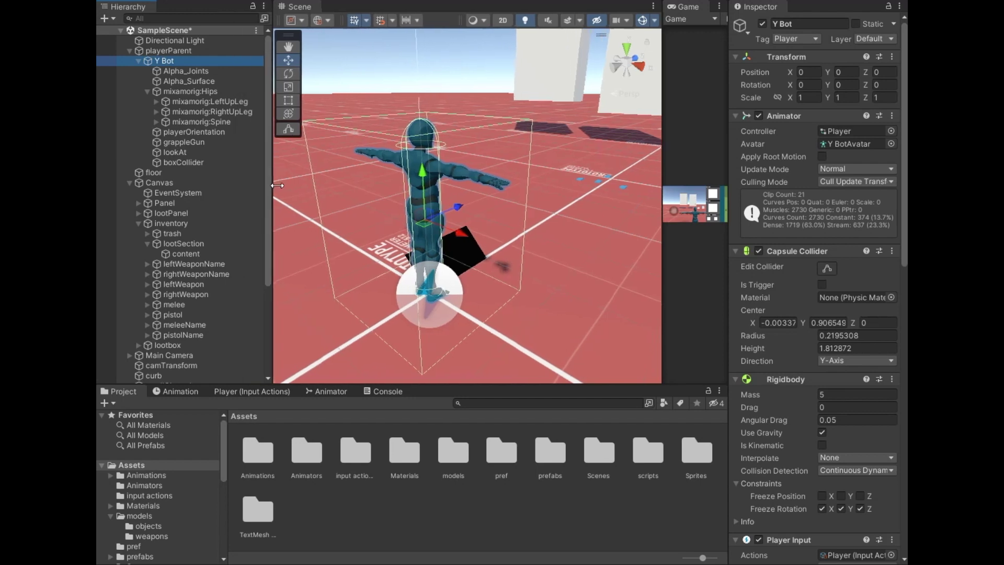
pyautogui.click(156, 122)
pyautogui.click(183, 133)
pyautogui.click(165, 133)
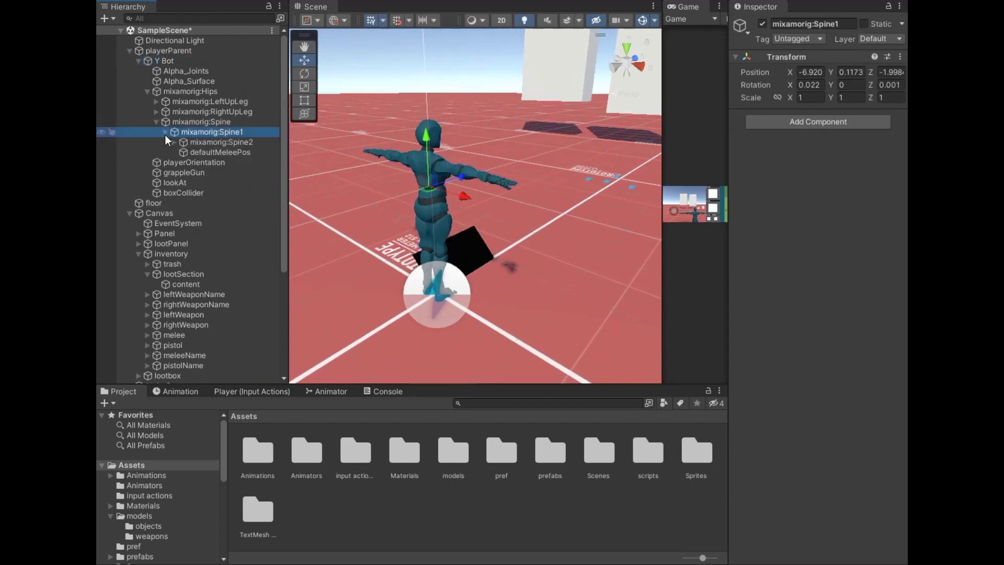
pyautogui.click(199, 142)
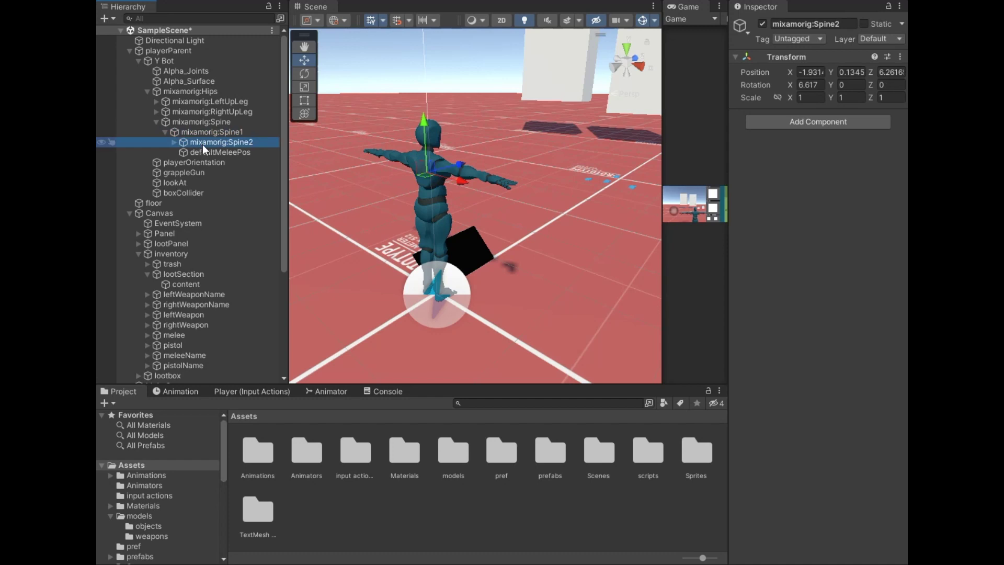
# Create an empty holster child under Spine2, nudge it along X, and tag it rightWeaponPos.
pyautogui.rightClick(181, 144)
pyautogui.click(242, 297)
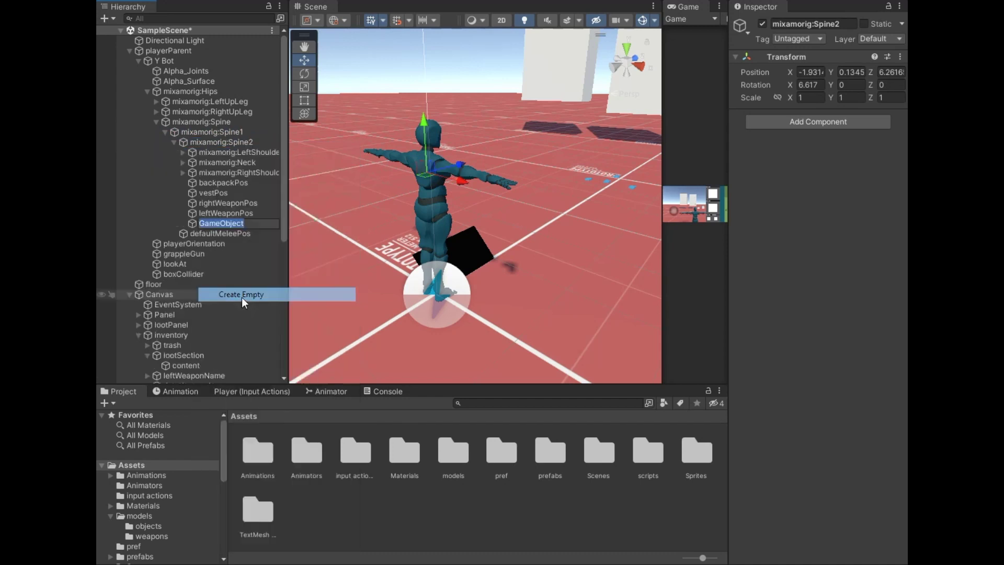
pyautogui.write('holster')
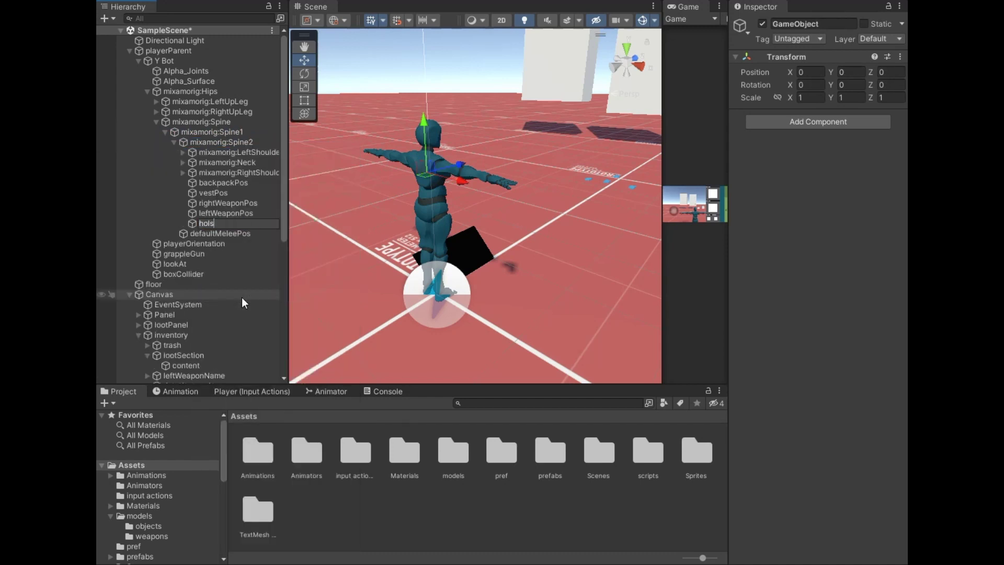
pyautogui.click(242, 298)
pyautogui.click(237, 224)
pyautogui.moveTo(467, 193)
pyautogui.mouseDown(button='right')
pyautogui.moveTo(507, 253)
pyautogui.moveTo(516, 183)
pyautogui.mouseUp(button='right')
pyautogui.moveTo(516, 184); pyautogui.dragTo(539, 173)
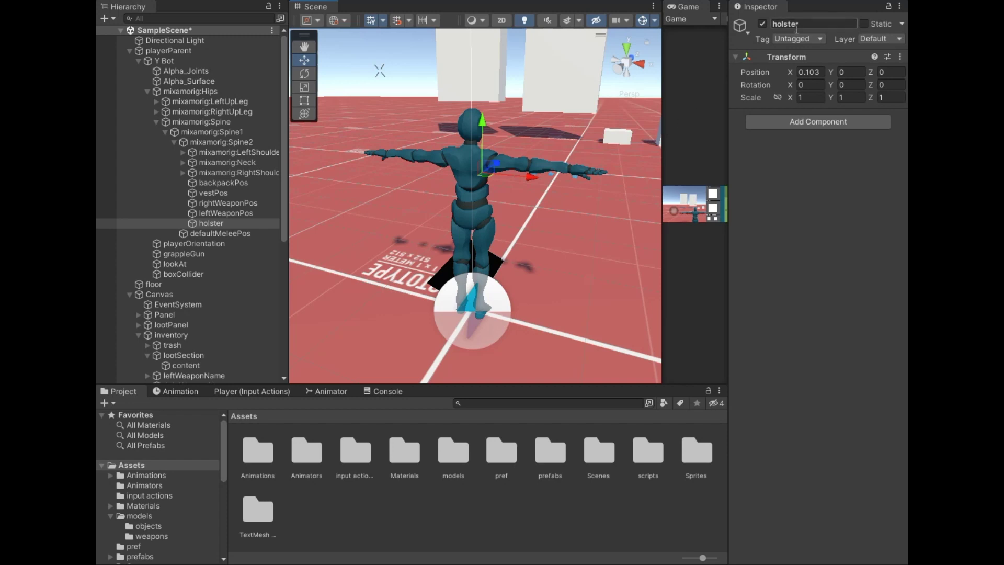
pyautogui.click(798, 39)
pyautogui.click(826, 481)
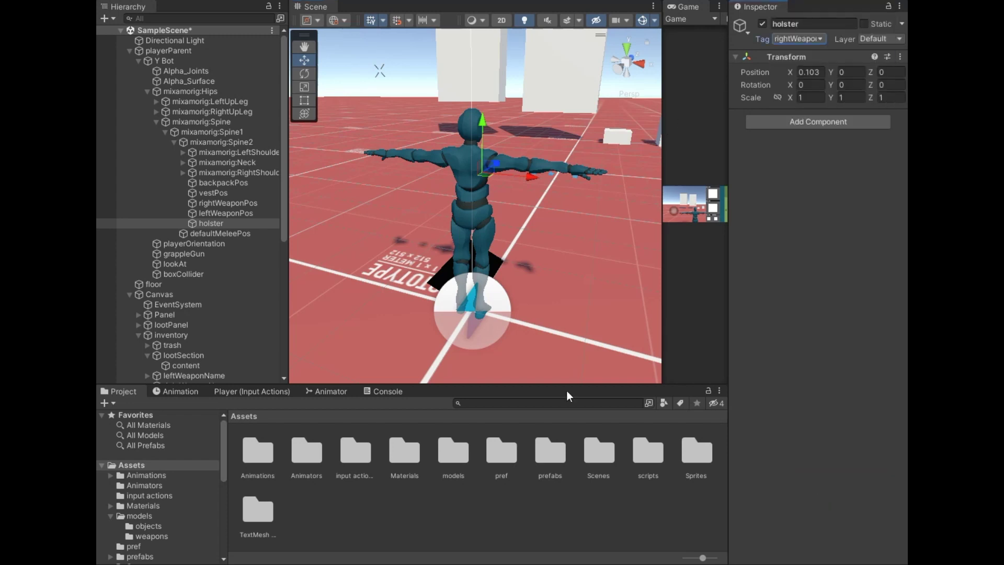
# Duplicate the holster as another holster, move it to the left side, and tag it leftWeaponPos.
pyautogui.click(217, 225)
pyautogui.hotkey('ctrl', 'd')
pyautogui.press('F2')
pyautogui.press('BackSpace')
pyautogui.press('BackSpace')
pyautogui.press('BackSpace')
pyautogui.press('Return')
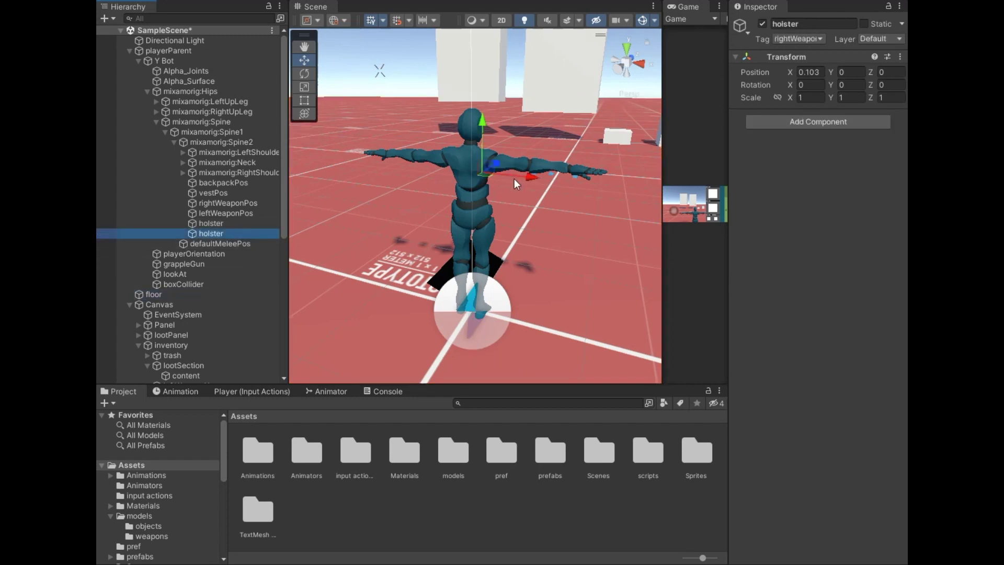
pyautogui.moveTo(528, 178); pyautogui.dragTo(497, 175)
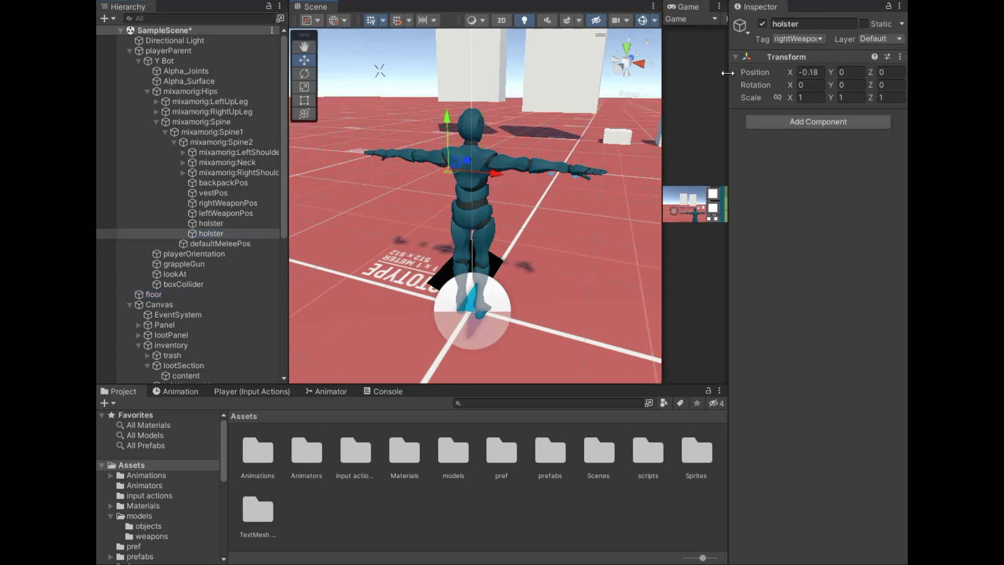
pyautogui.click(816, 39)
pyautogui.click(839, 497)
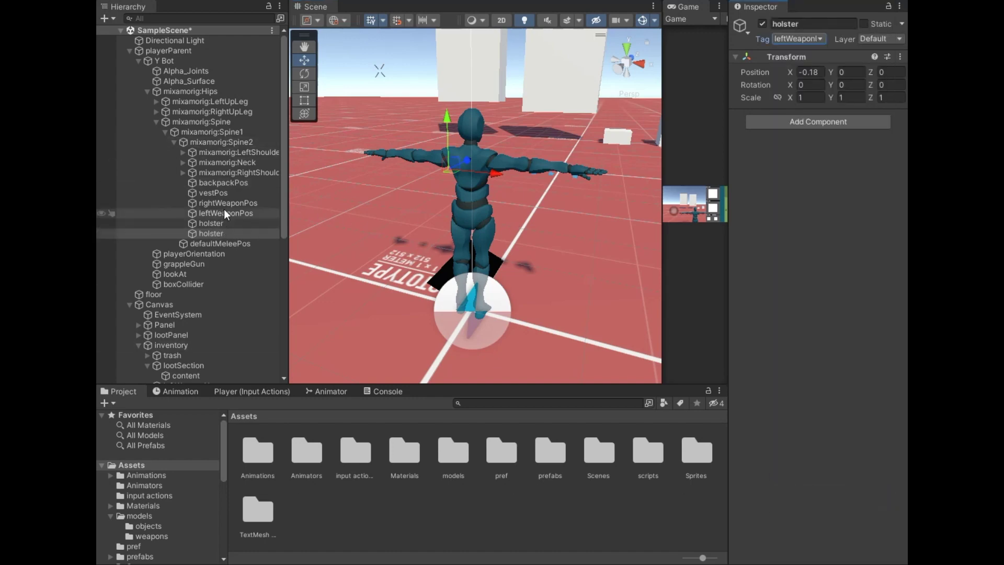
# Create an empty holster child under mixamorig:Spine1 tagged meleePos.
pyautogui.click(226, 144)
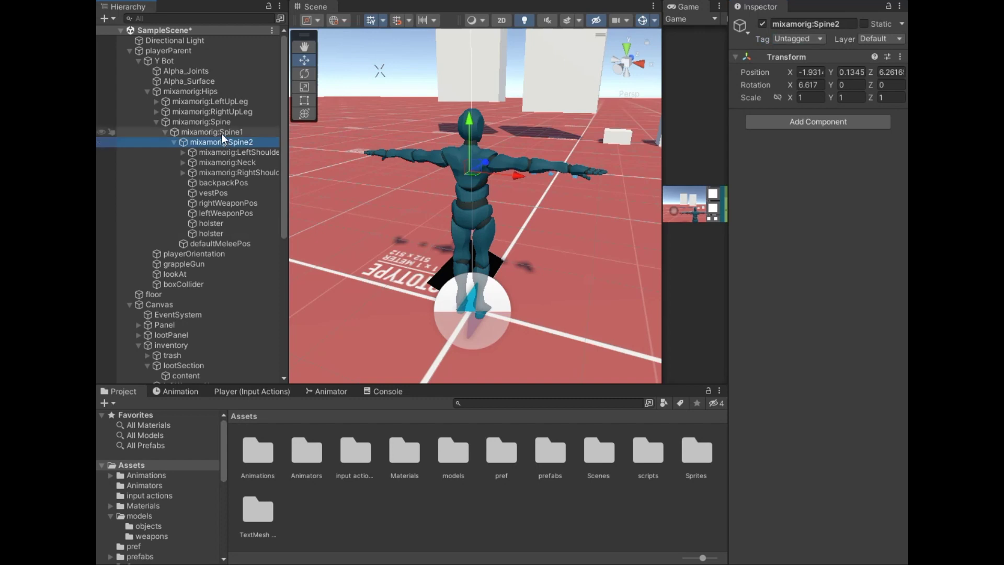
pyautogui.click(221, 135)
pyautogui.rightClick(222, 133)
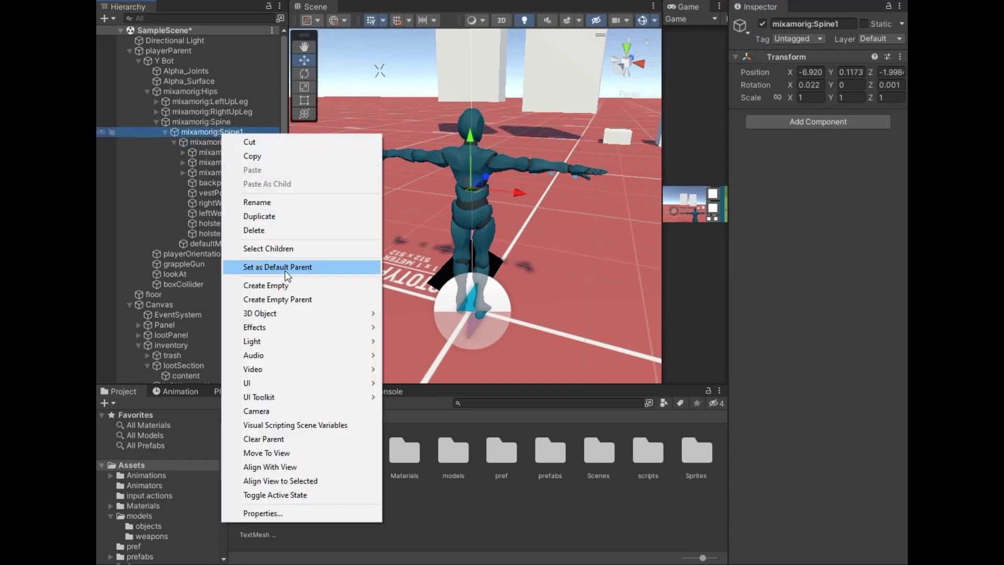
pyautogui.click(278, 285)
pyautogui.write('holster')
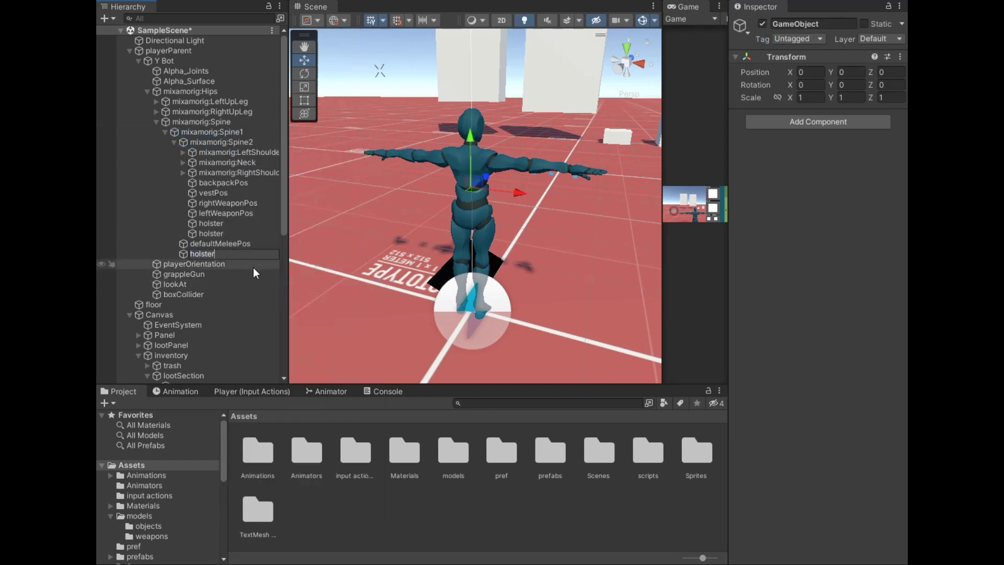
pyautogui.click(254, 268)
pyautogui.click(234, 255)
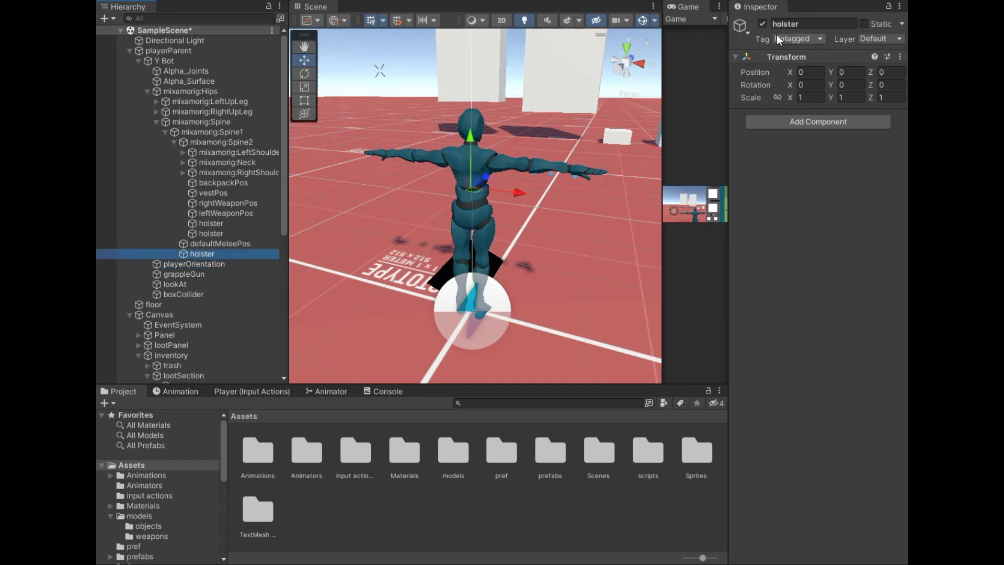
pyautogui.click(789, 39)
pyautogui.click(815, 550)
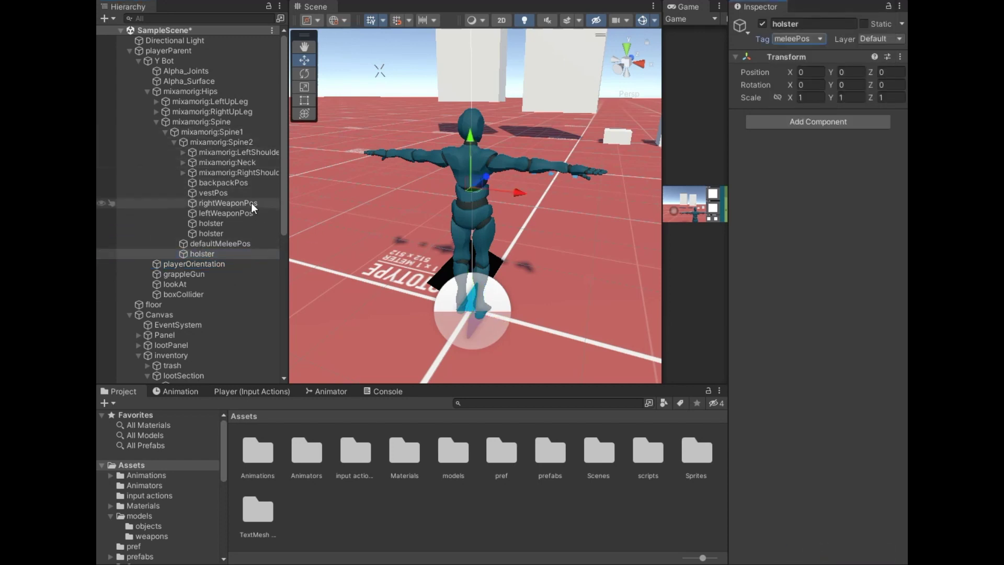
# Expand the right arm bones down to mixamorig:RightHand.
pyautogui.click(183, 171)
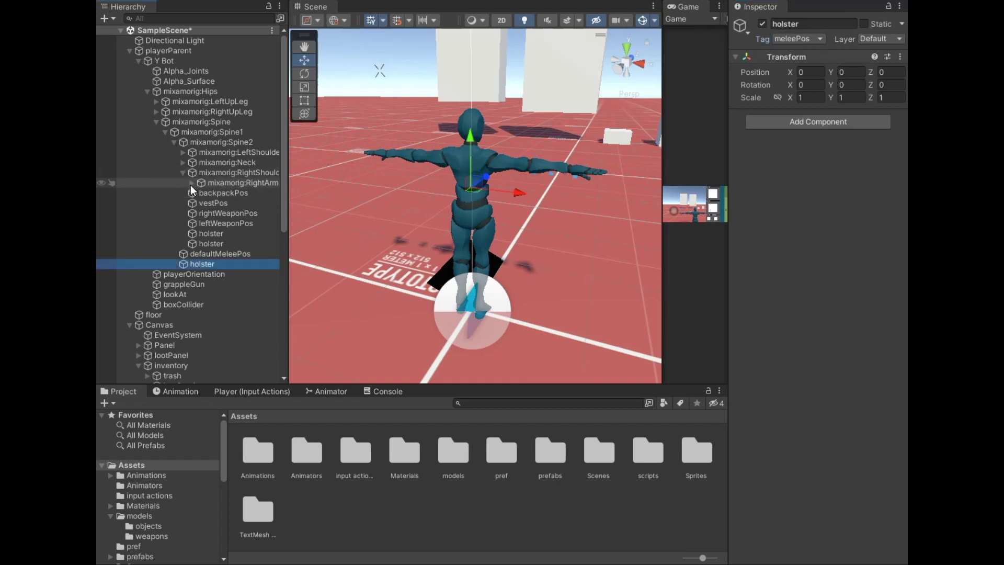
pyautogui.click(191, 183)
pyautogui.moveTo(290, 274); pyautogui.dragTo(312, 273)
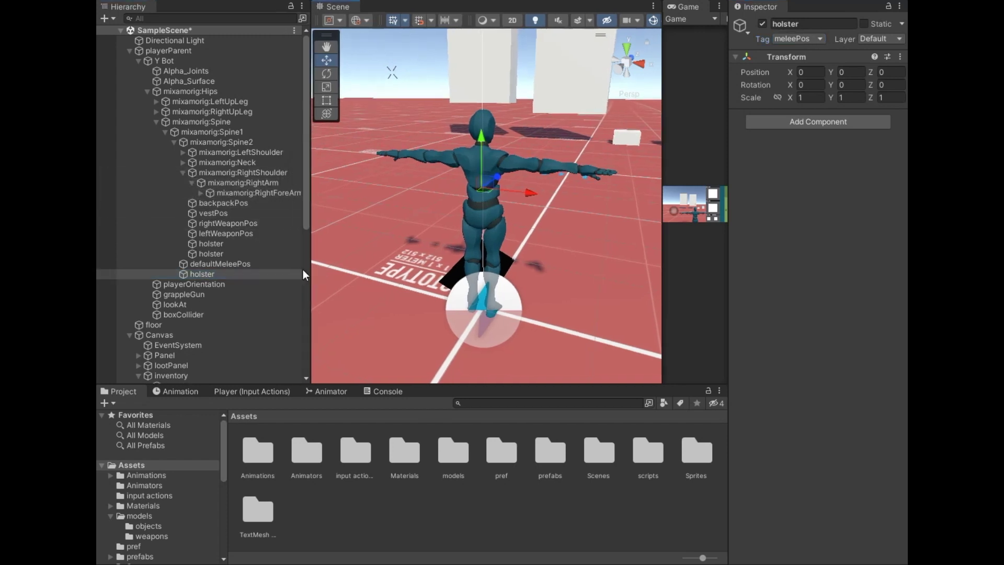
pyautogui.click(230, 193)
pyautogui.click(199, 193)
pyautogui.click(233, 204)
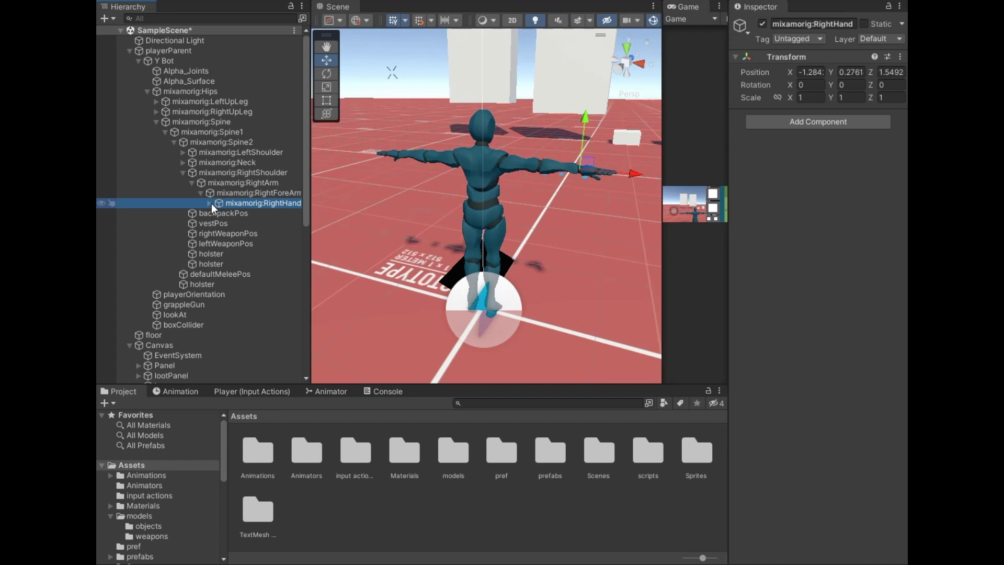
pyautogui.click(210, 203)
# Rename the first object under mixamorig:RightHand to holster and tag it handPos.
pyautogui.click(247, 212)
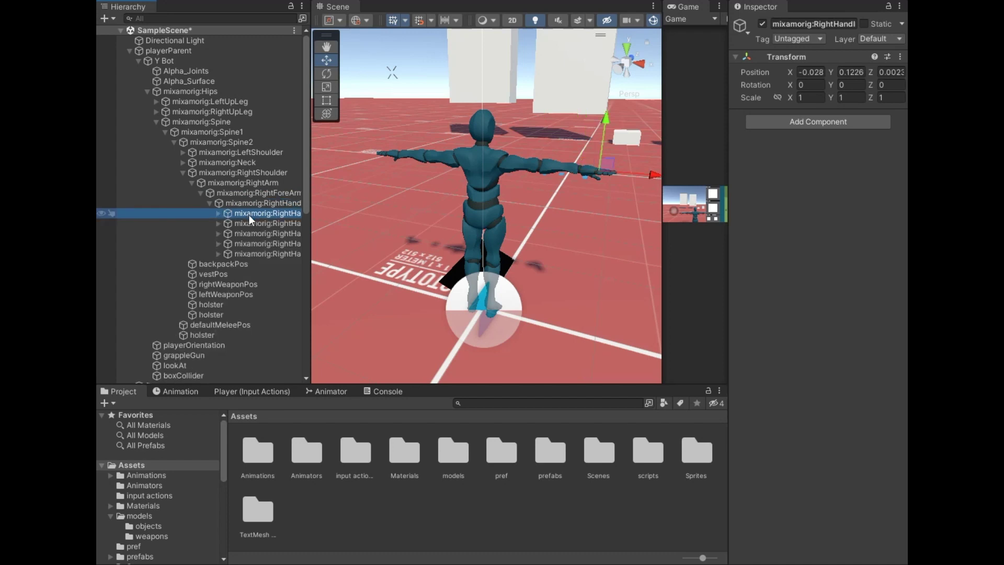
pyautogui.click(249, 215)
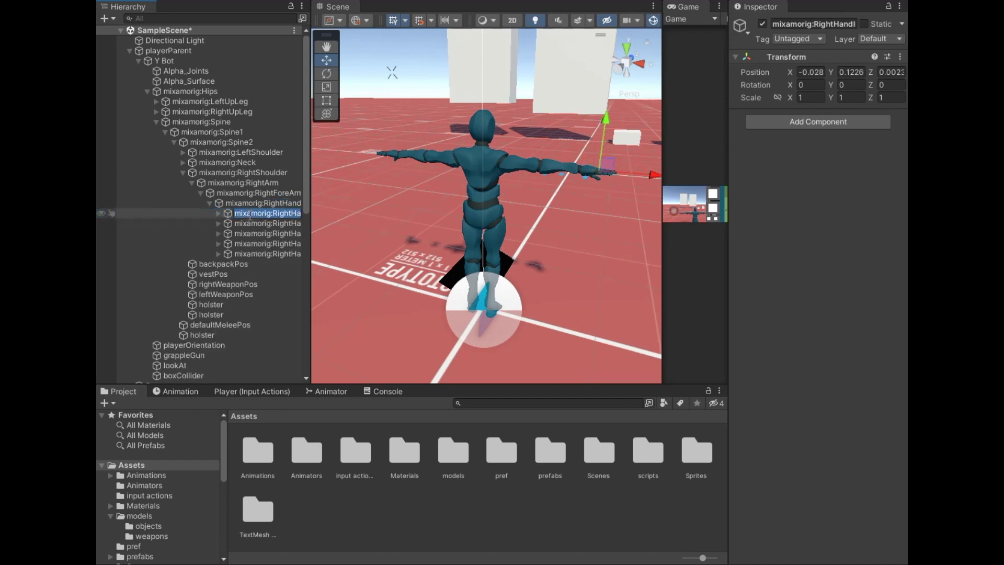
pyautogui.write('holster')
pyautogui.press('Return')
pyautogui.click(804, 40)
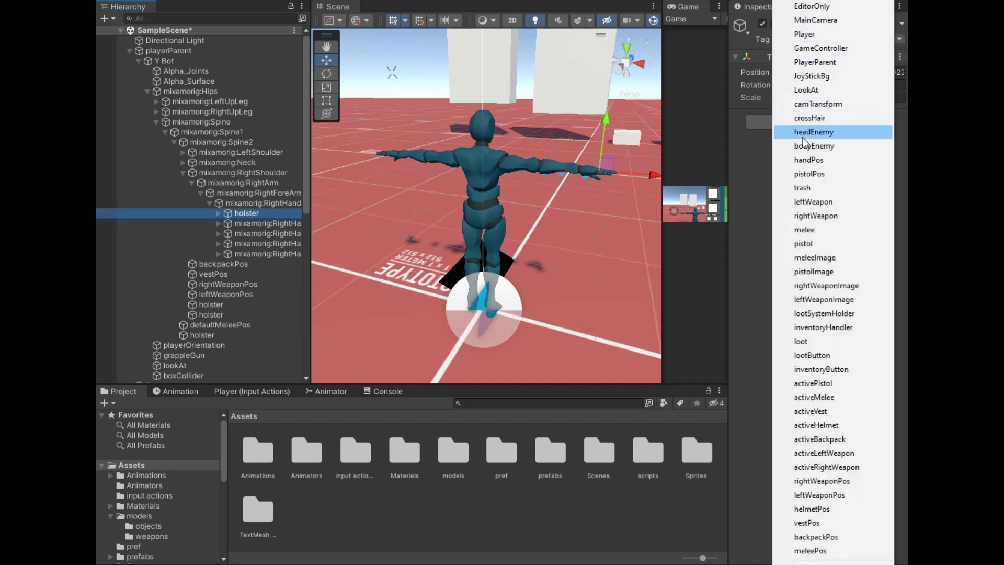
pyautogui.click(814, 160)
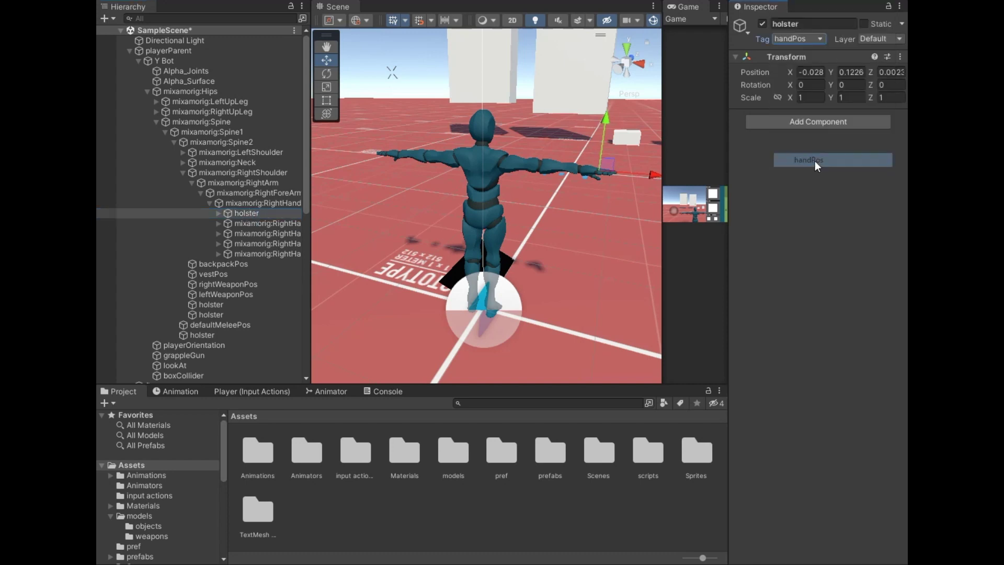
pyautogui.moveTo(314, 266); pyautogui.dragTo(343, 261)
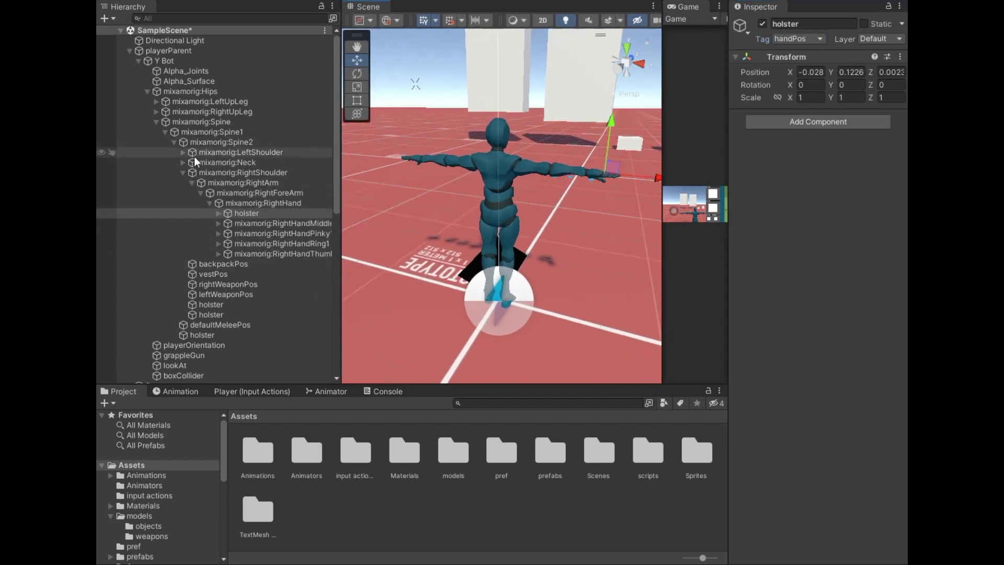
# Add an empty holster child under mixamorig:RightUpLeg and tag it pistolPos.
pyautogui.click(156, 112)
pyautogui.click(167, 122)
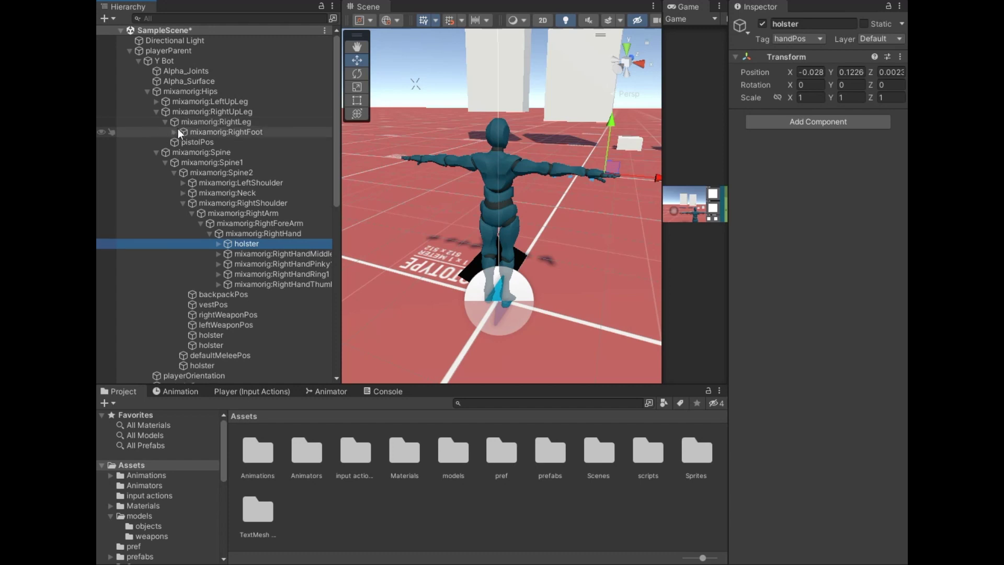
pyautogui.click(194, 123)
pyautogui.click(208, 113)
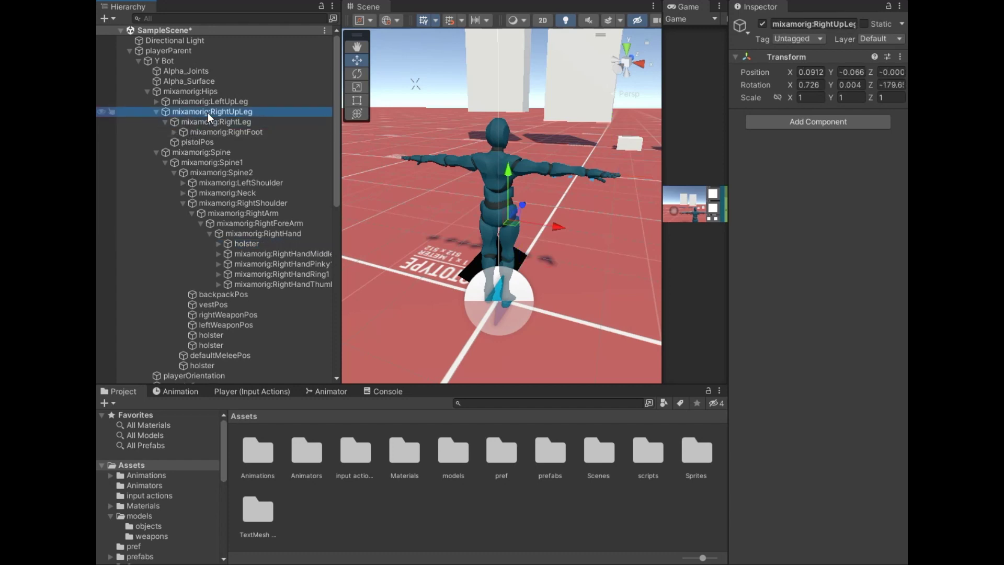
pyautogui.rightClick(209, 112)
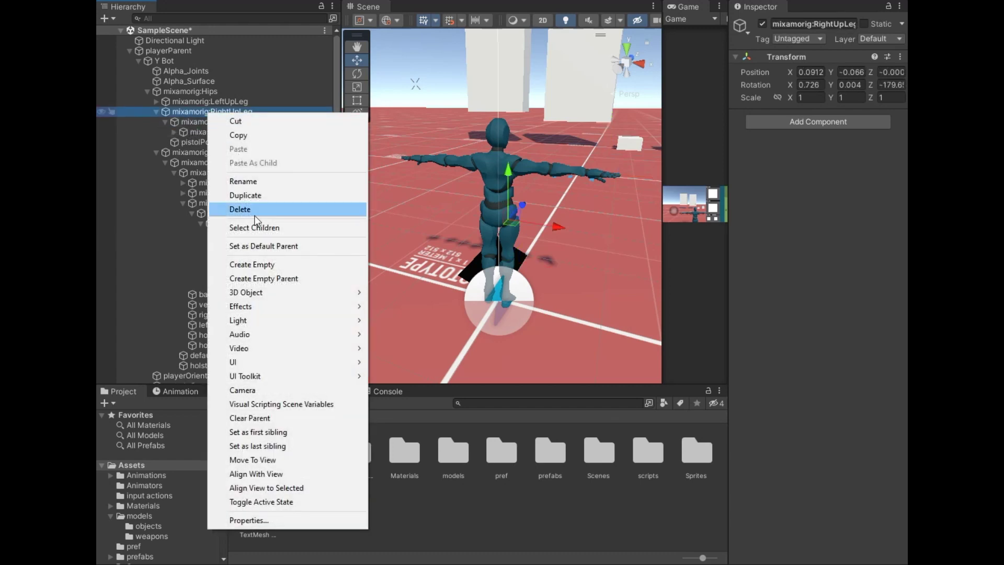
pyautogui.click(259, 264)
pyautogui.write('hol')
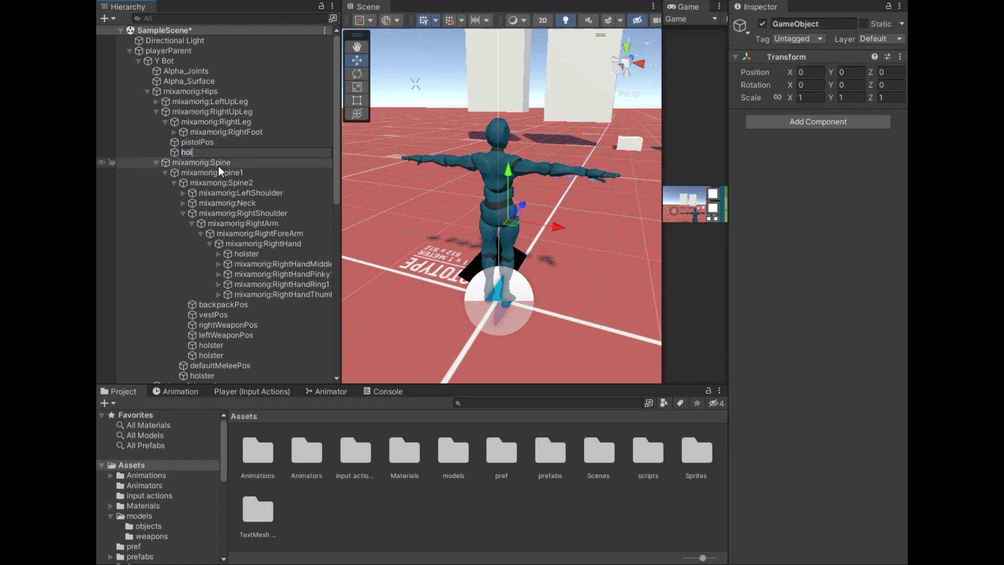
pyautogui.click(218, 165)
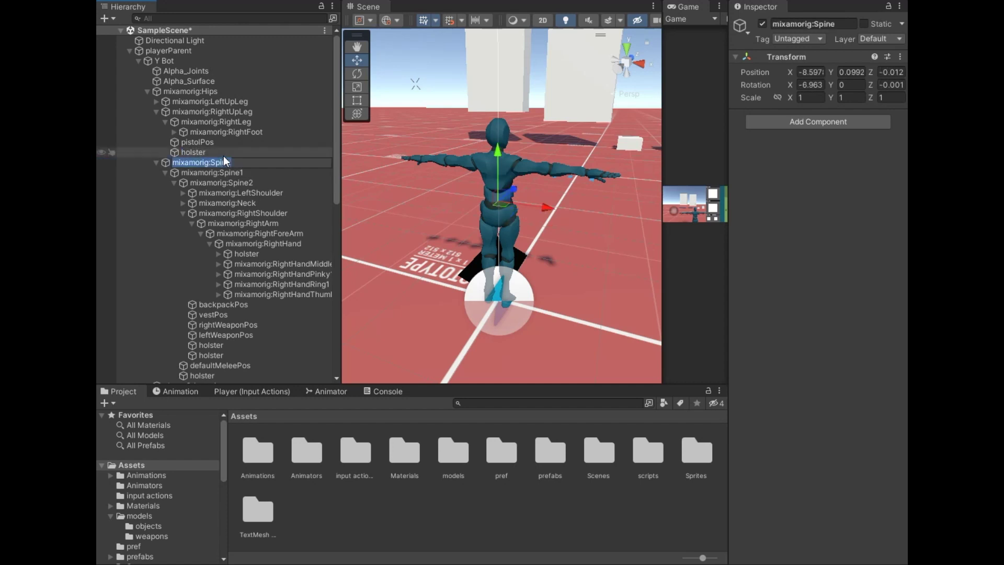
pyautogui.click(224, 155)
pyautogui.click(796, 39)
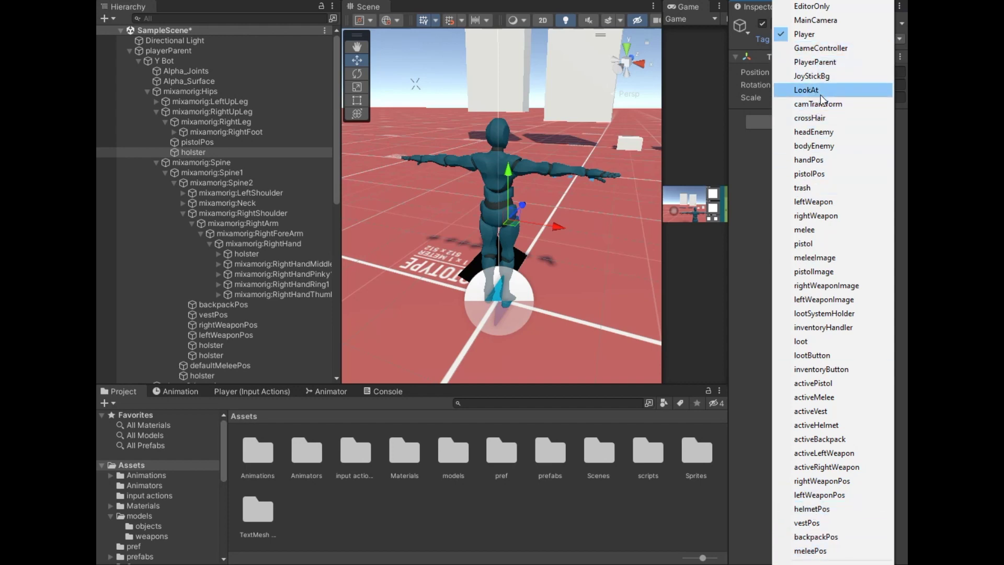
pyautogui.click(818, 173)
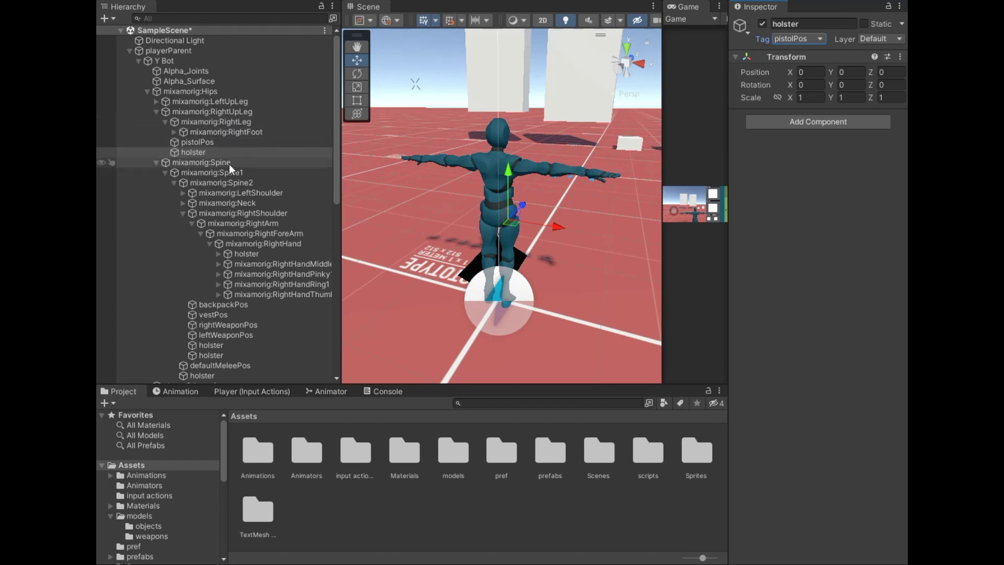
# Create an empty holster child under mixamorig:Spine2 and tag it backpackPos.
pyautogui.click(231, 183)
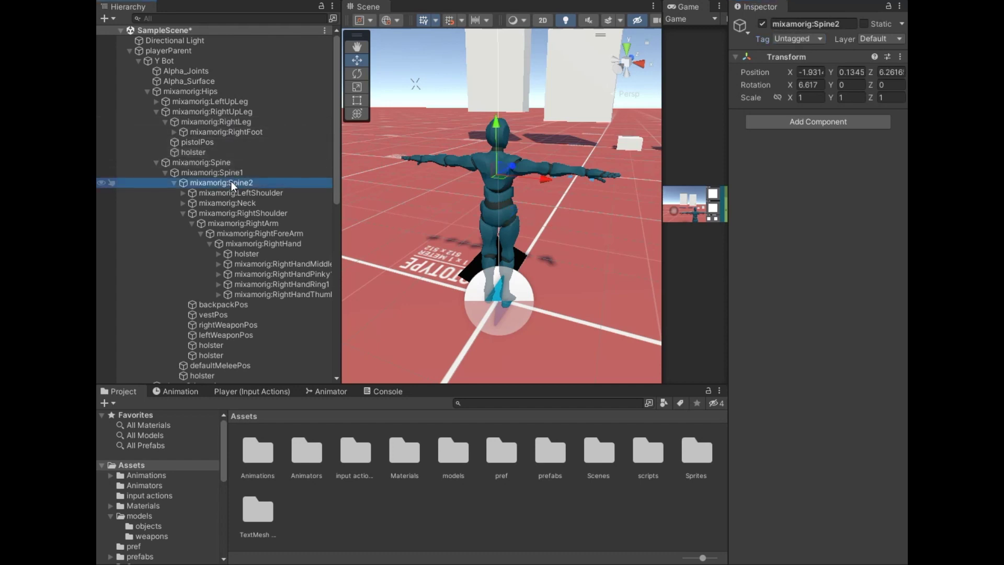
pyautogui.rightClick(231, 182)
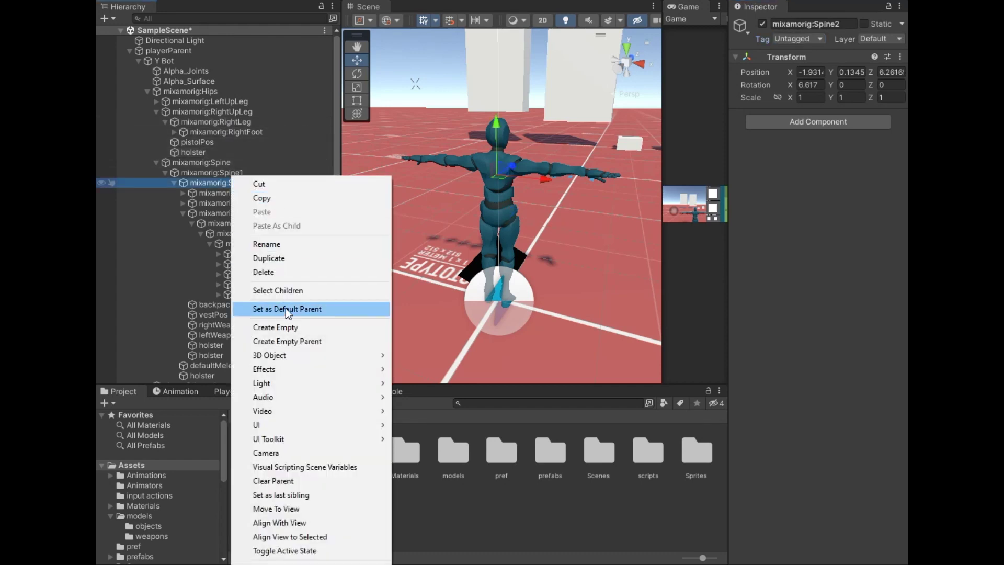
pyautogui.click(284, 327)
pyautogui.write('holse')
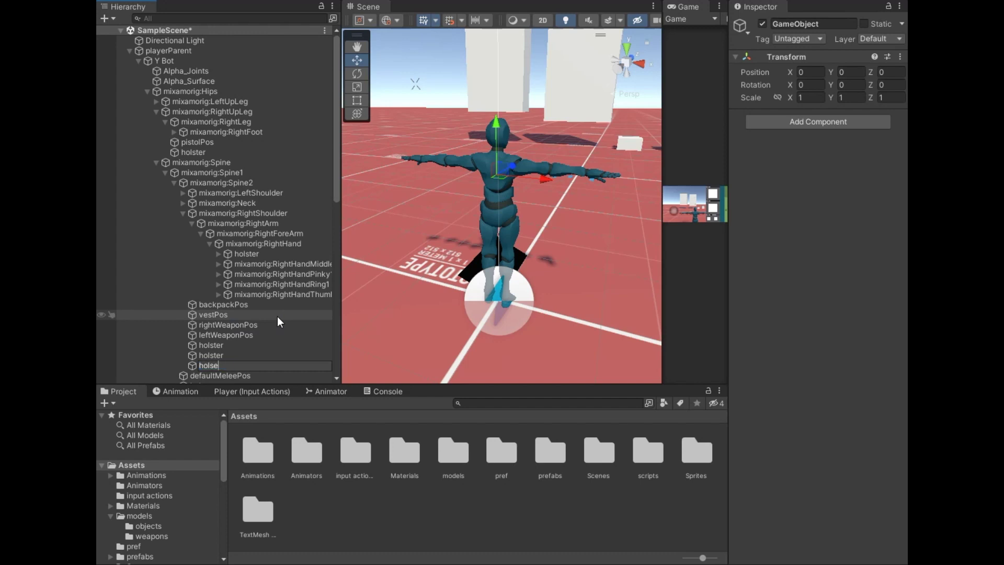
pyautogui.press('BackSpace')
pyautogui.write('ter')
pyautogui.click(274, 316)
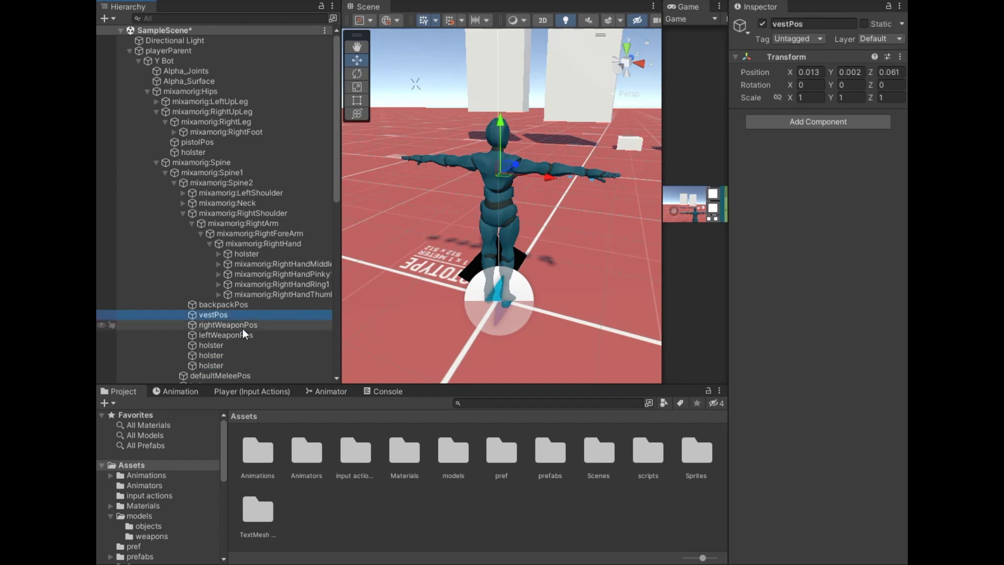
pyautogui.click(228, 365)
pyautogui.click(798, 38)
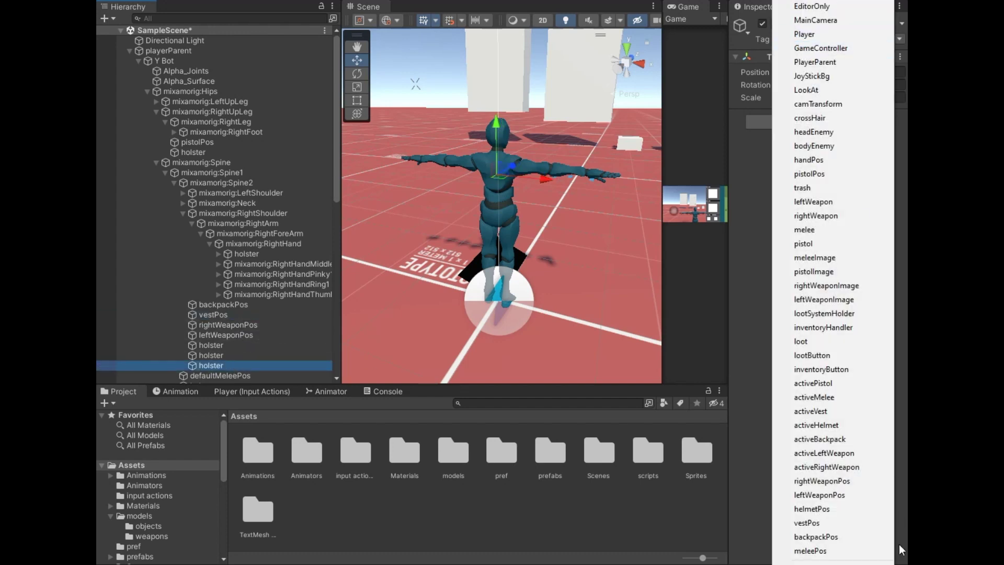
pyautogui.click(846, 541)
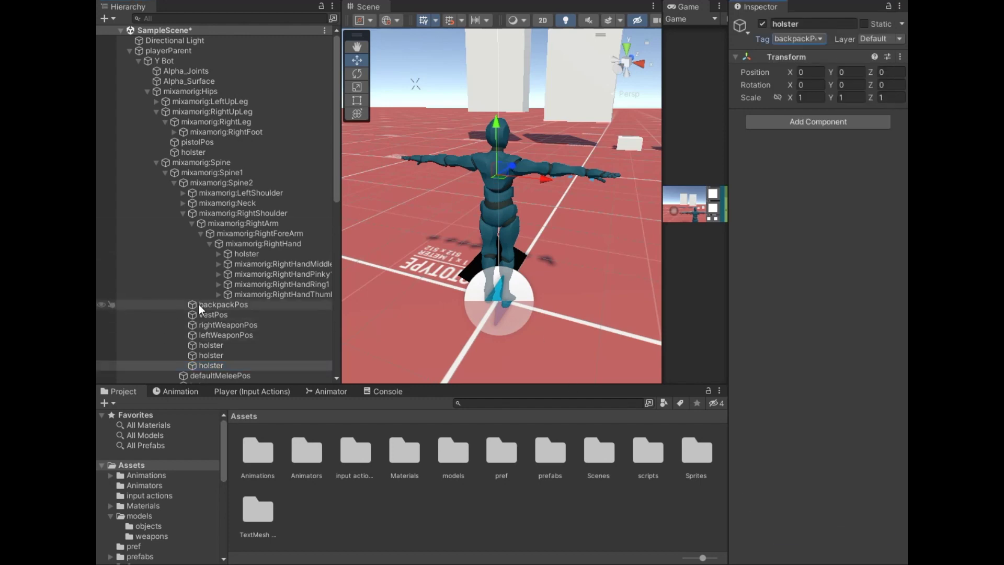
# Duplicate the Spine2 holster, keep the name holster, and tag the copy vestPos.
pyautogui.scroll(-2, 210, 319)
pyautogui.hotkey('ctrl', 'd')
pyautogui.press('F2')
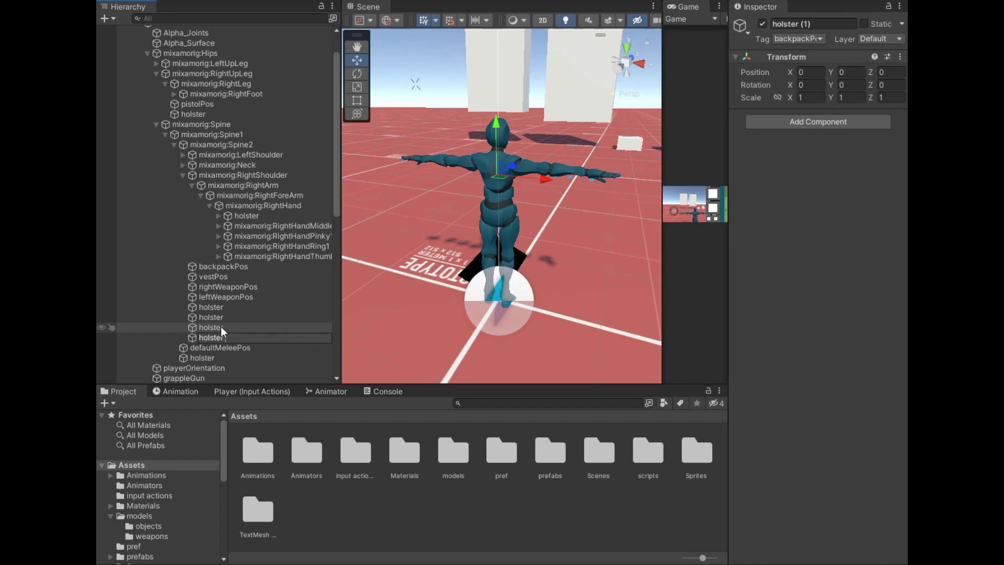
pyautogui.press('Return')
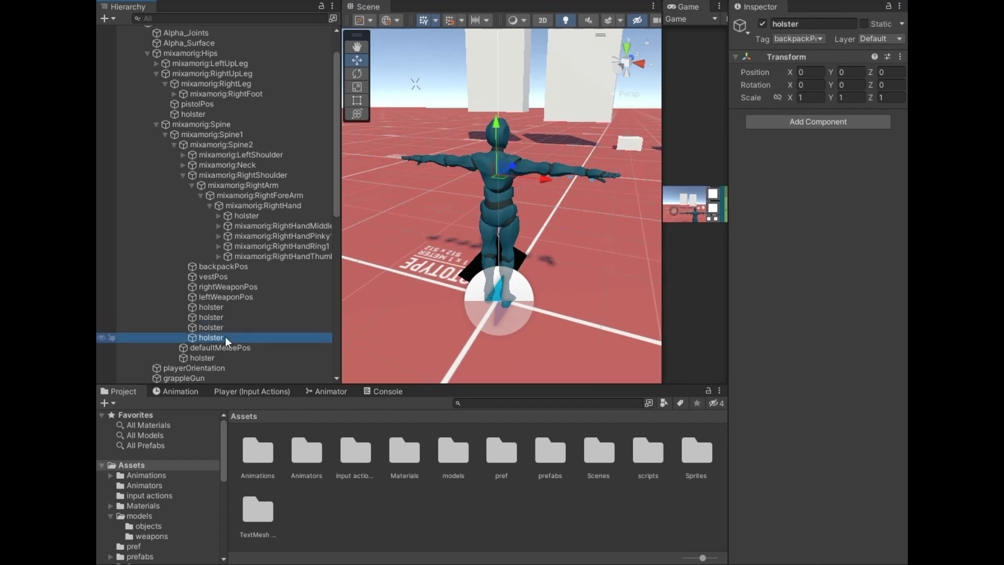
pyautogui.click(778, 39)
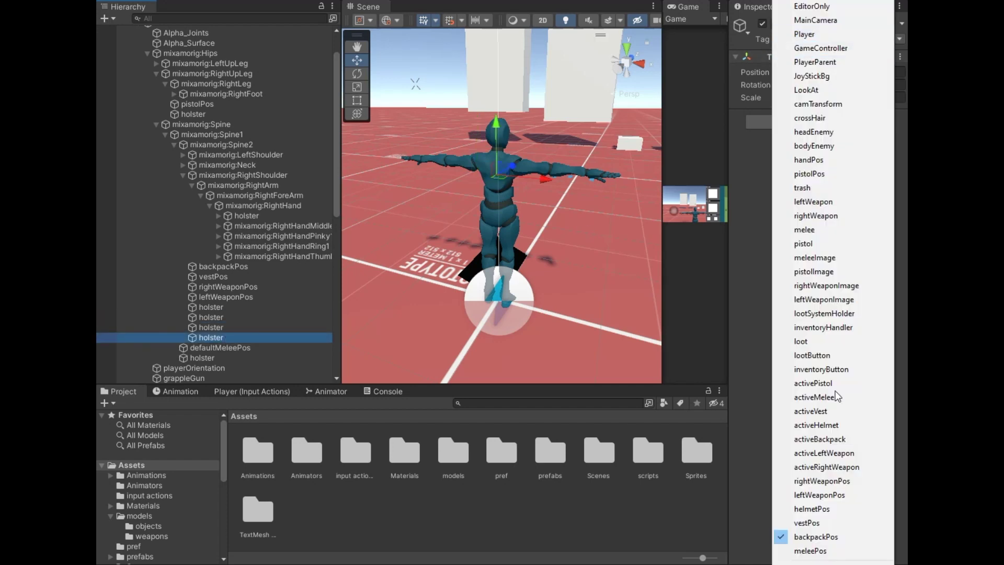
pyautogui.click(815, 546)
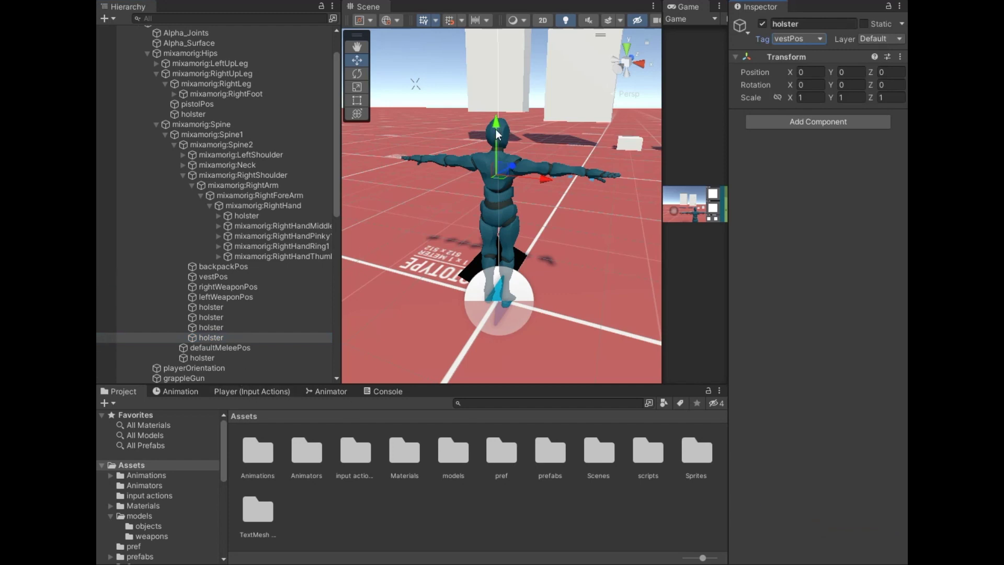
pyautogui.scroll(2, 239, 205)
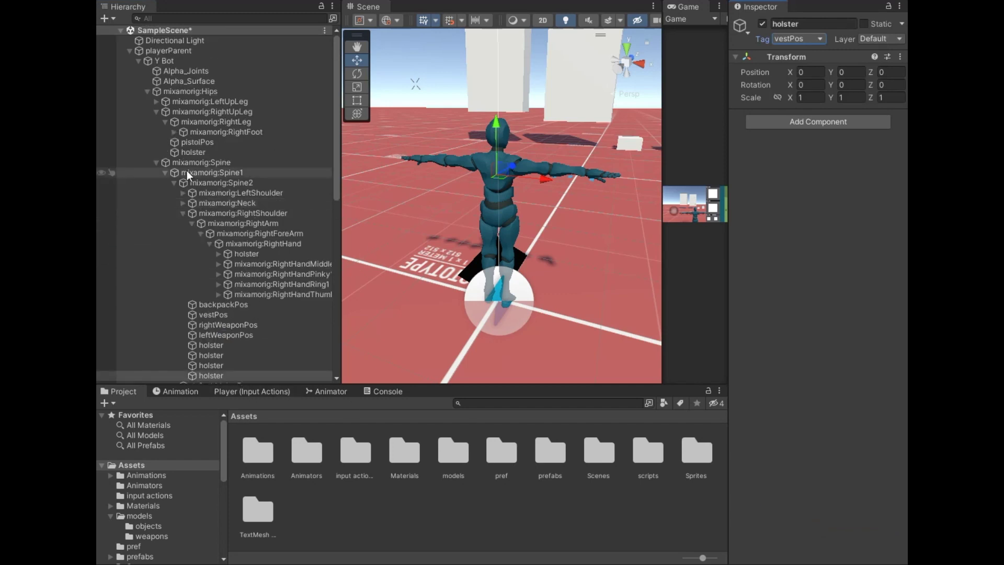
# Expand the Y Bot rig through Hips, Spine1, Spine2 and Neck to reach mixamorig:Head.
pyautogui.click(156, 112)
pyautogui.click(147, 92)
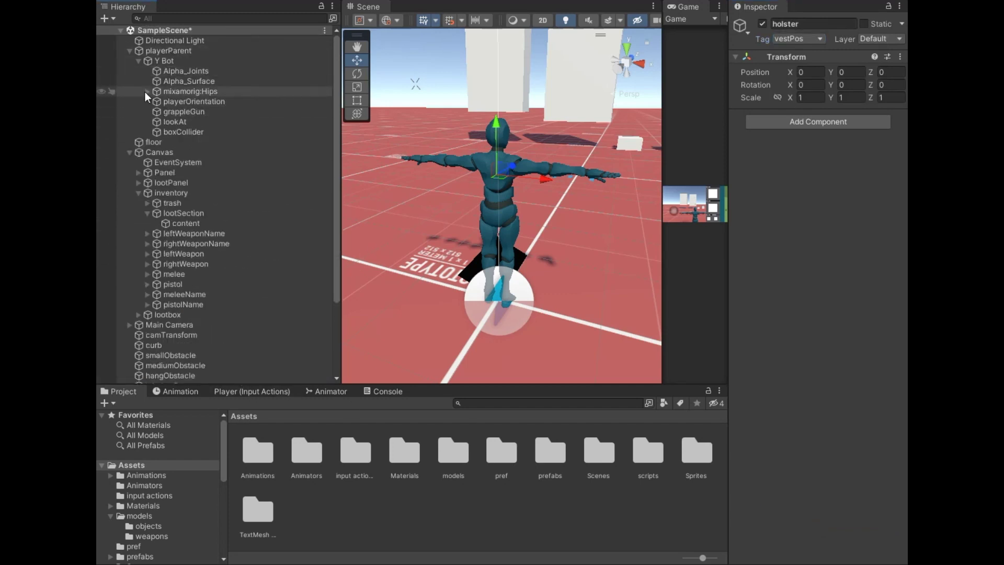
pyautogui.click(146, 93)
pyautogui.click(173, 143)
pyautogui.click(166, 132)
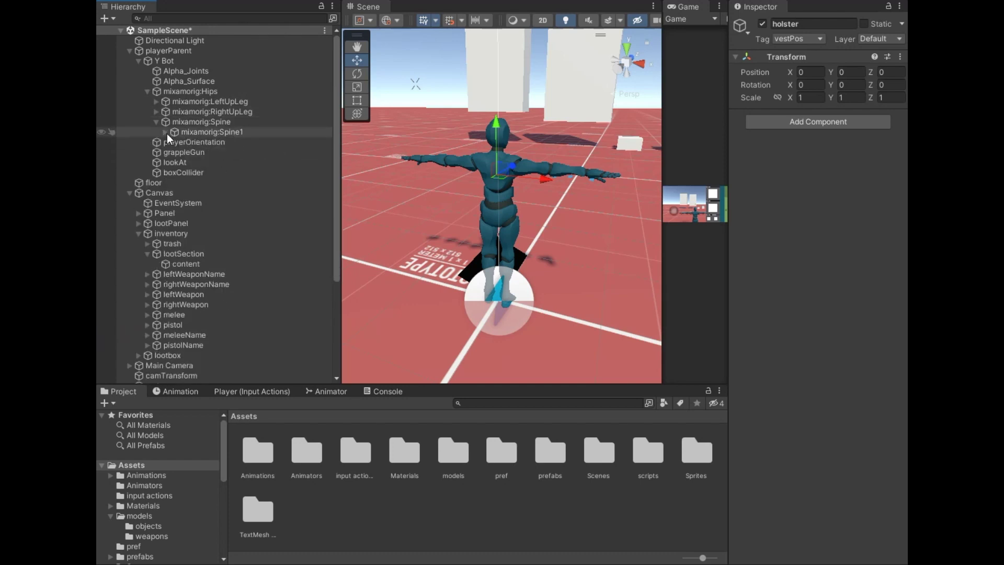
pyautogui.click(166, 132)
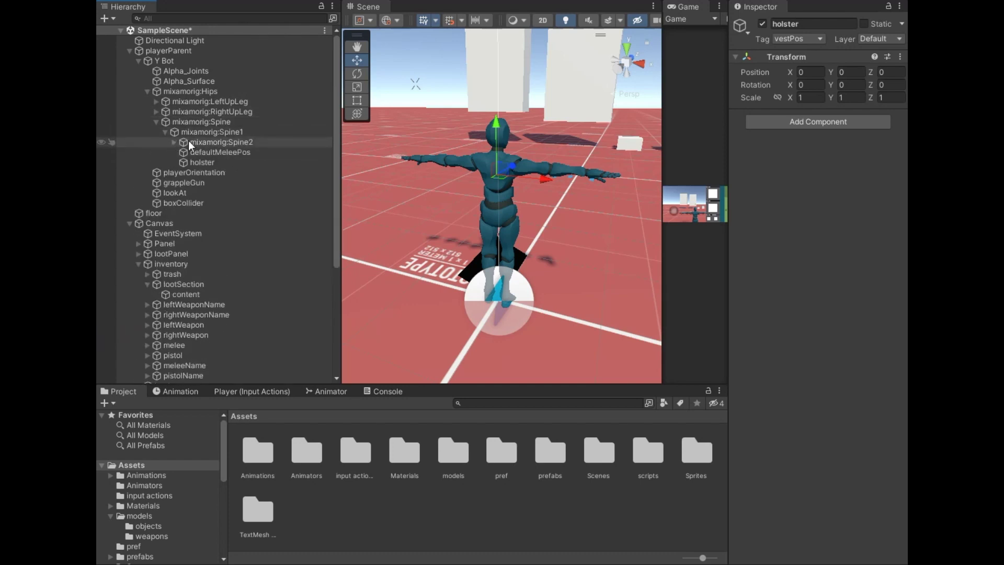
pyautogui.click(173, 142)
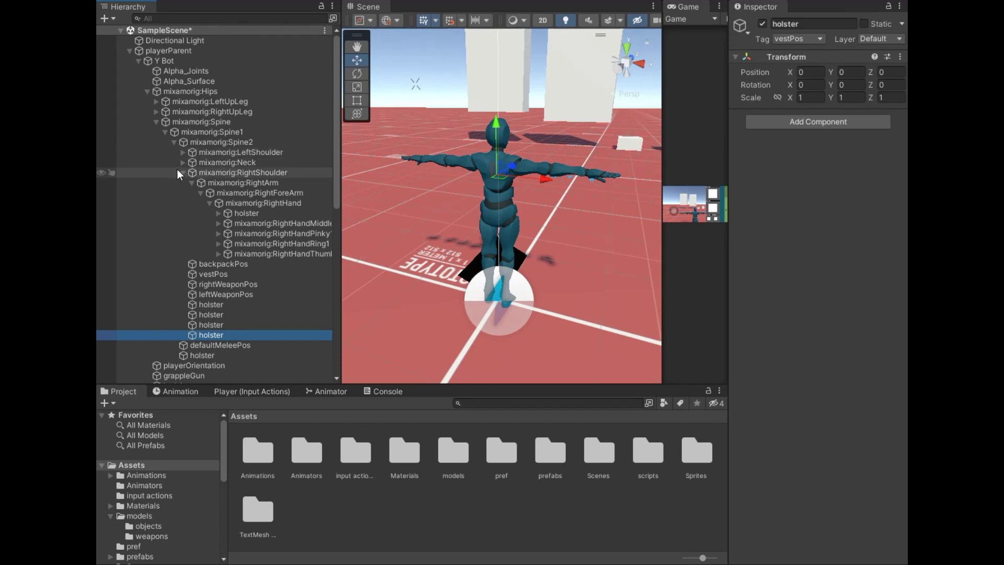
pyautogui.click(182, 172)
pyautogui.click(182, 163)
pyautogui.click(222, 162)
pyautogui.click(229, 171)
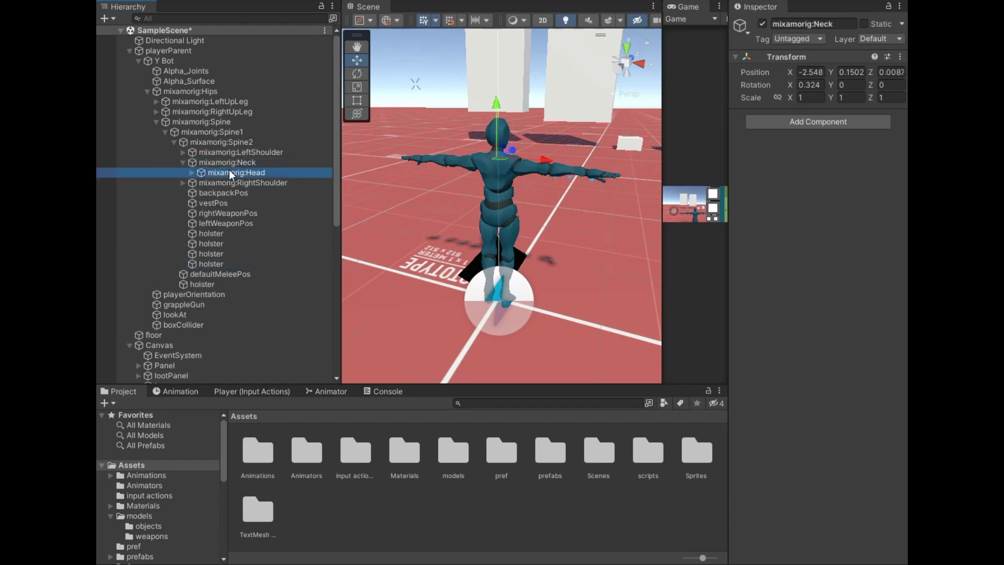
# Add an empty child named holster under mixamorig:Head and tag it helmetPos.
pyautogui.rightClick(241, 171)
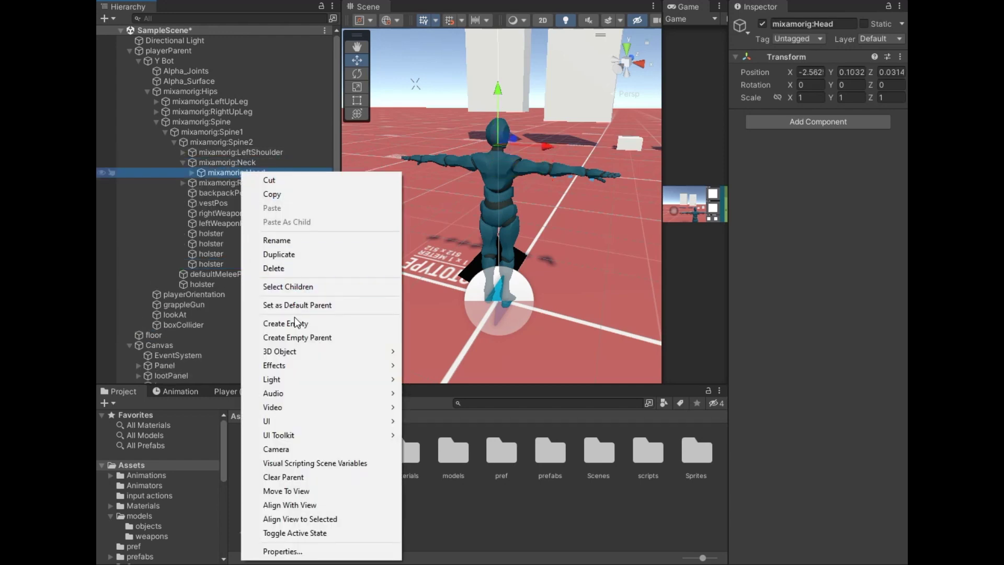
pyautogui.click(293, 320)
pyautogui.write('holster')
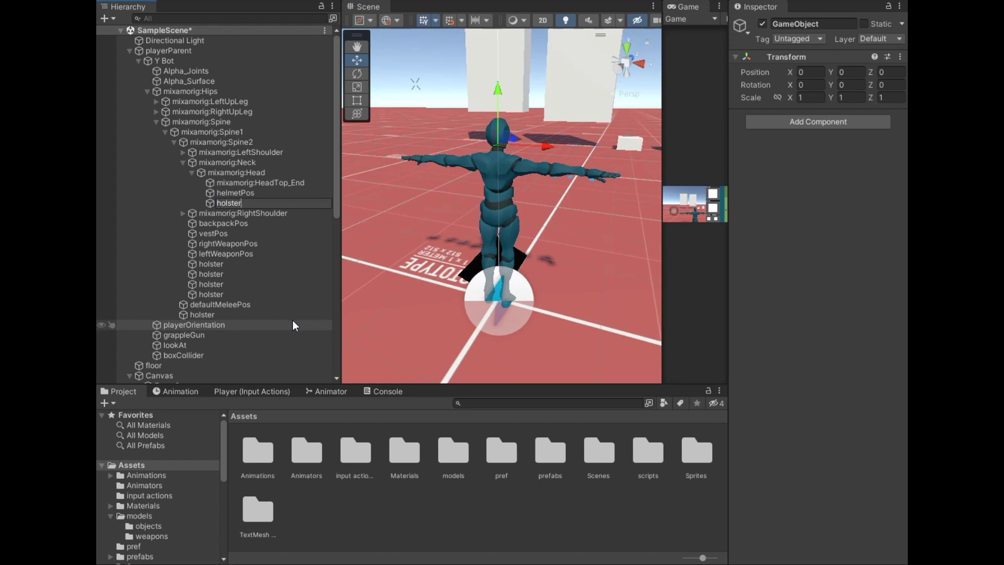
pyautogui.click(259, 250)
pyautogui.click(243, 204)
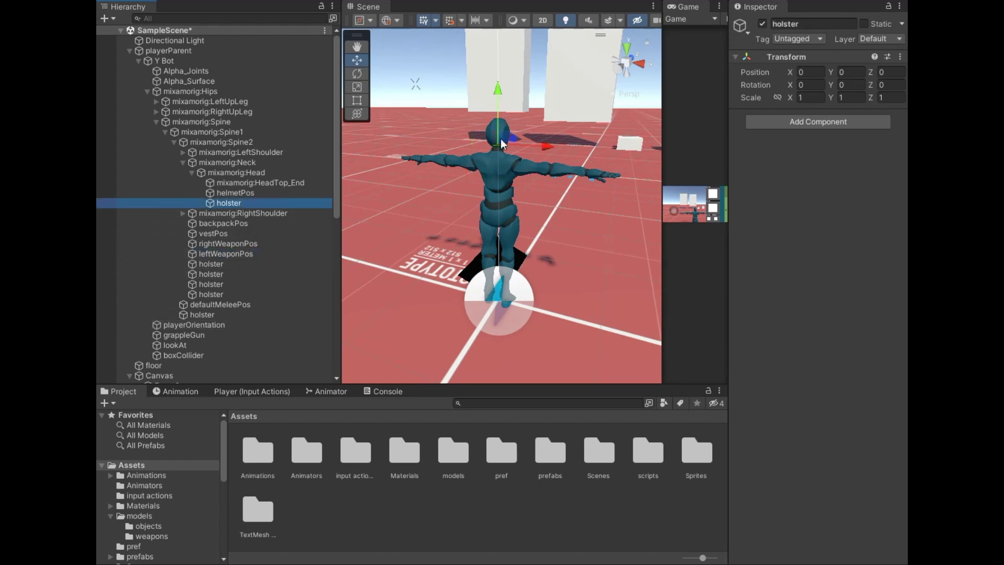
pyautogui.click(796, 39)
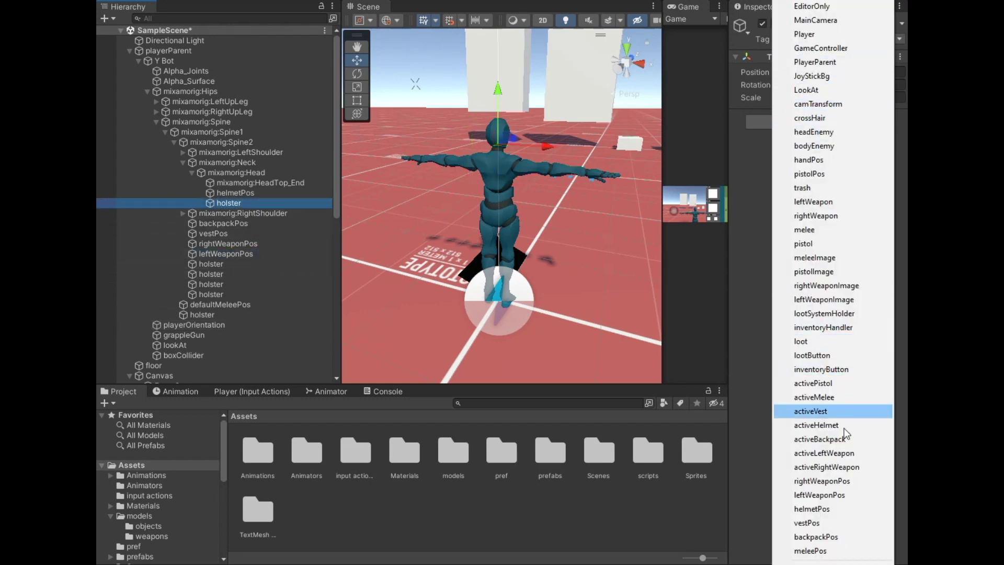
pyautogui.click(814, 509)
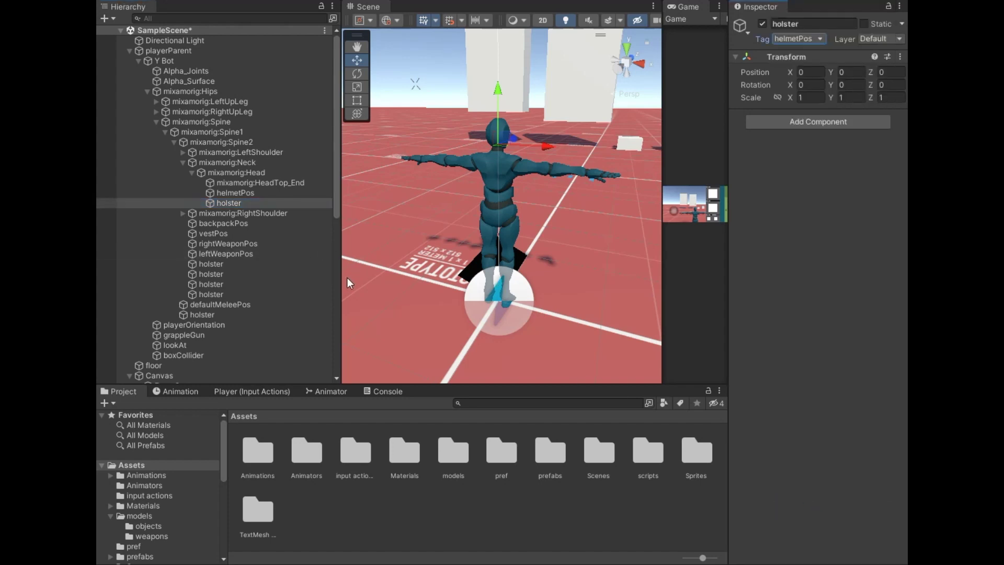
# Fold the Neck, Spine1, Spine and Hips branches back up.
pyautogui.moveTo(342, 282); pyautogui.dragTo(315, 272)
pyautogui.click(183, 163)
pyautogui.click(165, 131)
pyautogui.click(156, 122)
pyautogui.click(147, 92)
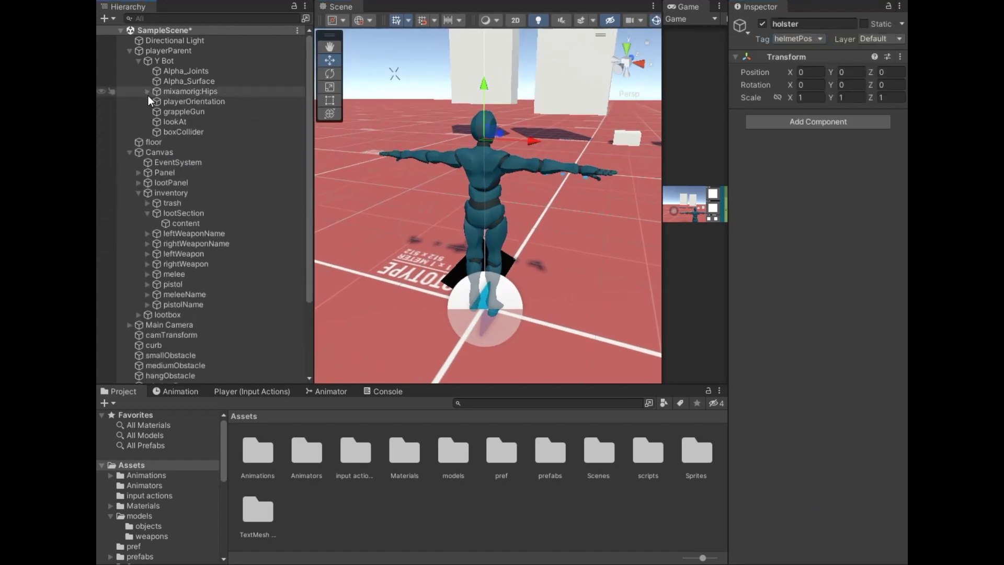
# Select inventory and expand its weapon, melee and pistol children to show their images.
pyautogui.click(145, 63)
pyautogui.click(140, 60)
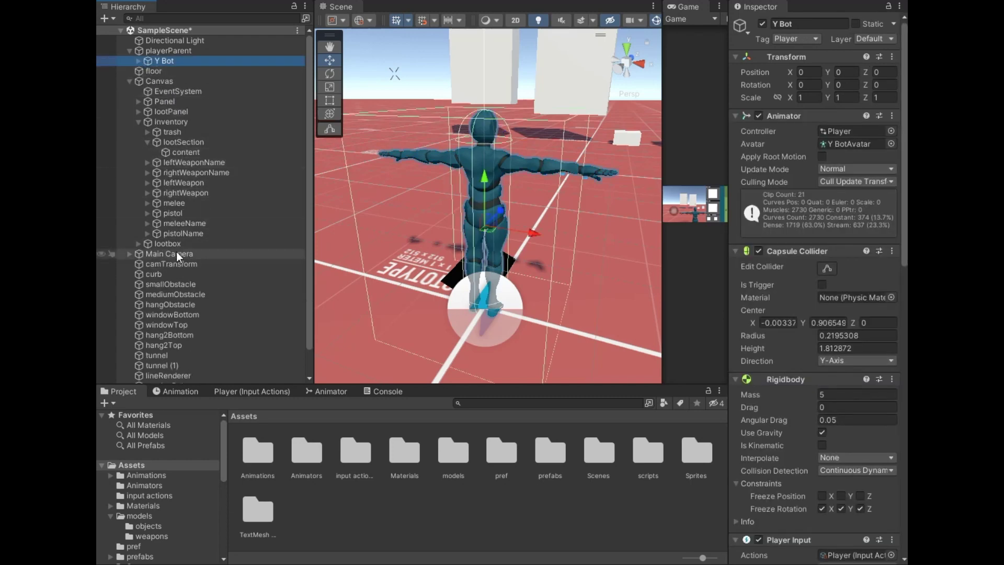
pyautogui.click(175, 121)
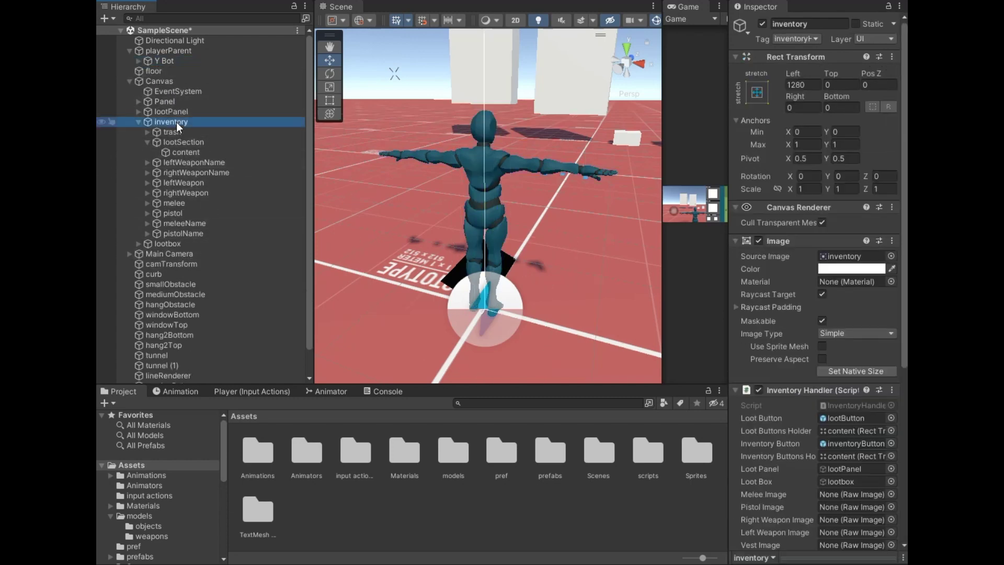
pyautogui.scroll(-5, 822, 319)
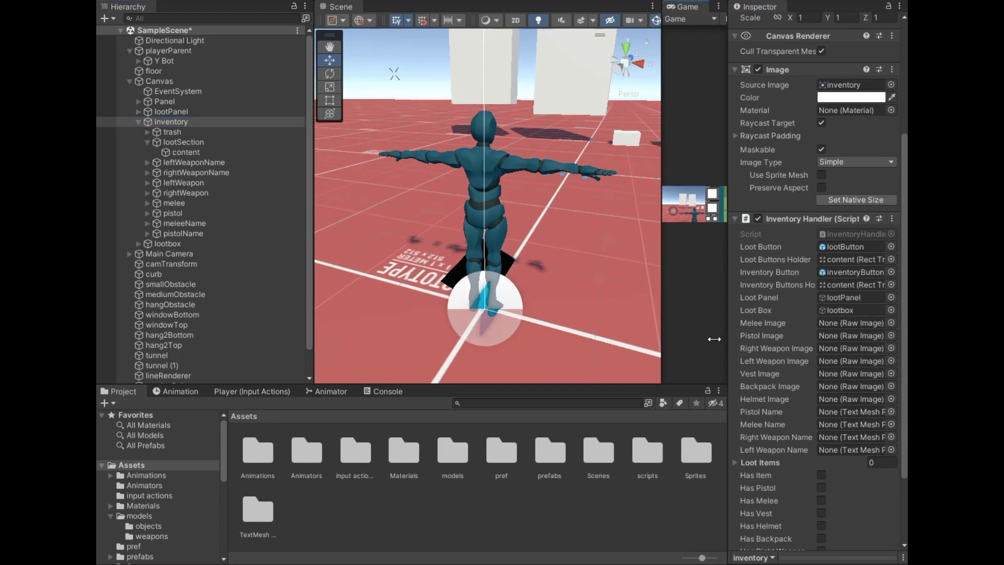
pyautogui.moveTo(714, 339); pyautogui.dragTo(672, 330)
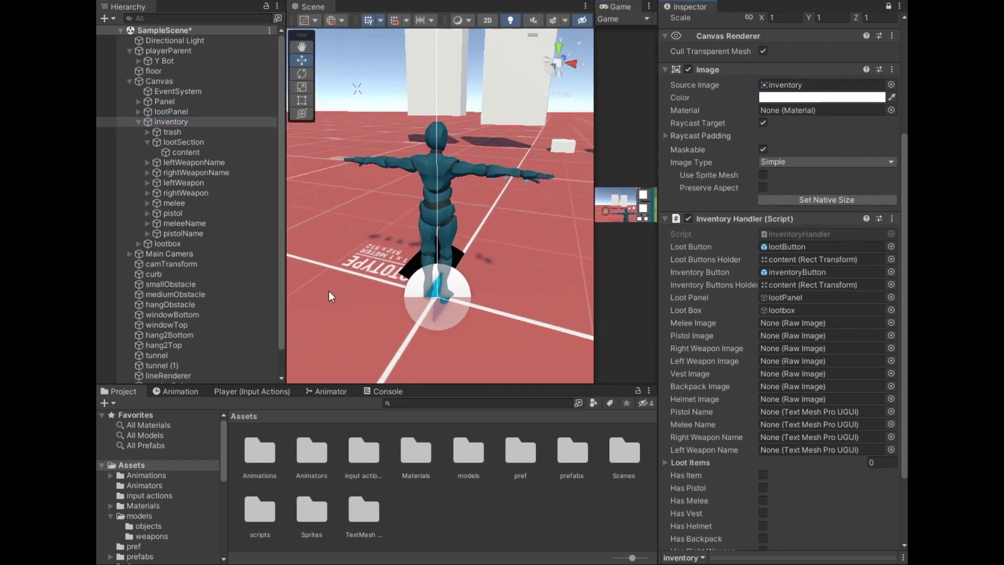
pyautogui.click(146, 162)
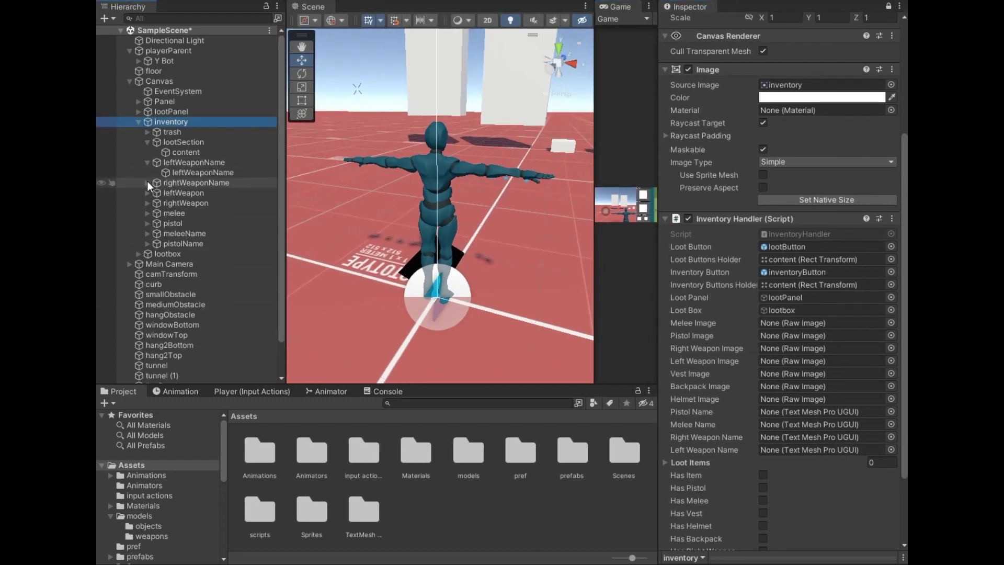
pyautogui.click(147, 182)
pyautogui.click(146, 204)
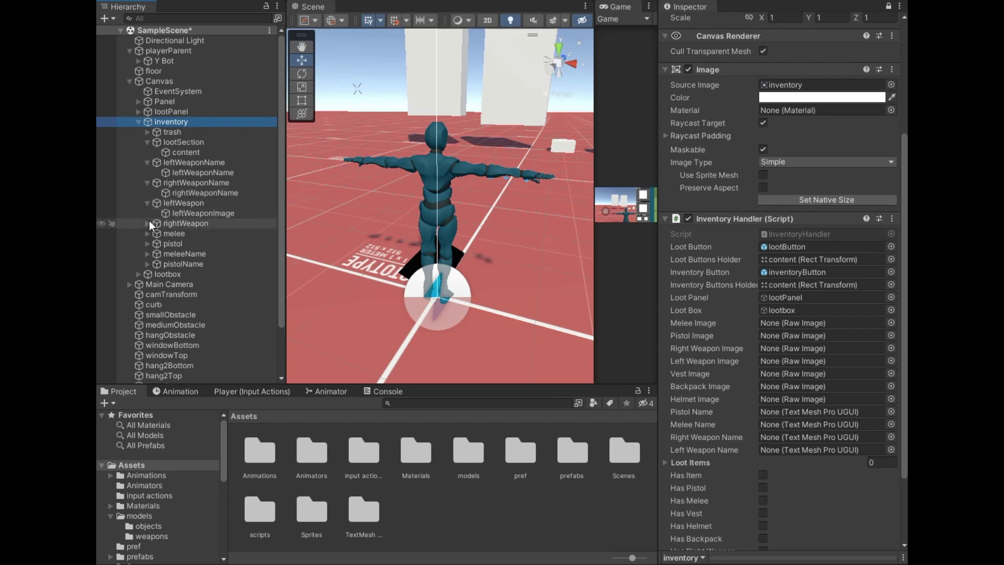
pyautogui.click(148, 223)
pyautogui.click(148, 244)
pyautogui.click(147, 264)
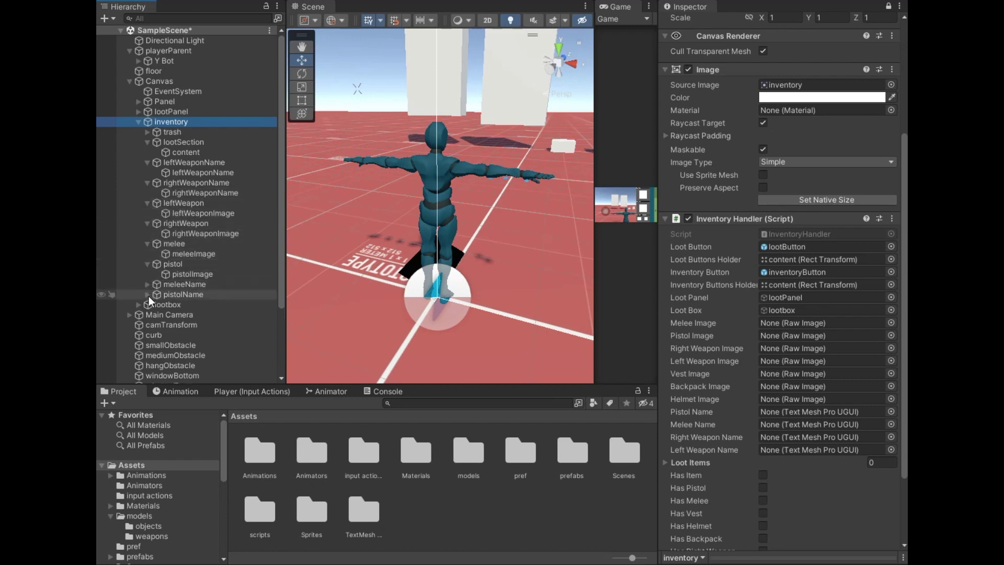
pyautogui.click(146, 285)
pyautogui.click(147, 305)
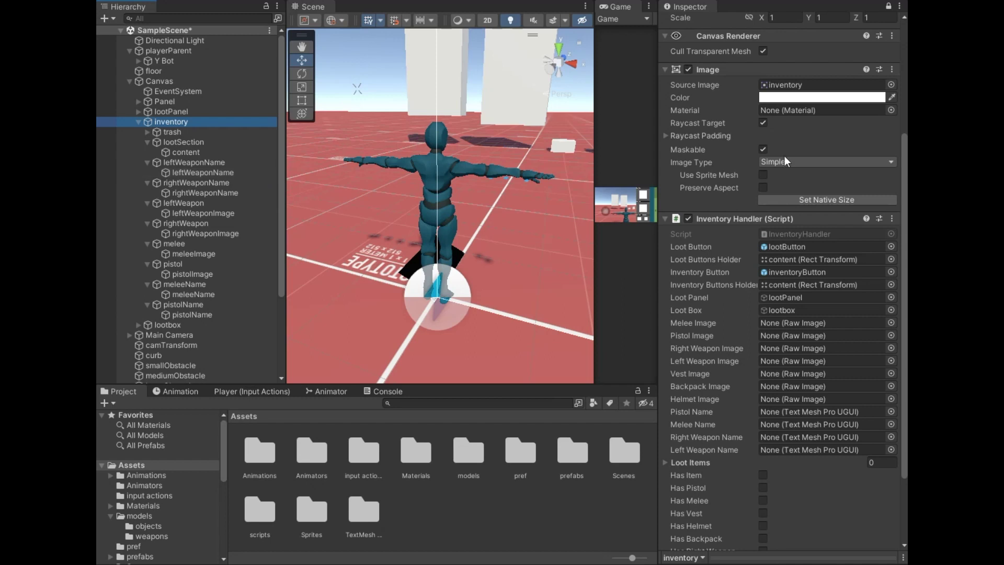
# Assign meleeImage, pistolImage, rightWeaponImage and leftWeaponImage to the Inventory Handler's matching Image slots.
pyautogui.moveTo(216, 254); pyautogui.dragTo(792, 325)
pyautogui.moveTo(202, 276); pyautogui.dragTo(800, 333)
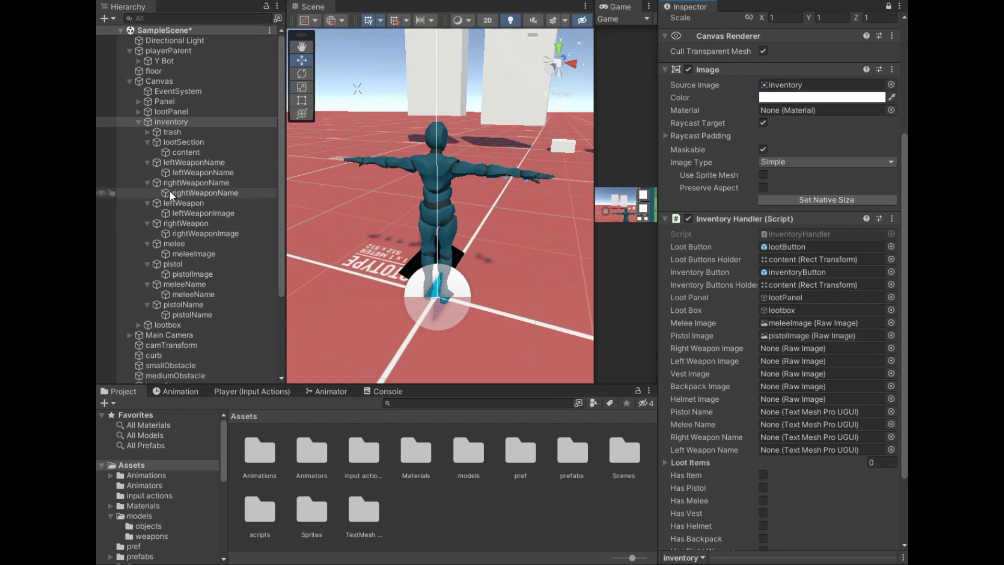
pyautogui.moveTo(204, 235); pyautogui.dragTo(785, 350)
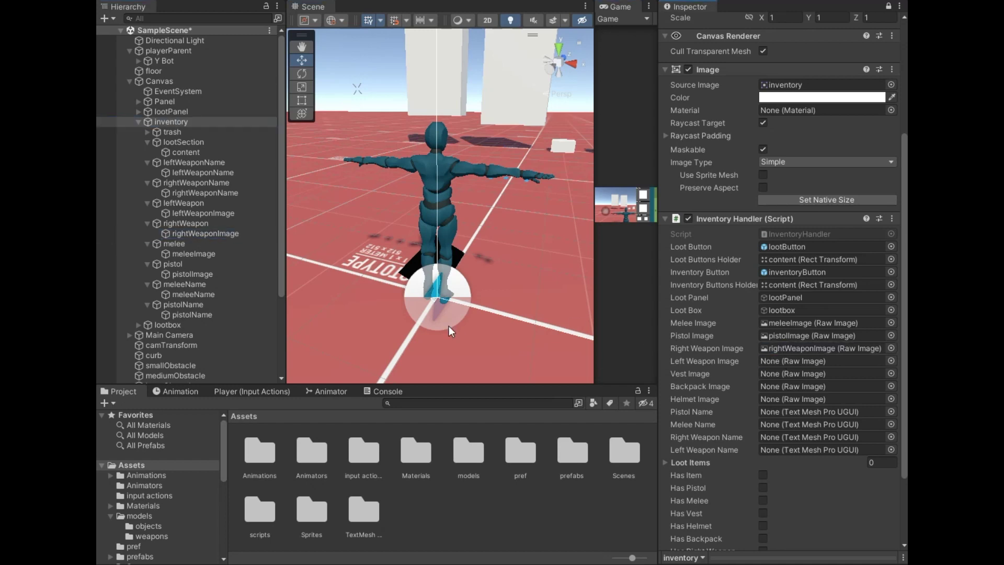
pyautogui.moveTo(207, 214); pyautogui.dragTo(768, 362)
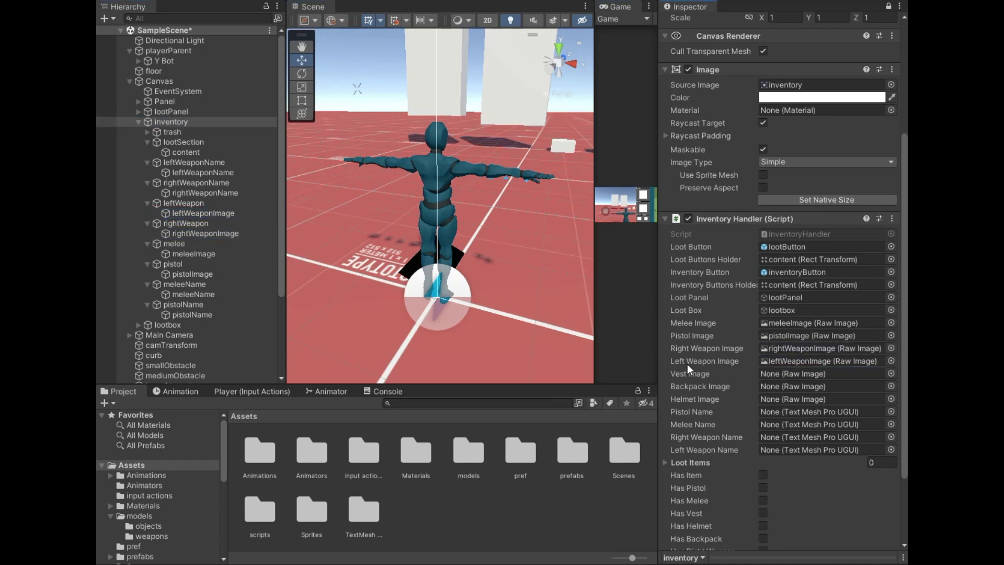
pyautogui.rightClick(182, 126)
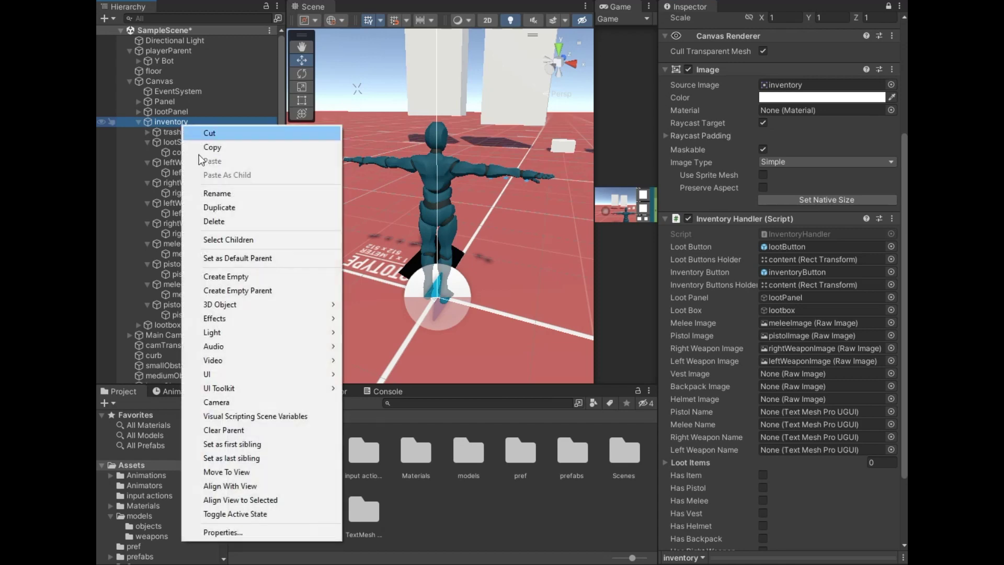
# Add a Raw Image under inventory named vestImage.
pyautogui.moveTo(215, 372)
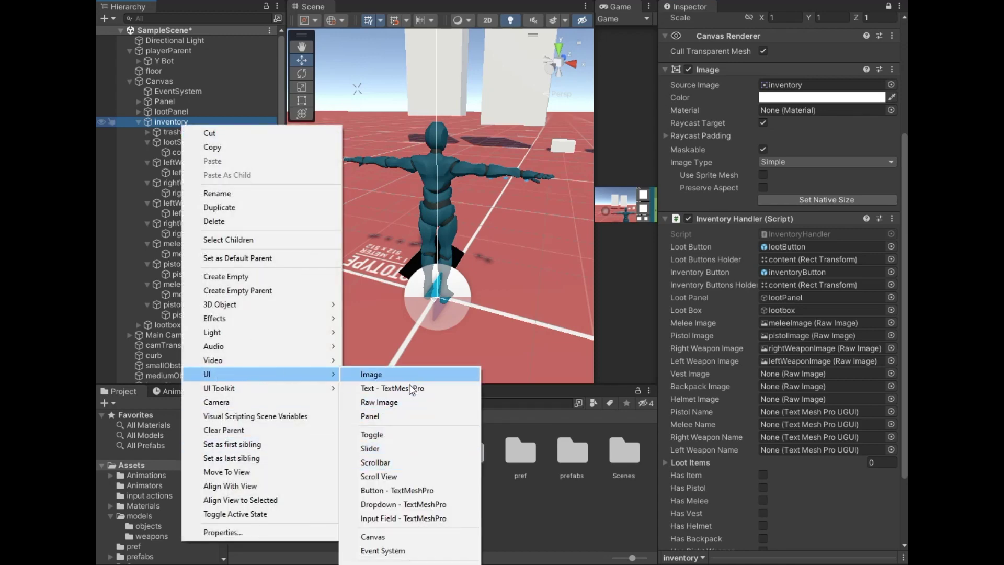
pyautogui.click(409, 402)
pyautogui.write('vestImage')
pyautogui.click(227, 344)
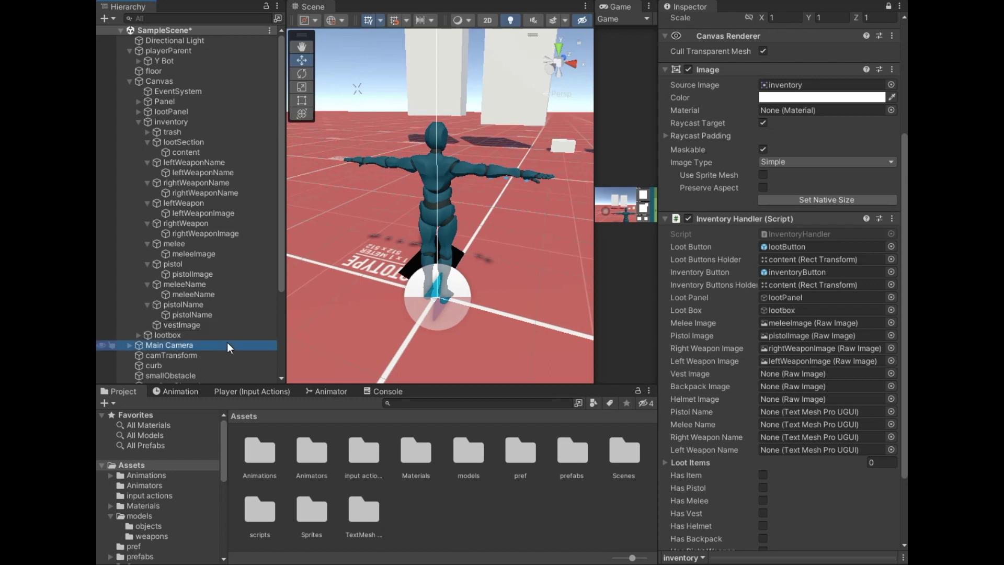
pyautogui.click(208, 323)
# In 2D view, move vestImage to a spot left of the inventory weapon slots.
pyautogui.click(492, 18)
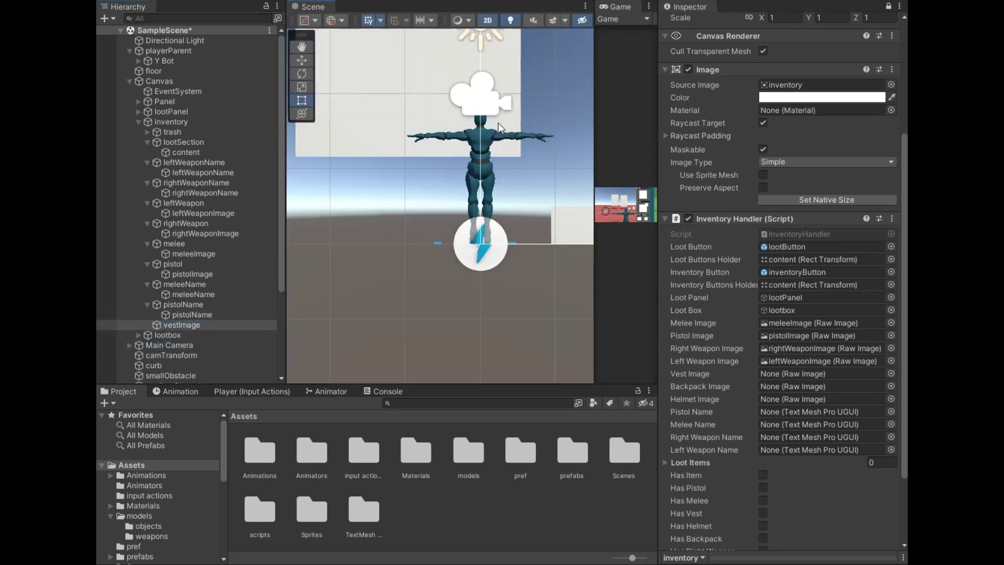
pyautogui.press('f')
pyautogui.scroll(-3, 430, 250)
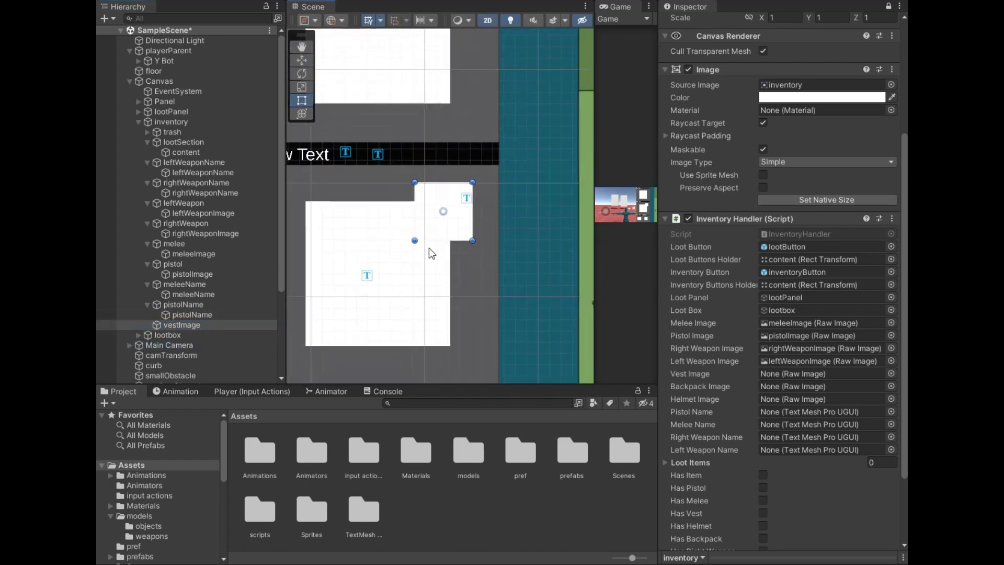
pyautogui.scroll(-3, 429, 238)
pyautogui.scroll(-2, 431, 198)
pyautogui.click(301, 61)
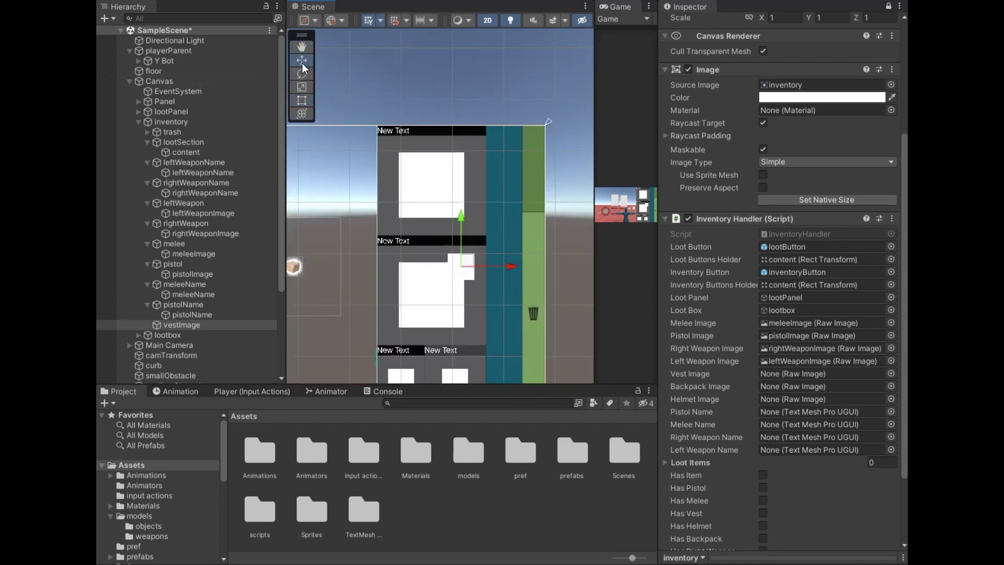
pyautogui.moveTo(447, 264); pyautogui.dragTo(388, 263)
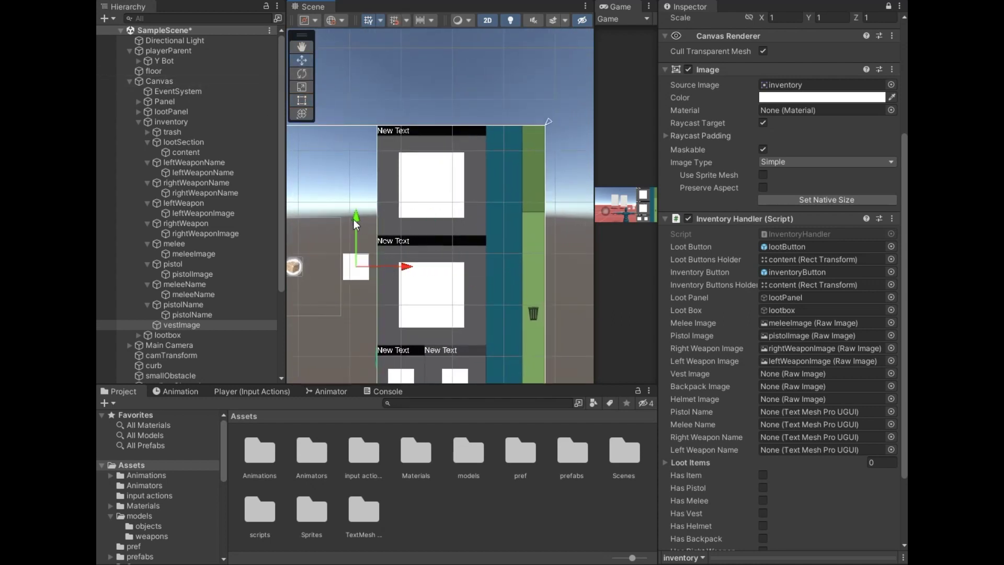
pyautogui.moveTo(354, 218); pyautogui.dragTo(350, 100)
pyautogui.moveTo(409, 153); pyautogui.dragTo(410, 153)
pyautogui.moveTo(359, 98); pyautogui.dragTo(364, 128)
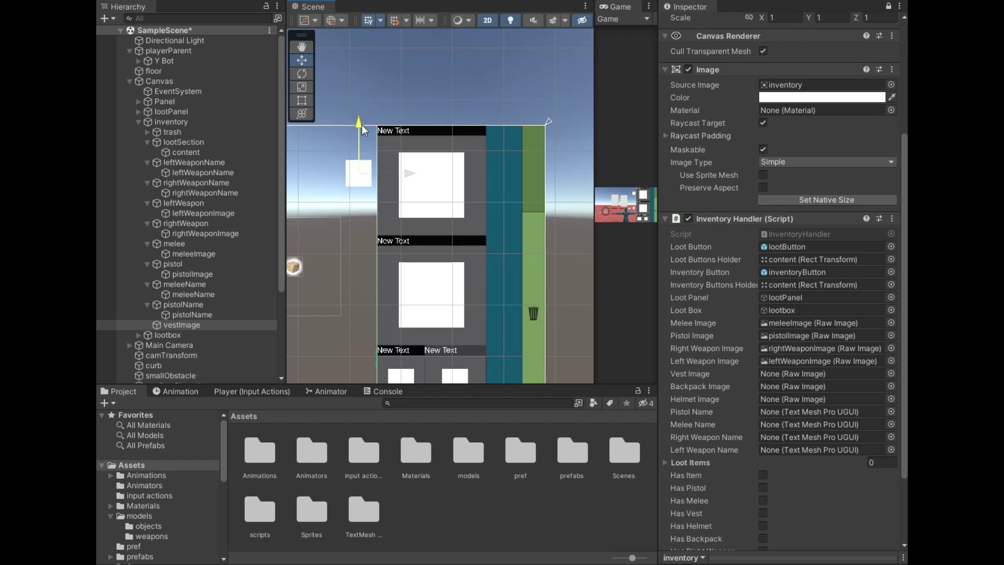
# Duplicate vestImage as helmetImage and place it above the vest box.
pyautogui.click(194, 323)
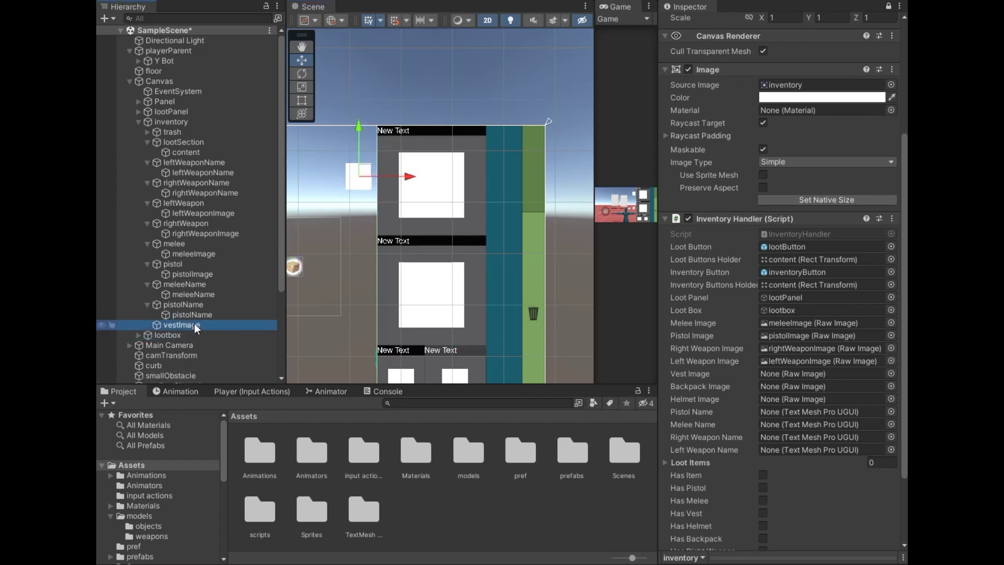
pyautogui.hotkey('ctrl', 'd')
pyautogui.press('F2')
pyautogui.write('helmetIm')
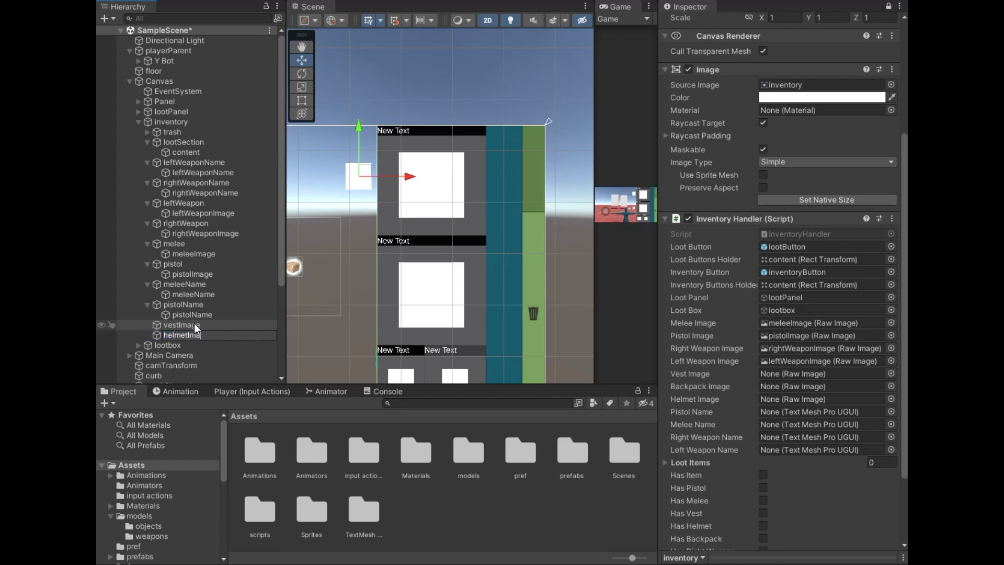
pyautogui.write('age')
pyautogui.press('Return')
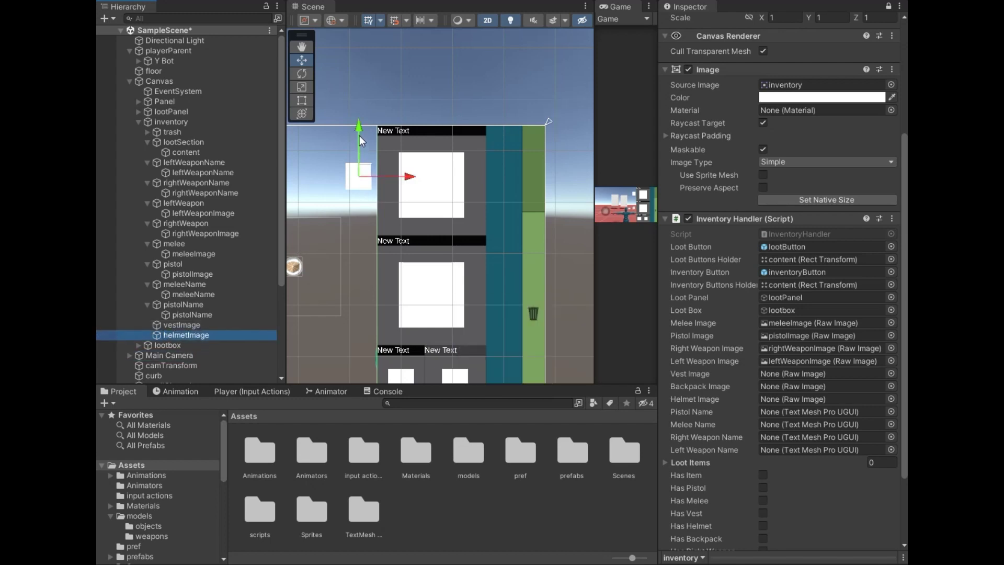
pyautogui.moveTo(359, 136); pyautogui.dragTo(357, 96)
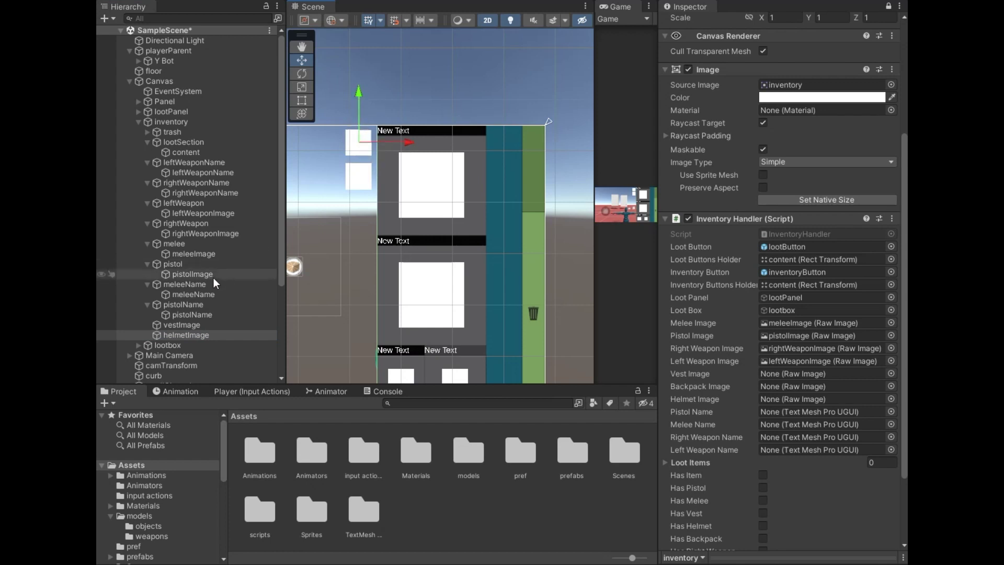
# Duplicate vestImage as backpackImage, place it below the vest box, and lock the Inspector.
pyautogui.click(202, 325)
pyautogui.hotkey('ctrl', 'd')
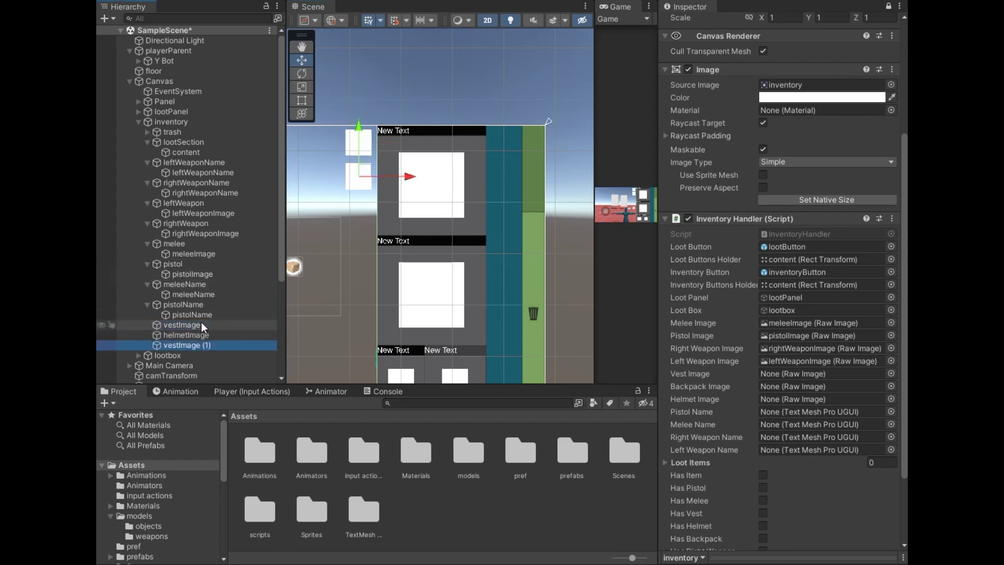
pyautogui.press('F2')
pyautogui.write('backpack')
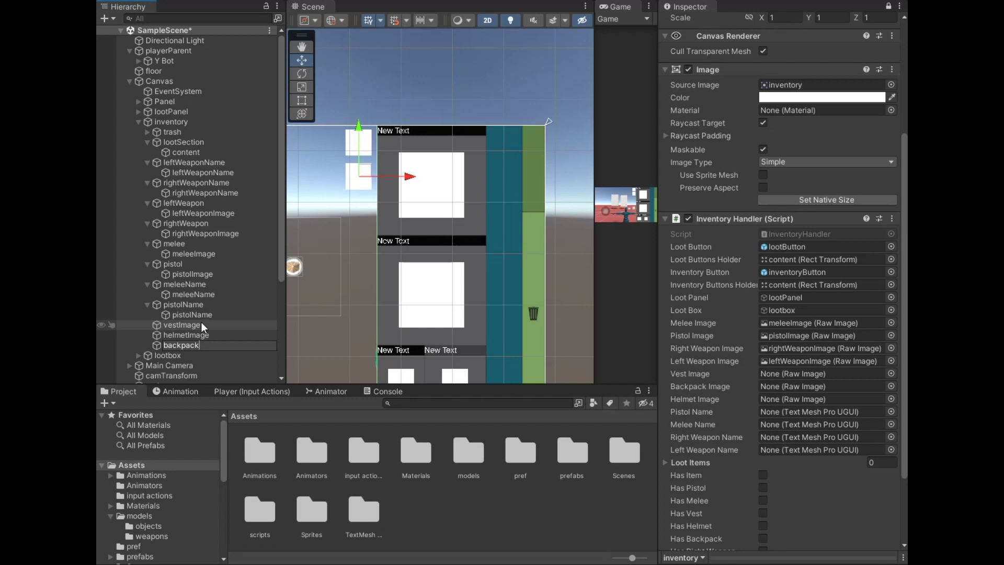
pyautogui.write('Image')
pyautogui.click(187, 372)
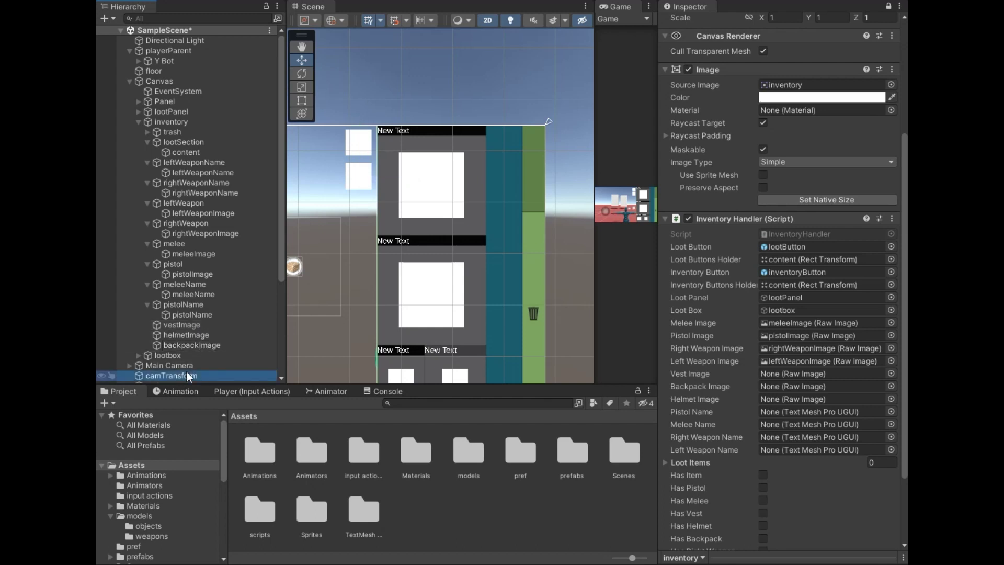
pyautogui.click(198, 347)
pyautogui.moveTo(363, 132); pyautogui.dragTo(361, 161)
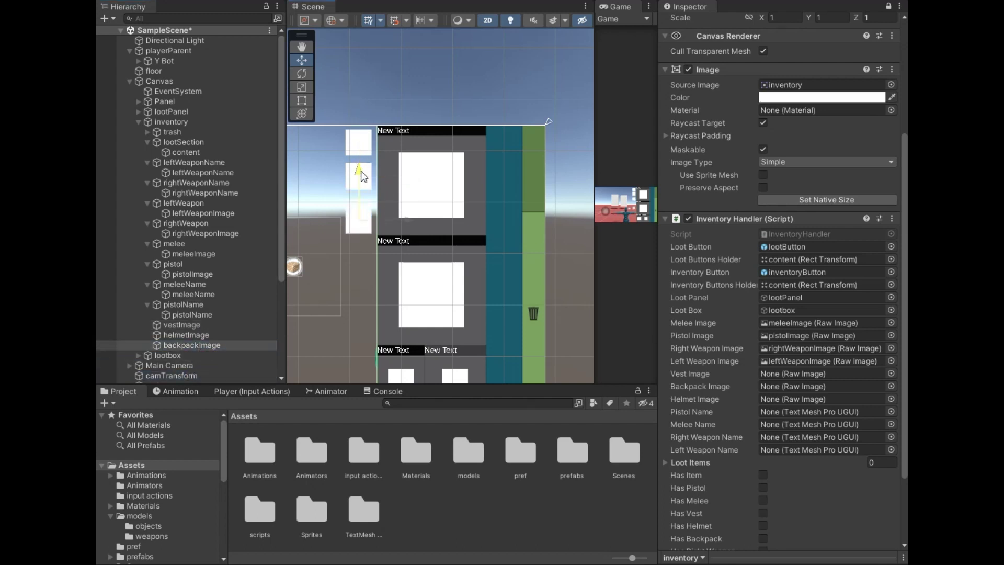
pyautogui.click(192, 327)
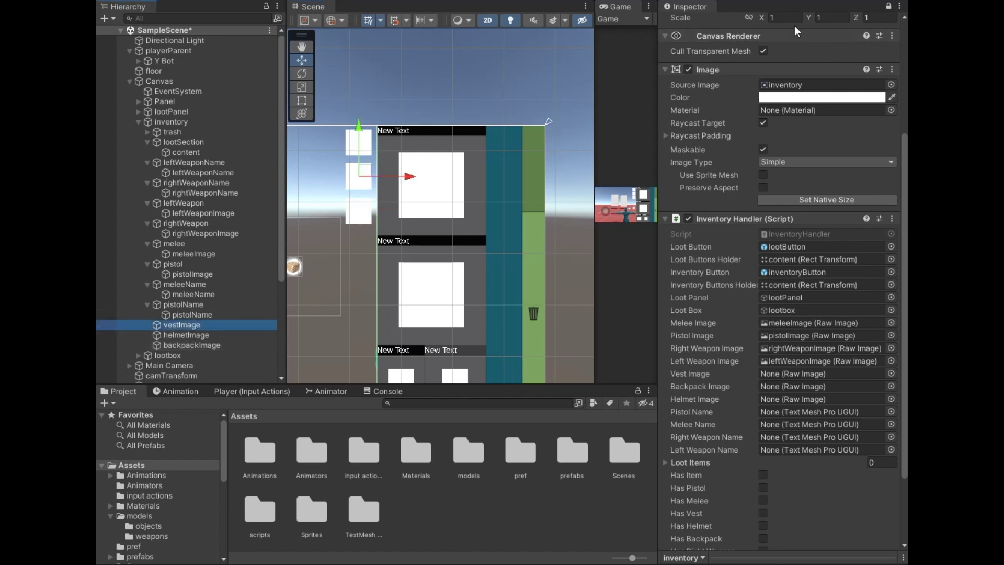
pyautogui.scroll(5, 747, 27)
pyautogui.click(889, 6)
# Add the tags vestImage, backpackImage and helmetImage to the project's tag list.
pyautogui.click(734, 40)
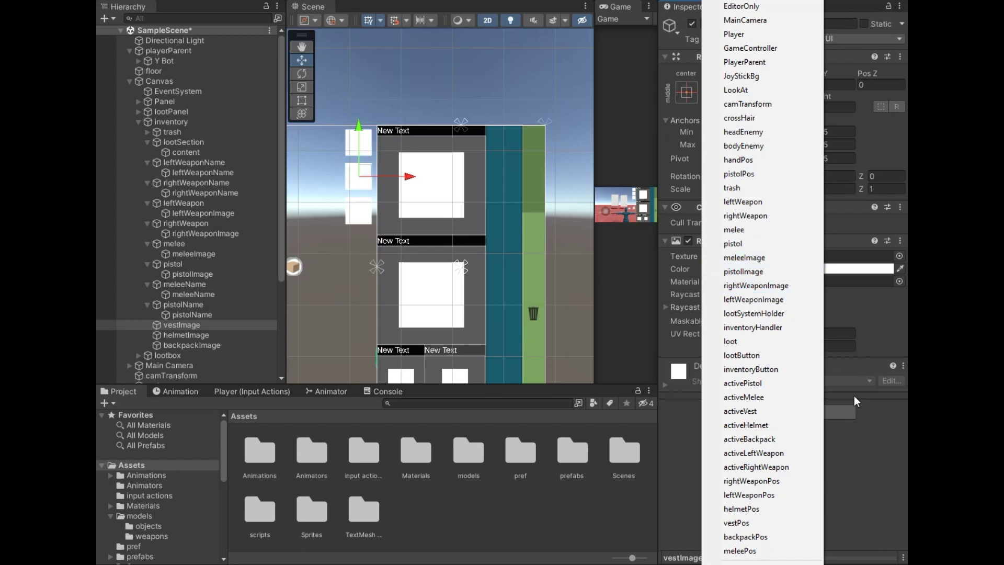
pyautogui.click(875, 495)
pyautogui.click(724, 39)
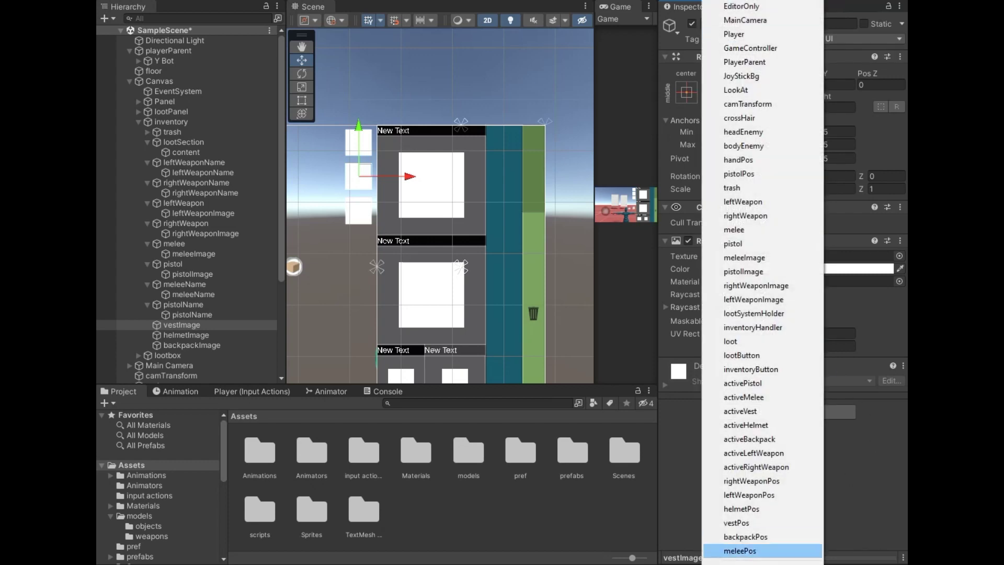
pyautogui.click(761, 551)
pyautogui.click(864, 527)
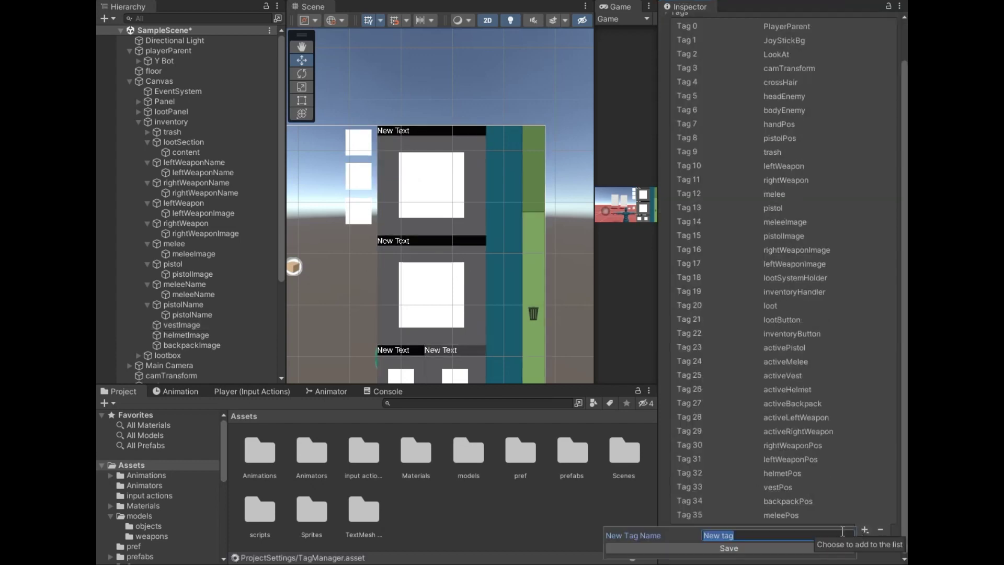
pyautogui.write('vestImage')
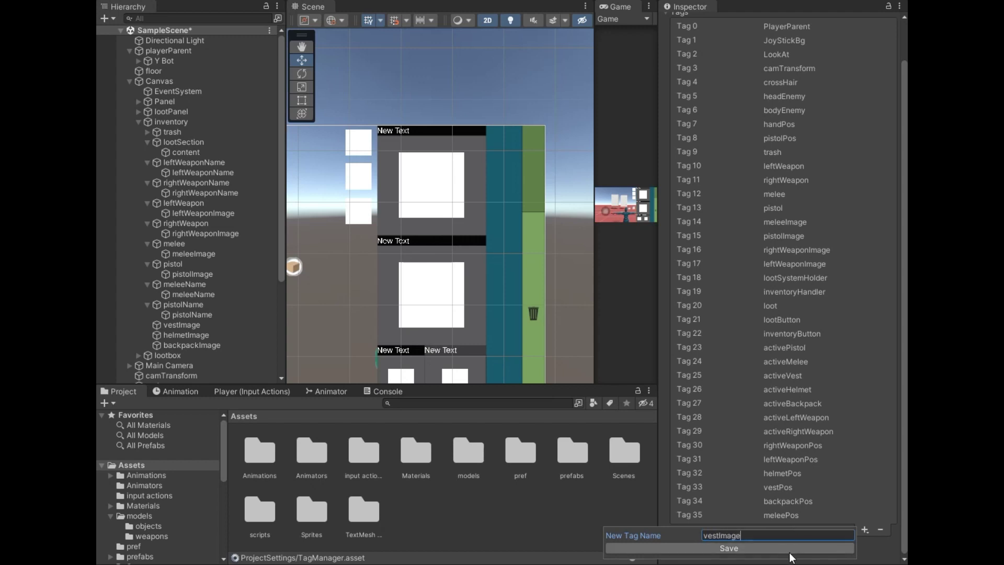
pyautogui.click(795, 548)
pyautogui.click(865, 544)
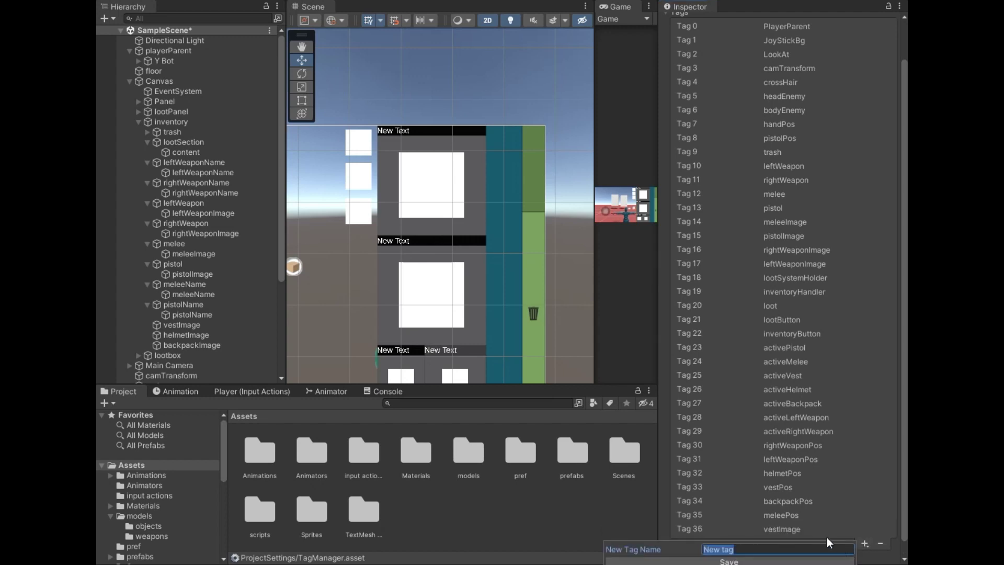
pyautogui.write('backpackImage')
pyautogui.click(824, 561)
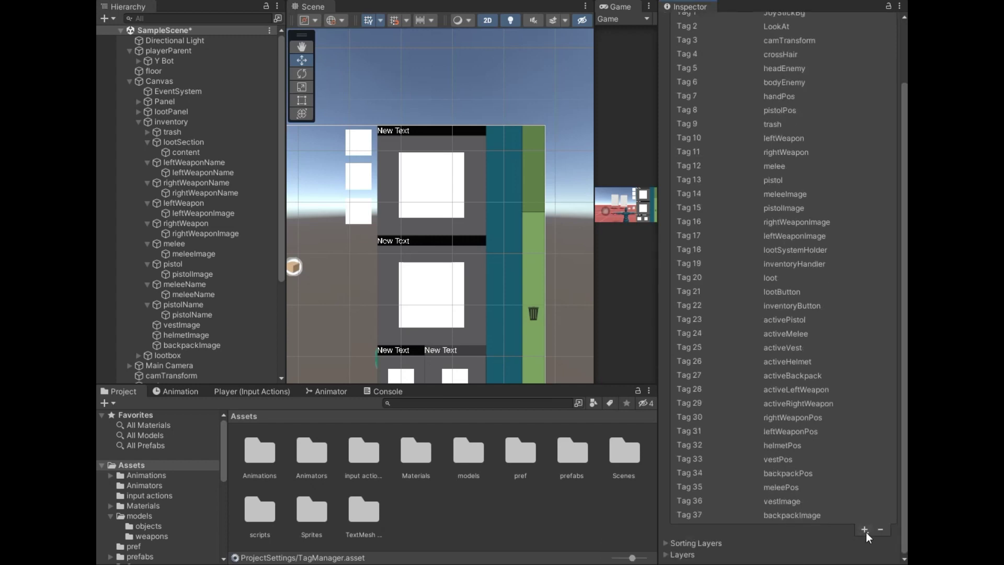
pyautogui.click(865, 530)
pyautogui.write('helmetImage')
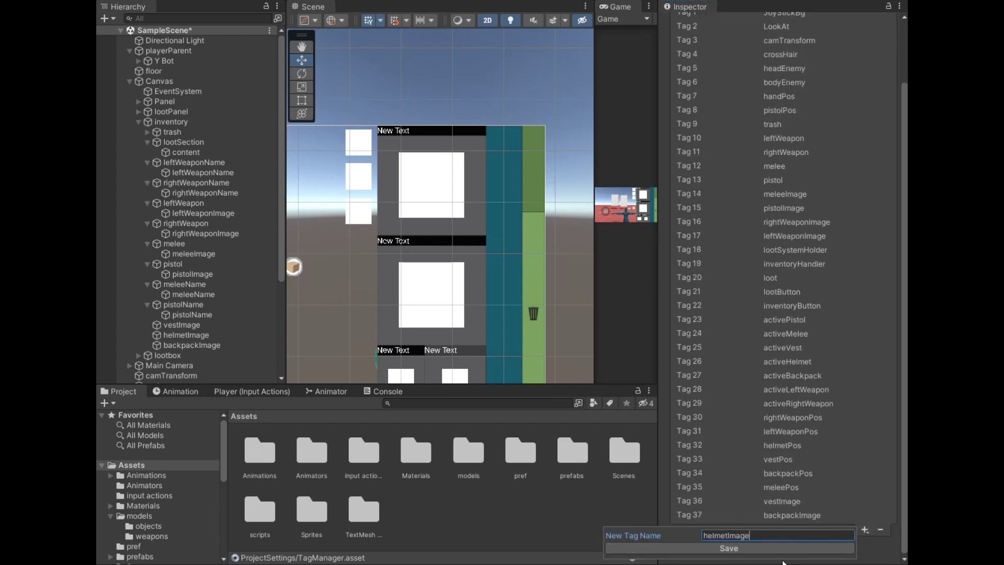
pyautogui.click(780, 549)
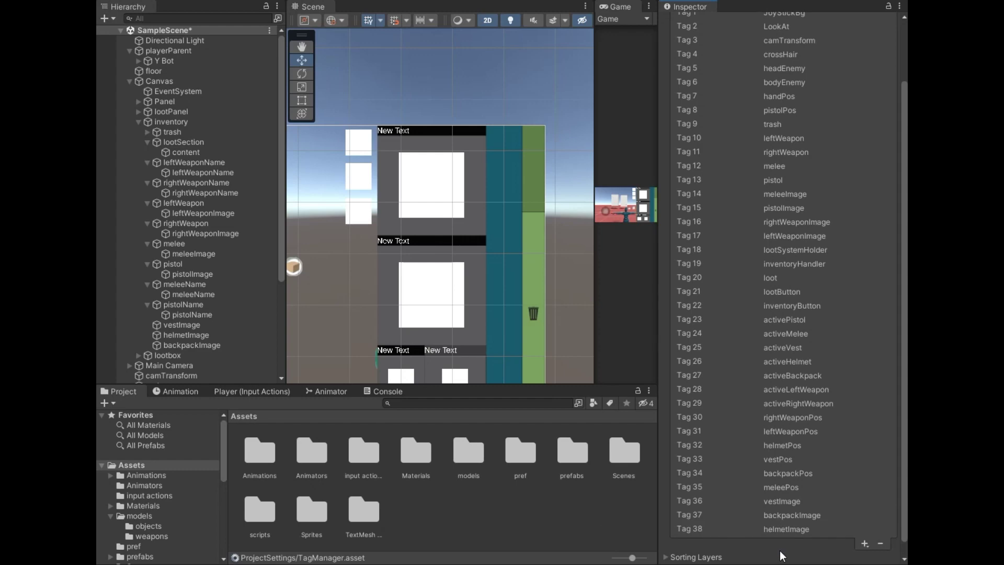
# Tag helmetImage with helmetImage and backpackImage with backpackImage.
pyautogui.click(200, 325)
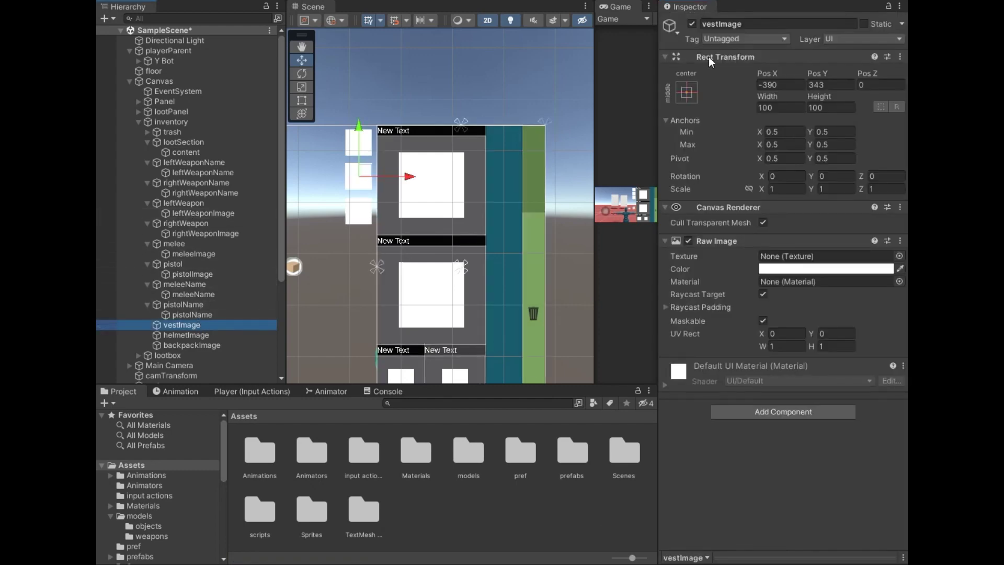
pyautogui.click(727, 40)
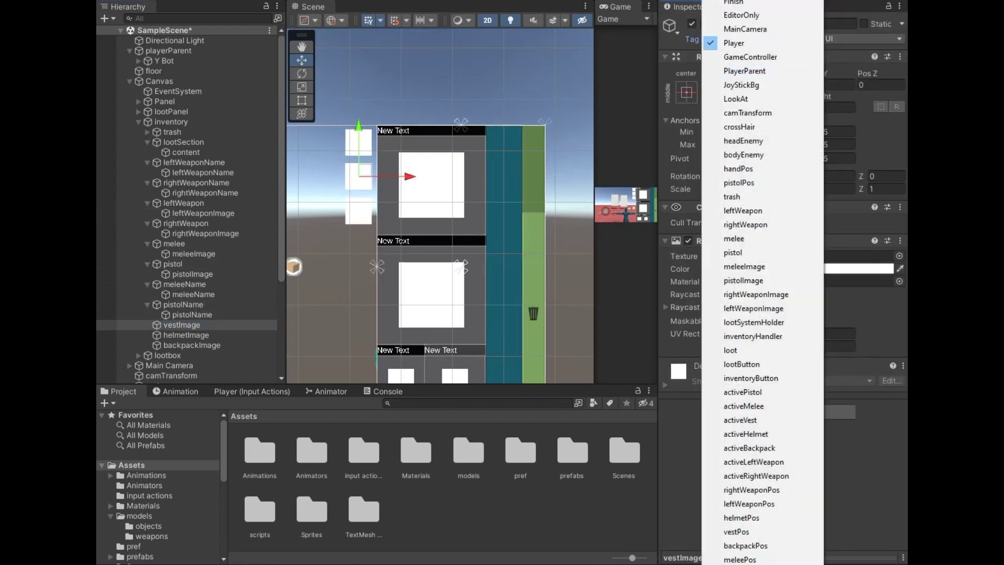
pyautogui.click(225, 385)
pyautogui.click(210, 335)
pyautogui.click(732, 39)
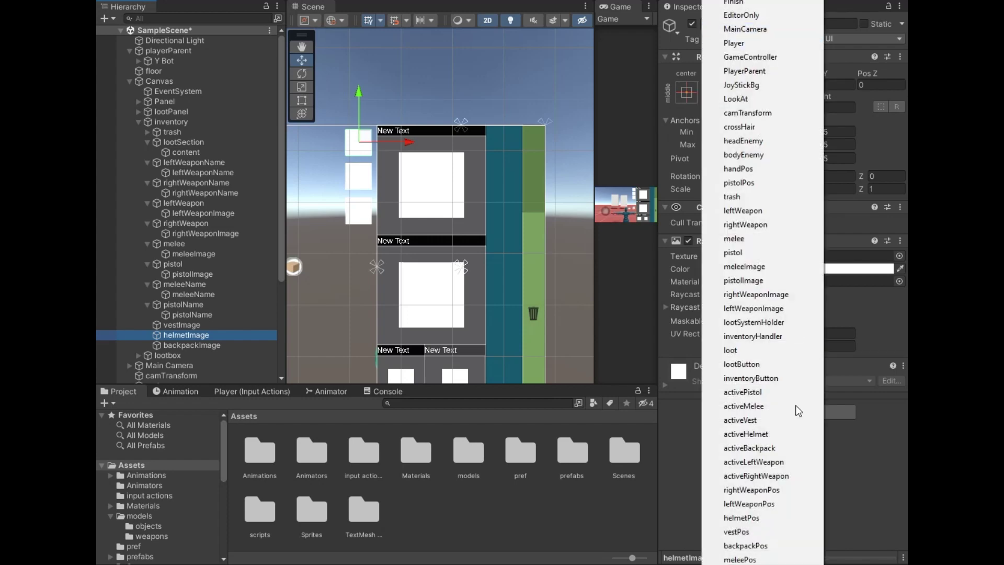
pyautogui.scroll(-3, 748, 523)
pyautogui.click(743, 545)
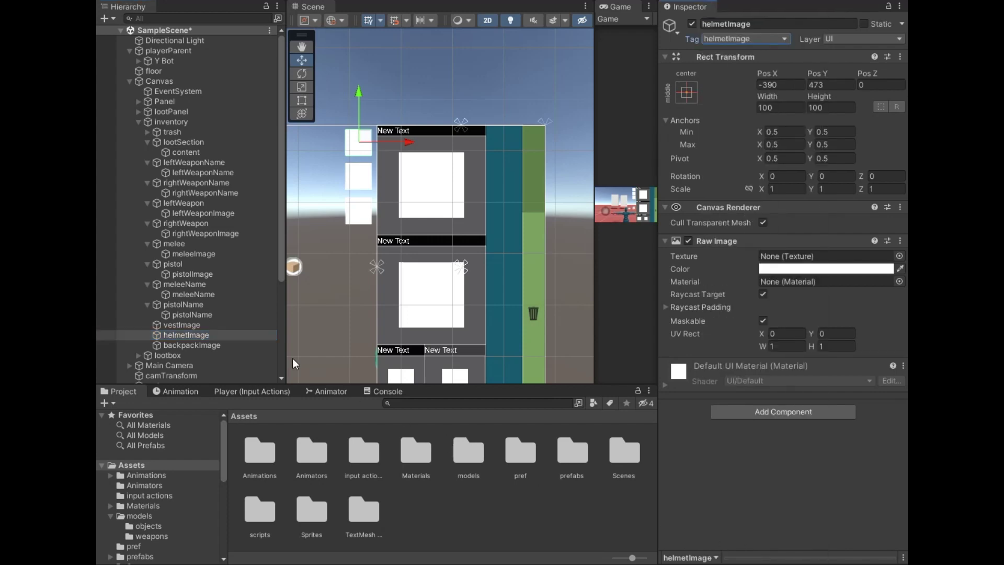
pyautogui.click(205, 347)
pyautogui.click(719, 40)
pyautogui.scroll(-3, 758, 314)
pyautogui.scroll(-2, 748, 523)
pyautogui.click(748, 533)
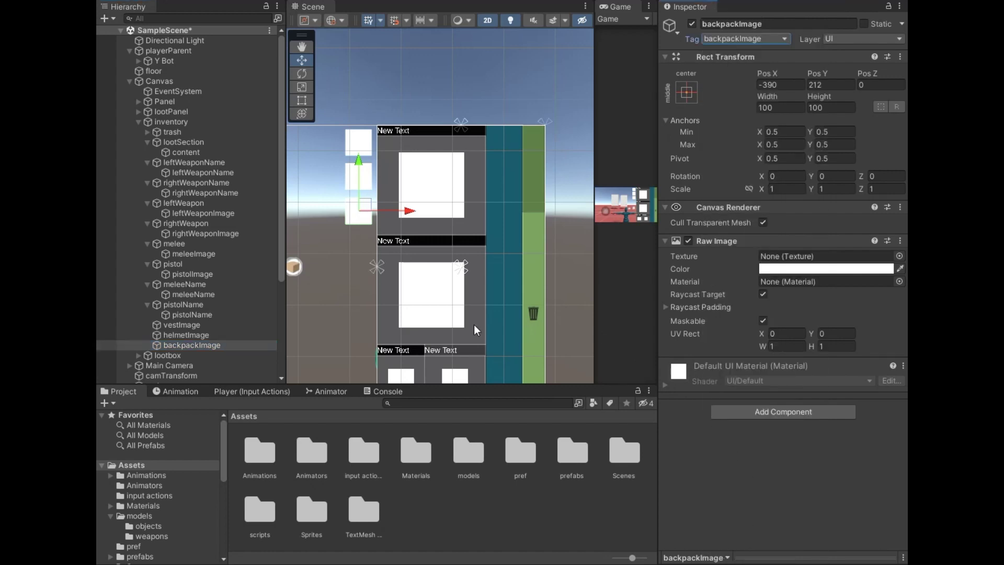
pyautogui.click(178, 121)
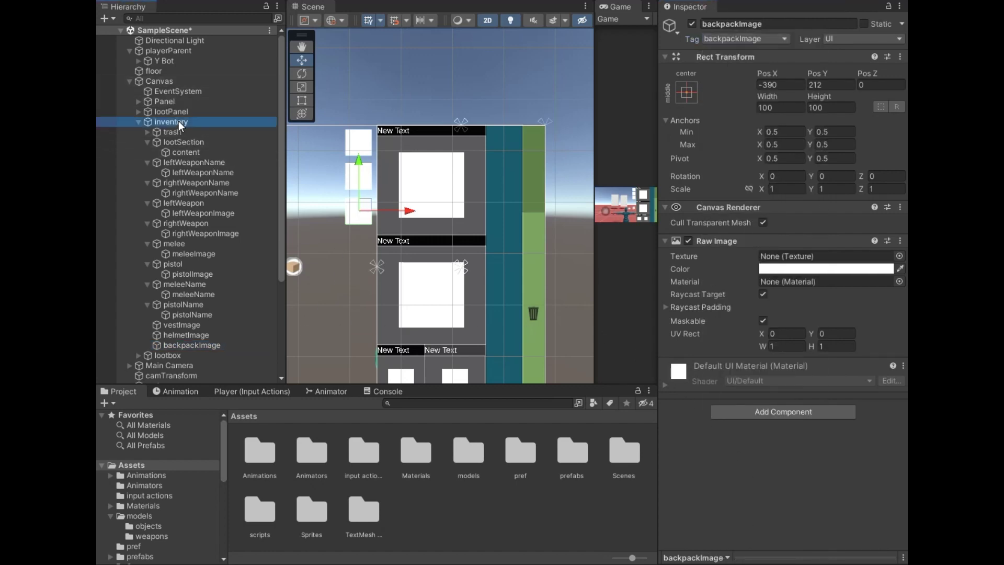
# Lock the Inspector on inventory and assign vestImage, helmetImage and backpackImage to their Inventory Handler slots.
pyautogui.click(889, 7)
pyautogui.scroll(-2, 864, 275)
pyautogui.scroll(-6, 789, 478)
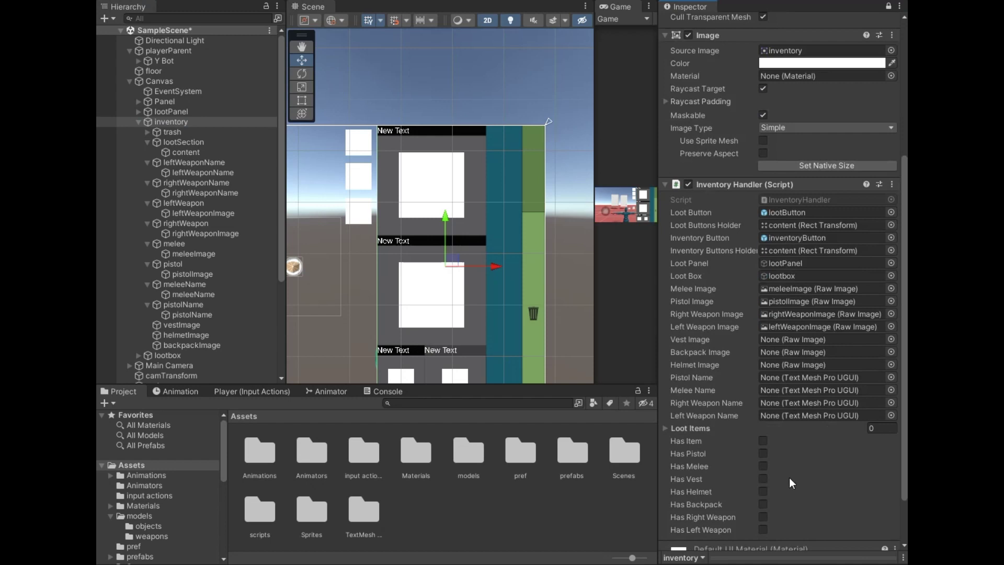
pyautogui.doubleClick(197, 324)
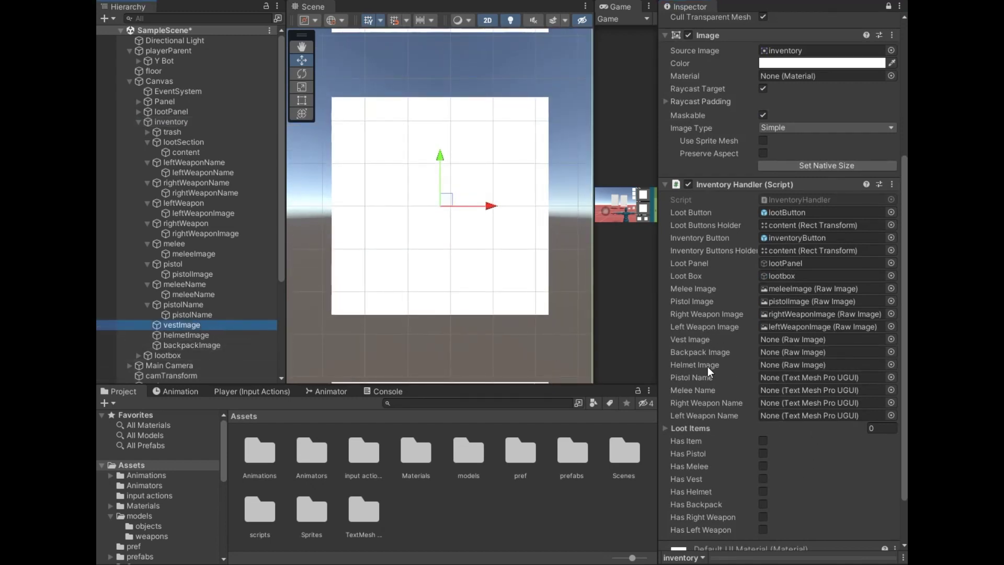
pyautogui.moveTo(199, 326); pyautogui.dragTo(810, 340)
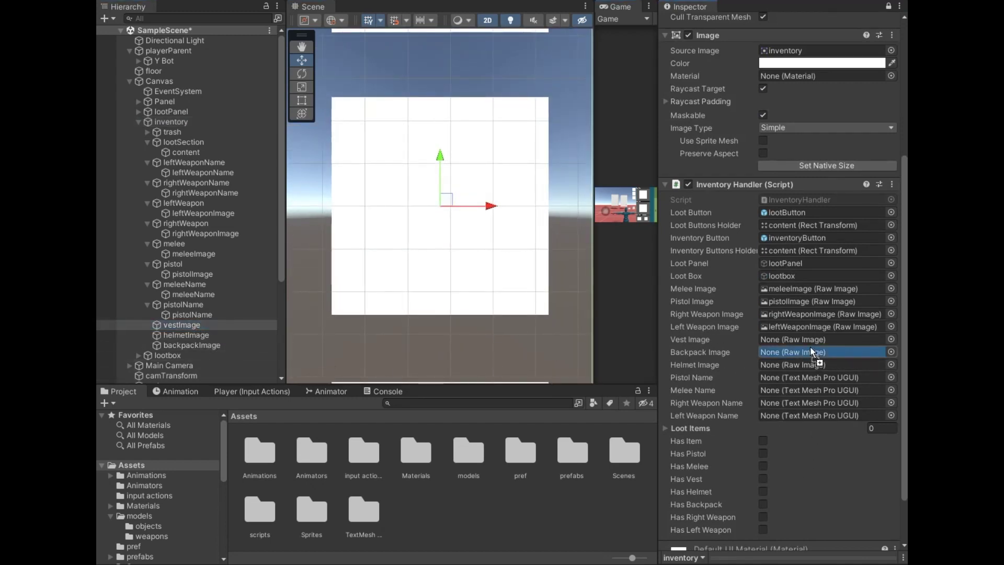
pyautogui.moveTo(199, 335); pyautogui.dragTo(768, 365)
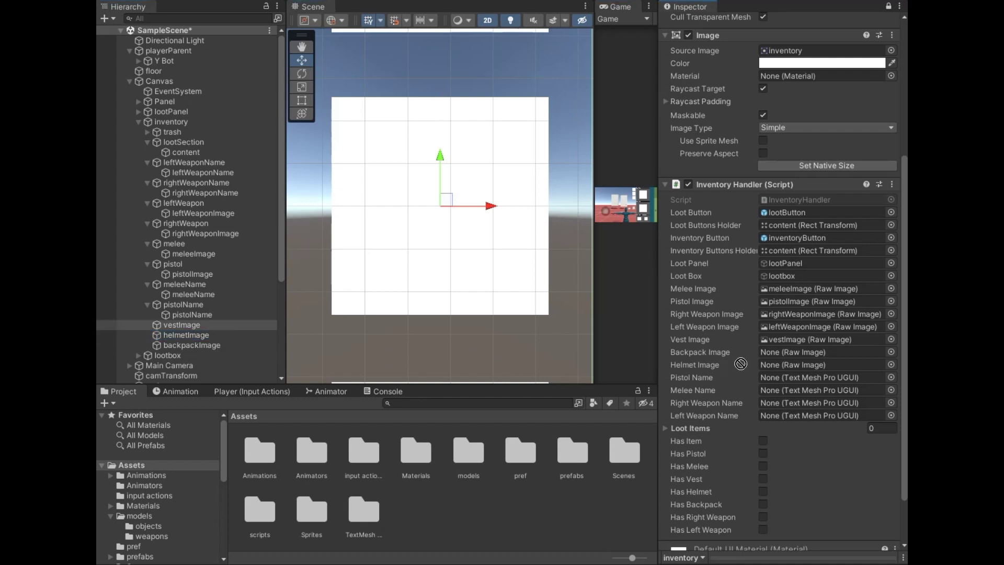
pyautogui.moveTo(230, 345)
pyautogui.mouseDown()
pyautogui.moveTo(781, 343)
pyautogui.moveTo(786, 353)
pyautogui.mouseUp()
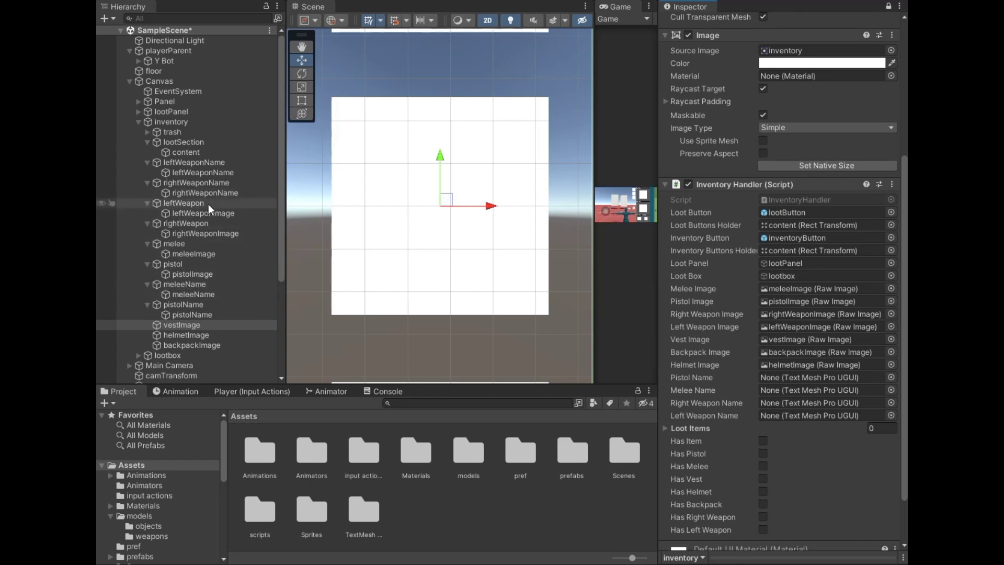
# Assign leftWeaponName, rightWeaponName, meleeName and pistolName to the matching Inventory Handler name fields.
pyautogui.moveTo(208, 174); pyautogui.dragTo(777, 415)
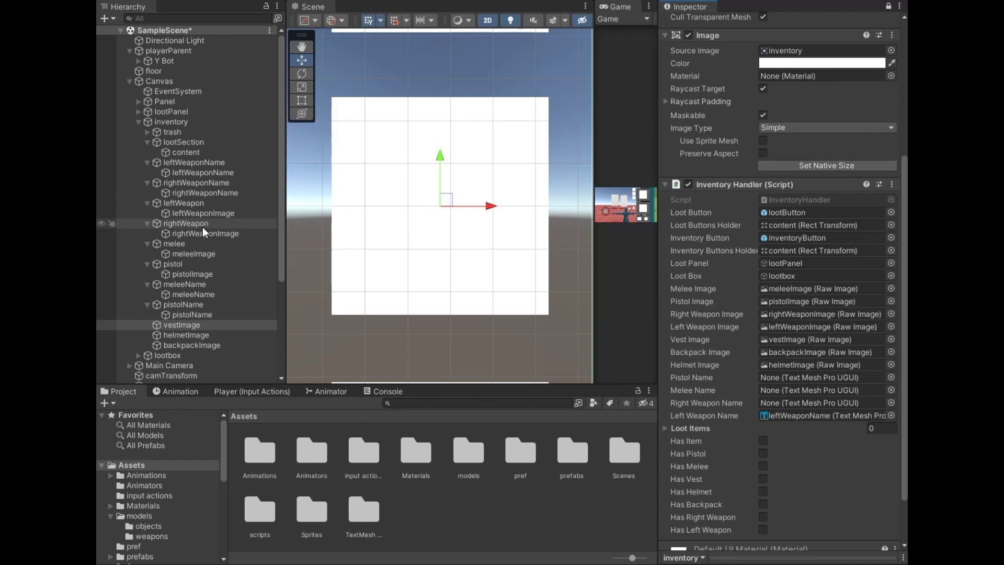
pyautogui.moveTo(209, 193); pyautogui.dragTo(773, 401)
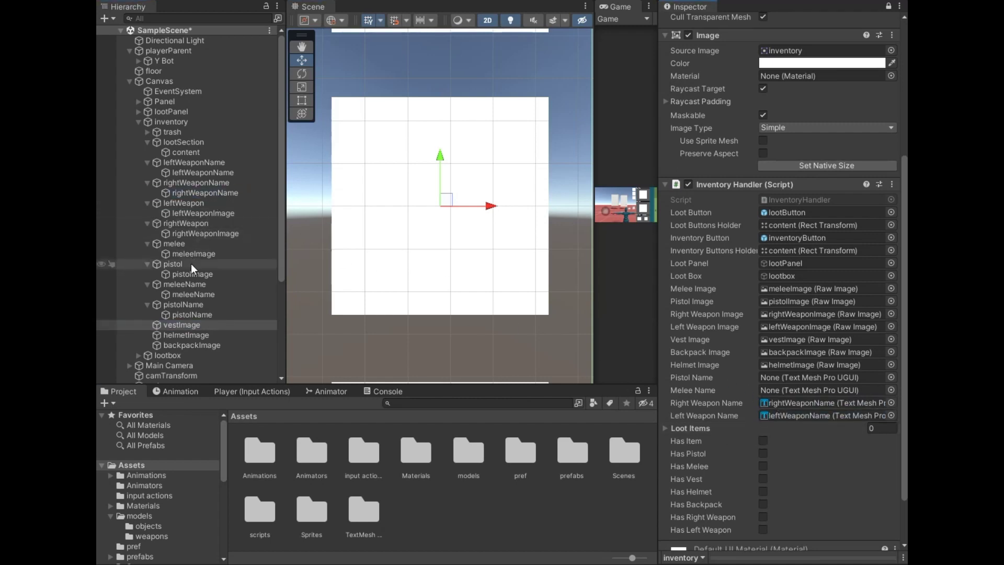
pyautogui.moveTo(196, 296); pyautogui.dragTo(767, 391)
pyautogui.moveTo(192, 314)
pyautogui.mouseDown()
pyautogui.moveTo(575, 385)
pyautogui.moveTo(785, 380)
pyautogui.mouseUp()
pyautogui.scroll(-2, 789, 384)
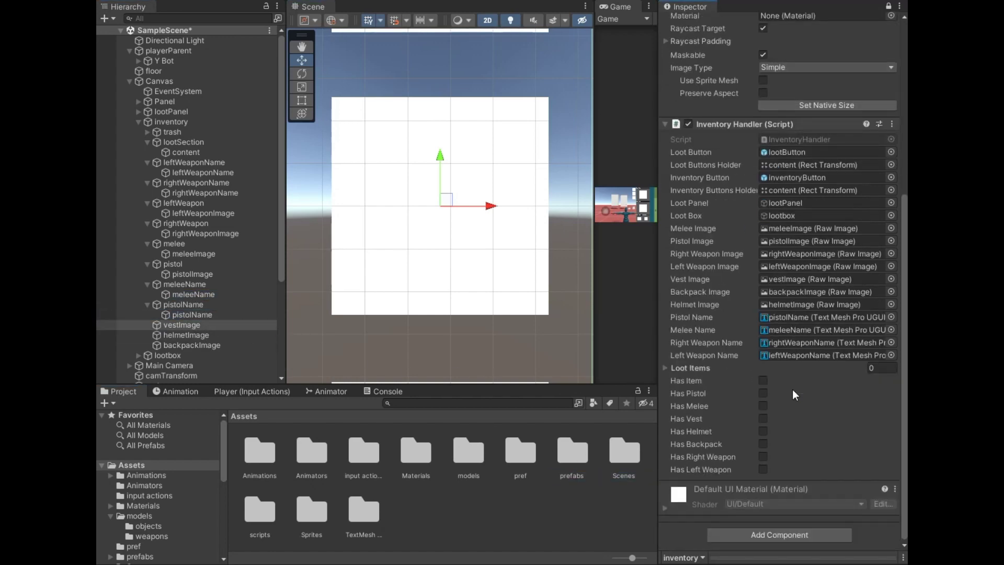
pyautogui.scroll(3, 793, 389)
pyautogui.scroll(3, 792, 389)
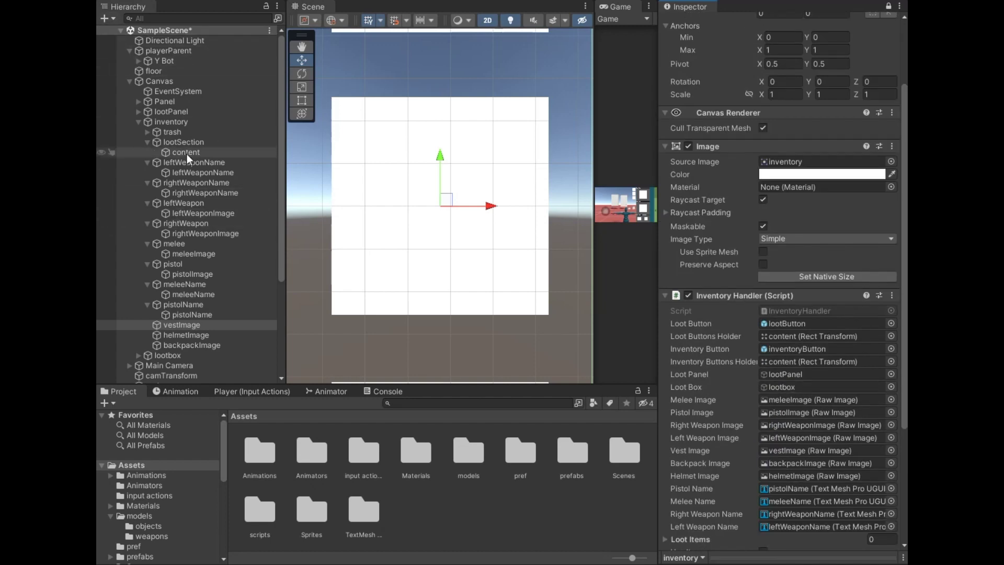
# Unlock the Inspector and select the Panel object.
pyautogui.click(888, 6)
pyautogui.click(165, 101)
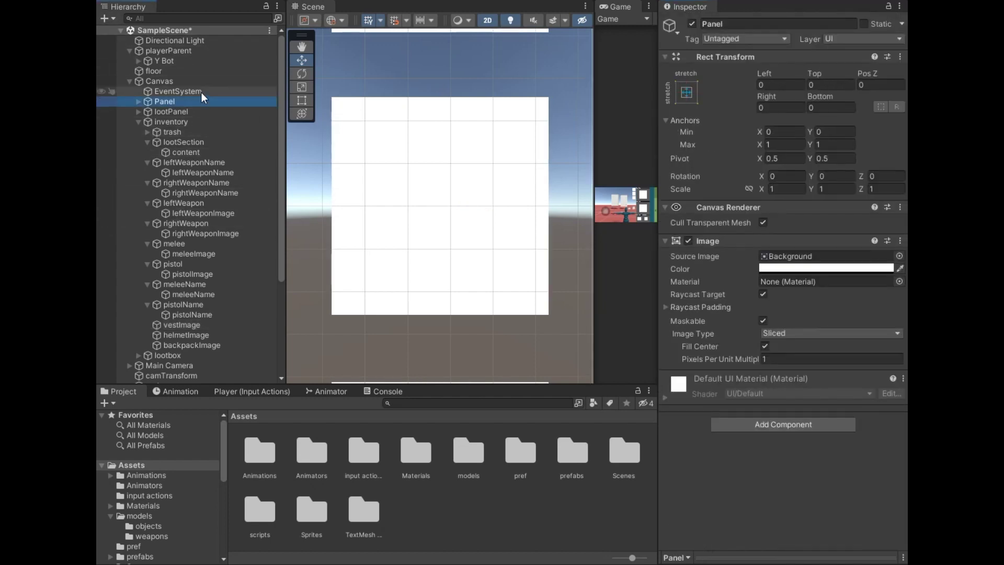
pyautogui.scroll(-1, 376, 157)
pyautogui.scroll(-5, 378, 139)
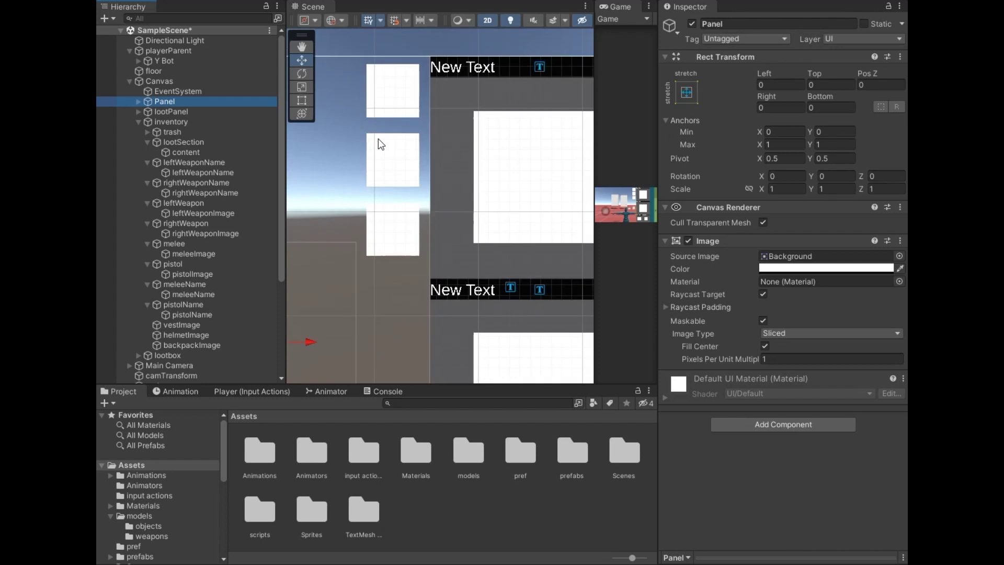
pyautogui.scroll(-4, 378, 137)
# Resize the panel dividers so the Game view is larger.
pyautogui.moveTo(595, 251)
pyautogui.mouseDown()
pyautogui.moveTo(523, 268)
pyautogui.moveTo(282, 279)
pyautogui.mouseUp()
pyautogui.moveTo(658, 294); pyautogui.dragTo(807, 371)
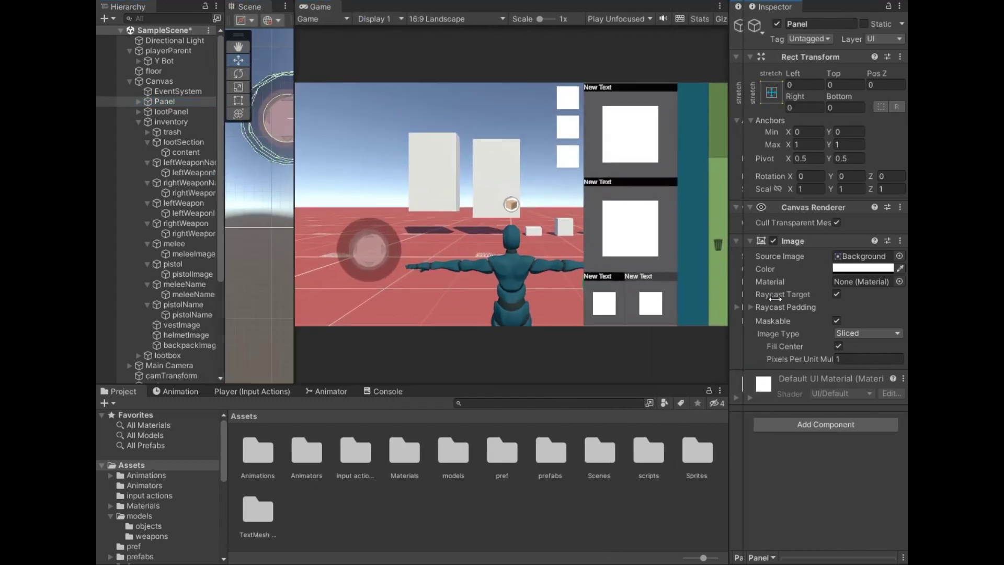
pyautogui.moveTo(721, 383); pyautogui.dragTo(721, 422)
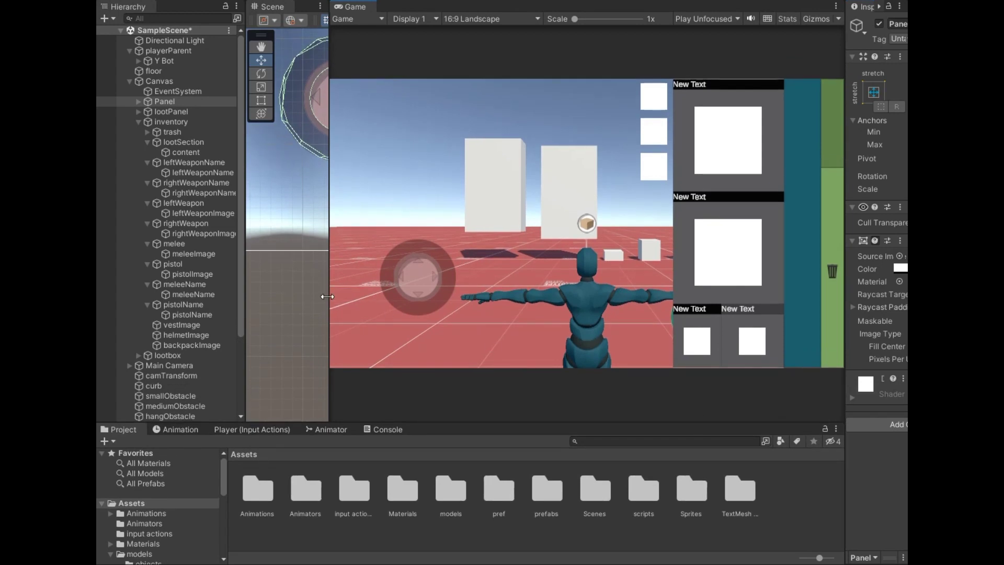
pyautogui.moveTo(328, 297); pyautogui.dragTo(268, 299)
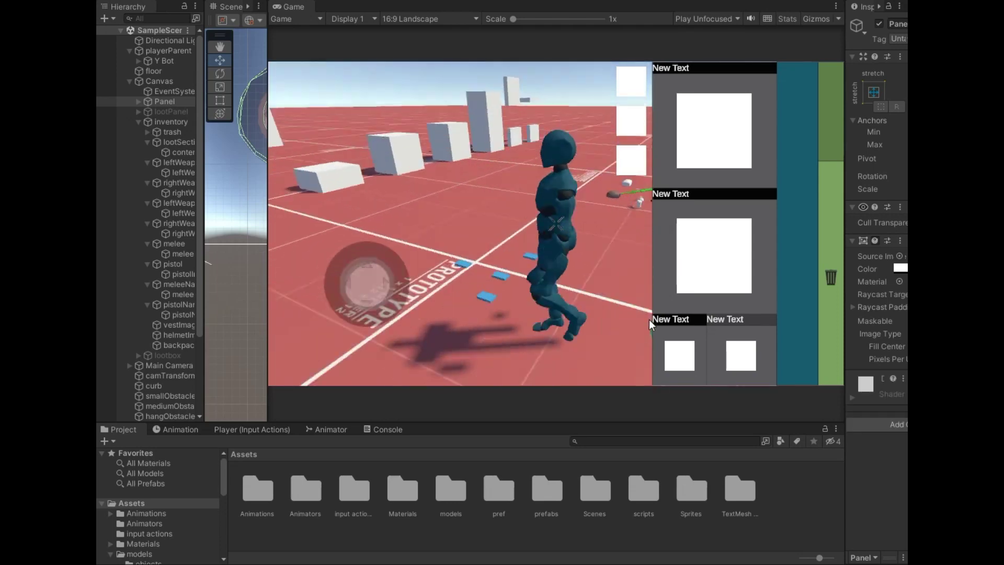
# Loot the M16A4, P19 and AWM, cycle melee through Pan, Crowbar and Bar, and grab a Bandage.
pyautogui.click(544, 218)
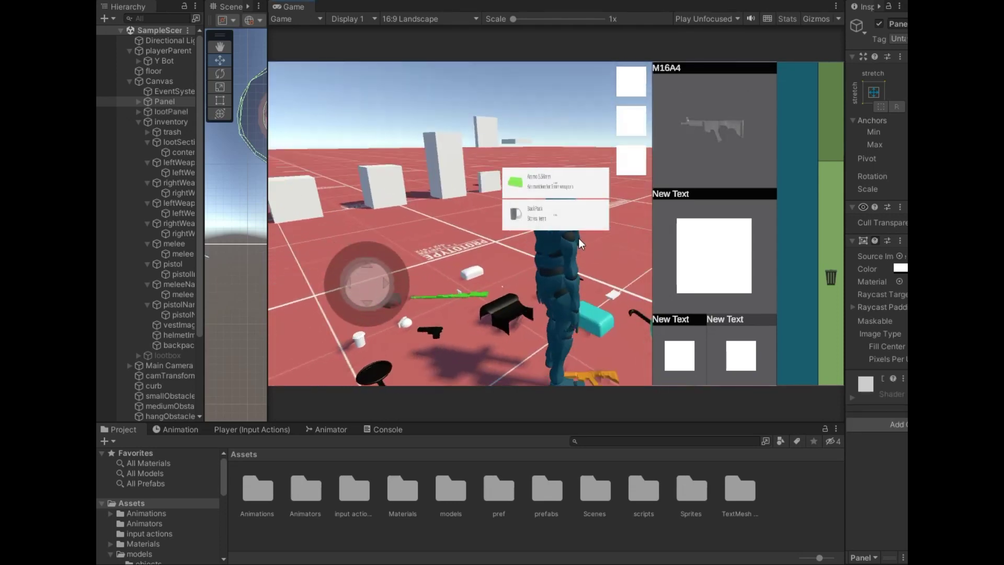
pyautogui.click(551, 230)
pyautogui.click(555, 226)
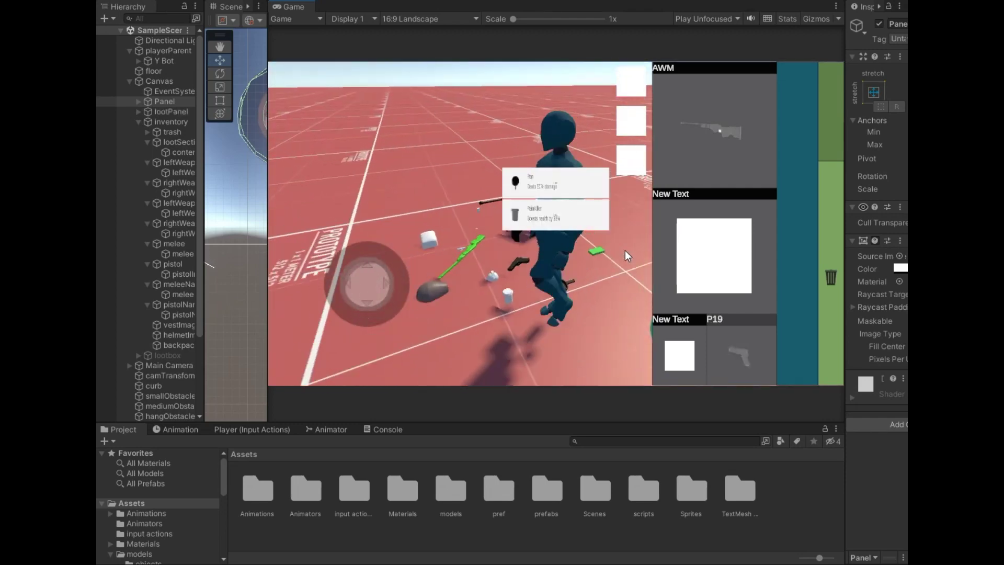
pyautogui.click(531, 189)
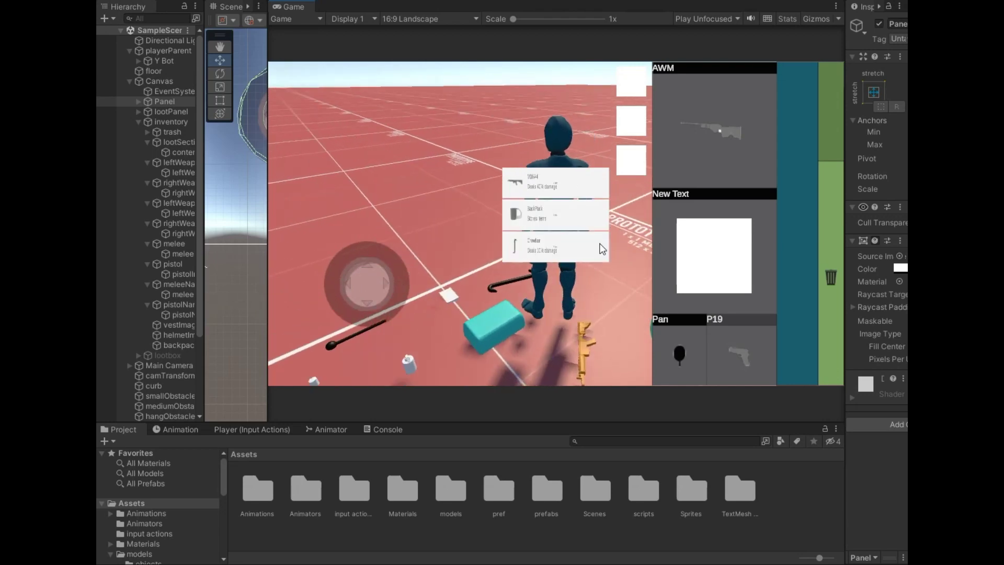
pyautogui.click(564, 249)
pyautogui.click(560, 278)
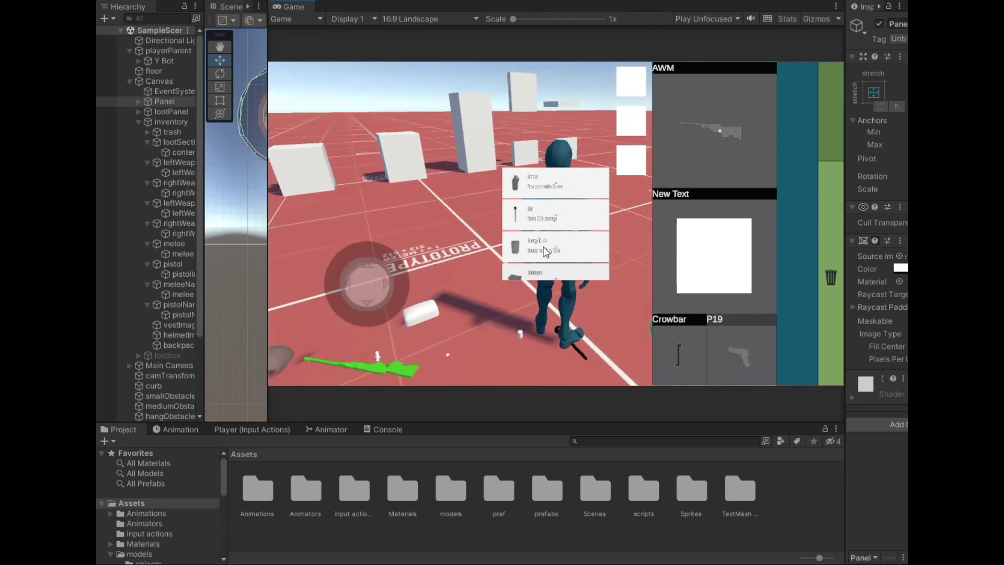
pyautogui.click(570, 252)
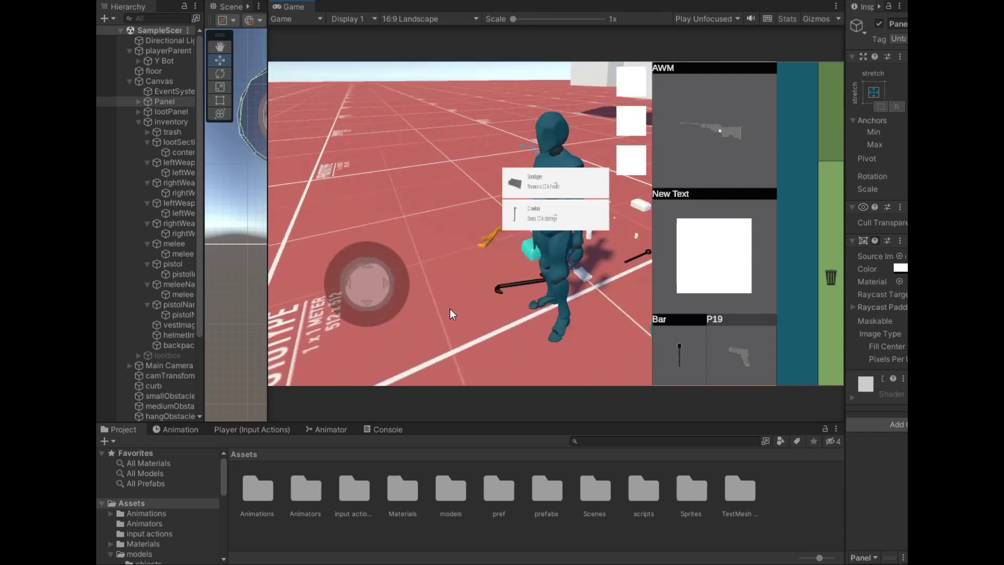
pyautogui.click(535, 243)
# Walk the character to more loot, swap the AWM for the M16A4, then stop play mode.
pyautogui.moveTo(491, 281)
pyautogui.mouseDown()
pyautogui.moveTo(466, 294)
pyautogui.moveTo(538, 272)
pyautogui.mouseUp()
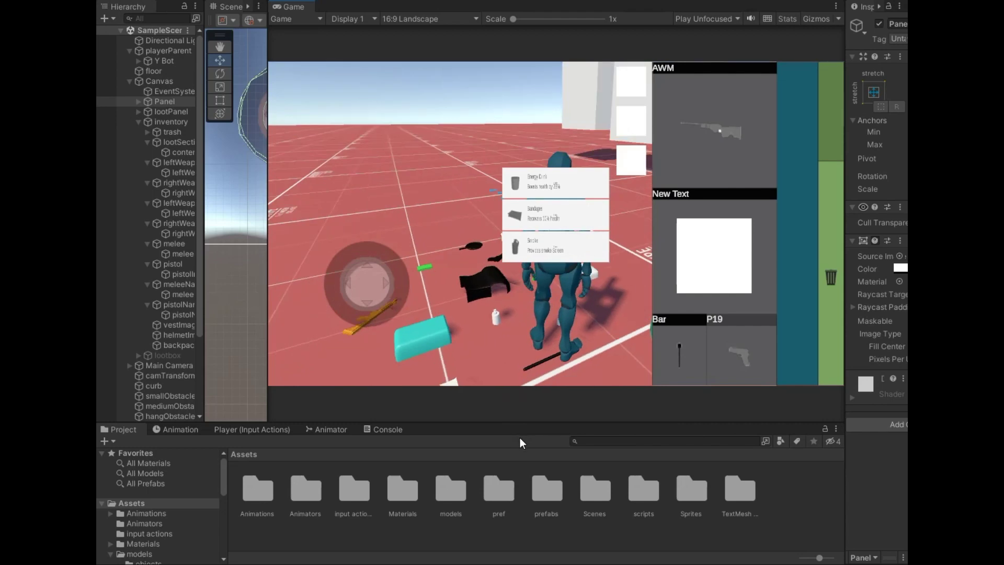
pyautogui.moveTo(527, 247)
pyautogui.mouseDown()
pyautogui.moveTo(667, 332)
pyautogui.moveTo(429, 310)
pyautogui.mouseUp()
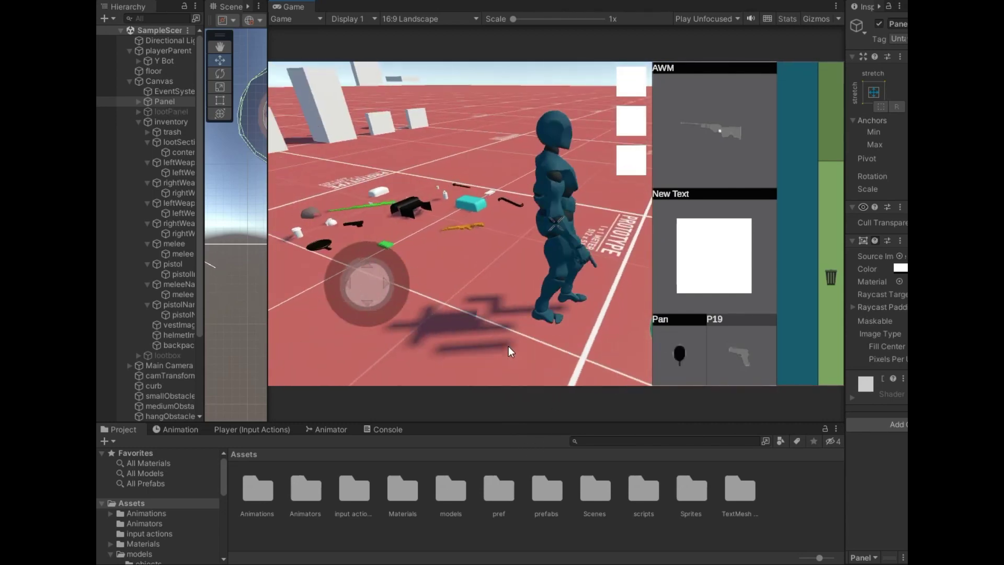
pyautogui.moveTo(556, 215); pyautogui.dragTo(670, 332)
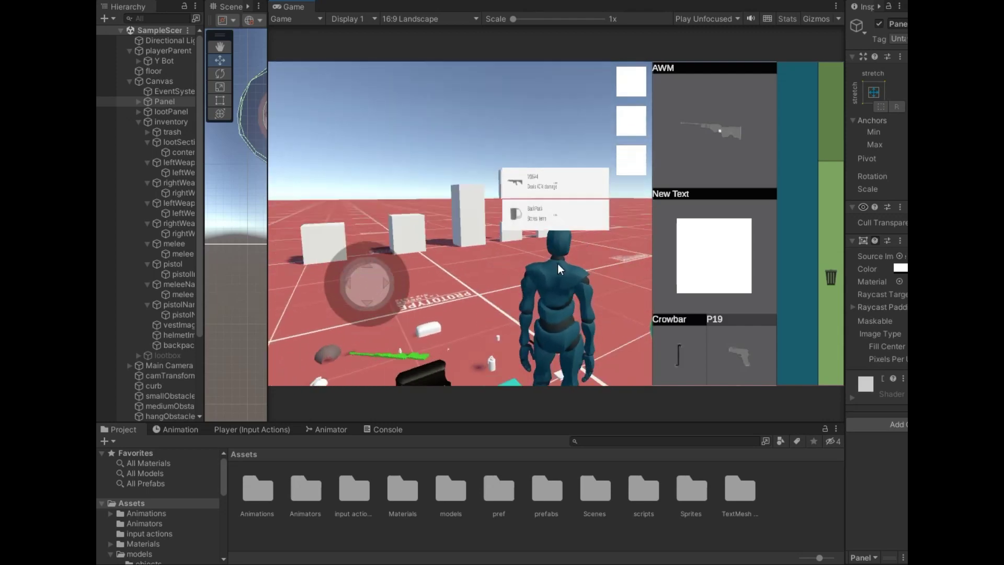
pyautogui.press('w')
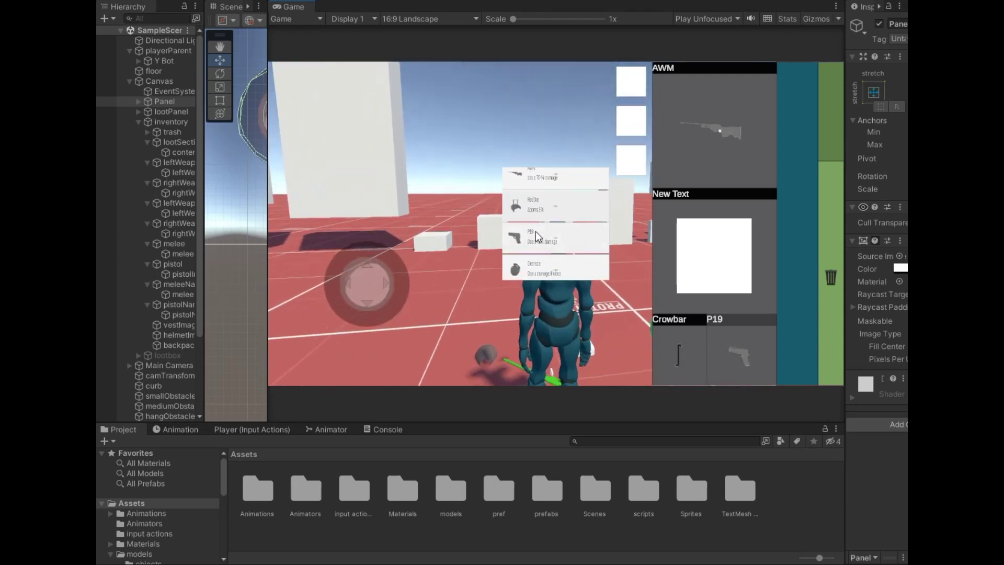
pyautogui.press('w')
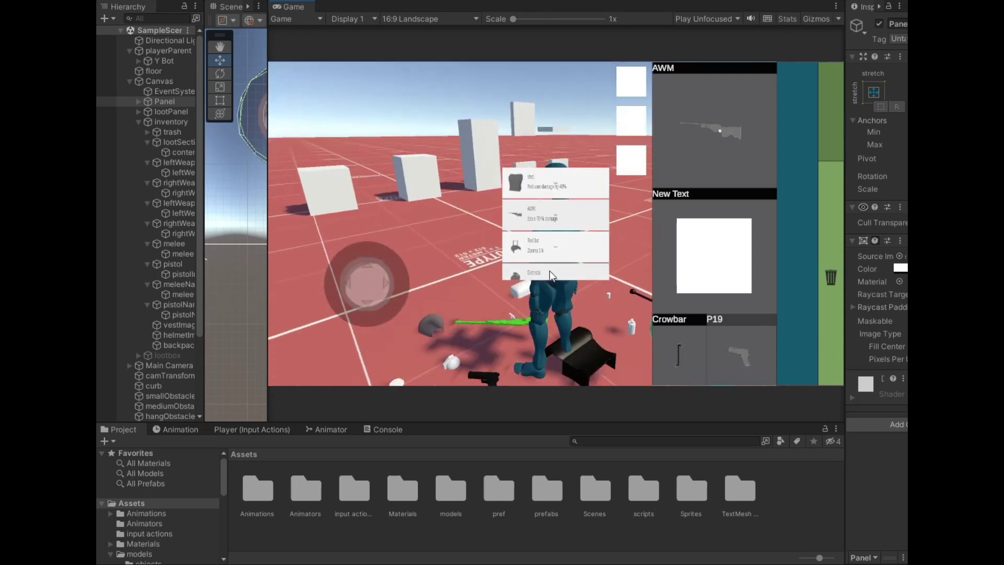
pyautogui.press('w')
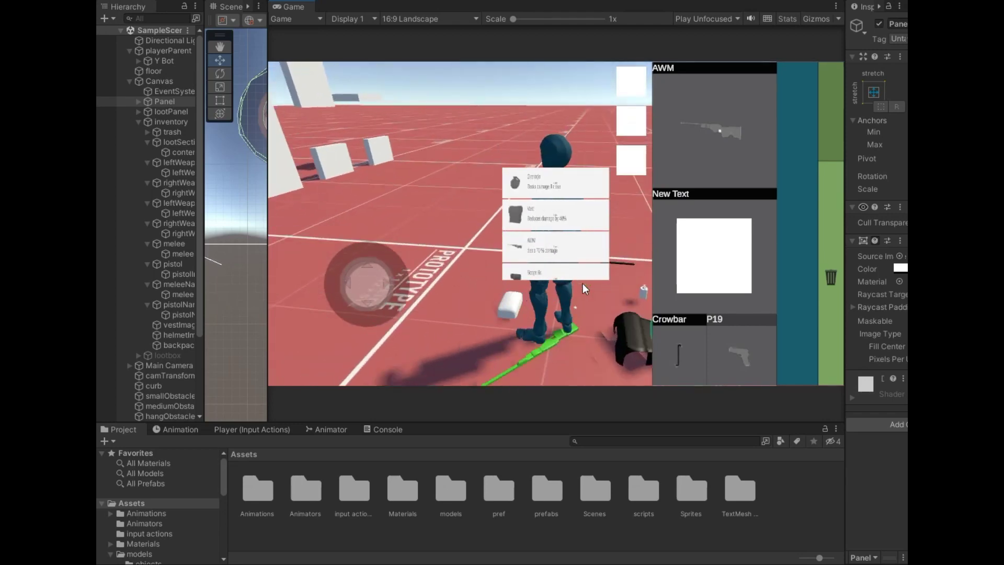
pyautogui.press('w')
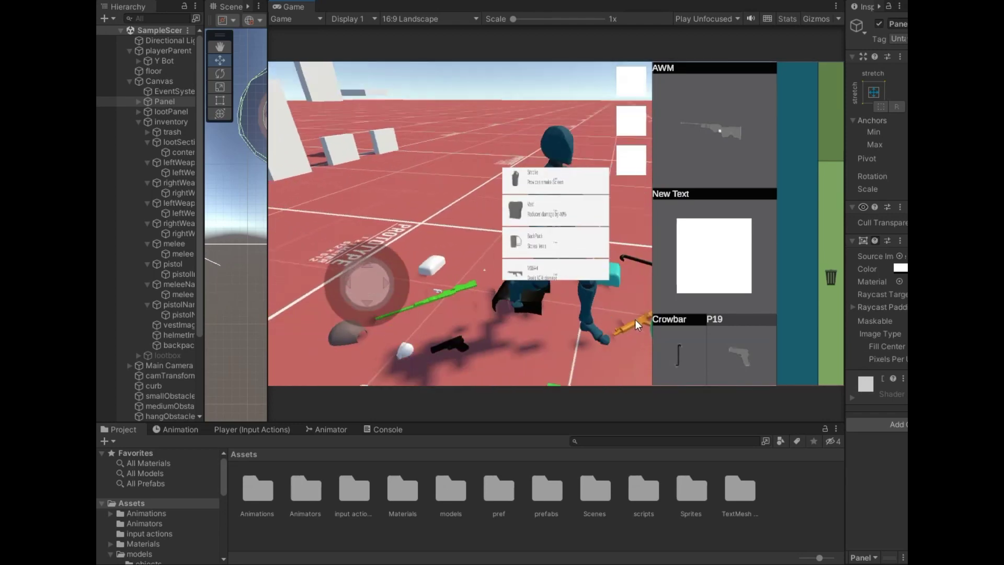
pyautogui.click(527, 224)
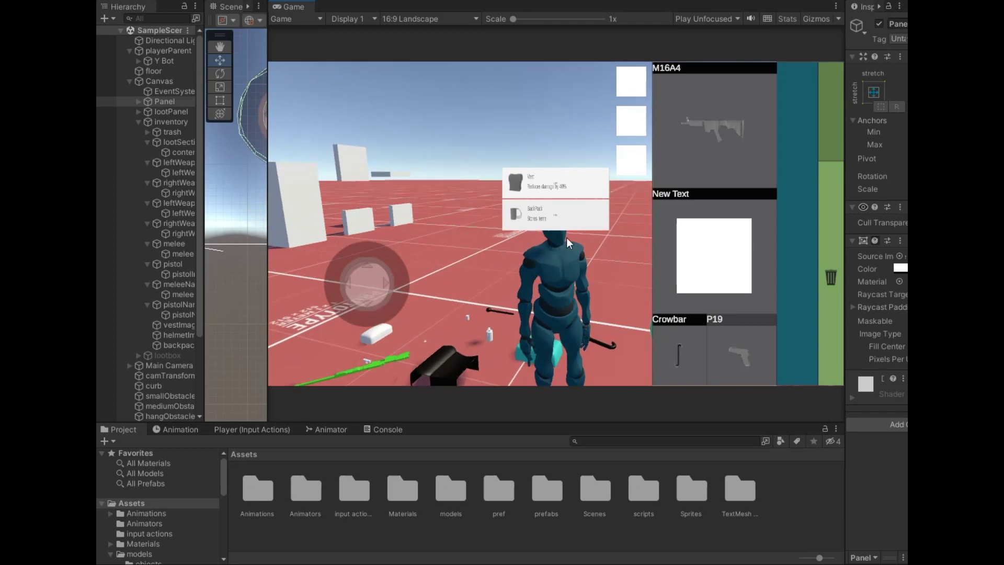
pyautogui.press('w')
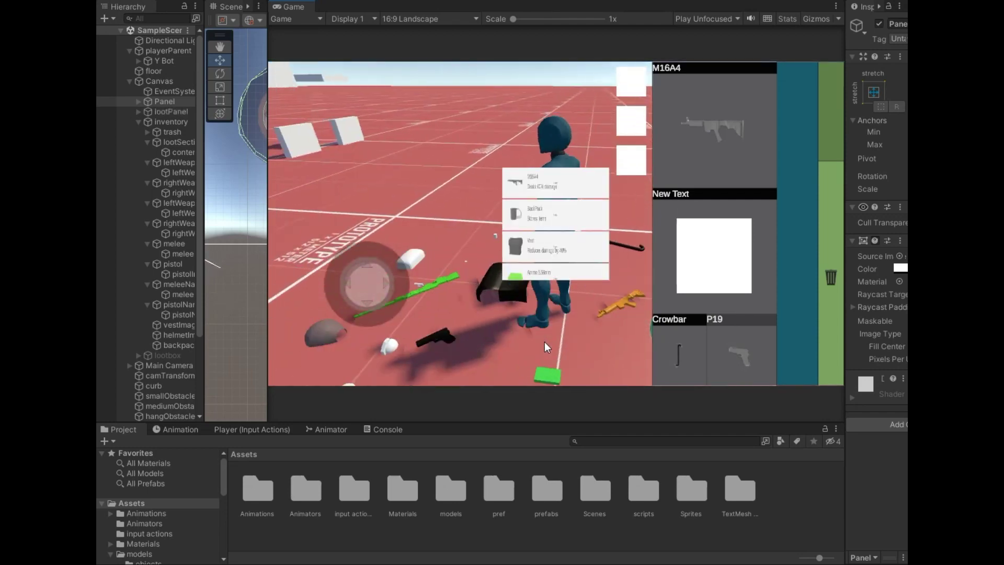
pyautogui.click(482, 1)
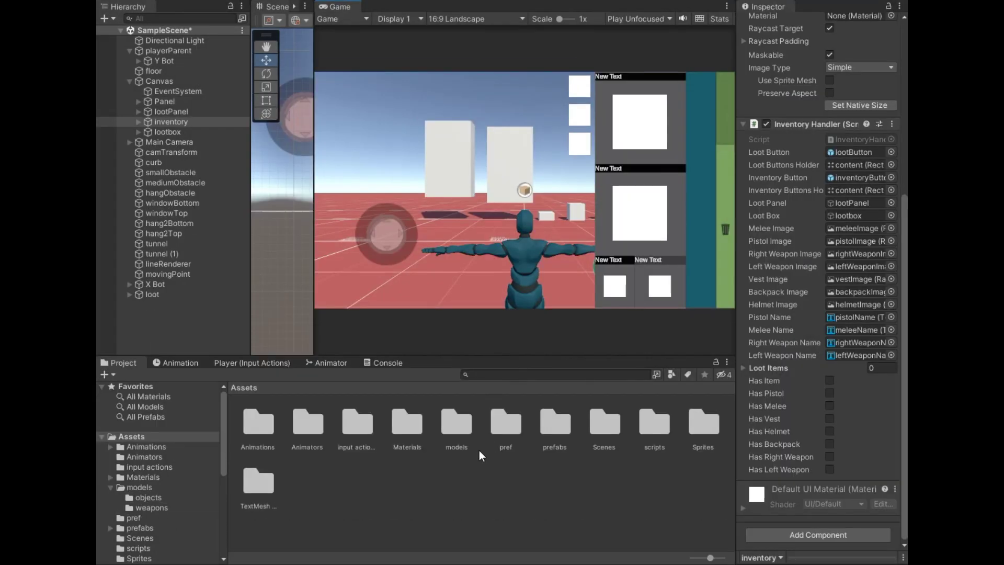
# Open the inventoryButton prefab from the pref folder and inspect its components.
pyautogui.doubleClick(500, 423)
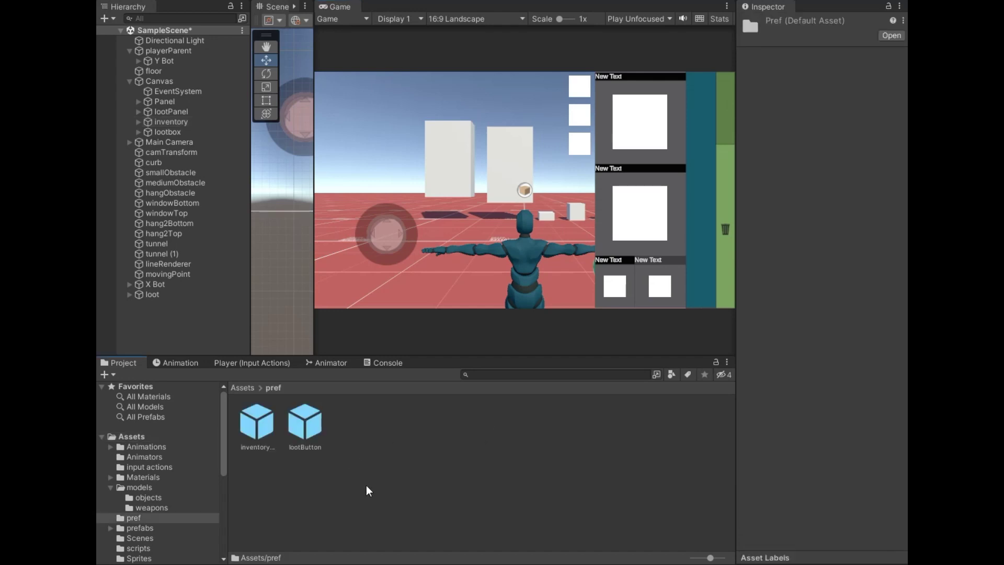
pyautogui.doubleClick(261, 423)
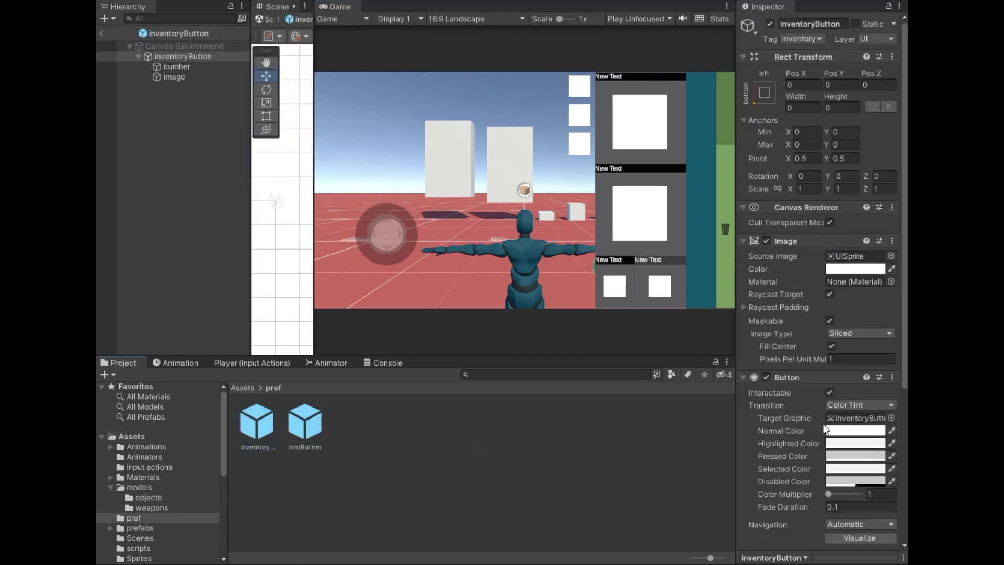
pyautogui.scroll(-5, 825, 429)
pyautogui.moveTo(743, 447); pyautogui.dragTo(707, 450)
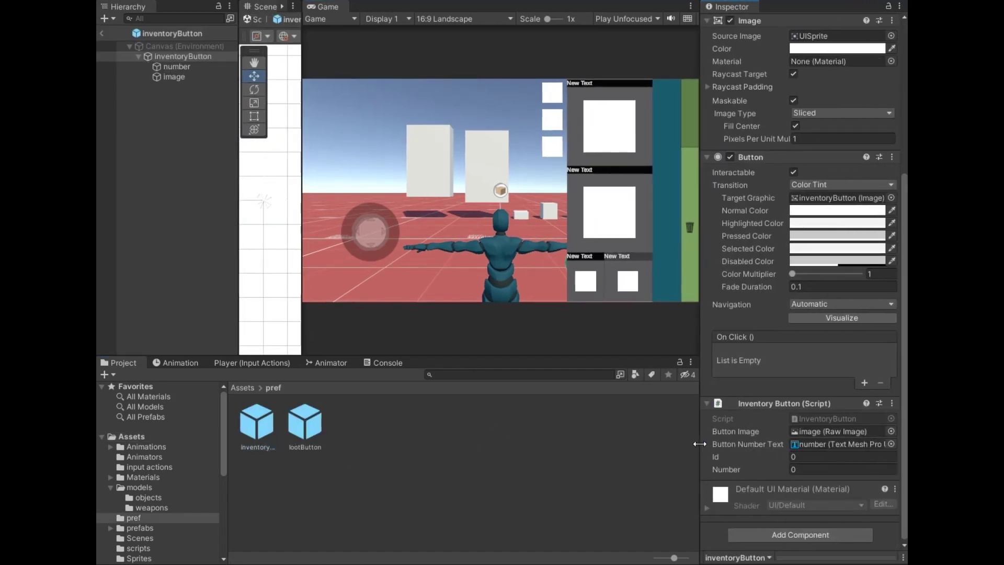
pyautogui.scroll(2, 801, 486)
pyautogui.scroll(-2, 801, 485)
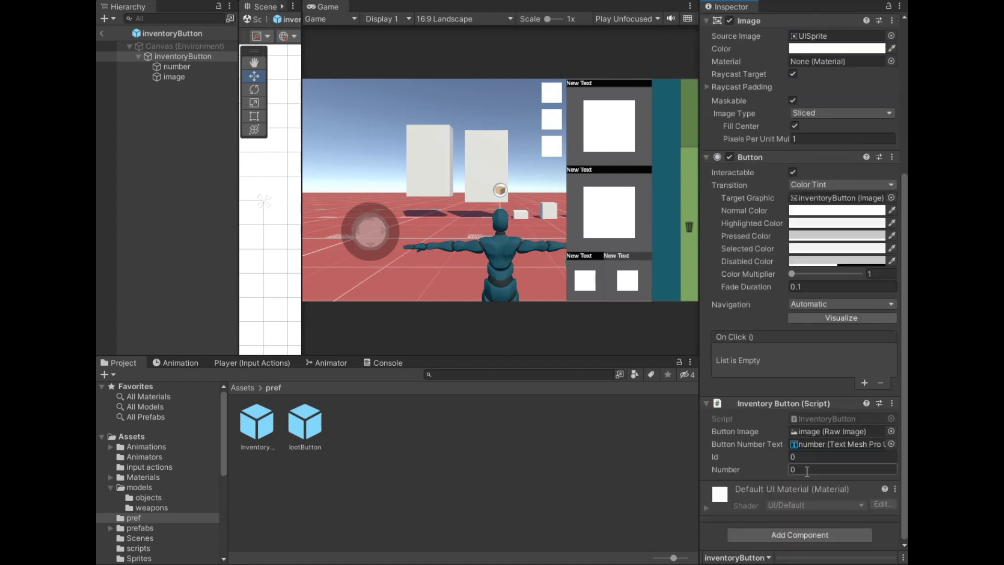
# Return to SampleScene, expand Y Bot to select boxCollider, and reopen the pref folder.
pyautogui.click(242, 387)
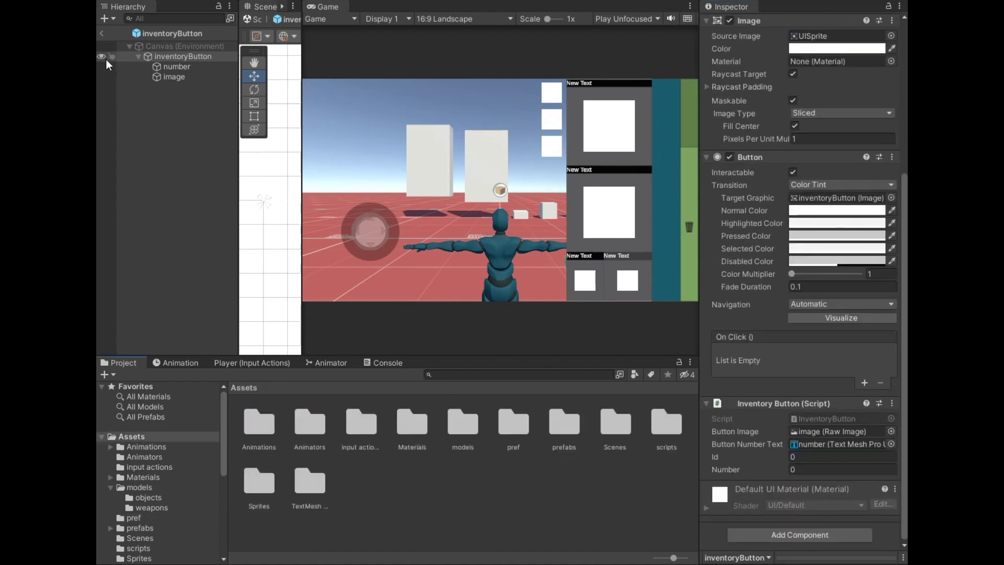
pyautogui.click(102, 33)
pyautogui.click(138, 61)
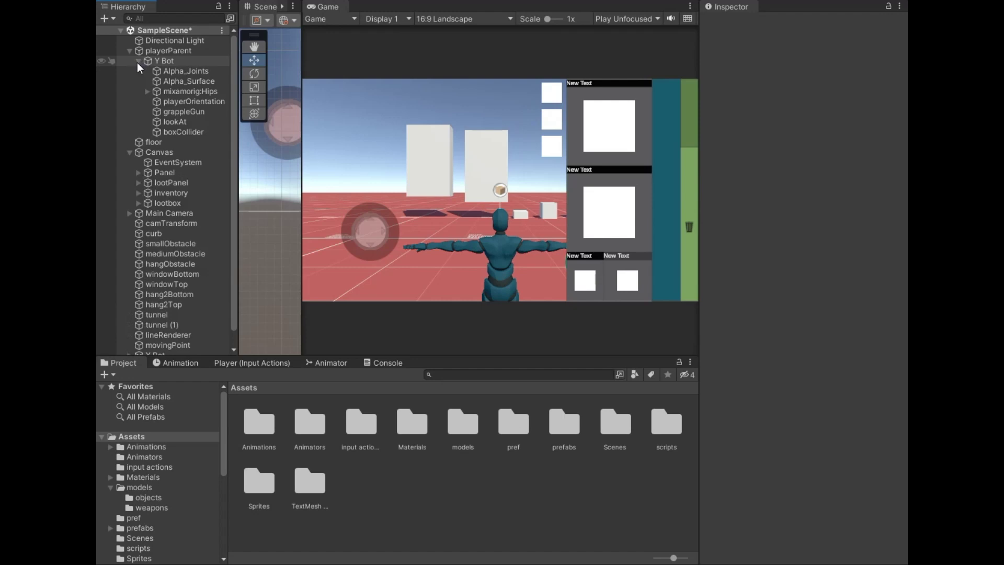
pyautogui.click(188, 132)
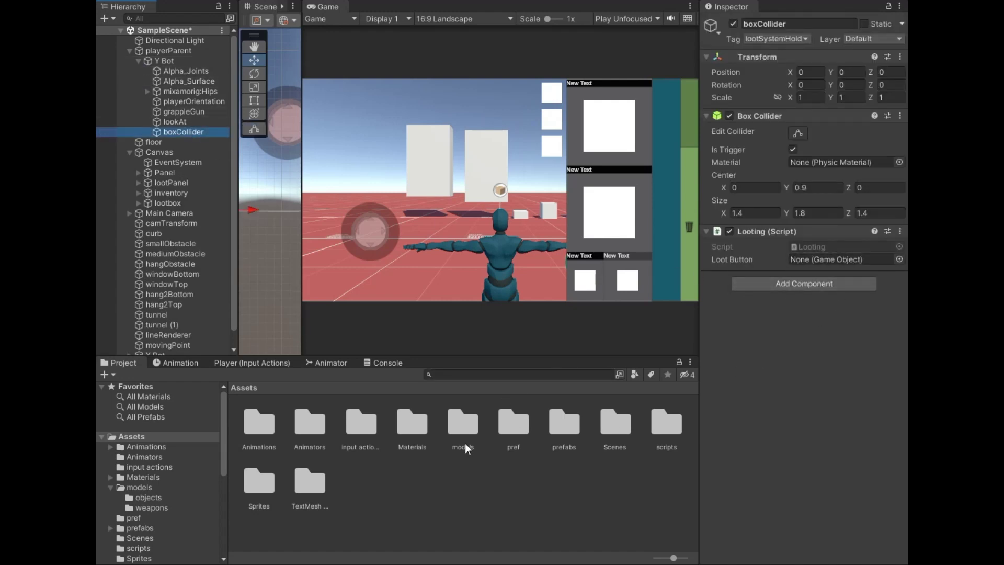
pyautogui.doubleClick(505, 416)
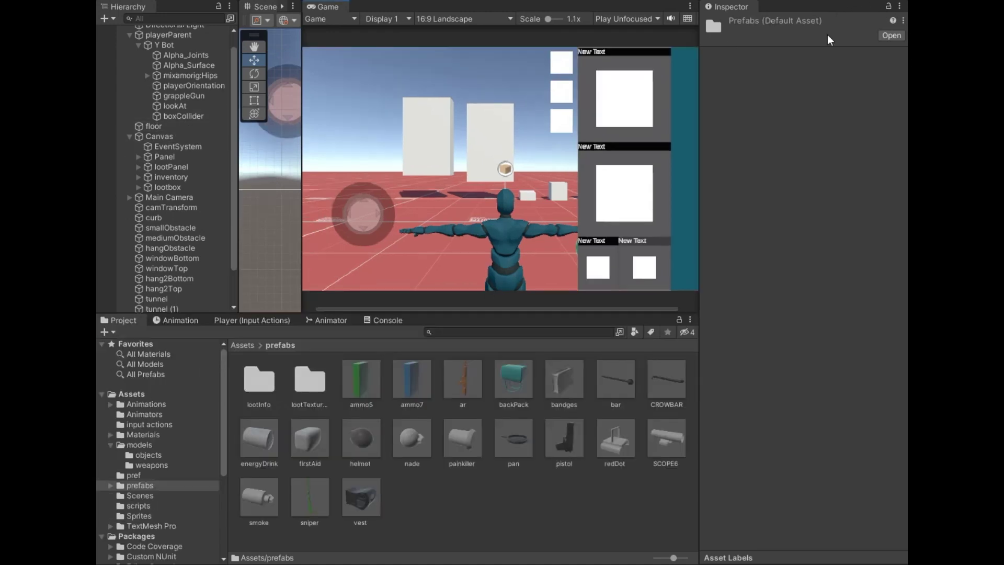
# Fill the inventory's Loot Items list with the 19 prefabs from ammo5 through vest.
pyautogui.click(169, 177)
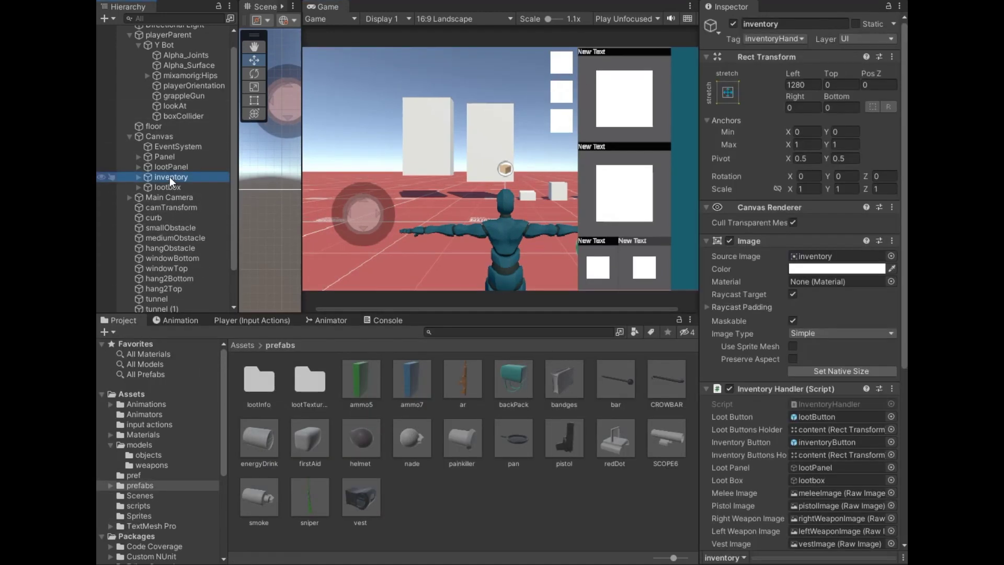
pyautogui.scroll(-5, 869, 280)
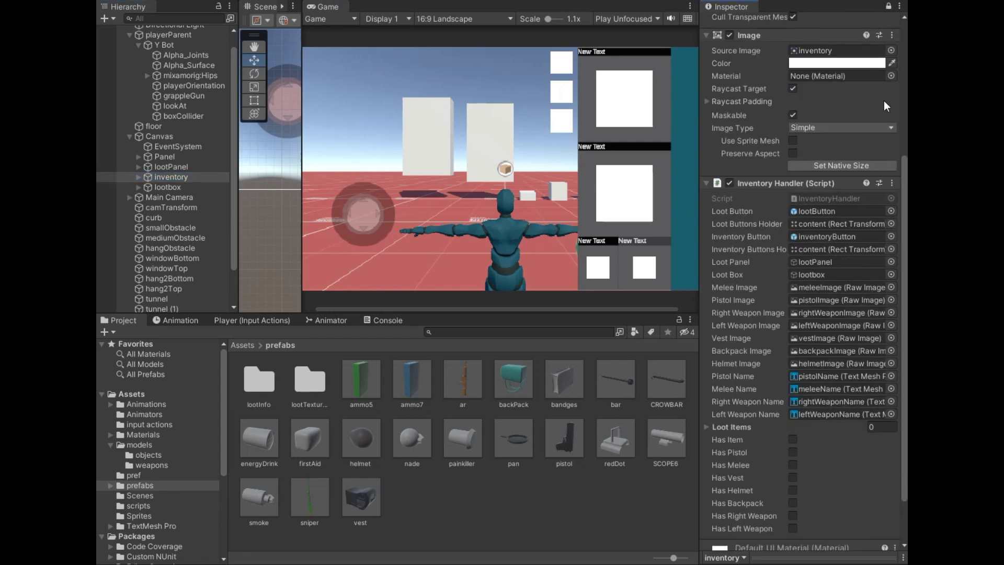
pyautogui.scroll(-3, 814, 353)
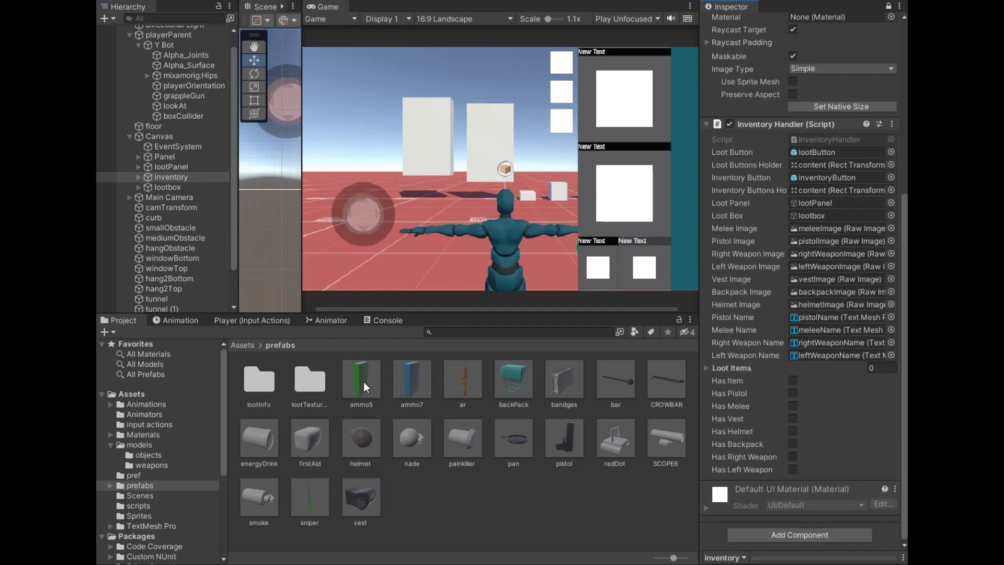
pyautogui.keyDown('shift'); pyautogui.click(365, 505); pyautogui.keyUp('shift')
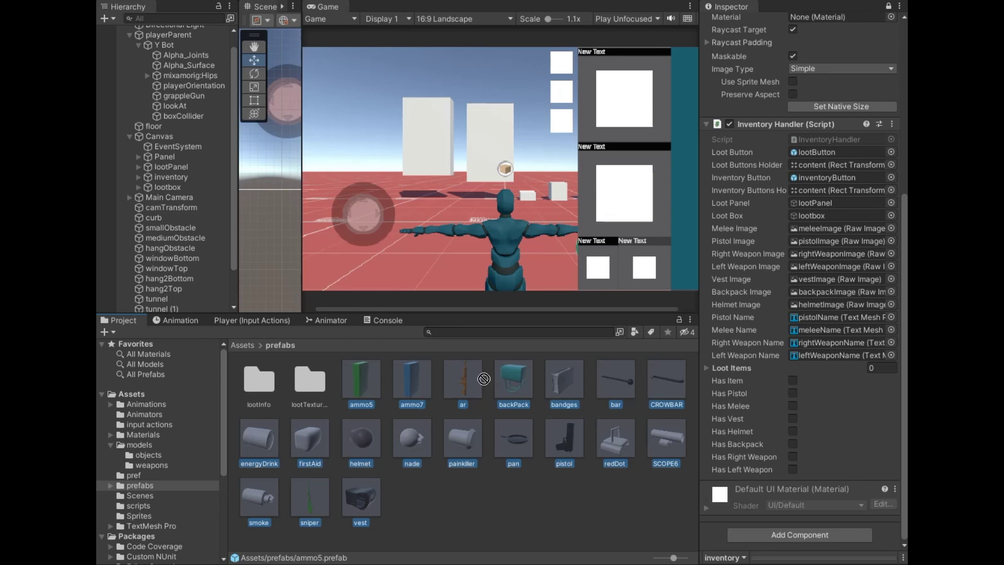
pyautogui.click(720, 368)
pyautogui.scroll(-5, 753, 455)
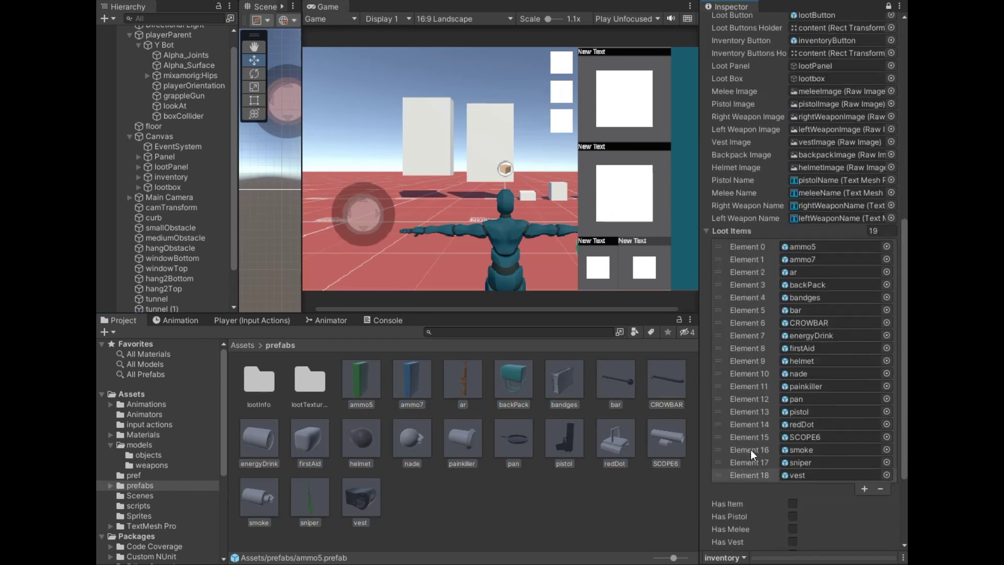
pyautogui.click(708, 231)
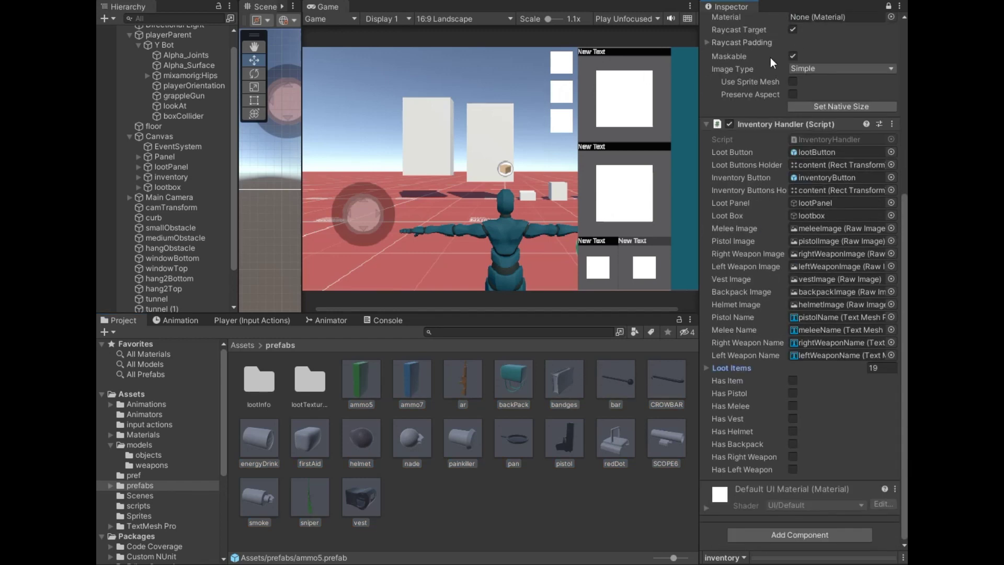
# Unlock the Inspector and make the Game view taller and wider.
pyautogui.click(889, 8)
pyautogui.moveTo(460, 315); pyautogui.dragTo(460, 412)
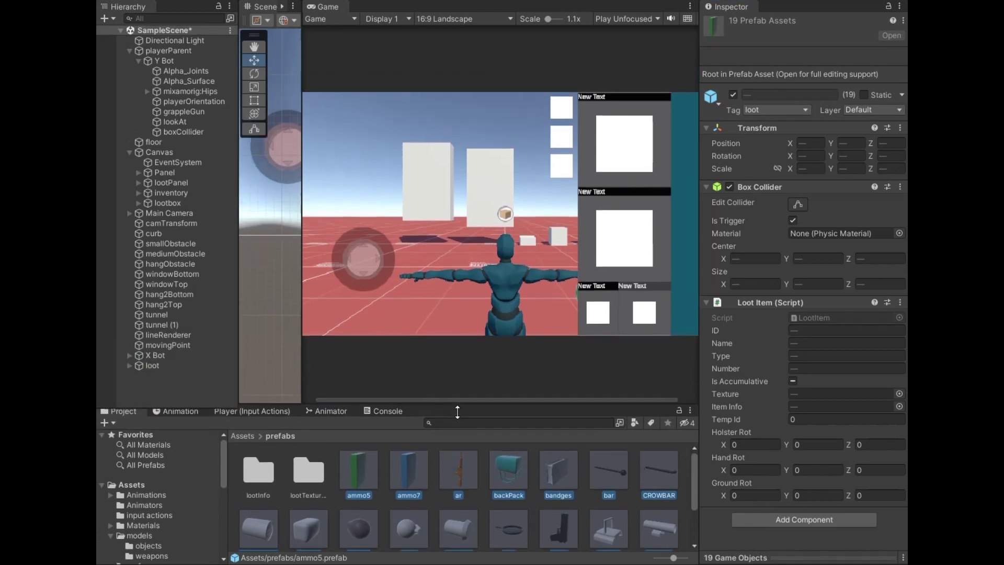
pyautogui.moveTo(706, 282); pyautogui.dragTo(781, 285)
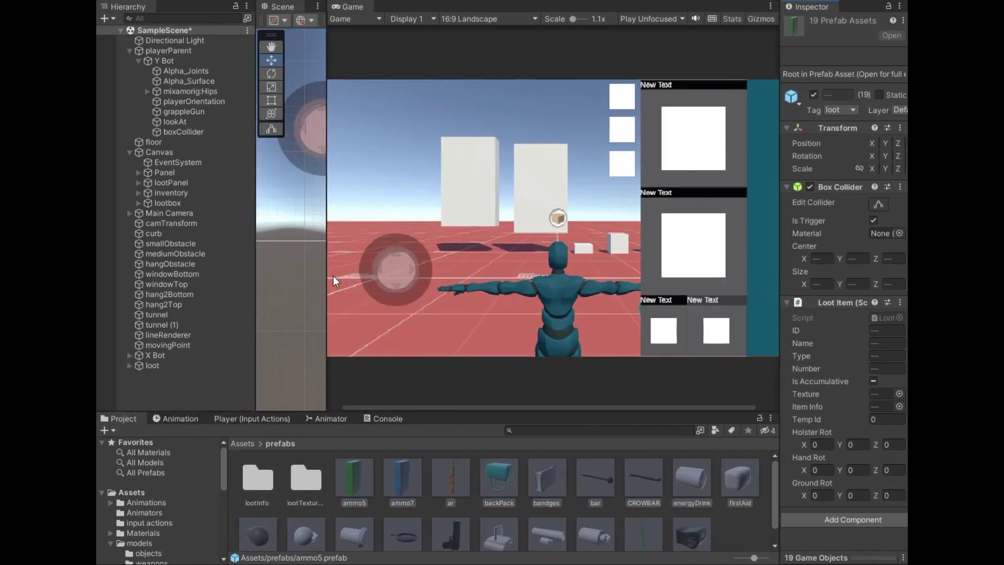
pyautogui.moveTo(326, 276); pyautogui.dragTo(251, 269)
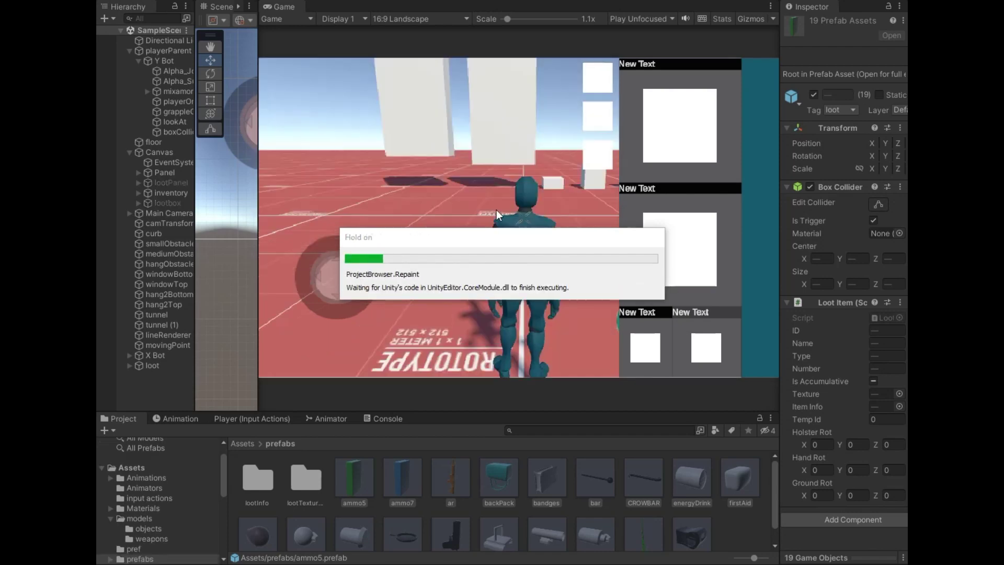
# Loot the AWM, Pan, M16A4 and Bar, plus several small items into the side slots.
pyautogui.click(476, 250)
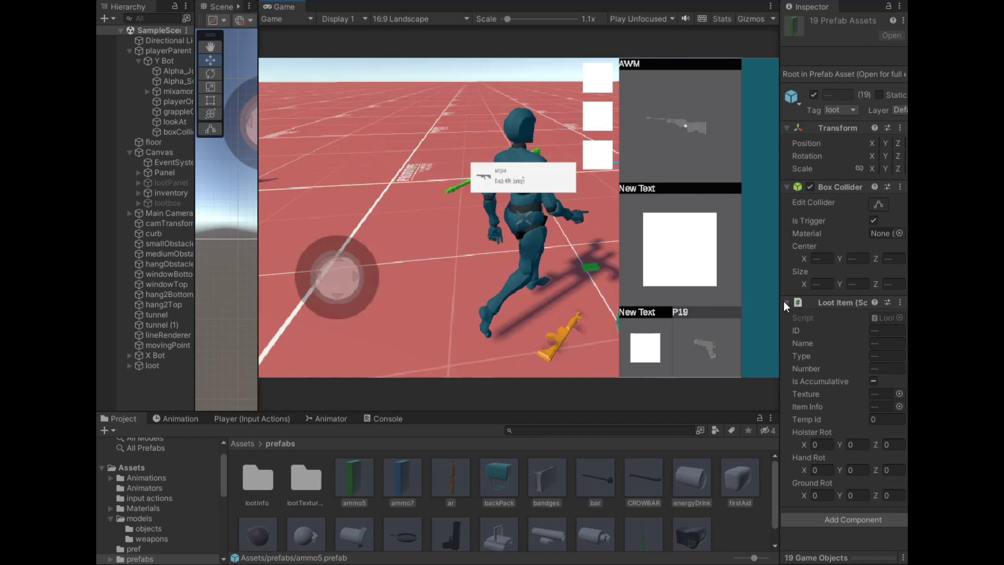
pyautogui.click(500, 209)
pyautogui.press('w')
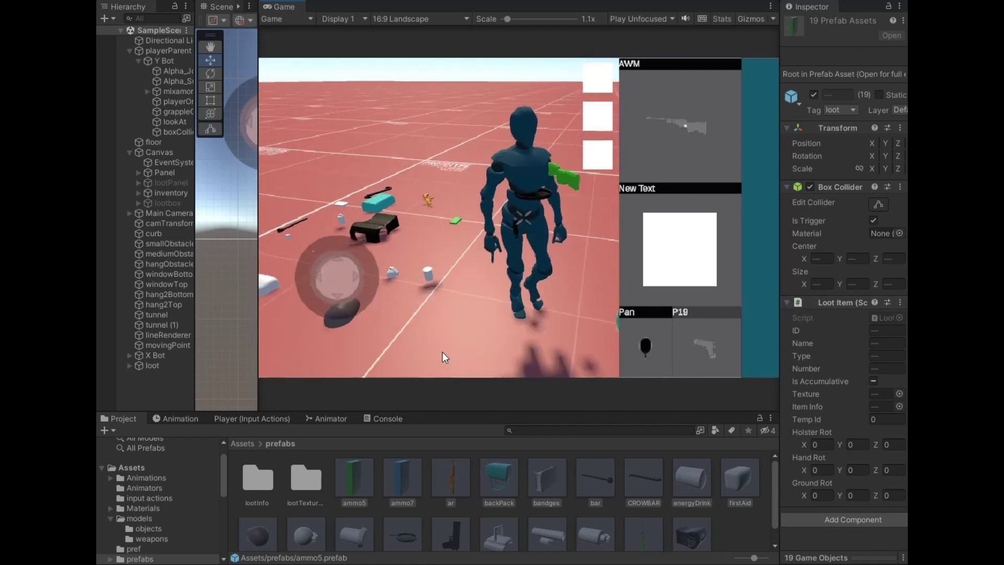
pyautogui.click(536, 217)
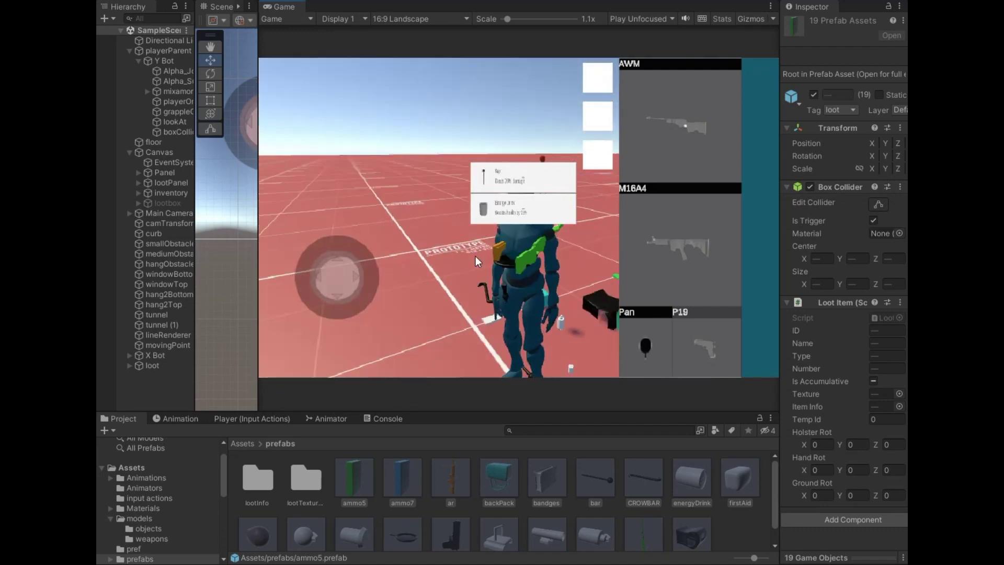
pyautogui.click(485, 212)
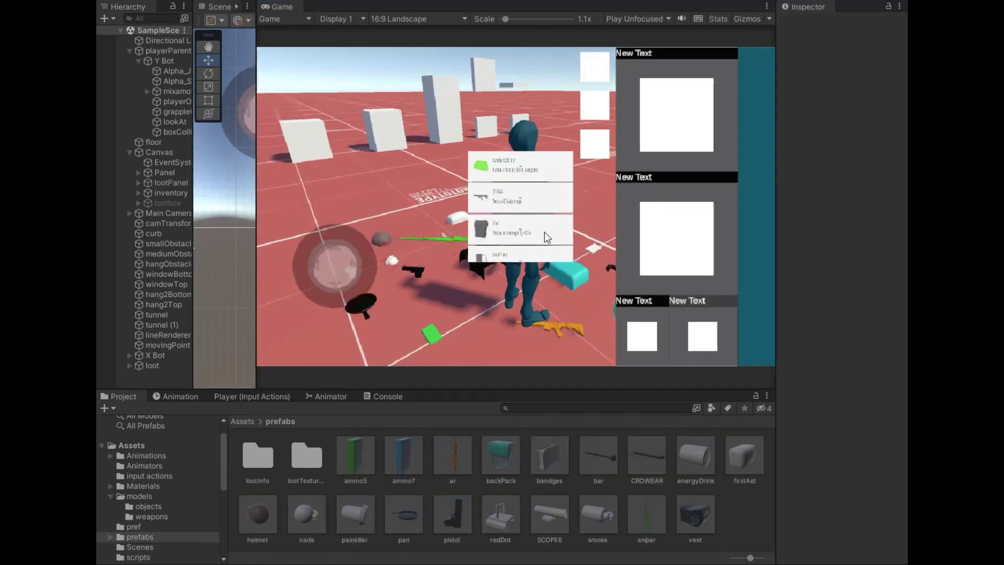
pyautogui.click(538, 209)
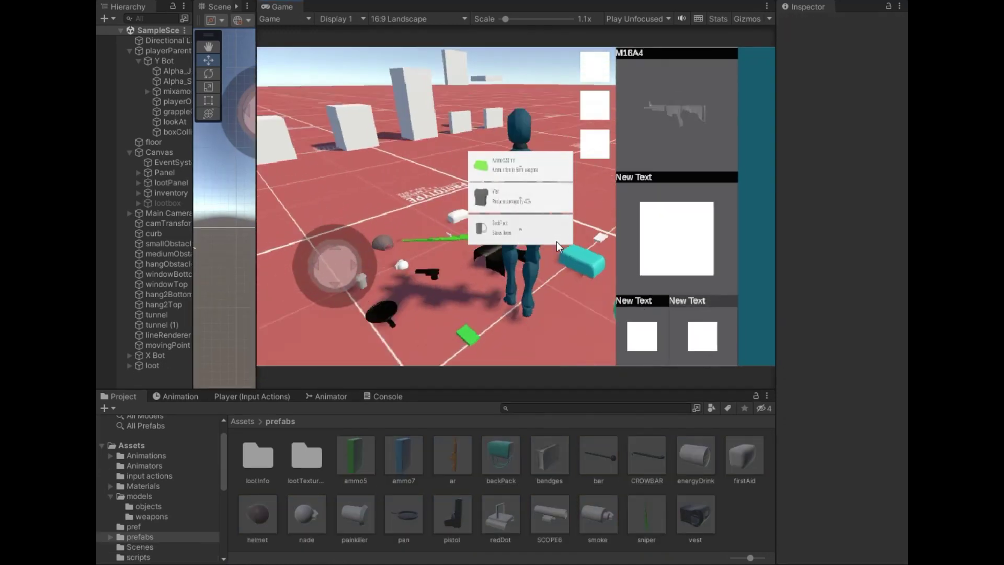
pyautogui.click(528, 210)
pyautogui.click(520, 219)
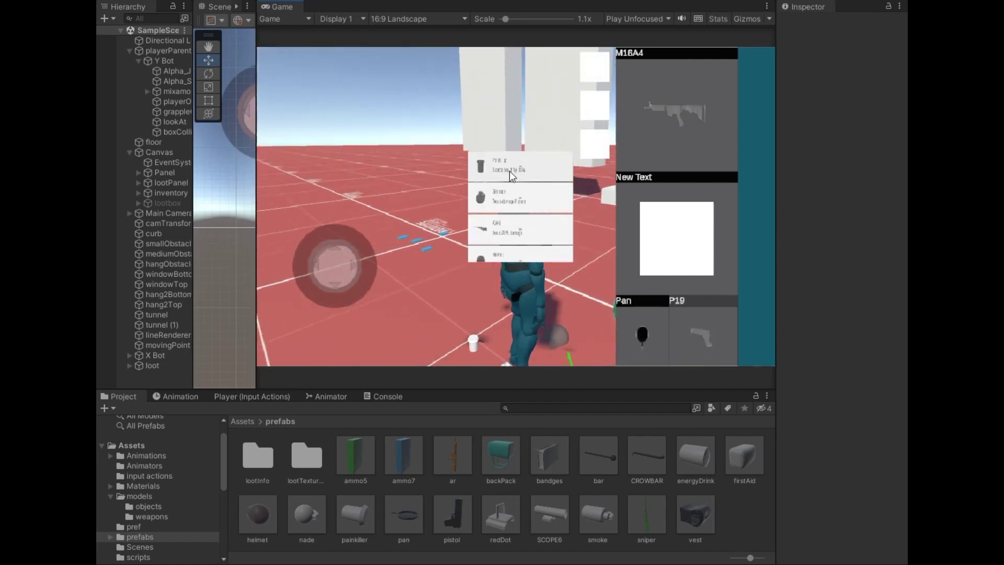
pyautogui.click(520, 171)
# Put on the helmet, vest and backpack, loot more small items, and take the Crowbar as melee.
pyautogui.click(552, 199)
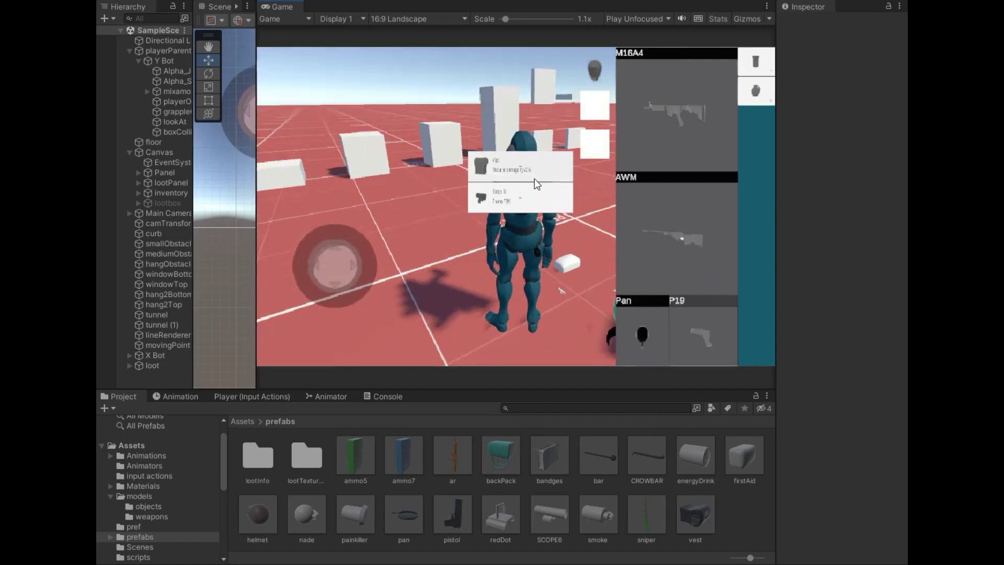
pyautogui.click(525, 173)
pyautogui.click(525, 175)
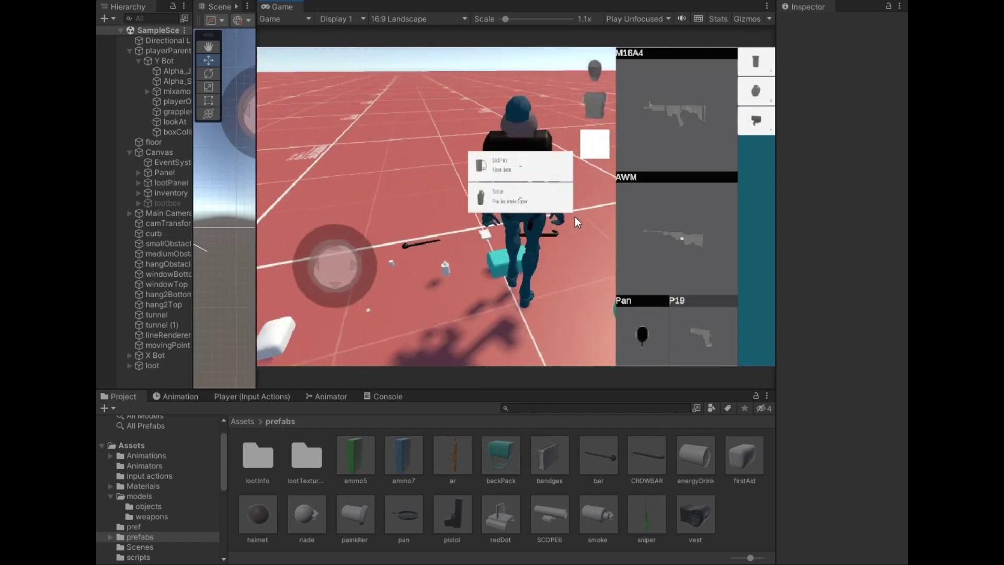
pyautogui.click(542, 176)
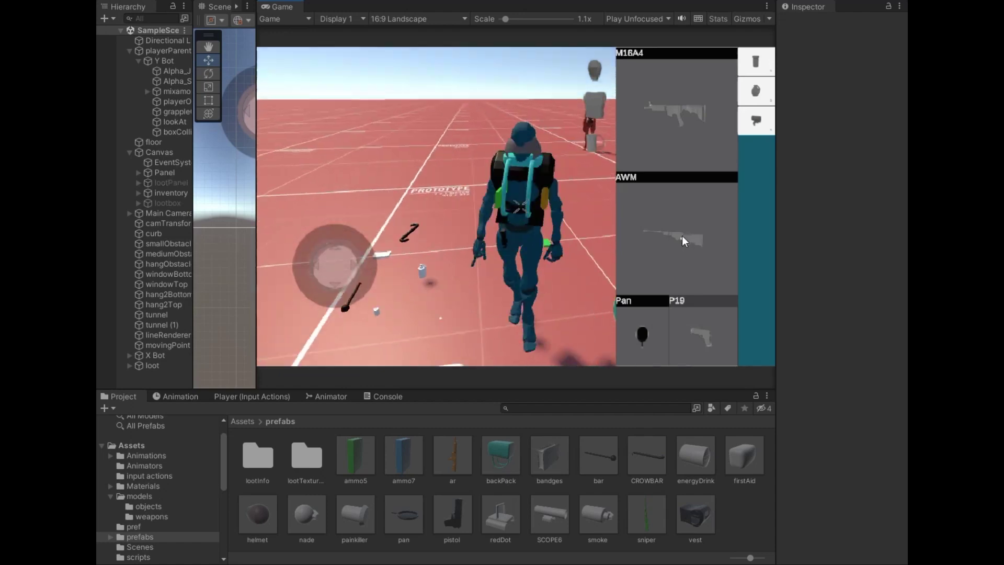
pyautogui.click(516, 201)
pyautogui.click(515, 200)
pyautogui.click(512, 198)
pyautogui.click(511, 197)
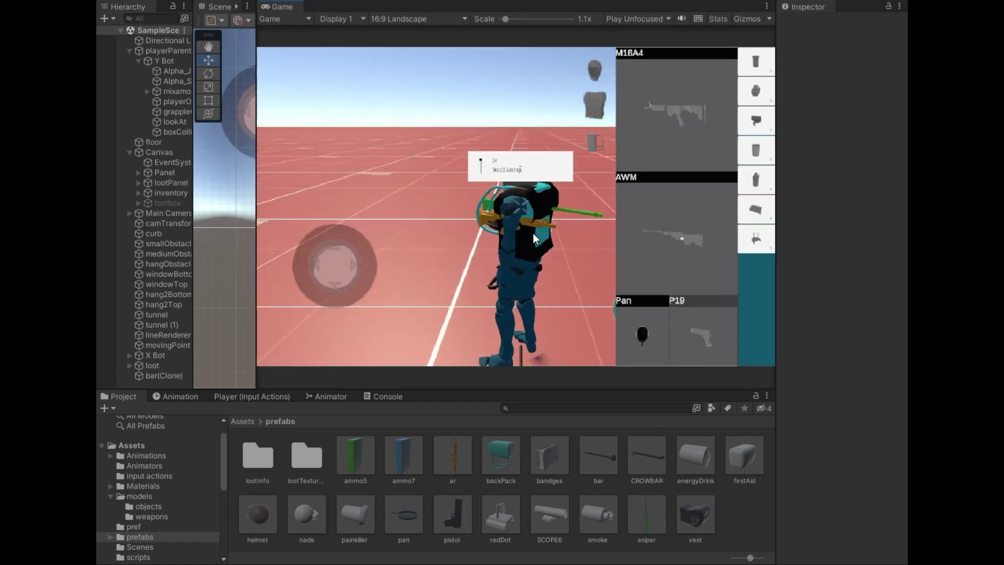
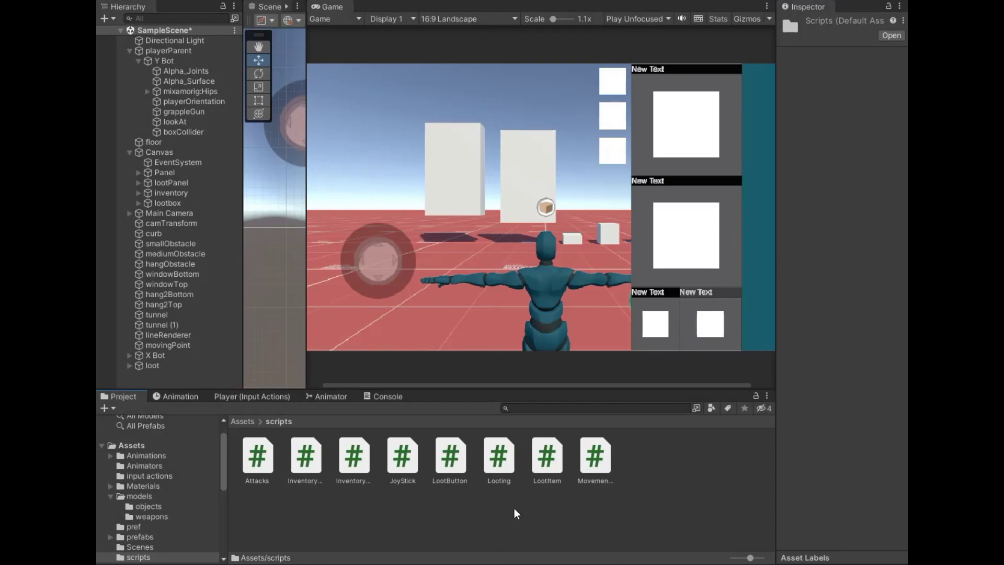
# Open LootItem.cs from the Project window's scripts folder in Visual Studio.
pyautogui.doubleClick(544, 473)
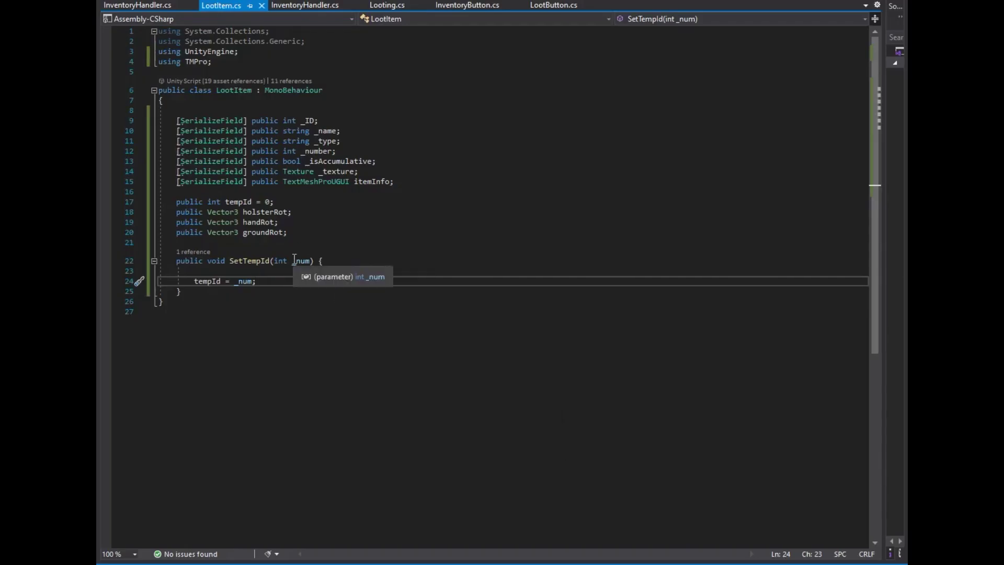
# Add a SetNumber(int _num) method that assigns _number = _num.
pyautogui.press('Down')
pyautogui.press('Return')
pyautogui.press('Return')
pyautogui.write('public void set')
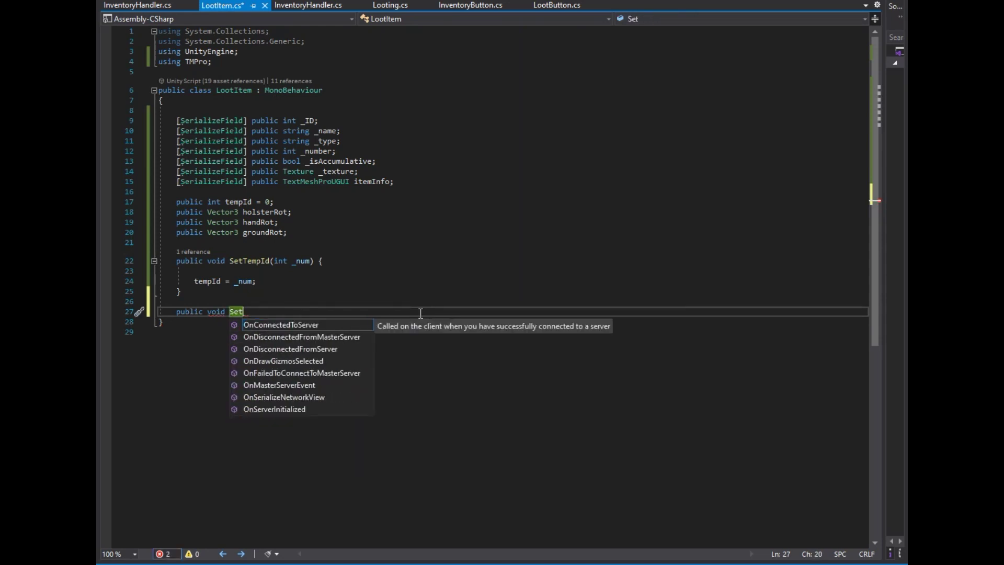
pyautogui.write('() {')
pyautogui.press('Return')
pyautogui.press('Up')
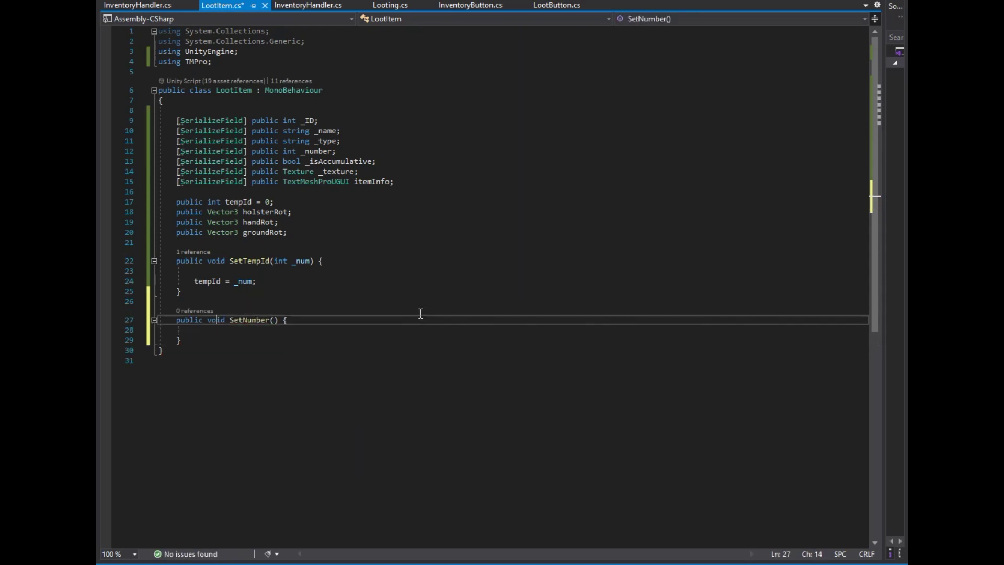
pyautogui.write('int _n')
pyautogui.write('um')
pyautogui.press('Down')
pyautogui.press('Return')
pyautogui.write('_number = _num;')
pyautogui.press('Down')
pyautogui.press('End')
pyautogui.press('Return')
pyautogui.press('Return')
# Create an Update method containing an if block on _isAccumulative.
pyautogui.write('up')
pyautogui.press('Tab')
pyautogui.press('Return')
pyautogui.write('if () {')
pyautogui.press('Return')
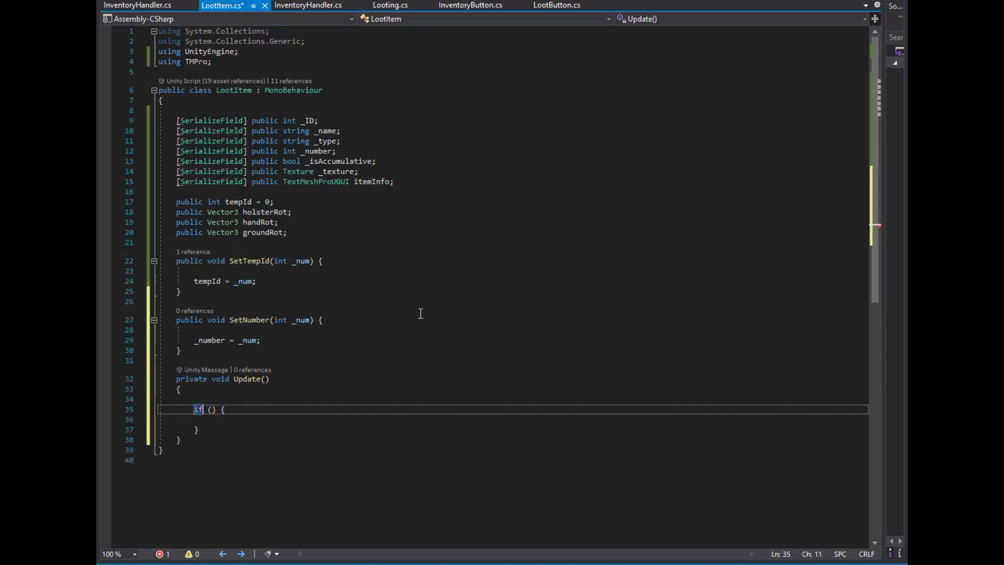
pyautogui.write('_is')
pyautogui.press('Tab')
pyautogui.press('Down')
pyautogui.press('Return')
# Nest a null check on transform.parent inside that block.
pyautogui.write('if()')
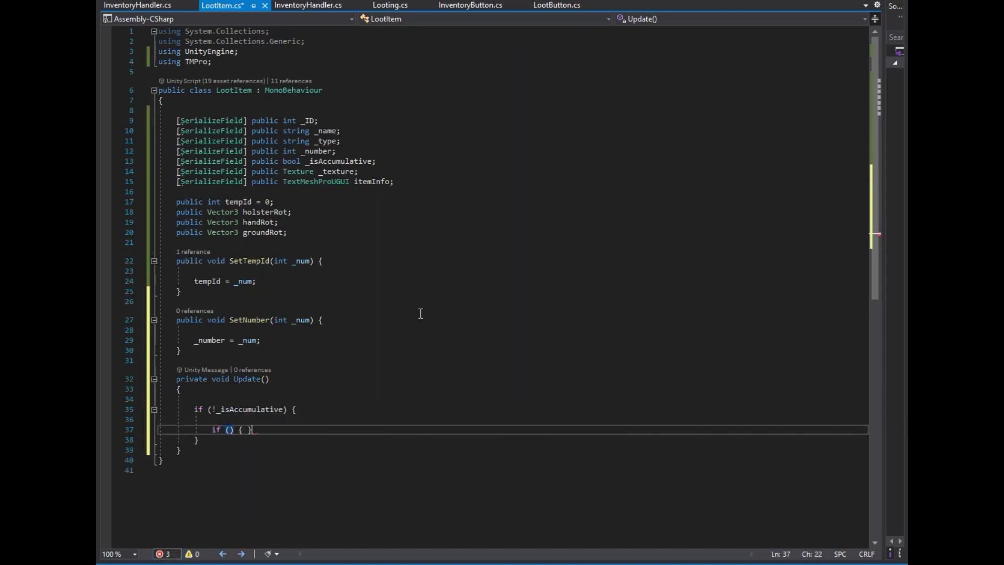
pyautogui.press('Right')
pyautogui.press('Right')
pyautogui.press('Right')
pyautogui.write('t')
pyautogui.press('Tab')
pyautogui.write('.par')
pyautogui.press('Tab')
pyautogui.write('ull')
pyautogui.press('Down')
pyautogui.press('Return')
# Add a nested if block testing transform.parent.name for the holster.
pyautogui.write('if()')
pyautogui.press('Left')
pyautogui.press('Return')
pyautogui.press('Up')
pyautogui.write('t')
pyautogui.press('Tab')
pyautogui.write('.pa')
pyautogui.press('Tab')
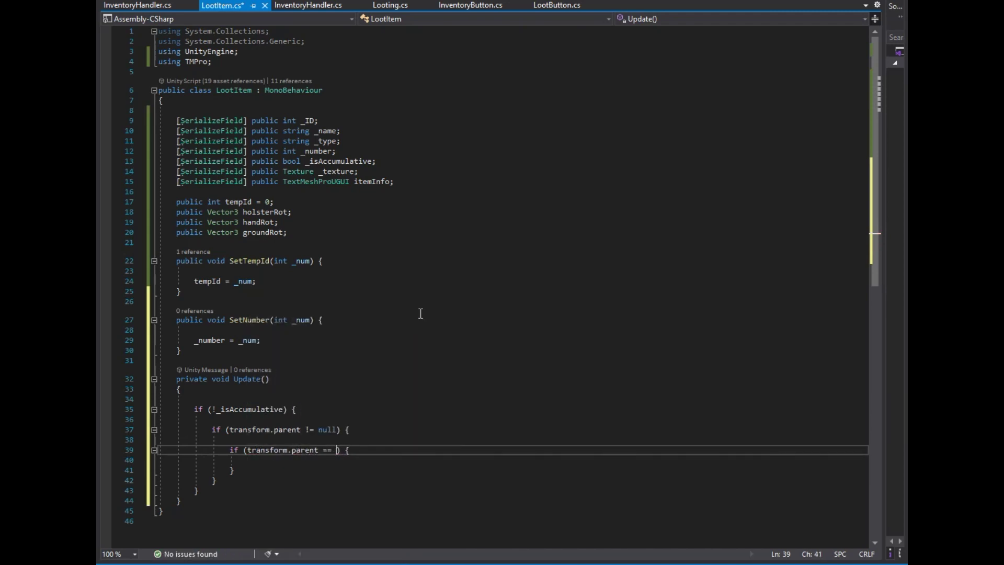
pyautogui.write('.nam')
pyautogui.press('Tab')
# In the holster check, set gameObject.transform.localRotation to Quaternion.Euler(holsterRot).
pyautogui.press('Down')
pyautogui.press('Return')
pyautogui.press('Tab')
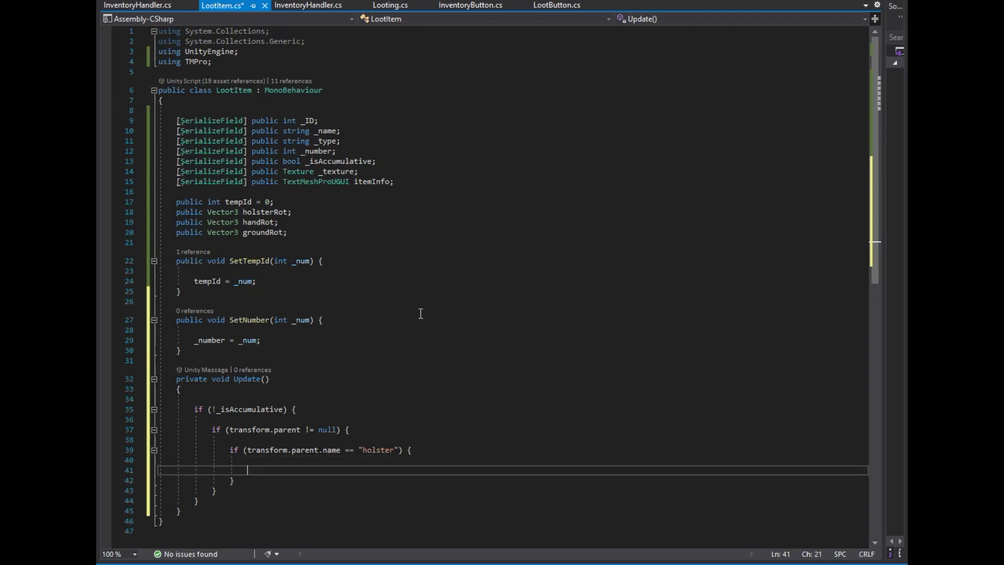
pyautogui.write('ga')
pyautogui.press('Tab')
pyautogui.write('.trans')
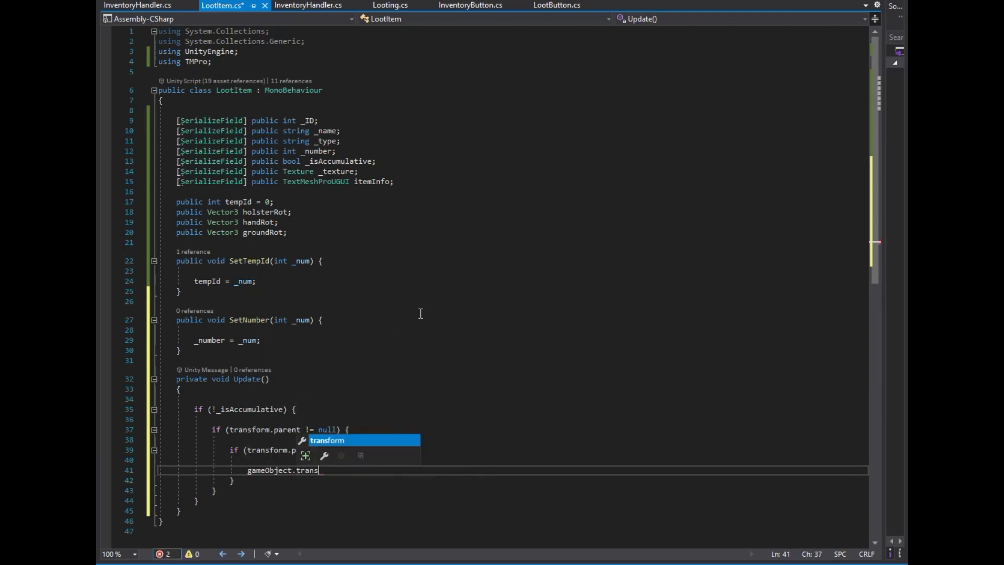
pyautogui.write('form.loca')
pyautogui.press('Down')
pyautogui.press('Down')
pyautogui.press('Tab')
pyautogui.write('= quater.eu')
pyautogui.press('Tab')
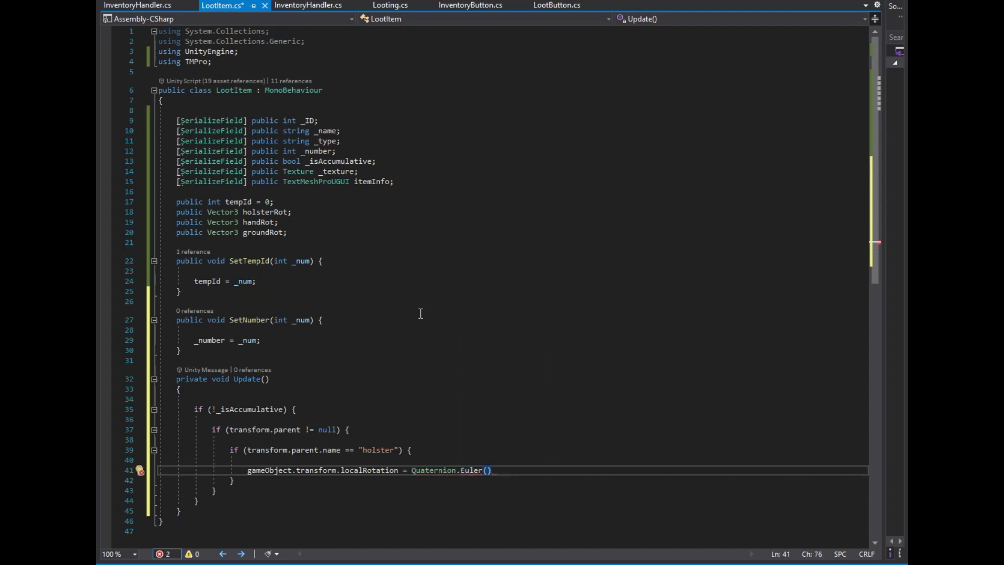
pyautogui.write('hol')
pyautogui.press('Tab')
pyautogui.press('Down')
# Duplicate the holster block as a hand check that uses handRot.
pyautogui.press('End')
pyautogui.hotkey('shift', 'Up')
pyautogui.hotkey('shift', 'Up')
pyautogui.hotkey('shift', 'Up')
pyautogui.hotkey('shift', 'Home')
pyautogui.hotkey('ctrl', 'd')
pyautogui.press('Left')
pyautogui.press('Return')
pyautogui.press('Return')
pyautogui.write('hand')
pyautogui.scroll(-5, 419, 293)
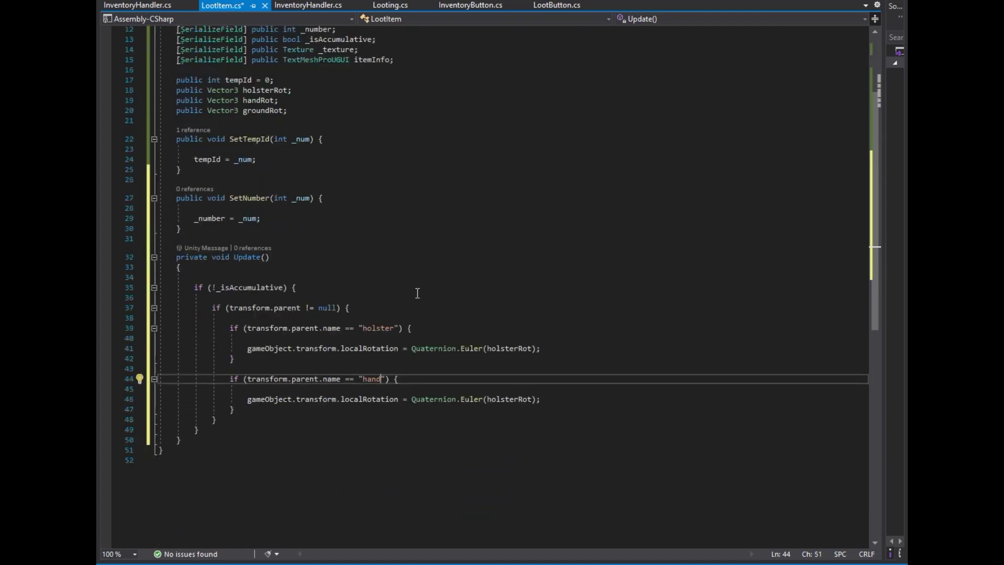
pyautogui.doubleClick(505, 369)
pyautogui.write('ha')
pyautogui.press('Tab')
# Add an else branch setting transform.rotation to Quaternion.Euler(groundRot), then save LootItem.cs.
pyautogui.click(234, 388)
pyautogui.press('Return')
pyautogui.write('else')
pyautogui.press('Tab')
pyautogui.press('Tab')
pyautogui.press('Return')
pyautogui.press('Return')
pyautogui.write('gameObject.t')
pyautogui.press('Tab')
pyautogui.write('.rot')
pyautogui.press('Tab')
pyautogui.write('= quater')
pyautogui.press('Tab')
pyautogui.write('.eulgr')
pyautogui.press('Tab')
pyautogui.hotkey('ctrl', 's')
pyautogui.hotkey('alt', 'Tab')
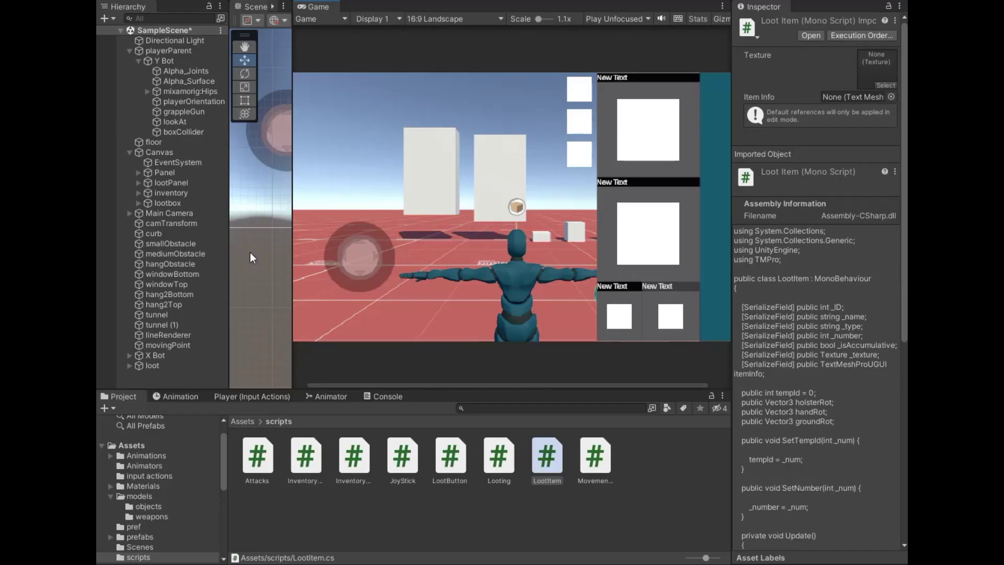
# Expand mixamorig:Hips down to the right hand and rename its holster child to hand.
pyautogui.click(147, 92)
pyautogui.click(157, 123)
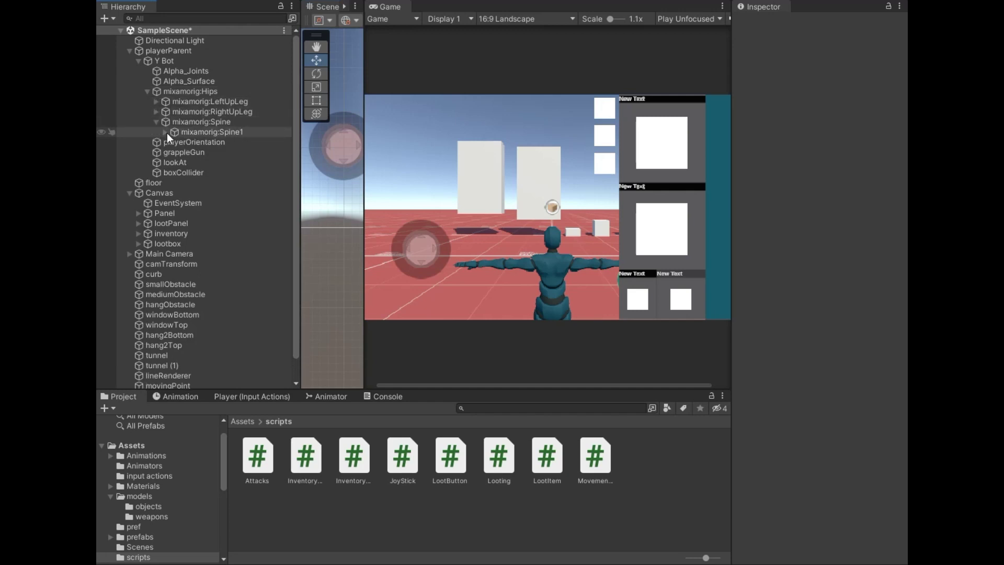
pyautogui.click(165, 132)
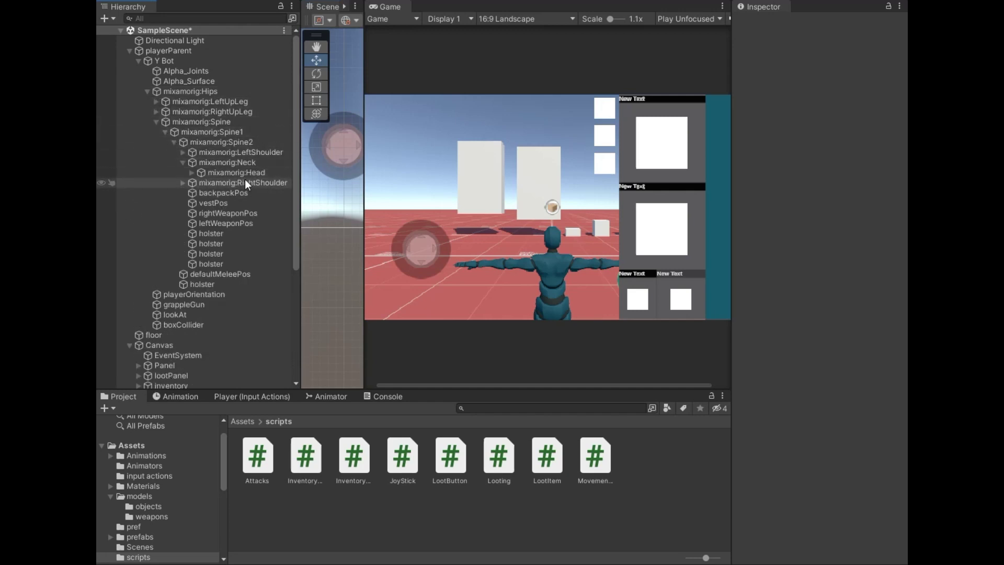
pyautogui.click(182, 182)
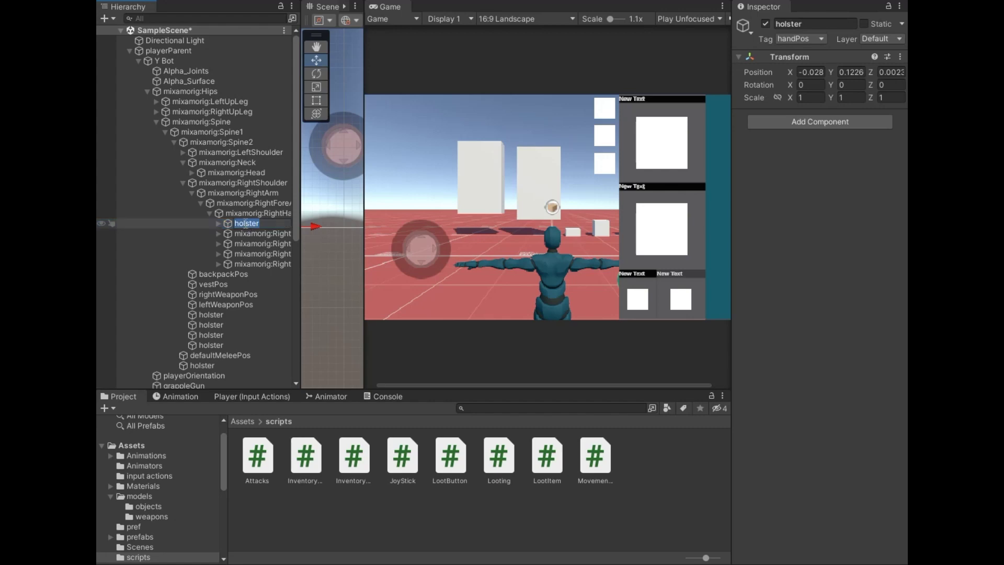
pyautogui.write('hand')
pyautogui.press('Return')
pyautogui.click(147, 91)
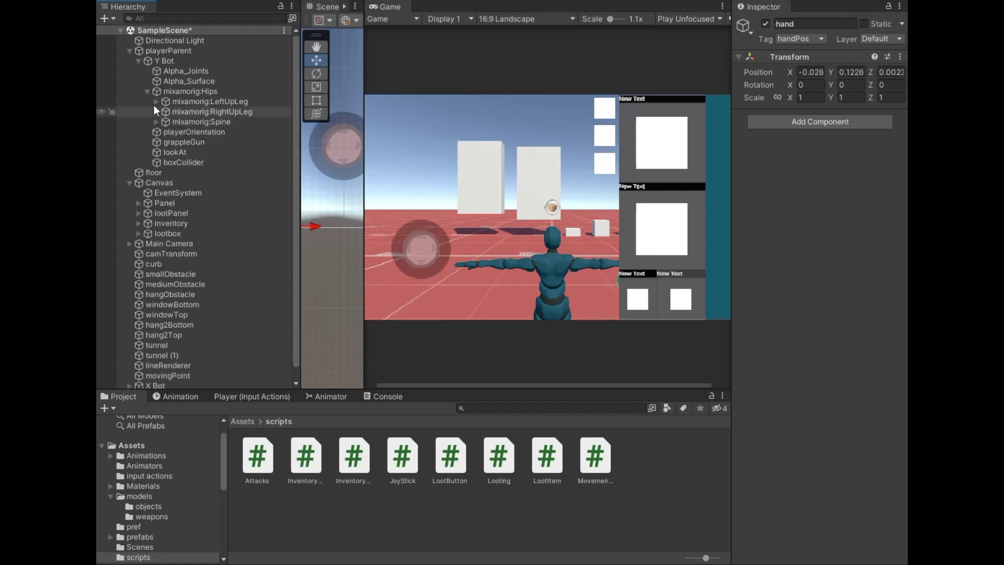
# Widen the game preview, then place the caret after UpdateInventory in InventoryHandler.cs.
pyautogui.moveTo(301, 222); pyautogui.dragTo(238, 223)
pyautogui.moveTo(365, 225); pyautogui.dragTo(252, 225)
pyautogui.scroll(13, 491, 272)
pyautogui.scroll(-12, 491, 273)
pyautogui.click(213, 328)
# Start a DrawItems(string _type, bool _isItemActive, bool _leftWeapon) method below UpdateInventory.
pyautogui.press('Return')
pyautogui.press('Return')
pyautogui.press('Return')
pyautogui.write('public void ')
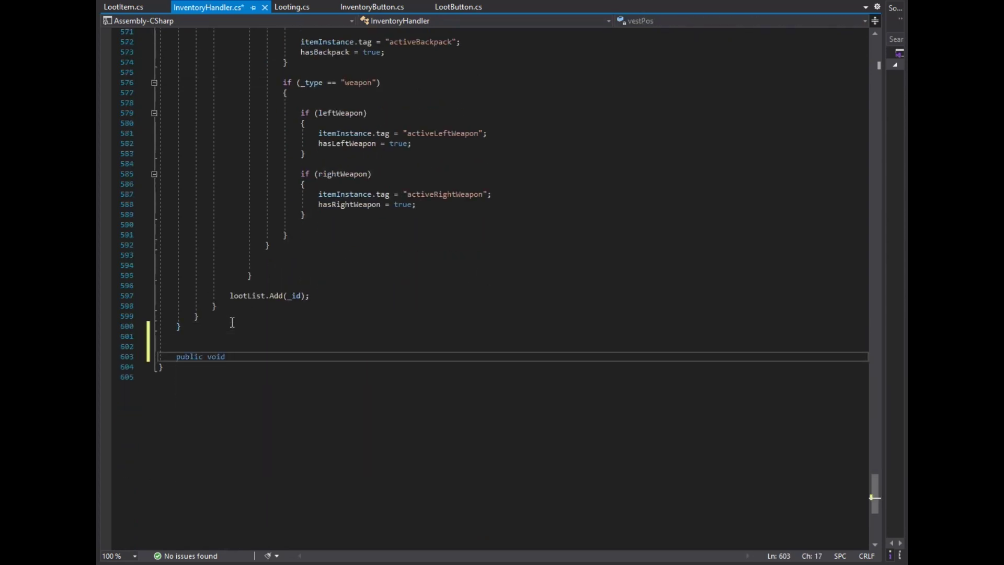
pyautogui.write('DrawItems() {')
pyautogui.press('Return')
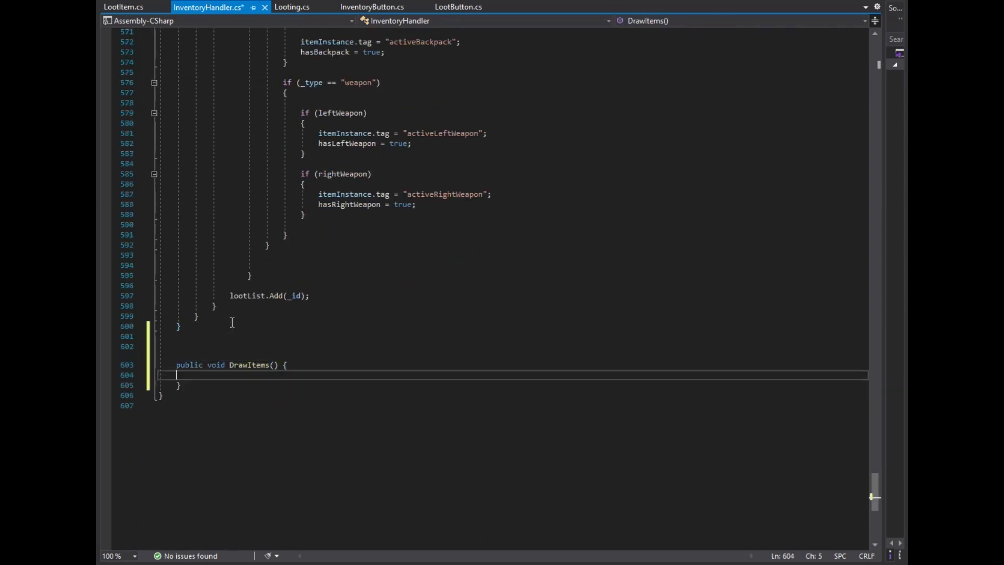
pyautogui.write('string ')
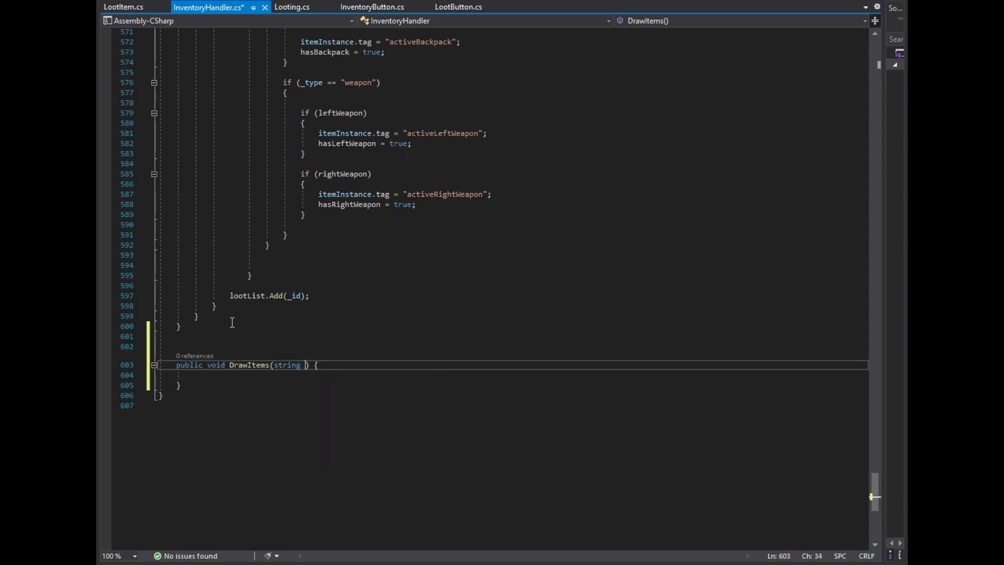
pyautogui.write('bool ')
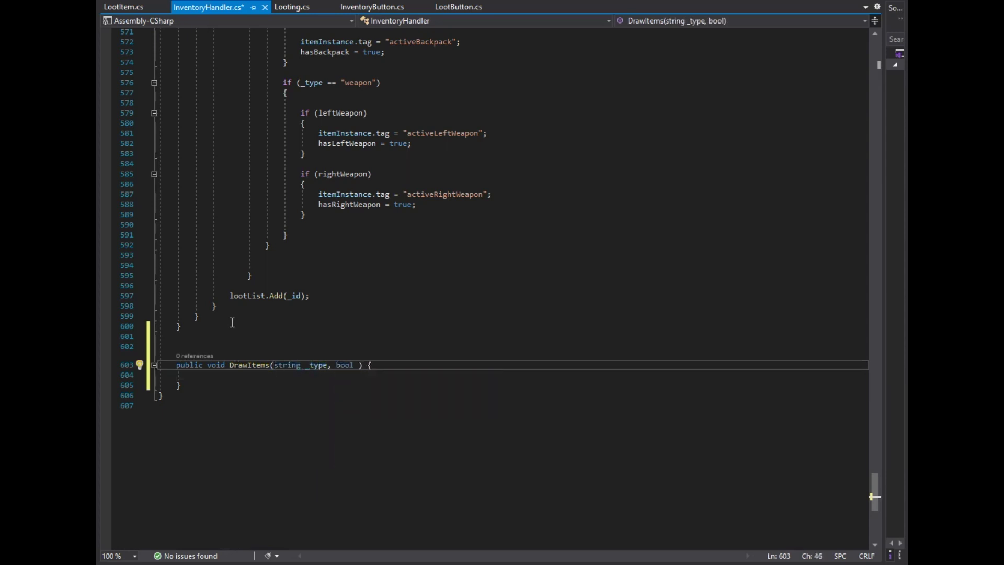
pyautogui.write('bool _leftWeapo')
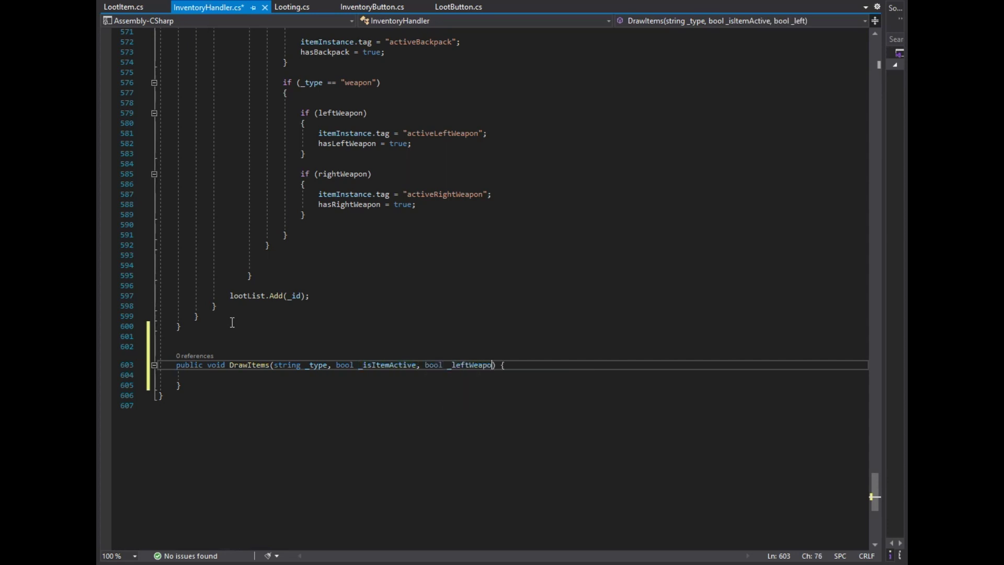
pyautogui.scroll(-7, 244, 302)
# Inside DrawItems, add if (_type == "melee") with a nested if (hasMelee) block.
pyautogui.click(253, 163)
pyautogui.press('Return')
pyautogui.press('Return')
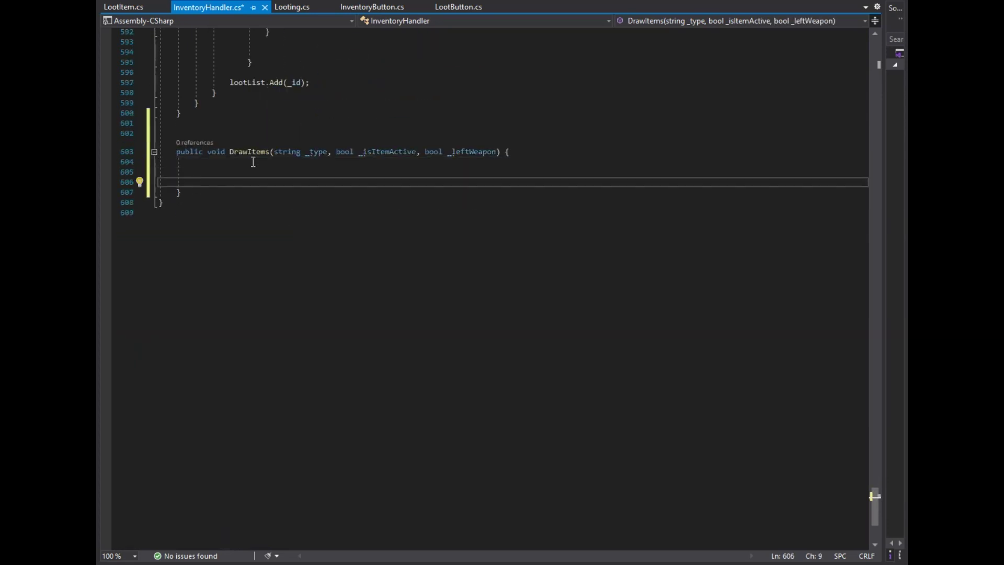
pyautogui.write('if')
pyautogui.press('Tab')
pyautogui.press('Tab')
pyautogui.write('_type == "melee')
pyautogui.press('Return')
pyautogui.press('Return')
pyautogui.press('Tab')
pyautogui.press('Tab')
pyautogui.write('has')
pyautogui.press('Tab')
# Begin a GameObject field declaration below the isPanelOpen field.
pyautogui.press('Return')
pyautogui.press('Return')
pyautogui.moveTo(875, 529); pyautogui.dragTo(878, 81)
pyautogui.click(263, 341)
pyautogui.press('Return')
pyautogui.press('Return')
pyautogui.write('GameObject ')
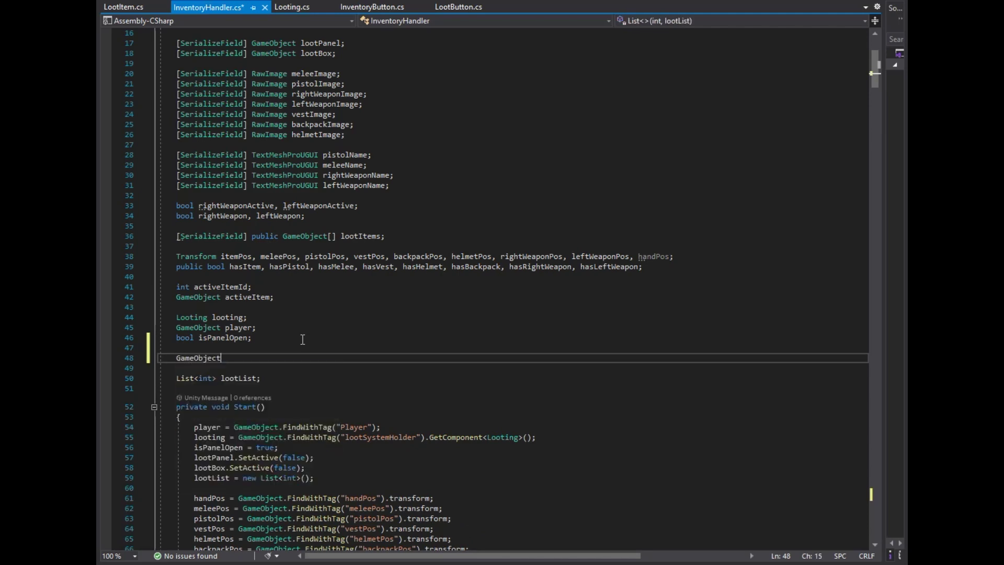
pyautogui.write('acti')
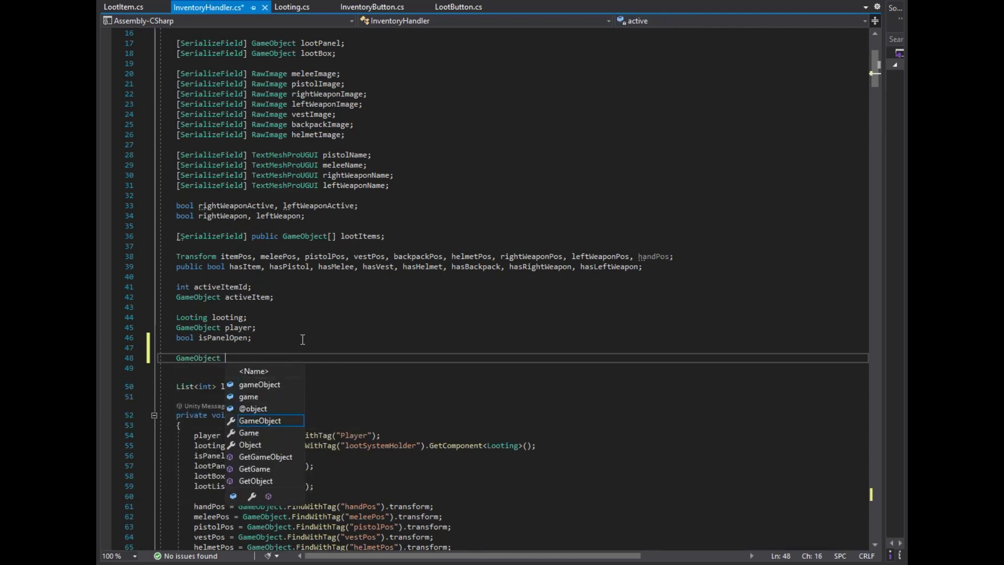
pyautogui.write('Item, unequipI')
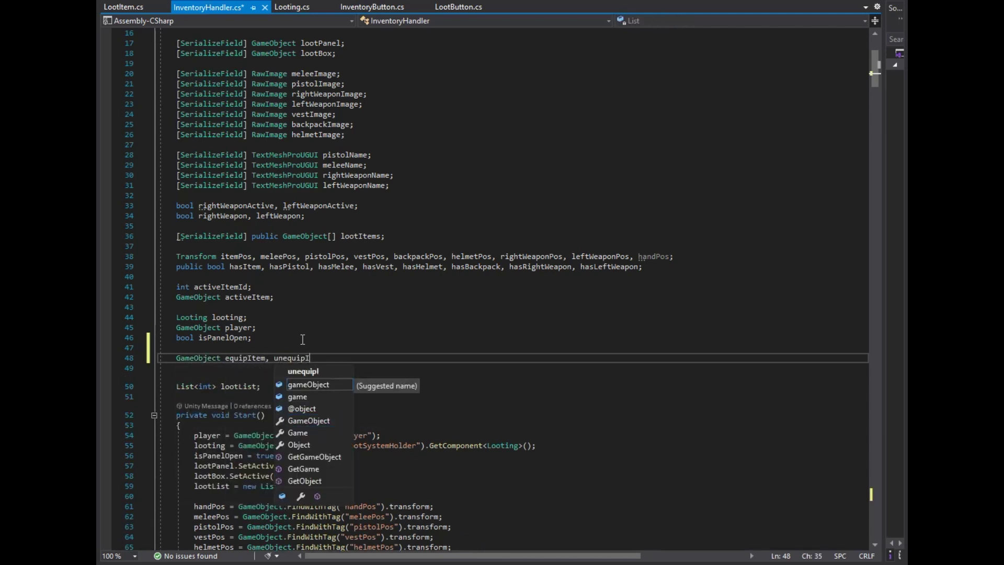
pyautogui.write('tem;')
# In the hasMelee block, assign equipItem = GameObject.FindWithTag("activeMelee").
pyautogui.scroll(-20, 283, 351)
pyautogui.click(262, 362)
pyautogui.write('equi')
pyautogui.press('Tab')
pyautogui.write('game.FindWithTag')
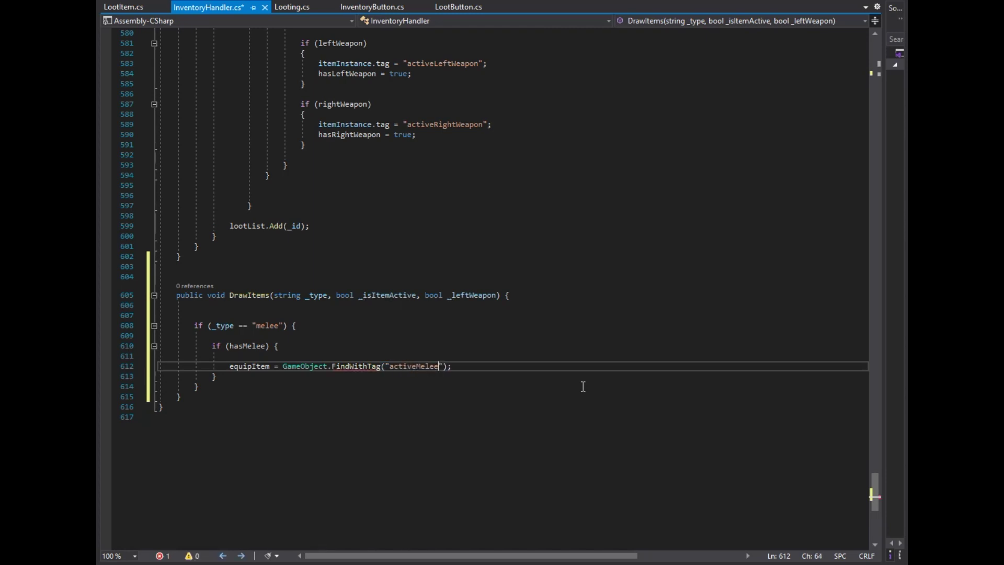
# Duplicate the melee type-check block twice, with a blank line between the copies.
pyautogui.click(584, 387)
pyautogui.hotkey('shift', 'Up')
pyautogui.hotkey('shift', 'Up')
pyautogui.hotkey('shift', 'Up')
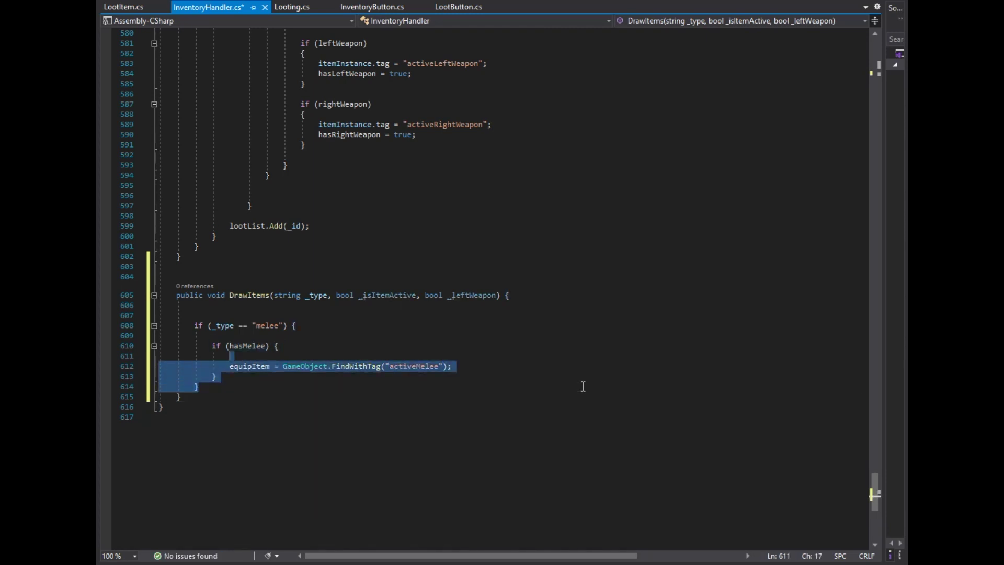
pyautogui.hotkey('ctrl', 'd')
pyautogui.scroll(-5, 581, 380)
pyautogui.press('Up')
pyautogui.press('Up')
pyautogui.press('Up')
pyautogui.press('Up')
pyautogui.press('Up')
pyautogui.press('Up')
pyautogui.press('Right')
pyautogui.press('Return')
pyautogui.press('Return')
# Change the second copy to check the pistol type, hasPistol and the activePistol tag.
pyautogui.hotkey('ctrl', 'shift', 'Right')
pyautogui.write('pistol')
pyautogui.press('Down')
pyautogui.press('Down')
pyautogui.hotkey('ctrl', 'shift', 'Left')
pyautogui.write('Pistol')
pyautogui.press('Down')
pyautogui.press('Down')
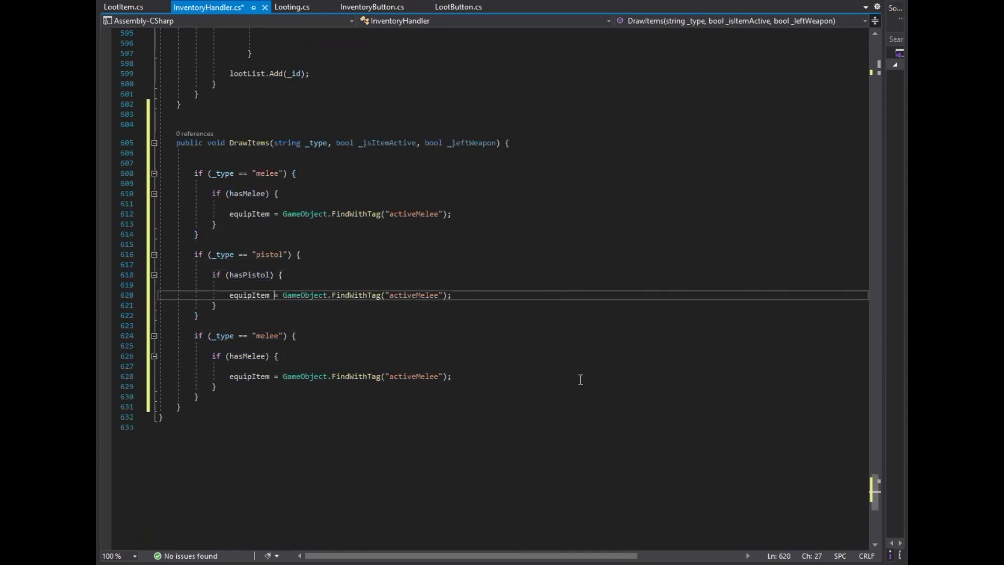
pyautogui.write('Pistol')
# Make the third block check the weapon type and add an if (_leftWeapon) statement inside it.
pyautogui.press('Down')
pyautogui.press('Down')
pyautogui.press('Down')
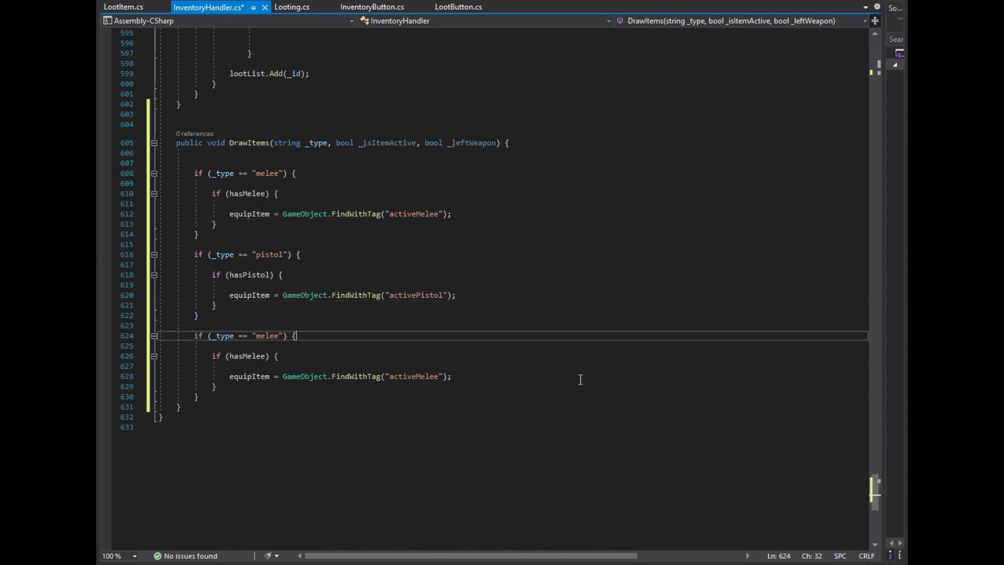
pyautogui.write('weap')
pyautogui.press('Down')
pyautogui.press('Return')
pyautogui.write('if')
pyautogui.press('Tab')
pyautogui.press('Tab')
pyautogui.press('Delete')
pyautogui.write('_leftW')
pyautogui.press('Tab')
# Move the has-check block inside the _leftWeapon branch and switch its tag to the left weapon.
pyautogui.press('Down')
pyautogui.press('Down')
pyautogui.press('Down')
pyautogui.press('Down')
pyautogui.press('Down')
pyautogui.press('Down')
pyautogui.press('Down')
pyautogui.hotkey('shift', 'Up')
pyautogui.hotkey('shift', 'Up')
pyautogui.hotkey('shift', 'Up')
pyautogui.hotkey('ctrl', 'x')
pyautogui.press('Up')
pyautogui.press('Up')
pyautogui.hotkey('ctrl', 'v')
pyautogui.press('Up')
pyautogui.press('Up')
pyautogui.press('Up')
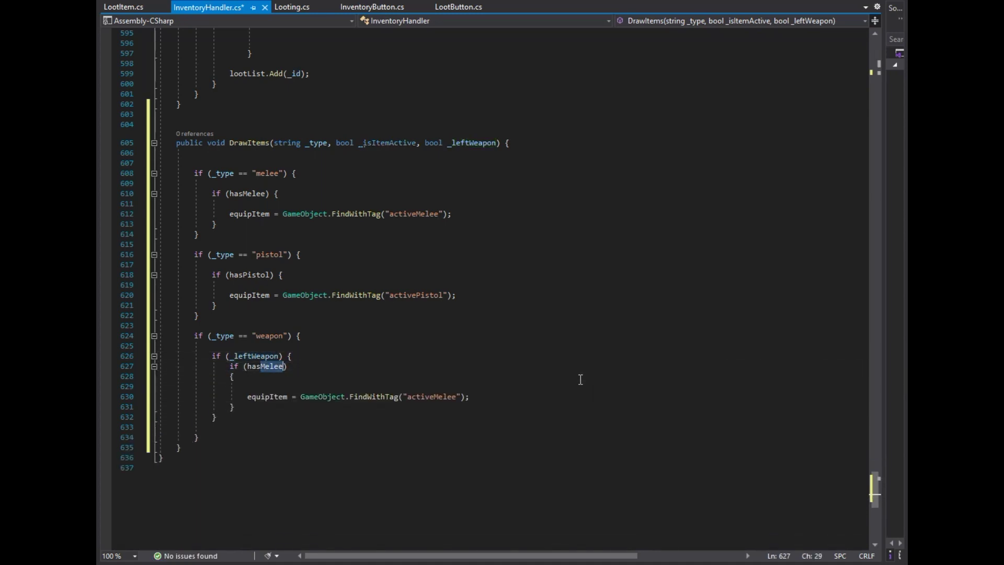
pyautogui.press('Down')
pyautogui.press('Down')
pyautogui.press('Down')
pyautogui.press('Home')
pyautogui.press('End')
pyautogui.press('Left')
pyautogui.press('Left')
pyautogui.press('Left')
pyautogui.press('BackSpace')
pyautogui.press('BackSpace')
pyautogui.press('BackSpace')
pyautogui.write('L')
# Copy the left-weapon block below itself, rename it to hasRightWeapon, and add blank lines after.
pyautogui.press('Down')
pyautogui.press('Down')
pyautogui.hotkey('shift', 'Up')
pyautogui.hotkey('shift', 'Up')
pyautogui.hotkey('shift', 'Up')
pyautogui.hotkey('shift', 'Up')
pyautogui.hotkey('shift', 'Up')
pyautogui.hotkey('ctrl', 'c')
pyautogui.press('Down')
pyautogui.press('Down')
pyautogui.hotkey('ctrl', 'v')
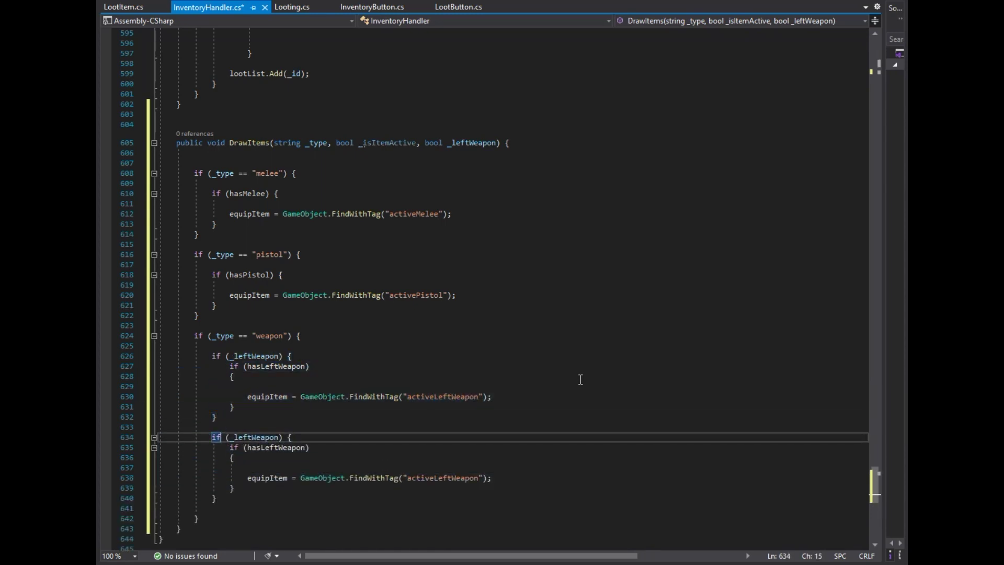
pyautogui.press('Down')
pyautogui.press('Right')
pyautogui.press('Right')
pyautogui.press('Right')
pyautogui.write('Righ')
pyautogui.press('Down')
pyautogui.press('Down')
pyautogui.press('Down')
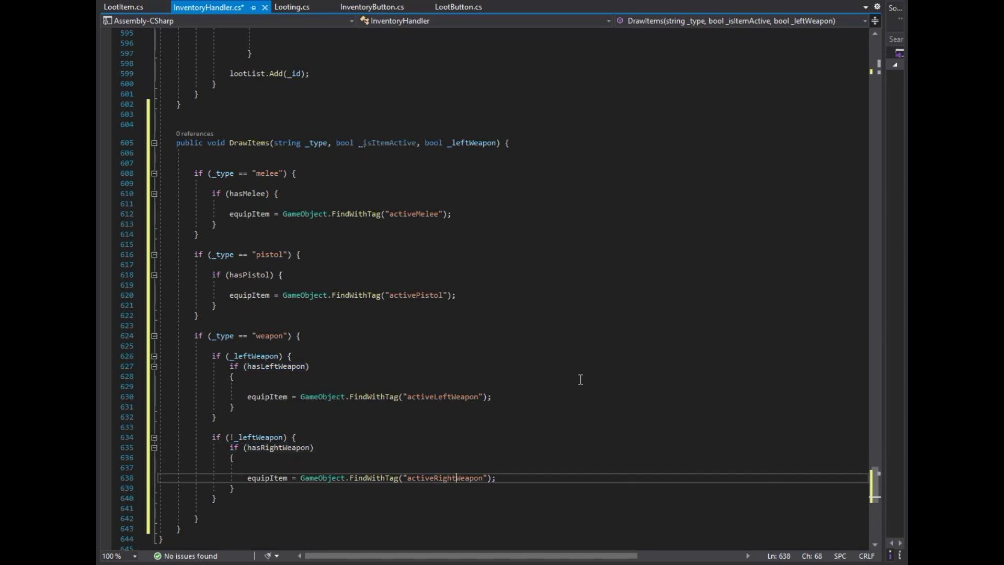
pyautogui.scroll(-1, 224, 488)
pyautogui.click(224, 487)
pyautogui.press('Return')
pyautogui.press('Return')
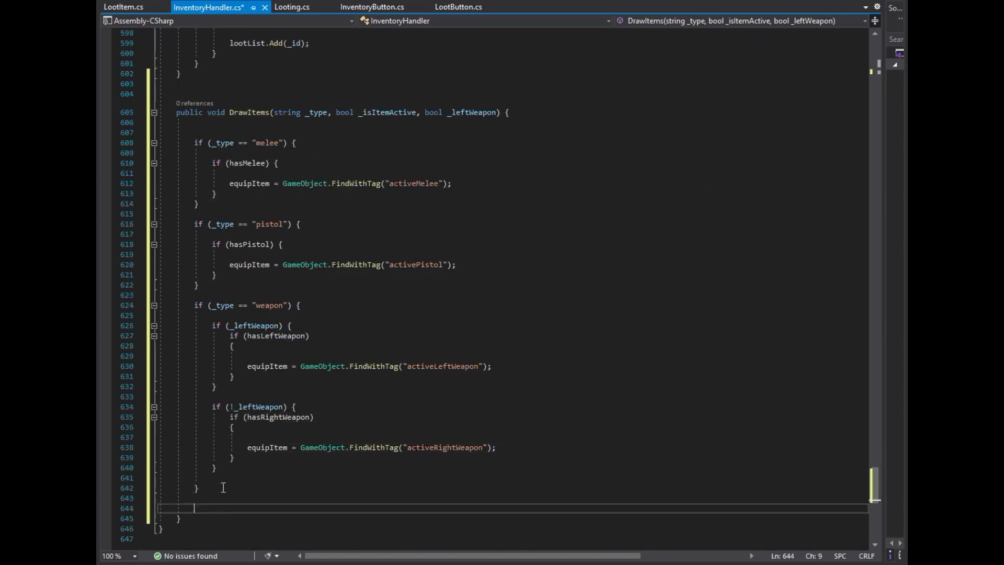
pyautogui.scroll(-1, 244, 427)
# Add if (_isItemActive) with a nested if (hasPistol || hasMelee || hasLeftWeapon || hasRightWeapon).
pyautogui.press('Return')
pyautogui.write('if')
pyautogui.press('Tab')
pyautogui.press('Tab')
pyautogui.write('_isIt')
pyautogui.press('Return')
pyautogui.press('Return')
# Inside the weapon check, set equipItem.transform.position = handPos.position;.
pyautogui.press('Return')
pyautogui.write('if')
pyautogui.press('Tab')
pyautogui.press('Tab')
pyautogui.write('hasPistol || hasMelee || hasl')
pyautogui.press('Tab')
pyautogui.write('|| hasr')
pyautogui.press('Tab')
pyautogui.press('Down')
pyautogui.press('Return')
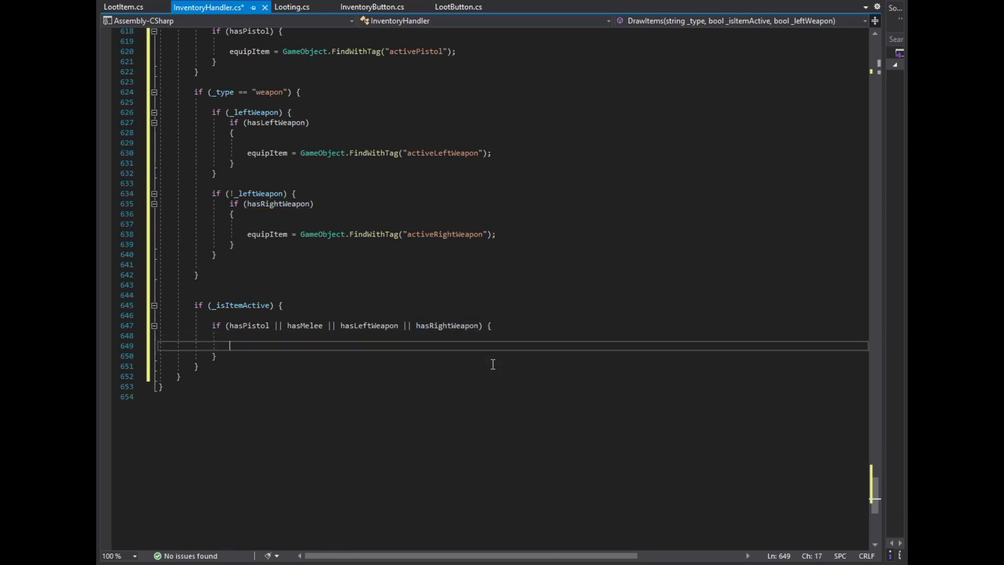
pyautogui.write('equip')
pyautogui.press('Tab')
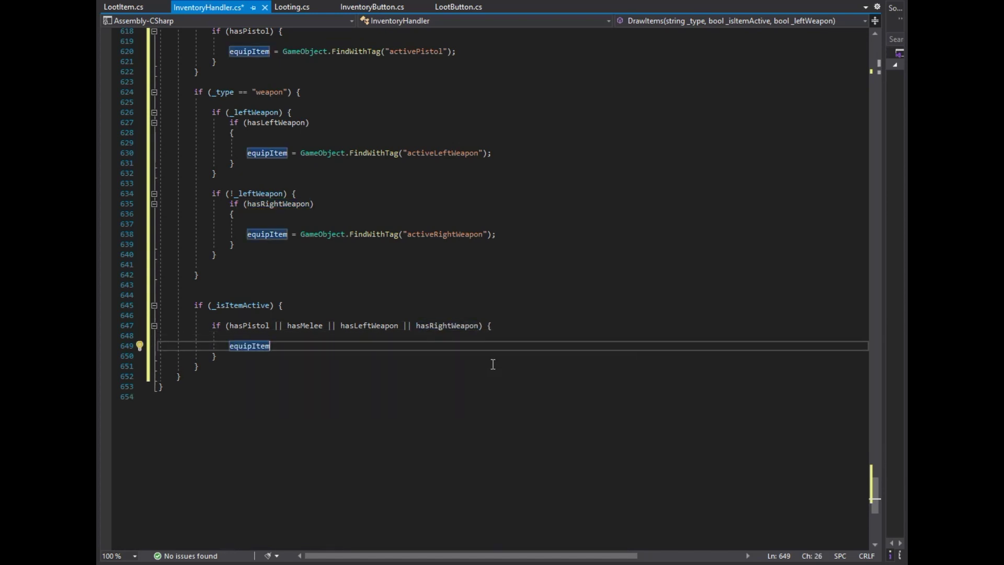
pyautogui.write('.tr')
pyautogui.press('Tab')
pyautogui.write('.pos')
pyautogui.press('Tab')
pyautogui.write('= handPos.posi')
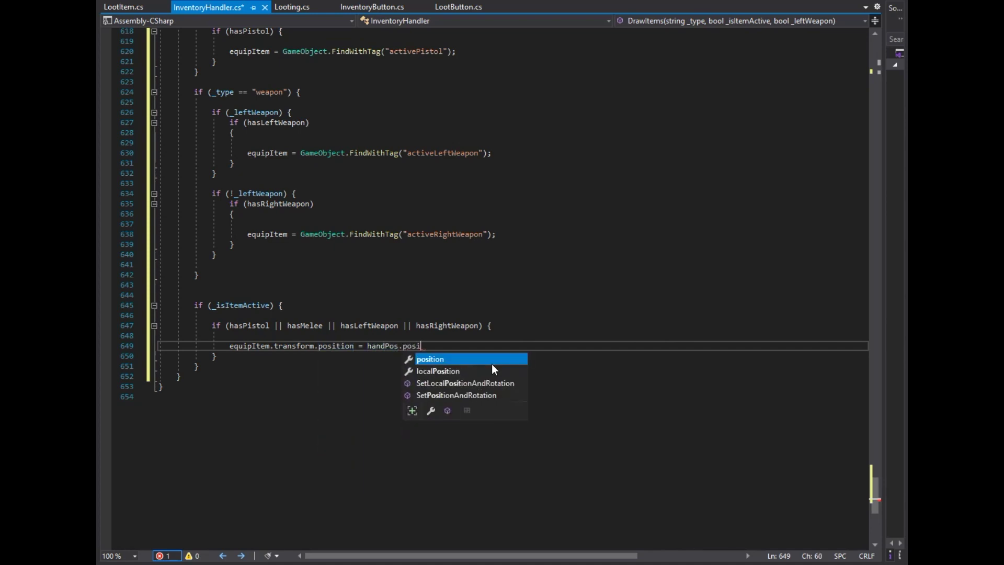
pyautogui.press('Tab')
pyautogui.write(';')
# Add equipItem.transform.SetParent(handPos) to parent the item to the hand.
pyautogui.press('Return')
pyautogui.write('equip')
pyautogui.press('Tab')
pyautogui.write('.tr')
pyautogui.press('Tab')
pyautogui.write('.setp')
pyautogui.press('Tab')
pyautogui.write('()hand')
pyautogui.press('Tab')
pyautogui.press('Down')
pyautogui.press('Down')
# Below the block, start an if (hasPistol) check with an unequipItem line.
pyautogui.press('Return')
pyautogui.press('Return')
pyautogui.scroll(-3, 493, 364)
pyautogui.press('Return')
pyautogui.press('Return')
pyautogui.press('Up')
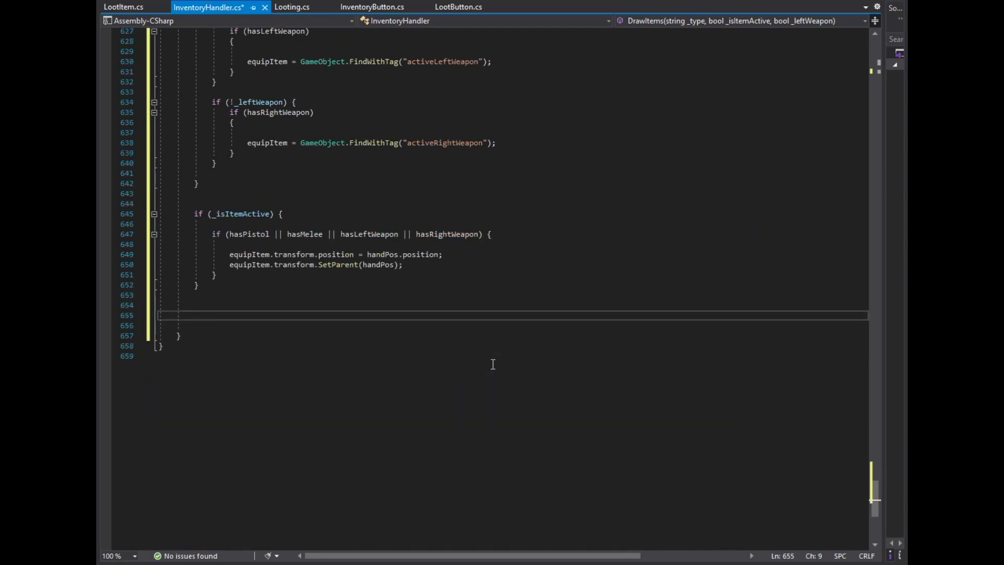
pyautogui.write('if')
pyautogui.press('Tab')
pyautogui.press('Tab')
pyautogui.write('has')
pyautogui.press('Tab')
pyautogui.press('Return')
pyautogui.press('Return')
pyautogui.write('nequip')
pyautogui.press('Tab')
# Complete the GameObject.FindWithTag assignment and move the misplaced closing brace below the hasPistol block.
pyautogui.write('= GameObject.Find')
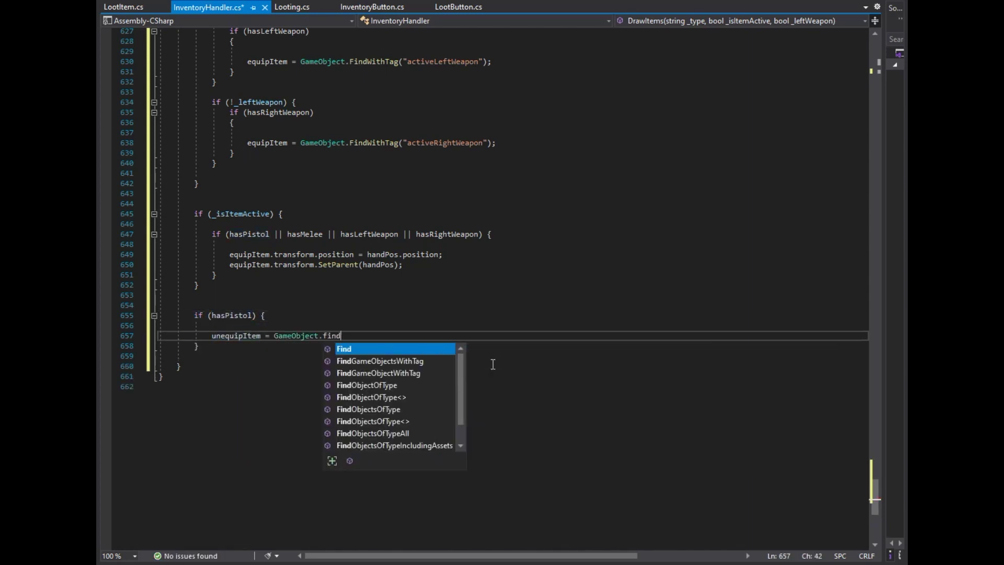
pyautogui.write('W')
pyautogui.press('Tab')
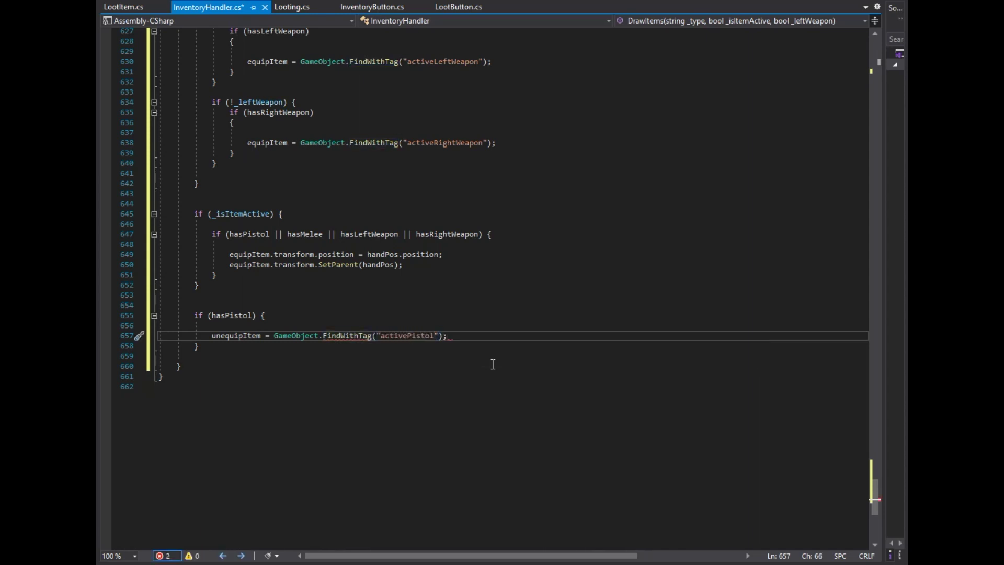
pyautogui.click(209, 289)
pyautogui.press('BackSpace')
pyautogui.press('Down')
pyautogui.press('Down')
pyautogui.press('Down')
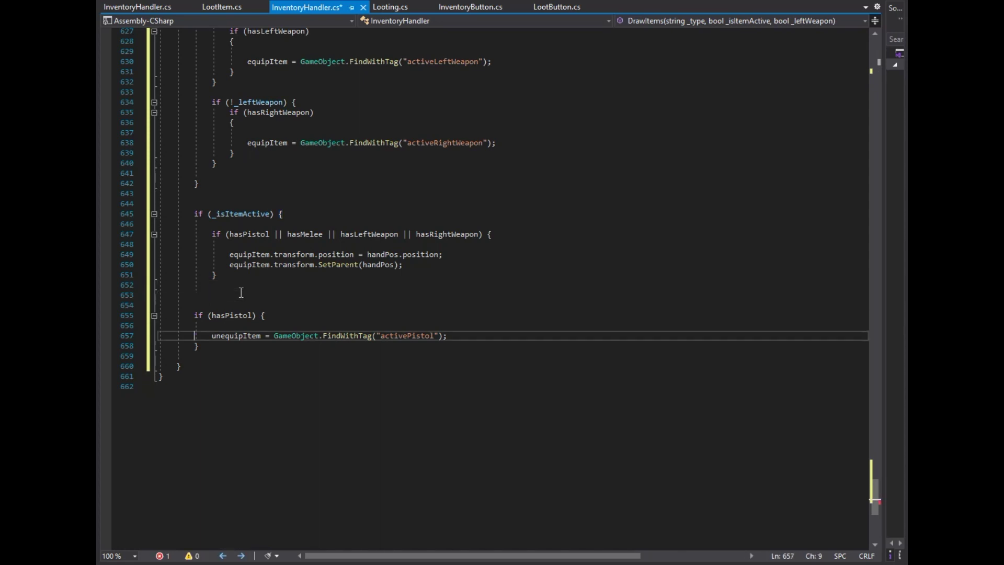
pyautogui.press('Down')
pyautogui.press('Down')
pyautogui.write('}')
# Duplicate the hasPistol unequip block three times, with blank lines between the copies.
pyautogui.hotkey('shift', 'Up')
pyautogui.hotkey('shift', 'Up')
pyautogui.hotkey('shift', 'Up')
pyautogui.hotkey('shift', 'Up')
pyautogui.hotkey('ctrl', 'd')
pyautogui.hotkey('ctrl', 'd')
pyautogui.hotkey('ctrl', 'd')
pyautogui.press('Up')
pyautogui.press('Up')
pyautogui.press('Up')
pyautogui.press('Right')
pyautogui.press('Return')
pyautogui.press('Return')
pyautogui.press('Up')
pyautogui.press('Up')
pyautogui.press('Up')
pyautogui.press('Right')
pyautogui.press('Return')
pyautogui.press('Return')
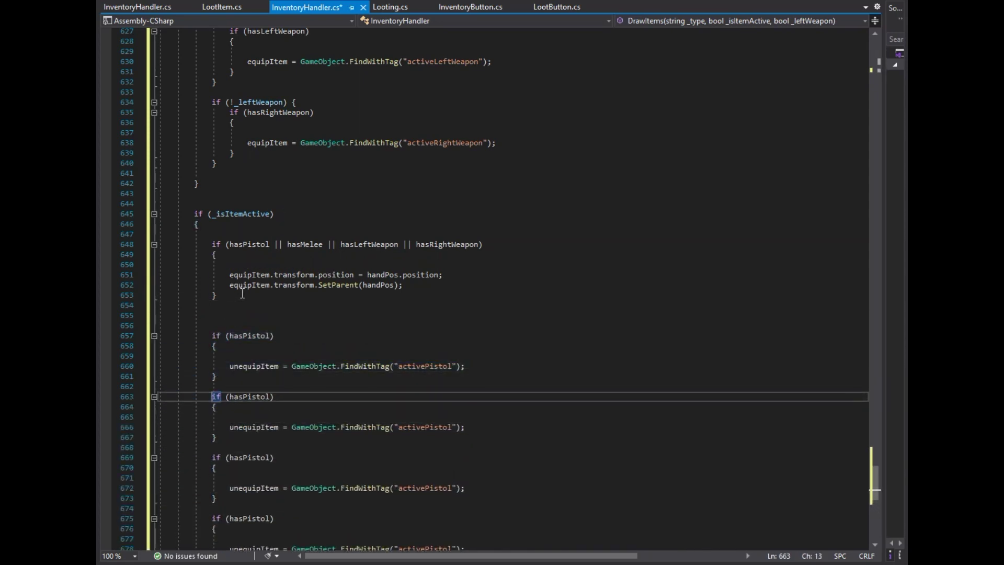
pyautogui.scroll(-4, 242, 294)
# Rename the copies' conditions to hasMelee, hasLeftWeapon and hasRightWeapon, and change their tags, e.g. activeMelee.
pyautogui.press('End')
pyautogui.press('Left')
pyautogui.hotkey('ctrl', 'BackSpace')
pyautogui.write('hasMelee')
pyautogui.doubleClick(434, 306)
pyautogui.write('activeMelee')
pyautogui.write('hasLe')
pyautogui.press('Tab')
pyautogui.doubleClick(416, 368)
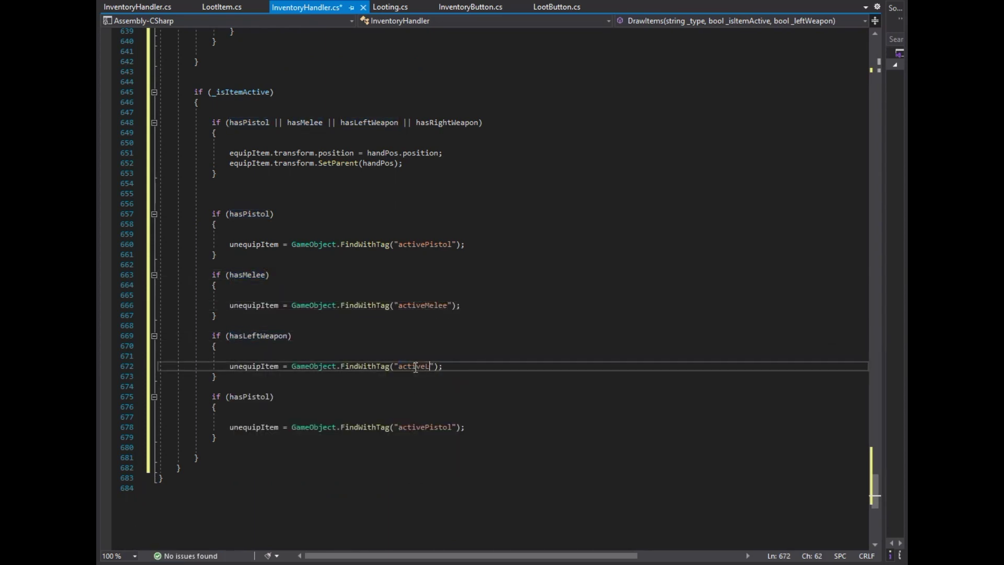
pyautogui.write('hasR')
pyautogui.press('Tab')
pyautogui.doubleClick(426, 428)
pyautogui.write('apon')
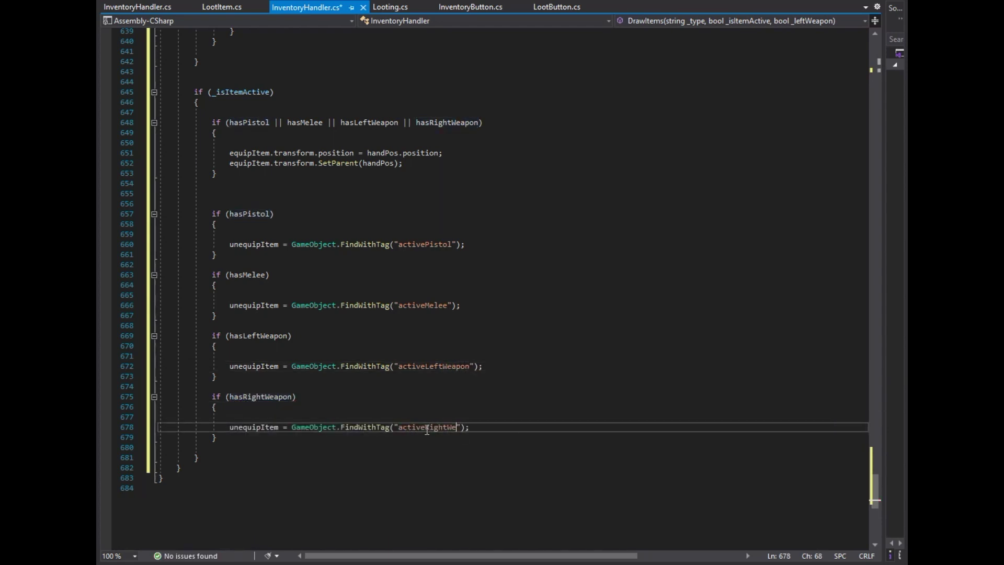
# Add an if block below the unequip checks with a _type condition.
pyautogui.scroll(-3, 426, 429)
pyautogui.press('Down')
pyautogui.press('Return')
pyautogui.press('Return')
pyautogui.write('if () {')
pyautogui.press('Return')
pyautogui.press('Up')
pyautogui.write('type')
pyautogui.press('Down')
pyautogui.press('Down')
pyautogui.press('space')
# Inside the _type block, set unequipItem.transform.position to meleePos.position.
pyautogui.press('Down')
pyautogui.press('Return')
pyautogui.write('unequipItem.transform.posi')
pyautogui.press('Tab')
pyautogui.write('handPos.pos')
pyautogui.press('Tab')
pyautogui.write(';')
# Wrap the meleePos move in a nested if (hasMelee) check and begin a SetParent call.
pyautogui.press('Home')
pyautogui.press('Return')
pyautogui.press('Up')
pyautogui.write('if')
pyautogui.press('Tab')
pyautogui.press('Tab')
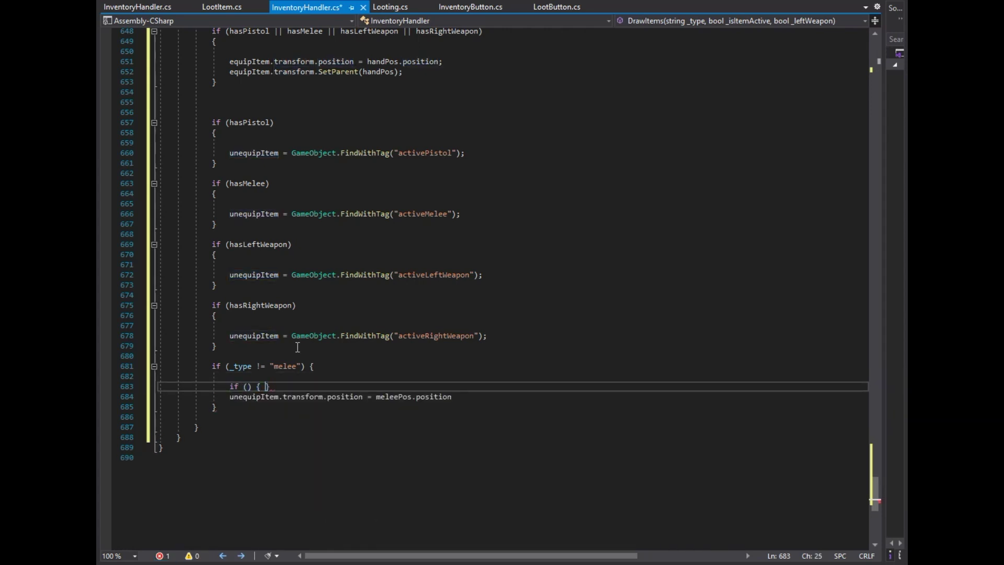
pyautogui.write('hasme')
pyautogui.press('Tab')
pyautogui.press('Down')
pyautogui.press('Down')
pyautogui.press('Down')
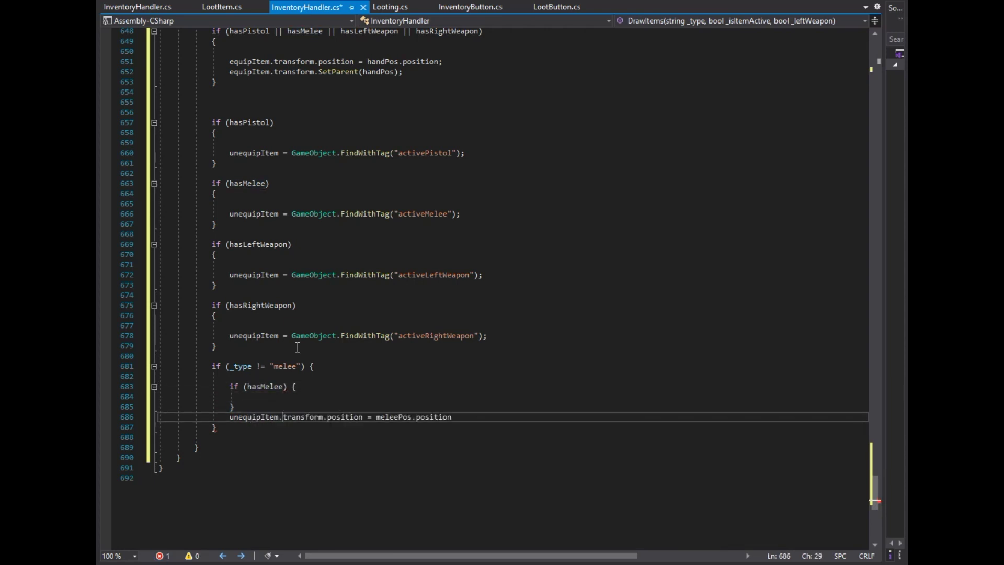
pyautogui.hotkey('ctrl', 'x')
pyautogui.press('Up')
pyautogui.press('Up')
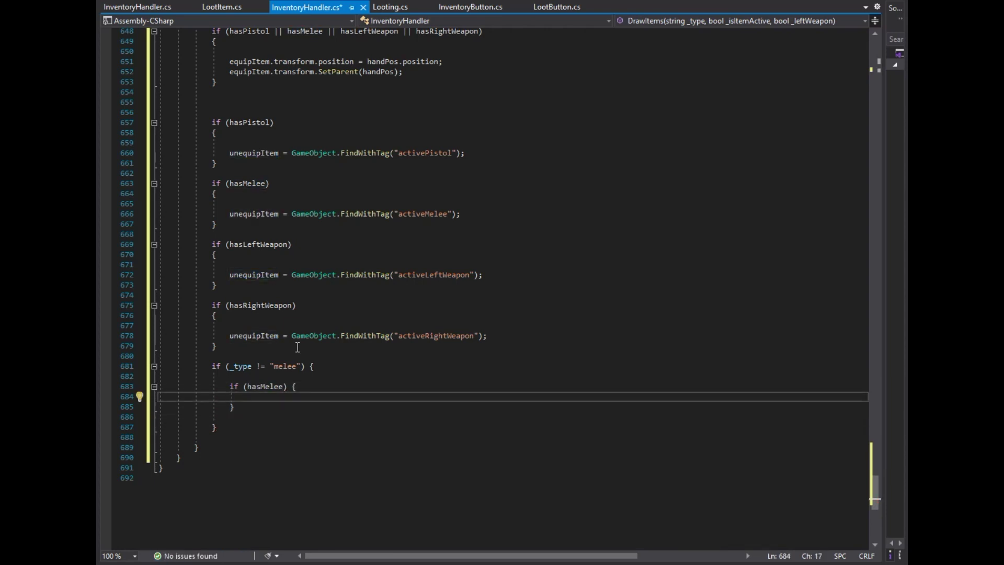
pyautogui.press('Return')
pyautogui.write('unequipItem')
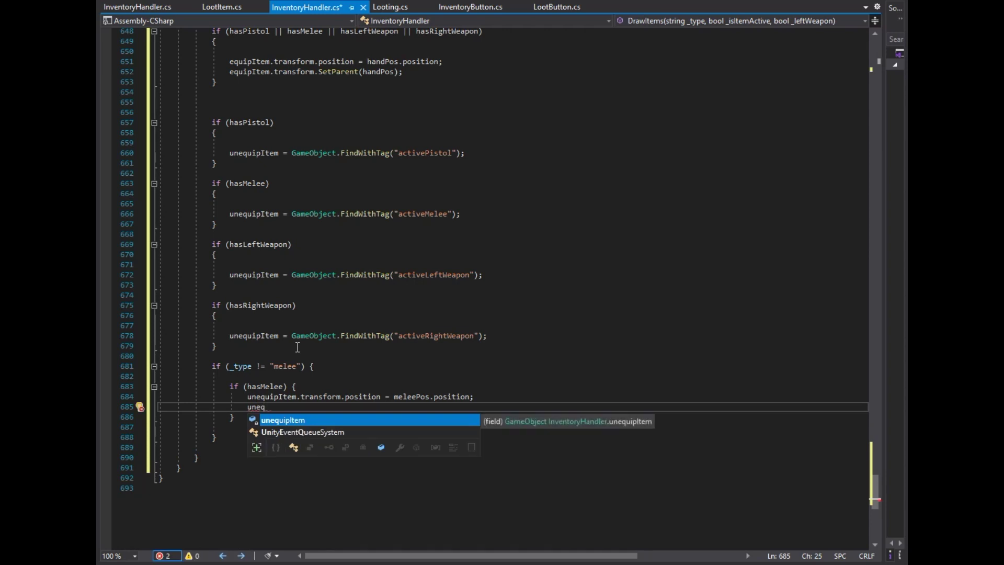
pyautogui.write('.transf')
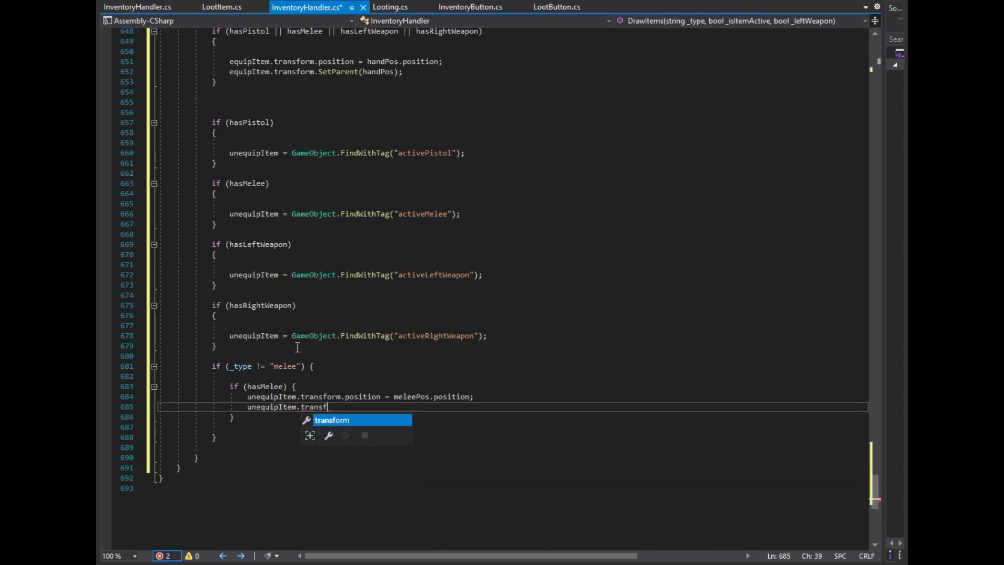
pyautogui.write('orm.SetP')
pyautogui.press('Tab')
# Parent the item to meleePos, then add a pistol _type check with a nested hasPistol if.
pyautogui.write('meleepos')
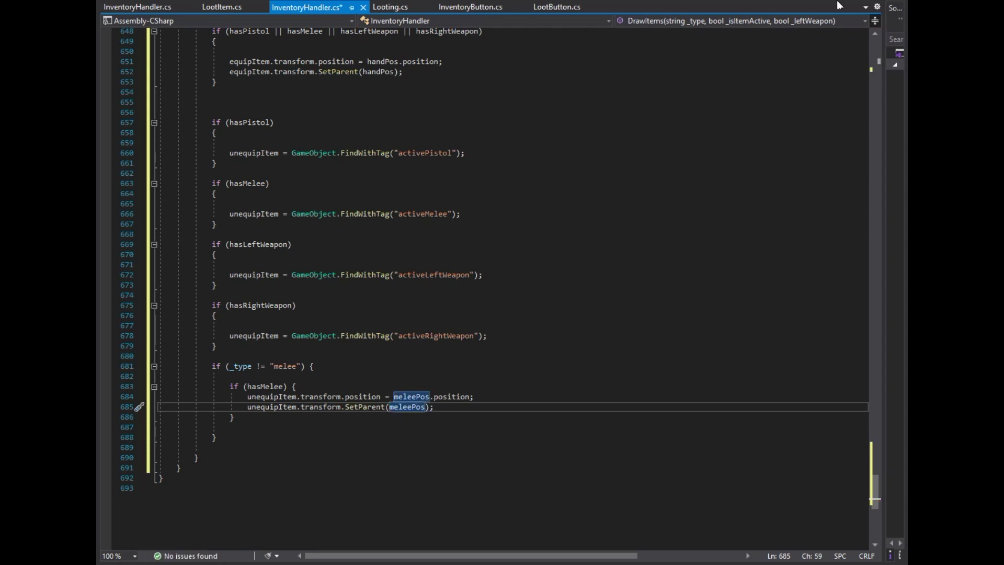
pyautogui.click(251, 429)
pyautogui.press('Down')
pyautogui.press('Return')
pyautogui.press('Return')
pyautogui.write('if')
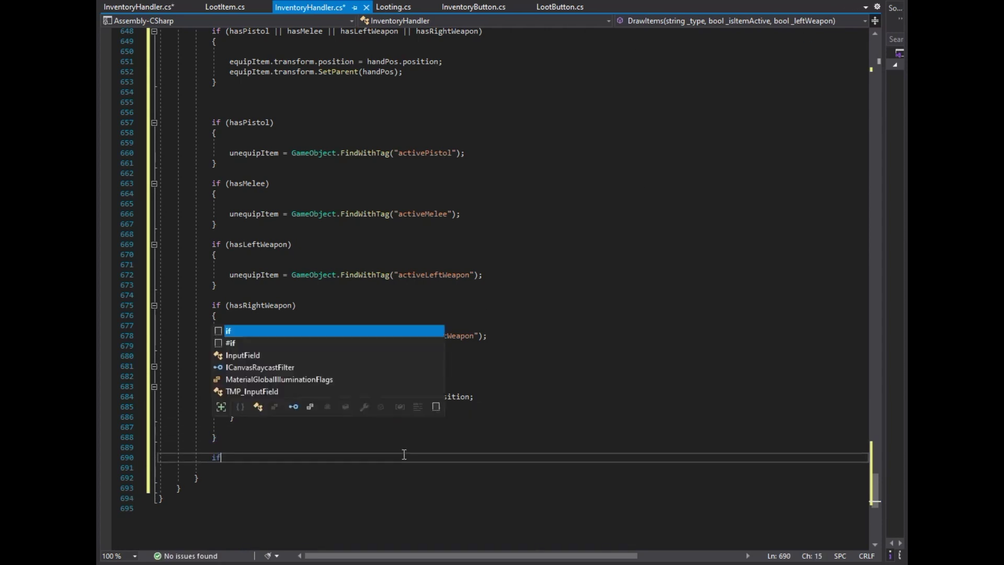
pyautogui.write('_type ++) {')
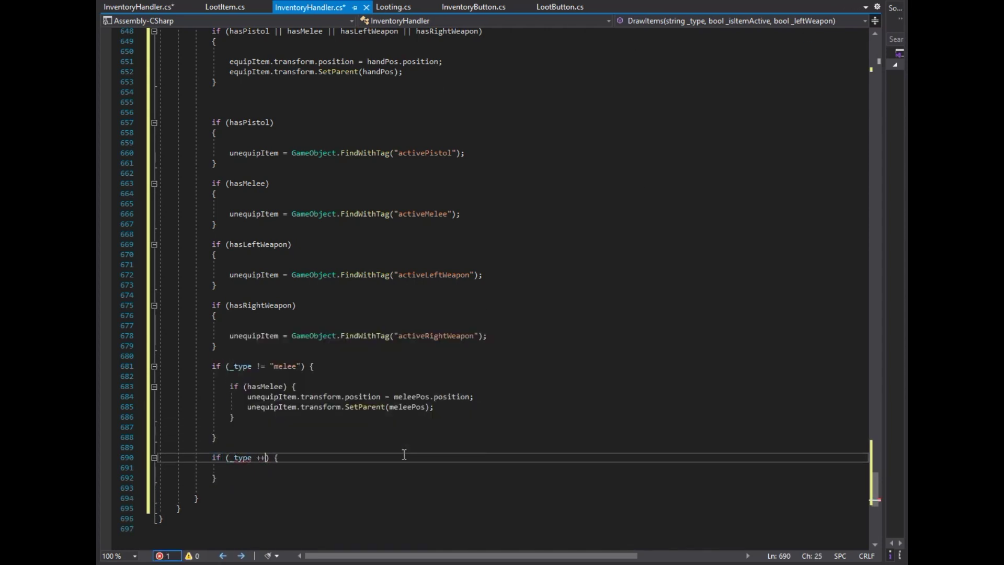
pyautogui.write('ol')
pyautogui.press('Down')
pyautogui.press('Return')
pyautogui.write('if () { hasPistol')
pyautogui.press('Down')
pyautogui.press('Return')
# In the hasPistol branch, move unequipItem to pistolPos.position and SetParent it to pistolPos.
pyautogui.write('unequipItem.')
pyautogui.press('Tab')
pyautogui.write('.pos')
pyautogui.press('Tab')
pyautogui.write('= pistolP.pos')
pyautogui.press('Tab')
pyautogui.write(';')
pyautogui.press('Return')
pyautogui.write('unequi.trans.setp()')
pyautogui.press('Left')
pyautogui.write('pistolPos);')
# Duplicate the pistol type block and change the copy's condition to _leftWeapon.
pyautogui.scroll(-5, 315, 361)
pyautogui.click(252, 374)
pyautogui.hotkey('shift', 'Up')
pyautogui.hotkey('shift', 'Up')
pyautogui.hotkey('shift', 'Up')
pyautogui.hotkey('ctrl', 'd')
pyautogui.press('Left')
pyautogui.press('Right')
pyautogui.press('Right')
pyautogui.press('Right')
pyautogui.hotkey('shift', 'Right')
pyautogui.hotkey('shift', 'Right')
pyautogui.hotkey('shift', 'Right')
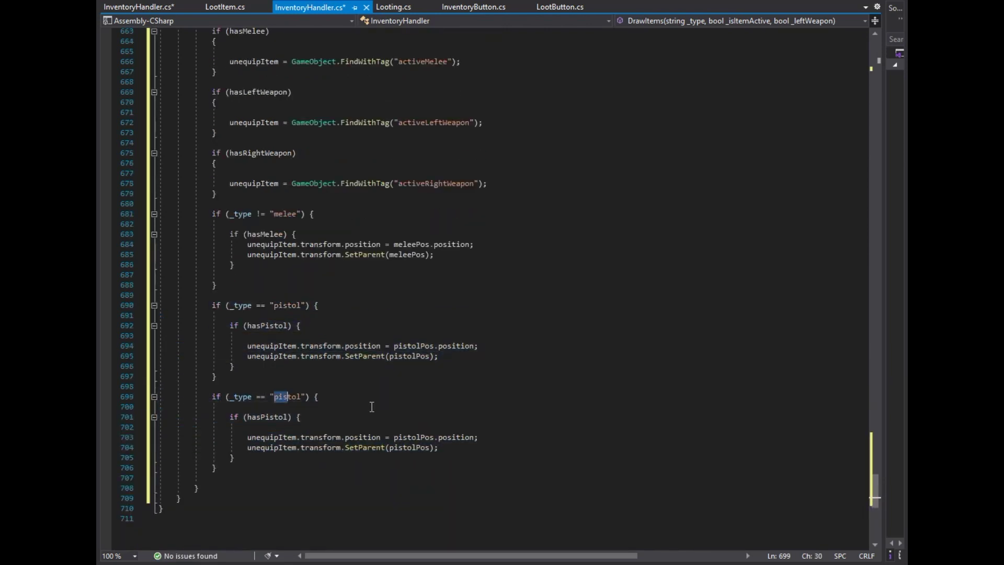
pyautogui.write('_le')
pyautogui.press('Tab')
pyautogui.press('Down')
pyautogui.write('{')
pyautogui.press('Return')
pyautogui.press('Up')
# Add a nested hasLeftWeapon check and move the two unequip statements inside it.
pyautogui.write('hasL')
pyautogui.press('Tab')
pyautogui.press('Down')
pyautogui.press('Down')
pyautogui.press('Down')
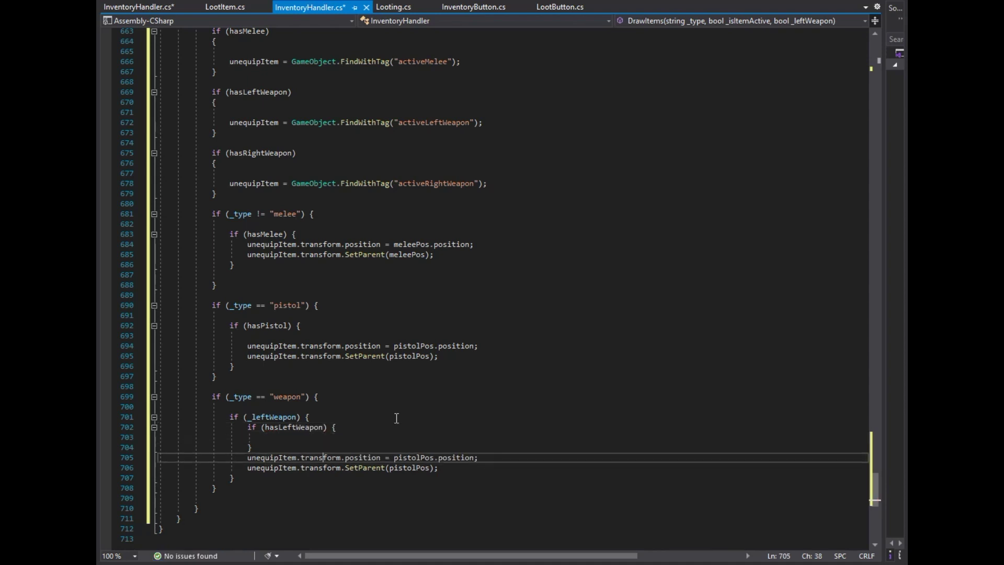
pyautogui.press('Home')
pyautogui.hotkey('shift', 'Down')
pyautogui.hotkey('shift', 'End')
pyautogui.hotkey('ctrl', 'x')
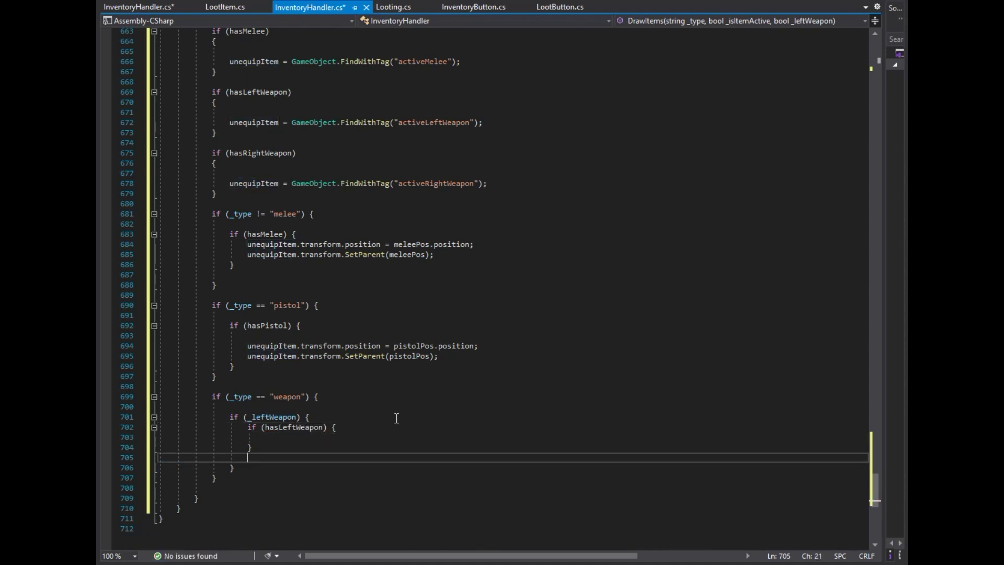
pyautogui.press('Up')
pyautogui.press('Up')
pyautogui.hotkey('ctrl', 'v')
# Retarget the copied position and SetParent statements from pistolPos to leftWeaponPos.
pyautogui.press('Up')
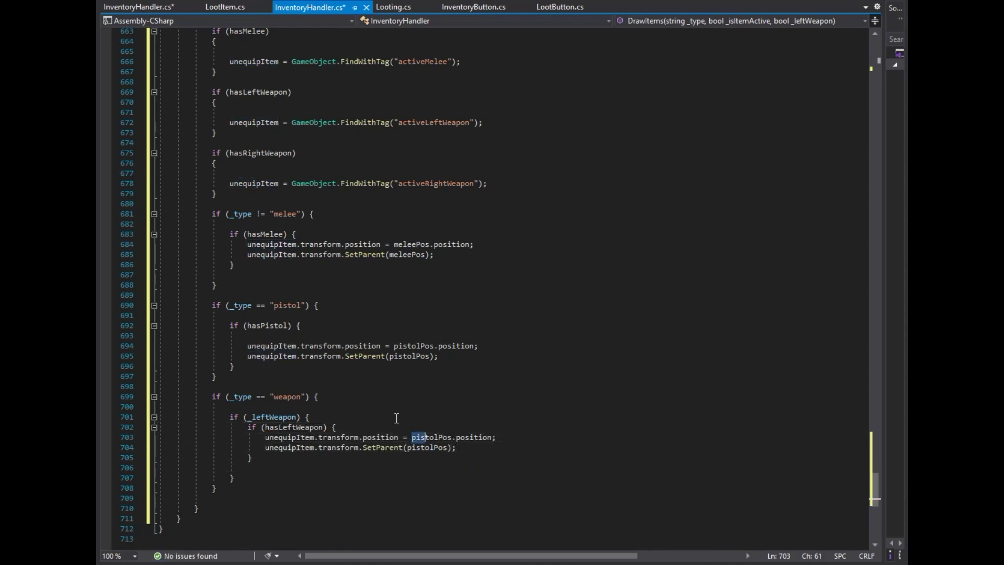
pyautogui.hotkey('ctrl', 'shift', 'Right')
pyautogui.write('leftWea')
pyautogui.press('Down')
pyautogui.press('Down')
pyautogui.press('Down')
pyautogui.press('Tab')
pyautogui.press('Down')
pyautogui.press('Left')
pyautogui.press('Left')
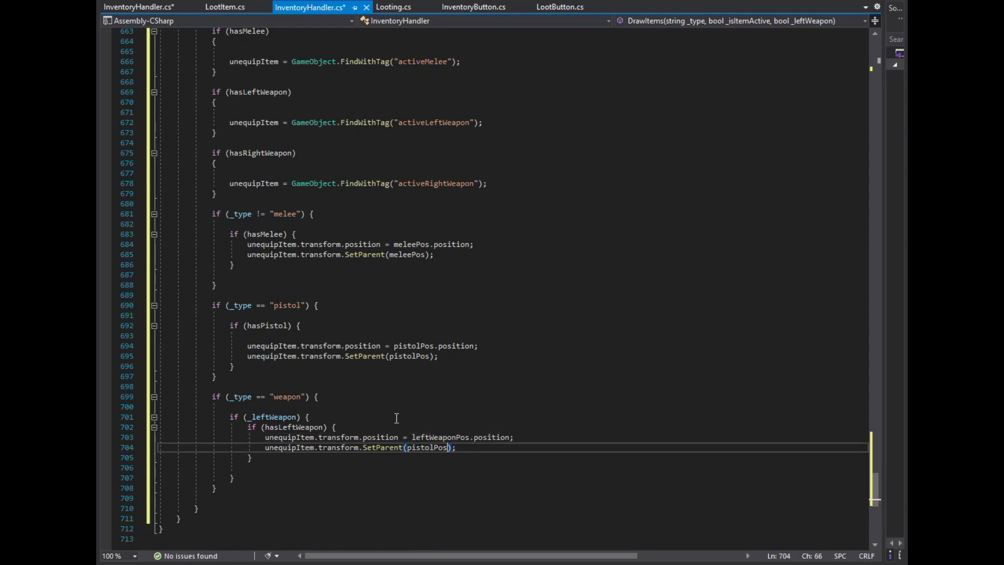
pyautogui.write('leftWea')
pyautogui.press('Down')
pyautogui.press('Down')
pyautogui.press('Down')
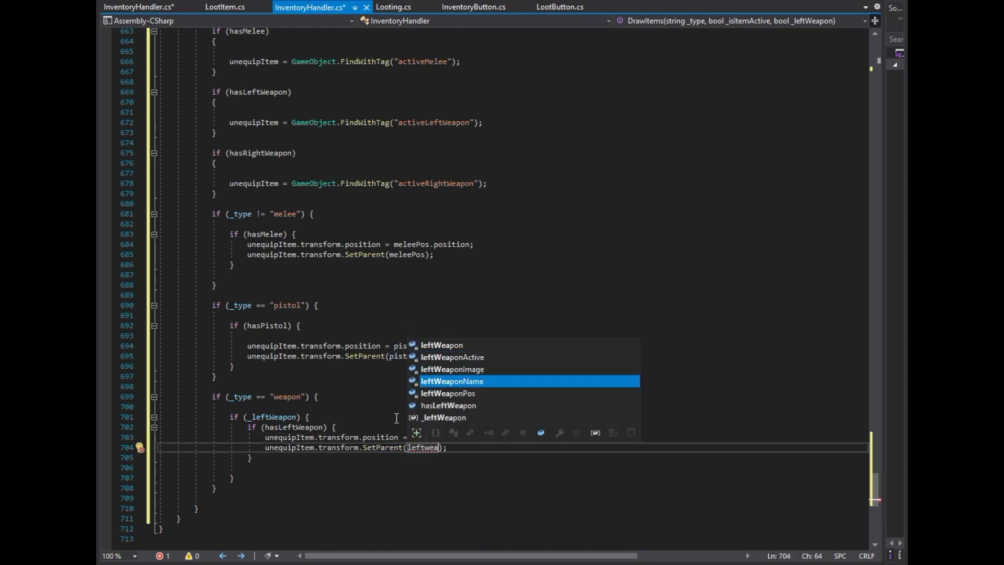
pyautogui.press('Tab')
pyautogui.press('End')
# Duplicate the _leftWeapon block below itself.
pyautogui.press('Down')
# Change the copy to the right weapon: hasRightWeapon and rightWeaponPos for position and parent.
pyautogui.press('Down')
pyautogui.press('Down')
pyautogui.hotkey('shift', 'Up')
pyautogui.hotkey('shift', 'Up')
pyautogui.hotkey('shift', 'Up')
pyautogui.hotkey('ctrl', 'd')
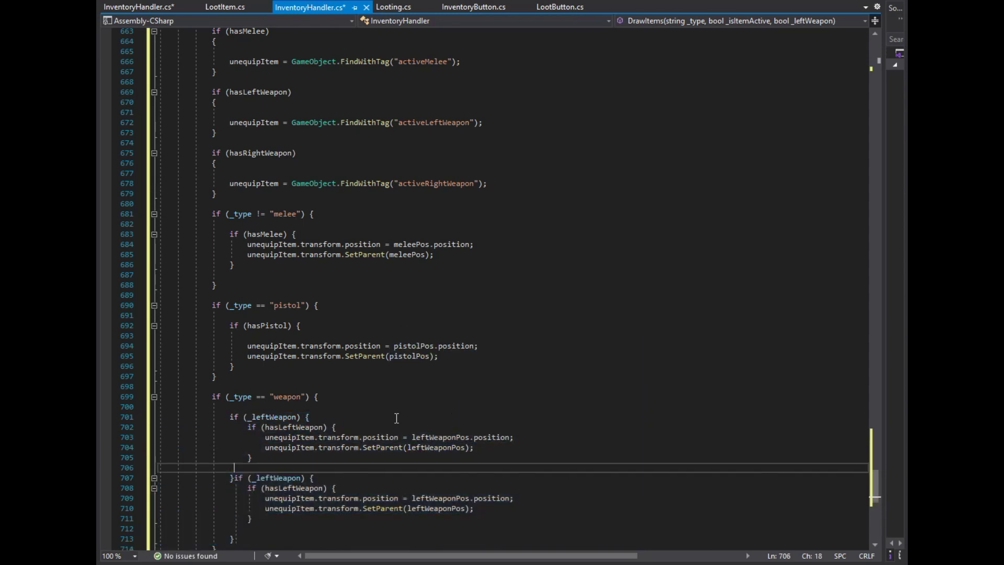
pyautogui.press('Return')
pyautogui.scroll(-4, 396, 418)
pyautogui.press('Return')
pyautogui.press('Down')
pyautogui.press('Right')
pyautogui.press('Right')
pyautogui.press('Right')
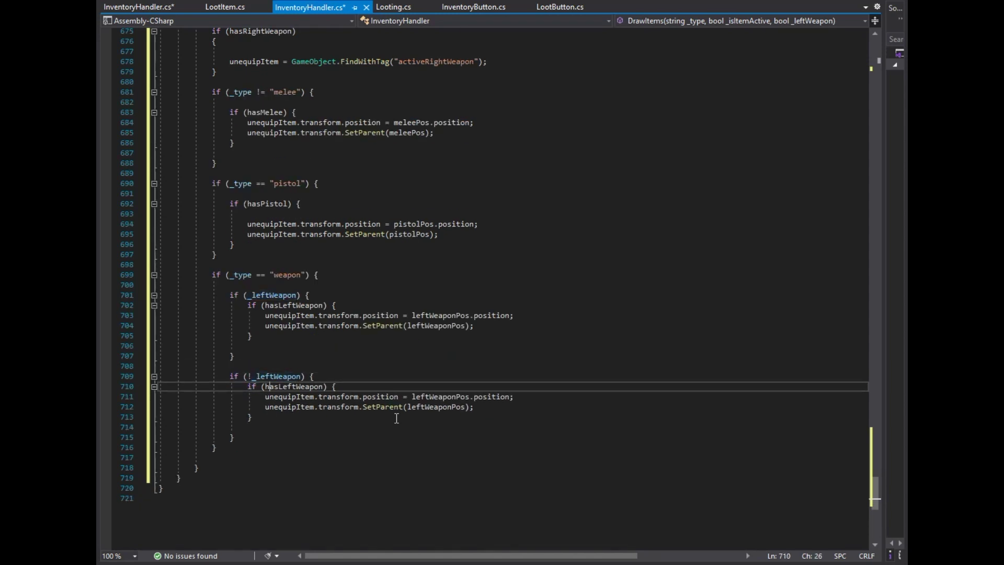
pyautogui.write('Right')
pyautogui.press('Down')
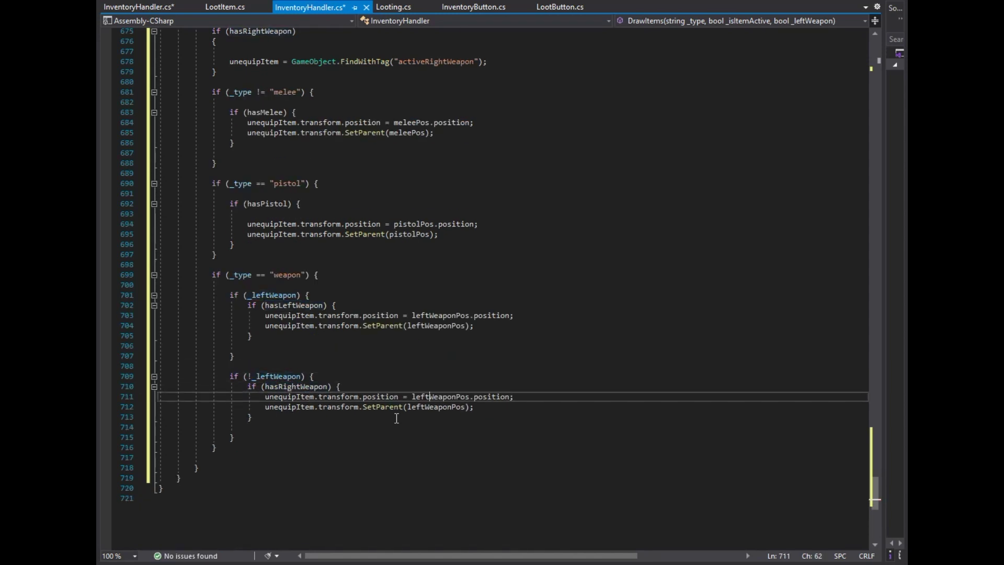
pyautogui.write('right')
pyautogui.press('Down')
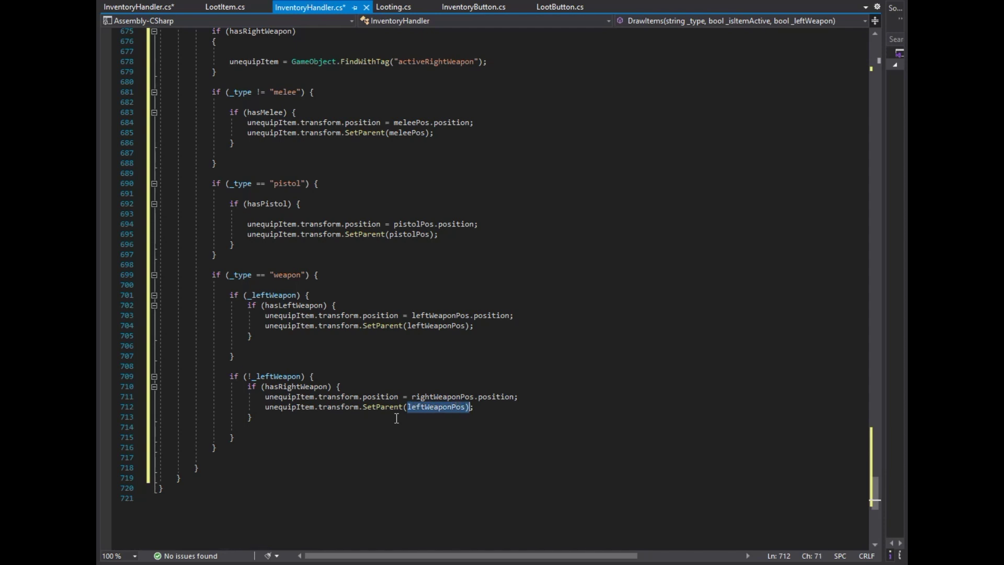
pyautogui.write('right')
# Switch the pistol type comparison to !=.
pyautogui.press('Down')
pyautogui.press('Down')
pyautogui.press('Down')
pyautogui.press('Tab')
pyautogui.press('End')
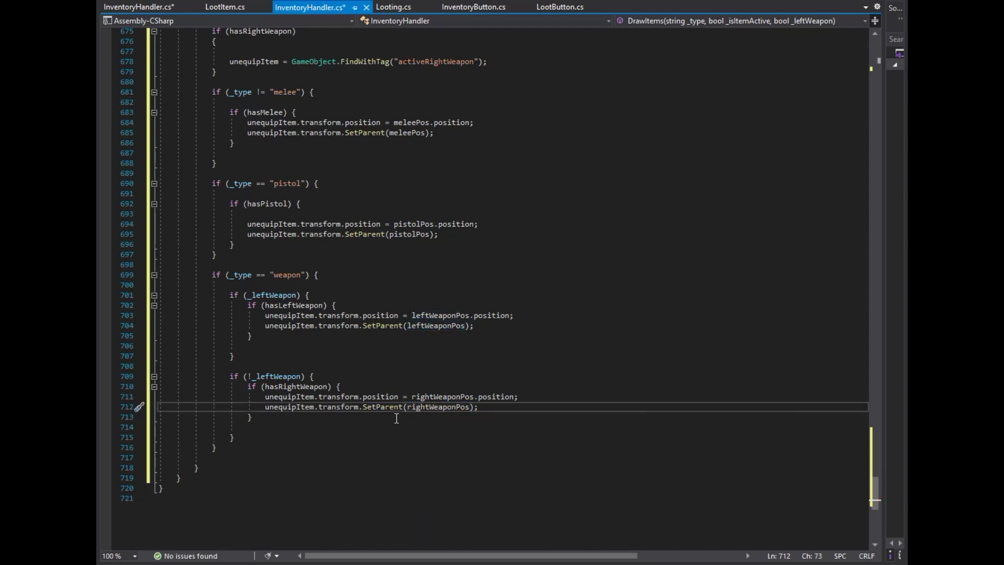
pyautogui.doubleClick(260, 184)
pyautogui.write('!=')
pyautogui.press('Down')
pyautogui.press('Down')
pyautogui.press('Down')
pyautogui.press('Down')
pyautogui.press('Down')
pyautogui.press('Down')
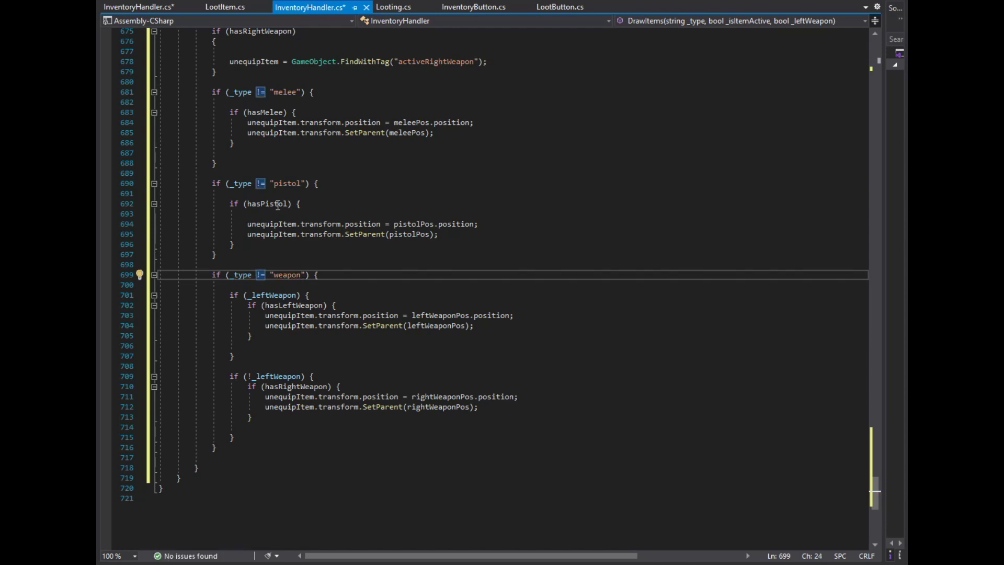
# Change the pistol check to != and add an if (_type != "weapon") block below the weapon block.
pyautogui.write('=')
pyautogui.press('Down')
pyautogui.press('Down')
pyautogui.press('Down')
pyautogui.press('Return')
pyautogui.press('Return')
pyautogui.scroll(-4, 282, 295)
pyautogui.write('if')
pyautogui.press('Tab')
pyautogui.press('Tab')
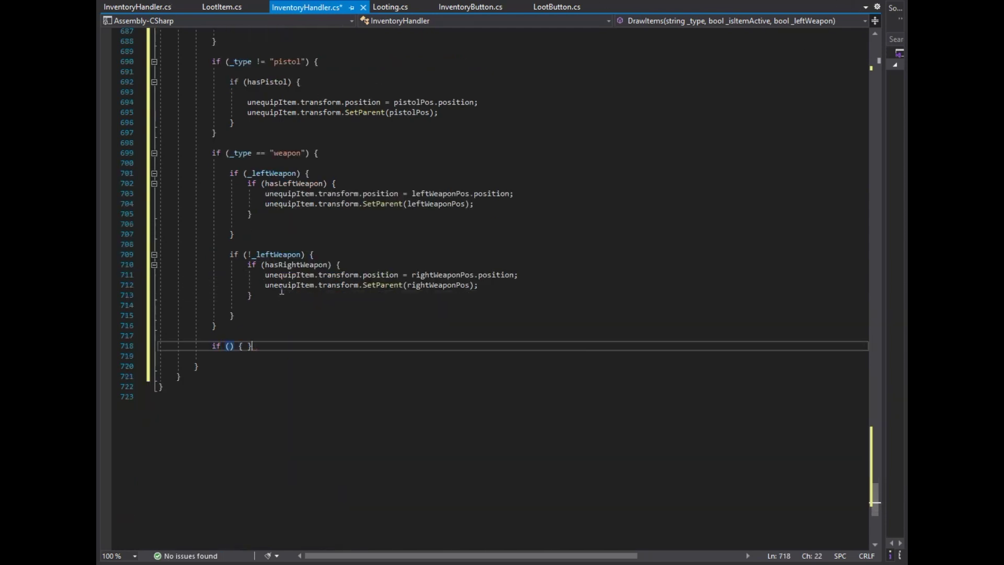
pyautogui.write('_ty')
pyautogui.press('Tab')
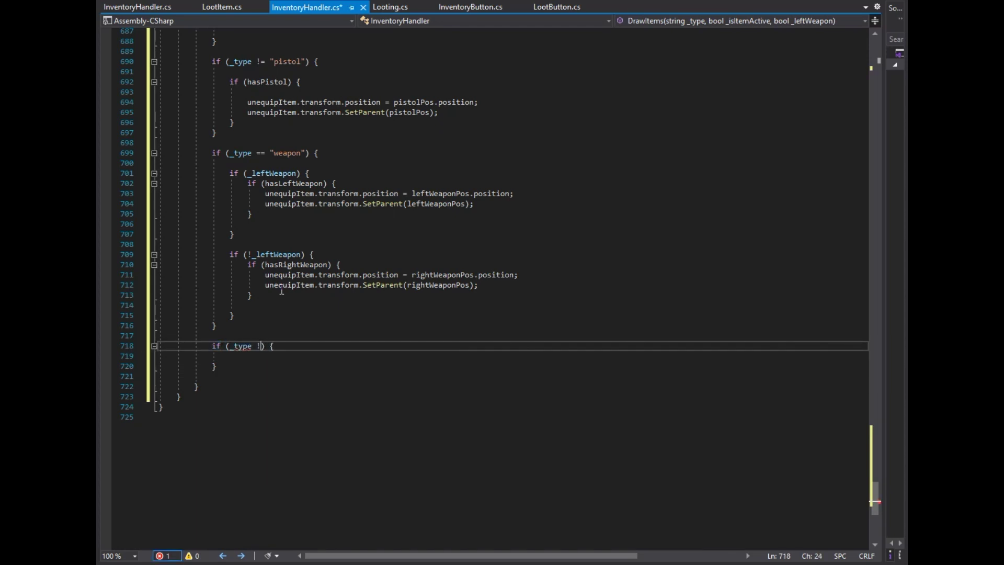
pyautogui.write('on')
pyautogui.press('Down')
pyautogui.press('Return')
# Nest if (hasLeftWeapon) setting unequipItem.transform.position = leftWeaponPos.position.
pyautogui.write('if')
pyautogui.press('Tab')
pyautogui.press('Tab')
pyautogui.write('hasL')
pyautogui.press('Tab')
pyautogui.press('Return')
pyautogui.press('Return')
pyautogui.write('une')
pyautogui.press('Tab')
pyautogui.write('.tr')
pyautogui.press('Tab')
pyautogui.write('.posi')
pyautogui.press('Tab')
pyautogui.write('= leftwpos.')
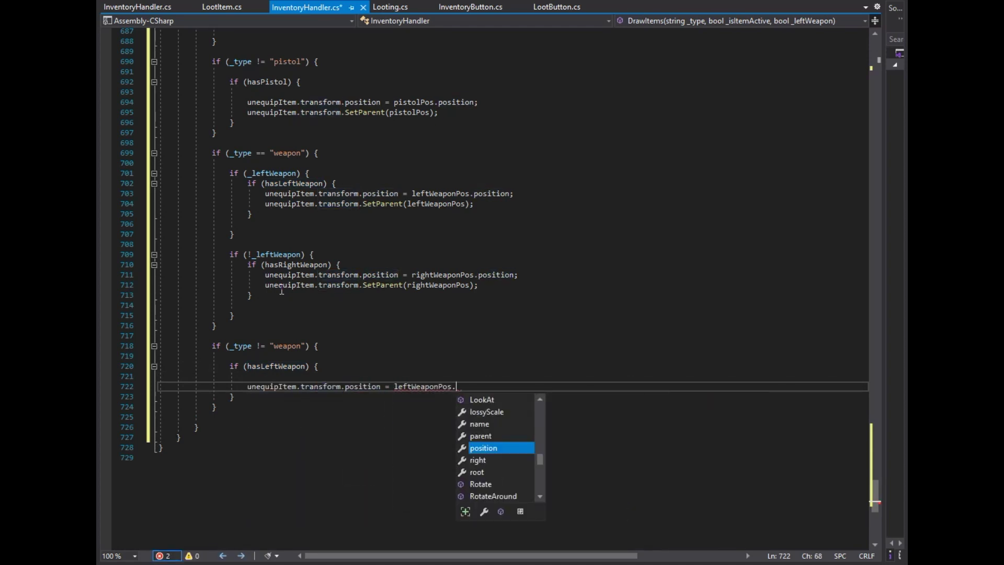
pyautogui.write('posi')
pyautogui.press('Tab')
pyautogui.write(';')
pyautogui.press('Return')
# Add unequipItem.transform.SetParent(leftWeaponPos); inside the hasLeftWeapon block.
pyautogui.write('uneq')
pyautogui.press('Tab')
pyautogui.write('.tr')
pyautogui.press('Tab')
pyautogui.write('.setp')
pyautogui.press('Tab')
pyautogui.write('()')
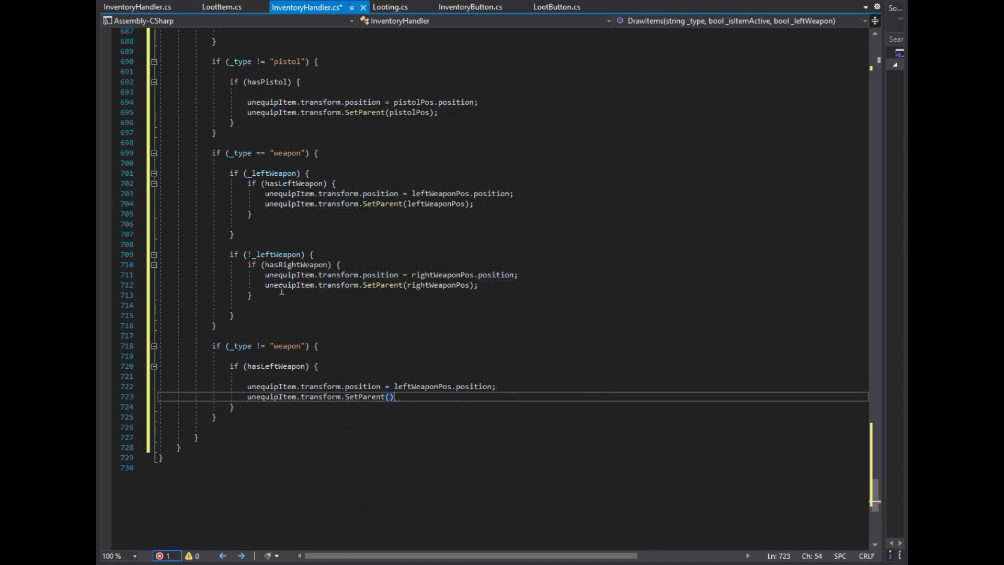
pyautogui.write('leftwea')
pyautogui.press('Down')
pyautogui.press('Down')
pyautogui.press('Down')
pyautogui.press('Tab')
pyautogui.write(';')
pyautogui.press('Down')
# Duplicate the hasLeftWeapon block and change the copy to hasRightWeapon and rightWeaponPos.
pyautogui.hotkey('shift', 'Up')
pyautogui.hotkey('shift', 'Up')
pyautogui.hotkey('shift', 'Up')
pyautogui.hotkey('ctrl', 'd')
pyautogui.press('Left')
pyautogui.press('Return')
pyautogui.press('Return')
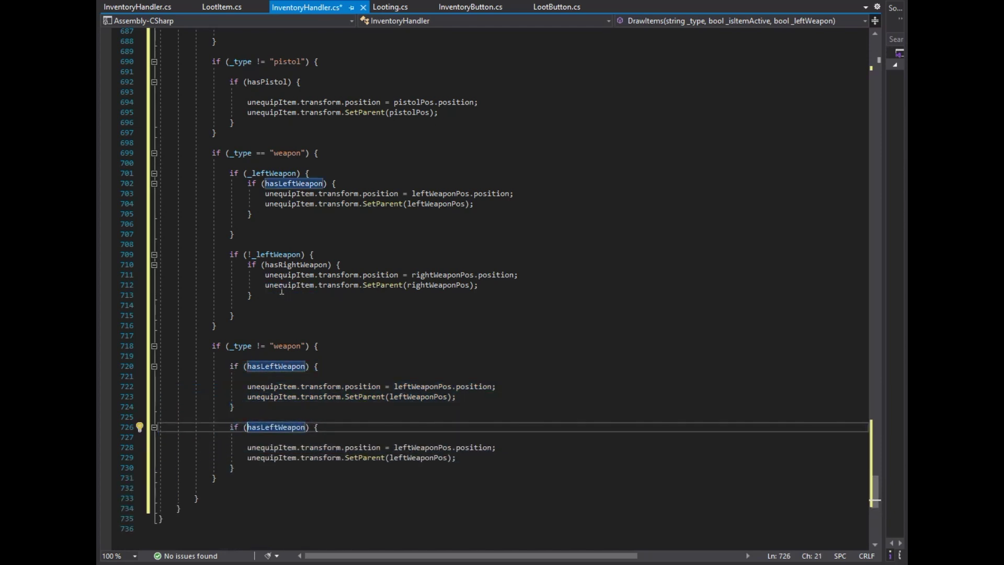
pyautogui.press('BackSpace')
pyautogui.press('BackSpace')
pyautogui.press('BackSpace')
pyautogui.write('Right')
pyautogui.press('Down')
pyautogui.press('Down')
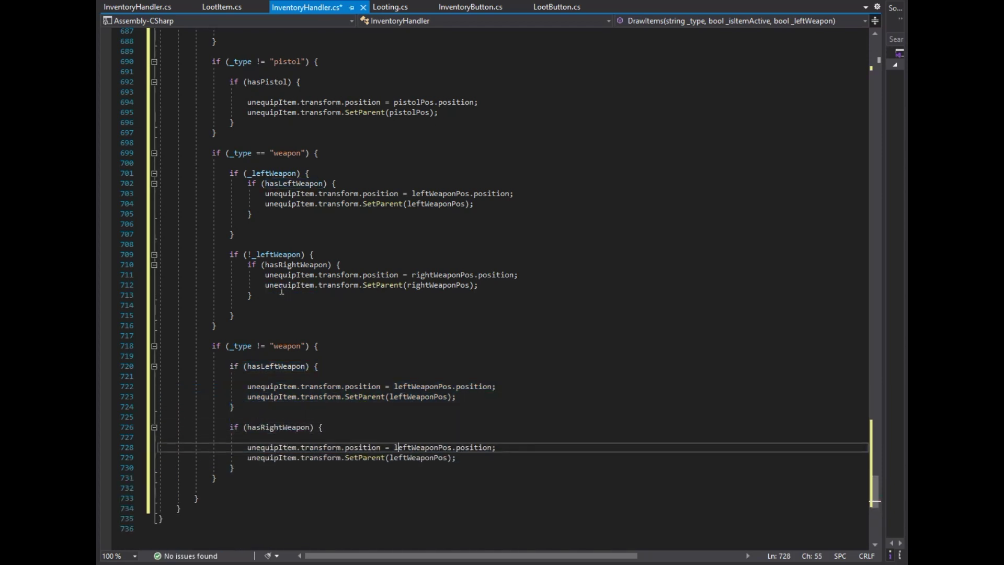
pyautogui.write('right')
pyautogui.press('Down')
pyautogui.press('Home')
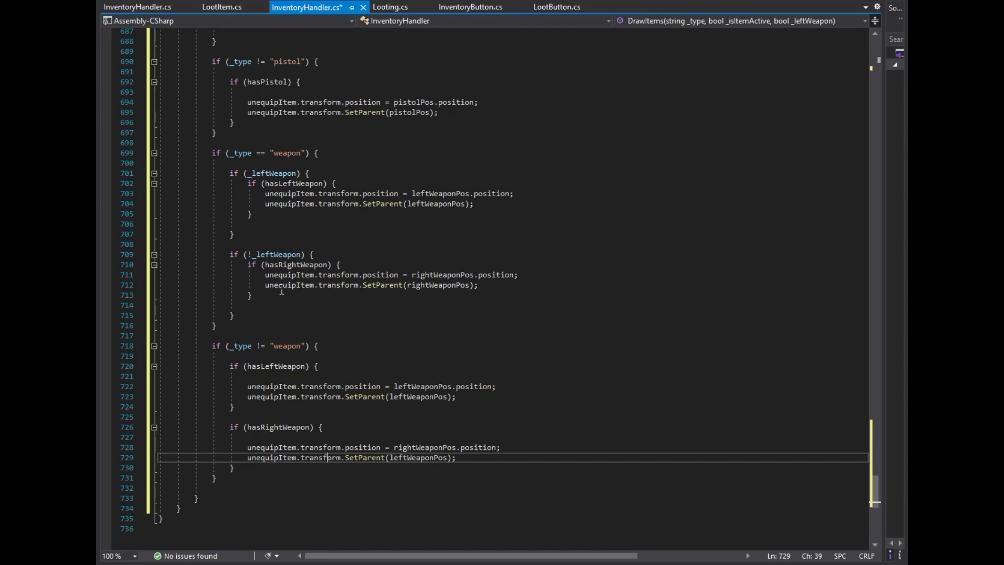
pyautogui.write('righ')
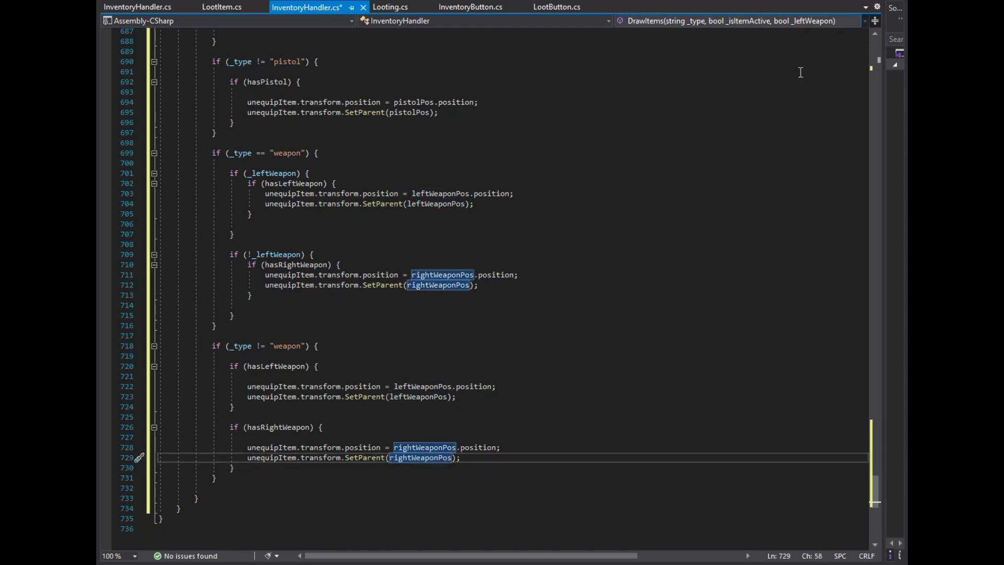
pyautogui.scroll(-2, 231, 442)
pyautogui.click(231, 442)
# Add an if (!_isItemActive) block below the active-item block.
pyautogui.scroll(10, 390, 332)
pyautogui.scroll(9, 391, 335)
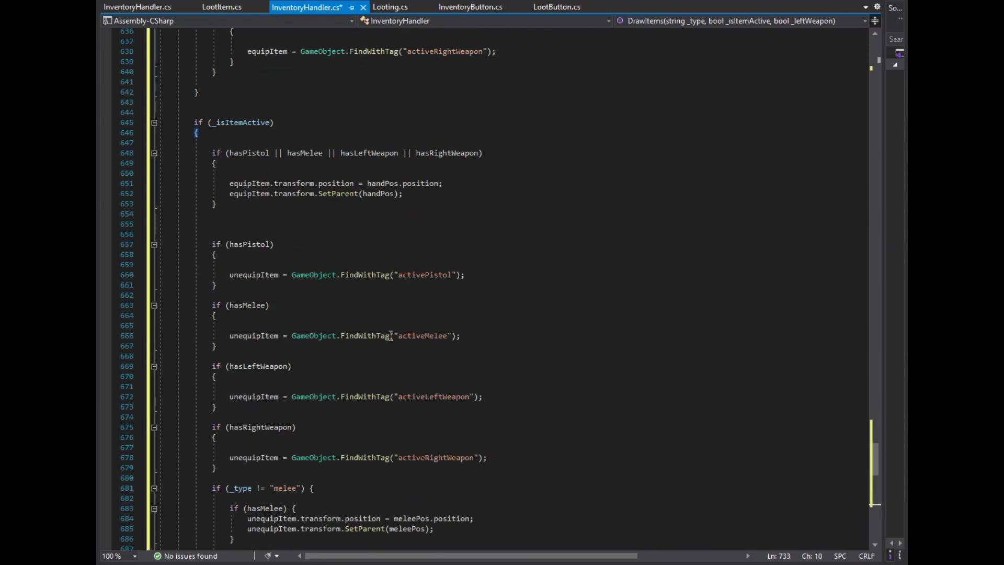
pyautogui.scroll(-7, 307, 385)
pyautogui.scroll(-14, 382, 467)
pyautogui.press('Return')
pyautogui.press('Return')
pyautogui.write('if ((')
pyautogui.press('Left')
pyautogui.press('Return')
pyautogui.write('!_isItemActive')
pyautogui.press('Down')
pyautogui.press('Return')
# Add a melee branch moving equipItem to meleePos position and parenting it to meleePos.
pyautogui.write('if')
pyautogui.press('Tab')
pyautogui.press('Tab')
pyautogui.write('_type == "melee')
pyautogui.press('Down')
pyautogui.press('Return')
pyautogui.write('equipItem.tran.po')
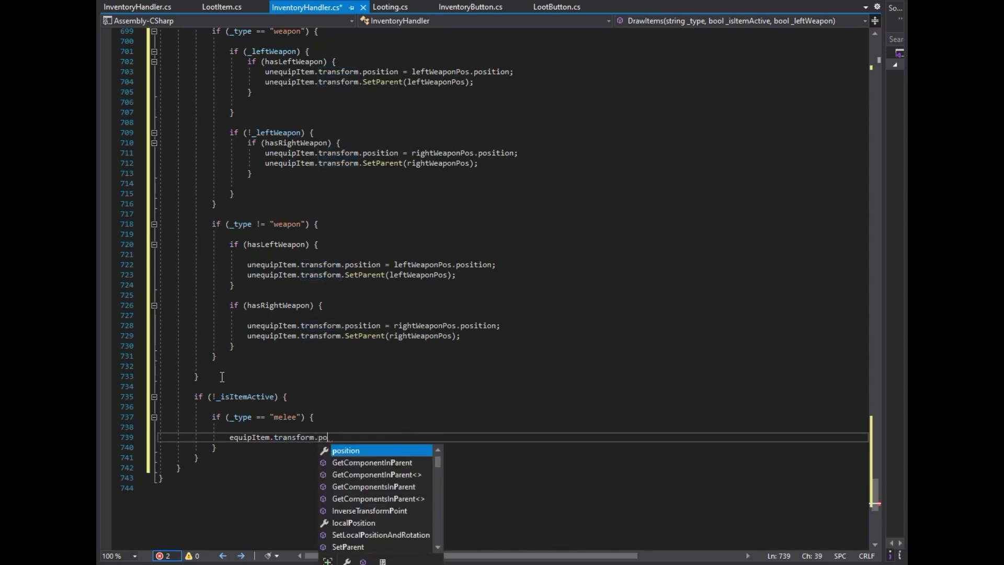
pyautogui.write(' = melePos.pos;')
pyautogui.press('Return')
pyautogui.write('equipItem.transform.SetParent(')
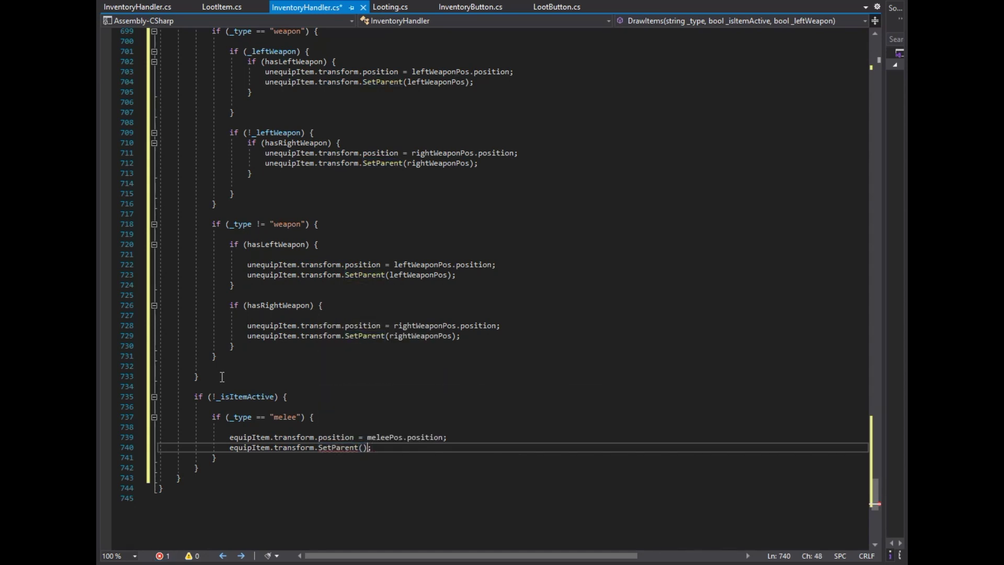
pyautogui.write('meleePos')
# Duplicate the melee block twice and separate the copies onto their own lines.
pyautogui.moveTo(218, 458); pyautogui.dragTo(211, 417)
pyautogui.hotkey('ctrl', 'd')
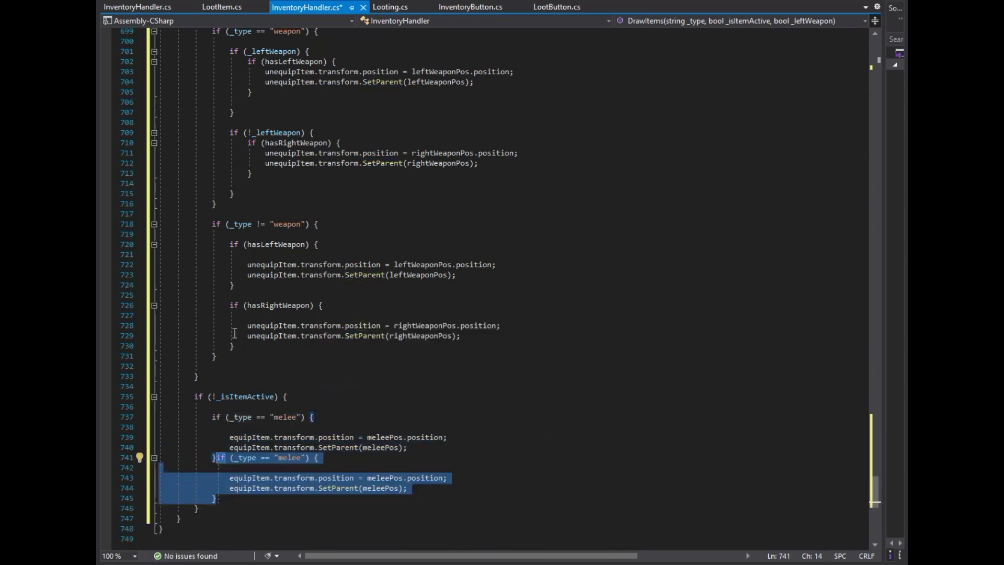
pyautogui.hotkey('ctrl', 'd')
pyautogui.hotkey('ctrl', 'd')
pyautogui.press('Left')
pyautogui.press('Return')
pyautogui.press('Return')
pyautogui.press('Up')
pyautogui.press('Up')
pyautogui.press('Up')
pyautogui.press('Right')
pyautogui.press('Return')
pyautogui.press('Return')
pyautogui.press('Up')
pyautogui.press('Up')
pyautogui.press('Up')
pyautogui.press('Right')
# Turn the first copy into the pistol branch using pistolPos for position and parent.
pyautogui.press('Return')
pyautogui.write('ol')
pyautogui.press('Down')
pyautogui.press('Down')
pyautogui.press('Right')
pyautogui.press('Right')
pyautogui.press('Right')
pyautogui.write('pistol')
pyautogui.press('Down')
pyautogui.write('pistolPos')
pyautogui.press('Down')
pyautogui.press('Down')
pyautogui.press('Down')
# Make the second copy the weapon branch and move its statements into a nested if (_leftWeapon).
pyautogui.press('Left')
pyautogui.press('Left')
pyautogui.press('Left')
pyautogui.hotkey('shift', 'Left')
pyautogui.hotkey('shift', 'Left')
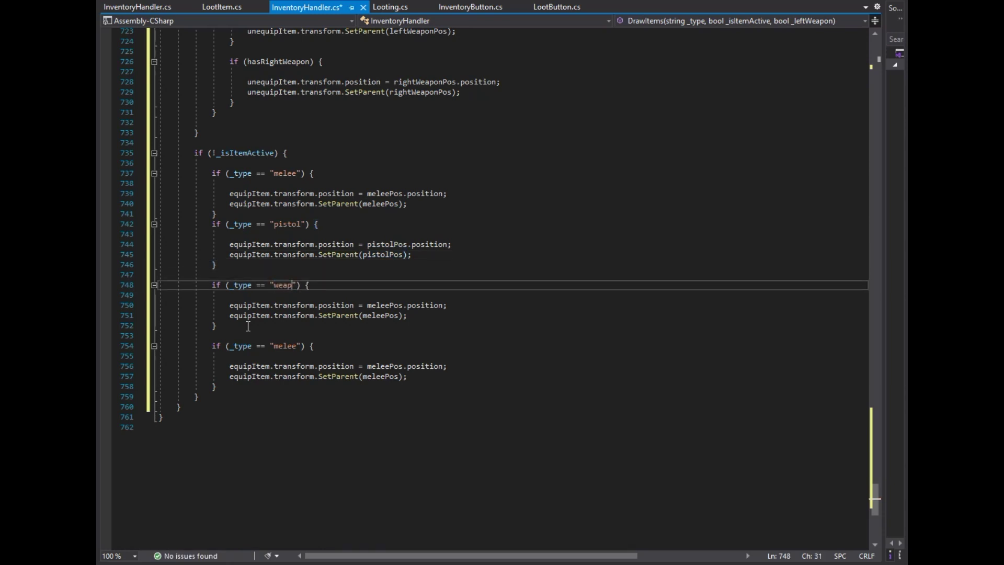
pyautogui.press('Down')
pyautogui.press('Return')
pyautogui.write('i')
pyautogui.press('Return')
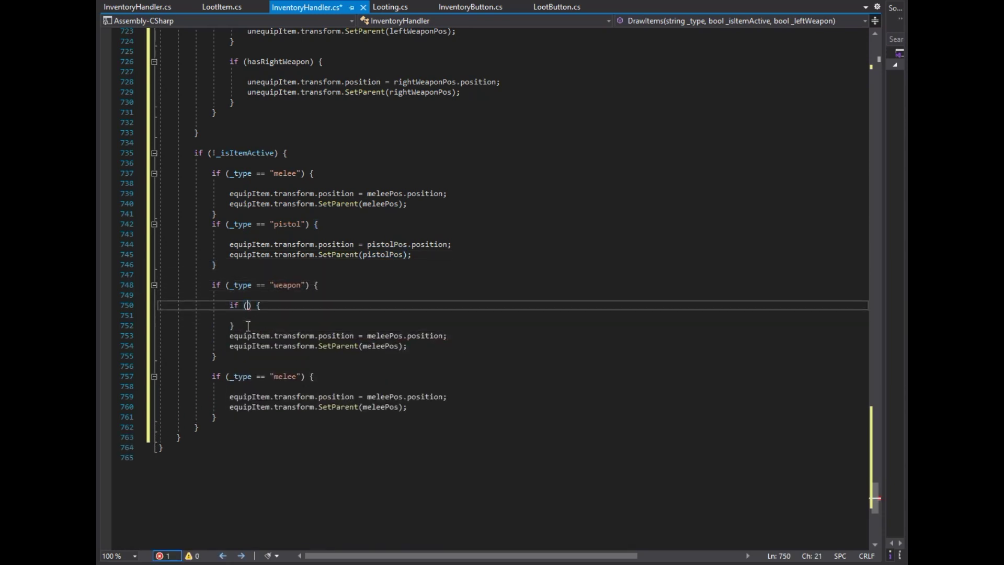
pyautogui.press('Up')
pyautogui.write('_lef')
pyautogui.press('Down')
pyautogui.press('Down')
pyautogui.press('Down')
pyautogui.press('Tab')
pyautogui.press('Down')
pyautogui.press('Down')
pyautogui.press('Down')
pyautogui.hotkey('shift', 'Down')
pyautogui.hotkey('shift', 'Right')
pyautogui.hotkey('shift', 'Right')
pyautogui.hotkey('shift', 'Right')
pyautogui.hotkey('alt', 'Up')
pyautogui.hotkey('alt', 'Up')
pyautogui.press('Up')
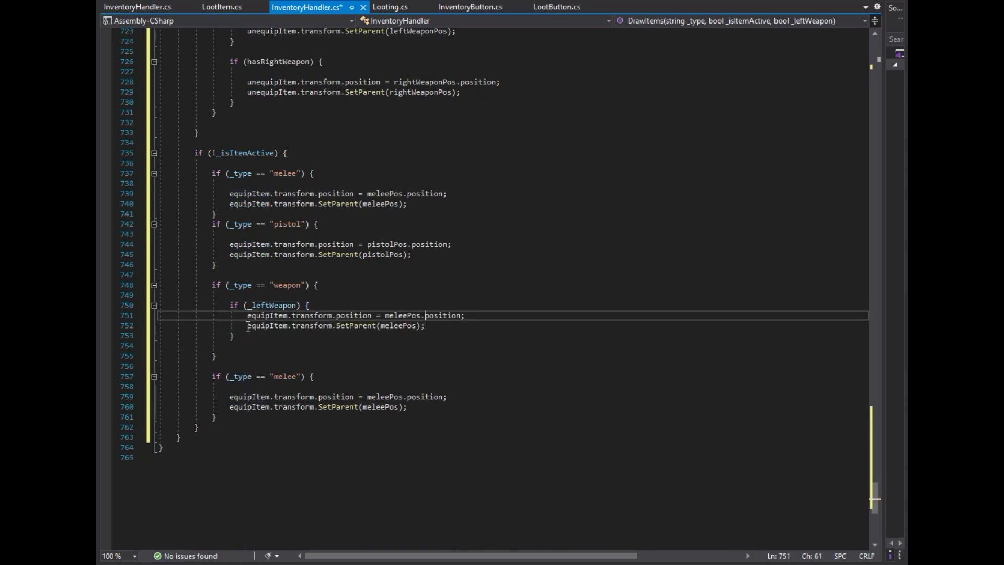
# Point the _leftWeapon statements' position and SetParent at leftWeaponPos.
pyautogui.hotkey('ctrl', 'Right')
pyautogui.hotkey('ctrl', 'Right')
pyautogui.hotkey('ctrl', 'Right')
pyautogui.write('left')
pyautogui.press('Down')
pyautogui.press('Down')
pyautogui.press('Down')
pyautogui.press('Tab')
pyautogui.press('Down')
pyautogui.hotkey('ctrl', 'shift', 'Right')
pyautogui.press('Delete')
pyautogui.write('left')
pyautogui.press('Down')
pyautogui.press('Down')
pyautogui.press('Down')
# Duplicate the _leftWeapon block as if (!_leftWeapon) using rightWeaponPos.
pyautogui.press('Tab')
pyautogui.press('Down')
pyautogui.press('End')
pyautogui.hotkey('shift', 'Up')
pyautogui.hotkey('shift', 'Up')
pyautogui.hotkey('shift', 'Up')
pyautogui.hotkey('shift', 'Home')
pyautogui.hotkey('ctrl', 'd')
pyautogui.press('Return')
pyautogui.press('Return')
pyautogui.hotkey('ctrl', 'Right')
pyautogui.hotkey('ctrl', 'Right')
pyautogui.write('!')
pyautogui.press('Down')
pyautogui.hotkey('shift', 'Left')
pyautogui.hotkey('shift', 'Left')
pyautogui.hotkey('shift', 'Left')
pyautogui.write('right')
pyautogui.press('Down')
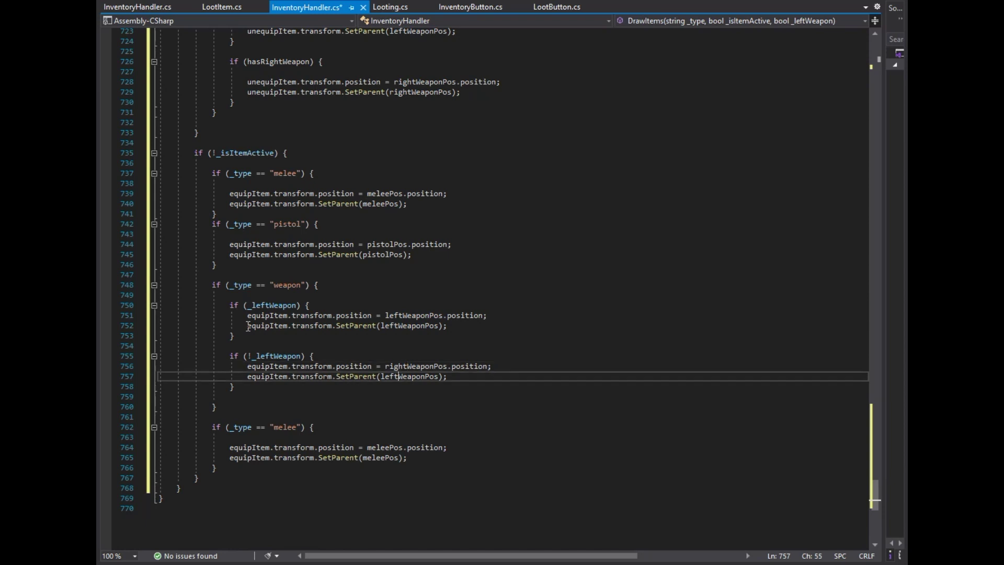
pyautogui.hotkey('shift', 'Left')
pyautogui.write('right')
# Delete the leftover duplicate melee block.
pyautogui.press('Down')
pyautogui.press('Down')
pyautogui.press('Down')
pyautogui.press('Down')
pyautogui.hotkey('shift', 'Down')
pyautogui.hotkey('shift', 'Down')
pyautogui.hotkey('shift', 'Down')
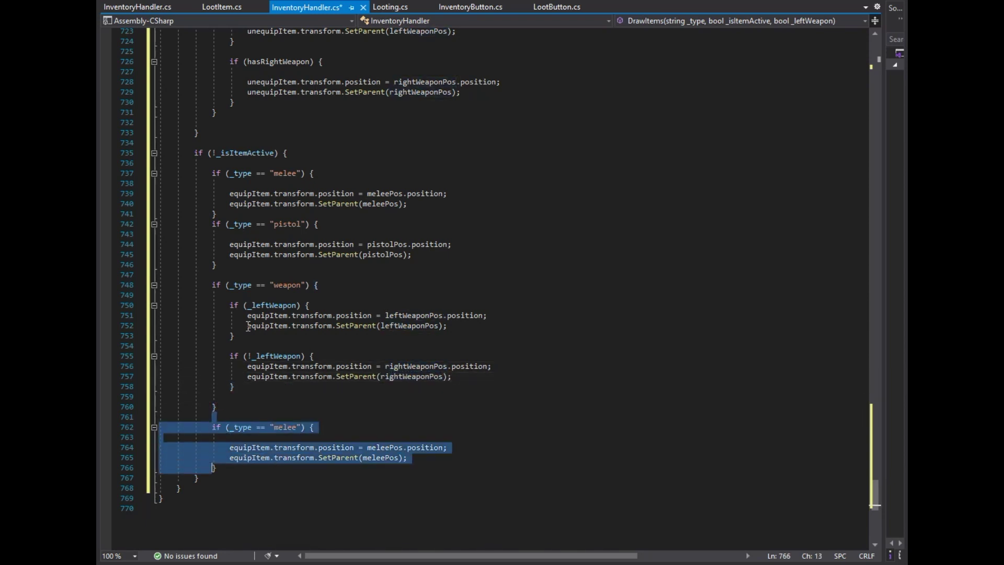
pyautogui.press('Delete')
pyautogui.click(355, 7)
# Add extra bool flag field declarations below the existing fields in Looting.cs.
pyautogui.click(336, 267)
pyautogui.press('Return')
pyautogui.press('Return')
pyautogui.write('bool _isMeleeActive, _isPis')
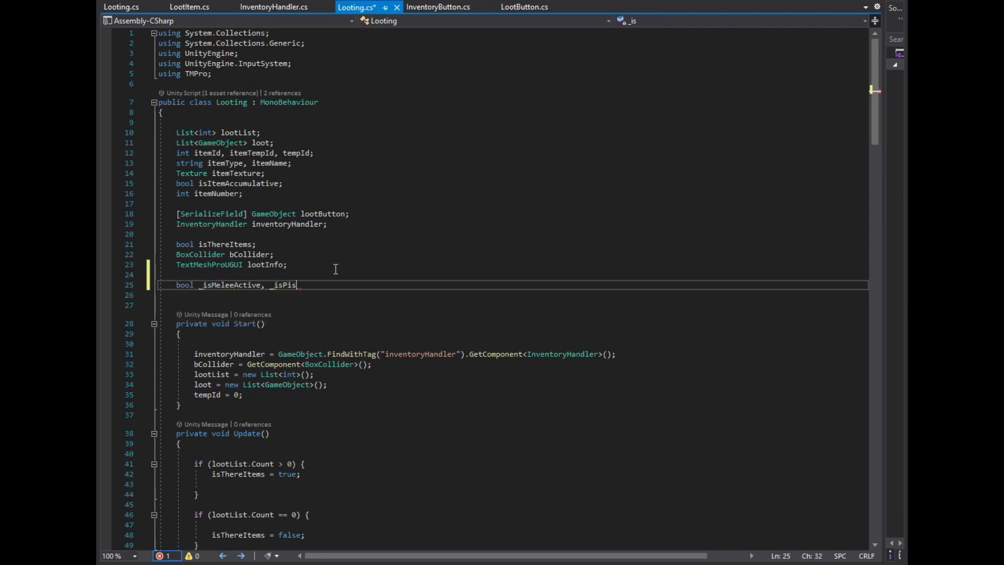
pyautogui.write('tolActive, _isRightWeaponActive, ')
pyautogui.write('_is')
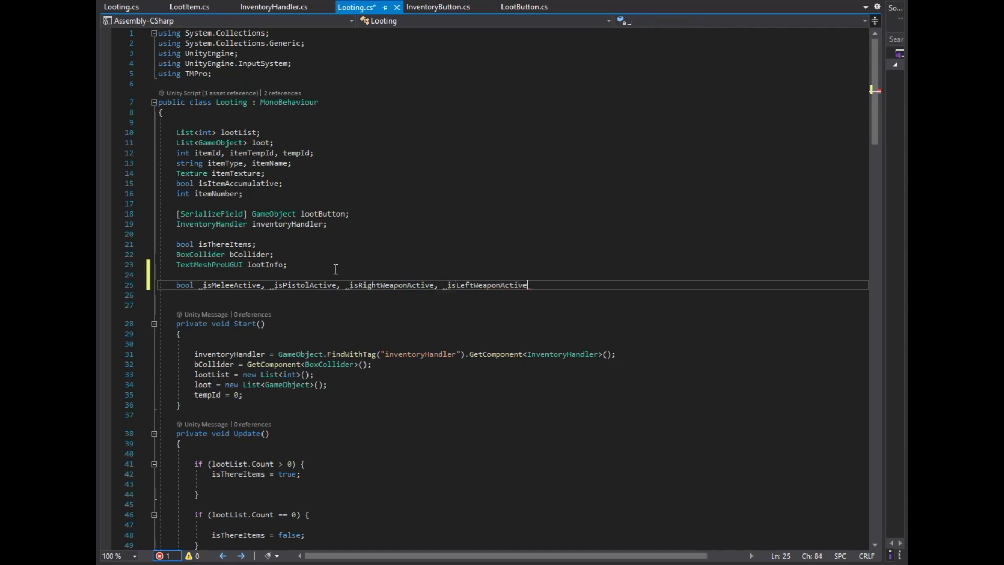
pyautogui.write(';')
pyautogui.scroll(-9, 283, 267)
pyautogui.scroll(-6, 251, 264)
pyautogui.scroll(-6, 224, 262)
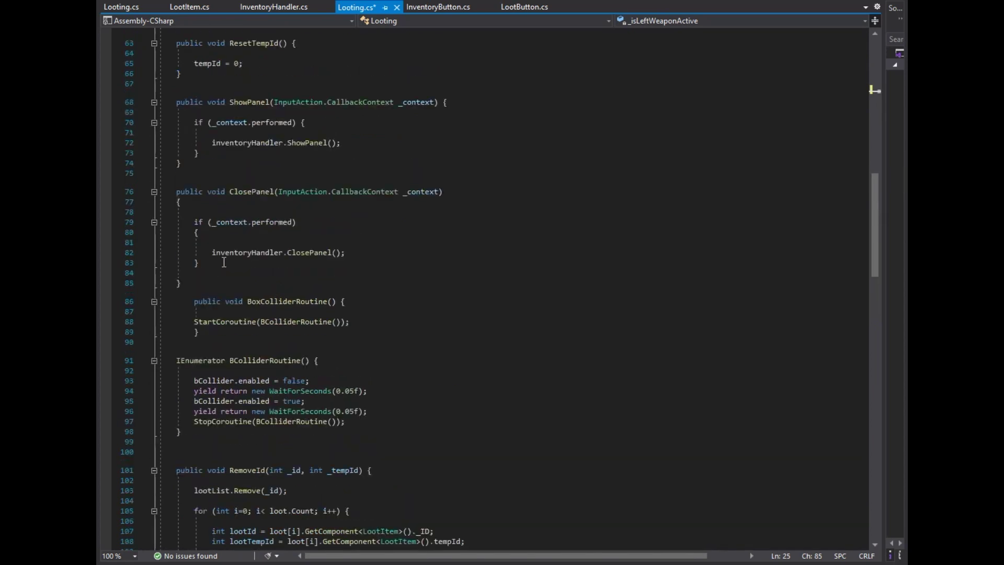
# Create a public void MeleeButton() method after ResetTempId.
pyautogui.click(221, 333)
pyautogui.click(464, 277)
pyautogui.press('Up')
pyautogui.press('Up')
pyautogui.press('Up')
pyautogui.press('Return')
pyautogui.press('Return')
pyautogui.press('Return')
pyautogui.press('Up')
pyautogui.write('public v')
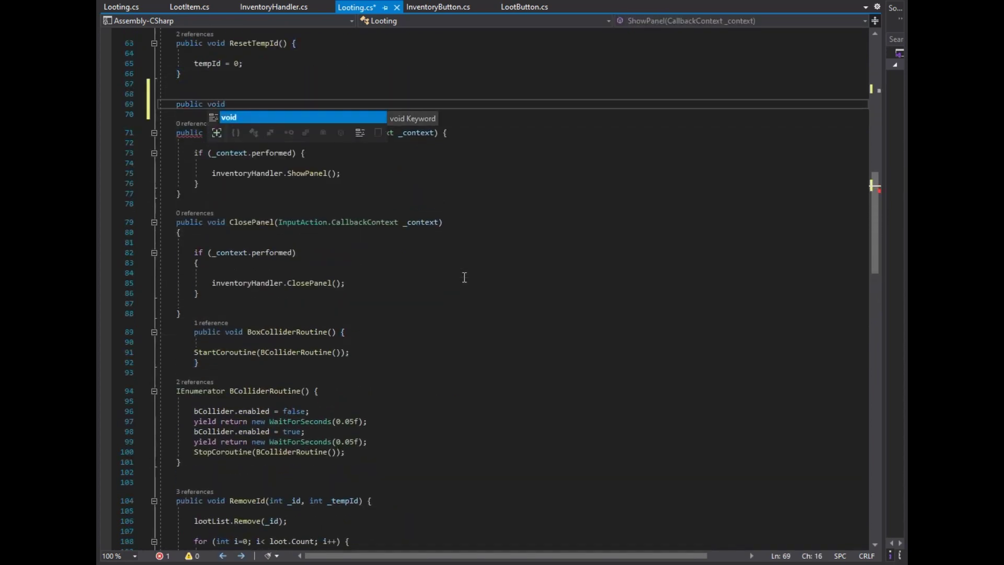
pyautogui.write('oid MeleeButton() {')
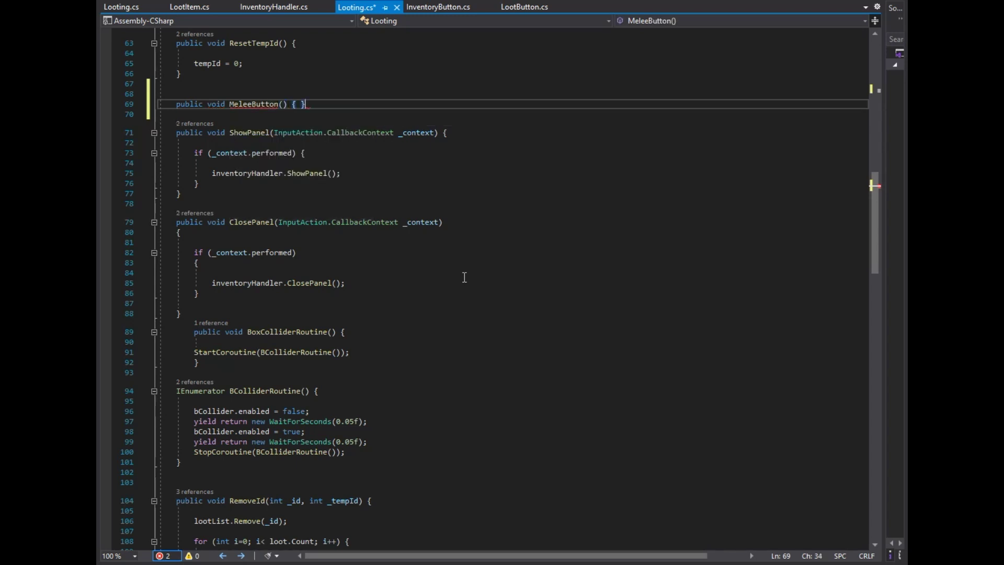
pyautogui.press('Return')
pyautogui.press('Return')
# Make MeleeButton toggle the flag with _isMeleeActive = !_isMeleeActive;.
pyautogui.write('_isM')
pyautogui.press('Tab')
pyautogui.write('= !_i')
pyautogui.press('Tab')
pyautogui.write(';')
# Give MeleeButton an InputAction.CallbackContext _context parameter.
pyautogui.click(283, 113)
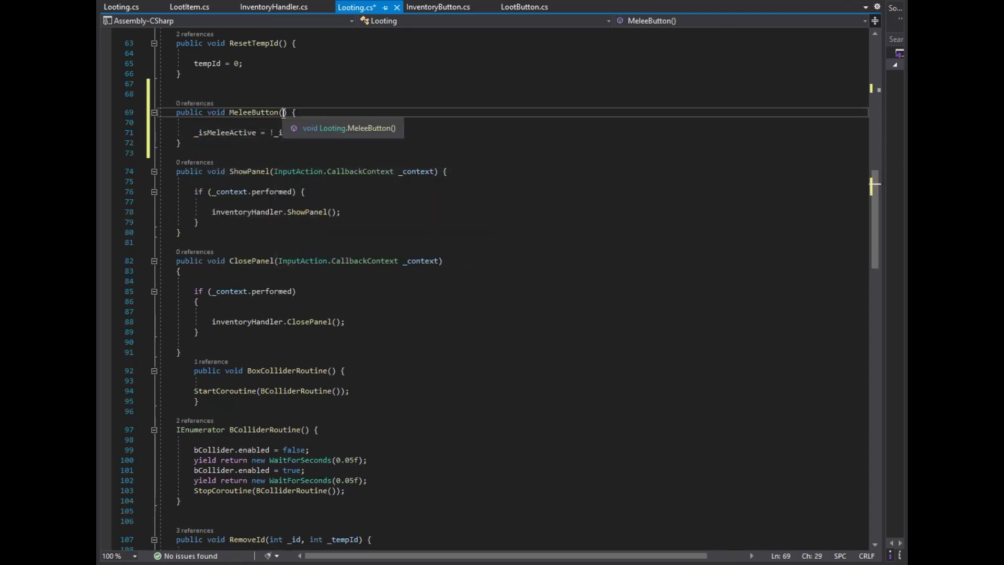
pyautogui.write('InputAction.callba')
pyautogui.press('Tab')
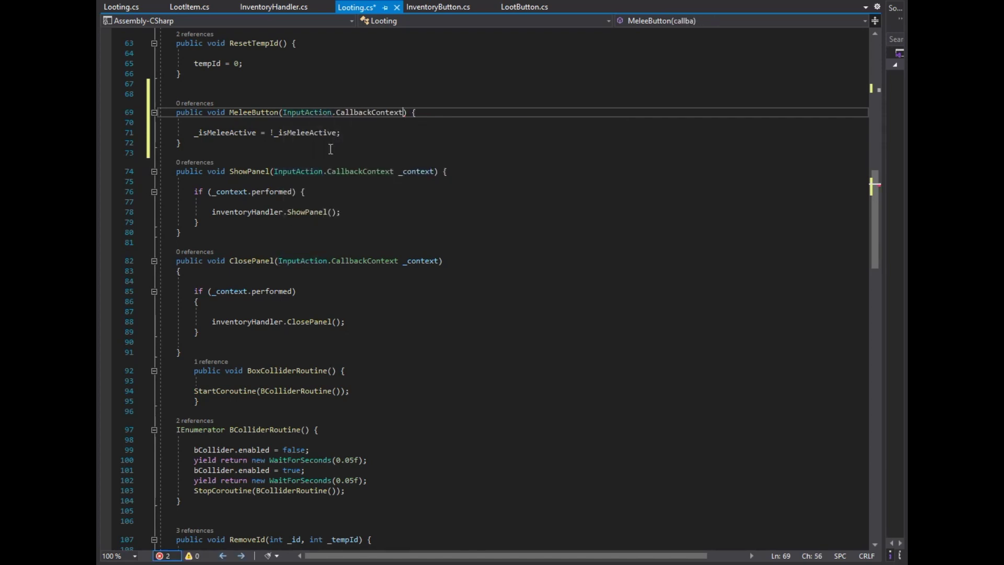
pyautogui.write('_context')
# Add an if (_context.performed) block inside MeleeButton.
pyautogui.press('Down')
pyautogui.press('Return')
pyautogui.write('if (@{')
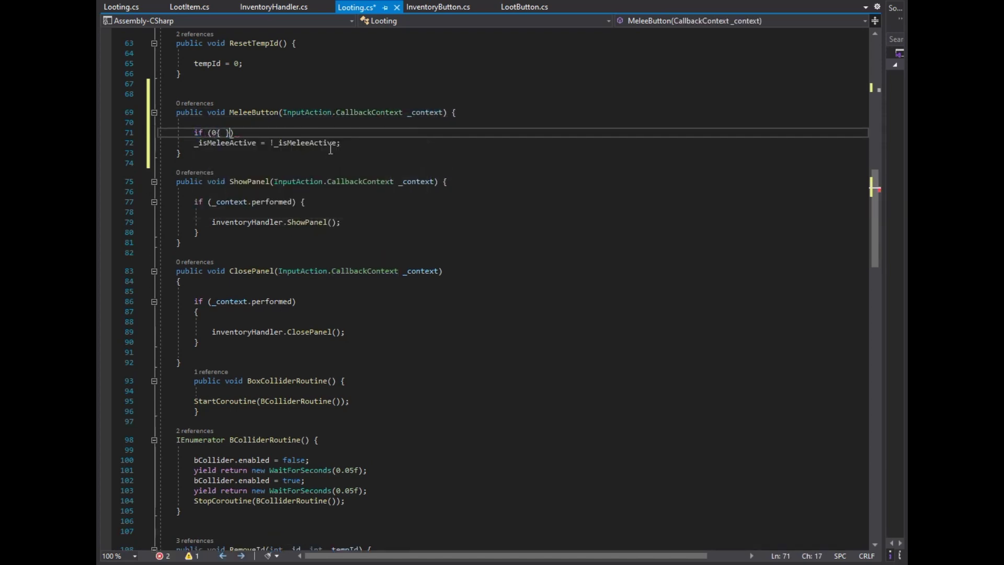
pyautogui.press('Return')
pyautogui.hotkey('ctrl', 'z')
pyautogui.hotkey('ctrl', 'z')
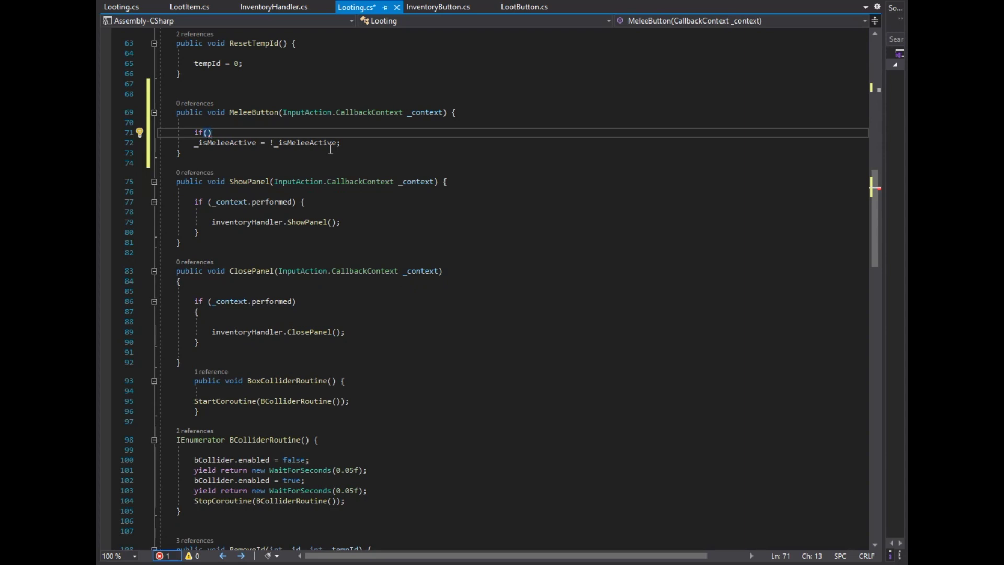
pyautogui.write('{')
pyautogui.press('Return')
pyautogui.press('Up')
pyautogui.press('End')
pyautogui.press('Left')
pyautogui.press('Left')
pyautogui.press('Left')
pyautogui.write('_c')
pyautogui.press('Tab')
pyautogui.write('.p')
pyautogui.press('Tab')
# Move the _isMeleeActive toggle line inside the performed block.
pyautogui.press('Down')
pyautogui.press('Down')
pyautogui.press('Down')
pyautogui.press('Home')
pyautogui.hotkey('shift', 'End')
pyautogui.hotkey('ctrl', 'x')
pyautogui.press('Up')
pyautogui.press('Up')
pyautogui.hotkey('ctrl', 'v')
pyautogui.press('Return')
pyautogui.press('Return')
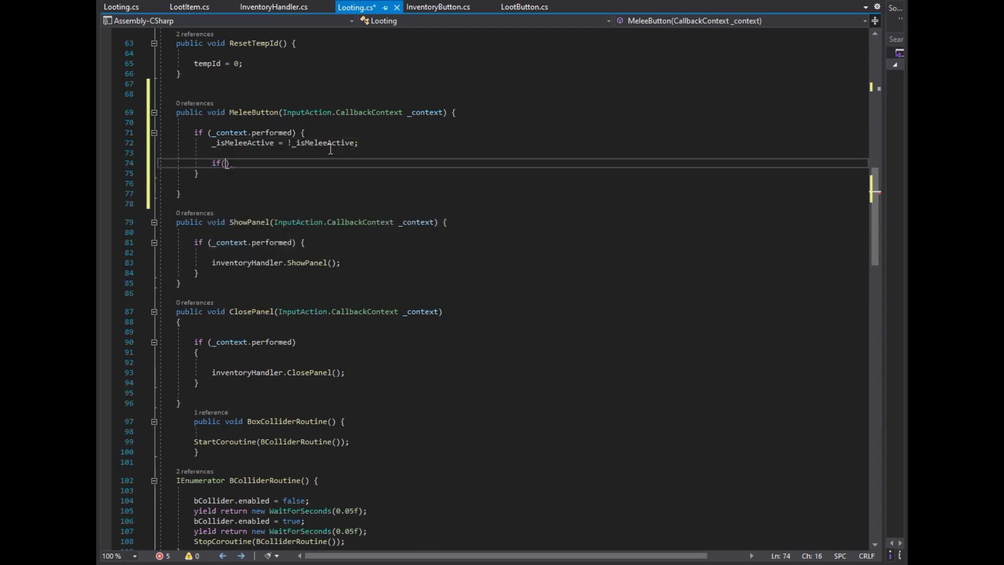
# Add a nested if (_isMeleeActive) block after the toggle.
pyautogui.write('{')
pyautogui.press('Return')
pyautogui.press('Up')
pyautogui.press('End')
pyautogui.press('Left')
pyautogui.press('Left')
pyautogui.press('Left')
pyautogui.write('_isM')
pyautogui.press('Tab')
pyautogui.press('Down')
pyautogui.press('Return')
# Set _isPistolActive, _isRightWeaponActive and _isLeftWeaponActive to false inside the melee block.
pyautogui.write('_isP')
pyautogui.press('Tab')
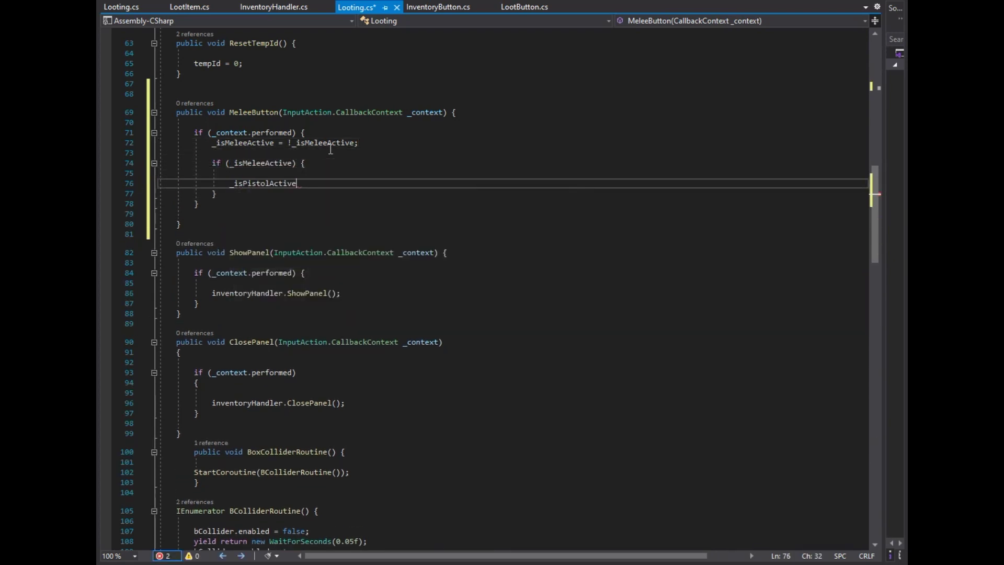
pyautogui.write(' = false;')
pyautogui.press('Return')
pyautogui.write('_isR')
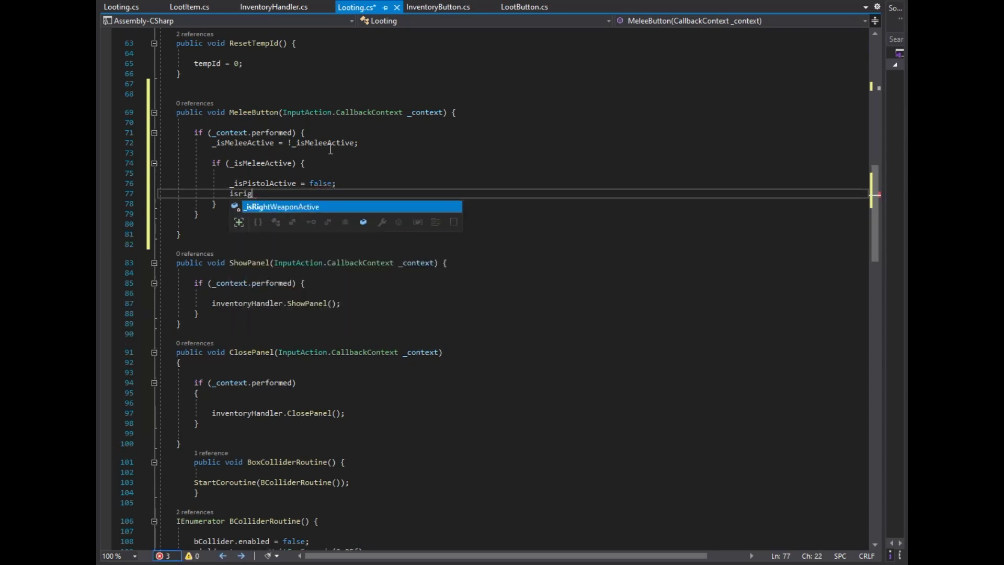
pyautogui.press('Tab')
pyautogui.write('= false;')
pyautogui.press('Return')
pyautogui.write('_isL')
pyautogui.press('Tab')
pyautogui.write('= f')
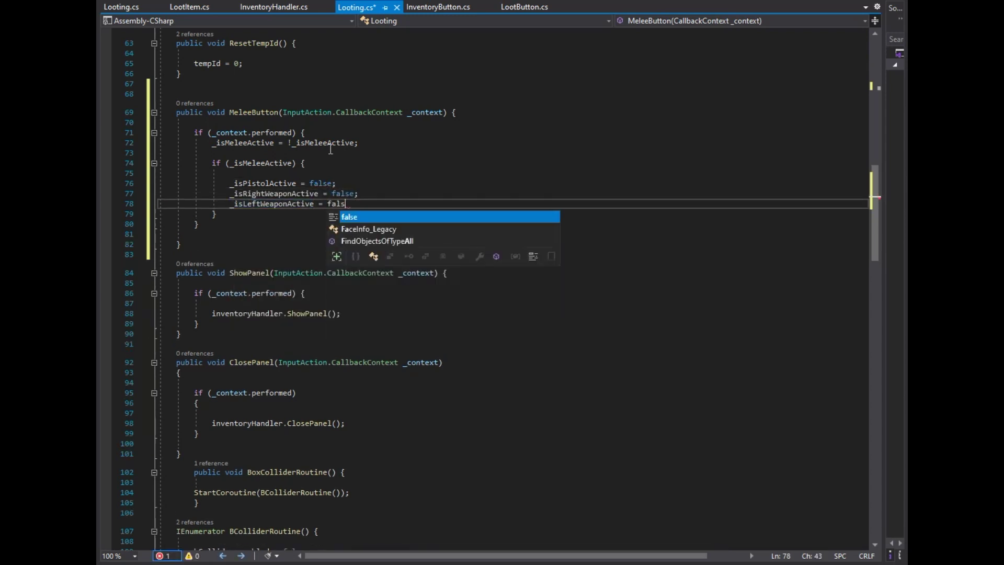
pyautogui.write('alse;')
# Call inventoryHandler.DrawItems for melee with _isMeleeActive and false after the inner block.
pyautogui.press('Down')
pyautogui.press('Return')
pyautogui.press('Return')
pyautogui.write('inv')
pyautogui.press('Tab')
pyautogui.write('.draw')
pyautogui.press('Tab')
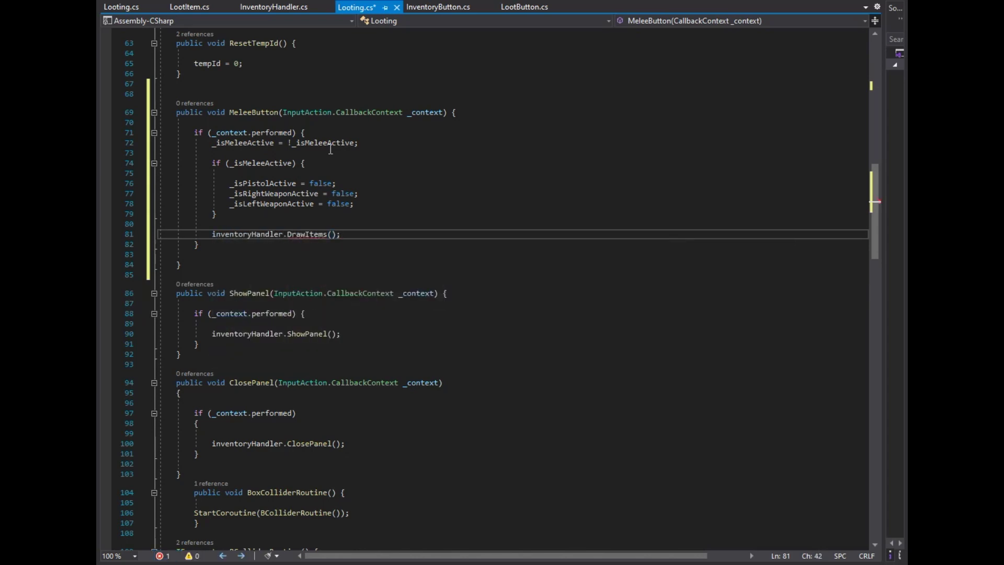
pyautogui.click(280, 7)
pyautogui.scroll(15, 339, 163)
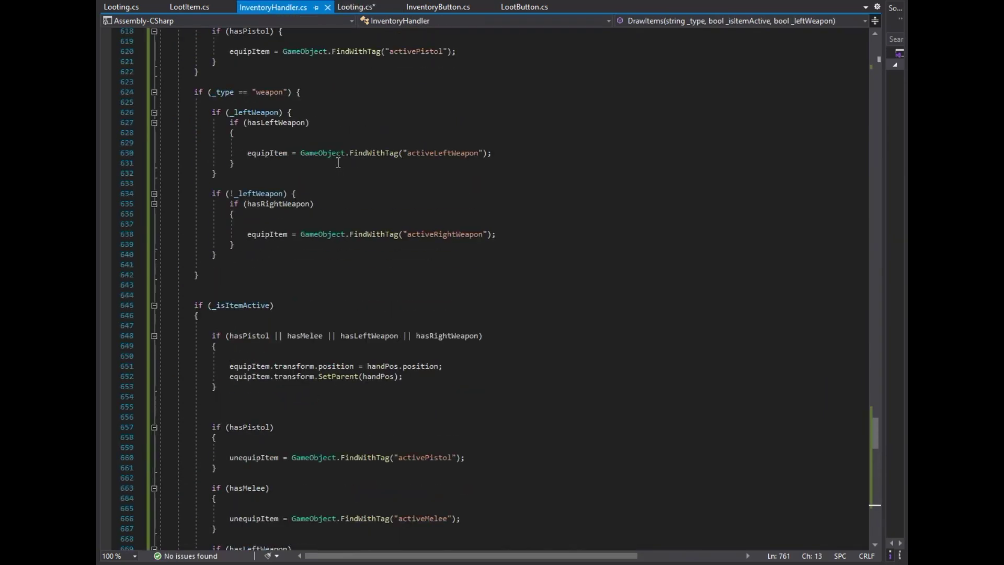
pyautogui.click(361, 7)
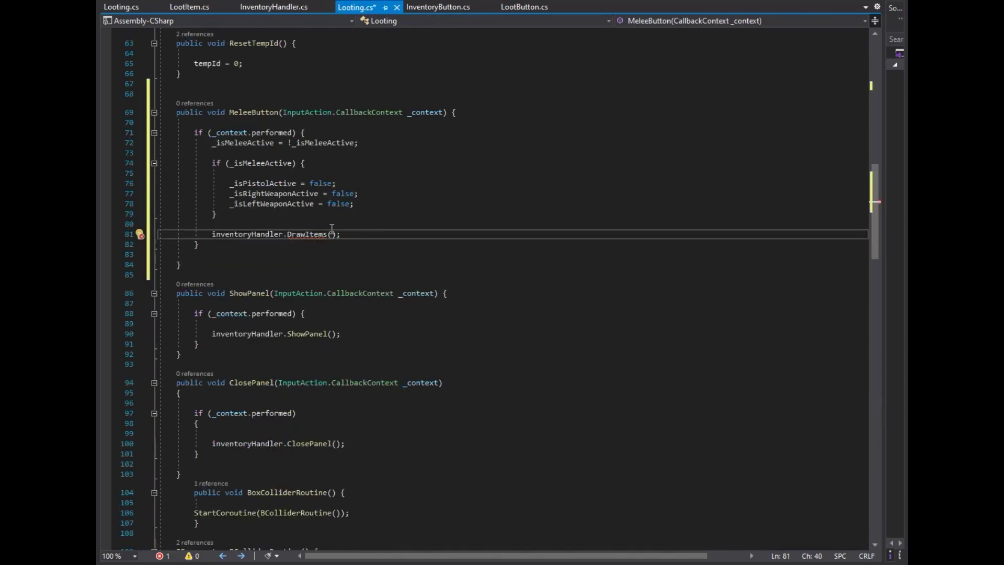
pyautogui.write('_')
pyautogui.press('Tab')
pyautogui.write(', _isMeleeActive, false')
pyautogui.press('End')
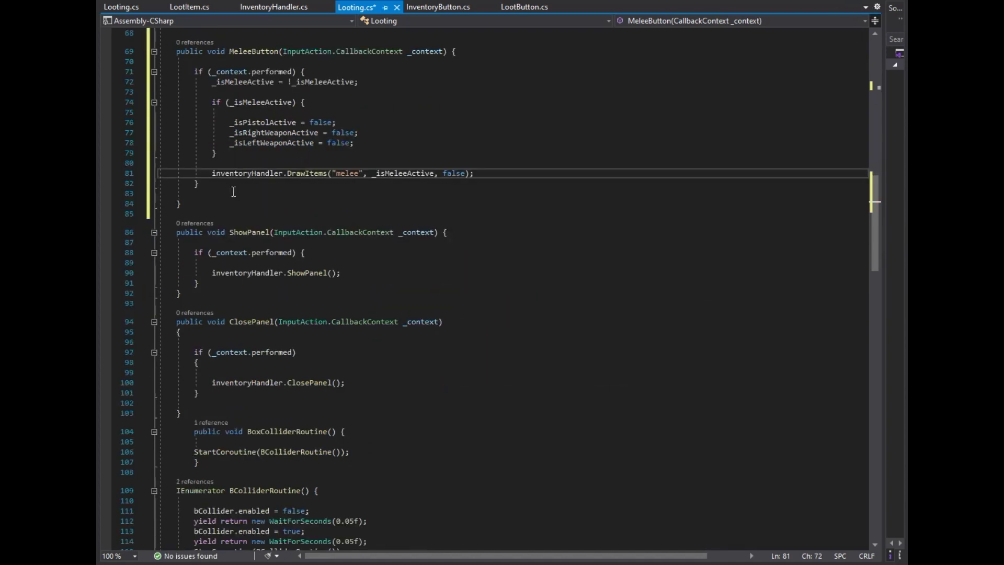
# Duplicate the MeleeButton method and rename the copy PistolButton.
pyautogui.moveTo(176, 283); pyautogui.dragTo(187, 132)
pyautogui.hotkey('ctrl', 'd')
pyautogui.hotkey('shift', 'Right')
pyautogui.hotkey('ctrl', 'shift', 'Left')
pyautogui.write('Pistol')
# Switch PistolButton's toggle and if condition to use _isPistolActive.
pyautogui.press('Down')
pyautogui.press('Down')
pyautogui.press('Down')
pyautogui.hotkey('ctrl', 'shift', 'Left')
pyautogui.write('_isPi')
pyautogui.press('Tab')
pyautogui.press('Right')
pyautogui.press('Right')
pyautogui.press('Right')
pyautogui.write('_isPi')
pyautogui.press('Tab')
pyautogui.press('Down')
pyautogui.press('Down')
pyautogui.hotkey('ctrl', 'shift', 'Left')
pyautogui.write('_isPi')
pyautogui.press('Tab')
# Reset _isMeleeActive in PistolButton and make it call DrawItems("pistol", _isPistolActive, false).
pyautogui.press('Down')
pyautogui.press('Down')
pyautogui.hotkey('ctrl', 'shift', 'Right')
pyautogui.write('isme')
pyautogui.press('Tab')
pyautogui.press('Down')
pyautogui.press('Down')
pyautogui.press('Down')
pyautogui.hotkey('ctrl', 'Right')
pyautogui.hotkey('ctrl', 'Right')
pyautogui.hotkey('ctrl', 'Right')
pyautogui.hotkey('ctrl', 'shift', 'Right')
pyautogui.write('pist')
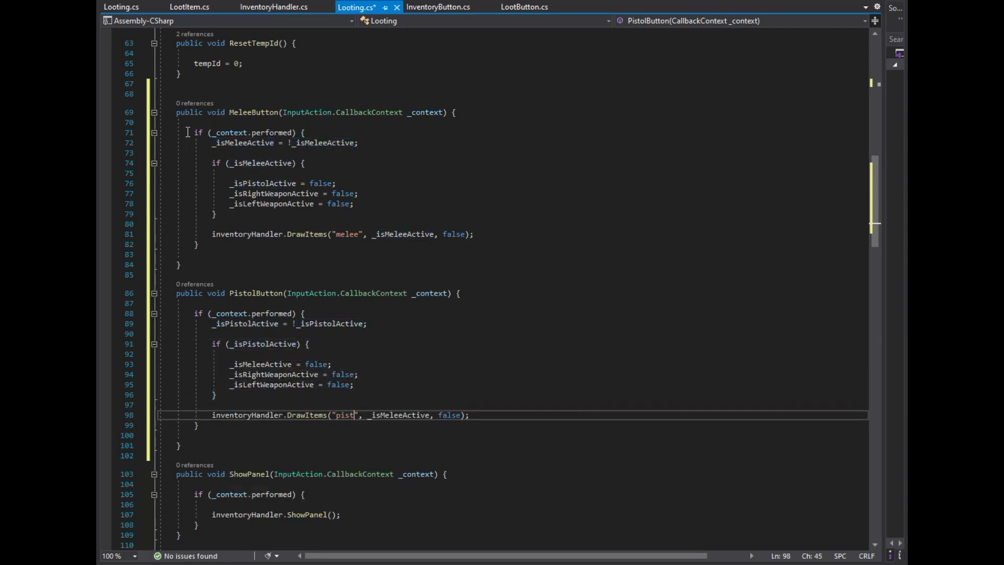
pyautogui.write('ol')
pyautogui.hotkey('ctrl', 'Right')
pyautogui.press('Right')
pyautogui.write('isPi')
pyautogui.press('Tab')
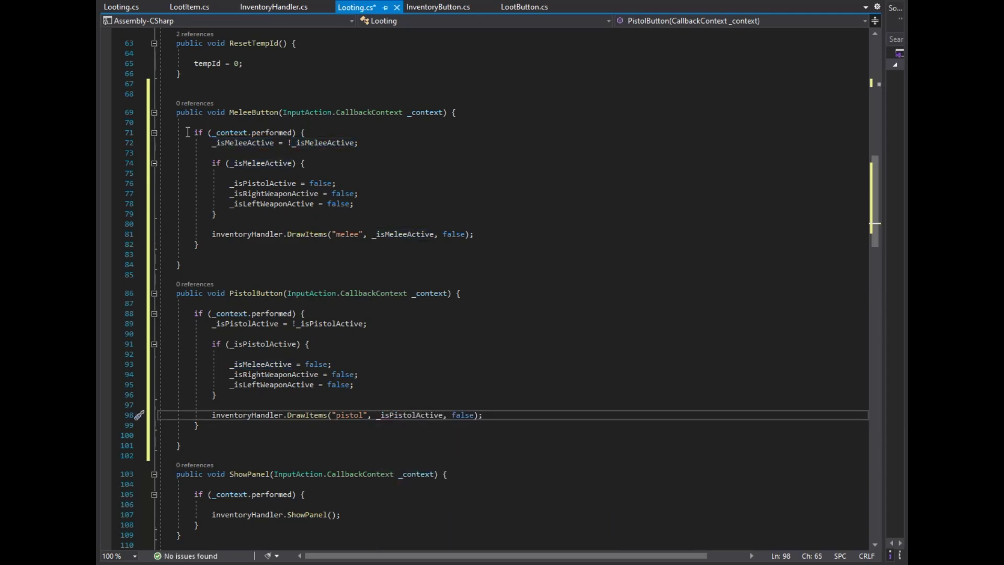
# Duplicate the PistolButton method below itself.
pyautogui.press('Down')
pyautogui.press('Down')
pyautogui.press('Down')
pyautogui.hotkey('shift', 'Up')
pyautogui.hotkey('shift', 'Up')
pyautogui.hotkey('shift', 'Up')
pyautogui.hotkey('ctrl', 'd')
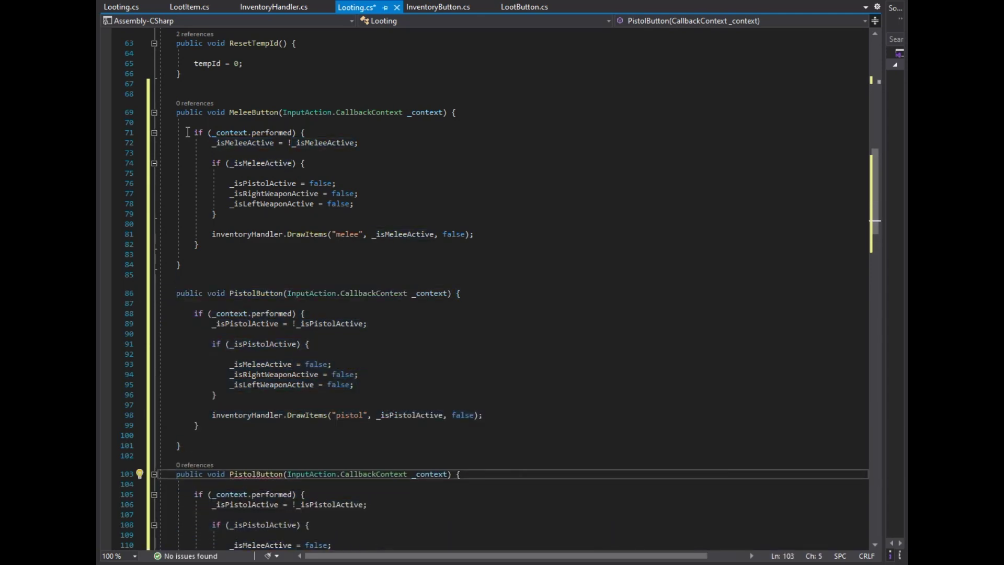
# Rename the copied method RightWeaponButton and use _isRightWeaponActive on both sides of its toggle line.
pyautogui.scroll(-8, 787, 508)
pyautogui.scroll(-1, 696, 449)
pyautogui.doubleClick(257, 200)
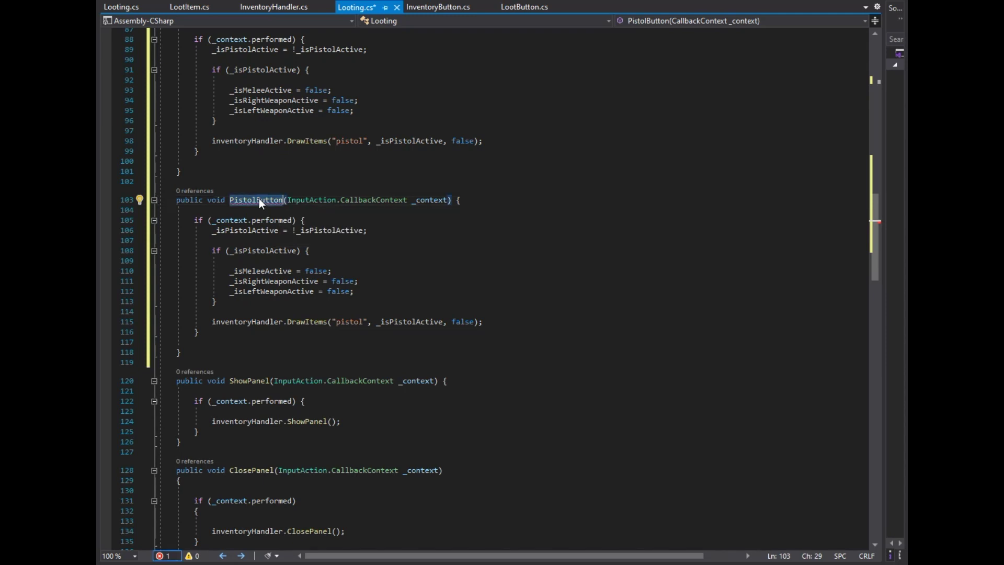
pyautogui.write('RightWeaponButton')
pyautogui.press('Down')
pyautogui.press('Down')
pyautogui.press('Down')
pyautogui.press('Left')
pyautogui.press('Left')
pyautogui.press('Left')
pyautogui.write('_isRi')
pyautogui.press('Tab')
pyautogui.press('End')
pyautogui.press('Left')
pyautogui.hotkey('ctrl', 'shift', 'Left')
pyautogui.write('isRi')
pyautogui.press('Tab')
# Check _isRightWeaponActive in the if condition and reset _isMeleeActive on the next line.
pyautogui.press('Down')
pyautogui.press('Down')
pyautogui.hotkey('ctrl', 'shift', 'Left')
pyautogui.write('isright')
pyautogui.press('Tab')
pyautogui.press('Down')
pyautogui.press('Down')
pyautogui.press('Down')
pyautogui.hotkey('ctrl', 'shift', 'Left')
pyautogui.write('isme')
pyautogui.press('Tab')
# Make RightWeaponButton call DrawItems with the "weapon" type and _isRightWeaponActive.
pyautogui.press('Down')
pyautogui.press('Down')
pyautogui.press('Down')
pyautogui.hotkey('ctrl', 'Right')
pyautogui.hotkey('ctrl', 'Right')
pyautogui.hotkey('ctrl', 'shift', 'Right')
pyautogui.write('ri')
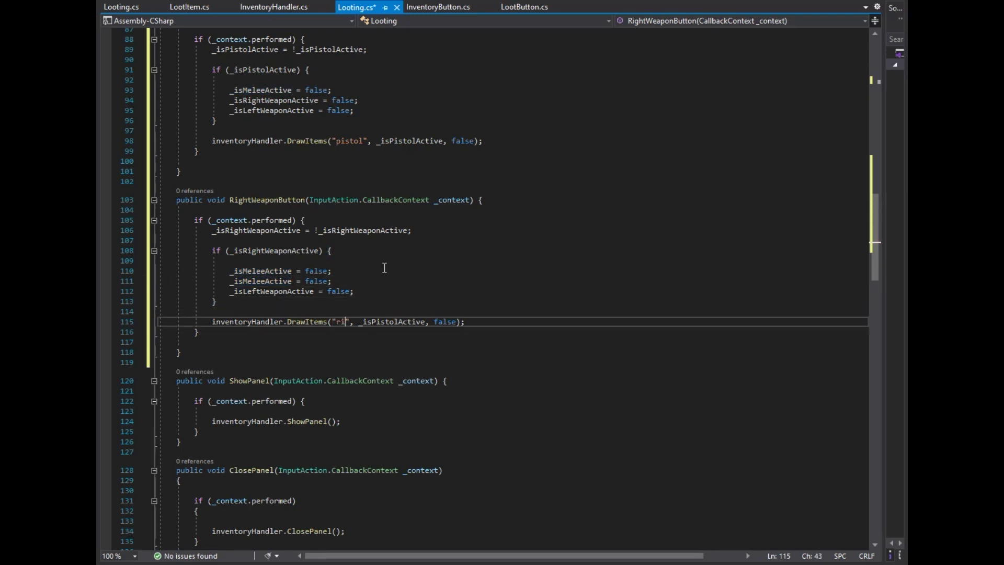
pyautogui.hotkey('ctrl', 'Right')
pyautogui.hotkey('ctrl', 'shift', 'Right')
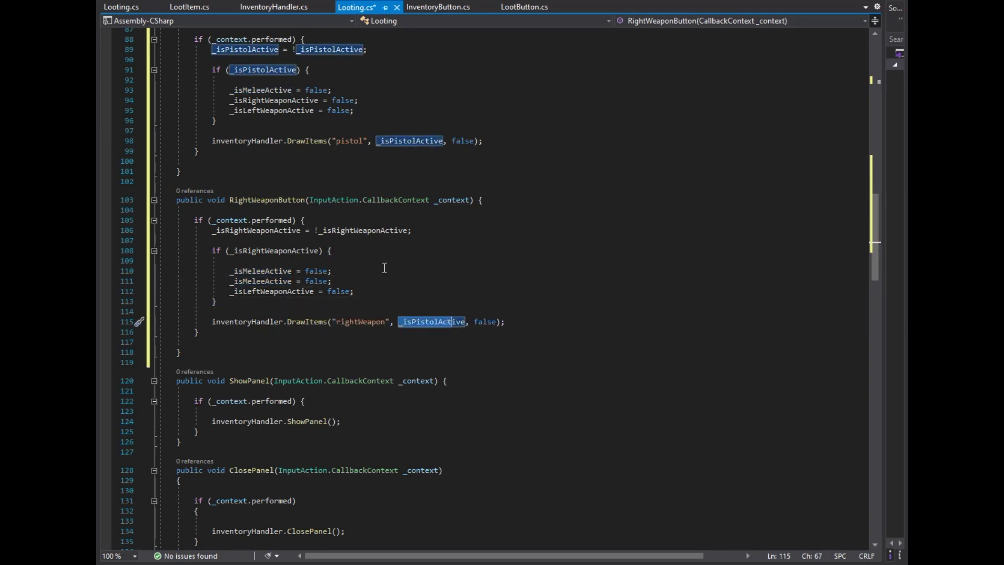
pyautogui.press('Left')
pyautogui.press('Left')
pyautogui.press('Left')
pyautogui.hotkey('ctrl', 'shift', 'Left')
pyautogui.write('w')
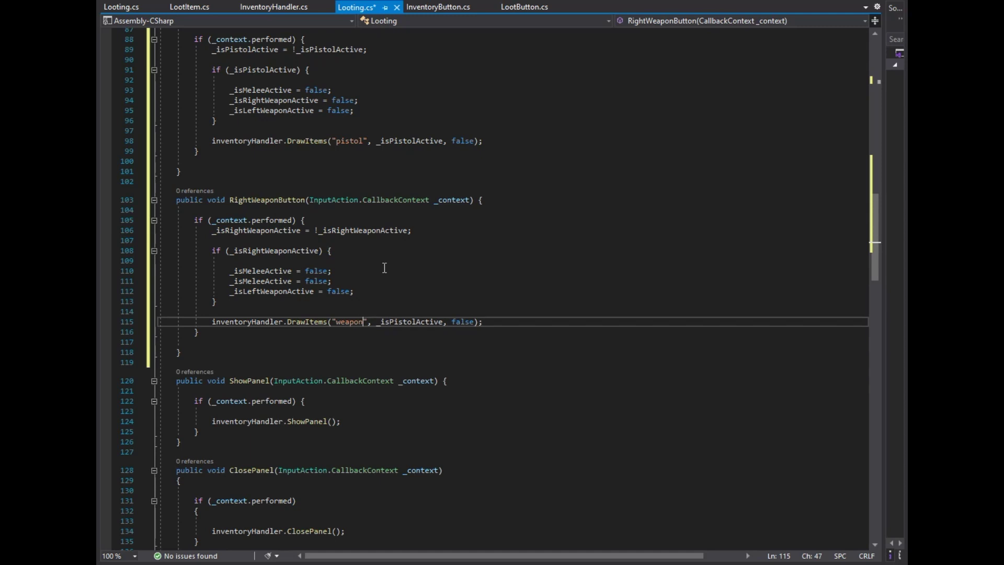
pyautogui.hotkey('ctrl', 'Left')
pyautogui.hotkey('shift', 'Right')
pyautogui.hotkey('shift', 'Right')
pyautogui.hotkey('shift', 'Right')
pyautogui.write('_isR')
pyautogui.press('Tab')
# Duplicate the RightWeaponButton method with Ctrl+D and rename the copy LeftWeaponButton.
pyautogui.press('Up')
pyautogui.press('Up')
pyautogui.press('Up')
pyautogui.press('Down')
pyautogui.press('Down')
pyautogui.press('Down')
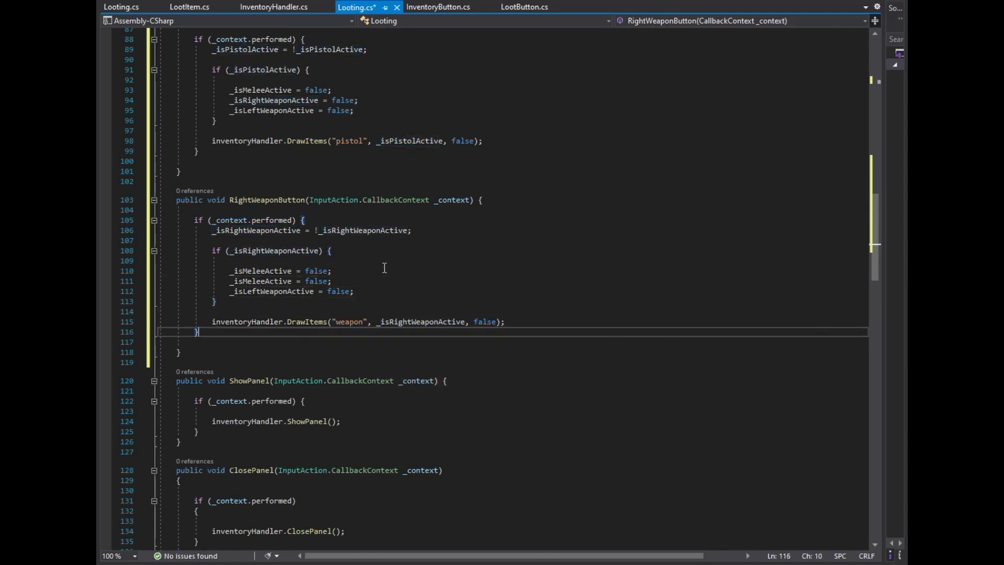
pyautogui.press('Down')
pyautogui.press('Down')
pyautogui.press('Down')
pyautogui.hotkey('shift', 'Up')
pyautogui.hotkey('shift', 'Up')
pyautogui.hotkey('shift', 'Up')
pyautogui.hotkey('shift', 'Up')
pyautogui.hotkey('ctrl', 'd')
pyautogui.scroll(-6, 604, 303)
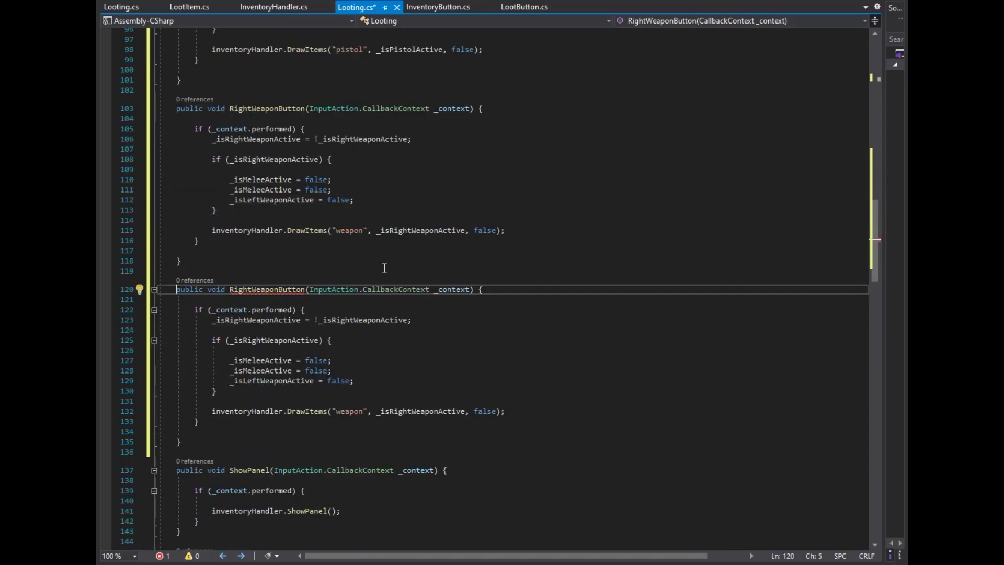
pyautogui.hotkey('ctrl', 'Right')
pyautogui.hotkey('ctrl', 'Right')
pyautogui.press('Right')
pyautogui.press('Right')
pyautogui.press('Right')
pyautogui.write('Left')
# Use _isLeftWeaponActive on the LeftWeaponButton toggle line and in its if condition.
pyautogui.press('Down')
pyautogui.press('Down')
pyautogui.press('Down')
pyautogui.doubleClick(282, 229)
pyautogui.write('isL')
pyautogui.press('Tab')
pyautogui.doubleClick(360, 228)
pyautogui.write('_isL')
pyautogui.press('Tab')
pyautogui.scroll(-2, 346, 241)
pyautogui.doubleClick(272, 188)
pyautogui.write('_isL')
pyautogui.press('Tab')
# Reset _isRightWeaponActive and call DrawItems("weapon", _isLeftWeaponActive, true) in LeftWeaponButton.
pyautogui.scroll(3, 444, 236)
pyautogui.doubleClick(272, 320)
pyautogui.write('_isR')
pyautogui.press('Tab')
pyautogui.doubleClick(421, 350)
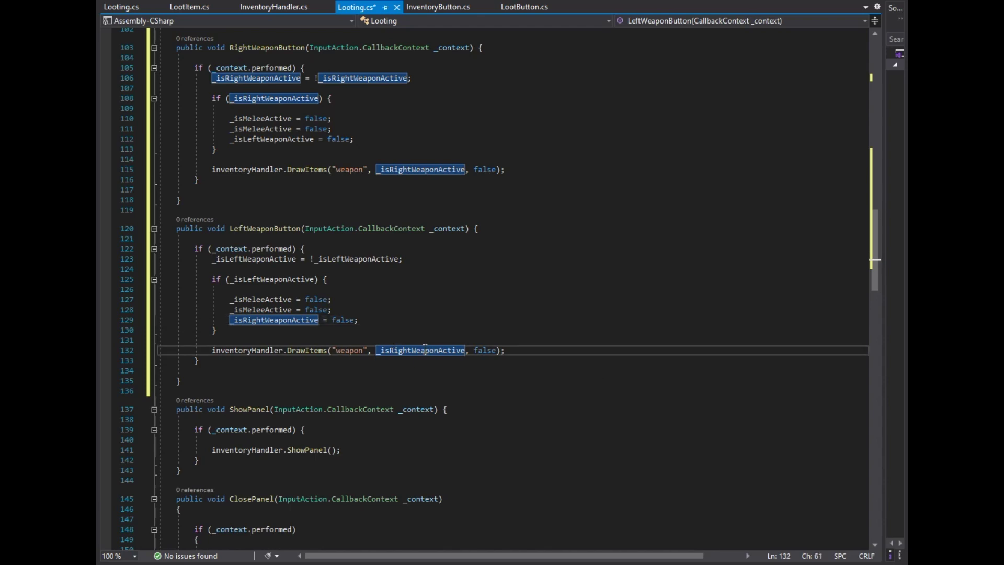
pyautogui.write('_isL')
pyautogui.press('Tab')
pyautogui.doubleClick(480, 350)
pyautogui.write('true')
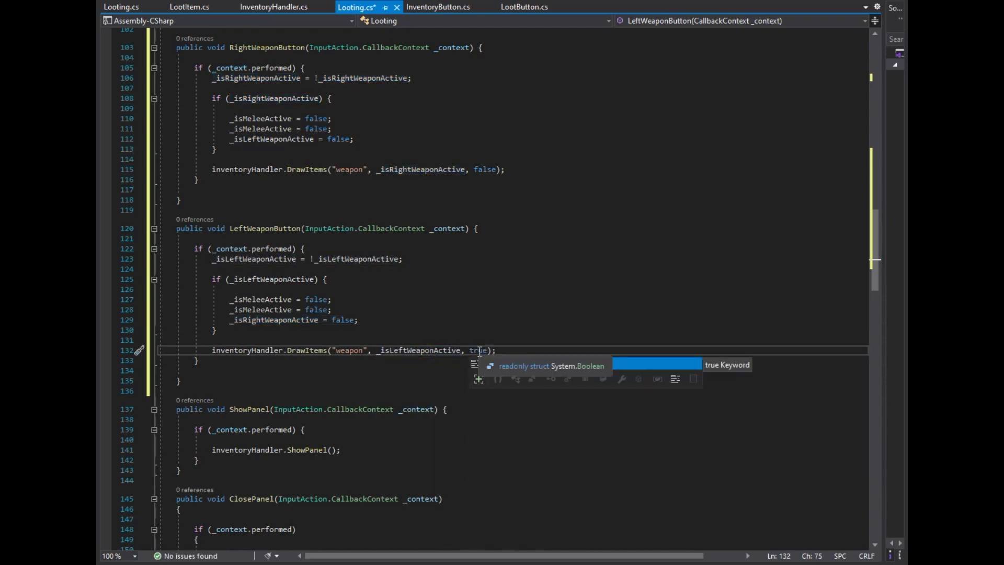
pyautogui.click(480, 317)
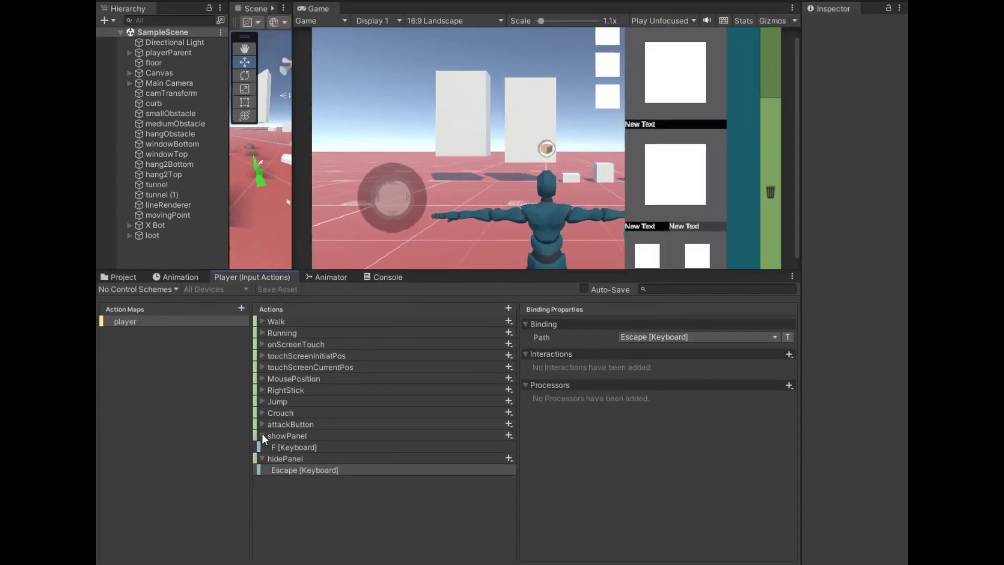
# Add a meleeButton action with a Tap interaction, bound to the X key.
pyautogui.click(262, 434)
pyautogui.click(260, 446)
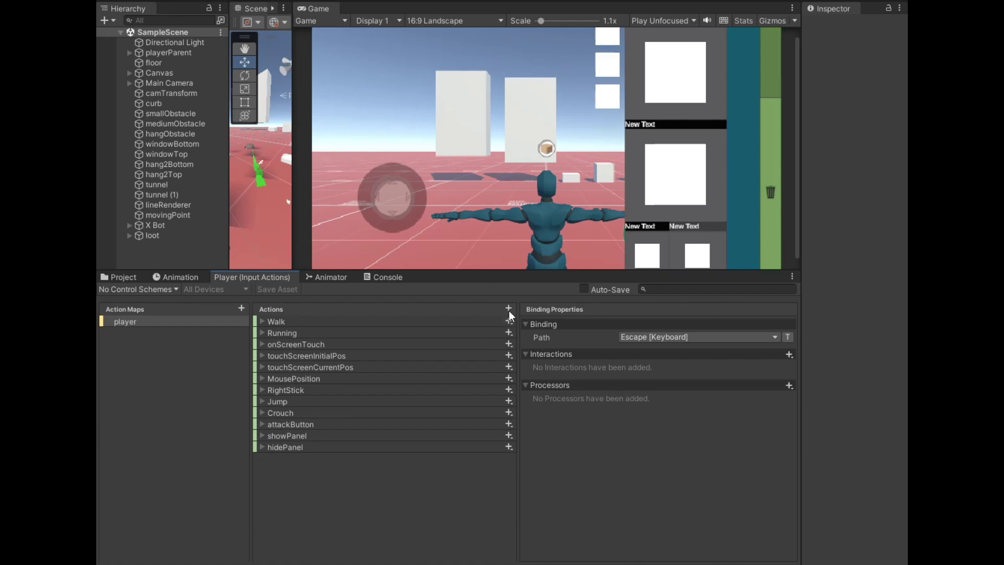
pyautogui.click(508, 309)
pyautogui.write('meleeButton')
pyautogui.press('Return')
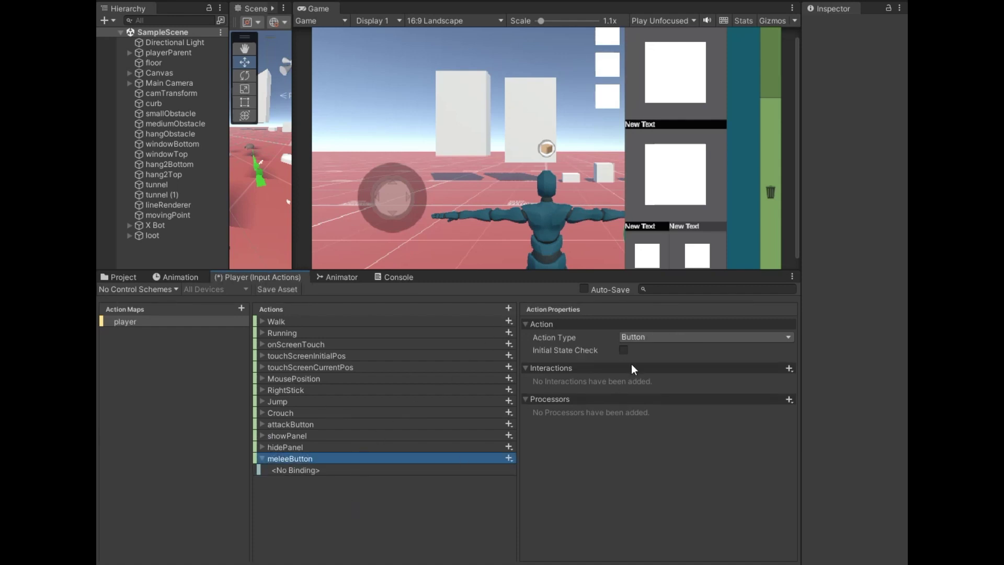
pyautogui.click(790, 369)
pyautogui.click(803, 440)
pyautogui.click(315, 470)
pyautogui.click(657, 336)
pyautogui.write('x')
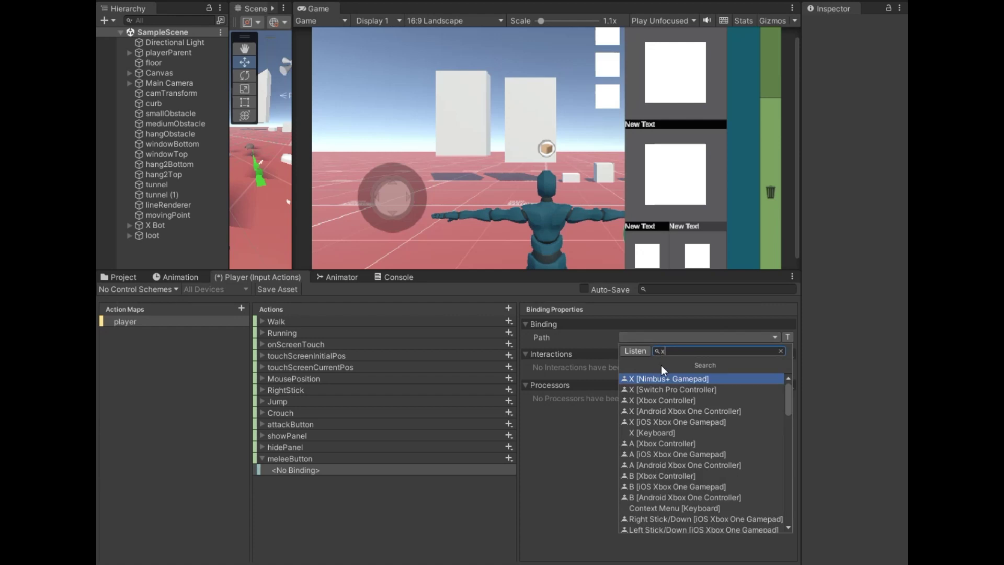
pyautogui.click(659, 428)
# Add a pistolButton action with a Tap interaction, bound to the 3 key.
pyautogui.click(265, 458)
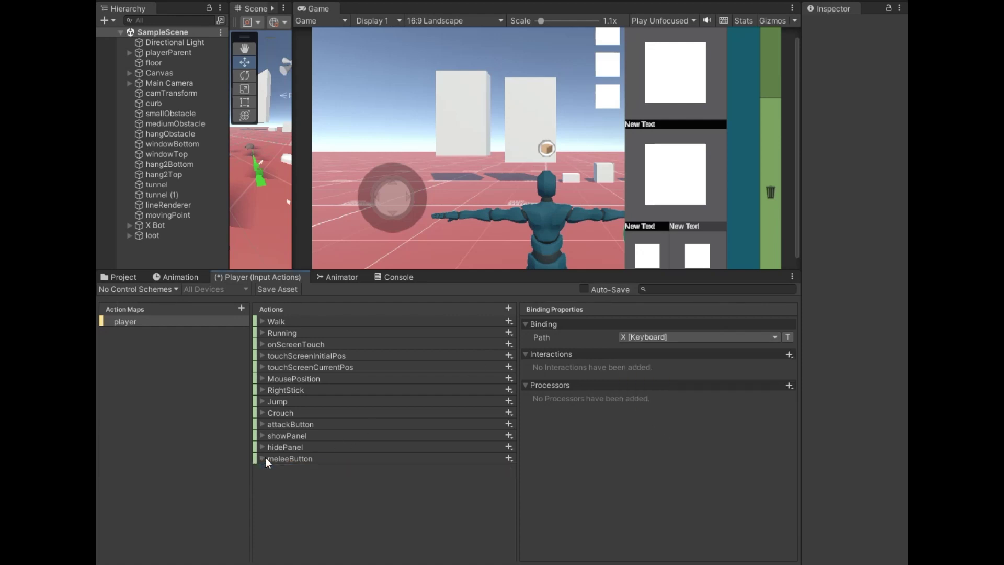
pyautogui.click(509, 309)
pyautogui.write('pistolButton')
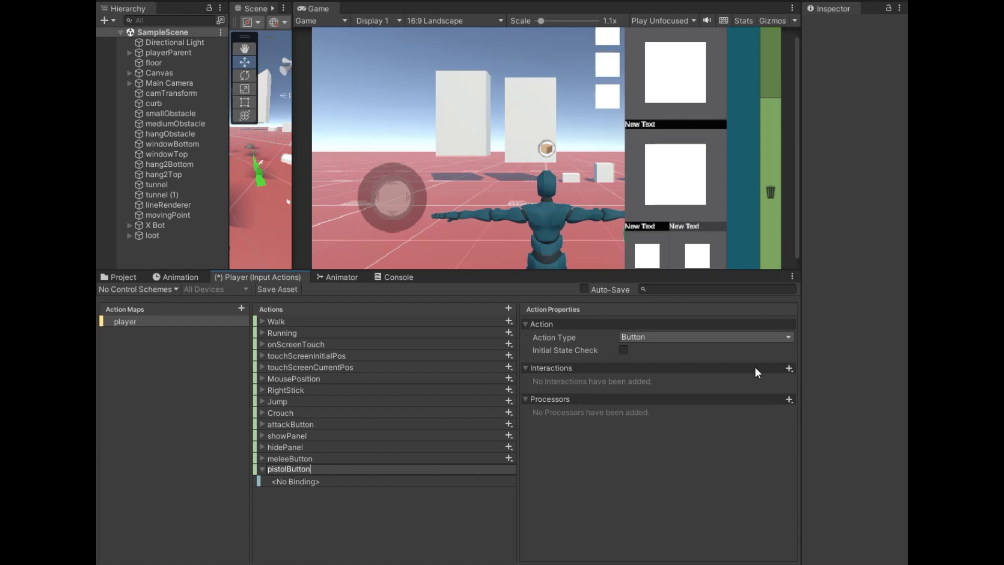
pyautogui.click(789, 368)
pyautogui.click(811, 432)
pyautogui.click(460, 482)
pyautogui.click(702, 339)
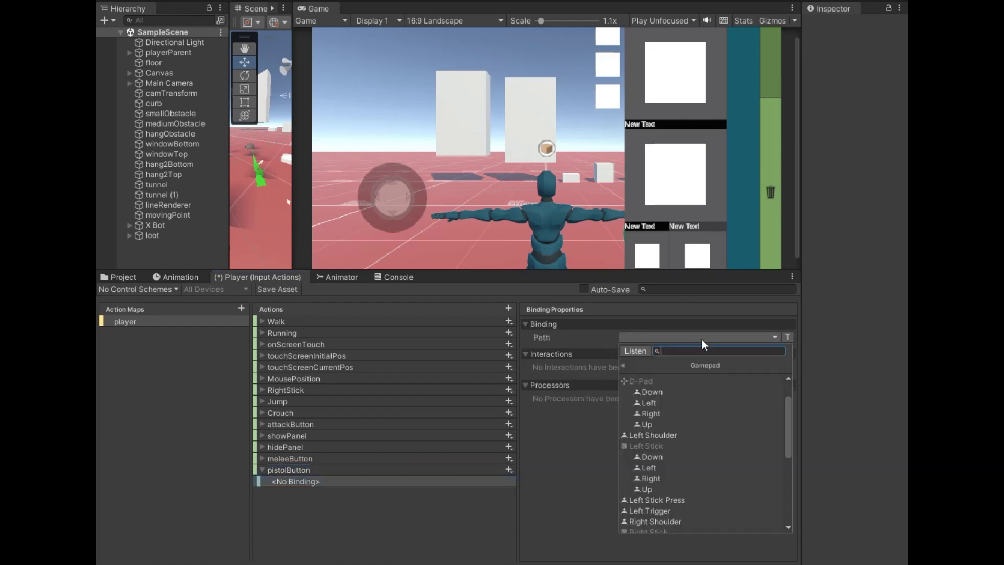
pyautogui.write('3')
pyautogui.click(687, 377)
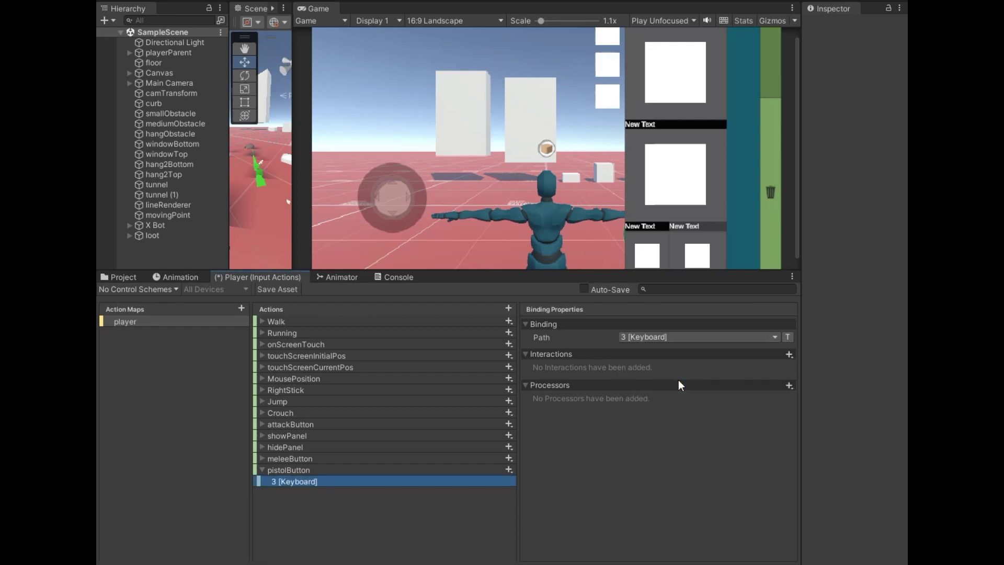
# Add a rightWeaponButton action with a Tap interaction, bound to 2 [Keyboard].
pyautogui.click(261, 471)
pyautogui.click(508, 309)
pyautogui.write('rightWeaponButton')
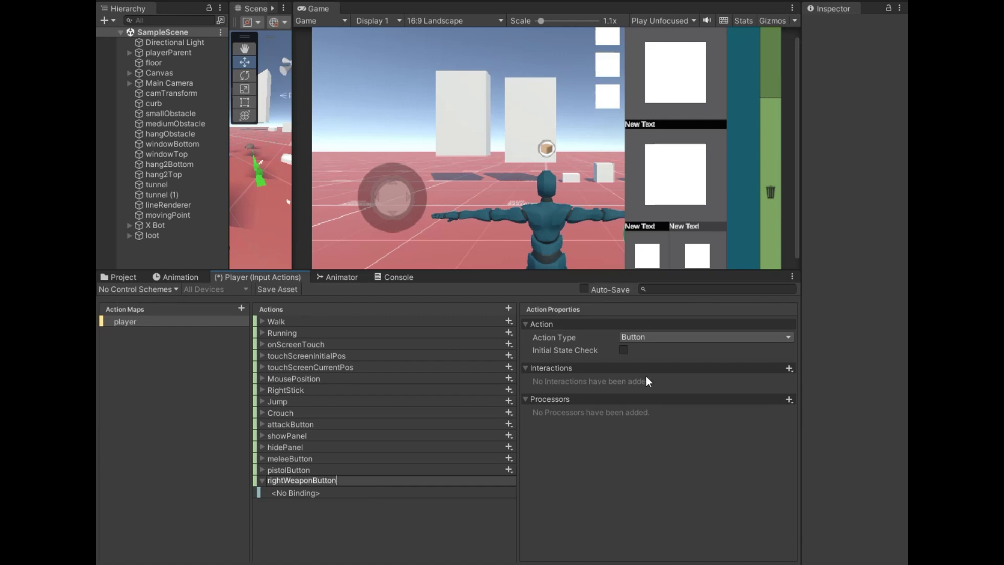
pyautogui.click(786, 368)
pyautogui.click(808, 434)
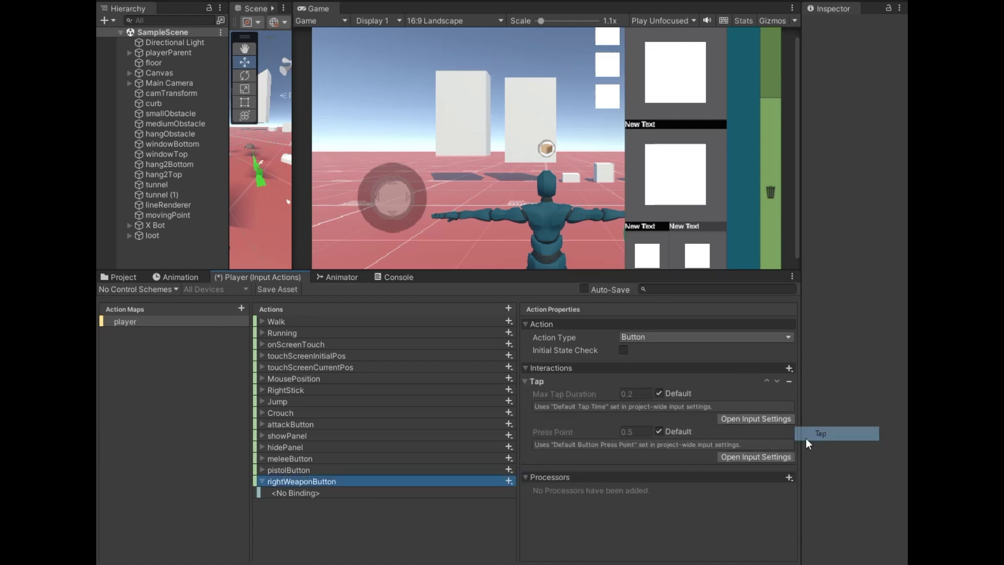
pyautogui.click(313, 494)
pyautogui.click(626, 339)
pyautogui.write('2')
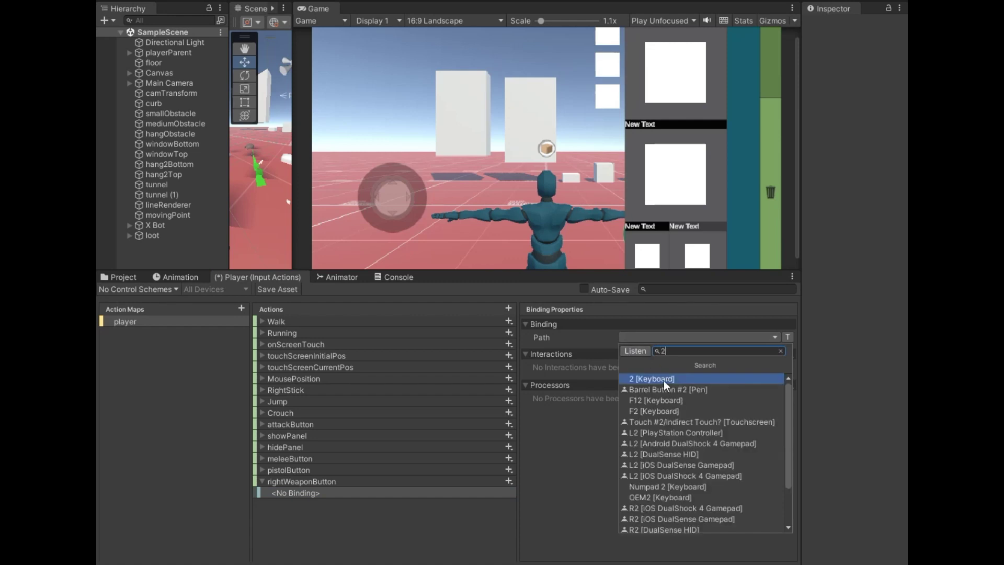
pyautogui.click(665, 380)
# Add a leftWeaponButton action with a Tap interaction, bound to 1 [Keyboard].
pyautogui.click(508, 308)
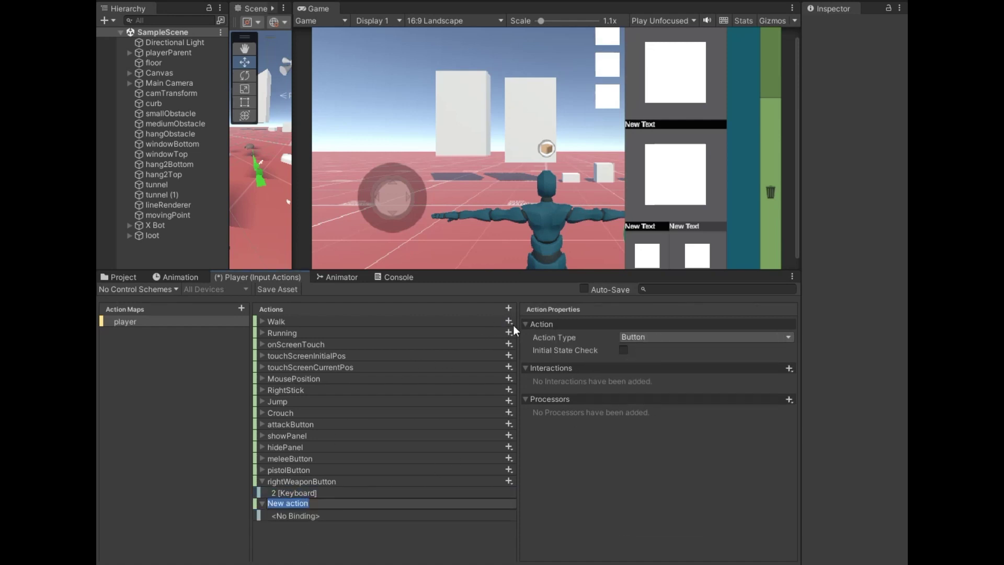
pyautogui.write('leftWeaponButton')
pyautogui.click(789, 369)
pyautogui.click(823, 436)
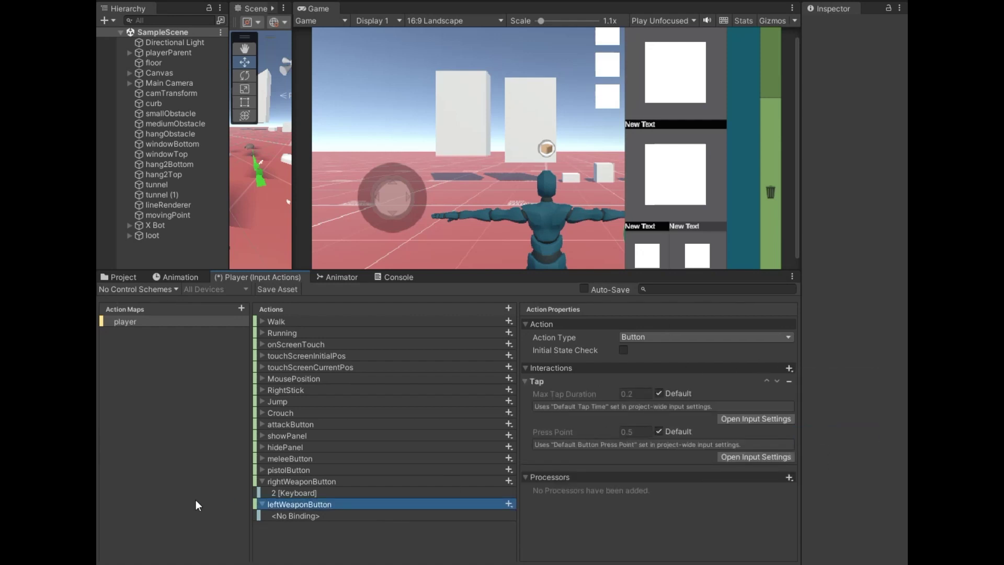
pyautogui.click(311, 520)
pyautogui.click(645, 337)
pyautogui.write('1')
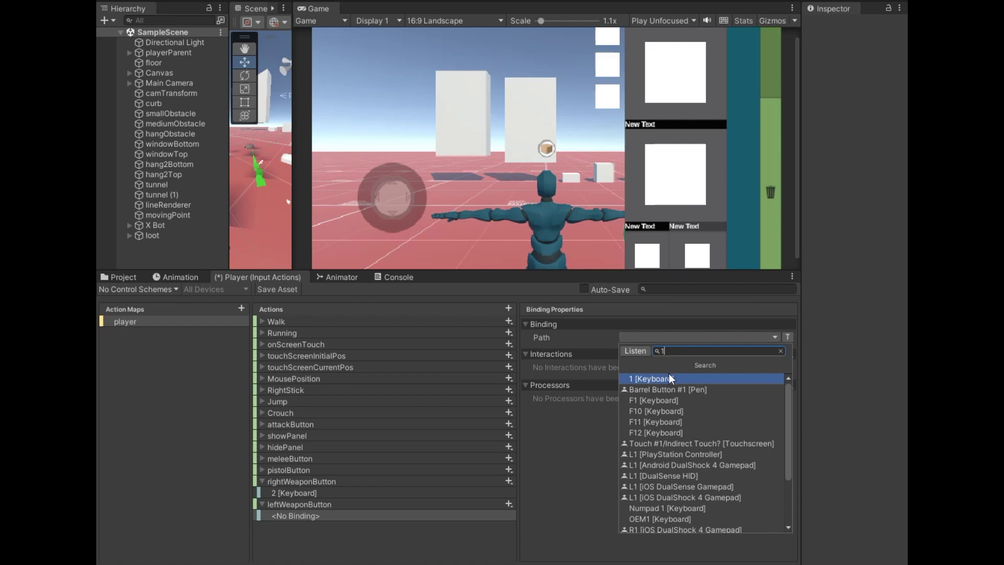
pyautogui.click(667, 375)
# Save the input actions asset, enlarge the game view, and inspect the Y Bot object.
pyautogui.click(295, 294)
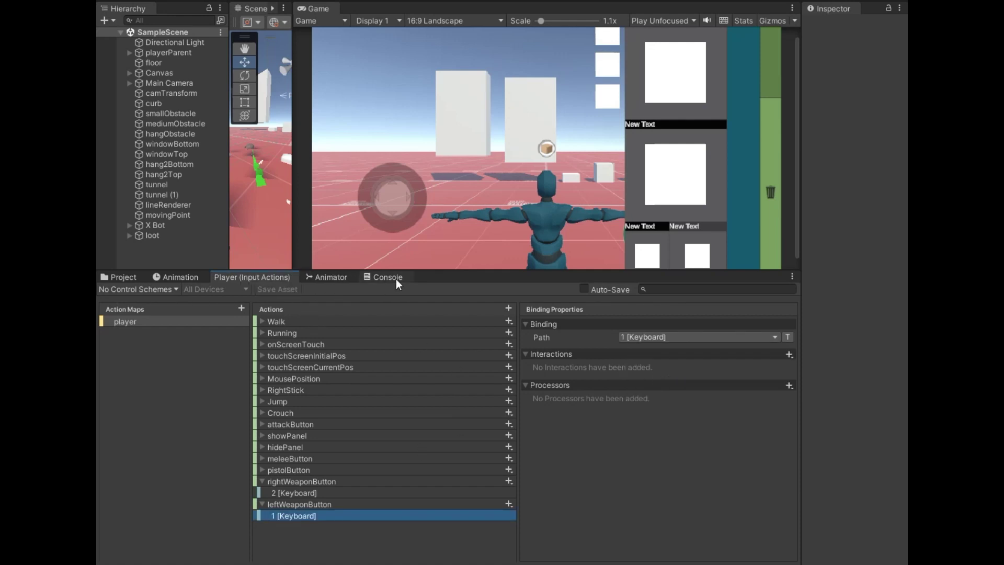
pyautogui.moveTo(450, 271); pyautogui.dragTo(451, 356)
pyautogui.click(128, 53)
pyautogui.click(157, 62)
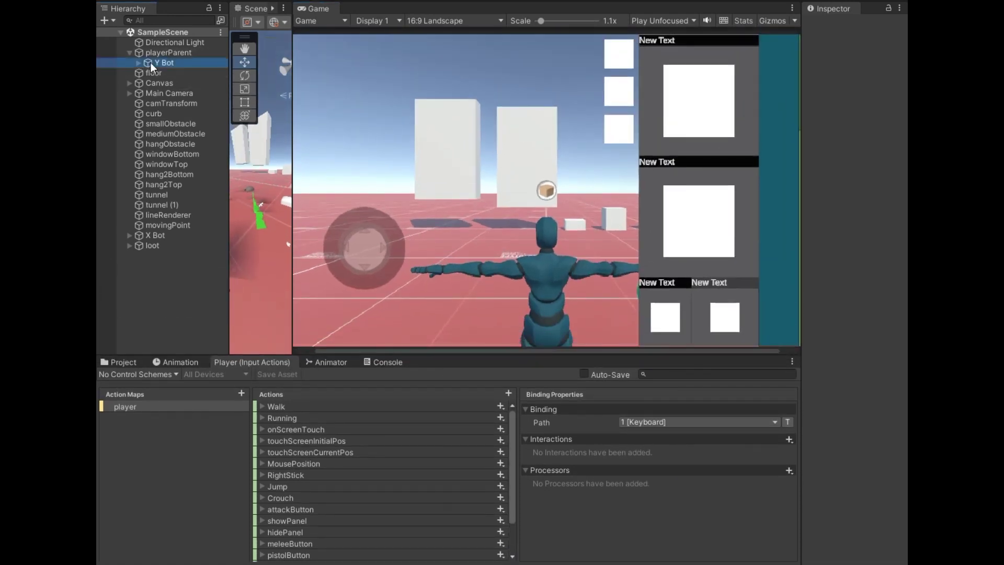
# Show the event callbacks of the player action map in Y Bot's Player Input.
pyautogui.click(140, 62)
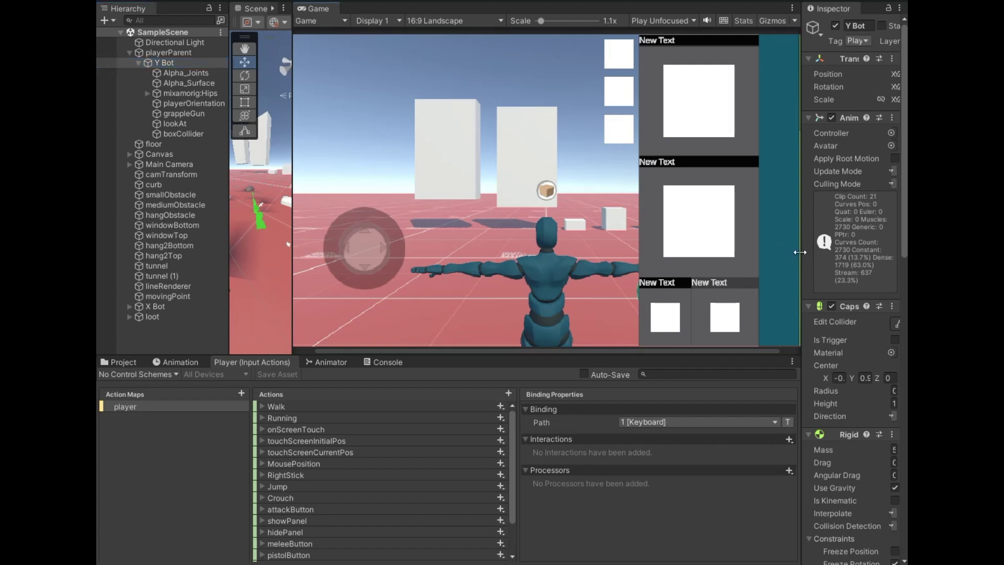
pyautogui.moveTo(801, 252); pyautogui.dragTo(674, 253)
pyautogui.scroll(-5, 819, 371)
pyautogui.scroll(-5, 819, 371)
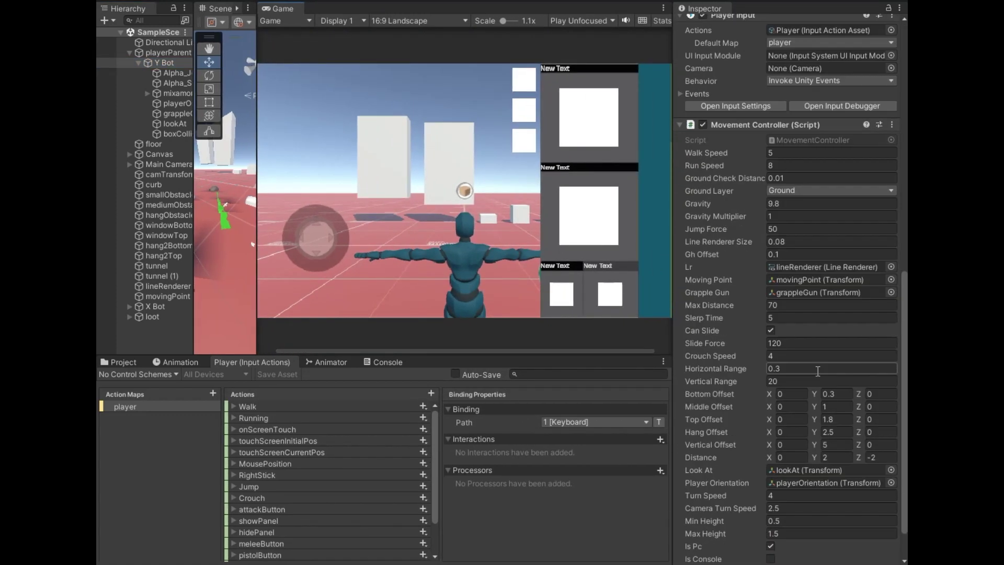
pyautogui.scroll(-1, 820, 372)
pyautogui.scroll(-2, 821, 380)
pyautogui.scroll(2, 825, 387)
pyautogui.scroll(-2, 830, 393)
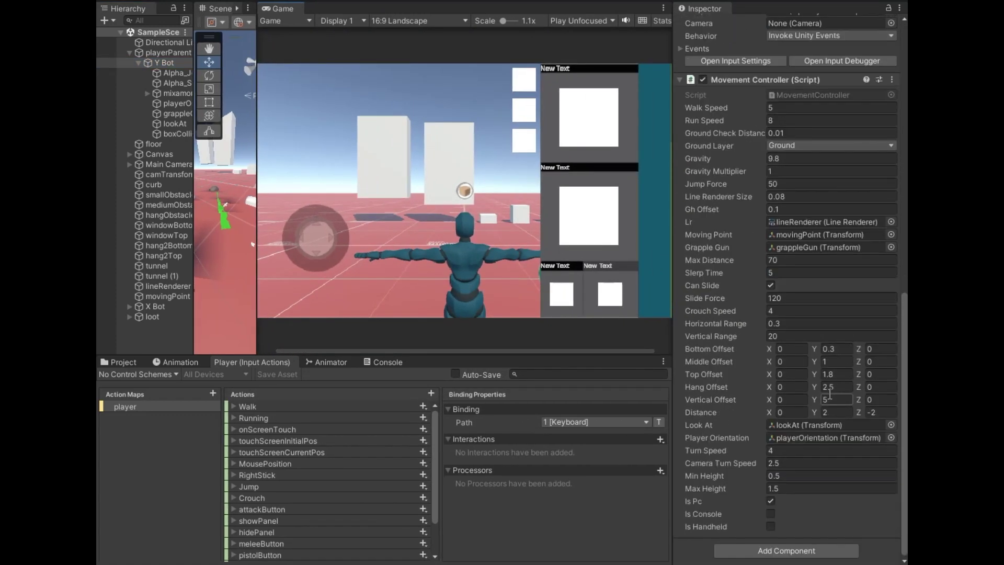
pyautogui.scroll(3, 816, 388)
pyautogui.scroll(3, 774, 345)
pyautogui.scroll(3, 733, 293)
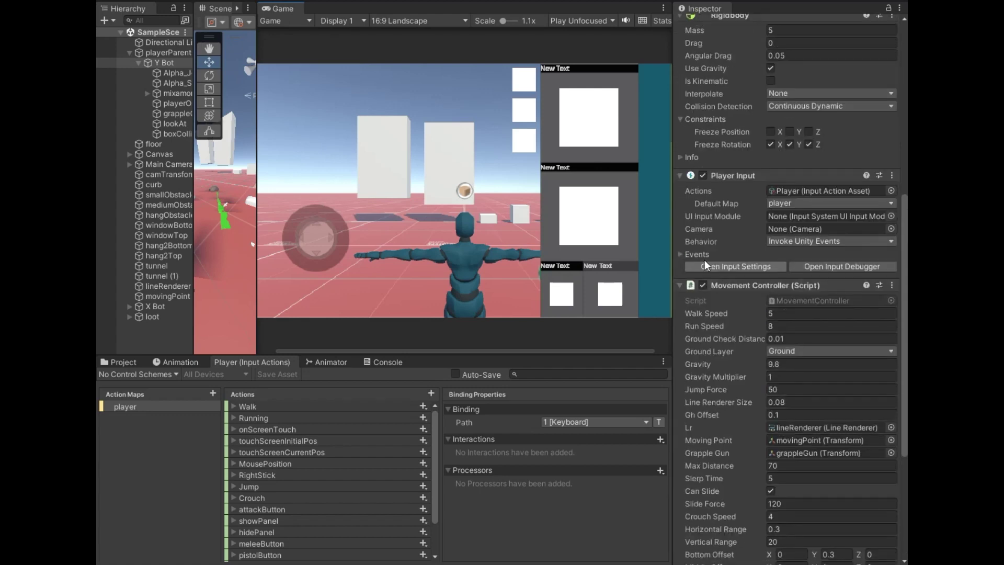
pyautogui.click(681, 254)
pyautogui.click(687, 269)
pyautogui.scroll(-4, 706, 288)
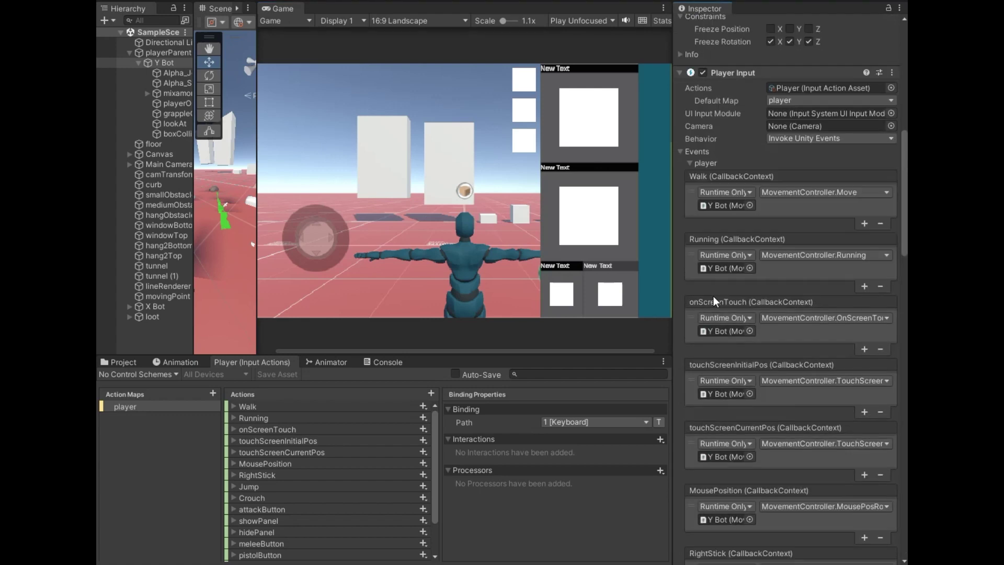
pyautogui.scroll(-15, 714, 296)
pyautogui.scroll(-5, 714, 296)
pyautogui.scroll(-6, 713, 296)
pyautogui.scroll(-2, 715, 260)
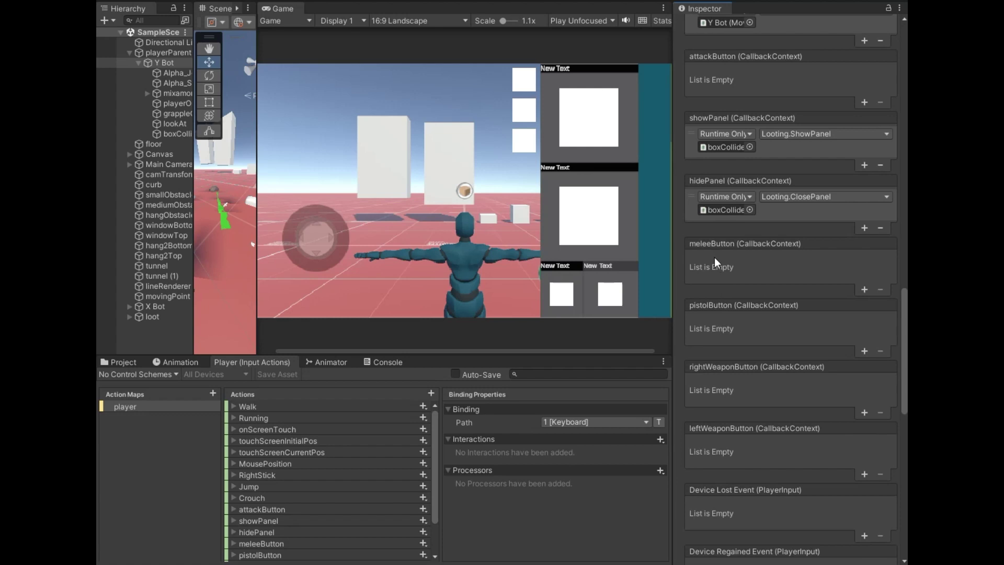
# Add callbacks to meleeButton, pistolButton, rightWeaponButton and leftWeaponButton, each targeting boxCollider.
pyautogui.click(864, 290)
pyautogui.click(864, 353)
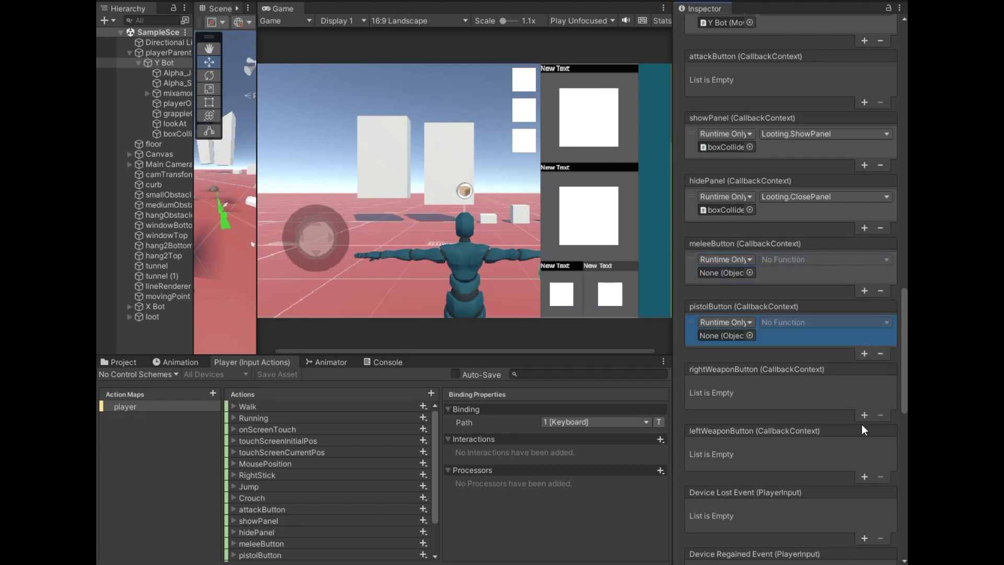
pyautogui.click(864, 415)
pyautogui.click(864, 478)
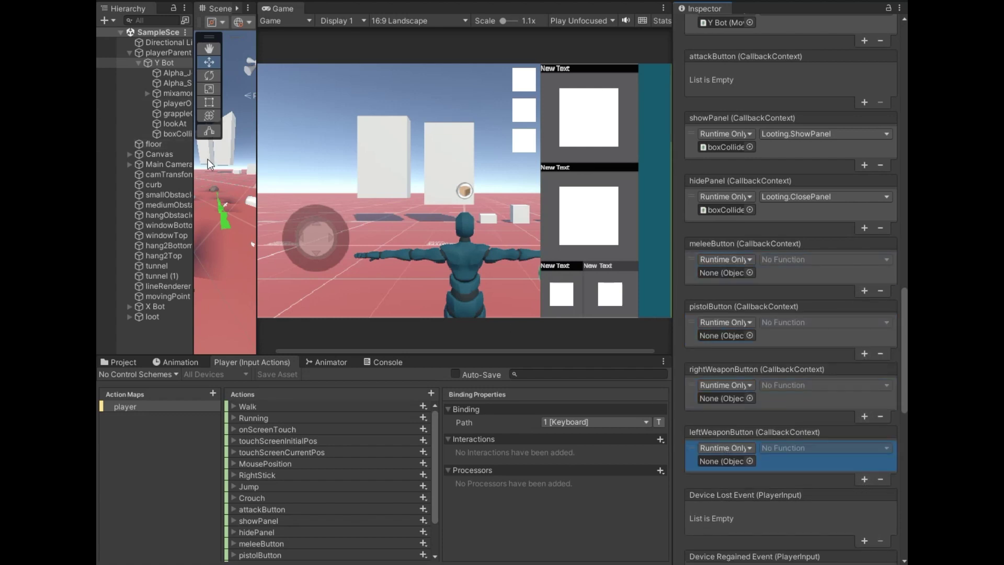
pyautogui.moveTo(196, 160); pyautogui.dragTo(221, 161)
pyautogui.moveTo(183, 134); pyautogui.dragTo(389, 203)
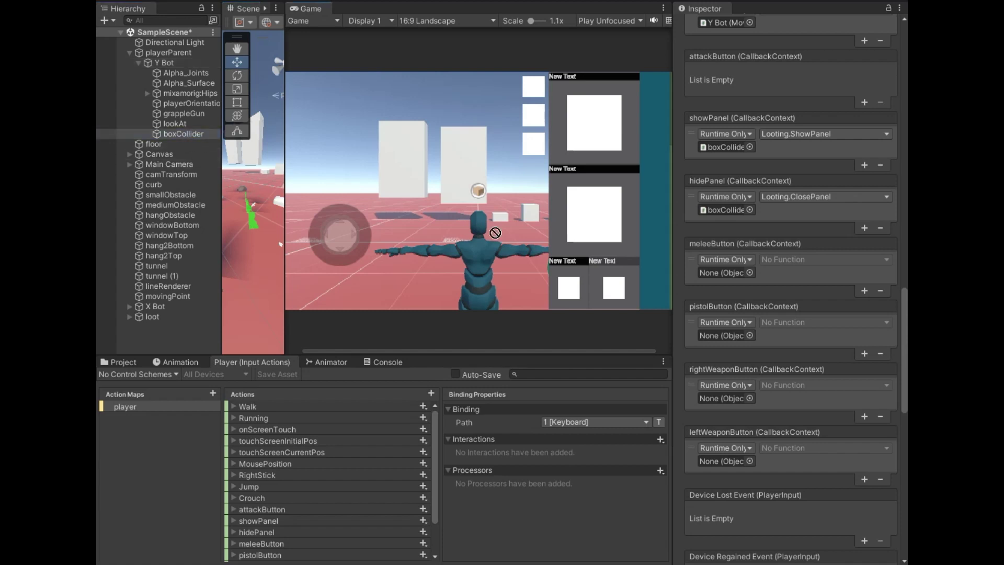
pyautogui.moveTo(728, 266); pyautogui.dragTo(727, 272)
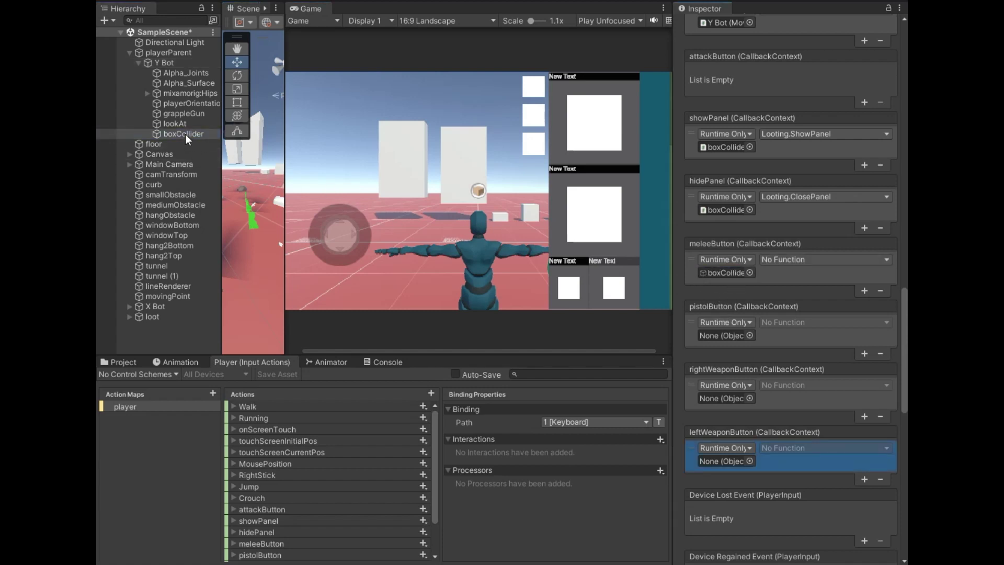
pyautogui.moveTo(185, 134); pyautogui.dragTo(729, 335)
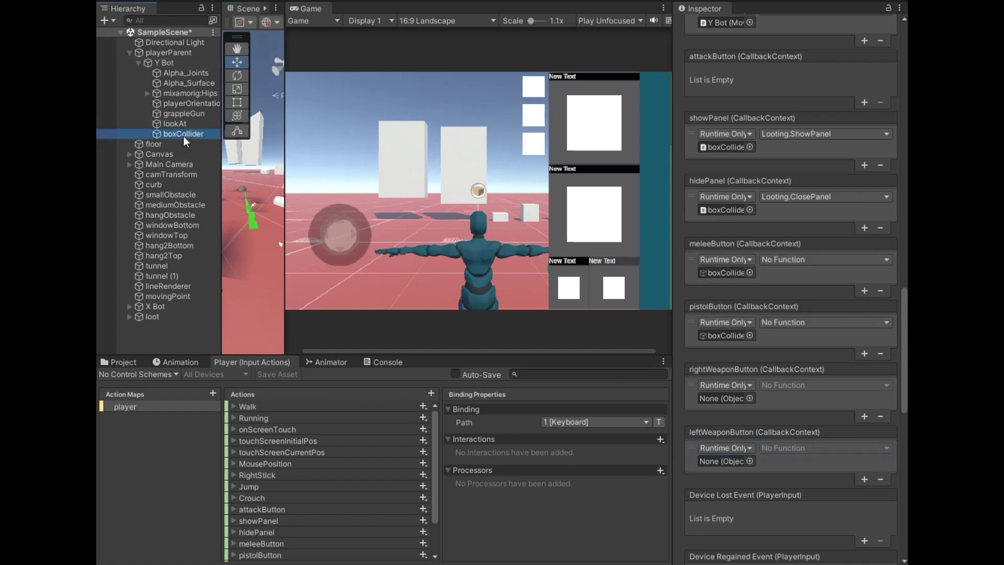
pyautogui.moveTo(179, 134); pyautogui.dragTo(727, 398)
pyautogui.moveTo(183, 134)
pyautogui.mouseDown()
pyautogui.moveTo(448, 305)
pyautogui.moveTo(727, 461)
pyautogui.mouseUp()
# Make meleeButton call Looting.MeleeButton and pistolButton call Looting.PistolButton.
pyautogui.click(787, 260)
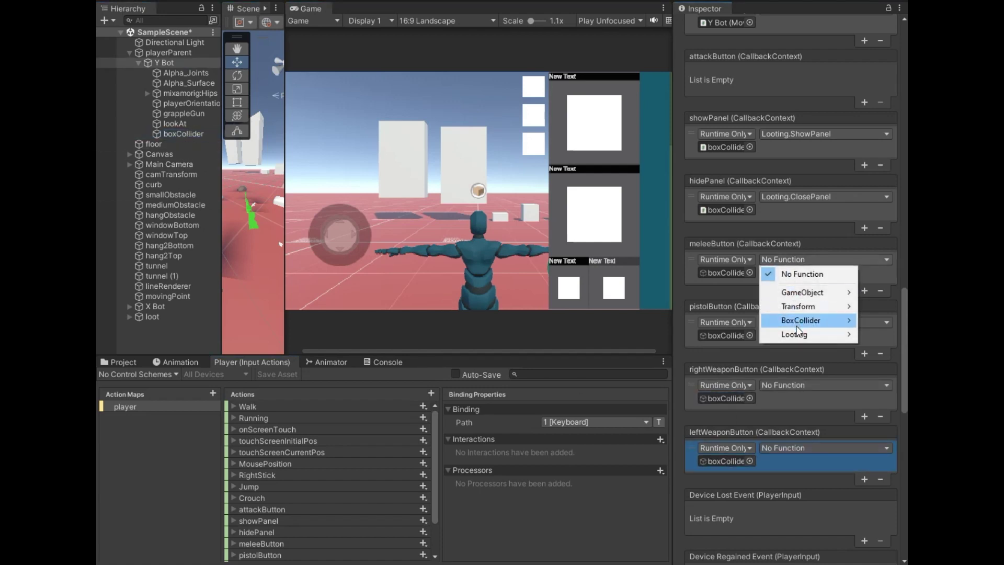
pyautogui.moveTo(799, 339)
pyautogui.click(648, 67)
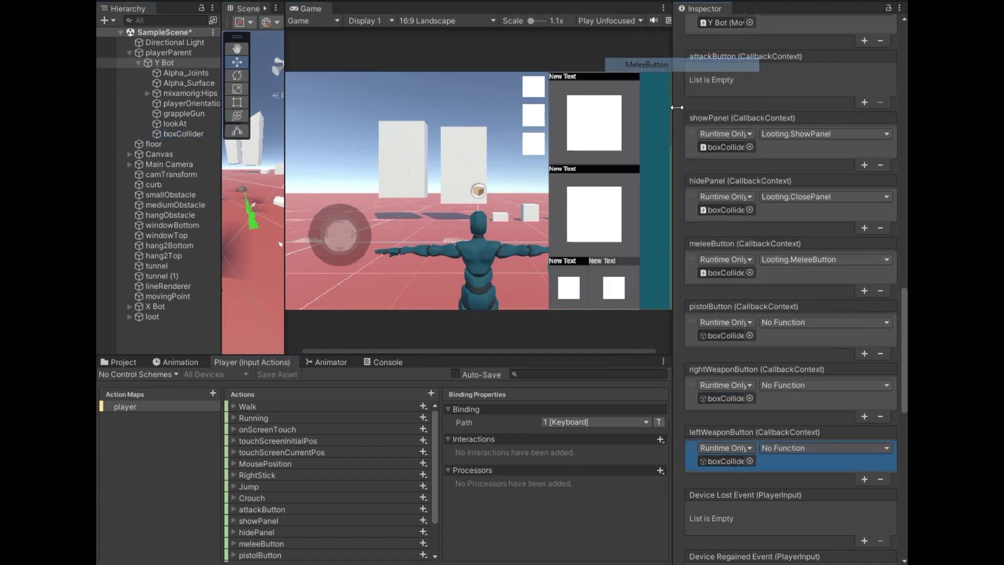
pyautogui.click(784, 323)
pyautogui.moveTo(795, 398)
pyautogui.click(646, 141)
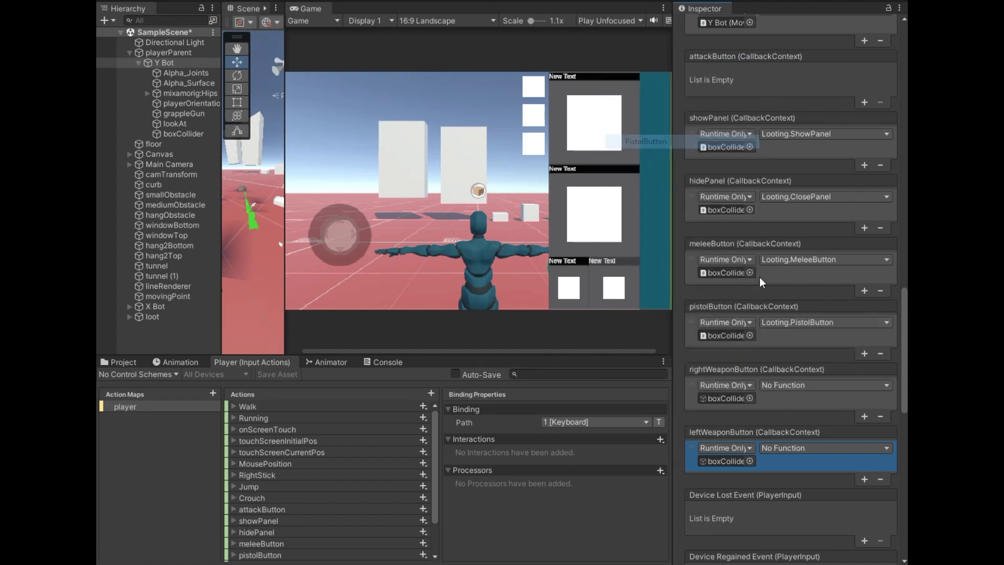
# Make rightWeaponButton call Looting.RightWeaponButton and leftWeaponButton call Looting.LeftWeaponButton.
pyautogui.click(785, 385)
pyautogui.moveTo(795, 461)
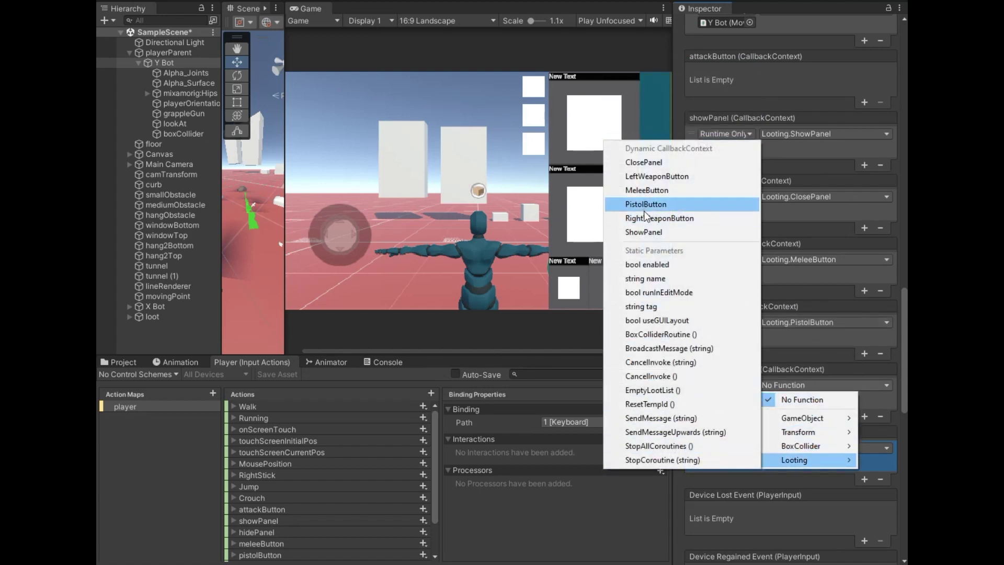
pyautogui.click(648, 218)
pyautogui.click(789, 448)
pyautogui.moveTo(795, 521)
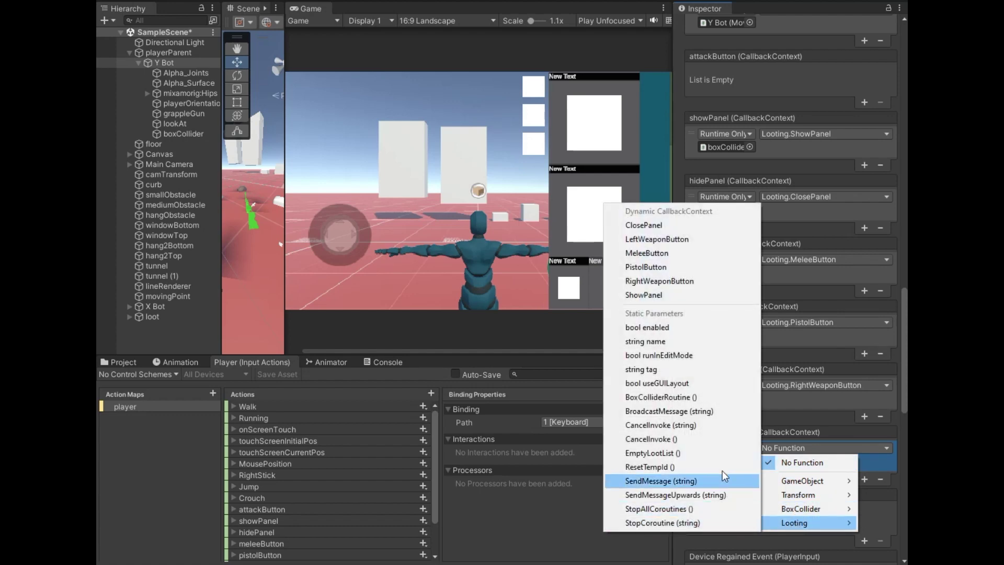
pyautogui.click(677, 241)
pyautogui.moveTo(673, 223); pyautogui.dragTo(738, 224)
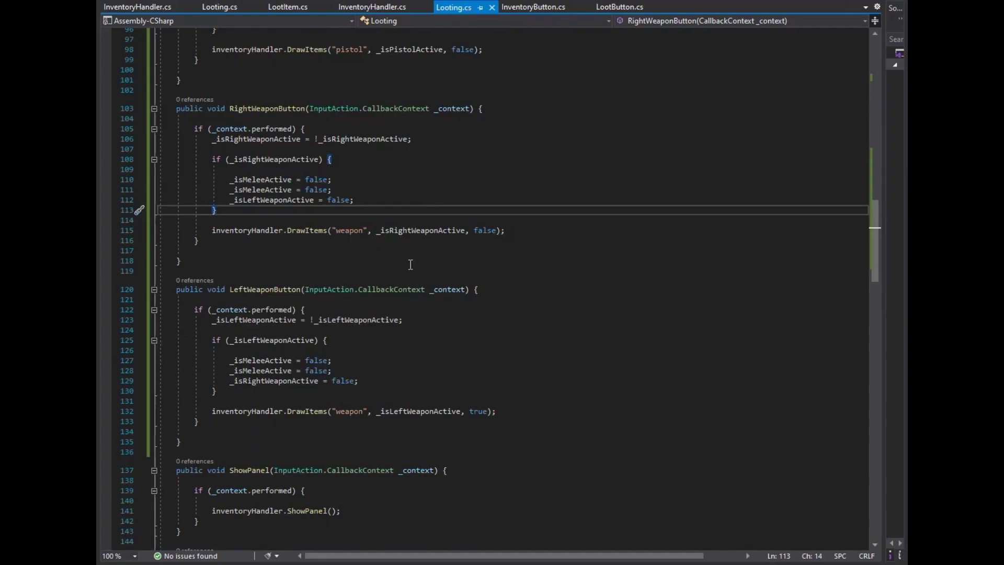
# Change the duplicate _isMeleeActive on lines 110 and 127 to _isPistolActive.
pyautogui.doubleClick(285, 180)
pyautogui.hotkey('ctrl', 'BackSpace')
pyautogui.write('_isP')
pyautogui.press('Tab')
pyautogui.click(292, 364)
pyautogui.hotkey('ctrl', 'BackSpace')
pyautogui.write('_isP')
pyautogui.press('Tab')
# In InventoryHandler.cs, expand the line 48 unequipItem declaration into separate unequip fields.
pyautogui.click(371, 7)
pyautogui.moveTo(872, 434); pyautogui.dragTo(872, 80)
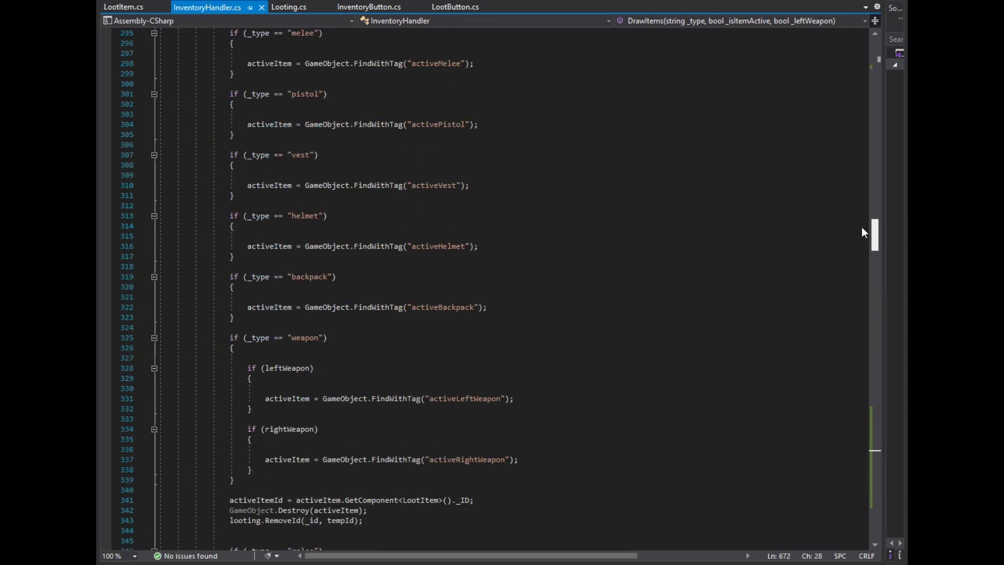
pyautogui.scroll(1, 325, 240)
pyautogui.click(325, 238)
pyautogui.write('Melee, unequipPis')
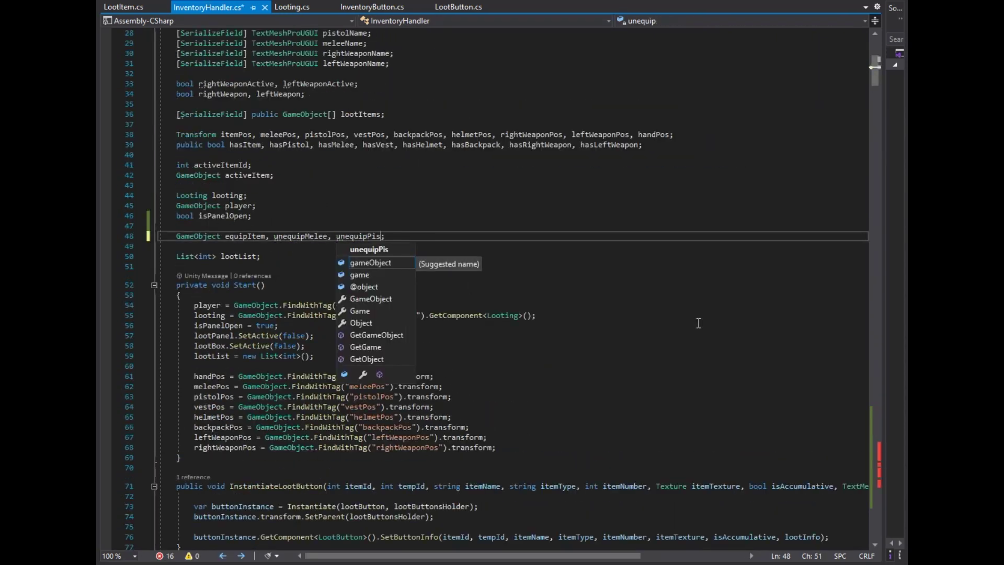
pyautogui.write('stol, unequipRightW')
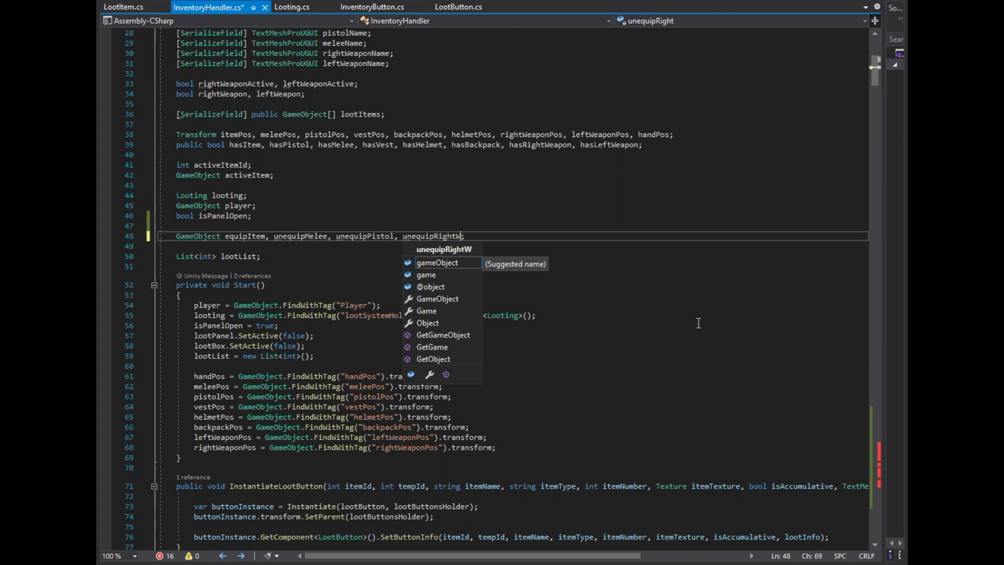
pyautogui.write(', unequiprLeftWeapon')
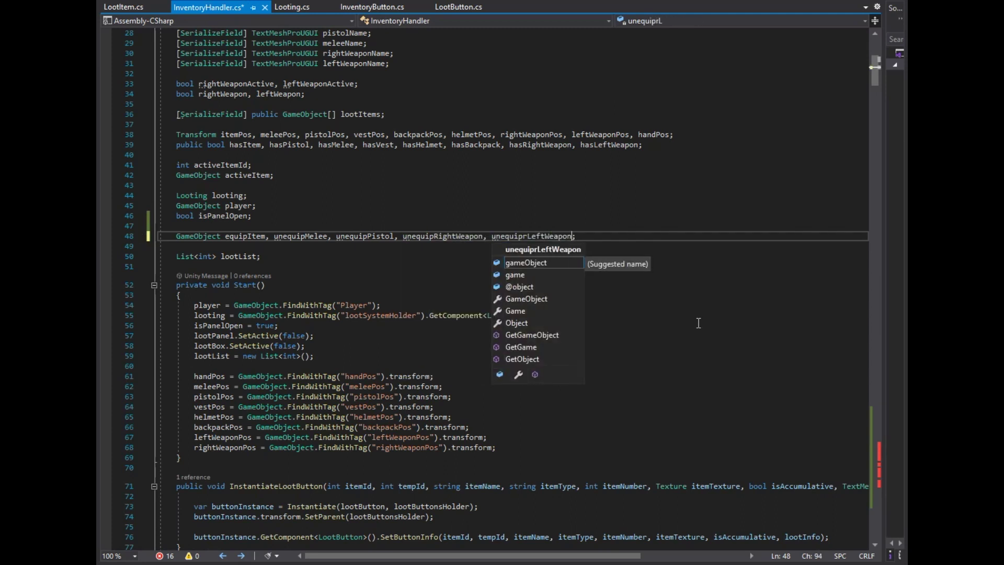
pyautogui.press('End')
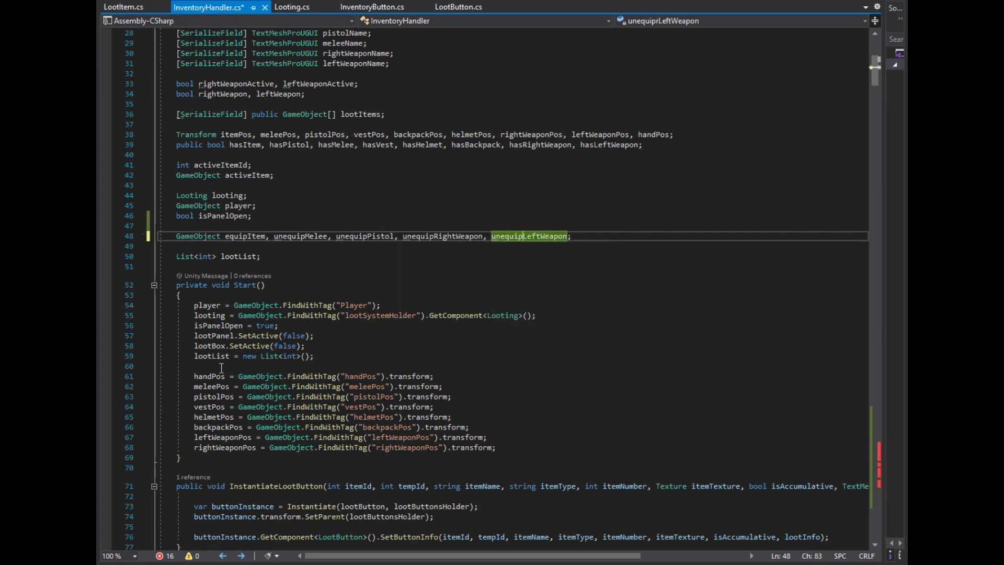
pyautogui.click(287, 236)
# Replace unequipItem on lines 660–678 with the new fields, including unequipLeftWeapon and unequipRightWeapon.
pyautogui.moveTo(875, 84); pyautogui.dragTo(866, 203)
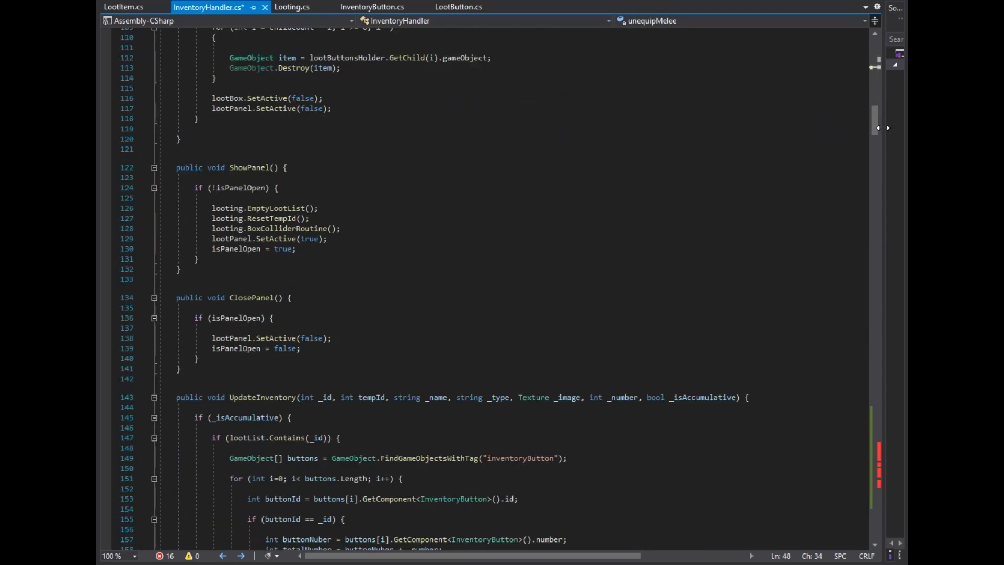
pyautogui.scroll(-20, 448, 373)
pyautogui.scroll(-20, 497, 261)
pyautogui.scroll(-20, 570, 122)
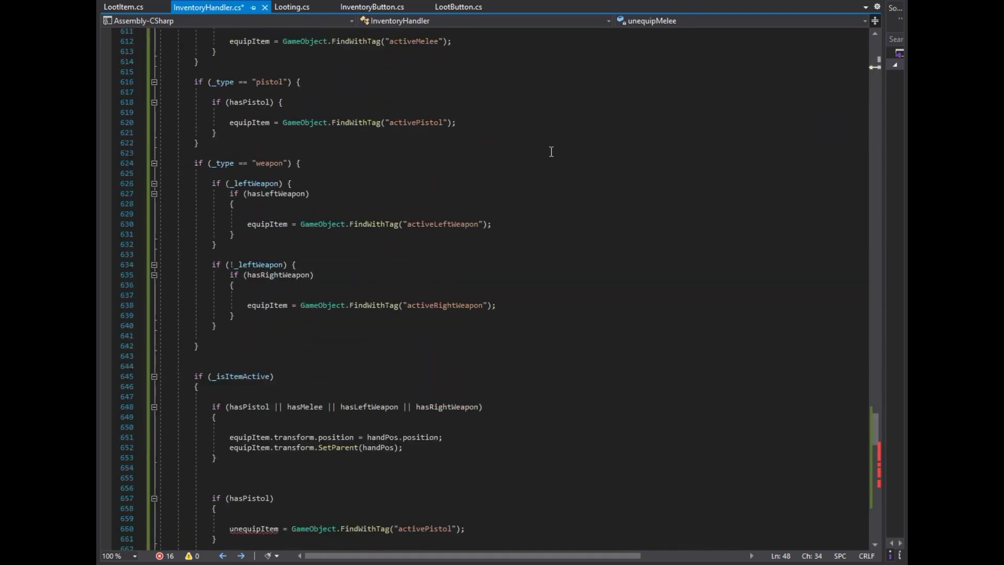
pyautogui.scroll(-20, 543, 163)
pyautogui.scroll(-4, 340, 293)
pyautogui.doubleClick(251, 133)
pyautogui.write('uneq')
pyautogui.doubleClick(266, 170)
pyautogui.doubleClick(251, 193)
pyautogui.write('unequ')
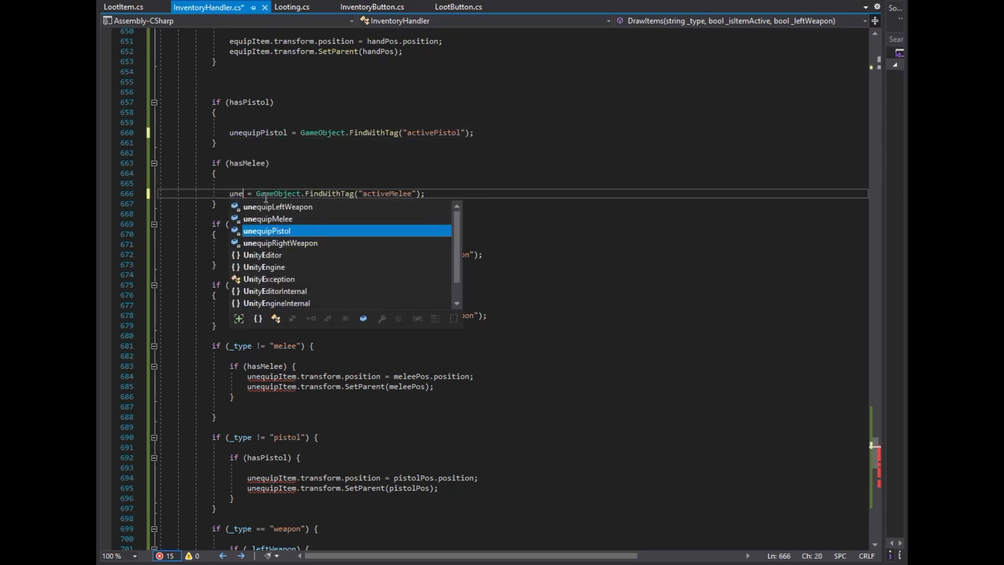
pyautogui.doubleClick(264, 217)
pyautogui.doubleClick(256, 254)
pyautogui.write('unequiple')
pyautogui.press('Tab')
pyautogui.doubleClick(257, 315)
pyautogui.write('unequi')
pyautogui.press('Tab')
# Use unequipMelee on lines 684–685 and unequipPistol on lines 694–695 instead of unequipItem.
pyautogui.scroll(-2, 266, 319)
pyautogui.doubleClick(271, 316)
pyautogui.write('unequipm')
pyautogui.press('Tab')
pyautogui.doubleClick(272, 326)
pyautogui.write('unequ')
pyautogui.press('Tab')
pyautogui.scroll(-4, 271, 326)
pyautogui.doubleClick(282, 295)
pyautogui.write('unequ')
pyautogui.press('Tab')
pyautogui.doubleClick(277, 305)
pyautogui.write('unequ')
pyautogui.press('Tab')
# Replace unequipItem with unequipLeftWeapon on lines 703–704 and unequipRightWeapon on lines 711–712.
pyautogui.scroll(-4, 278, 308)
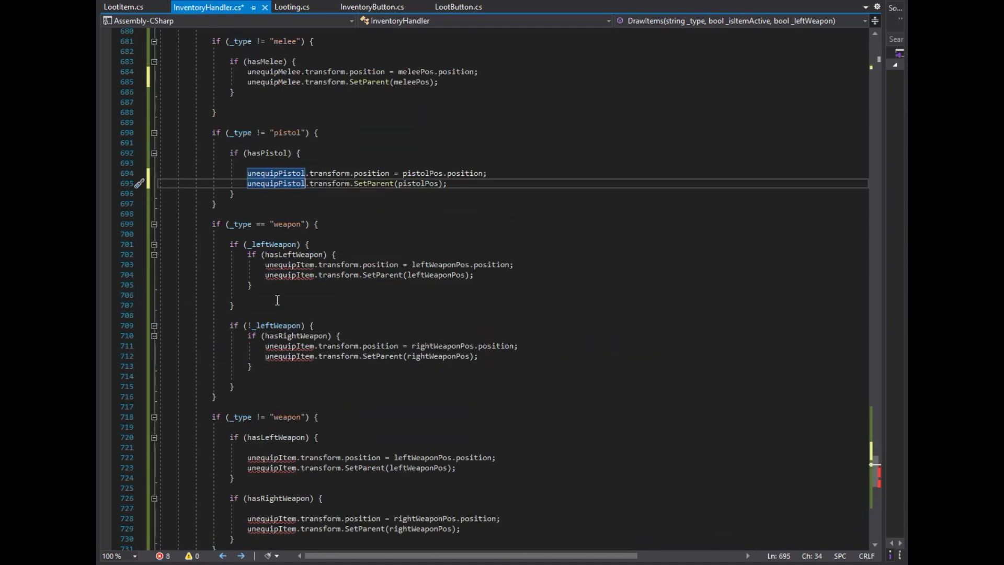
pyautogui.doubleClick(291, 265)
pyautogui.write('unequ')
pyautogui.press('Tab')
pyautogui.doubleClick(292, 275)
pyautogui.write('unequ')
pyautogui.press('Tab')
pyautogui.scroll(-2, 293, 281)
pyautogui.doubleClick(290, 291)
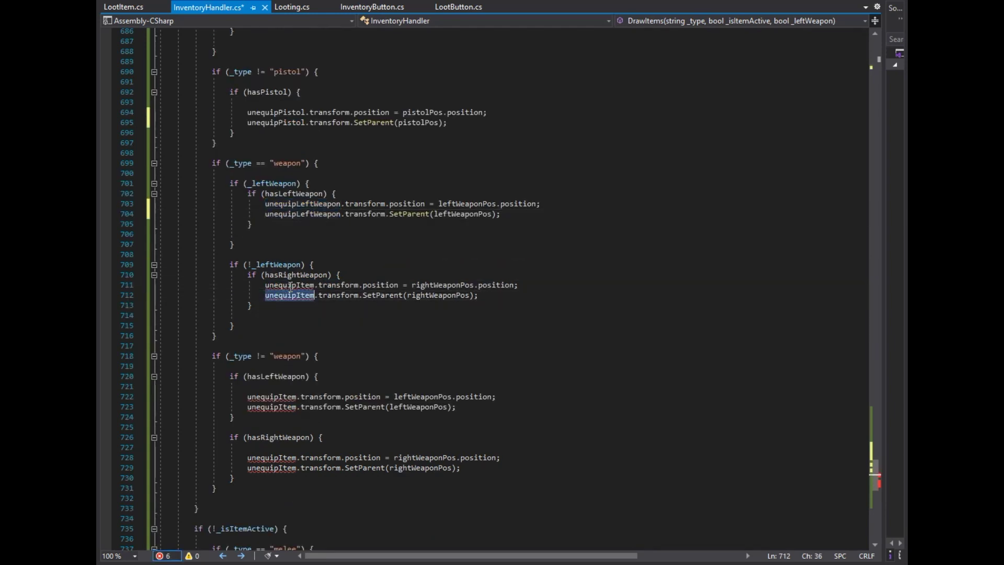
pyautogui.write('neq')
pyautogui.press('Tab')
pyautogui.doubleClick(290, 296)
pyautogui.write('uneq')
pyautogui.press('Tab')
# Replace unequipItem with unequipLeftWeapon on lines 722–723 and unequipRightWeapon on lines 728–729.
pyautogui.scroll(-3, 292, 297)
pyautogui.doubleClick(271, 305)
pyautogui.write('unequi')
pyautogui.press('Up')
pyautogui.press('Up')
pyautogui.press('Up')
pyautogui.press('Tab')
pyautogui.doubleClick(288, 315)
pyautogui.write('u')
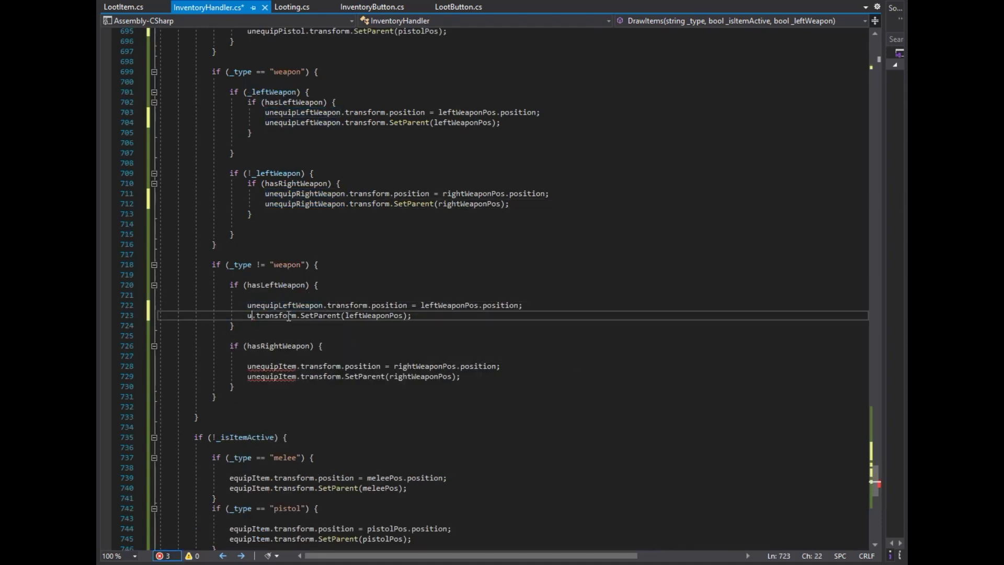
pyautogui.write('nequ')
pyautogui.press('Tab')
pyautogui.scroll(-2, 288, 315)
pyautogui.doubleClick(271, 305)
pyautogui.write('unequ')
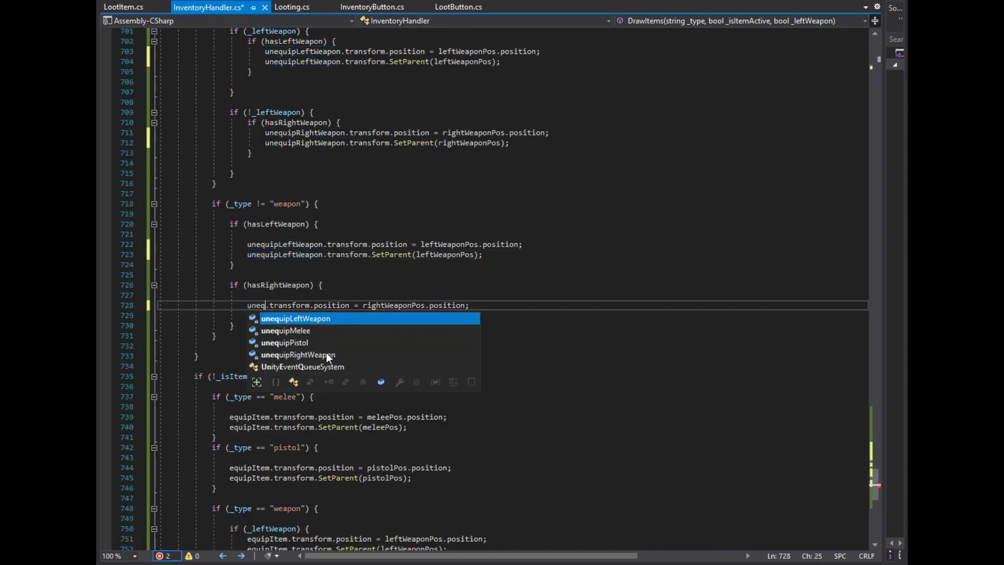
pyautogui.press('Tab')
pyautogui.press('BackSpace')
pyautogui.press('BackSpace')
pyautogui.press('BackSpace')
pyautogui.press('Down')
pyautogui.press('Down')
pyautogui.press('Down')
pyautogui.press('Tab')
pyautogui.doubleClick(271, 315)
pyautogui.write('unequ')
pyautogui.press('Tab')
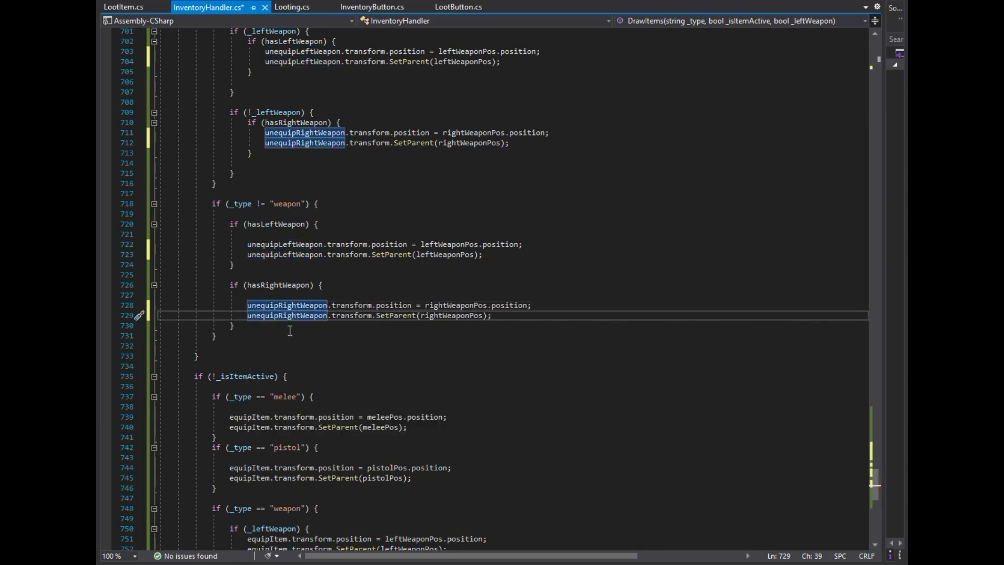
# Switch lines 703–704 to unequipRightWeapon placed at rightWeaponPos.
pyautogui.scroll(-5, 361, 372)
pyautogui.scroll(3, 361, 371)
pyautogui.scroll(8, 340, 288)
pyautogui.scroll(-1, 324, 220)
pyautogui.doubleClick(315, 205)
pyautogui.write('u')
pyautogui.press('Tab')
pyautogui.doubleClick(328, 215)
pyautogui.write('u')
pyautogui.press('Tab')
pyautogui.doubleClick(483, 204)
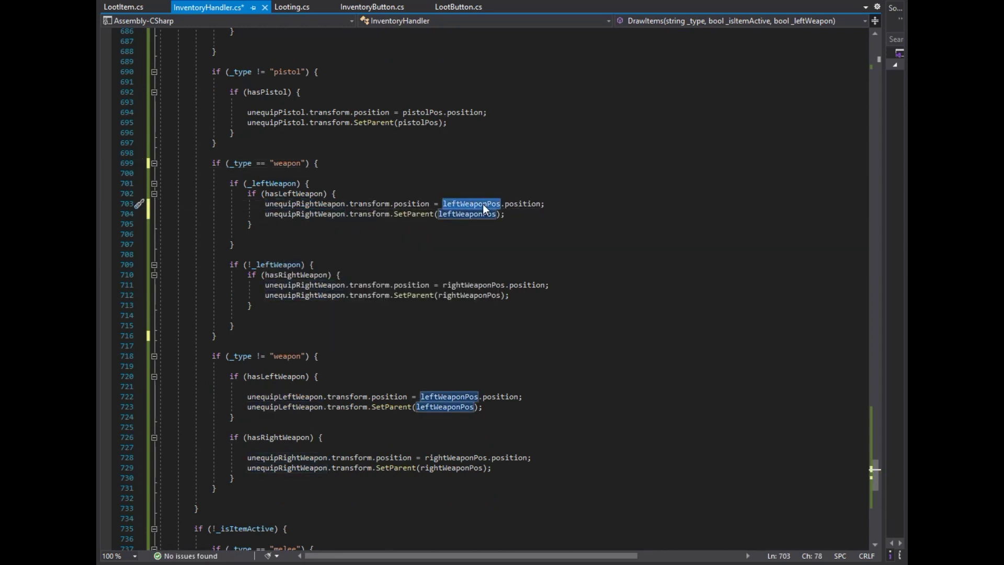
pyautogui.write('u')
pyautogui.press('BackSpace')
pyautogui.write('ri')
pyautogui.press('Down')
pyautogui.press('Down')
pyautogui.press('Down')
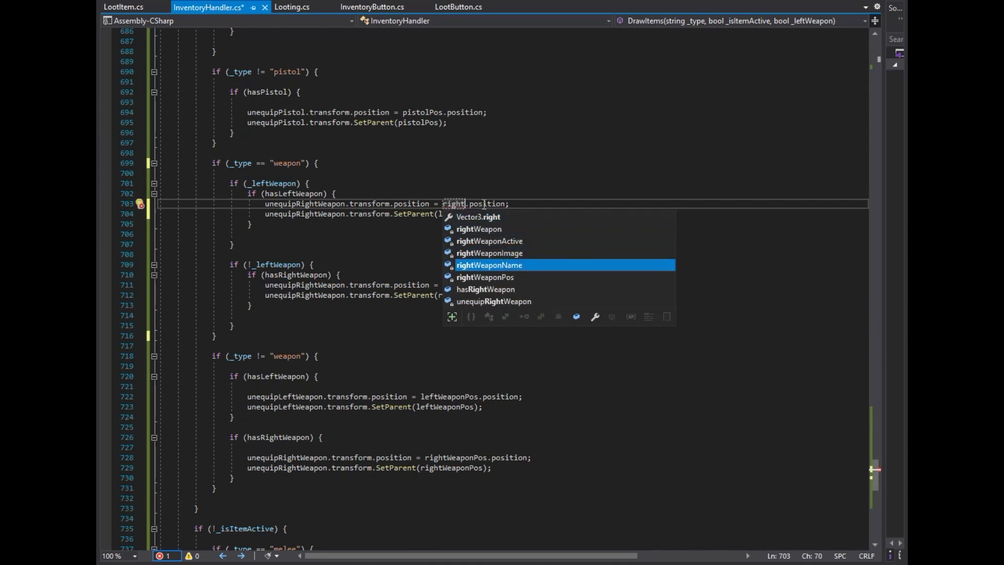
pyautogui.press('Tab')
pyautogui.doubleClick(474, 214)
pyautogui.write('ri')
pyautogui.press('Tab')
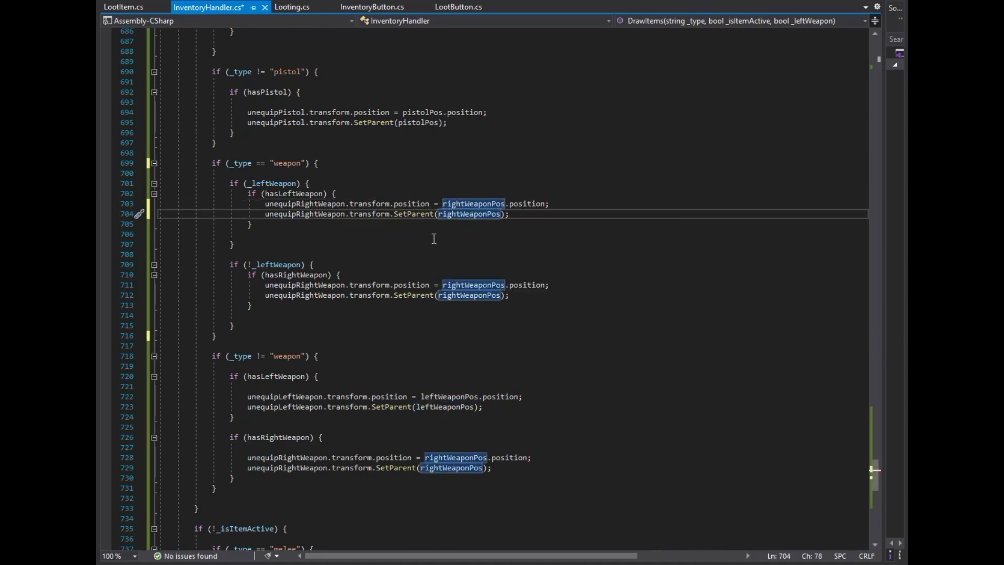
# Switch lines 711–712 to unequipLeftWeapon at leftWeaponPos, save, and return to Unity.
pyautogui.doubleClick(296, 285)
pyautogui.write('unequipL')
pyautogui.press('Tab')
pyautogui.doubleClick(307, 295)
pyautogui.write('unequipL')
pyautogui.press('Tab')
pyautogui.doubleClick(472, 287)
pyautogui.write('left')
pyautogui.press('Tab')
pyautogui.doubleClick(456, 294)
pyautogui.write('leftP')
pyautogui.press('Tab')
pyautogui.hotkey('ctrl', 's')
pyautogui.hotkey('alt', 'Tab')
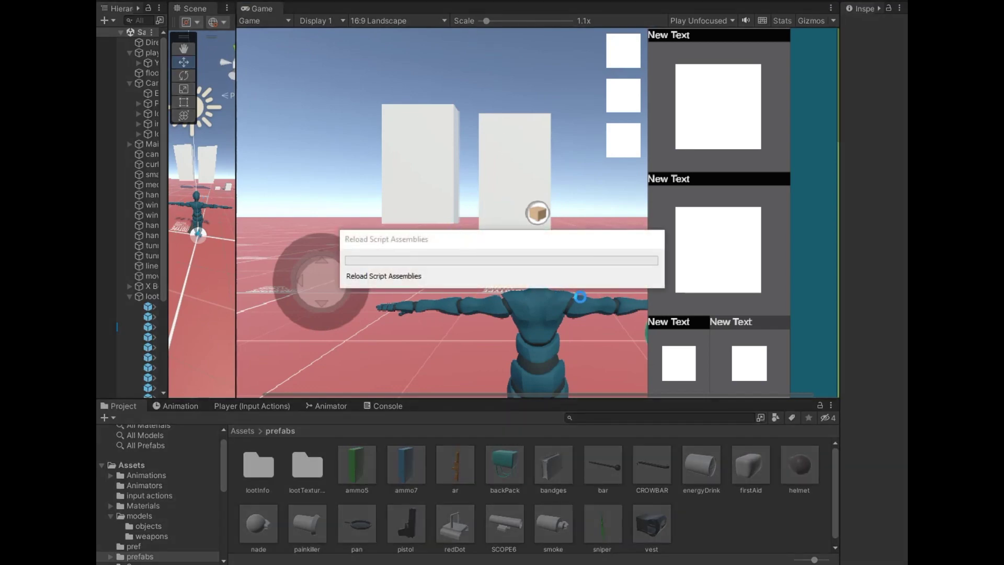
pyautogui.press('w')
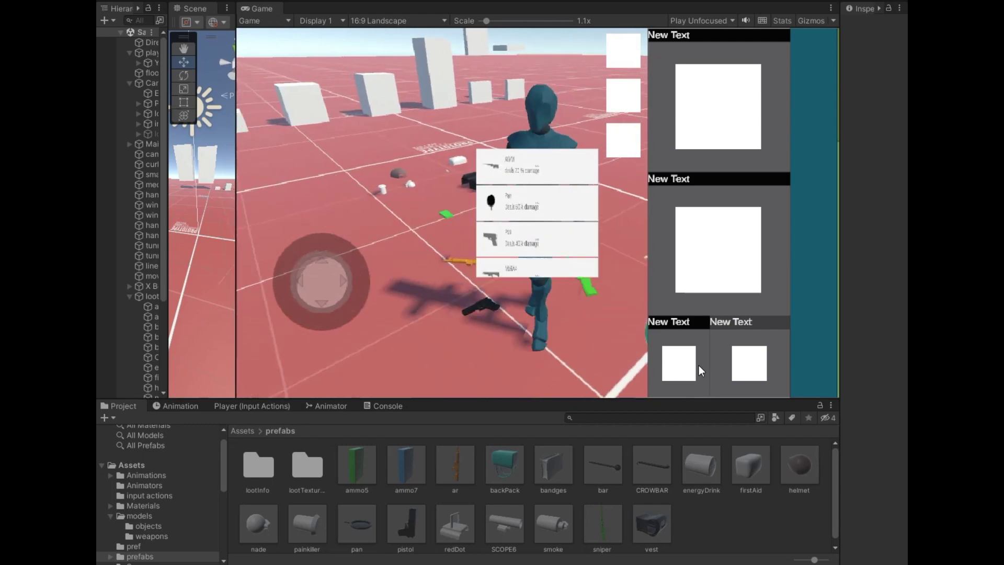
pyautogui.click(539, 251)
pyautogui.click(539, 251)
pyautogui.click(537, 203)
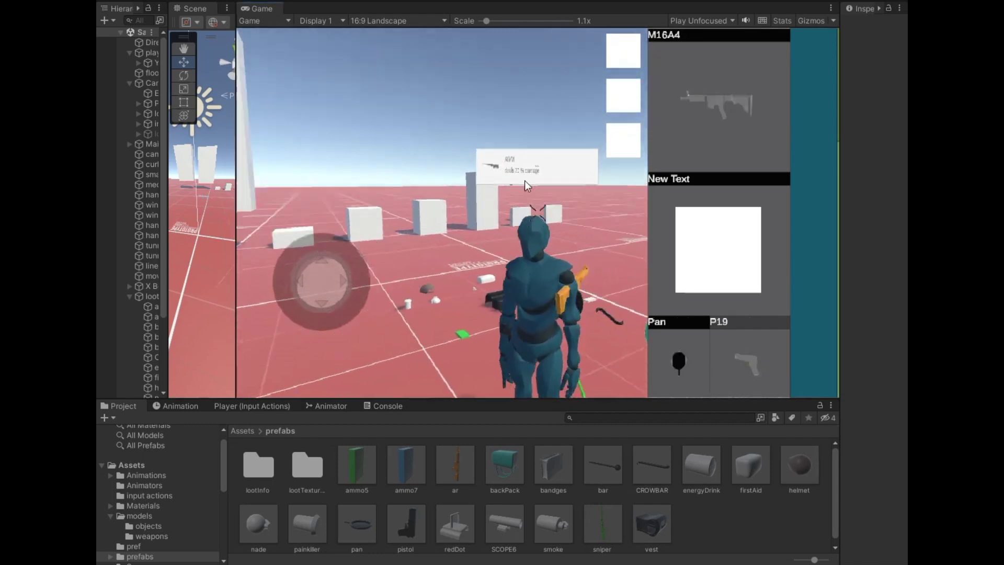
pyautogui.click(538, 165)
pyautogui.moveTo(500, 270); pyautogui.dragTo(588, 314)
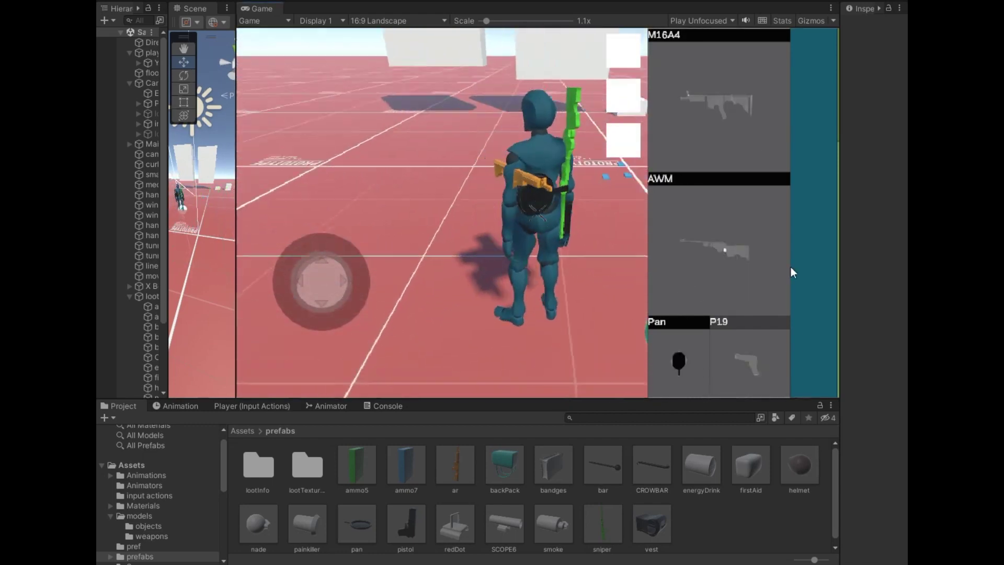
pyautogui.moveTo(588, 314); pyautogui.dragTo(906, 370)
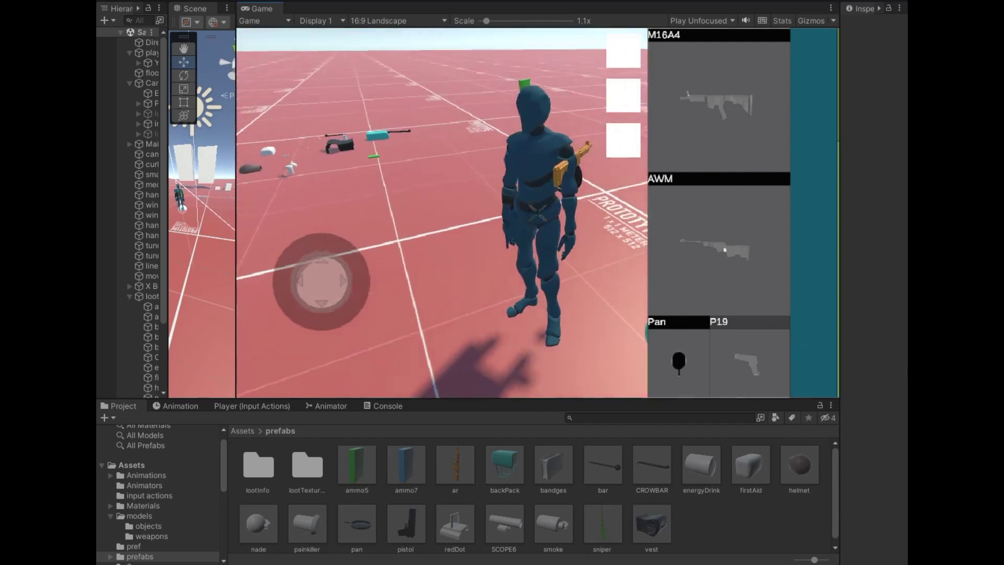
pyautogui.click(680, 370)
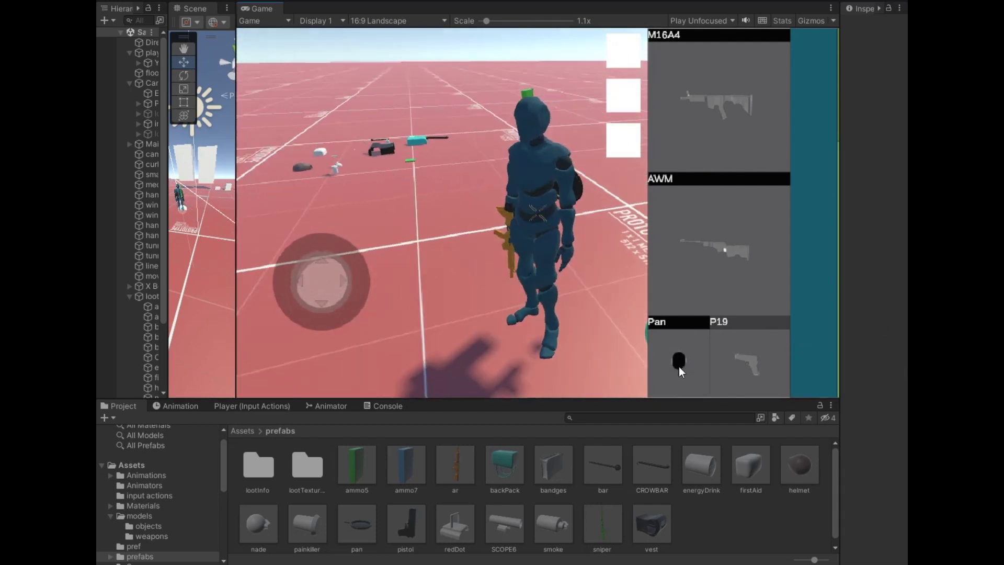
pyautogui.click(730, 377)
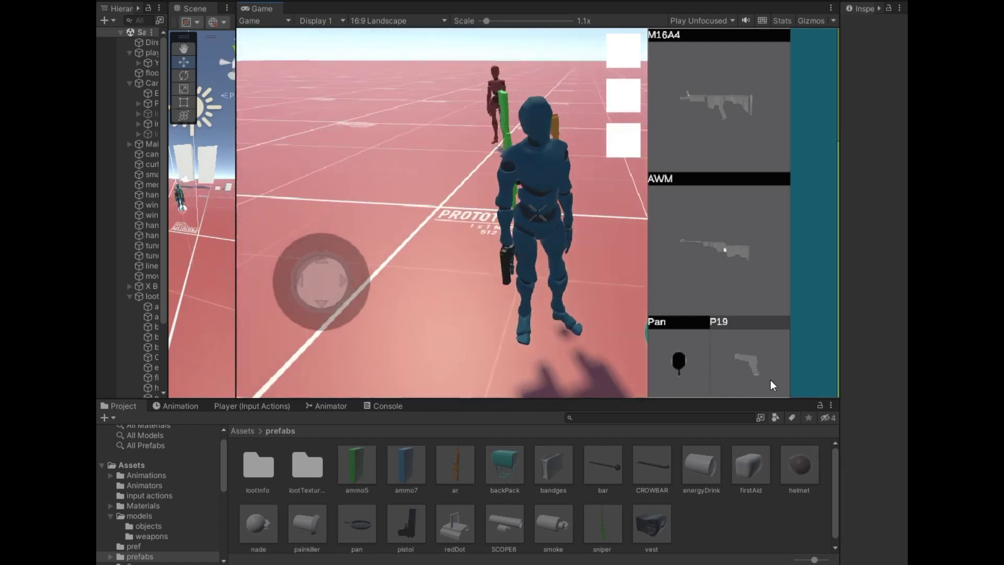
pyautogui.click(731, 385)
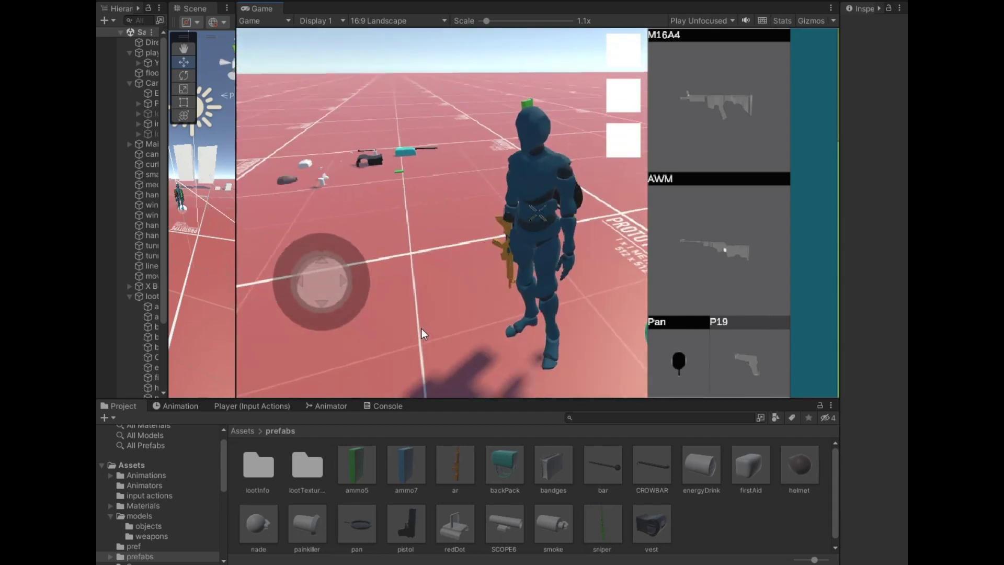
pyautogui.press('4')
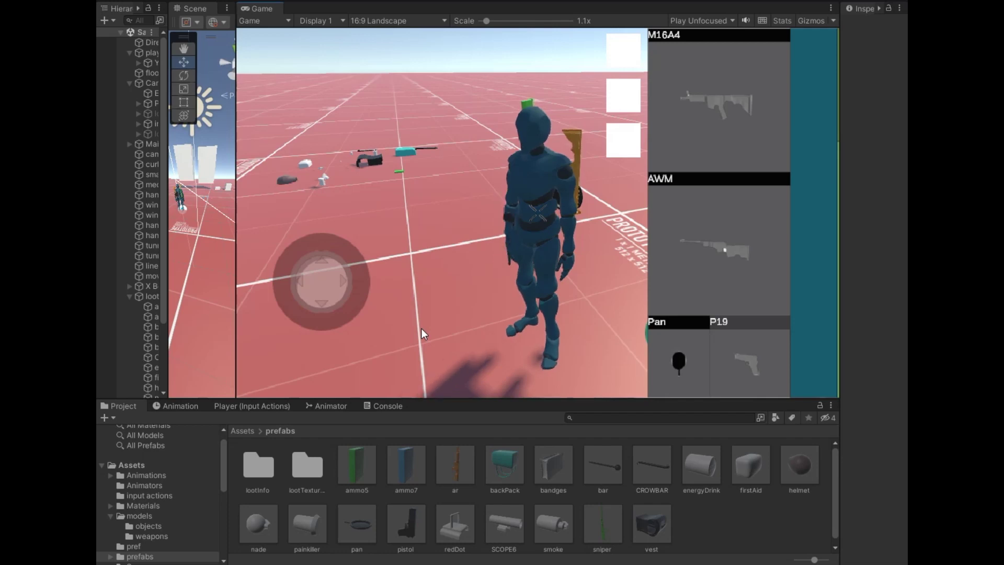
pyautogui.press('3')
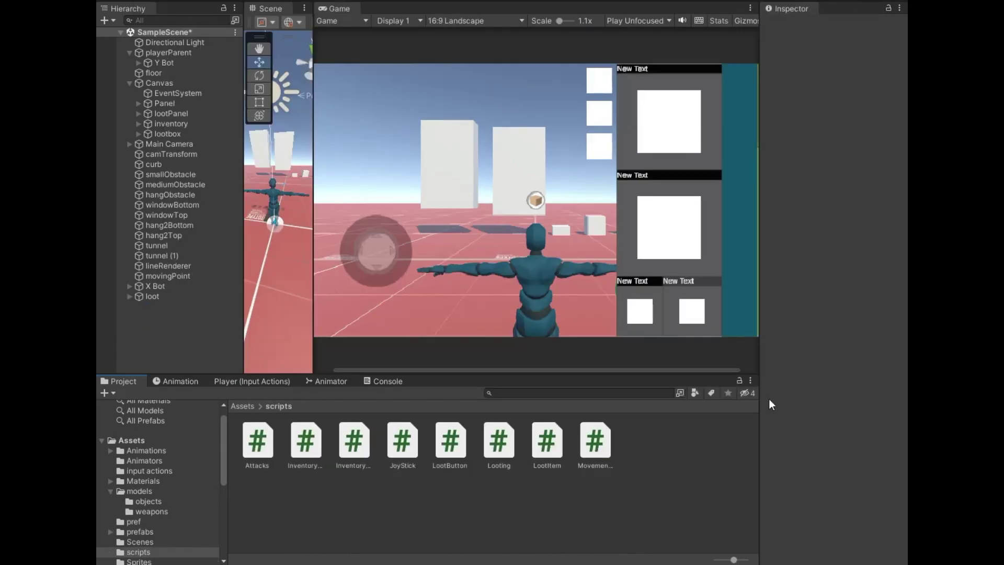
# Create a new C# script named PointerHandler in the scripts folder.
pyautogui.rightClick(482, 525)
pyautogui.moveTo(517, 197)
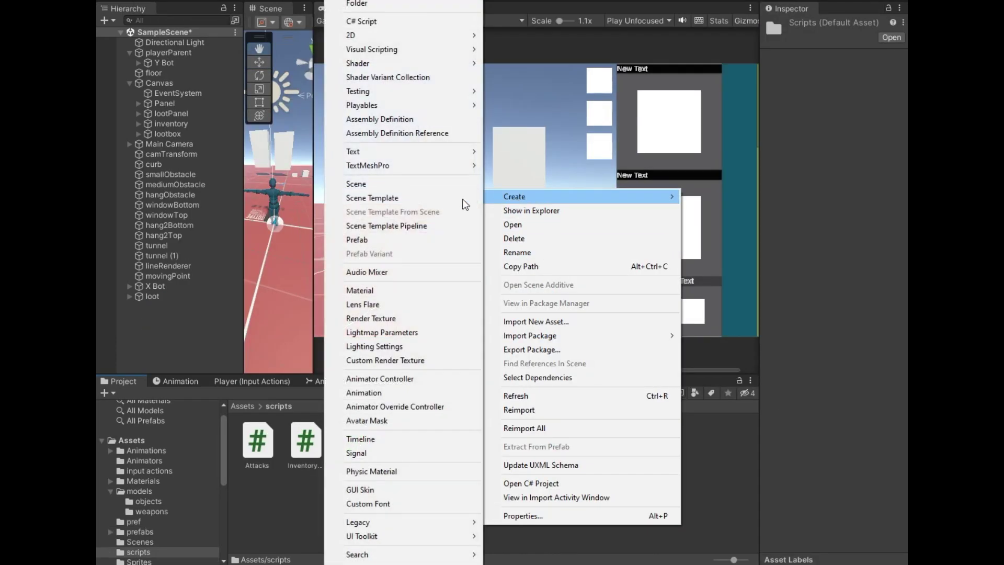
pyautogui.click(369, 19)
pyautogui.write('POINTERhAND')
pyautogui.press('BackSpace')
pyautogui.press('BackSpace')
pyautogui.press('BackSpace')
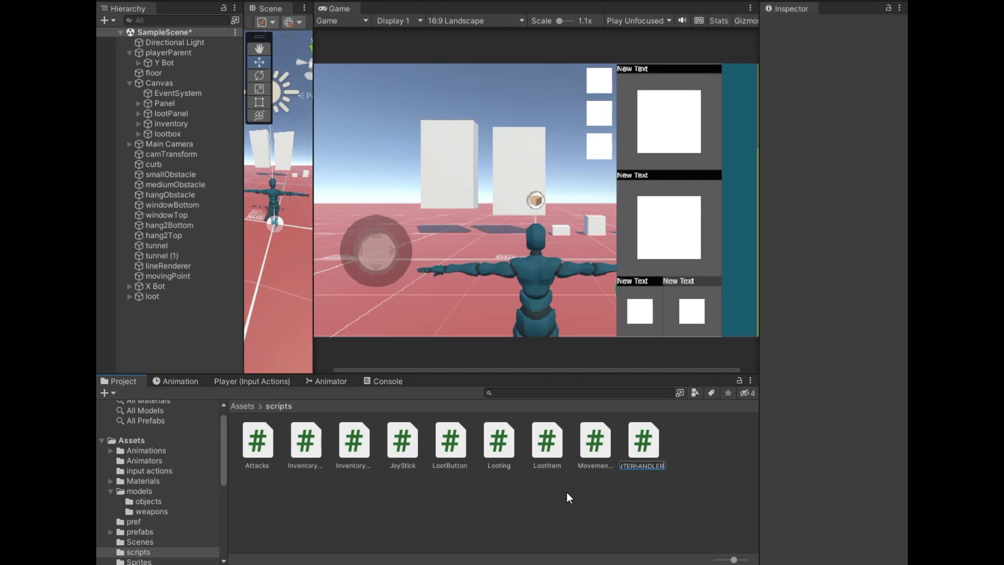
pyautogui.press('BackSpace')
pyautogui.press('BackSpace')
pyautogui.press('BackSpace')
pyautogui.press('BackSpace')
pyautogui.press('BackSpace')
pyautogui.press('BackSpace')
pyautogui.write('PointerHand')
pyautogui.press('Return')
pyautogui.click(651, 523)
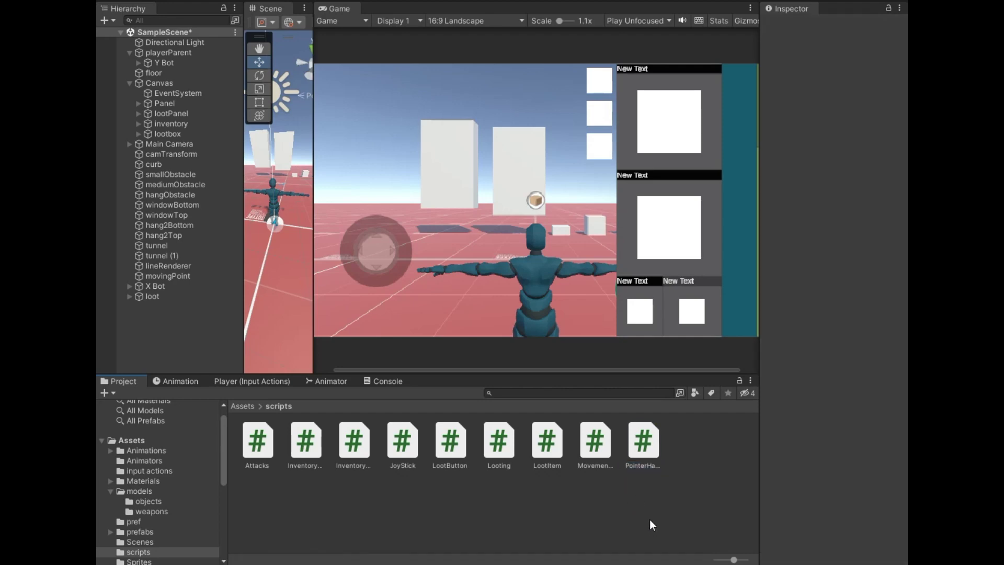
pyautogui.click(643, 454)
pyautogui.hotkey('alt', 'Tab')
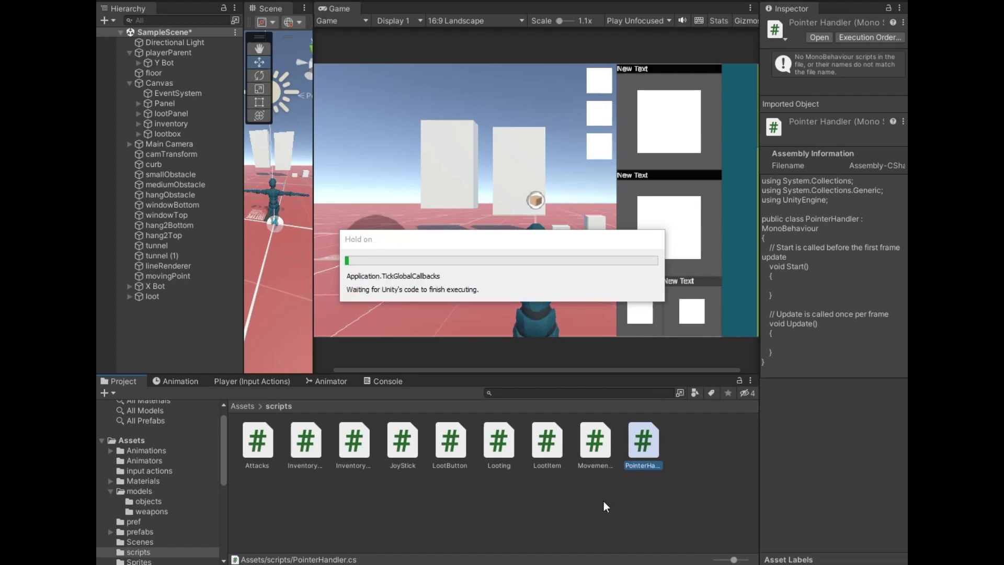
# Create a second C# script named DragAndDrop in the scripts folder.
pyautogui.rightClick(603, 502)
pyautogui.moveTo(628, 177)
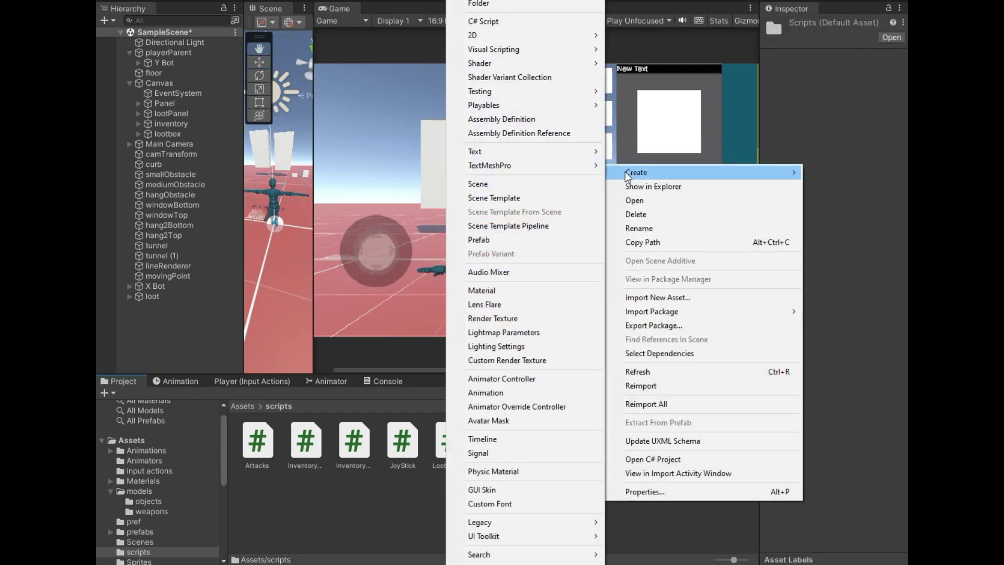
pyautogui.click(474, 22)
pyautogui.write('Dra')
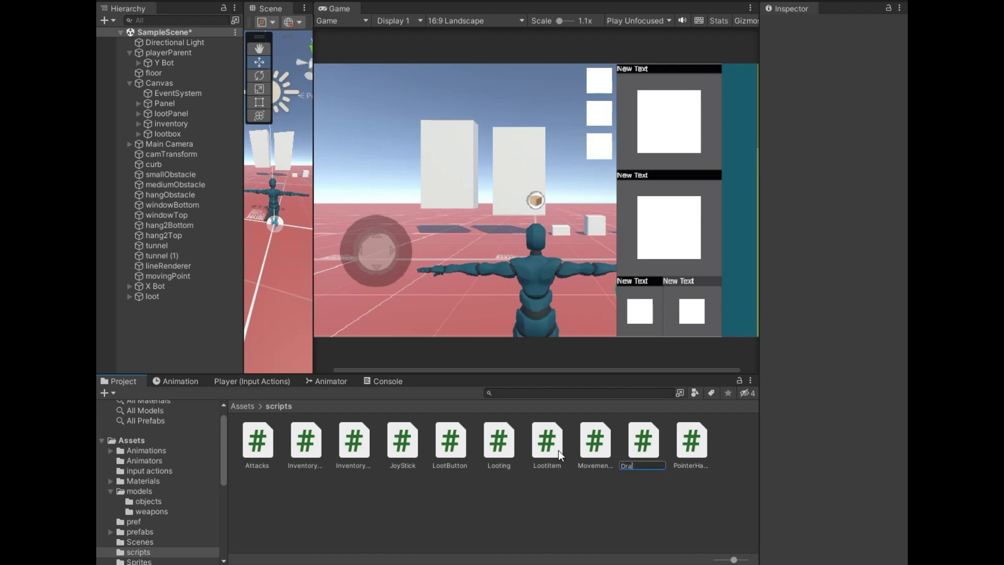
pyautogui.write('gAndDrop')
pyautogui.press('Return')
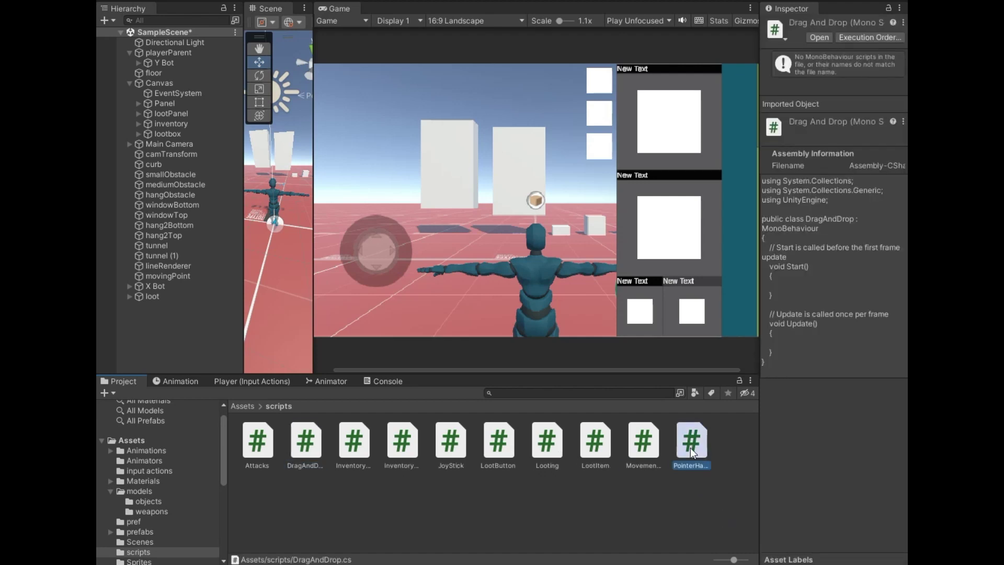
# Open PointerHandler.cs and delete the default Start and Update methods.
pyautogui.doubleClick(690, 448)
pyautogui.moveTo(183, 220); pyautogui.dragTo(179, 104)
pyautogui.press('Delete')
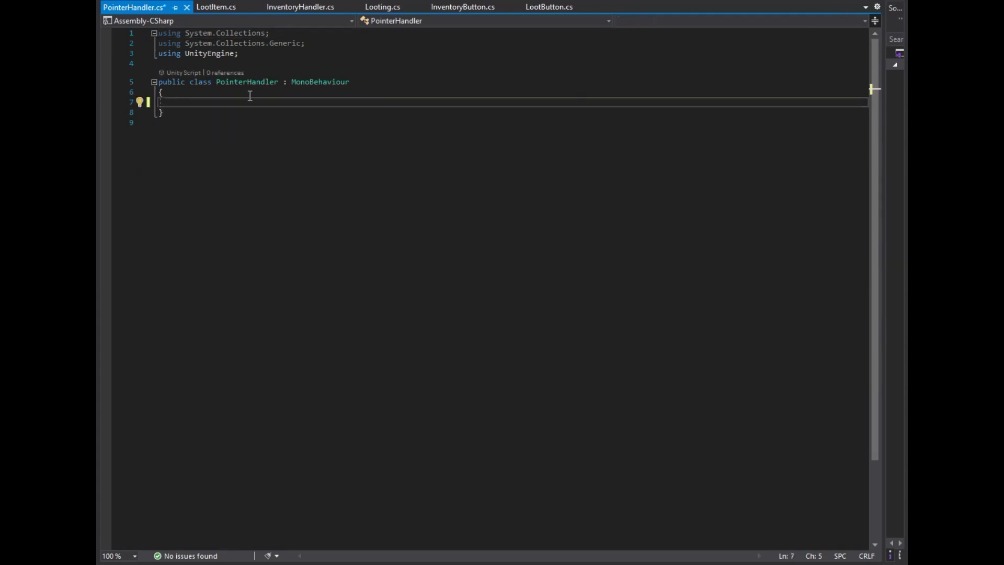
# Add a public SetDropTag(string _dropTag) method at the end of InventoryHandler.cs.
pyautogui.click(301, 6)
pyautogui.scroll(-10, 295, 262)
pyautogui.click(295, 267)
pyautogui.press('Return')
pyautogui.press('Return')
pyautogui.write('public void SetDropTag')
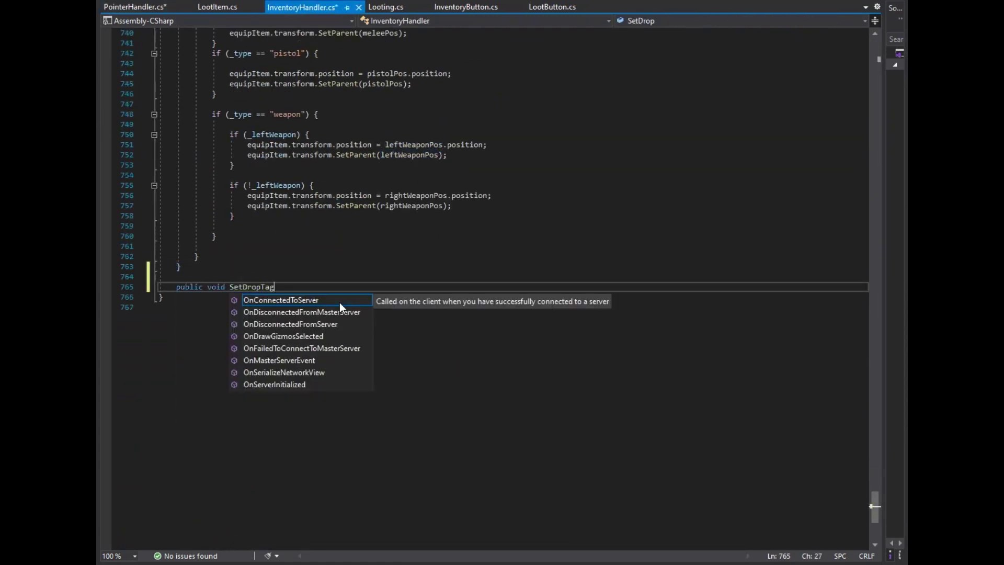
pyautogui.write('() {')
pyautogui.press('Return')
pyautogui.press('Return')
pyautogui.press('Up')
pyautogui.press('Up')
pyautogui.press('Up')
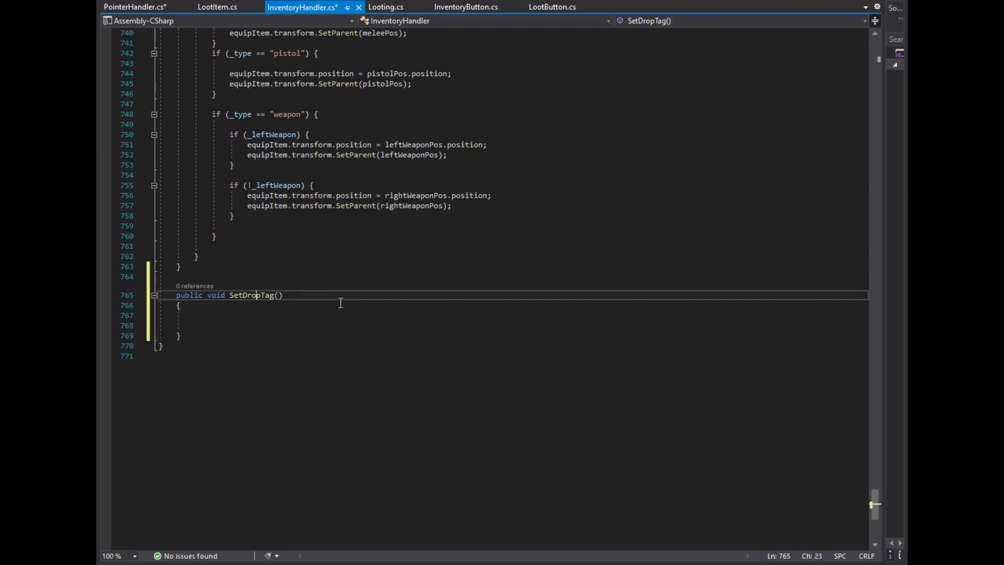
pyautogui.write('tring _dropTag')
# Declare a string dropTag field below the lootList declaration.
pyautogui.moveTo(875, 504); pyautogui.dragTo(875, 65)
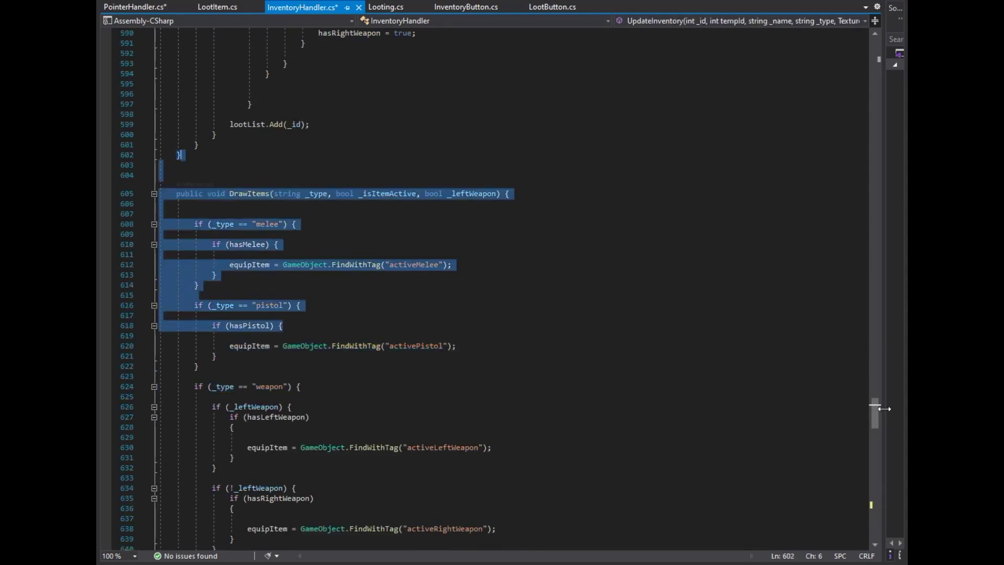
pyautogui.scroll(-1, 480, 239)
pyautogui.click(324, 291)
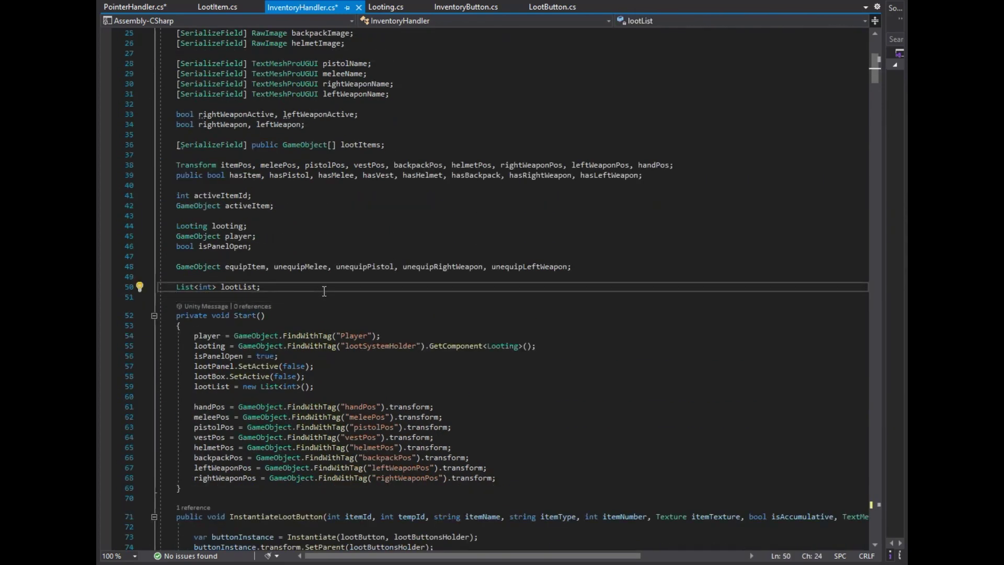
pyautogui.press('Return')
pyautogui.write('string dropTag;')
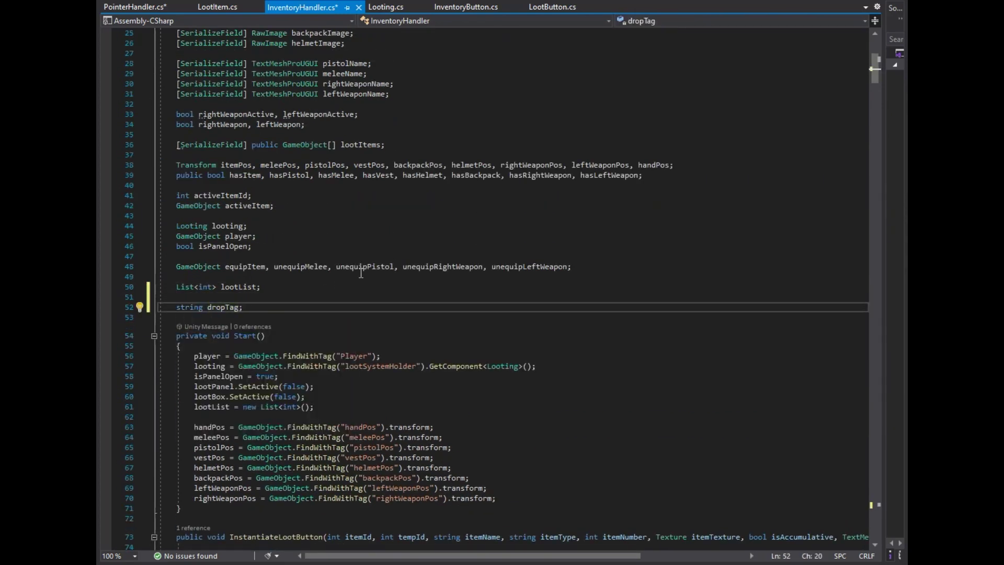
# Make SetDropTag assign _dropTag to the dropTag field.
pyautogui.hotkey('ctrl', 'End')
pyautogui.click(246, 355)
pyautogui.write('dropTag')
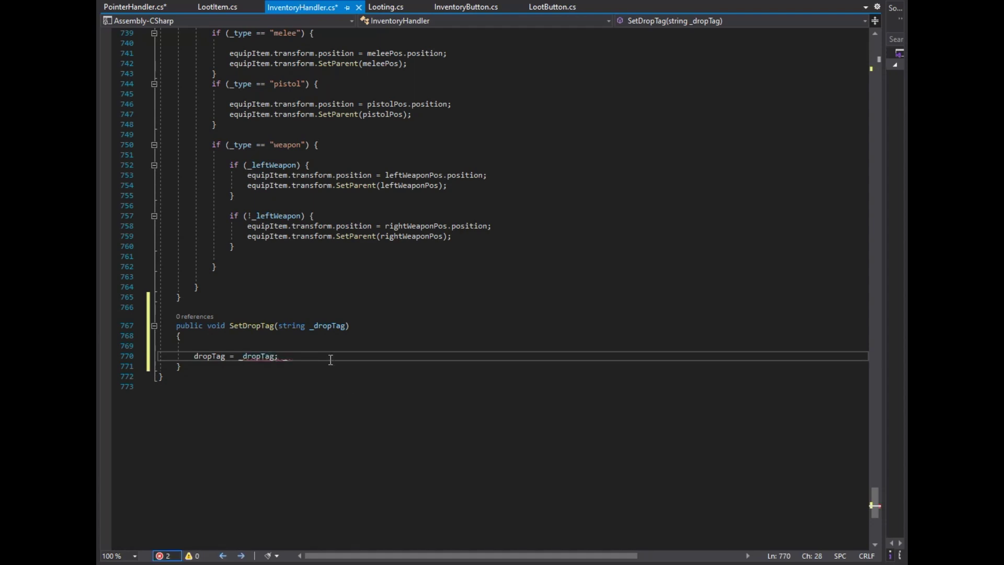
pyautogui.scroll(-2, 319, 325)
pyautogui.write('_')
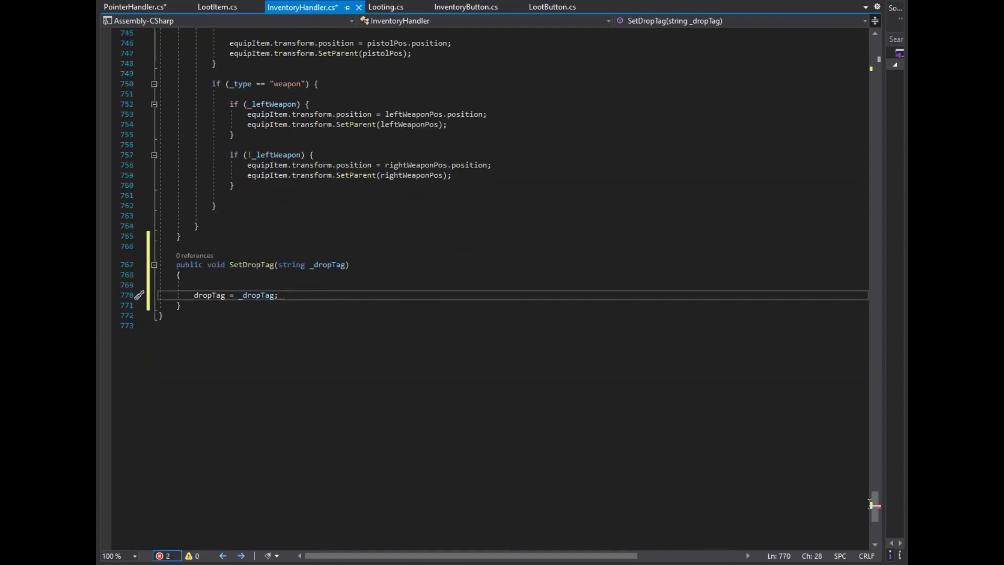
# Make the dropTag field public, then return to PointerHandler.cs.
pyautogui.moveTo(875, 504); pyautogui.dragTo(875, 71)
pyautogui.click(178, 277)
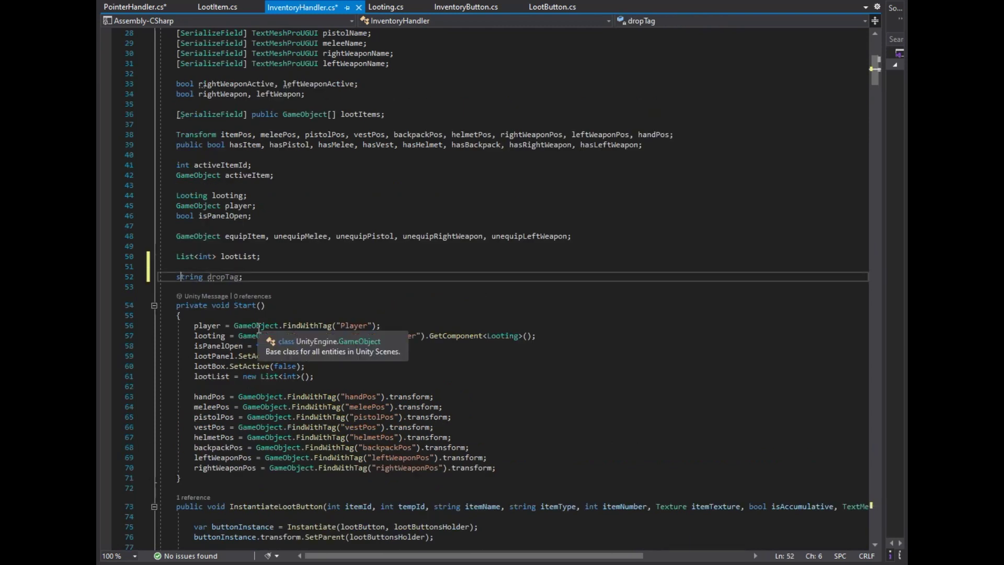
pyautogui.write('public')
pyautogui.click(127, 7)
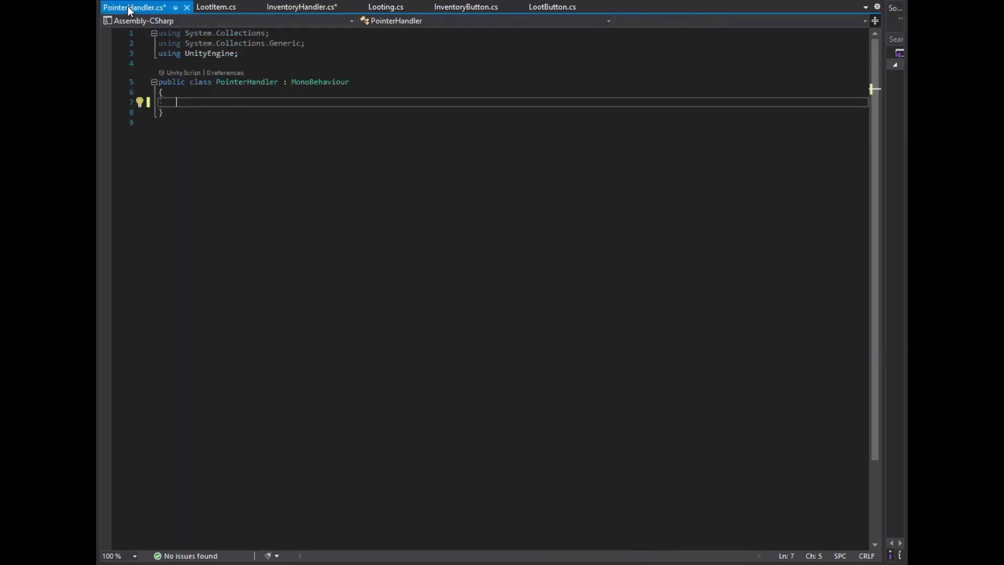
# Declare InventoryHandler inventoryHandler and string dropTag fields in PointerHandler.
pyautogui.press('Return')
pyautogui.write('InventoryHandler in')
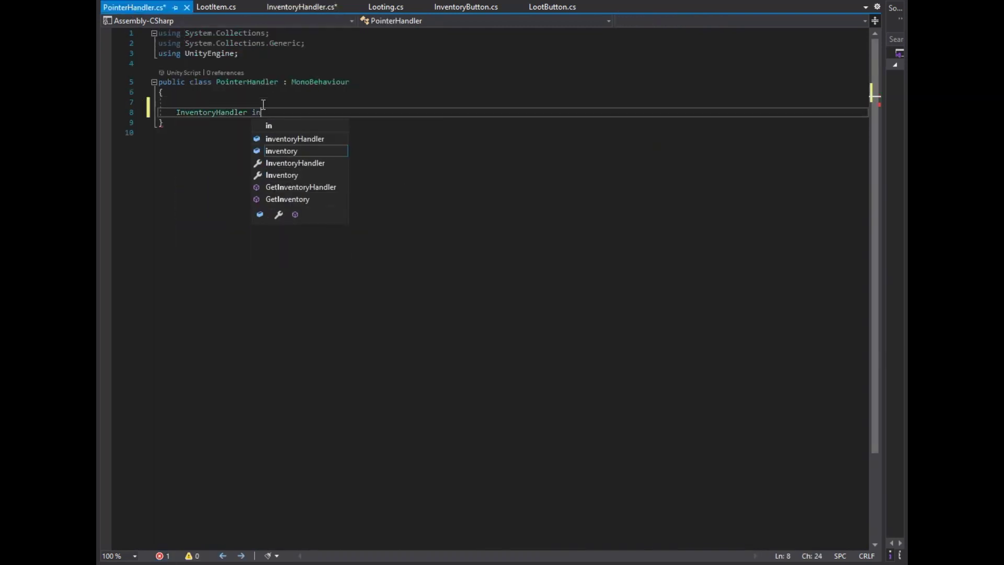
pyautogui.write('ventoryHandler;')
pyautogui.press('Return')
pyautogui.write('string dropTag;')
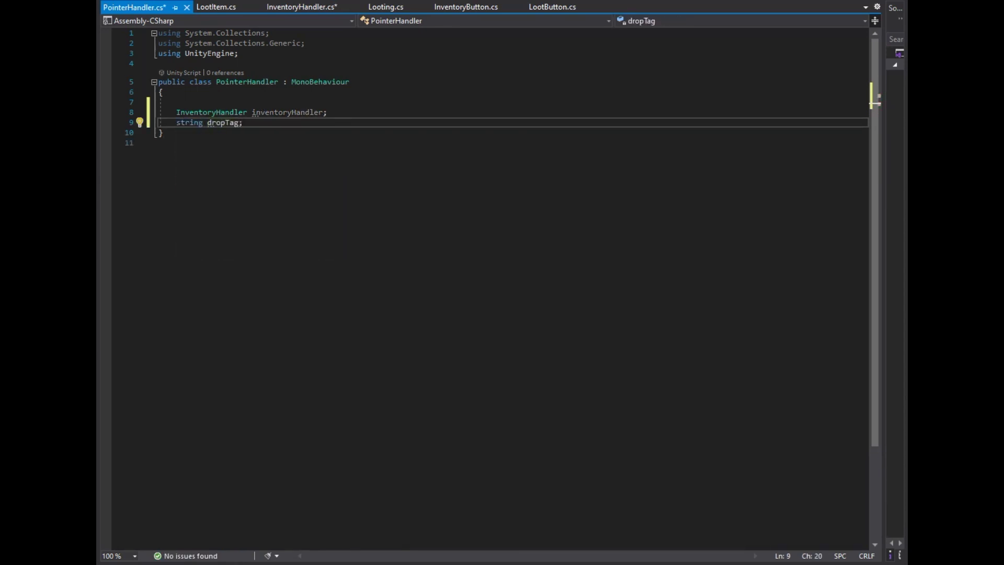
pyautogui.press('Return')
pyautogui.press('Return')
# Add a Start method assigning inventoryHandler via FindWithTag and GetComponent<InventoryHandler>().
pyautogui.write('start')
pyautogui.press('Tab')
pyautogui.write('inv')
pyautogui.press('Tab')
pyautogui.write('= gameObject.findwi()')
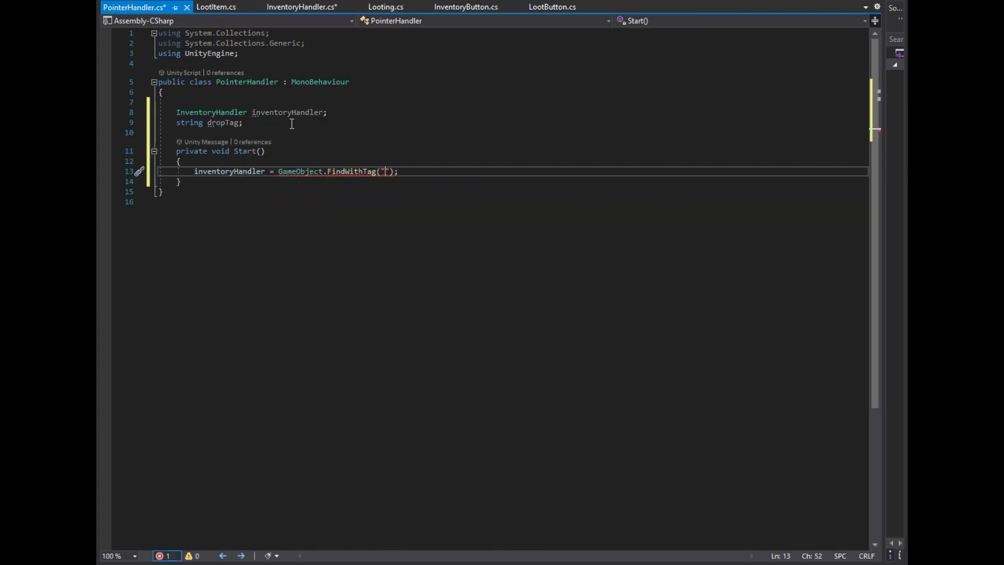
pyautogui.write('.get')
pyautogui.press('Tab')
pyautogui.write('<>')
pyautogui.write('inventoryHandler')
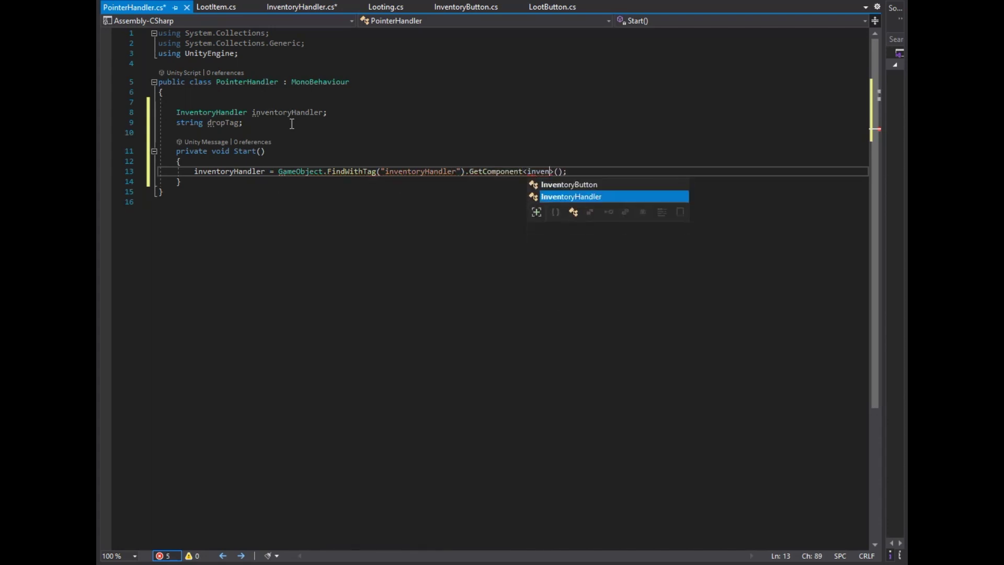
pyautogui.press('Tab')
pyautogui.press('Down')
# Write PointerEnter setting dropTag to transform.tag and passing it to SetDropTag.
pyautogui.press('Return')
pyautogui.press('Return')
pyautogui.write('public void Poin')
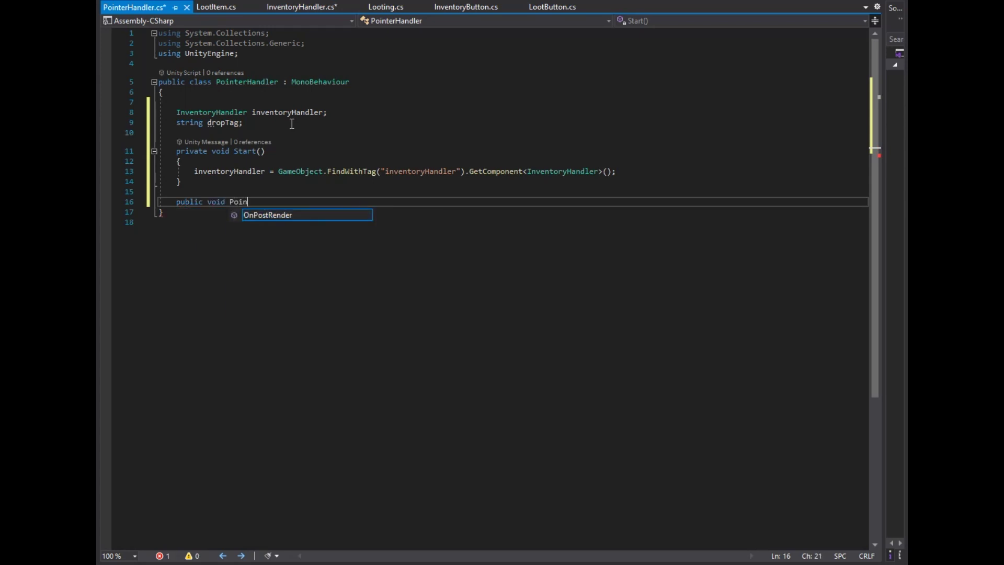
pyautogui.write('terEnter() {')
pyautogui.press('Return')
pyautogui.press('Return')
pyautogui.write('drop')
pyautogui.press('Tab')
pyautogui.write('transform.tag;')
pyautogui.press('Return')
pyautogui.write('inven')
pyautogui.press('Tab')
pyautogui.write('.set')
pyautogui.write('dropTag')
# Write PointerExit setting dropTag to "null" and passing it to SetDropTag.
pyautogui.press('Down')
pyautogui.press('Return')
pyautogui.press('Return')
pyautogui.press('Return')
pyautogui.write('public void PointerExz')
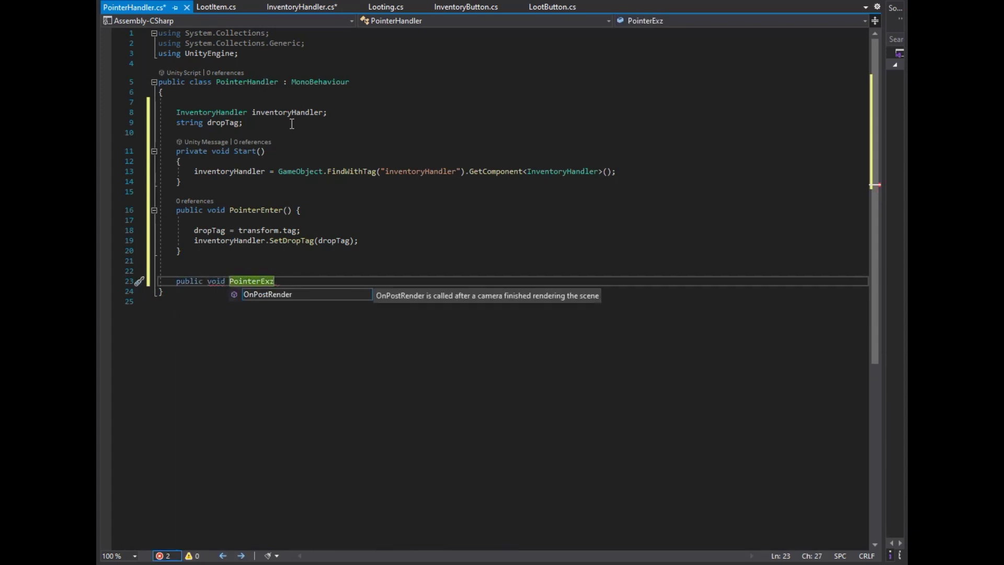
pyautogui.press('BackSpace')
pyautogui.write('it()')
pyautogui.press('Return')
pyautogui.press('Return')
pyautogui.write('dropTag =')
pyautogui.press('Return')
pyautogui.write('inventoryHandler.set')
pyautogui.press('Tab')
pyautogui.write('drop')
pyautogui.press('Tab')
pyautogui.press('End')
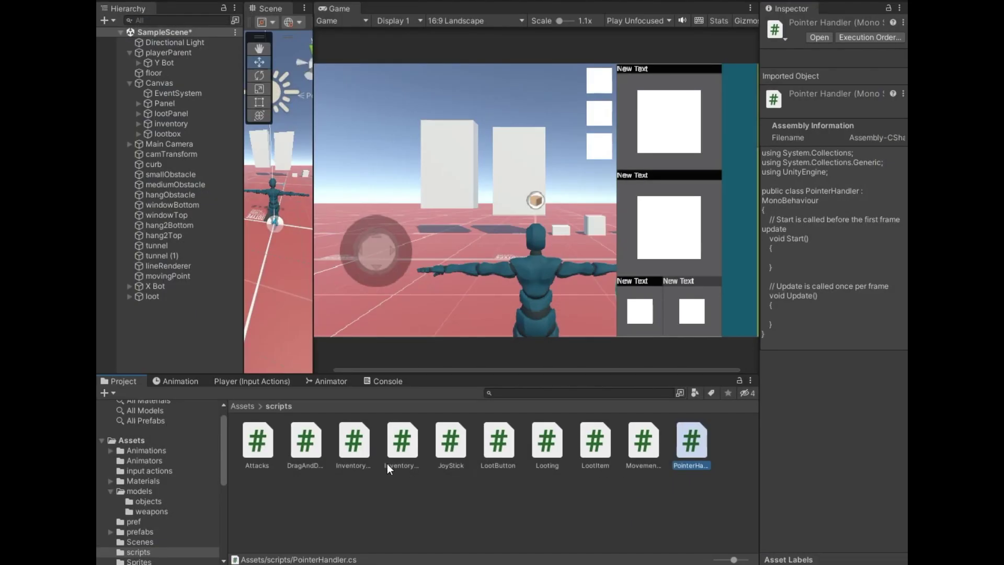
# Replace DragAndDrop.cs template methods with Vector2 initialPos and currentPos fields.
pyautogui.doubleClick(311, 441)
pyautogui.moveTo(194, 190); pyautogui.dragTo(168, 109)
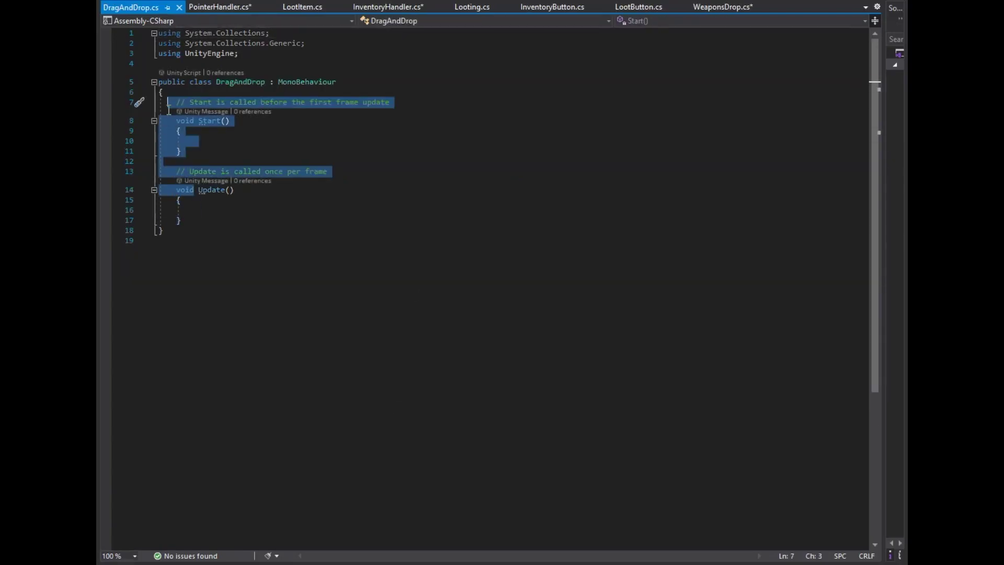
pyautogui.write('vect')
pyautogui.write('Vector2 ')
pyautogui.write('lPos;')
pyautogui.press('Return')
pyautogui.write('Vector2 curos;')
pyautogui.press('Up')
pyautogui.press('Up')
pyautogui.press('Return')
pyautogui.press('Return')
pyautogui.press('Up')
# Add a public int id field plus gameobjectTag and dropTag string fields.
pyautogui.write('public int id')
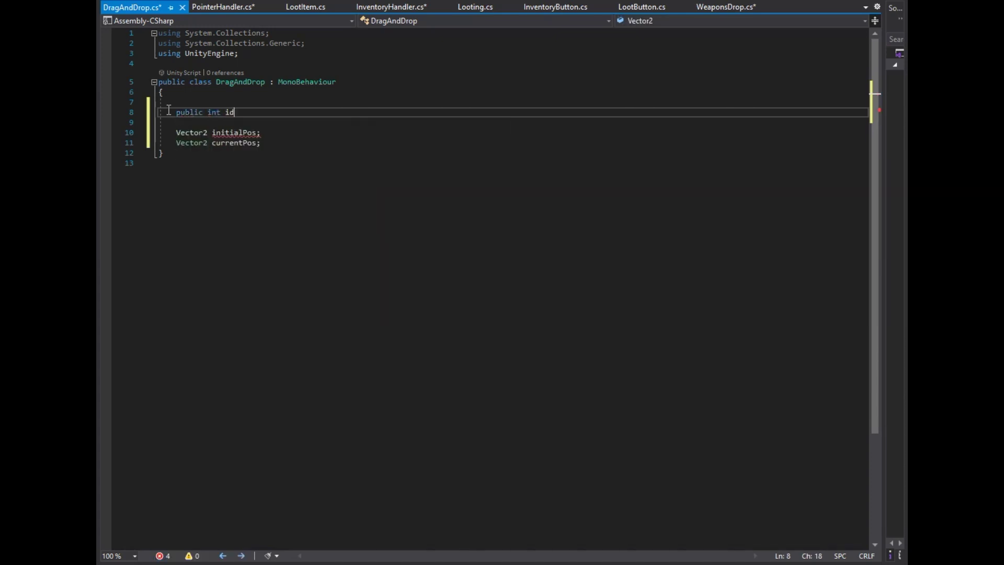
pyautogui.click(334, 146)
pyautogui.press('Return')
pyautogui.press('Return')
pyautogui.write('string gameobjecrTag;')
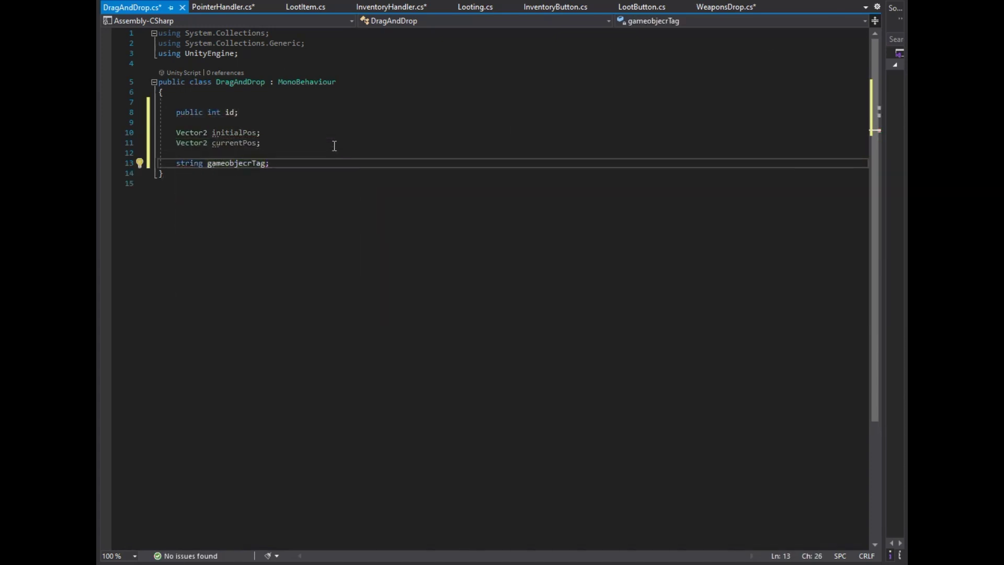
pyautogui.press('Return')
pyautogui.write('string dropT')
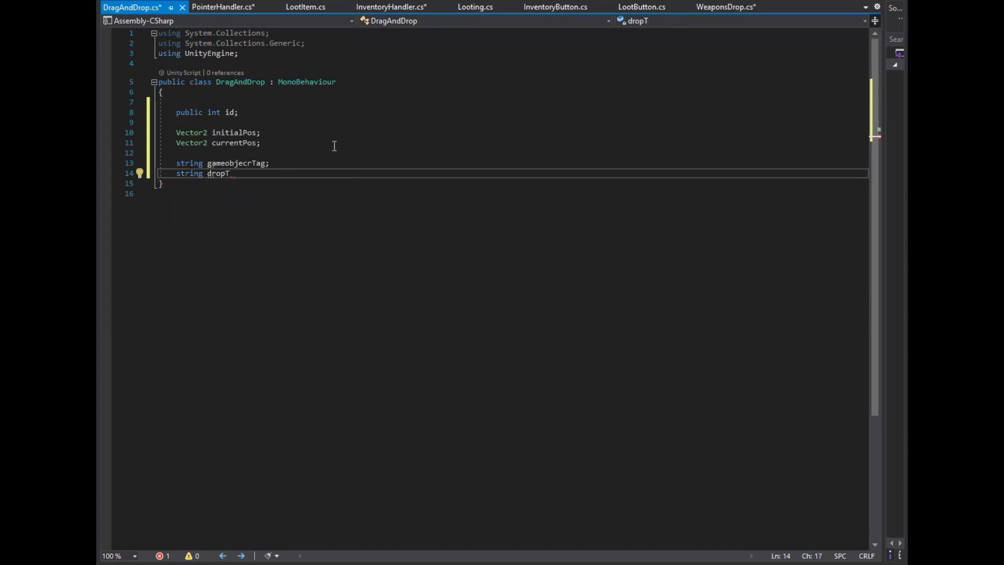
pyautogui.press('Up')
pyautogui.press('Right')
pyautogui.press('Down')
# Declare weapon bool flags, toDestroyItem, toDestroyItemId, player and inventoryHandler fields.
pyautogui.press('Return')
pyautogui.press('Return')
pyautogui.write('bool ha')
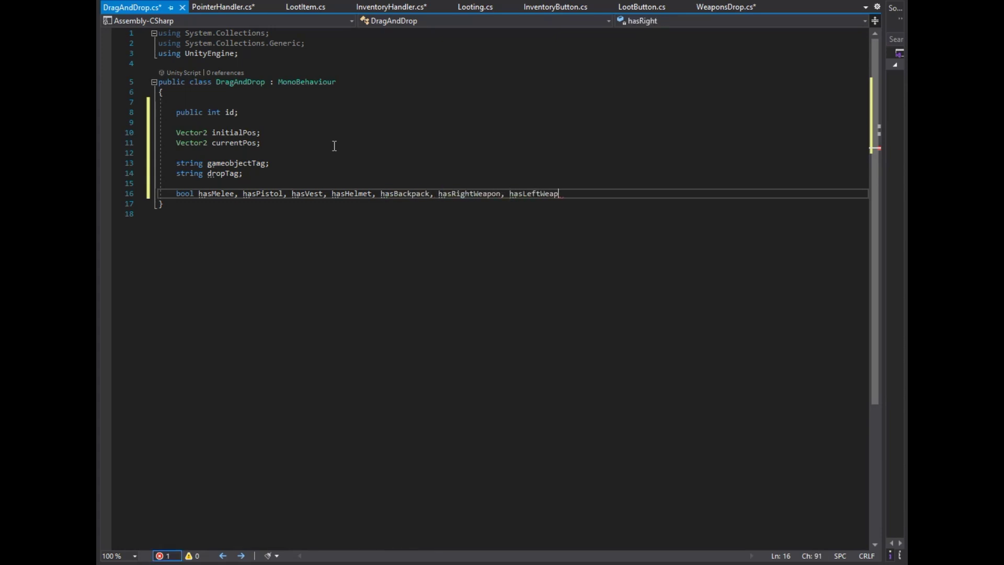
pyautogui.press('Return')
pyautogui.press('Return')
pyautogui.write('GameObject toDestroyItem')
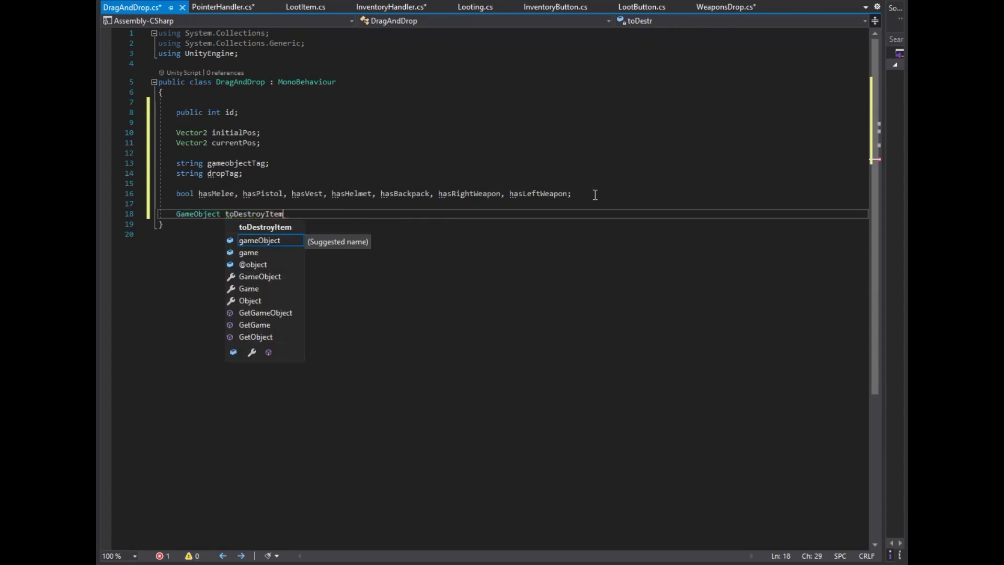
pyautogui.write(';')
pyautogui.press('Return')
pyautogui.write('int toDestroyItem')
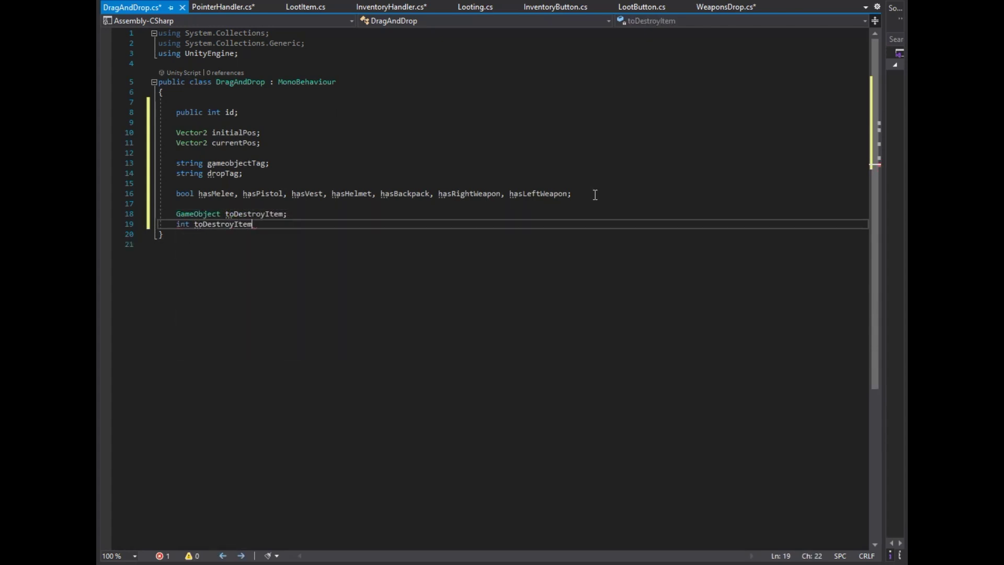
pyautogui.write(';')
pyautogui.press('Return')
pyautogui.press('Return')
pyautogui.write('GameObject player;')
pyautogui.press('Return')
pyautogui.write('nventoryHandler inventoryHandler;')
pyautogui.press('Return')
pyautogui.press('Return')
# Begin Start() assigning inventoryHandler via GameObject.FindWithTag("inventoryHandler").GetComponent.
pyautogui.write('Start')
pyautogui.press('Return')
pyautogui.write('inven GameotoryHandler = Gameo.findWithTag()"in.getco')
pyautogui.press('Tab')
# Finish Start with GetComponent<InventoryHandler>(), player = FindWithTag("Player") and gameobjectTag = transform.tag.
pyautogui.write('inven')
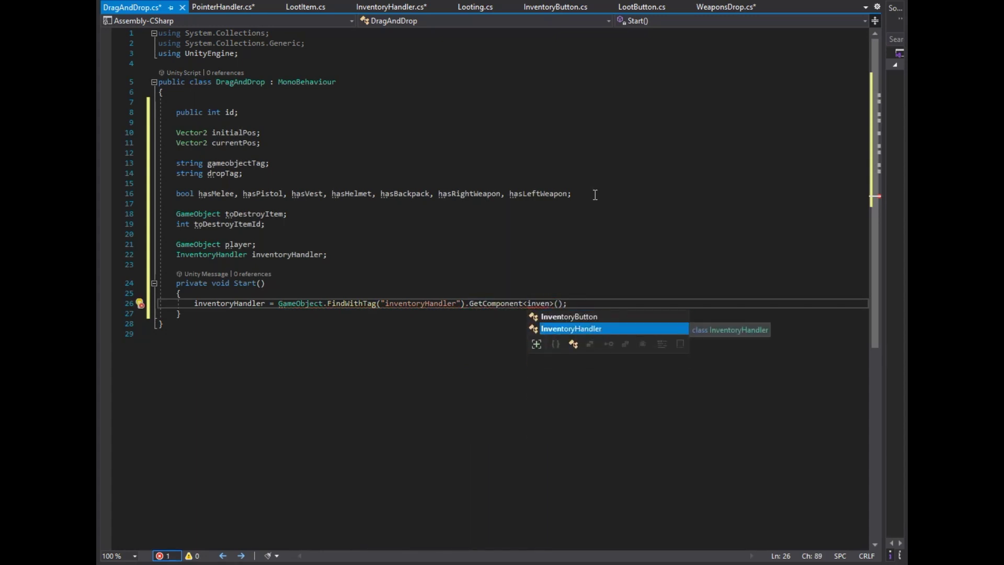
pyautogui.press('Tab')
pyautogui.press('Return')
pyautogui.write('player = Game.findw')
pyautogui.press('Tab')
pyautogui.write('();')
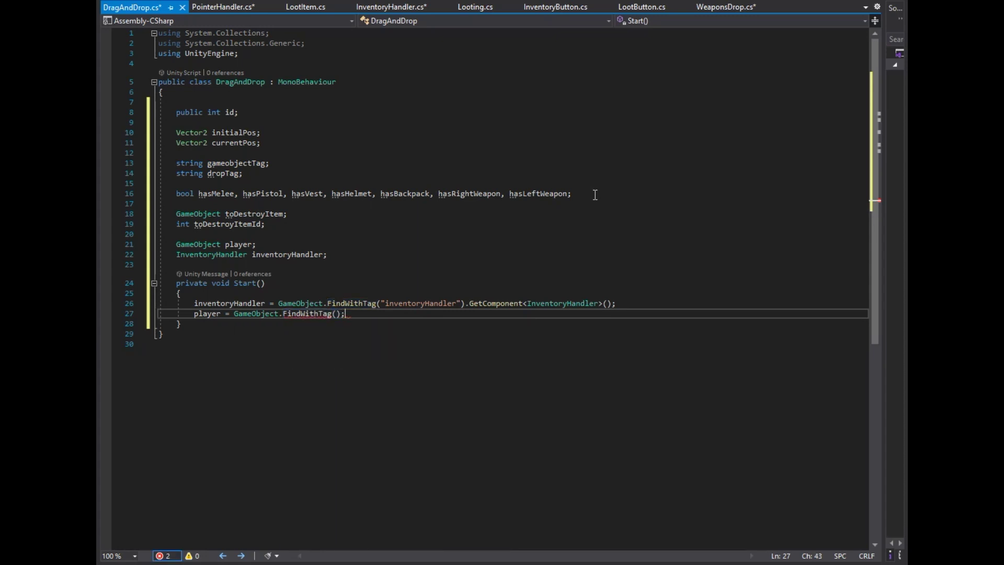
pyautogui.write('"Player')
pyautogui.press('End')
pyautogui.press('Return')
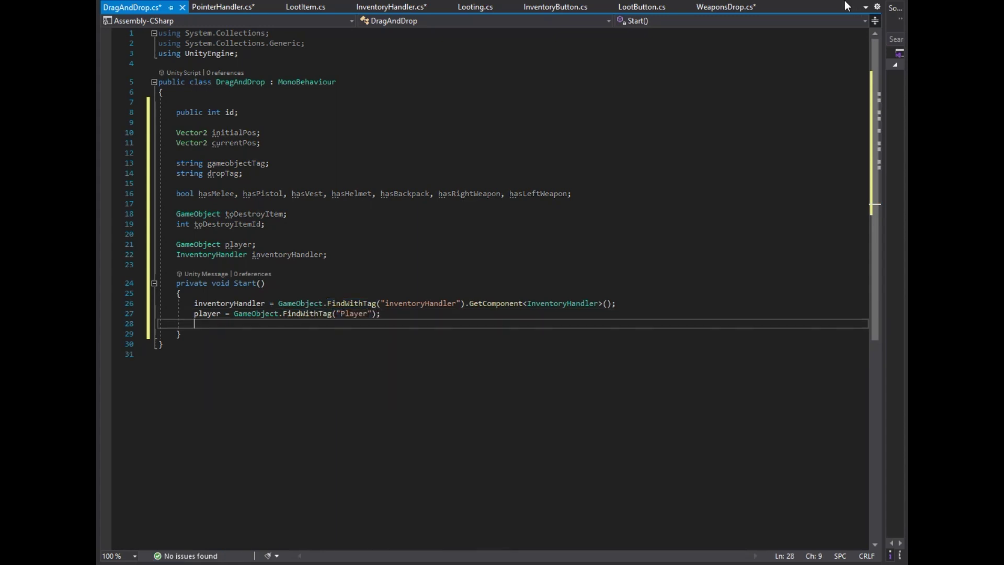
pyautogui.press('Return')
pyautogui.press('Up')
pyautogui.write('gameobjectTag = t')
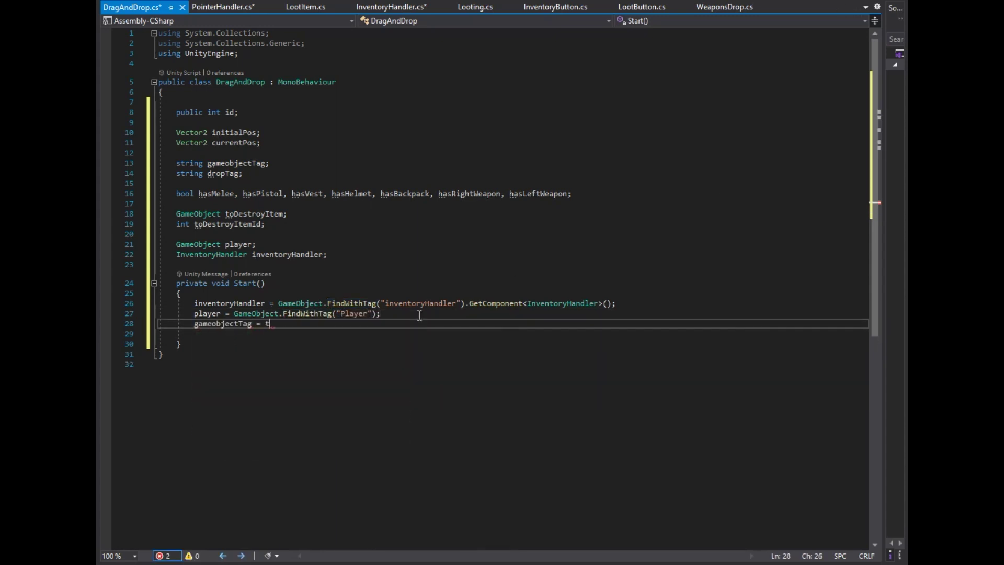
pyautogui.write('ransform.tag;')
# Add an Update() method whose first line is hasMelee = inventoryHandler.hasMelee.
pyautogui.press('Down')
pyautogui.press('Down')
pyautogui.press('End')
pyautogui.press('Return')
pyautogui.press('Return')
pyautogui.write('upd')
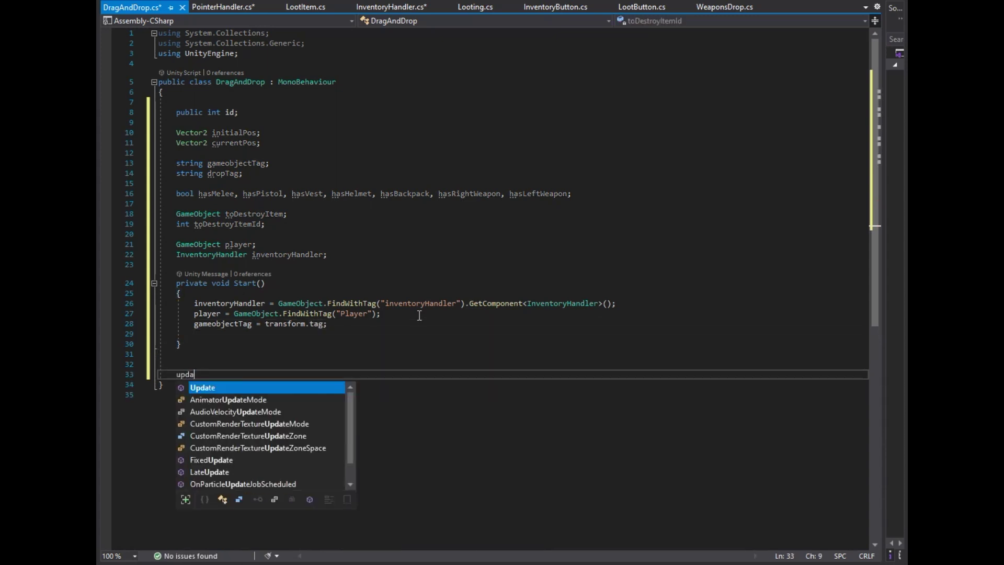
pyautogui.press('Tab')
pyautogui.press('Return')
pyautogui.write('hasMelee = inventoryHandler.')
pyautogui.press('Tab')
# Duplicate the hasMelee line and change the copies' right-hand flags to Pistol, Vest and Backpack.
pyautogui.hotkey('ctrl', 'd')
pyautogui.hotkey('ctrl', 'd')
pyautogui.hotkey('ctrl', 'd')
pyautogui.press('Up')
pyautogui.press('Up')
pyautogui.press('Up')
pyautogui.press('Left')
pyautogui.press('Left')
pyautogui.write('Pistol')
pyautogui.press('Down')
pyautogui.press('Left')
pyautogui.hotkey('shift', 'Left')
pyautogui.hotkey('shift', 'Left')
pyautogui.hotkey('shift', 'Left')
pyautogui.write('Vest')
pyautogui.press('Down')
pyautogui.hotkey('shift', 'Left')
pyautogui.hotkey('shift', 'Left')
# Change further duplicated right-hand flags to Helmet, RightWeapon and LeftWeapon.
pyautogui.hotkey('shift', 'Left')
pyautogui.hotkey('shift', 'Left')
pyautogui.hotkey('shift', 'Left')
pyautogui.write('Backpack')
pyautogui.press('Down')
pyautogui.press('Left')
pyautogui.hotkey('shift', 'Left')
pyautogui.hotkey('shift', 'Left')
pyautogui.hotkey('shift', 'Left')
pyautogui.write('Helmet')
pyautogui.press('Down')
pyautogui.press('Left')
pyautogui.hotkey('shift', 'Left')
pyautogui.hotkey('shift', 'Left')
pyautogui.hotkey('shift', 'Left')
pyautogui.write('RightWeapon')
pyautogui.hotkey('ctrl', 'd')
pyautogui.press('Left')
pyautogui.press('Left')
pyautogui.press('Left')
# Rename the left-hand fields on lines 42–40 to hasLeftWeapon, hasRightWeapon and hasHelmet.
pyautogui.hotkey('shift', 'Left')
pyautogui.hotkey('shift', 'Left')
pyautogui.hotkey('shift', 'Left')
pyautogui.write('Left')
pyautogui.hotkey('ctrl', 'Left')
pyautogui.hotkey('ctrl', 'Left')
pyautogui.hotkey('ctrl', 'Left')
pyautogui.press('Left')
pyautogui.press('Left')
pyautogui.press('Left')
pyautogui.hotkey('shift', 'Left')
pyautogui.hotkey('shift', 'Left')
pyautogui.hotkey('shift', 'Left')
pyautogui.write('LeftWeapon')
pyautogui.press('Up')
pyautogui.press('Left')
pyautogui.press('Left')
pyautogui.press('Left')
# Rename the left-hand fields on lines 39–37 to hasBackpack, hasVest and hasPistol, then check the hasBackpack line.
pyautogui.hotkey('shift', 'Left')
pyautogui.hotkey('shift', 'Left')
pyautogui.hotkey('shift', 'Left')
pyautogui.write('Righ')
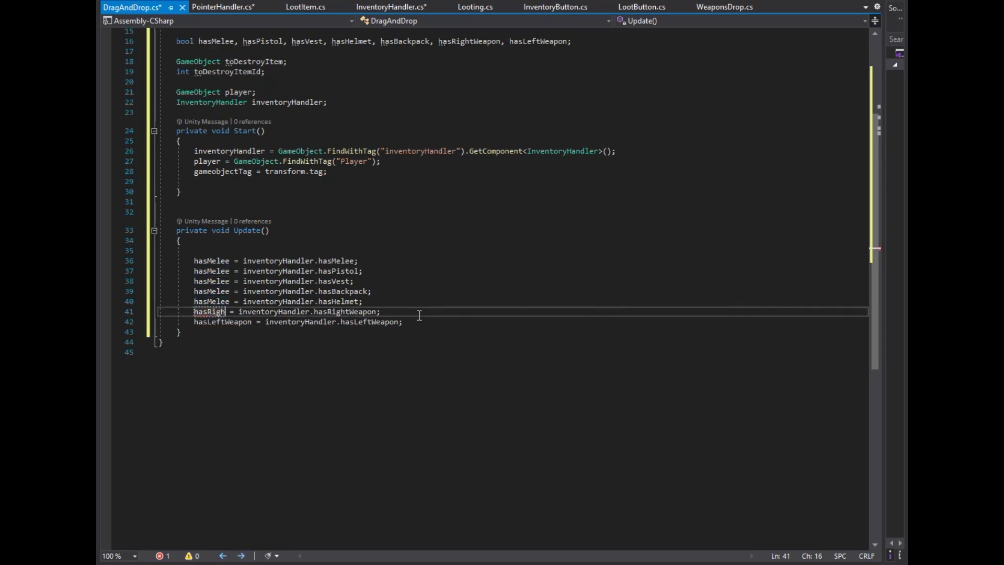
pyautogui.write('n')
pyautogui.press('Up')
pyautogui.press('Home')
pyautogui.hotkey('shift', 'Right')
pyautogui.hotkey('shift', 'Right')
pyautogui.hotkey('shift', 'Right')
pyautogui.write('hasBackpack')
pyautogui.write('Helmet')
pyautogui.press('Up')
pyautogui.press('Left')
pyautogui.hotkey('shift', 'Left')
pyautogui.hotkey('shift', 'Left')
pyautogui.hotkey('shift', 'Left')
pyautogui.write('Backpack')
pyautogui.press('Up')
pyautogui.press('Left')
pyautogui.press('Left')
pyautogui.press('Left')
pyautogui.hotkey('shift', 'Left')
pyautogui.hotkey('shift', 'Left')
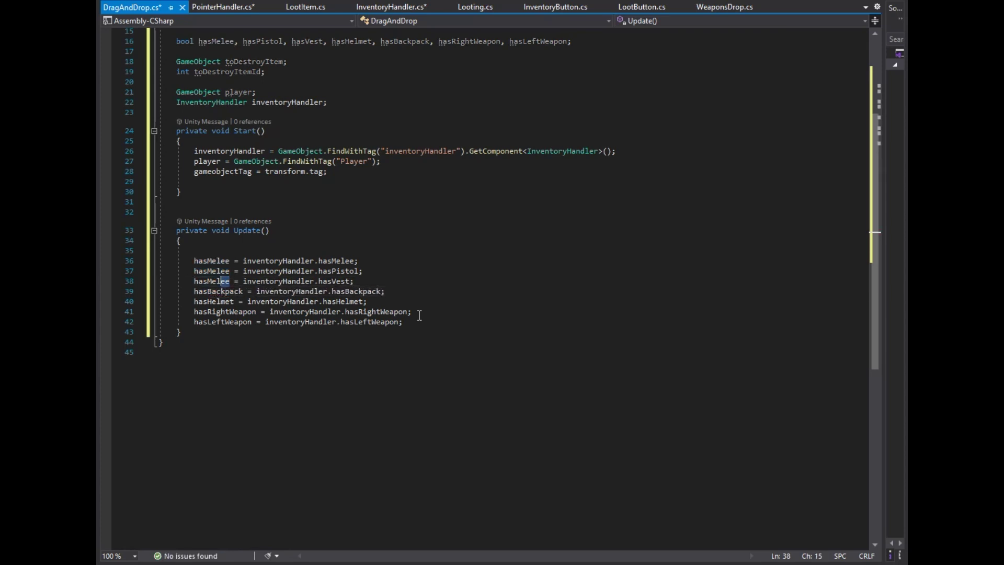
pyautogui.write('Vest')
pyautogui.press('Up')
pyautogui.press('Right')
pyautogui.hotkey('shift', 'Left')
pyautogui.hotkey('shift', 'Left')
pyautogui.hotkey('shift', 'Left')
pyautogui.write('Pistol')
pyautogui.press('Up')
pyautogui.press('Left')
pyautogui.hotkey('shift', 'Left')
pyautogui.hotkey('shift', 'Left')
pyautogui.press('Down')
pyautogui.press('Down')
pyautogui.press('Down')
pyautogui.hotkey('ctrl', 'w')
pyautogui.scroll(-2, 748, 201)
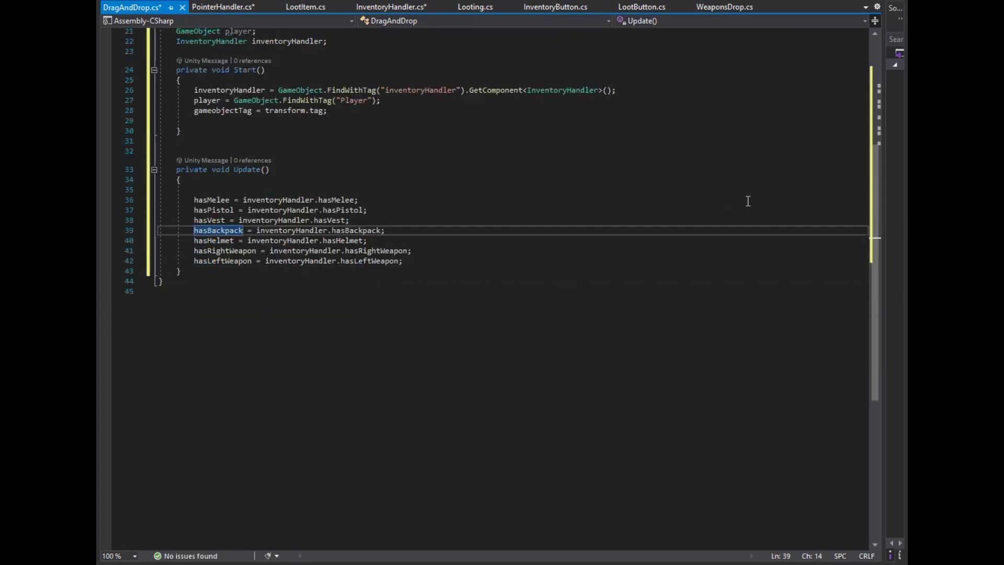
# Add an if (gameobjectTag == ...) block below the hasLeftWeapon flag assignment.
pyautogui.click(700, 263)
pyautogui.press('Return')
pyautogui.press('Return')
pyautogui.write('if () { }')
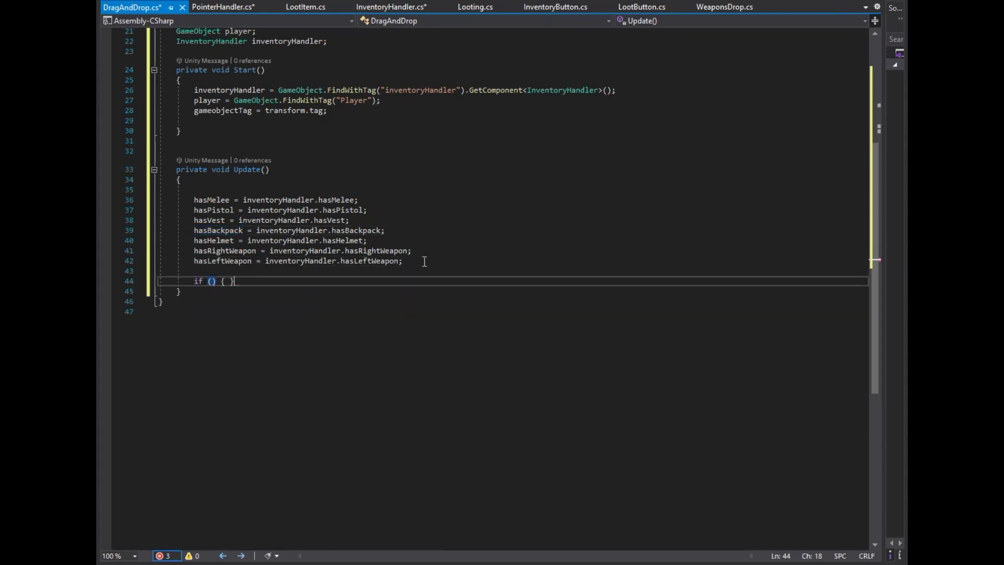
pyautogui.press('Right')
pyautogui.press('Right')
pyautogui.press('Right')
pyautogui.write('game')
pyautogui.press('Tab')
pyautogui.write('==')
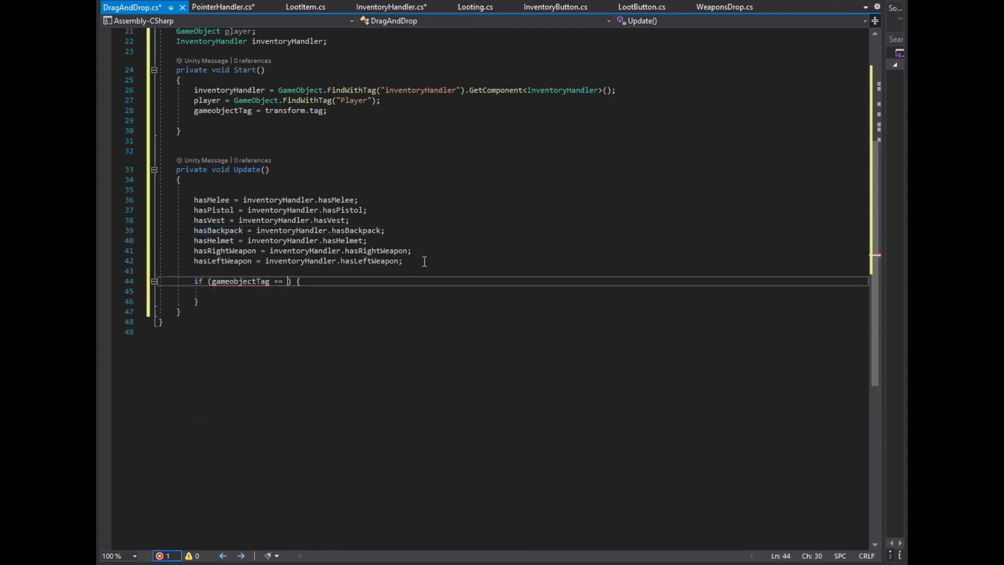
pyautogui.press('Down')
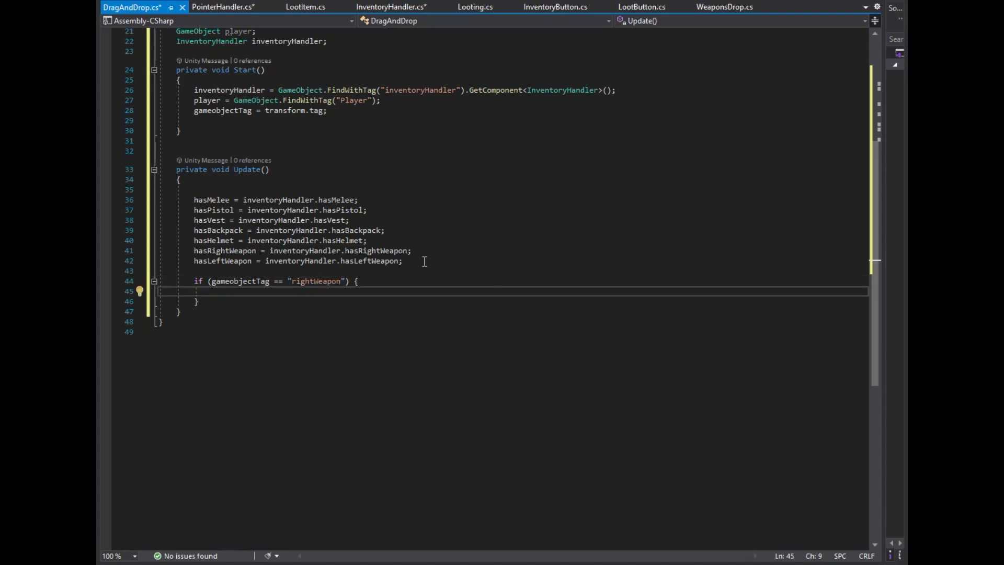
pyautogui.press('Return')
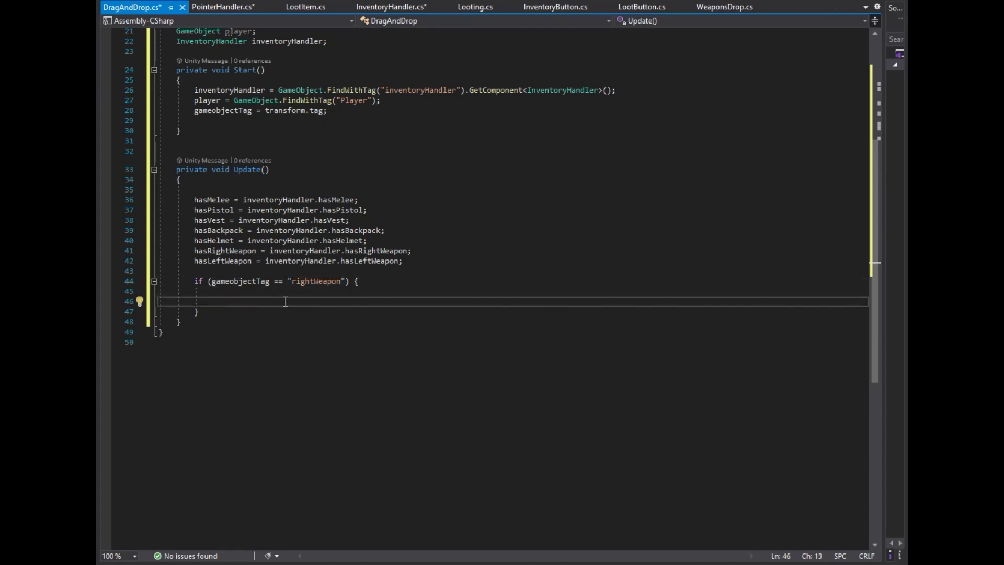
# Nest an if (hasRightWeapon) that sets id from GameObject.FindWithTag(...).GetComponent<LootItem>()'s _ID.
pyautogui.write('if () { }')
pyautogui.press('Left')
pyautogui.press('Left')
pyautogui.press('Left')
pyautogui.write('hasR')
pyautogui.press('Tab')
pyautogui.press('Right')
pyautogui.press('Right')
pyautogui.press('Right')
pyautogui.press('Return')
pyautogui.press('Return')
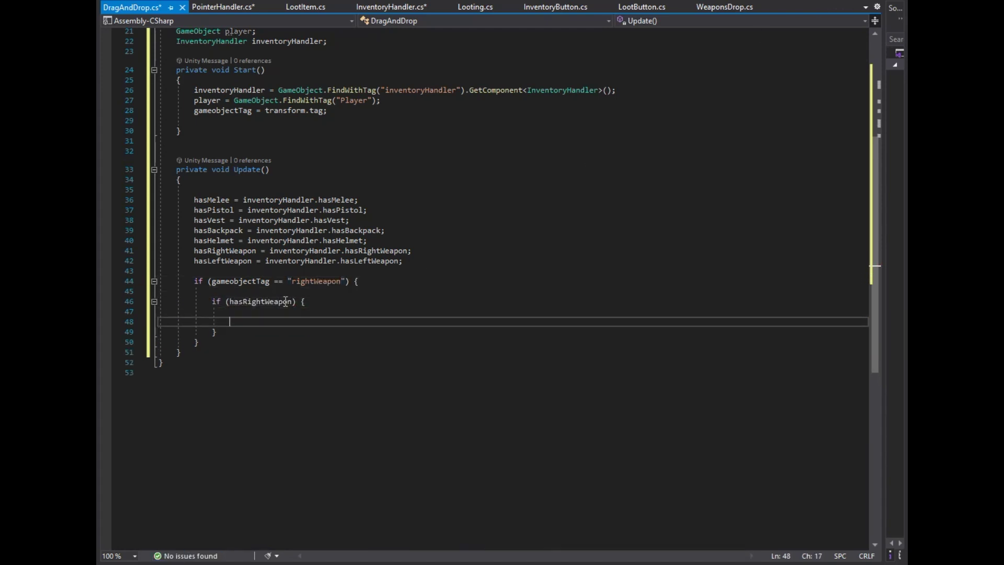
pyautogui.write('id = gameO')
pyautogui.press('Tab')
pyautogui.write('.Find')
pyautogui.press('Tab')
pyautogui.write('(0')
pyautogui.press('BackSpace')
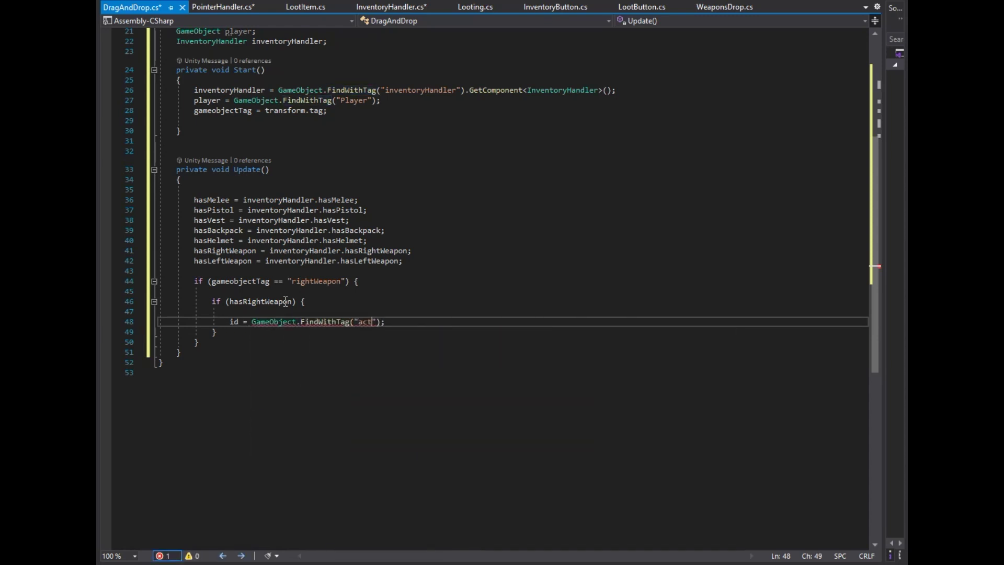
pyautogui.press('Right')
pyautogui.press('Right')
pyautogui.write('.GetComponent')
pyautogui.press('Left')
pyautogui.press('Left')
pyautogui.write('Loot')
pyautogui.press('Tab')
pyautogui.press('Right')
pyautogui.press('Right')
pyautogui.press('Right')
pyautogui.write('.tempId')
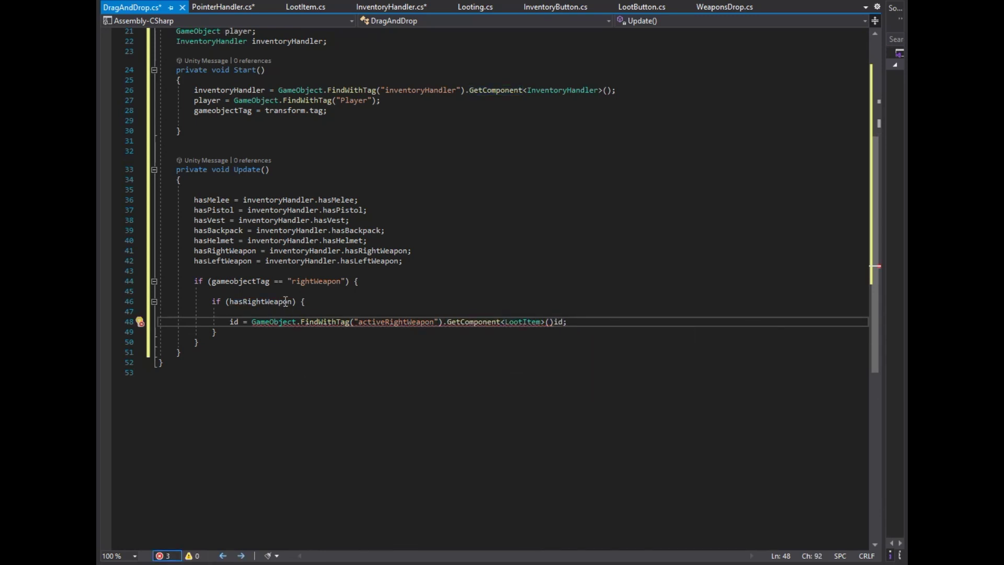
pyautogui.write('()._ID')
pyautogui.press('Down')
# Duplicate the rightWeapon block as a leftWeapon block using hasLeftWeapon and activeLeftWeapon.
pyautogui.hotkey('shift', 'Up')
pyautogui.hotkey('shift', 'Up')
pyautogui.hotkey('shift', 'Up')
pyautogui.hotkey('shift', 'Home')
pyautogui.hotkey('ctrl', 'd')
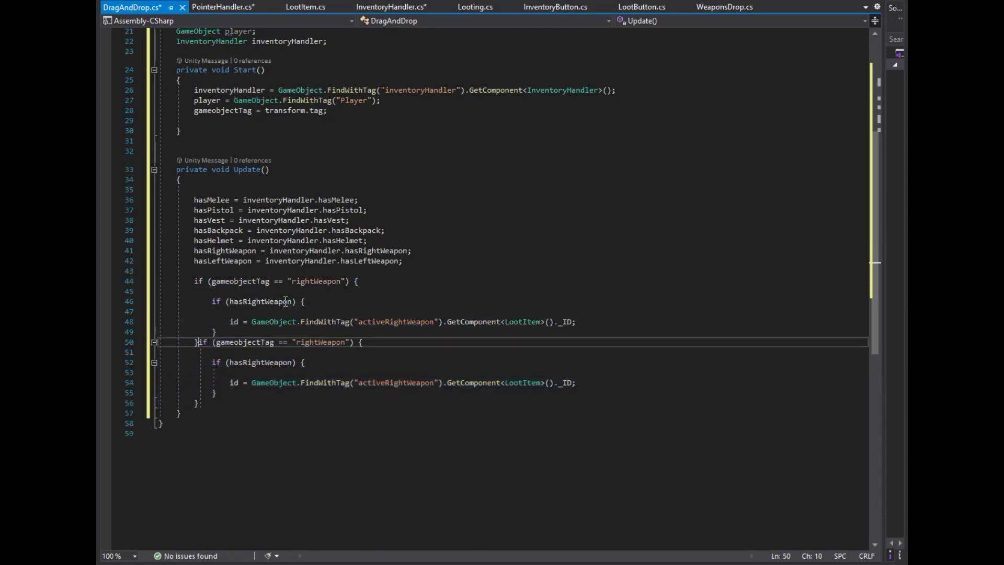
pyautogui.press('BackSpace')
pyautogui.press('BackSpace')
pyautogui.press('BackSpace')
pyautogui.write('left')
pyautogui.press('Down')
pyautogui.press('Down')
pyautogui.hotkey('ctrl', 'Left')
pyautogui.hotkey('ctrl', 'Left')
pyautogui.hotkey('ctrl', 'Left')
pyautogui.press('Right')
pyautogui.press('Right')
pyautogui.press('Right')
pyautogui.hotkey('shift', 'Right')
pyautogui.hotkey('shift', 'Right')
pyautogui.hotkey('shift', 'Right')
pyautogui.write('Left')
pyautogui.press('Down')
pyautogui.press('Down')
pyautogui.press('Right')
pyautogui.press('Right')
pyautogui.hotkey('shift', 'Right')
pyautogui.hotkey('shift', 'Right')
pyautogui.hotkey('shift', 'Right')
pyautogui.write('Left')
# Duplicate the leftWeapon block as a melee block with hasMelee and the activeMelee tag.
pyautogui.press('Down')
pyautogui.press('Down')
pyautogui.hotkey('shift', 'Up')
pyautogui.hotkey('shift', 'Up')
pyautogui.hotkey('shift', 'Up')
# Duplicate the melee block as a vest block with hasVest and the activeVest tag.
pyautogui.hotkey('shift', 'Up')
pyautogui.hotkey('shift', 'Up')
pyautogui.hotkey('shift', 'Up')
pyautogui.hotkey('ctrl', 'd')
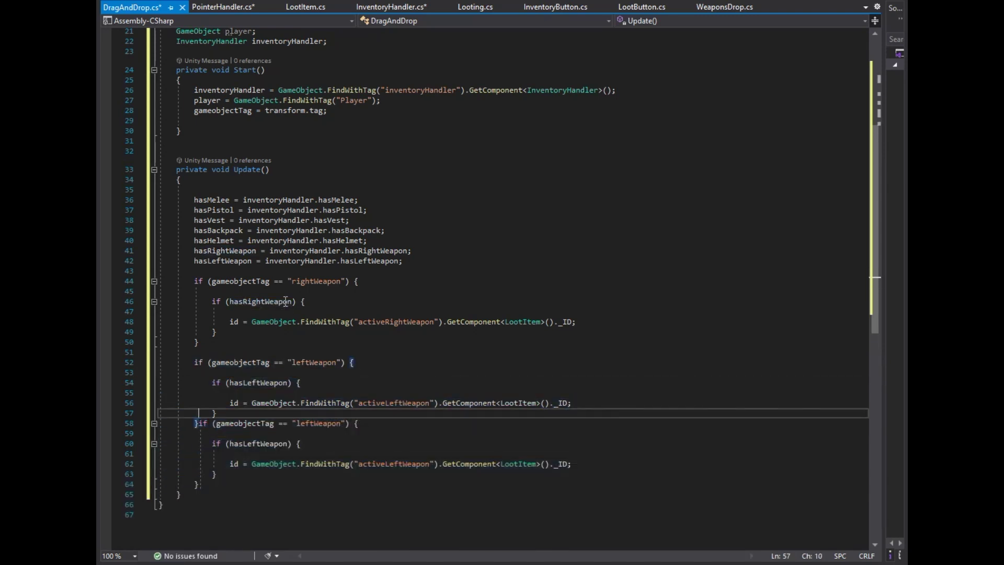
pyautogui.press('Down')
pyautogui.press('Return')
pyautogui.press('Return')
pyautogui.press('End')
pyautogui.hotkey('ctrl', 'Left')
pyautogui.hotkey('ctrl', 'Left')
pyautogui.hotkey('ctrl', 'Left')
pyautogui.hotkey('ctrl', 'shift', 'Right')
pyautogui.write('melee')
pyautogui.press('Down')
pyautogui.press('Down')
pyautogui.press('Left')
pyautogui.press('Left')
pyautogui.write('Melee')
pyautogui.press('Down')
pyautogui.press('Down')
pyautogui.press('End')
pyautogui.hotkey('ctrl', 'Left')
pyautogui.hotkey('ctrl', 'Left')
pyautogui.hotkey('ctrl', 'Left')
pyautogui.hotkey('ctrl', 'shift', 'Right')
pyautogui.write('Melee')
pyautogui.scroll(-7, 285, 301)
pyautogui.click(226, 293)
pyautogui.hotkey('shift', 'Up')
pyautogui.hotkey('shift', 'Up')
pyautogui.hotkey('shift', 'Up')
pyautogui.hotkey('ctrl', 'd')
pyautogui.press('Return')
pyautogui.press('Return')
pyautogui.hotkey('ctrl', 'Right')
pyautogui.hotkey('ctrl', 'Right')
pyautogui.hotkey('ctrl', 'Right')
pyautogui.hotkey('ctrl', 'shift', 'Right')
pyautogui.write('vest')
pyautogui.press('Down')
pyautogui.press('Down')
pyautogui.hotkey('ctrl', 'Left')
pyautogui.hotkey('ctrl', 'shift', 'Right')
pyautogui.write('Vest')
pyautogui.press('Down')
pyautogui.press('Down')
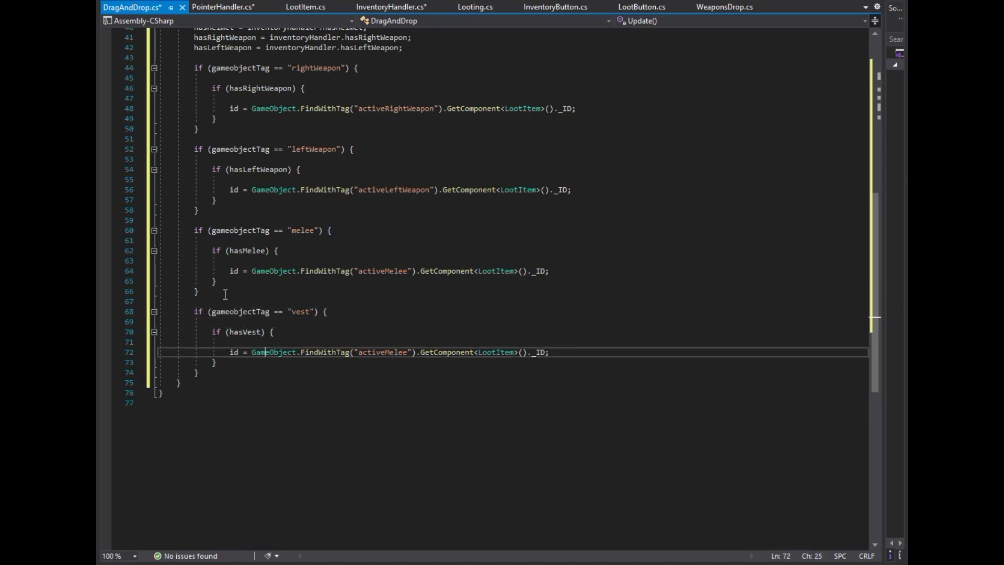
pyautogui.hotkey('ctrl', 'shift', 'Right')
pyautogui.write('Vest')
# Duplicate the vest block as a backpack block with hasBackpack and the activeBackpack tag.
pyautogui.click(225, 294)
pyautogui.hotkey('shift', 'Down')
pyautogui.hotkey('shift', 'Down')
pyautogui.hotkey('shift', 'Down')
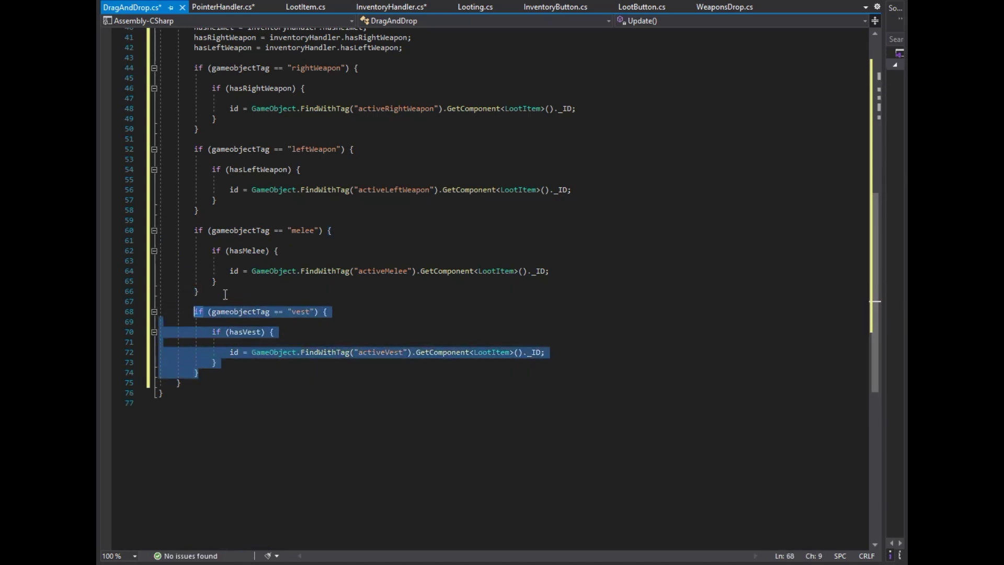
pyautogui.hotkey('ctrl', 'd')
pyautogui.hotkey('ctrl', 'Left')
pyautogui.hotkey('ctrl', 'shift', 'Right')
pyautogui.write('b')
pyautogui.press('Down')
pyautogui.press('Down')
pyautogui.hotkey('ctrl', 'Left')
pyautogui.hotkey('ctrl', 'shift', 'Right')
pyautogui.write('Ba')
pyautogui.press('Down')
pyautogui.press('Down')
pyautogui.hotkey('ctrl', 'Left')
pyautogui.hotkey('ctrl', 'shift', 'Right')
pyautogui.write('Ba')
# Copy-paste the backpack block and retarget it to helmet, hasHelmet and activeHelmet.
pyautogui.press('Down')
pyautogui.press('Down')
pyautogui.scroll(-2, 228, 230)
pyautogui.hotkey('shift', 'Up')
pyautogui.hotkey('shift', 'Up')
pyautogui.hotkey('shift', 'Up')
pyautogui.hotkey('shift', 'Home')
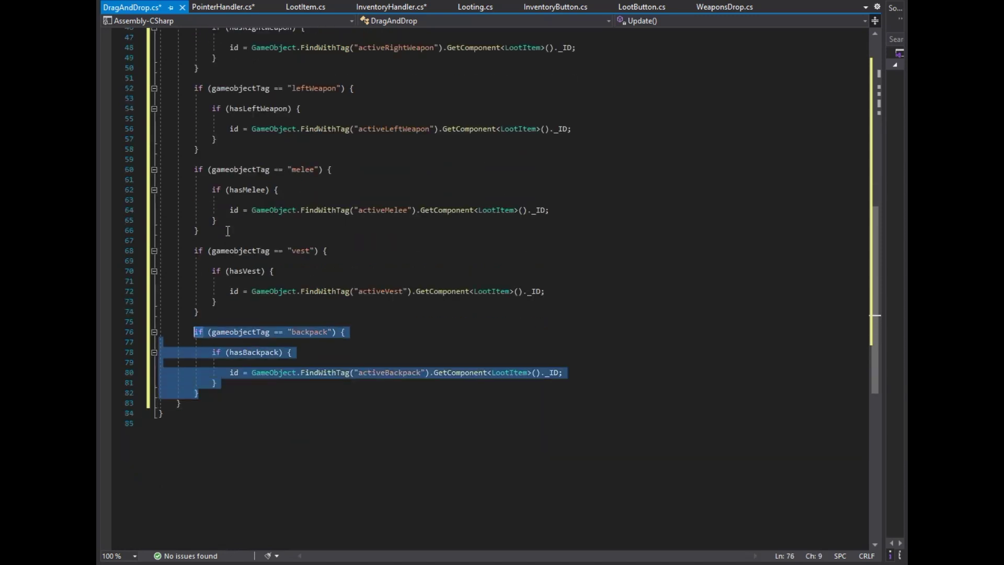
pyautogui.hotkey('ctrl', 'c')
pyautogui.press('End')
pyautogui.press('Return')
pyautogui.press('Return')
pyautogui.hotkey('ctrl', 'v')
pyautogui.hotkey('ctrl', 'Right')
pyautogui.hotkey('ctrl', 'shift', 'Right')
pyautogui.write('helmet')
pyautogui.press('Down')
pyautogui.press('Down')
pyautogui.press('Left')
pyautogui.press('Left')
pyautogui.press('Left')
pyautogui.hotkey('shift', 'Left')
pyautogui.hotkey('shift', 'Left')
pyautogui.hotkey('shift', 'Left')
pyautogui.hotkey('shift', 'Left')
pyautogui.hotkey('shift', 'Left')
pyautogui.write('Helmet')
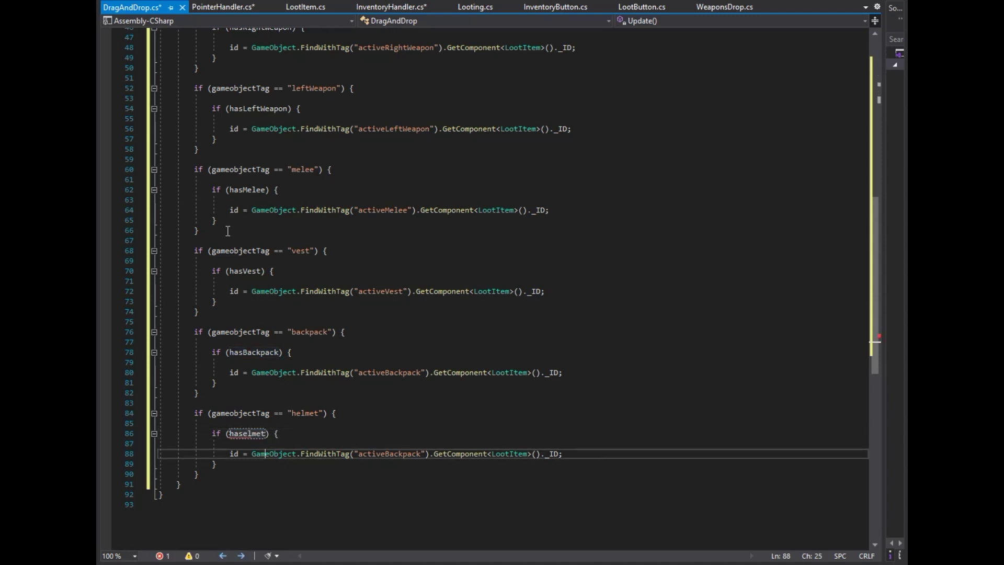
pyautogui.press('Down')
pyautogui.press('Down')
pyautogui.hotkey('ctrl', 'Right')
pyautogui.hotkey('ctrl', 'Right')
pyautogui.hotkey('ctrl', 'Right')
pyautogui.hotkey('ctrl', 'shift', 'Right')
pyautogui.write('Helmet')
# Copy-paste the helmet block and retarget it to pistol, hasPistol and activePistol.
pyautogui.press('Down')
pyautogui.hotkey('shift', 'Up')
pyautogui.hotkey('shift', 'Up')
pyautogui.hotkey('shift', 'Up')
pyautogui.hotkey('shift', 'Home')
pyautogui.hotkey('ctrl', 'c')
pyautogui.hotkey('ctrl', 'v')
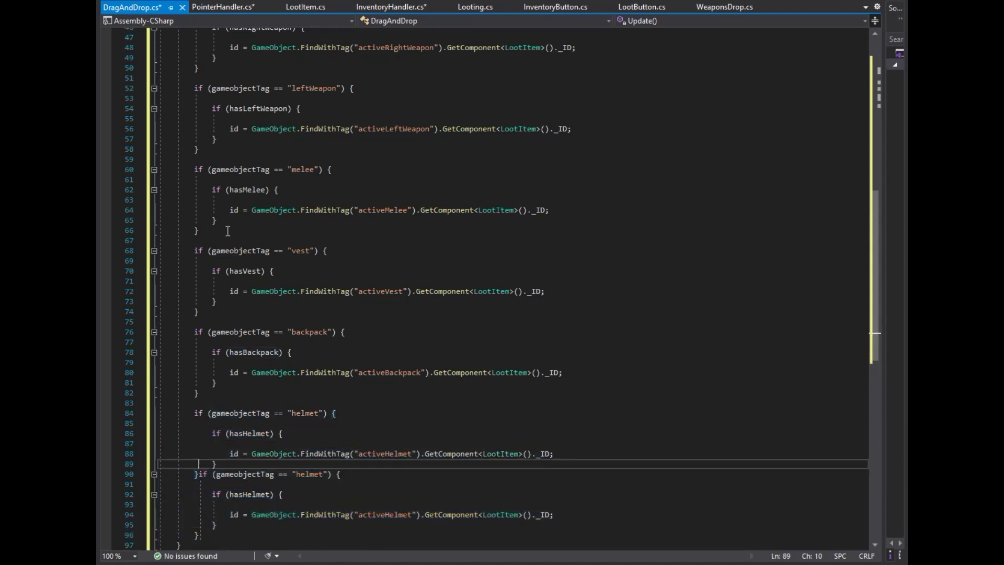
pyautogui.scroll(-5, 310, 343)
pyautogui.doubleClick(305, 342)
pyautogui.write('pistol')
pyautogui.press('Down')
pyautogui.press('Down')
pyautogui.press('Left')
pyautogui.press('Left')
pyautogui.press('Left')
pyautogui.hotkey('shift', 'Left')
pyautogui.hotkey('shift', 'Left')
pyautogui.hotkey('shift', 'Left')
pyautogui.write('Pistol')
pyautogui.press('Down')
pyautogui.press('Down')
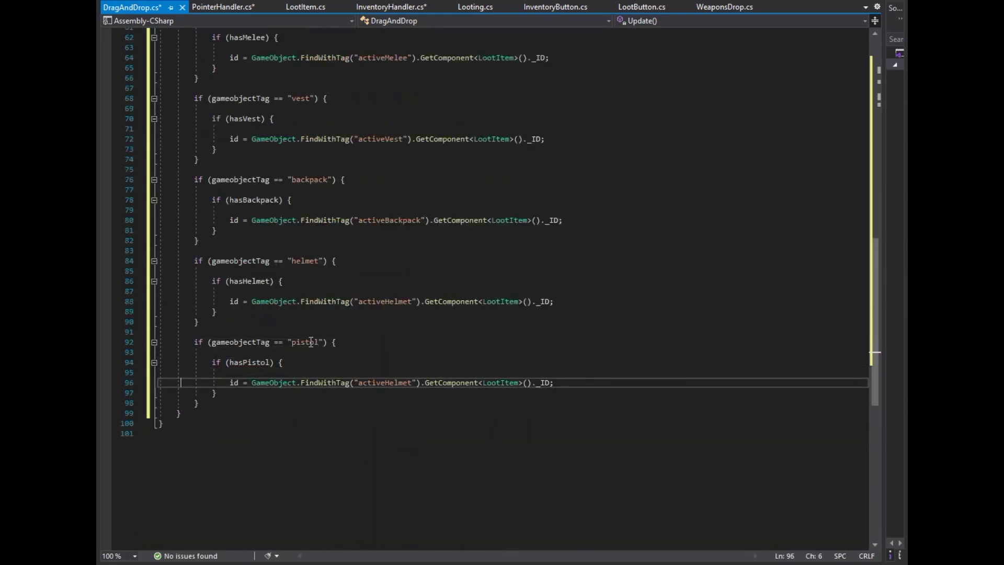
pyautogui.press('Right')
pyautogui.press('Right')
pyautogui.hotkey('shift', 'Right')
pyautogui.hotkey('shift', 'Right')
pyautogui.hotkey('shift', 'Right')
pyautogui.write('Pistol')
# Below the Update method, start a new method: public void PointerDown() {.
pyautogui.scroll(4, 286, 317)
pyautogui.scroll(4, 288, 317)
pyautogui.scroll(-4, 315, 246)
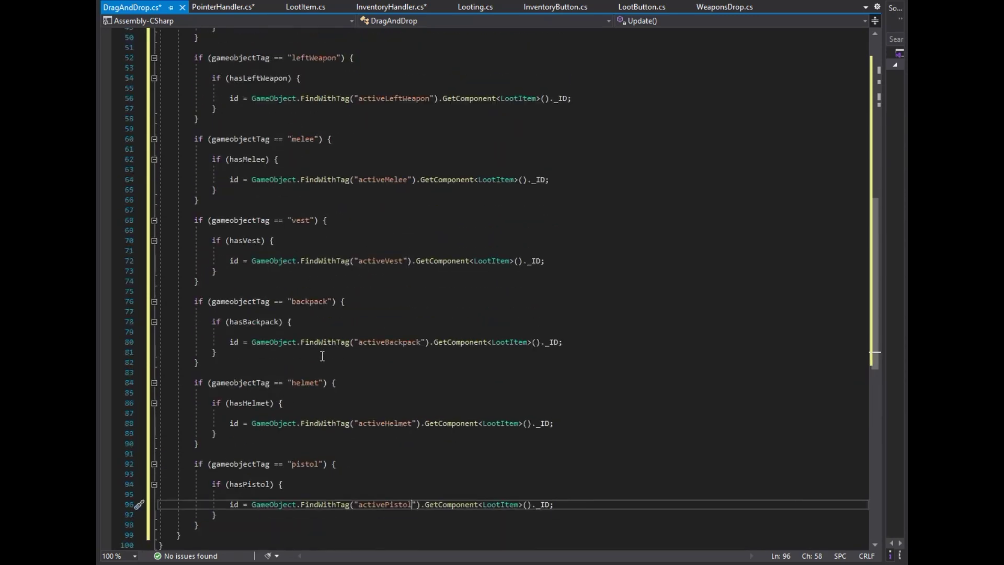
pyautogui.scroll(-3, 323, 355)
pyautogui.scroll(3, 329, 442)
pyautogui.scroll(-2, 387, 167)
pyautogui.scroll(-2, 228, 420)
pyautogui.click(227, 416)
pyautogui.press('Return')
pyautogui.press('Return')
pyautogui.write('public void Point')
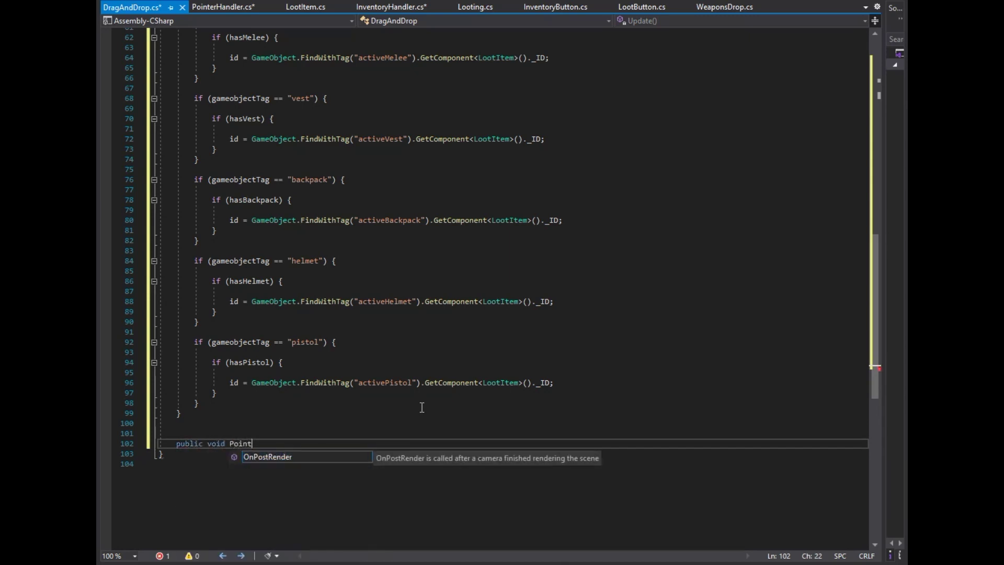
pyautogui.write('erDown() {')
# Make PointerDown() store the starting position with initialPos = transform.position.
pyautogui.press('Return')
pyautogui.press('Return')
pyautogui.scroll(-6, 368, 301)
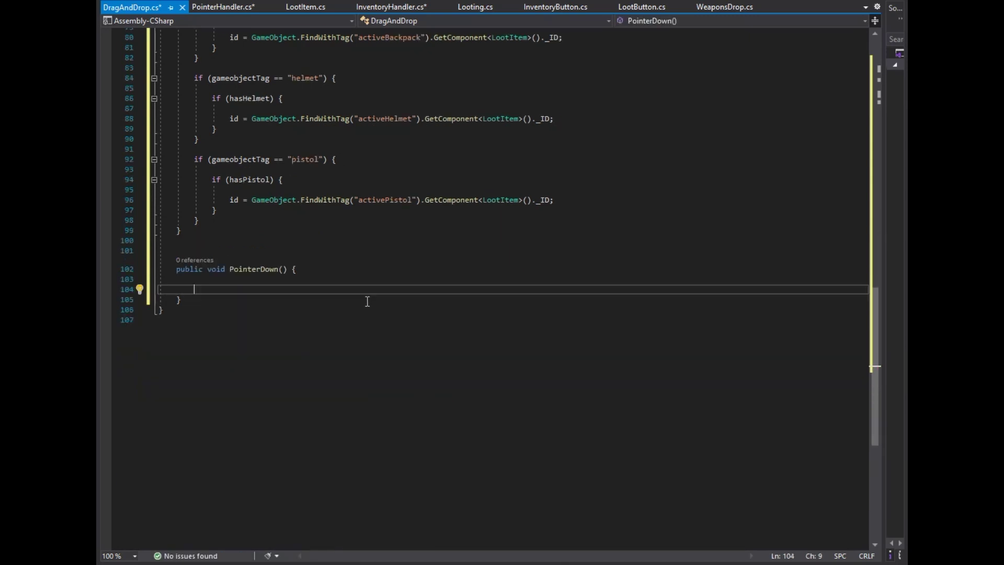
pyautogui.write('initi')
pyautogui.press('Tab')
pyautogui.write('= transform.position;')
pyautogui.click(367, 301)
pyautogui.press('Return')
pyautogui.press('Return')
# Add a public Drag() method that sets currentPos to Input.mousePosition.
pyautogui.write('public void ')
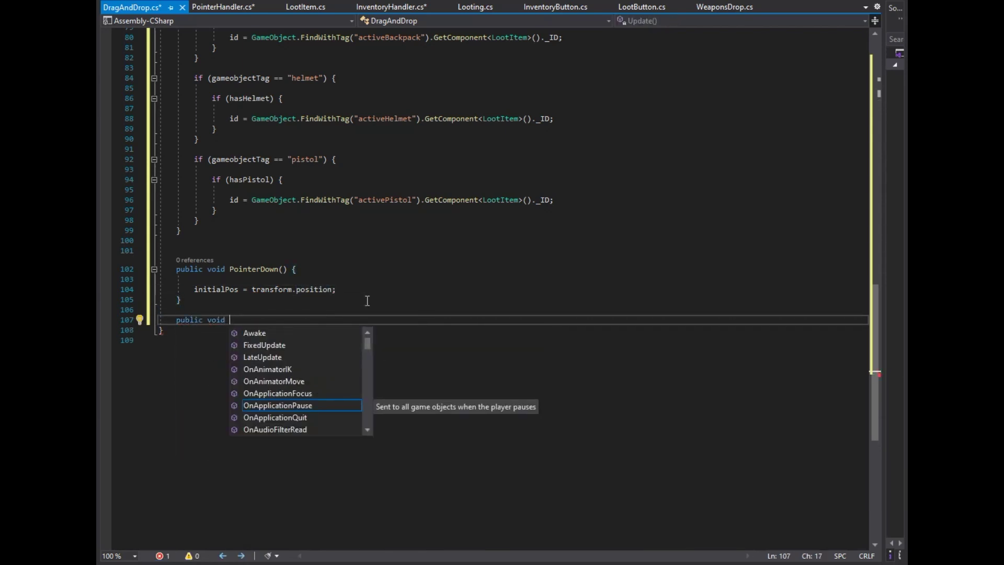
pyautogui.write('OnMouseDr(){ }')
pyautogui.hotkey('ctrl', 'z')
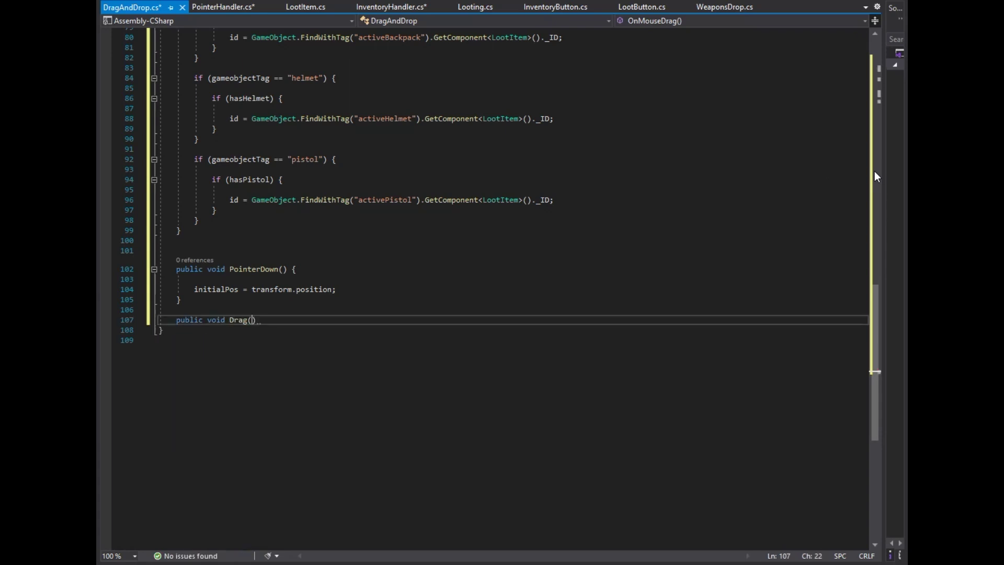
pyautogui.press('Return')
pyautogui.click(253, 349)
pyautogui.write('currentPos = input.mouseP;')
pyautogui.press('Return')
# In Drag(), move the item to currentPos + new Vector2(0, 50) and read dropTag from inventoryHandler.
pyautogui.write('transform.position = cure')
pyautogui.press('BackSpace')
pyautogui.write('rentPos + new Vector2();')
pyautogui.press('Left')
pyautogui.write('0, 50')
pyautogui.press('End')
pyautogui.press('Return')
pyautogui.write('dropTag = inventoryHandler.dro')
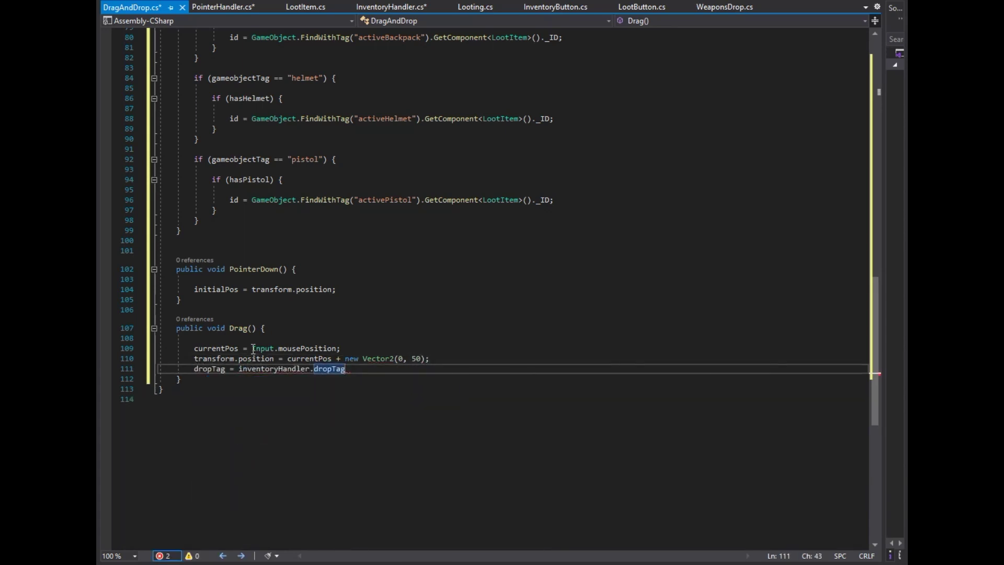
pyautogui.write(';')
# Start a public PointerUp() method below Drag().
pyautogui.scroll(-2, 254, 349)
pyautogui.click(262, 320)
pyautogui.press('Return')
pyautogui.press('Return')
pyautogui.write('public void PointerUp({ }')
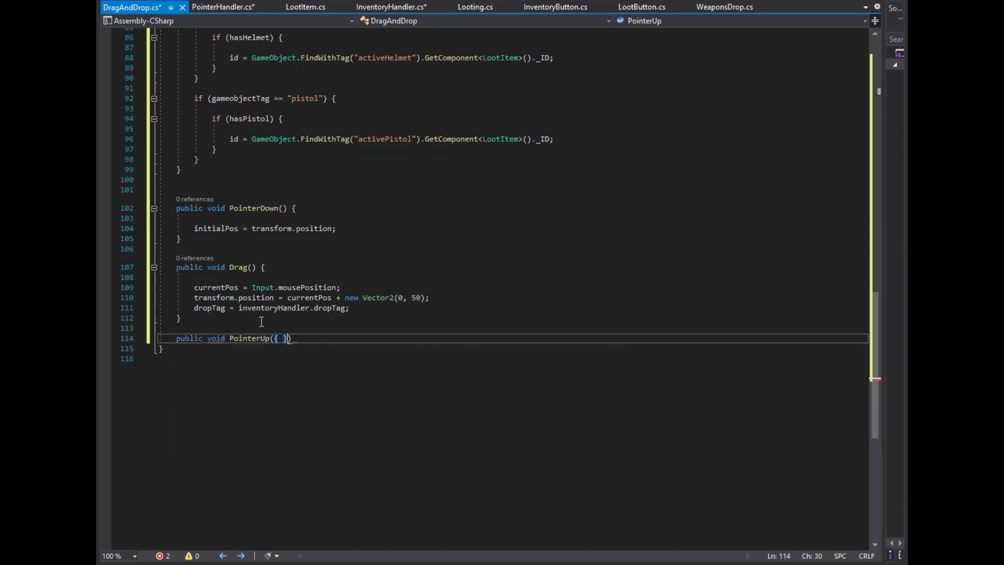
# In PointerUp(), write the if-condition comparing gameobjectTag and dropTag for a leftWeapon/rightWeapon swap.
pyautogui.press('Return')
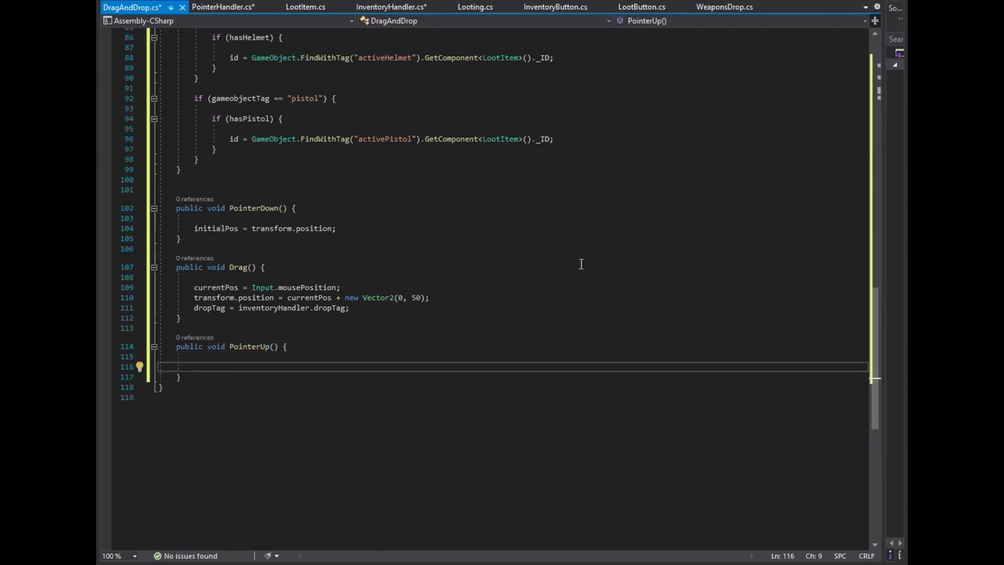
pyautogui.write('if()')
pyautogui.press('Up')
pyautogui.press('Home')
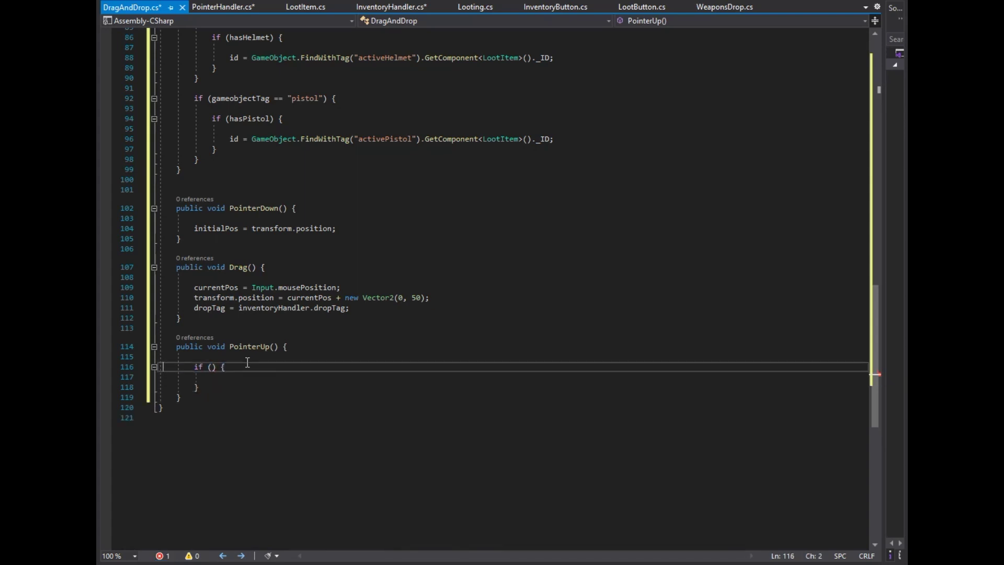
pyautogui.write('game')
pyautogui.press('BackSpace')
pyautogui.press('BackSpace')
pyautogui.press('BackSpace')
pyautogui.write('(gameobjectTag ==')
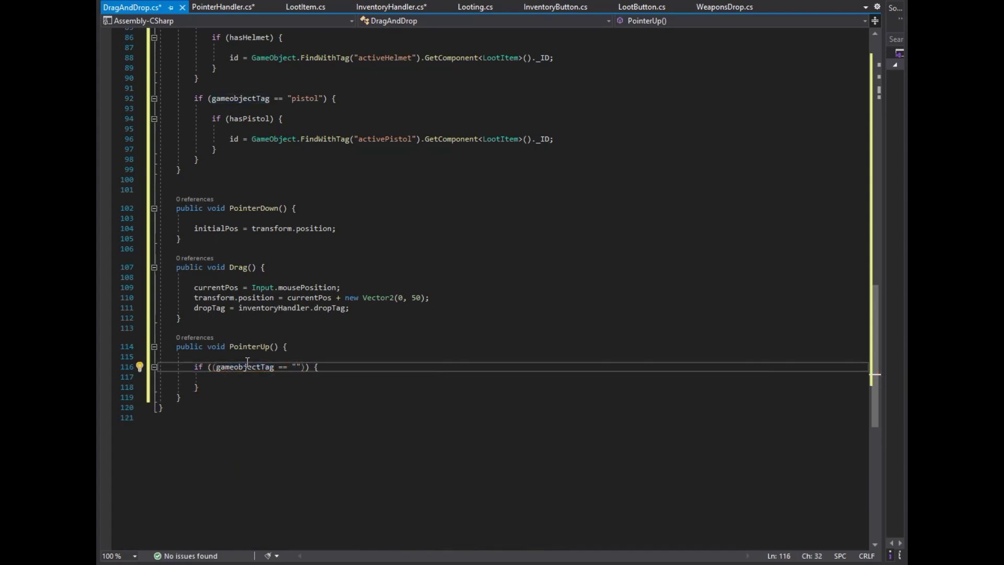
pyautogui.write('dropTag == "rightWea')
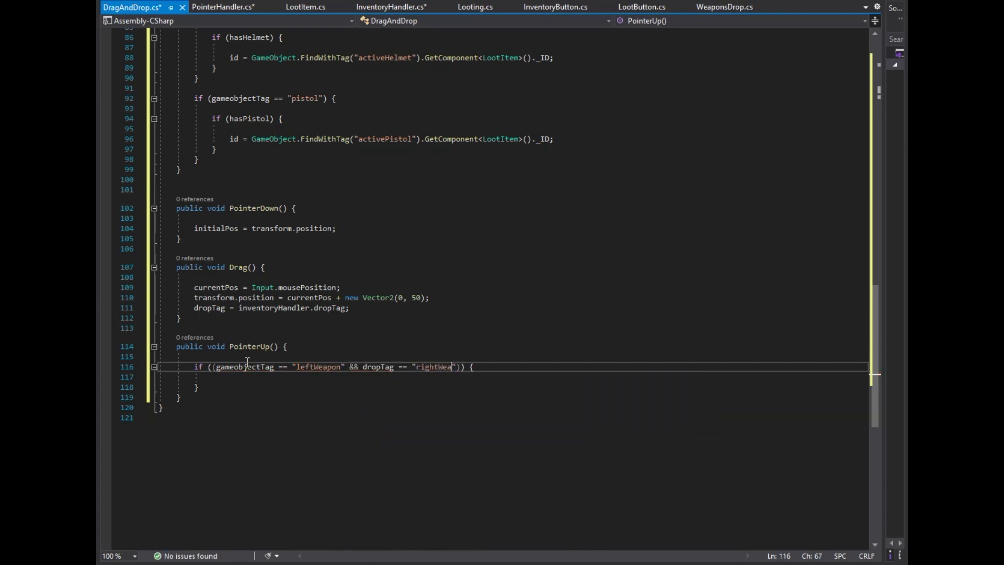
pyautogui.write('gameobjectTag == "right')
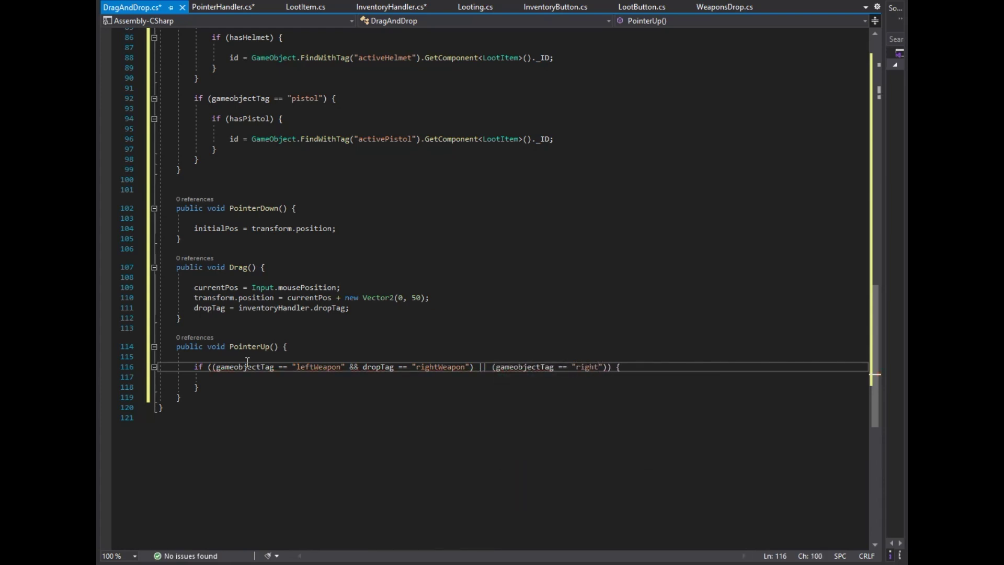
pyautogui.write('dropTag')
pyautogui.write(' == "leftWea')
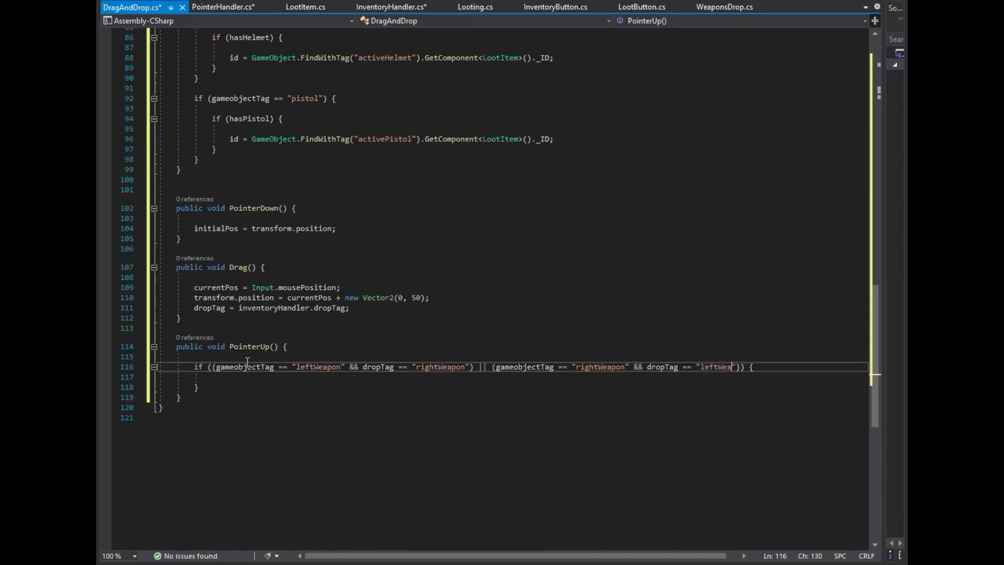
pyautogui.press('Down')
pyautogui.press('Return')
# Add 'using UnityEngine.UI;' to the using directives at the top of the file.
pyautogui.write('aw')
pyautogui.press('BackSpace')
pyautogui.press('BackSpace')
pyautogui.press('BackSpace')
pyautogui.press('BackSpace')
pyautogui.scroll(20, 247, 362)
pyautogui.click(273, 51)
pyautogui.hotkey('ctrl', 'd')
pyautogui.press('BackSpace')
pyautogui.write('.UI')
# Inside the if block, declare RawImage leftWeaponImage = GameObject.FindWithTag(...) with a GetComponent call.
pyautogui.scroll(-11, 837, 278)
pyautogui.scroll(-18, 891, 277)
pyautogui.scroll(1, 492, 406)
pyautogui.click(424, 362)
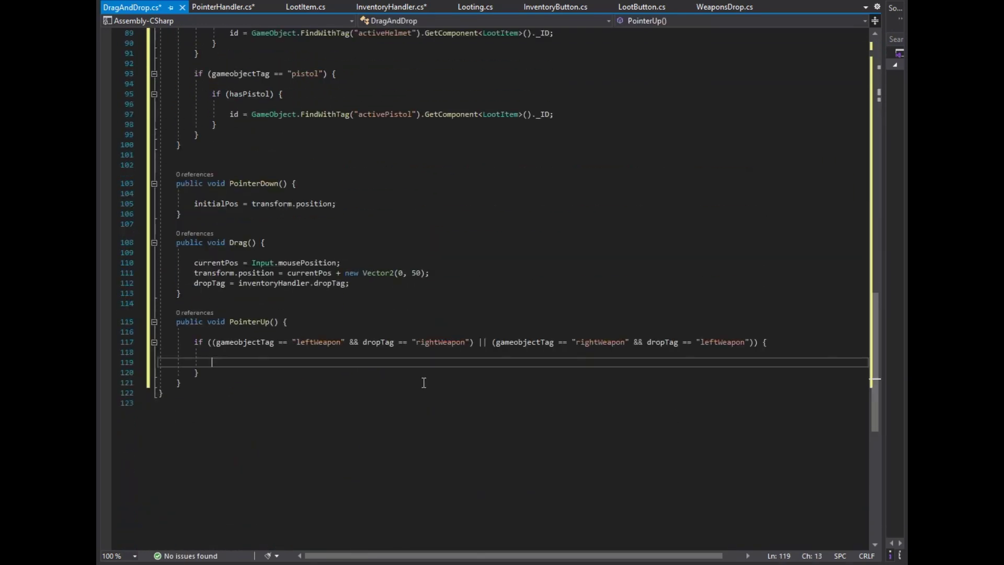
pyautogui.write('RawImage left')
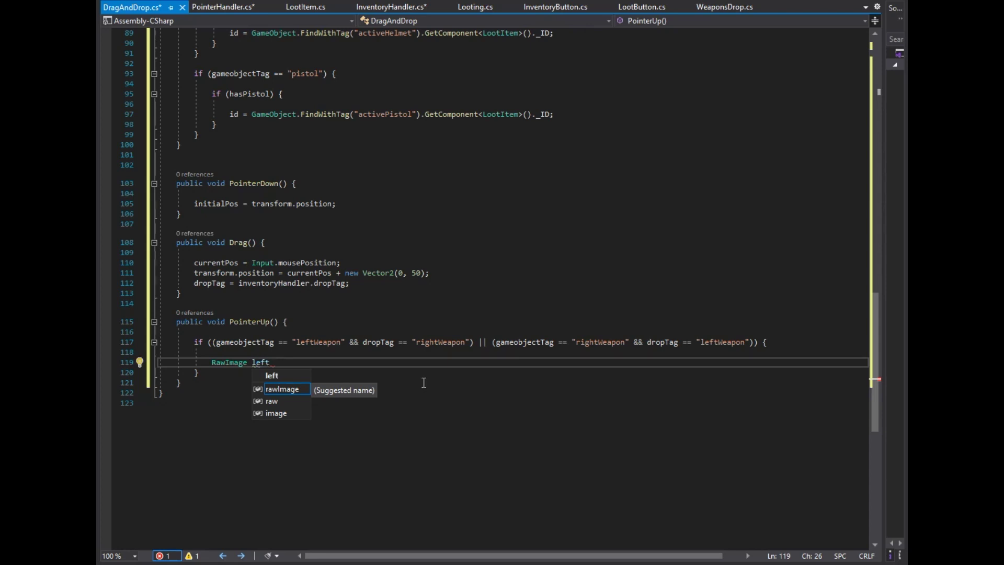
pyautogui.write('WeaponImage ')
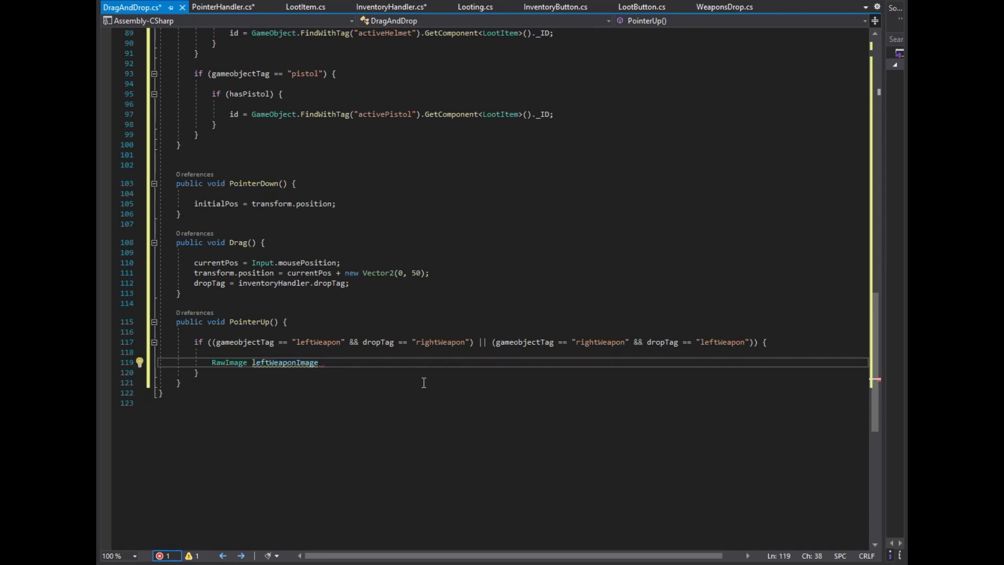
pyautogui.write('= GameObject.Findwi')
pyautogui.press('Tab')
# Get leftWeaponImage and rightWeaponImage as RawImage components found by their weapon tags.
pyautogui.write('();')
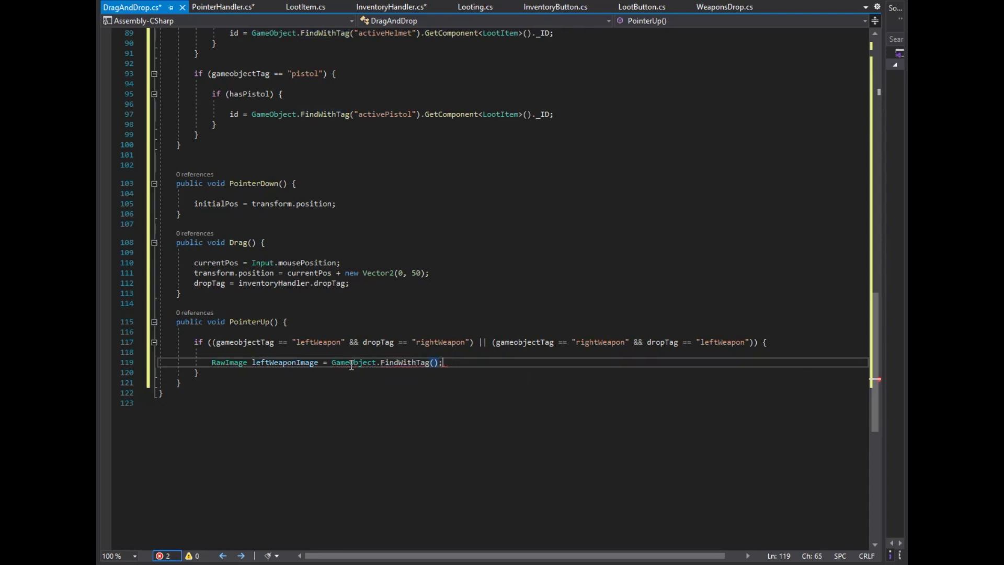
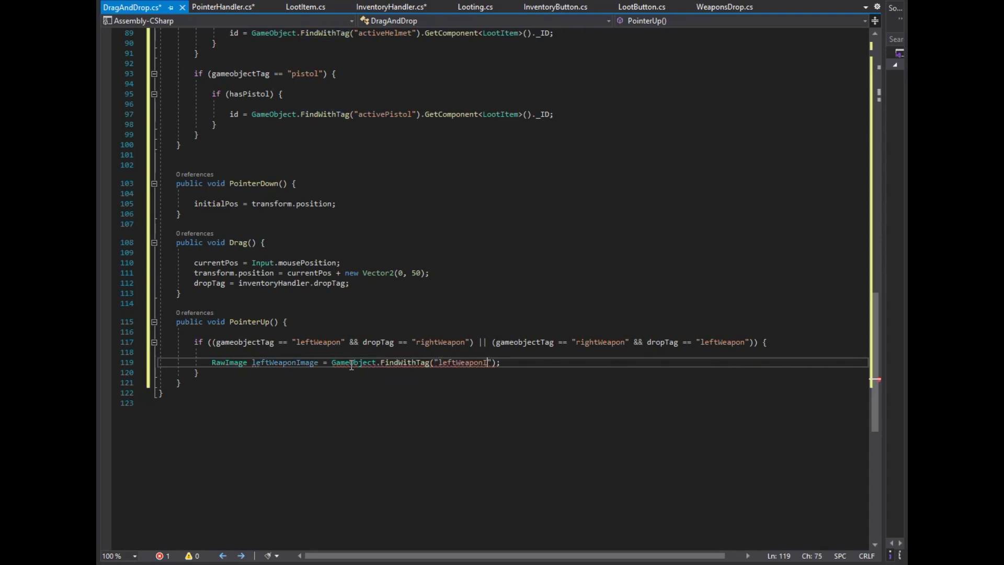
# Inside the if block, declare RawImage leftWeaponImage = GameObject.FindWithTag(...) with a GetComponent call.
# Get leftWeaponImage and rightWeaponImage as RawImage components found by their weapon tags.
pyautogui.write('.GetC')
pyautogui.press('Tab')
pyautogui.write('<>')
pyautogui.write('RawImage')
pyautogui.press('End')
pyautogui.hotkey('ctrl', 'd')
pyautogui.hotkey('ctrl', 'Left')
pyautogui.hotkey('ctrl', 'Left')
pyautogui.hotkey('ctrl', 'Left')
pyautogui.hotkey('shift', 'Right')
pyautogui.hotkey('shift', 'Right')
pyautogui.hotkey('shift', 'Right')
pyautogui.write('ri')
pyautogui.press('BackSpace')
pyautogui.press('BackSpace')
pyautogui.press('BackSpace')
pyautogui.write('right')
# Store each weapon image's texture in leftTexture and rightTexture variables.
pyautogui.press('Return')
pyautogui.press('Return')
pyautogui.write('Texture leftTexture = left')
pyautogui.press('Tab')
pyautogui.write('.texture;')
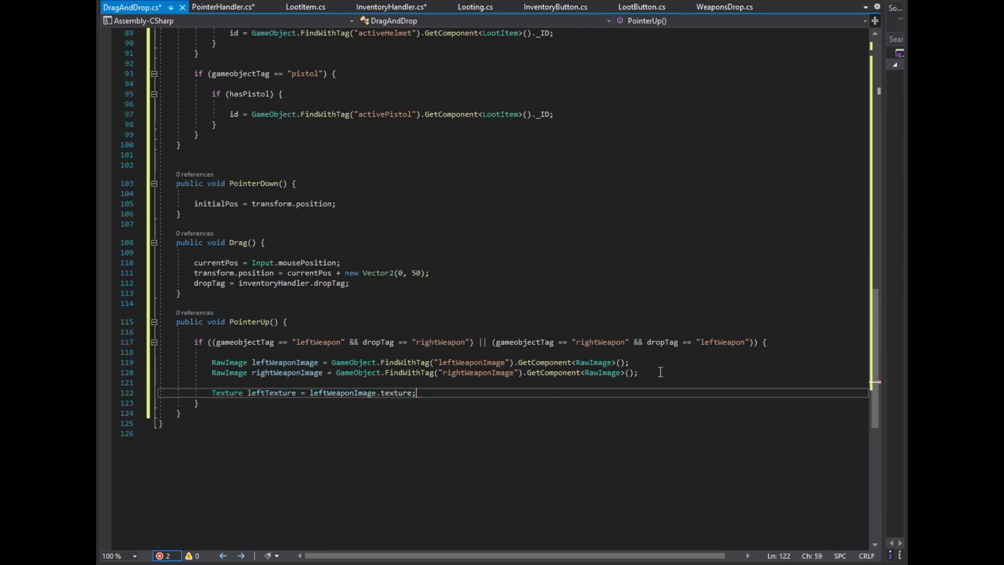
pyautogui.hotkey('ctrl', 'd')
pyautogui.press('BackSpace')
pyautogui.press('BackSpace')
pyautogui.press('BackSpace')
pyautogui.write('ri')
pyautogui.hotkey('ctrl', 'Left')
pyautogui.hotkey('ctrl', 'Left')
pyautogui.hotkey('ctrl', 'Left')
pyautogui.hotkey('shift', 'Right')
pyautogui.hotkey('shift', 'Right')
pyautogui.hotkey('shift', 'Right')
pyautogui.write('right')
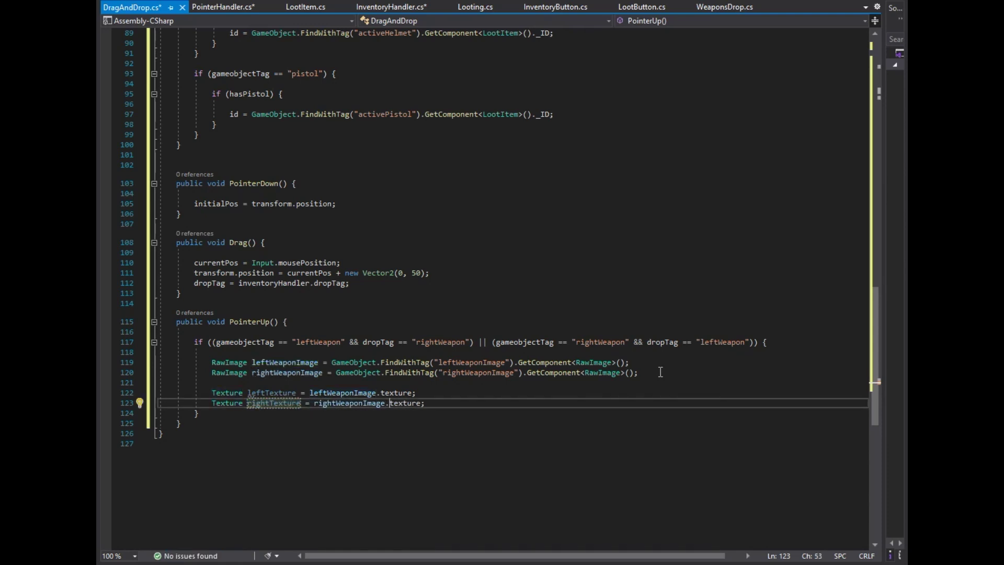
# Declare activeLeftWeapon and activeRightWeapon GameObjects found by their tags with FindWithTag.
pyautogui.press('Return')
pyautogui.press('Return')
pyautogui.write('GameObject a')
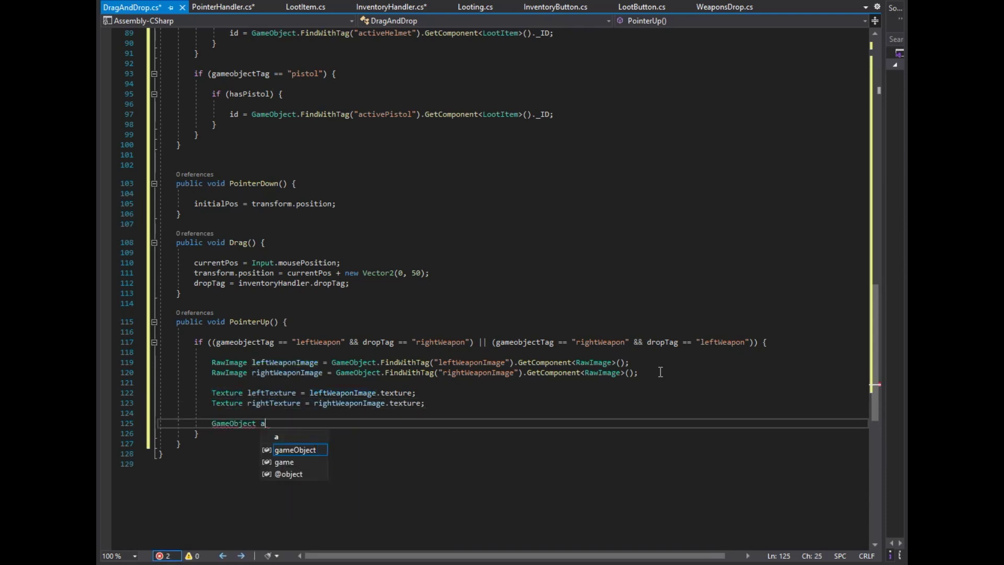
pyautogui.write('ctiveLeftWeapon = Game')
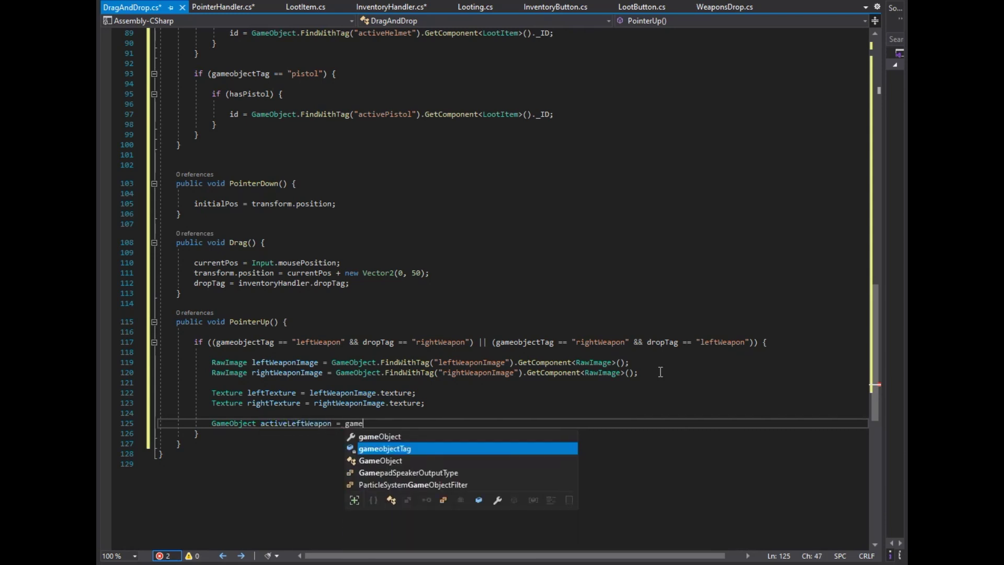
pyautogui.write('Object.FindWithTag();')
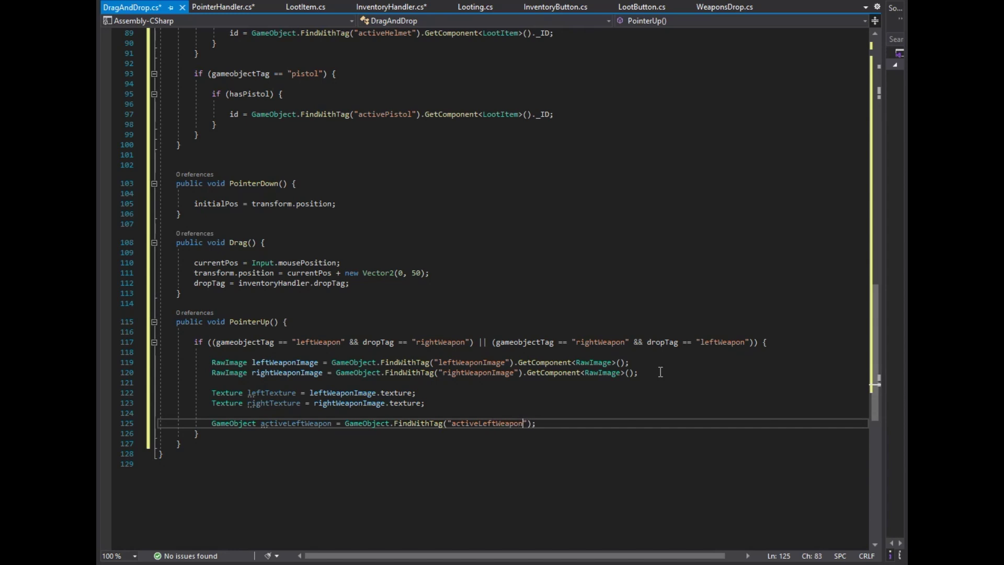
pyautogui.hotkey('ctrl', 'd')
pyautogui.press('Left')
pyautogui.press('Left')
pyautogui.press('Left')
pyautogui.hotkey('shift', 'Left')
pyautogui.hotkey('shift', 'Left')
pyautogui.hotkey('shift', 'Left')
pyautogui.write('Ri')
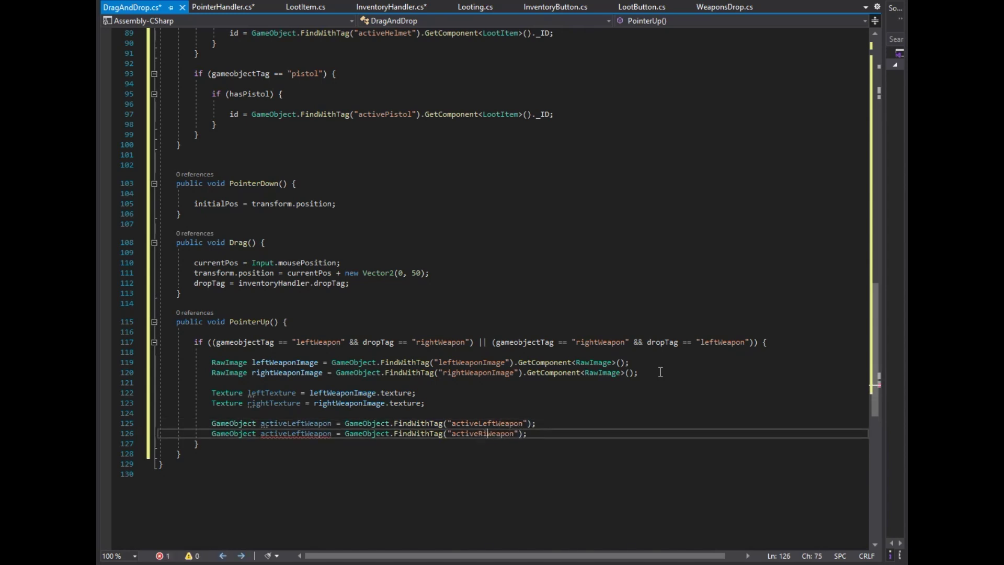
pyautogui.press('Left')
pyautogui.hotkey('shift', 'Left')
pyautogui.hotkey('shift', 'Left')
pyautogui.hotkey('shift', 'Left')
pyautogui.write('Rig')
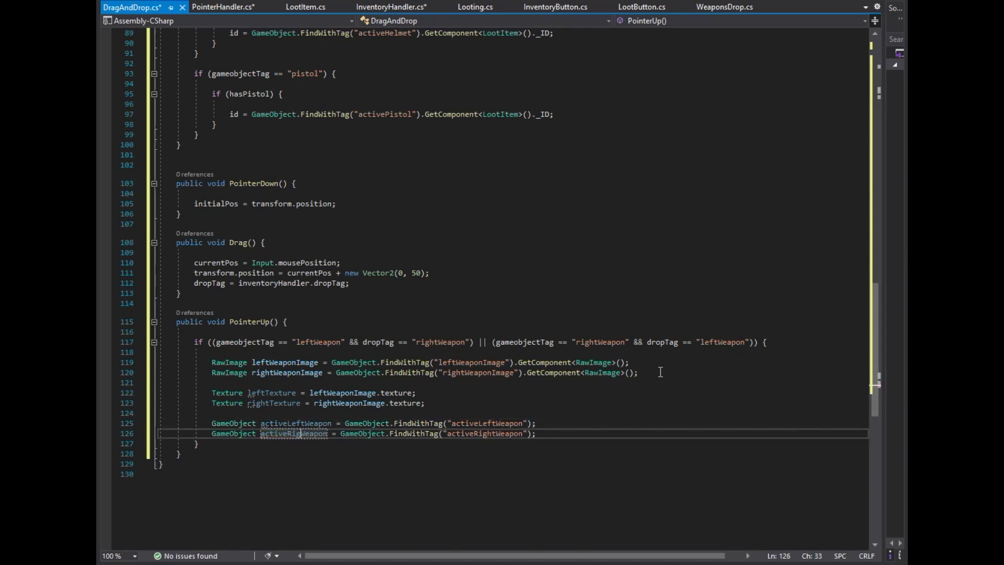
pyautogui.press('End')
# Add Transform variables holding the parent transforms of activeRightWeapon and activeLeftWeapon.
pyautogui.press('Return')
pyautogui.press('Return')
pyautogui.write('Transform ')
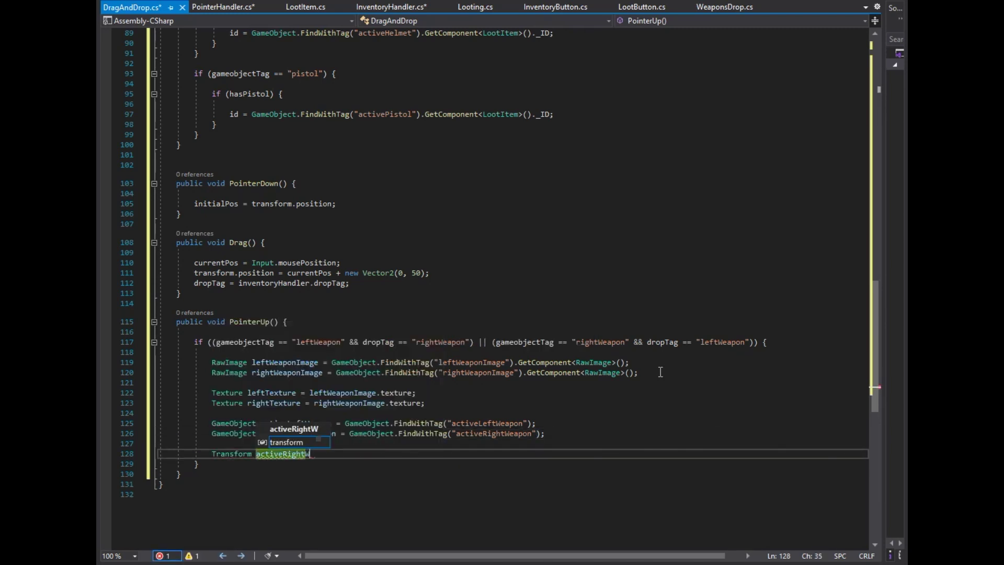
pyautogui.write(' = GameObject')
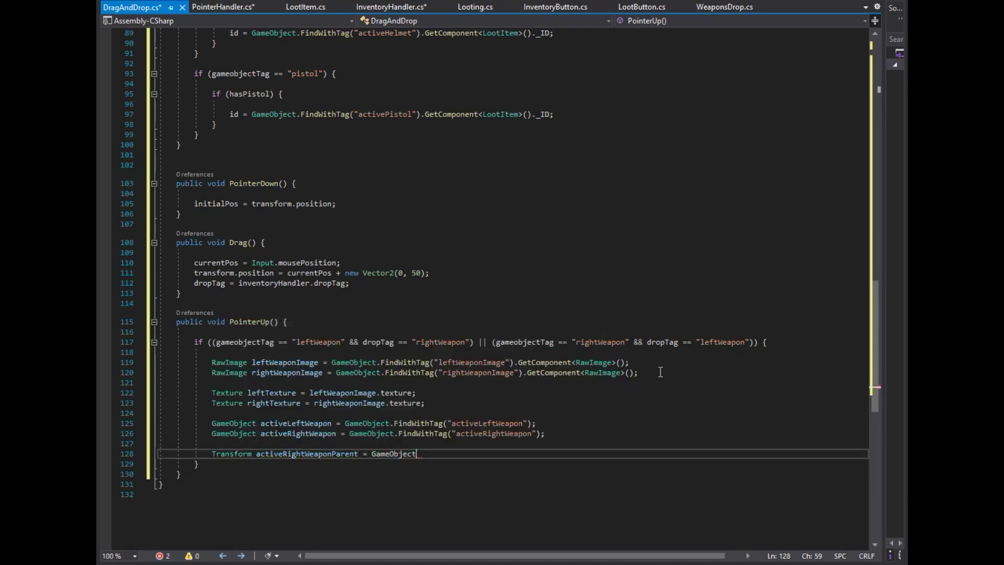
pyautogui.write('act')
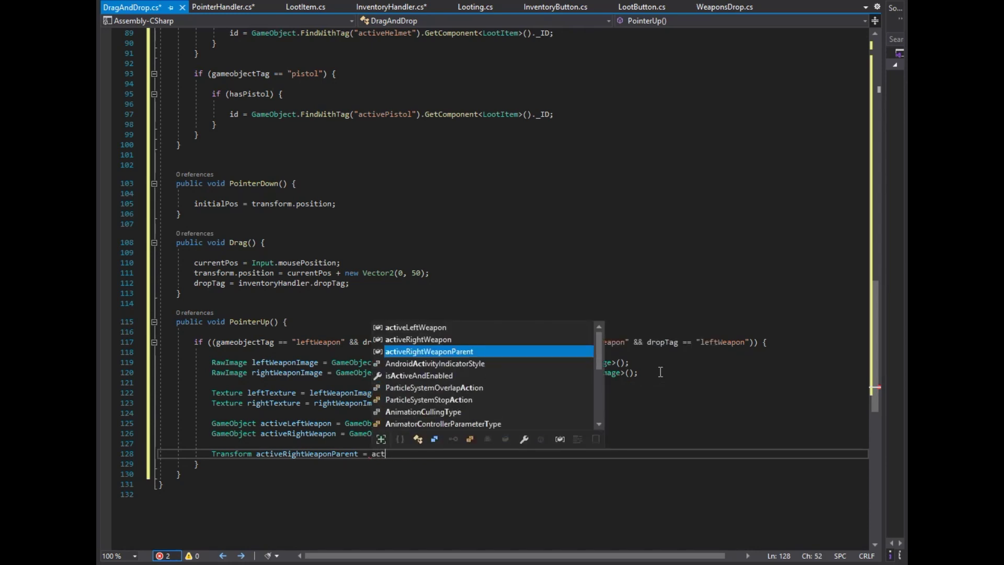
pyautogui.press('Up')
pyautogui.write('.tra')
pyautogui.press('Tab')
pyautogui.write('.parent.transform;')
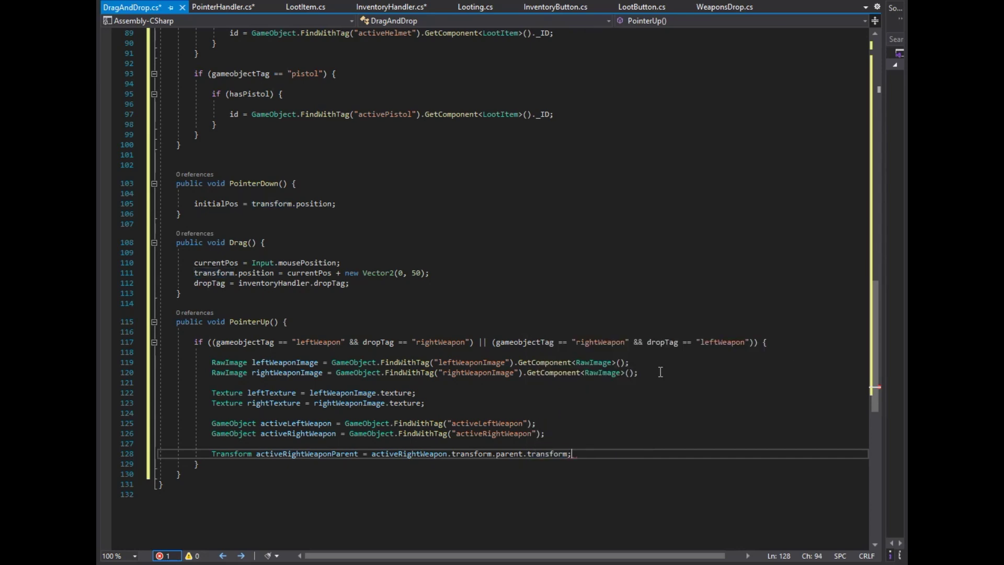
pyautogui.hotkey('ctrl', 'd')
pyautogui.press('BackSpace')
pyautogui.press('BackSpace')
pyautogui.press('BackSpace')
pyautogui.write('LeftW')
pyautogui.hotkey('ctrl', 'Left')
pyautogui.hotkey('ctrl', 'Left')
pyautogui.hotkey('ctrl', 'Left')
pyautogui.hotkey('shift', 'Left')
pyautogui.hotkey('shift', 'Left')
pyautogui.hotkey('shift', 'Left')
pyautogui.write('Left')
pyautogui.scroll(-2, 661, 372)
# Swap textures: rightWeaponImage gets leftTexture and leftWeaponImage gets rightTexture.
pyautogui.press('End')
pyautogui.press('Return')
pyautogui.press('Return')
pyautogui.scroll(-2, 326, 349)
pyautogui.write('rightWeaponImage.texture = leftTexture;')
pyautogui.press('Return')
pyautogui.write('leftWeaponImage.texture = rightT')
pyautogui.press('Tab')
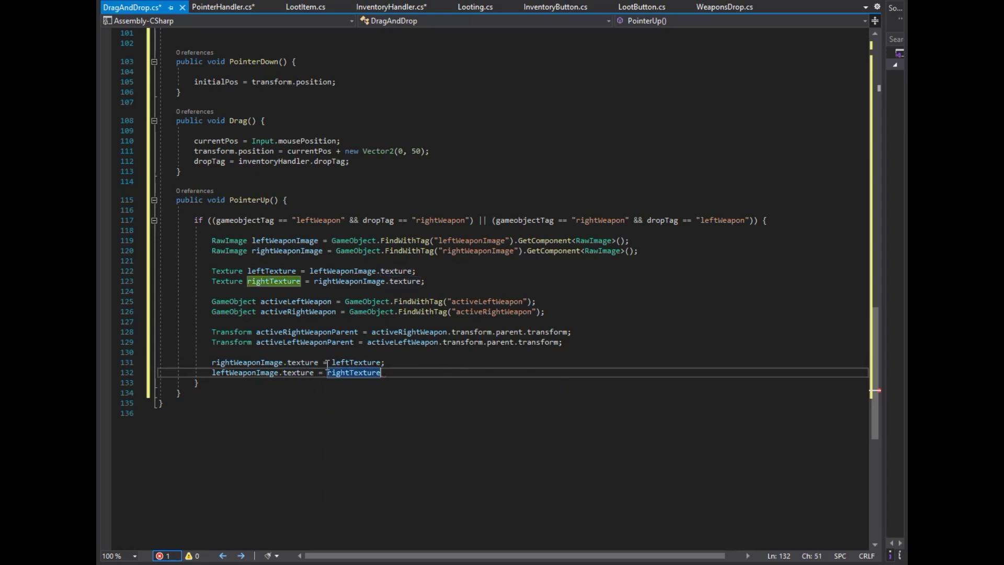
# Swap the weapons' tags between activeLeftWeapon and activeRightWeapon.
pyautogui.press('Return')
pyautogui.press('Return')
pyautogui.write('activeLeftWeapon.tag = "activeLeftWeapon"')
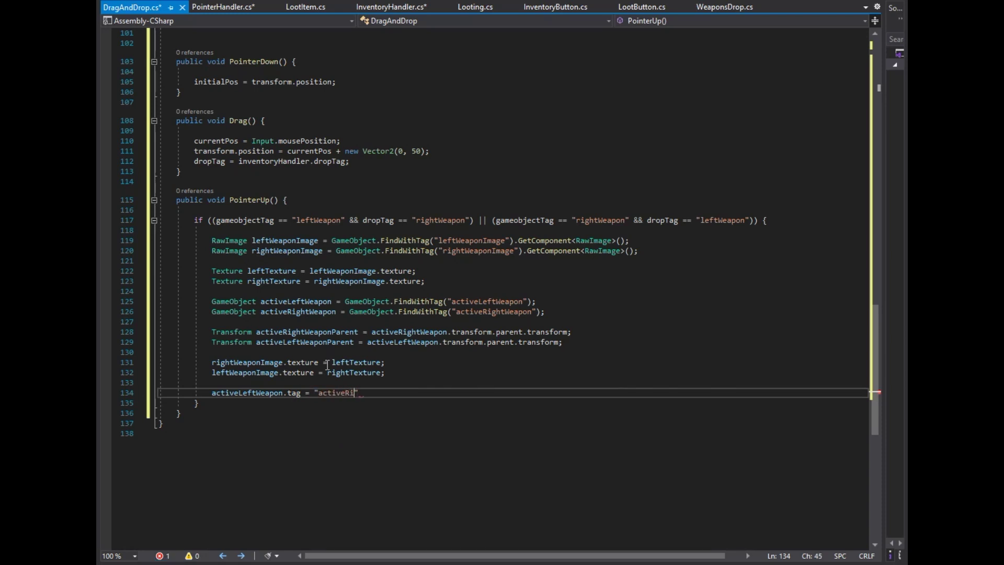
pyautogui.write(';')
pyautogui.hotkey('ctrl', 'd')
pyautogui.press('Left')
pyautogui.press('Left')
pyautogui.press('Left')
pyautogui.hotkey('shift', 'Left')
pyautogui.hotkey('shift', 'Left')
pyautogui.hotkey('shift', 'Left')
pyautogui.write('Lef')
pyautogui.press('Left')
pyautogui.hotkey('shift', 'Right')
pyautogui.hotkey('shift', 'Right')
pyautogui.hotkey('shift', 'Right')
pyautogui.write('Right')
pyautogui.press('Right')
pyautogui.press('Right')
pyautogui.press('Right')
# Move activeRightWeapon to the left weapon parent's position and reparent it there with SetParent.
pyautogui.press('Return')
pyautogui.press('Return')
pyautogui.write('a')
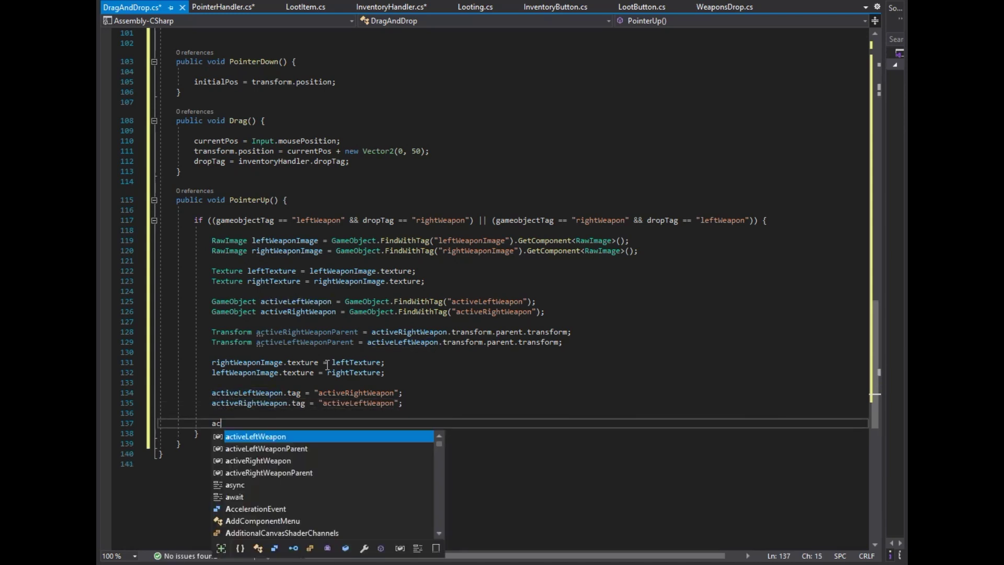
pyautogui.write('ctiveRightWeapon.transform.position = ac')
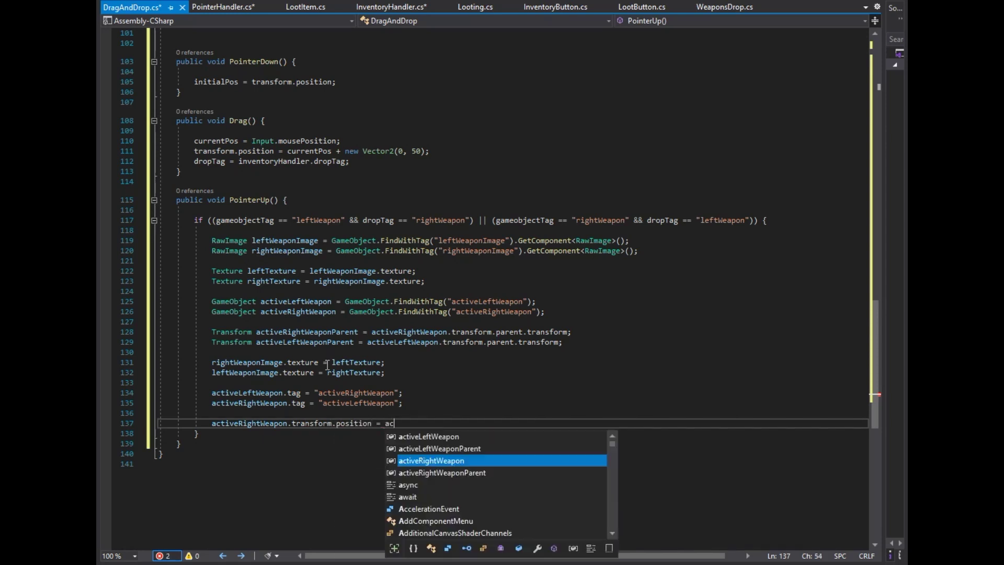
pyautogui.write('tiveLeft')
pyautogui.press('Down')
pyautogui.write('.;')
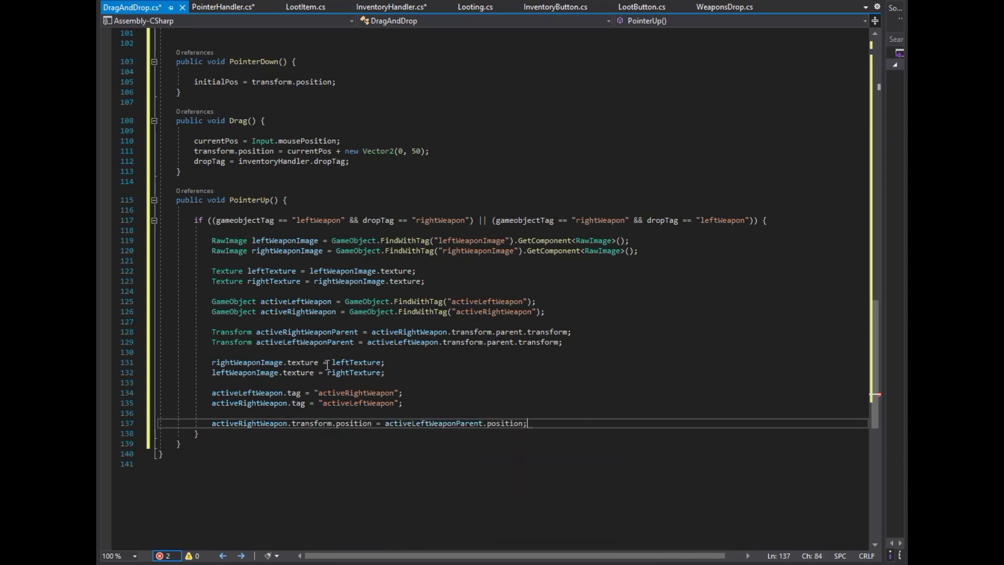
pyautogui.press('Return')
pyautogui.write('activeRightWeapon.transform.SetPa();')
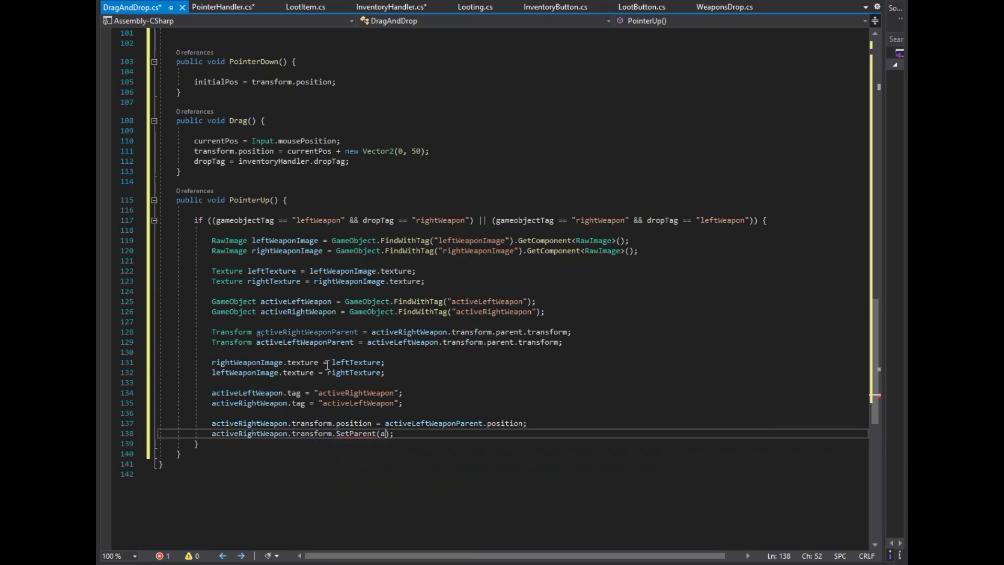
pyautogui.write('ctive')
pyautogui.press('Down')
# Copy those two lines and adapt them so activeLeftWeapon moves to and reparents under the right parent.
pyautogui.press('Tab')
pyautogui.hotkey('shift', 'Up')
pyautogui.hotkey('shift', 'Home')
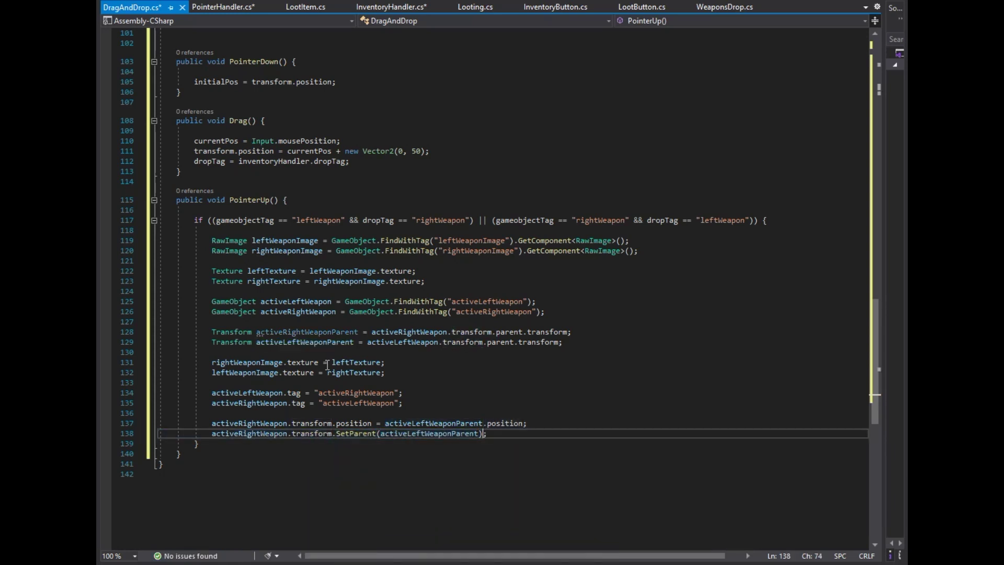
pyautogui.hotkey('ctrl', 'c')
pyautogui.hotkey('ctrl', 'v')
pyautogui.press('Return')
pyautogui.hotkey('shift', 'Right')
pyautogui.hotkey('shift', 'Right')
pyautogui.hotkey('shift', 'Right')
pyautogui.write('Left')
pyautogui.press('Down')
pyautogui.press('Right')
pyautogui.hotkey('shift', 'Left')
pyautogui.hotkey('shift', 'Left')
pyautogui.hotkey('shift', 'Left')
pyautogui.write('Left')
pyautogui.hotkey('ctrl', 'Right')
pyautogui.hotkey('ctrl', 'Right')
pyautogui.hotkey('ctrl', 'Right')
pyautogui.hotkey('shift', 'Right')
pyautogui.hotkey('shift', 'Right')
pyautogui.hotkey('shift', 'Right')
pyautogui.write('Right')
pyautogui.press('Up')
pyautogui.hotkey('shift', 'Left')
pyautogui.hotkey('shift', 'Left')
pyautogui.hotkey('shift', 'Left')
pyautogui.write('Right')
# Begin an if statement checking dropTag below the swap block.
pyautogui.scroll(-2, 227, 387)
pyautogui.press('Down')
pyautogui.press('Down')
pyautogui.press('Return')
pyautogui.press('Return')
pyautogui.scroll(-5, 346, 342)
pyautogui.press('Return')
pyautogui.write('if ()d')
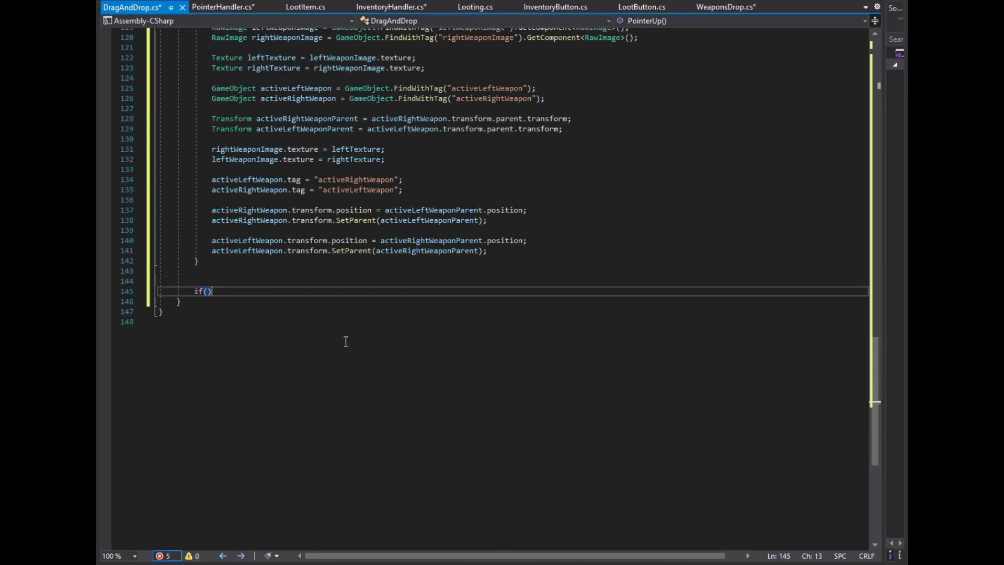
pyautogui.write('ropTag {')
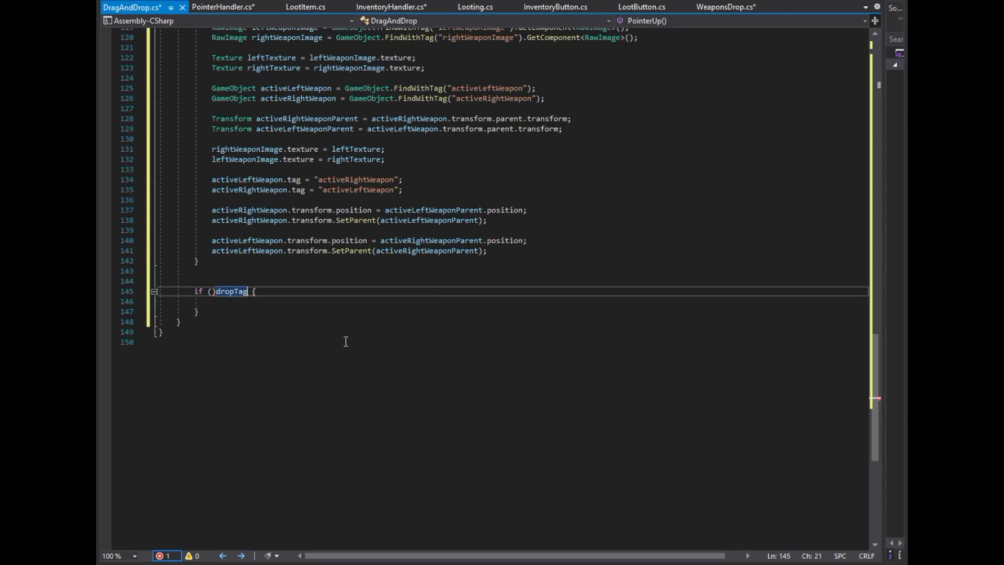
# Add an if (dropTag == "trash") branch that gets inventoryHandler.lootItems and loops over lootItems.Length.
pyautogui.hotkey('ctrl', 'v')
pyautogui.write('ash')
pyautogui.press('Down')
pyautogui.press('Return')
pyautogui.write('GameObject[] lootItems = inventoryHandler.lootItems;')
pyautogui.press('Return')
pyautogui.press('Return')
pyautogui.write('for () { }')
pyautogui.press('Left')
pyautogui.press('Left')
pyautogui.press('Return')
pyautogui.press('Up')
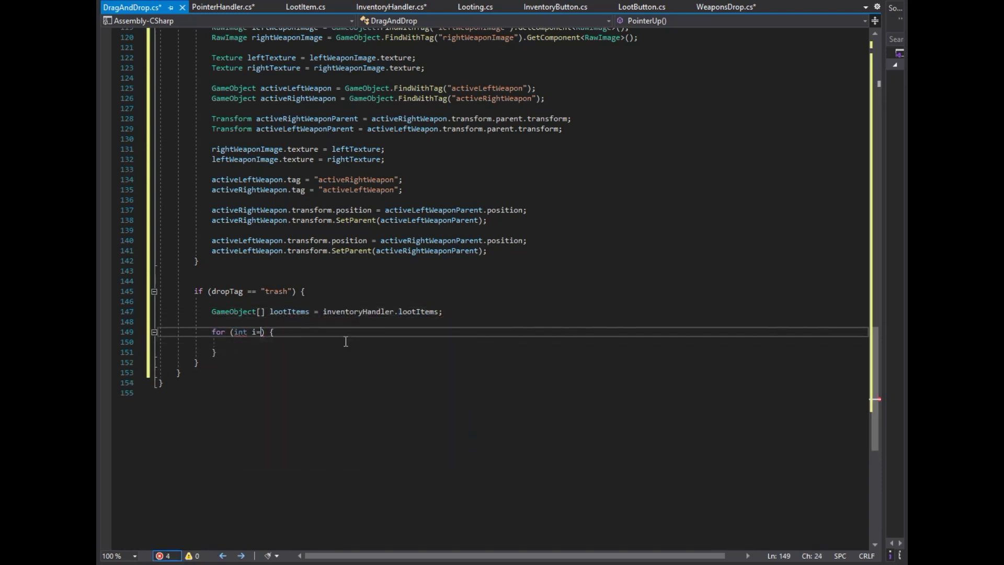
pyautogui.write('0; i< lootItems.Length; i++')
pyautogui.press('Down')
pyautogui.press('Return')
# Inside the loop, store each item's LootItem _ID in an int lootId.
pyautogui.write('int lootId = ')
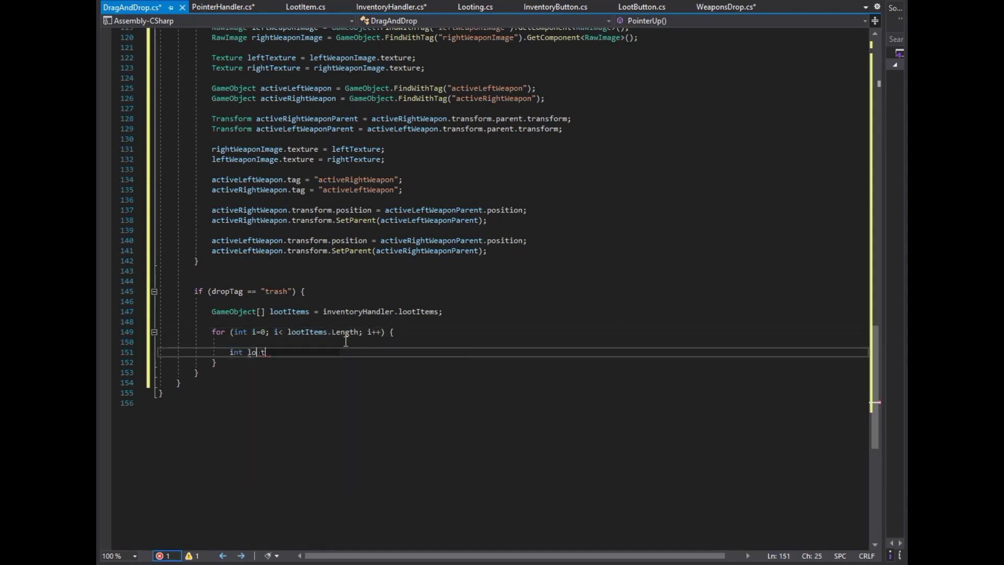
pyautogui.write('lootItems[i].Get')
pyautogui.press('Tab')
pyautogui.write('<>')
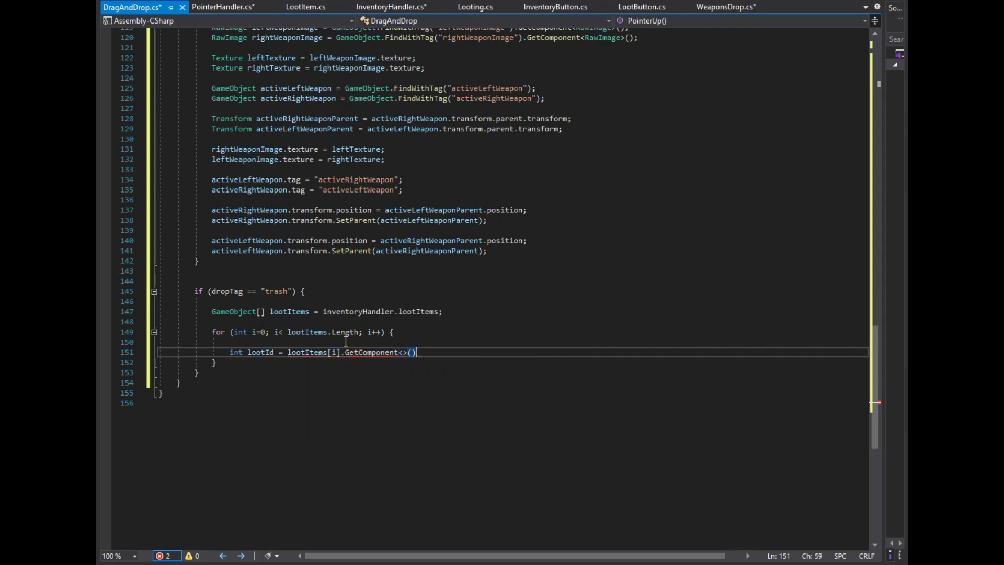
pyautogui.press('Left')
pyautogui.press('Left')
pyautogui.press('Left')
pyautogui.write('Loot')
pyautogui.press('Down')
pyautogui.press('Down')
pyautogui.press('Tab')
pyautogui.press('Right')
pyautogui.press('Right')
pyautogui.press('Right')
pyautogui.write('.id')
pyautogui.press('Tab')
pyautogui.press('End')
# Store the item's LootItem _number in an int nloot variable.
pyautogui.press('Return')
pyautogui.write('int nloot')
pyautogui.press('Tab')
pyautogui.write('[].get')
pyautogui.press('Tab')
pyautogui.write('<>Loot')
pyautogui.press('Tab')
pyautogui.press('End')
pyautogui.write('._n')
pyautogui.press('Tab')
pyautogui.write(';')
# When lootId == id, instantiate lootItems[i] as a new instance.
pyautogui.press('Return')
pyautogui.press('Return')
pyautogui.write('if()')
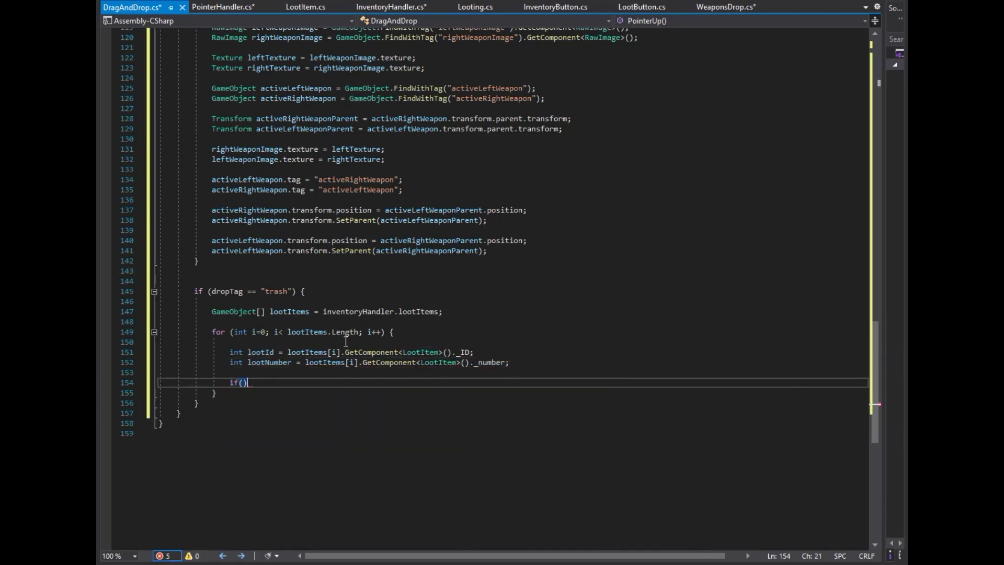
pyautogui.write('looti')
pyautogui.press('Tab')
pyautogui.write('== id')
pyautogui.press('Down')
pyautogui.press('Return')
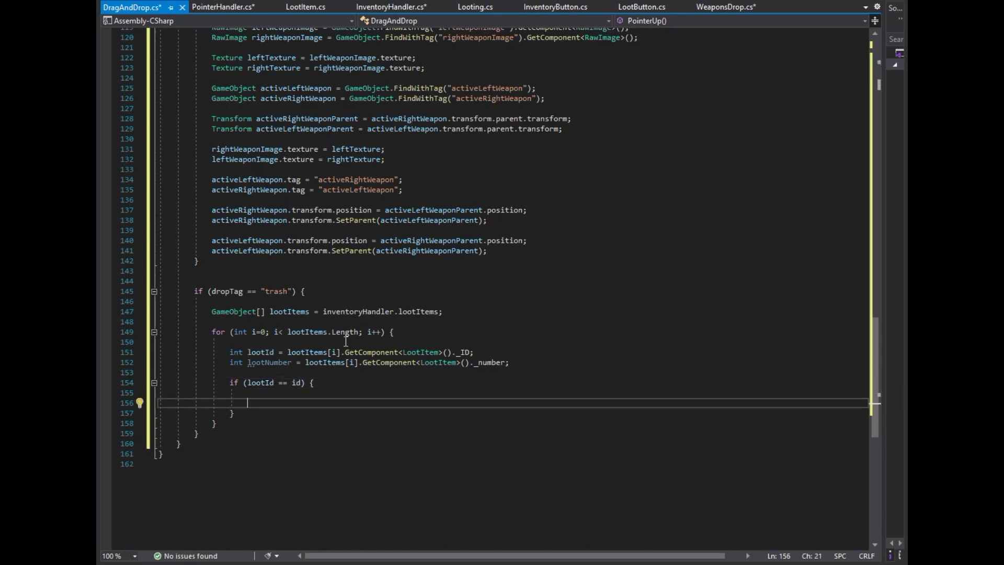
pyautogui.write('= Ins')
pyautogui.press('Tab')
pyautogui.write('loot')
pyautogui.press('Tab')
pyautogui.write('[i]')
pyautogui.press('End')
# Call SetNumber(lootNumber) on the instance's LootItem component.
pyautogui.press('Return')
pyautogui.write('ins')
pyautogui.press('Tab')
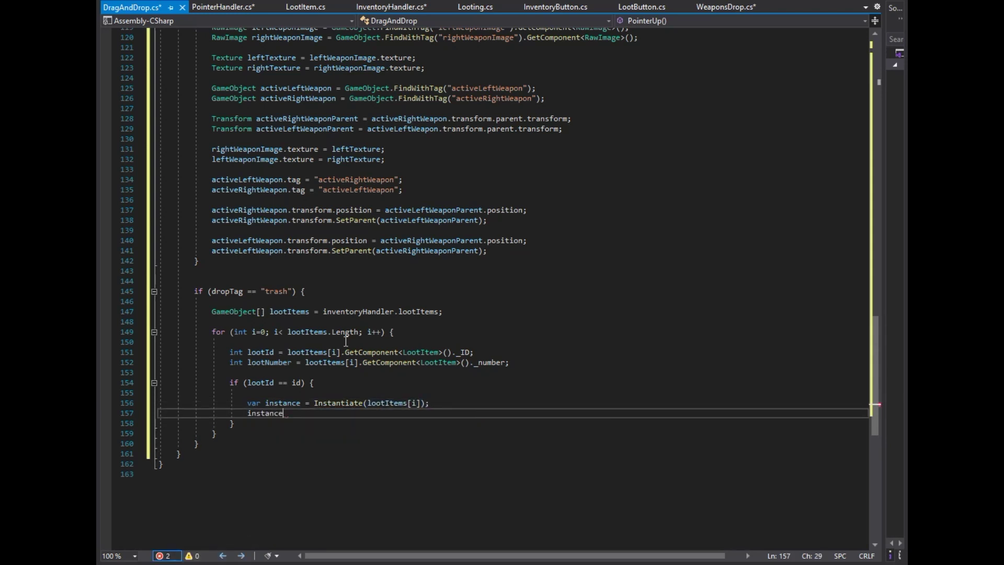
pyautogui.write('.Get')
pyautogui.press('Tab')
pyautogui.write('<Loot')
pyautogui.press('Tab')
pyautogui.press('End')
pyautogui.write('.setN')
pyautogui.press('Tab')
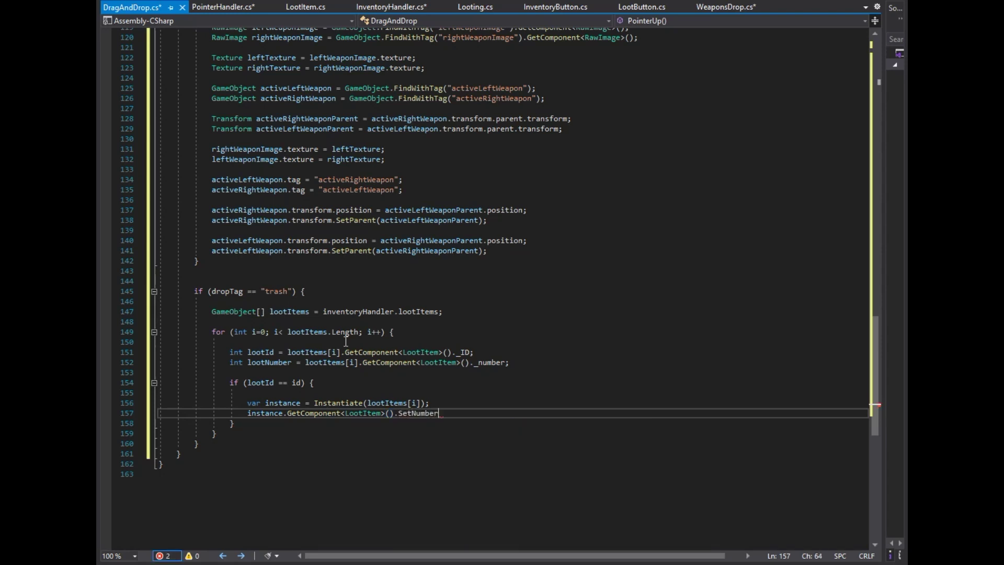
pyautogui.write('lo')
pyautogui.press('Tab')
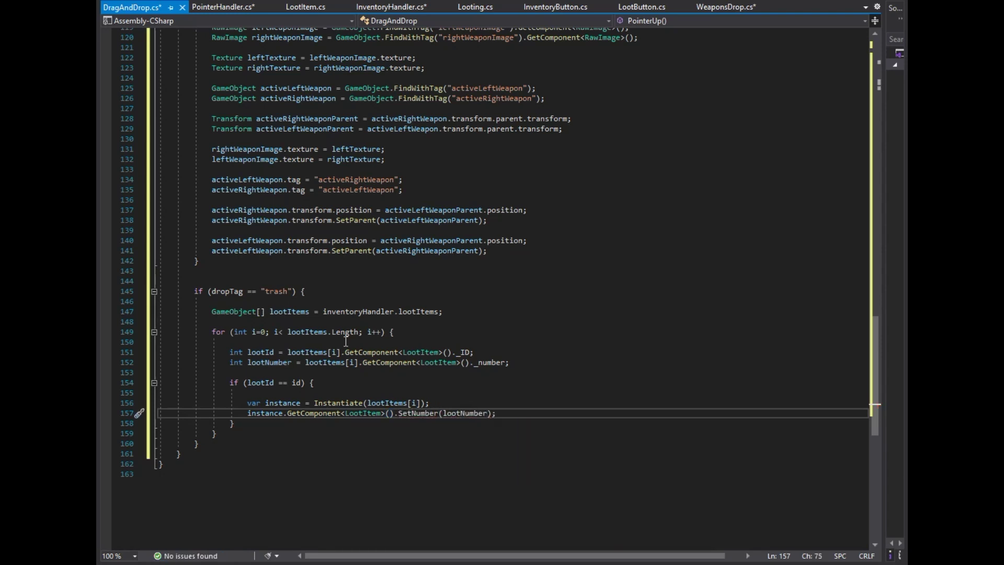
pyautogui.write(')')
# Position the instance at player.transform.position + new Vector3(0, 0.01, 0).
pyautogui.scroll(-3, 333, 328)
pyautogui.press('Return')
pyautogui.write('instance.transform.posi')
pyautogui.press('Tab')
pyautogui.write('= player.transform.pos')
pyautogui.press('Tab')
pyautogui.write('+ new Vector3()0, 0.01, 0')
pyautogui.press('Left')
pyautogui.press('Left')
pyautogui.press('Left')
pyautogui.press('Return')
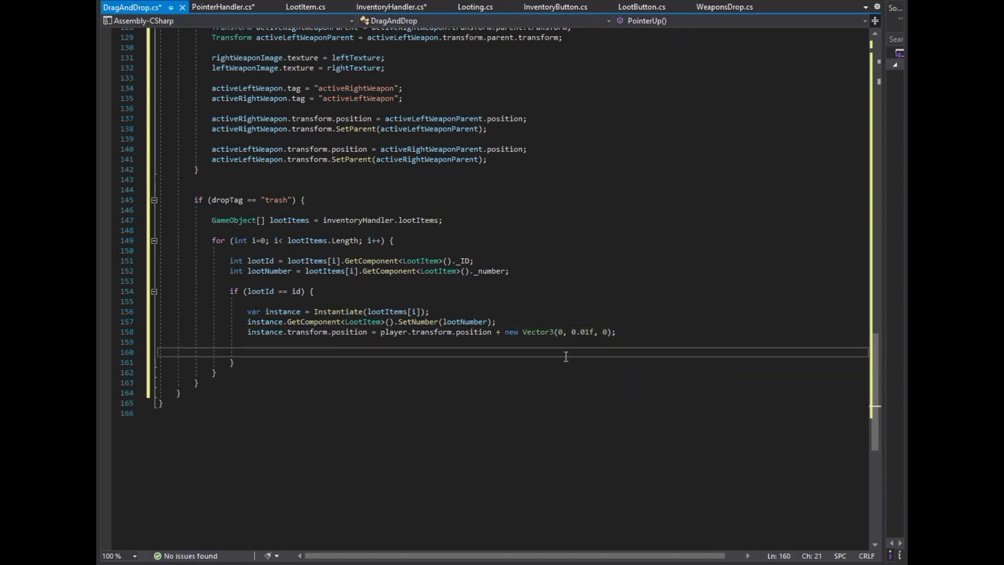
# In InventoryHandler.cs, start a public void SetBool method below SetDropTag.
pyautogui.hotkey('ctrl', 'Tab')
pyautogui.moveTo(874, 82); pyautogui.dragTo(893, 501)
pyautogui.scroll(-1, 628, 418)
pyautogui.click(303, 376)
pyautogui.press('Return')
pyautogui.press('Return')
pyautogui.write('public void SetBool')
# Give SetBool a string _bool parameter and set hasRightWeapon = false when _bool is rightWeapon.
pyautogui.press('Return')
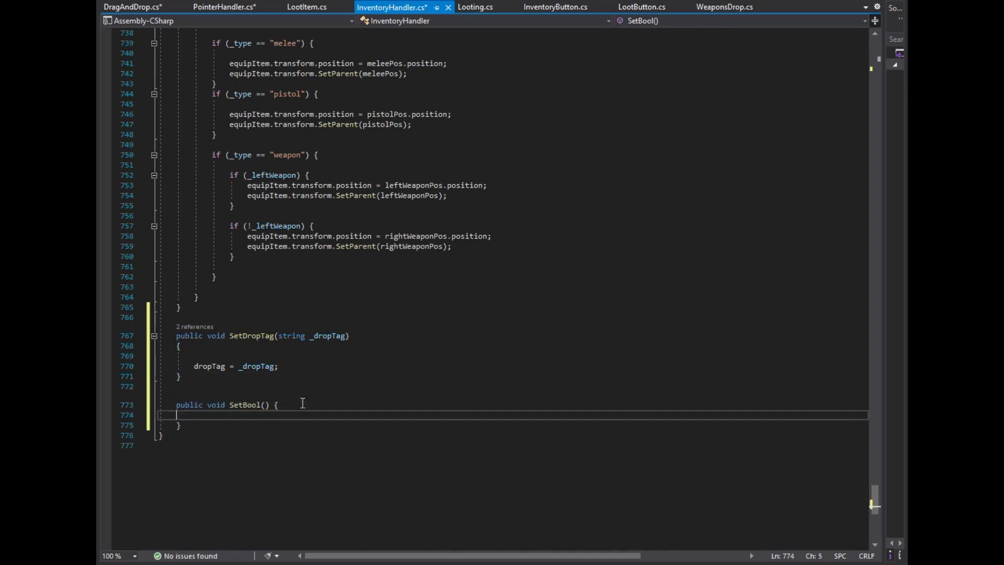
pyautogui.press('Up')
pyautogui.press('End')
pyautogui.press('Left')
pyautogui.press('Left')
pyautogui.press('Left')
pyautogui.write('string')
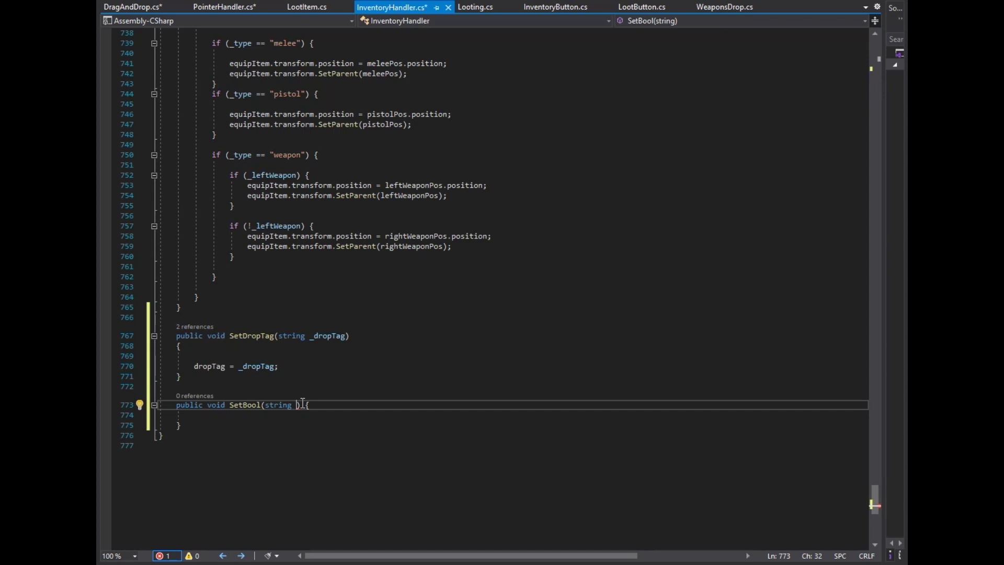
pyautogui.press('Down')
pyautogui.press('Return')
pyautogui.write('if()')
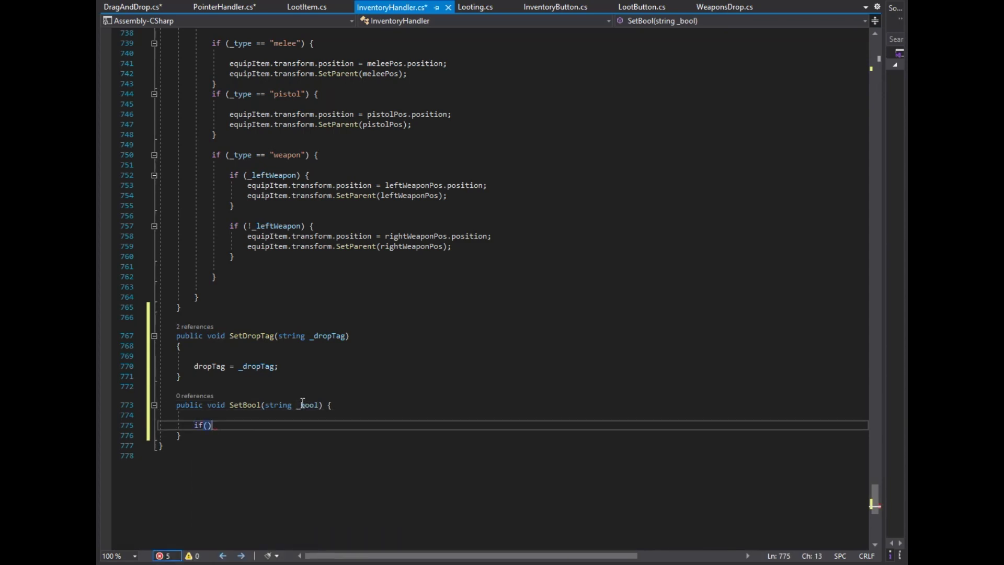
pyautogui.press('Right')
pyautogui.press('Right')
pyautogui.press('Right')
pyautogui.write('string ')
pyautogui.write('_bool ==')
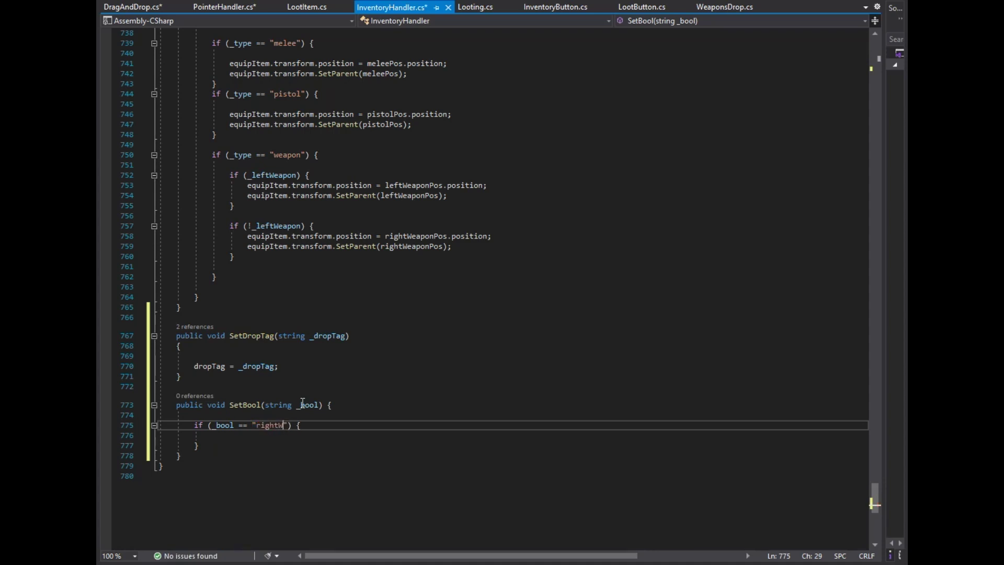
pyautogui.press('Down')
pyautogui.press('Return')
pyautogui.write('hasRightWeapon = false;')
# Copy the block into a LeftWeapon check that sets hasLeftWeapon = false.
pyautogui.hotkey('shift', 'Up')
pyautogui.hotkey('shift', 'Up')
pyautogui.hotkey('shift', 'Up')
pyautogui.hotkey('ctrl', 'c')
pyautogui.hotkey('ctrl', 'v')
pyautogui.hotkey('shift', 'Left')
pyautogui.hotkey('shift', 'Left')
pyautogui.hotkey('shift', 'Left')
pyautogui.write('Left')
pyautogui.press('Down')
pyautogui.press('Down')
pyautogui.hotkey('shift', 'Left')
pyautogui.hotkey('shift', 'Left')
pyautogui.hotkey('shift', 'Left')
pyautogui.write('Left')
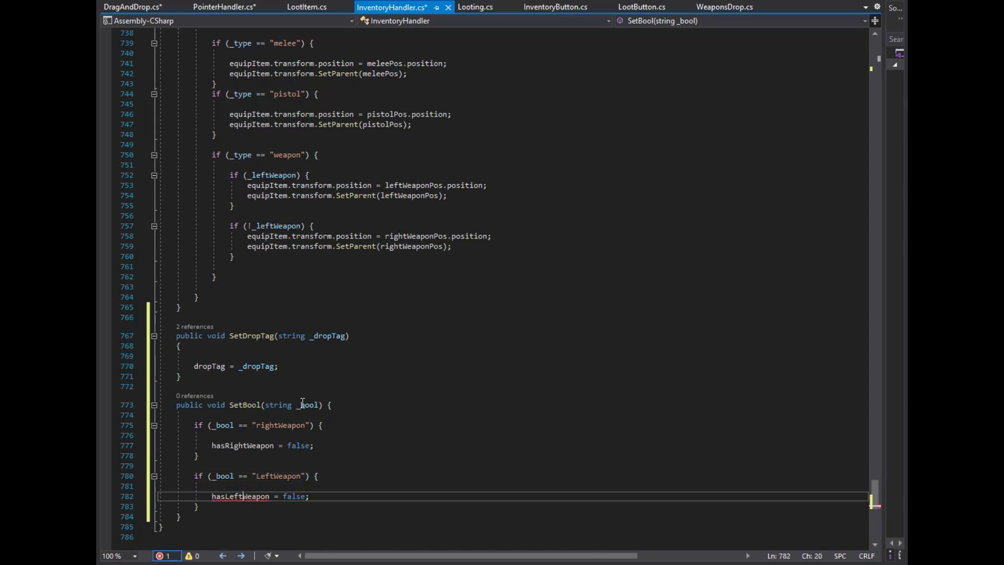
pyautogui.scroll(-7, 224, 314)
# Paste more copies and turn the first into a pistol check setting hasPistol.
pyautogui.click(318, 297)
pyautogui.hotkey('shift', 'Up')
pyautogui.hotkey('ctrl', 'v')
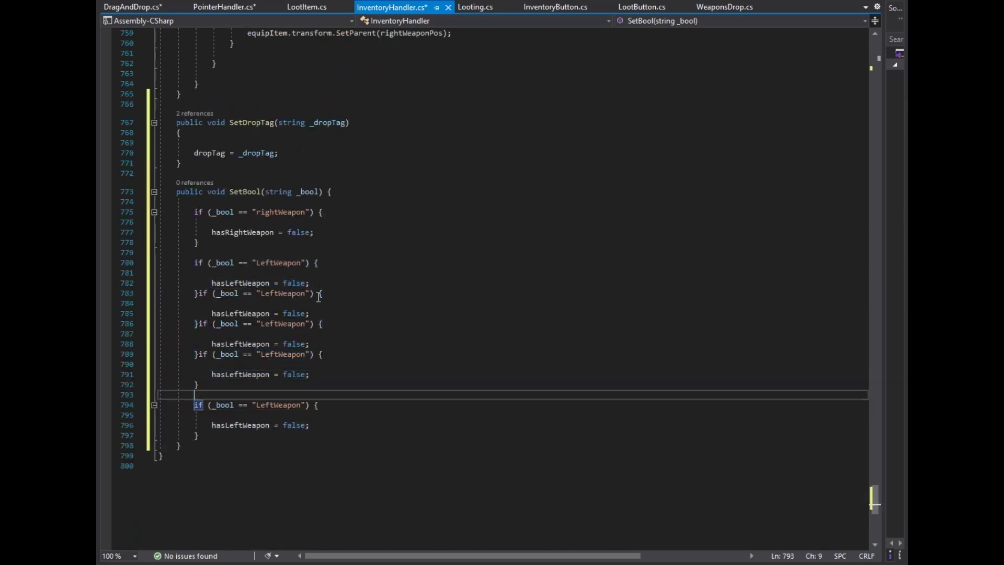
pyautogui.press('Up')
pyautogui.press('Up')
pyautogui.press('Up')
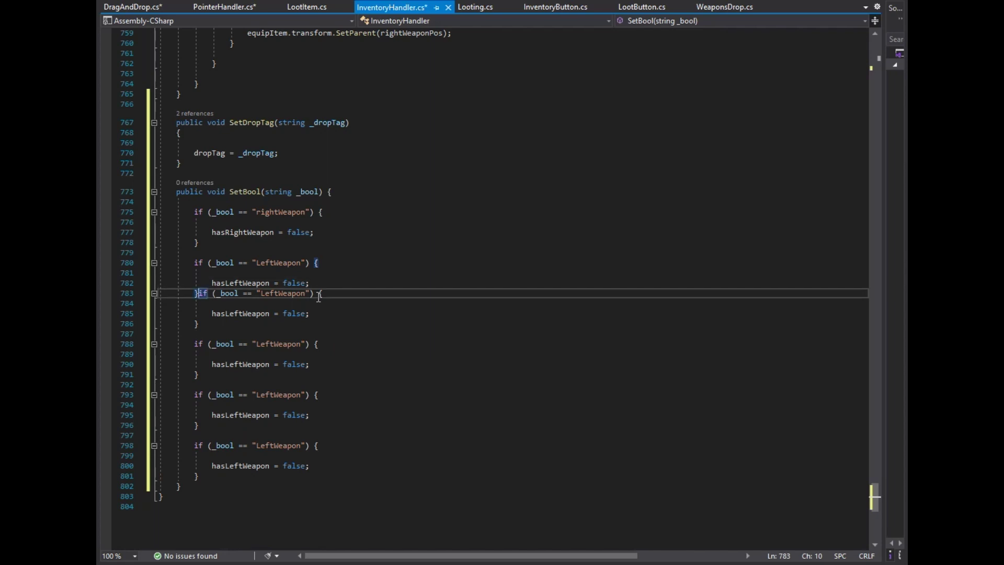
pyautogui.press('Return')
pyautogui.press('Return')
pyautogui.hotkey('ctrl', 'shift', 'Right')
pyautogui.write('tol')
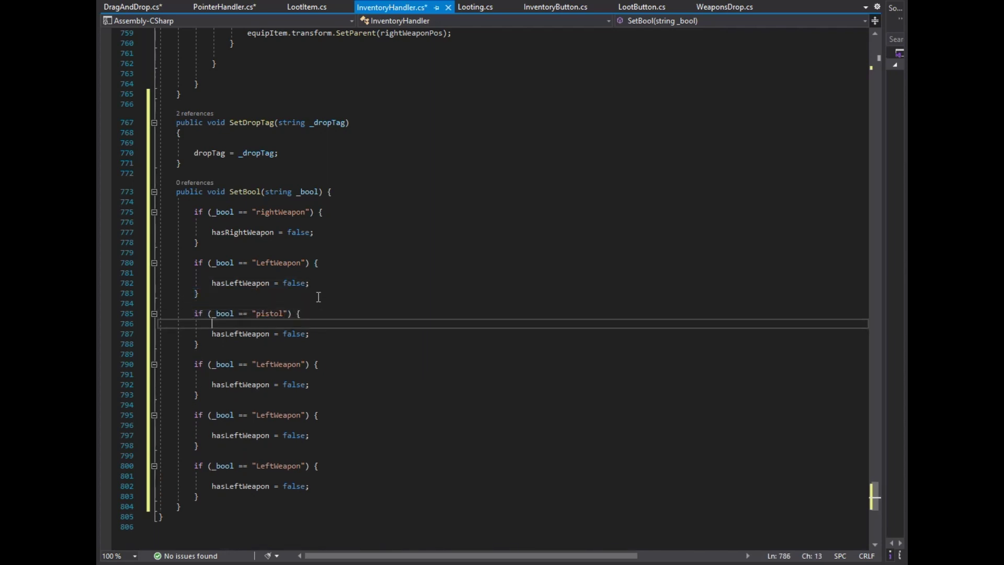
pyautogui.press('Down')
pyautogui.press('Down')
pyautogui.write('hasPi')
pyautogui.press('Tab')
# Edit the next copy into a melee check setting hasMelee = false.
pyautogui.press('Down')
pyautogui.press('Down')
pyautogui.press('Down')
pyautogui.hotkey('shift', 'Right')
pyautogui.hotkey('shift', 'Right')
pyautogui.write('melee')
pyautogui.press('Down')
pyautogui.press('Down')
pyautogui.hotkey('shift', 'Left')
pyautogui.hotkey('shift', 'Left')
pyautogui.hotkey('shift', 'Left')
pyautogui.write('Me')
pyautogui.press('Tab')
pyautogui.press('Down')
pyautogui.press('Down')
# Edit the remaining copies into vest and helmet checks clearing hasVest and hasHelmet.
pyautogui.press('Down')
pyautogui.press('Right')
pyautogui.press('Right')
pyautogui.press('Right')
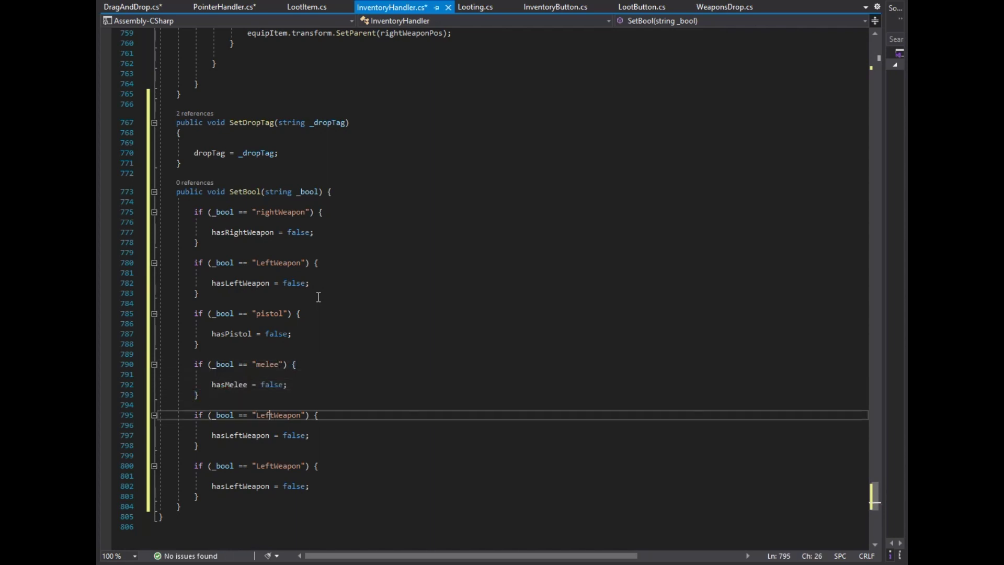
pyautogui.hotkey('ctrl', 'shift', 'Right')
pyautogui.write('vest')
pyautogui.press('Down')
pyautogui.press('Down')
pyautogui.write('Vest')
pyautogui.press('Down')
pyautogui.press('Down')
pyautogui.press('Down')
pyautogui.press('Right')
pyautogui.press('Right')
pyautogui.press('Right')
pyautogui.hotkey('ctrl', 'shift', 'Right')
pyautogui.write('helmet')
pyautogui.press('Down')
pyautogui.press('Down')
pyautogui.hotkey('shift', 'Left')
pyautogui.hotkey('shift', 'Left')
pyautogui.hotkey('shift', 'Left')
pyautogui.write('Helmet')
# Duplicate the helmet block as a backpack check that clears hasBackpack.
pyautogui.press('Down')
pyautogui.press('End')
pyautogui.hotkey('shift', 'Up')
pyautogui.hotkey('shift', 'Up')
pyautogui.hotkey('shift', 'Up')
pyautogui.hotkey('ctrl', 'd')
pyautogui.scroll(-5, 325, 291)
pyautogui.doubleClick(271, 364)
pyautogui.write('backpack')
pyautogui.press('Down')
pyautogui.press('Down')
pyautogui.hotkey('shift', 'Left')
pyautogui.hotkey('shift', 'Left')
pyautogui.hotkey('shift', 'Left')
pyautogui.write('Backpack')
pyautogui.click(375, 252)
pyautogui.scroll(2, 375, 294)
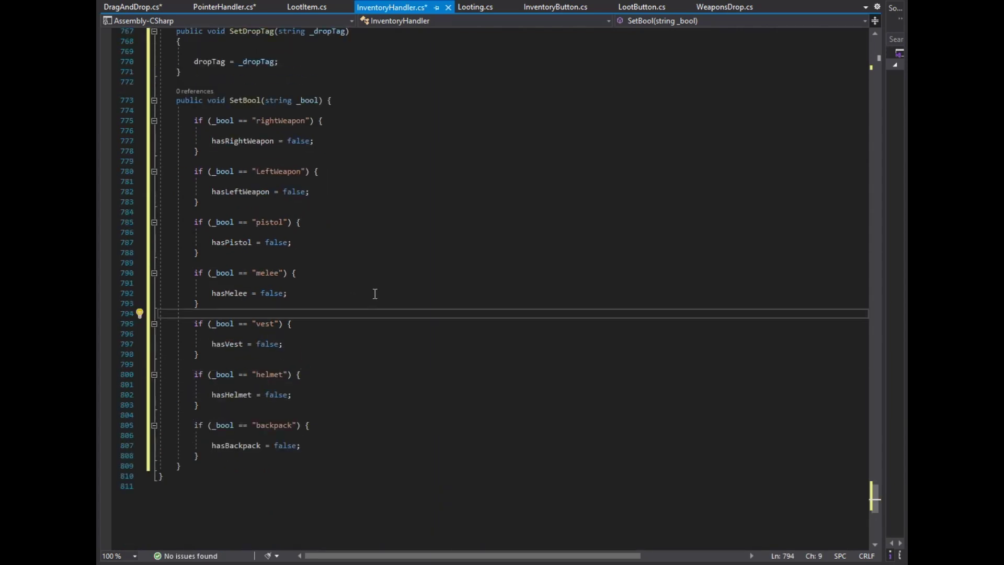
pyautogui.hotkey('ctrl', 'Tab')
# Add an if (gameobjectTag == "rightWeapon") block with a nested if (hasRightWeapon) calling inventoryHandler.SetBool.
pyautogui.write('if')
pyautogui.press('Tab')
pyautogui.press('Tab')
pyautogui.write('gameobjectTag')
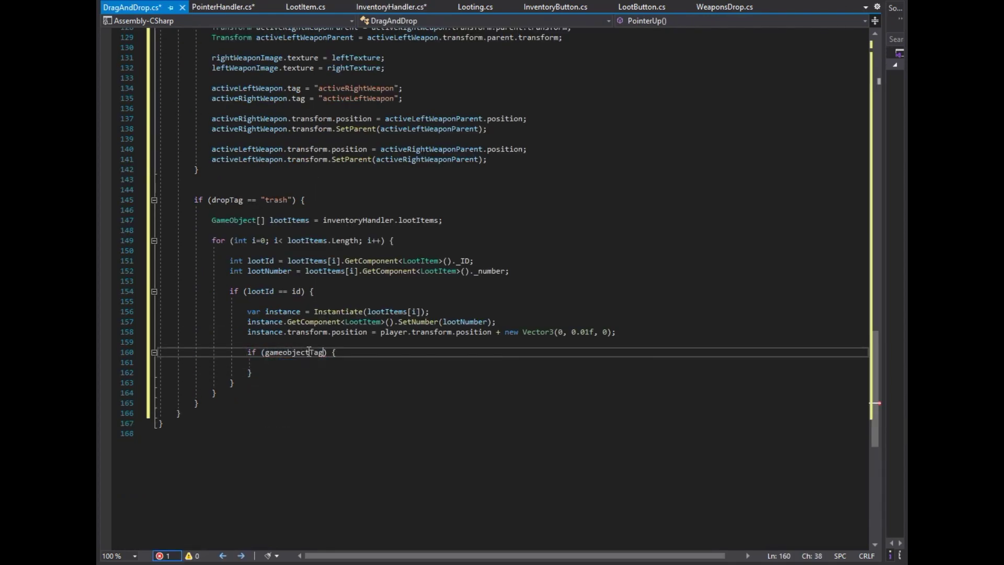
pyautogui.write('n')
pyautogui.press('Return')
pyautogui.press('Return')
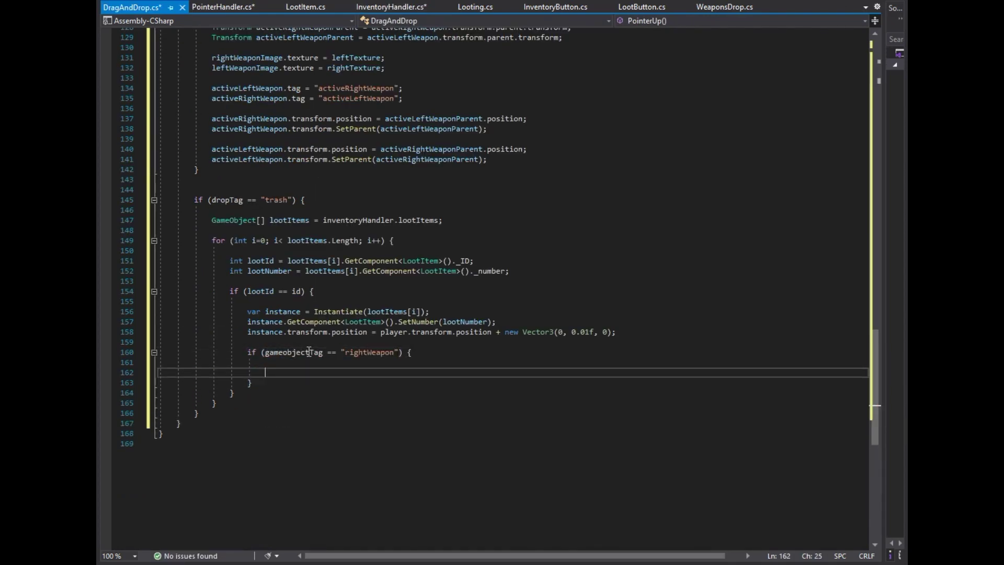
pyautogui.write('if()')
pyautogui.press('Tab')
pyautogui.press('Tab')
pyautogui.write('ha')
pyautogui.press('Tab')
pyautogui.press('Return')
pyautogui.press('Return')
pyautogui.write('inventoryHandler.Set')
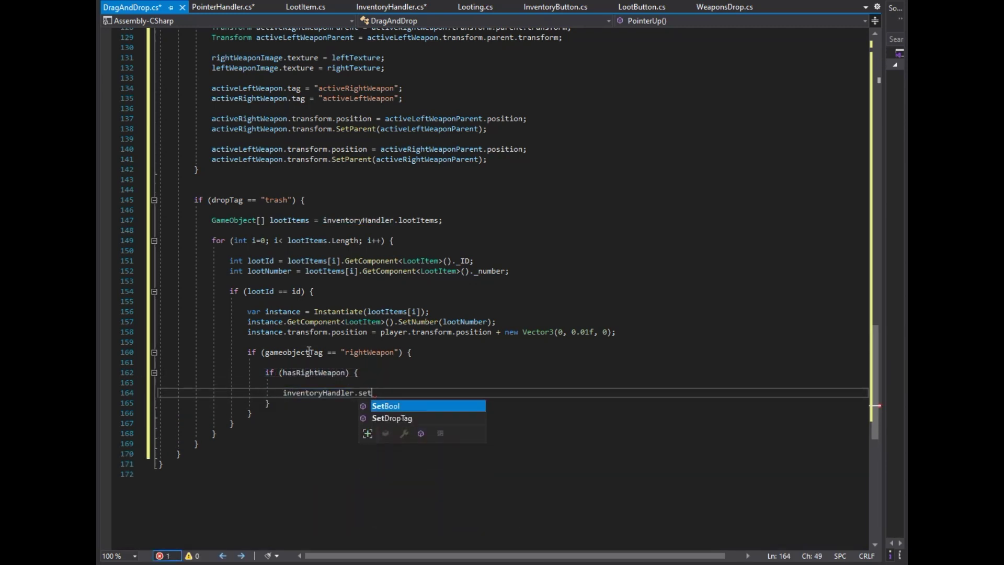
pyautogui.write('Bool()')
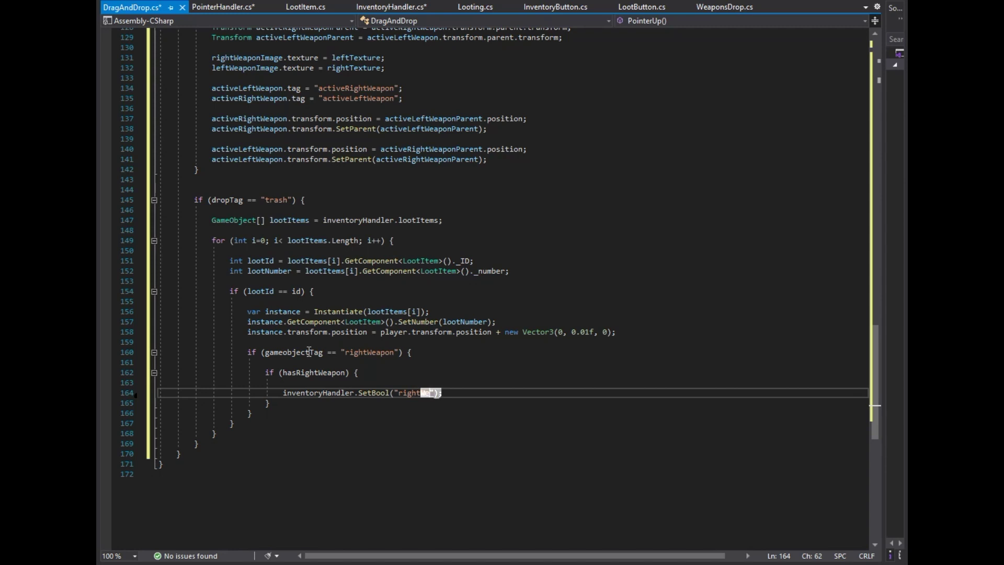
pyautogui.press('End')
pyautogui.press('Return')
# Find the active right weapon with FindWithTag and store its LootItem _ID in toDestroyItemId.
pyautogui.write('todest = ga.findWithTag();')
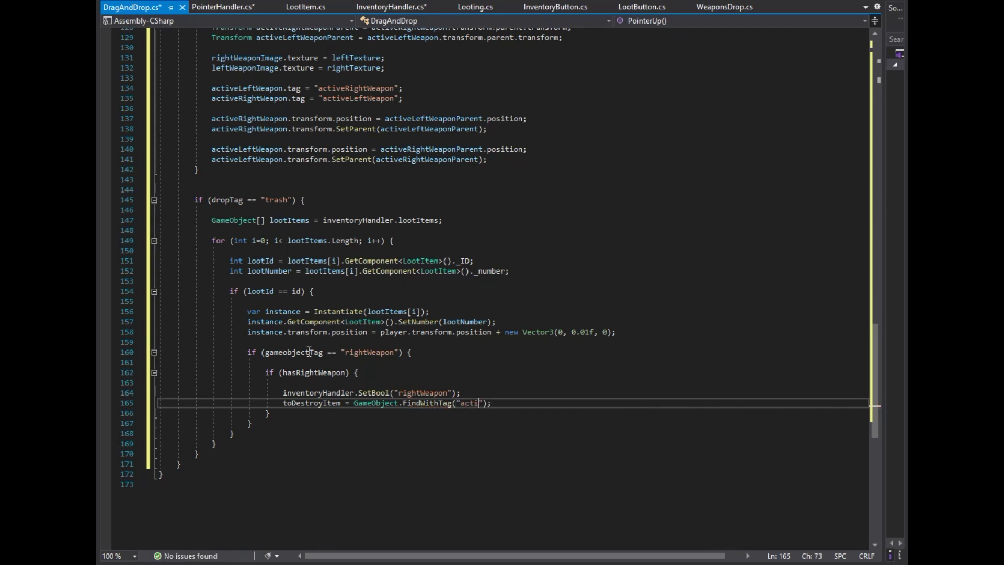
pyautogui.press('Return')
pyautogui.write('rodestr')
pyautogui.press('BackSpace')
pyautogui.press('BackSpace')
pyautogui.press('BackSpace')
pyautogui.write('tode')
pyautogui.press('Down')
pyautogui.press('Tab')
pyautogui.write('toDestroyItem.GetComponent<>Lo')
pyautogui.press('Tab')
pyautogui.press('End')
pyautogui.write('._')
pyautogui.press('Tab')
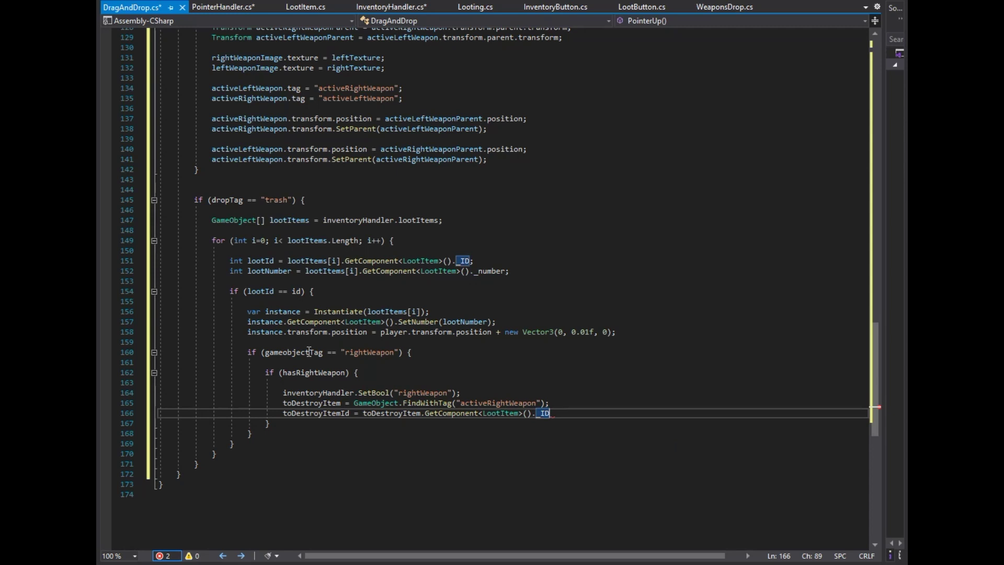
# Get the RawImage component into rightWeaponImage and set its texture to null.
pyautogui.press('Return')
pyautogui.press('Return')
pyautogui.write('Raw')
pyautogui.press('Tab')
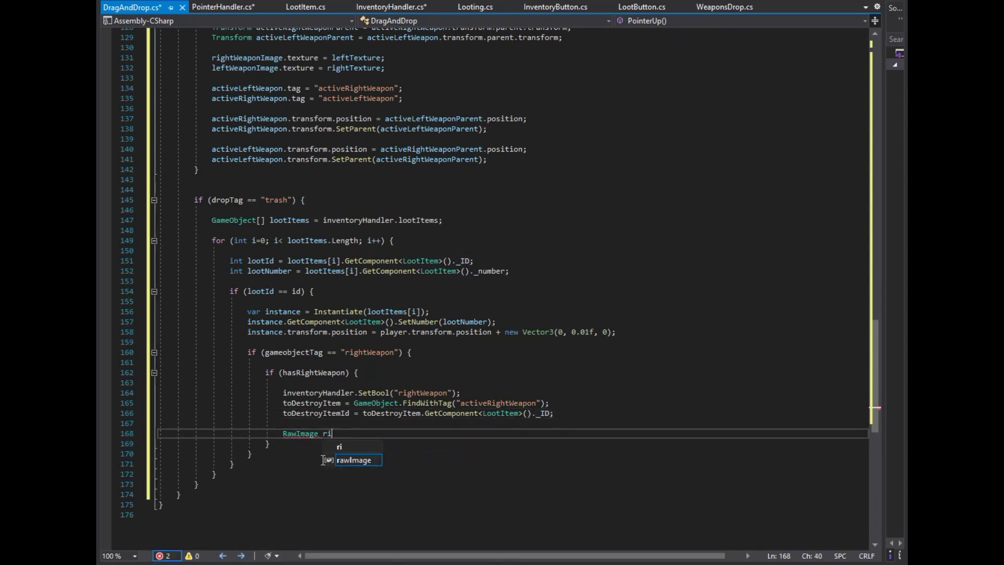
pyautogui.write('= gameObject.fi')
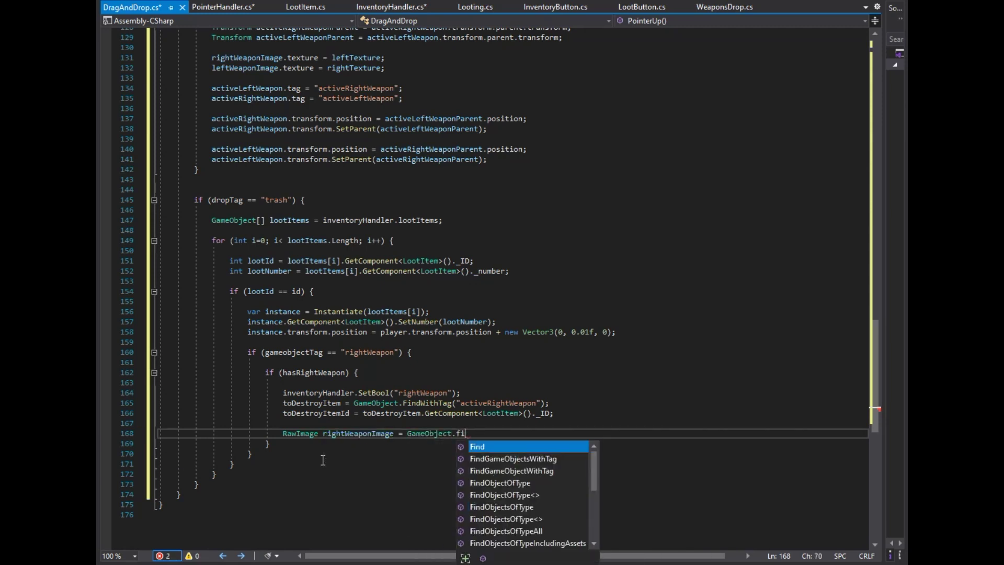
pyautogui.write('ndw();')
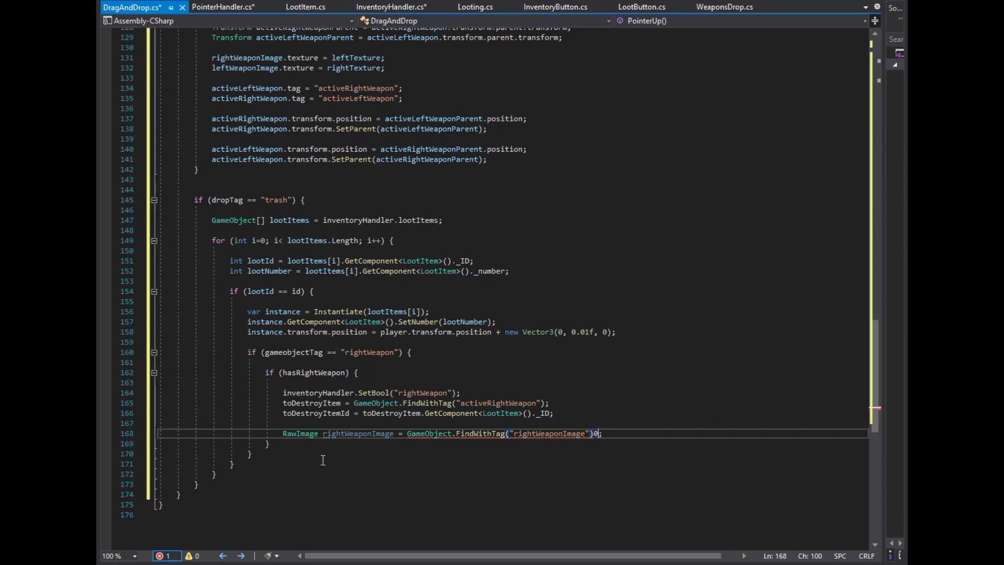
pyautogui.write('.getcomp<rawima')
pyautogui.press('Tab')
pyautogui.press('End')
pyautogui.press('Return')
pyautogui.write('righ')
pyautogui.press('Tab')
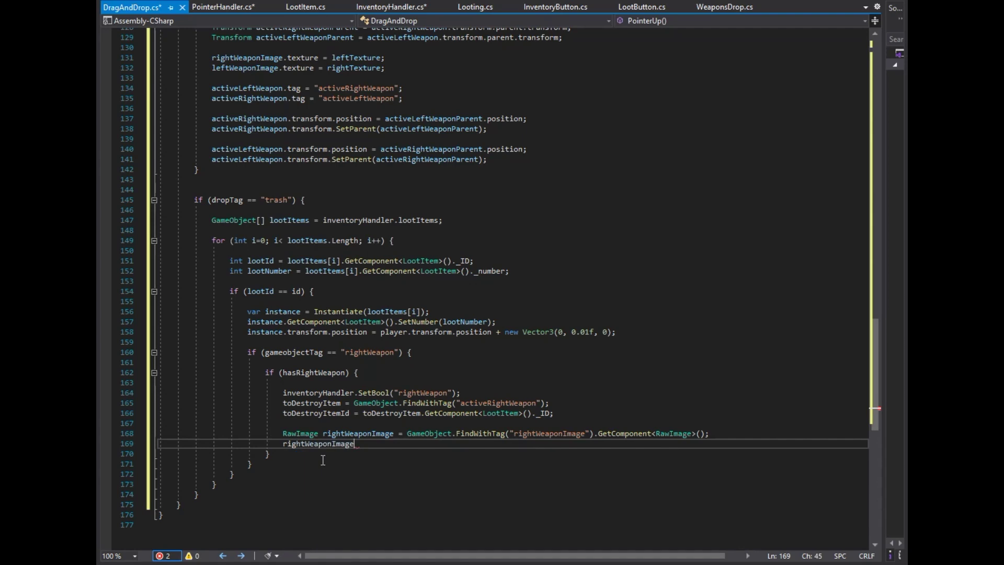
pyautogui.write('.texture = null;')
pyautogui.scroll(-6, 687, 340)
# Duplicate the rightWeapon block and change its tag to leftWeapon and its flag to hasLeftWeapon.
pyautogui.press('Down')
pyautogui.press('Down')
pyautogui.hotkey('shift', 'Up')
pyautogui.hotkey('shift', 'Up')
pyautogui.hotkey('shift', 'Up')
pyautogui.hotkey('ctrl', 'c')
pyautogui.hotkey('ctrl', 'v')
pyautogui.press('Return')
pyautogui.press('Return')
pyautogui.hotkey('shift', 'Right')
pyautogui.hotkey('shift', 'Right')
pyautogui.hotkey('shift', 'Right')
pyautogui.write('left')
pyautogui.press('Down')
pyautogui.press('Down')
pyautogui.hotkey('ctrl', 'Left')
pyautogui.hotkey('ctrl', 'shift', 'Right')
pyautogui.write('hasLeftWeapon')
pyautogui.press('Down')
pyautogui.press('Down')
pyautogui.hotkey('shift', 'Right')
pyautogui.hotkey('shift', 'Right')
pyautogui.hotkey('shift', 'Right')
pyautogui.write('Left')
# Switch the copy's SetBool argument, active weapon tag and image references from right to left.
pyautogui.press('Down')
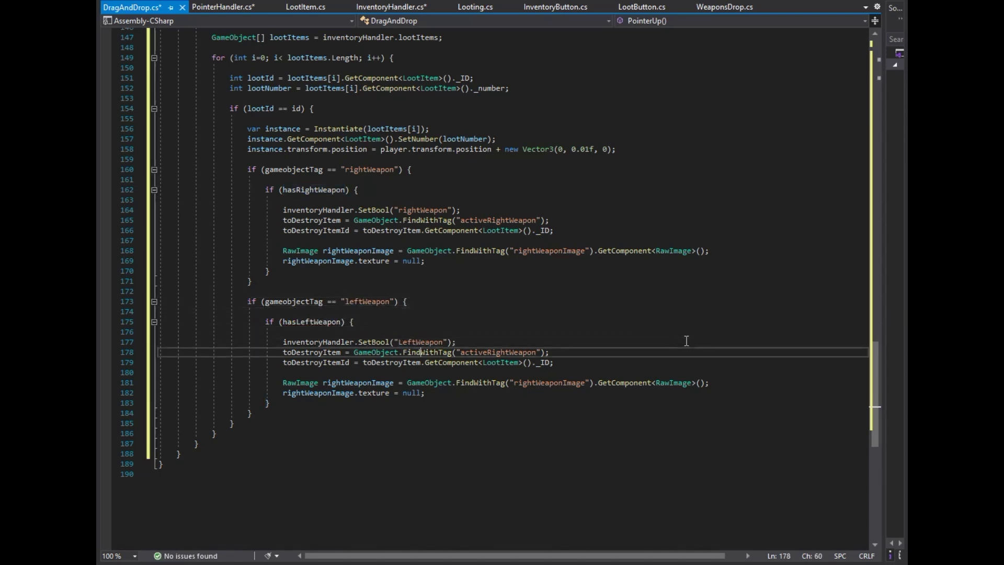
pyautogui.write('Left')
pyautogui.press('Down')
pyautogui.press('Down')
pyautogui.press('Down')
pyautogui.hotkey('shift', 'Left')
pyautogui.hotkey('shift', 'Left')
pyautogui.hotkey('shift', 'Left')
pyautogui.write('left')
pyautogui.press('Left')
pyautogui.hotkey('shift', 'Right')
pyautogui.hotkey('shift', 'Right')
pyautogui.hotkey('shift', 'Right')
pyautogui.write('left')
pyautogui.press('Down')
pyautogui.press('Home')
pyautogui.press('Right')
pyautogui.press('Right')
pyautogui.hotkey('shift', 'Right')
pyautogui.hotkey('shift', 'Right')
pyautogui.hotkey('shift', 'Right')
pyautogui.hotkey('shift', 'Left')
pyautogui.hotkey('shift', 'Left')
pyautogui.write('left')
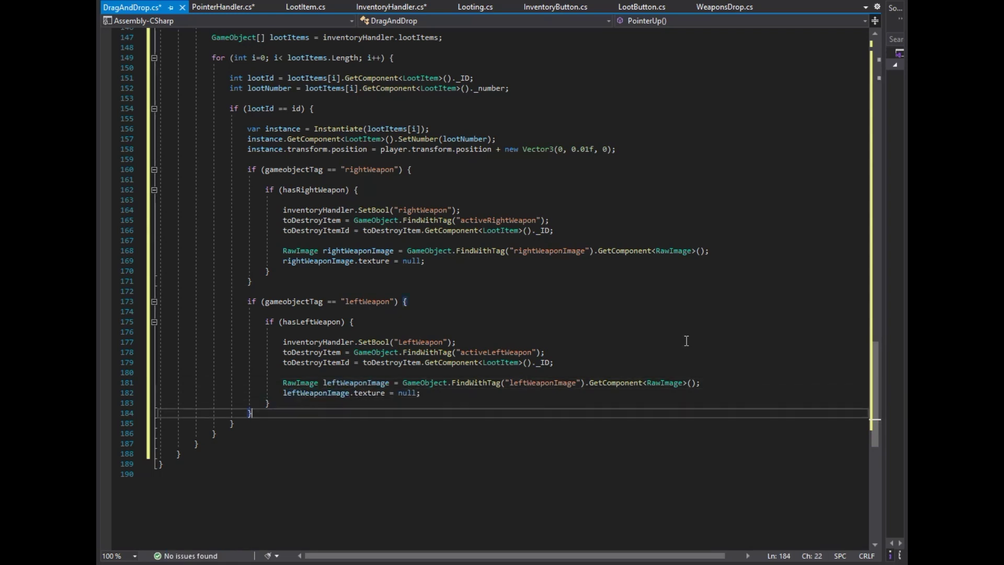
# Duplicate the leftWeapon block and rename its tag, flag and SetBool argument to melee.
pyautogui.press('Down')
pyautogui.press('Down')
pyautogui.hotkey('shift', 'Up')
pyautogui.hotkey('shift', 'Up')
pyautogui.hotkey('shift', 'Up')
pyautogui.hotkey('shift', 'Home')
pyautogui.hotkey('ctrl', 'c')
pyautogui.press('Right')
pyautogui.press('Return')
pyautogui.press('Return')
pyautogui.hotkey('ctrl', 'v')
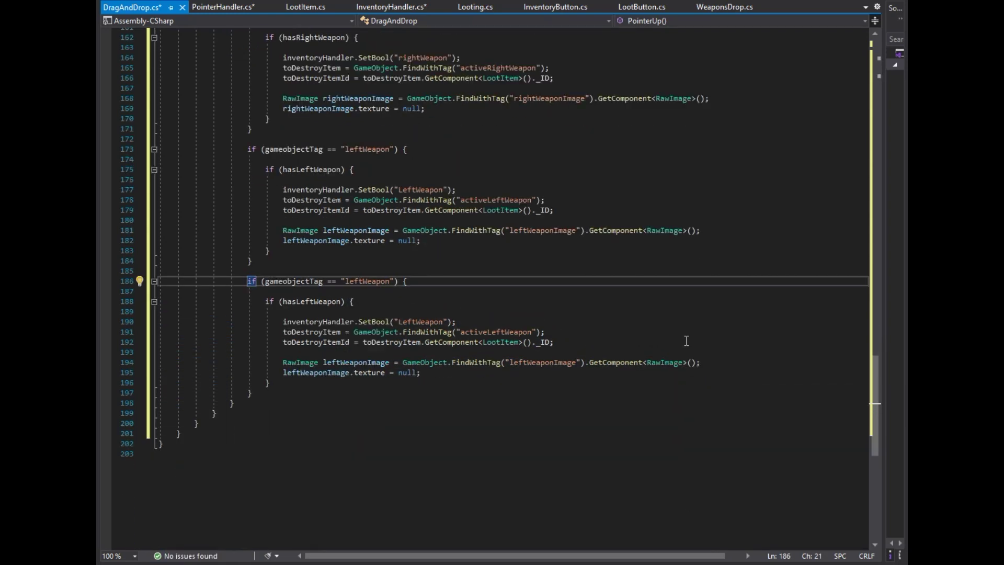
pyautogui.hotkey('ctrl', 'shift', 'Right')
pyautogui.write('melee')
pyautogui.press('Down')
pyautogui.press('Left')
pyautogui.press('Left')
pyautogui.hotkey('shift', 'Left')
pyautogui.hotkey('shift', 'Left')
pyautogui.hotkey('shift', 'Left')
pyautogui.write('Melee')
pyautogui.press('Down')
pyautogui.press('Down')
pyautogui.hotkey('ctrl', 'shift', 'Right')
pyautogui.write('melee')
pyautogui.press('Down')
# Point the melee copy at activeMelee and meleeImage so it clears meleeImage's texture.
pyautogui.hotkey('ctrl', 'shift', 'Right')
pyautogui.write('Melee')
pyautogui.press('Down')
pyautogui.press('Down')
pyautogui.press('Down')
pyautogui.press('Right')
pyautogui.press('Right')
pyautogui.press('Right')
pyautogui.press('Left')
pyautogui.hotkey('ctrl', 'shift', 'Right')
pyautogui.hotkey('ctrl', 'shift', 'Right')
pyautogui.press('Delete')
pyautogui.press('Home')
pyautogui.hotkey('ctrl', 'Right')
pyautogui.write('melee')
pyautogui.hotkey('ctrl', 'Left')
pyautogui.press('Down')
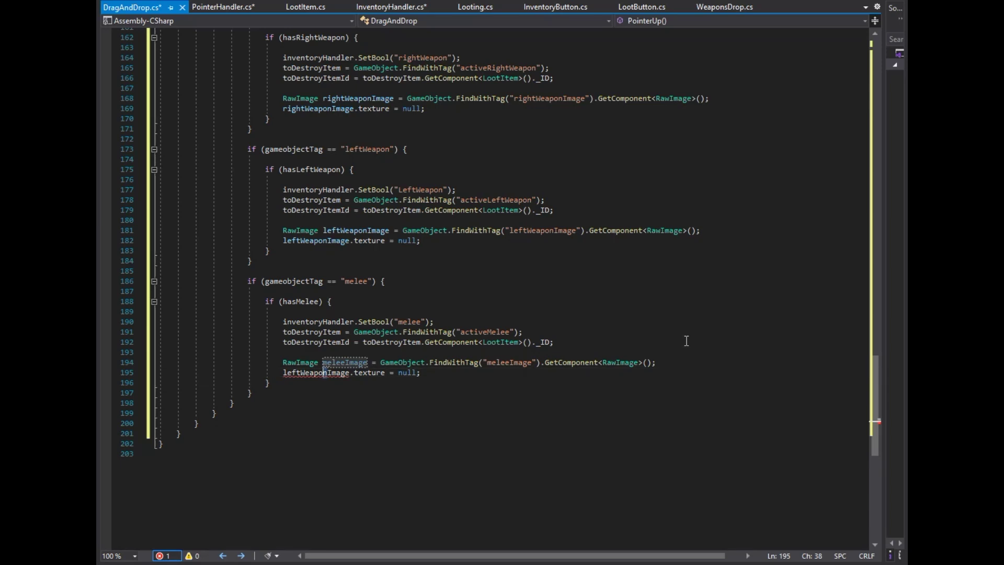
pyautogui.write('melee')
pyautogui.click(317, 390)
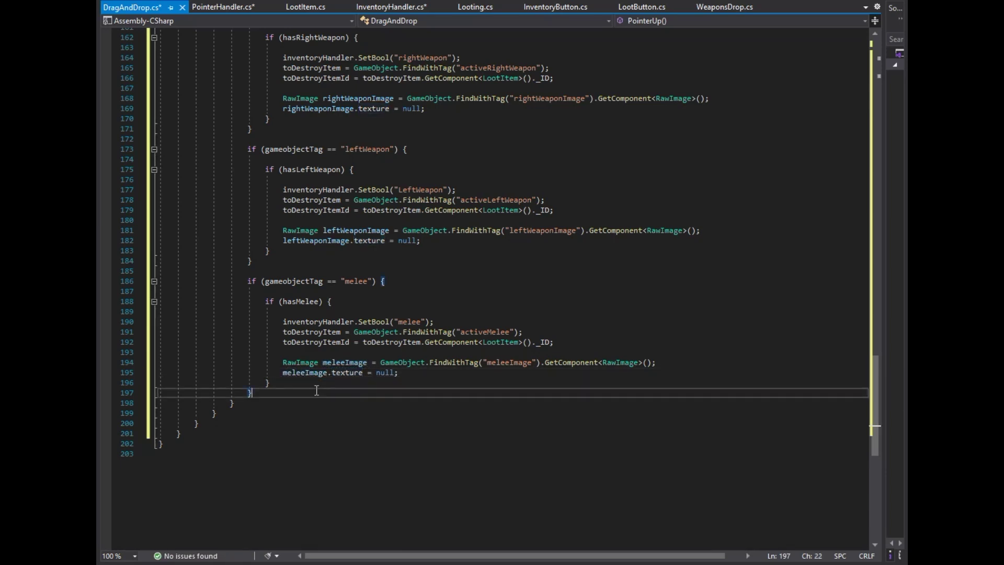
# Duplicate the melee block as a pistol block using the pistol tag, hasPistol and activePistol.
pyautogui.hotkey('shift', 'Up')
pyautogui.hotkey('shift', 'Up')
pyautogui.hotkey('shift', 'Up')
pyautogui.hotkey('ctrl', 'd')
pyautogui.press('Left')
pyautogui.press('Return')
pyautogui.scroll(-6, 316, 390)
pyautogui.doubleClick(356, 231)
pyautogui.write('pistol')
pyautogui.doubleClick(305, 252)
pyautogui.write('hasP')
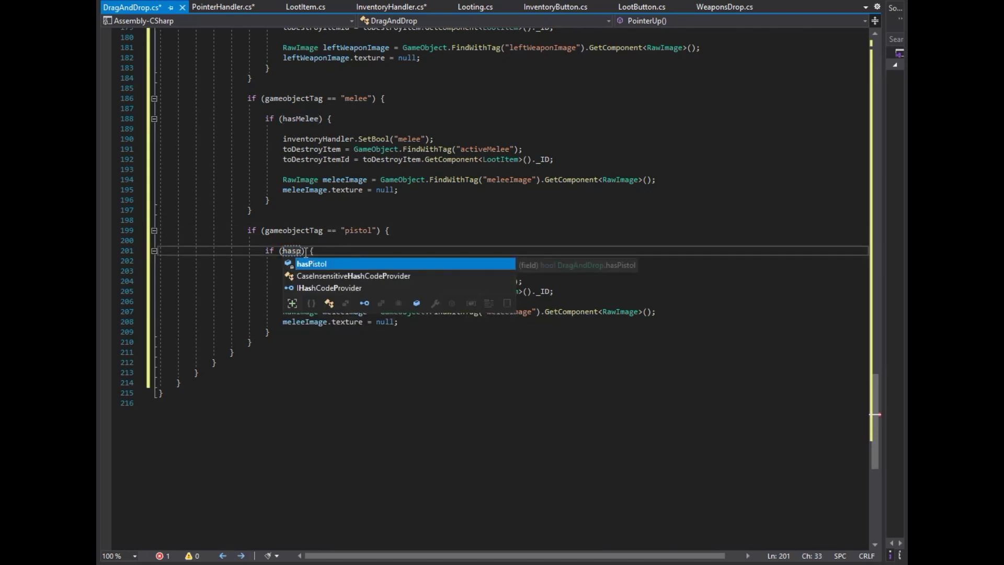
pyautogui.press('Tab')
pyautogui.doubleClick(406, 270)
pyautogui.write('pistol')
pyautogui.doubleClick(468, 281)
pyautogui.write('act')
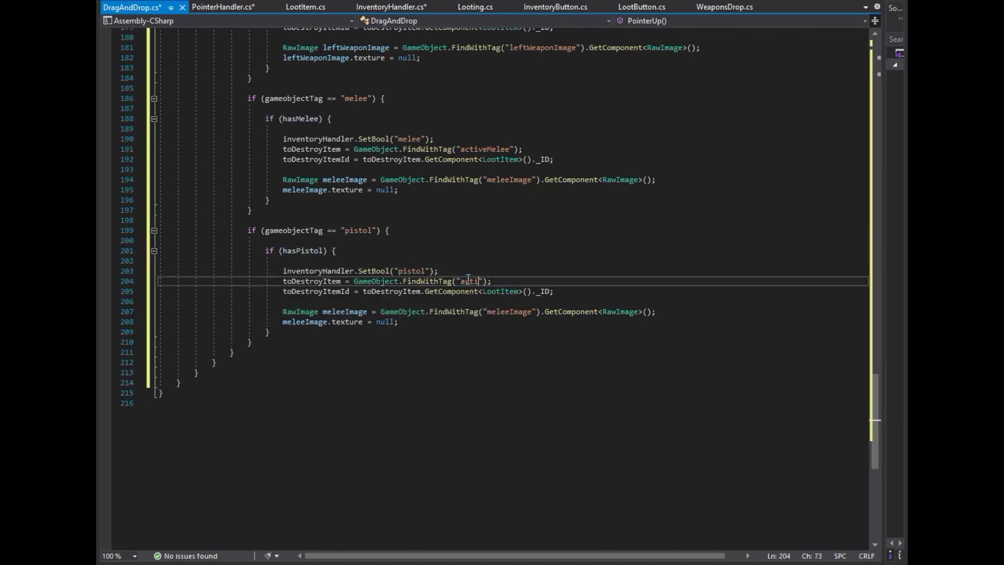
# Change the pistol block's meleeImage references and image tag to pistolImage.
pyautogui.doubleClick(342, 312)
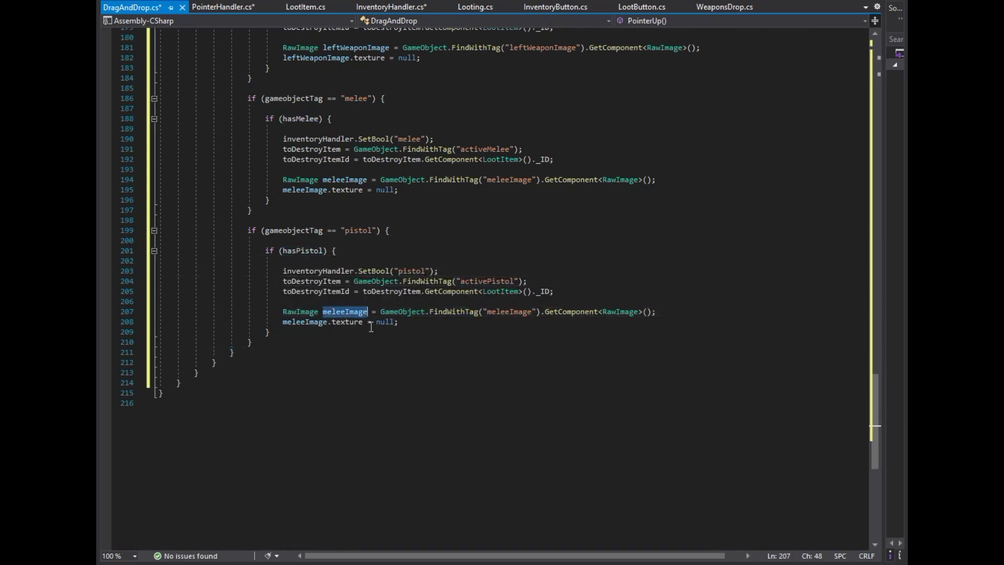
pyautogui.write('pistolImage')
pyautogui.press('Escape')
pyautogui.doubleClick(303, 322)
pyautogui.write('pistolImage')
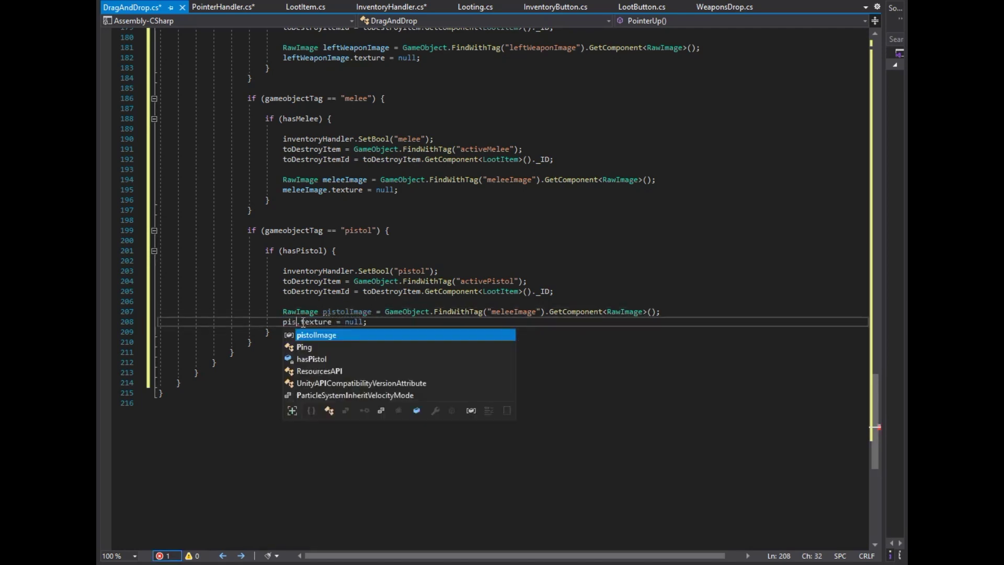
pyautogui.doubleClick(523, 313)
pyautogui.write('pisto')
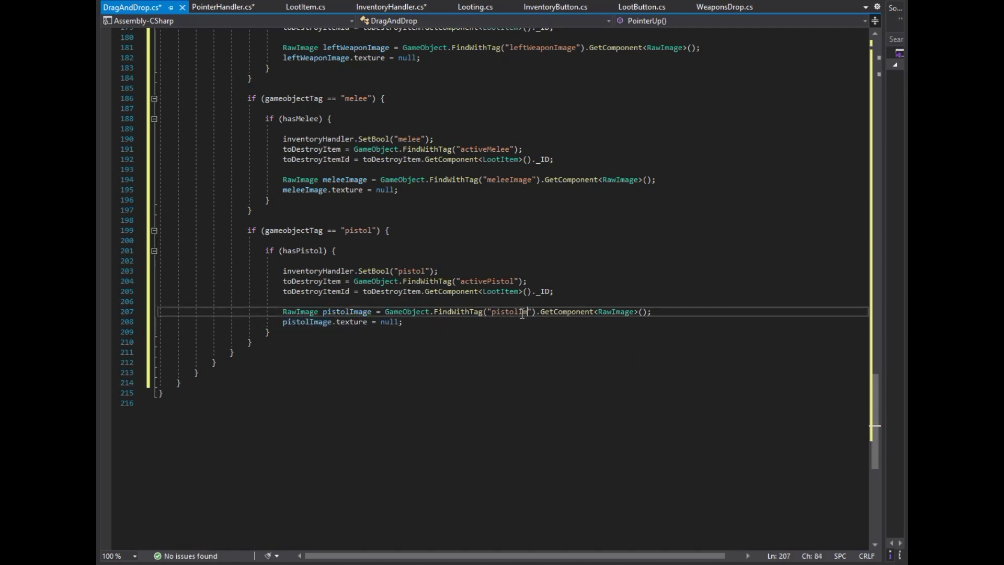
pyautogui.scroll(-3, 535, 260)
# Duplicate the pistol block as a vest block with the vest tag, hasVest and activeVest.
pyautogui.click(292, 251)
pyautogui.keyDown('shift'); pyautogui.click(248, 139); pyautogui.keyUp('shift')
pyautogui.hotkey('ctrl', 'd')
pyautogui.click(249, 251)
pyautogui.press('Return')
pyautogui.press('Return')
pyautogui.doubleClick(362, 271)
pyautogui.write('vest')
pyautogui.doubleClick(293, 292)
pyautogui.write('hasVest')
pyautogui.doubleClick(412, 312)
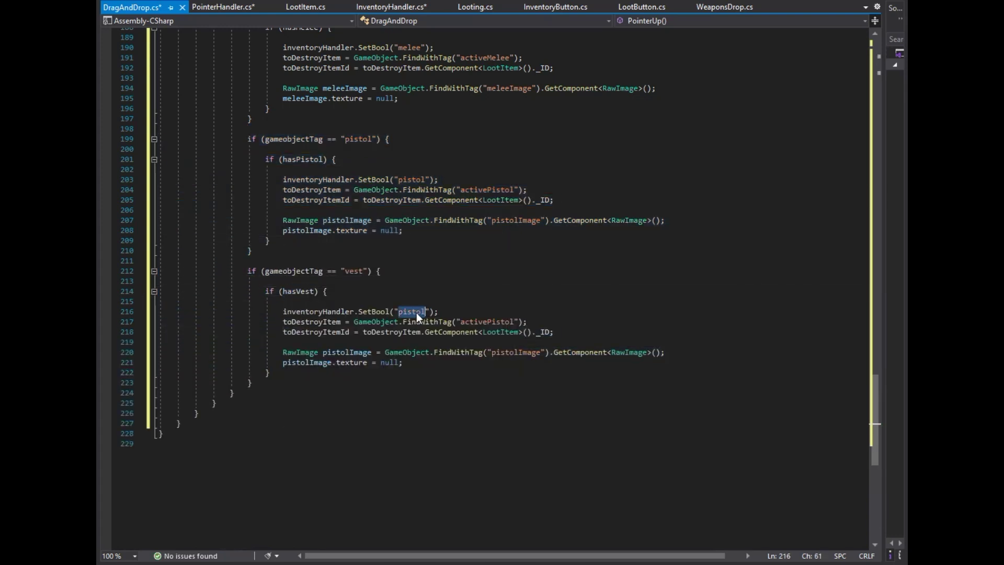
pyautogui.doubleClick(483, 321)
pyautogui.write('activ')
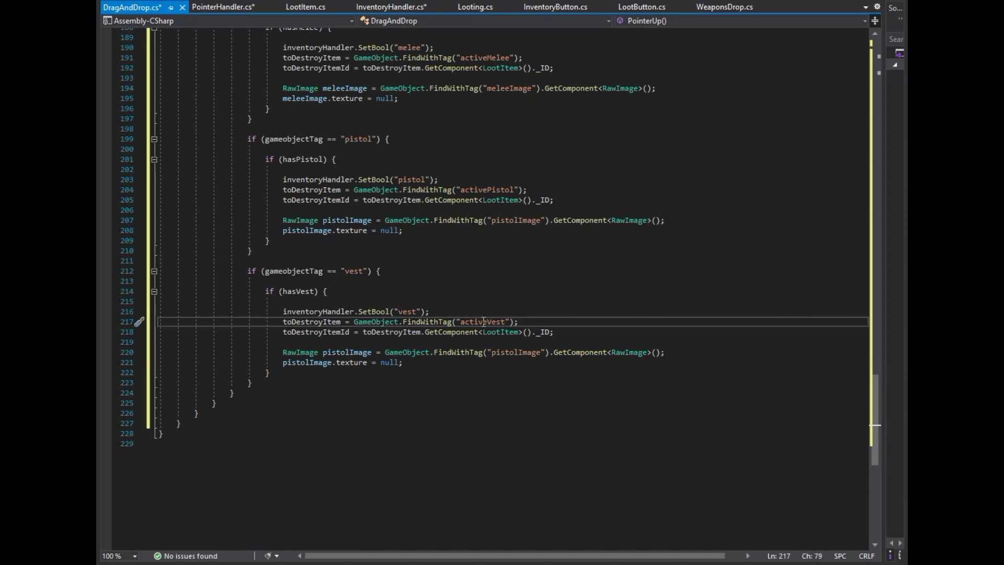
# Replace pistolImage with vestImage in the vest block's image tag and texture lines.
pyautogui.scroll(-2, 484, 322)
pyautogui.doubleClick(519, 291)
pyautogui.write('ves')
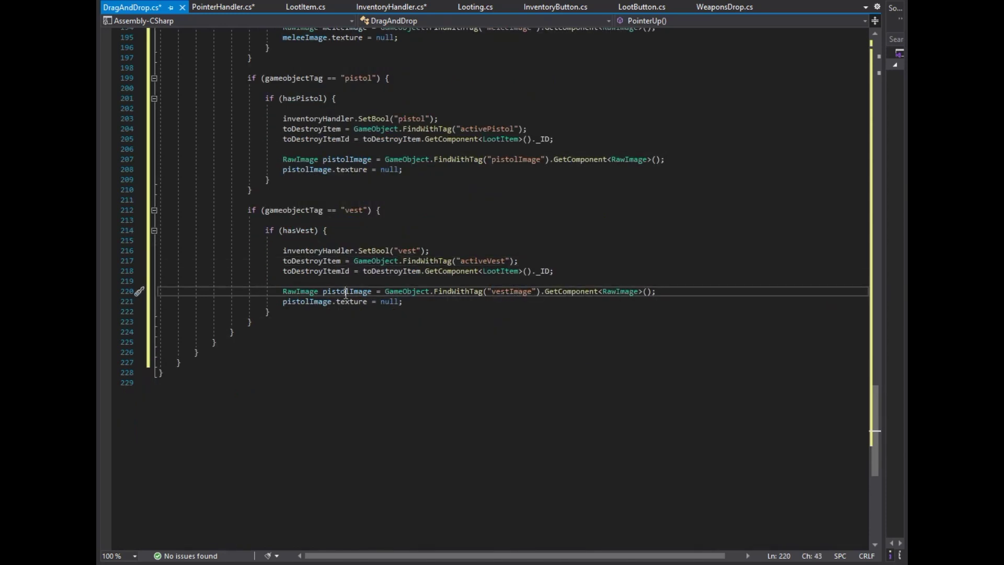
pyautogui.doubleClick(345, 292)
pyautogui.write('vestImage')
pyautogui.doubleClick(300, 302)
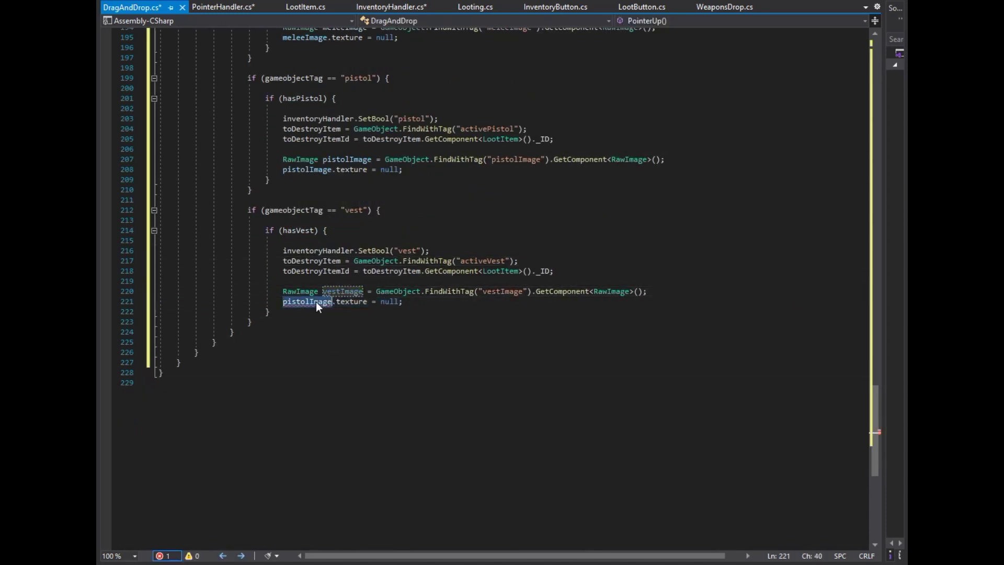
pyautogui.write('vestImage')
# Copy the vest block and adapt it for the helmet: hasHelmet, helmet SetBool, activeHelmet tag.
pyautogui.scroll(1, 274, 297)
pyautogui.click(275, 295)
pyautogui.hotkey('shift', 'Up')
pyautogui.hotkey('shift', 'Up')
pyautogui.hotkey('shift', 'Up')
pyautogui.hotkey('ctrl', 'c')
pyautogui.press('Right')
pyautogui.press('Return')
pyautogui.press('Return')
pyautogui.hotkey('ctrl', 'v')
pyautogui.write('he')
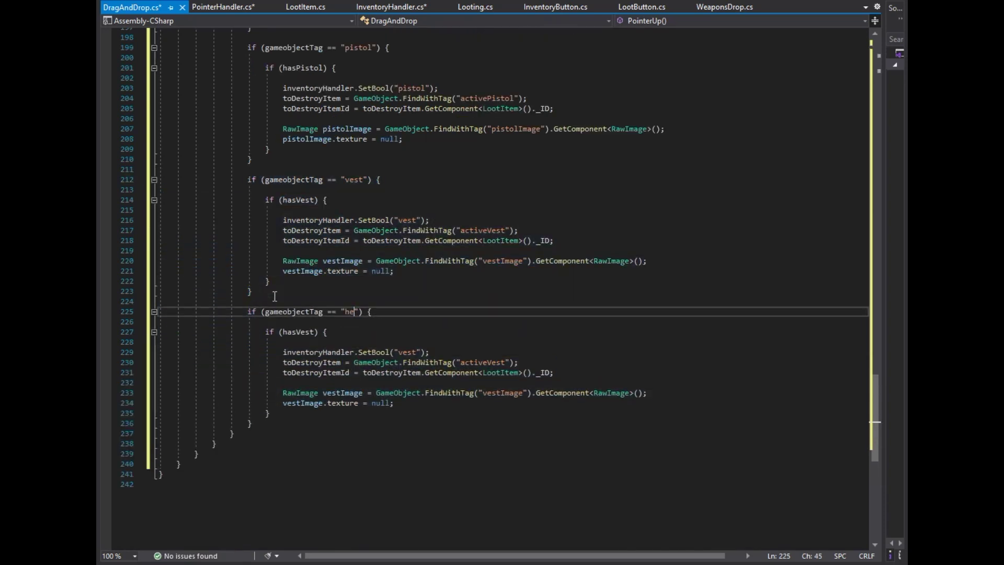
pyautogui.doubleClick(300, 333)
pyautogui.write('hasHelmet')
pyautogui.doubleClick(408, 353)
pyautogui.write('helmet')
pyautogui.doubleClick(480, 363)
pyautogui.write('acti')
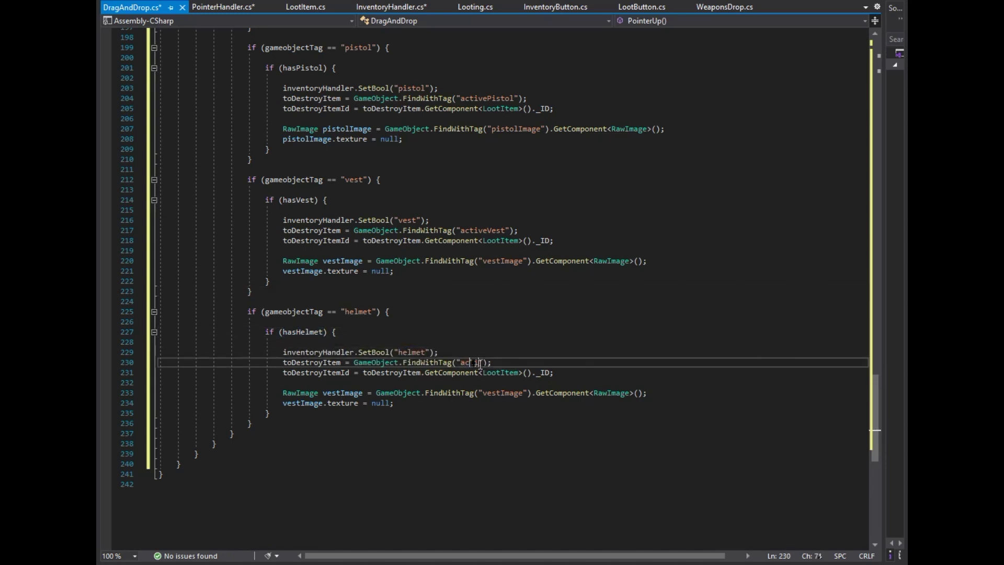
# Switch the helmet block's image tag and variable from vestImage to helmetImage.
pyautogui.scroll(-2, 439, 378)
pyautogui.doubleClick(503, 332)
pyautogui.write('helme')
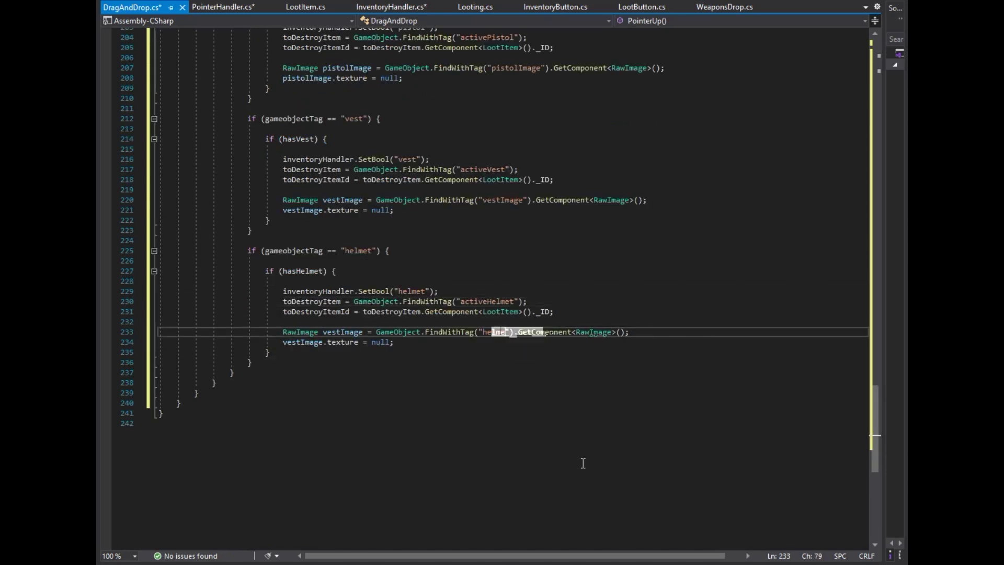
pyautogui.write('helmetImage')
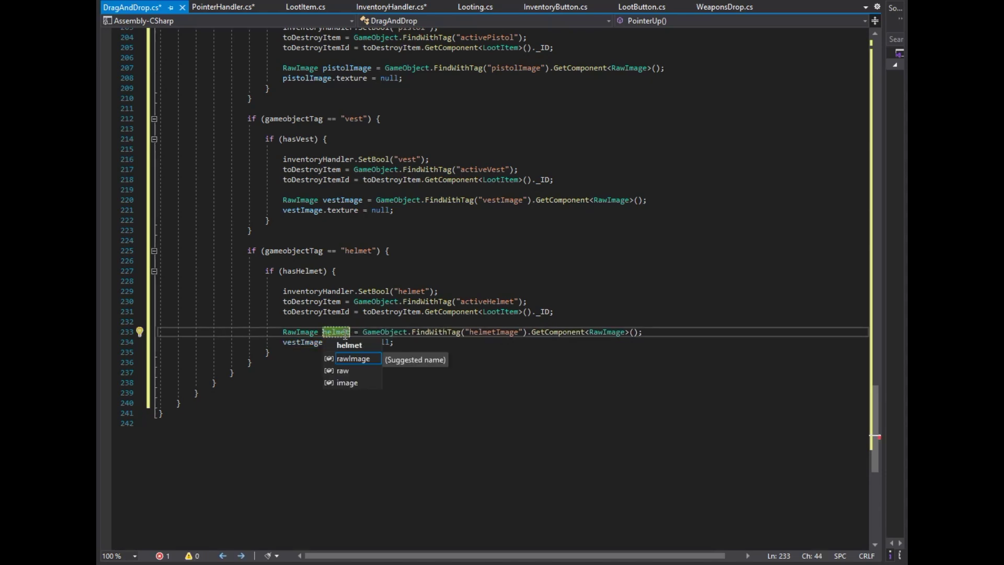
pyautogui.doubleClick(308, 342)
pyautogui.write('helmetImage')
# Duplicate the helmet block as a backpack block with backpack tag, SetBool and activeBackpack.
pyautogui.scroll(-1, 309, 340)
pyautogui.moveTo(252, 331); pyautogui.dragTo(243, 220)
pyautogui.hotkey('ctrl', 'd')
pyautogui.press('Return')
pyautogui.press('Return')
pyautogui.scroll(-3, 356, 262)
pyautogui.doubleClick(361, 261)
pyautogui.write('backpack')
pyautogui.doubleClick(412, 301)
pyautogui.write('backp')
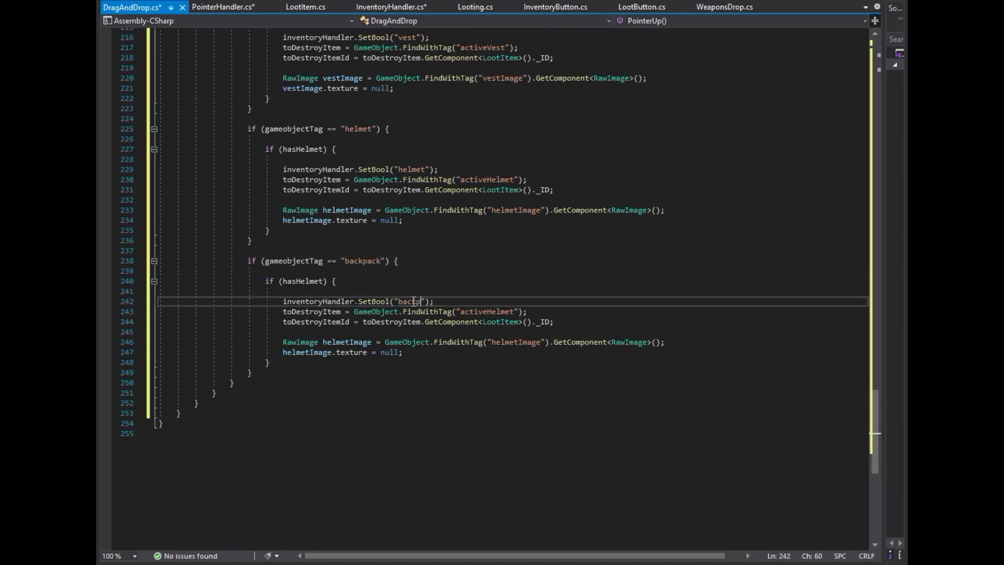
pyautogui.doubleClick(491, 312)
pyautogui.write('active')
pyautogui.write('ack')
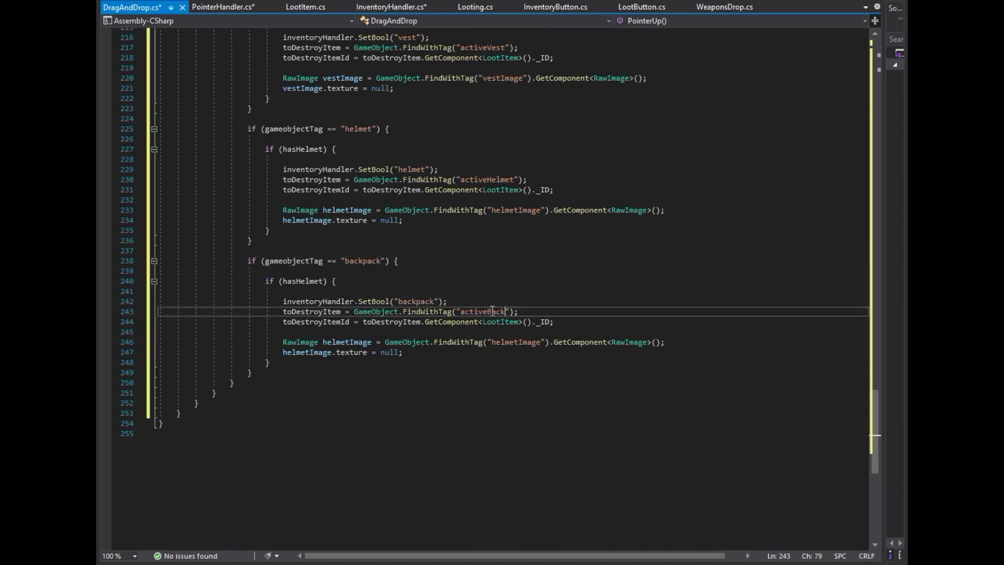
# Rename the backpack block's image tag and texture variable to backpackImage.
pyautogui.doubleClick(513, 342)
pyautogui.write('backpack')
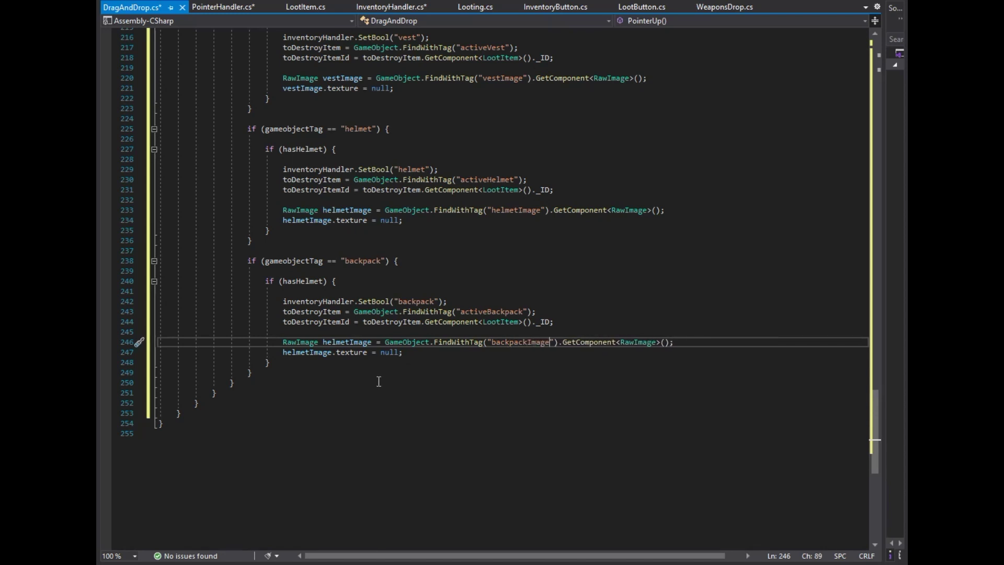
pyautogui.doubleClick(343, 342)
pyautogui.write('backpackI')
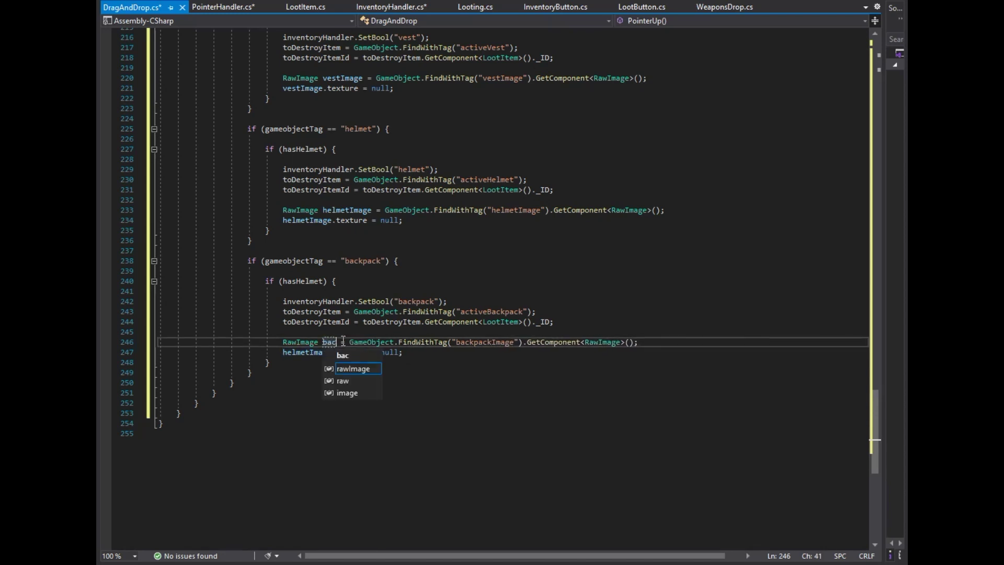
pyautogui.write('mage')
pyautogui.press('Return')
pyautogui.doubleClick(302, 352)
pyautogui.write('backpackima')
pyautogui.press('Tab')
pyautogui.scroll(-1, 301, 356)
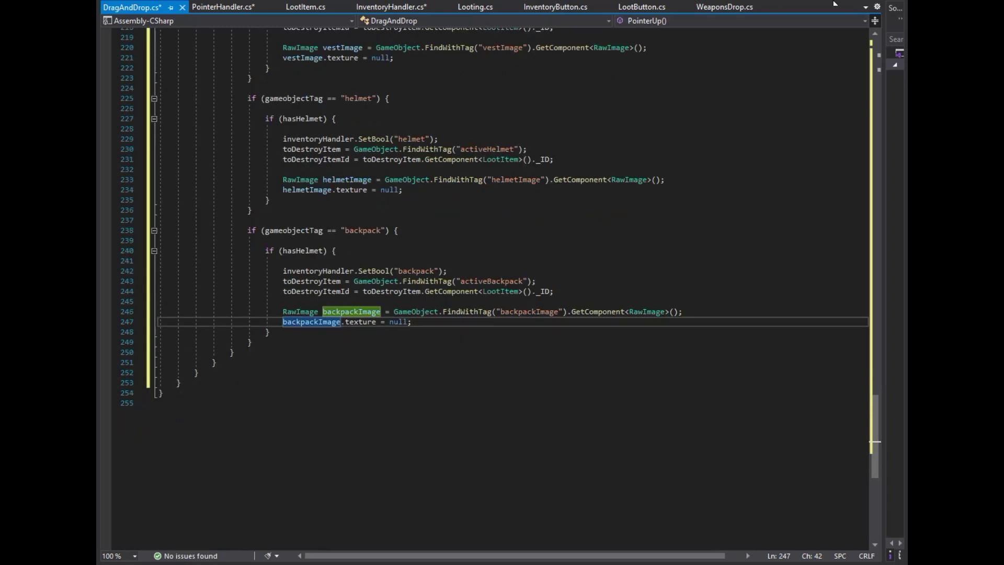
pyautogui.click(391, 7)
# Add a public void UpdateLootList() method to InventoryHandler that calls lootList.Remove(itemId).
pyautogui.click(194, 374)
pyautogui.press('Return')
pyautogui.press('Return')
pyautogui.write('public void UpdateLootList() {')
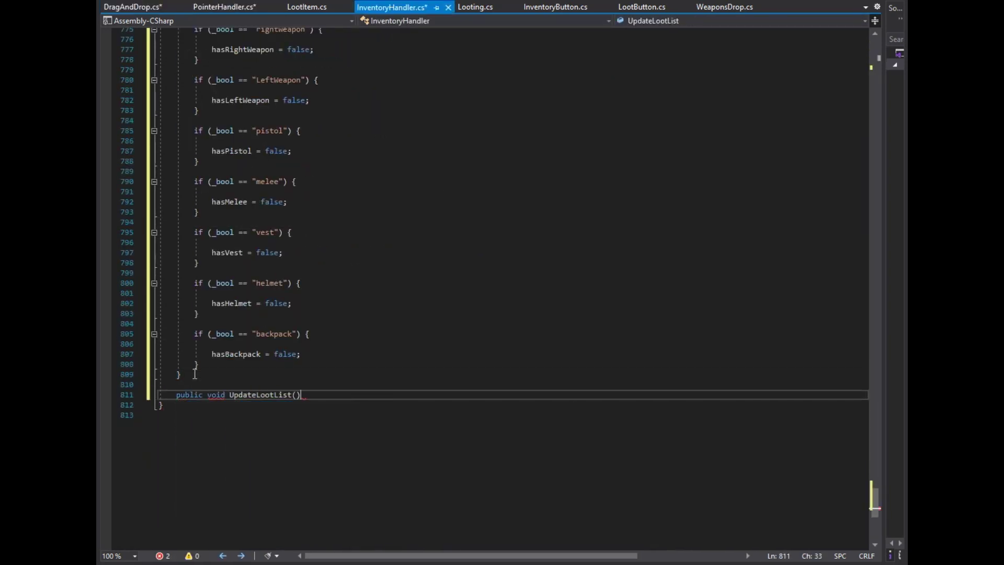
pyautogui.press('Return')
pyautogui.press('Up')
pyautogui.hotkey('ctrl', 'Right')
pyautogui.hotkey('ctrl', 'Right')
pyautogui.hotkey('ctrl', 'Right')
pyautogui.press('Down')
pyautogui.press('Return')
pyautogui.write('lootList.Remove();')
pyautogui.press('Left')
pyautogui.press('Left')
pyautogui.write('itemId')
# In DragAndDrop, call inventoryHandler.UpdateLootList(toDestroyItemId) after the backpack block.
pyautogui.click(132, 7)
pyautogui.click(271, 251)
pyautogui.press('Return')
pyautogui.press('Return')
pyautogui.write('inventoryHandler.Up')
pyautogui.press('Down')
pyautogui.press('Tab')
pyautogui.write('idtoDestroyItemId)')
# Add GameObject.Destroy(toDestroyItem) and transform.position = initialPos below the UpdateLootList call.
pyautogui.press('Return')
pyautogui.write('Ga')
pyautogui.press('Tab')
pyautogui.write('.Des')
pyautogui.press('Tab')
pyautogui.write('()')
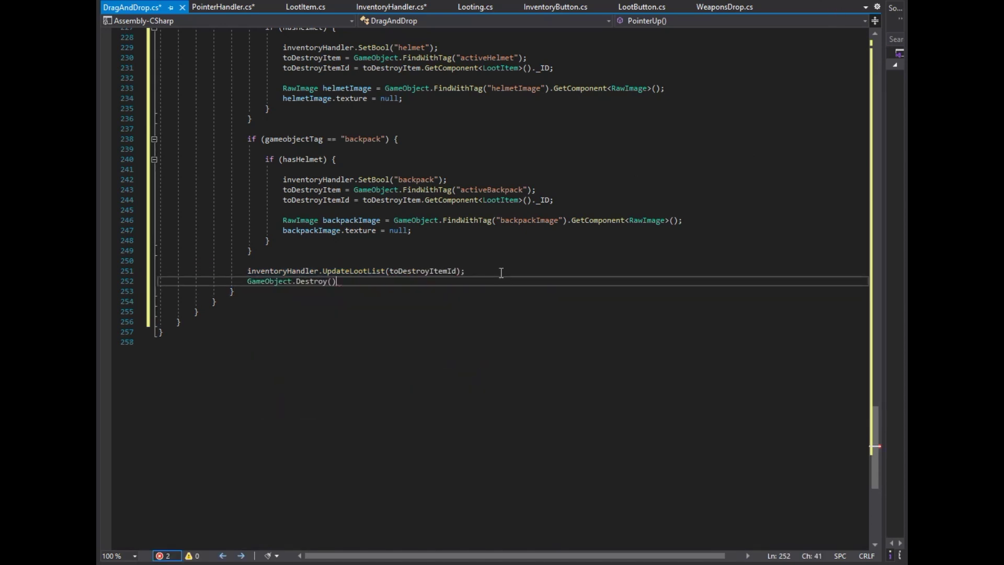
pyautogui.write('toD')
pyautogui.press('Tab')
pyautogui.press('End')
pyautogui.press('Return')
pyautogui.write('t')
pyautogui.press('Tab')
pyautogui.write('.pos')
pyautogui.press('Tab')
pyautogui.write('= initialPos')
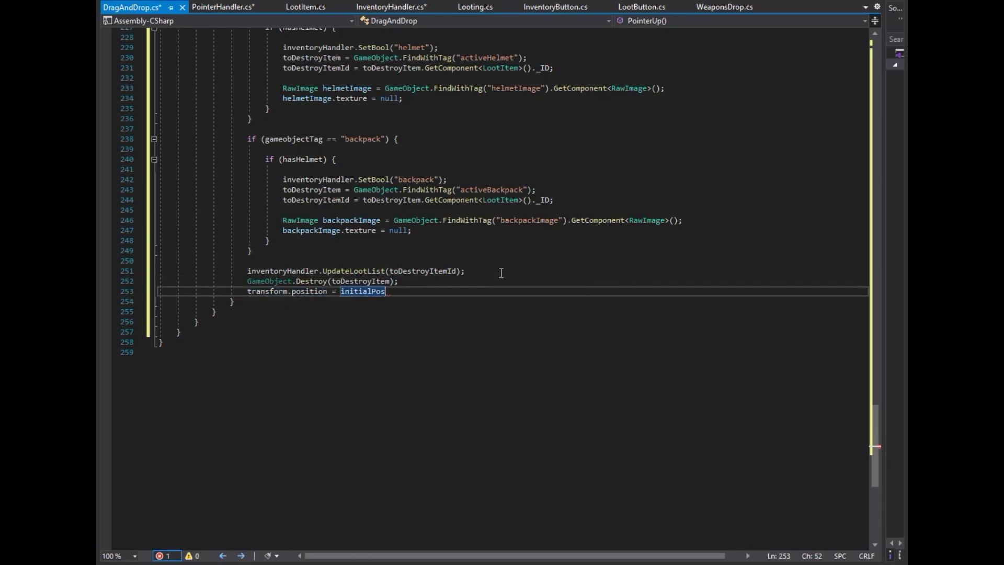
# Add an else block that resets transform.position to initialPos.
pyautogui.click(196, 321)
pyautogui.scroll(15, 196, 321)
pyautogui.scroll(-10, 290, 416)
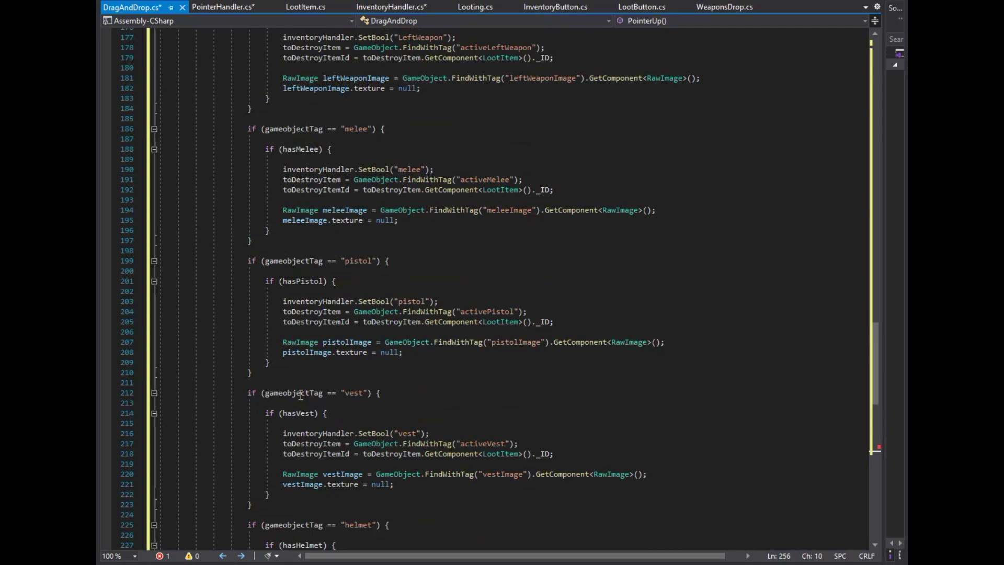
pyautogui.press('Return')
pyautogui.write('else {')
pyautogui.press('Return')
pyautogui.press('Return')
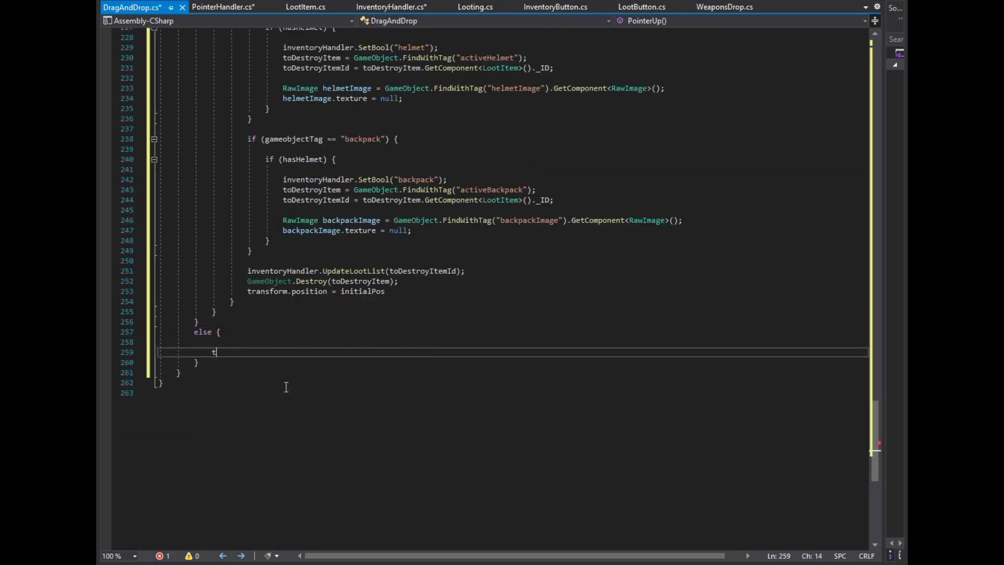
pyautogui.write('transform.pos')
pyautogui.press('Tab')
pyautogui.write('= initi')
pyautogui.press('Tab')
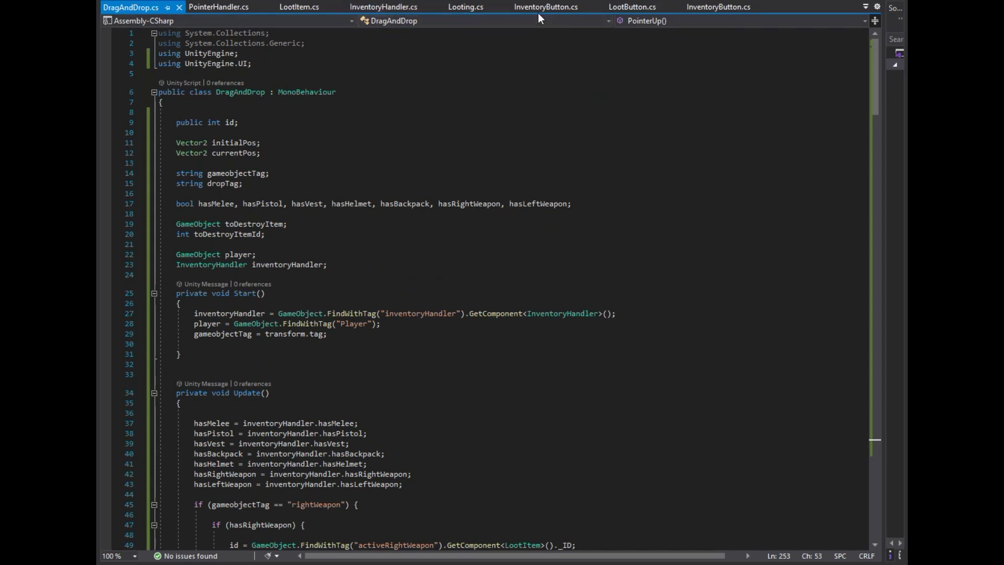
# Declare Vector2 initialPos and currentPos fields in InventoryButton.cs.
pyautogui.click(544, 7)
pyautogui.click(377, 162)
pyautogui.press('Return')
pyautogui.press('Return')
pyautogui.write('vect')
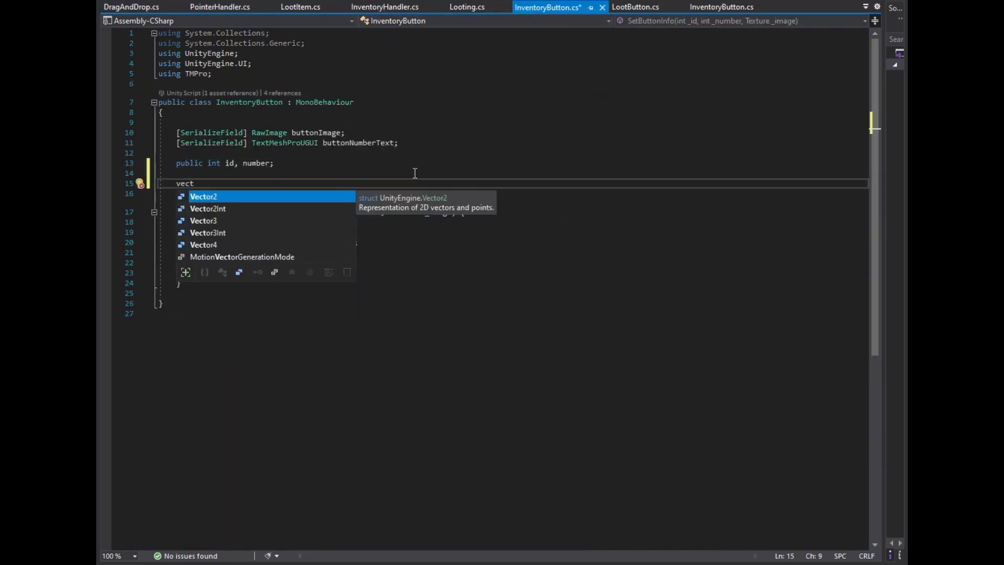
pyautogui.press('Tab')
pyautogui.write('initialPos;')
pyautogui.hotkey('ctrl', 'd')
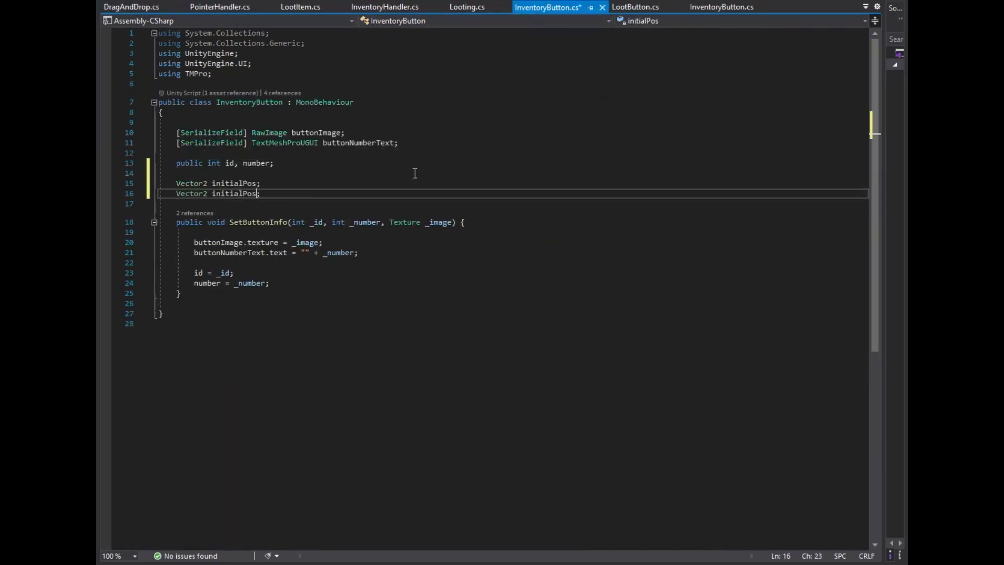
pyautogui.write('curre')
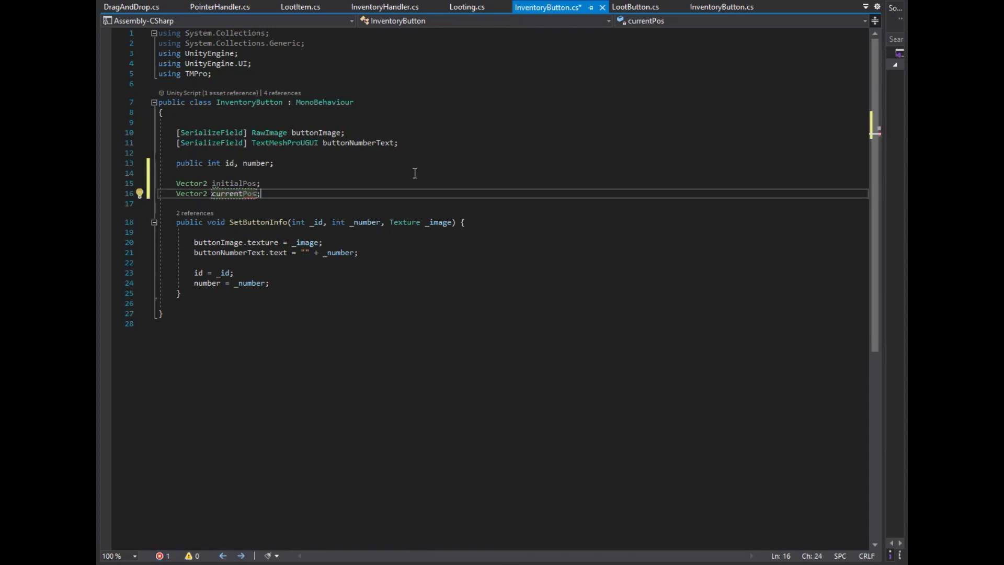
# Add InventoryHandler inventoryHandler, string dropTag and GameObject player fields.
pyautogui.press('Return')
pyautogui.press('Return')
pyautogui.write('Inven')
pyautogui.press('Down')
pyautogui.press('Tab')
pyautogui.write('invento')
pyautogui.press('Tab')
pyautogui.write(';')
pyautogui.press('Return')
pyautogui.write('string dropTag;')
pyautogui.press('Return')
pyautogui.write('GameObject ')
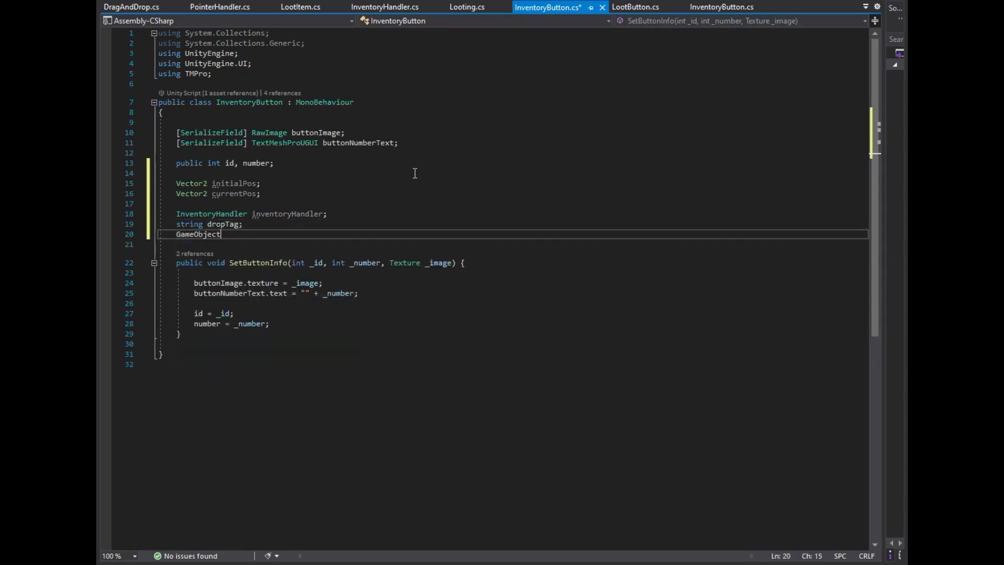
pyautogui.write('player;')
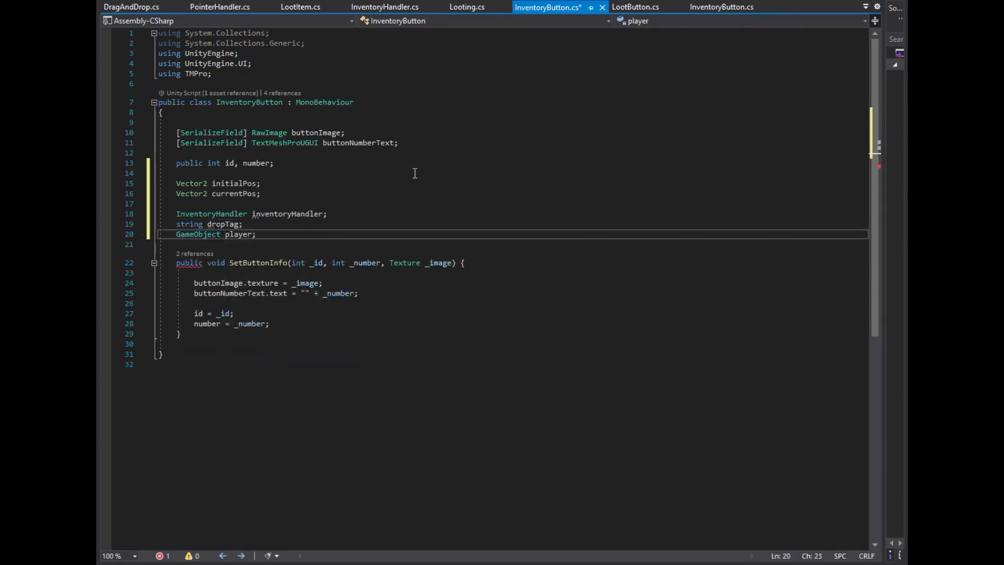
# Copy the Start() method from DragAndDrop.cs and paste it below the fields in InventoryButton.cs.
pyautogui.scroll(-1, 225, 155)
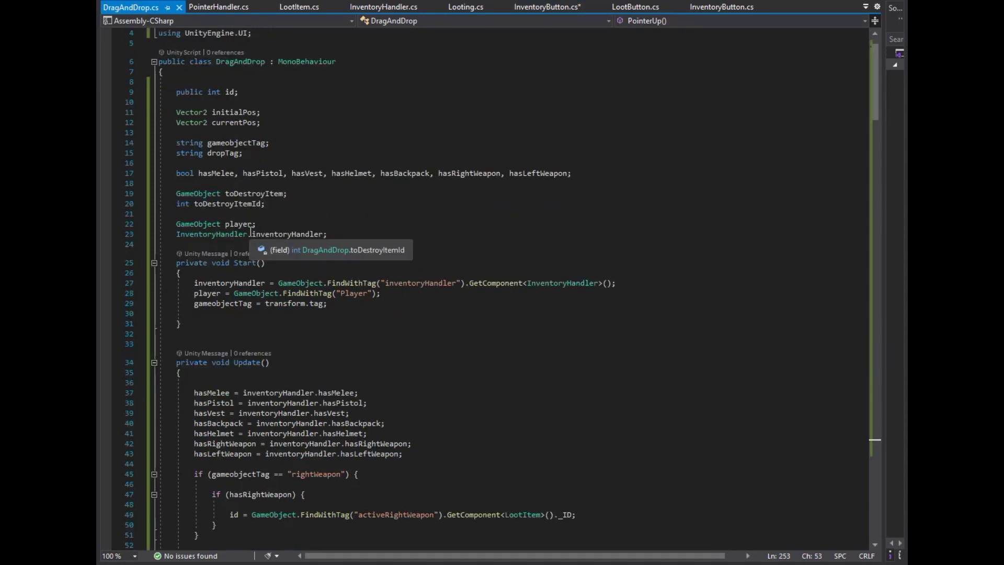
pyautogui.scroll(-3, 250, 231)
pyautogui.moveTo(318, 209); pyautogui.dragTo(194, 192)
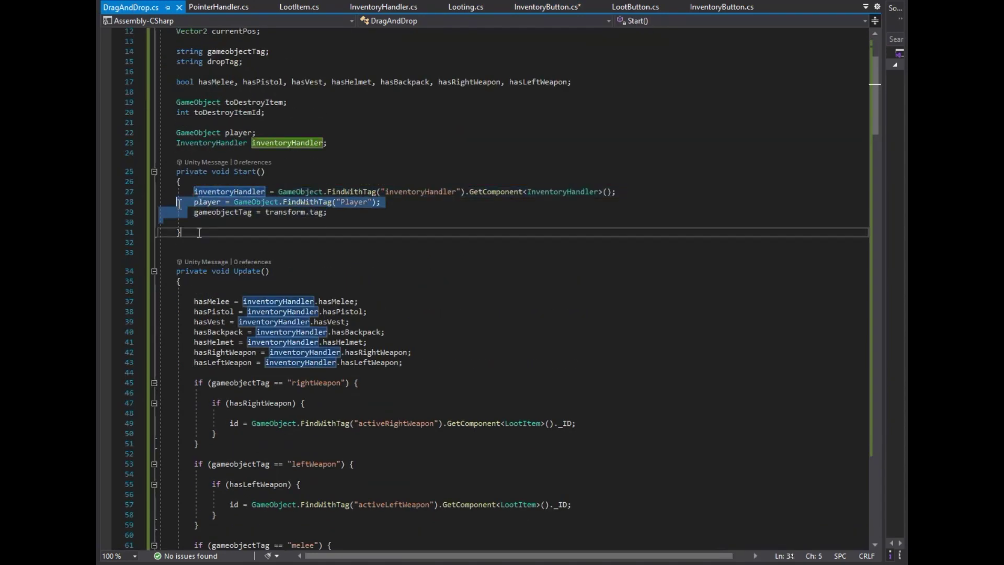
pyautogui.moveTo(181, 232); pyautogui.dragTo(175, 171)
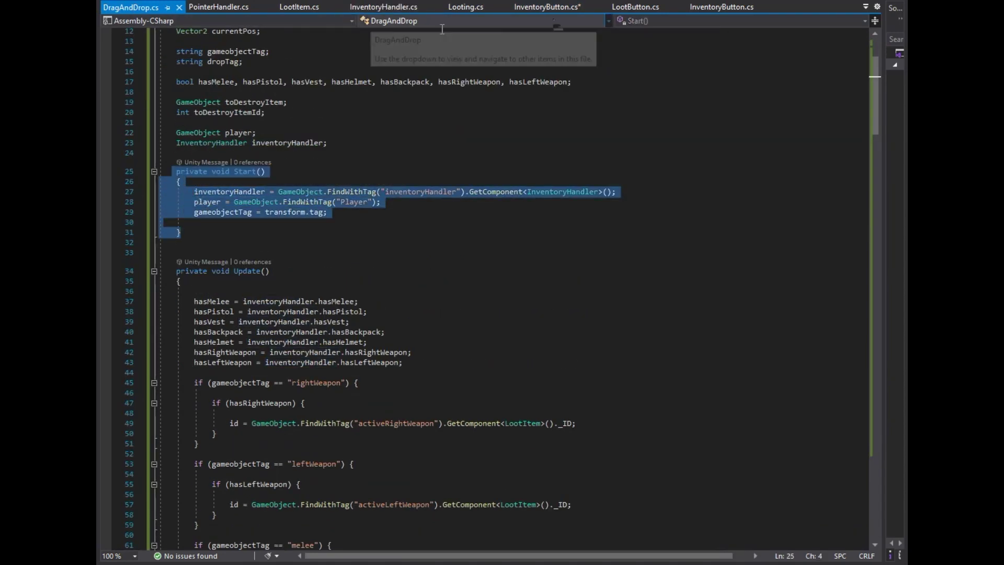
pyautogui.click(547, 7)
pyautogui.click(276, 179)
pyautogui.hotkey('ctrl', 'v')
# Add a string gameObjectTag field below the player field, fixing its casing.
pyautogui.scroll(-2, 246, 190)
pyautogui.click(267, 114)
pyautogui.press('Return')
pyautogui.write('string game')
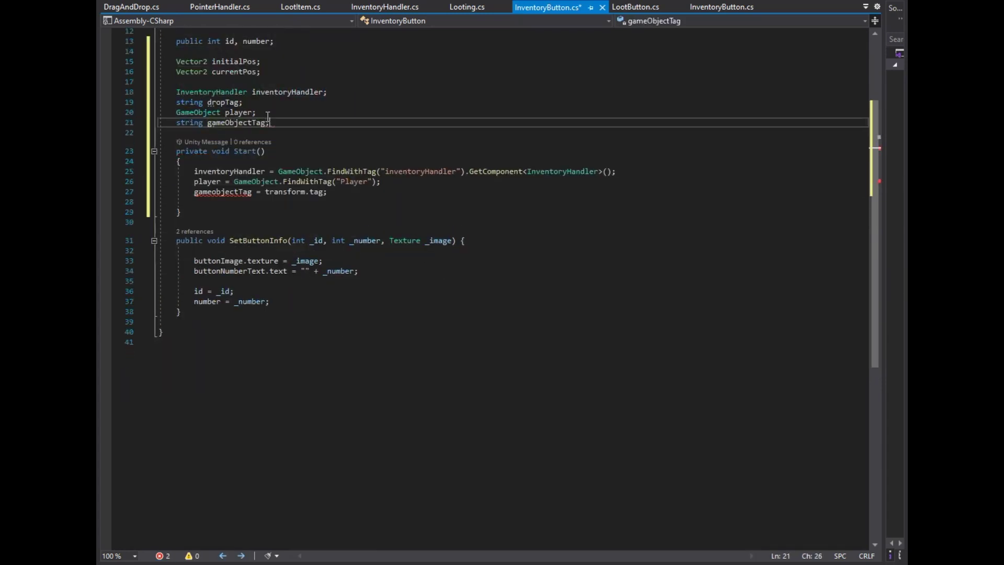
pyautogui.click(228, 123)
pyautogui.press('BackSpace')
# Finish the gameObjectTag name, then select the pointer-up code in DragAndDrop.cs.
pyautogui.write('o')
pyautogui.click(131, 7)
pyautogui.click(440, 107)
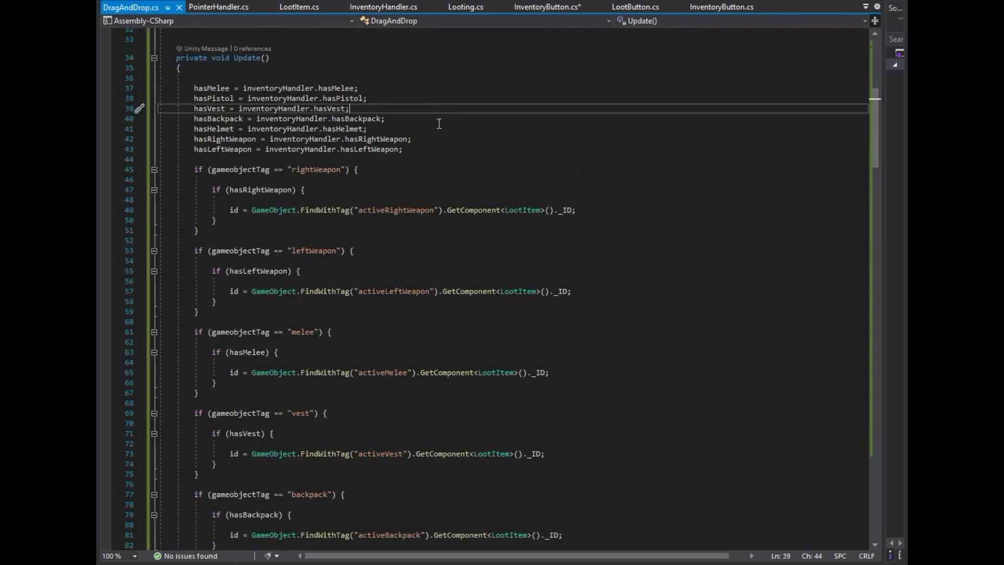
pyautogui.scroll(2, 396, 226)
pyautogui.scroll(-11, 396, 225)
pyautogui.scroll(-12, 396, 226)
pyautogui.scroll(-1, 207, 255)
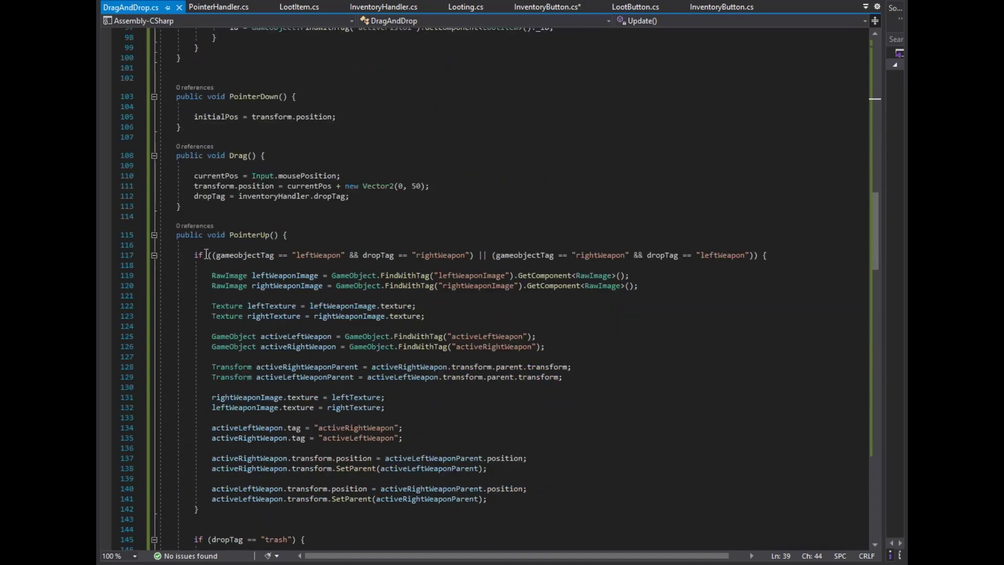
pyautogui.scroll(-3, 208, 254)
pyautogui.scroll(9, 206, 244)
pyautogui.scroll(-5, 207, 244)
pyautogui.moveTo(179, 96)
pyautogui.mouseDown()
pyautogui.moveTo(308, 558)
pyautogui.moveTo(355, 549)
pyautogui.mouseUp()
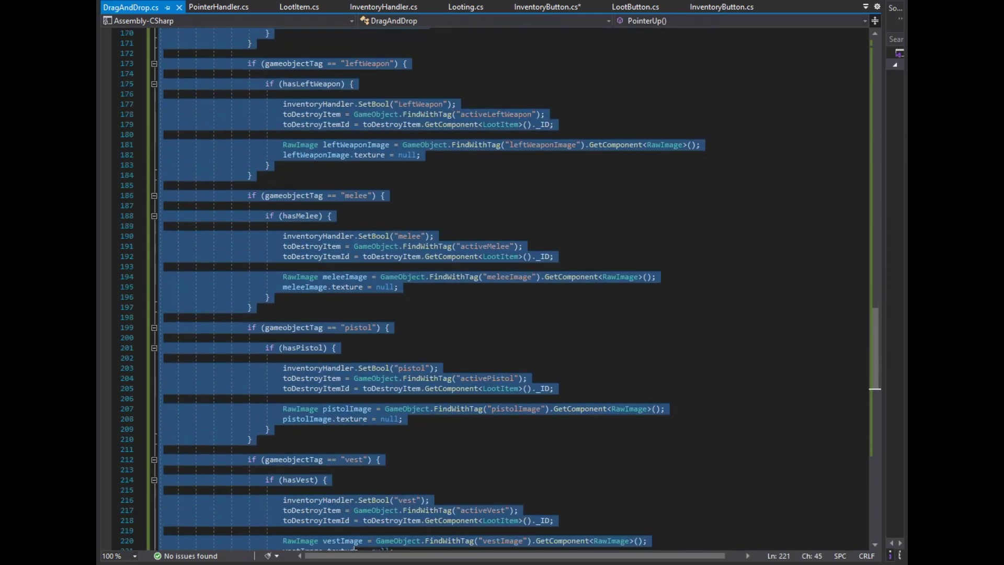
pyautogui.moveTo(355, 549); pyautogui.dragTo(290, 512)
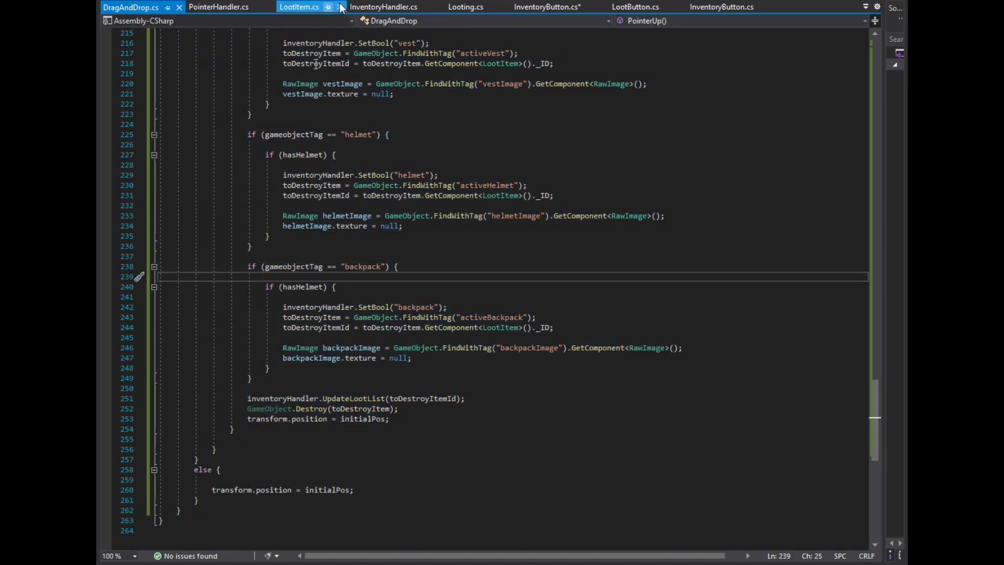
# Delete the weapon, melee, pistol and vest if blocks from InventoryButton's PointerUp.
pyautogui.click(544, 6)
pyautogui.scroll(-20, 322, 310)
pyautogui.scroll(-10, 314, 262)
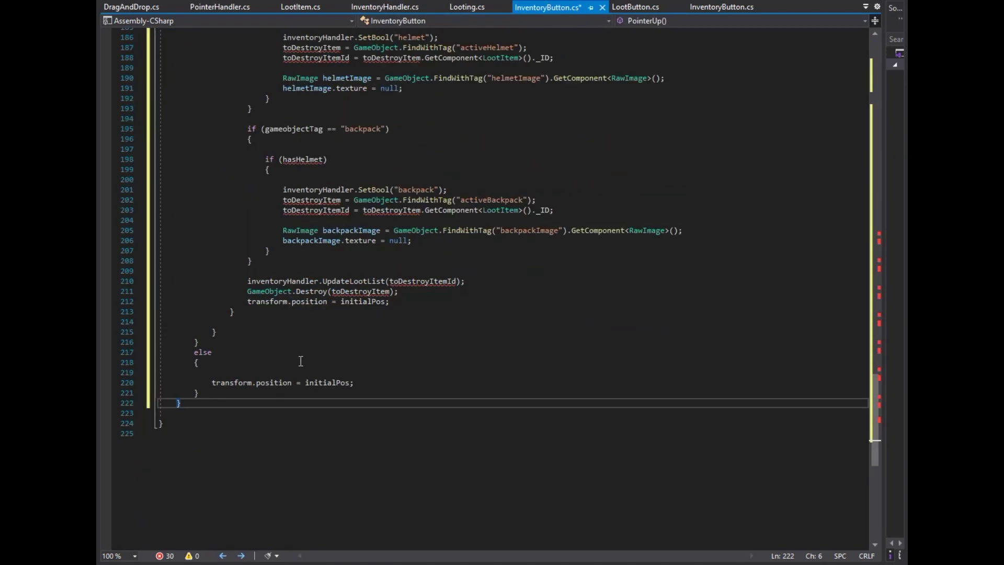
pyautogui.scroll(1, 287, 209)
pyautogui.moveTo(252, 384)
pyautogui.mouseDown()
pyautogui.moveTo(268, 146)
pyautogui.moveTo(252, 135)
pyautogui.mouseUp()
pyautogui.scroll(8, 470, 339)
pyautogui.hotkey('shift', 'Up')
pyautogui.hotkey('shift', 'Up')
pyautogui.hotkey('shift', 'Up')
pyautogui.hotkey('shift', 'Up')
pyautogui.hotkey('shift', 'Up')
pyautogui.hotkey('shift', 'Up')
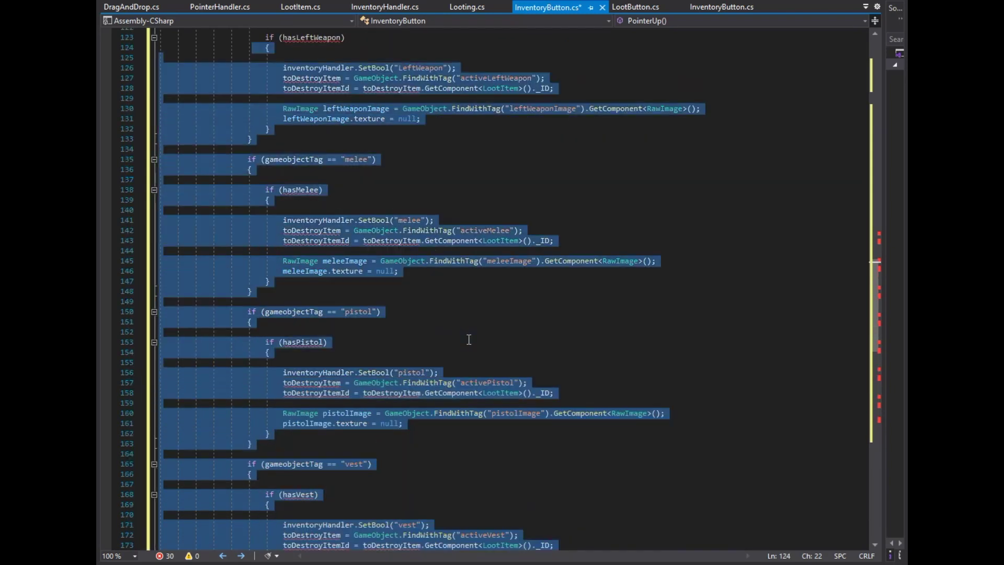
pyautogui.scroll(10, 469, 340)
pyautogui.scroll(1, 469, 340)
# Select the weapon swap block in PointerUp.
pyautogui.hotkey('shift', 'Up')
pyautogui.hotkey('shift', 'Up')
pyautogui.hotkey('shift', 'Up')
pyautogui.press('Delete')
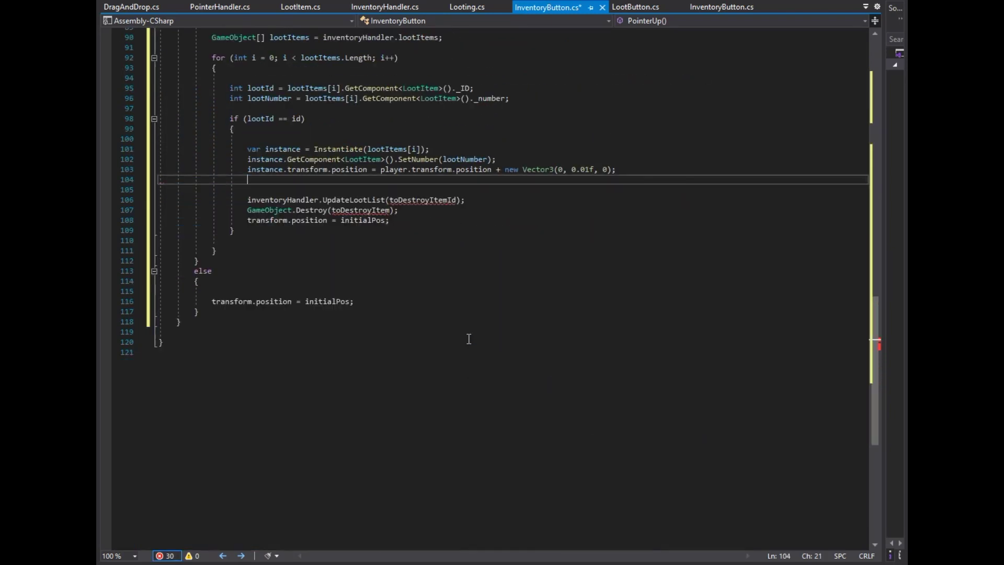
pyautogui.scroll(10, 456, 340)
pyautogui.scroll(1, 443, 341)
pyautogui.click(442, 342)
pyautogui.hotkey('shift', 'Up')
pyautogui.hotkey('shift', 'Up')
pyautogui.hotkey('shift', 'Up')
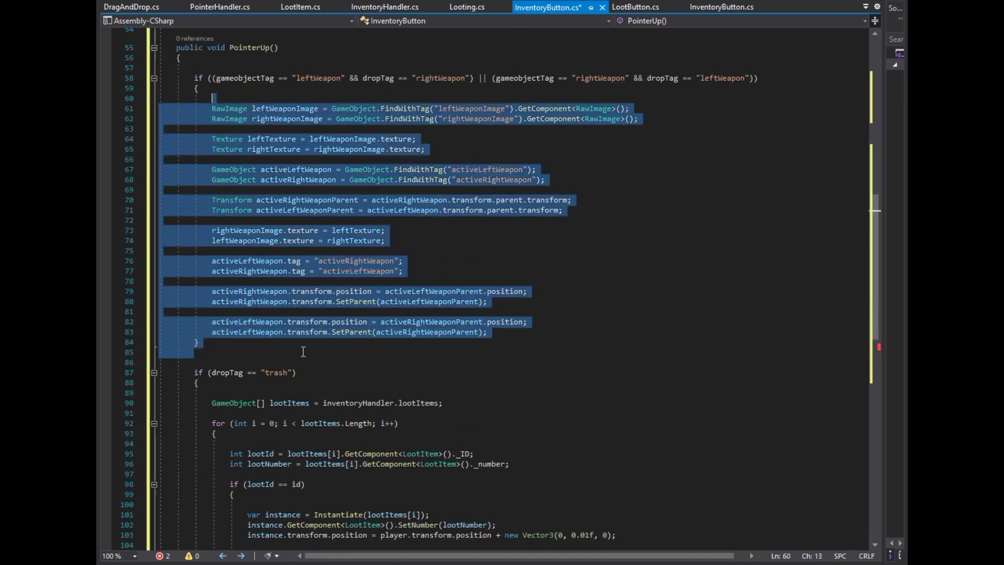
pyautogui.hotkey('shift', 'Up')
pyautogui.hotkey('shift', 'Up')
pyautogui.hotkey('shift', 'Up')
# Delete the weapon swap block from PointerUp.
pyautogui.press('Delete')
pyautogui.scroll(3, 351, 349)
pyautogui.scroll(11, 351, 349)
pyautogui.scroll(-3, 337, 348)
pyautogui.scroll(-8, 336, 348)
pyautogui.scroll(1, 330, 335)
# Add 'dropTag = inventoryHandler.dropTag;' and remove the initialPos reset line.
pyautogui.click(388, 194)
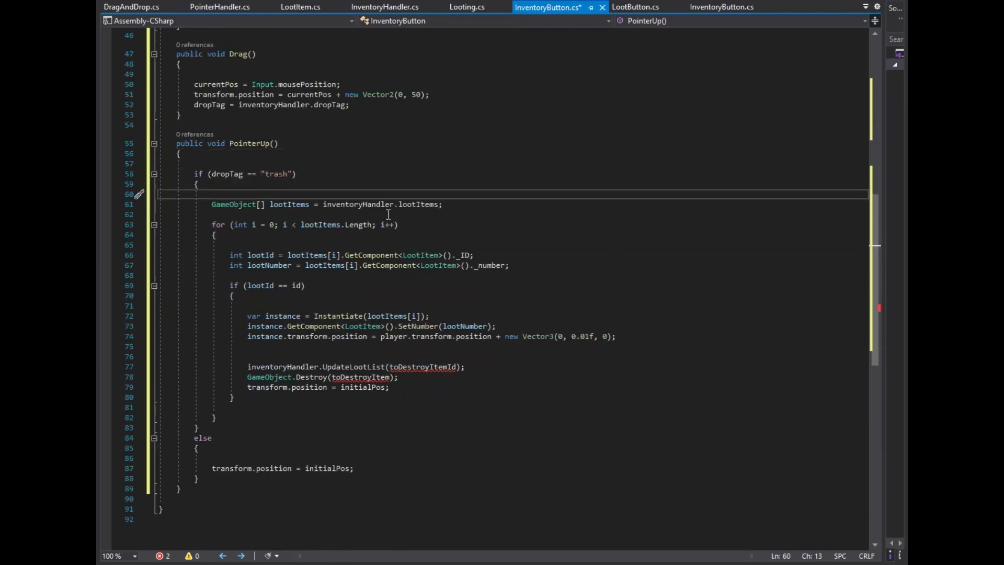
pyautogui.write('dropTag = inventoryHandler.dropTag;')
pyautogui.press('Return')
pyautogui.moveTo(421, 391); pyautogui.dragTo(421, 401)
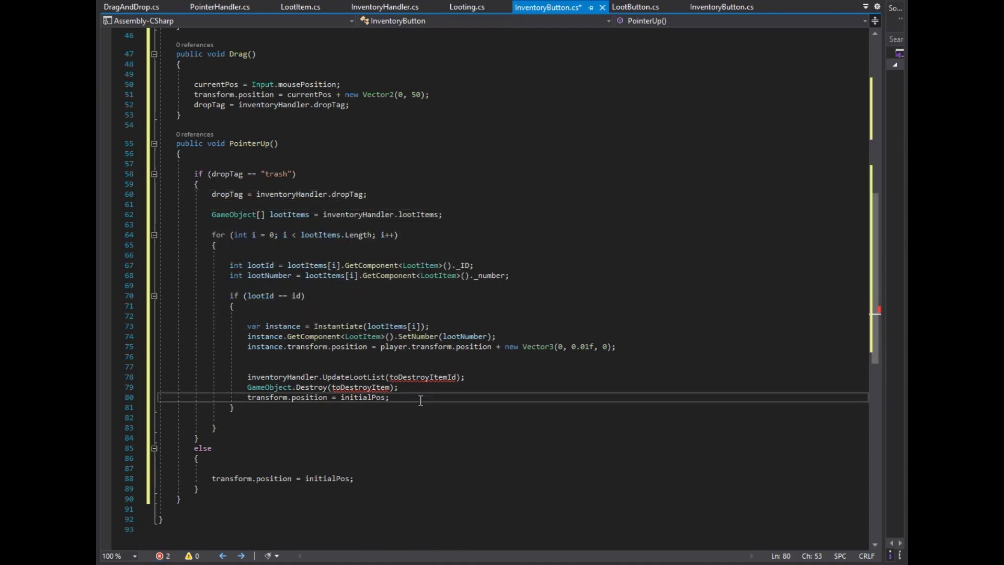
pyautogui.press('Delete')
# Change the UpdateLootList argument to lootId and the Destroy argument to gameObject.
pyautogui.doubleClick(421, 377)
pyautogui.write('loot')
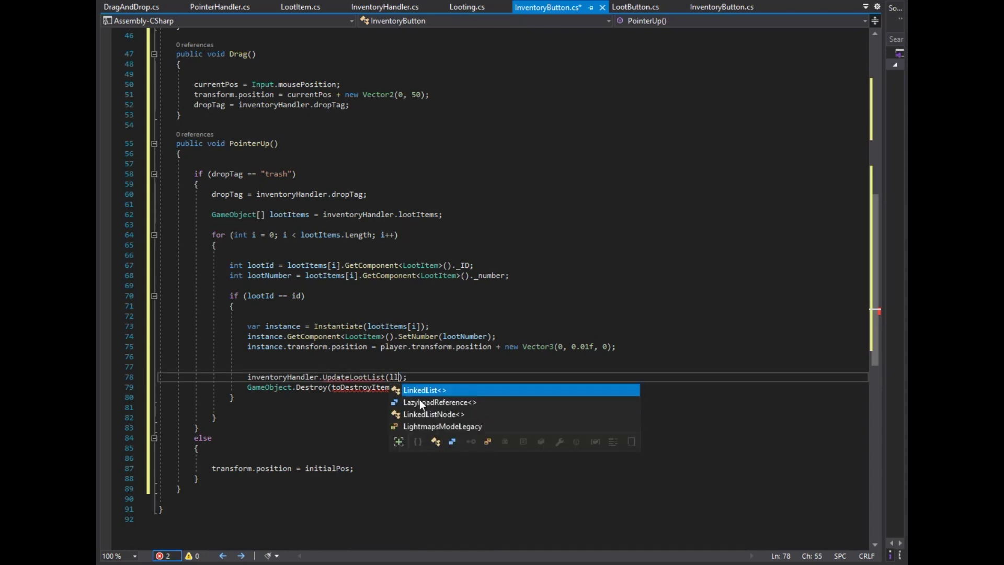
pyautogui.press('Tab')
pyautogui.press('Down')
pyautogui.press('Left')
pyautogui.press('Left')
pyautogui.hotkey('ctrl', 'shift', 'Left')
pyautogui.write('gam')
pyautogui.press('Tab')
# Move the dropTag assignment above the trash check.
pyautogui.click(361, 195)
pyautogui.hotkey('ctrl', 'x')
pyautogui.press('Up')
pyautogui.press('Up')
pyautogui.hotkey('ctrl', 'v')
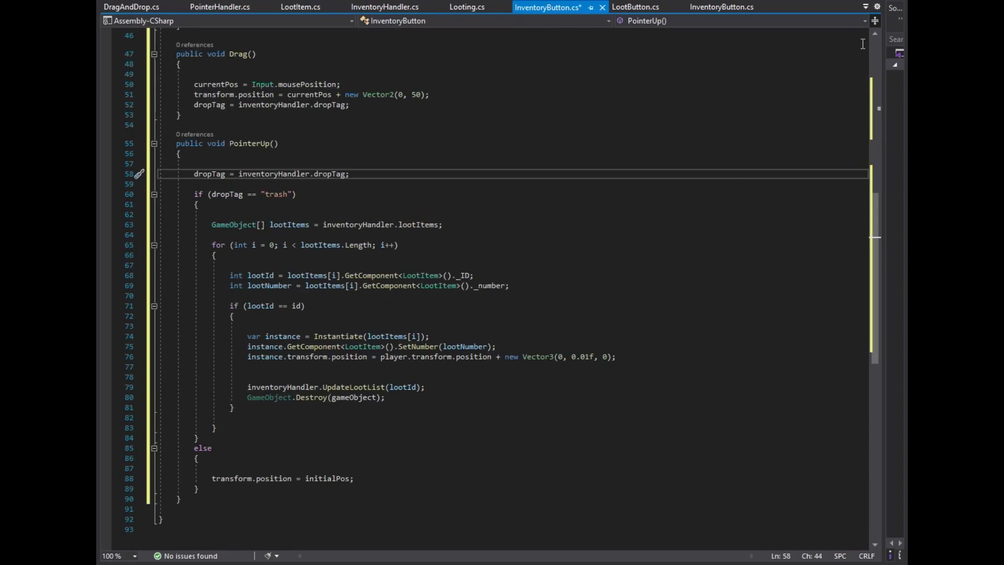
# In Unity, open the pref folder and the inventoryButton prefab.
pyautogui.hotkey('alt', 'Tab')
pyautogui.click(242, 406)
pyautogui.doubleClick(526, 441)
pyautogui.doubleClick(266, 449)
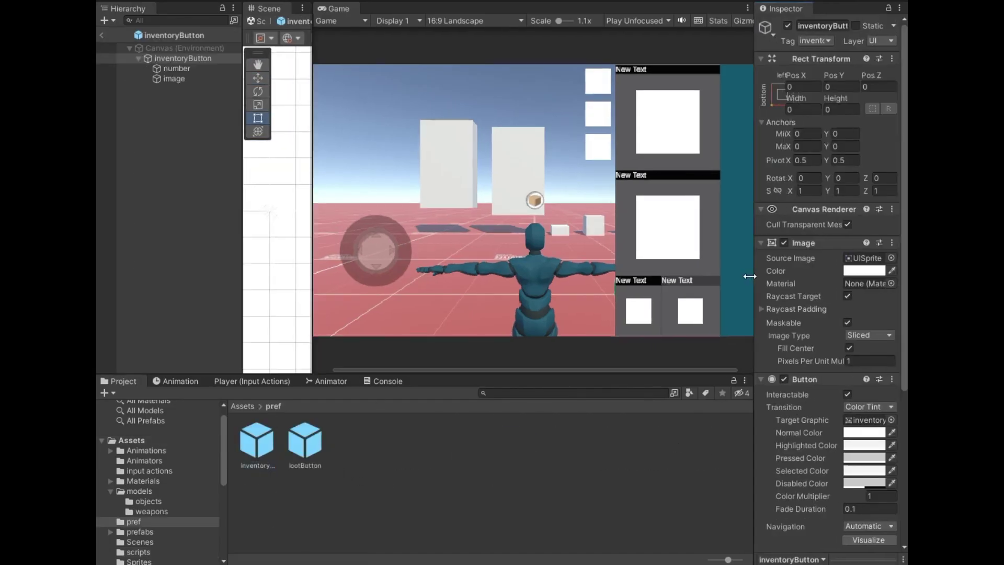
# Add Event Trigger and Pointer Handler components to the inventoryButton prefab.
pyautogui.moveTo(759, 281); pyautogui.dragTo(675, 281)
pyautogui.scroll(-5, 829, 280)
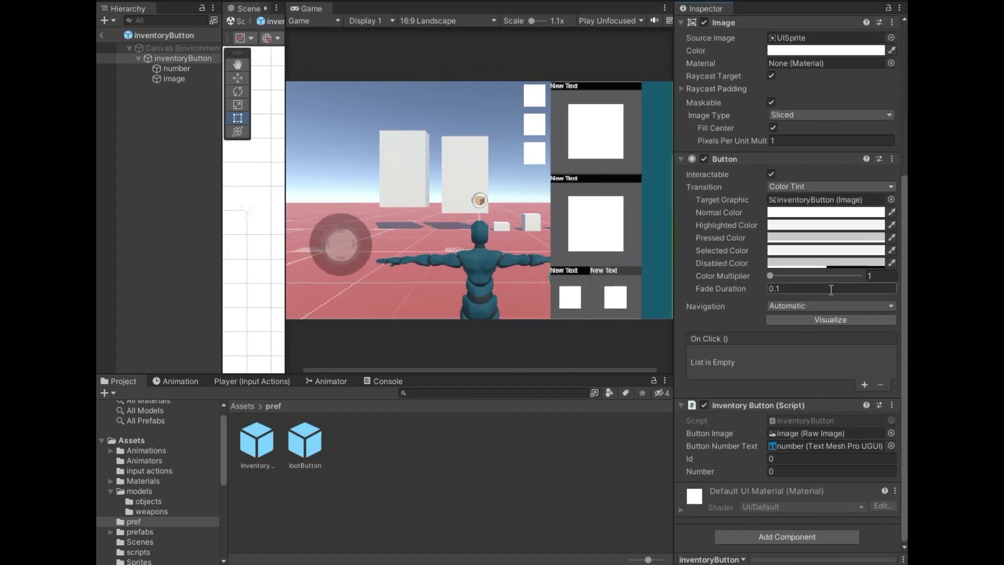
pyautogui.click(795, 537)
pyautogui.write('event')
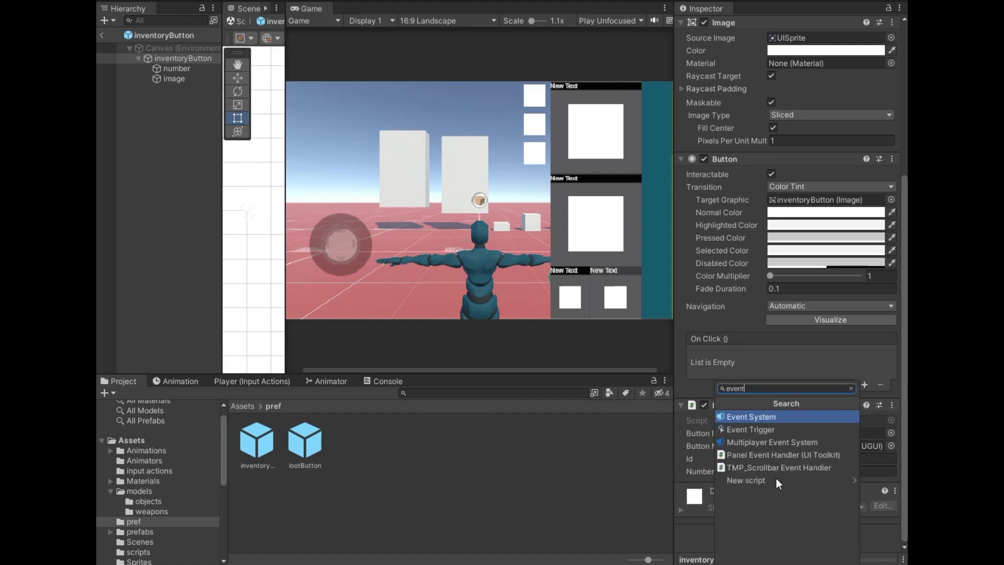
pyautogui.press('Down')
pyautogui.press('Return')
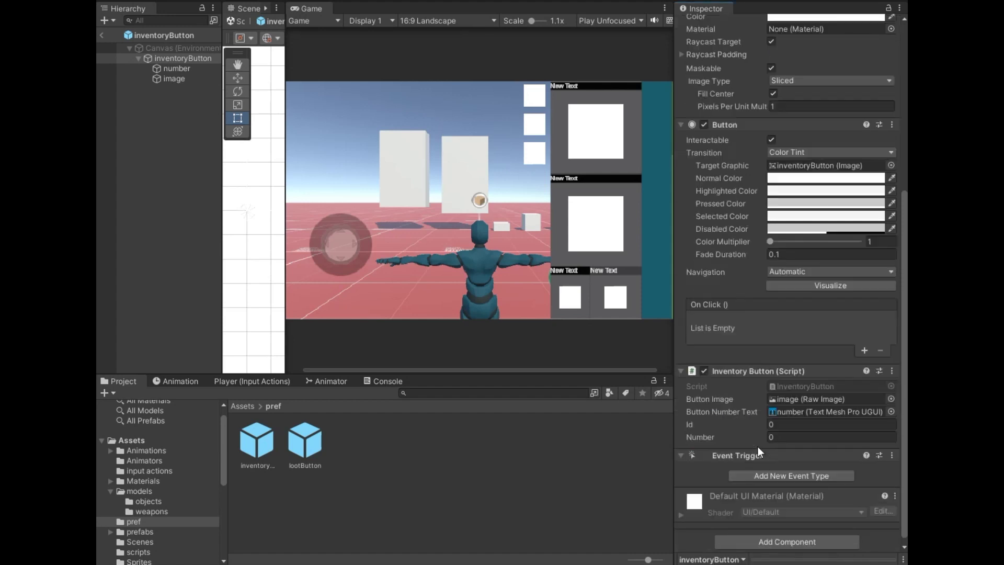
pyautogui.scroll(-2, 779, 482)
pyautogui.click(781, 542)
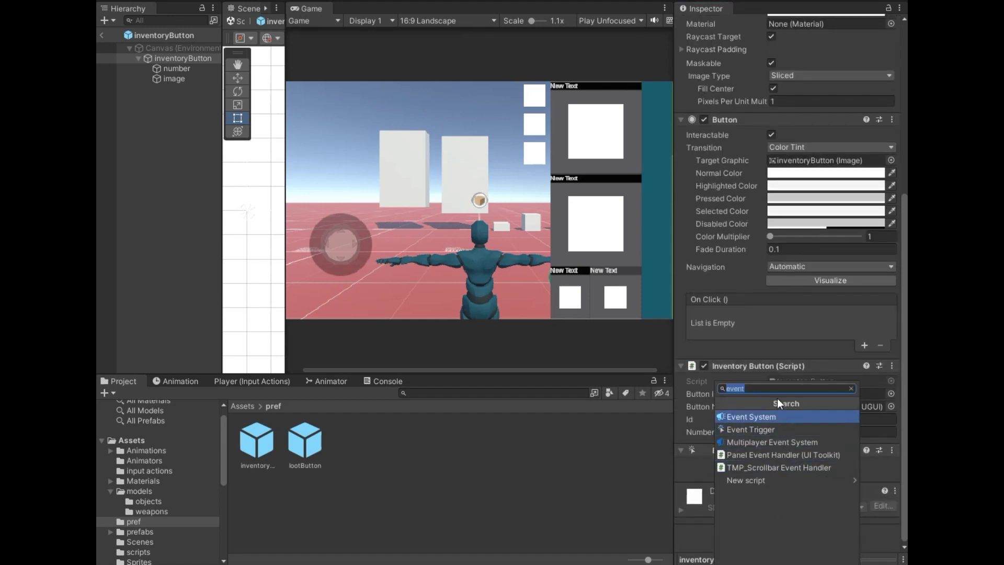
pyautogui.write('point')
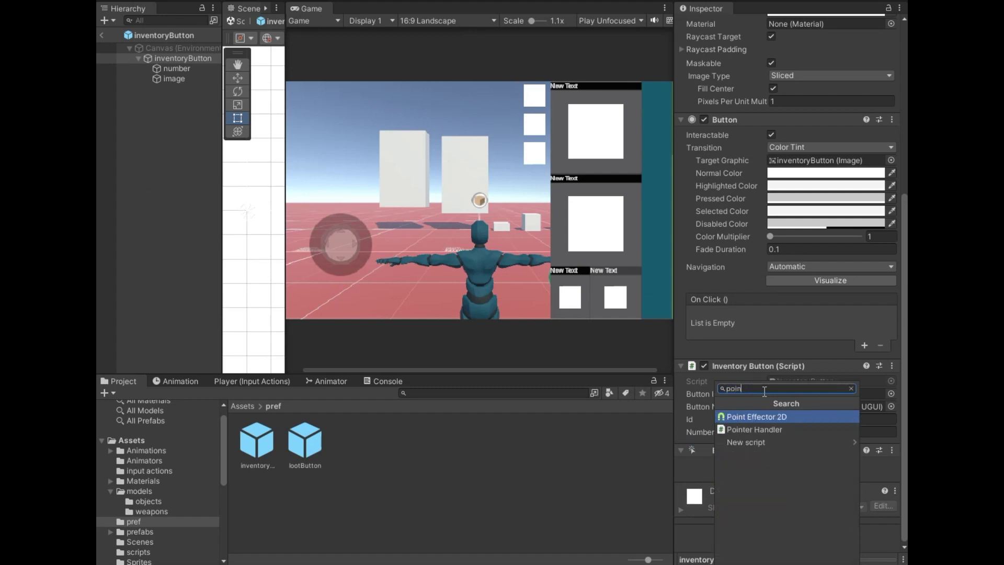
pyautogui.press('Down')
pyautogui.press('Return')
# Add Pointer Enter, Pointer Exit, Pointer Down, Drag and Pointer Up event types to the Event Trigger.
pyautogui.scroll(-2, 764, 396)
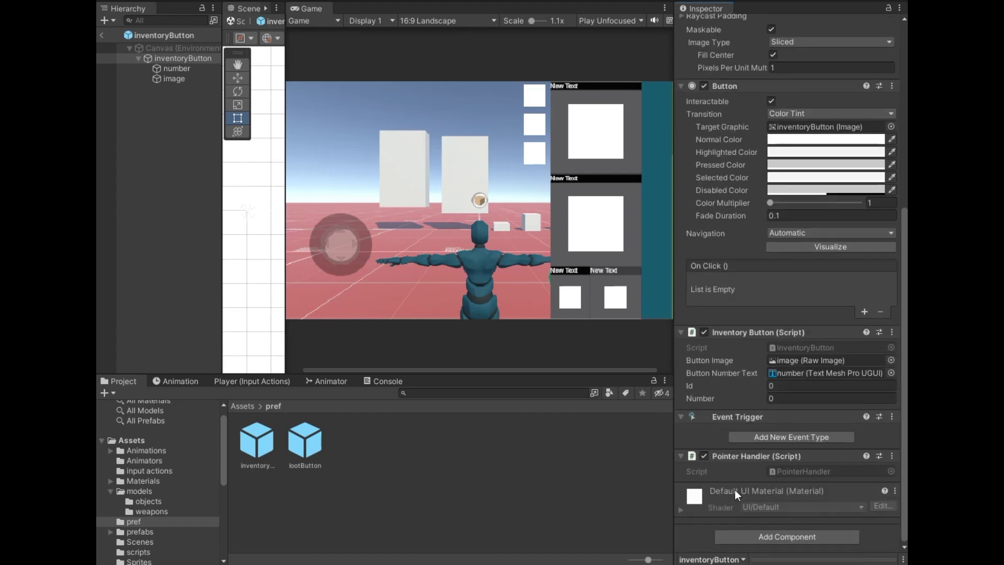
pyautogui.click(775, 438)
pyautogui.click(827, 204)
pyautogui.click(800, 502)
pyautogui.click(805, 282)
pyautogui.scroll(-3, 800, 421)
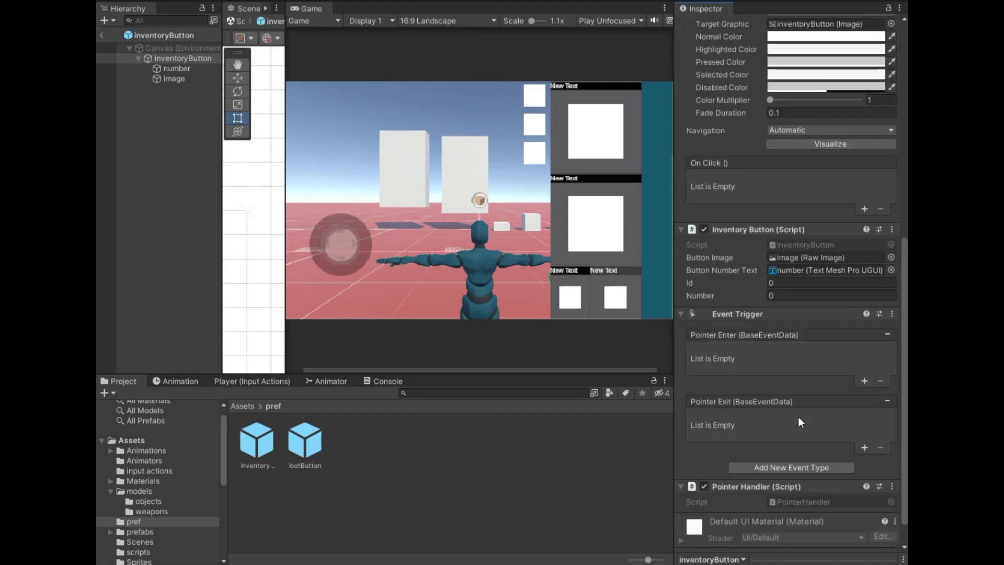
pyautogui.click(785, 471)
pyautogui.click(800, 265)
pyautogui.scroll(-3, 793, 489)
pyautogui.scroll(-1, 793, 493)
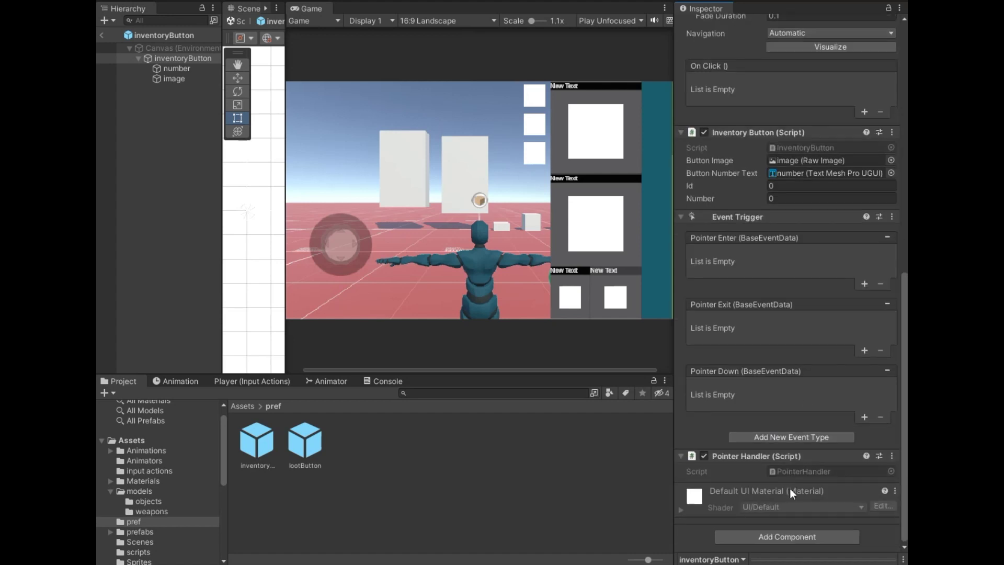
pyautogui.click(796, 439)
pyautogui.click(825, 278)
pyautogui.scroll(-2, 791, 445)
pyautogui.scroll(-1, 790, 445)
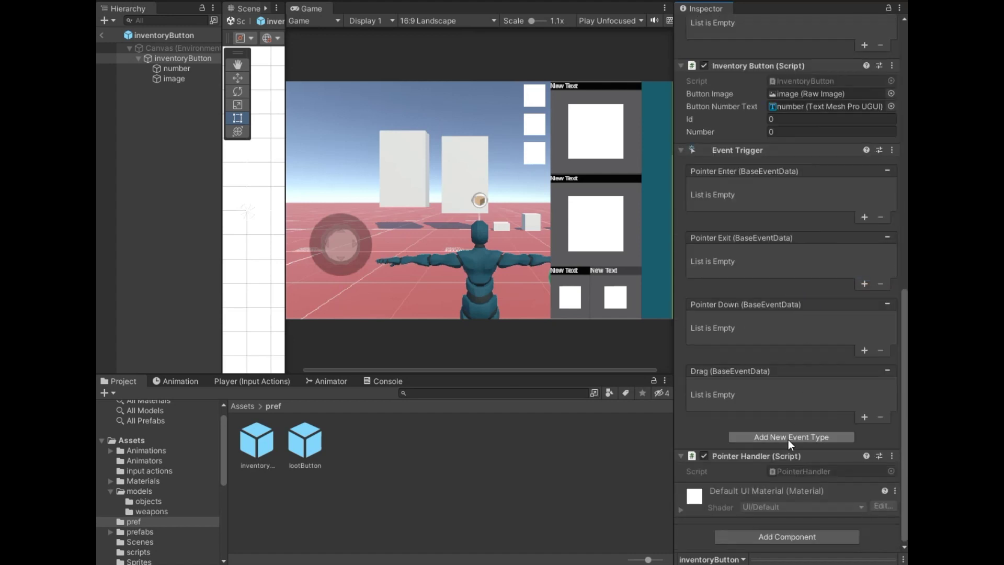
pyautogui.click(796, 437)
pyautogui.click(823, 242)
# Give each of the five pointer events an empty callback entry.
pyautogui.scroll(-3, 824, 233)
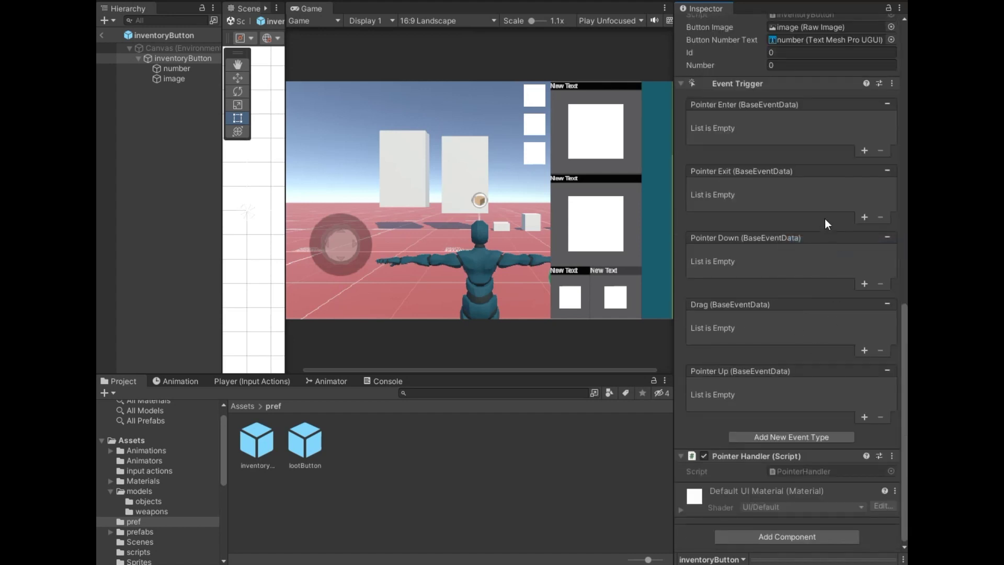
pyautogui.click(865, 150)
pyautogui.click(865, 218)
pyautogui.click(865, 286)
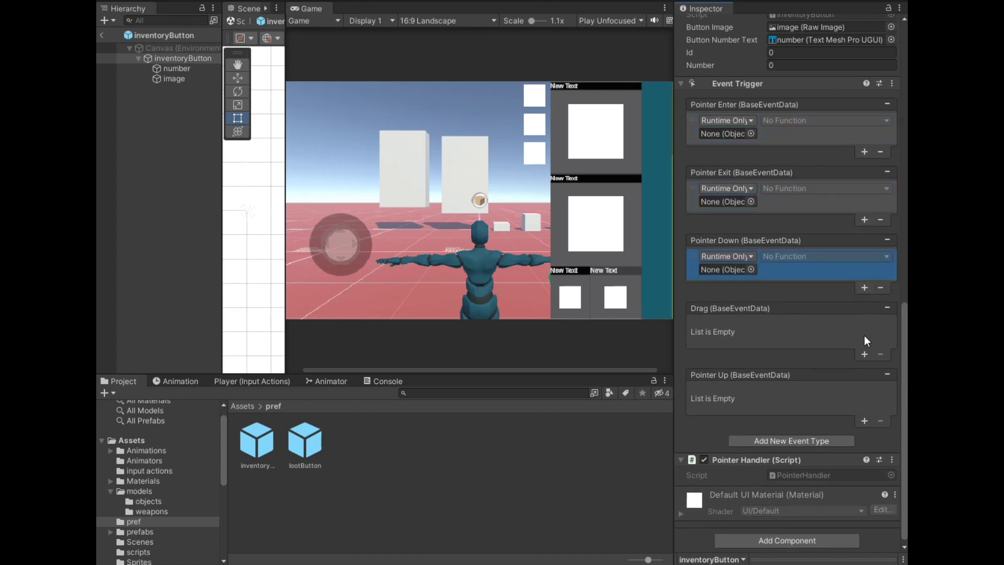
pyautogui.click(865, 354)
pyautogui.click(864, 422)
pyautogui.scroll(-1, 818, 418)
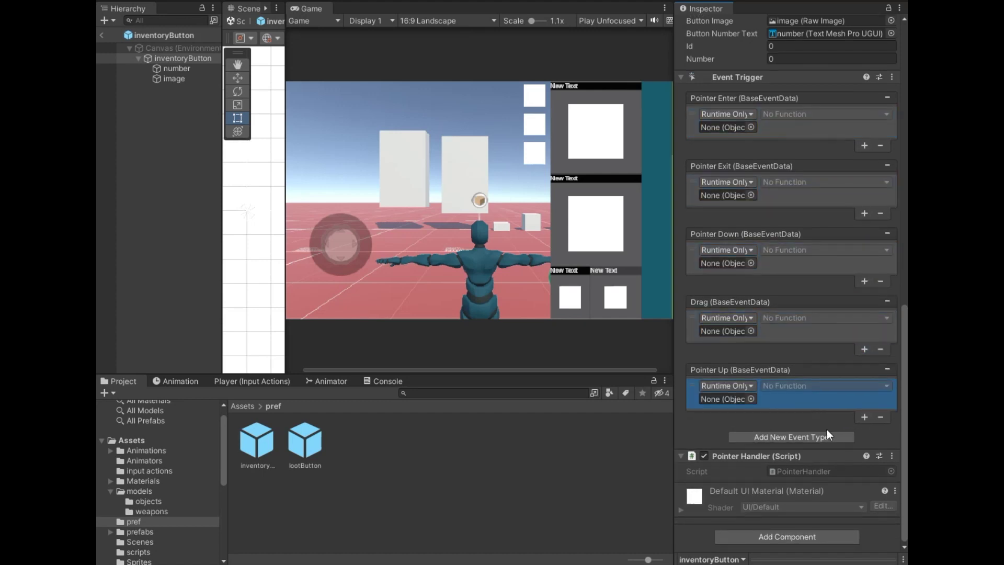
pyautogui.moveTo(757, 473); pyautogui.dragTo(737, 422)
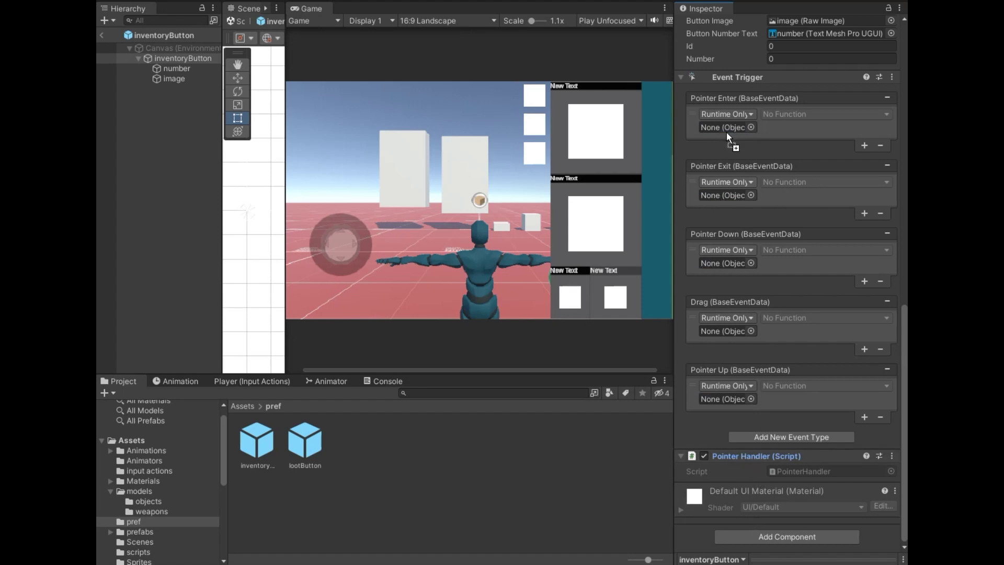
# Target the button and map Pointer Enter and Pointer Exit to PointerHandler's PointerEnter and PointerExit.
pyautogui.moveTo(743, 361); pyautogui.dragTo(730, 128)
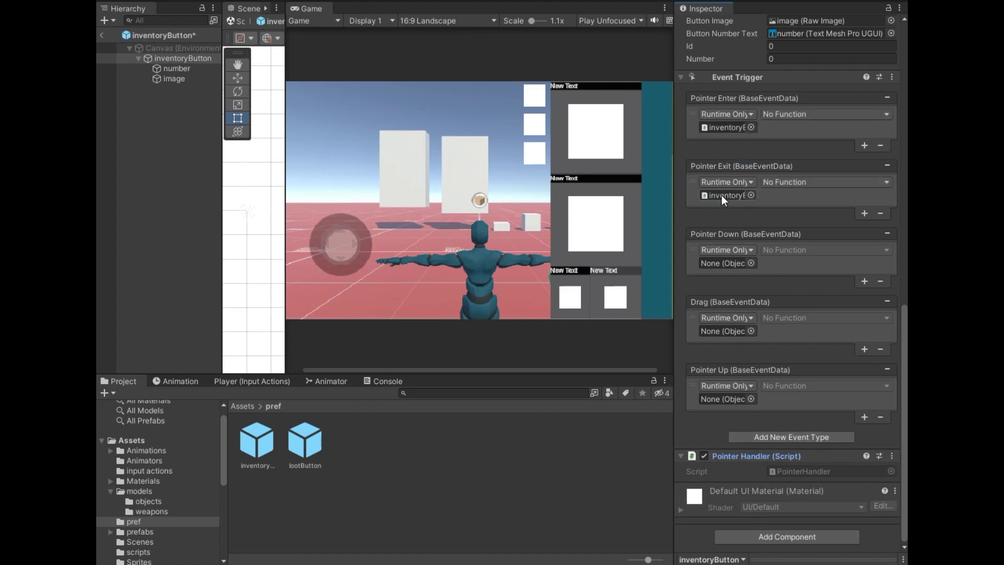
pyautogui.click(805, 115)
pyautogui.moveTo(812, 246)
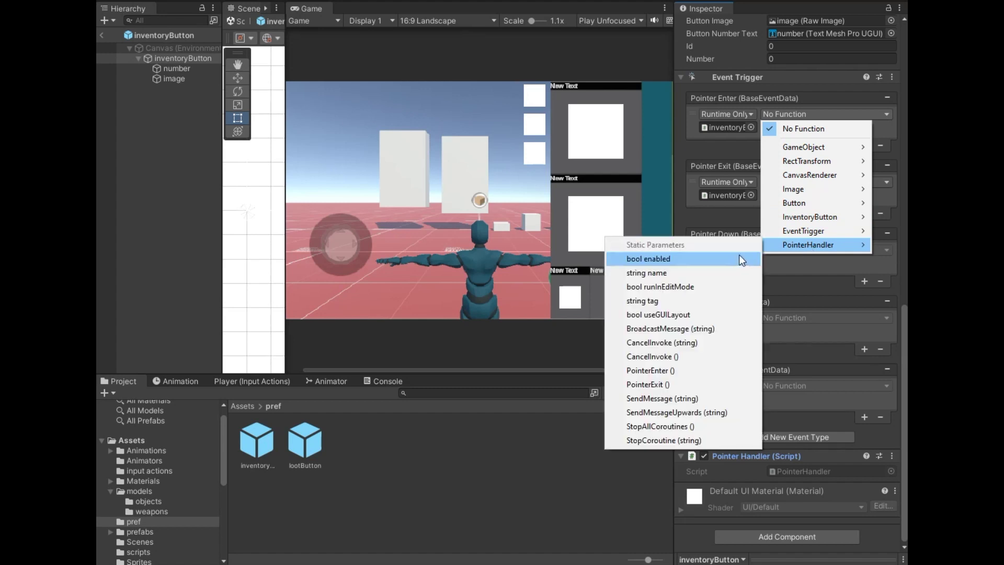
pyautogui.click(659, 371)
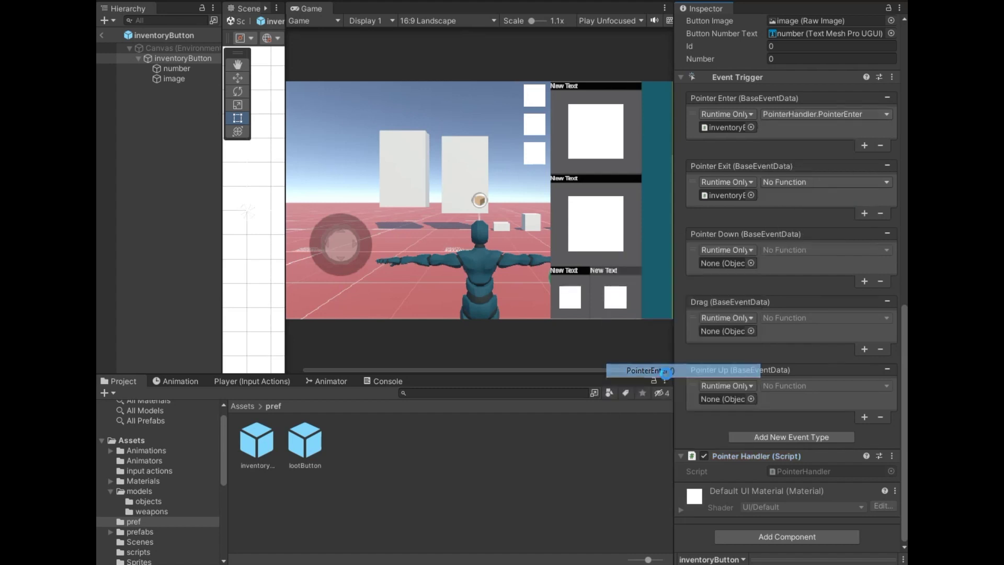
pyautogui.click(808, 183)
pyautogui.moveTo(831, 313)
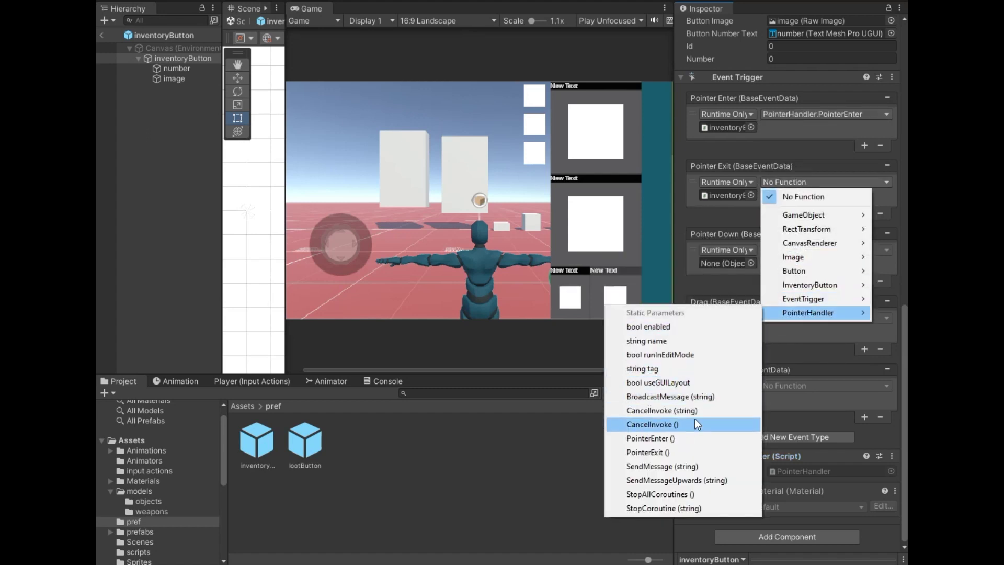
pyautogui.click(649, 452)
# Map Pointer Down, Drag and Pointer Up to InventoryButton's PointerDown, Drag and PointerUp, then return to SampleScene.
pyautogui.scroll(2, 777, 238)
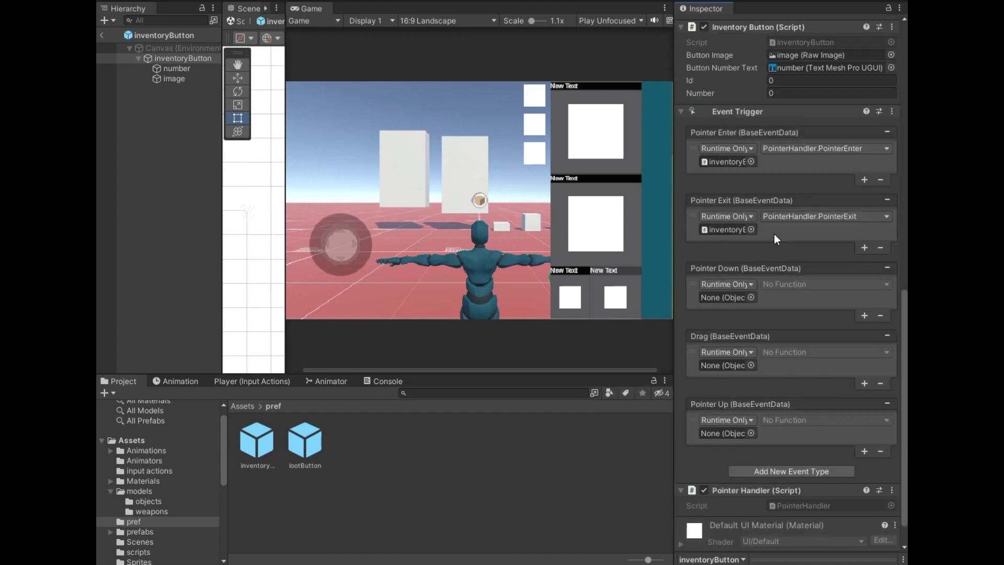
pyautogui.moveTo(738, 301); pyautogui.dragTo(738, 299)
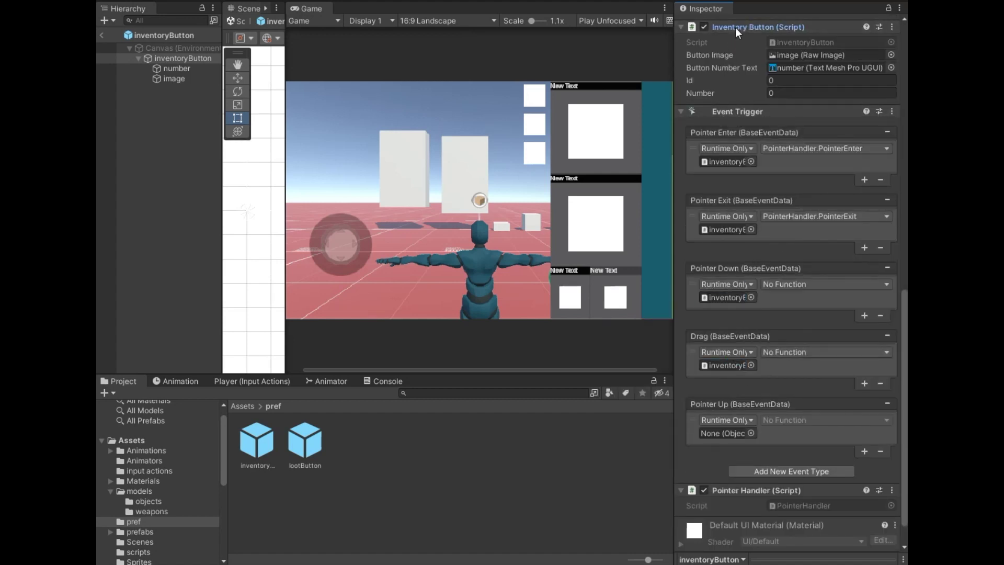
pyautogui.click(782, 288)
pyautogui.moveTo(825, 418)
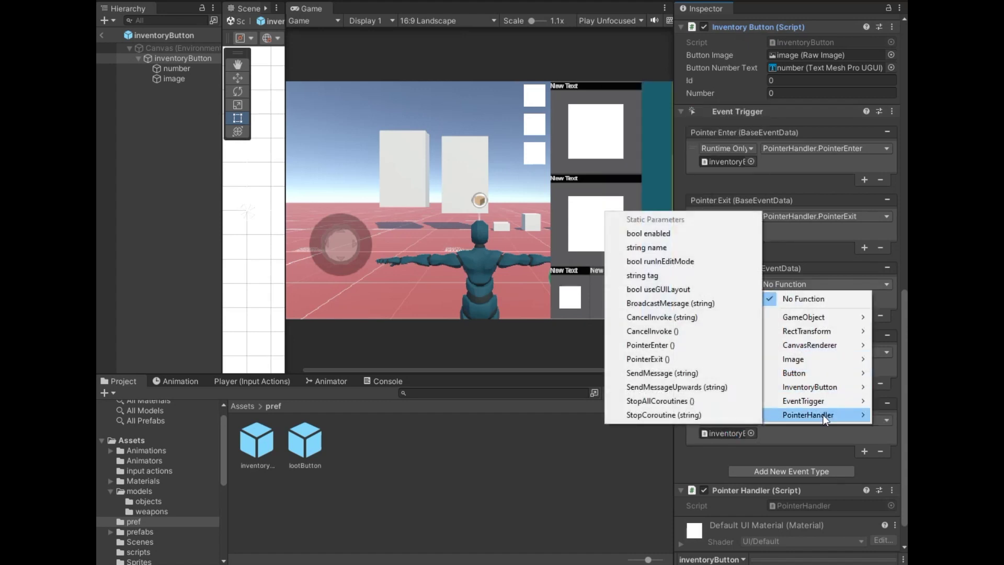
pyautogui.moveTo(810, 387)
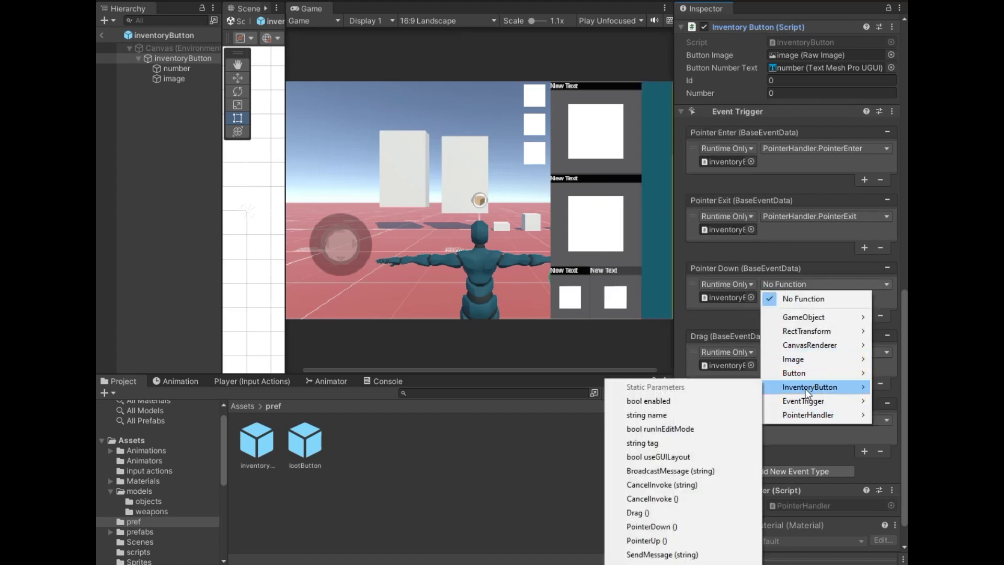
pyautogui.click(682, 532)
pyautogui.click(821, 352)
pyautogui.moveTo(810, 455)
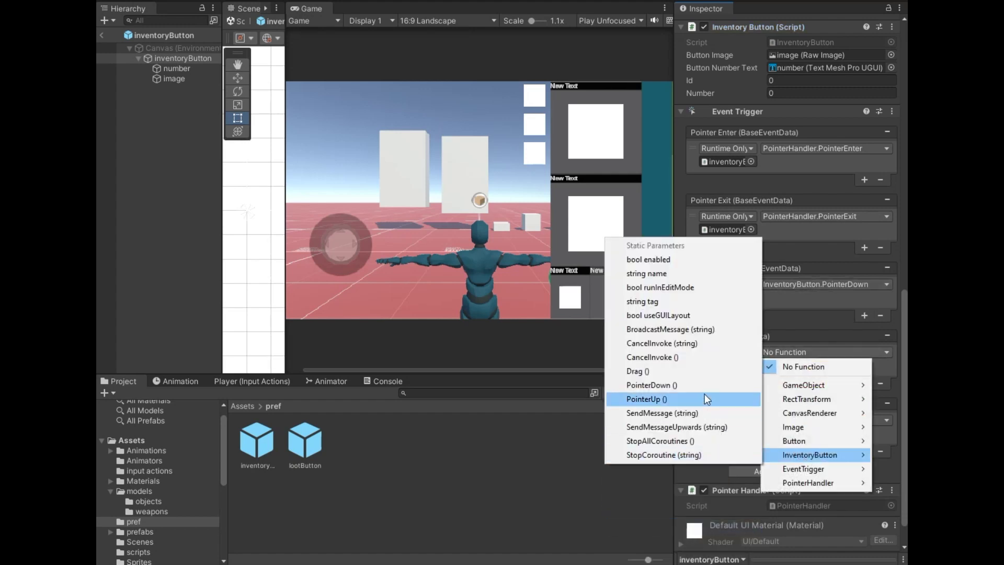
pyautogui.click(680, 371)
pyautogui.click(791, 421)
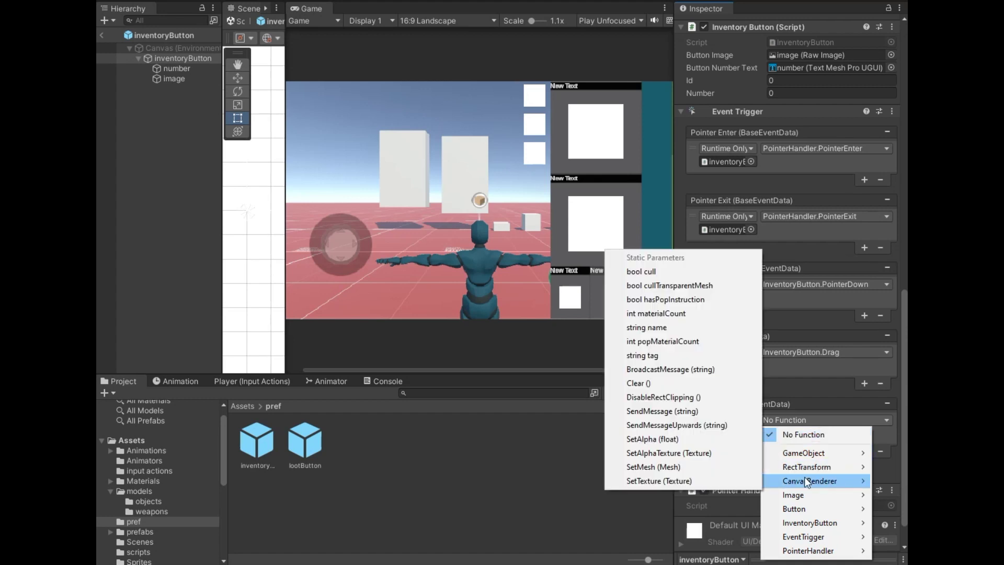
pyautogui.moveTo(803, 523)
pyautogui.click(669, 467)
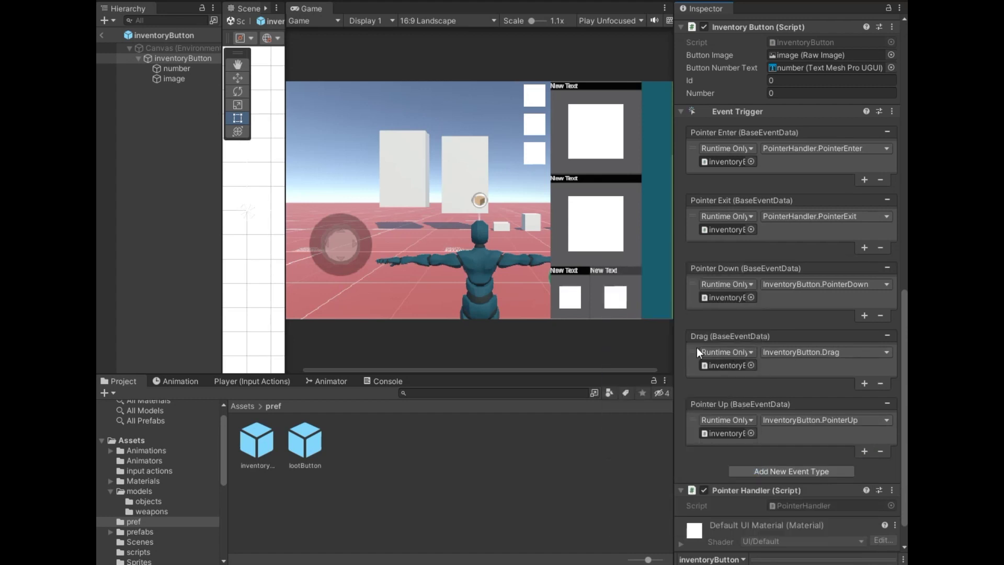
pyautogui.click(102, 35)
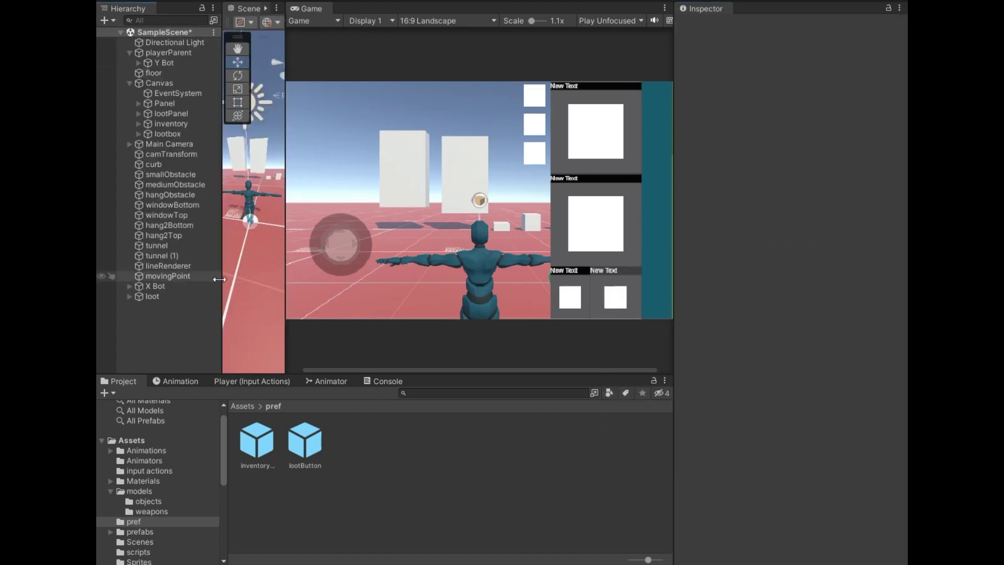
# Widen the Hierarchy, expand inventory and select the seven slots from leftWeapon to backpackImage.
pyautogui.moveTo(219, 279); pyautogui.dragTo(321, 279)
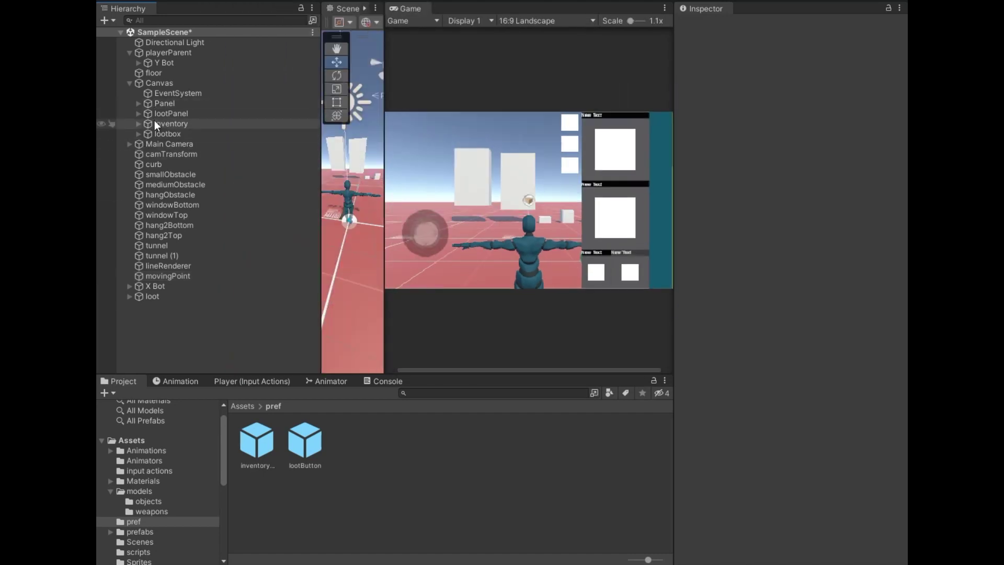
pyautogui.click(139, 124)
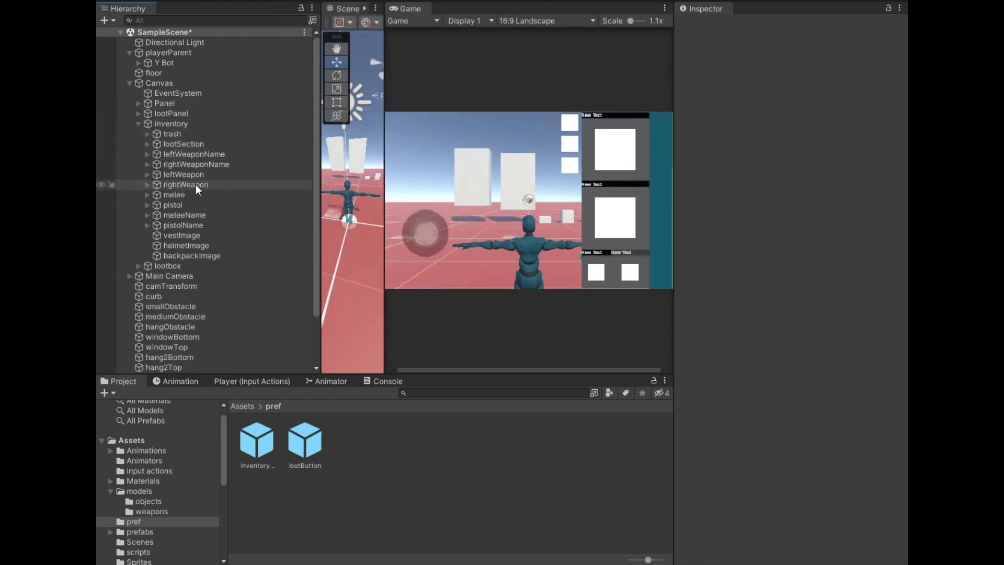
pyautogui.click(208, 174)
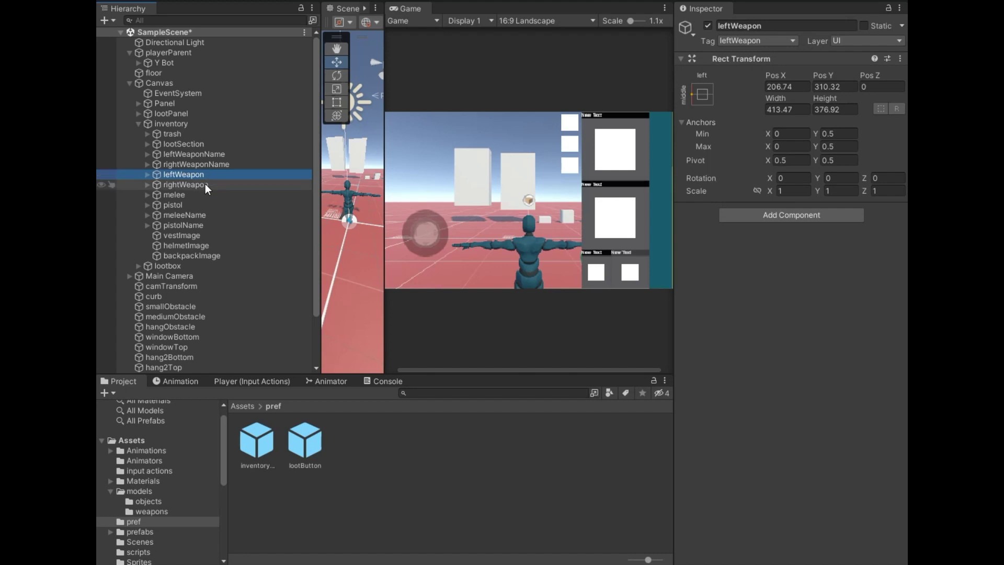
pyautogui.keyDown('ctrl'); pyautogui.click(205, 184); pyautogui.keyUp('ctrl')
pyautogui.keyDown('ctrl'); pyautogui.click(195, 193); pyautogui.keyUp('ctrl')
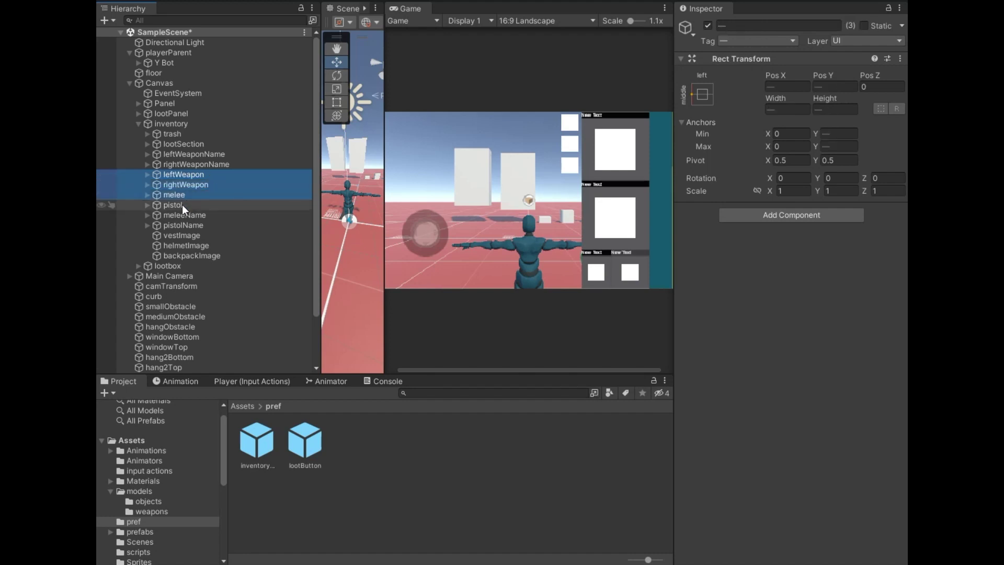
pyautogui.keyDown('ctrl'); pyautogui.click(182, 205); pyautogui.keyUp('ctrl')
pyautogui.keyDown('ctrl'); pyautogui.click(188, 236); pyautogui.keyUp('ctrl')
pyautogui.keyDown('ctrl'); pyautogui.click(188, 245); pyautogui.keyUp('ctrl')
pyautogui.keyDown('ctrl'); pyautogui.click(189, 256); pyautogui.keyUp('ctrl')
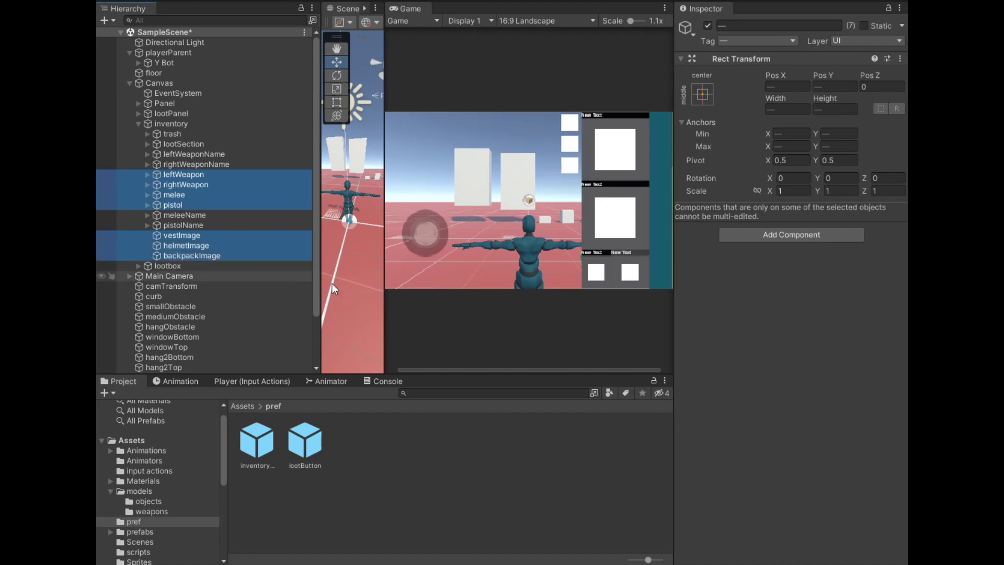
# Add Pointer Handler and Drag And Drop components to all seven selected slots.
pyautogui.click(824, 236)
pyautogui.write('poin')
pyautogui.press('Return')
pyautogui.click(824, 247)
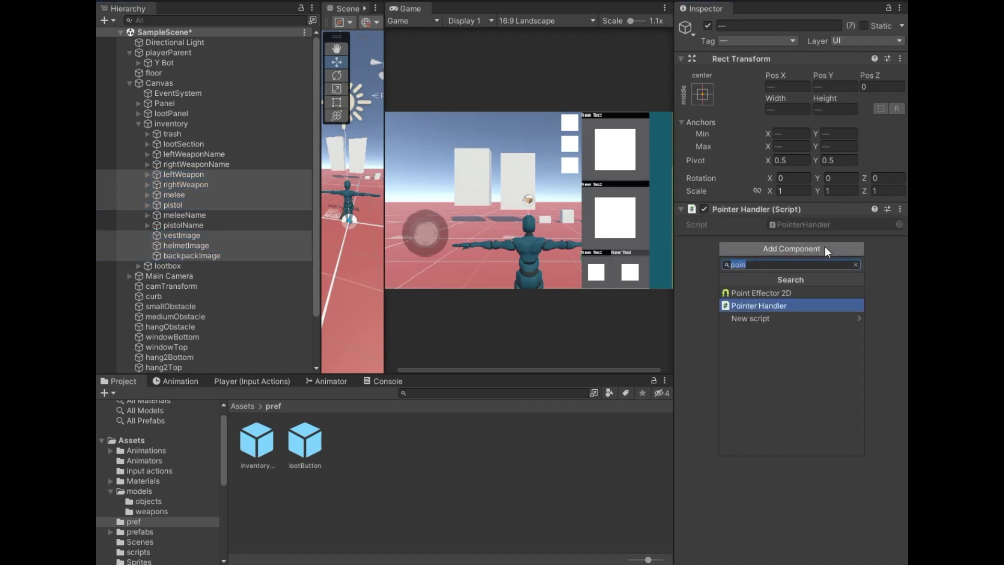
pyautogui.write('drag')
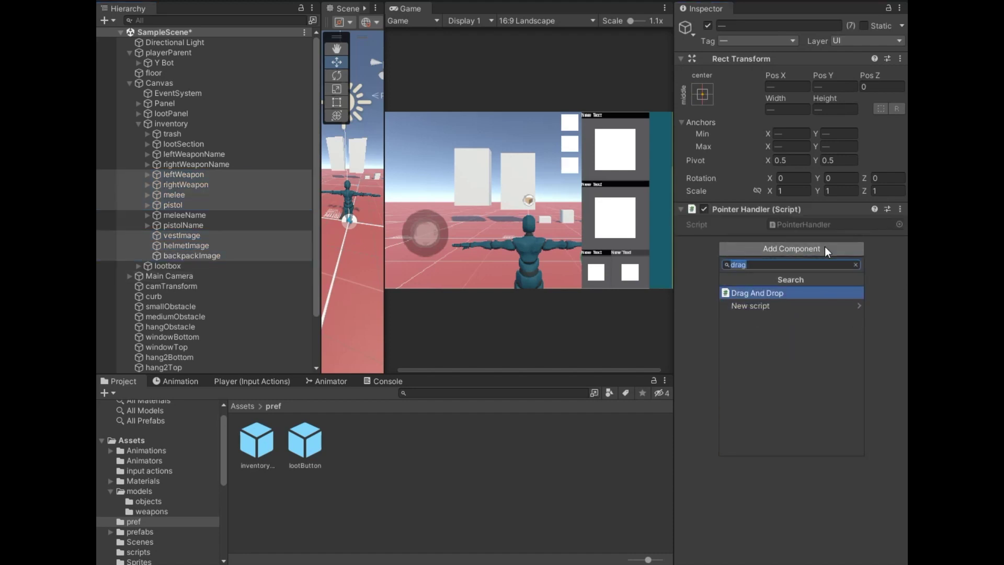
pyautogui.press('Return')
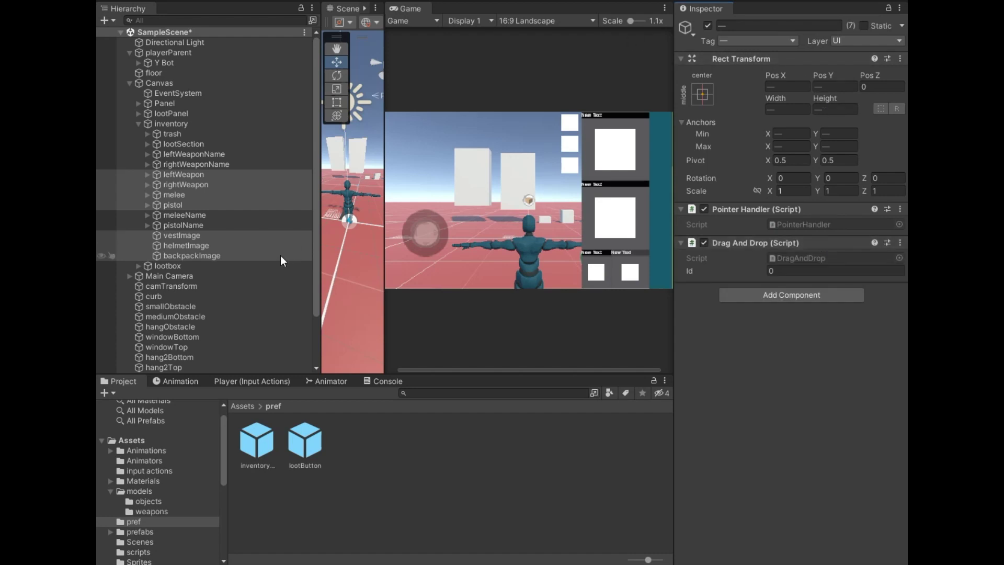
# Add an Event Trigger component to leftWeapon alone.
pyautogui.click(272, 275)
pyautogui.click(207, 175)
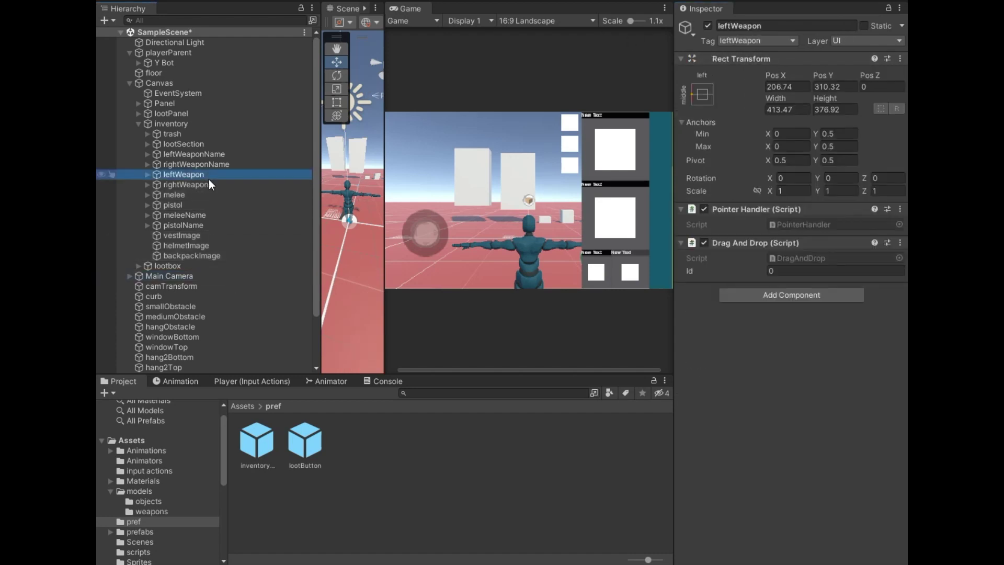
pyautogui.click(765, 293)
pyautogui.write('trigg')
pyautogui.press('Return')
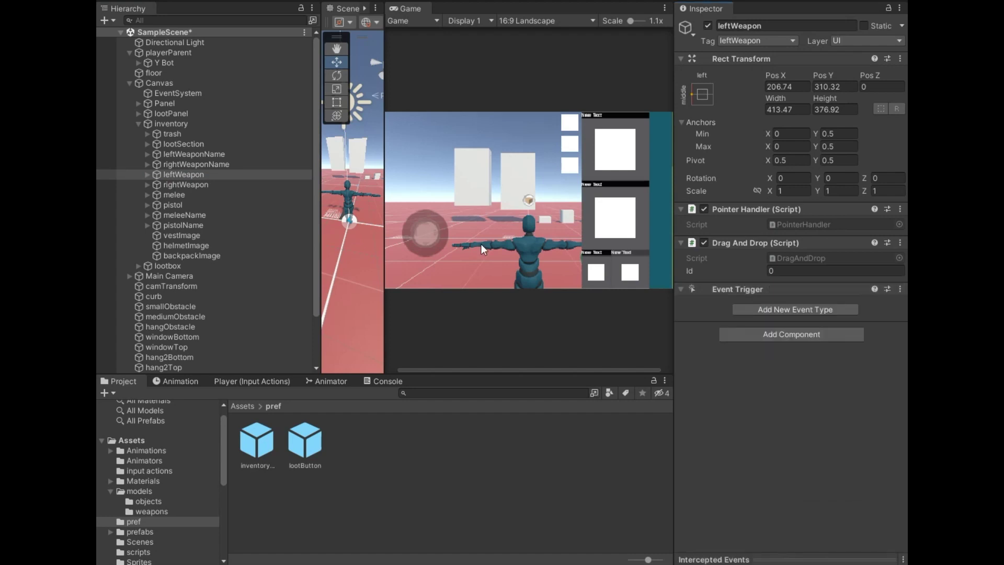
# Add Event Trigger to the other six slots, rightWeapon through backpackImage, then reselect leftWeapon.
pyautogui.click(213, 184)
pyautogui.keyDown('ctrl'); pyautogui.click(203, 194); pyautogui.keyUp('ctrl')
pyautogui.keyDown('ctrl'); pyautogui.click(200, 205); pyautogui.keyUp('ctrl')
pyautogui.keyDown('ctrl'); pyautogui.click(203, 236); pyautogui.keyUp('ctrl')
pyautogui.keyDown('ctrl'); pyautogui.click(201, 246); pyautogui.keyUp('ctrl')
pyautogui.keyDown('ctrl'); pyautogui.click(199, 255); pyautogui.keyUp('ctrl')
pyautogui.click(754, 295)
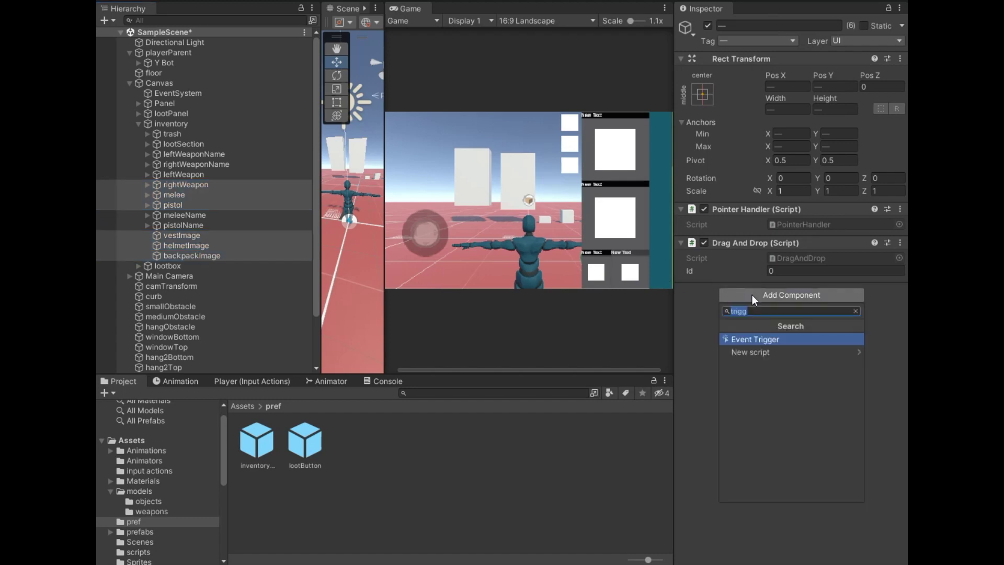
pyautogui.press('Return')
pyautogui.click(184, 175)
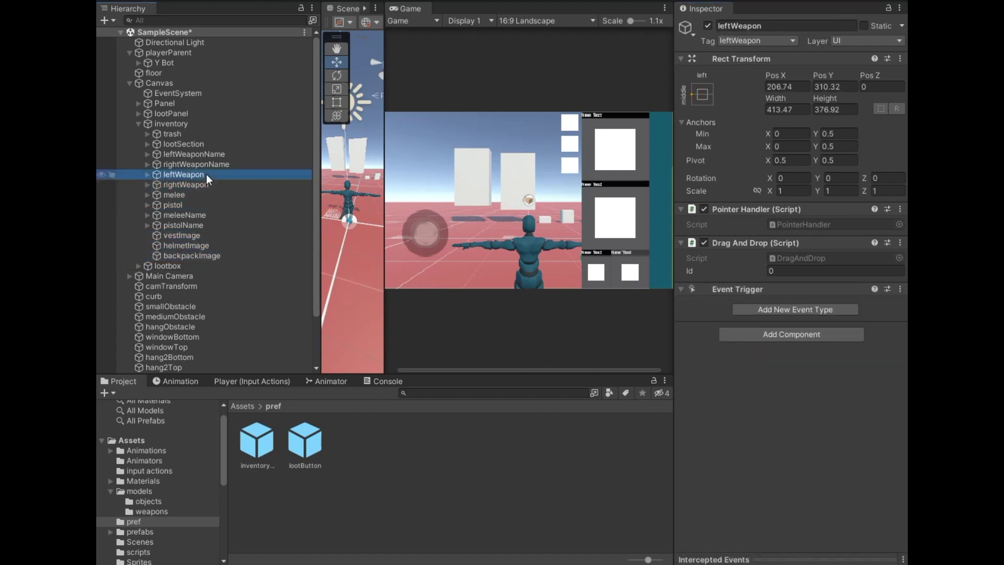
# Add Pointer Enter, Pointer Exit, Pointer Down, Pointer Up and Drag event types to leftWeapon's Event Trigger.
pyautogui.click(793, 310)
pyautogui.click(816, 322)
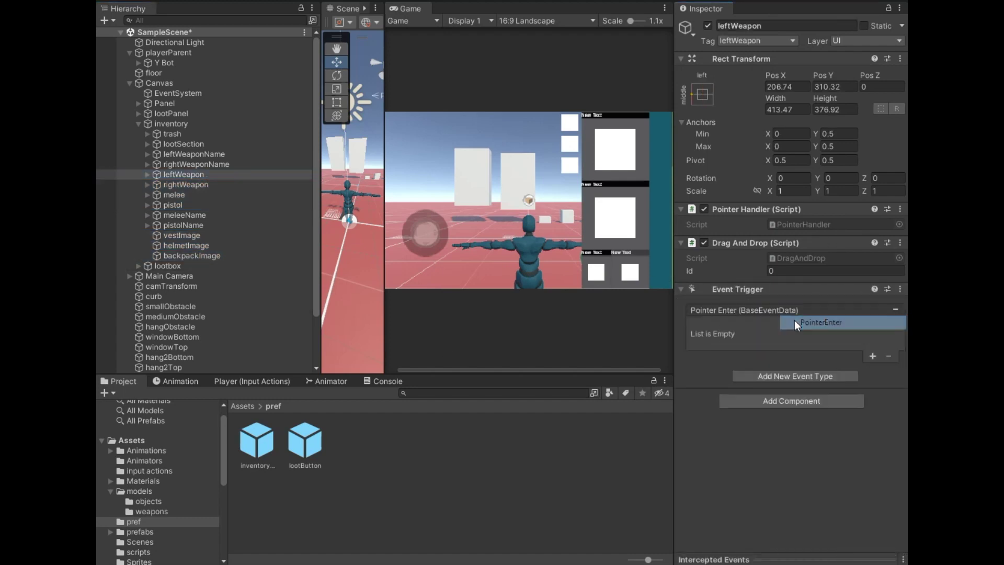
pyautogui.click(814, 380)
pyautogui.click(816, 157)
pyautogui.click(795, 442)
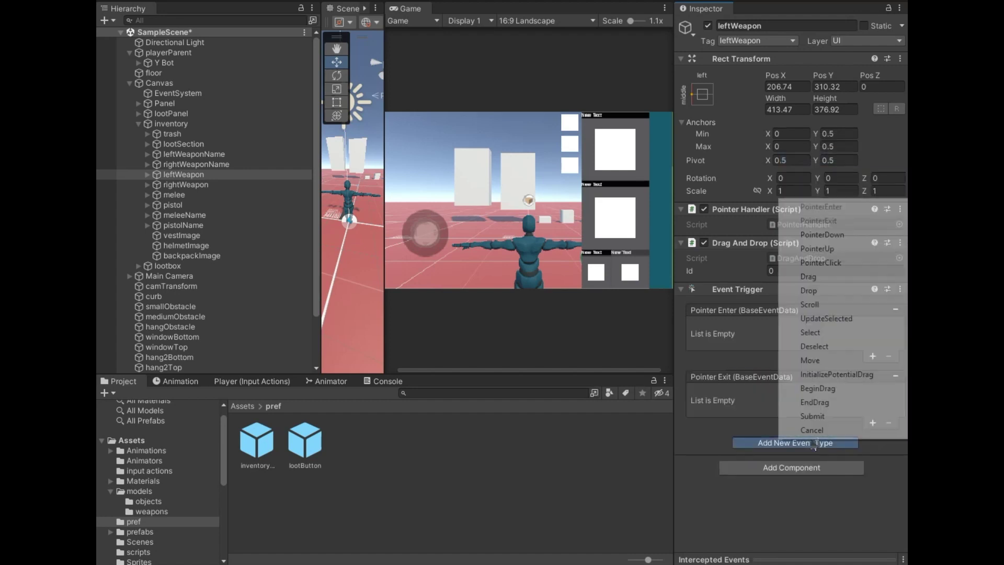
pyautogui.click(816, 231)
pyautogui.click(799, 508)
pyautogui.click(817, 317)
pyautogui.scroll(-3, 801, 423)
pyautogui.click(789, 511)
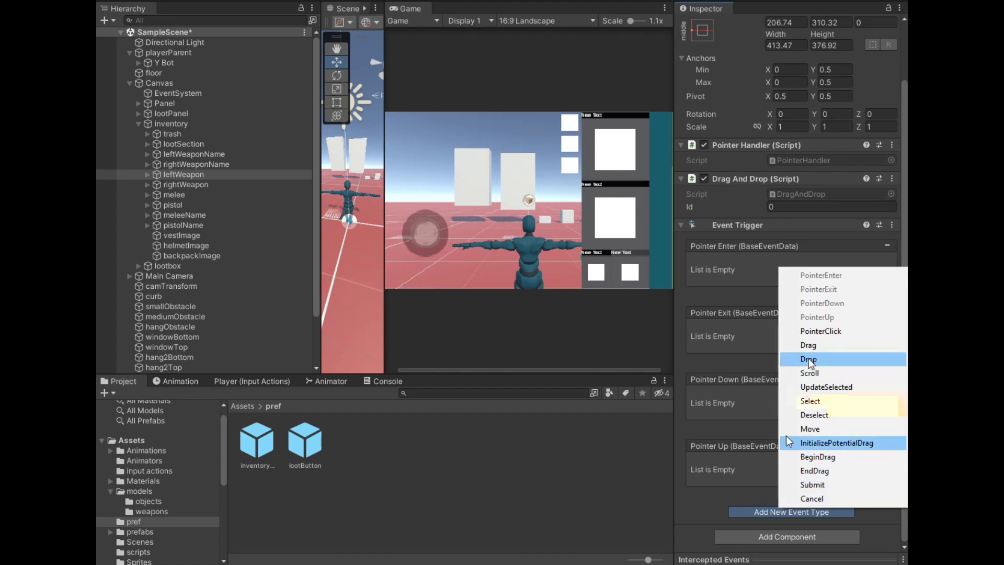
pyautogui.click(790, 345)
pyautogui.scroll(-3, 777, 348)
# Add a callback slot to each event and set leftWeapon as target for Pointer Enter and Exit.
pyautogui.click(865, 225)
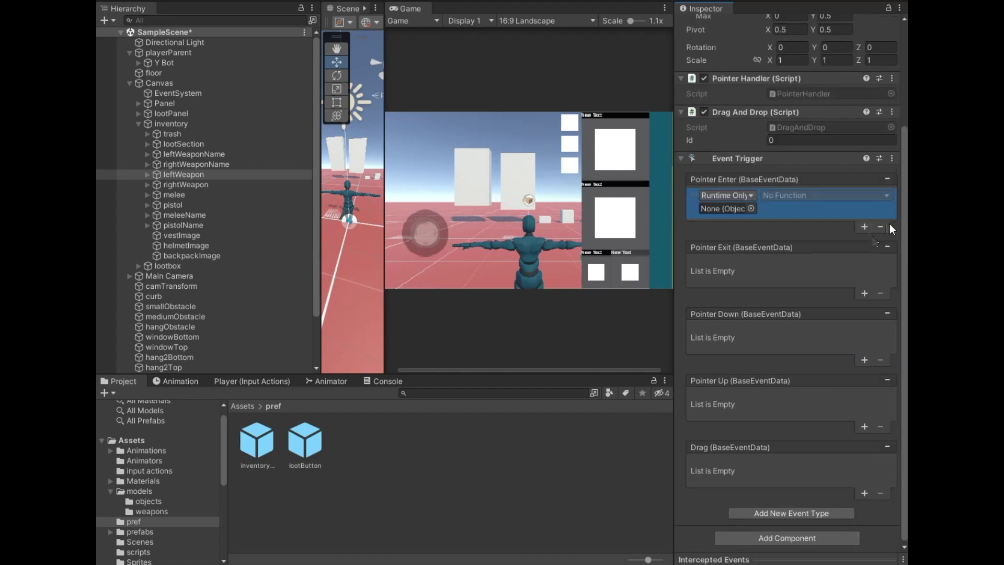
pyautogui.click(865, 360)
pyautogui.click(864, 294)
pyautogui.click(864, 429)
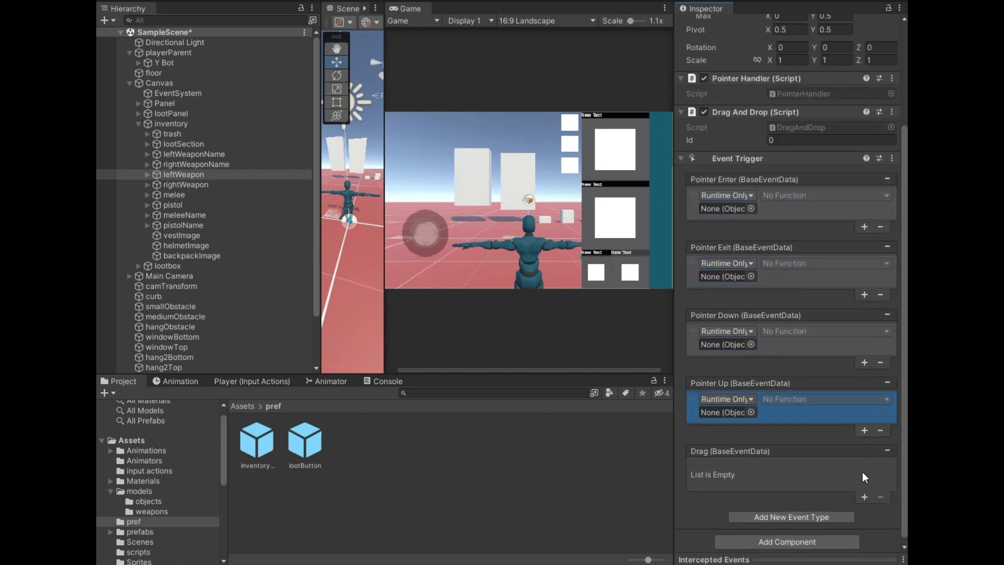
pyautogui.click(865, 495)
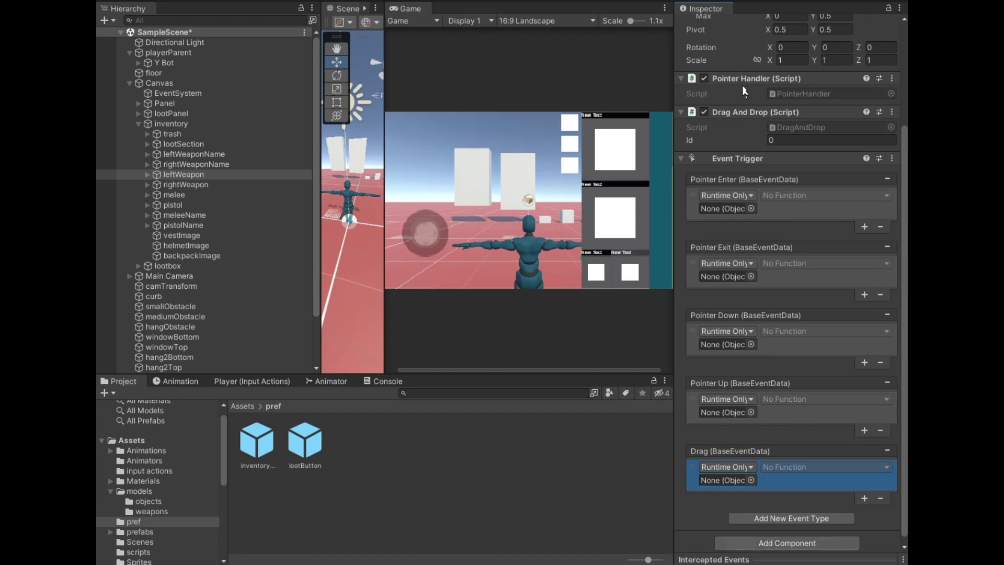
pyautogui.moveTo(742, 183); pyautogui.dragTo(728, 209)
pyautogui.moveTo(734, 280); pyautogui.dragTo(733, 278)
# Make Pointer Enter and Pointer Exit call PointerHandler.PointerEnter and PointerHandler.PointerExit.
pyautogui.click(824, 196)
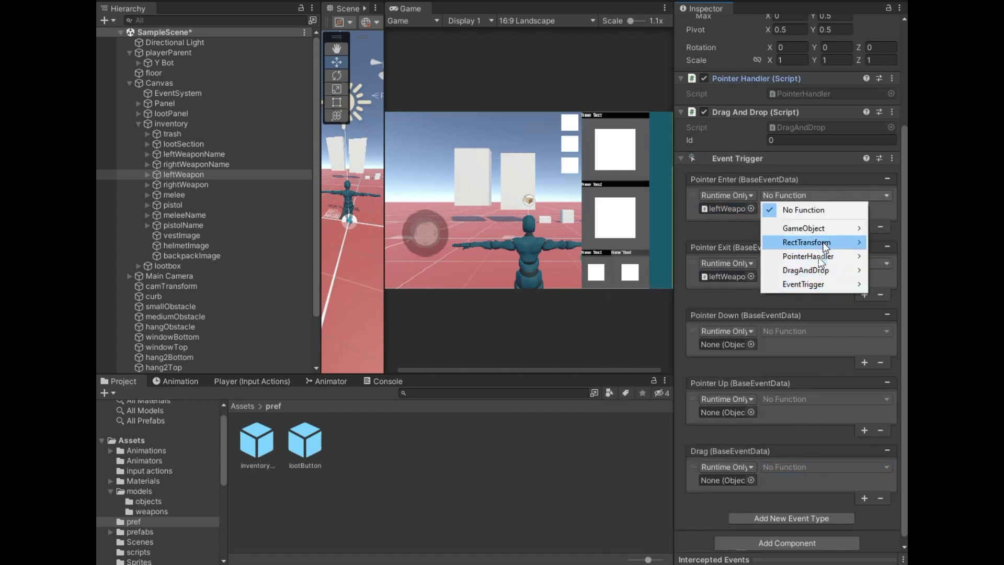
pyautogui.moveTo(821, 256)
pyautogui.click(680, 382)
pyautogui.click(769, 263)
pyautogui.moveTo(806, 324)
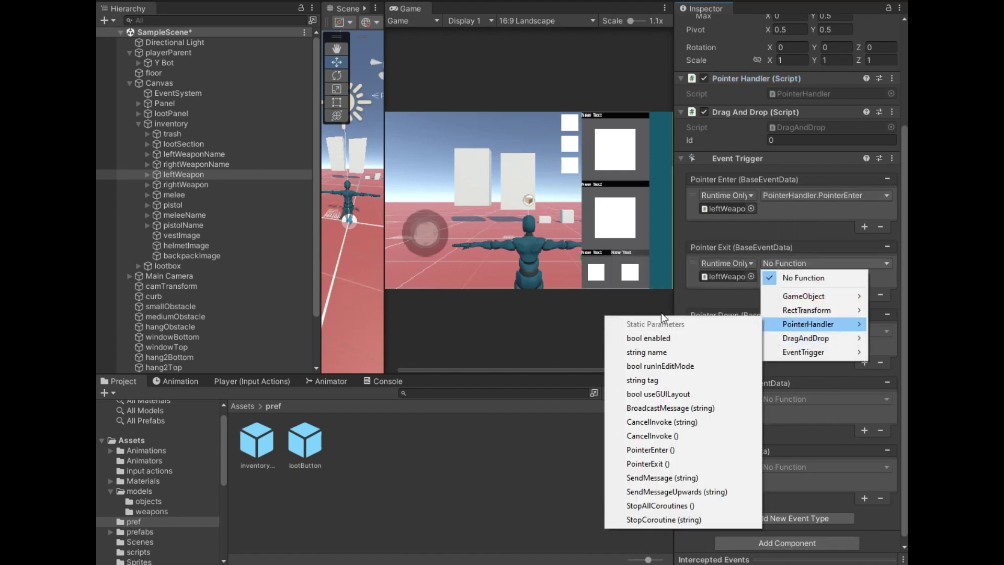
pyautogui.click(665, 464)
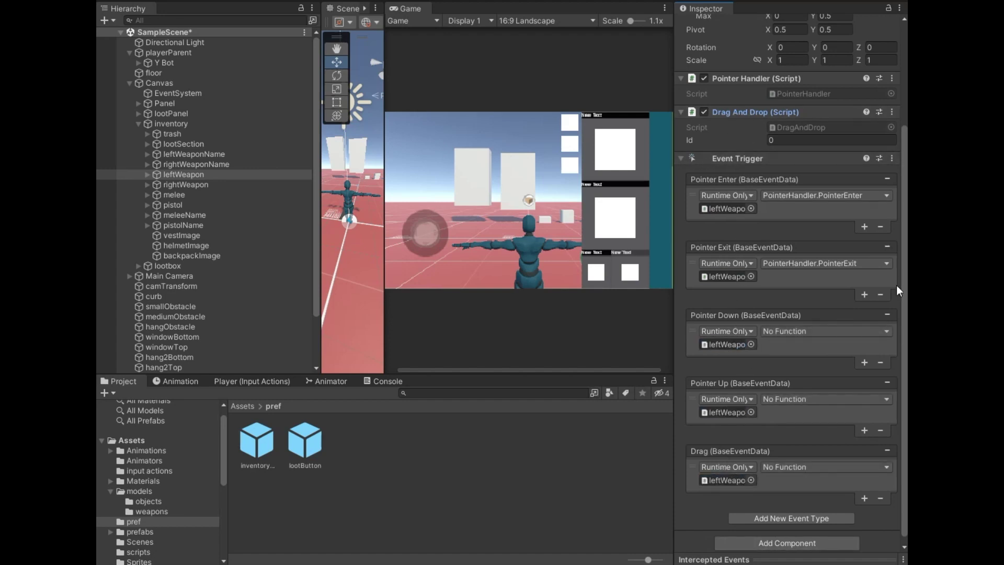
# Make Pointer Down, Pointer Up and Drag call DragAndDrop's PointerDown, PointerUp and Drag.
pyautogui.click(812, 336)
pyautogui.moveTo(821, 408)
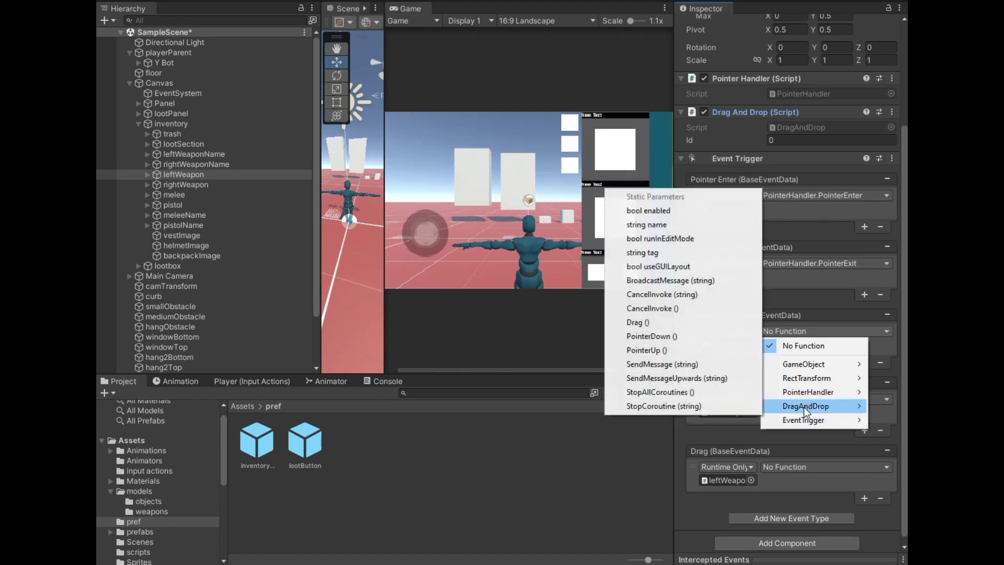
pyautogui.click(671, 336)
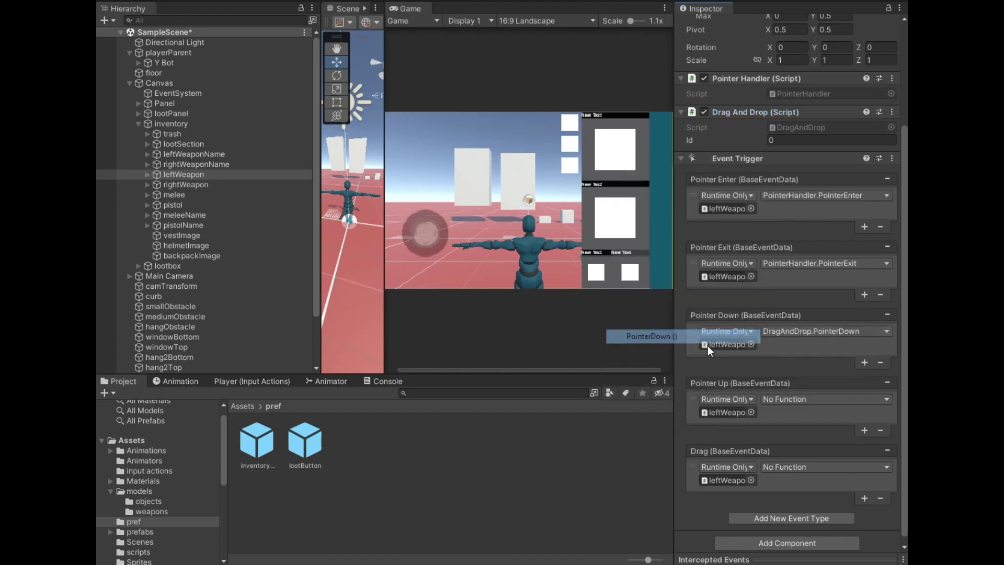
pyautogui.click(809, 400)
pyautogui.moveTo(797, 474)
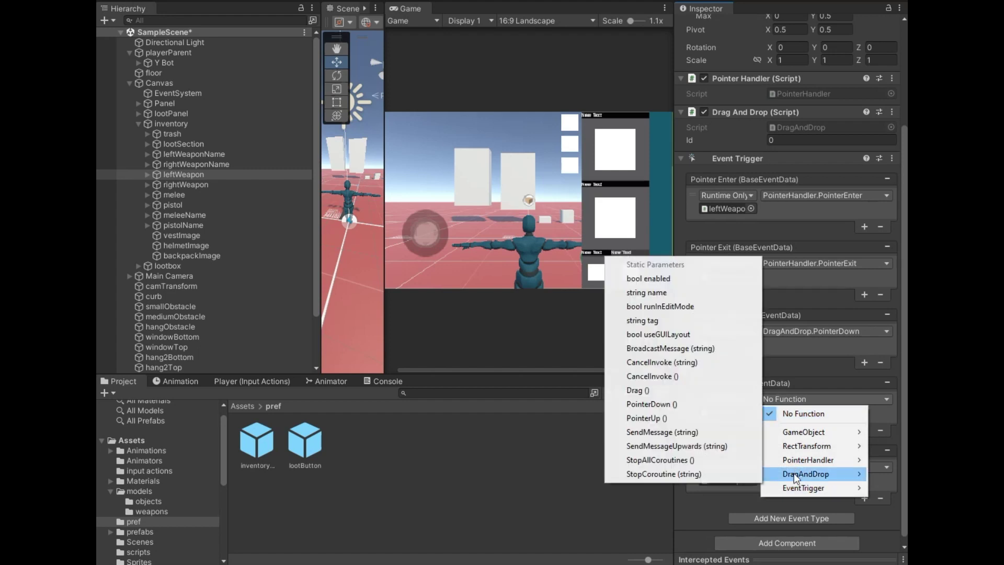
pyautogui.click(707, 418)
pyautogui.click(796, 468)
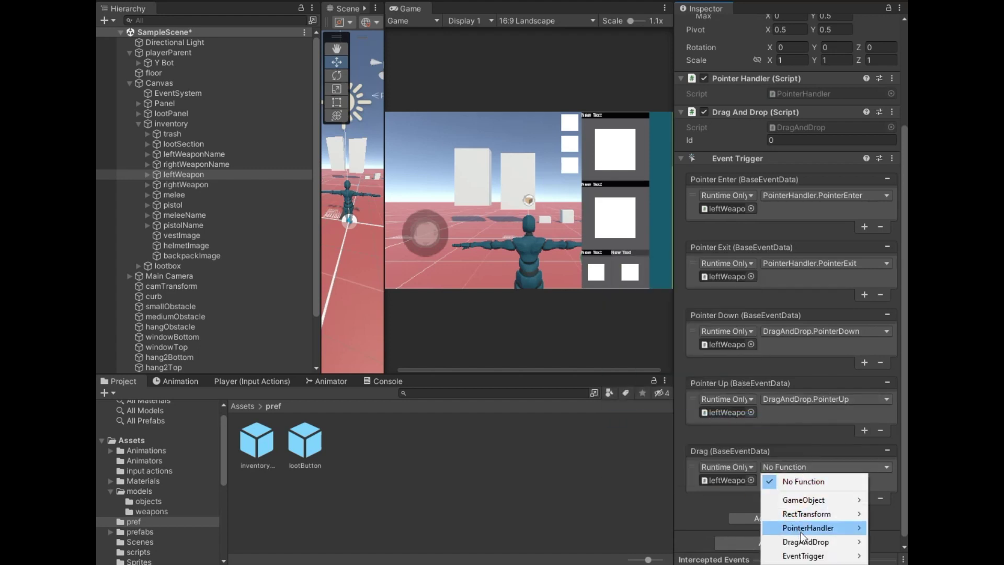
pyautogui.moveTo(801, 542)
pyautogui.click(670, 453)
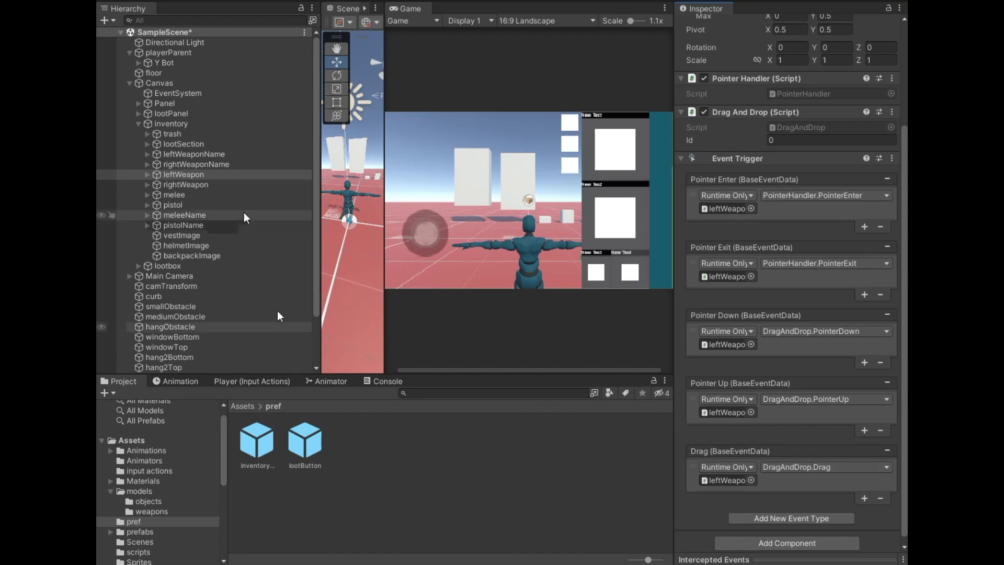
pyautogui.click(255, 190)
# Add Pointer Enter, Pointer Exit, Pointer Down, Pointer Up and Drag events to rightWeapon's Event Trigger.
pyautogui.click(795, 313)
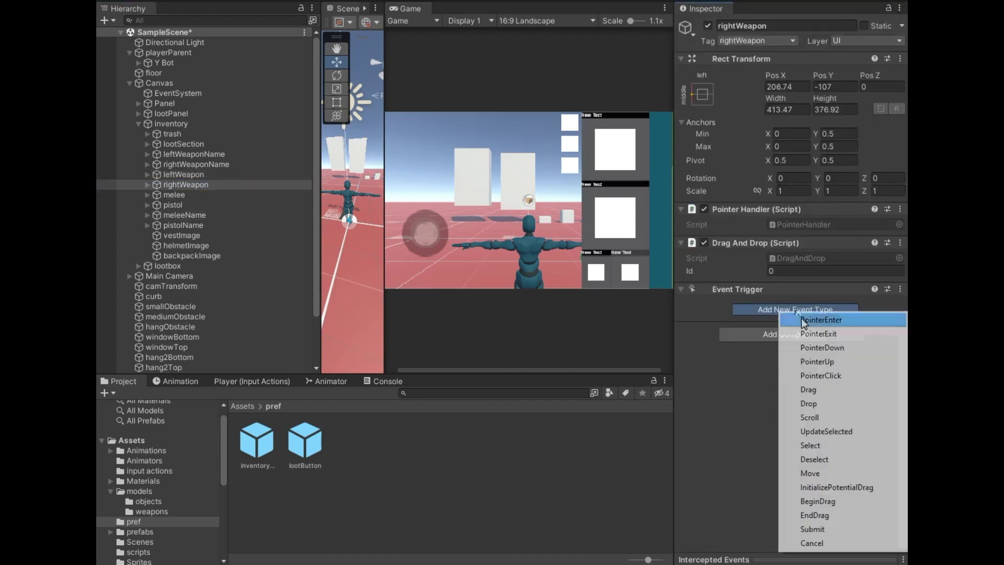
pyautogui.click(800, 317)
pyautogui.click(801, 378)
pyautogui.click(818, 160)
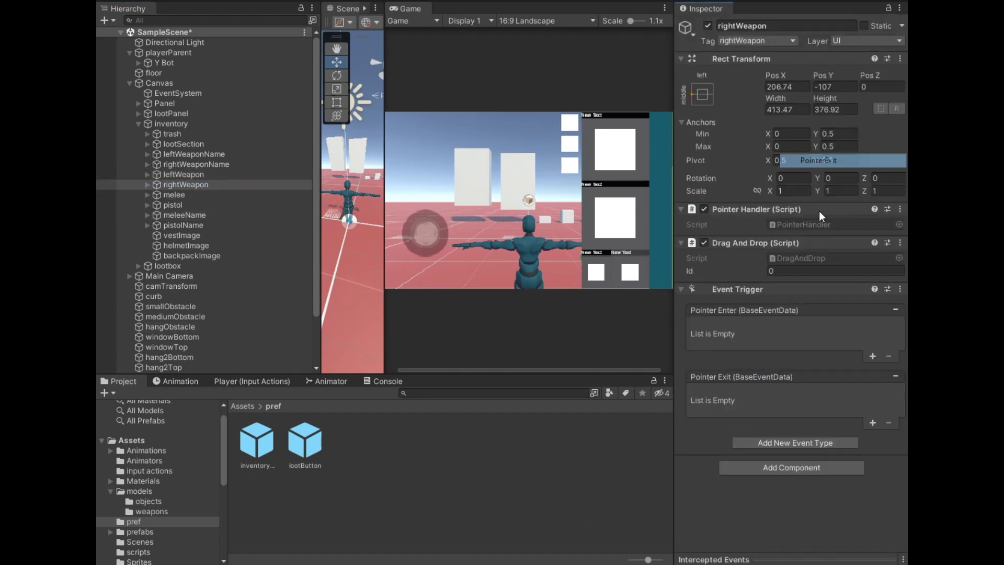
pyautogui.click(806, 443)
pyautogui.click(814, 239)
pyautogui.click(793, 510)
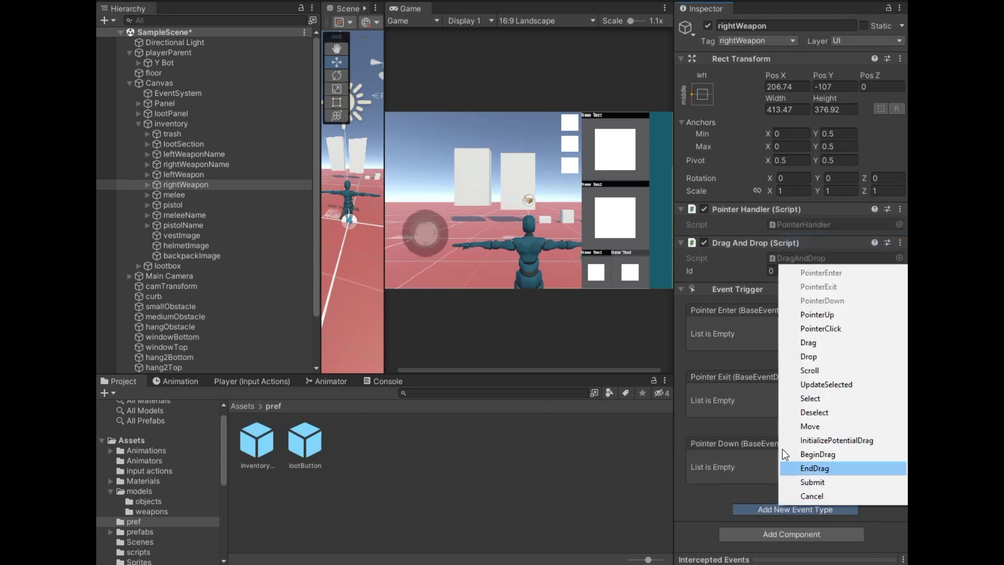
pyautogui.click(796, 316)
pyautogui.scroll(-2, 775, 464)
pyautogui.click(788, 512)
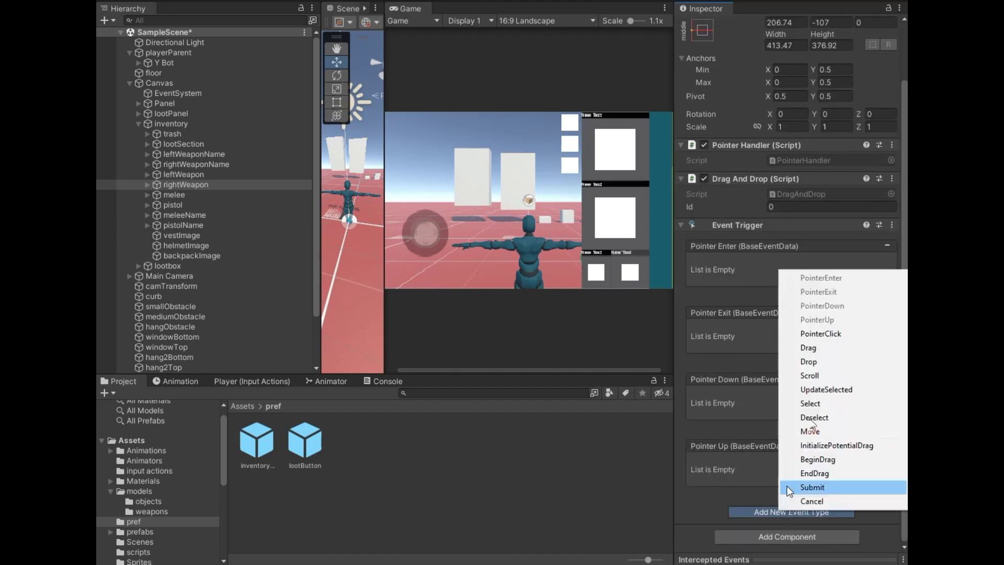
pyautogui.click(814, 351)
# Add callbacks to all five events, linking Drag And Drop to Drag/Up/Down and Pointer Handler to Enter/Exit.
pyautogui.click(865, 225)
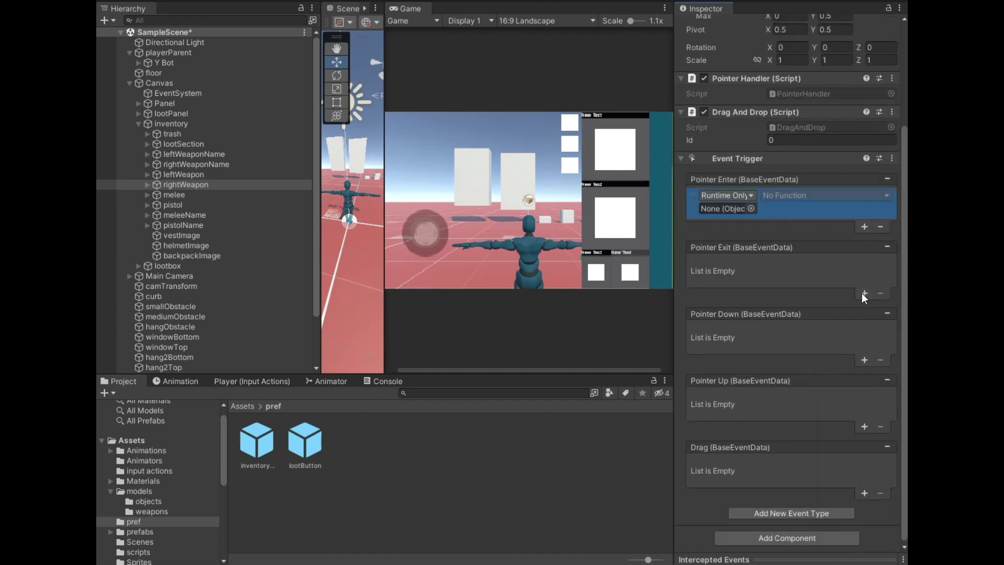
pyautogui.click(864, 294)
pyautogui.click(864, 363)
pyautogui.click(865, 429)
pyautogui.click(865, 497)
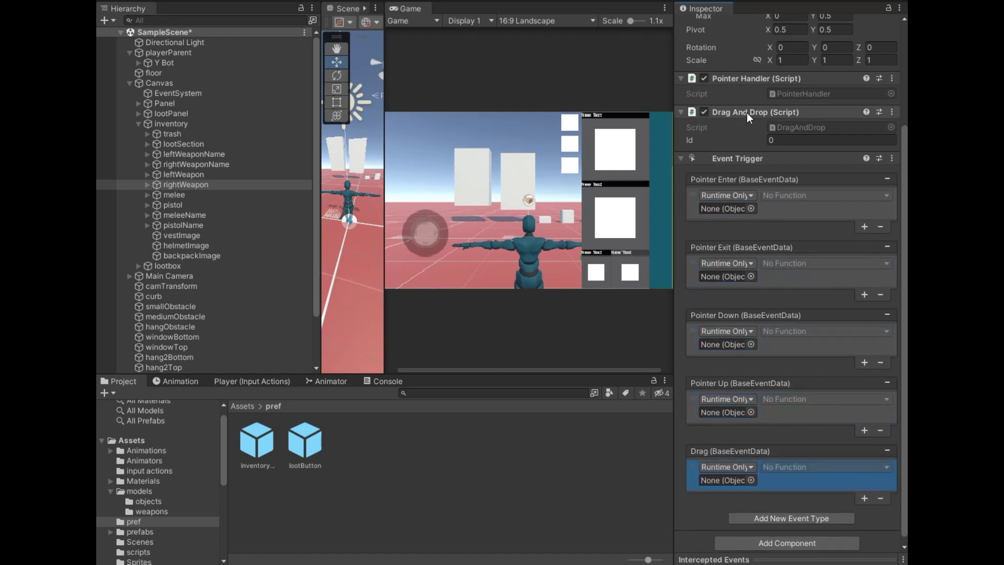
pyautogui.moveTo(747, 112); pyautogui.dragTo(727, 480)
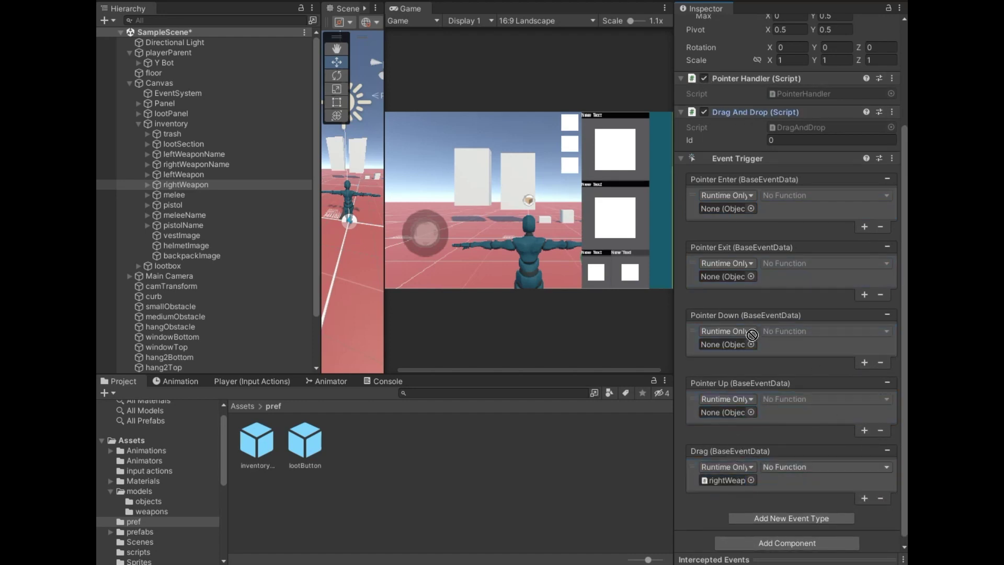
pyautogui.moveTo(752, 335); pyautogui.dragTo(733, 411)
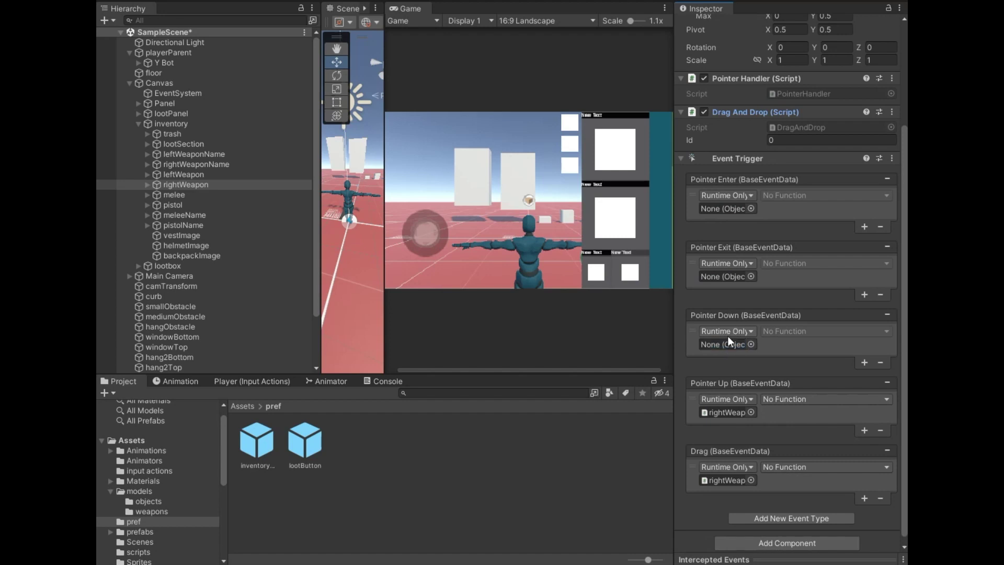
pyautogui.moveTo(747, 295); pyautogui.dragTo(726, 345)
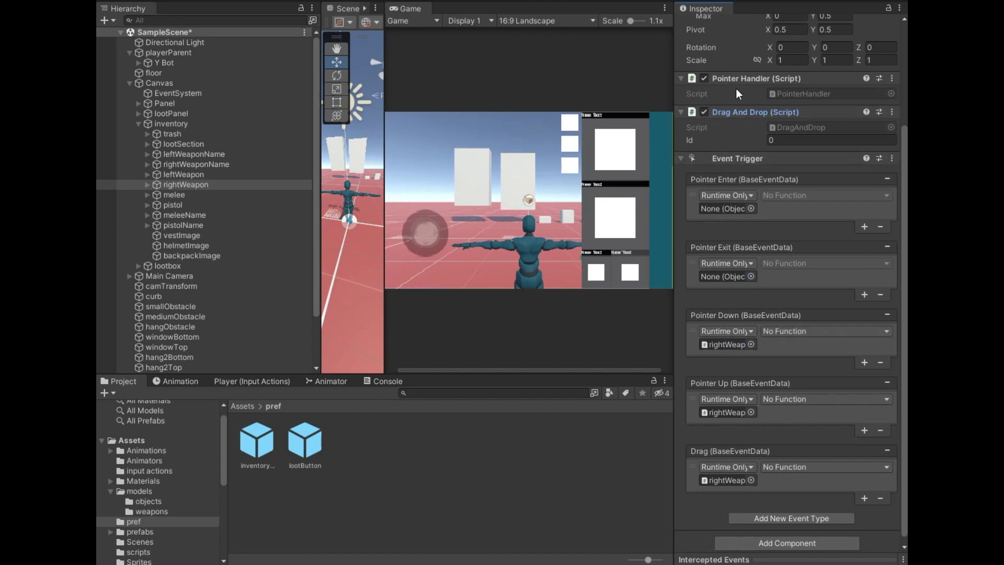
pyautogui.moveTo(737, 80); pyautogui.dragTo(728, 208)
pyautogui.moveTo(733, 268); pyautogui.dragTo(728, 277)
# Set both Pointer Enter and Pointer Exit to call PointerHandler.PointerEnter.
pyautogui.click(793, 195)
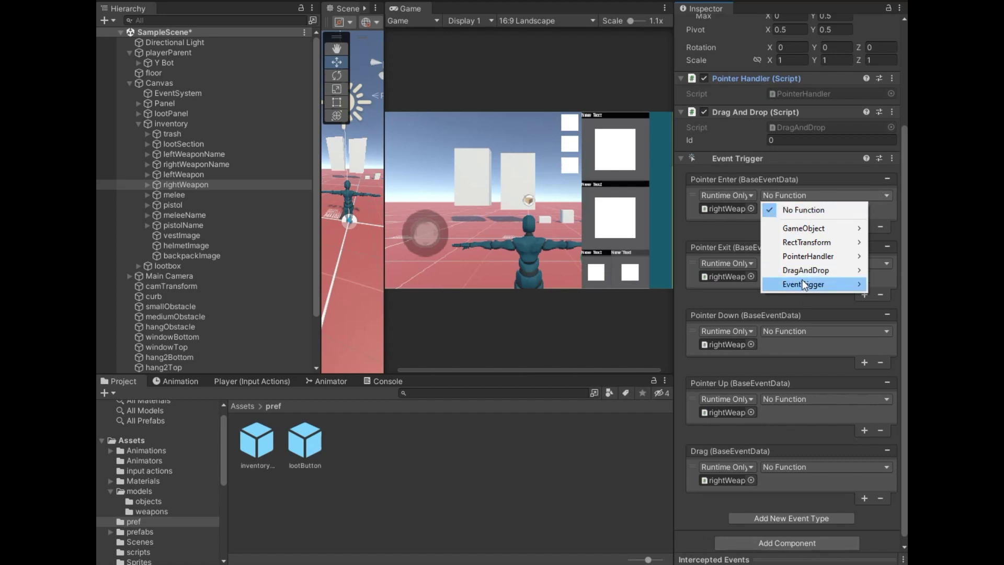
pyautogui.moveTo(798, 256)
pyautogui.click(718, 385)
pyautogui.click(811, 265)
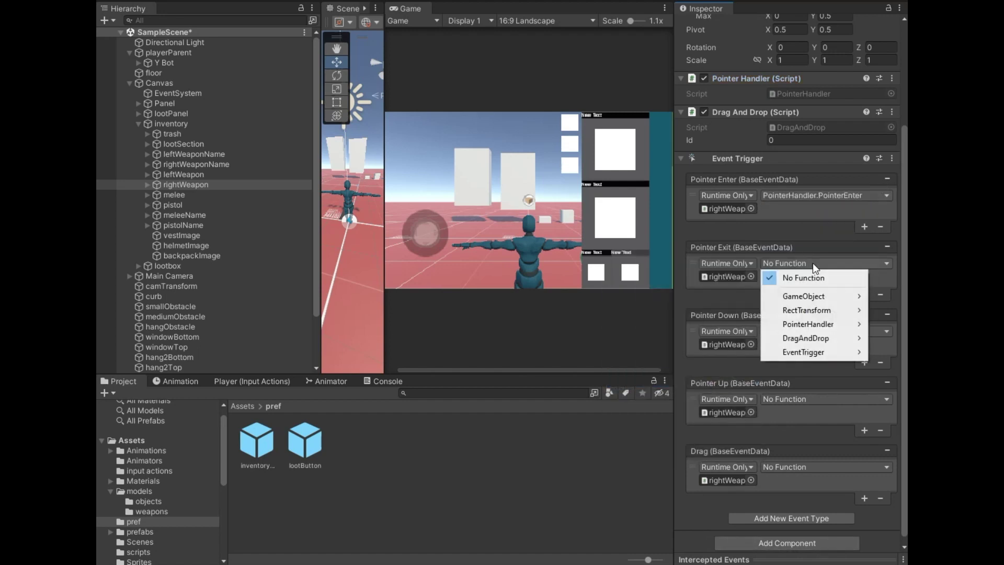
pyautogui.moveTo(811, 325)
pyautogui.click(667, 451)
# Set Pointer Down, Pointer Up and Drag to DragAndDrop's PointerDown, PointerUp and Drag functions.
pyautogui.click(793, 325)
pyautogui.moveTo(798, 401)
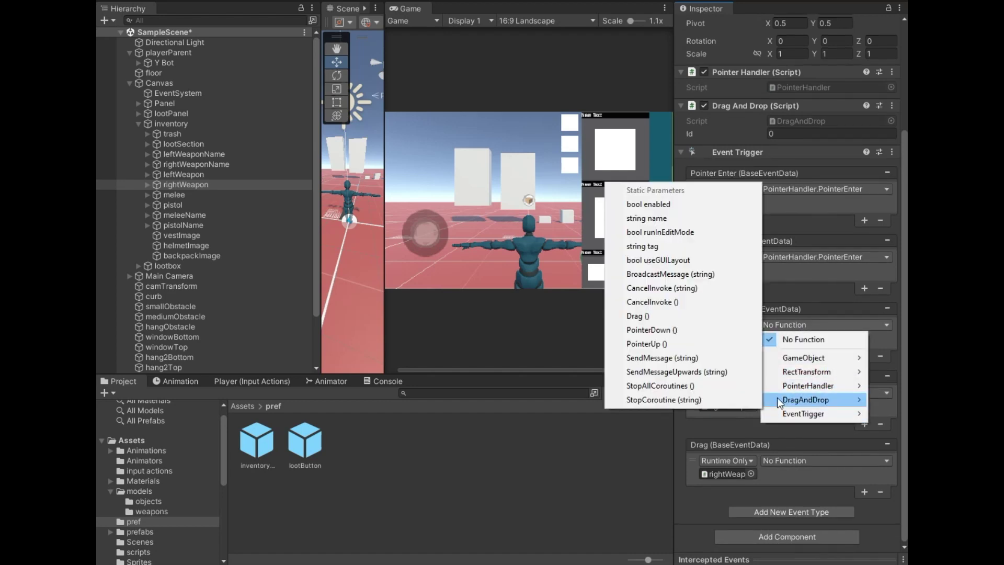
pyautogui.click(653, 330)
pyautogui.click(780, 393)
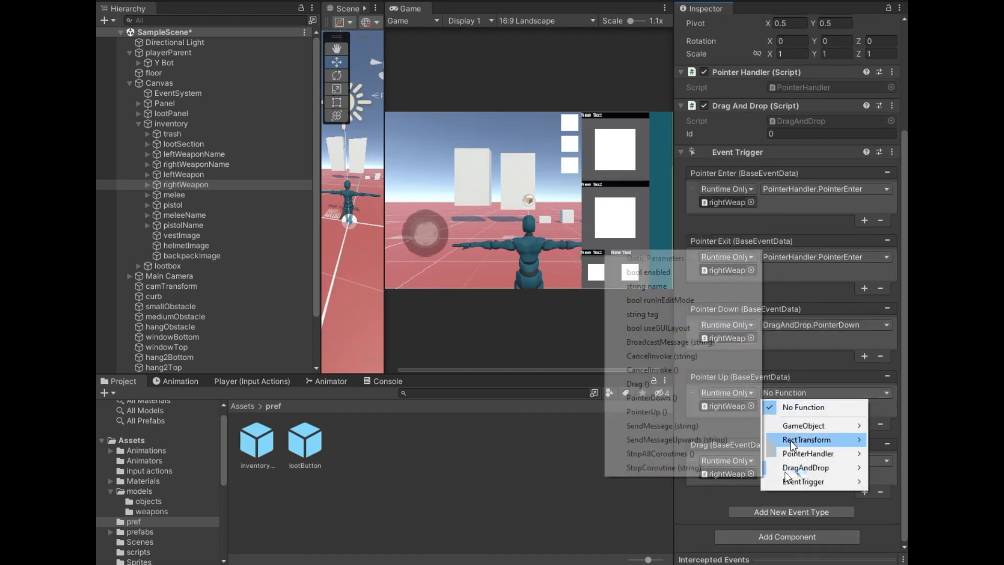
pyautogui.moveTo(801, 467)
pyautogui.click(647, 412)
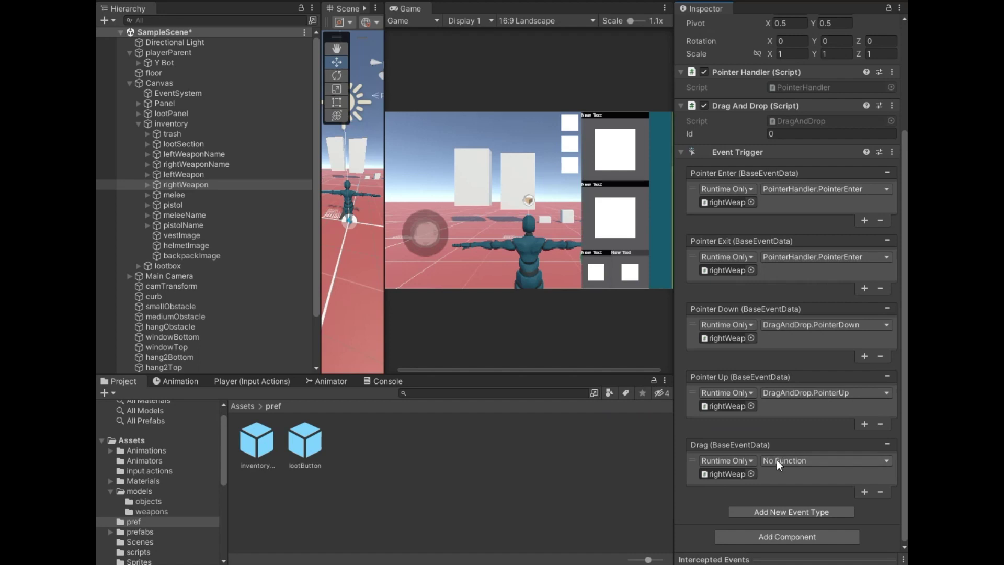
pyautogui.click(780, 465)
pyautogui.moveTo(782, 534)
pyautogui.click(649, 455)
pyautogui.click(210, 194)
# Add Pointer Enter, Pointer Exit, Pointer Down, Pointer Up and Drag events to melee's Event Trigger.
pyautogui.click(795, 312)
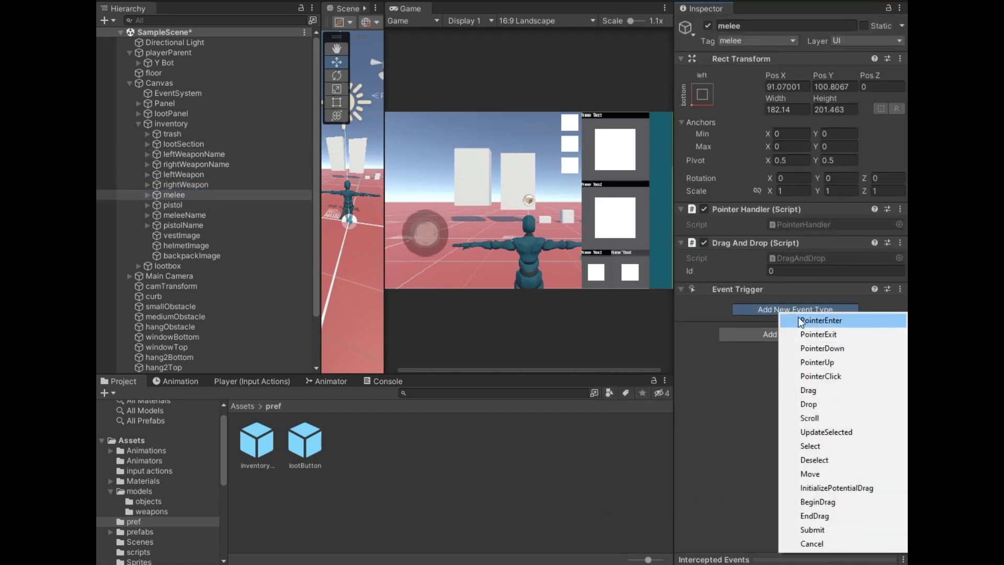
pyautogui.click(798, 317)
pyautogui.click(787, 376)
pyautogui.click(828, 158)
pyautogui.click(785, 440)
pyautogui.click(822, 236)
pyautogui.click(771, 507)
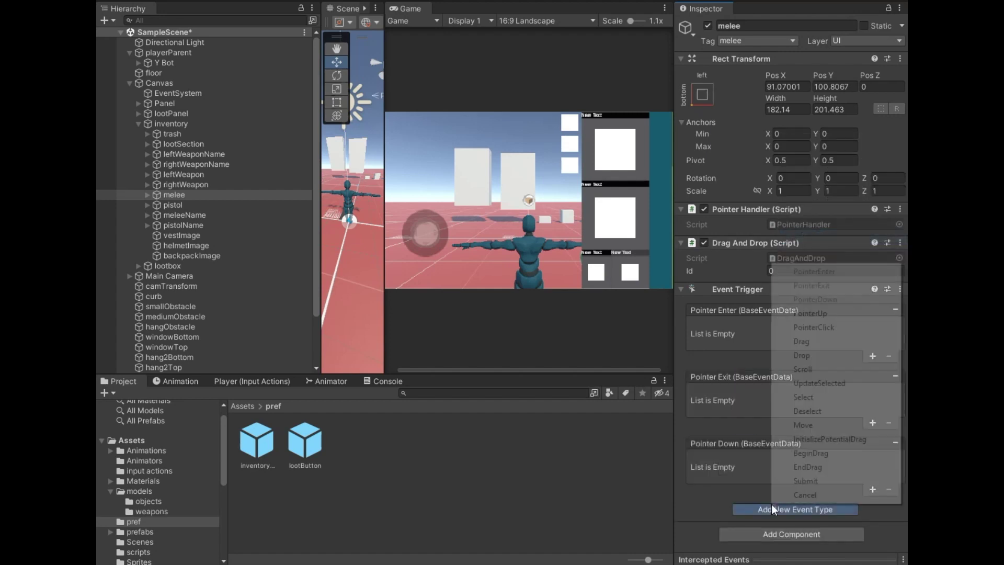
pyautogui.click(784, 314)
pyautogui.scroll(-2, 776, 476)
pyautogui.click(777, 512)
pyautogui.click(837, 359)
pyautogui.scroll(-2, 801, 404)
# Give each event a callback and link melee's Drag And Drop and Pointer Handler components.
pyautogui.click(864, 226)
pyautogui.click(865, 293)
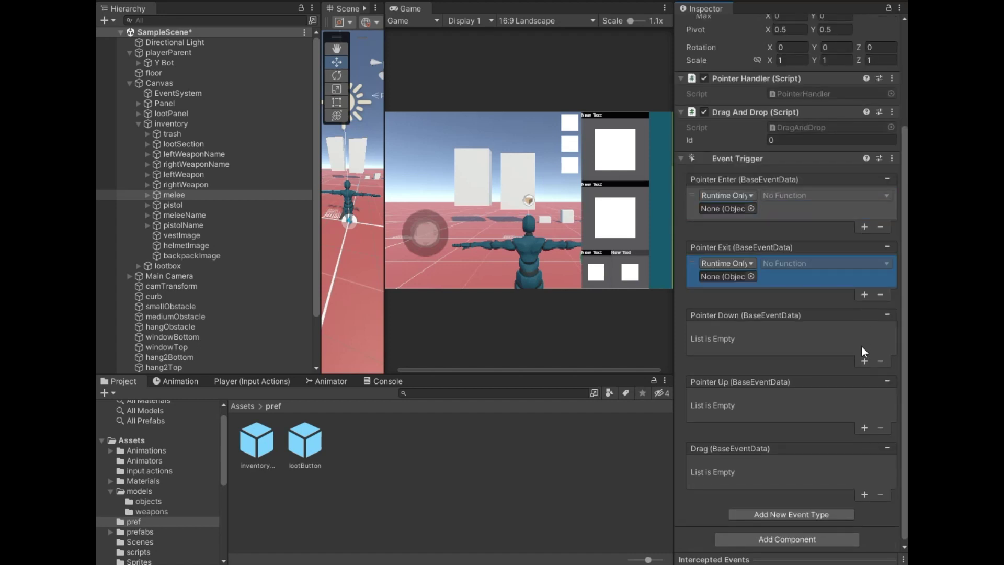
pyautogui.click(864, 361)
pyautogui.click(864, 430)
pyautogui.click(865, 498)
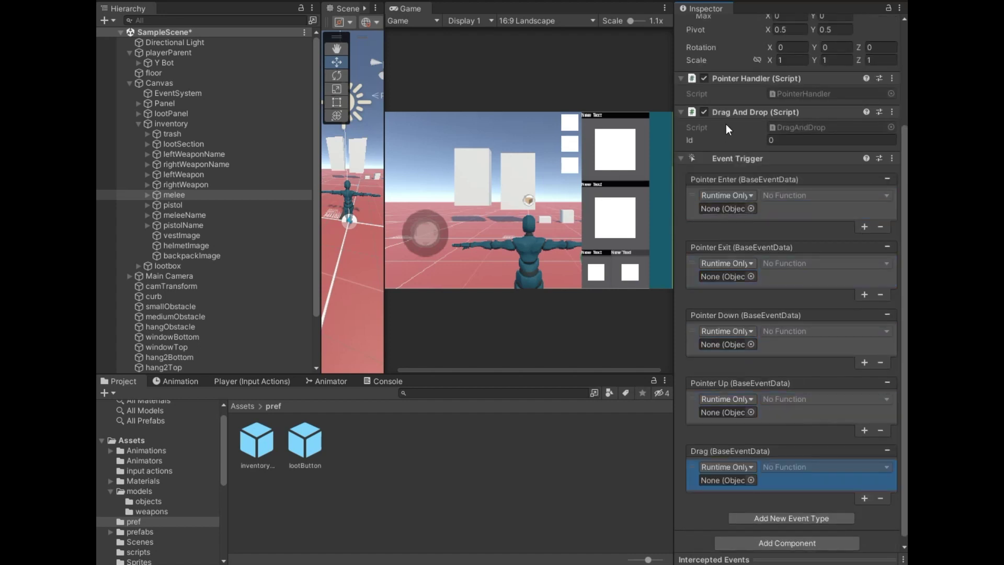
pyautogui.moveTo(732, 226); pyautogui.dragTo(730, 473)
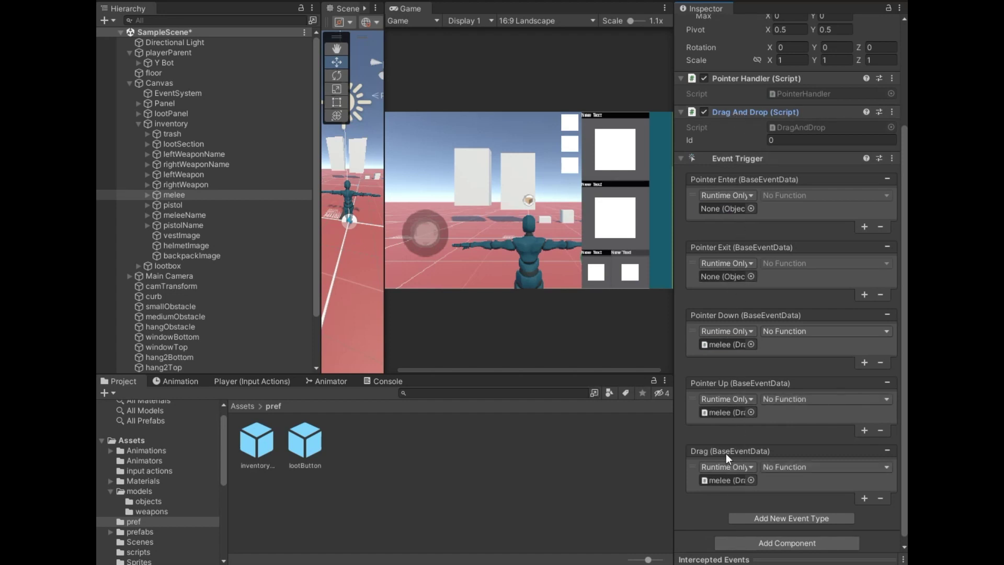
pyautogui.moveTo(732, 78); pyautogui.dragTo(734, 277)
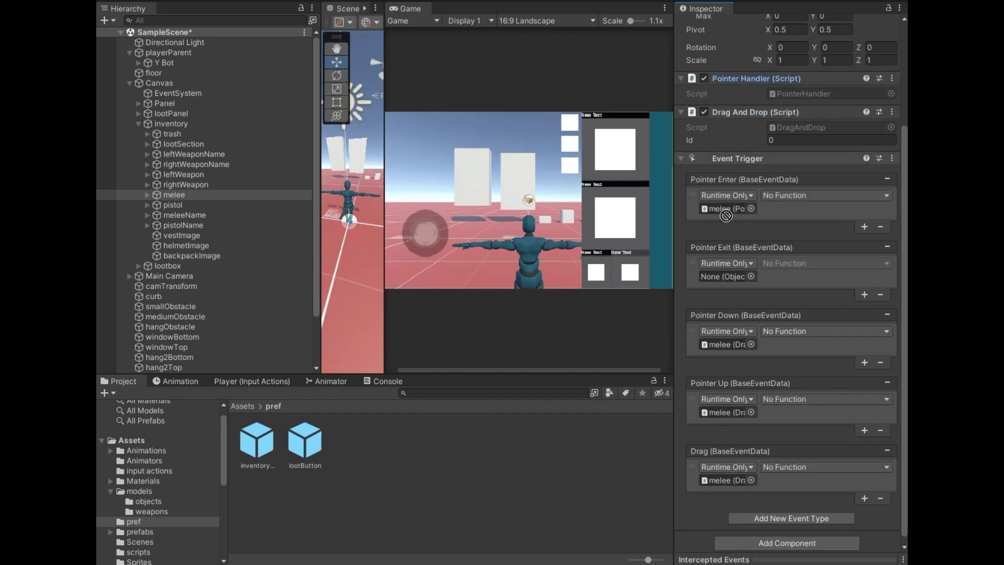
# Set Pointer Enter and Pointer Exit to PointerHandler.PointerEnter and PointerHandler.PointerExit.
pyautogui.click(783, 195)
pyautogui.moveTo(789, 256)
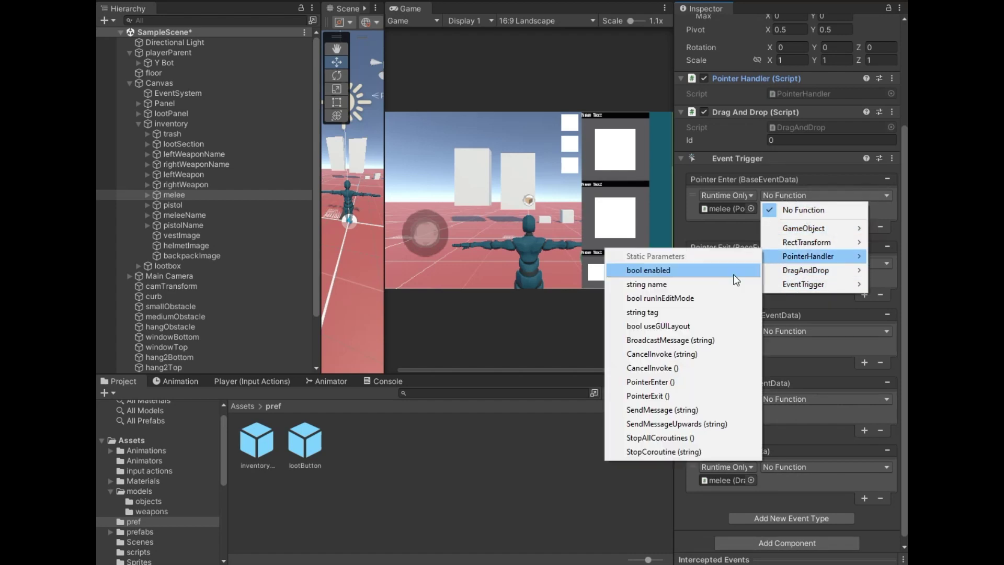
pyautogui.click(680, 382)
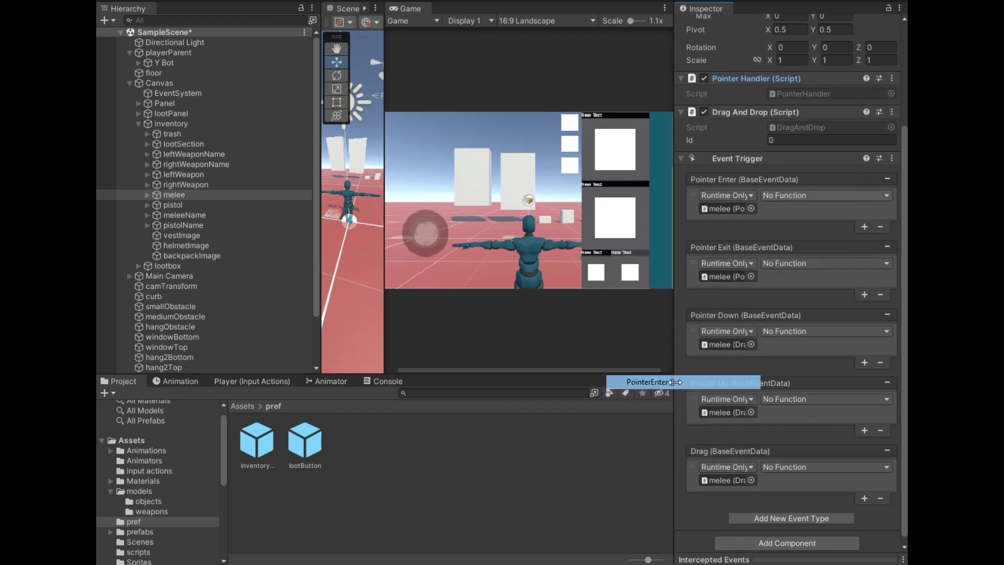
pyautogui.click(793, 264)
pyautogui.moveTo(800, 324)
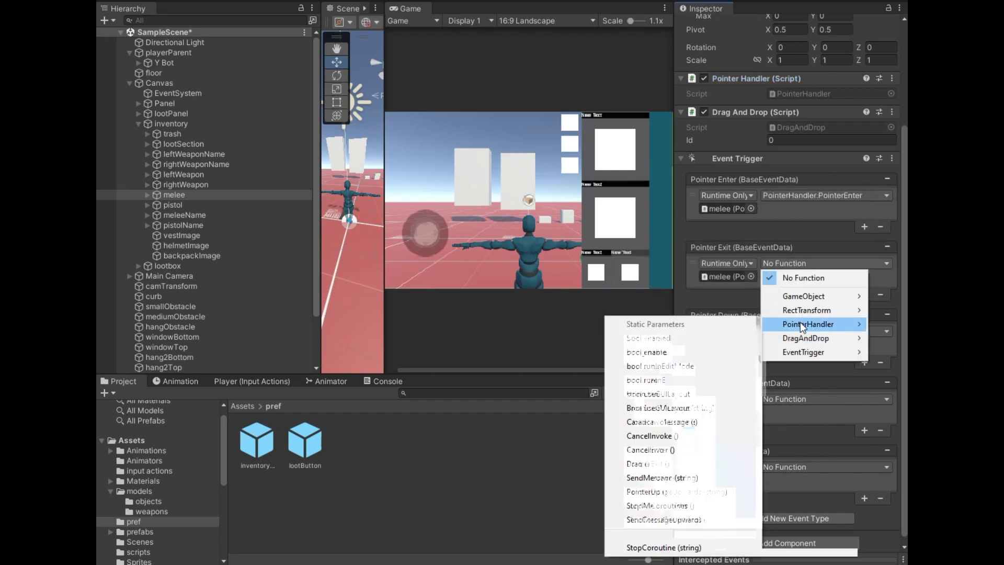
pyautogui.click(668, 465)
# Set Pointer Down, Pointer Up and Drag to DragAndDrop.PointerDown, PointerUp and Drag.
pyautogui.click(804, 331)
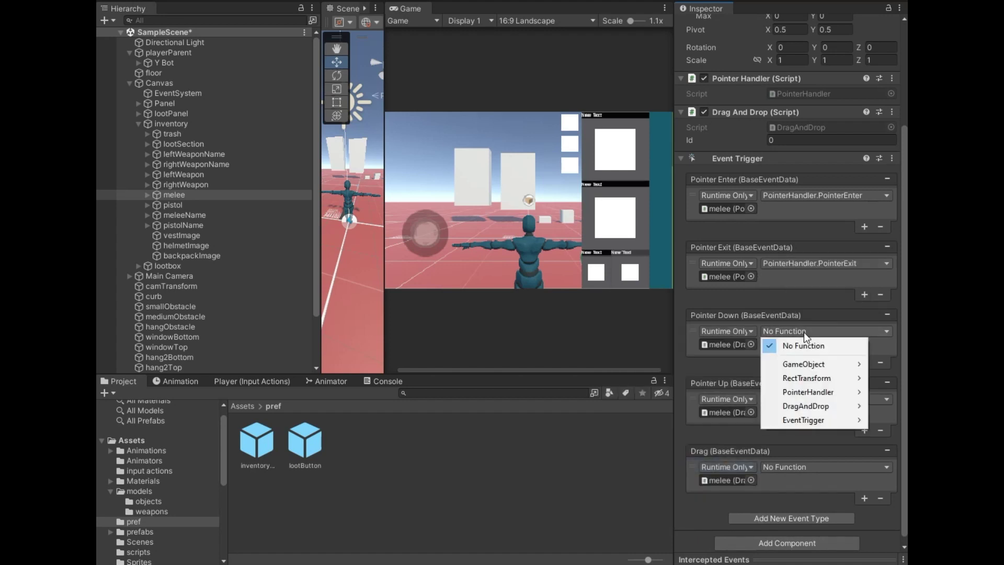
pyautogui.moveTo(783, 410)
pyautogui.click(696, 337)
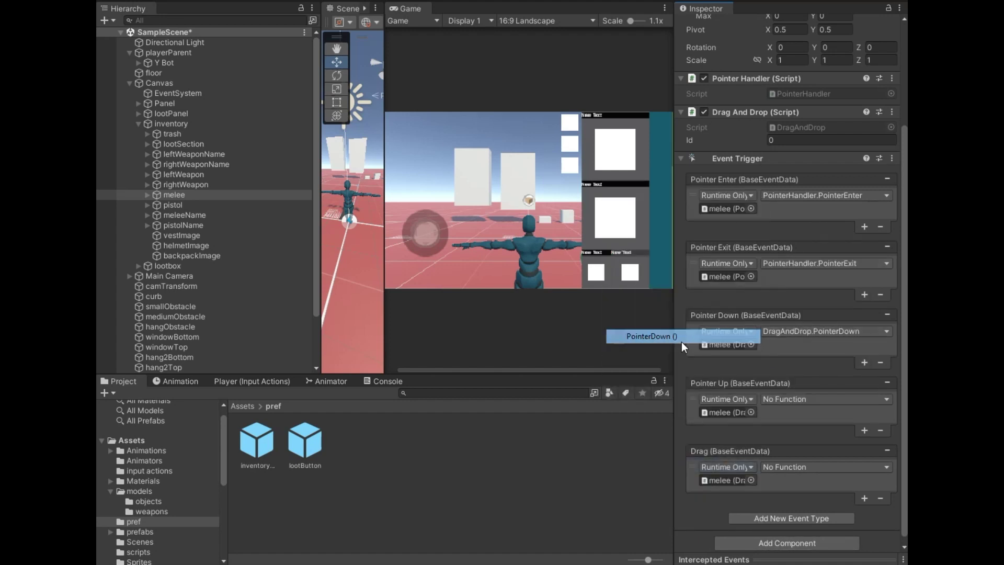
pyautogui.click(783, 400)
pyautogui.moveTo(792, 472)
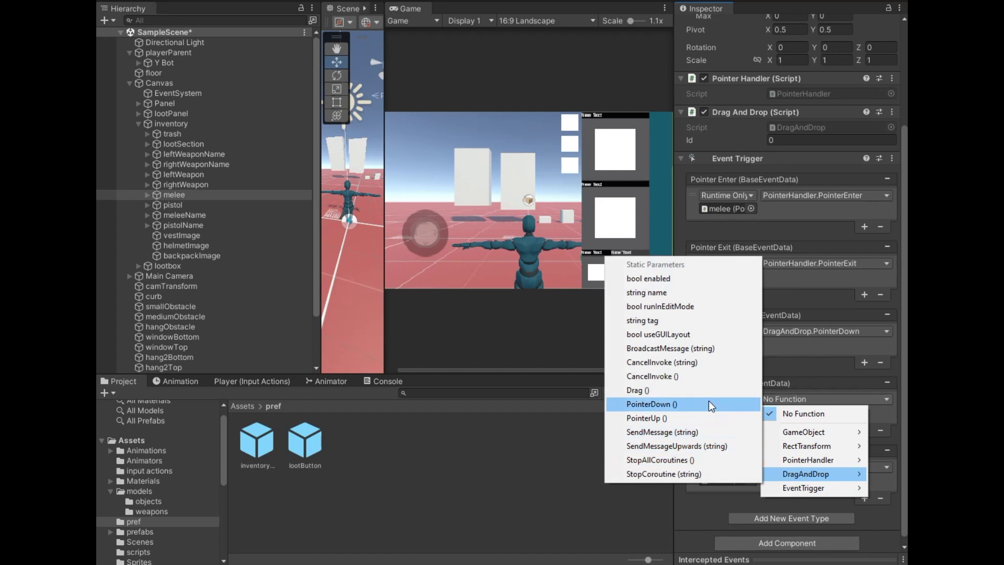
pyautogui.click(709, 403)
pyautogui.click(780, 460)
pyautogui.moveTo(798, 535)
pyautogui.click(675, 452)
# Add Pointer Enter, Pointer Exit, Pointer Down, Pointer Up and Drag events to pistol's Event Trigger.
pyautogui.click(172, 204)
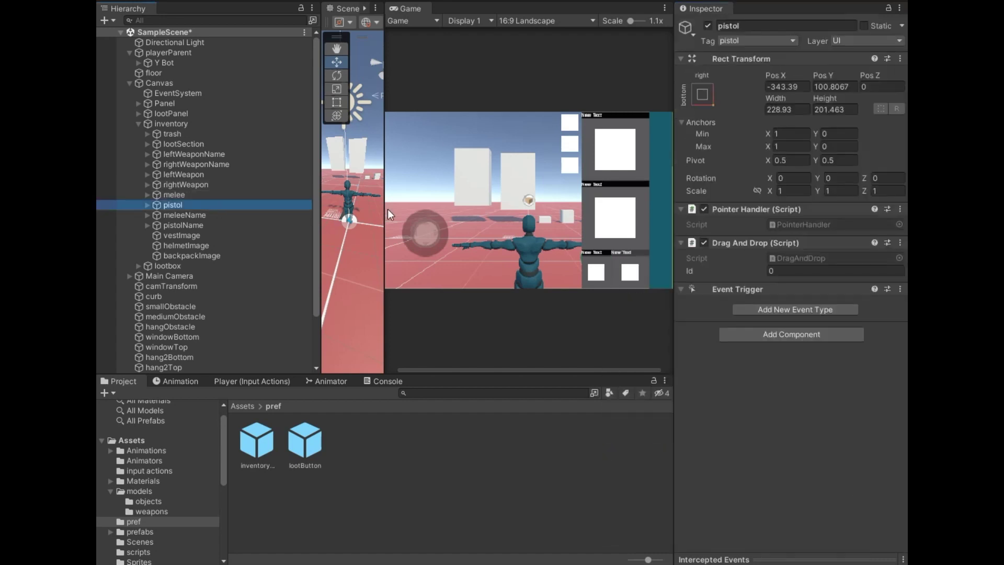
pyautogui.click(795, 309)
pyautogui.click(802, 320)
pyautogui.click(786, 372)
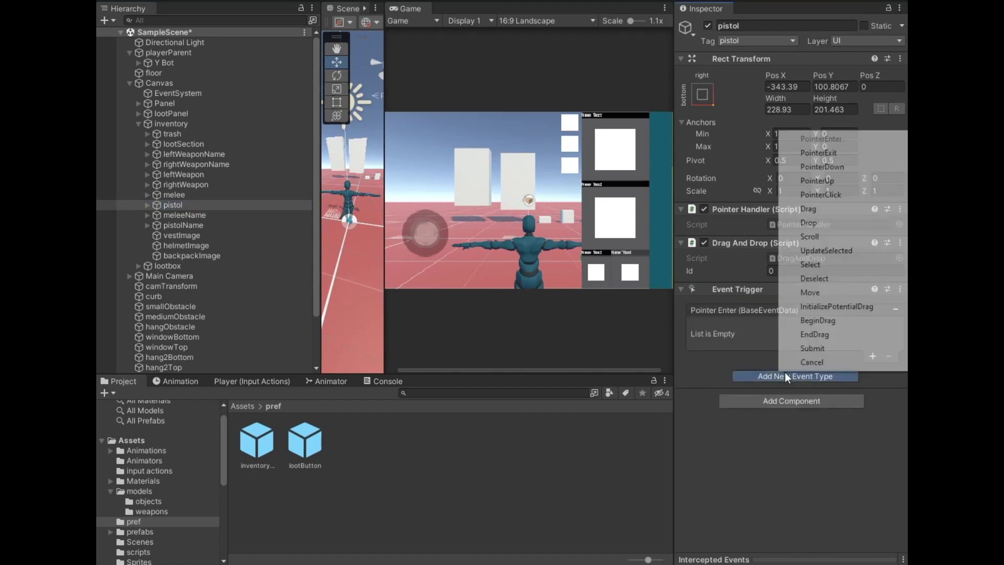
pyautogui.click(808, 150)
pyautogui.click(792, 443)
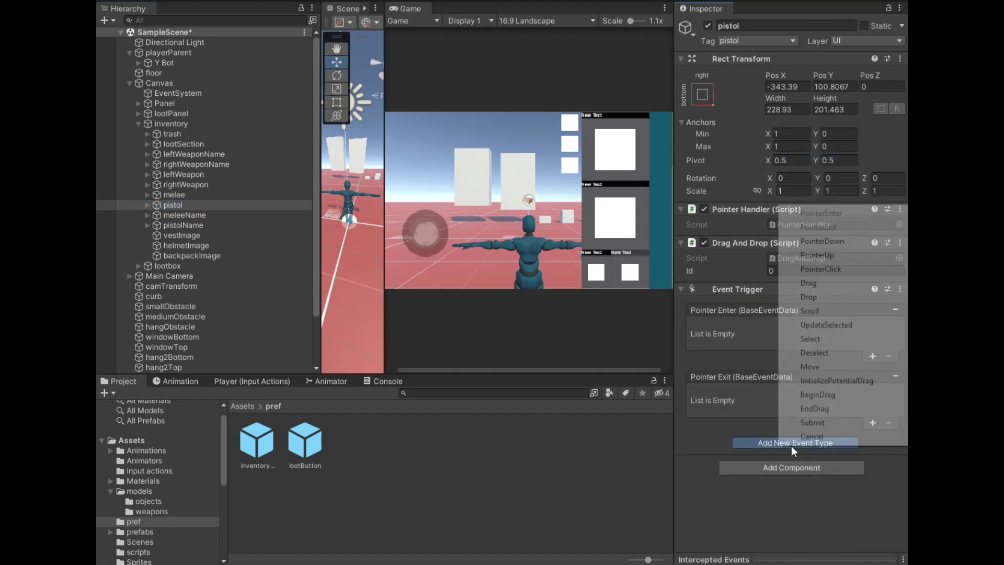
pyautogui.click(833, 240)
pyautogui.click(801, 509)
pyautogui.click(824, 320)
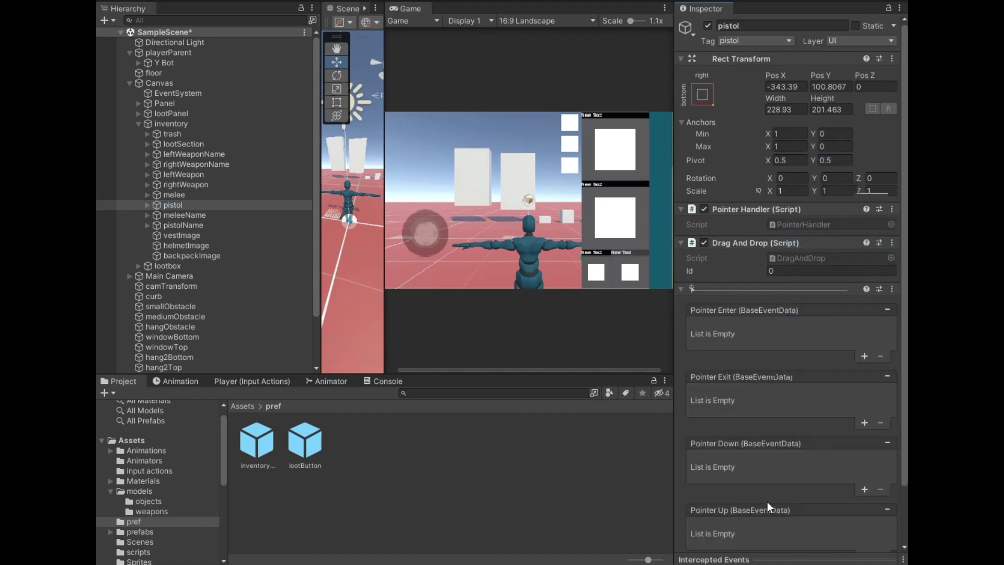
pyautogui.scroll(-3, 768, 501)
pyautogui.click(781, 510)
pyautogui.click(842, 346)
# Give each event a callback and link pistol's Drag And Drop and Pointer Handler components.
pyautogui.click(865, 227)
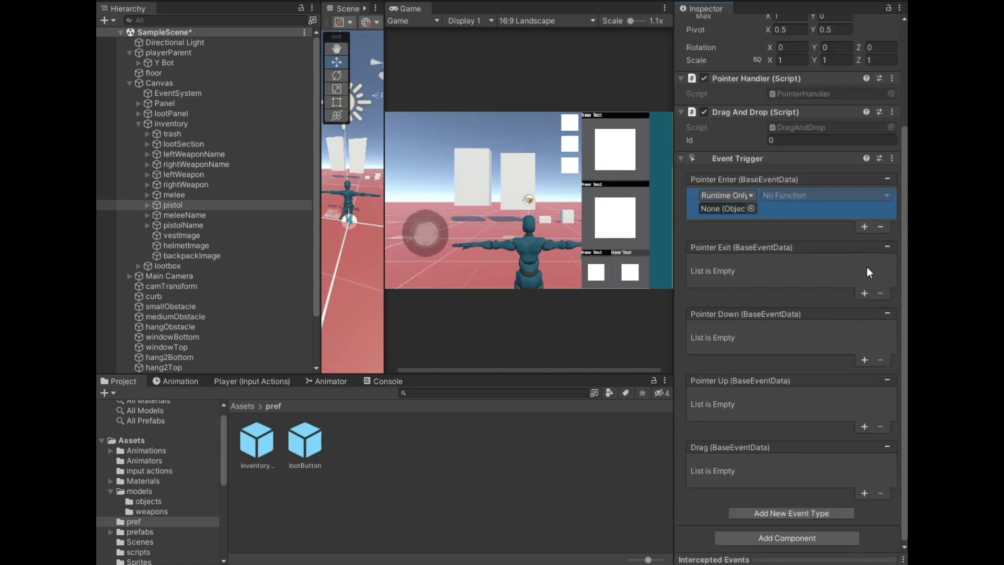
pyautogui.click(865, 294)
pyautogui.click(864, 363)
pyautogui.click(864, 429)
pyautogui.click(865, 495)
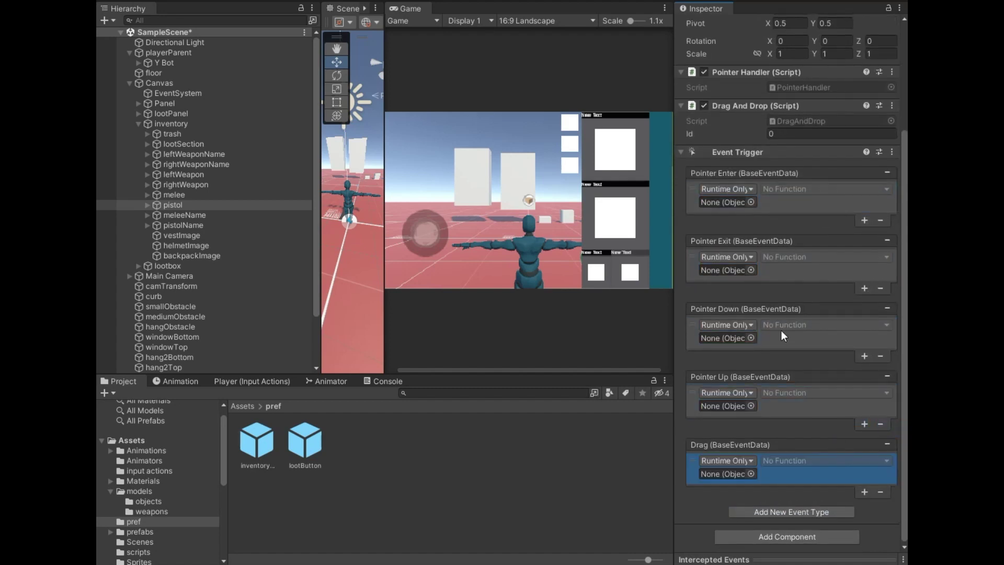
pyautogui.moveTo(733, 107); pyautogui.dragTo(728, 406)
pyautogui.moveTo(733, 107)
pyautogui.mouseDown()
pyautogui.moveTo(739, 345)
pyautogui.moveTo(729, 338)
pyautogui.mouseUp()
pyautogui.moveTo(729, 464); pyautogui.dragTo(729, 474)
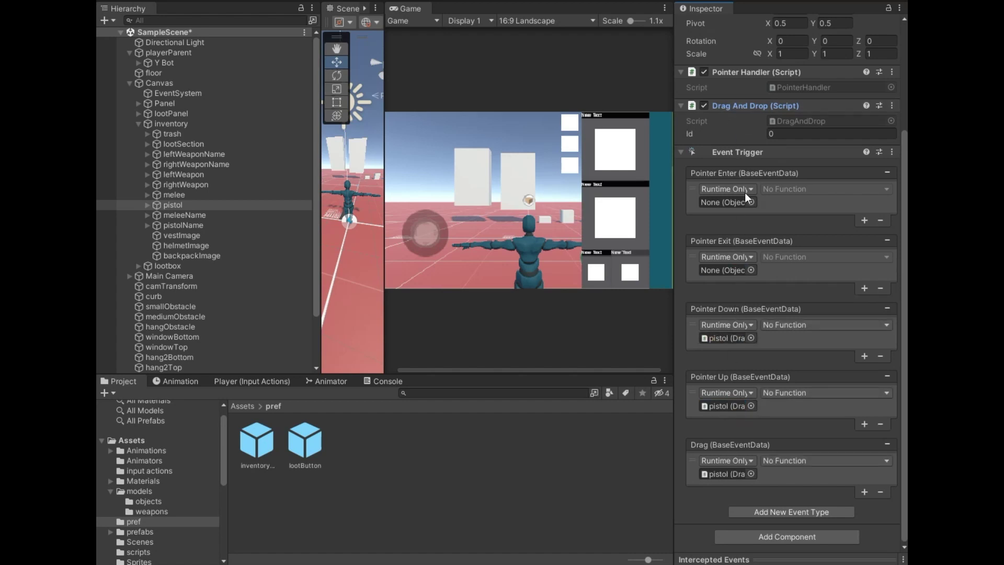
pyautogui.moveTo(745, 76)
pyautogui.mouseDown()
pyautogui.moveTo(717, 203)
pyautogui.moveTo(730, 270)
pyautogui.mouseUp()
# Set Drag, Pointer Up and Pointer Down to DragAndDrop.Drag, PointerUp and PointerDown.
pyautogui.click(789, 460)
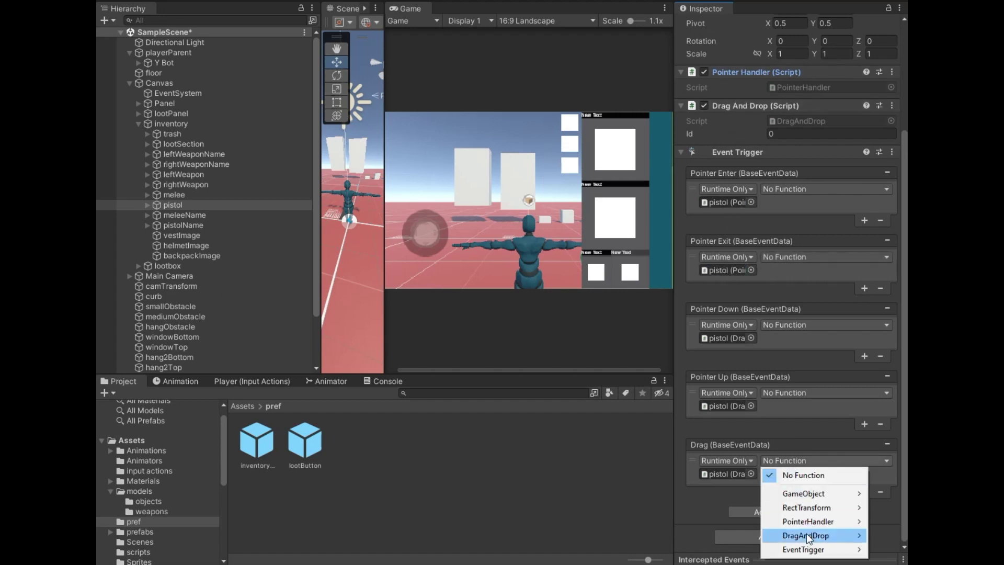
pyautogui.moveTo(807, 534)
pyautogui.click(655, 452)
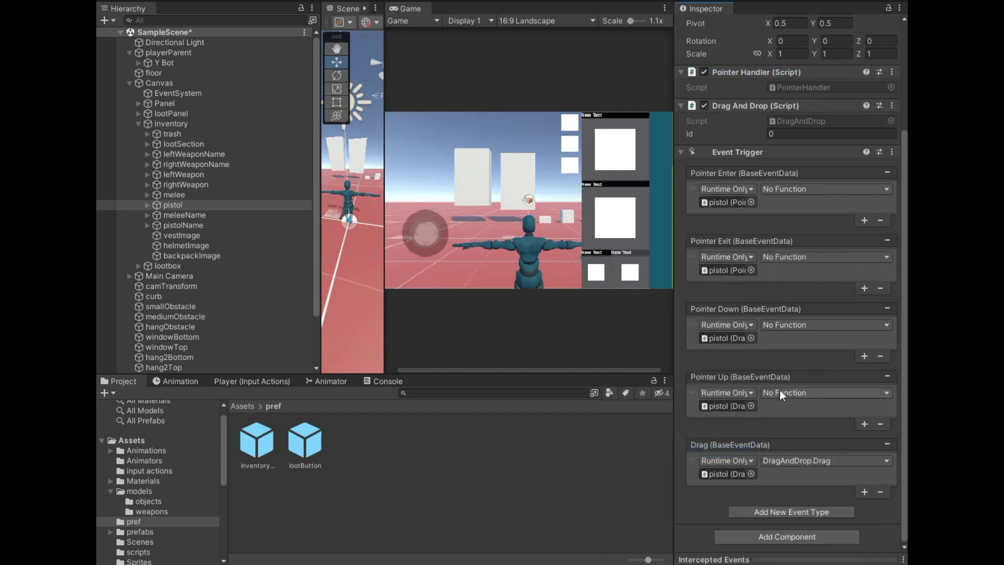
pyautogui.click(780, 392)
pyautogui.moveTo(800, 447)
pyautogui.click(708, 410)
pyautogui.click(787, 324)
pyautogui.moveTo(801, 399)
pyautogui.click(670, 330)
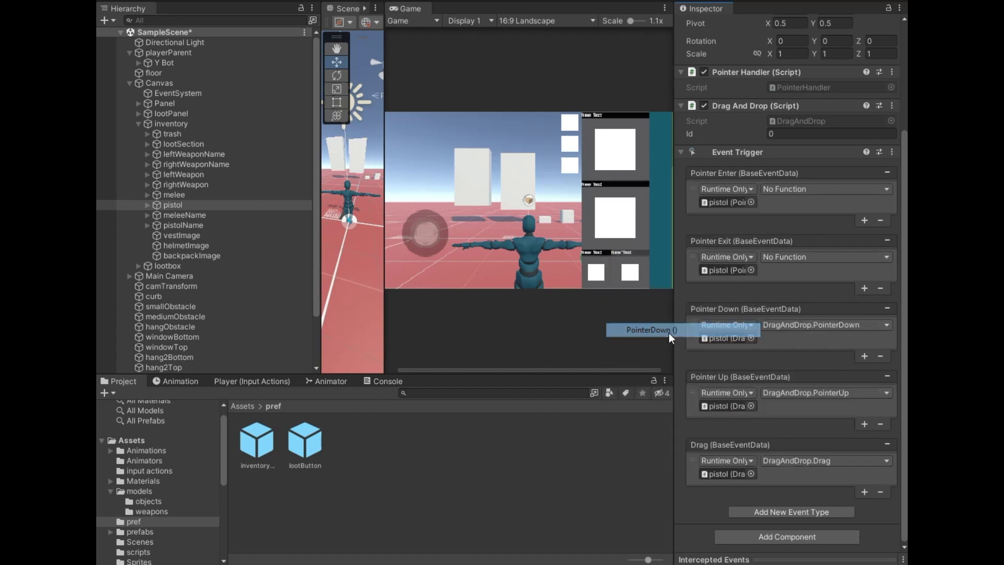
# Set Pointer Exit and Pointer Enter to PointerHandler.PointerExit and PointerHandler.PointerEnter.
pyautogui.click(780, 256)
pyautogui.moveTo(784, 329)
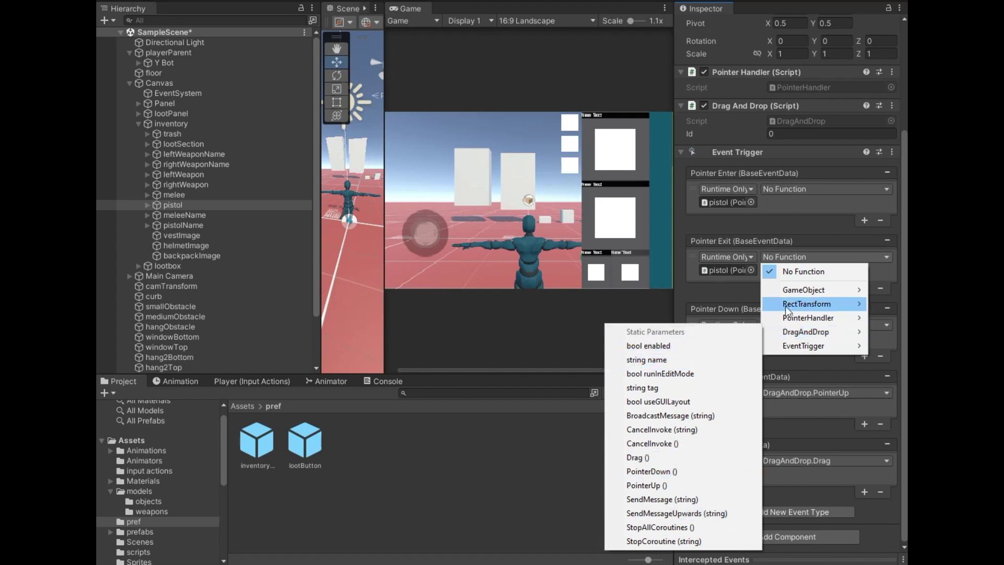
pyautogui.click(688, 456)
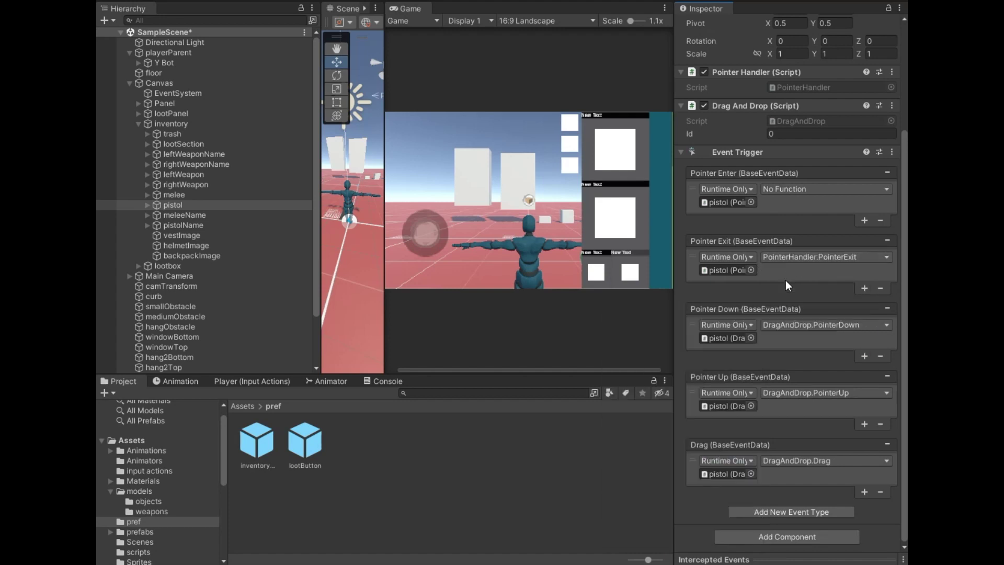
pyautogui.click(797, 189)
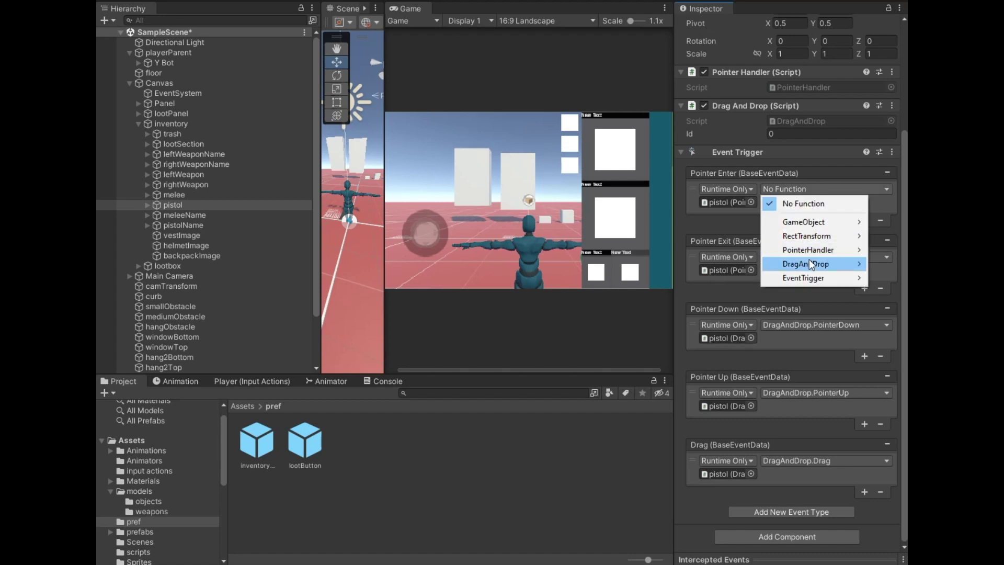
pyautogui.moveTo(809, 250)
pyautogui.click(675, 376)
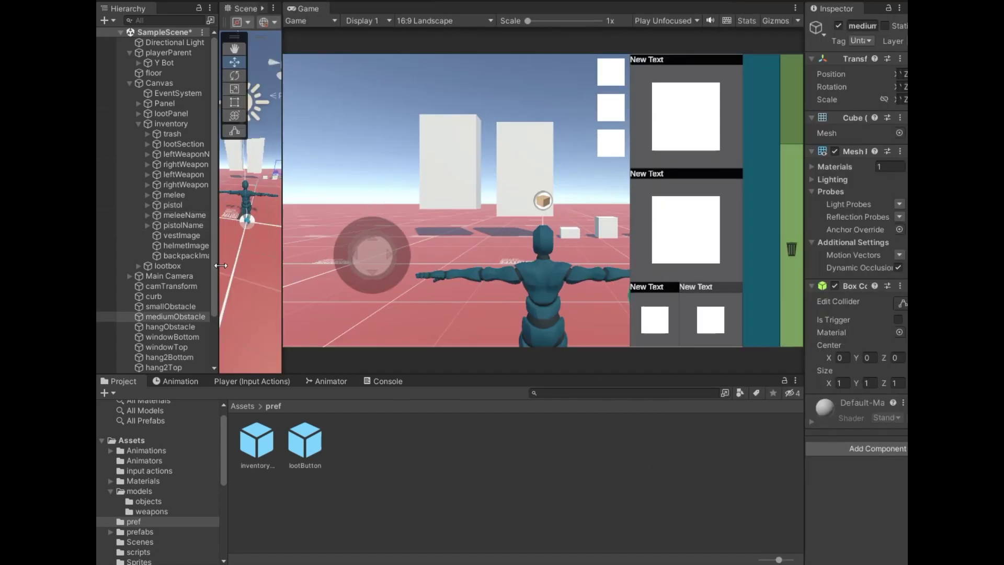
# Add an Event Trigger component to the trash slot.
pyautogui.click(183, 133)
pyautogui.moveTo(804, 274); pyautogui.dragTo(715, 246)
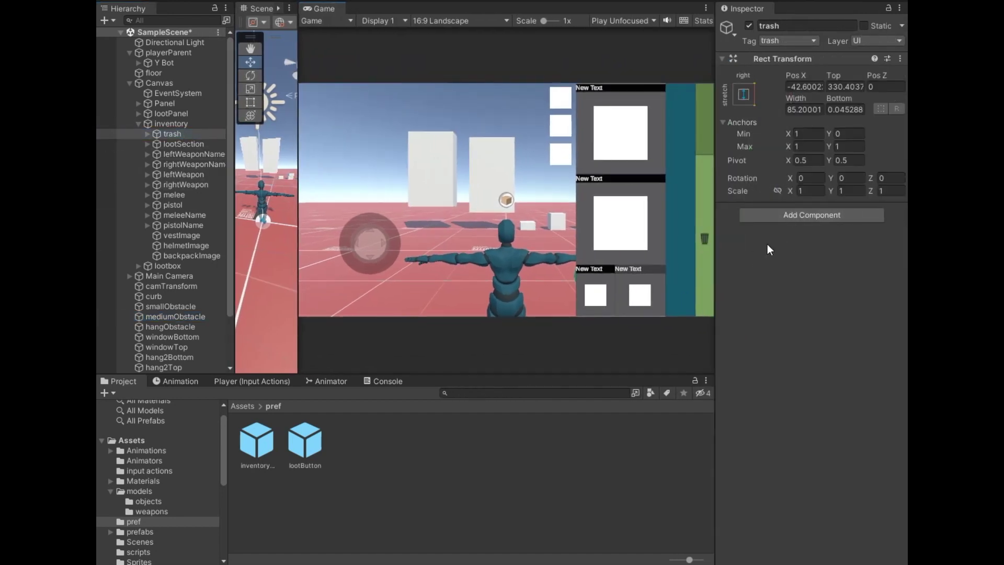
pyautogui.click(786, 215)
pyautogui.write('trigg')
pyautogui.click(773, 262)
# Add Pointer Enter and Pointer Exit events to trash, each with a callback entry.
pyautogui.click(810, 229)
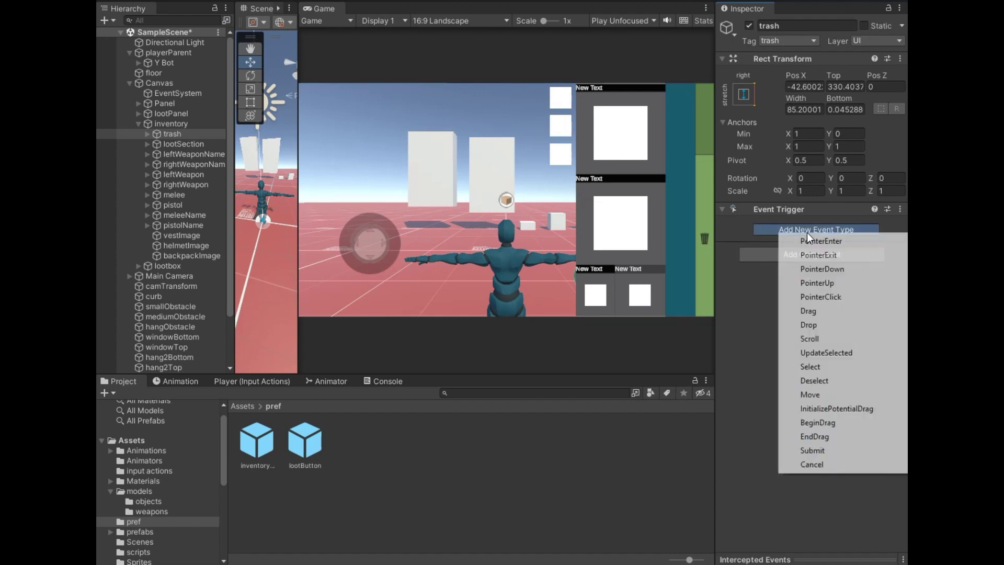
pyautogui.click(808, 232)
pyautogui.click(810, 296)
pyautogui.click(828, 316)
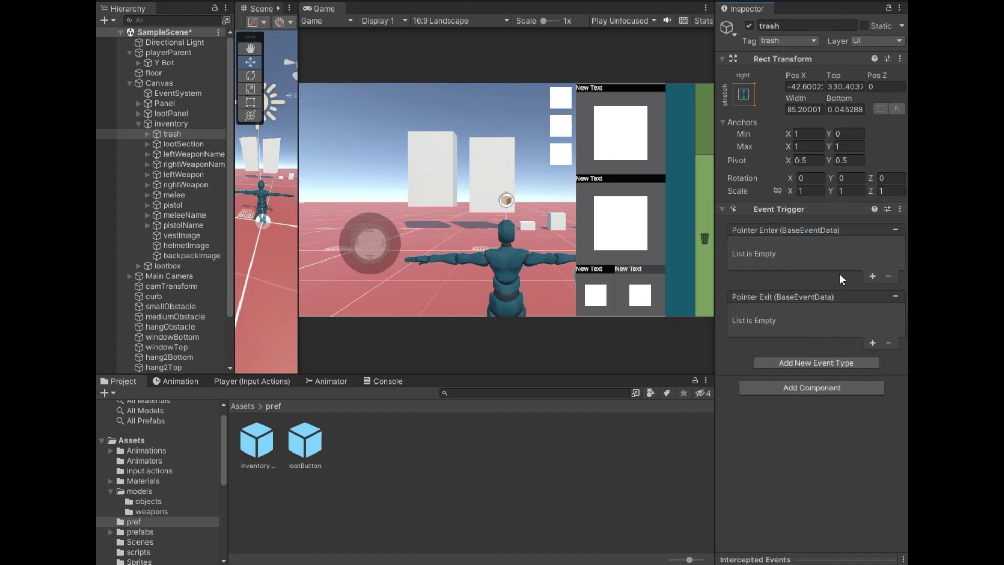
pyautogui.click(873, 276)
pyautogui.click(873, 343)
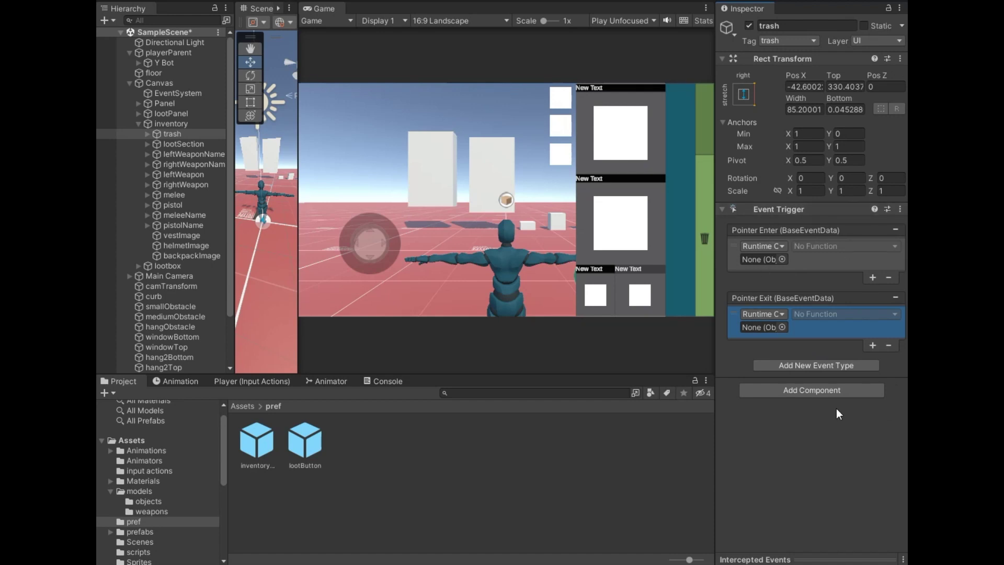
# Add the Pointer Handler script to trash and link it as the event target.
pyautogui.click(820, 392)
pyautogui.write('poin')
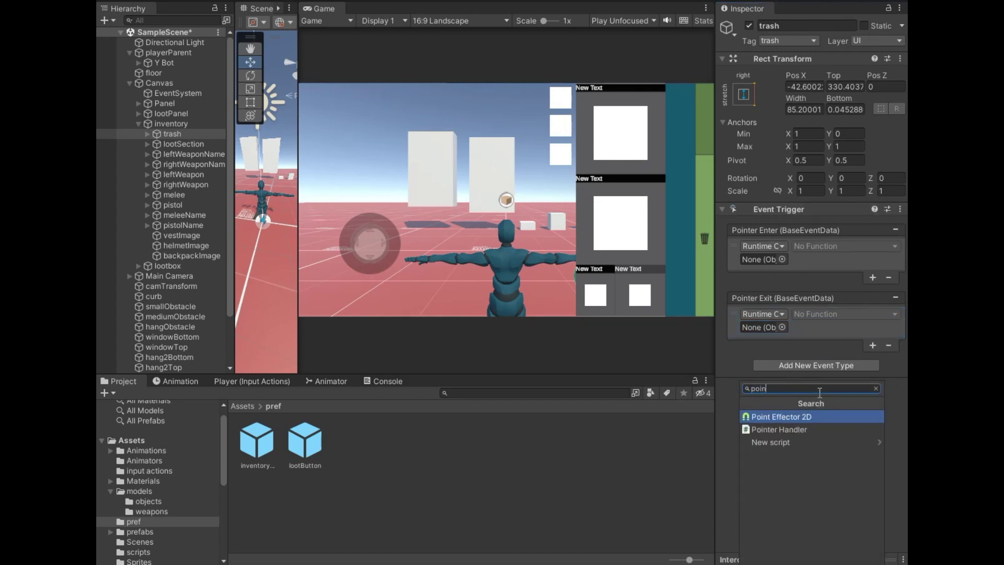
pyautogui.press('Down')
pyautogui.press('Return')
pyautogui.moveTo(774, 384); pyautogui.dragTo(760, 329)
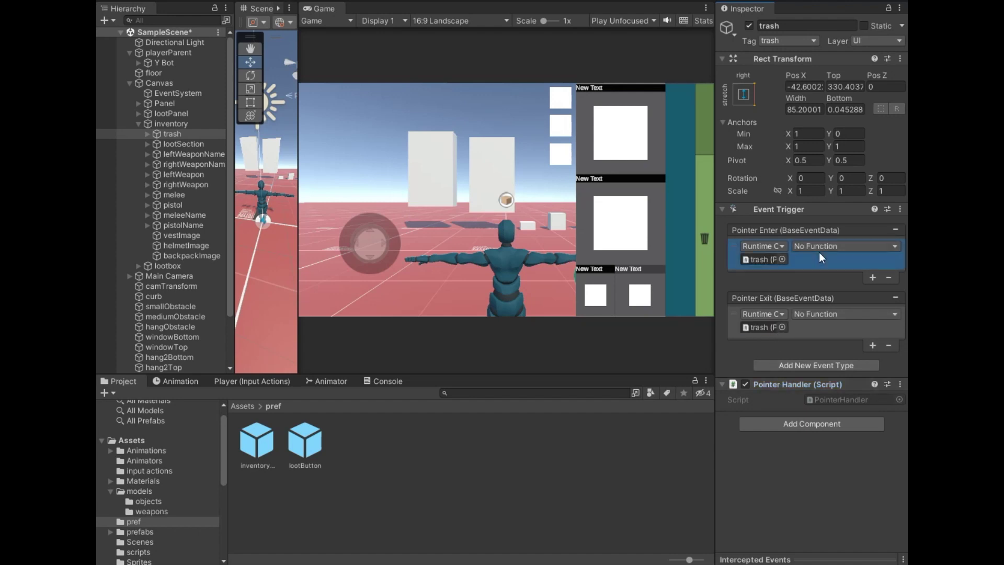
# Set Pointer Enter and Pointer Exit to PointerHandler.PointerEnter and PointerHandler.PointerExit.
pyautogui.click(821, 249)
pyautogui.moveTo(857, 320)
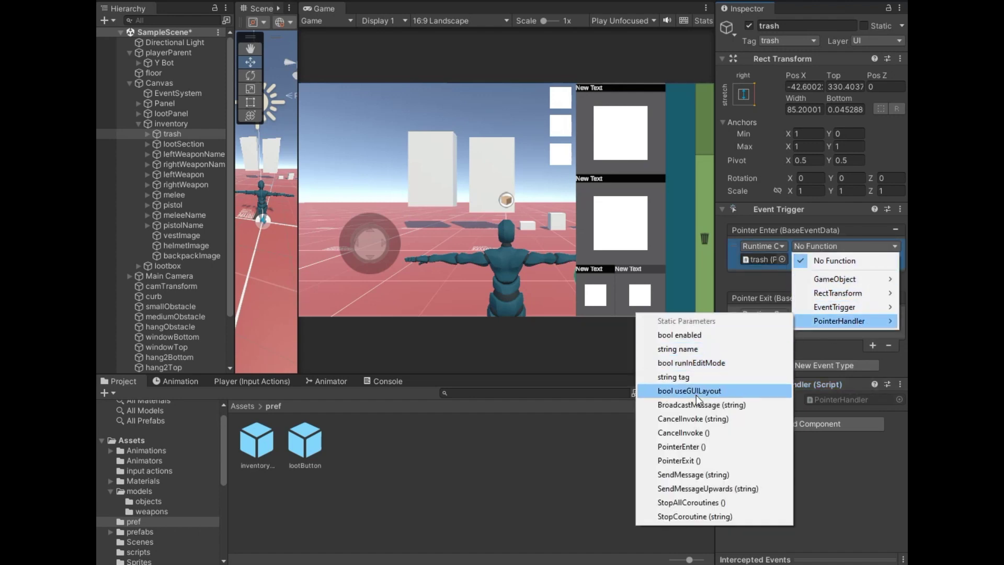
pyautogui.click(682, 447)
pyautogui.click(830, 313)
pyautogui.moveTo(839, 388)
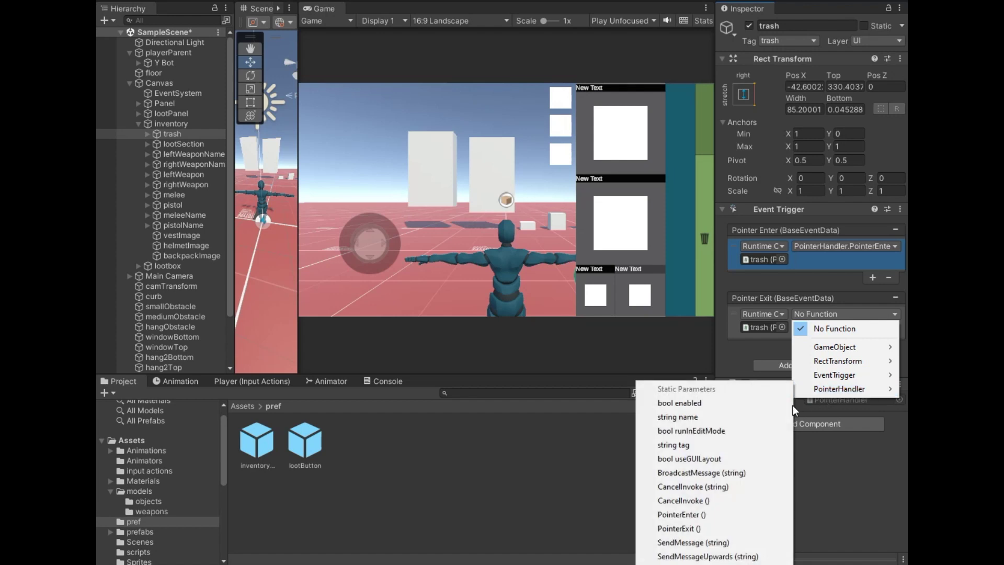
pyautogui.click(700, 528)
# Select the vestImage object in the Hierarchy.
pyautogui.click(256, 310)
pyautogui.click(178, 235)
pyautogui.rightClick(178, 236)
# Wrap vestImage, helmetImage and backpackImage each in a new empty parent object.
pyautogui.click(269, 331)
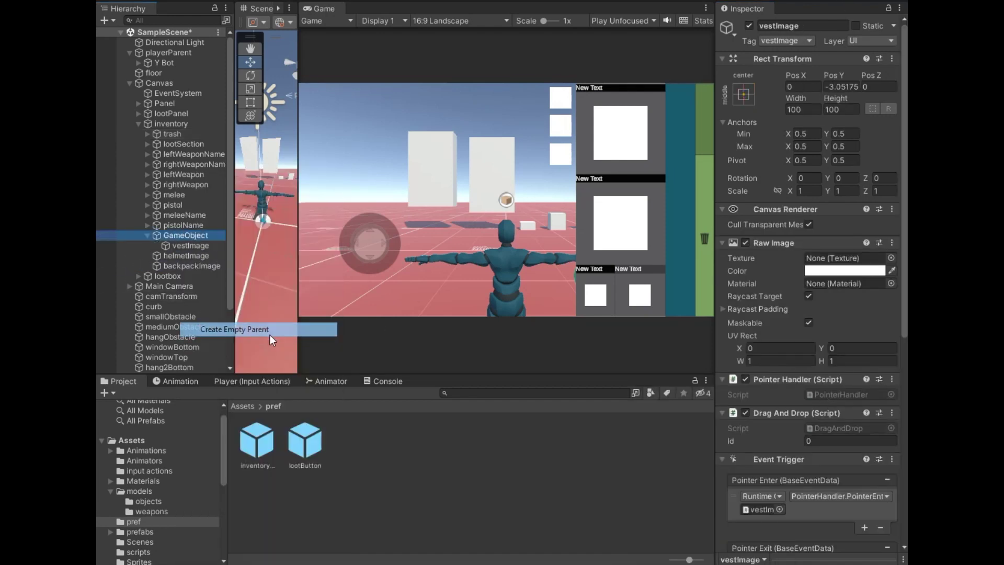
pyautogui.click(179, 255)
pyautogui.rightClick(179, 255)
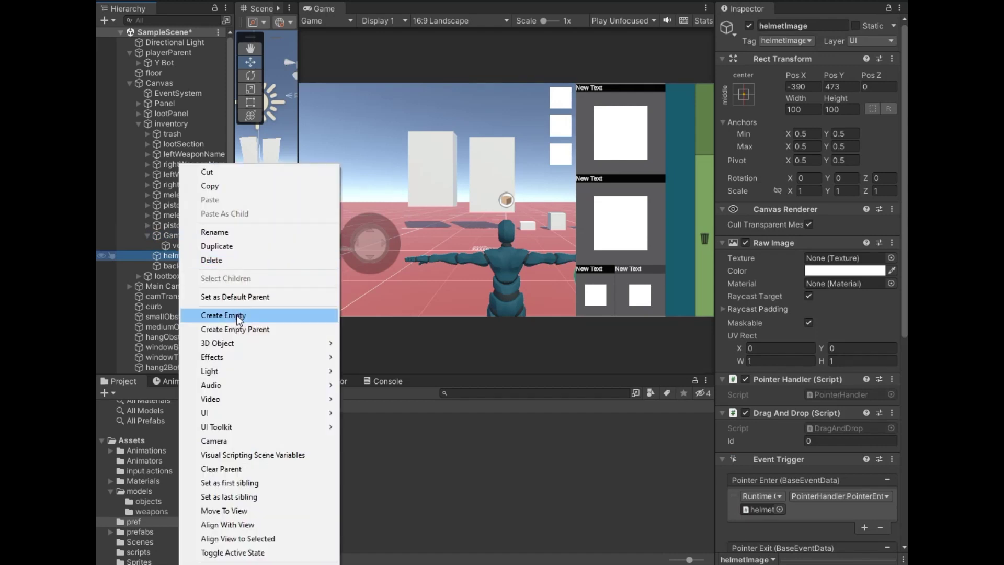
pyautogui.click(239, 329)
pyautogui.click(183, 275)
pyautogui.rightClick(184, 275)
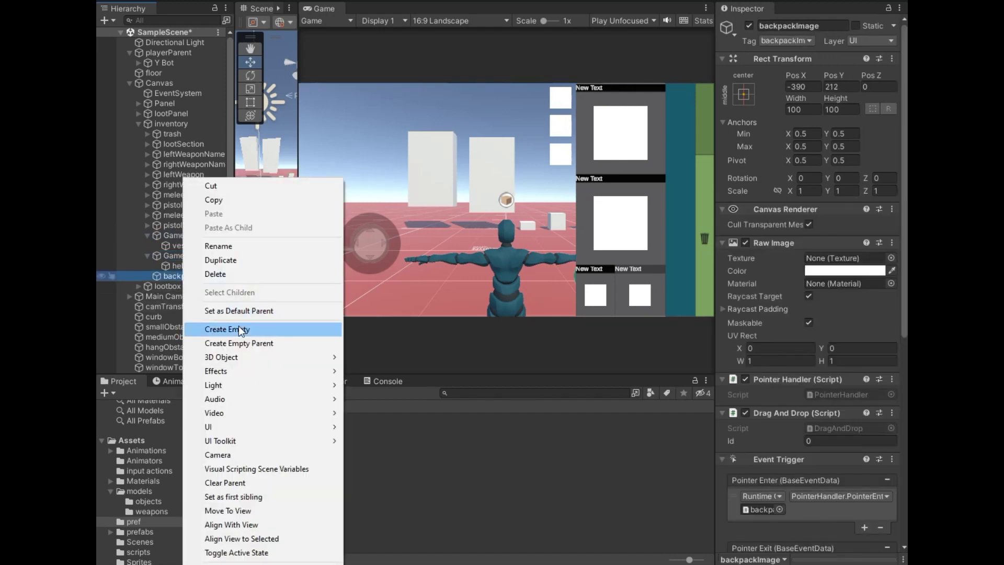
pyautogui.click(236, 343)
# Rename the three new parents to vest, helmet and backpack.
pyautogui.click(193, 237)
pyautogui.click(193, 240)
pyautogui.write('vest')
pyautogui.click(194, 258)
pyautogui.write('helmet')
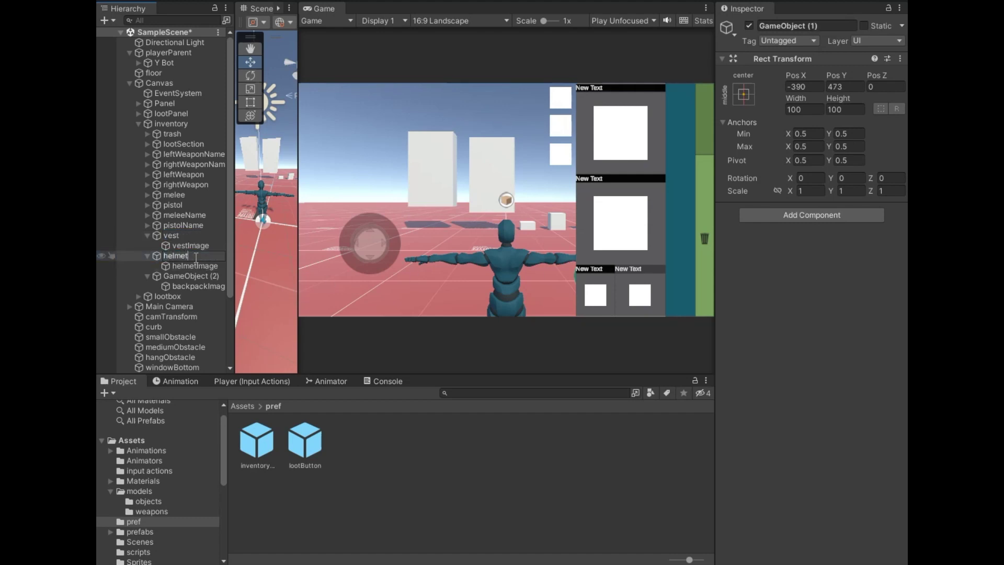
pyautogui.click(194, 277)
pyautogui.click(194, 277)
pyautogui.write('backpack')
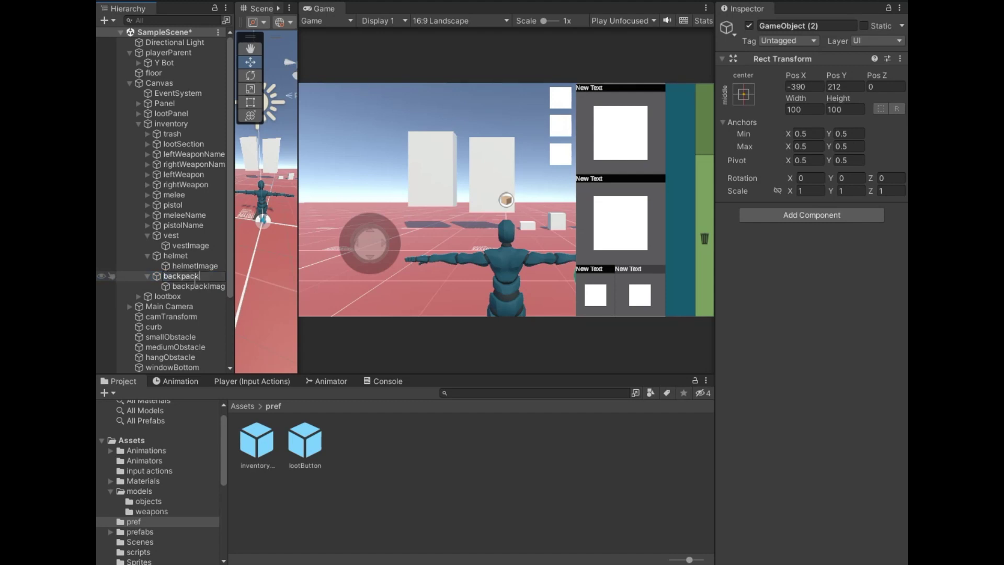
pyautogui.click(159, 298)
pyautogui.click(182, 240)
pyautogui.click(790, 41)
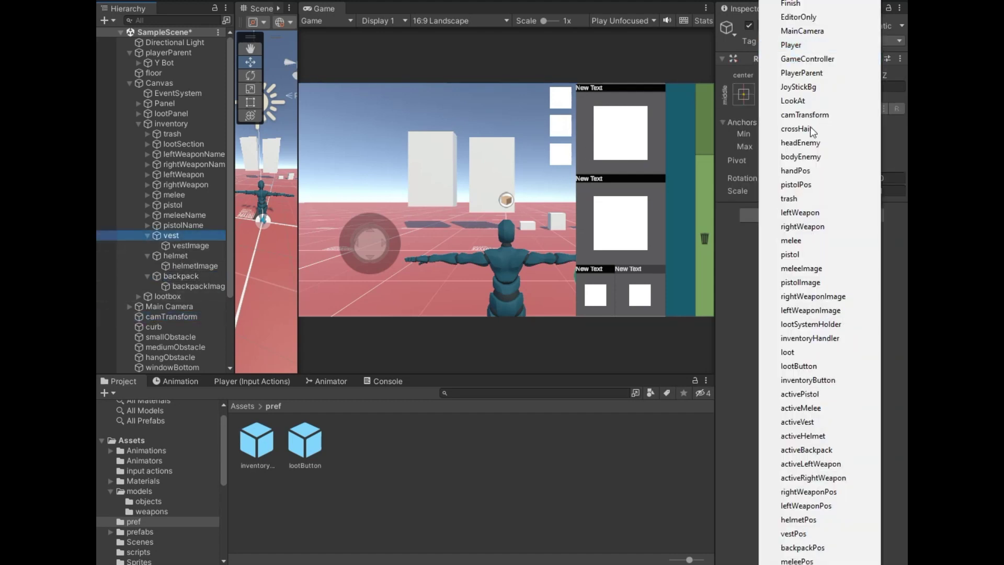
# Create new project tags vest, backpack and helmet.
pyautogui.scroll(-4, 821, 400)
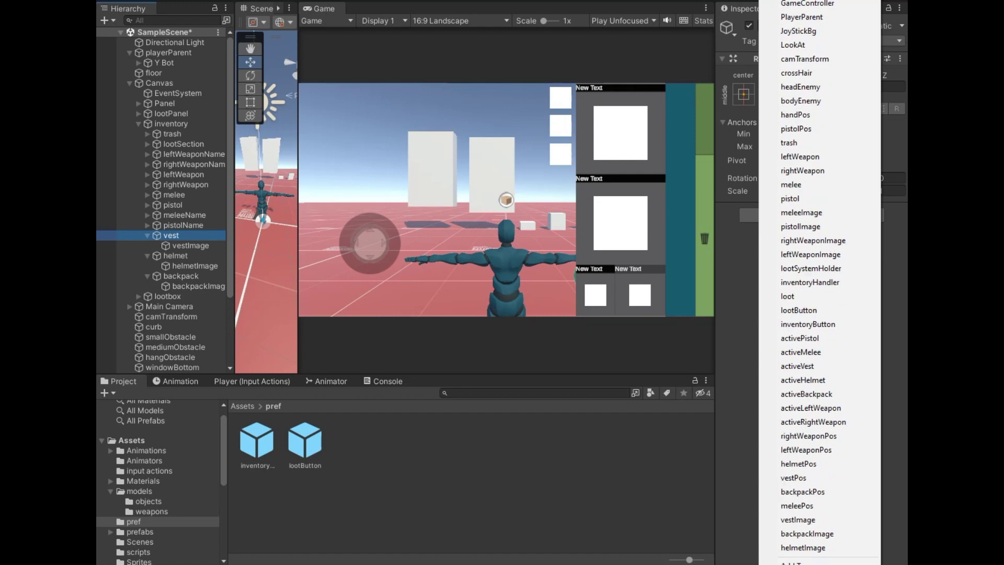
pyautogui.click(805, 561)
pyautogui.click(865, 532)
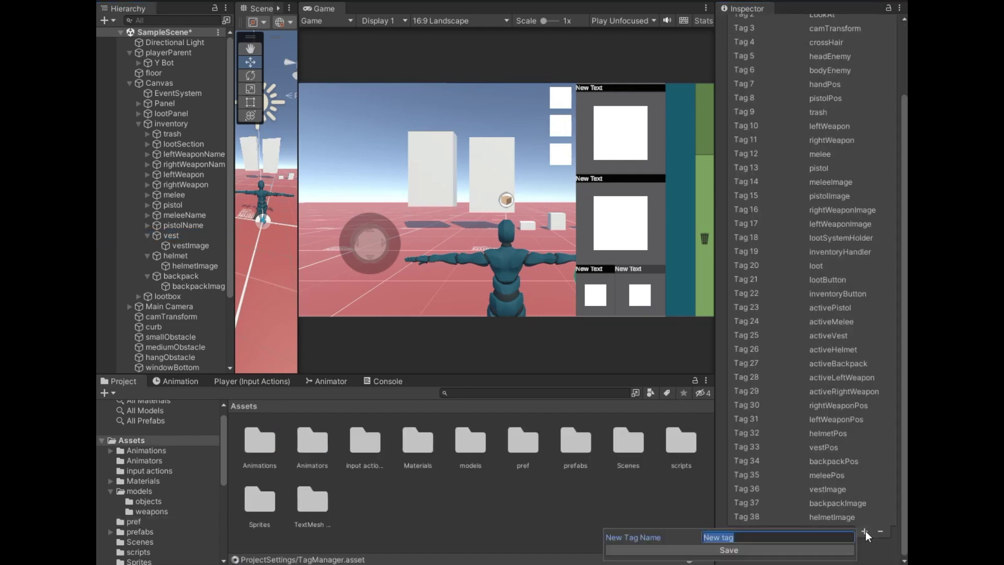
pyautogui.write('vest')
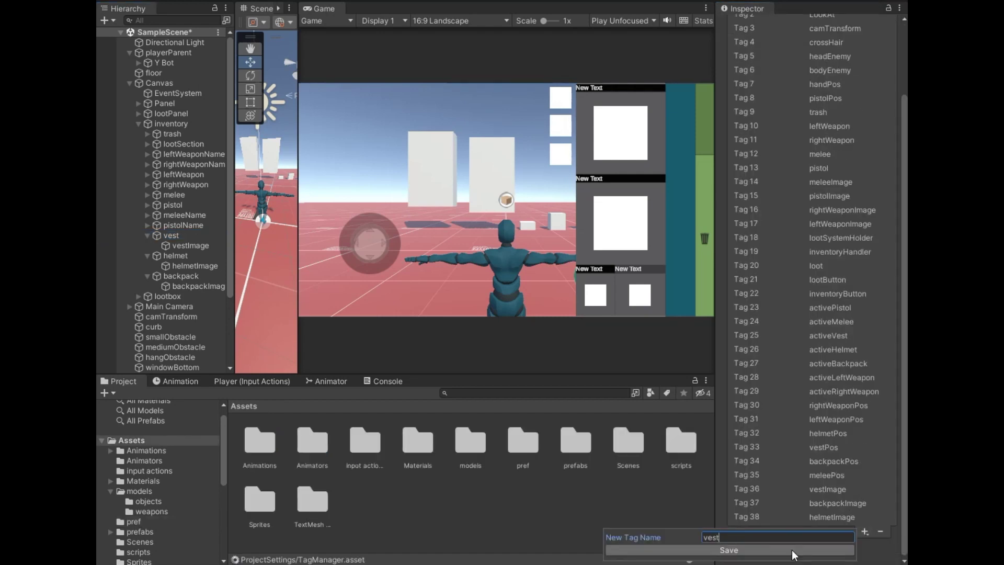
pyautogui.click(793, 550)
pyautogui.click(865, 546)
pyautogui.write('backoack')
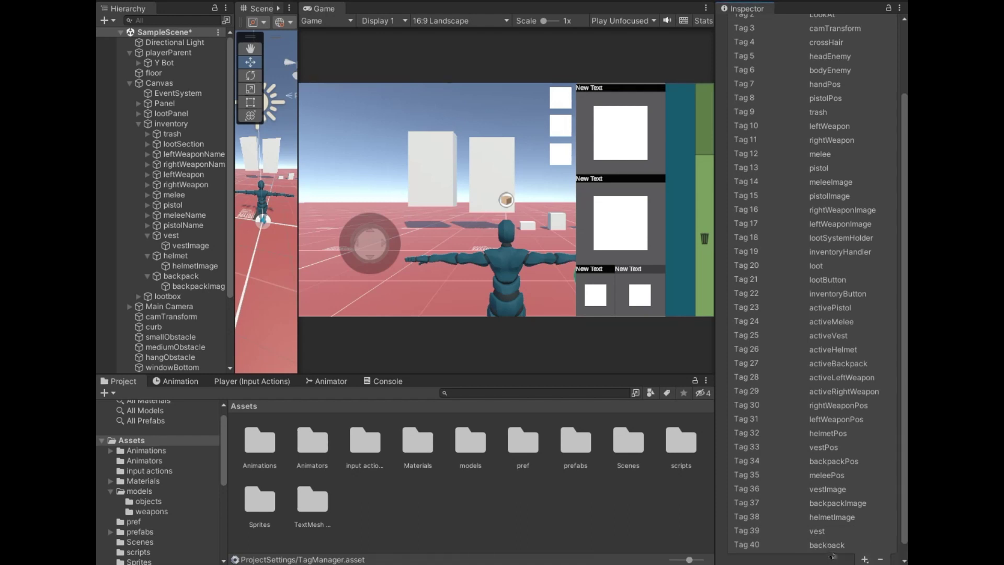
pyautogui.click(759, 562)
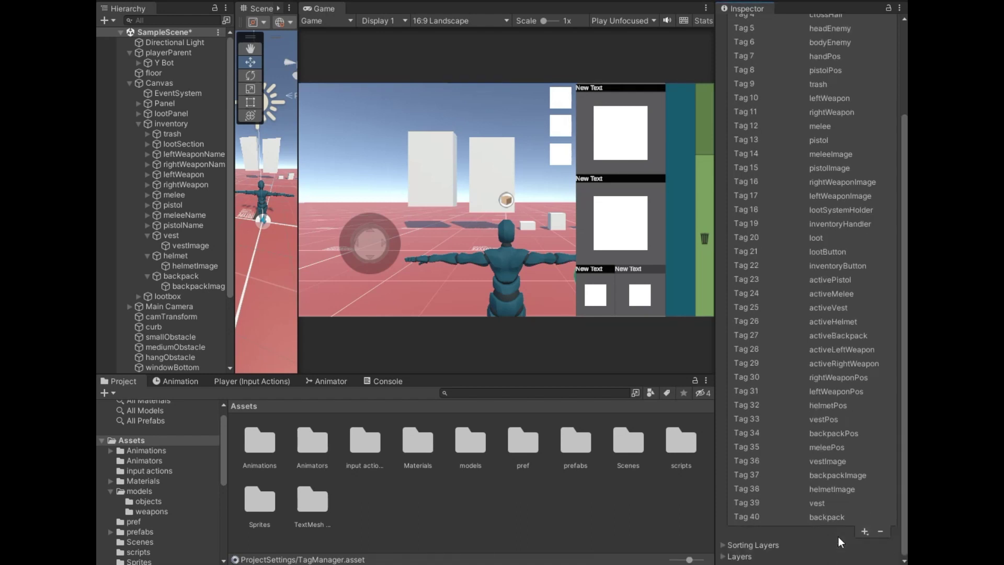
pyautogui.click(863, 532)
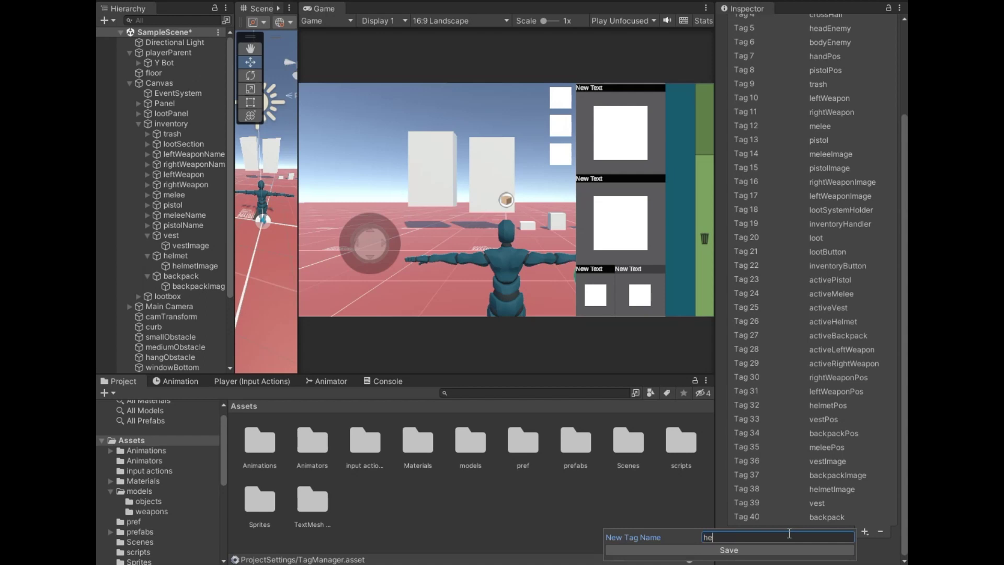
pyautogui.click(788, 552)
# Assign the vest, helmet and backpack tags to their matching parent objects.
pyautogui.click(171, 235)
pyautogui.click(785, 41)
pyautogui.scroll(-3, 816, 471)
pyautogui.click(797, 554)
pyautogui.click(188, 256)
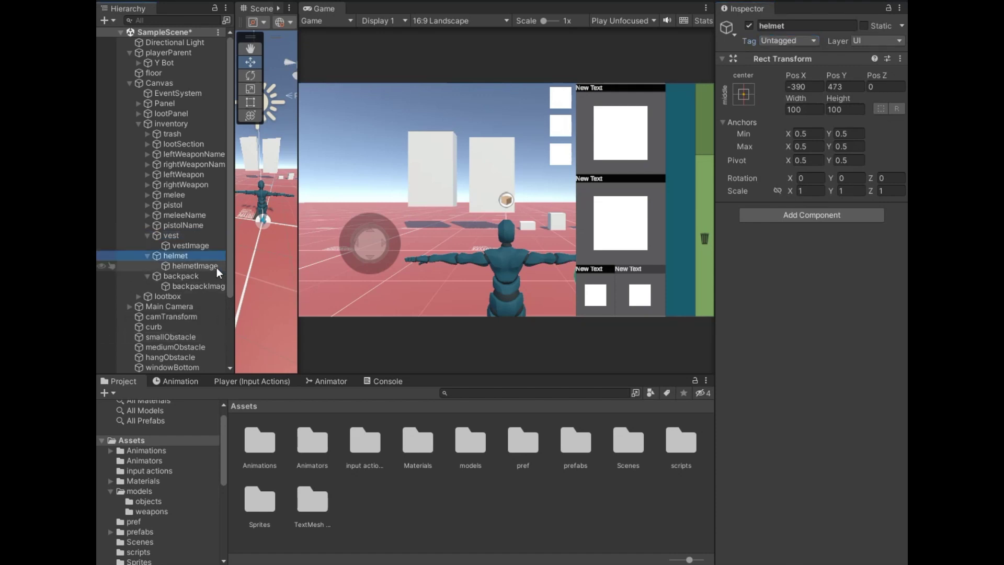
pyautogui.click(787, 41)
pyautogui.scroll(-3, 801, 524)
pyautogui.click(801, 553)
pyautogui.click(187, 275)
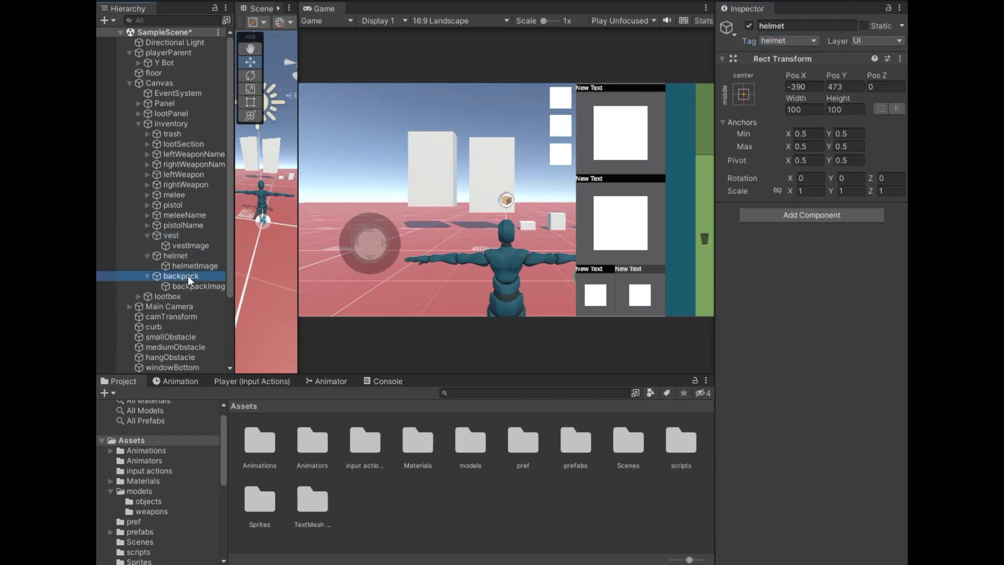
pyautogui.click(768, 42)
pyautogui.scroll(-2, 788, 515)
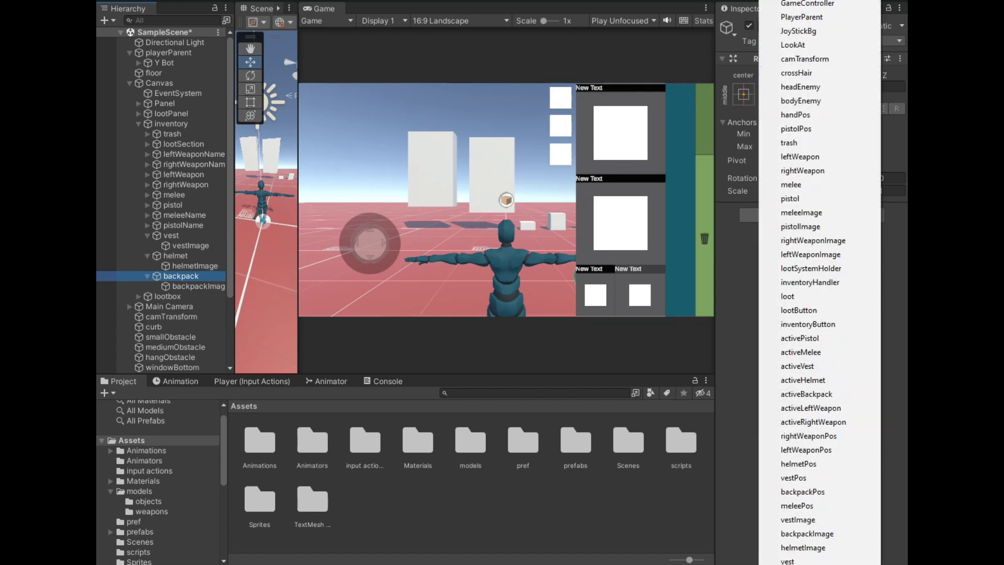
pyautogui.click(798, 534)
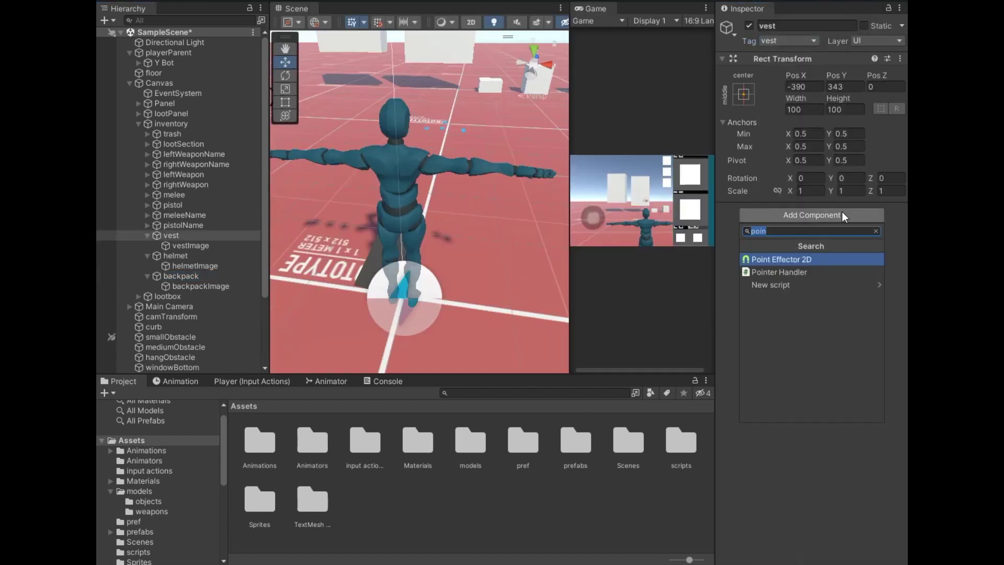
pyautogui.press('BackSpace')
# Add Pointer Handler and Drag And Drop scripts to vest and paste the copied Event Trigger as new.
pyautogui.write('i')
pyautogui.press('Down')
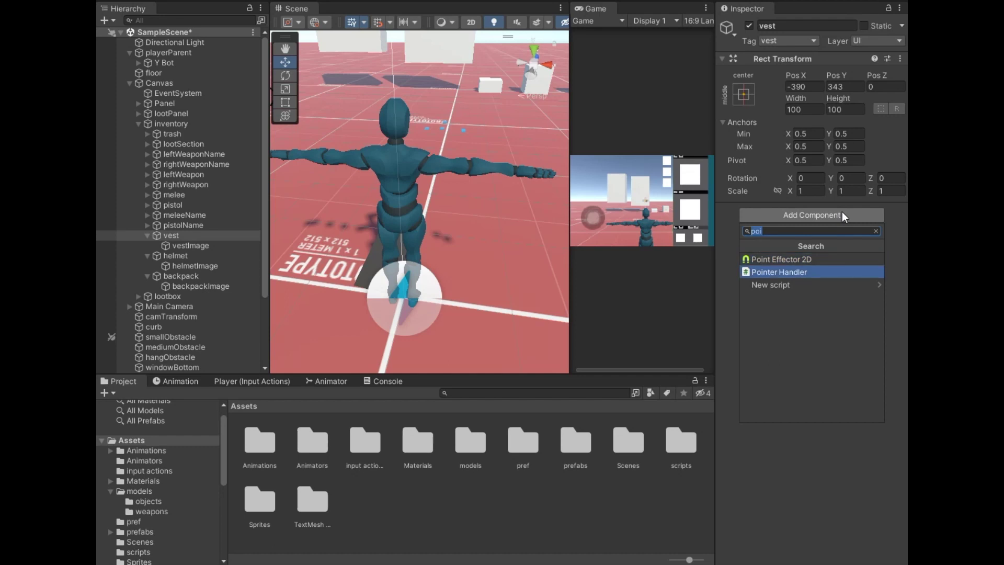
pyautogui.press('Return')
pyautogui.click(821, 249)
pyautogui.write('drag')
pyautogui.press('Return')
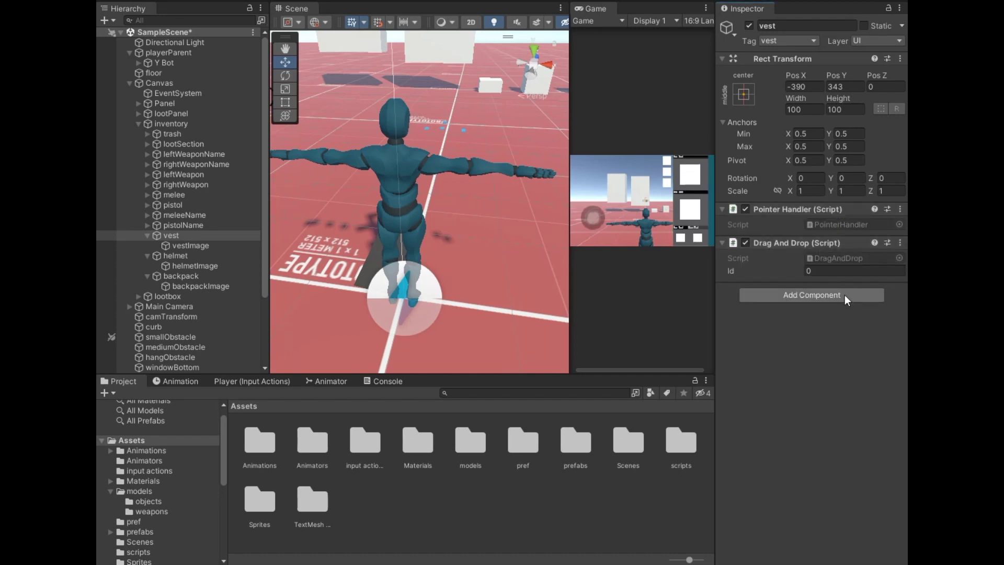
pyautogui.click(900, 210)
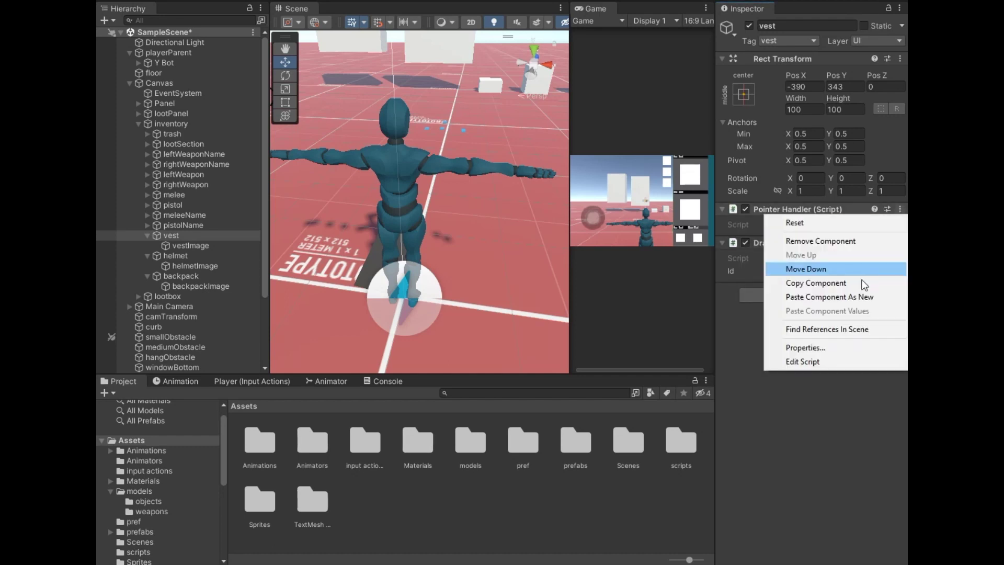
pyautogui.click(834, 297)
pyautogui.scroll(-3, 836, 327)
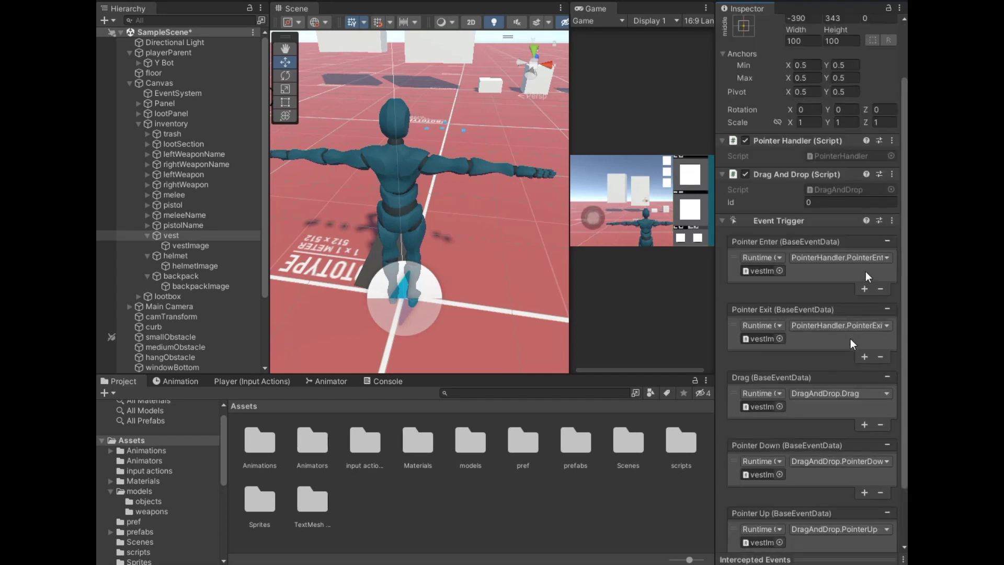
# Remove Pointer Handler, Drag And Drop and Event Trigger from vestImage.
pyautogui.click(767, 270)
pyautogui.click(181, 246)
pyautogui.scroll(-2, 874, 325)
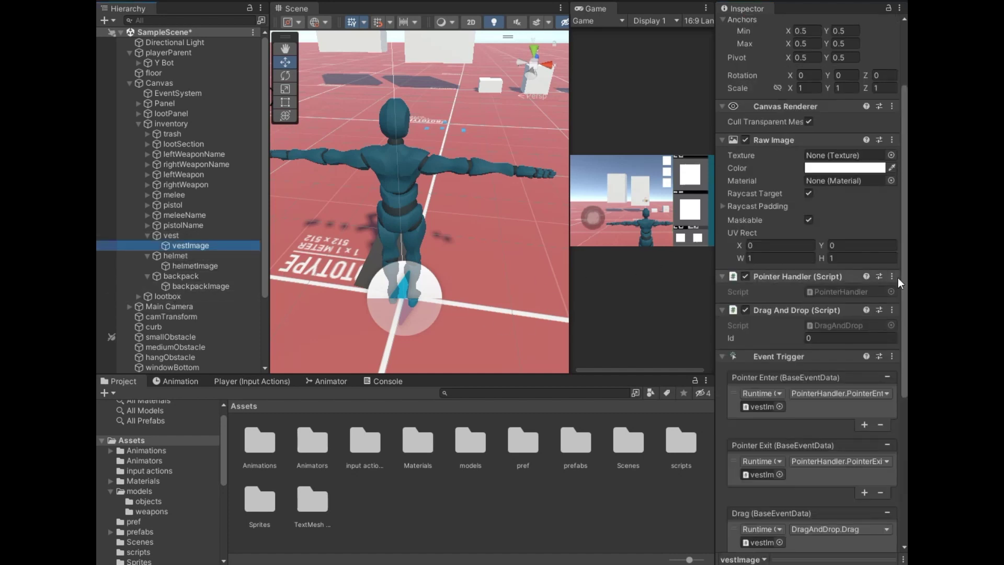
pyautogui.click(892, 276)
pyautogui.click(869, 309)
pyautogui.click(892, 276)
pyautogui.click(866, 310)
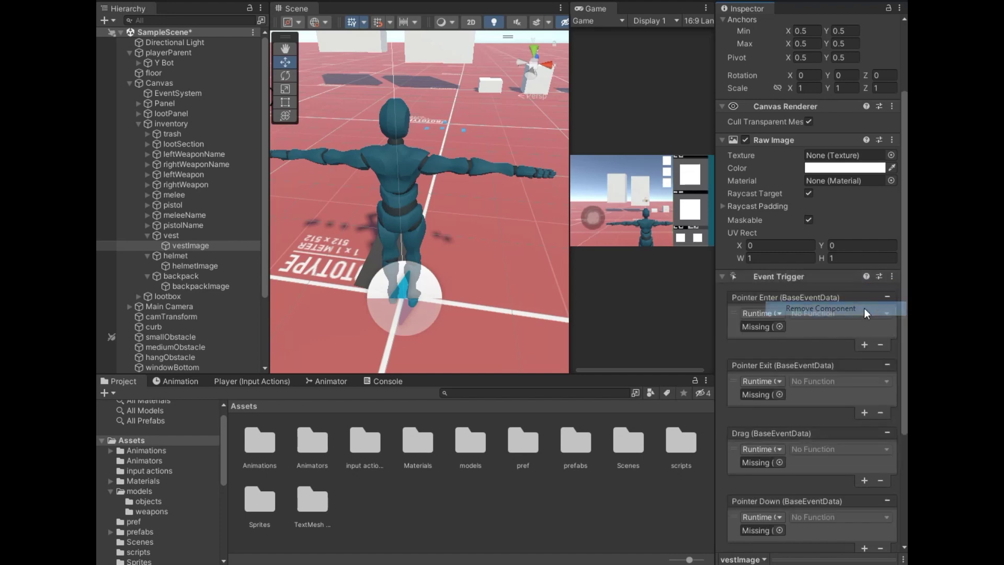
pyautogui.click(894, 285)
pyautogui.click(871, 304)
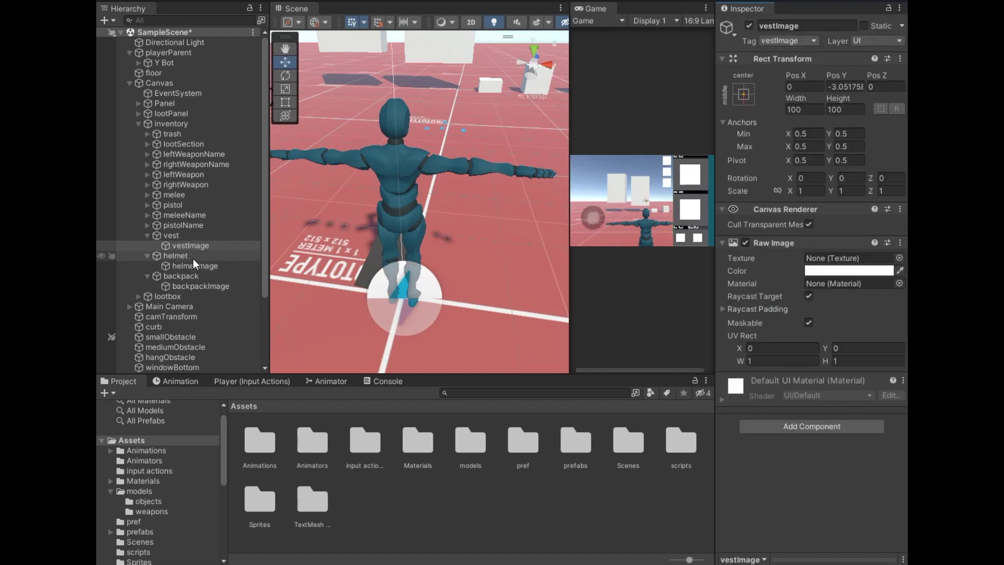
# On vest, assign Drag And Drop to Drag and Pointer Down, Pointer Handler to Pointer Enter and Exit.
pyautogui.click(171, 235)
pyautogui.scroll(-3, 782, 249)
pyautogui.scroll(-1, 857, 316)
pyautogui.moveTo(832, 107); pyautogui.dragTo(758, 337)
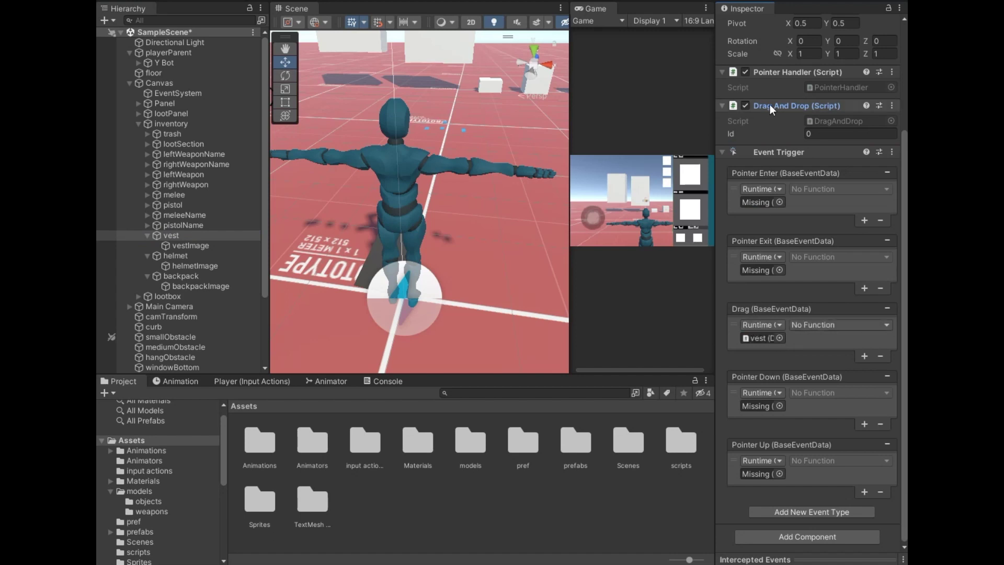
pyautogui.moveTo(770, 108)
pyautogui.mouseDown()
pyautogui.moveTo(763, 406)
pyautogui.moveTo(775, 230)
pyautogui.mouseUp()
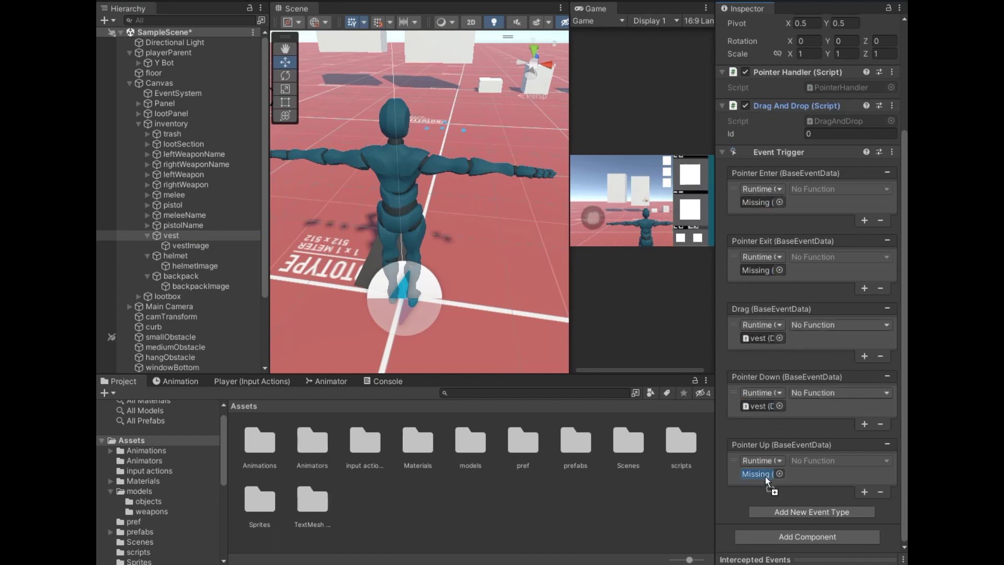
pyautogui.moveTo(767, 169); pyautogui.dragTo(767, 206)
pyautogui.moveTo(775, 74); pyautogui.dragTo(762, 268)
# Make Pointer Enter and Pointer Exit call PointerHandler.PointerEnter and PointerHandler.PointerExit.
pyautogui.click(812, 187)
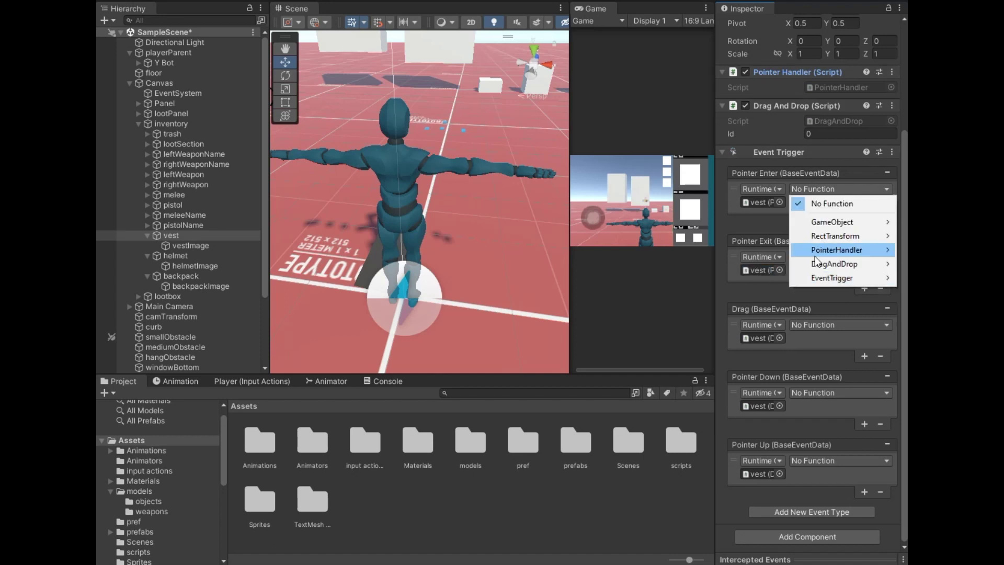
pyautogui.moveTo(837, 250)
pyautogui.click(692, 376)
pyautogui.click(837, 257)
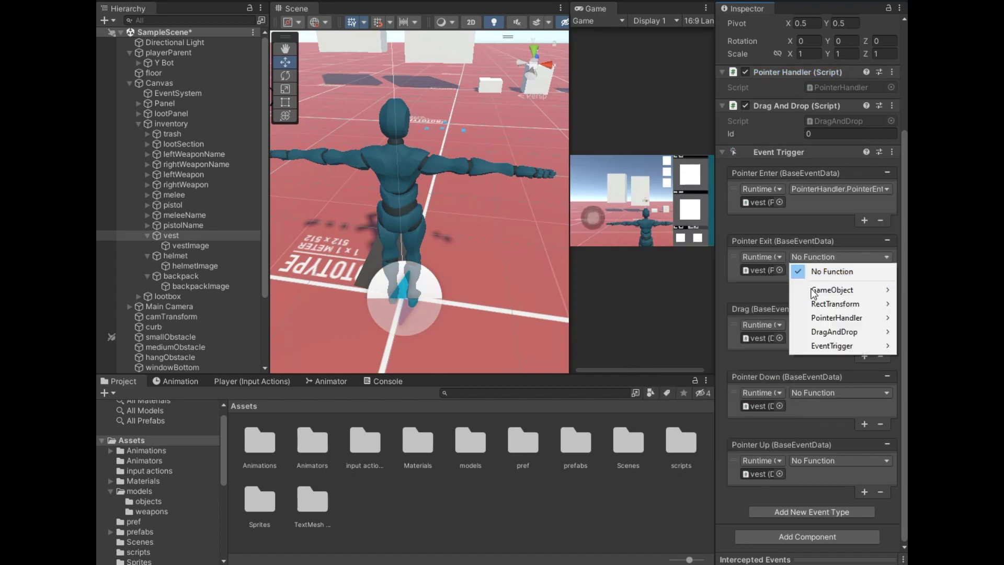
pyautogui.moveTo(821, 319)
pyautogui.click(696, 458)
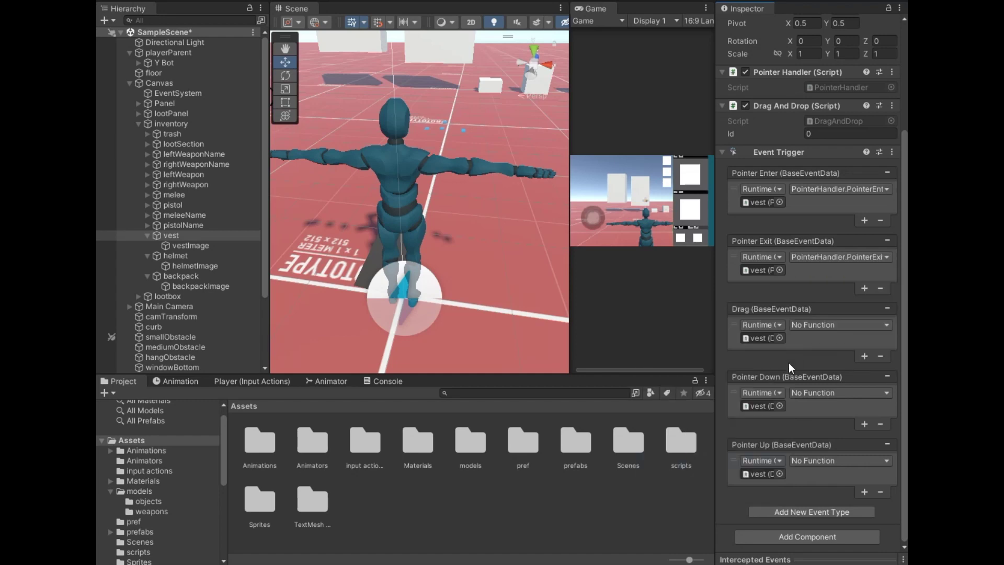
# Make Drag, Pointer Down and Pointer Up call DragAndDrop.Drag, PointerDown and PointerUp.
pyautogui.click(809, 327)
pyautogui.moveTo(829, 400)
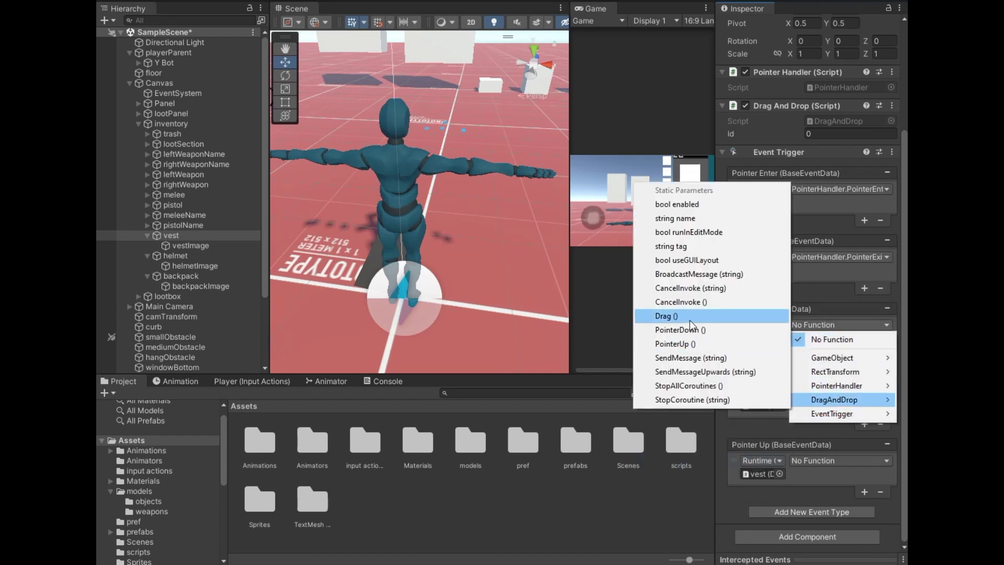
pyautogui.click(689, 317)
pyautogui.click(821, 392)
pyautogui.moveTo(828, 471)
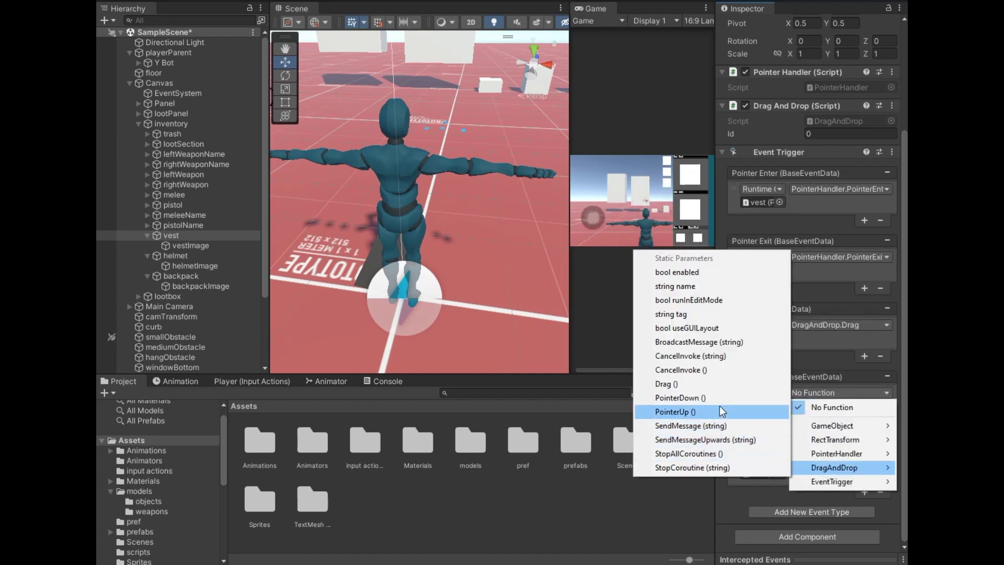
pyautogui.click(715, 401)
pyautogui.click(808, 460)
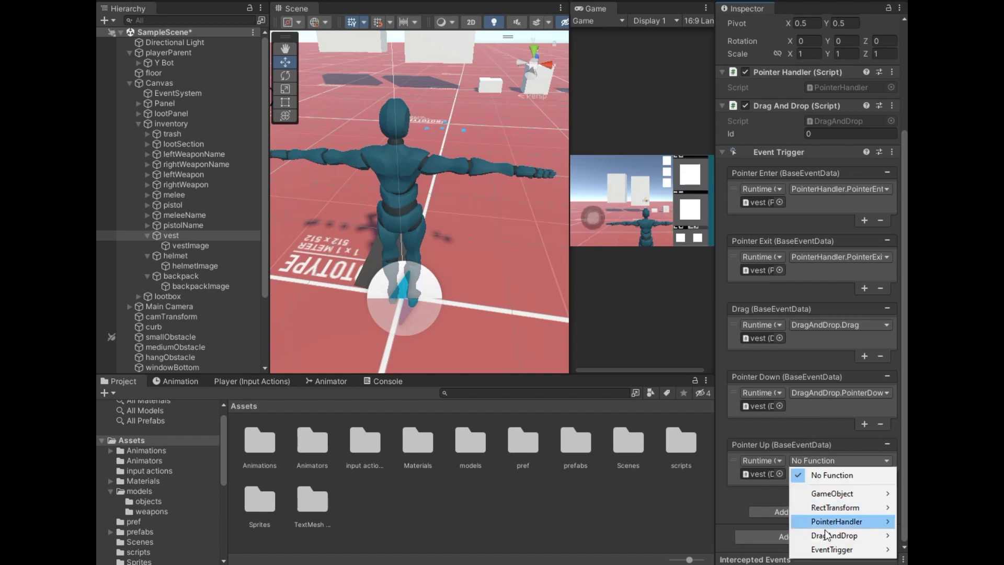
pyautogui.moveTo(826, 534)
pyautogui.click(711, 478)
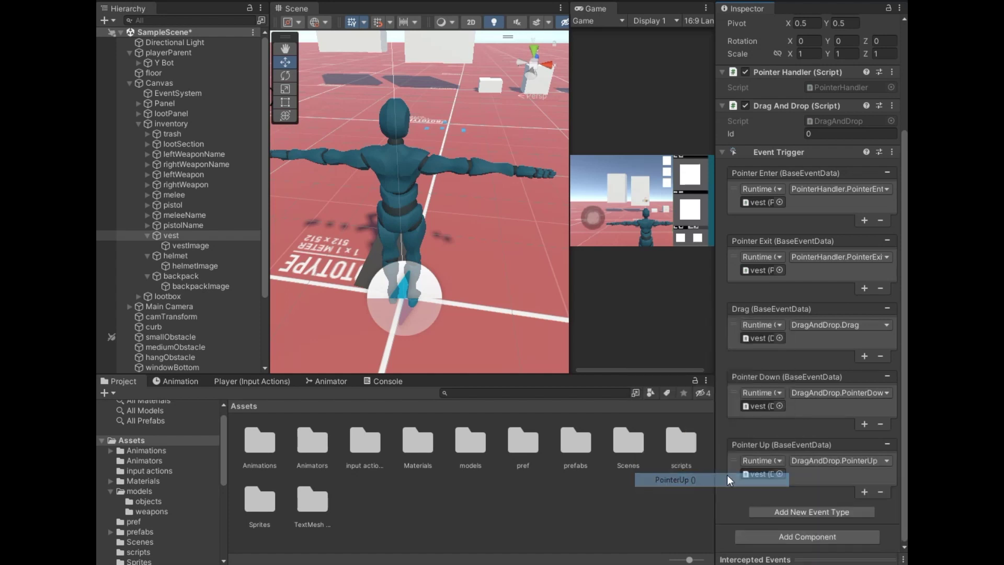
pyautogui.click(192, 265)
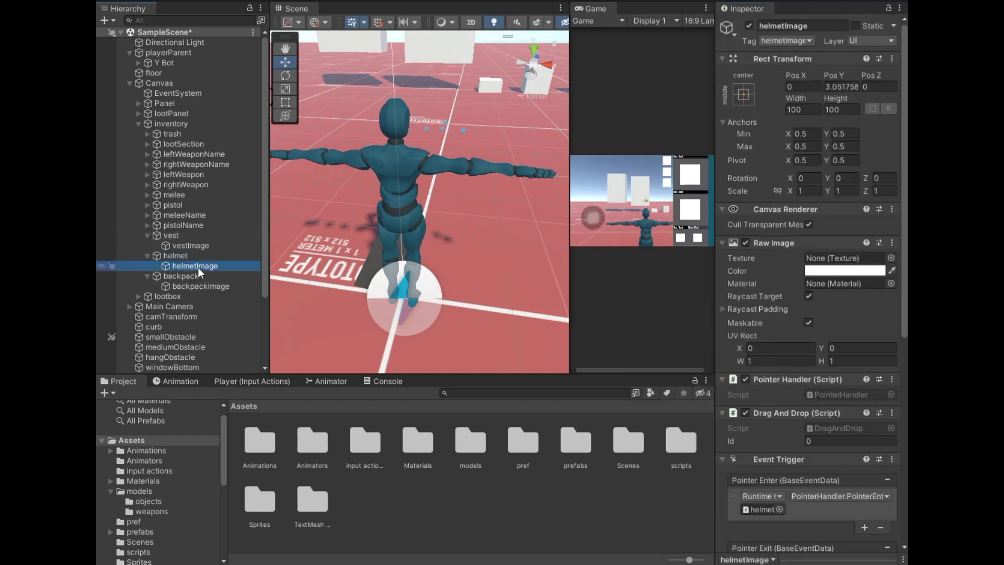
# Remove Pointer Handler, Drag And Drop and Event Trigger from helmetImage.
pyautogui.click(891, 276)
pyautogui.click(857, 309)
pyautogui.click(891, 276)
pyautogui.click(877, 309)
pyautogui.click(892, 278)
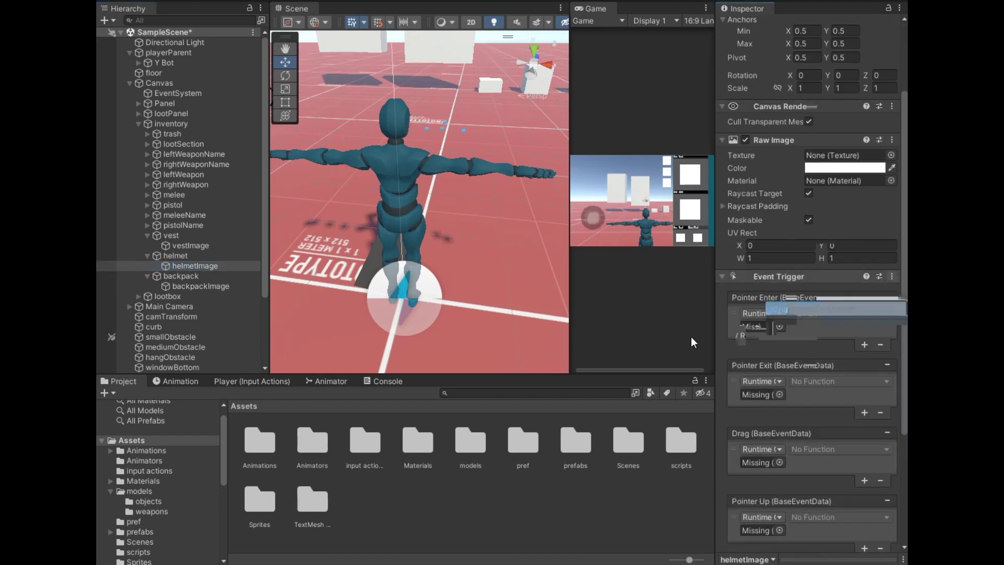
pyautogui.click(878, 309)
# Remove Pointer Handler, Drag And Drop and Event Trigger from backpackImage.
pyautogui.click(202, 277)
pyautogui.click(201, 286)
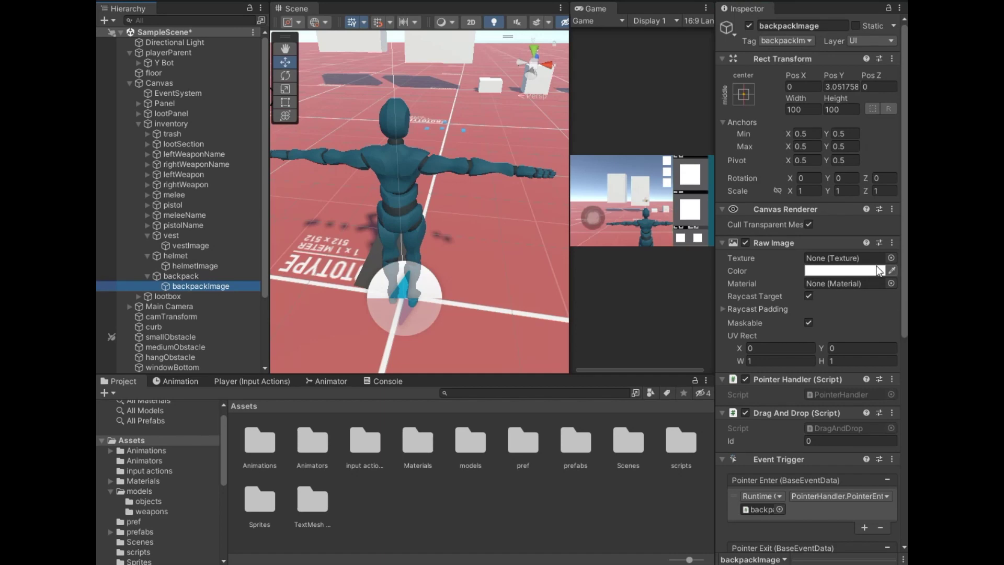
pyautogui.scroll(-3, 880, 377)
pyautogui.click(893, 277)
pyautogui.click(877, 309)
pyautogui.click(892, 278)
pyautogui.click(877, 309)
pyautogui.click(892, 277)
pyautogui.click(876, 309)
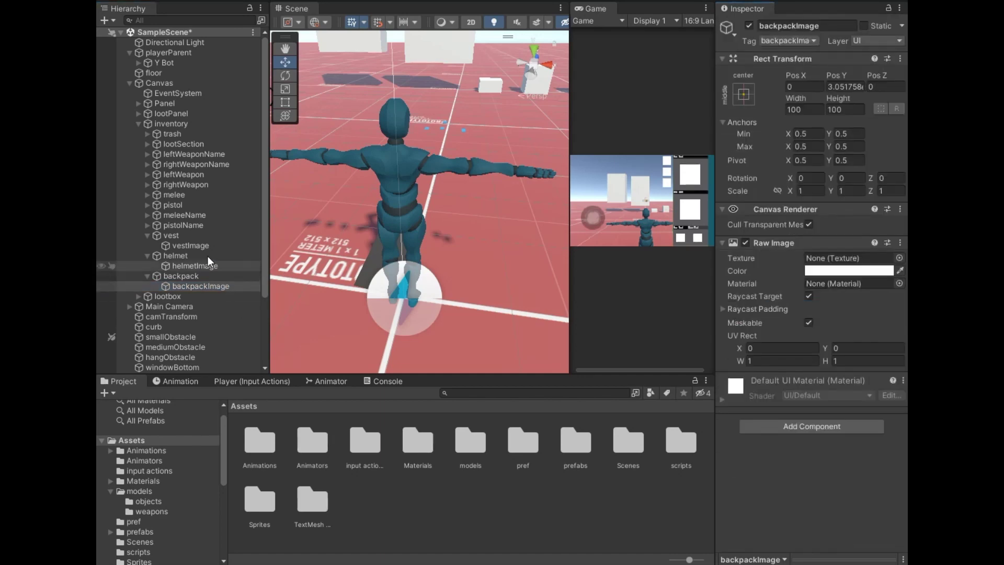
# Add Drag And Drop and Pointer Handler scripts to helmet, undoing an accidental Point Effector 2D.
pyautogui.click(194, 267)
pyautogui.click(193, 255)
pyautogui.click(783, 215)
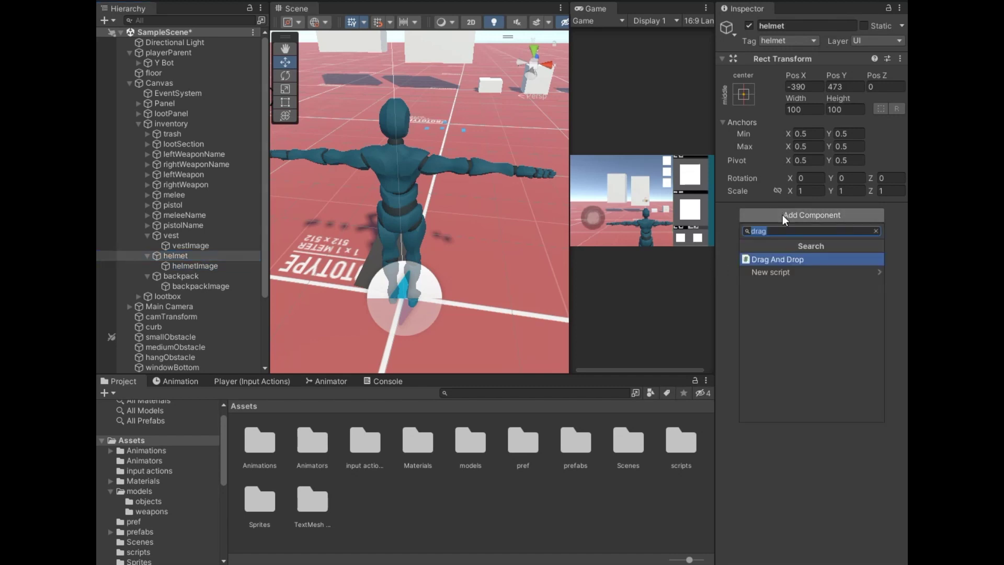
pyautogui.click(779, 260)
pyautogui.click(788, 265)
pyautogui.write('poi')
pyautogui.press('Return')
pyautogui.hotkey('ctrl', 'z')
pyautogui.click(840, 268)
pyautogui.write('nte')
pyautogui.press('Down')
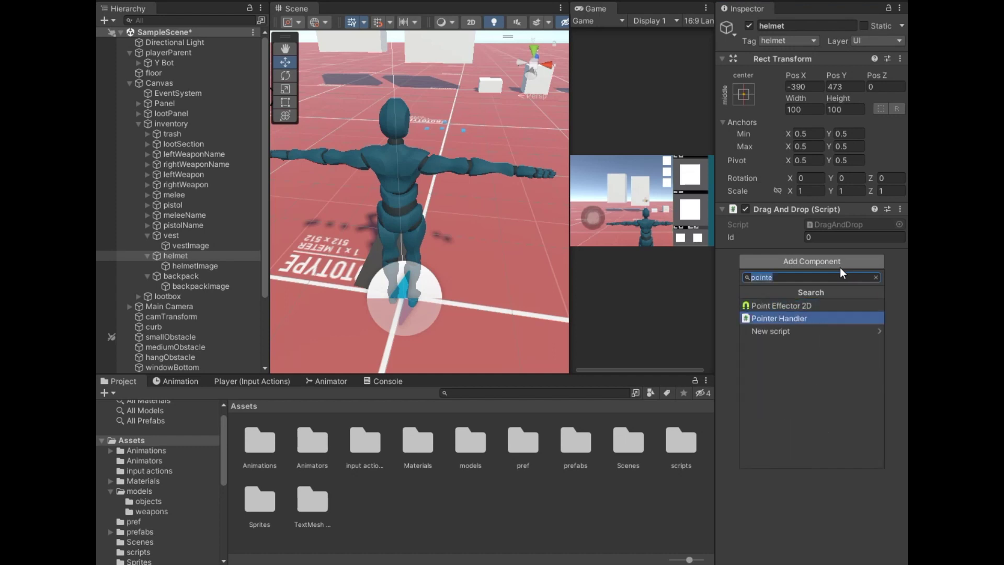
pyautogui.press('Return')
# Add an Event Trigger to helmet with Pointer Enter, Pointer Exit, Pointer Down, Drag and Pointer Up events.
pyautogui.click(836, 292)
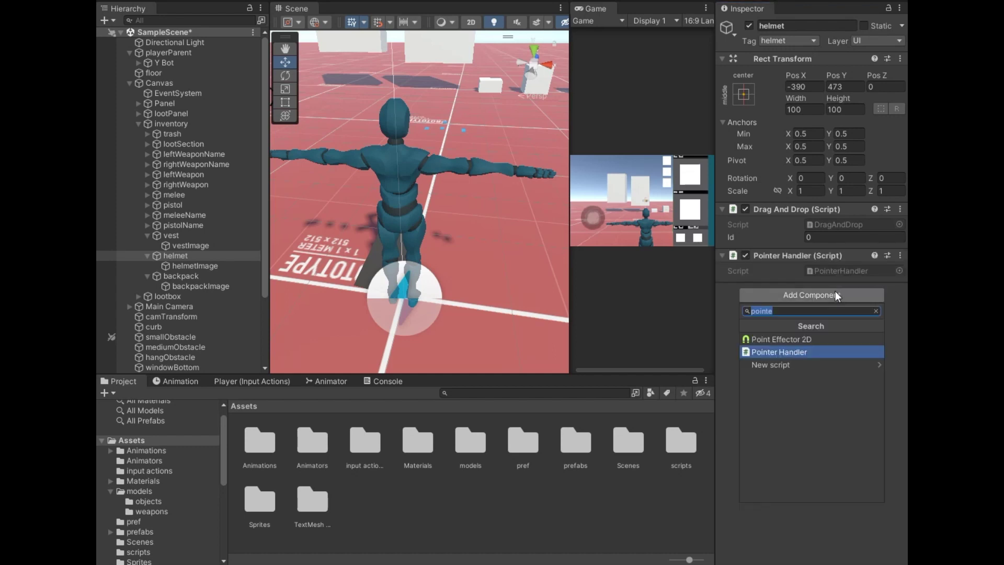
pyautogui.write('event')
pyautogui.press('Down')
pyautogui.press('Return')
pyautogui.click(806, 309)
pyautogui.click(830, 314)
pyautogui.click(821, 375)
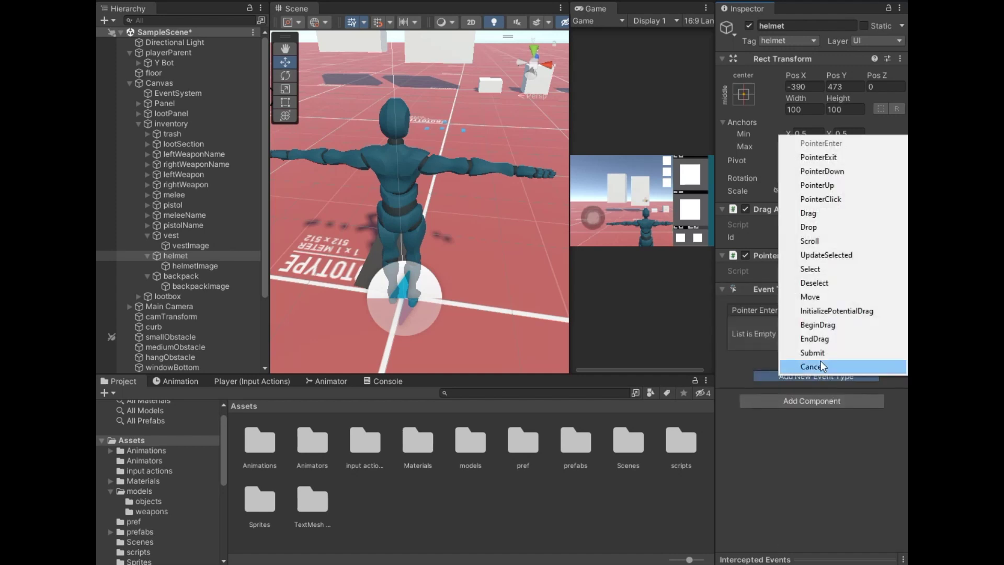
pyautogui.click(819, 157)
pyautogui.click(827, 442)
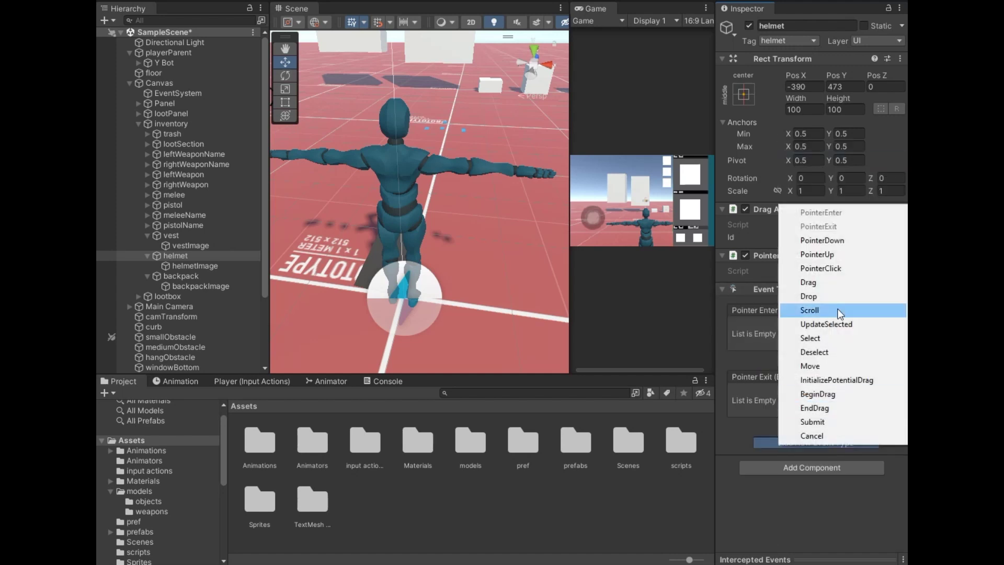
pyautogui.click(831, 242)
pyautogui.click(810, 508)
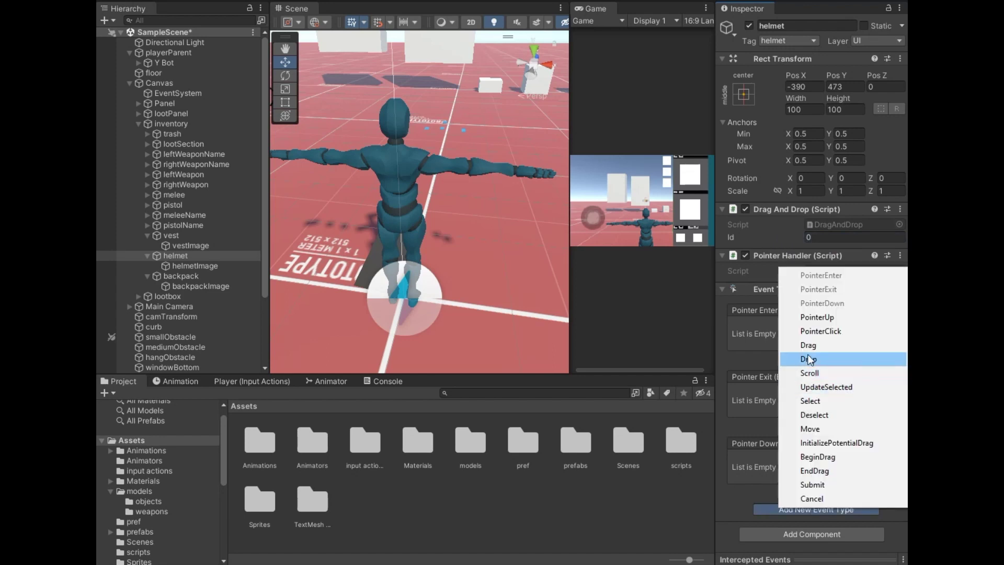
pyautogui.click(807, 353)
pyautogui.scroll(-3, 814, 525)
pyautogui.click(811, 513)
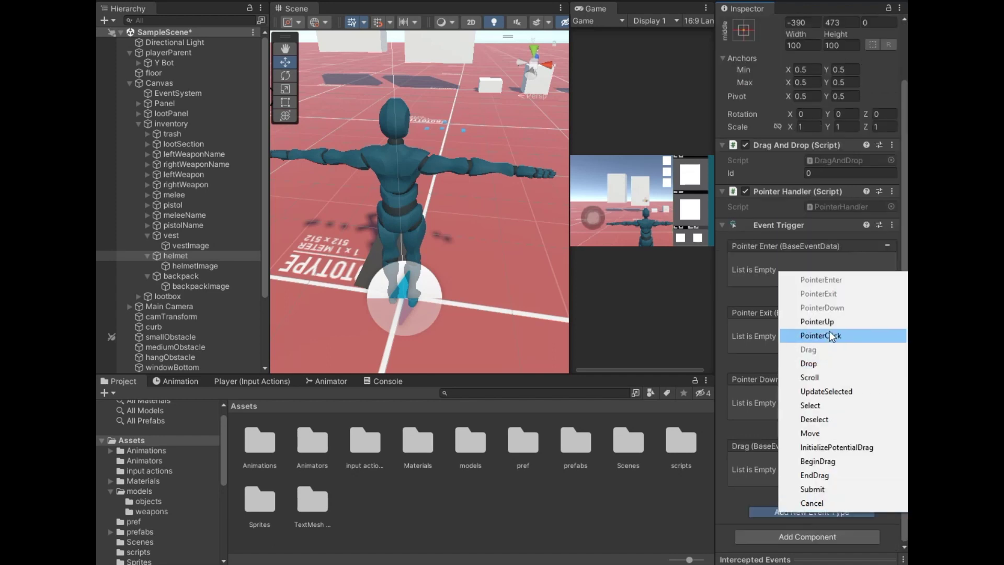
pyautogui.click(830, 324)
# Add an empty callback slot to each of the five helmet events.
pyautogui.click(864, 227)
pyautogui.click(864, 293)
pyautogui.click(864, 362)
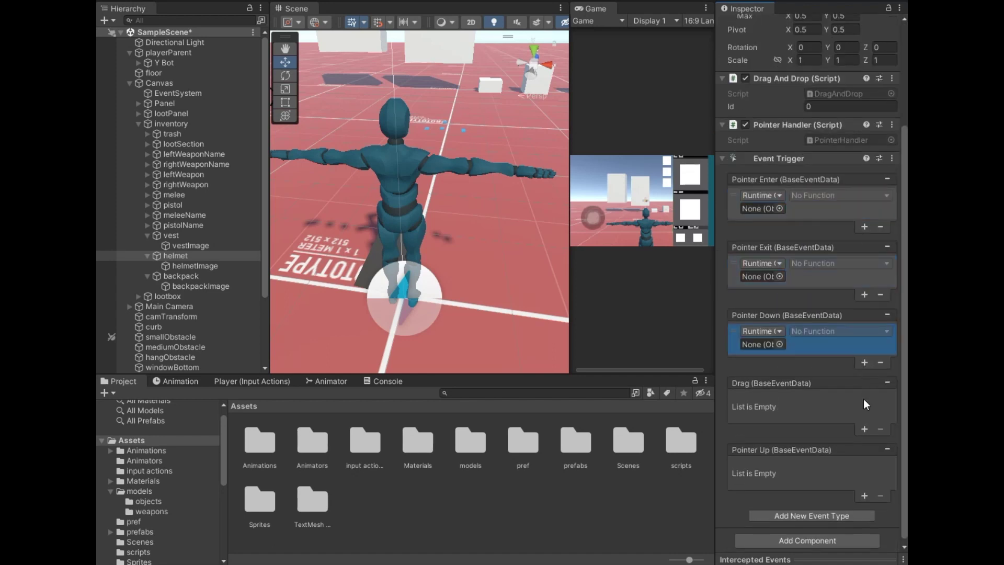
pyautogui.click(864, 429)
pyautogui.click(864, 497)
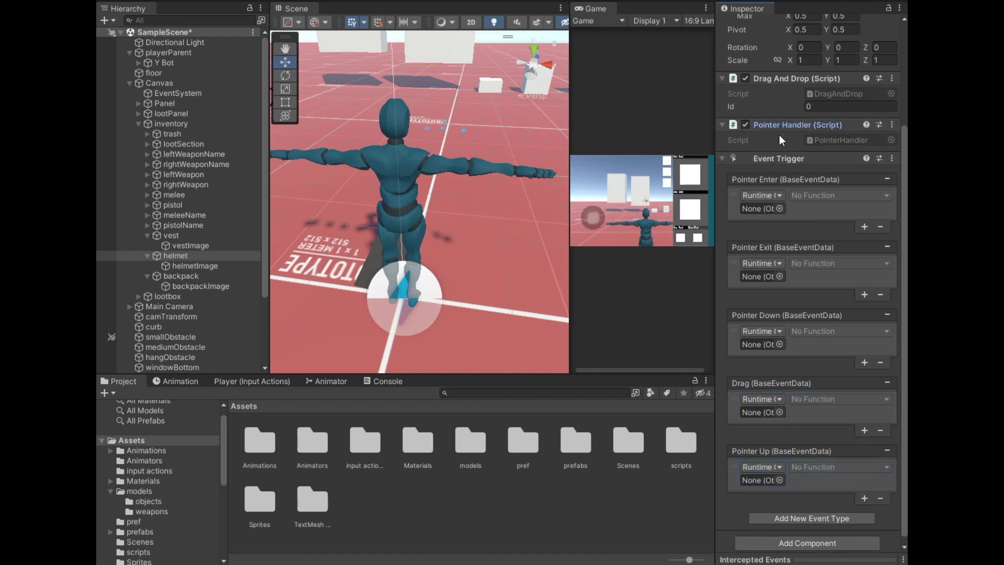
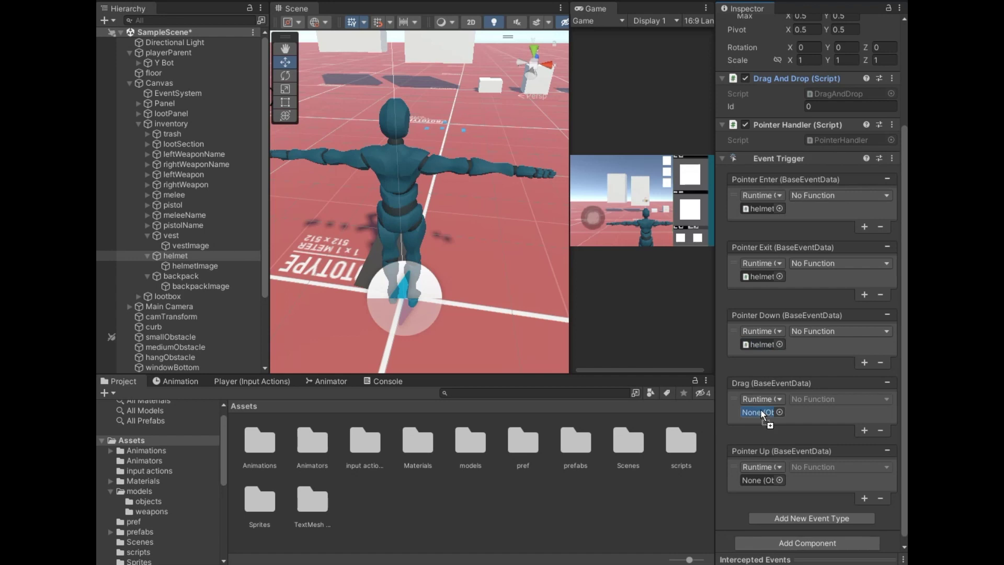
# Assign the helmet to Pointer Up, and route Pointer Enter and Exit to PointerHandler.PointerEnter/PointerExit.
pyautogui.moveTo(760, 481); pyautogui.dragTo(759, 480)
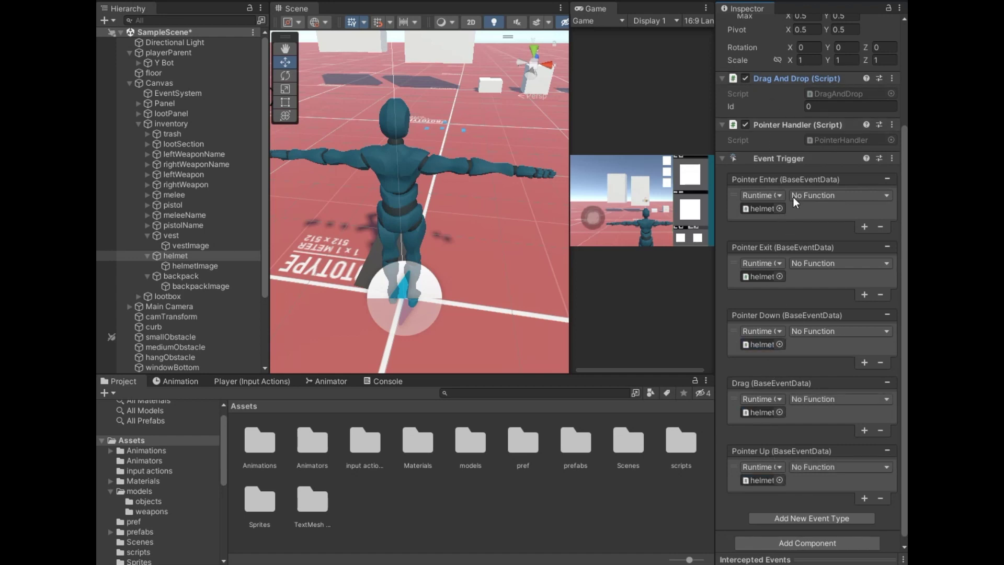
pyautogui.click(793, 196)
pyautogui.moveTo(824, 271)
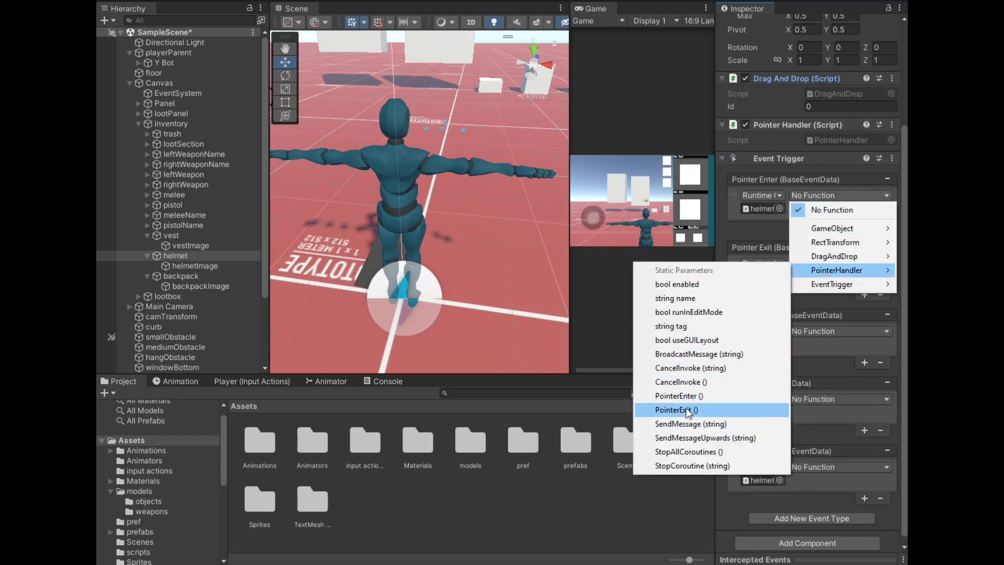
pyautogui.click(679, 396)
pyautogui.click(821, 263)
pyautogui.moveTo(830, 339)
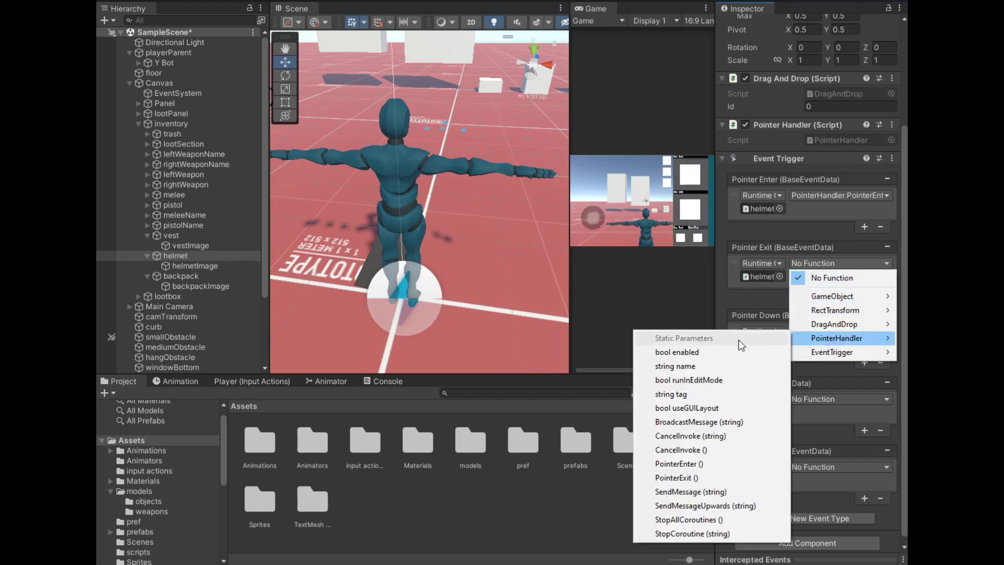
pyautogui.click(680, 460)
# Route the helmet's Pointer Down, Drag and Pointer Up to DragAndDrop.PointerDown/Drag/PointerUp, then select backpack.
pyautogui.click(836, 332)
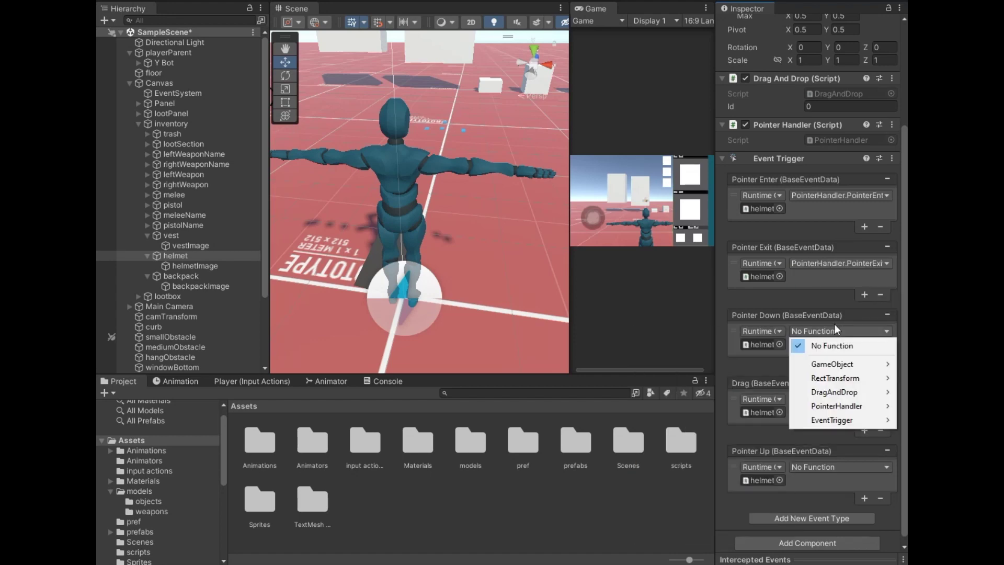
pyautogui.moveTo(832, 393)
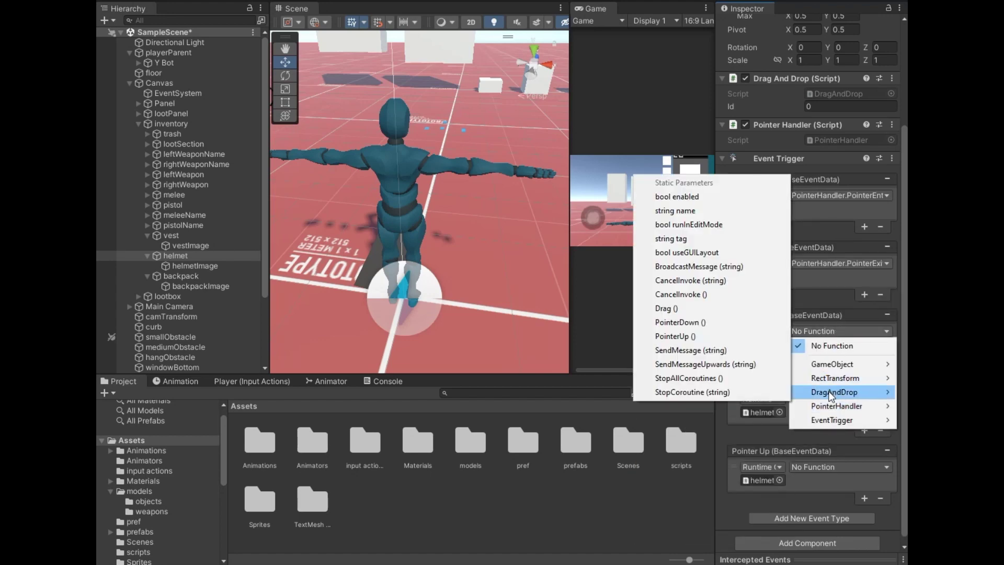
pyautogui.click(680, 323)
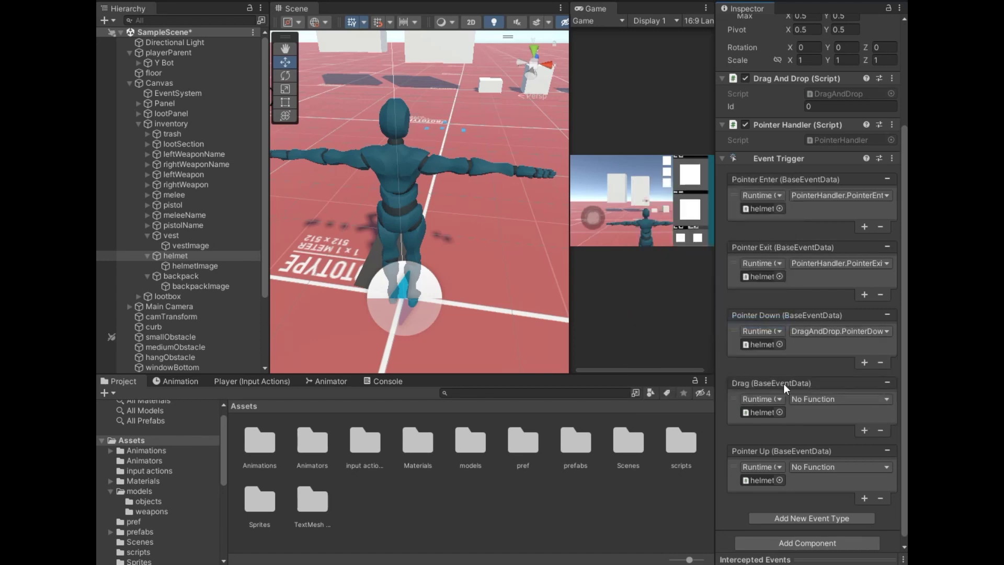
pyautogui.click(813, 399)
pyautogui.moveTo(819, 459)
pyautogui.click(710, 376)
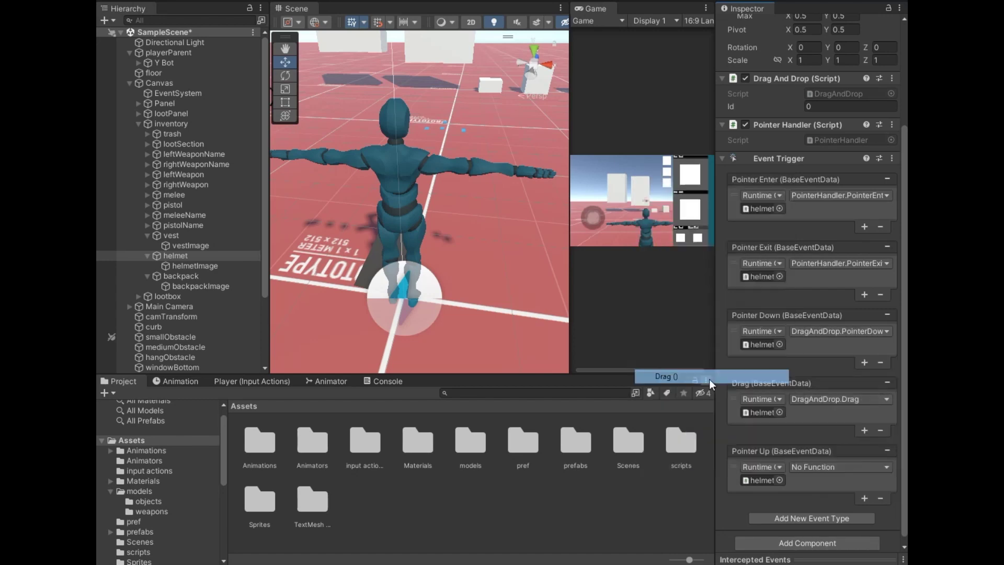
pyautogui.click(808, 467)
pyautogui.moveTo(822, 529)
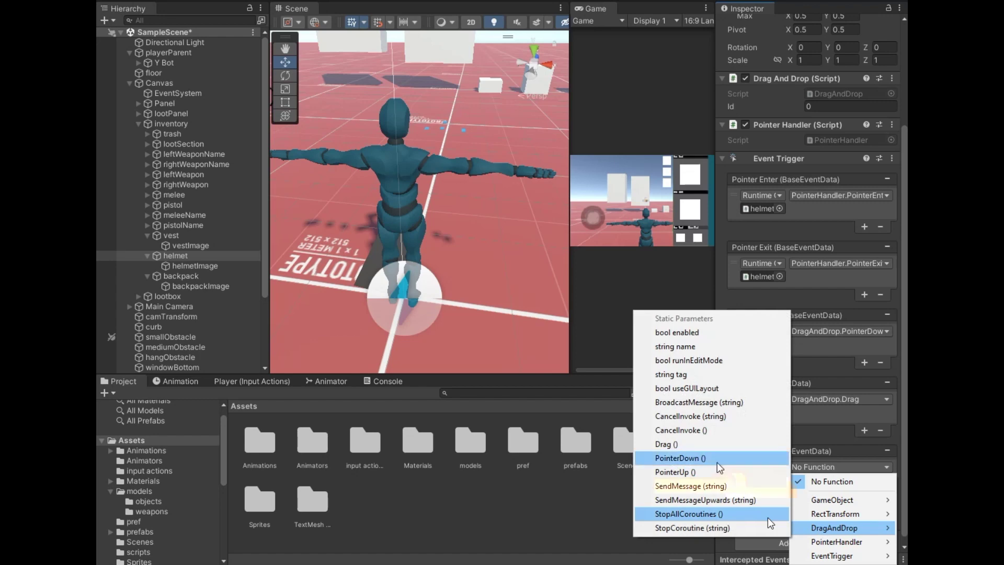
pyautogui.click(696, 472)
pyautogui.click(183, 276)
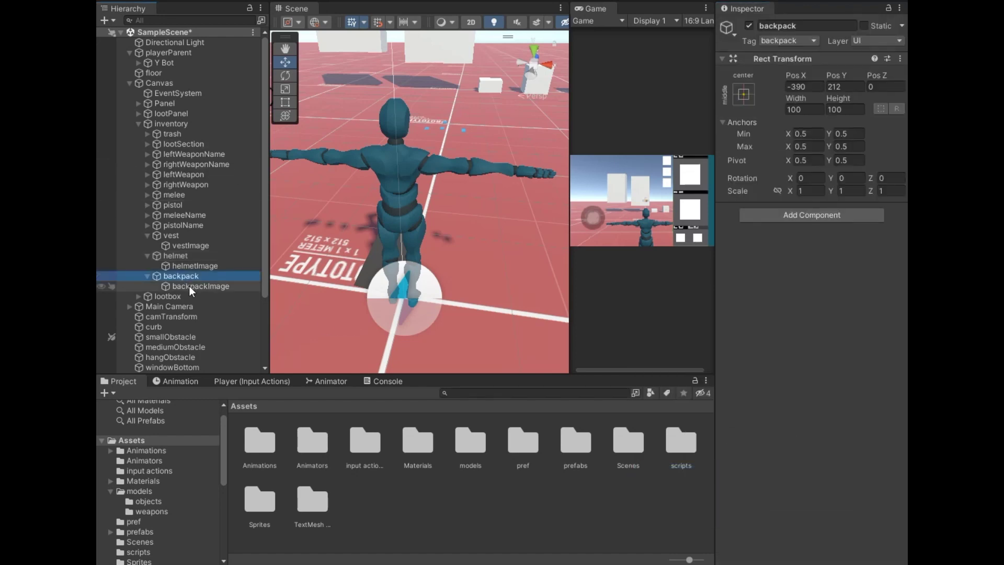
# Add Event Trigger, Drag And Drop and Pointer Handler components to the backpack object.
pyautogui.click(189, 286)
pyautogui.click(175, 277)
pyautogui.click(817, 217)
pyautogui.click(792, 271)
pyautogui.click(800, 257)
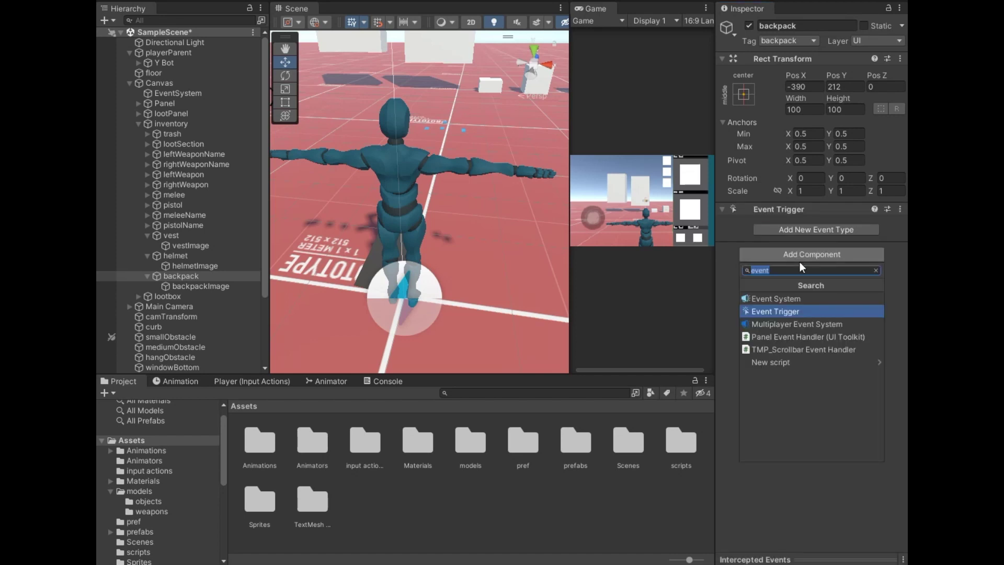
pyautogui.write('drag')
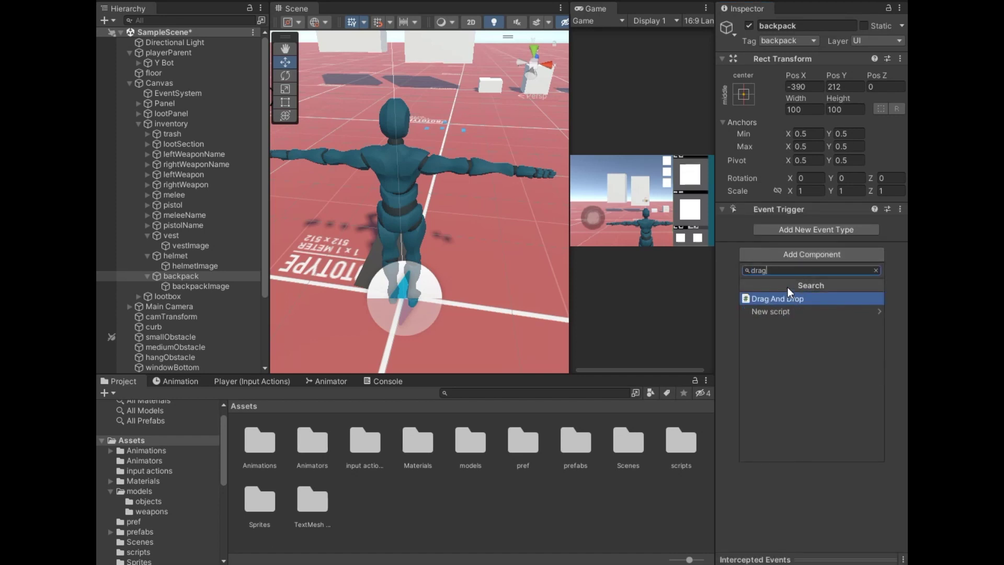
pyautogui.click(795, 300)
pyautogui.click(795, 303)
pyautogui.write('pointer')
pyautogui.press('Return')
# Add Pointer Enter, Pointer Exit and Pointer Down event types to the backpack's Event Trigger.
pyautogui.click(785, 230)
pyautogui.click(811, 236)
pyautogui.click(818, 297)
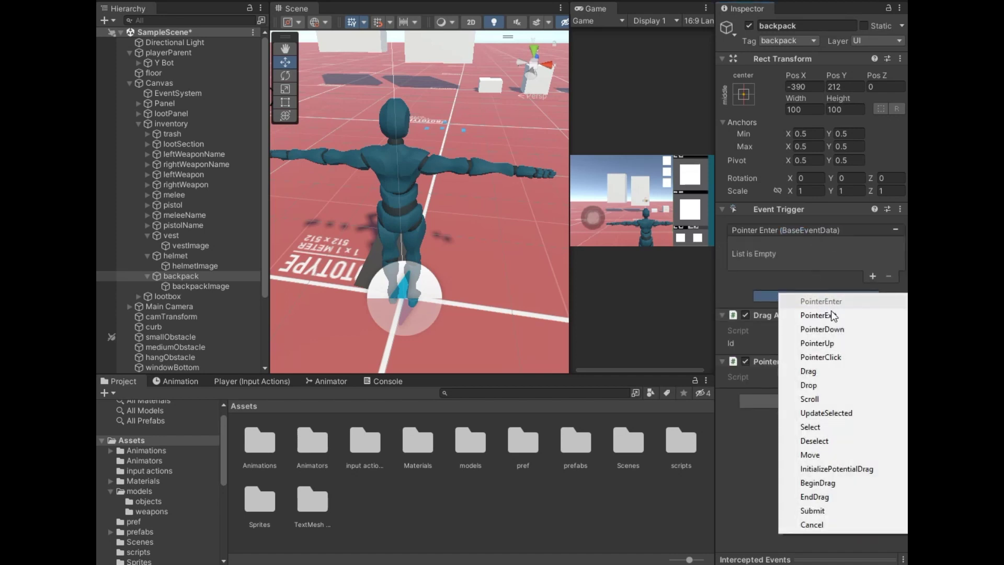
pyautogui.click(818, 315)
pyautogui.click(810, 362)
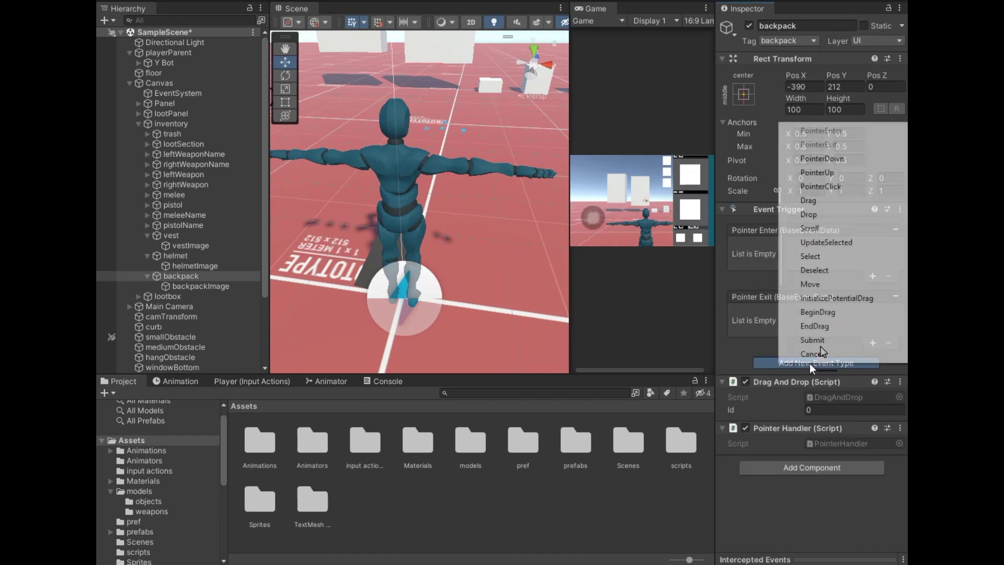
pyautogui.click(822, 158)
# Add Drag and Pointer Up event types, removing a Drop event added by mistake.
pyautogui.click(819, 428)
pyautogui.click(816, 278)
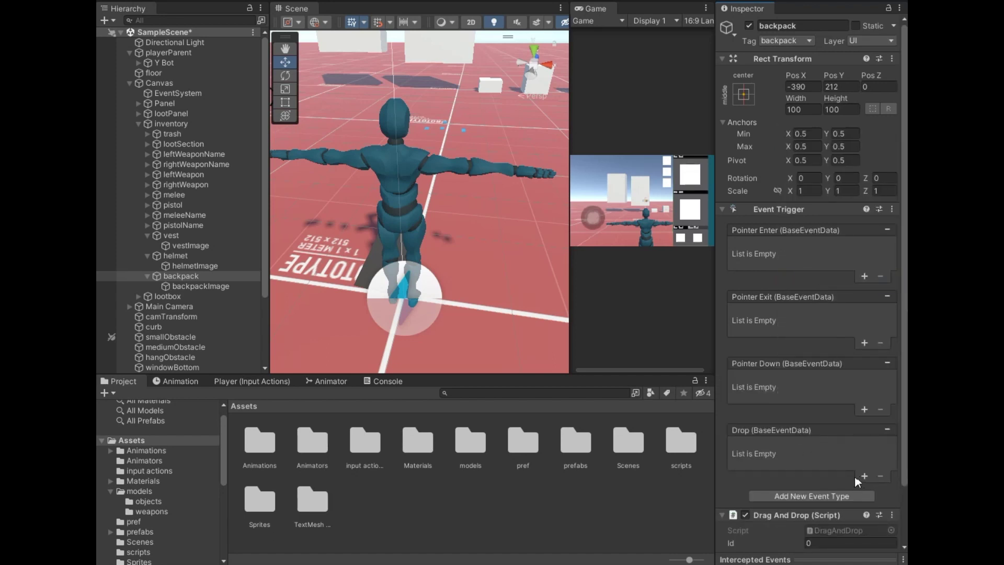
pyautogui.click(888, 429)
pyautogui.click(828, 429)
pyautogui.click(834, 292)
pyautogui.scroll(-3, 827, 323)
pyautogui.click(809, 432)
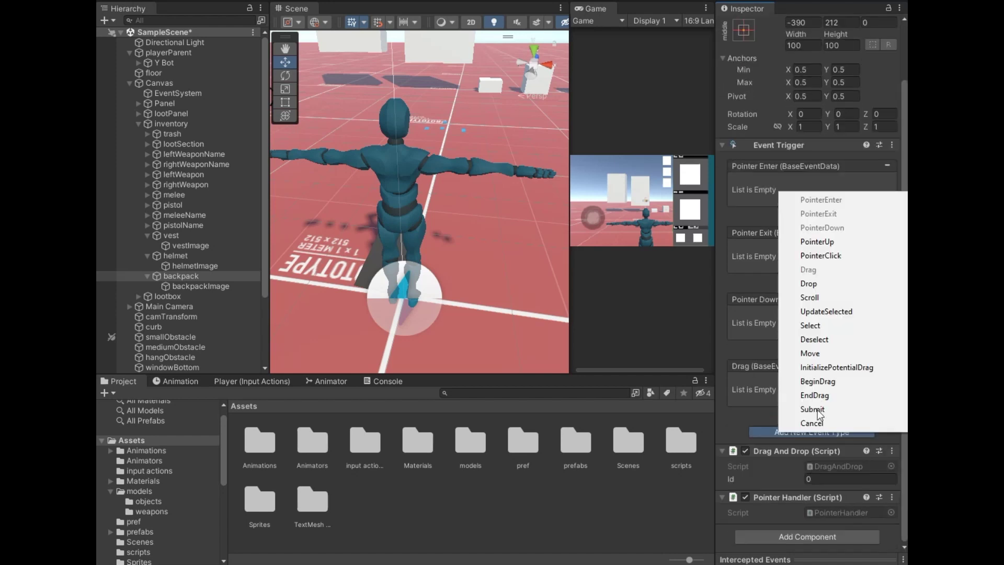
pyautogui.click(834, 242)
pyautogui.scroll(-3, 782, 338)
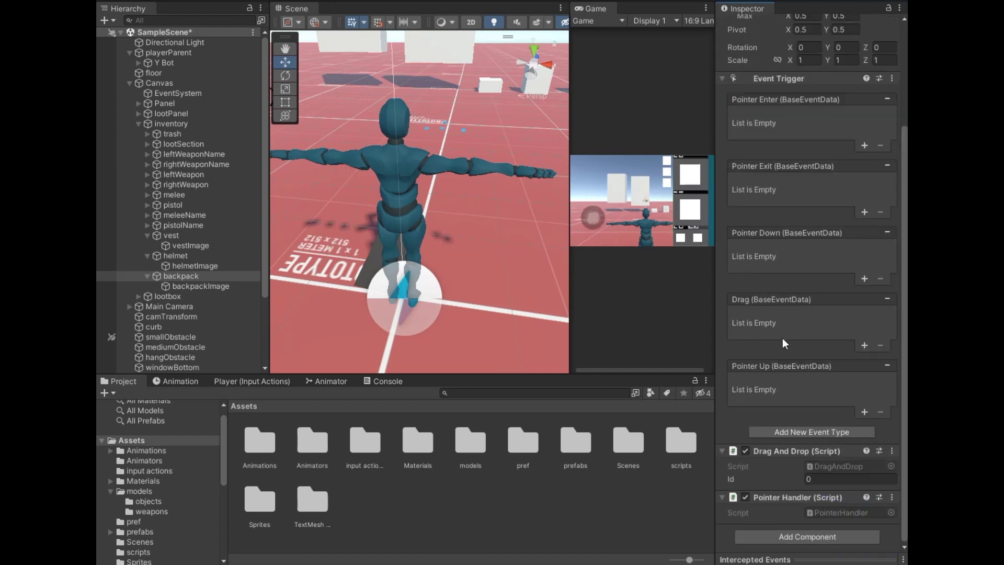
# Add an empty listener to each of the five pointer events.
pyautogui.click(865, 414)
pyautogui.click(865, 346)
pyautogui.click(865, 279)
pyautogui.click(865, 212)
pyautogui.click(864, 145)
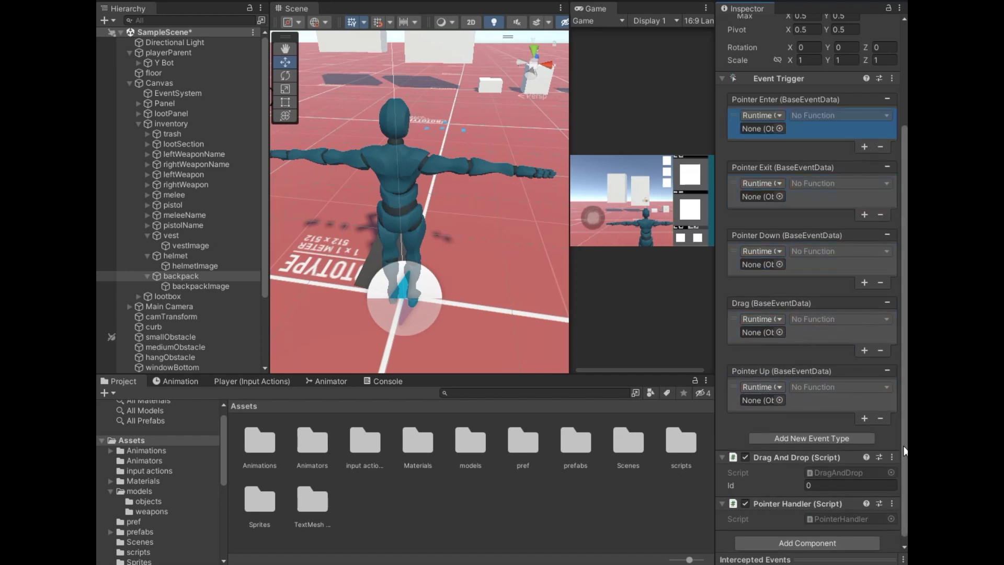
pyautogui.click(774, 470)
# Set backpack as the target object for Pointer Up, Drag, Pointer Down, Pointer Exit and Pointer Enter.
pyautogui.moveTo(758, 403); pyautogui.dragTo(759, 400)
pyautogui.moveTo(771, 457); pyautogui.dragTo(754, 334)
pyautogui.moveTo(774, 457); pyautogui.dragTo(761, 297)
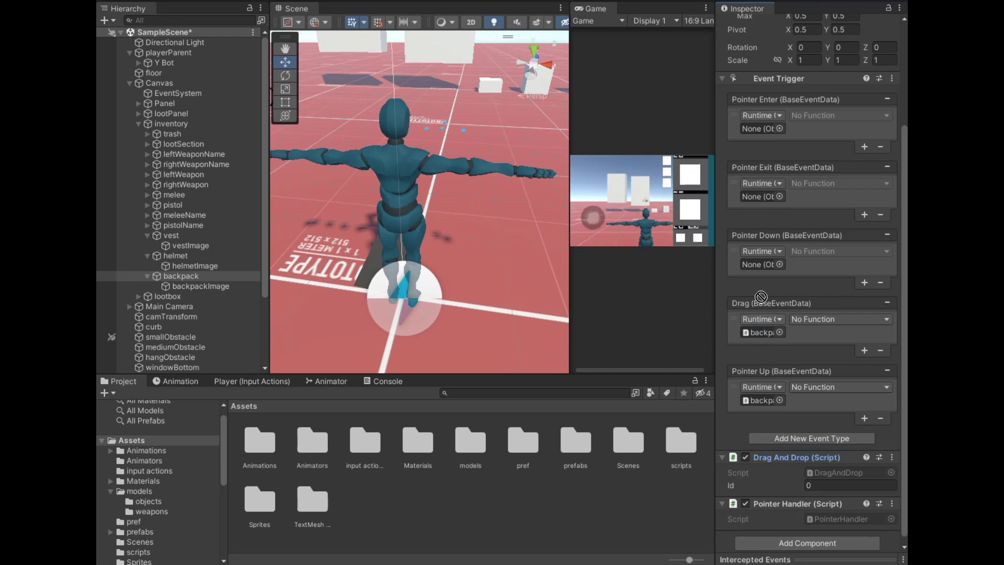
pyautogui.moveTo(780, 457); pyautogui.dragTo(759, 263)
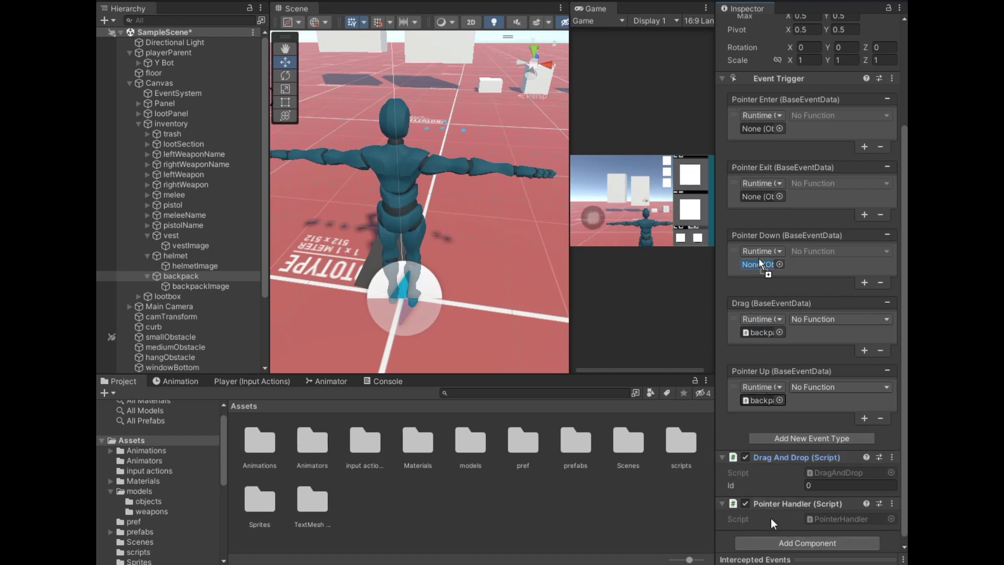
pyautogui.moveTo(768, 199); pyautogui.dragTo(768, 199)
pyautogui.moveTo(764, 457); pyautogui.dragTo(764, 262)
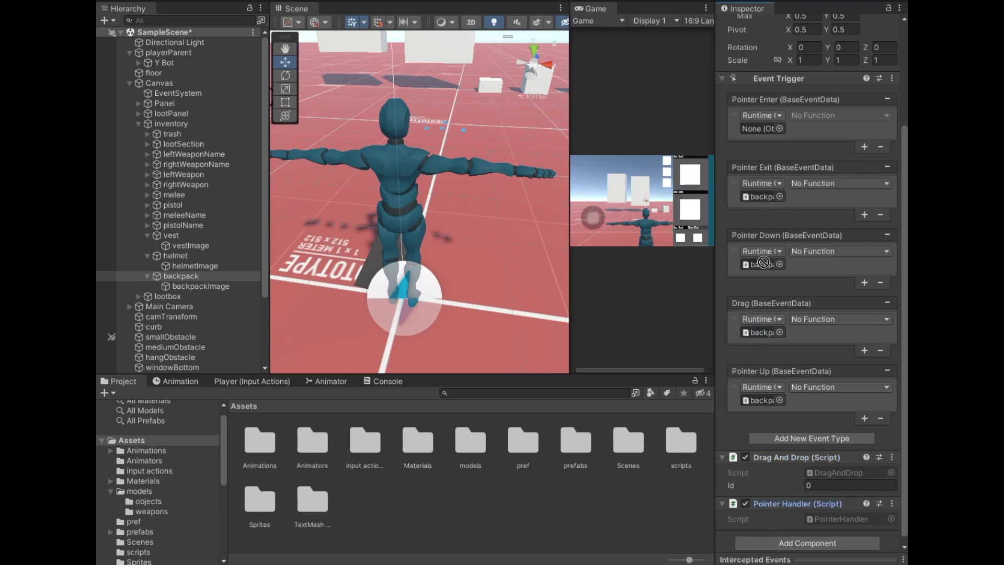
# Have the backpack's Pointer Enter and Exit call PointerHandler.PointerEnter and PointerHandler.PointerExit.
pyautogui.click(814, 115)
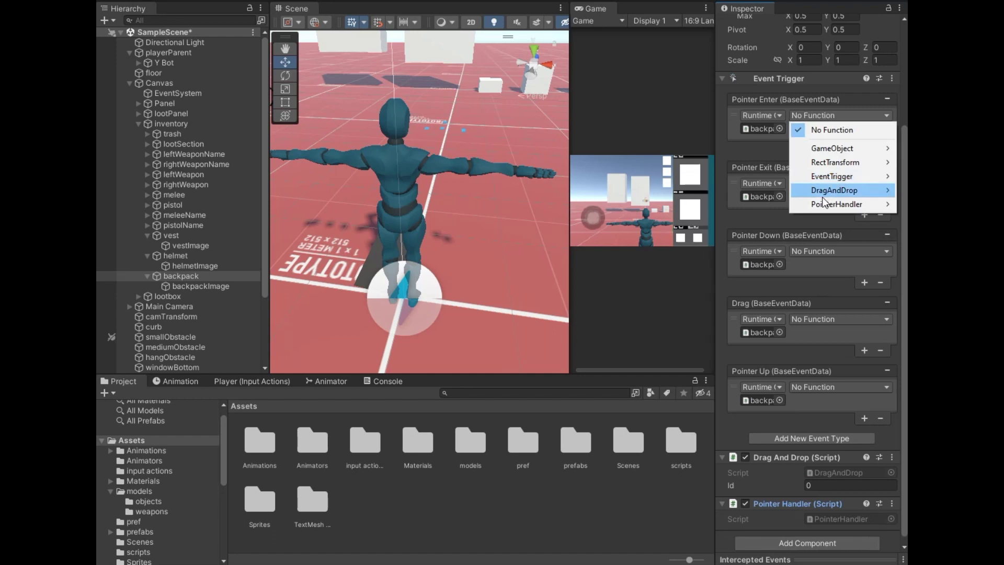
pyautogui.moveTo(832, 204)
pyautogui.click(722, 330)
pyautogui.click(811, 183)
pyautogui.moveTo(819, 272)
pyautogui.click(690, 412)
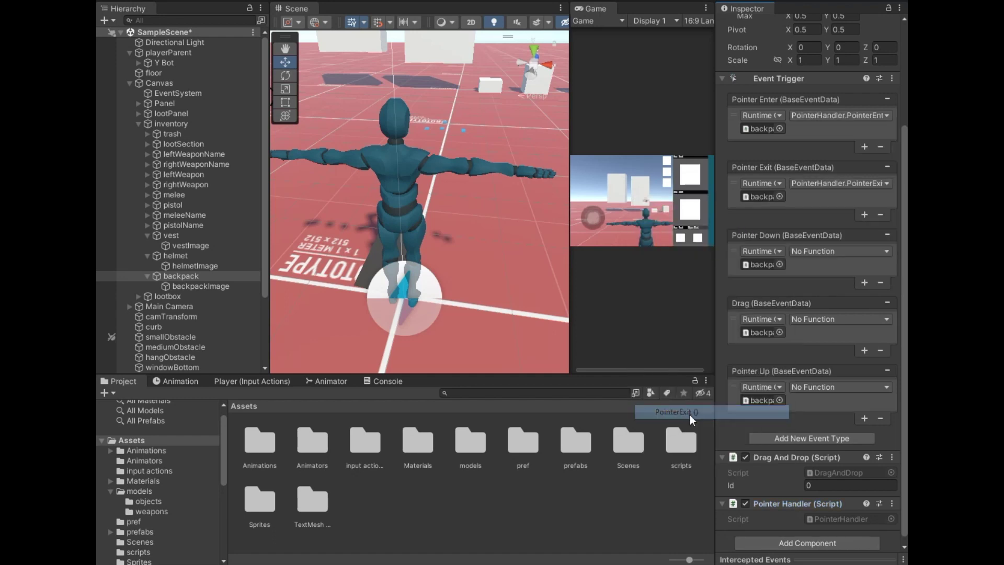
# Have the backpack's Pointer Down, Drag and Up call DragAndDrop.PointerDown, Drag and PointerUp.
pyautogui.click(822, 251)
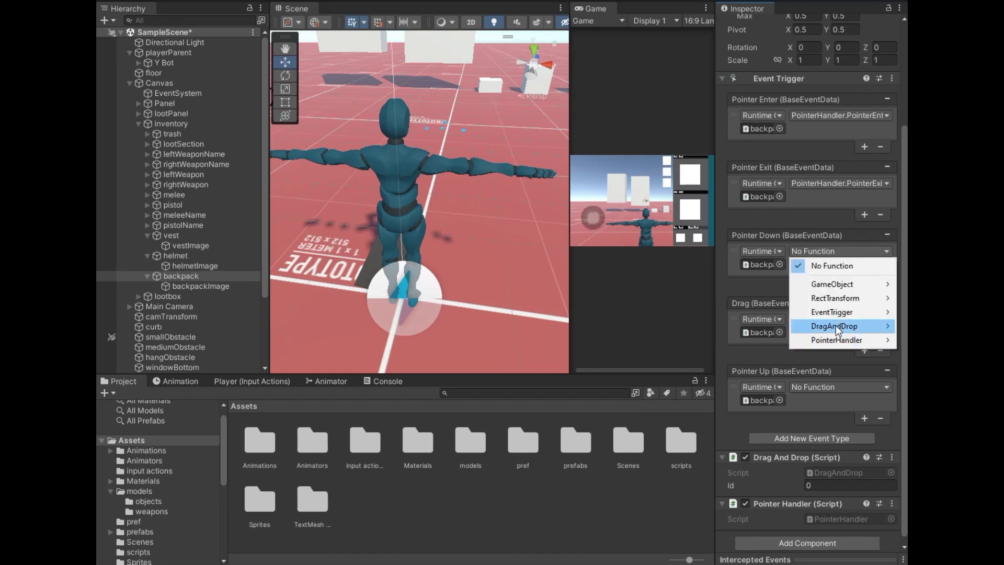
pyautogui.moveTo(836, 326)
pyautogui.click(702, 471)
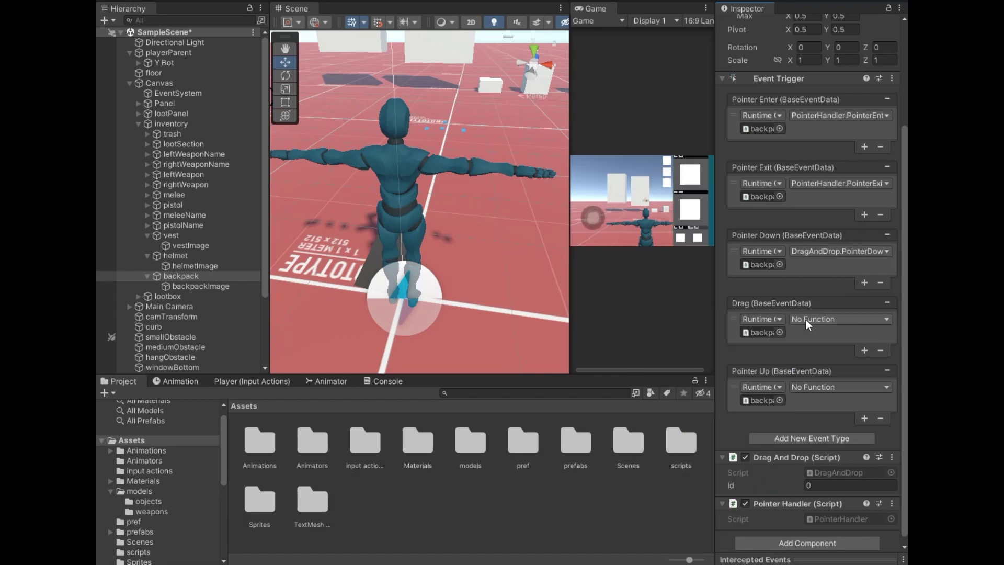
pyautogui.click(806, 319)
pyautogui.moveTo(824, 392)
pyautogui.click(667, 310)
pyautogui.click(815, 386)
pyautogui.moveTo(824, 464)
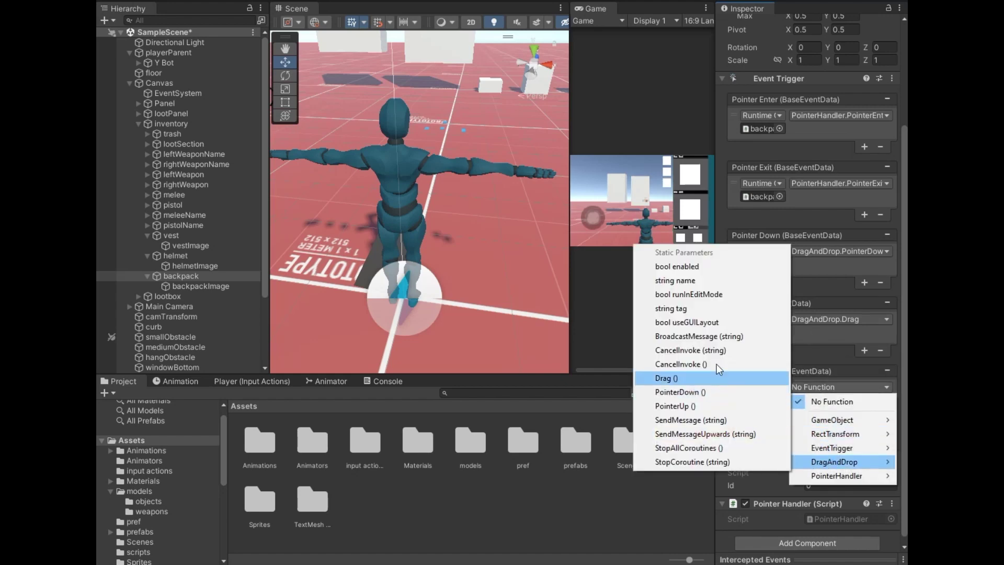
pyautogui.click(717, 407)
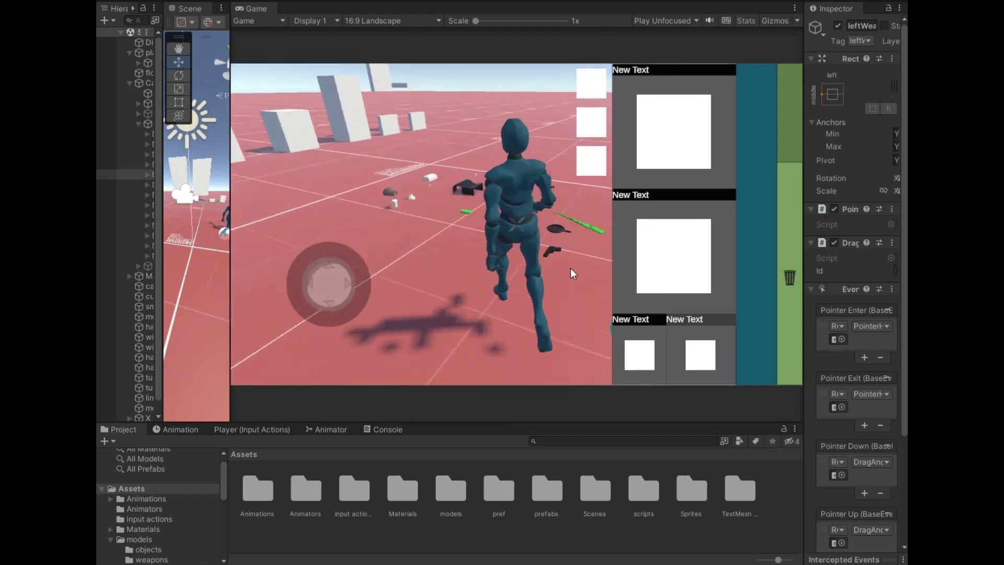
# In play mode, pick up nearby weapons, the backpack, Crowbar, Bar, Bandages and Pan.
pyautogui.click(533, 263)
pyautogui.click(519, 214)
pyautogui.click(519, 238)
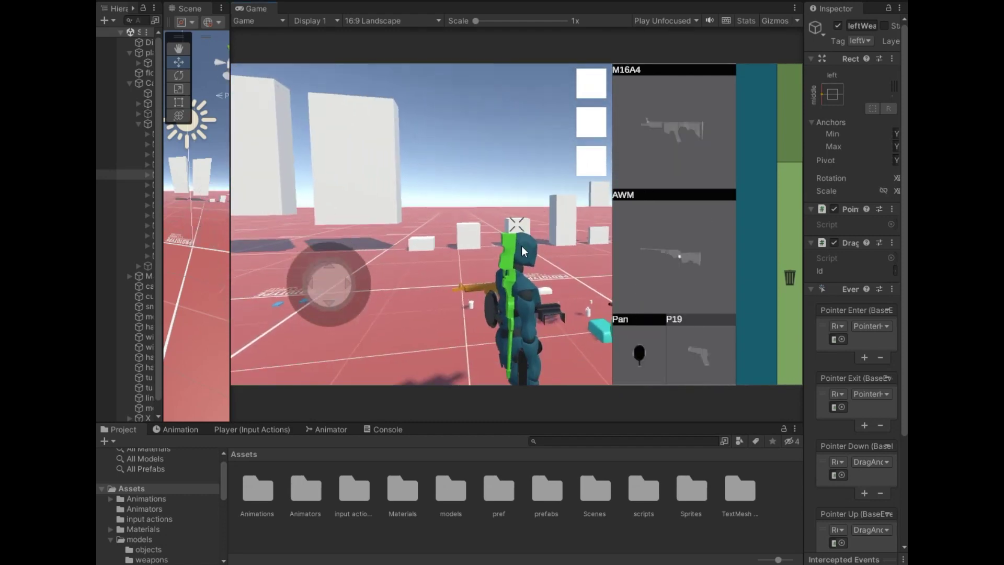
pyautogui.click(529, 200)
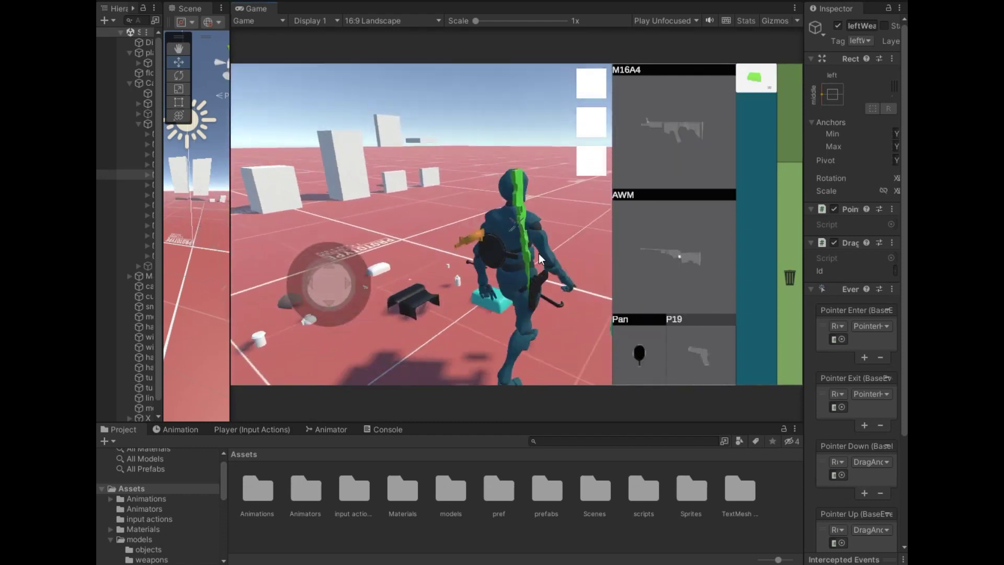
pyautogui.click(495, 221)
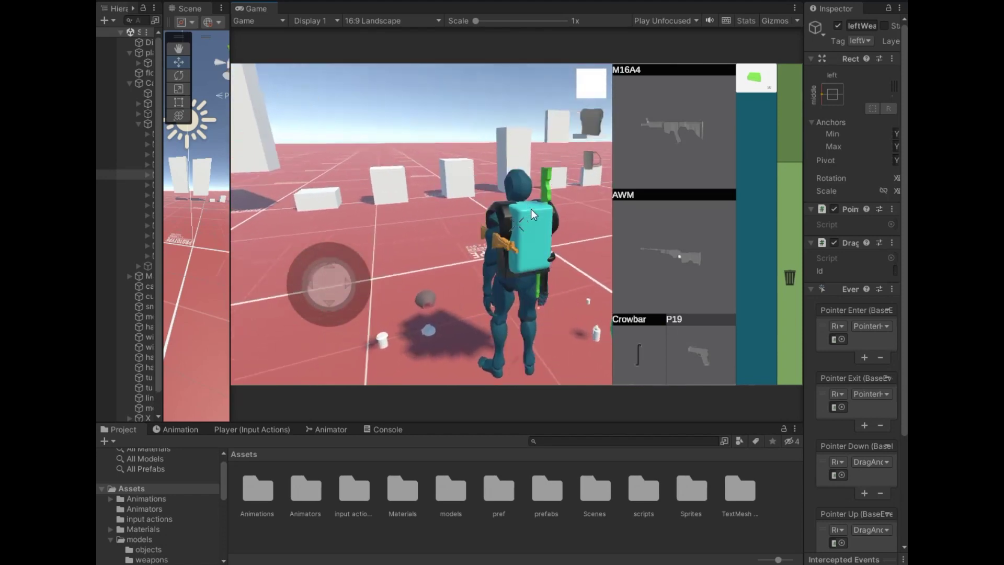
pyautogui.click(494, 212)
pyautogui.click(492, 215)
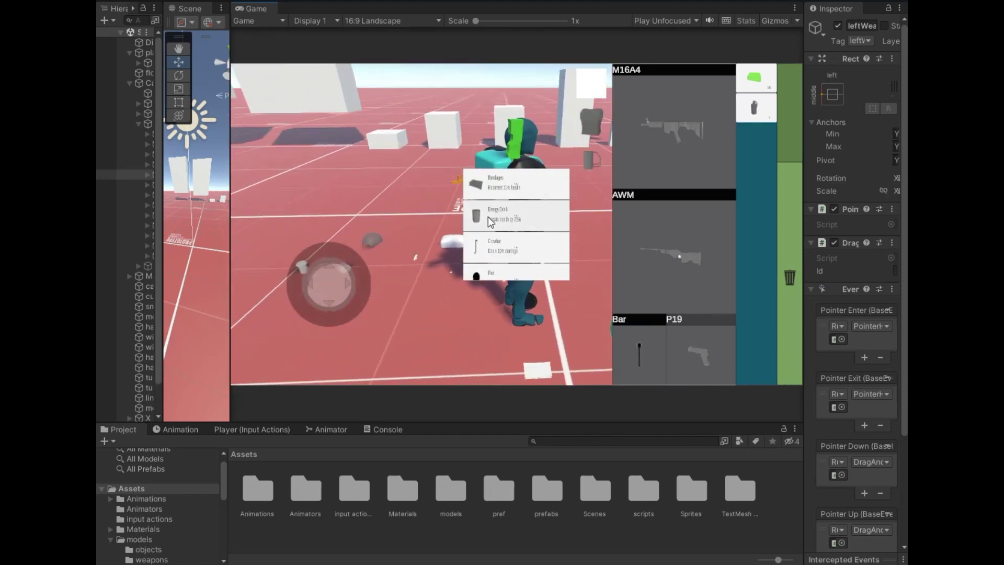
pyautogui.click(488, 217)
pyautogui.click(489, 195)
pyautogui.click(490, 253)
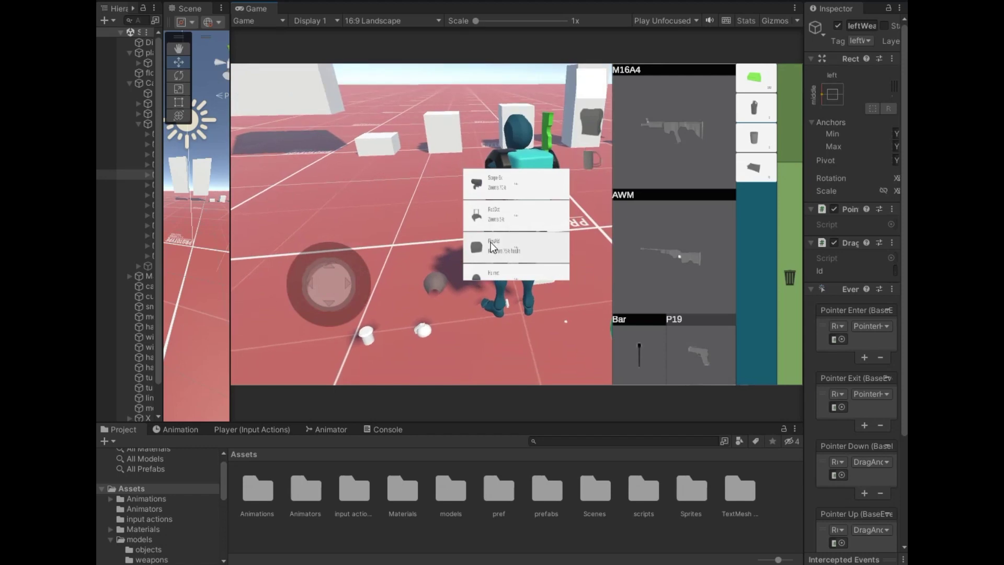
# Pick up the Scope 8x, Red Dot, painkiller, grenade and ammo pickups.
pyautogui.click(493, 187)
pyautogui.click(494, 187)
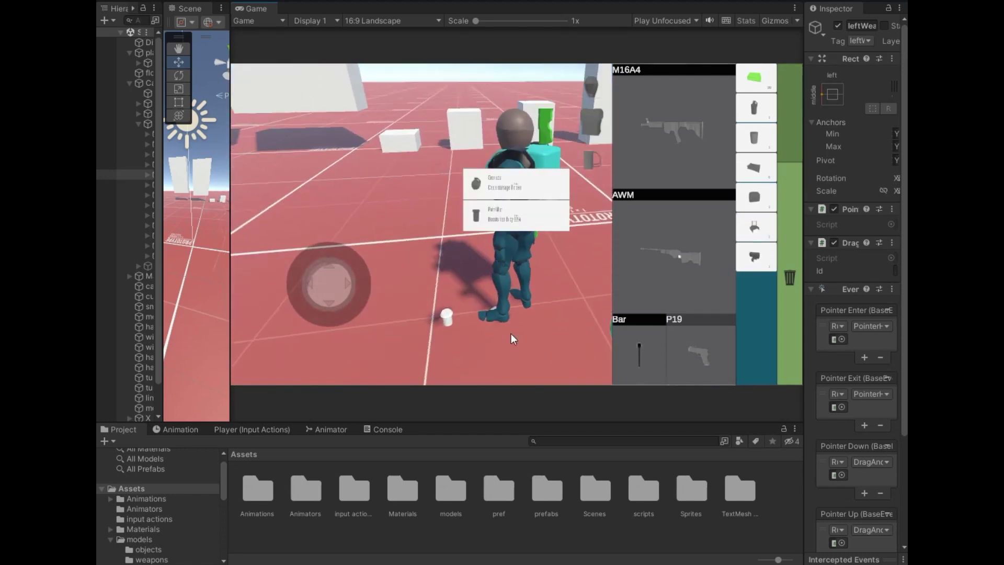
pyautogui.click(503, 222)
pyautogui.click(500, 186)
pyautogui.moveTo(605, 281); pyautogui.dragTo(506, 312)
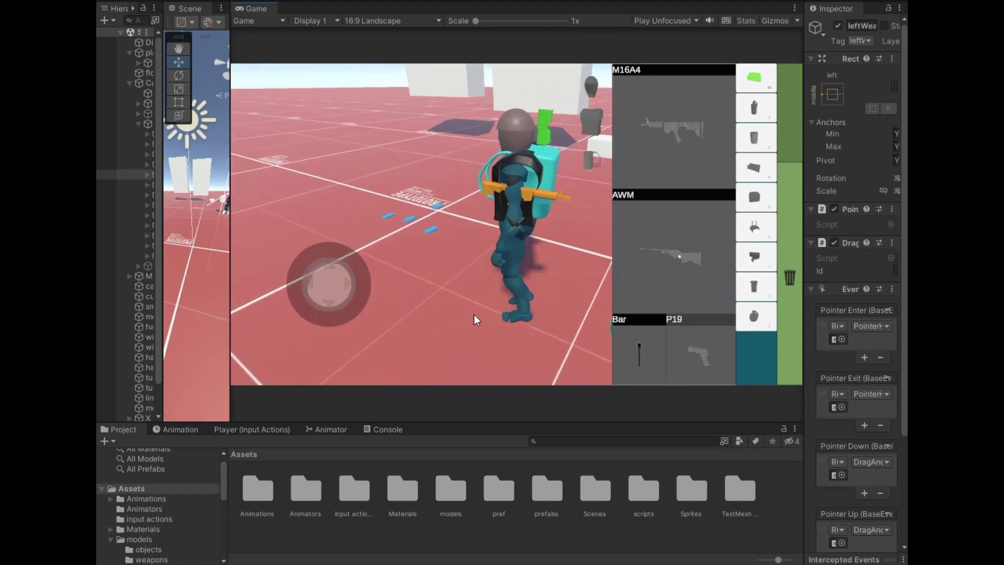
pyautogui.click(493, 196)
pyautogui.click(498, 193)
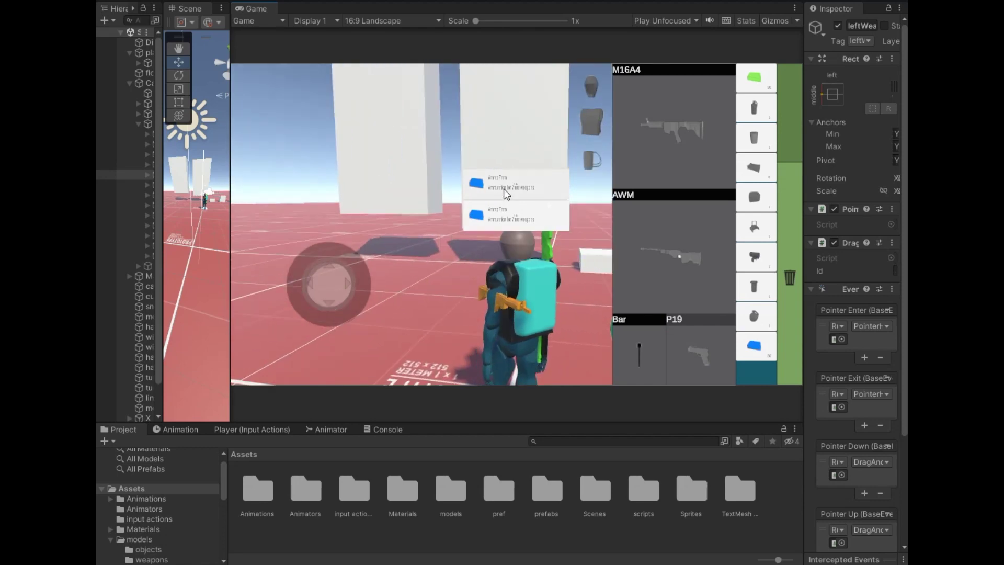
# Test dragging the rifle between the AWM and M16A4 weapon slots.
pyautogui.moveTo(676, 255); pyautogui.dragTo(670, 134)
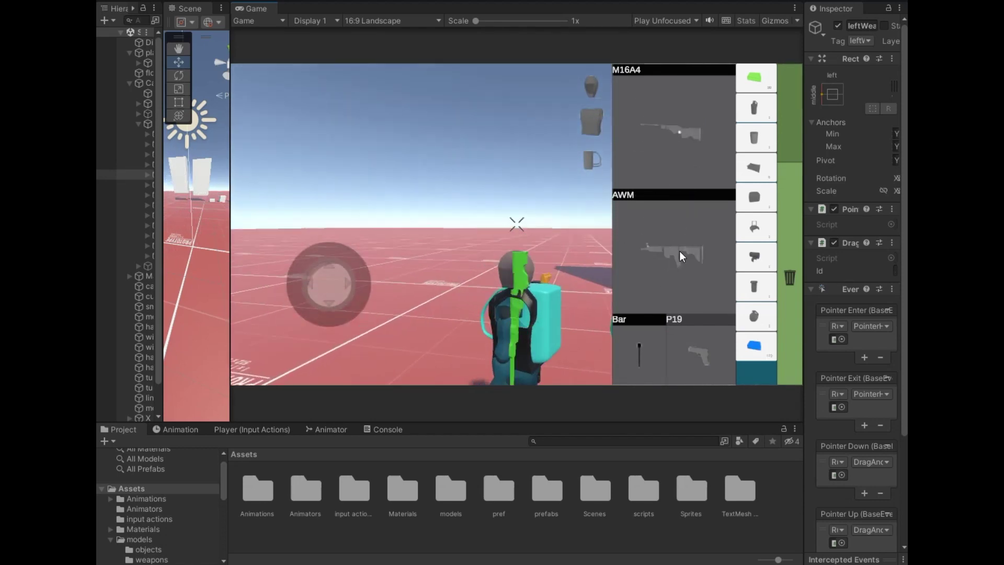
pyautogui.moveTo(685, 201); pyautogui.dragTo(682, 139)
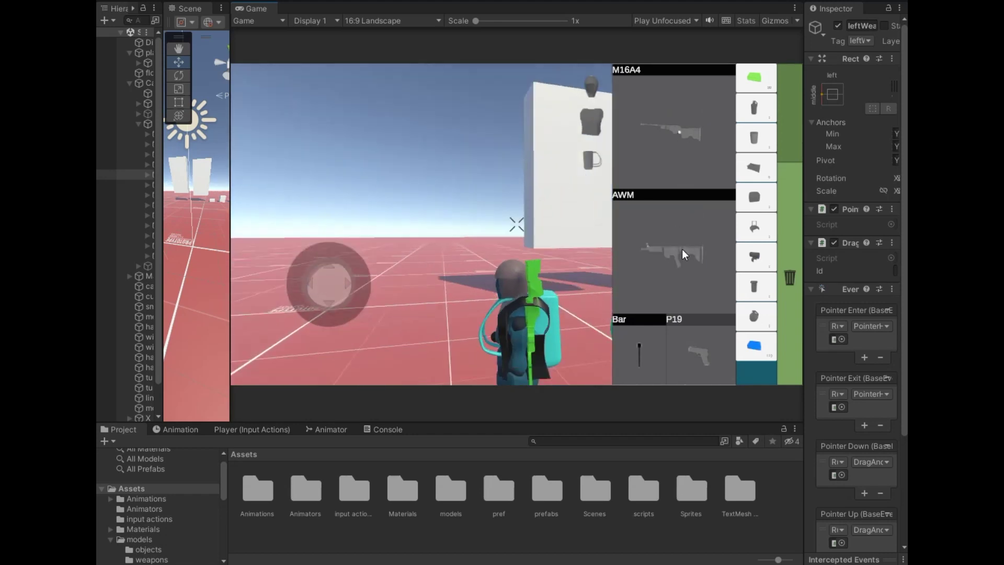
pyautogui.moveTo(683, 134); pyautogui.dragTo(676, 306)
# Drop ten items from the inventory, including ammo, grenade, painkiller, scopes, vests and cup.
pyautogui.click(757, 345)
pyautogui.click(768, 316)
pyautogui.click(764, 287)
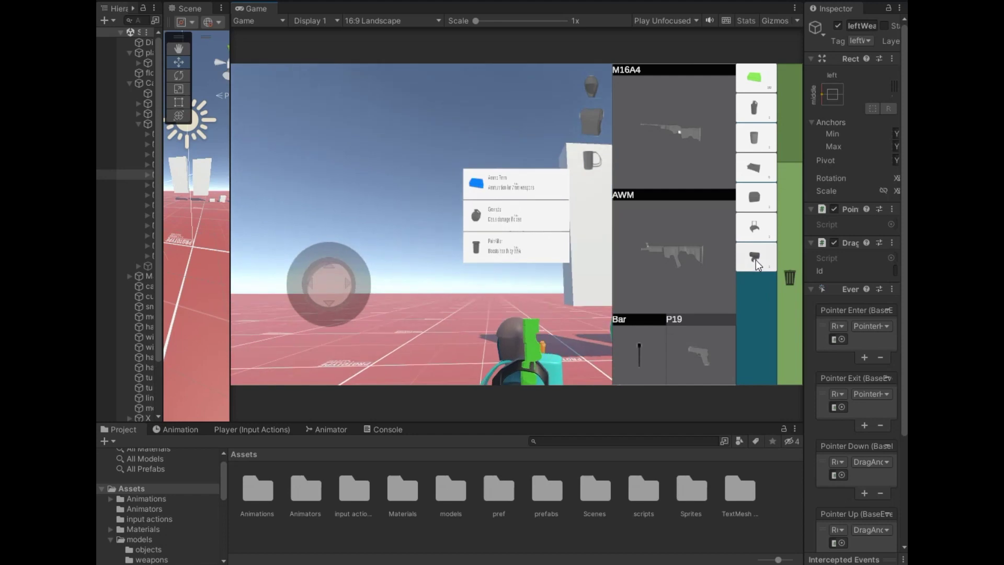
pyautogui.click(757, 257)
pyautogui.click(759, 236)
pyautogui.click(752, 201)
pyautogui.click(754, 169)
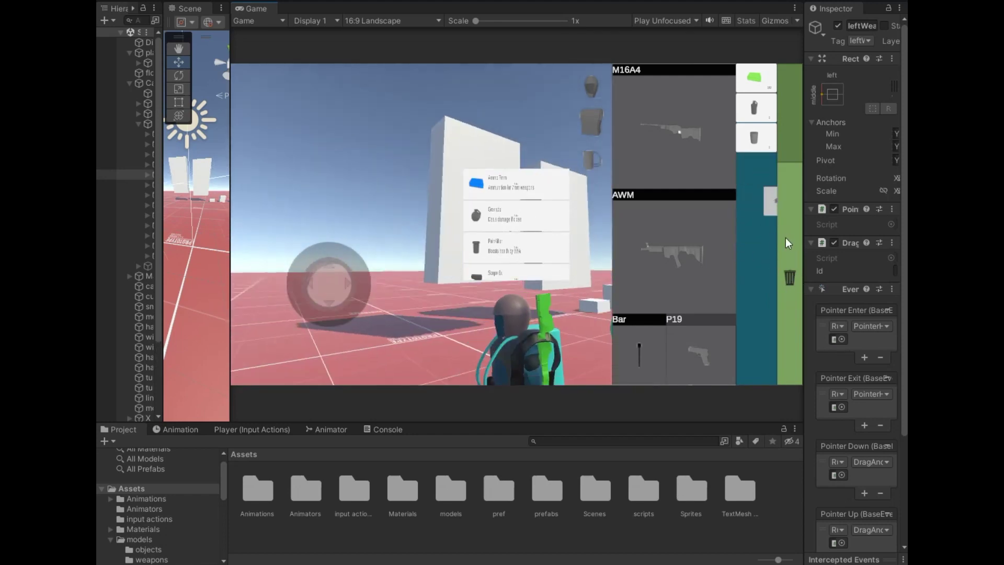
pyautogui.click(769, 137)
pyautogui.click(771, 107)
pyautogui.click(771, 78)
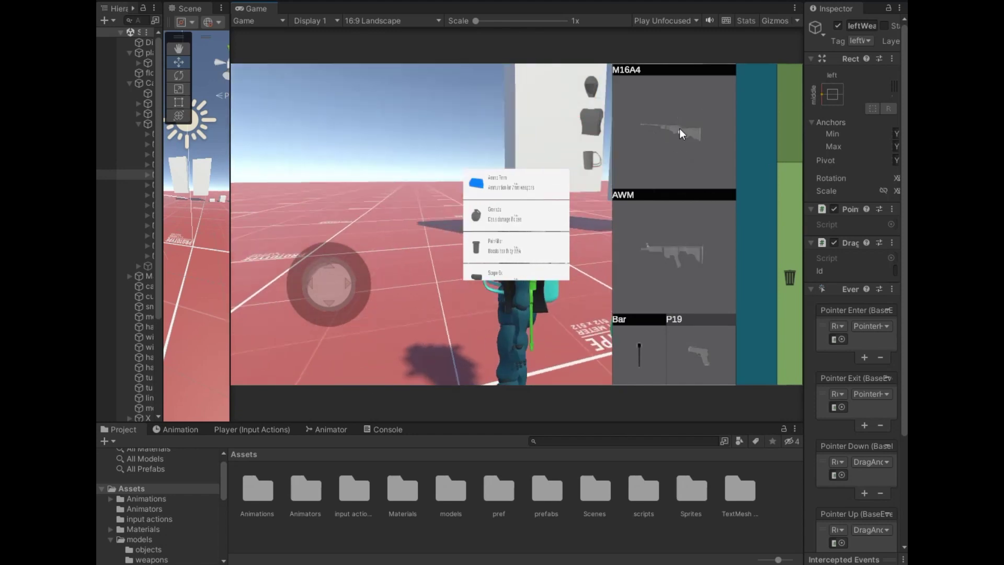
# Swap the M16 and sniper between slots and throw the P19 pistol and knife into the trash.
pyautogui.moveTo(679, 128); pyautogui.dragTo(667, 250)
pyautogui.moveTo(664, 215)
pyautogui.mouseDown()
pyautogui.moveTo(669, 137)
pyautogui.moveTo(667, 260)
pyautogui.mouseUp()
pyautogui.moveTo(706, 353); pyautogui.dragTo(789, 315)
pyautogui.moveTo(645, 350); pyautogui.dragTo(784, 289)
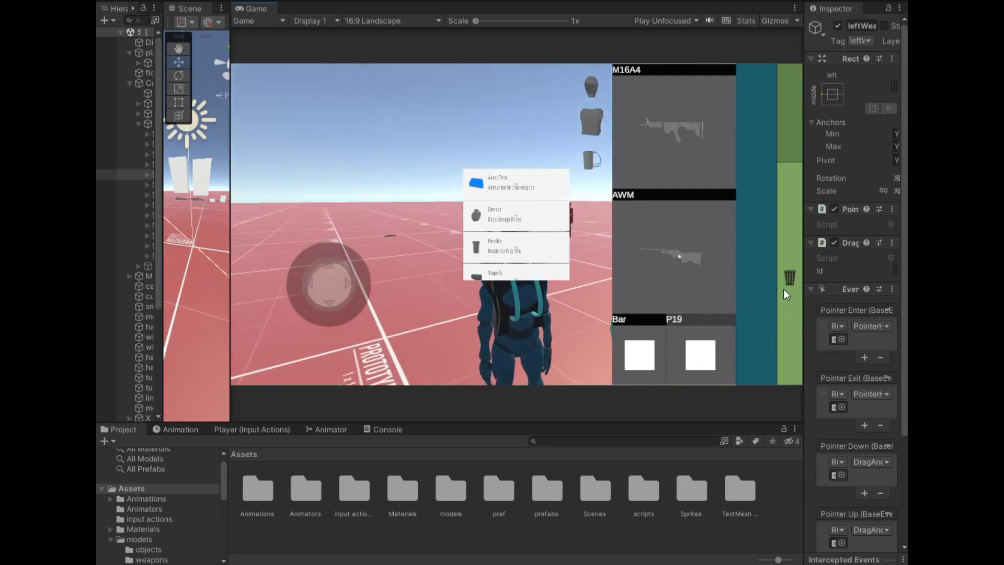
pyautogui.moveTo(673, 240); pyautogui.dragTo(669, 129)
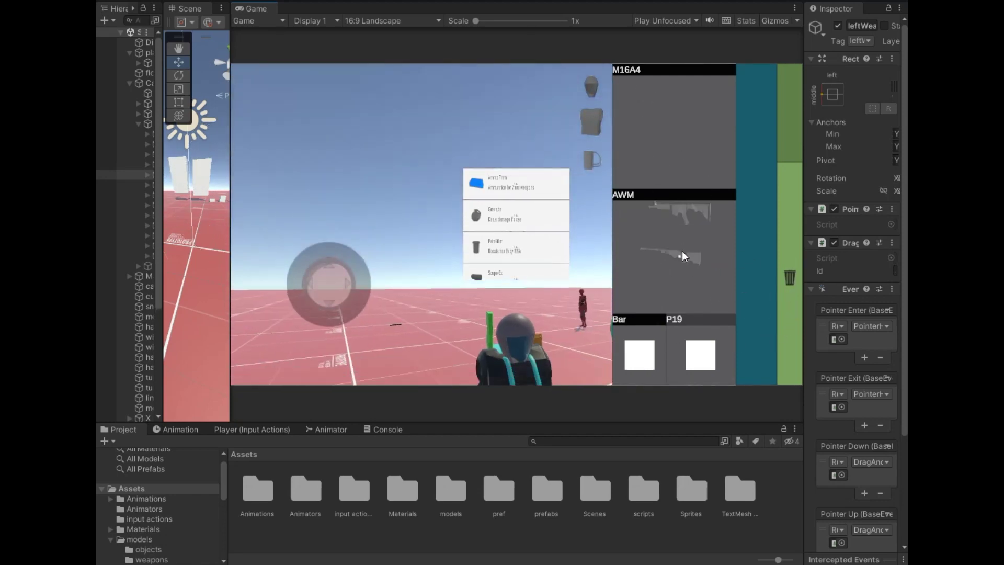
pyautogui.moveTo(674, 253); pyautogui.dragTo(672, 131)
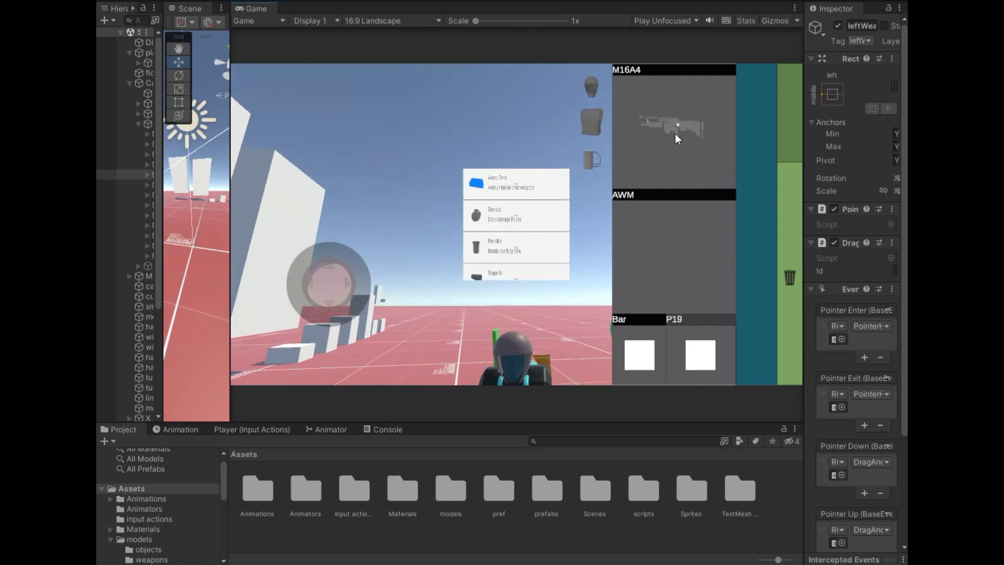
pyautogui.moveTo(679, 229); pyautogui.dragTo(670, 127)
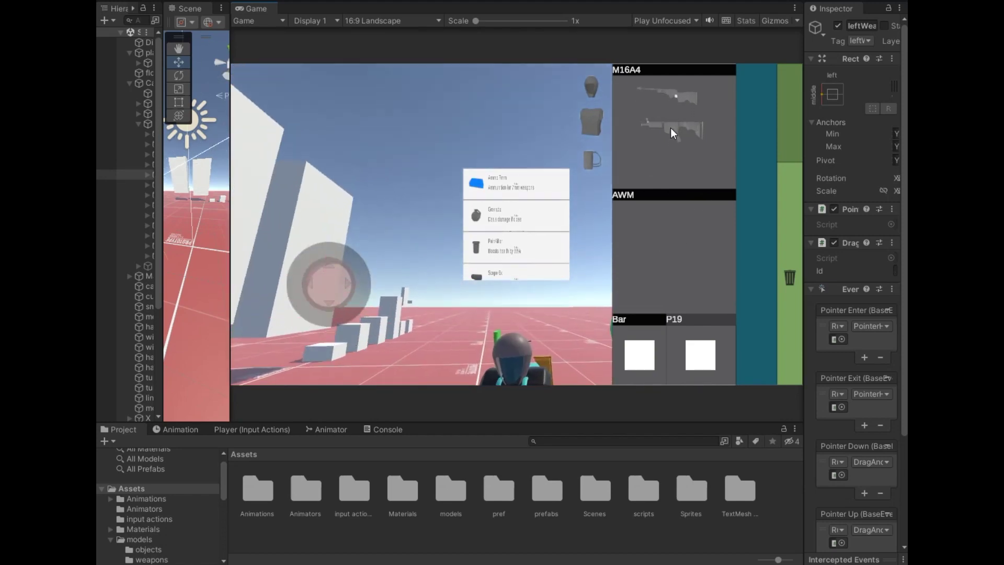
# Trash the vest, AWM and M16A4, then stop play mode.
pyautogui.moveTo(601, 167); pyautogui.dragTo(788, 295)
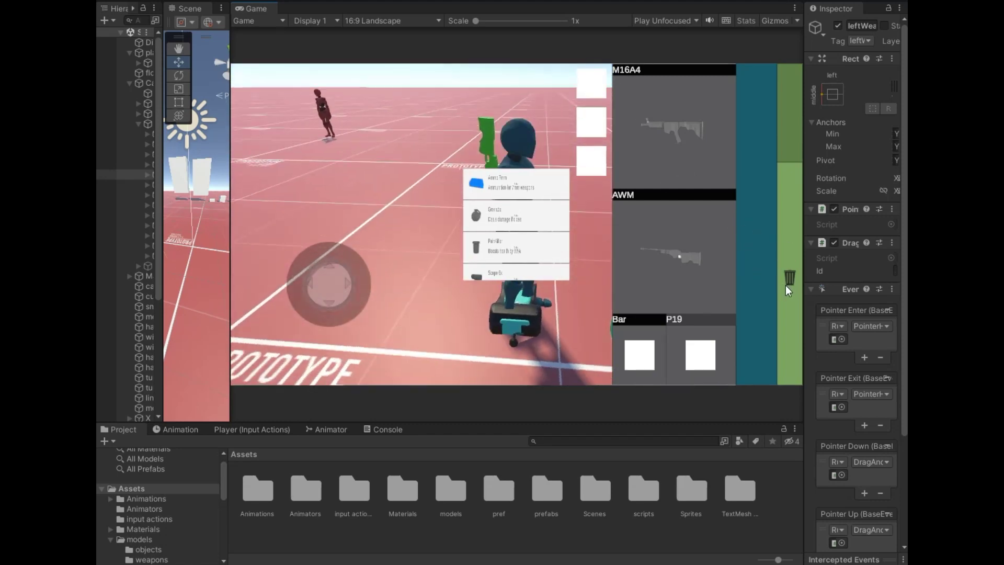
pyautogui.moveTo(788, 296); pyautogui.dragTo(785, 285)
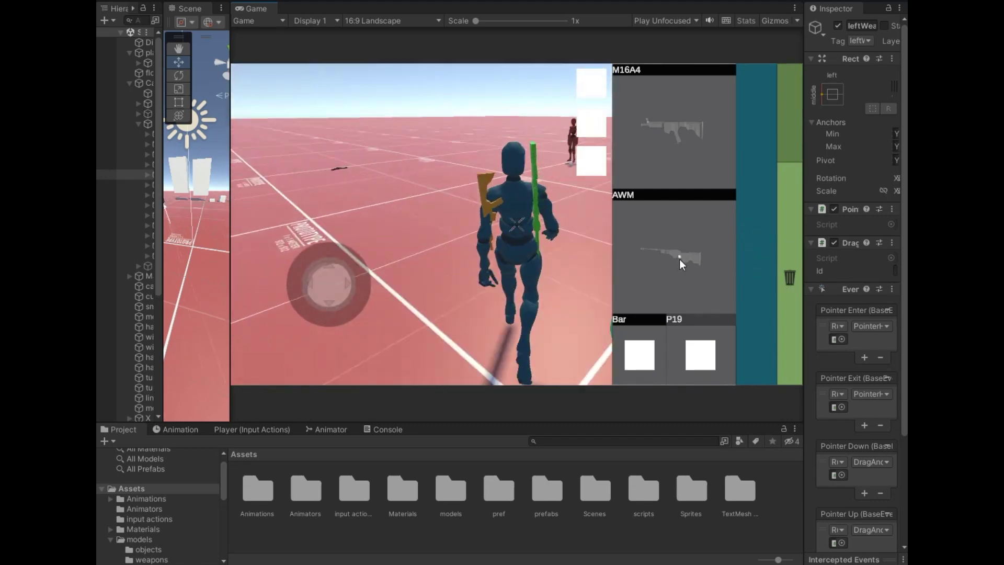
pyautogui.moveTo(679, 257); pyautogui.dragTo(789, 293)
pyautogui.moveTo(683, 144); pyautogui.dragTo(789, 259)
pyautogui.moveTo(685, 157); pyautogui.dragTo(791, 297)
pyautogui.click(495, 2)
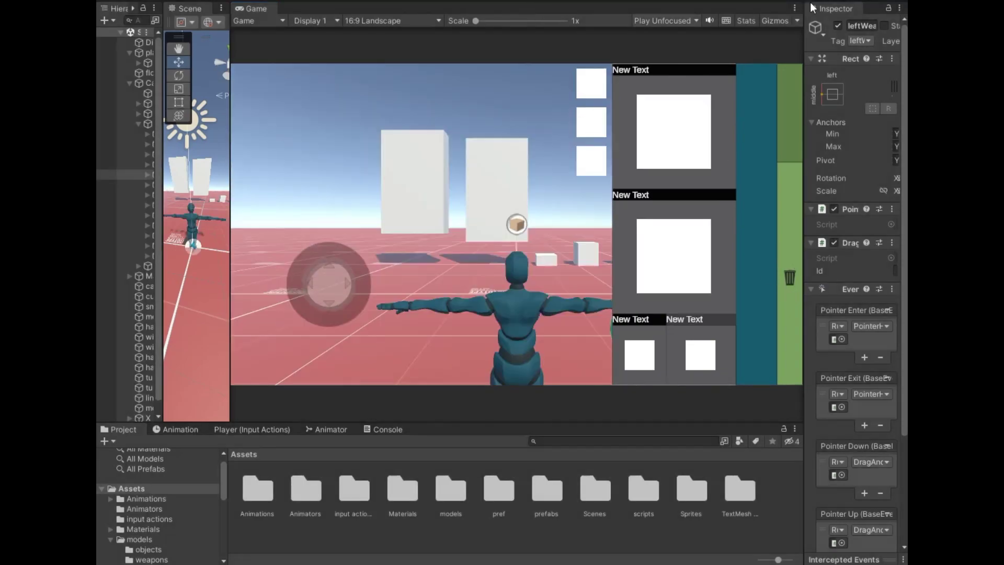
pyautogui.hotkey('alt', 'Tab')
# Add 'public' to the pistolName, meleeName, rightWeaponName and leftWeaponName declarations in InventoryHandler.cs.
pyautogui.scroll(1, 471, 262)
pyautogui.click(323, 285)
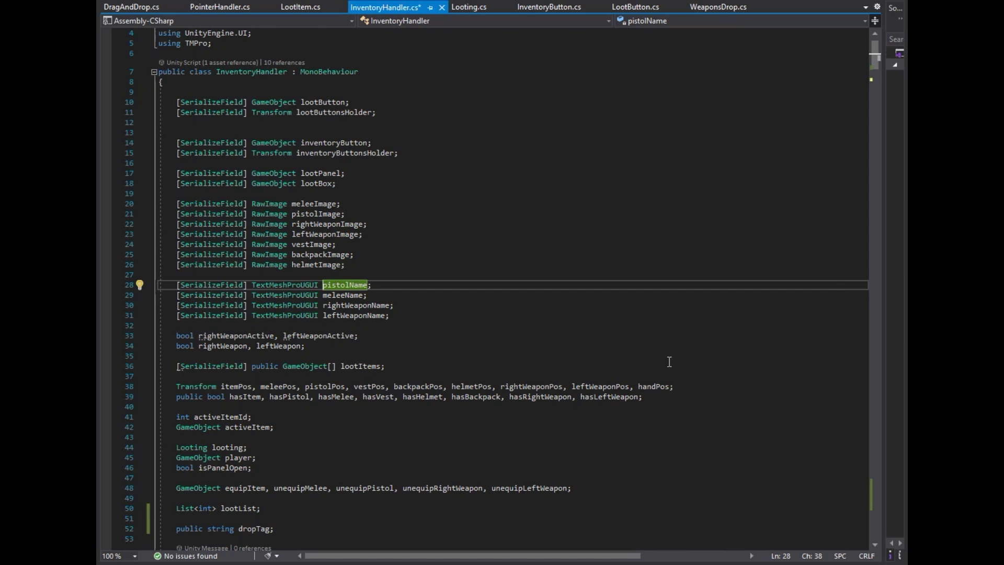
pyautogui.press('Tab')
pyautogui.press('Down')
pyautogui.write('pub')
pyautogui.press('Tab')
pyautogui.press('Down')
pyautogui.write('pub')
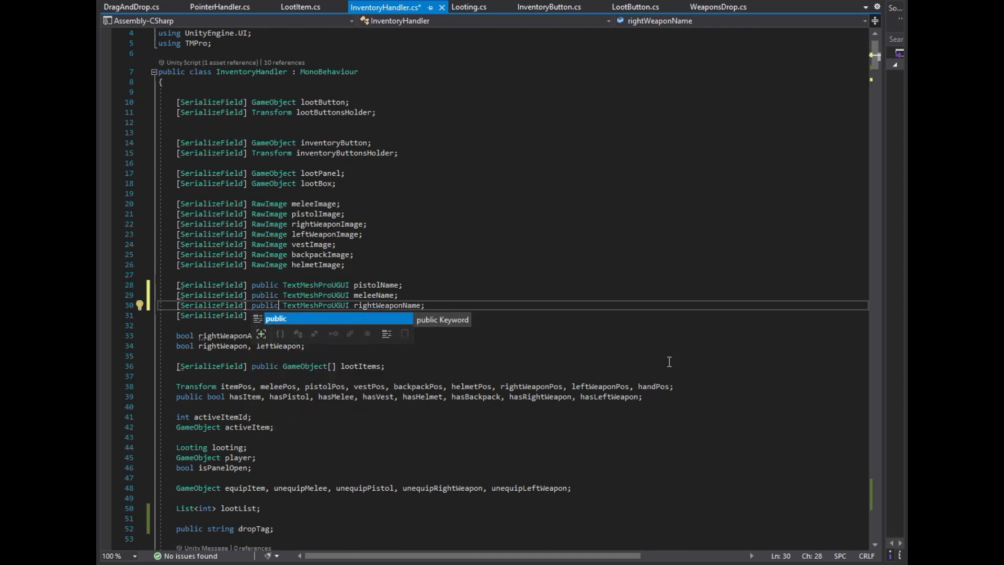
pyautogui.press('Tab')
pyautogui.press('Down')
pyautogui.write('public')
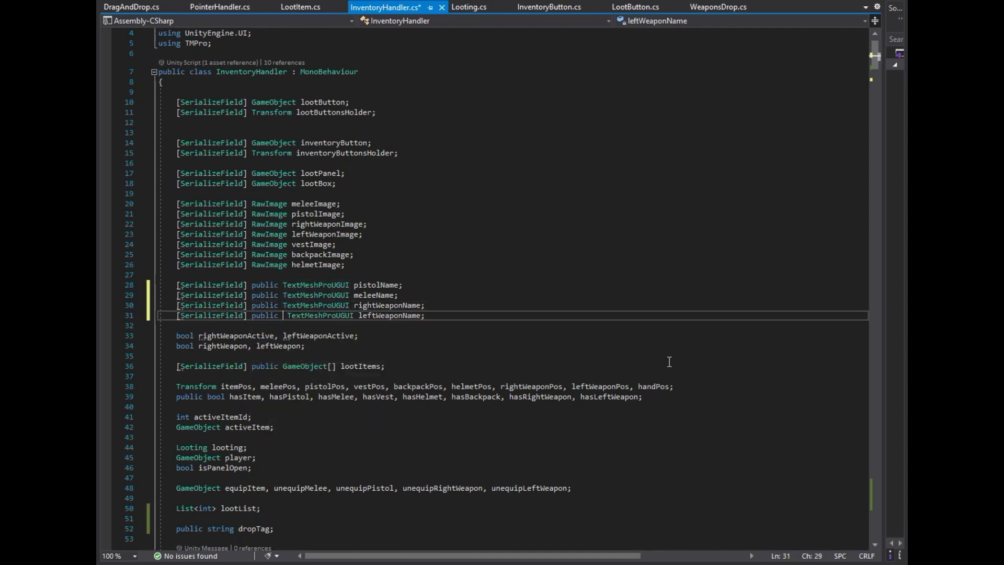
# In DragAndDrop.cs, blank inventoryHandler.rightWeaponName.text in the right-weapon trash branch.
pyautogui.click(131, 7)
pyautogui.scroll(1, 431, 348)
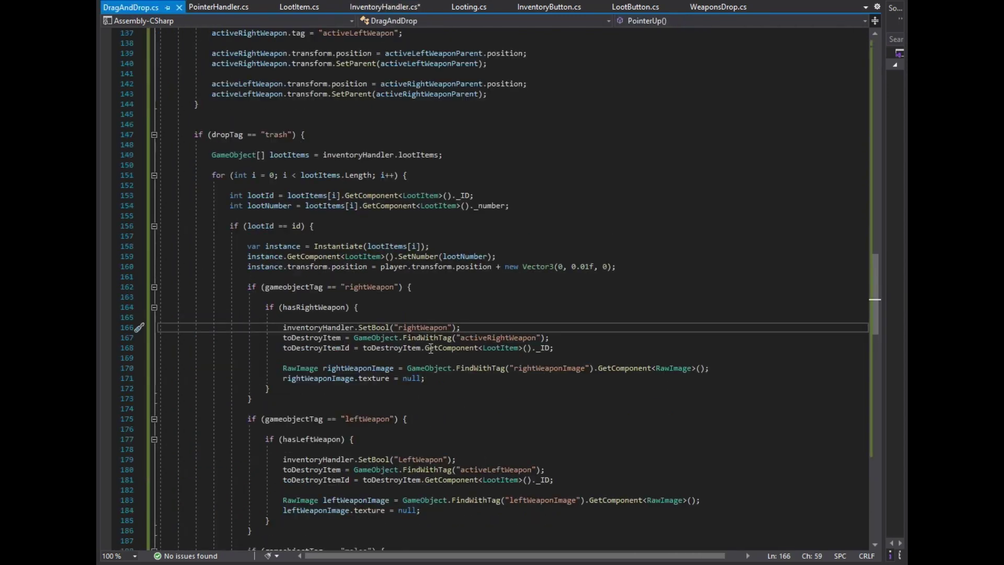
pyautogui.scroll(-2, 438, 361)
pyautogui.click(307, 260)
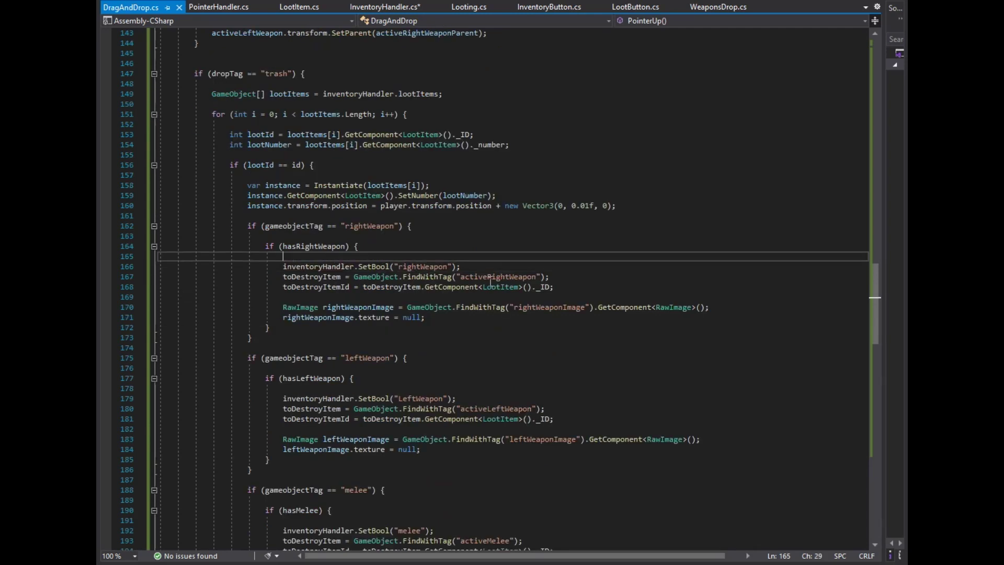
pyautogui.press('Return')
pyautogui.write('r')
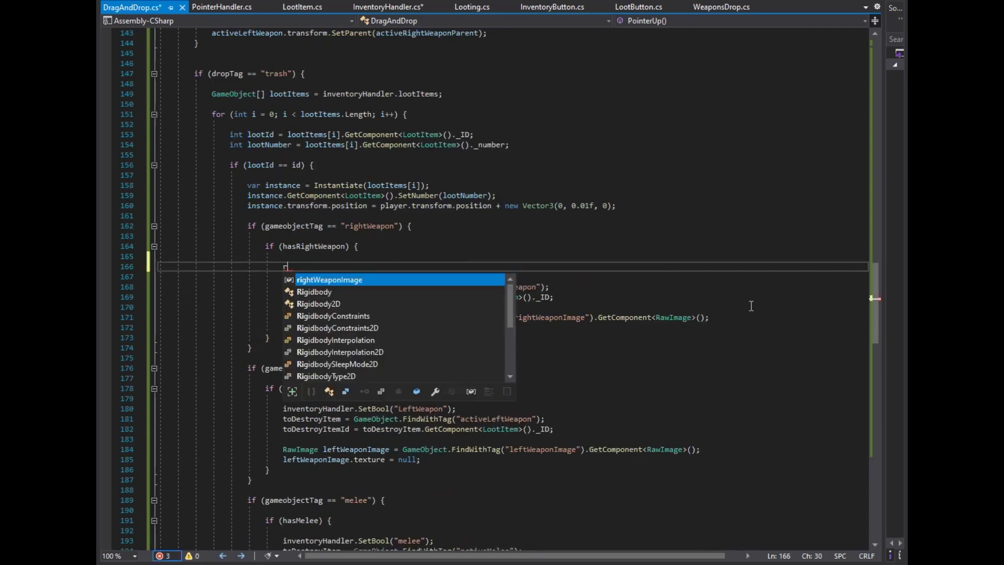
pyautogui.press('BackSpace')
pyautogui.write('inventoryHandler.rightWeaponName')
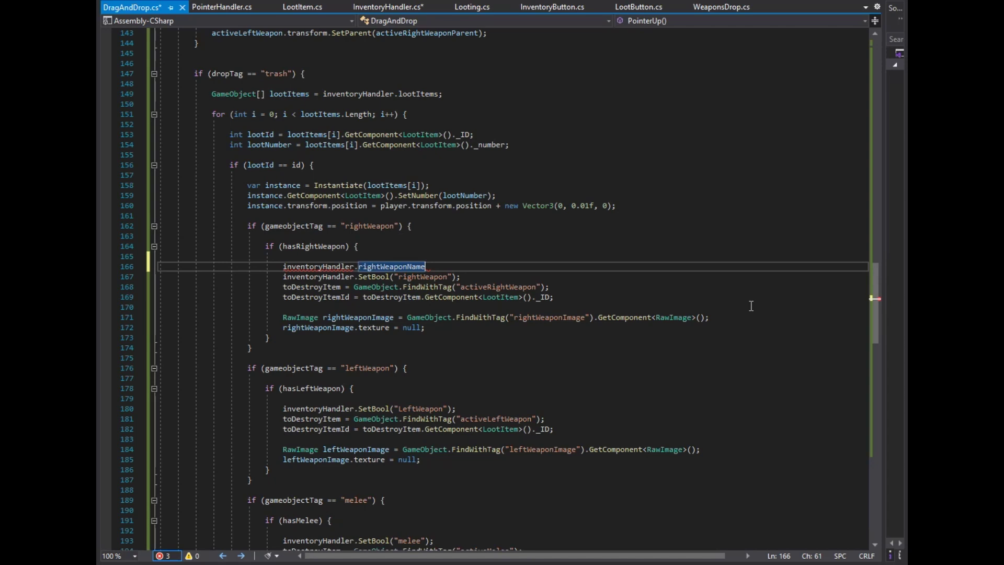
pyautogui.write('.text =')
pyautogui.press('End')
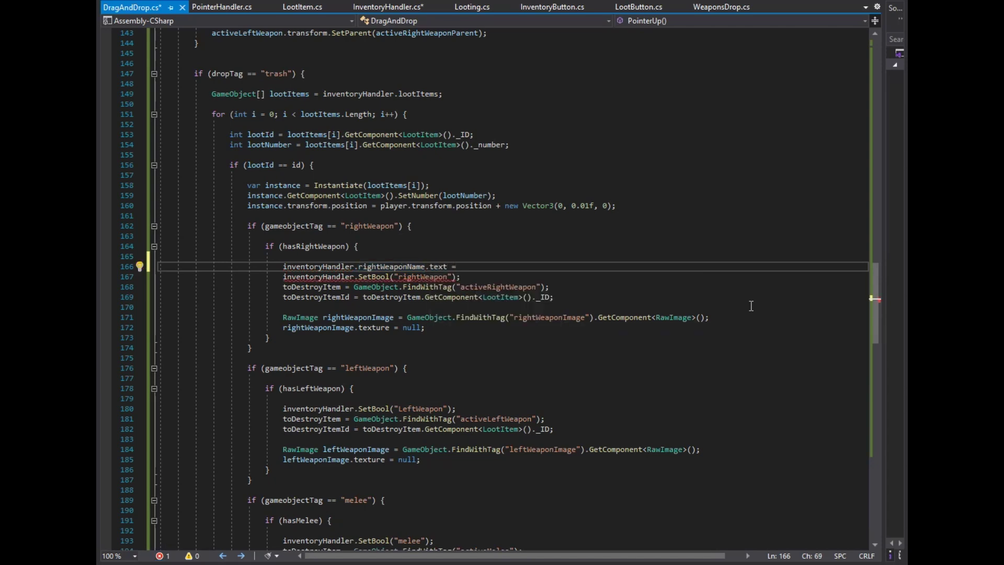
pyautogui.scroll(-3, 751, 306)
pyautogui.hotkey('shift', 'Home')
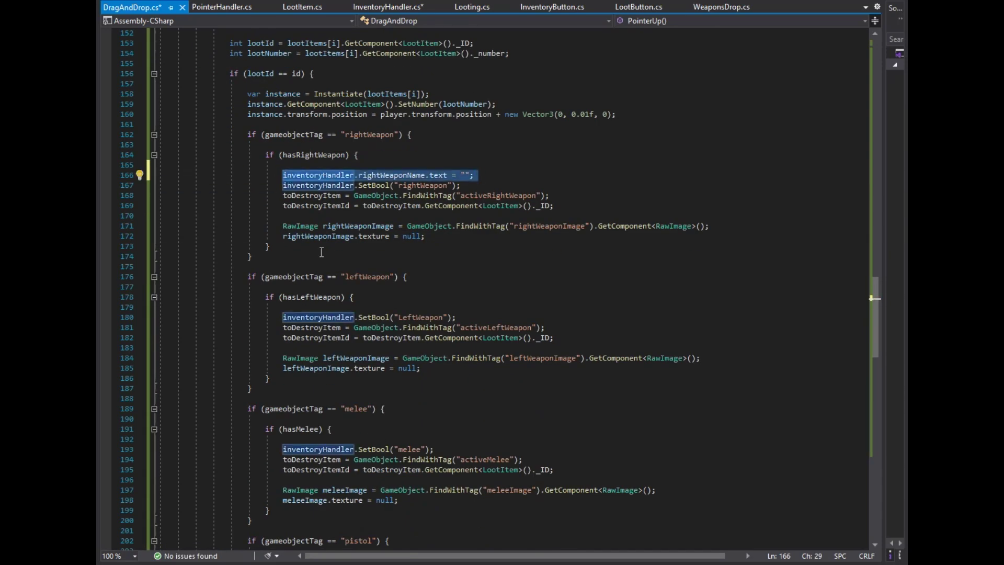
# Reuse the clearing line for leftWeaponName and meleeName in the left-weapon and melee trash branches.
pyautogui.scroll(-3, 367, 219)
pyautogui.click(372, 218)
pyautogui.press('Return')
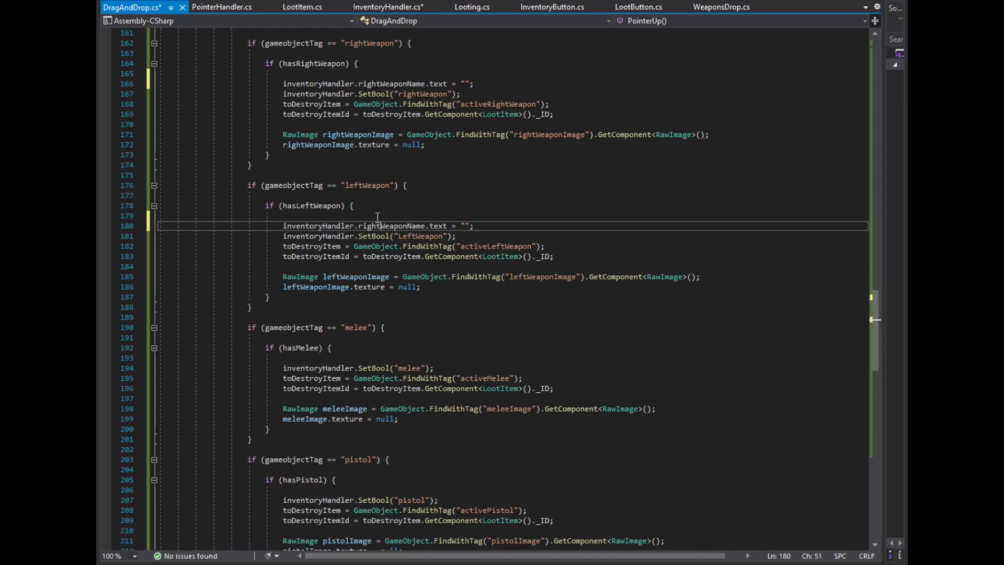
pyautogui.press('BackSpace')
pyautogui.press('BackSpace')
pyautogui.press('BackSpace')
pyautogui.write('left')
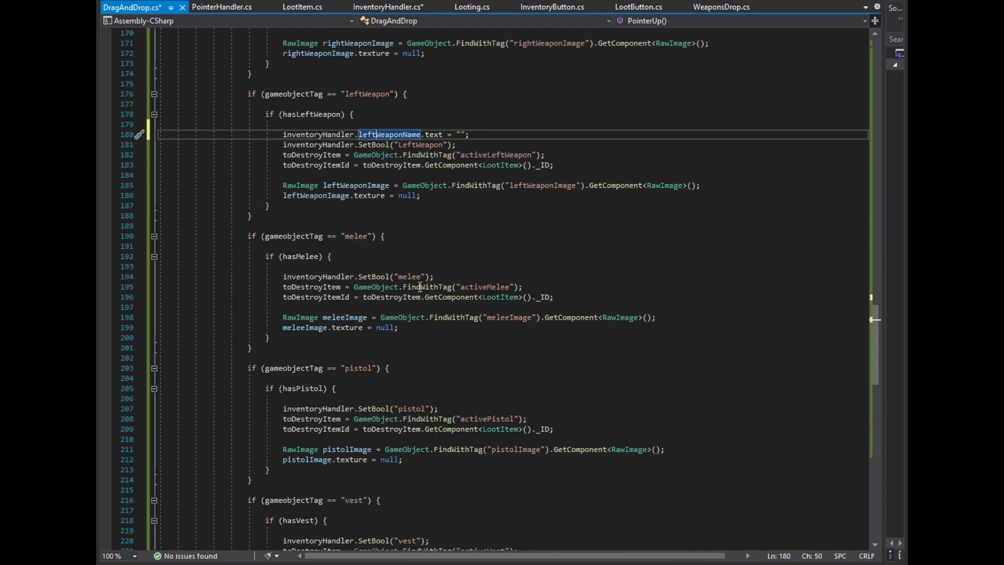
pyautogui.click(384, 266)
pyautogui.write('inventoryHandler.rightWeaponName.text = "";')
pyautogui.hotkey('shift', 'Left')
pyautogui.hotkey('shift', 'Left')
pyautogui.hotkey('shift', 'Left')
pyautogui.write('melee')
# Add an adapted clearing line to the pistol trash branch, save the script, and return to Unity.
pyautogui.scroll(-5, 413, 264)
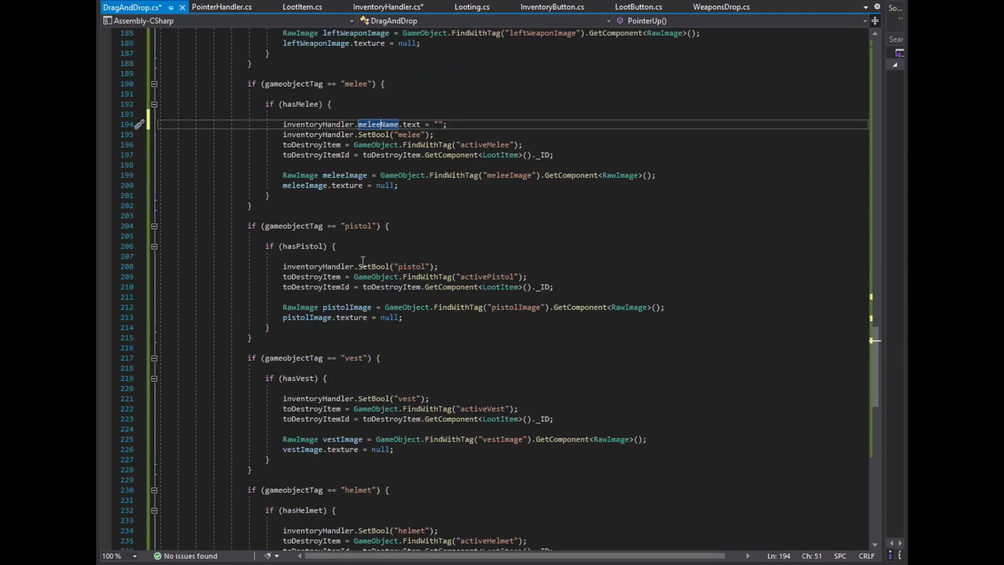
pyautogui.click(408, 258)
pyautogui.press('Return')
pyautogui.press('BackSpace')
pyautogui.press('BackSpace')
pyautogui.press('BackSpace')
pyautogui.write('p')
pyautogui.hotkey('ctrl', 's')
pyautogui.hotkey('alt', 'Tab')
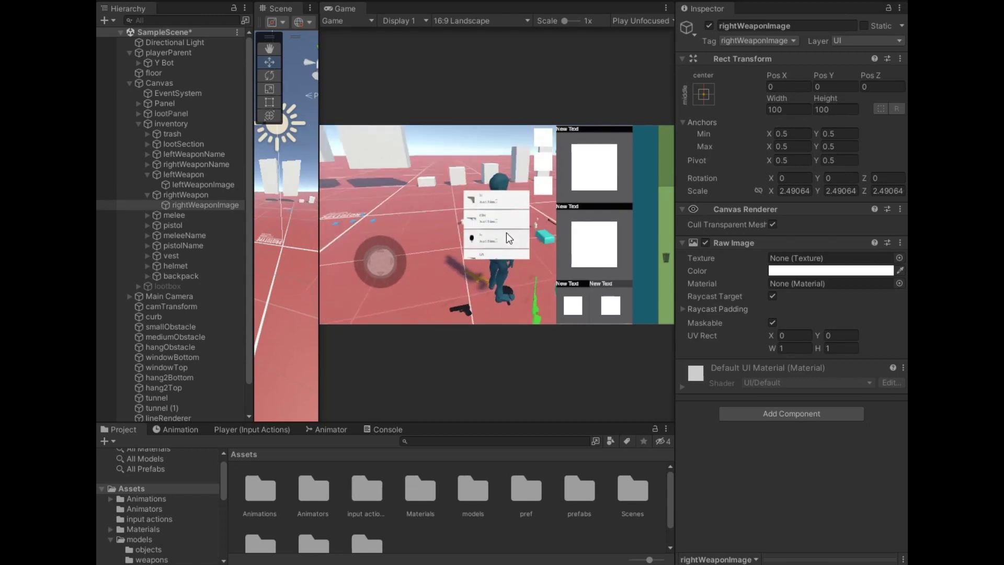
# Start the game and drag the AWM, M16A4 and Pan out to the trash.
pyautogui.click(500, 219)
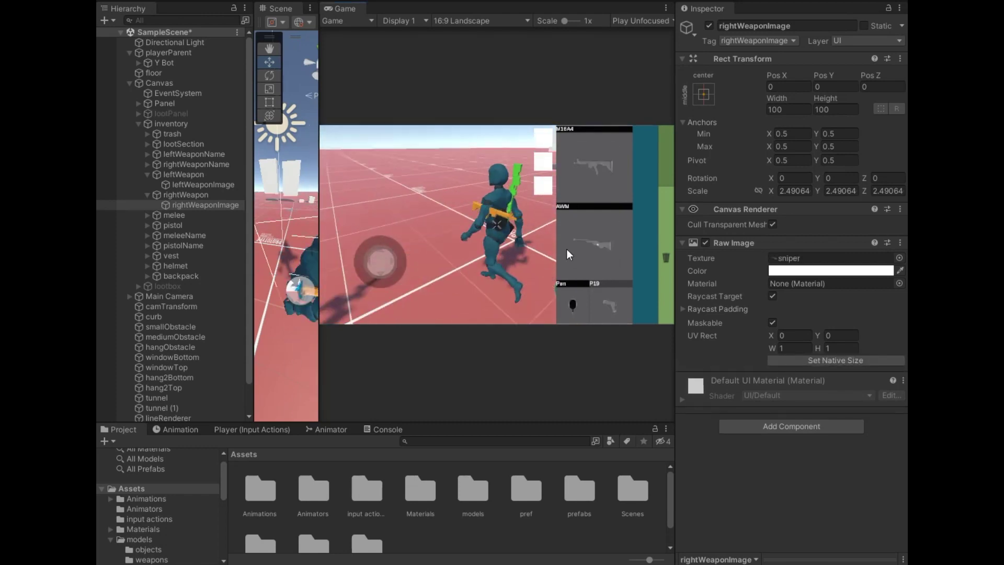
pyautogui.moveTo(594, 249); pyautogui.dragTo(661, 265)
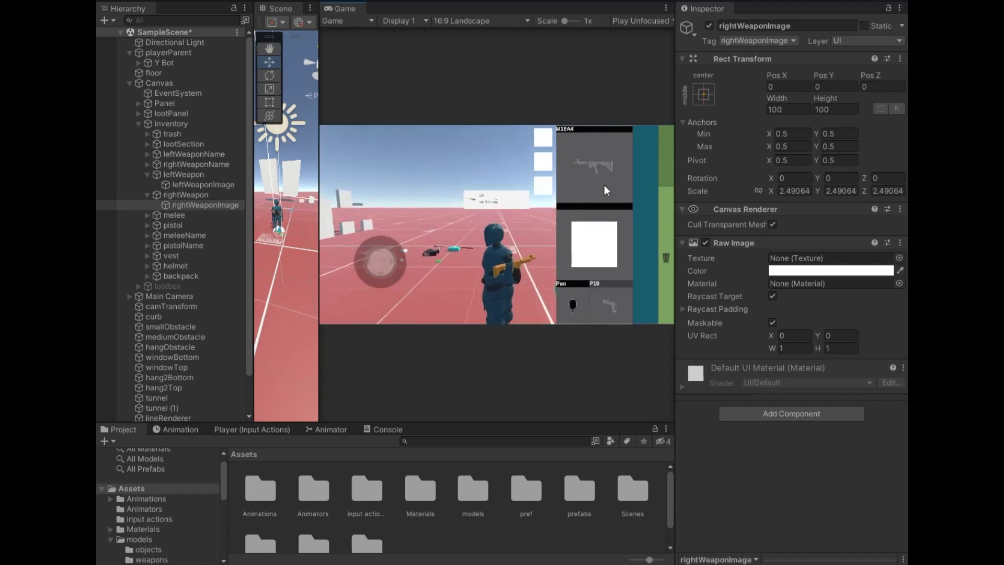
pyautogui.moveTo(570, 134); pyautogui.dragTo(663, 258)
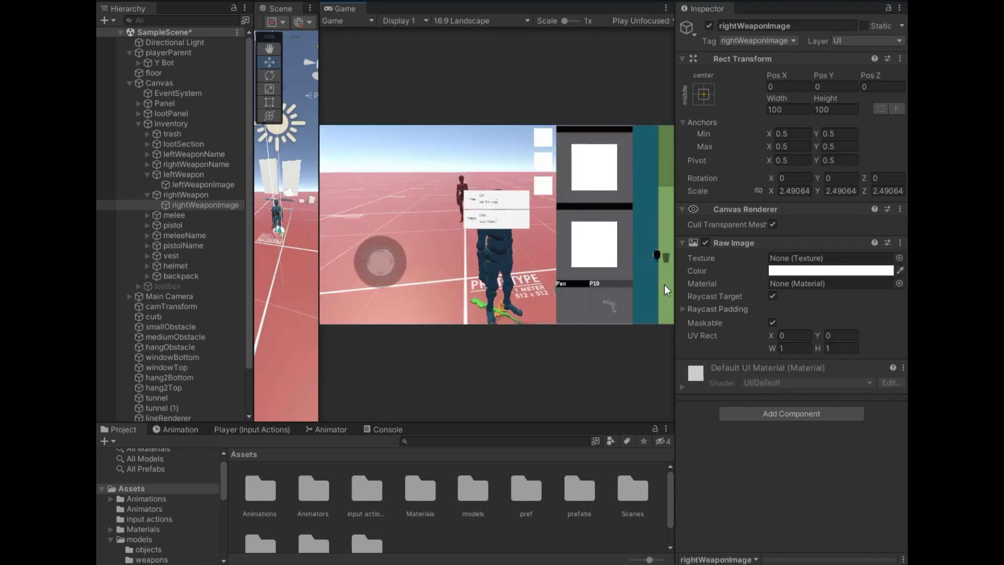
pyautogui.moveTo(580, 306); pyautogui.dragTo(664, 293)
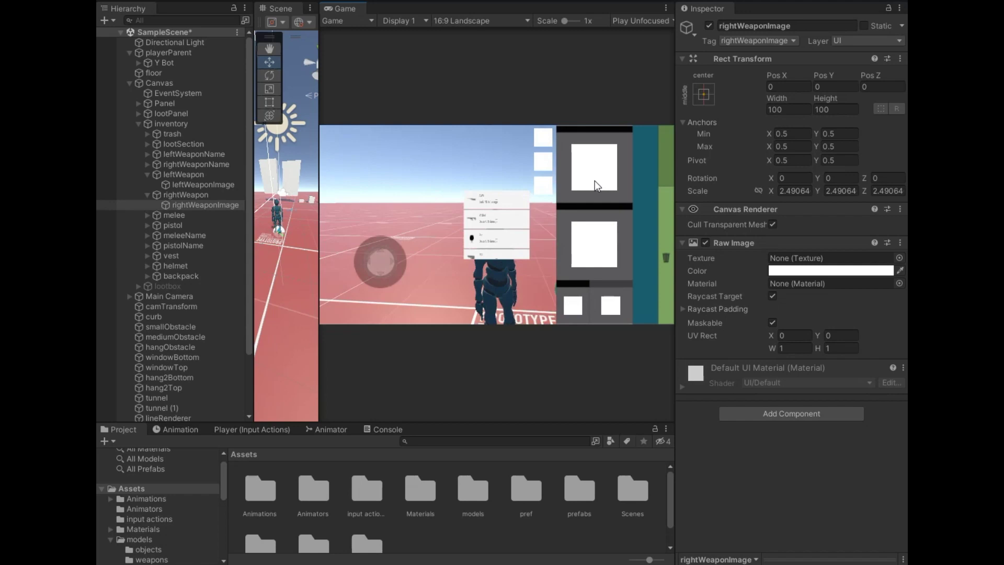
# Pick up P19, AWM and Pan, trash the AWM, and move the M16A4 to the other weapon slot.
pyautogui.click(523, 246)
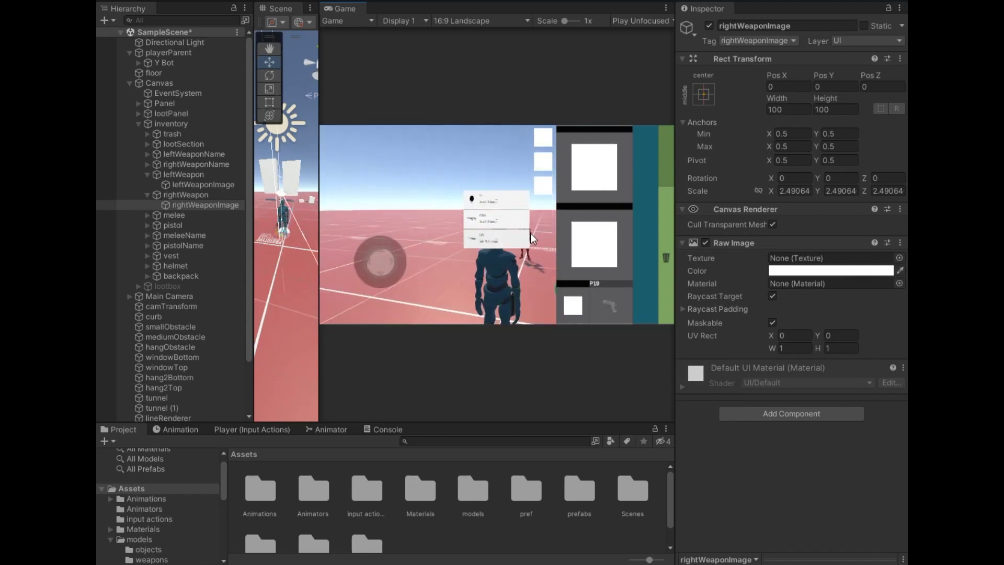
pyautogui.click(497, 226)
pyautogui.click(492, 202)
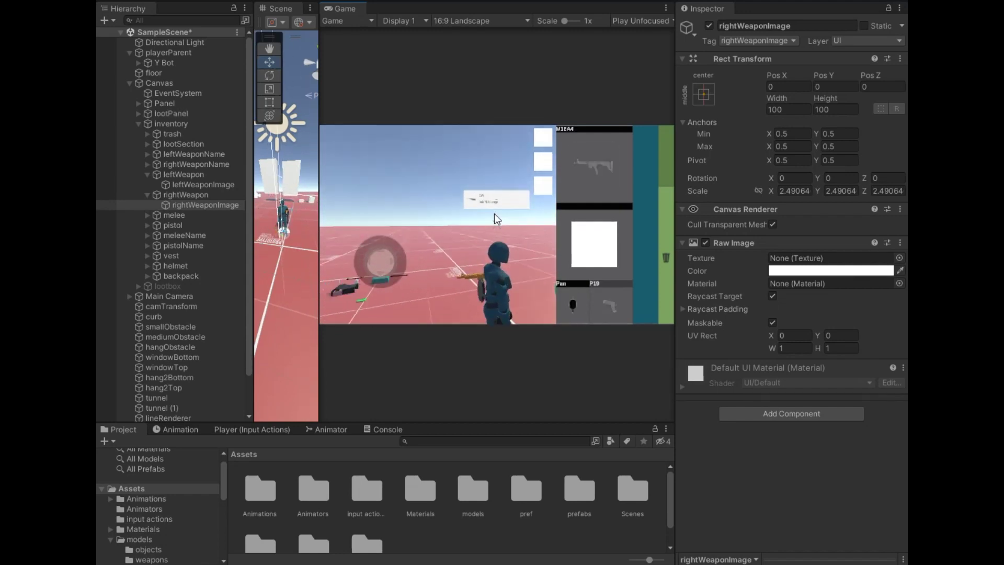
pyautogui.click(495, 214)
pyautogui.moveTo(597, 252); pyautogui.dragTo(670, 272)
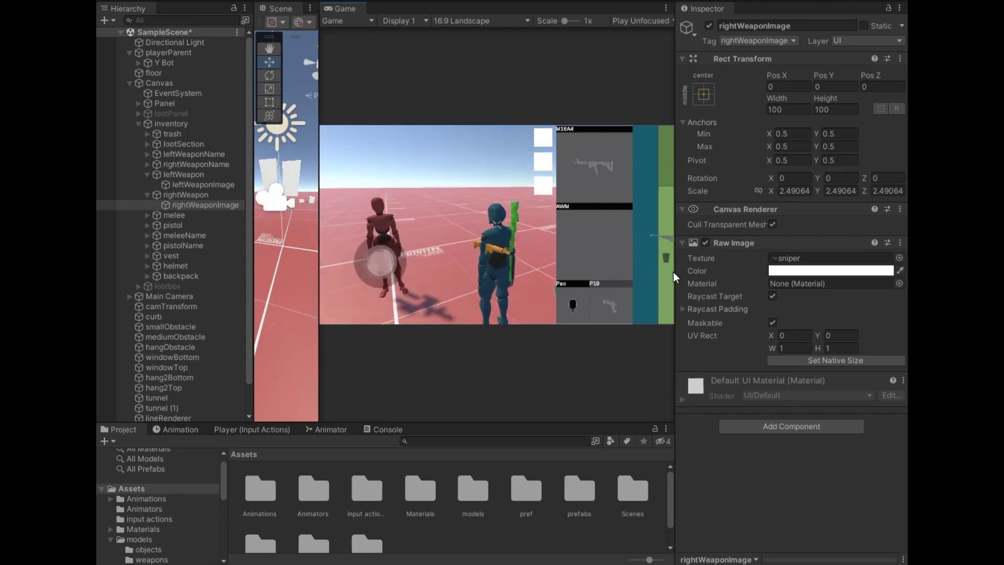
pyautogui.moveTo(596, 189); pyautogui.dragTo(592, 213)
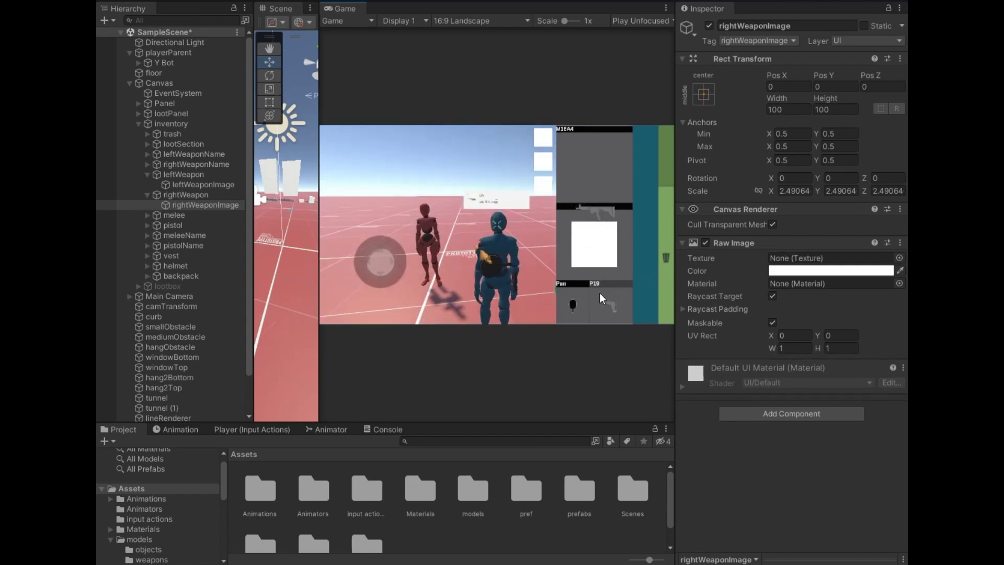
# Write an if (hasRightWeapon && hasLeftWeapon) { } block above the weapon-swap code.
pyautogui.scroll(-3, 374, 243)
pyautogui.scroll(5, 374, 243)
pyautogui.scroll(-3, 281, 197)
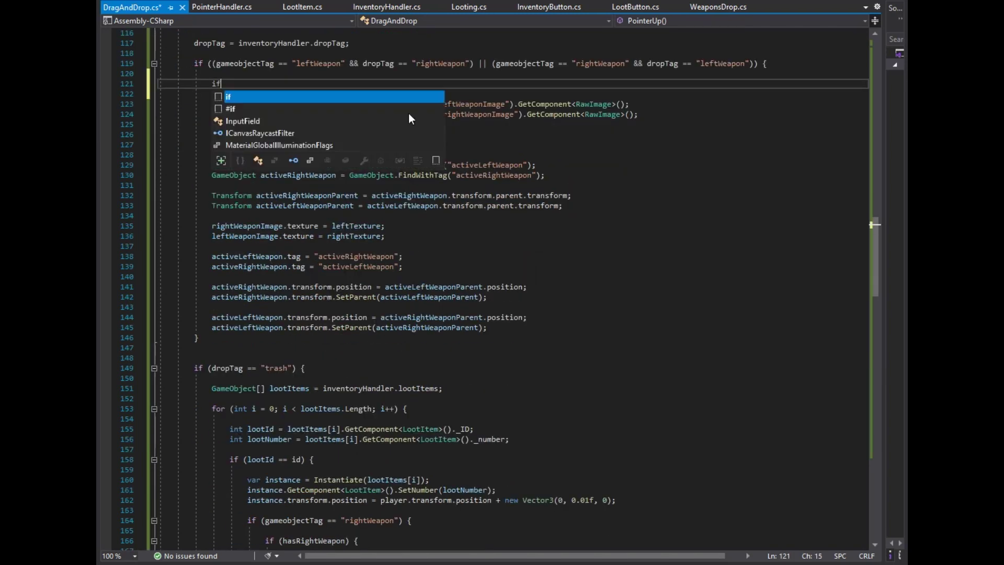
pyautogui.write('if () {')
pyautogui.press('Return')
pyautogui.press('Up')
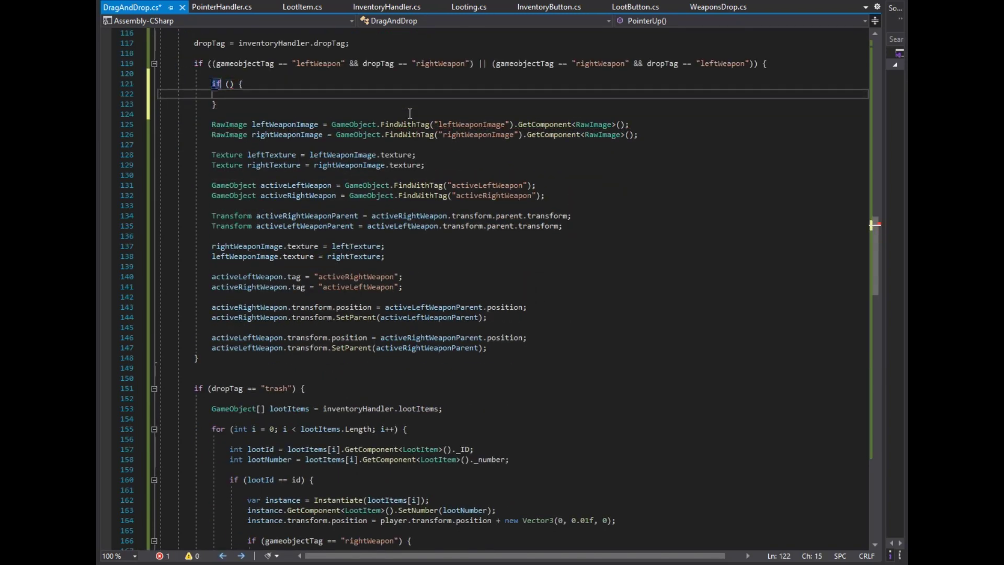
pyautogui.press('Up')
pyautogui.press('Right')
pyautogui.press('Right')
pyautogui.press('Right')
pyautogui.write('hasr')
pyautogui.press('Tab')
pyautogui.write('&& hasl')
pyautogui.press('Tab')
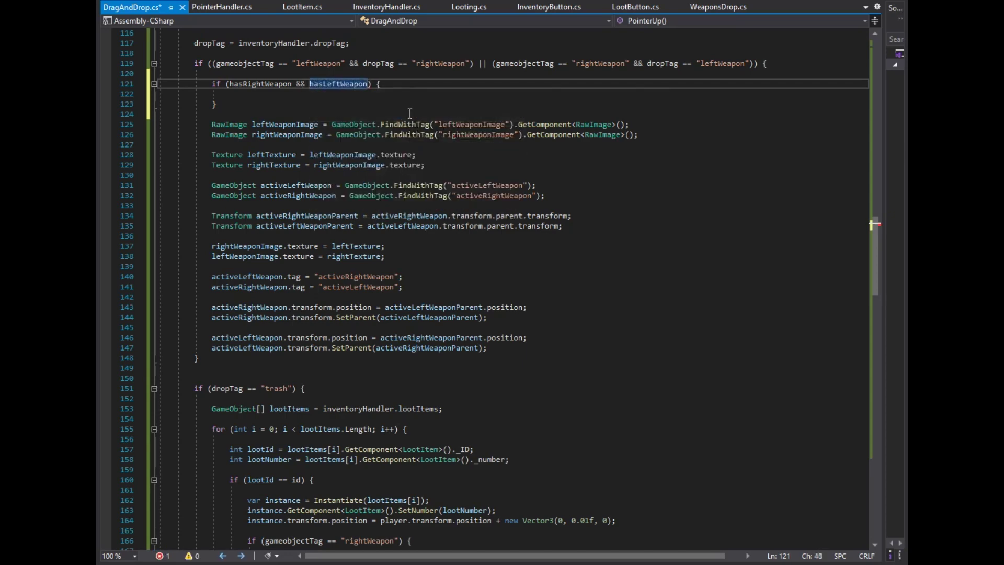
# Move the weapon-swap code inside the new if block, save DragAndDrop.cs, and return to Unity.
pyautogui.moveTo(486, 348); pyautogui.dragTo(209, 124)
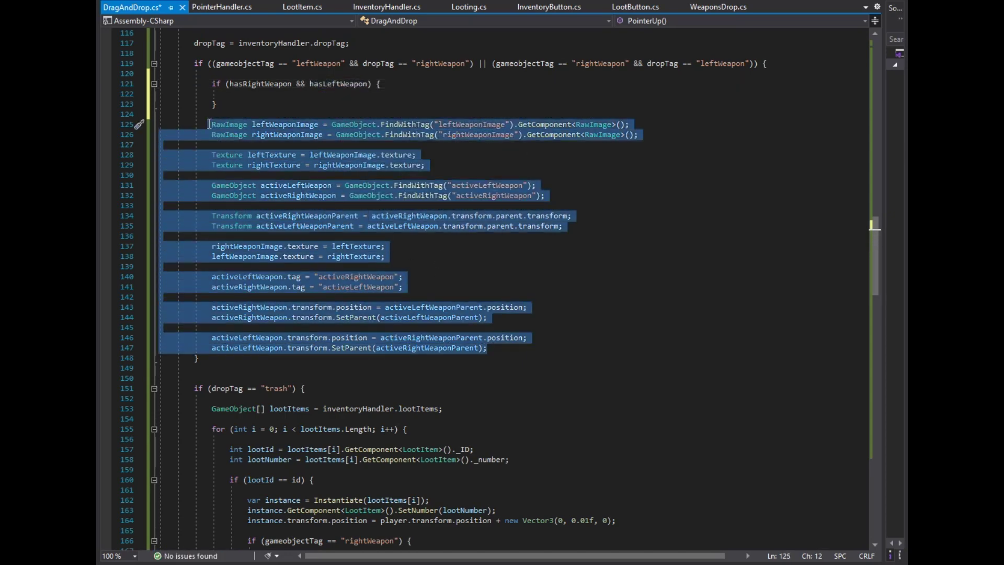
pyautogui.press('Delete')
pyautogui.click(220, 96)
pyautogui.write('RawImage leftWeaponImage = GameObject.FindWithTag("leftWeaponImage").GetComponent<RawImage>(); RawImage rightWeaponImage = GameObject.FindWithTag("rightWeaponImage").GetComponent<RawImage>();  Texture leftTexture = leftWeaponImage.texture; Texture rightTexture = rightWeaponImage.texture;  GameObject activeLeftWeapon = GameObject.FindWithTag("activeLeftWeapon"); GameObject activeRightWeapon = GameObject.FindWithTag("activeRightWeapon");  Transform activeRightWeaponParent = activeRightWeapon.transform.parent.transform; Transform activeLeftWeaponParent = activeLeftWeapon.transform.parent.transform;  rightWeaponImage.texture = leftTexture; leftWeaponImage.texture = rightTexture;  activeLeftWeapon.tag = "activeRightWeapon"; activeRightWeapon.tag = "activeLeftWeapon";  activeRightWeapon.transform.position = activeLeftWeaponParent.position; activeRightWeapon.transform.SetParent(activeLeftWeaponParent);  activeLeftWeapon.transform.position = activeRightWeaponParent.position; activeLeftWeapon.transform.SetParent(activeRightWeaponParent);')
pyautogui.hotkey('ctrl', 's')
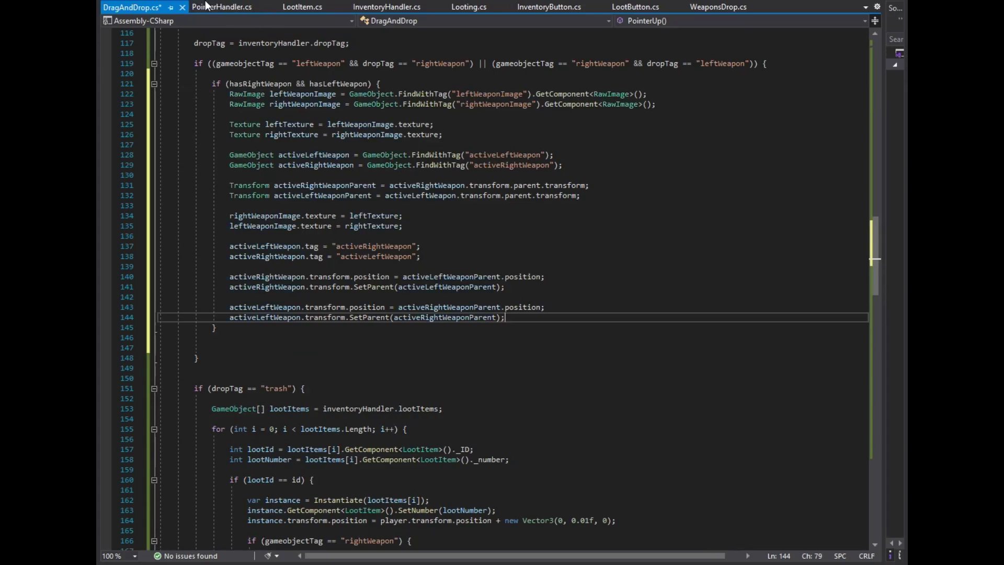
pyautogui.hotkey('alt', 'Tab')
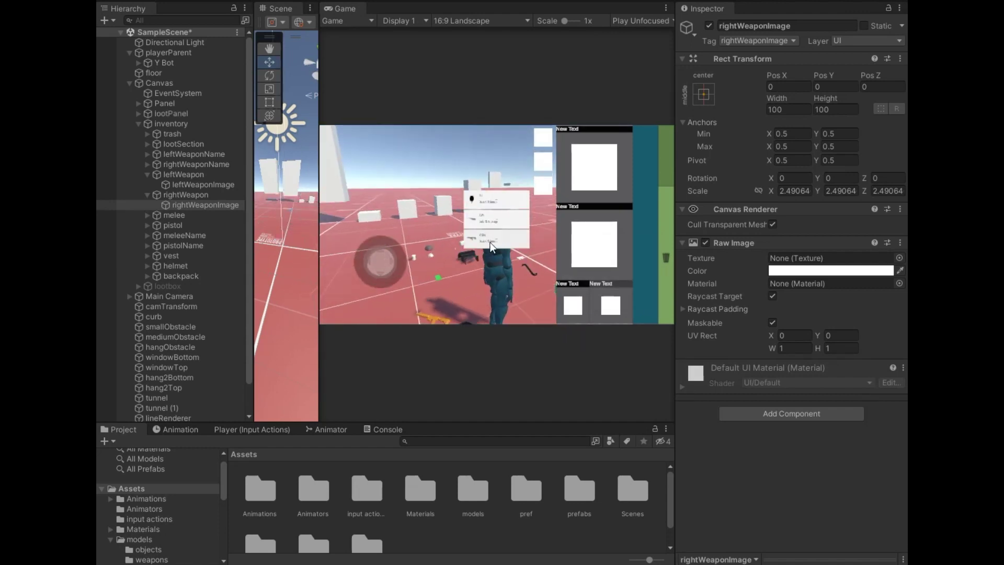
# Pick up the M16A4 and AWM, swap their weapon slots, then trash both rifles.
pyautogui.click(491, 241)
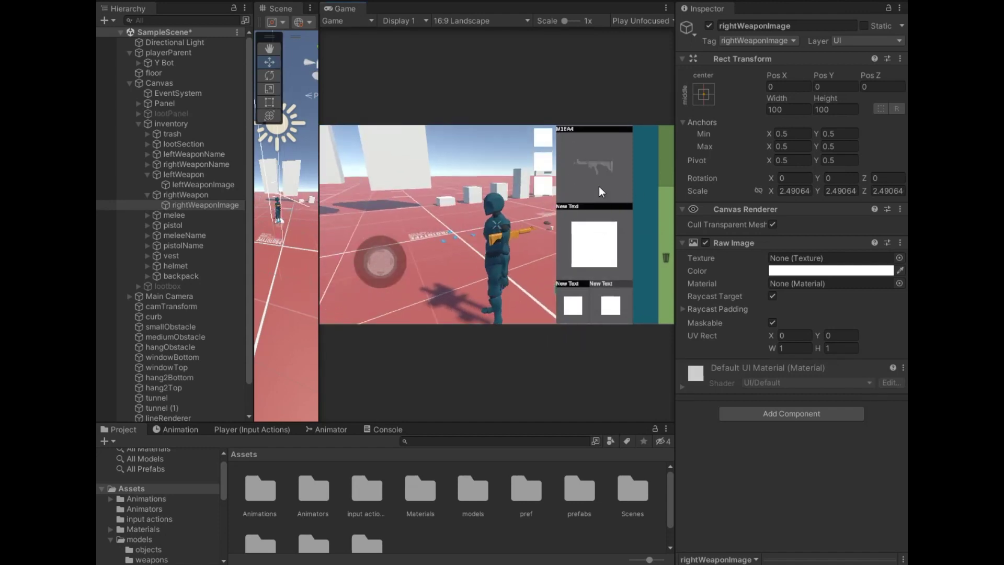
pyautogui.moveTo(595, 168)
pyautogui.mouseDown()
pyautogui.moveTo(598, 249)
pyautogui.moveTo(661, 264)
pyautogui.mouseUp()
pyautogui.click(506, 228)
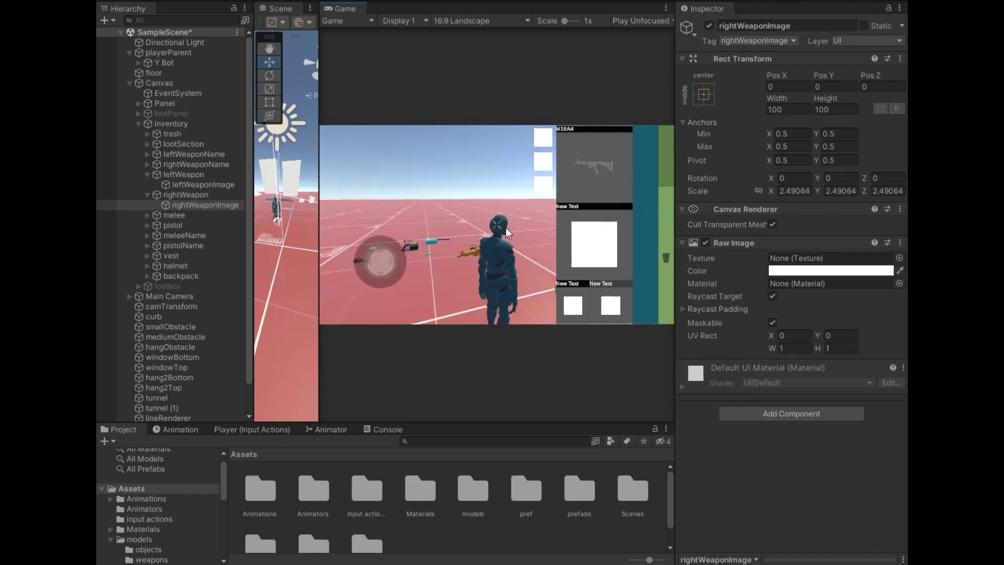
pyautogui.click(473, 225)
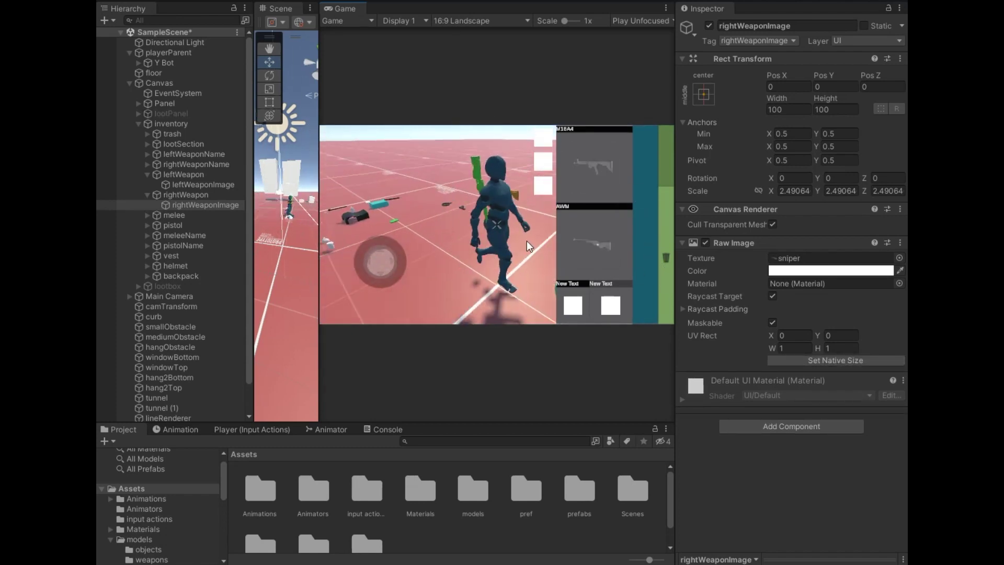
pyautogui.moveTo(599, 169)
pyautogui.mouseDown()
pyautogui.moveTo(596, 244)
pyautogui.moveTo(595, 171)
pyautogui.mouseUp()
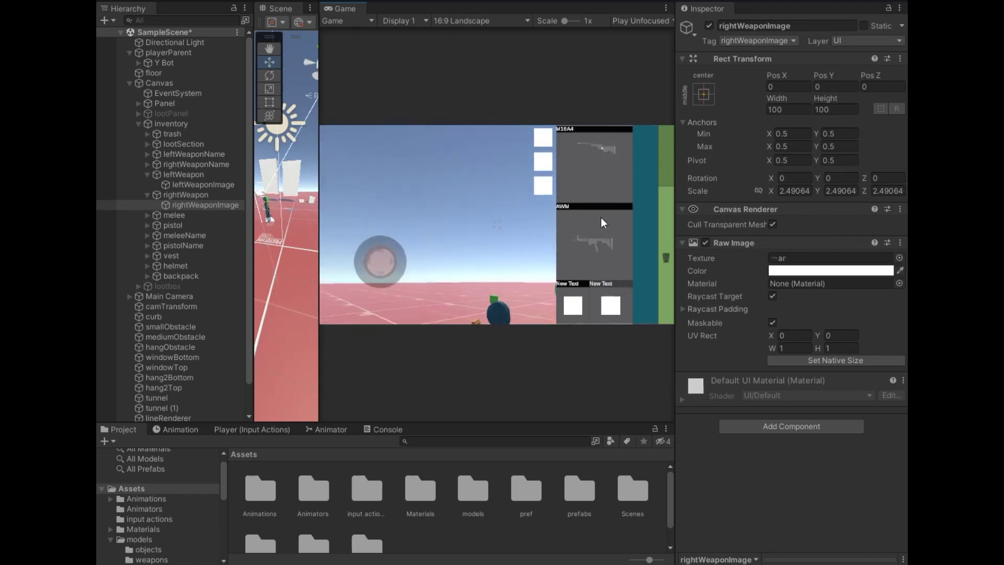
pyautogui.moveTo(607, 188); pyautogui.dragTo(663, 268)
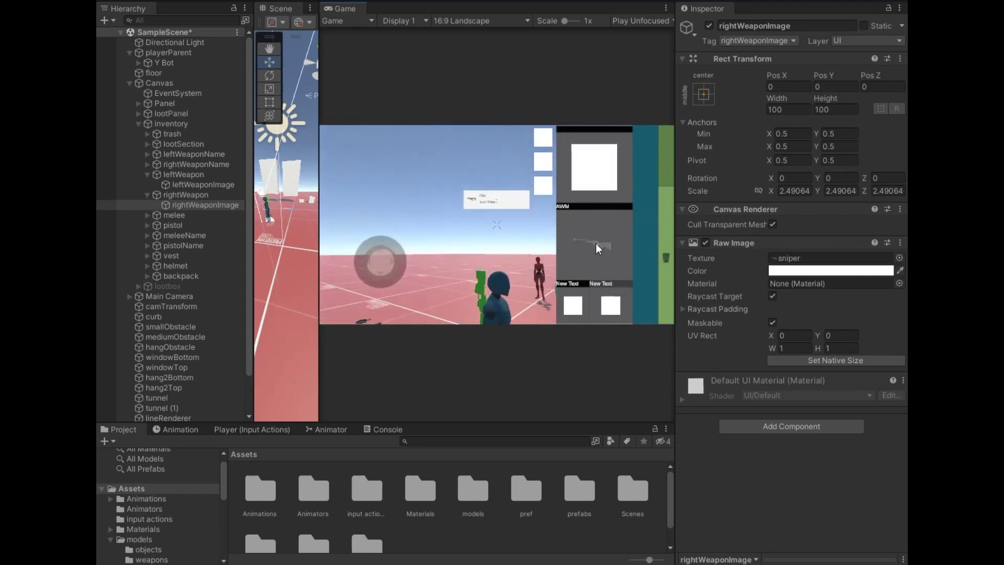
pyautogui.moveTo(596, 243); pyautogui.dragTo(664, 268)
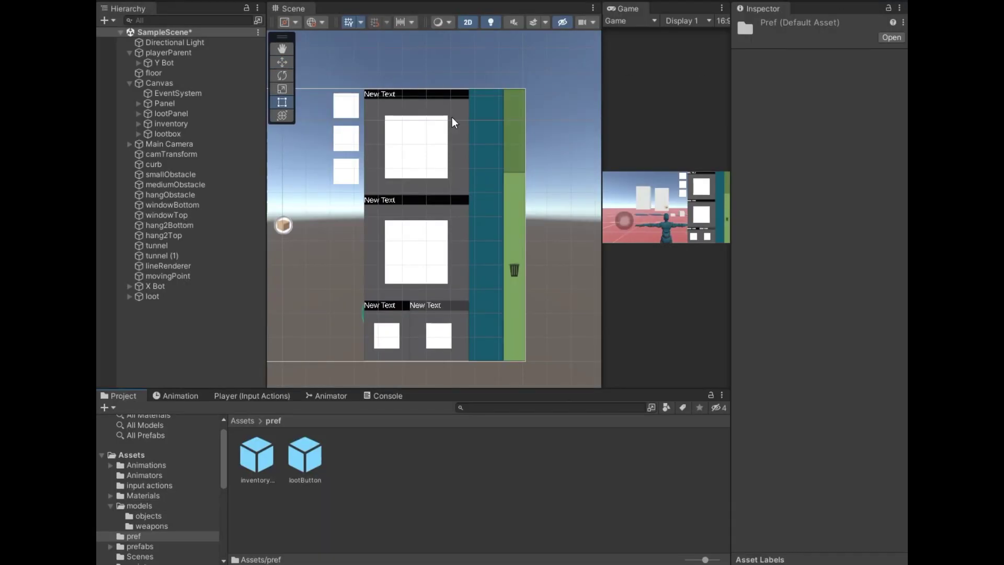
# Widen the Scene view, place inventoryButton under inventory > lootSection > content, and open that prefab.
pyautogui.moveTo(601, 180); pyautogui.dragTo(656, 180)
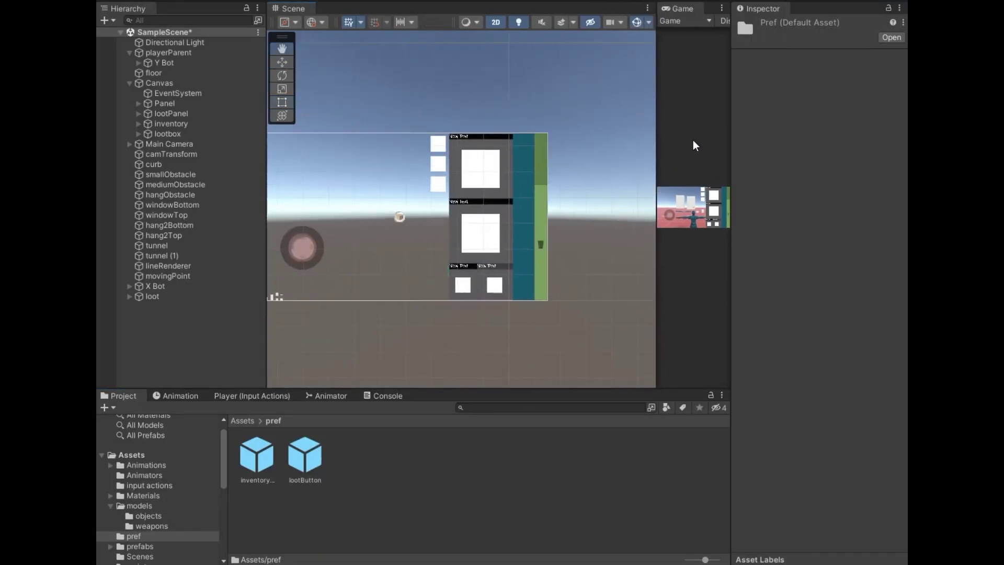
pyautogui.scroll(3, 532, 185)
pyautogui.scroll(2, 520, 186)
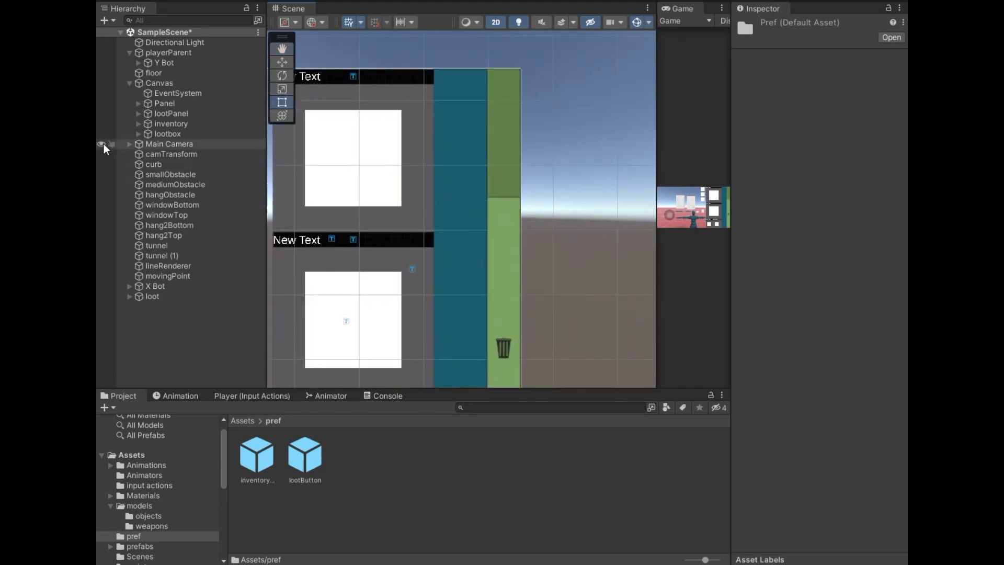
pyautogui.click(139, 124)
pyautogui.click(148, 144)
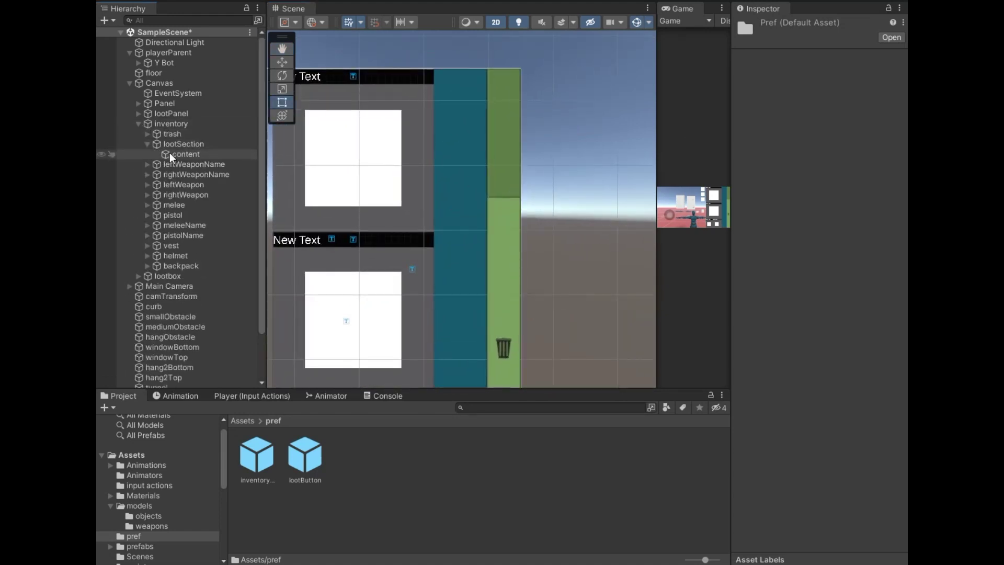
pyautogui.moveTo(267, 469); pyautogui.dragTo(250, 442)
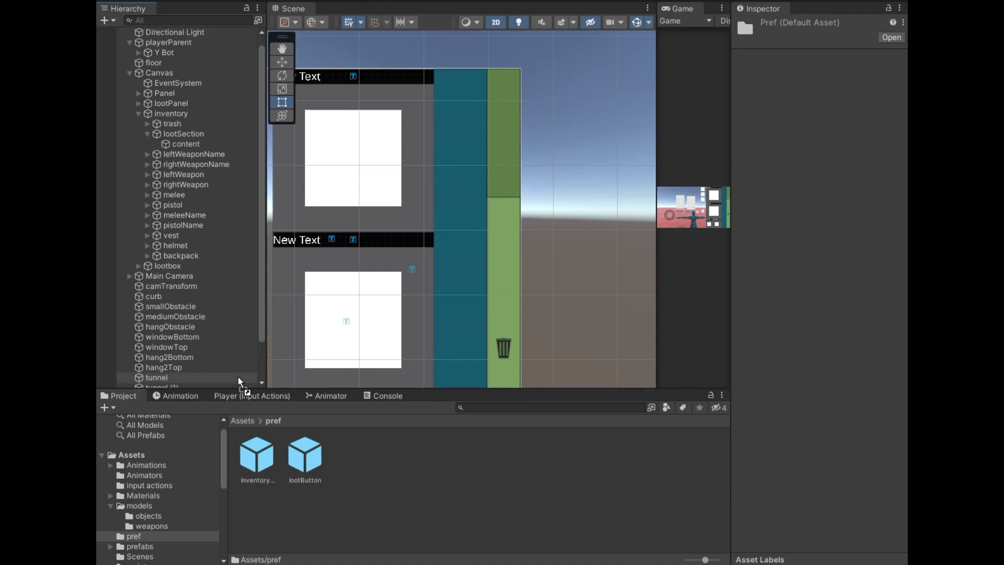
pyautogui.click(147, 104)
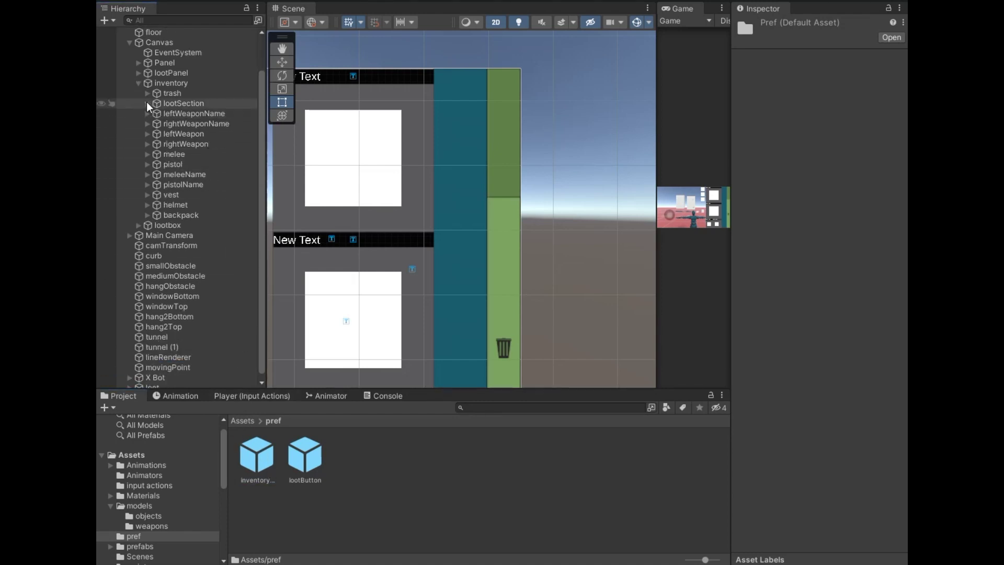
pyautogui.moveTo(150, 111); pyautogui.dragTo(187, 101)
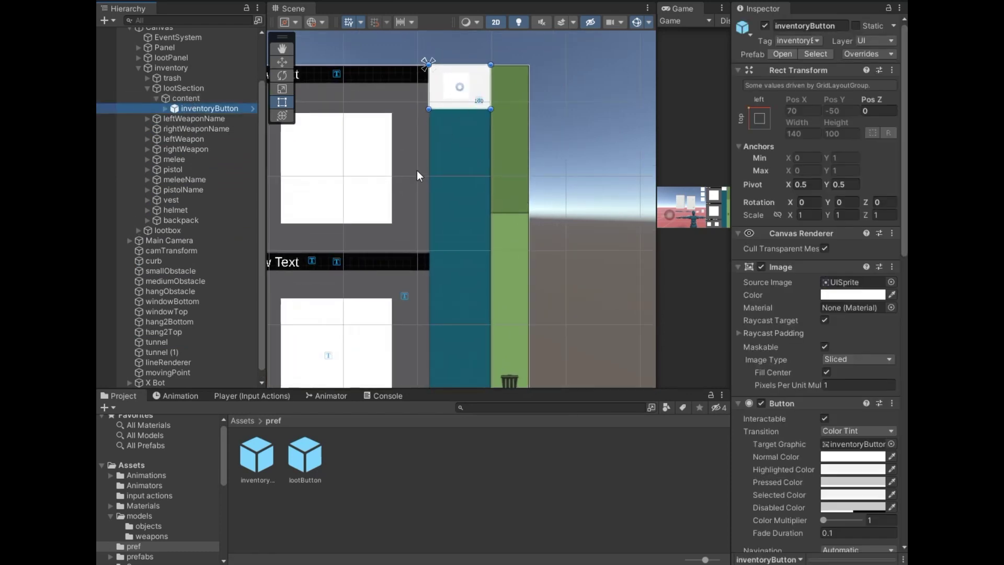
pyautogui.click(781, 55)
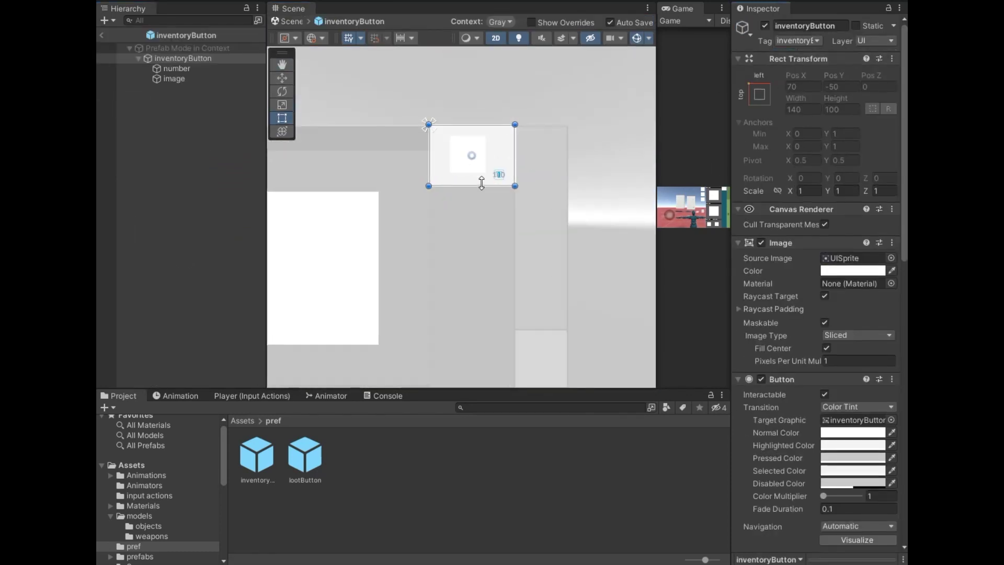
# Add an empty hiddenButton child to inventoryButton, resize it, and anchor it bottom centre.
pyautogui.rightClick(177, 60)
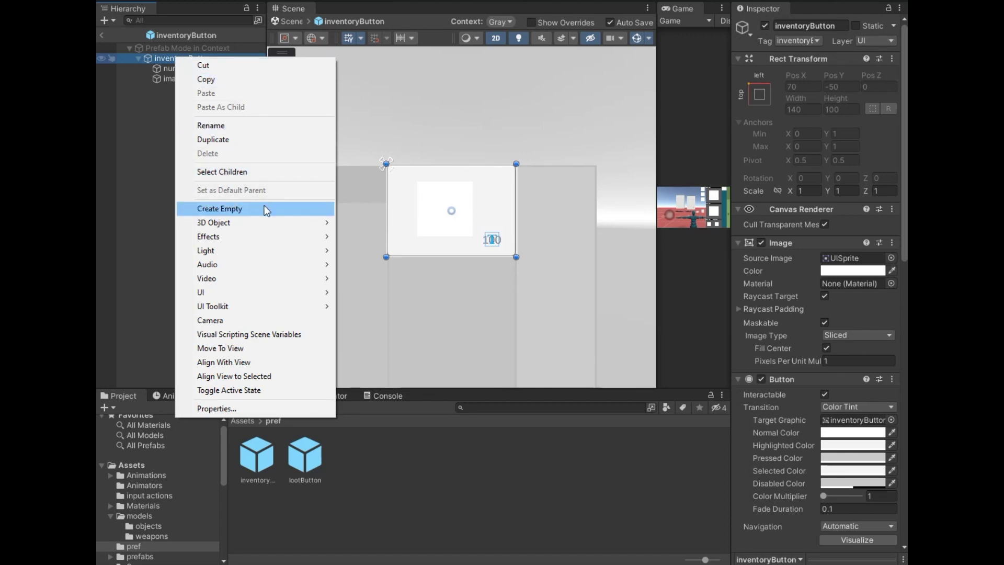
pyautogui.click(224, 210)
pyautogui.write('hiddenButton')
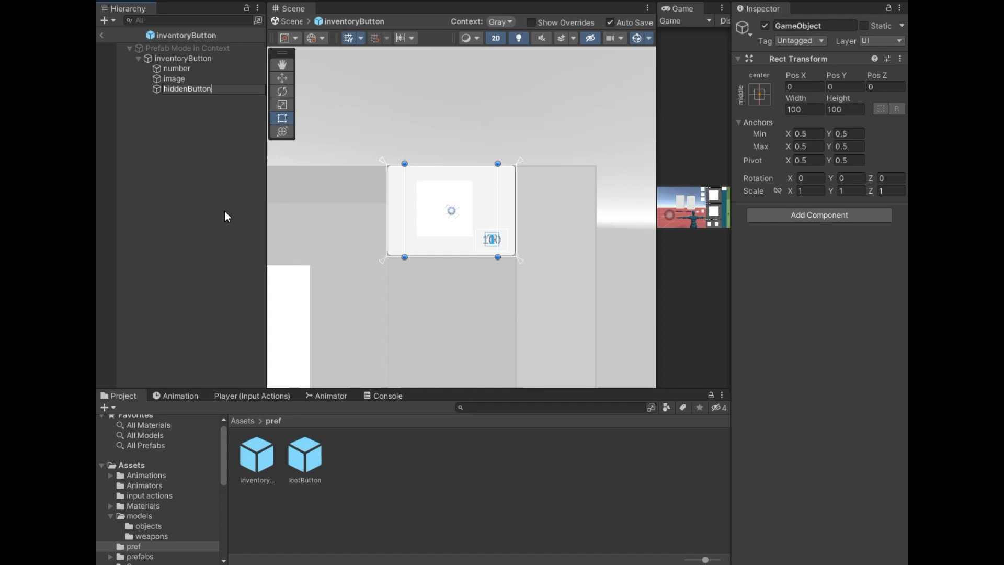
pyautogui.click(225, 212)
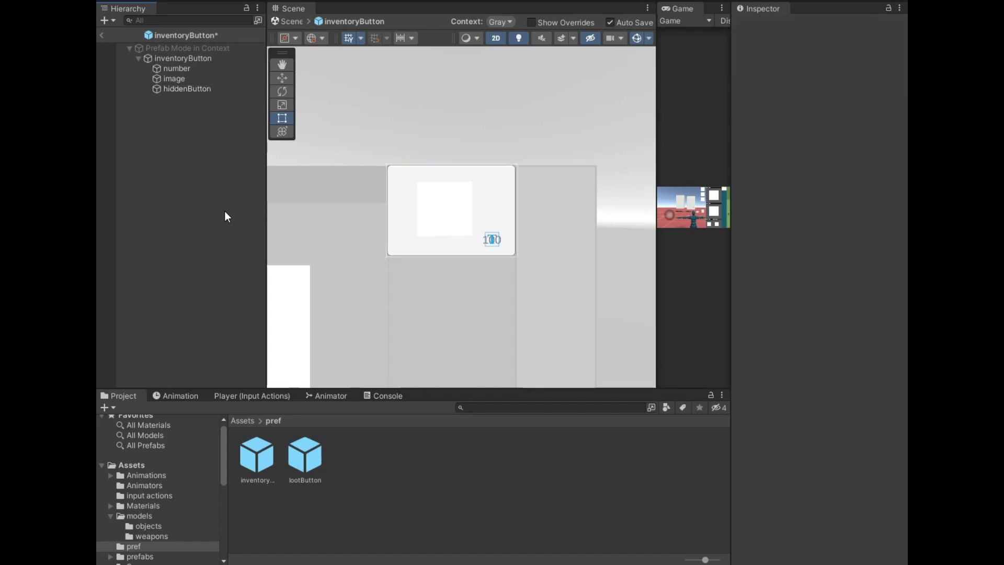
pyautogui.click(191, 89)
pyautogui.moveTo(459, 163); pyautogui.dragTo(462, 199)
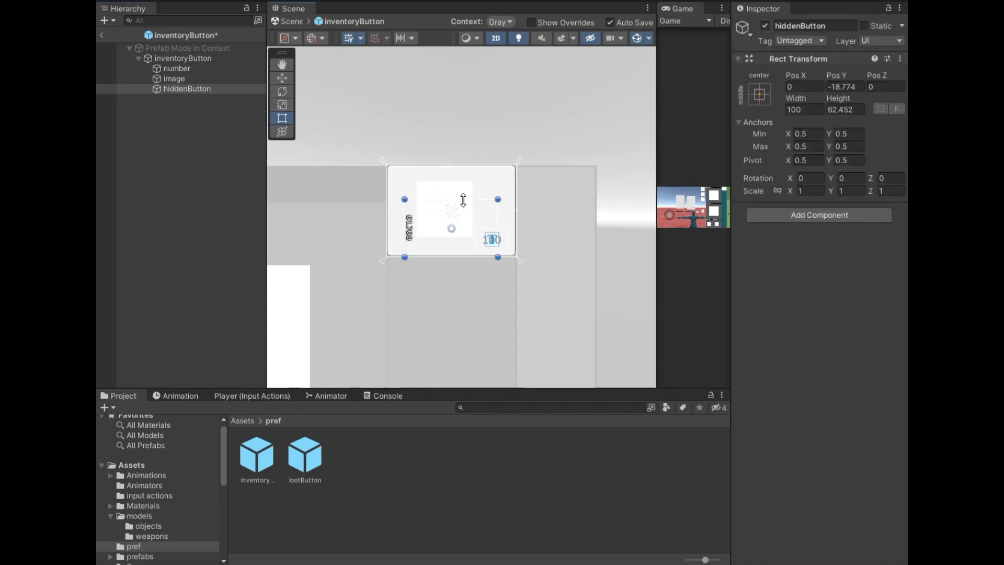
pyautogui.moveTo(408, 225); pyautogui.dragTo(405, 224)
pyautogui.moveTo(497, 225); pyautogui.dragTo(482, 204)
pyautogui.click(760, 102)
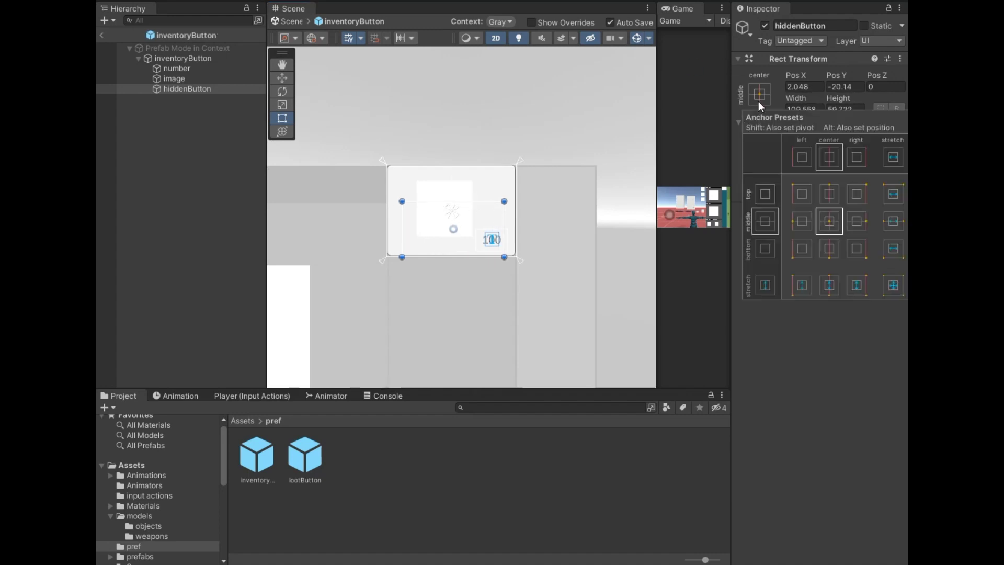
pyautogui.click(828, 256)
pyautogui.click(196, 209)
# Add a TextMeshPro useButton under hiddenButton, scale it to about 0.42, and place it lower left.
pyautogui.rightClick(185, 89)
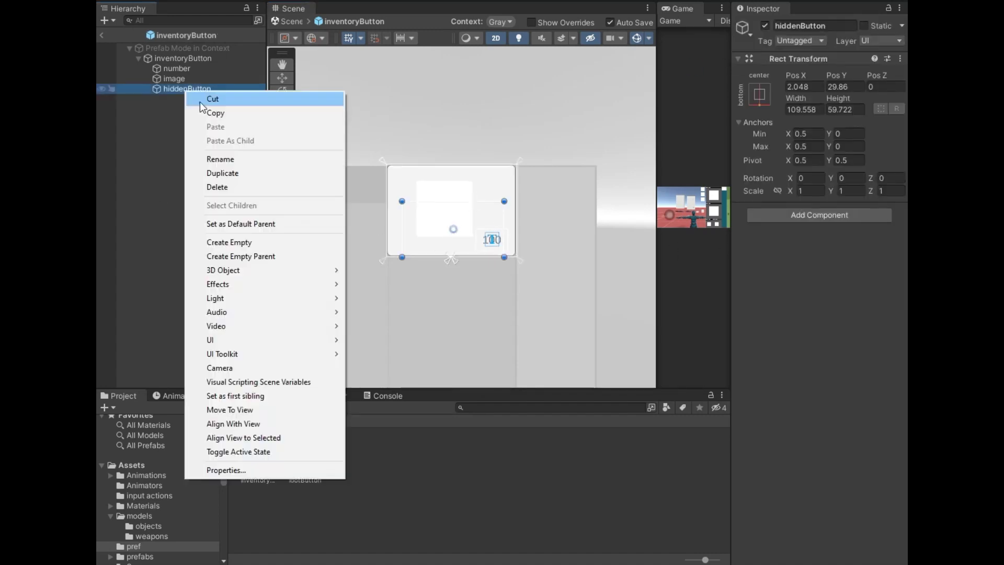
pyautogui.moveTo(308, 339)
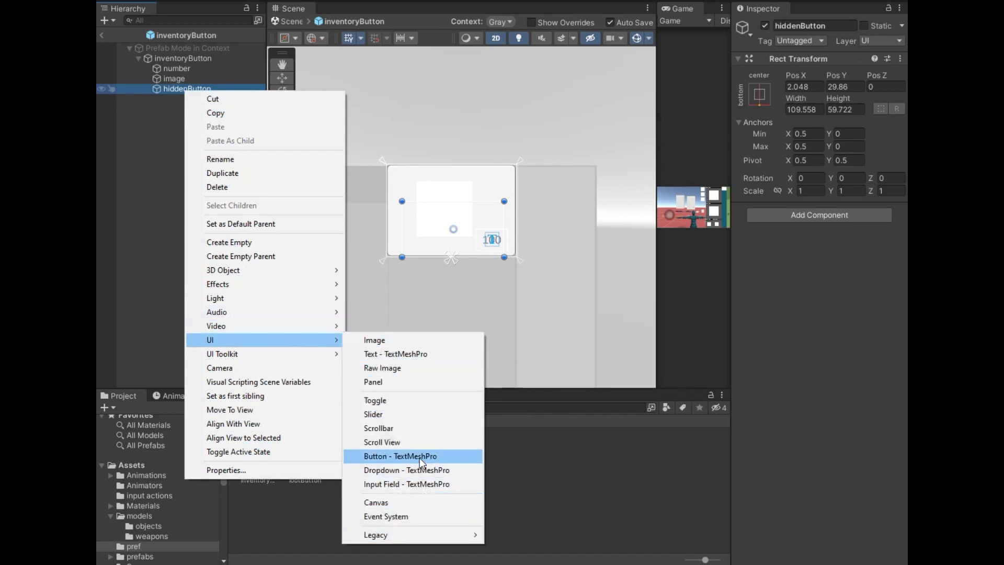
pyautogui.click(382, 459)
pyautogui.write('useButton')
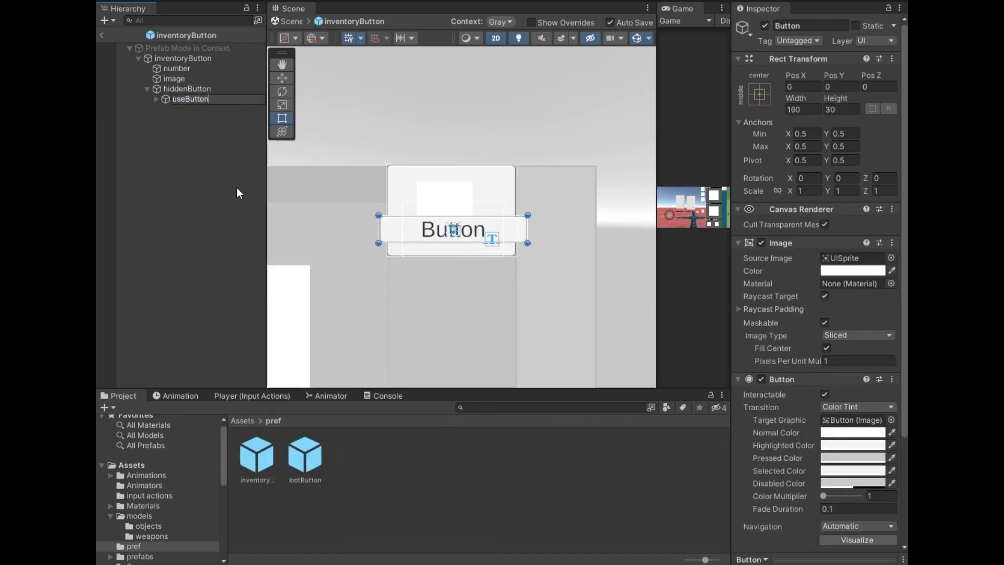
pyautogui.click(237, 194)
pyautogui.click(191, 99)
pyautogui.click(282, 105)
pyautogui.moveTo(454, 235); pyautogui.dragTo(430, 255)
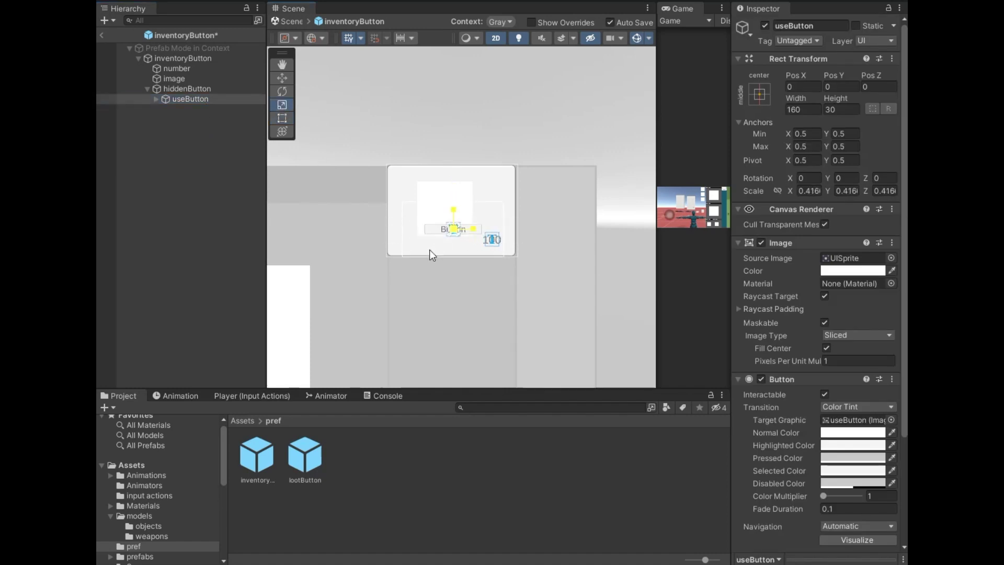
pyautogui.moveTo(478, 225); pyautogui.dragTo(470, 246)
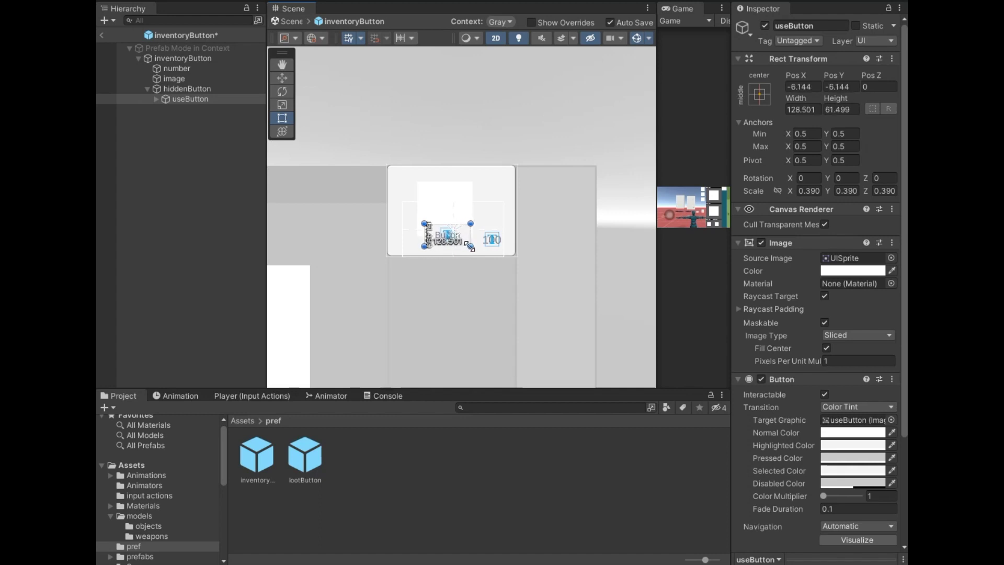
pyautogui.click(286, 85)
pyautogui.moveTo(491, 240); pyautogui.dragTo(468, 236)
pyautogui.moveTo(420, 193); pyautogui.dragTo(422, 204)
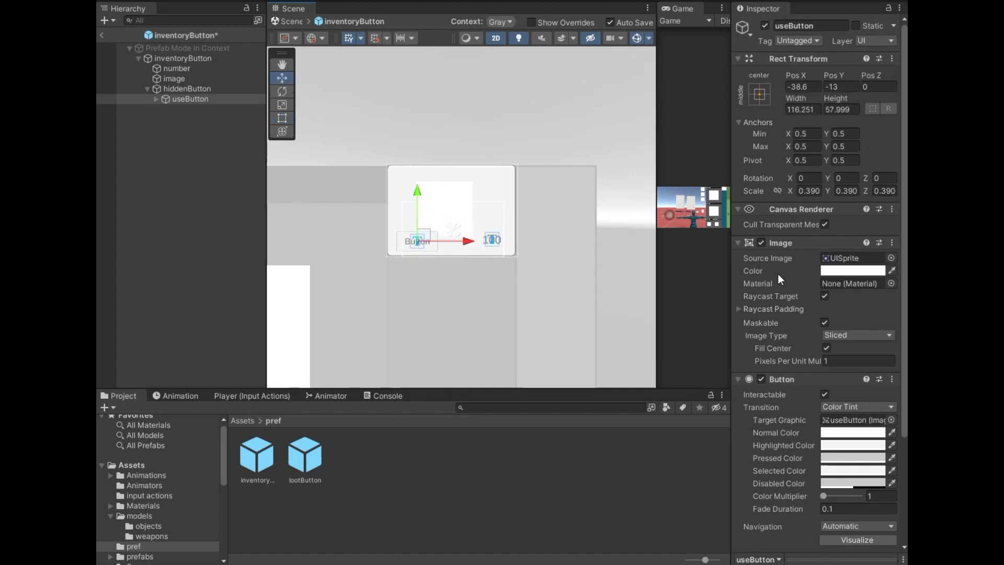
# Colour useButton green, set its label to 'use', and duplicate the button.
pyautogui.click(837, 270)
pyautogui.click(808, 316)
pyautogui.click(848, 347)
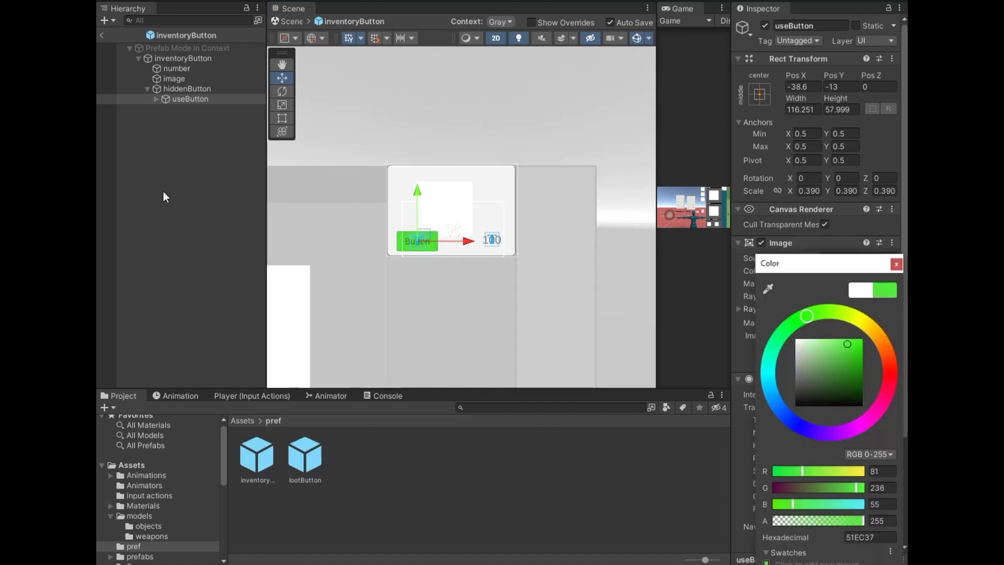
pyautogui.click(153, 204)
pyautogui.click(156, 98)
pyautogui.click(201, 109)
pyautogui.click(813, 288)
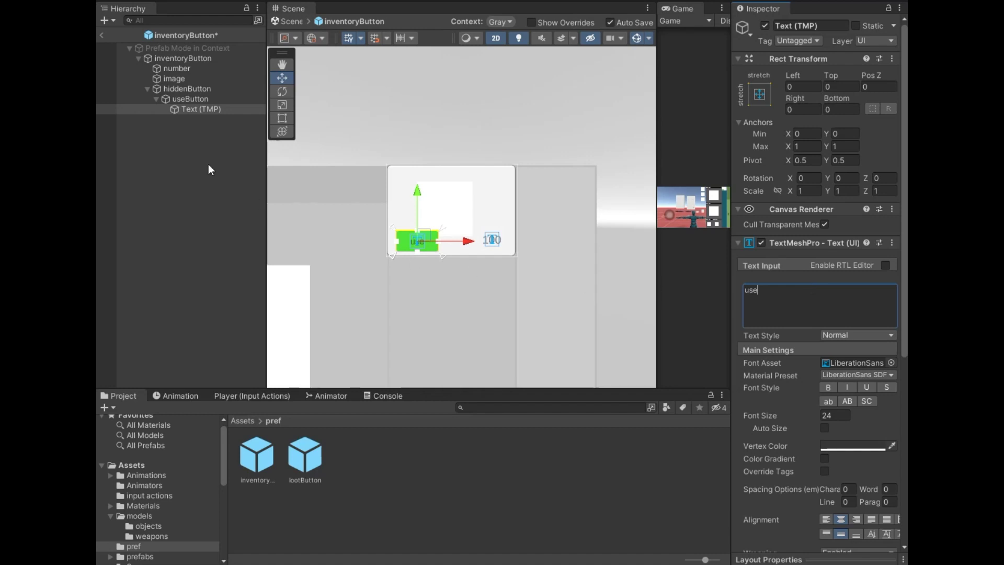
pyautogui.click(864, 449)
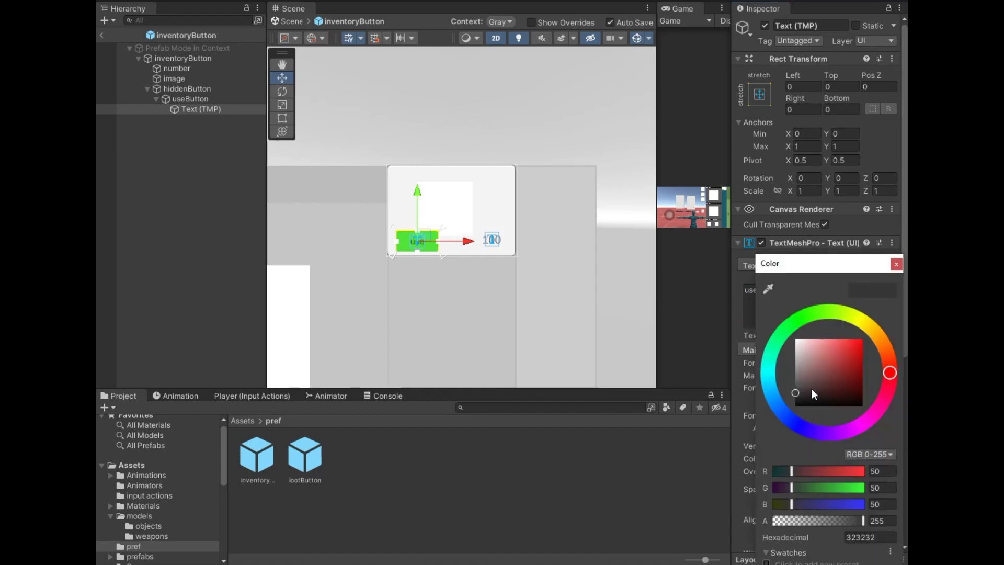
pyautogui.click(594, 307)
pyautogui.click(202, 102)
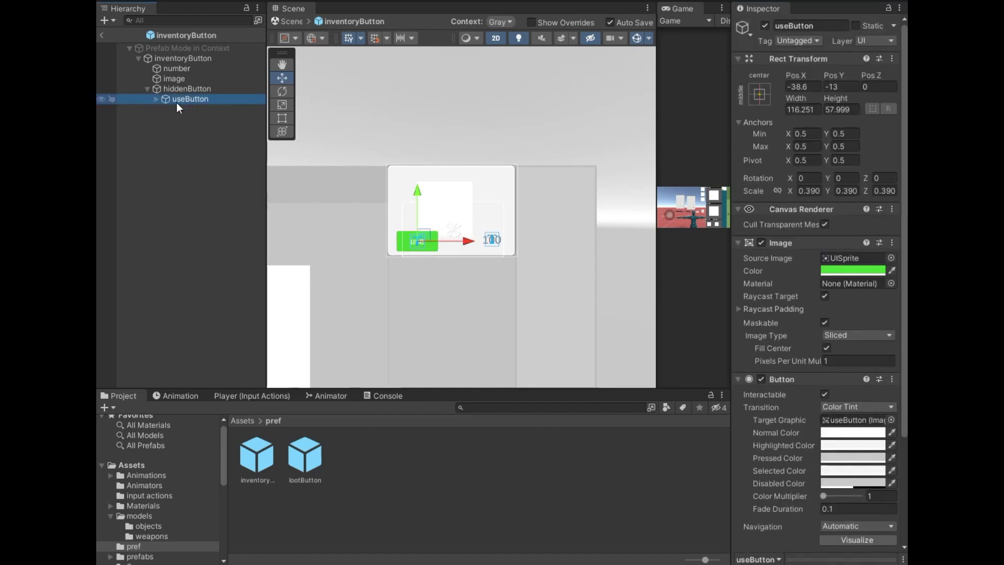
pyautogui.hotkey('ctrl', 'd')
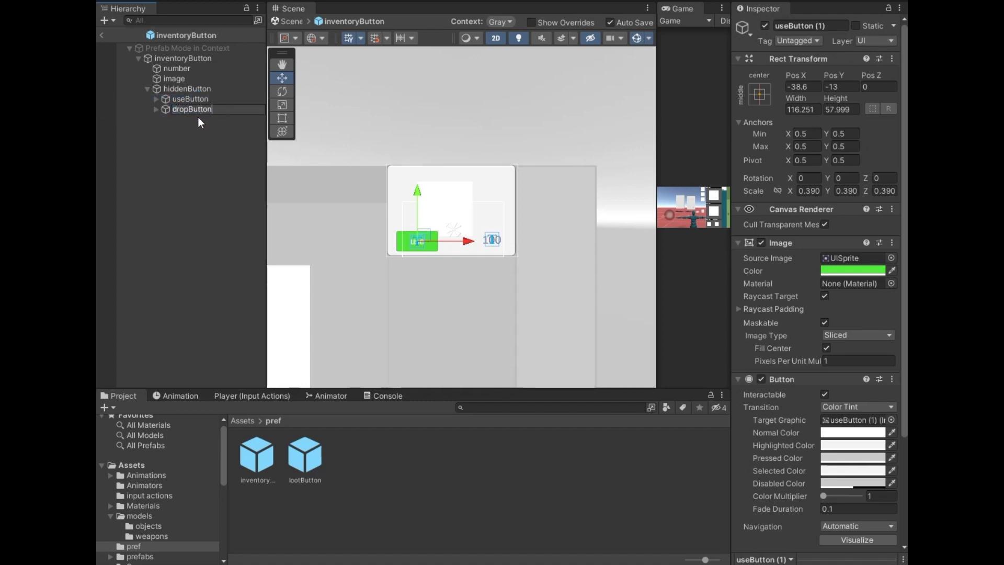
# Rename the duplicate dropButton, label it 'drop', and slide it beside the use button.
pyautogui.click(199, 121)
pyautogui.click(157, 109)
pyautogui.click(206, 120)
pyautogui.click(779, 292)
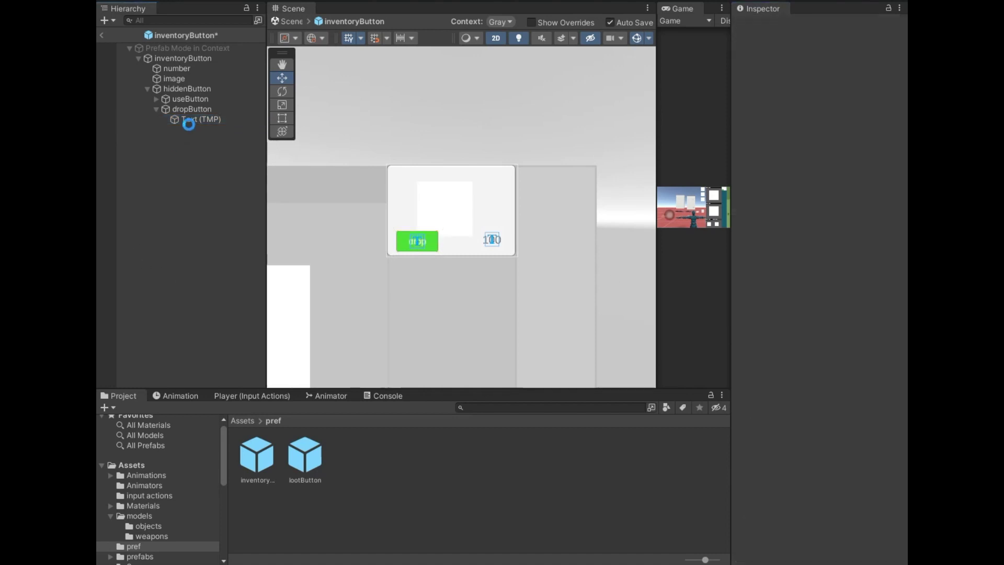
pyautogui.click(192, 109)
pyautogui.moveTo(472, 246); pyautogui.dragTo(512, 248)
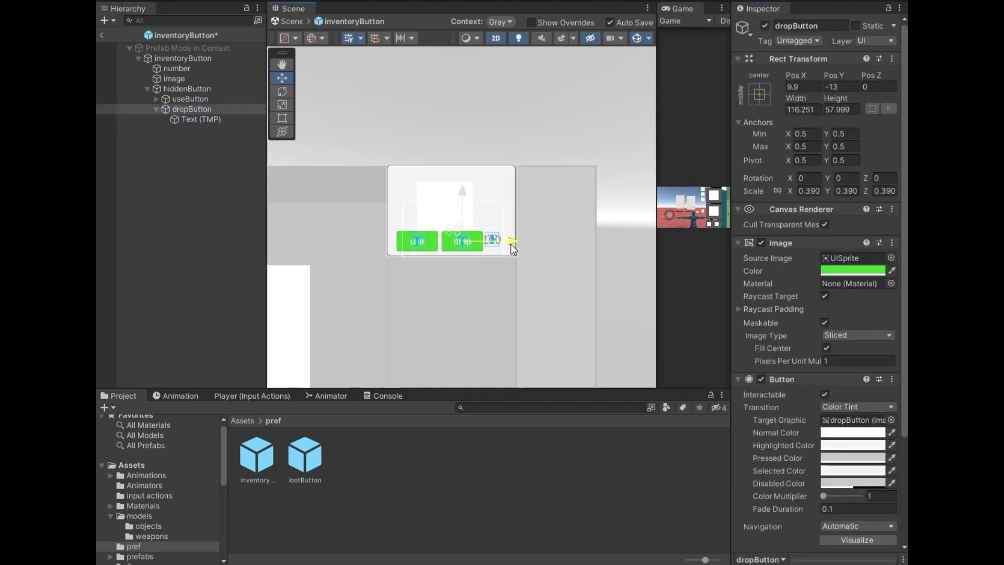
# Add a dropSlider under hiddenButton, shrink it, and place it above the buttons at Pos Y 23.2.
pyautogui.click(176, 89)
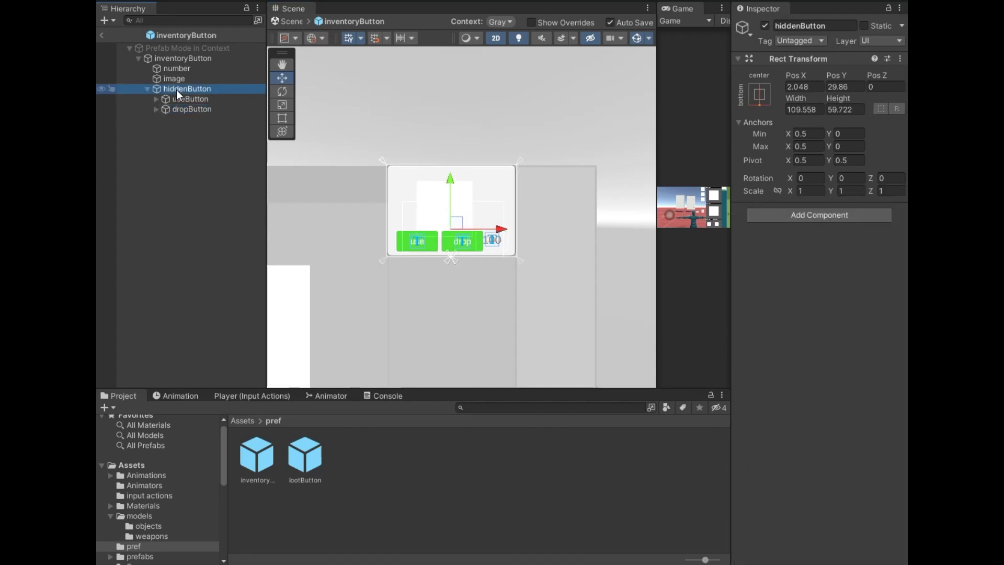
pyautogui.rightClick(177, 90)
pyautogui.moveTo(240, 339)
pyautogui.click(387, 413)
pyautogui.write('dropSlider')
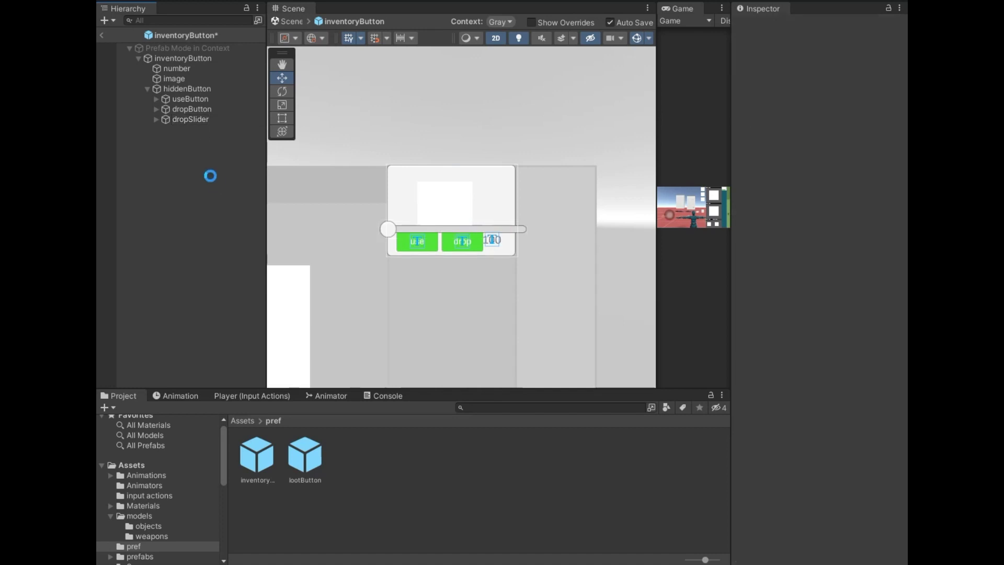
pyautogui.press('Return')
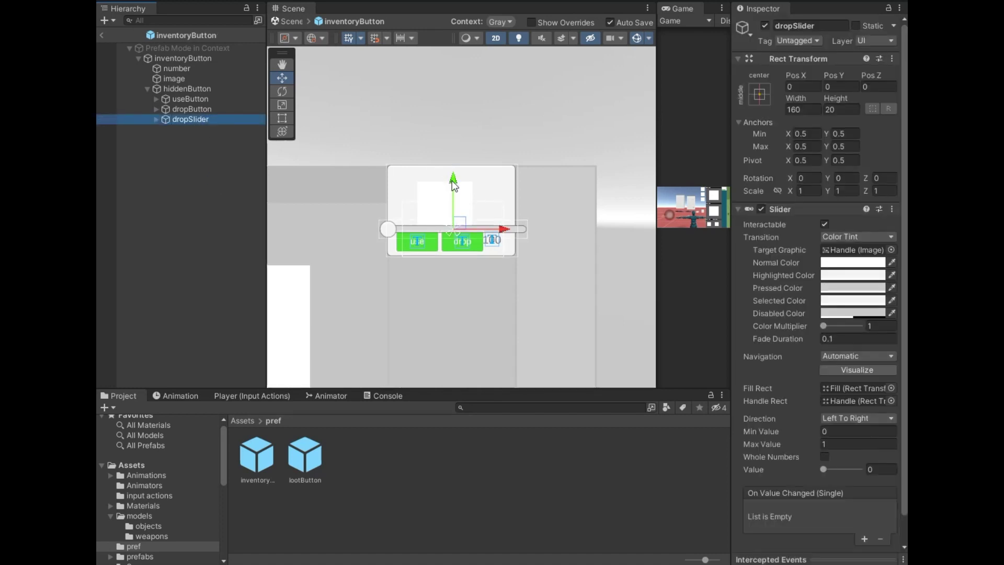
pyautogui.moveTo(454, 184); pyautogui.dragTo(454, 162)
pyautogui.moveTo(453, 208); pyautogui.dragTo(434, 218)
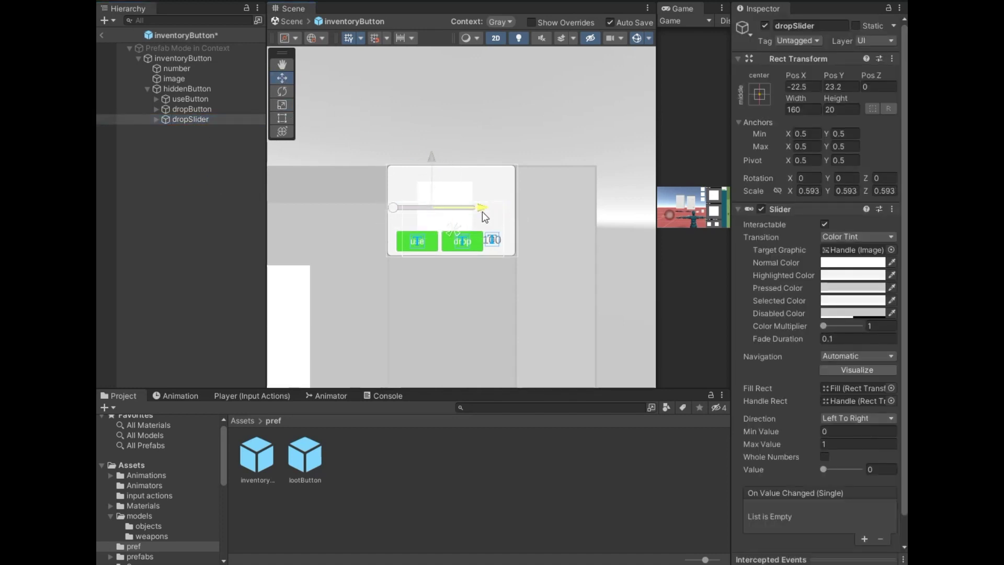
pyautogui.moveTo(441, 166); pyautogui.dragTo(439, 176)
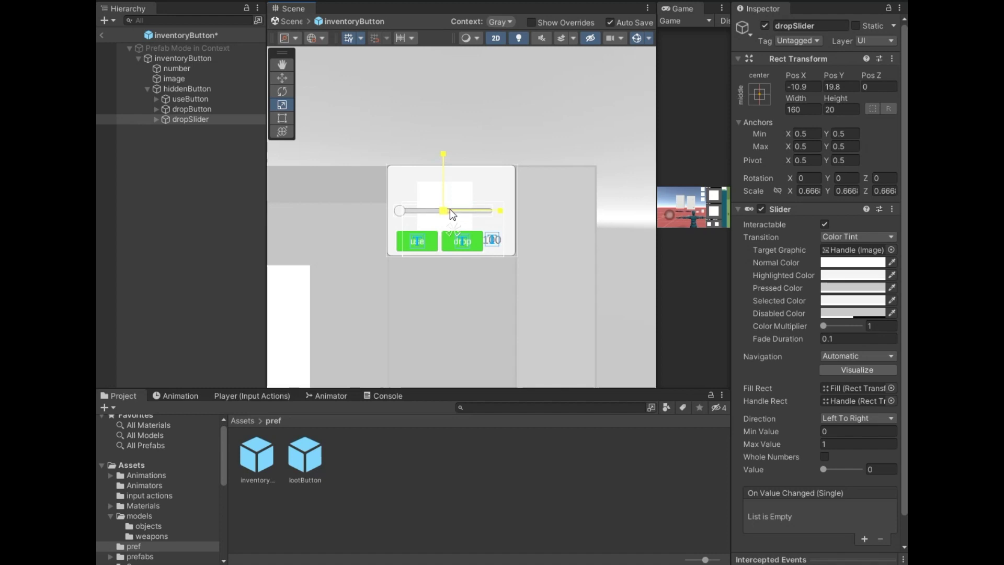
pyautogui.click(282, 78)
pyautogui.moveTo(445, 162); pyautogui.dragTo(446, 158)
pyautogui.rightClick(187, 89)
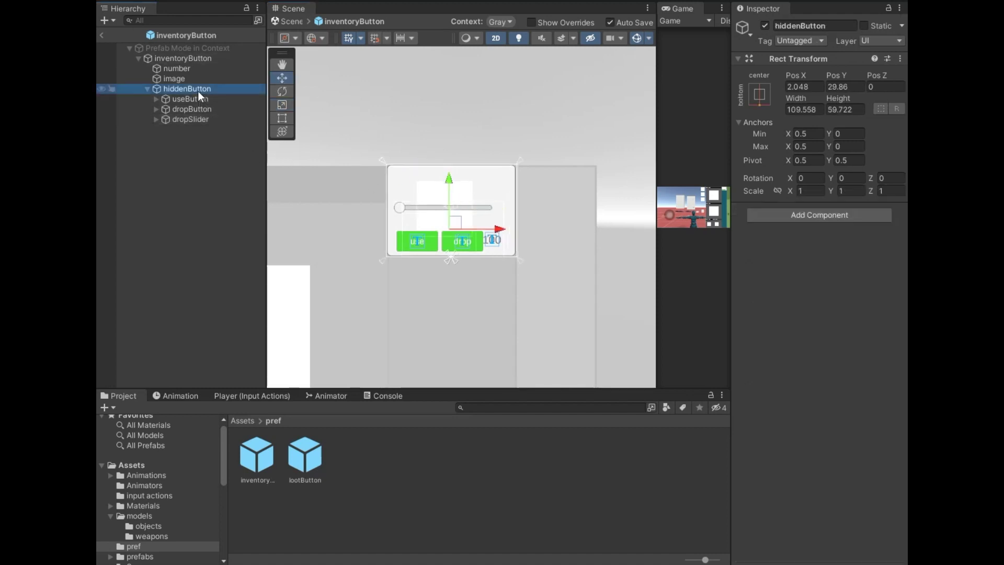
# Add a Raw Image named bg under hiddenButton, scale it to about a third, and colour it black.
pyautogui.moveTo(268, 346)
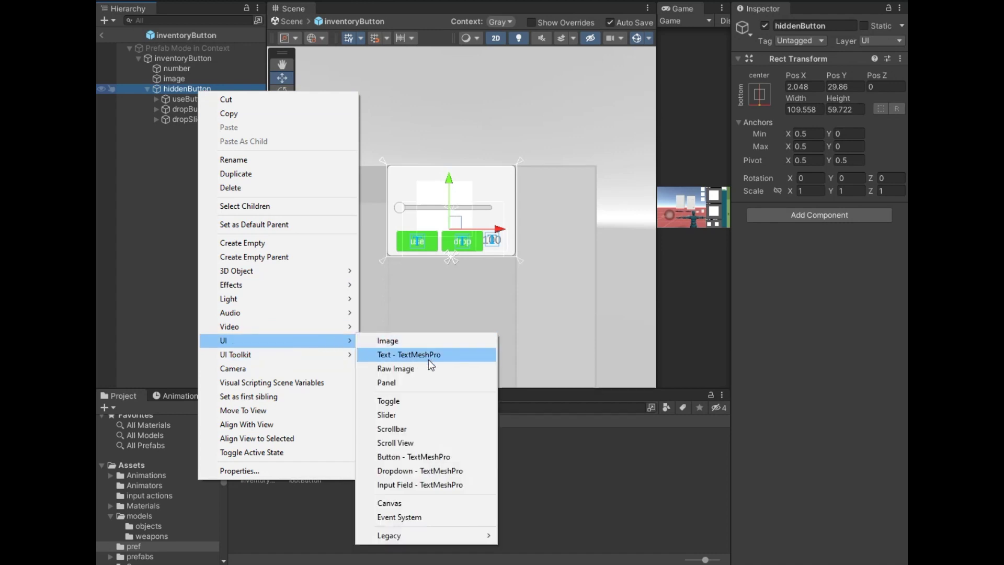
pyautogui.click(396, 368)
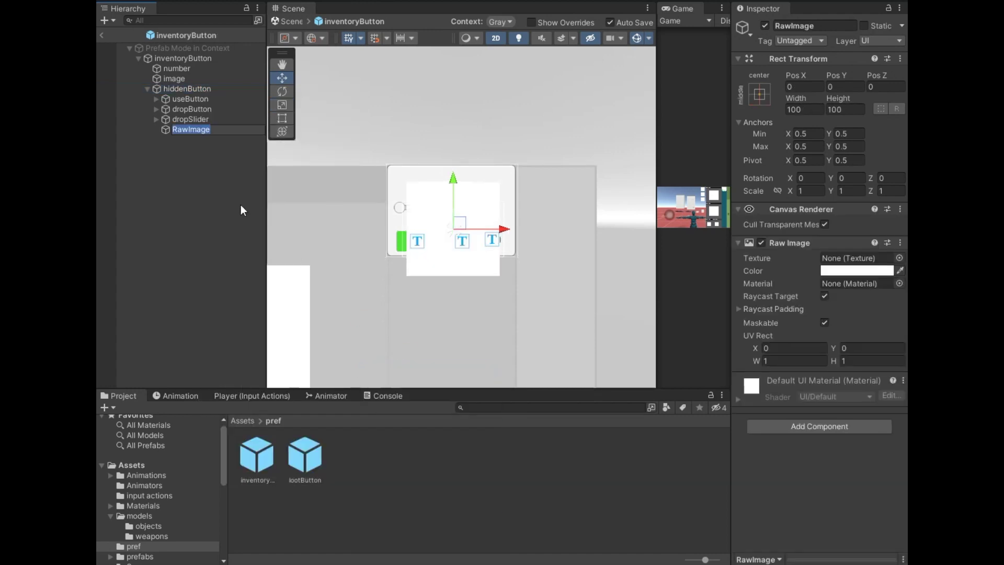
pyautogui.write('bg')
pyautogui.press('Return')
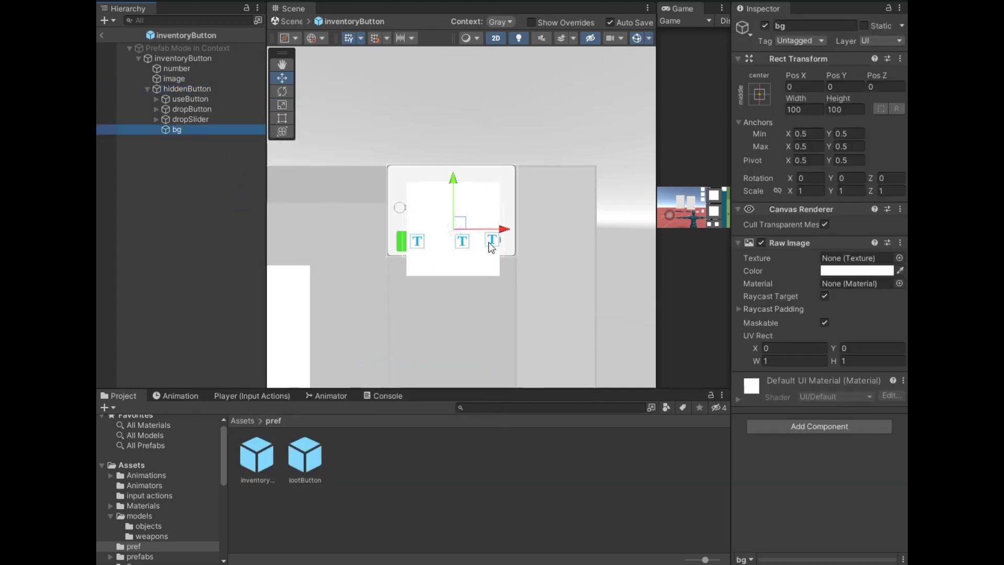
pyautogui.click(283, 106)
pyautogui.moveTo(454, 229); pyautogui.dragTo(427, 255)
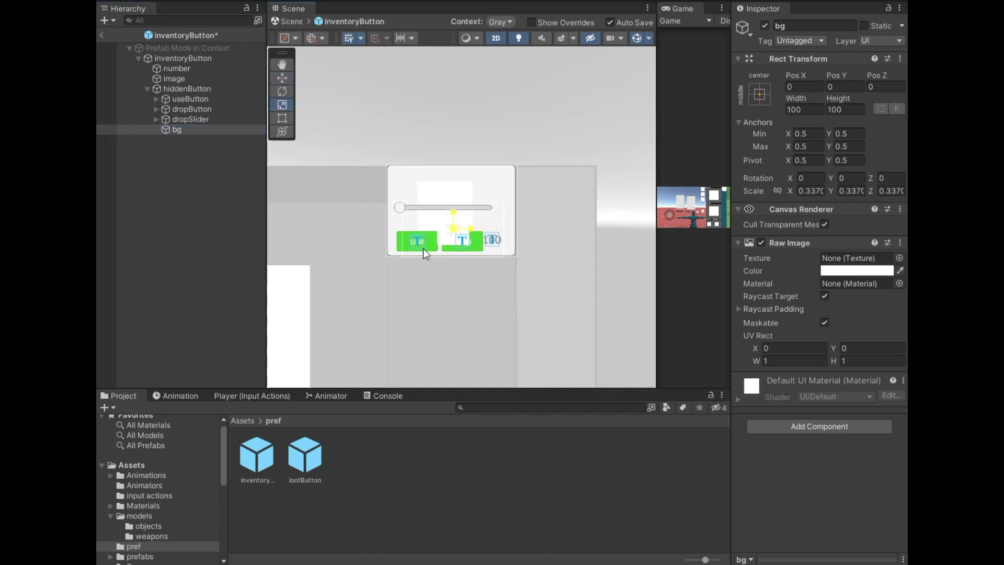
pyautogui.click(857, 270)
pyautogui.moveTo(852, 403); pyautogui.dragTo(314, 280)
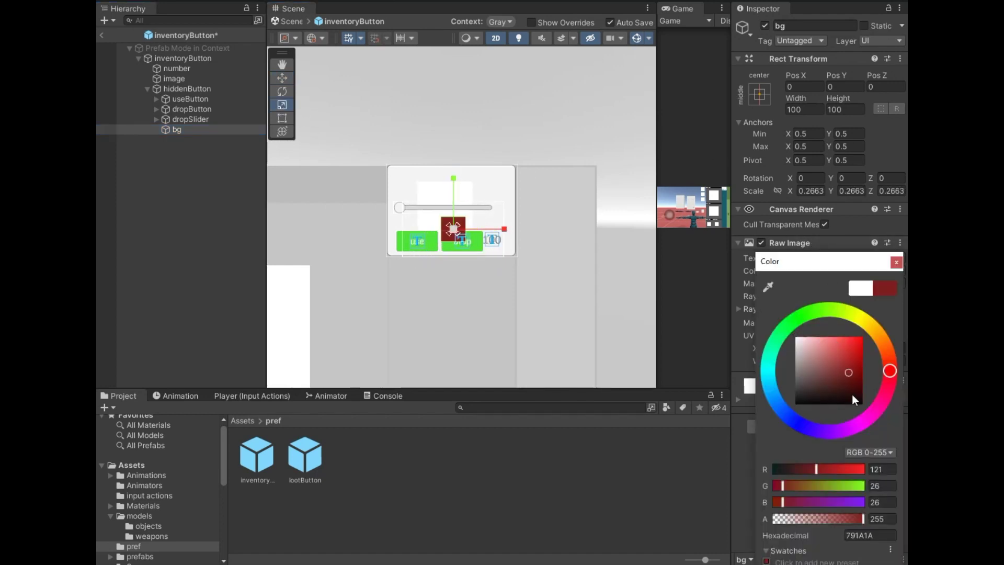
pyautogui.click(190, 150)
# Stretch bg wider, flatten it, and move it left just below the slider.
pyautogui.click(191, 130)
pyautogui.moveTo(500, 235); pyautogui.dragTo(505, 233)
pyautogui.moveTo(455, 193); pyautogui.dragTo(453, 172)
pyautogui.press('w')
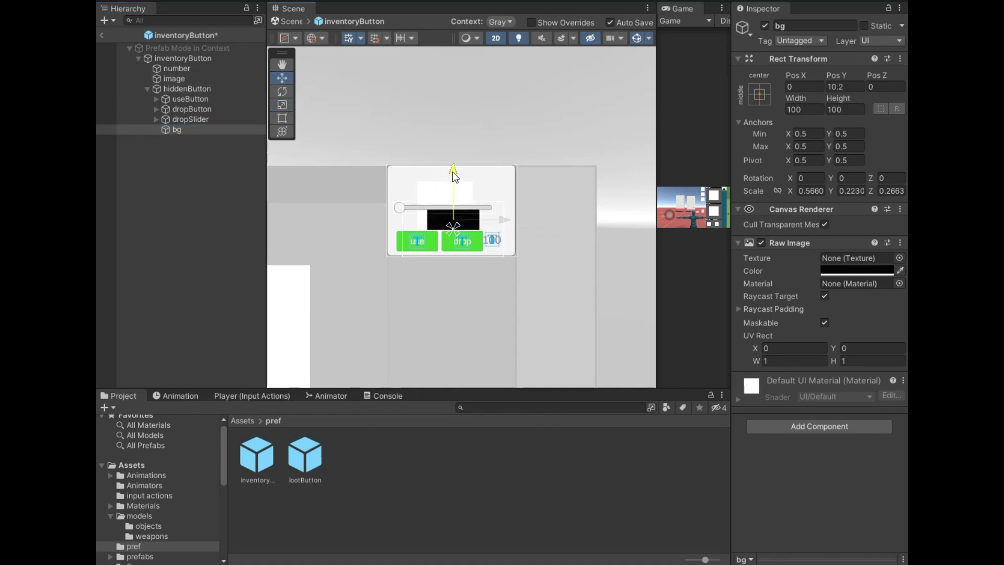
pyautogui.moveTo(507, 224); pyautogui.dragTo(440, 216)
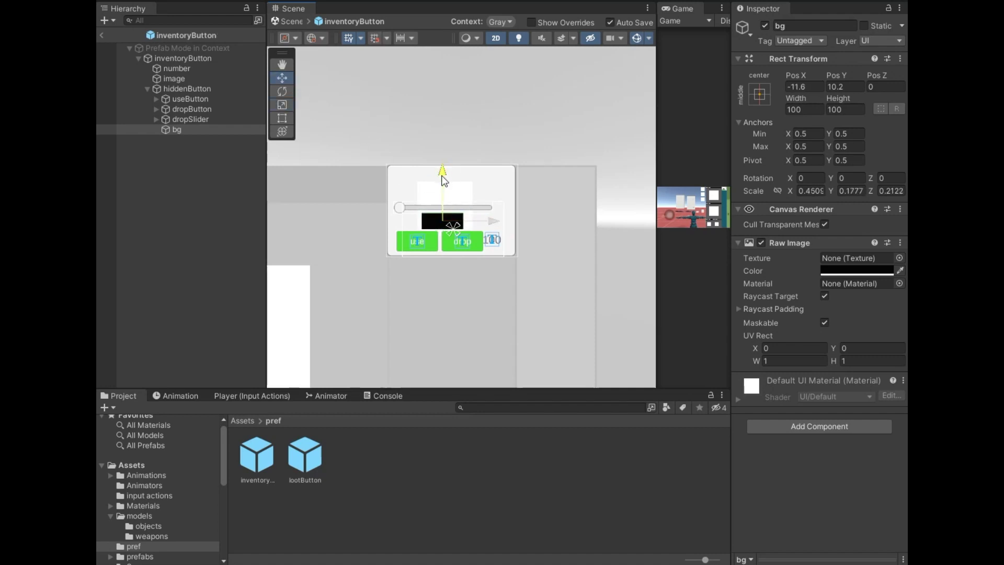
# Turn the dropSlider's Background black and select its Fill image.
pyautogui.click(156, 119)
pyautogui.click(203, 129)
pyautogui.click(854, 271)
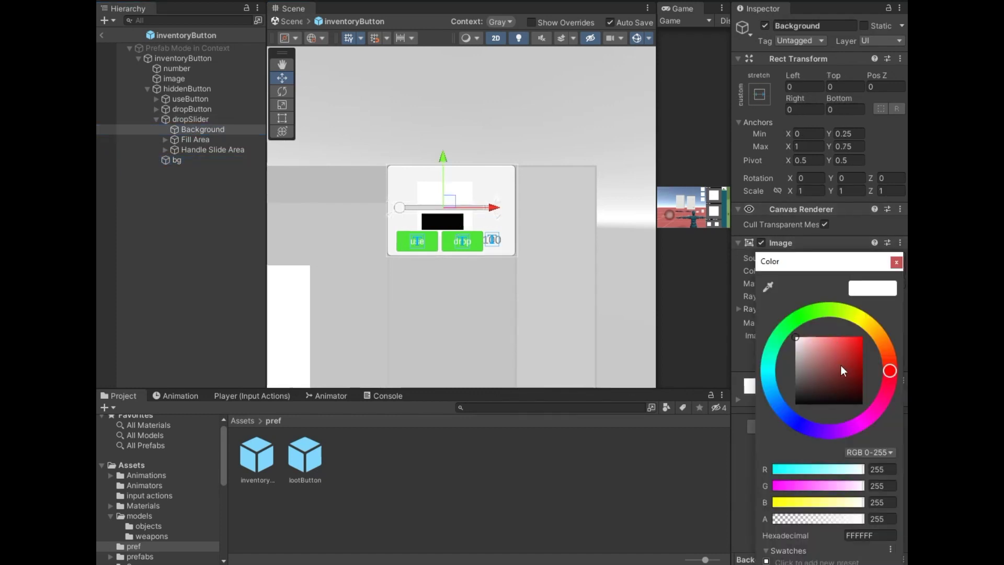
pyautogui.moveTo(839, 357); pyautogui.dragTo(876, 431)
pyautogui.click(199, 139)
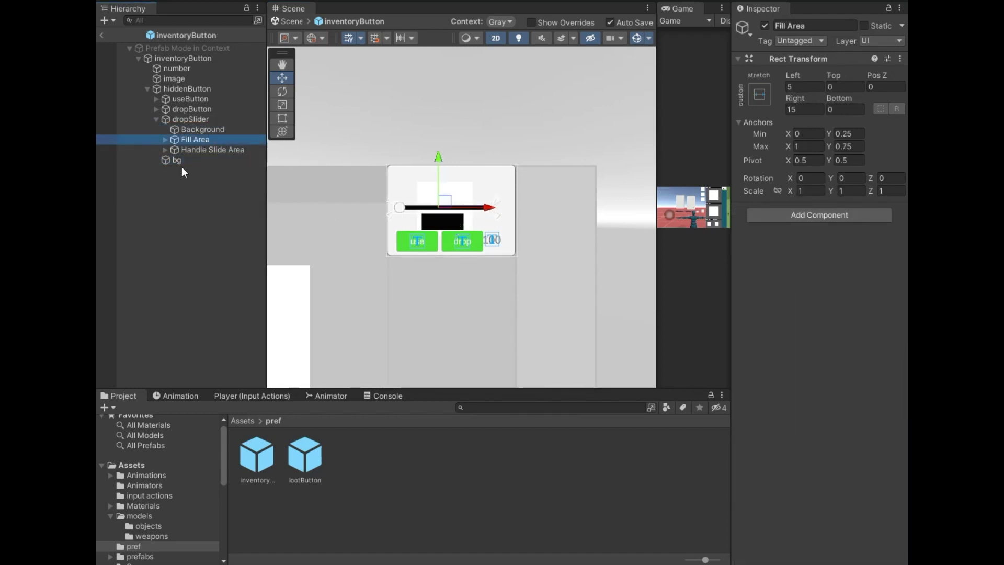
pyautogui.click(166, 140)
pyautogui.click(176, 150)
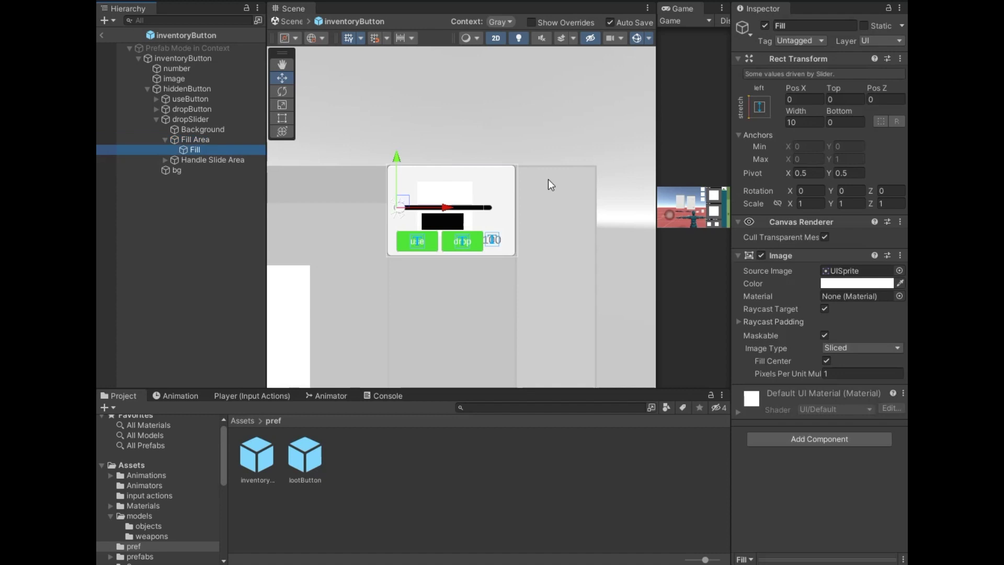
pyautogui.click(847, 286)
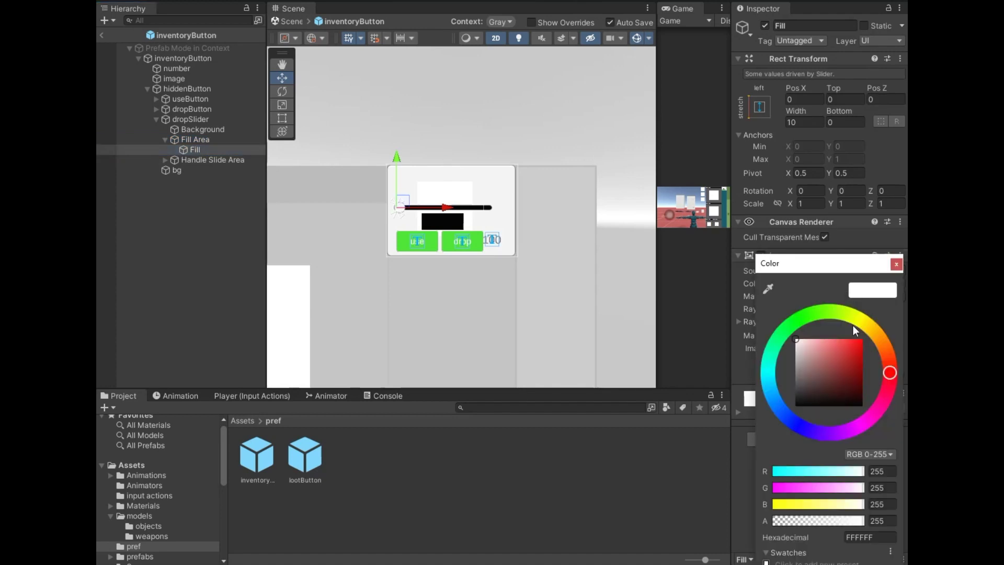
# Colour the slider Handle green.
pyautogui.click(184, 160)
pyautogui.click(164, 161)
pyautogui.click(202, 170)
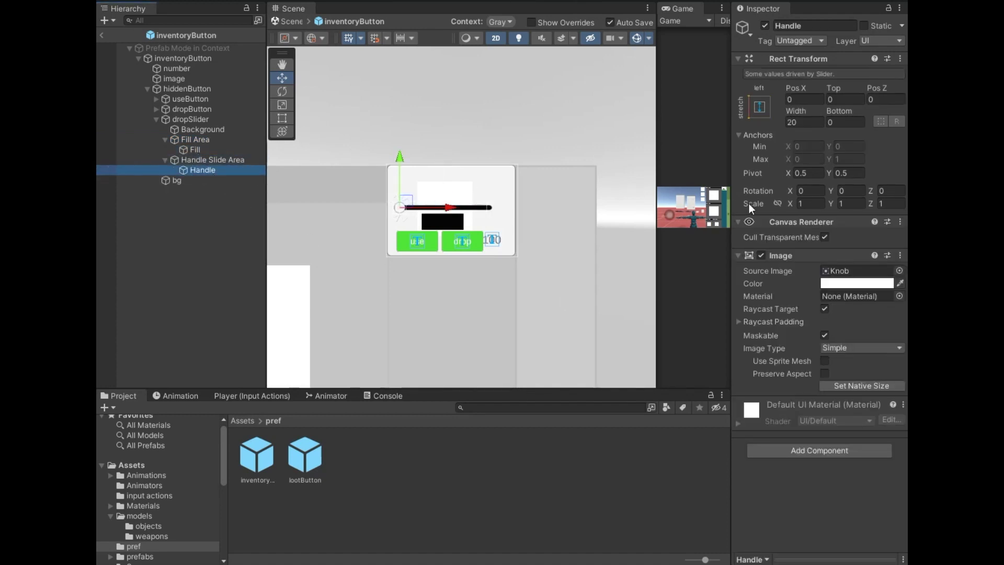
pyautogui.click(847, 284)
pyautogui.click(862, 352)
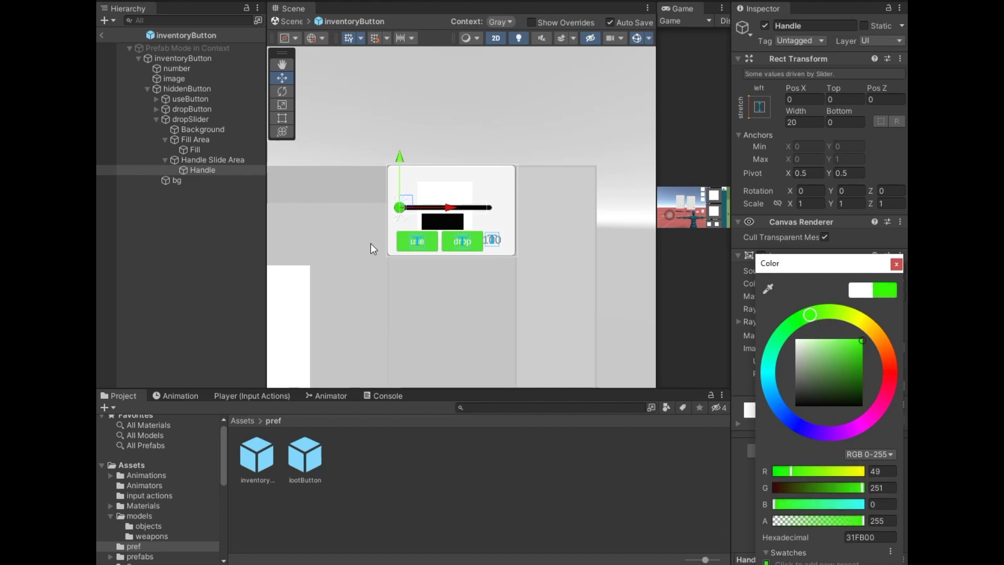
pyautogui.click(200, 238)
# Collapse the slider's children and raise dropSlider's value to preview the fill.
pyautogui.click(165, 140)
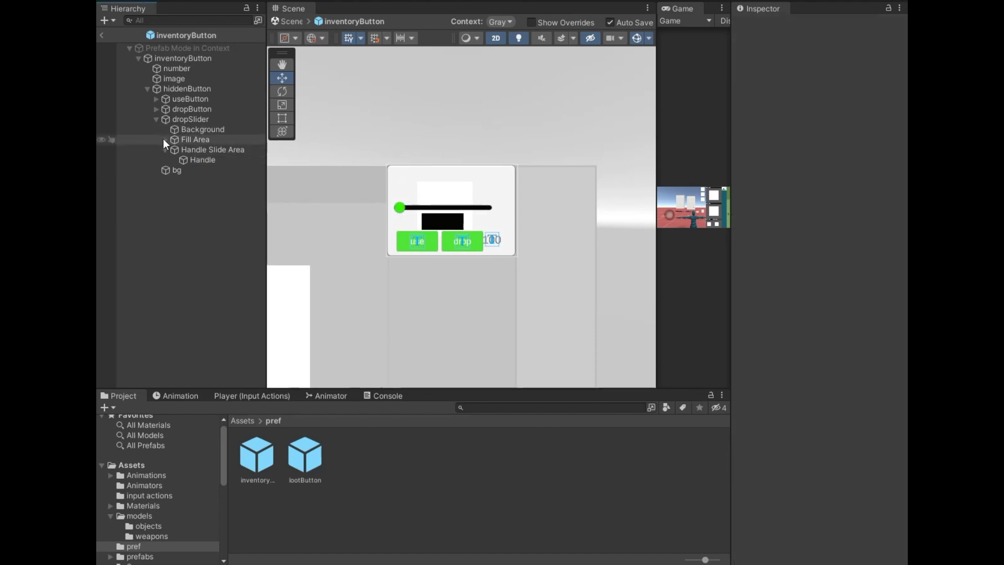
pyautogui.click(165, 150)
pyautogui.click(190, 120)
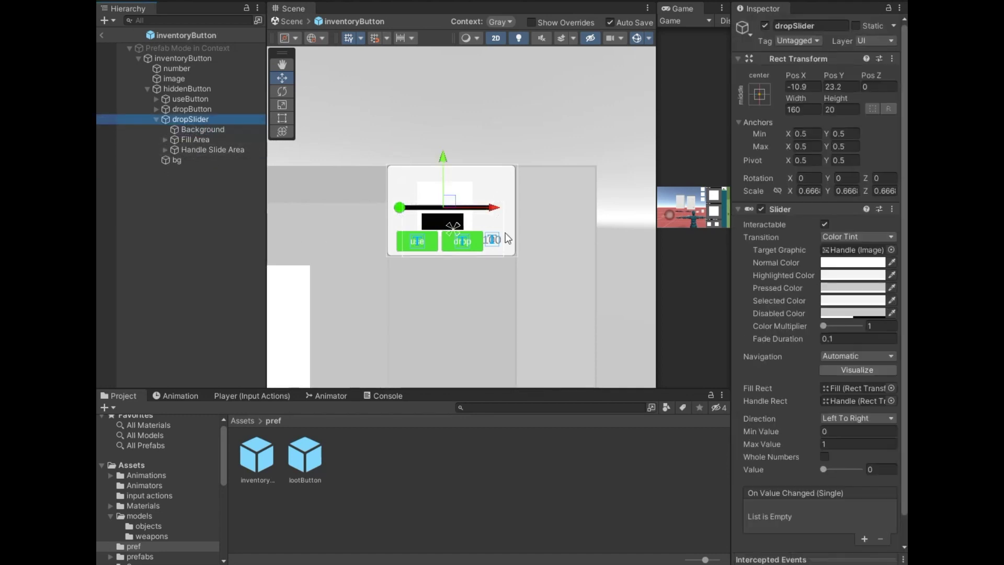
pyautogui.click(832, 470)
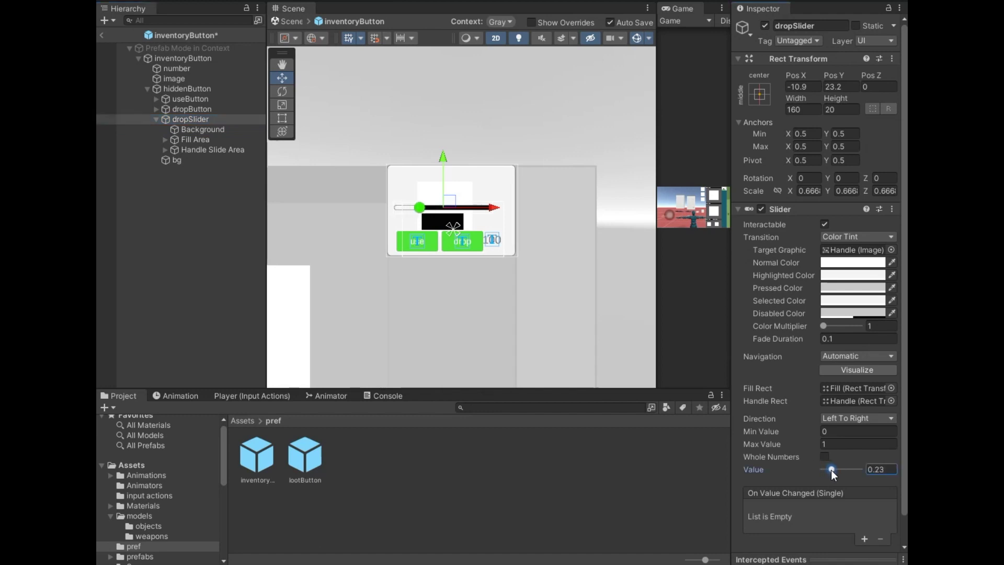
# Set the slider's Fill image colour to yellow.
pyautogui.click(202, 140)
pyautogui.click(166, 139)
pyautogui.click(175, 149)
pyautogui.click(856, 283)
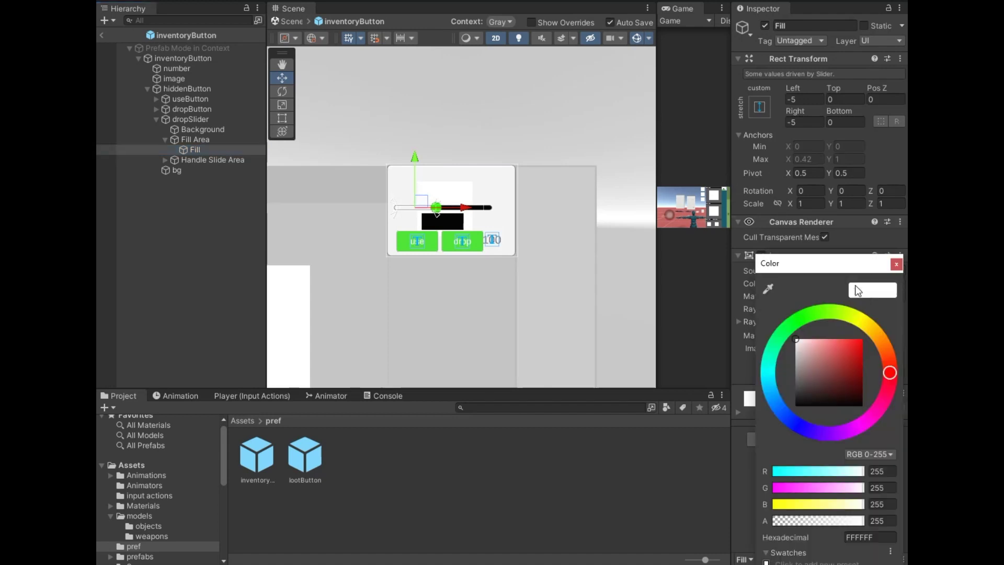
pyautogui.click(858, 346)
pyautogui.click(208, 264)
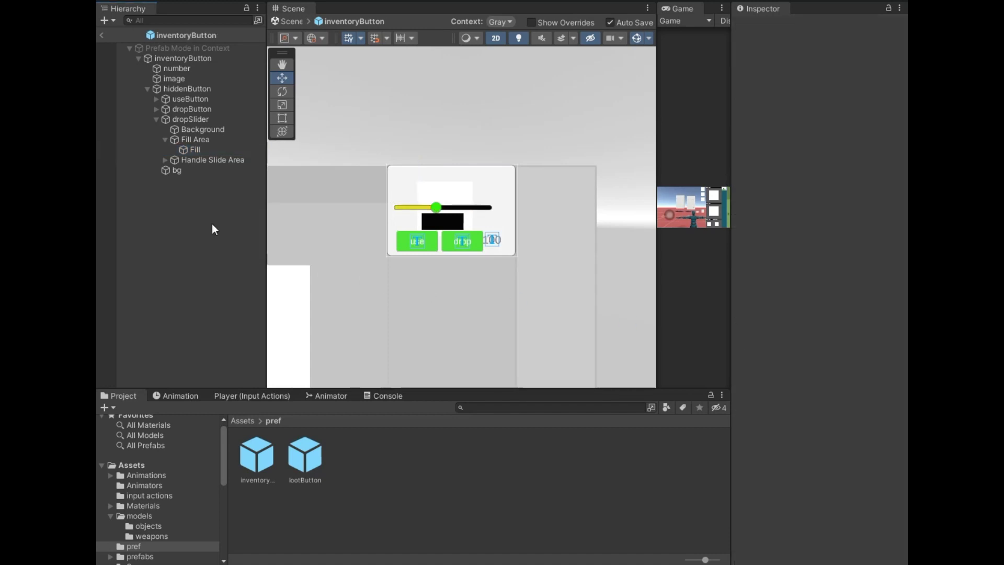
pyautogui.click(166, 140)
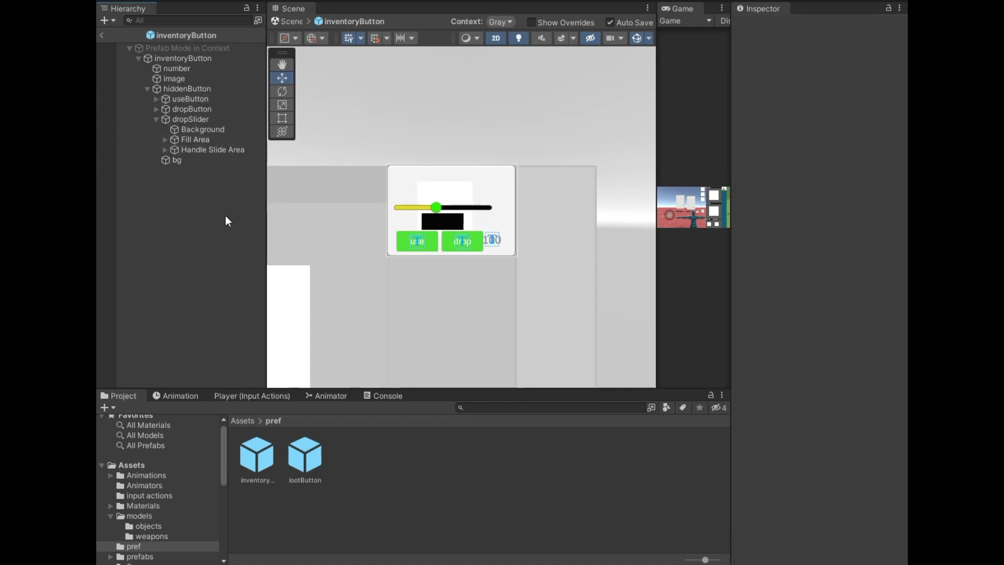
# Select the bg object and bring up its create menu.
pyautogui.click(188, 121)
pyautogui.click(168, 218)
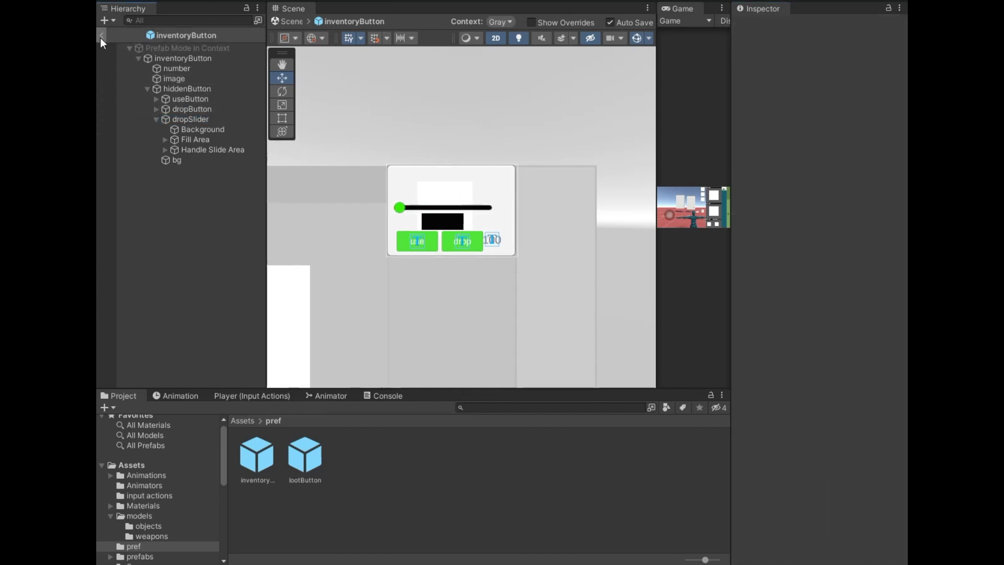
pyautogui.click(190, 160)
pyautogui.rightClick(189, 160)
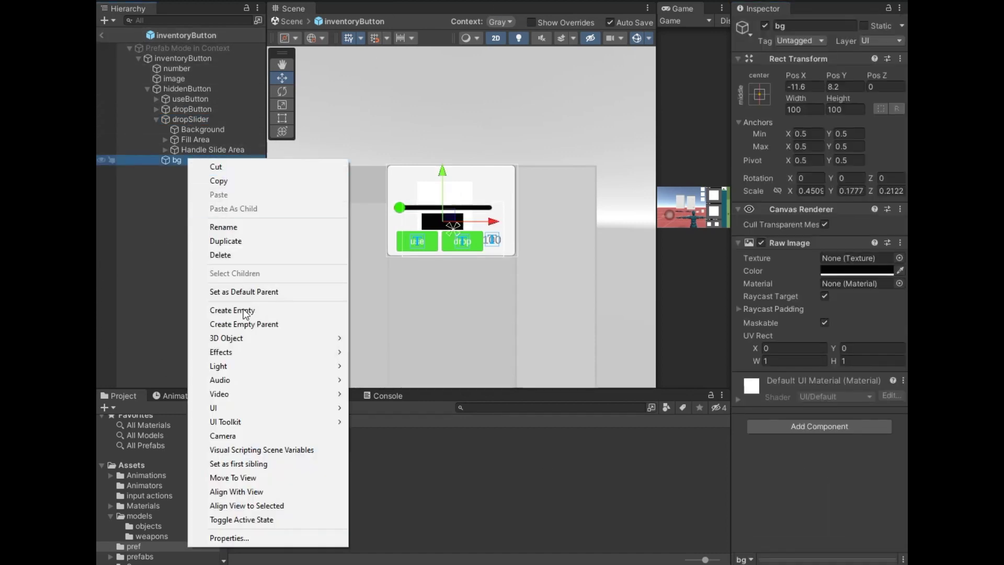
# Add a TextMeshPro text named numberToDrop inside bg, stretched to fill it.
pyautogui.moveTo(257, 414)
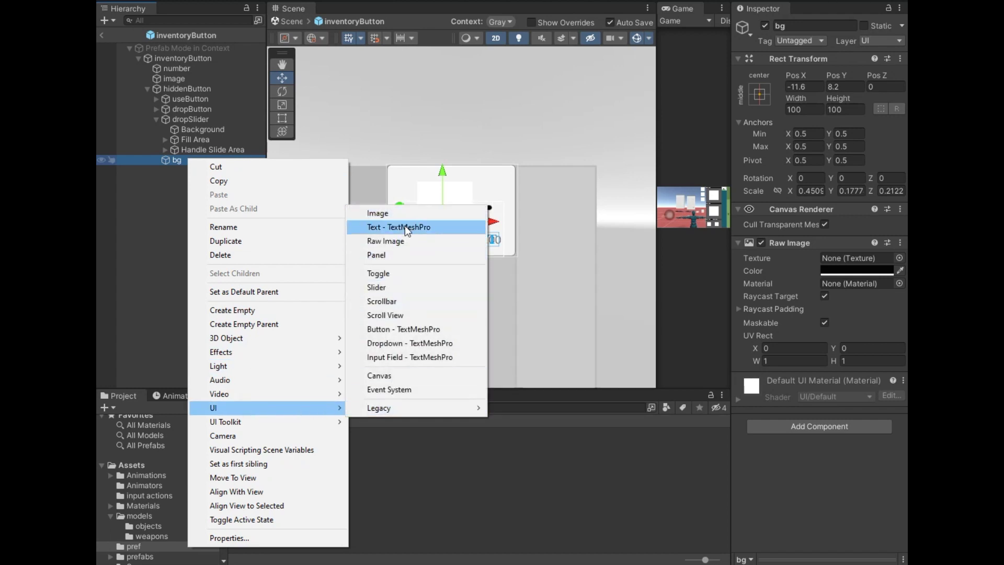
pyautogui.click(428, 226)
pyautogui.write('numberToDrop')
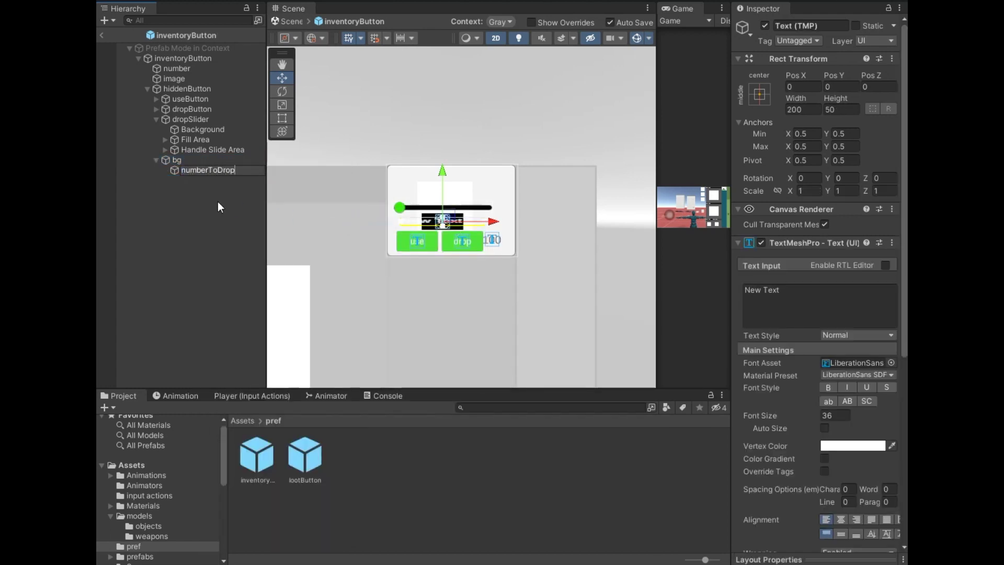
pyautogui.press('Return')
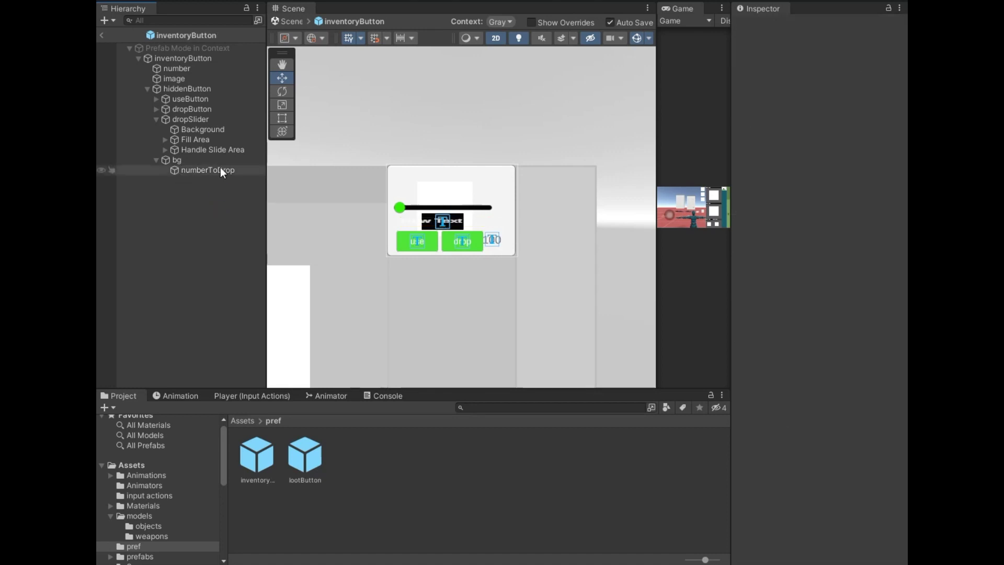
pyautogui.click(760, 94)
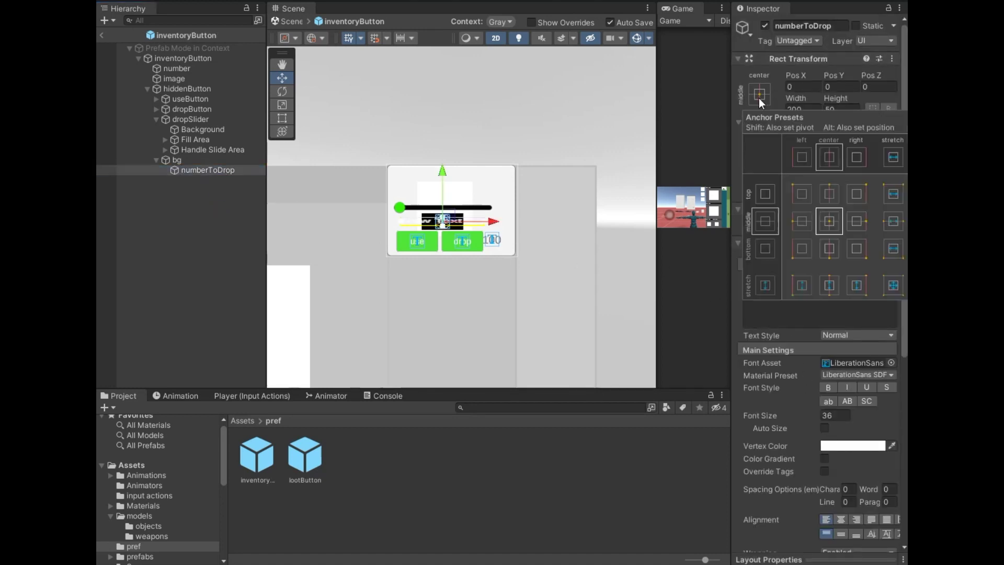
pyautogui.keyDown('alt'); pyautogui.click(894, 285); pyautogui.keyUp('alt')
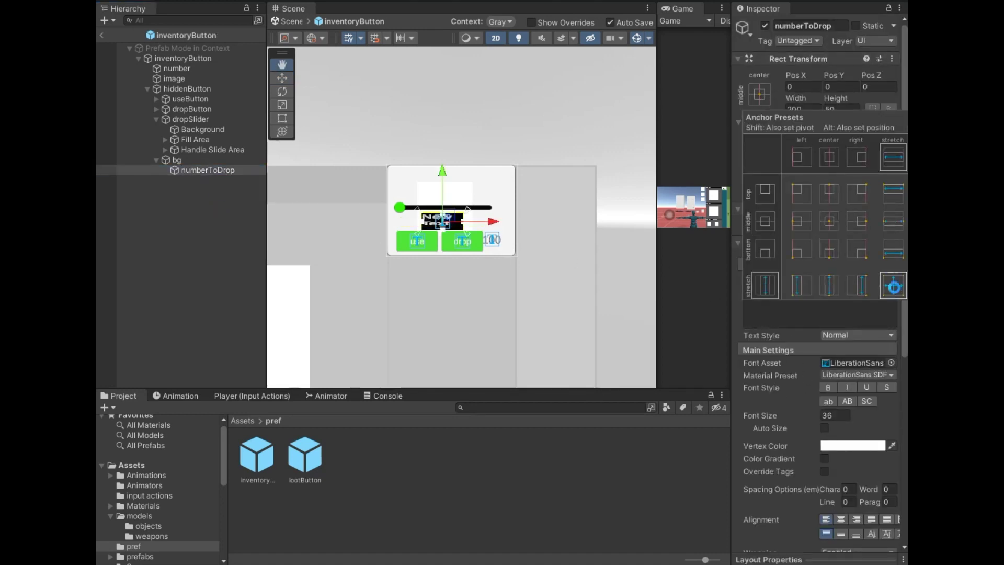
# Enable Auto Size with a maximum font size and centre-align the numberToDrop text.
pyautogui.click(282, 118)
pyautogui.scroll(1, 454, 231)
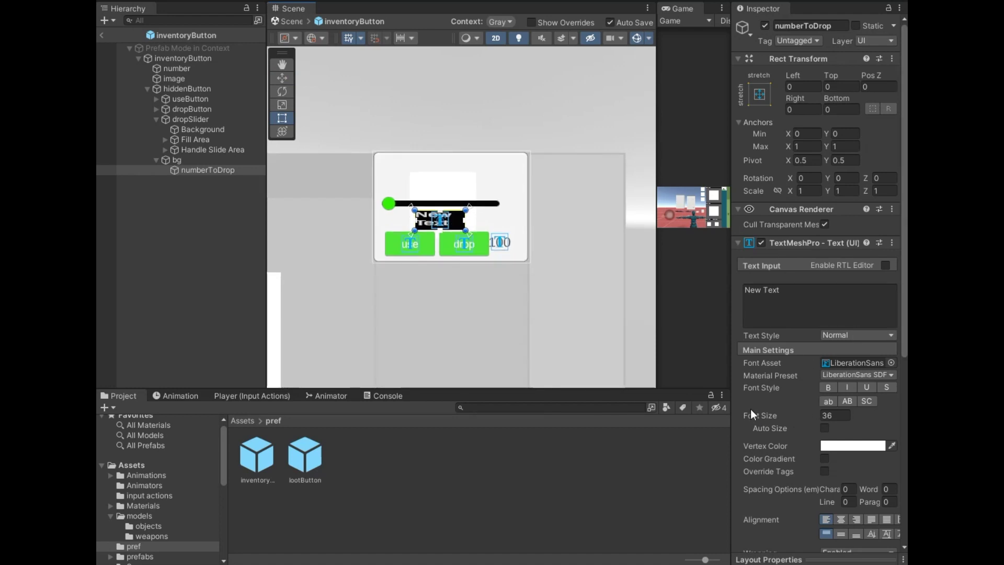
pyautogui.click(825, 428)
pyautogui.moveTo(732, 361); pyautogui.dragTo(654, 354)
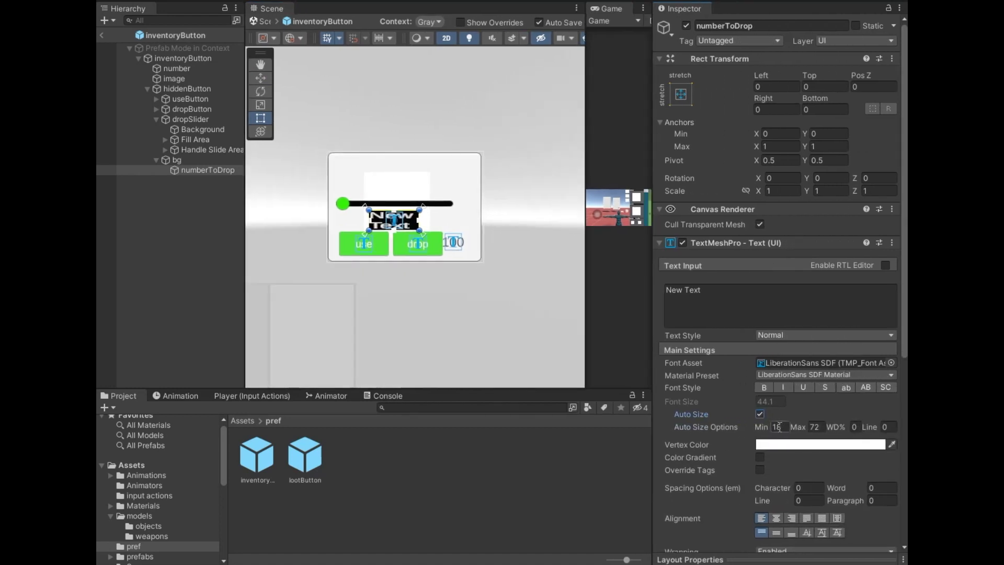
pyautogui.write('20')
pyautogui.press('Tab')
pyautogui.write('100')
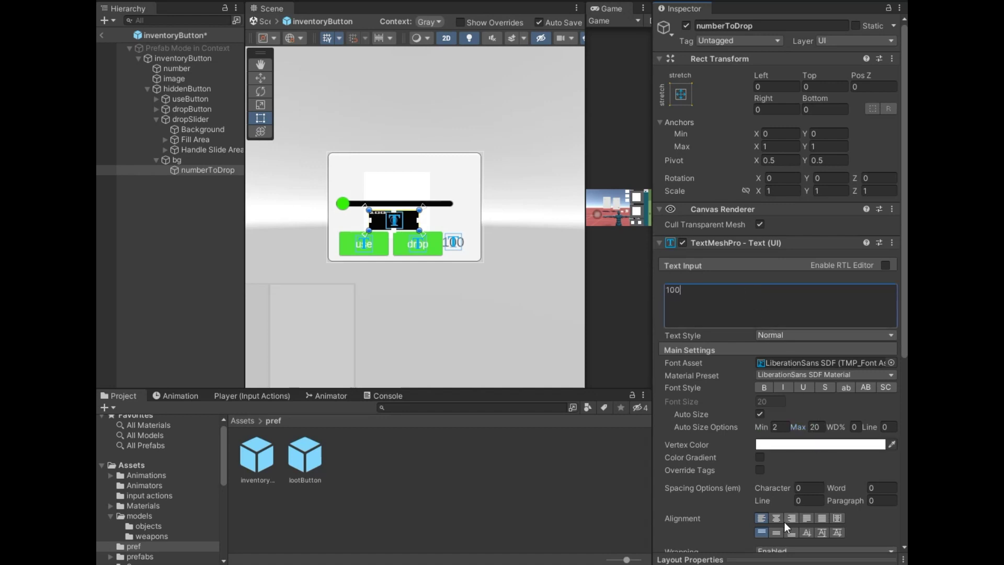
pyautogui.click(777, 519)
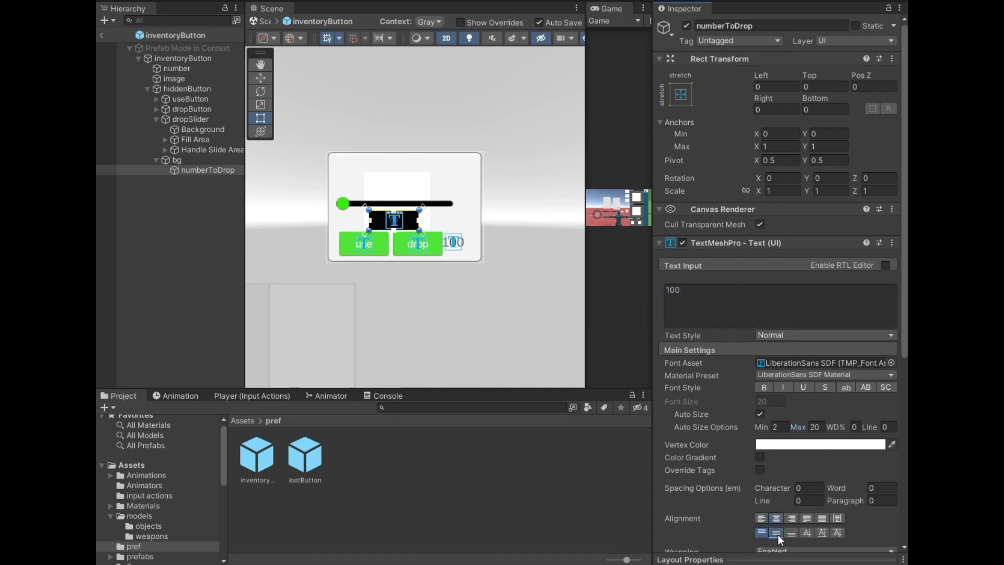
pyautogui.click(828, 429)
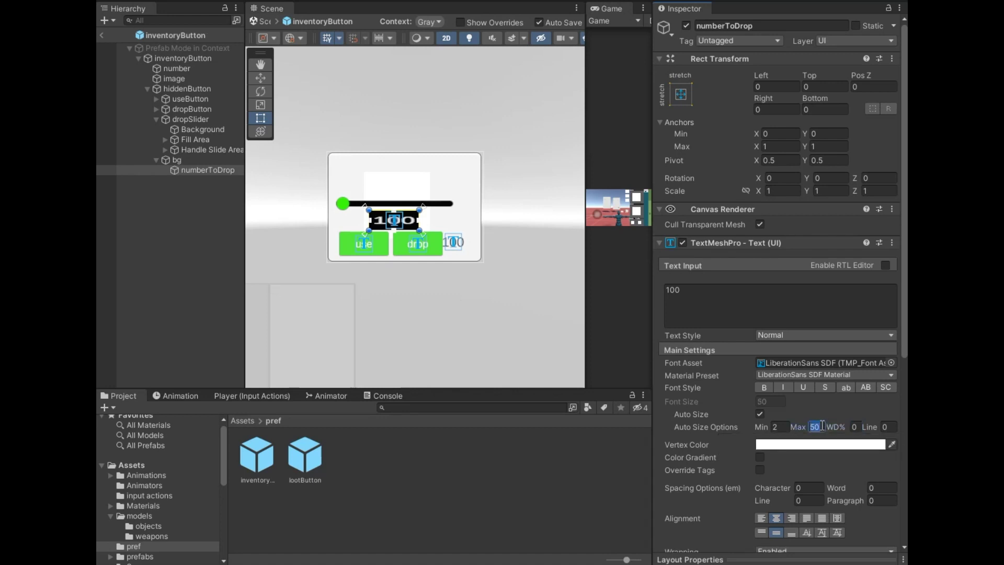
# Nudge the numberToDrop text slightly right with the Move tool.
pyautogui.scroll(2, 427, 291)
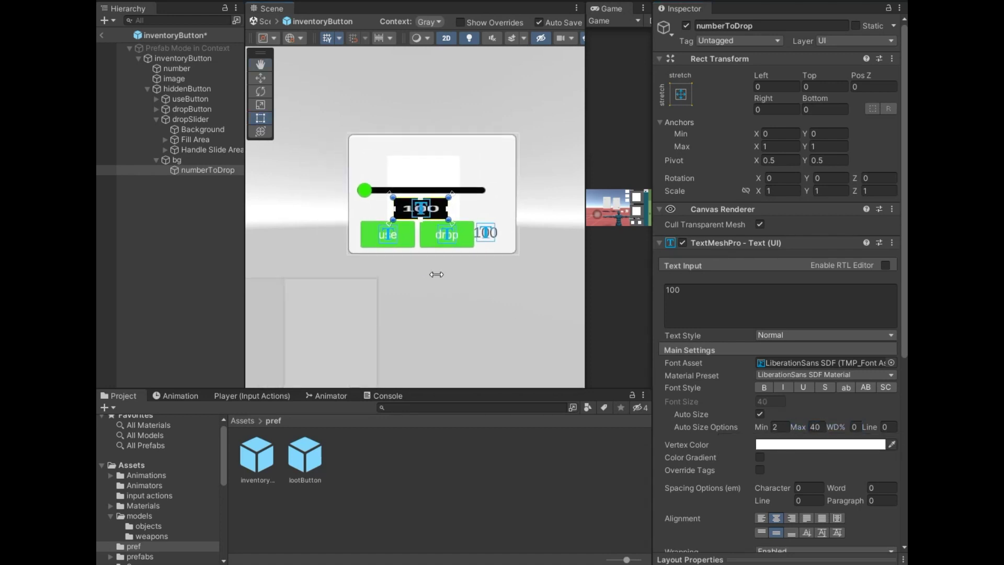
pyautogui.click(266, 80)
pyautogui.moveTo(473, 213); pyautogui.dragTo(480, 213)
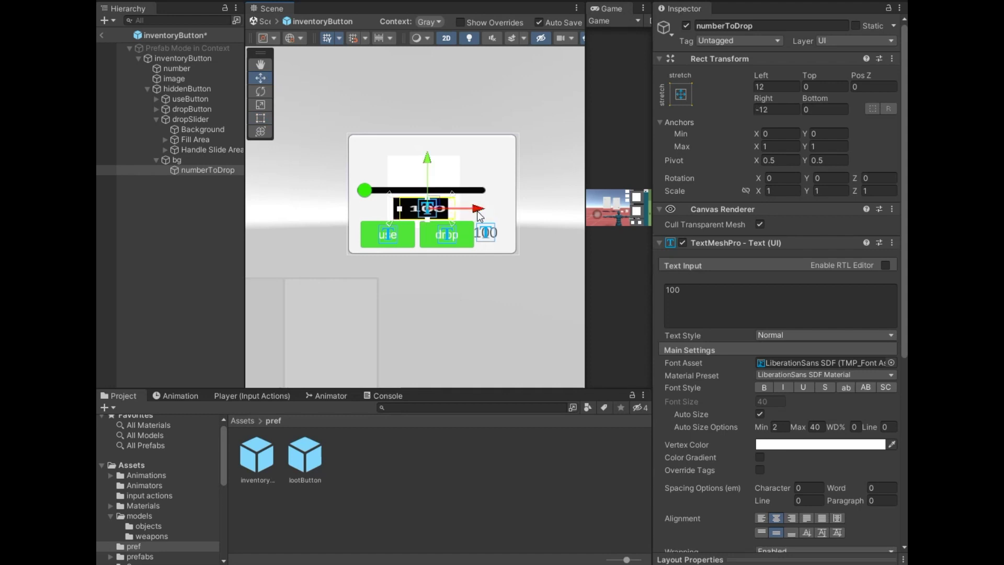
pyautogui.click(177, 160)
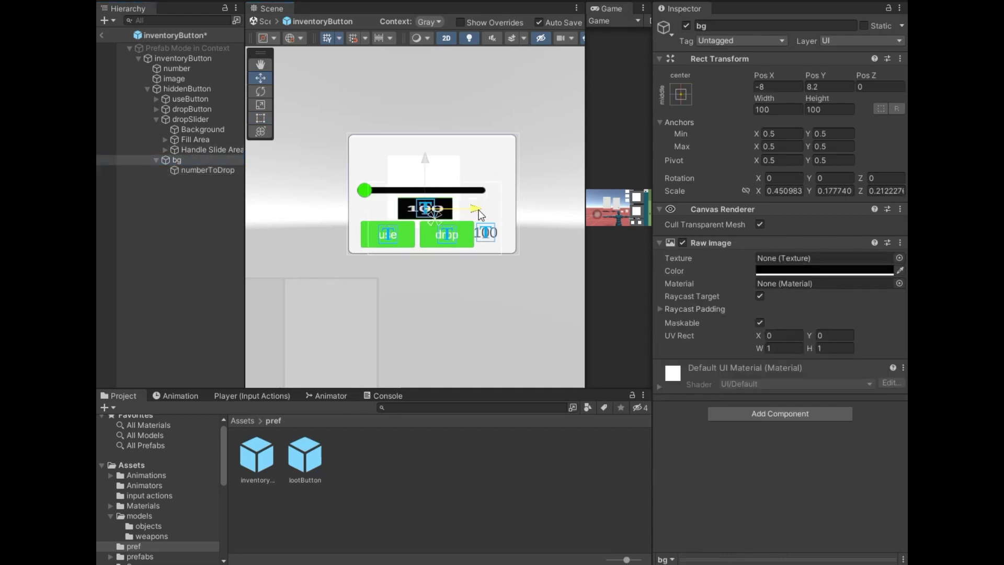
# Set dropSlider's Max Value to 20, leaving its value at 0.
pyautogui.click(145, 272)
pyautogui.click(189, 119)
pyautogui.write('20')
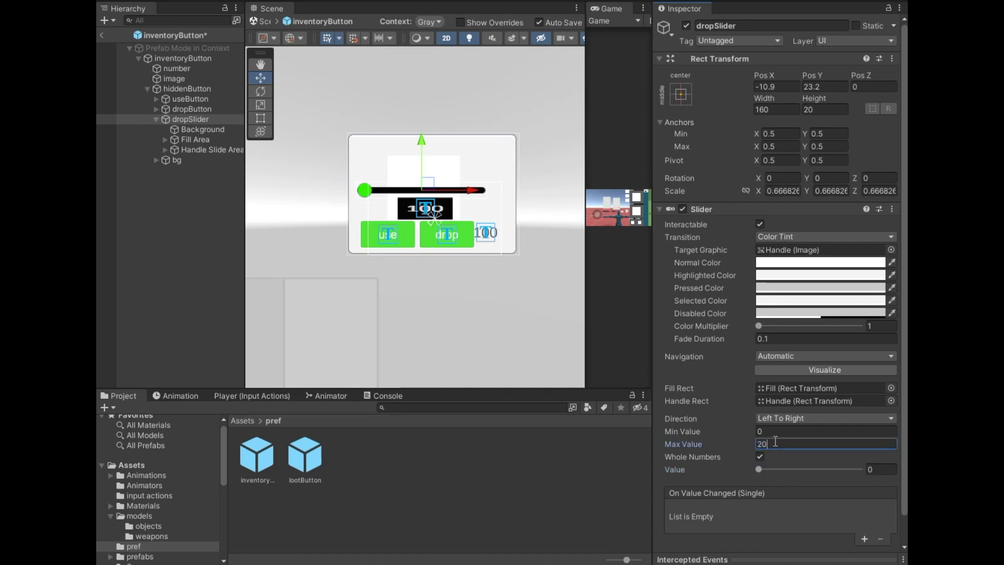
pyautogui.moveTo(760, 470); pyautogui.dragTo(757, 470)
pyautogui.click(779, 444)
pyautogui.write('0')
# Reopen the inventoryButton prefab, move the number text further right, and exit prefab mode.
pyautogui.click(102, 35)
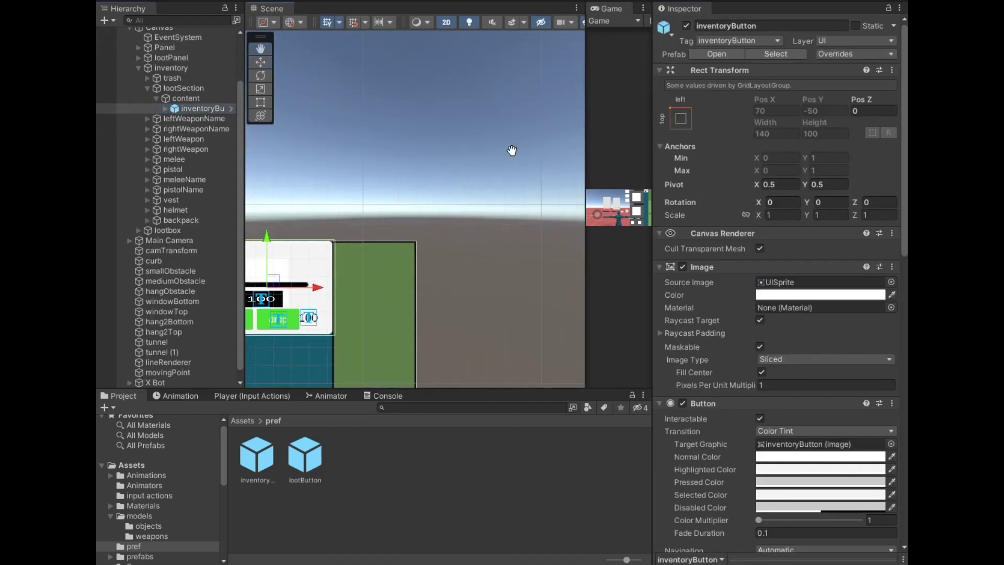
pyautogui.press('f')
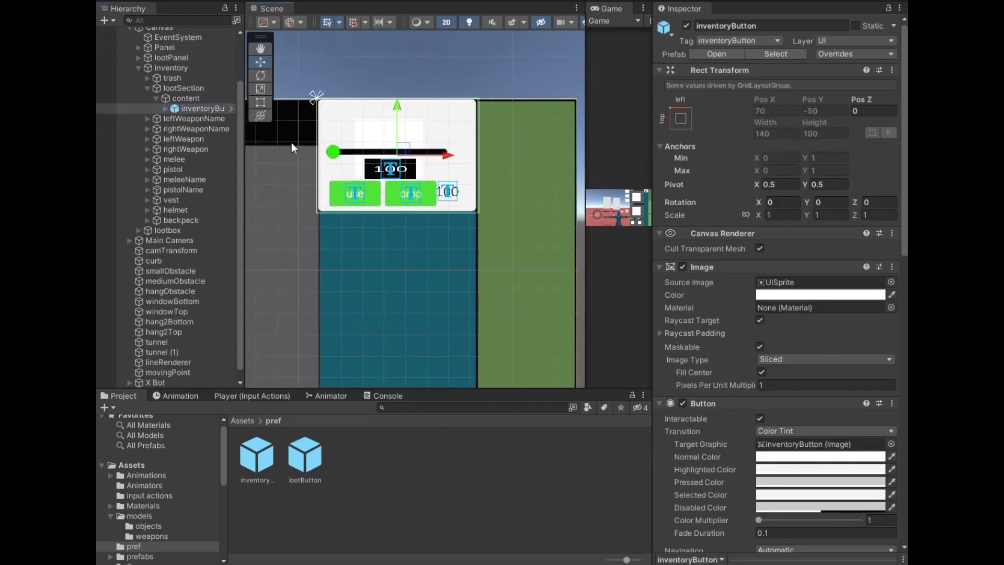
pyautogui.click(166, 109)
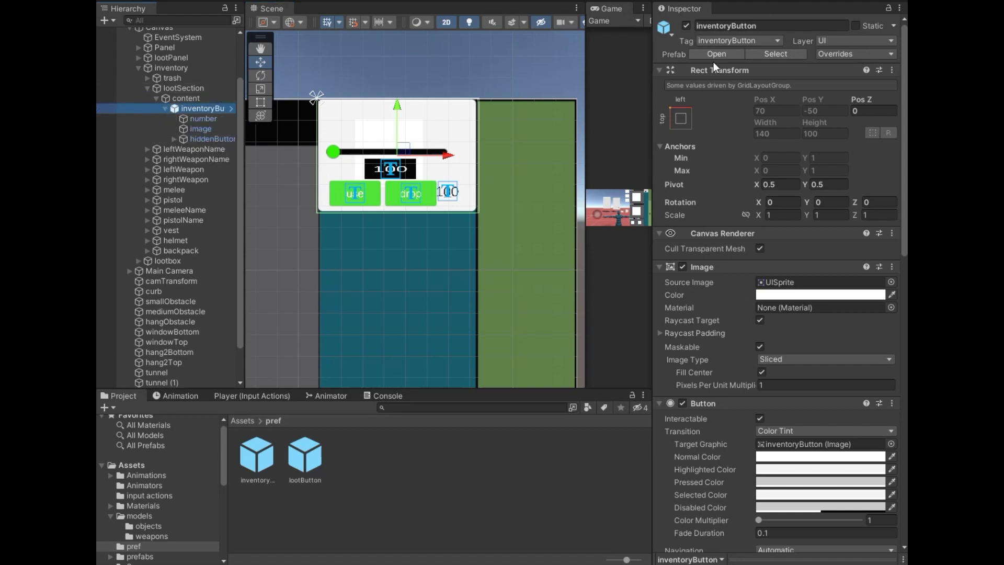
pyautogui.click(715, 55)
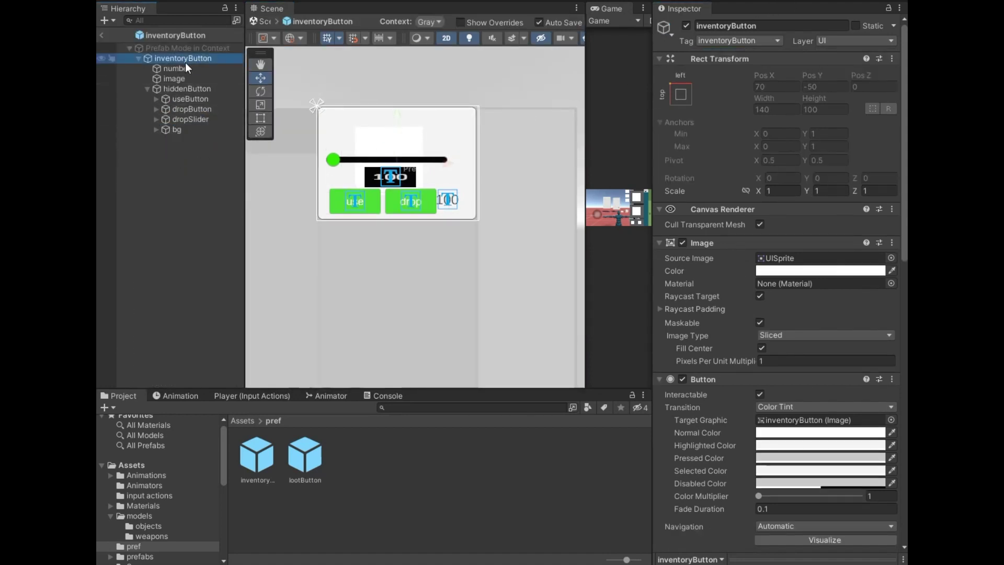
pyautogui.click(176, 68)
pyautogui.moveTo(498, 204); pyautogui.dragTo(503, 204)
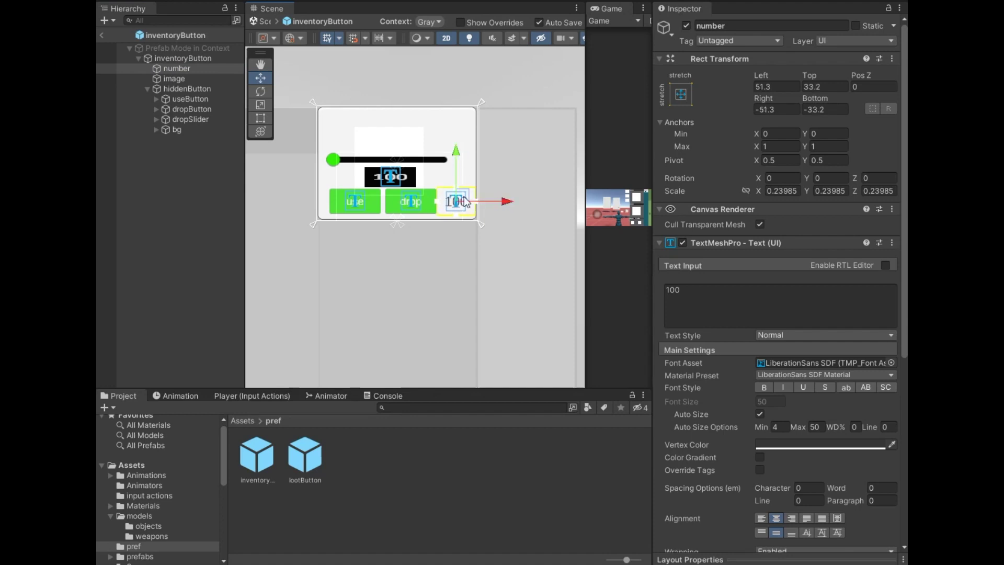
pyautogui.click(101, 35)
pyautogui.hotkey('alt', 'Tab')
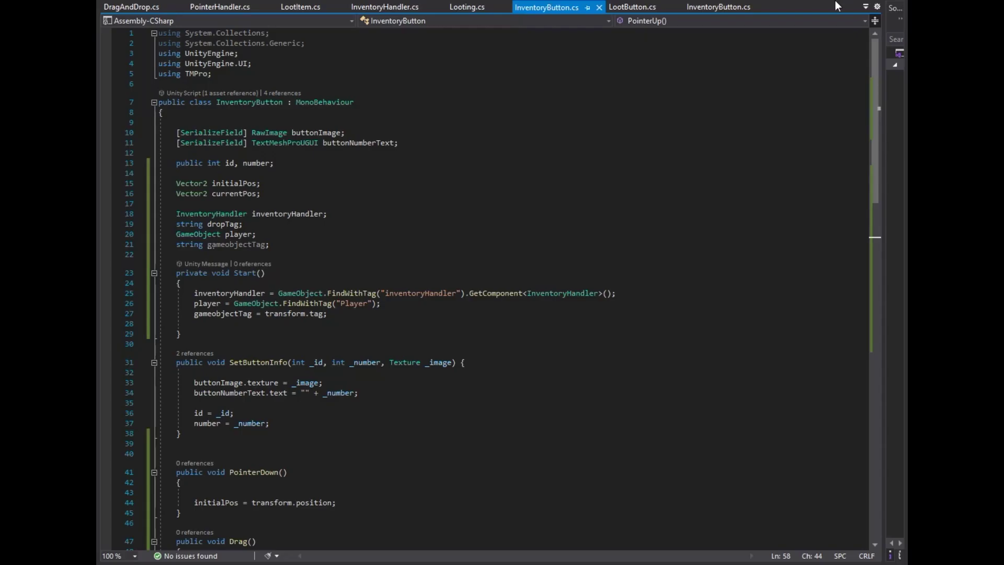
# Declare serialized GameObject hiddenButton and TextMeshProUGUI numberToDropText fields in InventoryButton.
pyautogui.click(292, 246)
pyautogui.press('Return')
pyautogui.press('Return')
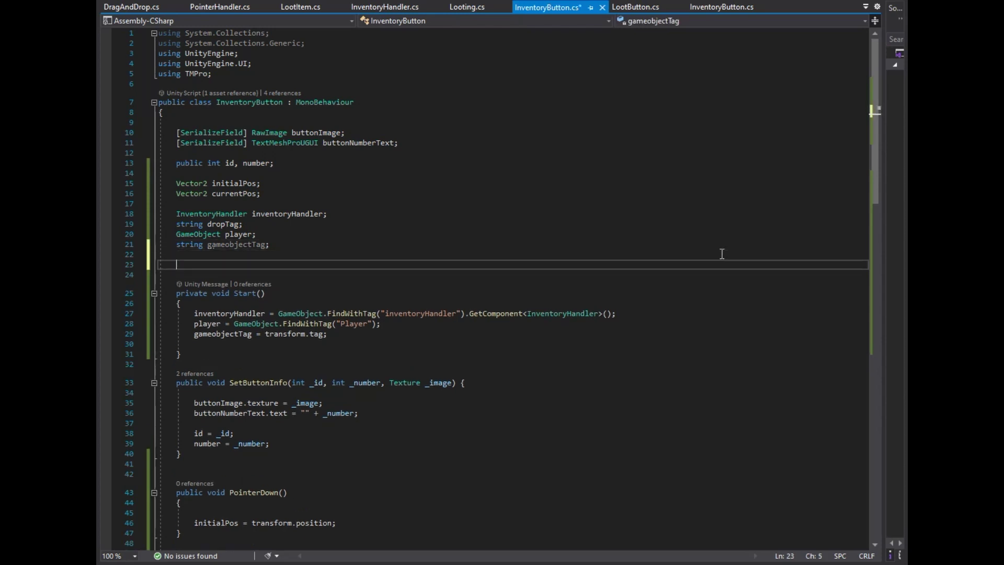
pyautogui.write('[ser] Ga')
pyautogui.press('Tab')
pyautogui.write('hiddenButton;')
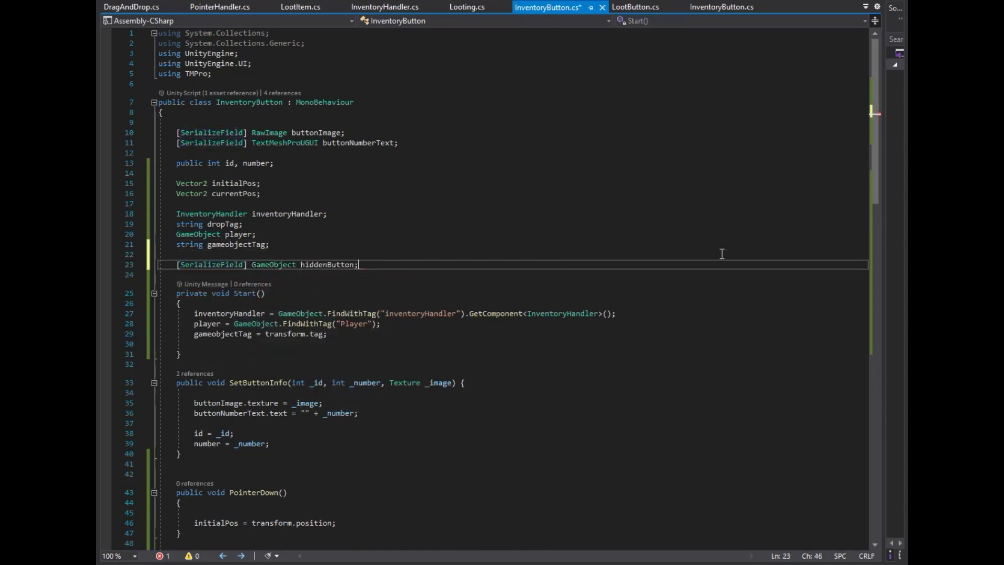
pyautogui.press('Return')
pyautogui.write('b')
pyautogui.write('[serial] textmesh')
pyautogui.press('Tab')
pyautogui.write('numberToDropText')
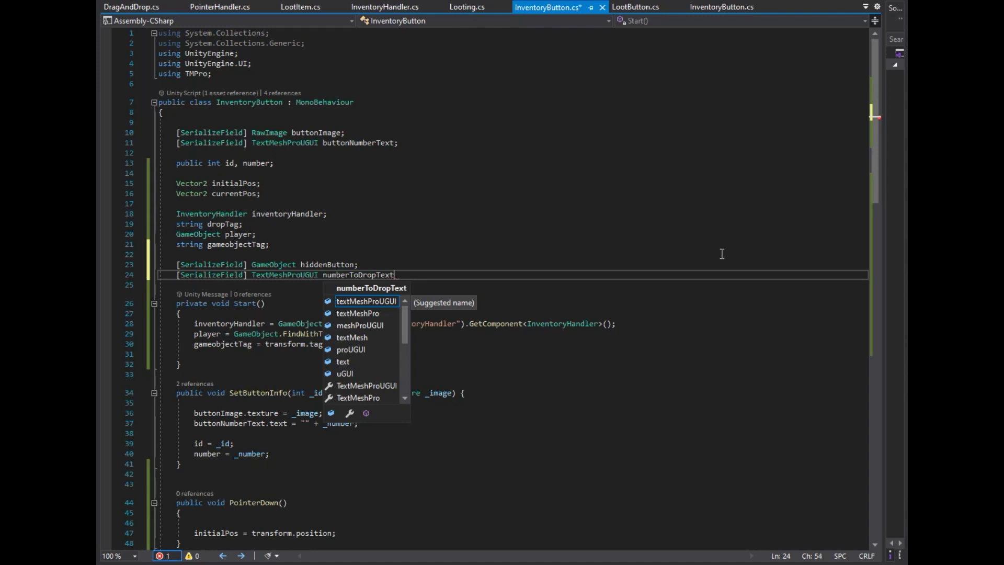
pyautogui.write(';')
pyautogui.press('Return')
# Add a serialized Slider dropSlider, an isButtonHidden flag, and int rest, numberToDrop fields.
pyautogui.write('[serila')
pyautogui.press('Tab')
pyautogui.write('] Slider dropSlider;')
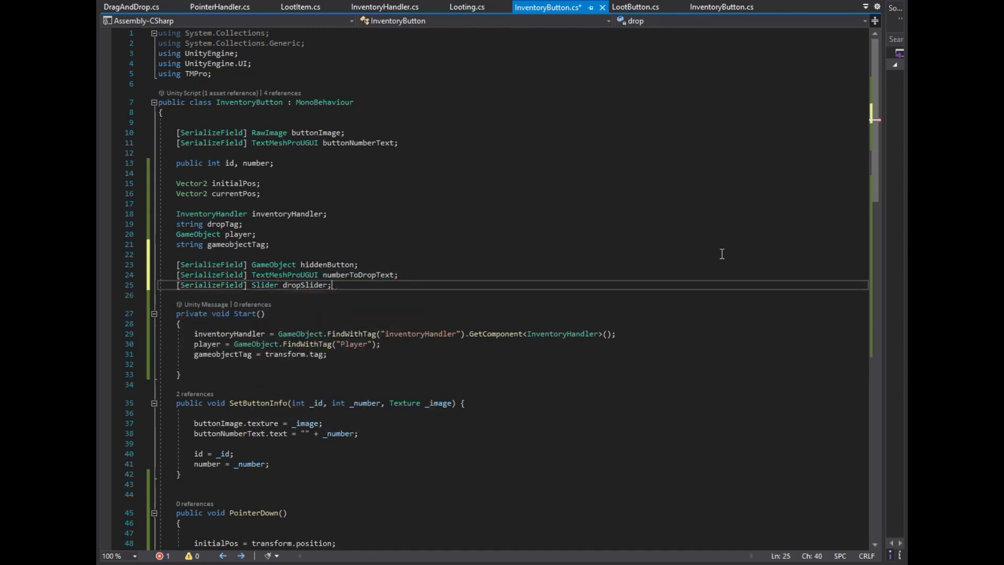
pyautogui.press('Return')
pyautogui.press('Return')
pyautogui.write('bool isButtonHidden')
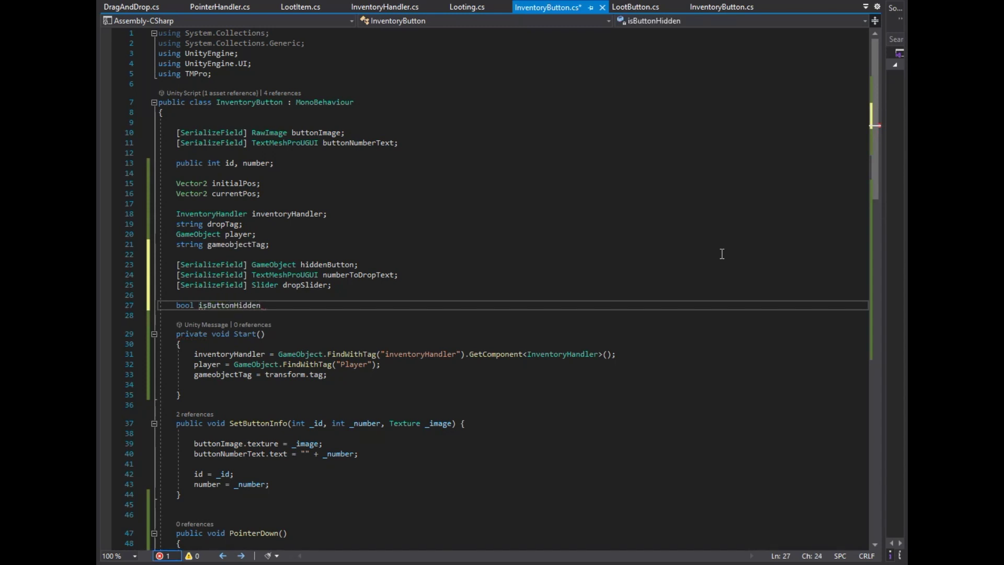
pyautogui.write(';')
pyautogui.press('Return')
pyautogui.write('int rest, numberToDrop;')
# In Start, deactivate hiddenButton and set isButtonHidden = true.
pyautogui.scroll(-2, 722, 253)
pyautogui.click(365, 322)
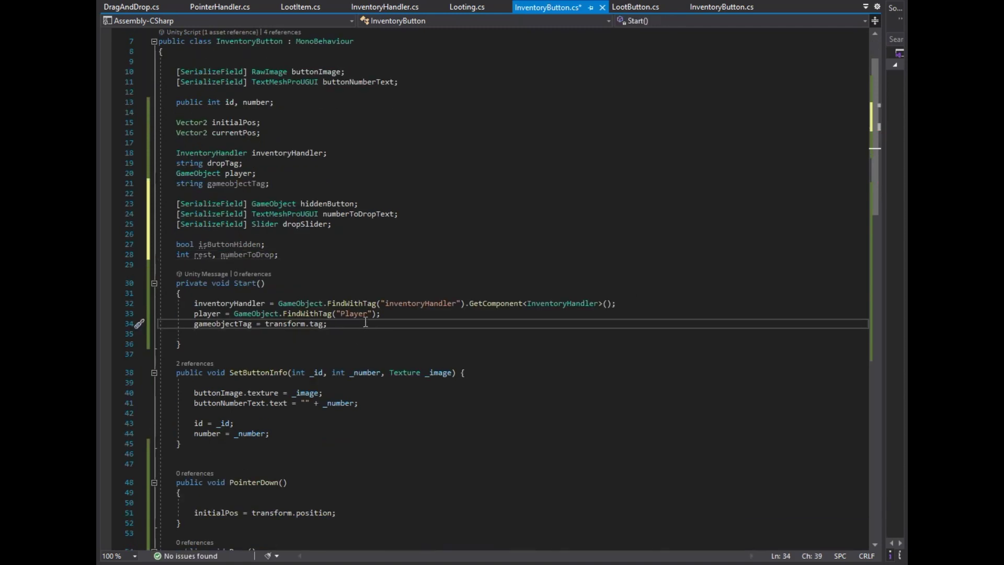
pyautogui.press('Return')
pyautogui.press('Return')
pyautogui.write('hi')
pyautogui.press('Tab')
pyautogui.write('.set()')
pyautogui.write('false);')
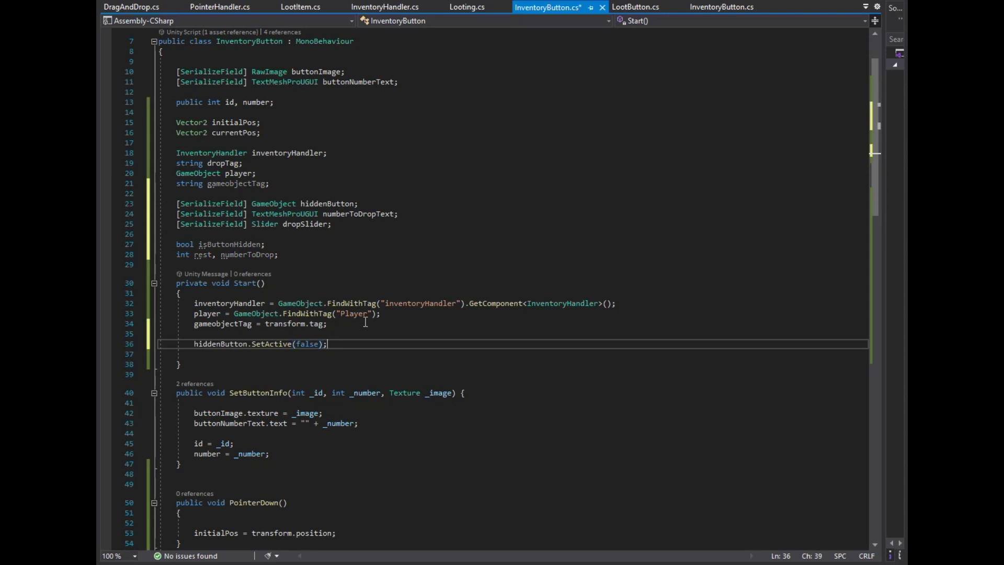
pyautogui.press('Return')
pyautogui.write('isBu')
pyautogui.press('Tab')
pyautogui.write('= true;')
pyautogui.press('Return')
pyautogui.press('Return')
# Reset dropSlider.value and numberToDrop to 0 in Start.
pyautogui.write('drop')
pyautogui.press('Tab')
pyautogui.write('.va')
pyautogui.press('Tab')
pyautogui.write('= 0;')
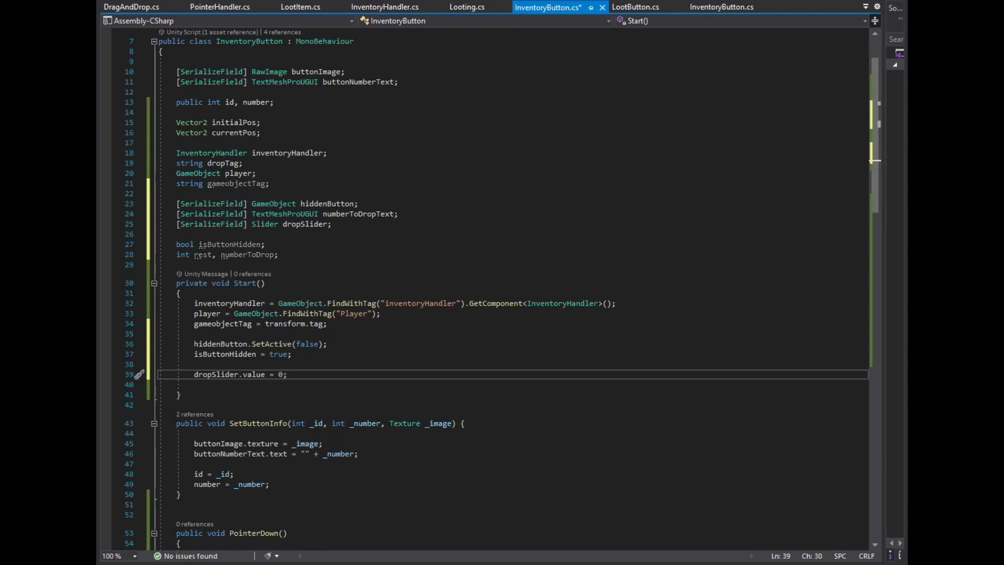
pyautogui.press('Return')
pyautogui.write('num')
pyautogui.press('Tab')
pyautogui.write('= 0;')
# Add numberToDropText.text = "" + numberToDrop; to Start.
pyautogui.press('Return')
pyautogui.write('numberToDropText.tet')
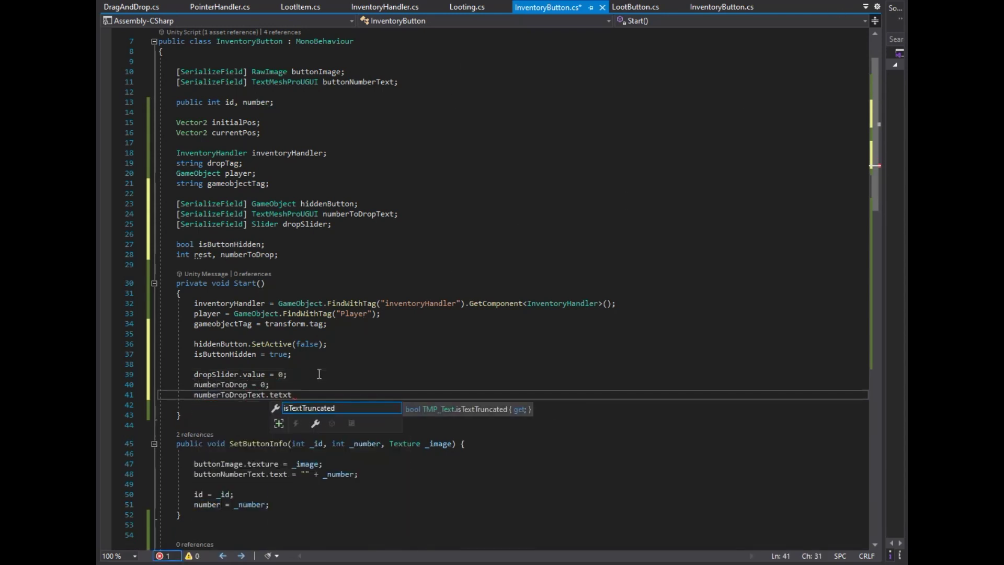
pyautogui.press('BackSpace')
pyautogui.press('Tab')
pyautogui.write('= "" + numberToD')
pyautogui.press('Tab')
pyautogui.write(';')
pyautogui.scroll(-8, 723, 148)
# Add a public HandleHiddenButton() method that flips isButtonHidden with isButtonHidden = !isButtonHidden.
pyautogui.click(331, 270)
pyautogui.press('Return')
pyautogui.press('Return')
pyautogui.write('public void ')
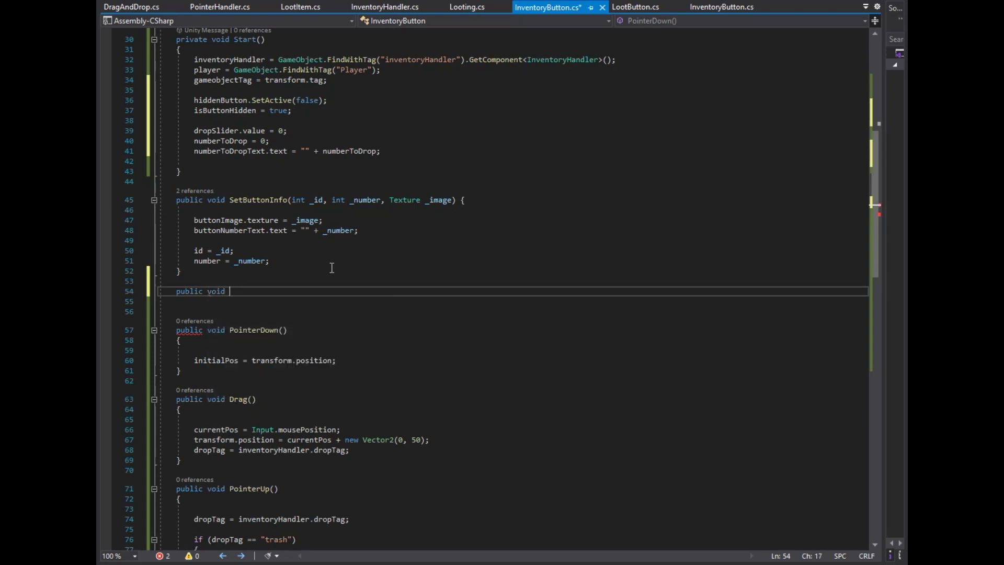
pyautogui.write('HandleHiddenButton() {')
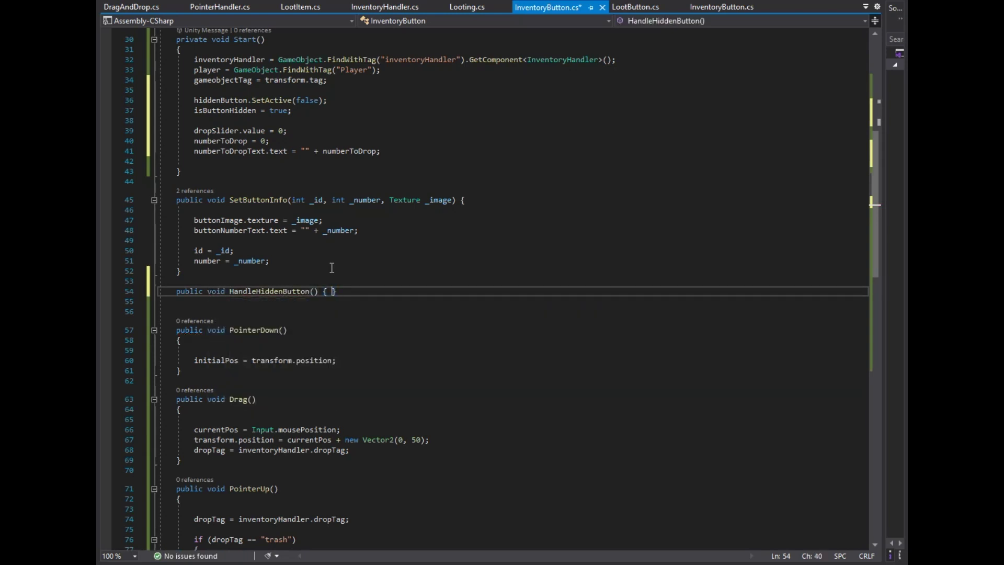
pyautogui.press('Return')
pyautogui.press('Return')
pyautogui.write('is')
pyautogui.press('Tab')
pyautogui.write('= !is')
pyautogui.press('Tab')
pyautogui.write(';')
# Add an if (isButtonHidden) block that calls hiddenButton.SetActive(false).
pyautogui.press('Return')
pyautogui.press('Return')
pyautogui.write('if () {')
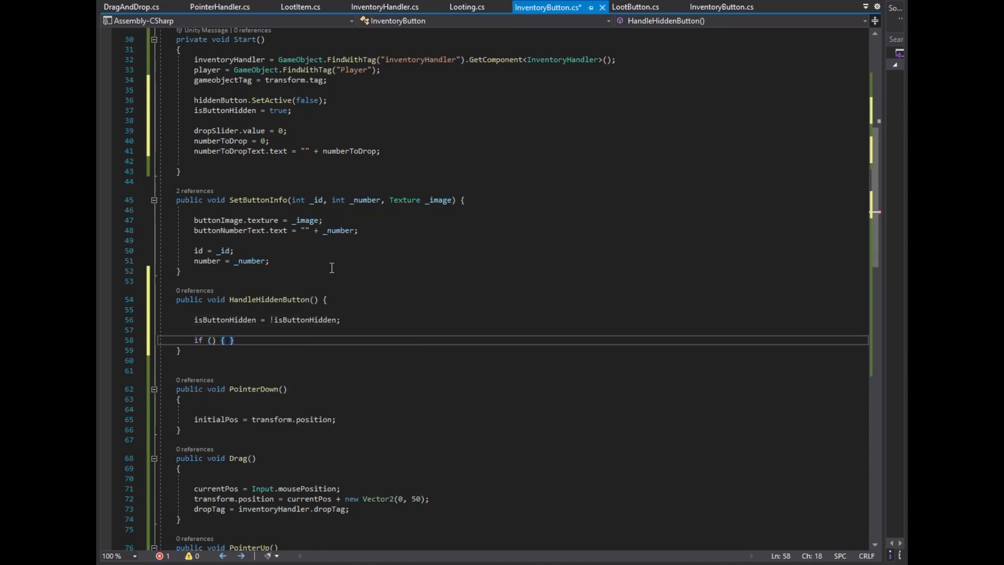
pyautogui.press('Return')
pyautogui.press('Up')
pyautogui.press('End')
pyautogui.press('Left')
pyautogui.press('Left')
pyautogui.press('Left')
pyautogui.write('isB')
pyautogui.press('Tab')
pyautogui.press('Down')
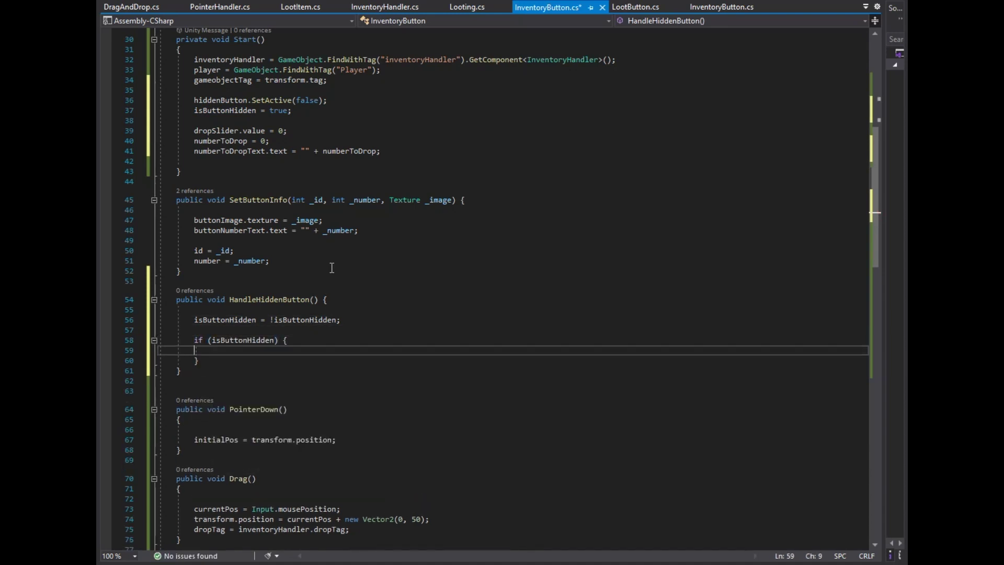
pyautogui.press('Return')
pyautogui.write('hi')
pyautogui.press('Tab')
pyautogui.write('.Set')
pyautogui.press('Tab')
pyautogui.write('false')
# Duplicate the block as if (!isButtonHidden) calling hiddenButton.SetActive(true).
pyautogui.hotkey('shift', 'Up')
pyautogui.hotkey('shift', 'Up')
pyautogui.hotkey('shift', 'Up')
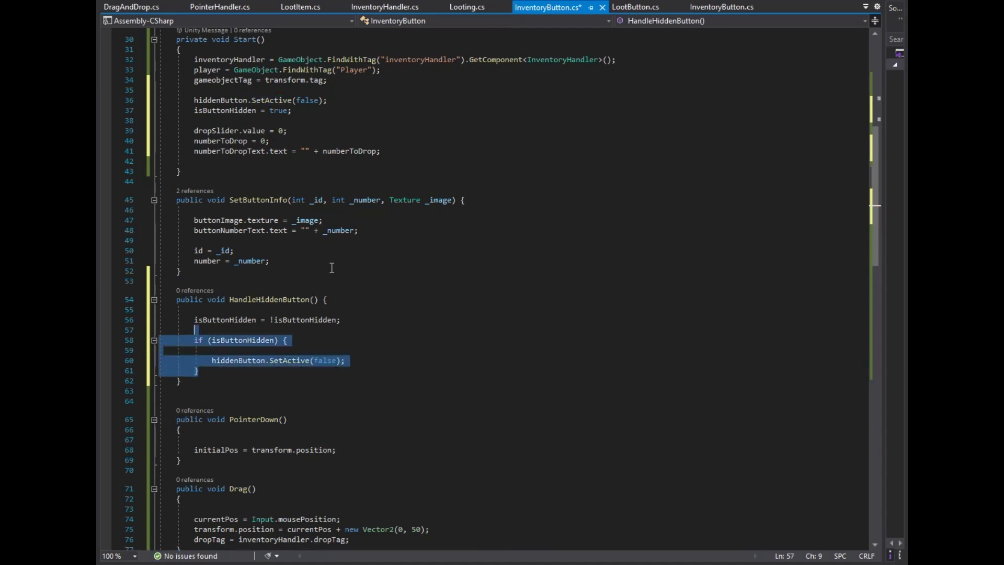
pyautogui.hotkey('ctrl', 'c')
pyautogui.hotkey('ctrl', 'v')
pyautogui.press('Return')
pyautogui.press('Right')
pyautogui.write('!')
pyautogui.press('Down')
pyautogui.press('Down')
pyautogui.press('End')
pyautogui.press('Left')
pyautogui.press('Left')
pyautogui.hotkey('ctrl', 'shift', 'Left')
pyautogui.write('t')
pyautogui.press('Tab')
pyautogui.press('End')
# In the show block, set the dropSlider range to 0 through number with minValue and maxValue.
pyautogui.press('Return')
pyautogui.write('dr')
pyautogui.press('Tab')
pyautogui.write('.min')
pyautogui.press('Tab')
pyautogui.press('Return')
pyautogui.write('dr')
pyautogui.press('Tab')
pyautogui.write('.max')
pyautogui.press('Tab')
pyautogui.write('= nu')
pyautogui.press('Up')
pyautogui.press('Tab')
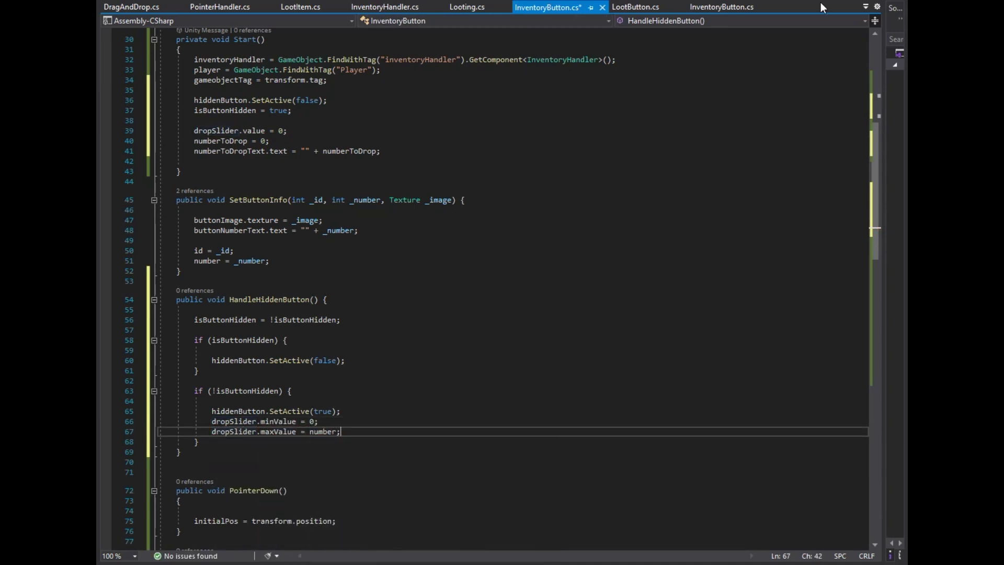
# Add a public OnSliderChange() method that assigns dropSlider.value to numberToDrop.
pyautogui.scroll(-3, 398, 366)
pyautogui.click(375, 367)
pyautogui.press('Return')
pyautogui.press('Return')
pyautogui.write('pub')
pyautogui.press('Tab')
pyautogui.write('void OnSliderChange')
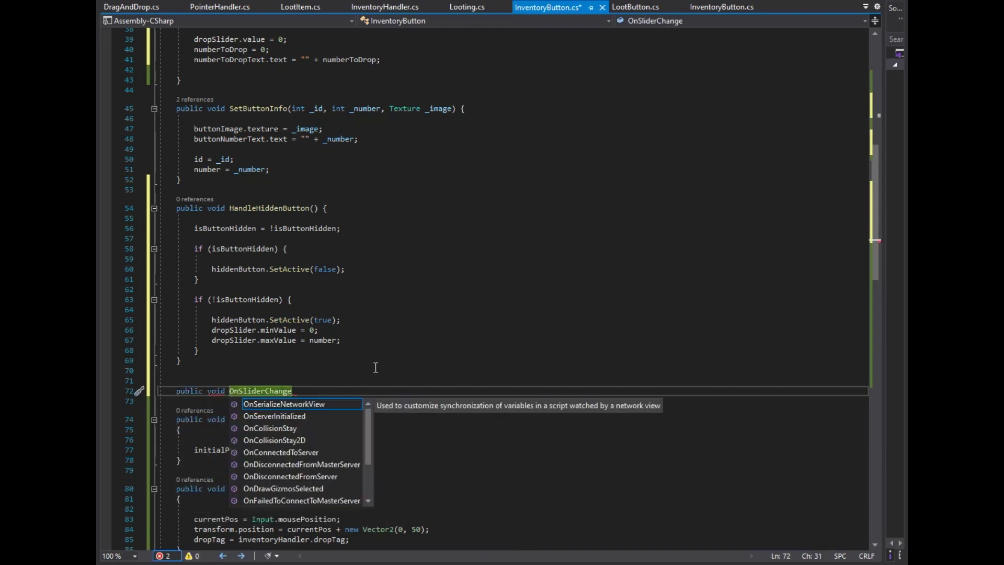
pyautogui.write('() {')
pyautogui.press('Return')
pyautogui.press('Return')
pyautogui.write('number')
pyautogui.press('Tab')
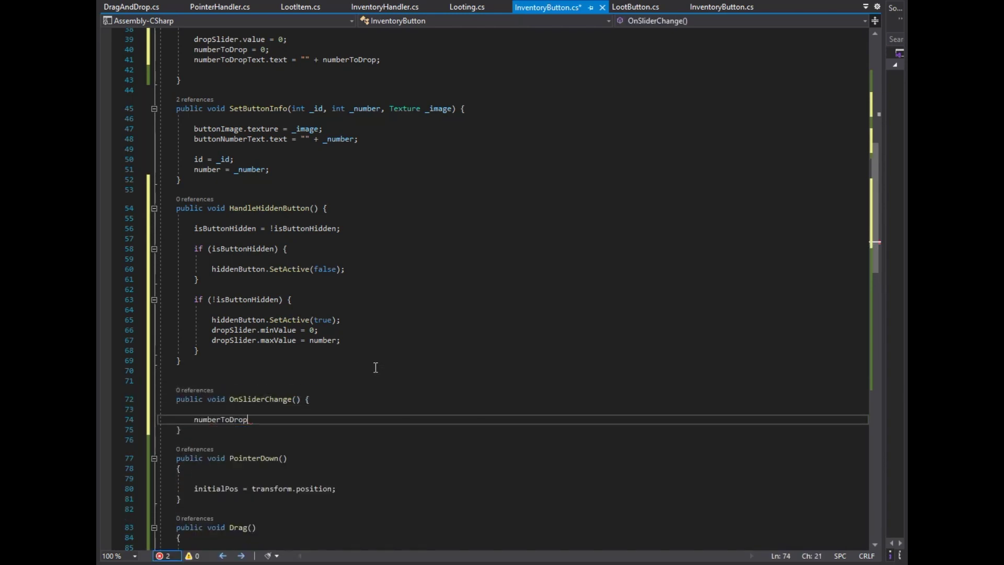
pyautogui.write(' = dropSlider.value;')
# Cast the slider value to int and set numberToDropText.text to "" + numberToDrop.
pyautogui.press('Return')
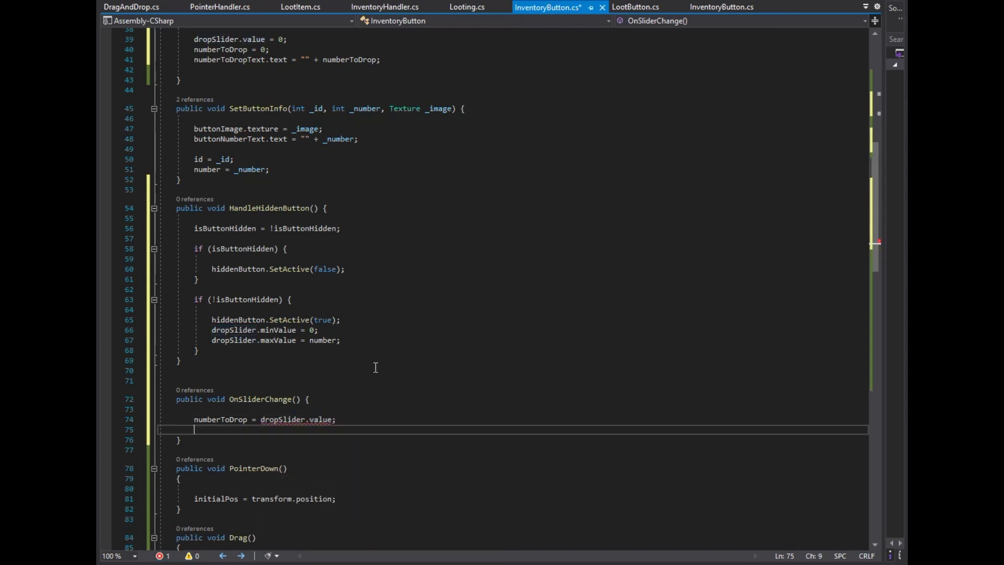
pyautogui.write('nu')
pyautogui.press('Escape')
pyautogui.press('Up')
pyautogui.press('Left')
pyautogui.write('int')
pyautogui.press('Right')
pyautogui.press('Down')
pyautogui.write('mbert')
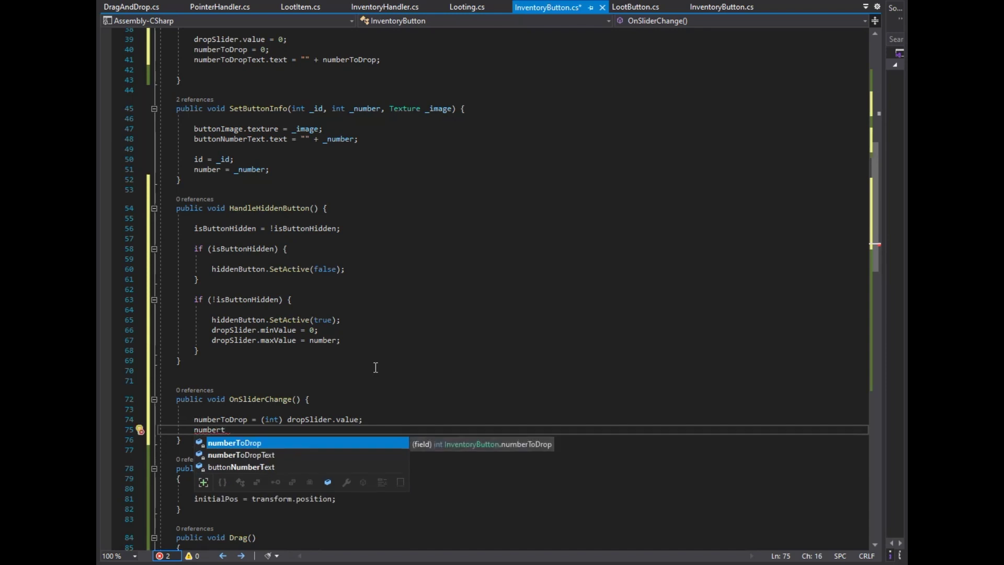
pyautogui.press('Down')
pyautogui.write('.text = "" + num')
pyautogui.press('Tab')
pyautogui.write(';')
pyautogui.press('Down')
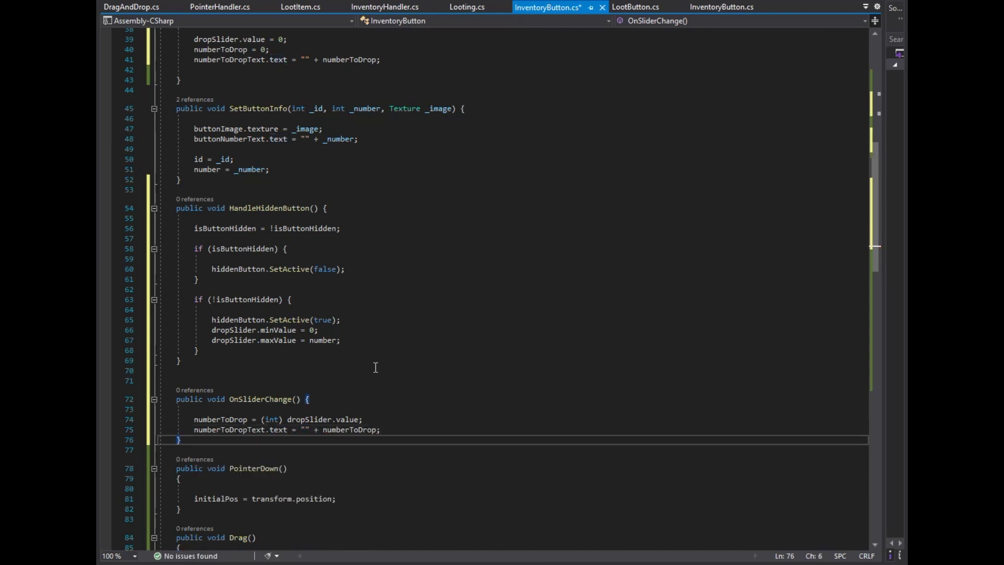
# Start a new public void DropButtonClick() method below.
pyautogui.scroll(-6, 376, 368)
pyautogui.press('Return')
pyautogui.press('Return')
pyautogui.write('public void')
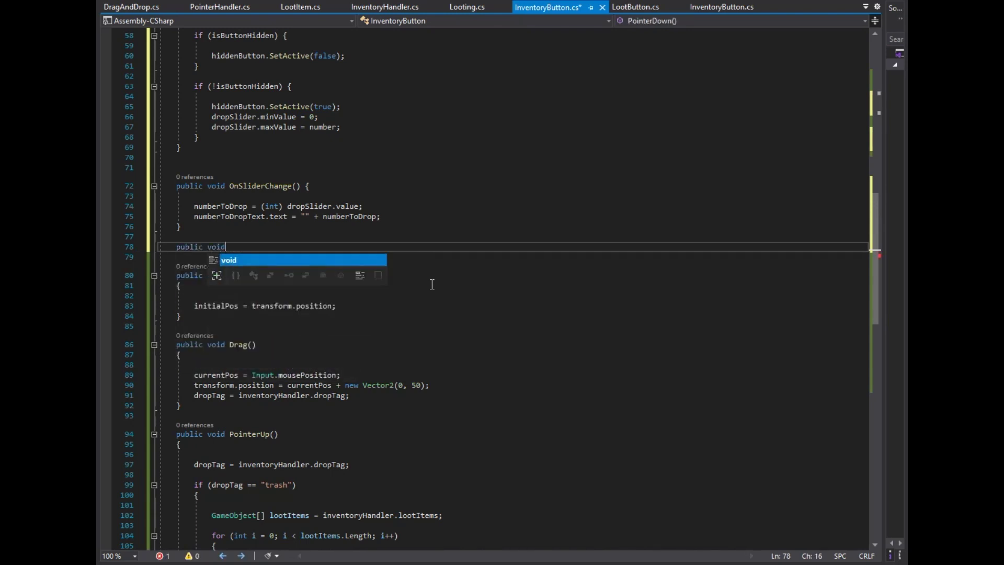
pyautogui.write(' DropButtonClick')
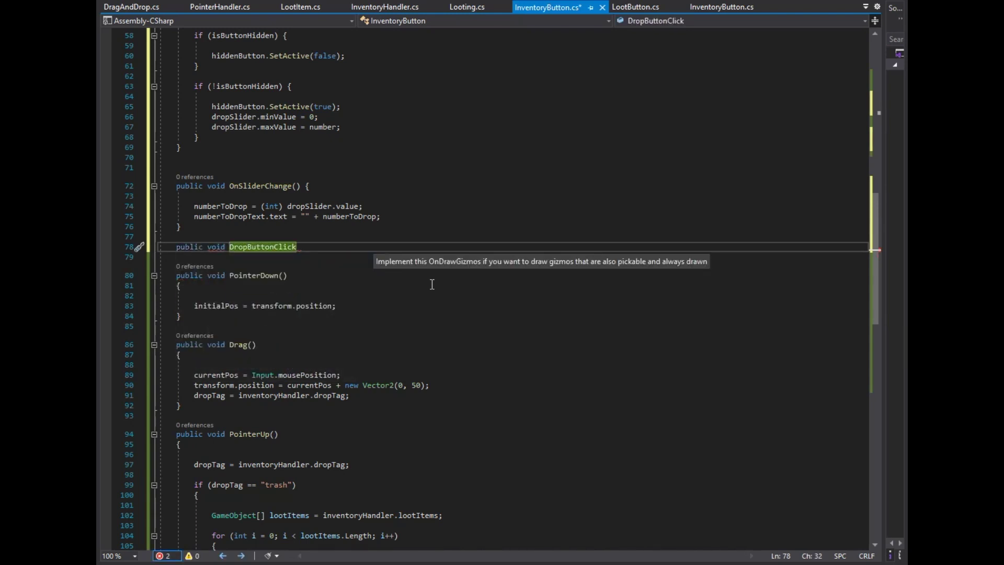
pyautogui.write('() {')
# Start an if block in DropButtonClick conditioned on numberToDrop.
pyautogui.press('Return')
pyautogui.press('Return')
pyautogui.write('if (0{ ]')
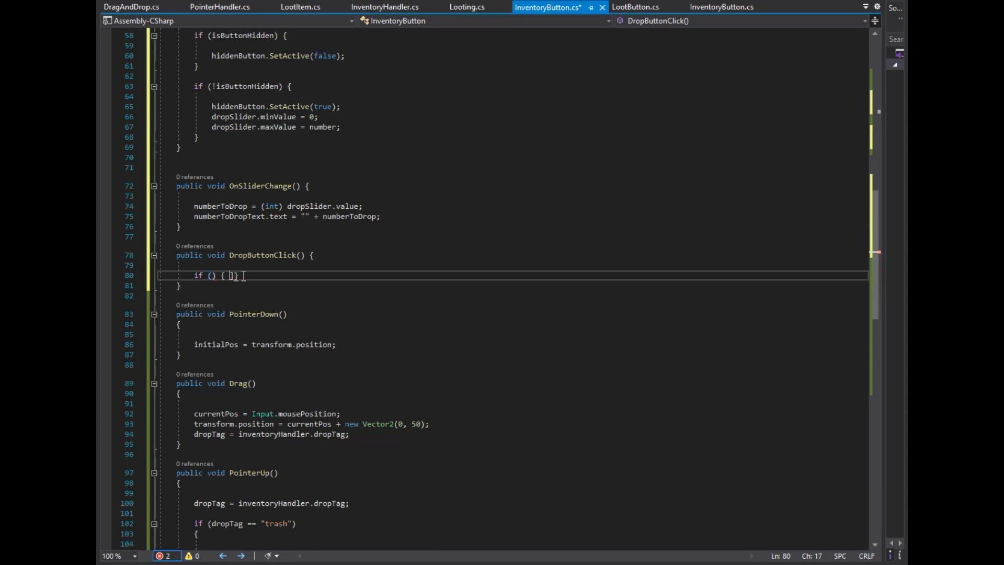
pyautogui.press('Left')
pyautogui.press('Return')
pyautogui.press('Up')
pyautogui.press('End')
pyautogui.press('Left')
pyautogui.press('Left')
pyautogui.press('Left')
pyautogui.write('num')
pyautogui.press('Tab')
pyautogui.press('Down')
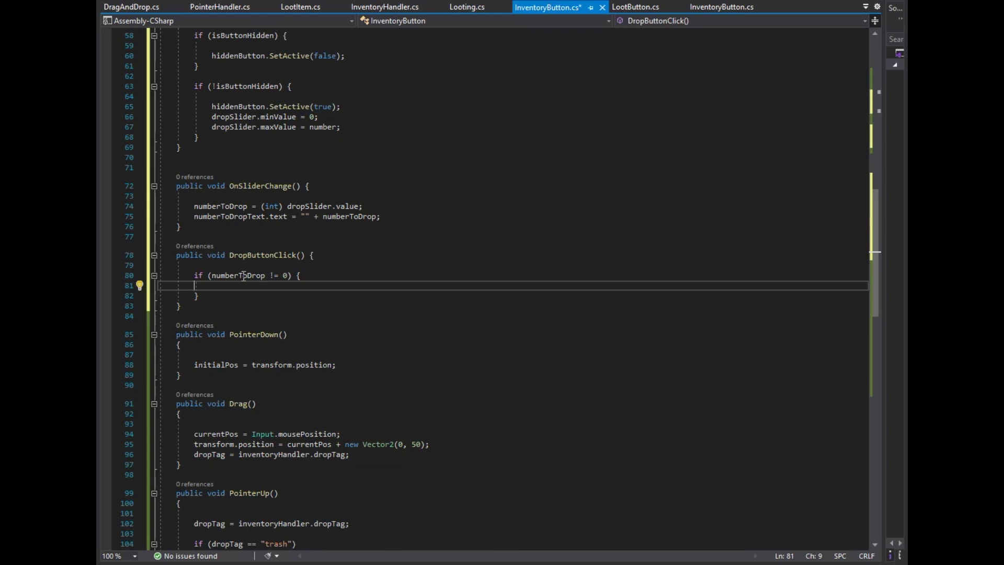
pyautogui.press('Return')
# Inside the block, compute rest = number - numberToDrop.
pyautogui.write('rest = number - numb')
pyautogui.press('Down')
pyautogui.press('Tab')
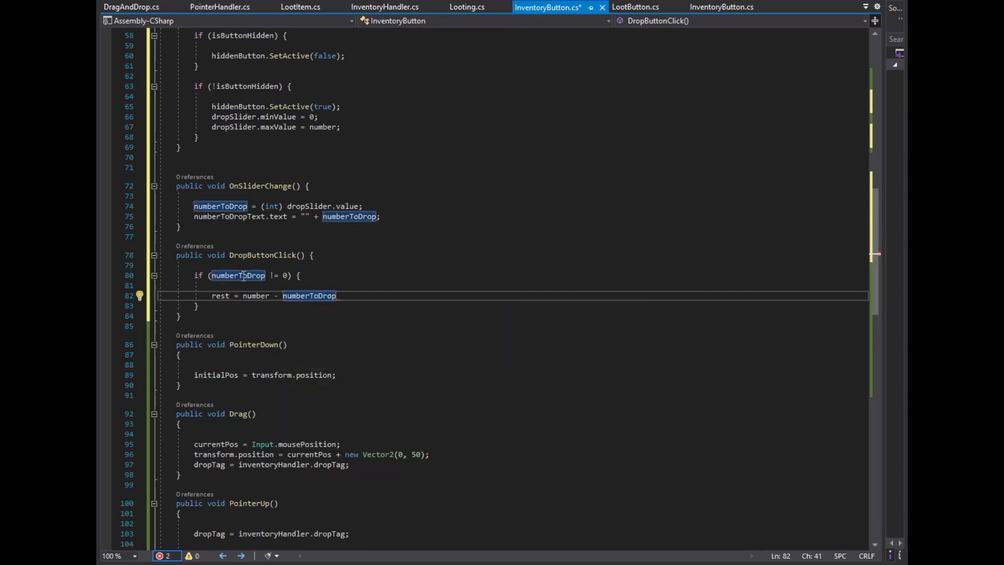
pyautogui.write(';')
# Fetch GameObject[] lootItems from inv.lootItems and loop over lootItems.Length.
pyautogui.press('Return')
pyautogui.press('Return')
pyautogui.write('game')
pyautogui.press('Down')
pyautogui.press('Down')
pyautogui.write('lootittems = inv.lootit;')
pyautogui.press('Return')
pyautogui.write('for')
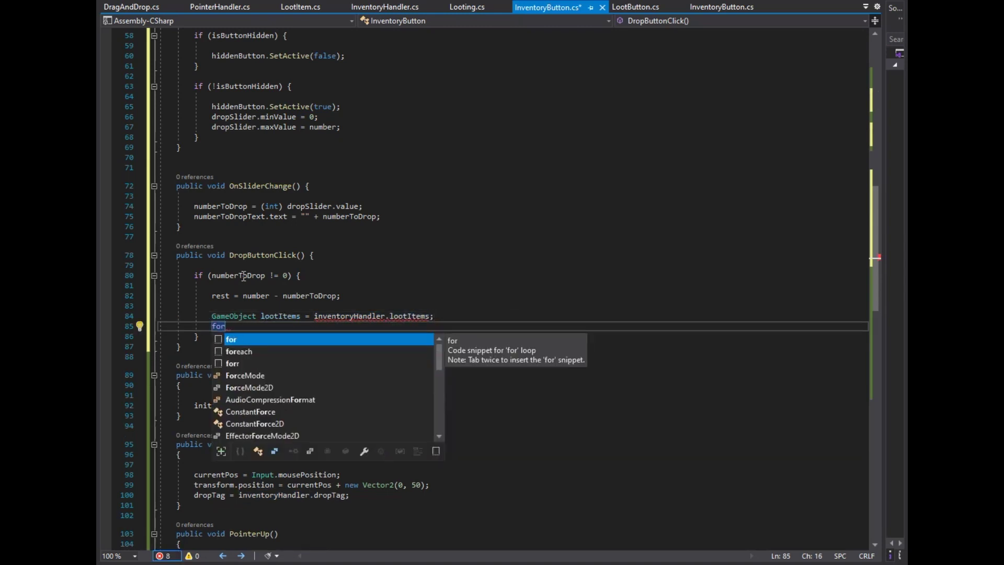
pyautogui.press('Escape')
pyautogui.press('Up')
pyautogui.press('Home')
pyautogui.write('[]')
pyautogui.press('Down')
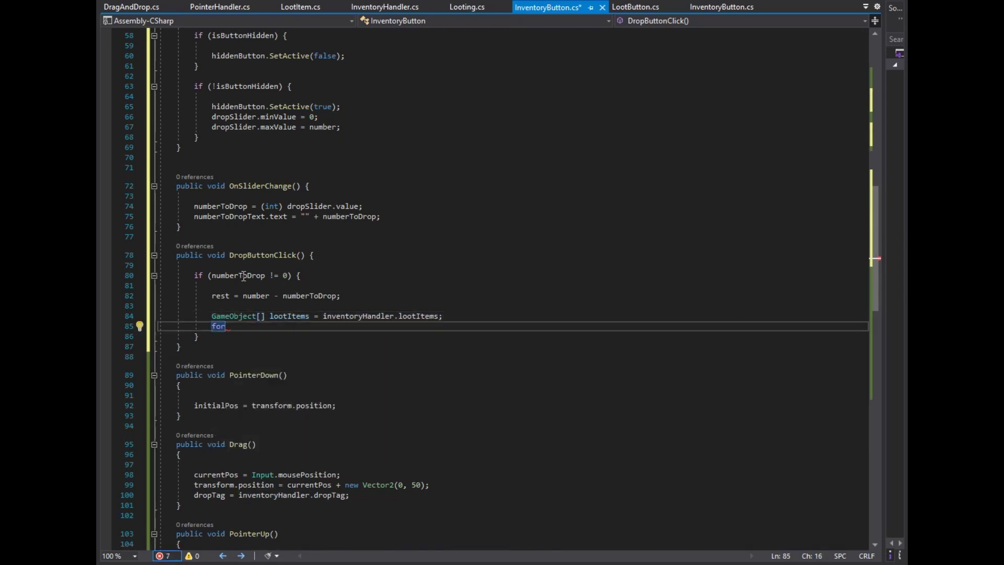
pyautogui.press('Left')
pyautogui.press('Left')
pyautogui.press('Left')
pyautogui.write('int i=0; i< ')
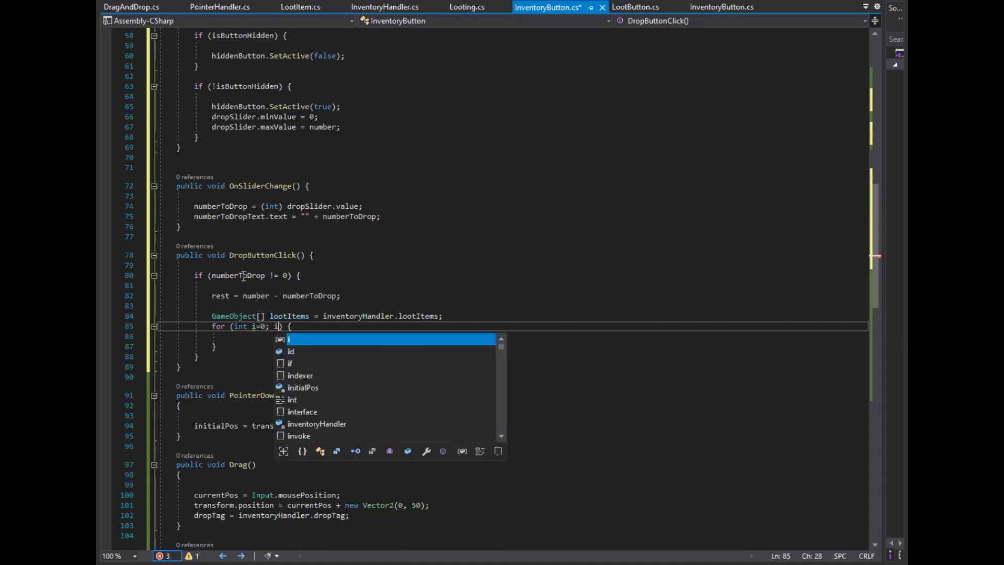
pyautogui.write('lootItems.Length; i')
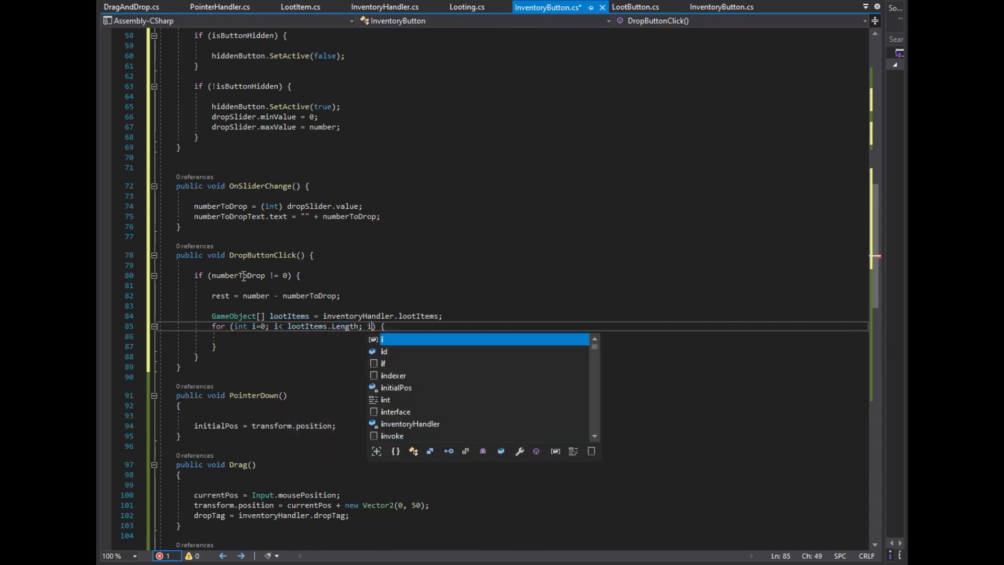
pyautogui.write('++')
pyautogui.press('Down')
pyautogui.press('Return')
# In the loop, read each item's LootItem id into lootId and check lootId == id.
pyautogui.write('int ')
pyautogui.write('lootItems[i].GetComponent<>')
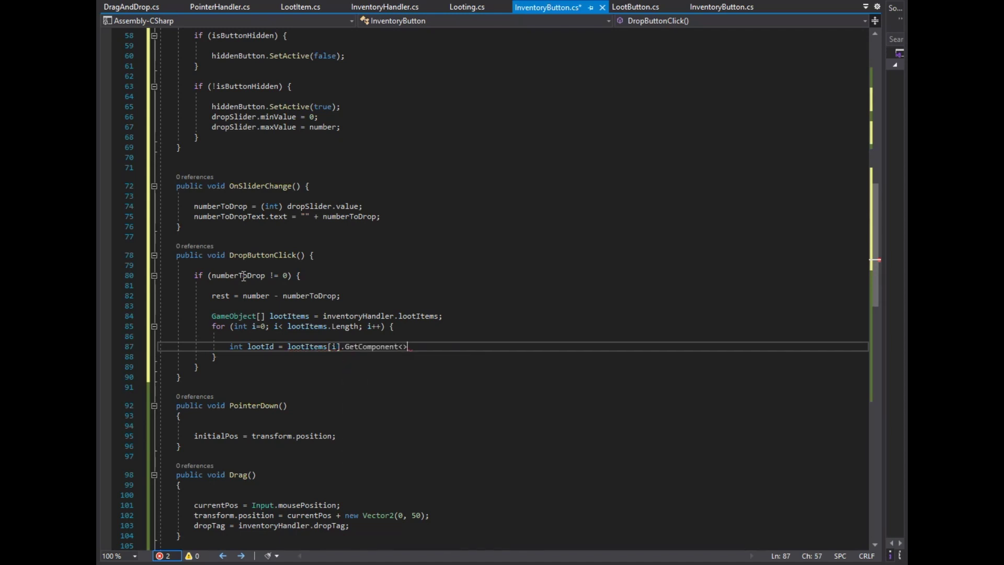
pyautogui.write('LootItem>().id')
pyautogui.press('Down')
pyautogui.press('Tab')
pyautogui.write(';')
pyautogui.press('Return')
pyautogui.press('Return')
pyautogui.write('if')
pyautogui.press('Tab')
pyautogui.press('Tab')
pyautogui.press('Delete')
pyautogui.write('lootId == id')
pyautogui.press('Escape')
pyautogui.press('Down')
pyautogui.press('Return')
# Instantiate lootItems[i] and set its LootItem count to numberToDrop with SetNumber.
pyautogui.write('var ')
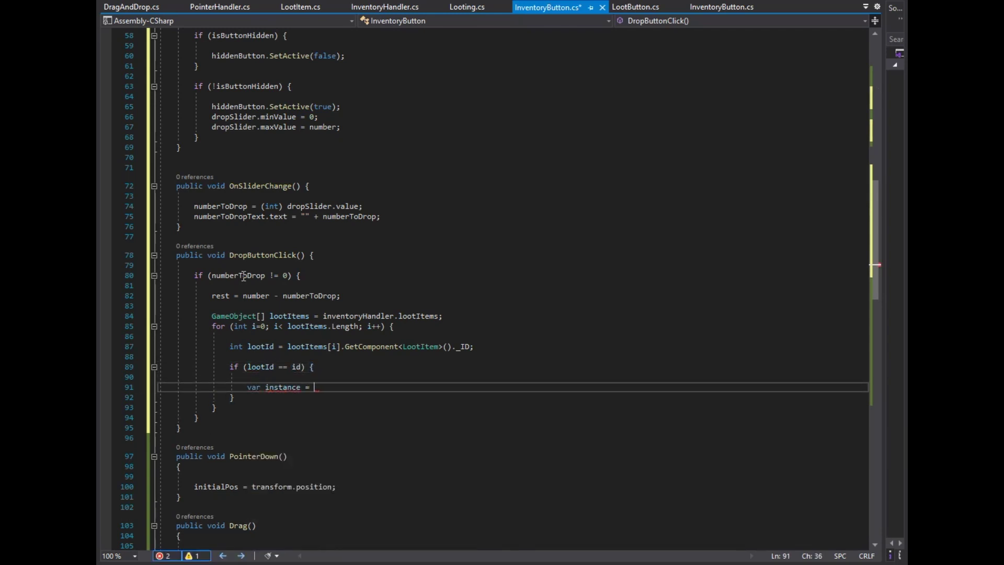
pyautogui.write('Inst')
pyautogui.press('Tab')
pyautogui.write('()')
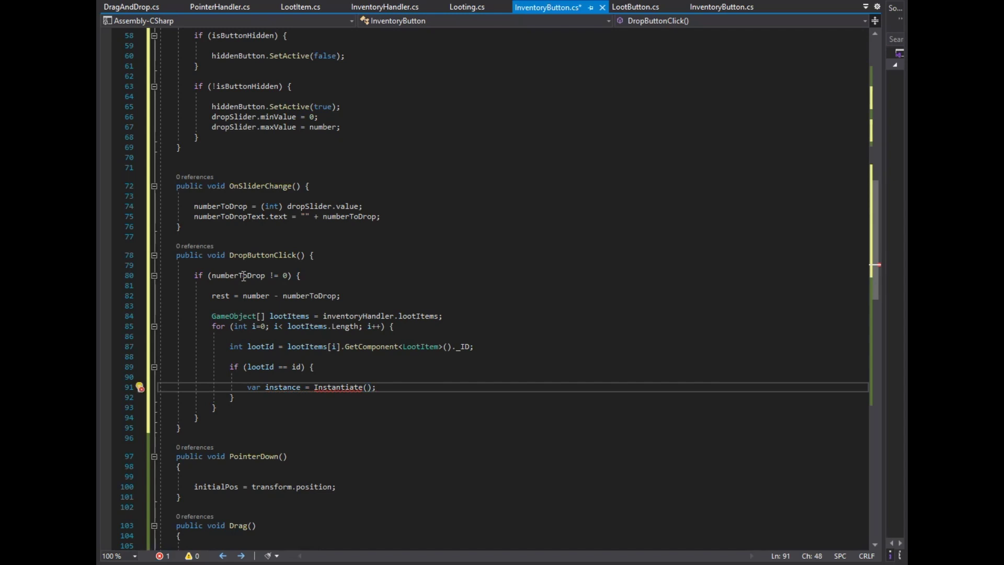
pyautogui.write('lootit')
pyautogui.write('i')
pyautogui.press('End')
pyautogui.press('Return')
pyautogui.write('instance.getco<LootItem>().SetNumber')
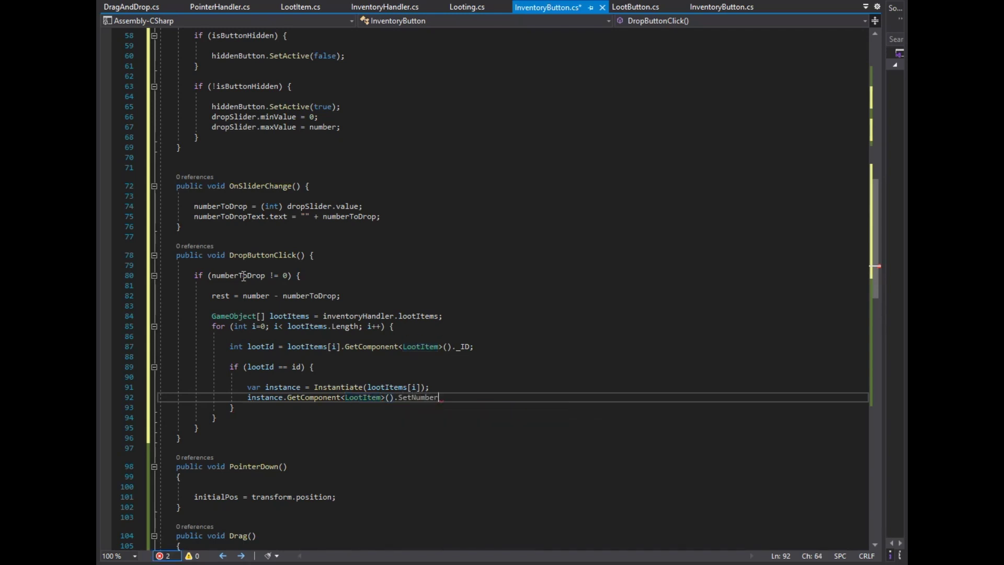
pyautogui.write('numberT')
pyautogui.press('Tab')
pyautogui.press('Return')
# Place the spawned instance at the player's position plus new Vector3(0, 0.01f, 0).
pyautogui.write('instance.')
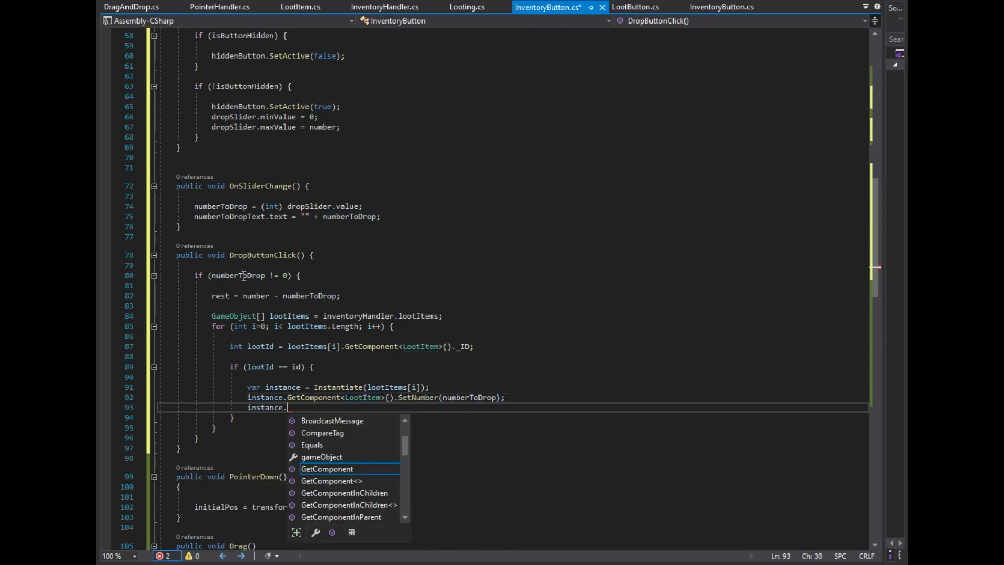
pyautogui.write('transform.position = player.t')
pyautogui.press('Tab')
pyautogui.write('.p')
pyautogui.press('Tab')
pyautogui.write('+ new Vector3(')
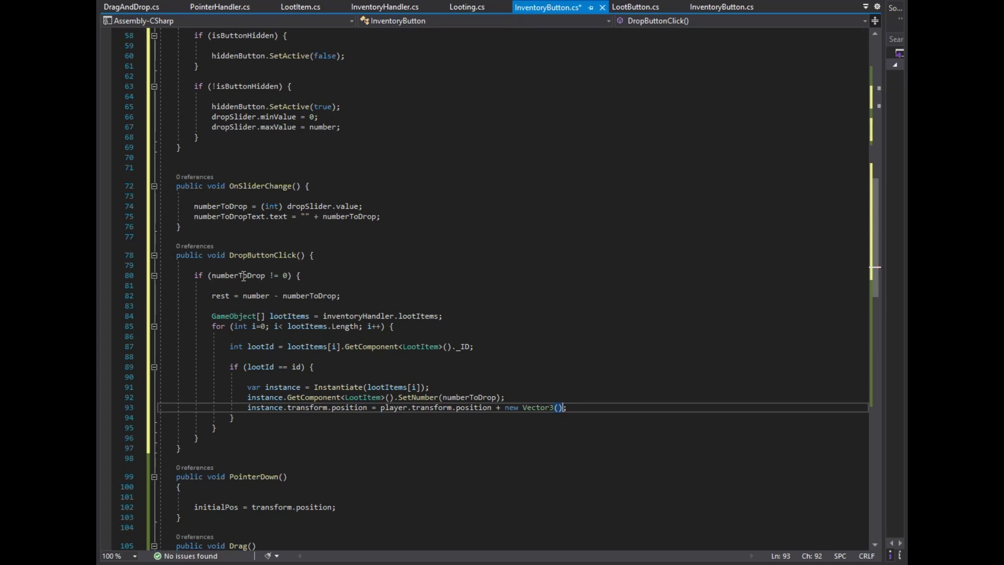
pyautogui.write('0, 0.01f, 0')
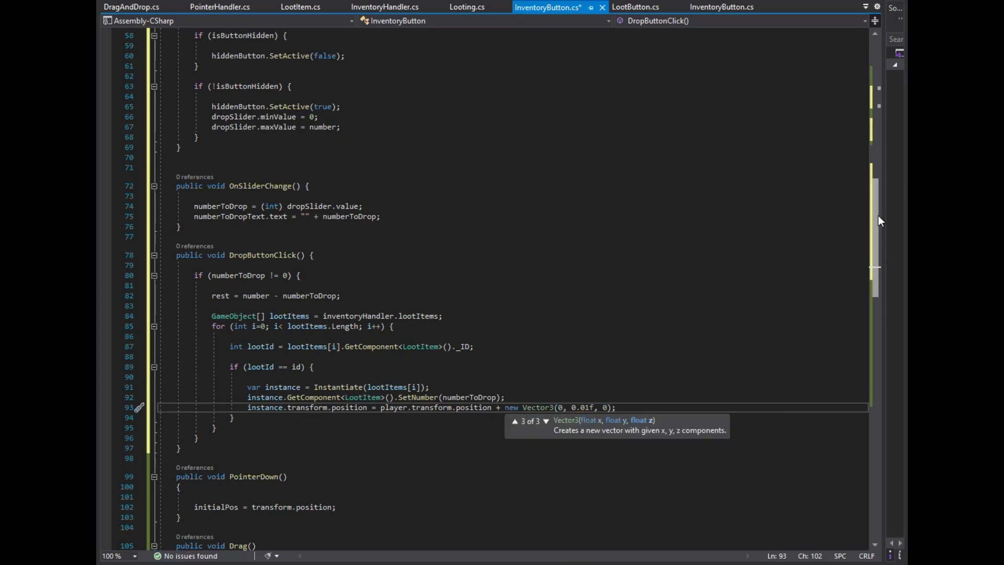
pyautogui.moveTo(882, 216); pyautogui.dragTo(881, 217)
pyautogui.scroll(-3, 646, 316)
pyautogui.click(647, 314)
pyautogui.scroll(-1, 646, 316)
pyautogui.scroll(1, 647, 316)
# Set number = rest and show it in buttonNumberText.text.
pyautogui.press('Return')
pyautogui.write('number = rest;')
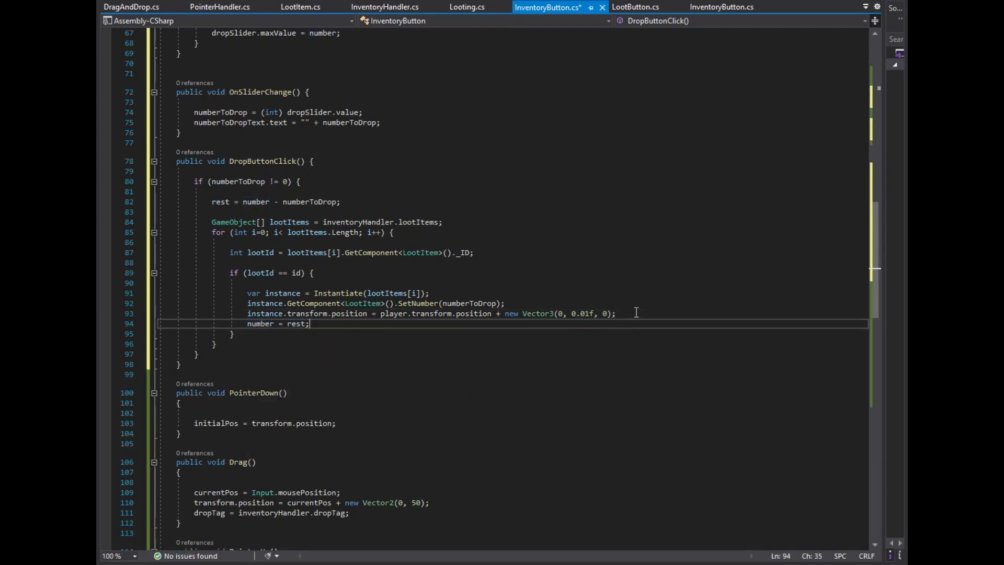
pyautogui.press('Return')
pyautogui.write('buttonNumberText.text = ""')
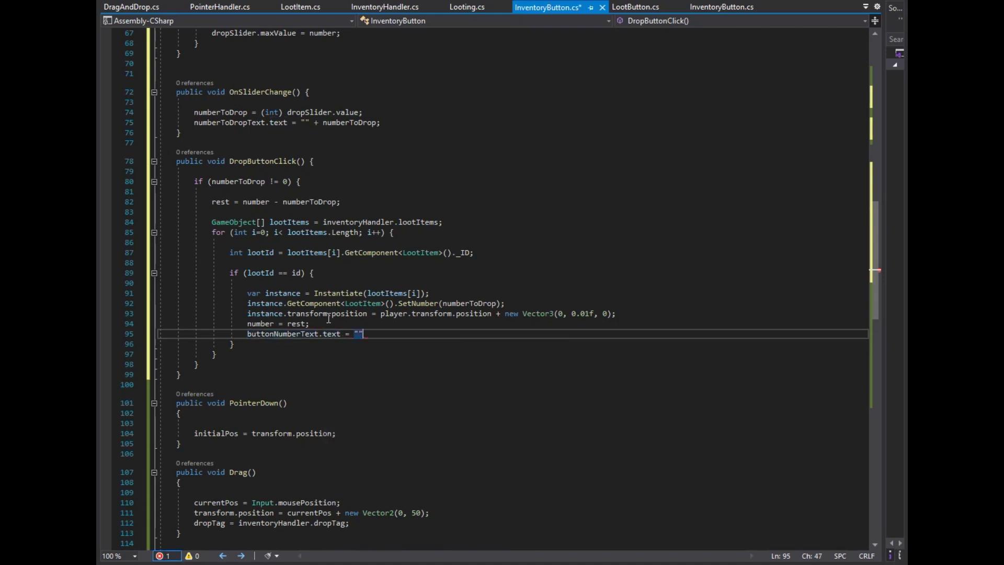
pyautogui.write(' + number;')
# Add an if (numberToDrop == number) block after the loop.
pyautogui.click(255, 347)
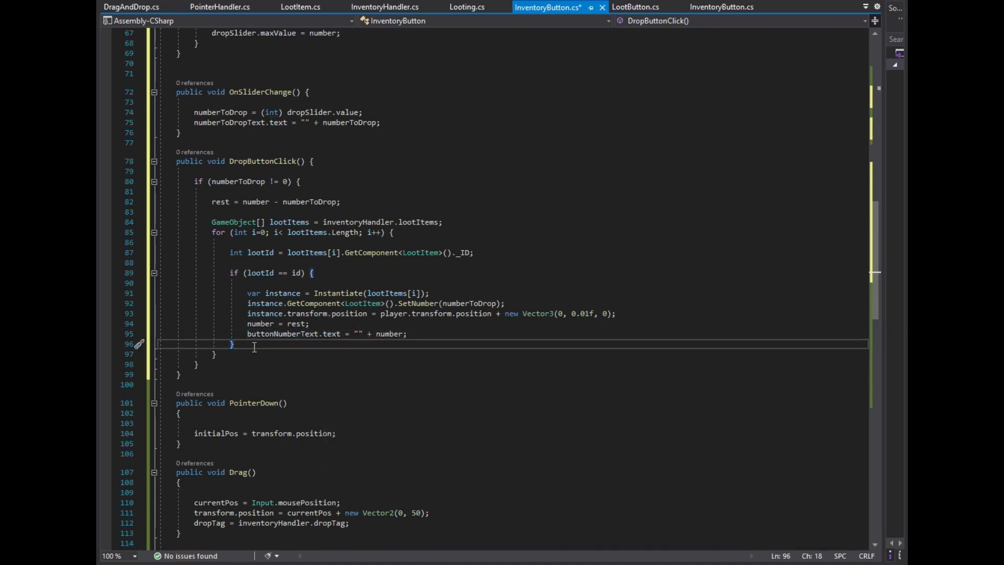
pyautogui.press('Return')
pyautogui.press('Return')
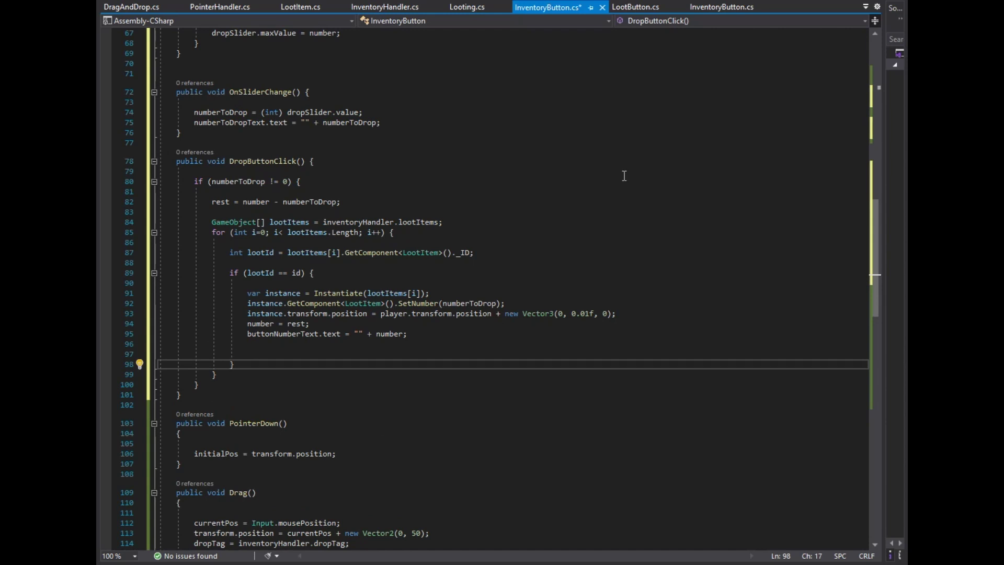
pyautogui.press('Return')
pyautogui.press('Return')
pyautogui.write('if')
pyautogui.press('Tab')
pyautogui.press('Tab')
pyautogui.press('Delete')
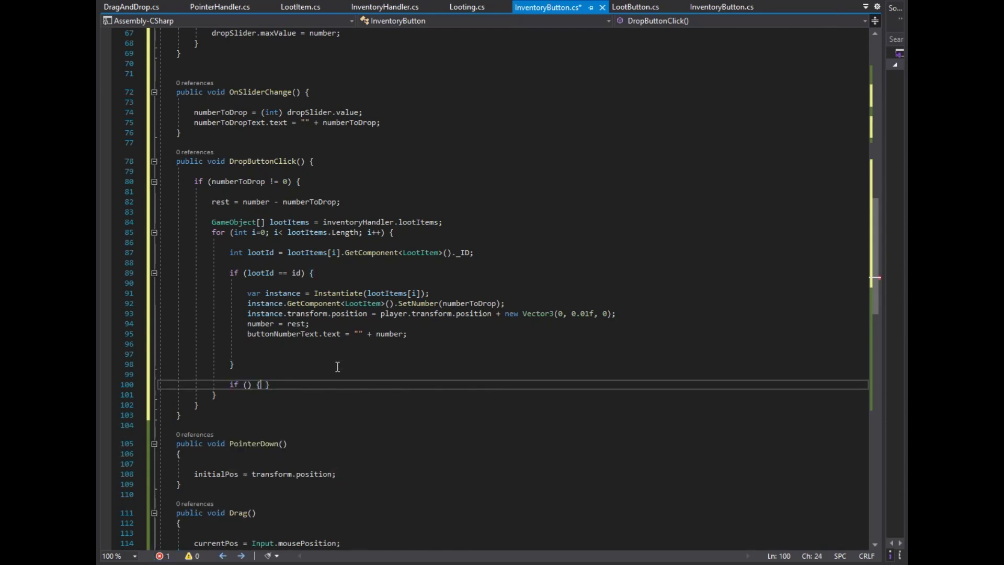
pyautogui.write('numberToDrop == numb')
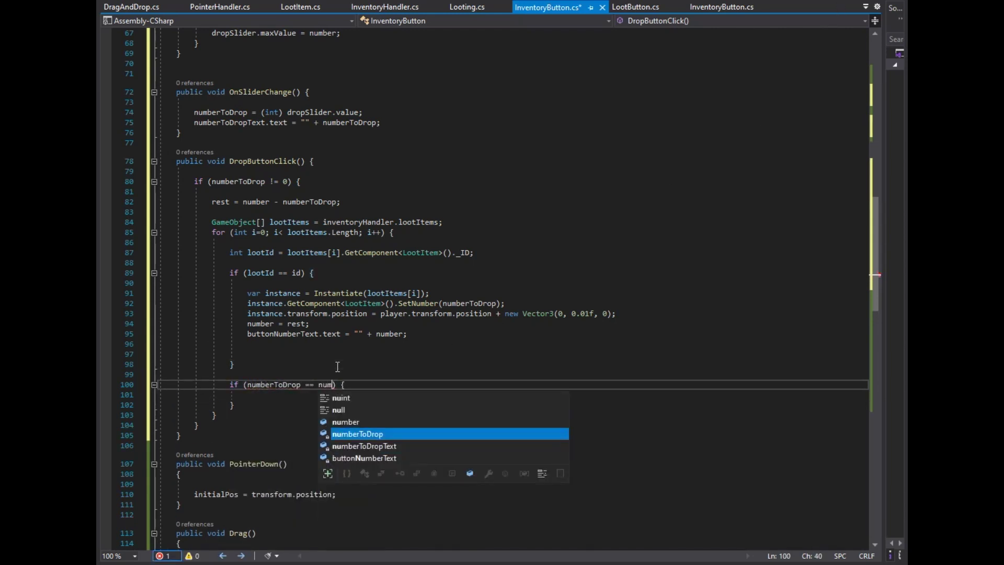
pyautogui.write('er')
pyautogui.press('Down')
pyautogui.press('Return')
# In that block, call inventoryHandler.UpdateLootList(id) and Destroy(gameObject).
pyautogui.write('gameO.Destr();')
pyautogui.press('Left')
pyautogui.press('Left')
pyautogui.write('game')
pyautogui.press('Tab')
pyautogui.hotkey('shift', 'Home')
pyautogui.press('BackSpace')
pyautogui.write('lootli')
pyautogui.press('BackSpace')
pyautogui.press('BackSpace')
pyautogui.press('BackSpace')
pyautogui.write('inventoryHandler.upda')
pyautogui.press('Down')
pyautogui.write('()')
pyautogui.write('id)')
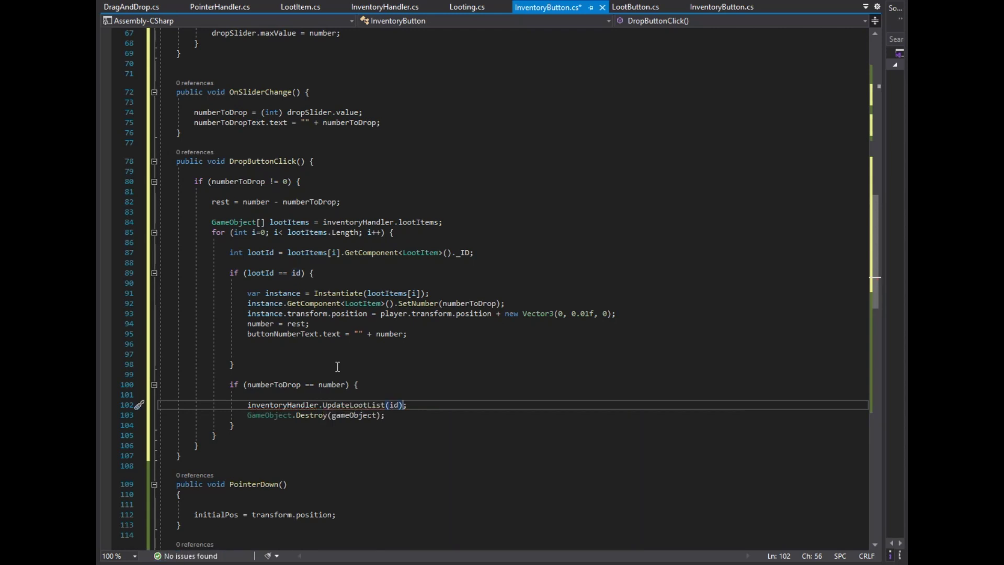
# Reset dropSlider: minValue = 0, maxValue = number, value = 0.
pyautogui.click(438, 376)
pyautogui.press('Return')
pyautogui.write('drop')
pyautogui.press('Tab')
pyautogui.write('.minValue = 0;')
pyautogui.press('Return')
pyautogui.write('drop')
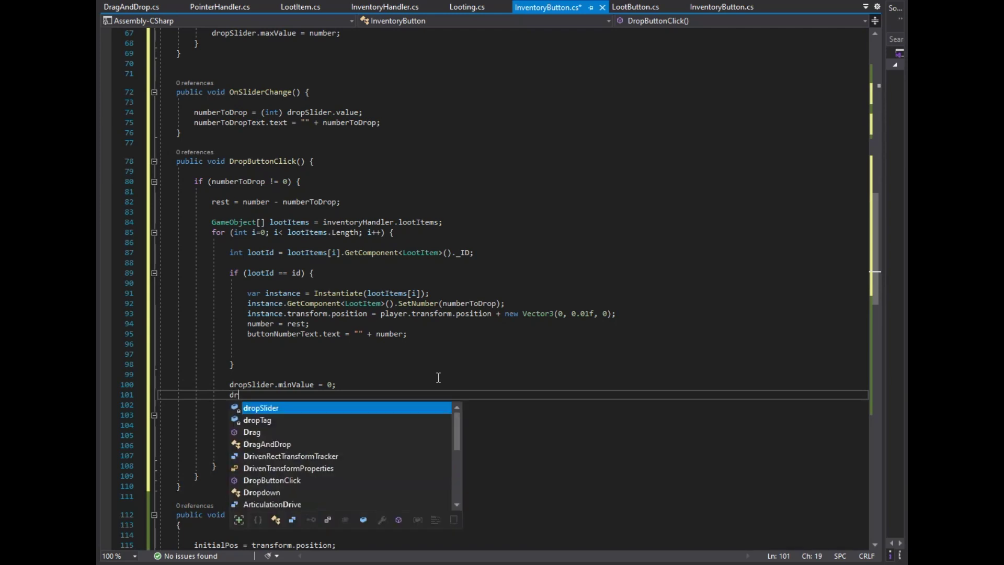
pyautogui.press('Tab')
pyautogui.write('.max')
pyautogui.press('Tab')
pyautogui.write('= num')
pyautogui.press('Tab')
pyautogui.press('Return')
pyautogui.write('drop')
pyautogui.press('Tab')
pyautogui.write('.val')
pyautogui.press('Tab')
pyautogui.write('= 0')
pyautogui.click(438, 375)
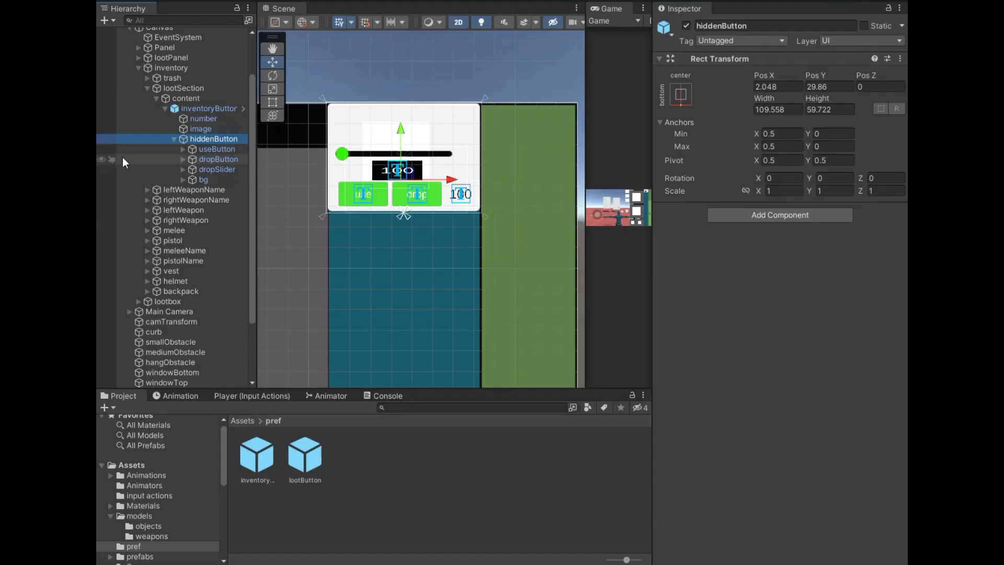
# In the inventoryButton prefab, assign hiddenButton, numberToDrop and dropSlider to the script's fields.
pyautogui.hotkey('alt', 'Tab')
pyautogui.click(716, 54)
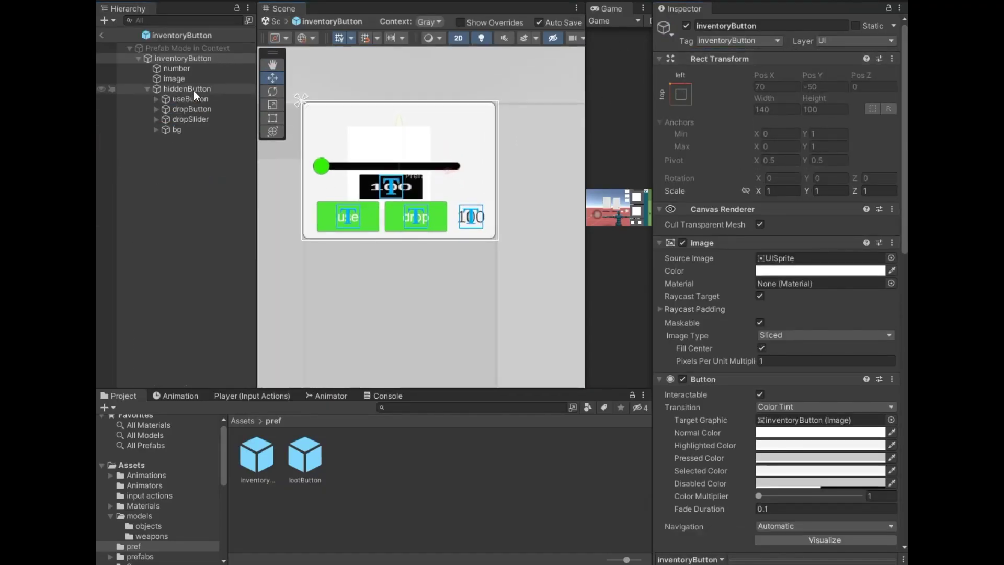
pyautogui.scroll(-5, 801, 264)
pyautogui.scroll(-5, 800, 267)
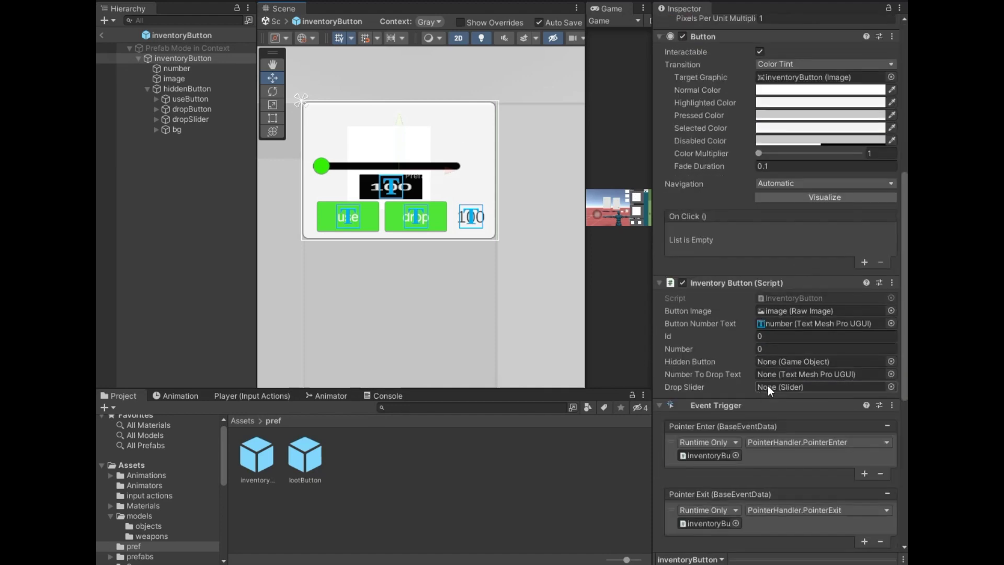
pyautogui.moveTo(188, 93); pyautogui.dragTo(578, 306)
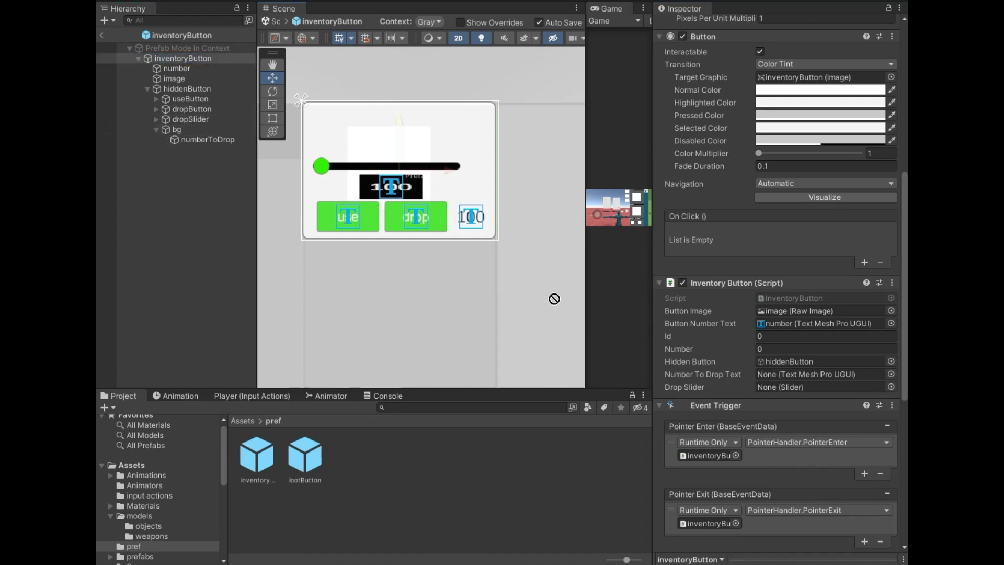
pyautogui.moveTo(784, 368); pyautogui.dragTo(789, 376)
pyautogui.moveTo(193, 125); pyautogui.dragTo(666, 390)
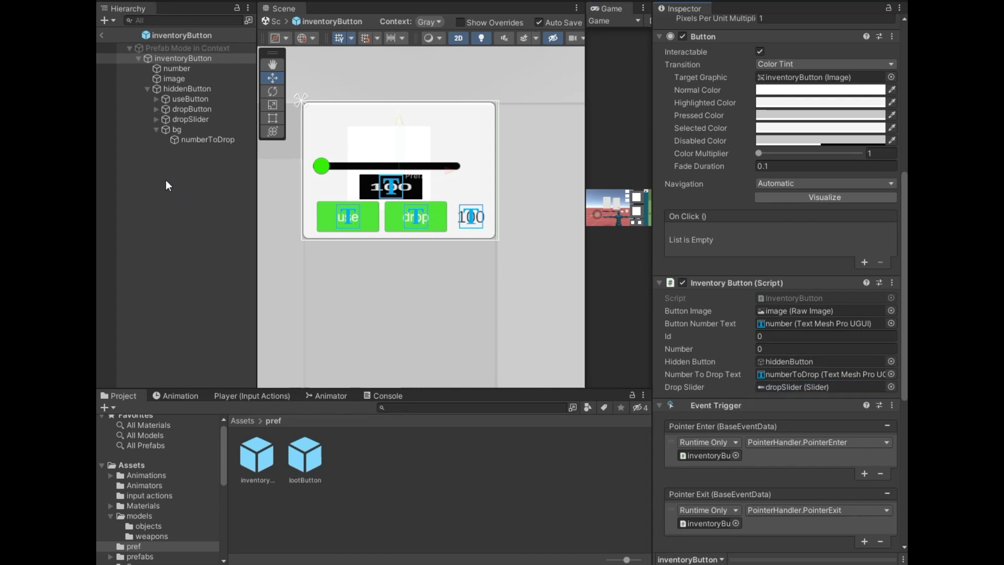
# Make inventoryButton's On Click call HandleHiddenButton.
pyautogui.click(864, 262)
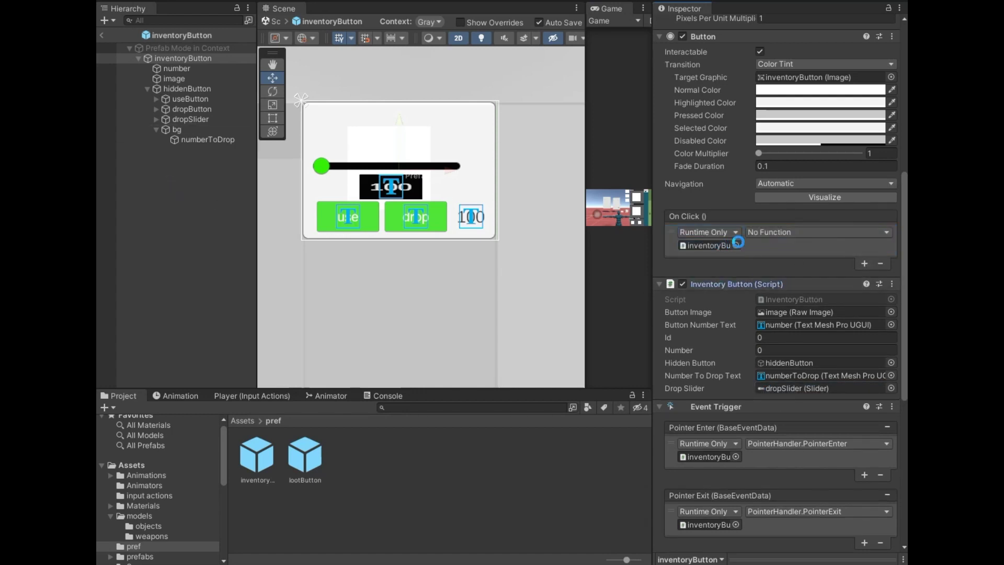
pyautogui.click(774, 232)
pyautogui.moveTo(781, 337)
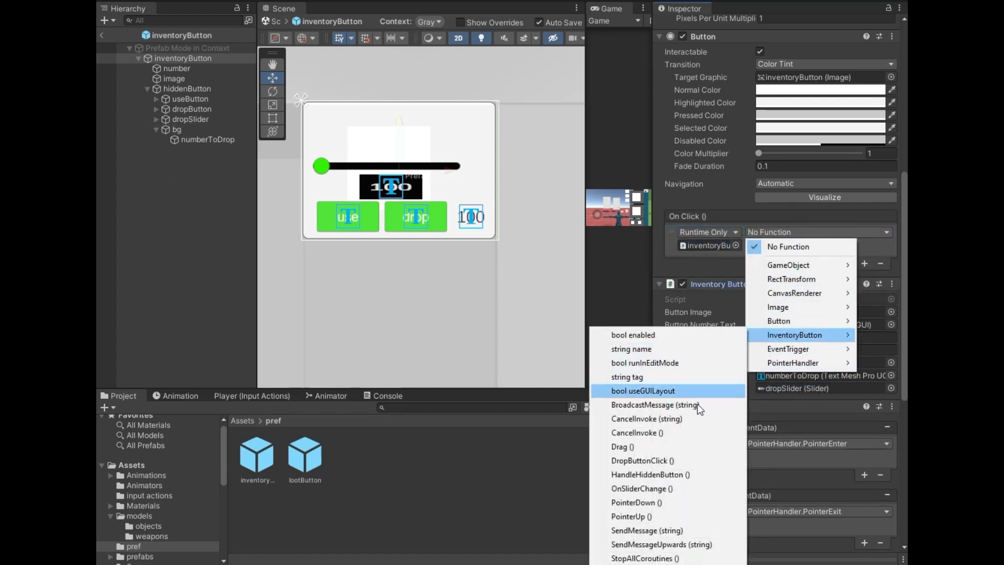
pyautogui.click(680, 476)
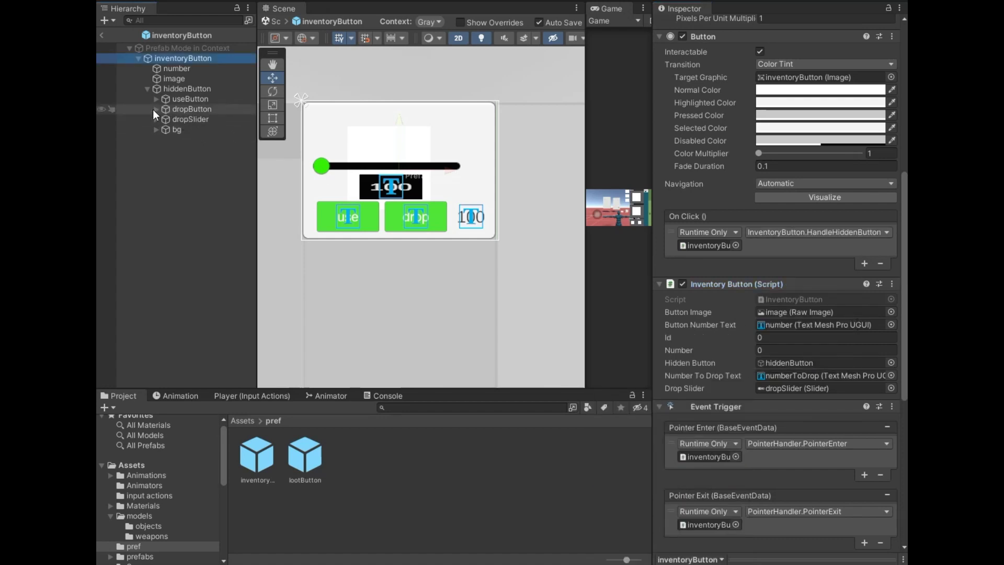
# Make dropButton's On Click call DropButtonClick on the inventory button.
pyautogui.click(186, 109)
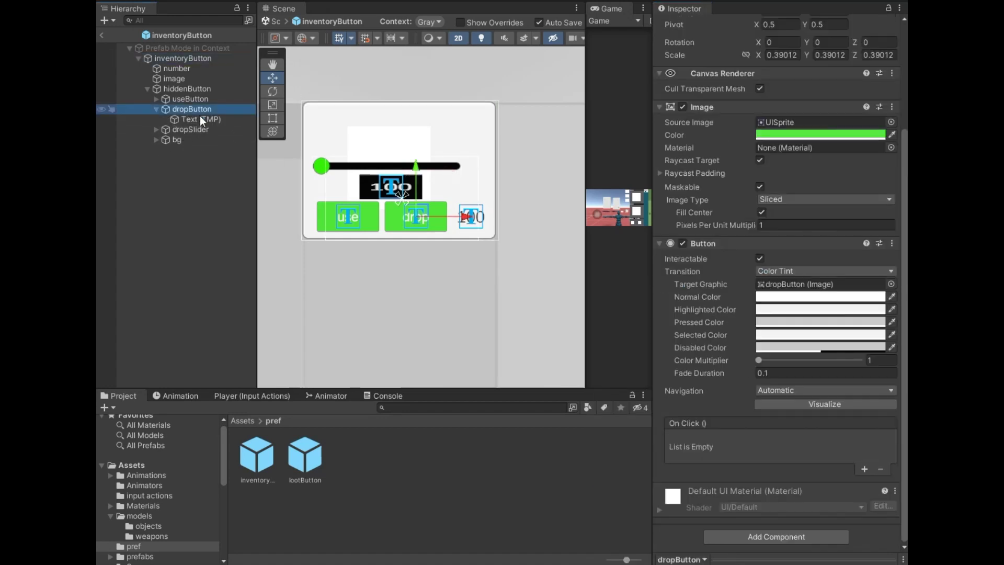
pyautogui.click(865, 469)
pyautogui.moveTo(182, 68); pyautogui.dragTo(544, 319)
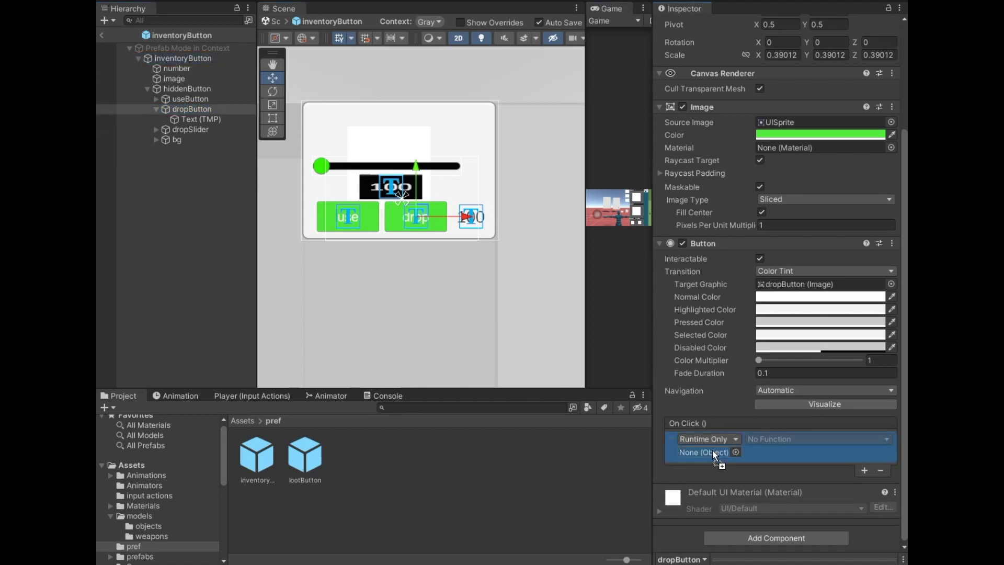
pyautogui.click(753, 442)
pyautogui.moveTo(811, 547)
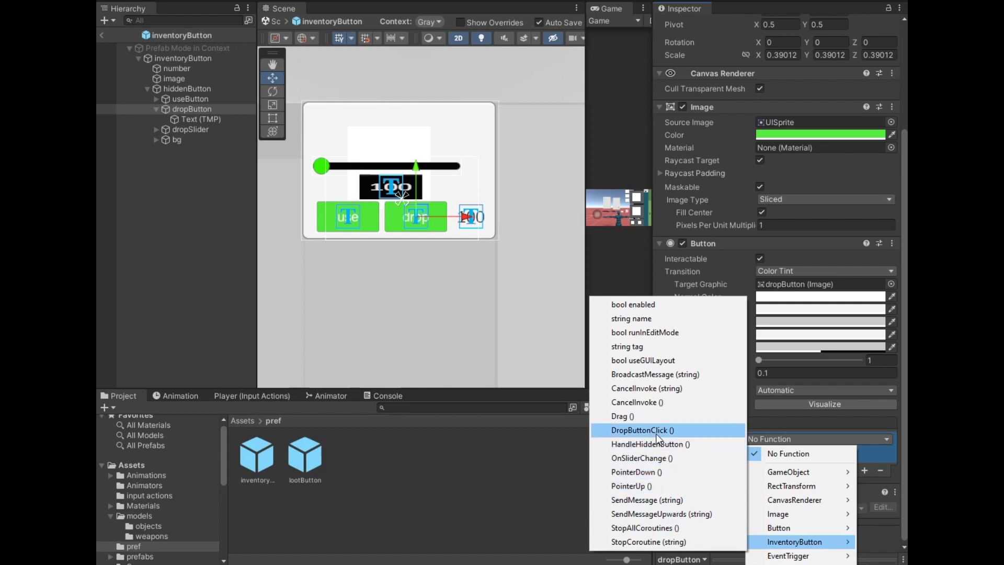
pyautogui.click(696, 430)
# Exit prefab editing and delete the inventoryButton instance under content.
pyautogui.click(101, 35)
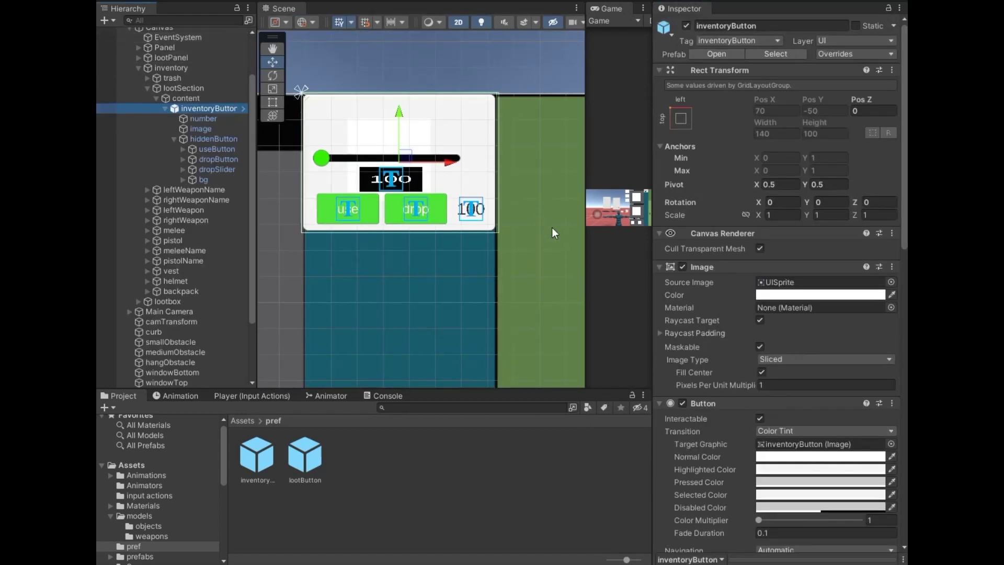
pyautogui.click(174, 139)
pyautogui.click(165, 108)
pyautogui.click(186, 99)
pyautogui.click(207, 109)
pyautogui.press('Delete')
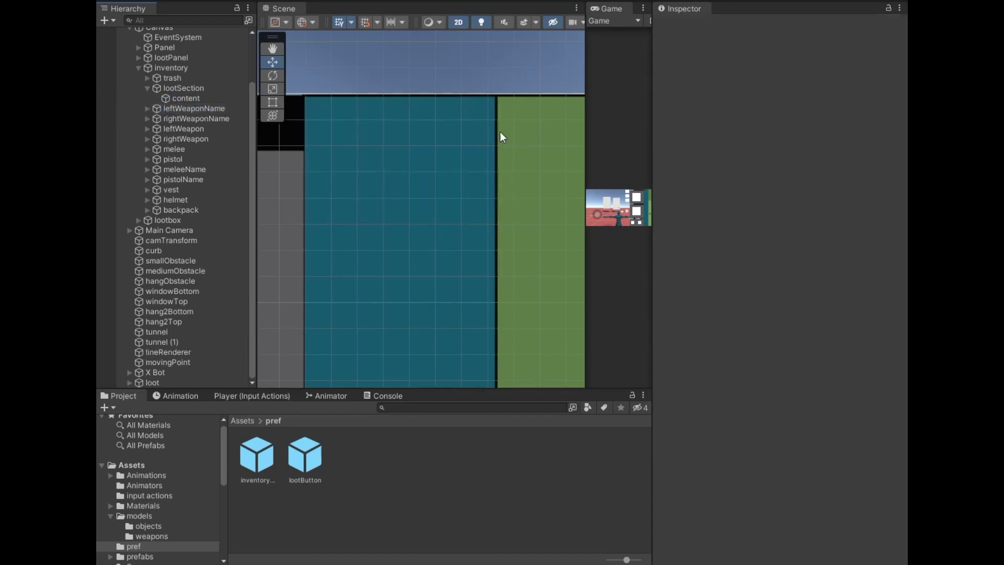
# Widen the game view and open the inventoryButton prefab for editing.
pyautogui.moveTo(655, 170); pyautogui.dragTo(712, 173)
pyautogui.moveTo(612, 184); pyautogui.dragTo(321, 185)
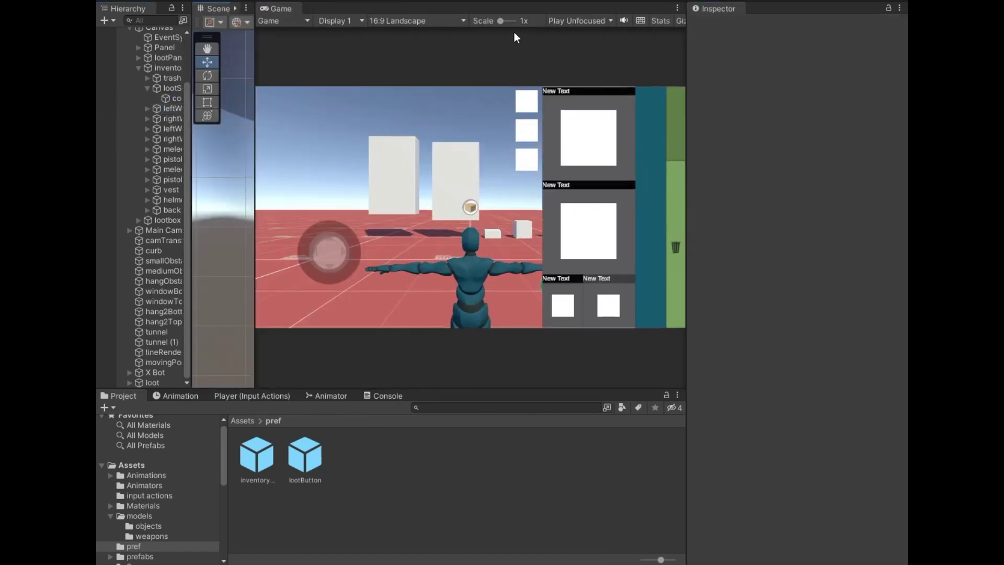
pyautogui.click(256, 482)
pyautogui.doubleClick(257, 483)
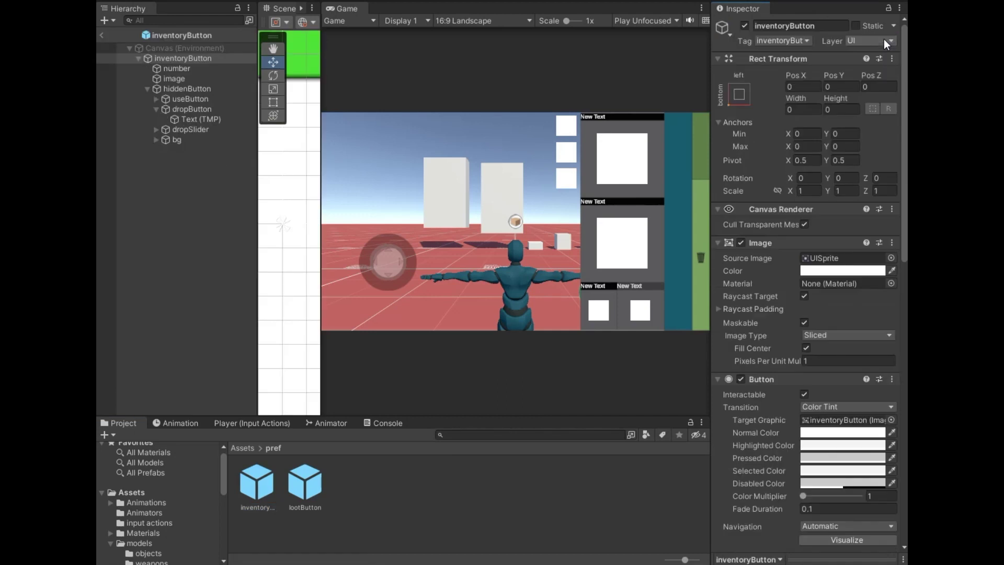
pyautogui.moveTo(322, 172); pyautogui.dragTo(618, 220)
# On dropSlider, add an On Value Changed listener targeting inventoryButton that calls InventoryButton.OnSliderChange.
pyautogui.scroll(-3, 507, 241)
pyautogui.scroll(-2, 510, 230)
pyautogui.scroll(-2, 511, 220)
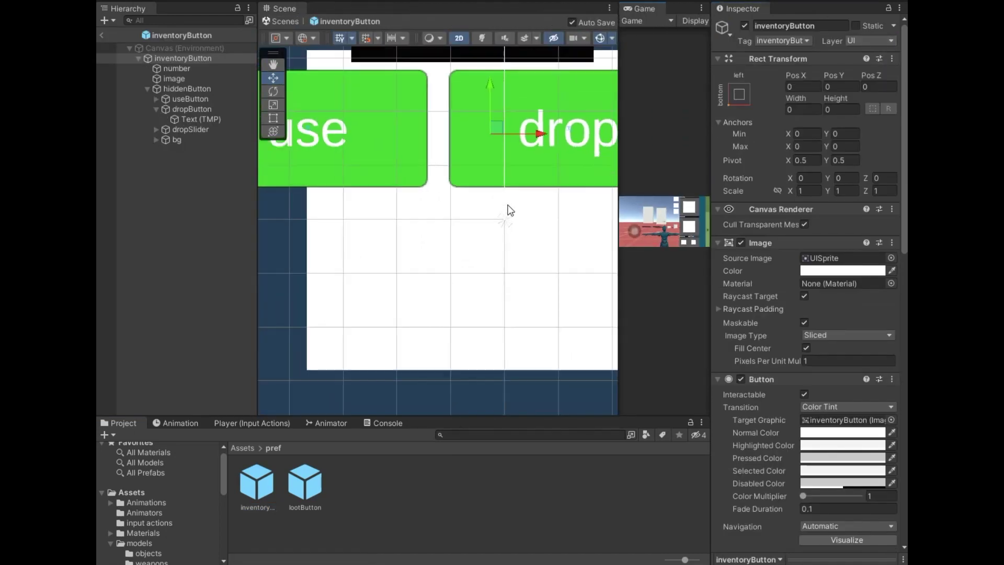
pyautogui.scroll(-2, 512, 218)
pyautogui.scroll(-1, 515, 232)
pyautogui.scroll(-2, 435, 281)
pyautogui.click(418, 172)
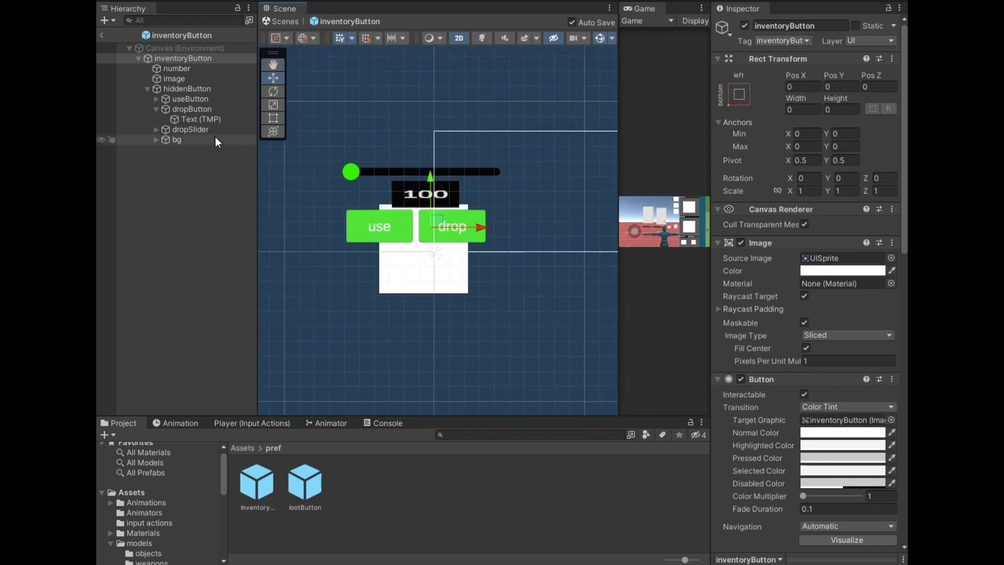
pyautogui.scroll(-1, 862, 311)
pyautogui.click(863, 509)
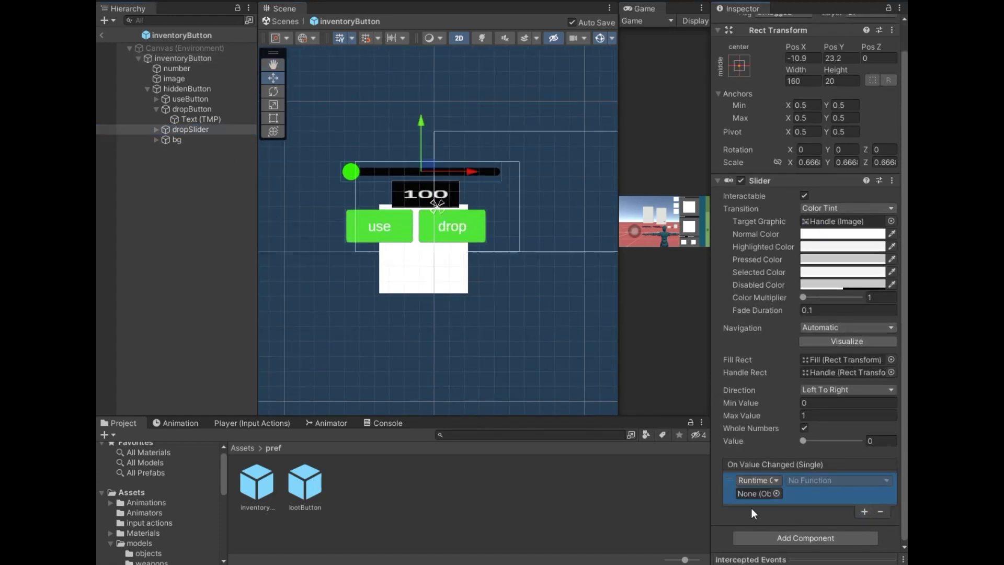
pyautogui.moveTo(183, 59); pyautogui.dragTo(757, 503)
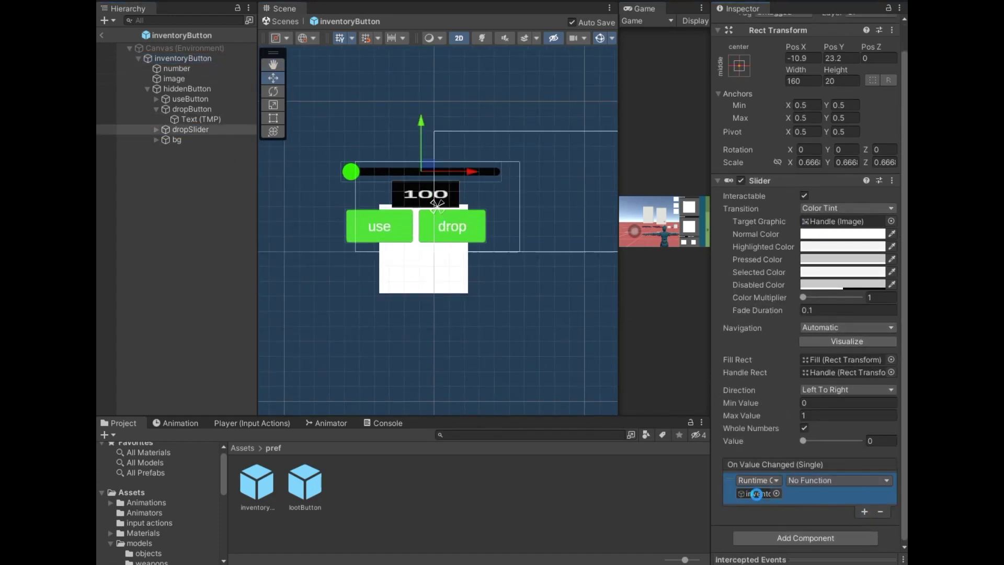
pyautogui.click(837, 480)
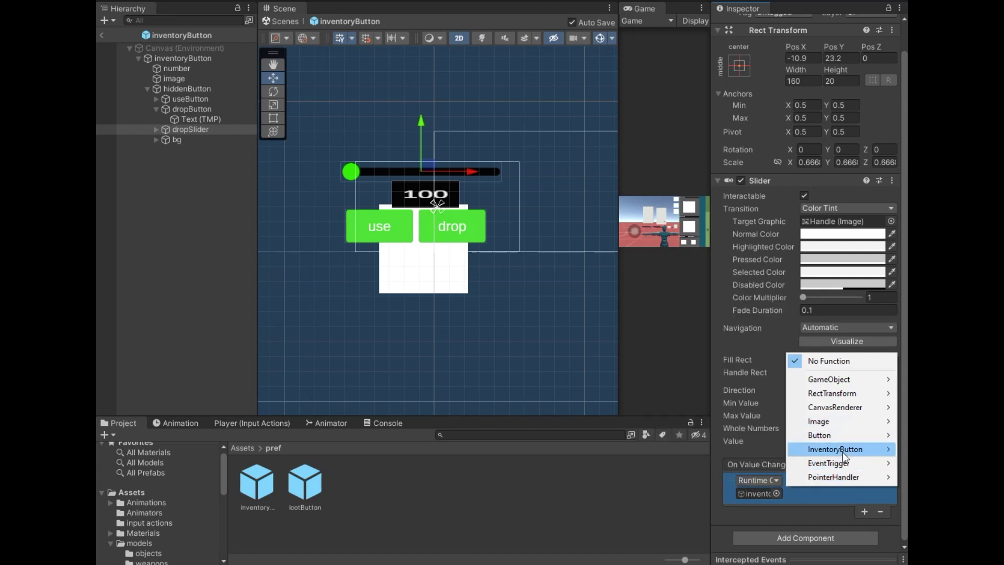
pyautogui.moveTo(843, 454)
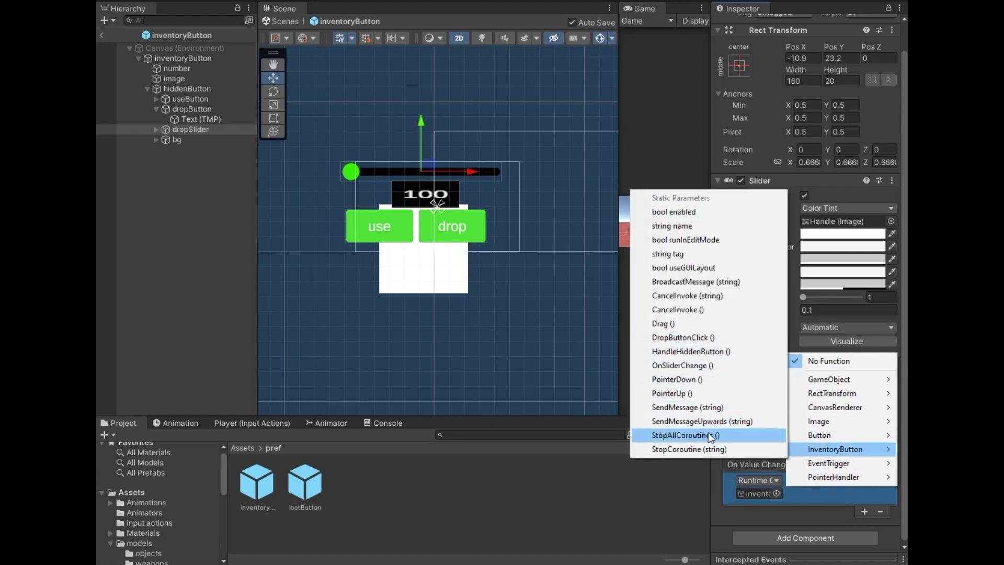
pyautogui.click(680, 365)
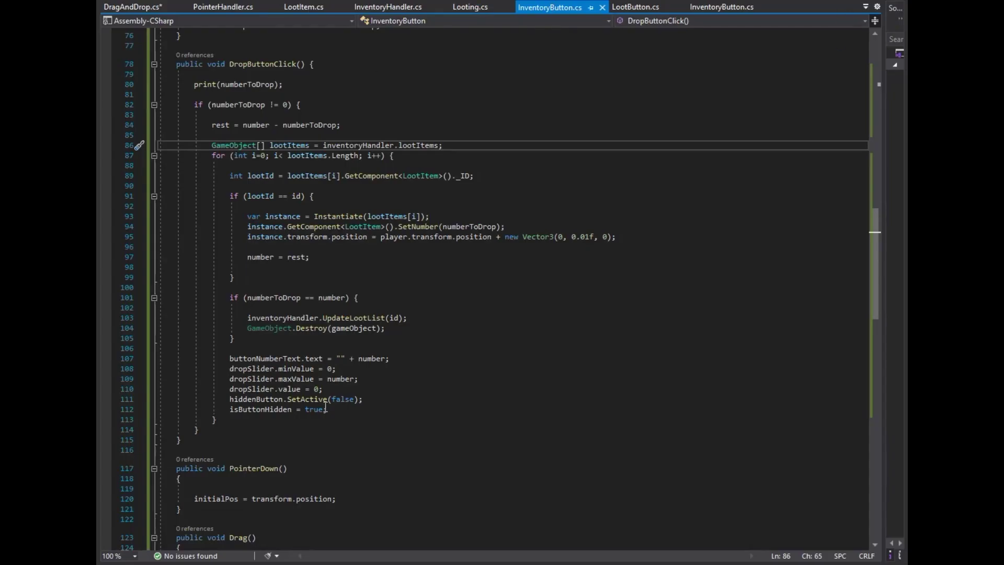
# Move the slider-reset and hide lines in PointerUp to after the loop block.
pyautogui.moveTo(326, 410); pyautogui.dragTo(258, 367)
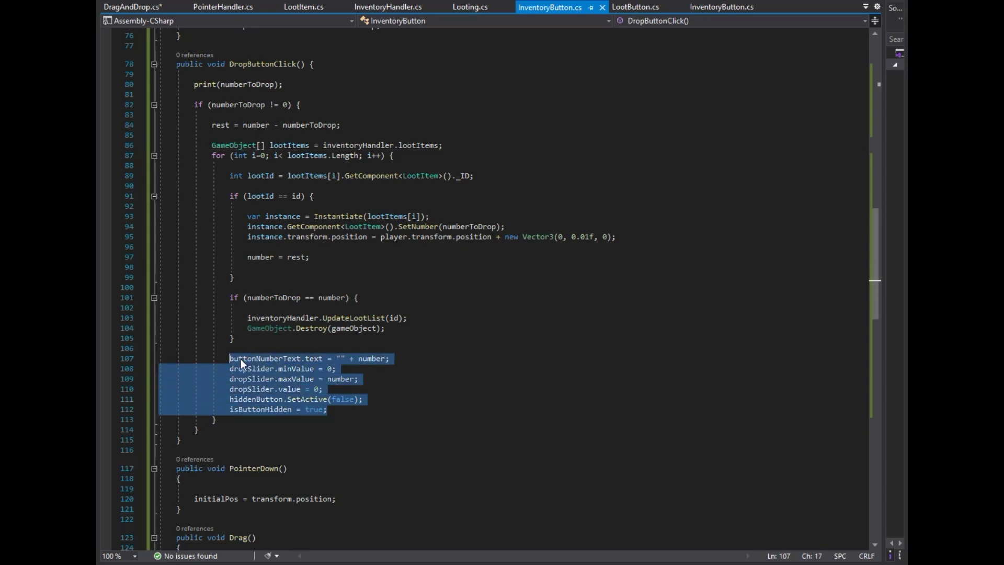
pyautogui.press('Delete')
pyautogui.click(249, 365)
pyautogui.press('Return')
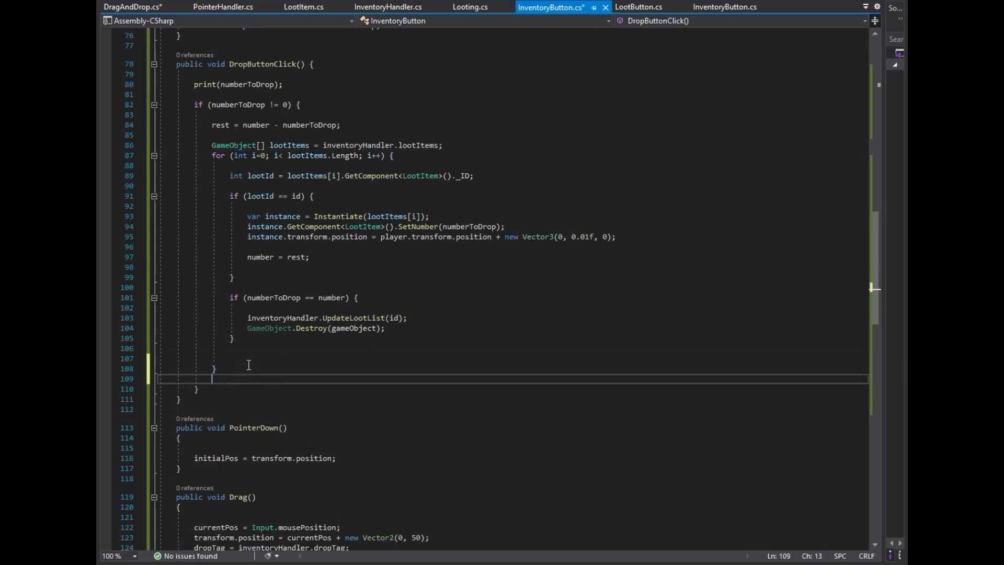
pyautogui.write('buttonNumberText.text = "" + number;             dropSlider.minValue = 0;             dropSlider.maxValue = number;             dropSlider.value = 0;             hiddenButton.SetActive(false);             isButtonHidden = true;')
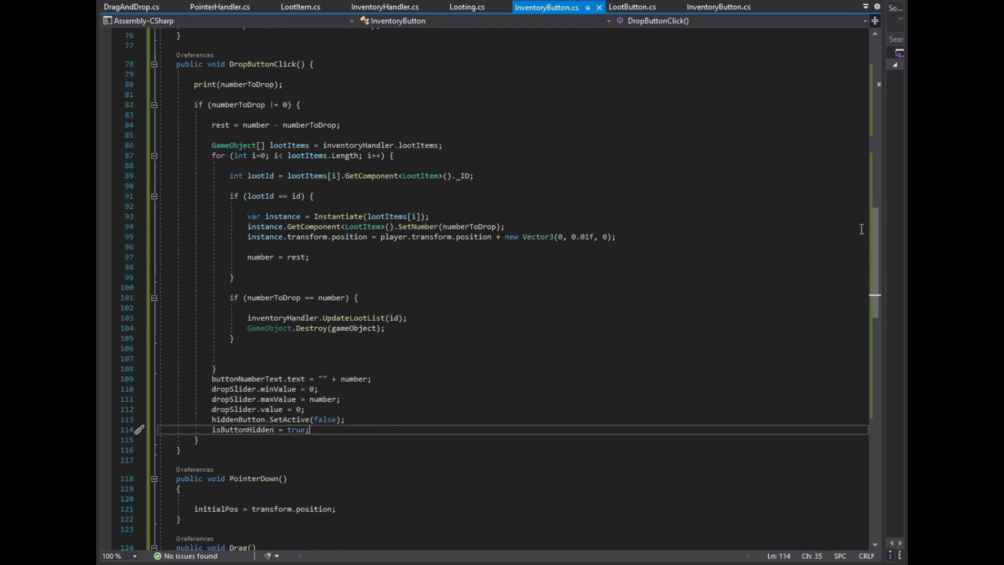
# Delete the unused lootNumber declaration from PointerUp.
pyautogui.scroll(5, 405, 320)
pyautogui.scroll(-14, 405, 321)
pyautogui.scroll(-5, 404, 320)
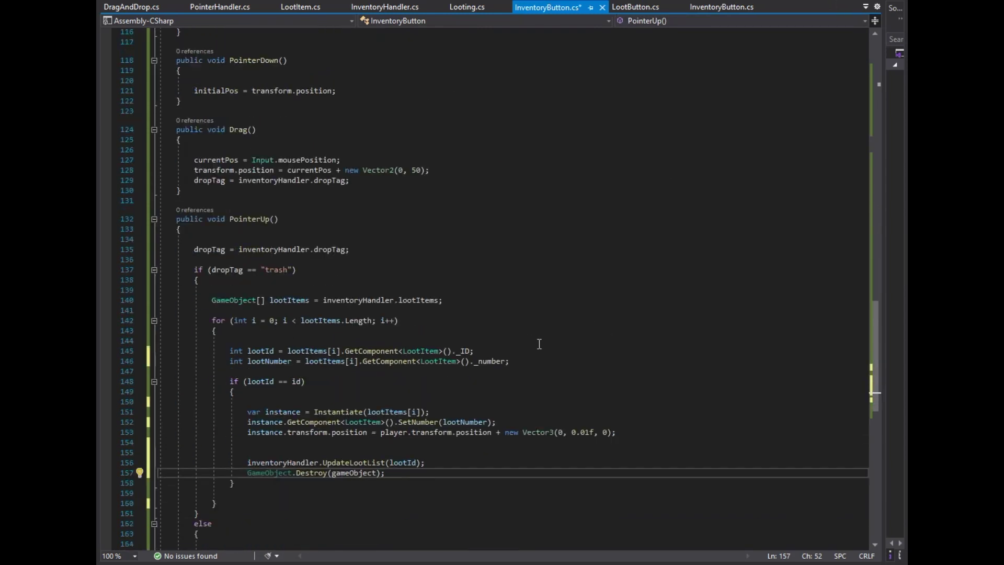
pyautogui.scroll(-2, 404, 321)
pyautogui.click(405, 382)
pyautogui.scroll(-1, 407, 333)
pyautogui.scroll(2, 387, 353)
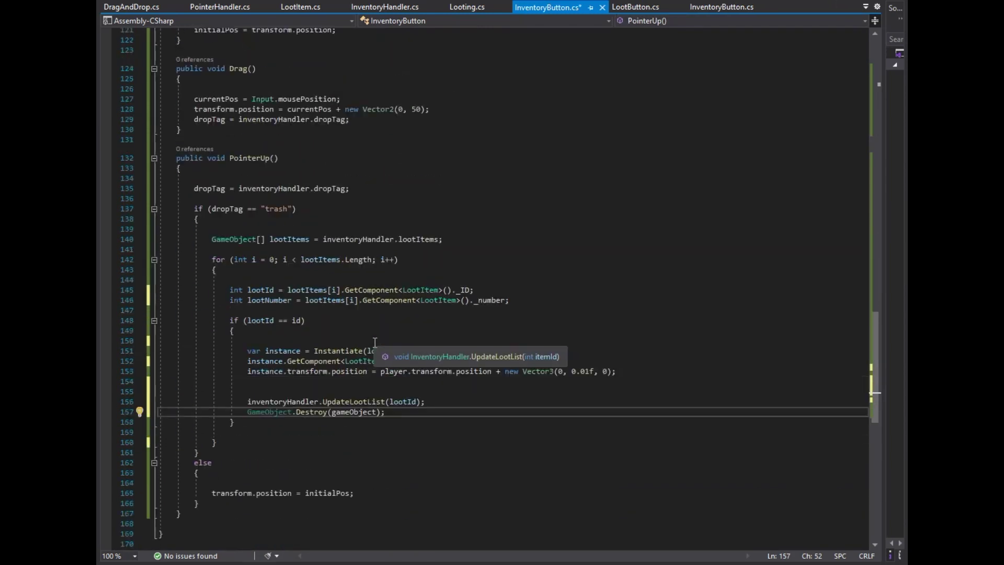
pyautogui.click(511, 295)
pyautogui.hotkey('shift', 'Up')
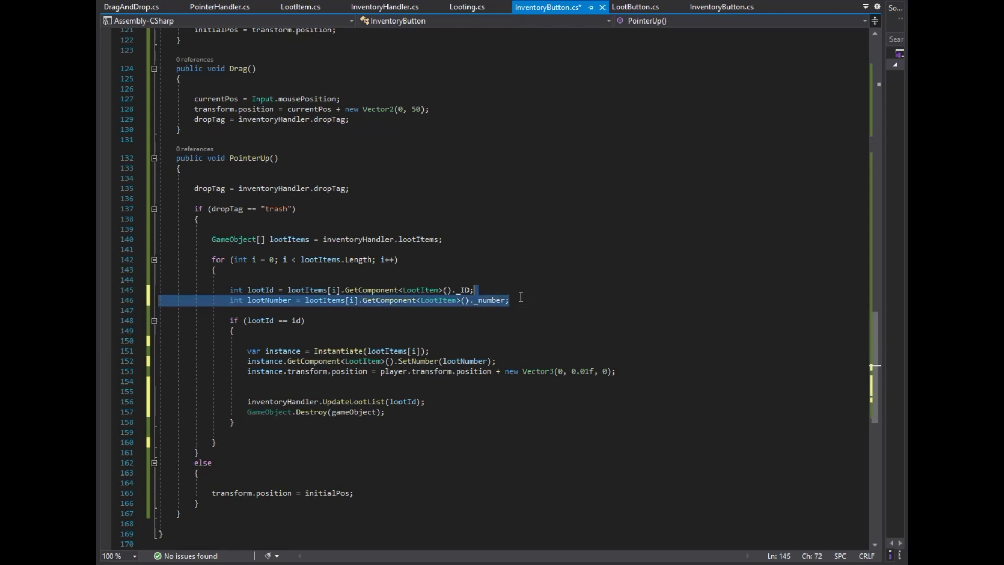
pyautogui.press('BackSpace')
# Pass number instead of lootNumber to SetNumber and return to Unity.
pyautogui.doubleClick(467, 351)
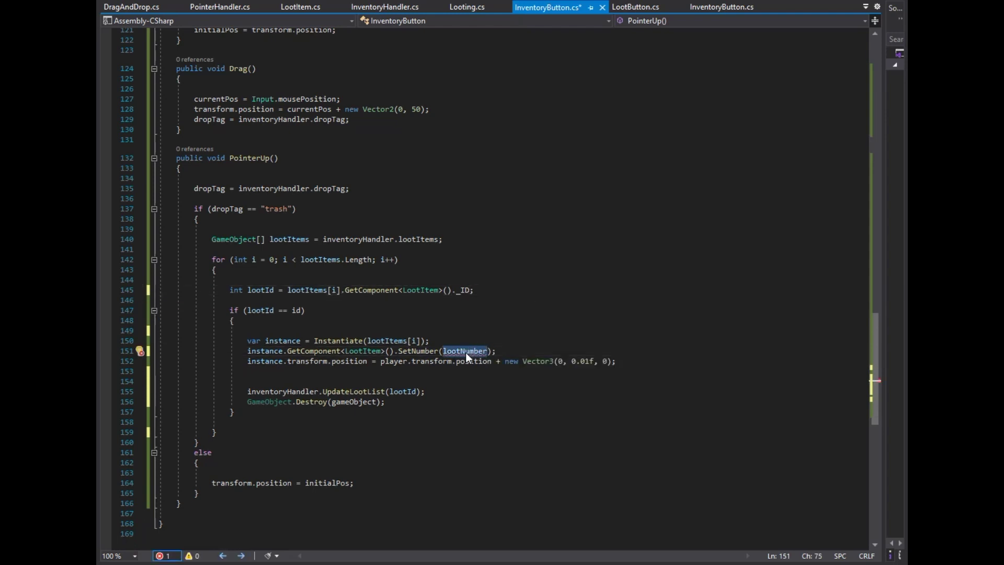
pyautogui.write('number')
pyautogui.click(504, 307)
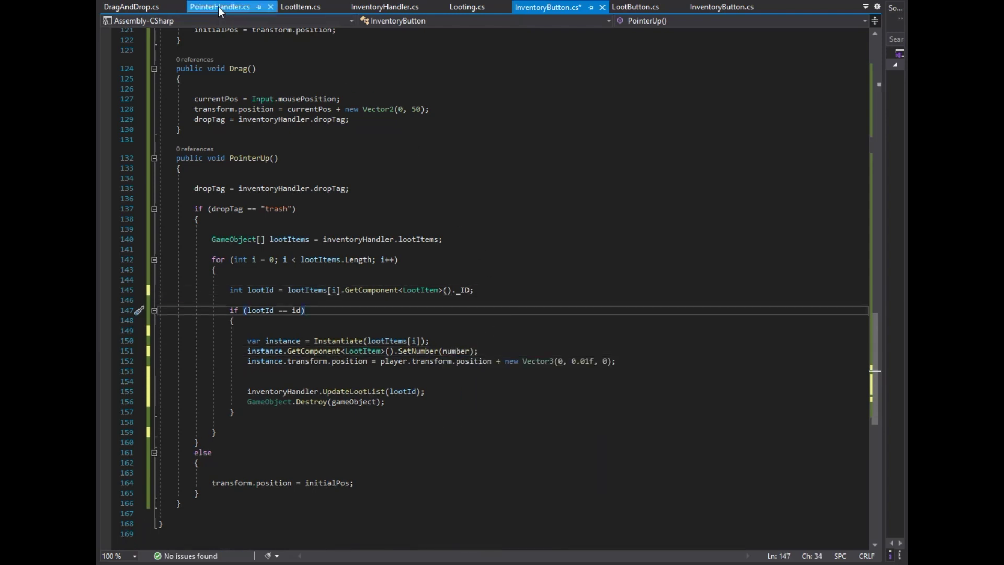
pyautogui.hotkey('alt', 'Tab')
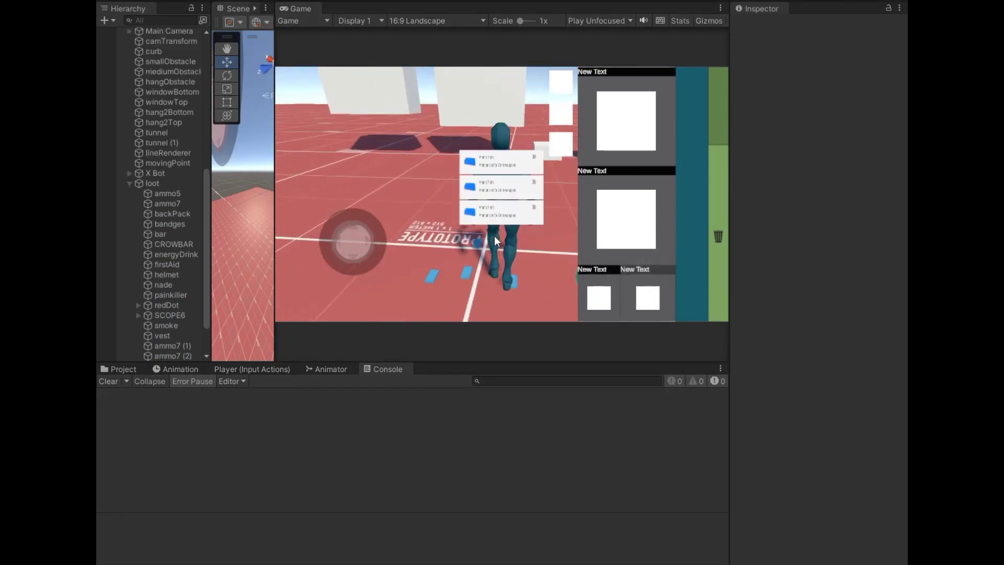
# Play-test picking up the blue item and dropping it from the inventory slot repeatedly, then stop play.
pyautogui.click(503, 165)
pyautogui.click(690, 79)
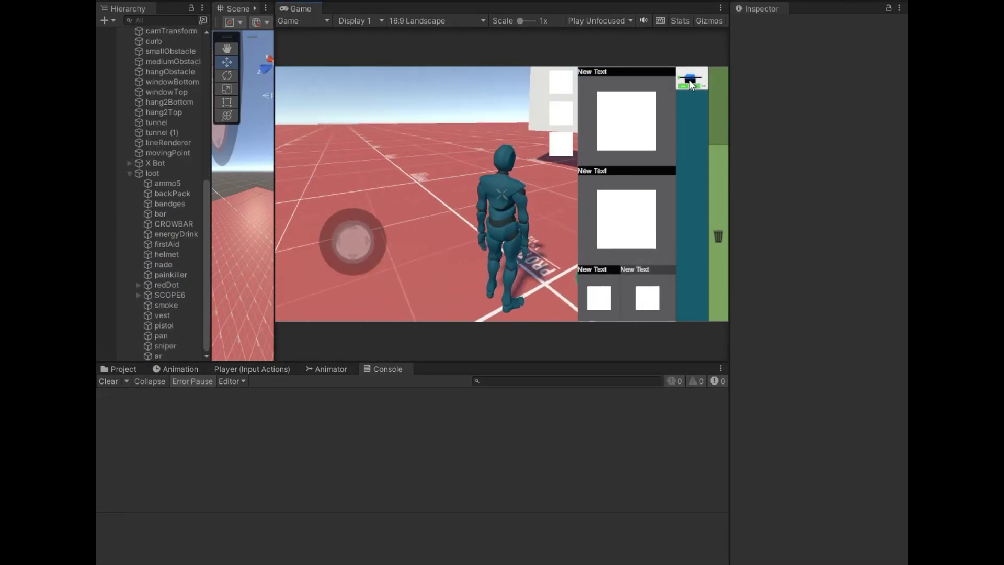
pyautogui.click(695, 88)
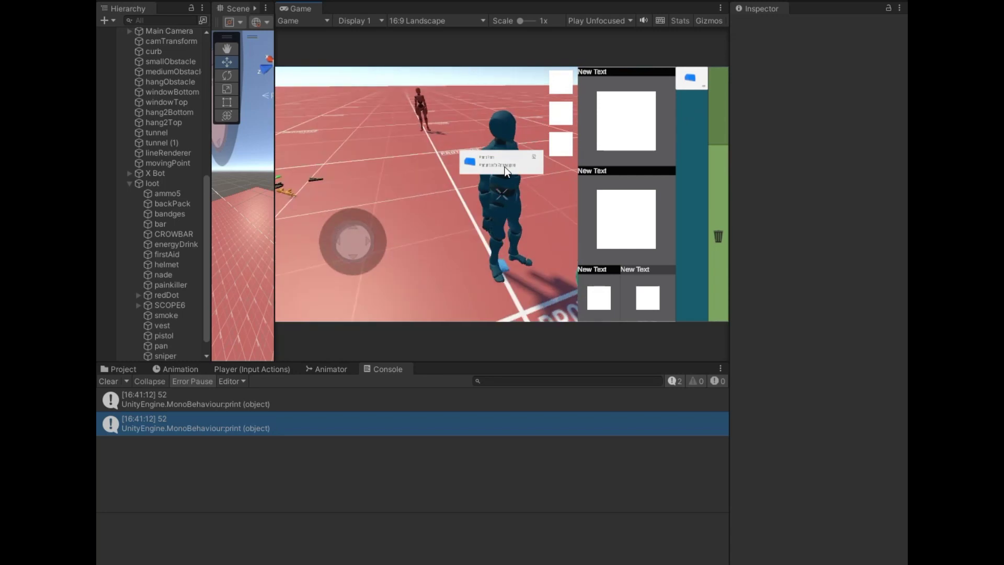
pyautogui.moveTo(524, 190); pyautogui.dragTo(558, 196)
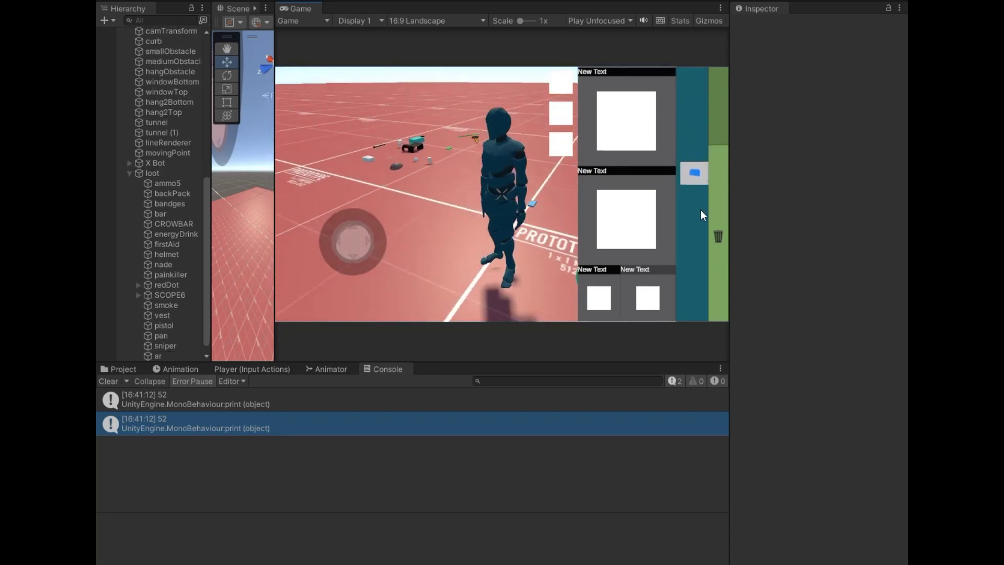
pyautogui.moveTo(694, 91); pyautogui.dragTo(717, 238)
pyautogui.moveTo(509, 193); pyautogui.dragTo(538, 202)
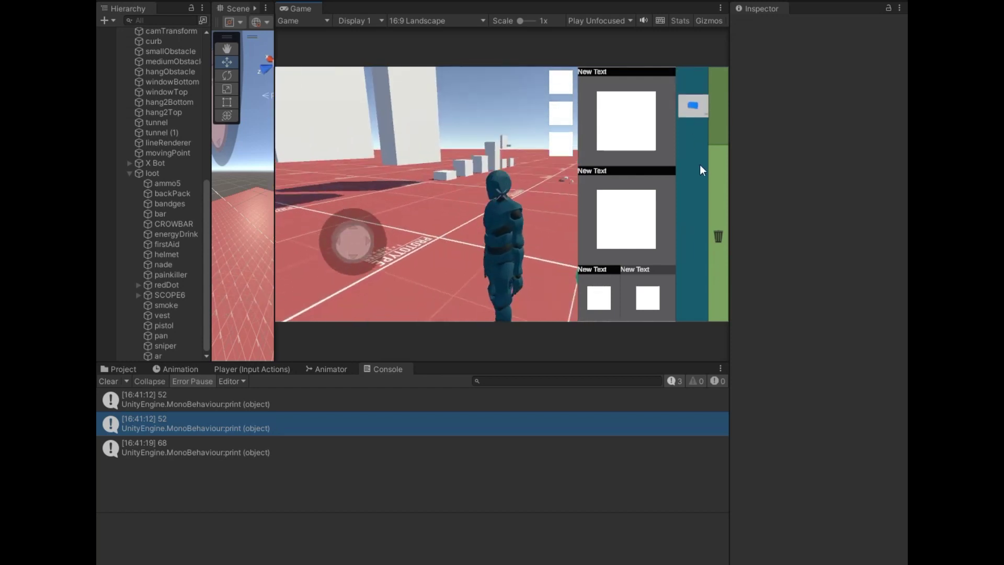
pyautogui.moveTo(688, 74); pyautogui.dragTo(607, 278)
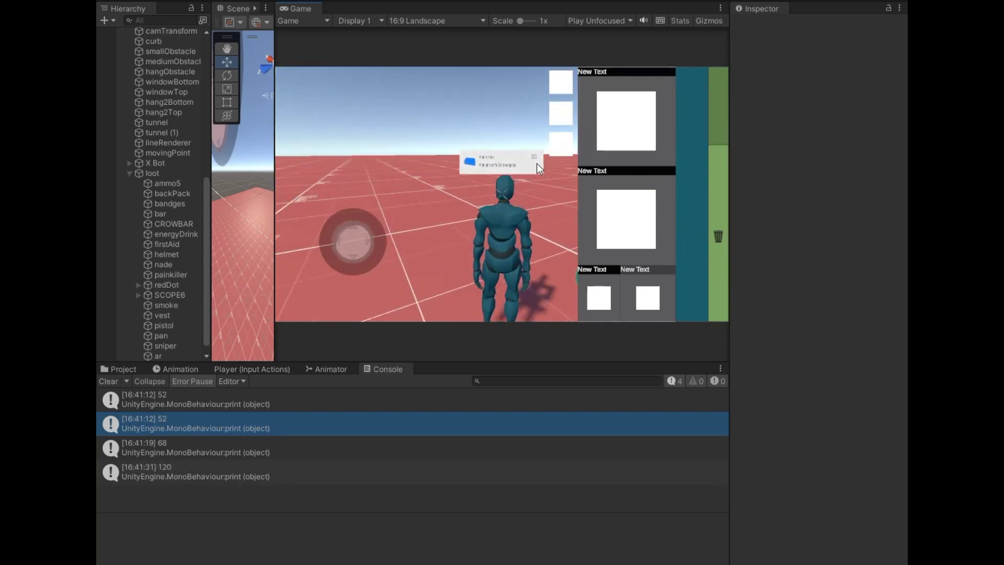
pyautogui.click(536, 161)
pyautogui.click(695, 94)
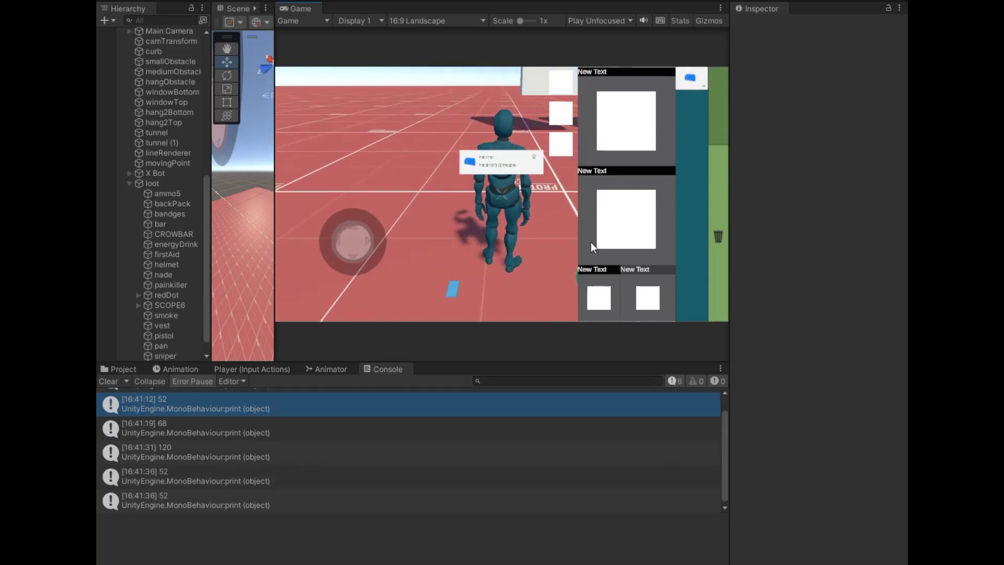
pyautogui.click(517, 164)
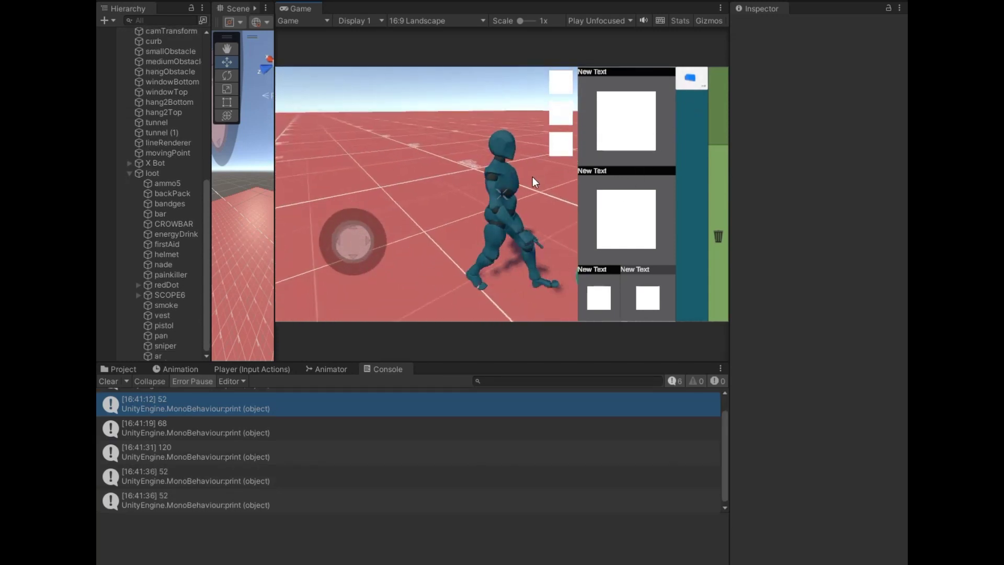
pyautogui.click(482, 1)
pyautogui.hotkey('alt', 'Tab')
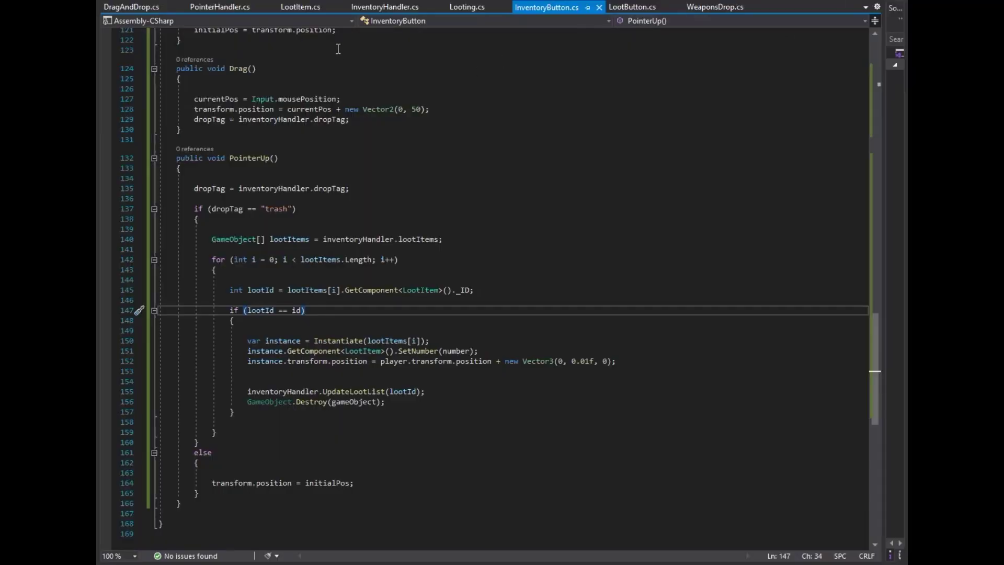
# In Looting.cs, add a public void BackpackButton() method after LeftWeaponButton.
pyautogui.click(468, 8)
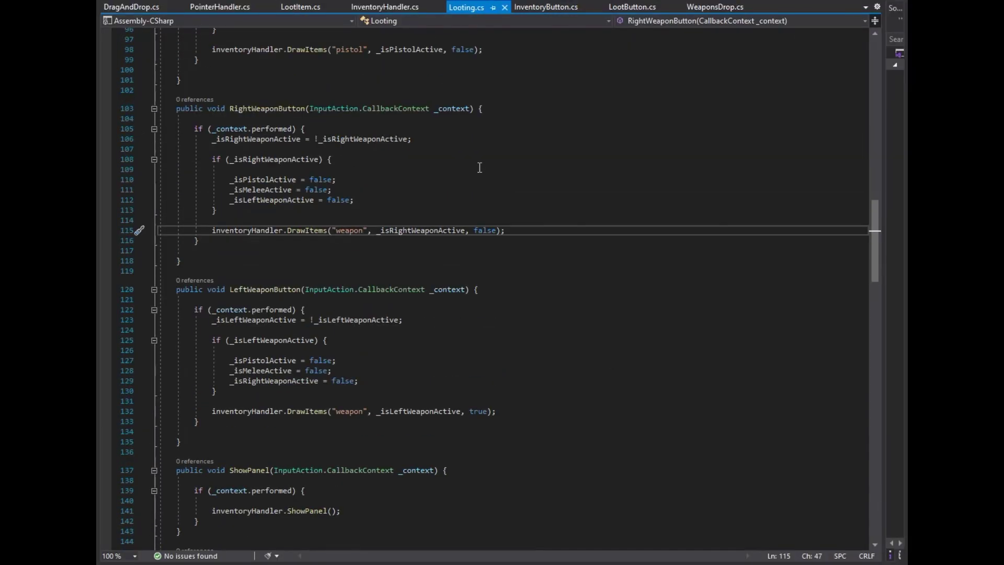
pyautogui.scroll(-9, 283, 270)
pyautogui.scroll(2, 283, 270)
pyautogui.click(257, 232)
pyautogui.press('Return')
pyautogui.press('Return')
pyautogui.write('public void BackpackButton')
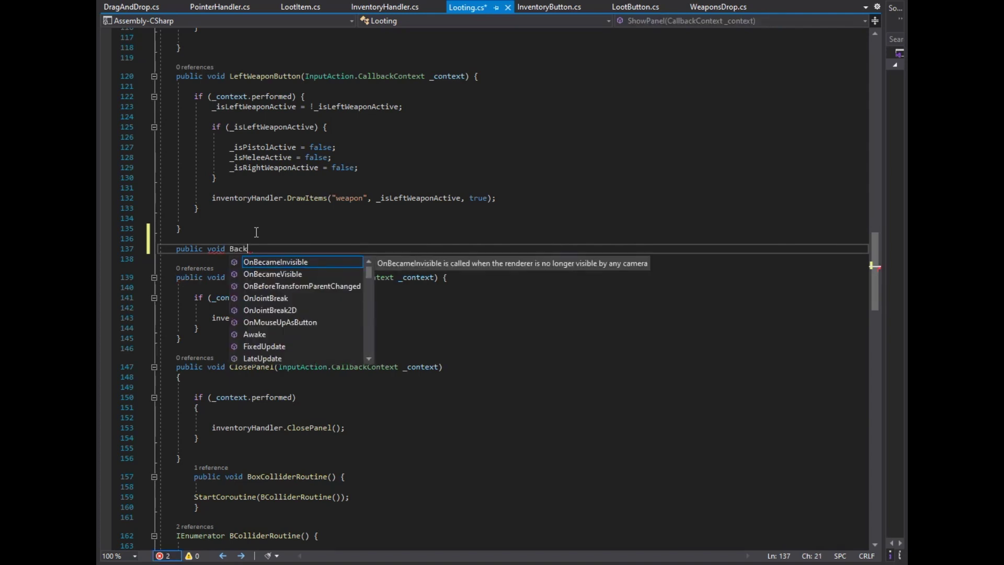
pyautogui.write('() {')
pyautogui.press('Return')
pyautogui.press('Up')
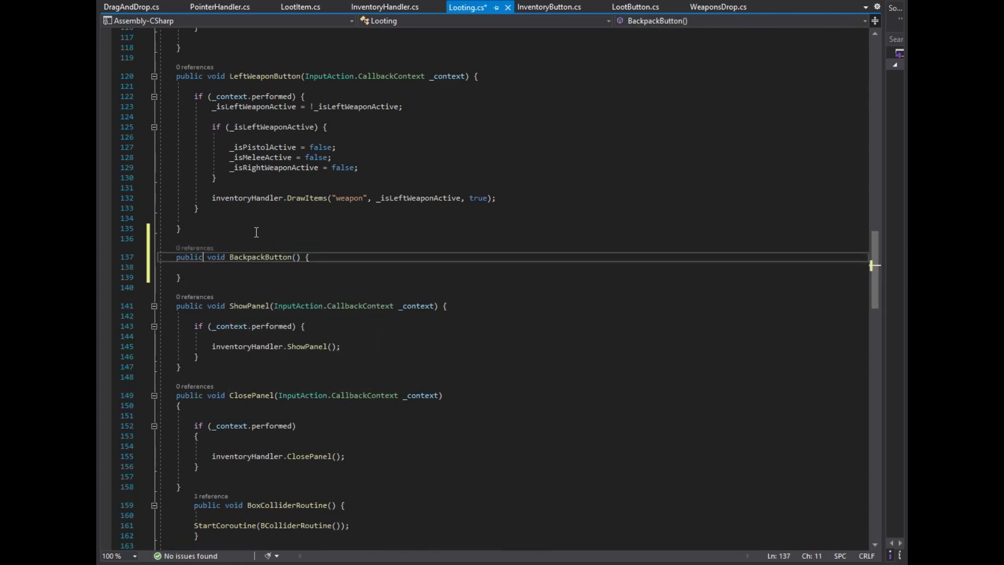
# Give BackpackButton an InputAction.CallbackContext _context and call HandleBackpack() when _context.performed.
pyautogui.write('InputAction.CallbackContext _context')
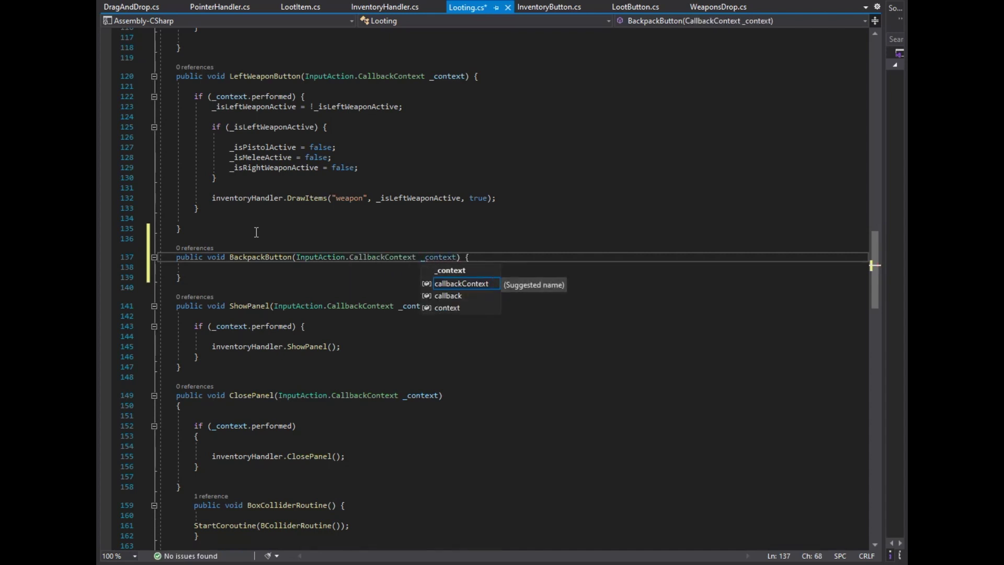
pyautogui.press('Escape')
pyautogui.press('Down')
pyautogui.press('Return')
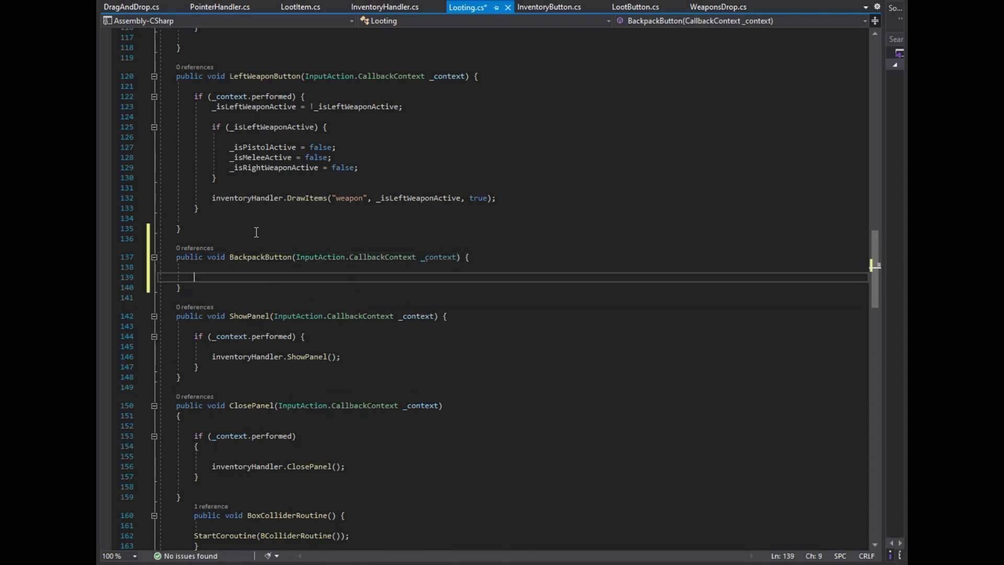
pyautogui.scroll(-2, 130, 243)
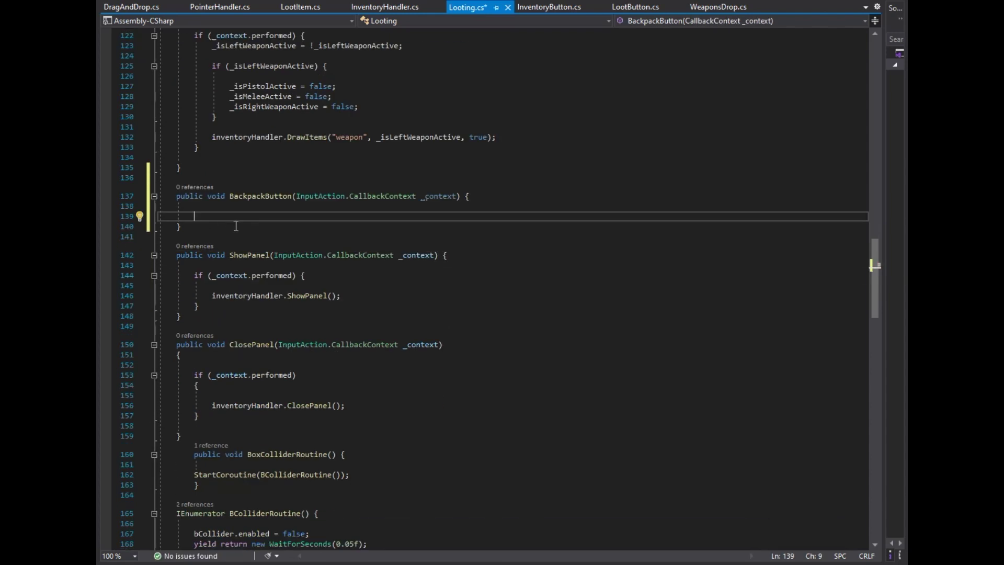
pyautogui.write('if () { }')
pyautogui.hotkey('ctrl', 'z')
pyautogui.write('_context.performed) {')
pyautogui.press('Tab')
pyautogui.press('Down')
pyautogui.press('Return')
pyautogui.write('HandleBack')
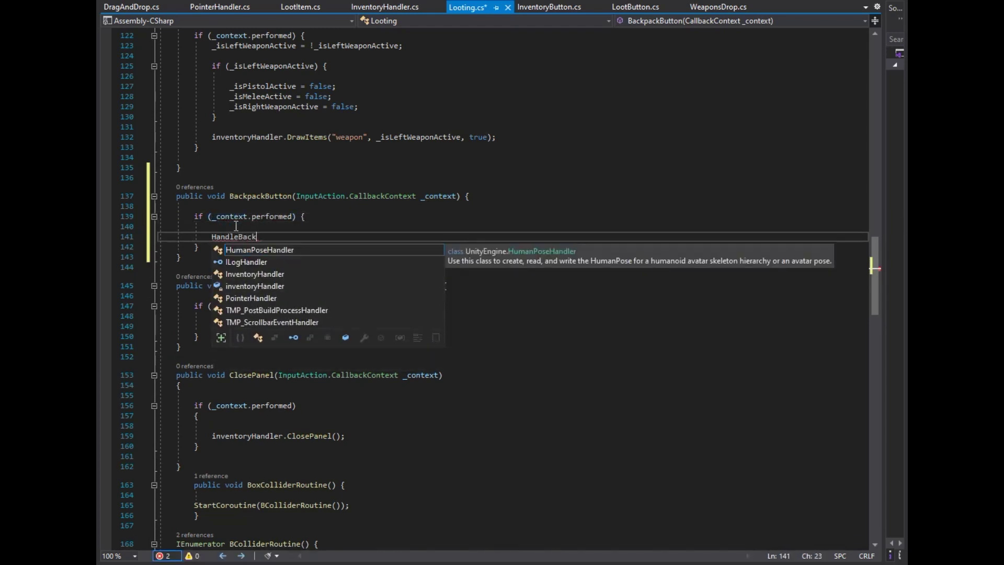
pyautogui.write('pack();')
# Add an empty void HandleBackpack() method below BackpackButton.
pyautogui.press('Down')
pyautogui.press('Down')
pyautogui.press('Return')
pyautogui.press('Return')
pyautogui.press('Return')
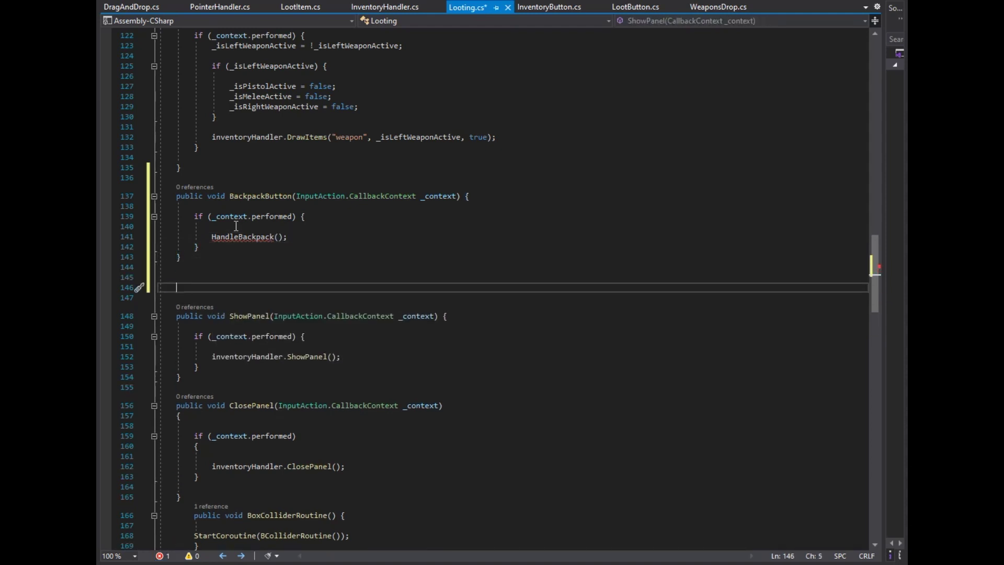
pyautogui.write('vo')
pyautogui.press('Tab')
pyautogui.write('HANDLEbACK')
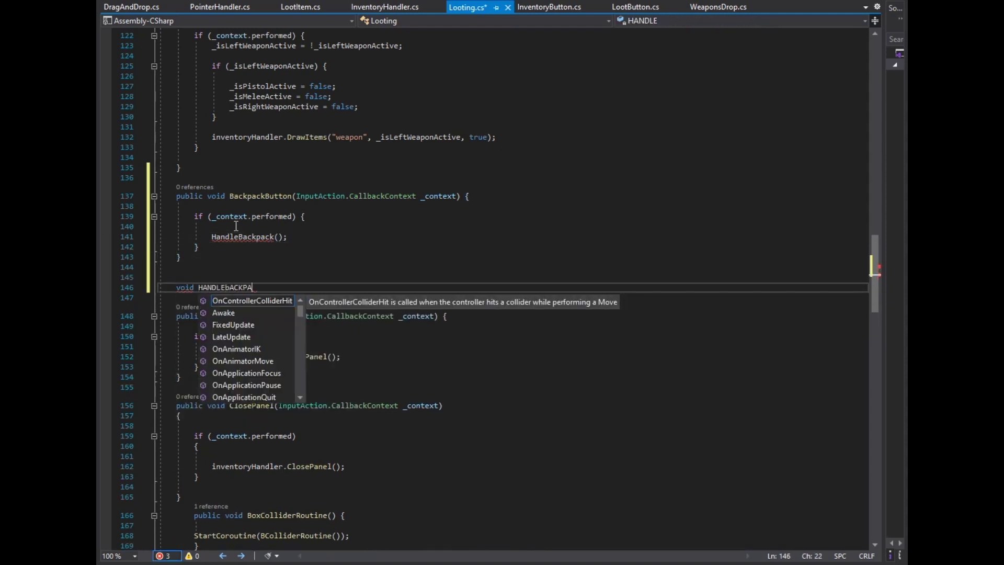
pyautogui.write('PACK() {')
pyautogui.press('Return')
pyautogui.press('Up')
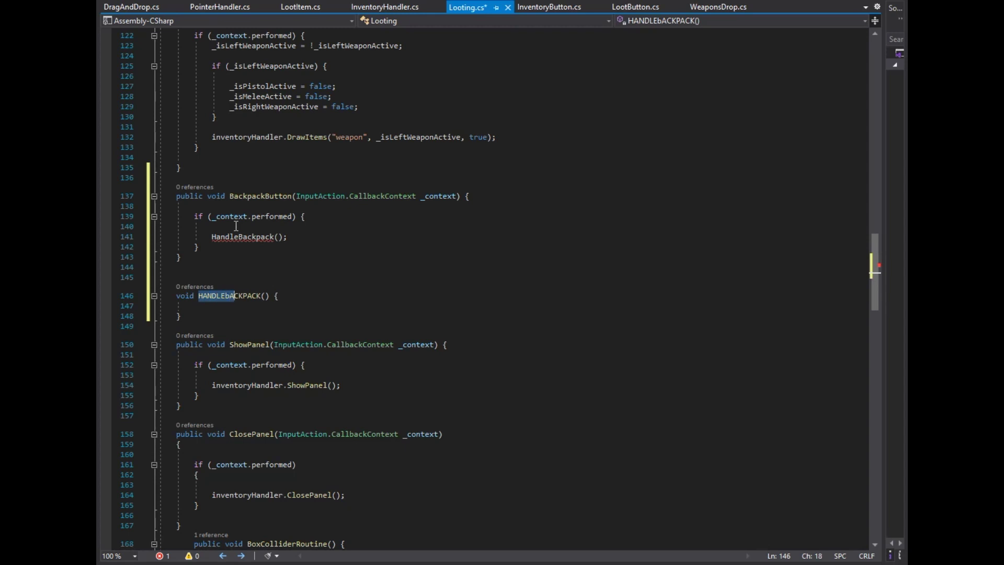
pyautogui.write('pack')
pyautogui.press('Down')
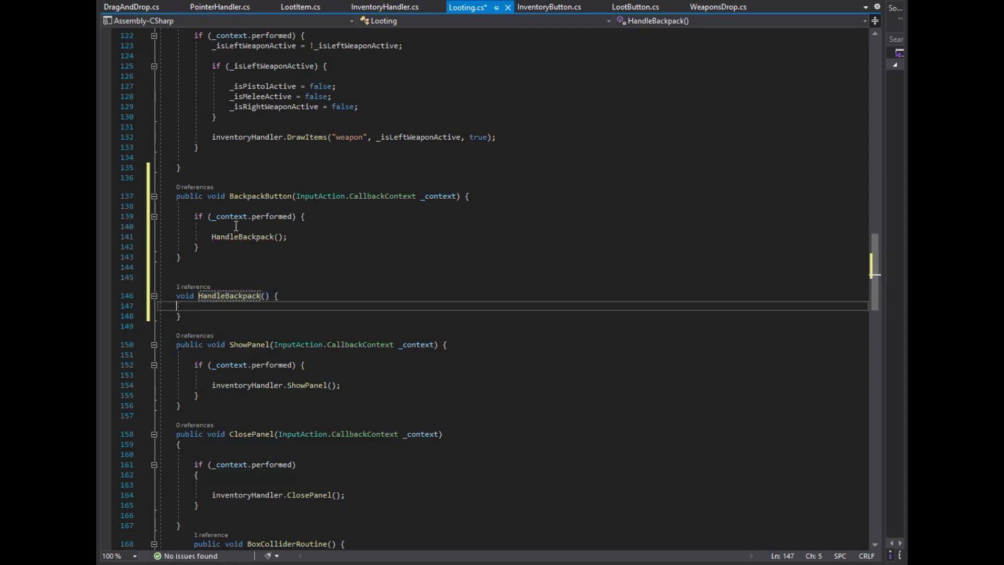
pyautogui.press('Return')
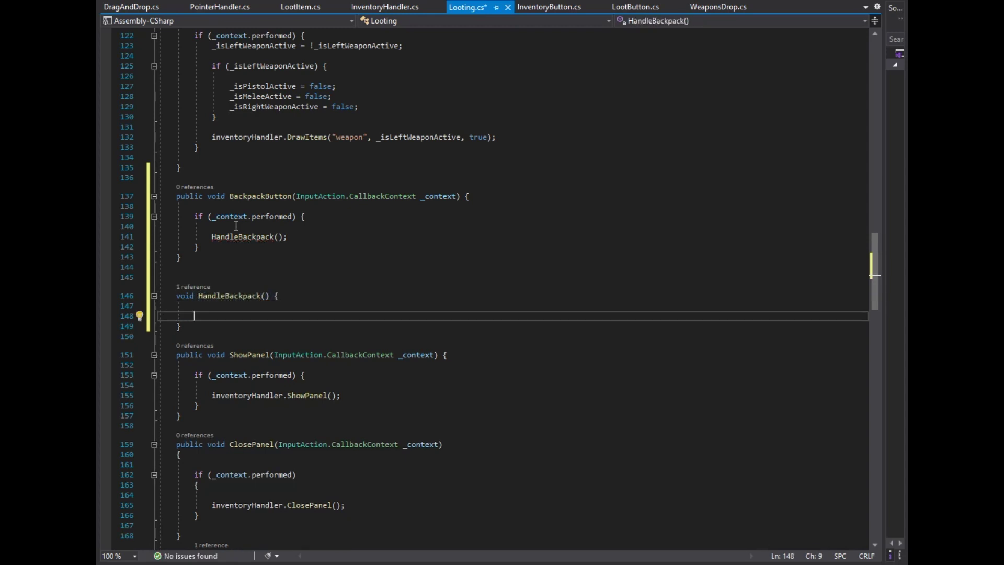
pyautogui.scroll(20, 544, 157)
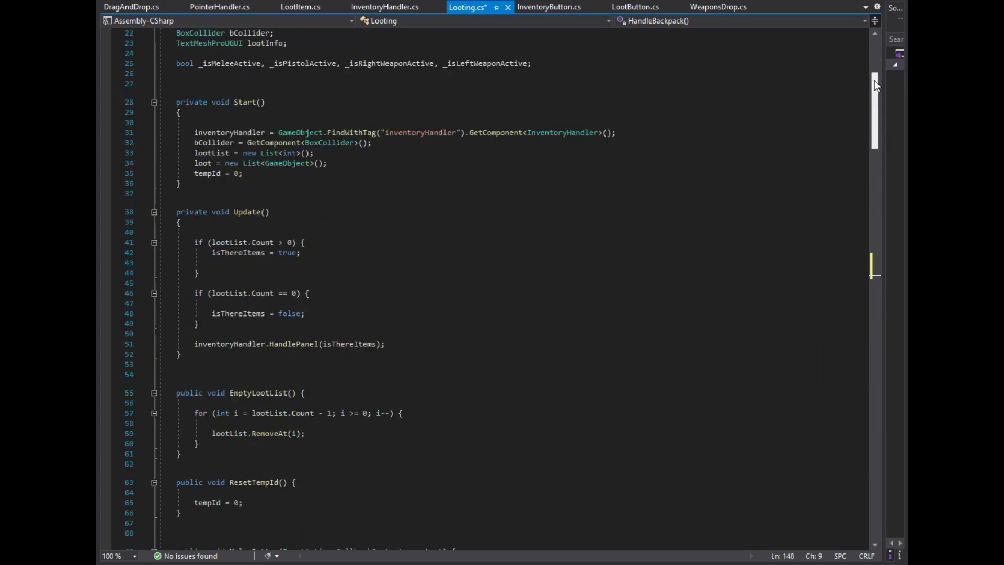
# In Looting.cs, add a bool isBackpackHidden field and toggle it in BackpackButton before HandleBackpack().
pyautogui.scroll(-1, 471, 209)
pyautogui.click(401, 265)
pyautogui.press('Return')
pyautogui.write('bool is')
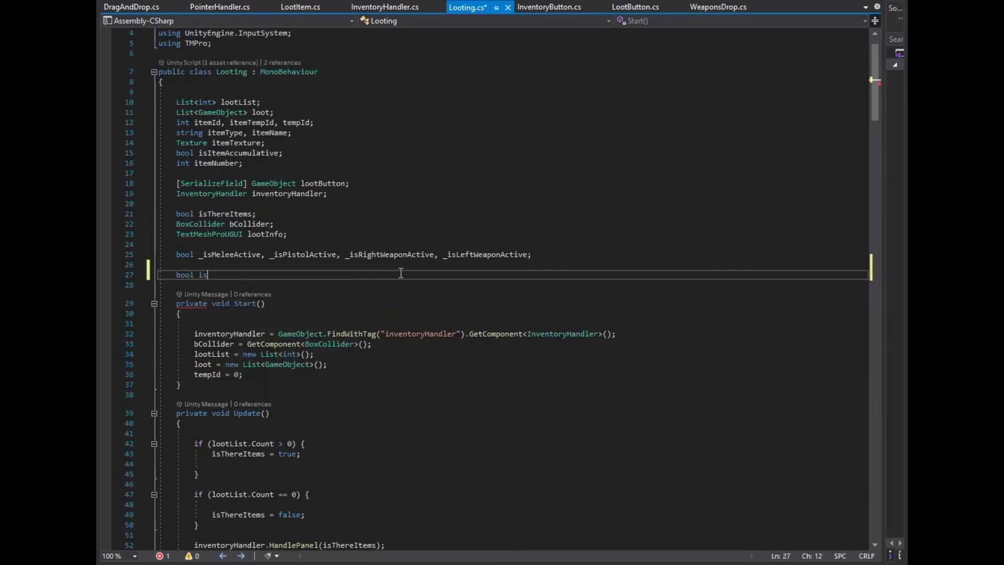
pyautogui.scroll(-2, 401, 273)
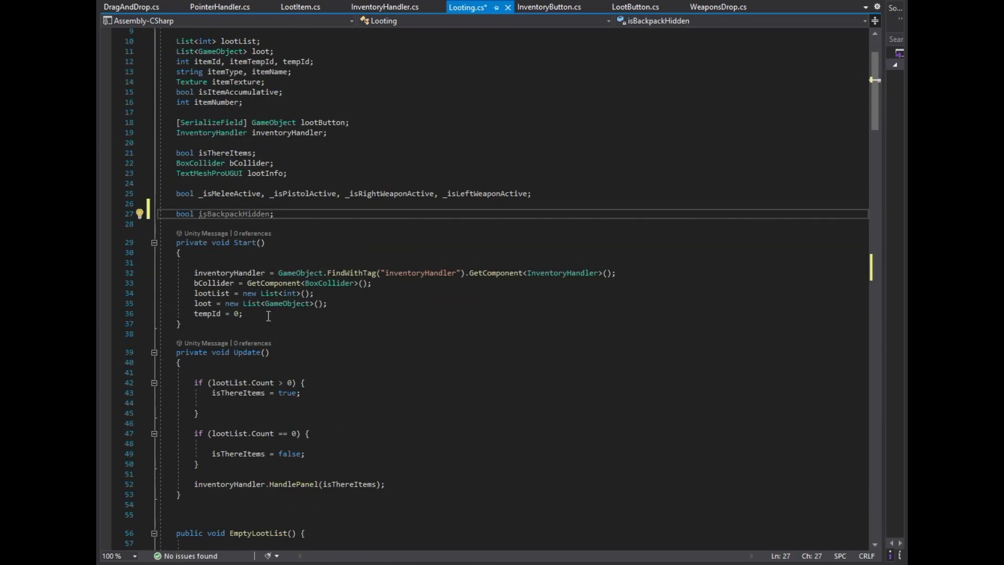
pyautogui.click(266, 314)
pyautogui.press('Return')
pyautogui.write('isBackpackHidden = true')
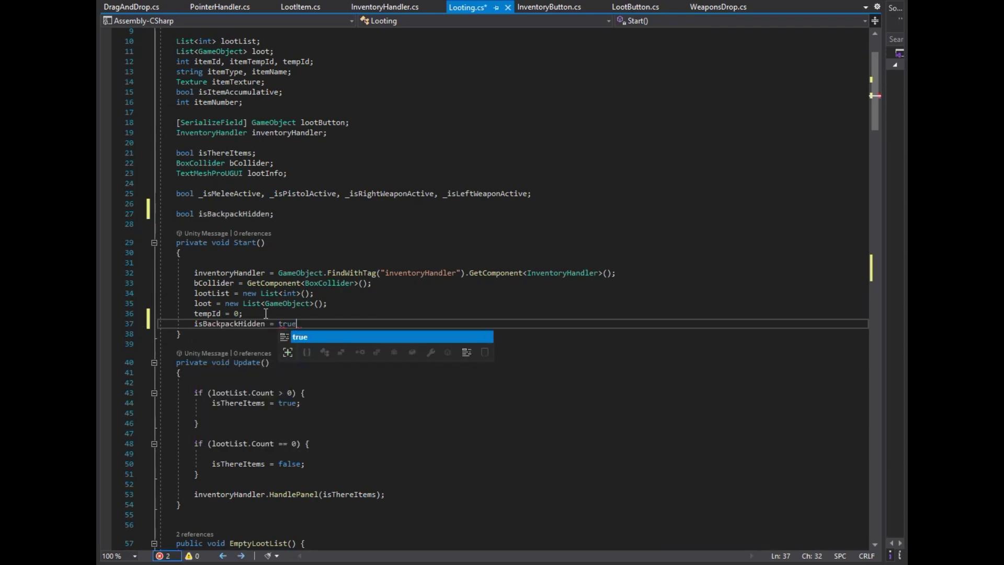
pyautogui.write(';')
pyautogui.scroll(-7, 266, 314)
pyautogui.scroll(-20, 416, 257)
pyautogui.scroll(-3, 416, 257)
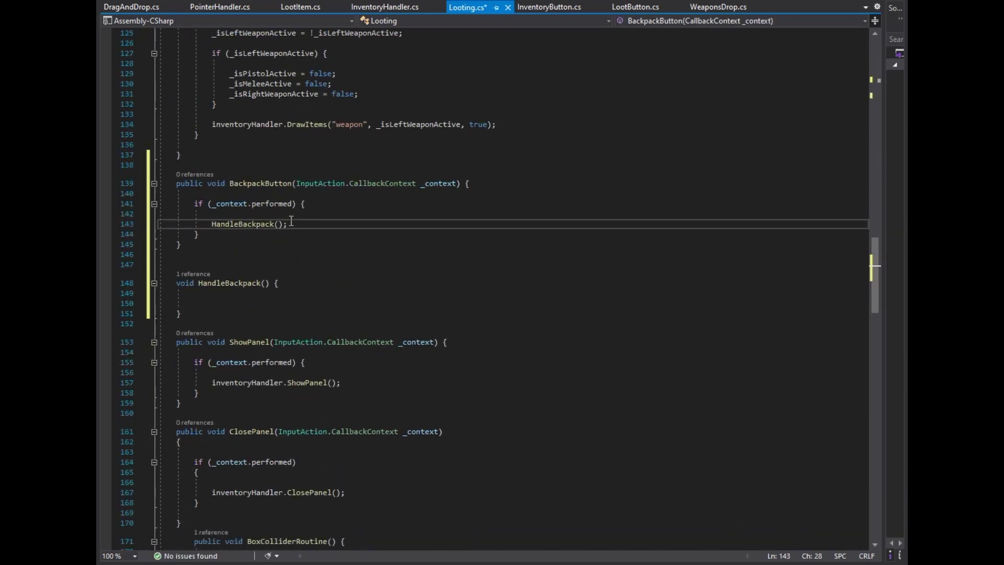
pyautogui.press('Return')
pyautogui.press('Return')
pyautogui.press('Up')
pyautogui.write('isbackp')
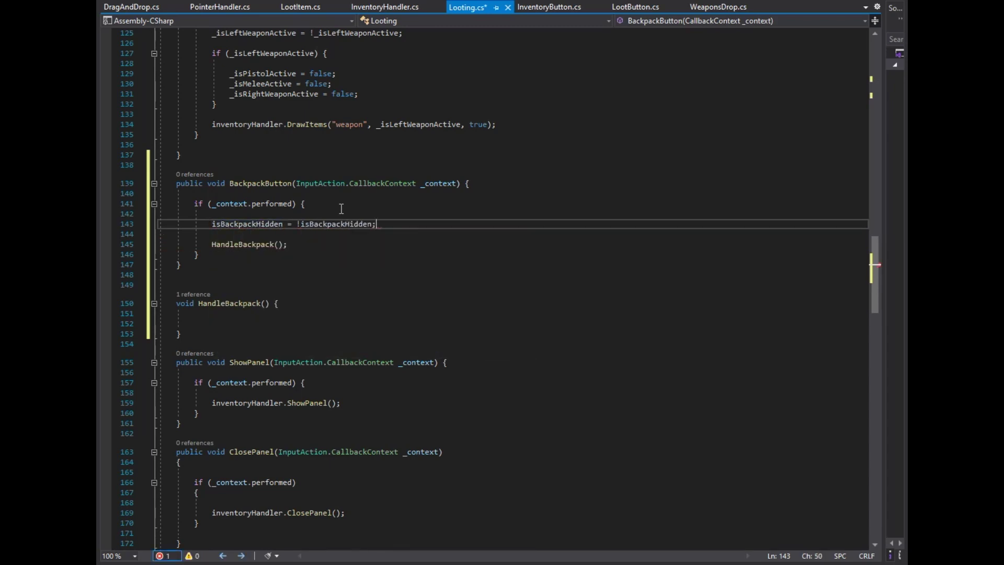
# Add a line below the dropTag field in InventoryHandler.cs and save all scripts.
pyautogui.click(411, 13)
pyautogui.scroll(-4, 624, 296)
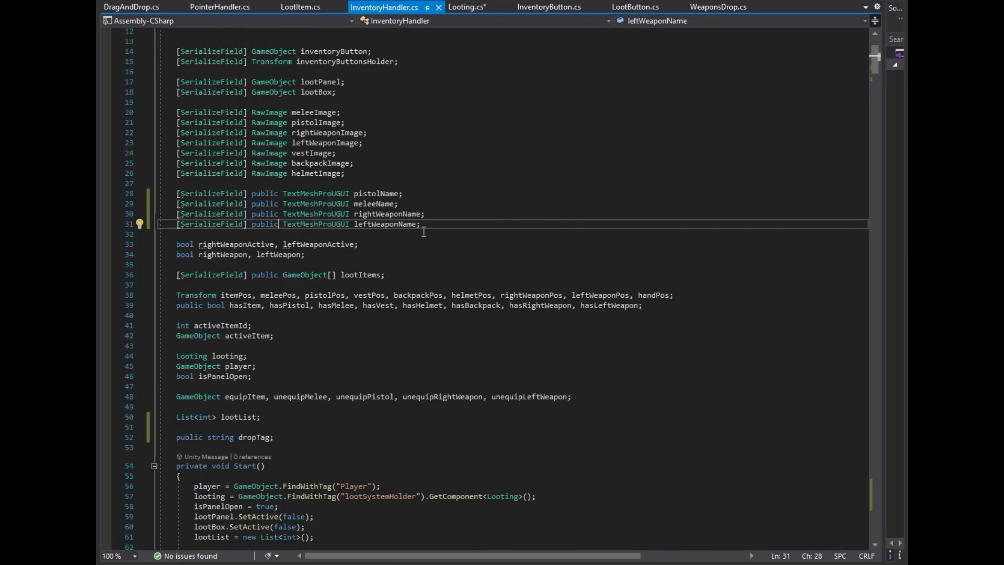
pyautogui.scroll(-4, 624, 296)
pyautogui.scroll(-1, 624, 296)
pyautogui.press('Return')
pyautogui.press('Return')
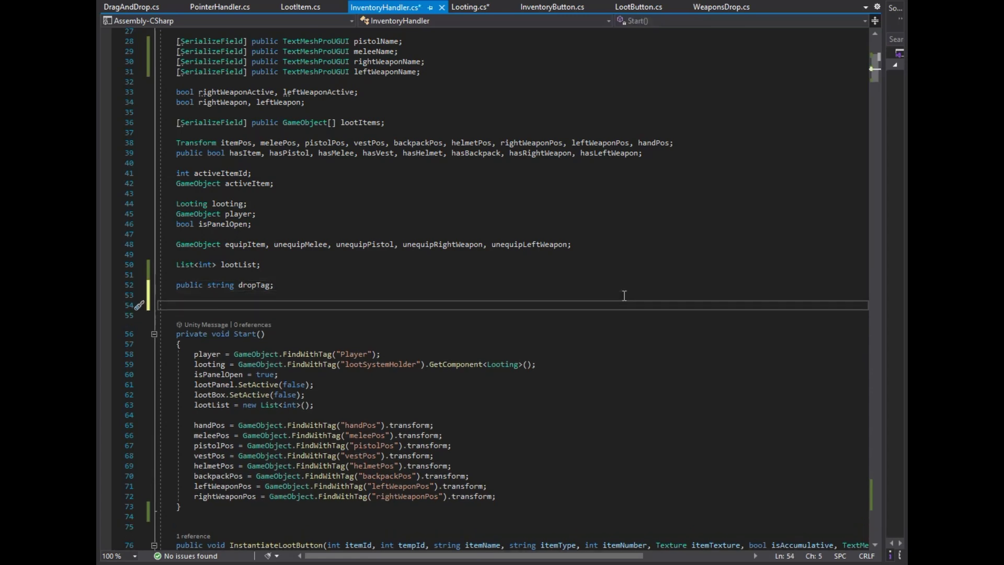
pyautogui.write('backpack')
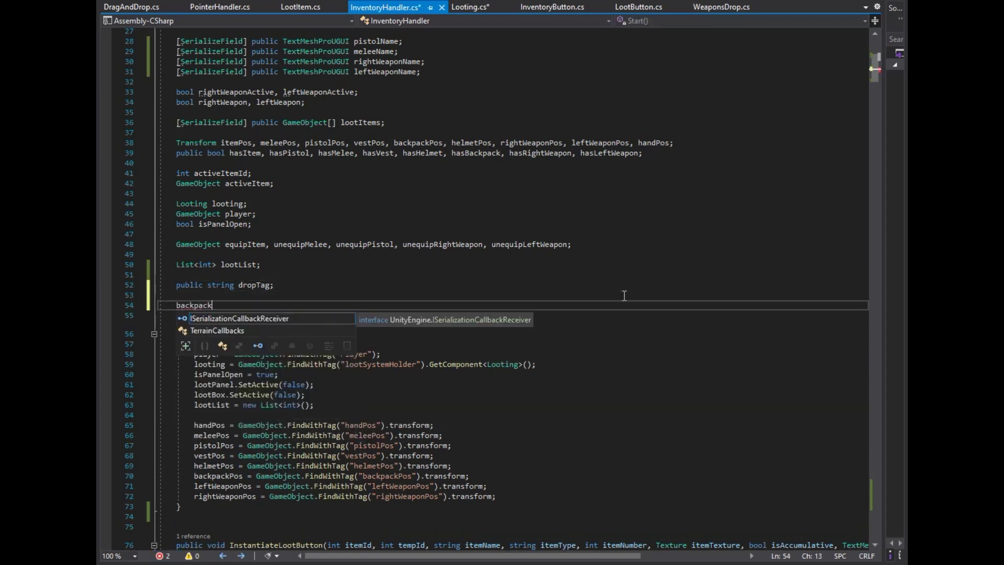
pyautogui.press('BackSpace')
pyautogui.press('BackSpace')
pyautogui.press('BackSpace')
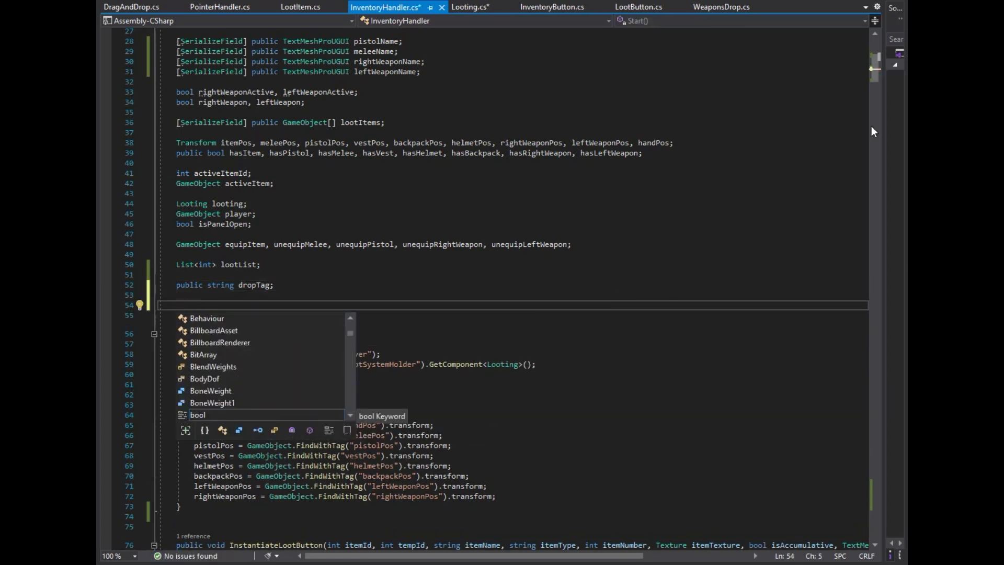
pyautogui.hotkey('ctrl', 'shift', 's')
# Begin a Transform field declaration after isBackpackHidden in Looting.cs.
pyautogui.hotkey('ctrl', 'Tab')
pyautogui.scroll(15, 567, 314)
pyautogui.scroll(15, 567, 313)
pyautogui.scroll(-3, 567, 314)
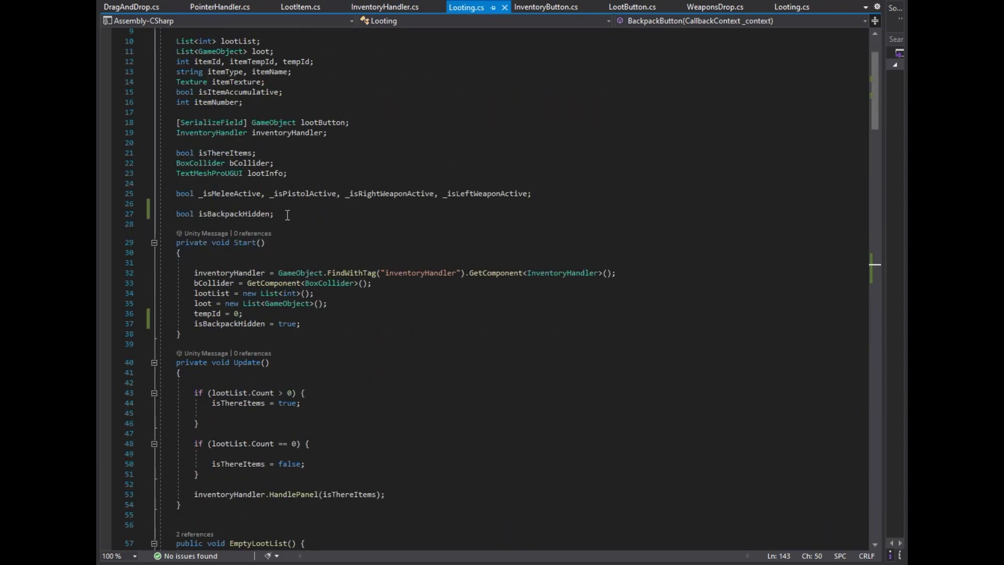
pyautogui.click(287, 218)
pyautogui.press('Return')
pyautogui.press('Return')
pyautogui.write('Trans ')
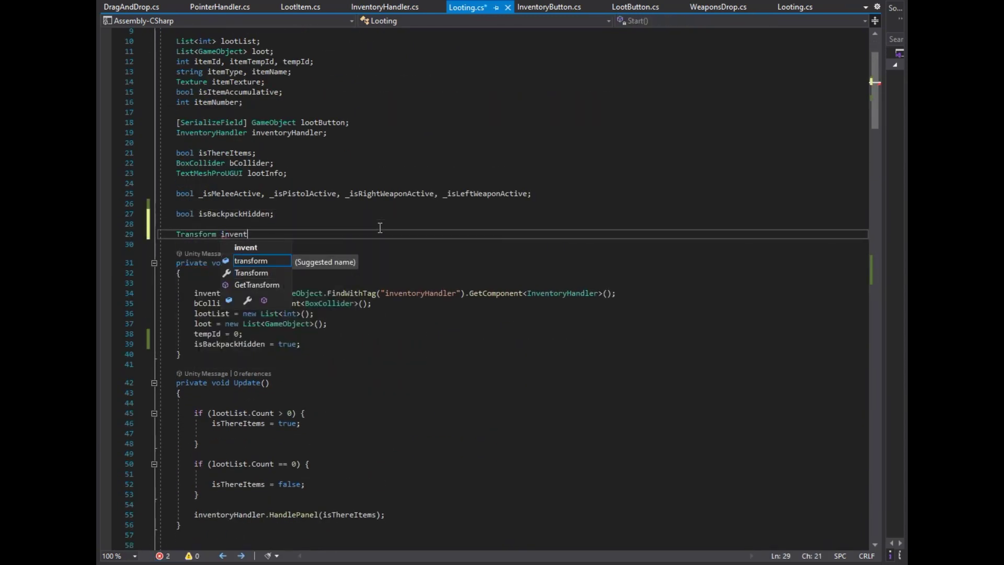
pyautogui.write(';')
# Declare Vector3 inventoryInitialPos; in Start, find the inventory transform and store its position.
pyautogui.press('Return')
pyautogui.write('Vector3 inve')
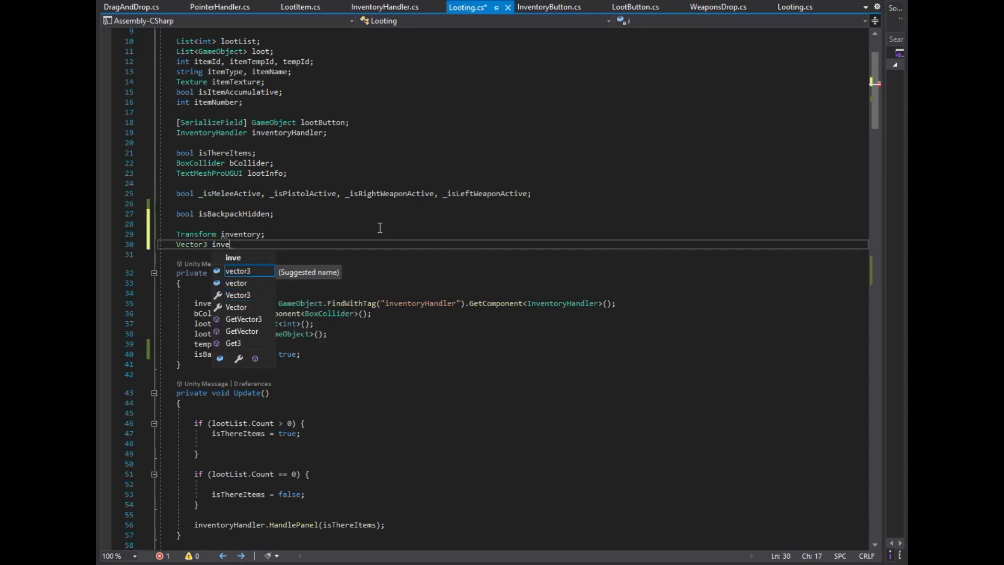
pyautogui.scroll(-3, 325, 279)
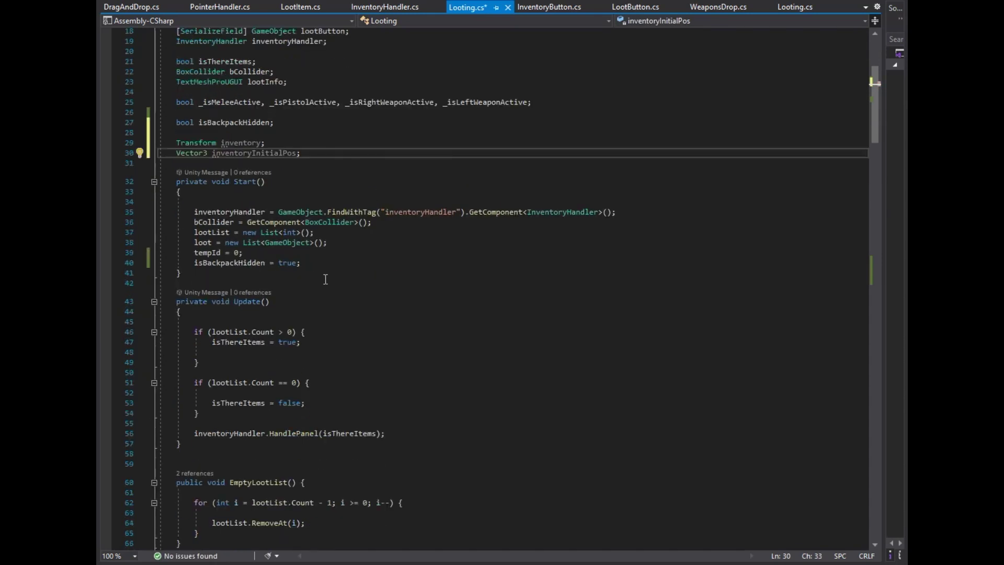
pyautogui.press('Return')
pyautogui.press('Return')
pyautogui.write('inventory = GameObject.findWithTag("inventoryHandler").transform;')
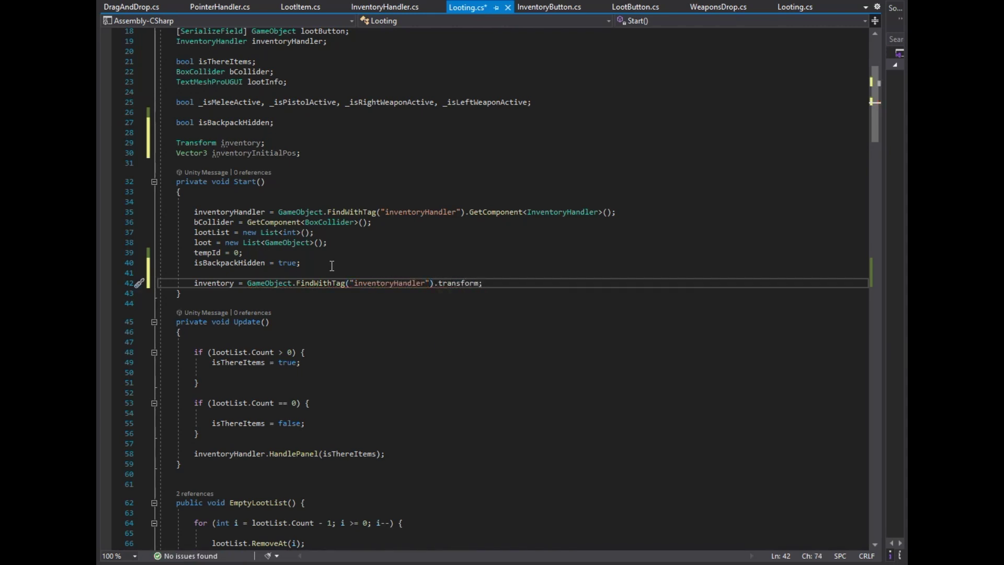
pyautogui.press('Return')
pyautogui.write('inventory')
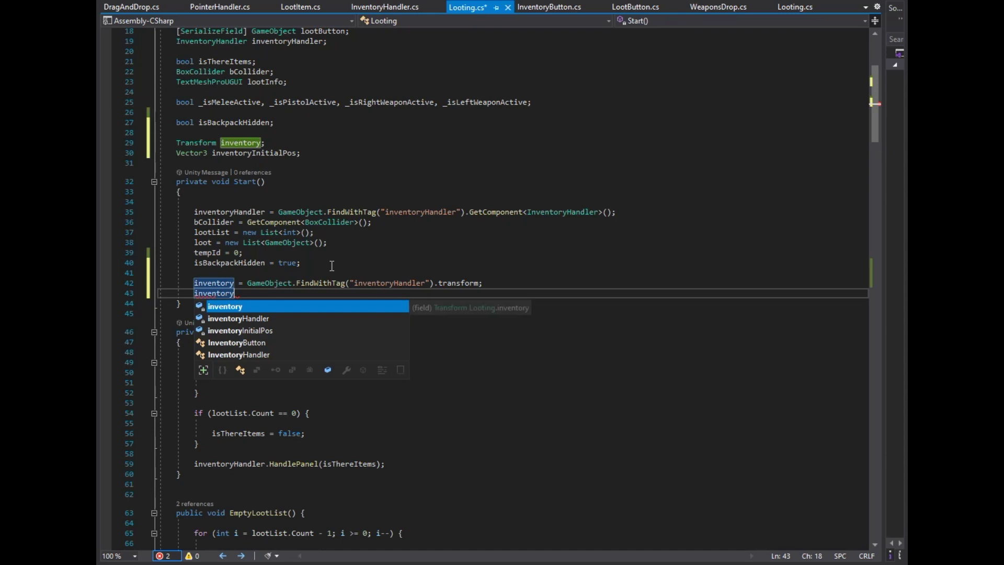
pyautogui.press('Down')
pyautogui.press('Down')
pyautogui.press('Tab')
pyautogui.write('inven.;')
# Shift inventory.position by a new public offset field at the end of Start.
pyautogui.press('Return')
pyautogui.press('Return')
pyautogui.write('inven')
pyautogui.press('Tab')
pyautogui.write('.')
pyautogui.press('Tab')
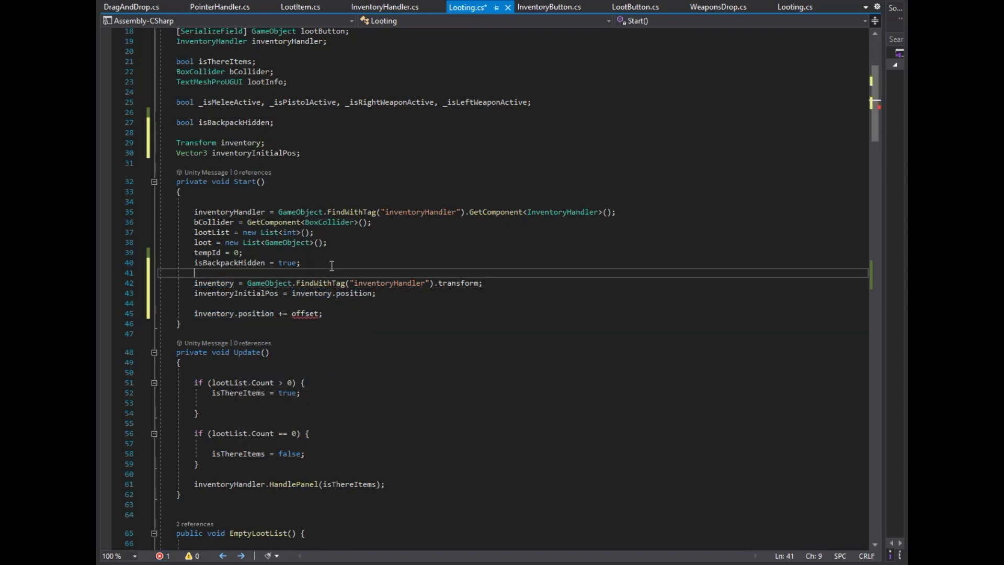
pyautogui.press('Return')
pyautogui.press('Up')
pyautogui.write('pub')
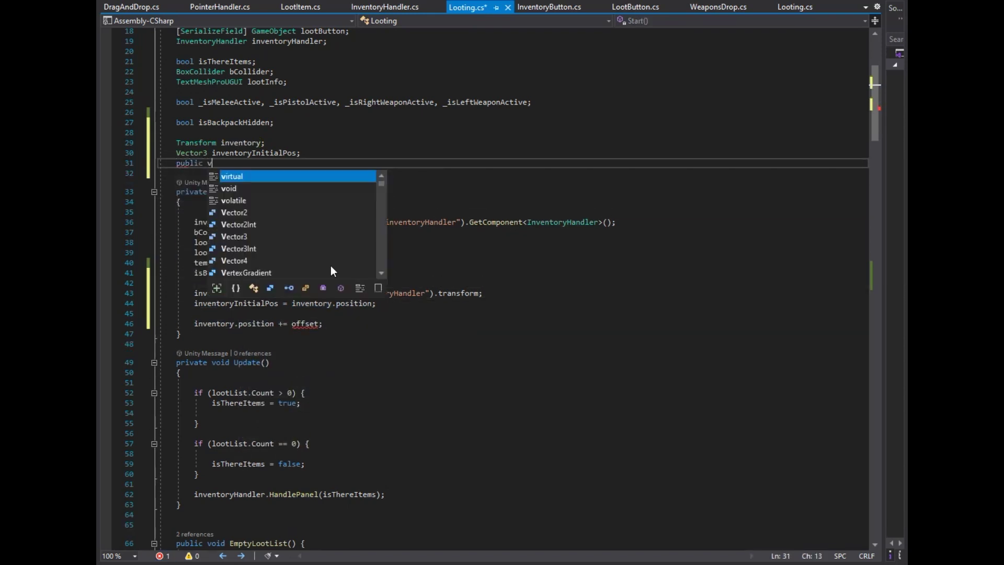
pyautogui.write(' ;')
pyautogui.scroll(-1, 331, 283)
# In HandleBackpack, add an if (!isBackpackHidden) block setting inventory.position to inventoryInitialPos.
pyautogui.click(329, 294)
pyautogui.scroll(-3, 400, 264)
pyautogui.scroll(5, 398, 332)
pyautogui.scroll(-3, 575, 157)
pyautogui.scroll(-10, 425, 375)
pyautogui.scroll(-10, 594, 321)
pyautogui.scroll(-11, 266, 295)
pyautogui.scroll(-4, 265, 296)
pyautogui.click(255, 314)
pyautogui.write('if () {')
pyautogui.press('Return')
pyautogui.press('Return')
pyautogui.press('Up')
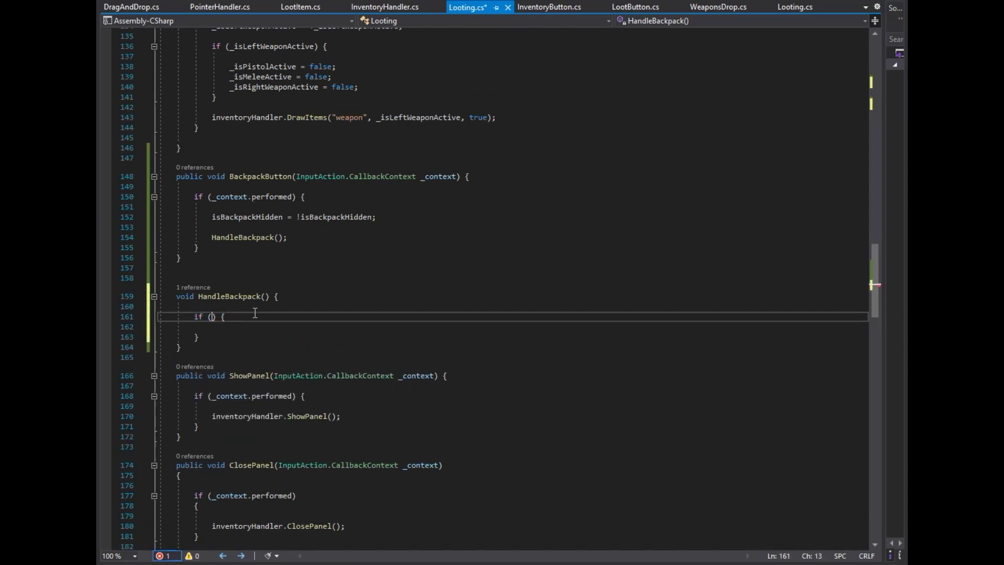
pyautogui.press('Tab')
pyautogui.press('Down')
pyautogui.press('Return')
pyautogui.write('inventory.position = inventoryInitialPos;')
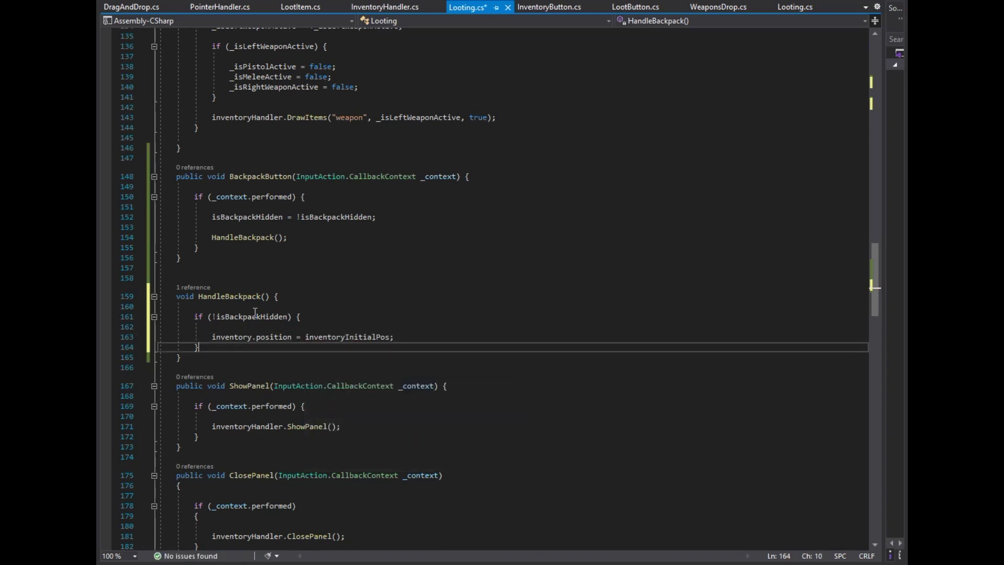
# Add an if (isBackpackHidden) block that begins adding an offset to inventory.position.
pyautogui.press('Return')
pyautogui.press('Return')
pyautogui.write('if () {')
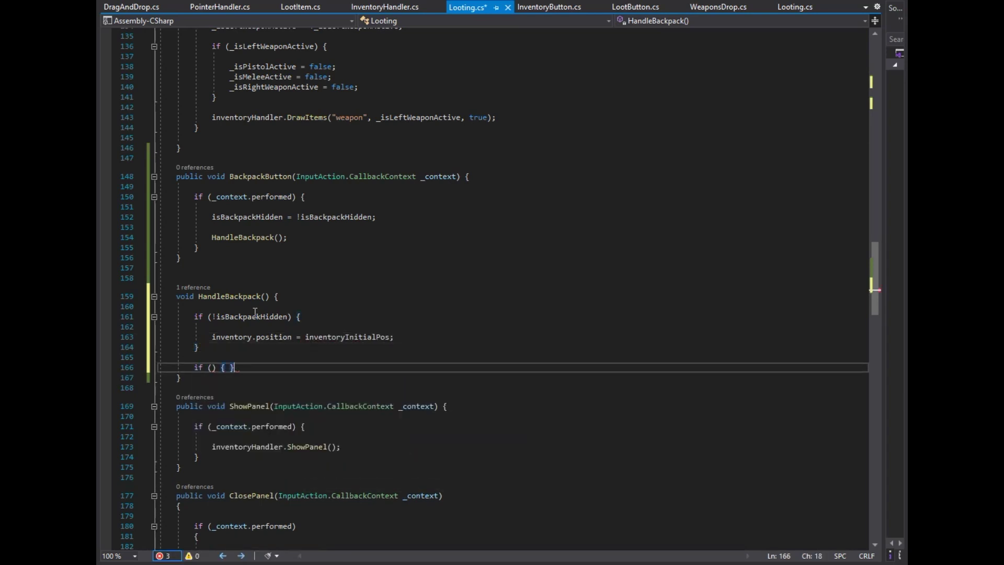
pyautogui.press('Left')
pyautogui.press('Left')
pyautogui.press('Left')
pyautogui.write('isBack')
pyautogui.press('Tab')
pyautogui.press('Right')
pyautogui.press('Right')
pyautogui.press('Right')
pyautogui.press('Return')
pyautogui.press('Return')
pyautogui.write('inventory.position += of')
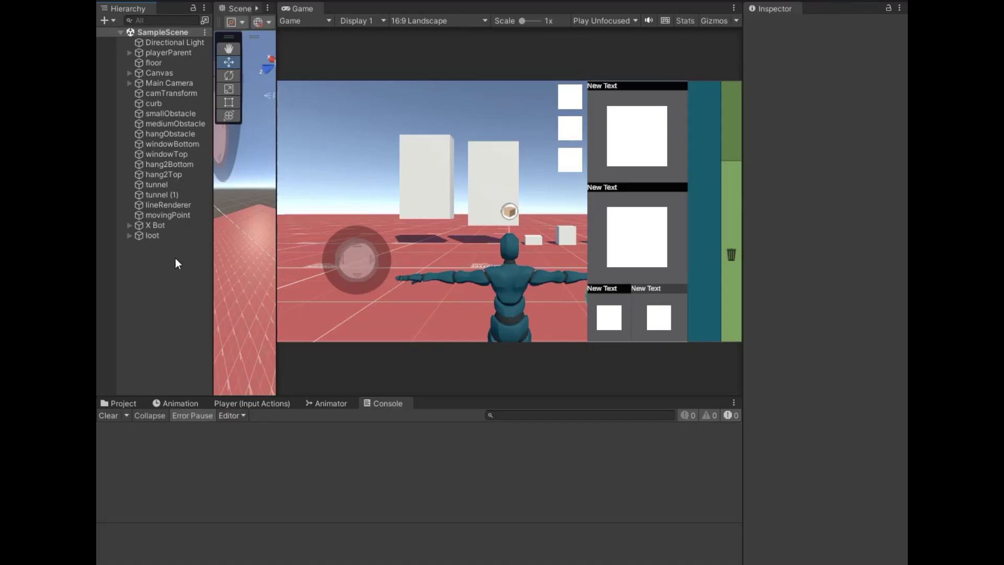
# Add a new backpackButton action to the Player input action map.
pyautogui.click(271, 400)
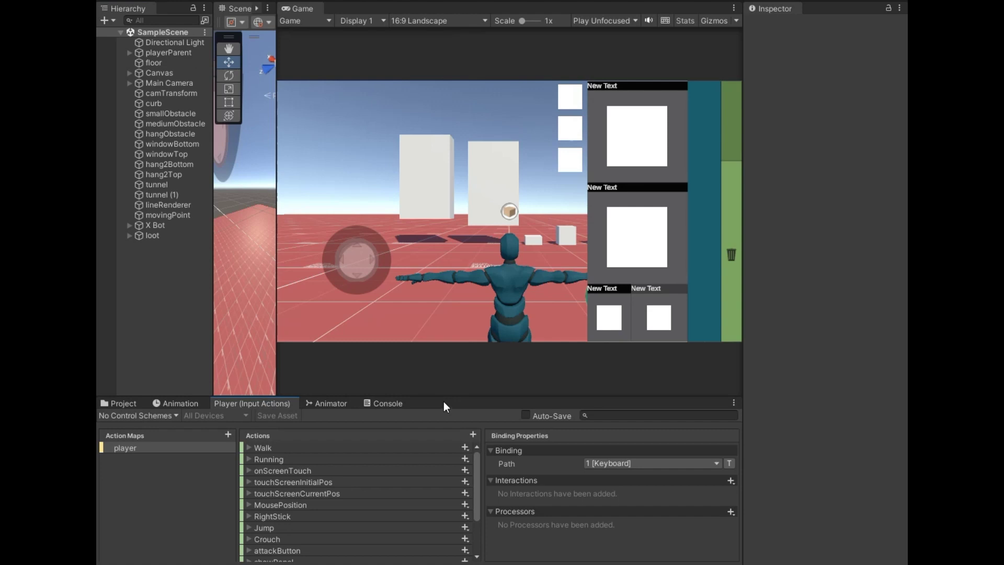
pyautogui.moveTo(444, 401); pyautogui.dragTo(454, 300)
pyautogui.click(473, 332)
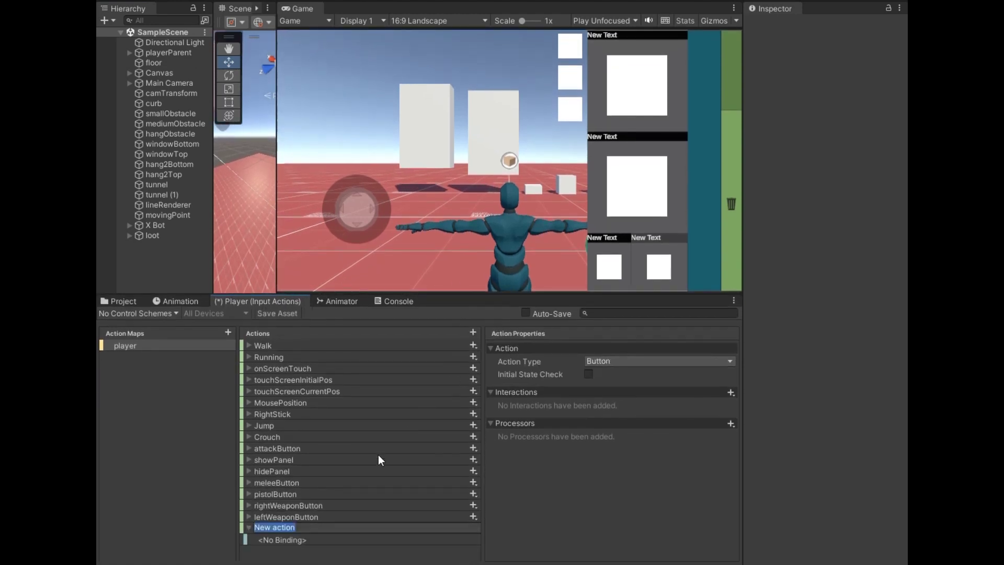
pyautogui.write('backpackButtton')
pyautogui.press('Return')
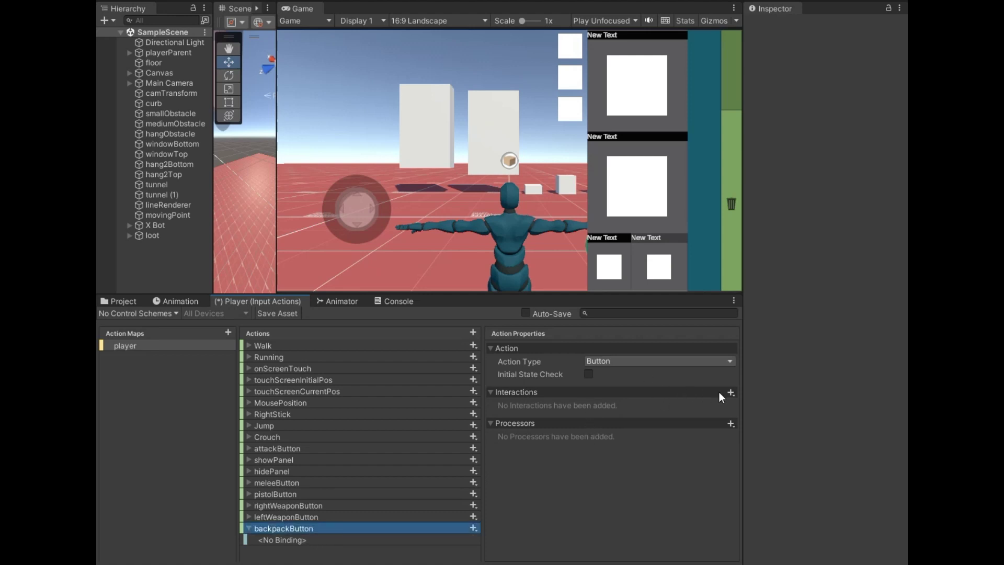
# Set the backpackButton action's binding path to Tab [Keyboard].
pyautogui.click(296, 541)
pyautogui.click(602, 361)
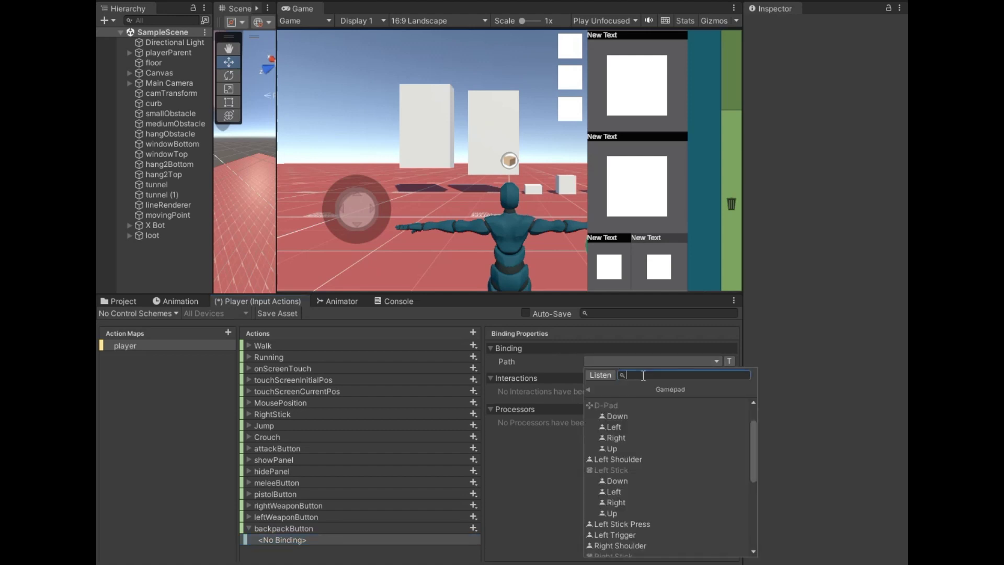
pyautogui.write('ta')
pyautogui.click(623, 405)
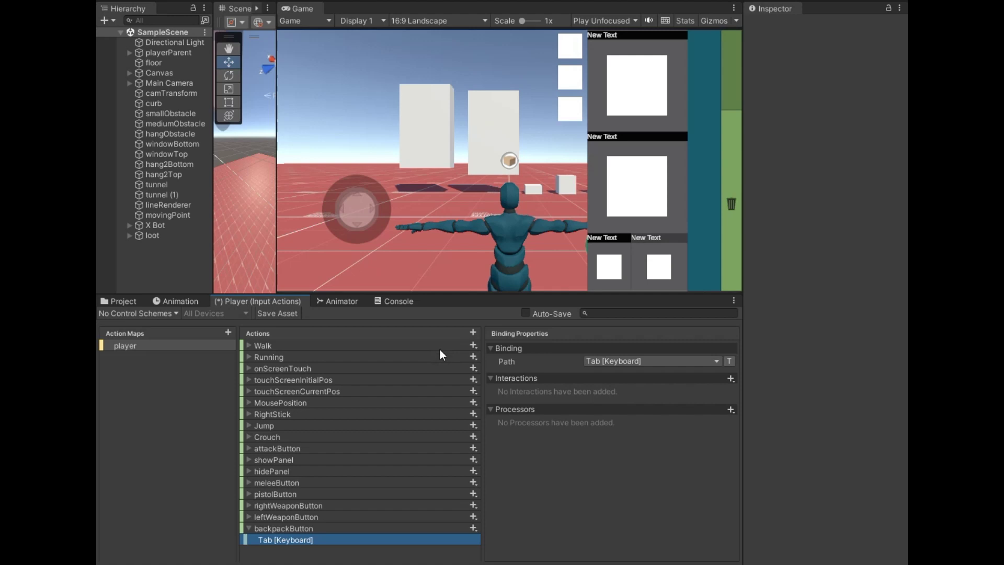
pyautogui.moveTo(429, 291); pyautogui.dragTo(429, 364)
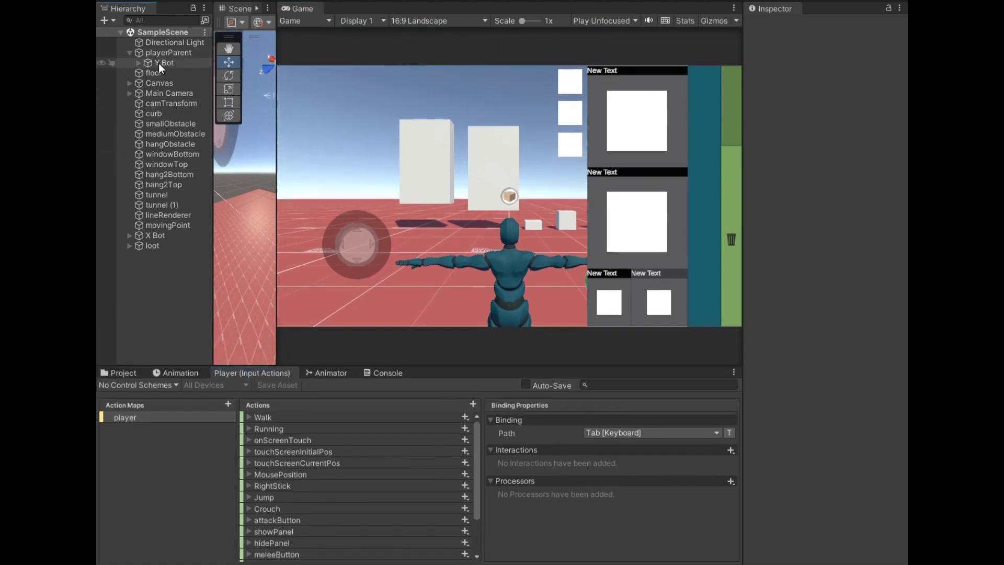
# On Y Bot's Player Input, expand Events and add a listener entry under backpackButton.
pyautogui.click(158, 62)
pyautogui.scroll(-7, 877, 284)
pyautogui.scroll(-3, 817, 331)
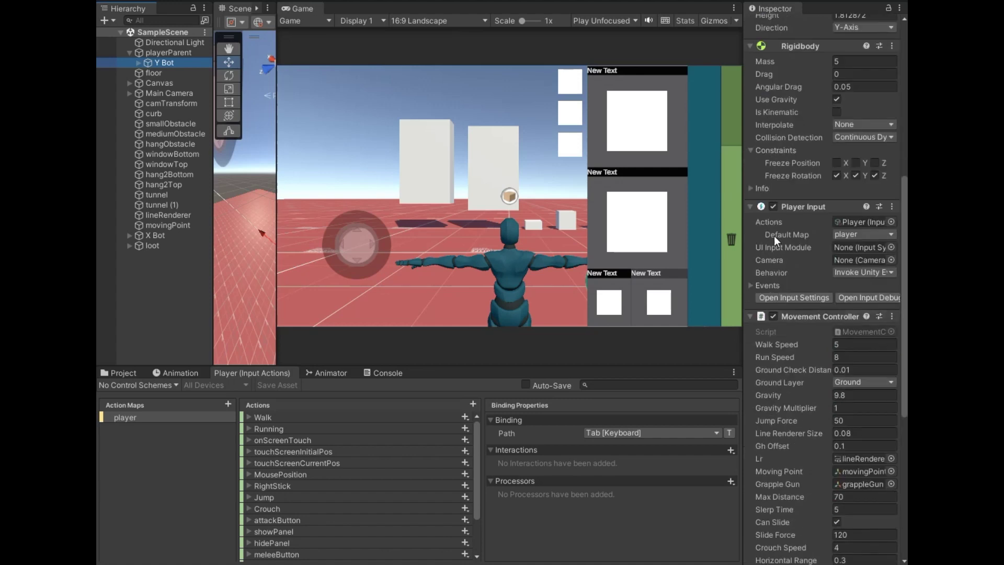
pyautogui.click(750, 285)
pyautogui.scroll(-1, 798, 325)
pyautogui.scroll(-14, 809, 315)
pyautogui.scroll(-9, 808, 316)
pyautogui.scroll(-4, 807, 316)
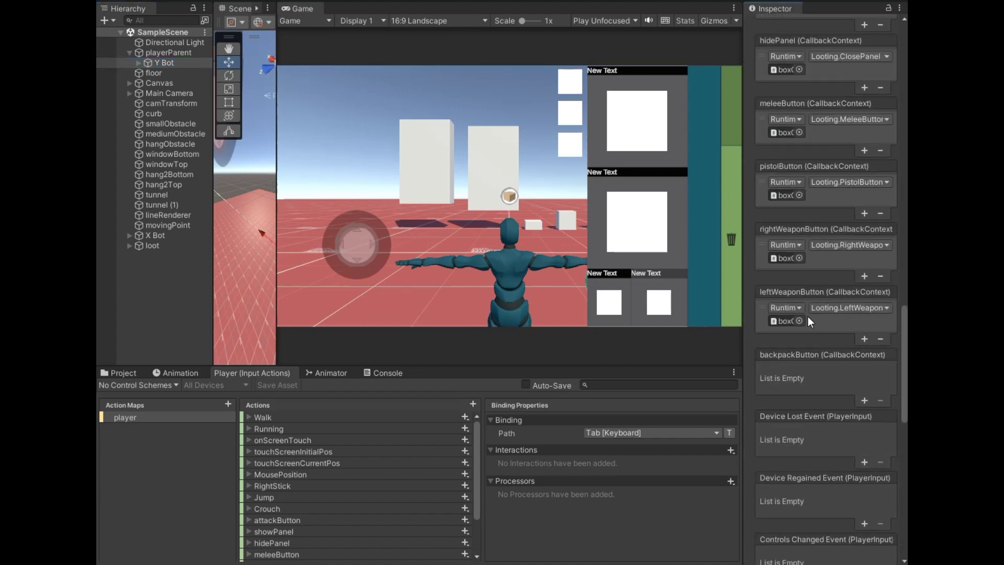
pyautogui.click(865, 401)
# Set the backpackButton listener's function to Looting.BackpackButton.
pyautogui.click(138, 63)
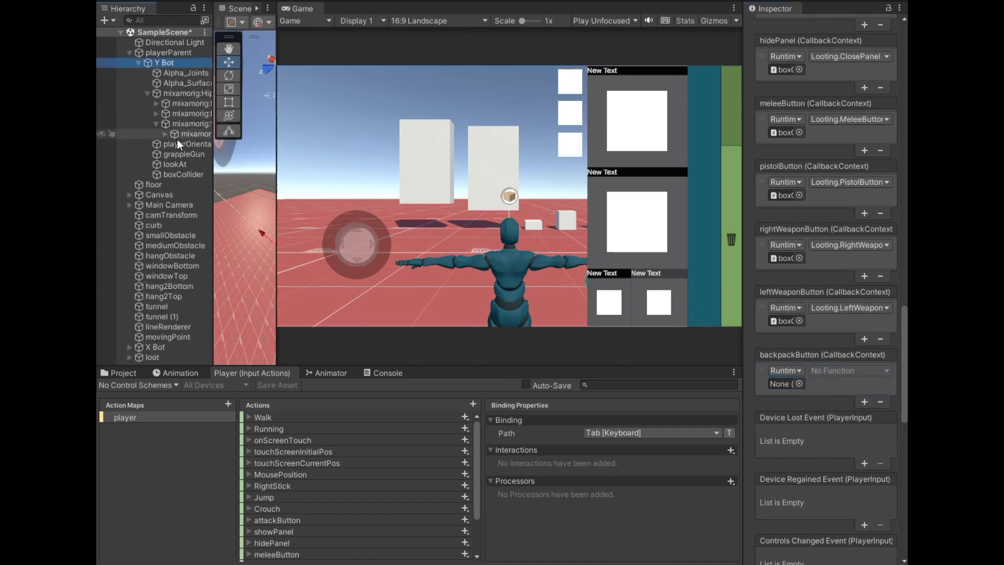
pyautogui.click(156, 123)
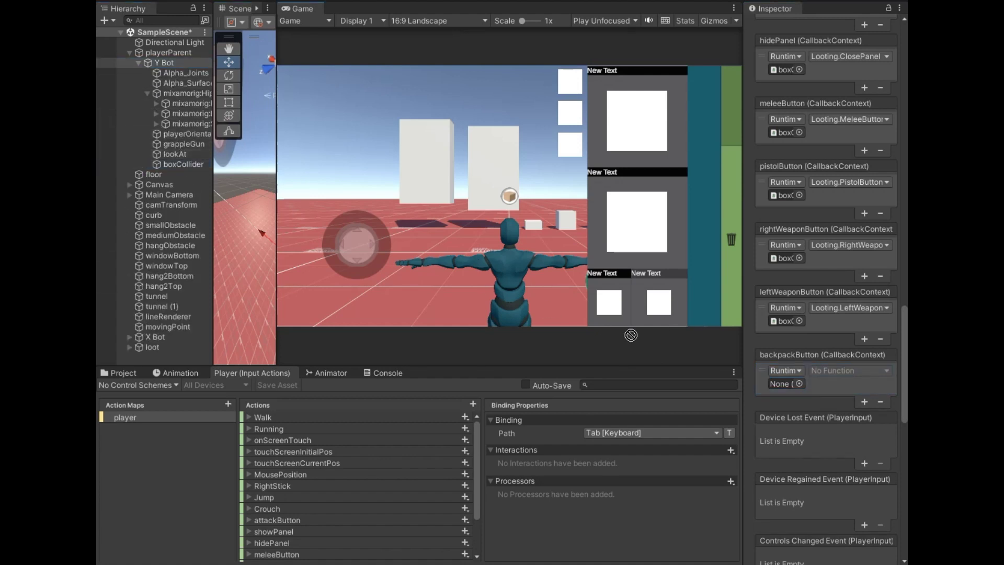
pyautogui.click(837, 372)
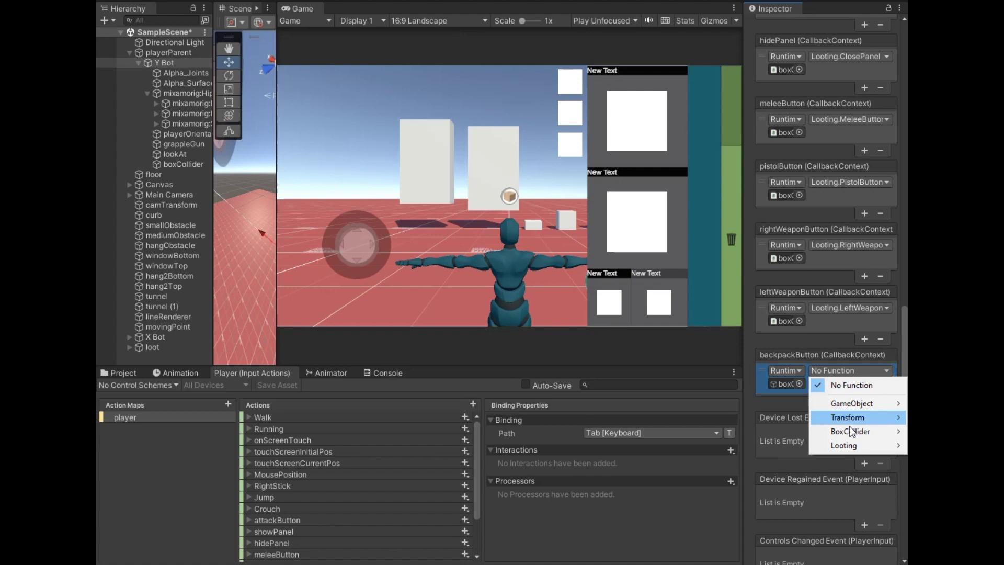
pyautogui.moveTo(842, 445)
pyautogui.click(702, 134)
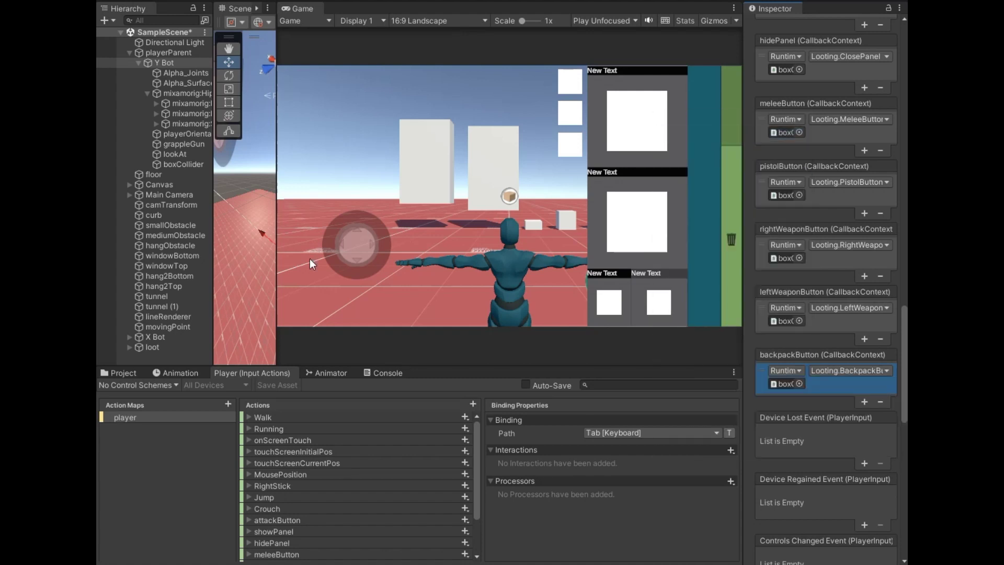
pyautogui.moveTo(504, 369); pyautogui.dragTo(503, 410)
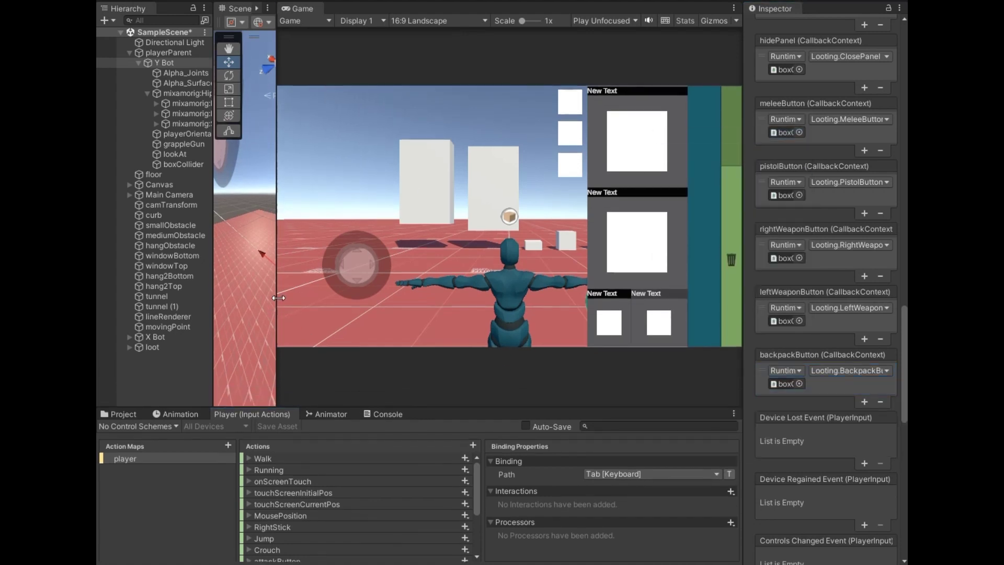
pyautogui.moveTo(278, 297); pyautogui.dragTo(224, 296)
pyautogui.moveTo(742, 223); pyautogui.dragTo(819, 225)
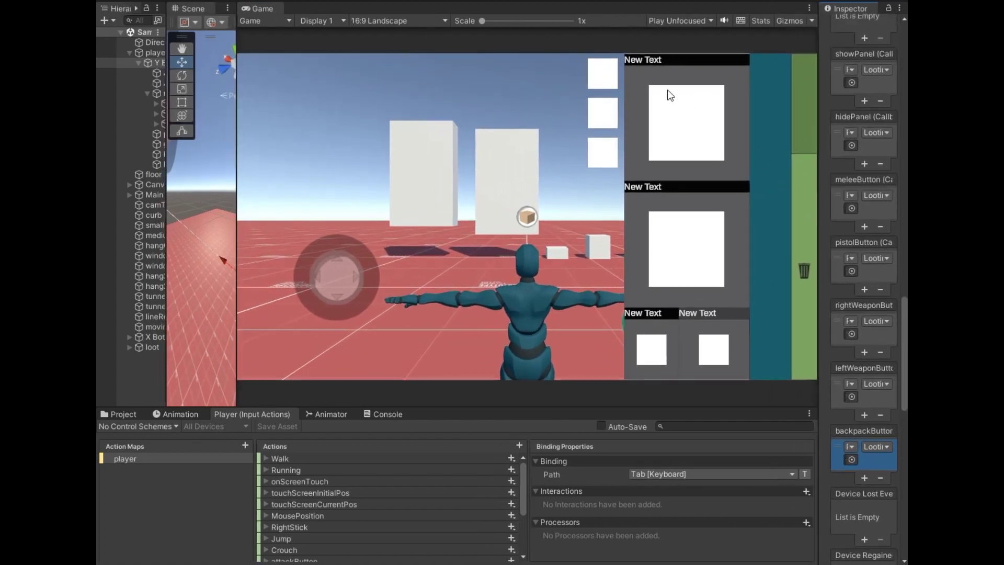
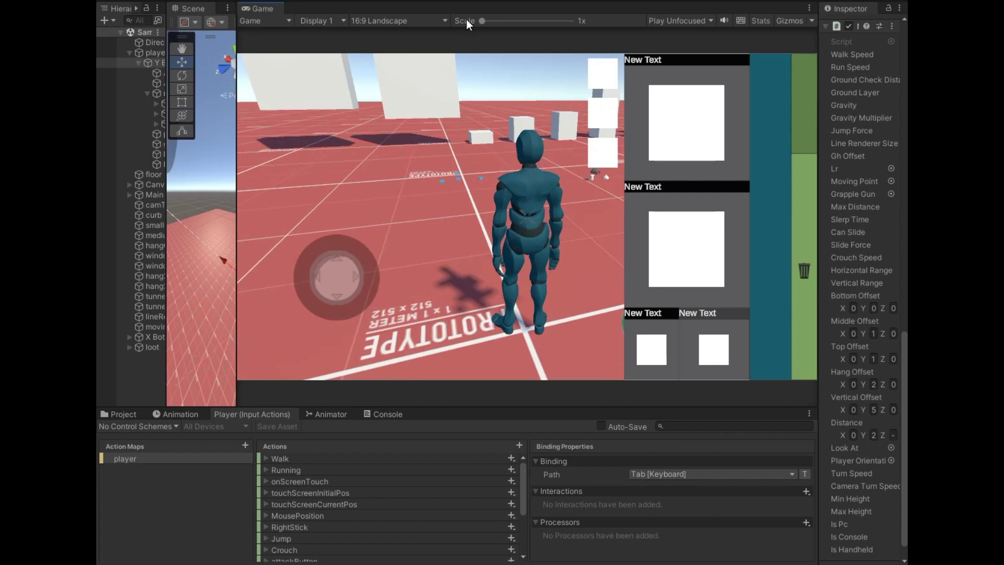
# Stop the running game and widen the Hierarchy and Inspector panels.
pyautogui.click(385, 412)
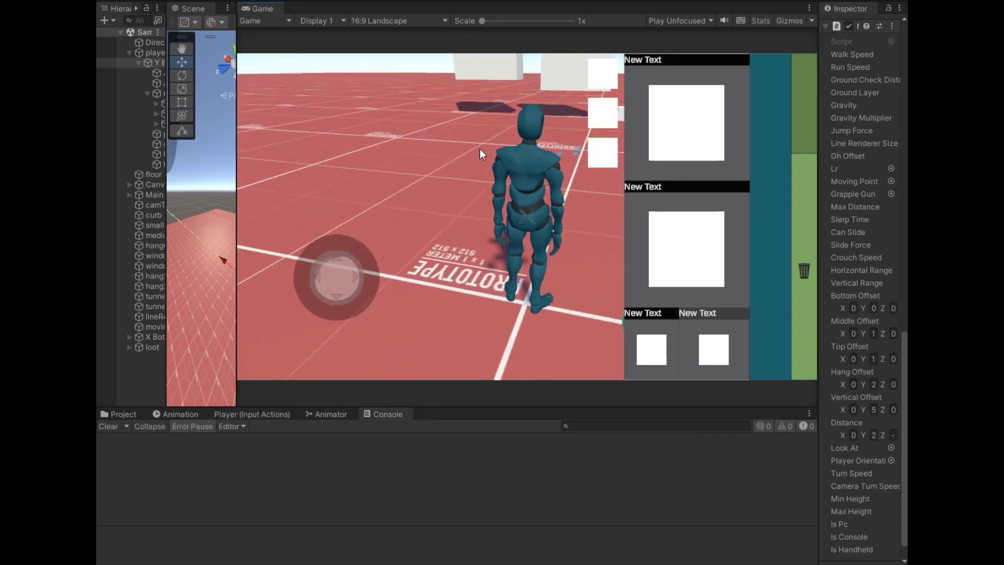
pyautogui.click(487, 1)
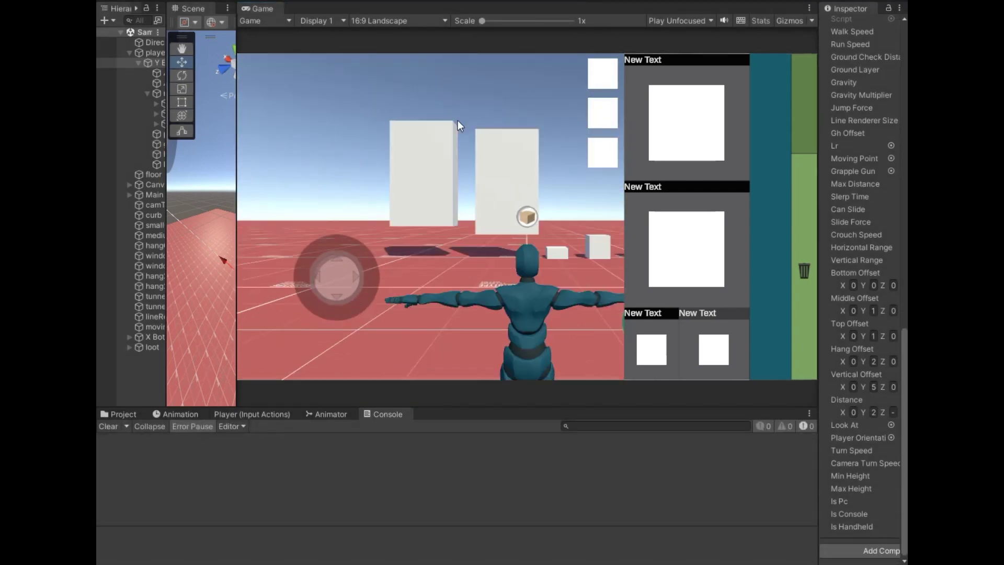
pyautogui.moveTo(168, 266); pyautogui.dragTo(257, 262)
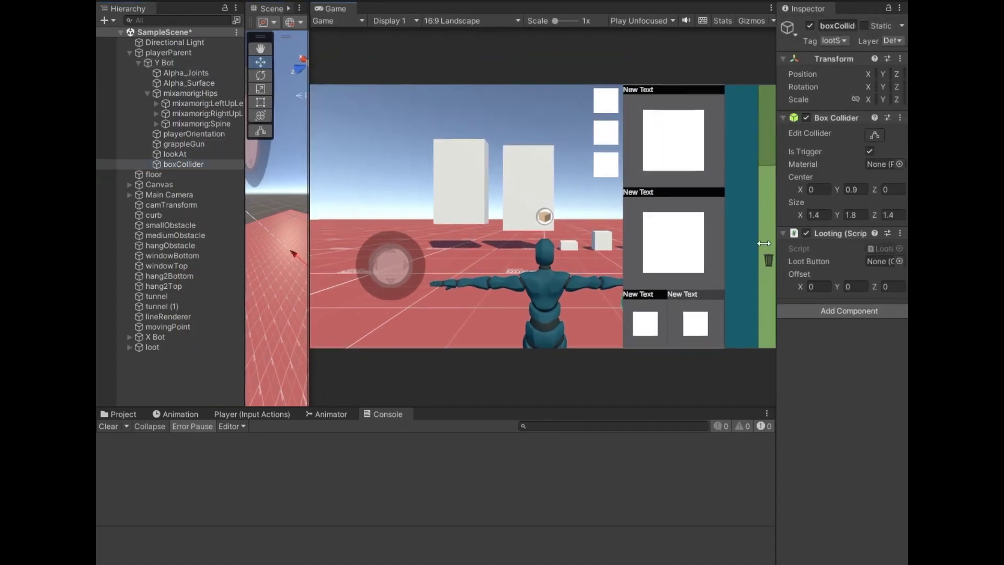
pyautogui.moveTo(816, 242); pyautogui.dragTo(738, 262)
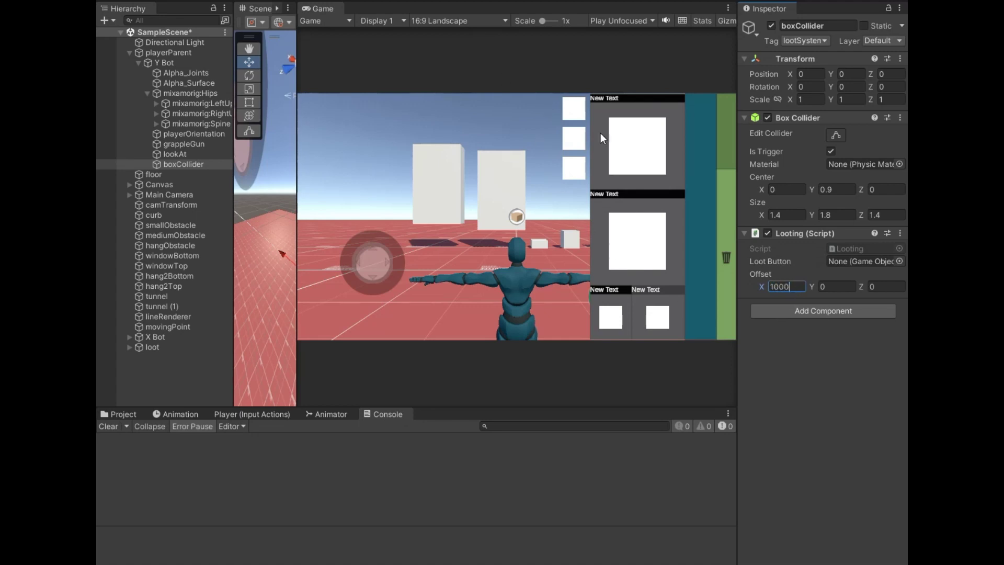
# Set boxCollider's Looting Offset X to 1000, enlarge the Game view, and look around in play.
pyautogui.moveTo(746, 192); pyautogui.dragTo(770, 198)
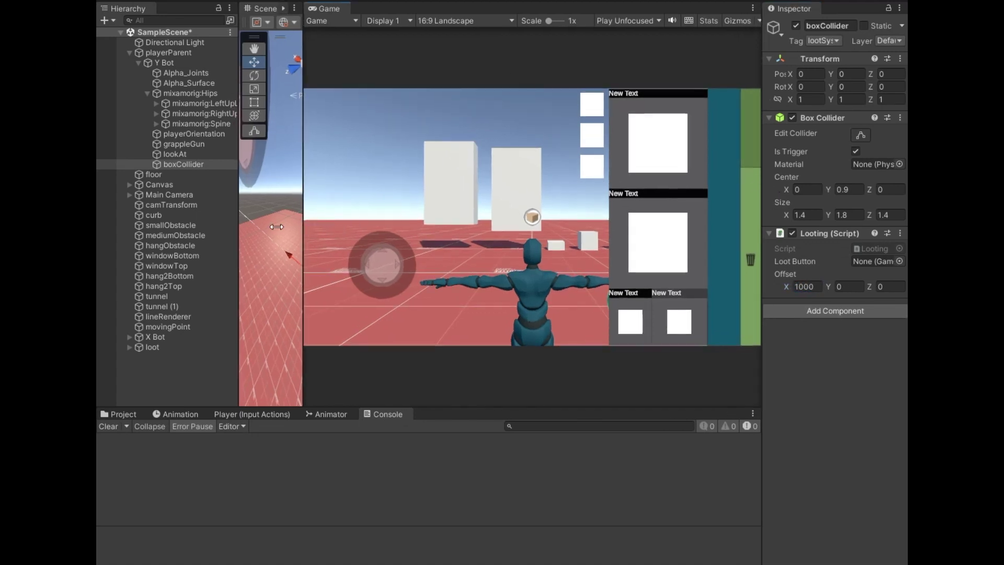
pyautogui.moveTo(304, 225); pyautogui.dragTo(223, 225)
pyautogui.moveTo(414, 407); pyautogui.dragTo(419, 445)
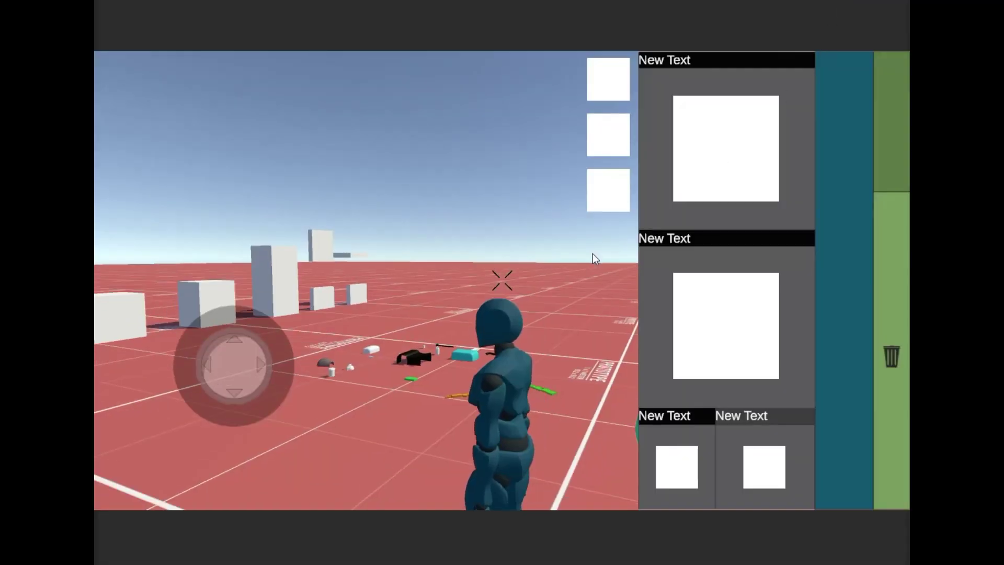
pyautogui.moveTo(592, 253)
pyautogui.mouseDown()
pyautogui.moveTo(580, 366)
pyautogui.moveTo(511, 296)
pyautogui.mouseUp()
# Pick up the weapons, including the AWM, and the green ammo from the loot list.
pyautogui.click(494, 238)
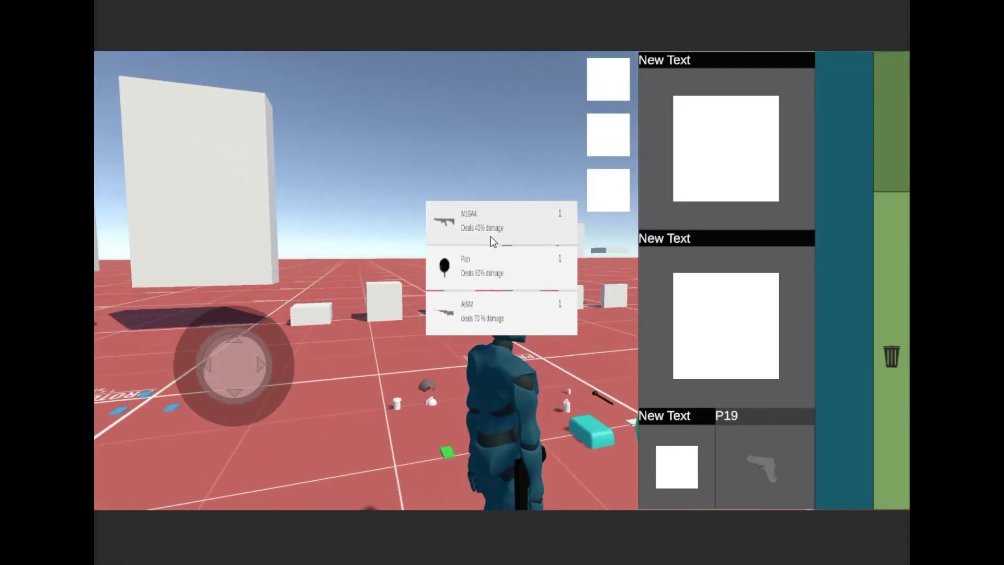
pyautogui.click(492, 238)
pyautogui.click(486, 231)
pyautogui.click(482, 232)
pyautogui.moveTo(539, 359); pyautogui.dragTo(476, 255)
pyautogui.click(476, 235)
# Pick up the Helmet, BackPack, Bandages and other gear from the loot list.
pyautogui.click(495, 218)
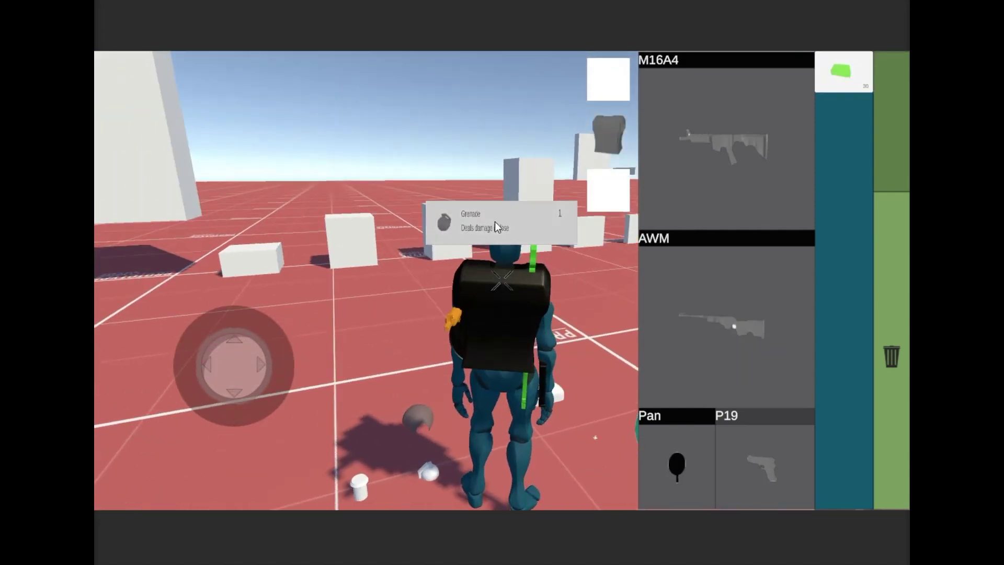
pyautogui.click(496, 220)
pyautogui.click(501, 220)
pyautogui.click(500, 224)
pyautogui.click(490, 225)
pyautogui.click(494, 226)
pyautogui.click(526, 230)
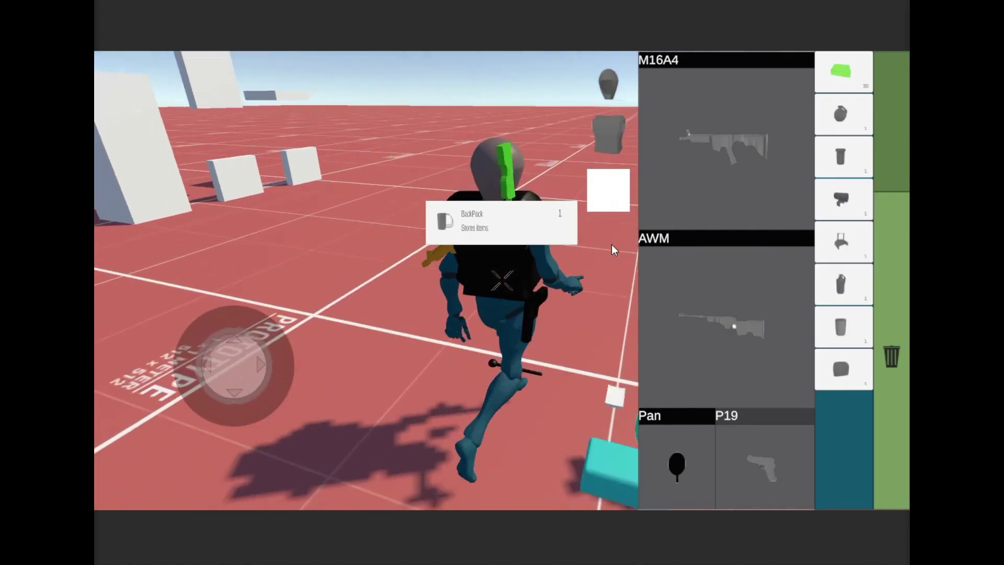
pyautogui.click(524, 226)
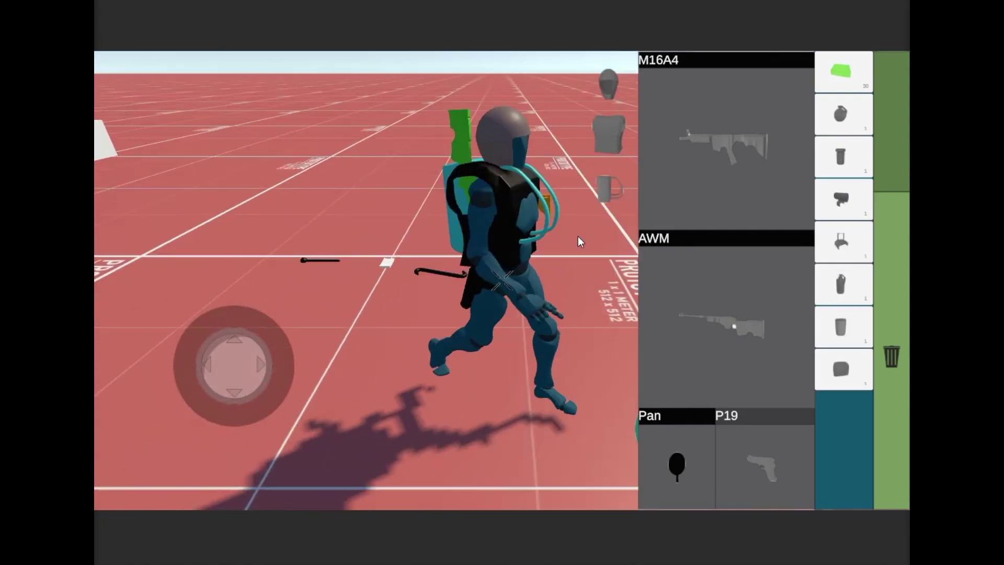
pyautogui.click(500, 266)
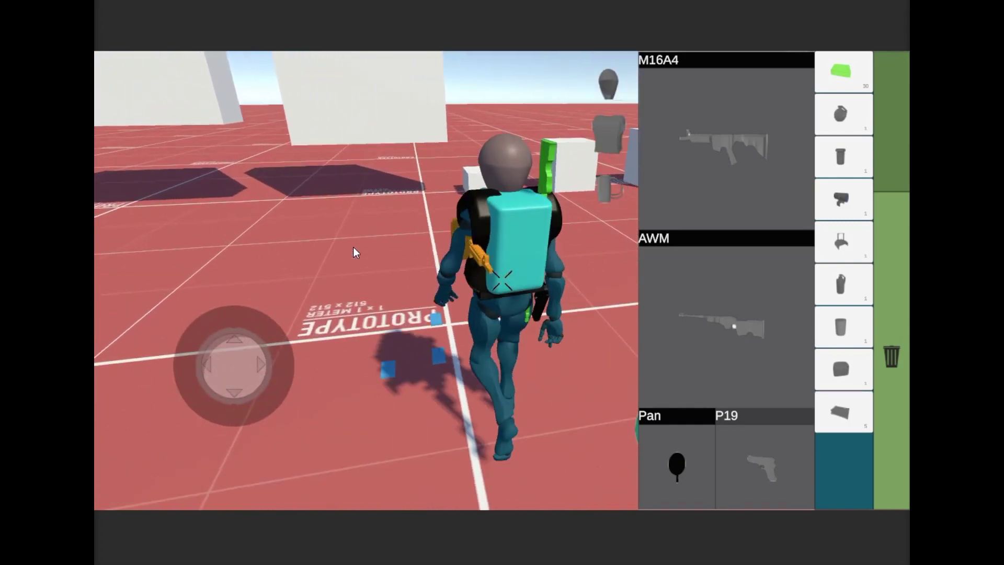
# Pick up the Ammo 7mm, then drop it twice from the ammo slot's options.
pyautogui.click(460, 223)
pyautogui.click(460, 223)
pyautogui.click(472, 233)
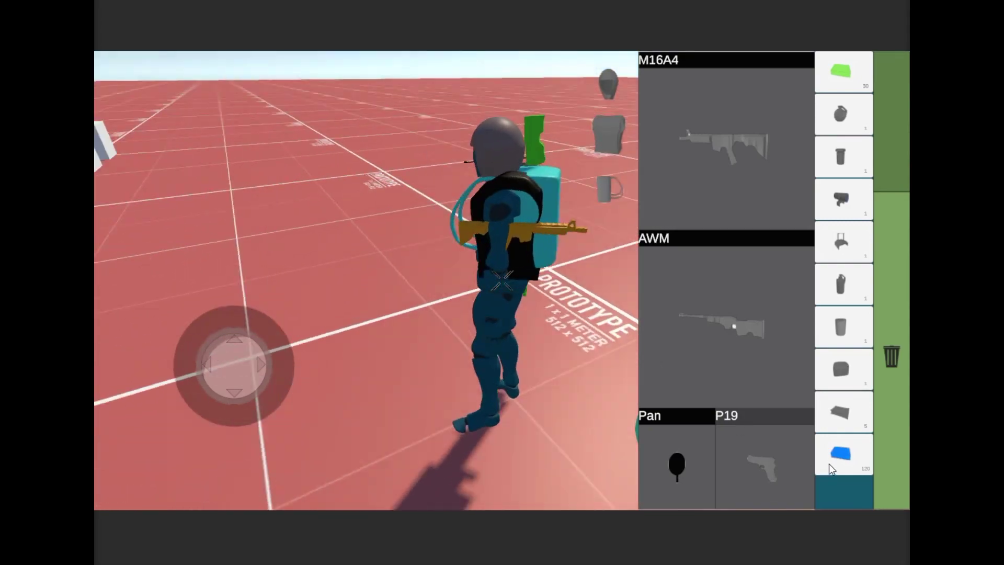
pyautogui.click(829, 459)
pyautogui.click(850, 468)
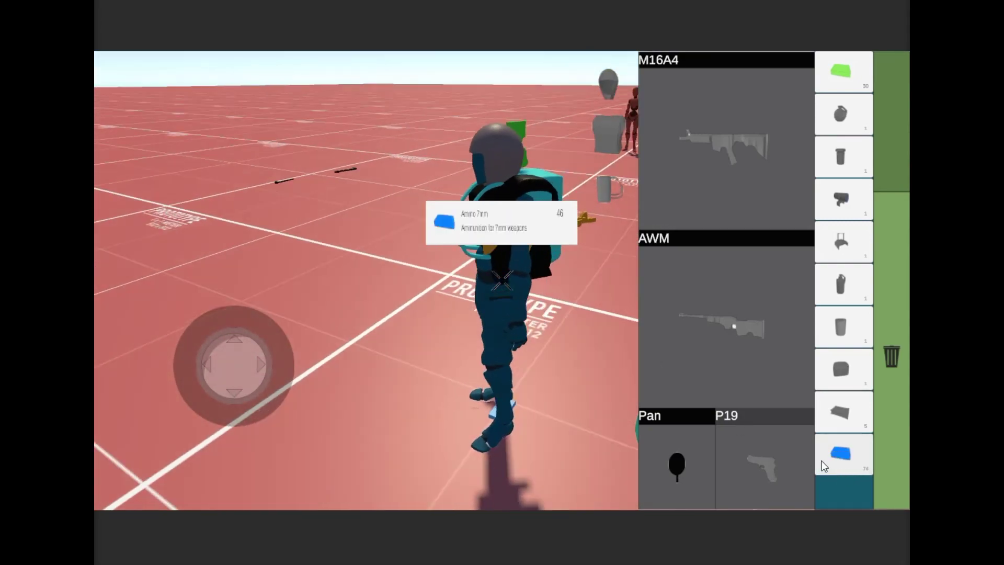
pyautogui.click(855, 453)
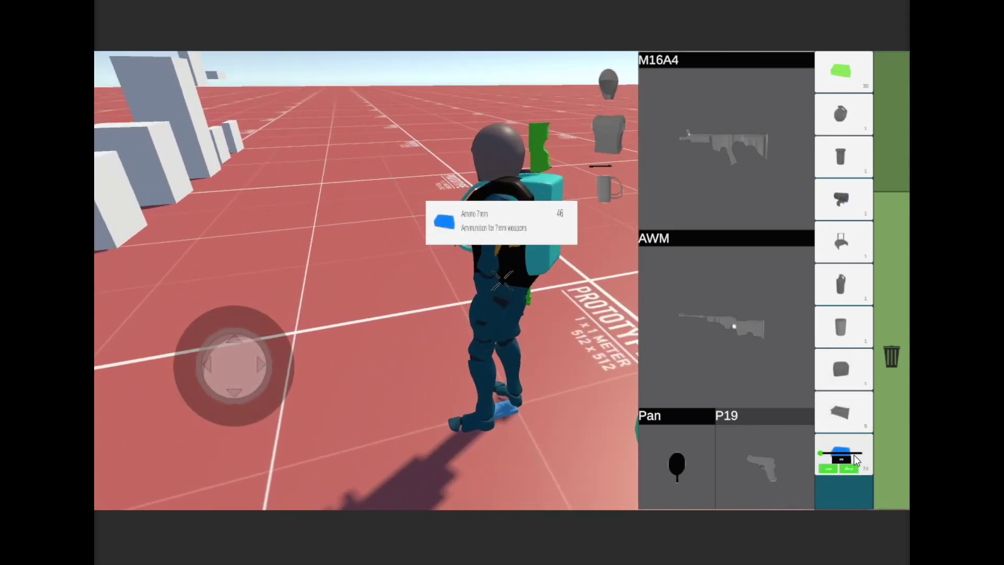
pyautogui.click(850, 467)
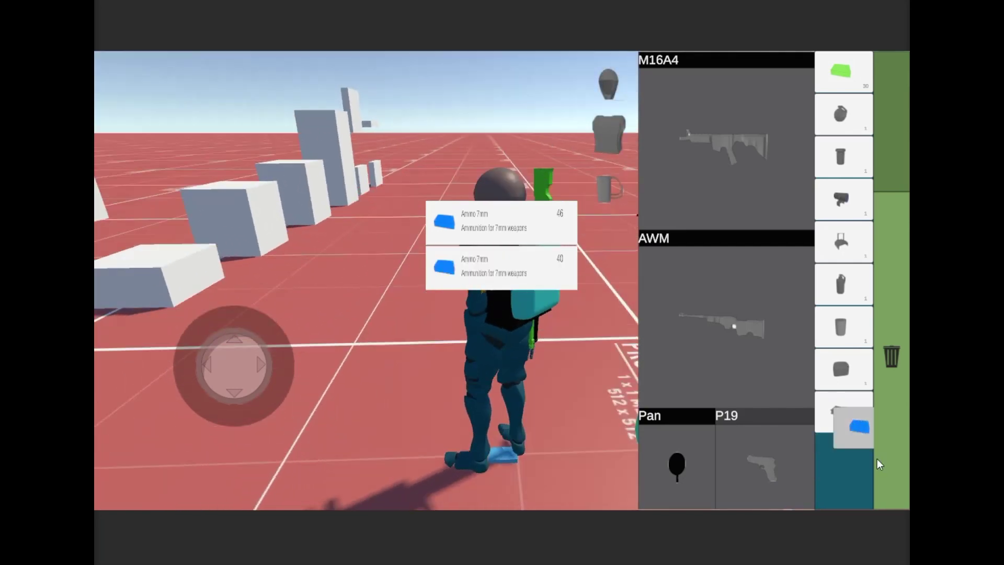
# Drop the remaining ammo and swap the M16A4 and AWM between weapon slots.
pyautogui.moveTo(853, 469); pyautogui.dragTo(877, 457)
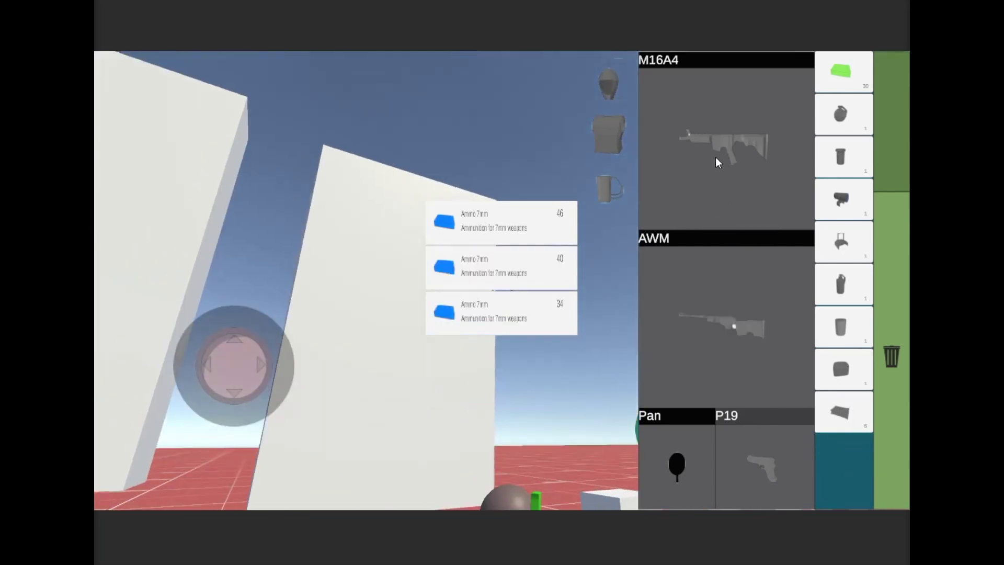
pyautogui.moveTo(715, 156); pyautogui.dragTo(729, 322)
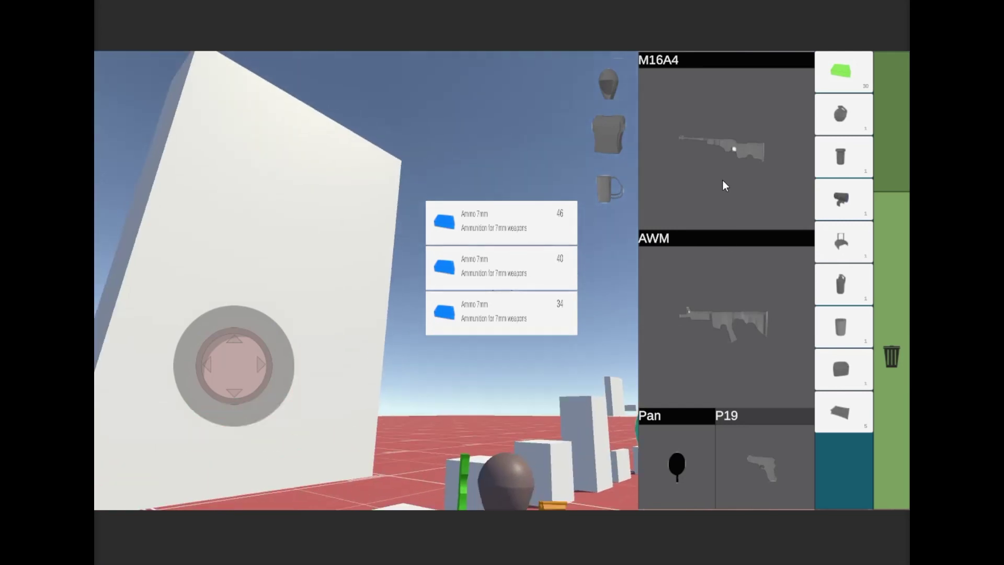
pyautogui.moveTo(726, 326); pyautogui.dragTo(730, 171)
pyautogui.moveTo(736, 323); pyautogui.dragTo(734, 160)
pyautogui.moveTo(738, 251)
pyautogui.mouseDown()
pyautogui.moveTo(730, 162)
pyautogui.moveTo(729, 325)
pyautogui.mouseUp()
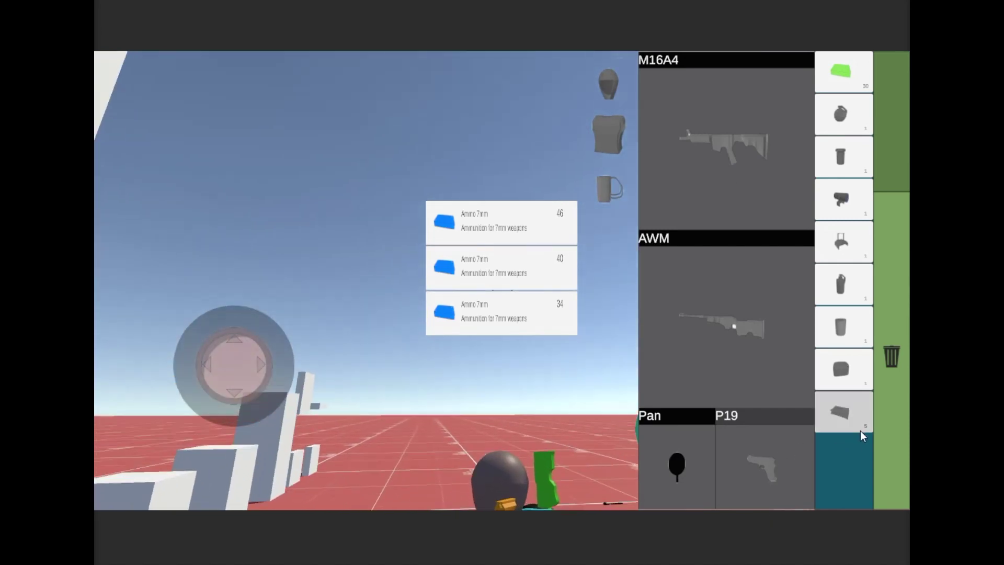
# Drop the Bandages, bottle and other inventory items on the ground and trash the green ammo.
pyautogui.moveTo(861, 426); pyautogui.dragTo(866, 373)
pyautogui.moveTo(840, 285); pyautogui.dragTo(534, 347)
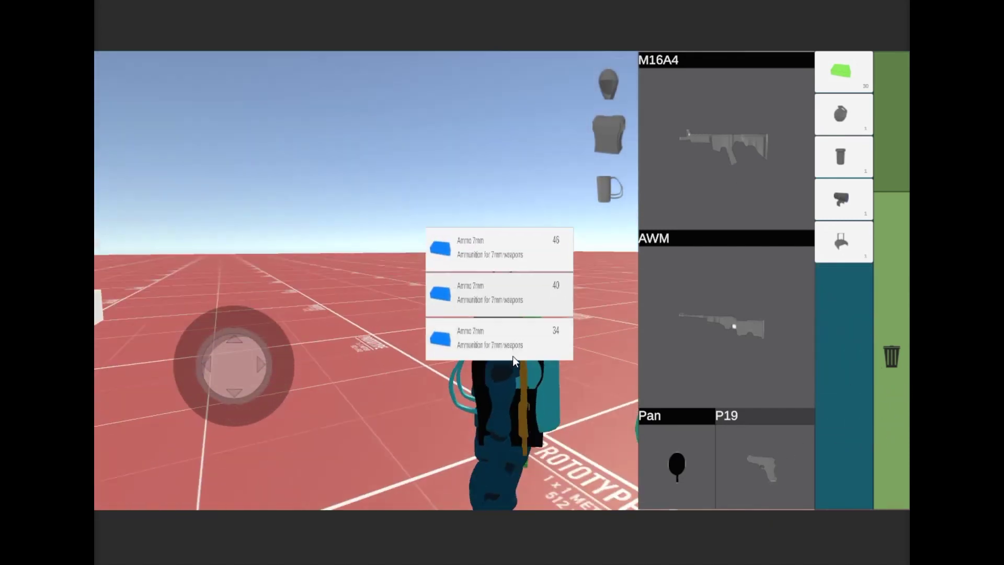
pyautogui.scroll(-3, 570, 214)
pyautogui.moveTo(856, 247); pyautogui.dragTo(865, 272)
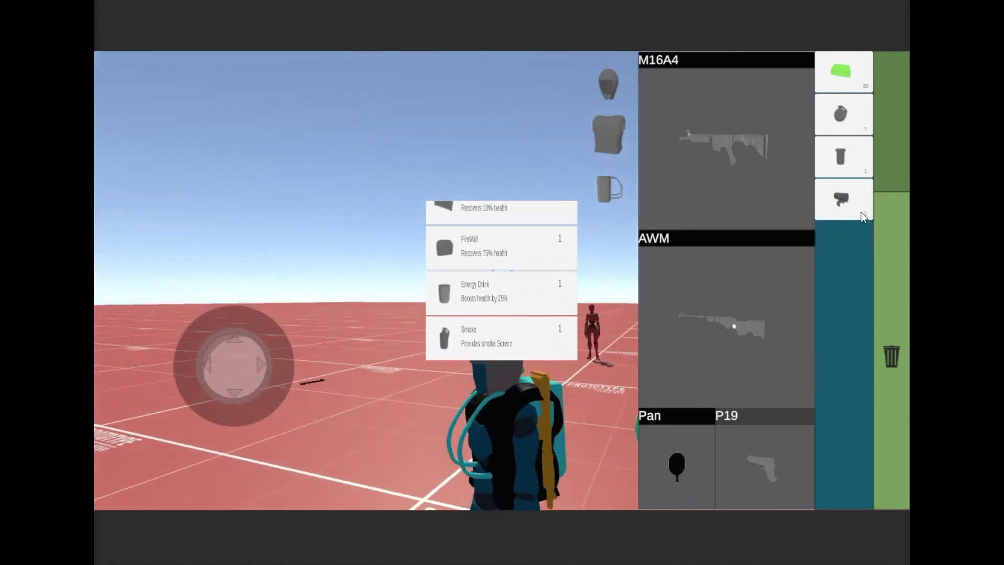
pyautogui.moveTo(865, 217); pyautogui.dragTo(898, 296)
pyautogui.moveTo(844, 157); pyautogui.dragTo(884, 293)
pyautogui.moveTo(828, 127); pyautogui.dragTo(887, 281)
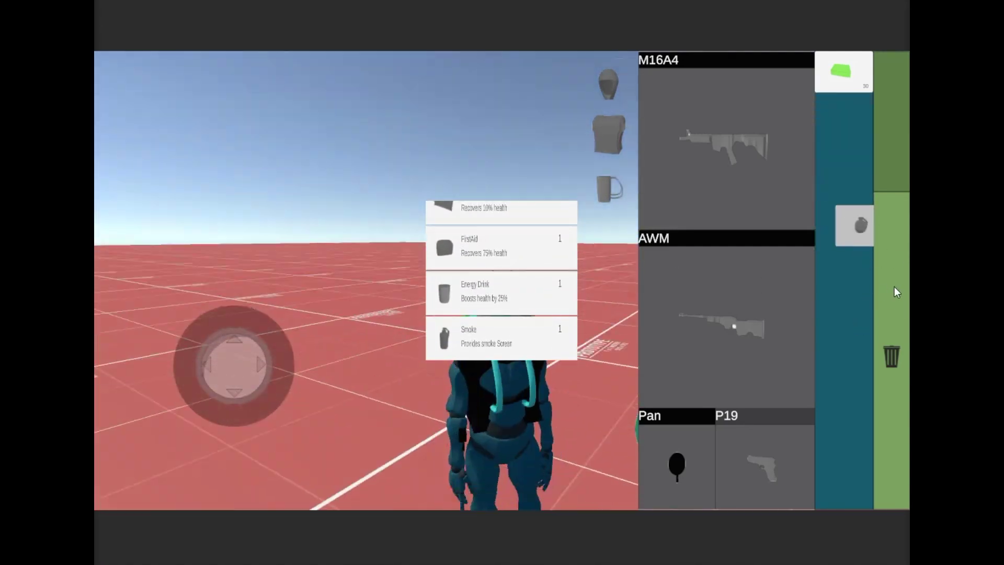
pyautogui.moveTo(842, 70)
pyautogui.mouseDown()
pyautogui.moveTo(895, 312)
pyautogui.moveTo(892, 356)
pyautogui.mouseUp()
# Trash the AWM, M16A4, P19, Pan, vest, mug and helmet, then close the inventory.
pyautogui.moveTo(752, 340); pyautogui.dragTo(891, 362)
pyautogui.moveTo(745, 149); pyautogui.dragTo(890, 353)
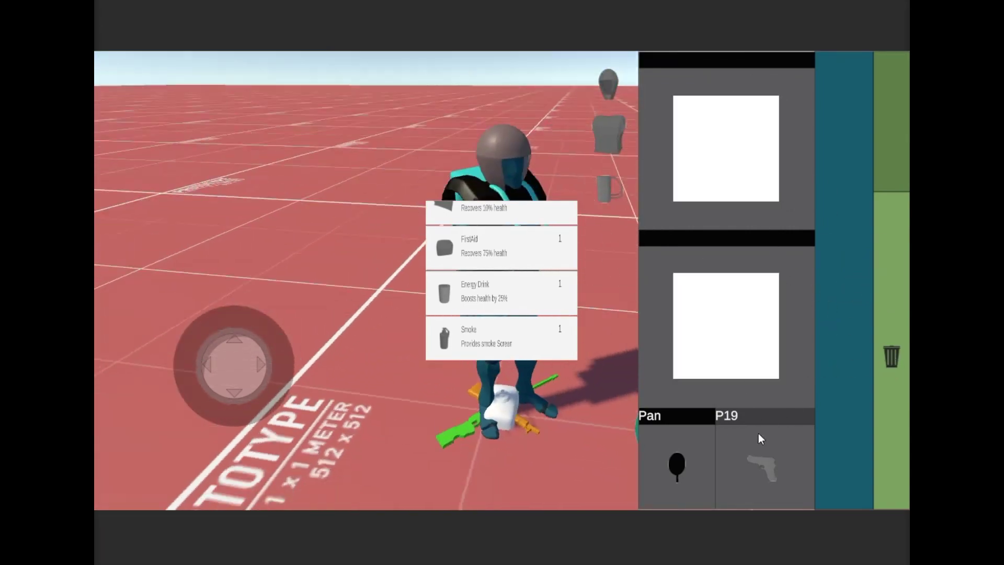
pyautogui.moveTo(759, 442); pyautogui.dragTo(891, 355)
pyautogui.moveTo(711, 472); pyautogui.dragTo(892, 356)
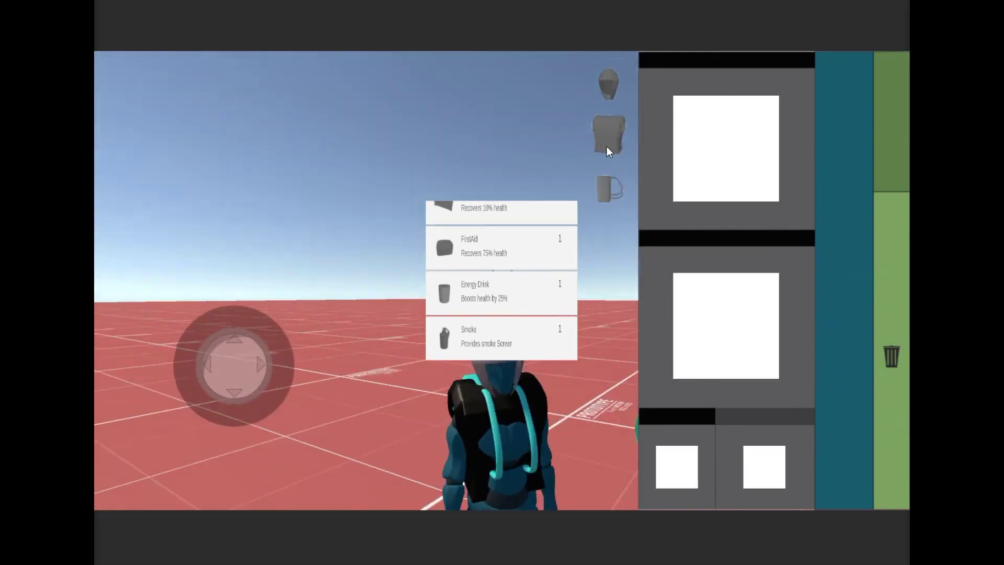
pyautogui.moveTo(606, 146); pyautogui.dragTo(892, 355)
pyautogui.moveTo(610, 188); pyautogui.dragTo(891, 356)
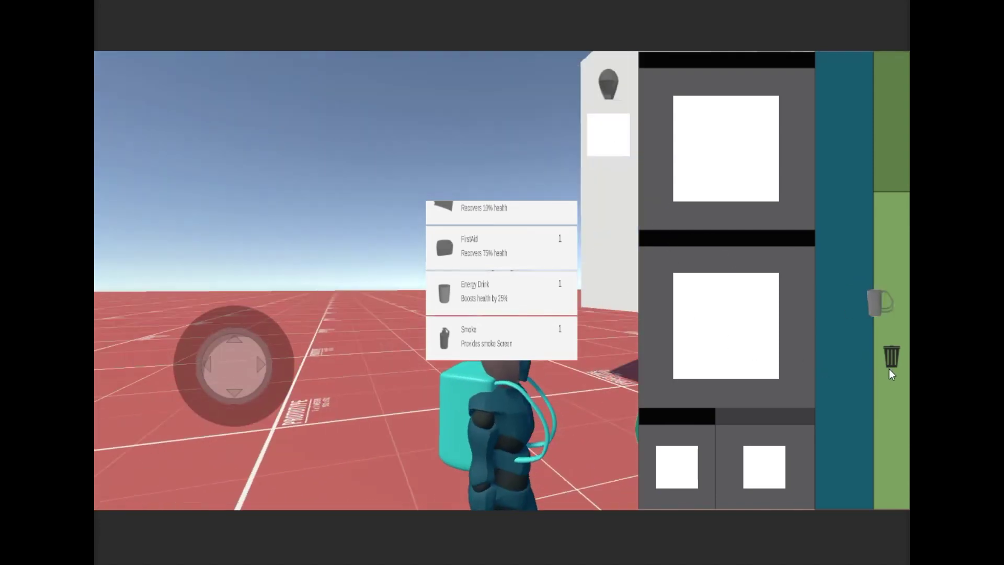
pyautogui.moveTo(609, 84)
pyautogui.mouseDown()
pyautogui.moveTo(774, 350)
pyautogui.moveTo(892, 356)
pyautogui.mouseUp()
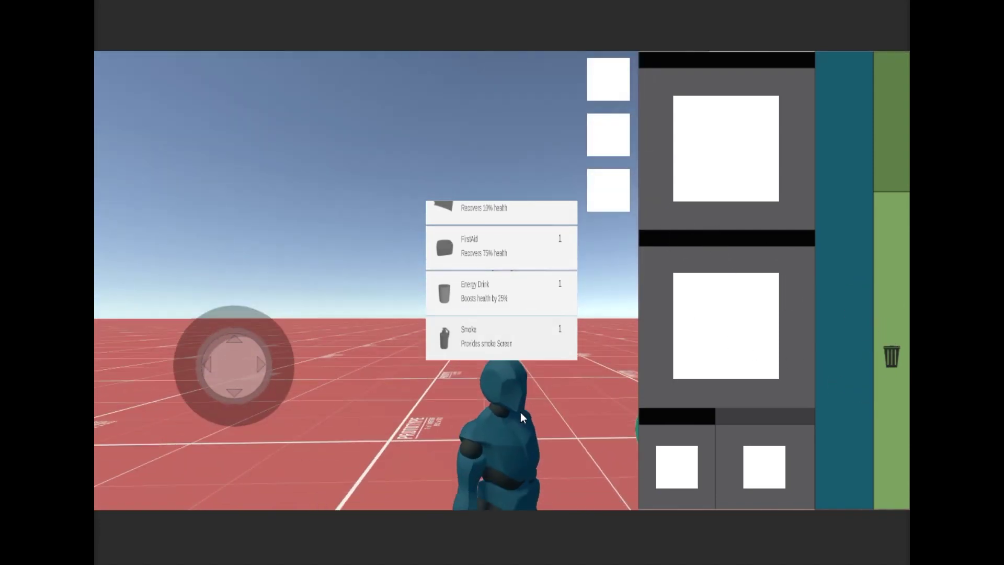
pyautogui.press('i')
pyautogui.press('w')
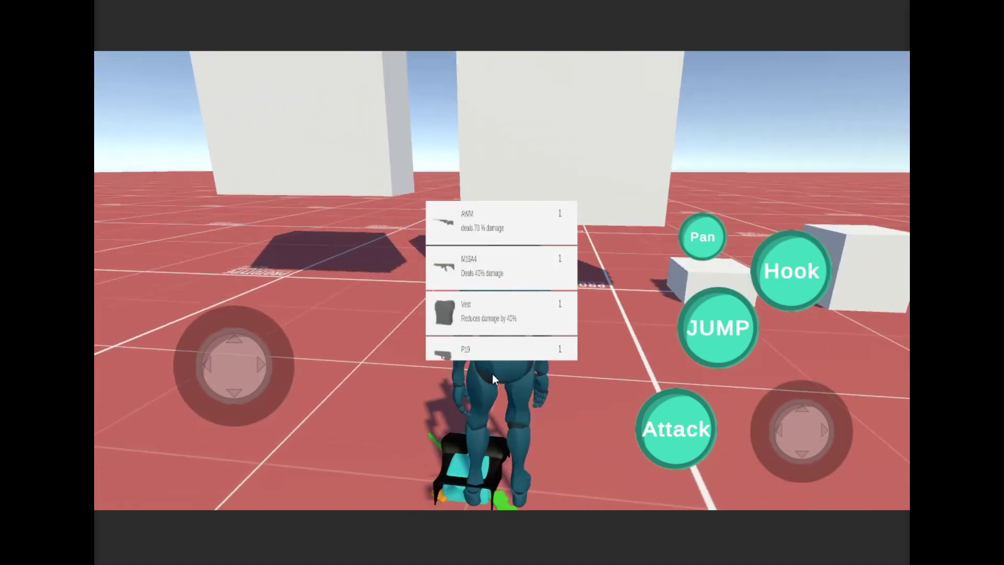
# Scroll the chest's loot list from AKM and Vest down to RedDot and Scope 8x, then close it.
pyautogui.scroll(-3, 494, 311)
pyautogui.moveTo(503, 288); pyautogui.dragTo(489, 211)
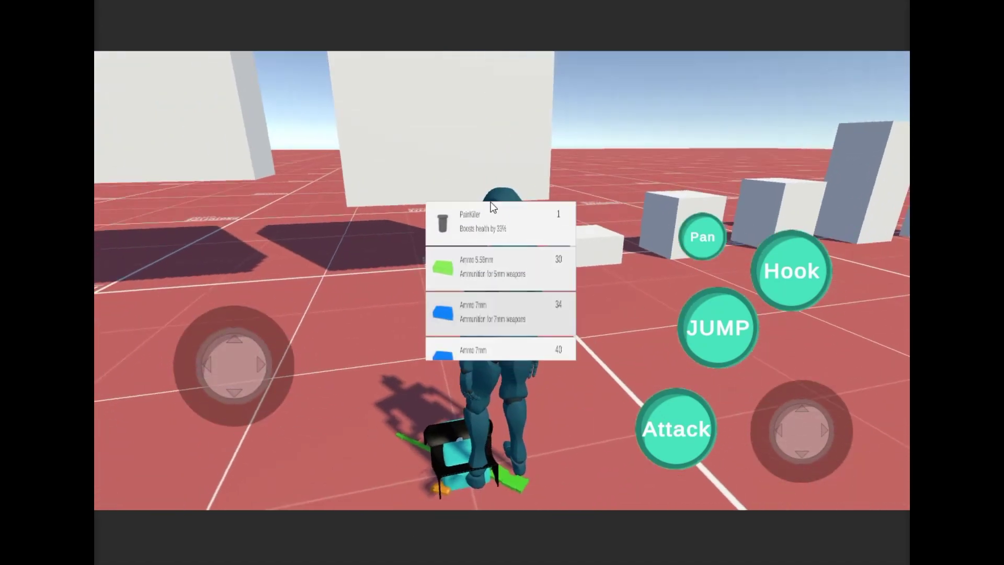
pyautogui.moveTo(485, 291); pyautogui.dragTo(480, 193)
pyautogui.scroll(5, 513, 264)
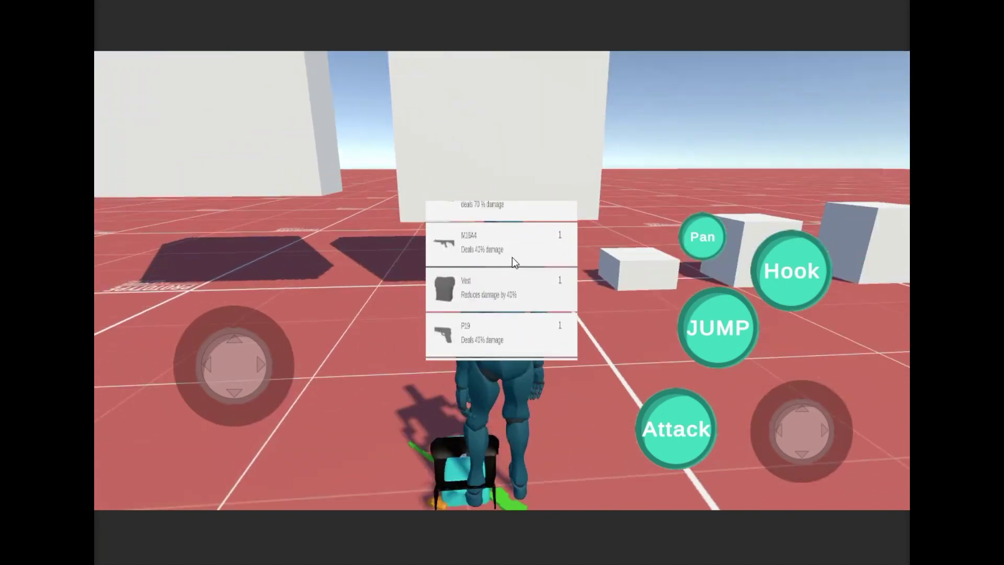
pyautogui.scroll(-2, 498, 233)
pyautogui.scroll(-2, 498, 234)
pyautogui.scroll(3, 498, 233)
pyautogui.press('Tab')
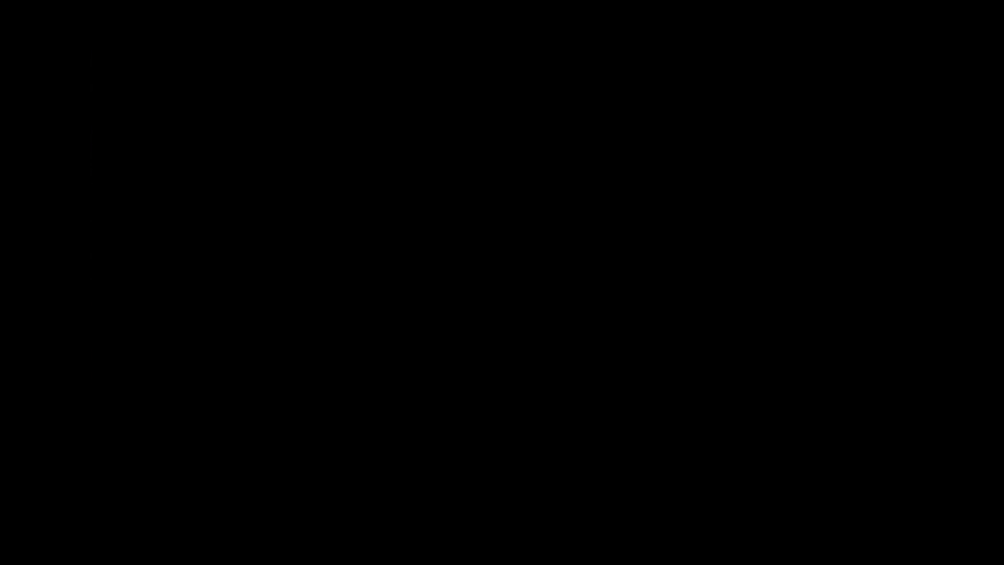